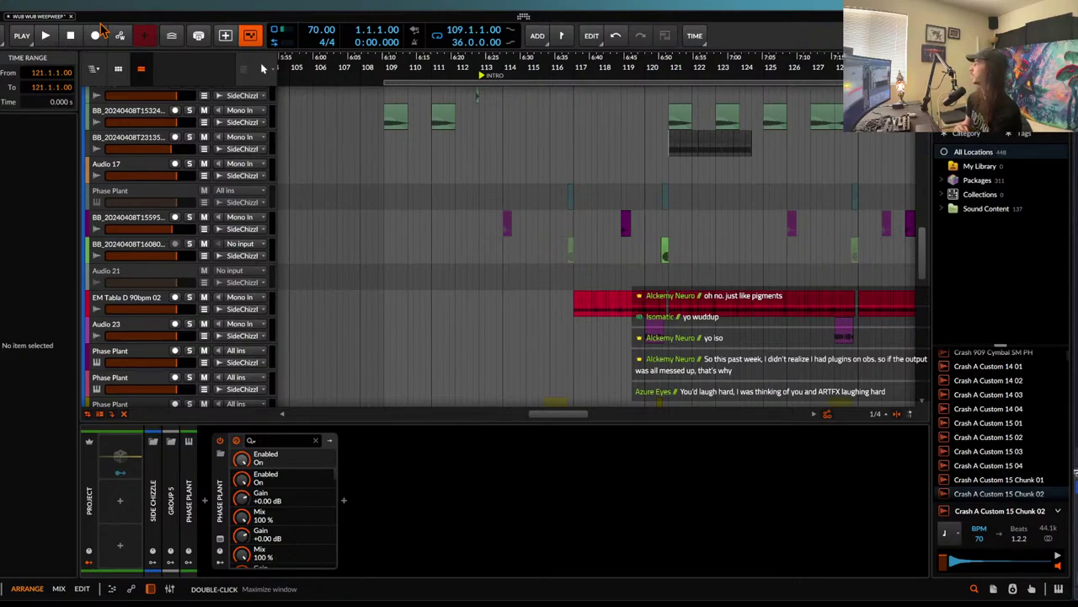
- Place the play start at bar 109 and look over the tracks around the INTRO marker
click(382, 124)
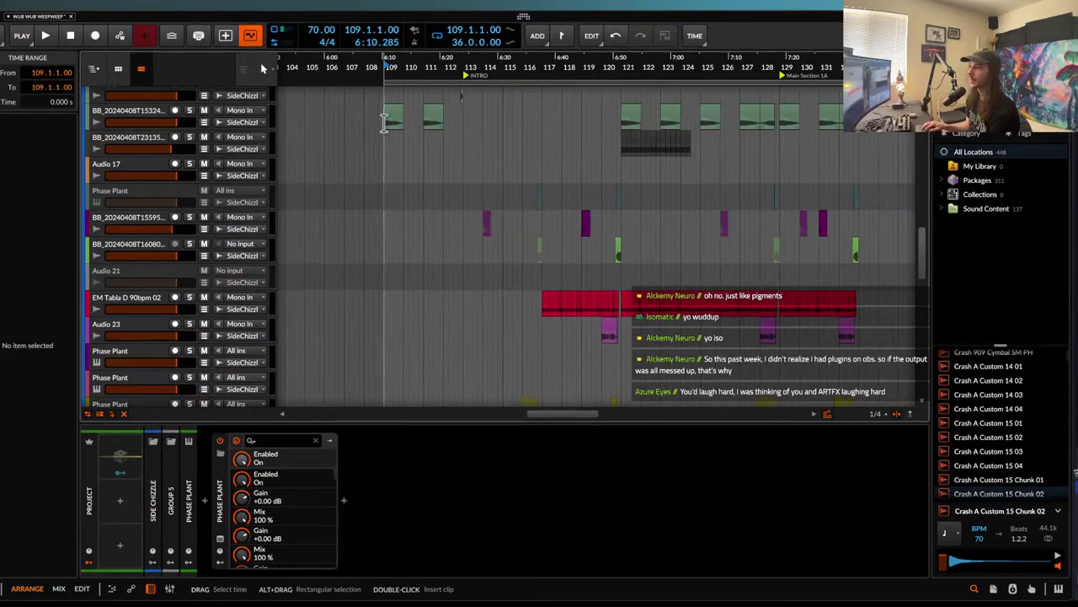
scroll(383, 124, up, 4)
scroll(383, 124, up, 3)
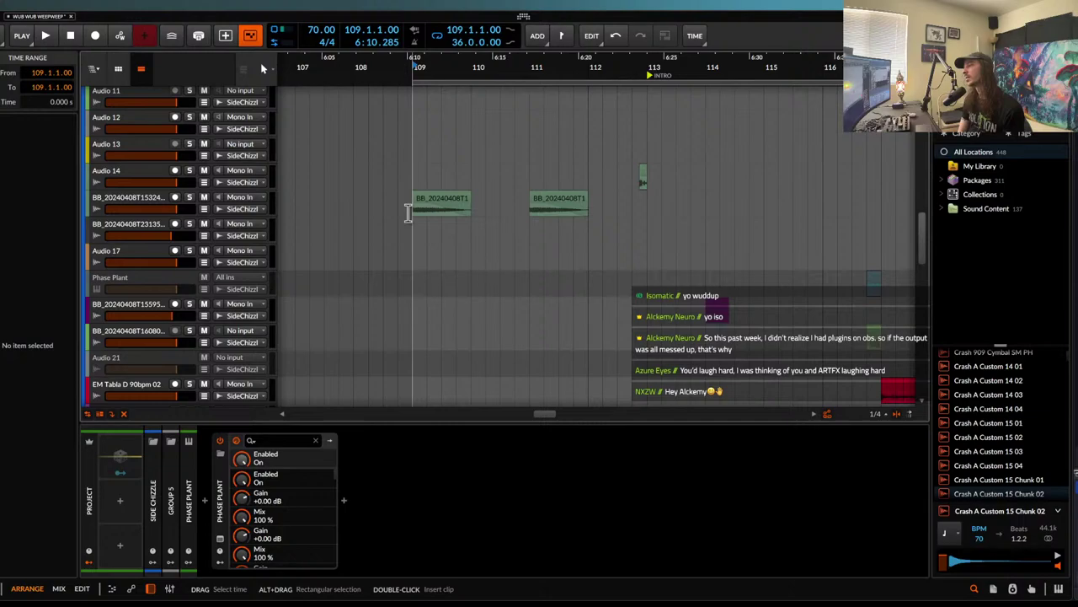
scroll(408, 212, up, 1)
scroll(408, 212, up, 3)
scroll(407, 212, down, 3)
scroll(407, 212, up, 3)
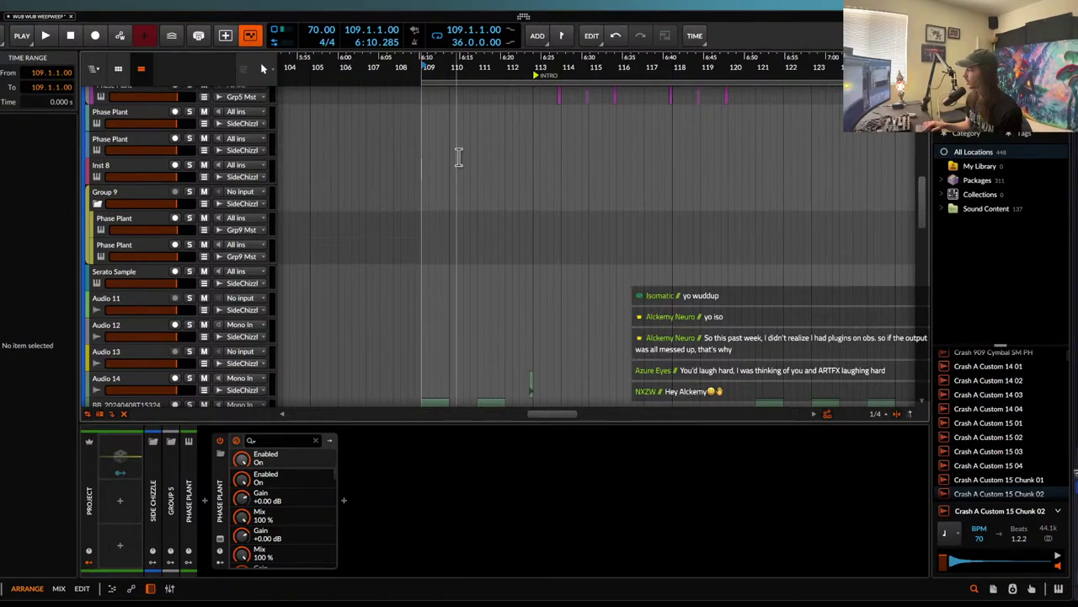
scroll(460, 156, down, 2)
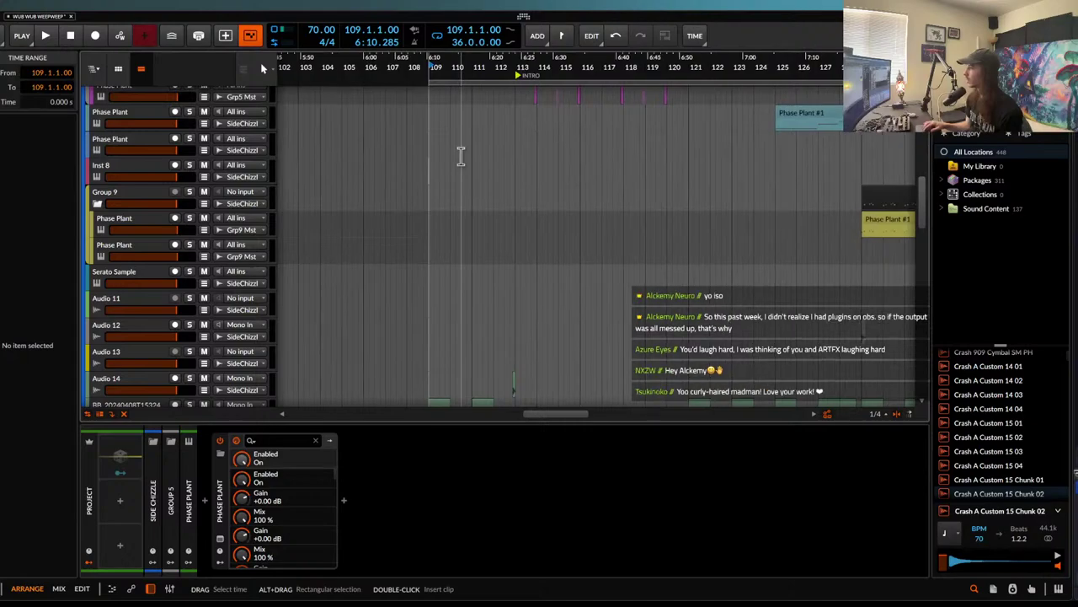
scroll(457, 158, up, 2)
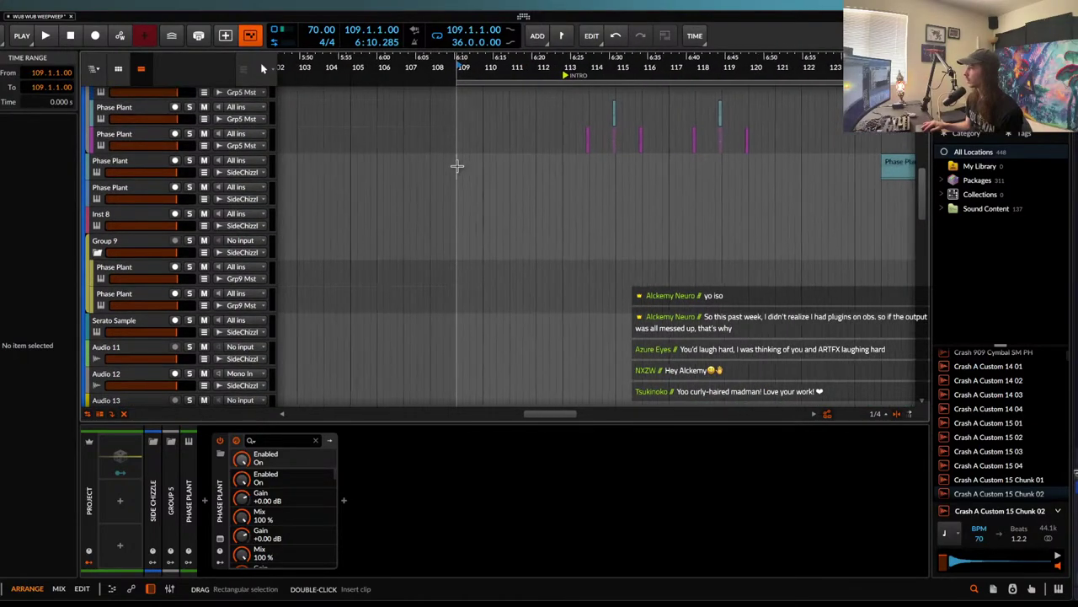
scroll(458, 167, down, 2)
scroll(458, 168, down, 2)
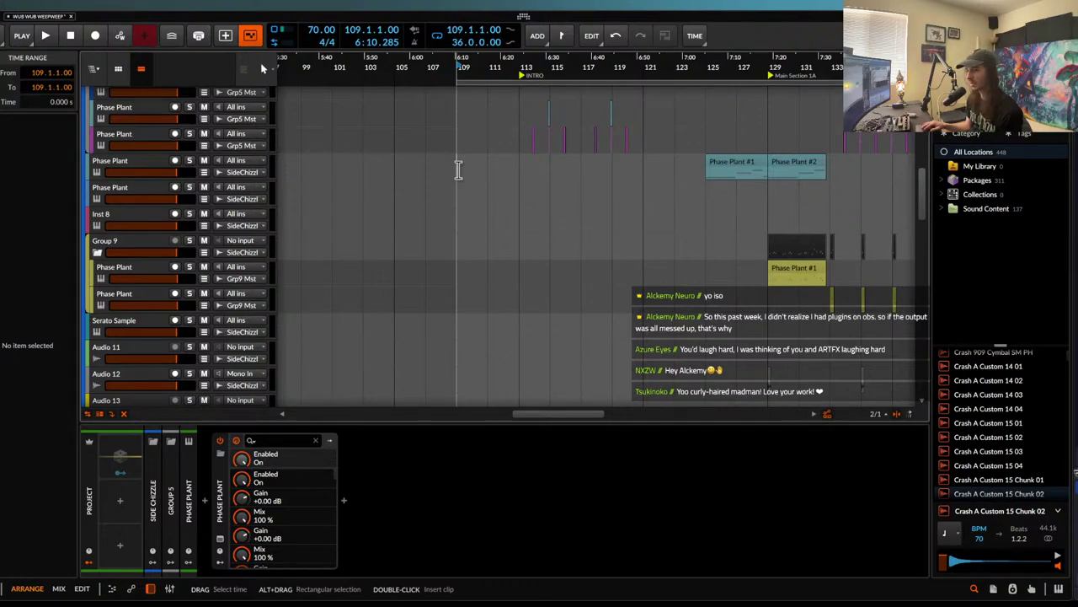
scroll(458, 168, down, 2)
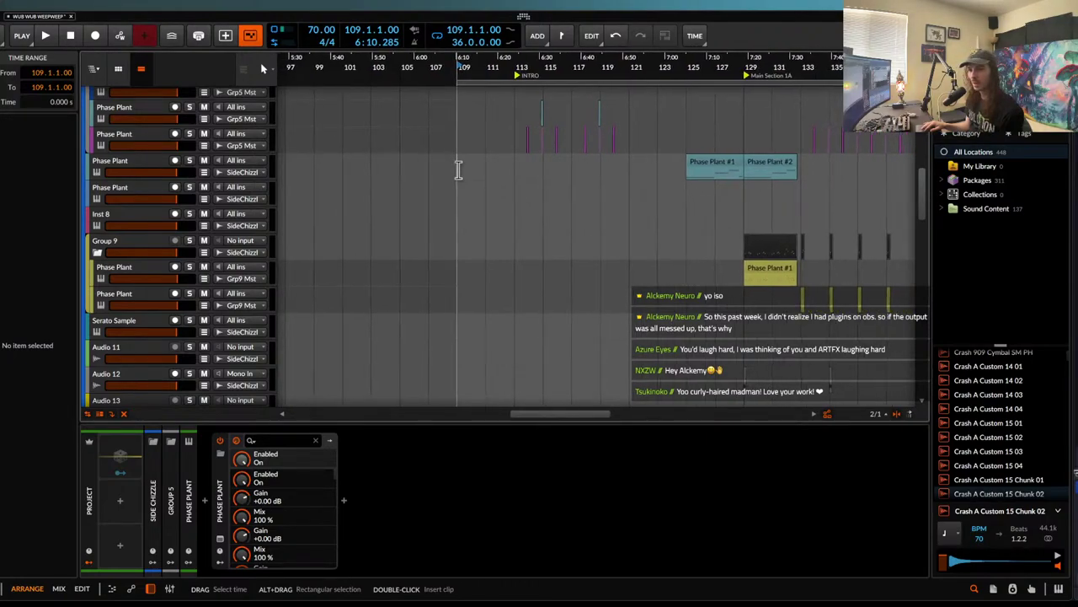
scroll(458, 169, down, 1)
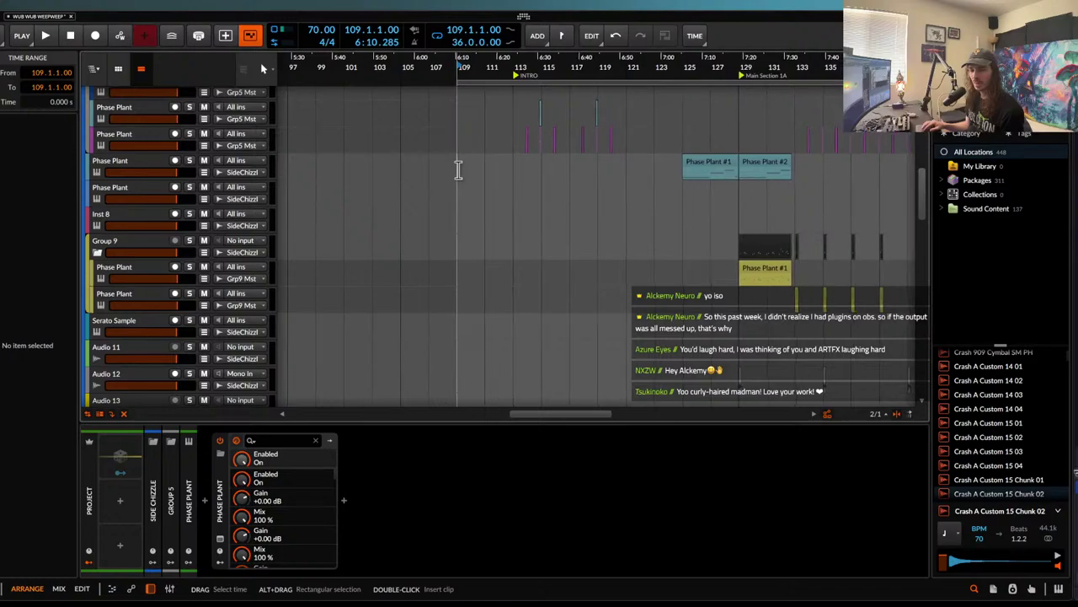
scroll(506, 166, down, 2)
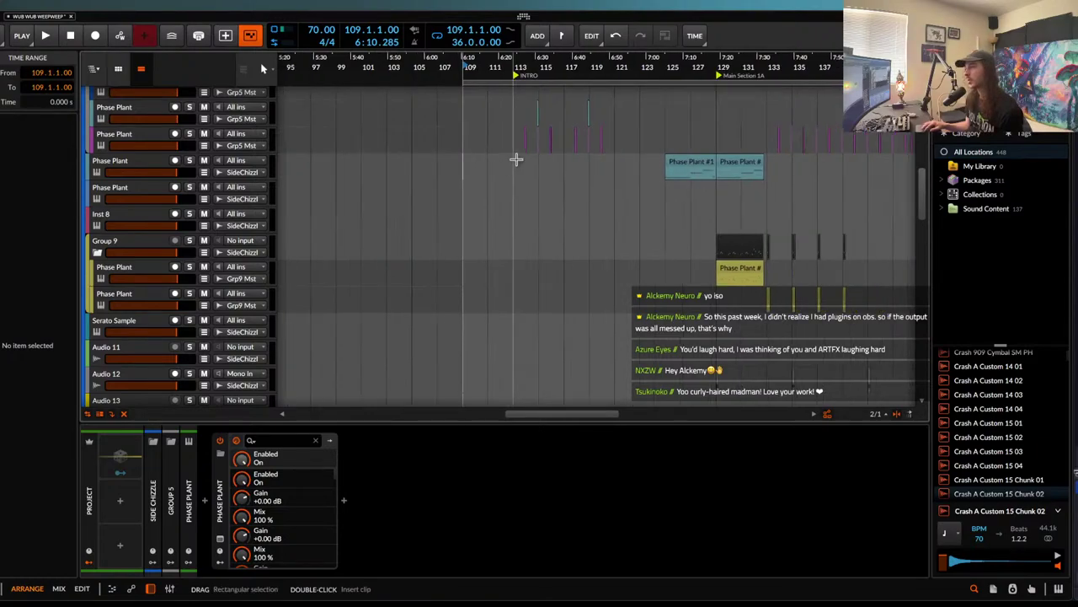
scroll(467, 166, up, 3)
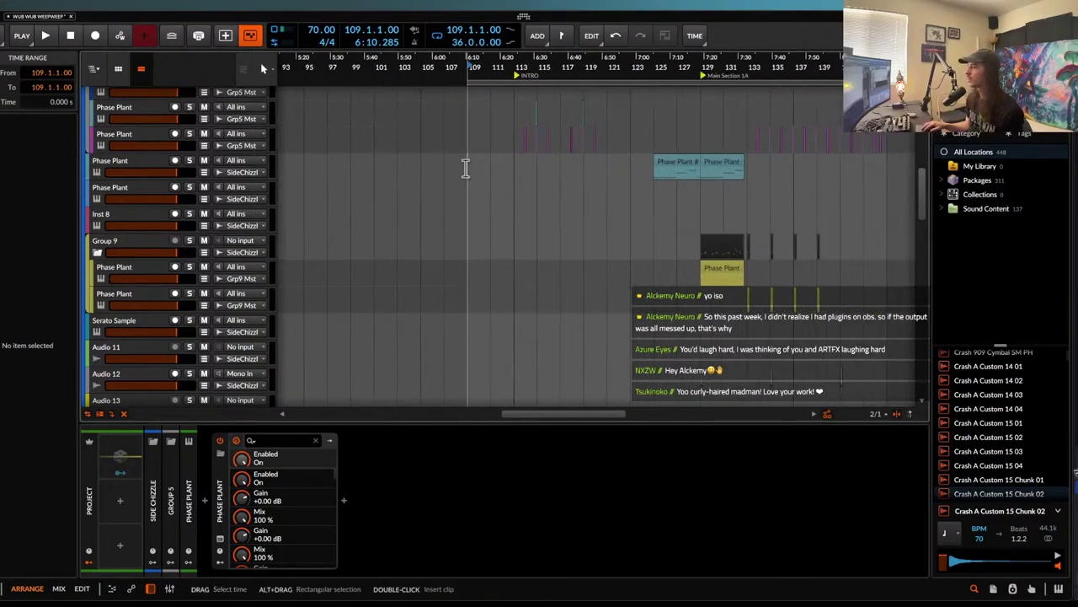
- Examine the Group 5 clips between the INTRO and Main Section 1A markers, and play from bar 109
click(469, 167)
scroll(470, 167, down, 2)
scroll(469, 167, up, 8)
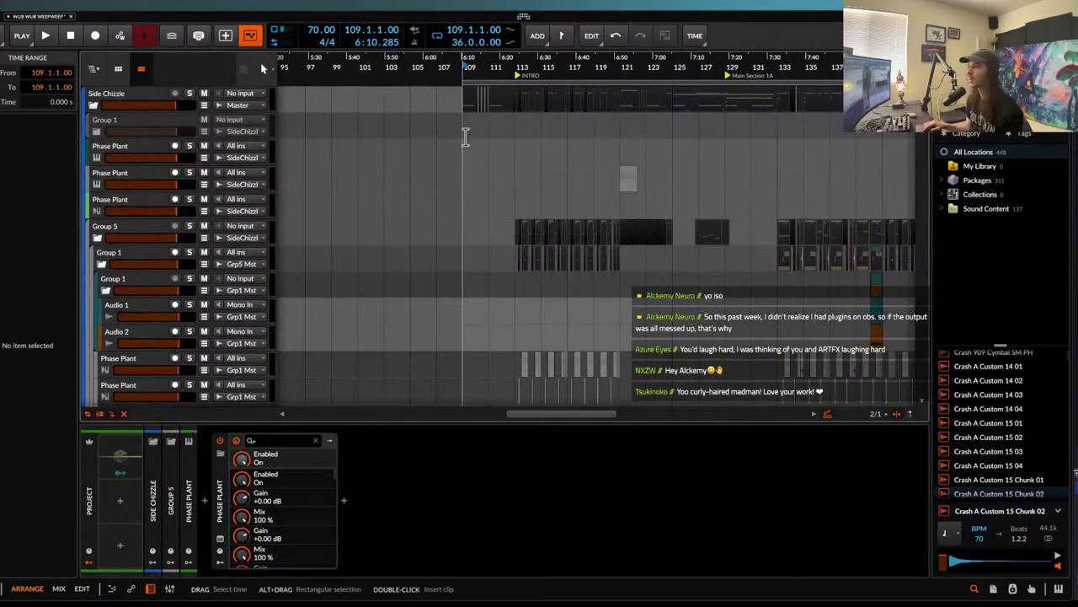
scroll(464, 135, up, 2)
scroll(464, 135, down, 10)
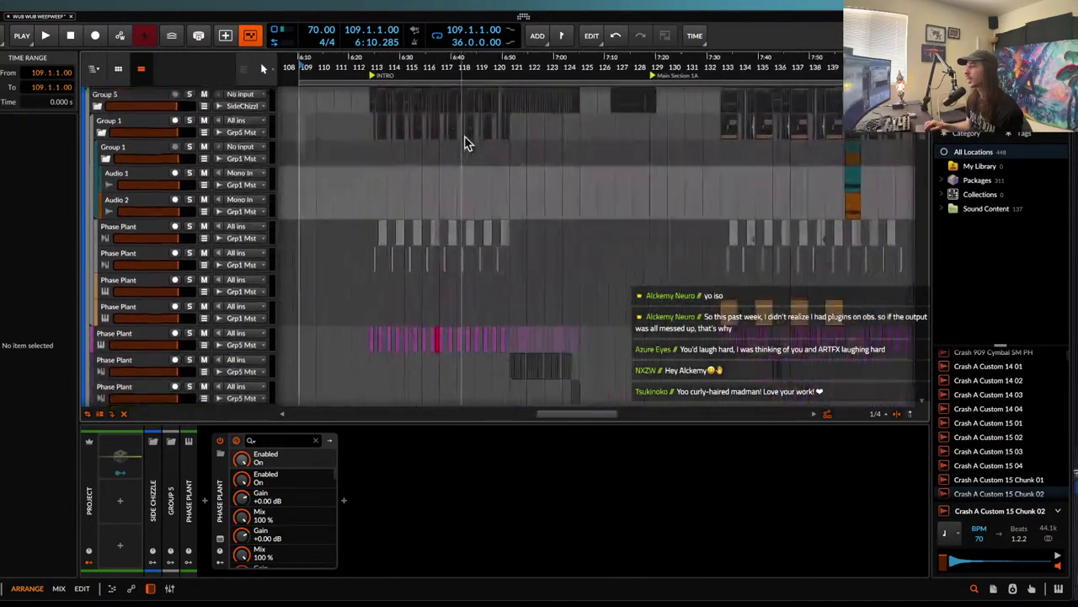
scroll(464, 135, right, 5)
scroll(465, 135, up, 10)
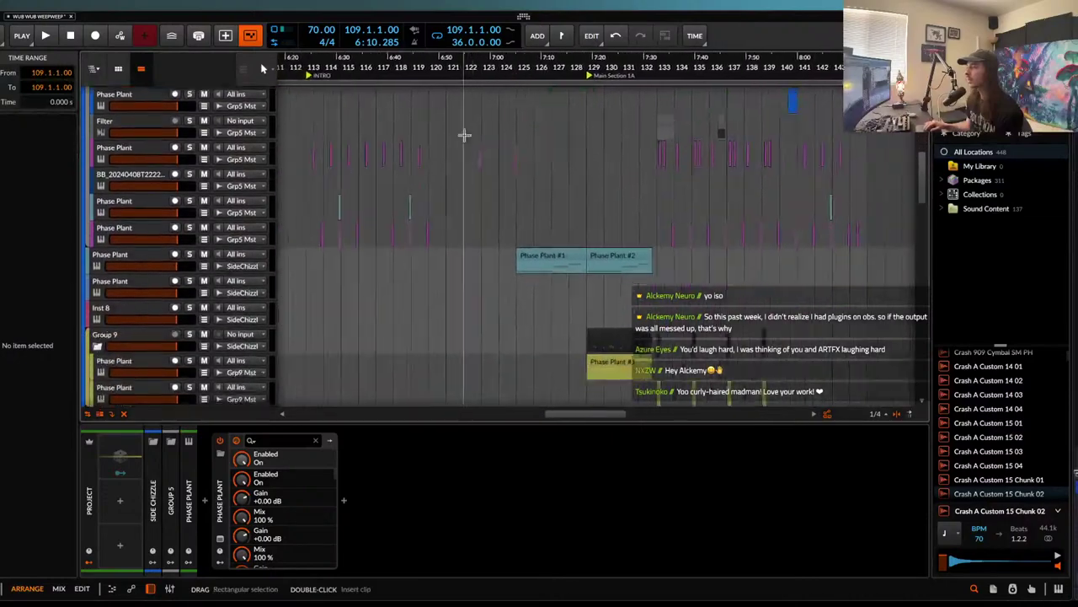
scroll(464, 134, left, 3)
scroll(464, 135, up, 10)
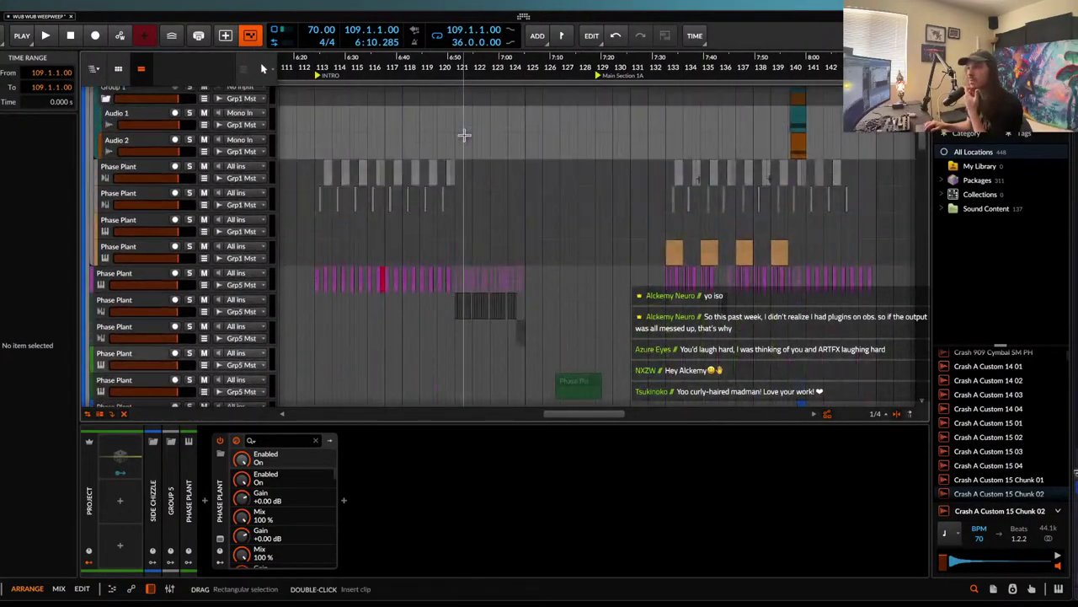
scroll(464, 133, left, 2)
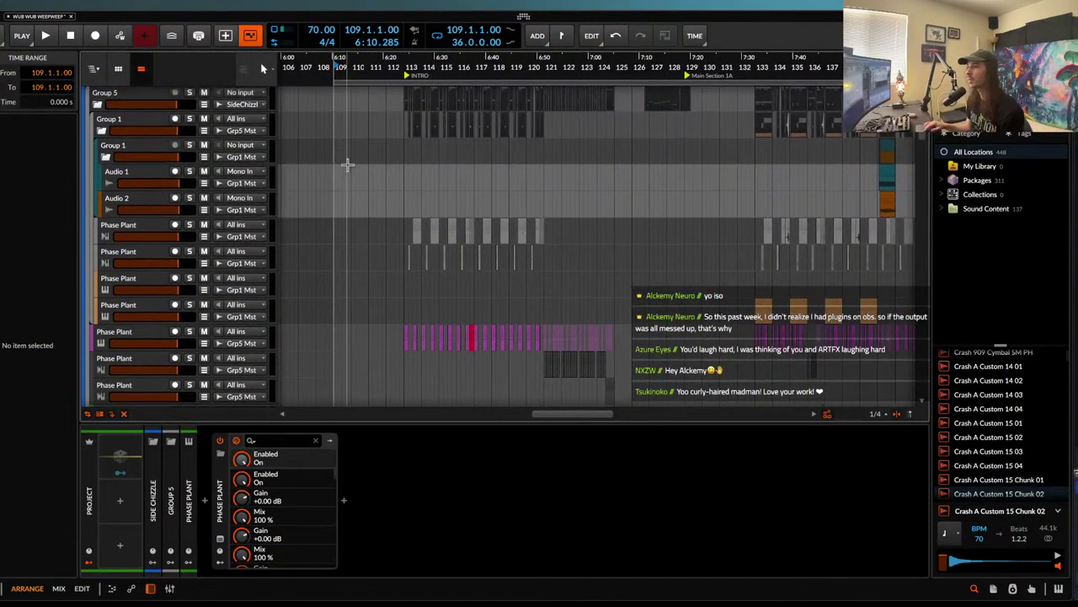
scroll(472, 210, down, 8)
scroll(472, 209, right, 1)
scroll(470, 206, down, 2)
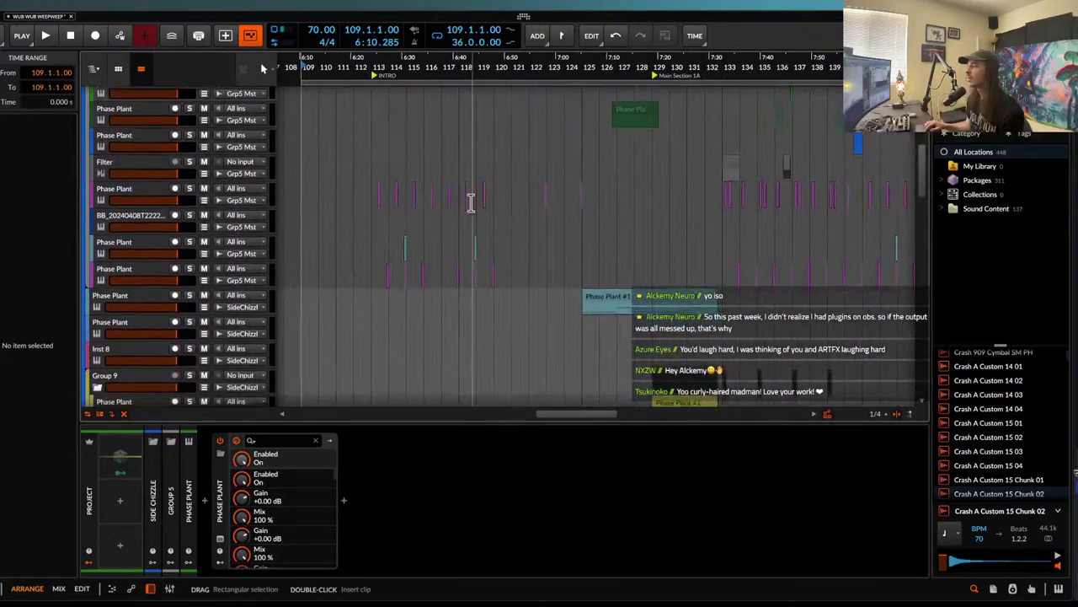
scroll(447, 208, left, 2)
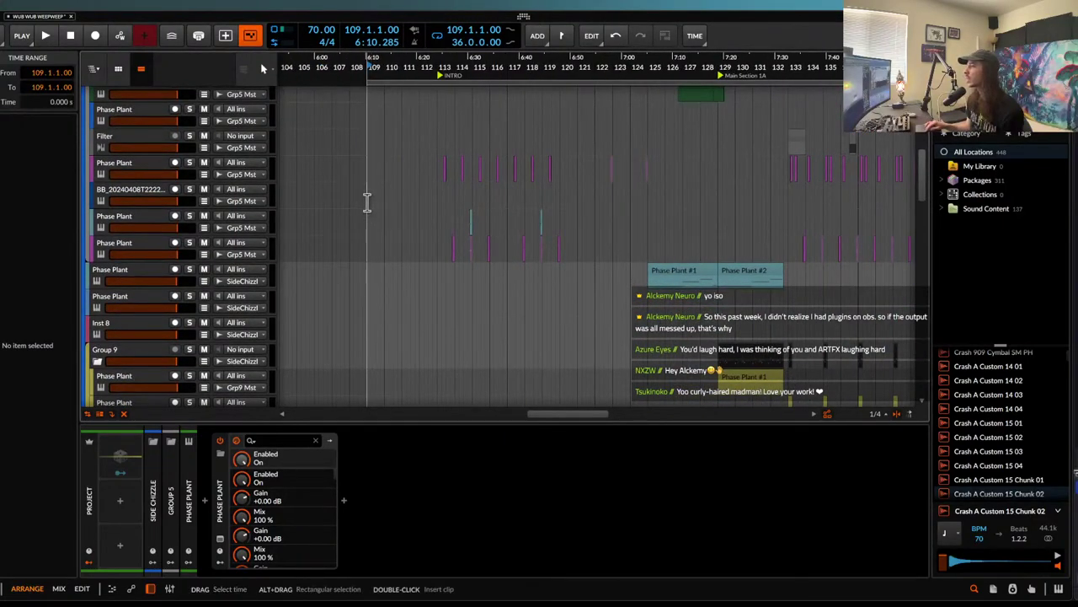
scroll(369, 204, up, 2)
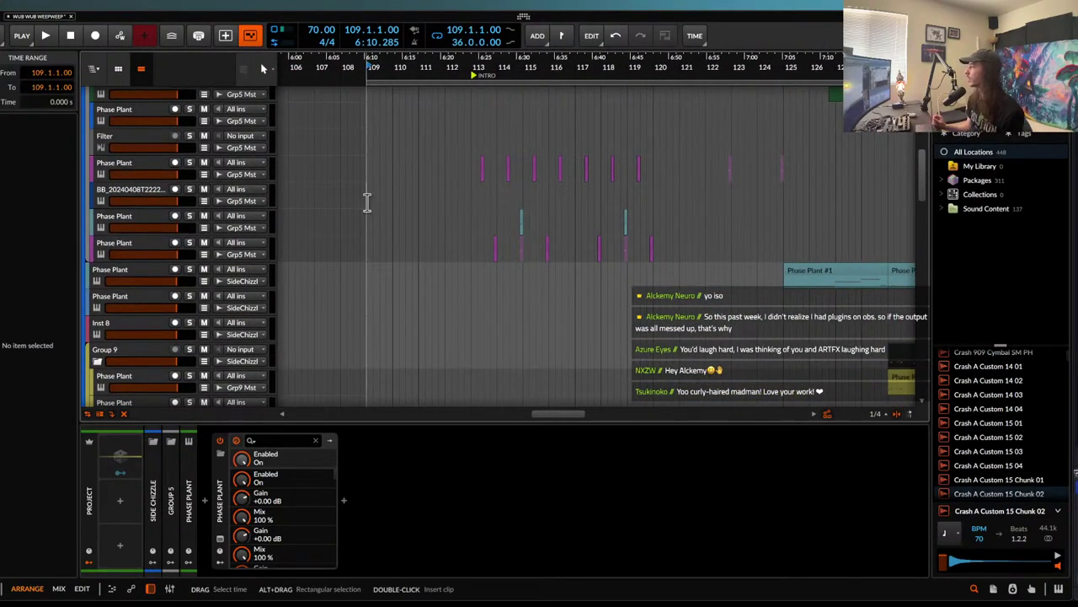
key(space)
- Fold Group 5 to hide its nested tracks and select the group track to show its device chain
scroll(366, 203, down, 2)
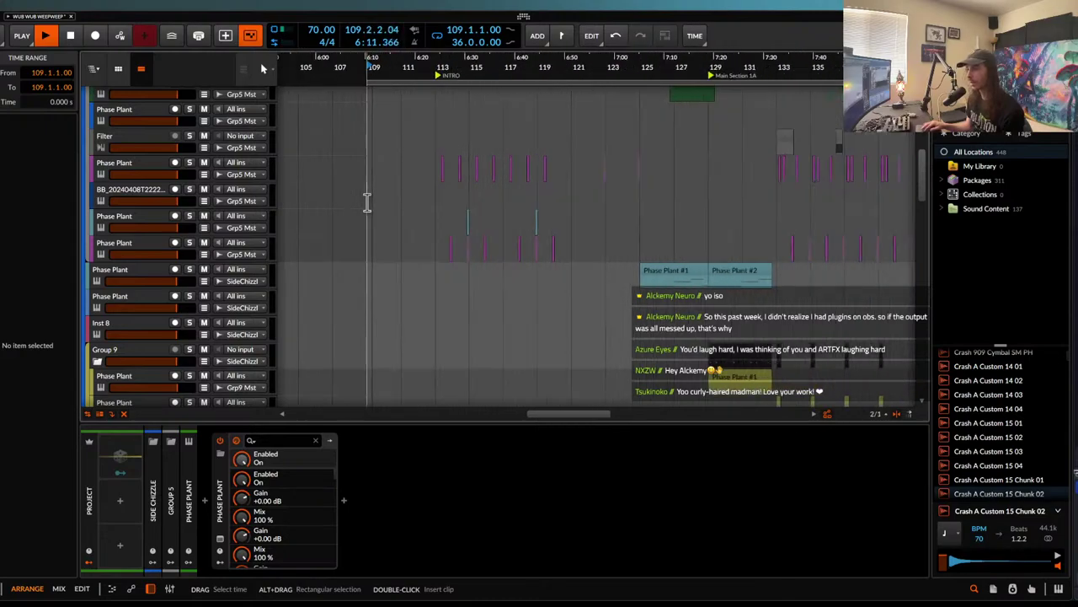
scroll(367, 203, down, 6)
scroll(367, 202, down, 5)
scroll(366, 203, up, 20)
scroll(367, 202, down, 1)
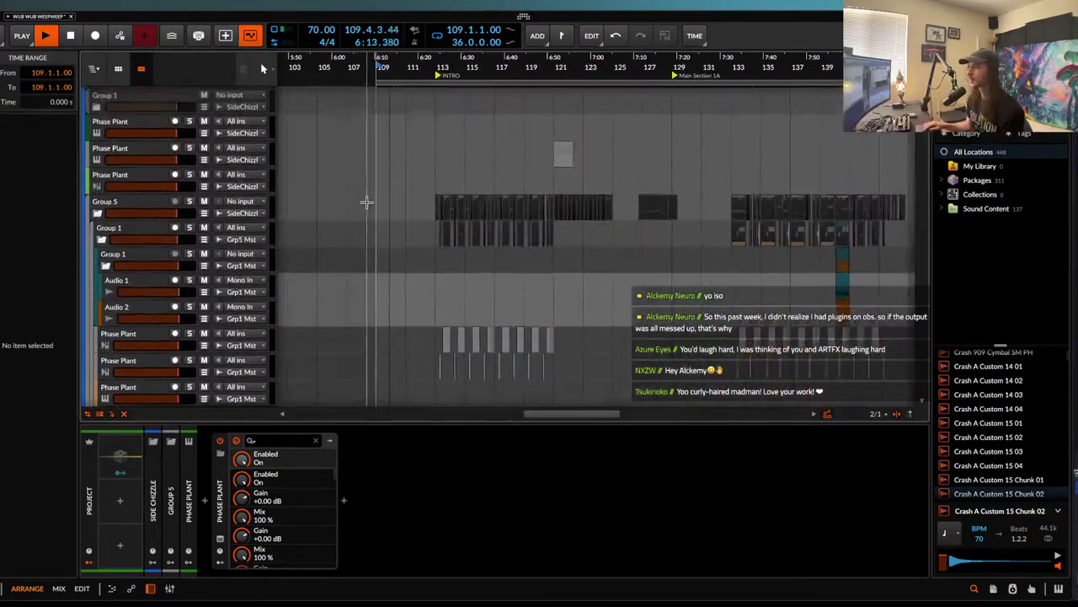
click(103, 238)
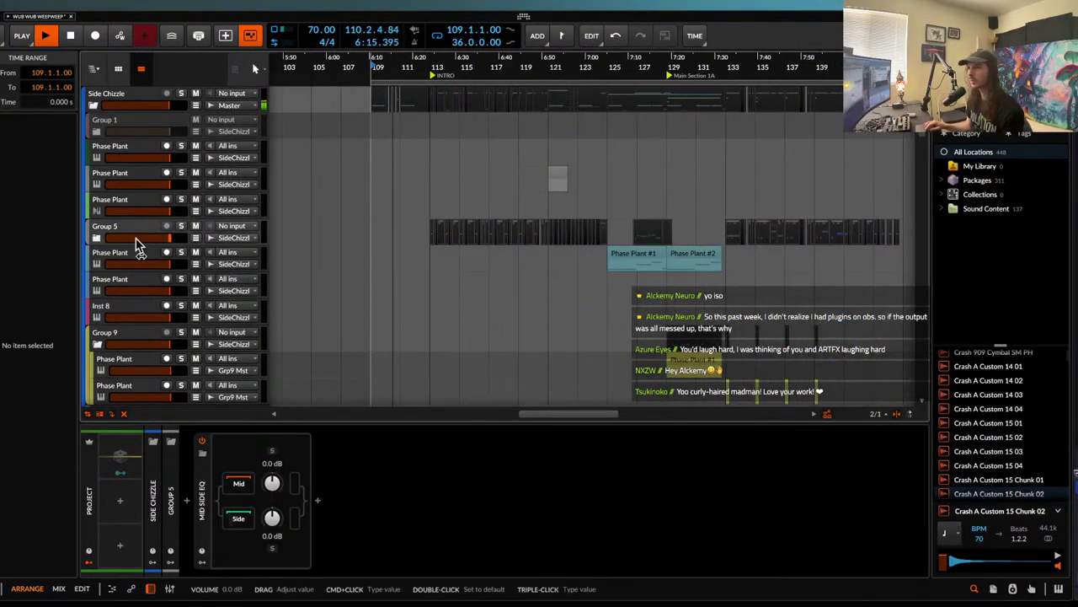
click(133, 240)
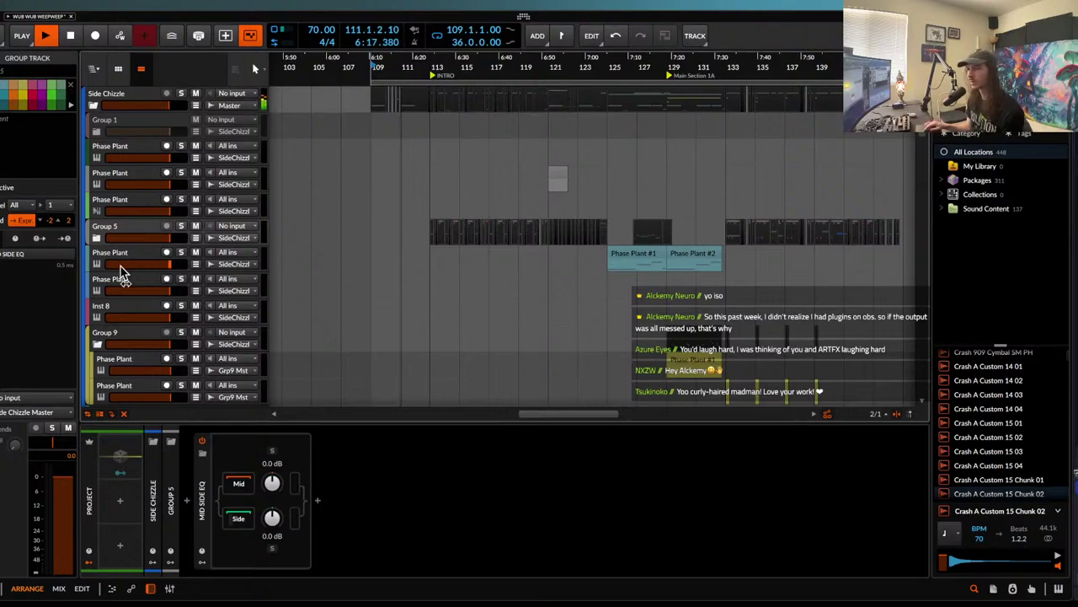
- Add the Pro-Q 3 equalizer after the Mid Side EQ device on Group 5
click(317, 501)
text(pro)
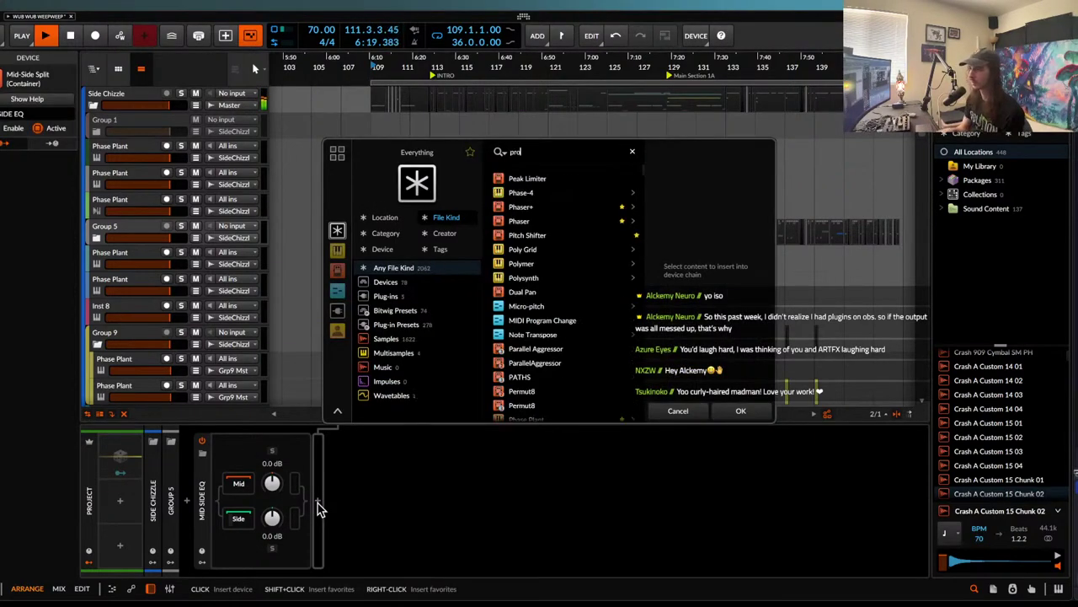
click(520, 221)
click(739, 412)
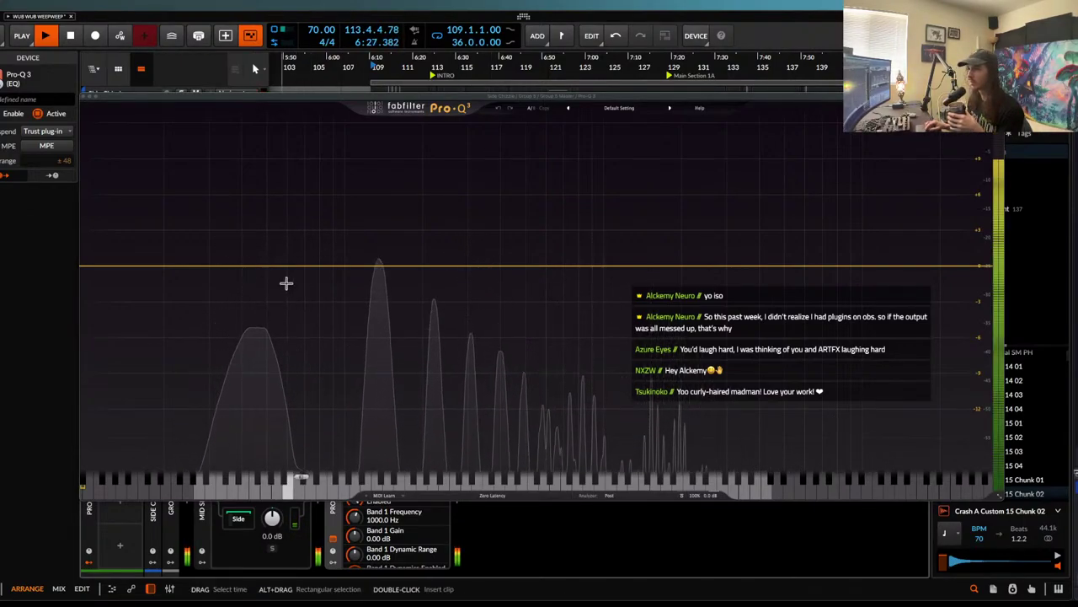
- Boost about 2.2 dB at 44 Hz in Pro-Q 3, and cut about 2.4 dB near 131 Hz and about 2.1 dB near 310 Hz
drag(265, 267, 253, 251)
drag(379, 268, 378, 297)
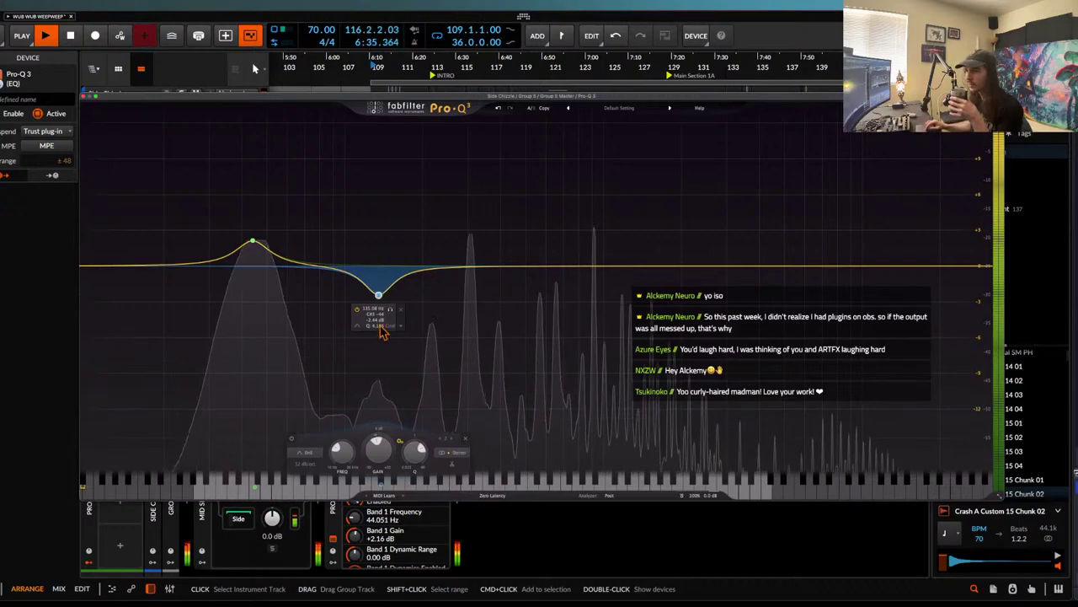
drag(475, 268, 473, 292)
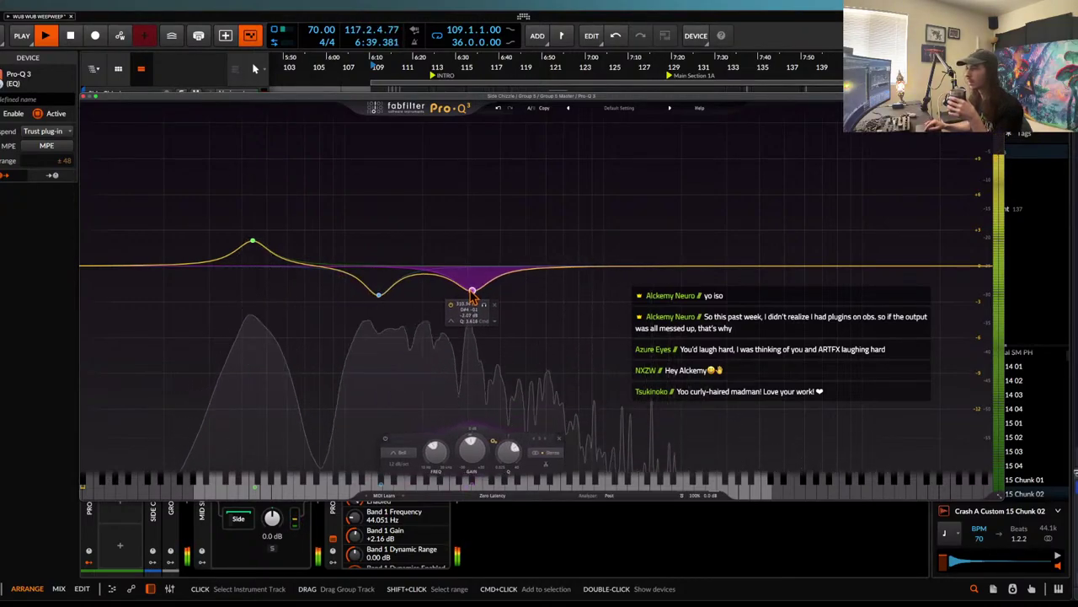
- Add a fourth EQ cut above the 310 Hz band, narrow it to a Q of about 6.9, and close Pro-Q 3
drag(602, 270, 596, 295)
scroll(598, 277, up, 2)
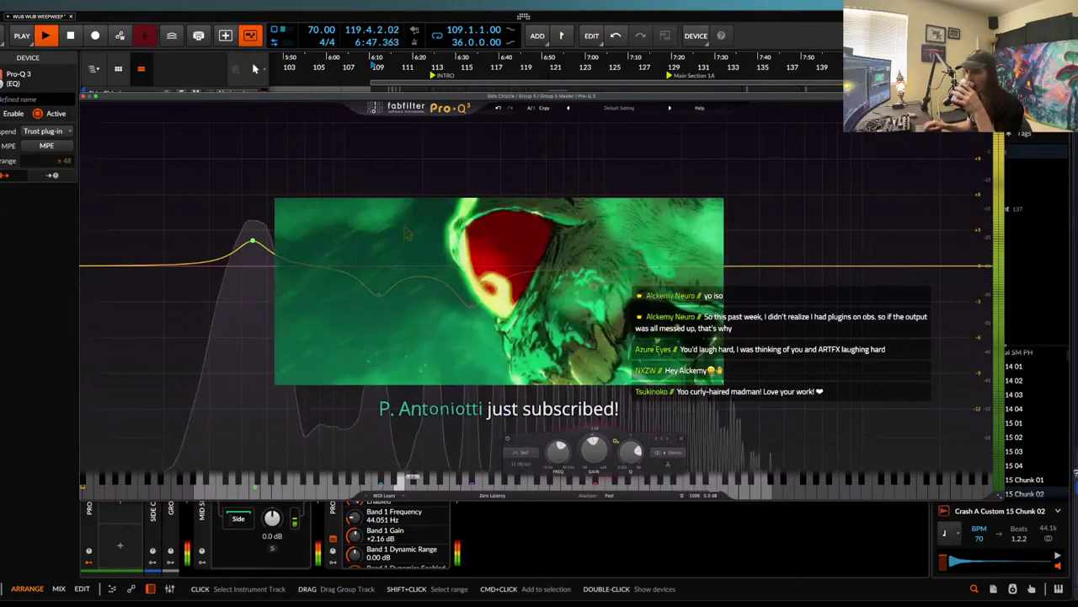
click(85, 95)
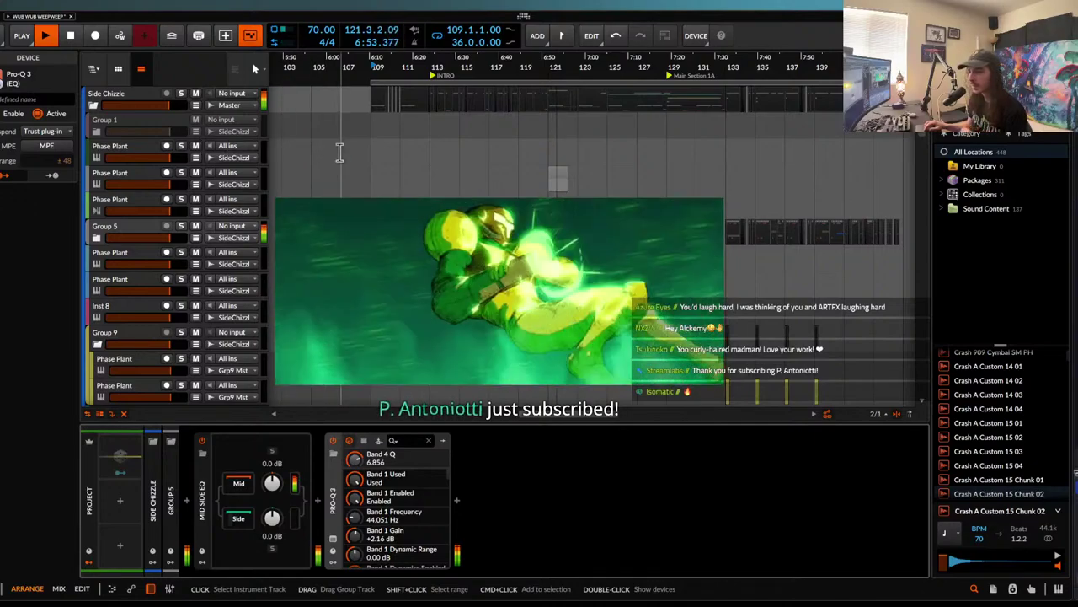
- Set the play start to bar 121, where the dark BB_20240408T231 audio clip begins
scroll(508, 171, down, 3)
scroll(523, 173, right, 1)
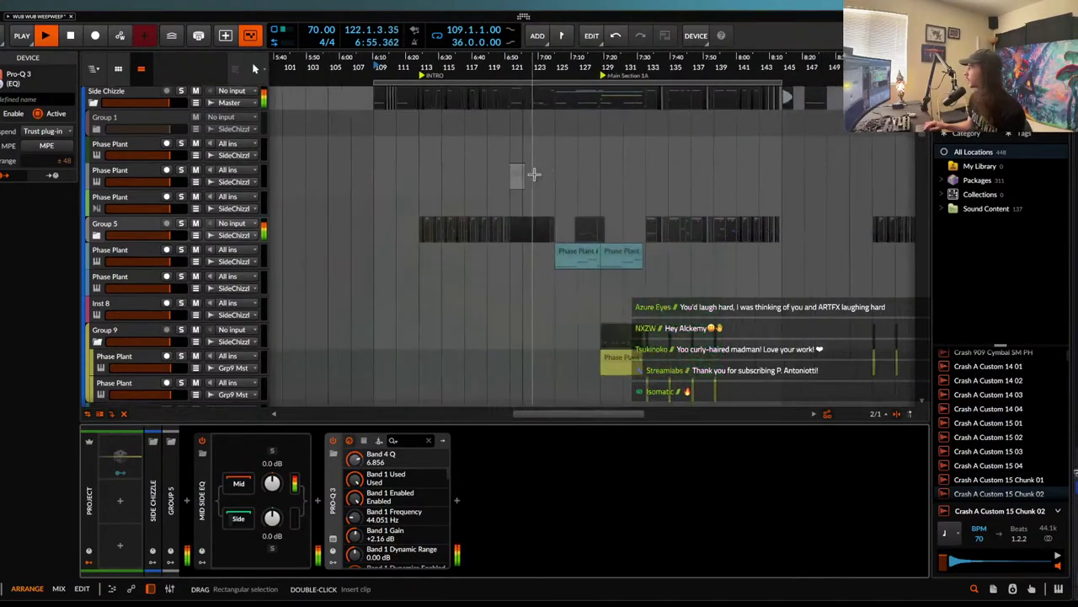
scroll(534, 174, down, 10)
scroll(534, 174, up, 3)
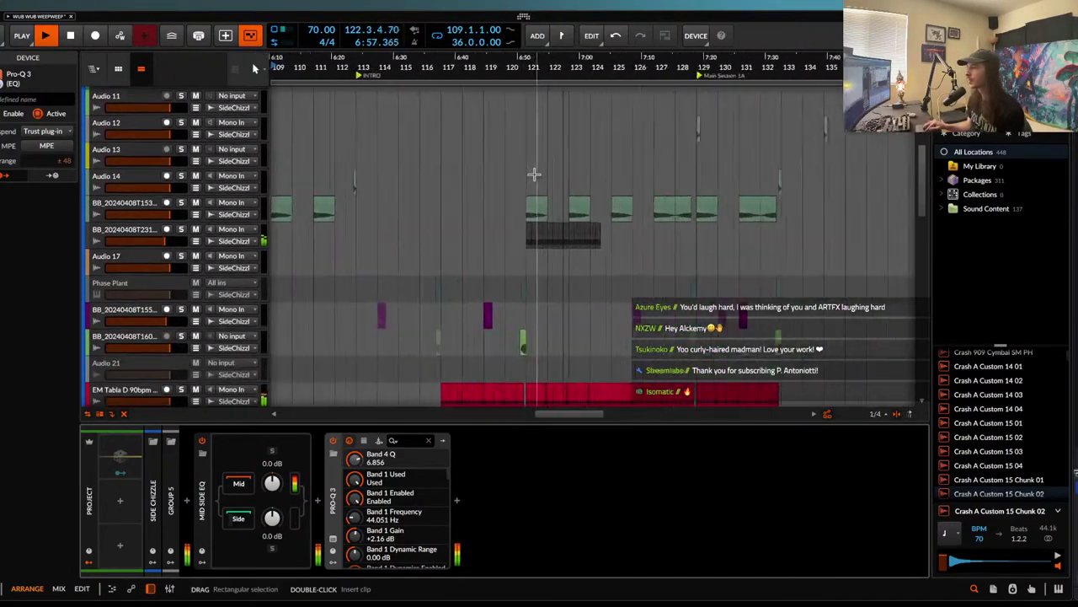
scroll(534, 175, up, 2)
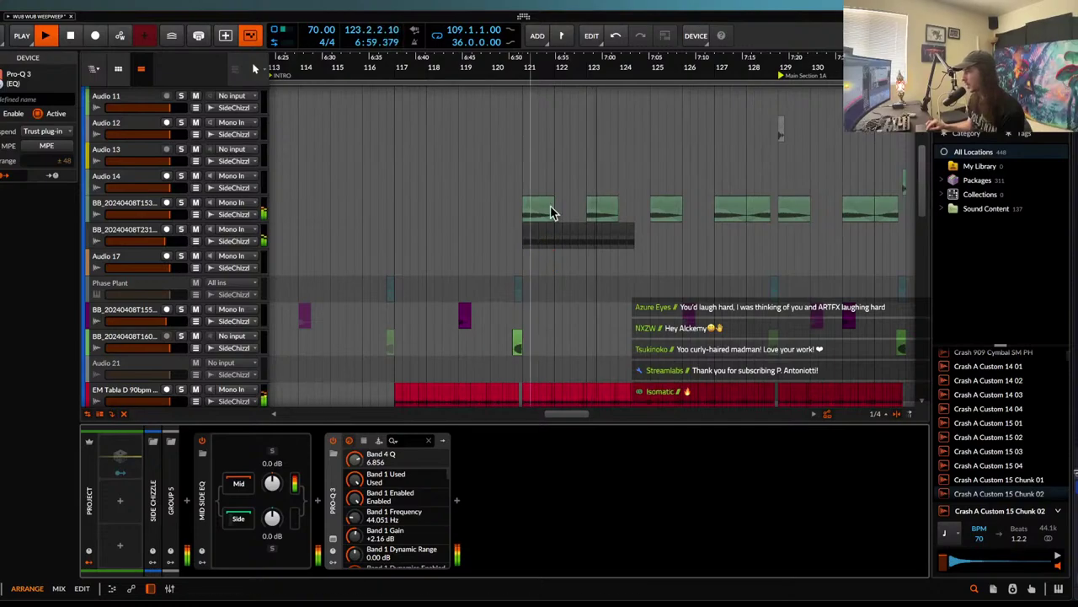
click(519, 188)
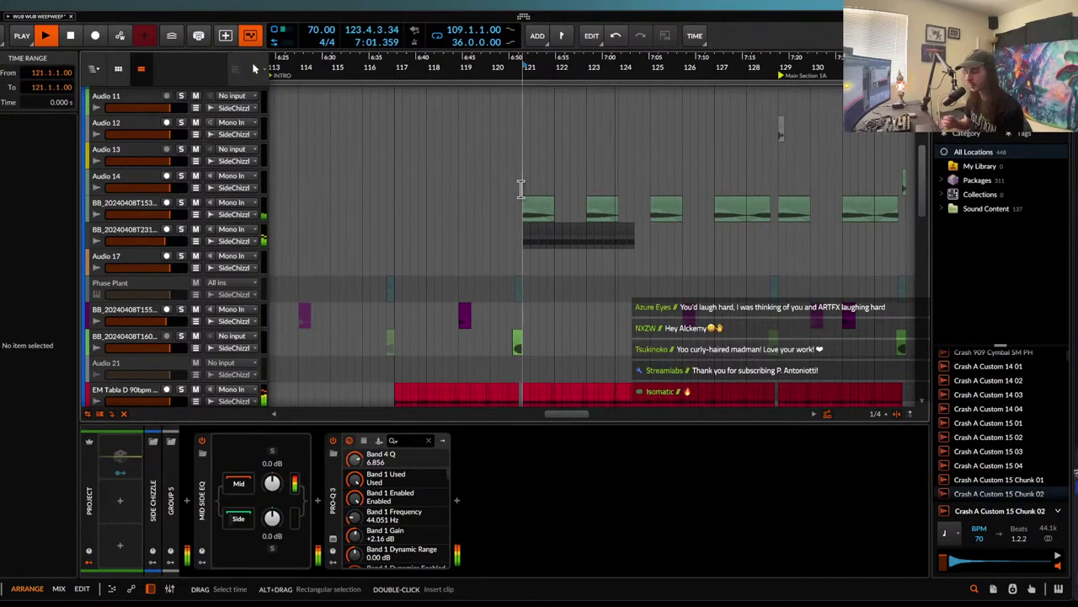
- Open Bitcrush on the BB_20240408T231 audio track and lower its Mix to 57%
click(143, 240)
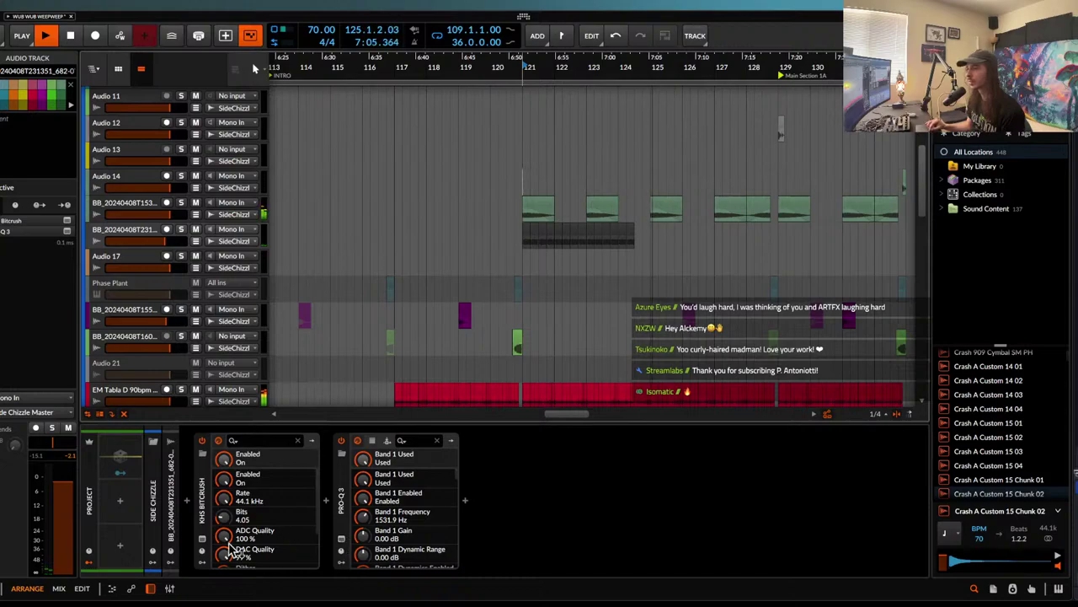
click(202, 538)
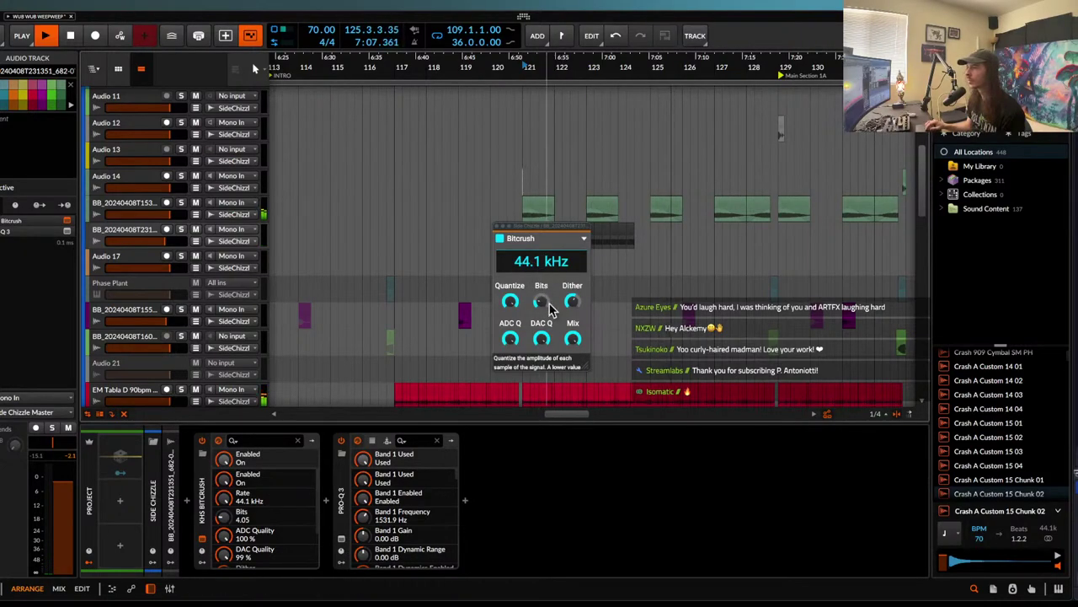
mouse_move(573, 340)
mouse_down()
mouse_move(573, 351)
mouse_move(572, 341)
mouse_up()
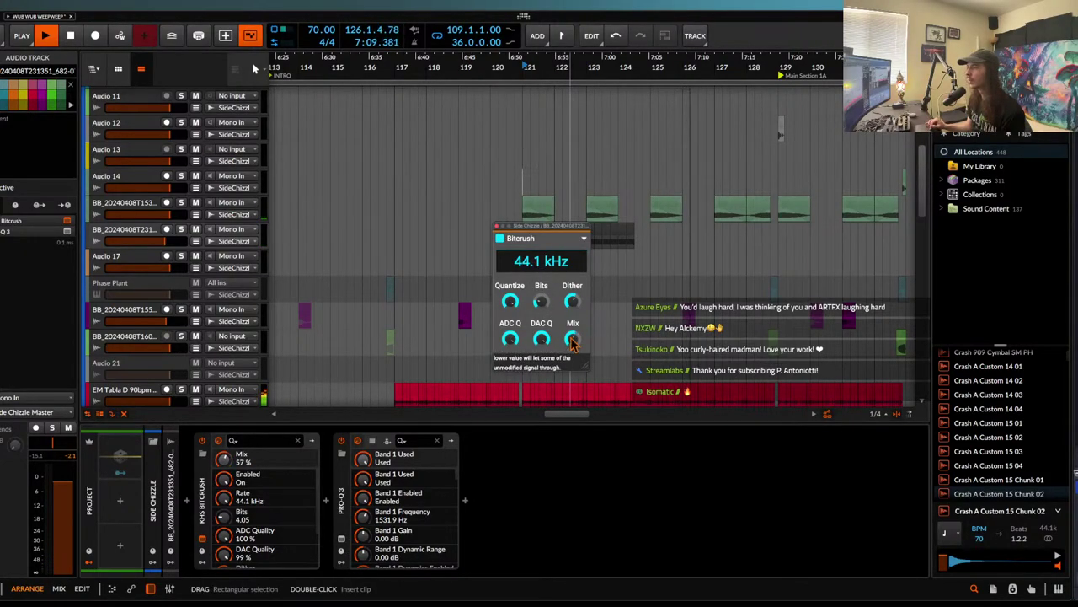
- Close Bitcrush and look over the tracks from Side Chizzle down to the drums around Main Section 1A during playback
click(497, 227)
scroll(628, 216, up, 2)
scroll(627, 217, up, 2)
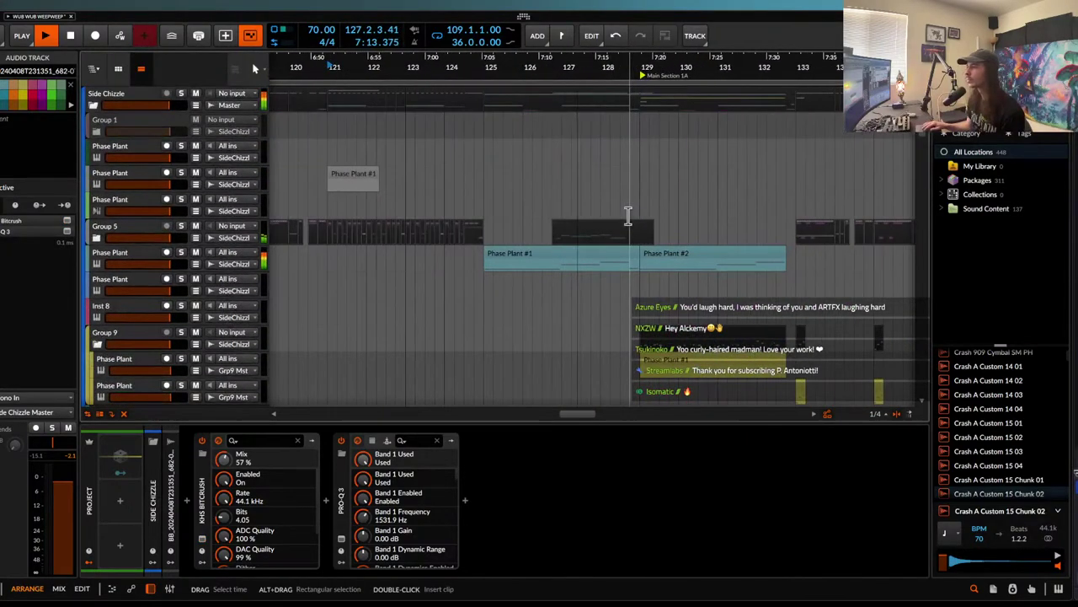
scroll(628, 216, down, 5)
scroll(627, 217, down, 7)
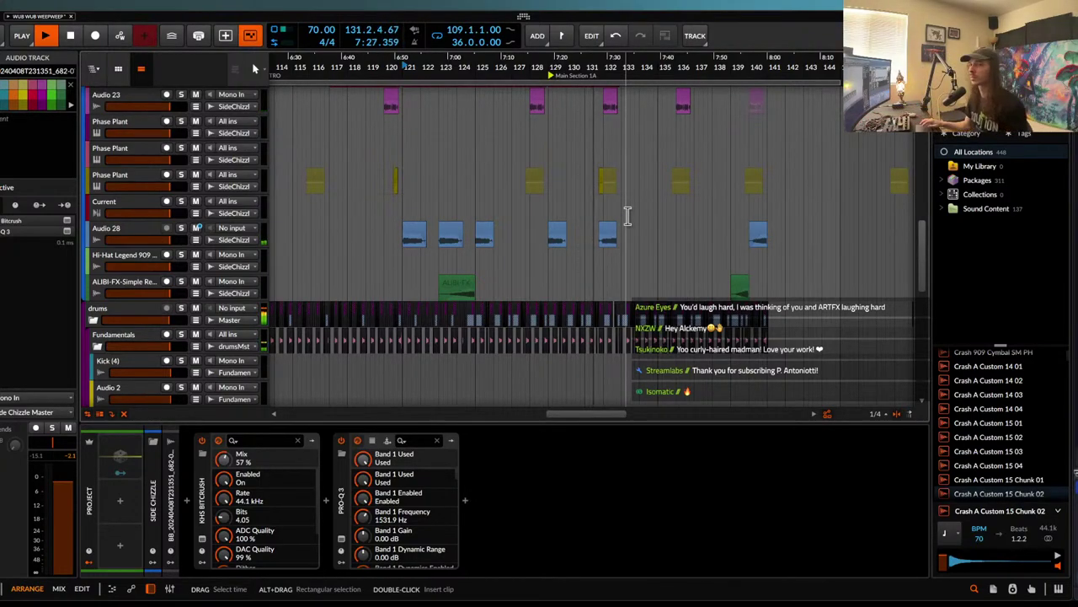
scroll(627, 216, down, 2)
scroll(627, 216, up, 3)
scroll(538, 202, up, 2)
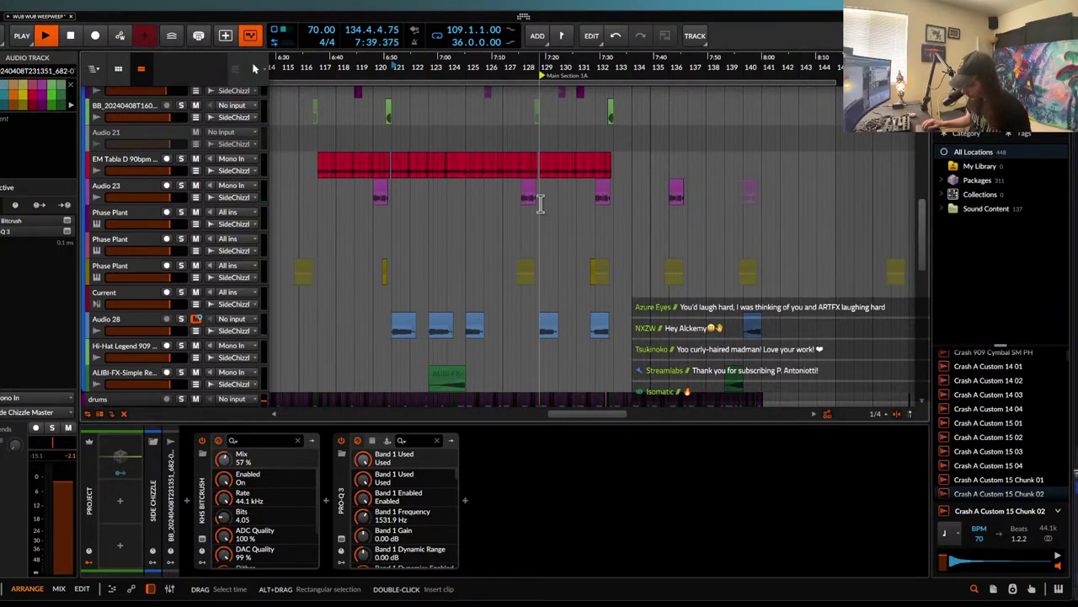
- Examine the synth, audio and effect clips between bars 128 and 141 as the track plays
scroll(540, 204, down, 2)
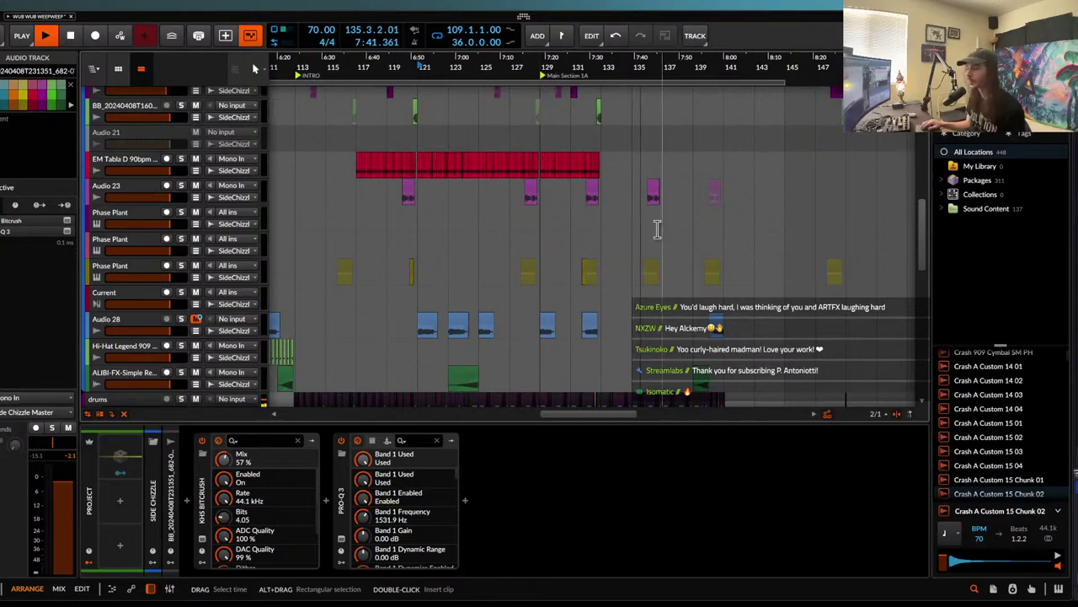
scroll(657, 229, up, 4)
scroll(658, 229, up, 2)
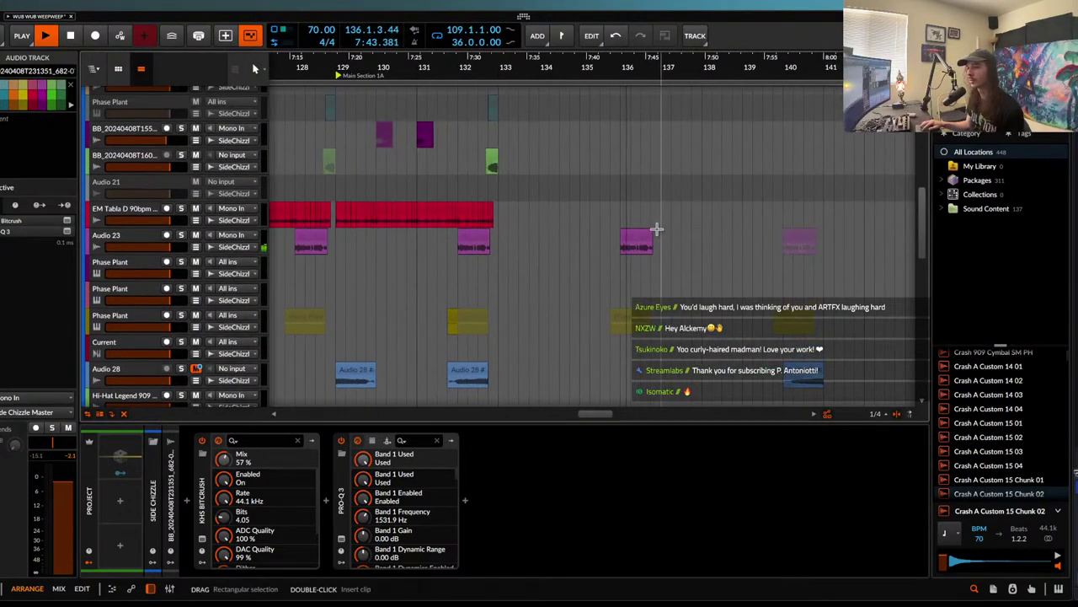
scroll(649, 227, down, 2)
scroll(638, 226, up, 2)
scroll(633, 225, down, 1)
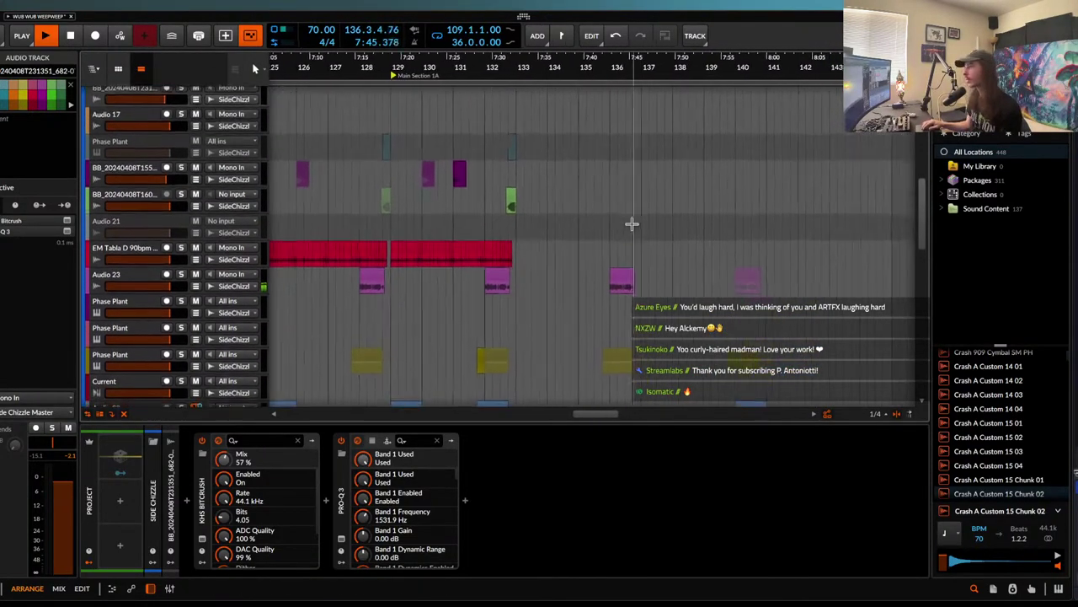
scroll(631, 224, up, 2)
scroll(632, 224, down, 1)
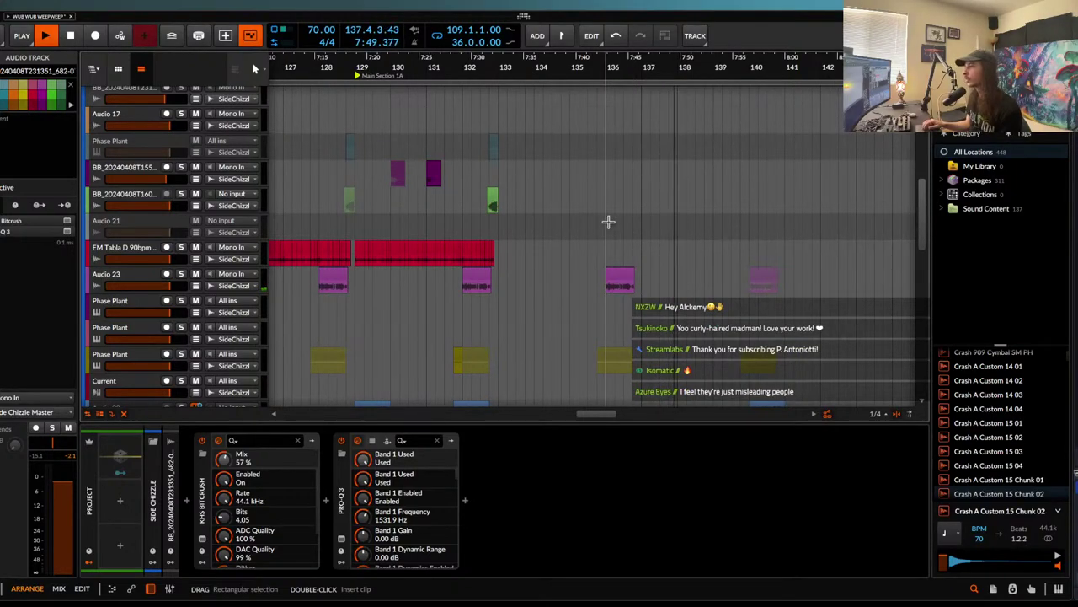
scroll(608, 222, down, 4)
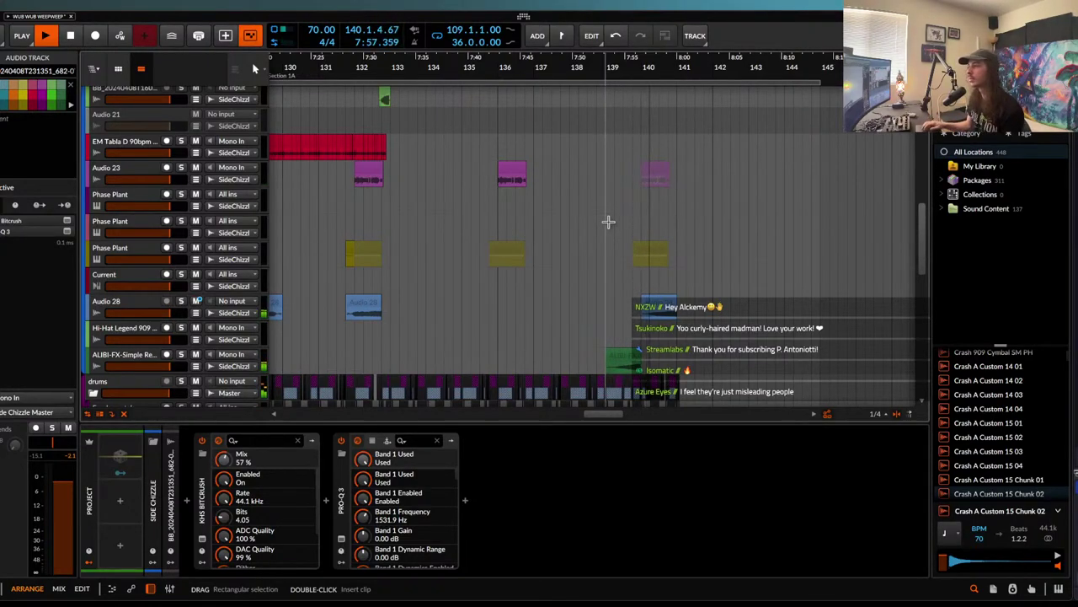
scroll(608, 221, down, 1)
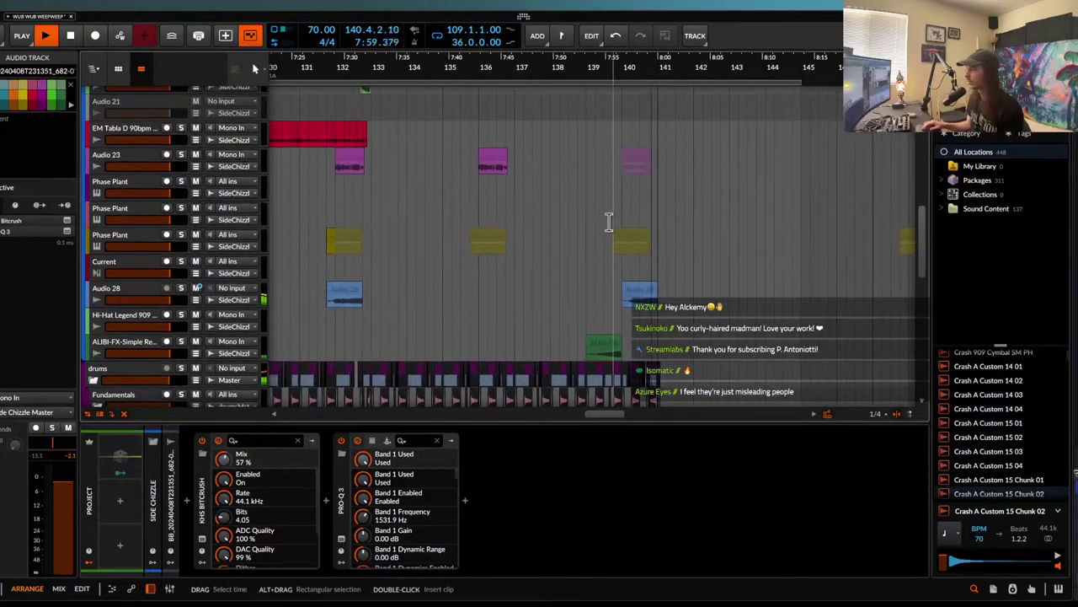
scroll(608, 222, up, 5)
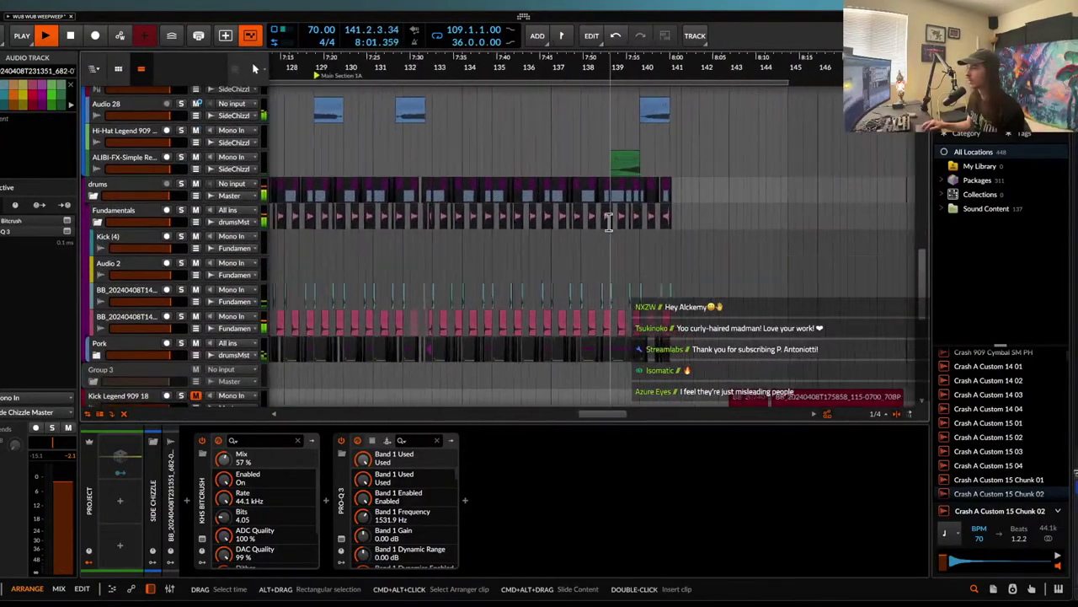
- Unfold the Pork group under drums to show its individual percussion tracks
scroll(609, 221, down, 3)
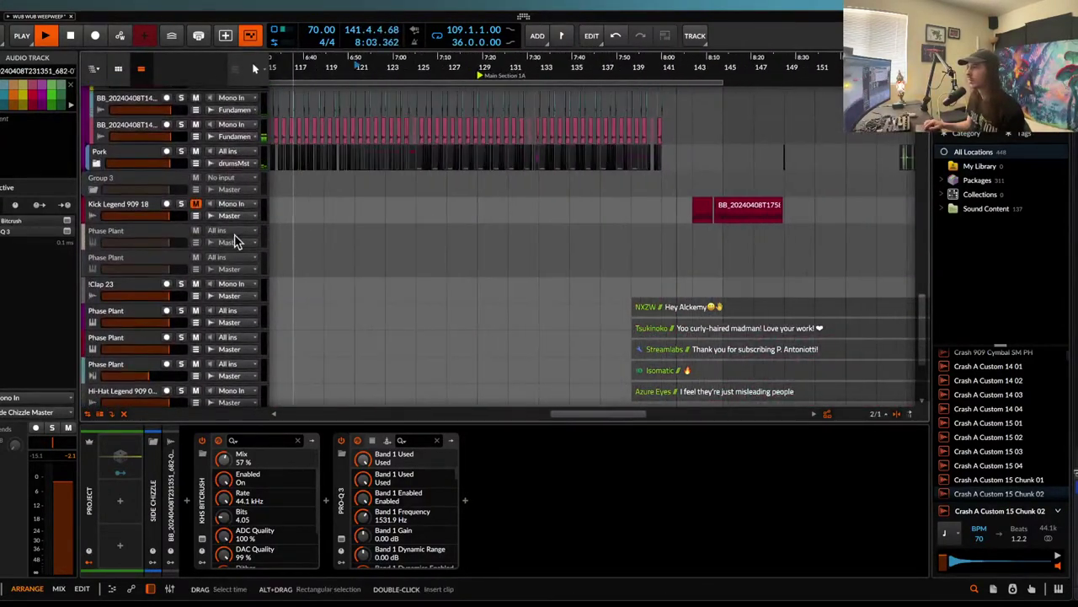
click(96, 165)
scroll(538, 265, down, 4)
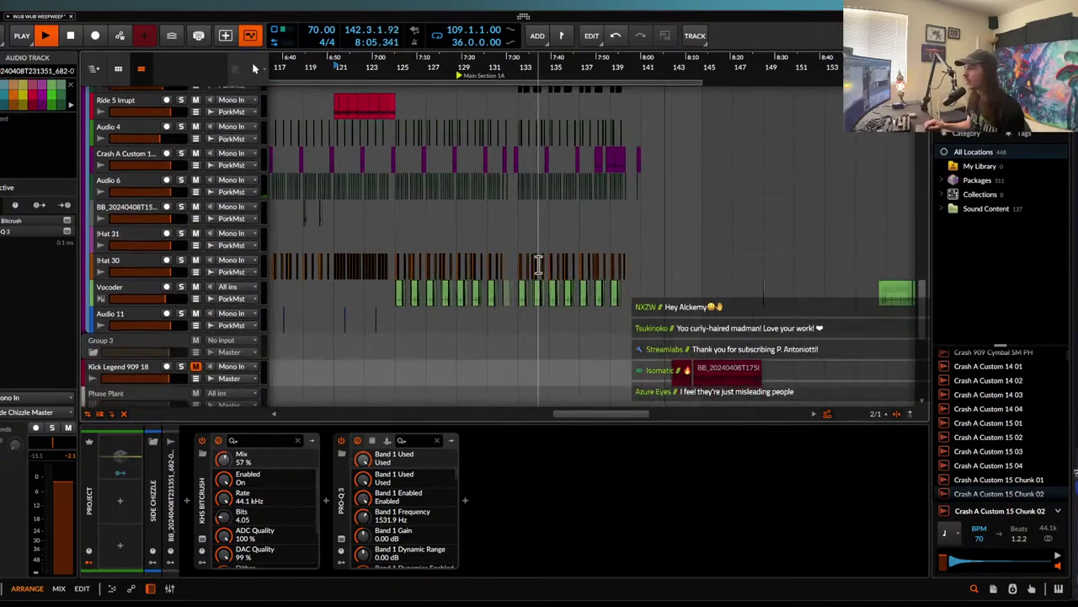
- Examine the clip layout of the Fundamentals and Pork drum tracks through Main Section 1A
scroll(539, 265, up, 3)
scroll(539, 264, down, 5)
scroll(538, 264, up, 8)
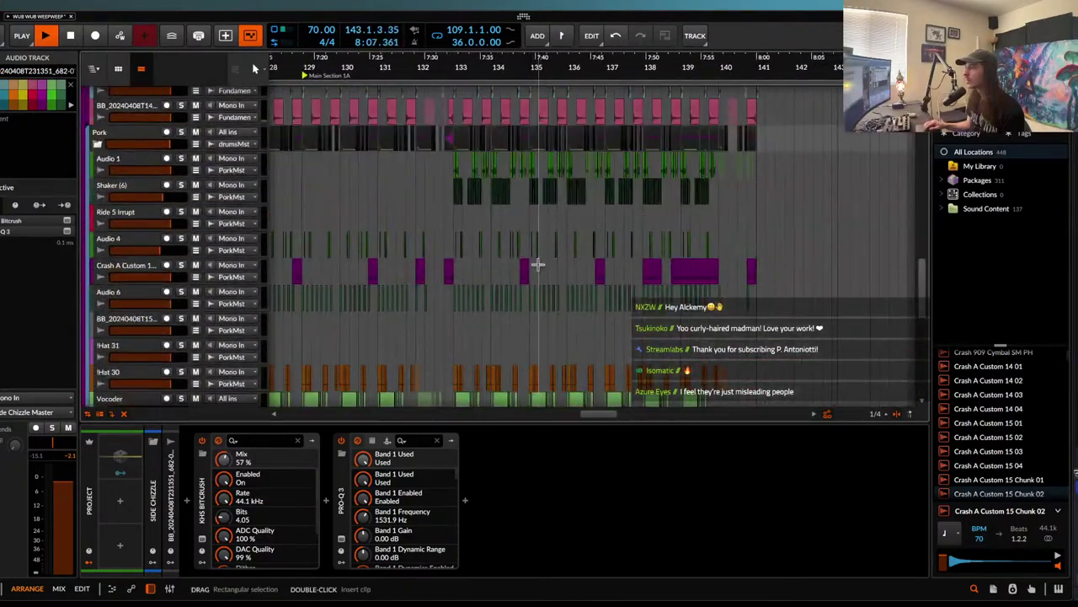
scroll(539, 264, down, 10)
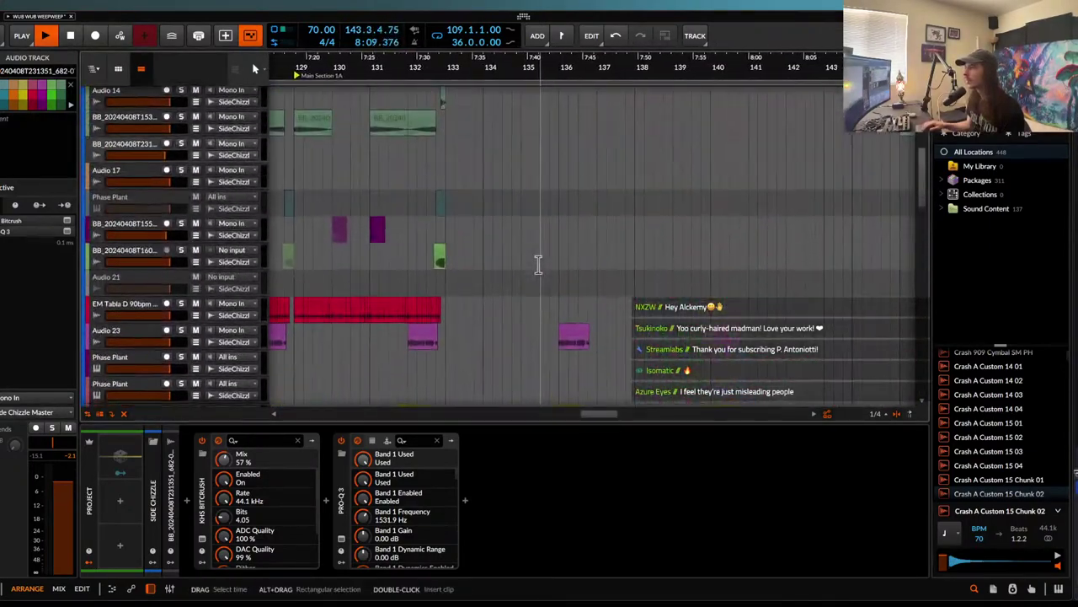
scroll(539, 265, up, 10)
scroll(539, 265, down, 4)
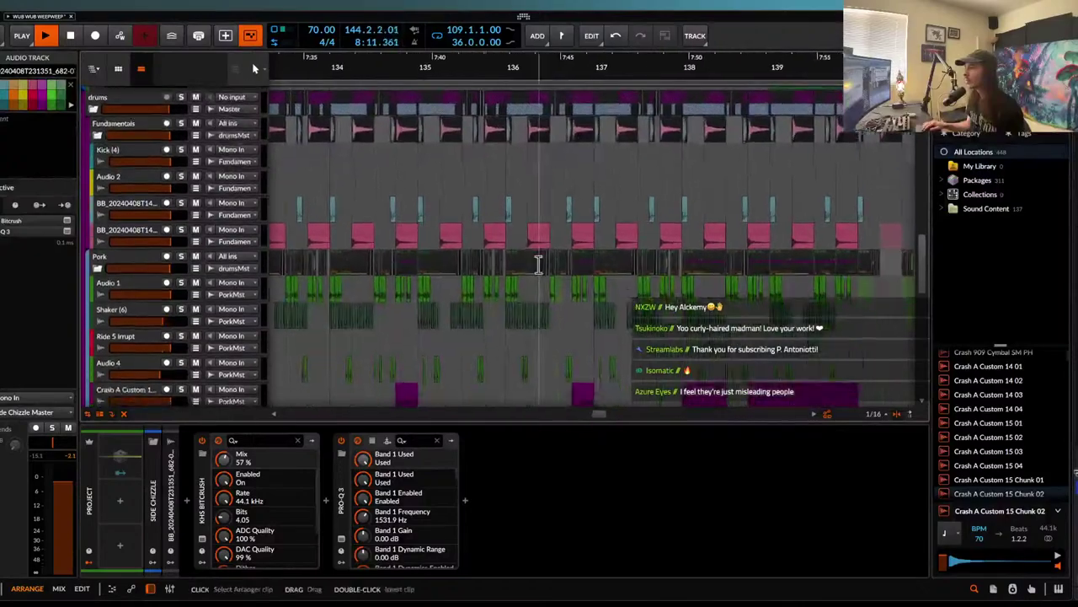
scroll(539, 265, down, 3)
scroll(539, 265, down, 4)
scroll(539, 264, up, 5)
scroll(538, 265, up, 5)
scroll(538, 265, up, 5)
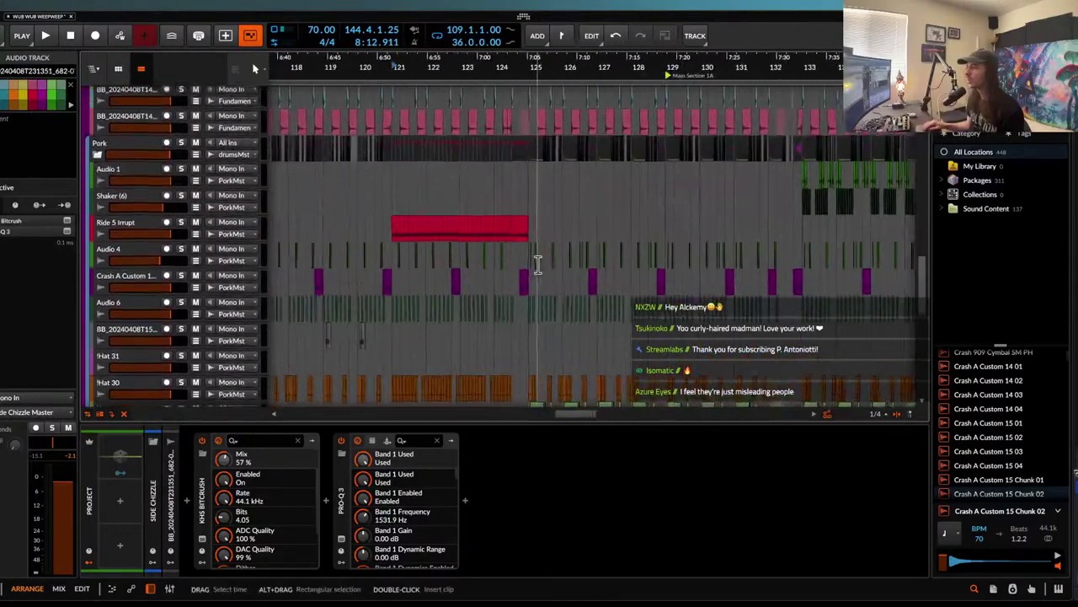
- Set the play start to bar 125, where the Ride 5 Irrupt clip ends
scroll(540, 261, down, 1)
scroll(539, 261, left, 1)
click(557, 183)
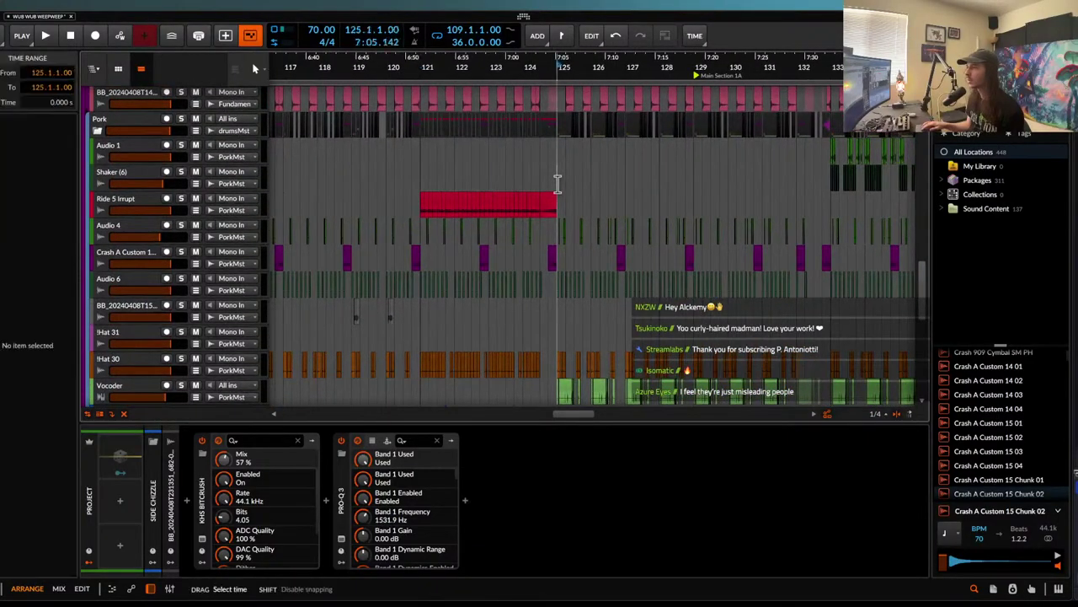
- Examine the Pork percussion clips closely from bar 133 to bar 138, including the crash, hat and vocoder patterns
scroll(557, 184, down, 4)
scroll(557, 184, right, 8)
scroll(557, 184, up, 8)
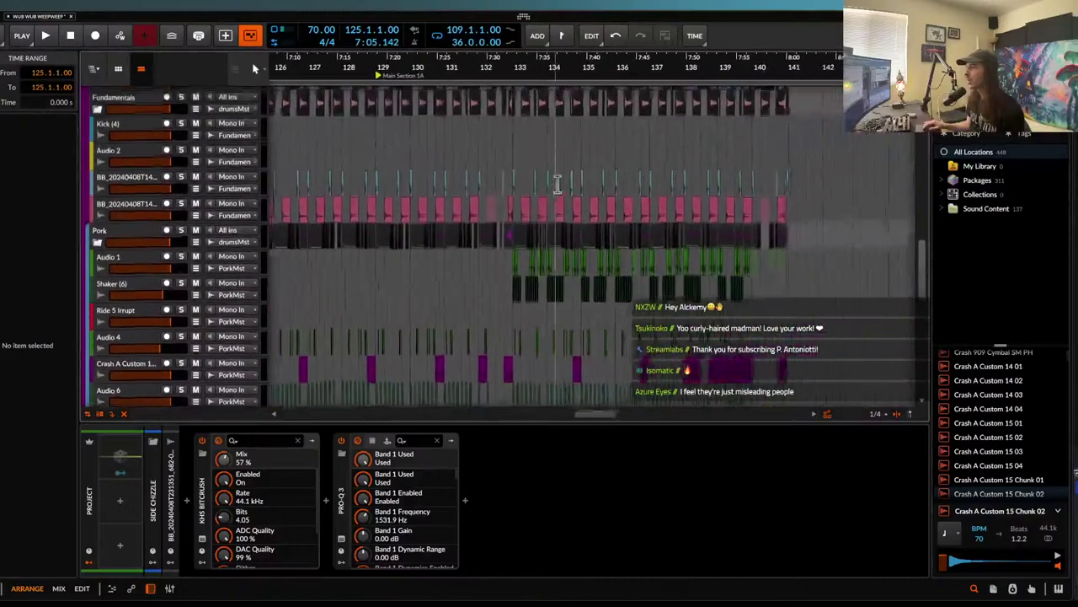
scroll(557, 183, down, 8)
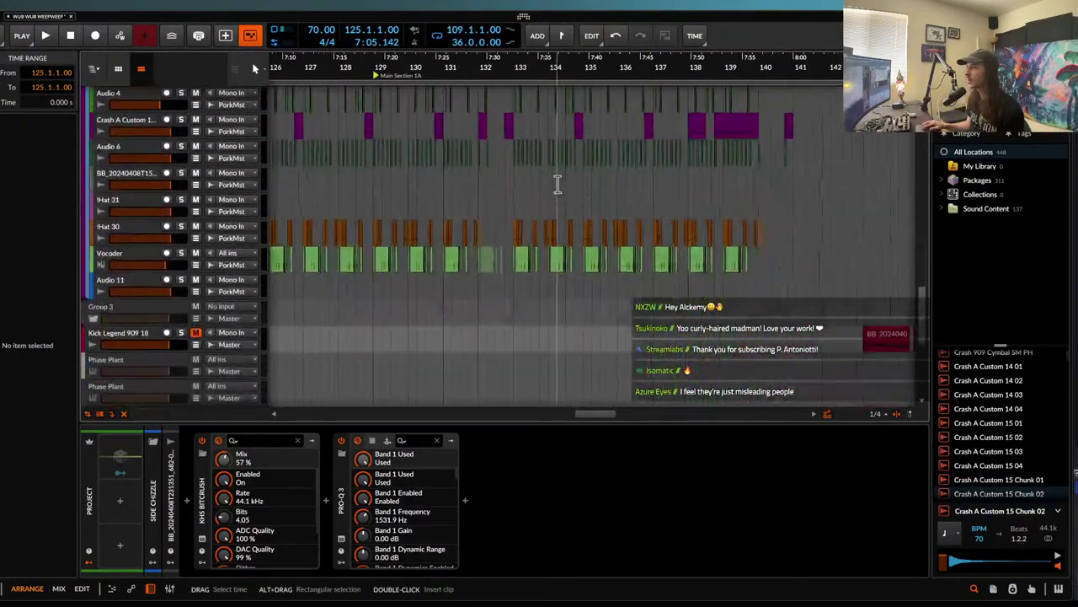
scroll(557, 184, up, 4)
scroll(557, 187, up, 5)
scroll(557, 185, up, 6)
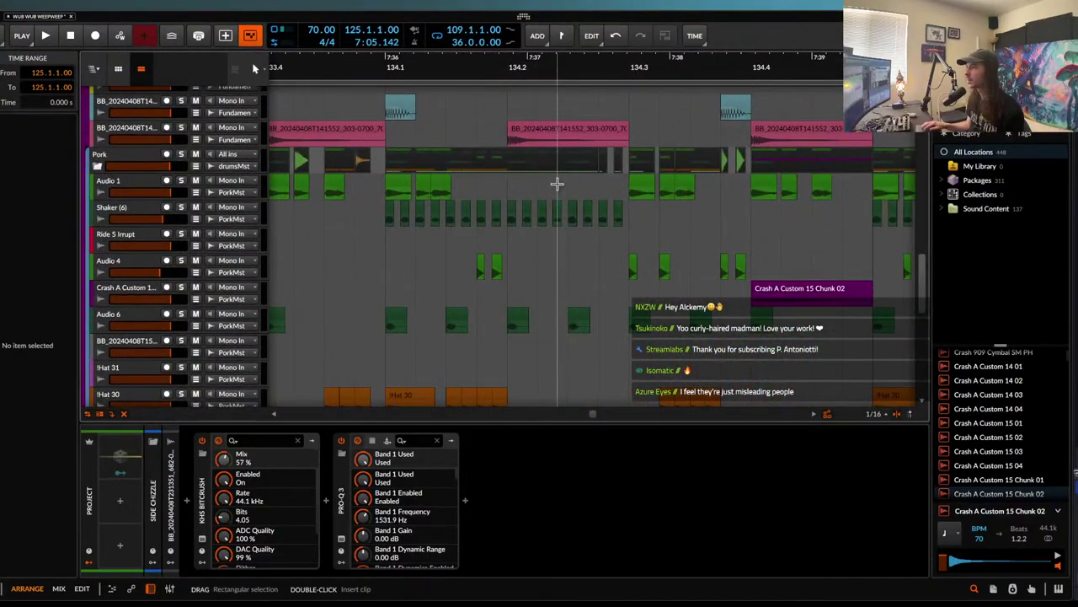
scroll(557, 183, down, 4)
scroll(557, 183, right, 3)
scroll(557, 184, down, 2)
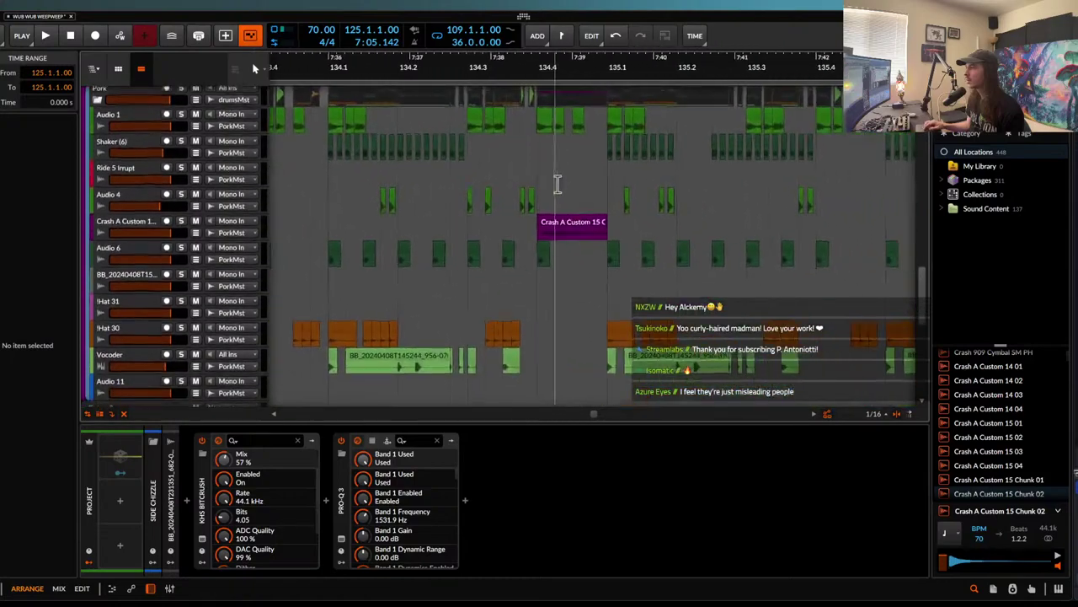
scroll(557, 183, down, 2)
scroll(557, 184, right, 4)
scroll(557, 184, down, 1)
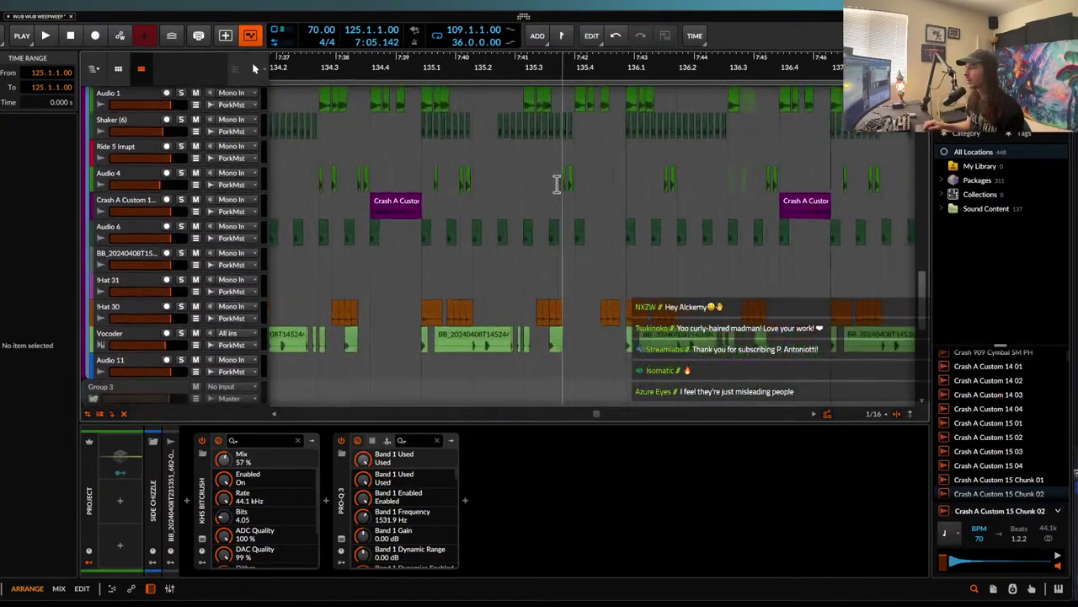
scroll(557, 184, right, 6)
scroll(557, 185, up, 3)
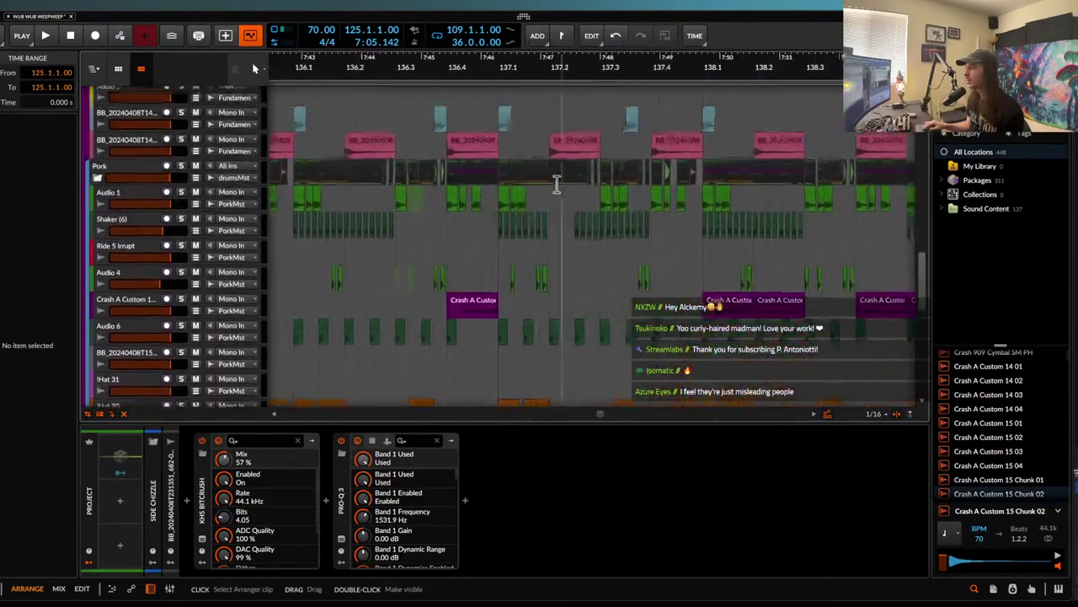
- Compare the bass and synth tracks with the Pork percussion clips between bars 132 and 142
scroll(557, 184, down, 1)
scroll(557, 184, up, 8)
scroll(557, 184, down, 3)
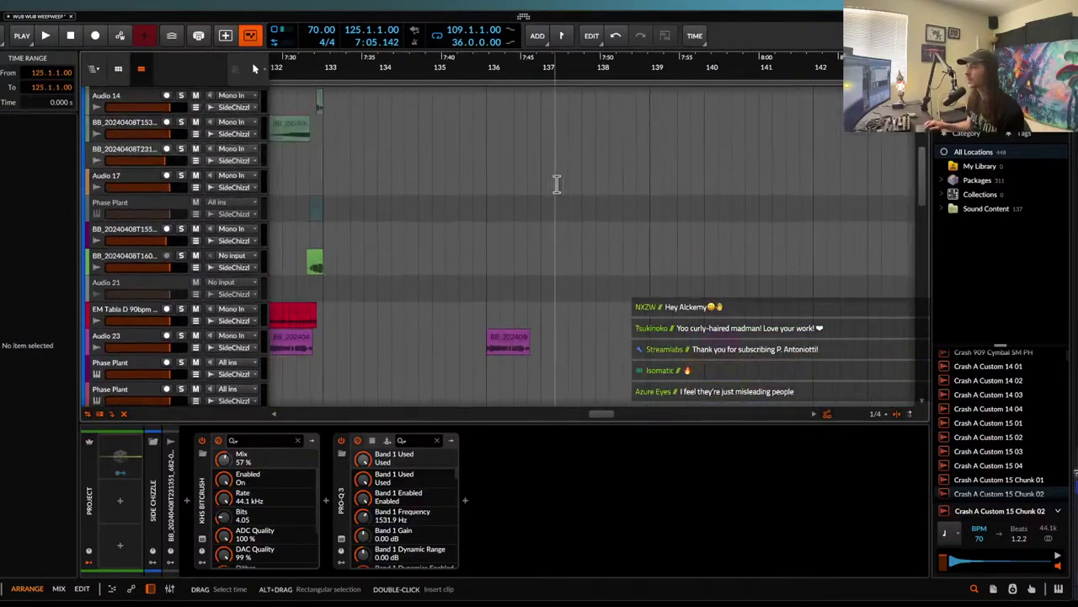
scroll(557, 184, up, 4)
scroll(557, 183, down, 10)
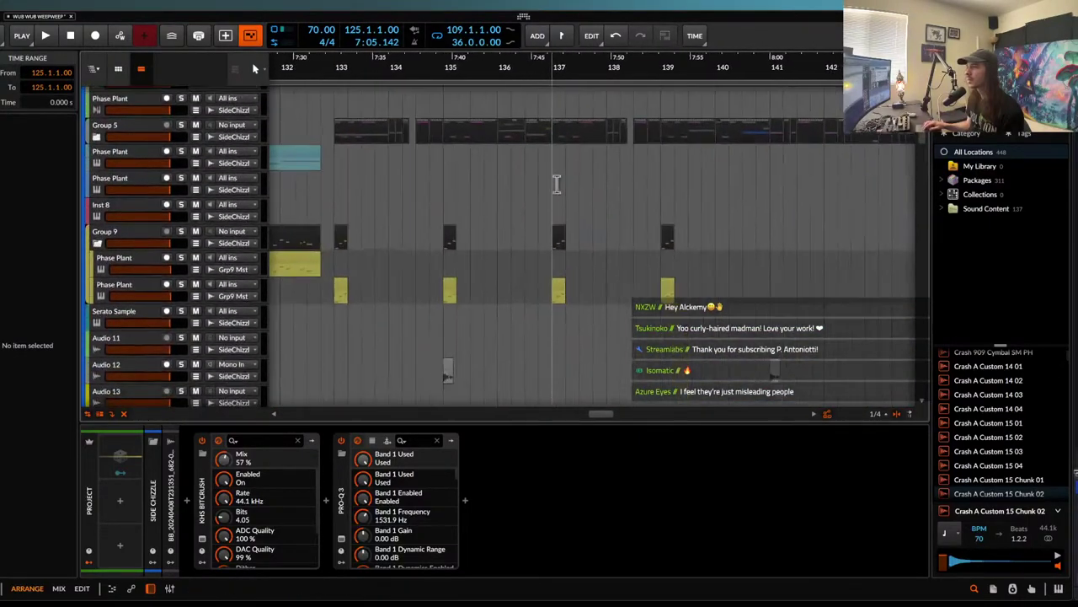
scroll(557, 183, down, 10)
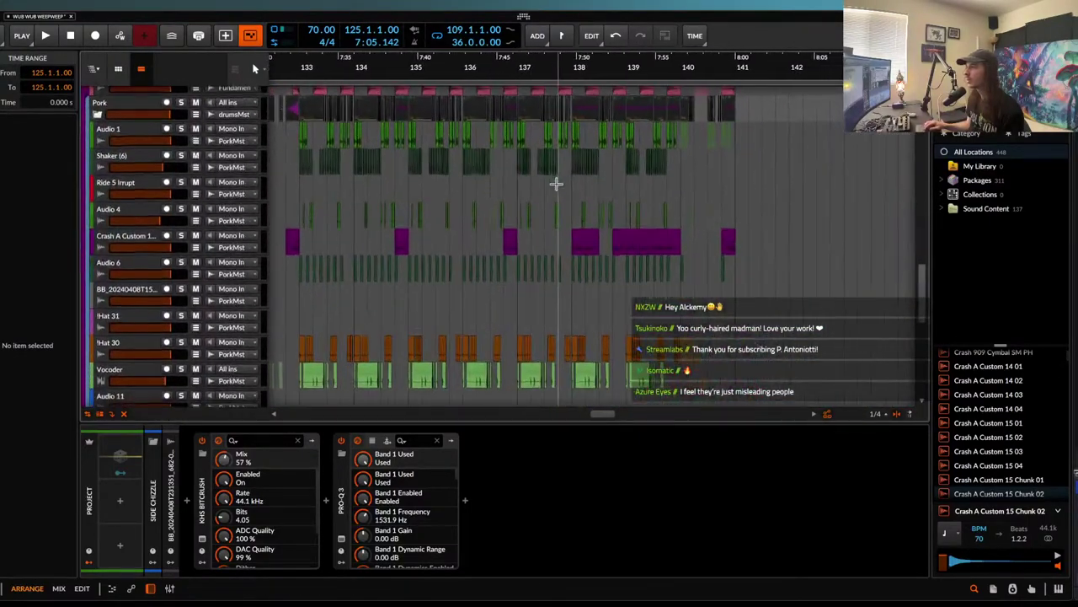
scroll(556, 183, up, 8)
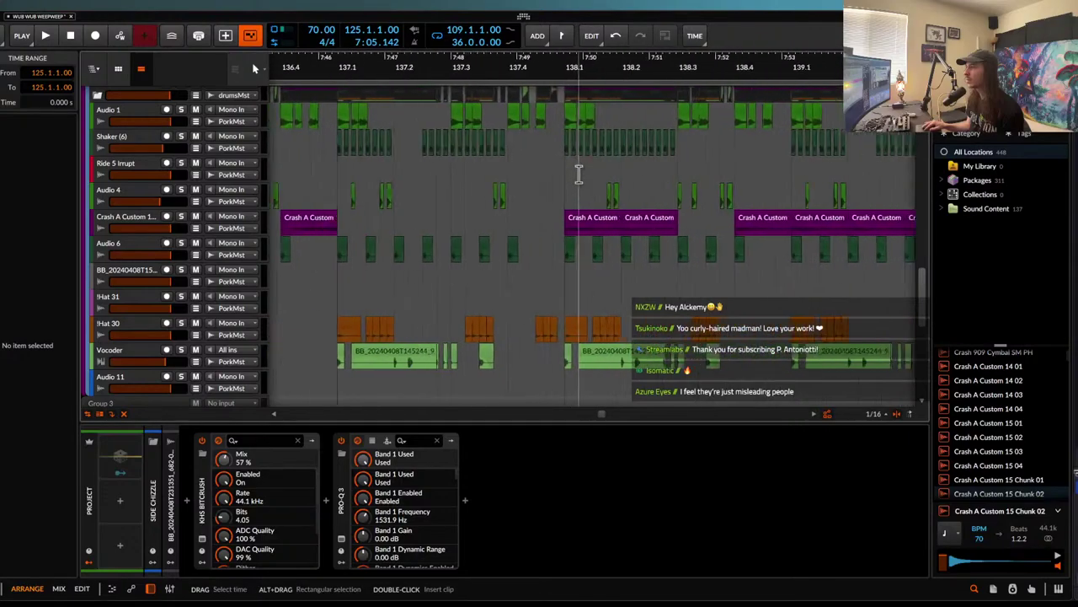
scroll(579, 174, down, 10)
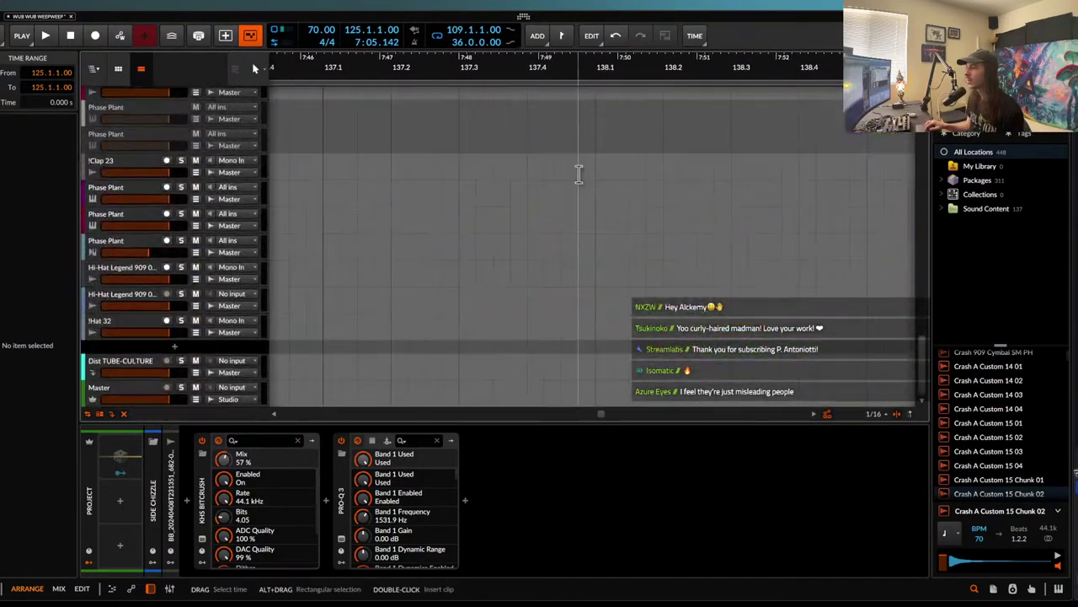
- Play the section from bar 137 and check the spacing of the Crash A Custom clips
scroll(579, 174, up, 10)
scroll(573, 176, down, 8)
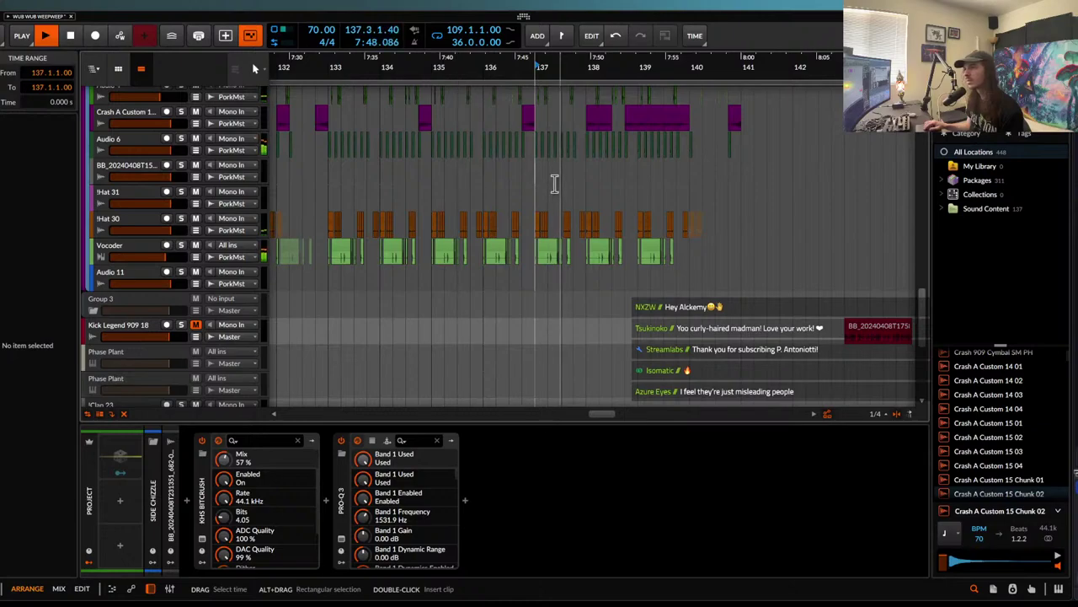
scroll(649, 113, up, 3)
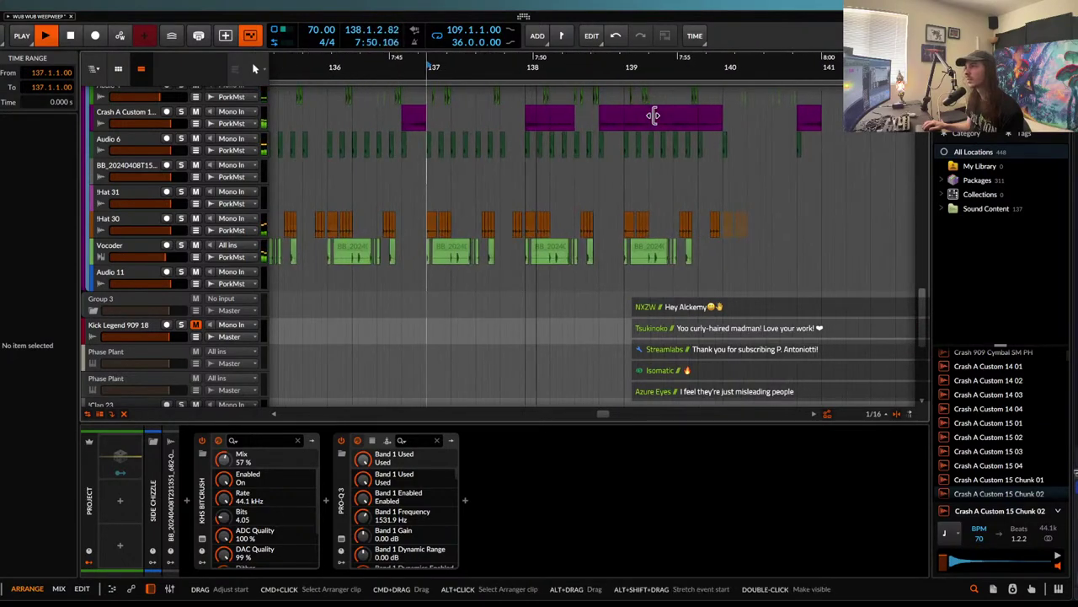
scroll(551, 118, up, 5)
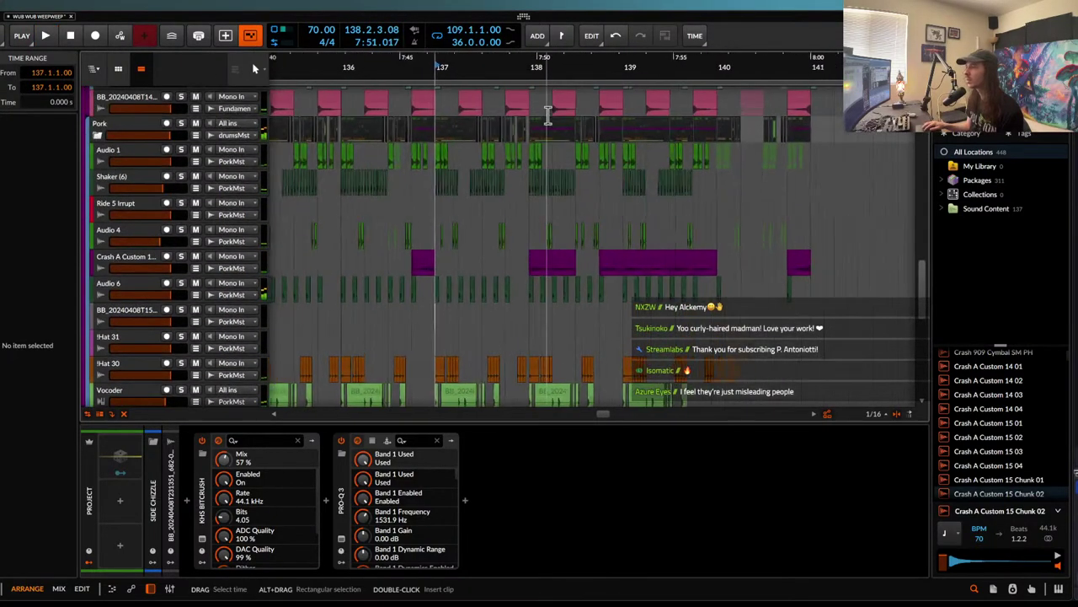
- Copy the Crash A Custom 15 Chunk 02 clip from bar 138 to 137.1.1 and repeat it through 137.3.1
click(546, 261)
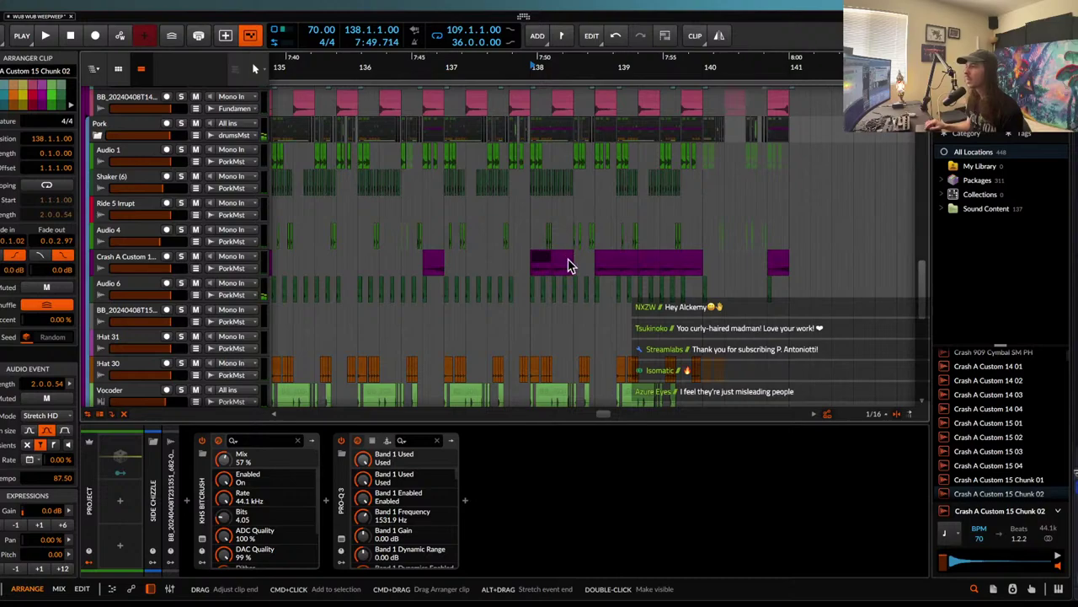
click(432, 262)
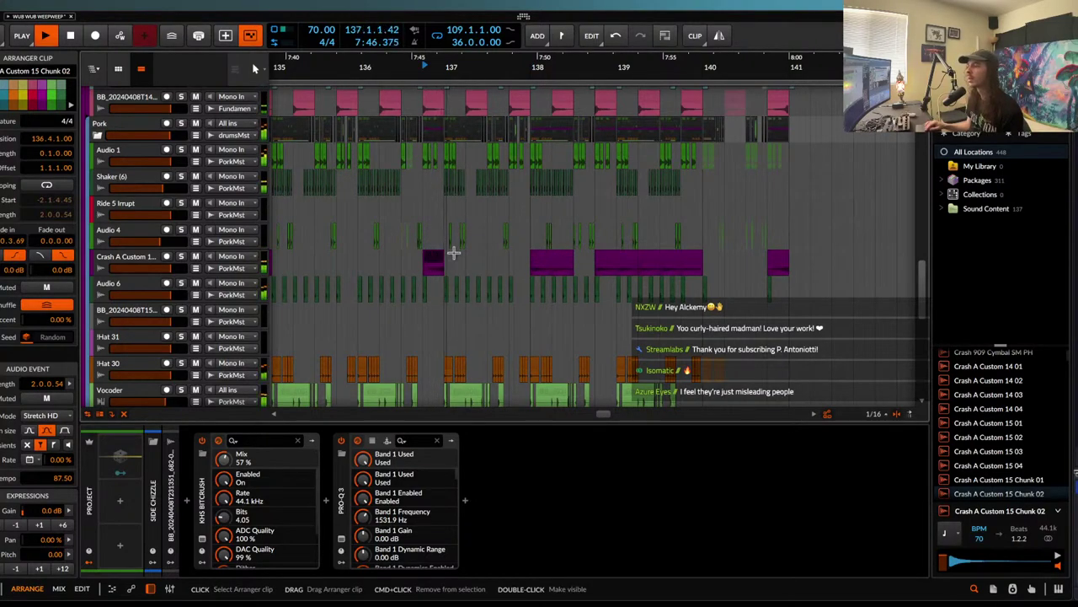
drag(536, 257, 452, 257)
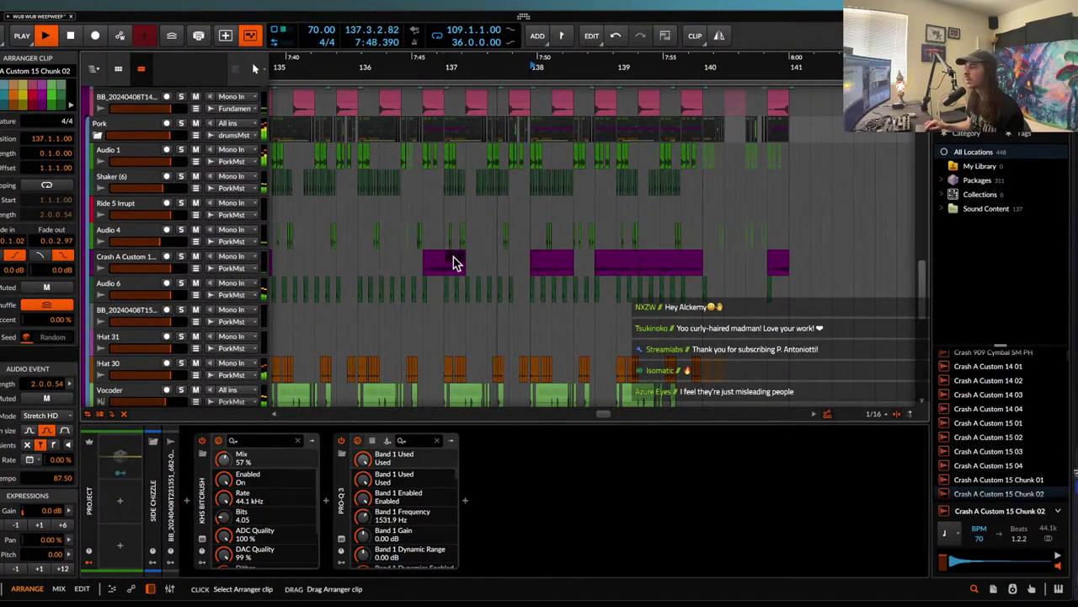
key(super+d)
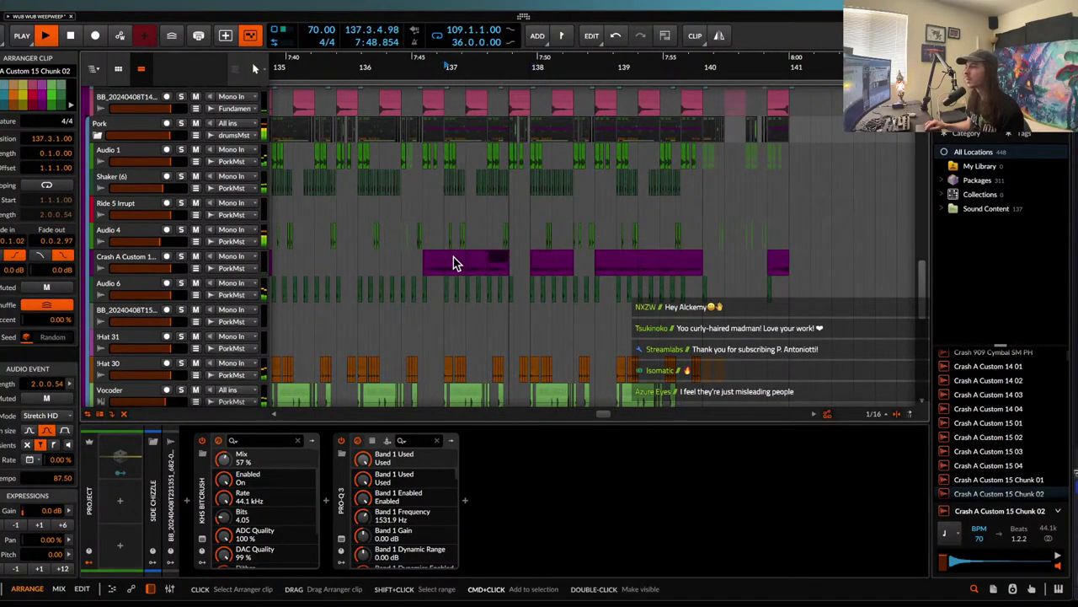
- Duplicate the Crash A Custom 15 Chunk 02 clip at 138.2.1 to fill the gap after it, and save the project
click(563, 262)
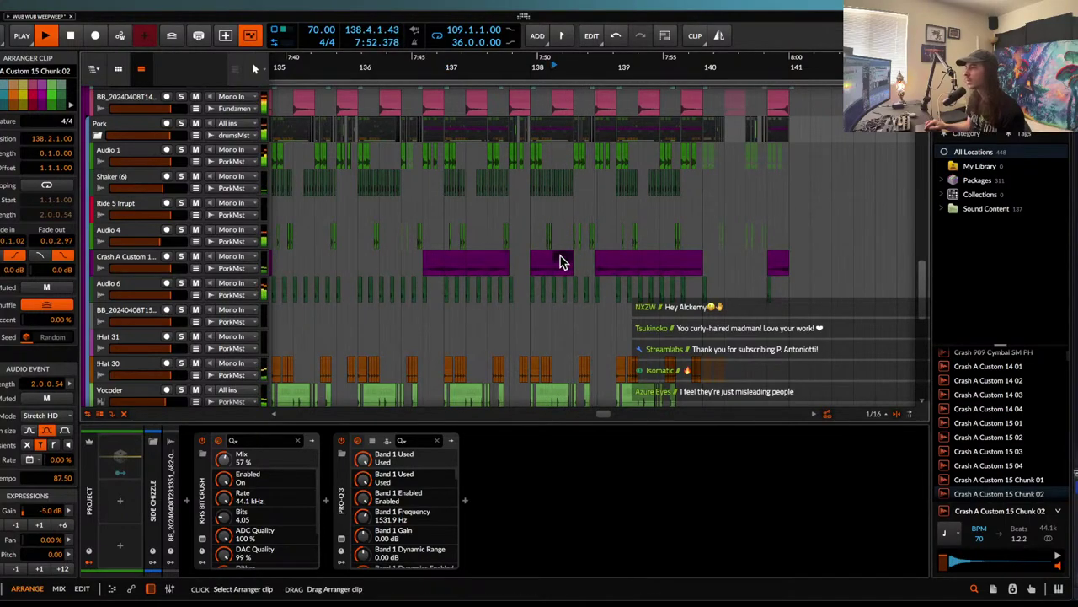
key(super+d)
scroll(563, 262, down, 2)
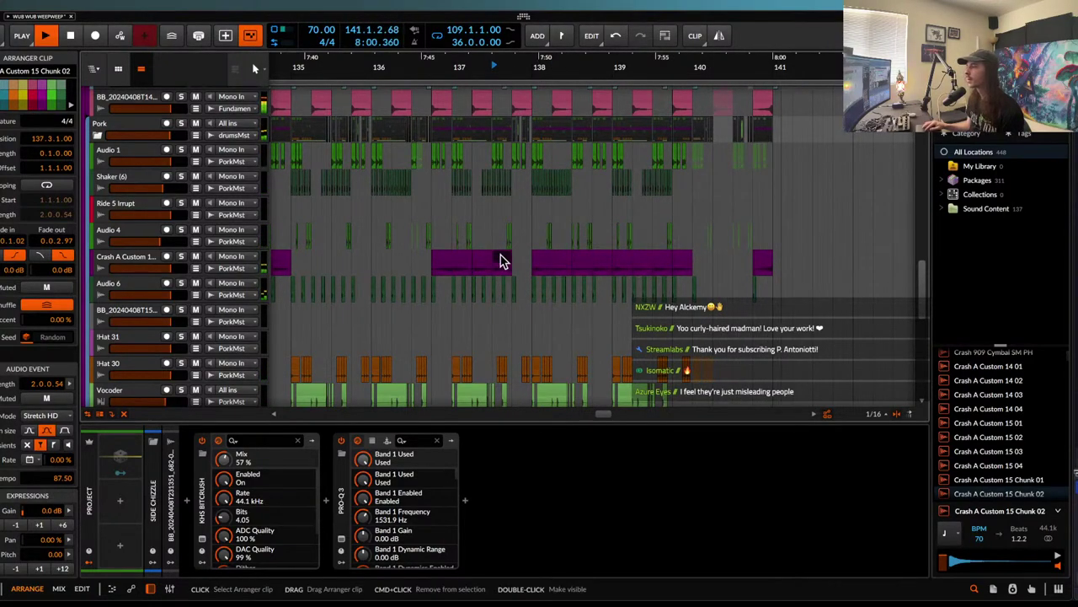
scroll(494, 253, down, 3)
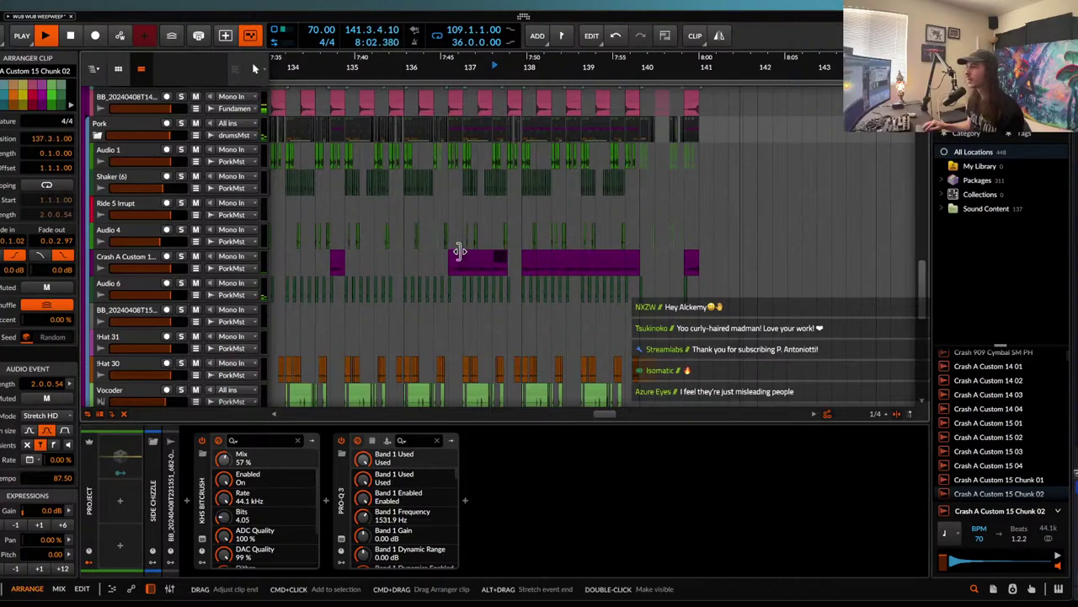
scroll(459, 251, down, 5)
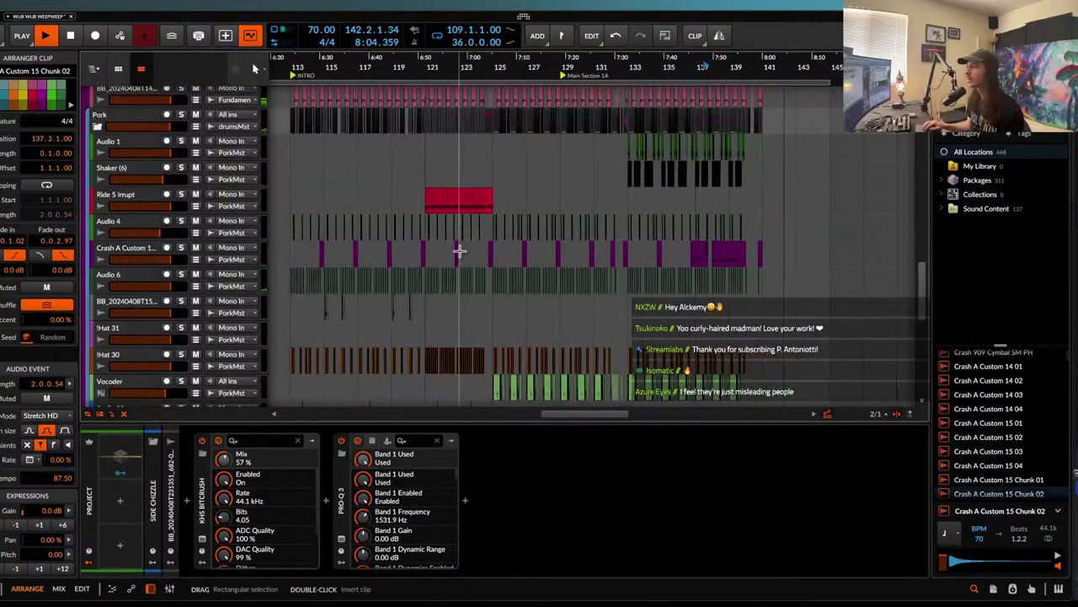
key(ctrl+s)
click(619, 347)
- Open the Master track's Pro-Q 3 and add a bell band with a slight cut, set to the Side channel
scroll(566, 283, down, 6)
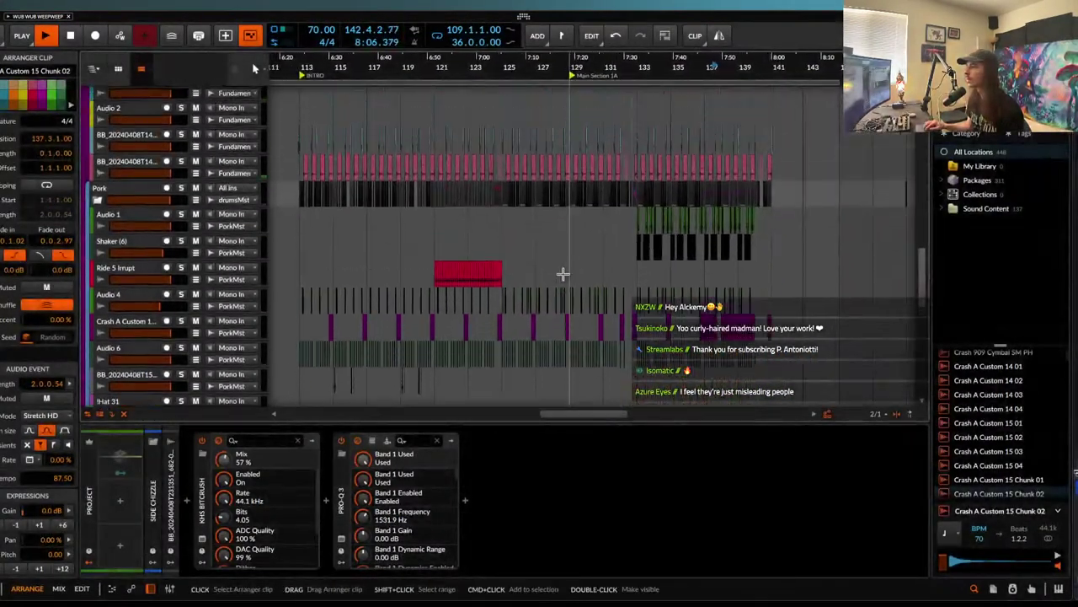
scroll(564, 277, down, 5)
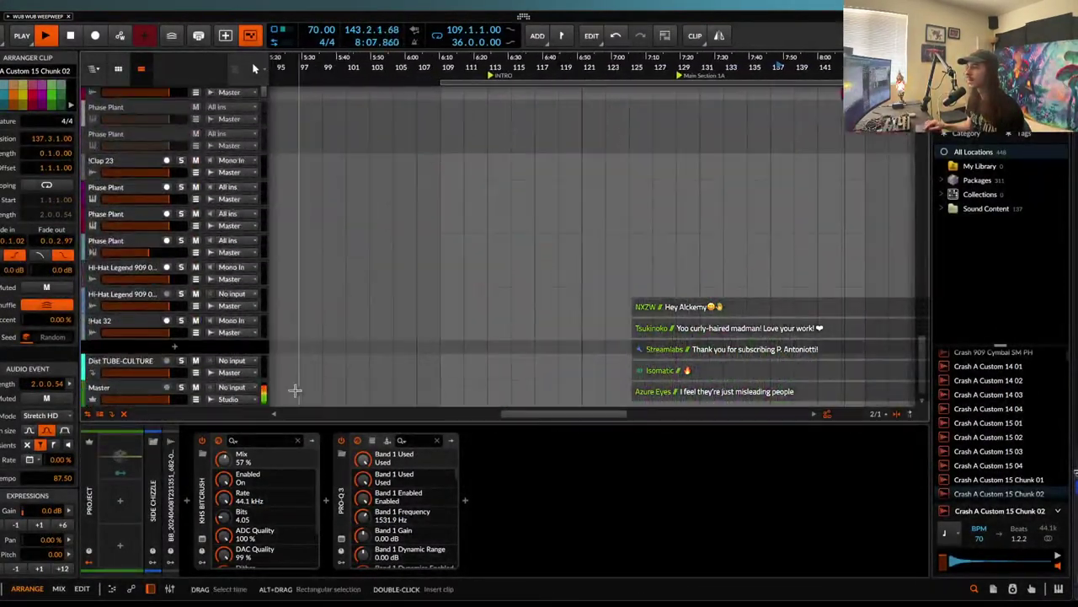
click(146, 390)
click(419, 538)
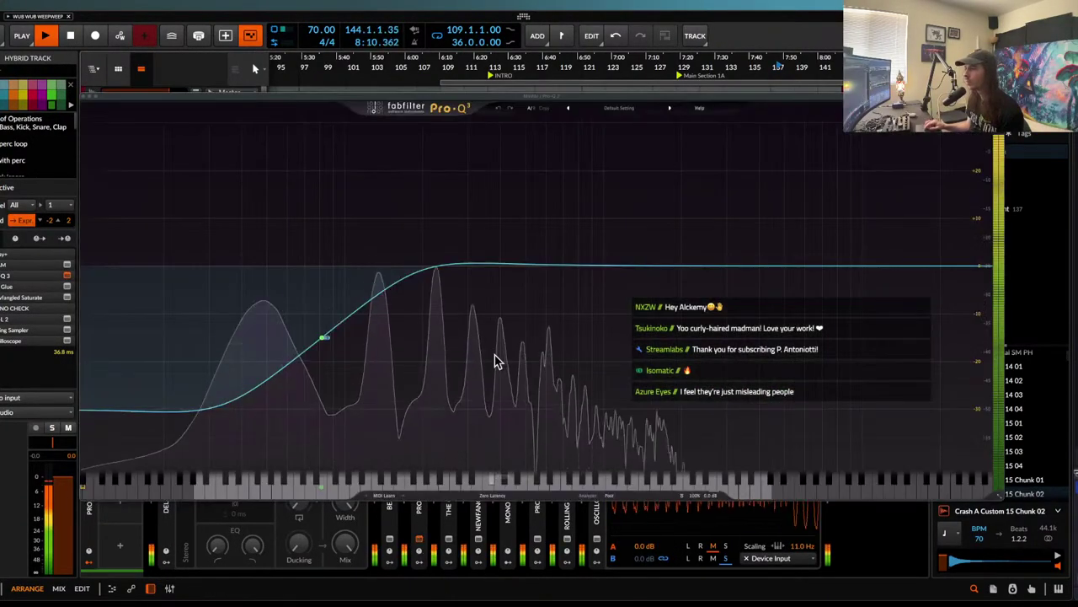
click(503, 276)
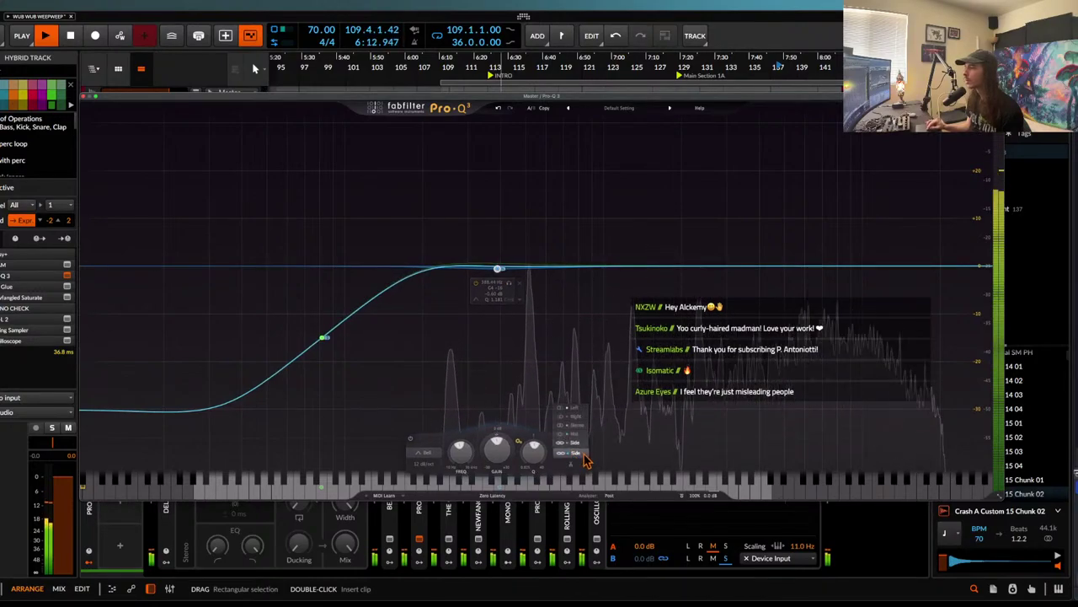
click(576, 437)
click(575, 443)
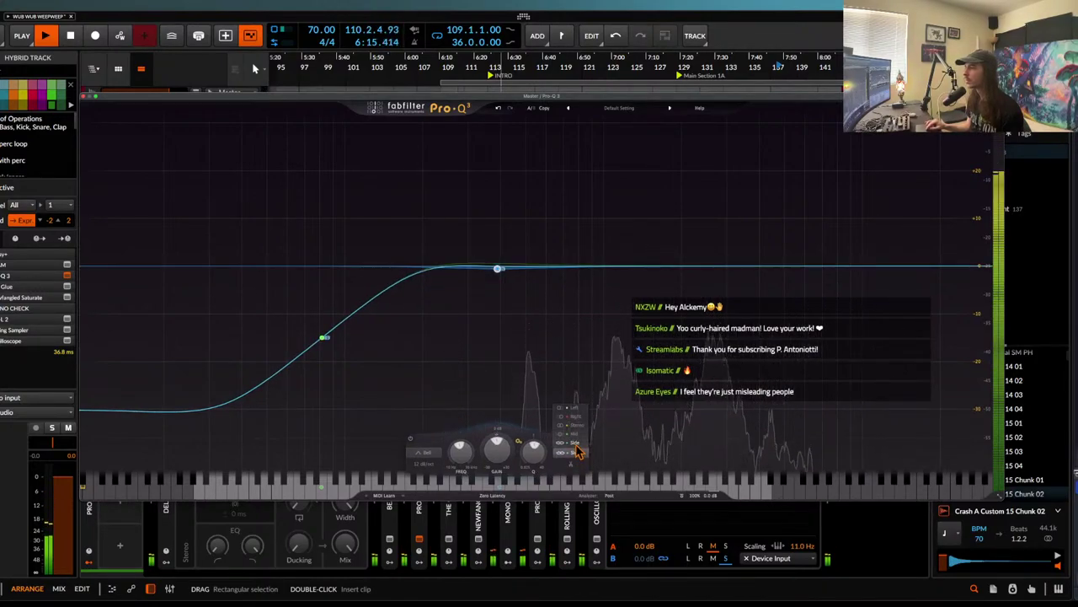
- Add two stereo bell cuts to the master EQ, one of about 4 dB around D5 and a slightly deeper one in the upper mids
click(588, 269)
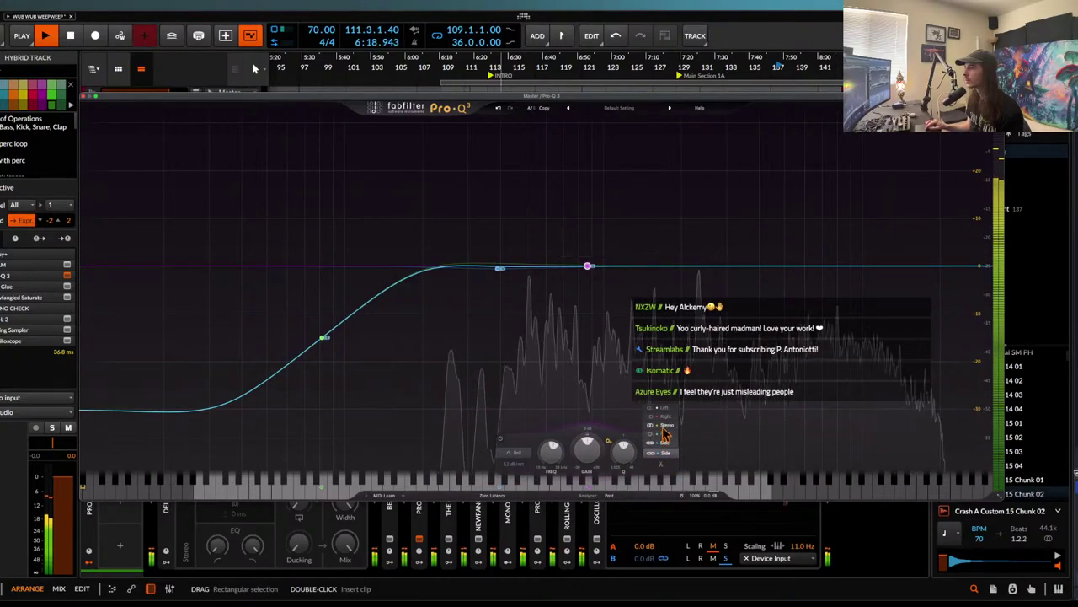
click(663, 428)
drag(587, 266, 454, 280)
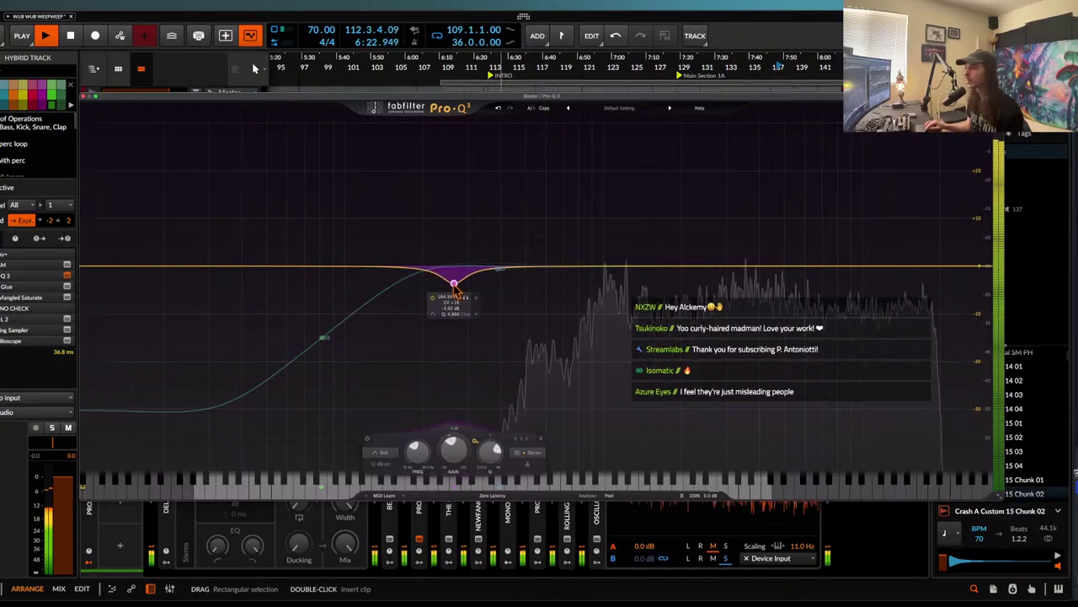
mouse_move(455, 285)
mouse_down()
mouse_move(419, 262)
mouse_move(437, 278)
mouse_up()
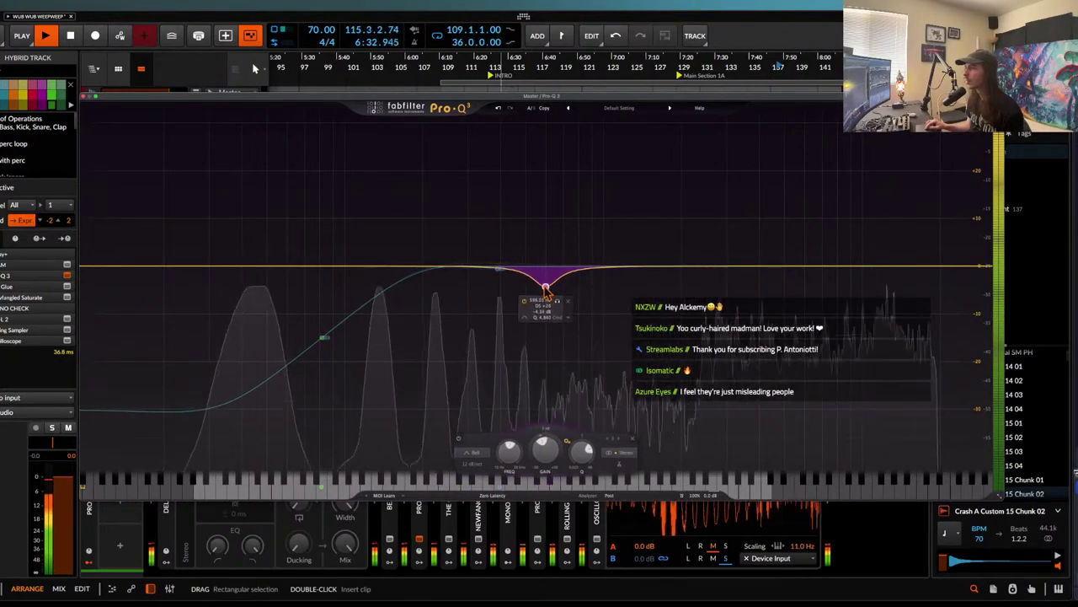
drag(715, 268, 716, 283)
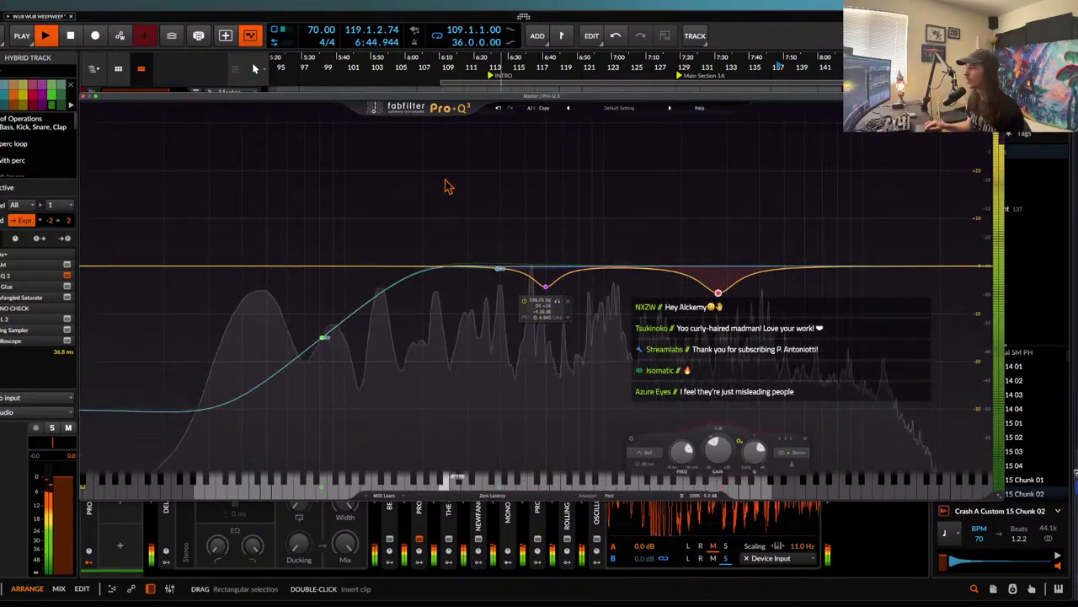
click(83, 96)
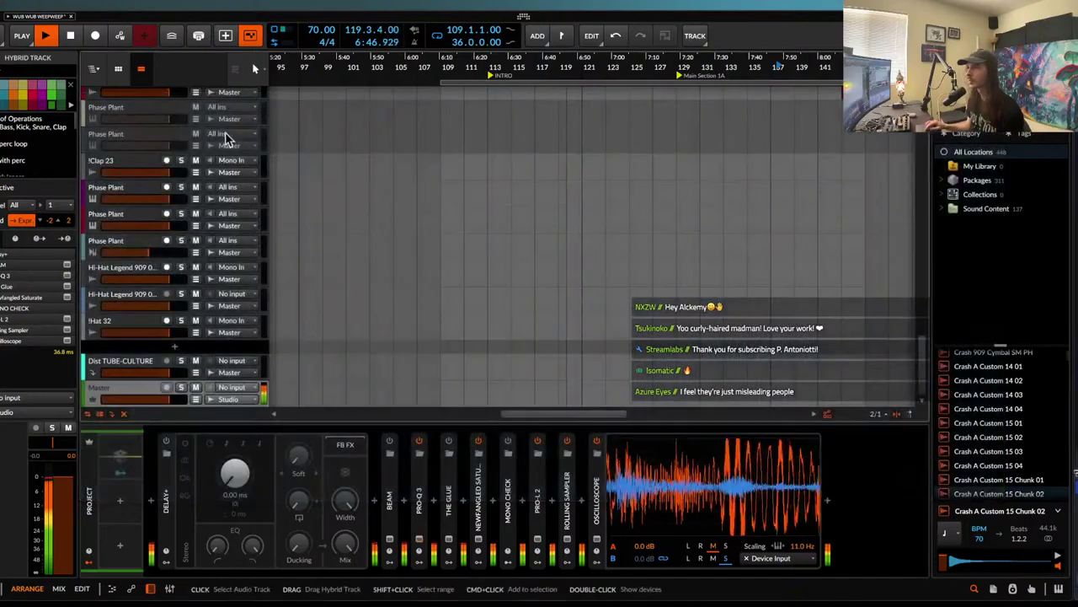
- Expand Group 5 inside Side Chizzle and select the second Phase Plant track routed to the Group 5 master
scroll(399, 213, down, 4)
scroll(399, 212, up, 15)
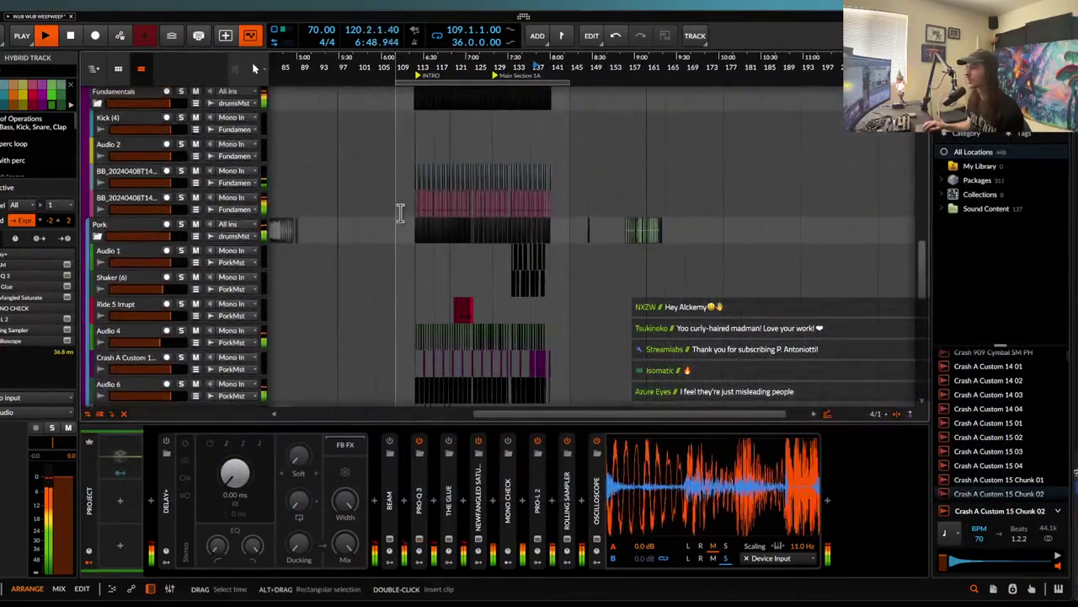
scroll(399, 213, down, 10)
scroll(156, 202, down, 4)
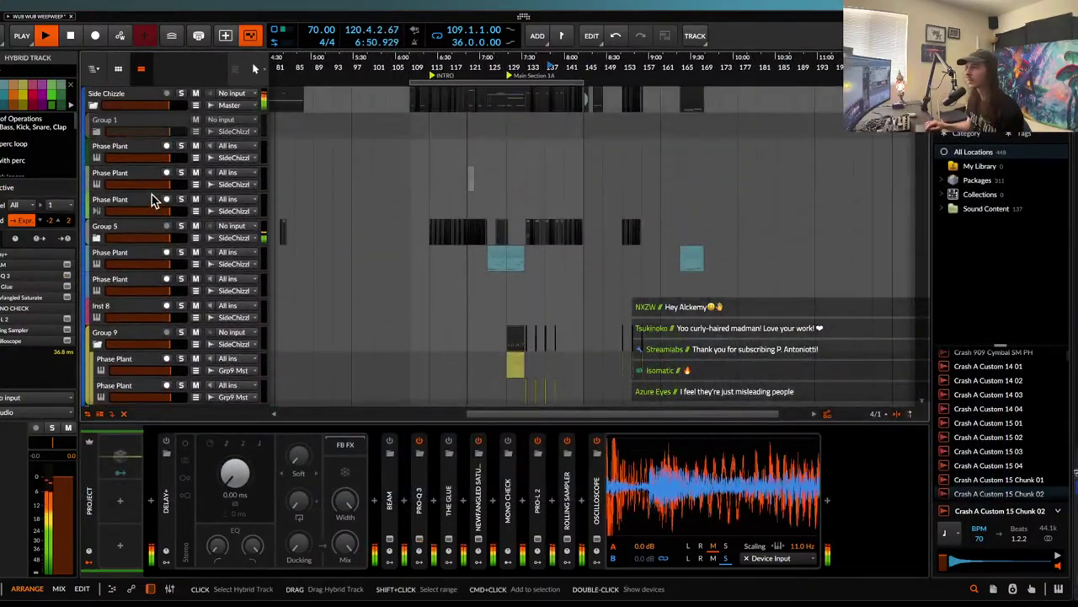
click(100, 238)
scroll(137, 279, down, 4)
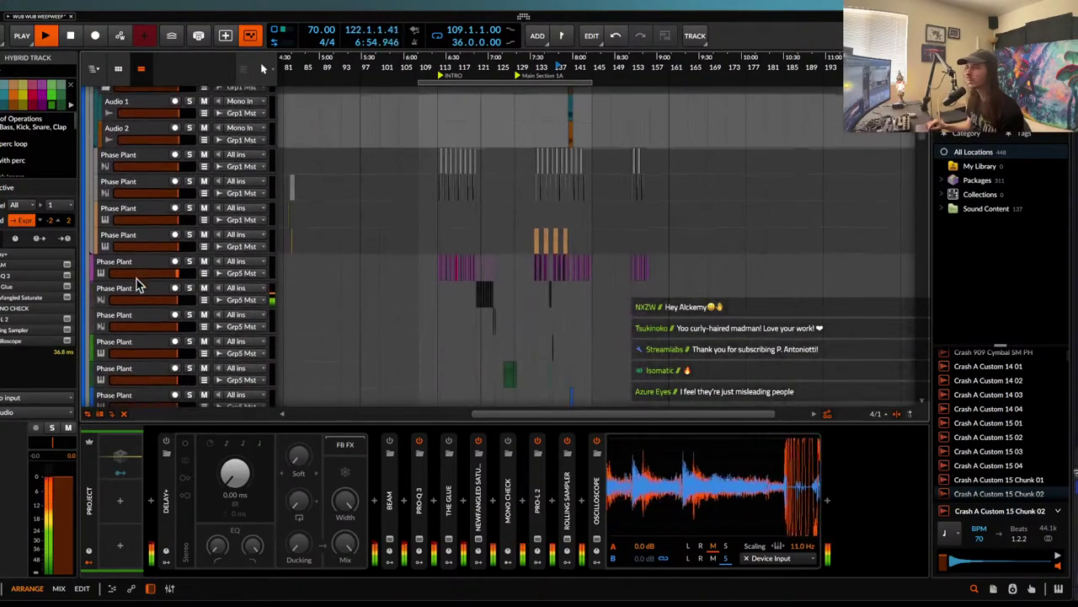
click(139, 295)
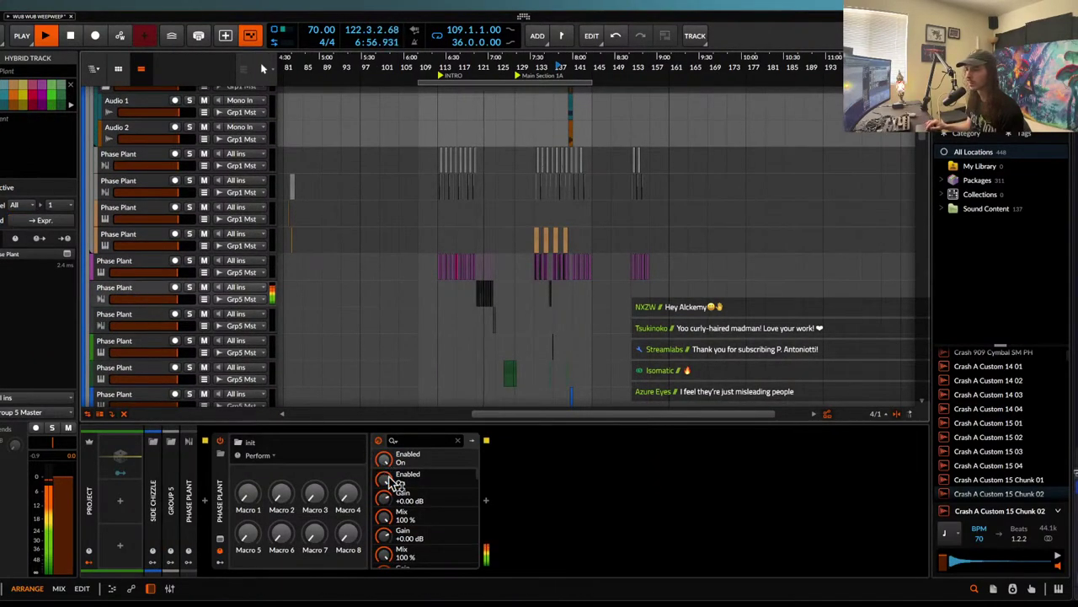
- Insert Newfangled Saturate after the track's Phase Plant and set its Drive to about 2 dB
click(487, 503)
text(sat)
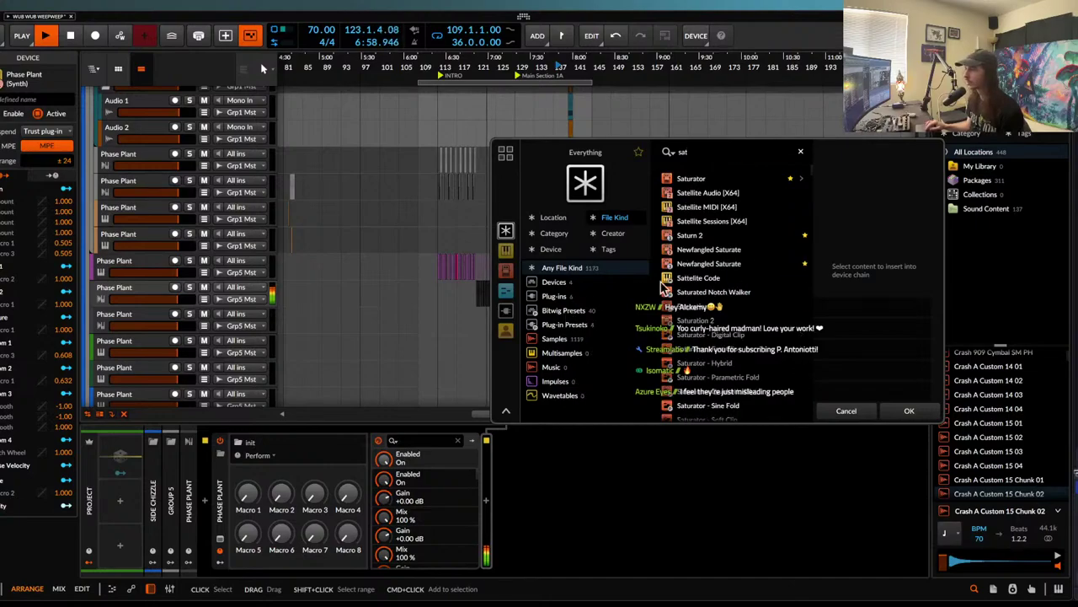
click(704, 264)
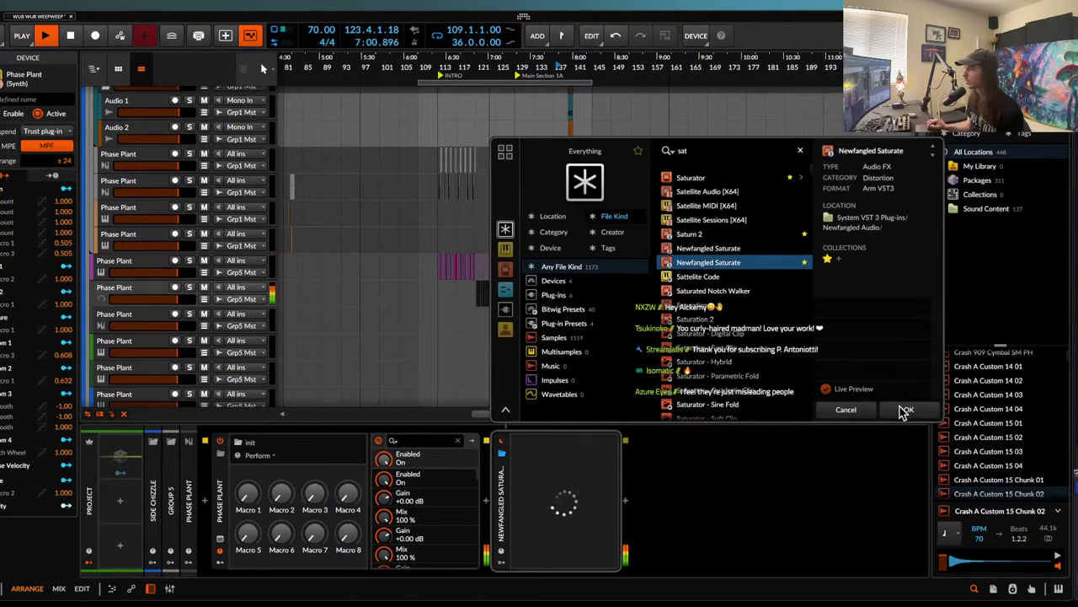
click(906, 409)
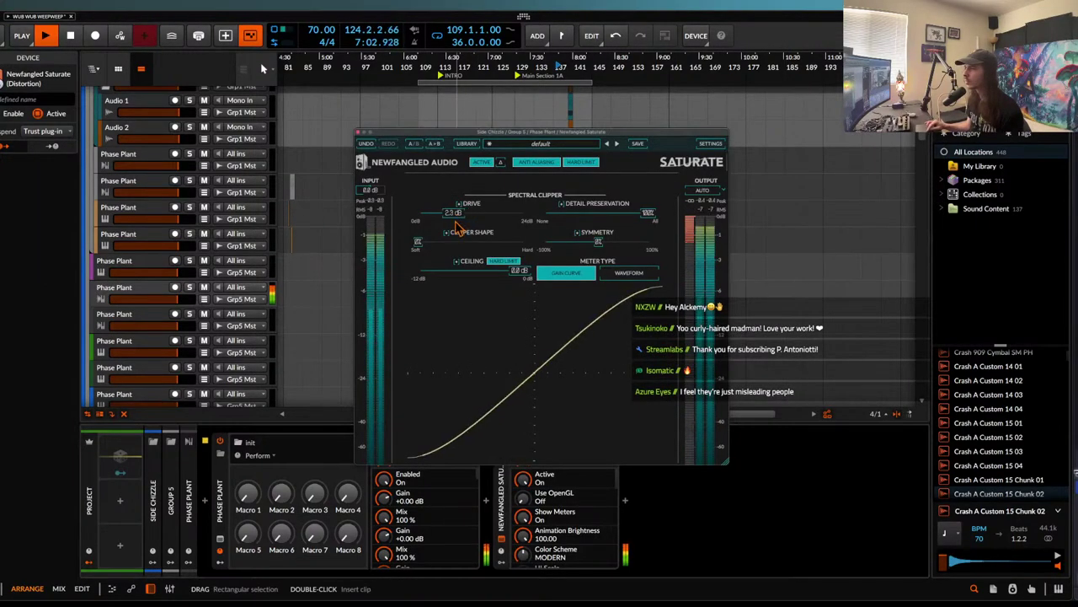
drag(458, 215, 451, 225)
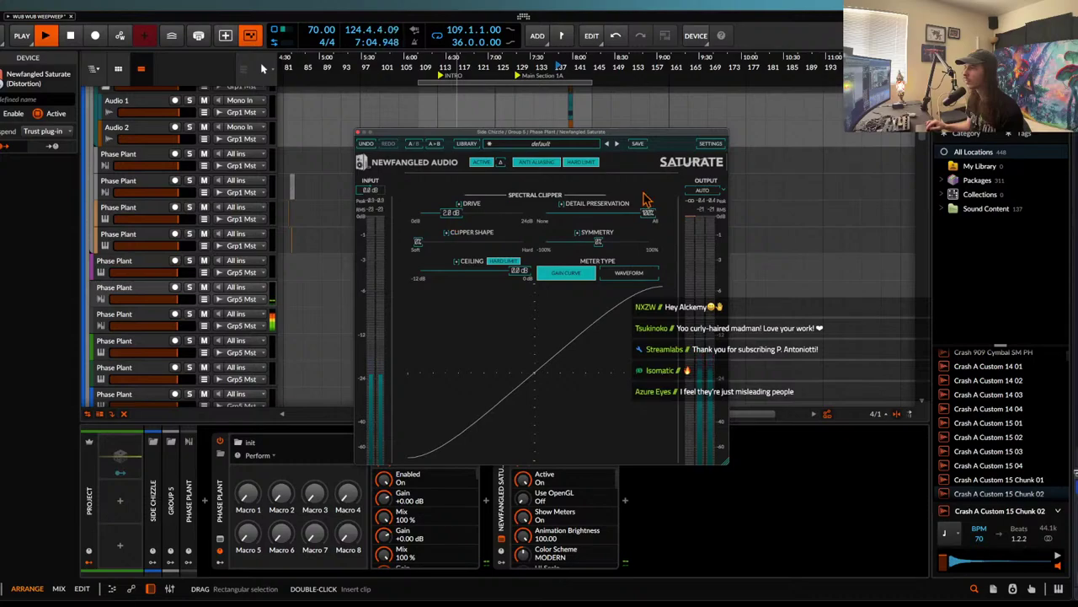
click(357, 133)
- Open the Phase Plant #1 clip at 126.4.1 and copy all its notes one octave lower
scroll(440, 199, up, 3)
scroll(437, 204, up, 5)
scroll(437, 204, down, 2)
scroll(437, 204, left, 3)
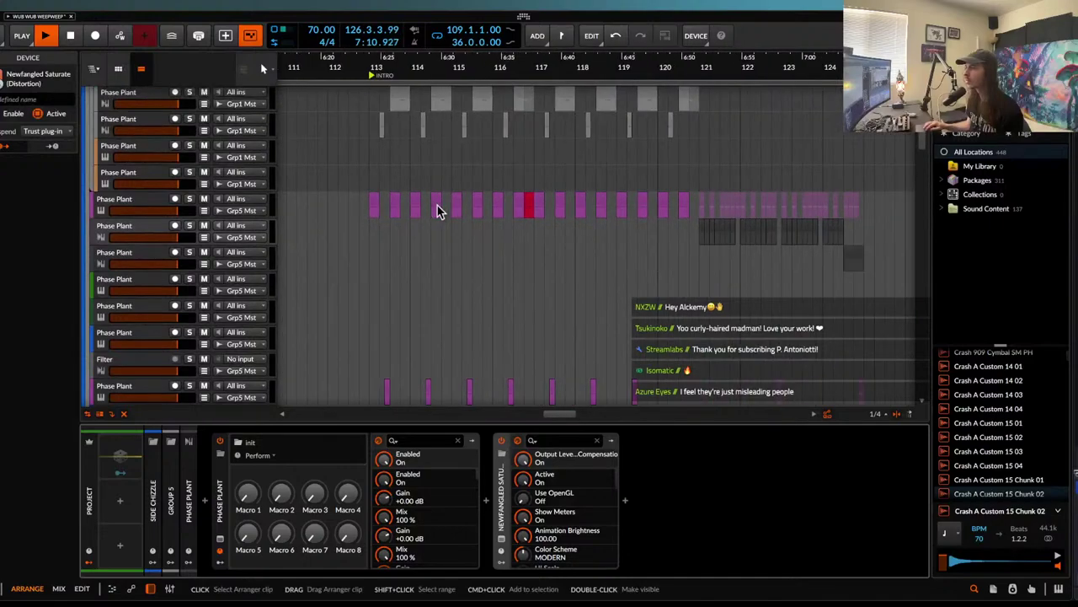
click(379, 205)
scroll(376, 200, right, 5)
scroll(376, 199, up, 2)
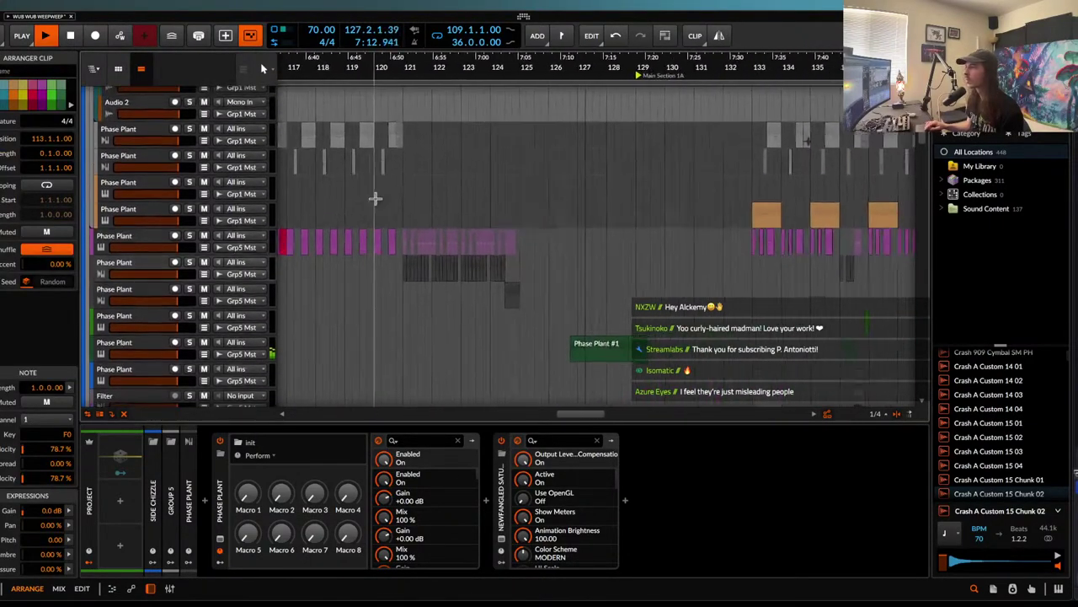
scroll(376, 200, down, 5)
scroll(376, 199, right, 3)
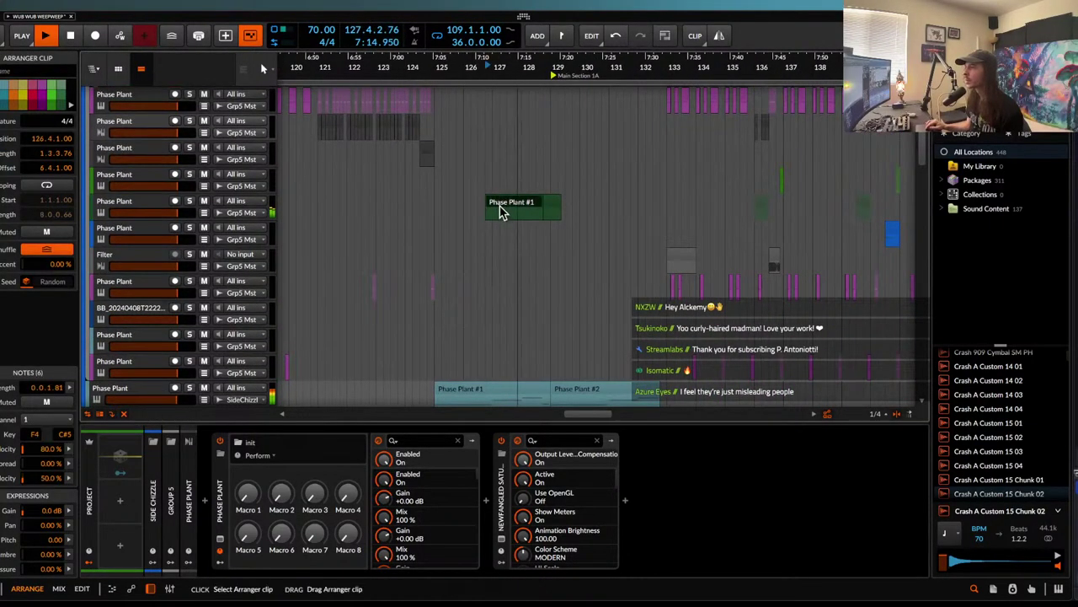
double_click(500, 210)
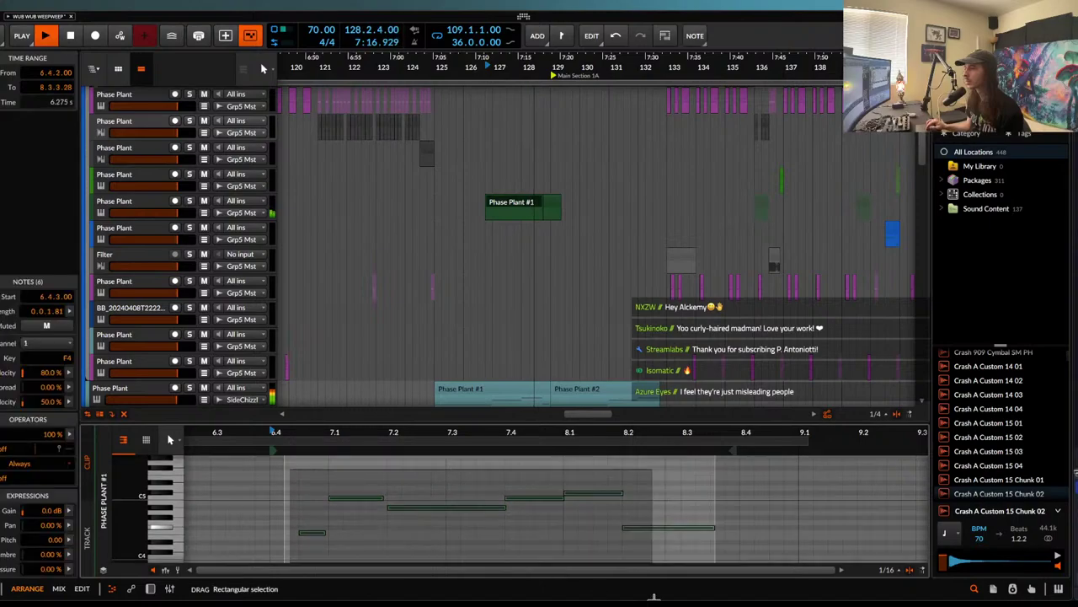
scroll(292, 544, down, 1)
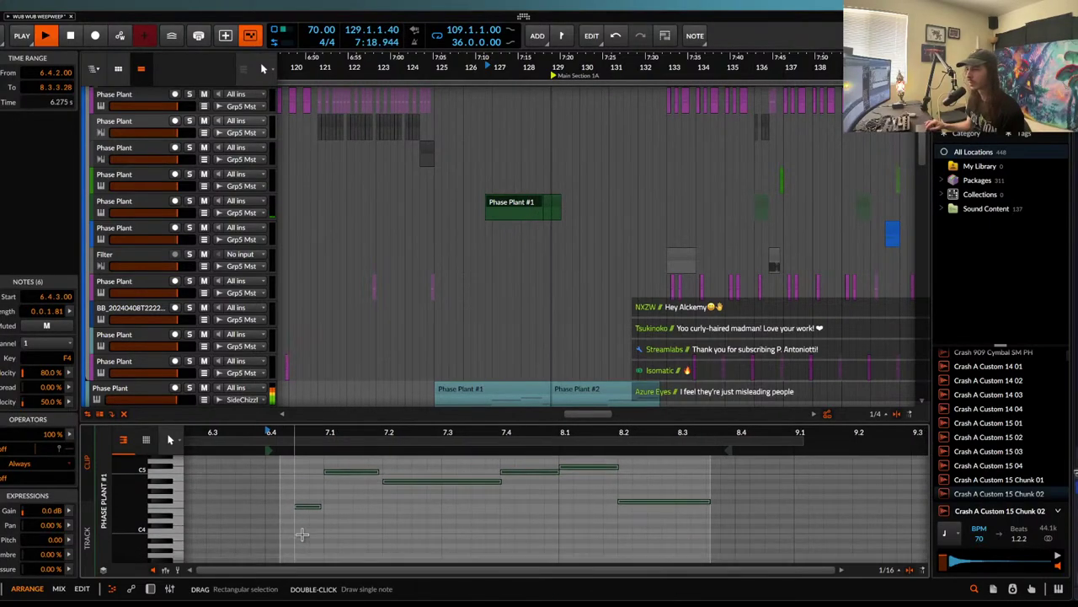
drag(308, 548, 312, 526)
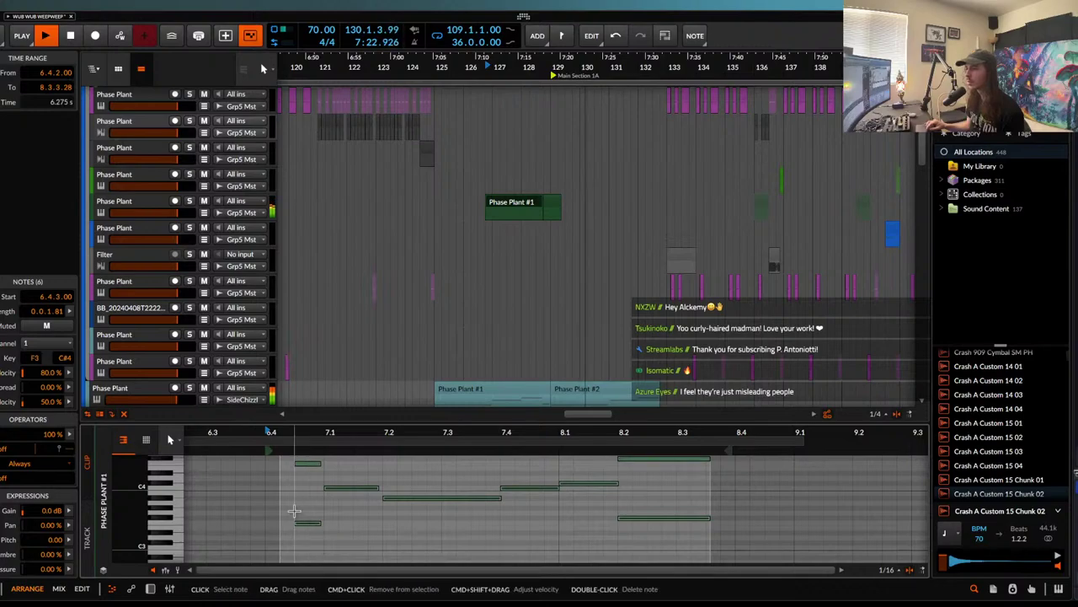
- Play the Phase Plant #1 clip again from 126.4.1 and check how the octave-doubled notes sound
click(510, 208)
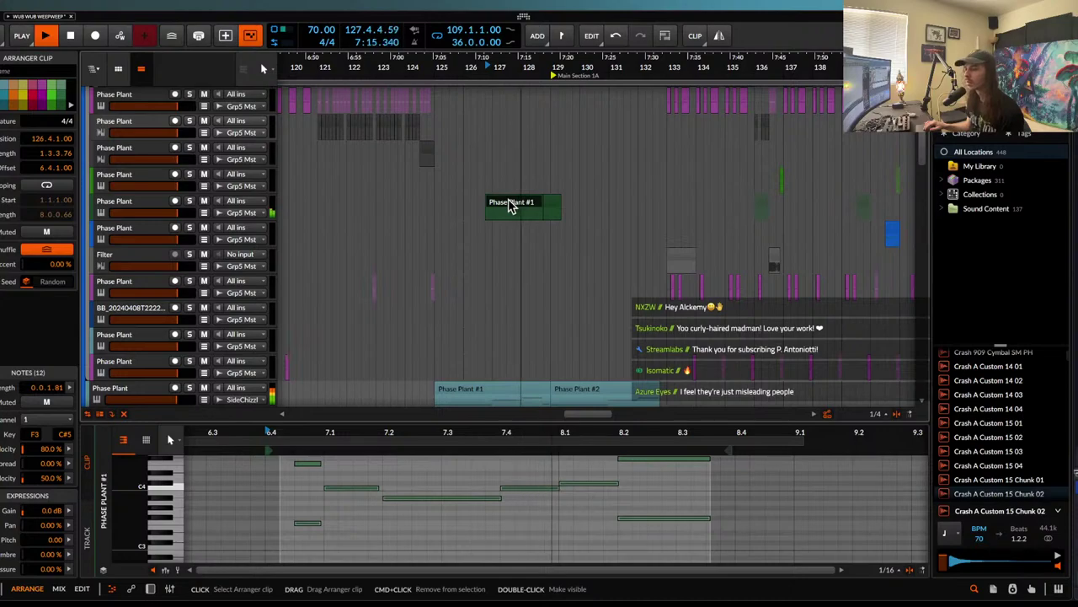
scroll(493, 453, up, 1)
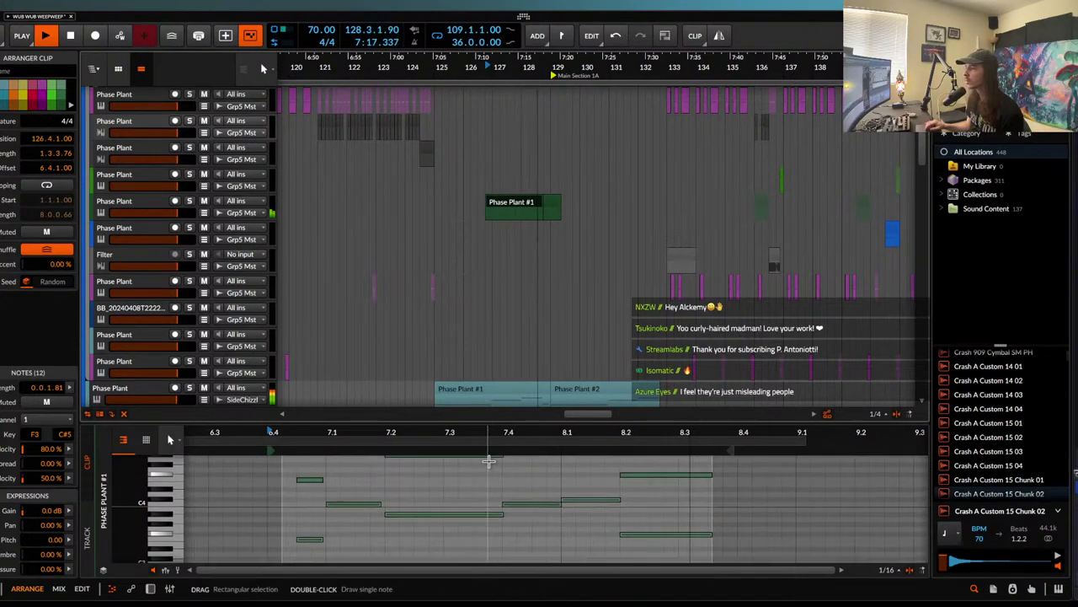
scroll(481, 285, down, 3)
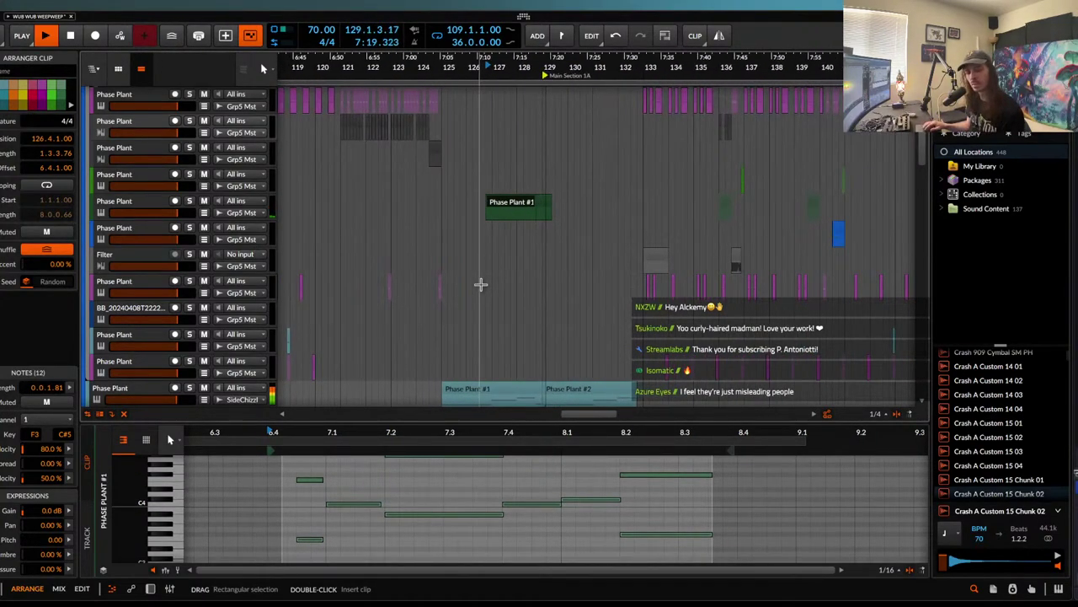
scroll(480, 285, down, 2)
scroll(480, 285, up, 5)
scroll(480, 285, left, 3)
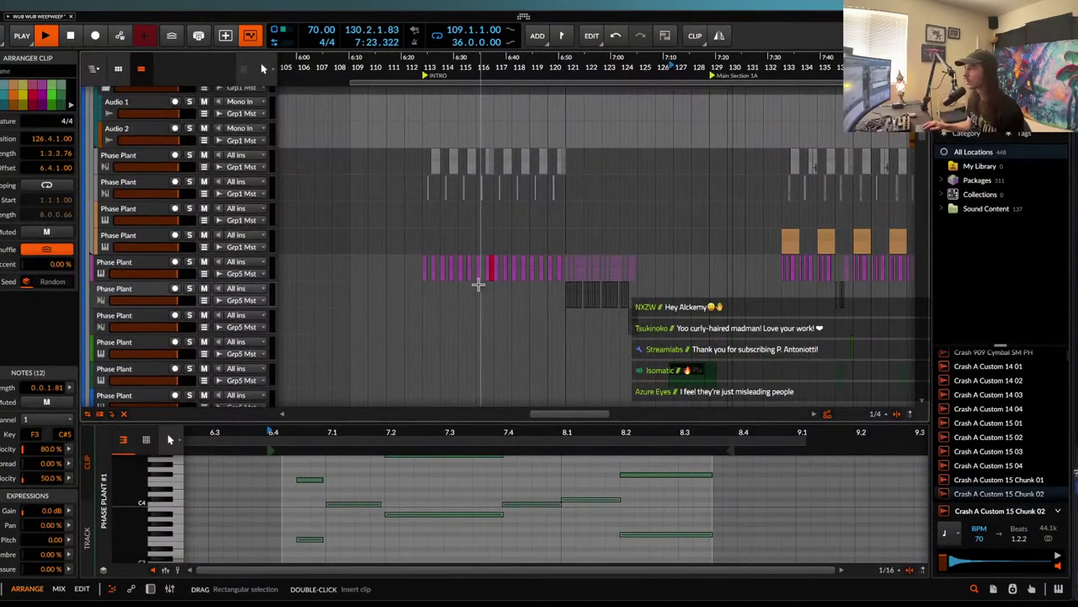
scroll(826, 284, up, 6)
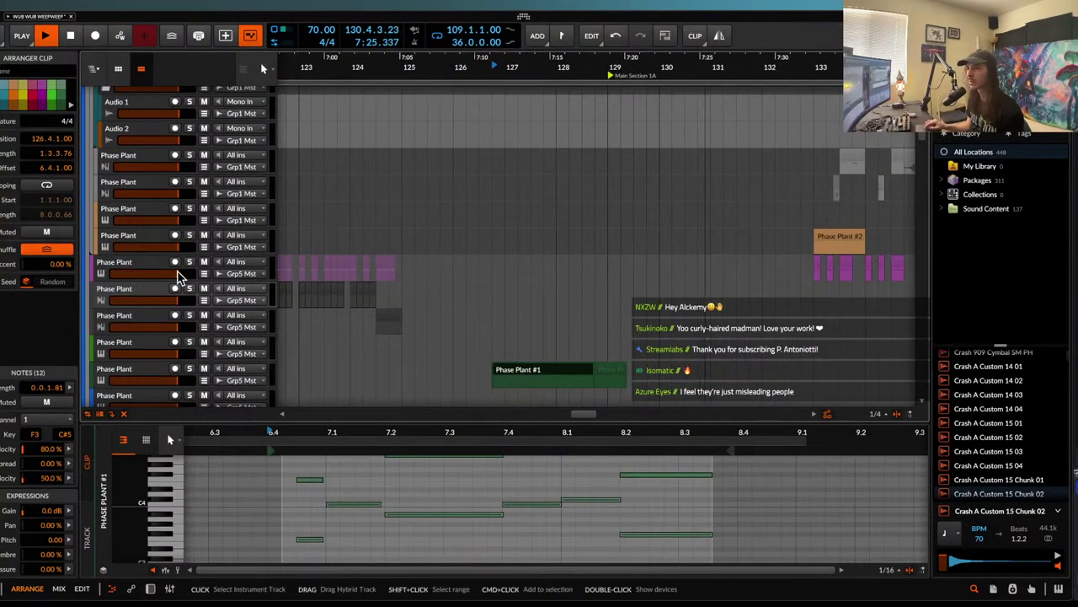
double_click(145, 267)
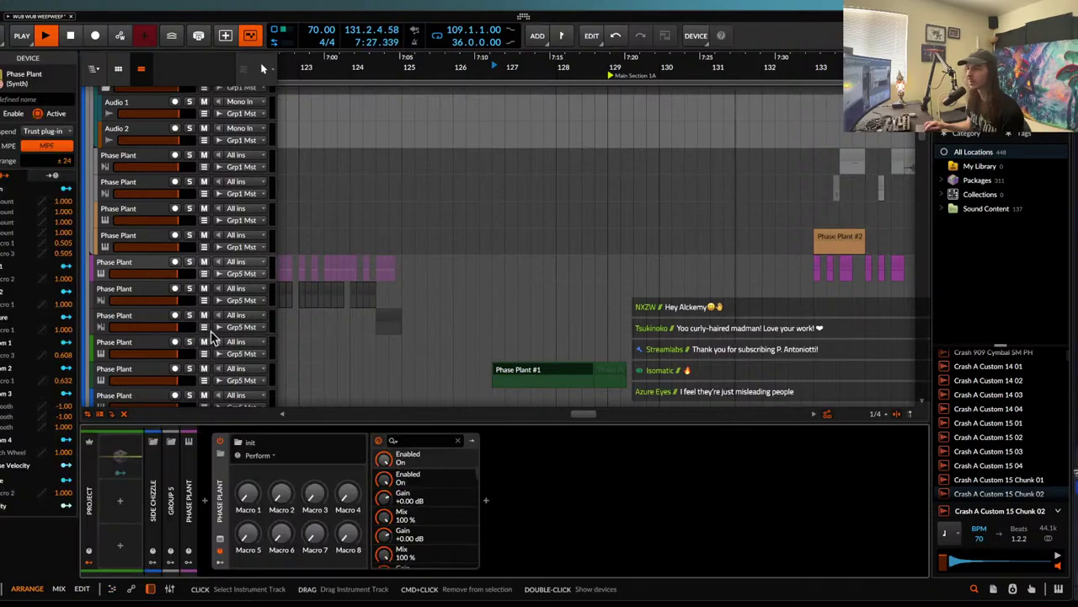
click(487, 502)
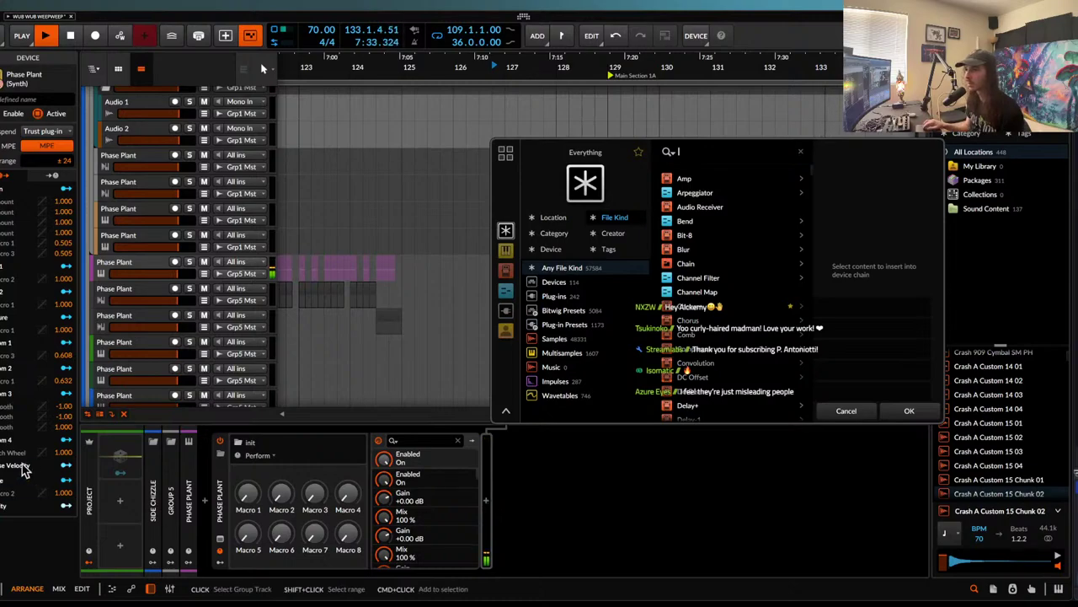
click(122, 268)
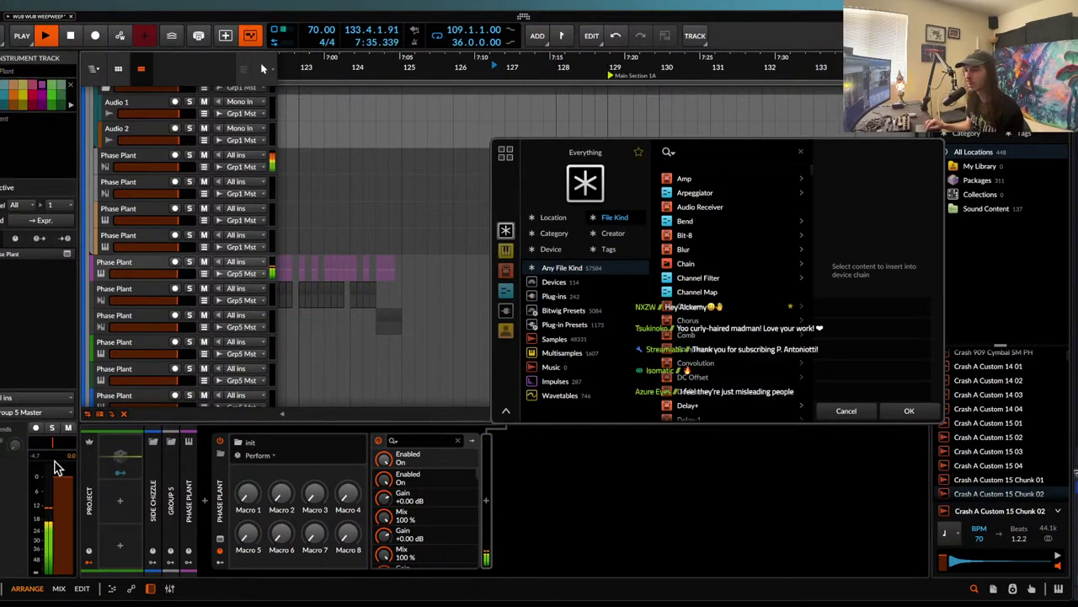
click(909, 411)
scroll(594, 268, down, 3)
scroll(594, 268, up, 2)
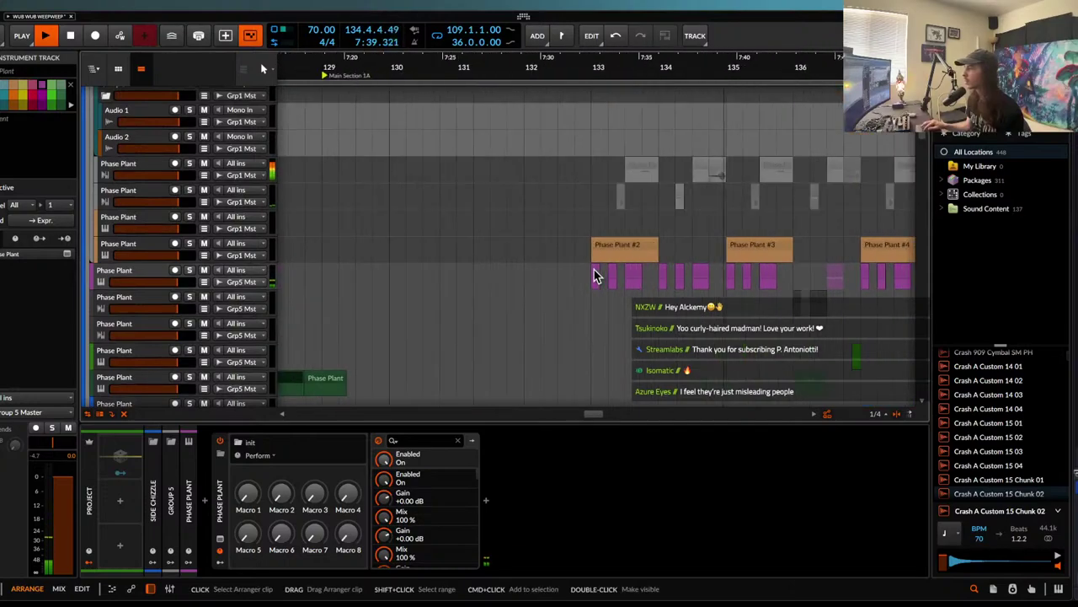
- Insert Newfangled Saturate after Pro-Q 3 in the Group 5 master's device chain
scroll(129, 210, up, 5)
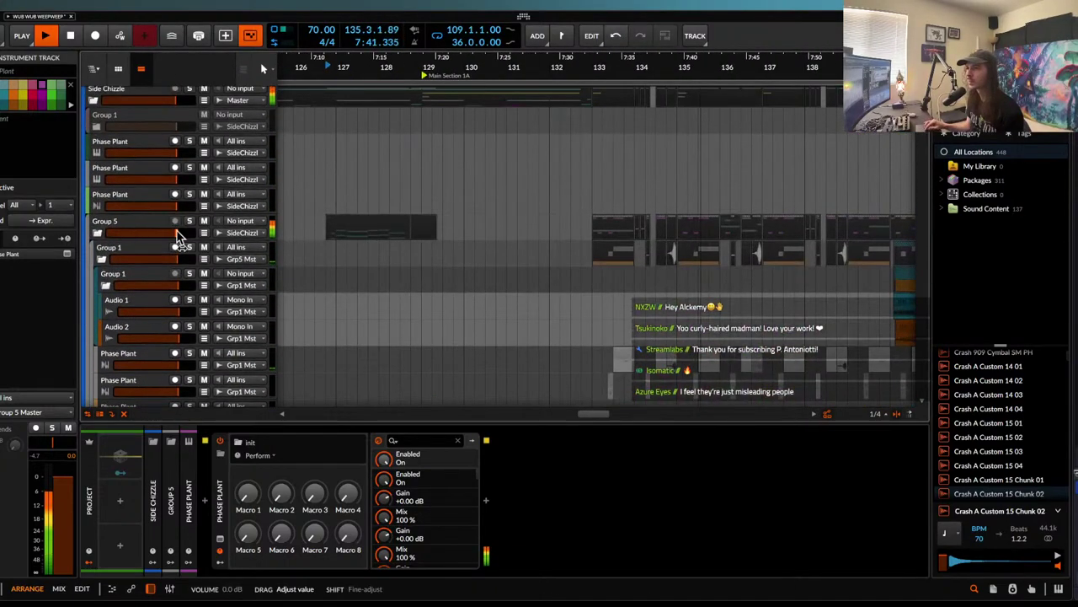
click(158, 225)
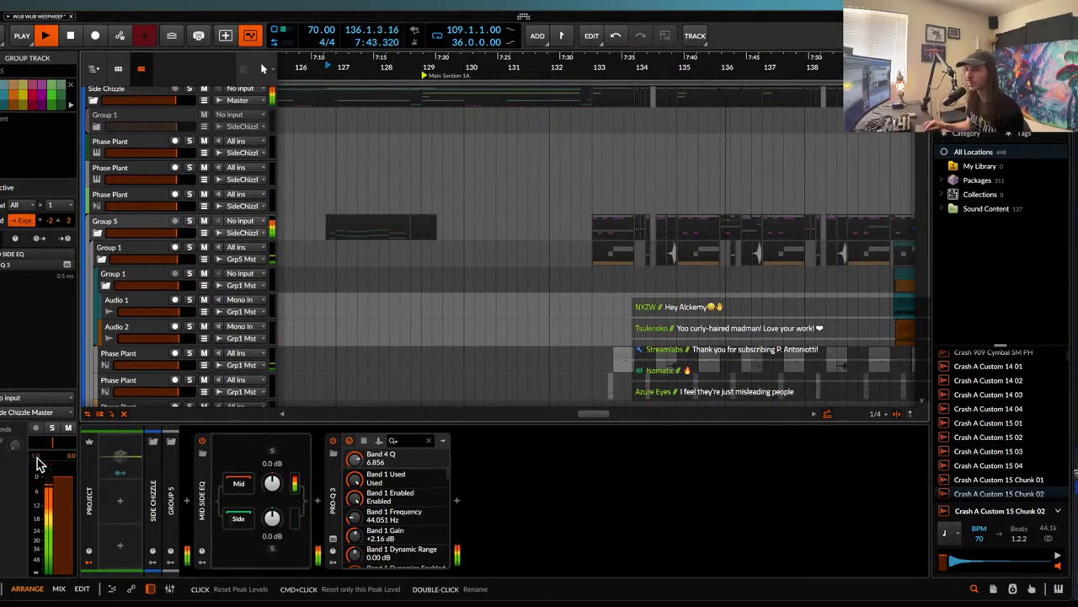
click(457, 499)
text(sat)
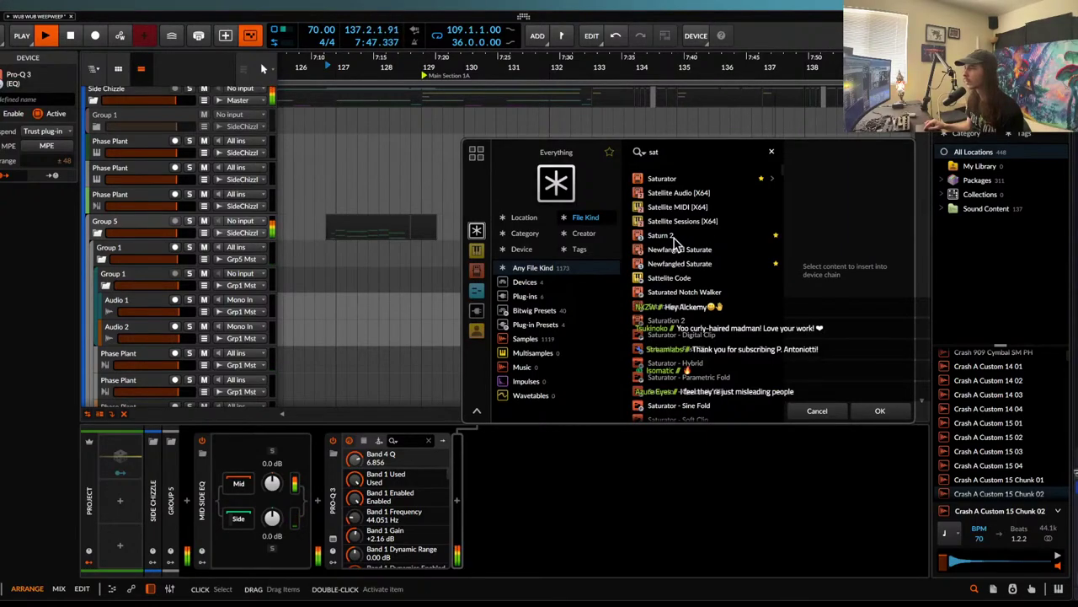
click(683, 264)
click(876, 411)
- Lower the Input level of Group 5's Newfangled Saturate to about -1.1 dB and close its plug-in window
drag(423, 244, 628, 248)
drag(460, 216, 367, 196)
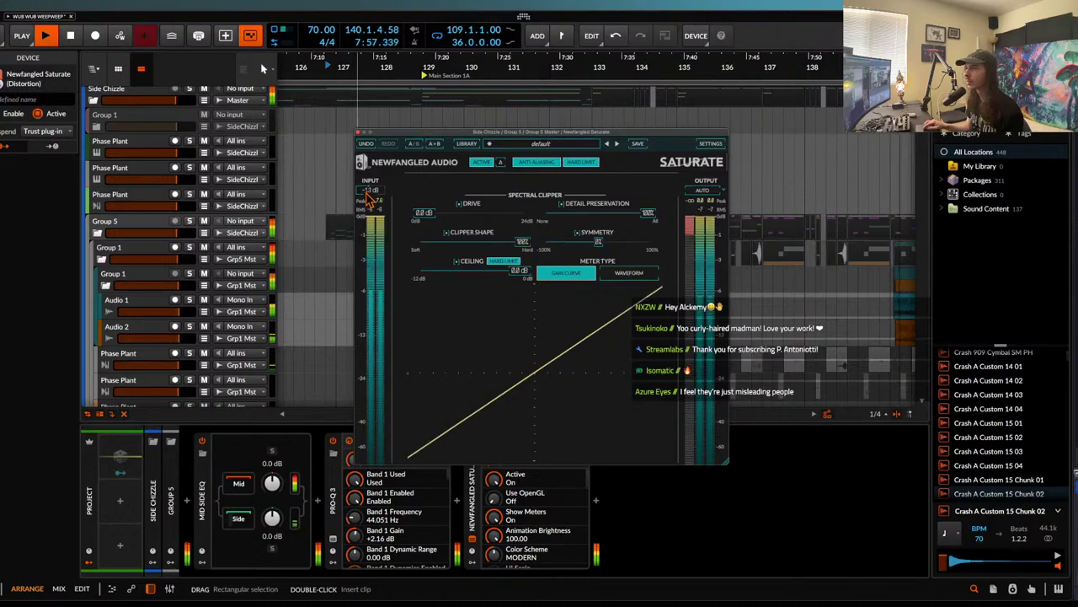
click(358, 132)
scroll(321, 195, down, 3)
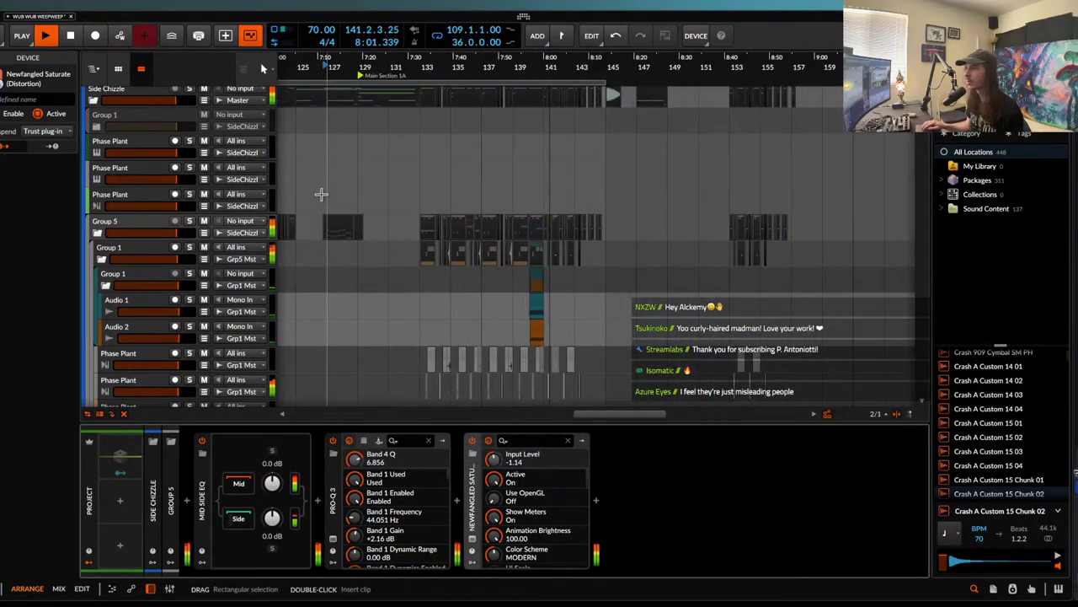
- Compare Group 5's sound and peak level with Newfangled Saturate bypassed and re-enabled, and stop playback
click(130, 226)
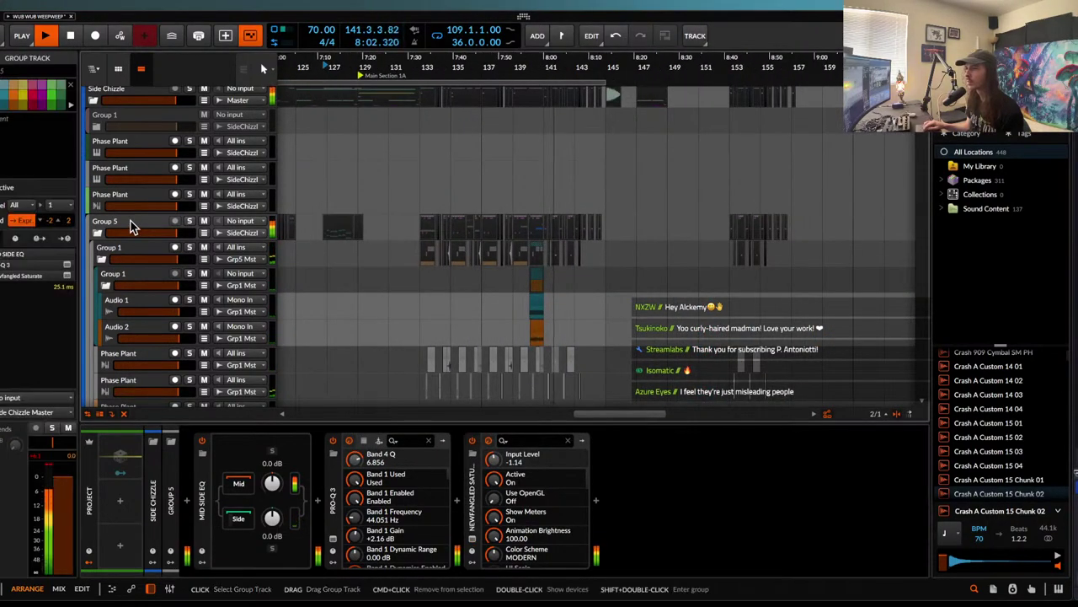
click(472, 442)
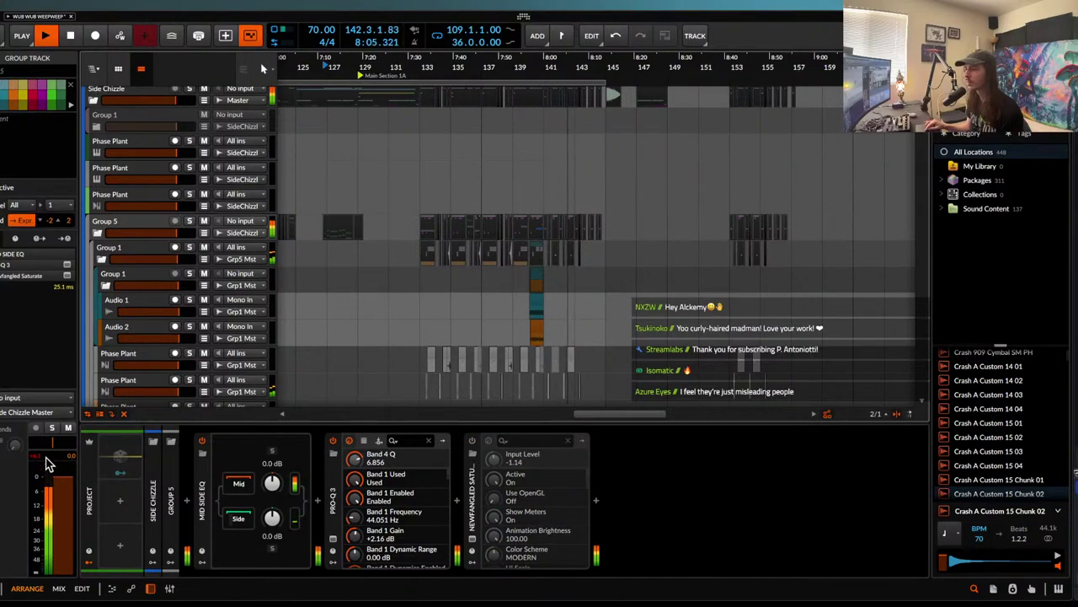
click(472, 440)
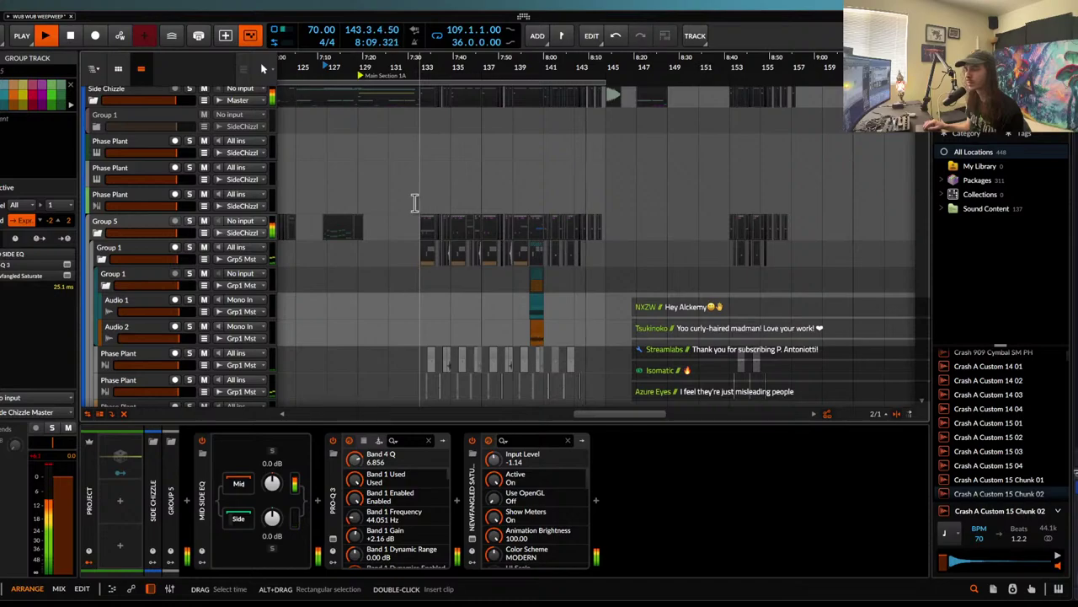
key(space)
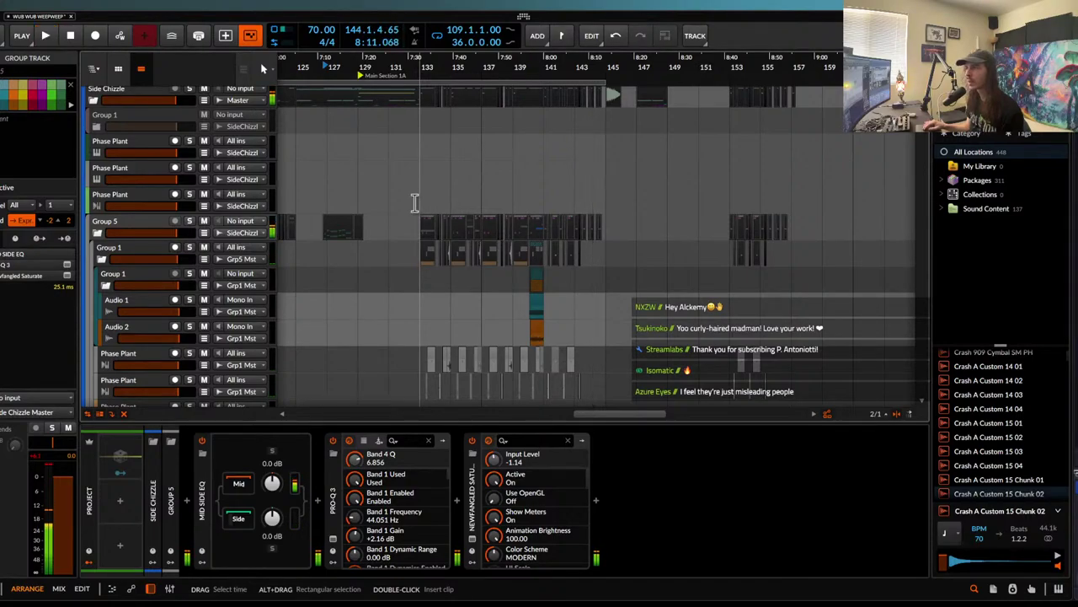
- Examine the Side Chizzle tracks below Group 5 down to the drums group between bars 109 and 145
scroll(415, 202, down, 3)
scroll(415, 202, down, 10)
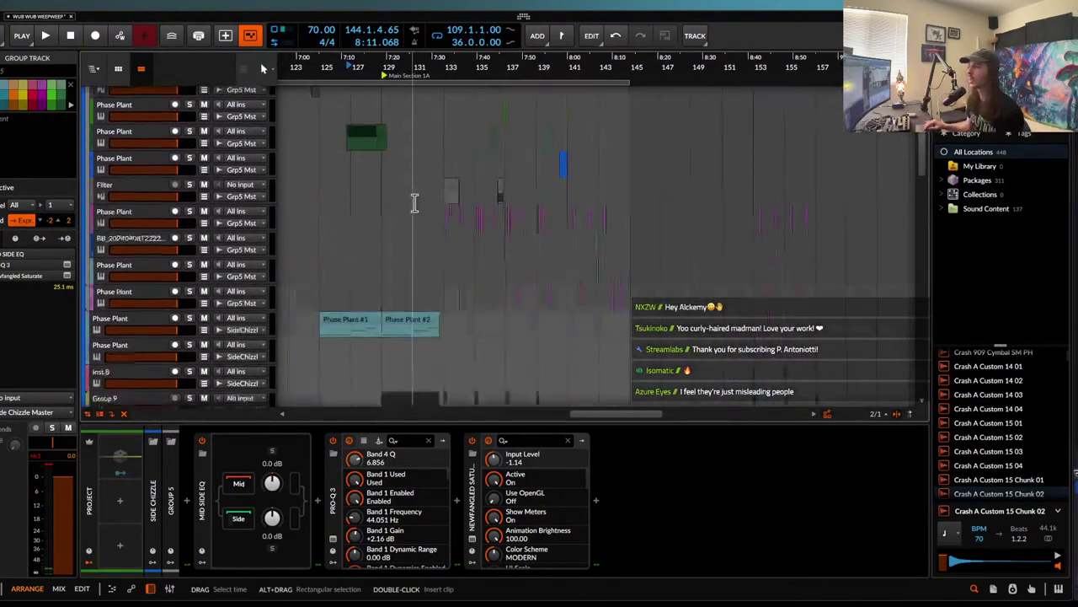
scroll(414, 203, down, 8)
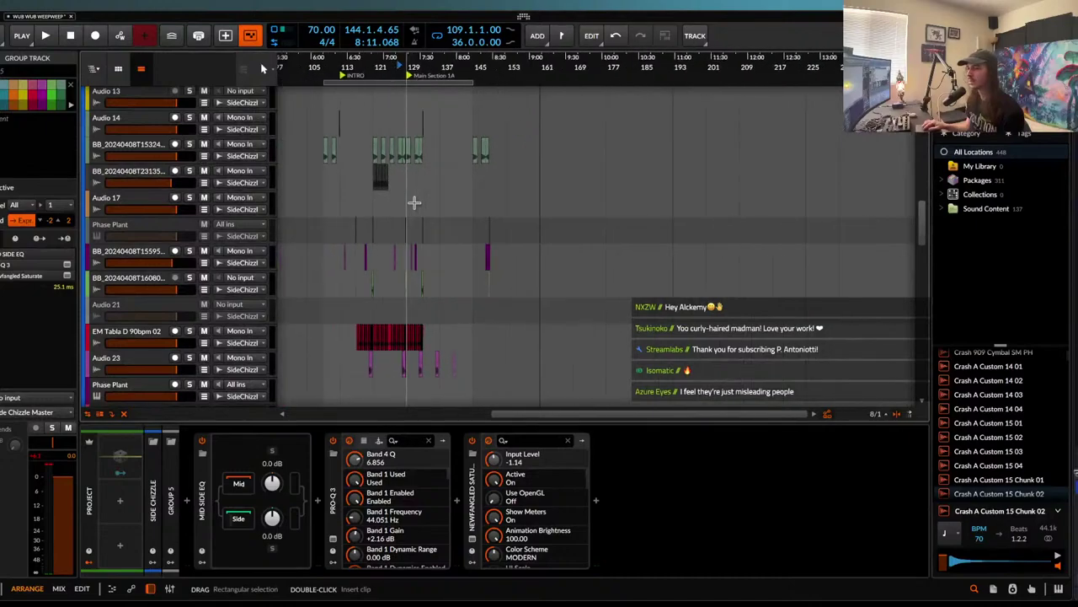
scroll(414, 203, down, 3)
scroll(415, 202, down, 1)
scroll(415, 202, down, 2)
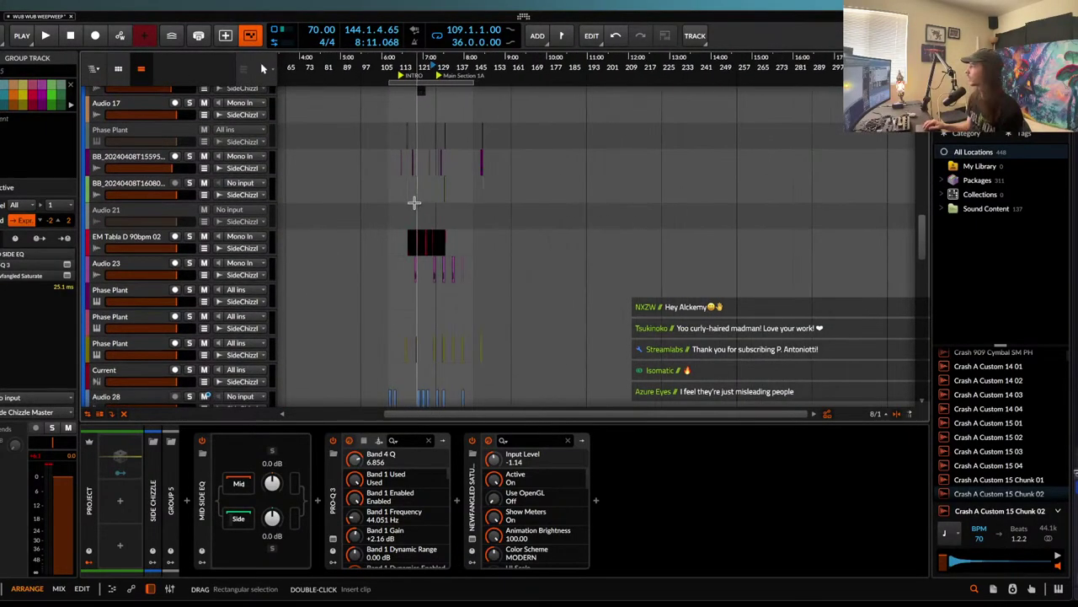
scroll(414, 202, down, 5)
scroll(421, 177, up, 5)
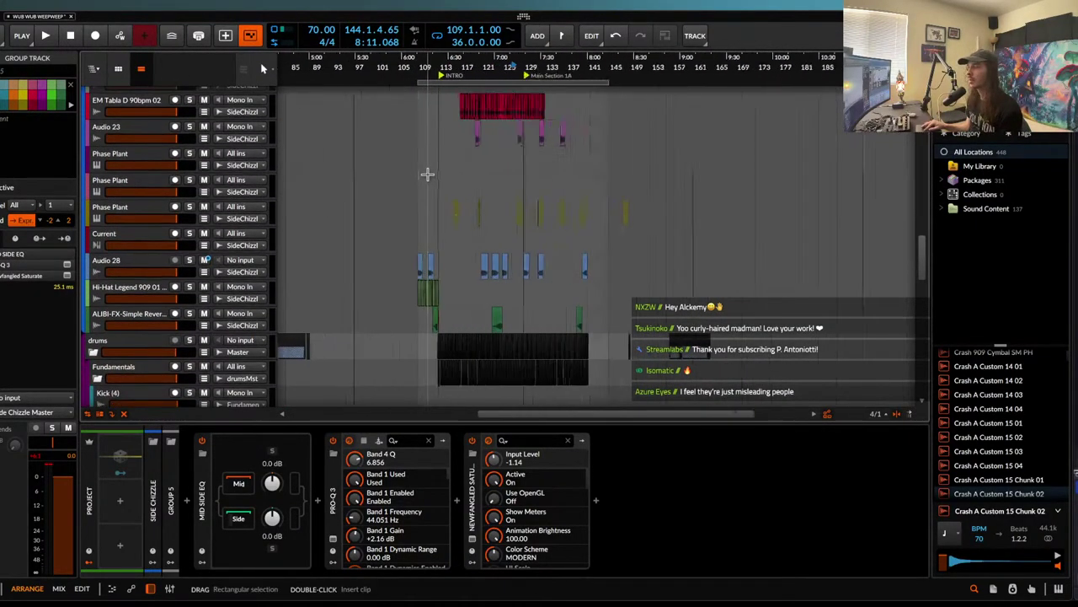
click(412, 190)
scroll(411, 191, down, 2)
scroll(412, 190, up, 8)
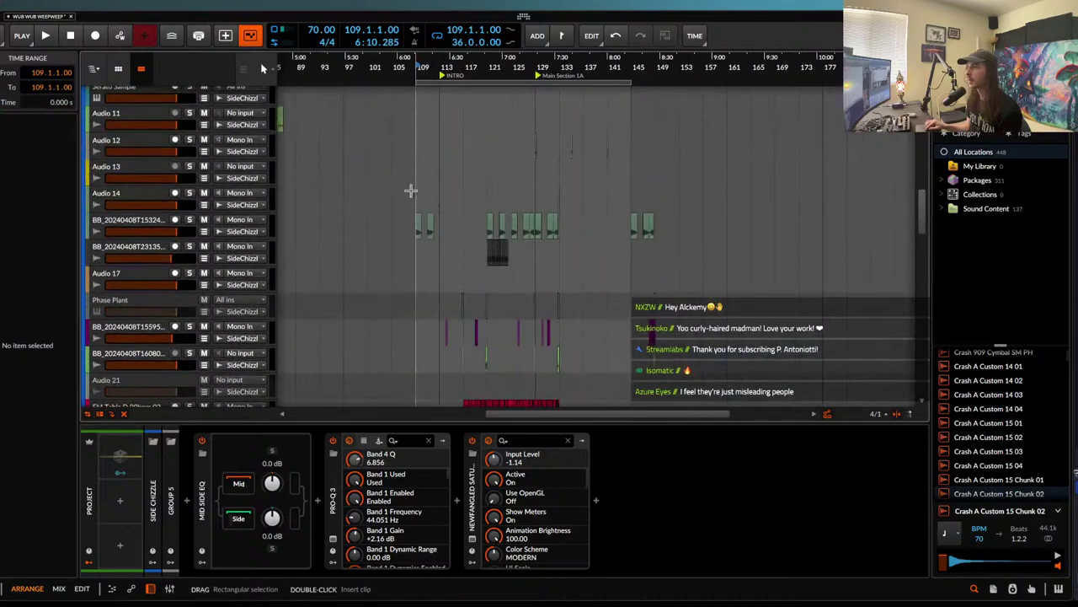
scroll(411, 191, down, 5)
scroll(411, 190, down, 1)
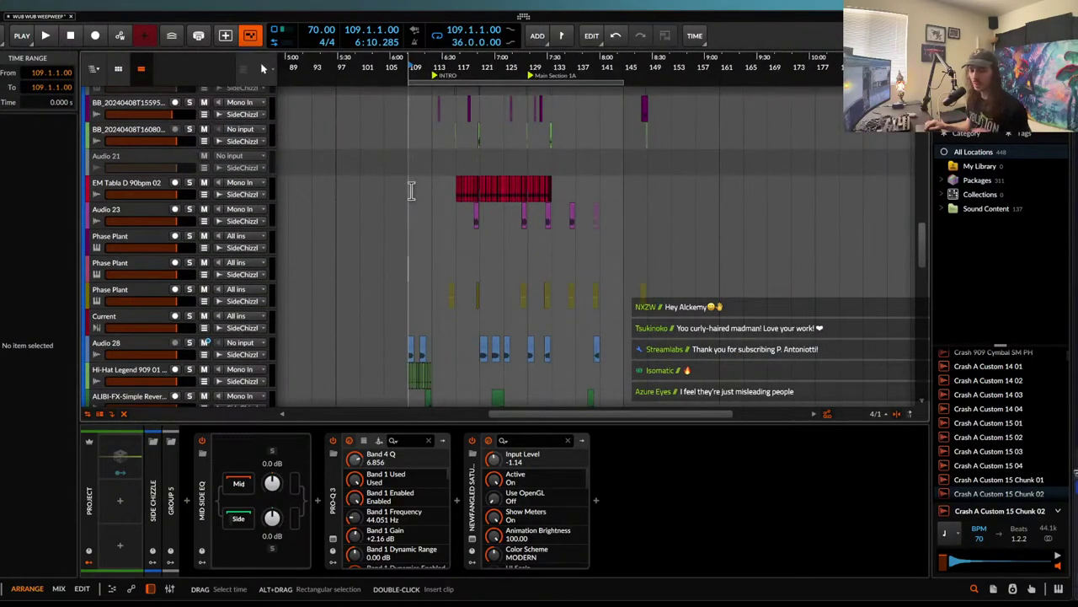
scroll(411, 191, down, 1)
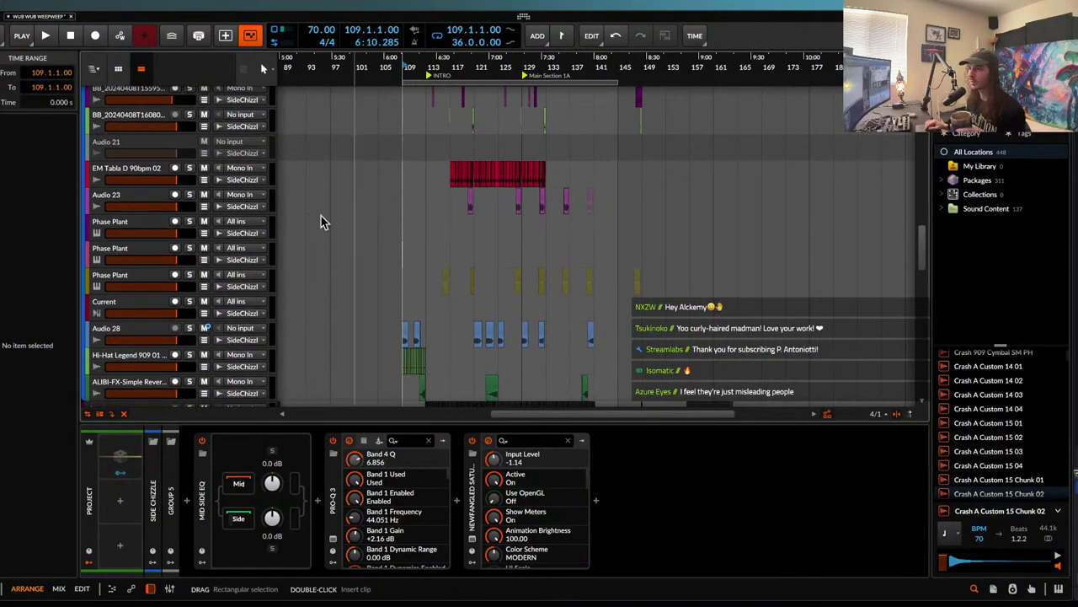
- Play the EM Tabla D 90bpm 02 clips from 117.1.1 and show that track's device chain
click(450, 178)
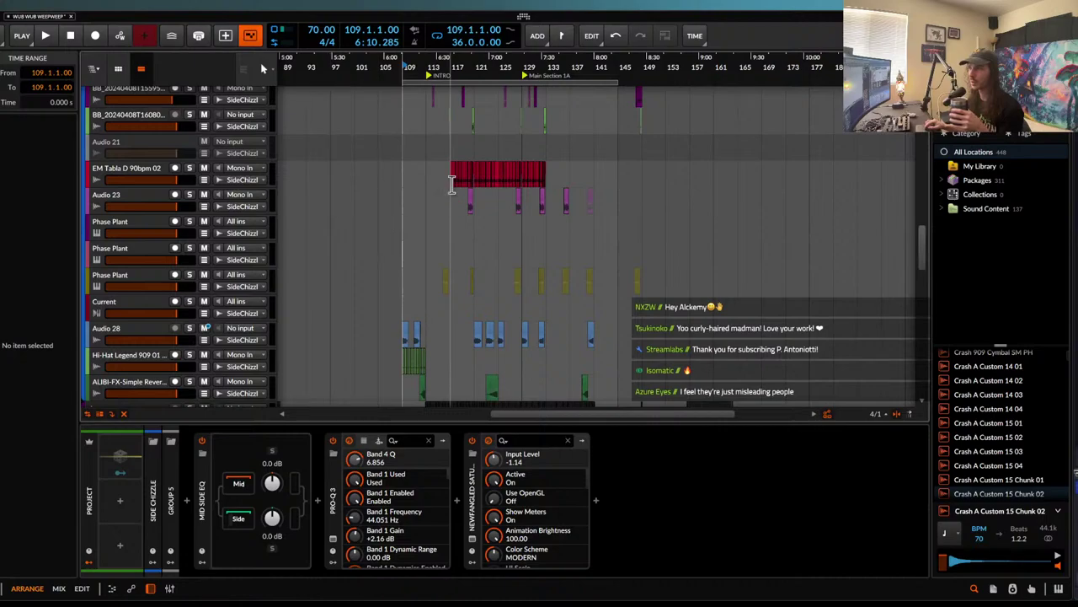
key(space)
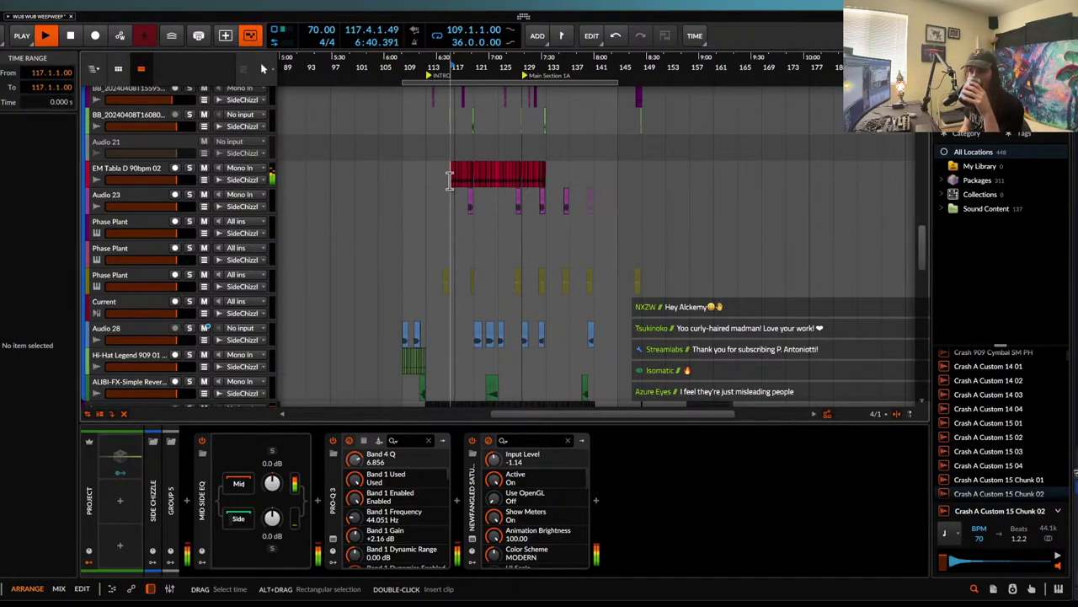
click(145, 173)
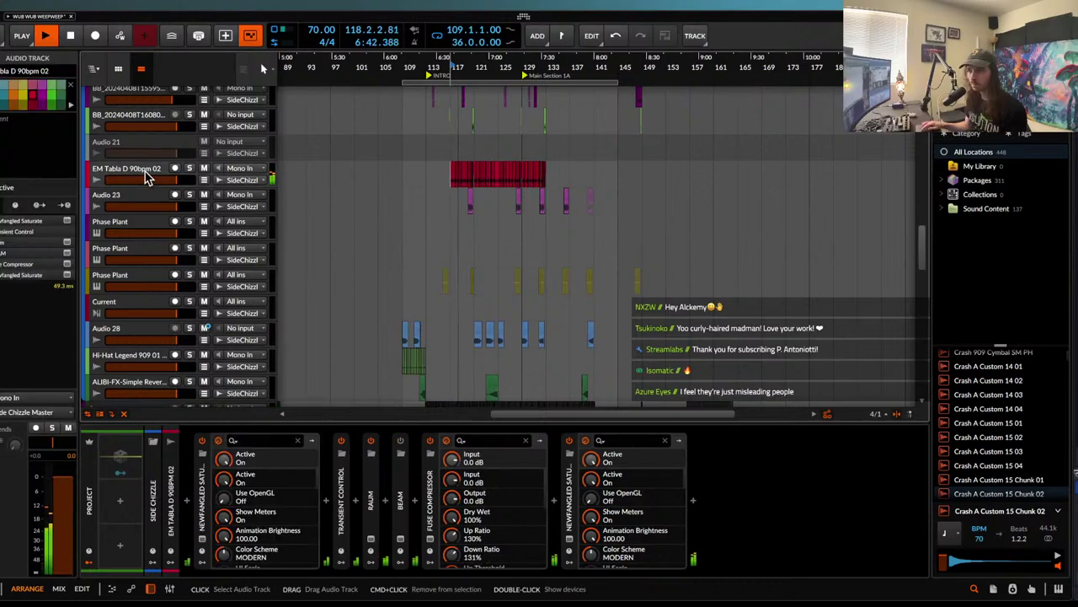
- Raise the Input level of the tabla track's last Newfangled Saturate to about 2.4 dB
click(569, 543)
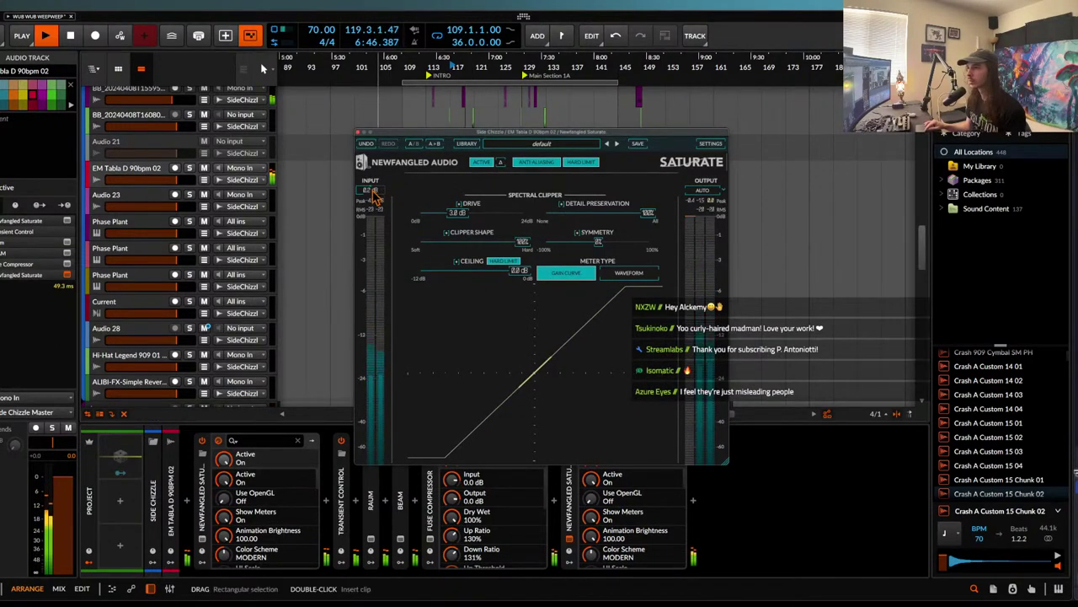
drag(373, 193, 374, 189)
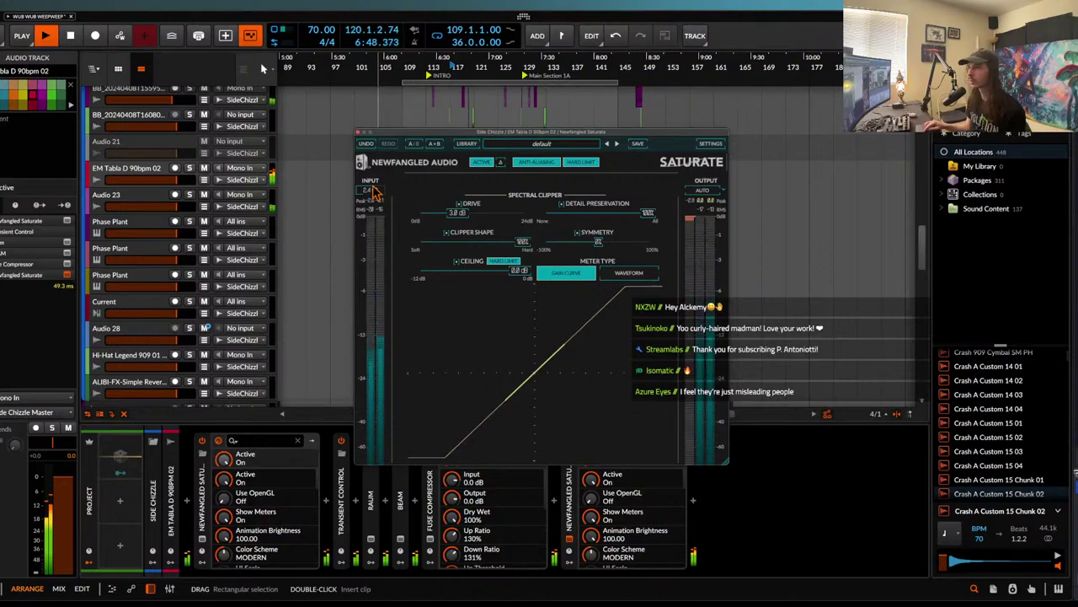
click(358, 132)
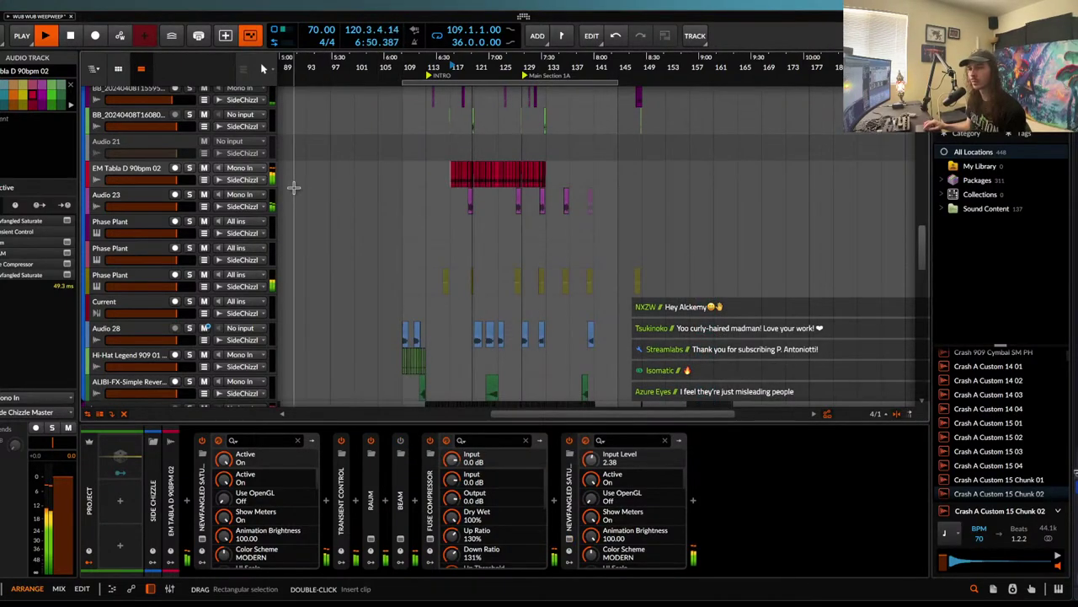
- Set the Input level of the tabla track's last Newfangled Saturate to about 1.1 dB while the track plays
scroll(400, 197, up, 2)
scroll(398, 194, up, 5)
scroll(396, 193, down, 4)
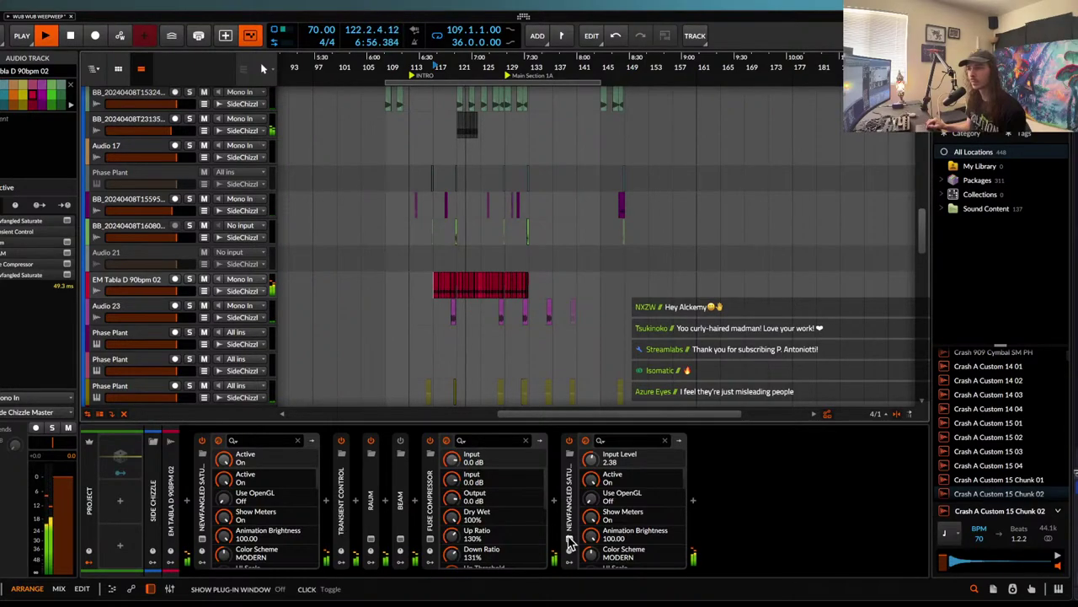
click(569, 539)
drag(368, 191, 368, 200)
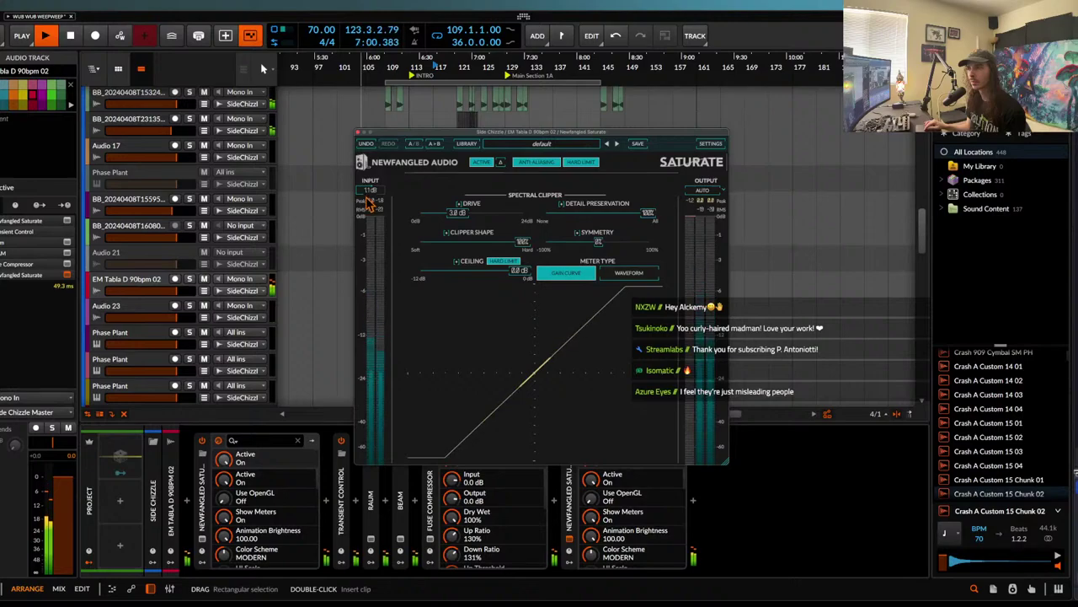
click(359, 135)
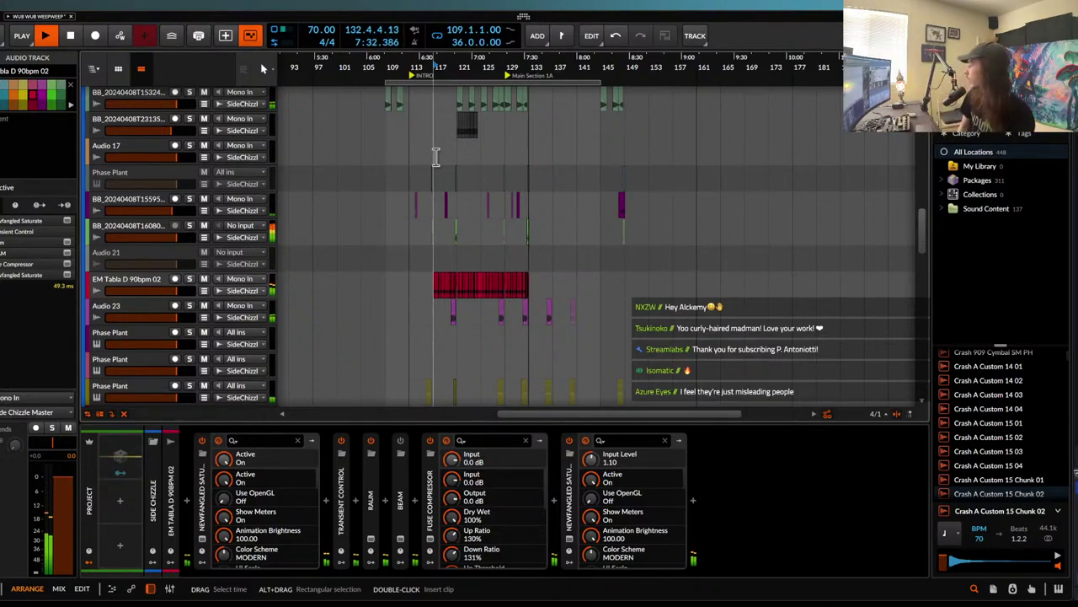
- Stop playback and set the play start position to 109.1.1, ahead of the INTRO marker
scroll(437, 157, up, 3)
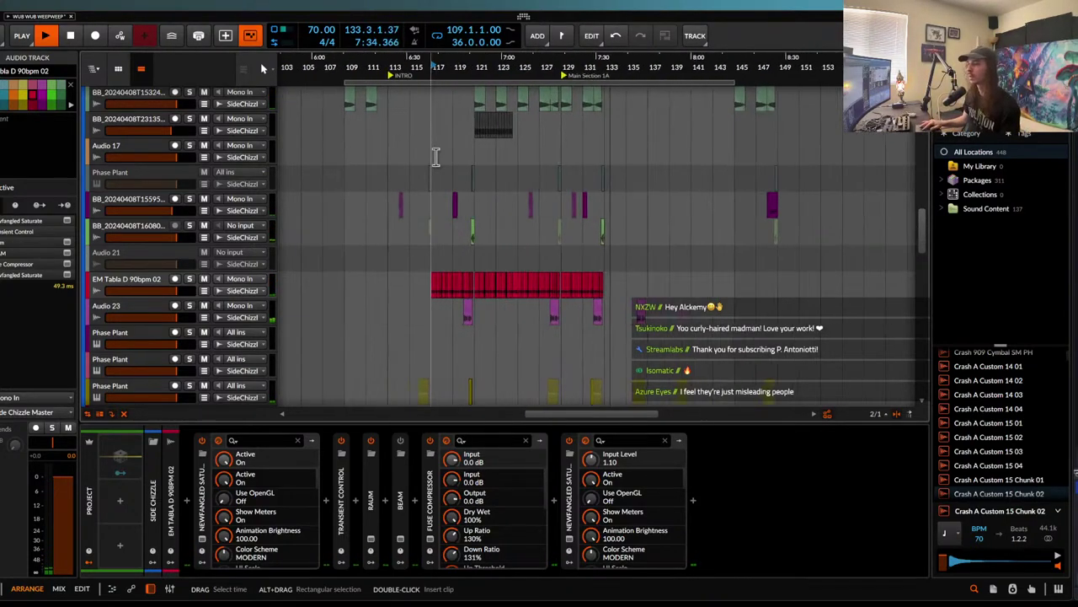
key(space)
scroll(437, 158, down, 2)
scroll(436, 157, up, 10)
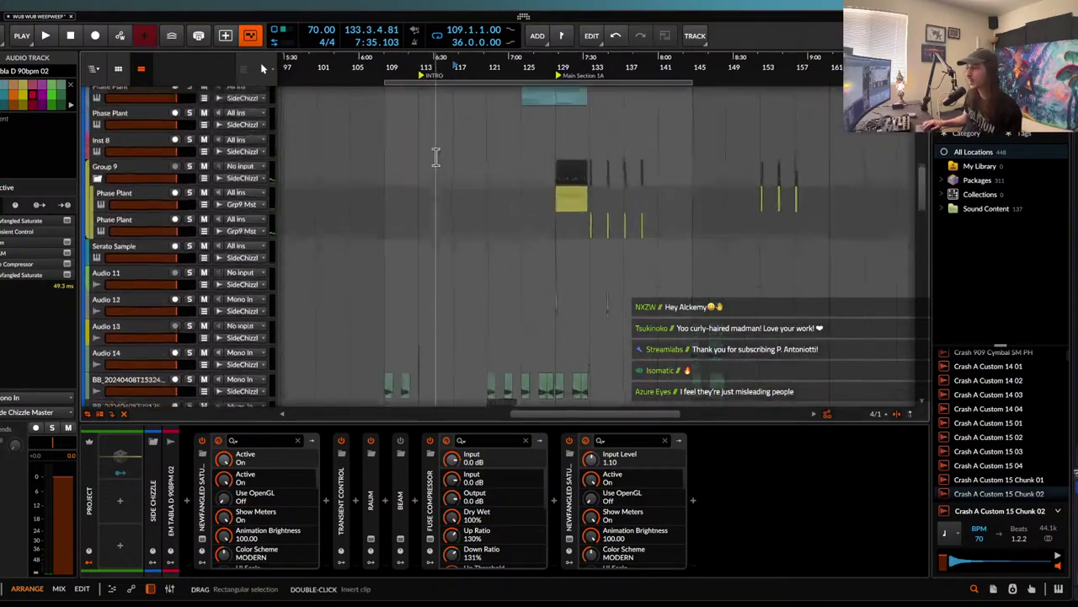
drag(387, 71, 397, 77)
scroll(395, 87, up, 8)
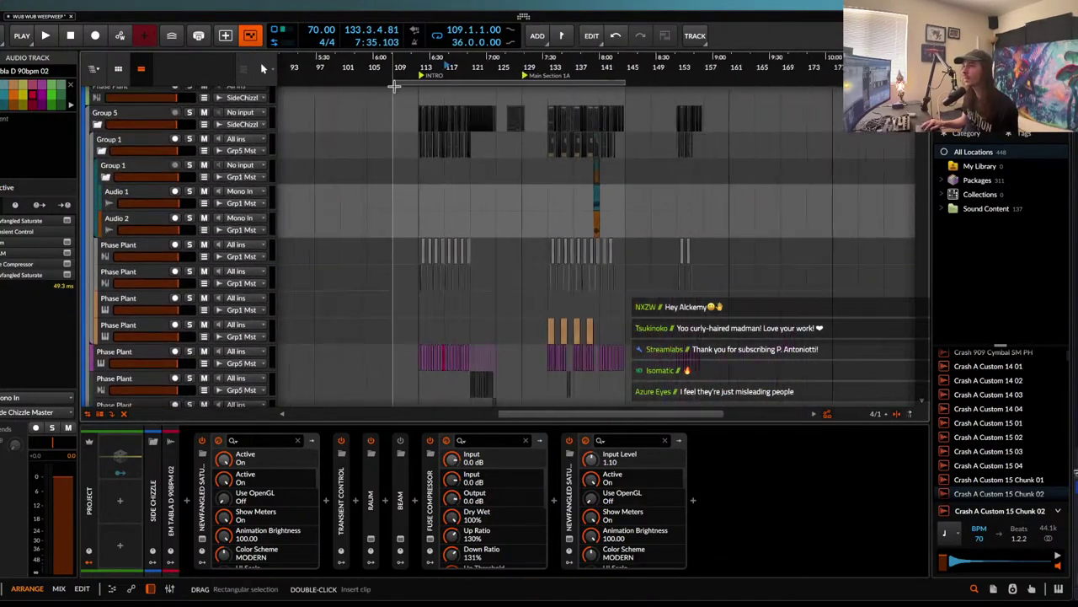
scroll(395, 89, down, 2)
click(396, 95)
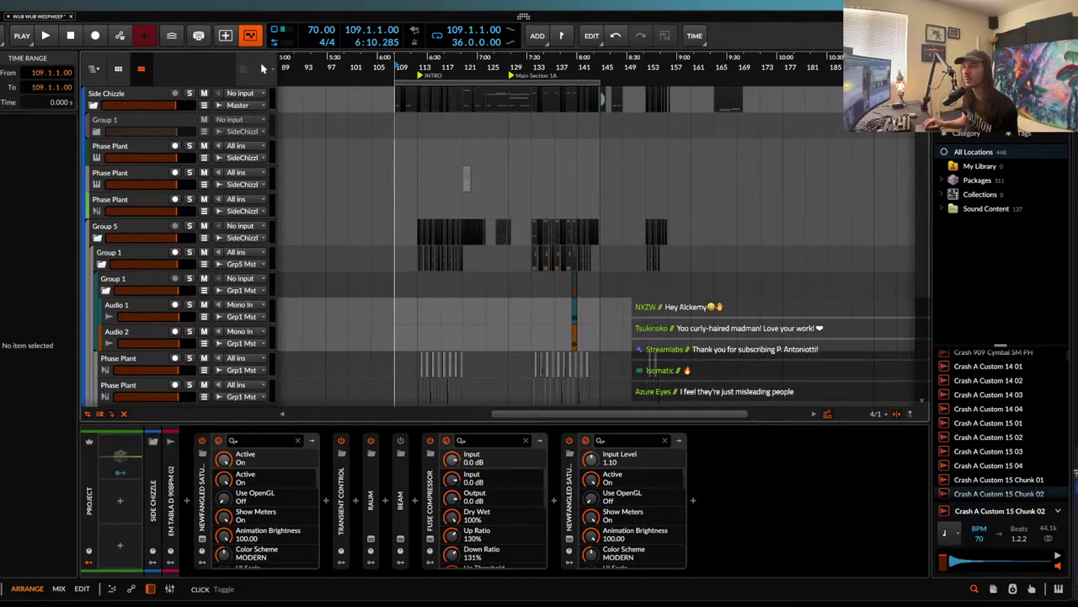
- Export 109.1.1 to 145.1.1 as a 320 kbit/s CBR MP3 named PERGERDER on the Desktop
click(2, 36)
click(38, 196)
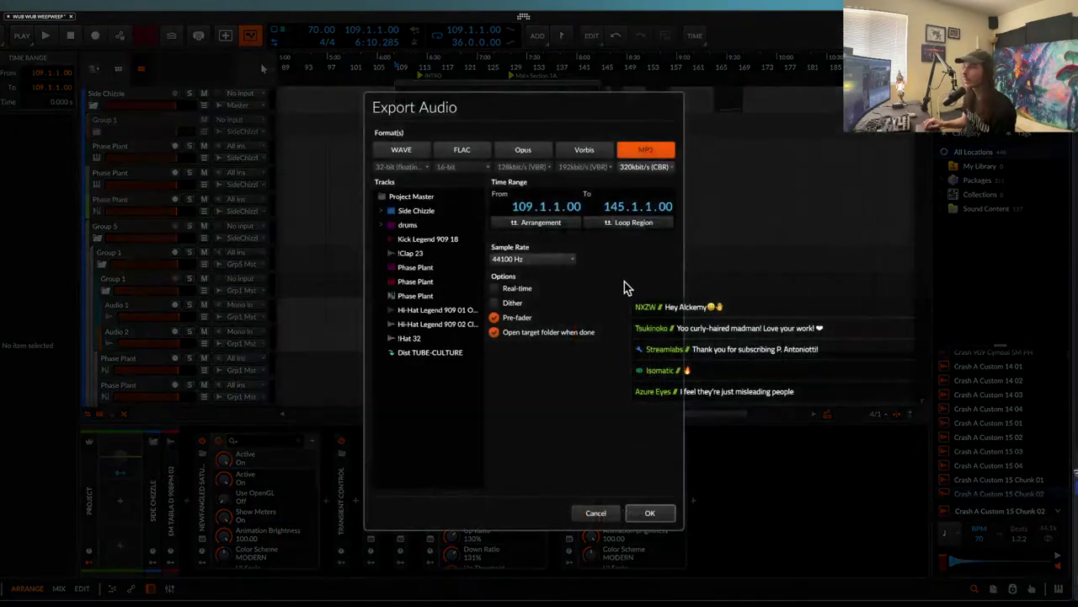
click(651, 512)
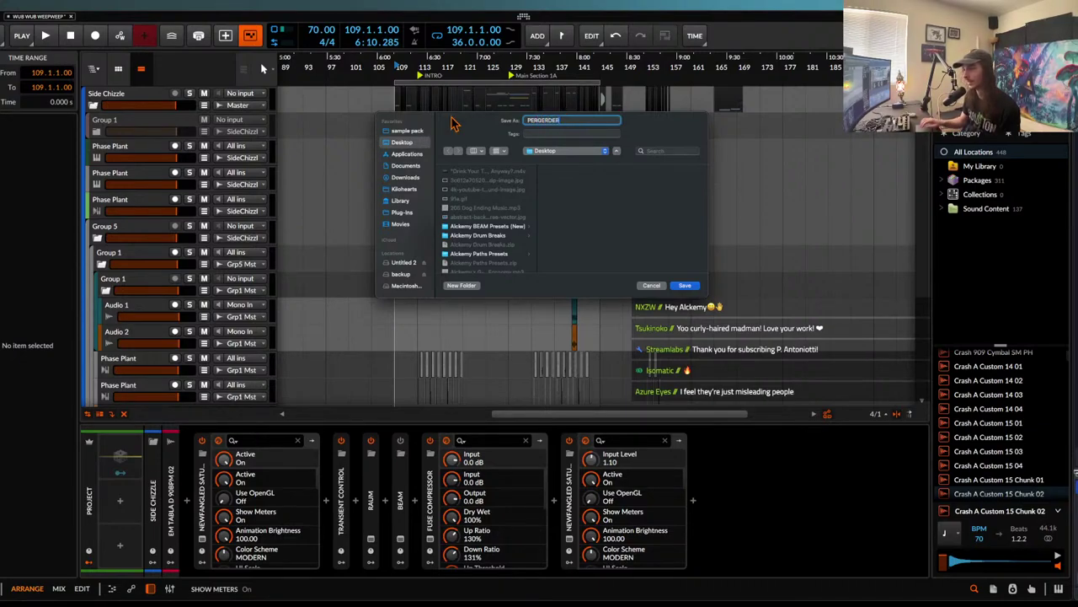
click(684, 285)
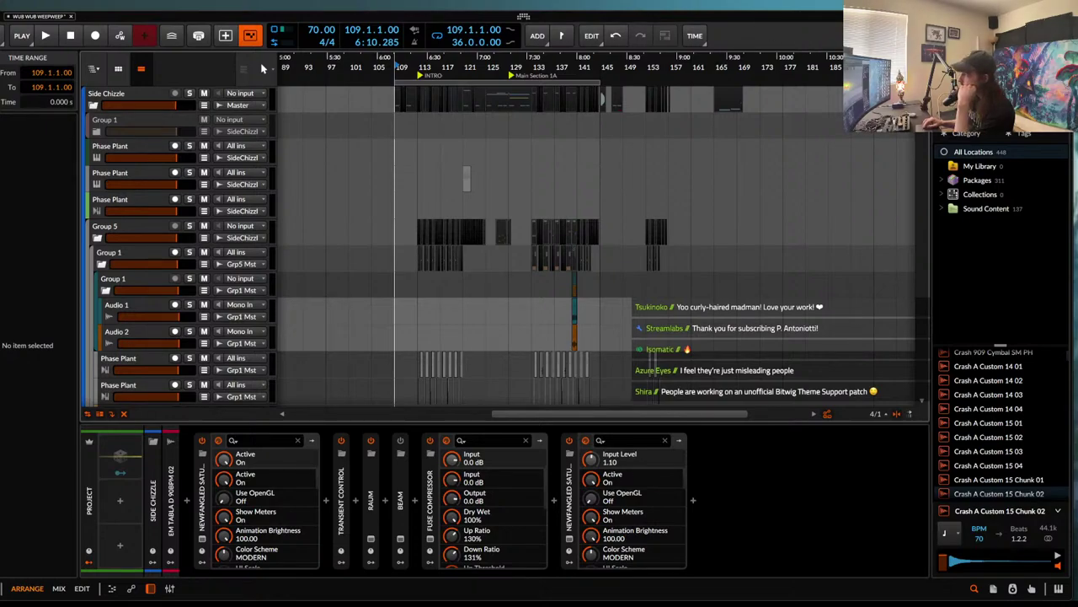
- Close the WUB WUB WEEPWEEP project, open the recent project doja cat footwork and activate its audio engine
click(71, 17)
click(611, 345)
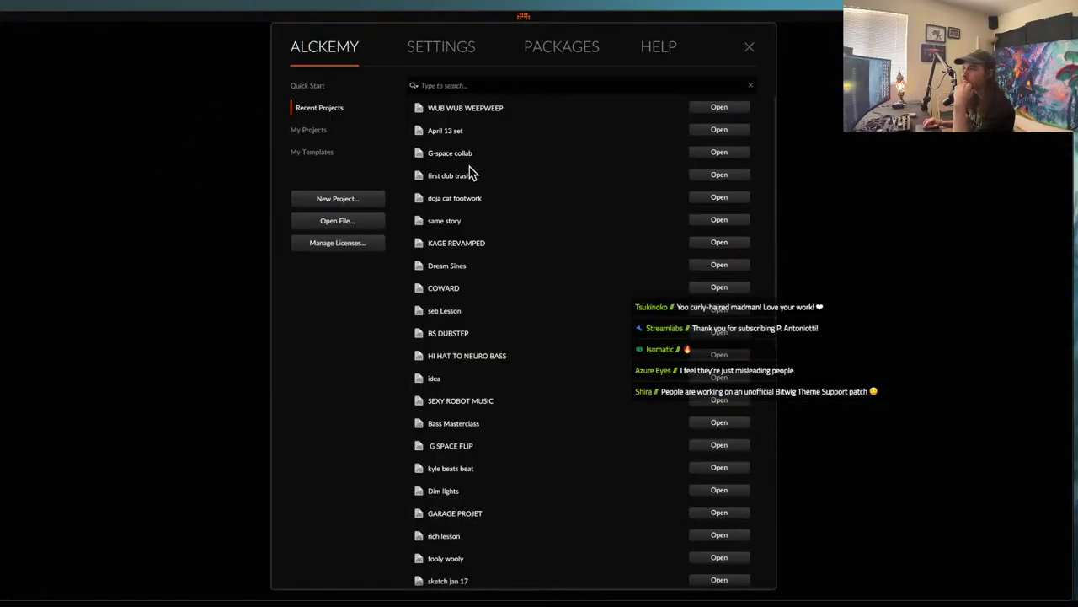
click(481, 199)
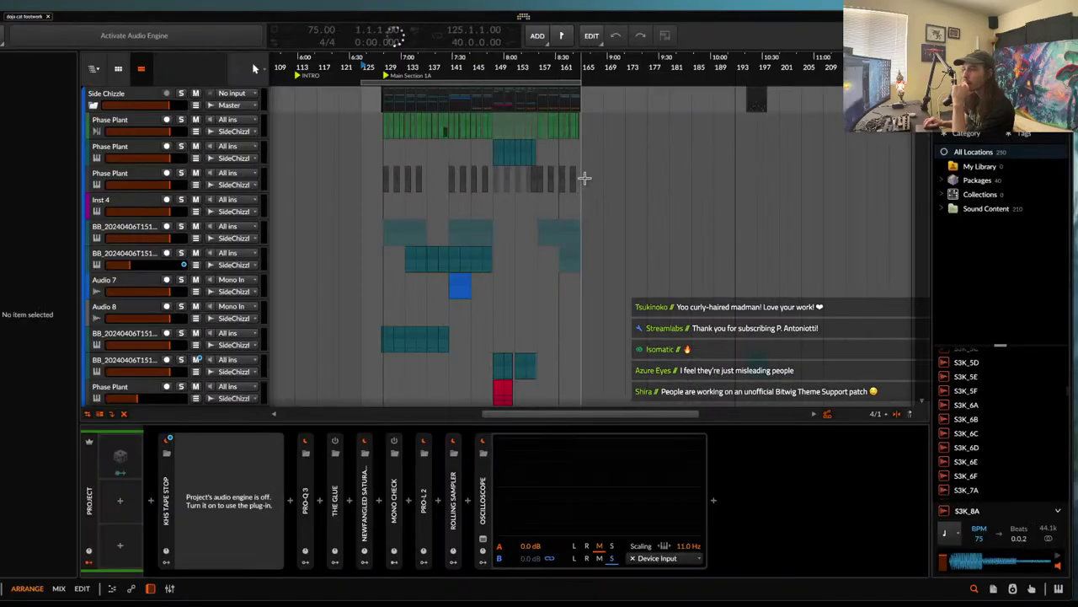
click(365, 160)
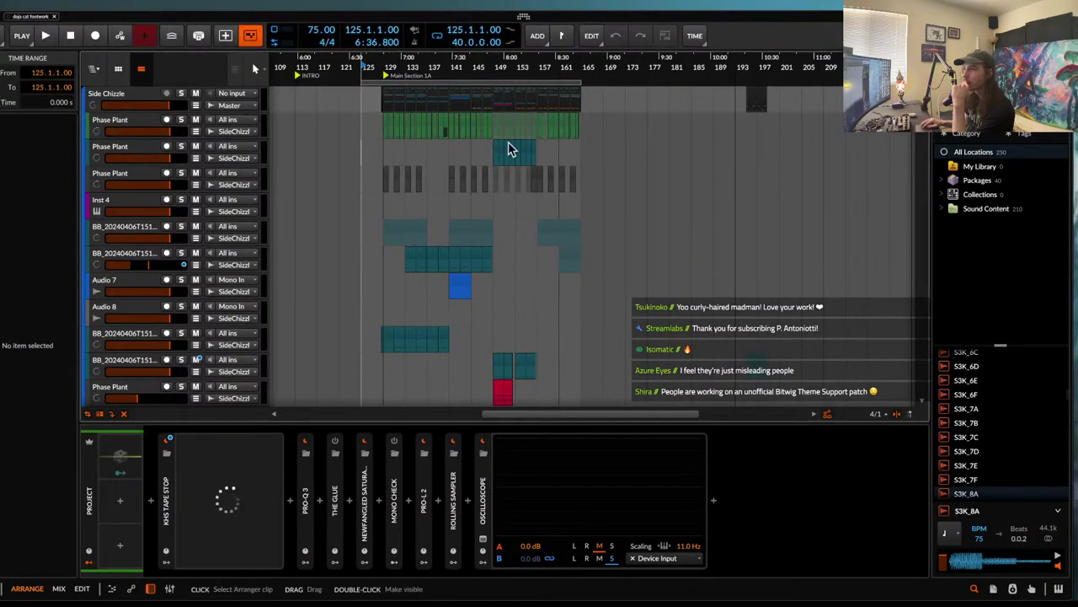
- Look over the arrangement and collapse the Side Chizzle, drums and Group 6 track groups
scroll(509, 145, up, 5)
scroll(509, 148, down, 4)
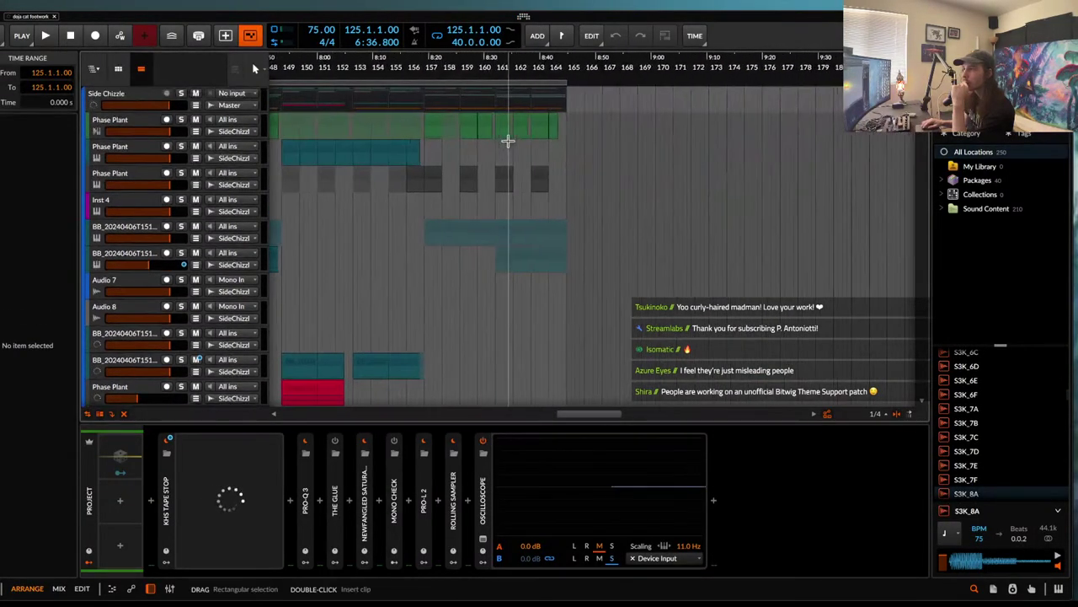
scroll(508, 141, down, 10)
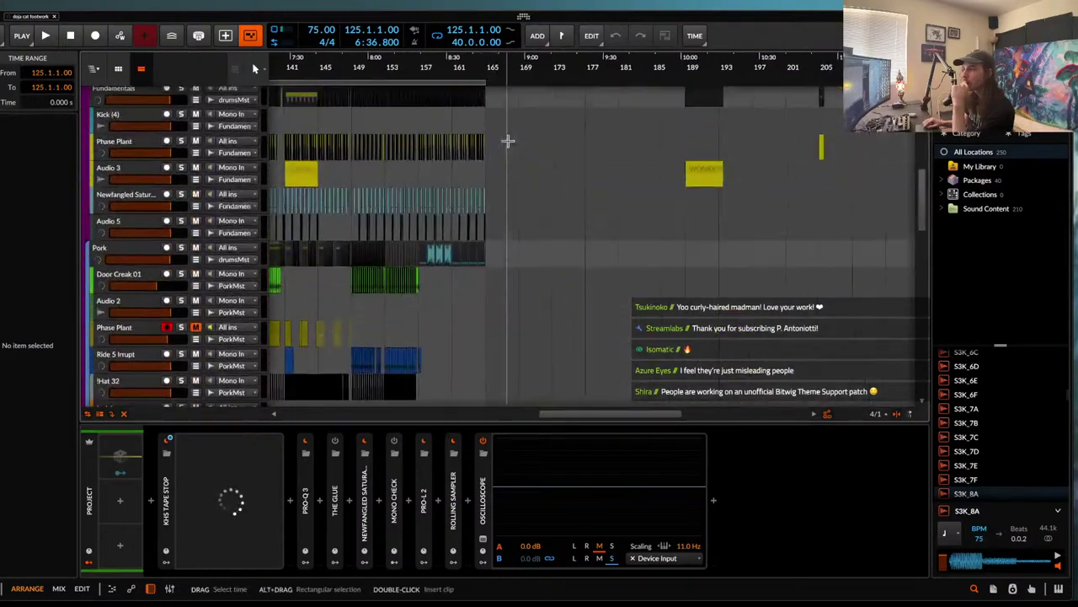
scroll(508, 145, up, 10)
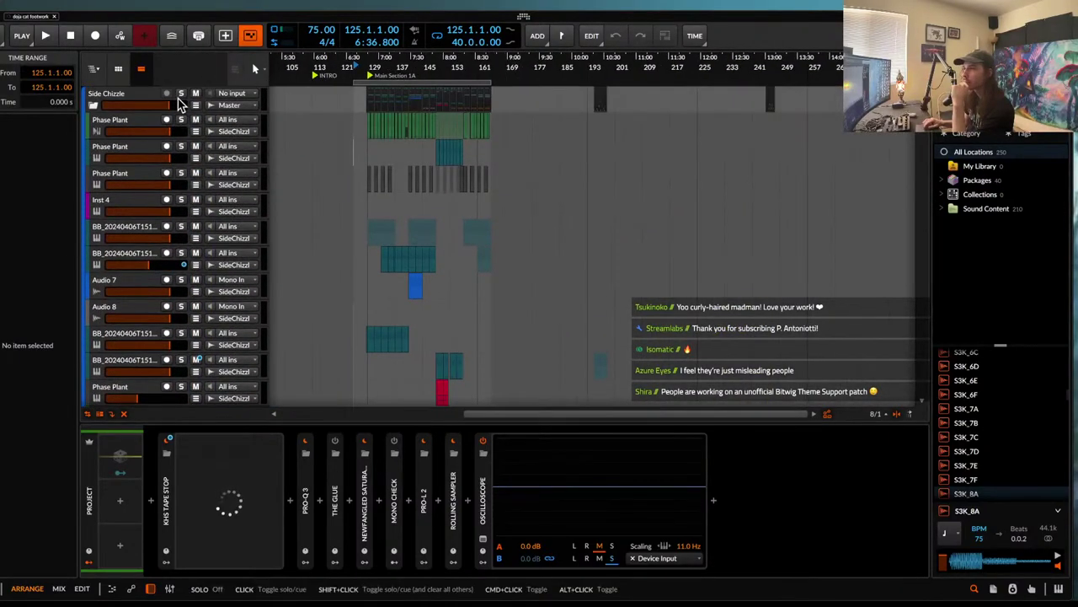
click(93, 106)
click(92, 132)
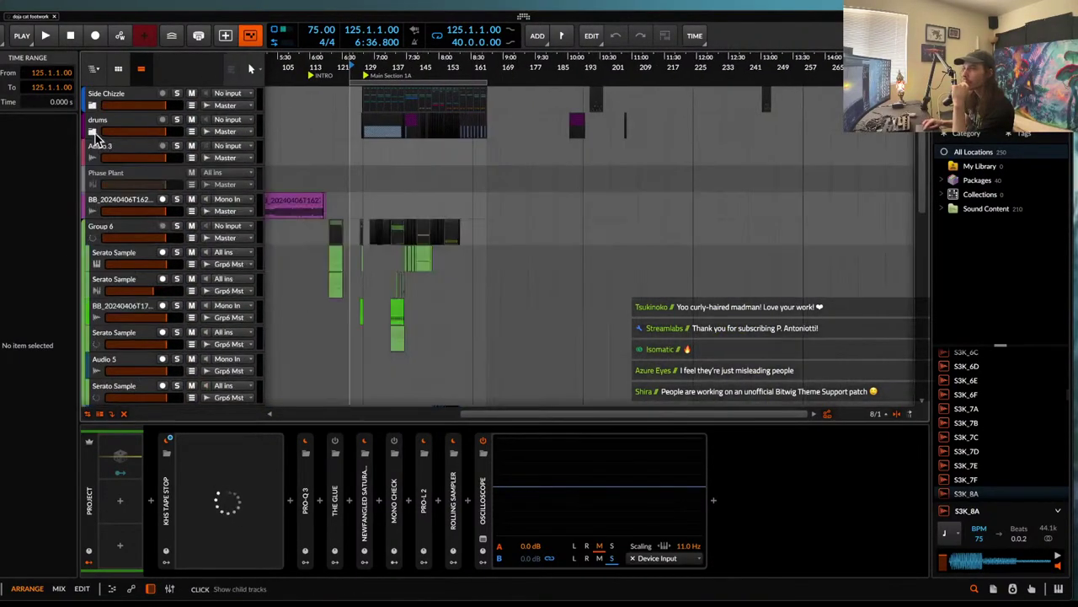
click(488, 110)
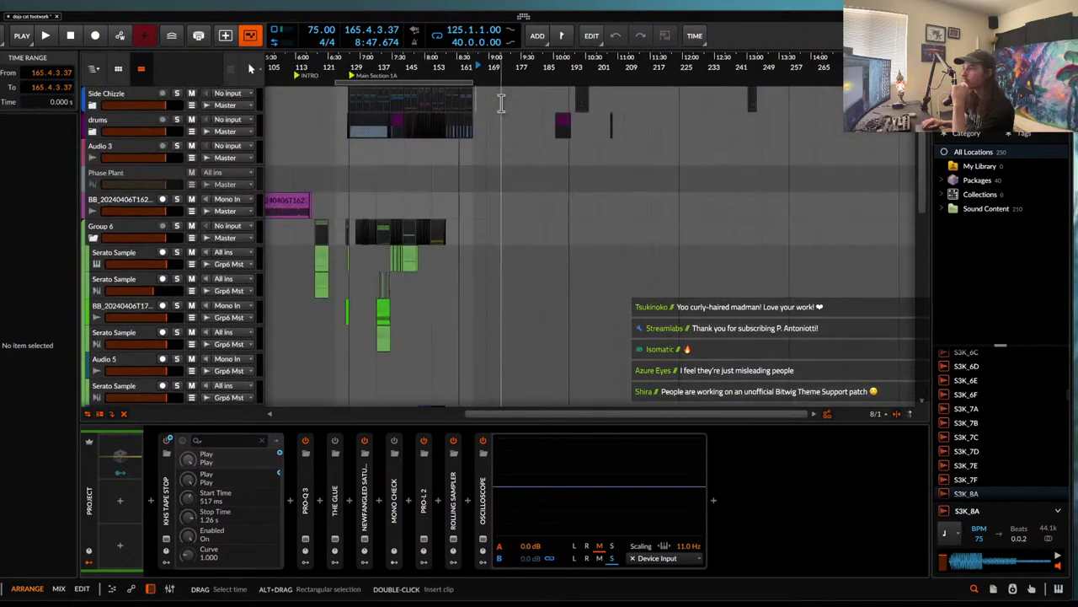
click(93, 238)
scroll(642, 217, left, 2)
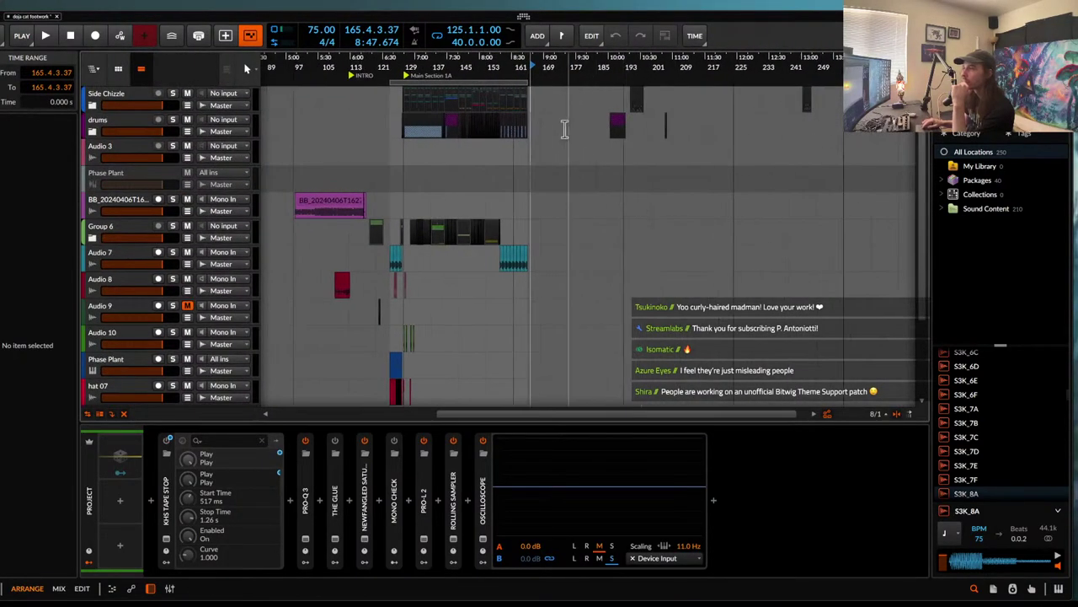
- Move the time range starting at 165.1.1 on the tracks from Side Chizzle to Group 6 to about 191.2.1
click(545, 110)
scroll(546, 96, up, 4)
drag(509, 107, 965, 229)
scroll(582, 212, left, 5)
scroll(593, 205, down, 2)
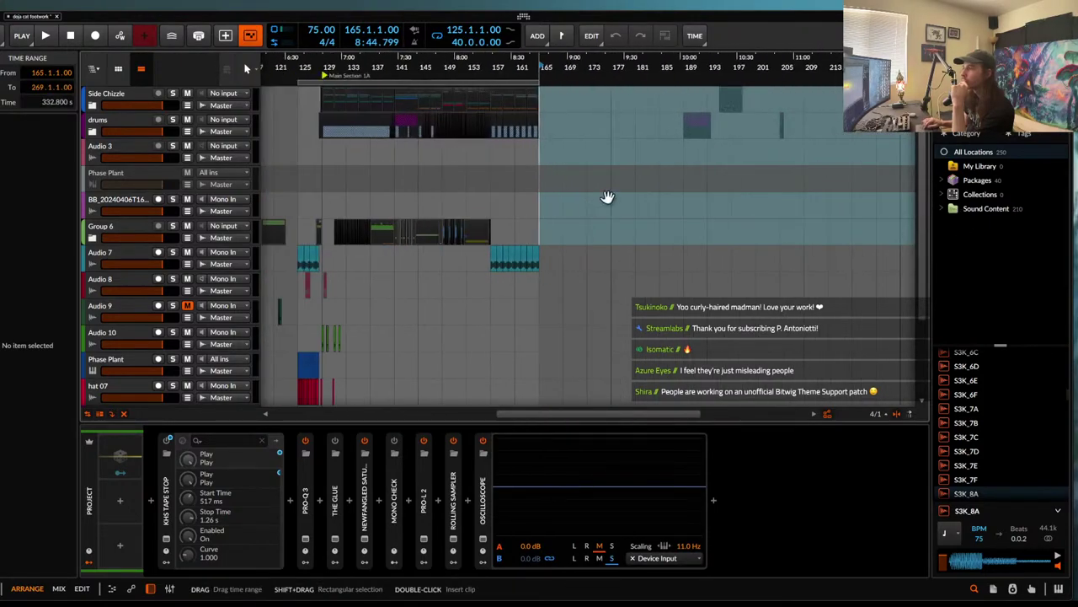
drag(723, 130, 880, 131)
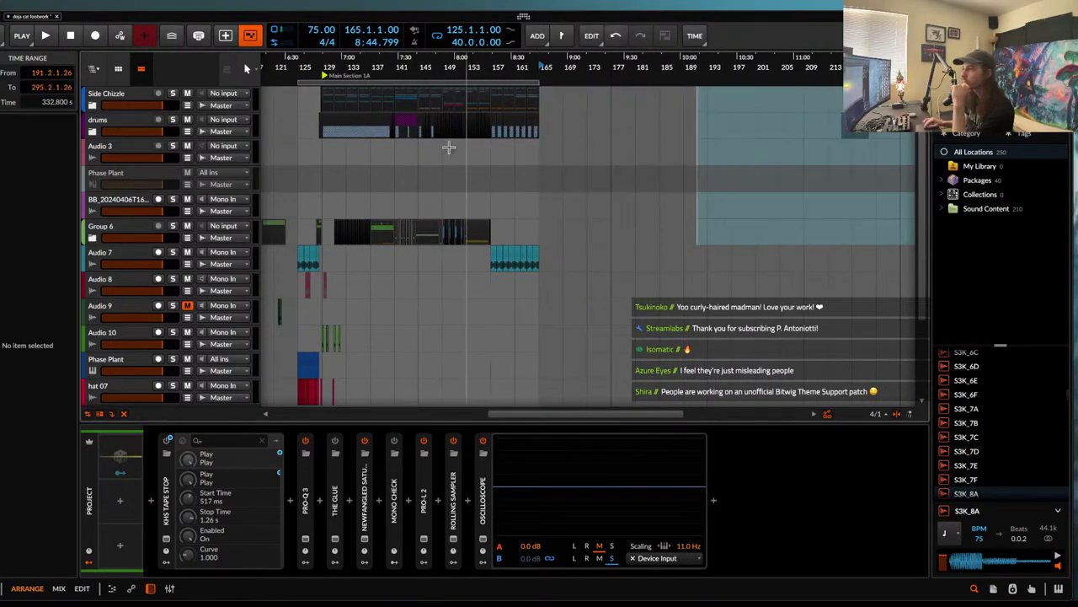
- Move the Side Chizzle and drums material between 157.1.1 and 165.1.1 eight bars later, to start at 165.1.1
scroll(489, 146, up, 2)
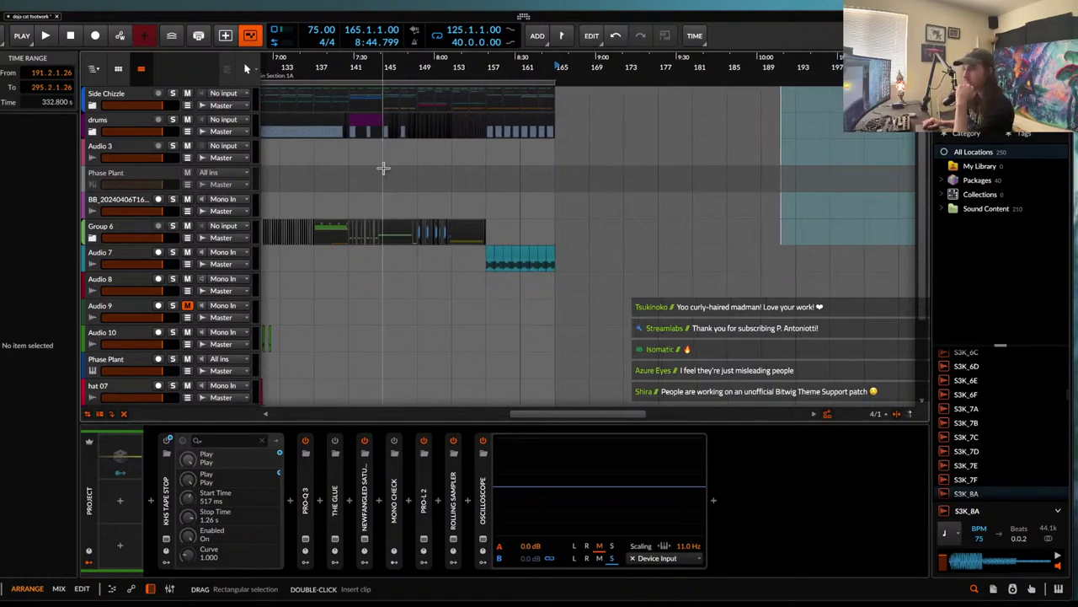
scroll(384, 169, down, 1)
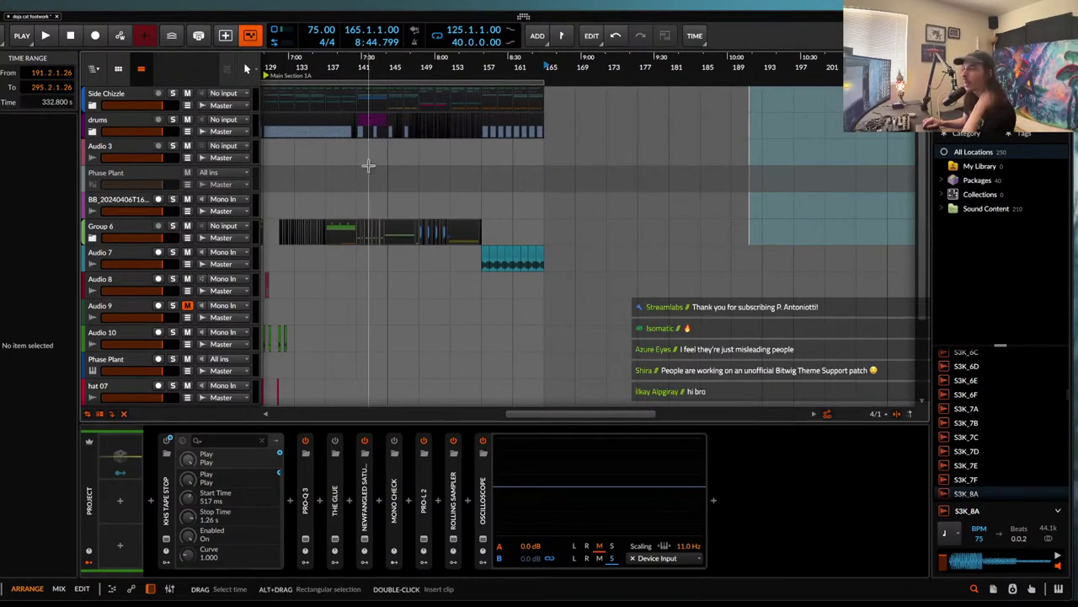
scroll(412, 147, left, 3)
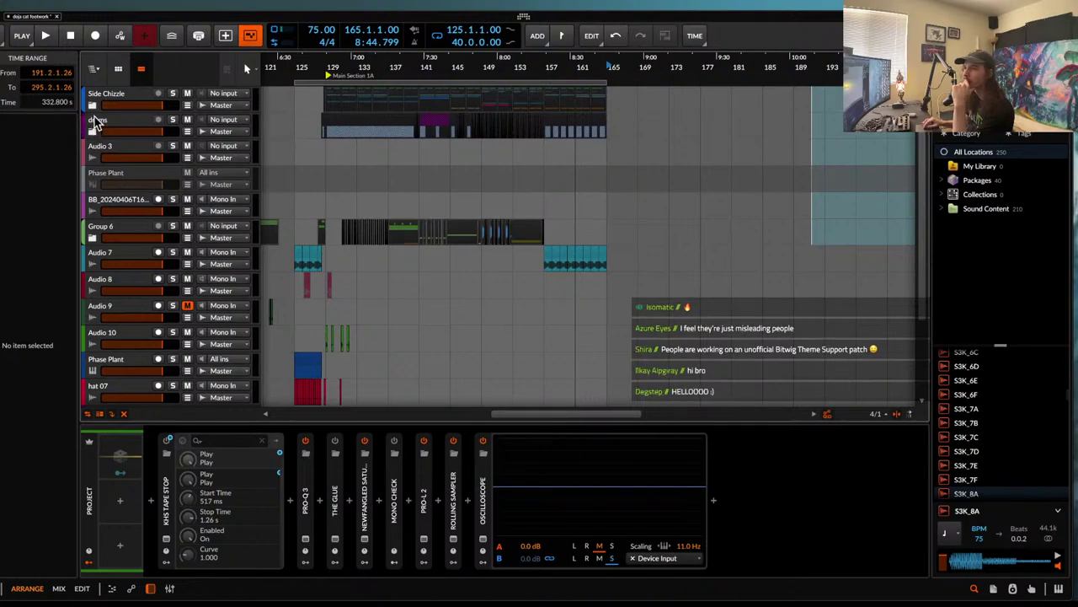
click(92, 107)
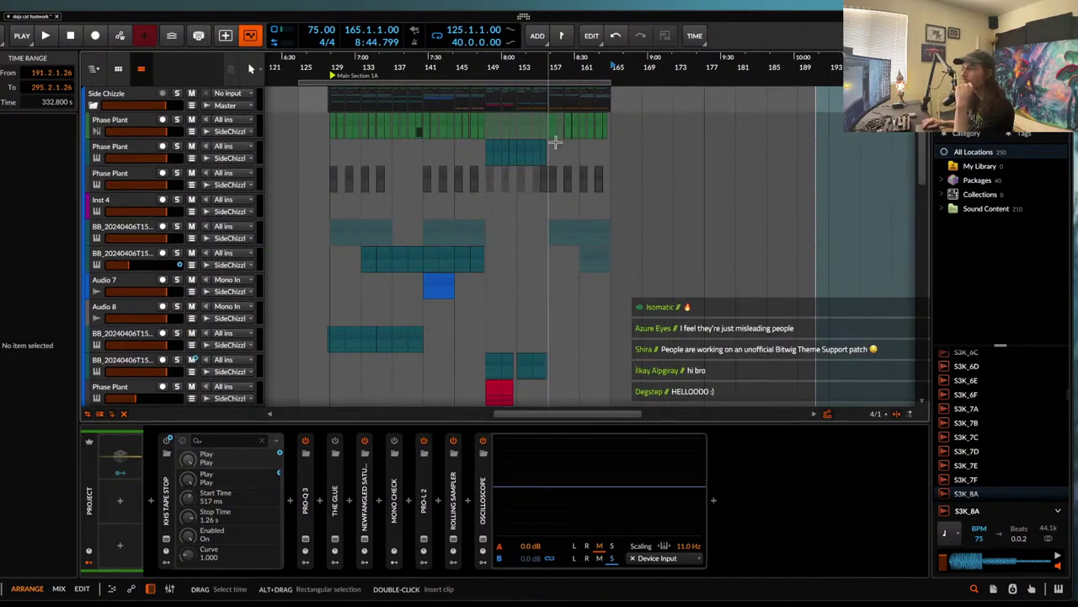
click(548, 111)
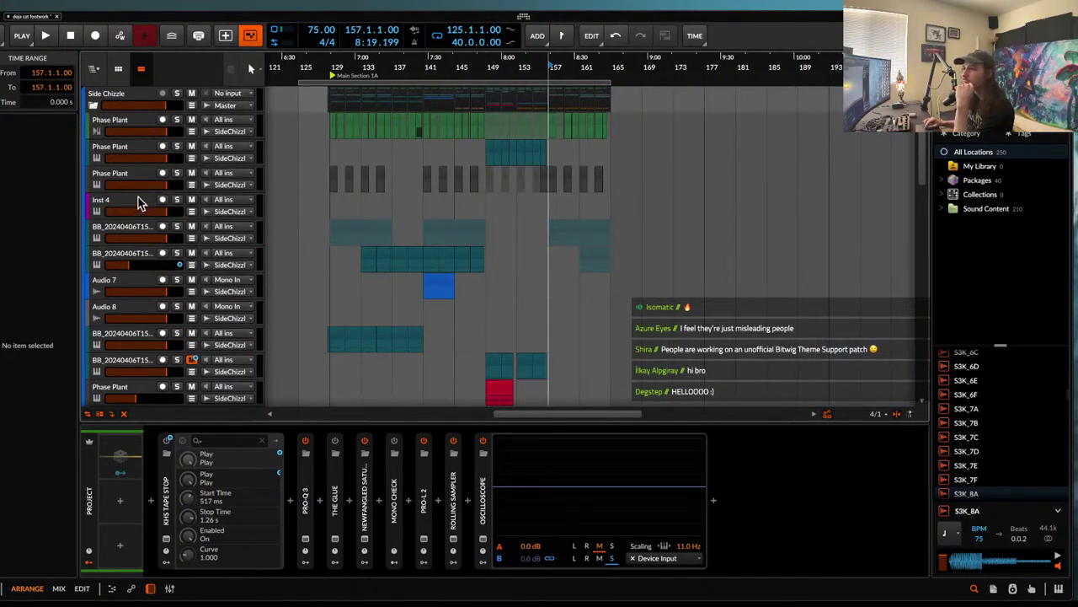
click(93, 107)
click(93, 132)
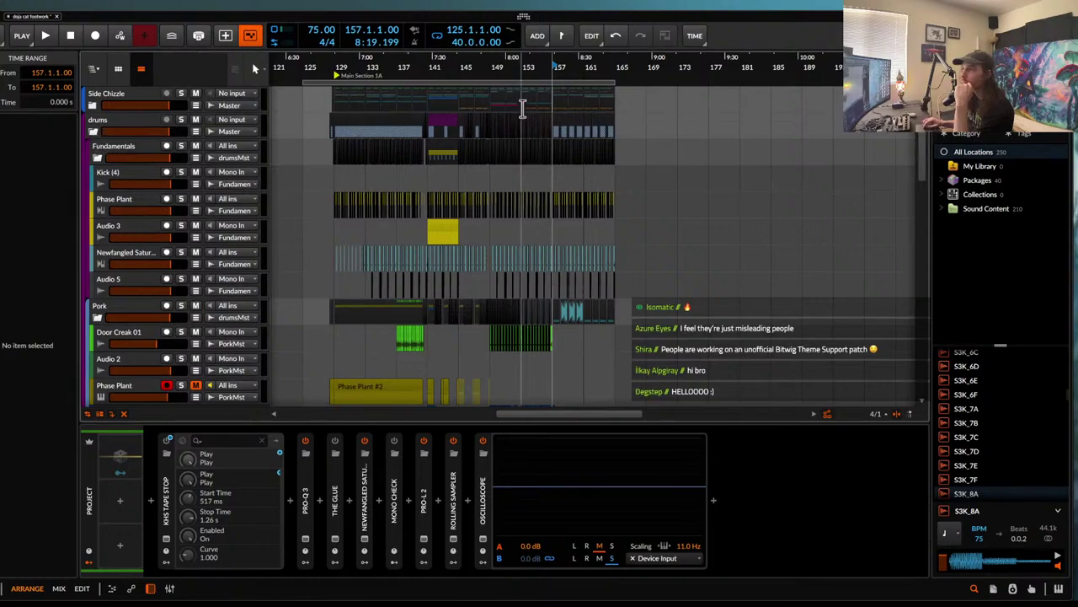
drag(552, 101, 650, 312)
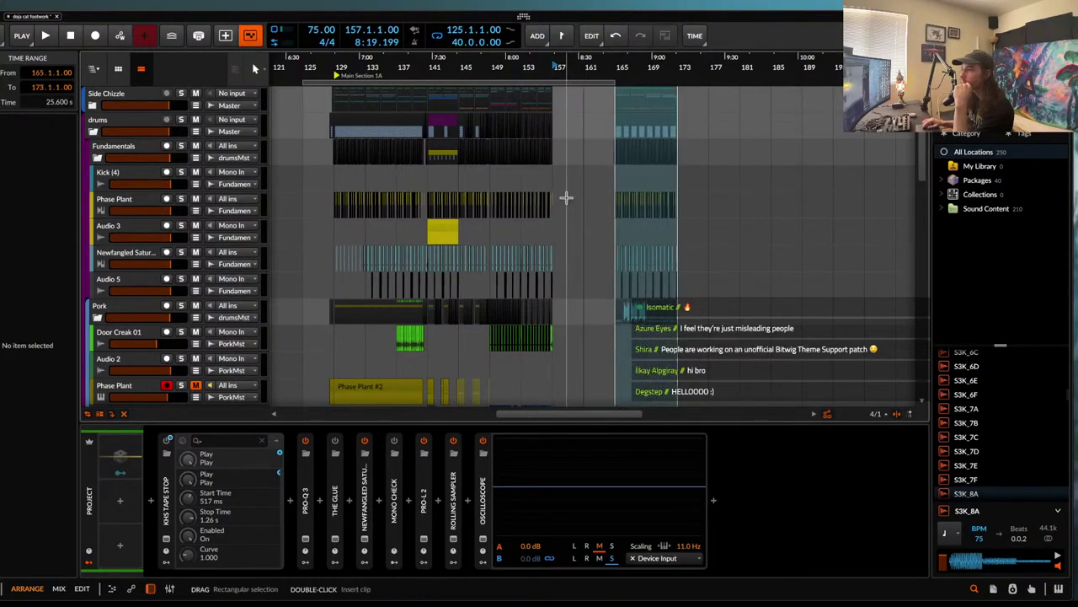
- Duplicate the second Phase Plant track's clips between 149.1.1 and 157.1.1 into the empty bars from 157.1.1
click(92, 106)
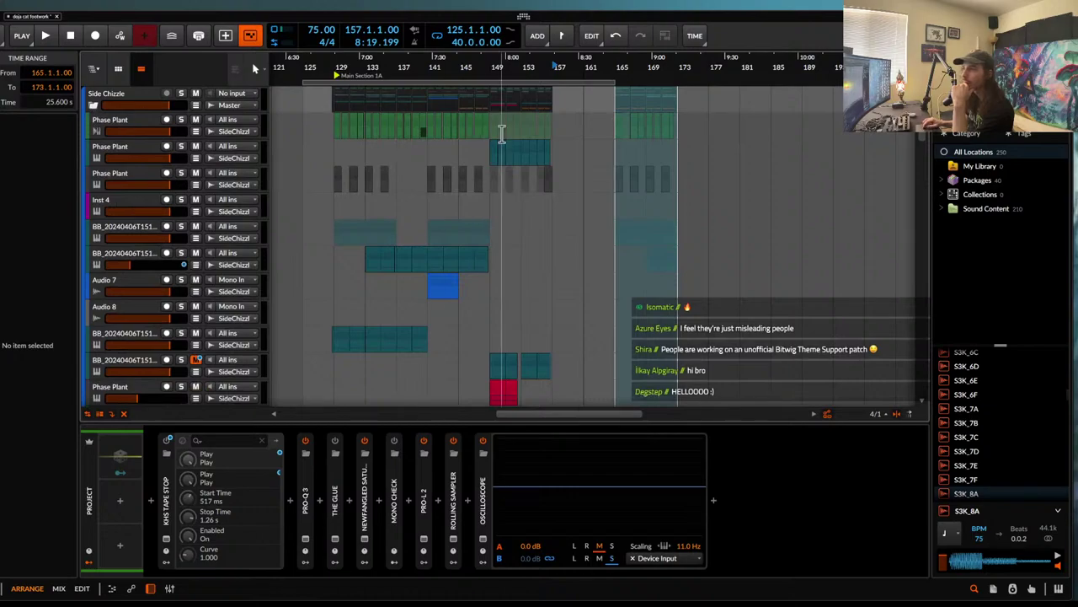
scroll(501, 134, up, 5)
scroll(472, 154, up, 3)
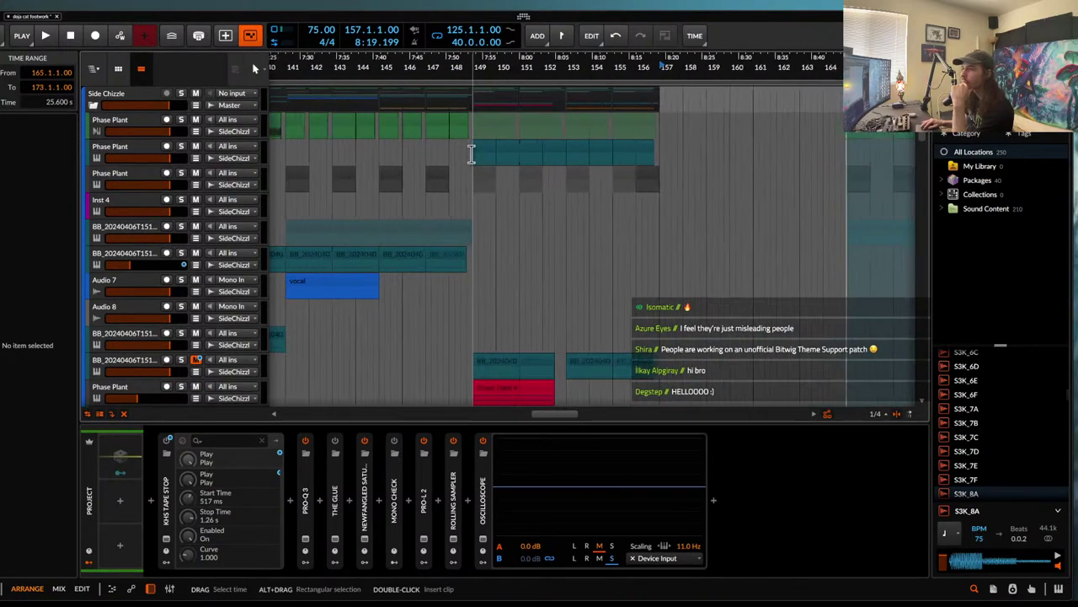
drag(473, 154, 732, 155)
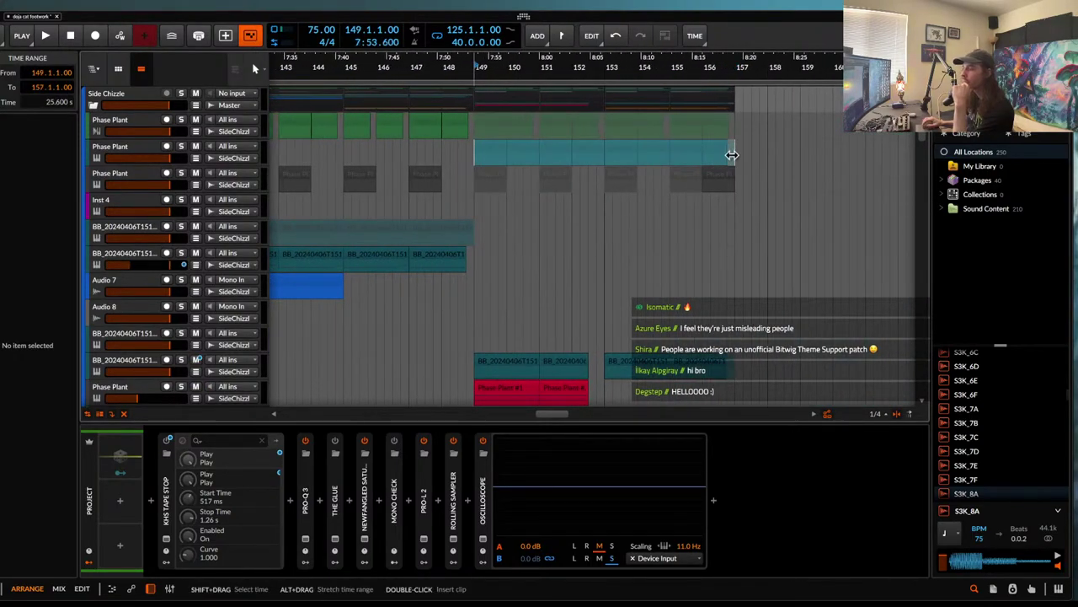
key(ctrl+d)
- Start playback from 154.1.1 and extend the loop region to 48 bars
click(638, 231)
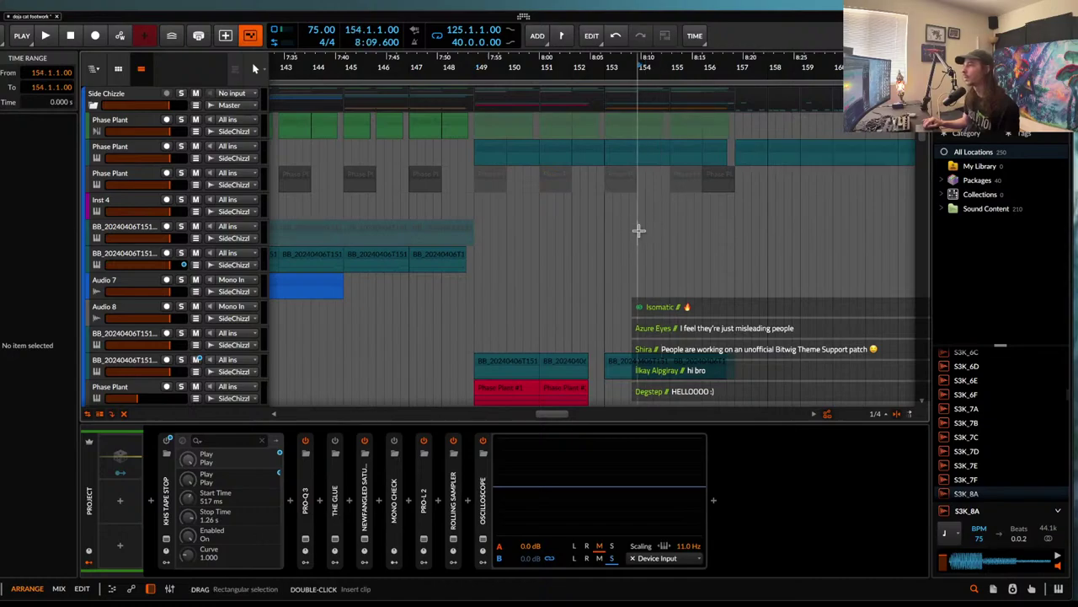
key(space)
scroll(640, 230, down, 1)
scroll(639, 229, down, 3)
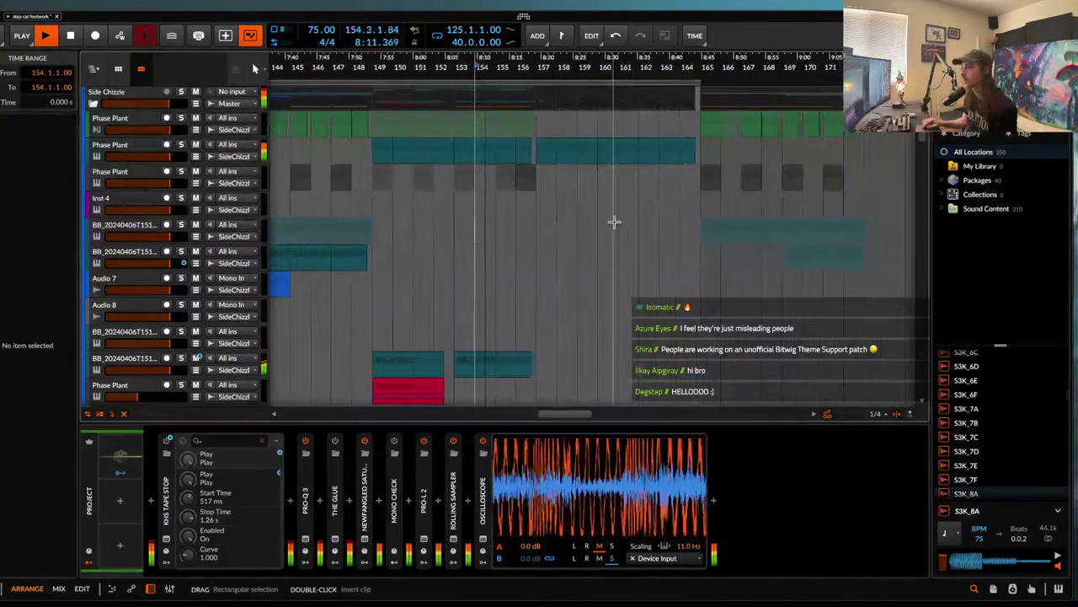
drag(713, 76, 840, 78)
scroll(587, 154, up, 3)
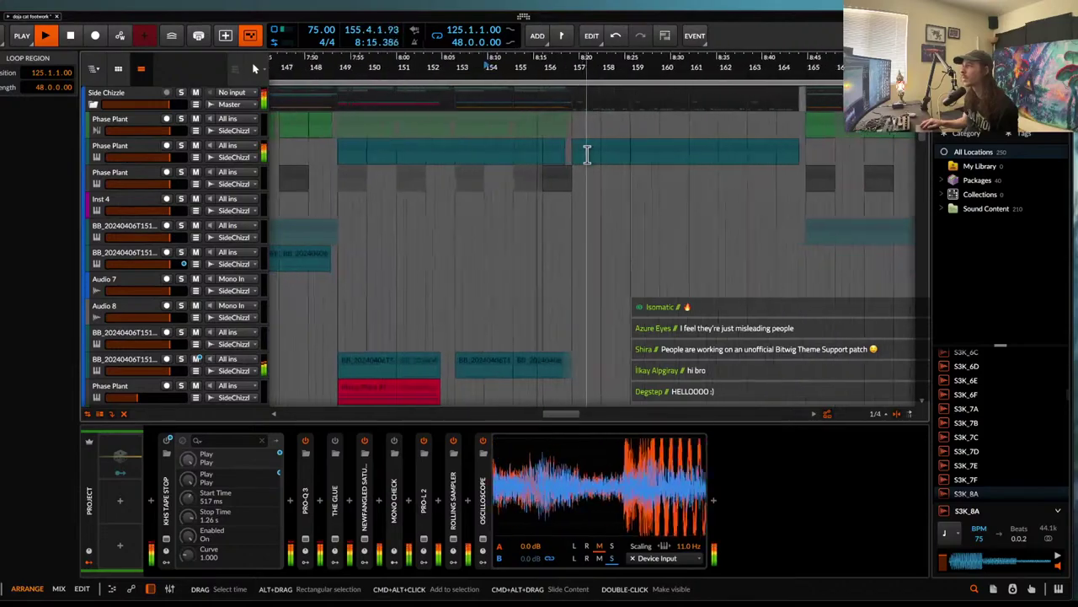
- Move the Audio 7 clips that start at 157.1.1 to 165.1.1
scroll(587, 154, down, 10)
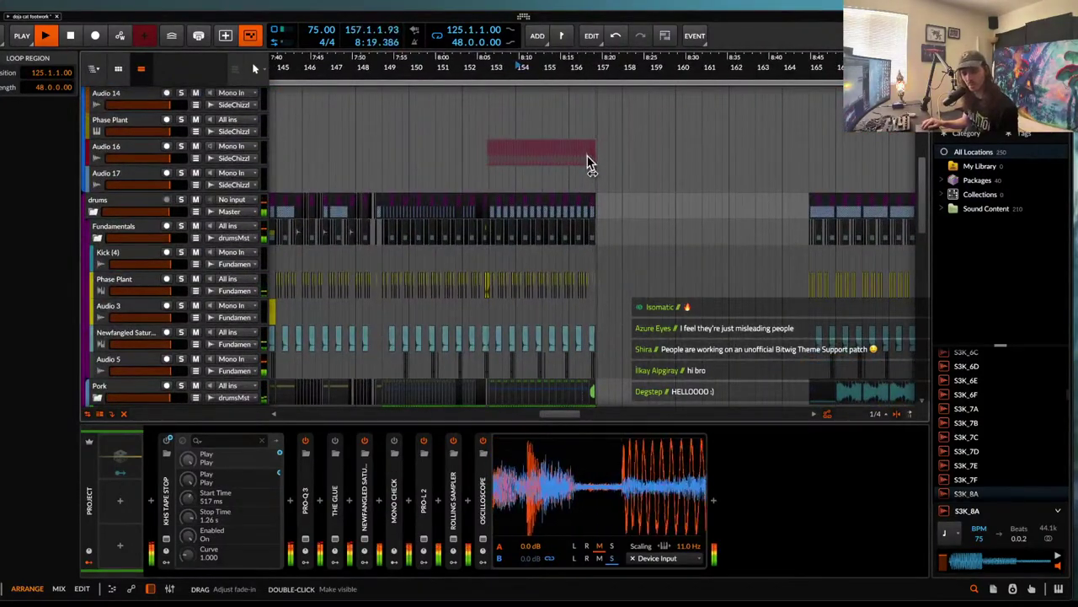
scroll(590, 162, down, 10)
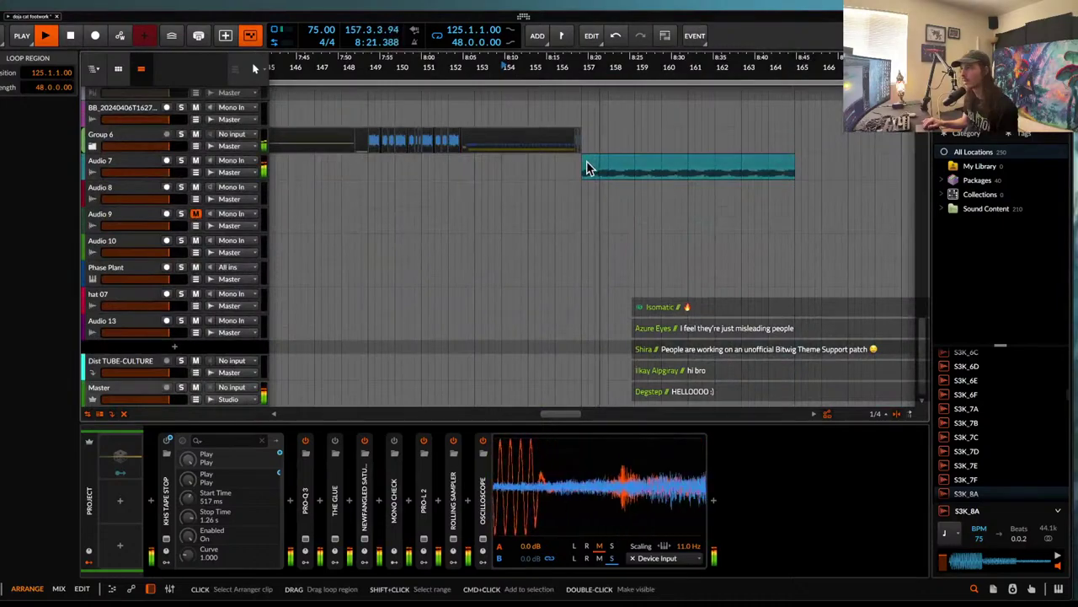
click(738, 165)
shift+click(777, 168)
drag(614, 168, 807, 164)
- Stop playback and mute the eight duplicated clips from 157.1.1 on the second Phase Plant track
scroll(657, 179, up, 15)
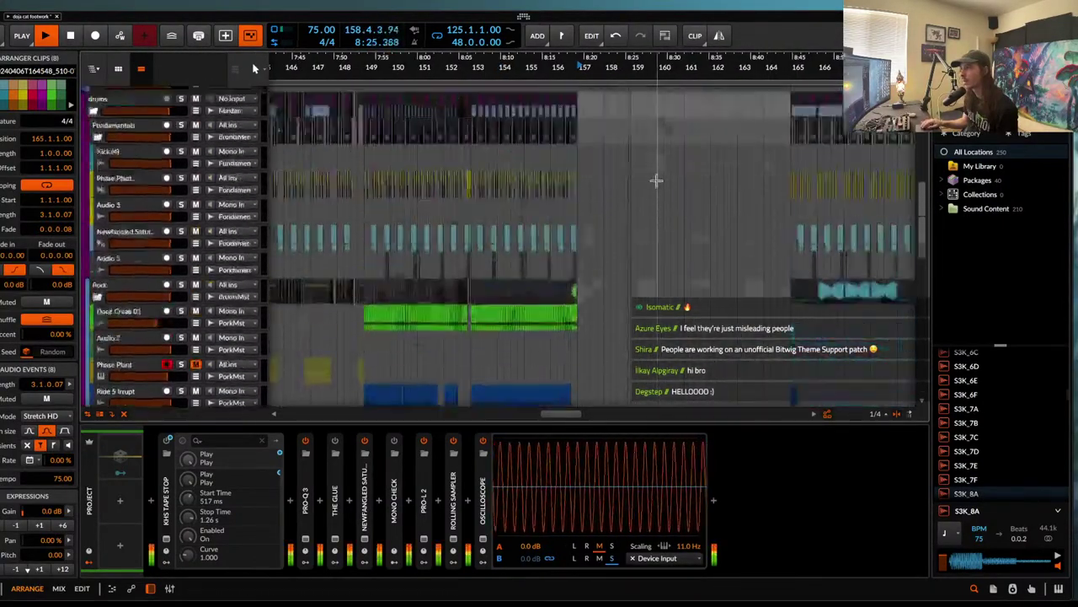
scroll(657, 180, up, 5)
click(590, 148)
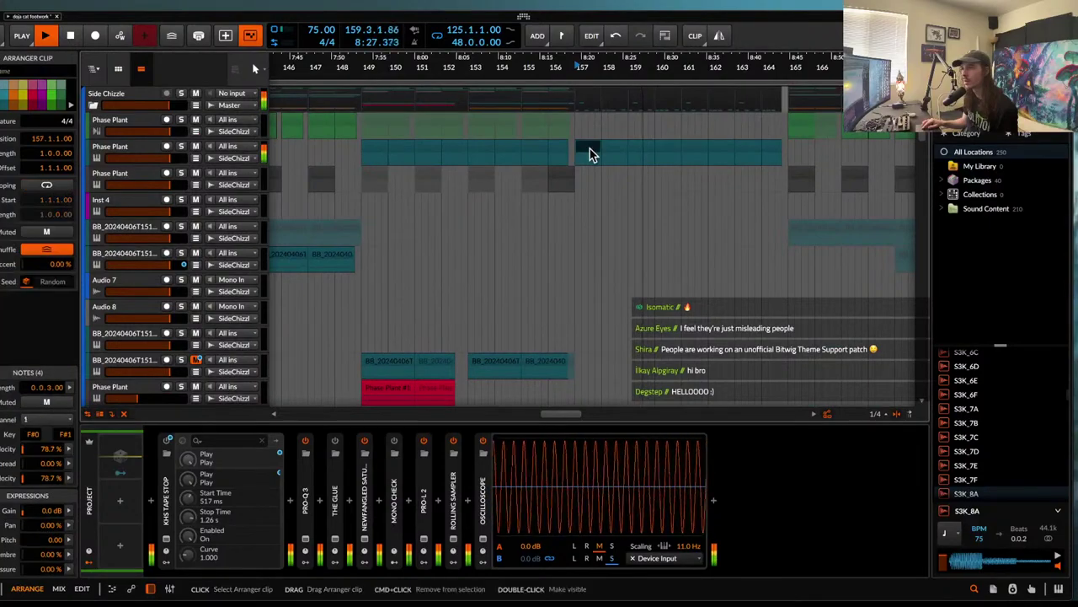
key(space)
drag(764, 153, 777, 147)
- Copy the four orange Phase Plant clips starting at 153.1.1 to 157.1.1 on the same track
scroll(615, 166, down, 5)
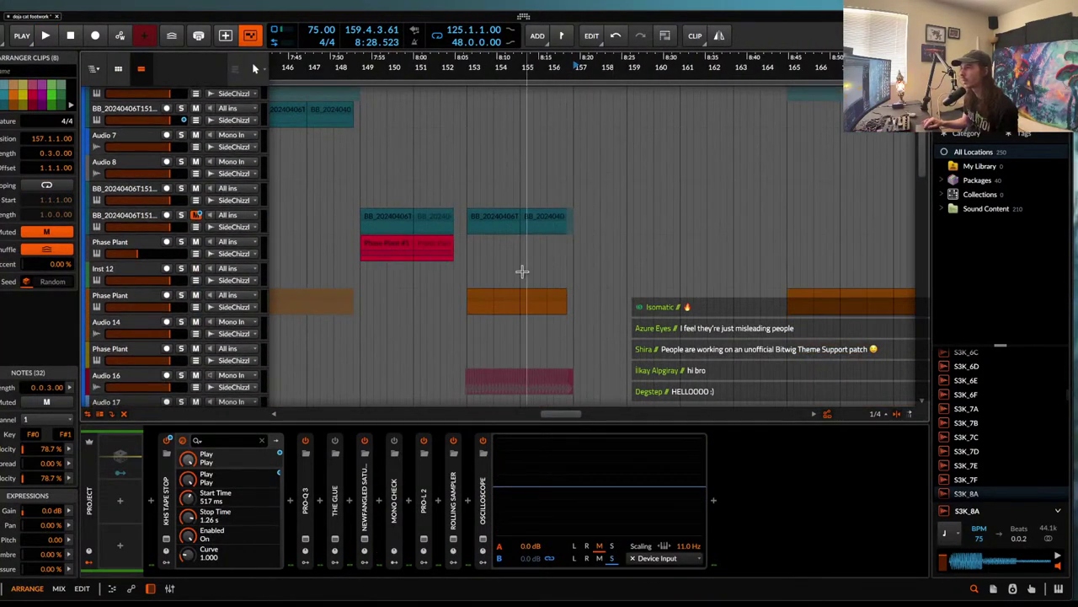
click(481, 300)
drag(497, 301, 590, 304)
- Play the transition from 156.1.1 and select the last copied orange Phase Plant clip at 160.1.1
click(547, 260)
key(space)
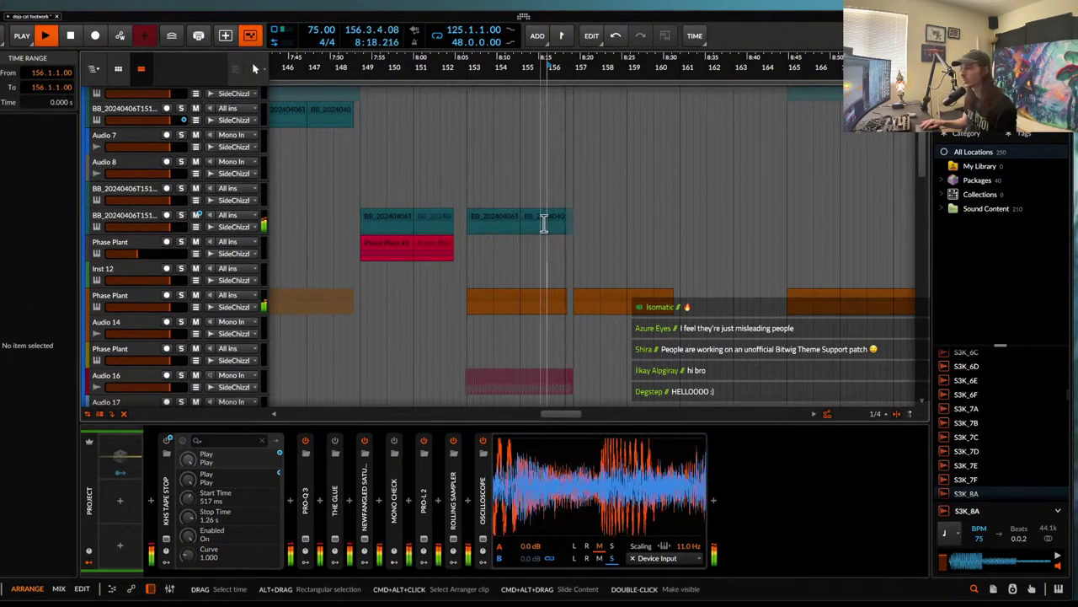
click(593, 301)
scroll(658, 295, down, 3)
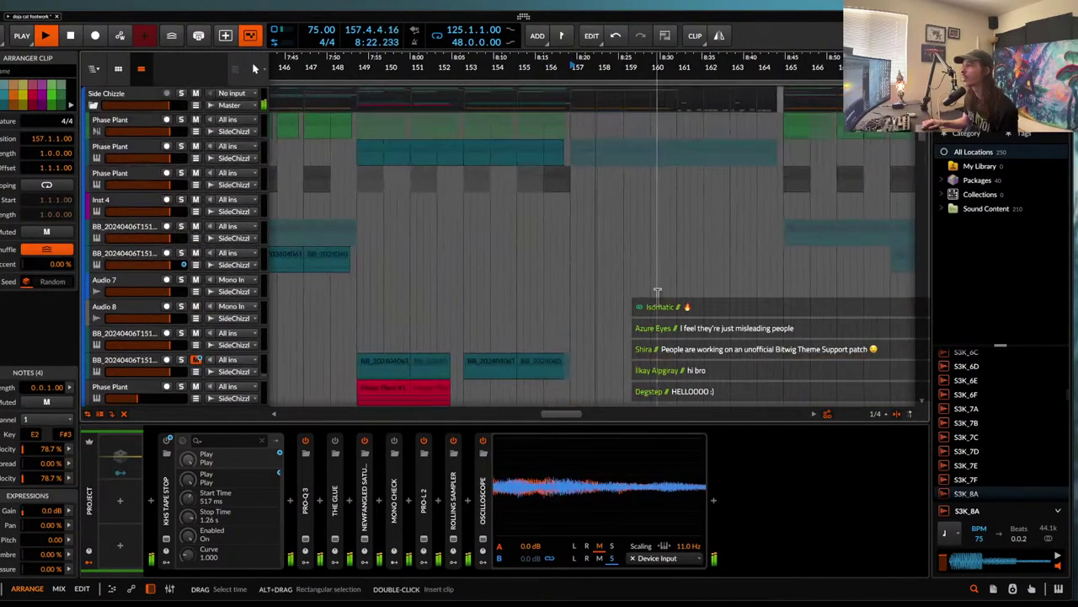
scroll(652, 187, up, 3)
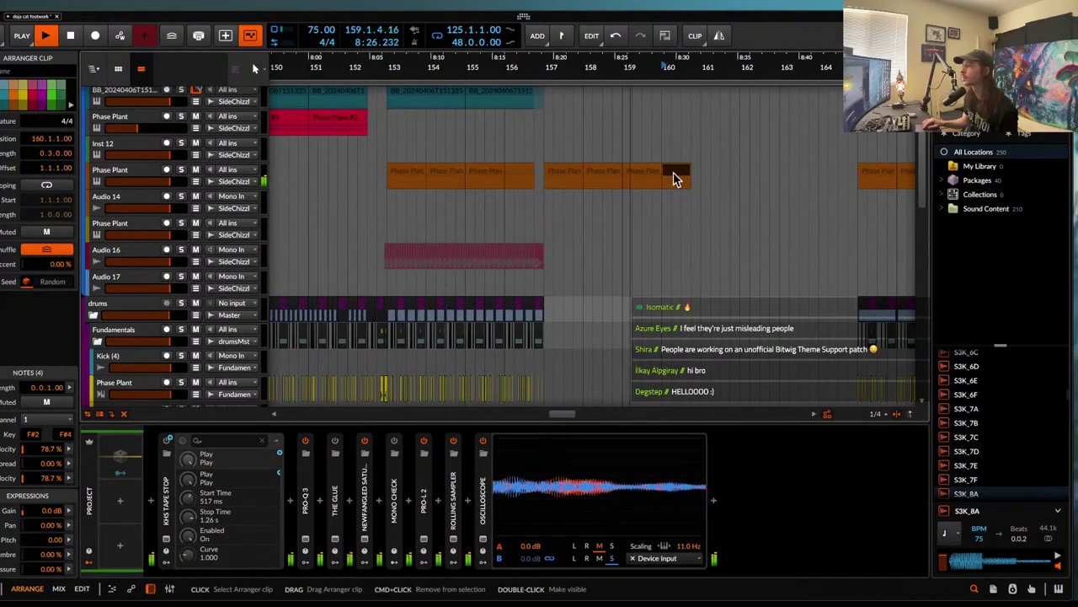
- Duplicate the orange Phase Plant section spanning 157.1.1 to 161.1.1 directly after itself at 161.1.1, and stop playback
drag(698, 175, 556, 178)
key(ctrl+d)
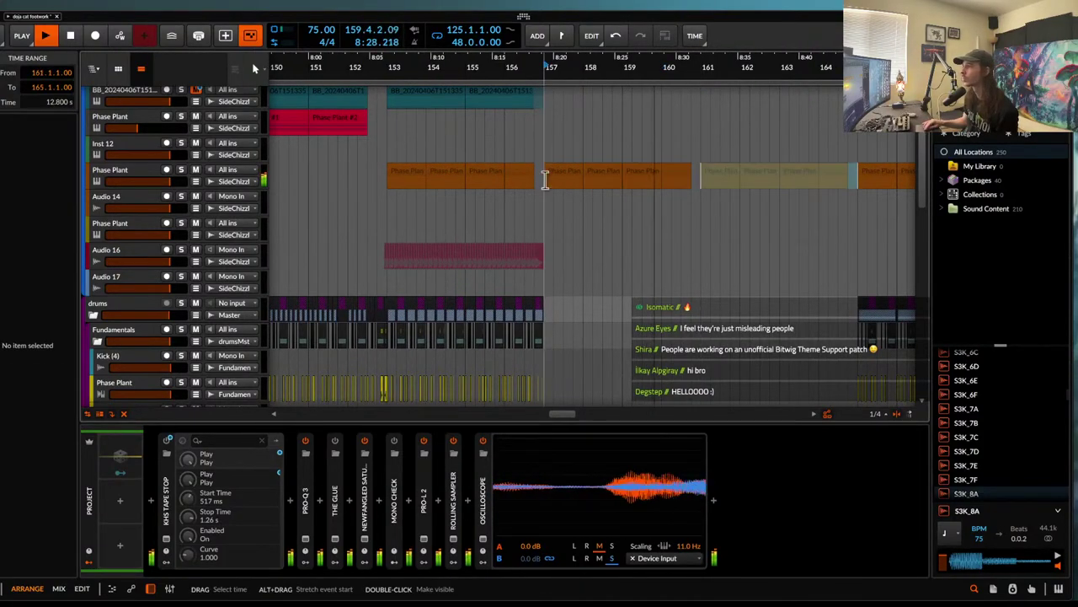
scroll(545, 180, right, 4)
scroll(545, 180, down, 4)
scroll(545, 180, up, 3)
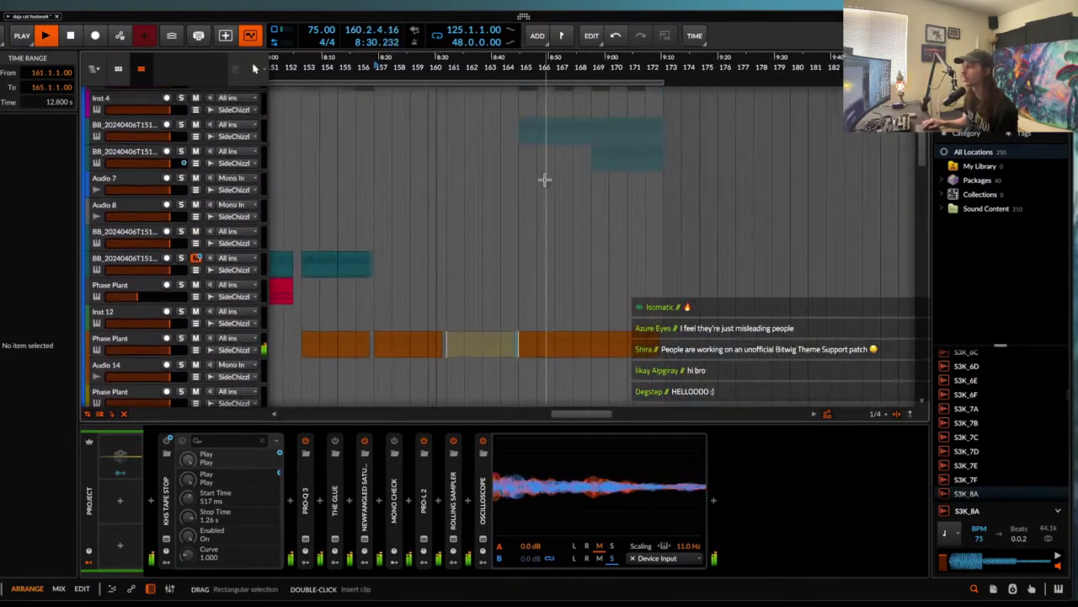
scroll(542, 138, down, 3)
scroll(542, 136, up, 4)
key(space)
- Move everything between 165.1.1 and 173.1.1 across the tracks eight bars later, to start at 173.1.1
drag(527, 106, 612, 392)
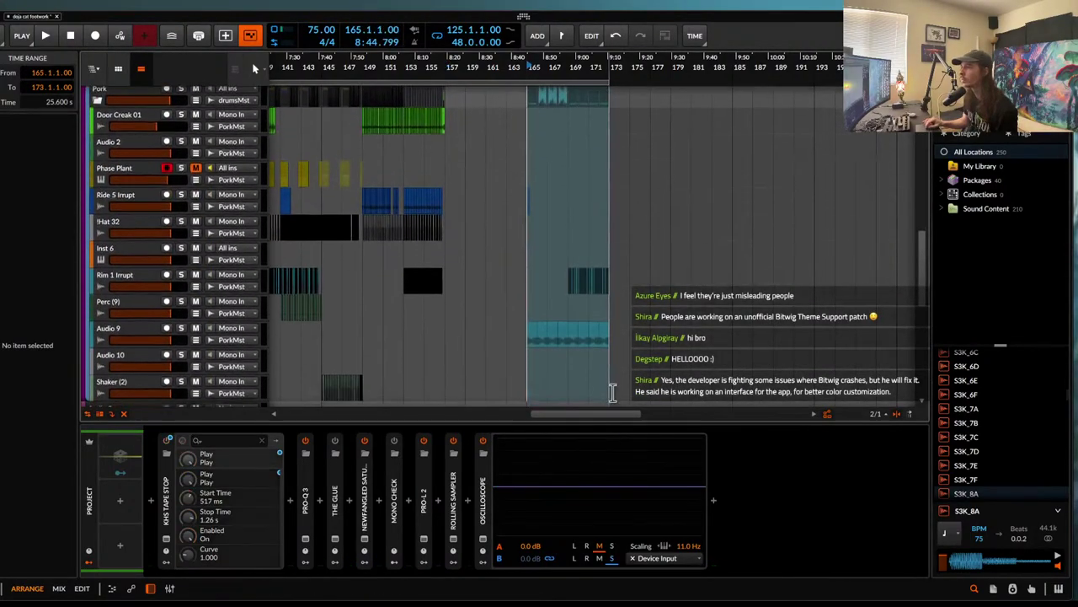
scroll(606, 377, down, 2)
drag(568, 275, 650, 276)
scroll(491, 115, up, 8)
scroll(490, 115, up, 3)
scroll(490, 115, up, 3)
scroll(491, 115, down, 1)
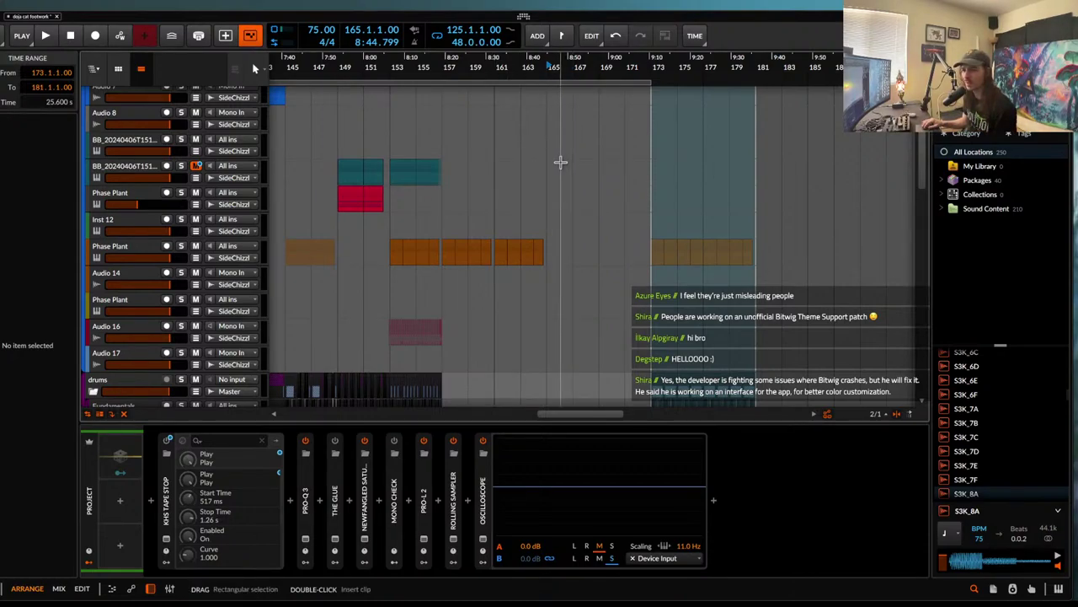
- Look through the drum tracks of the earlier sections back to Main Section 1A for a kick pattern to reuse
scroll(560, 161, down, 2)
scroll(539, 164, up, 4)
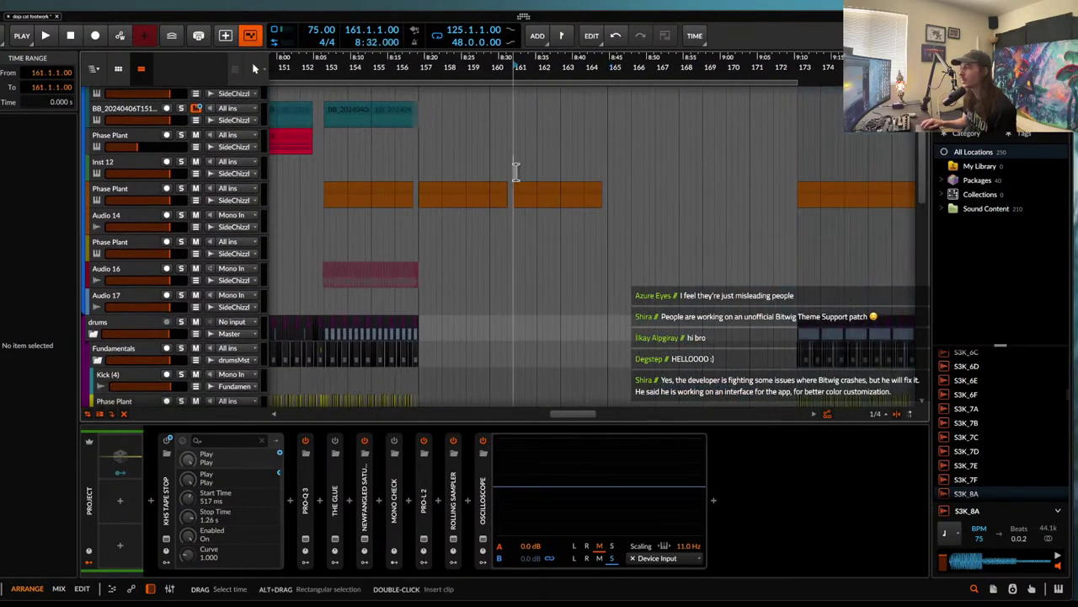
scroll(514, 167, down, 6)
scroll(514, 171, up, 6)
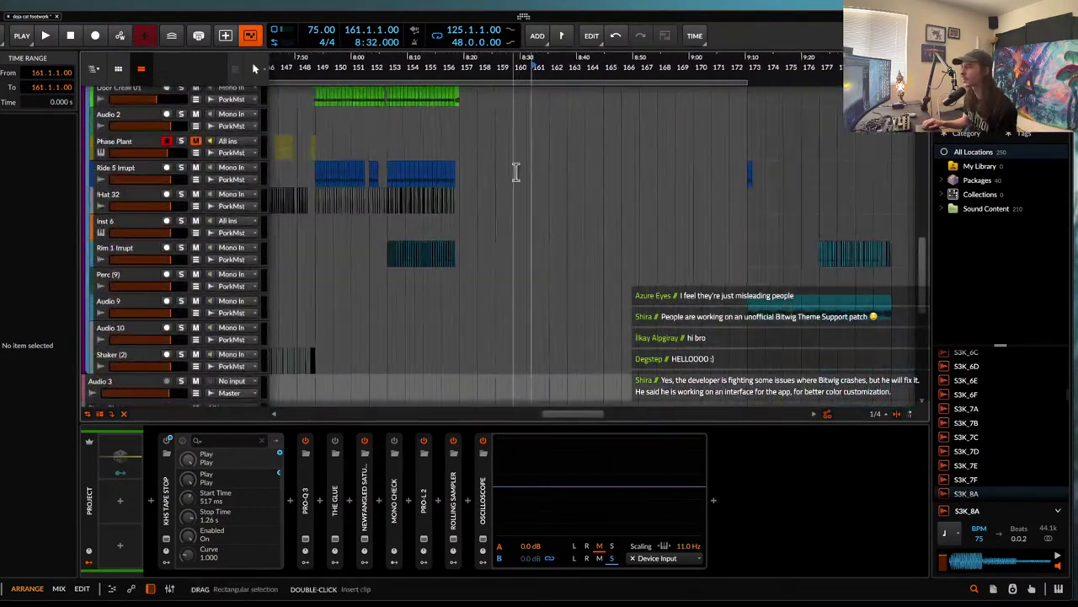
scroll(515, 171, up, 3)
scroll(515, 173, down, 3)
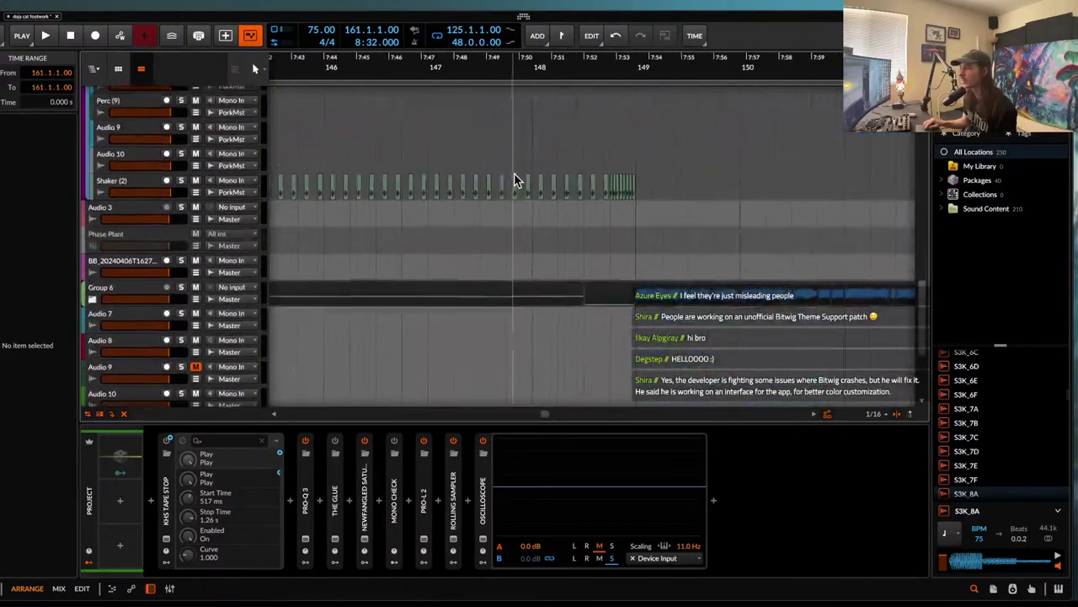
scroll(514, 172, left, 5)
scroll(513, 173, up, 2)
scroll(514, 173, up, 8)
scroll(514, 173, left, 6)
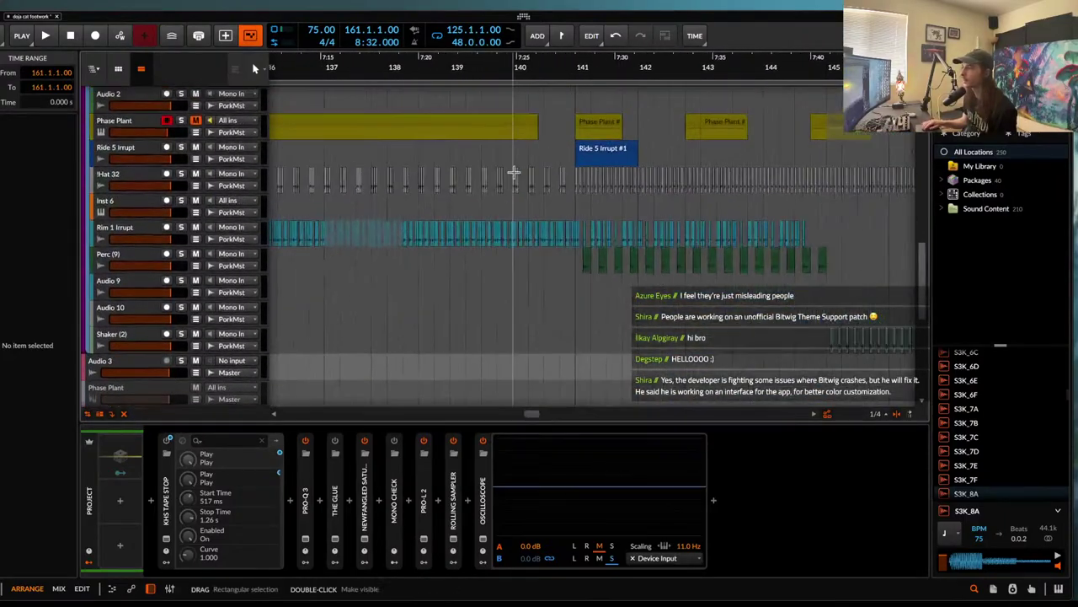
scroll(514, 173, up, 3)
scroll(514, 172, left, 2)
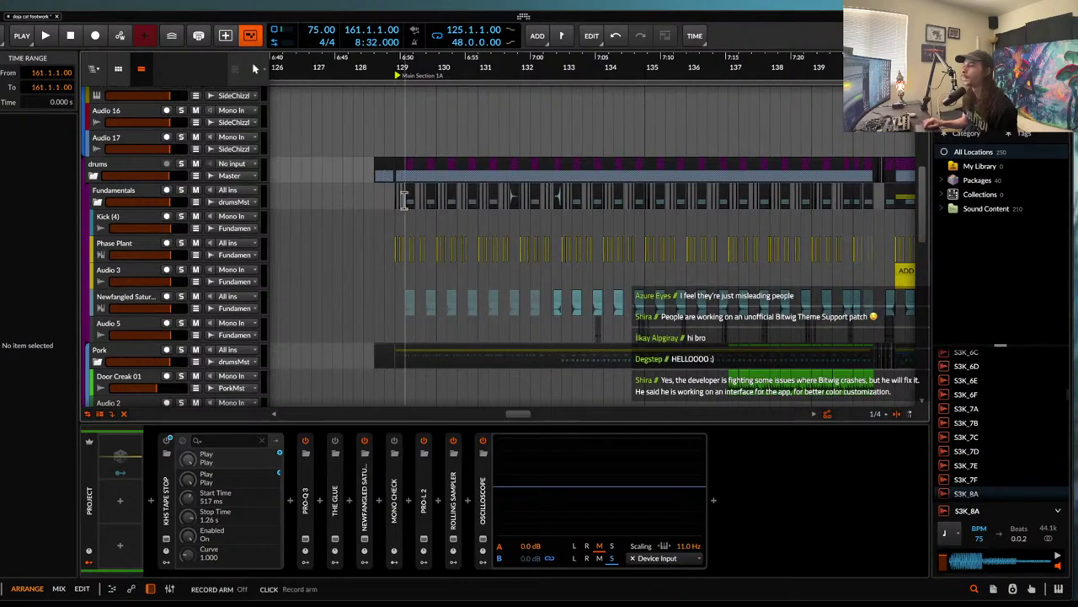
scroll(399, 200, up, 6)
scroll(367, 199, right, 3)
scroll(368, 200, down, 1)
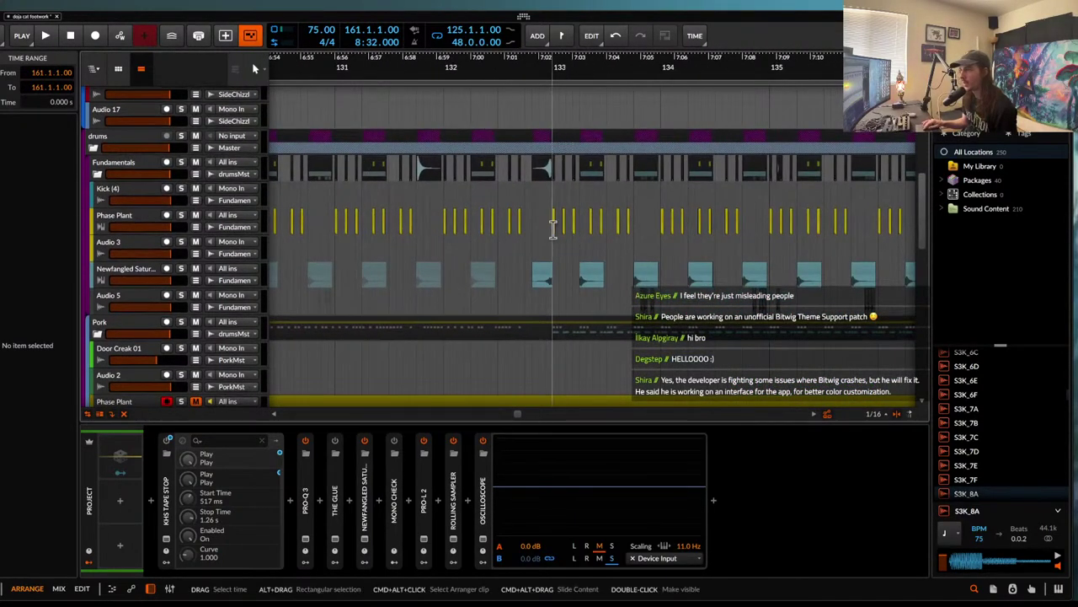
- Copy the range 133.1.1 to 133.3.1 on the Fundamentals tracks from Phase Plant through Newfangled and paste it at 161.1.1
drag(551, 228, 606, 281)
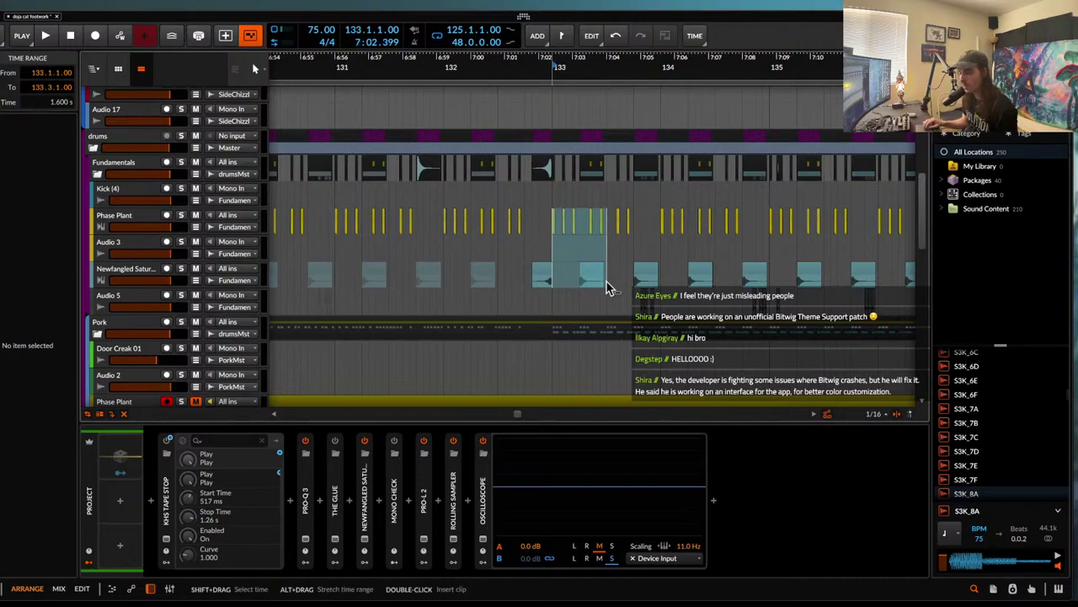
scroll(605, 280, right, 5)
scroll(627, 253, down, 8)
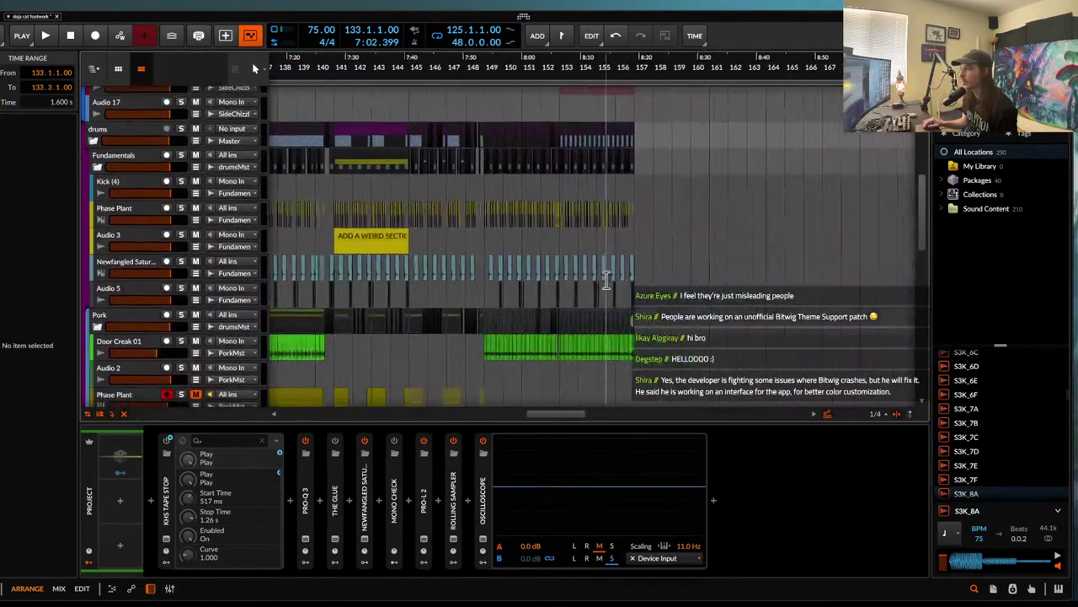
scroll(672, 224, up, 5)
scroll(671, 224, down, 3)
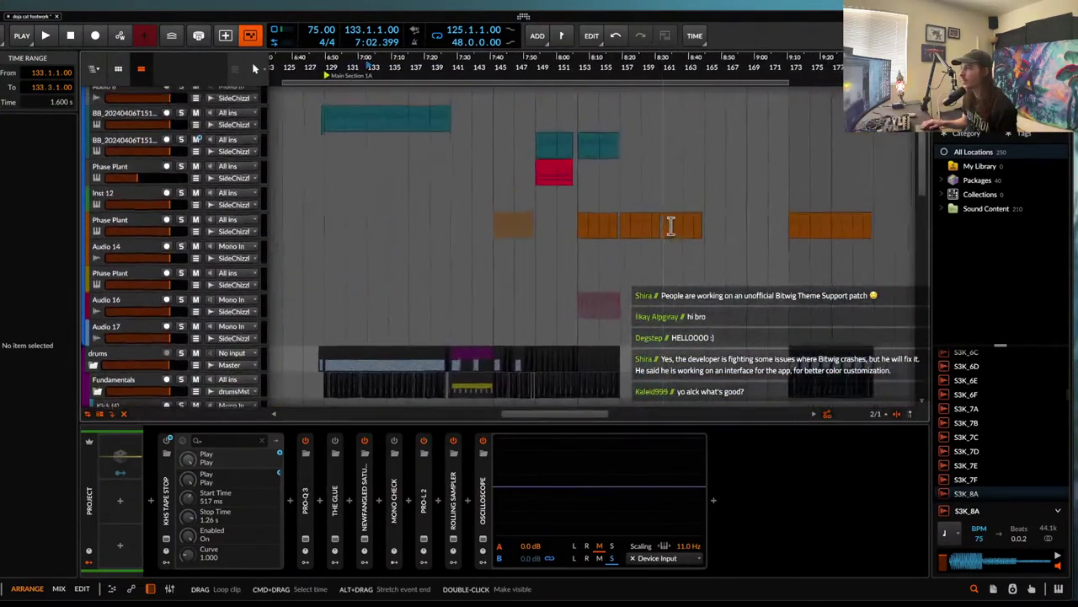
scroll(670, 225, down, 3)
scroll(671, 225, up, 2)
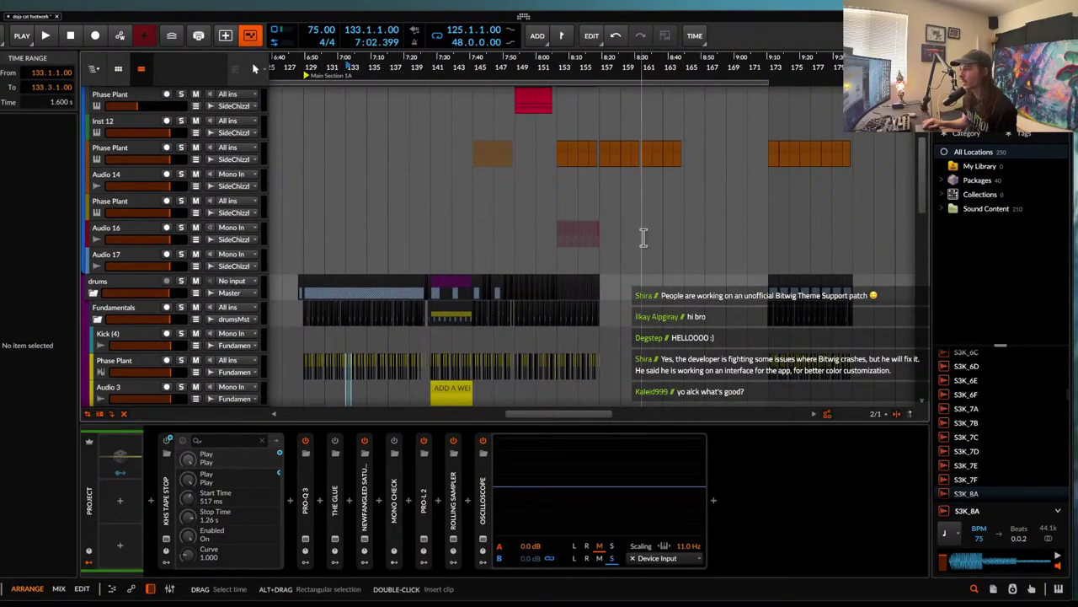
scroll(643, 237, down, 5)
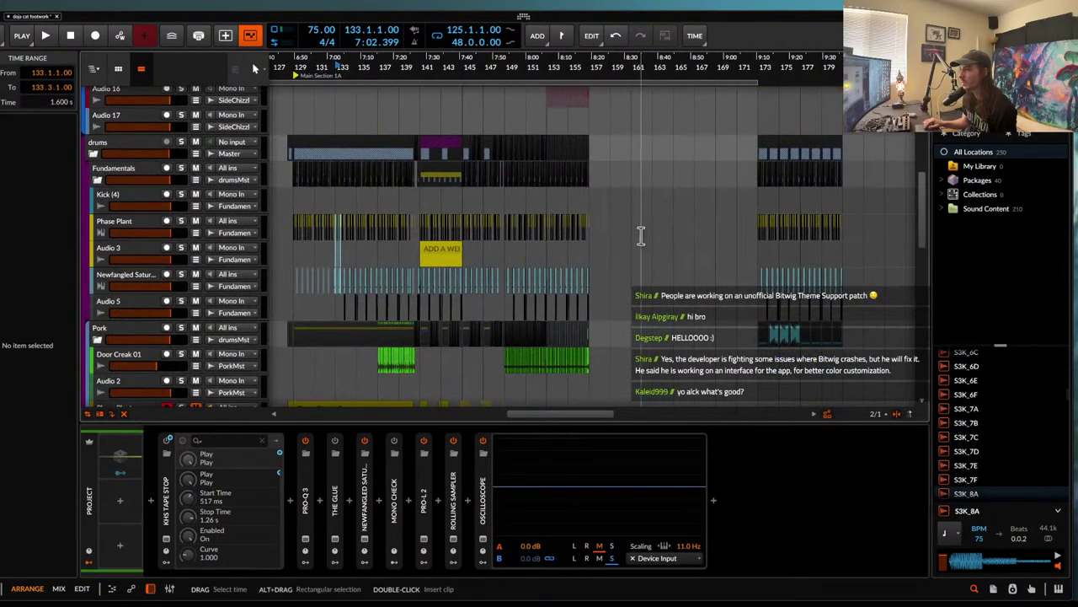
scroll(639, 233, up, 2)
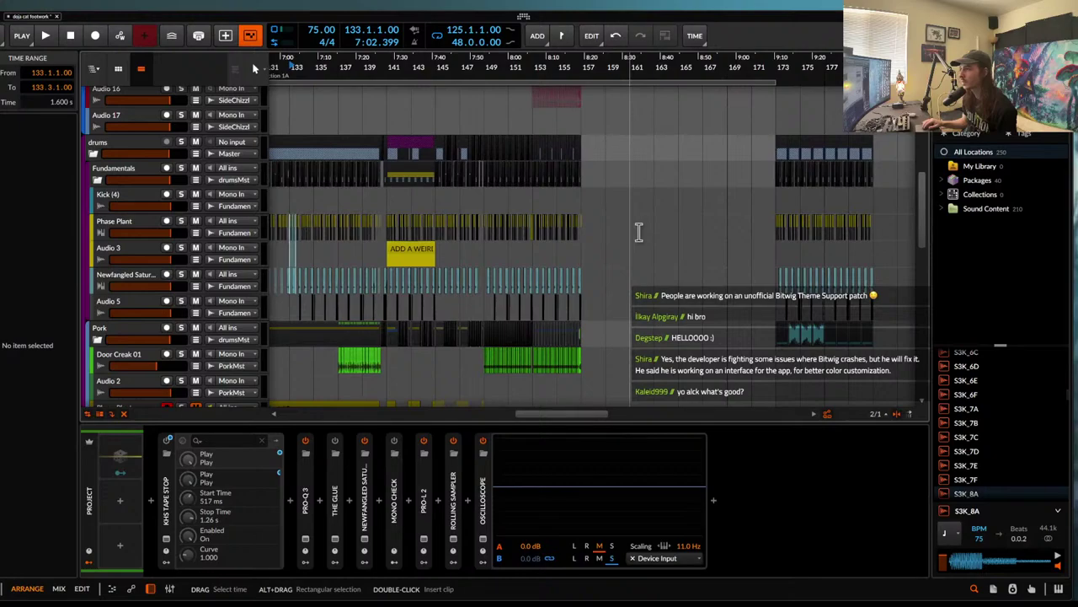
click(638, 234)
scroll(633, 234, up, 3)
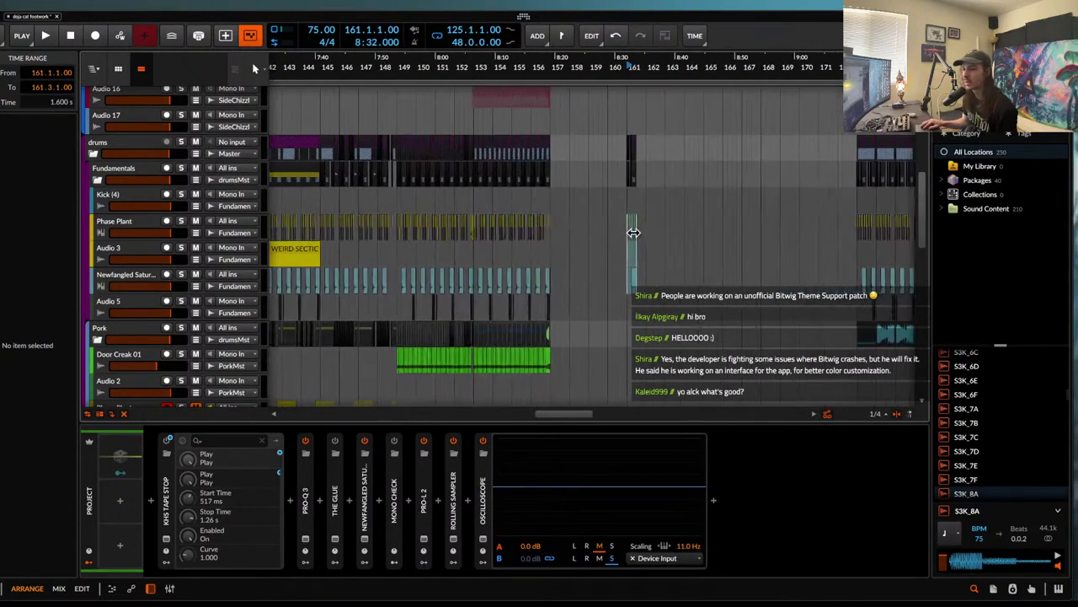
- Play the arrangement from 155.4.1 to hear the lead-in to the new section
click(528, 207)
key(space)
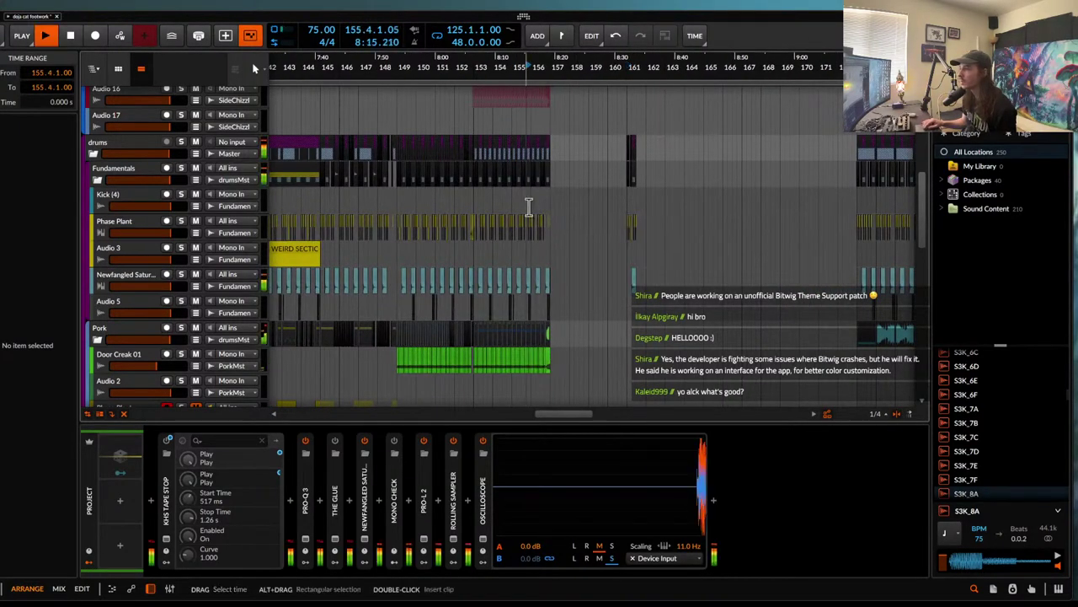
scroll(529, 206, up, 4)
scroll(546, 205, down, 1)
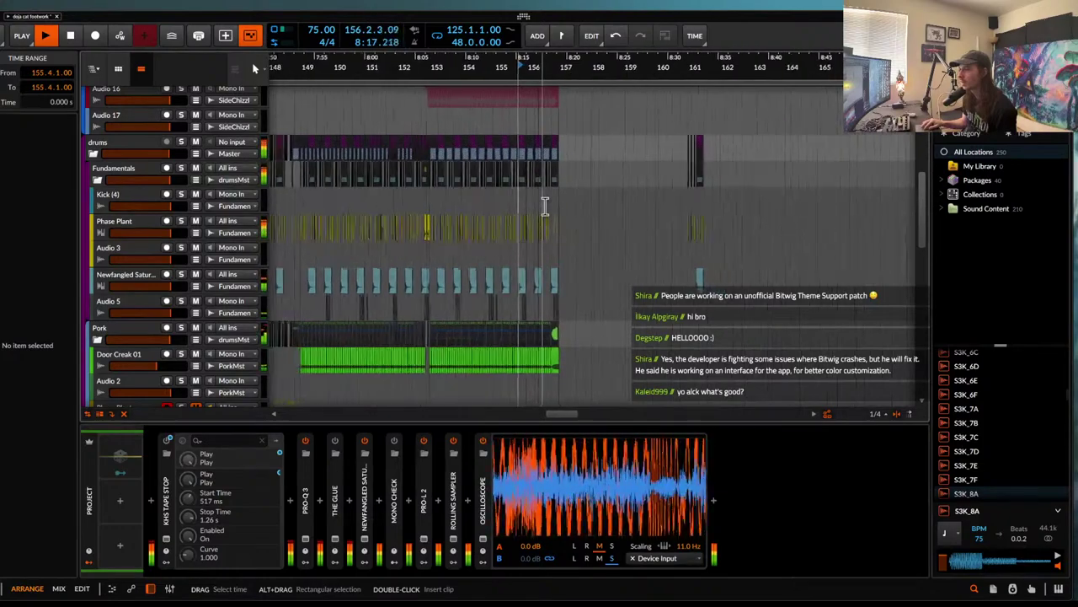
scroll(669, 193, up, 3)
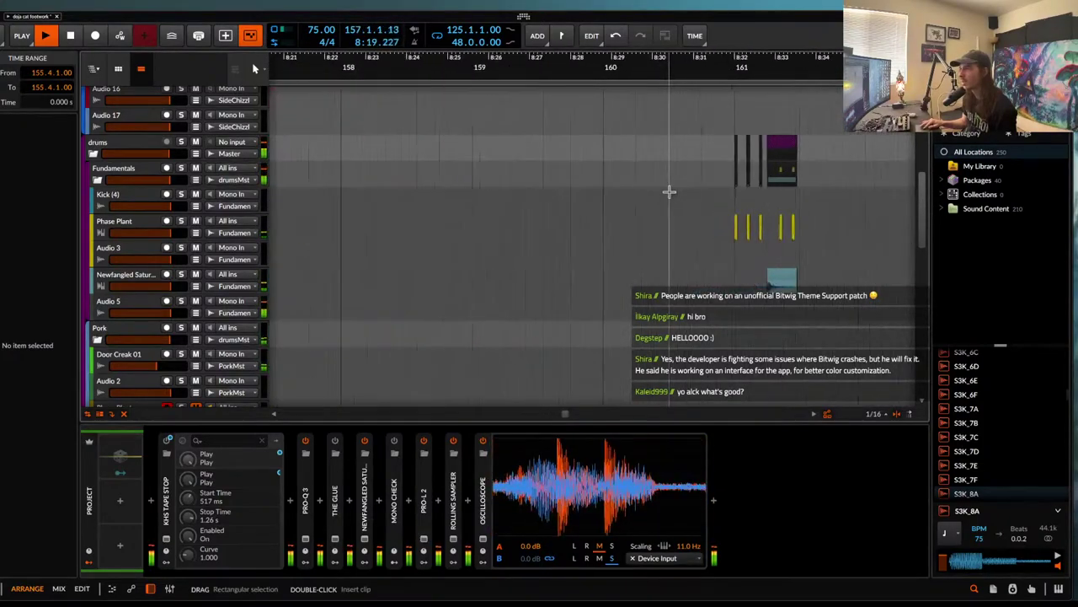
scroll(765, 206, up, 5)
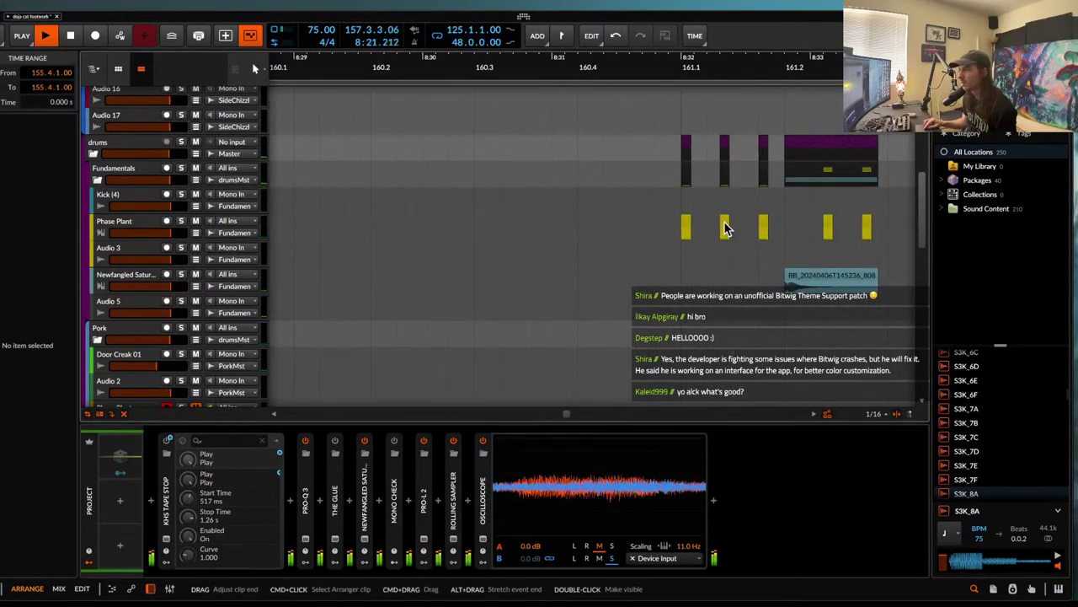
- Thin the pasted drum pattern at bar 161 by deleting its second, third and fourth yellow Phase Plant clips
click(727, 230)
key(Delete)
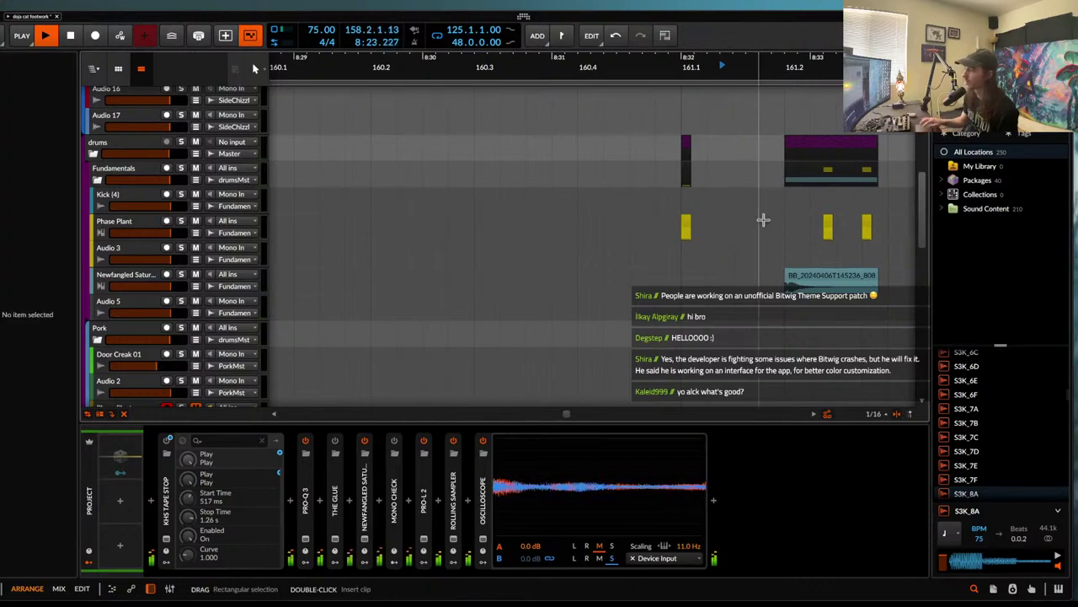
scroll(765, 226, up, 8)
scroll(765, 226, down, 2)
scroll(765, 226, down, 4)
scroll(764, 223, down, 4)
scroll(763, 222, right, 2)
scroll(763, 222, down, 3)
scroll(763, 223, up, 1)
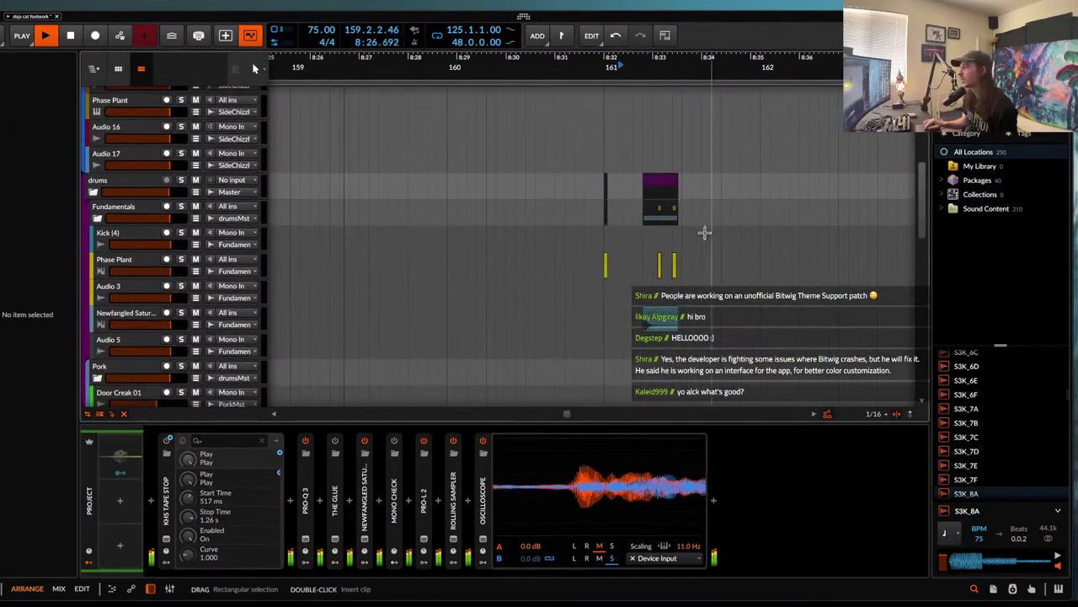
click(660, 265)
click(650, 260)
- Duplicate the drum range 161.1.1 to 161.3.1 twice, to 161.3.1 and 162.1.1
drag(605, 269, 683, 326)
key(super+d)
scroll(682, 325, up, 3)
key(super+d)
scroll(732, 285, down, 2)
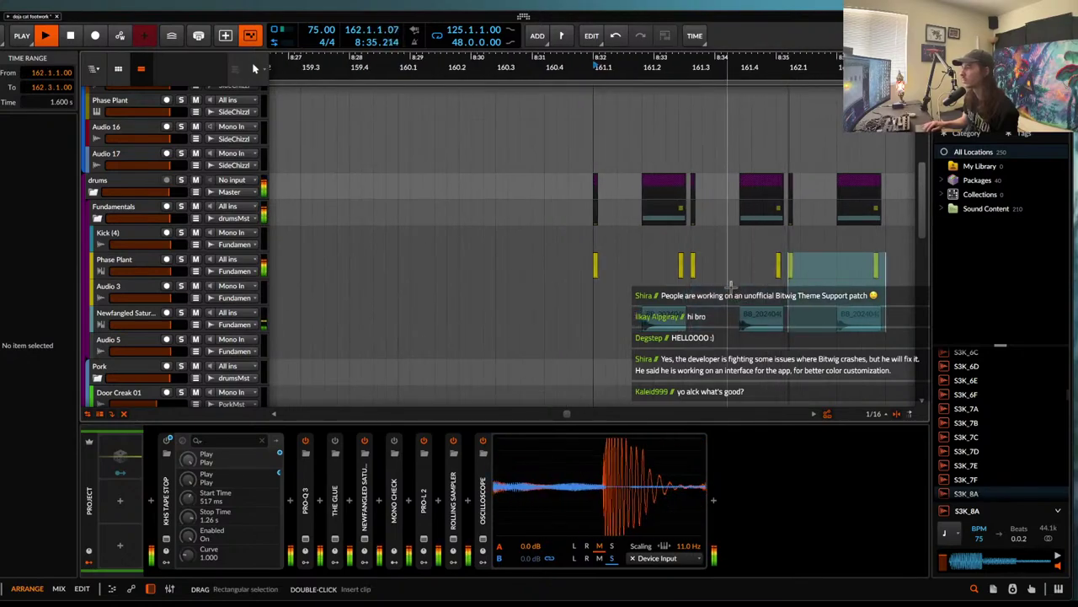
- Stop playback, duplicate the drum beat at 162.2.1 to 162.3.1, and add yellow Phase Plant clips at 162.4.1 and 162.4.3
scroll(731, 284, right, 5)
key(space)
scroll(680, 281, up, 3)
click(680, 280)
scroll(680, 280, up, 2)
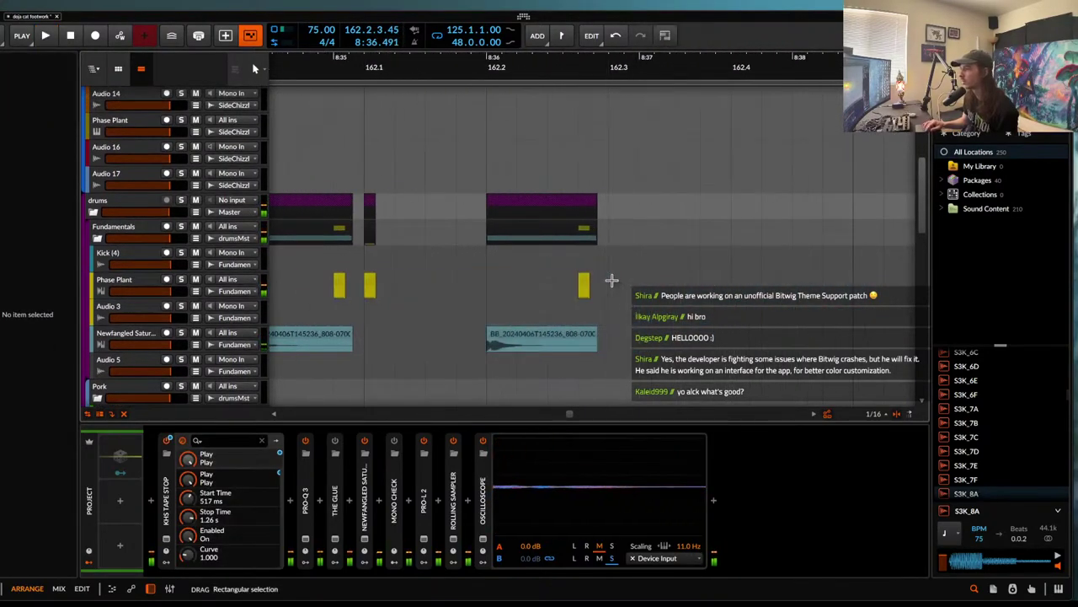
drag(486, 294, 799, 280)
key(super+d)
click(584, 281)
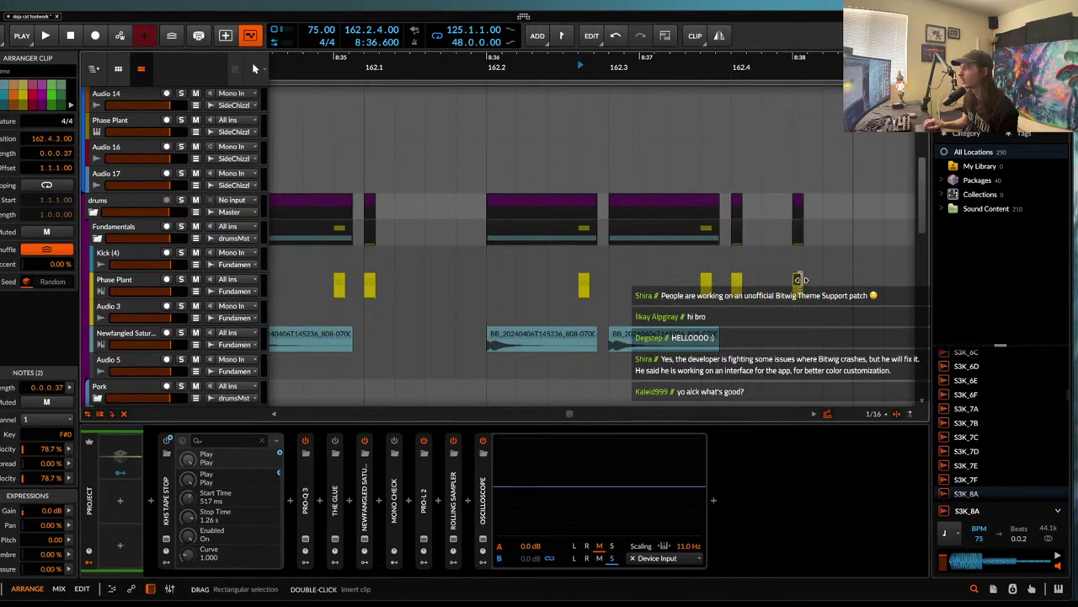
- Play the new drum fill from 162.2.4 and again from the yellow Phase Plant clip at 162.4.1
key(space)
key(space)
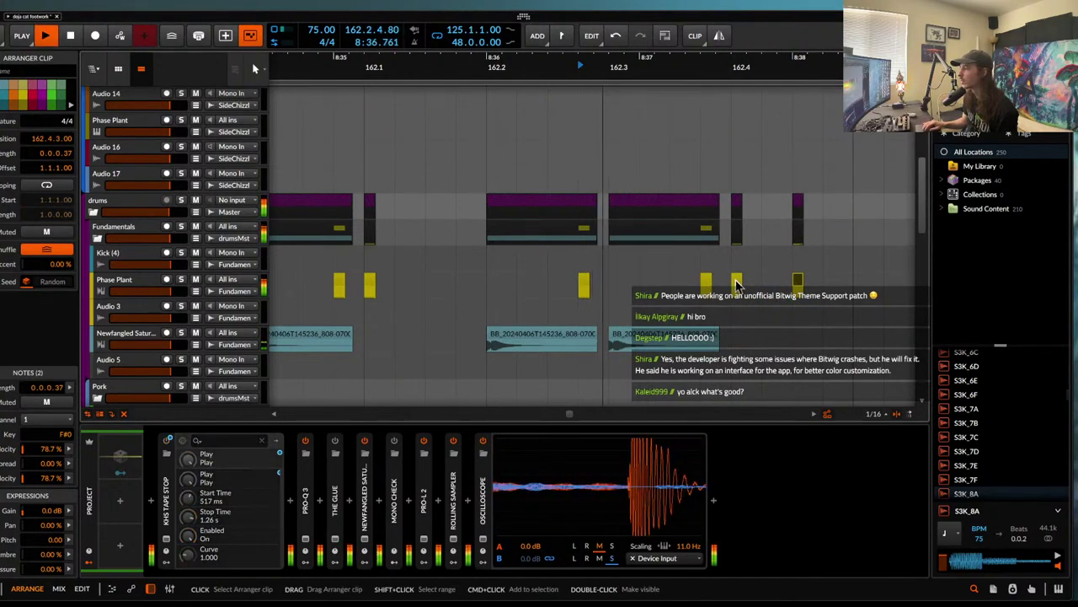
scroll(736, 279, right, 3)
key(space)
scroll(665, 281, up, 3)
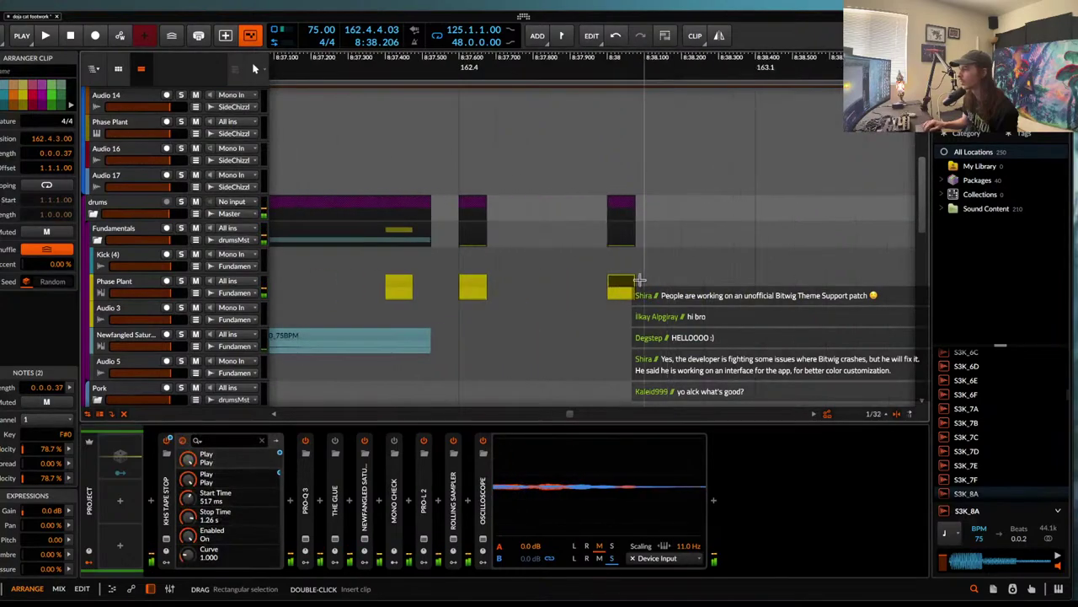
click(474, 285)
scroll(479, 282, down, 2)
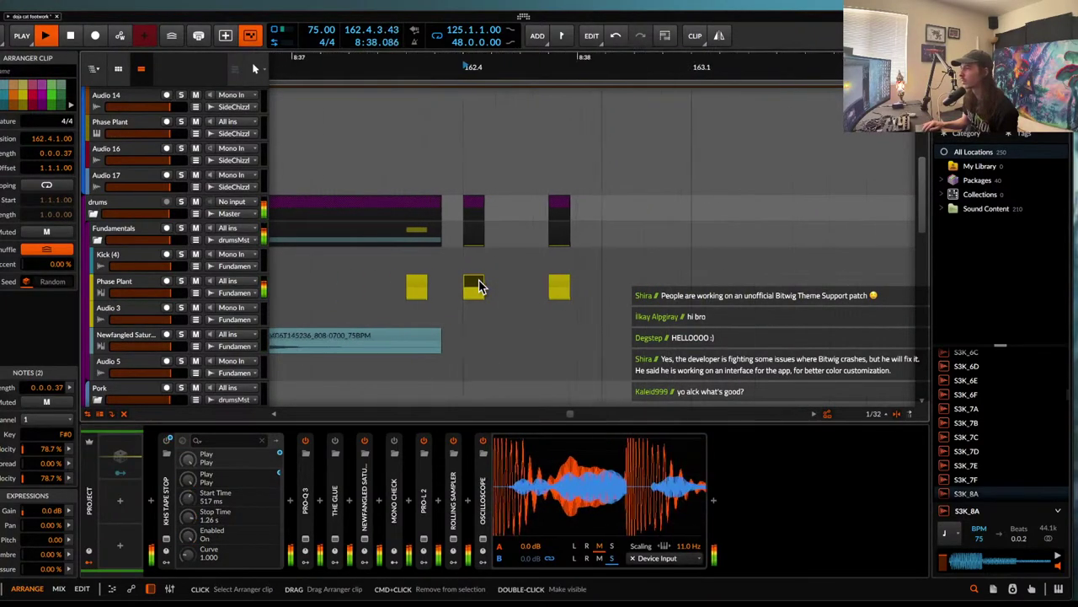
- Add a yellow Phase Plant clip at 162.4.2.50 and move the Newfangled audio clip from 162.3.1 to 162.4.4
click(545, 288)
key(ctrl+d)
mouse_move(564, 288)
mouse_down()
mouse_move(587, 289)
mouse_move(571, 288)
mouse_up()
drag(396, 334, 737, 332)
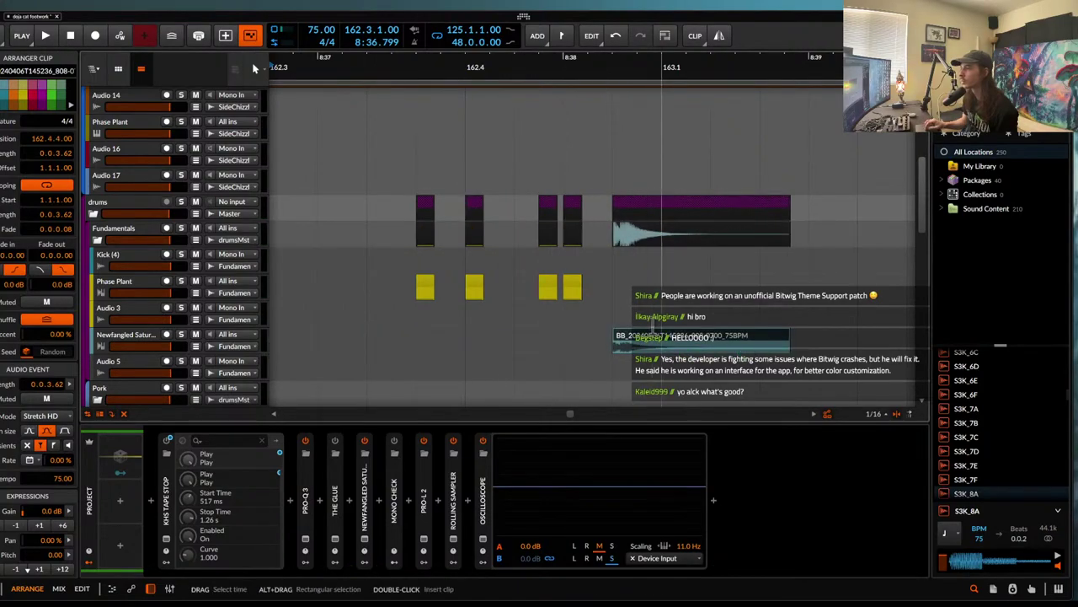
- Play the rearranged fill from the Phase Plant clip at 162.3.4 and again from 162.2.1
click(426, 283)
key(space)
scroll(426, 283, down, 5)
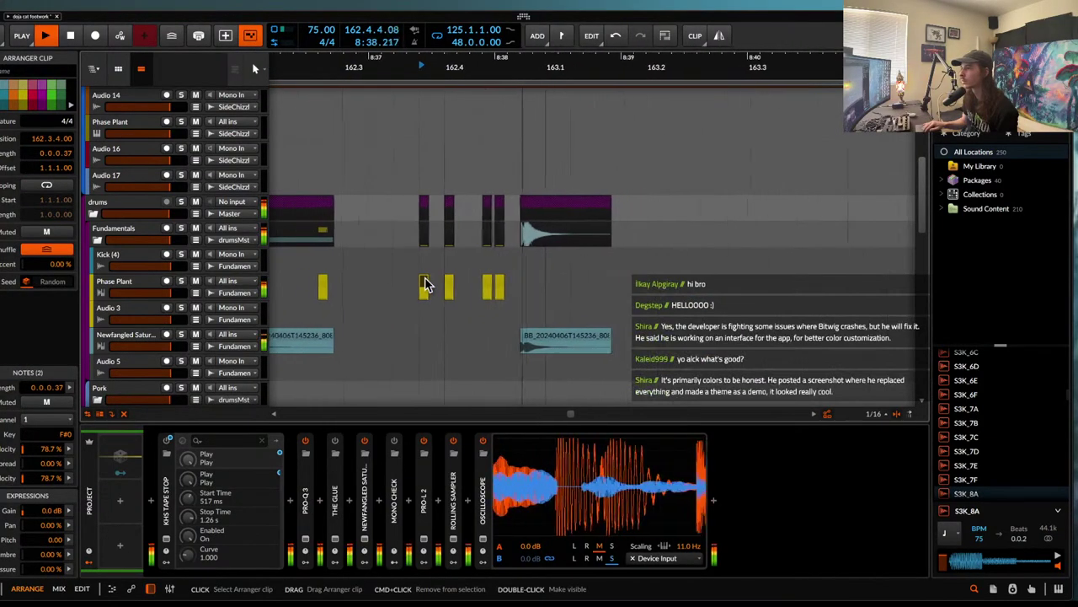
scroll(433, 284, left, 3)
scroll(433, 284, down, 1)
click(413, 285)
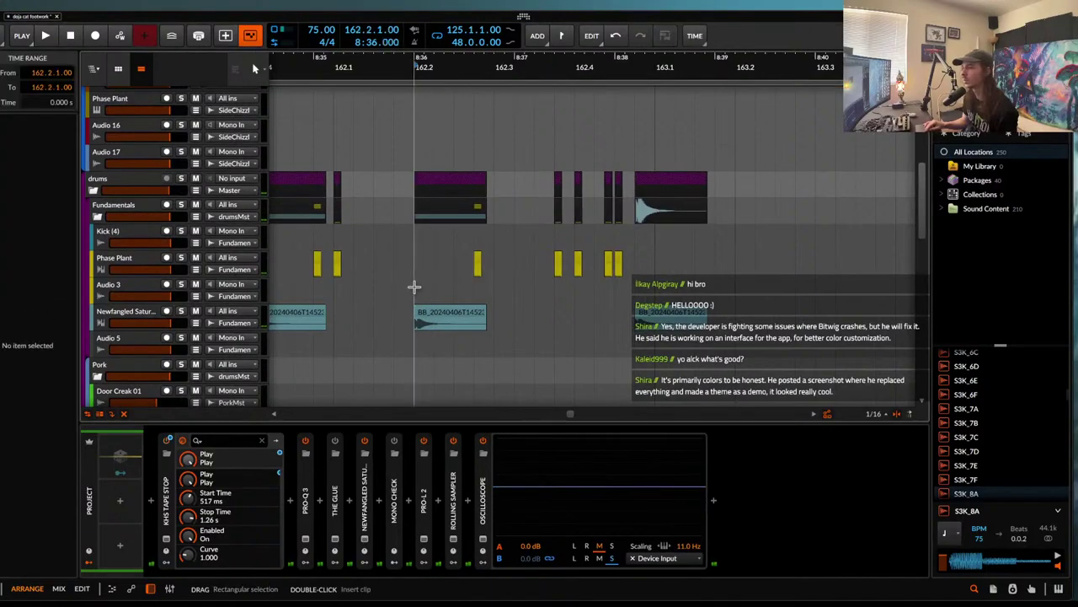
key(space)
- Delete the yellow Phase Plant clip at 162.4.1 and move the Newfangled audio clip from 162.4.4 to 162.4.1
click(579, 265)
key(Delete)
drag(666, 318, 600, 313)
- Play the revised fill from 162.4.1 and select the yellow Phase Plant clip at 162.4.2.50
click(615, 260)
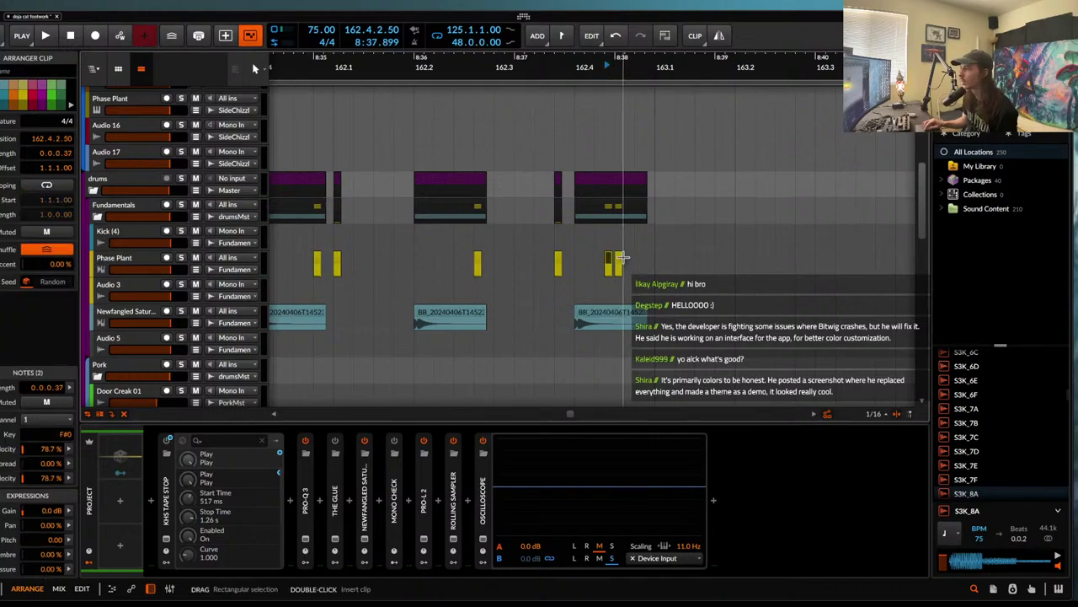
click(570, 253)
key(space)
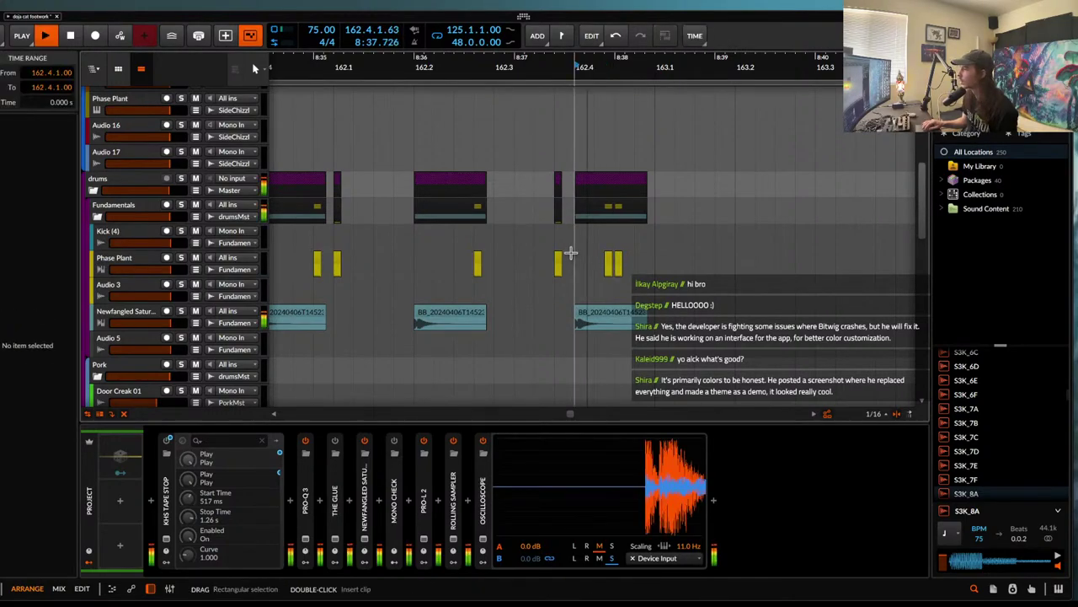
key(space)
click(613, 263)
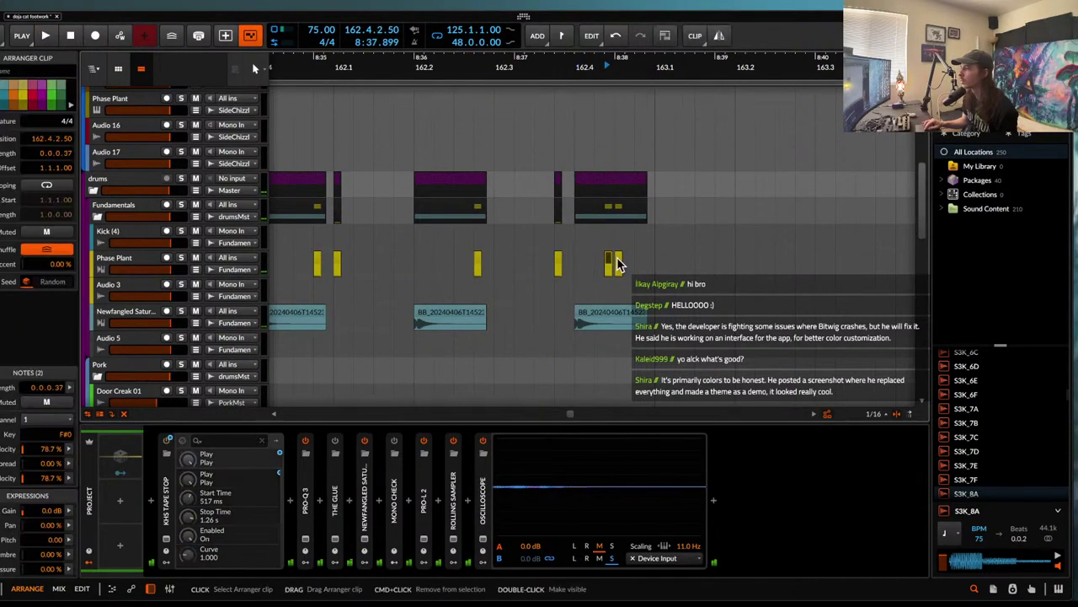
- Shift the pair of short yellow Phase Plant clips in beat 162.4 slightly later and play the fill from 162.3.4
drag(613, 258, 623, 259)
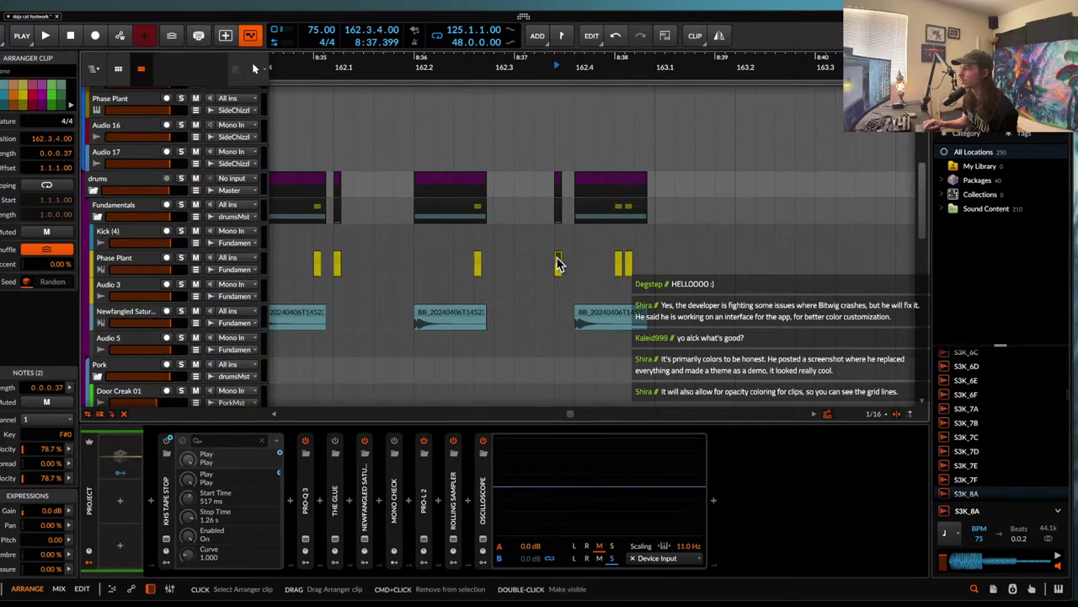
scroll(557, 264, down, 3)
key(space)
scroll(557, 256, left, 5)
scroll(547, 257, down, 4)
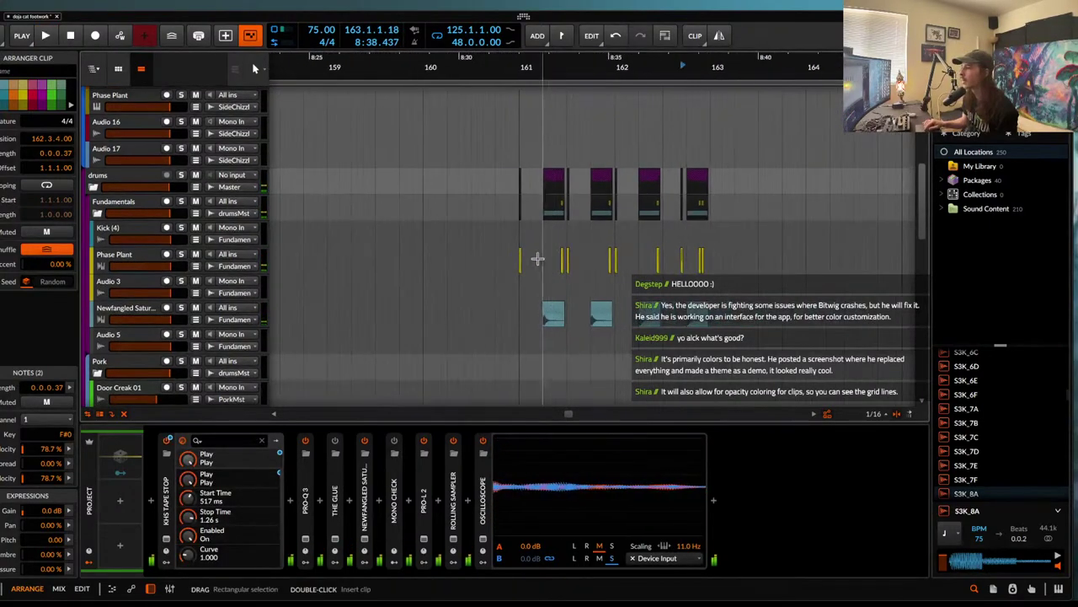
- Play the new section from 157.1.1 to hear how it leads towards the drum pattern at bar 161
click(510, 266)
scroll(510, 266, down, 3)
scroll(508, 267, up, 6)
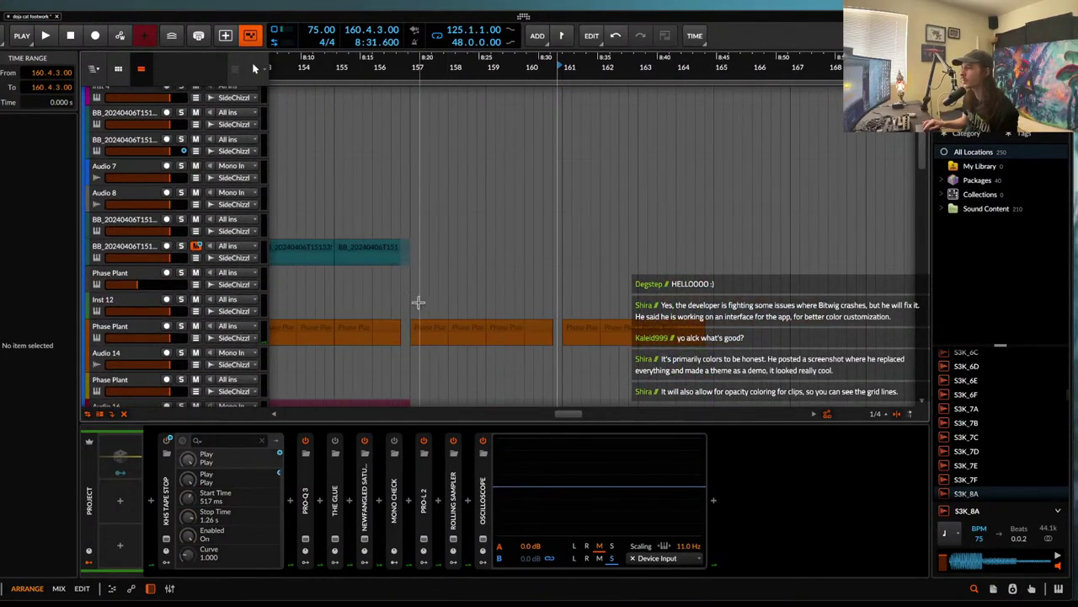
click(411, 305)
key(space)
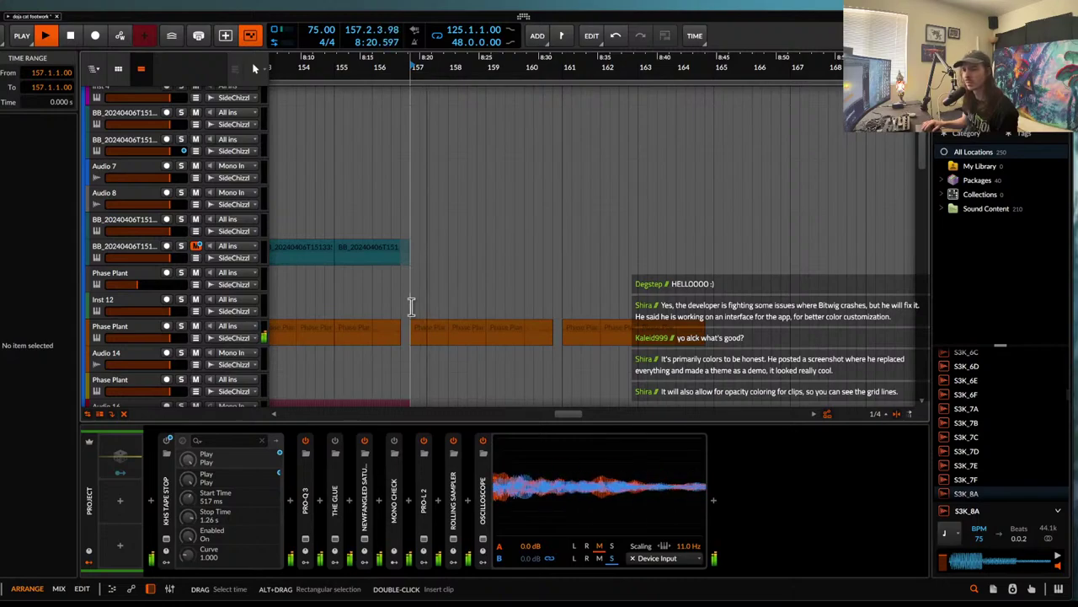
scroll(410, 305, down, 3)
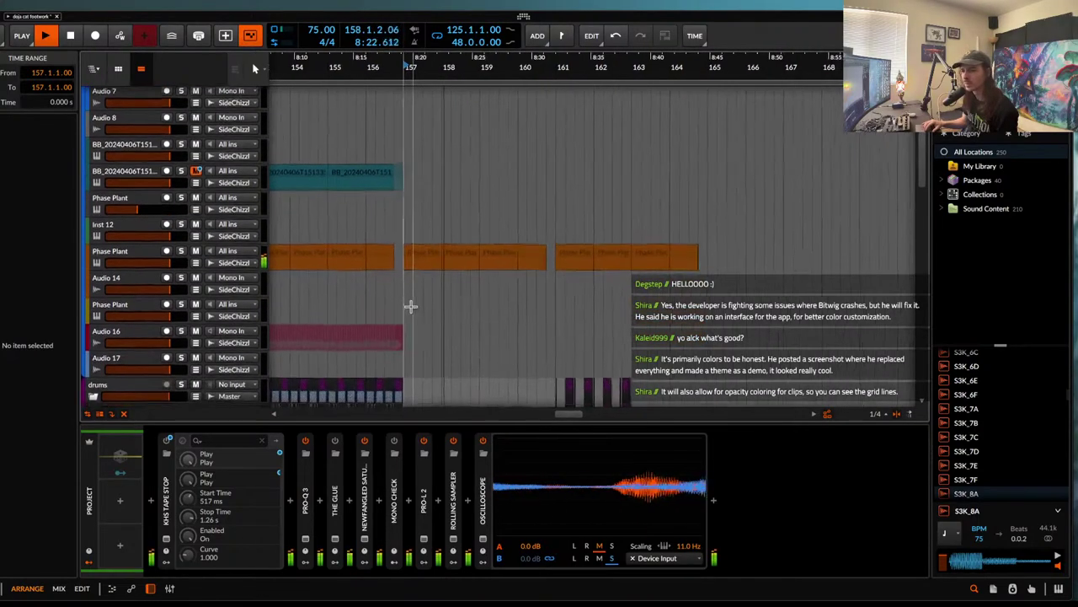
scroll(413, 313, down, 1)
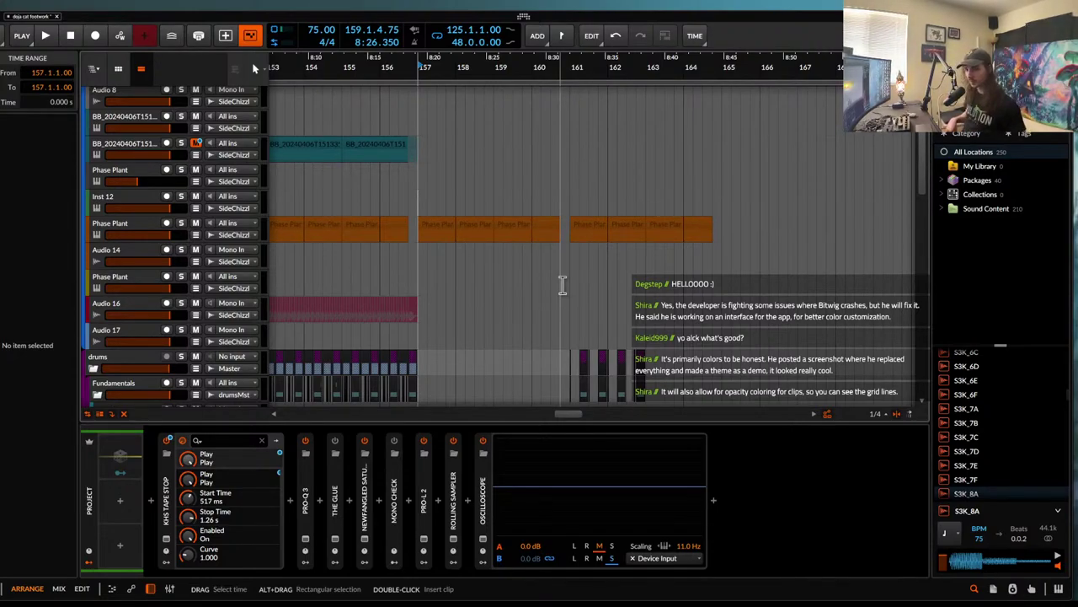
- Examine the clips before and after the new section, comparing the earlier drum and synth tracks with bars 157 to 164
scroll(580, 278, left, 10)
scroll(581, 278, down, 2)
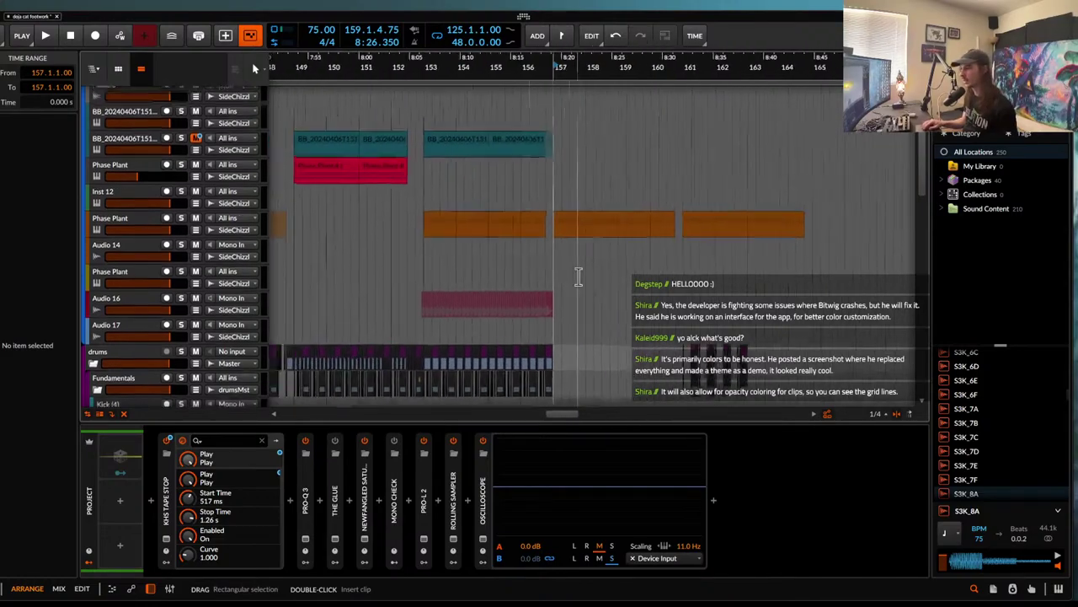
scroll(578, 278, down, 6)
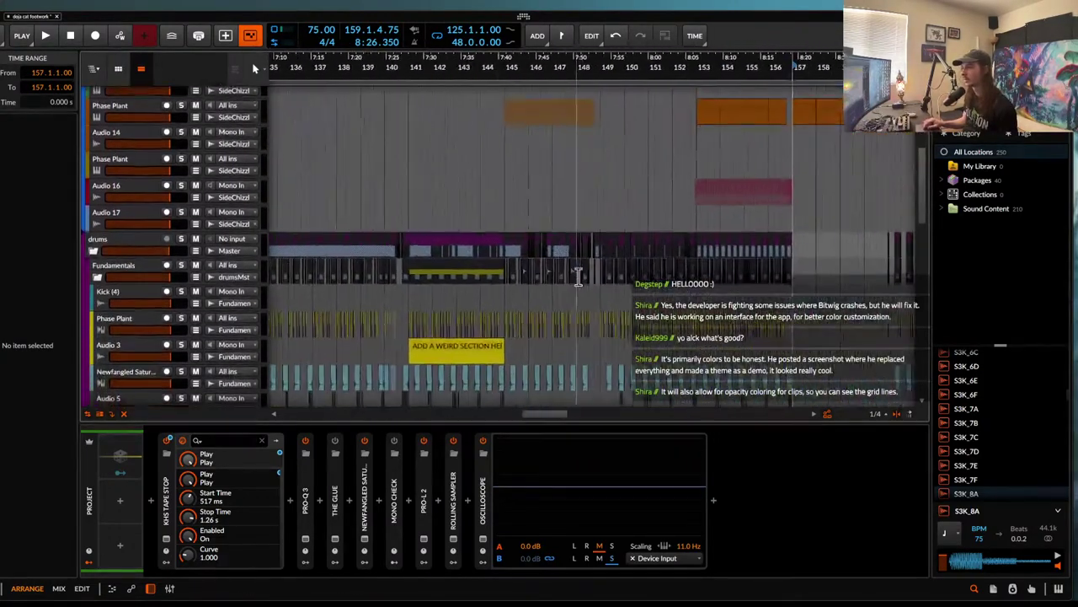
scroll(580, 282, down, 3)
scroll(578, 284, right, 8)
scroll(580, 285, up, 2)
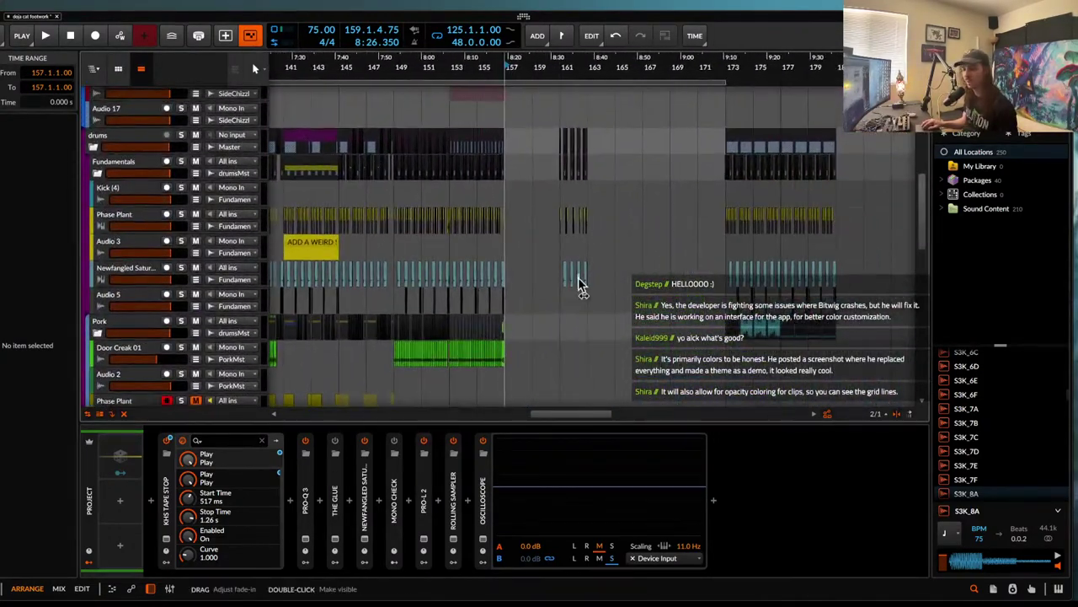
scroll(580, 286, up, 2)
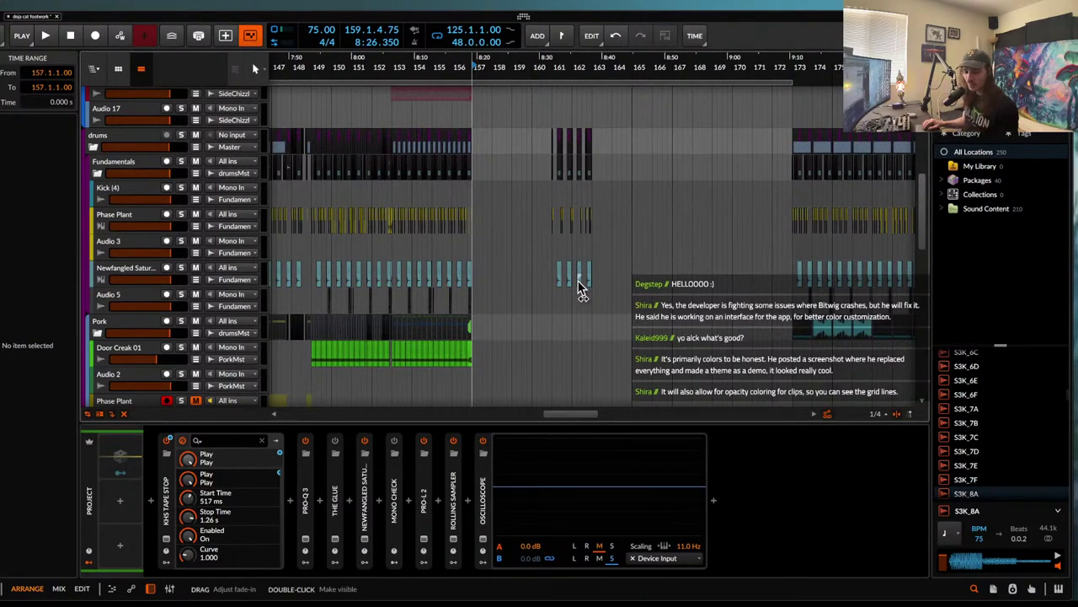
scroll(544, 227, up, 5)
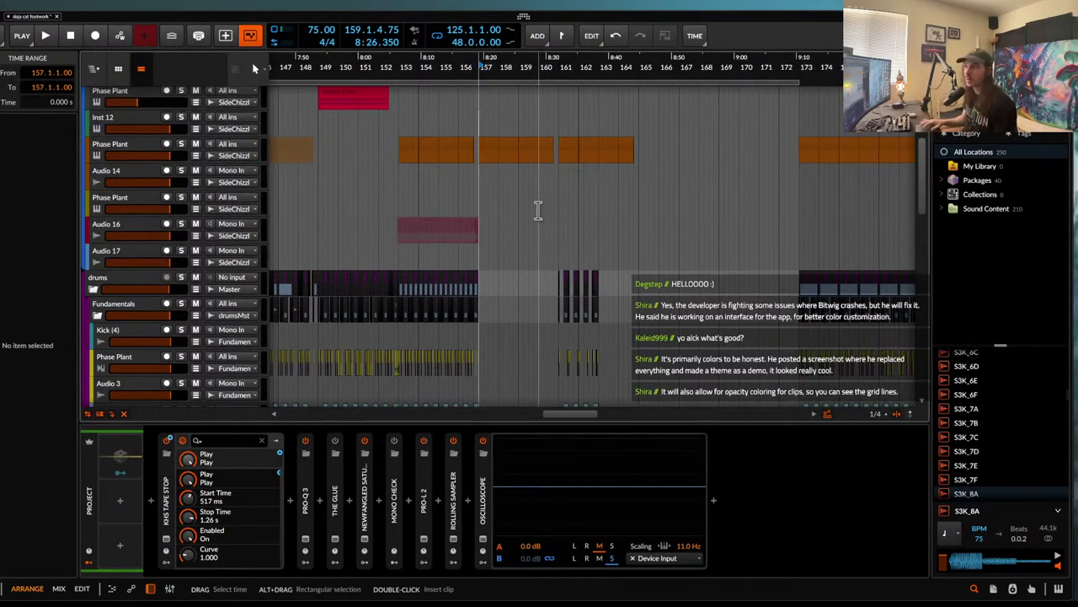
scroll(537, 202, up, 5)
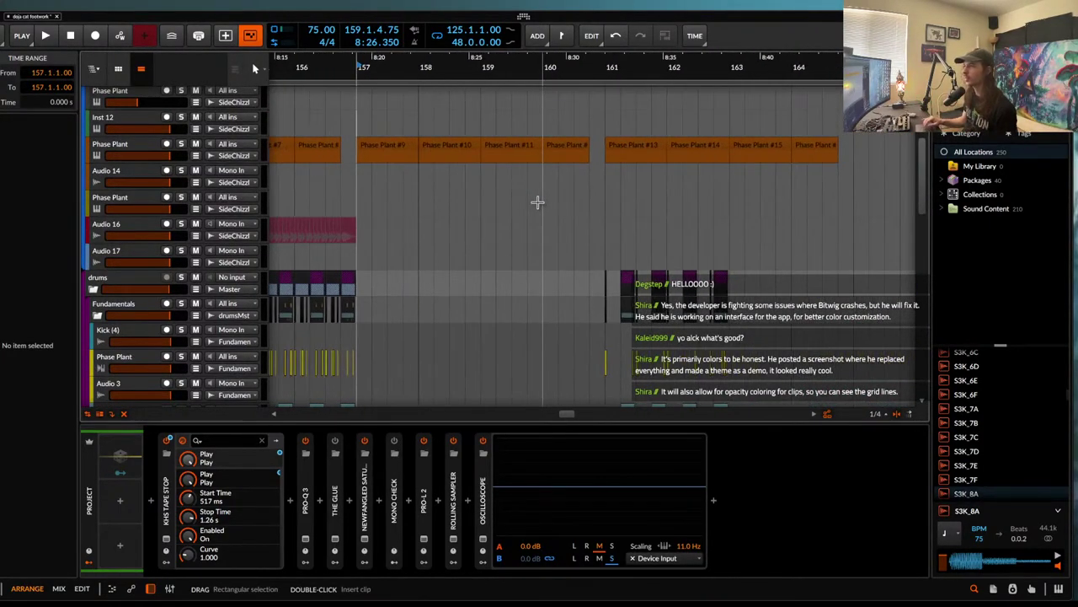
scroll(538, 202, down, 3)
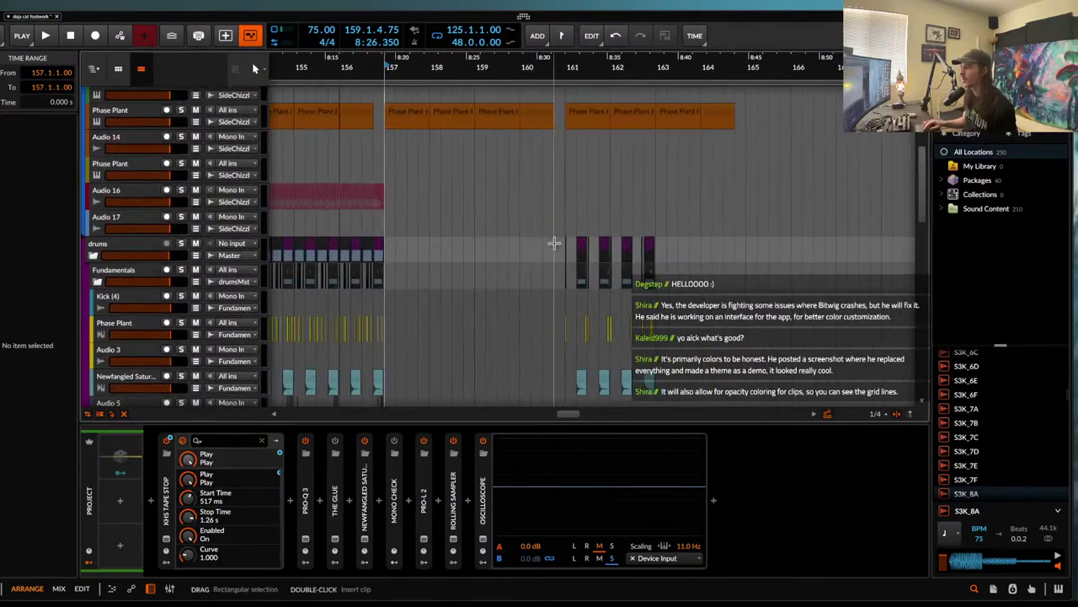
- Duplicate the drum pattern from bars 161–162 across the drum tracks into bars 163–164
drag(565, 259, 654, 438)
key(ctrl+d)
scroll(622, 331, up, 4)
- Play the earlier section from 141.1.1 and expand Group 6 to show its Serato Sample tracks
scroll(622, 330, down, 3)
scroll(622, 330, left, 3)
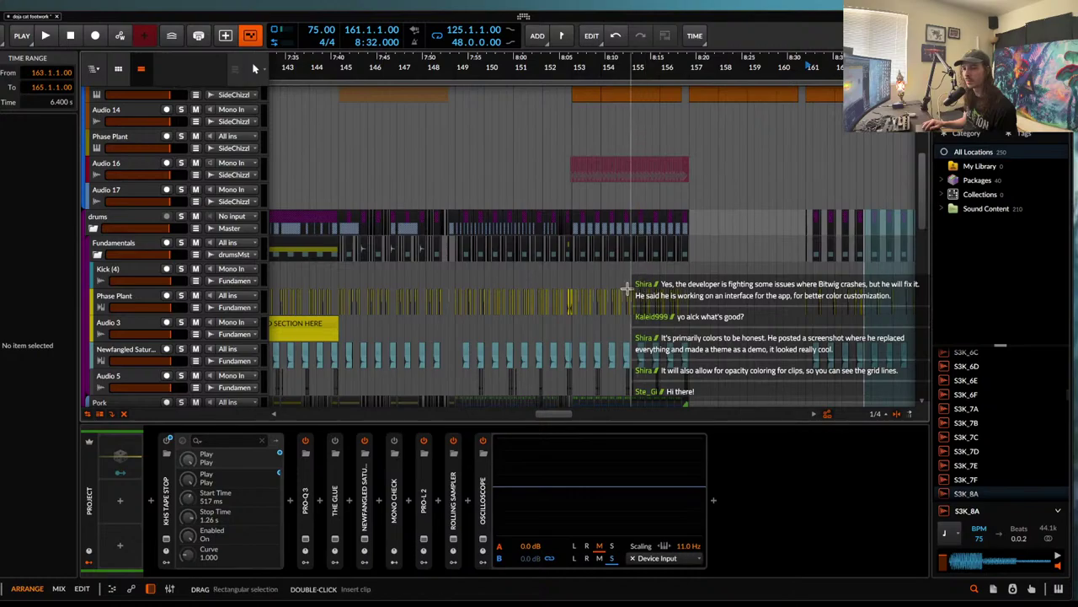
scroll(609, 236, left, 5)
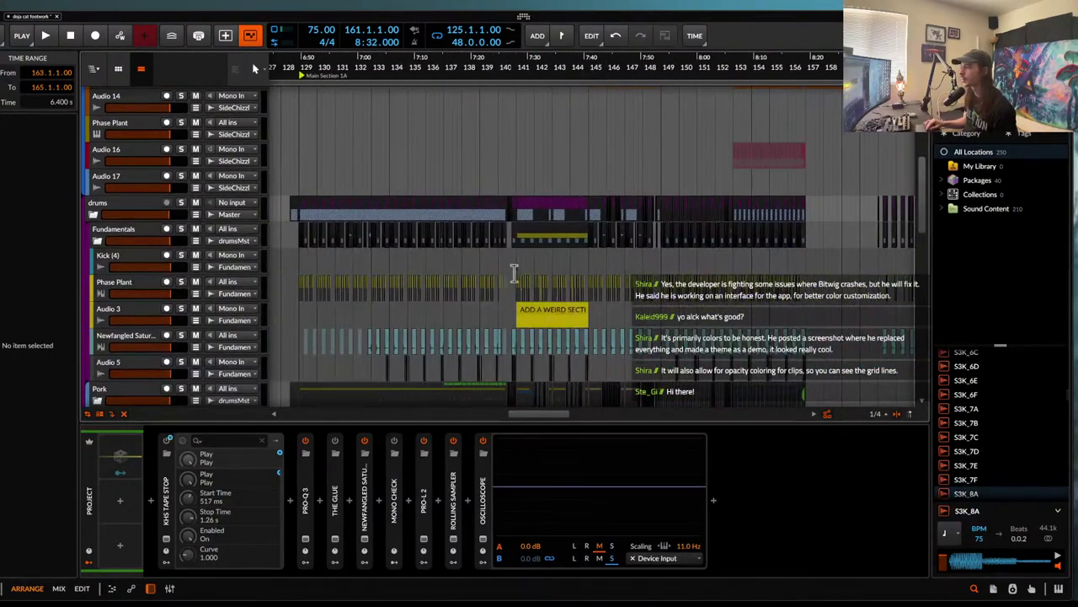
scroll(518, 267, down, 8)
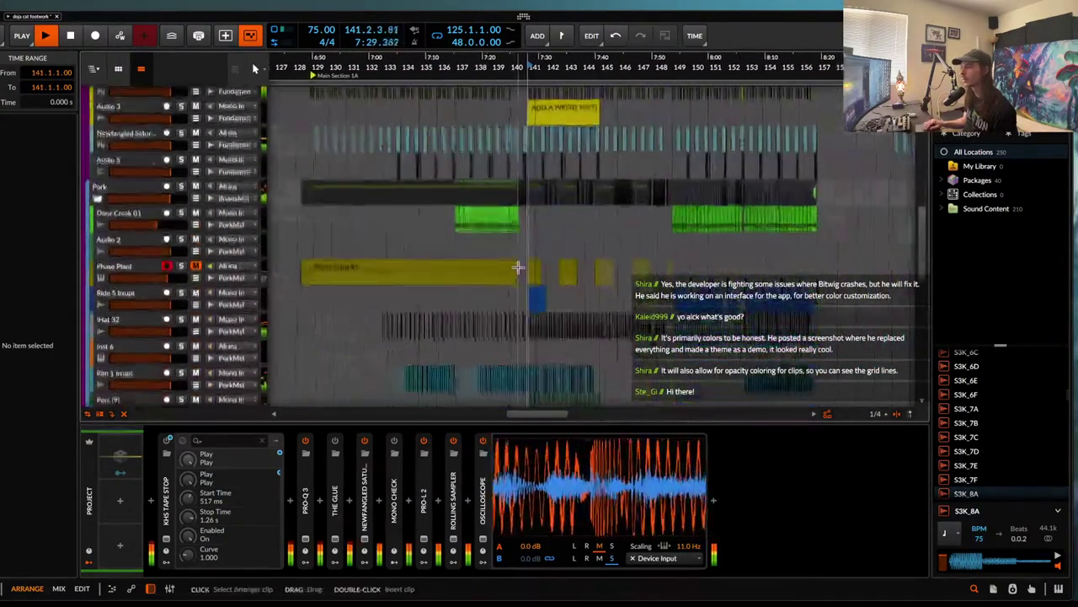
scroll(518, 268, down, 10)
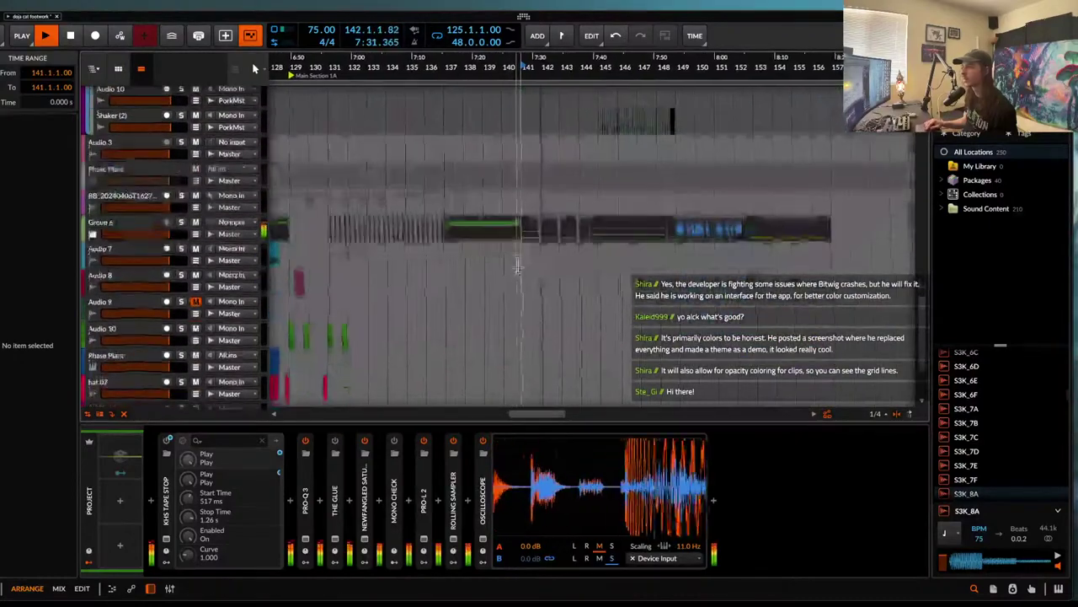
click(93, 226)
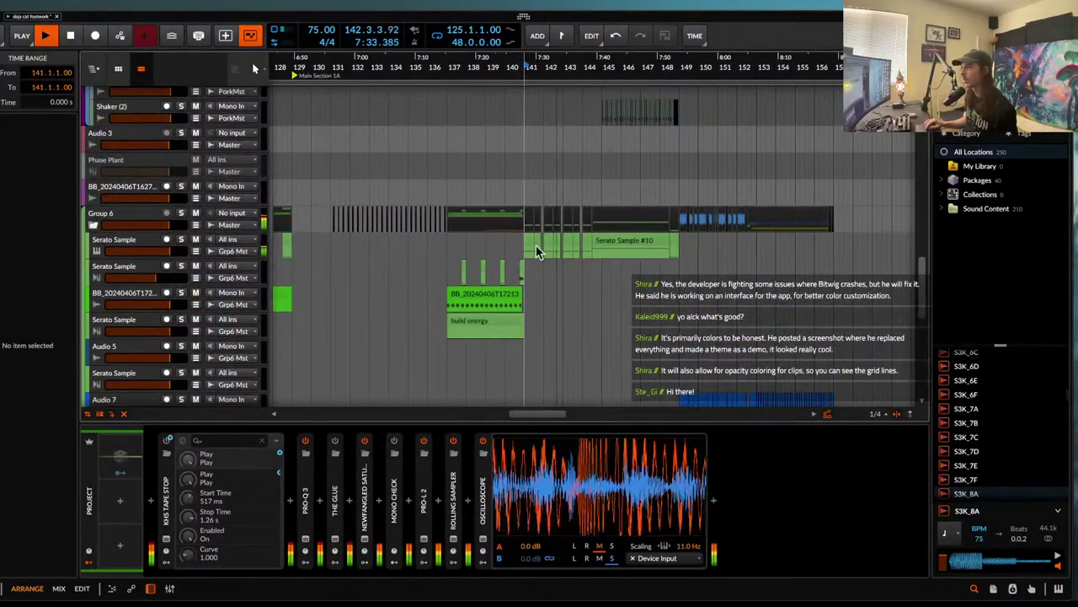
- Copy the Serato Sample #10 clip at 144.3.1 and the adjoining clip at 148.3.1 to start at 161.1.1 on the same track
scroll(532, 245, up, 1)
click(617, 244)
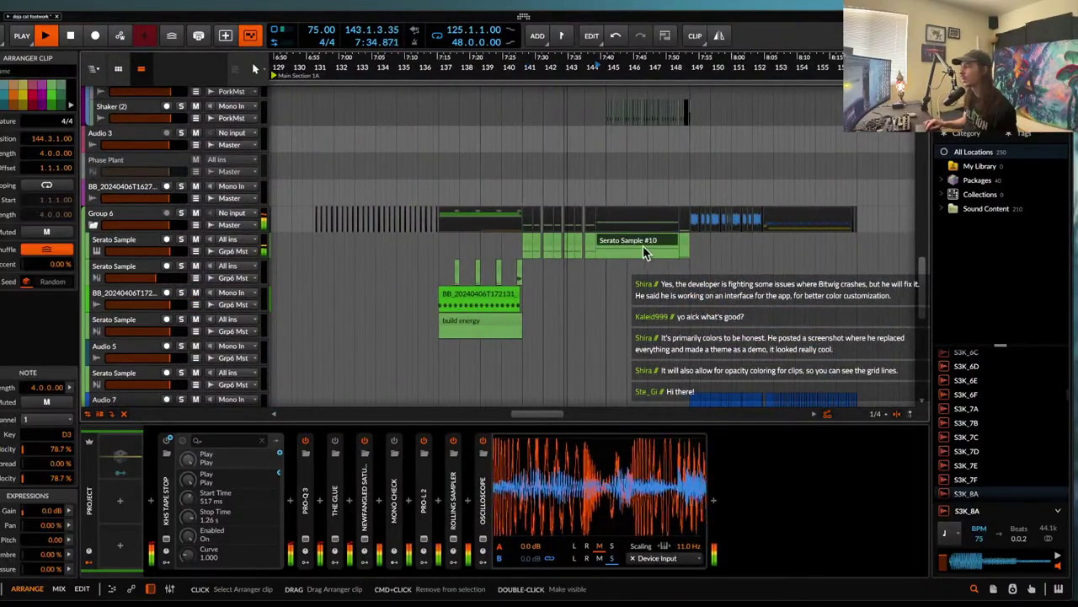
shift+click(687, 241)
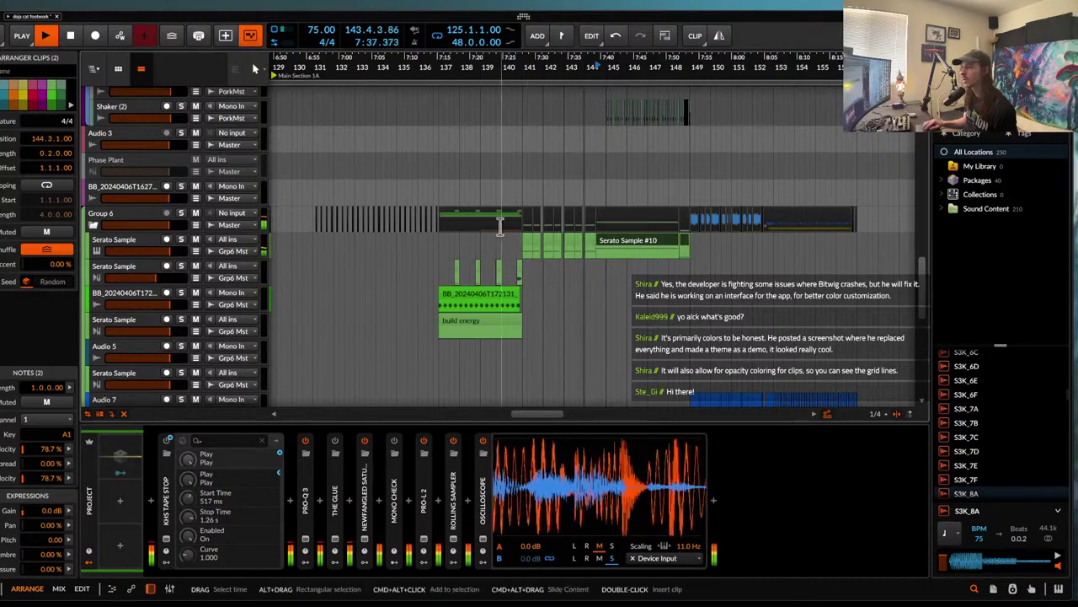
scroll(501, 229, up, 3)
scroll(511, 233, down, 2)
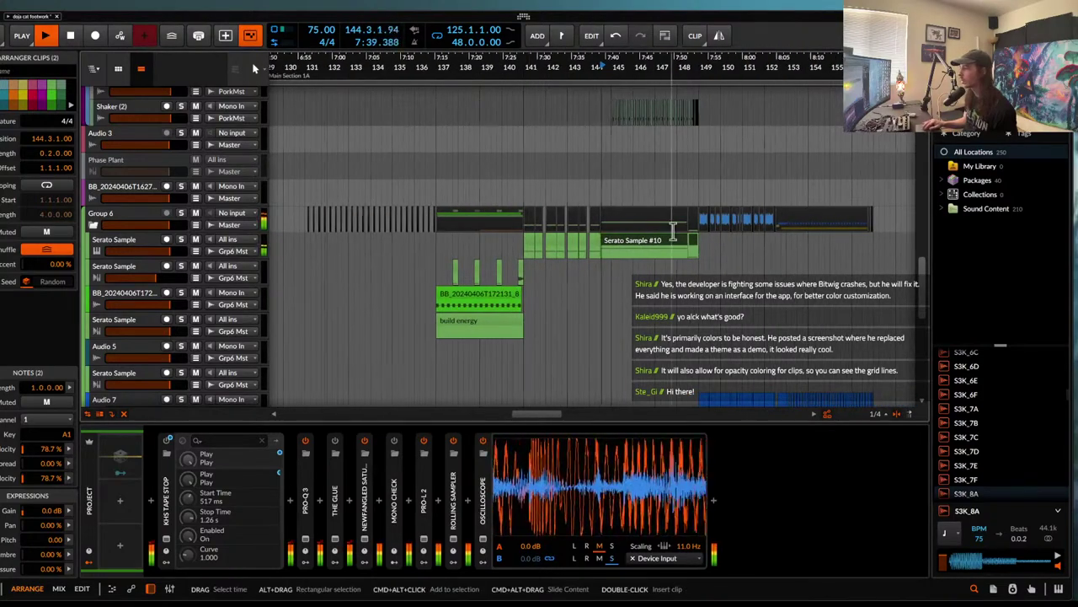
scroll(581, 236, down, 3)
click(636, 244)
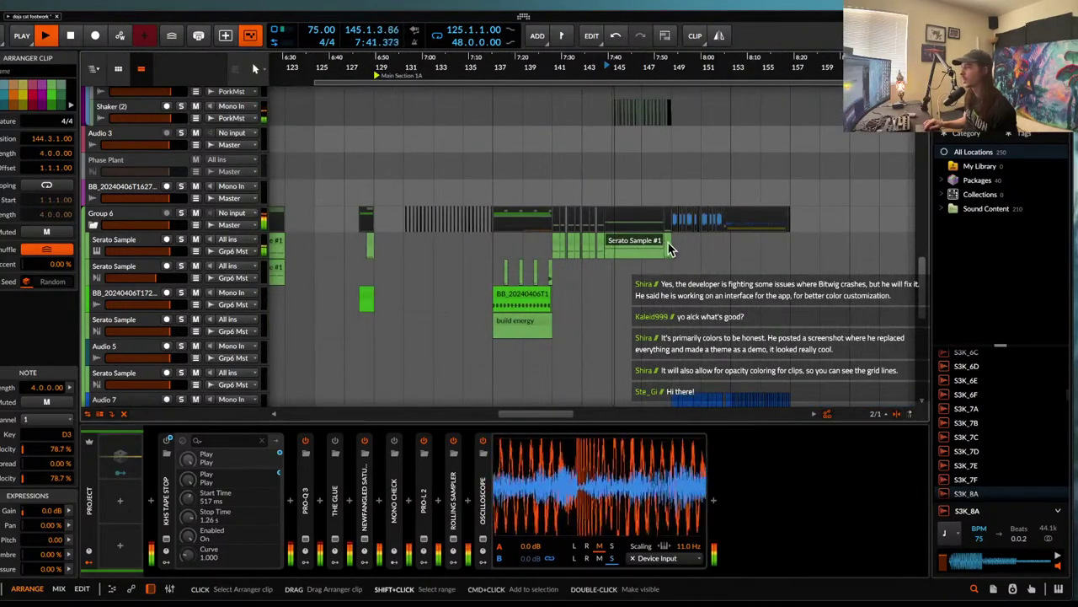
shift+click(668, 249)
scroll(667, 243, down, 4)
scroll(667, 241, right, 3)
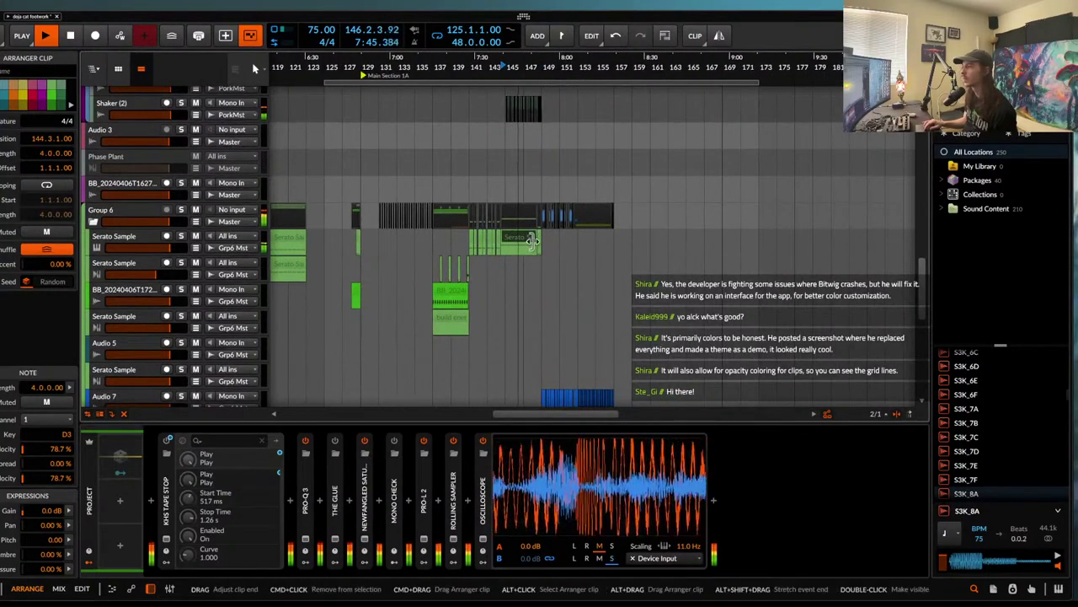
drag(541, 246, 672, 241)
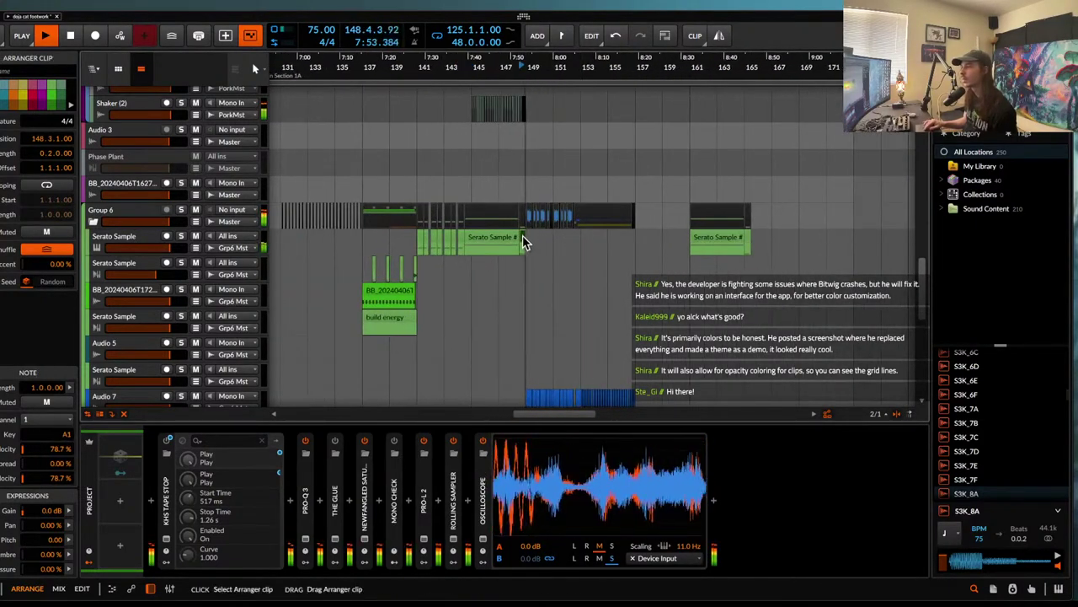
- Examine the Serato Sample clip at 148.3.1 and the blue Audio 7 clips from 149.1.1 through bar 153 during playback
scroll(523, 235, up, 3)
scroll(533, 236, down, 3)
scroll(533, 236, up, 5)
scroll(533, 236, down, 2)
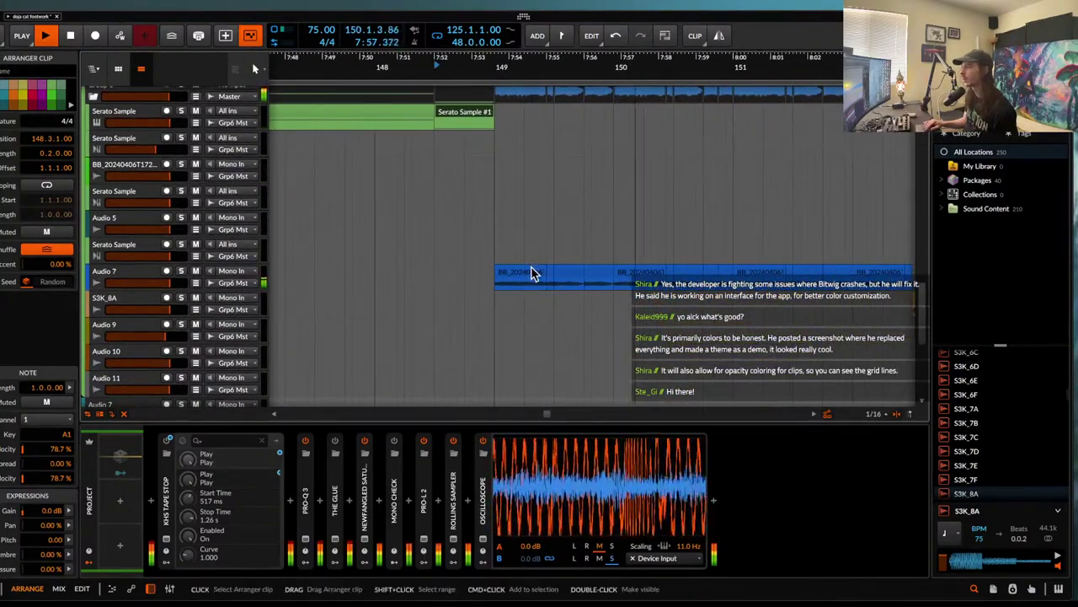
click(531, 274)
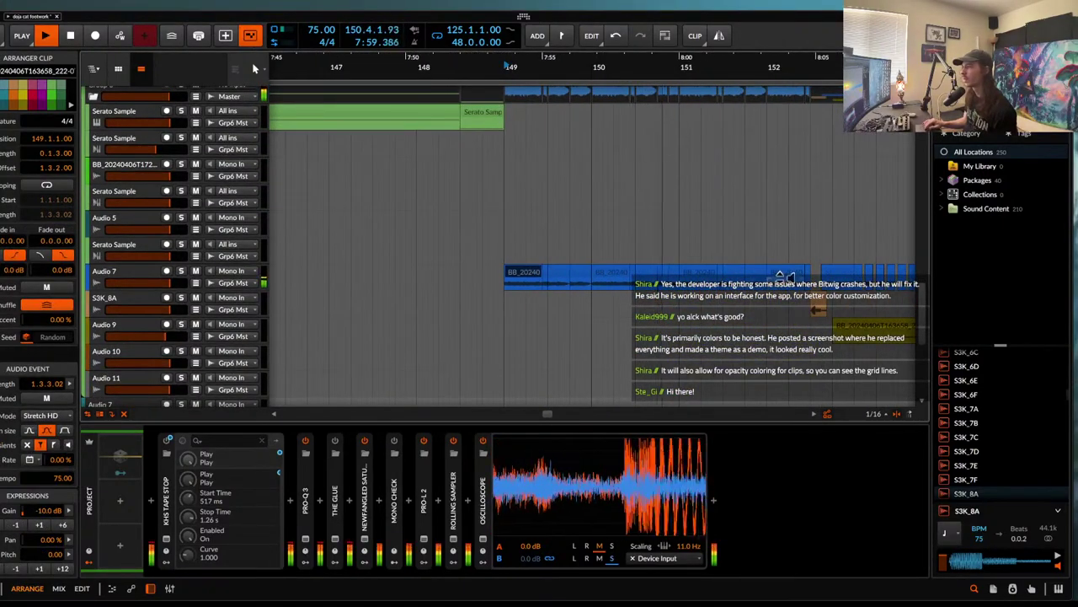
scroll(787, 280, up, 1)
scroll(787, 280, up, 1)
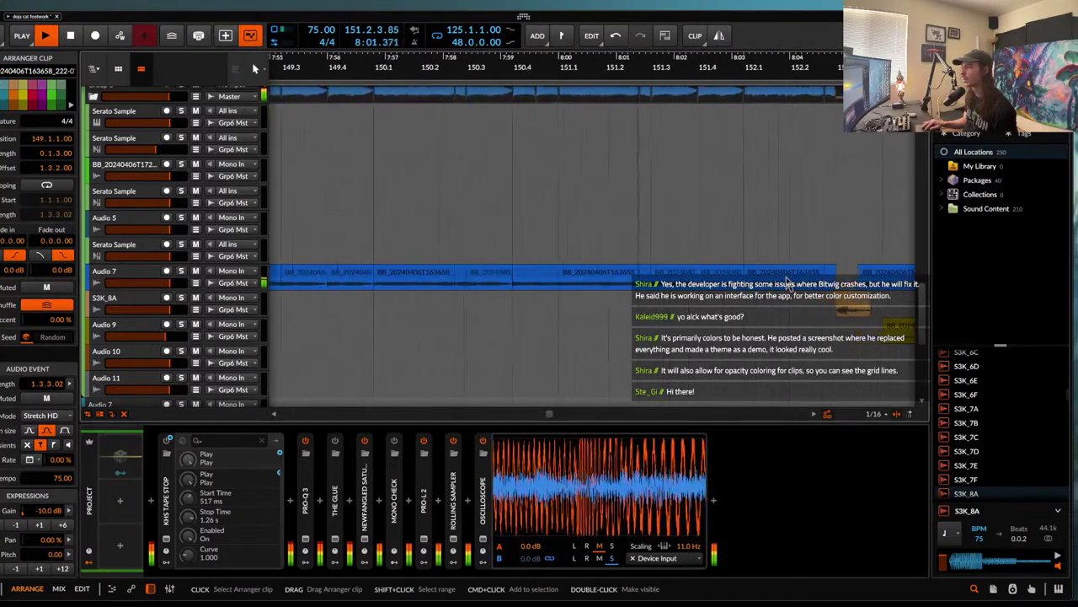
scroll(788, 283, down, 3)
scroll(788, 274, right, 3)
scroll(788, 273, up, 2)
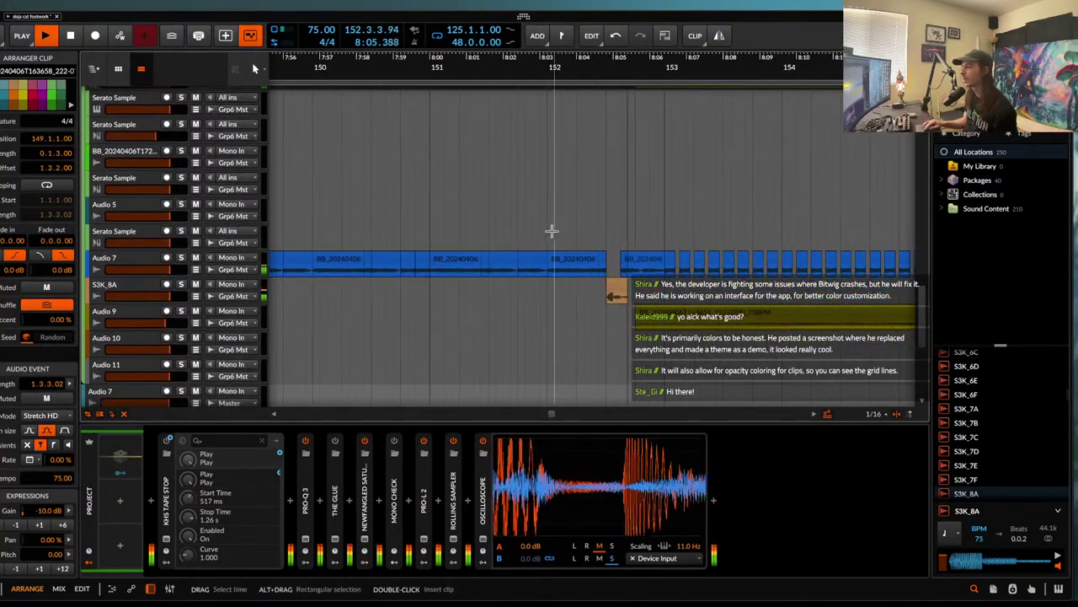
scroll(655, 256, down, 3)
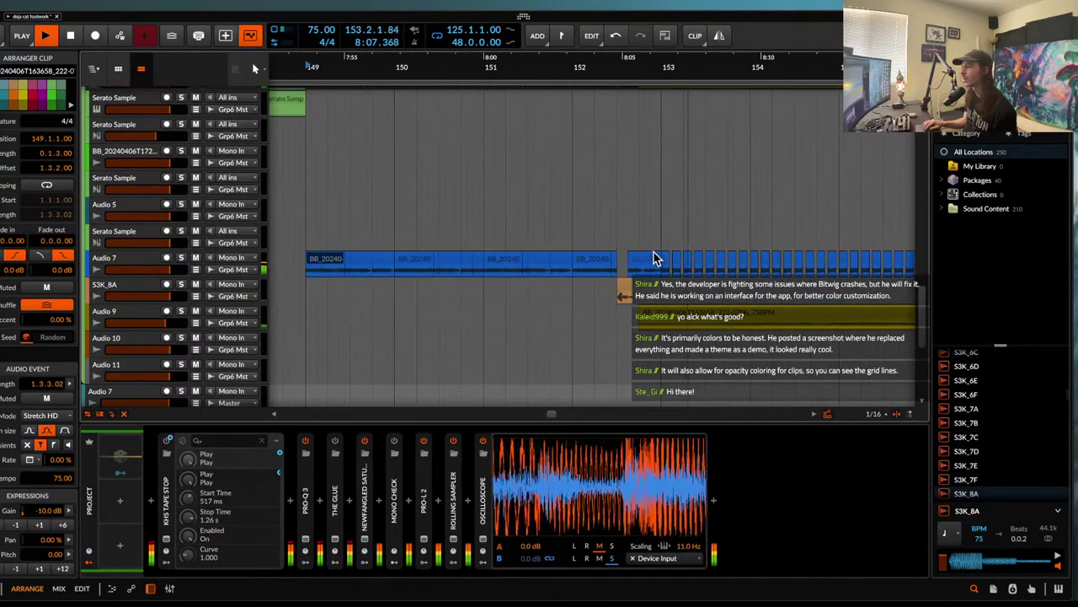
scroll(653, 250, up, 5)
scroll(653, 250, right, 2)
scroll(653, 250, down, 1)
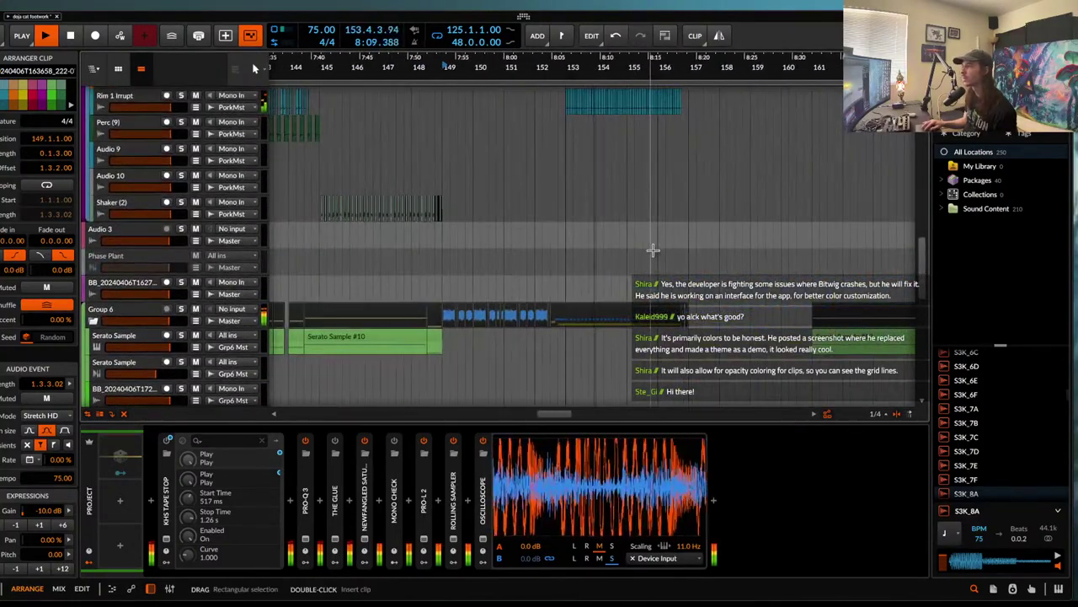
- Copy the short !Hat 32 clip from 155.1.4 to 157.1.3 on the same track
scroll(662, 247, up, 4)
scroll(638, 151, up, 4)
scroll(624, 156, up, 3)
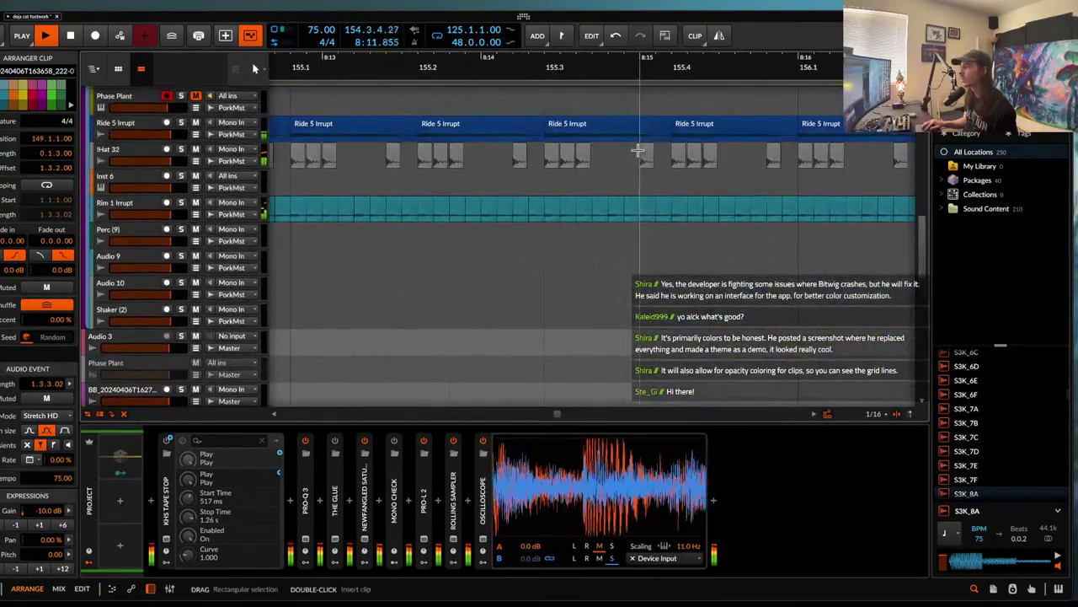
click(514, 158)
scroll(513, 150, right, 5)
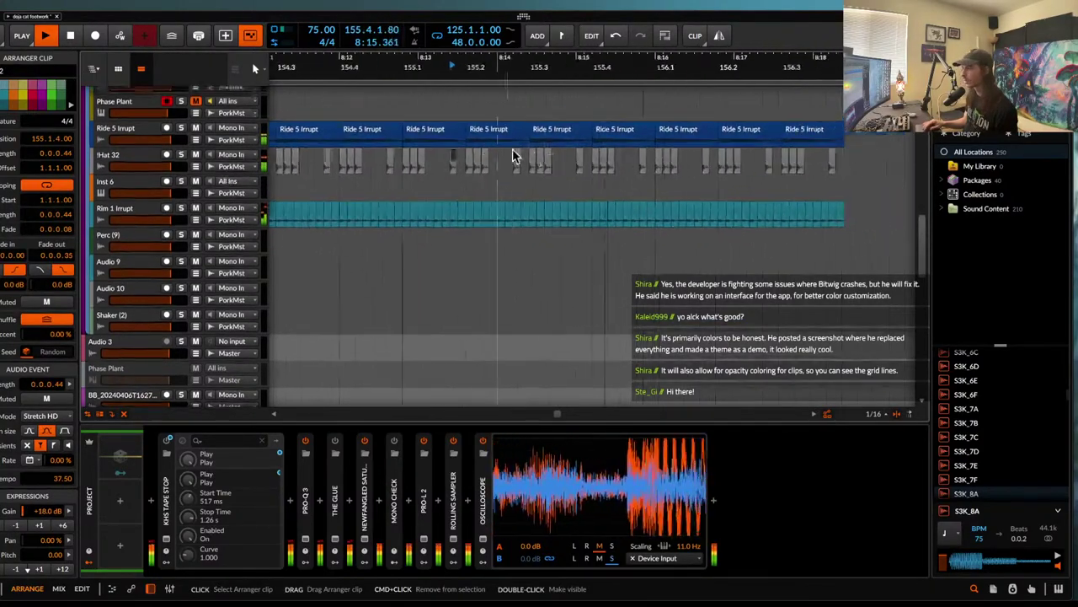
scroll(511, 150, down, 2)
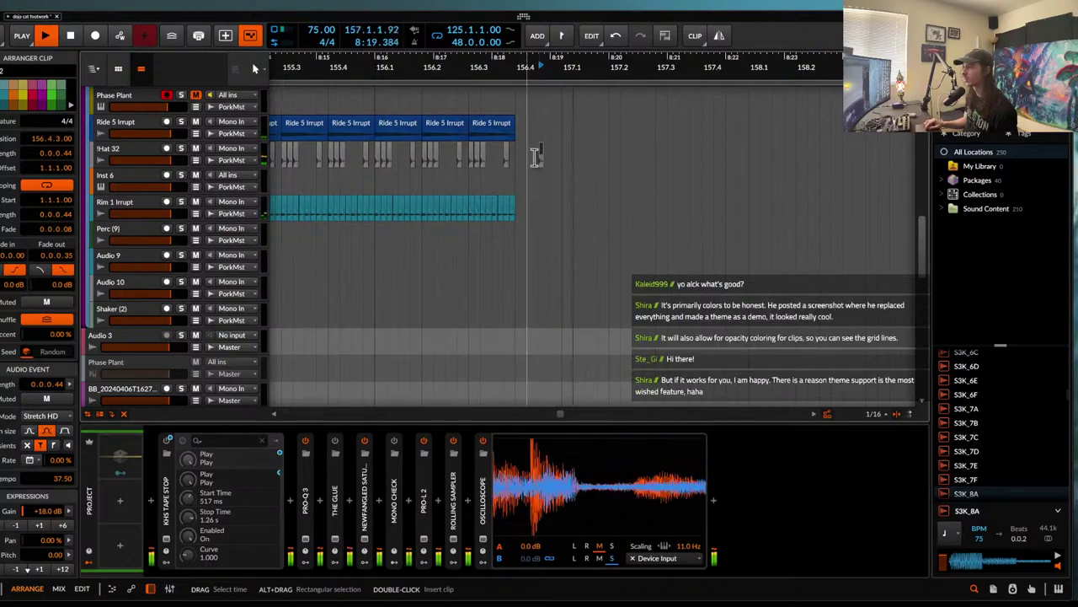
drag(581, 151, 592, 152)
- Play the copied hat from 157.1.1 and move its clip to 157.1.2
key(space)
click(562, 157)
key(space)
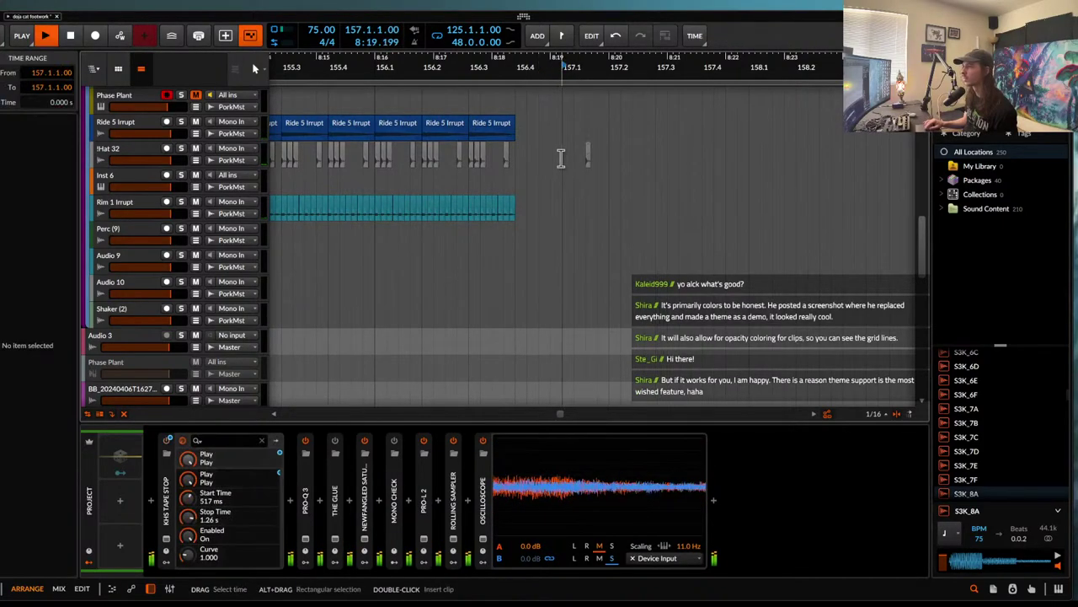
key(space)
click(587, 152)
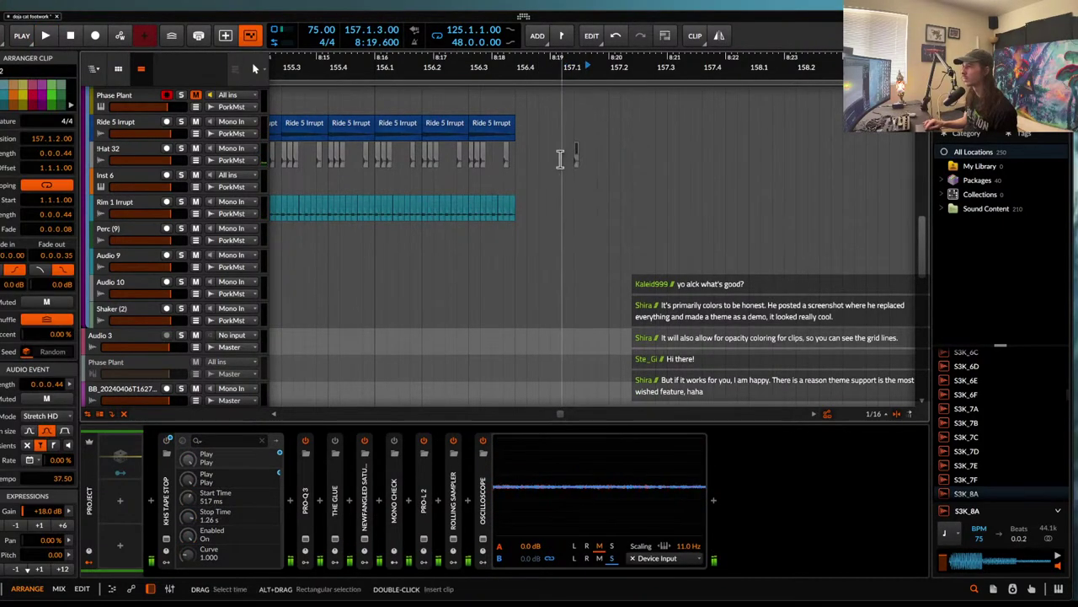
- Repeat the half-beat !Hat 32 range from 157.1.1 to 157.1.3 back to back through the end of bar 165
drag(561, 160, 584, 158)
key(ctrl+d)
key(ctrl+d)
key(ctrl+d)
key(ctrl+d)
scroll(584, 160, down, 1)
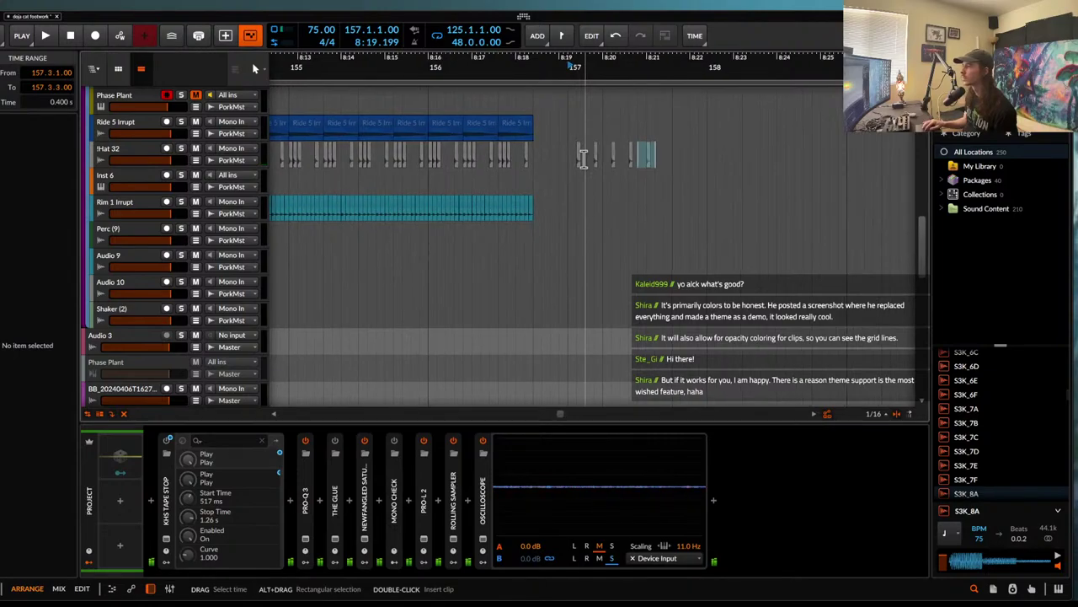
scroll(583, 159, down, 5)
key(ctrl+d)
key(ctrl+d)
key(ctrl+d)
key(ctrl+d)
key(ctrl+d)
scroll(584, 159, down, 5)
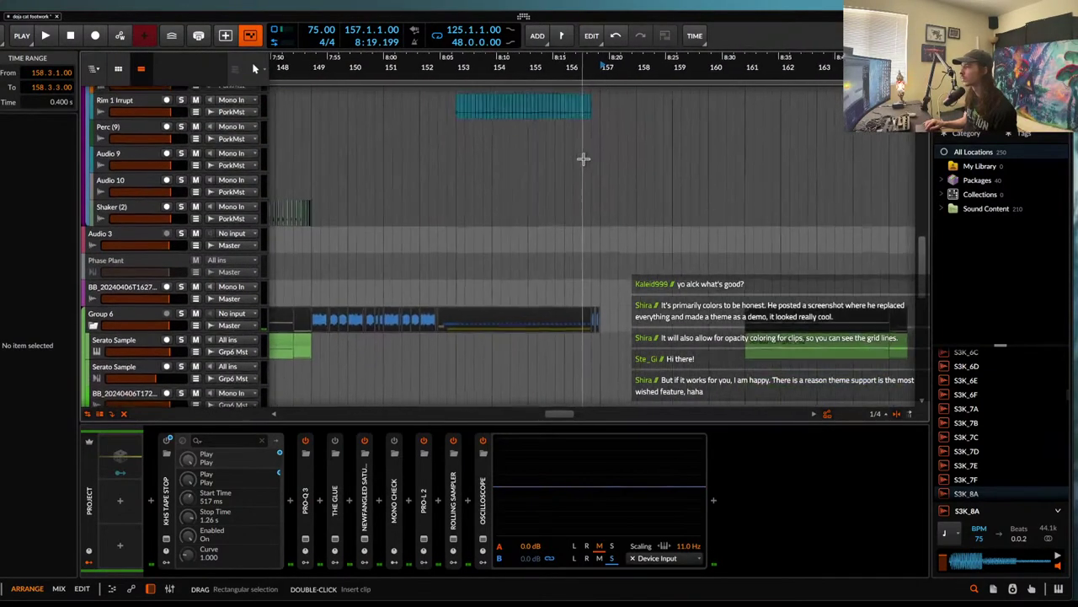
scroll(584, 159, up, 5)
key(ctrl+d)
key(ctrl+d)
key(ctrl+d)
key(ctrl+d)
key(ctrl+d)
key(ctrl+d)
key(ctrl+d)
key(ctrl+d)
key(ctrl+d)
key(ctrl+d)
key(ctrl+d)
key(ctrl+d)
key(ctrl+d)
key(ctrl+d)
key(ctrl+d)
key(ctrl+d)
key(ctrl+d)
key(ctrl+d)
key(ctrl+d)
key(ctrl+d)
scroll(584, 159, up, 1)
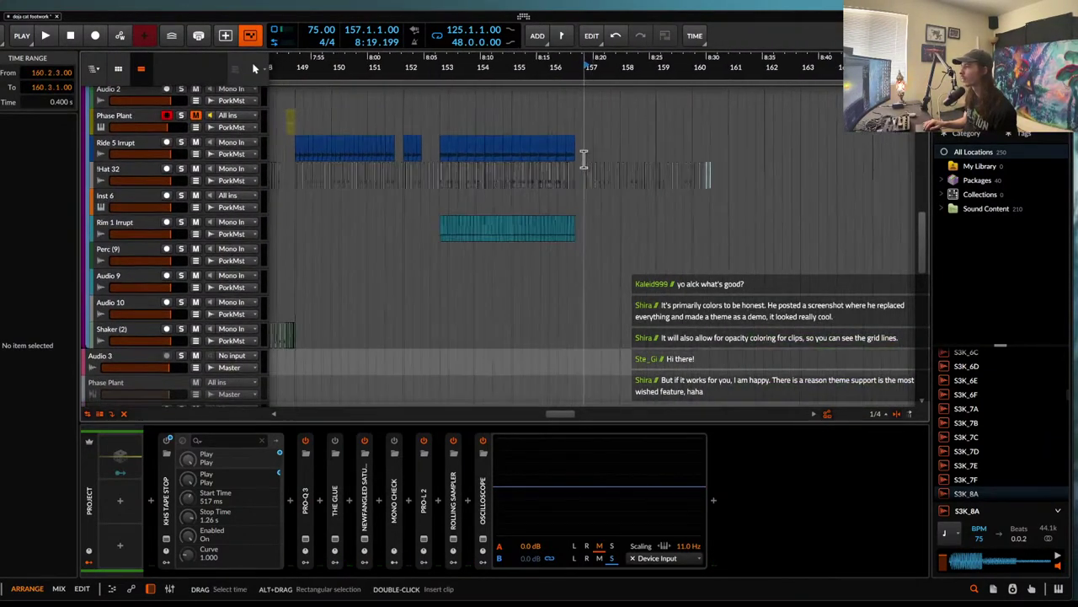
key(ctrl+d)
key(ctrl+d)
key(ctrl+d)
key(ctrl+d)
key(ctrl+d)
key(ctrl+d)
key(ctrl+d)
key(ctrl+d)
key(ctrl+d)
key(ctrl+d)
key(ctrl+d)
scroll(584, 159, down, 2)
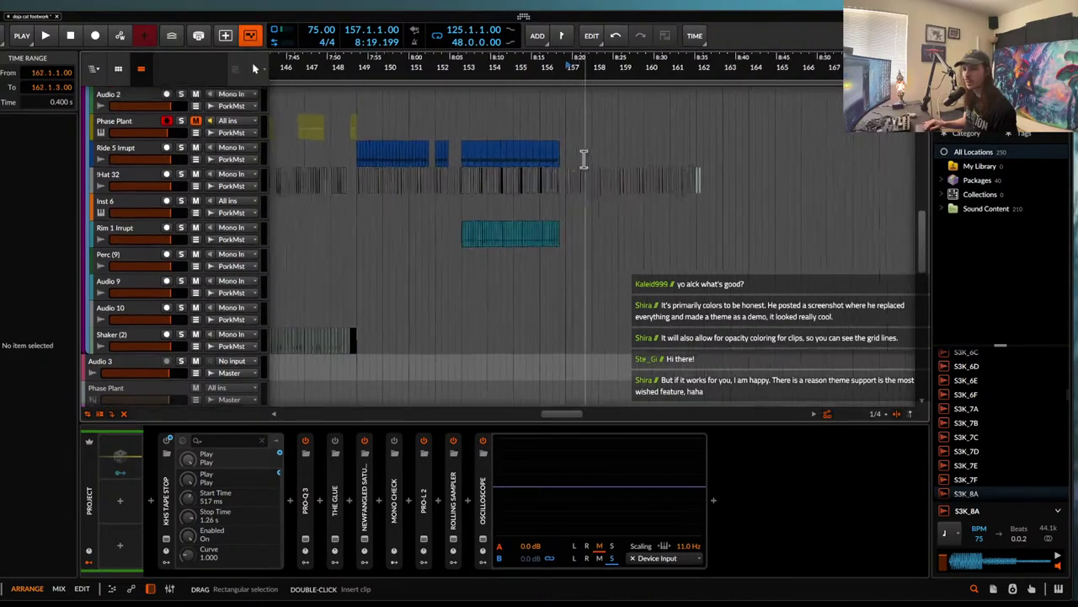
key(ctrl+d)
key(ctrl+d)
key(ctrl+d)
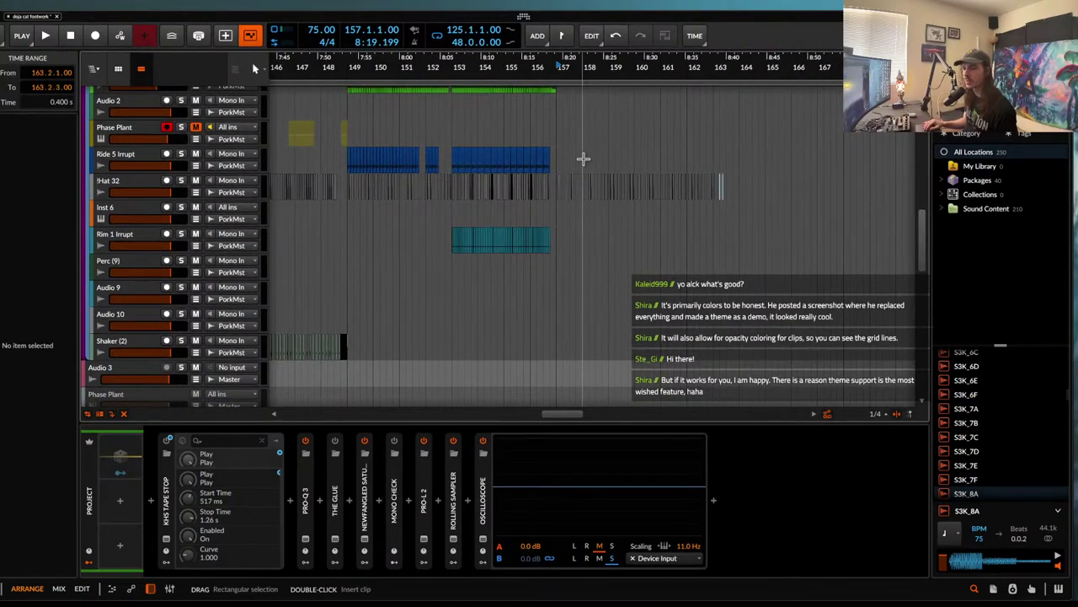
key(ctrl+d)
key(ctrl+d)
key(ctrl+d)
key(ctrl+d)
scroll(584, 159, down, 2)
scroll(583, 159, down, 3)
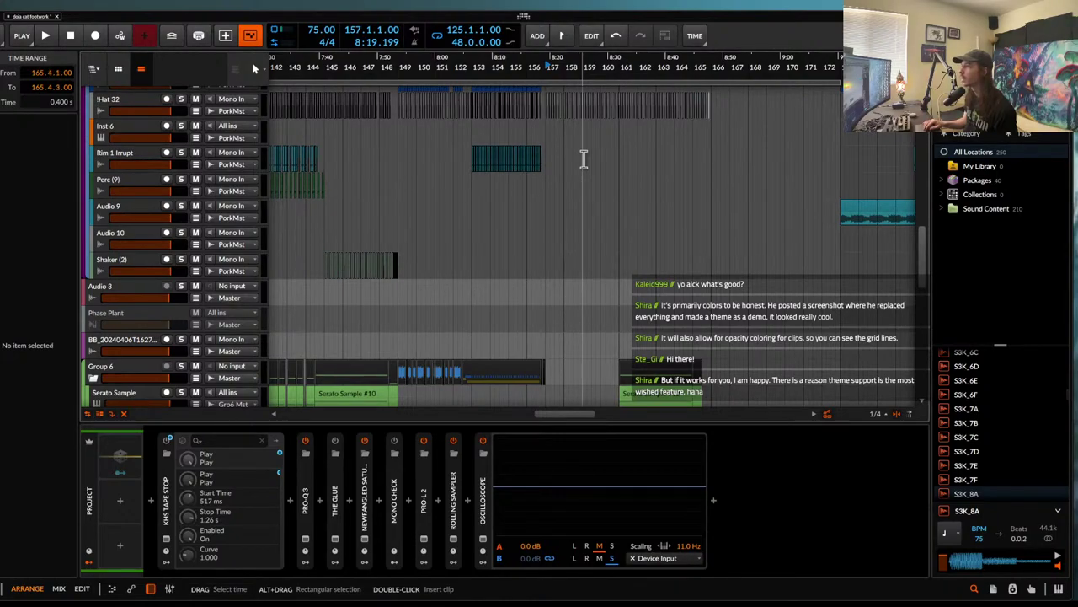
key(ctrl+d)
- Play the arrangement from 156.1.1 and examine the transition into the repeated hats after bar 157
scroll(584, 159, up, 2)
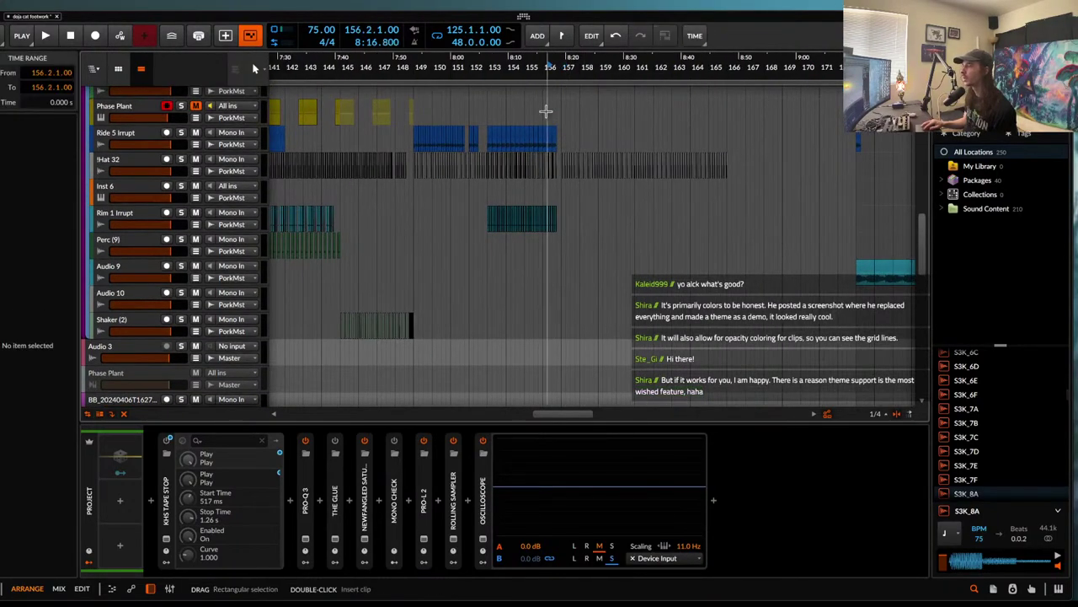
scroll(546, 111, up, 3)
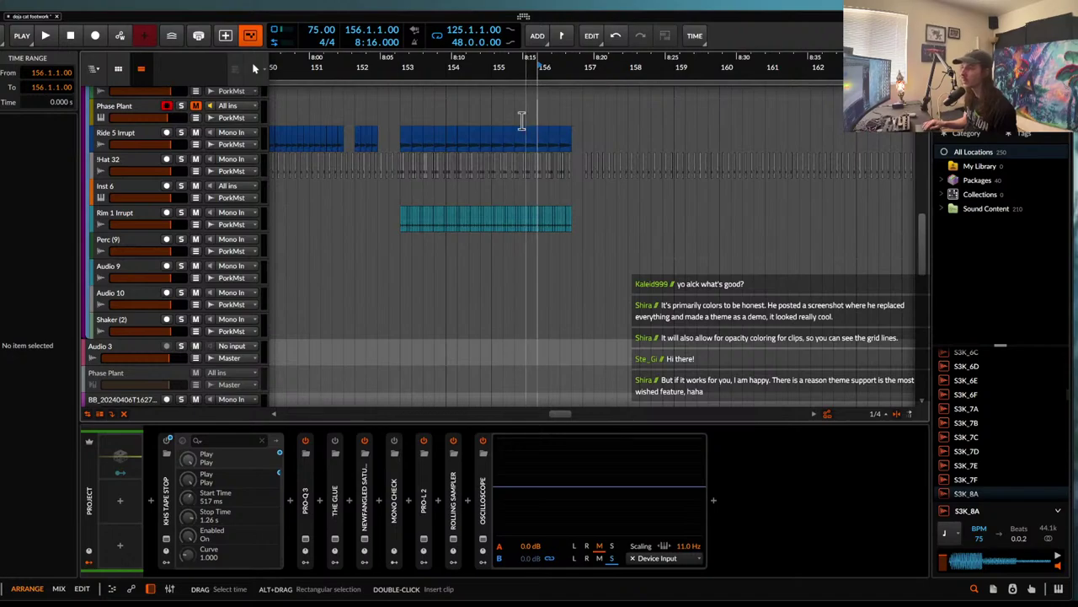
scroll(521, 121, right, 2)
scroll(522, 120, up, 1)
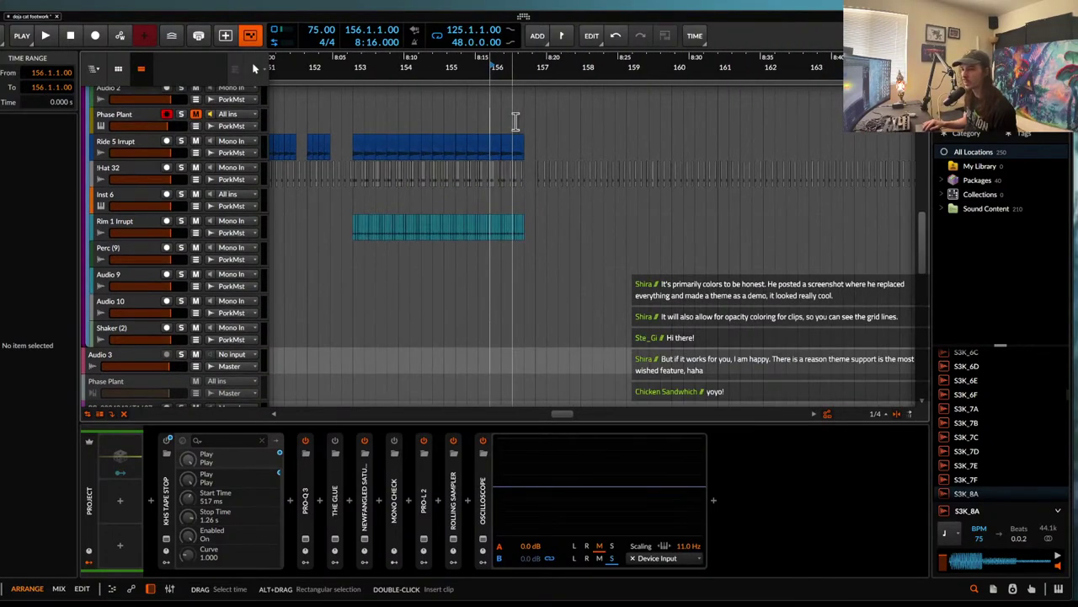
key(space)
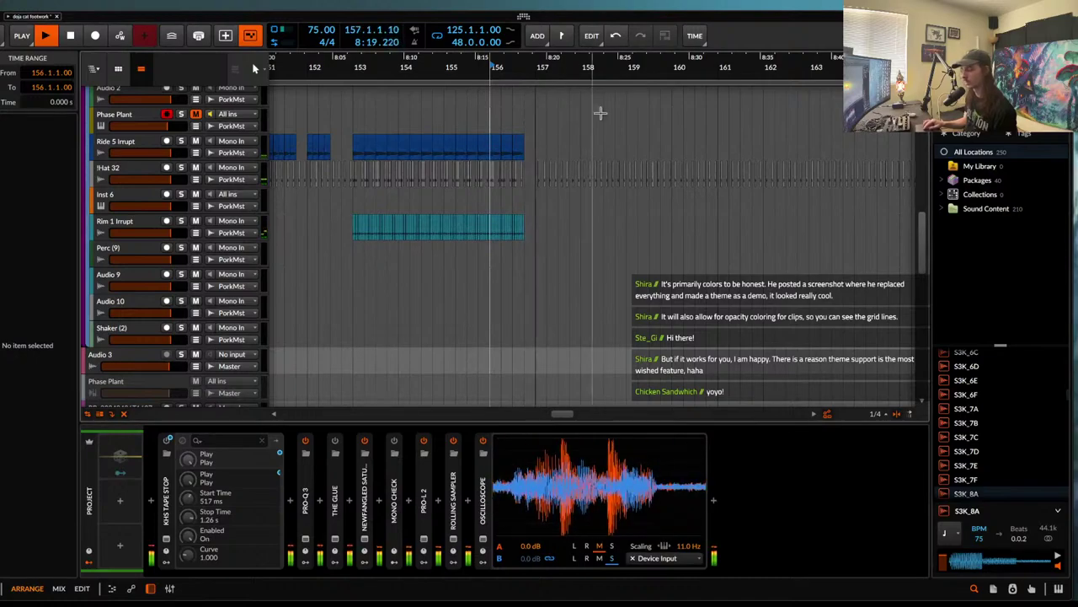
scroll(563, 118, down, 3)
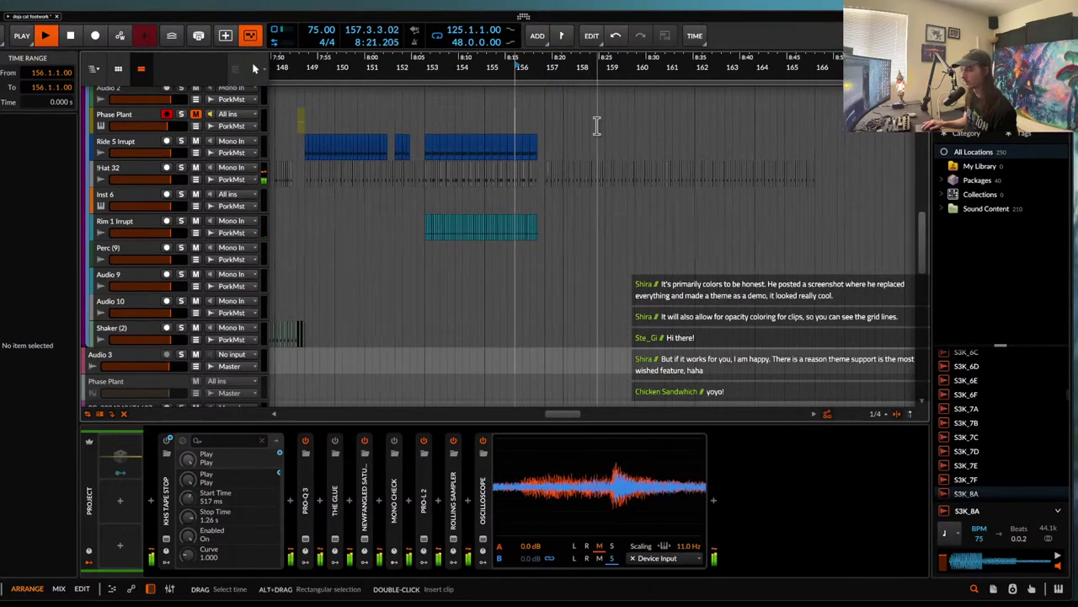
scroll(597, 126, up, 3)
scroll(597, 126, down, 1)
scroll(596, 125, down, 5)
scroll(598, 125, down, 2)
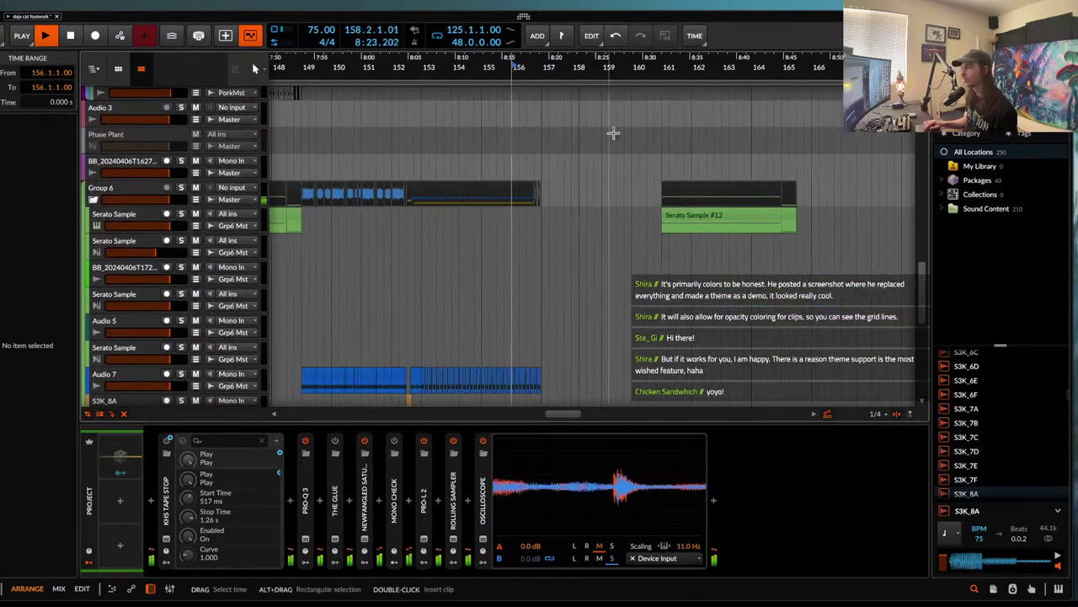
- Select the two adjoining Serato Sample clips starting at 161.1.1 and listen to them play through bar 165
click(682, 219)
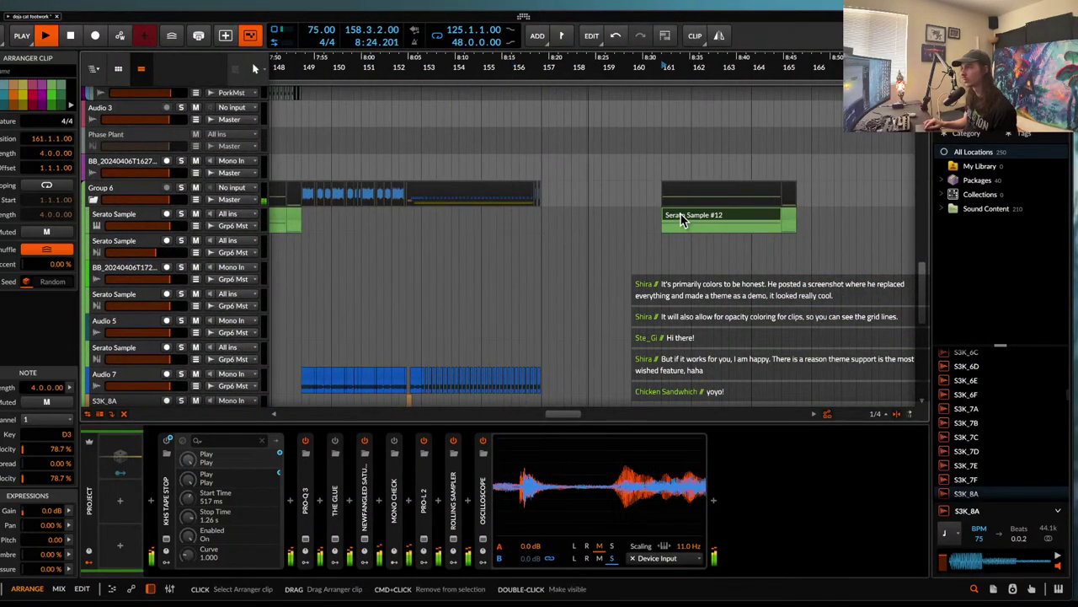
shift+click(789, 219)
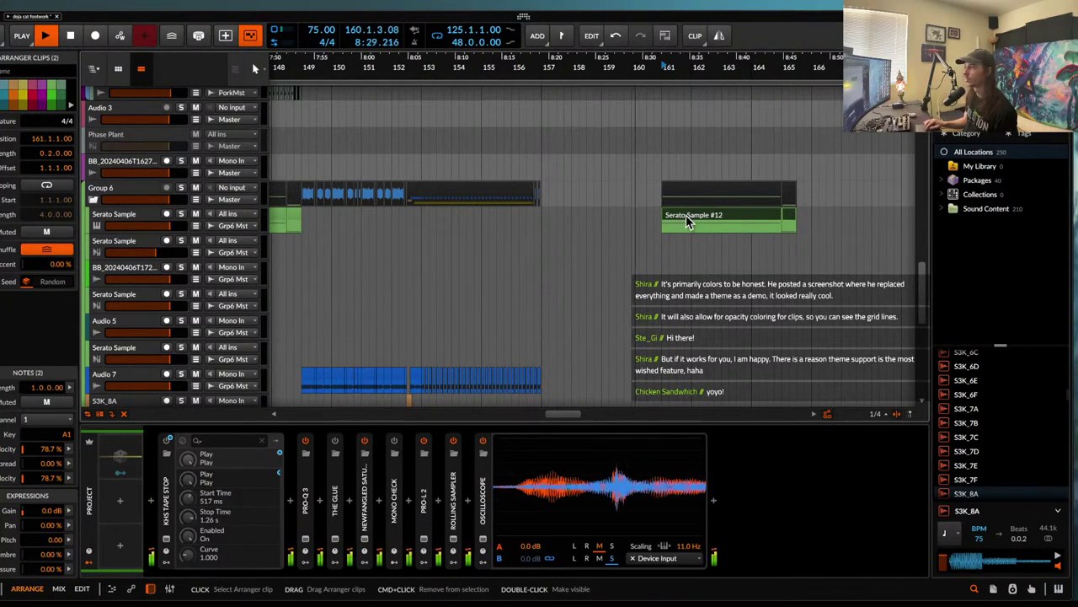
scroll(687, 219, up, 4)
scroll(686, 215, up, 2)
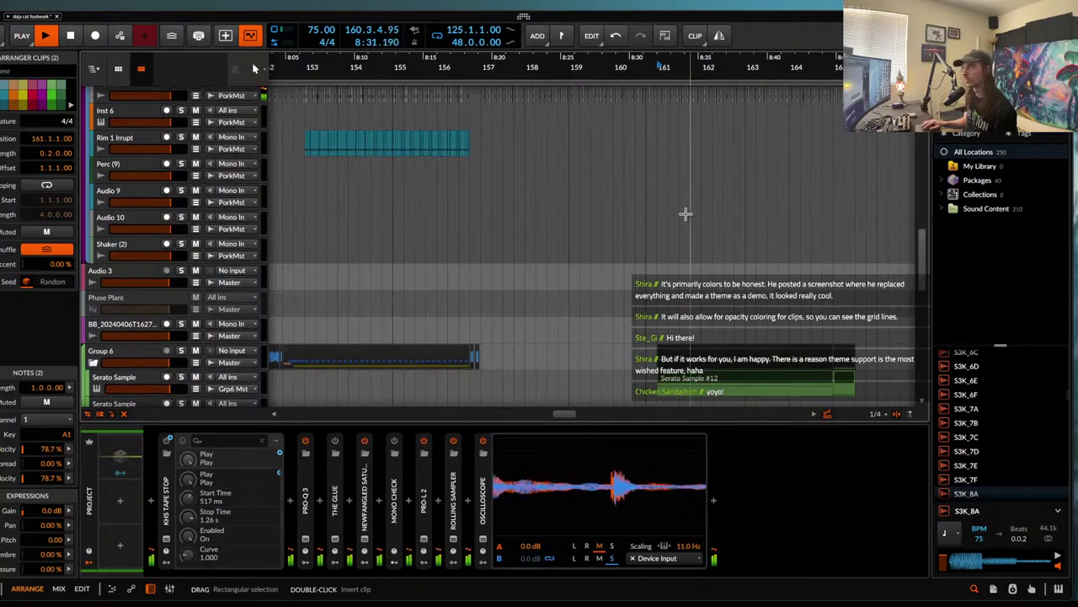
scroll(685, 207, down, 1)
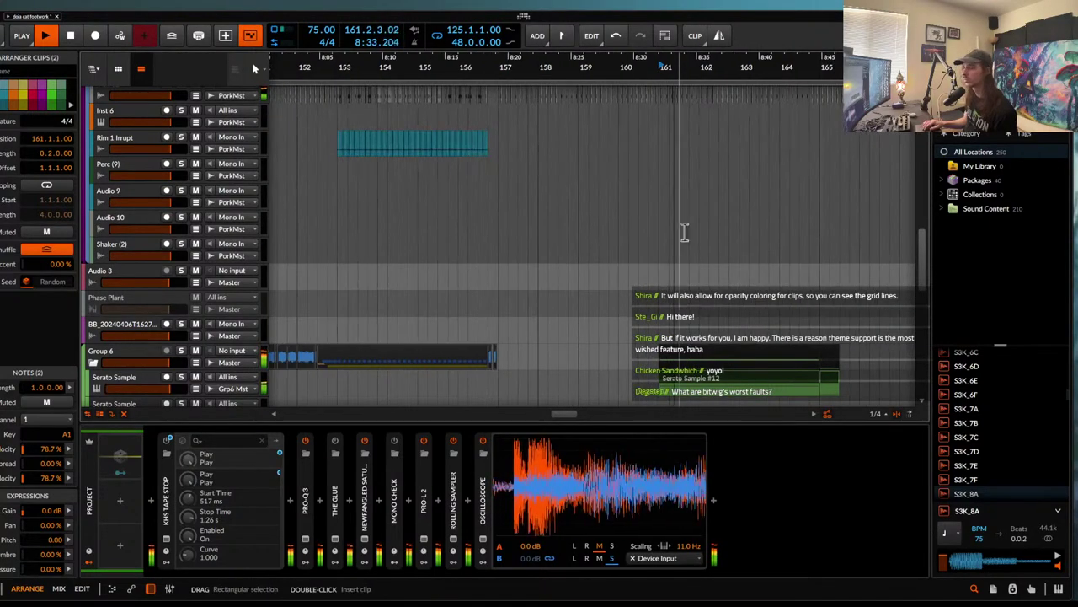
scroll(723, 377, down, 2)
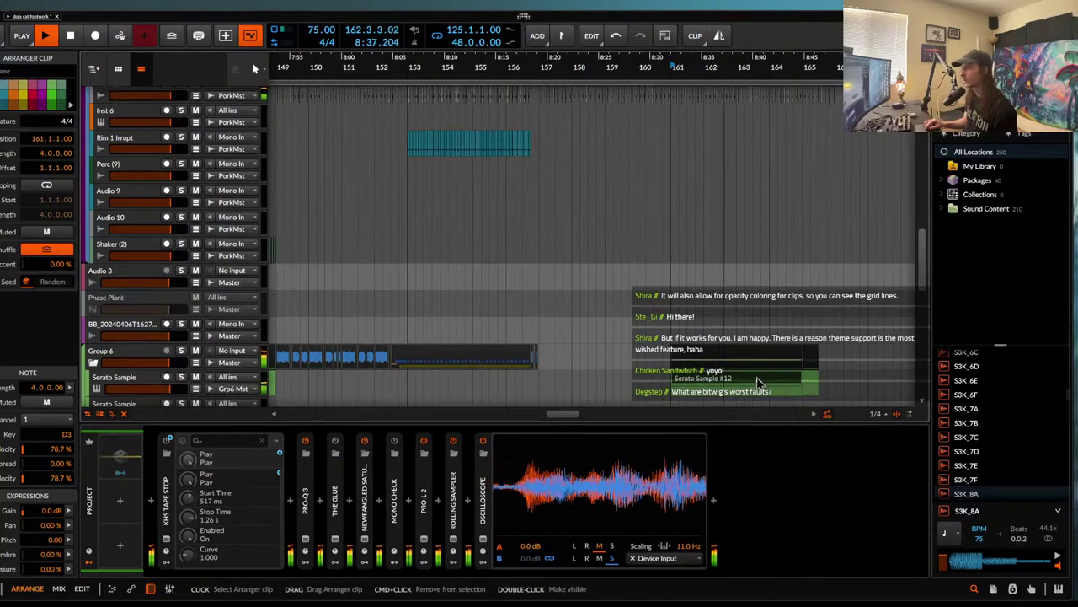
scroll(610, 287, up, 3)
scroll(610, 287, down, 6)
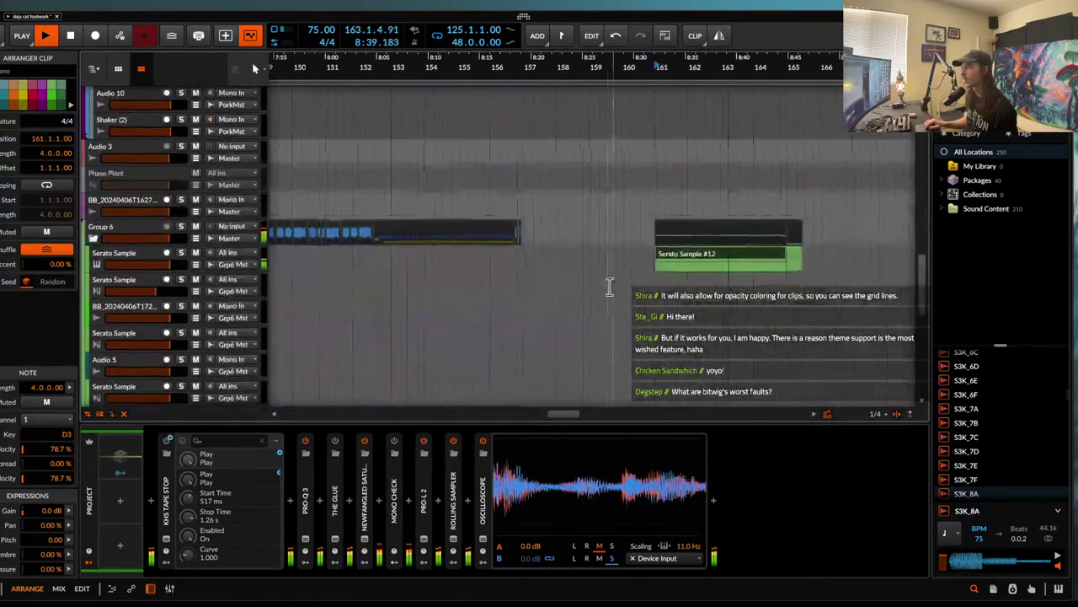
scroll(610, 287, down, 1)
shift+click(781, 238)
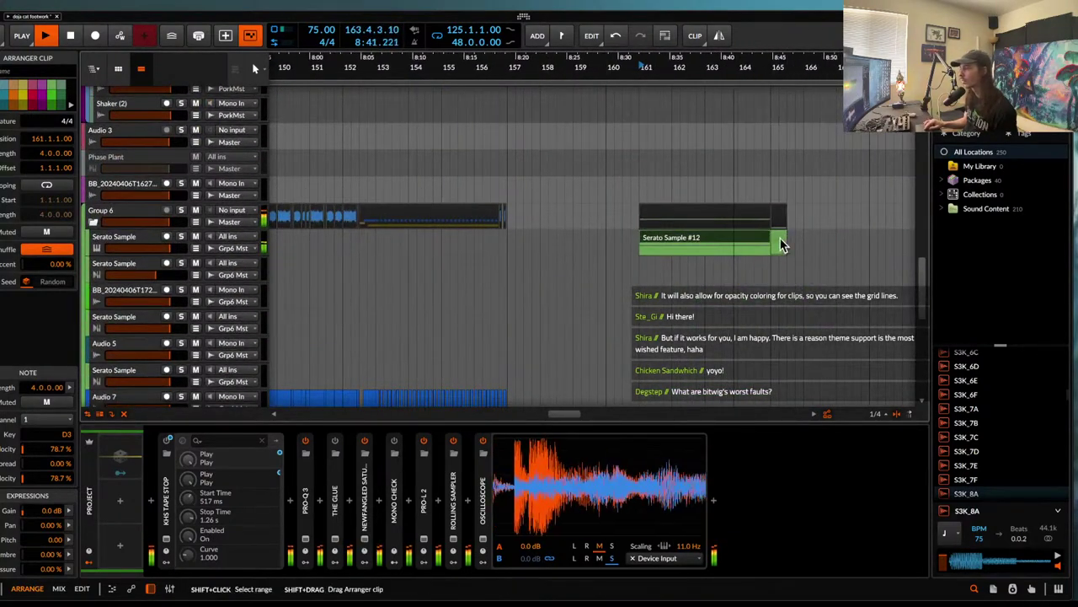
scroll(713, 237, up, 3)
scroll(714, 240, down, 3)
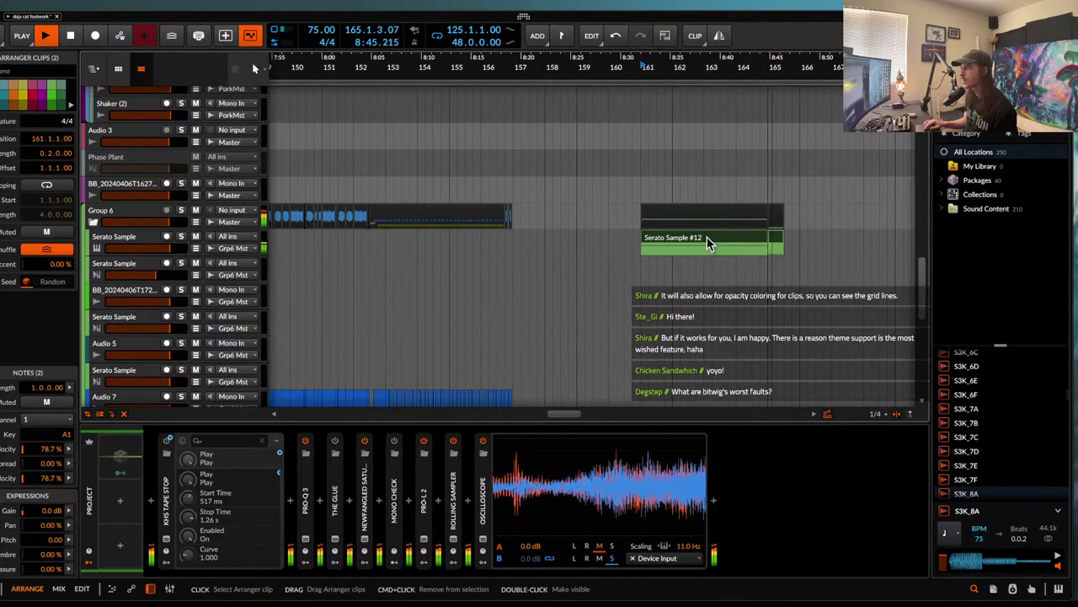
- Stop playback and delete the short Serato Sample clip at 165.1.1
key(space)
click(775, 238)
key(Delete)
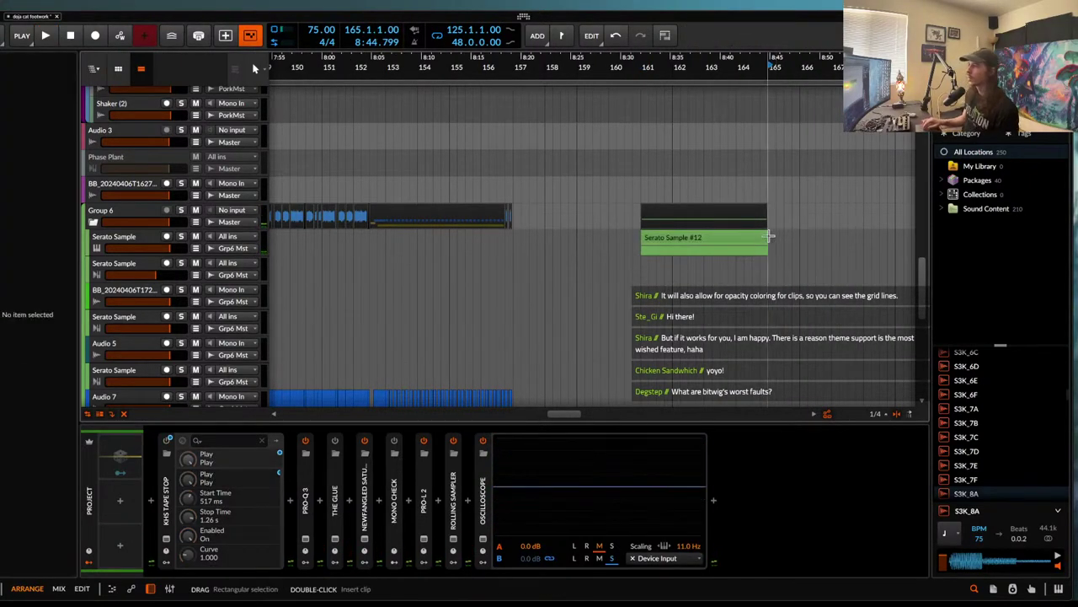
- Open the notes of the Serato Sample #12 clip at 161.1.1 and duplicate its Serato Sample track
click(745, 243)
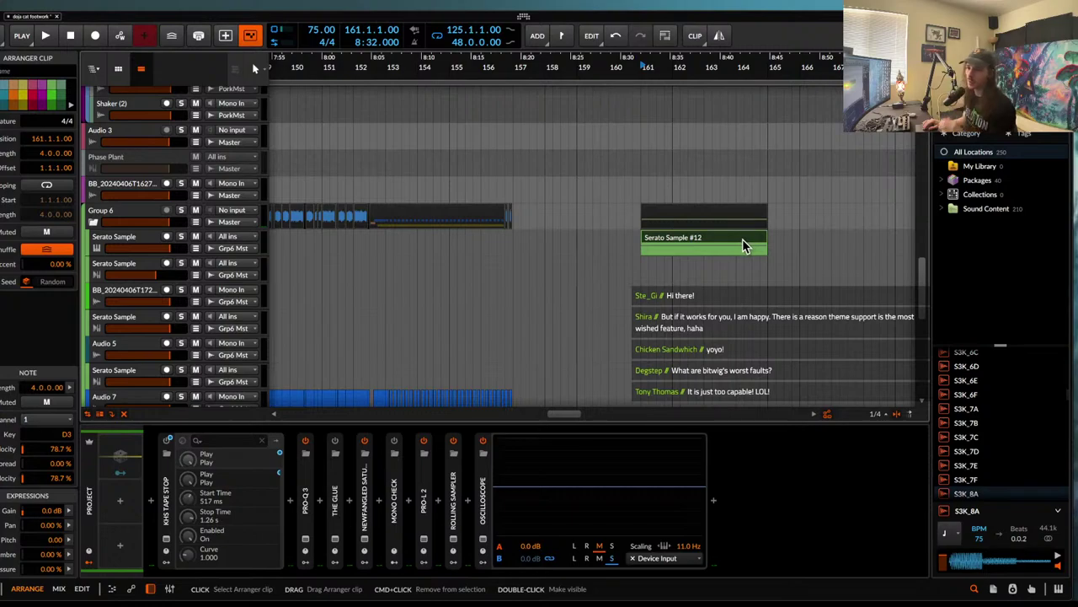
double_click(742, 242)
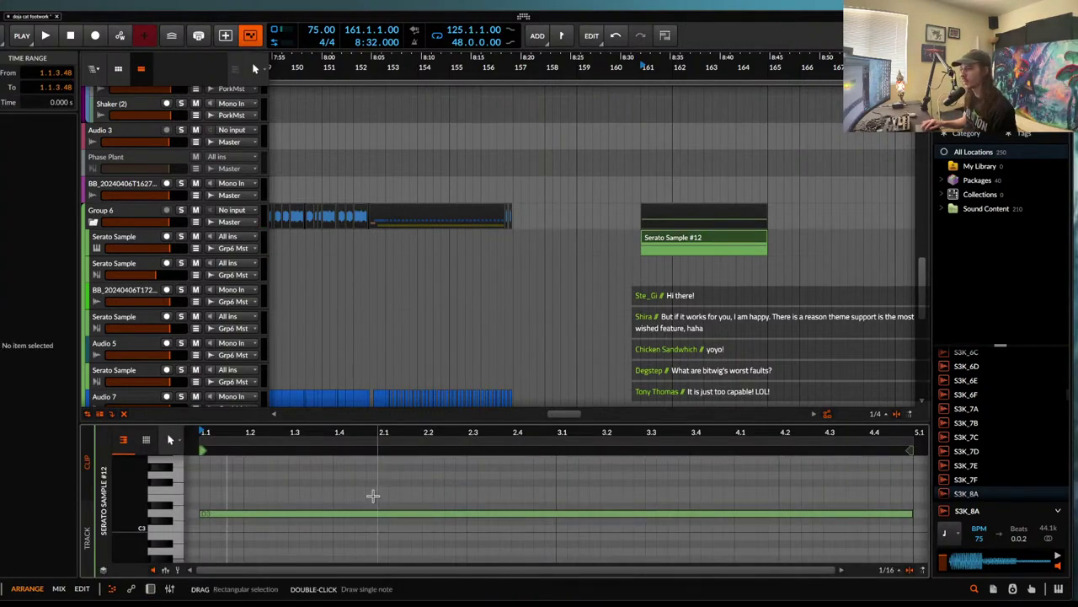
click(118, 238)
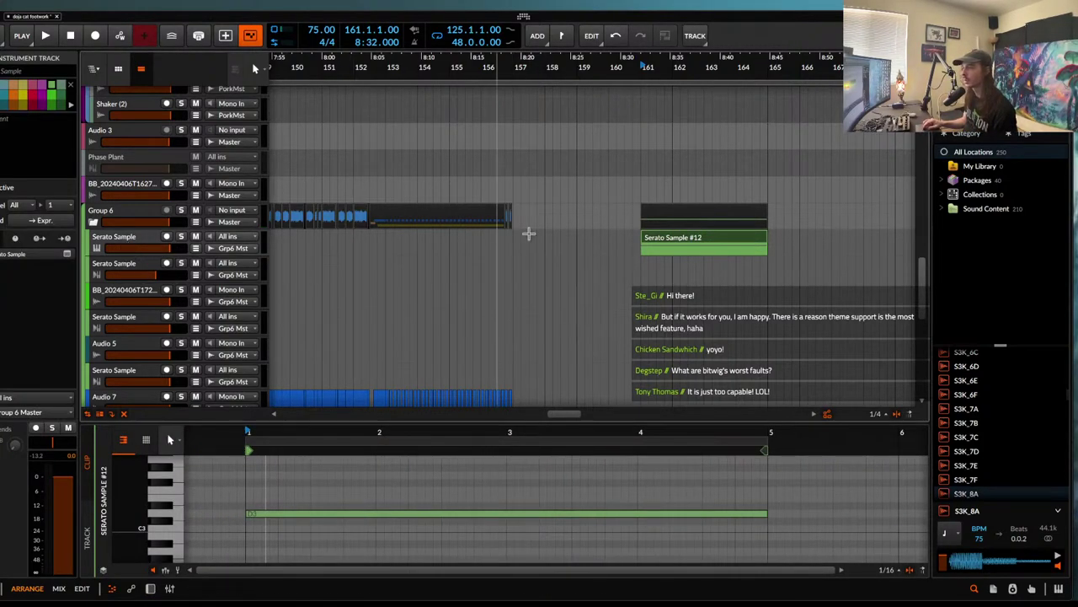
click(133, 242)
key(ctrl+d)
scroll(364, 301, down, 4)
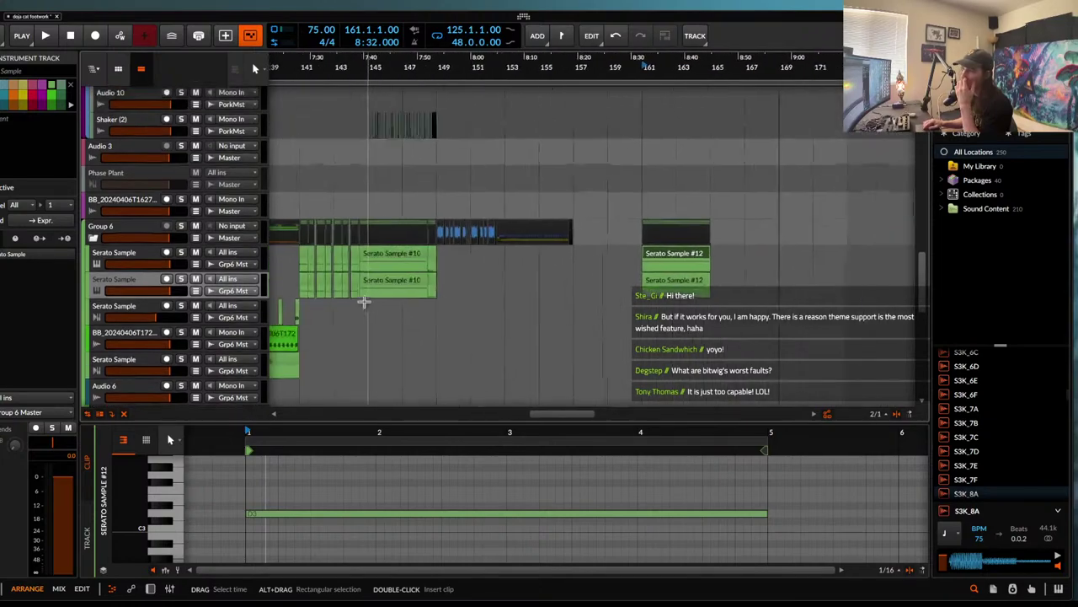
- Delete the copied clips between bars 139 and 150 on the duplicated Serato Sample track
scroll(364, 301, left, 3)
drag(371, 288, 551, 288)
key(Delete)
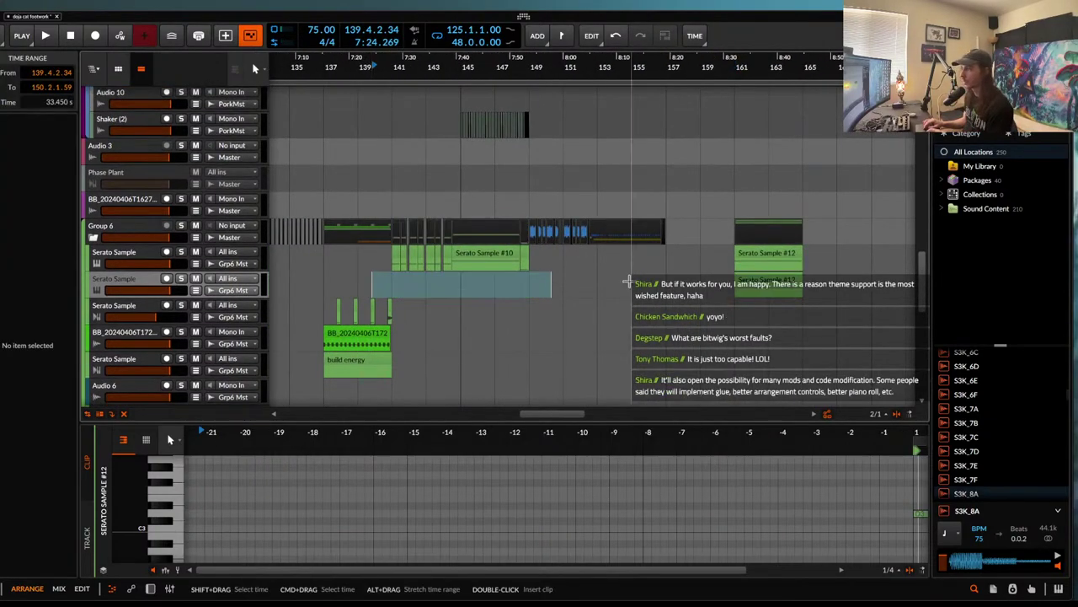
- Select the copied Serato Sample #12 clip at 161.1.1 and show the duplicated track's Serato Sample device
click(757, 288)
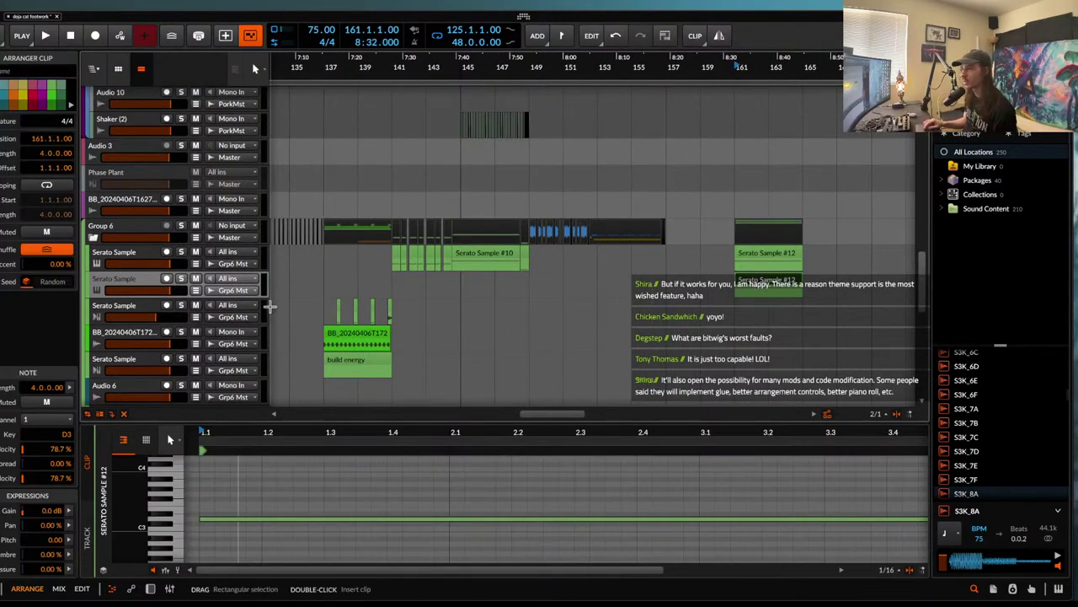
double_click(120, 284)
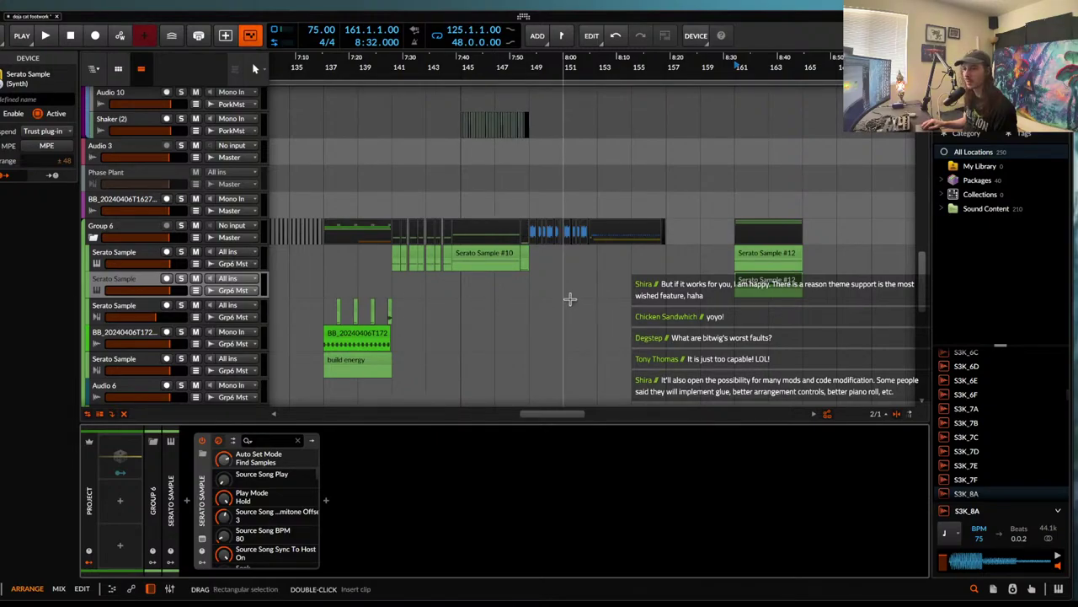
scroll(570, 299, down, 3)
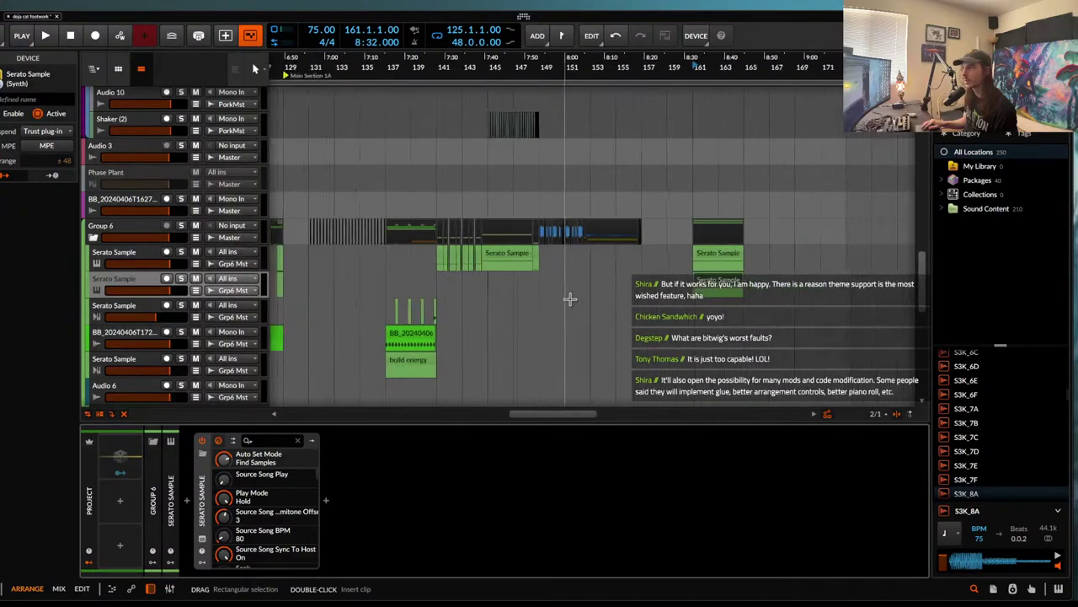
- Delete the Serato Sample #12 clip at 161.1.1 from the original track and open the duplicated clip's notes
click(701, 278)
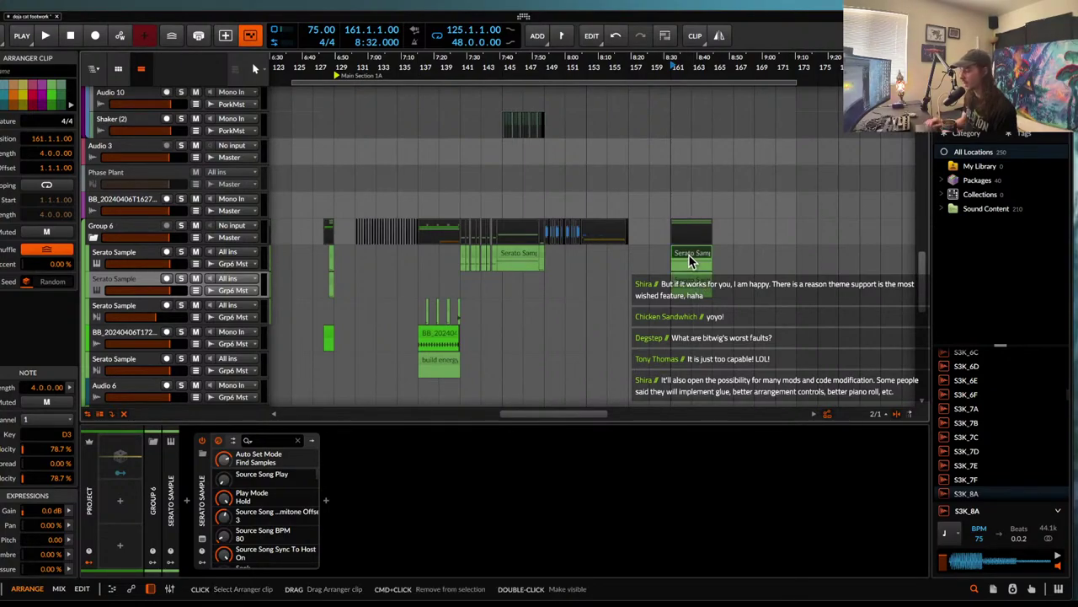
key(Delete)
double_click(692, 284)
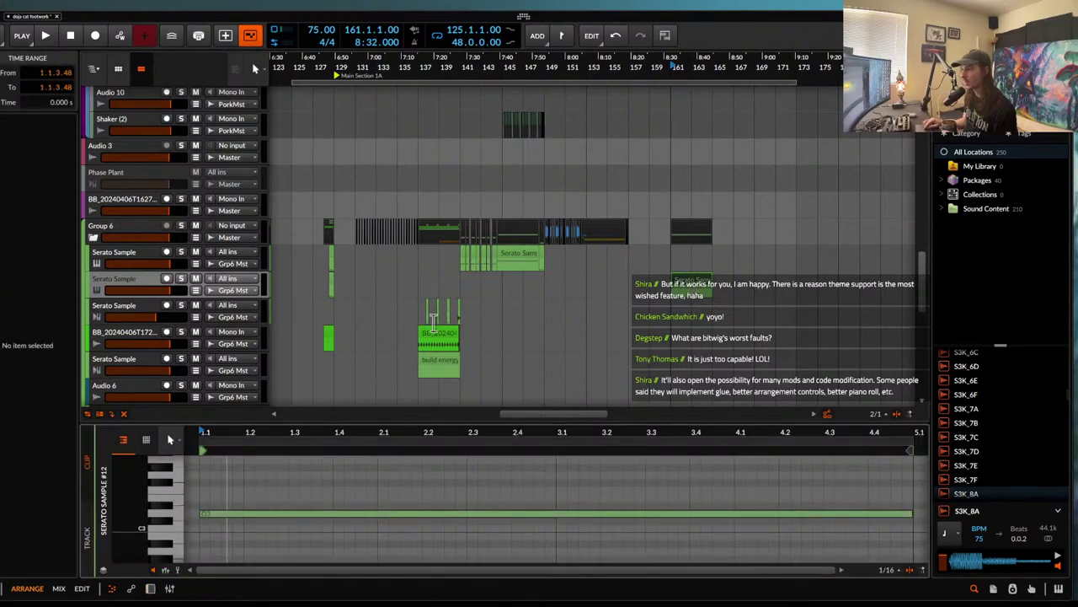
scroll(243, 487, down, 4)
scroll(242, 487, down, 3)
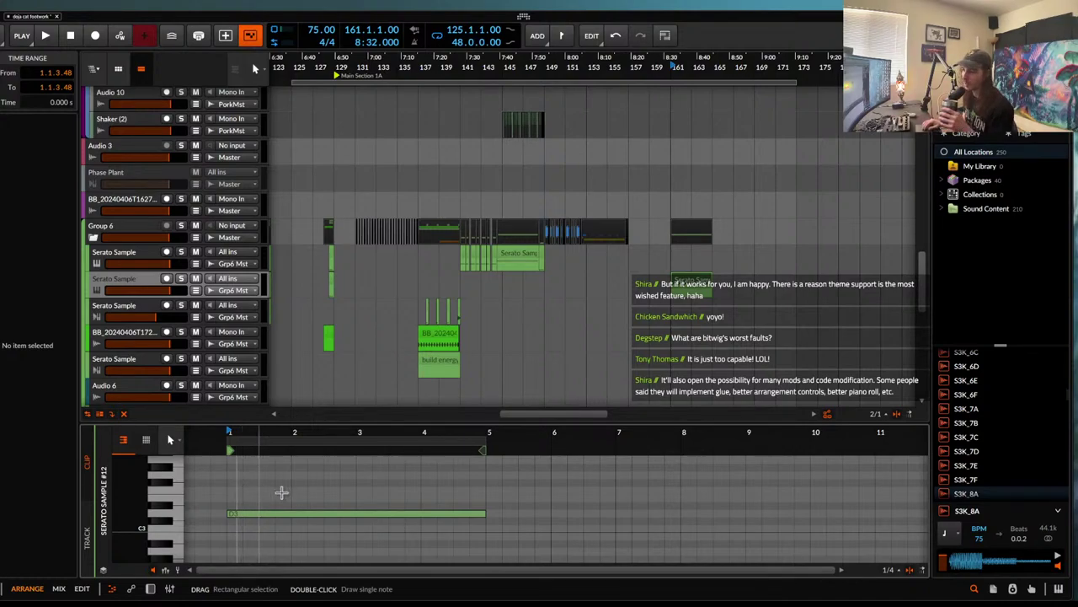
- Delete the remaining copied clips between bars 118 and 129 on the duplicated Serato Sample track
scroll(481, 268, down, 3)
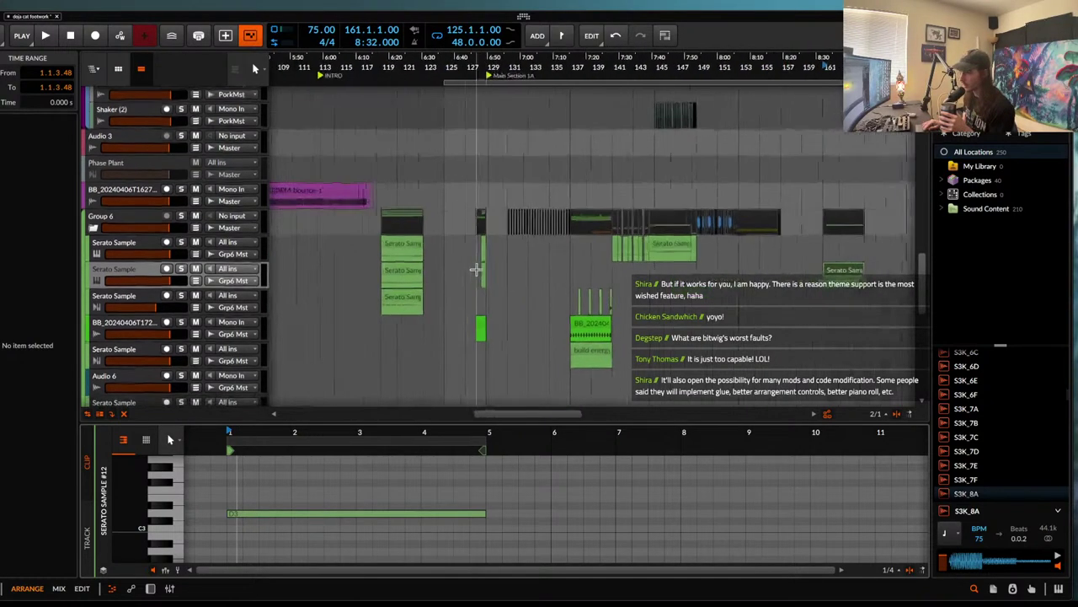
drag(515, 267, 394, 274)
key(Delete)
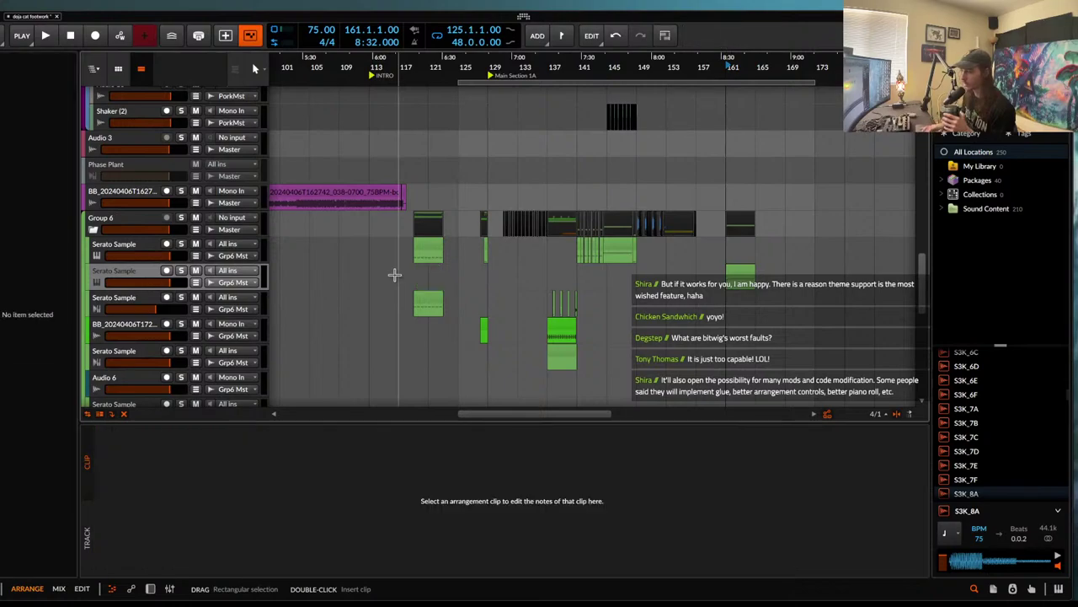
scroll(395, 274, down, 3)
scroll(394, 275, left, 3)
scroll(394, 274, right, 5)
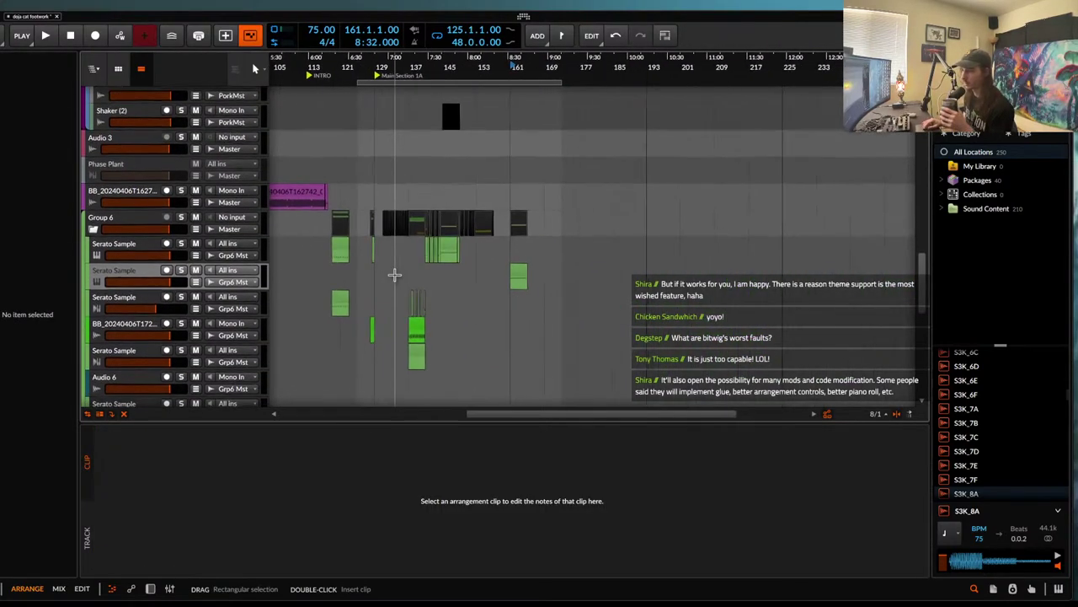
- Audition the Serato Sample #12 clip at bar 161 with the duplicated track's Serato Sample window open, and close the window
scroll(518, 291, up, 5)
scroll(519, 291, up, 2)
click(499, 274)
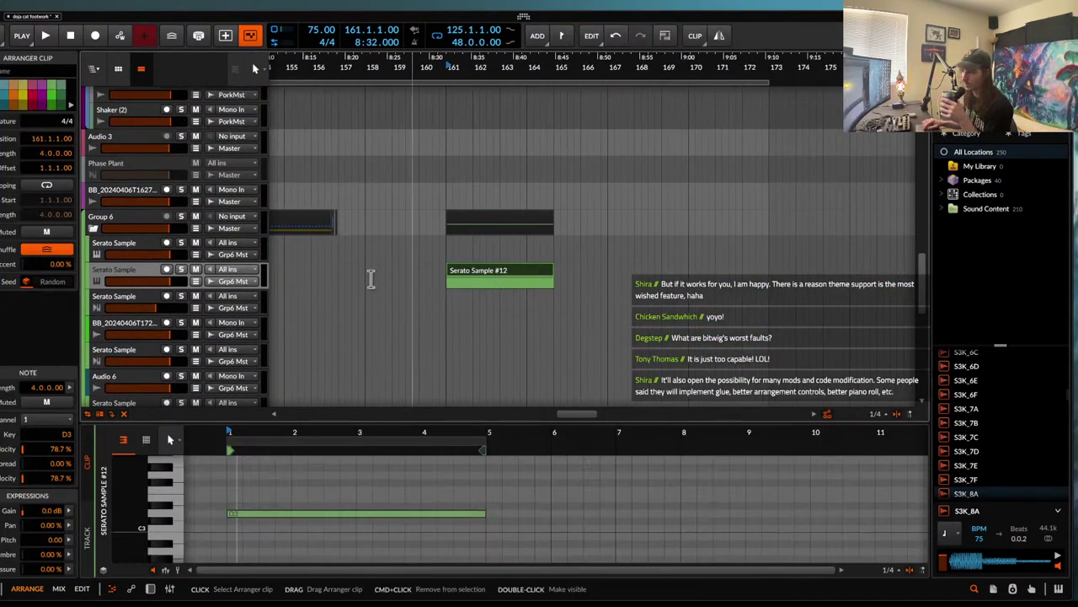
click(145, 278)
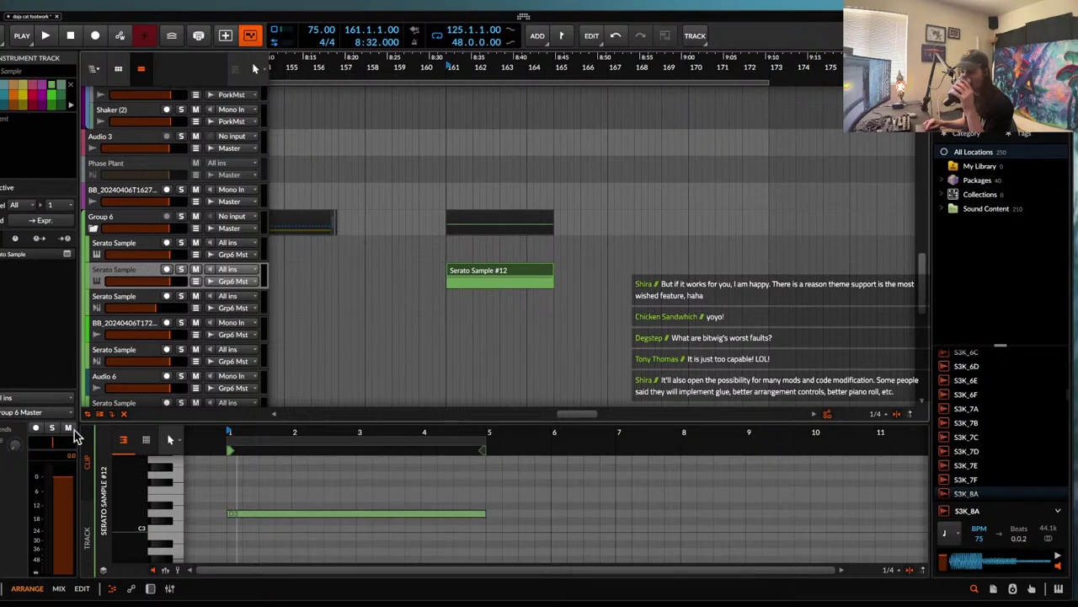
double_click(144, 278)
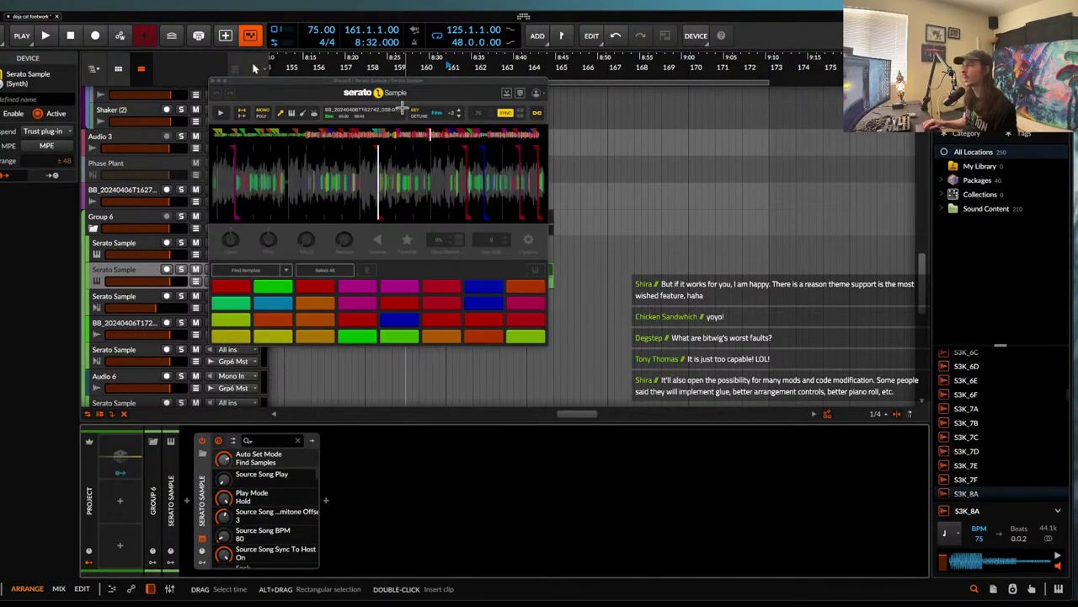
drag(385, 87, 571, 143)
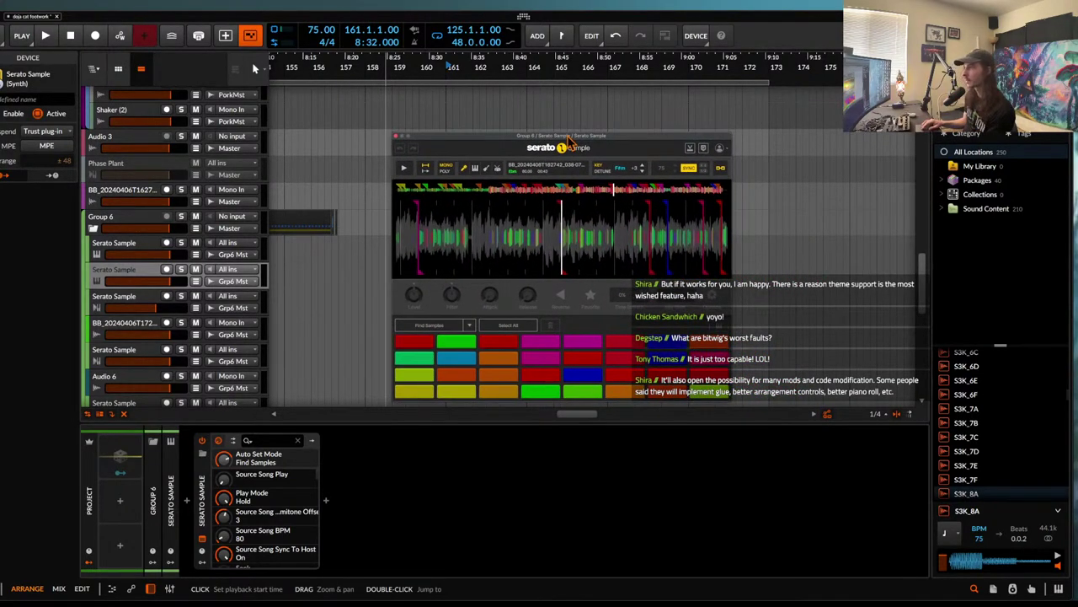
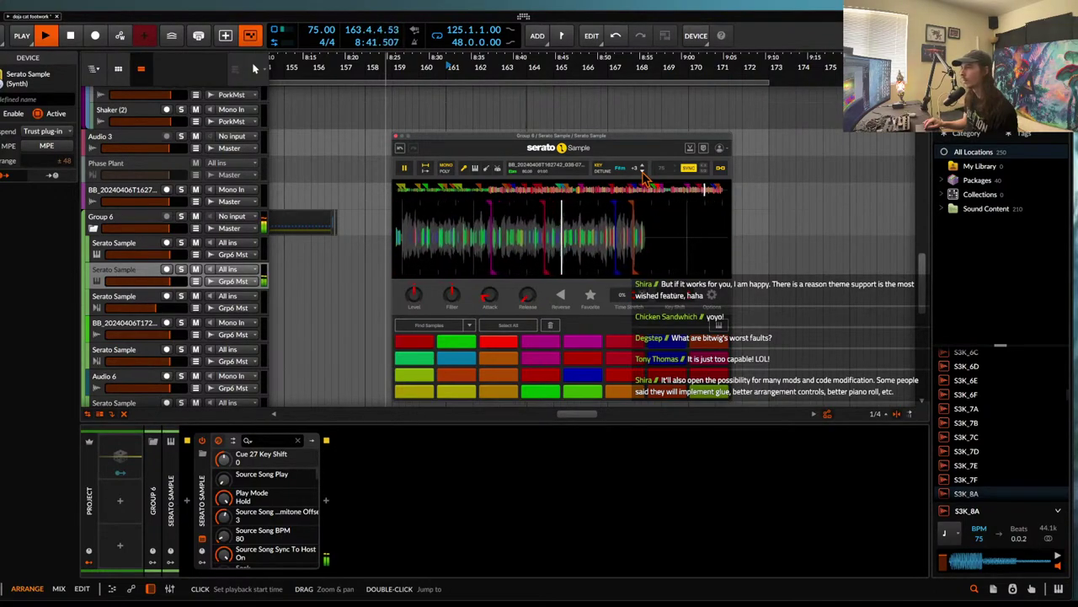
key(space)
click(395, 136)
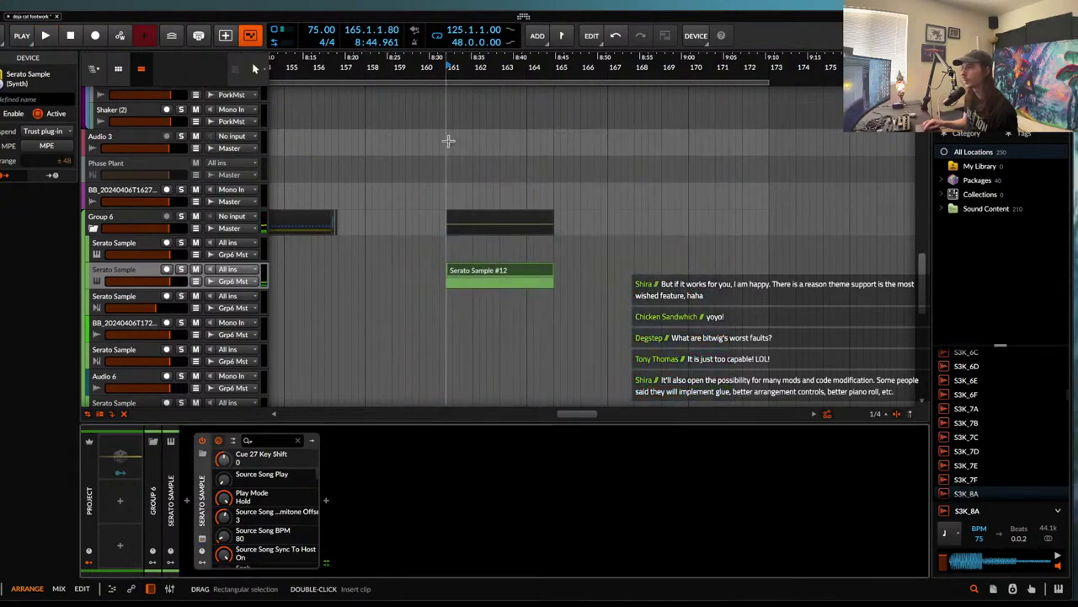
- Bounce the Serato Sample #12 clip at 161.1.1 to audio on a new track
click(503, 276)
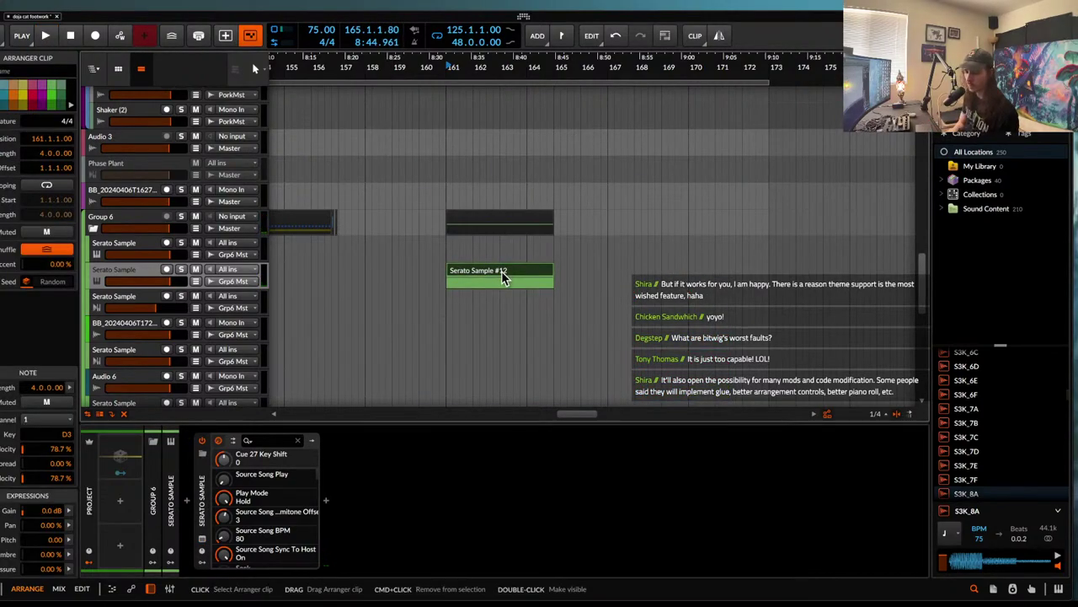
key(super+b)
key(Return)
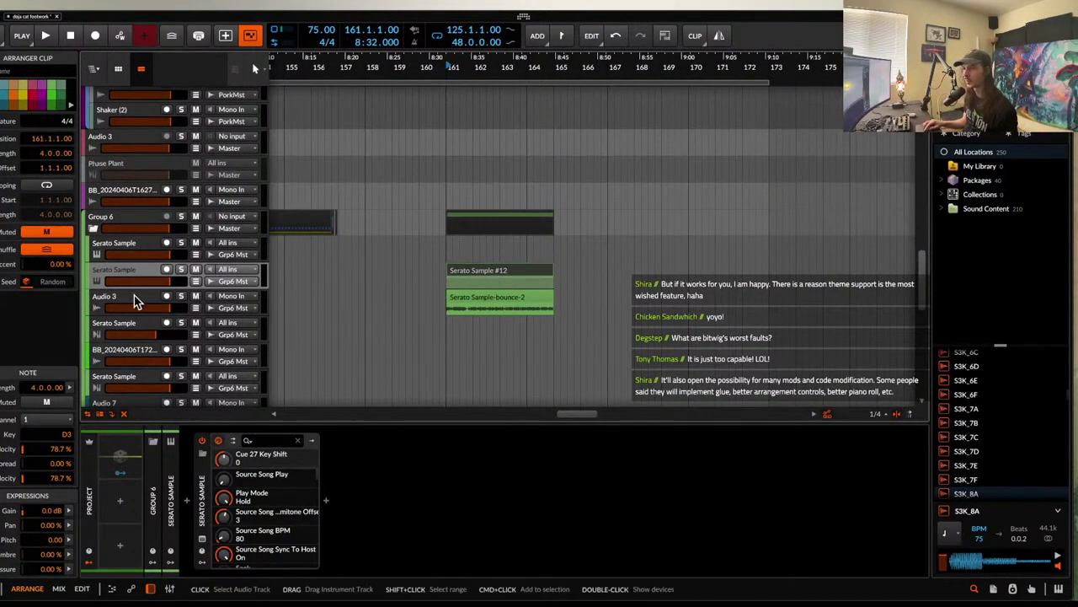
- Quantize the audio of the bounced clip at 161.1.1 to a straight 1/16 custom grid, keeping existing beat markers
click(470, 281)
click(485, 302)
right_click(485, 301)
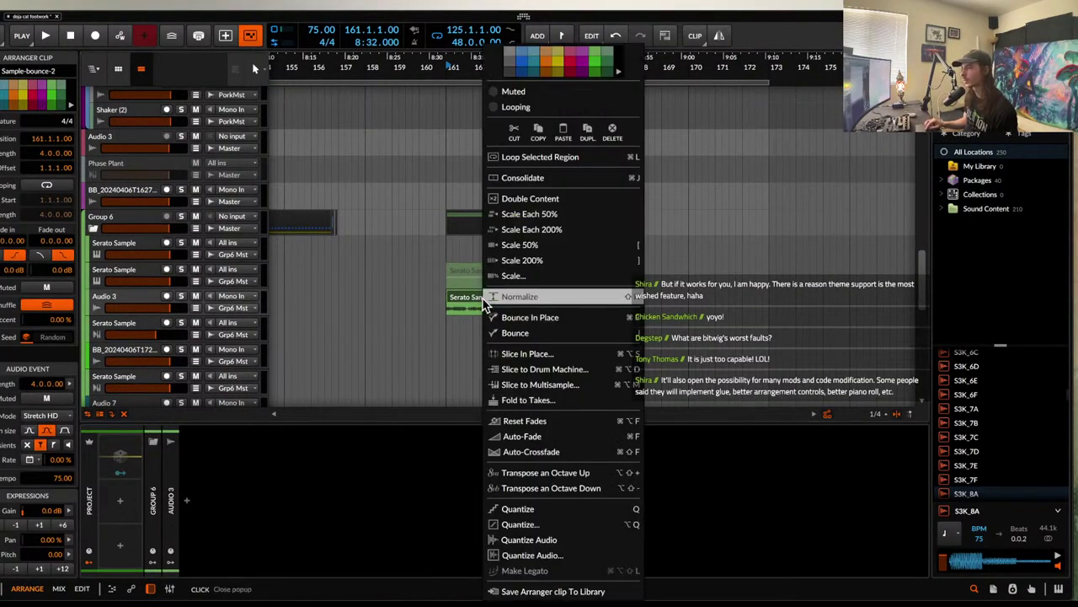
click(530, 552)
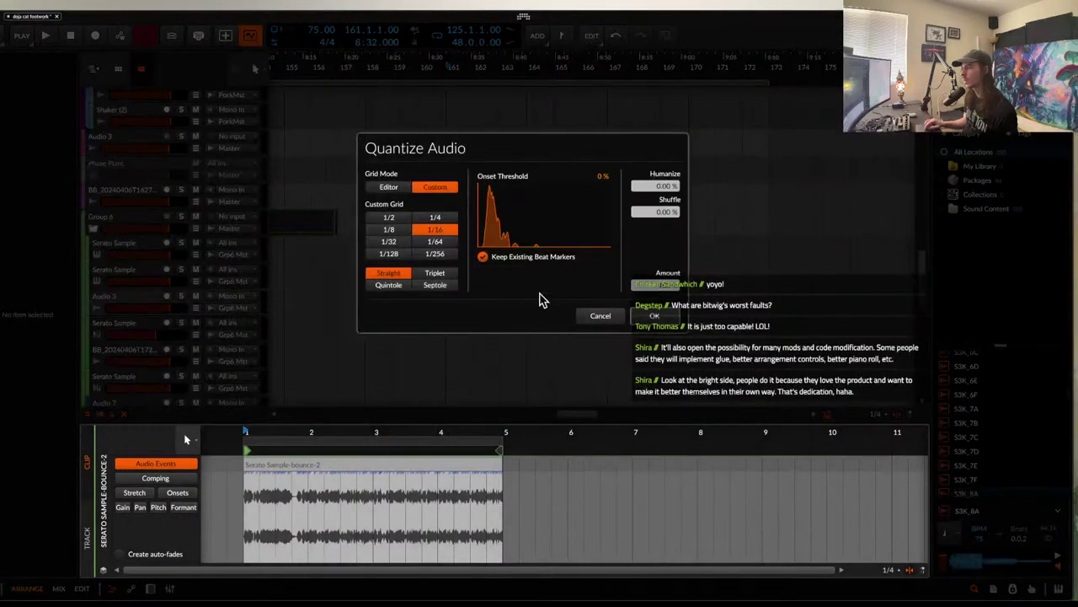
click(654, 316)
- Play the quantized bounced clip at bar 161 and change its stretch mode from Stretch HD to Repitch
click(498, 300)
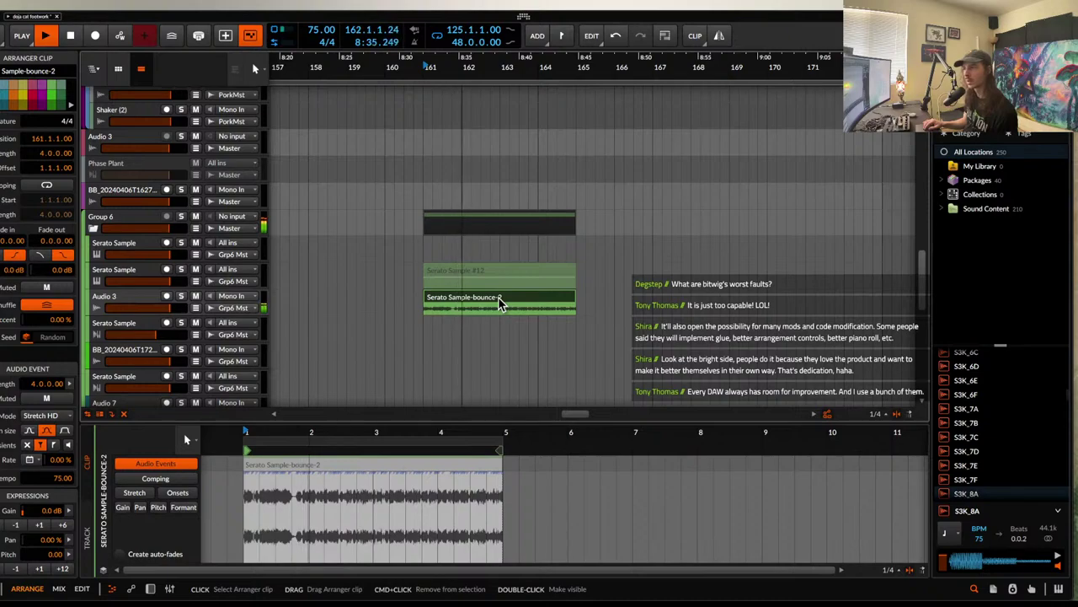
scroll(530, 296, up, 3)
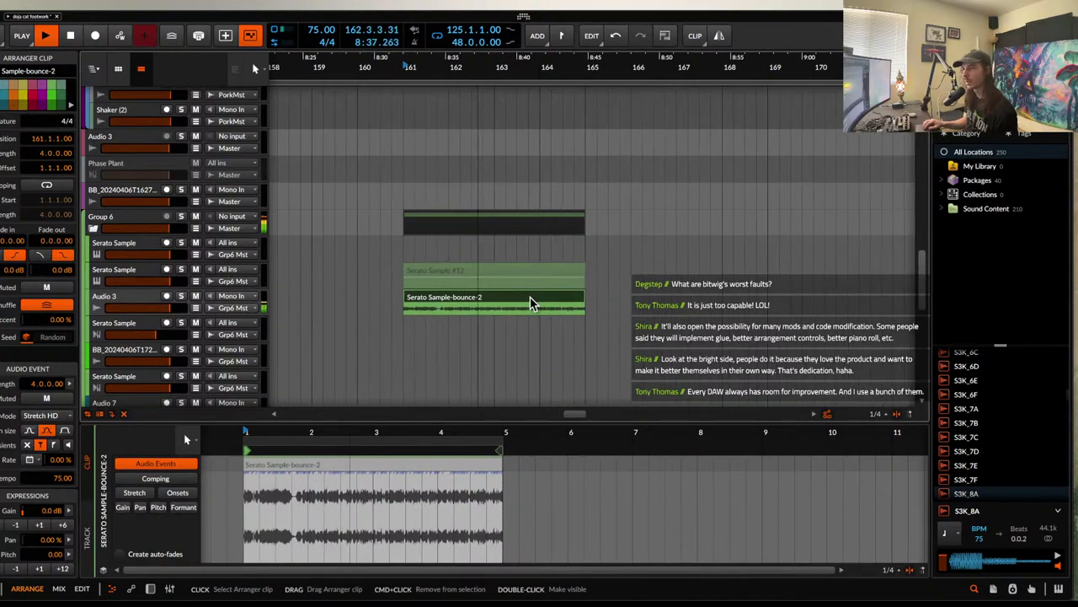
right_click(475, 300)
click(339, 359)
key(space)
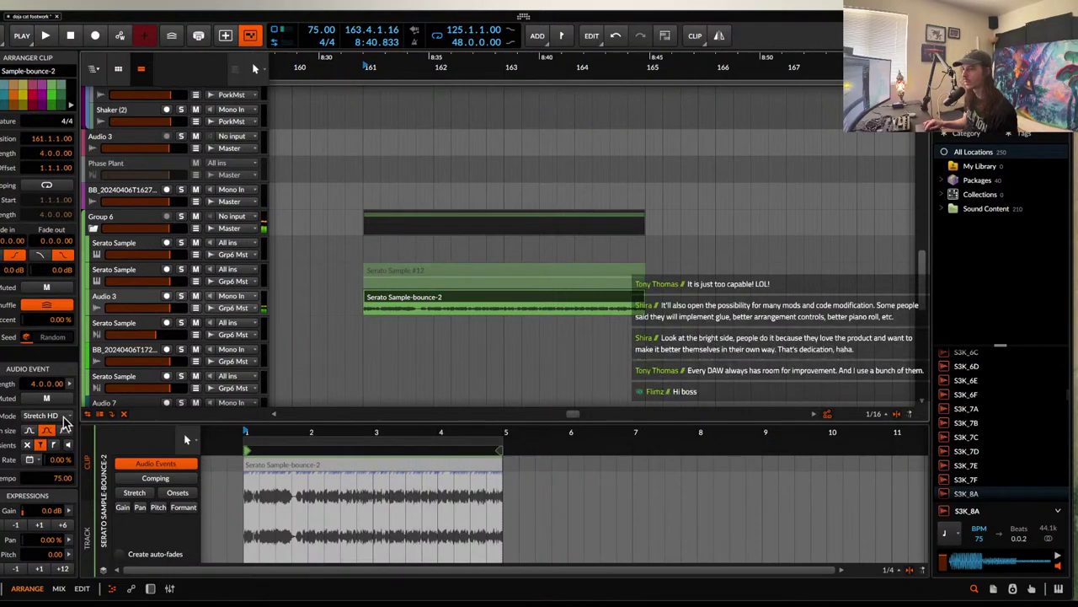
click(65, 417)
click(65, 400)
scroll(527, 277, down, 1)
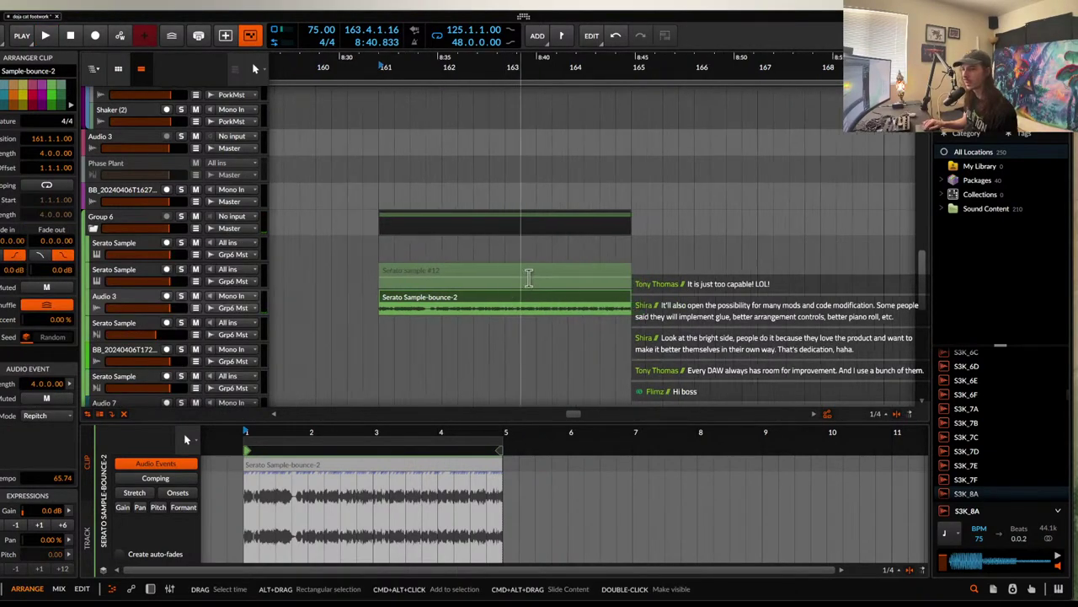
- Listen to the repitched bounced clip from bar 161 to its end and inspect its Audio 3 track
scroll(533, 275, up, 3)
key(space)
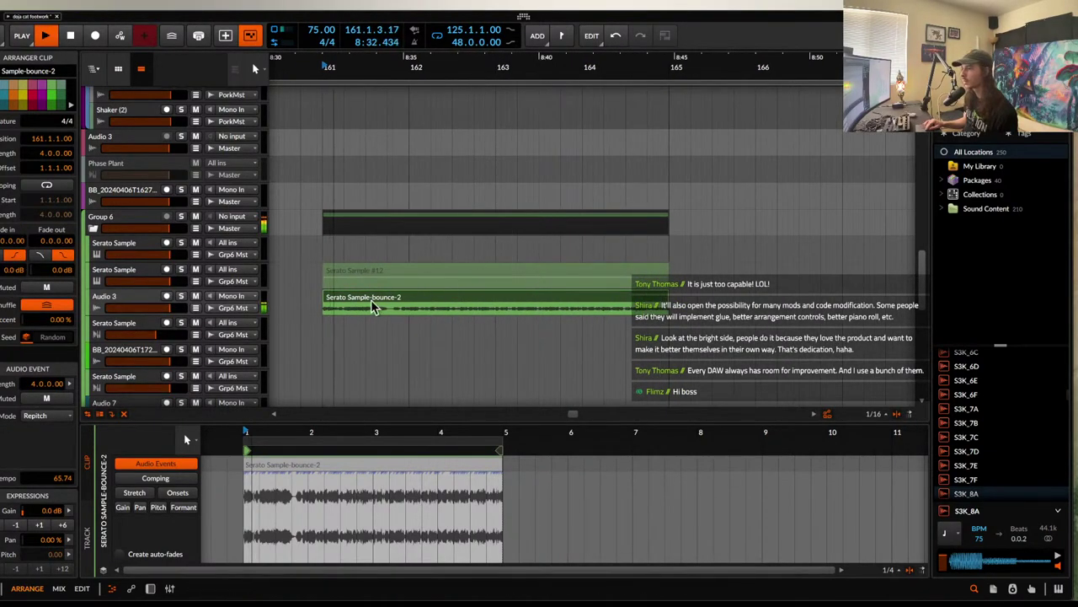
scroll(365, 302, down, 3)
scroll(365, 301, up, 4)
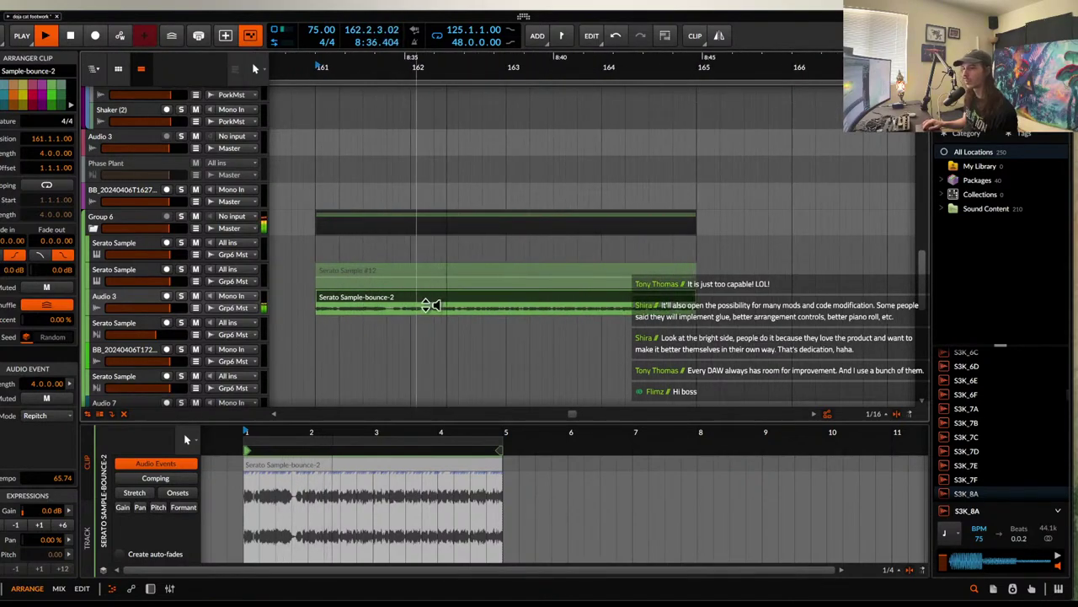
scroll(450, 302, down, 1)
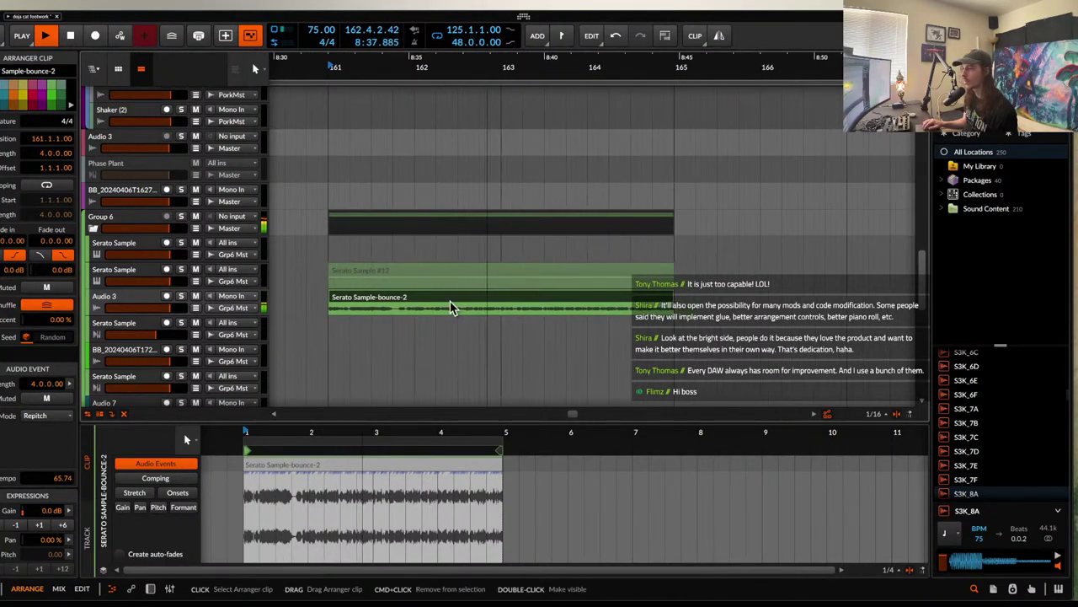
double_click(110, 304)
click(150, 298)
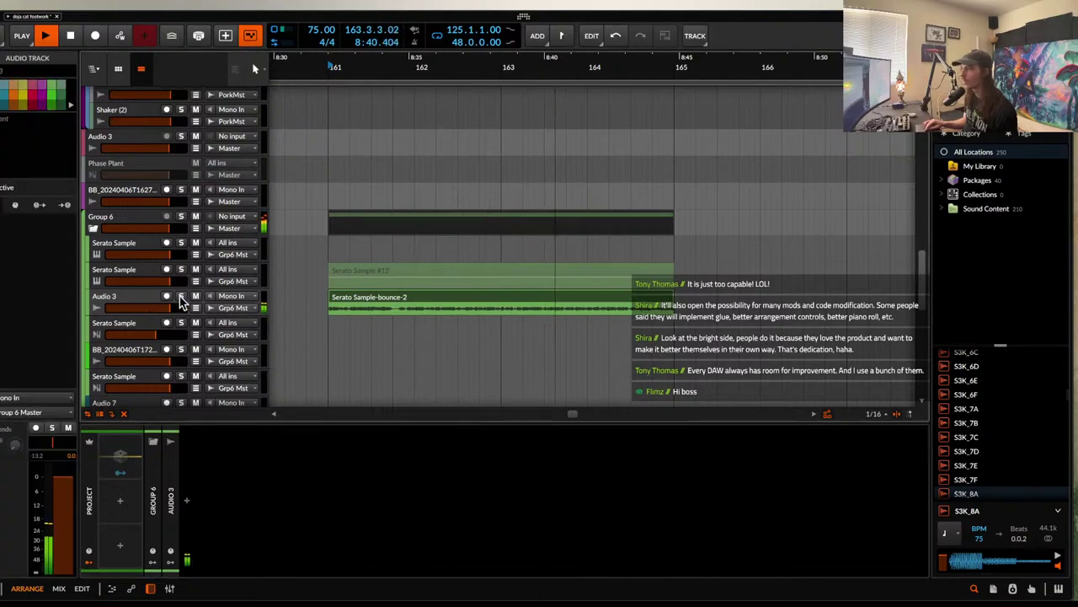
scroll(516, 292, down, 2)
click(513, 296)
scroll(511, 298, down, 1)
scroll(511, 299, up, 3)
scroll(591, 311, up, 3)
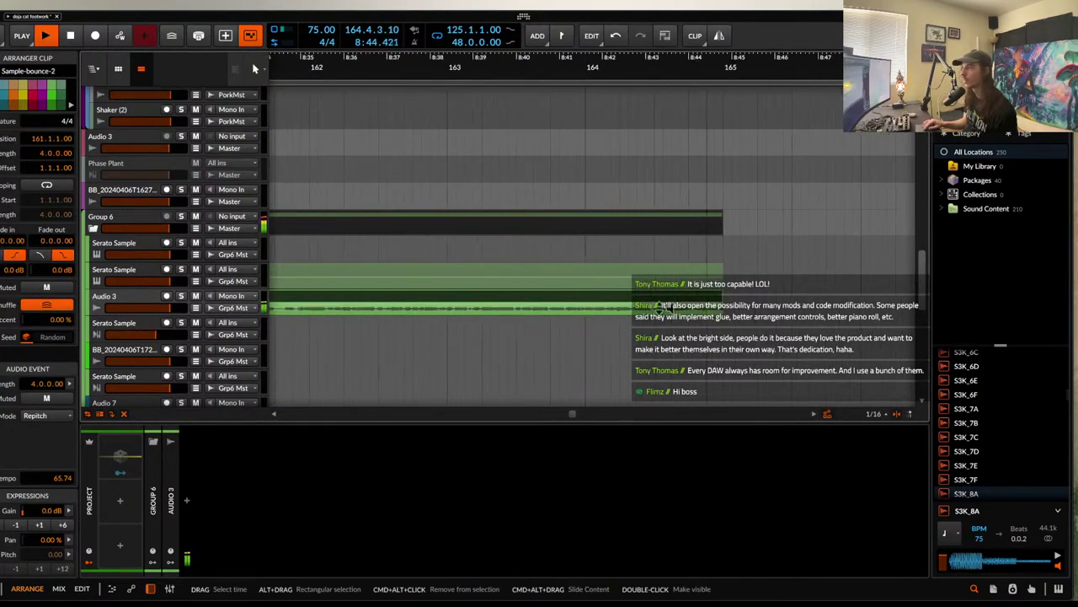
key(space)
scroll(664, 307, down, 4)
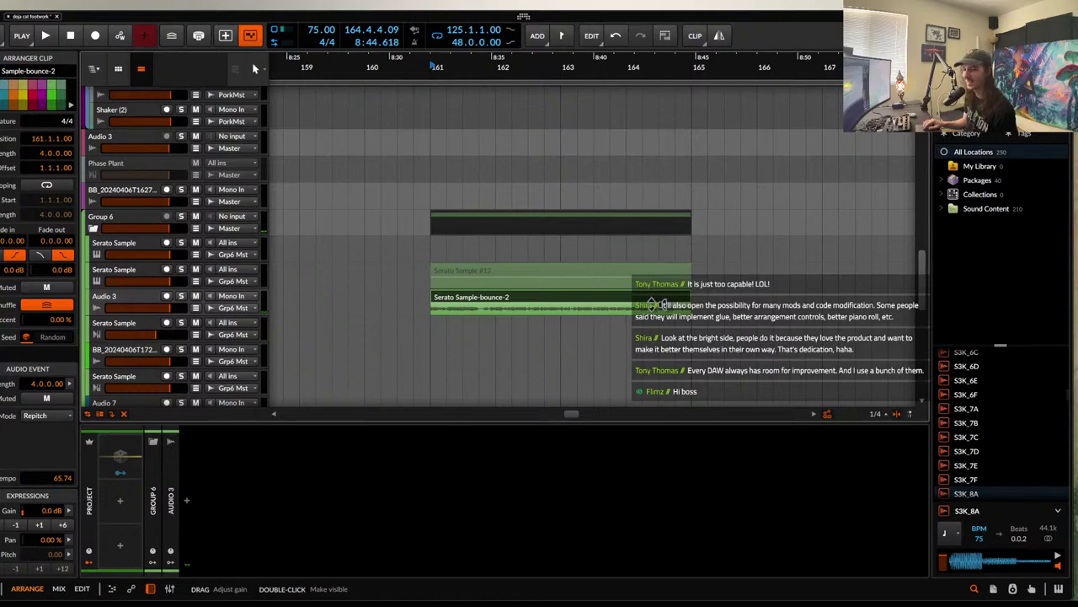
scroll(567, 291, down, 3)
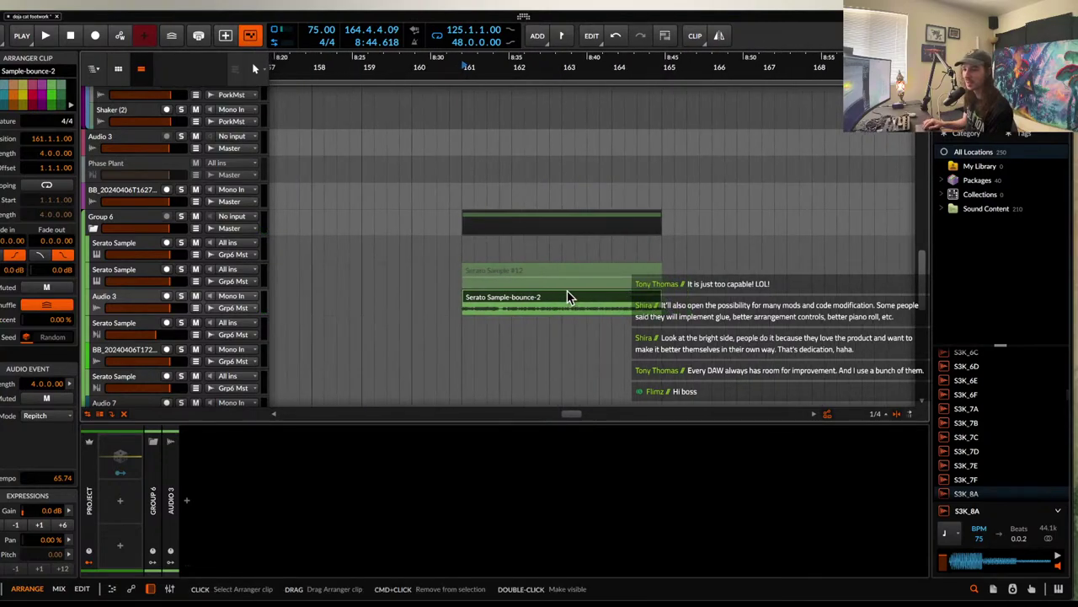
- Add the Fuse Compressor plug-in to the Audio 3 track holding the bounced clip
click(125, 306)
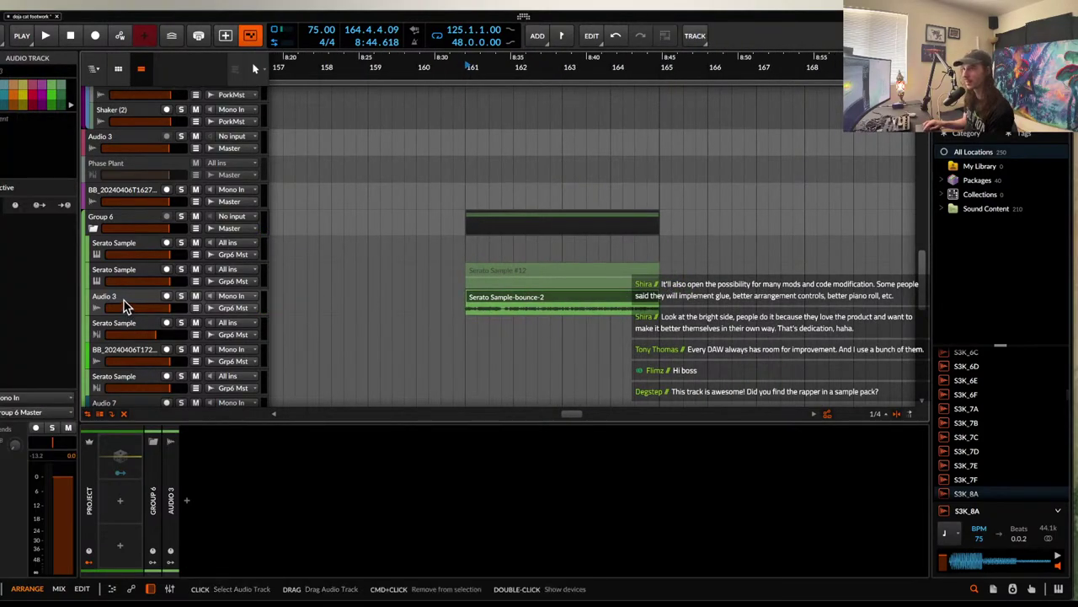
click(189, 504)
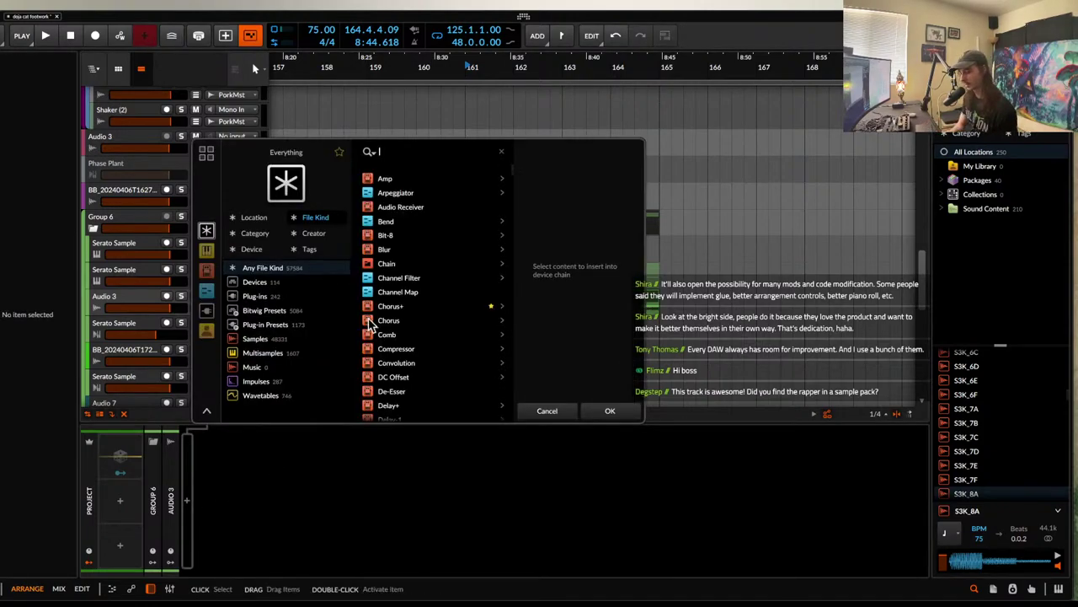
text(fuse)
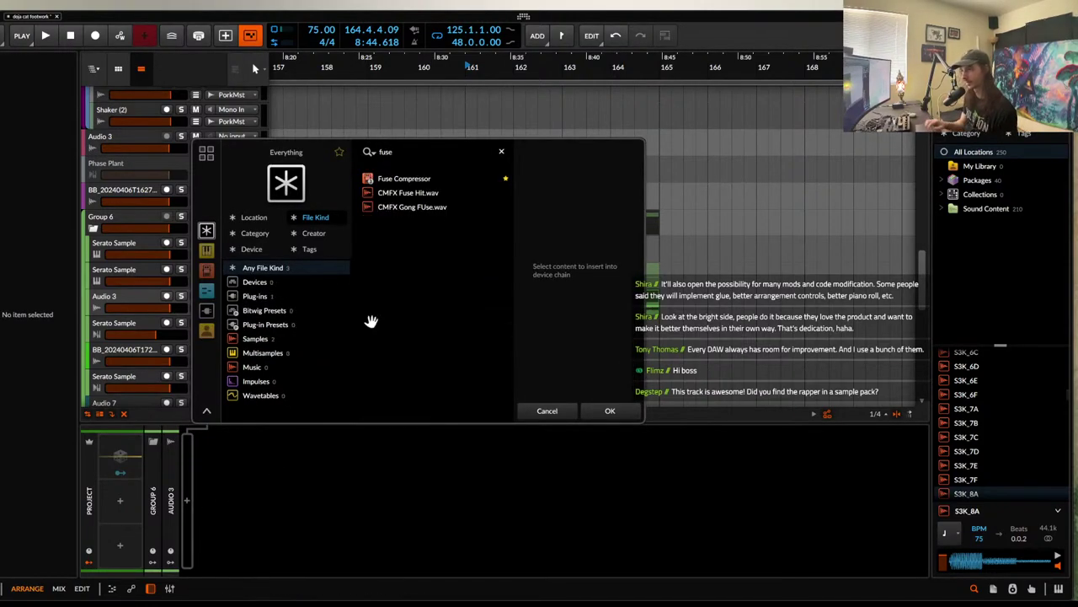
click(390, 180)
click(611, 410)
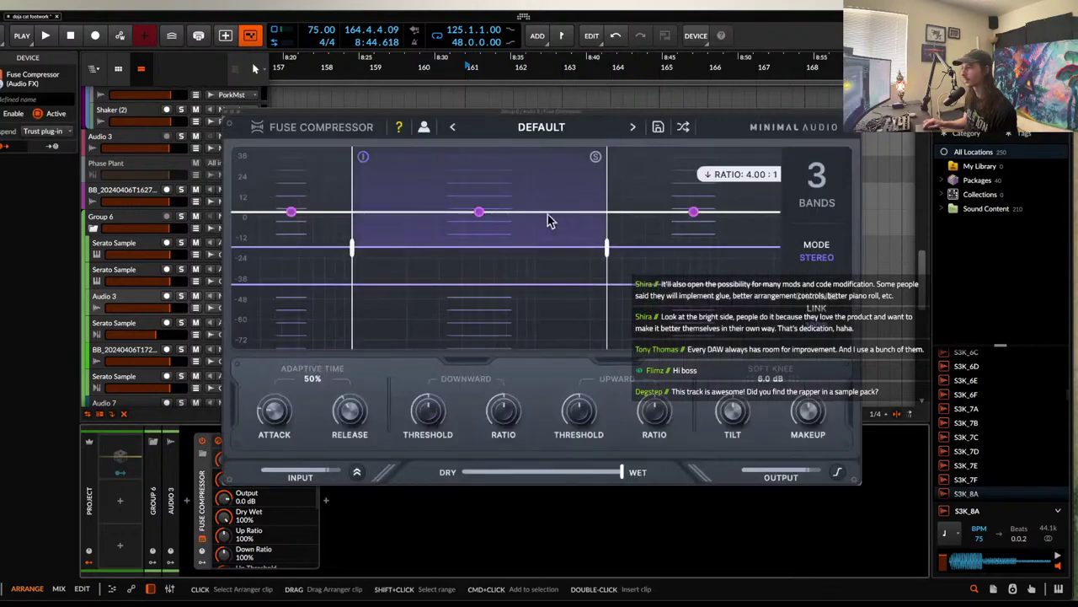
- Configure Fuse Compressor with six linked bands, raised thresholds, 129% downward ratio, 122% upward ratio and the output clipper on, and close its window
click(815, 175)
click(814, 320)
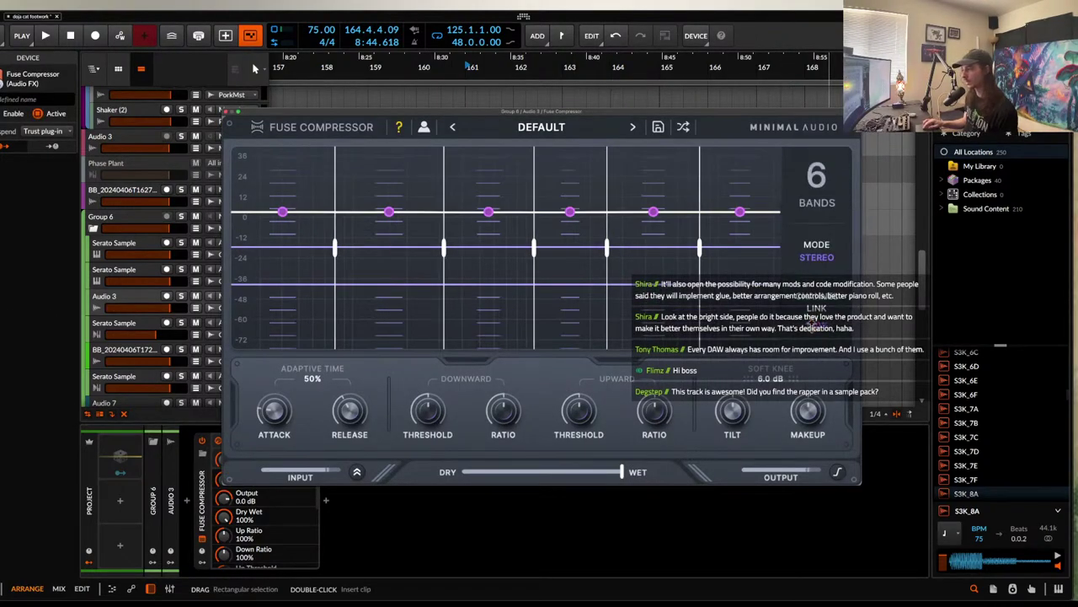
drag(430, 418, 431, 387)
drag(499, 410, 492, 388)
drag(579, 410, 615, 402)
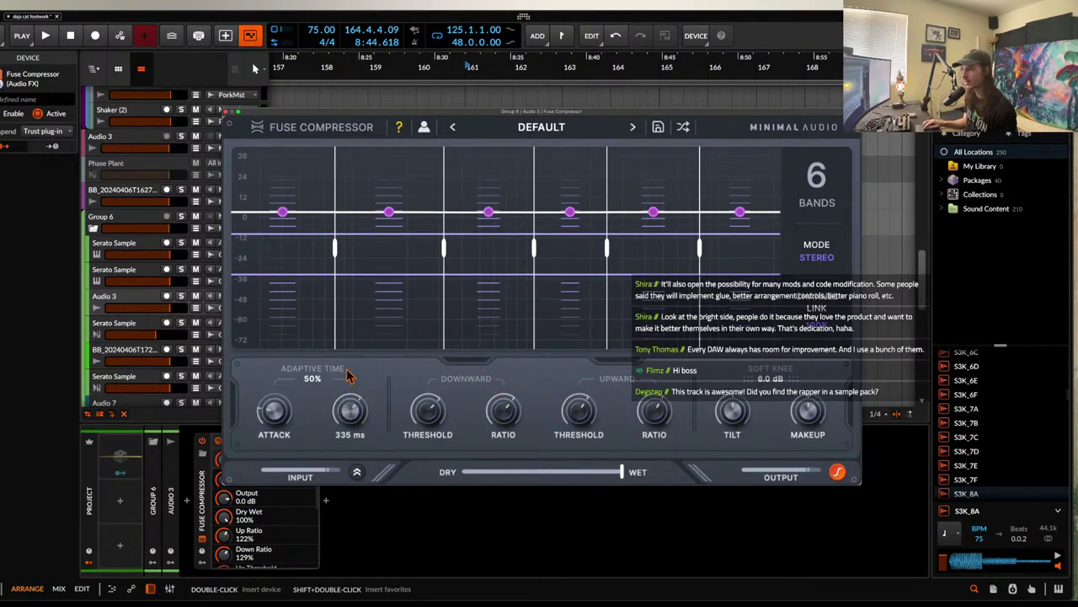
click(227, 112)
- Compare the bounced clip at bar 161 with the Pork drum group's clips leading up to bar 157
scroll(426, 211, down, 3)
scroll(427, 211, left, 5)
scroll(426, 211, down, 2)
scroll(426, 211, down, 2)
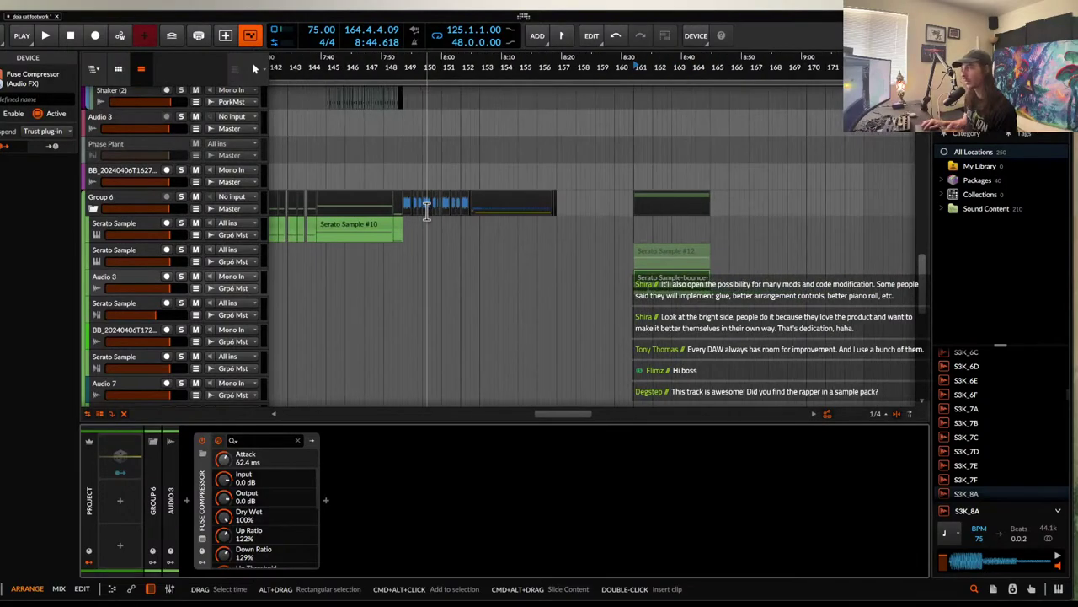
click(640, 276)
scroll(639, 274, up, 5)
scroll(637, 271, left, 2)
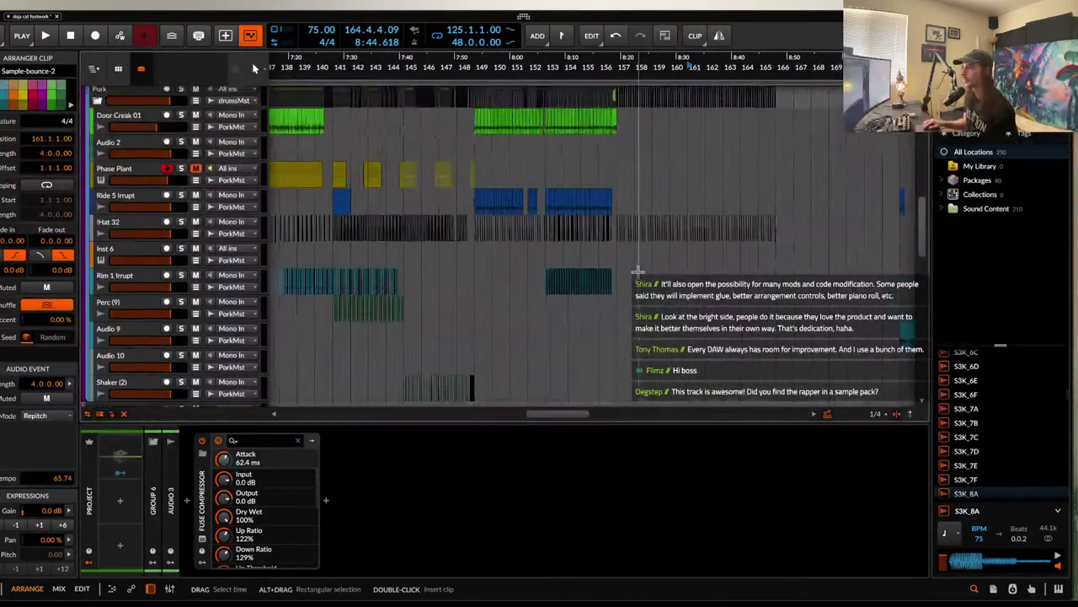
scroll(623, 253, up, 3)
scroll(598, 224, up, 2)
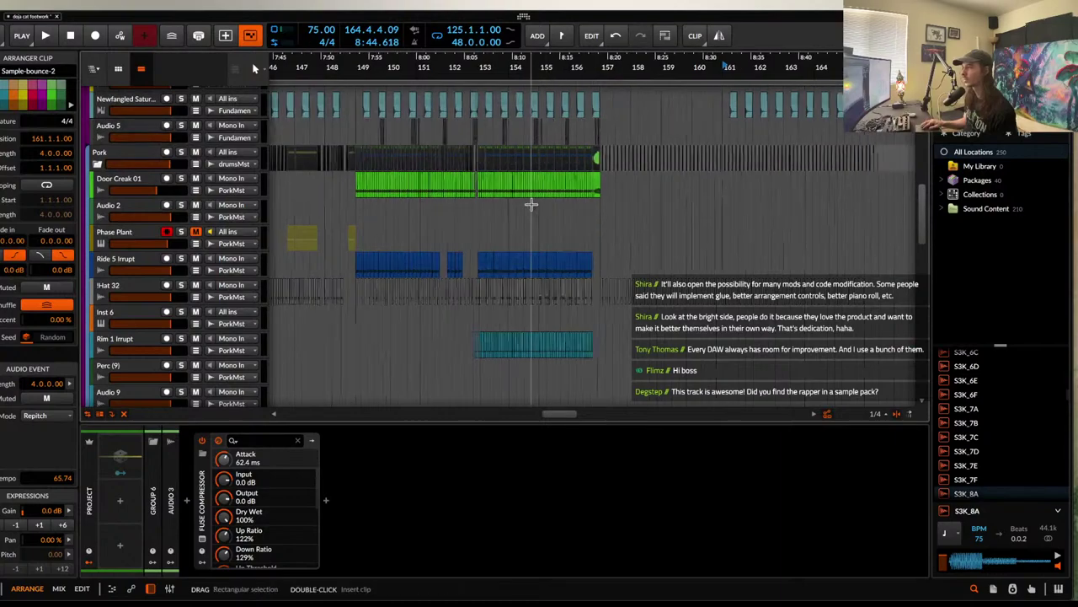
- Check the Door Creak 01 clip at 154.4.3 and play the arrangement from 156.3.1 across the transition into bar 157
scroll(530, 203, up, 6)
click(546, 188)
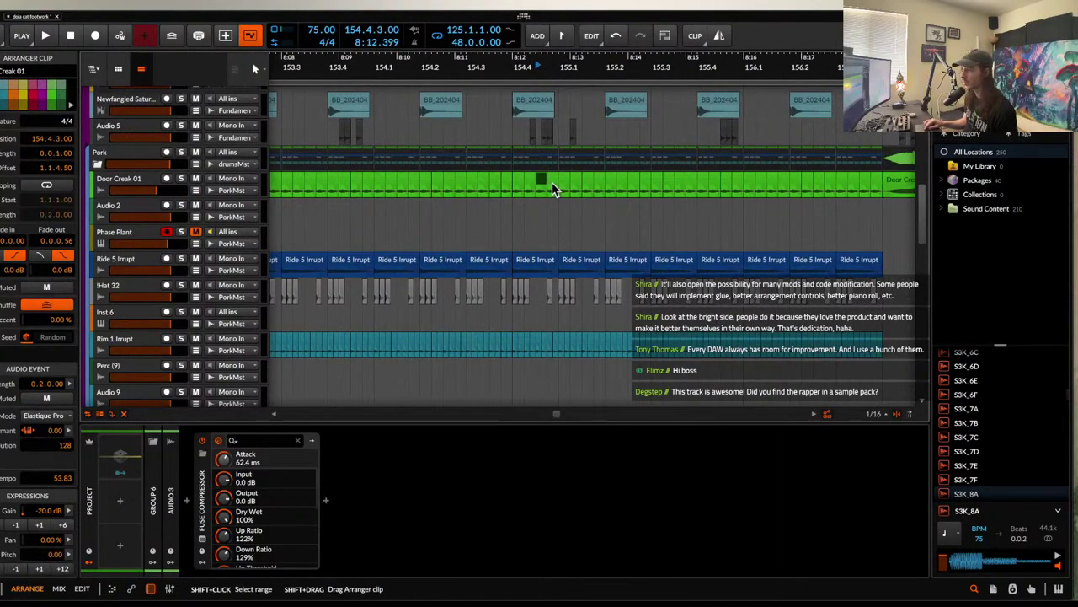
scroll(573, 187, down, 4)
click(609, 210)
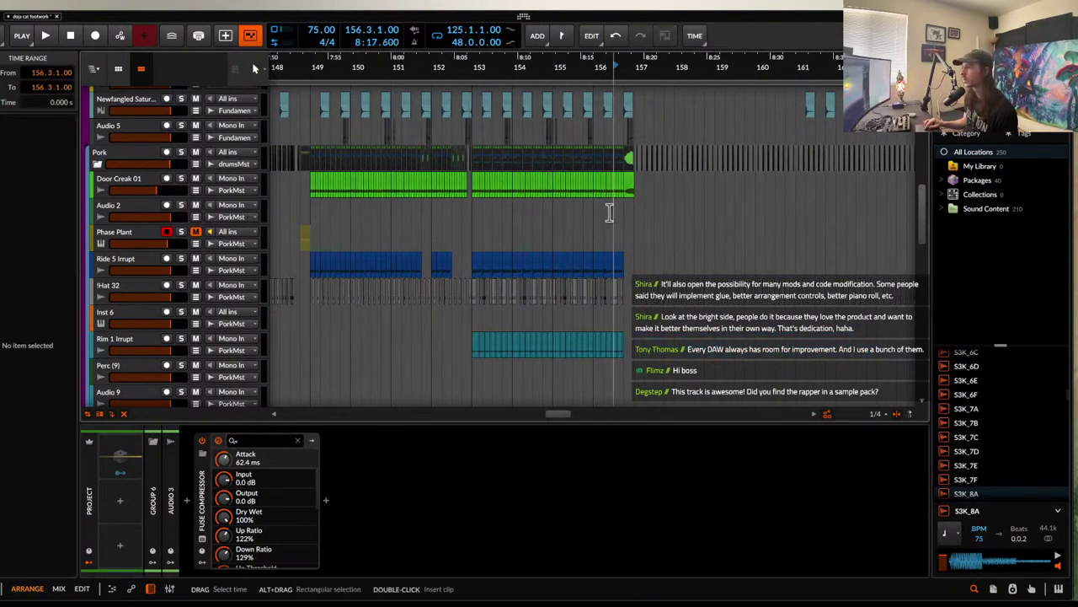
key(space)
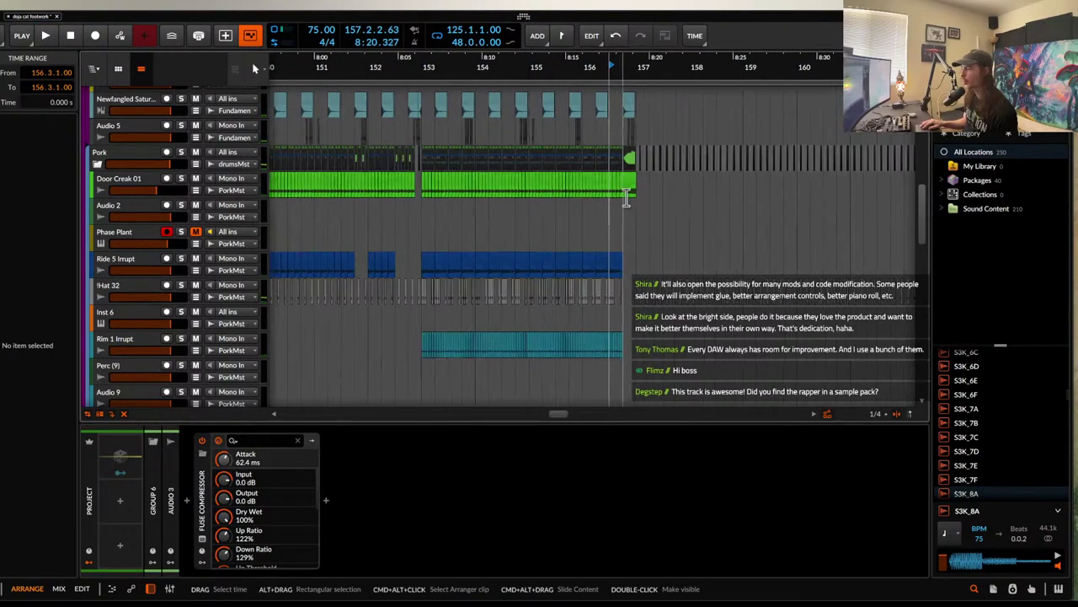
- Select the Perc (9) track in the Pork group and show its device chain
scroll(626, 198, down, 5)
scroll(626, 202, up, 3)
scroll(626, 198, down, 2)
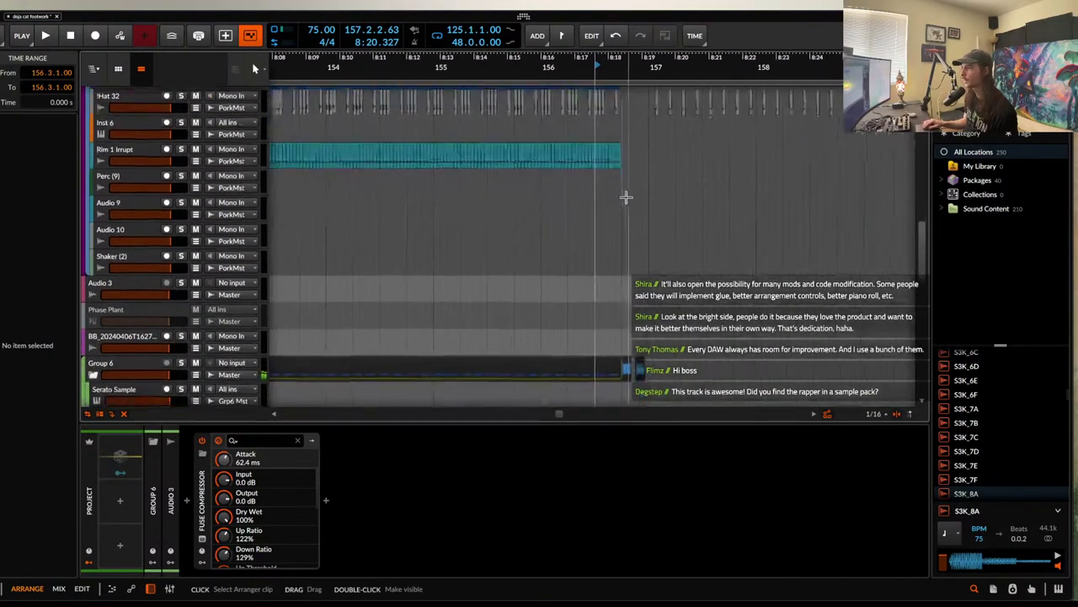
click(143, 189)
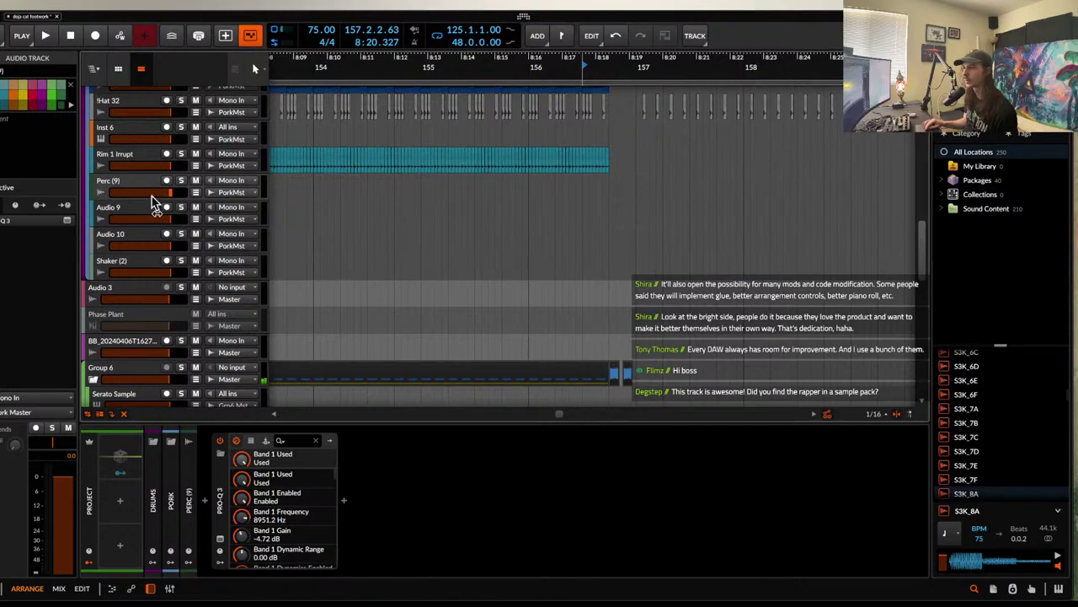
- Fold the Pork group and unfold Group 6 to reach the bounced clip on its Audio 3 track at bar 161
scroll(148, 198, up, 5)
click(98, 228)
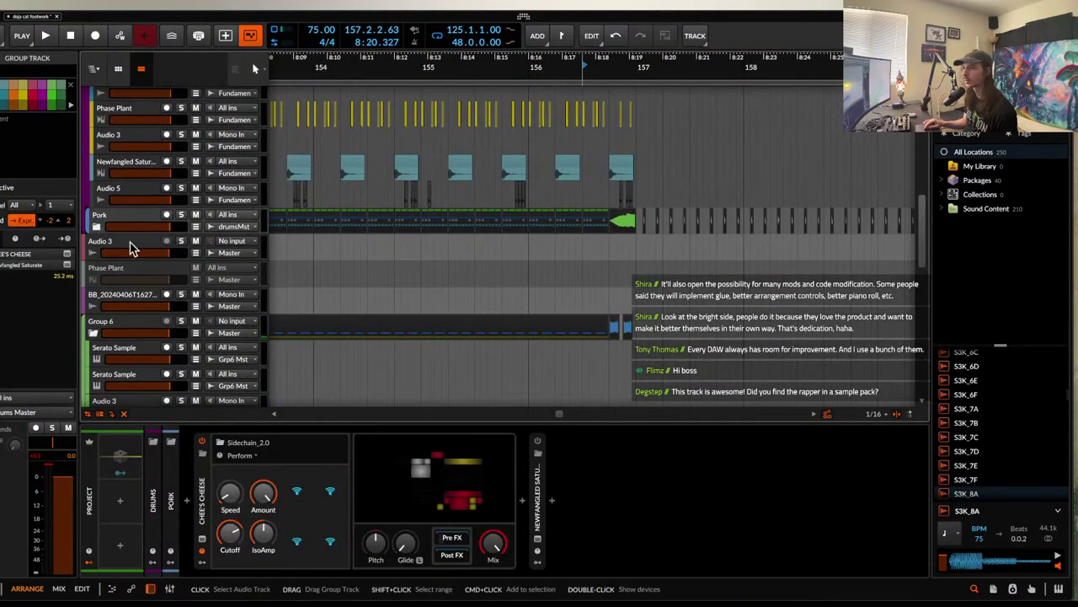
click(94, 334)
click(142, 329)
scroll(515, 329, down, 4)
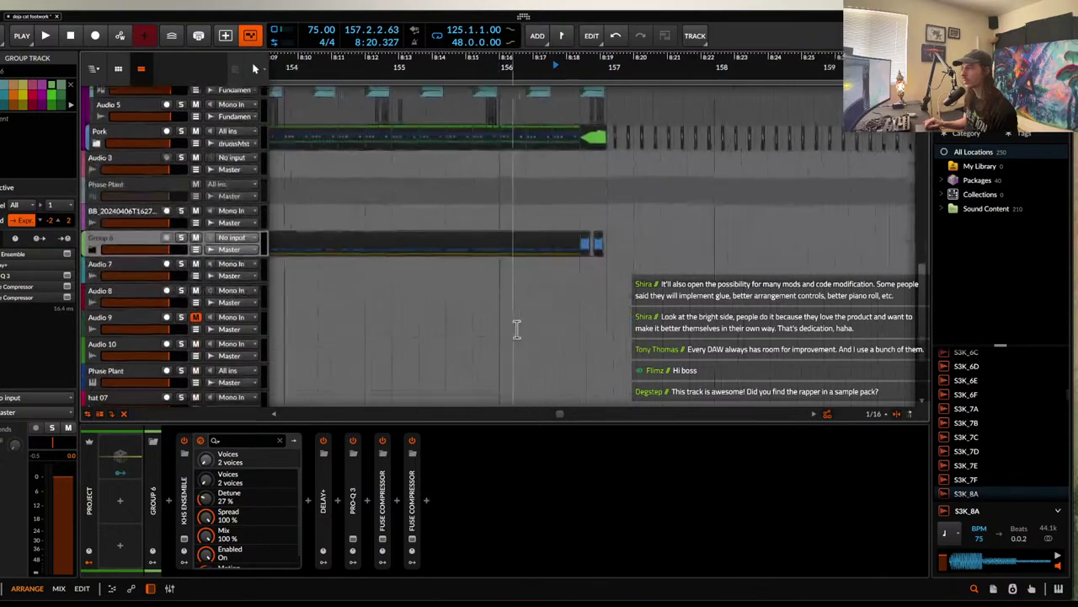
scroll(515, 329, down, 2)
scroll(517, 329, right, 3)
scroll(515, 328, up, 3)
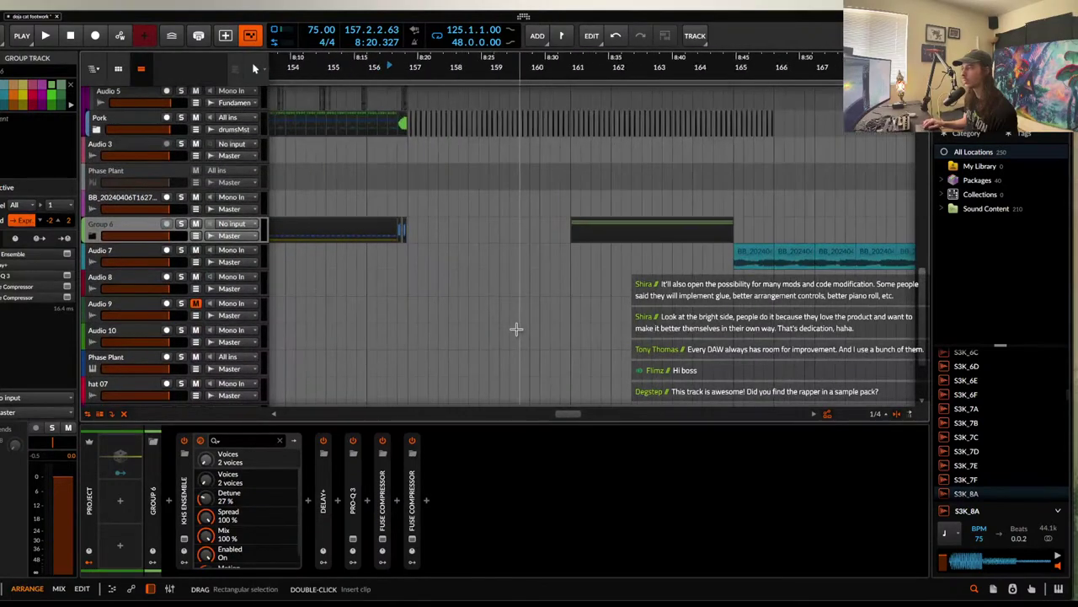
scroll(515, 329, down, 2)
click(94, 245)
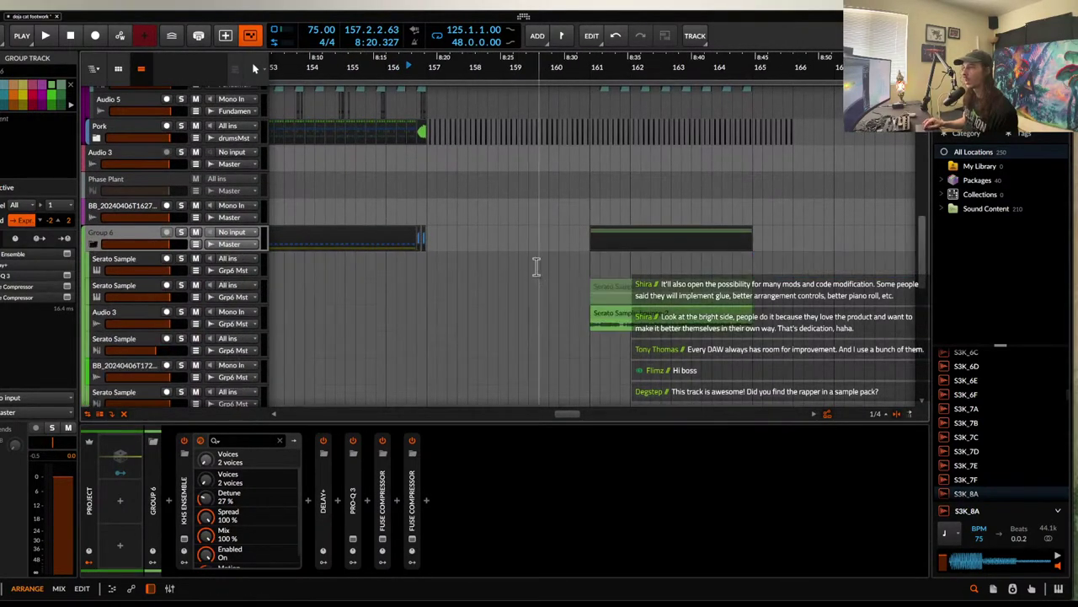
- Copy the bounced Audio 3 clip to 157.2.1 trimmed to a length of 0.3.0, with the original spanning four bars from 161.1.1
drag(626, 316, 613, 319)
drag(493, 314, 471, 310)
mouse_move(599, 310)
mouse_down()
mouse_move(469, 312)
mouse_move(594, 311)
mouse_move(583, 310)
mouse_up()
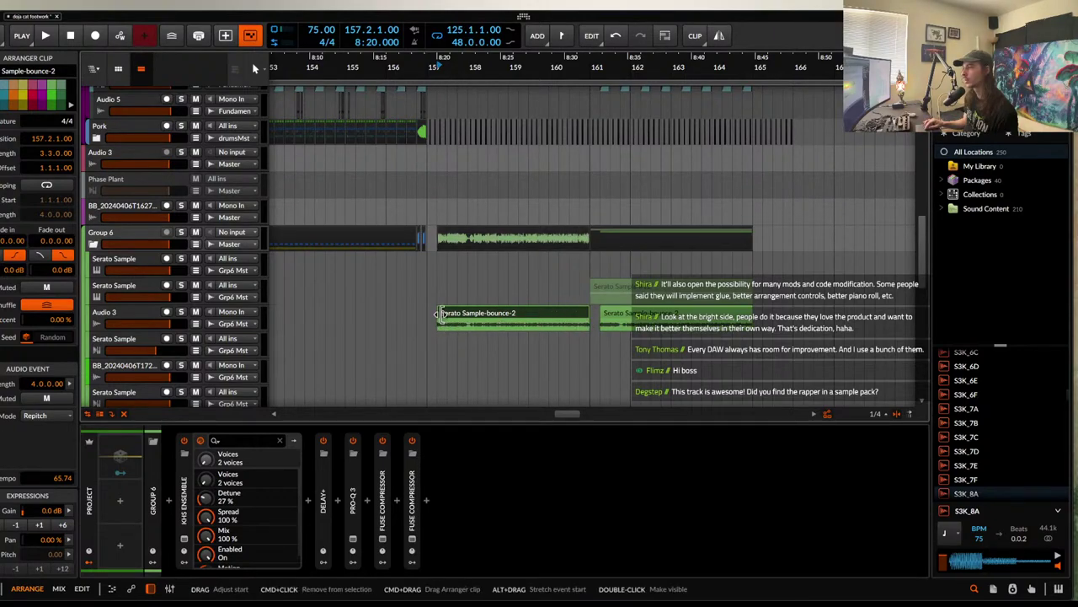
drag(590, 312, 492, 312)
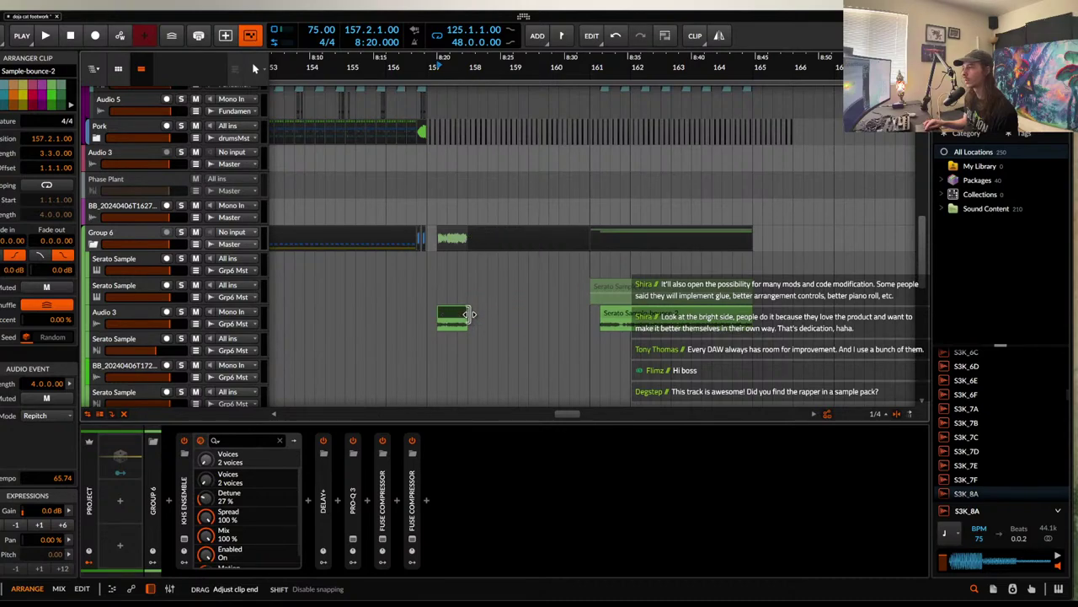
drag(470, 314, 470, 314)
drag(615, 317, 597, 315)
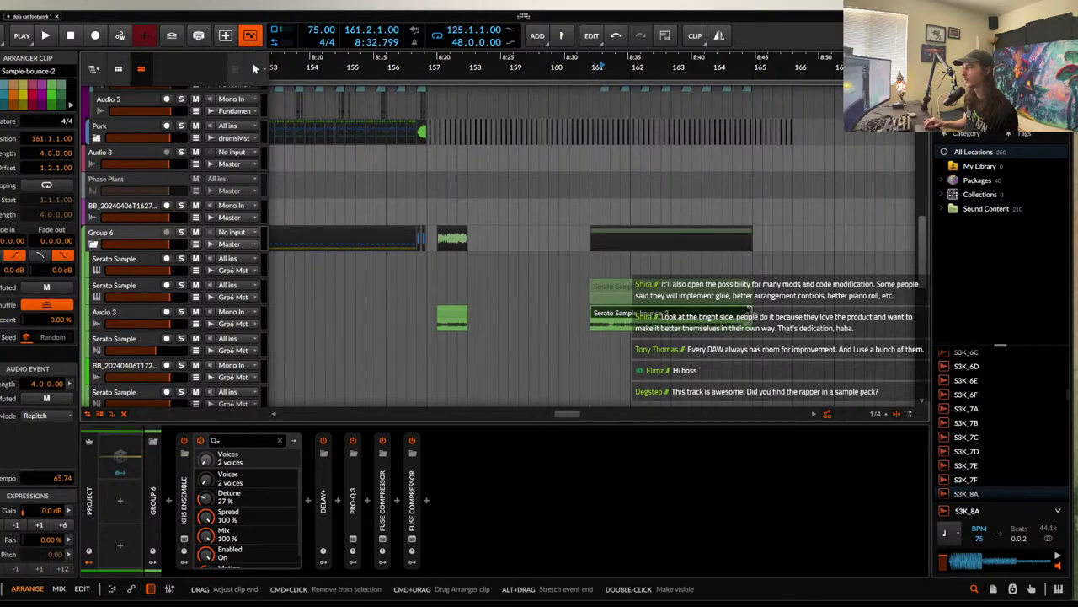
- Set the short bounced clip's stretch mode to Stretch HD and move the clip to 160.2.1
click(609, 320)
click(453, 319)
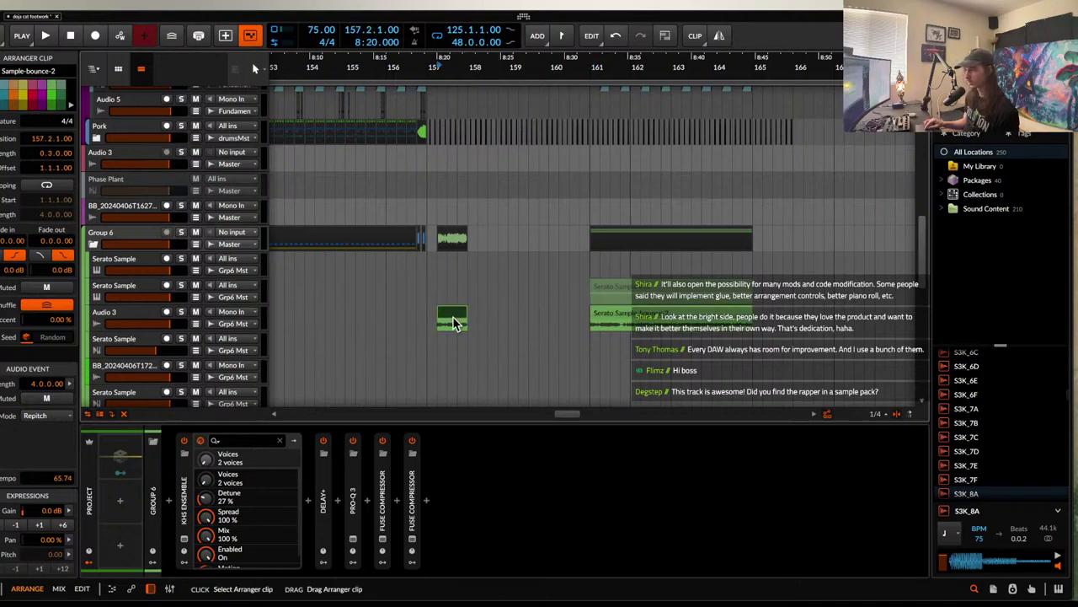
scroll(454, 318, up, 3)
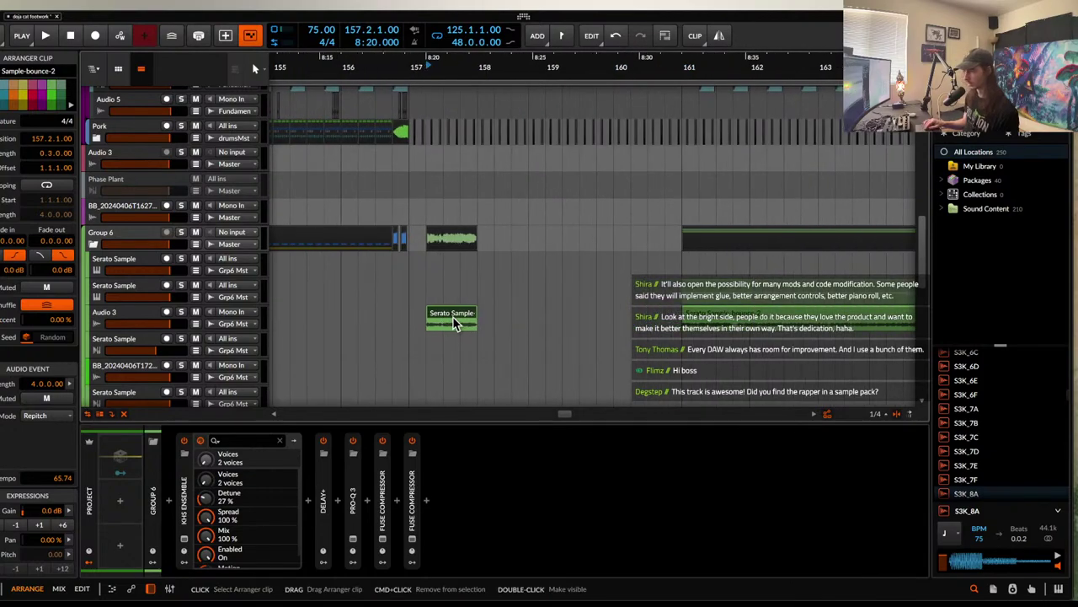
click(49, 424)
click(51, 246)
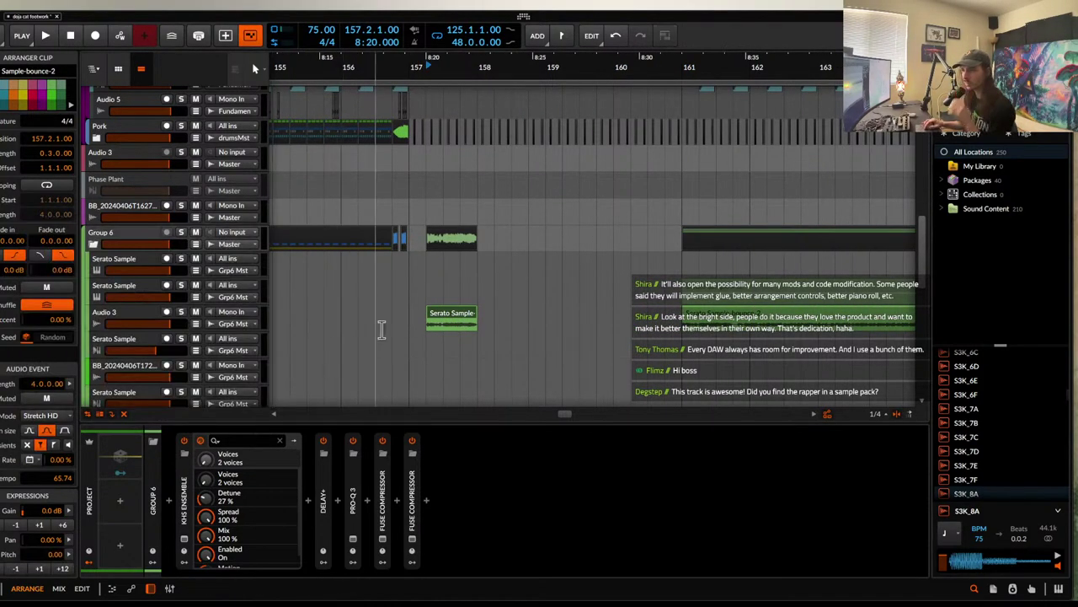
drag(442, 318, 647, 317)
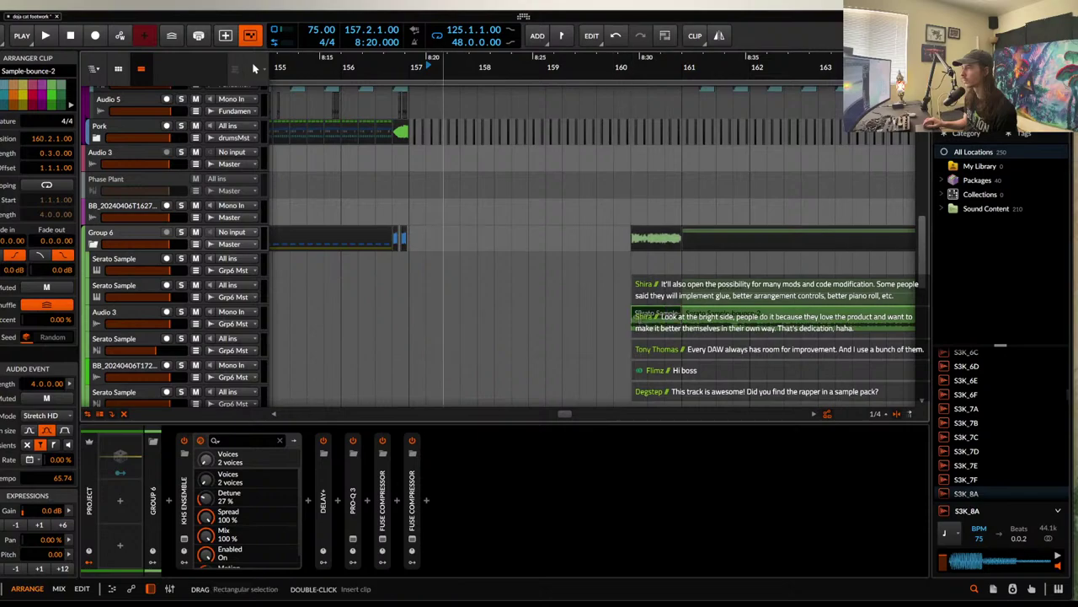
- Solo the Audio 3 track and play it from the short clip at 160.2.1
key(space)
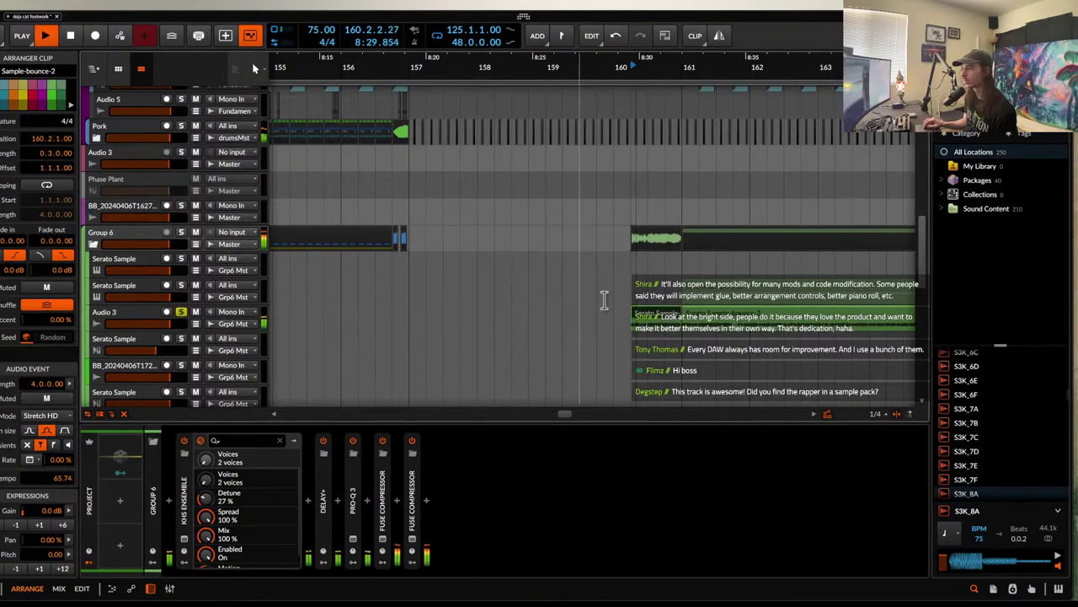
key(space)
key(space)
- Set the short clip's pitch to -12.00 and stretch its audio event to a length of 12.0.0.0, keeping the clip at 0.3.0
double_click(647, 320)
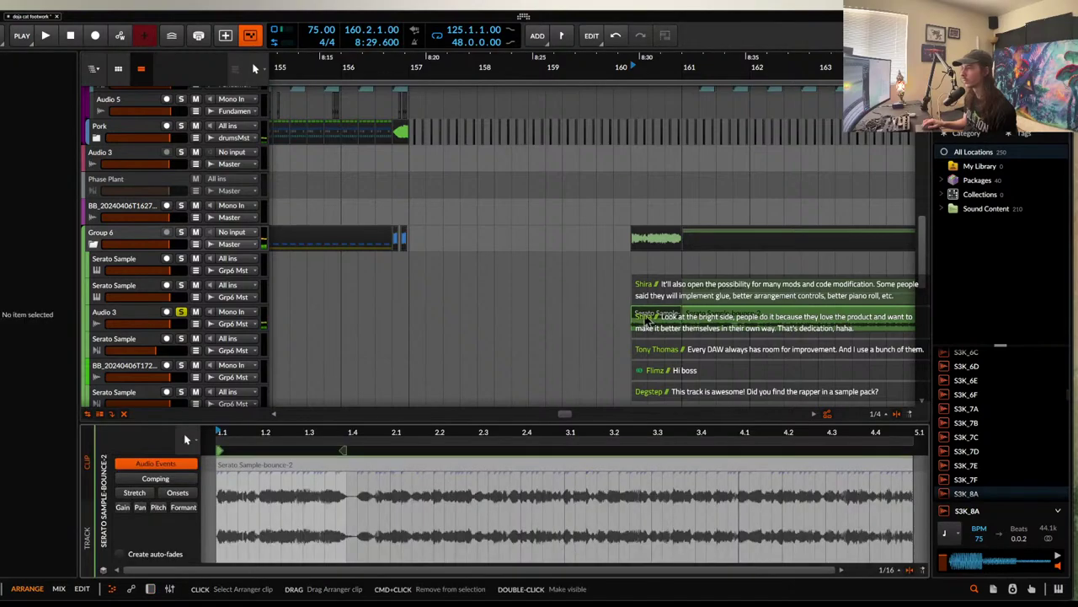
click(158, 507)
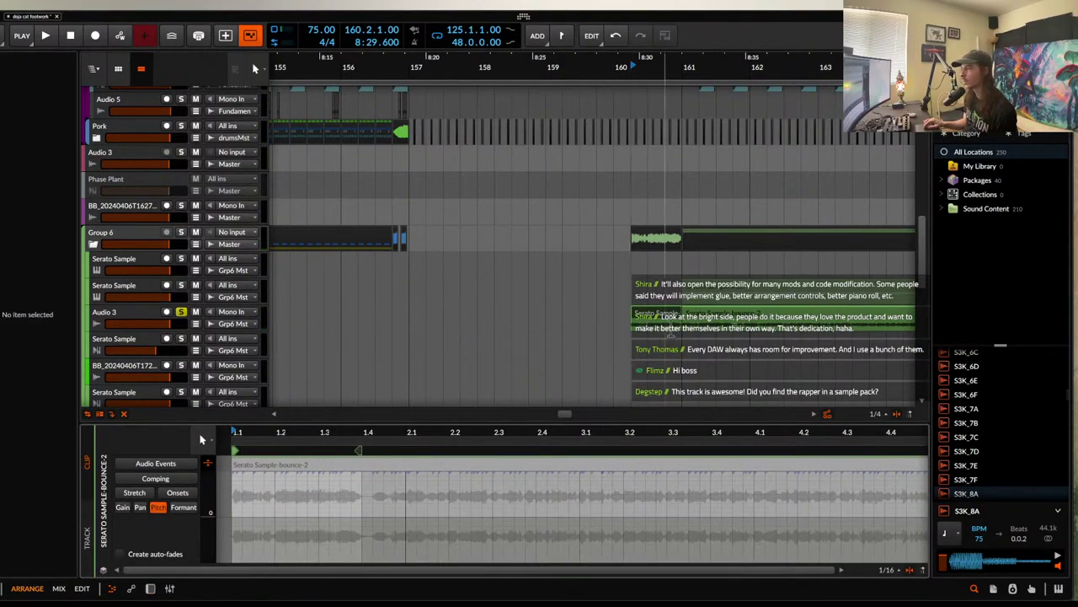
mouse_move(681, 325)
mouse_down()
mouse_move(648, 322)
mouse_move(681, 314)
mouse_up()
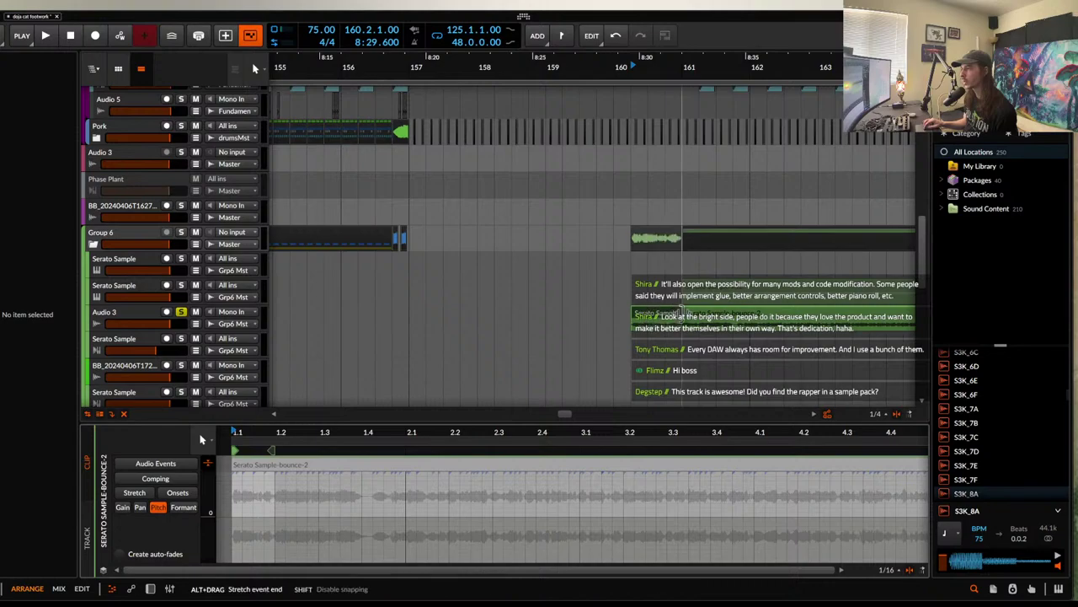
- Slide the audio content inside the short clip at 160.2.1 earlier, playing the clip before and after the change
click(667, 318)
key(space)
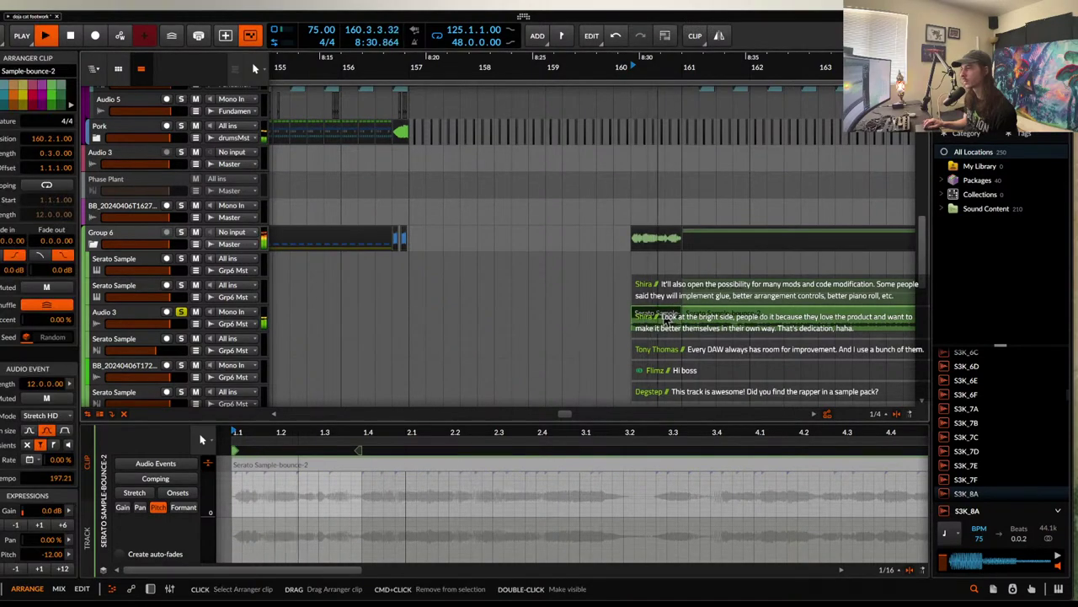
key(space)
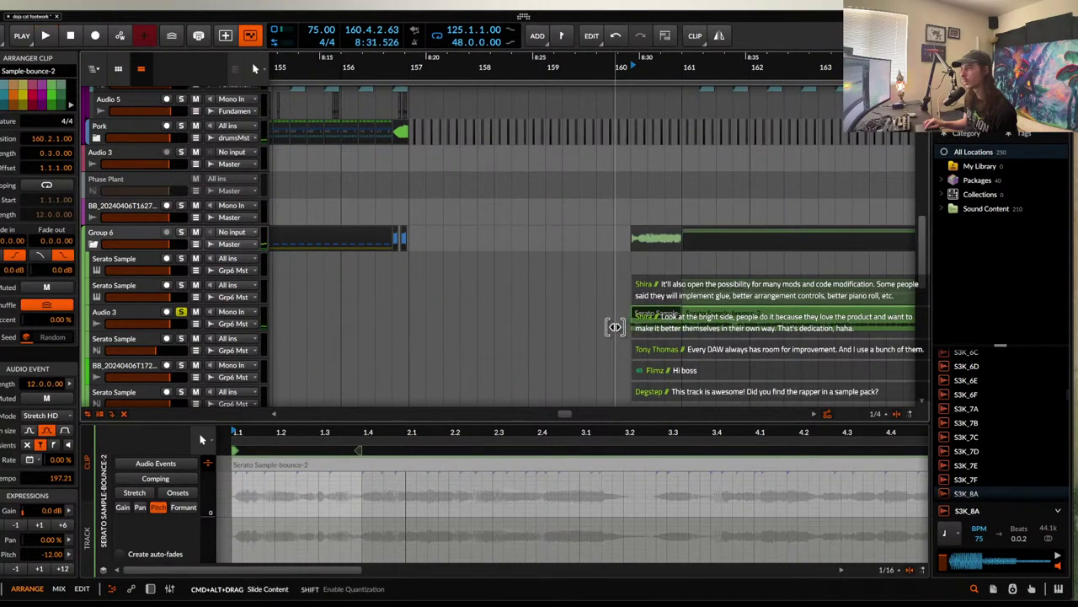
key(space)
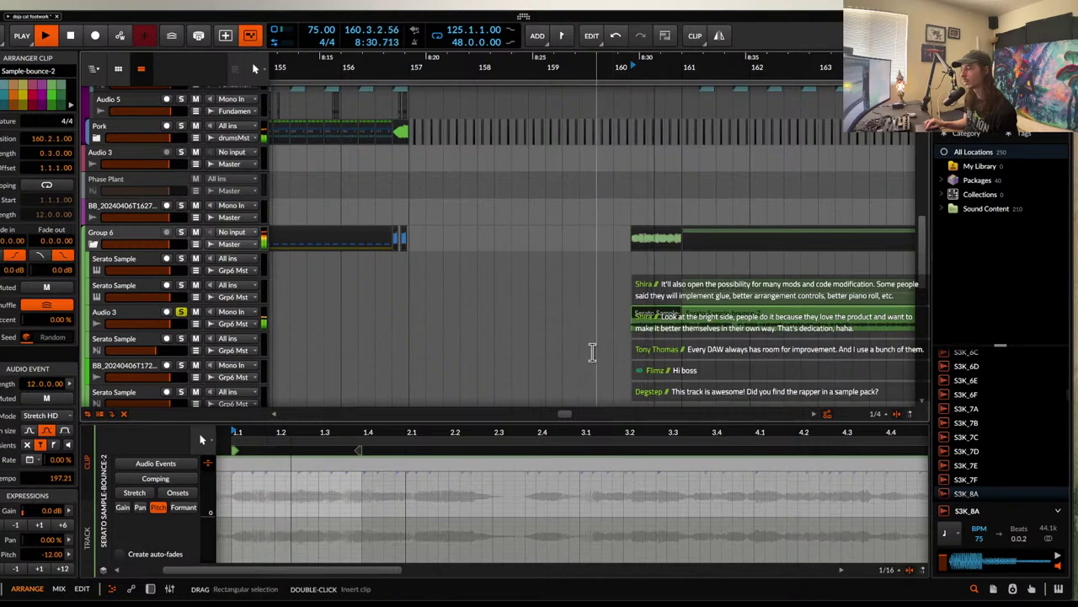
key(space)
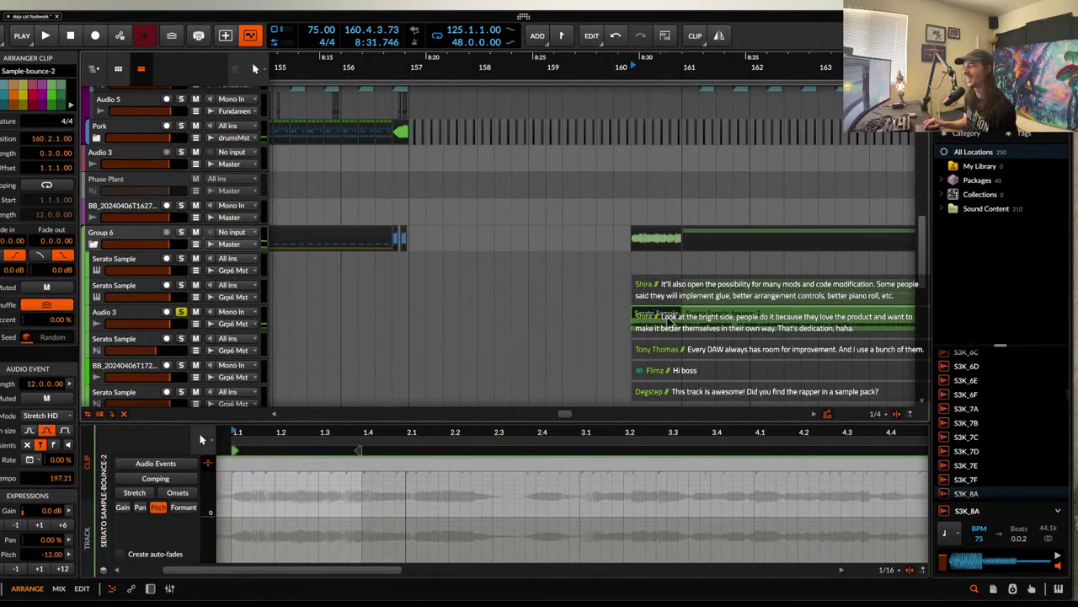
- Listen to the transition from the short clip at 160.2.1 into the four-bar bounced clip at 161.1.1
scroll(666, 322, down, 3)
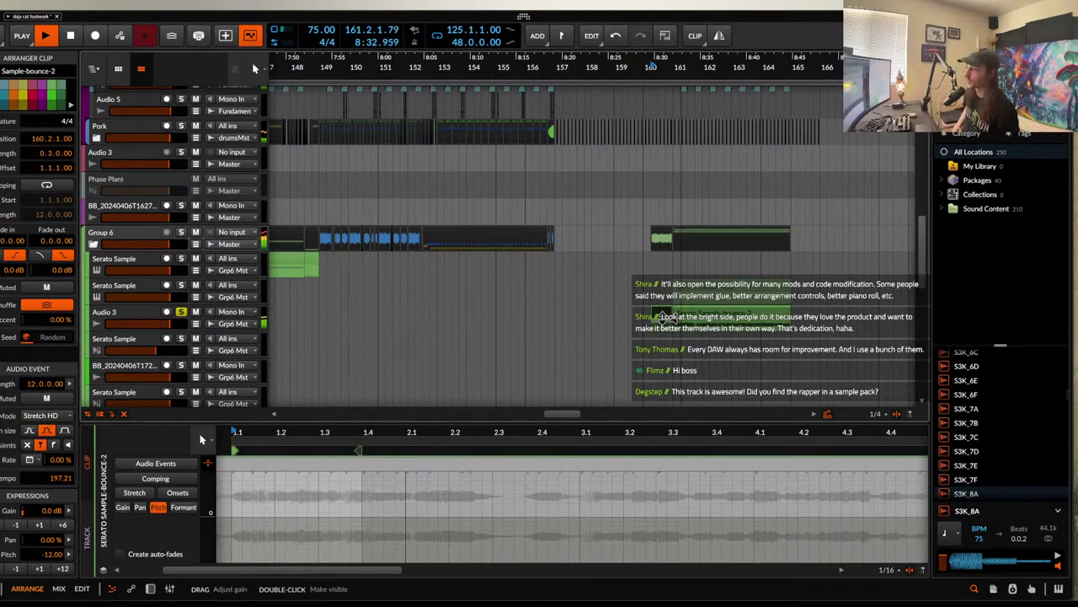
click(695, 314)
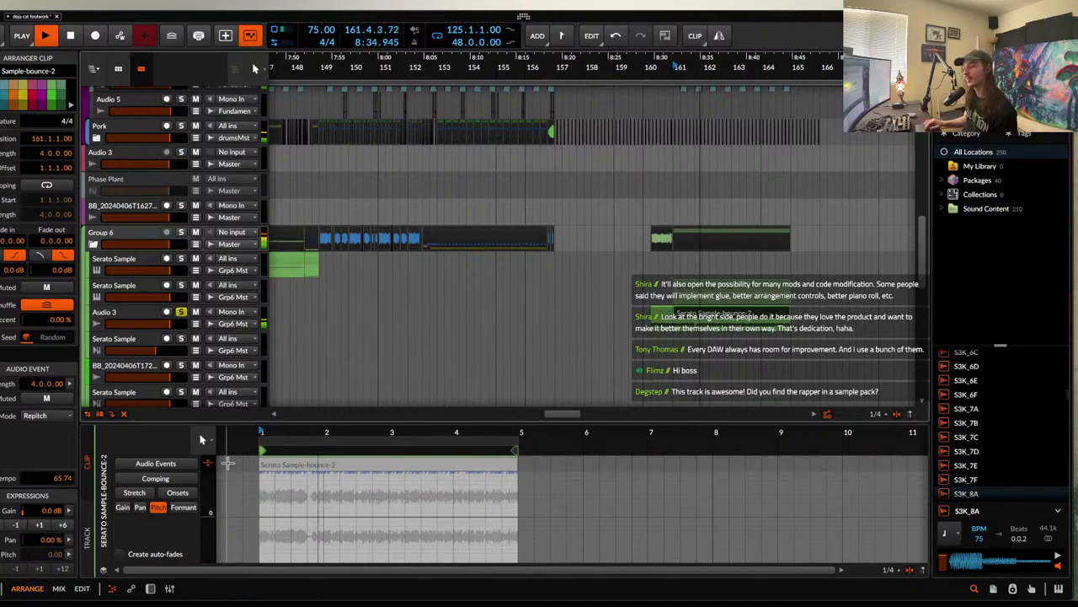
click(688, 318)
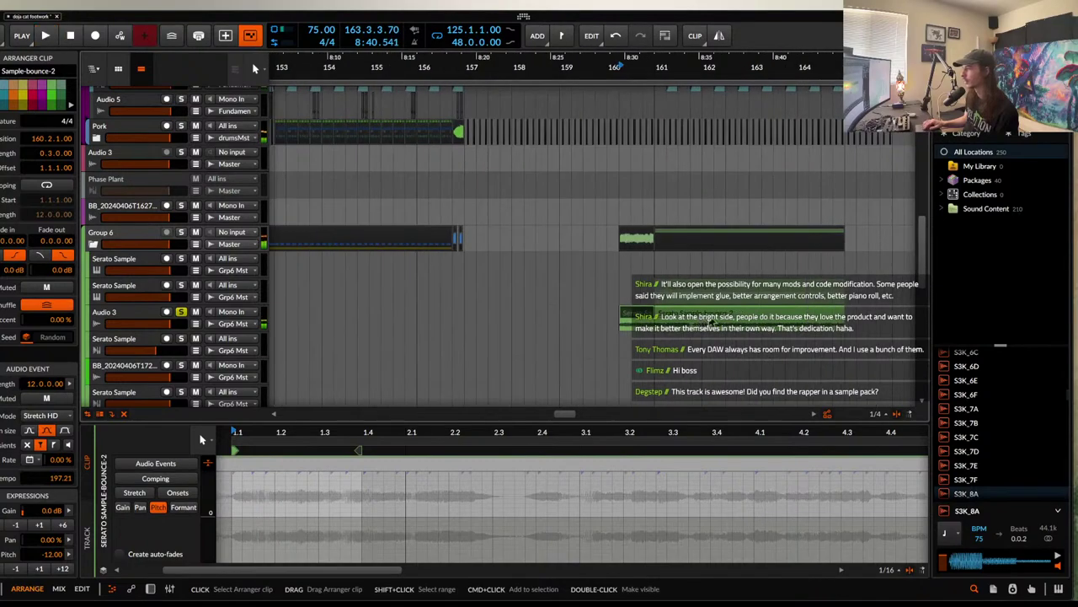
- Play the bounced Audio 3 clip from 163.1.1 and split it to isolate a 0.2.0 long piece there
click(749, 336)
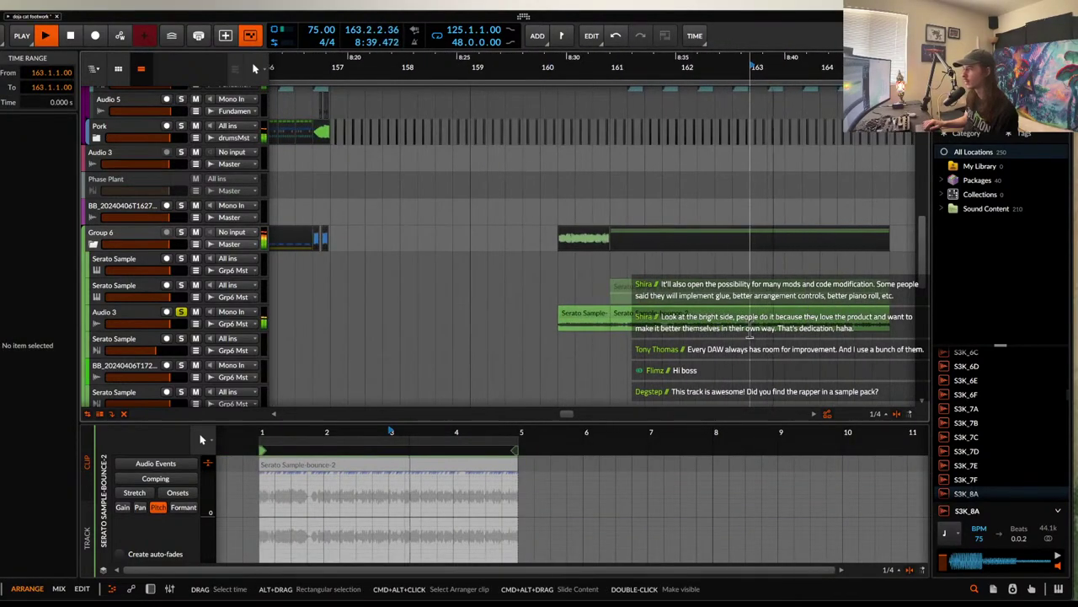
key(space)
click(768, 320)
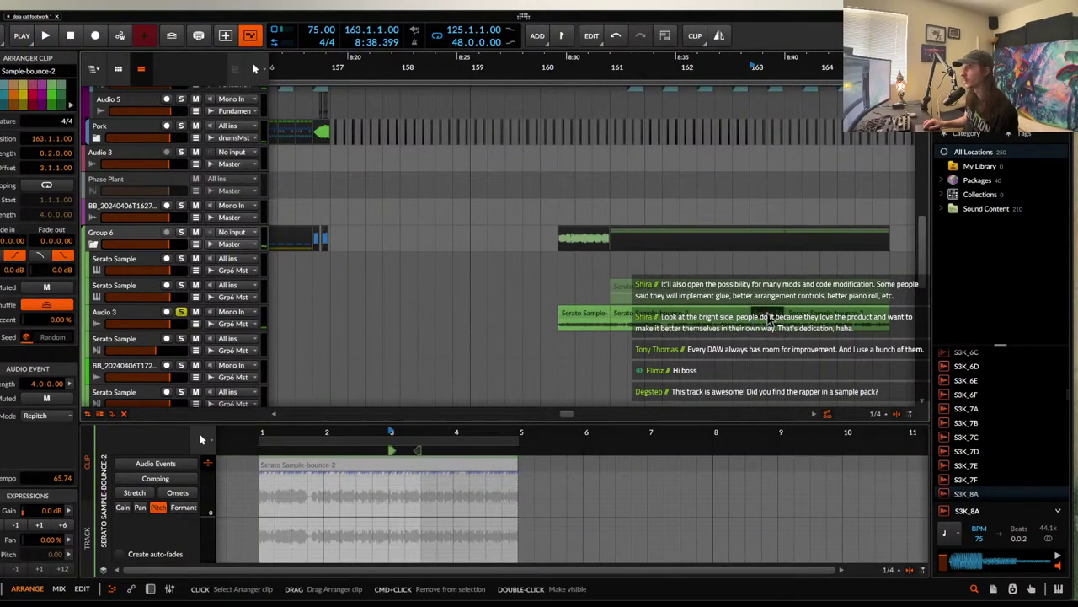
scroll(769, 320, down, 3)
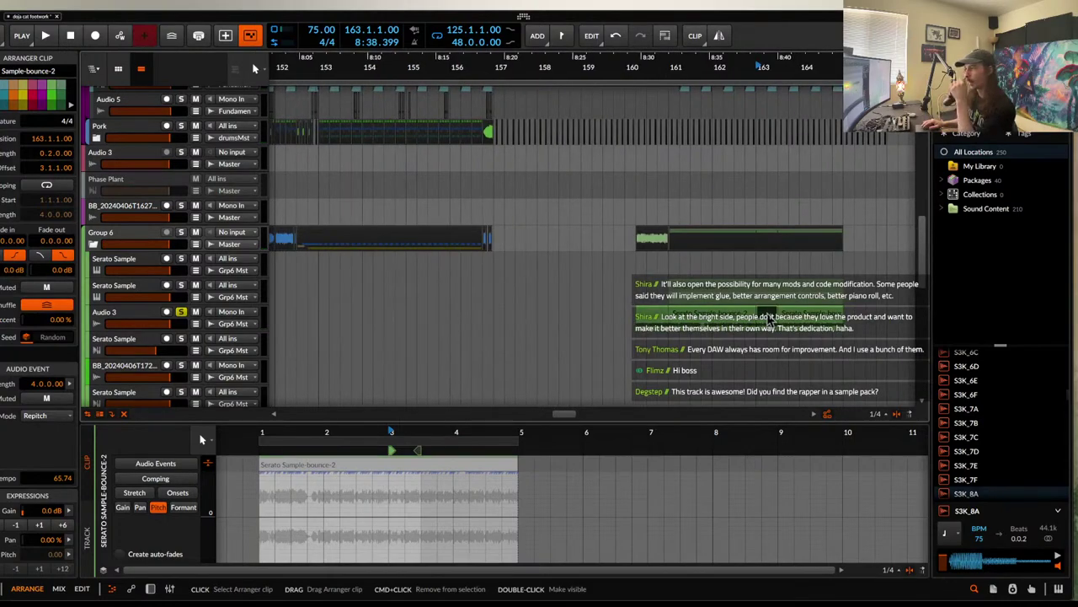
scroll(768, 320, up, 5)
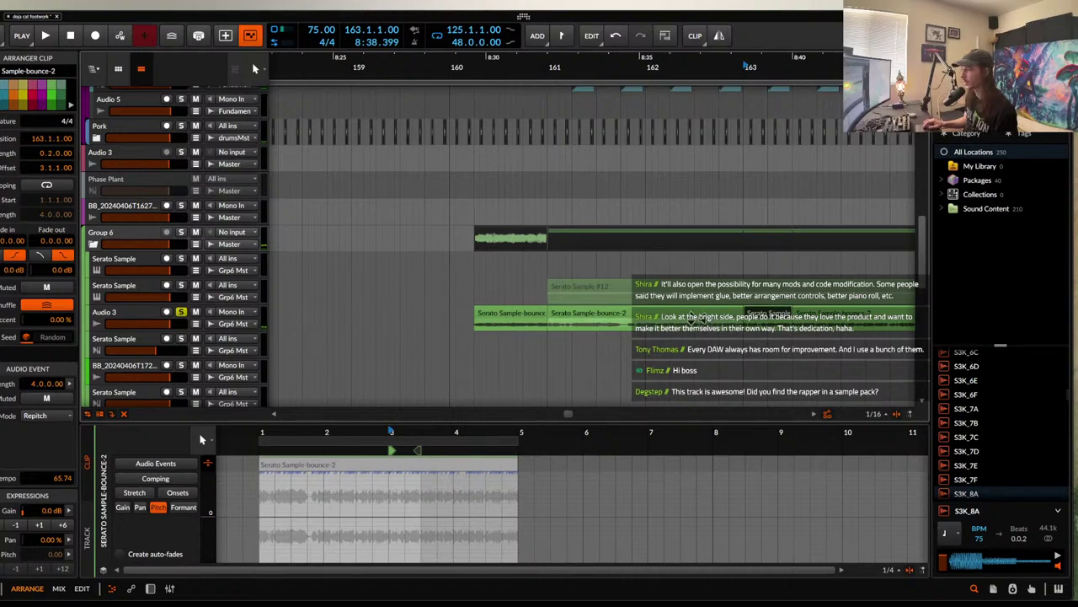
- Play the soloed Audio 3 clips from 161.1.1 and again from 160.2.1 through to bar 164
click(643, 319)
scroll(613, 316, down, 2)
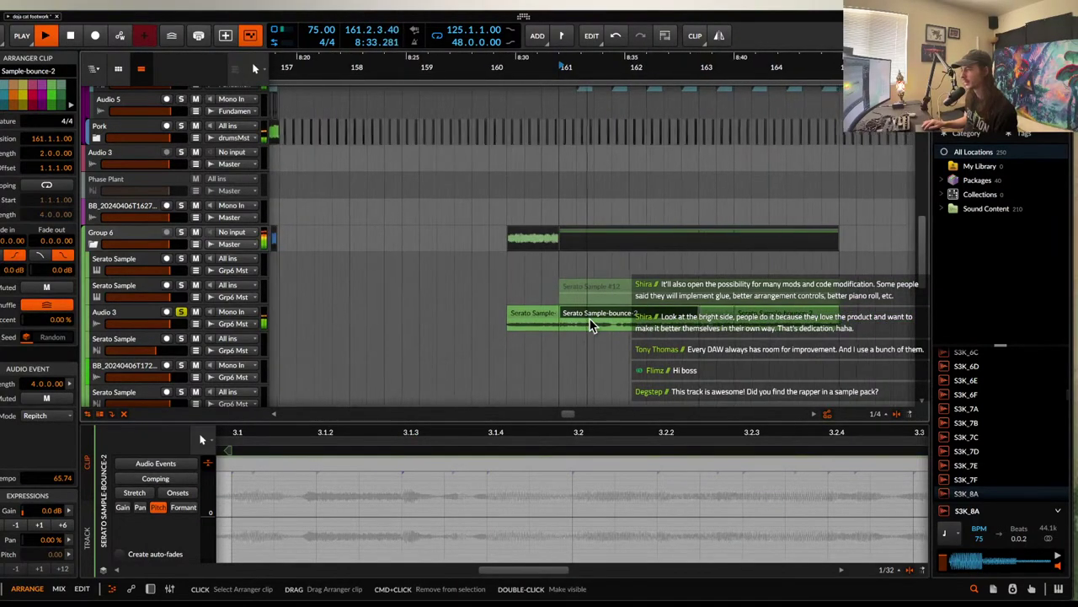
click(538, 313)
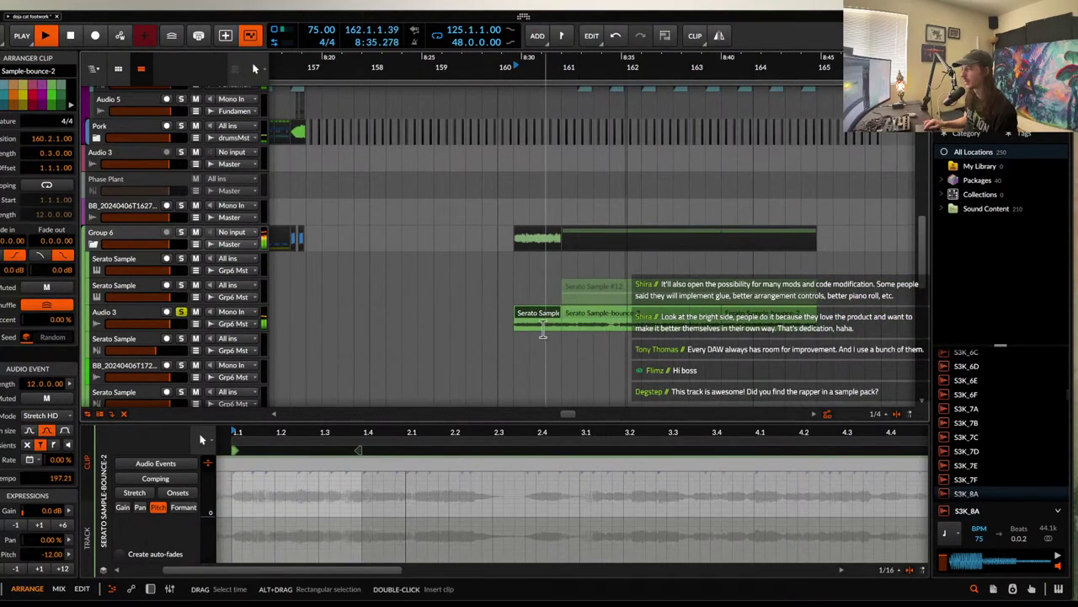
scroll(637, 321, up, 1)
scroll(708, 319, up, 2)
scroll(714, 317, right, 1)
scroll(717, 316, down, 2)
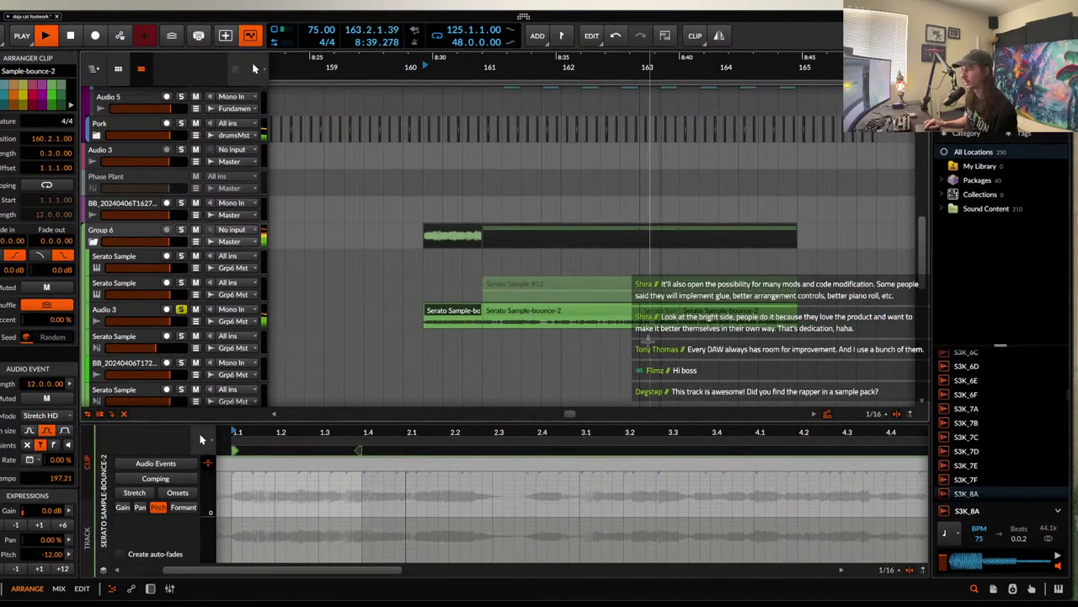
scroll(646, 316, down, 1)
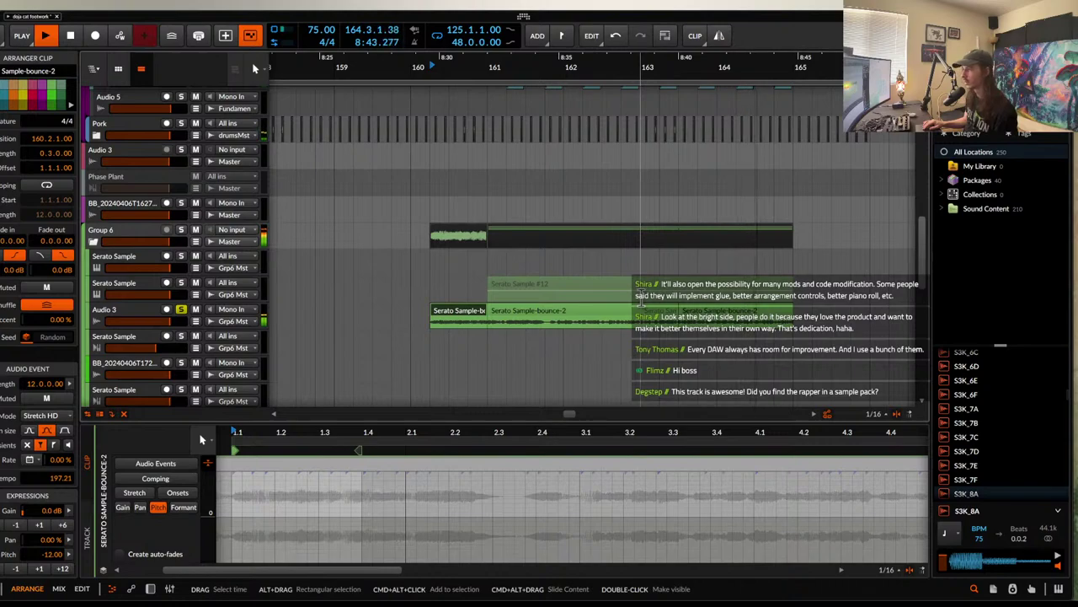
key(space)
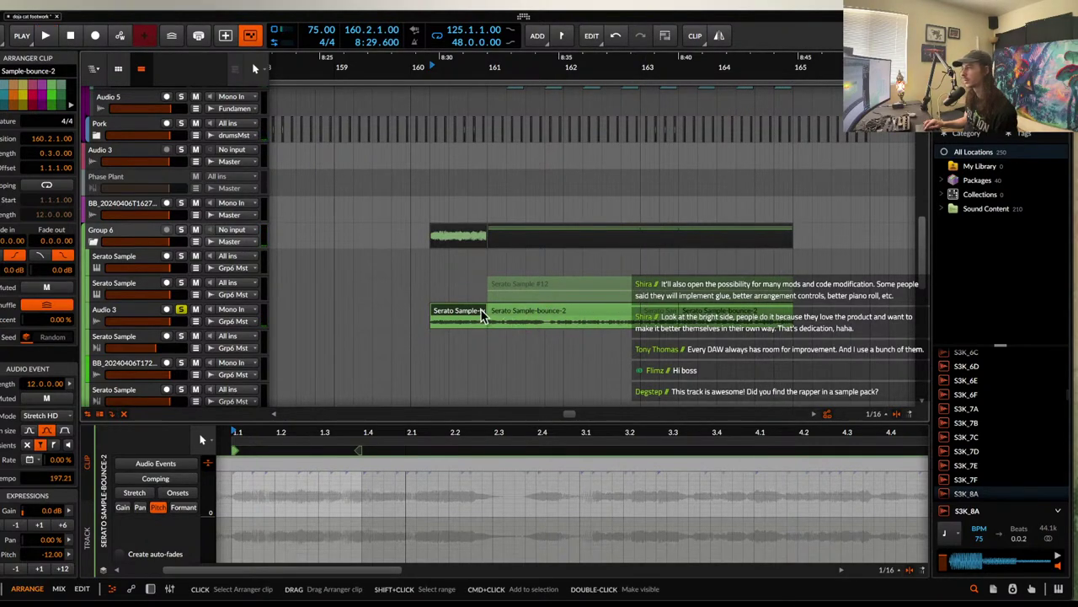
- Insert kHs Frequency Shifter ahead of Fuse Compressor on the Audio 3 track and set its shift to -240 Hz
click(530, 313)
click(139, 318)
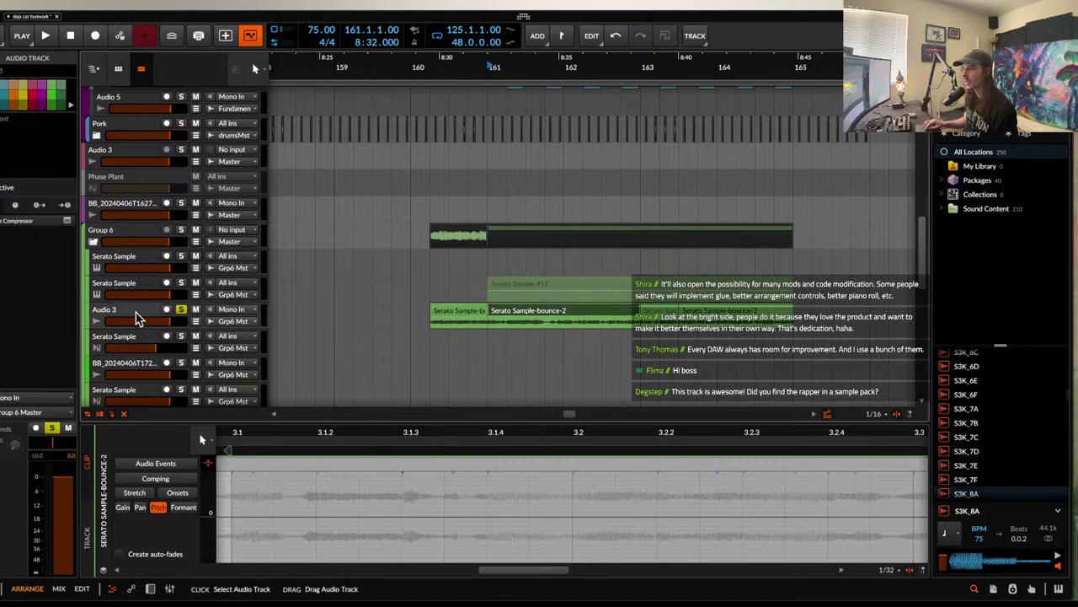
key(d)
click(194, 510)
text(fre)
click(411, 263)
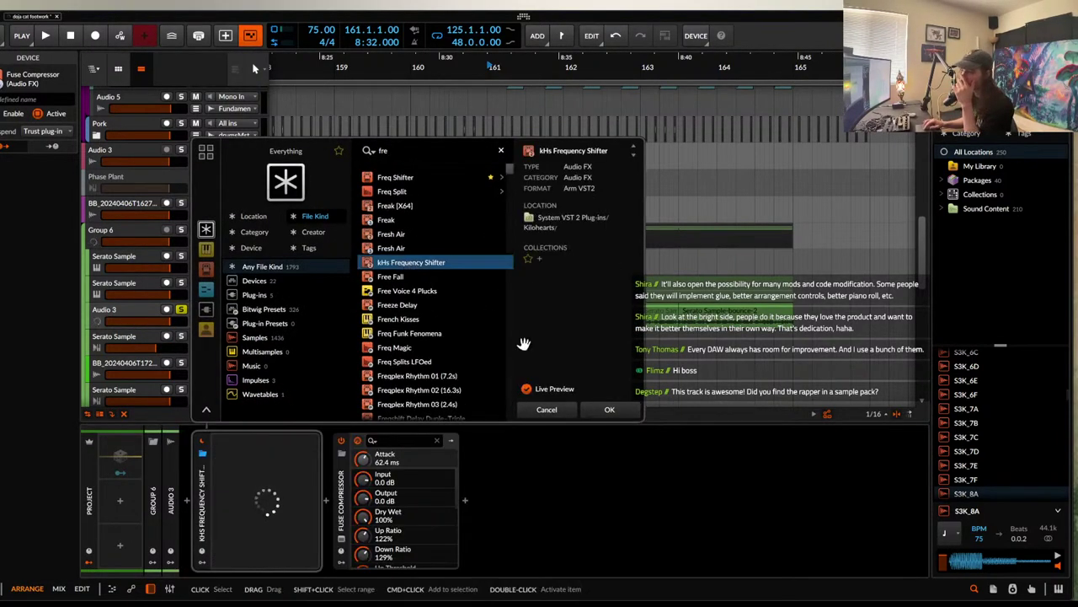
click(609, 410)
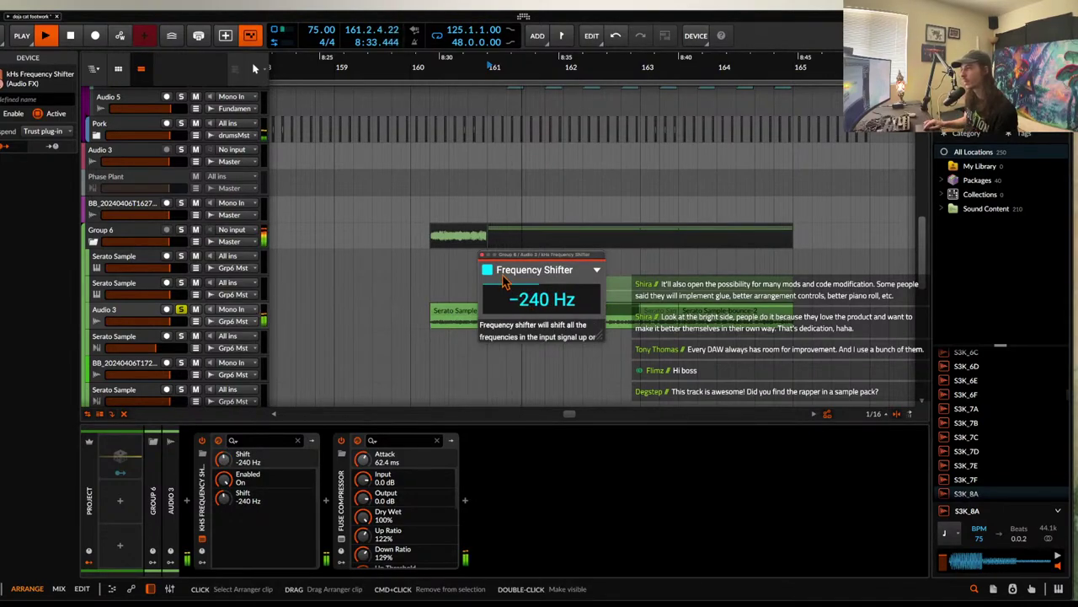
click(483, 257)
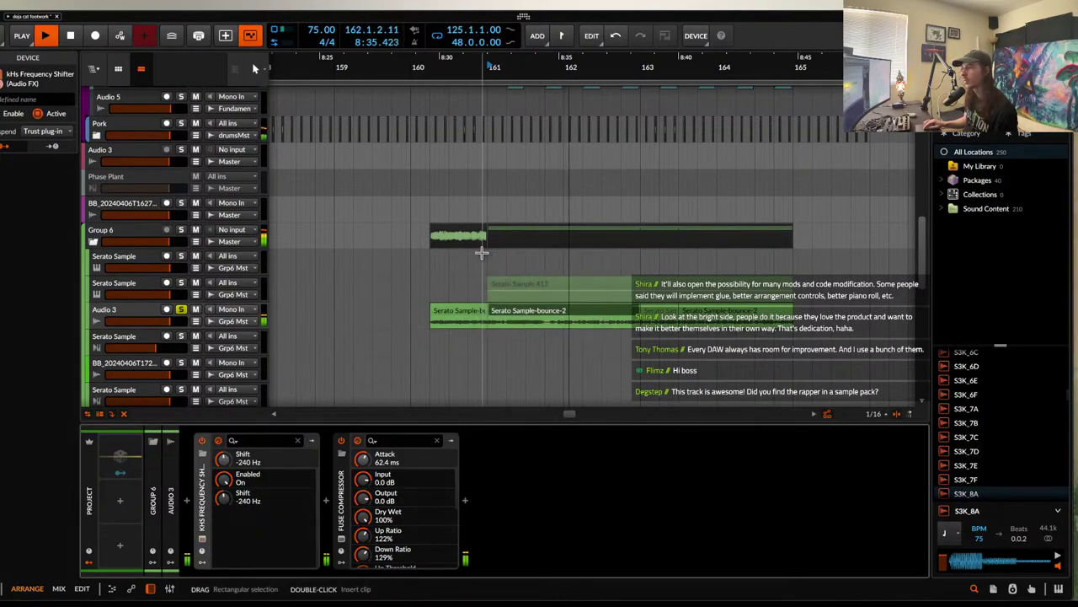
- Collapse the kHs Frequency Shifter device and play the Audio 3 clips from 160.2.1
click(211, 502)
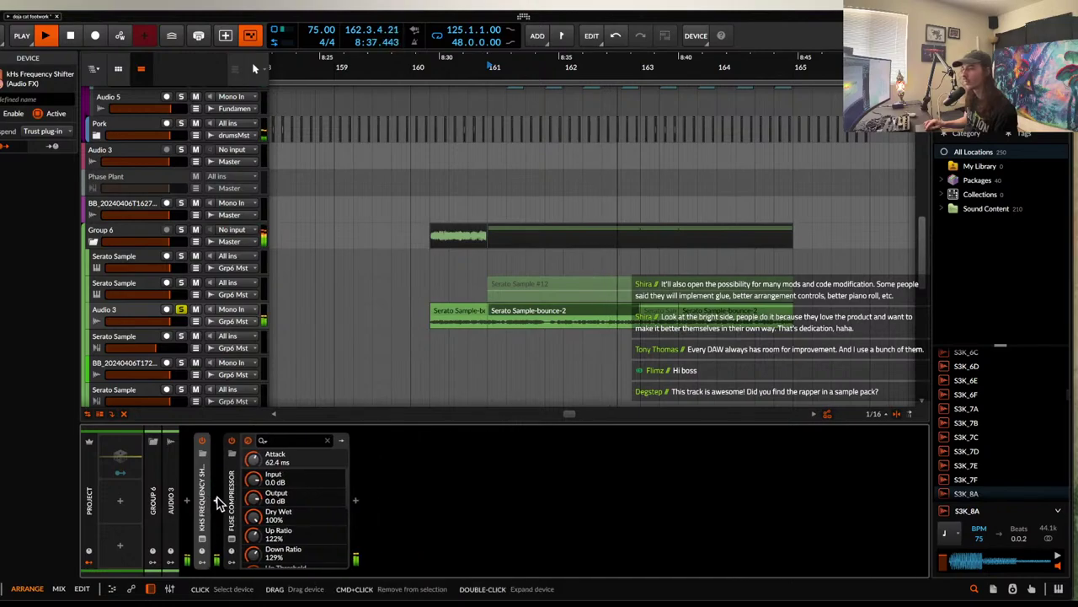
drag(504, 319, 657, 322)
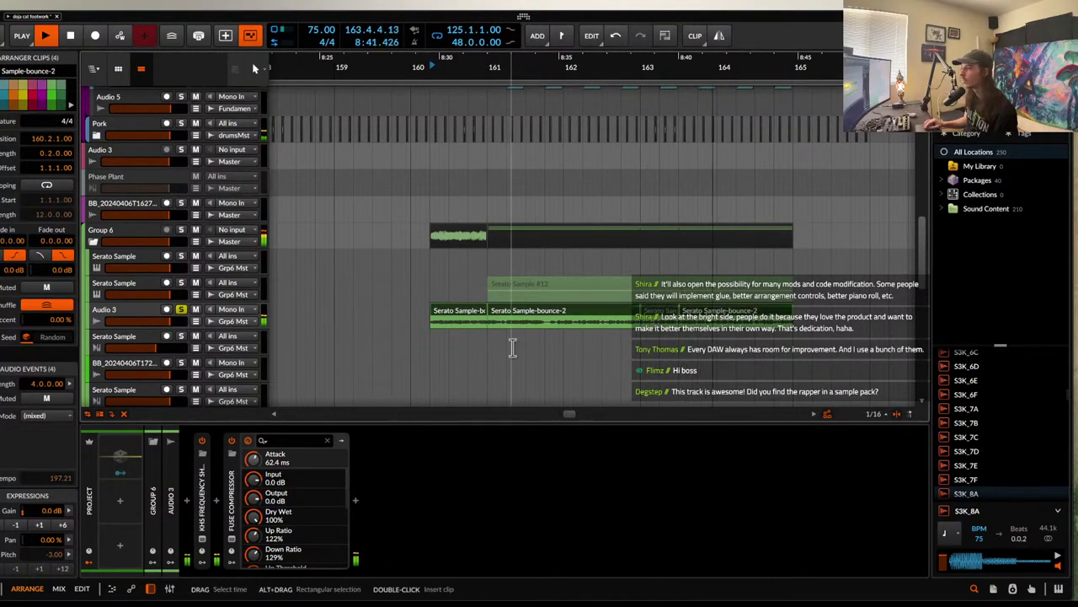
click(221, 503)
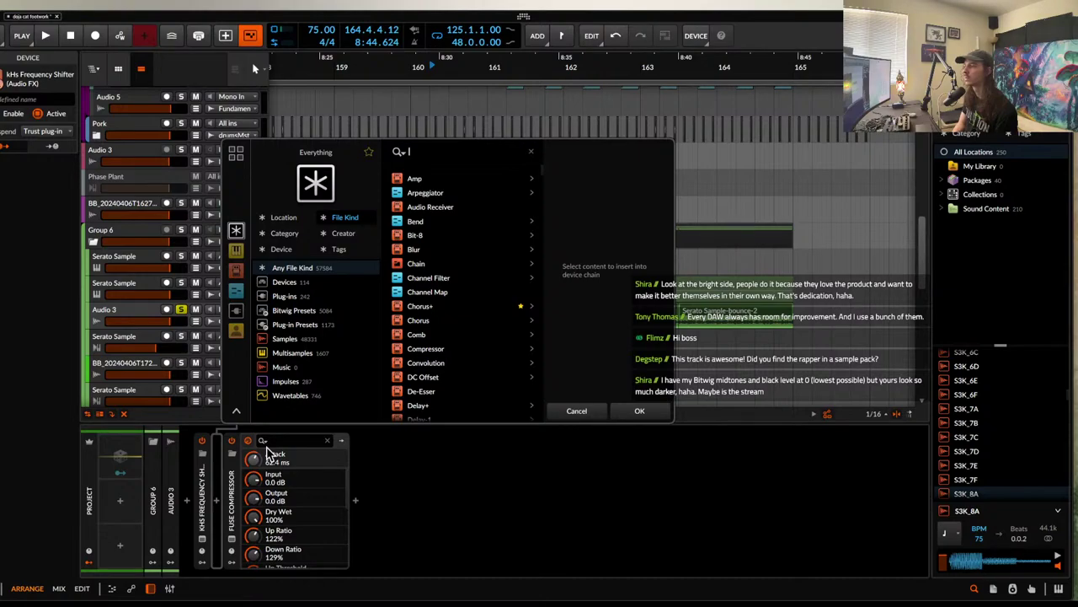
click(563, 412)
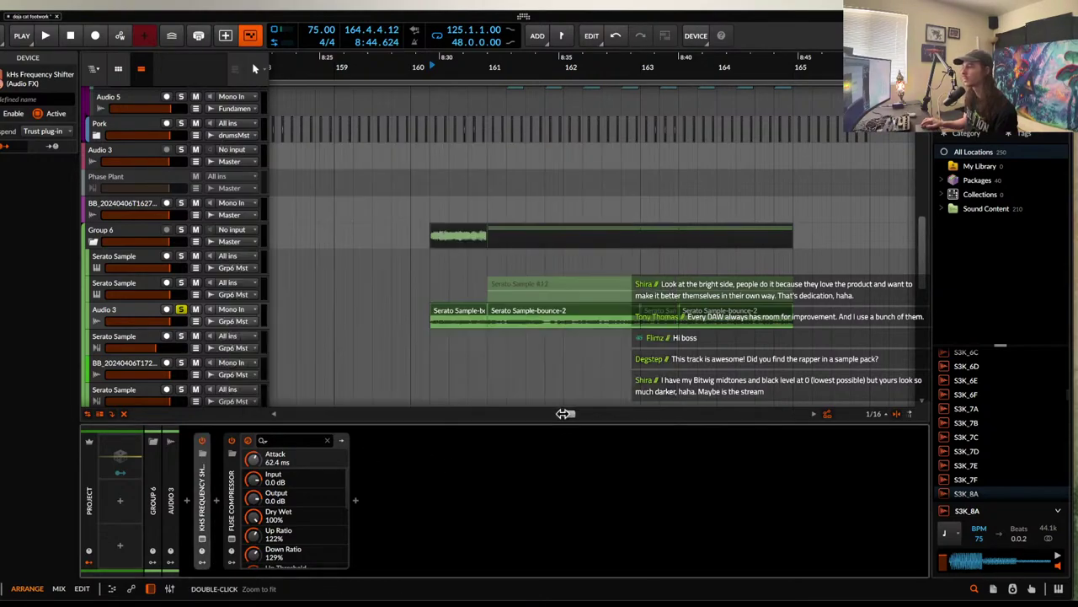
- Check the contrast values in the user interface settings
click(9, 51)
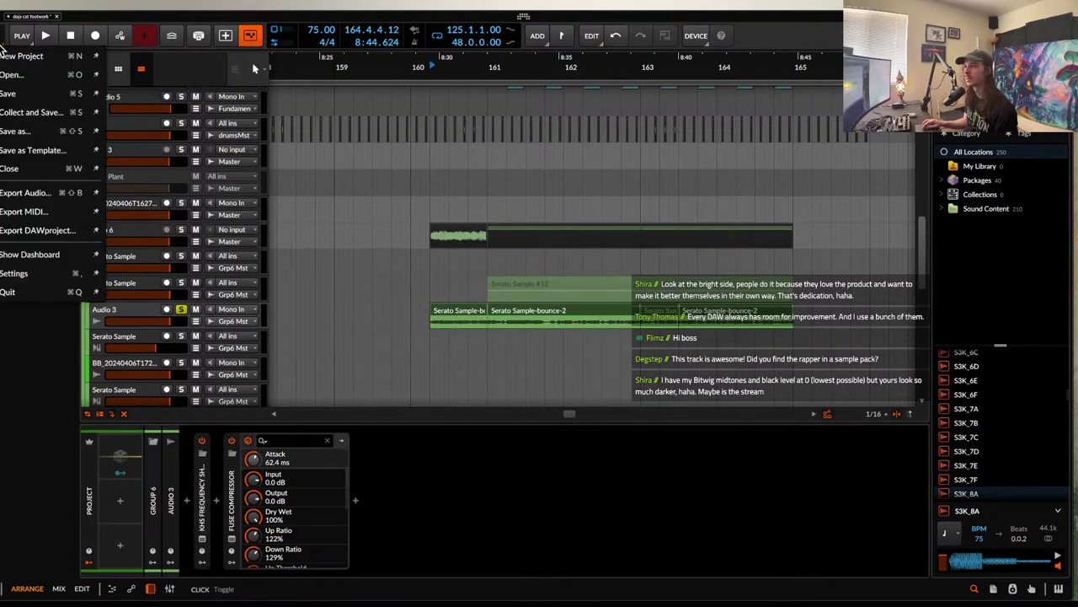
click(27, 274)
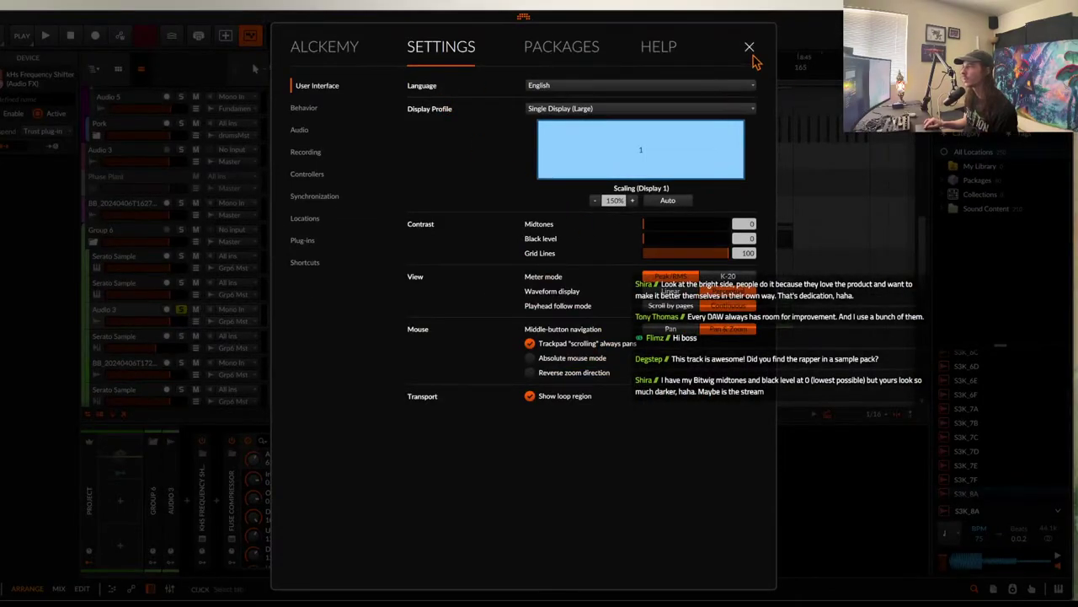
click(749, 48)
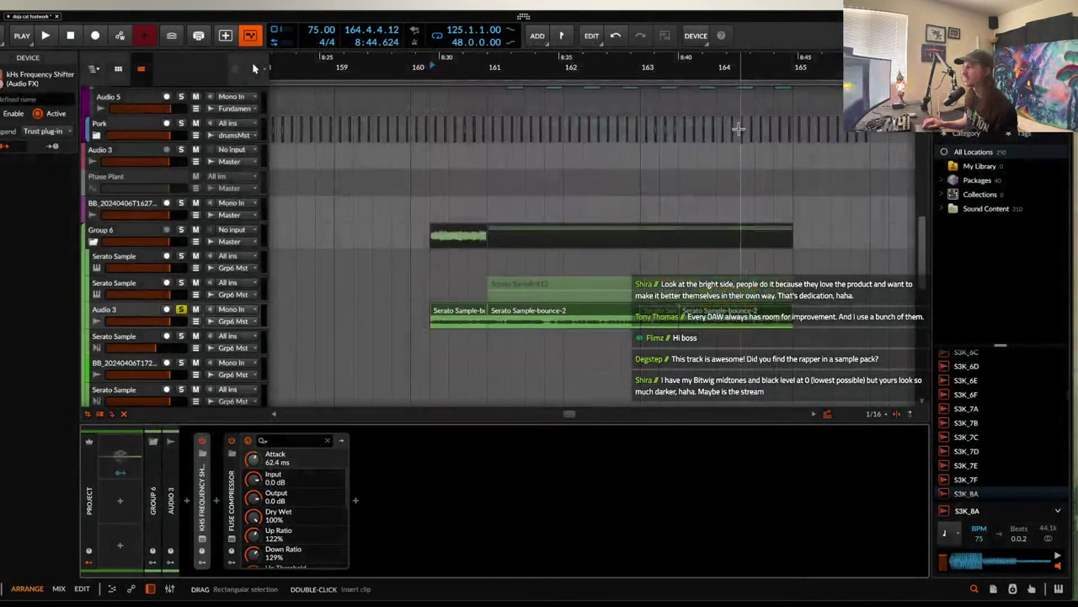
- Replay the Audio 3 clips from 160.2.1 into bar 161
click(449, 314)
key(space)
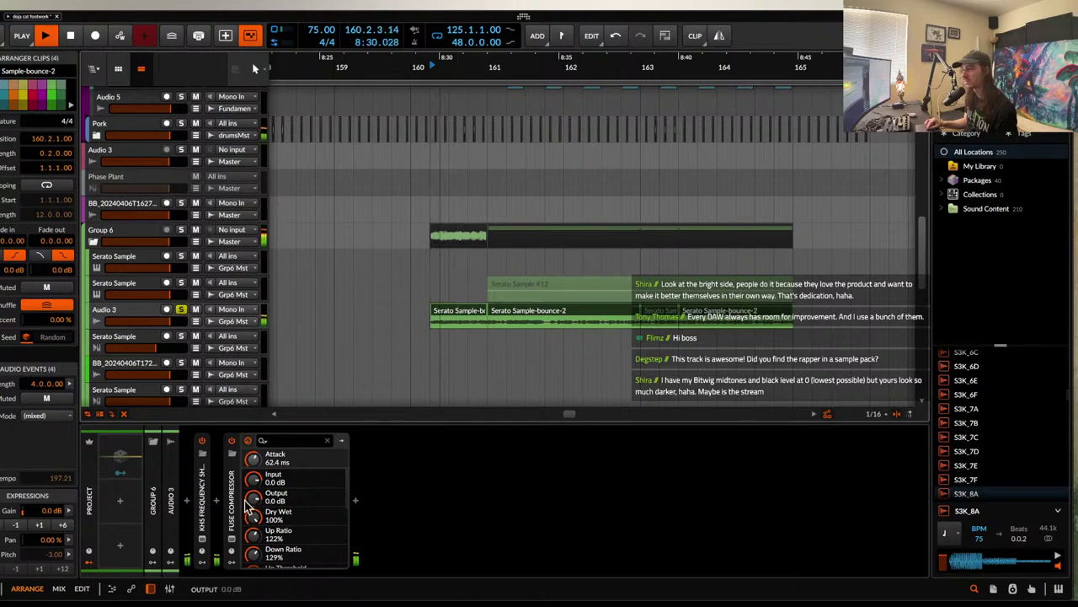
click(186, 500)
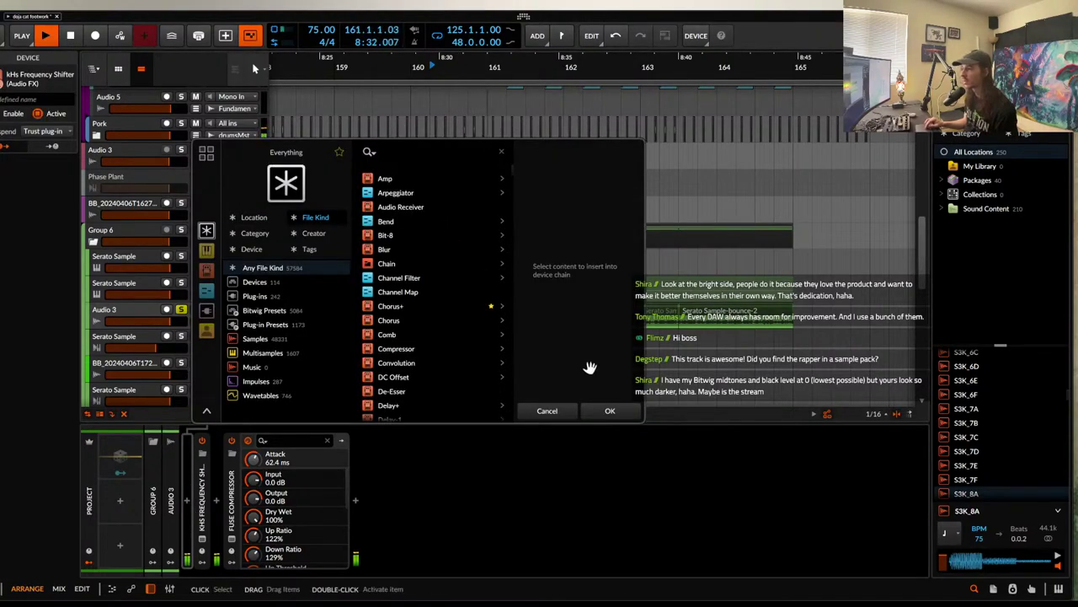
click(621, 413)
key(space)
- Draw a pitch ramp in the short Audio 3 clip at 160.2.1, rising from -12 at the clip start to 0, and listen to it
double_click(469, 313)
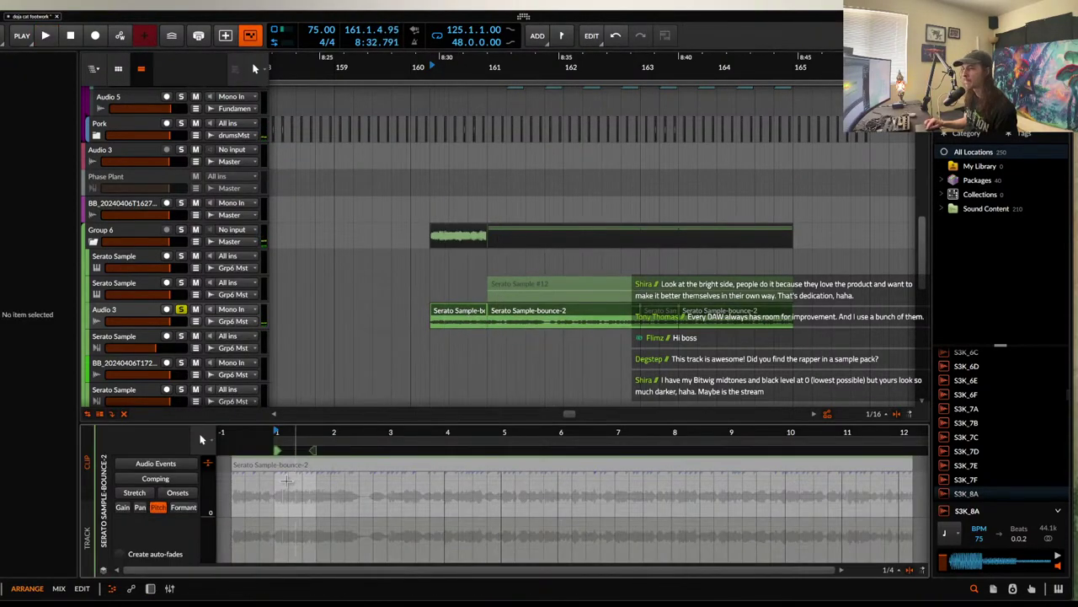
scroll(275, 505, down, 3)
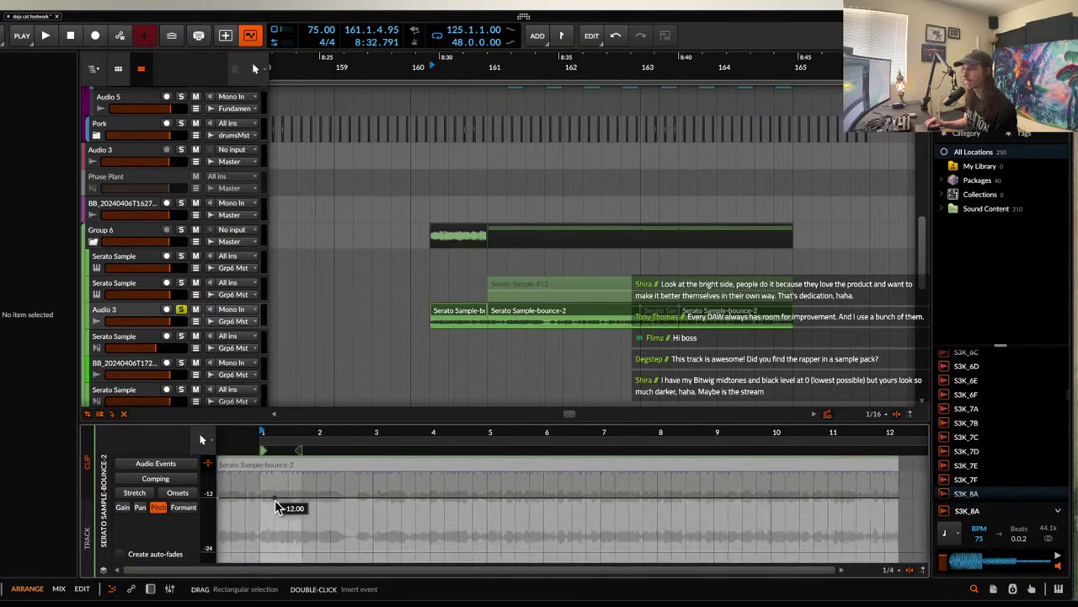
scroll(276, 506, down, 2)
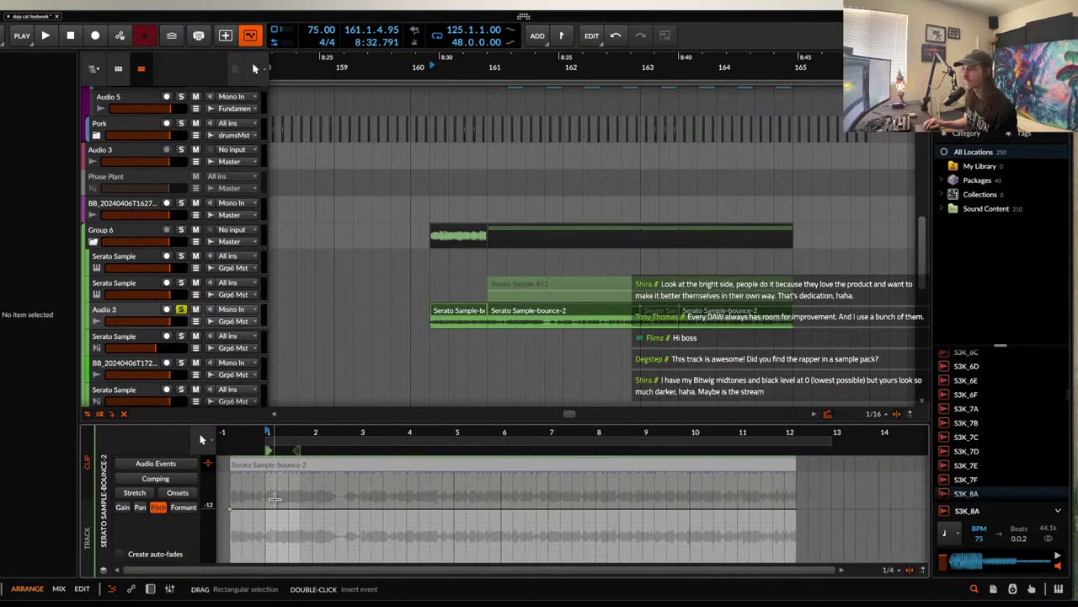
click(237, 518)
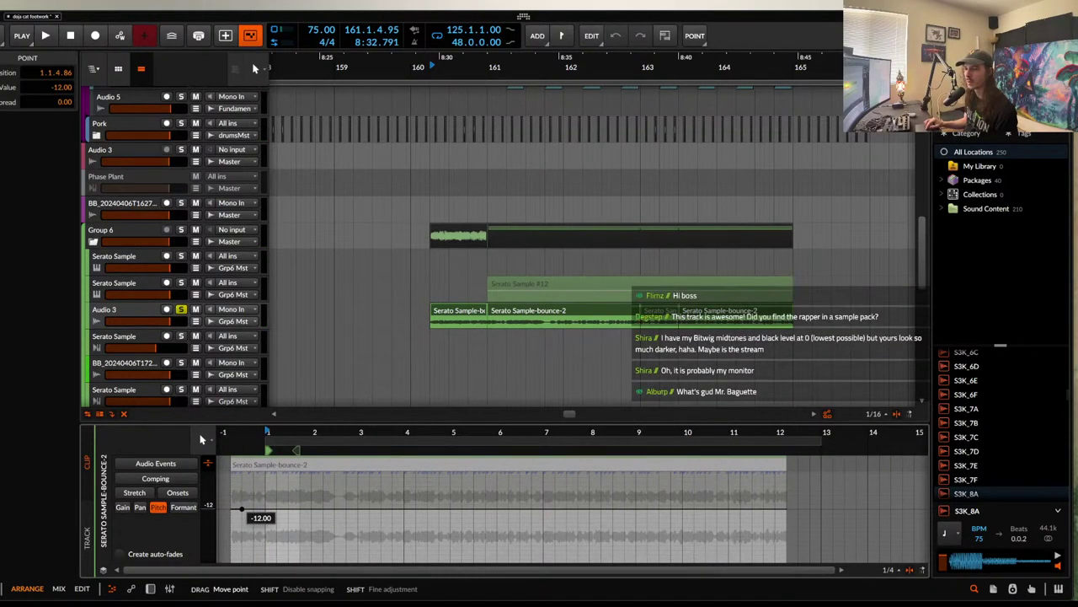
drag(266, 512, 297, 466)
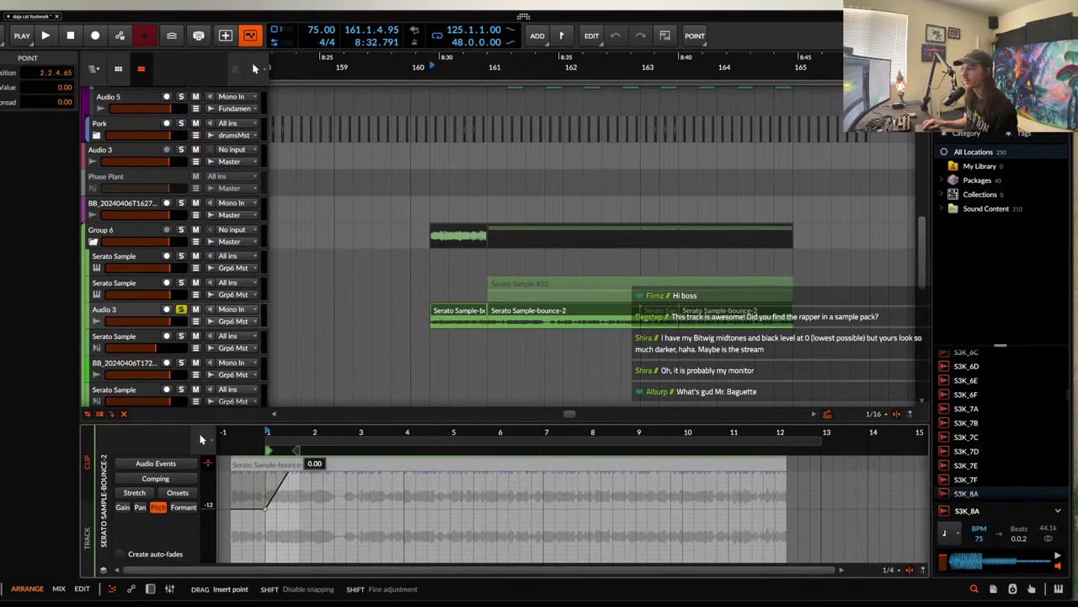
key(space)
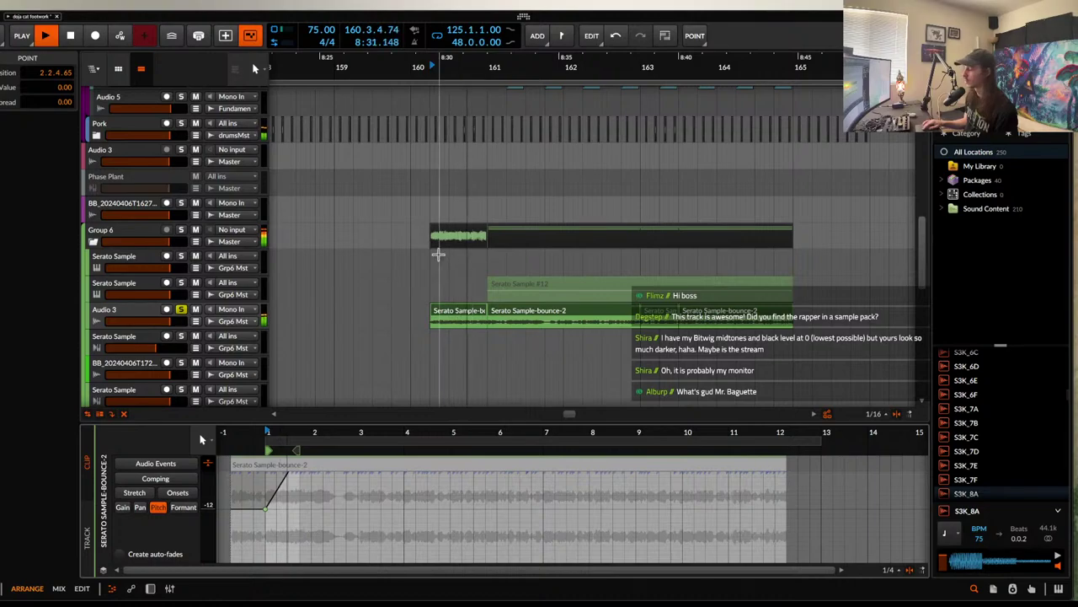
- Set the stretch mode of the short Audio 3 clip at 160.2.1 to Elastique Pro
click(455, 314)
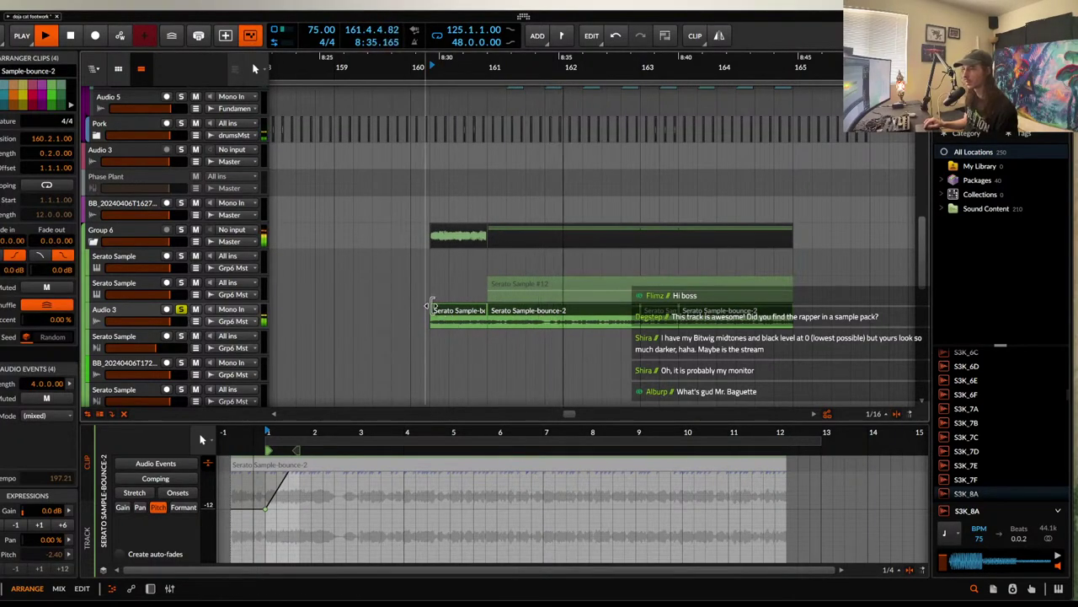
click(426, 305)
click(46, 415)
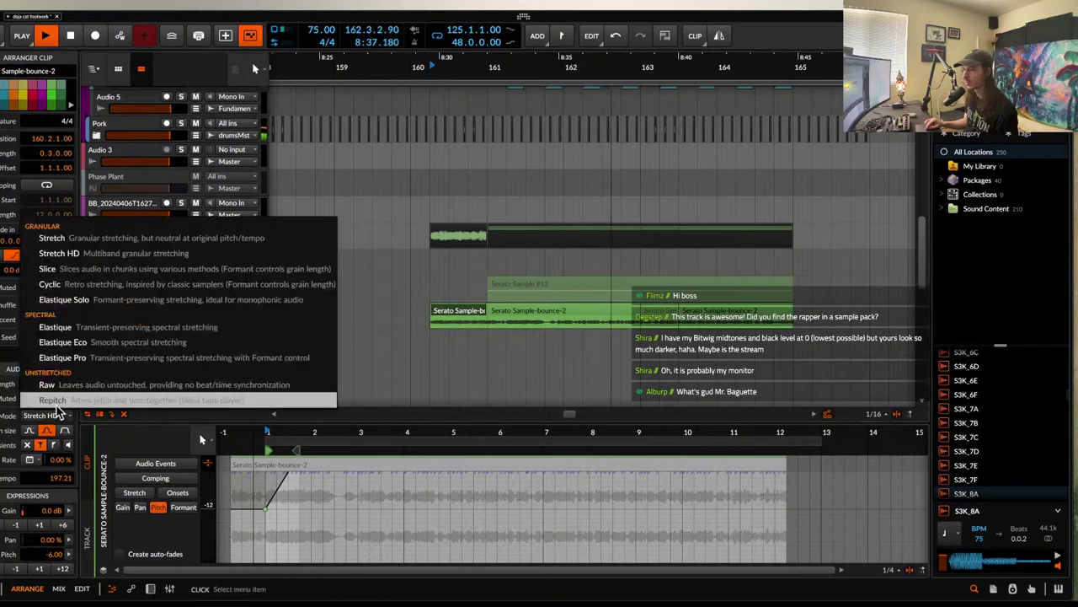
click(56, 361)
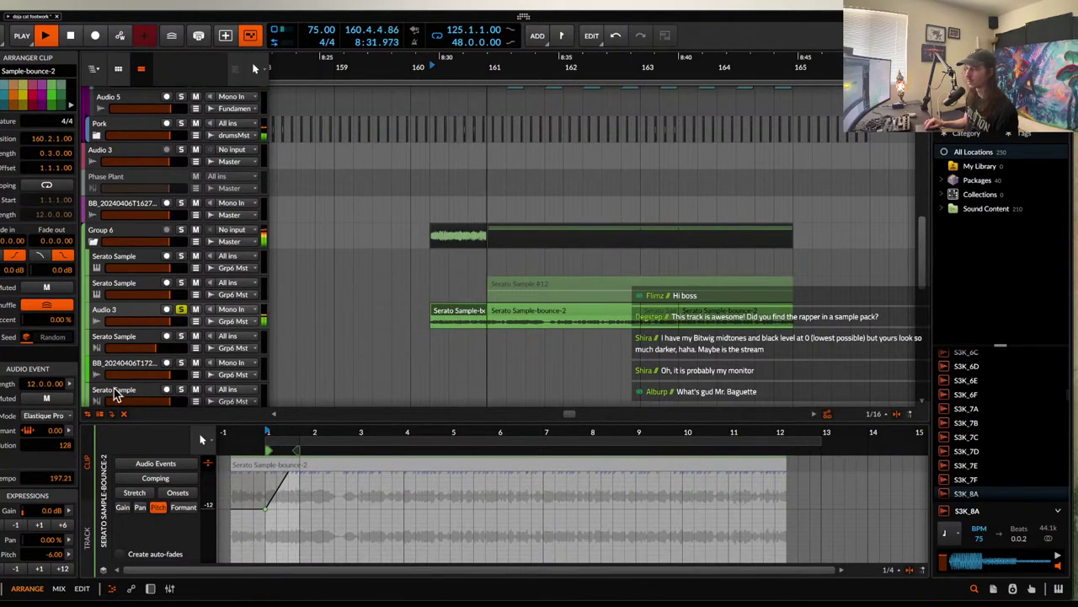
- Try lowering the short clip's pitch by 12 semitones, listen to it, and undo the pitch change
click(443, 317)
key(space)
click(1, 570)
key(space)
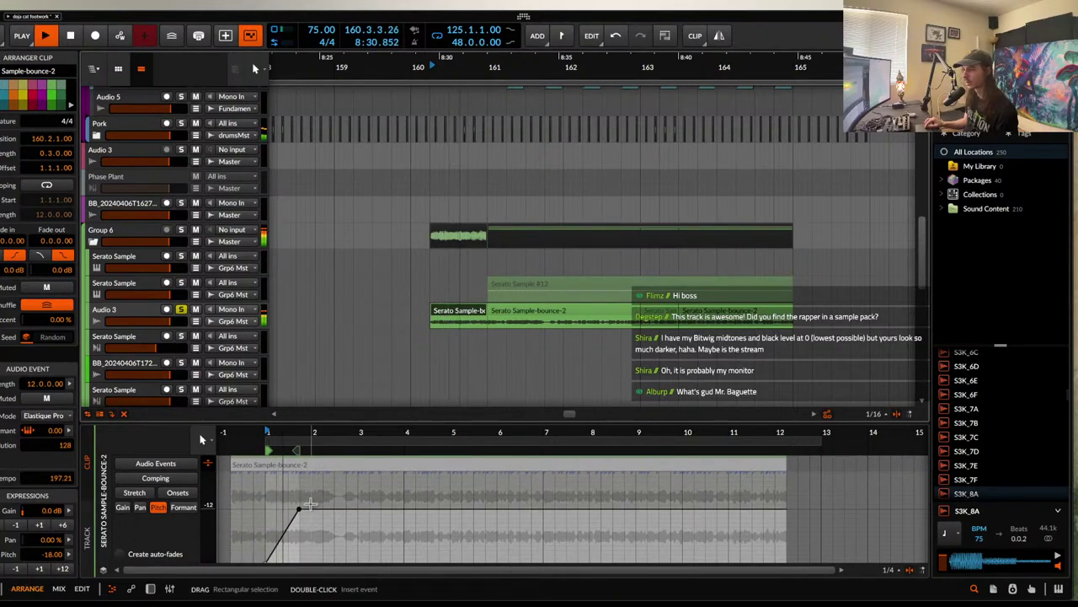
key(ctrl+z)
key(space)
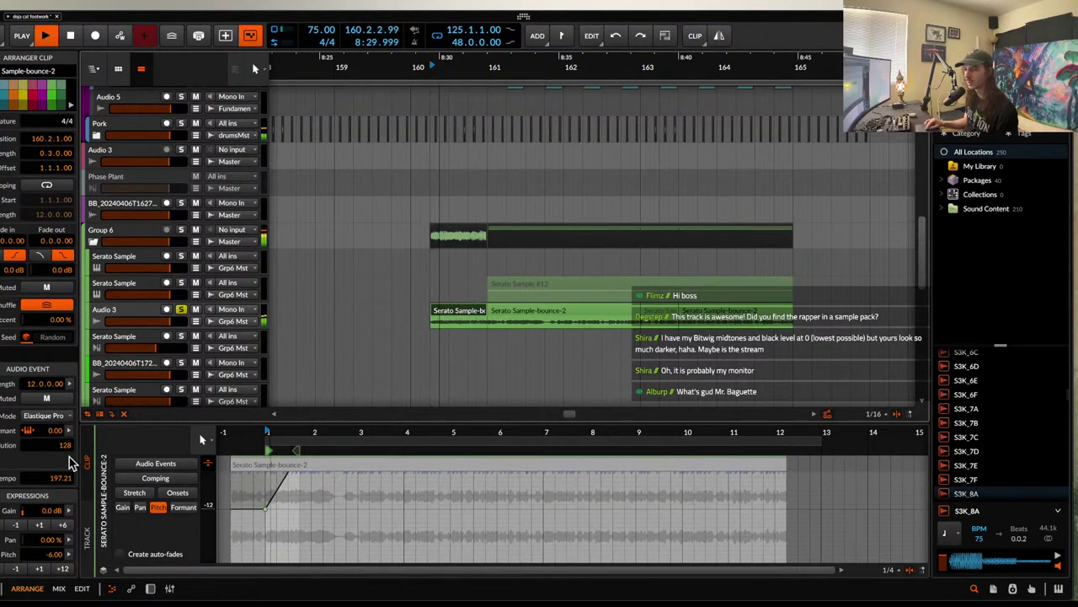
- Set the short clip's formant shift to -12.00 while listening to it from 160.2.1
drag(50, 431, 50, 370)
key(space)
key(space)
drag(51, 434, 50, 514)
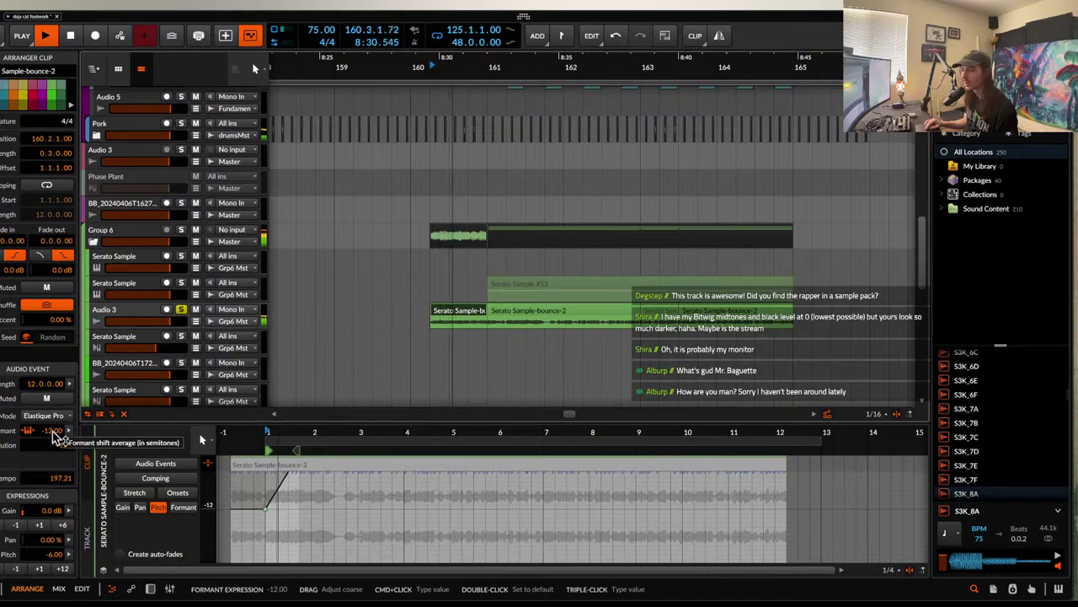
key(space)
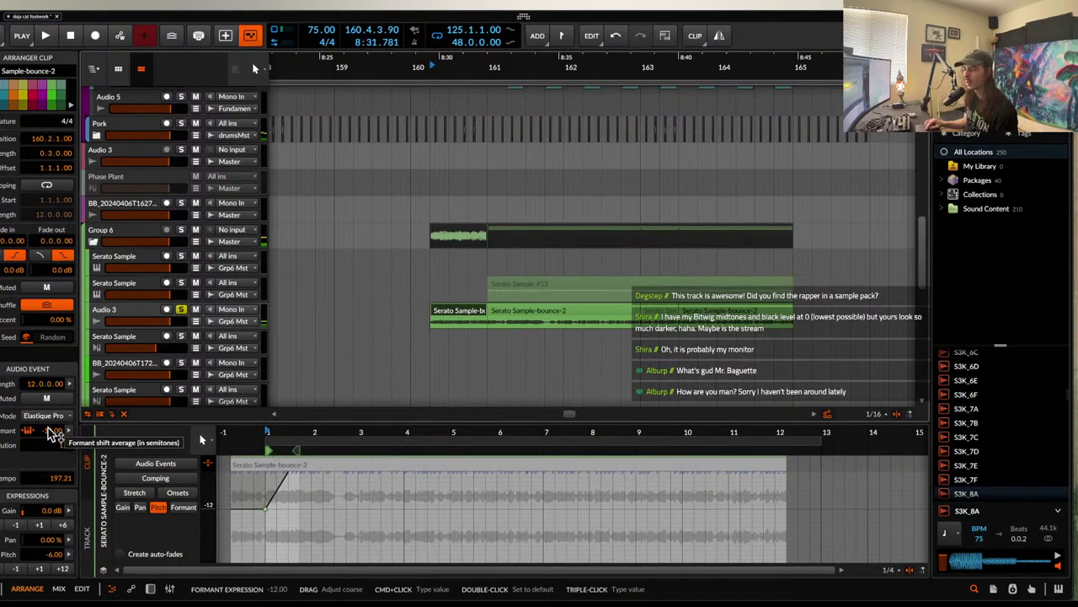
click(46, 416)
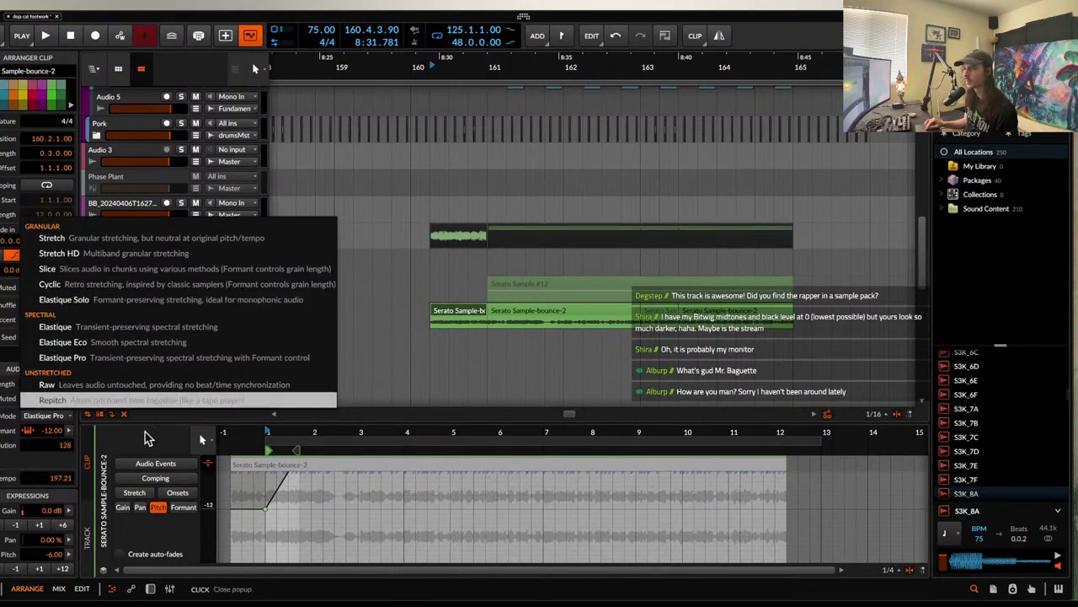
click(445, 324)
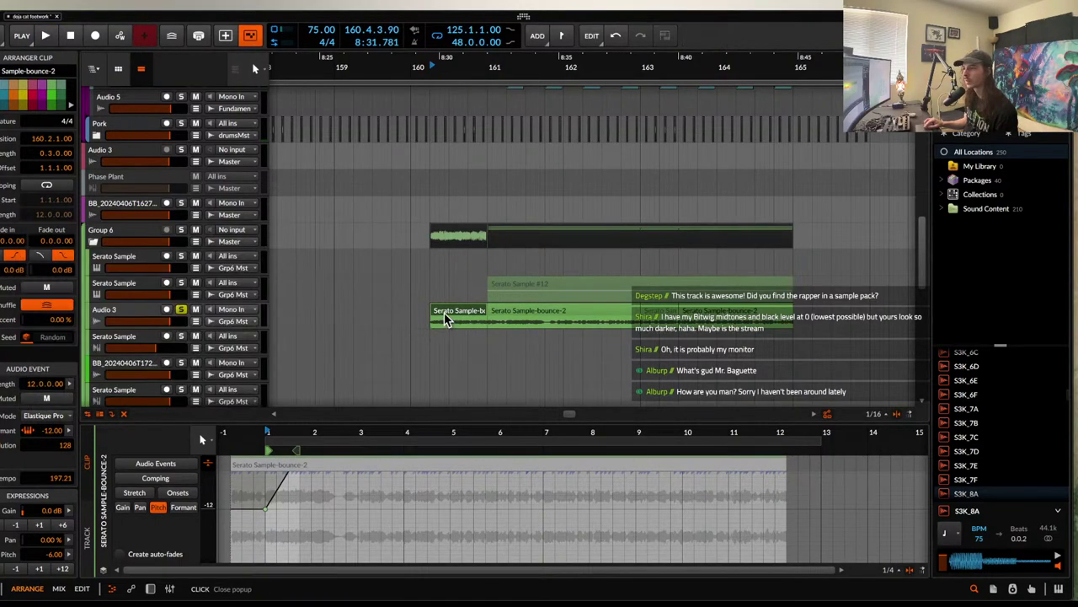
- Automate the kHs Frequency Shifter's On/Off on Audio 3 to stay on until 161.1.1 and off from there, and play the transition
double_click(139, 320)
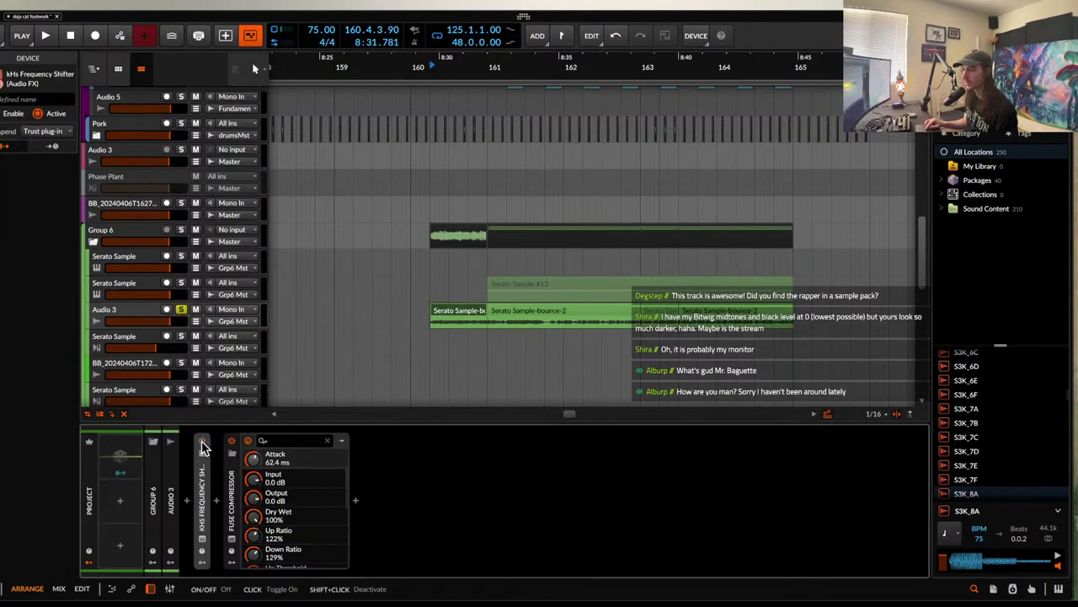
click(459, 321)
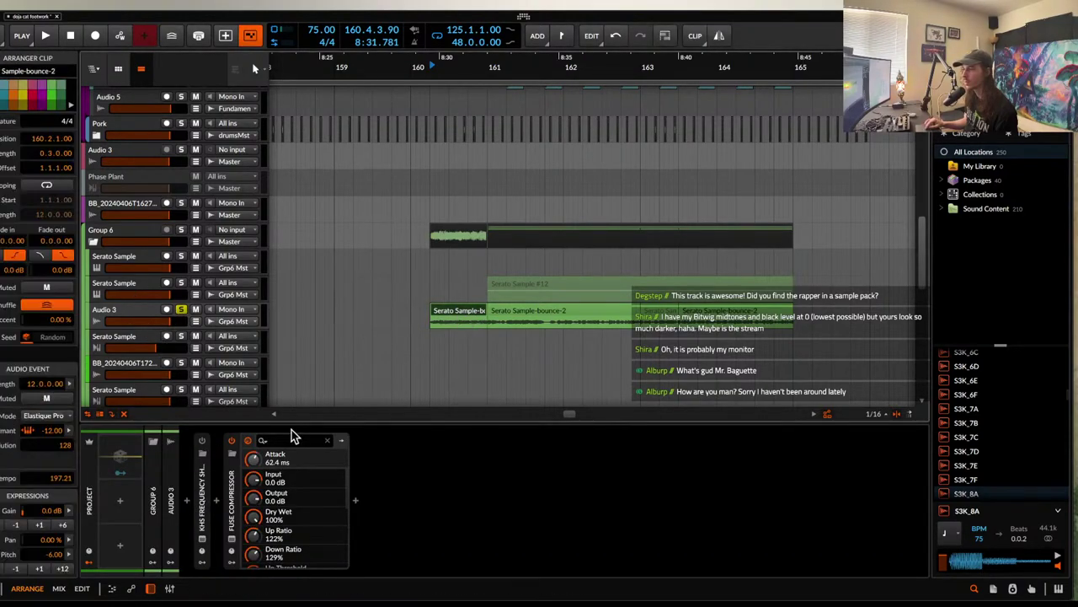
click(196, 321)
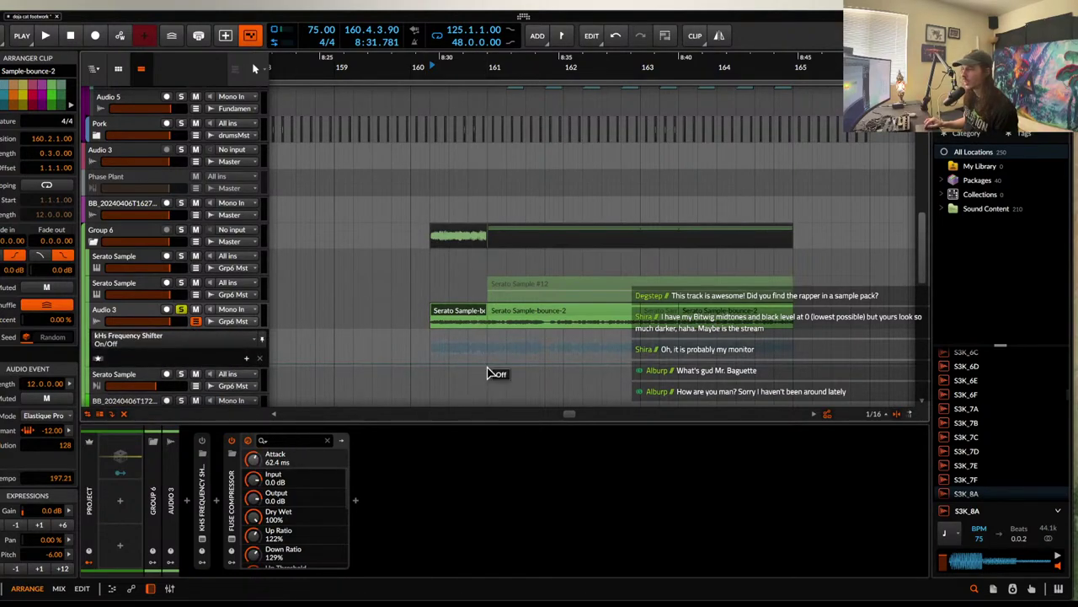
click(487, 369)
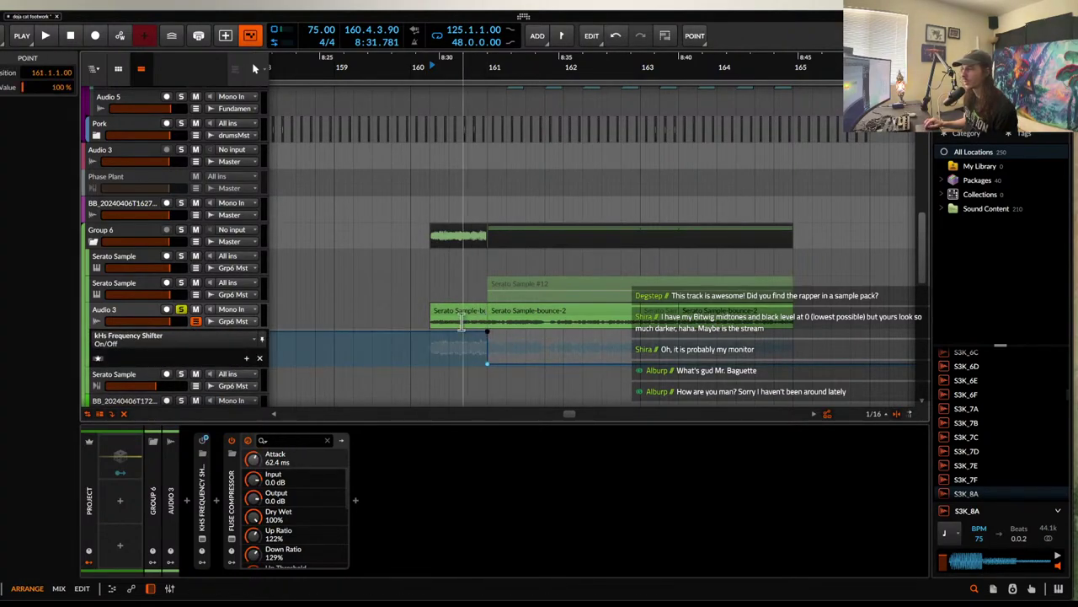
click(455, 312)
key(space)
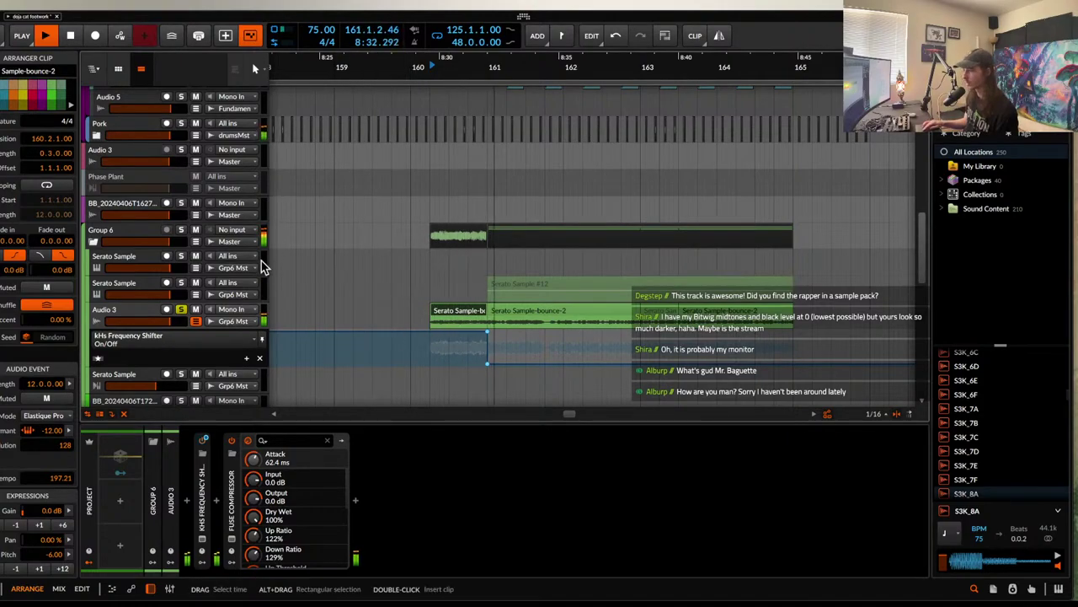
- Hide the Audio 3 automation lane while playing the clips from 160.2.1
click(140, 317)
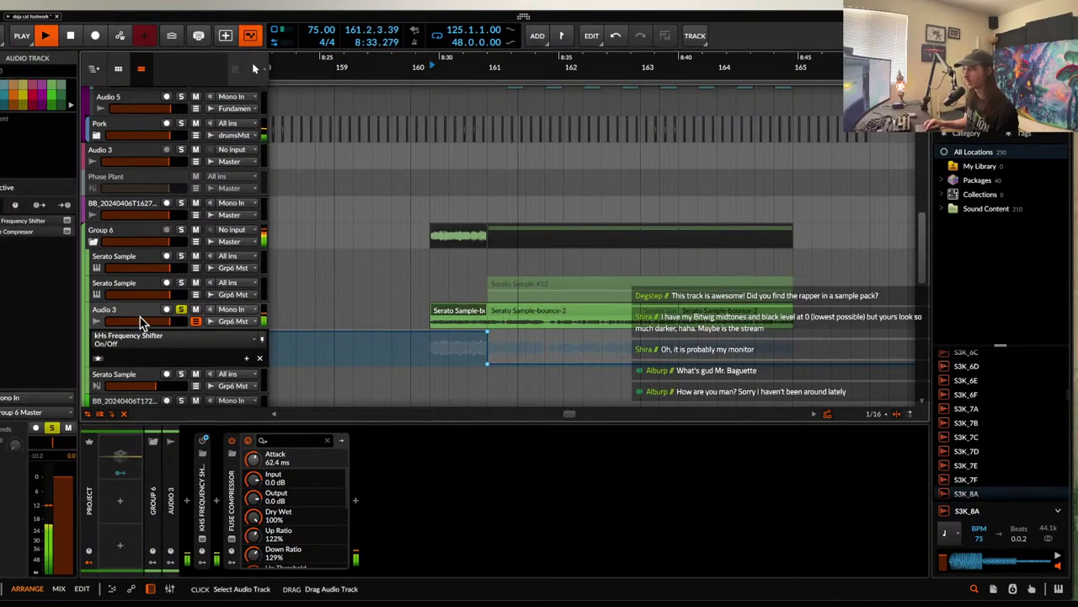
click(491, 310)
click(469, 312)
scroll(466, 314, down, 3)
click(195, 321)
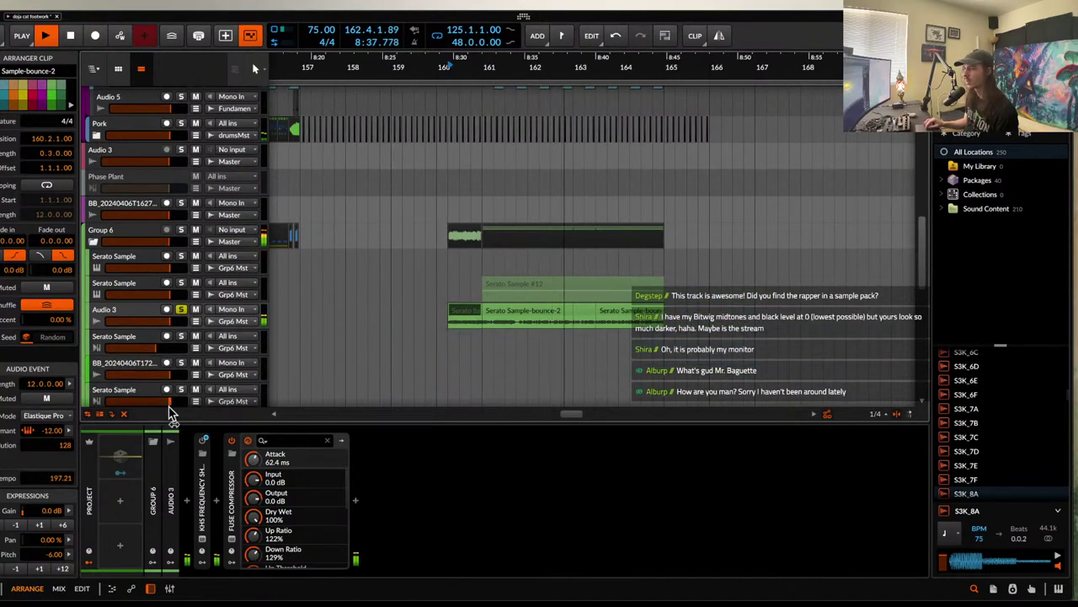
- Insert kHs Ensemble ahead of kHs Frequency Shifter on the Audio 3 track
click(188, 500)
text(ens)
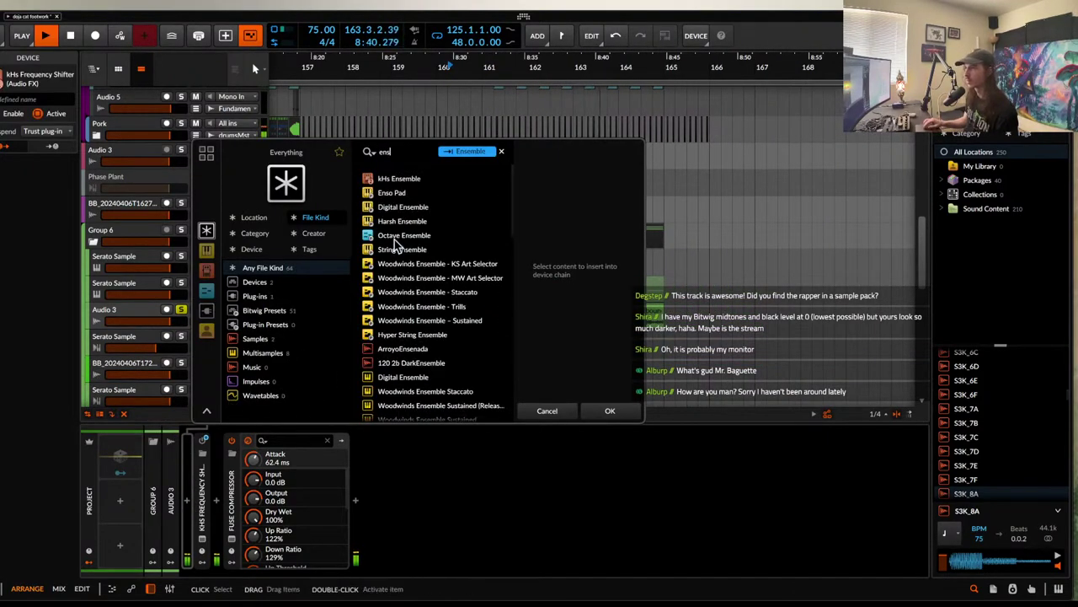
click(392, 177)
click(608, 409)
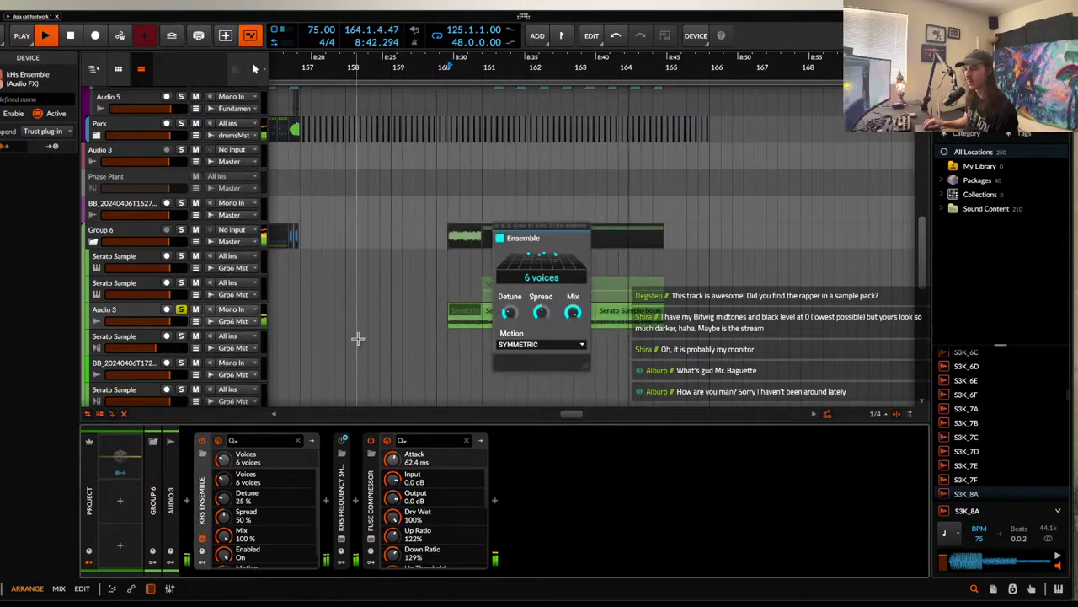
- Set kHs Ensemble to 2 voices, 10 % detune and 65 % spread while listening, and close its window
drag(542, 313, 509, 328)
key(space)
key(space)
mouse_move(543, 282)
mouse_down()
mouse_move(543, 310)
mouse_move(541, 291)
mouse_up()
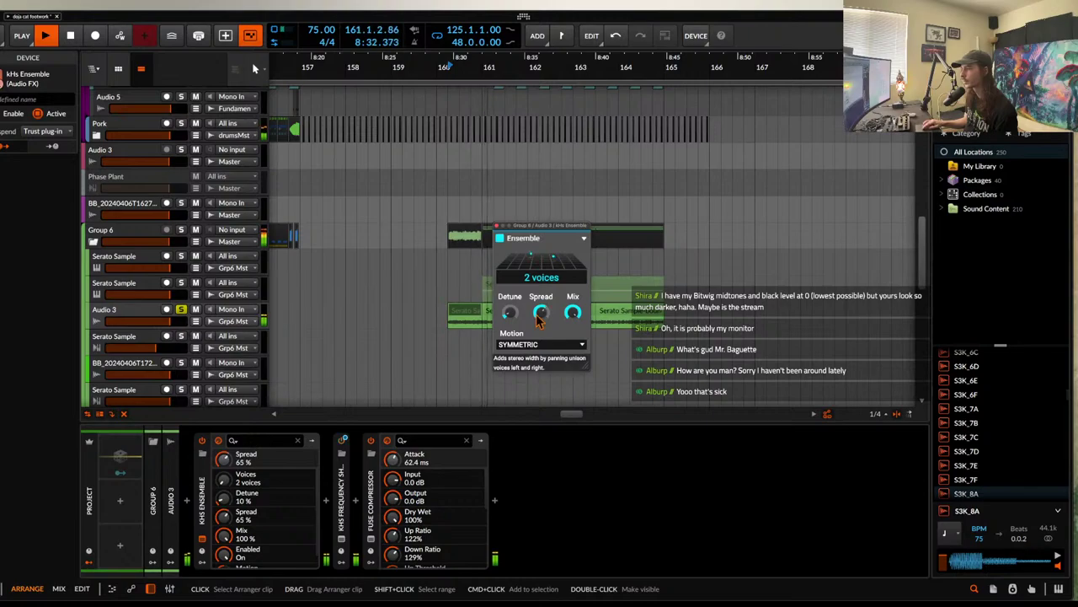
click(496, 226)
- Unsolo Audio 3 and play the section from 160.2.1 with the full arrangement
click(183, 310)
key(space)
key(space)
scroll(429, 251, down, 2)
scroll(429, 250, up, 5)
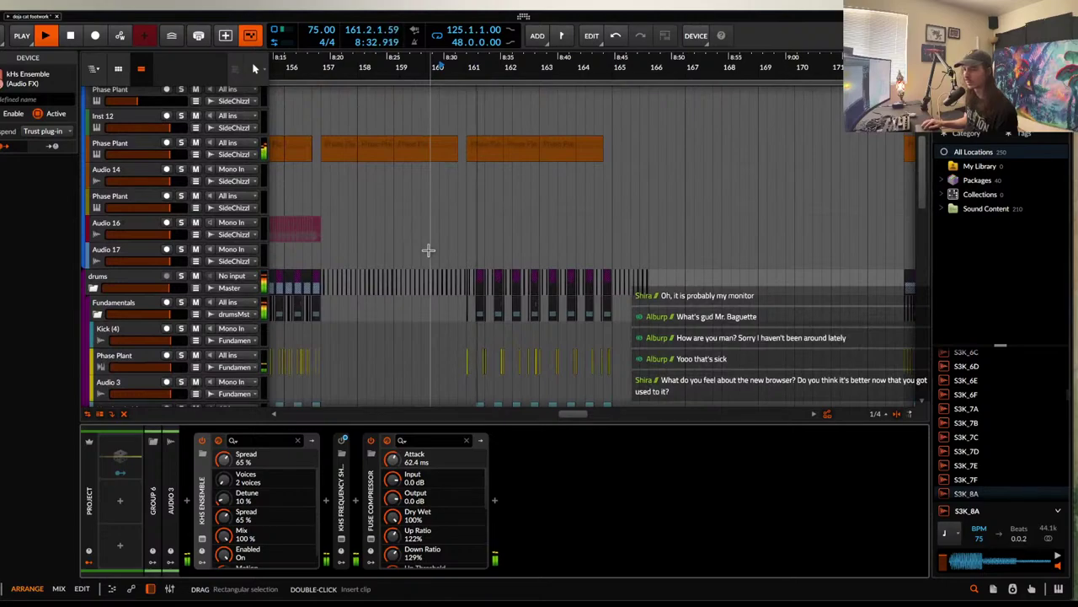
- Stop playback, unmute the four Phase Plant clips in bars 161 to 164, and select the last three
scroll(429, 249, up, 8)
key(space)
click(474, 151)
shift+click(584, 144)
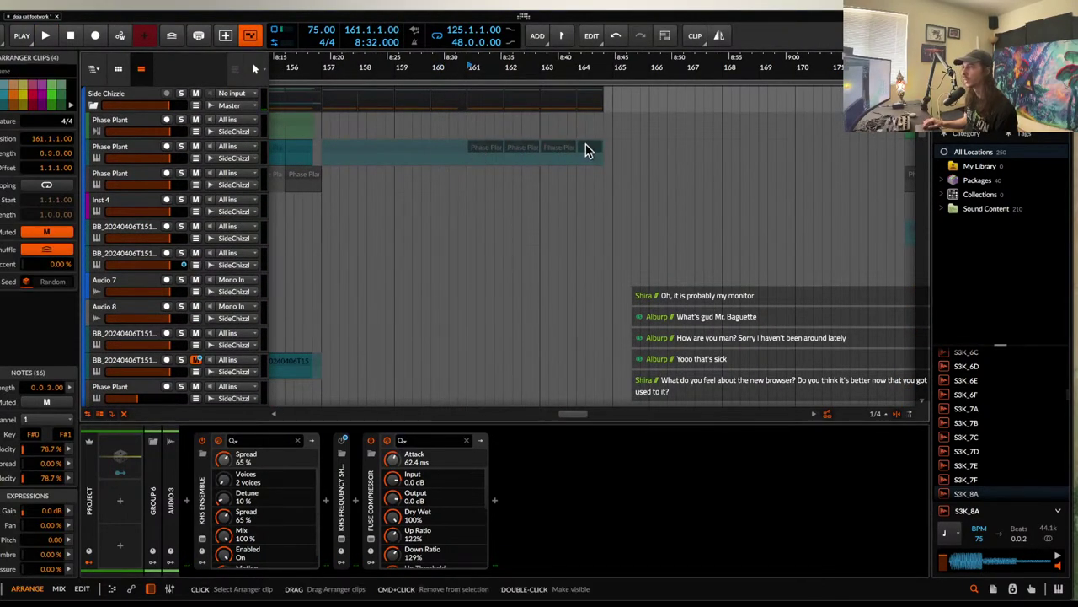
key(alt+m)
click(517, 153)
shift+click(587, 152)
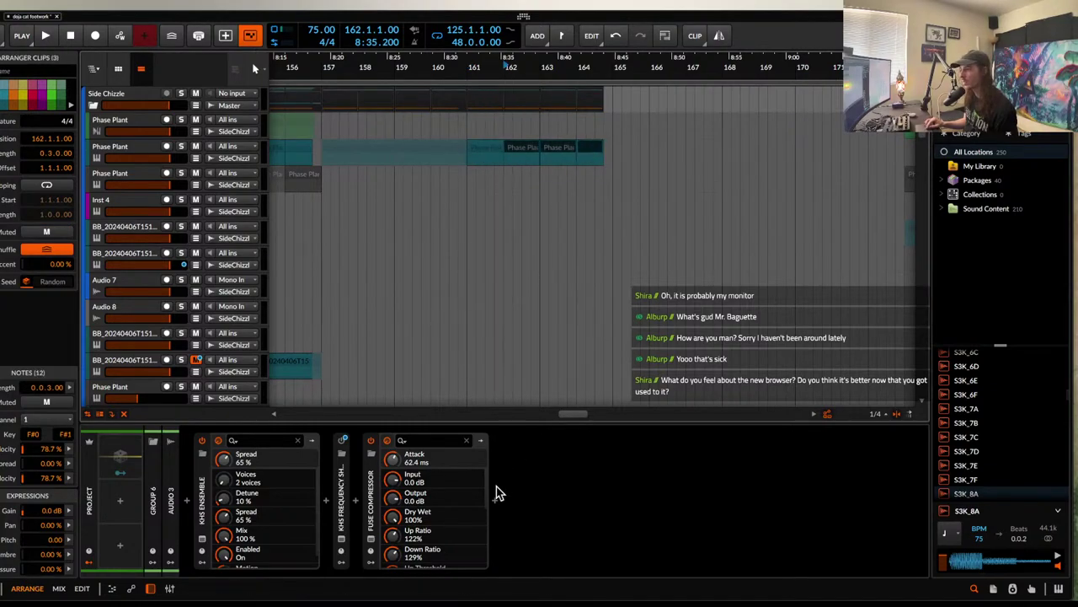
- Search the sample browser for kick, look through the results, and clear the search
click(495, 500)
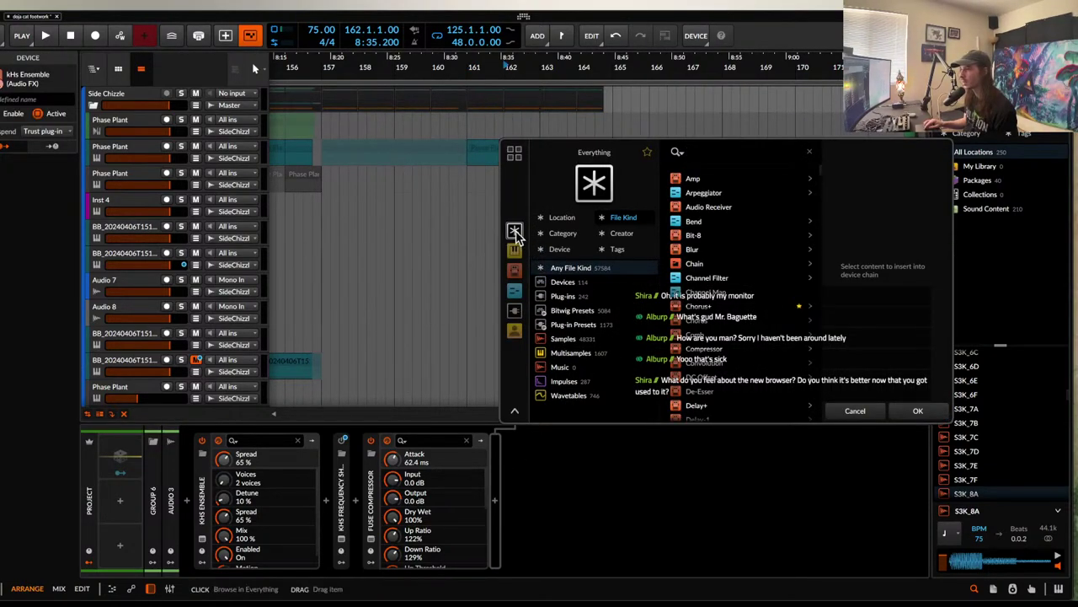
click(855, 410)
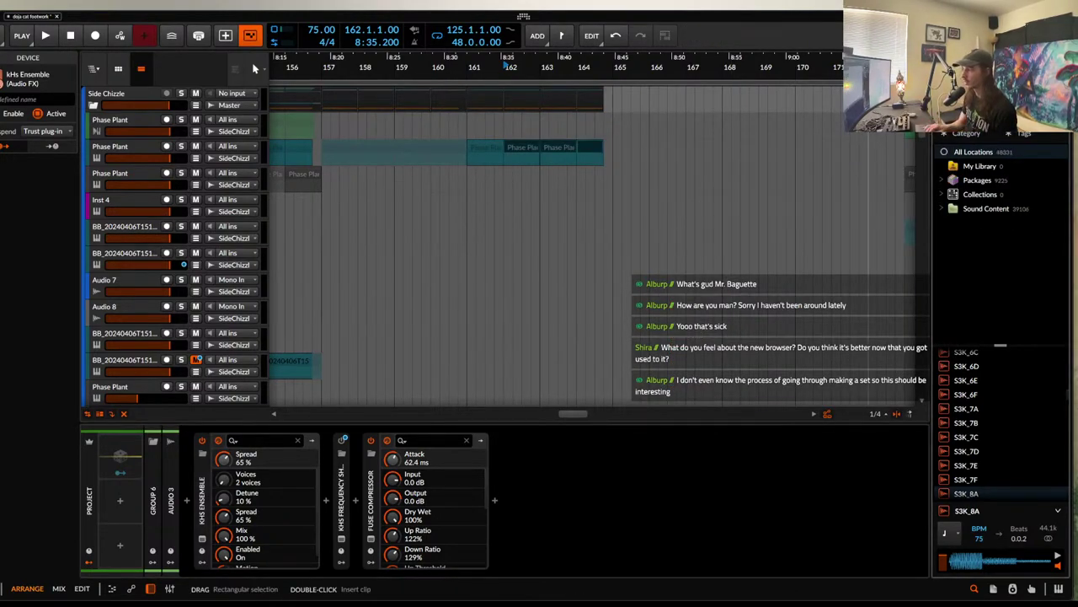
text(kick)
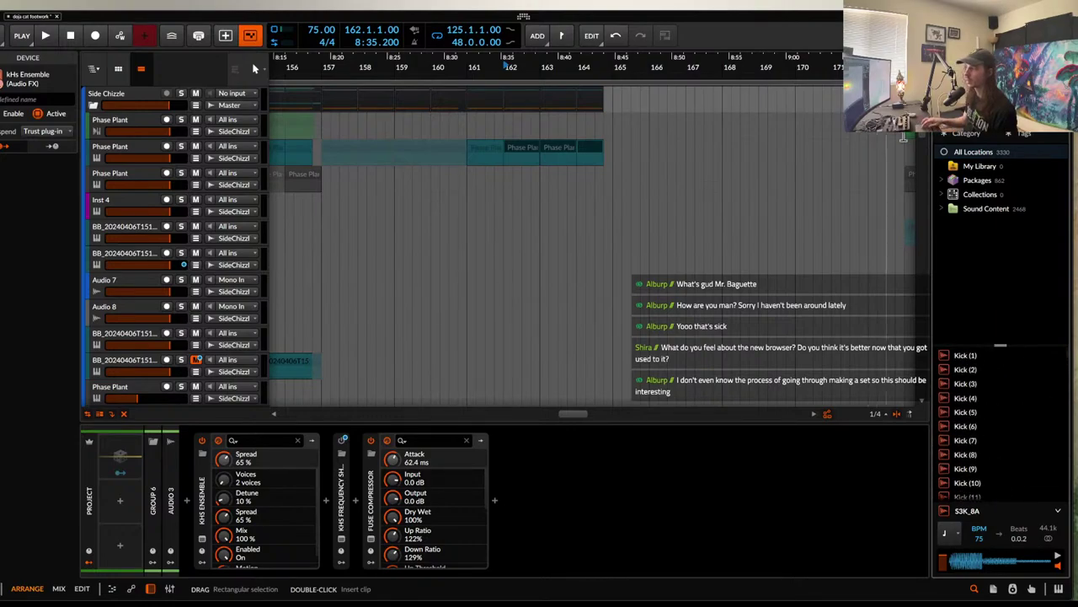
scroll(957, 409, down, 2)
scroll(959, 411, up, 2)
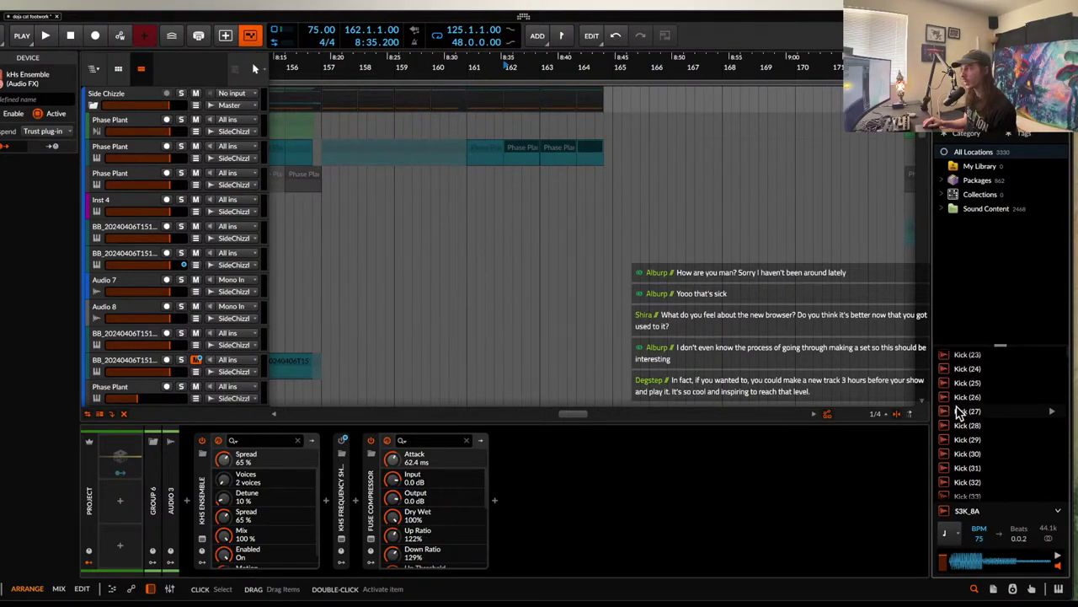
click(994, 112)
key(BackSpace)
- Extend the Phase Plant clip at bar 161 over the three clips after it and show its notes for editing
click(481, 152)
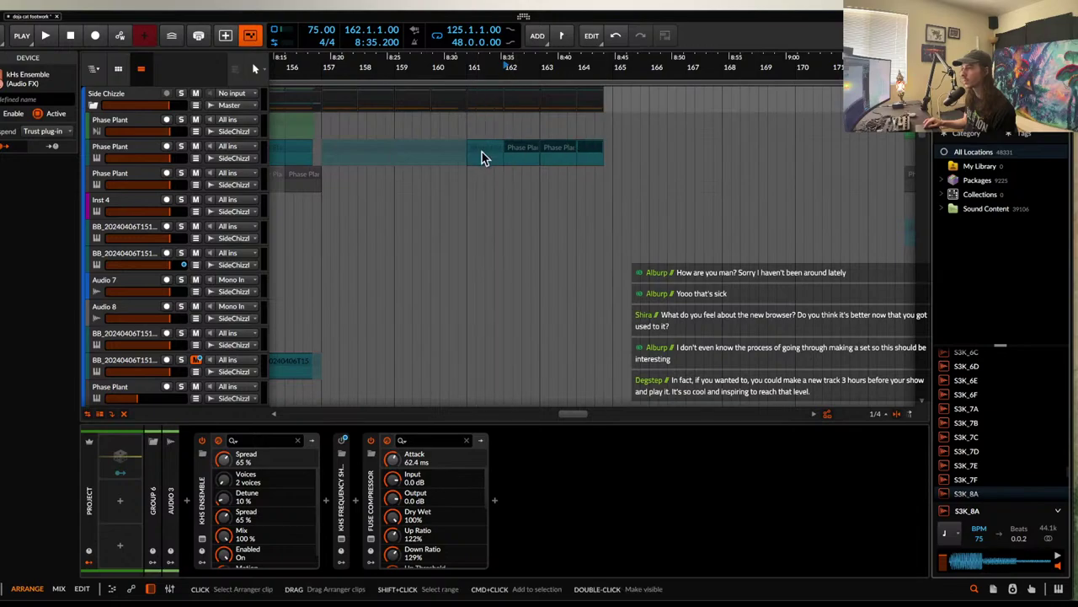
scroll(482, 152, up, 2)
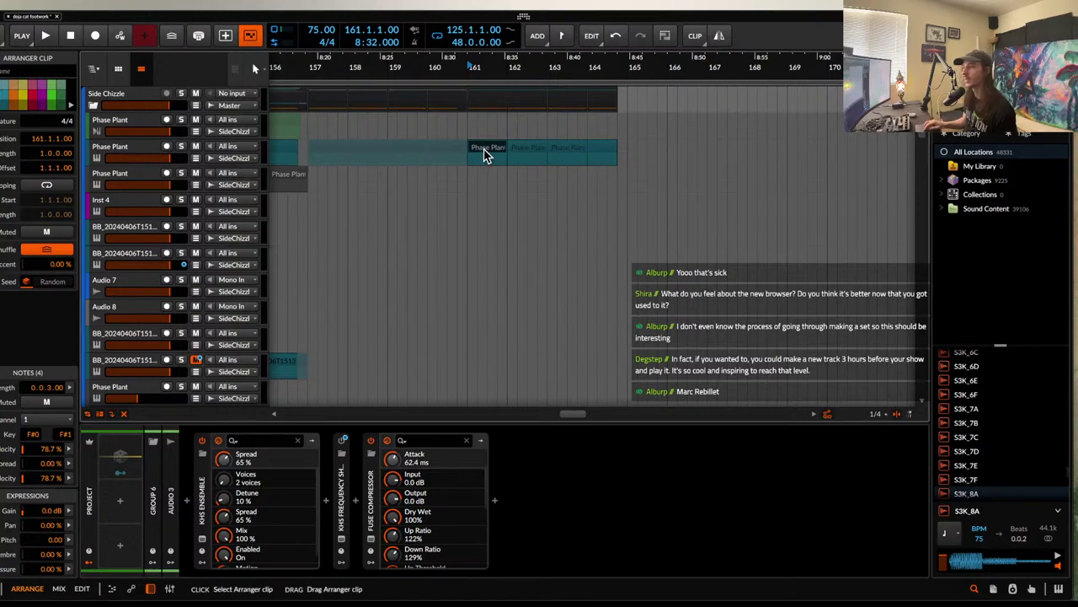
drag(505, 147, 608, 139)
click(519, 152)
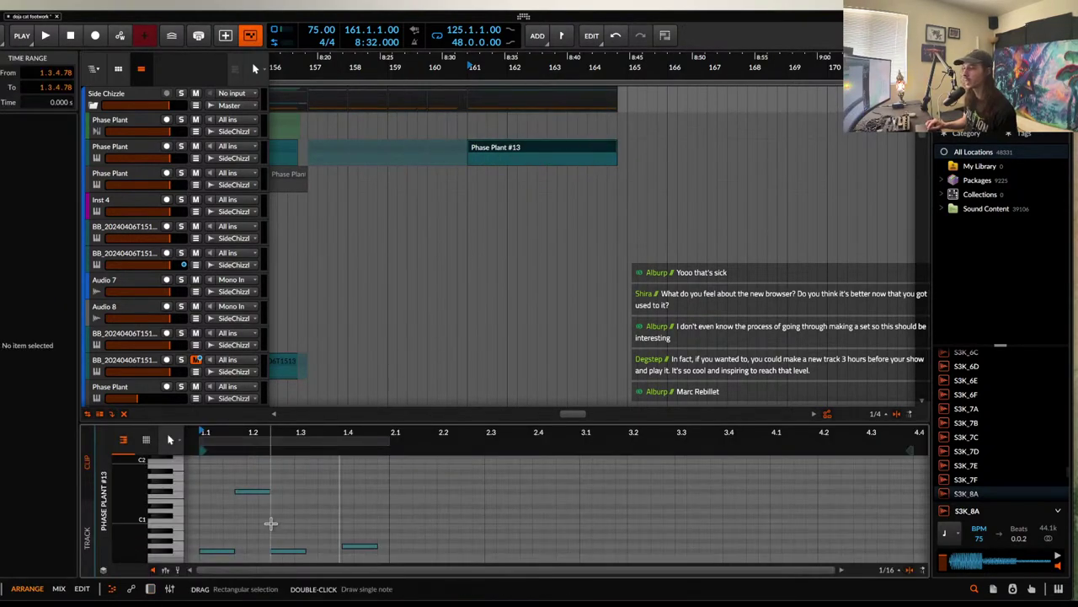
- Delete every note in the extended Phase Plant clip except the first F#0 note at 1.1
double_click(250, 492)
double_click(291, 549)
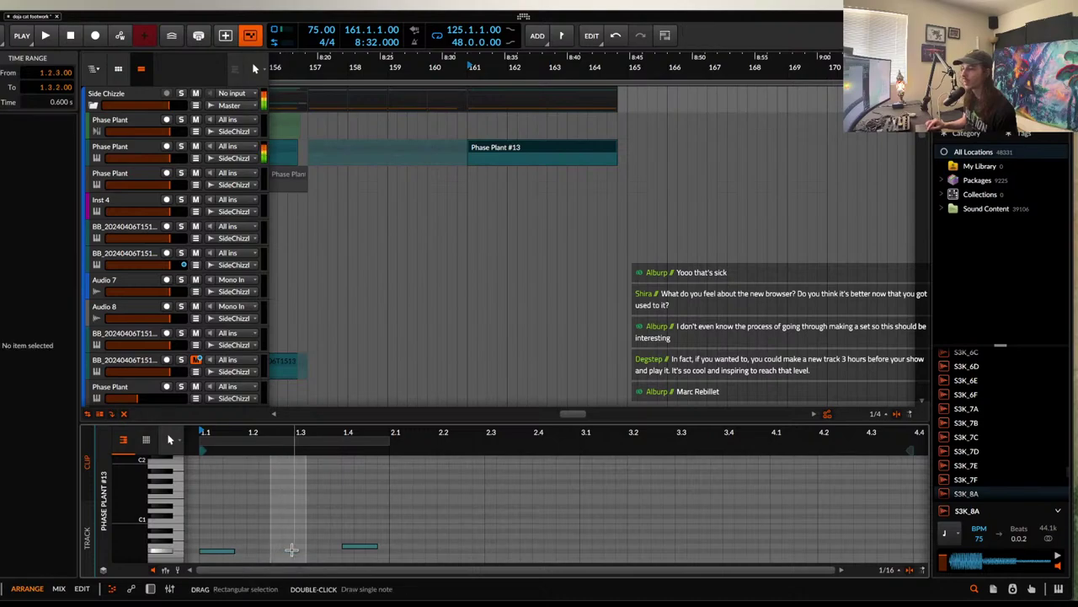
double_click(359, 546)
scroll(303, 515, down, 2)
scroll(304, 515, left, 2)
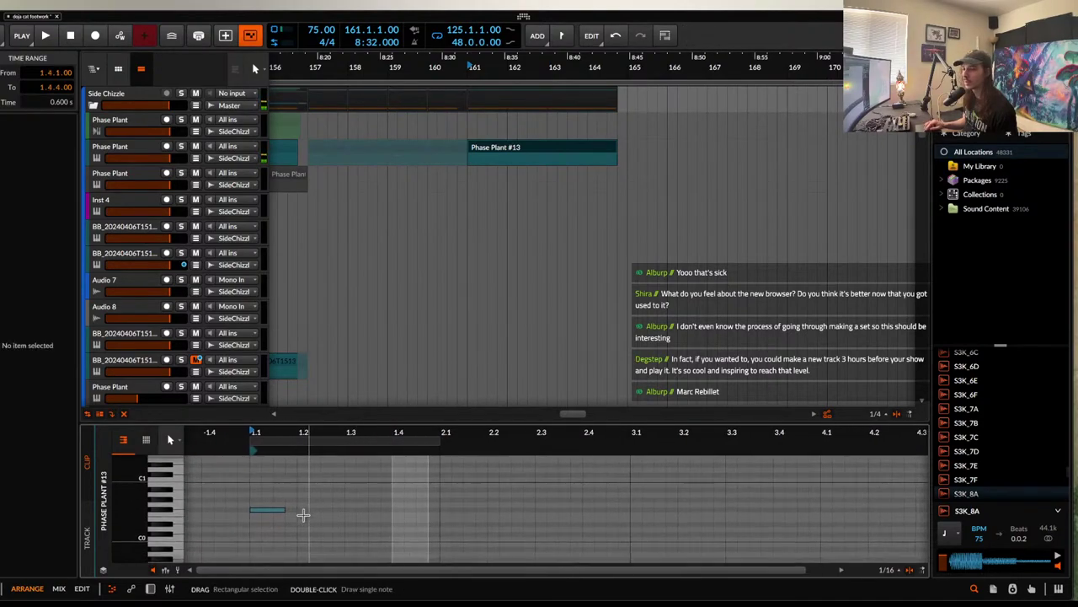
- Set the first F#0 note's length to one beat, playing the clip to check the duration
scroll(304, 515, down, 3)
drag(289, 512, 312, 513)
key(space)
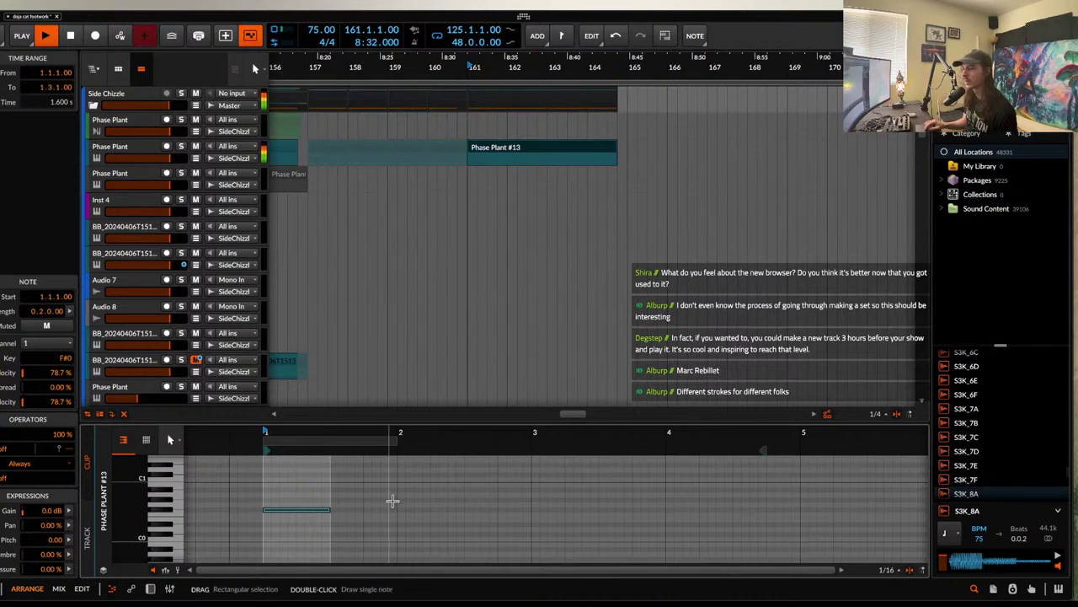
scroll(329, 509, up, 2)
drag(333, 509, 281, 514)
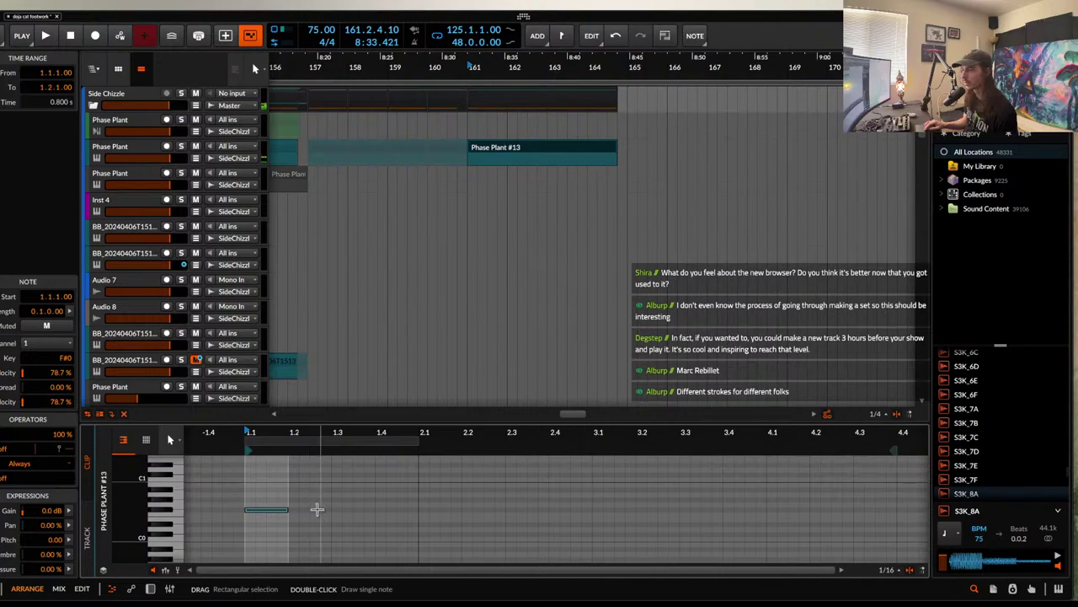
key(space)
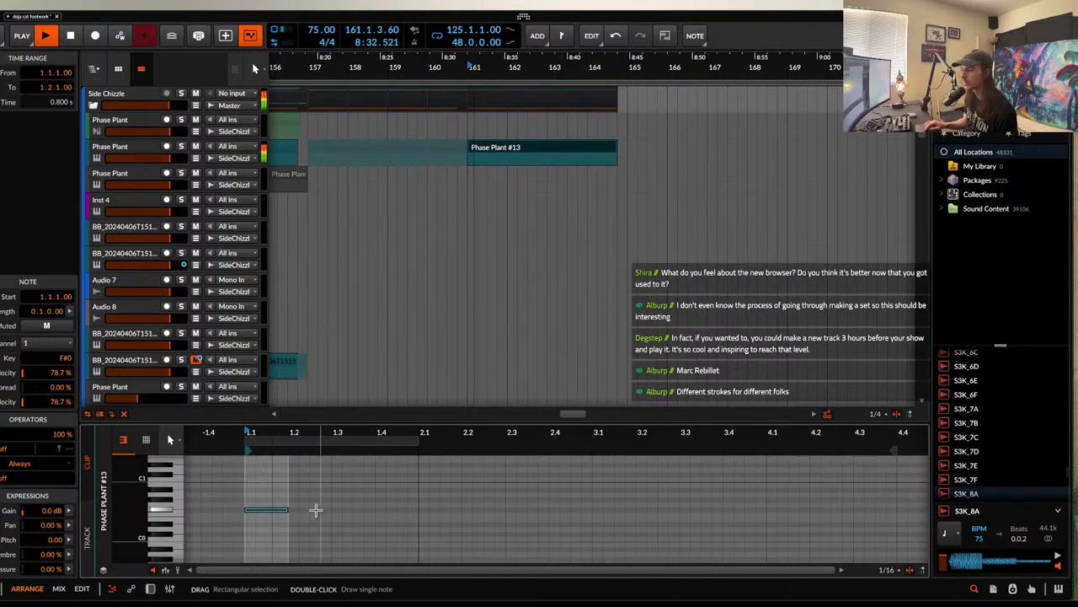
- Add a one-beat F#0 note at 1.2.3 and play the clip from bar 161
double_click(315, 509)
key(space)
key(space)
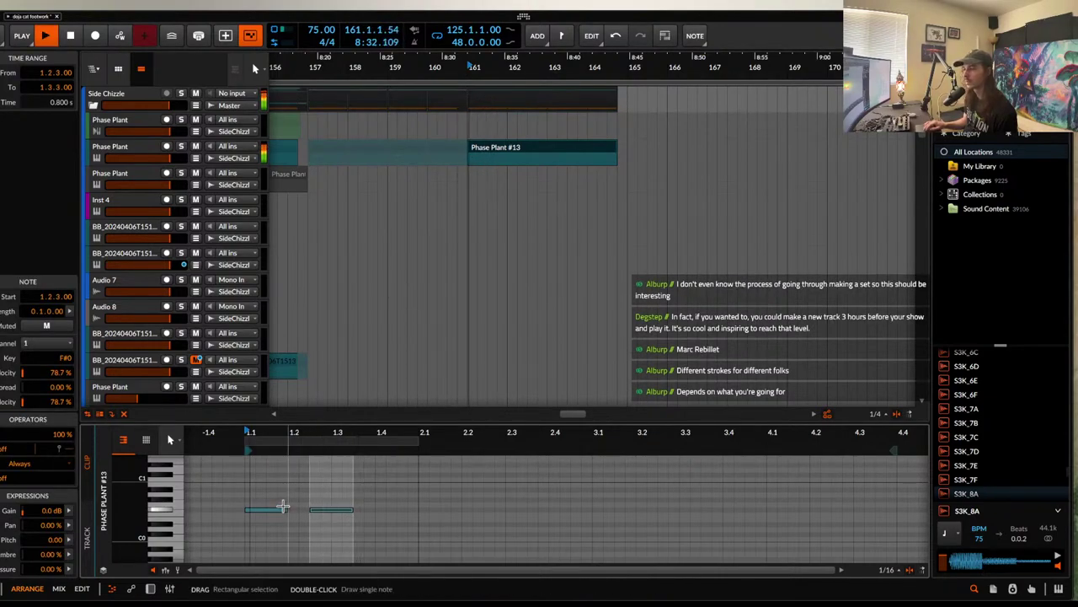
key(space)
- Add a sixteenth note at 1.2.2, directly before the second long note and on the same pitch
scroll(300, 508, up, 3)
scroll(300, 508, up, 2)
double_click(296, 500)
drag(393, 498, 308, 517)
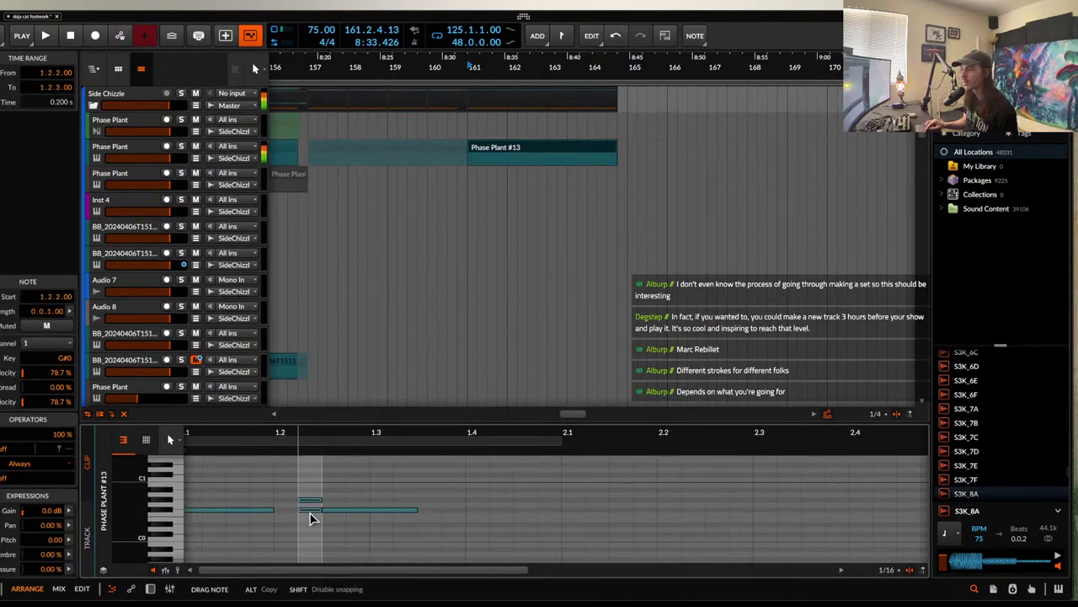
scroll(368, 487, down, 1)
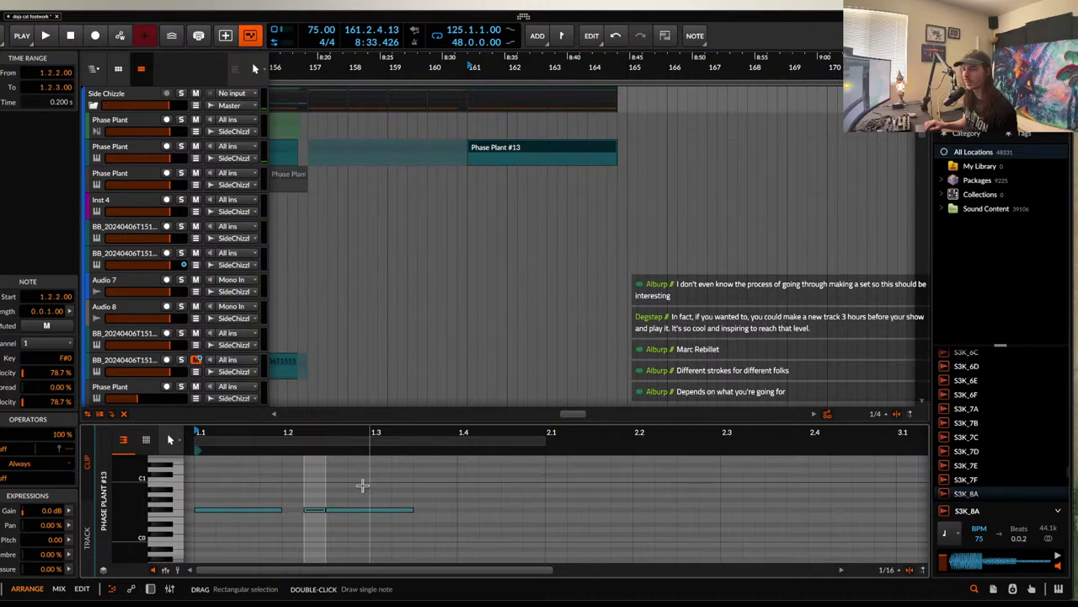
- Duplicate the three F#0 notes at the beginning of the Phase Plant #13 clip
scroll(253, 479, left, 1)
click(219, 479)
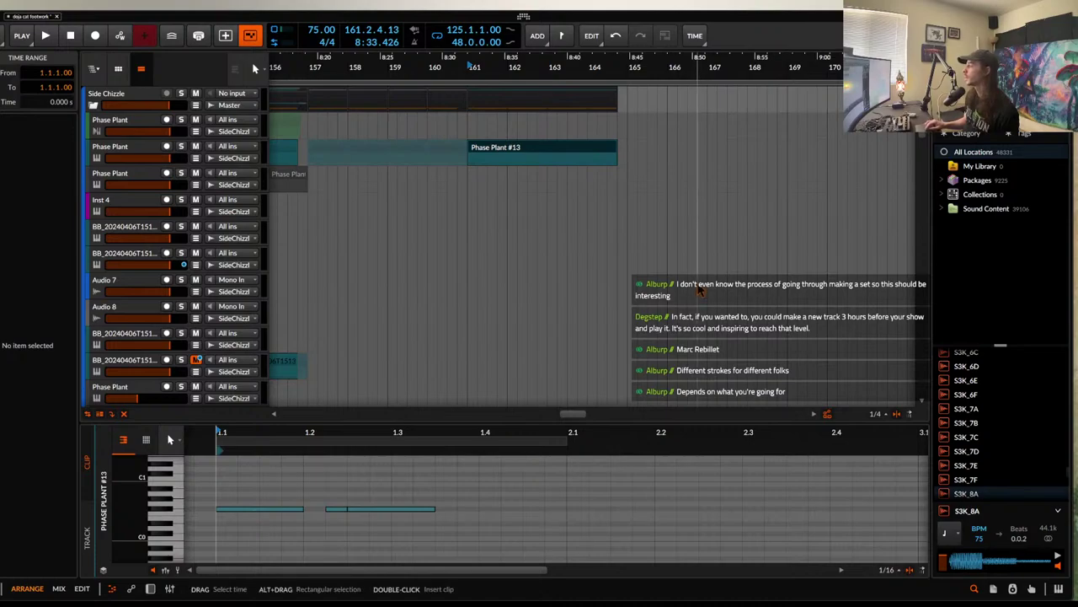
scroll(233, 469, up, 1)
scroll(232, 469, down, 3)
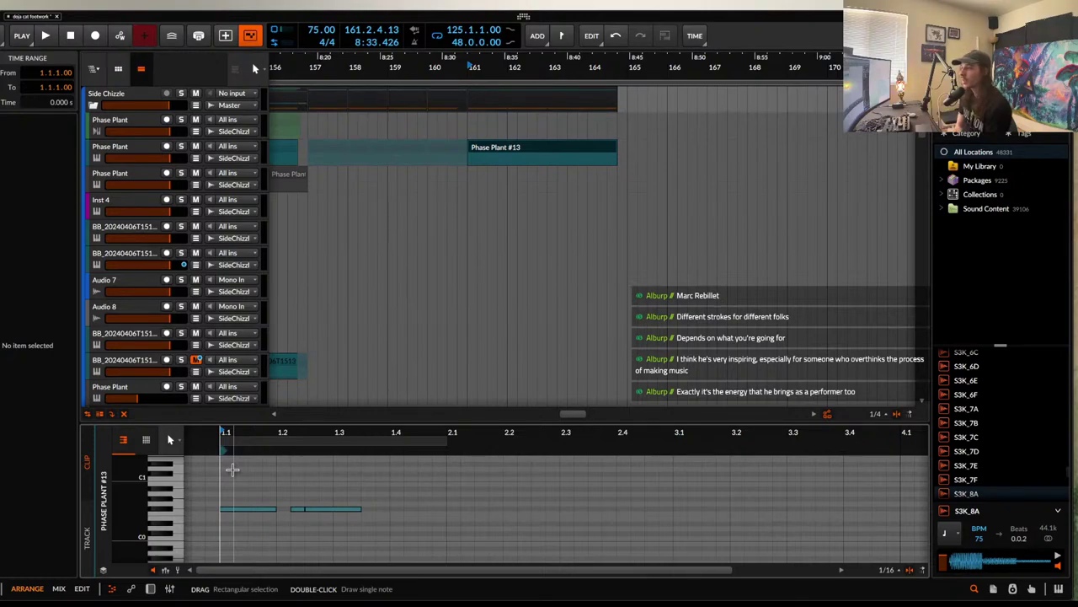
scroll(232, 470, down, 4)
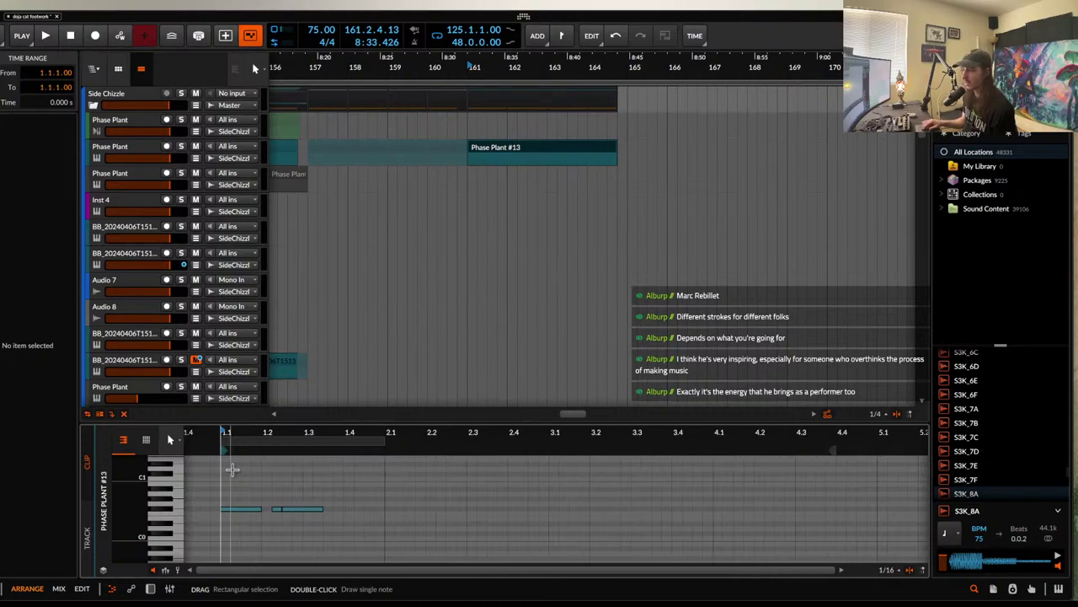
drag(232, 469, 283, 527)
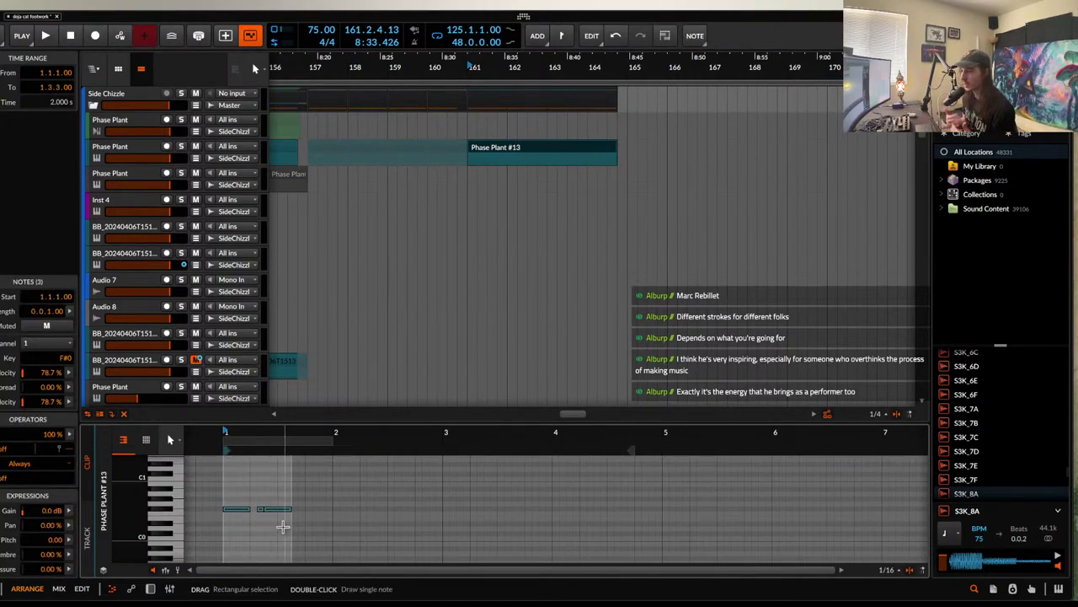
key(ctrl+d)
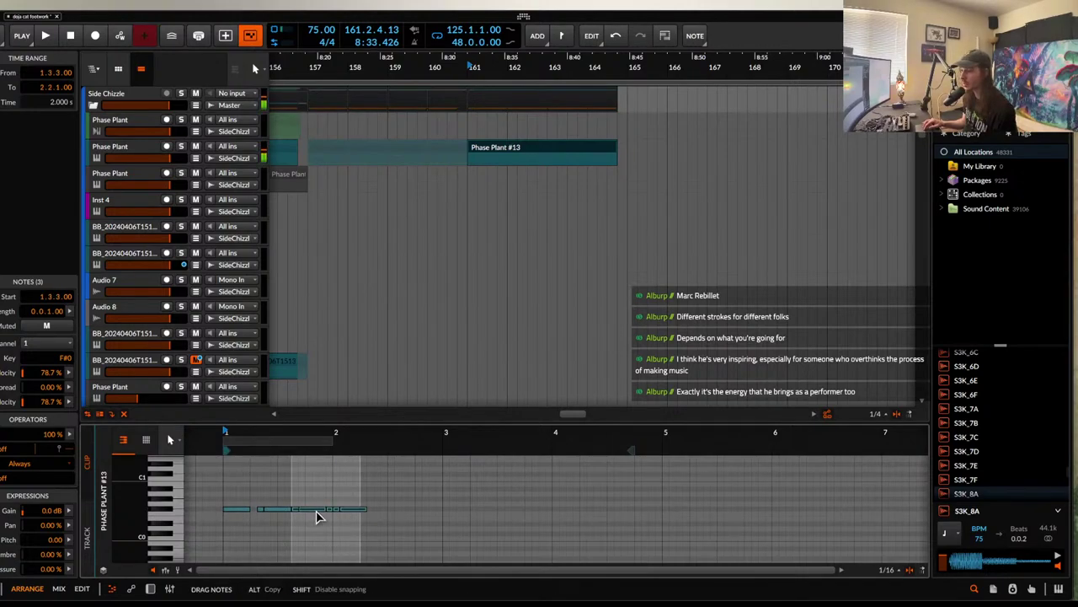
- Move the duplicated three-note group so it starts at 2.1.1 in the clip
drag(320, 518, 332, 510)
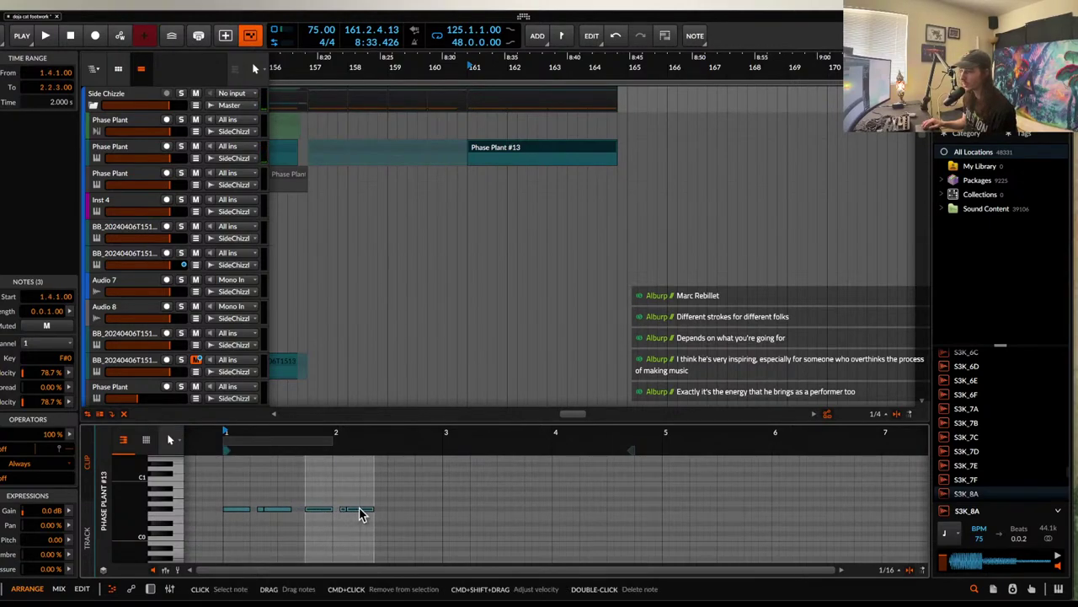
scroll(360, 514, up, 2)
drag(303, 514, 338, 515)
scroll(277, 499, down, 1)
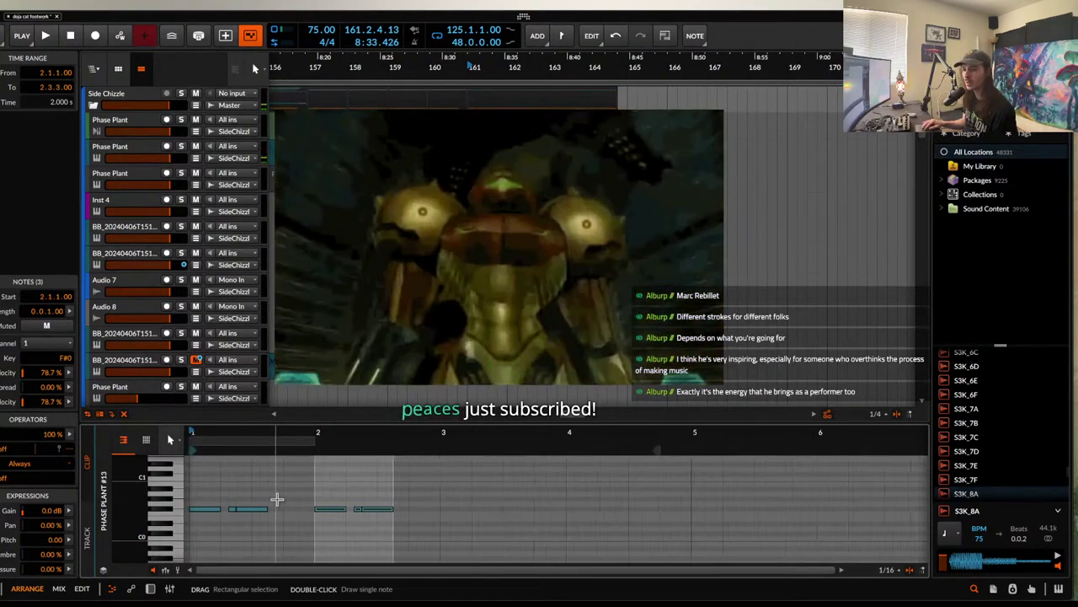
scroll(278, 499, left, 2)
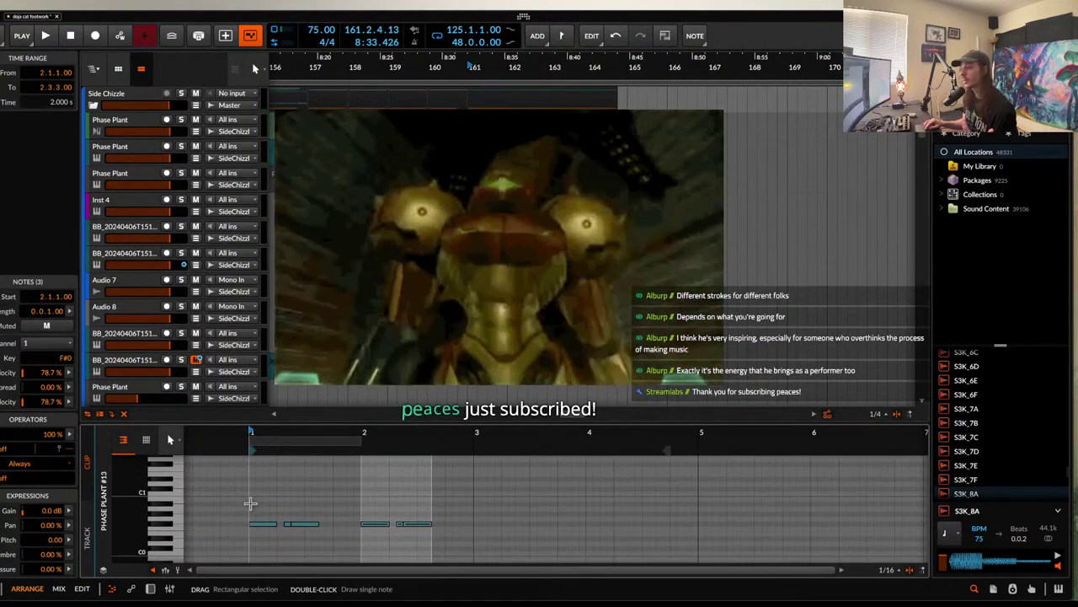
- Play the Phase Plant #13 clip from its start to hear the repeated note pattern, and stop playback
click(250, 503)
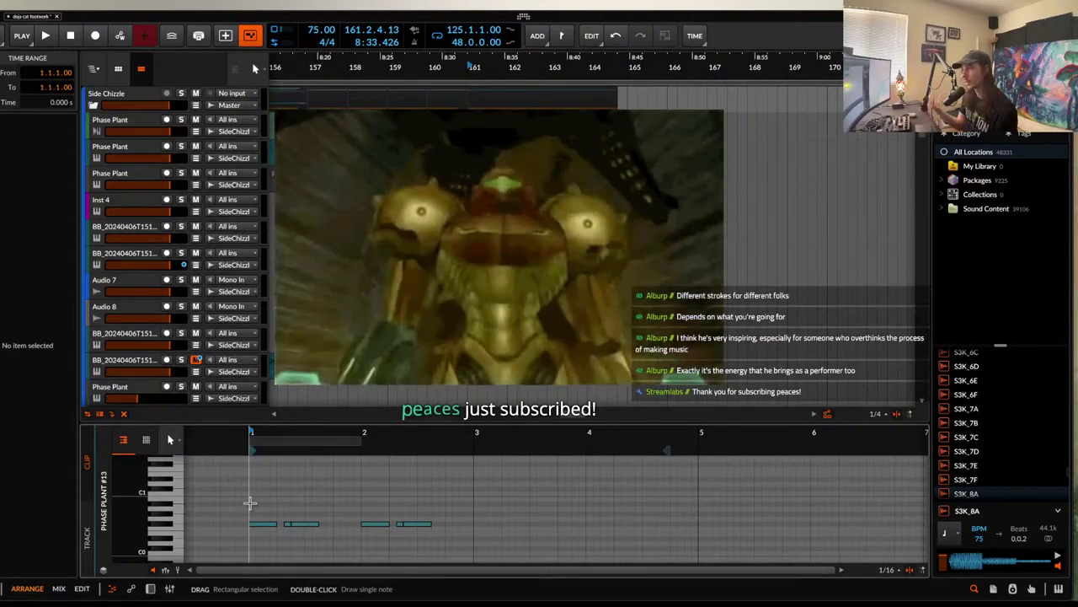
key(space)
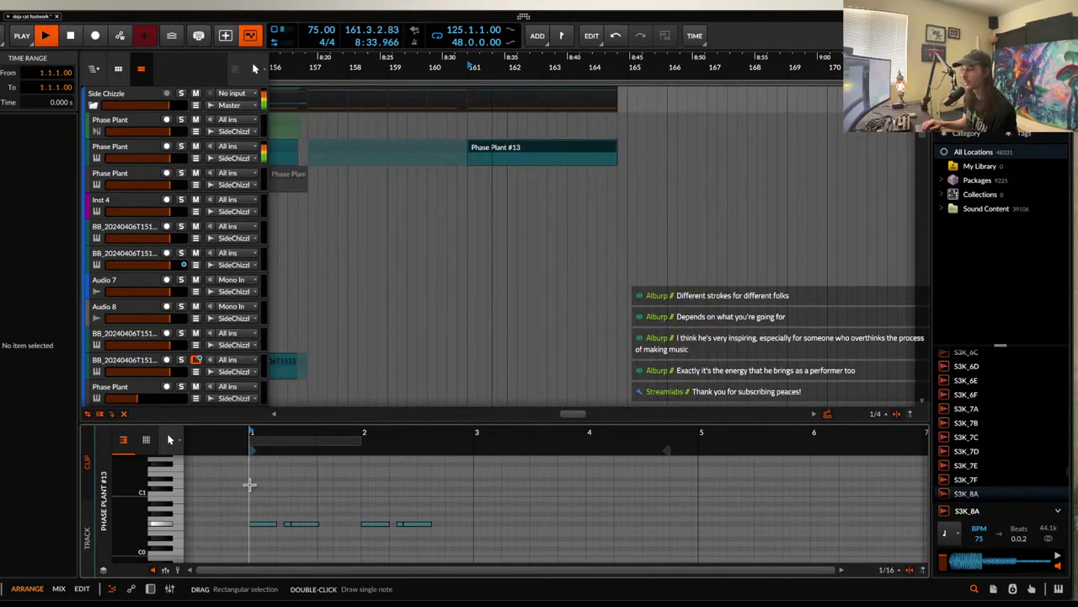
scroll(317, 514, down, 4)
scroll(317, 514, up, 5)
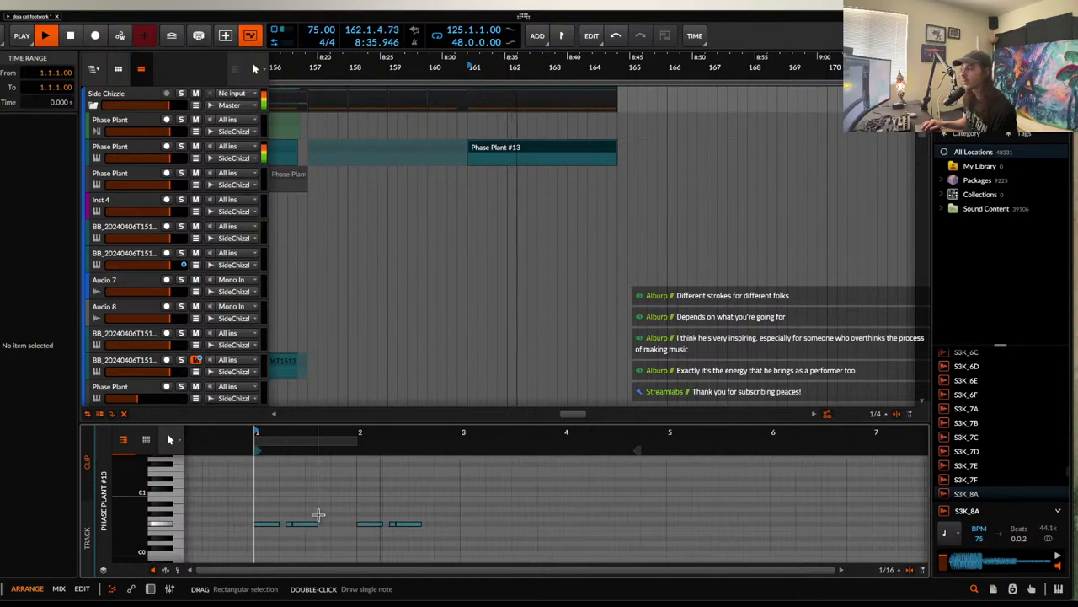
scroll(402, 503, down, 1)
key(space)
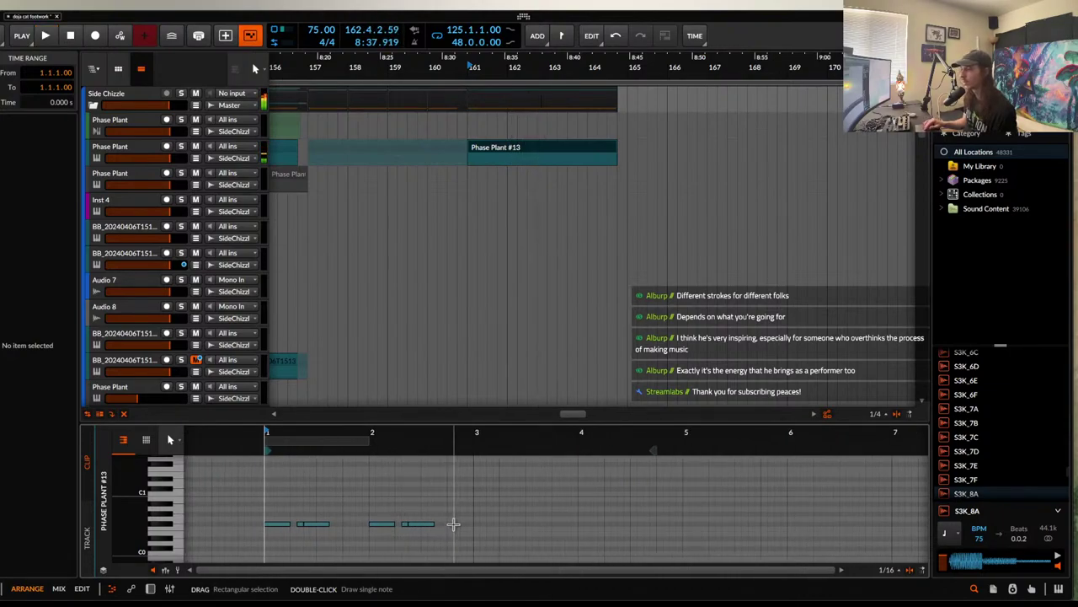
- Add a one-beat F#1 note at 2.4.1 in the clip and play the pattern with it
double_click(452, 524)
key(space)
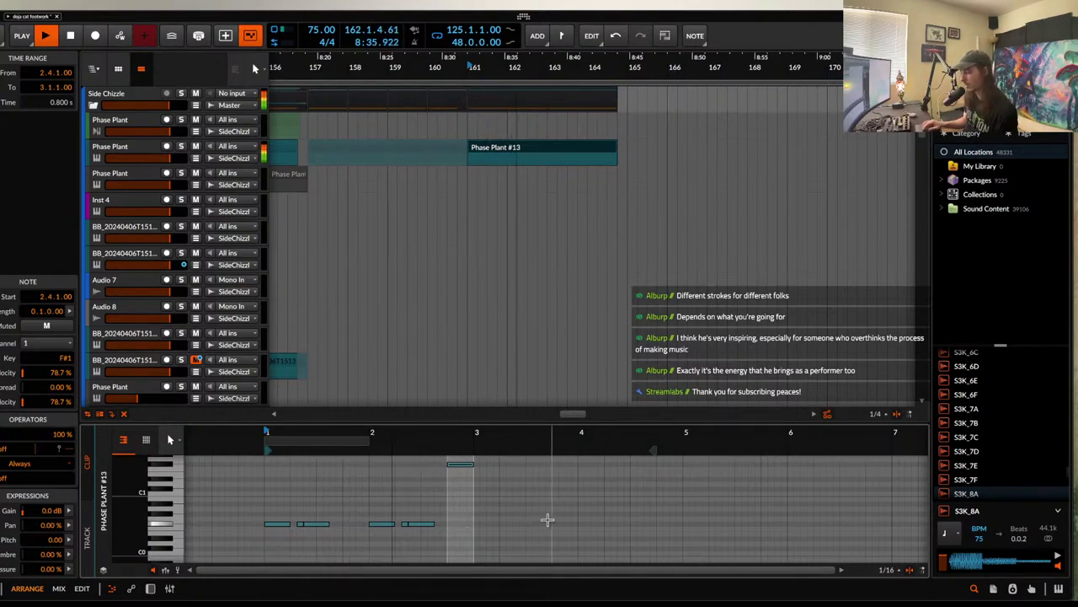
scroll(514, 522, up, 3)
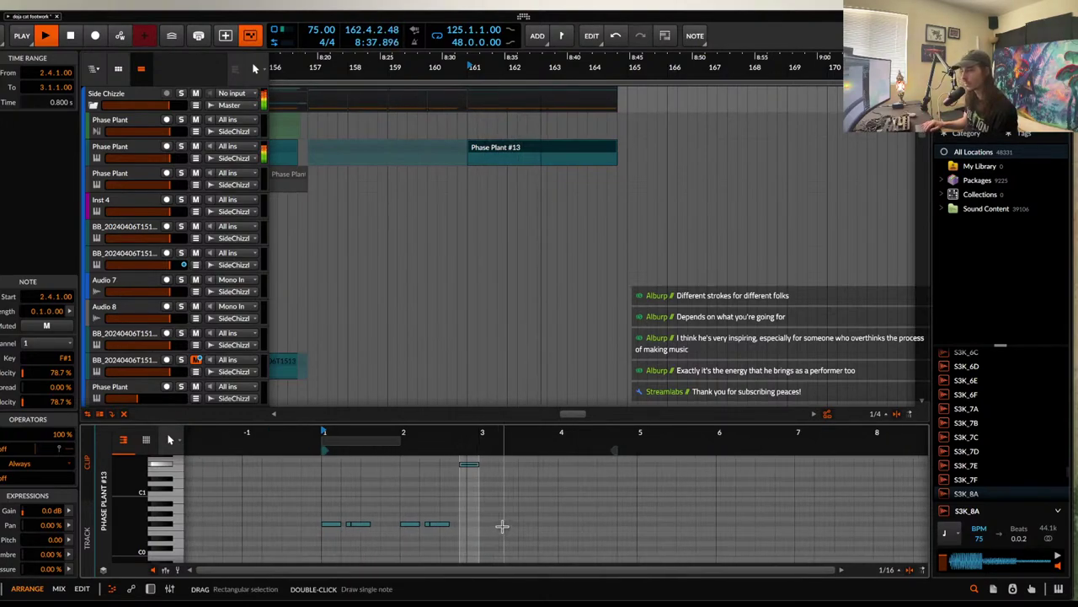
scroll(380, 506, down, 2)
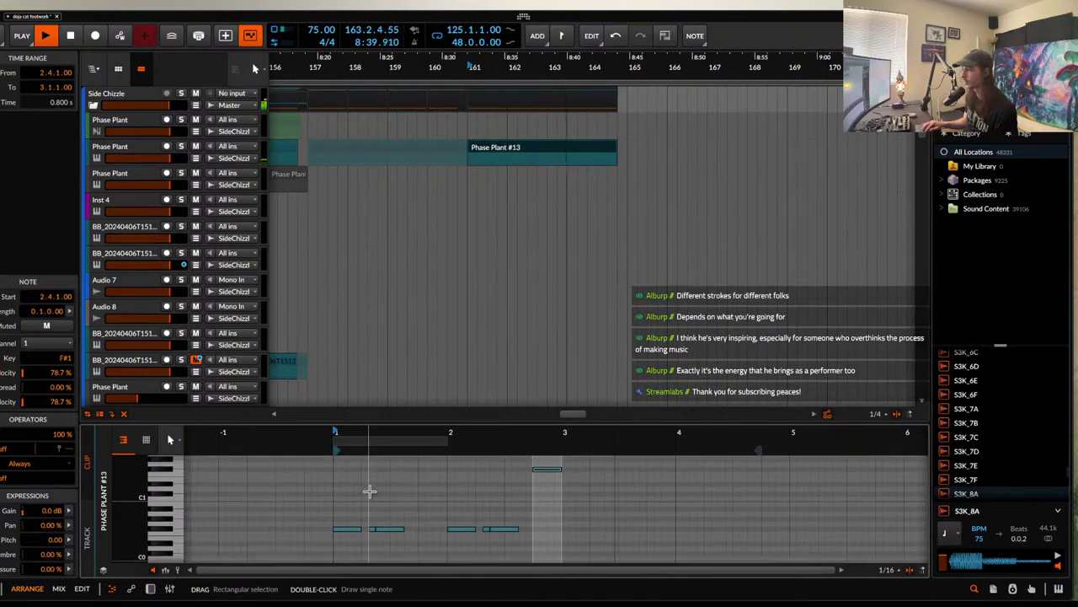
- Duplicate the two-bar, seven-note pattern so the copy starts at bar 3 of the clip, and stop playback
drag(339, 460, 541, 583)
key(ctrl+d)
scroll(542, 575, left, 2)
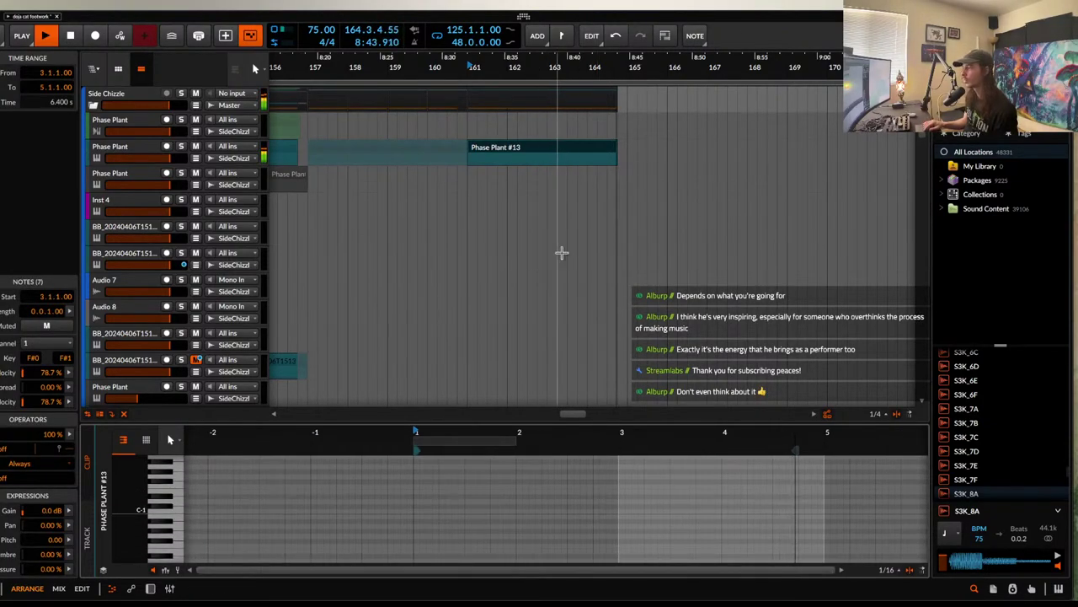
key(space)
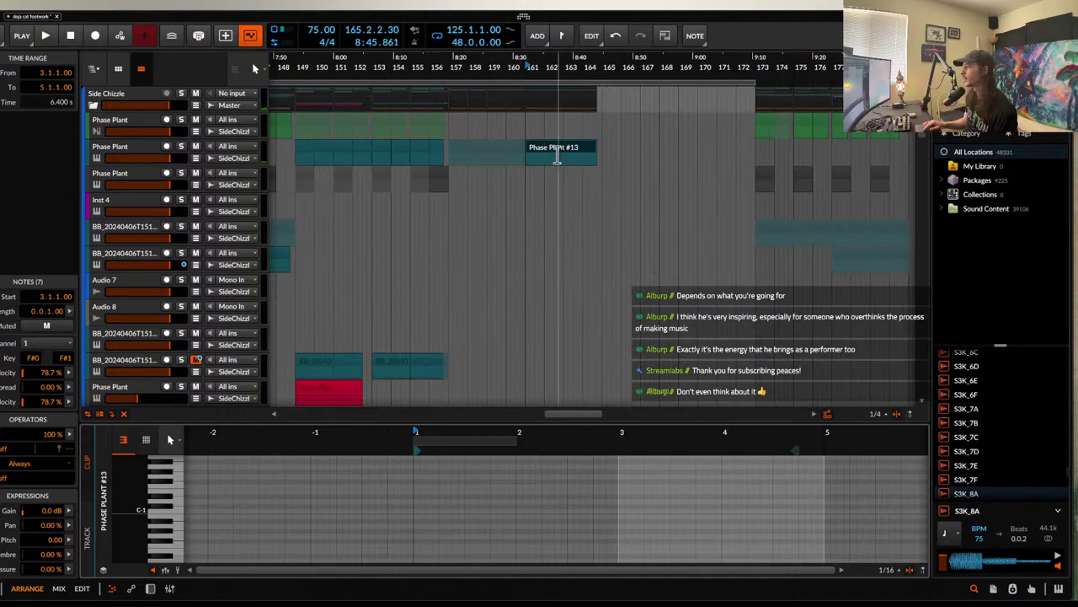
- Extend the end of the Phase Plant #13 clip to bar 165 for a four-bar length while playing it back
click(556, 151)
scroll(558, 153, up, 3)
key(space)
scroll(671, 141, up, 5)
scroll(595, 155, down, 3)
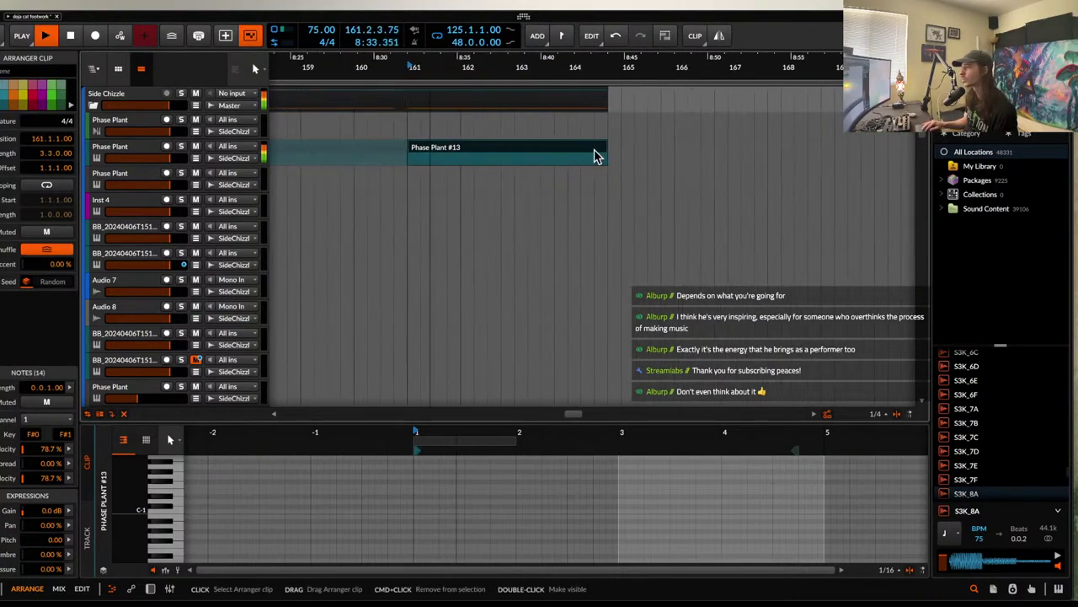
drag(604, 147, 621, 147)
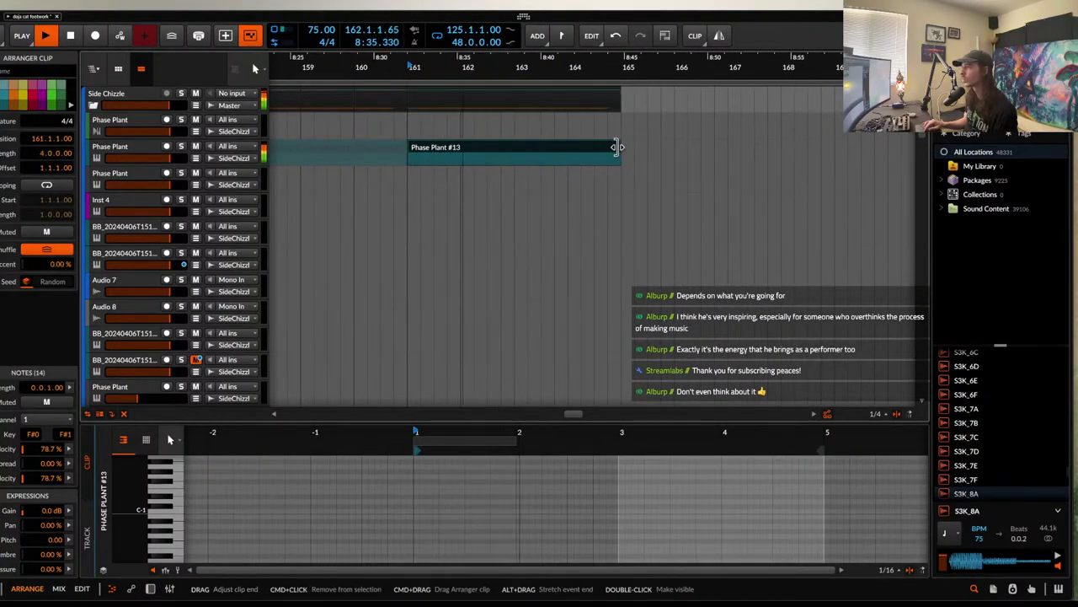
scroll(556, 154, down, 5)
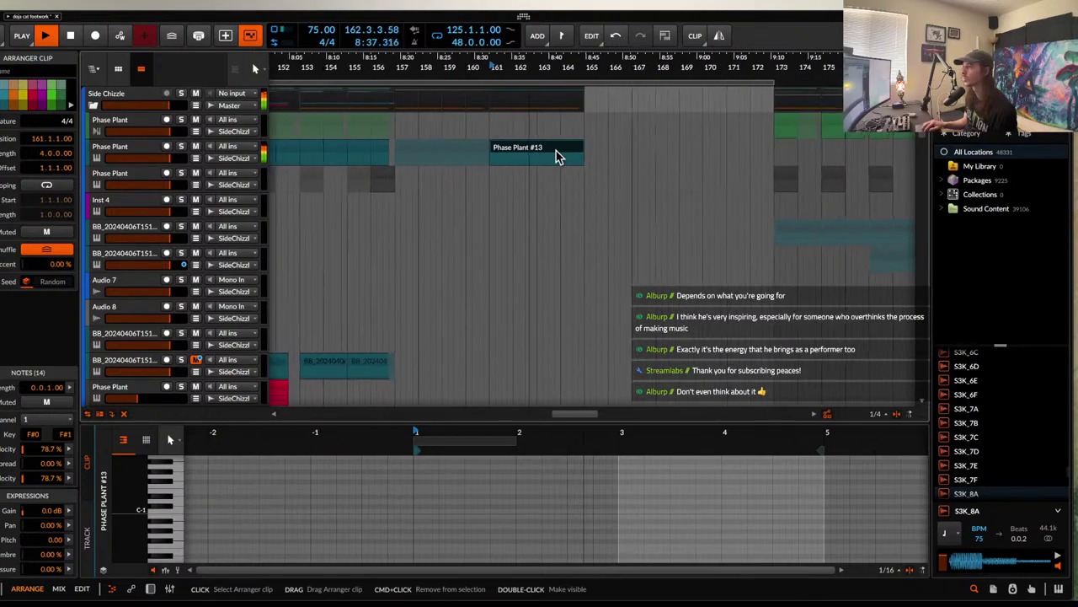
scroll(518, 151, up, 2)
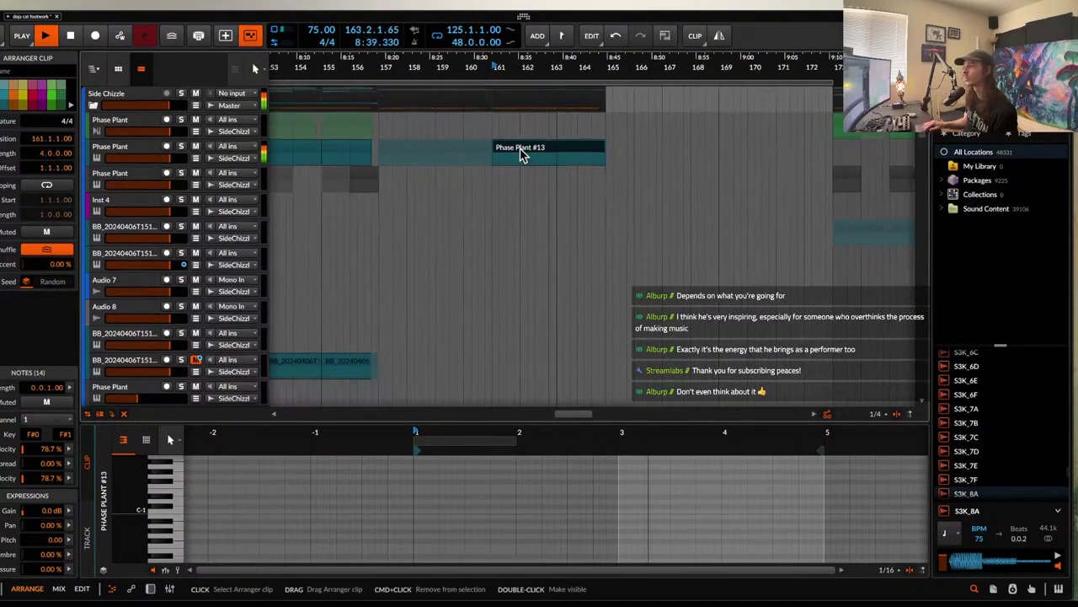
- Clear the leftover Pork group clips between bars 165 and 166 and stop playback
scroll(519, 149, right, 2)
scroll(520, 147, down, 8)
scroll(520, 148, down, 3)
scroll(520, 147, up, 4)
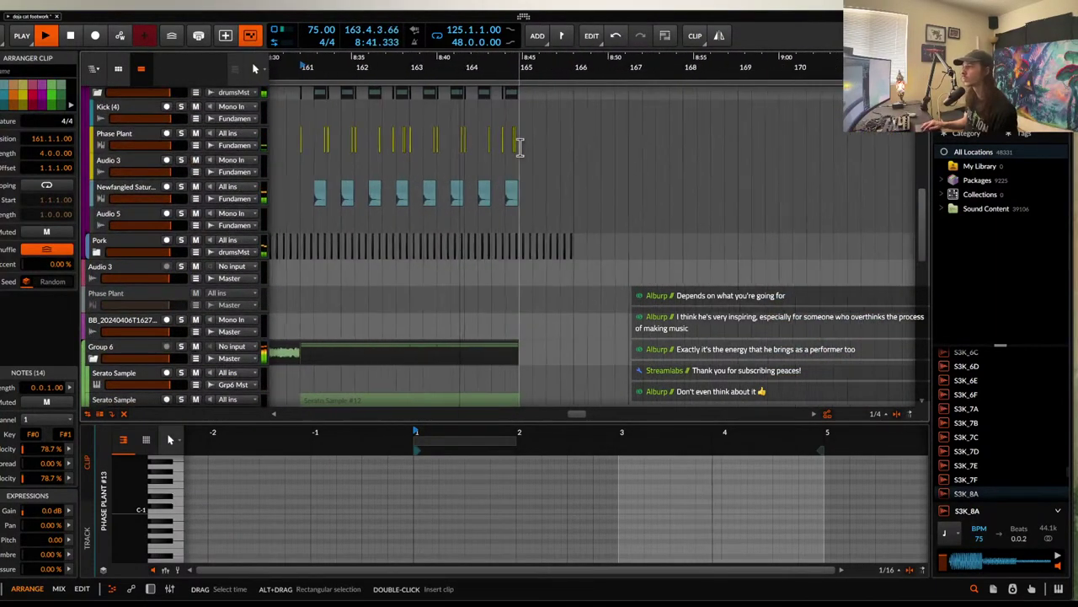
drag(520, 253, 661, 260)
key(space)
scroll(599, 225, down, 4)
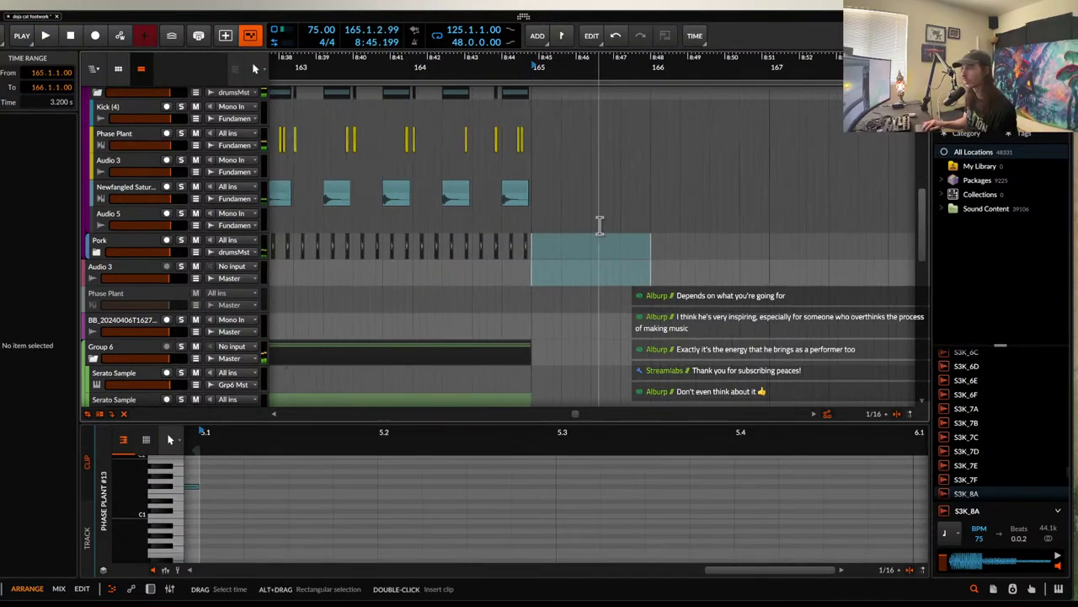
scroll(599, 225, up, 7)
scroll(599, 225, up, 5)
scroll(599, 225, down, 3)
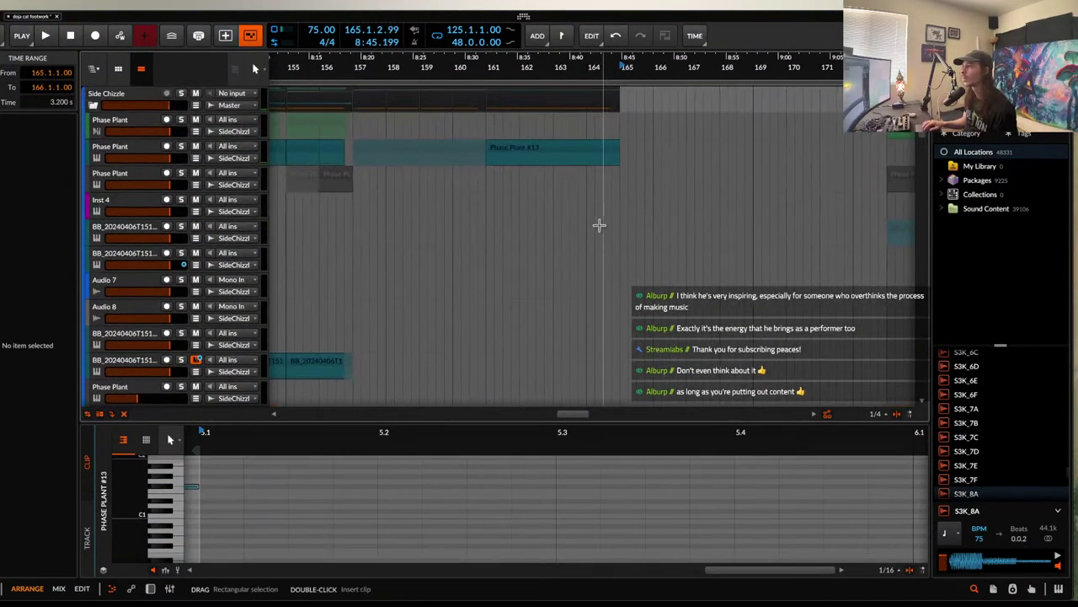
drag(486, 161, 616, 491)
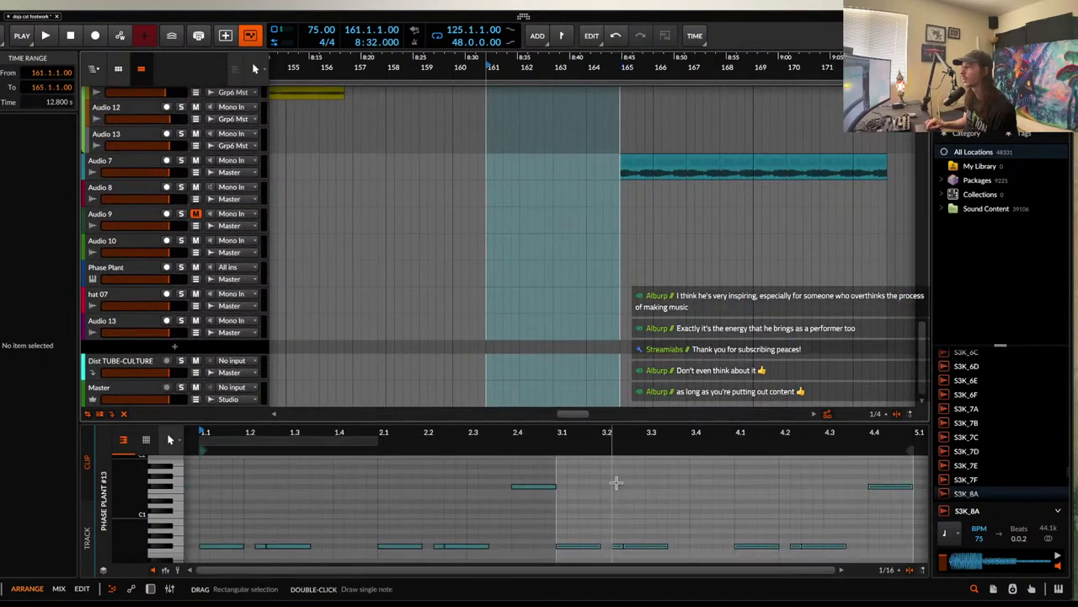
- Move the row of Audio 7 clips that begins at bar 165 so it starts at bar 173
scroll(696, 258, down, 4)
scroll(696, 258, up, 3)
click(573, 268)
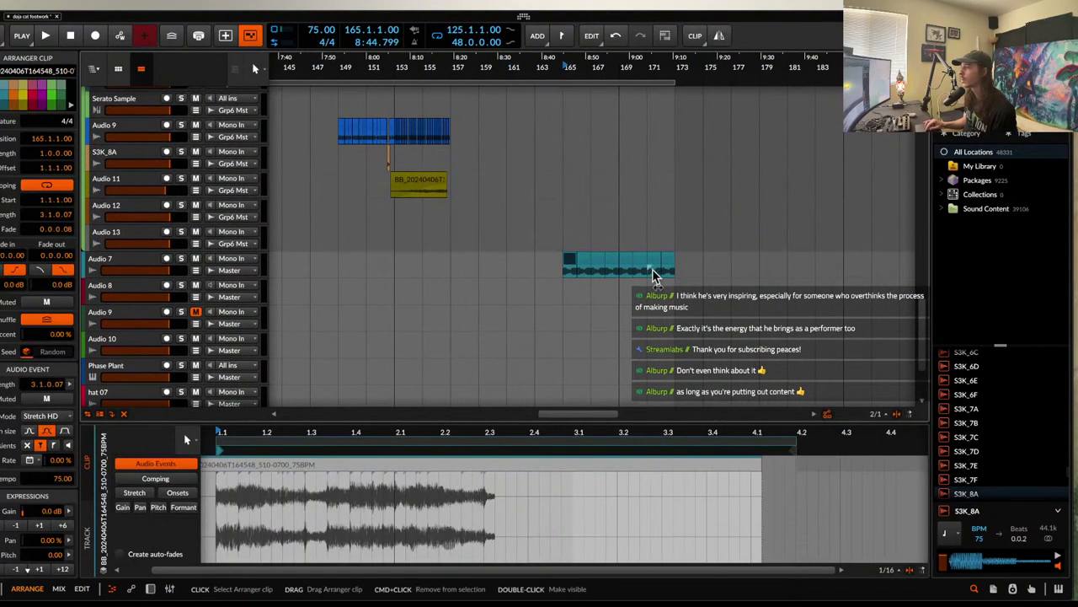
scroll(666, 264, up, 5)
scroll(665, 264, down, 8)
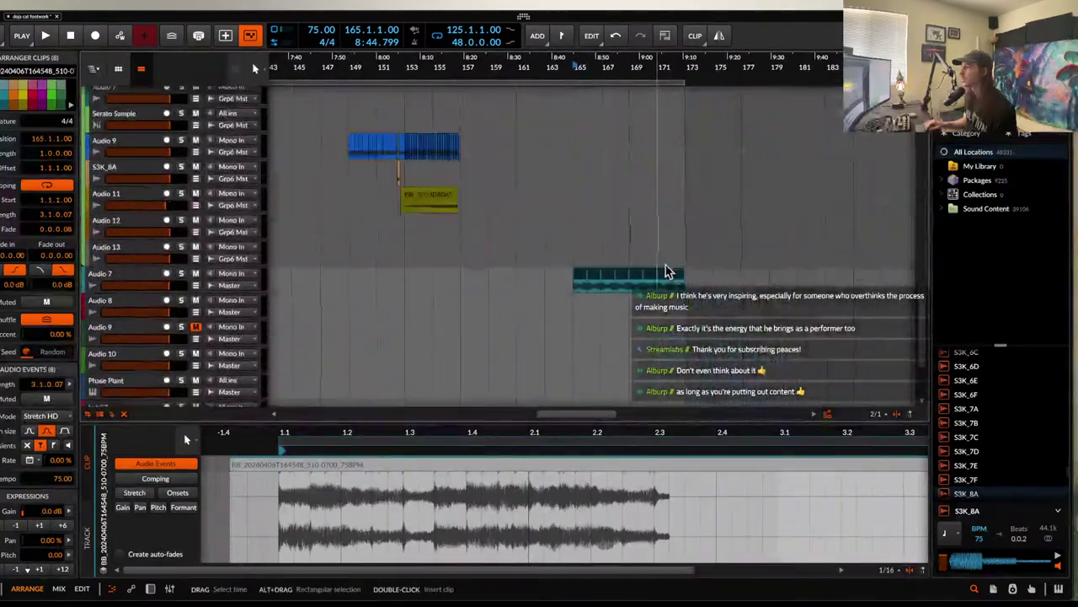
drag(588, 268, 686, 269)
- Duplicate the time range from bar 161 to 165 across all tracks from the Phase Plant #13 track down to Master
scroll(491, 252, up, 8)
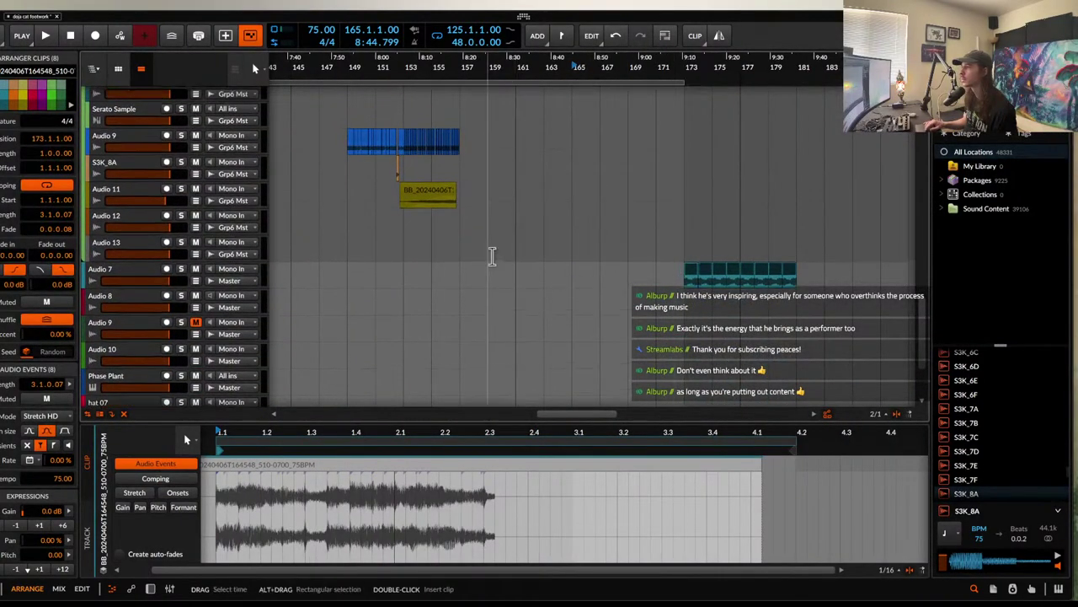
scroll(517, 194, up, 3)
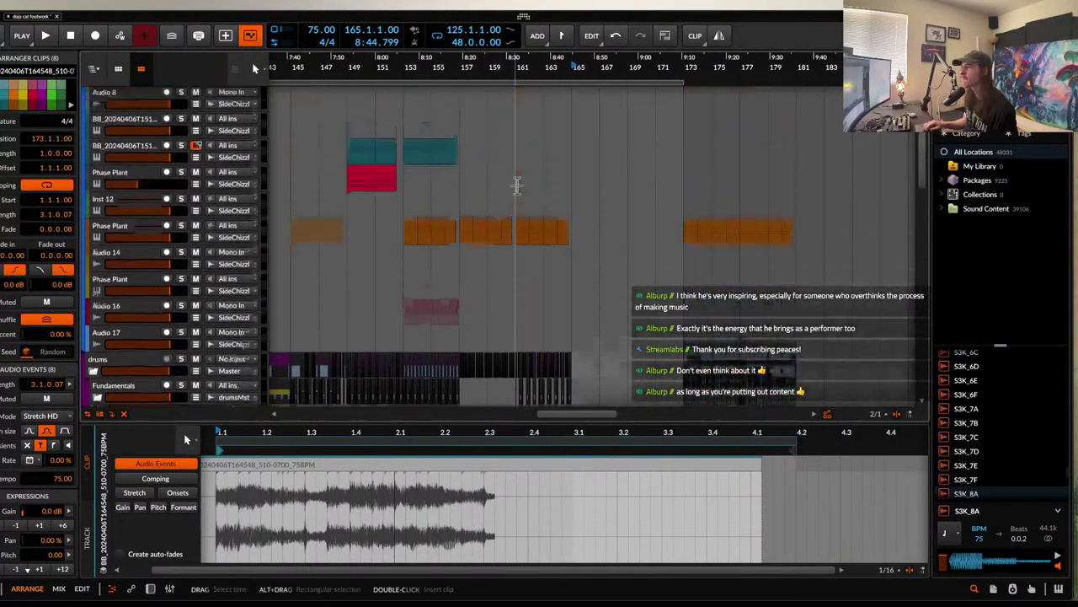
scroll(515, 150, up, 5)
scroll(516, 153, up, 1)
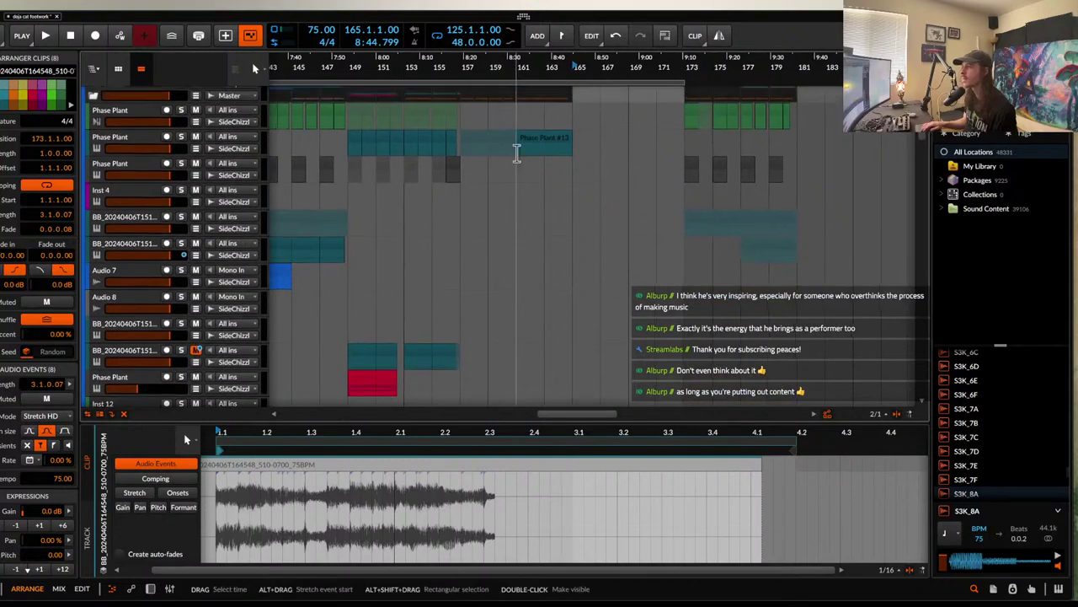
click(517, 145)
drag(517, 145, 573, 145)
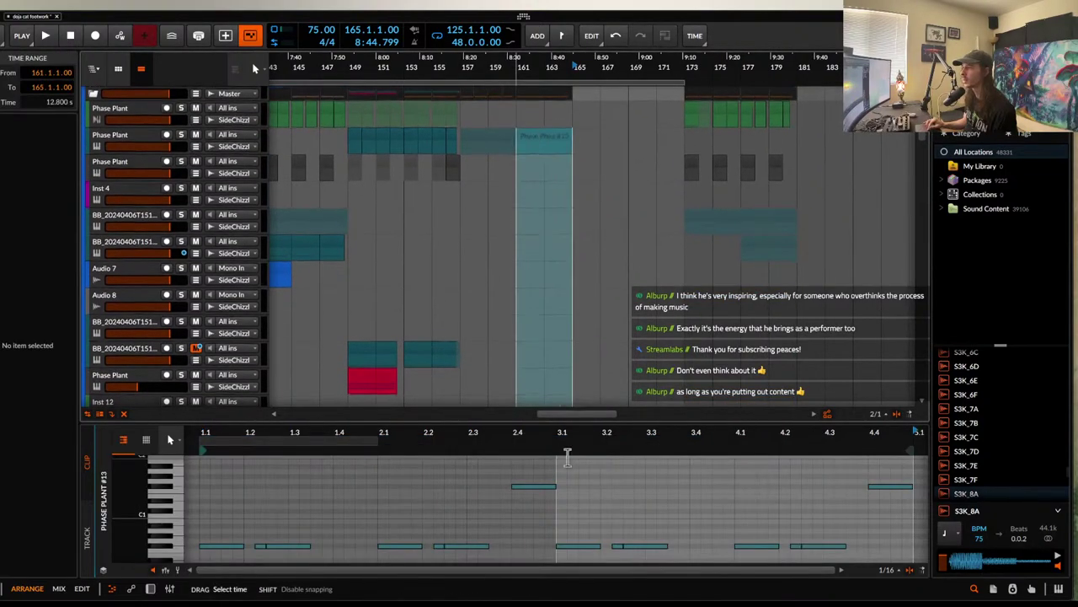
scroll(573, 211, down, 10)
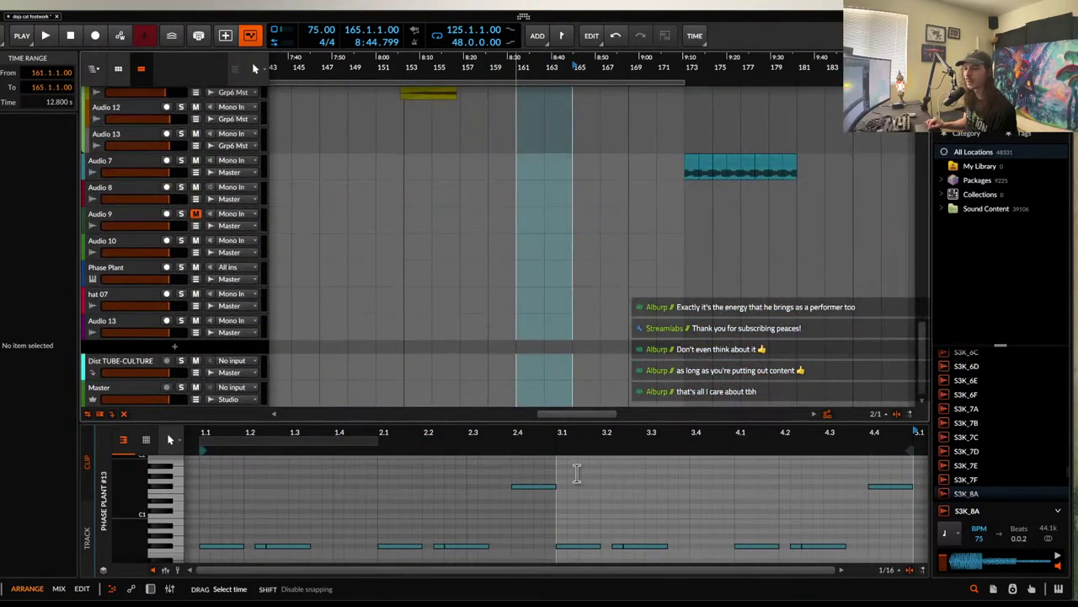
scroll(571, 326, up, 8)
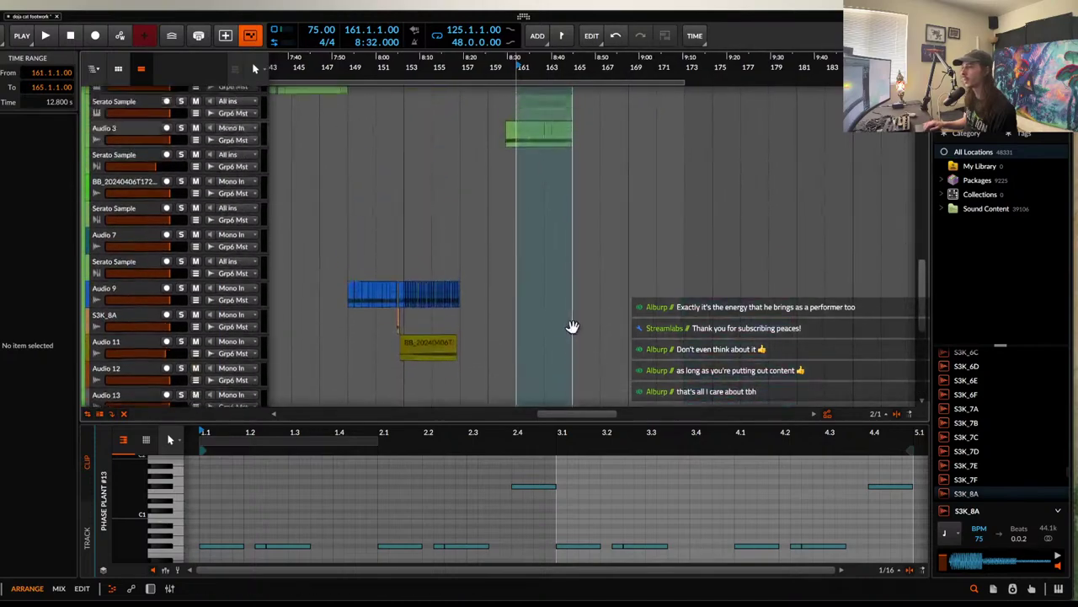
key(super+d)
- Play the arrangement from the start of the Phase Plant #13 clip at bar 161
scroll(573, 327, up, 12)
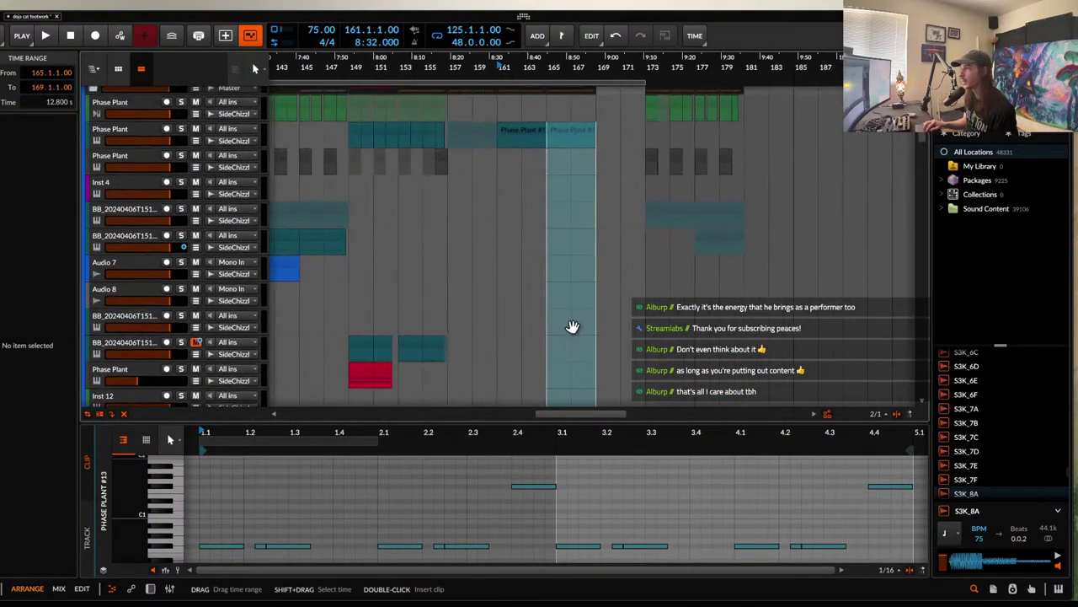
click(516, 128)
scroll(516, 129, up, 3)
key(space)
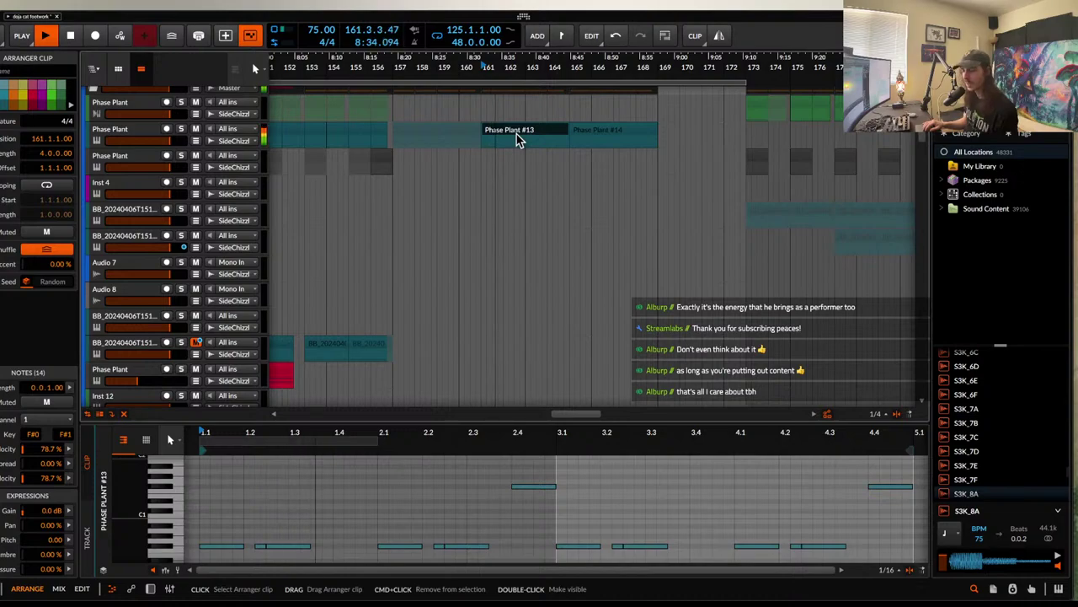
- Stop playback and extend the arrangement loop region from bar 125 to a length of 56 bars
key(space)
scroll(551, 137, down, 1)
scroll(551, 135, down, 2)
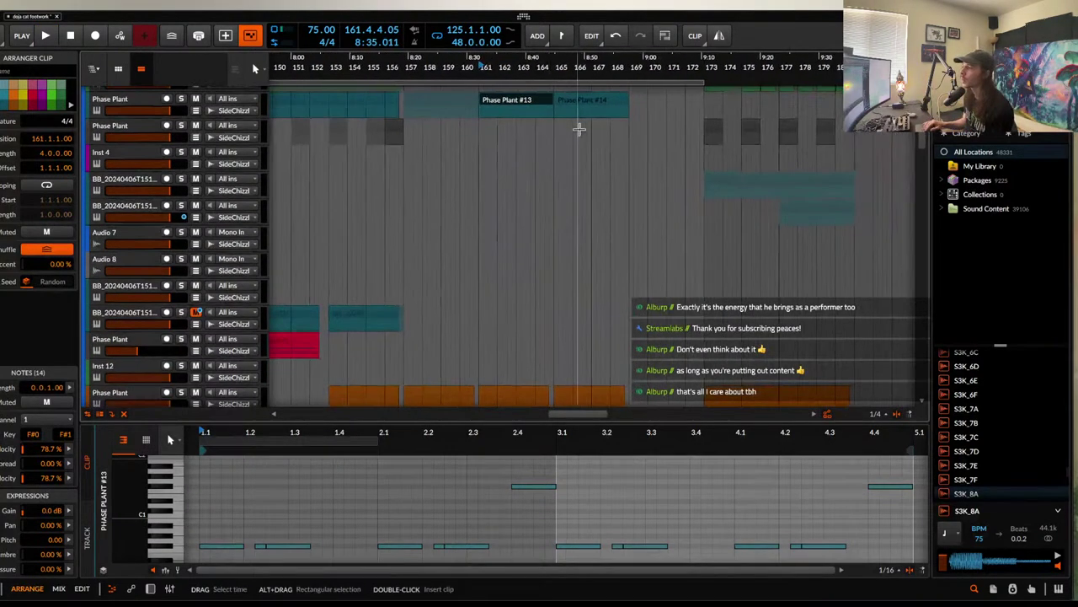
scroll(623, 116, up, 3)
scroll(624, 116, down, 1)
drag(674, 85, 781, 100)
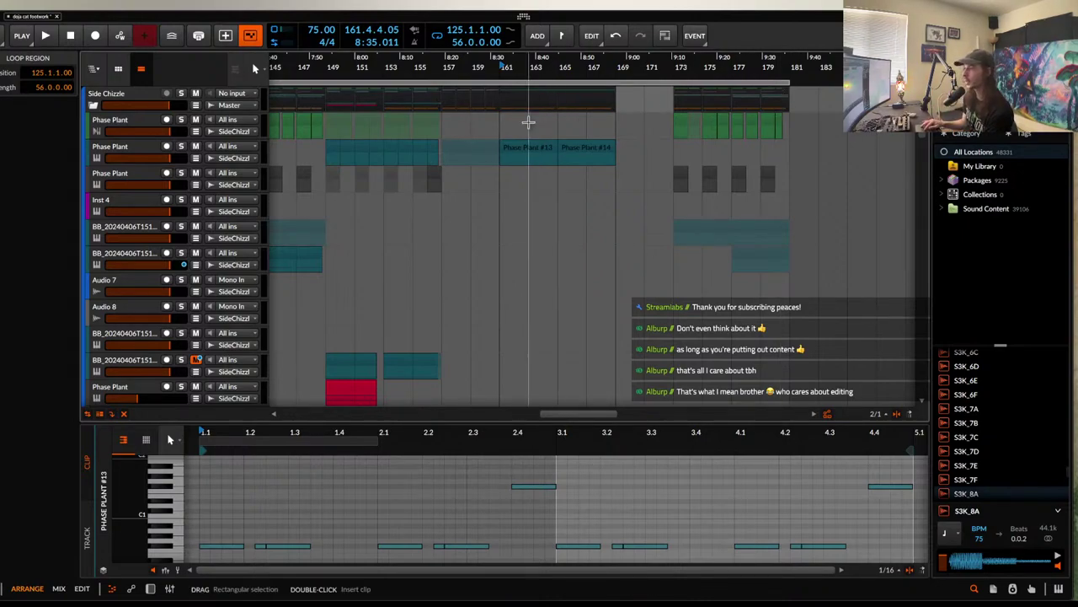
- Examine the Phase Plant #13 and #14 clips and how they sit among the sections around bars 129 to 181
scroll(525, 121, down, 2)
click(529, 150)
click(563, 150)
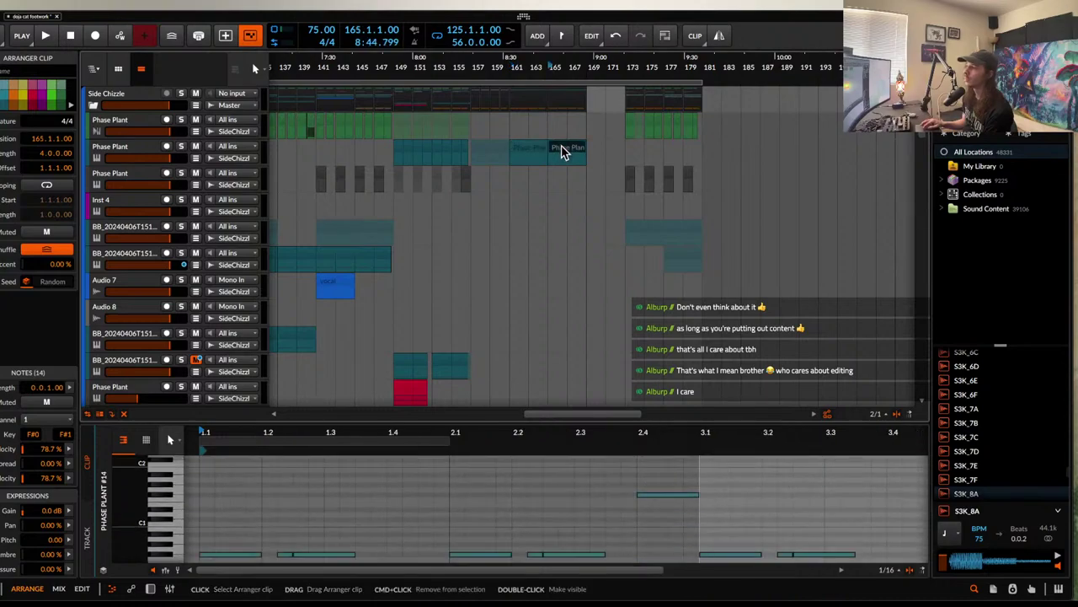
scroll(561, 147, up, 3)
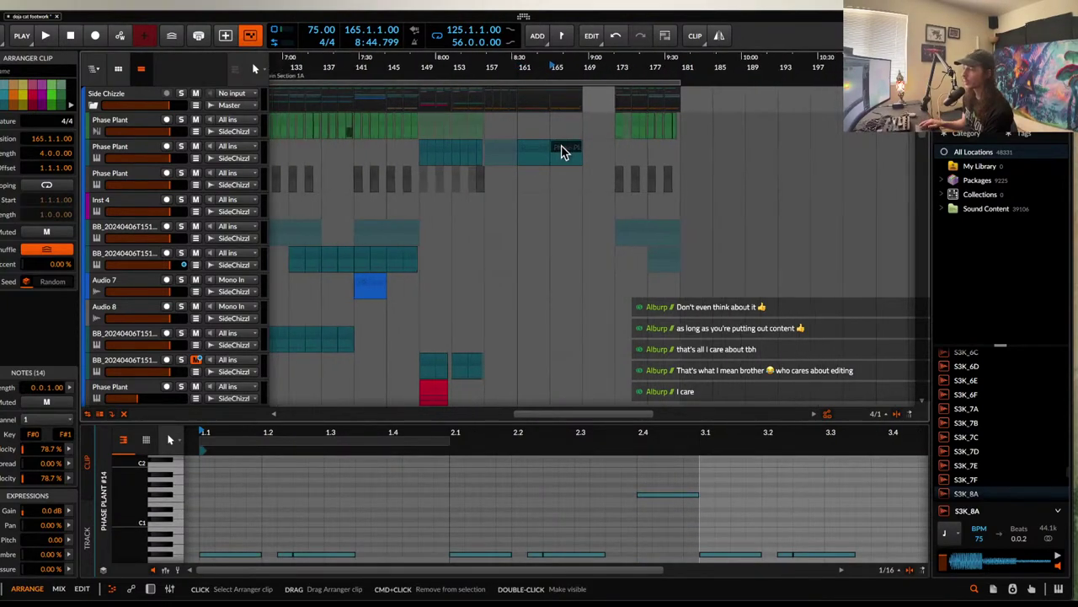
scroll(563, 150, down, 1)
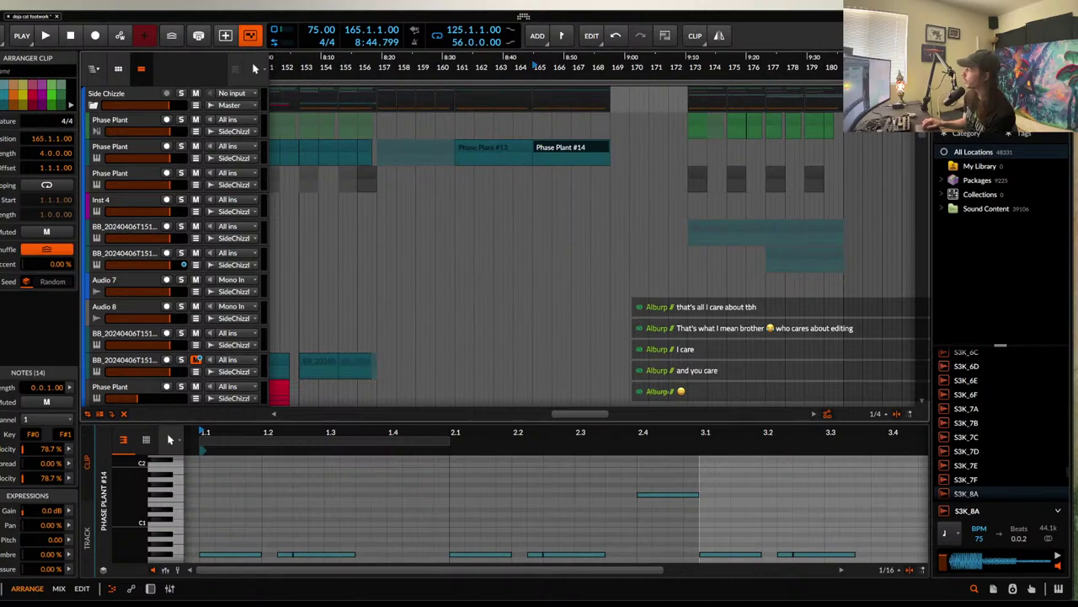
click(479, 150)
scroll(478, 150, up, 2)
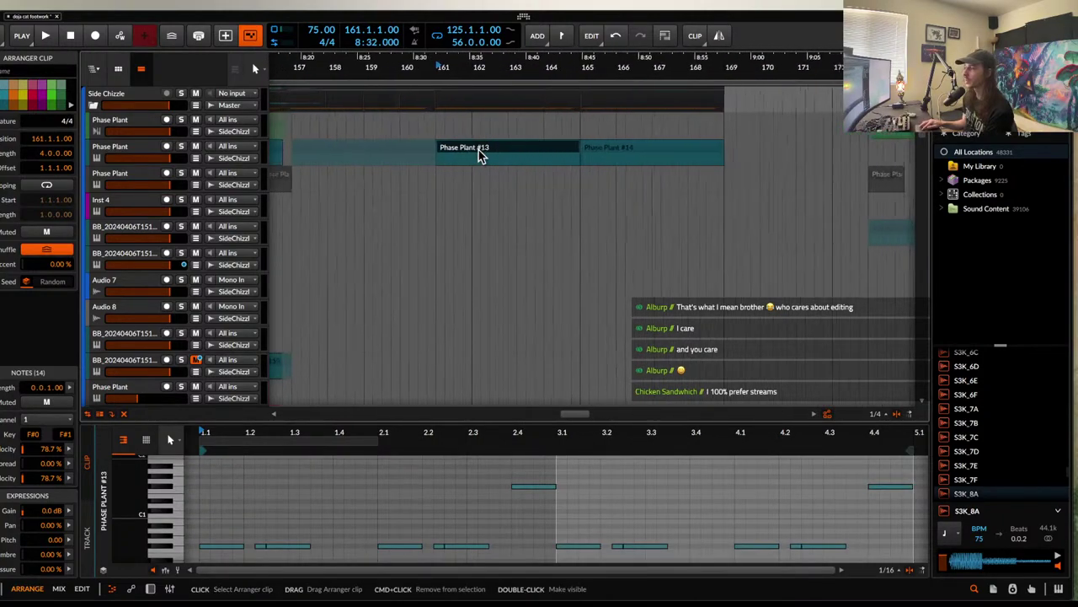
scroll(479, 150, down, 1)
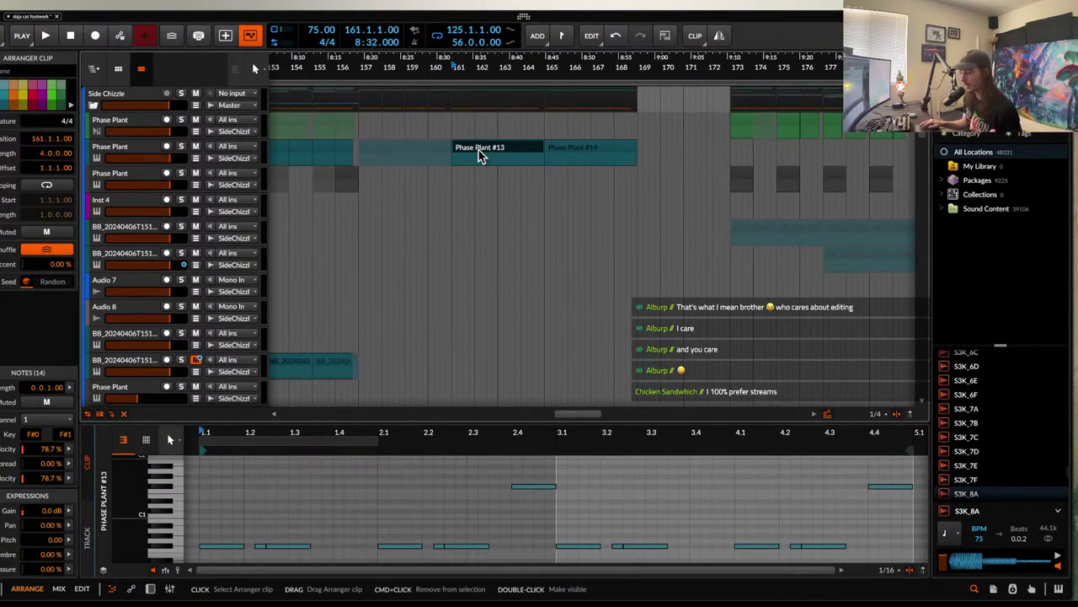
scroll(479, 150, up, 2)
scroll(478, 150, down, 3)
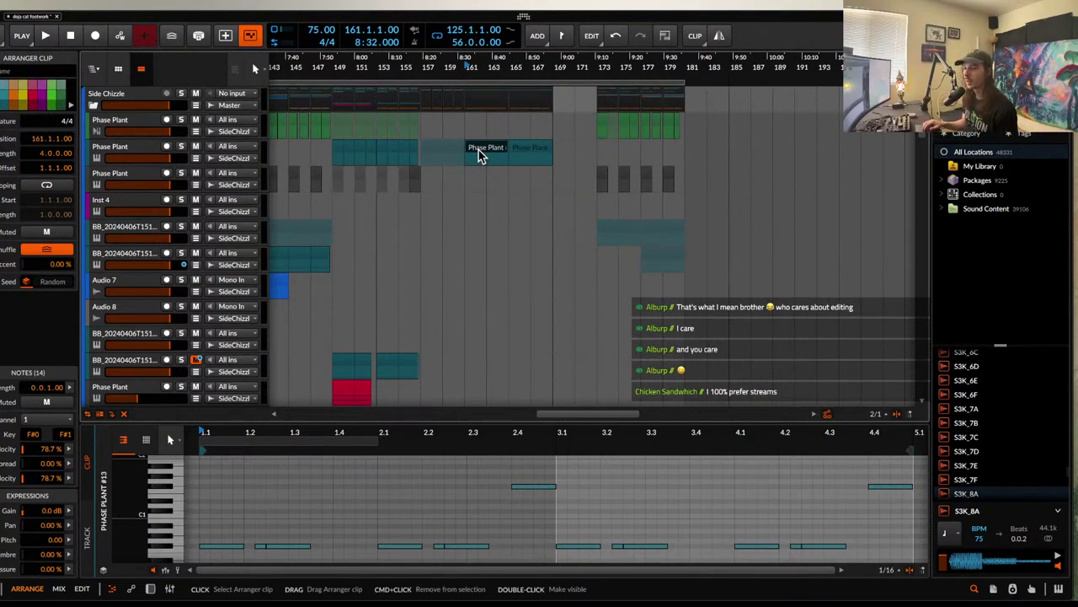
scroll(479, 155, down, 3)
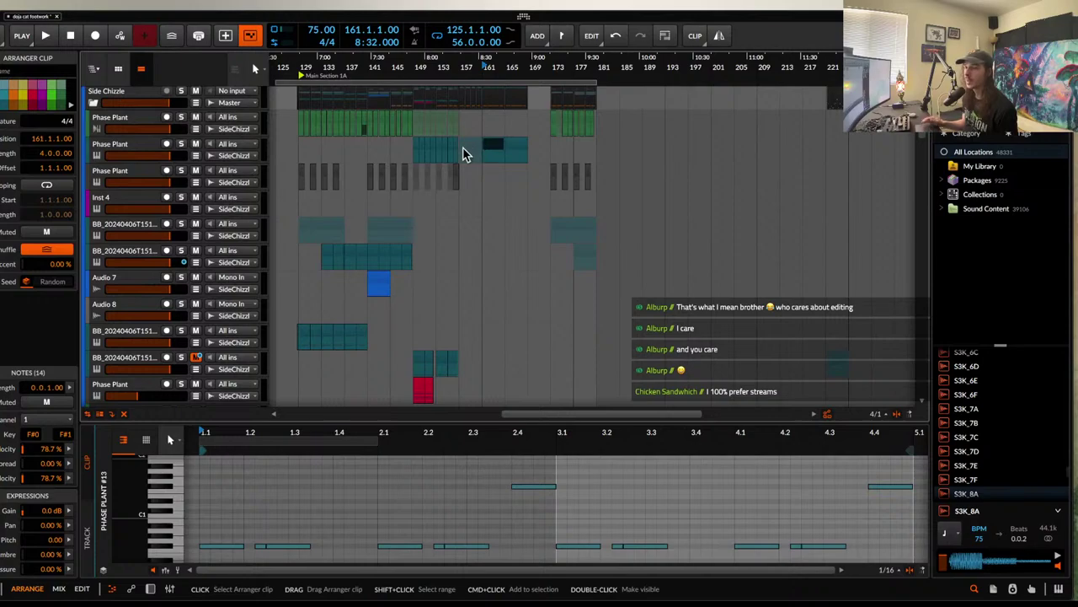
scroll(463, 153, up, 1)
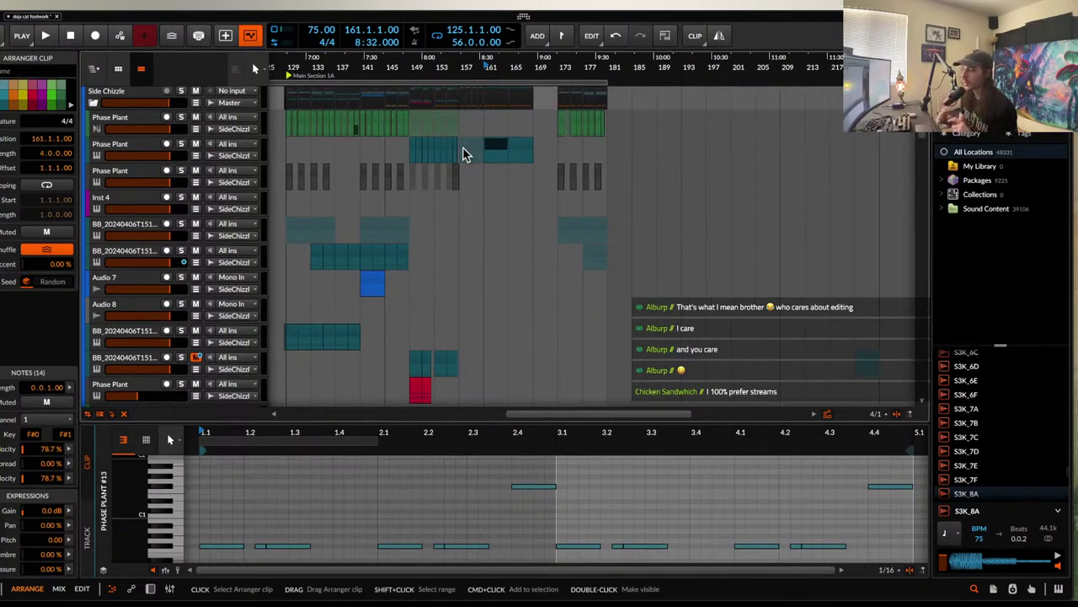
scroll(462, 154, down, 2)
- Compare the Phase Plant sections at bars 129, 149 and 157, and play the arrangement from bar 153
click(321, 150)
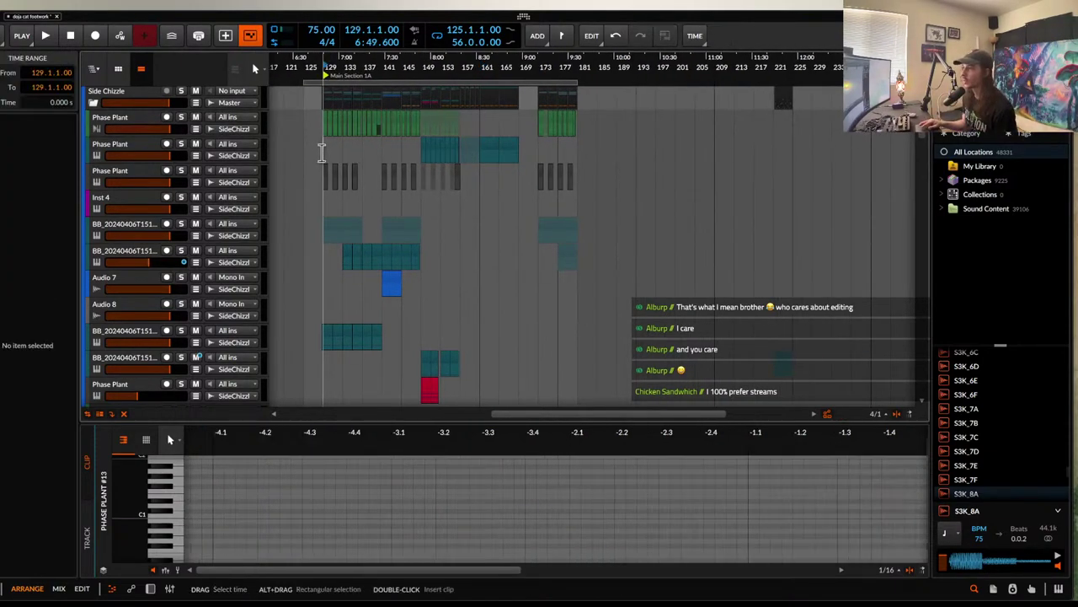
scroll(355, 145, up, 3)
click(488, 152)
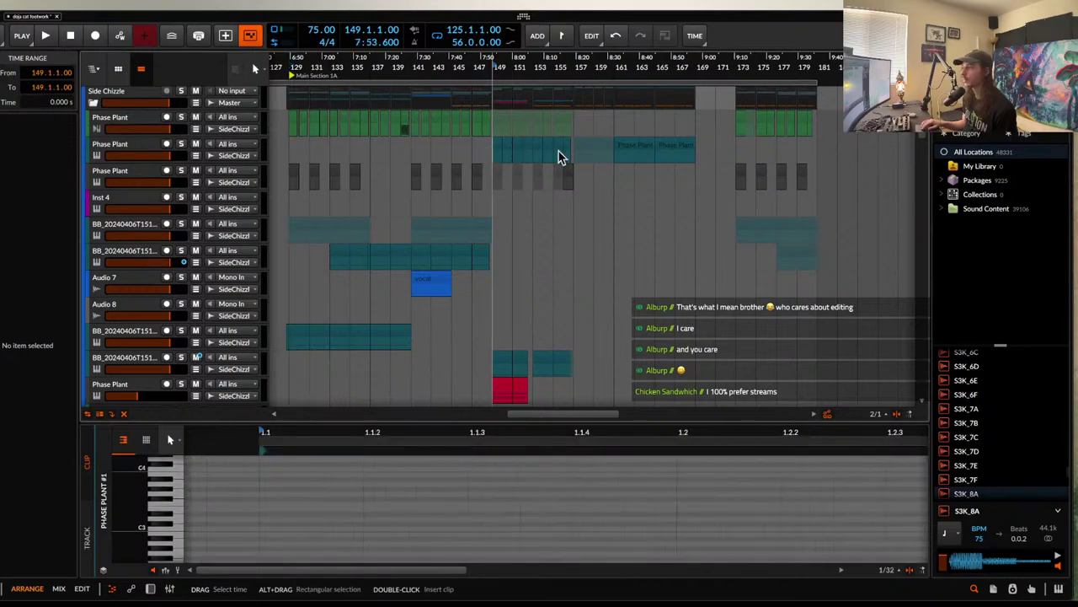
click(578, 125)
scroll(575, 125, down, 2)
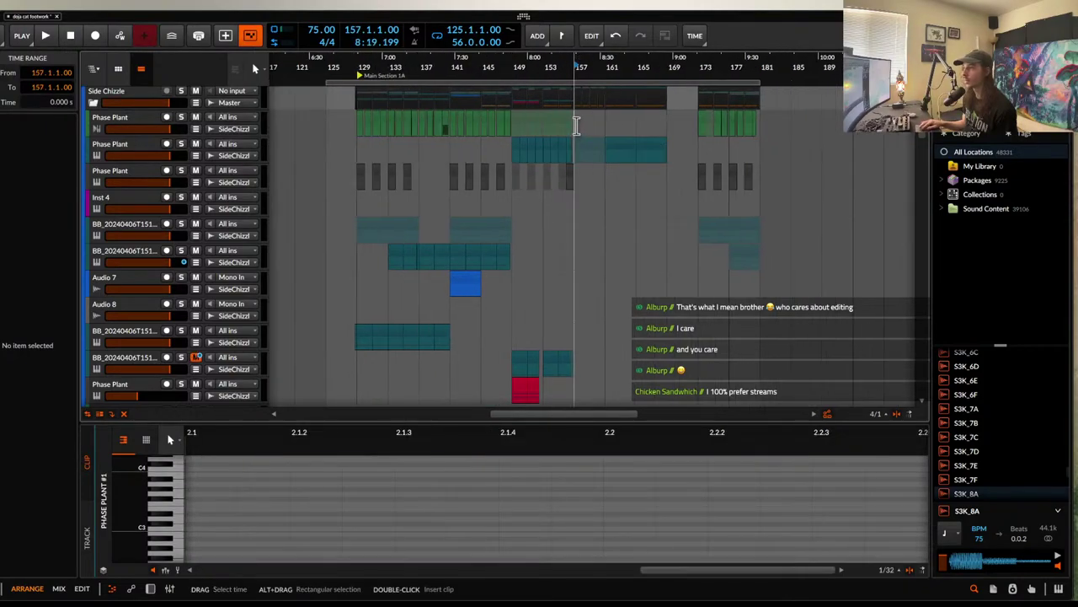
scroll(575, 125, up, 3)
scroll(576, 125, down, 1)
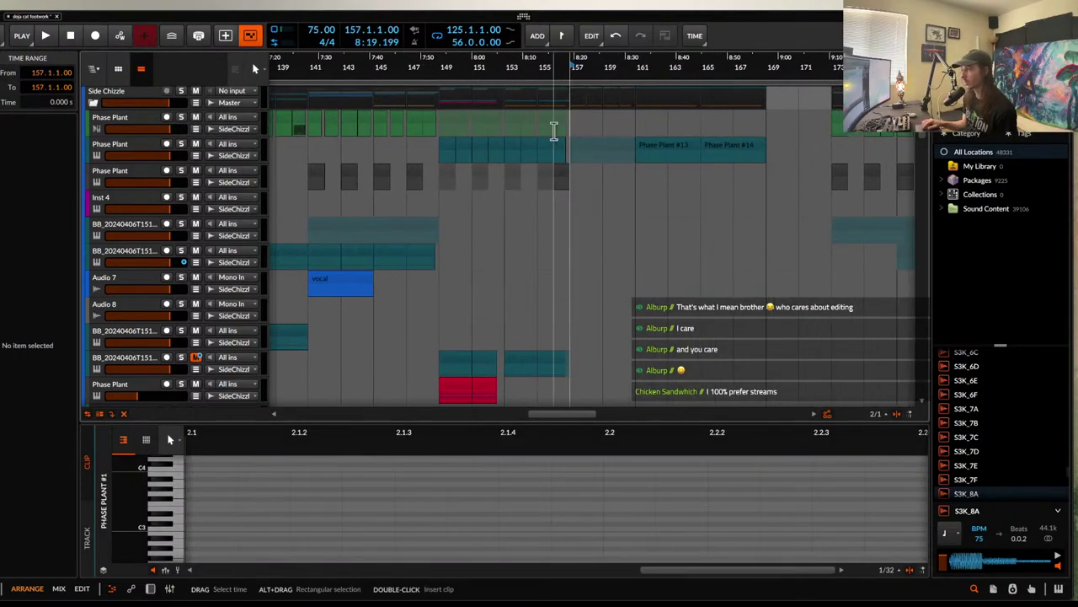
click(504, 124)
scroll(504, 125, up, 1)
key(space)
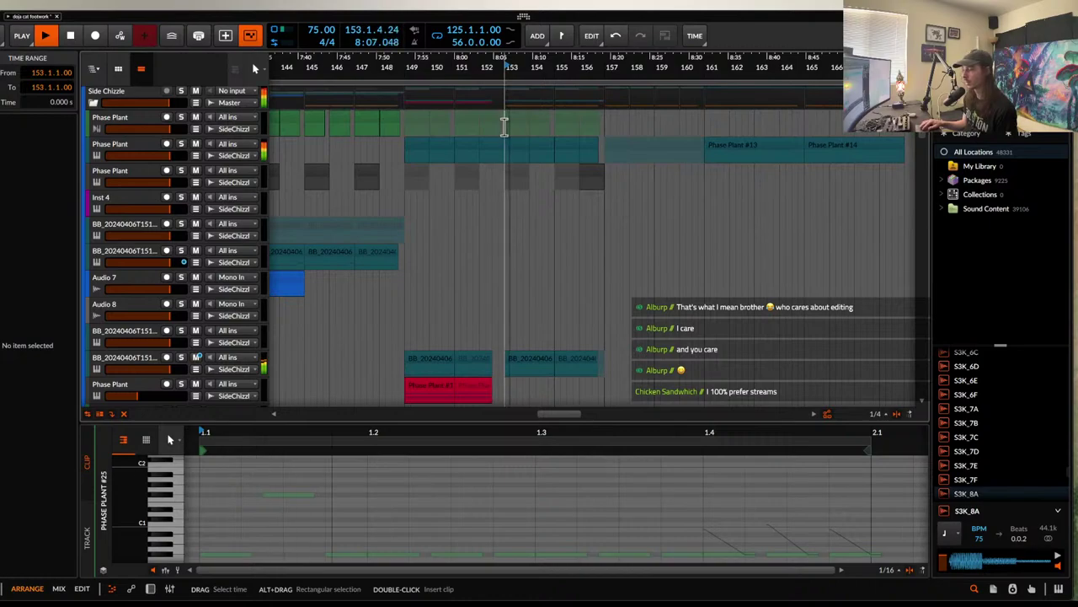
- Follow the playback from bar 153 and review the Phase Plant, audio and drum tracks around bars 153 to 161
scroll(504, 125, down, 1)
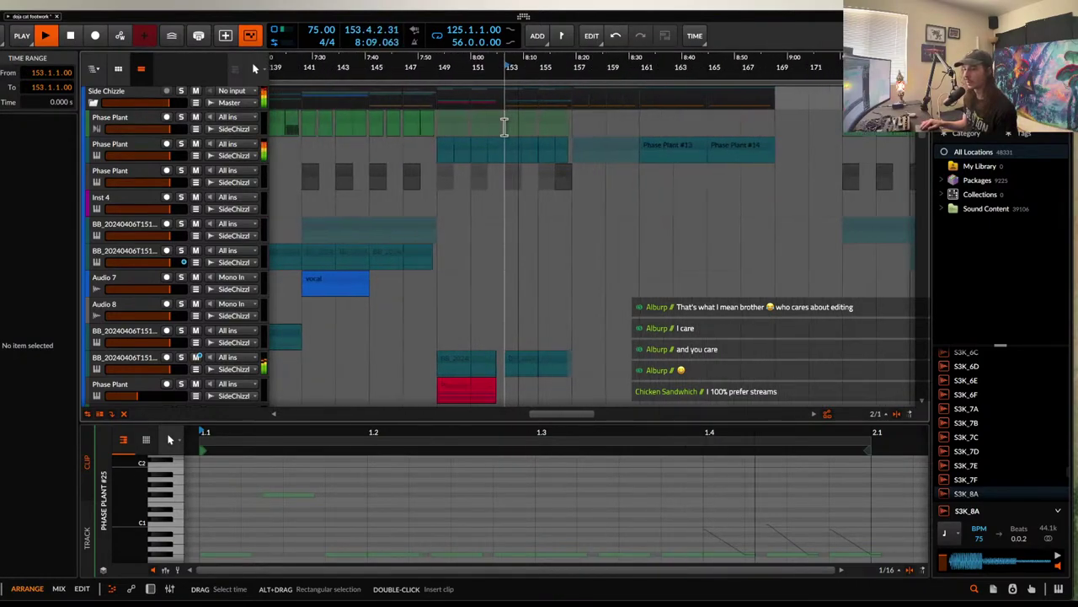
scroll(608, 131, up, 1)
scroll(608, 131, up, 1)
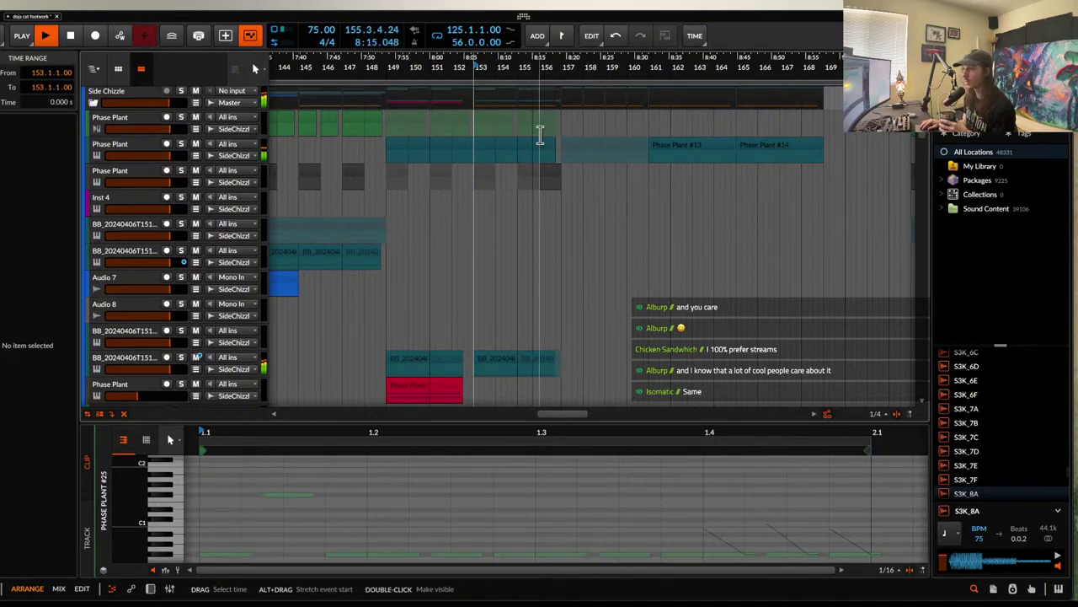
scroll(540, 135, up, 1)
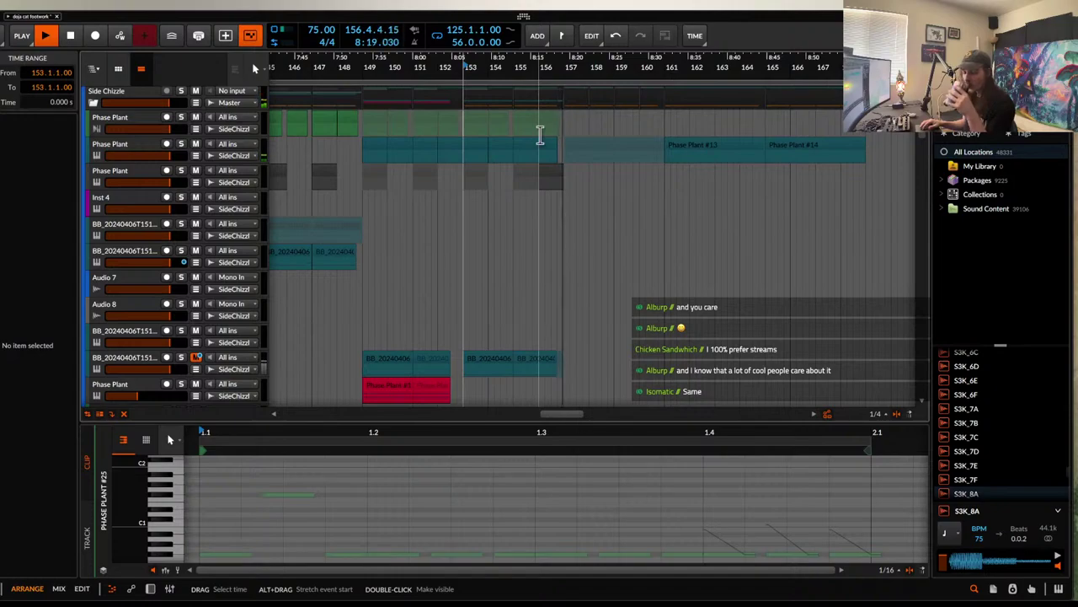
scroll(540, 134, down, 10)
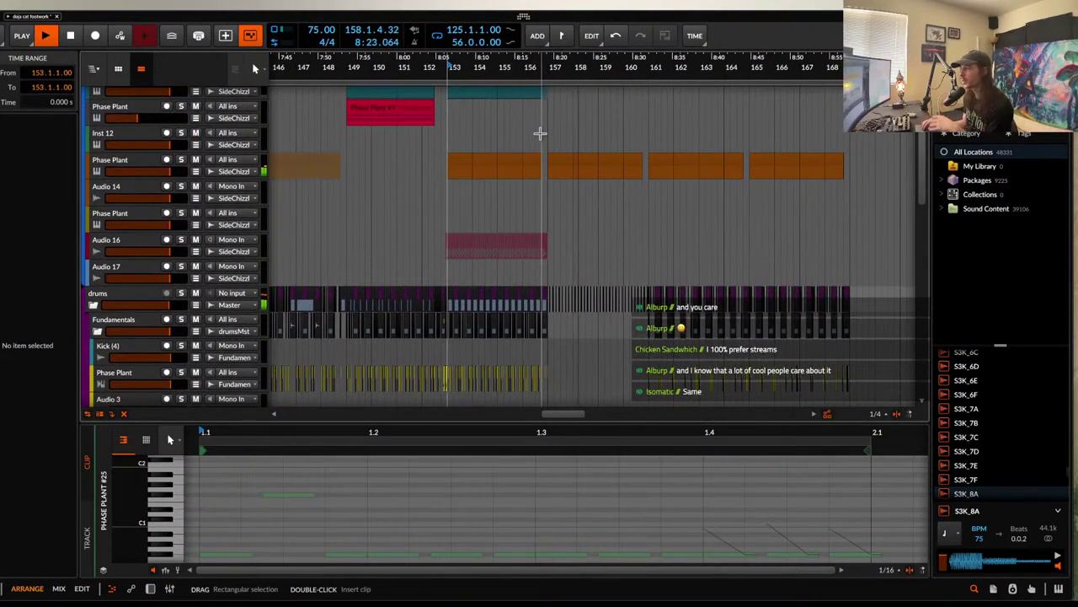
scroll(609, 149, up, 3)
scroll(608, 150, down, 3)
- Place the play start at bar 161 and review the orange Phase Plant and drum clips through bar 169 during playback
click(607, 164)
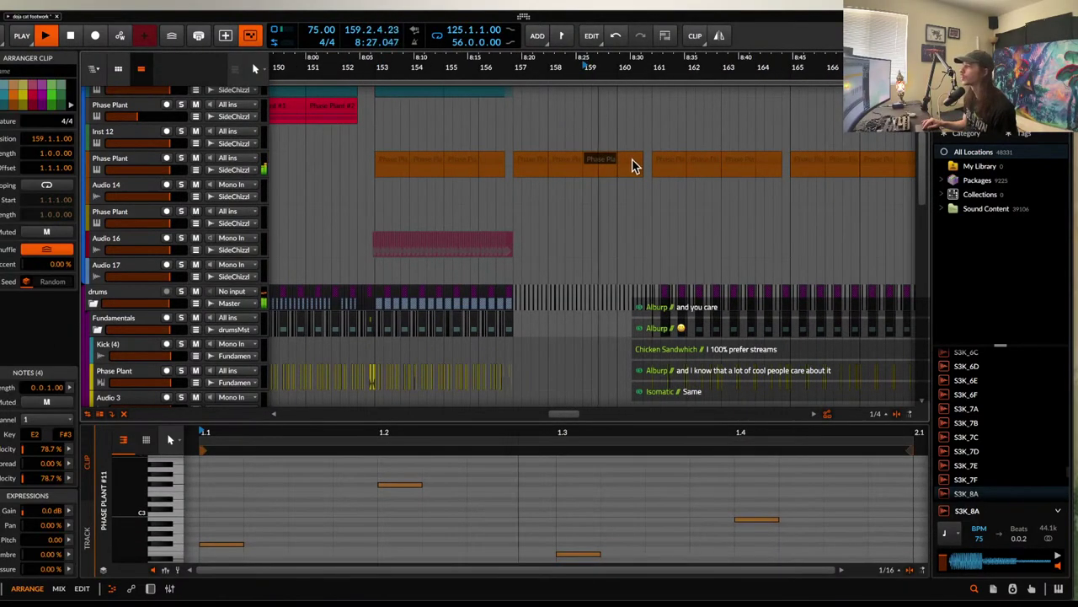
scroll(683, 180, up, 3)
click(580, 192)
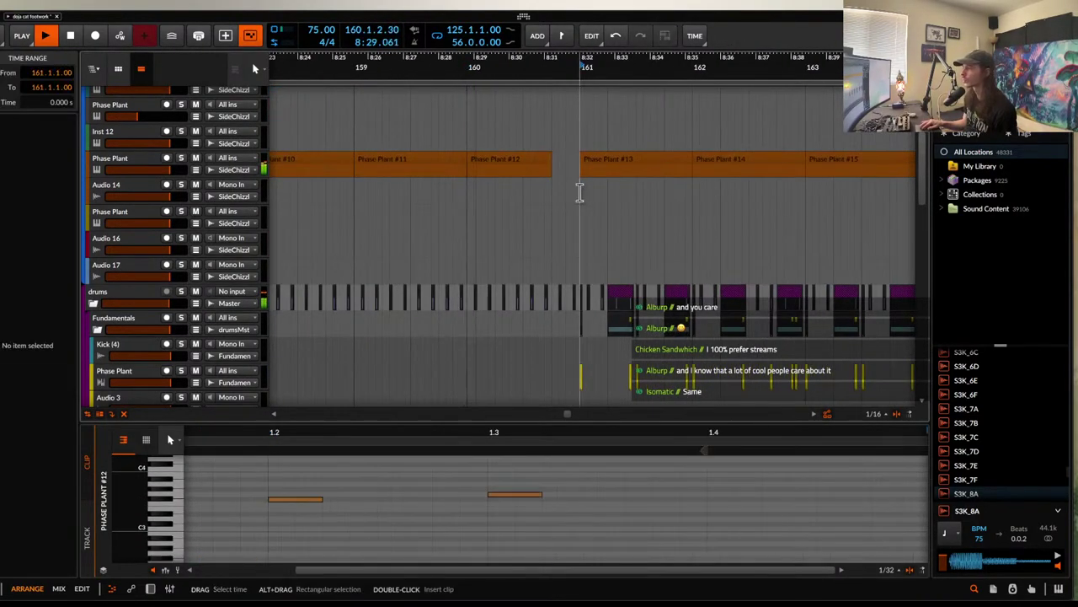
scroll(580, 192, up, 2)
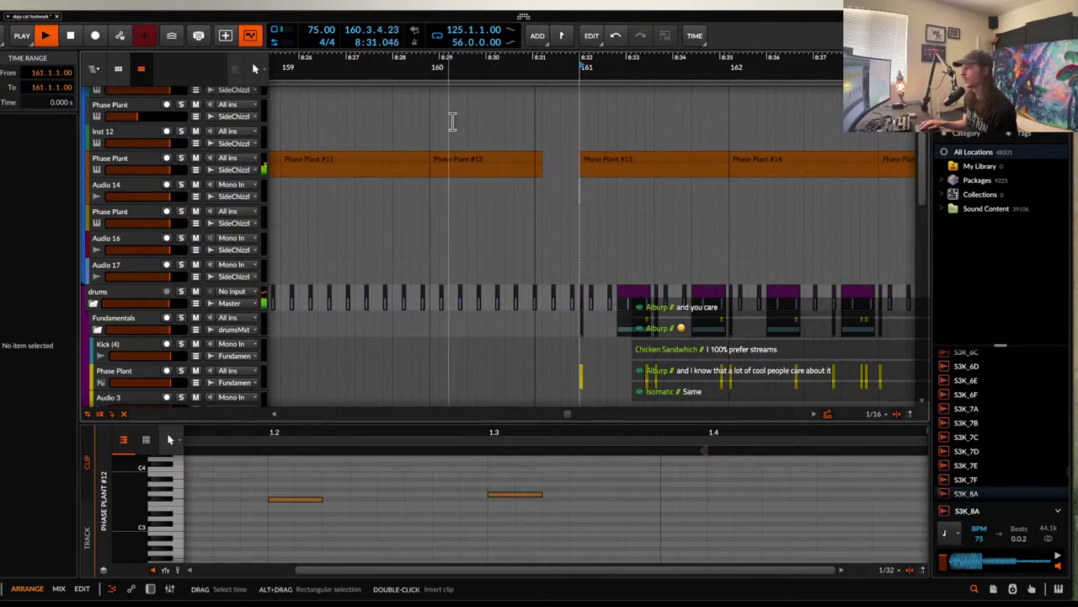
scroll(554, 176, down, 4)
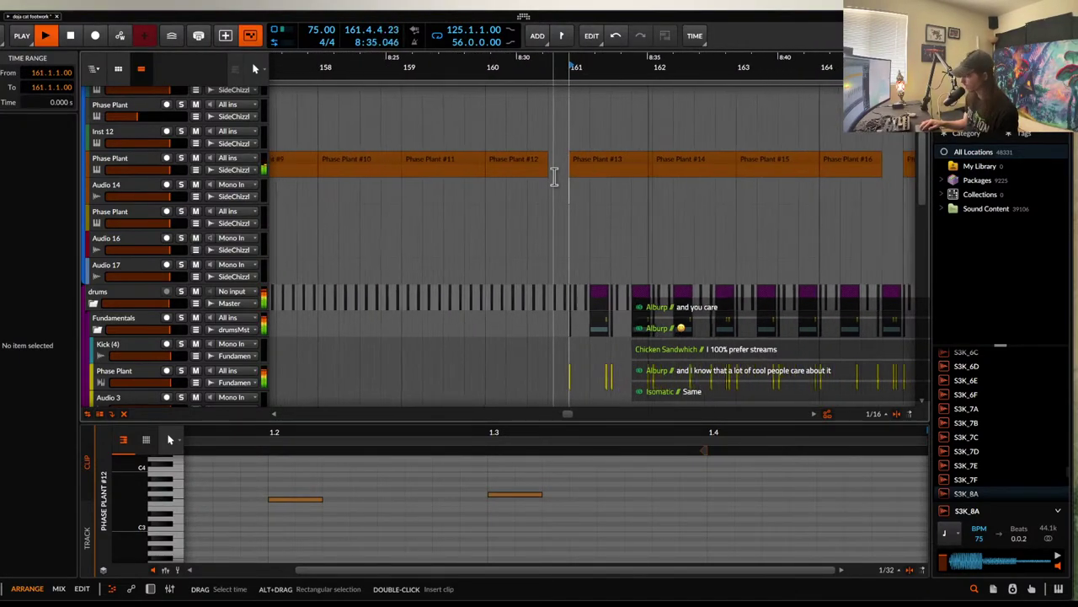
scroll(563, 176, down, 3)
scroll(593, 176, down, 3)
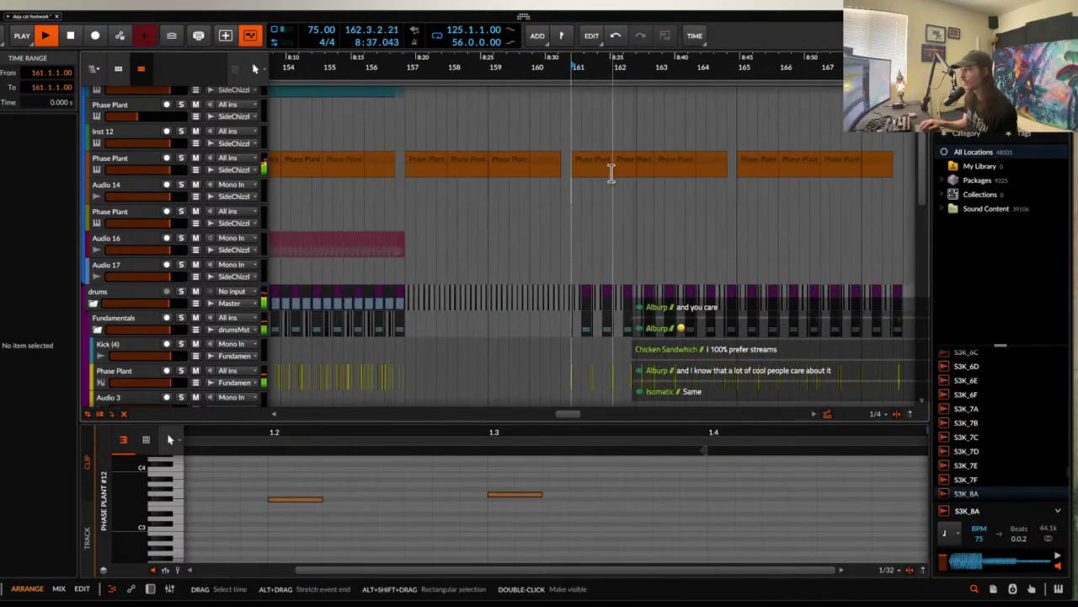
scroll(612, 173, right, 2)
scroll(612, 173, up, 3)
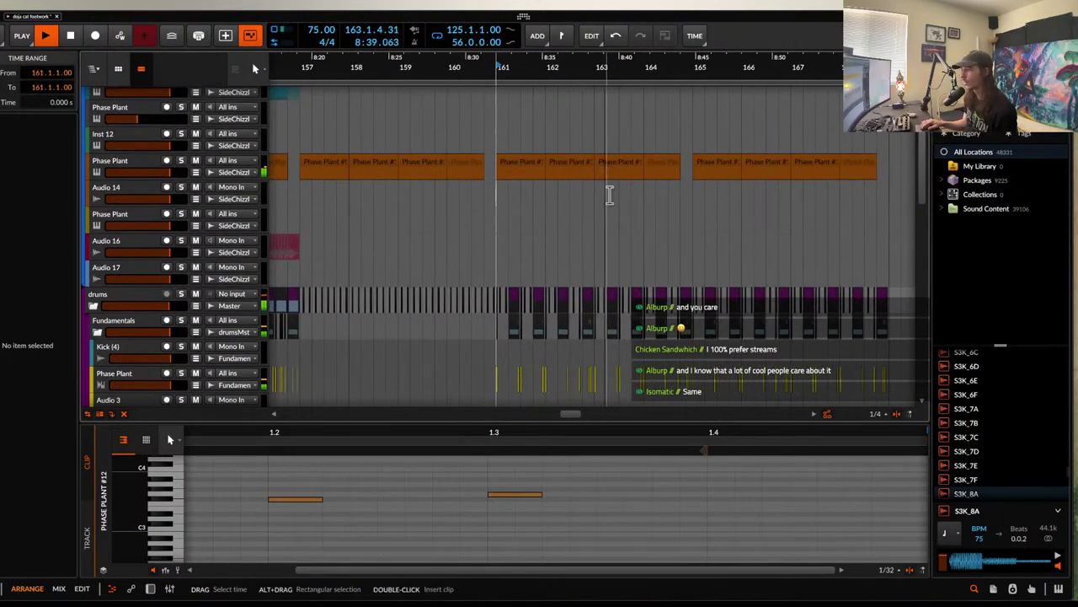
scroll(610, 194, up, 2)
scroll(676, 161, down, 3)
scroll(677, 164, up, 3)
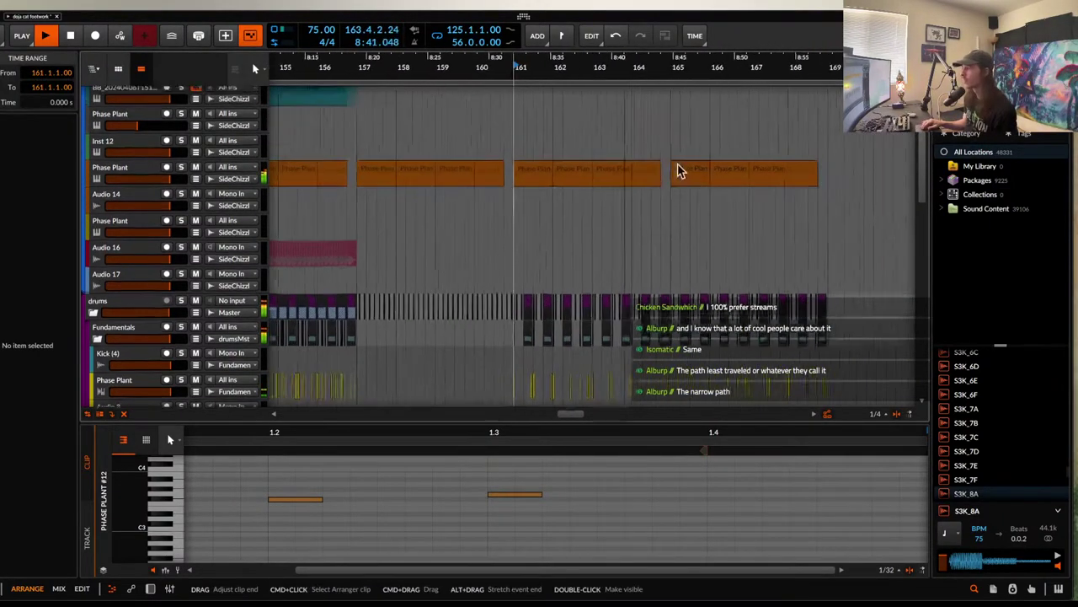
scroll(657, 168, up, 3)
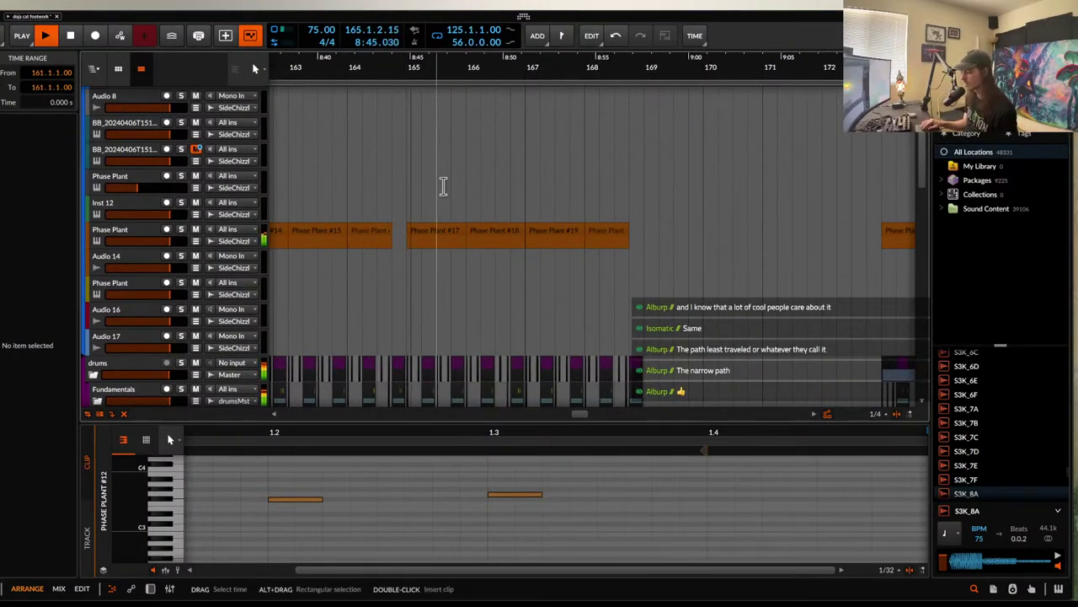
- Select the orange Phase Plant #17 clip at bar 165, check the tracks down to Group 6, and stop playback
click(421, 236)
scroll(422, 233, down, 10)
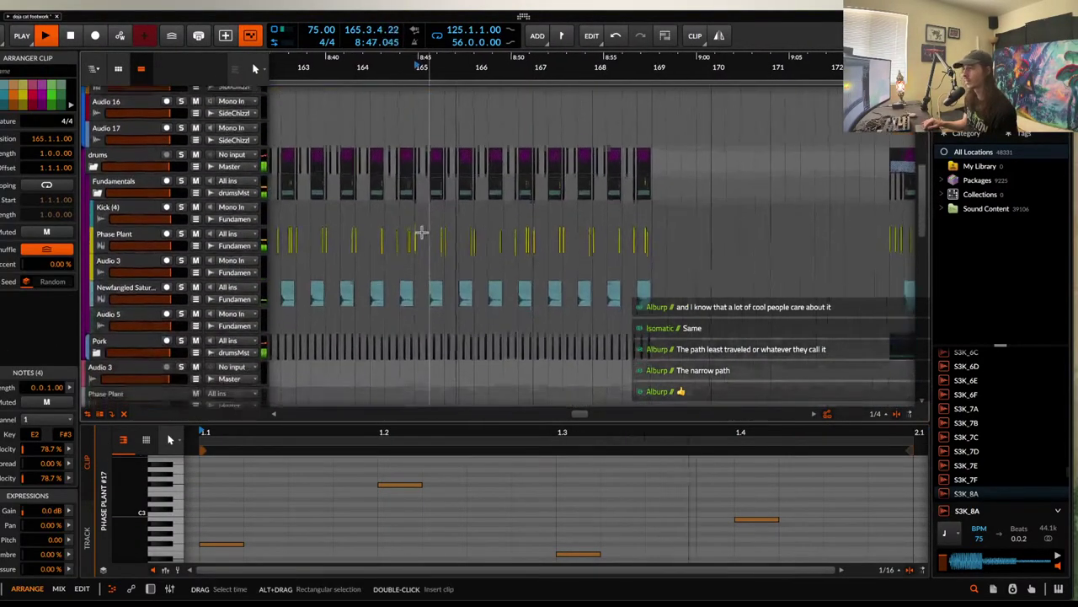
scroll(423, 240, down, 3)
scroll(423, 240, up, 5)
key(space)
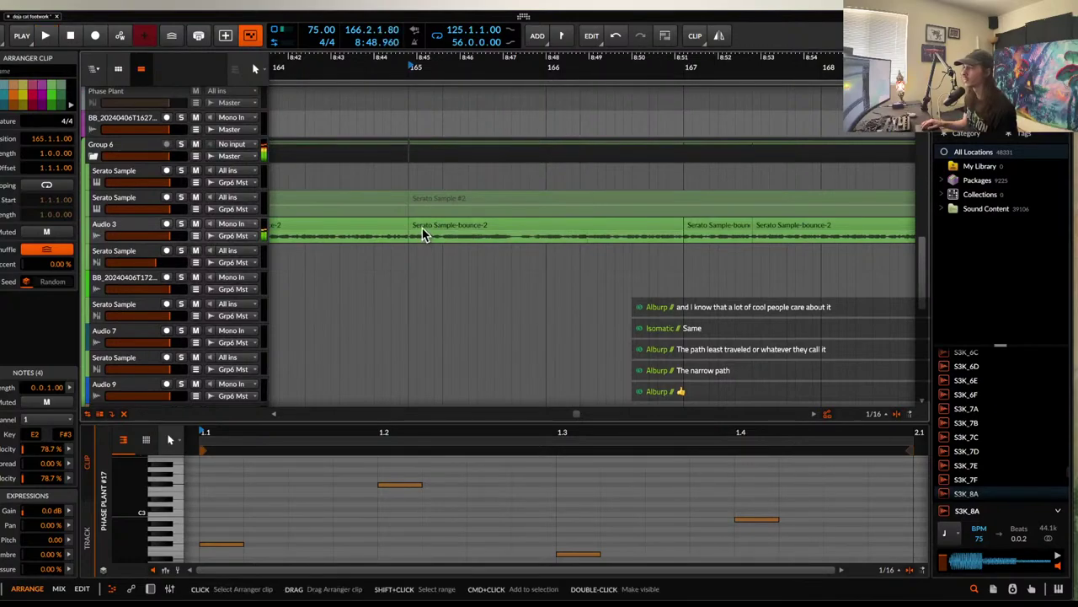
- Show the device chain of the Audio 3 track in Group 6 and audition its Serato Sample-bounce-2 clip from bar 165
click(424, 234)
scroll(424, 234, down, 2)
key(space)
double_click(147, 233)
key(space)
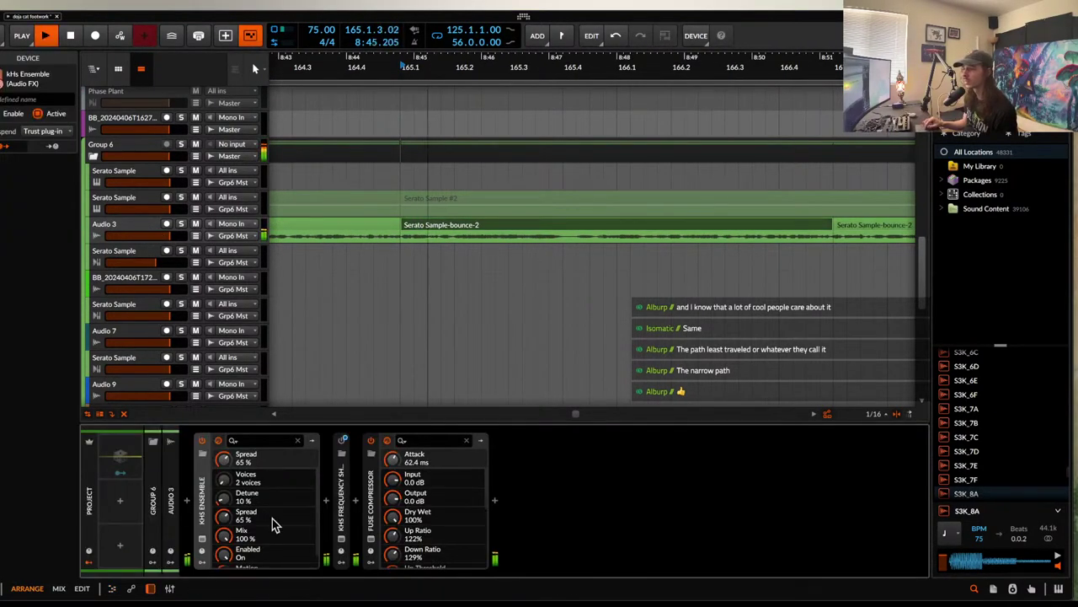
key(space)
- Show the kHs Frequency Shifter On/Off automation lane on the Audio 3 track and set the edit position at bar 161
scroll(340, 250, down, 3)
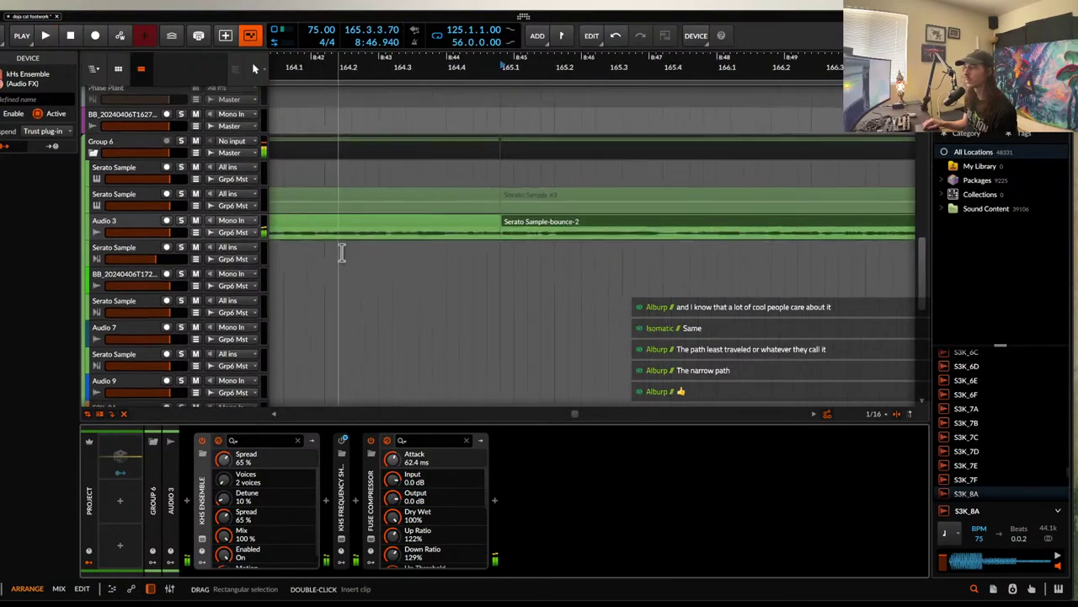
scroll(341, 252, down, 5)
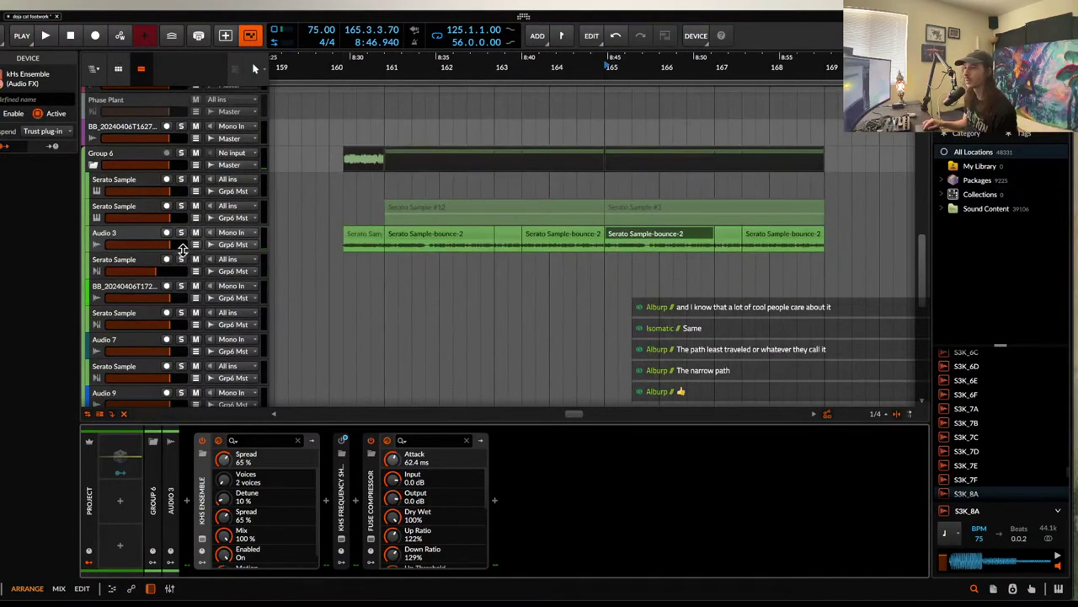
click(197, 246)
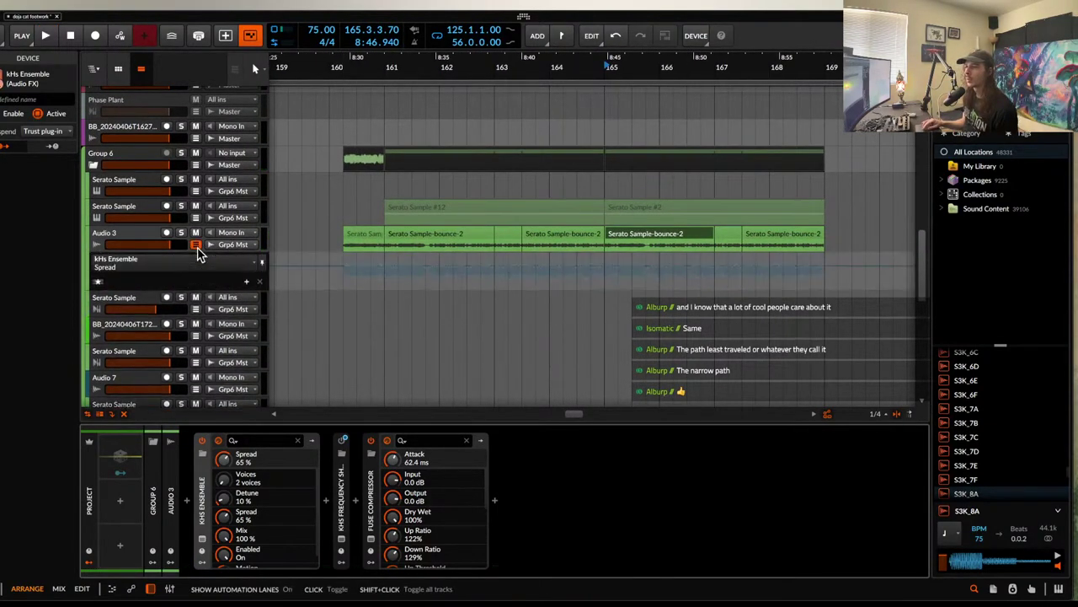
click(196, 245)
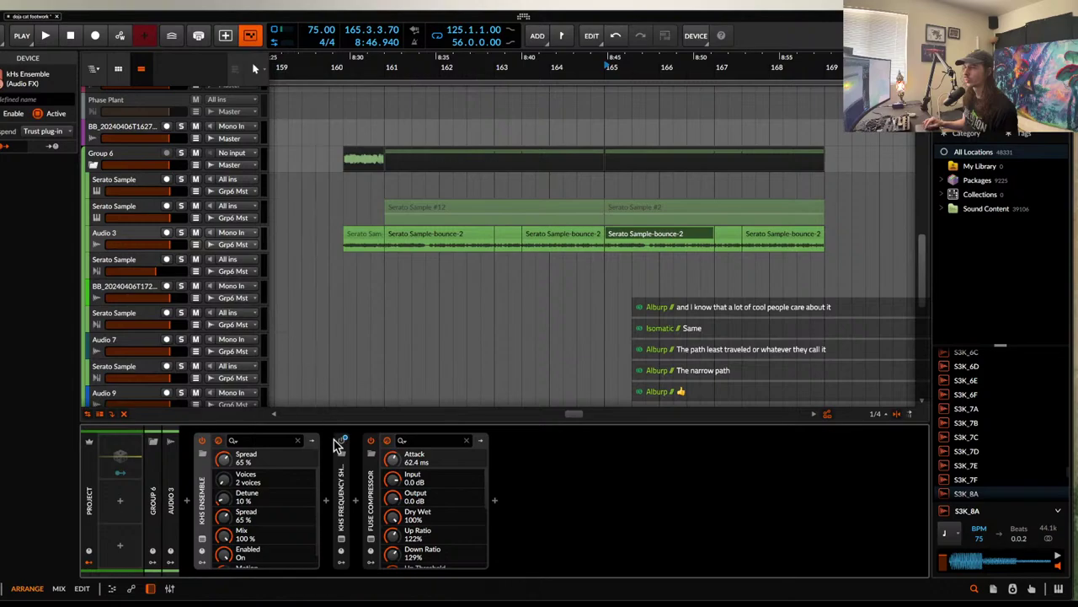
click(196, 245)
click(383, 257)
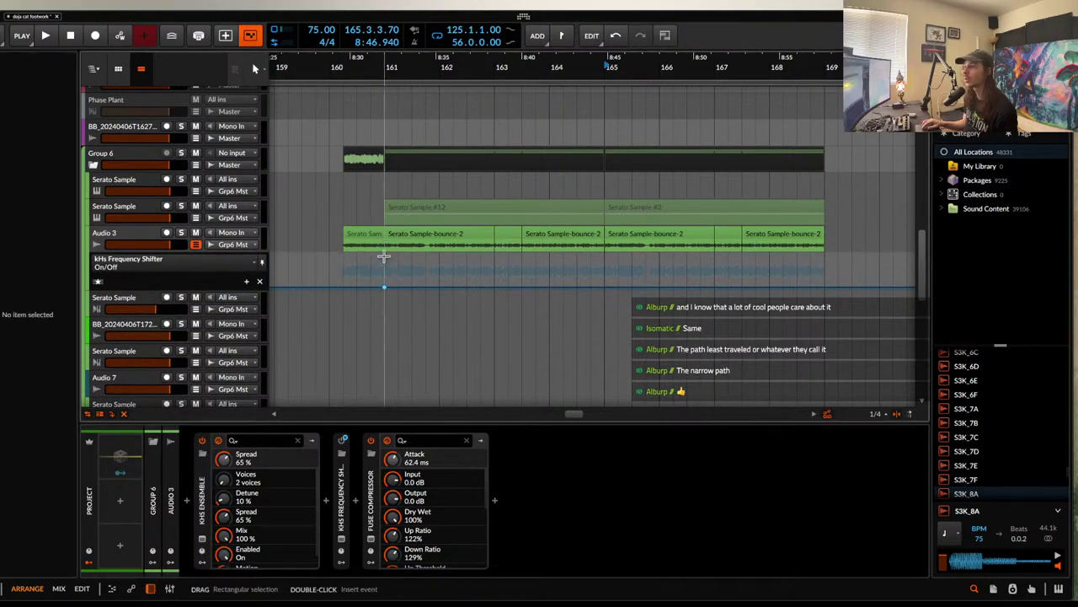
- Automate the kHs Frequency Shifter to switch on at bar 161 on Audio 3 and audition the change from 160.2
click(389, 290)
click(364, 241)
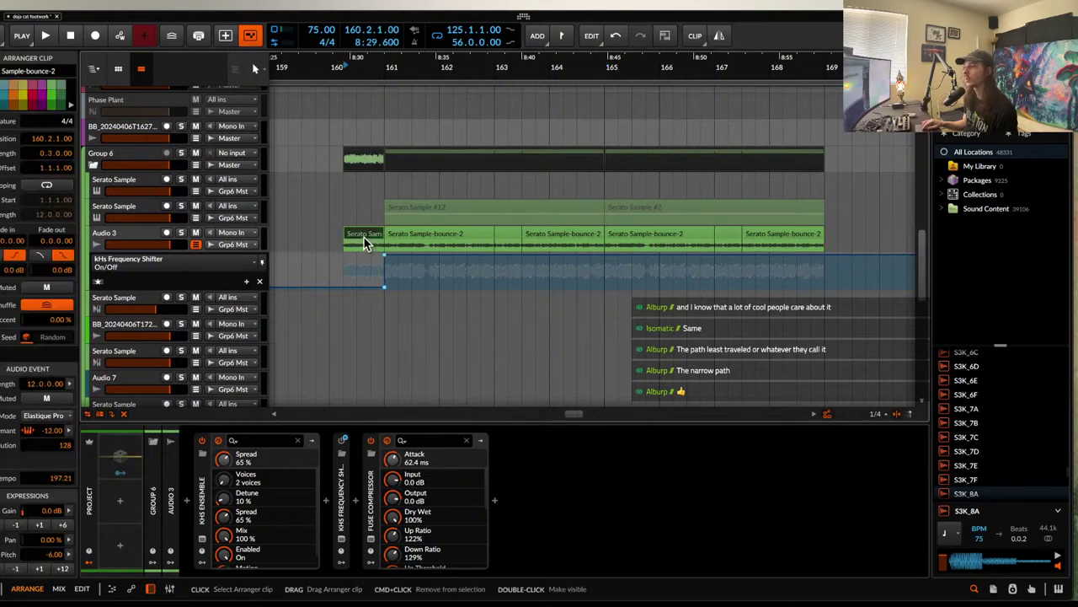
key(space)
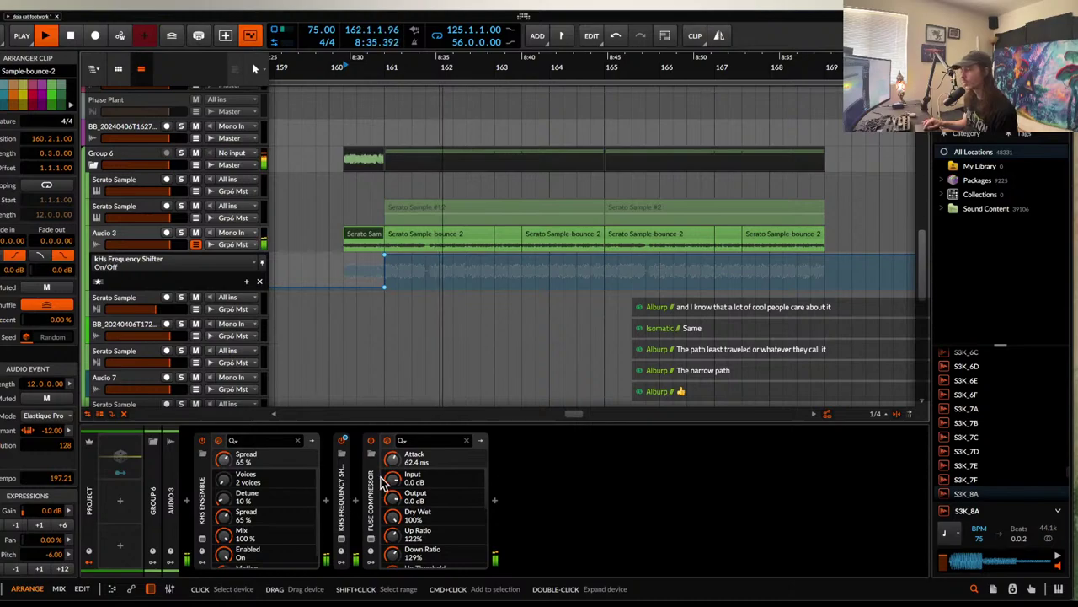
click(196, 244)
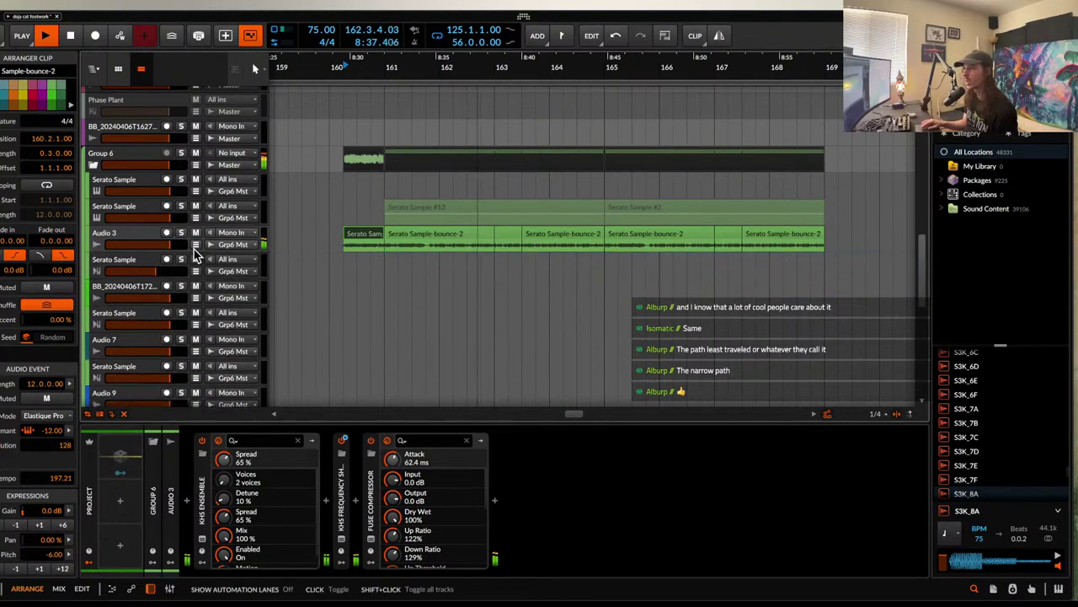
click(137, 241)
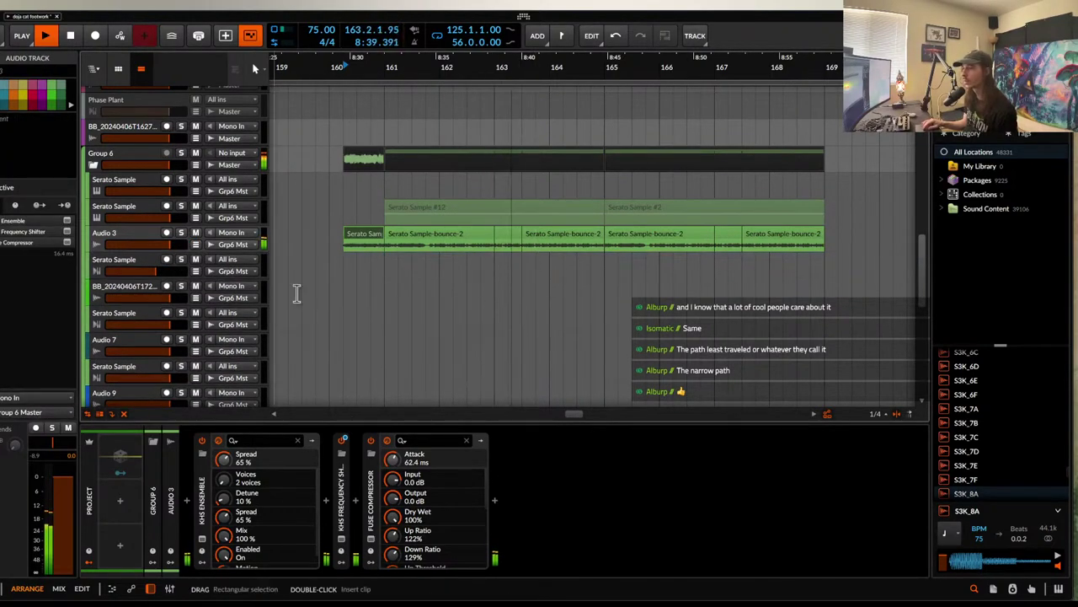
- Audition the Serato Sample-bounce-2 clips around bar 163 on Audio 3 and check the drum clips above from 162.2.2
click(568, 234)
scroll(570, 234, up, 3)
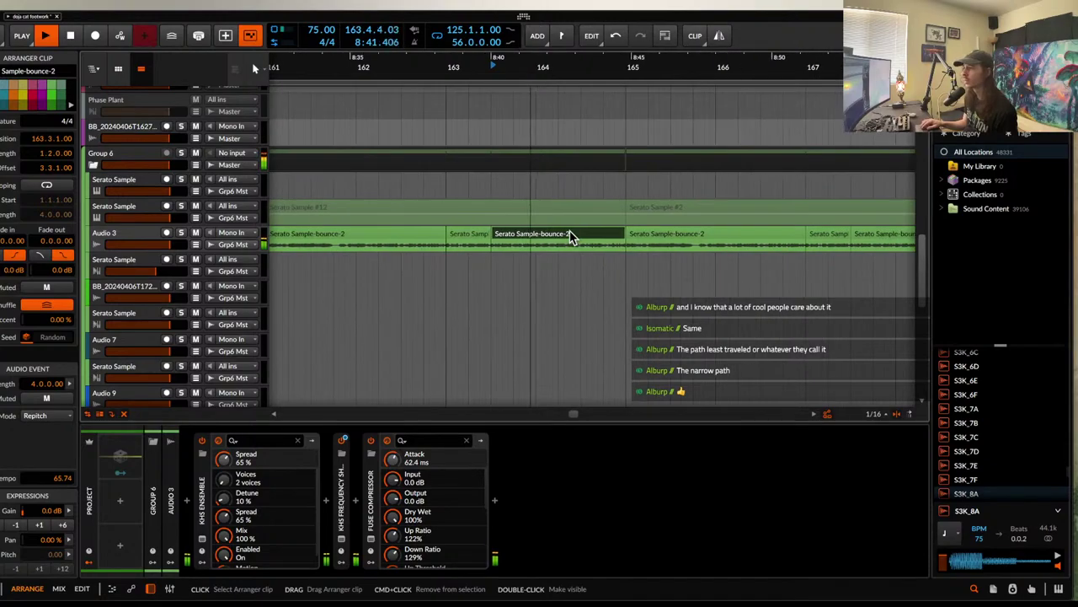
click(469, 242)
scroll(469, 242, up, 3)
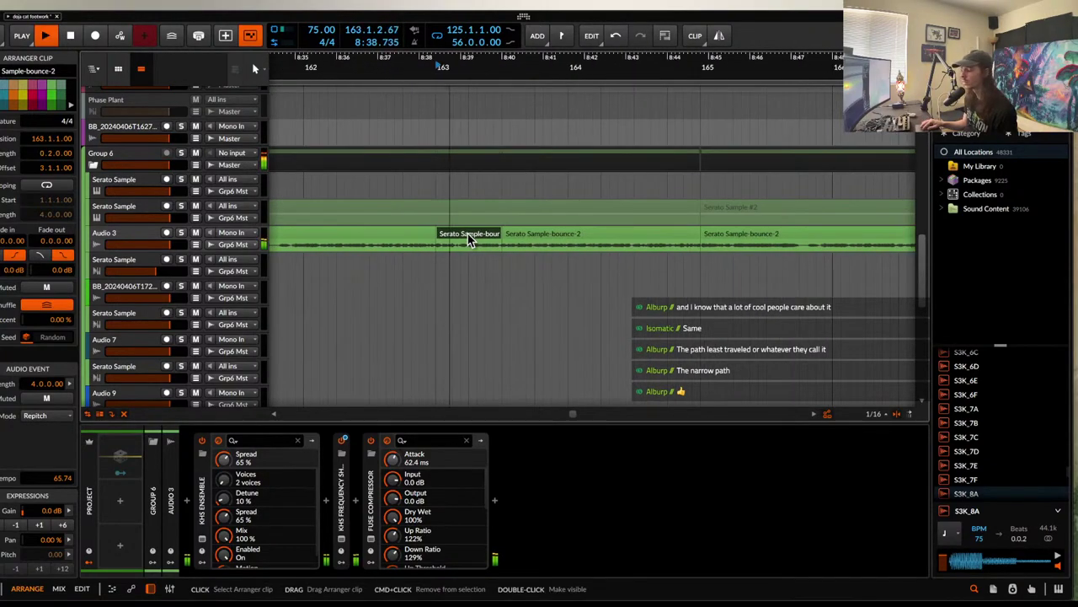
scroll(468, 236, up, 10)
scroll(467, 231, down, 8)
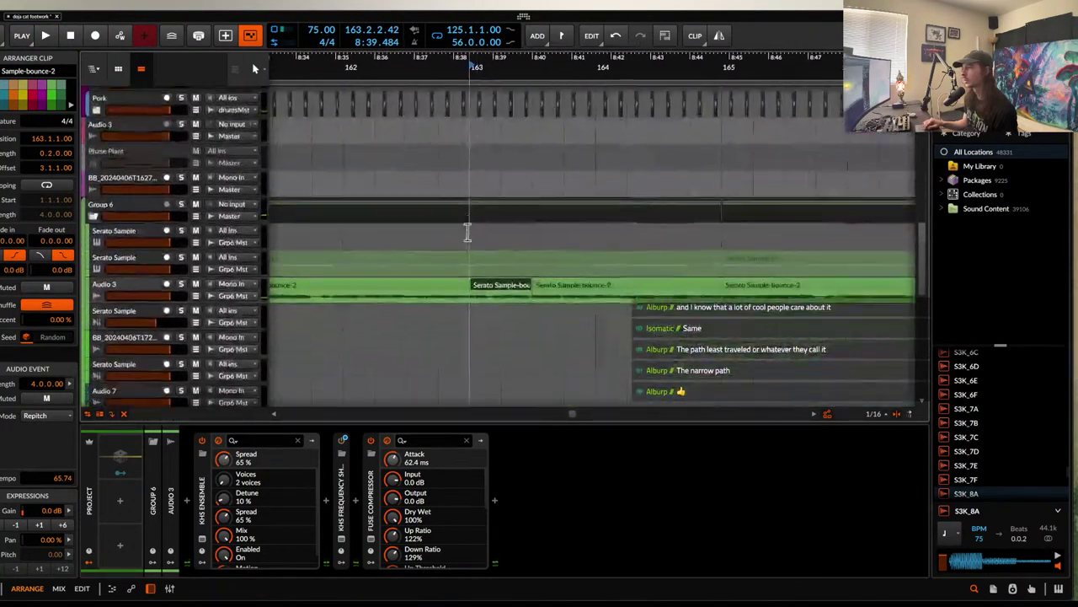
click(385, 181)
key(space)
scroll(385, 181, up, 2)
scroll(387, 186, up, 6)
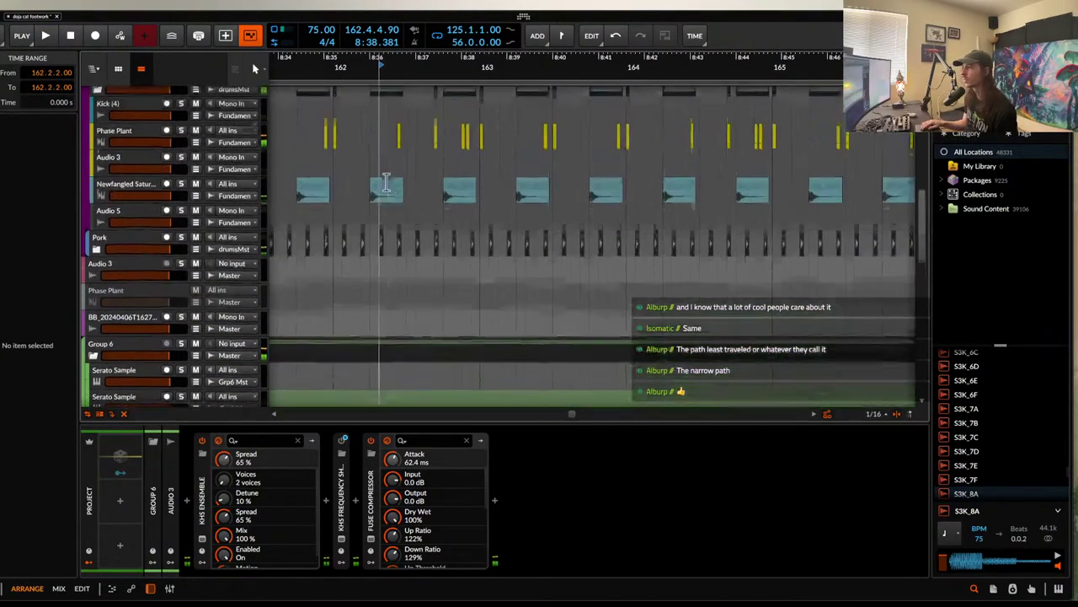
- Shorten the 808 clip at 162.4.1 in the Fundamentals group to a sixteenth note
click(450, 212)
scroll(451, 212, up, 5)
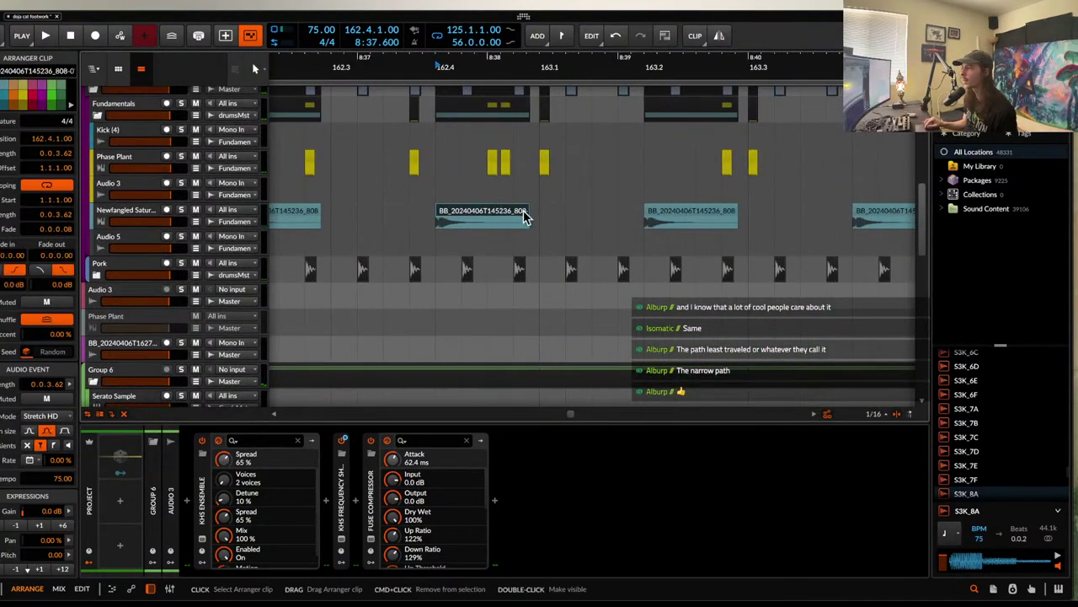
drag(530, 211, 455, 227)
- Place a sixteenth-note copy of the shortened 808 clip at 162.4.4 and reverse it
click(516, 225)
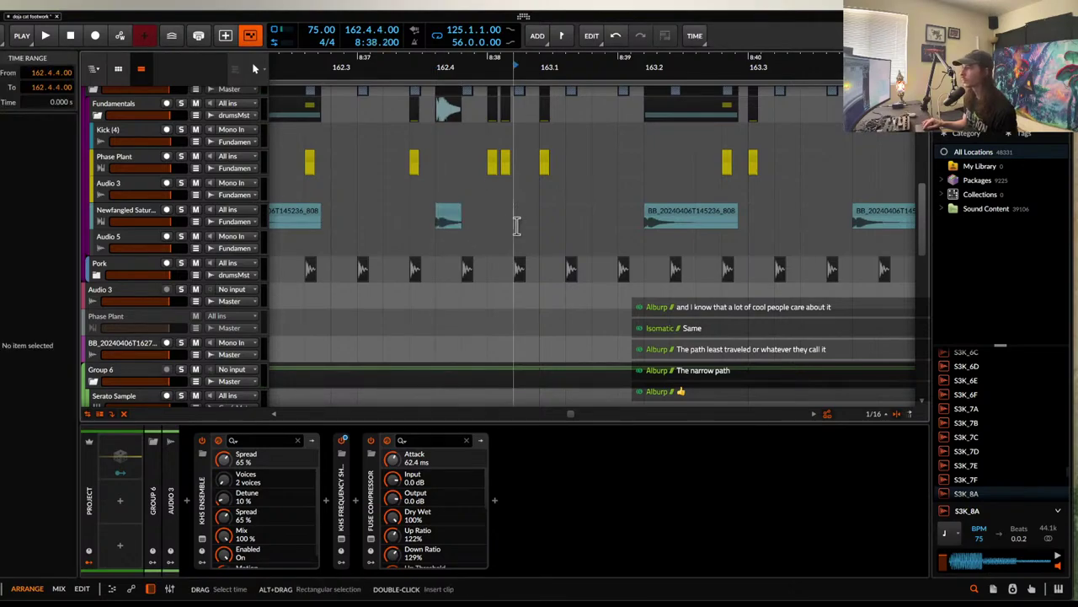
key(super+v)
scroll(517, 226, up, 5)
click(554, 214)
key(r)
scroll(552, 215, up, 3)
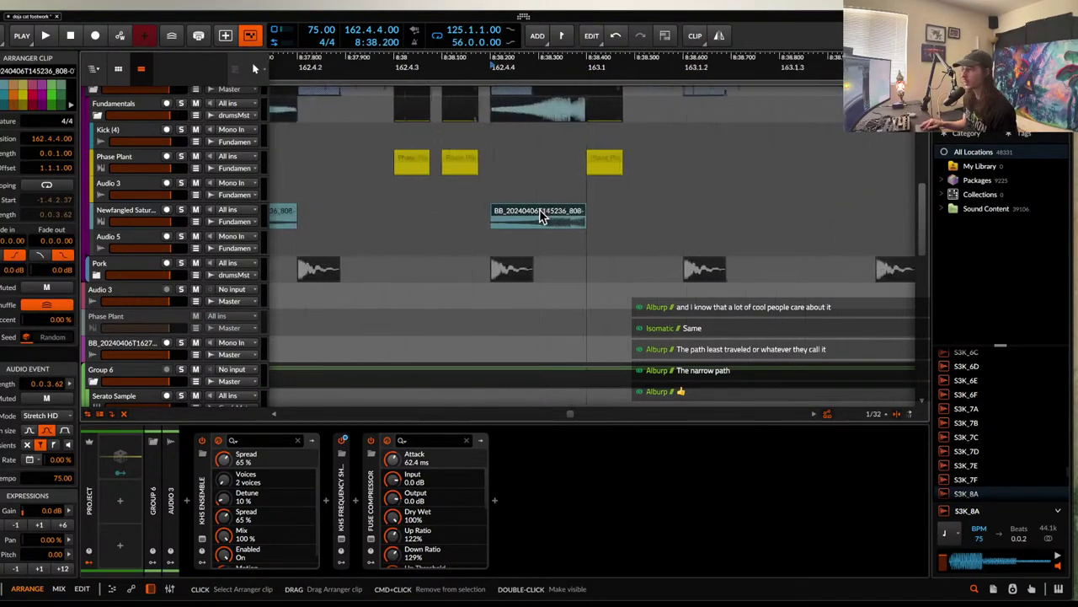
drag(519, 225, 547, 225)
scroll(547, 225, down, 1)
scroll(546, 226, down, 3)
scroll(546, 224, down, 10)
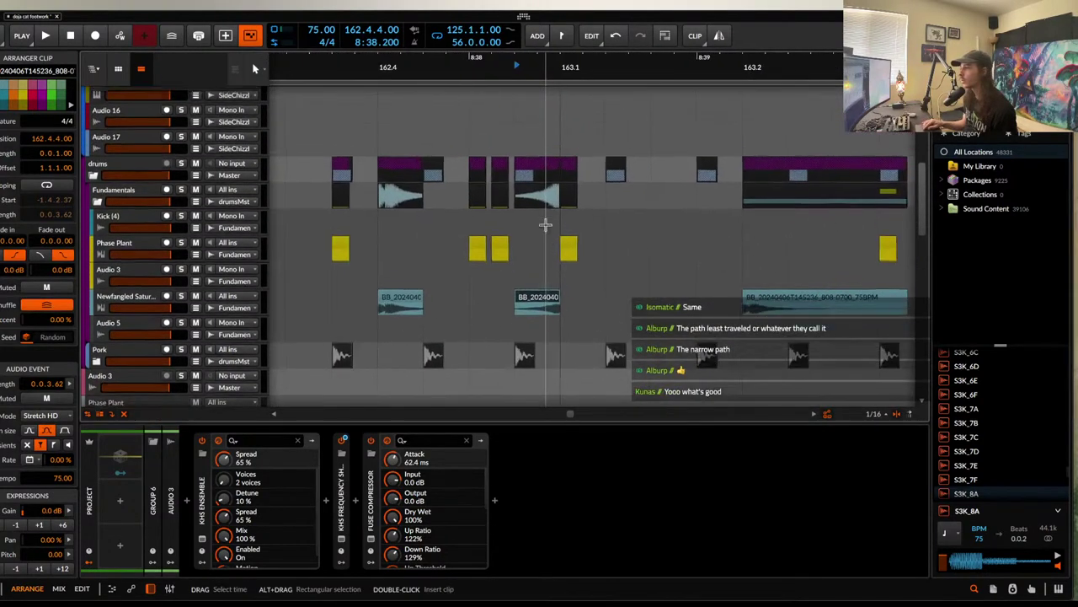
- Audition the edited 808 clips from 162.3.4
click(542, 274)
drag(553, 274, 423, 266)
scroll(424, 265, up, 4)
scroll(346, 245, down, 2)
click(398, 152)
key(space)
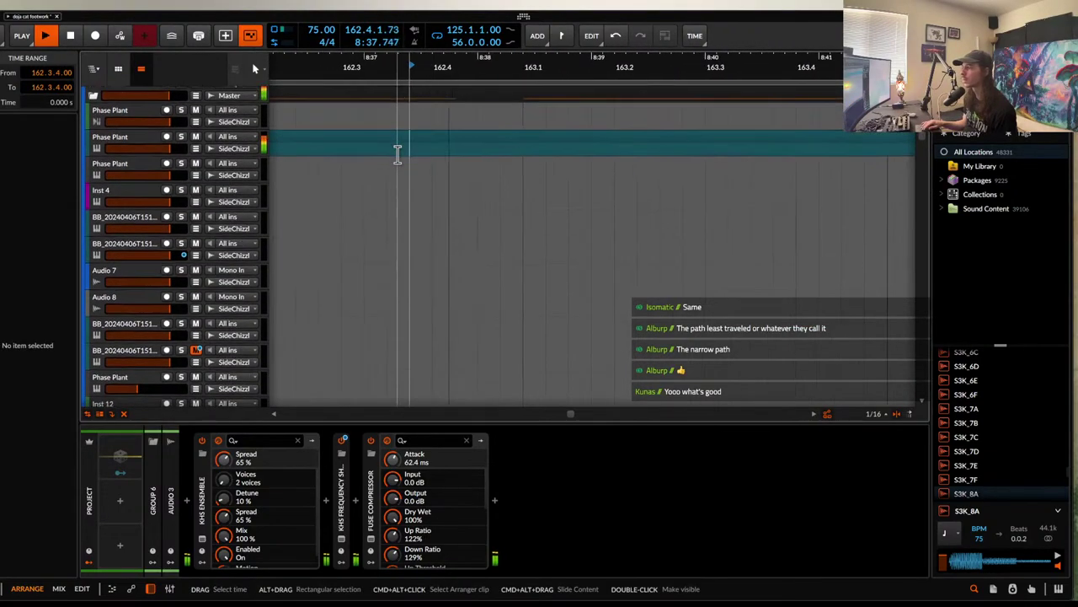
scroll(397, 153, down, 5)
key(space)
- Split the Phase Plant #15 clip at 163.2 and bounce its opening part at 163.1 to audio
click(411, 252)
scroll(412, 253, up, 2)
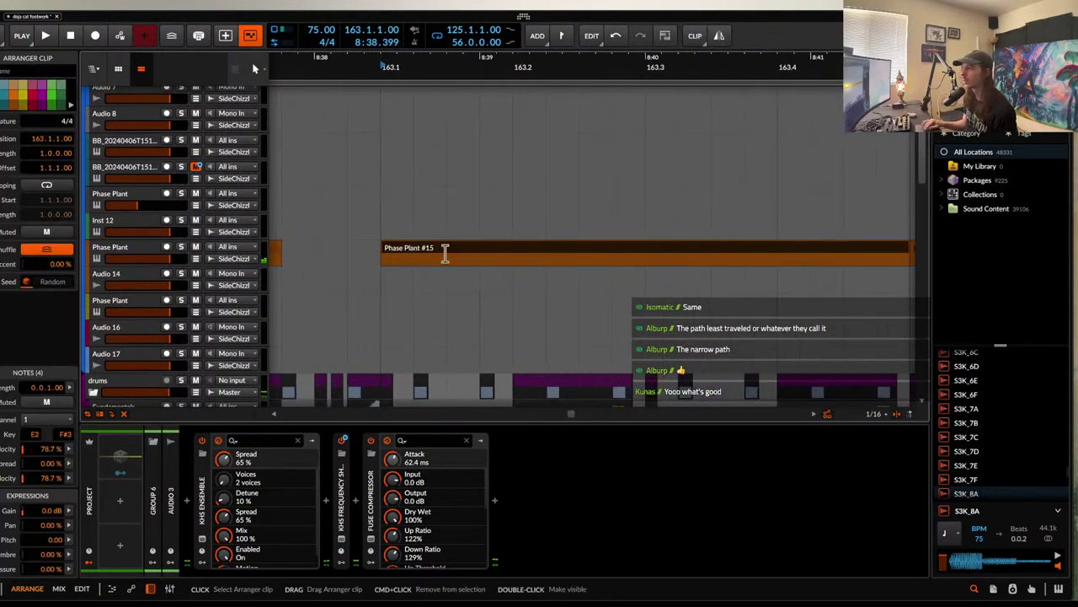
click(512, 264)
key(super+e)
click(467, 252)
key(super+b)
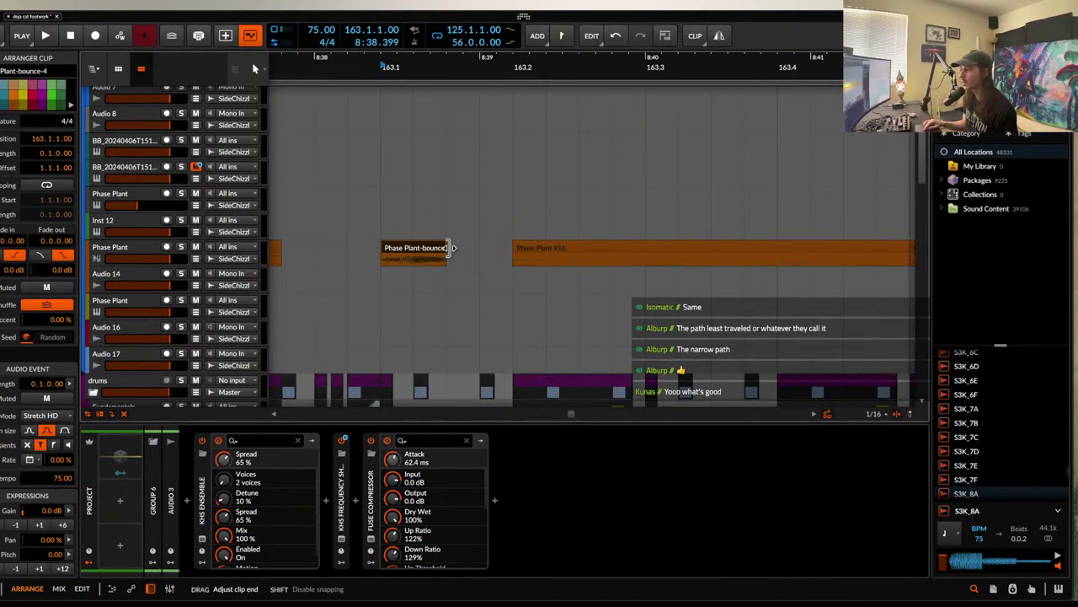
- Trim the bounced Phase Plant clip at 163.1 to a sixteenth note and duplicate it twice in a row
drag(396, 257, 393, 257)
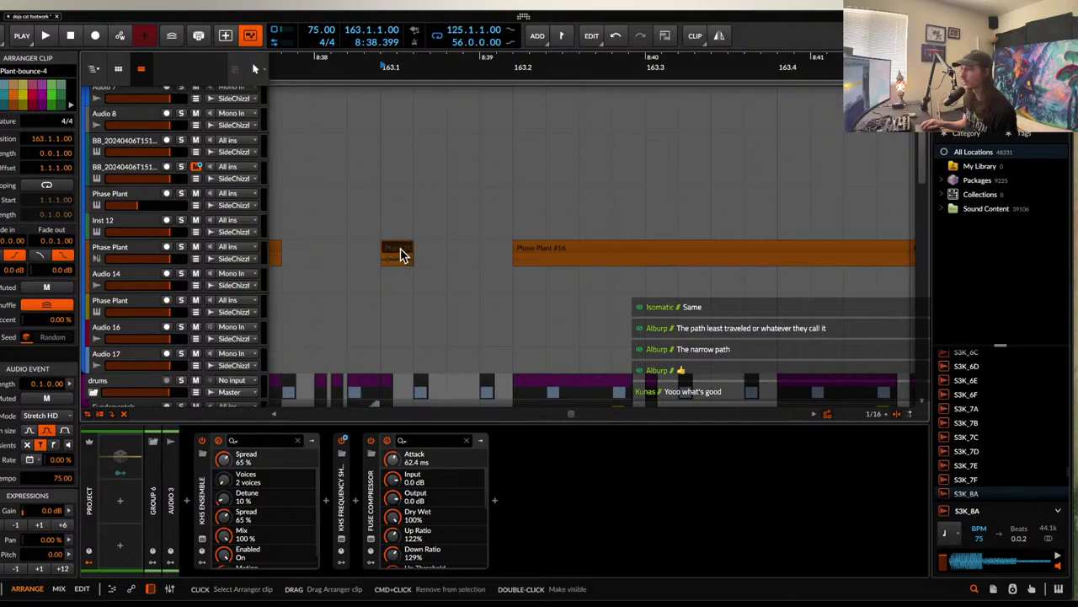
scroll(401, 254, up, 3)
key(super+d)
click(401, 253)
click(437, 255)
key(super+d)
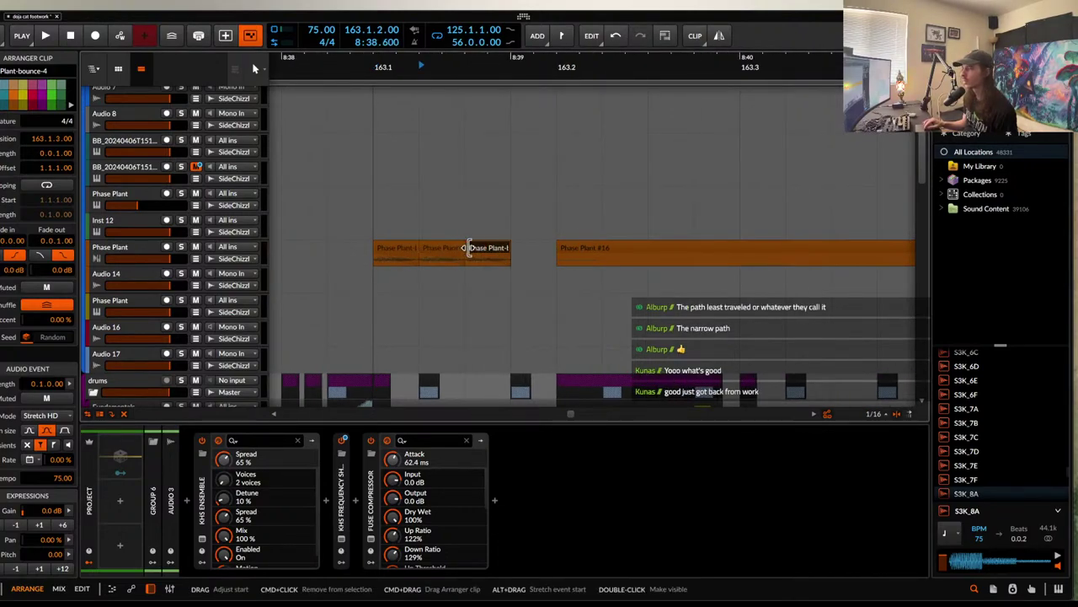
- Halve the third Phase Plant slice to a thirty-second note and duplicate it three times to fill the gap up to 163.2
key(alt+super+Left)
key(super+d)
key(super+d)
key(super+d)
- Audition the Phase Plant stutter from bar 163 and review the bass and drum clips through bar 169 during playback
click(401, 254)
key(space)
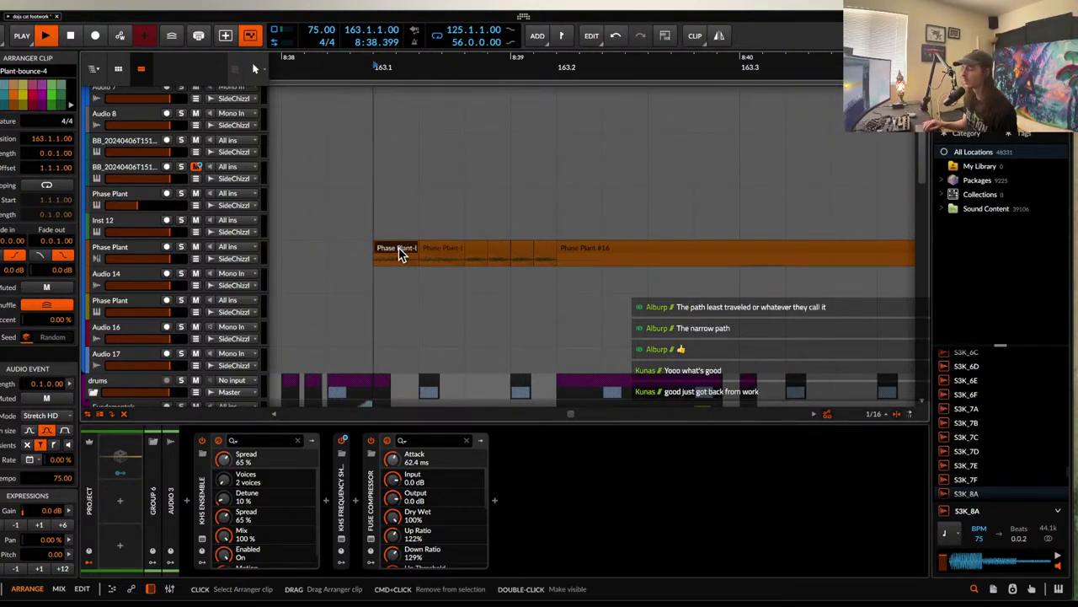
scroll(401, 247, down, 3)
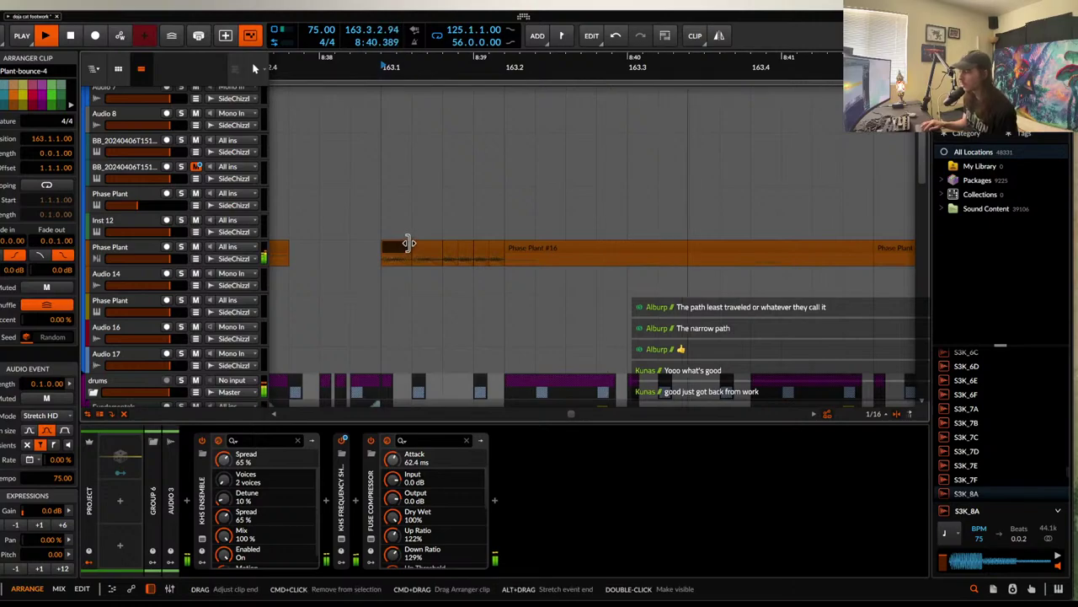
scroll(409, 244, down, 6)
scroll(520, 212, down, 2)
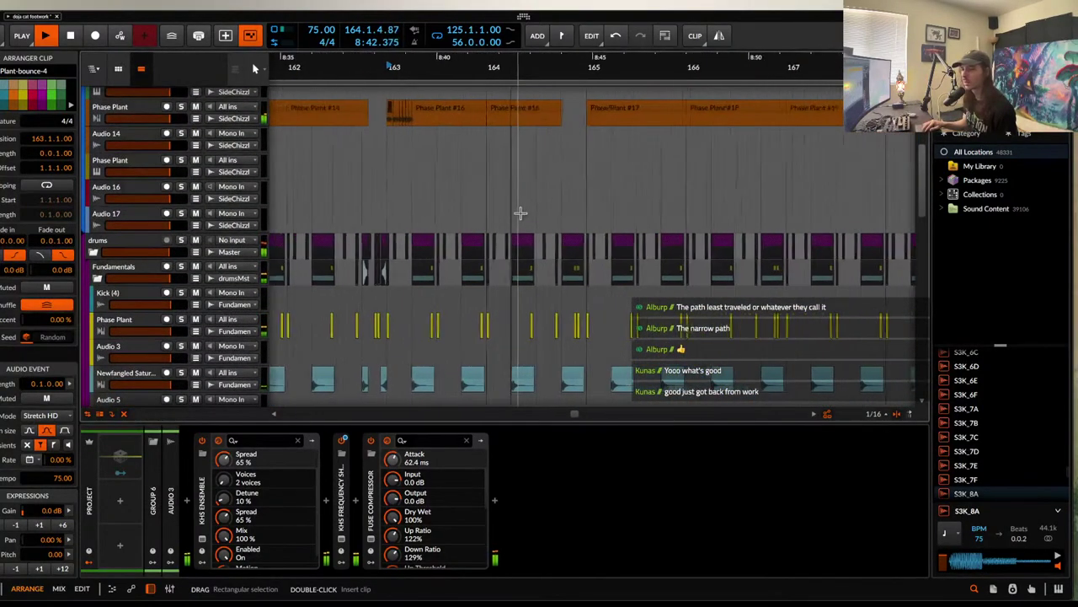
scroll(521, 213, up, 4)
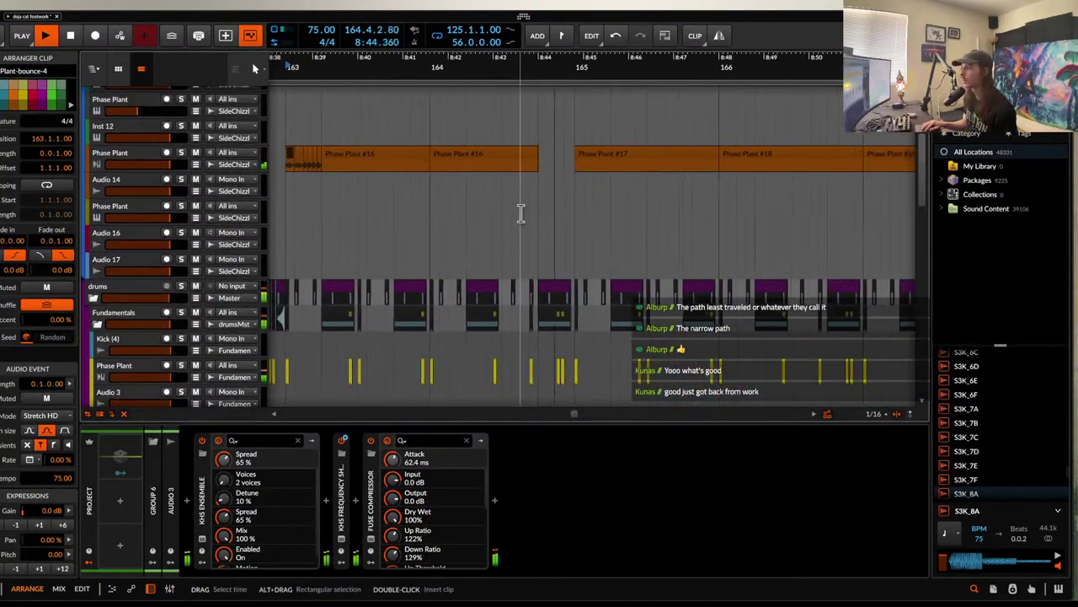
scroll(521, 213, down, 4)
click(505, 187)
scroll(503, 180, down, 4)
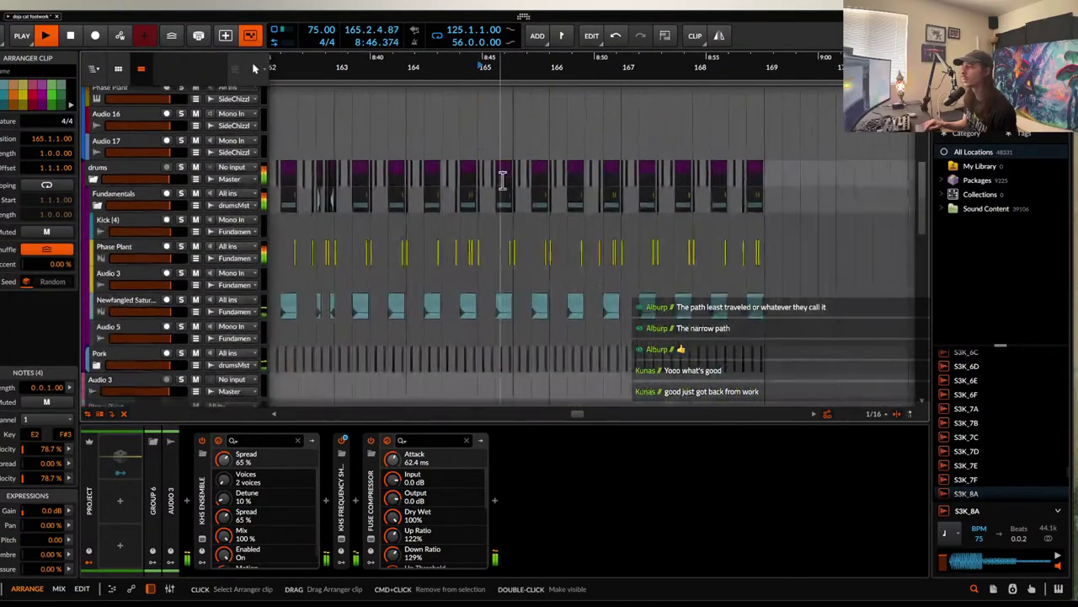
scroll(503, 179, down, 10)
- Show Audio 3's kHs Frequency Shifter automation and switch the effect off at bar 165
click(546, 184)
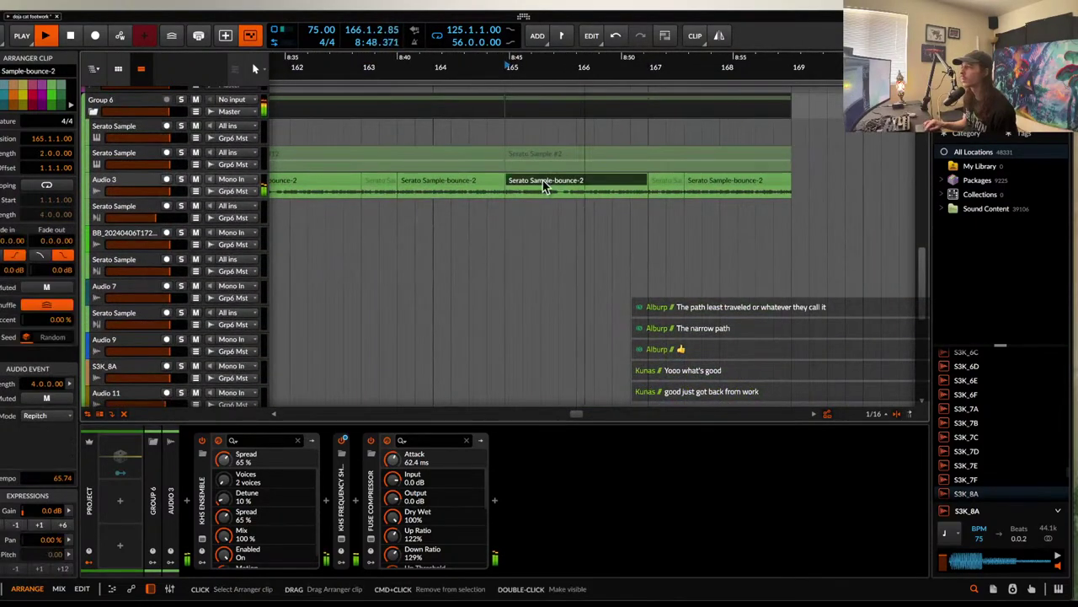
click(196, 190)
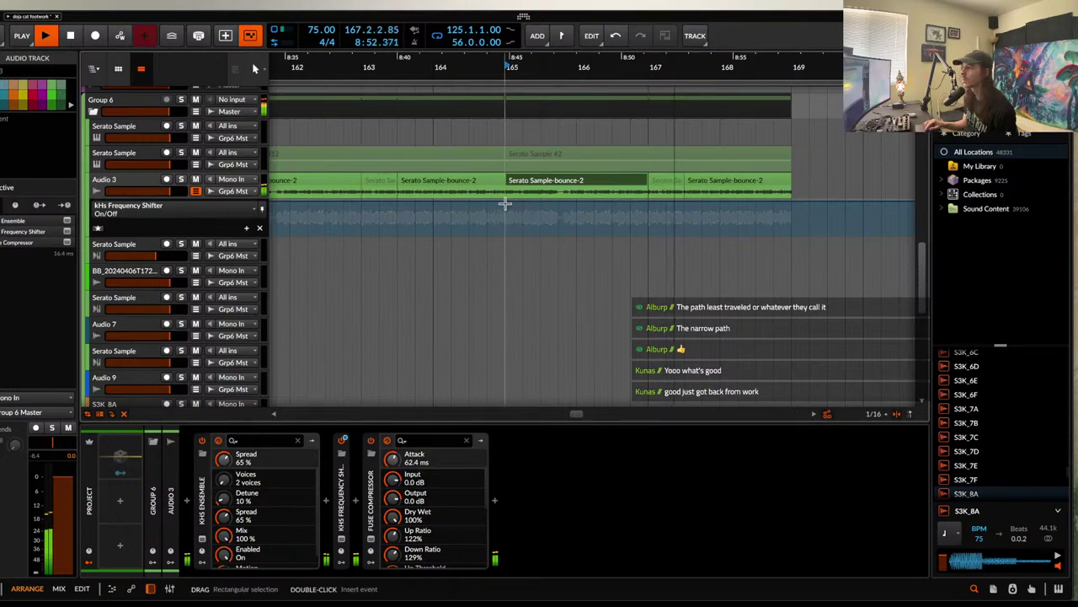
click(506, 203)
drag(510, 203, 505, 233)
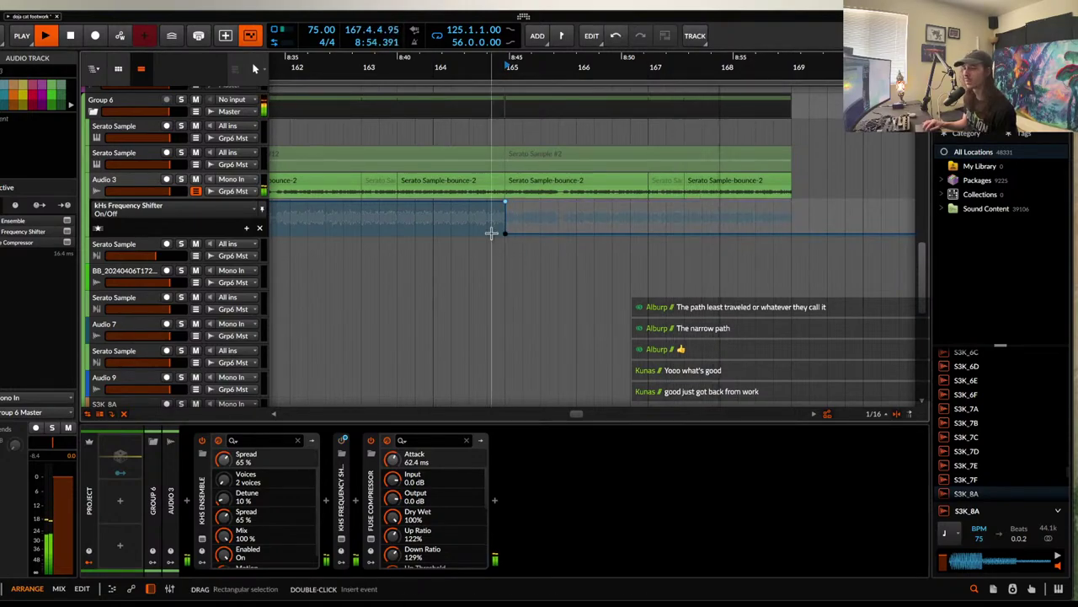
scroll(491, 233, down, 5)
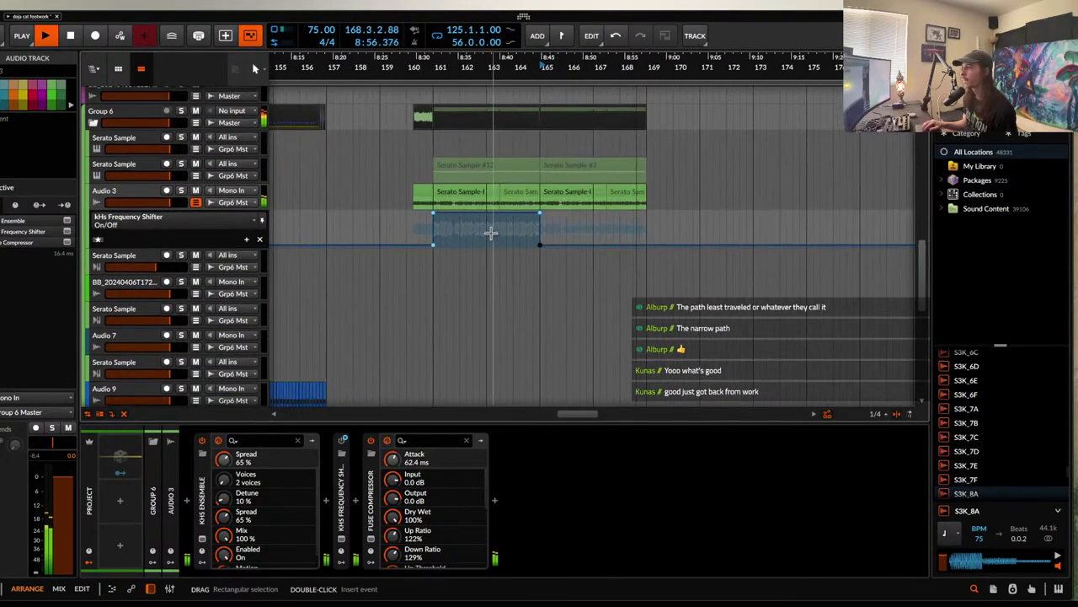
- Stop playback and align the kHs Frequency Shifter's switch-off automation point exactly to 165.1.1
scroll(491, 234, up, 2)
click(444, 197)
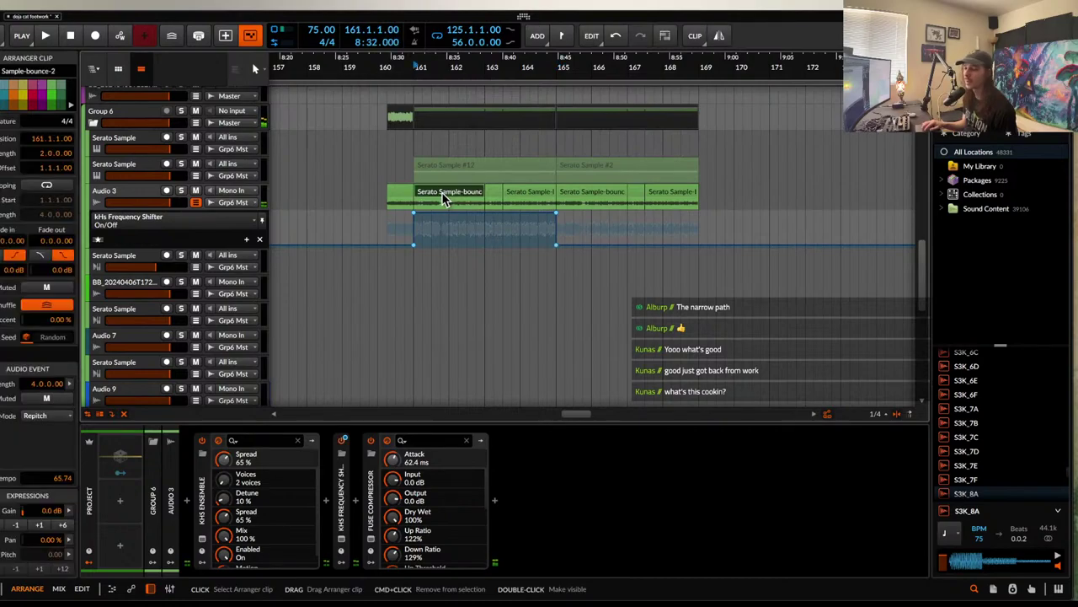
scroll(444, 197, down, 2)
scroll(441, 192, left, 3)
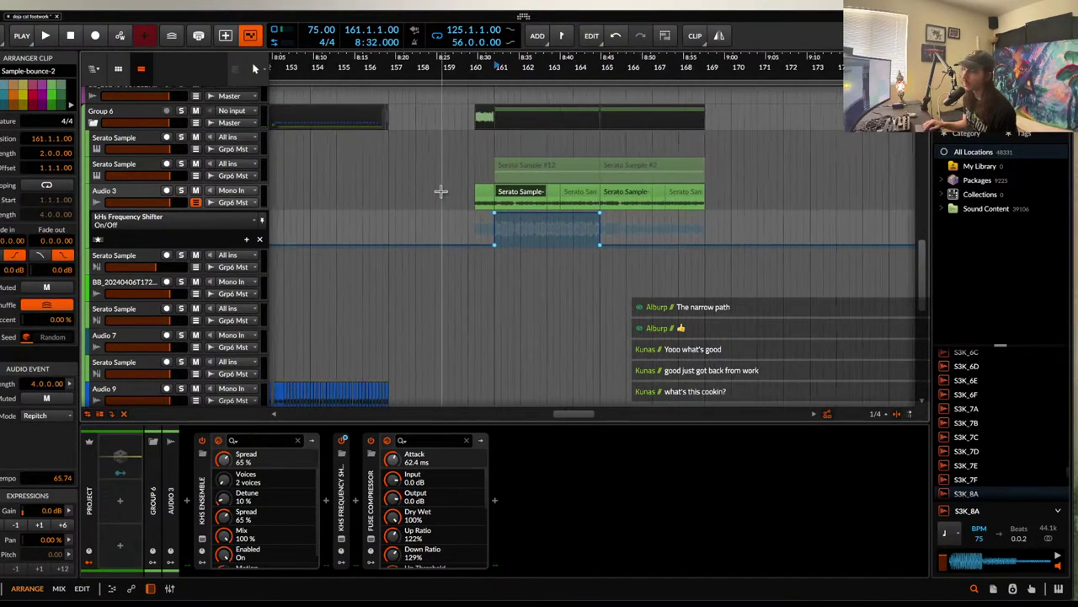
scroll(638, 185, up, 5)
scroll(641, 189, up, 15)
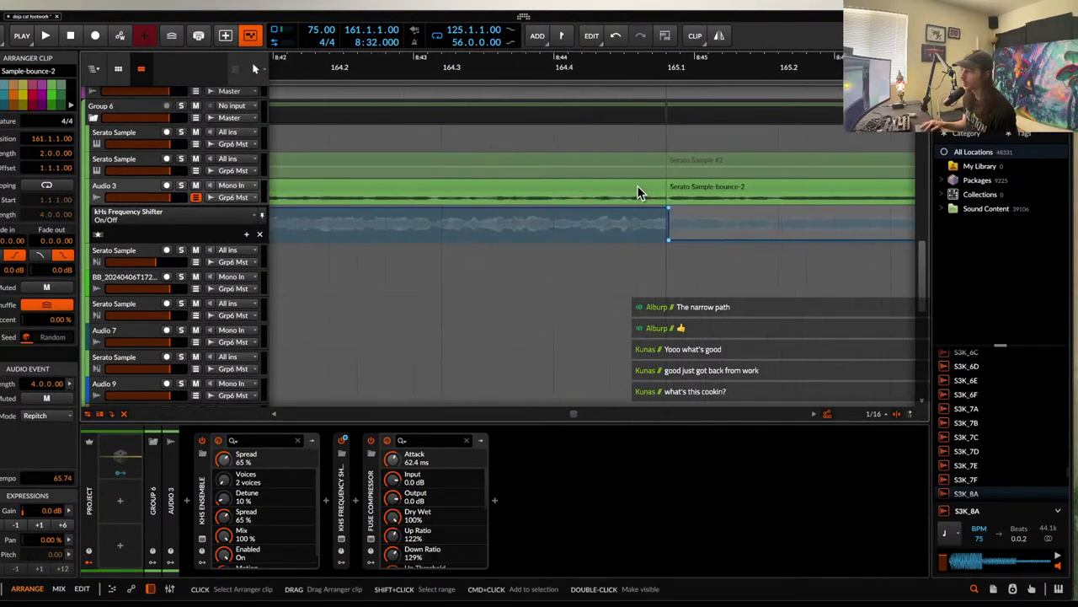
drag(671, 209, 662, 244)
scroll(662, 244, down, 10)
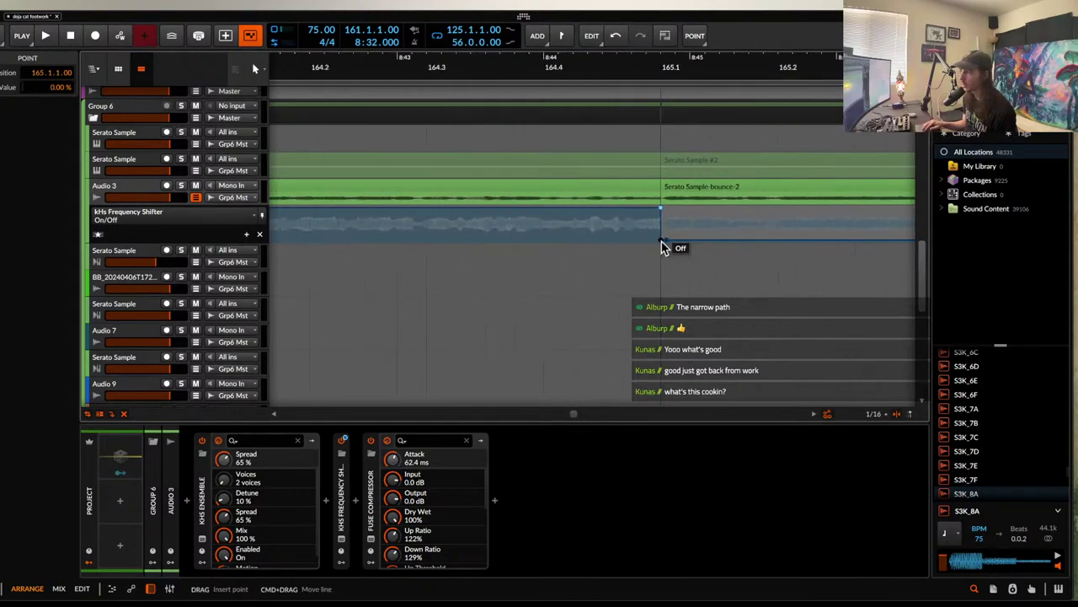
- Set the edit position at bar 129 at the Main Section 1A marker and review the arrangement's clips around it
scroll(661, 242, down, 10)
scroll(662, 242, up, 3)
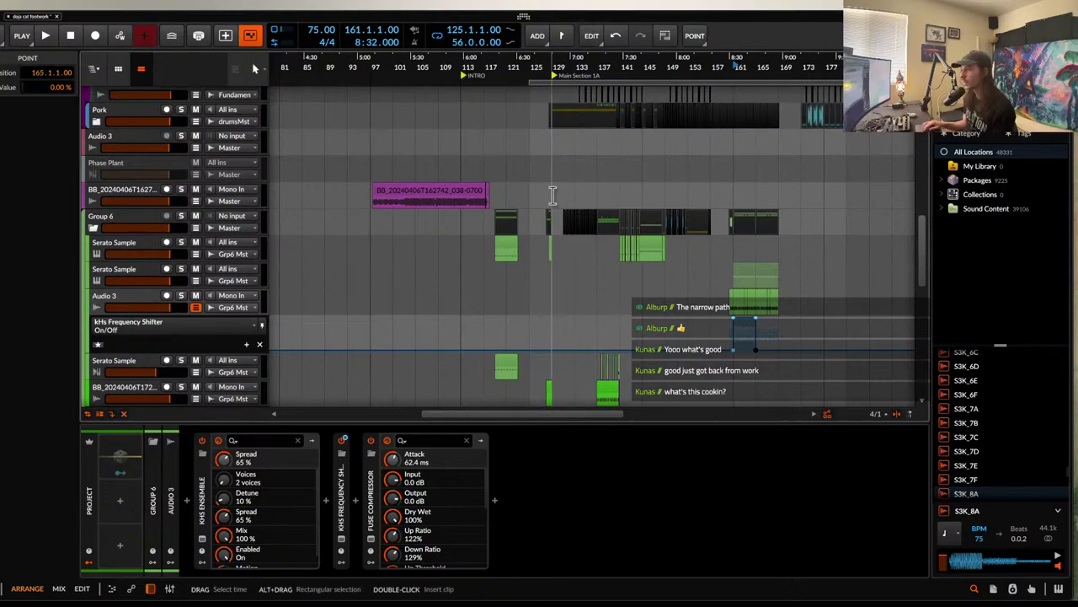
scroll(552, 195, up, 3)
scroll(552, 195, up, 4)
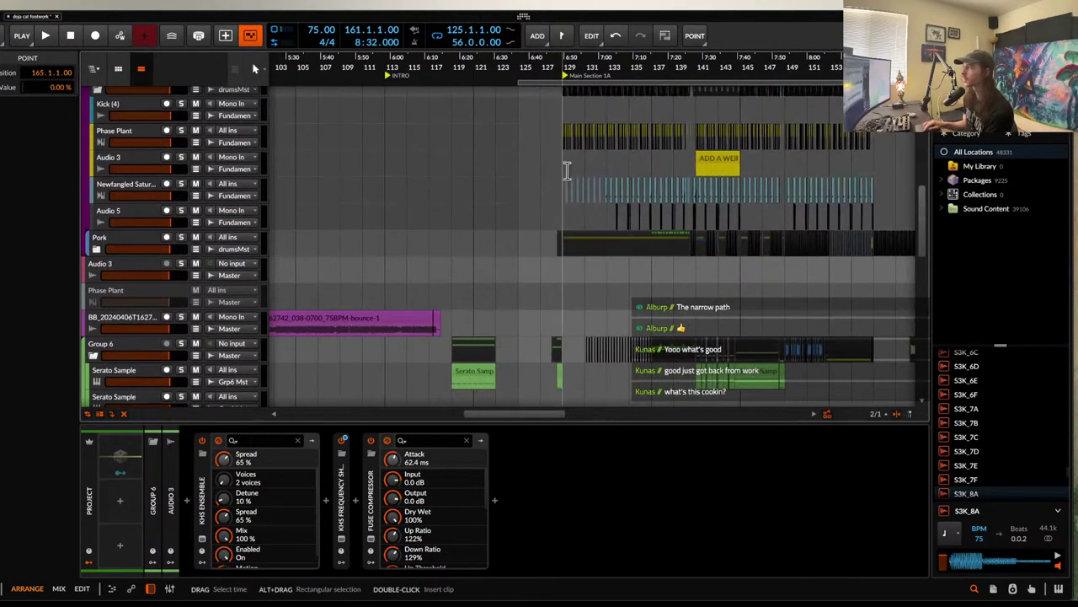
click(567, 171)
scroll(567, 170, down, 8)
scroll(566, 169, up, 2)
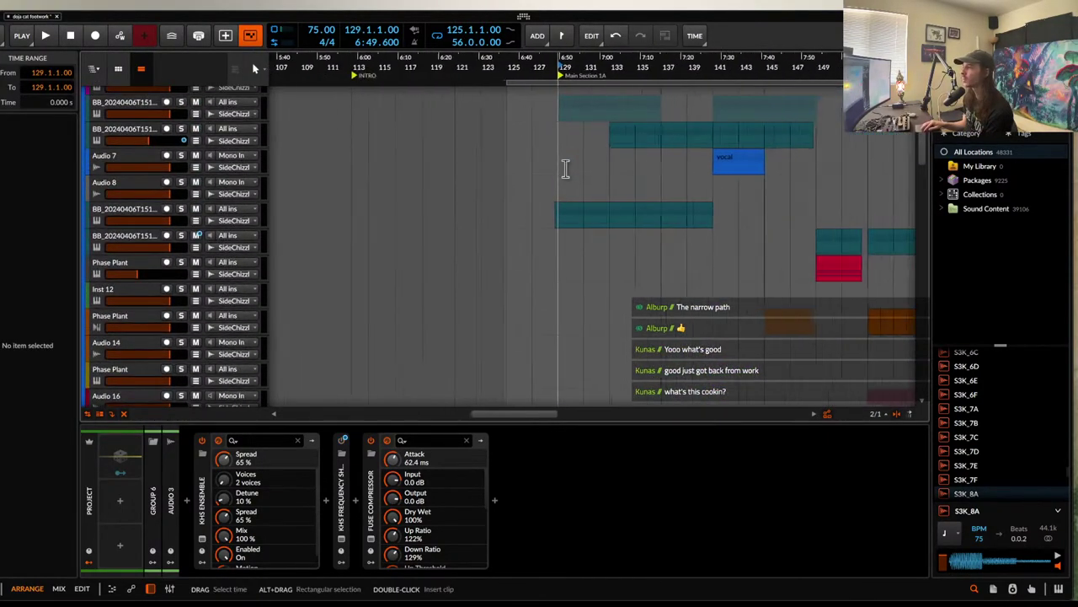
scroll(566, 169, down, 3)
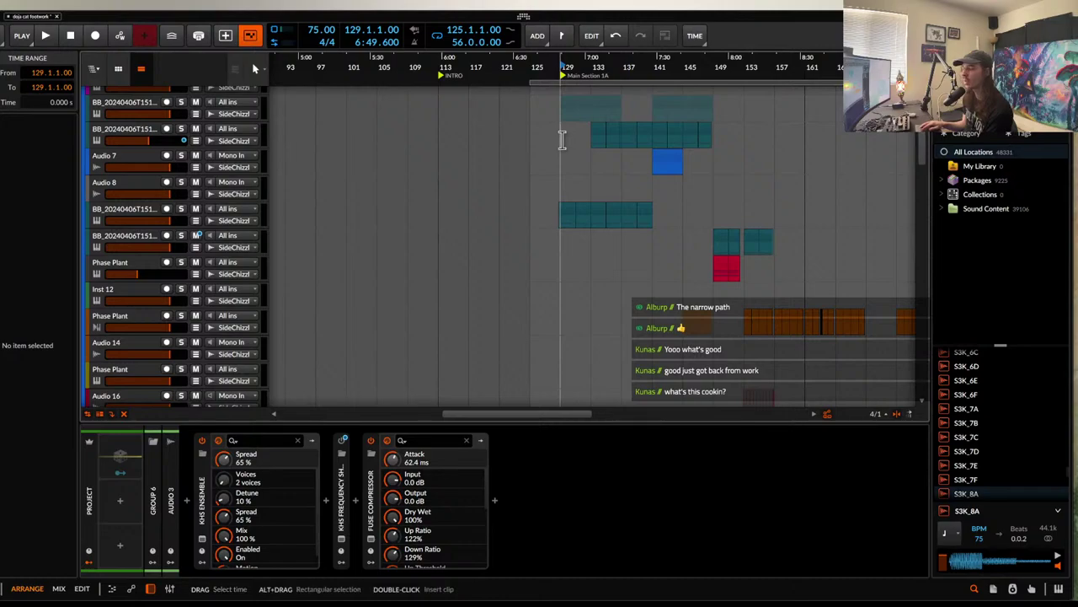
scroll(562, 140, up, 5)
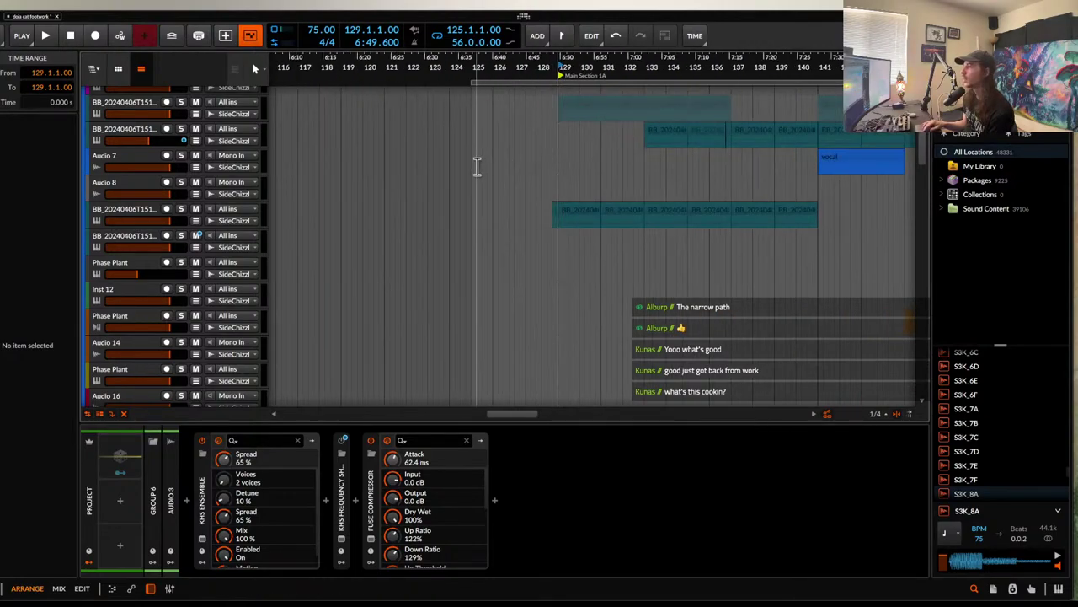
- Examine the clips leading into the Main Section 1A marker and start playback from bar 128
scroll(547, 163, up, 3)
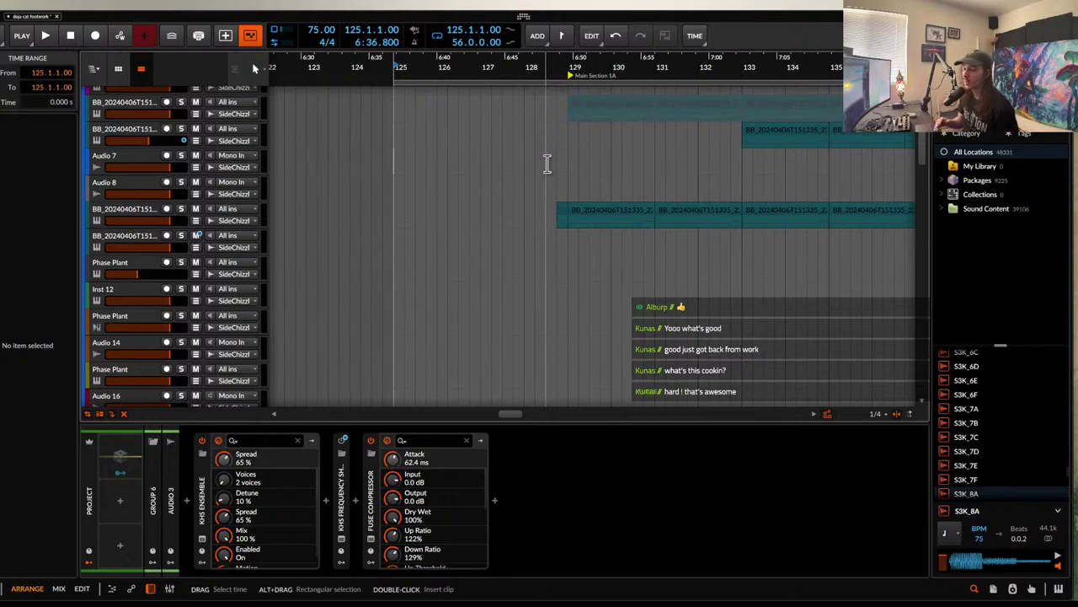
scroll(546, 164, up, 5)
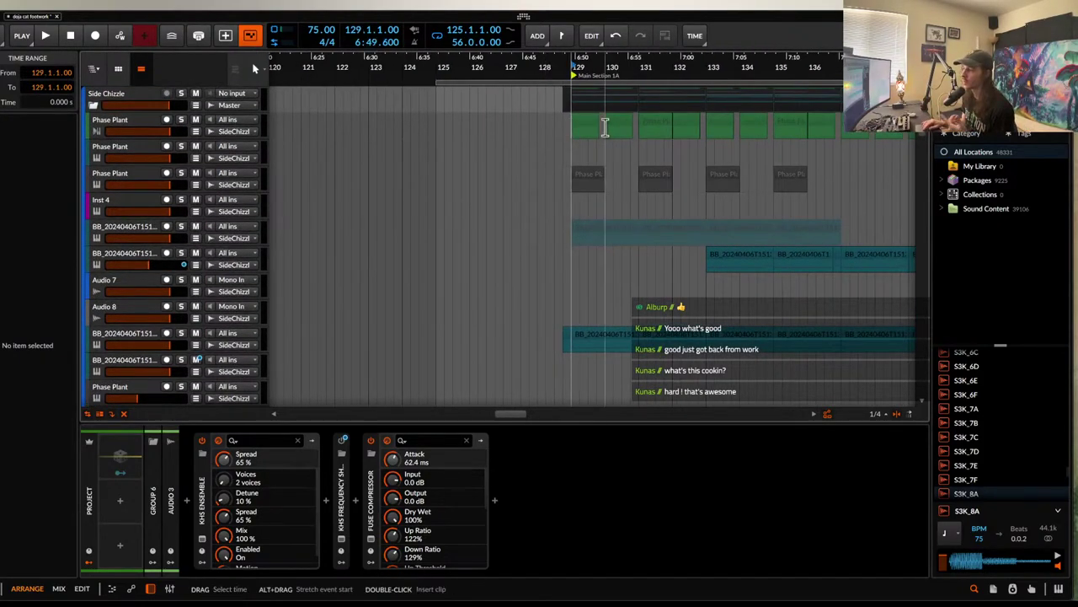
scroll(604, 127, down, 2)
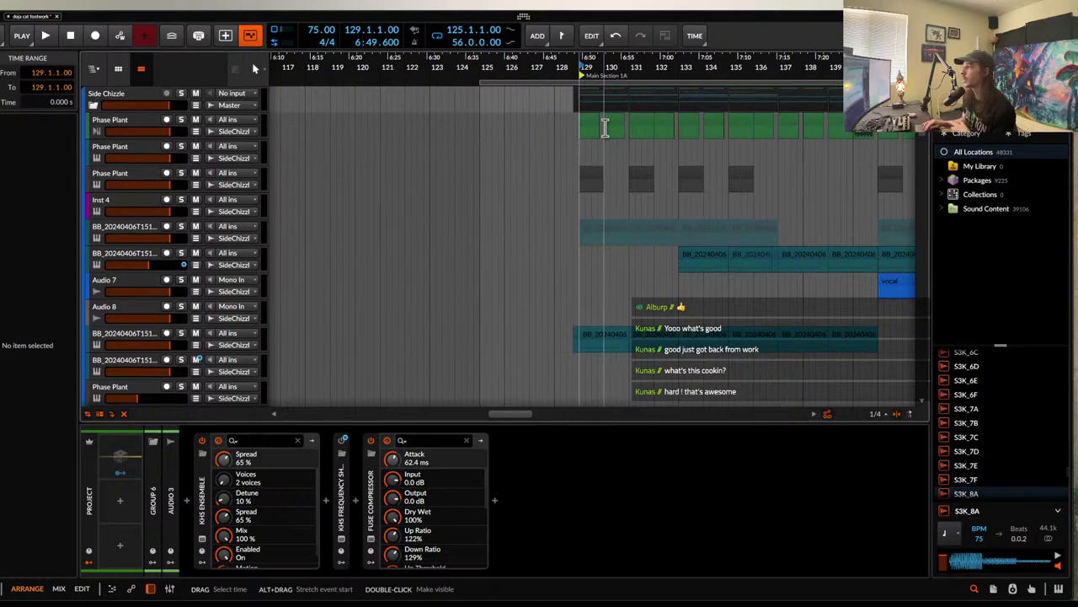
scroll(605, 126, up, 3)
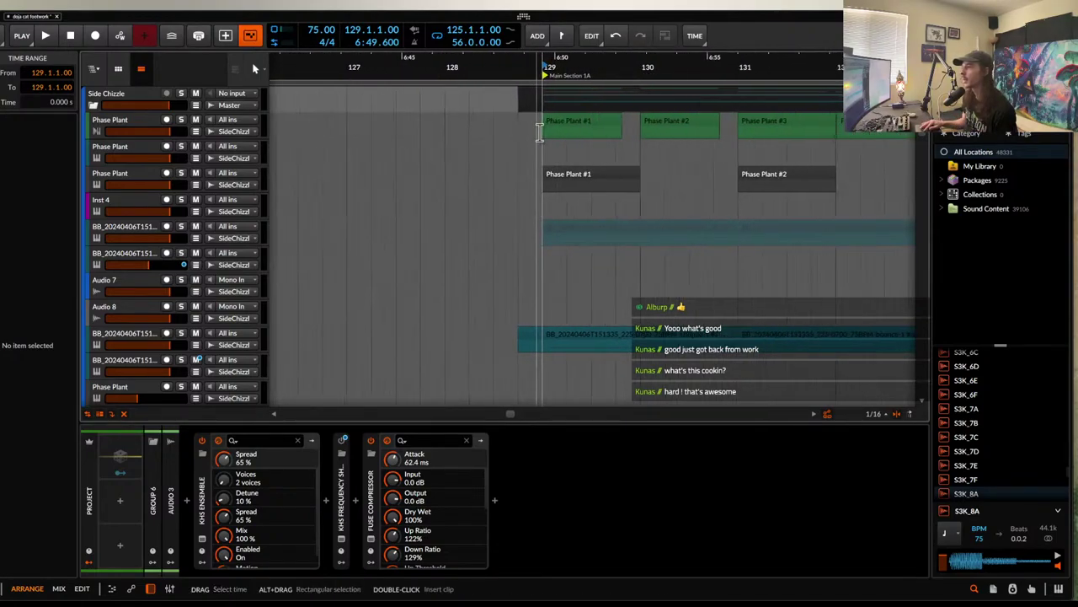
scroll(472, 135, down, 3)
scroll(470, 133, down, 3)
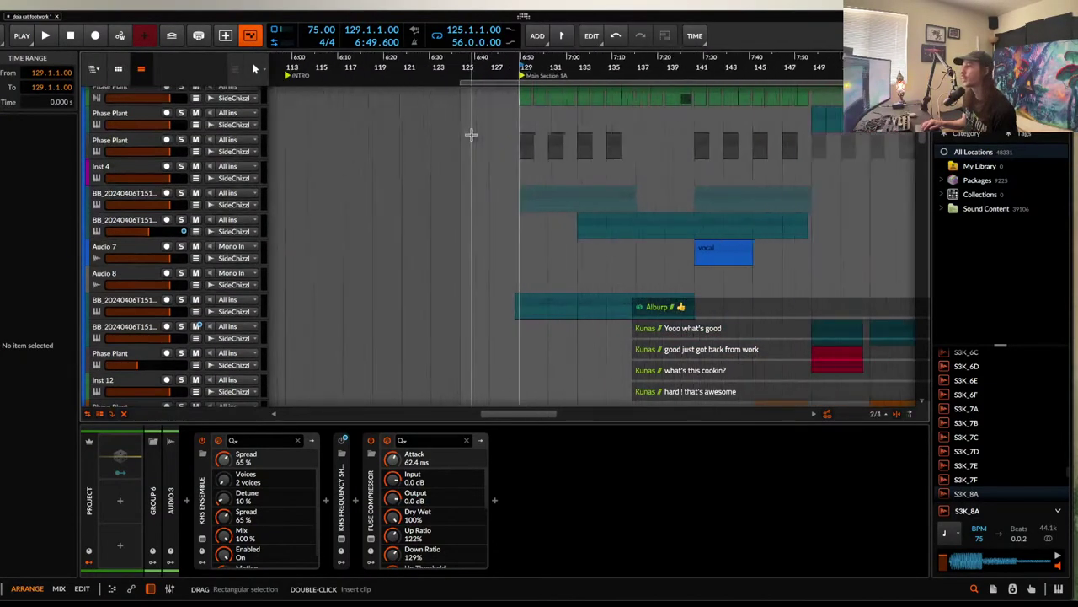
scroll(505, 152, down, 5)
scroll(504, 152, up, 5)
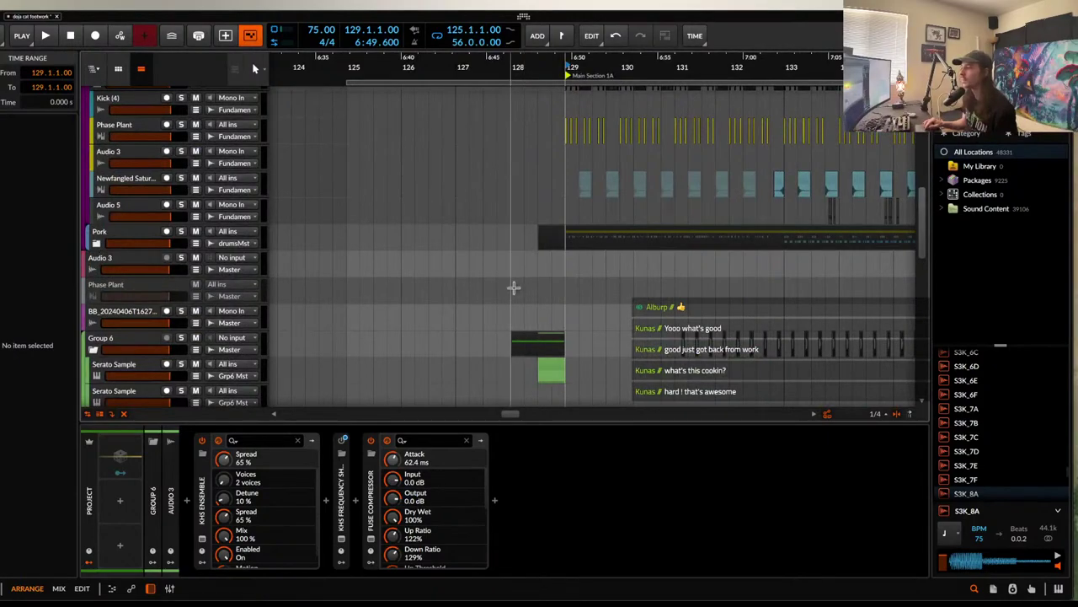
scroll(472, 261, down, 2)
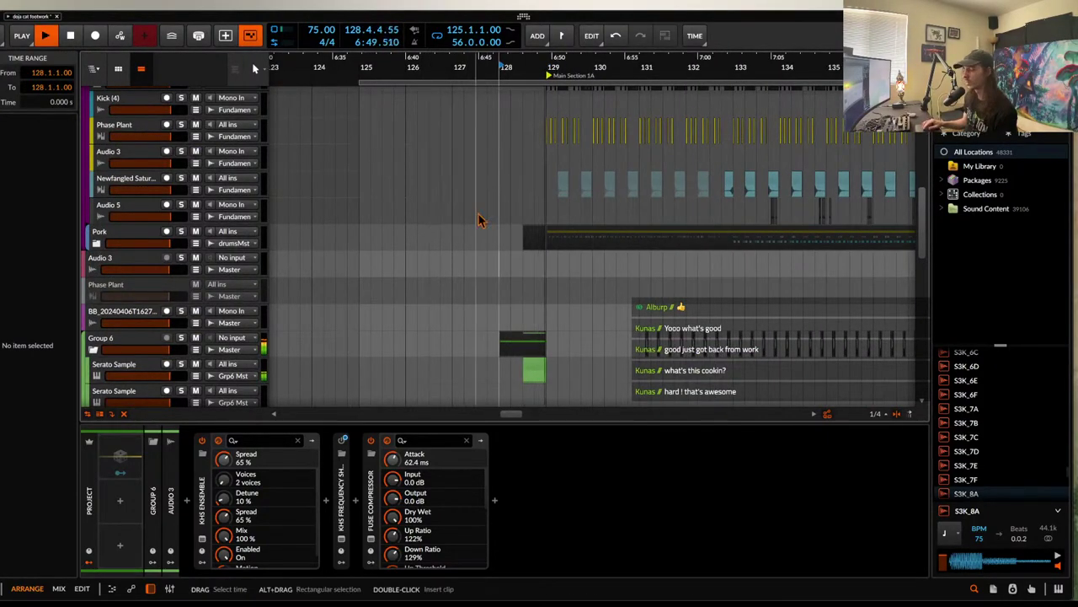
- Hide Audio 3's kHs Frequency Shifter automation lane while the section from bar 128 plays
scroll(482, 209, up, 1)
scroll(482, 209, down, 1)
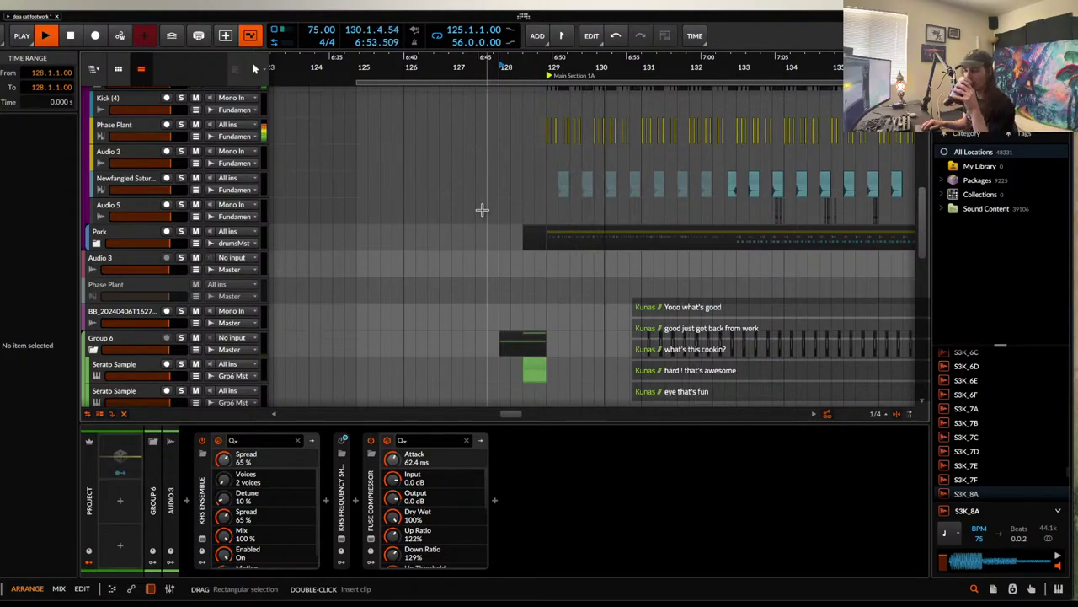
scroll(575, 255, down, 2)
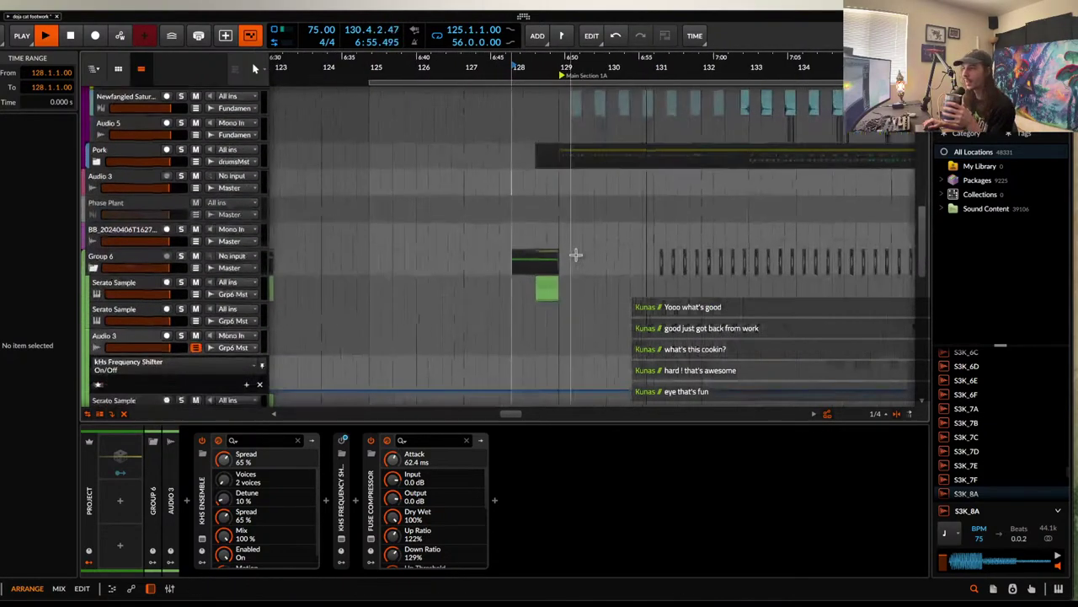
click(197, 338)
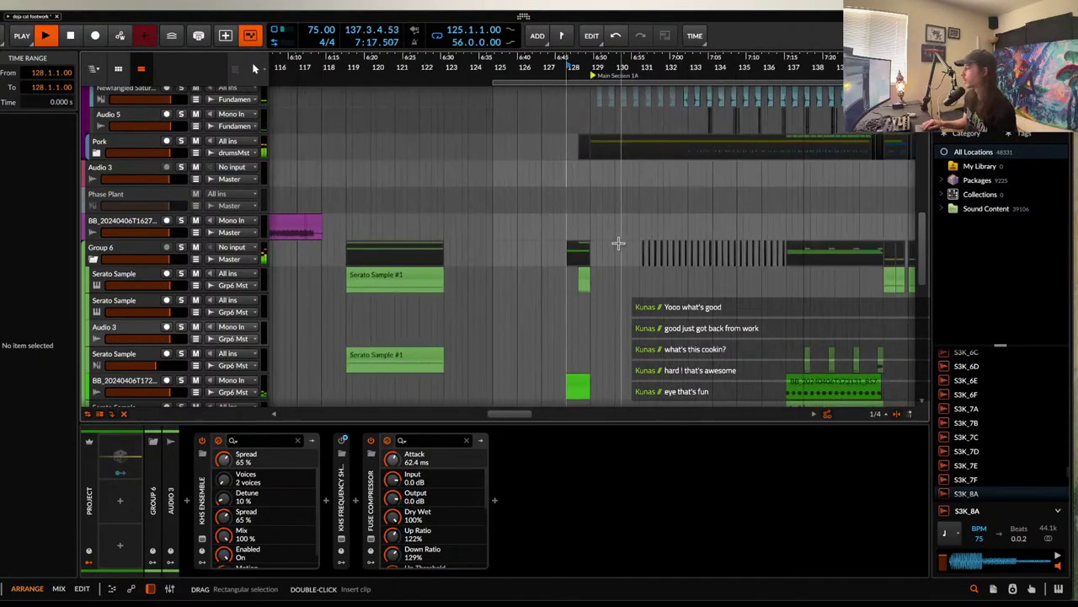
- Set the edit position at bar 137 and examine the Group 6 clips from there, including the build energy clip
scroll(621, 245, down, 3)
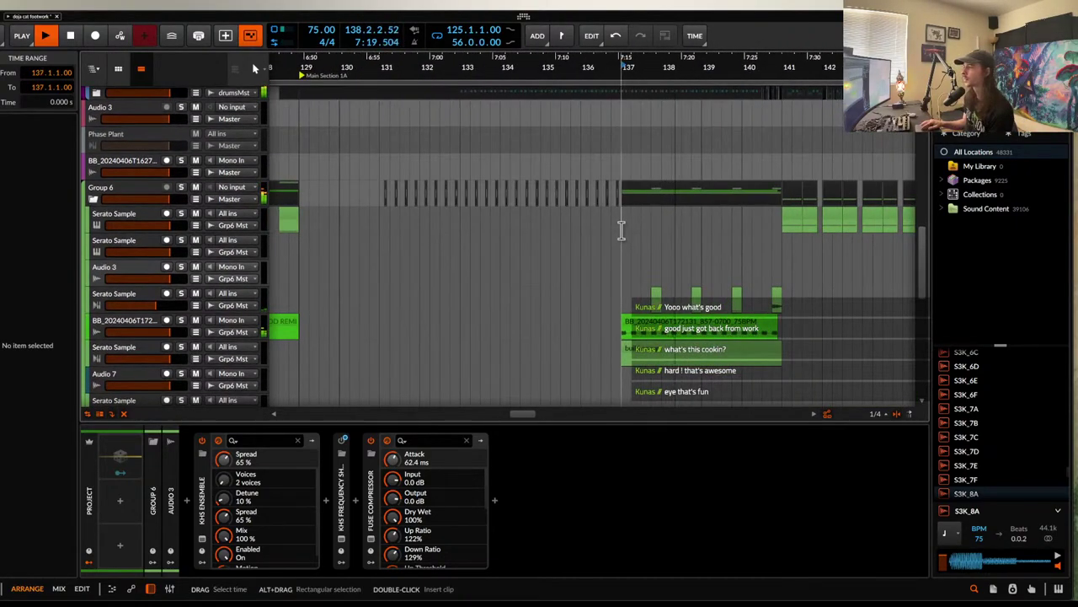
scroll(621, 240, down, 3)
scroll(622, 236, down, 3)
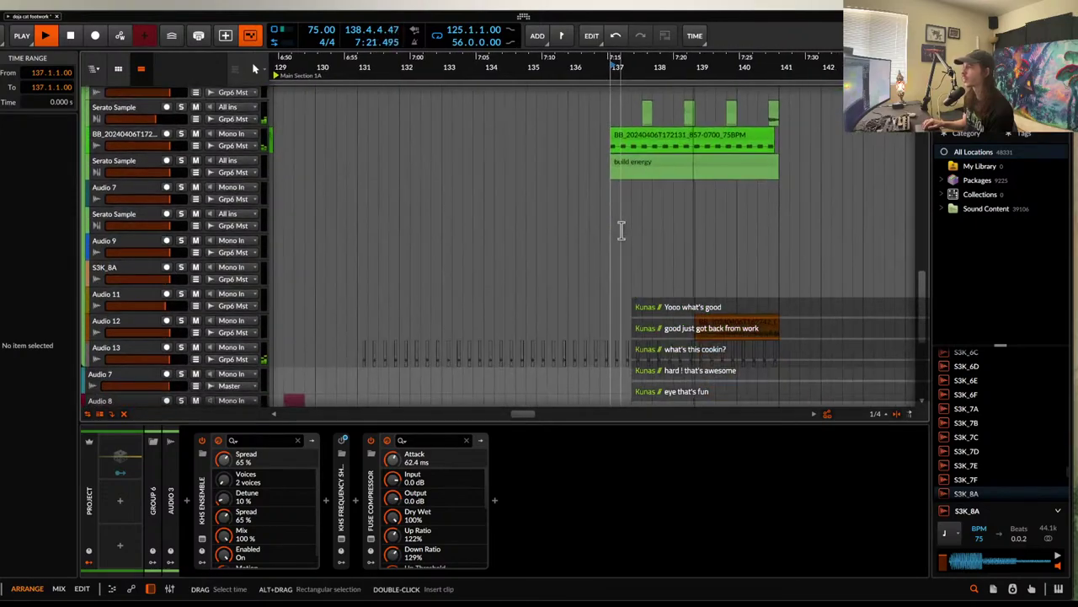
click(645, 162)
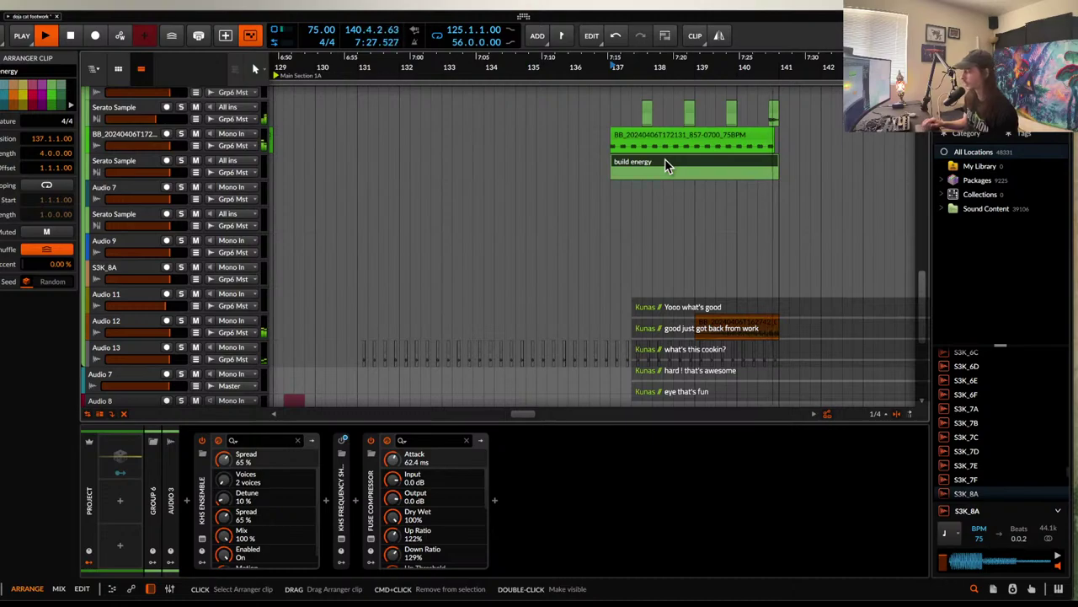
scroll(664, 160, down, 3)
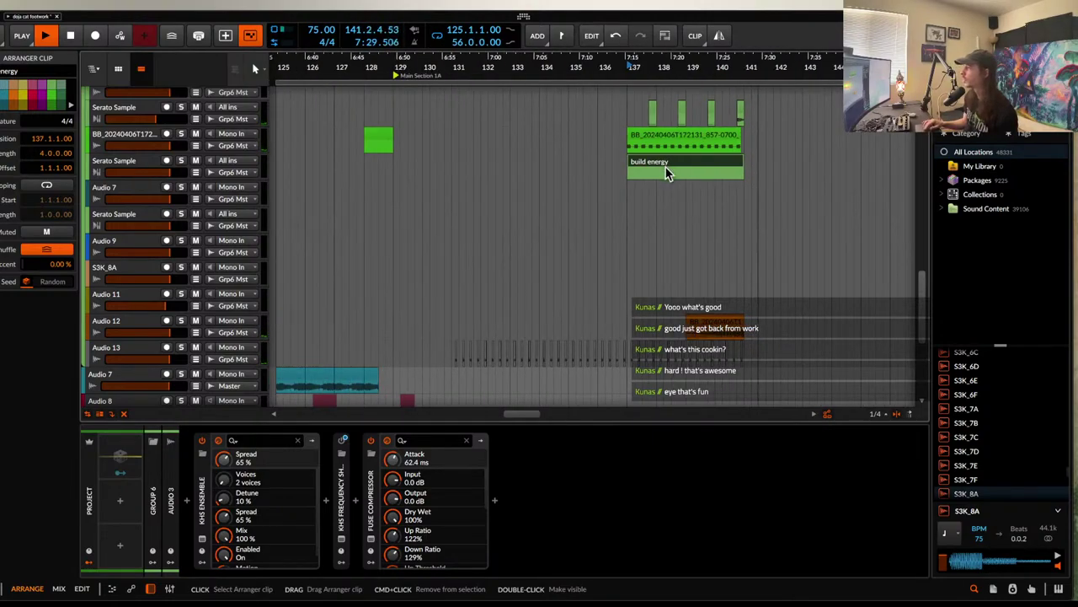
scroll(665, 166, up, 1)
scroll(666, 165, up, 5)
scroll(666, 165, down, 3)
scroll(665, 164, right, 4)
scroll(665, 164, up, 2)
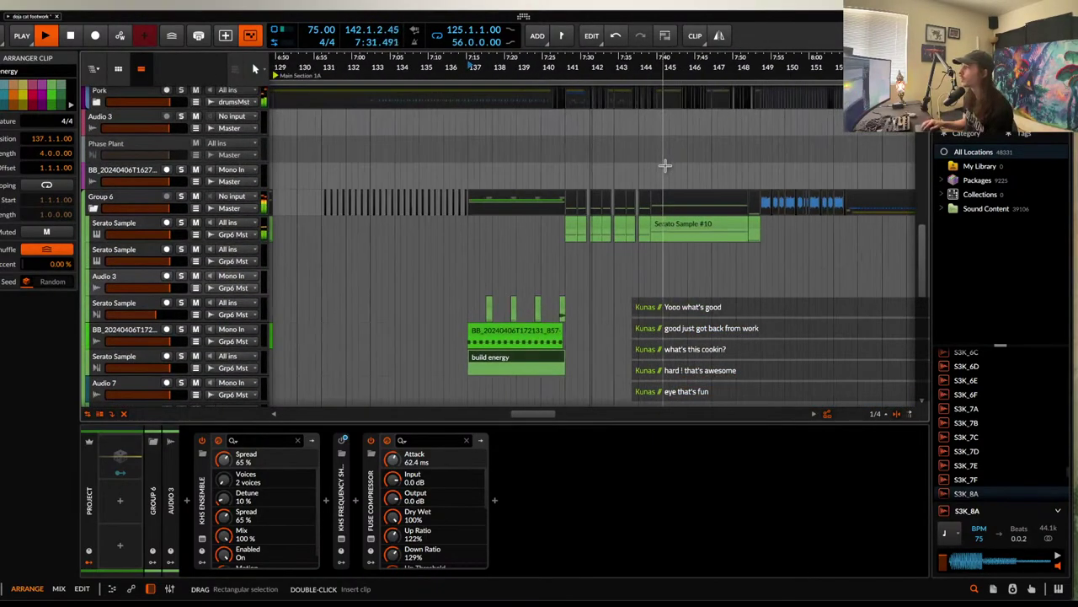
- Set the edit position at bar 141, audition the Serato Sample clips, and mark 144.3.1 at the start of the long clip
click(569, 128)
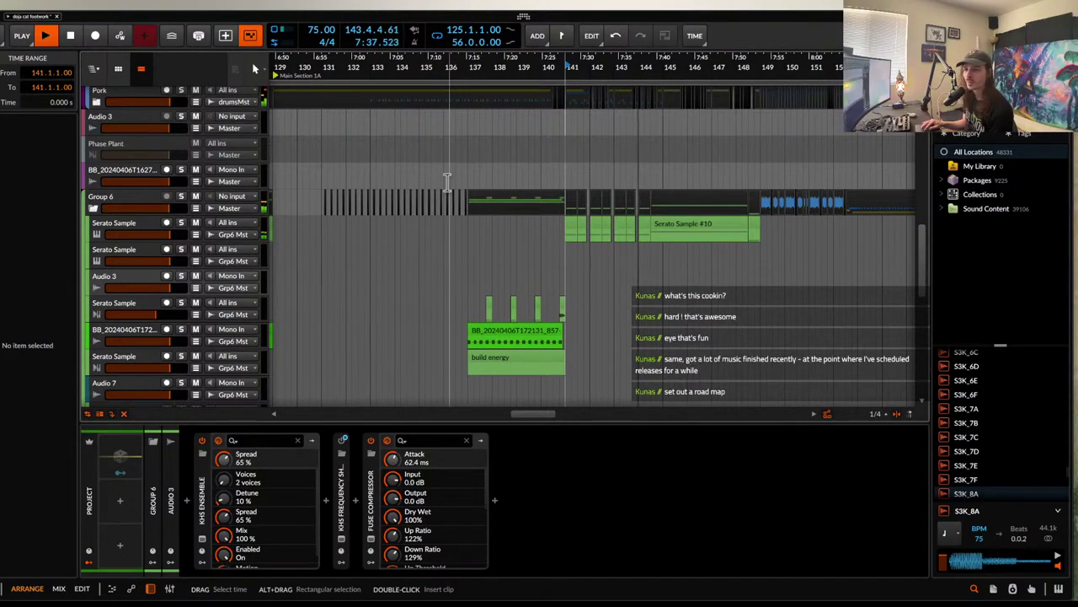
scroll(447, 180, down, 2)
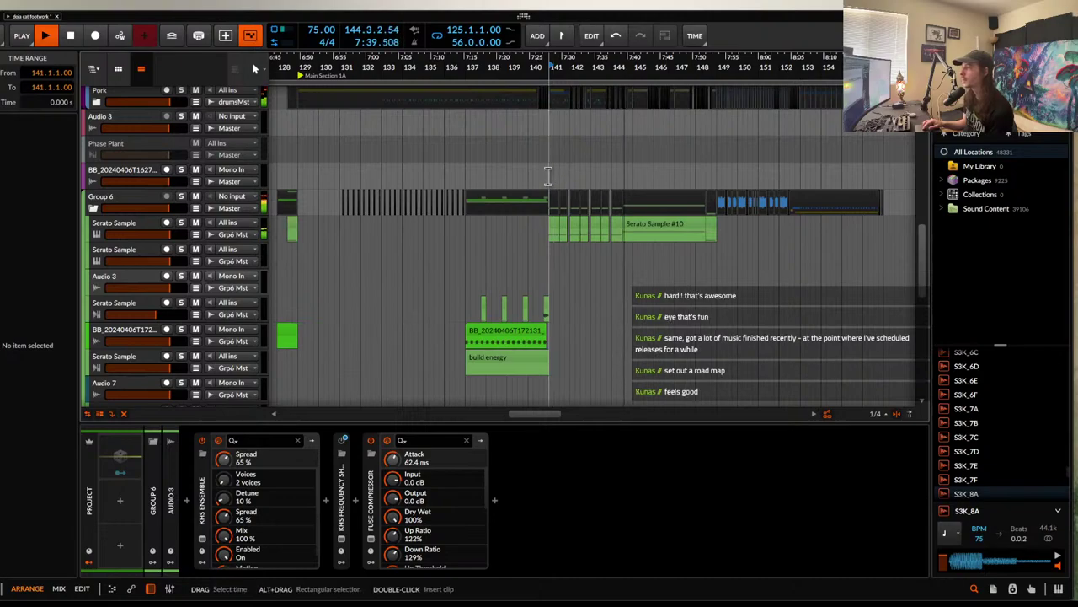
scroll(637, 177, up, 3)
scroll(637, 177, up, 4)
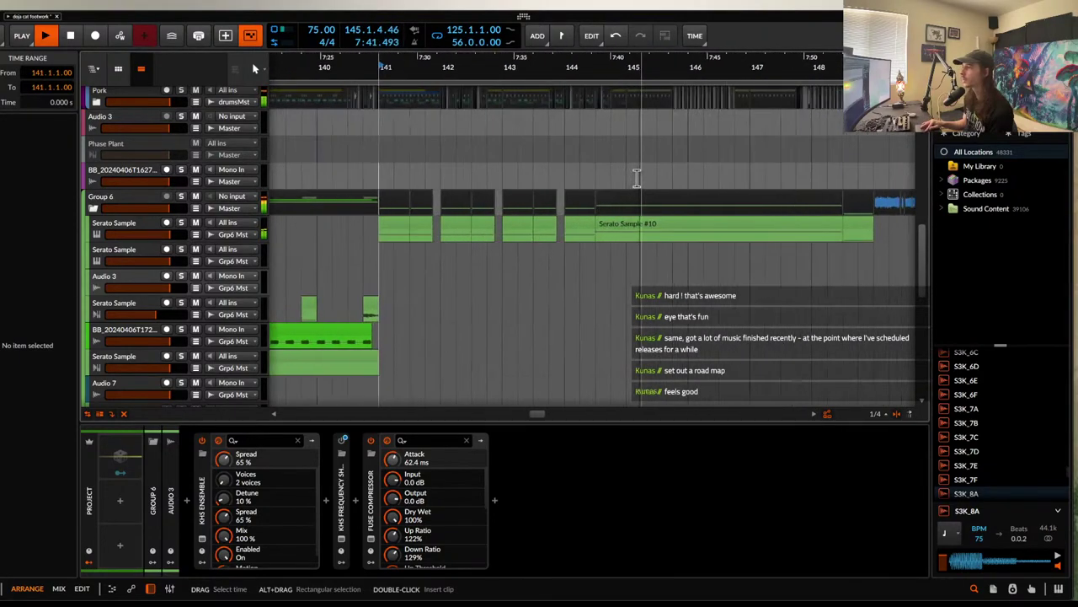
scroll(624, 177, up, 3)
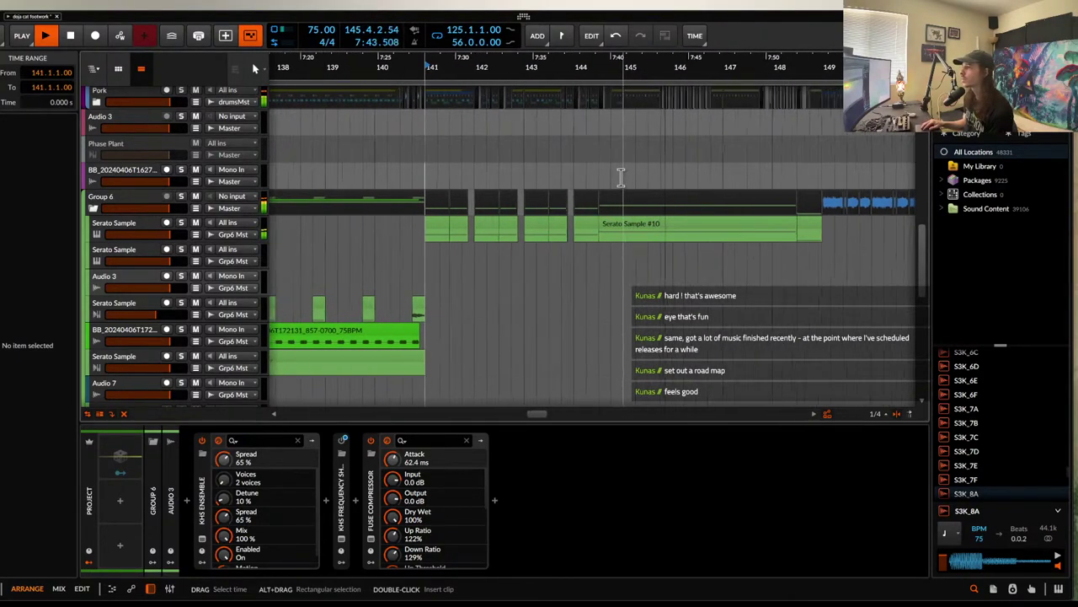
scroll(620, 175, up, 2)
scroll(593, 176, down, 8)
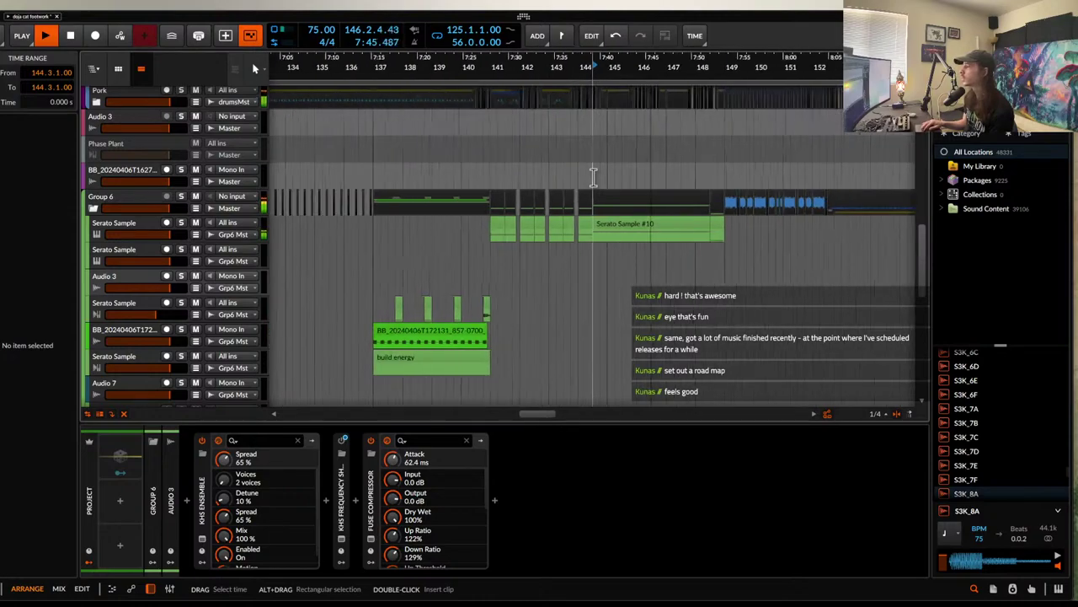
- Set the edit position at bar 149 and examine the Audio 9 and drum clips that begin there
scroll(593, 177, down, 5)
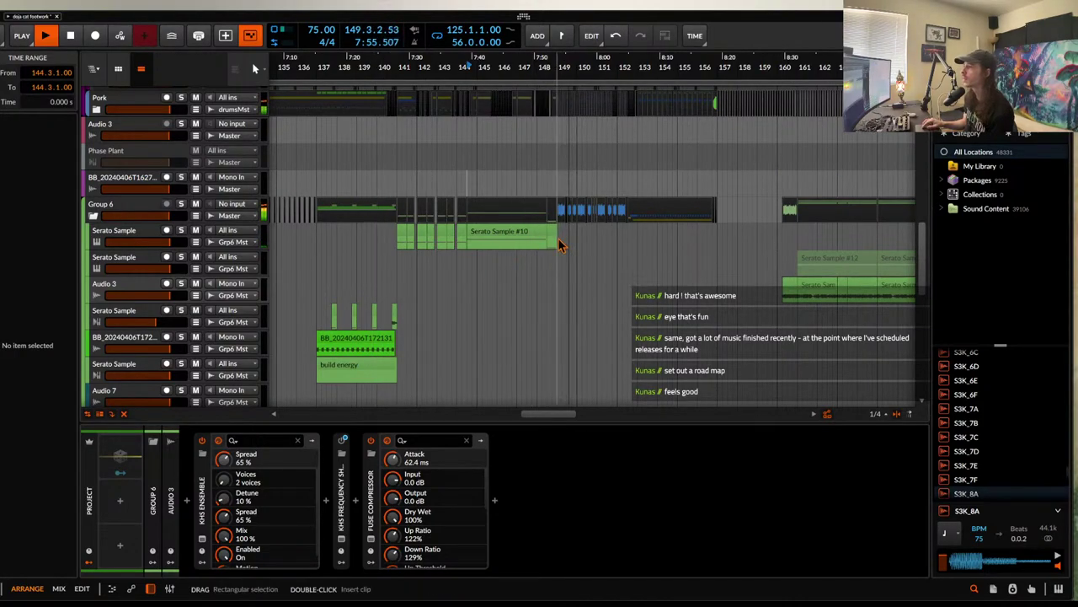
scroll(559, 240, up, 5)
scroll(555, 231, down, 3)
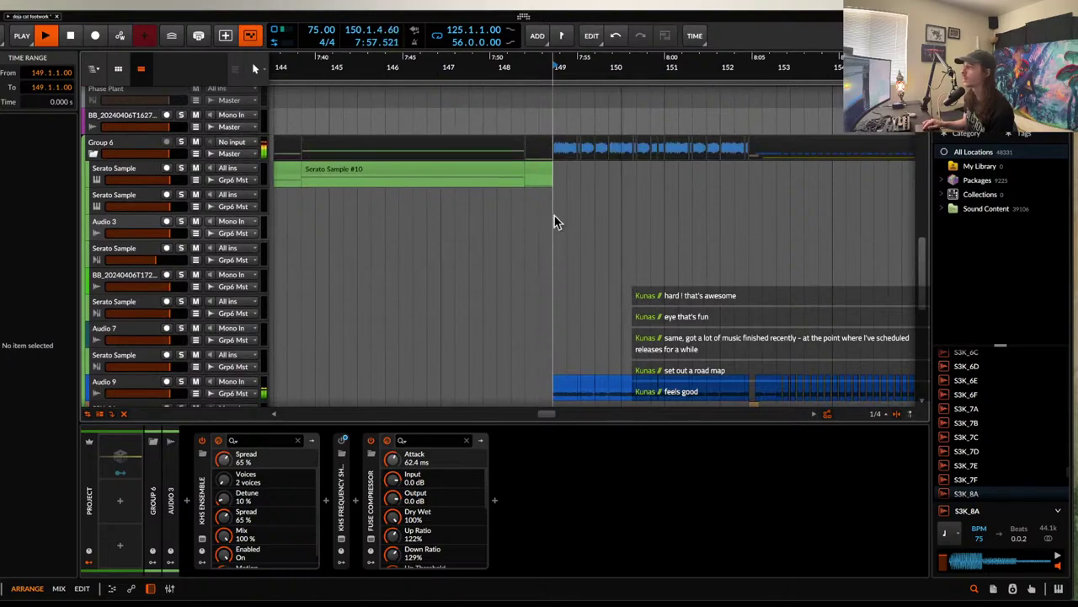
scroll(554, 205, up, 3)
scroll(554, 205, right, 1)
scroll(553, 204, up, 3)
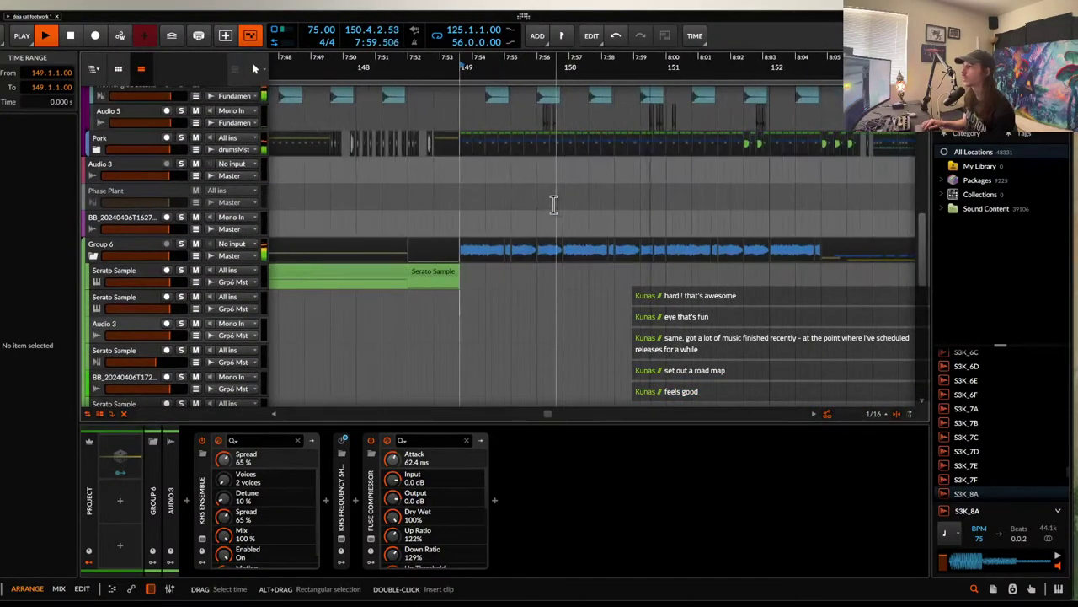
scroll(645, 163, up, 5)
scroll(646, 164, up, 3)
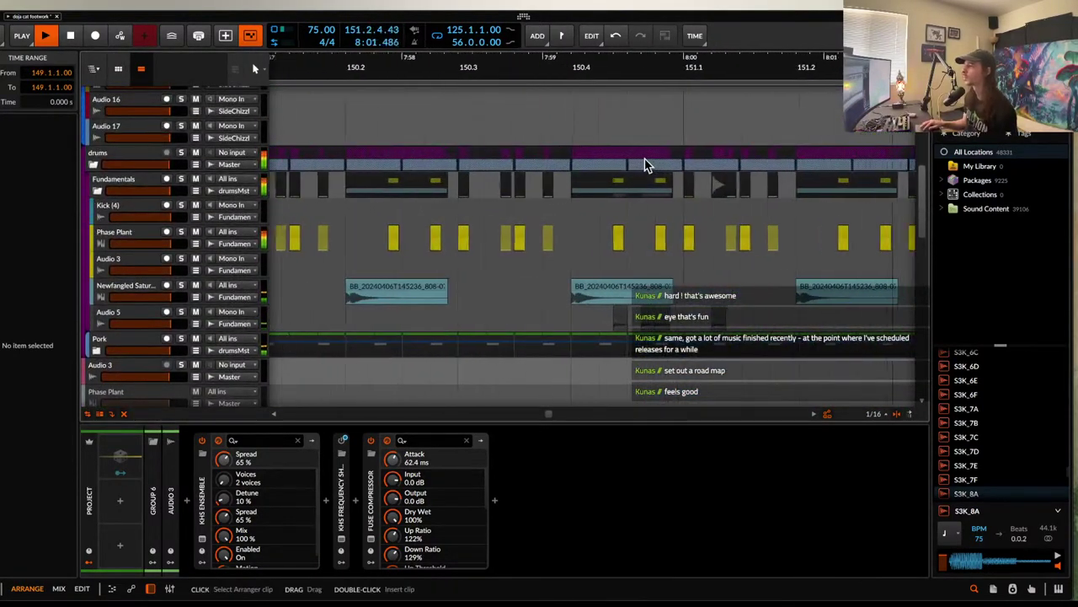
- Follow the drum group's kick, Phase Plant and 808 clips from bar 150 to bar 153 during playback
scroll(646, 161, down, 3)
scroll(646, 158, right, 4)
scroll(645, 157, down, 1)
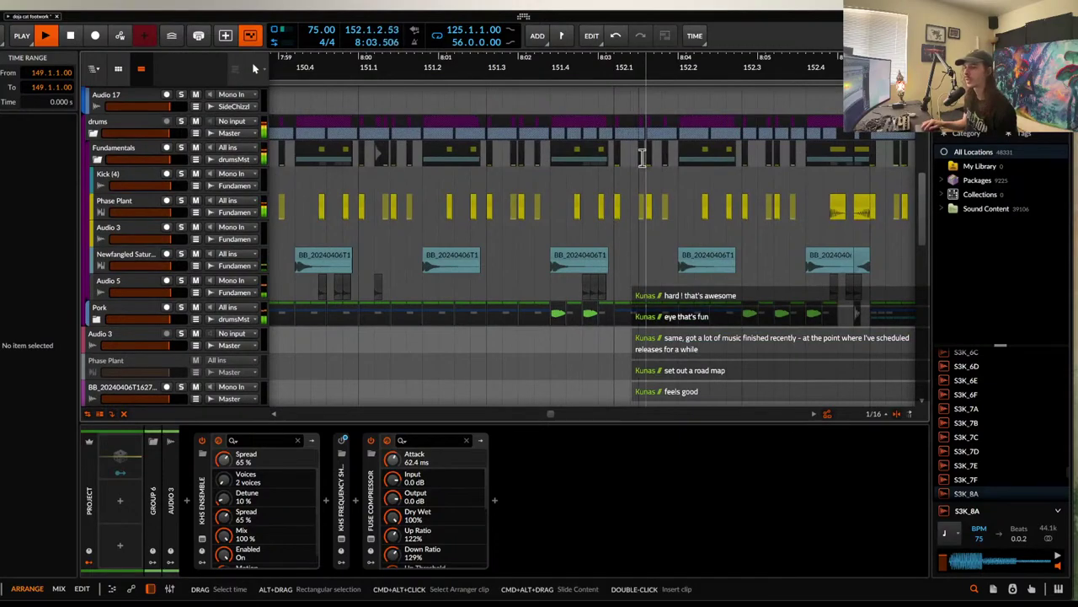
scroll(642, 158, down, 2)
scroll(642, 157, right, 4)
scroll(642, 157, down, 1)
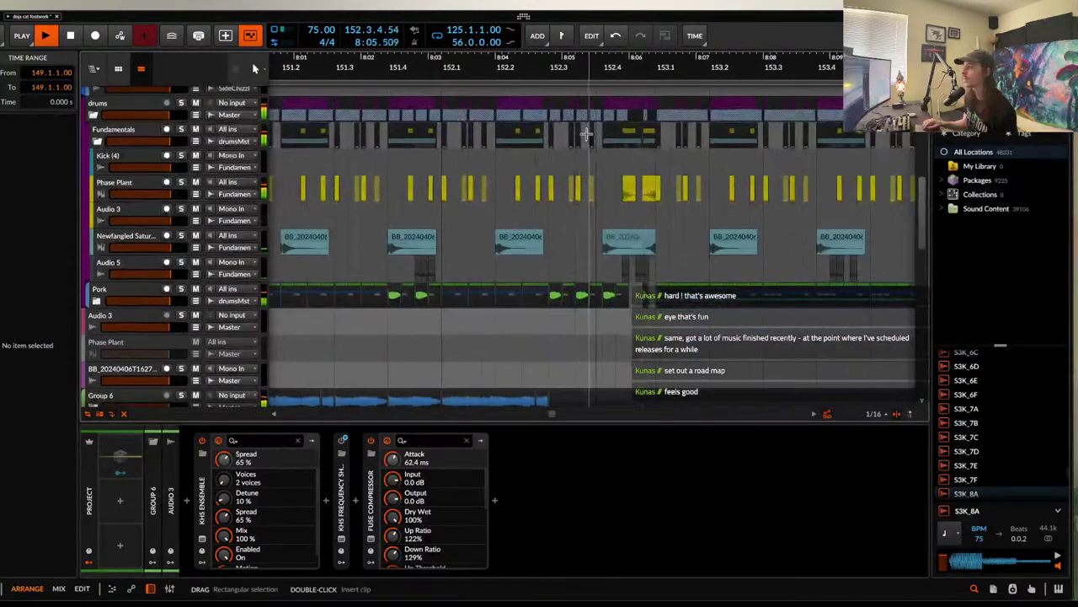
scroll(607, 239, down, 2)
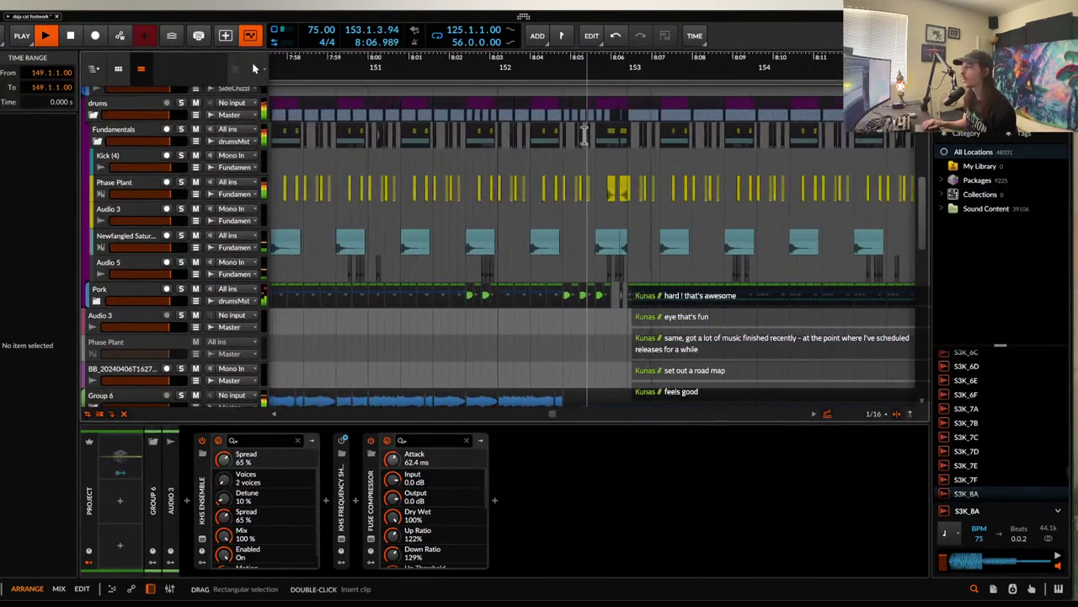
- Select the 808 clip at 152.4.1 and review the drum pattern through the end of bar 156 during playback
click(607, 239)
scroll(645, 224, right, 2)
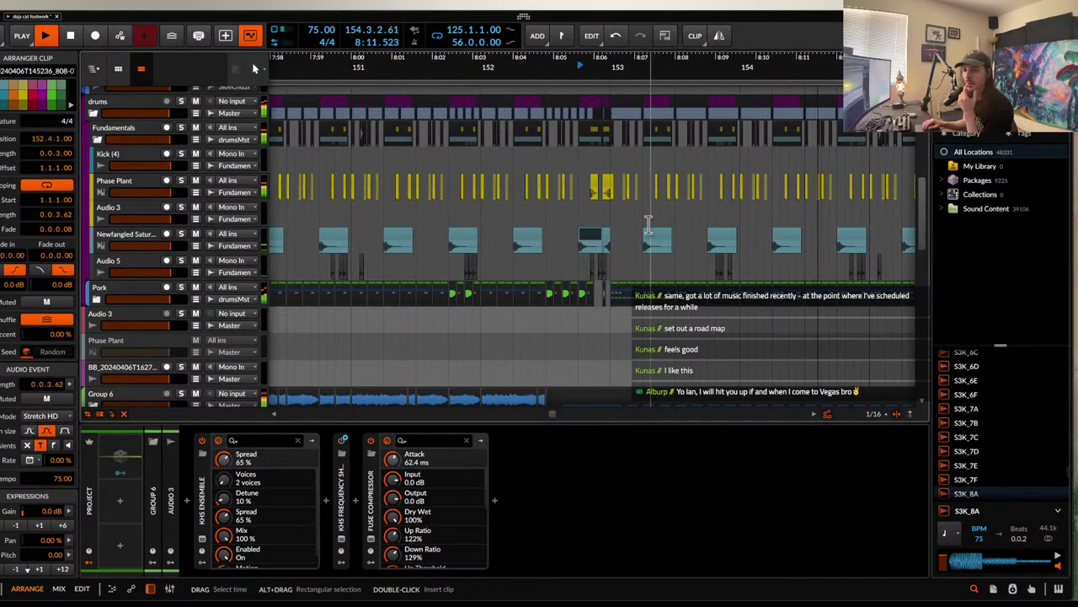
scroll(648, 224, down, 3)
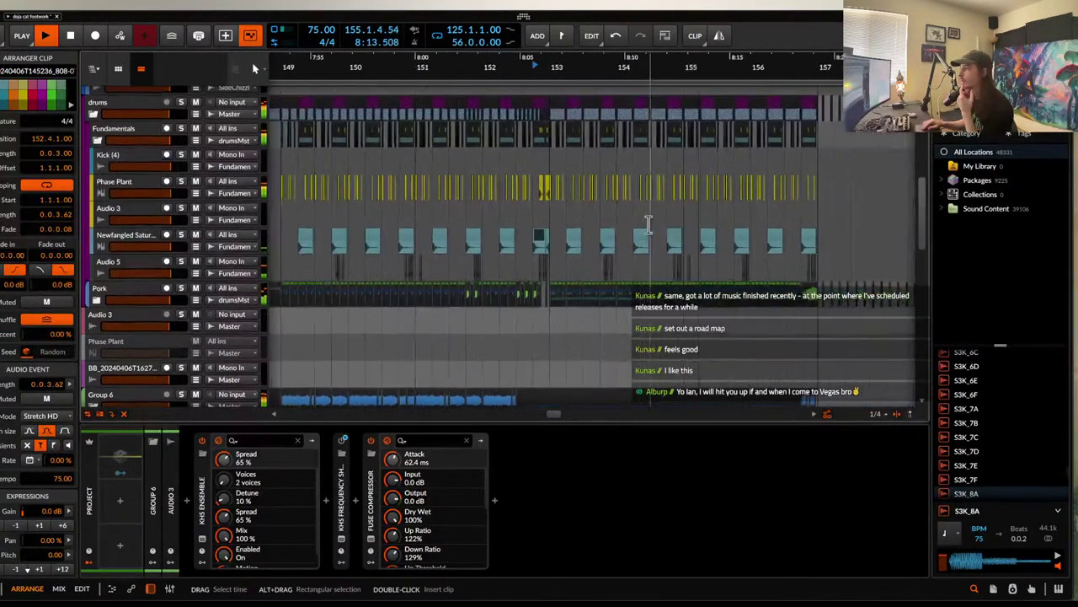
scroll(648, 224, down, 2)
scroll(657, 221, right, 3)
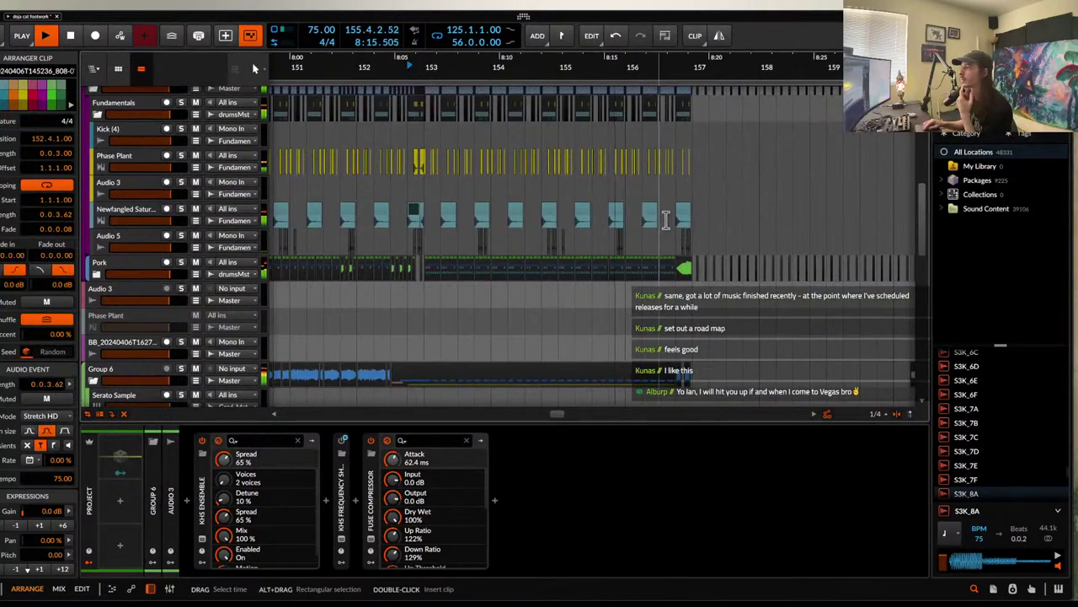
scroll(666, 220, right, 2)
scroll(665, 220, up, 1)
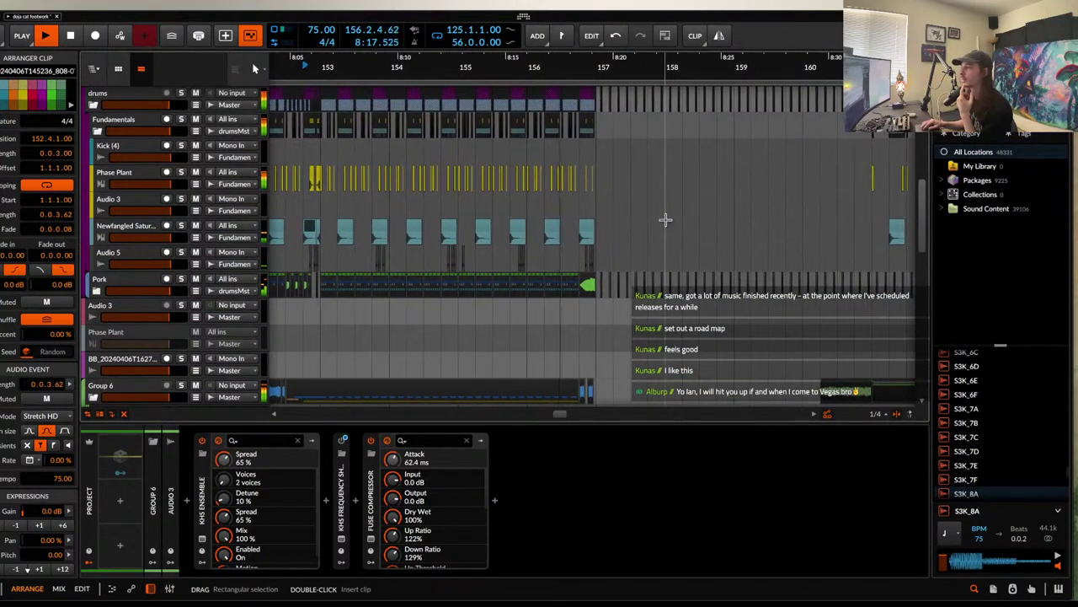
- Set the edit position at bar 157 and review the drum break and the clips returning around bar 161
click(606, 214)
scroll(600, 211, up, 2)
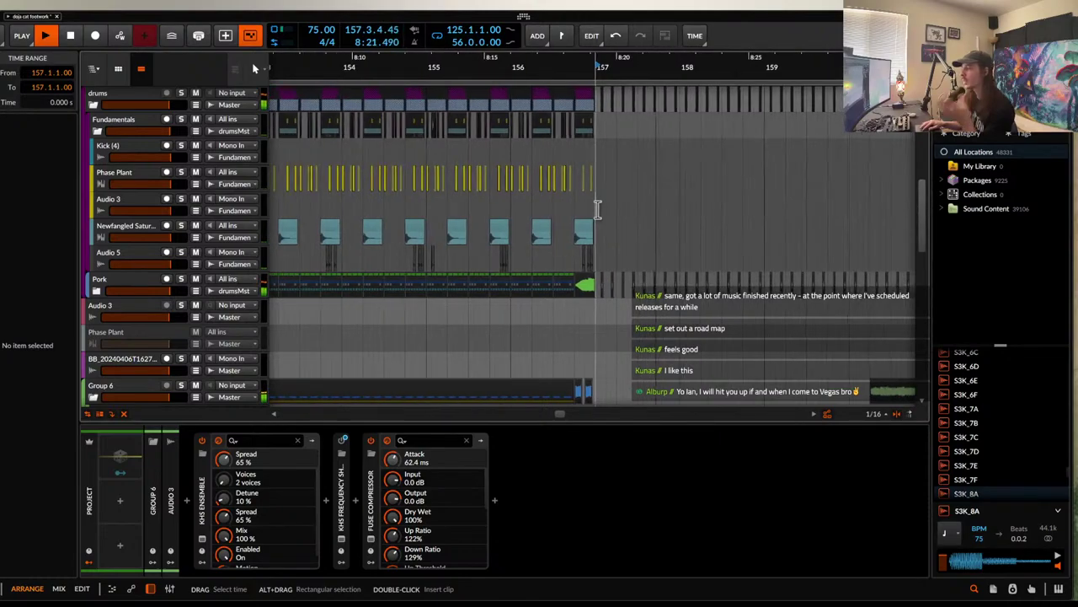
scroll(597, 210, down, 1)
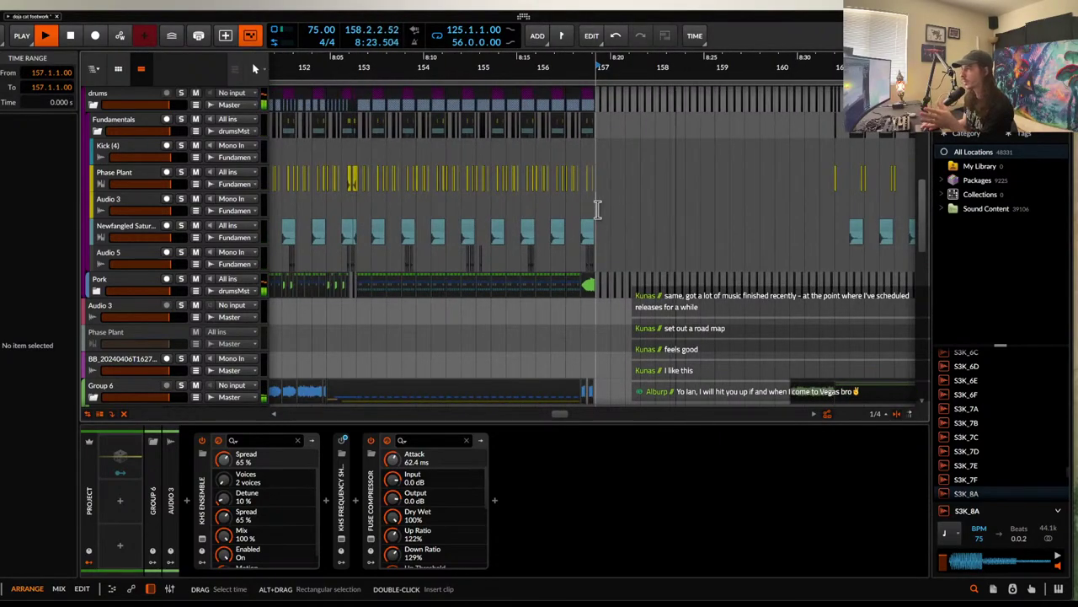
scroll(598, 210, down, 2)
scroll(598, 210, right, 4)
scroll(597, 210, left, 2)
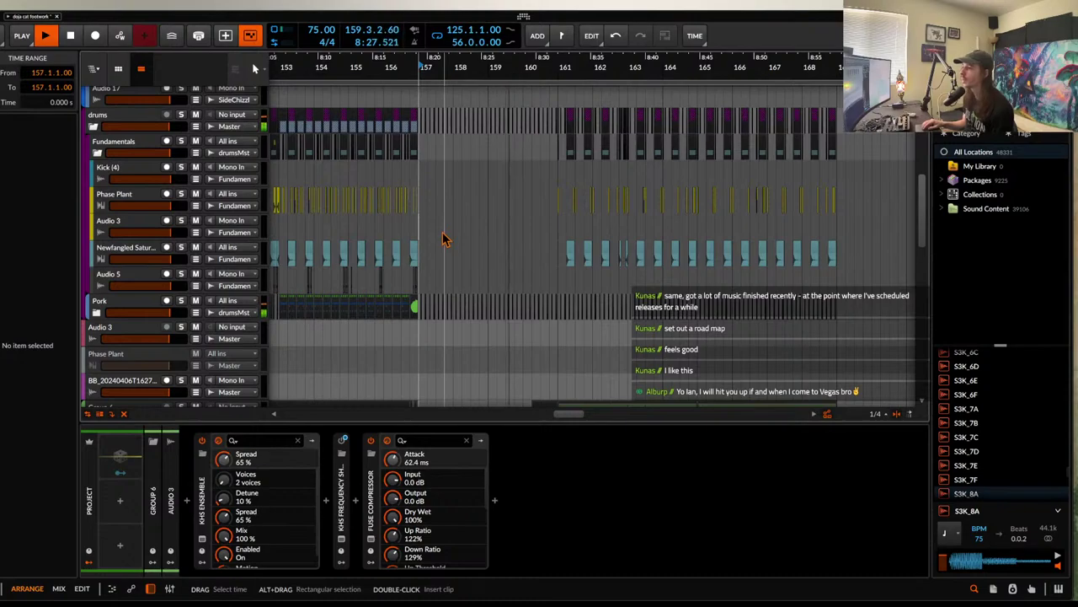
scroll(440, 222, down, 3)
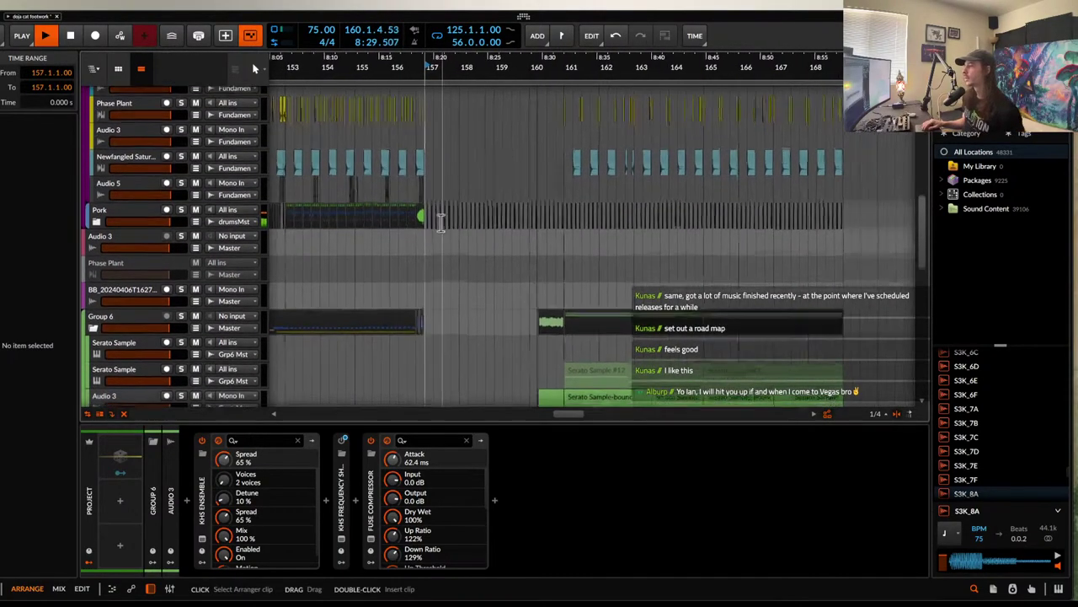
- Review the clips from bar 157 onward during playback and select the short Phase Plant bounce clips starting at bar 163
scroll(441, 222, down, 1)
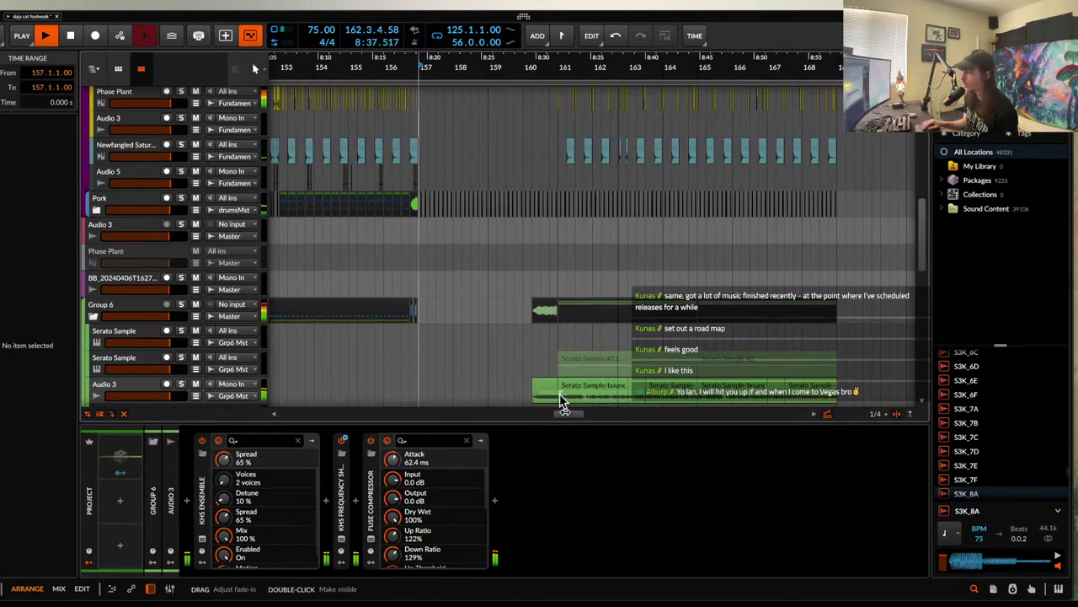
scroll(568, 295, down, 1)
scroll(568, 295, up, 6)
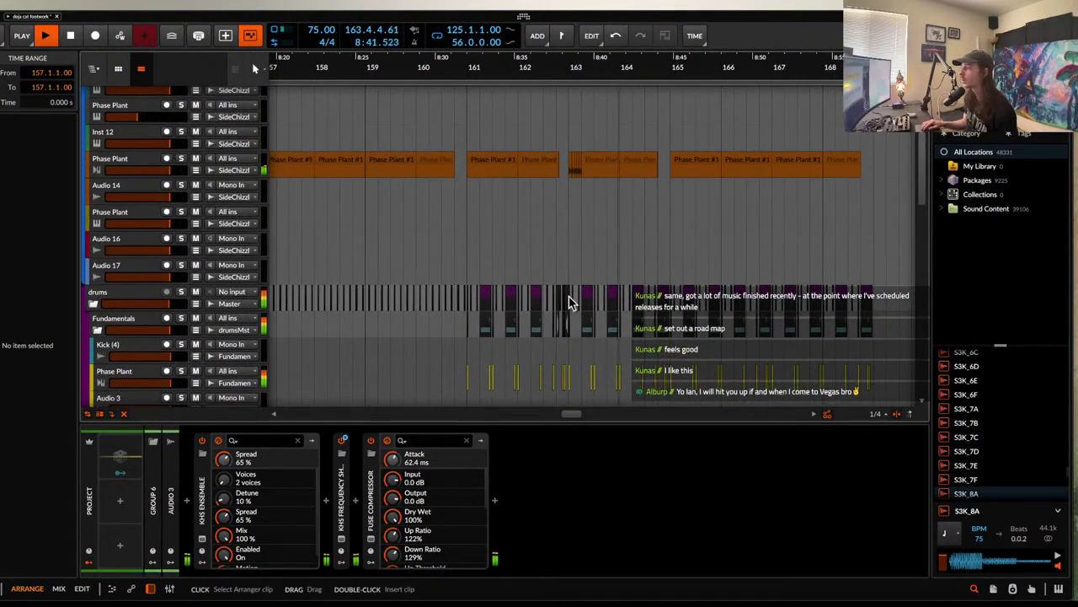
scroll(566, 241, up, 4)
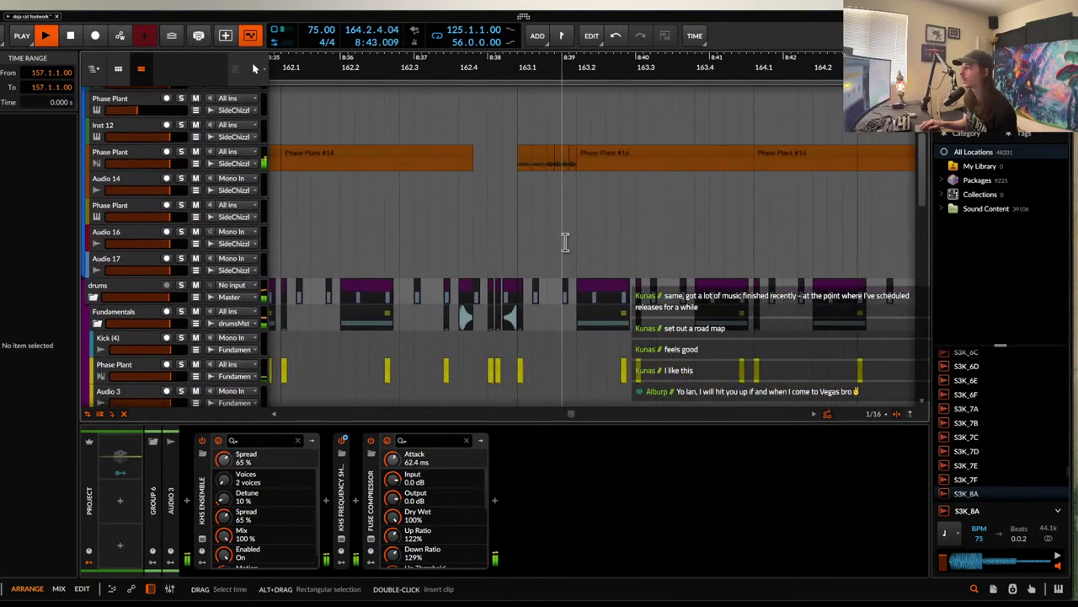
click(539, 169)
scroll(573, 157, down, 2)
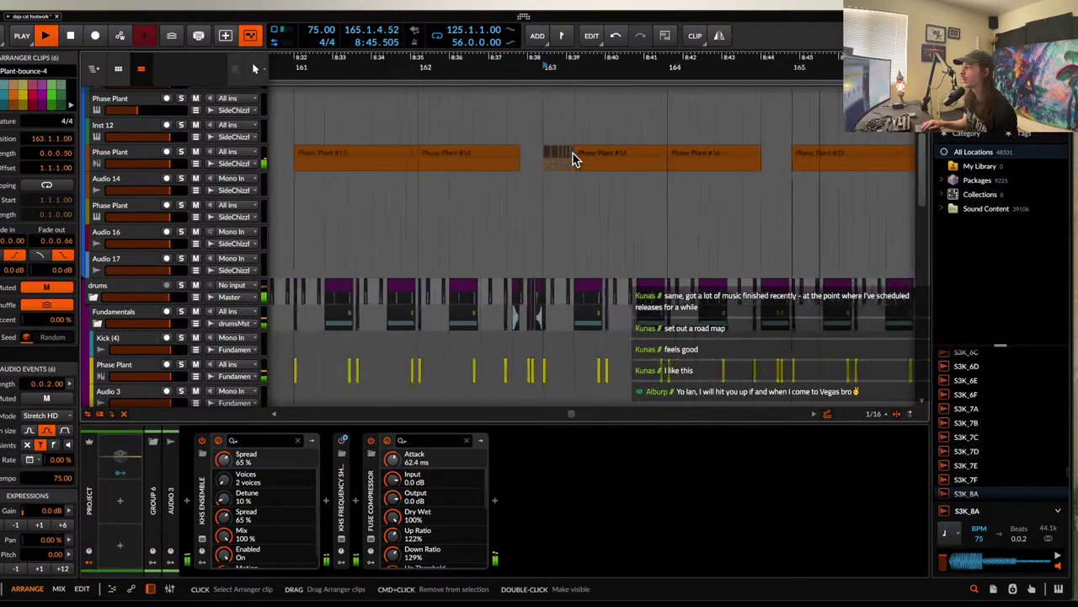
- Follow the Phase Plant and drum clips through bar 168 during playback, selecting the Phase Plant #19 clip at bar 167
scroll(573, 157, right, 3)
scroll(572, 153, down, 3)
scroll(574, 153, up, 3)
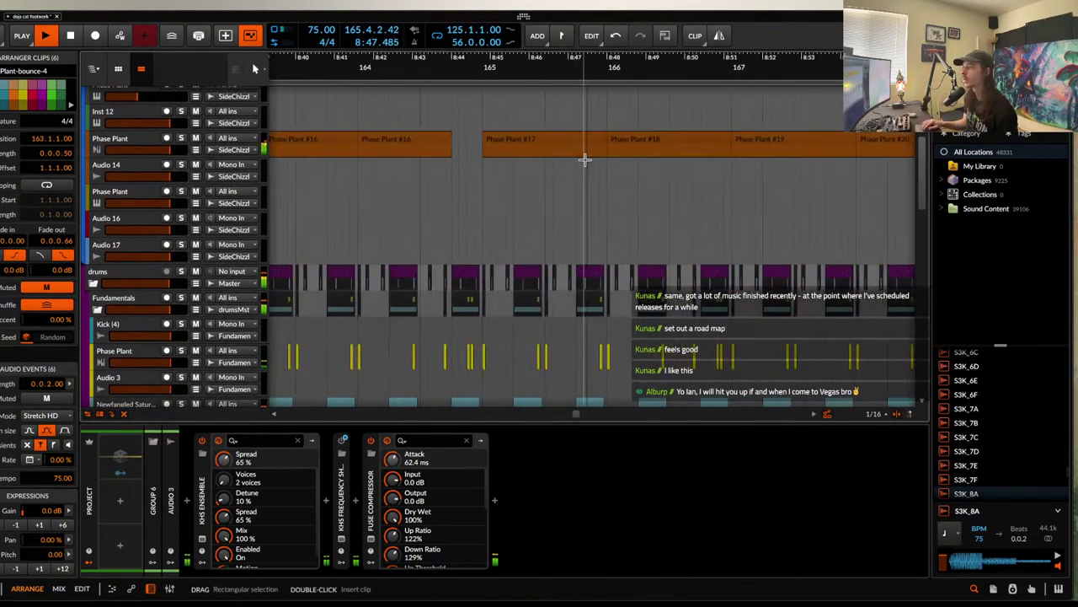
scroll(507, 152, down, 2)
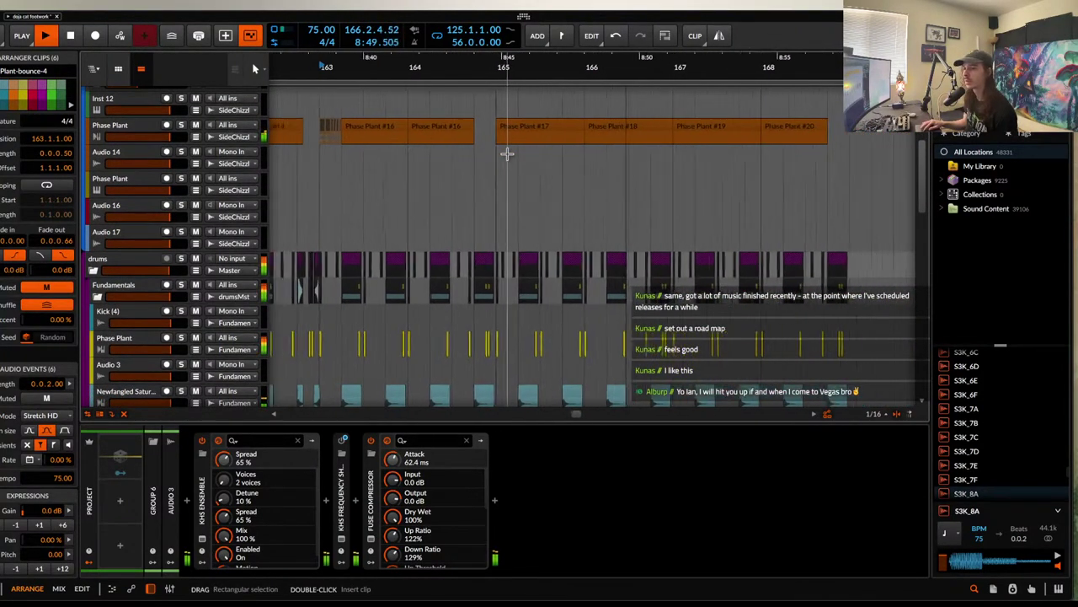
scroll(506, 153, up, 3)
scroll(507, 153, down, 2)
click(642, 131)
scroll(642, 131, right, 3)
scroll(642, 131, up, 4)
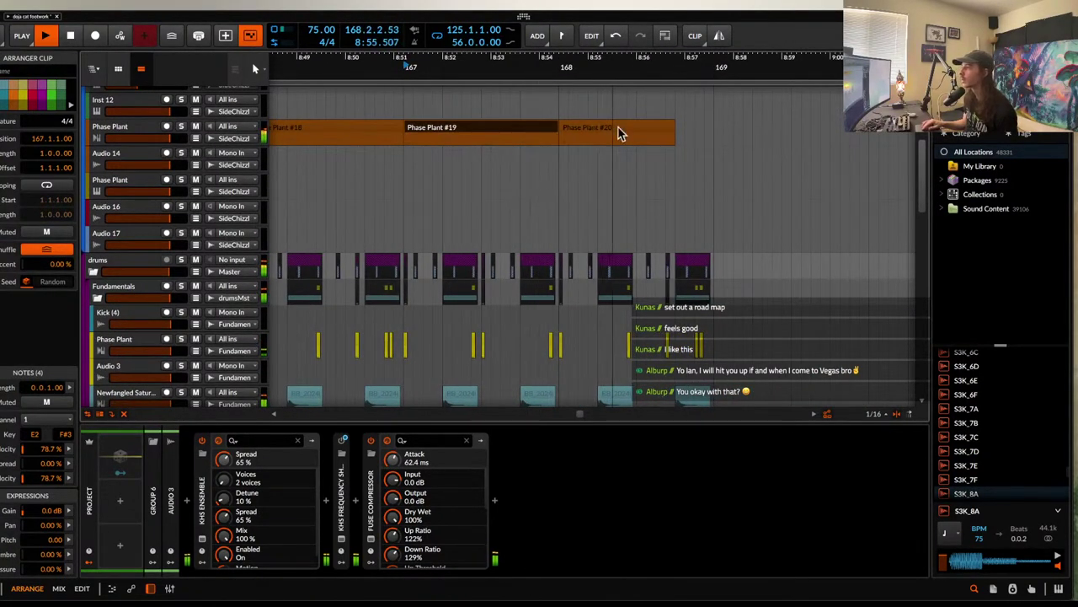
scroll(607, 156, down, 2)
scroll(573, 190, down, 3)
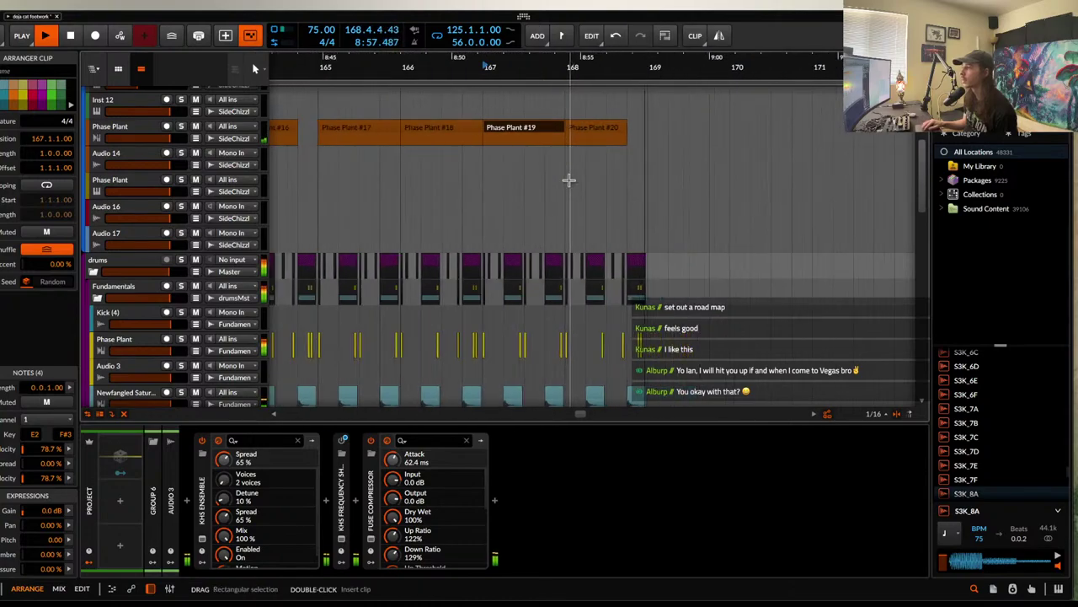
- Set the edit position at bar 168, stop playback and review the gap in the drum tracks before bar 173
click(569, 169)
key(space)
scroll(567, 167, down, 2)
scroll(568, 167, down, 3)
scroll(567, 167, up, 1)
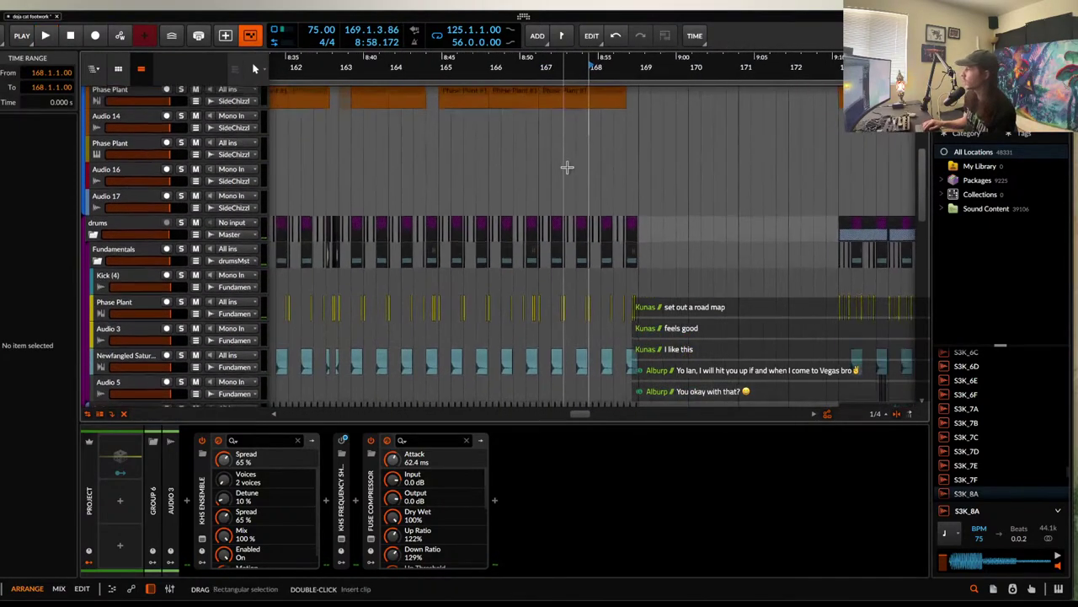
scroll(567, 167, down, 2)
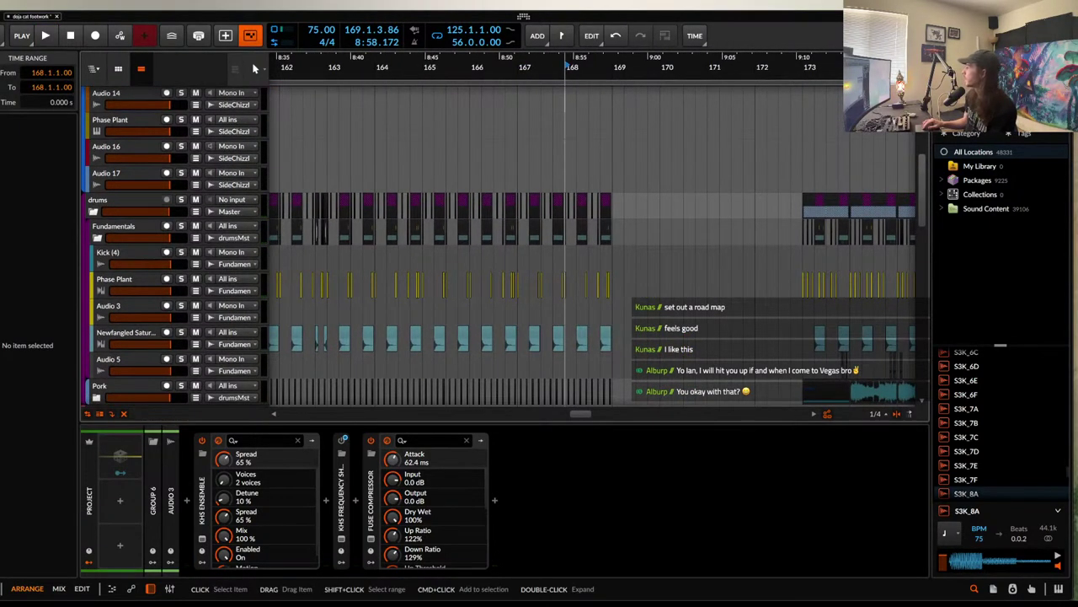
- Switch to the Music app and enlarge its window to show more of the song list
key(super+Tab)
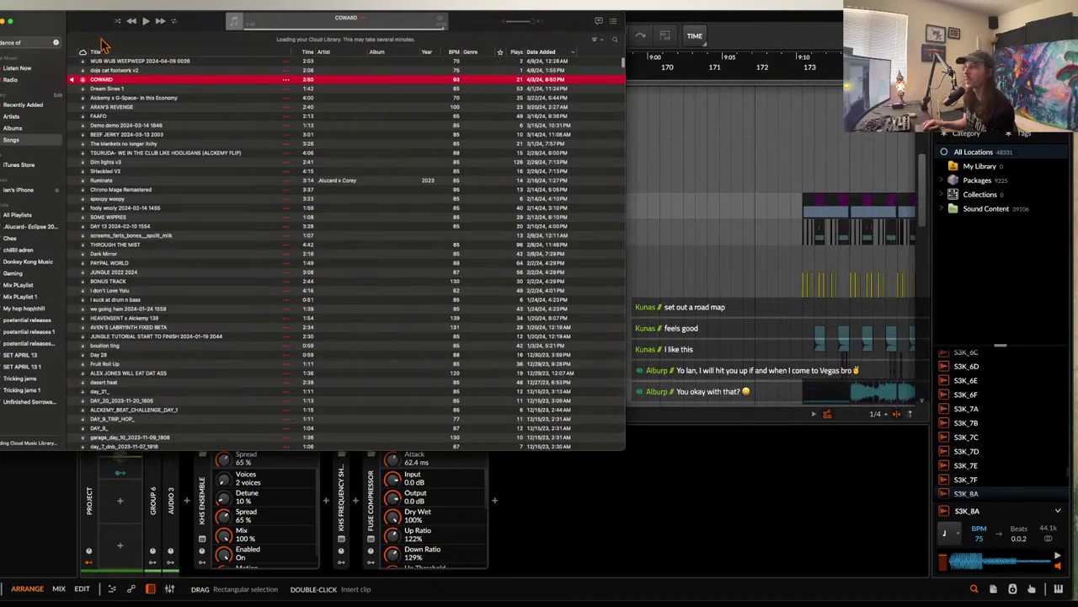
mouse_move(92, 27)
mouse_down()
mouse_move(235, 80)
mouse_move(212, 25)
mouse_move(80, 26)
mouse_up()
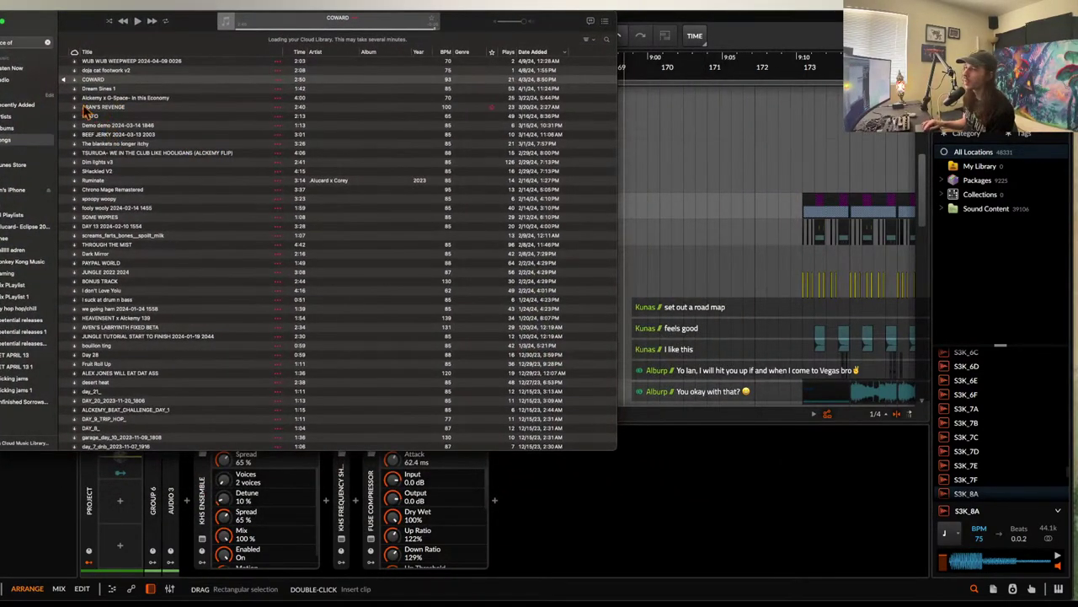
drag(616, 444, 766, 548)
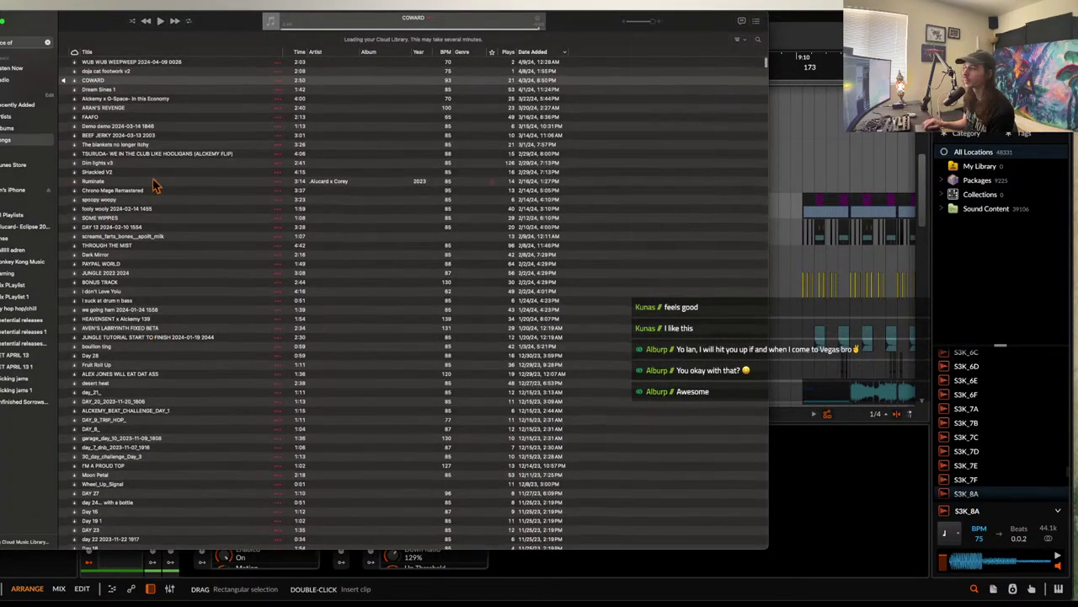
- Listen to the song COWARD while looking over the song list, and pause it partway
double_click(99, 80)
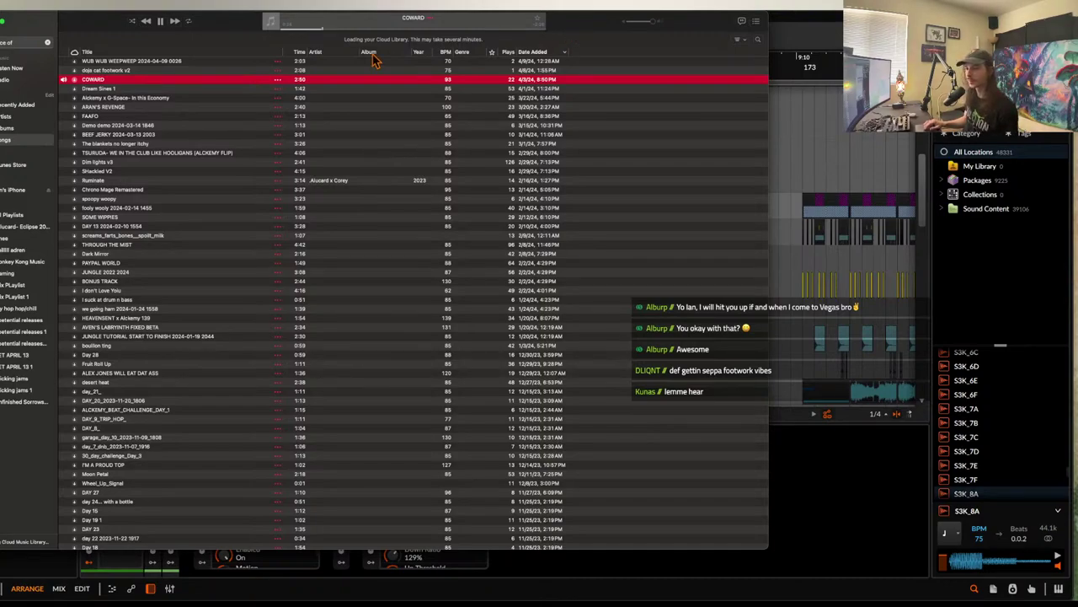
scroll(224, 179, down, 1)
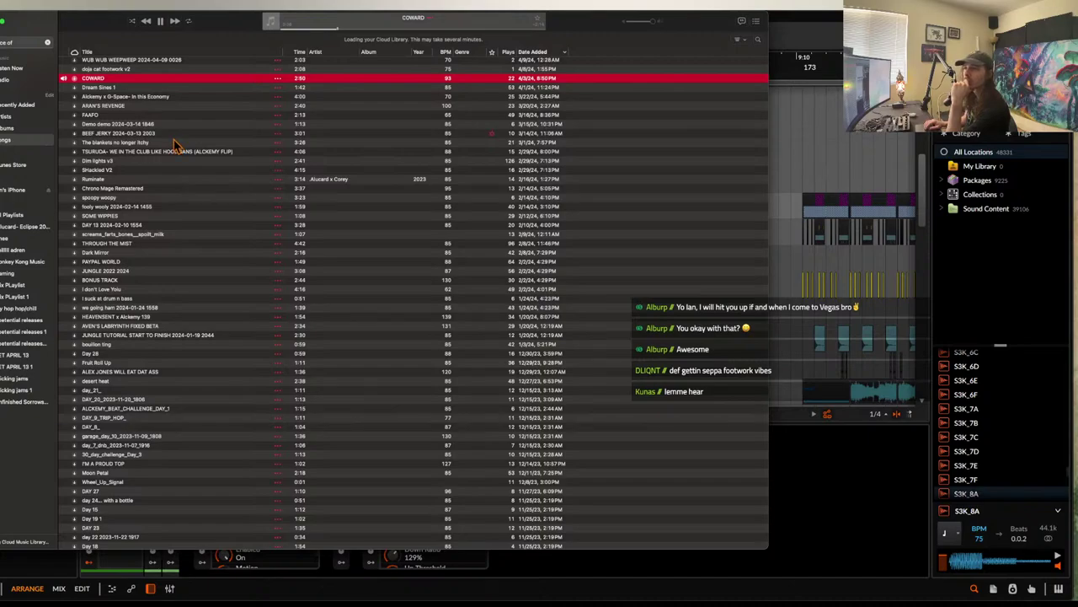
scroll(174, 143, down, 1)
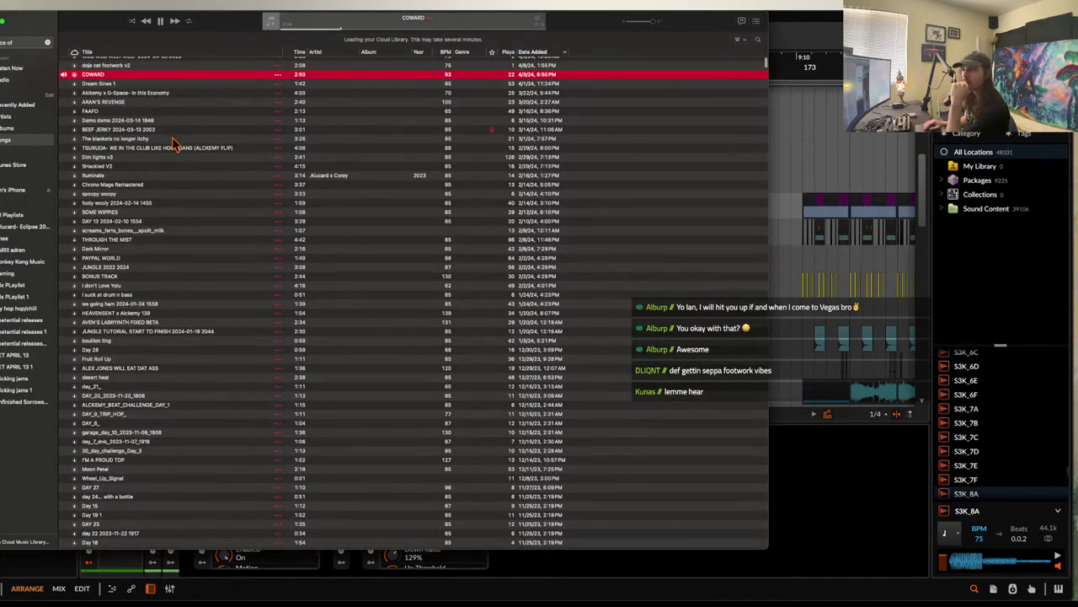
scroll(174, 143, up, 1)
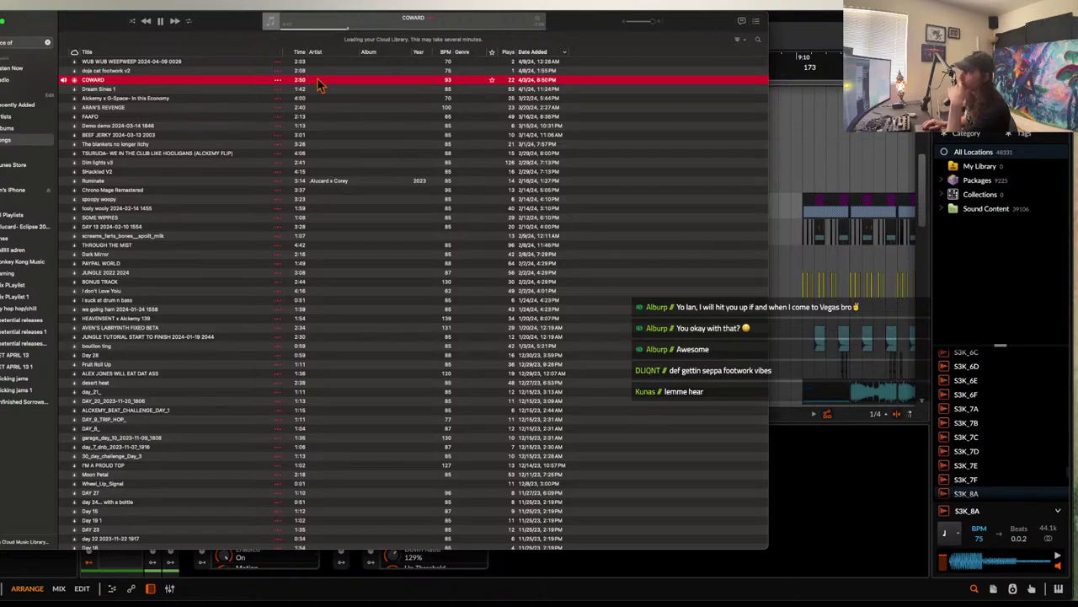
click(232, 26)
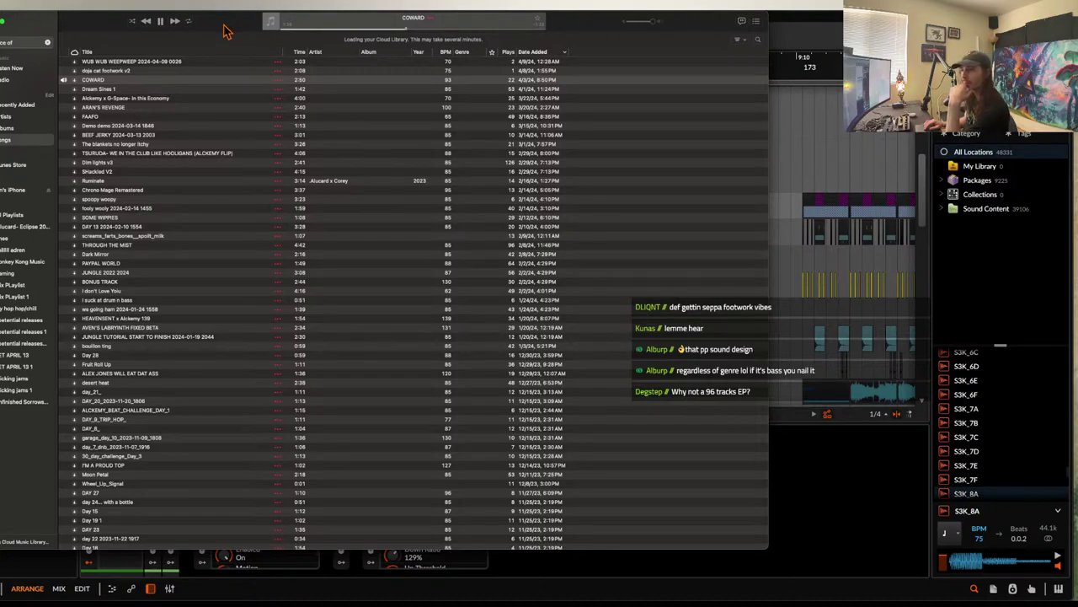
click(160, 22)
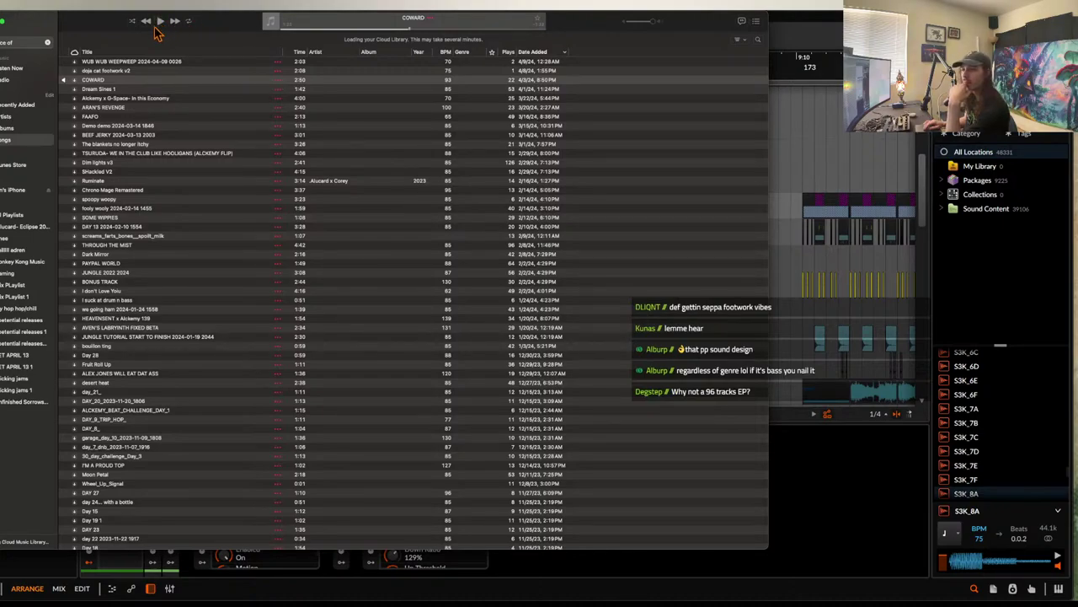
- Listen to the G-Space collaboration "In this Economy" and pause it near its end
double_click(154, 98)
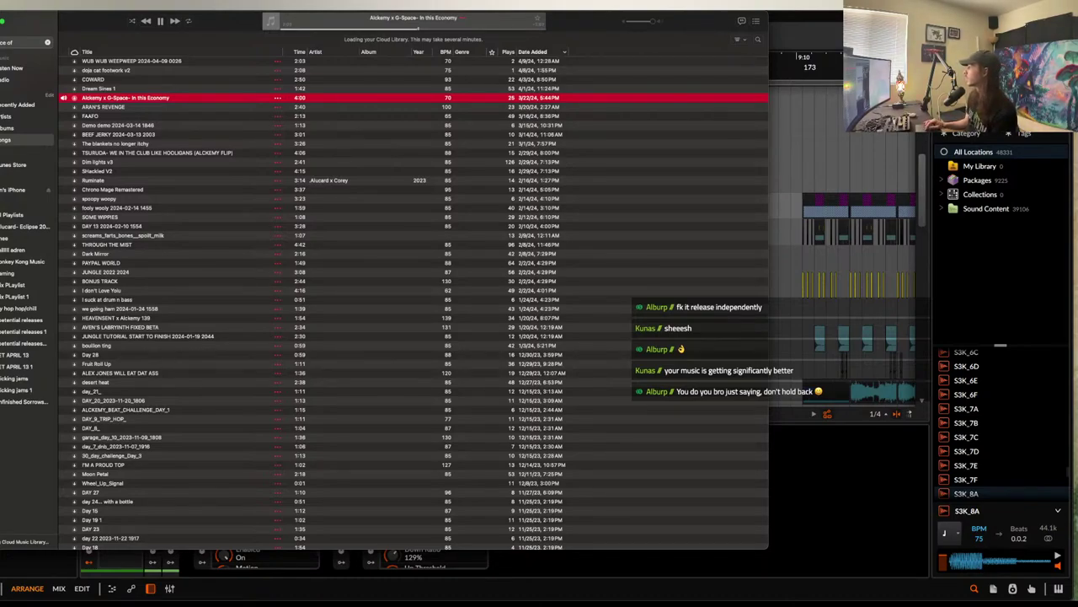
key(super+Tab)
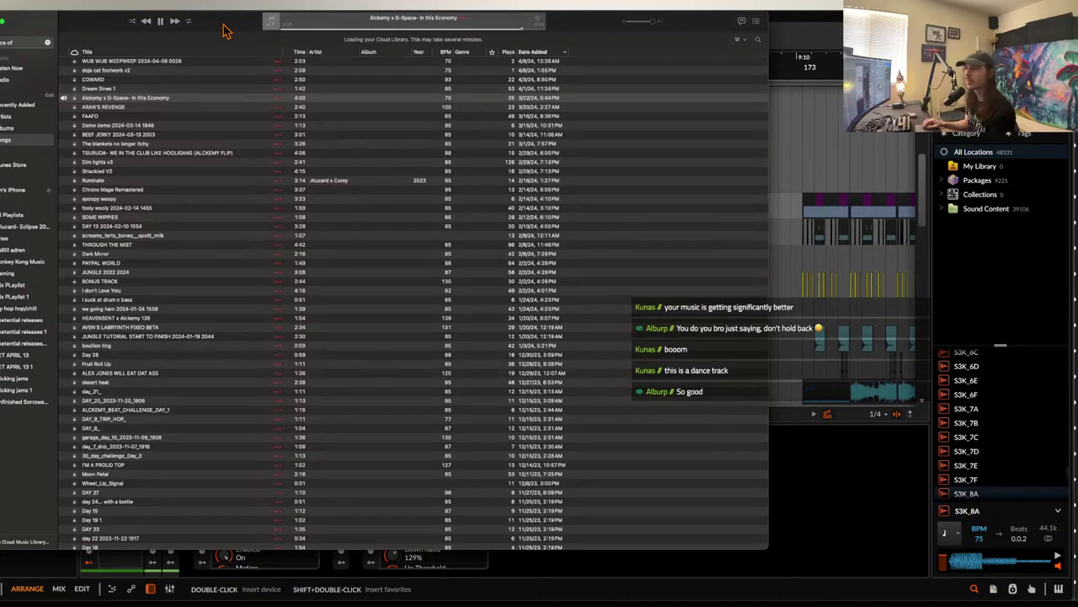
click(161, 23)
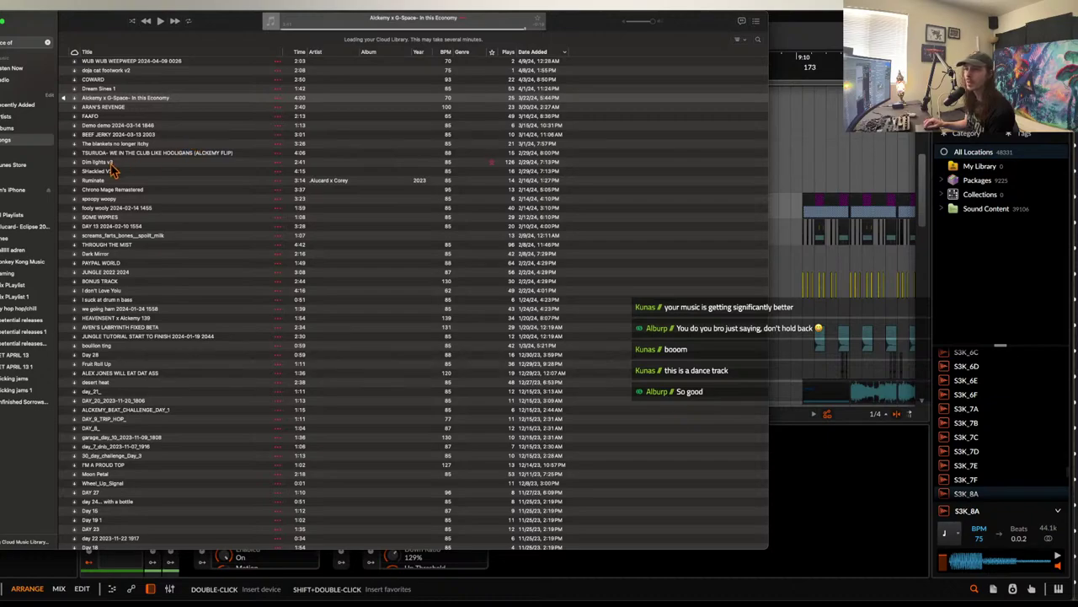
- Play the song Dim lights v3 and look through the song list for another track
double_click(144, 165)
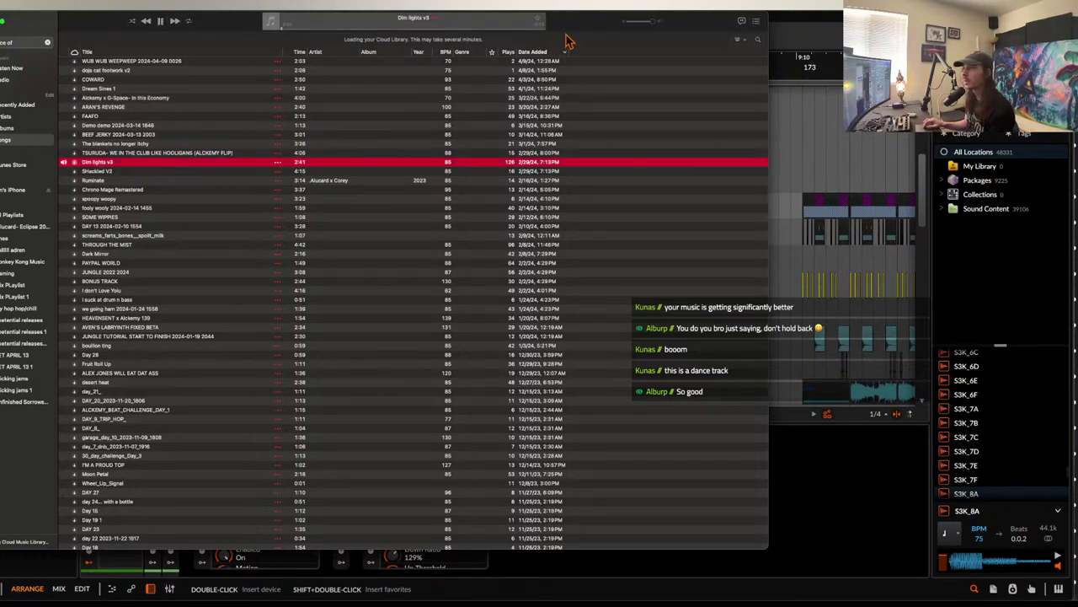
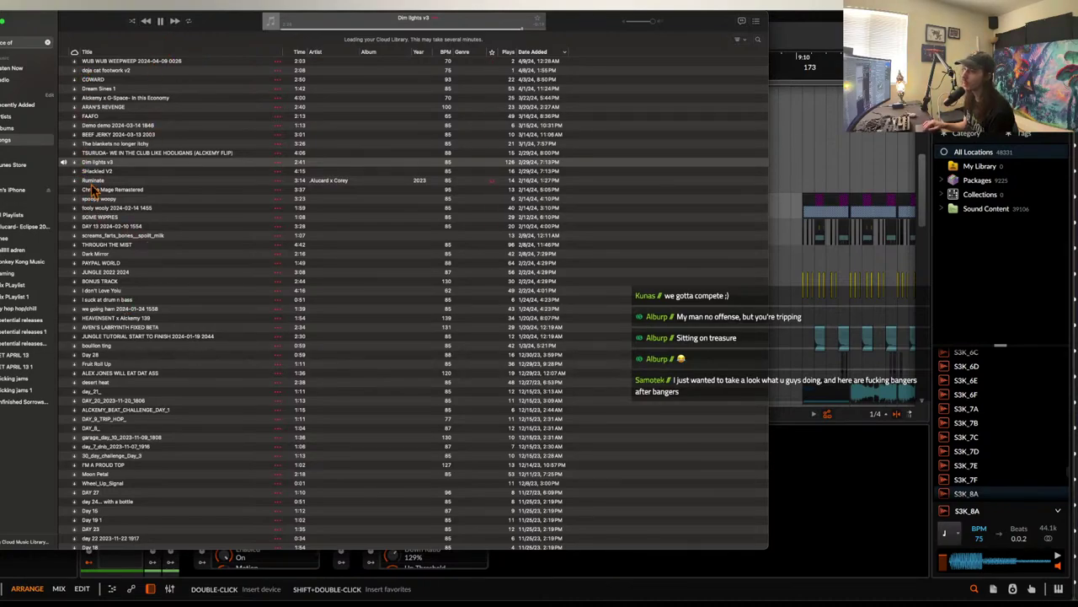
scroll(140, 195, down, 1)
scroll(141, 196, down, 1)
scroll(142, 198, up, 1)
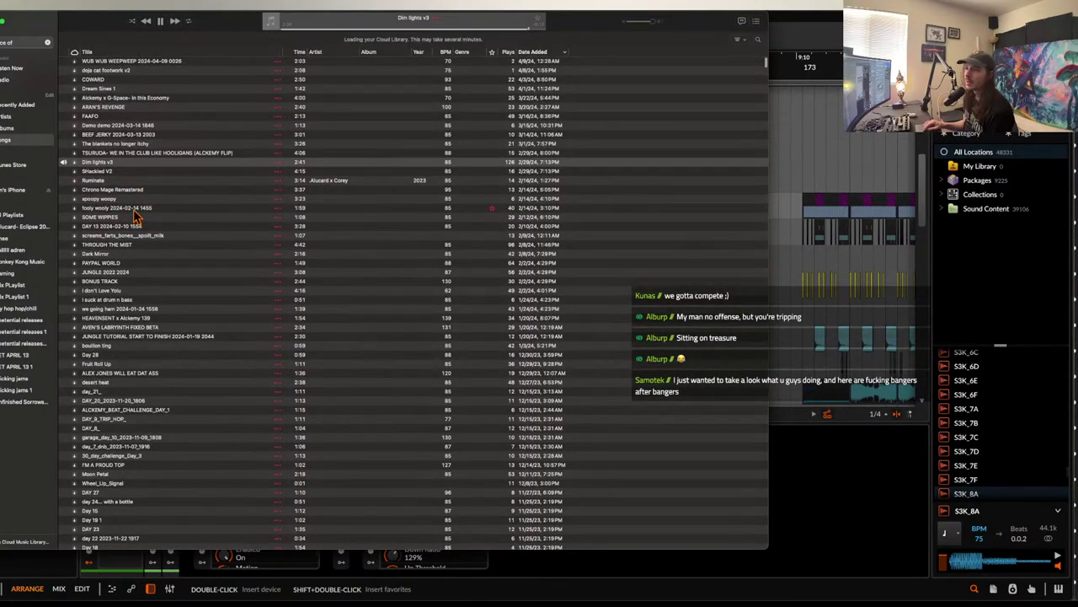
- Listen to SHackled V2, enlarge the music window to nearly the full screen and pause the song
double_click(106, 172)
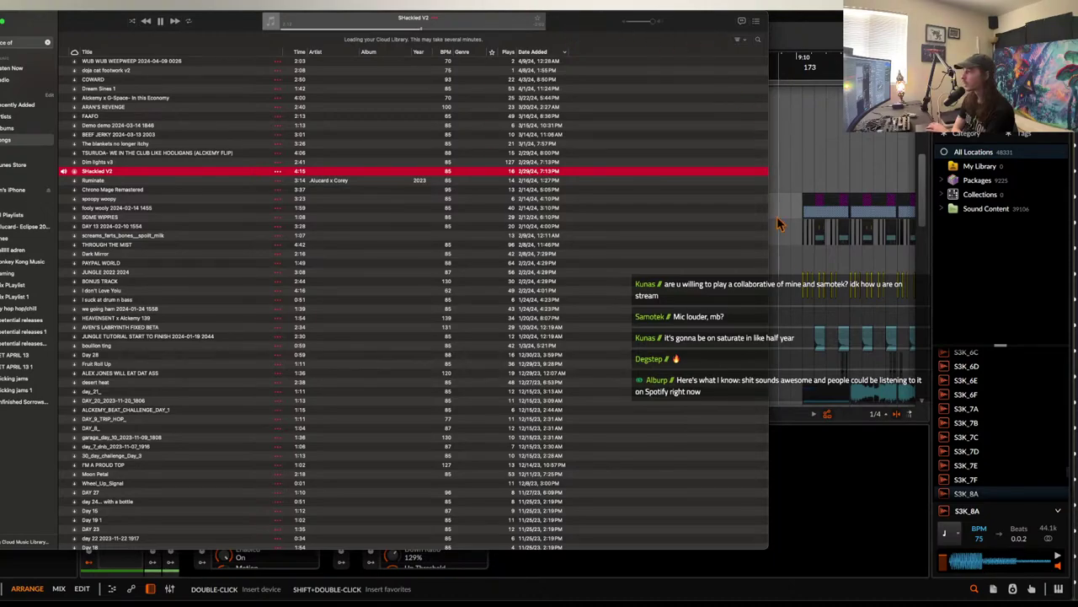
drag(767, 548, 1065, 596)
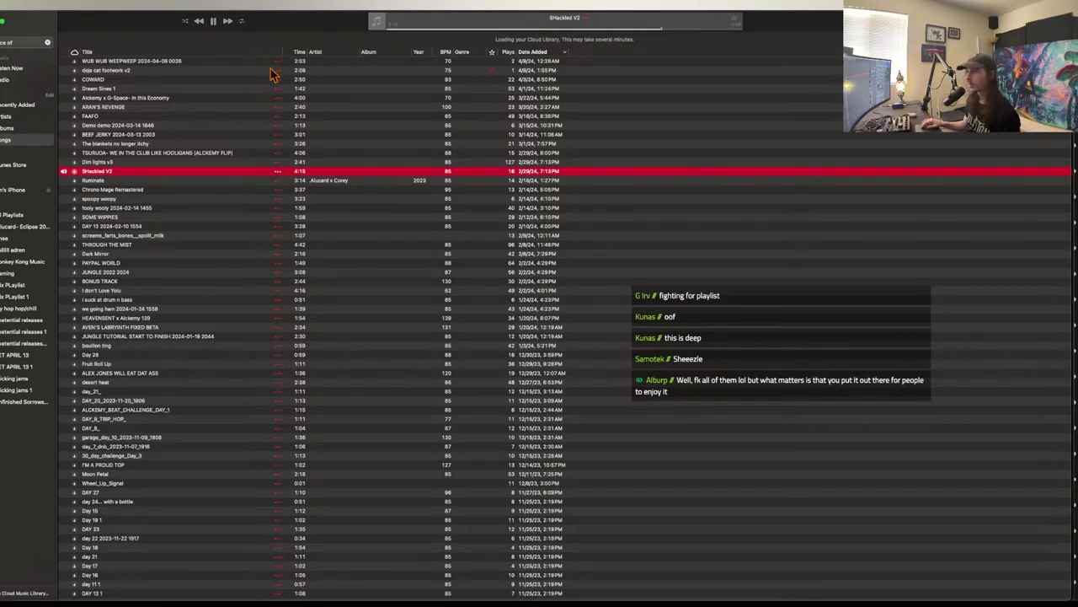
click(214, 22)
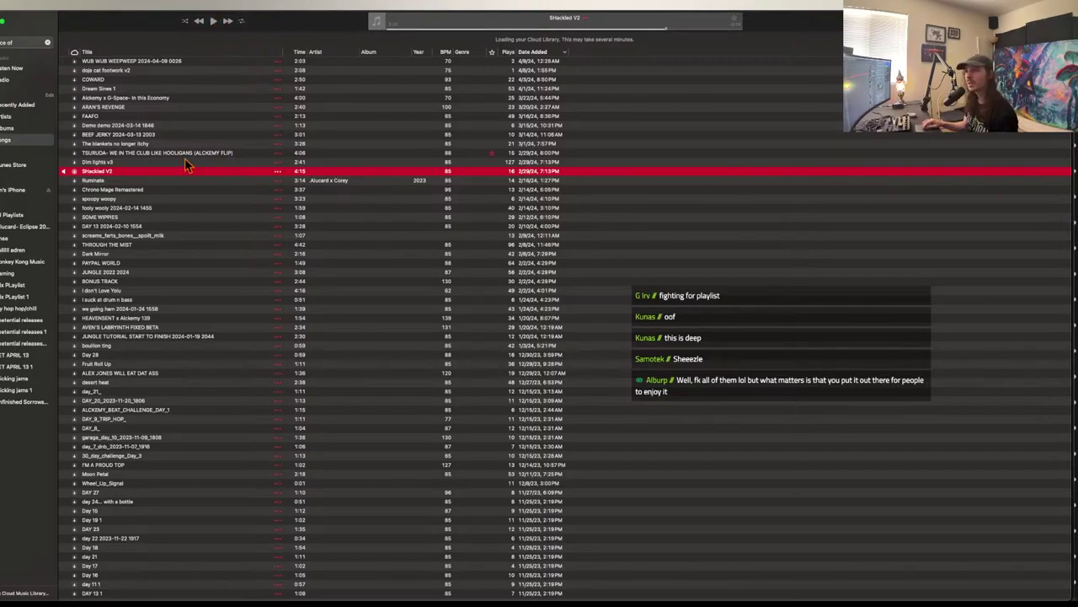
double_click(137, 209)
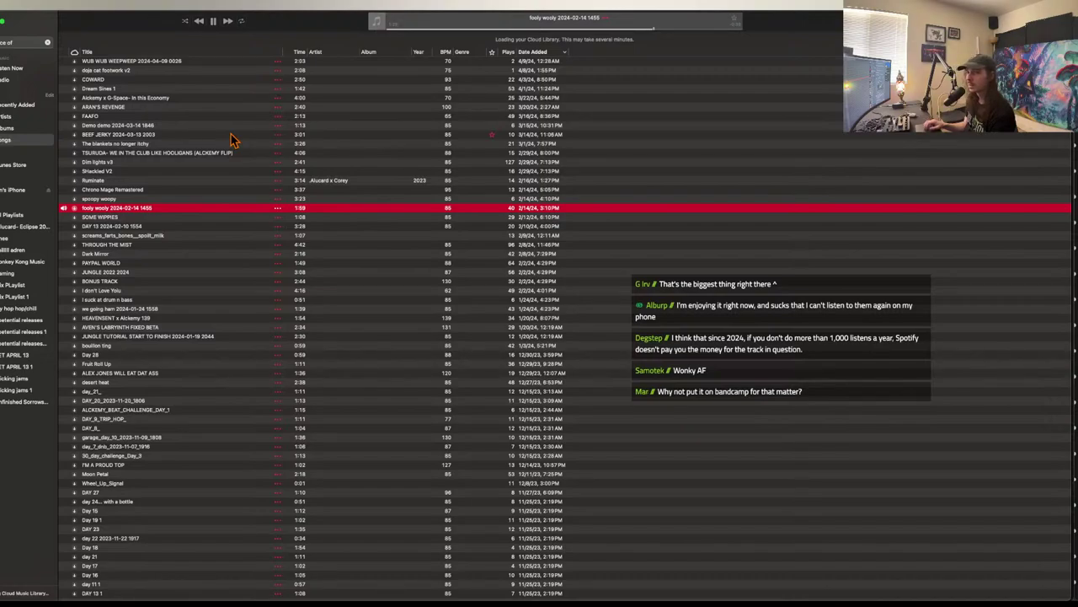
click(284, 17)
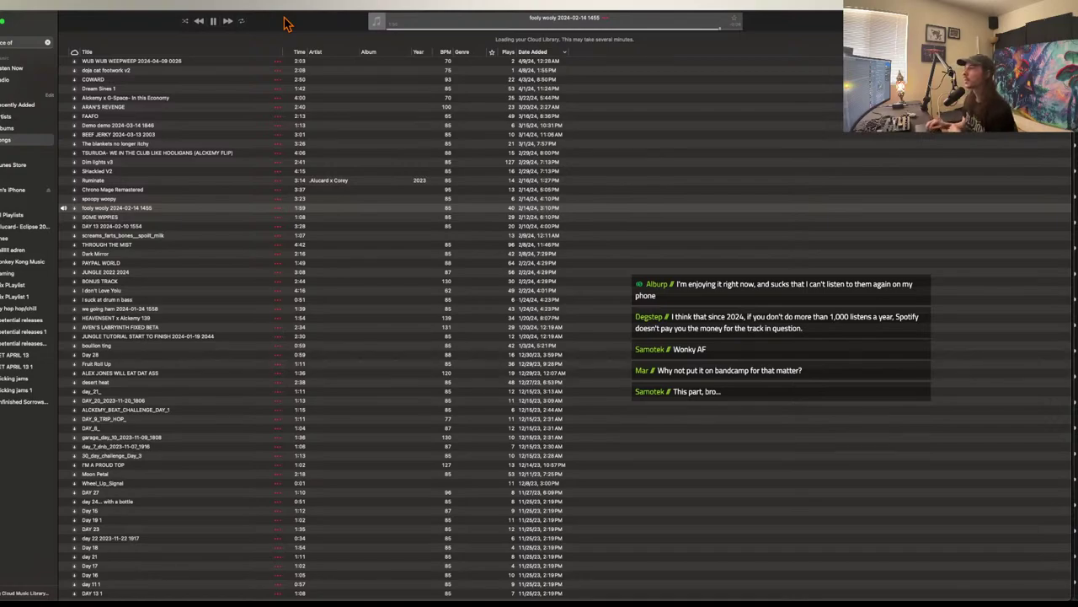
click(212, 22)
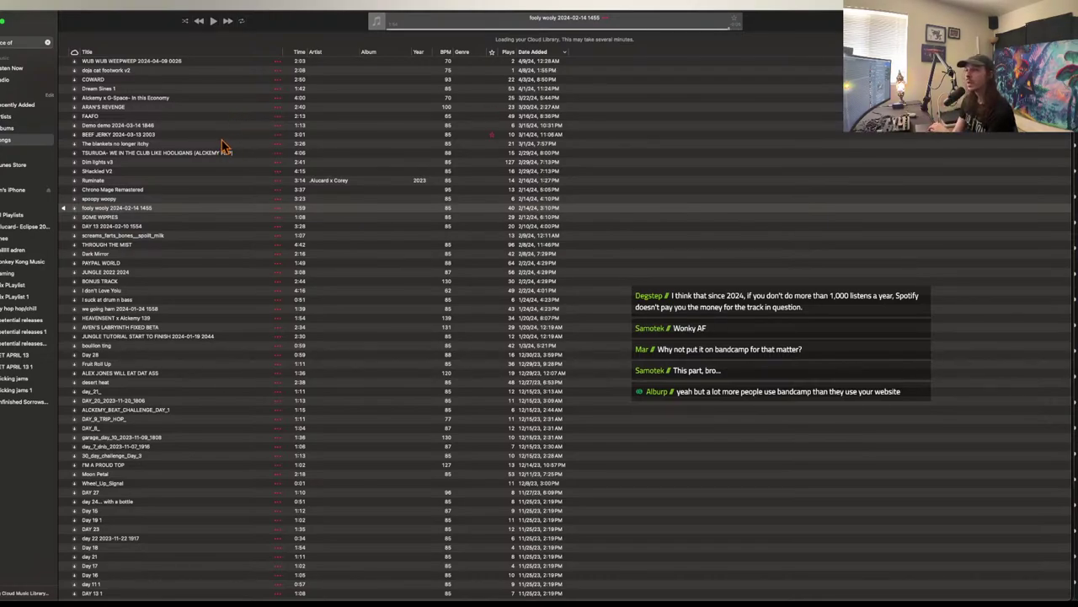
click(179, 155)
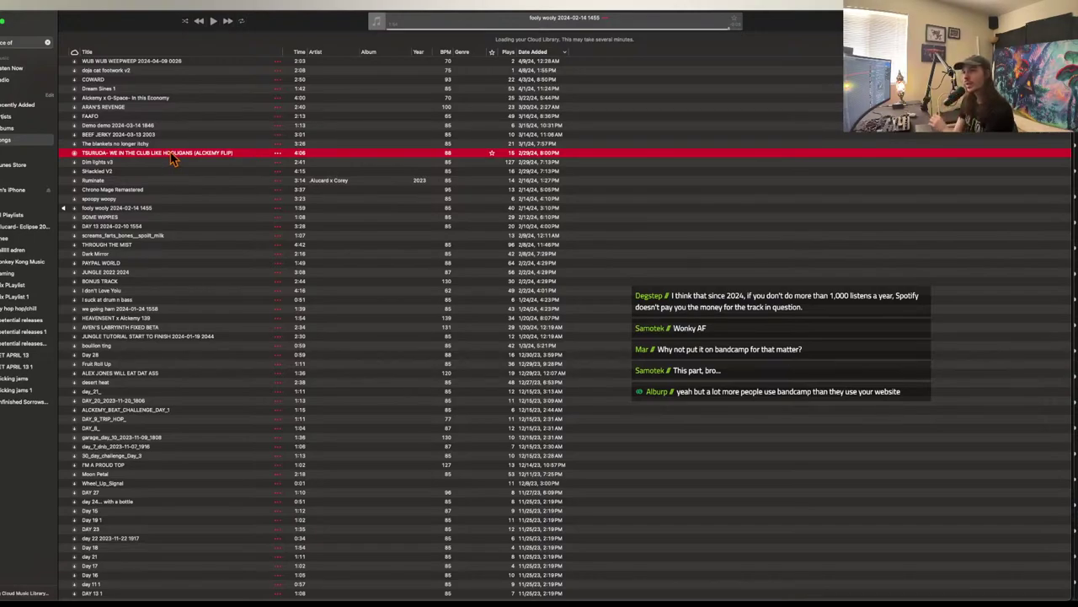
click(117, 110)
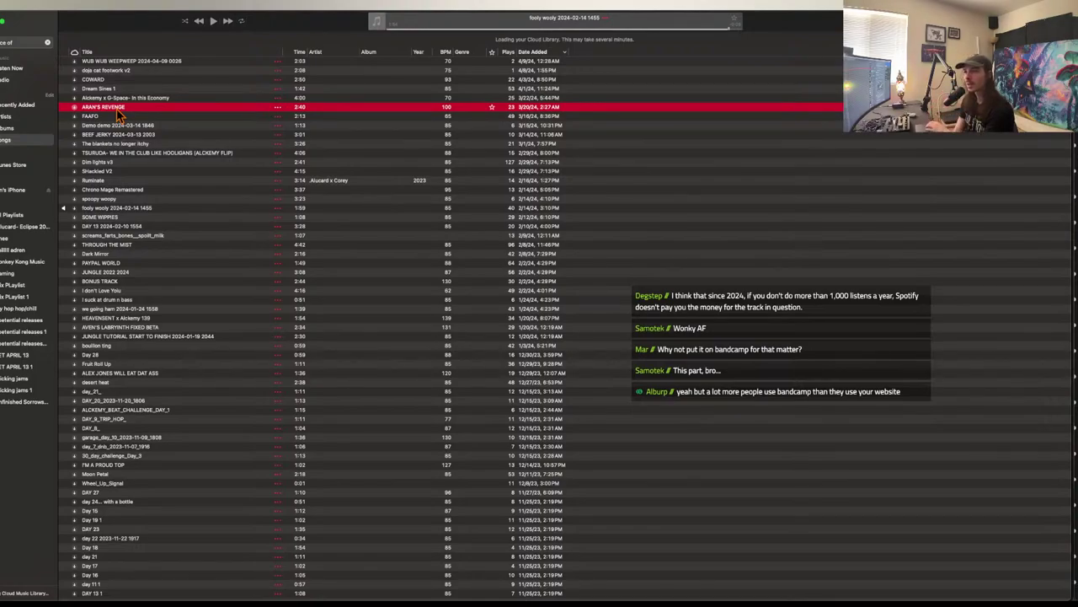
double_click(133, 63)
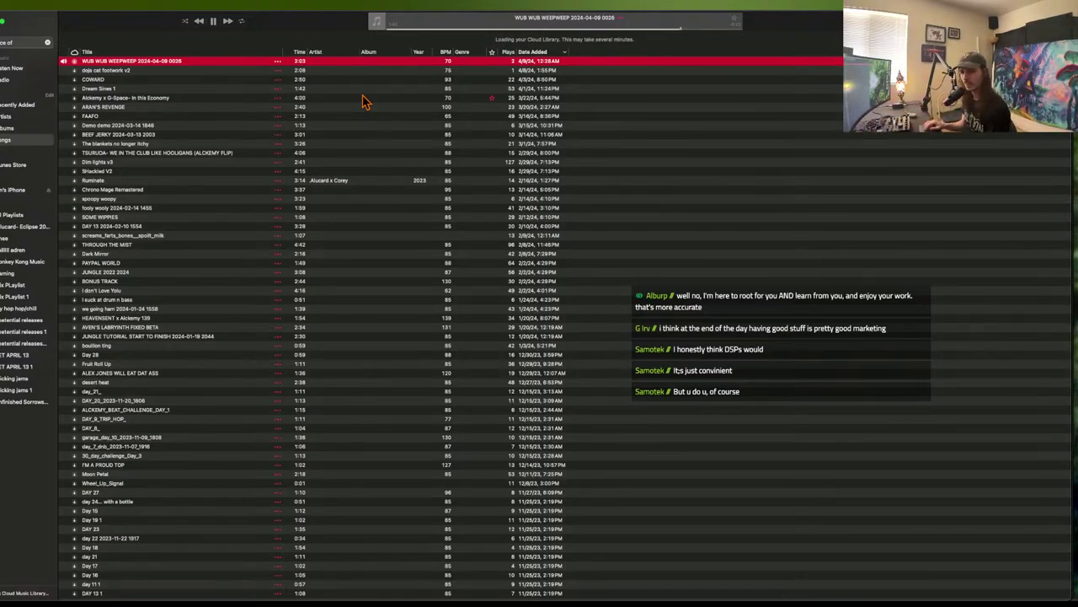
click(193, 72)
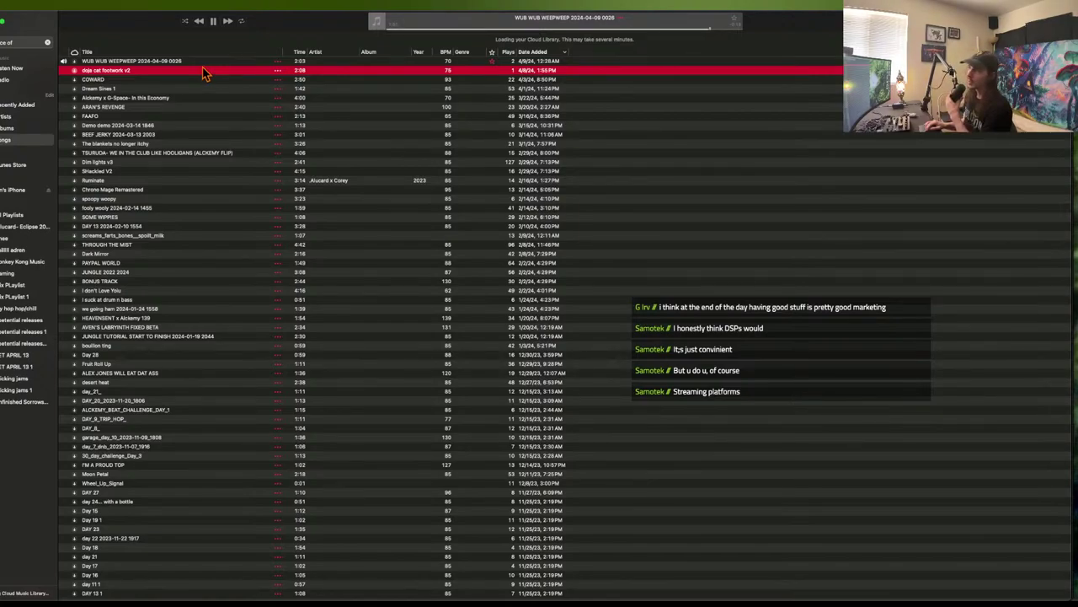
- Pause WUB WUB WEEPWEEP, then listen to ARAN'S REVENGE and pause it near its end
click(214, 22)
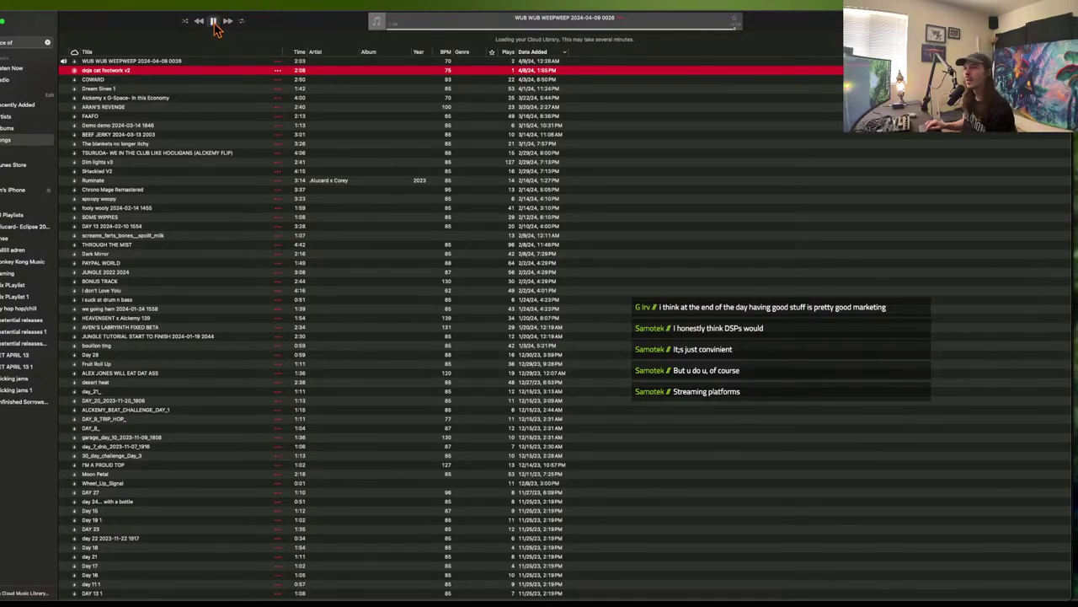
double_click(156, 108)
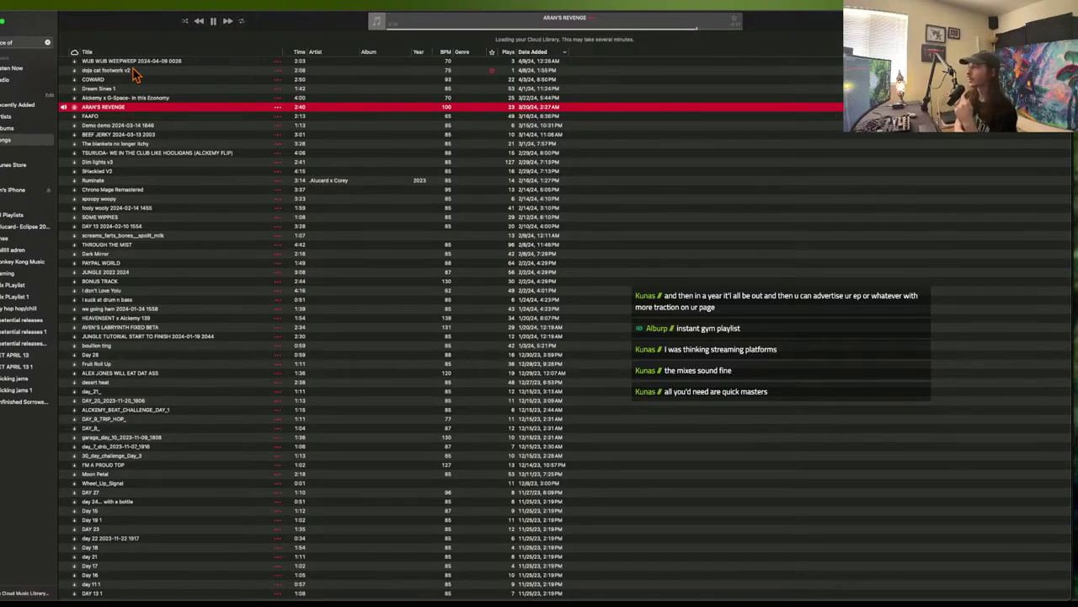
click(213, 21)
- Listen to the song FAAFO and pause it near its end
click(168, 118)
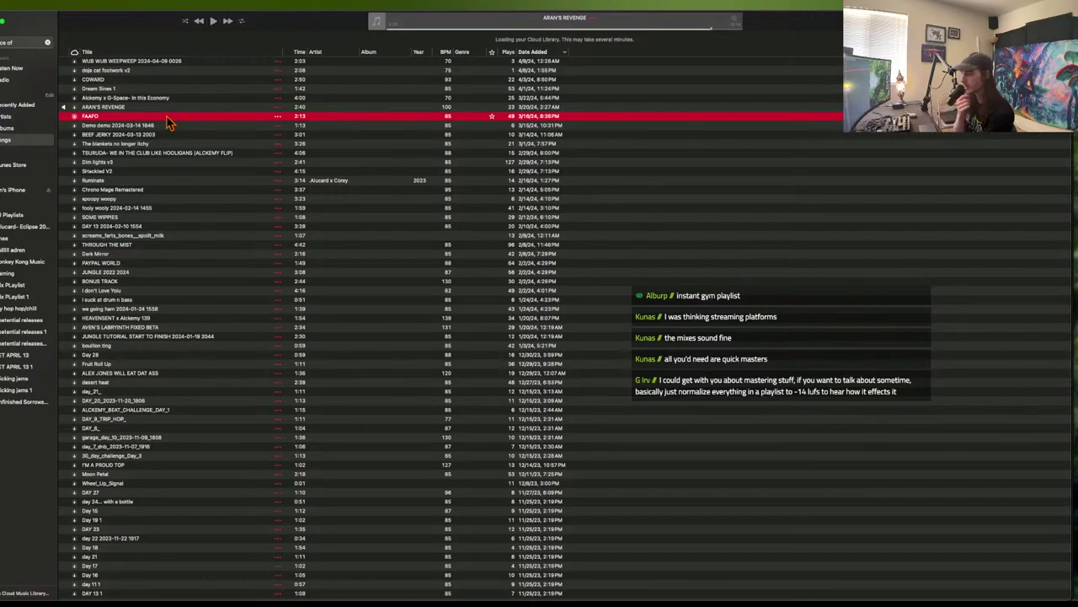
double_click(167, 118)
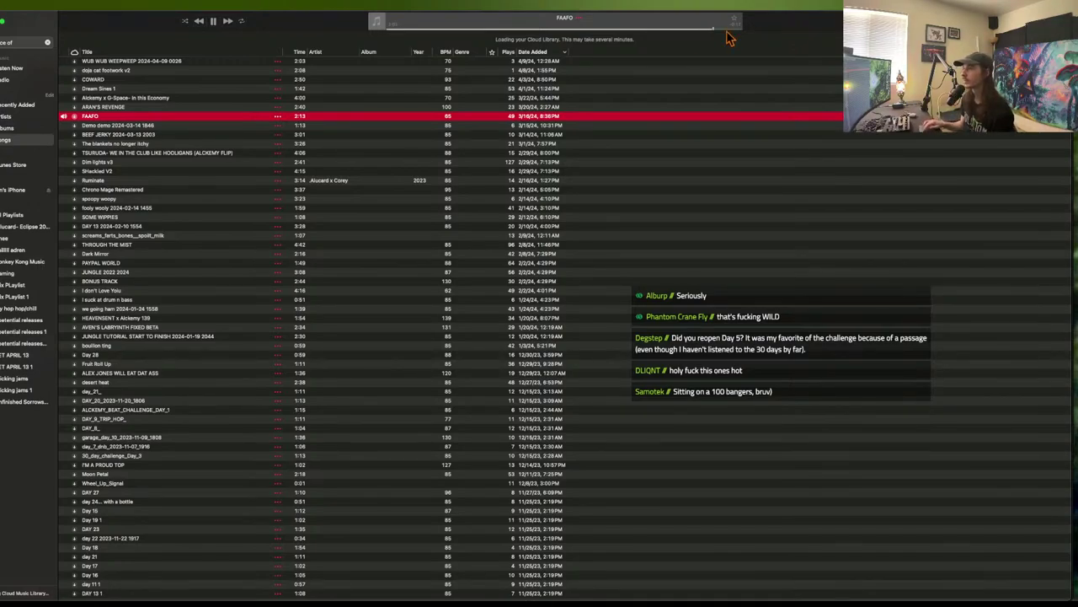
click(213, 20)
- Look through the song list and replay the first drop of FAAFO from about 0:16
scroll(191, 79, down, 1)
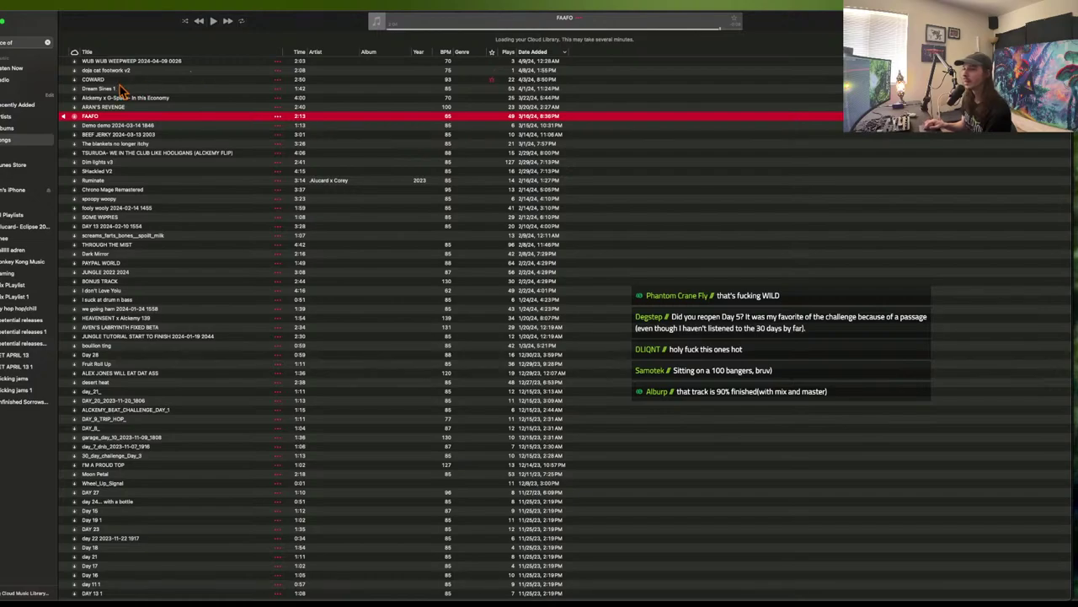
scroll(121, 127, down, 2)
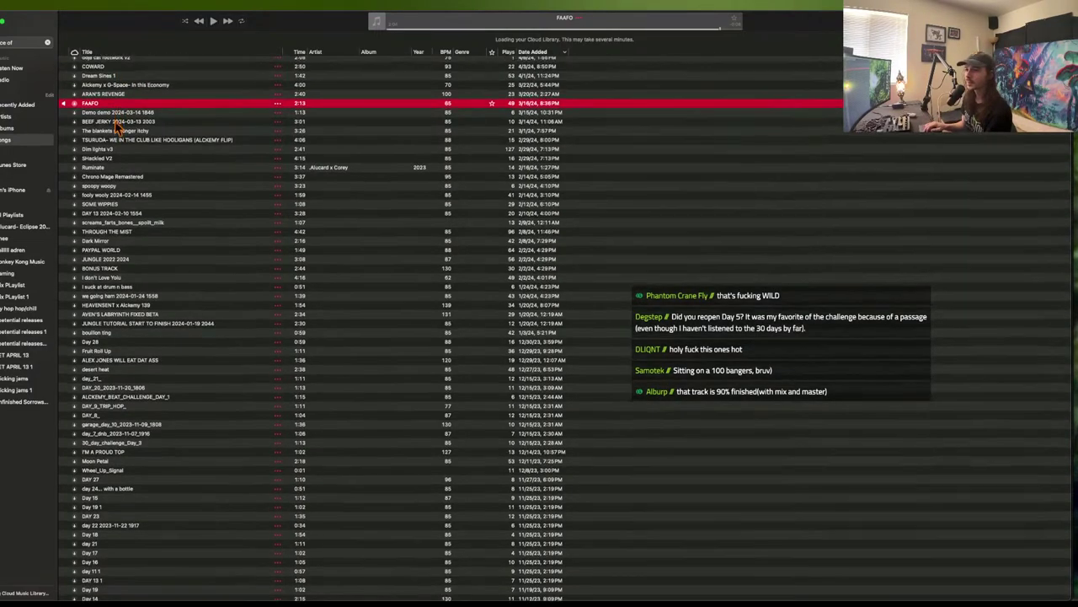
scroll(142, 140, up, 1)
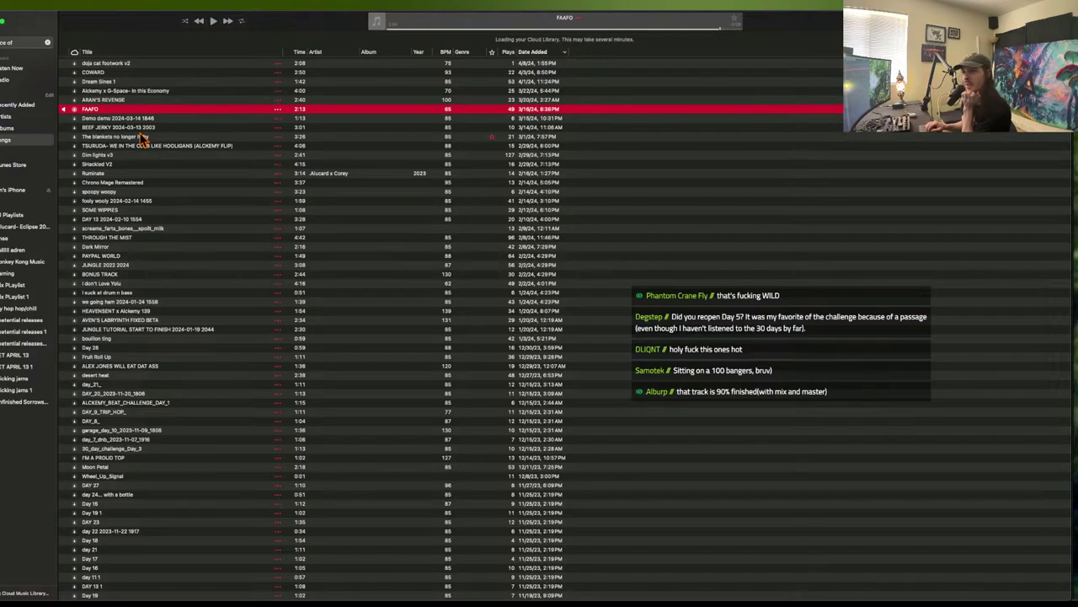
scroll(142, 141, down, 1)
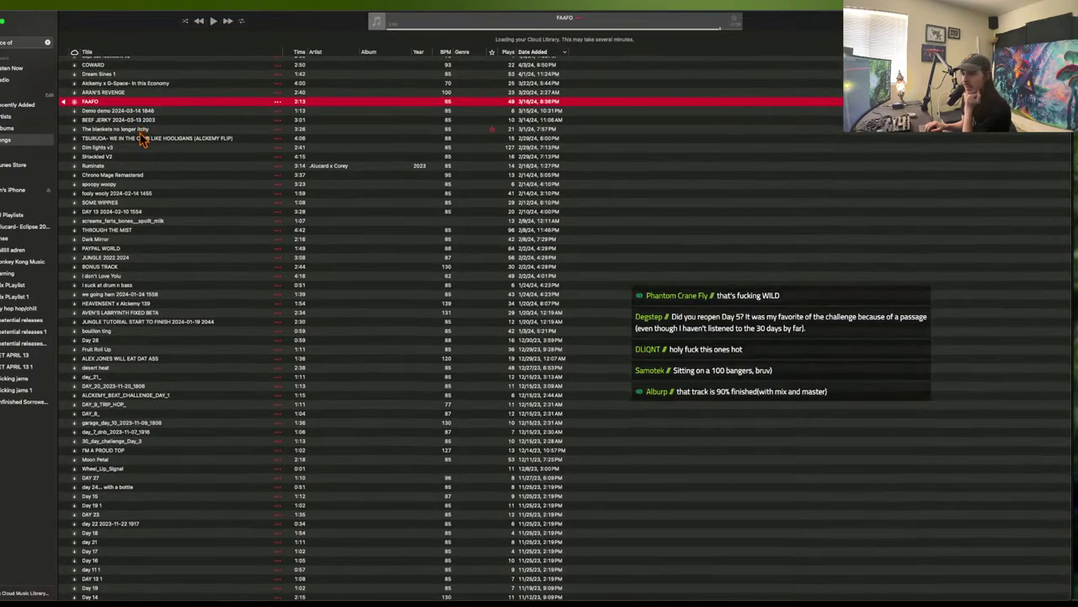
scroll(142, 140, up, 1)
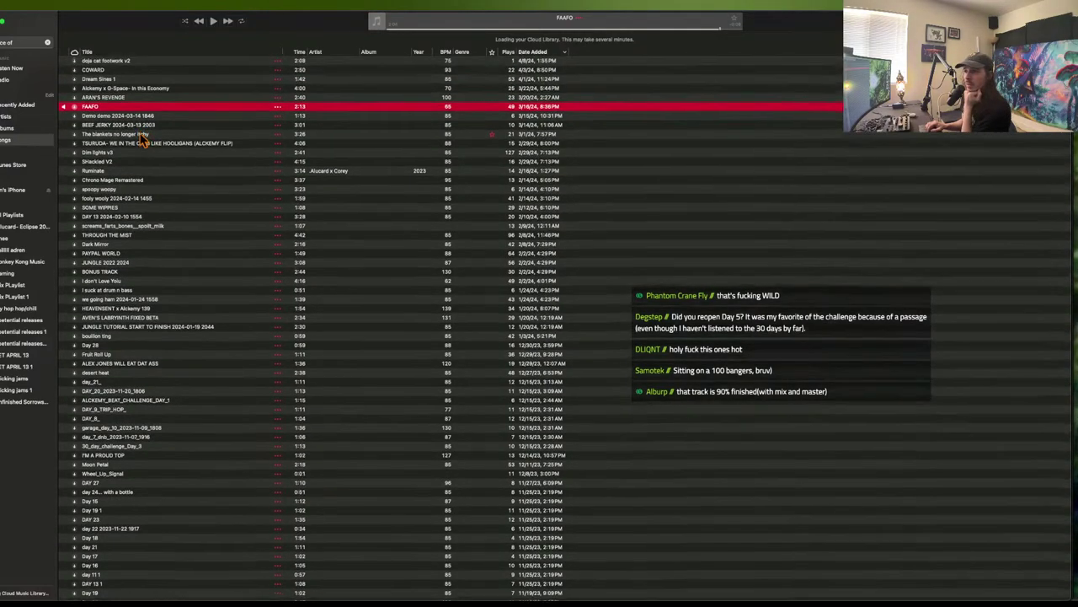
scroll(142, 141, up, 1)
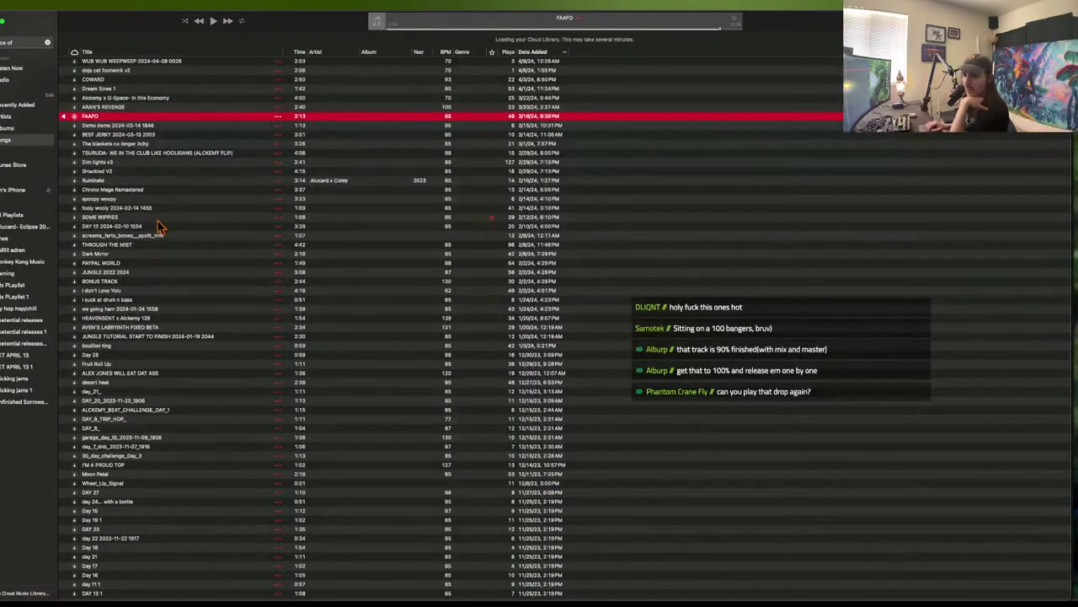
click(433, 28)
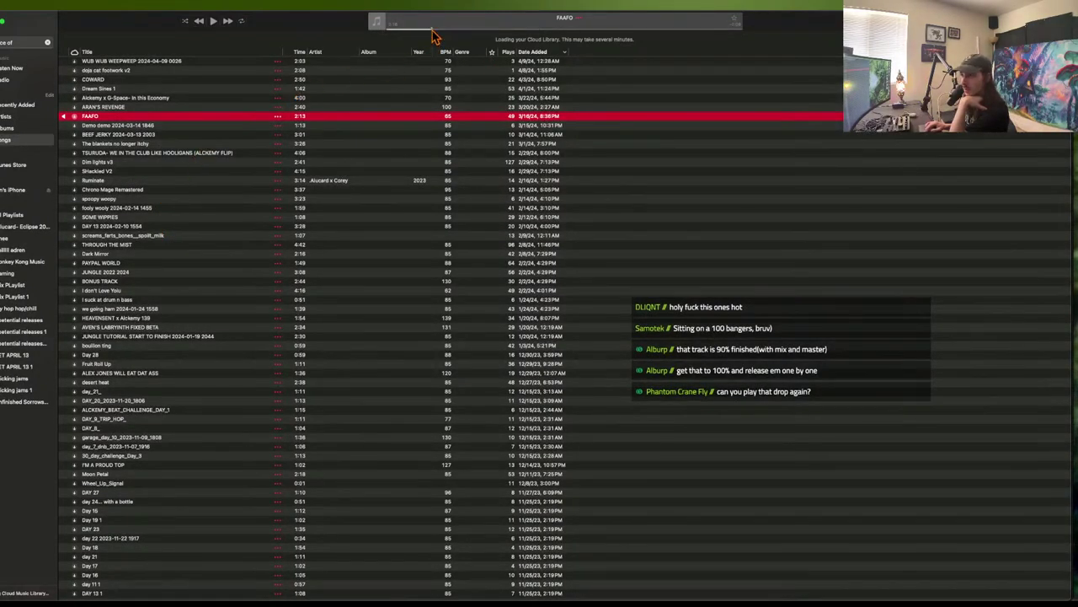
click(213, 22)
click(335, 34)
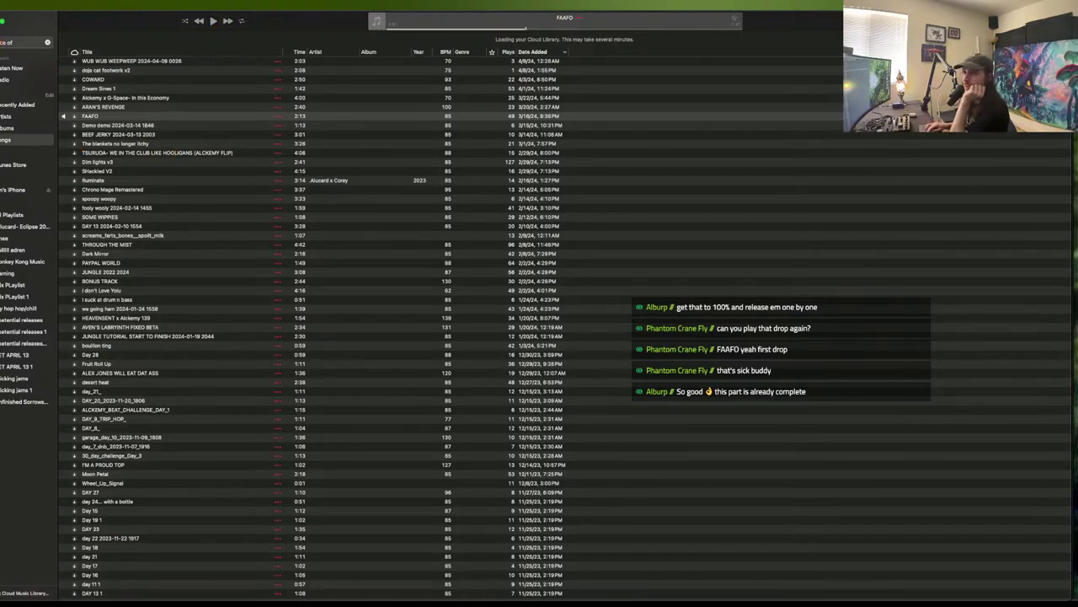
- Switch to Bitwig Studio and play the doja cat footwork arrangement from bar 125
key(super+Tab)
scroll(353, 146, left, 5)
scroll(353, 147, right, 2)
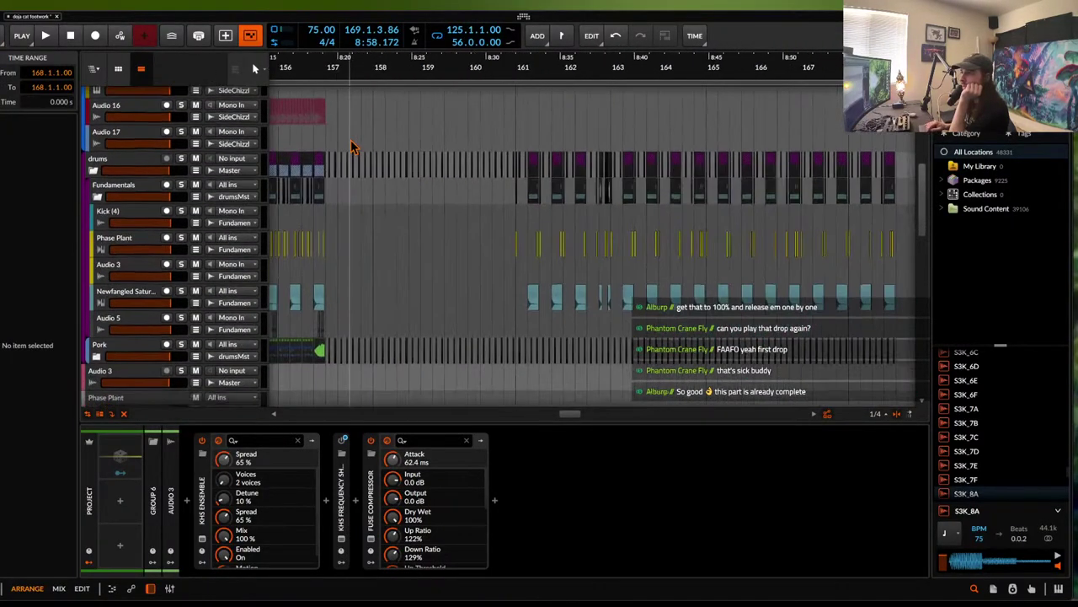
scroll(352, 144, down, 6)
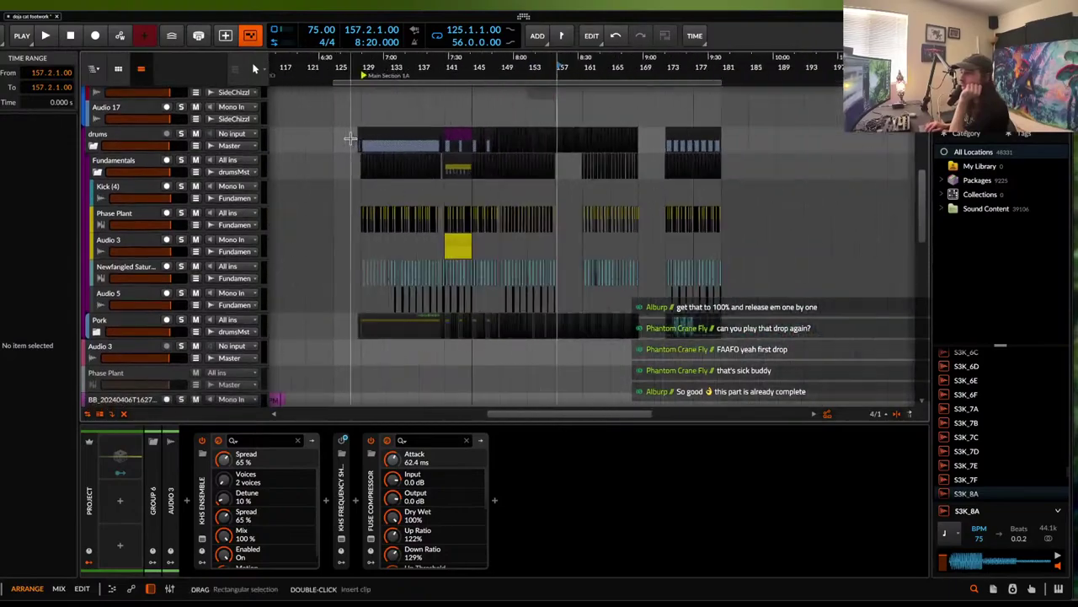
click(329, 193)
scroll(330, 197, down, 5)
scroll(331, 200, up, 3)
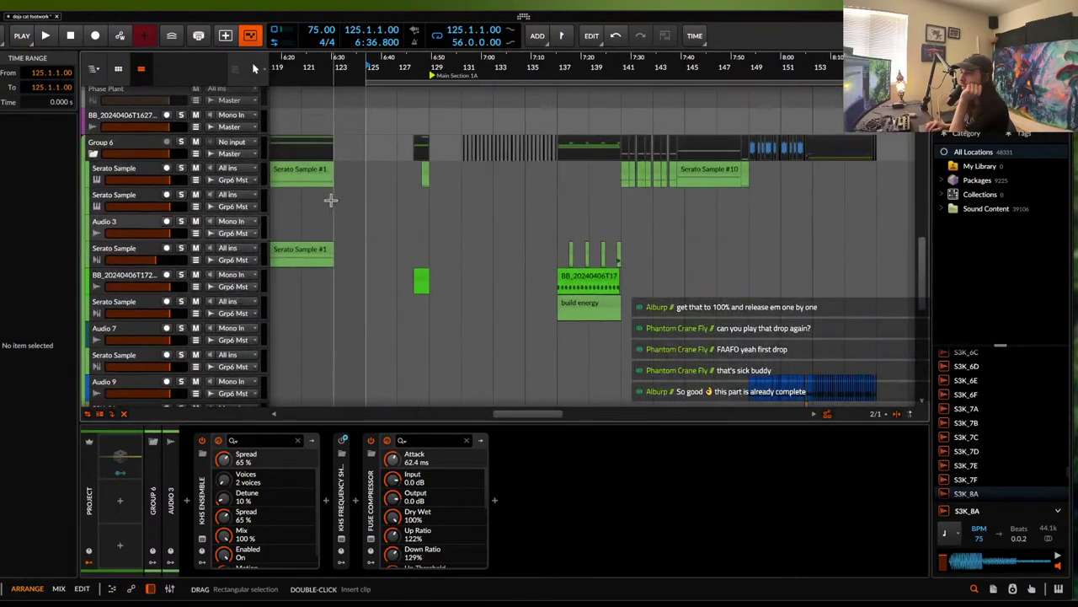
scroll(331, 199, up, 6)
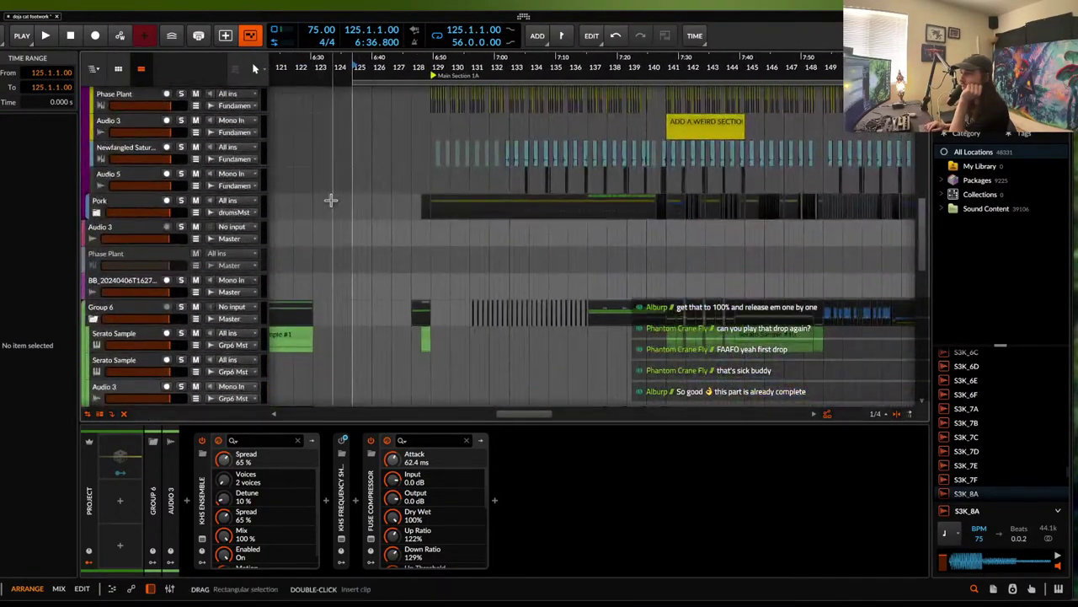
scroll(331, 200, down, 8)
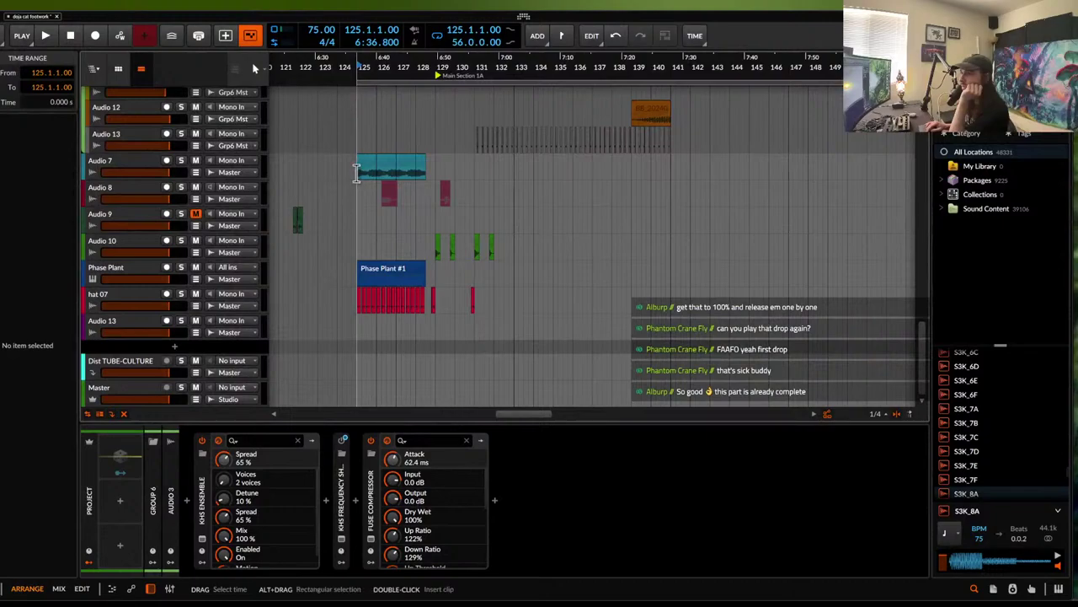
key(space)
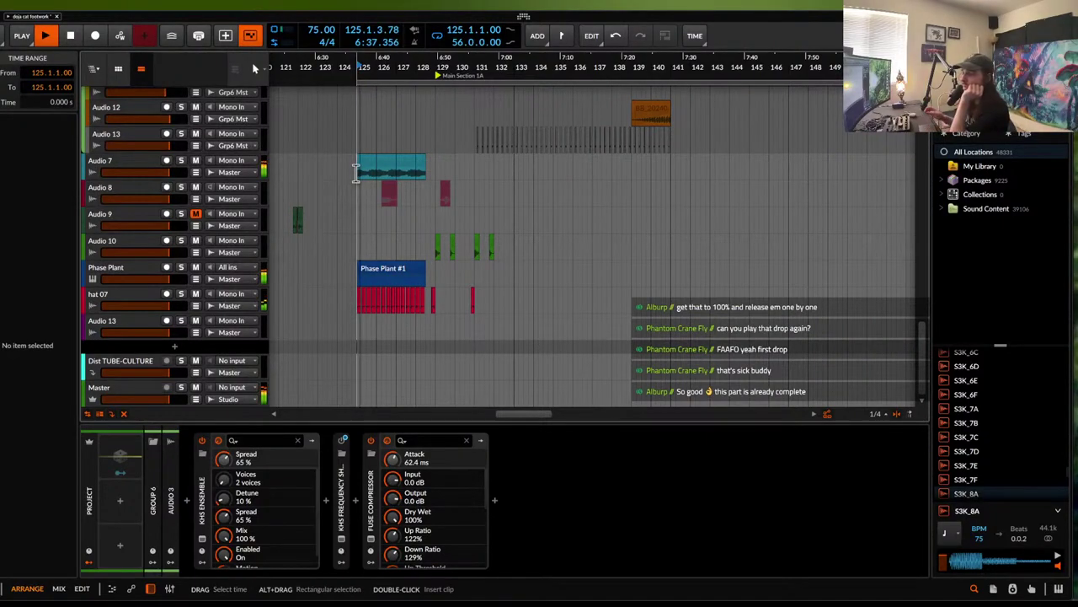
- Examine the drum and Group 6 tracks between bars 125 and 141 while the arrangement plays
scroll(355, 173, up, 10)
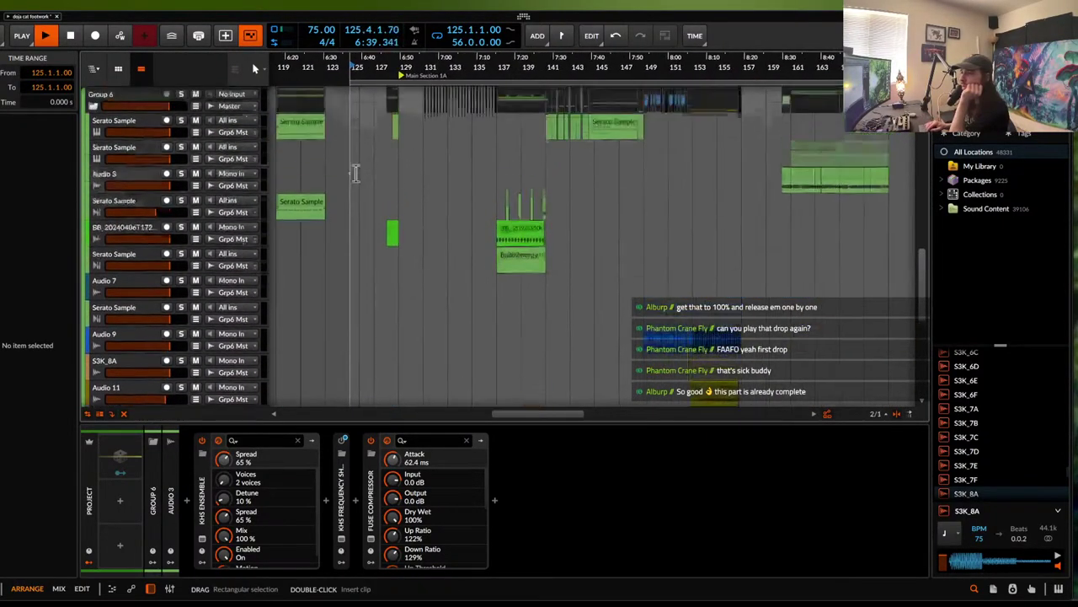
scroll(357, 171, down, 3)
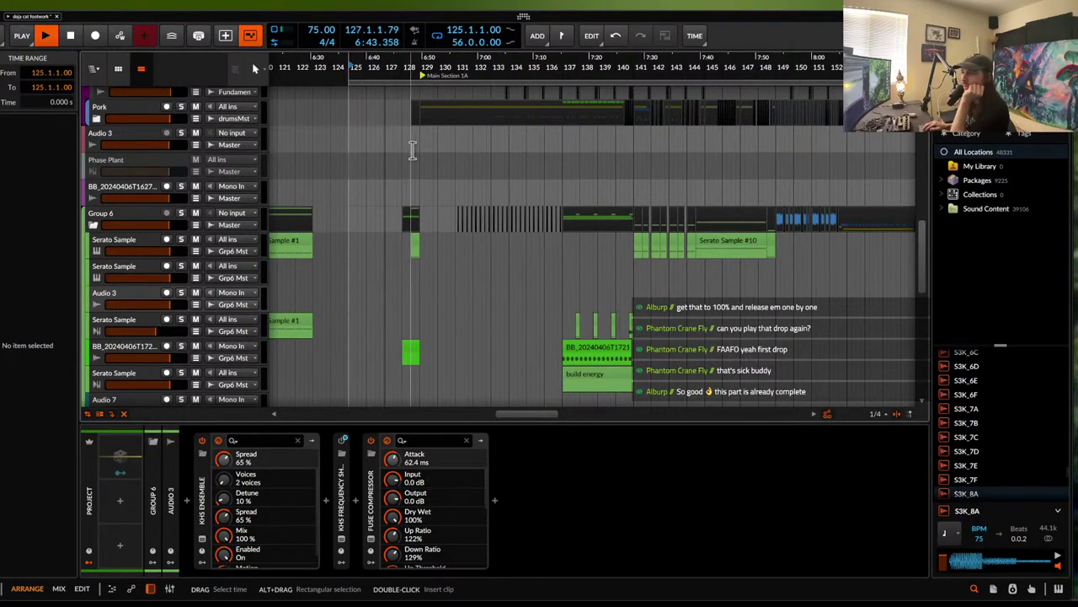
scroll(411, 150, up, 3)
scroll(412, 150, down, 1)
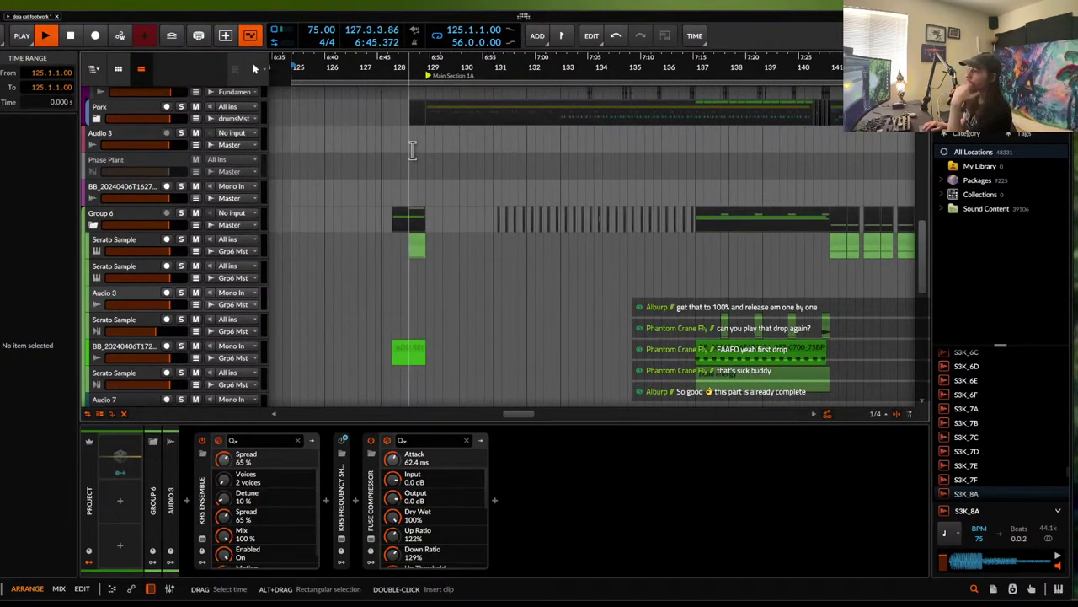
scroll(412, 150, up, 2)
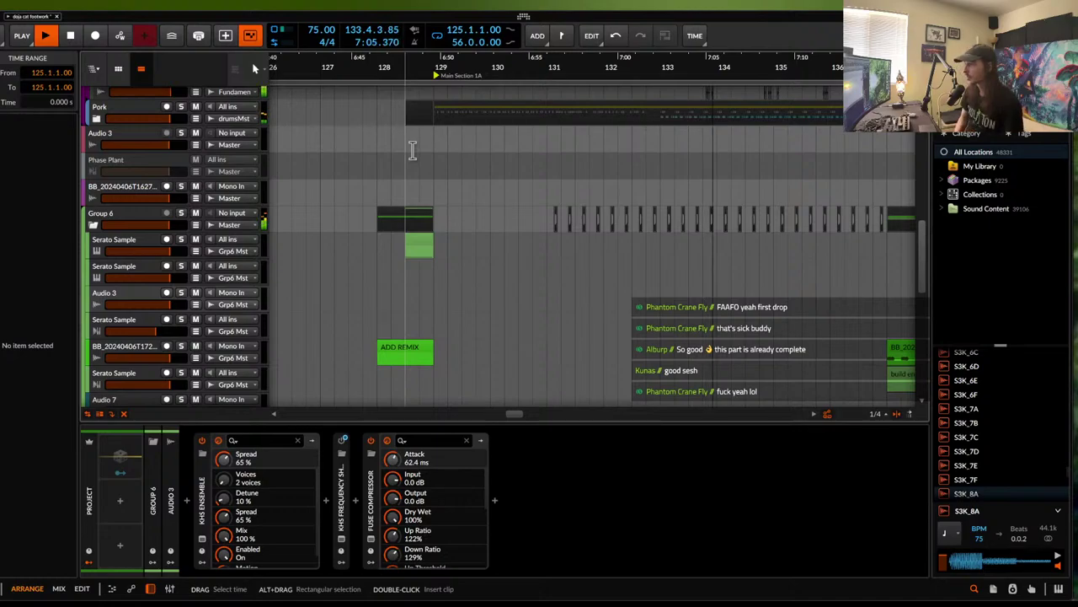
scroll(413, 150, up, 2)
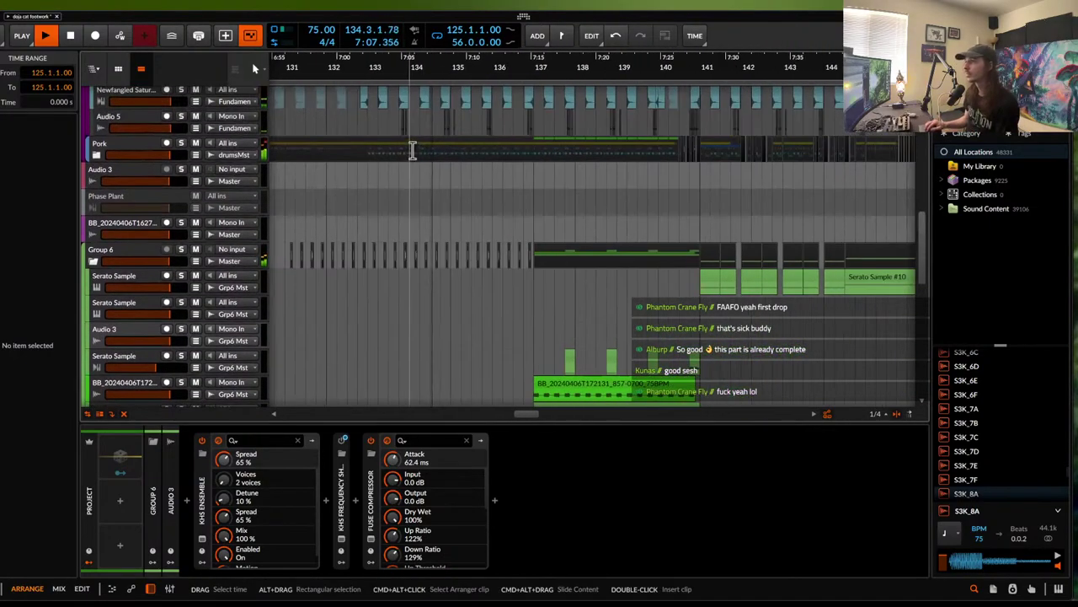
scroll(412, 150, up, 1)
ctrl+scroll(412, 150, down, 2)
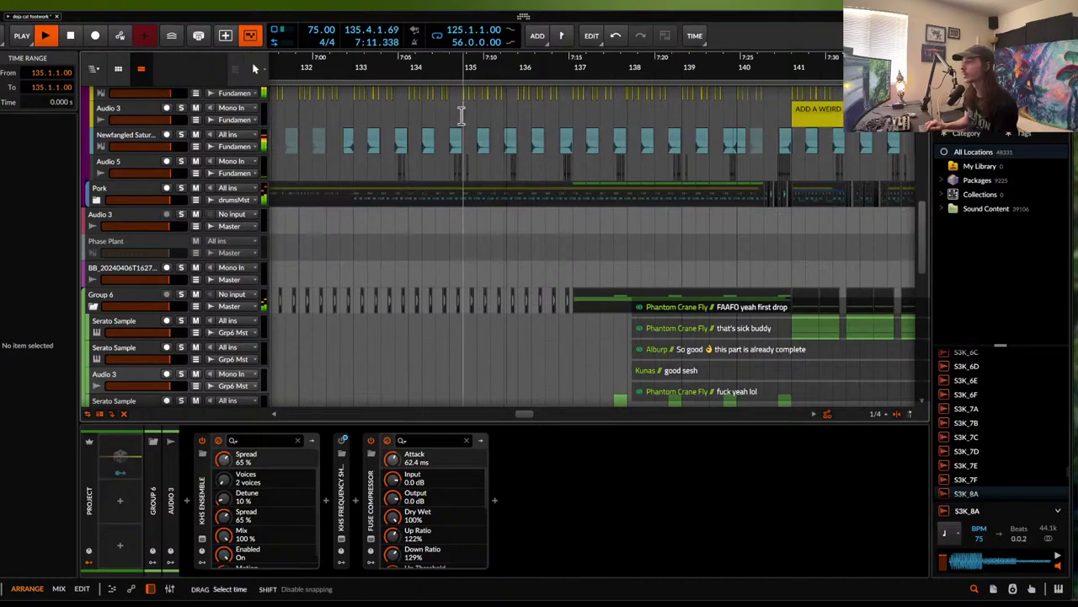
scroll(462, 114, up, 1)
ctrl+scroll(461, 115, up, 2)
scroll(462, 115, down, 6)
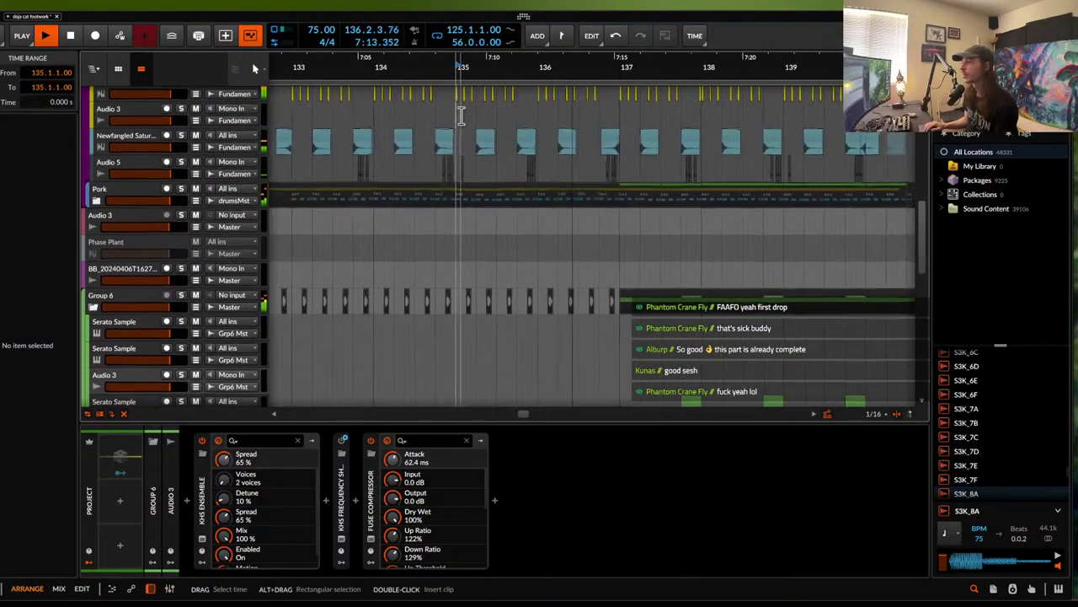
ctrl+scroll(462, 115, down, 1)
ctrl+scroll(504, 116, down, 2)
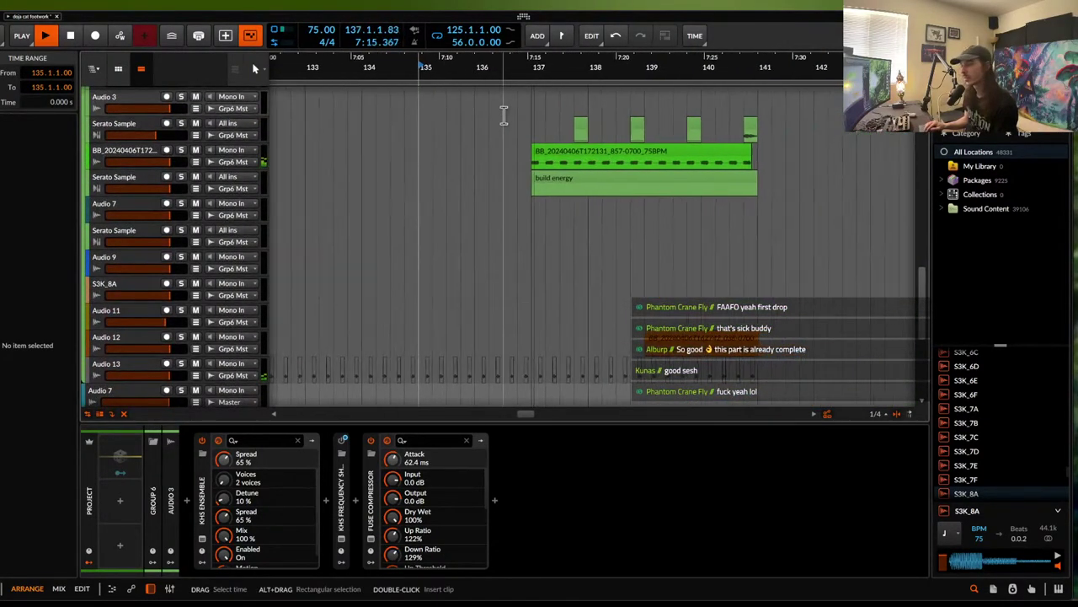
- Add a new instrument track directly below the Serato Sample track that holds the "build energy" clip at bar 137
click(558, 151)
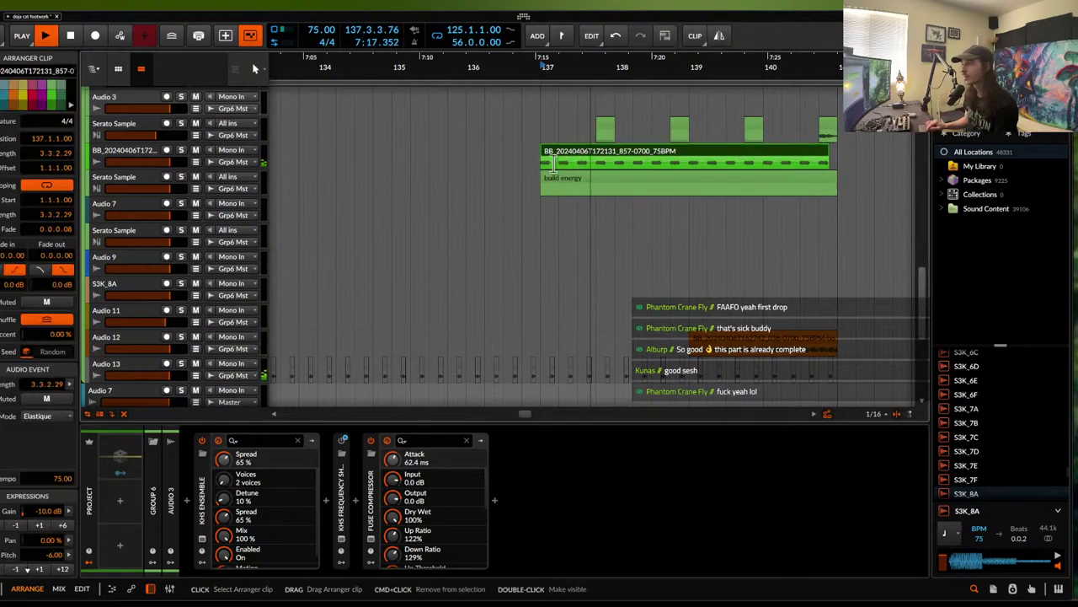
click(553, 176)
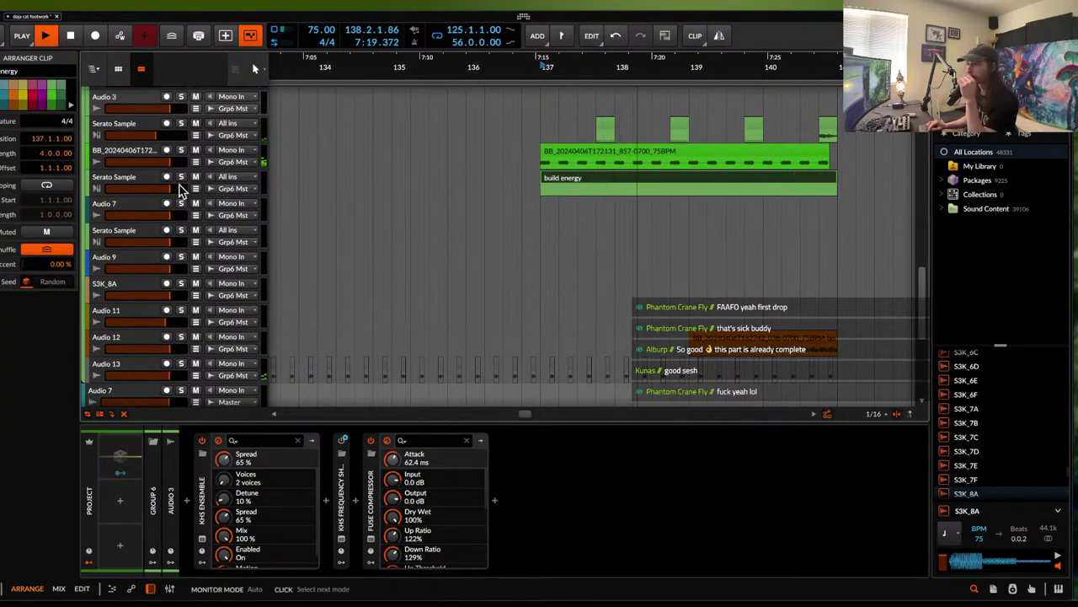
click(153, 182)
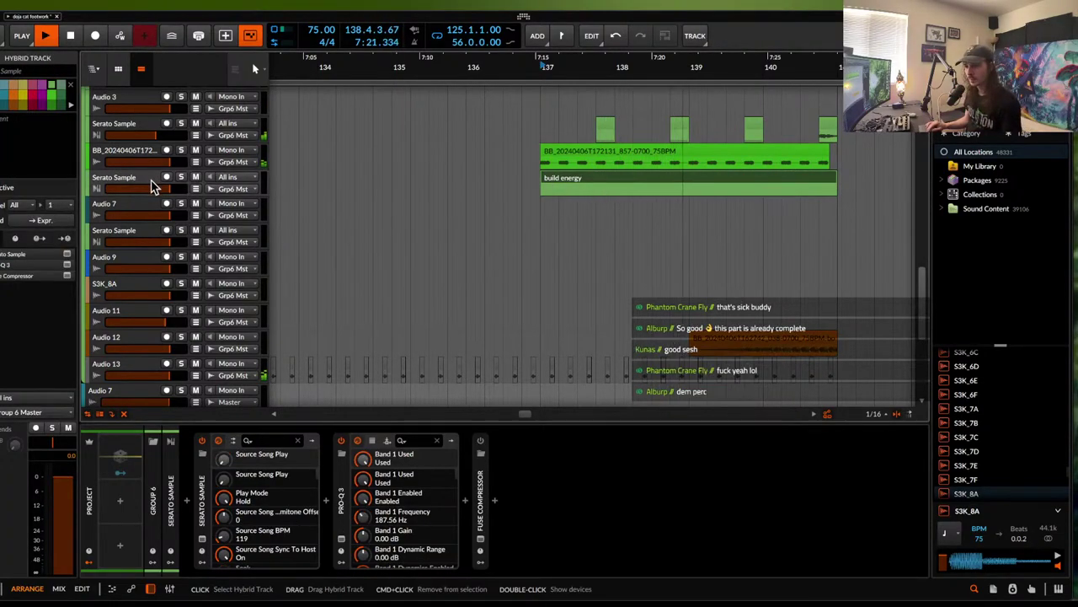
key(ctrl+t)
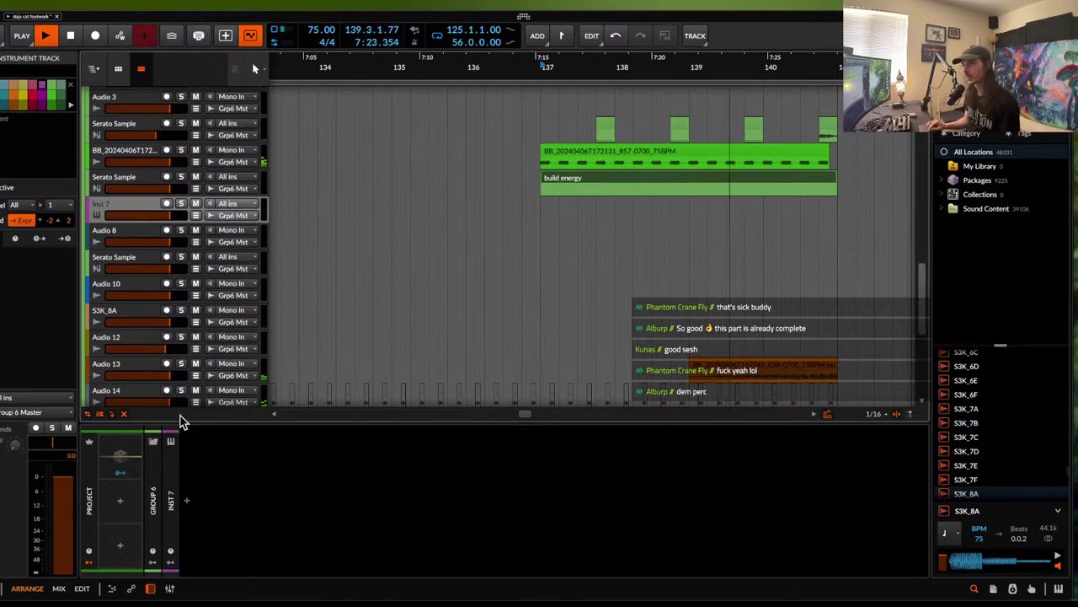
- Insert the Phase Plant synth on the new instrument track and add a Limiter effect to its Lane 3
double_click(187, 501)
text(phase)
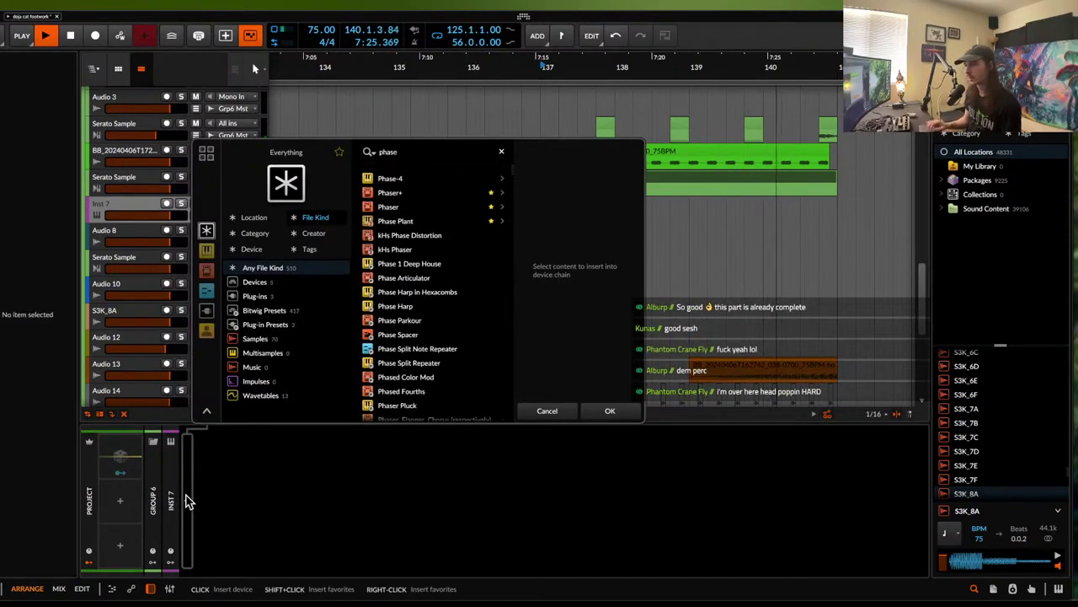
click(408, 221)
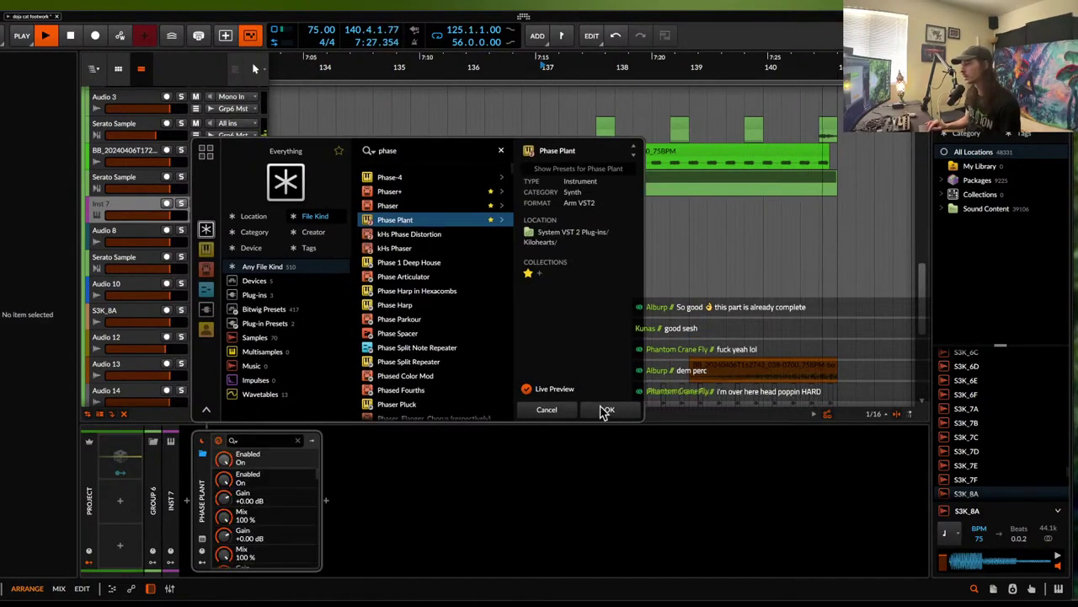
click(607, 410)
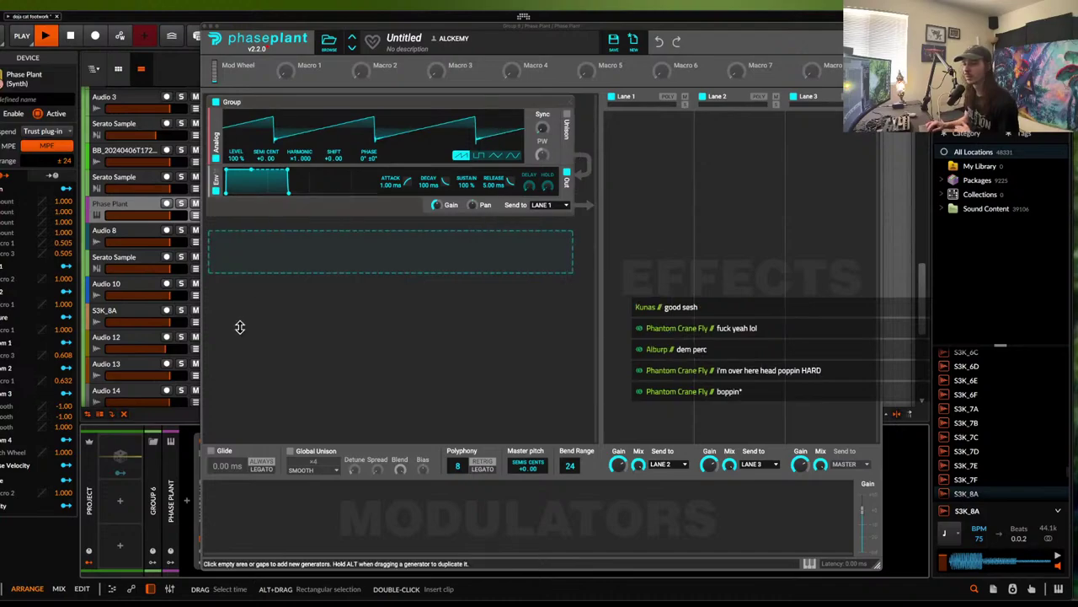
click(846, 157)
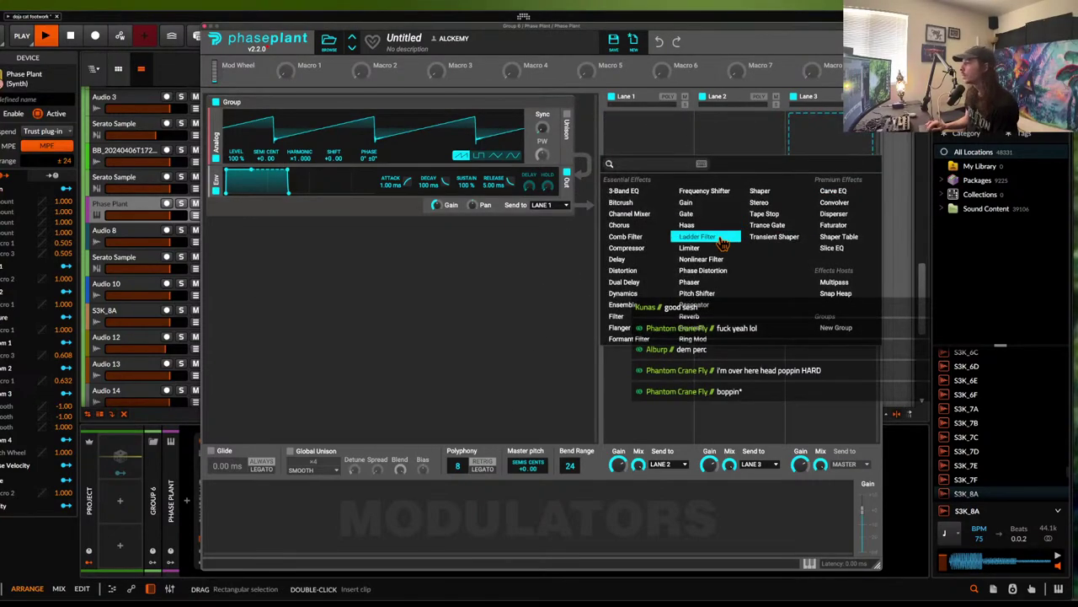
click(691, 247)
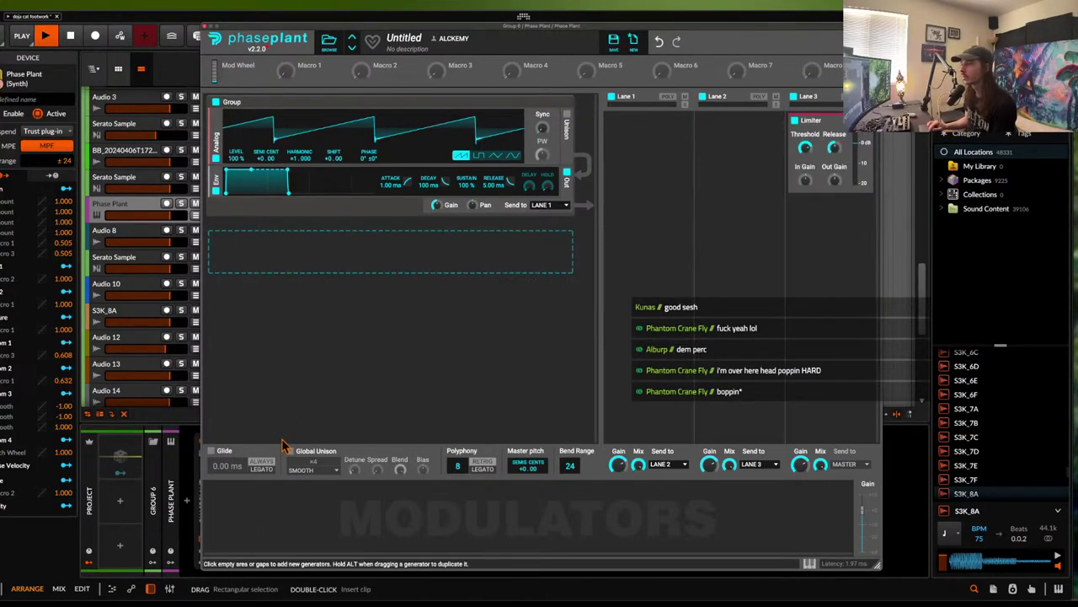
- Add an LFO modulator and route it to modulate the Master pitch by about +44 semitones
click(227, 504)
click(251, 470)
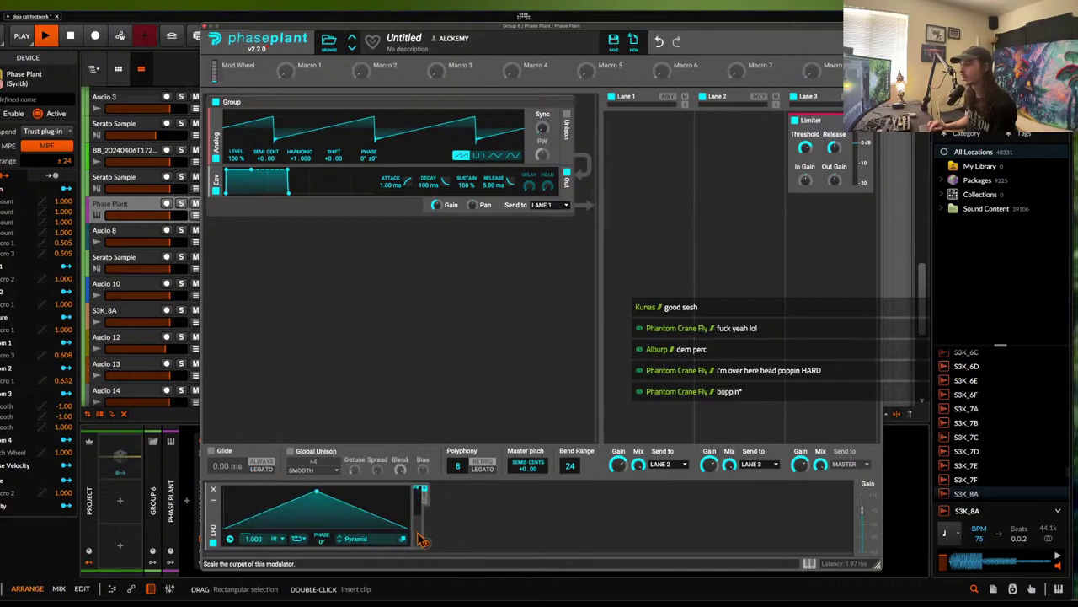
drag(427, 547, 527, 470)
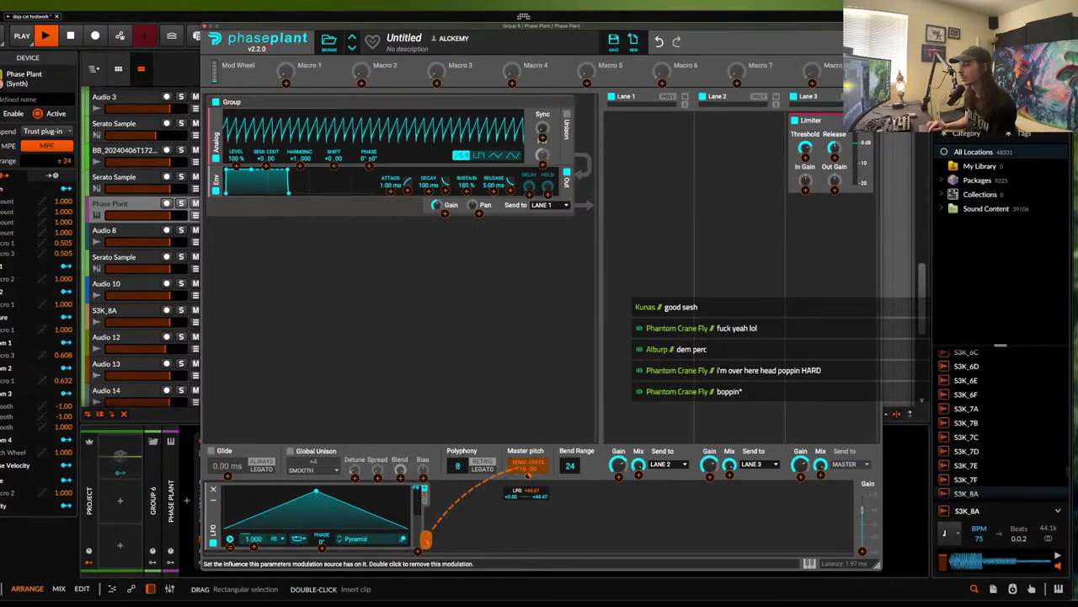
drag(526, 472, 526, 471)
- Try running the LFO tempo-synced and return its rate to free mode
click(285, 539)
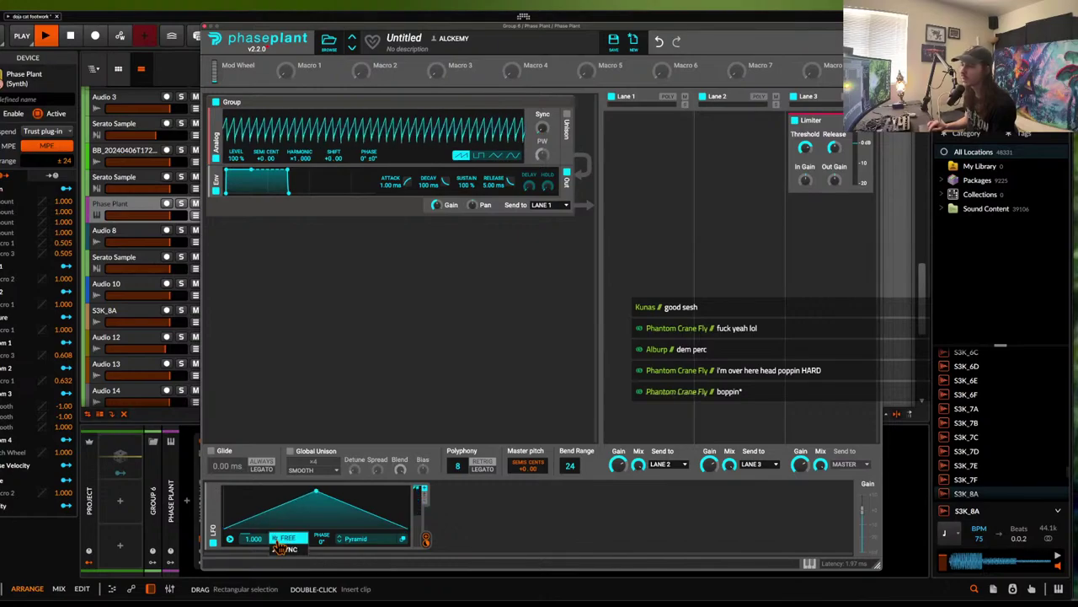
click(285, 549)
click(478, 504)
click(416, 501)
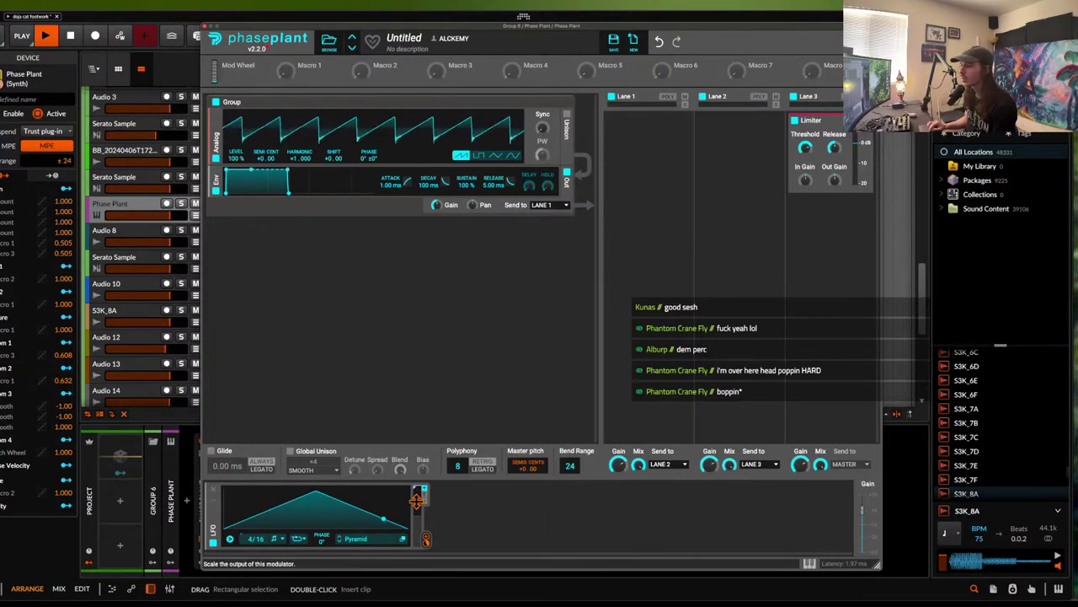
click(281, 539)
click(287, 548)
click(284, 540)
click(285, 539)
click(452, 508)
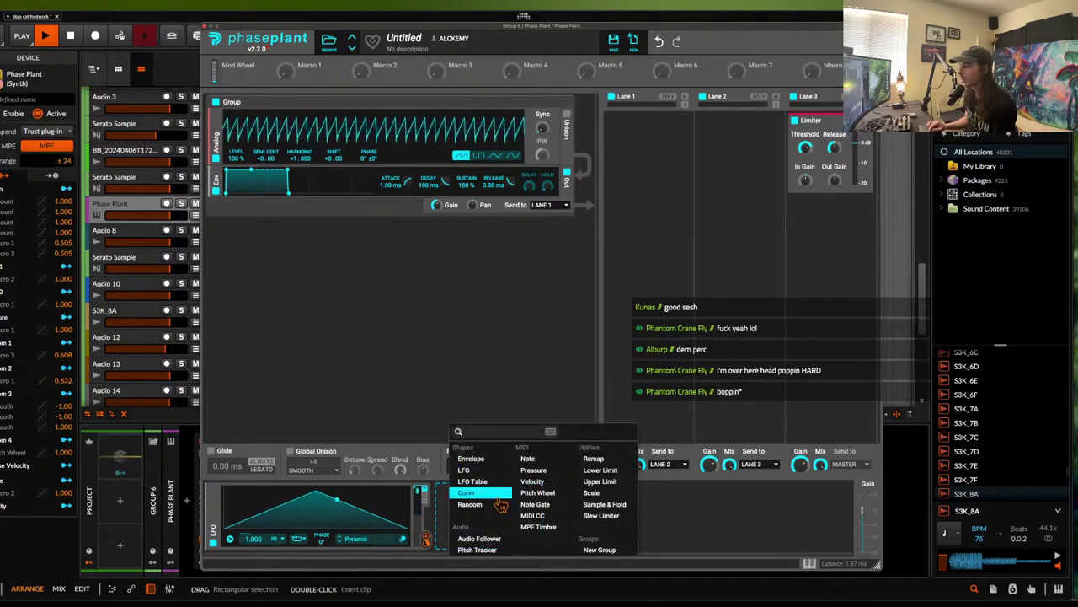
click(485, 470)
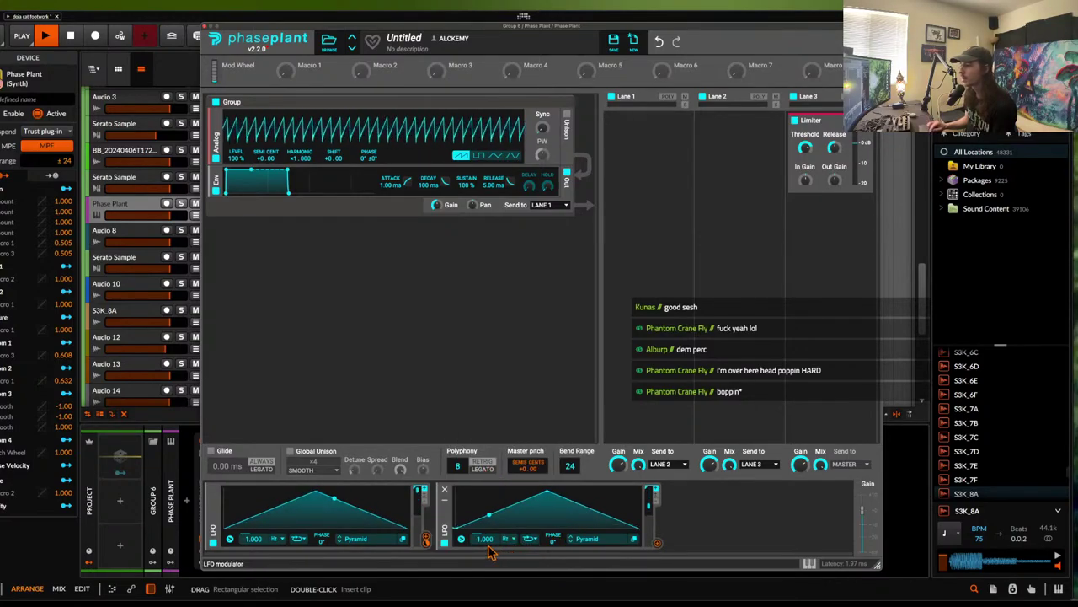
click(445, 489)
- Add an Envelope modulator with an attack of about 648 ms and route it to the LFO's rate
click(455, 506)
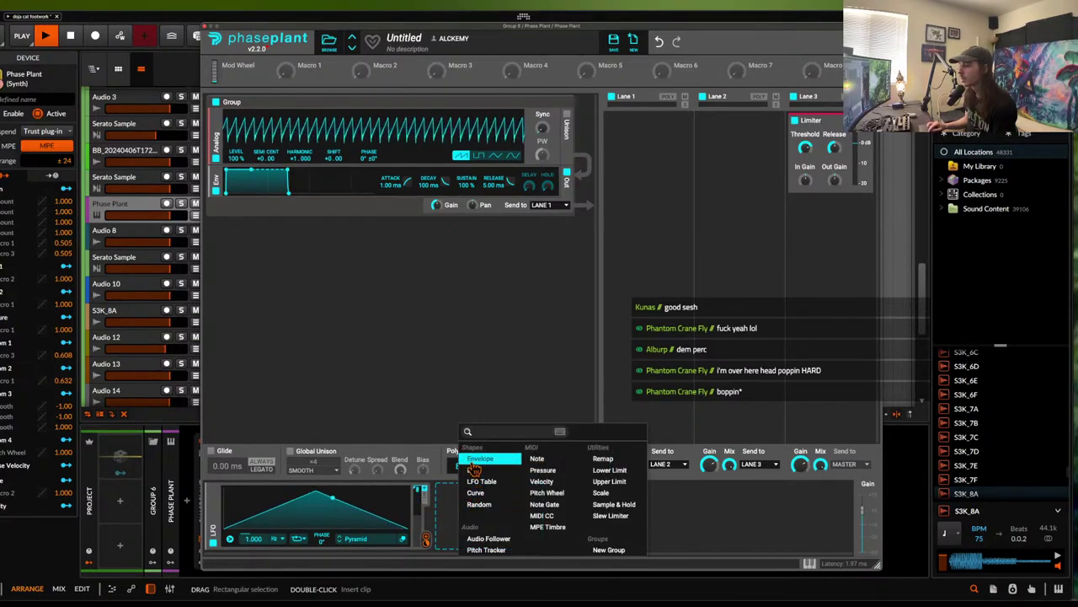
click(498, 456)
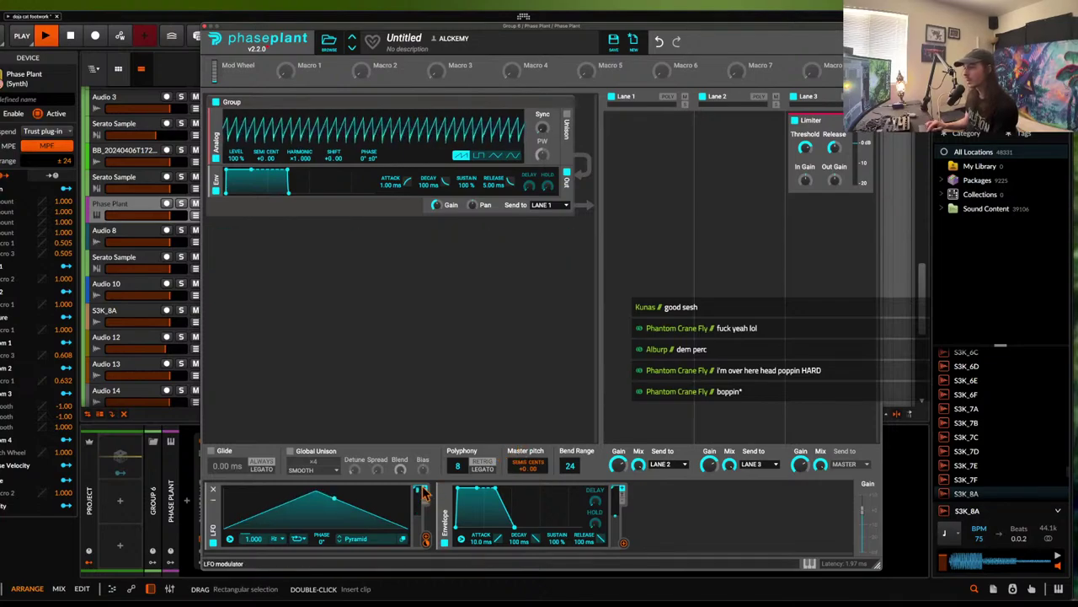
drag(497, 489, 538, 493)
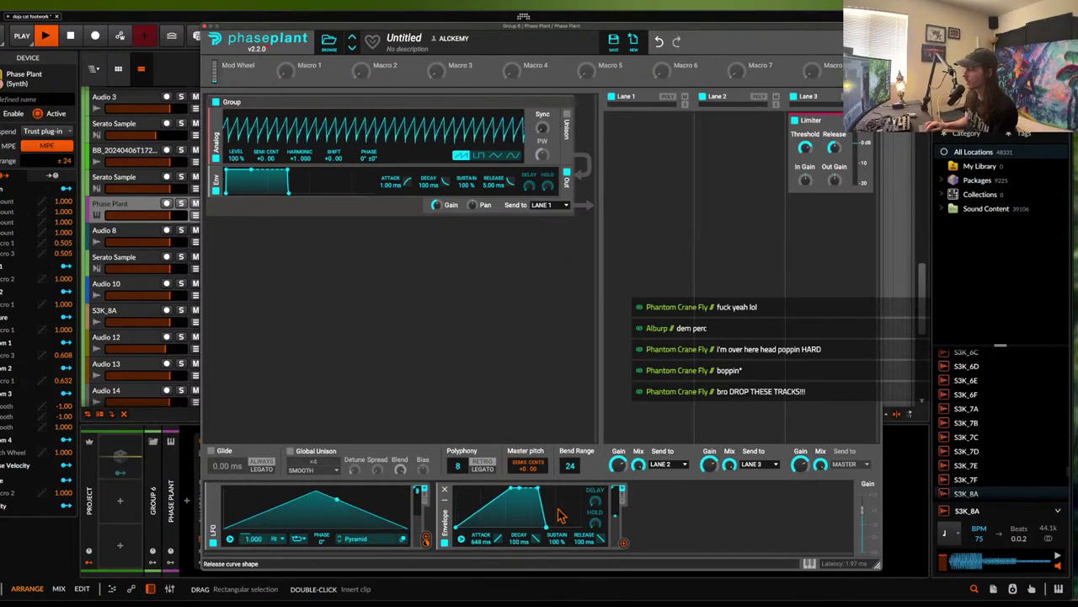
click(624, 545)
click(253, 547)
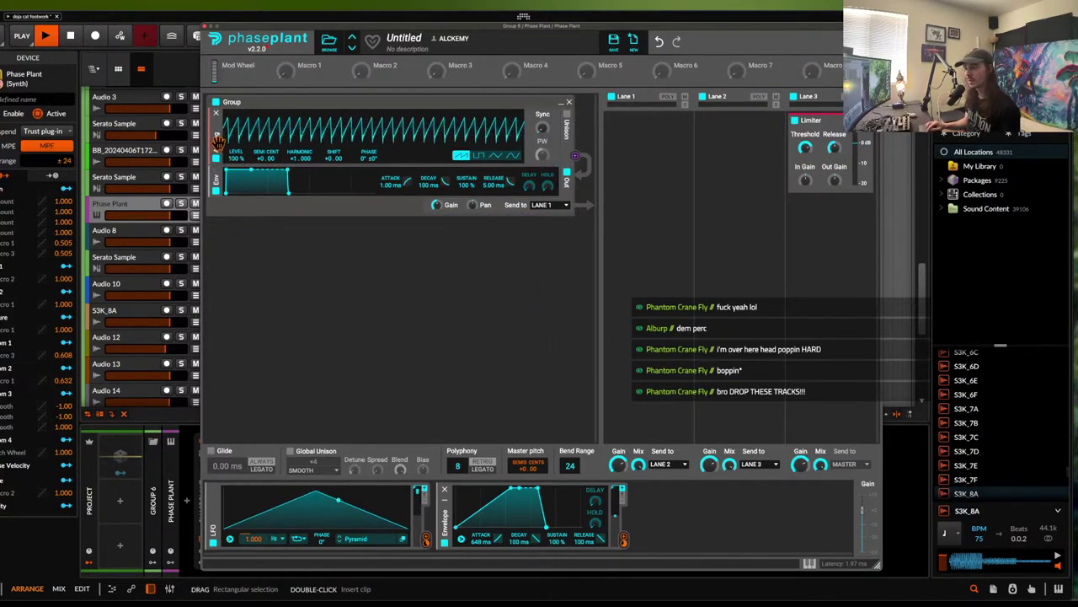
- Duplicate the Analog oscillator with the copy tuned to +7 semitones and add a Disperser effect to Lane 1
drag(217, 144, 219, 179)
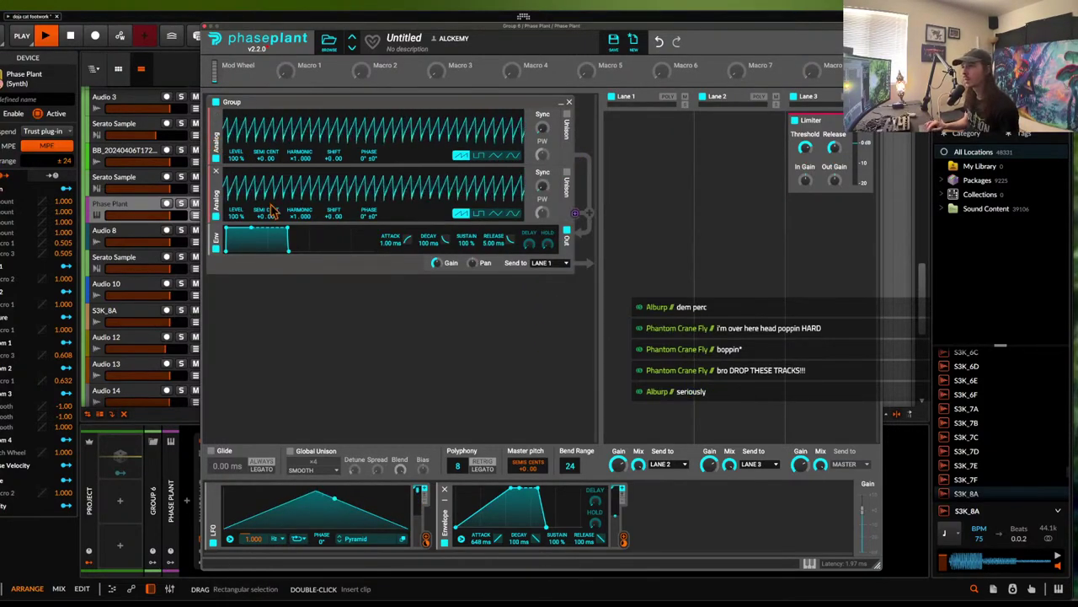
click(664, 144)
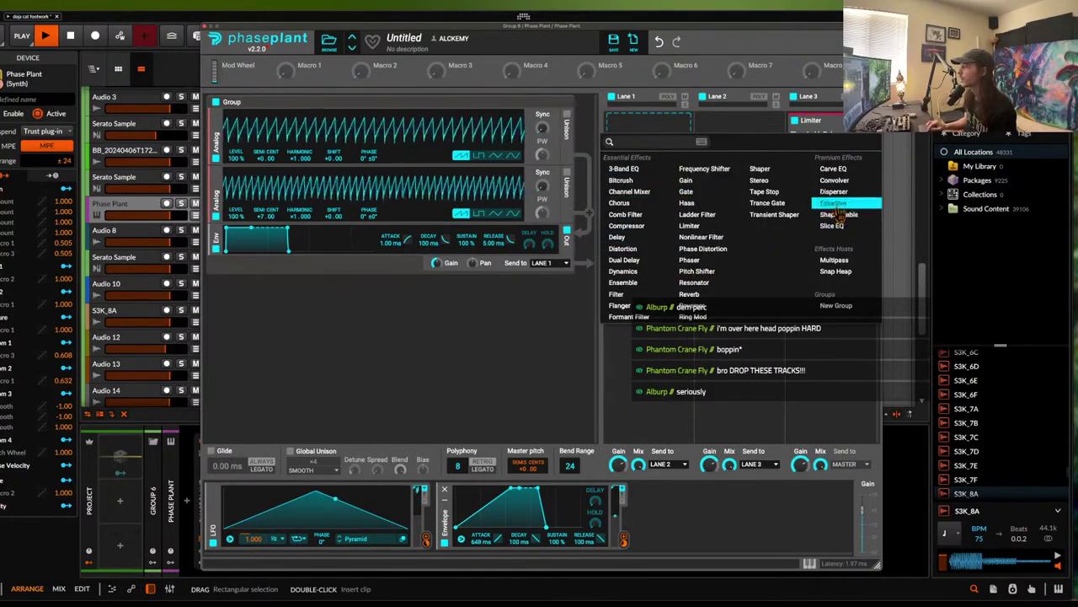
click(833, 182)
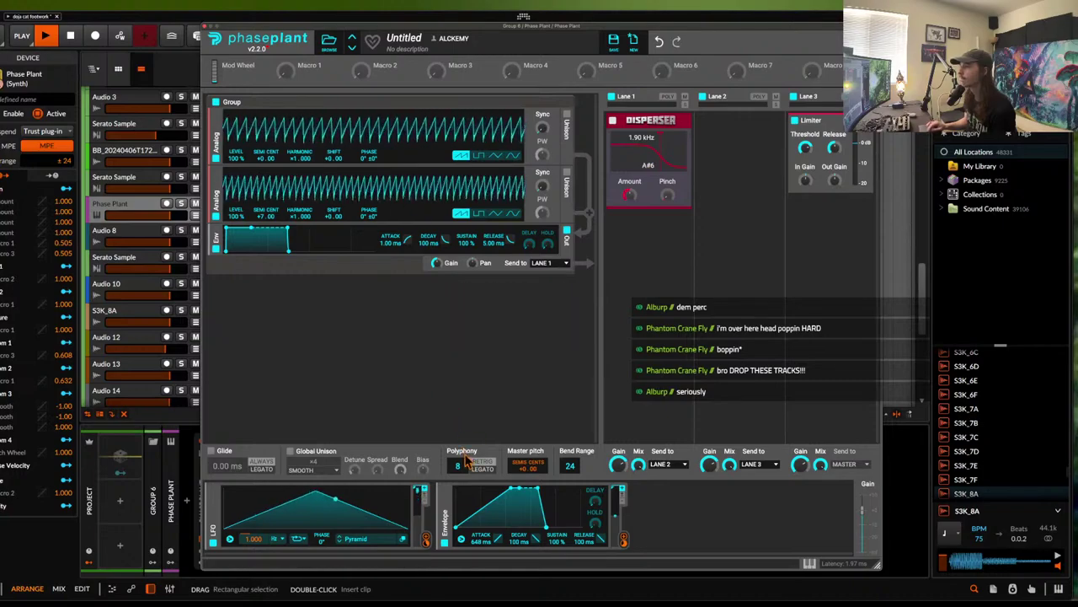
click(204, 28)
- Examine the Group 6 clips between bars 137 and 169 while the arrangement plays
scroll(453, 175, right, 5)
scroll(453, 165, down, 5)
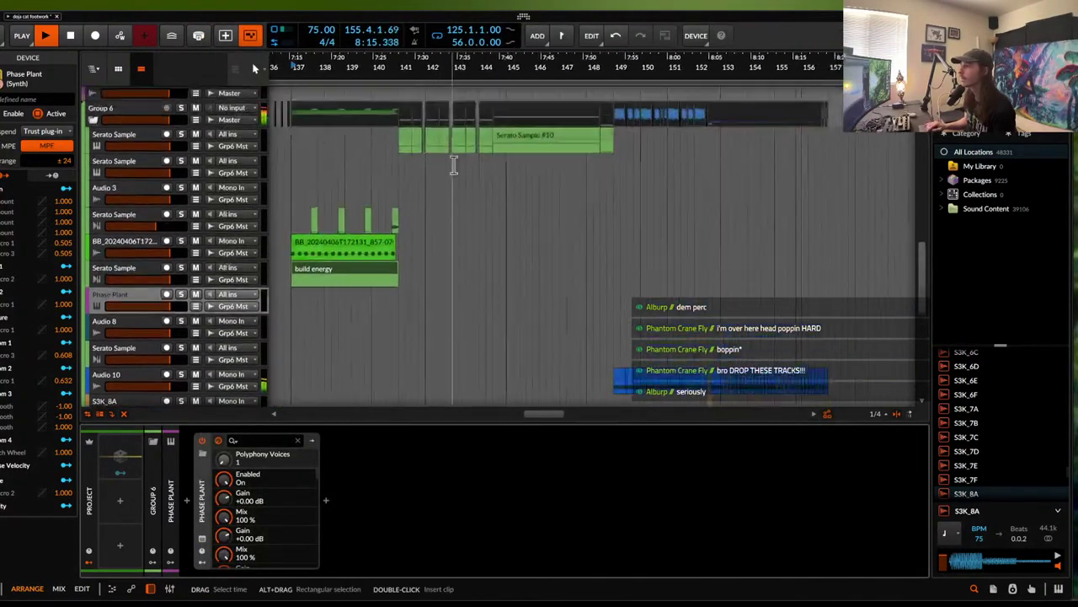
scroll(454, 166, up, 4)
scroll(454, 166, right, 4)
scroll(454, 165, up, 1)
scroll(454, 165, down, 1)
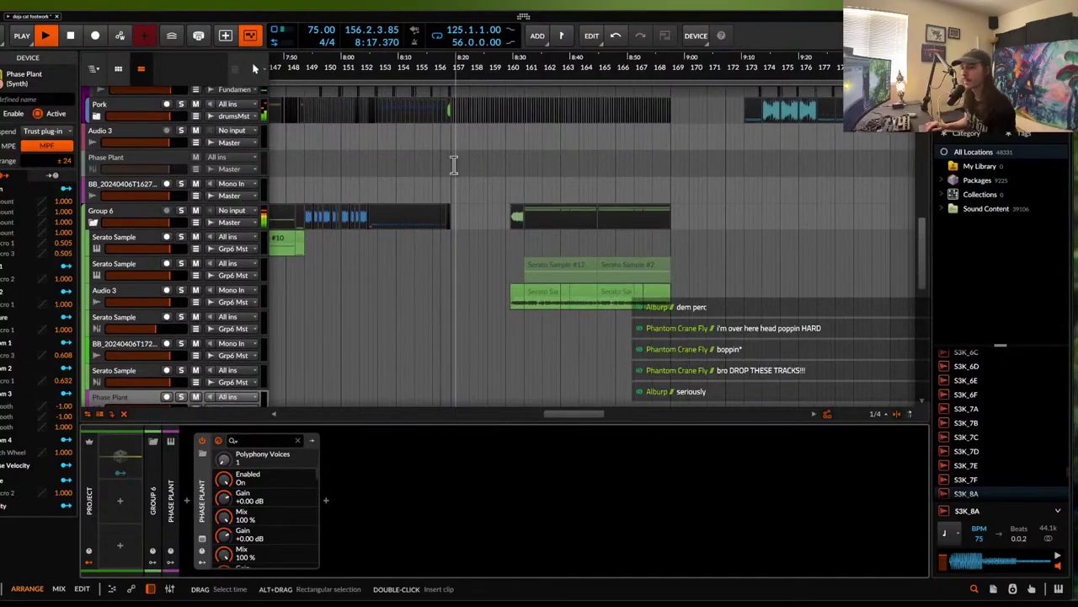
scroll(455, 165, up, 3)
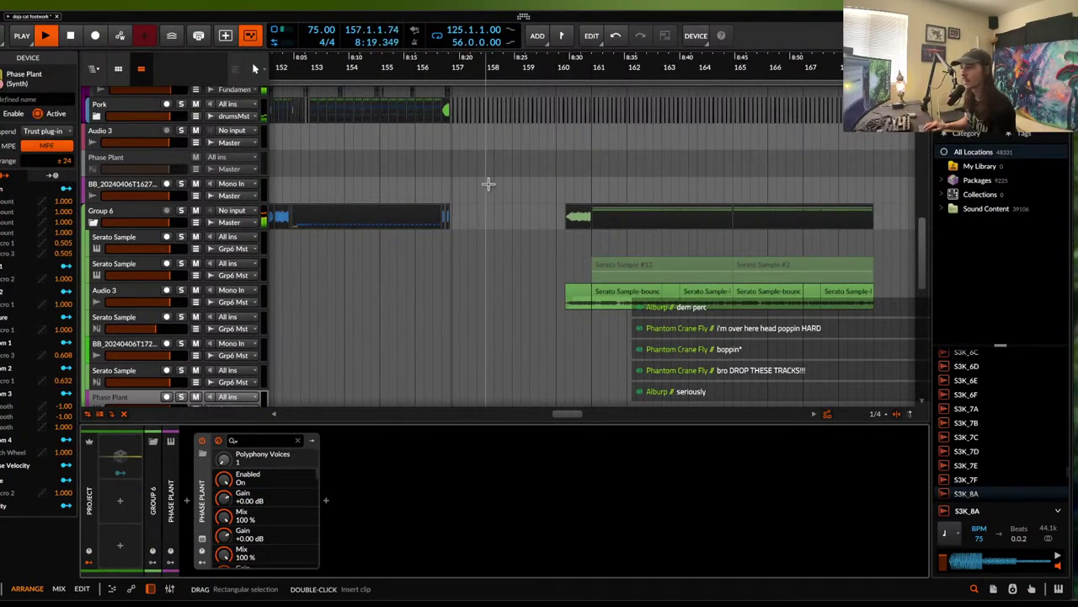
scroll(455, 169, up, 2)
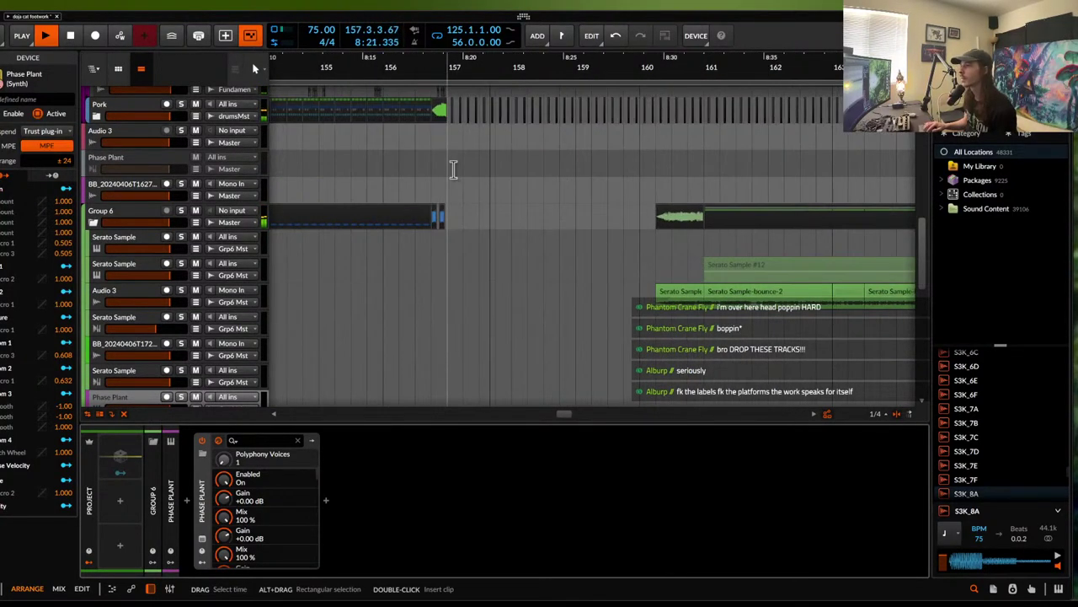
scroll(452, 169, down, 3)
scroll(577, 172, down, 5)
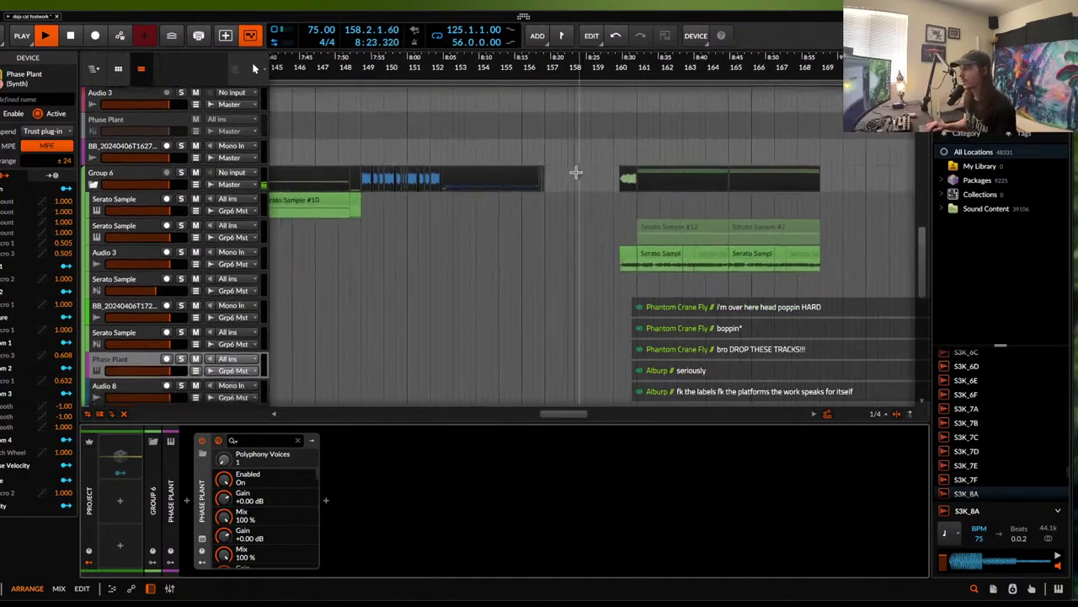
scroll(577, 172, down, 1)
scroll(596, 175, up, 2)
scroll(597, 175, down, 2)
scroll(597, 175, up, 1)
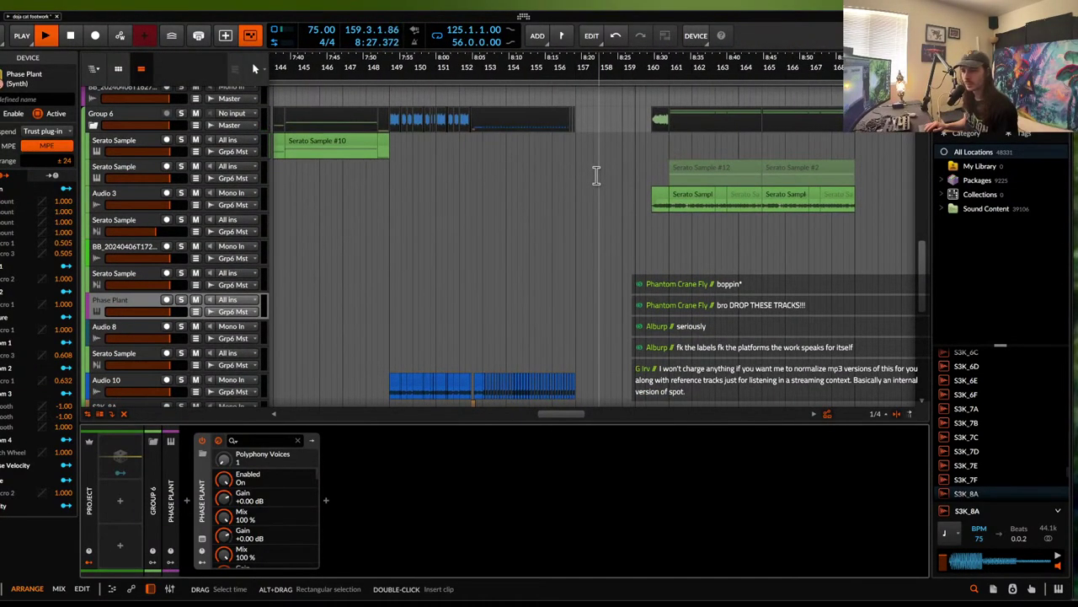
scroll(596, 175, down, 2)
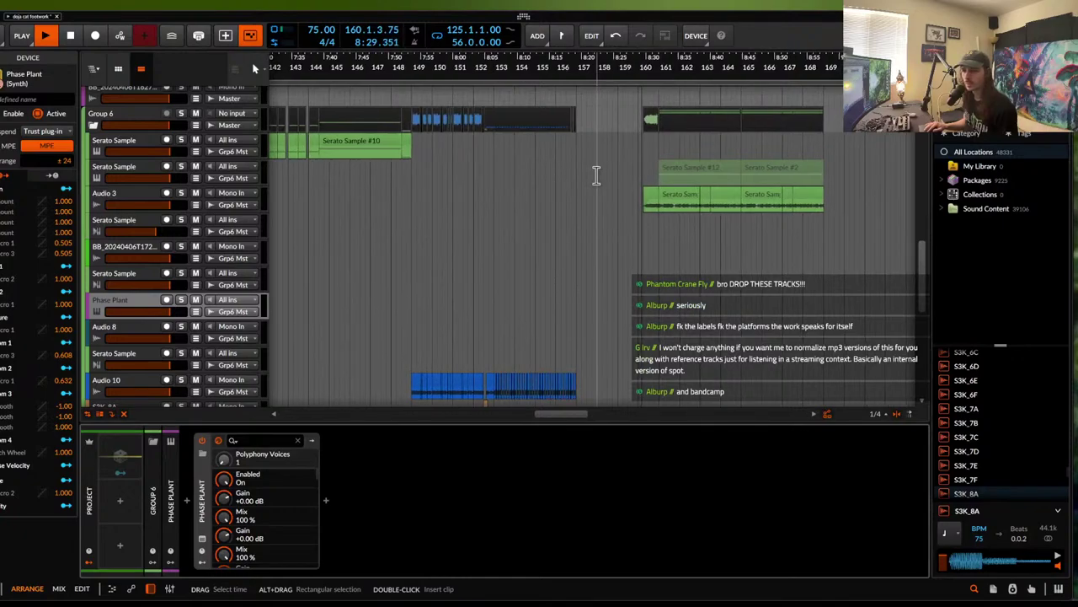
scroll(597, 175, down, 1)
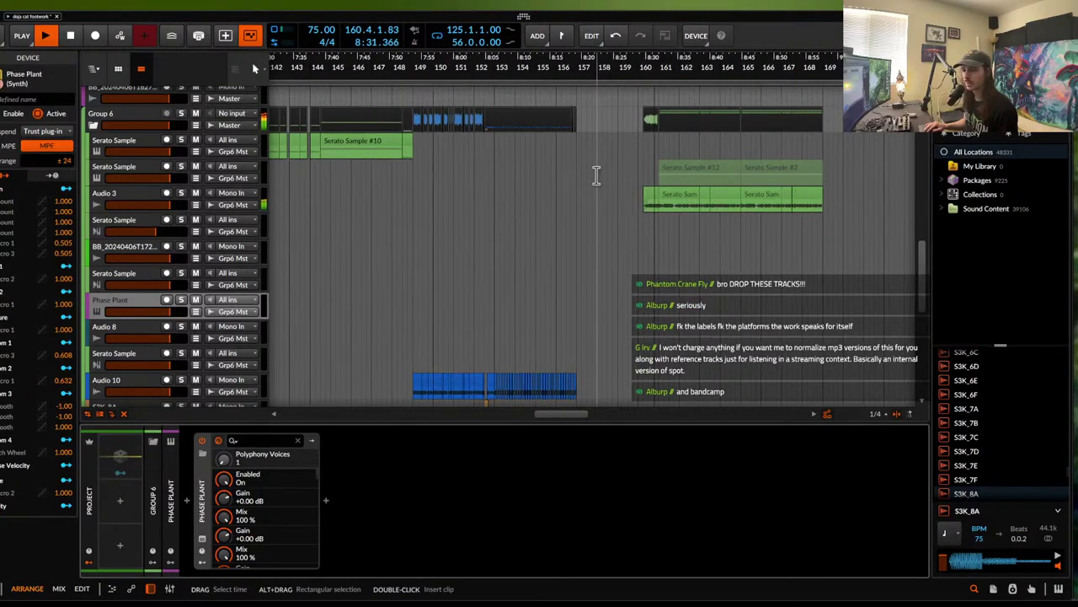
scroll(675, 162, down, 1)
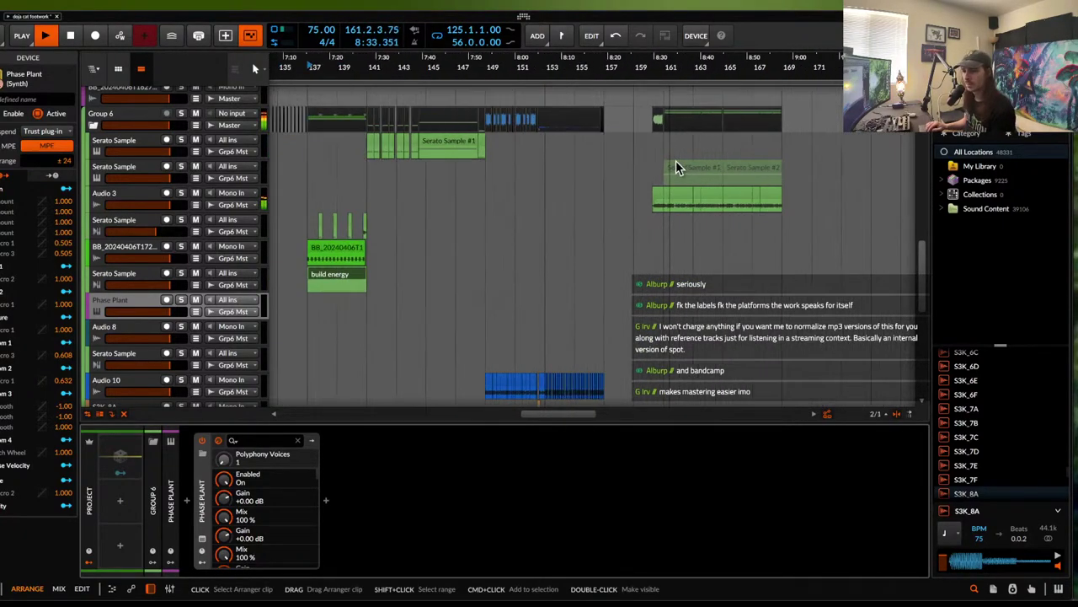
scroll(676, 159, up, 3)
scroll(676, 159, up, 2)
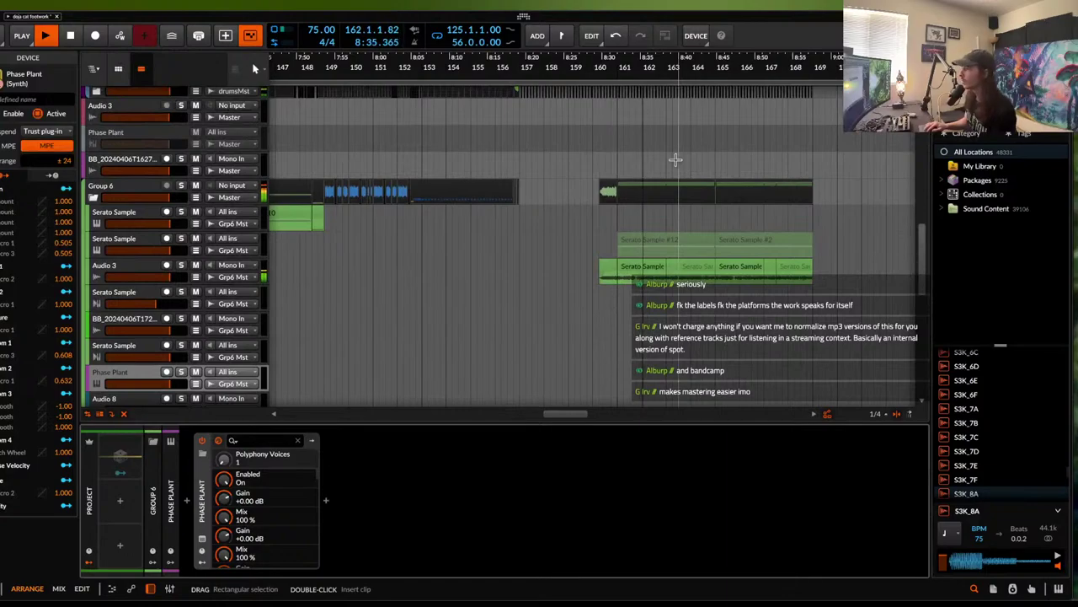
scroll(676, 159, down, 2)
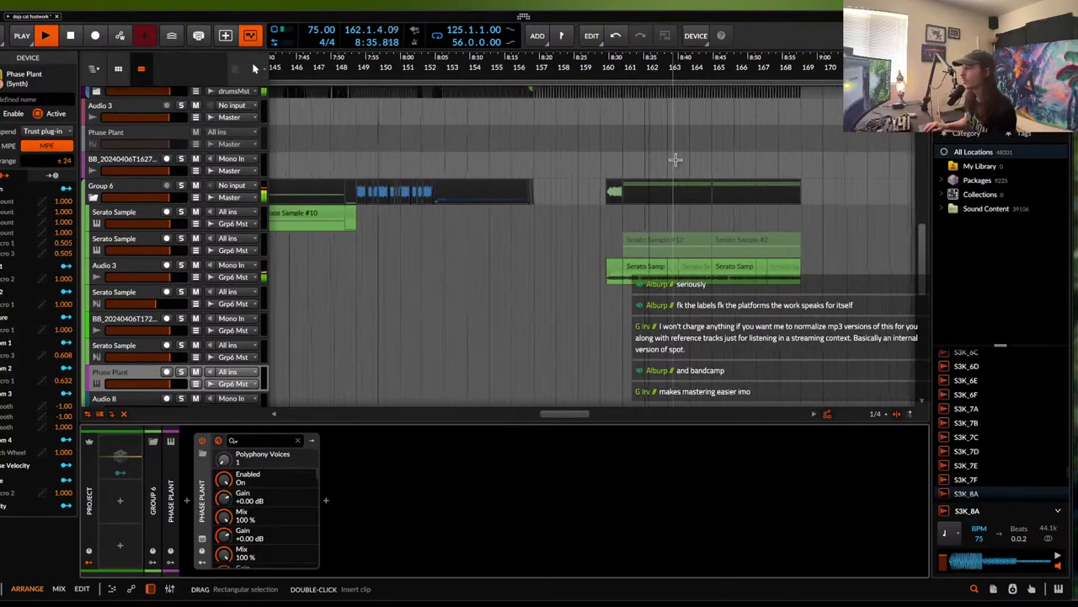
- Switch off the kHs Frequency Shifter on the Audio 3 track that holds the bounced Serato Sample clips at bar 161
click(644, 268)
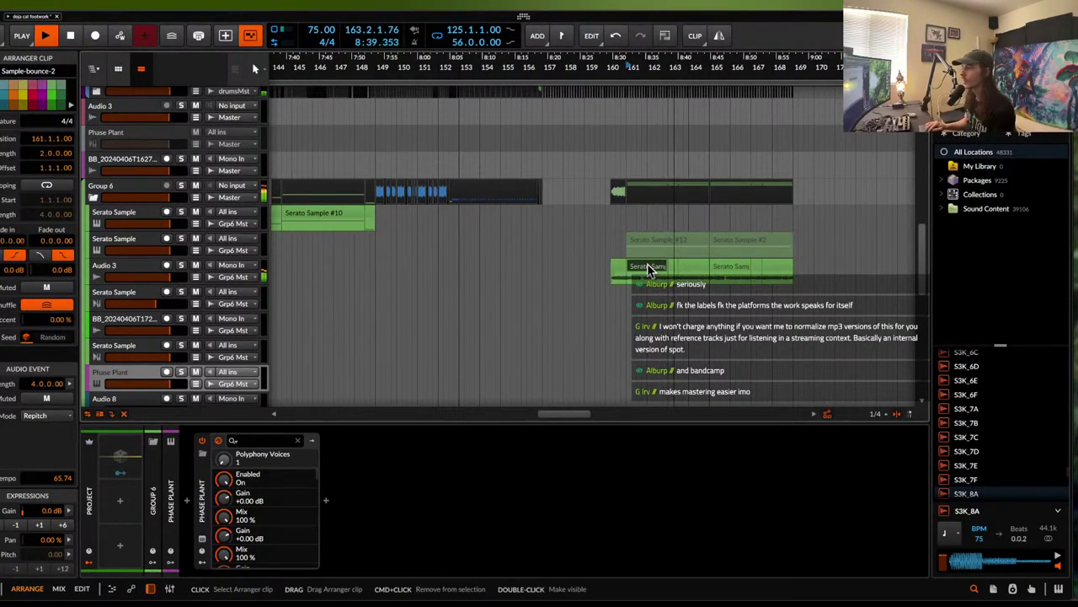
scroll(646, 270, down, 1)
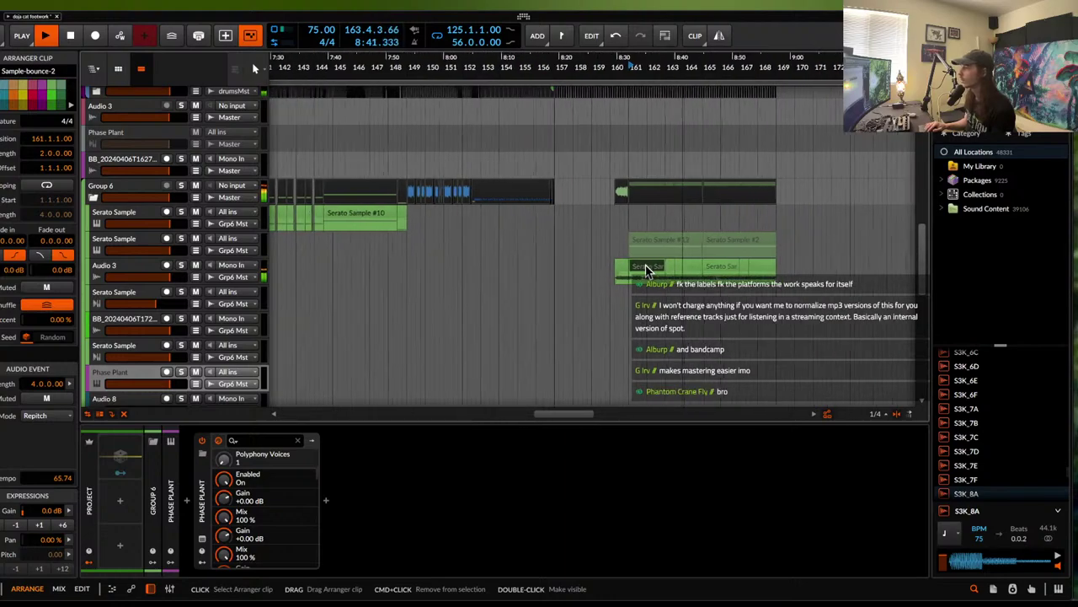
click(118, 276)
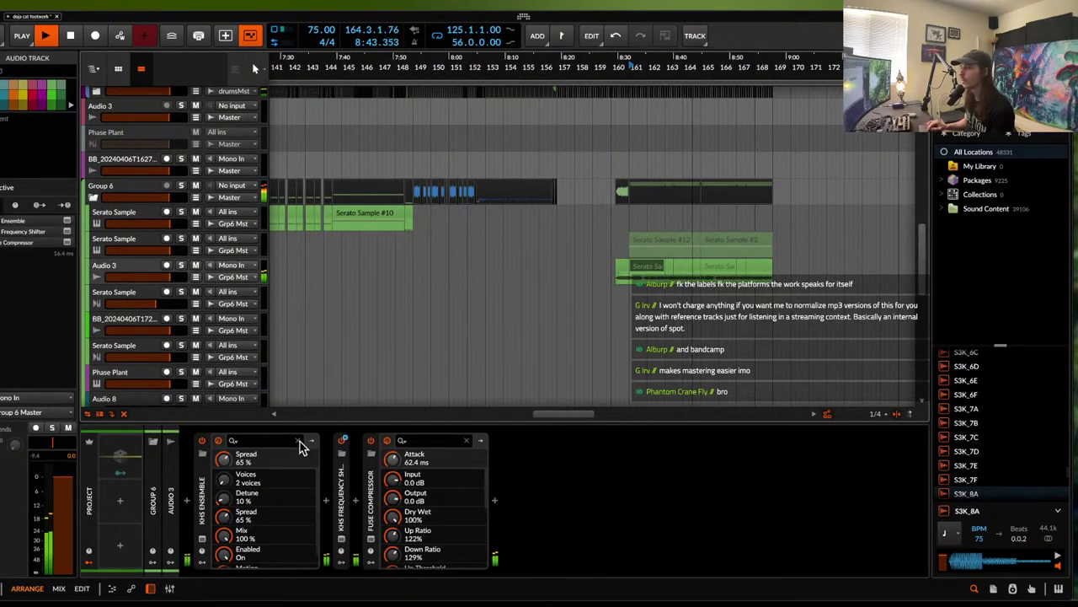
click(341, 448)
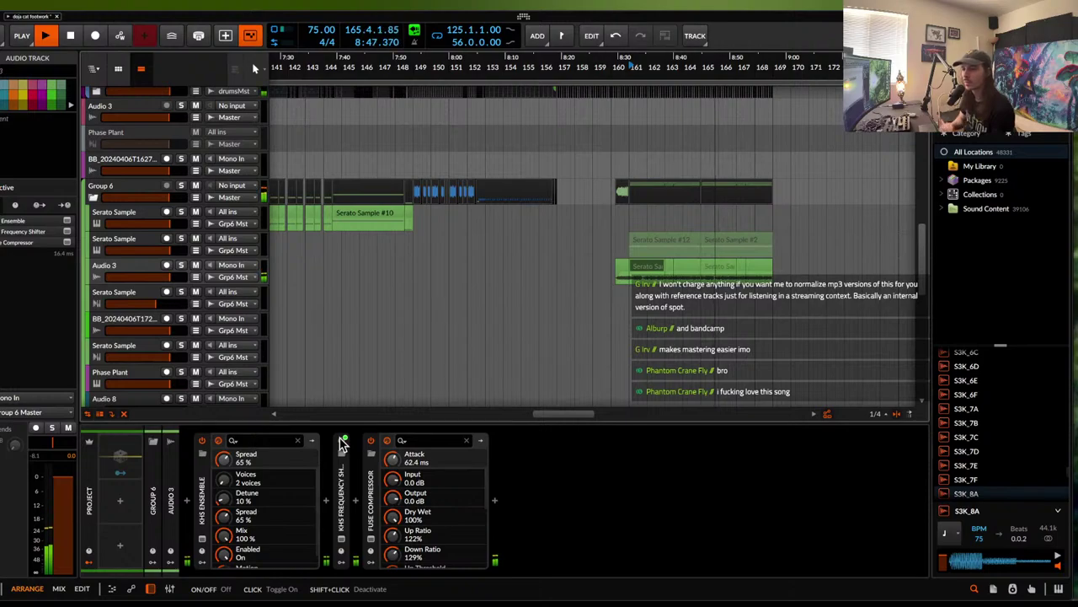
- Examine the drum, Side Chizzle and Group 6 tracks from bar 161 to 181, stopping playback at bar 169
click(660, 267)
scroll(726, 274, up, 3)
scroll(726, 276, down, 2)
scroll(725, 275, right, 2)
scroll(721, 275, down, 3)
scroll(719, 275, up, 3)
scroll(719, 274, up, 6)
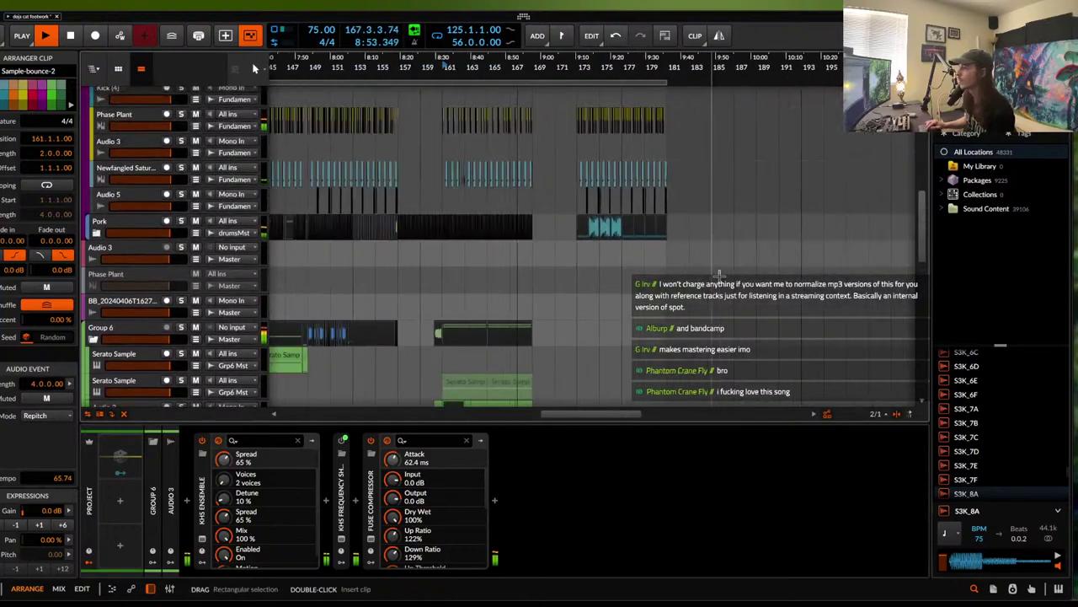
scroll(641, 218, down, 2)
scroll(606, 174, down, 10)
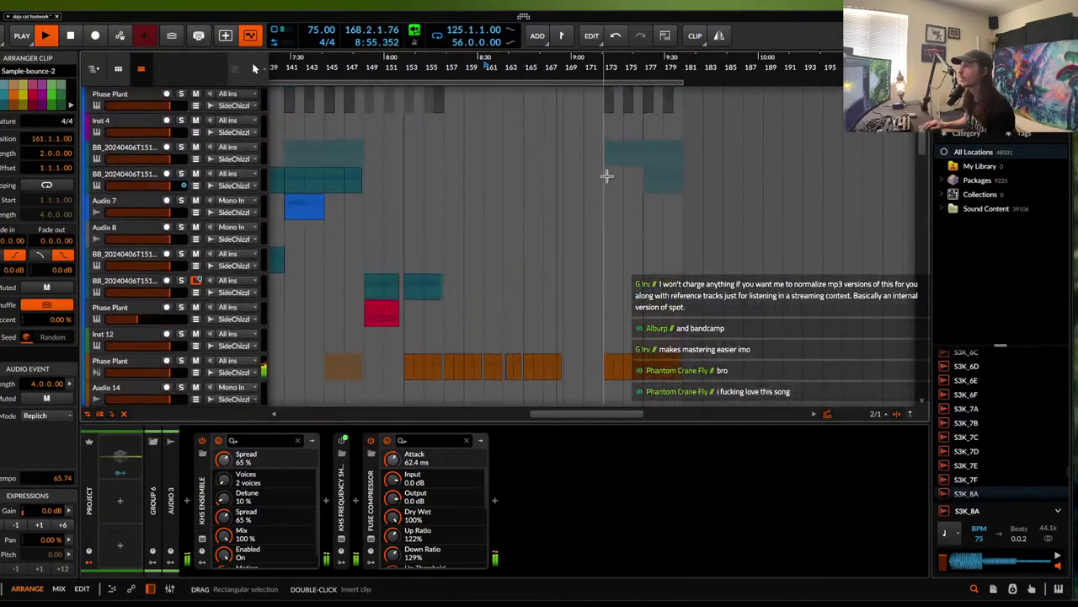
scroll(500, 160, up, 3)
scroll(500, 160, up, 3)
scroll(548, 103, up, 1)
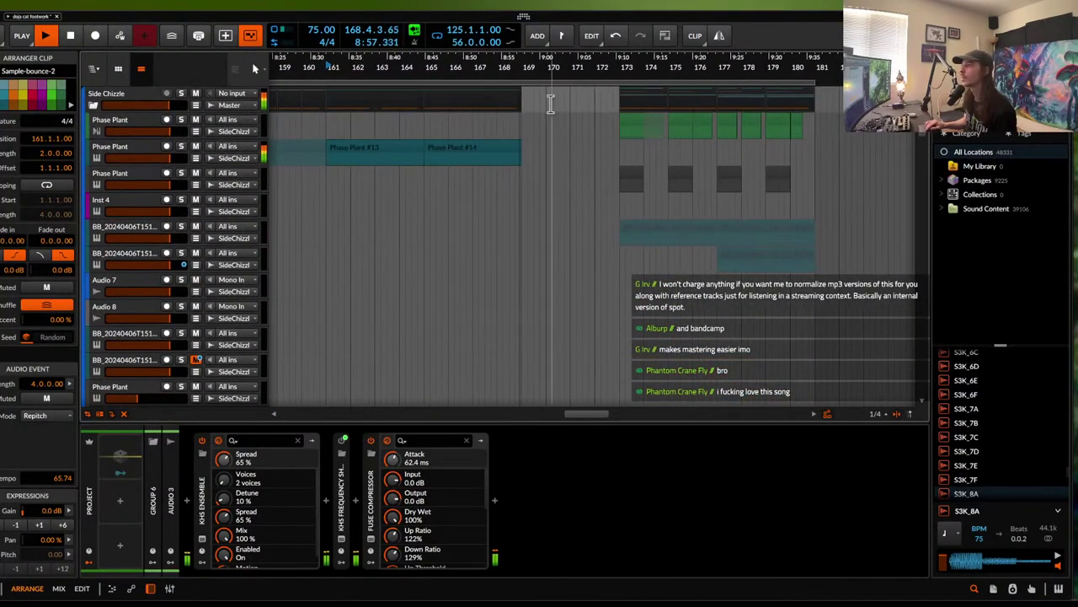
scroll(621, 113, down, 10)
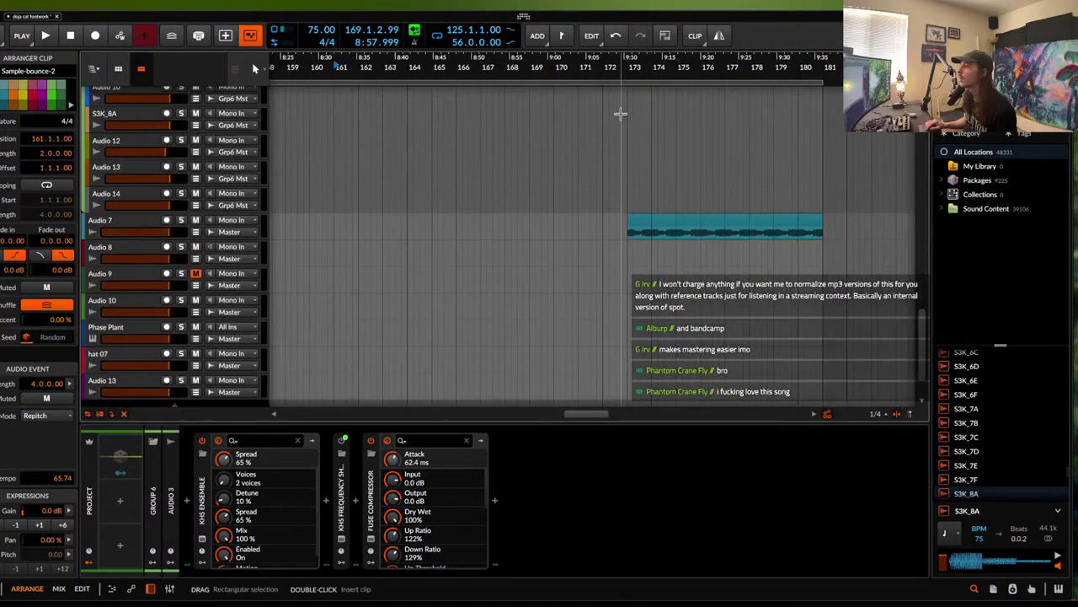
scroll(620, 113, down, 10)
scroll(620, 113, left, 4)
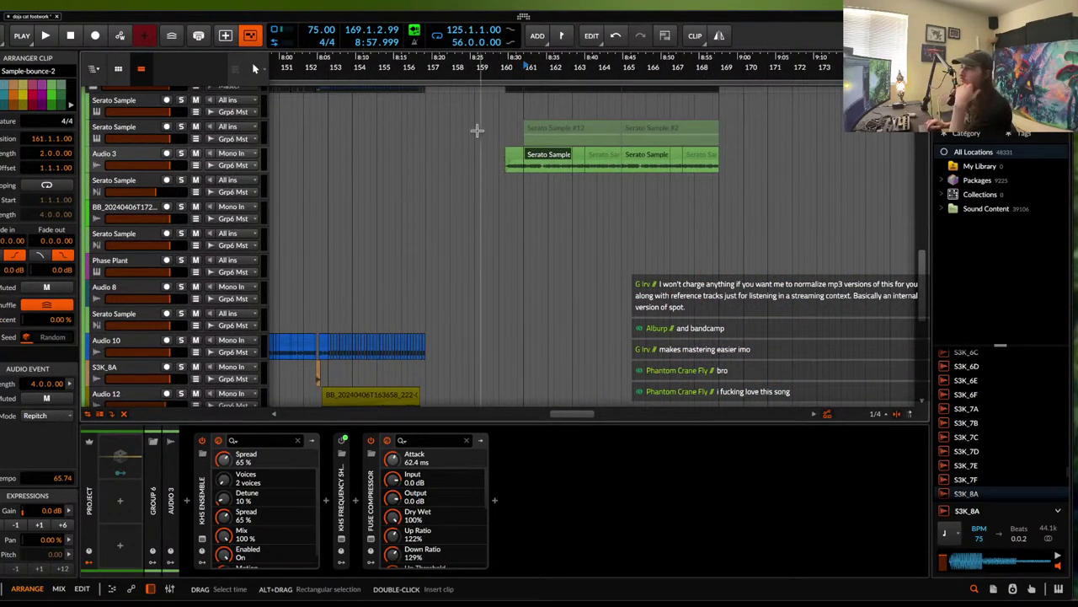
scroll(560, 162, down, 2)
scroll(560, 163, up, 5)
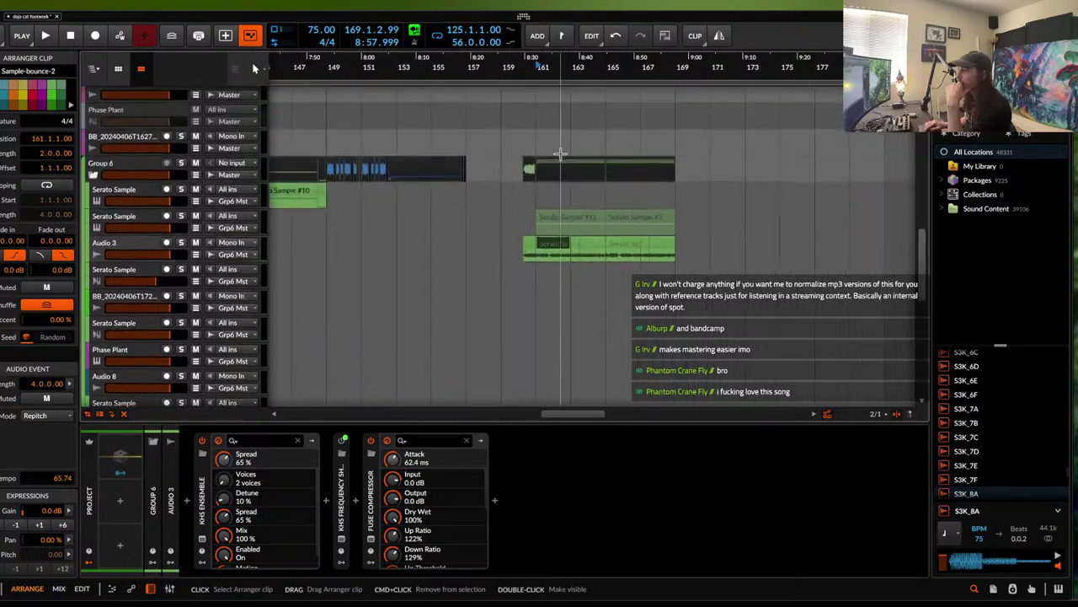
scroll(563, 239, down, 2)
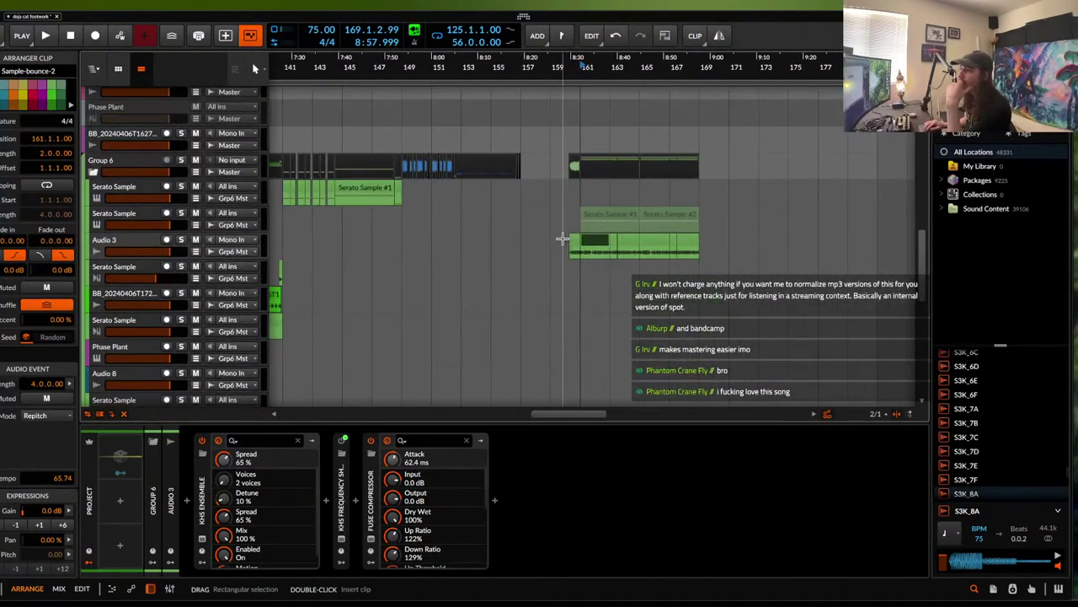
- Switch to the Music library, listen to the track "TSURUDA- WE IN THE CLUB LIKE HOOLIGANS (ALCKEMY FLIP)" and pause it
scroll(563, 240, down, 5)
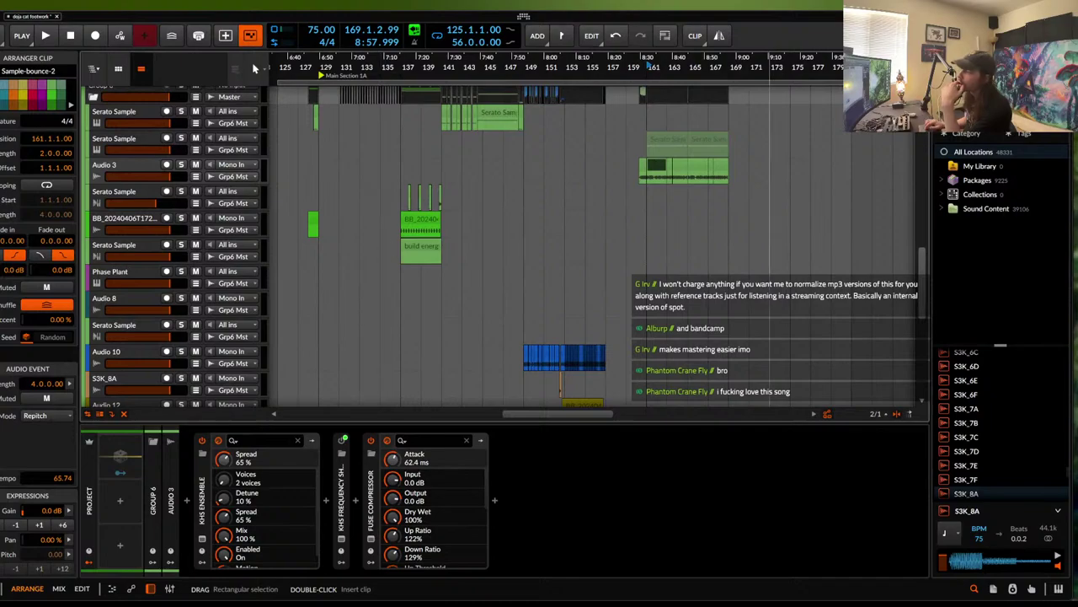
key(super+Tab)
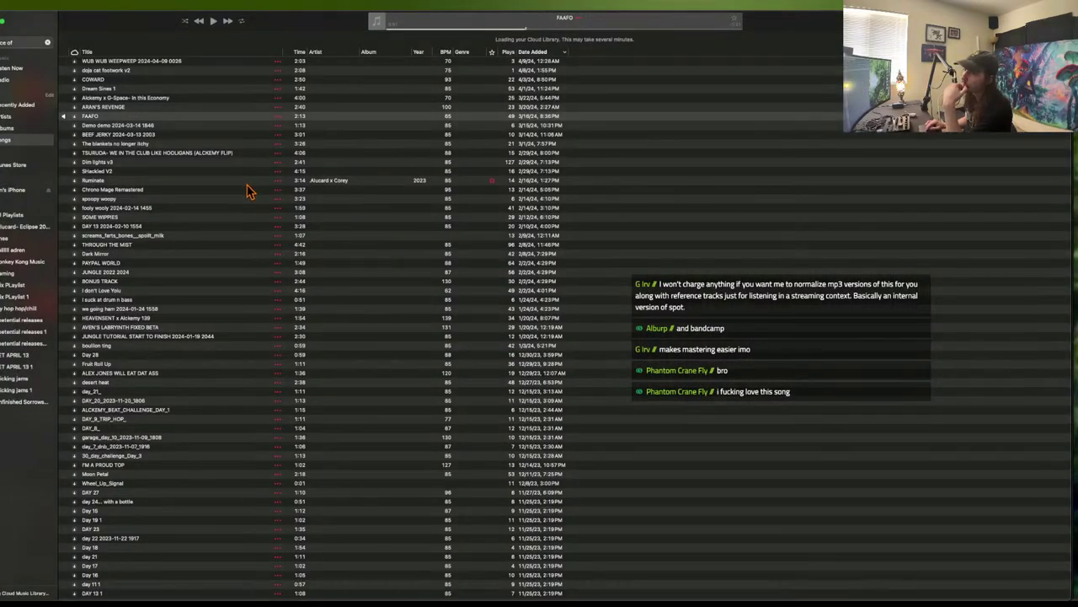
click(148, 156)
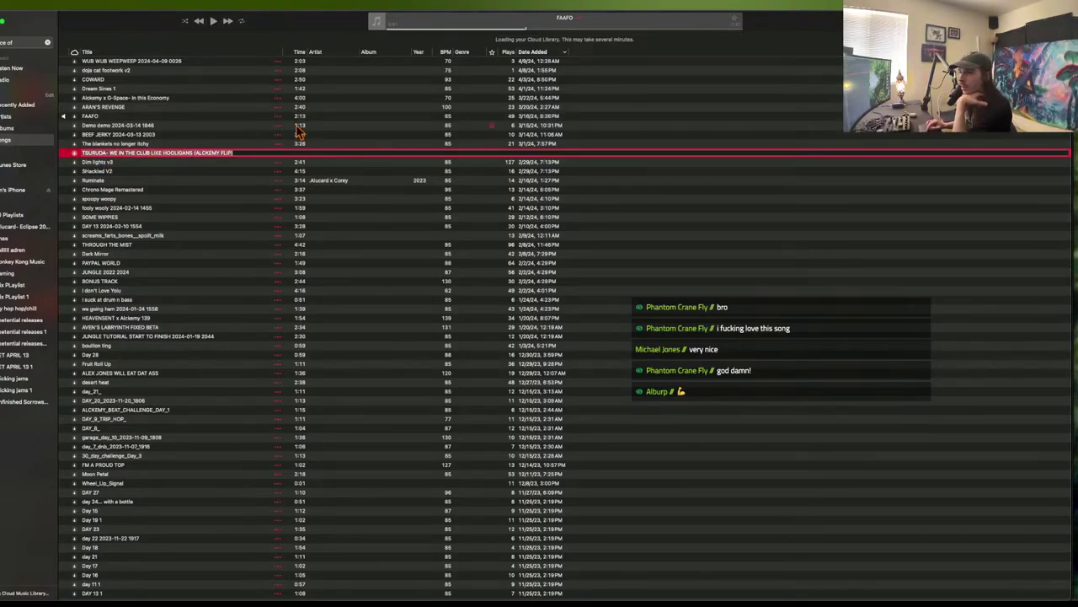
click(236, 173)
double_click(212, 154)
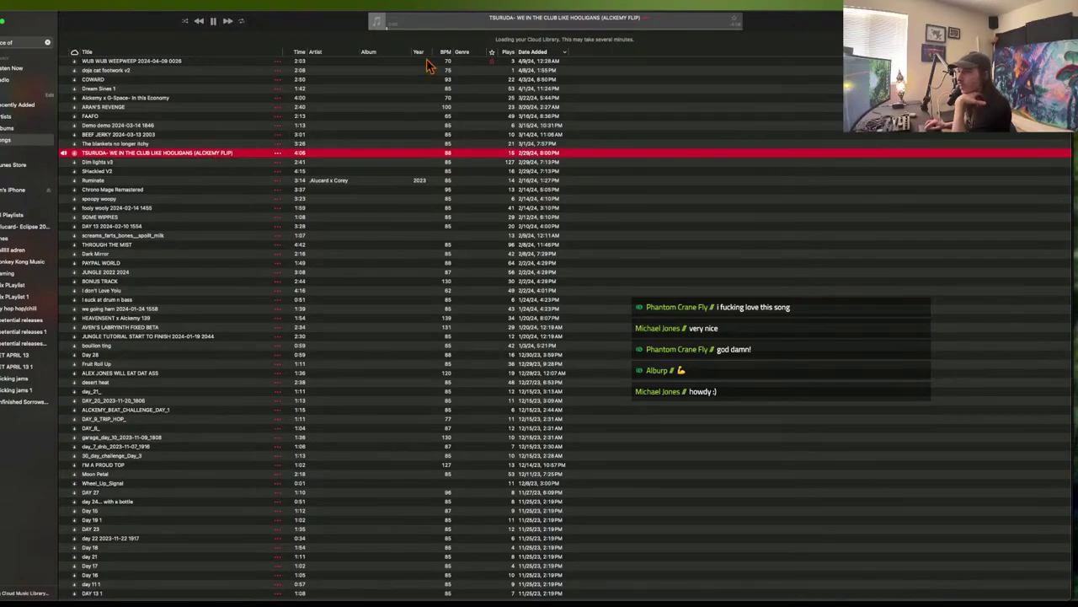
click(876, 98)
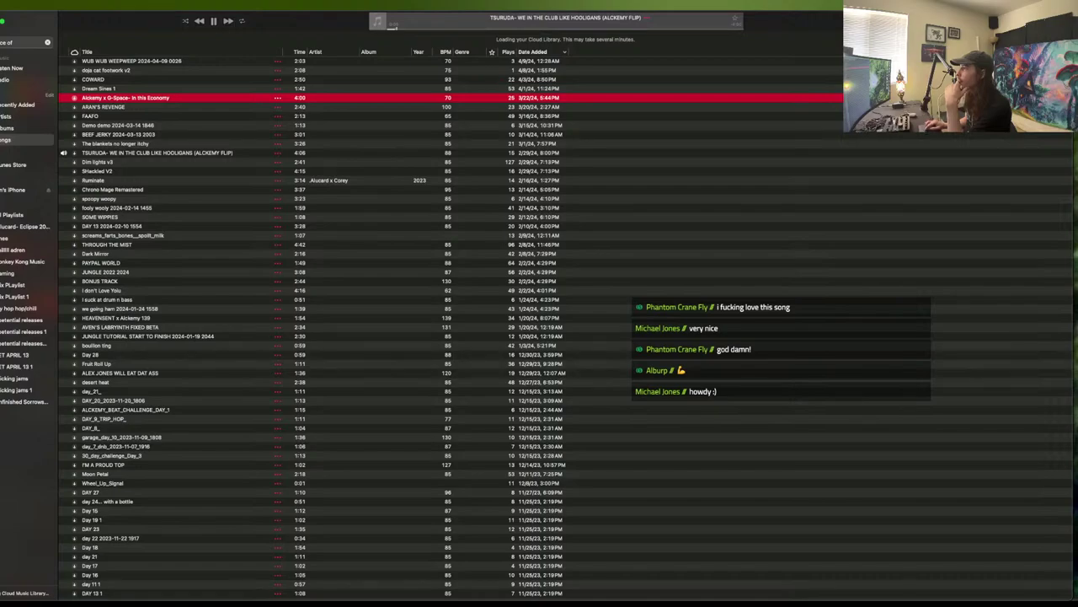
click(312, 25)
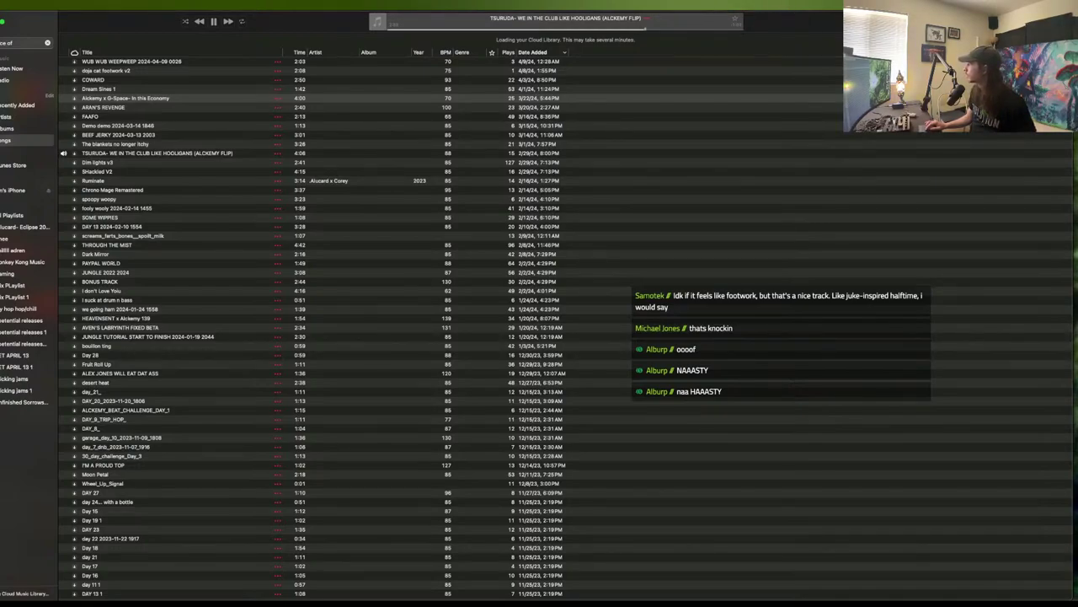
key(super+Tab)
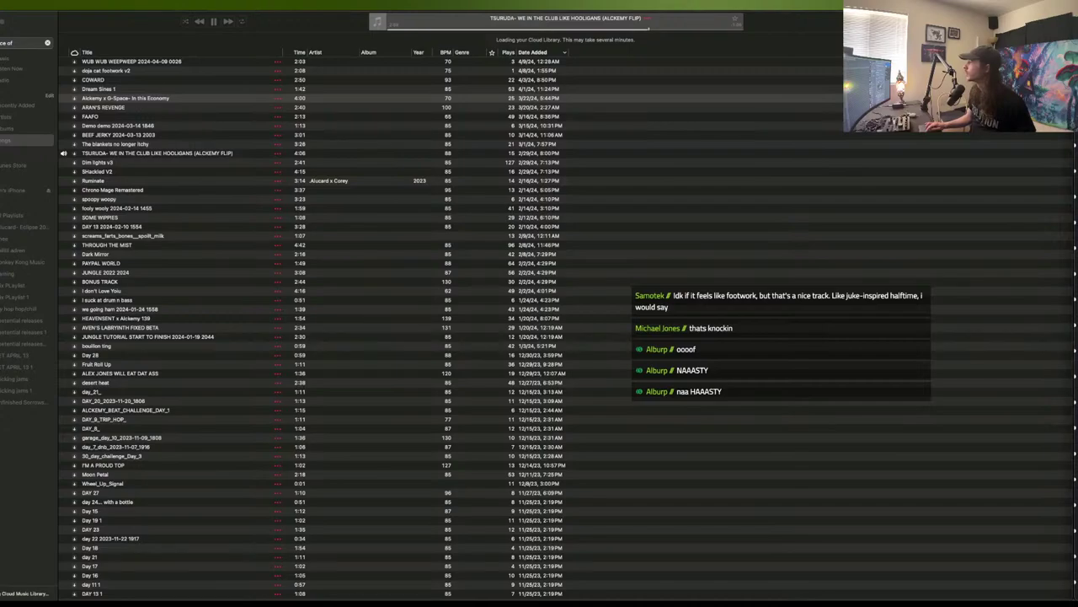
key(super+Tab)
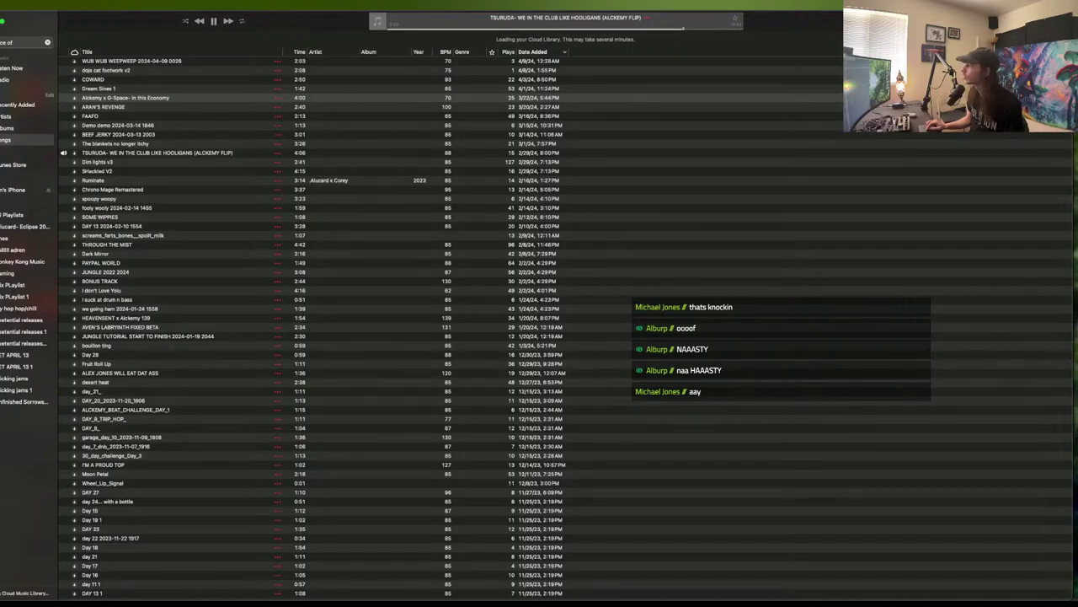
mouse_move(1073, 337)
mouse_down()
mouse_move(986, 337)
mouse_move(1074, 337)
mouse_up()
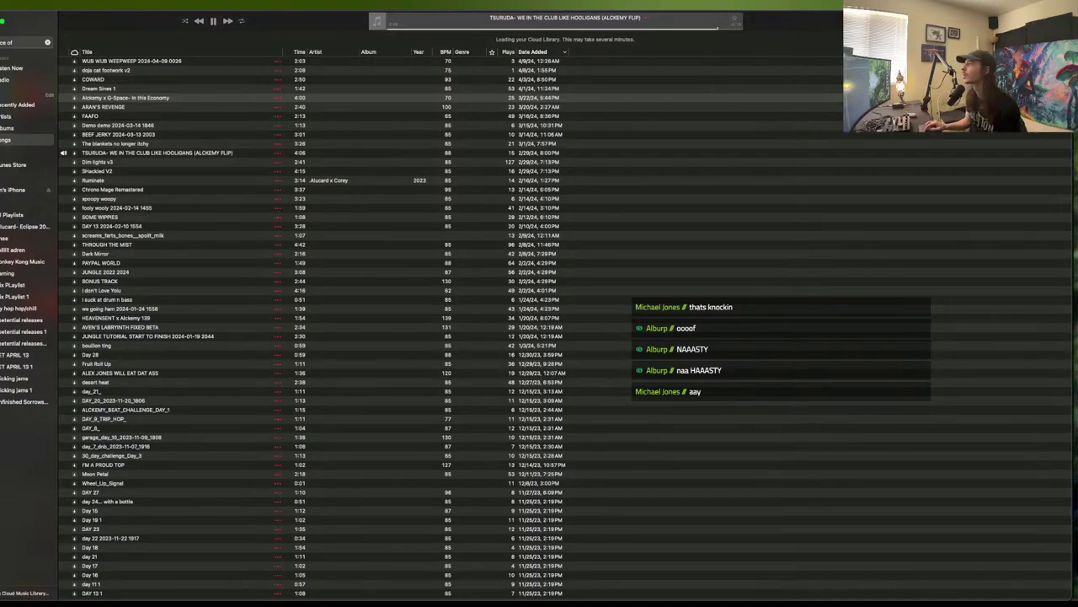
click(213, 21)
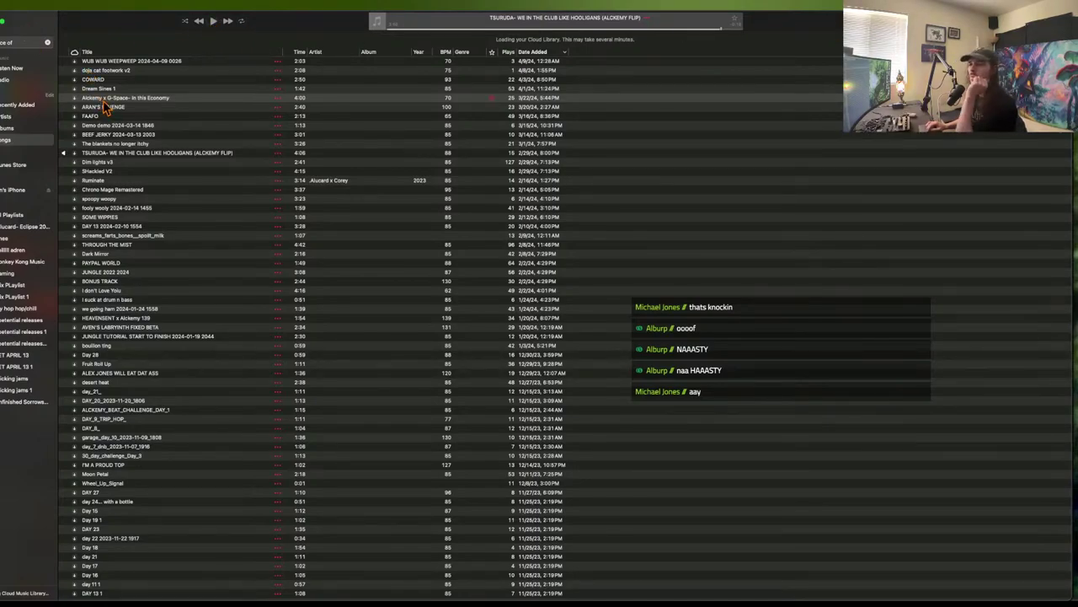
- Switch back to Bitwig Studio, restore automation control and set the play start position to bar 137
key(super+Tab)
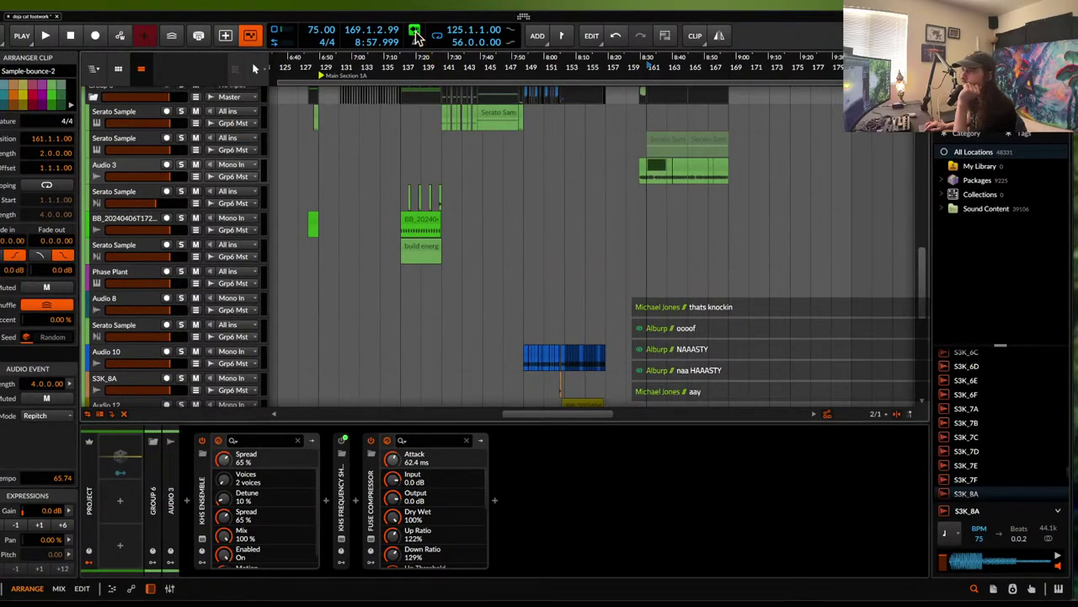
scroll(322, 145, up, 3)
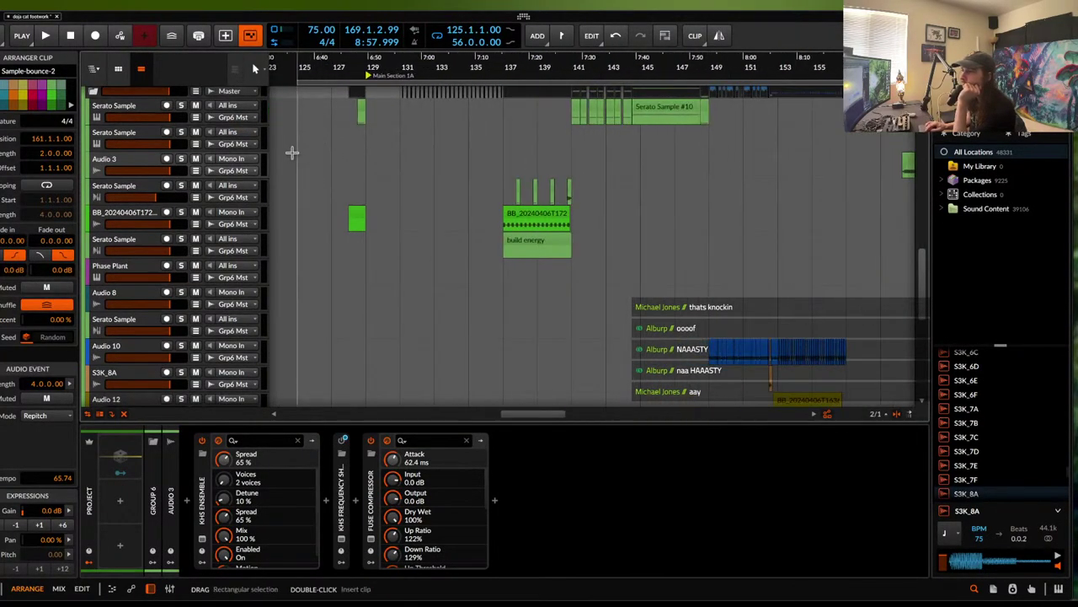
click(297, 148)
scroll(298, 148, up, 3)
scroll(297, 148, right, 10)
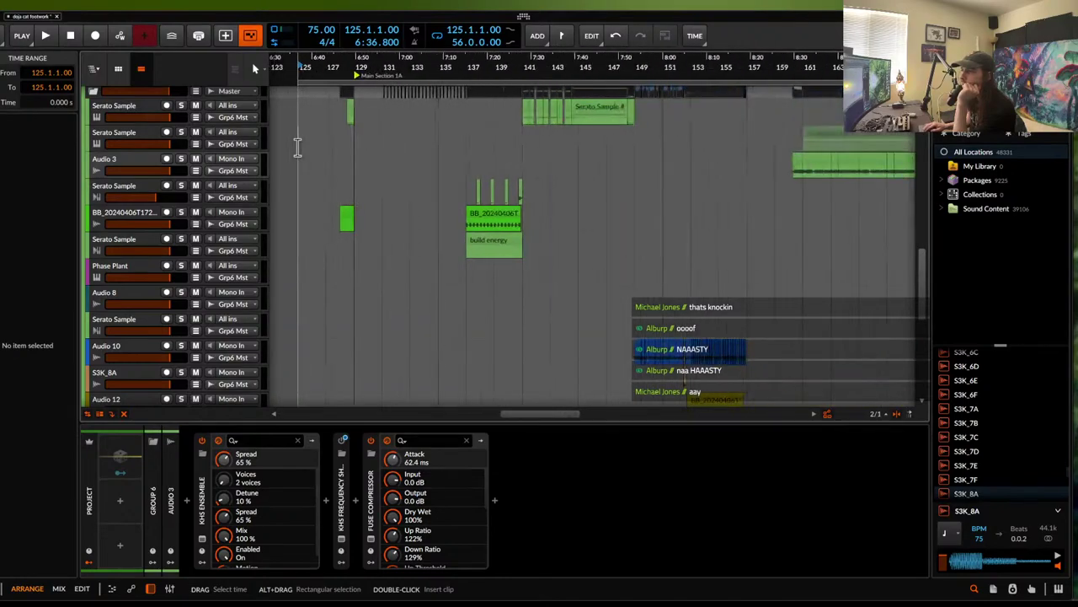
scroll(297, 150, left, 1)
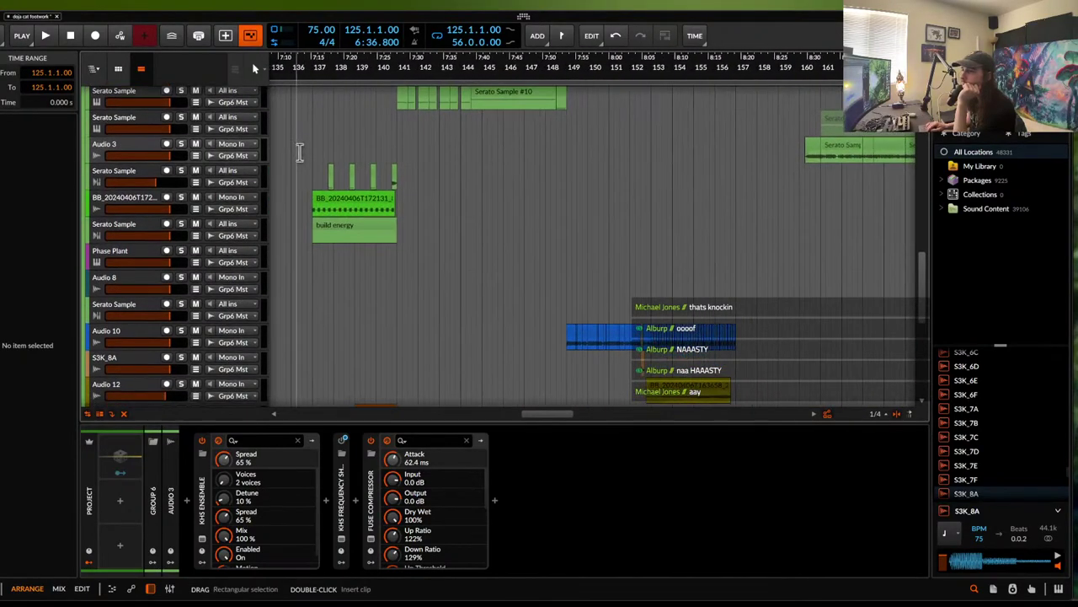
click(311, 153)
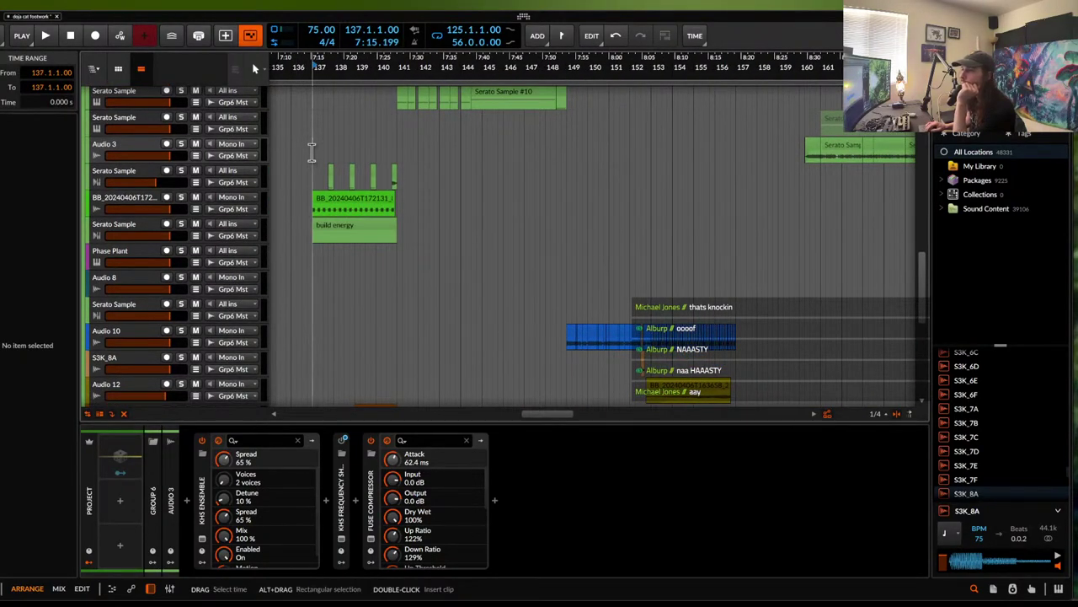
- Examine the Group 6 clips from bar 137 to about bar 157, including the Audio 10, S3K_8A and Audio 12 clips
scroll(312, 151, up, 3)
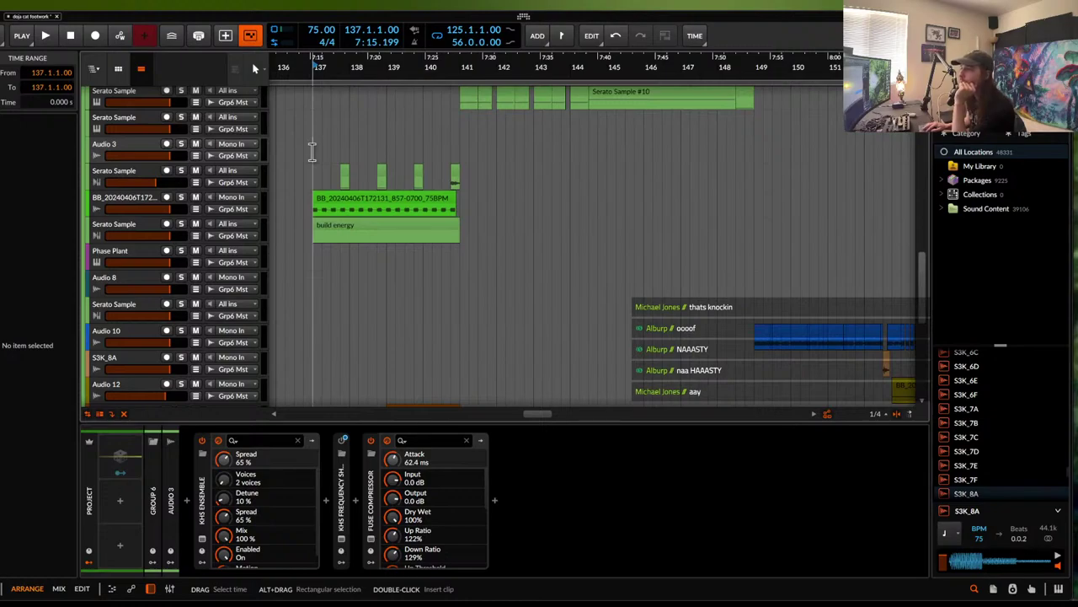
scroll(312, 151, down, 1)
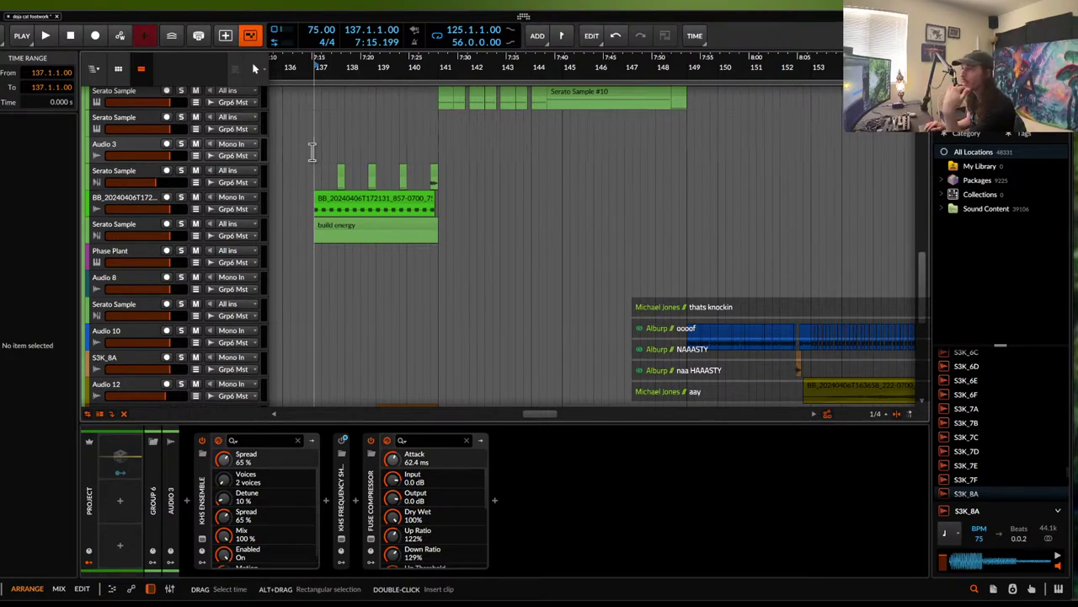
scroll(312, 151, down, 1)
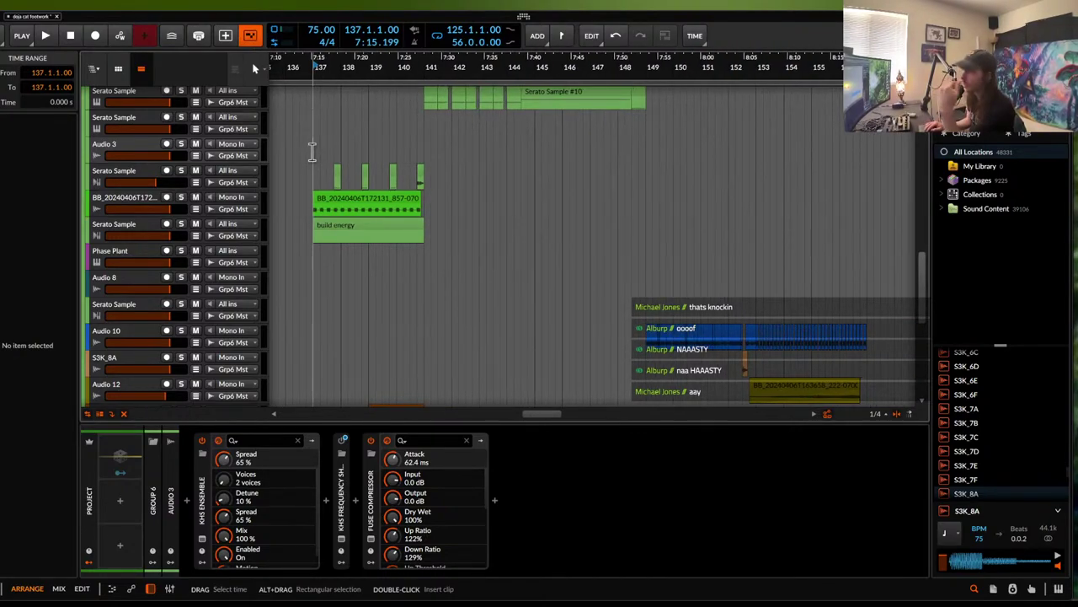
scroll(312, 152, up, 2)
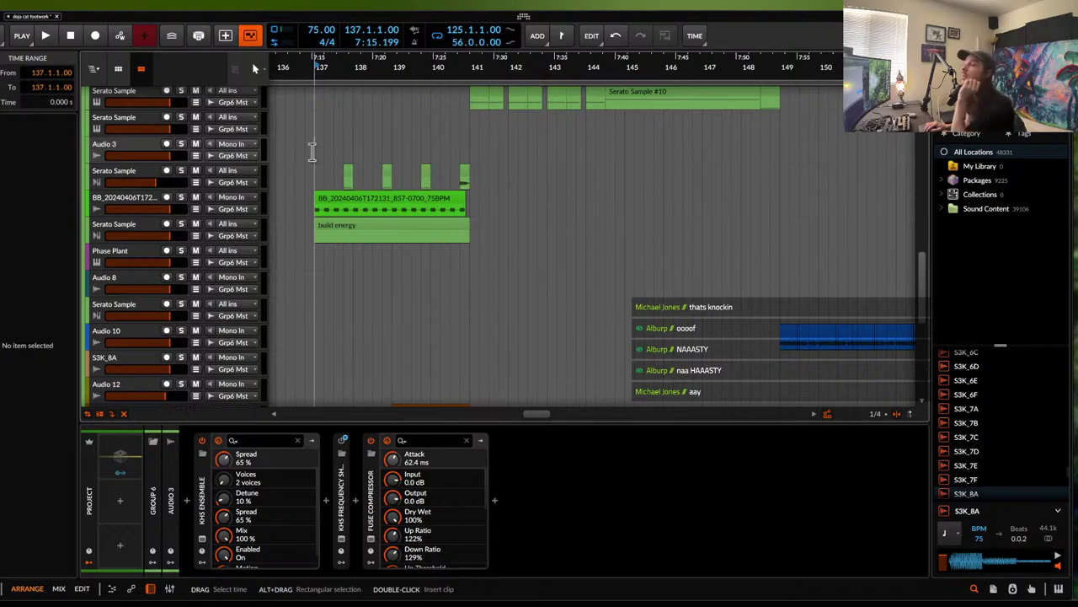
scroll(312, 152, up, 2)
scroll(311, 152, down, 3)
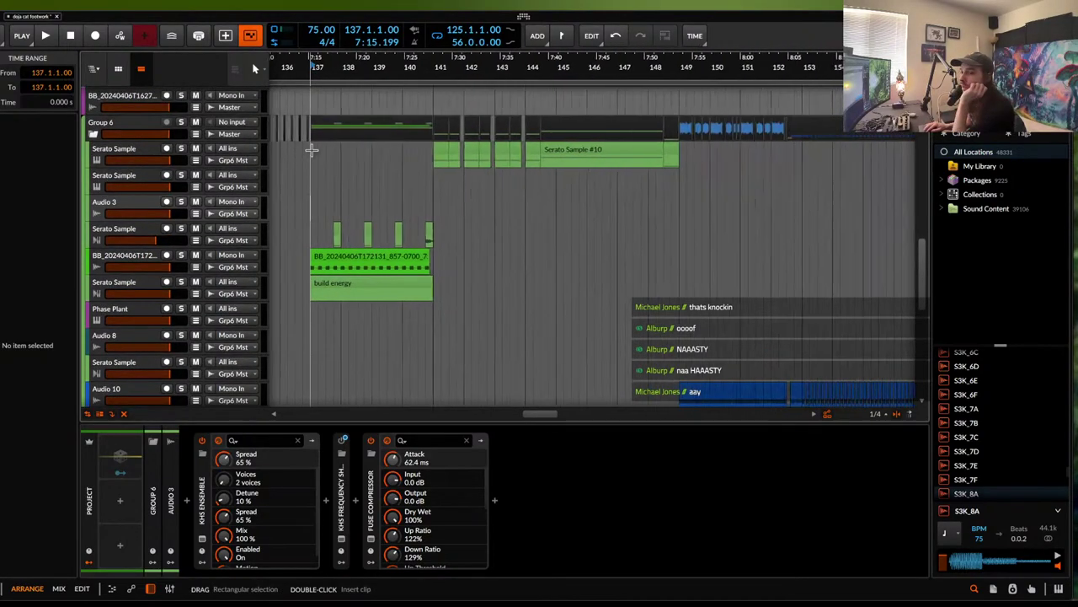
scroll(312, 154, up, 3)
scroll(312, 154, down, 1)
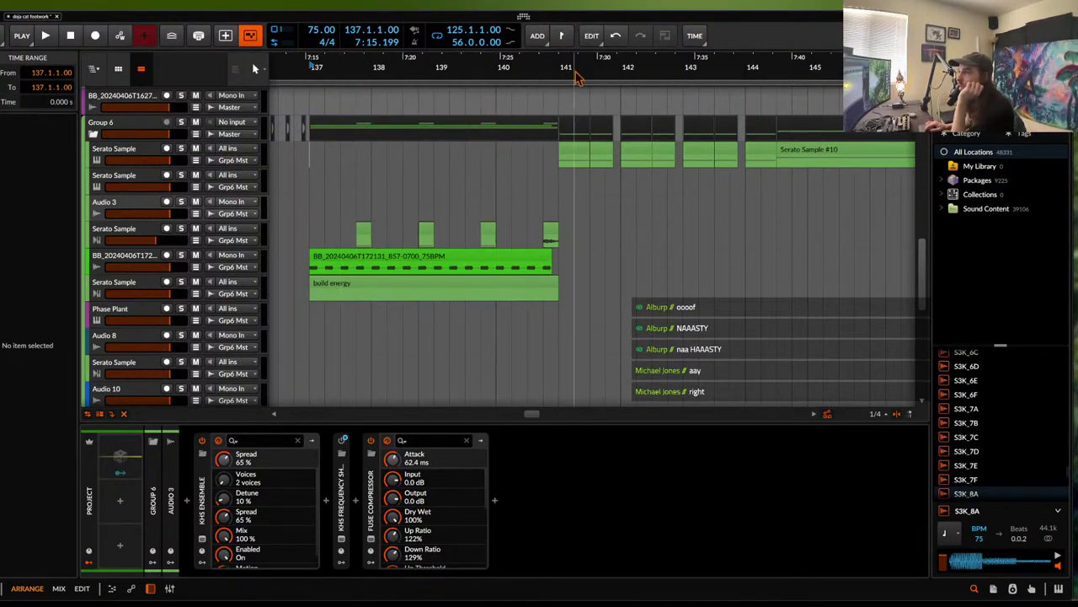
scroll(582, 152, right, 5)
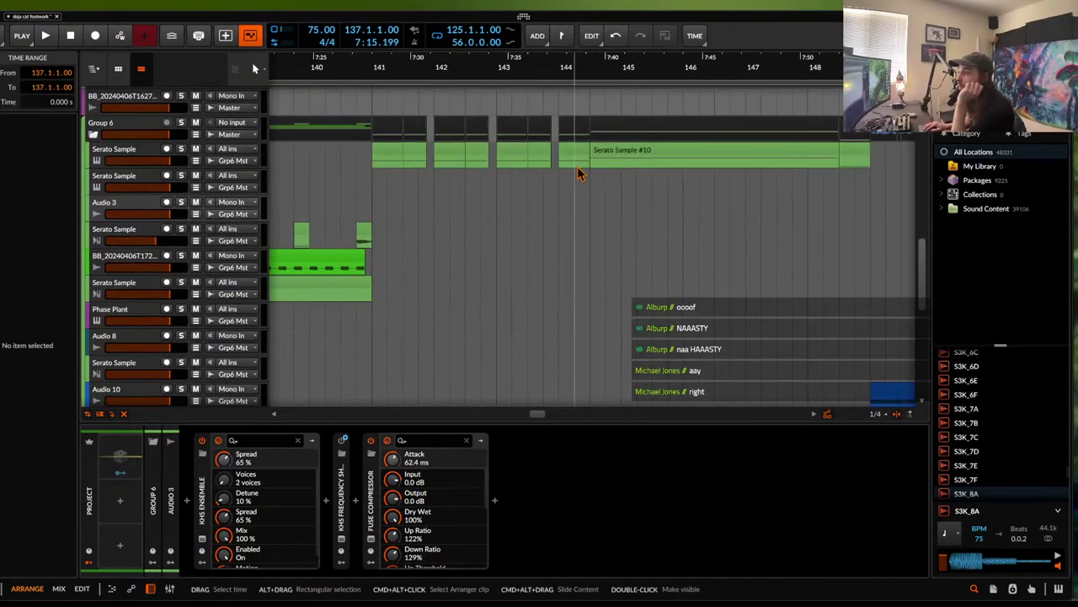
scroll(578, 169, down, 3)
scroll(578, 171, down, 5)
scroll(569, 168, right, 4)
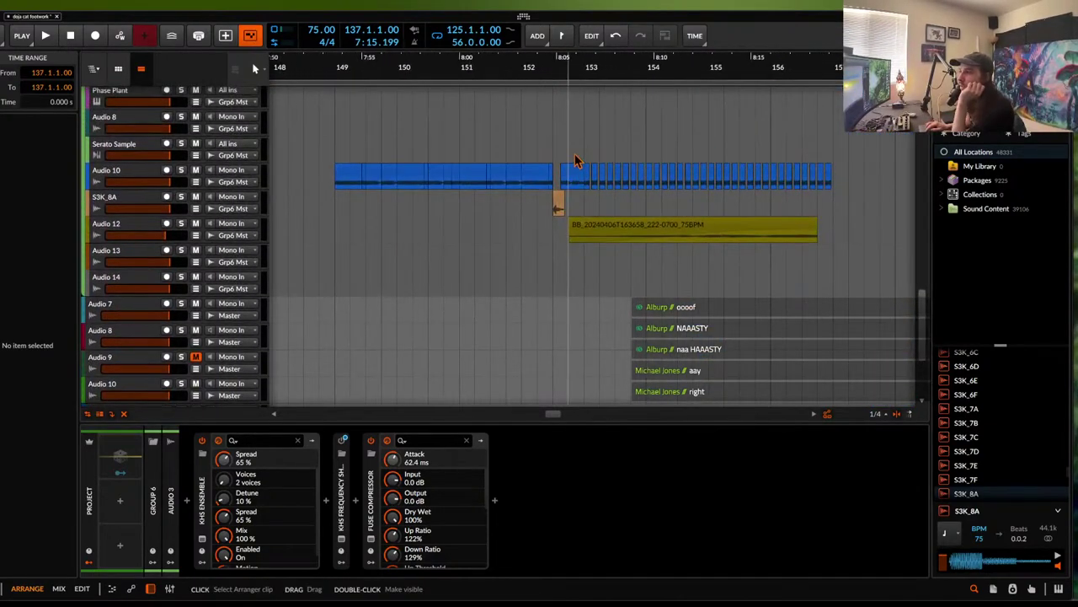
- Set the play start position to bar 129, at the Main Section 1A marker
click(585, 151)
scroll(586, 151, down, 5)
scroll(585, 151, up, 15)
scroll(586, 150, down, 4)
scroll(586, 152, down, 3)
scroll(584, 155, left, 3)
click(464, 165)
scroll(463, 164, up, 8)
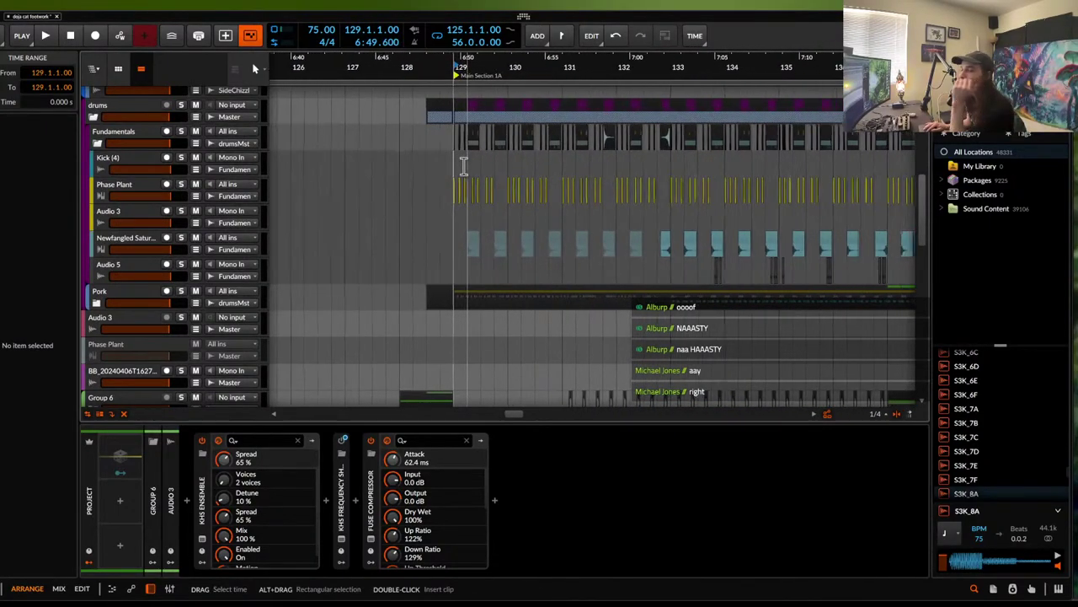
- Examine the drum and side-chain group tracks from bar 129 to about bar 172
scroll(463, 165, down, 1)
scroll(464, 164, right, 1)
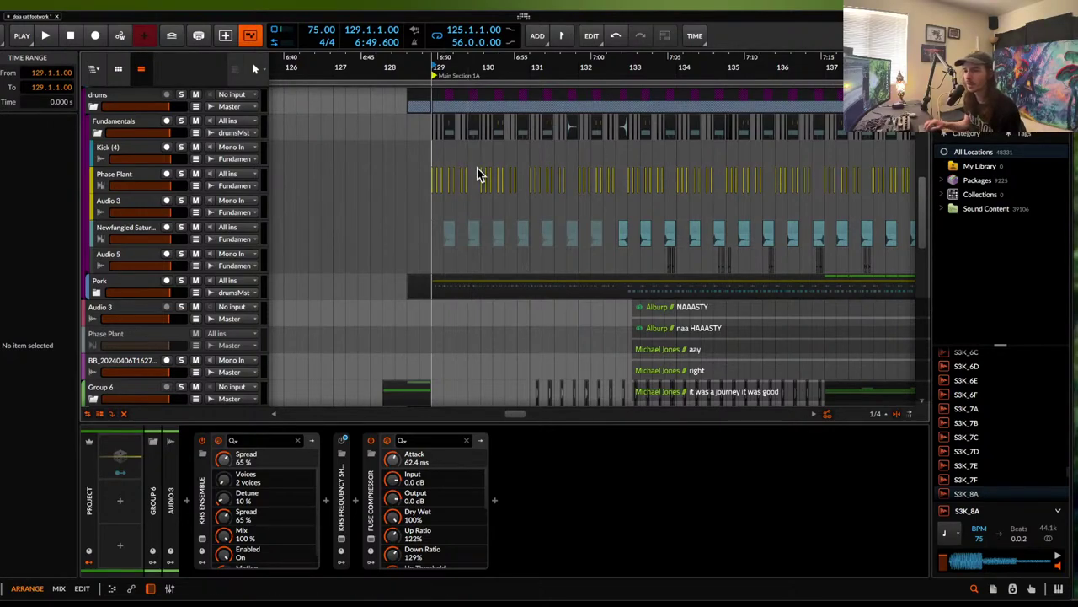
scroll(430, 156, down, 5)
scroll(429, 157, down, 2)
scroll(429, 157, up, 8)
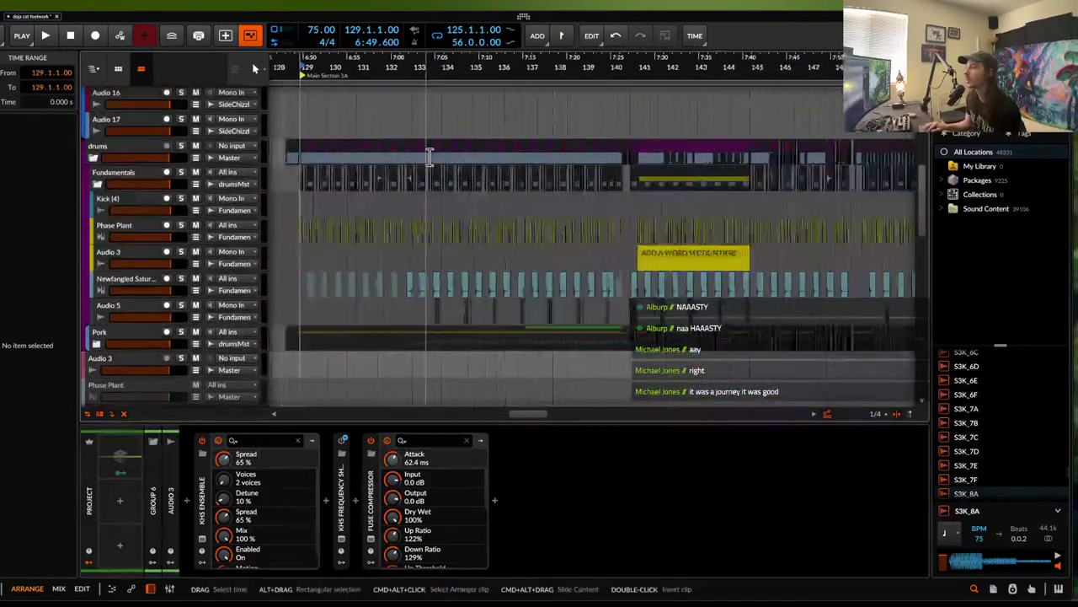
scroll(430, 160, up, 2)
scroll(430, 160, right, 5)
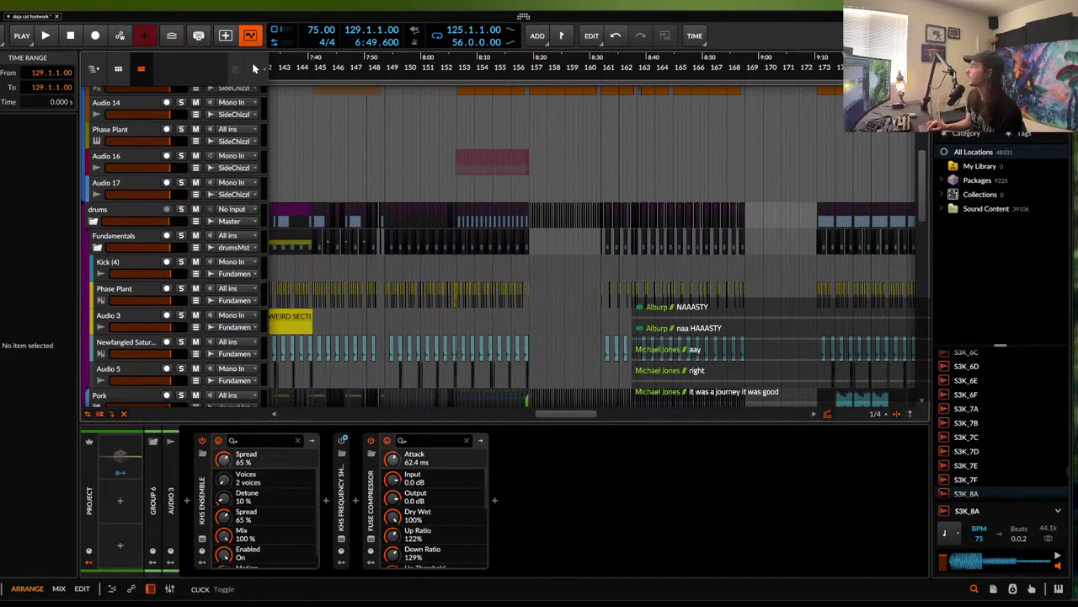
key(super+Tab)
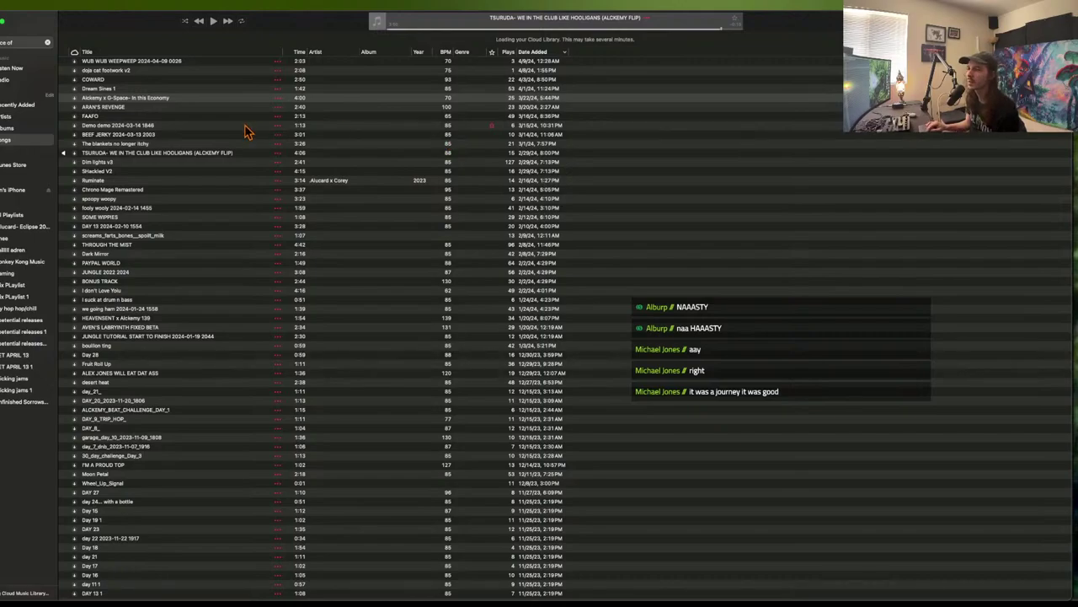
click(128, 191)
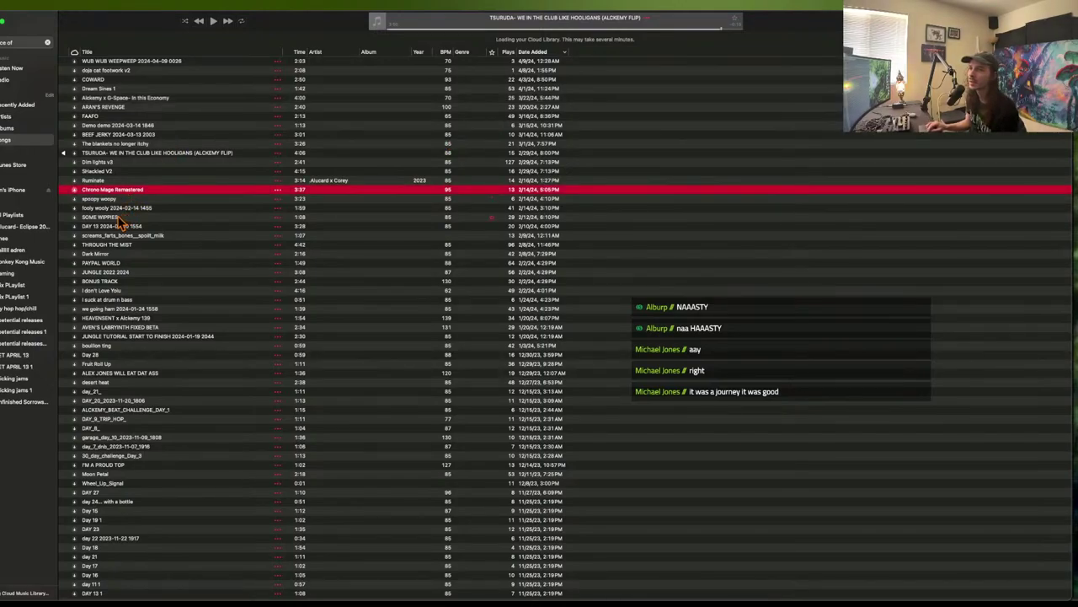
click(122, 227)
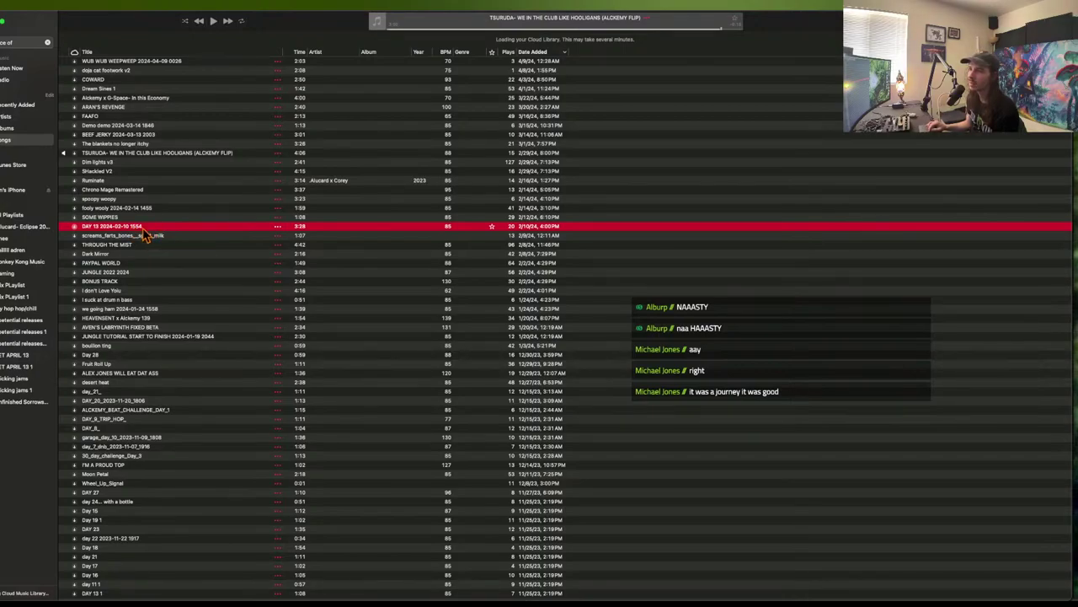
click(118, 263)
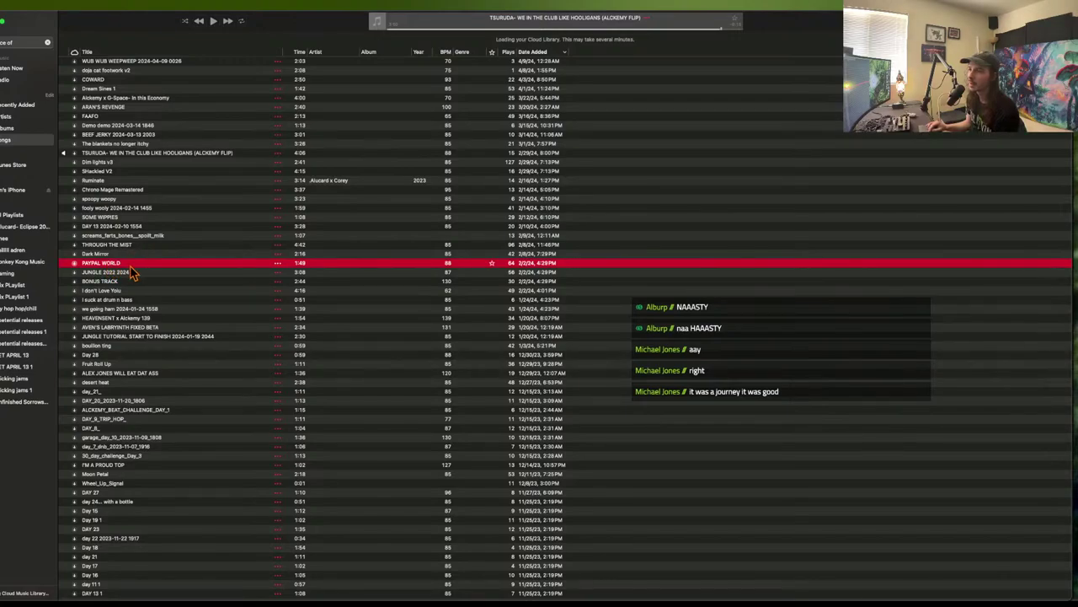
double_click(128, 265)
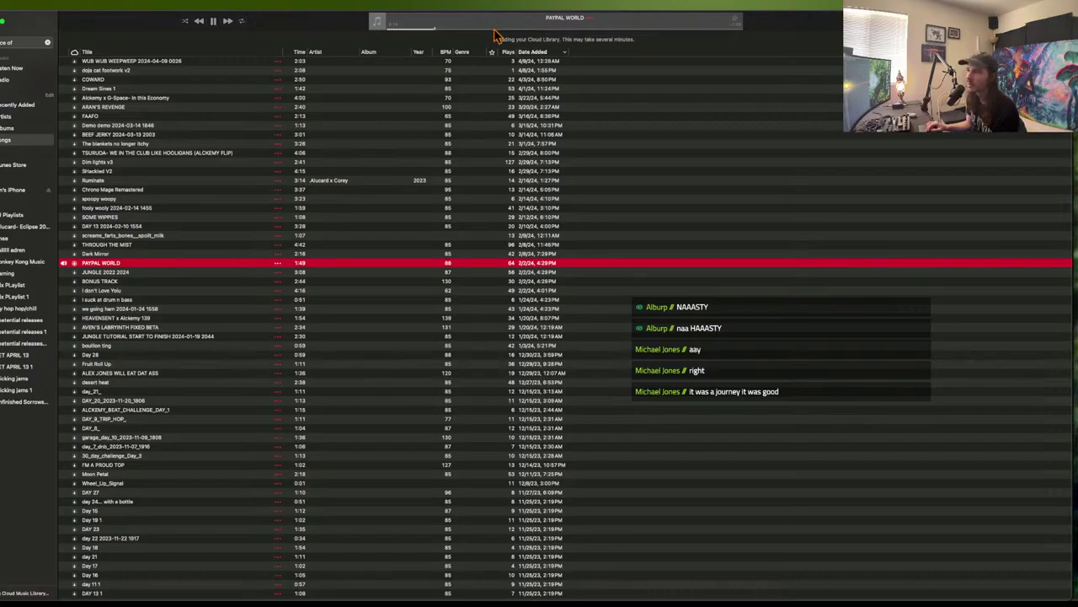
click(296, 32)
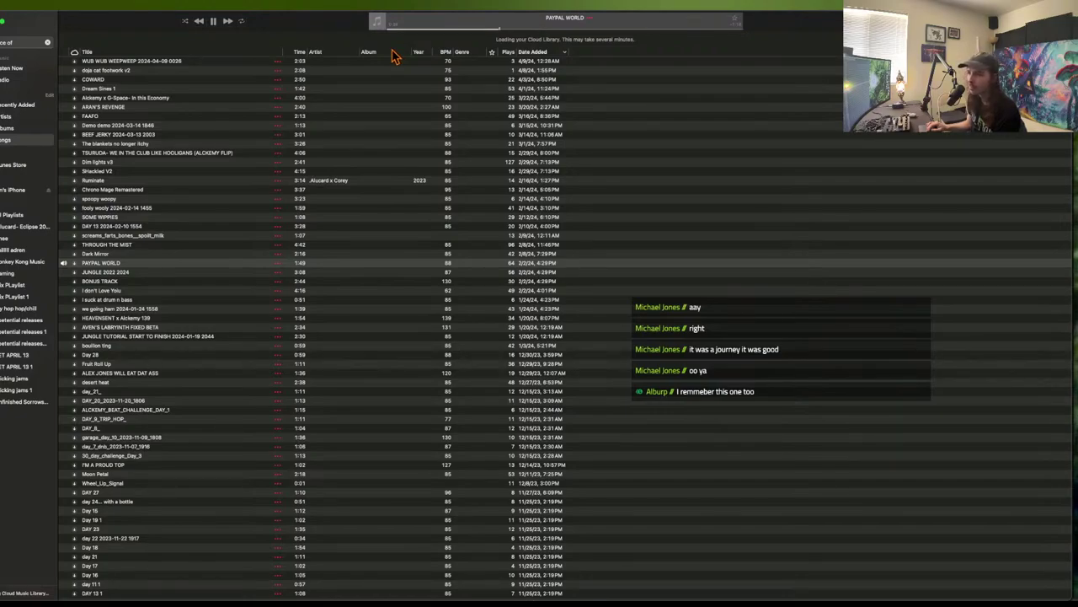
click(134, 227)
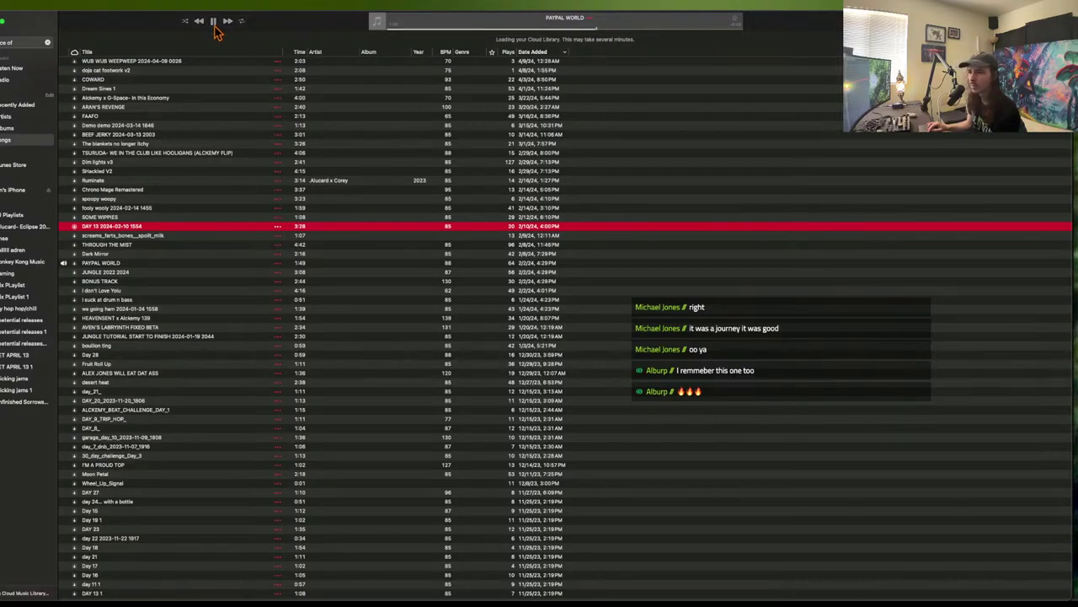
click(214, 22)
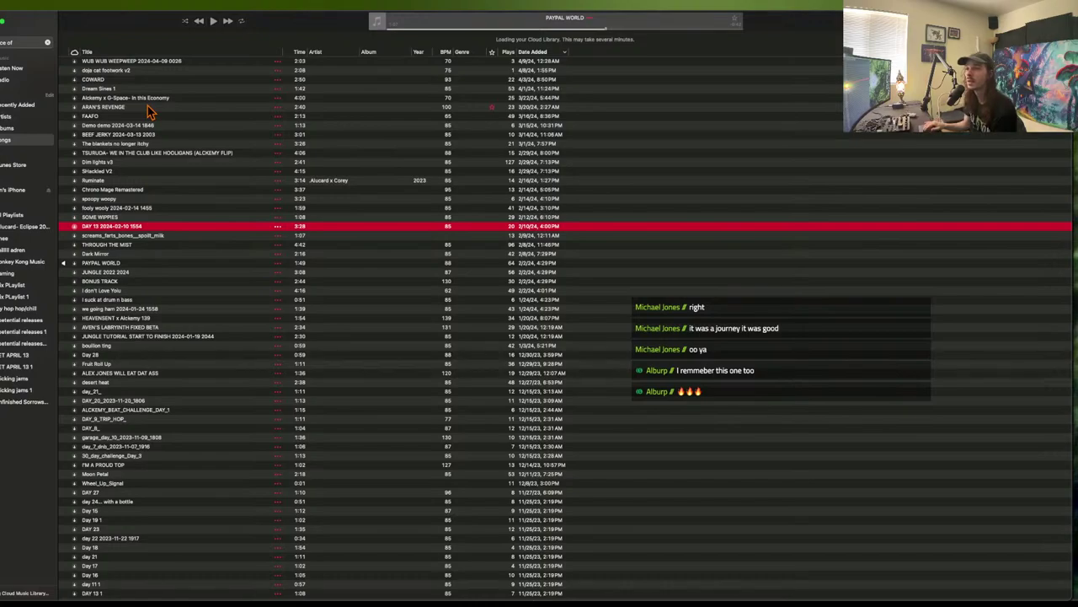
- Browse the song list between the April 2024 and September 2023 entries for another earlier track to play
scroll(150, 112, down, 10)
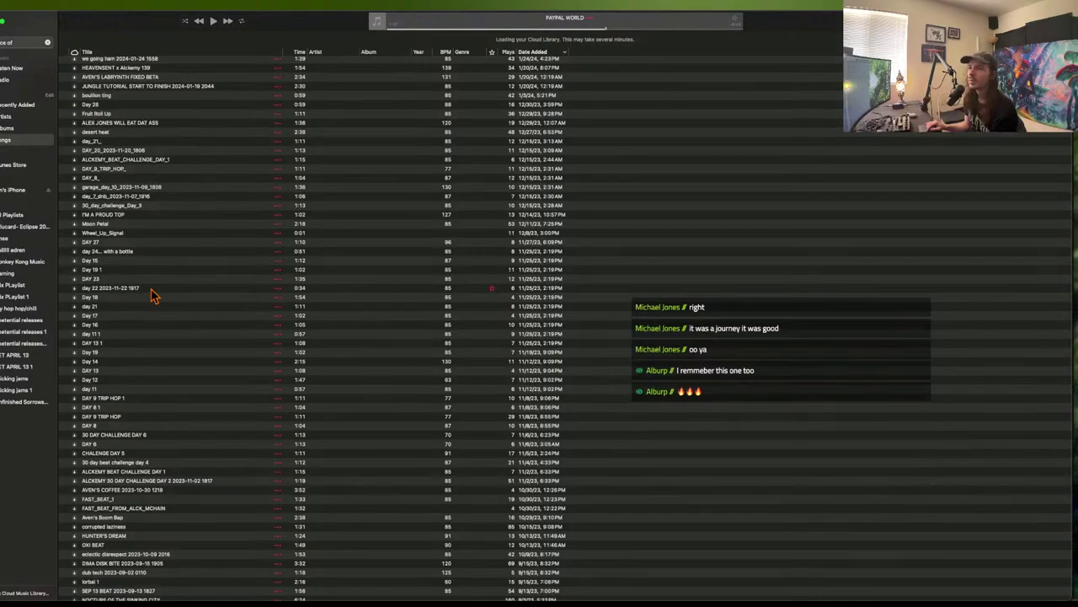
scroll(153, 295, up, 3)
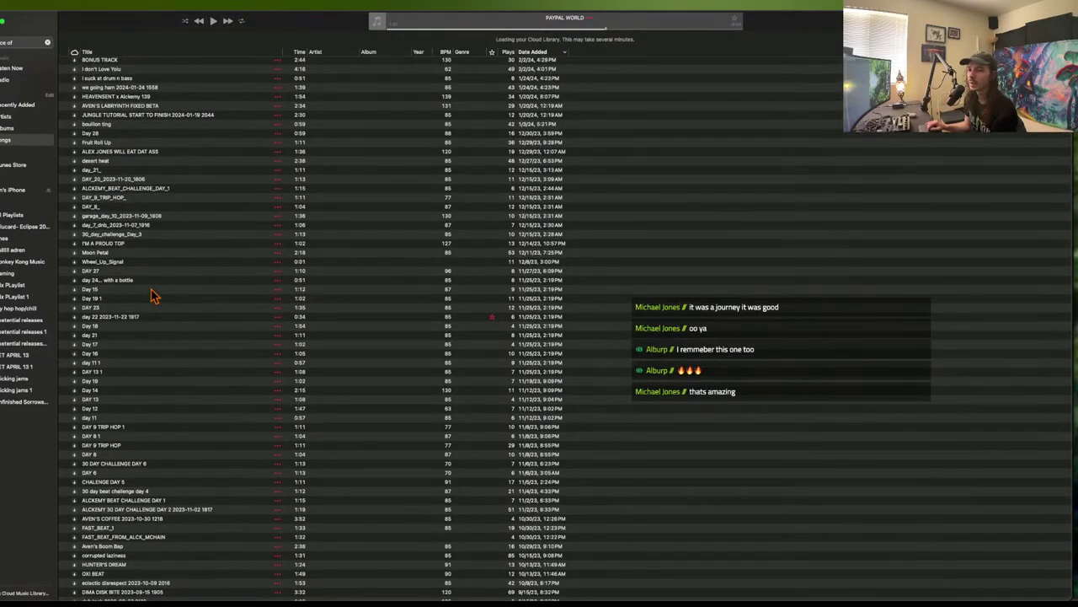
scroll(153, 295, up, 3)
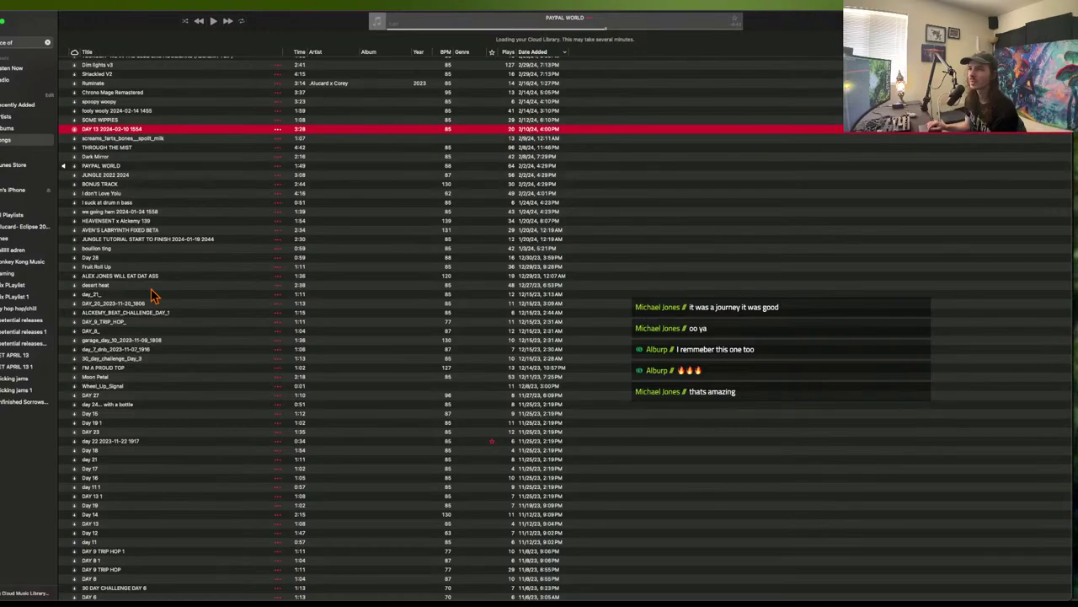
scroll(153, 295, up, 1)
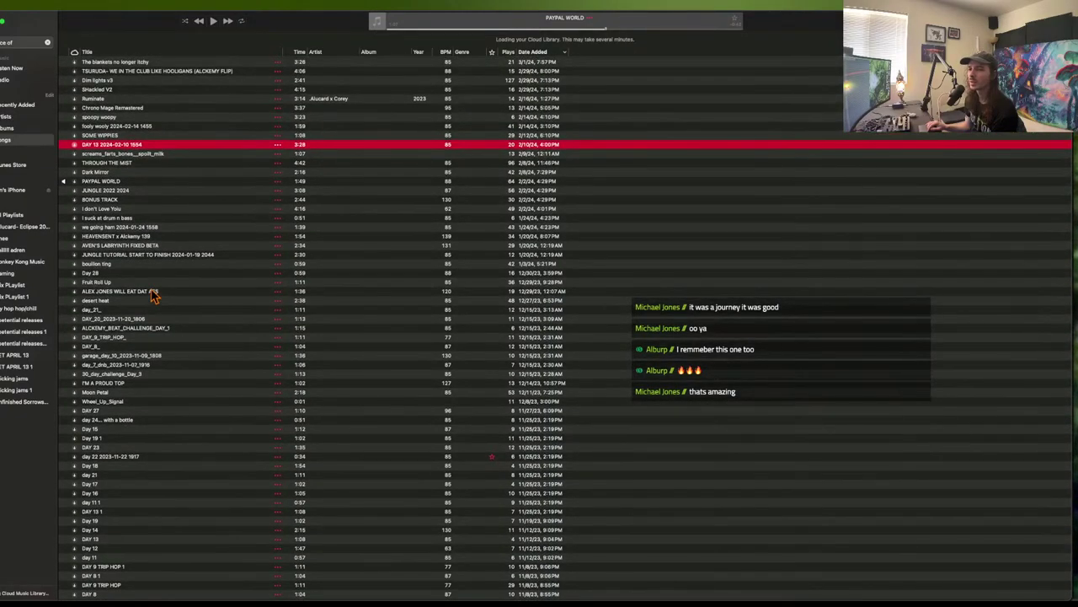
scroll(153, 295, up, 1)
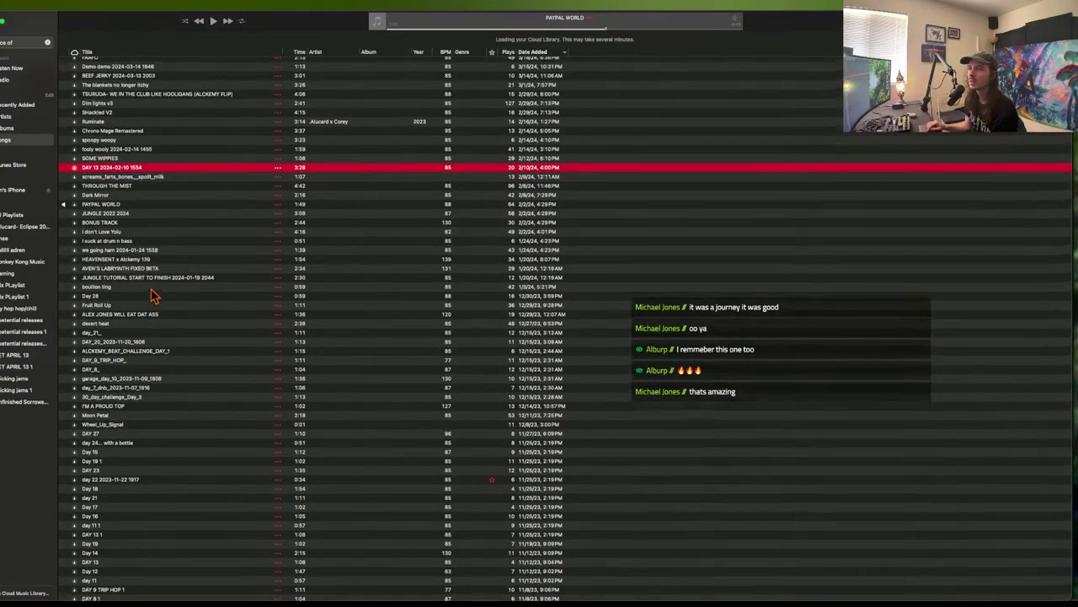
scroll(154, 294, up, 2)
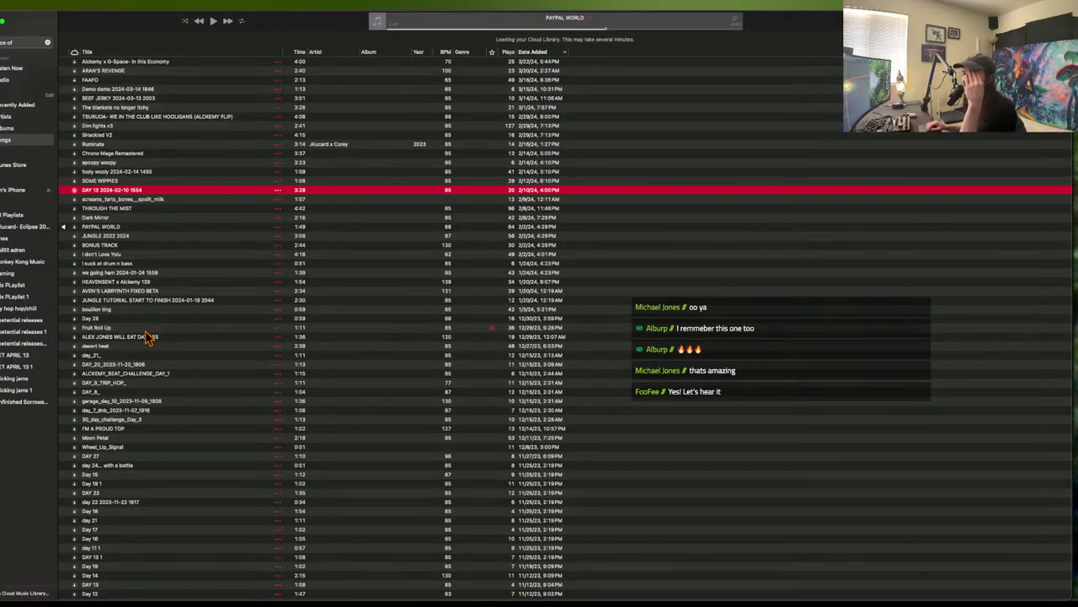
scroll(147, 335, down, 5)
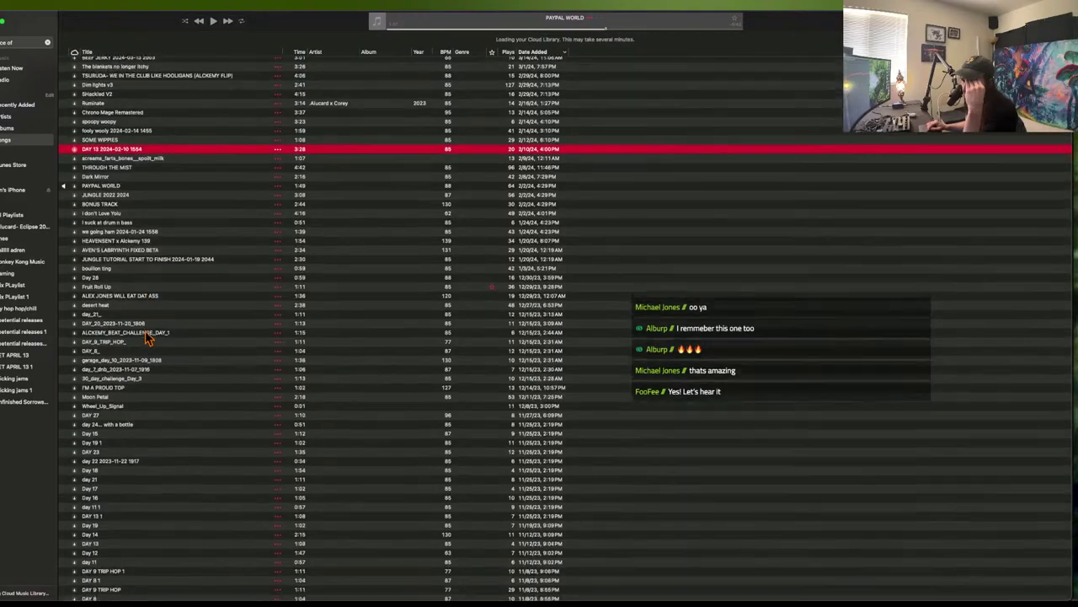
scroll(148, 337, down, 3)
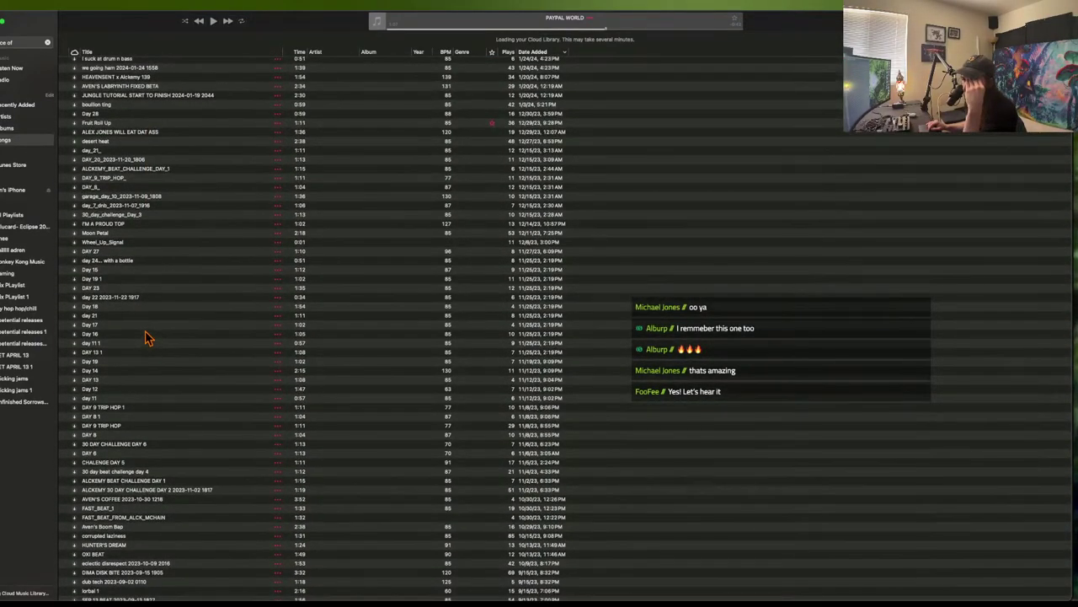
scroll(147, 337, up, 3)
scroll(147, 337, up, 3)
scroll(148, 337, up, 2)
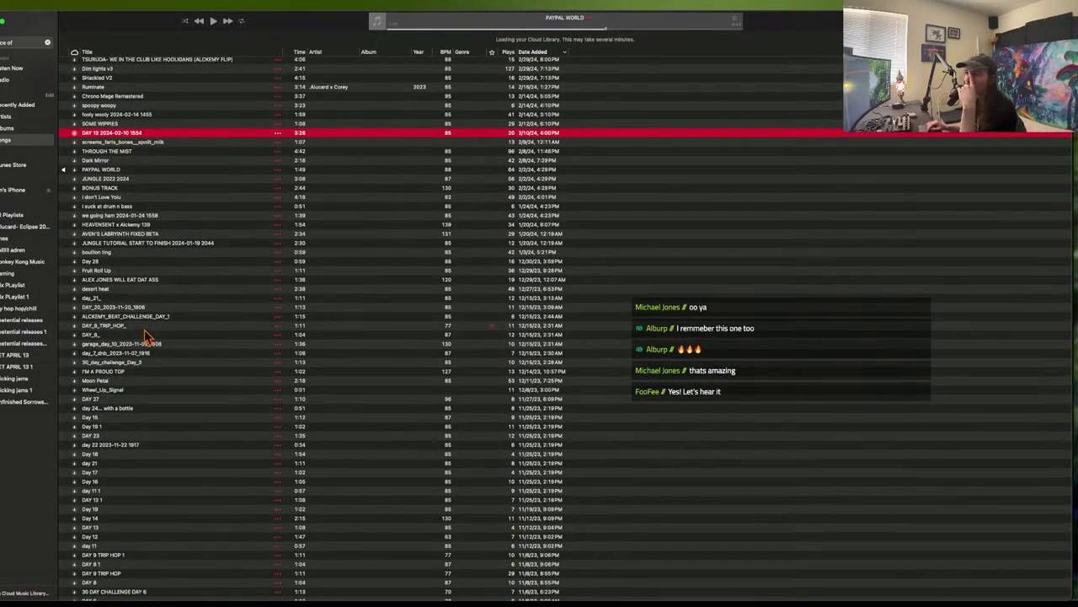
scroll(119, 213, up, 3)
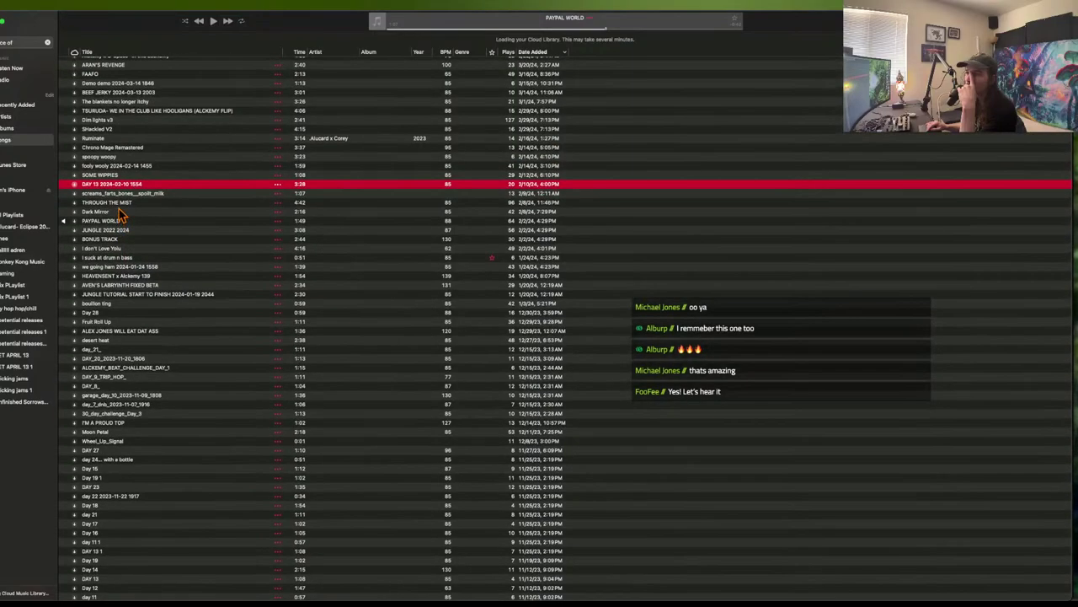
scroll(118, 213, up, 1)
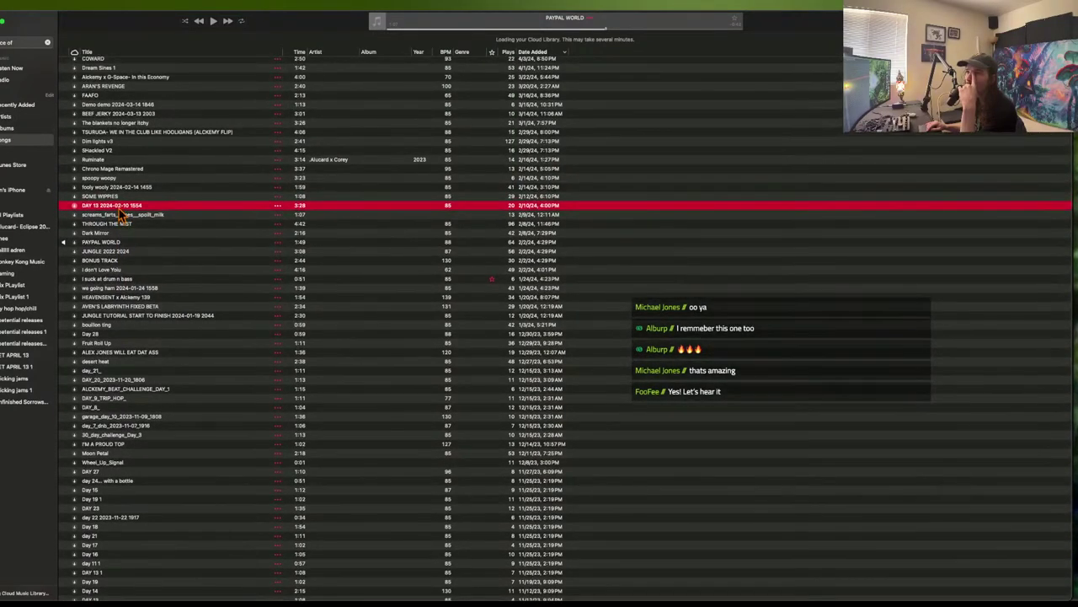
scroll(119, 215, up, 1)
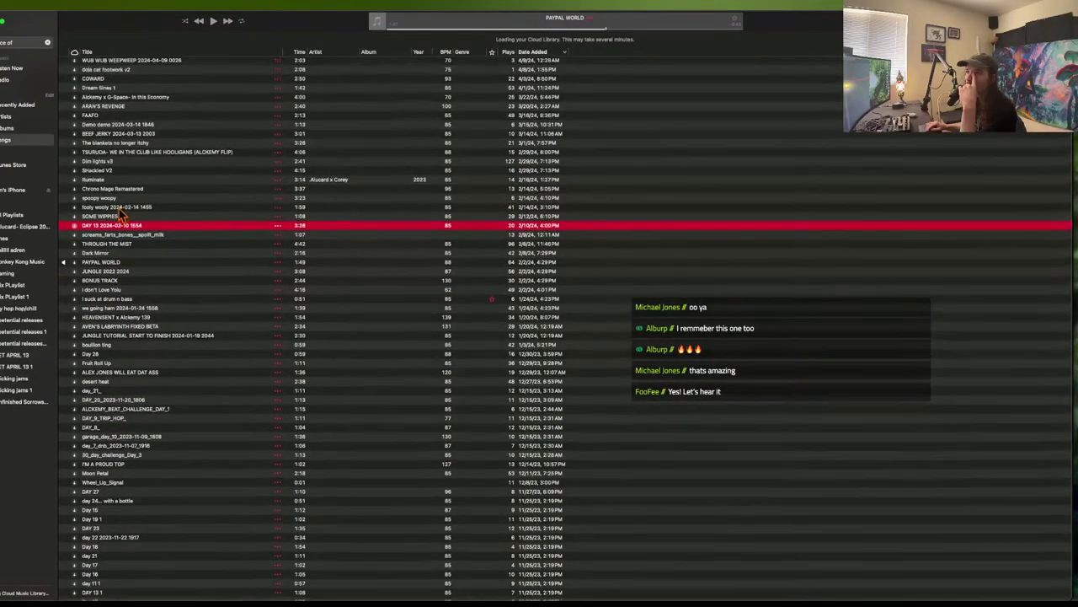
- Find the track "THROUGH THE MIST" in the song list and start playing it
click(134, 328)
scroll(133, 331, down, 1)
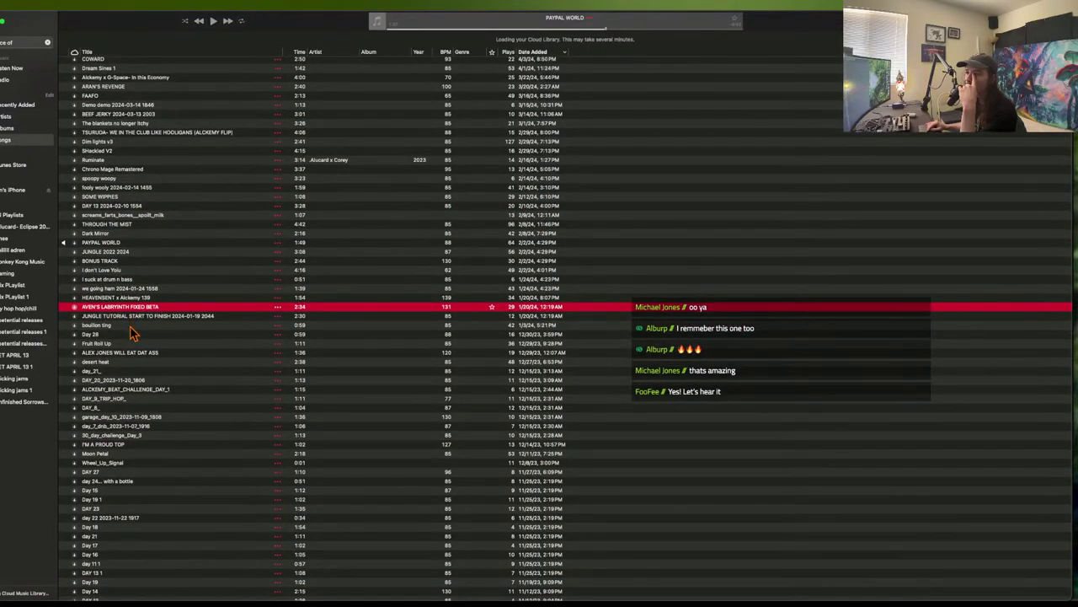
click(107, 228)
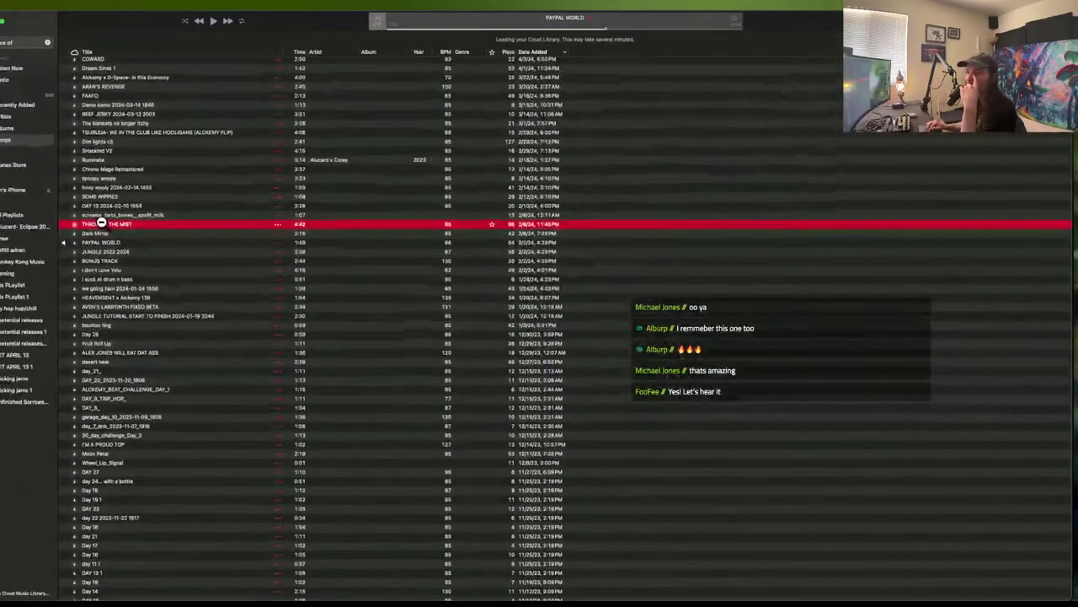
double_click(101, 224)
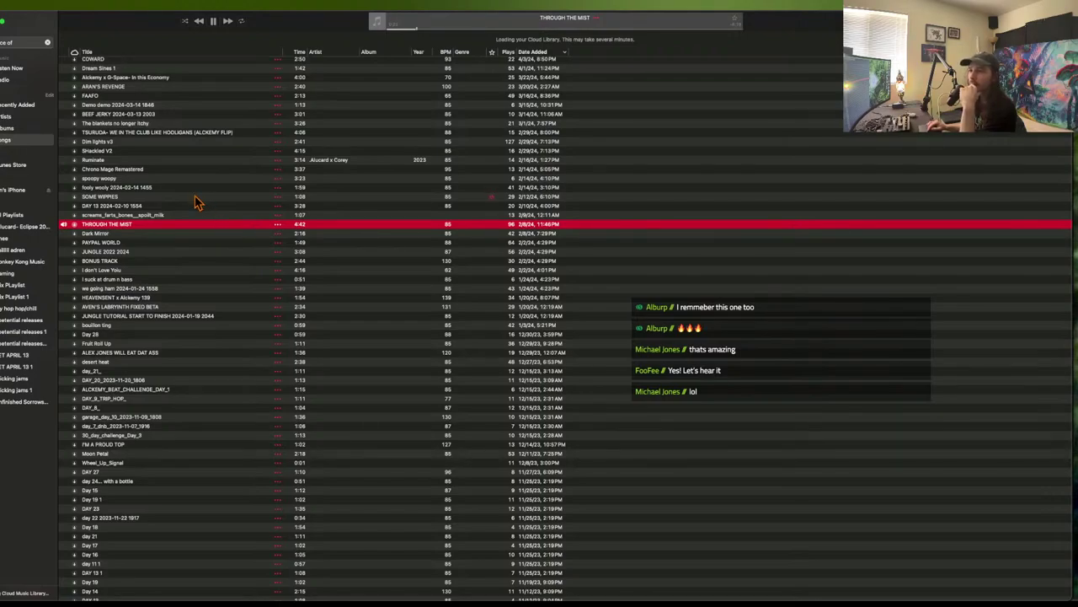
- Select "Ruminate" and look through the surrounding songs while "THROUGH THE MIST" keeps playing
click(191, 161)
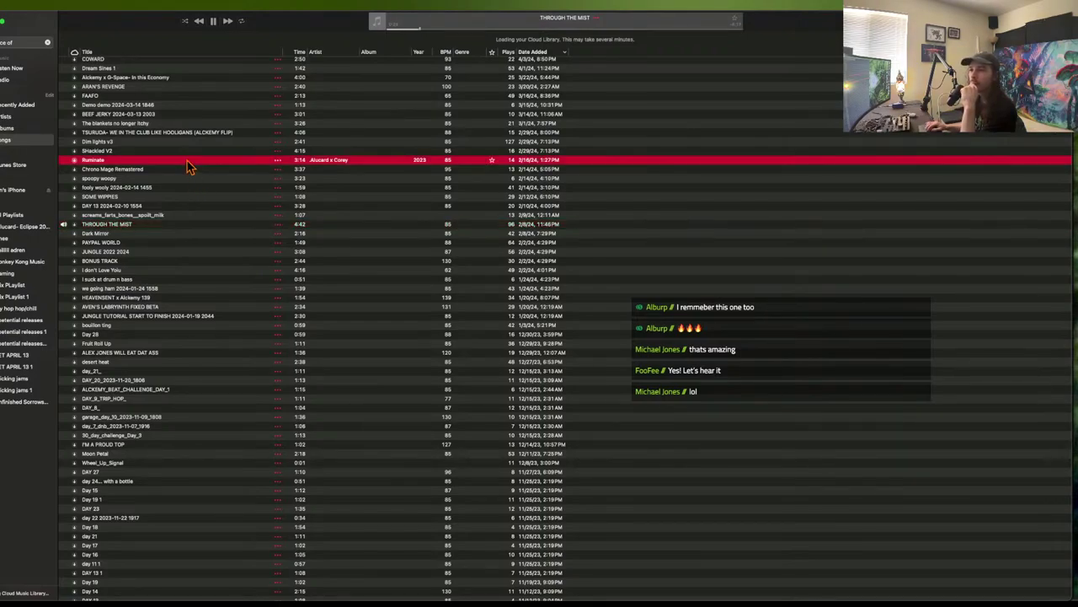
scroll(189, 166, down, 1)
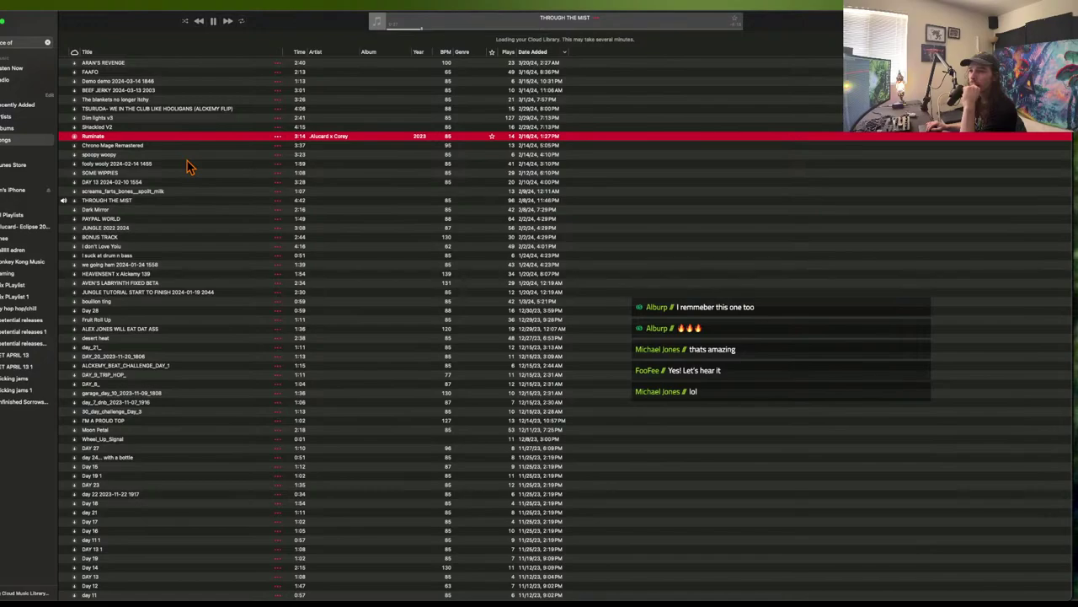
scroll(189, 166, down, 1)
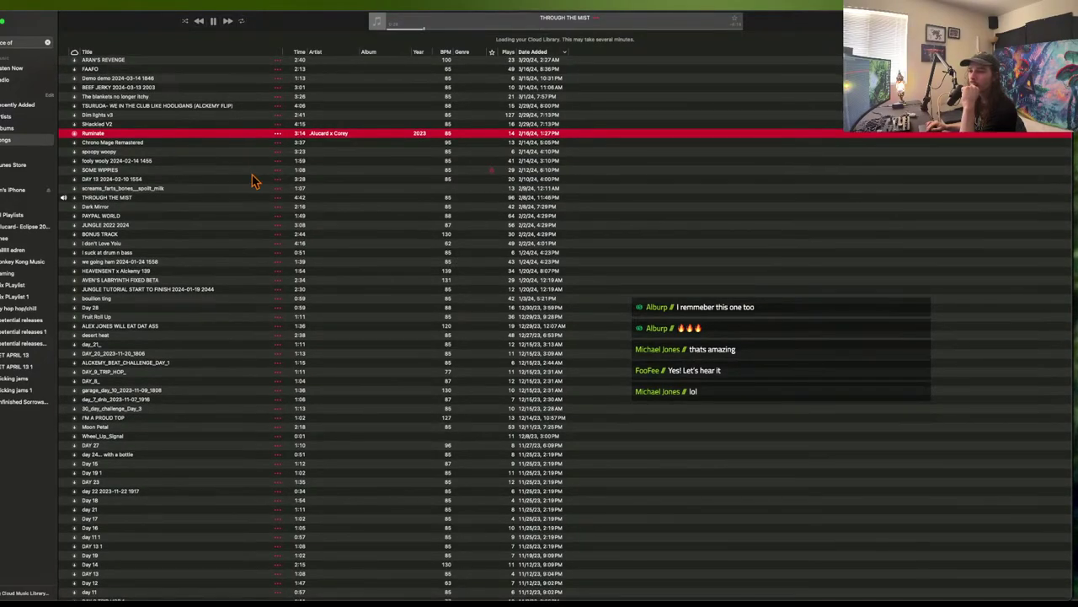
scroll(255, 181, up, 1)
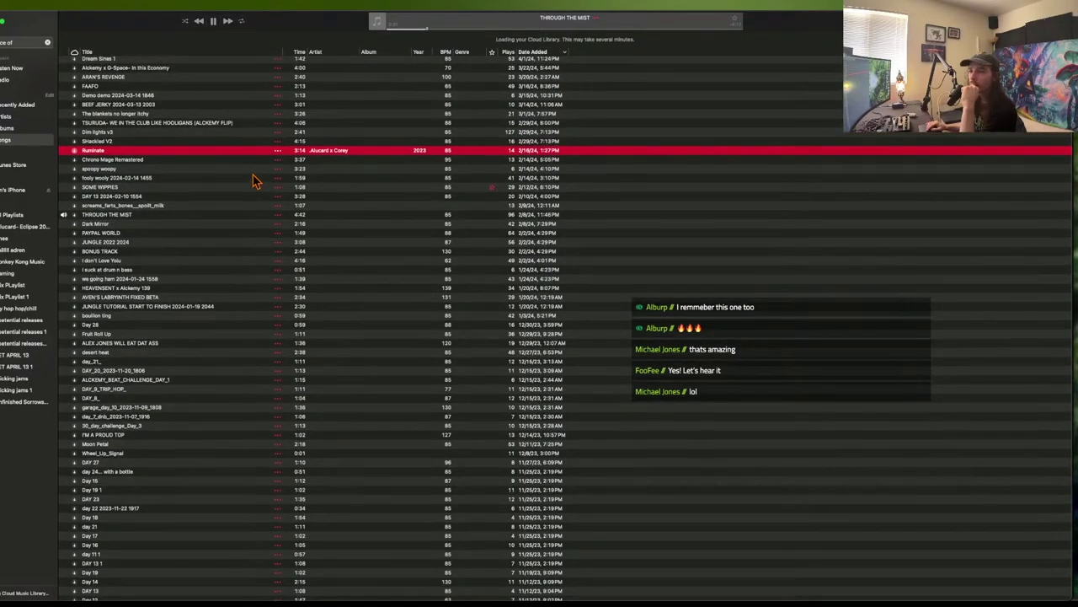
scroll(256, 181, down, 1)
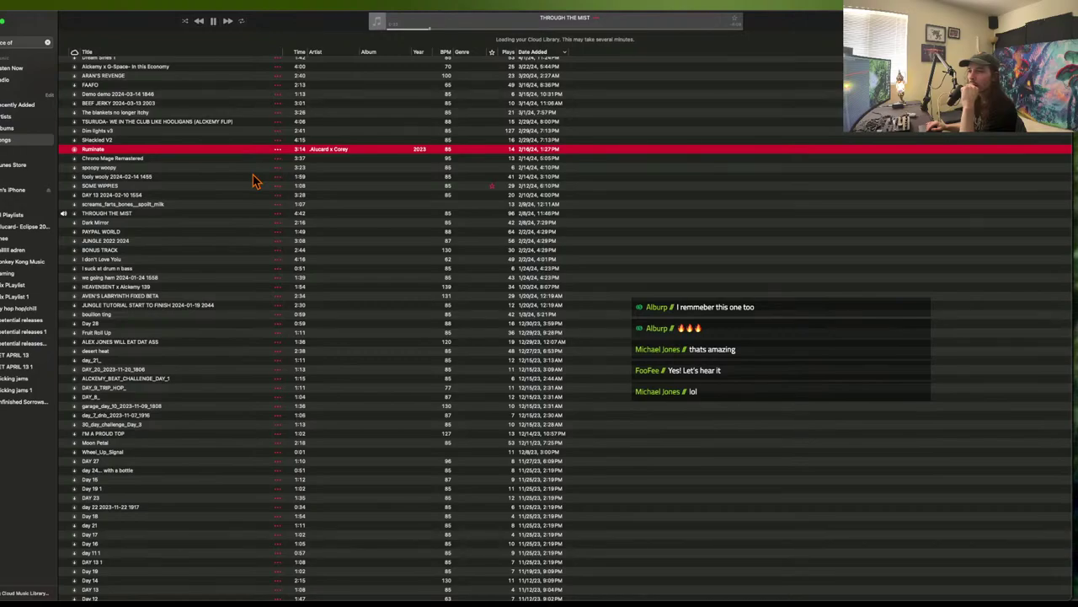
scroll(256, 181, down, 1)
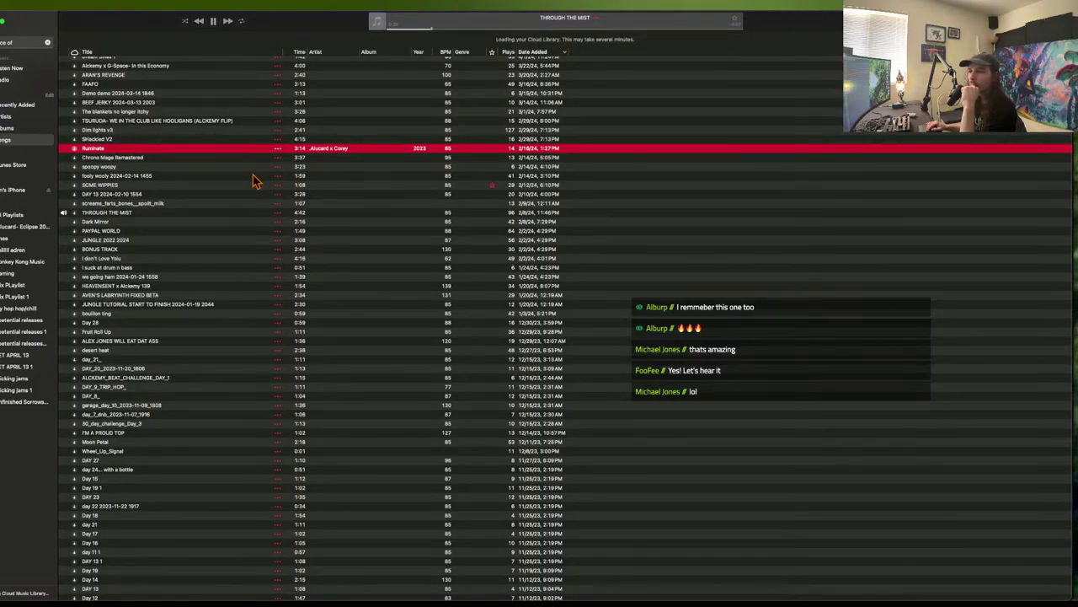
scroll(256, 181, down, 1)
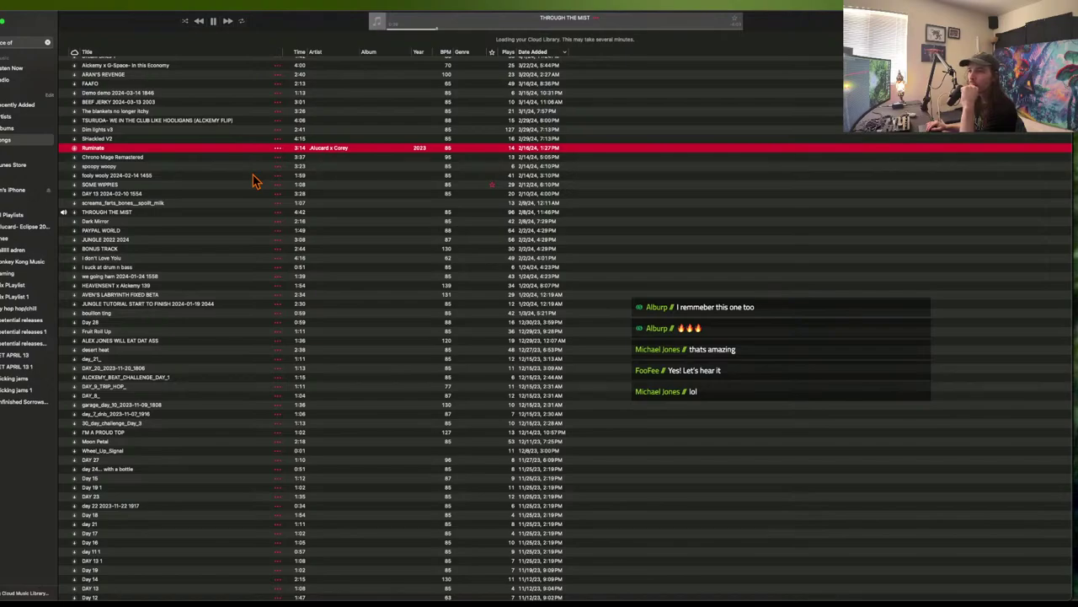
scroll(256, 181, up, 1)
scroll(256, 181, down, 1)
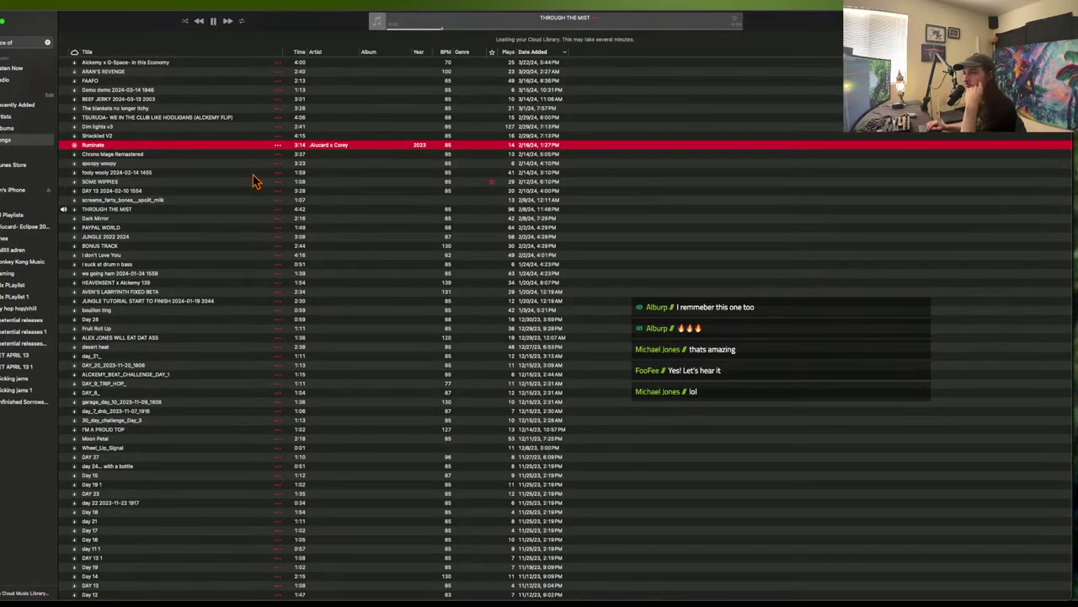
scroll(257, 181, up, 3)
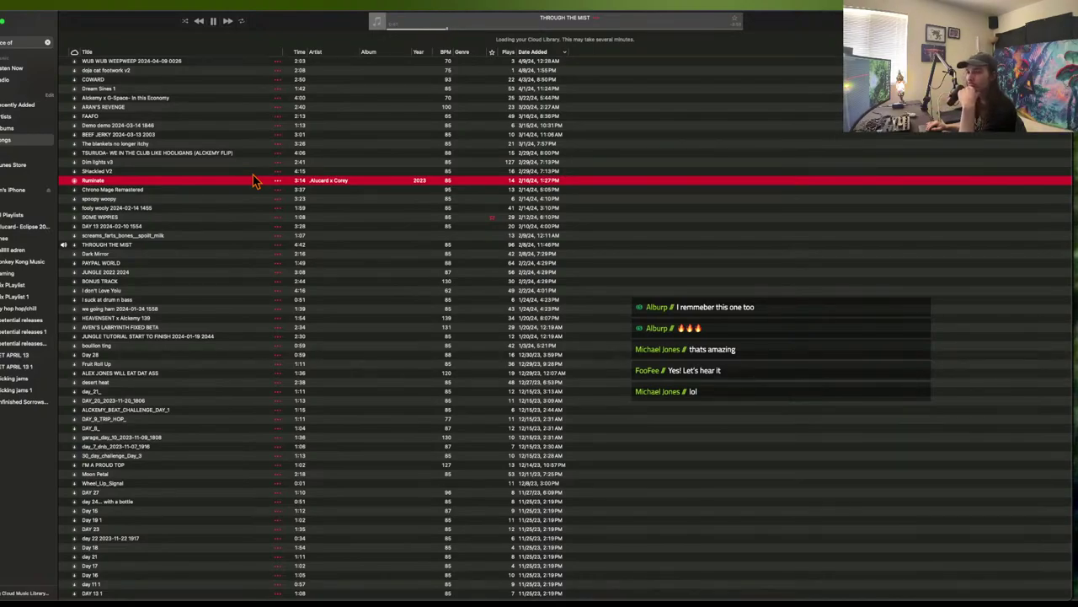
scroll(256, 181, down, 3)
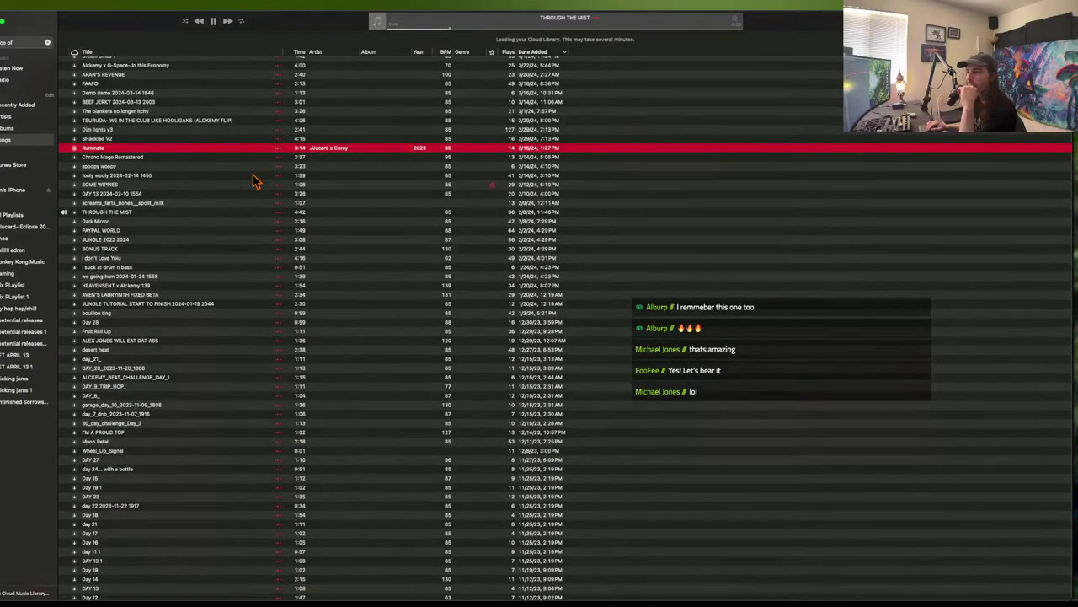
scroll(223, 188, down, 3)
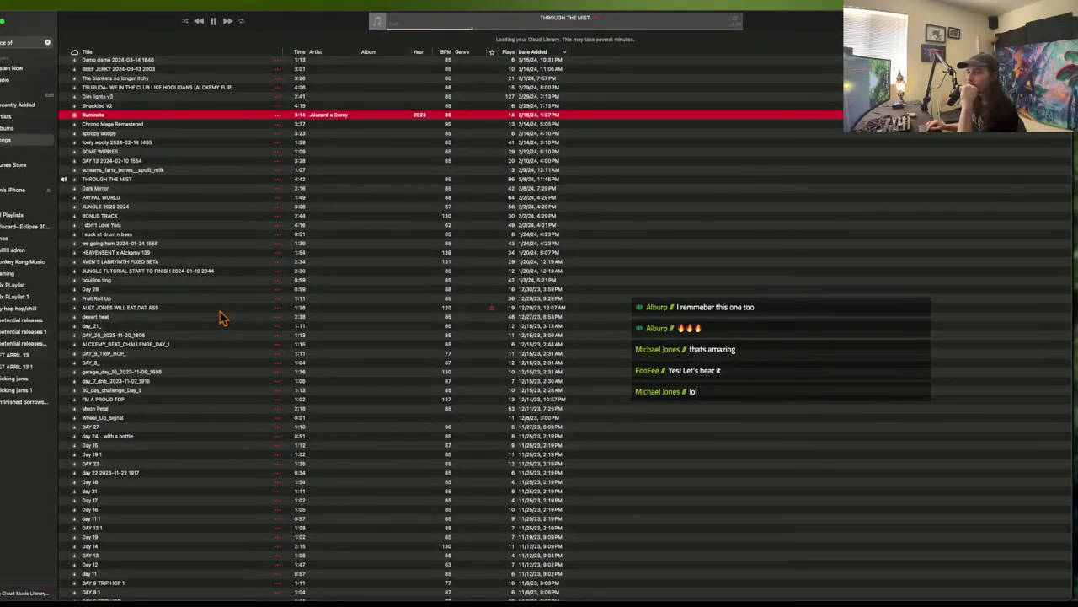
scroll(220, 318, down, 1)
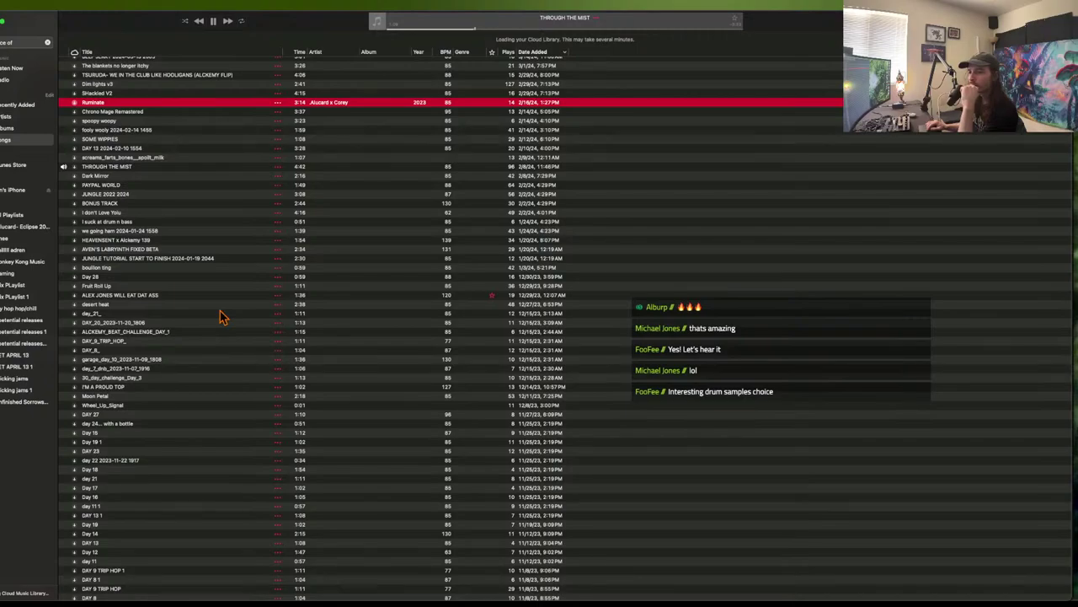
scroll(221, 319, up, 1)
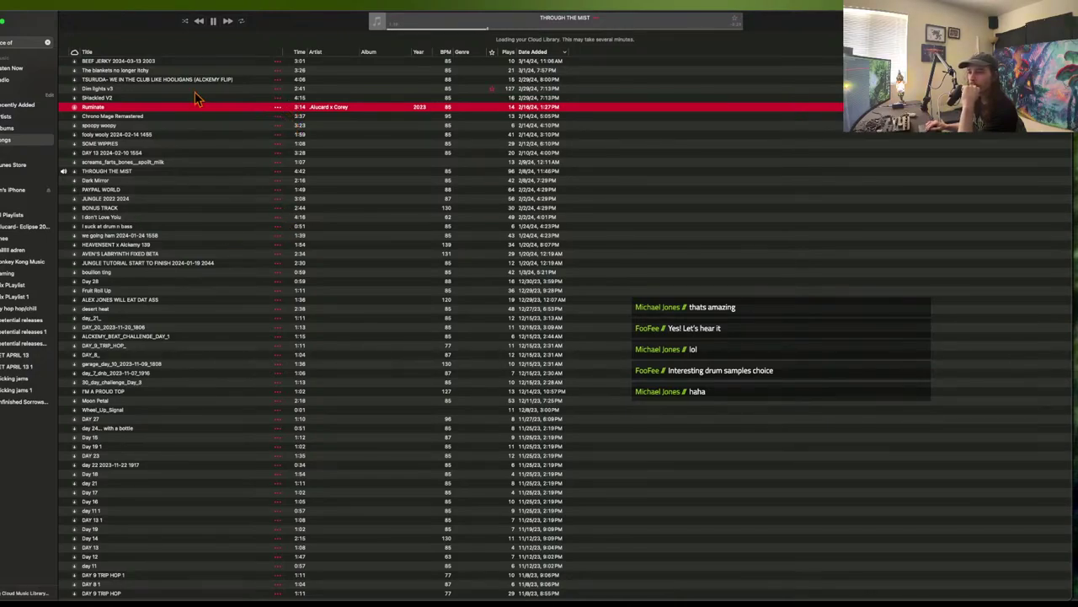
- Pause "THROUGH THE MIST", listen to "ALEX JONES WILL EAT DAT ASS" and pause it near its end
click(287, 29)
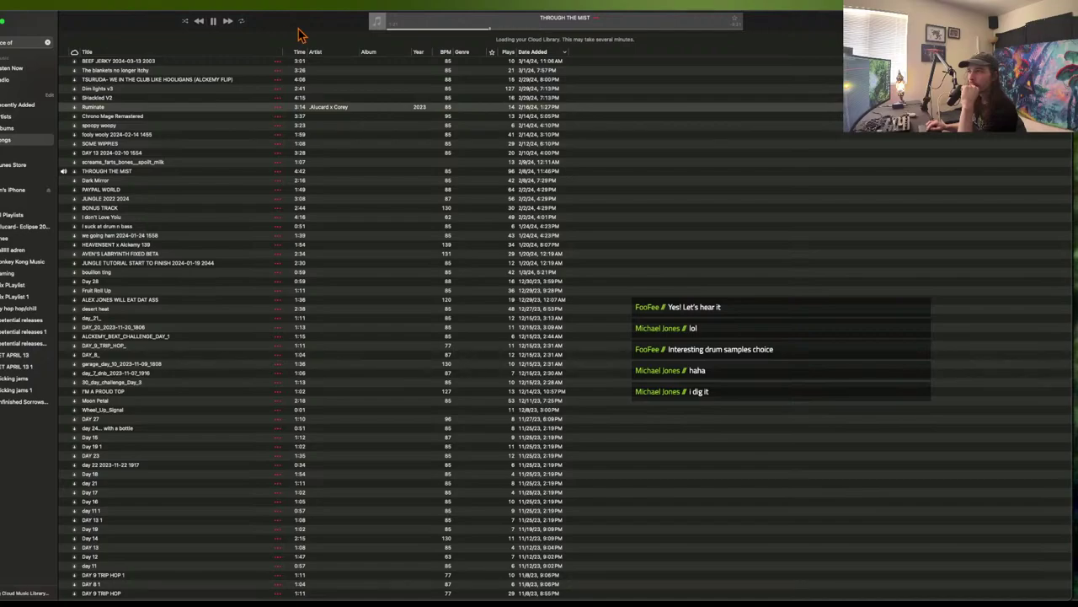
click(214, 21)
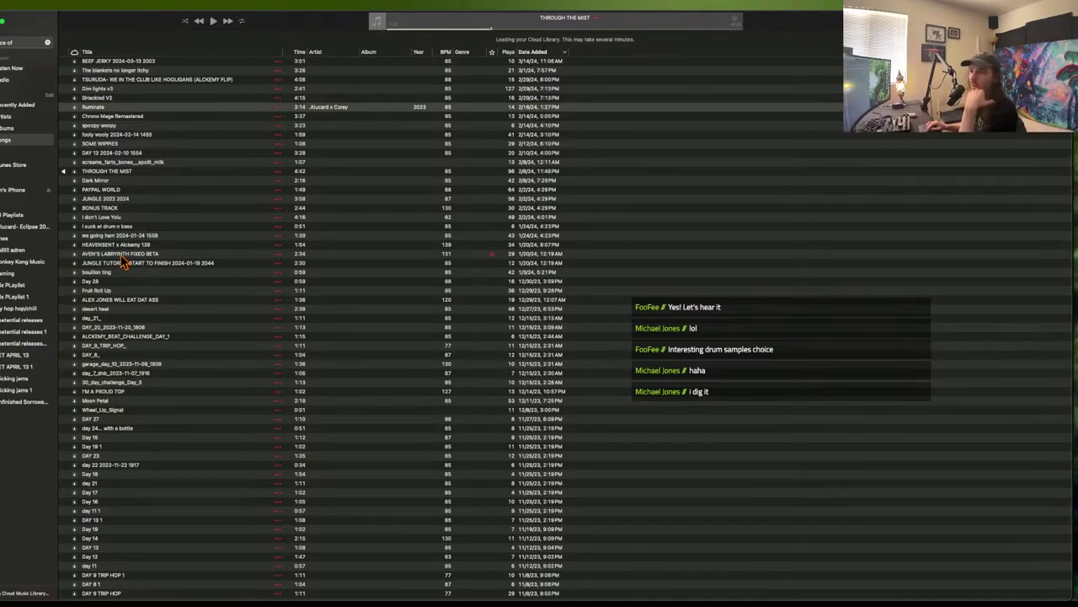
double_click(131, 300)
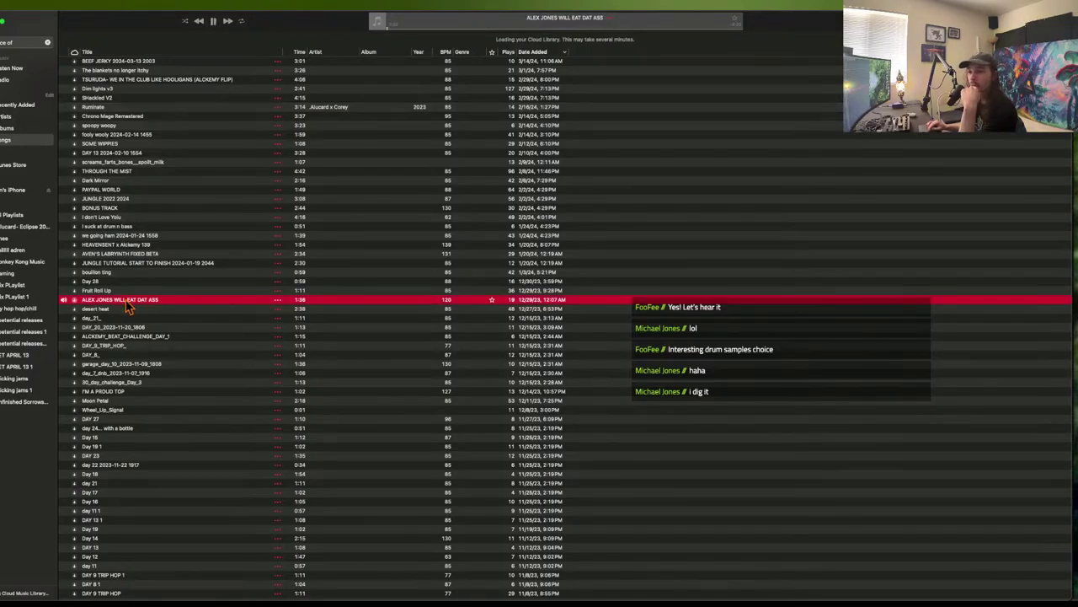
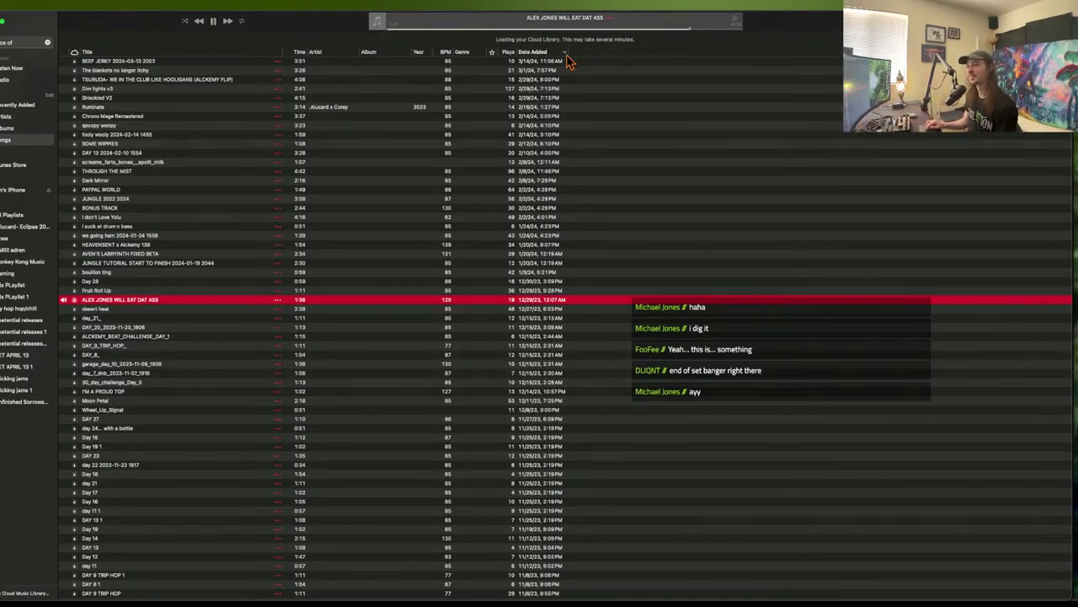
scroll(175, 245, up, 3)
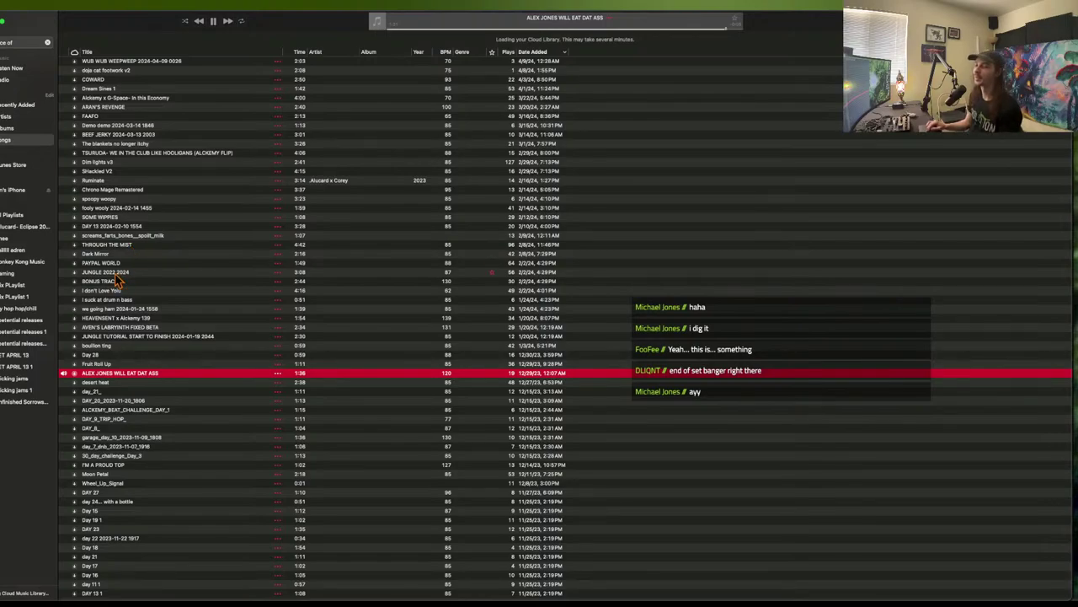
click(214, 23)
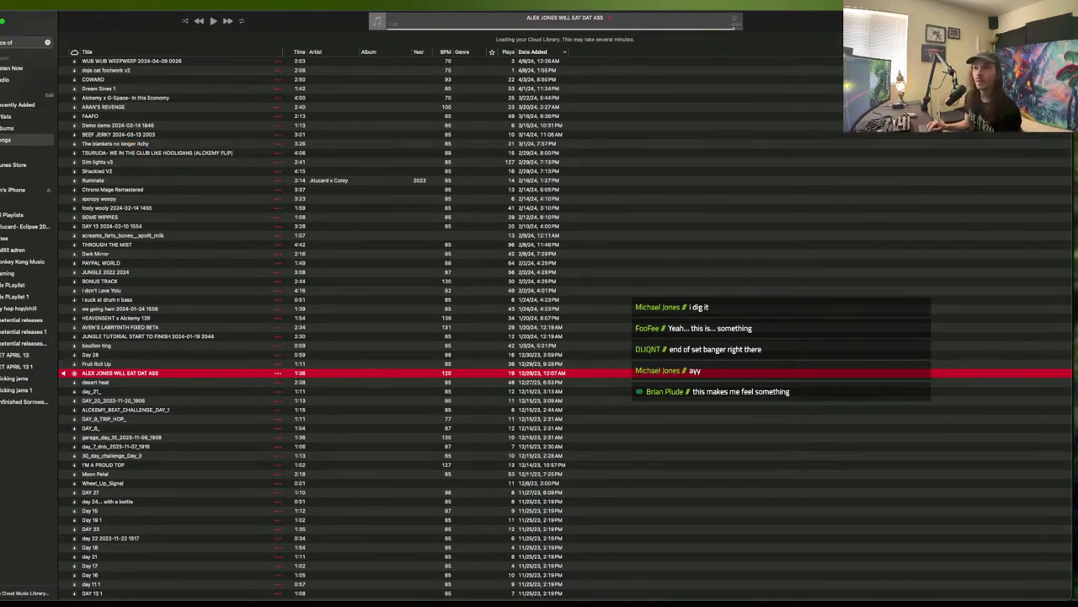
- Switch back to the doja cat footwork project in Bitwig Studio and place the arranger cursor at bar 144
click(2, 21)
click(296, 136)
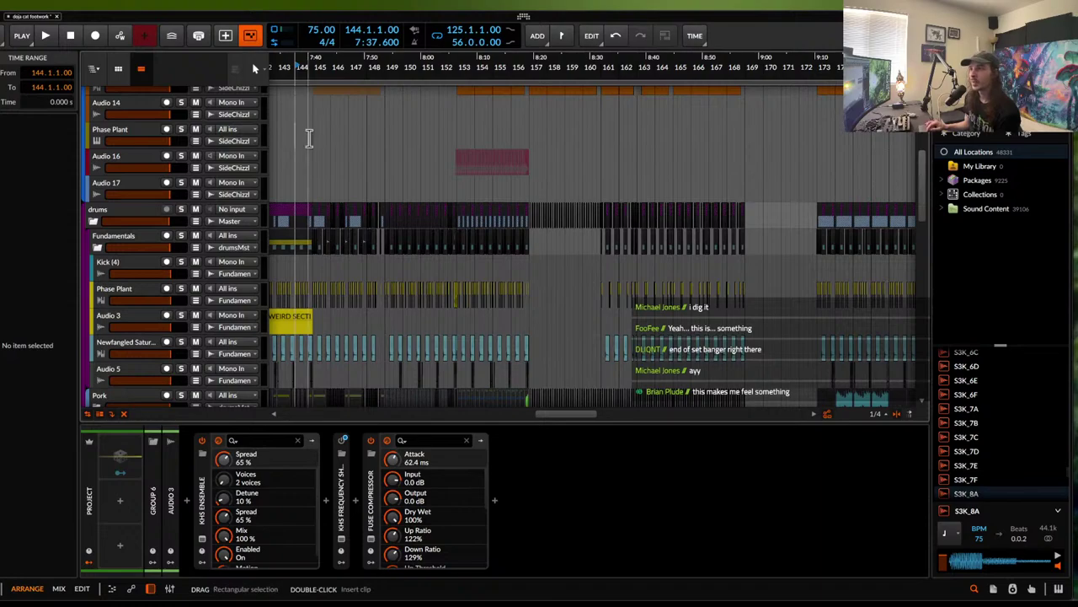
- Look over the arrangement from bar 145 onwards and select the red Phase Plant clip at bar 149
click(311, 139)
scroll(311, 139, down, 1)
scroll(310, 139, up, 5)
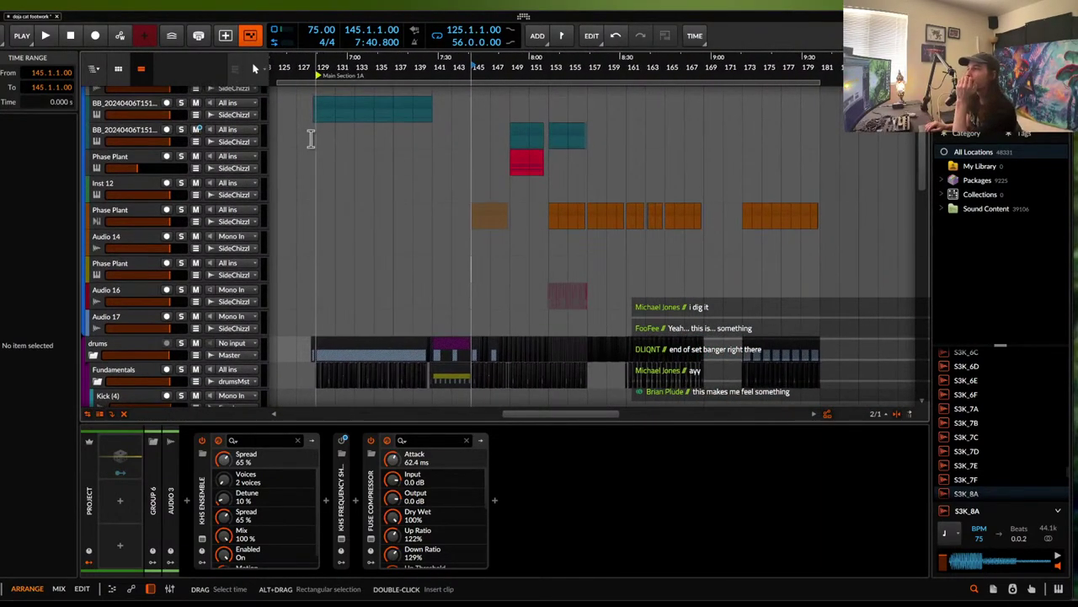
scroll(516, 161, up, 3)
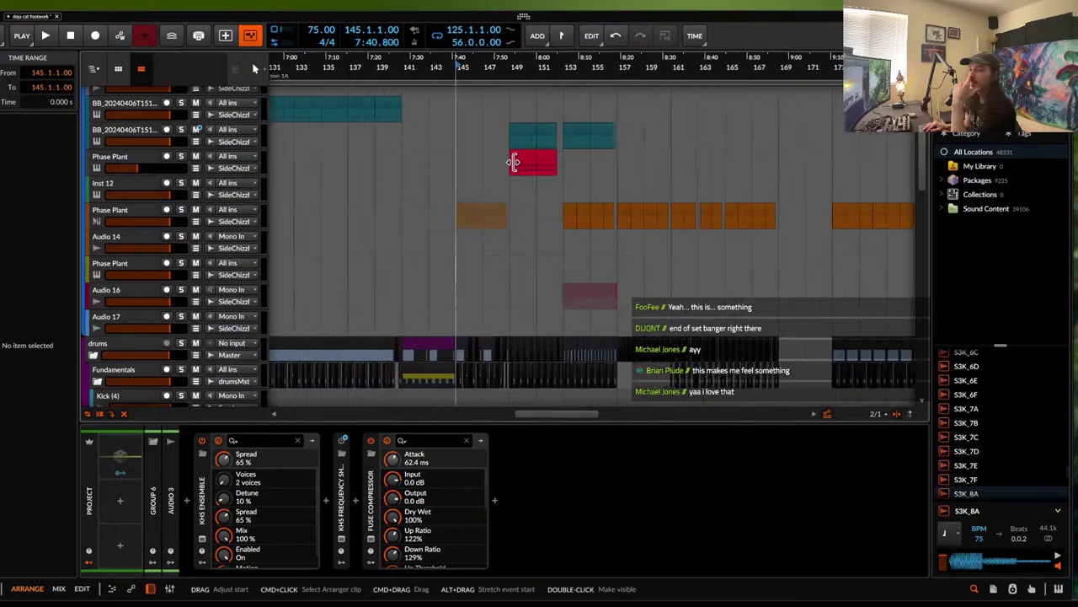
click(527, 163)
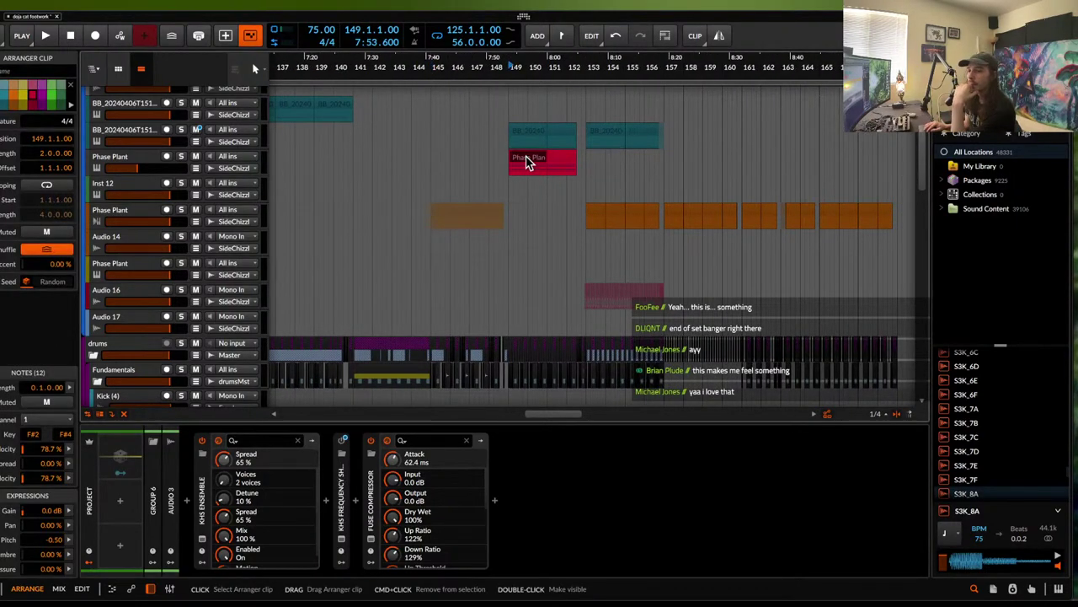
scroll(522, 162, down, 1)
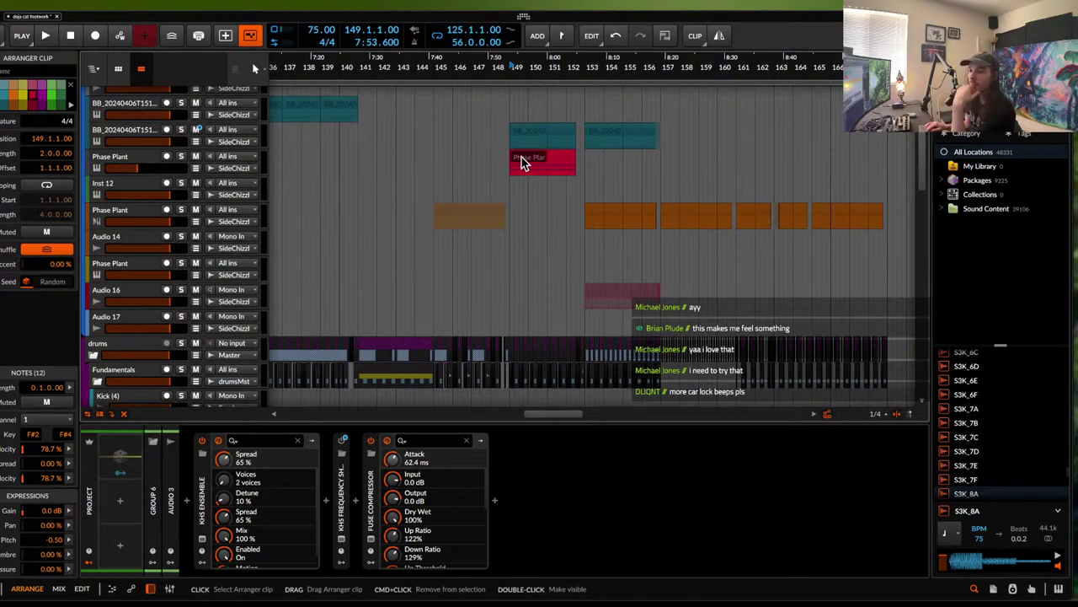
click(547, 164)
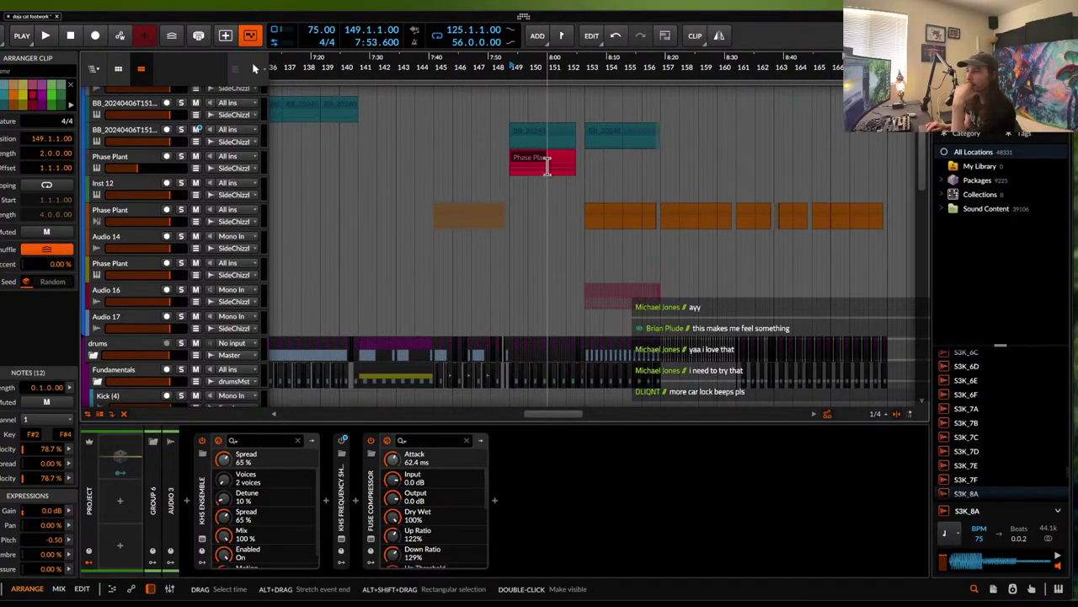
- Switch to the Music library, listen to "I'M A PROUD TOP" and pause playback once "Moon Petal" has started
key(super+Tab)
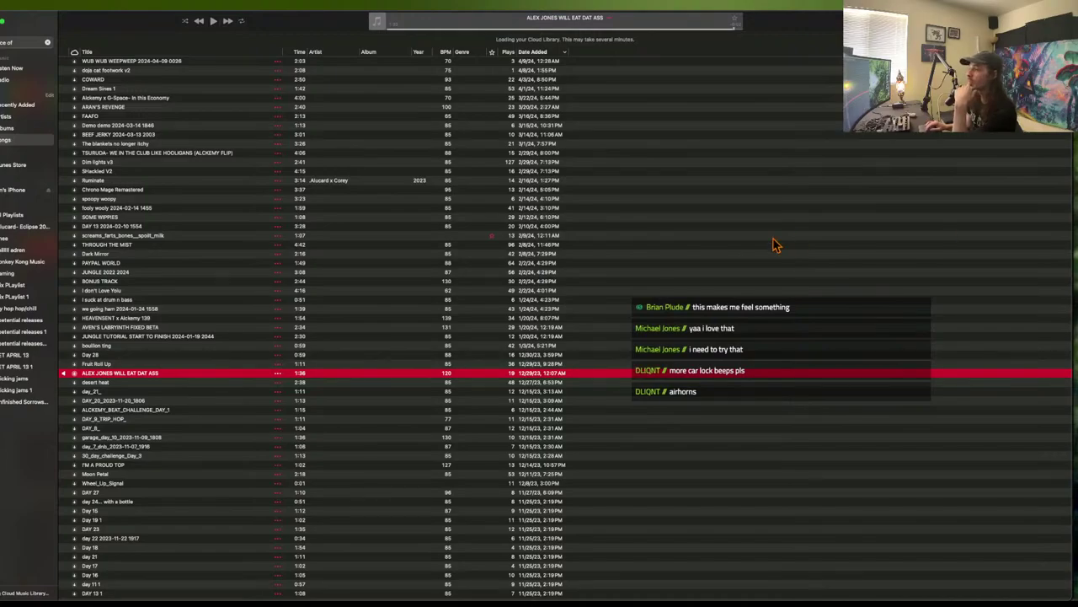
double_click(105, 465)
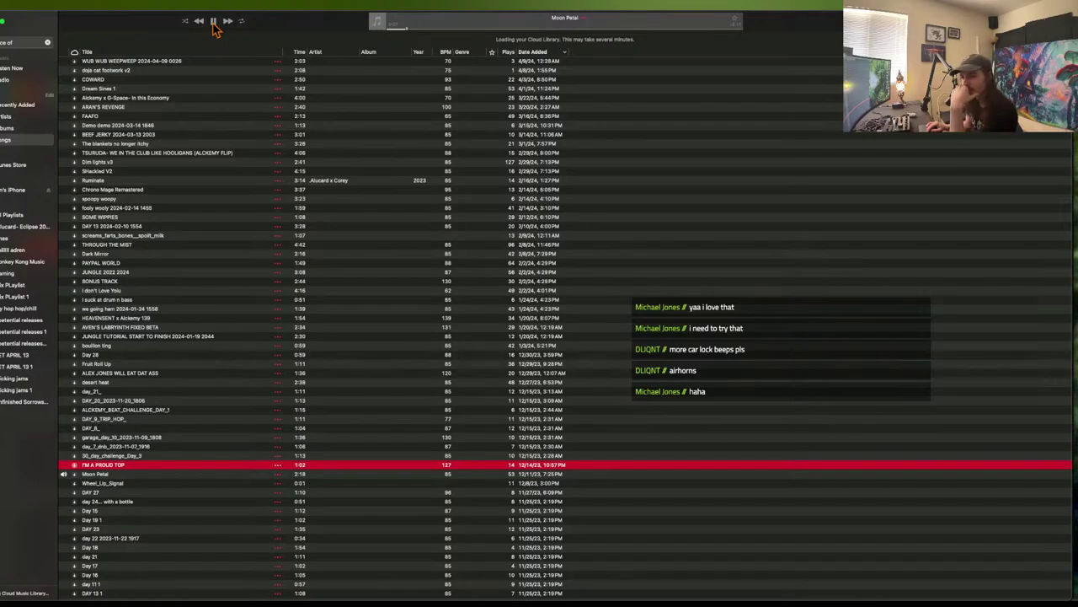
click(214, 23)
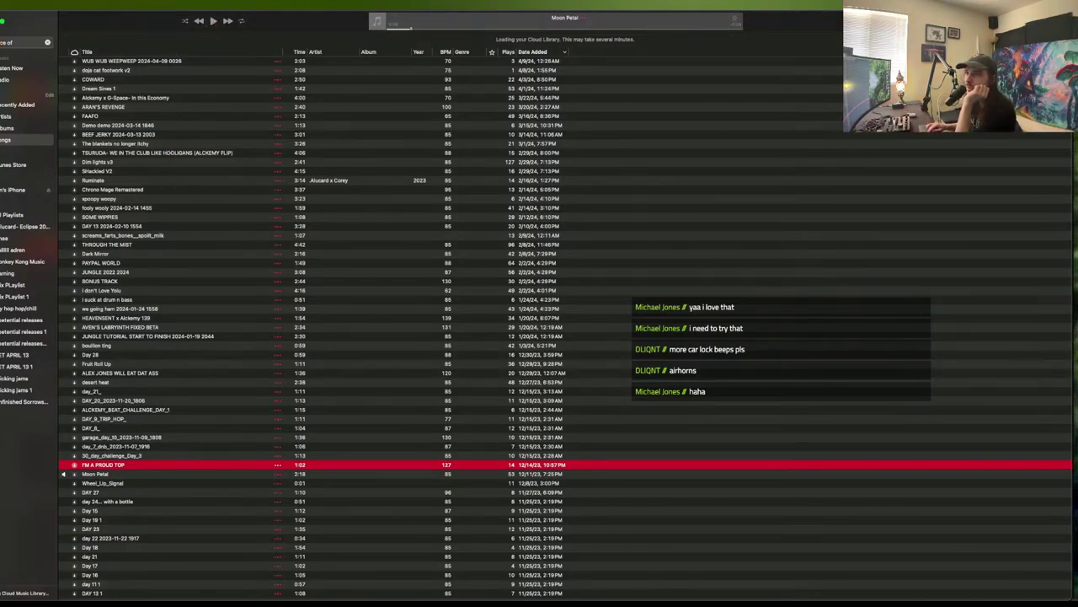
- Switch back to the doja cat footwork project in Bitwig Studio and start playback from bar 125
key(super+Tab)
click(318, 145)
scroll(316, 143, left, 5)
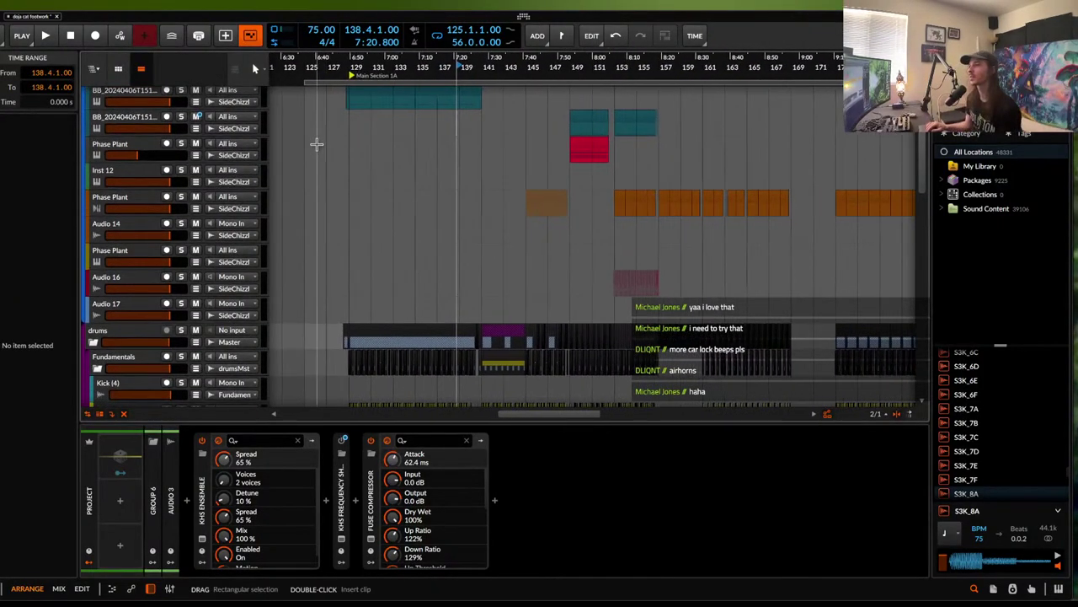
click(306, 130)
scroll(307, 130, up, 5)
scroll(307, 130, down, 1)
scroll(307, 130, up, 5)
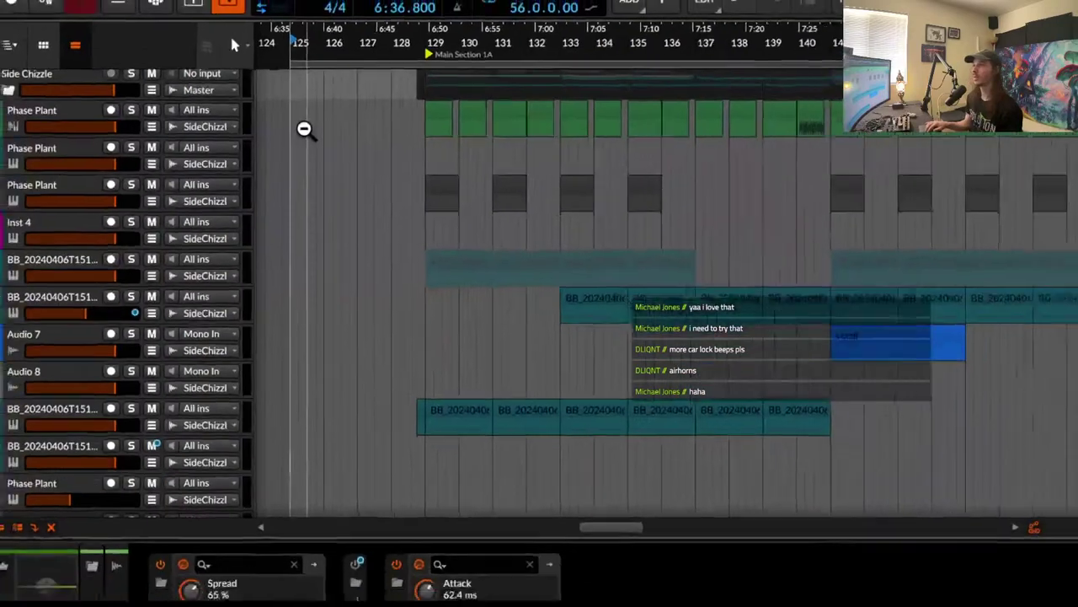
key(space)
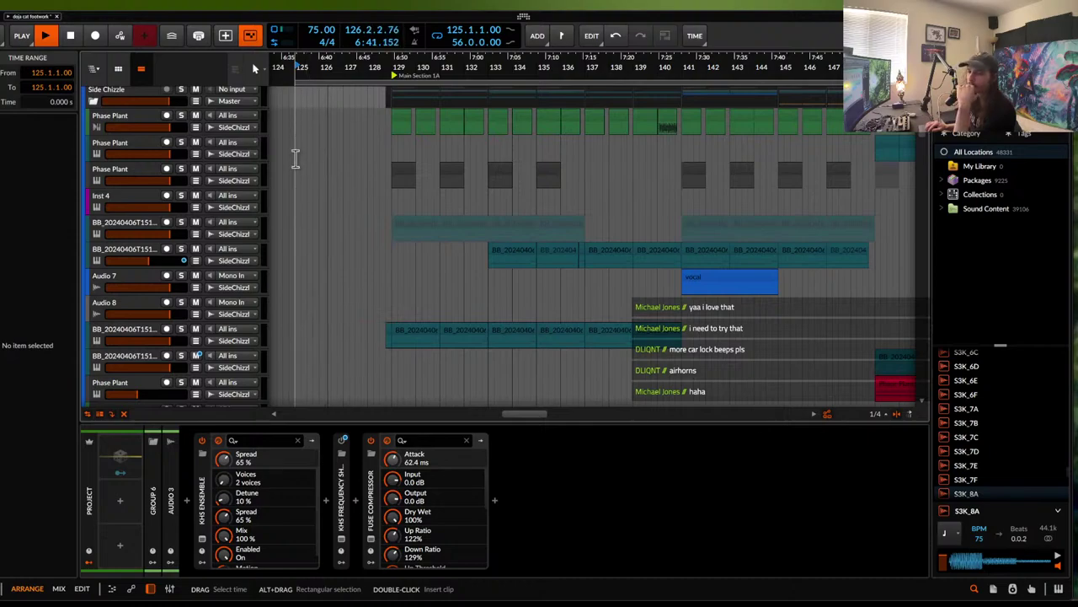
- Listen to the lead-in and Main Section 1A while examining the Side Chizzle group's clips from bar 129
scroll(295, 160, down, 1)
scroll(295, 160, down, 1)
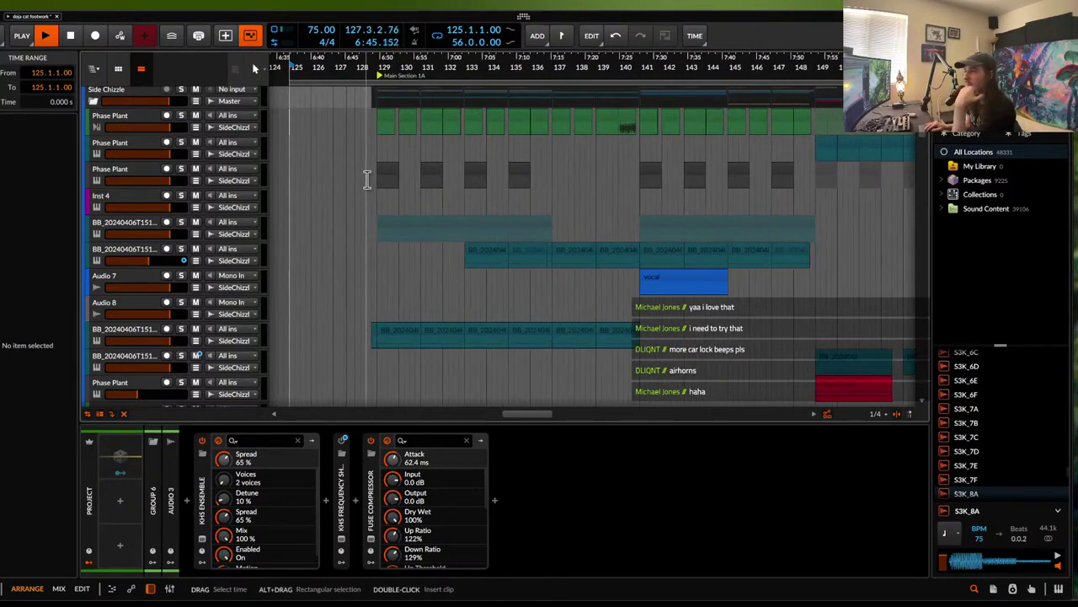
scroll(367, 179, up, 2)
scroll(367, 178, down, 1)
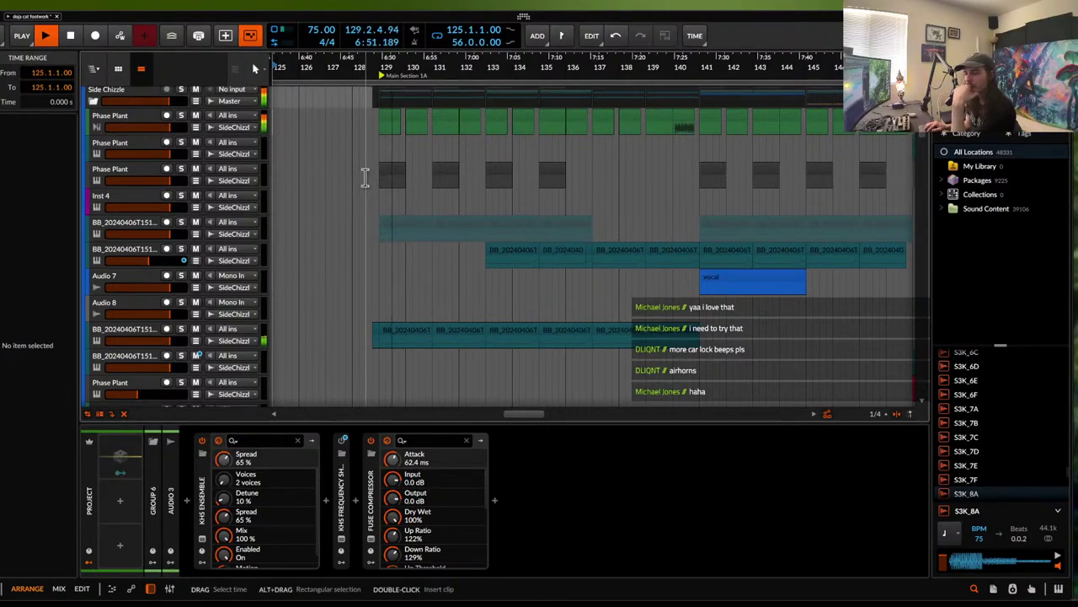
scroll(365, 177, down, 1)
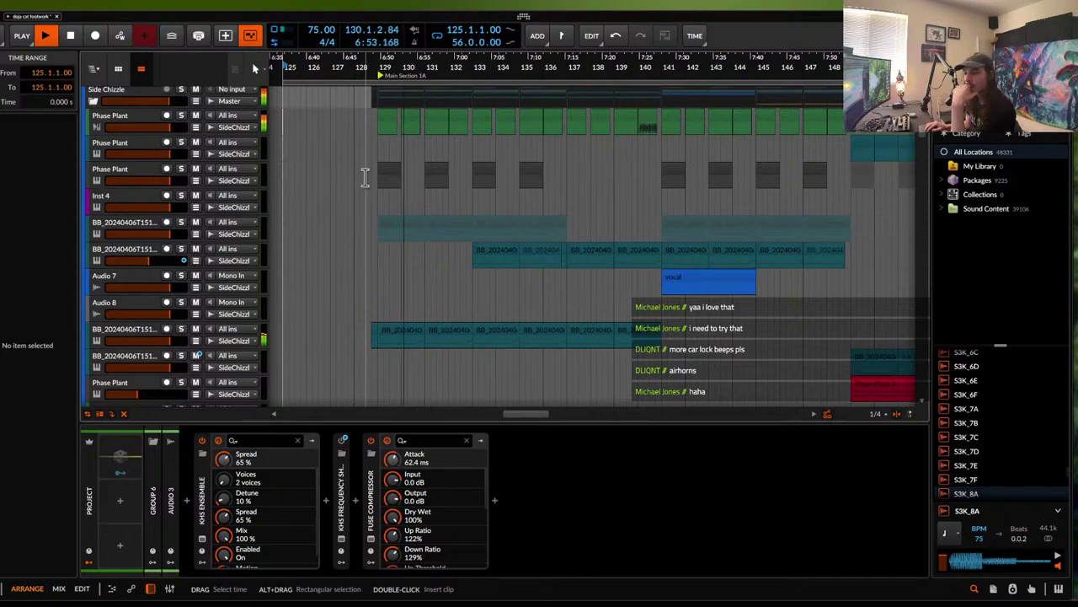
scroll(448, 175, up, 3)
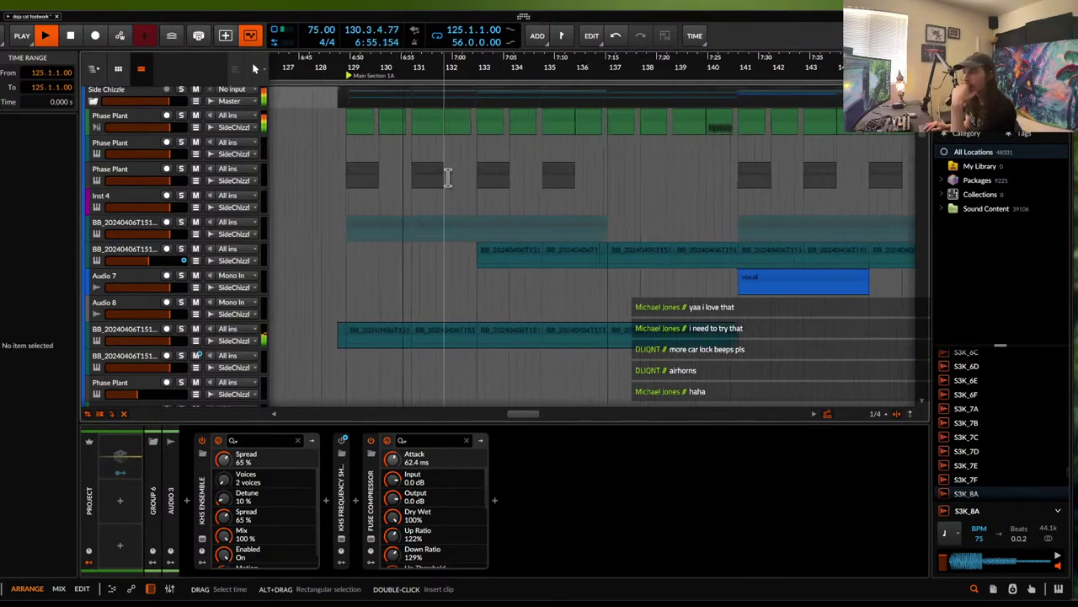
scroll(447, 175, down, 1)
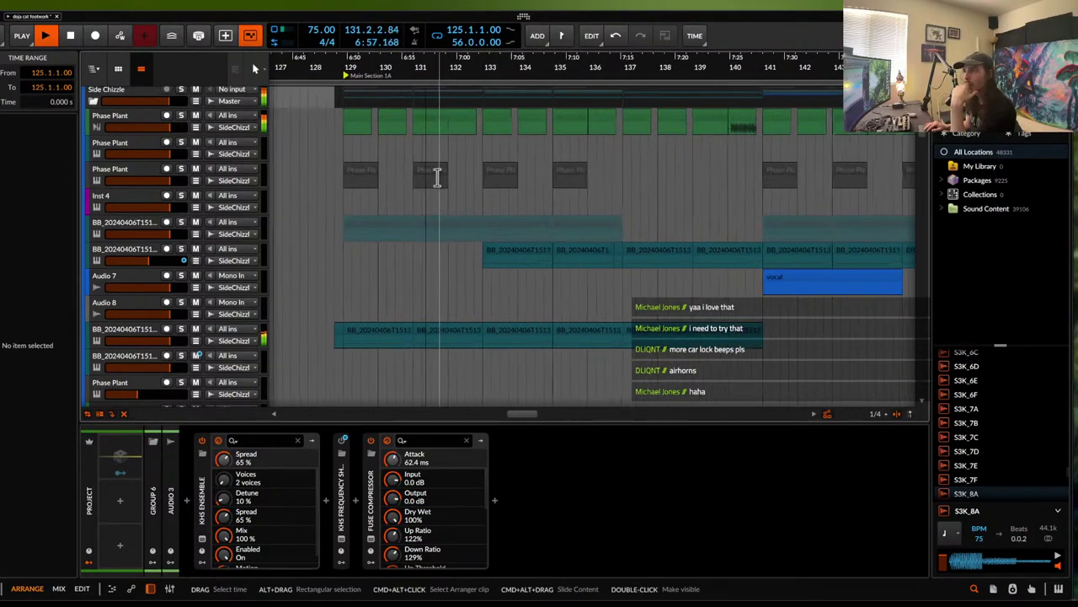
scroll(437, 175, up, 2)
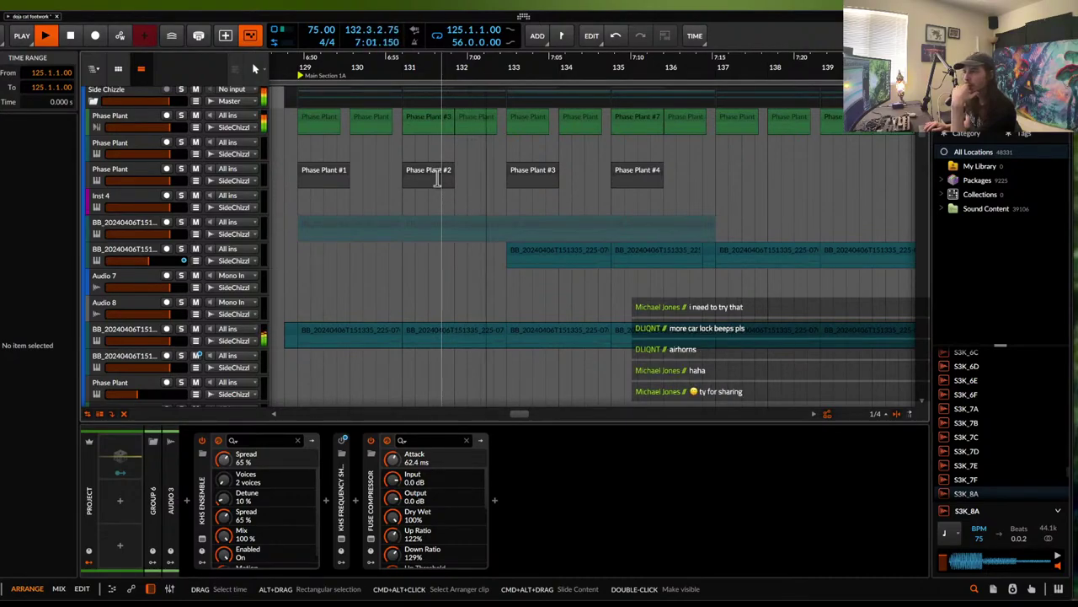
- Place the arranger cursor at bar 133, select the purple Phase Plant track in Group 6 and open its synth window
click(508, 207)
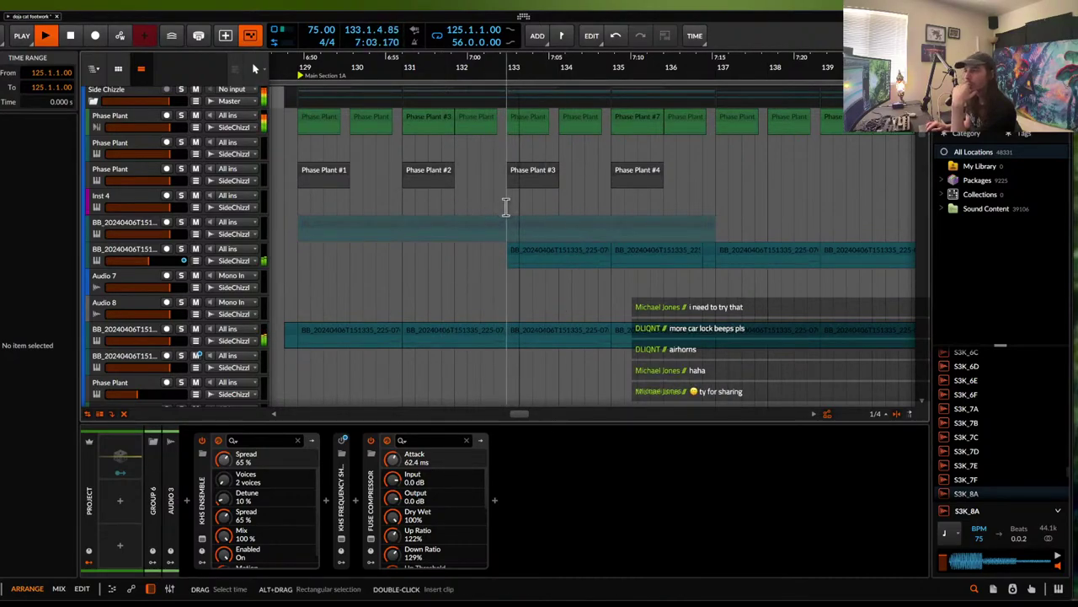
scroll(506, 207, down, 3)
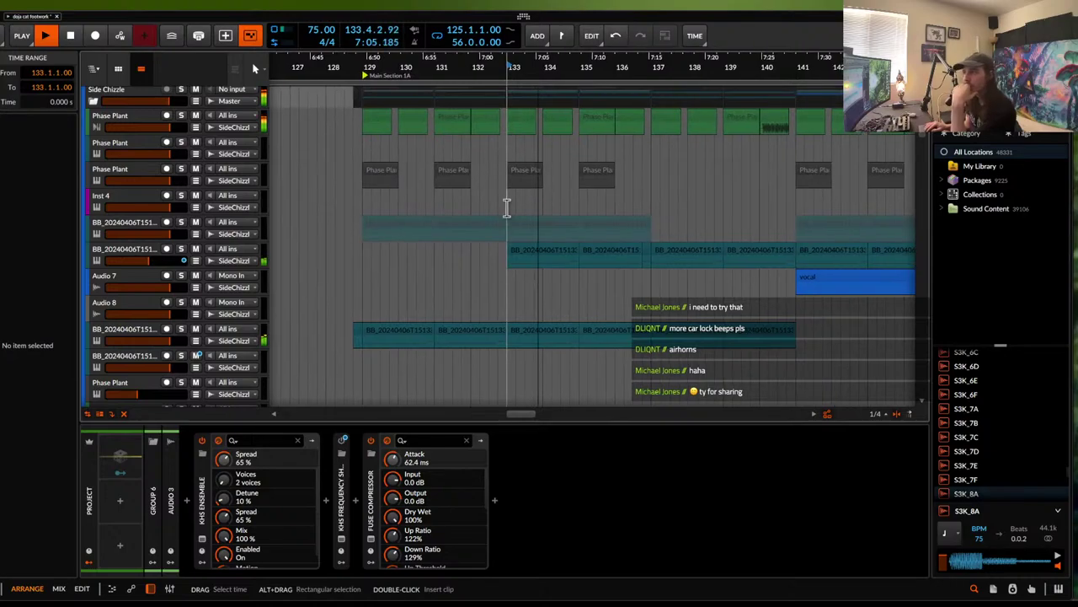
scroll(506, 208, down, 10)
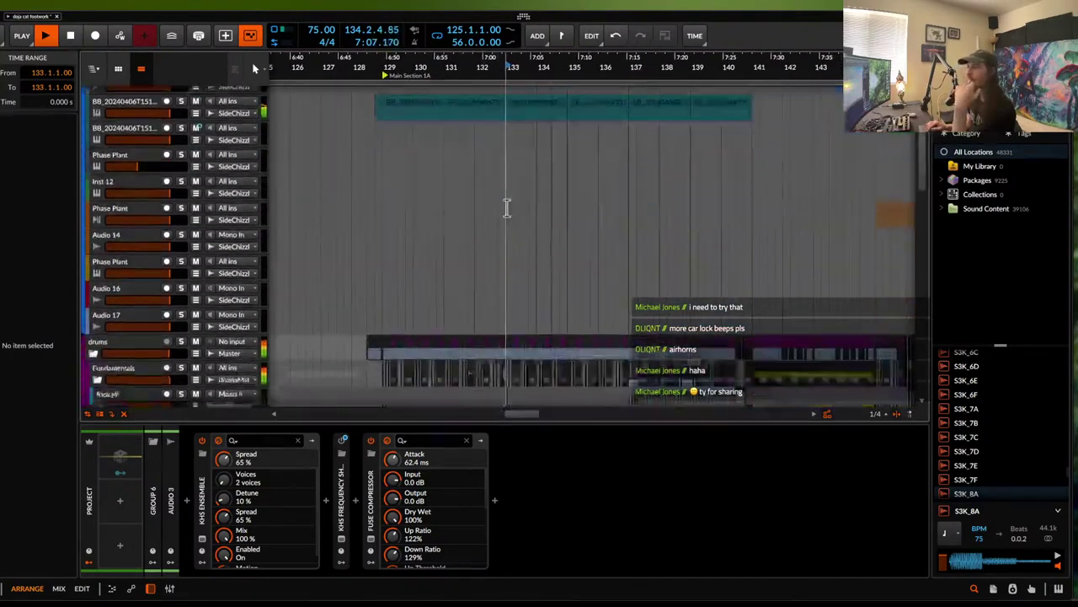
scroll(507, 209, down, 15)
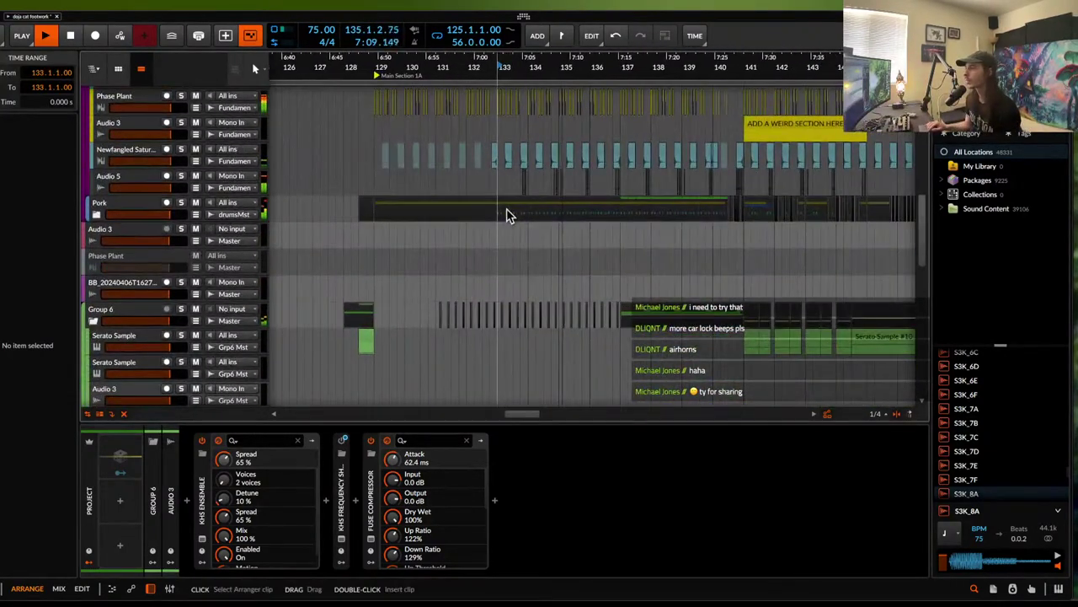
scroll(538, 230, down, 5)
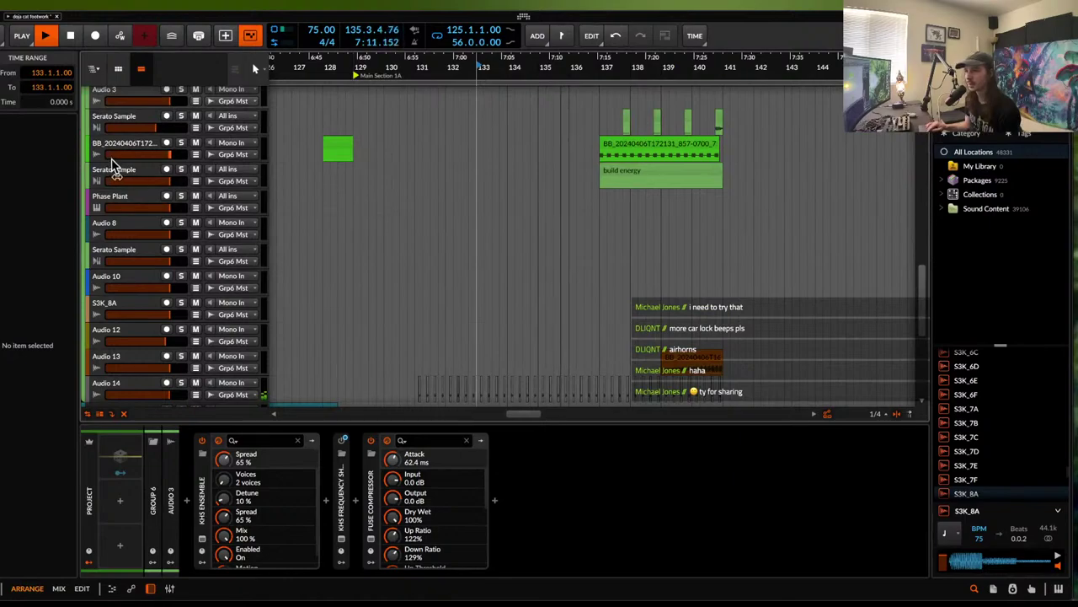
click(141, 206)
click(108, 203)
click(203, 540)
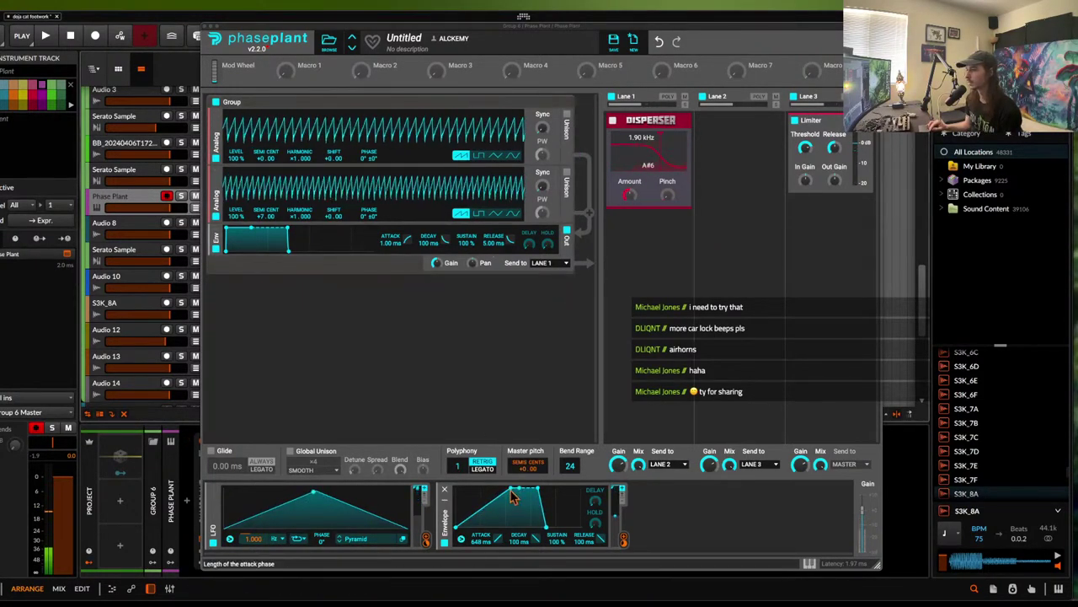
- Lengthen the modulation envelope's attack to about 2.55 s and turn off the second Analog oscillator
drag(512, 495, 559, 490)
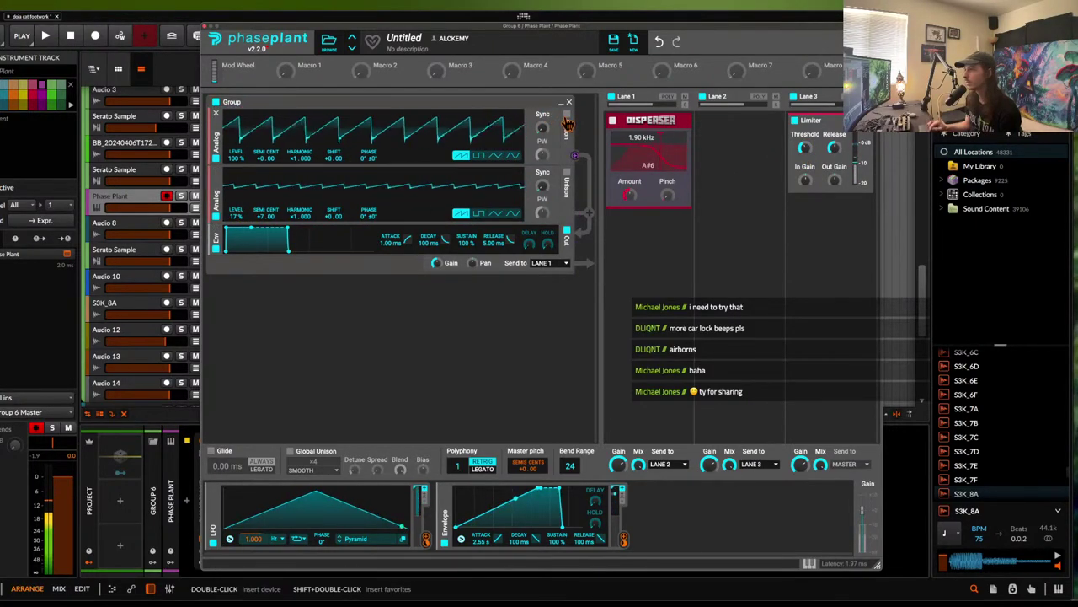
click(219, 217)
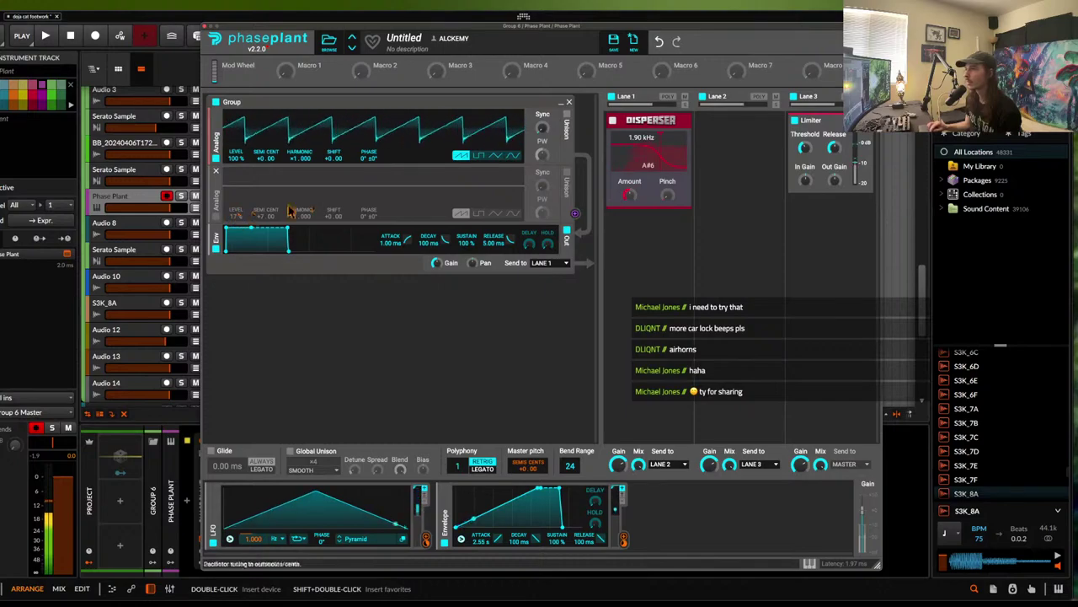
- Add a high-pass Filter below the Disperser in Lane 1 and set the Disperser frequency to about 275 Hz
drag(648, 154, 660, 153)
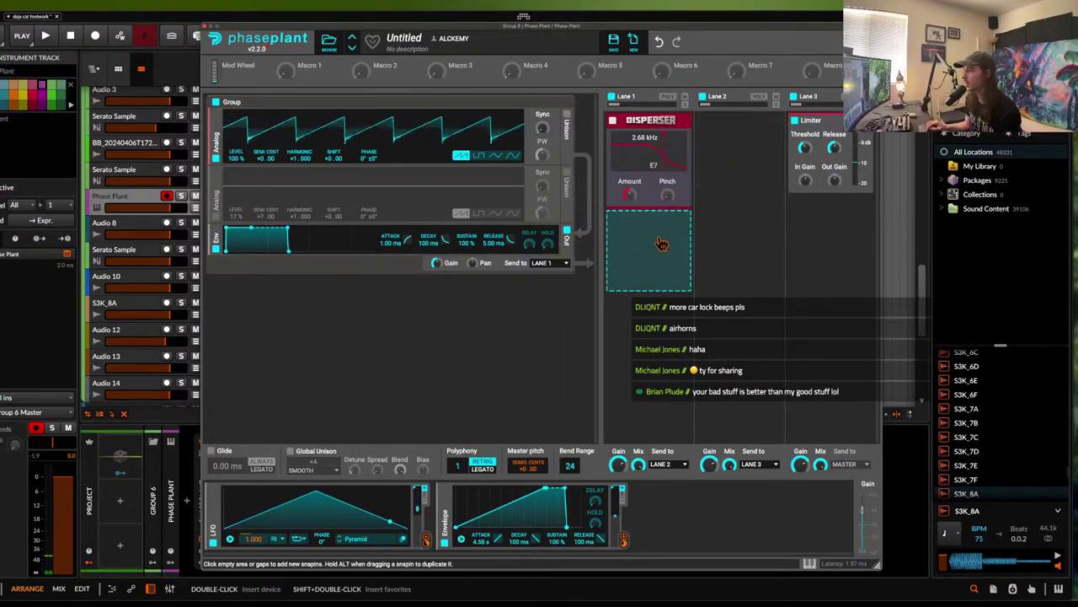
click(649, 223)
click(617, 398)
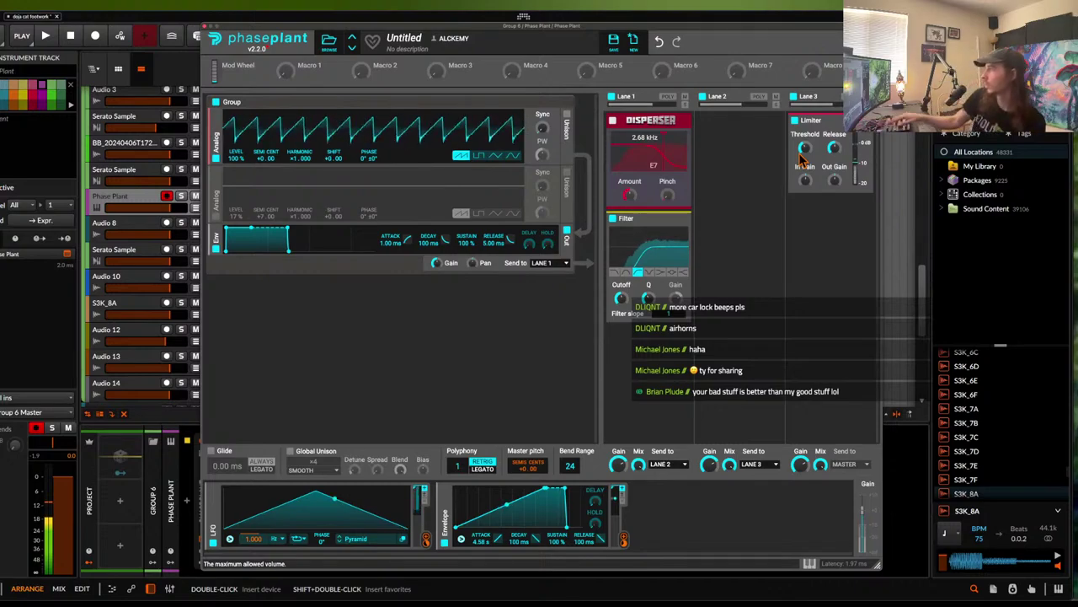
drag(662, 145, 641, 148)
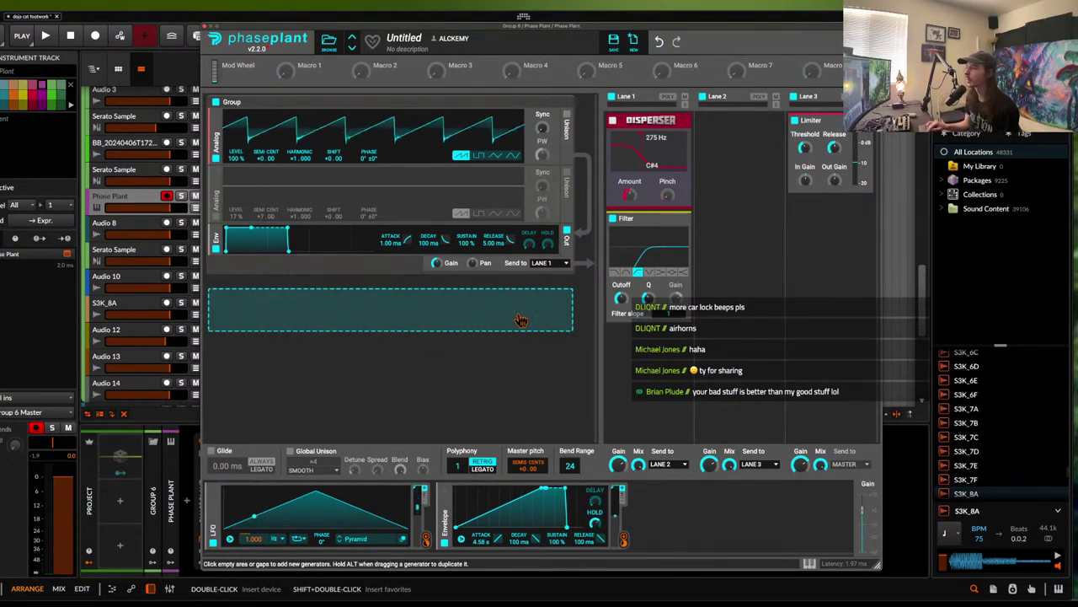
- Close the synth window, insert the Cluster Delay effect after Phase Plant in the device chain and close its window
click(645, 328)
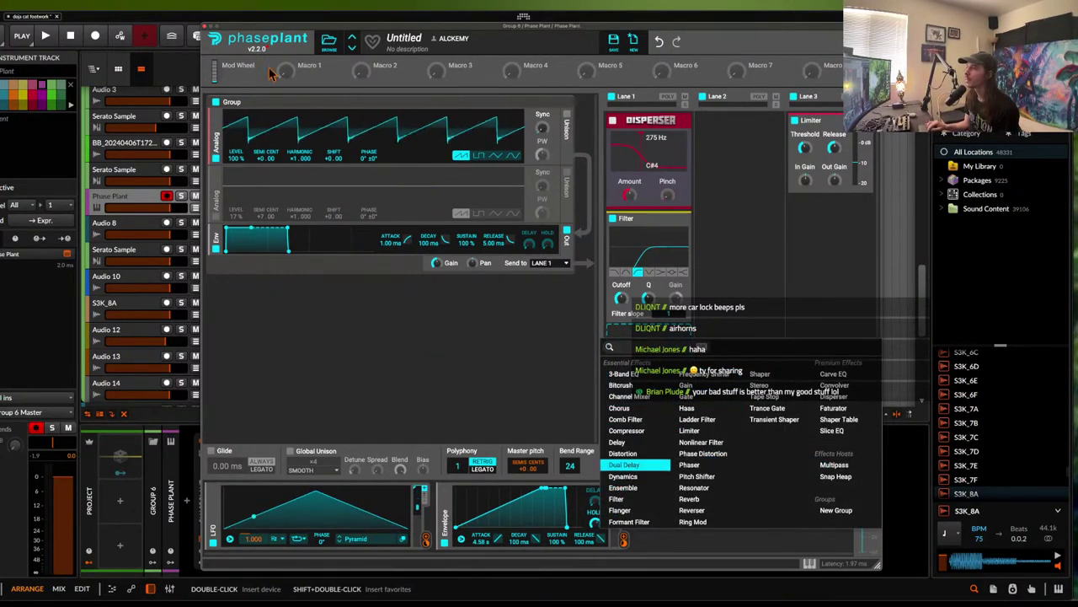
click(205, 26)
click(326, 502)
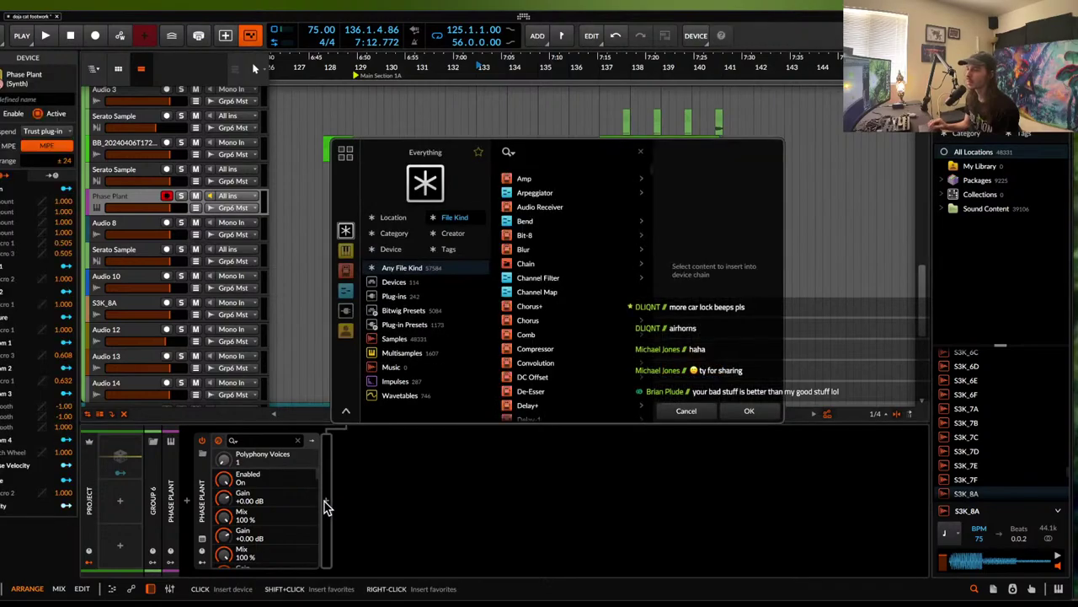
text(cluster)
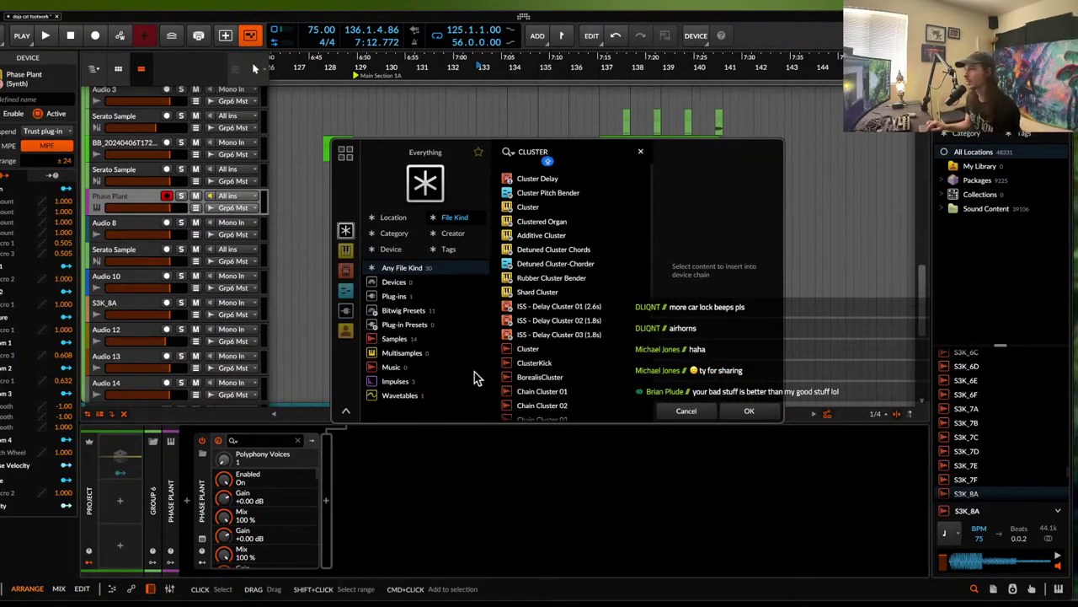
click(537, 179)
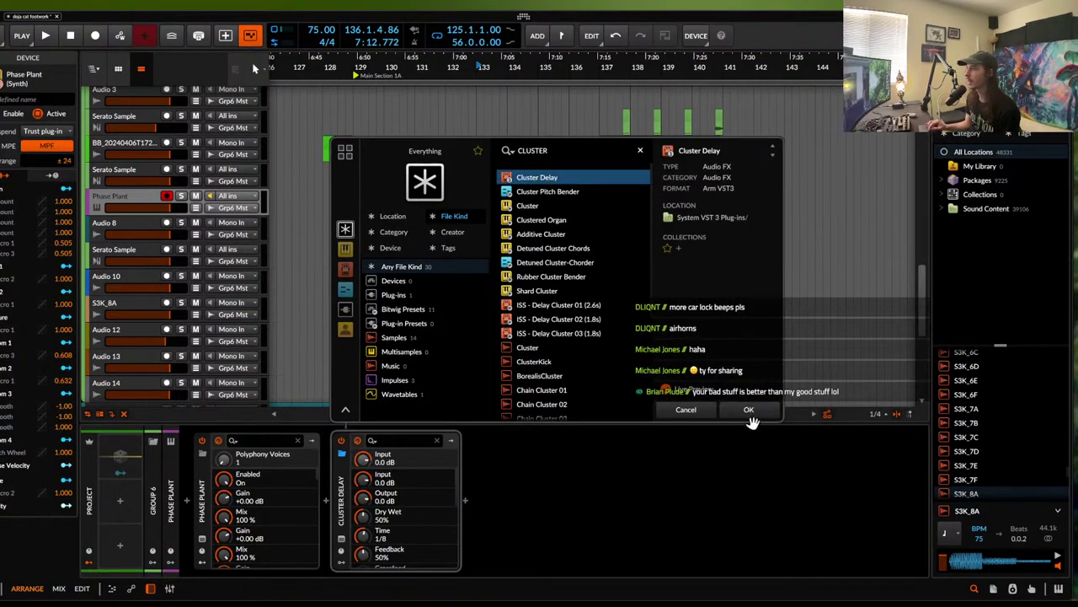
click(749, 410)
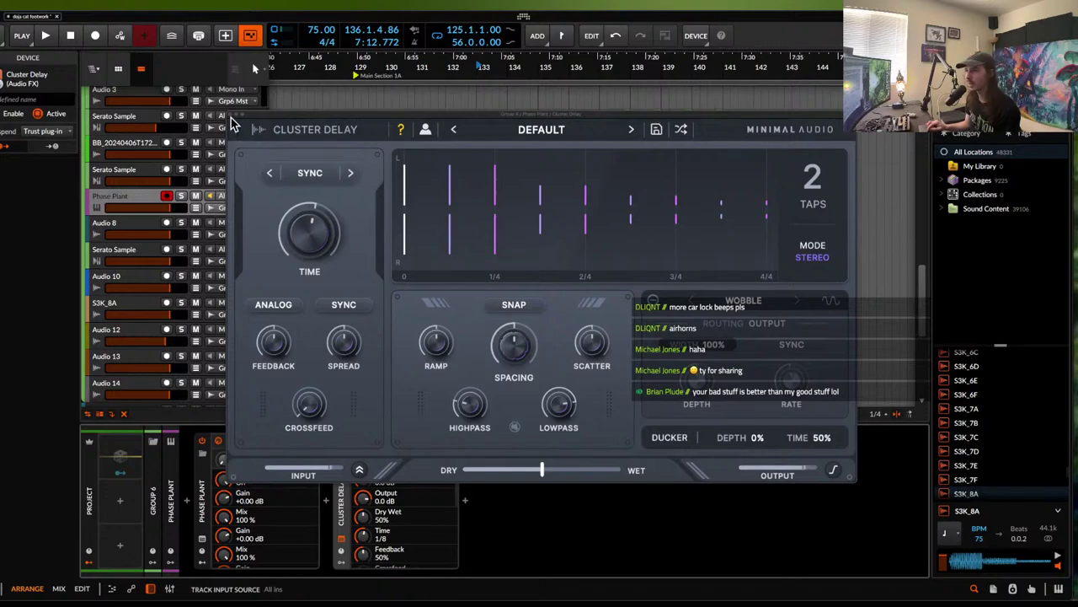
click(231, 115)
scroll(338, 168, up, 8)
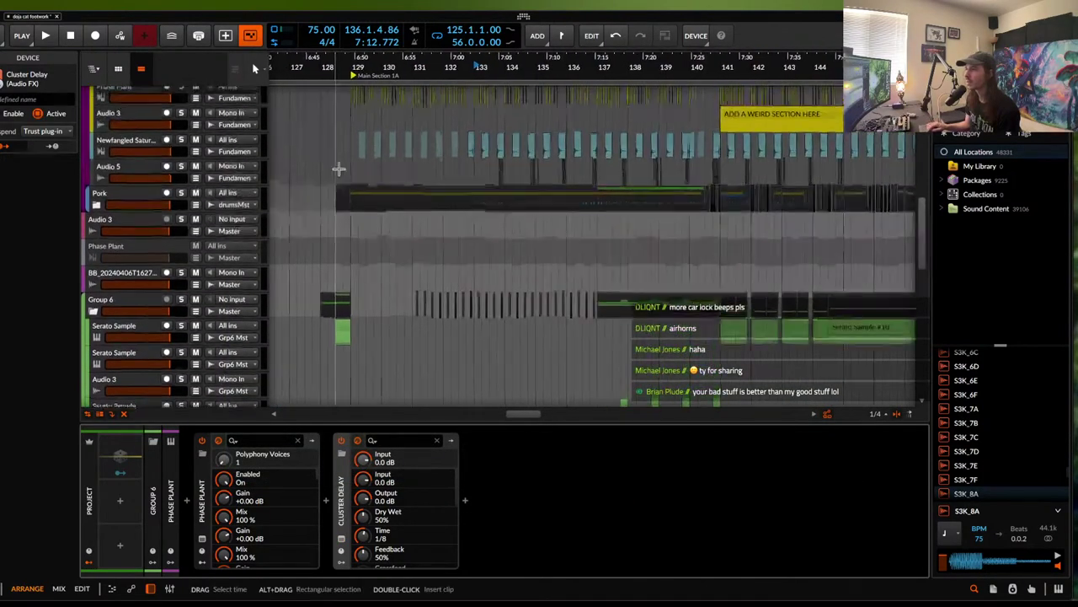
scroll(338, 169, down, 5)
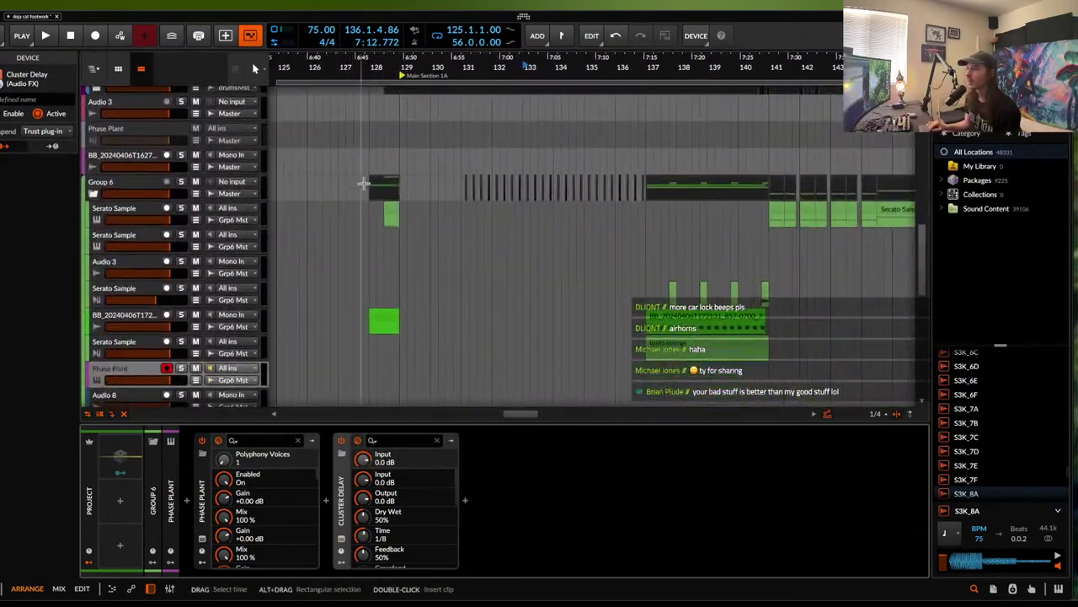
- Open the Phase Plant clip at bar 129 in the Side Chizzle group and check its notes
scroll(469, 226, down, 3)
scroll(582, 208, down, 10)
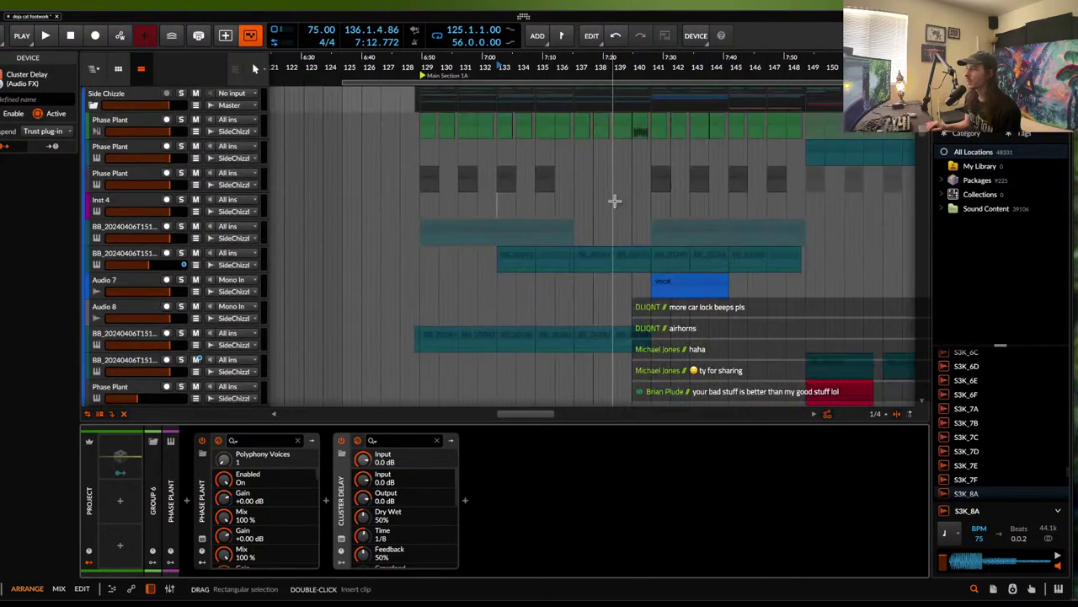
double_click(428, 128)
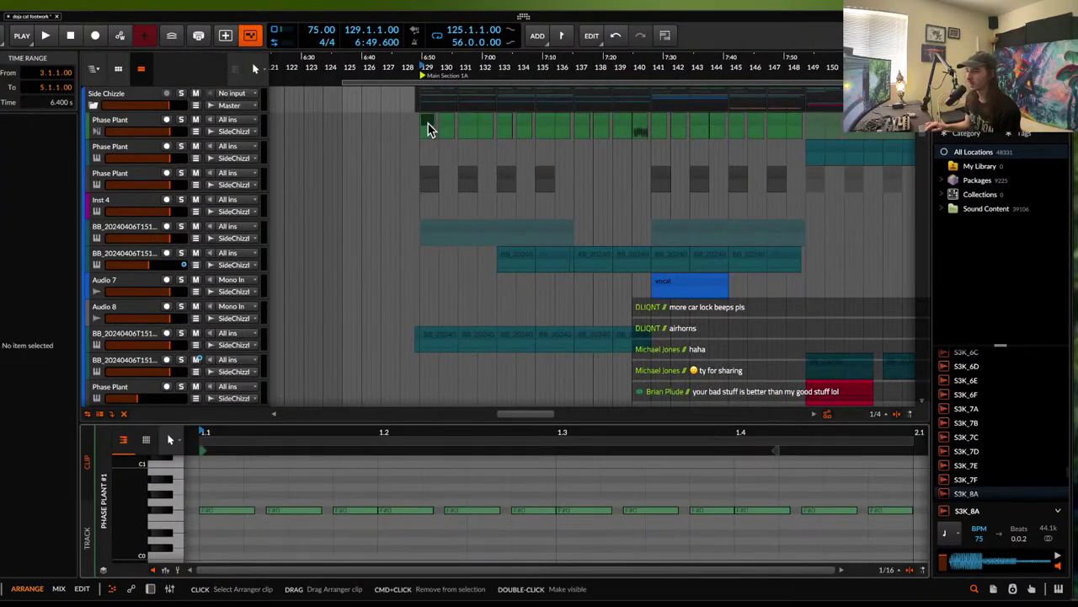
scroll(393, 155, up, 10)
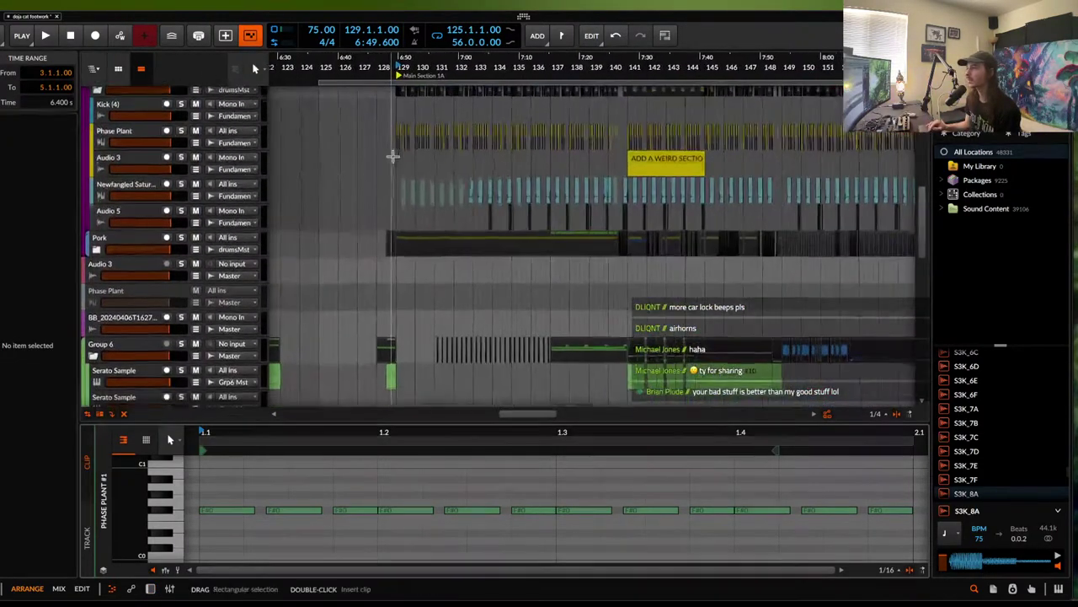
- Set the Ducker depth to 100% in the Cluster Delay on Group 6's purple Phase Plant track
scroll(393, 155, down, 6)
scroll(364, 281, down, 1)
double_click(130, 371)
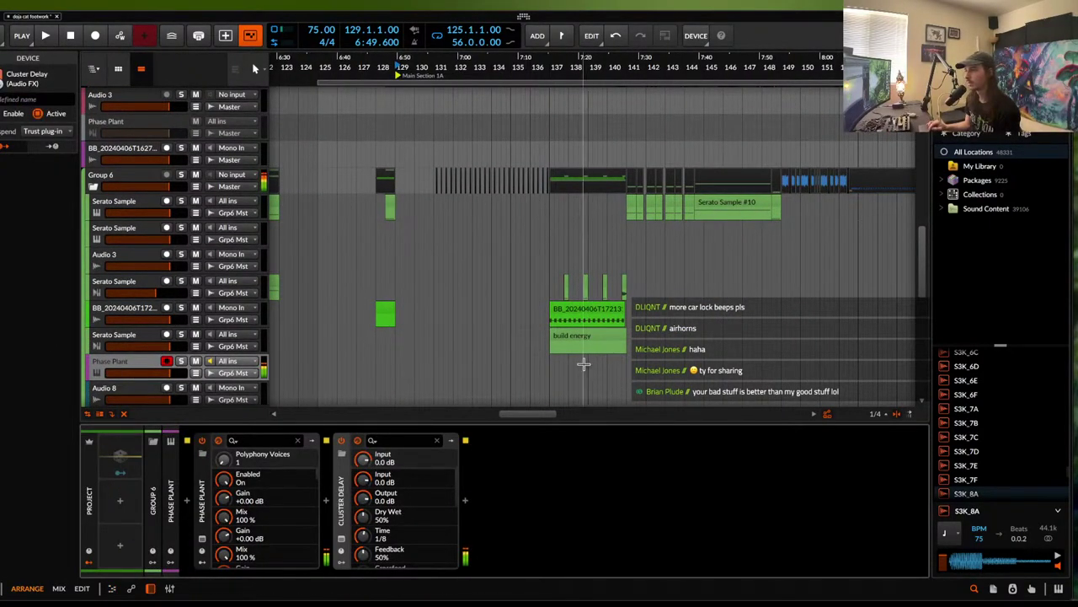
click(341, 538)
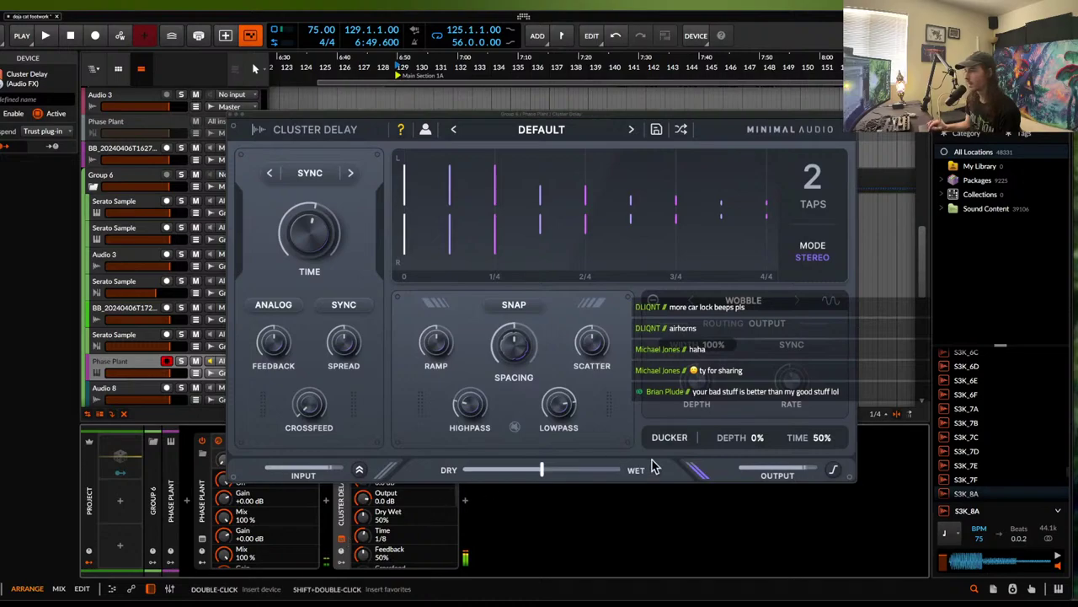
drag(731, 440, 790, 4)
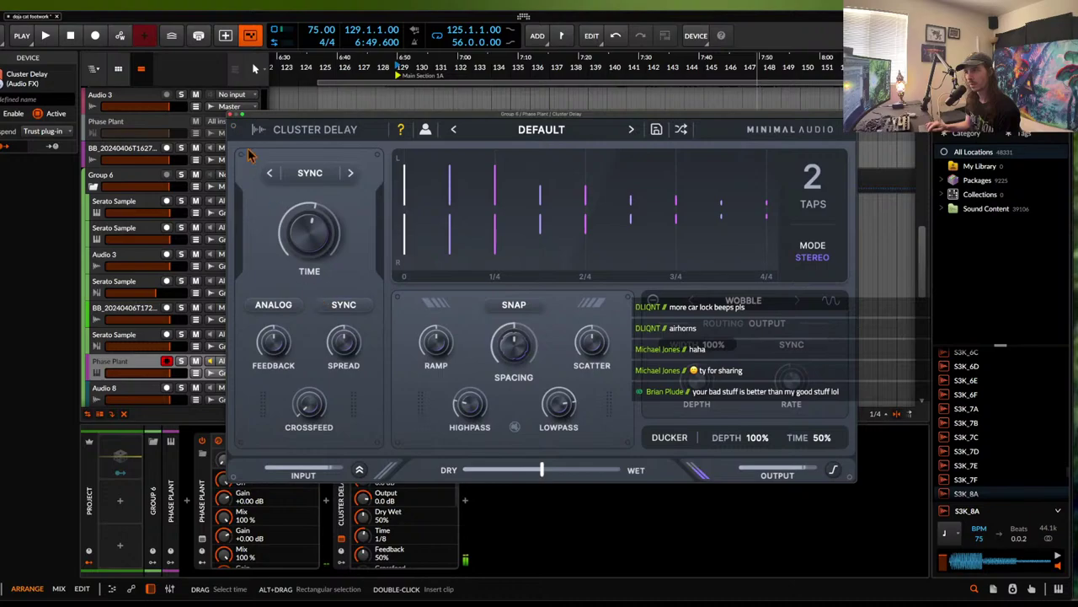
click(230, 115)
- Create a four-bar note clip from bar 137 to 141 on the purple Phase Plant track and open it for editing
scroll(470, 346, down, 2)
scroll(470, 345, right, 2)
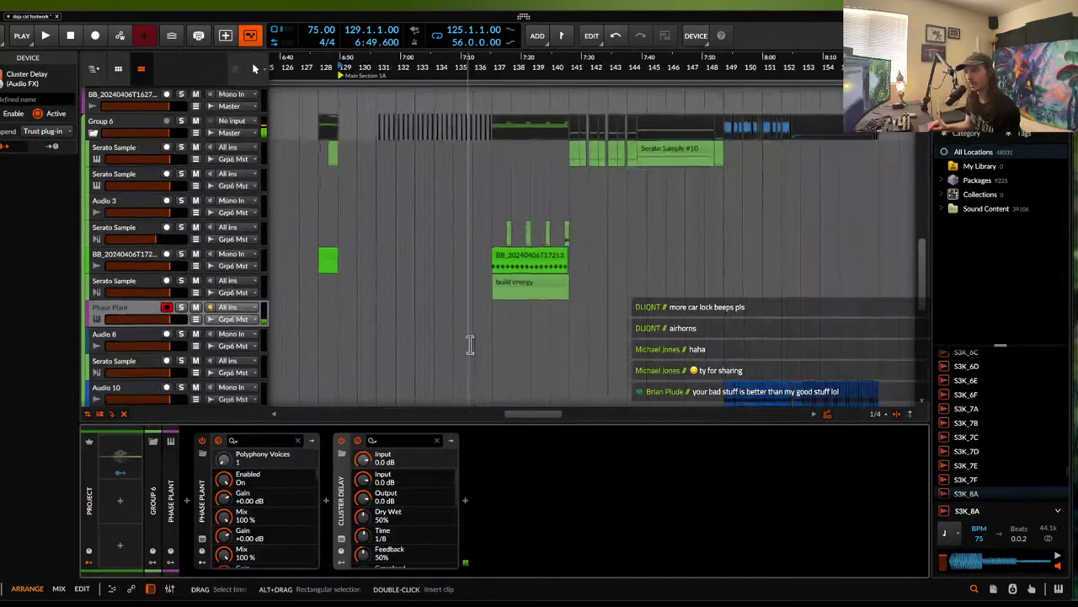
scroll(470, 345, down, 1)
double_click(492, 324)
drag(500, 314, 552, 317)
double_click(529, 319)
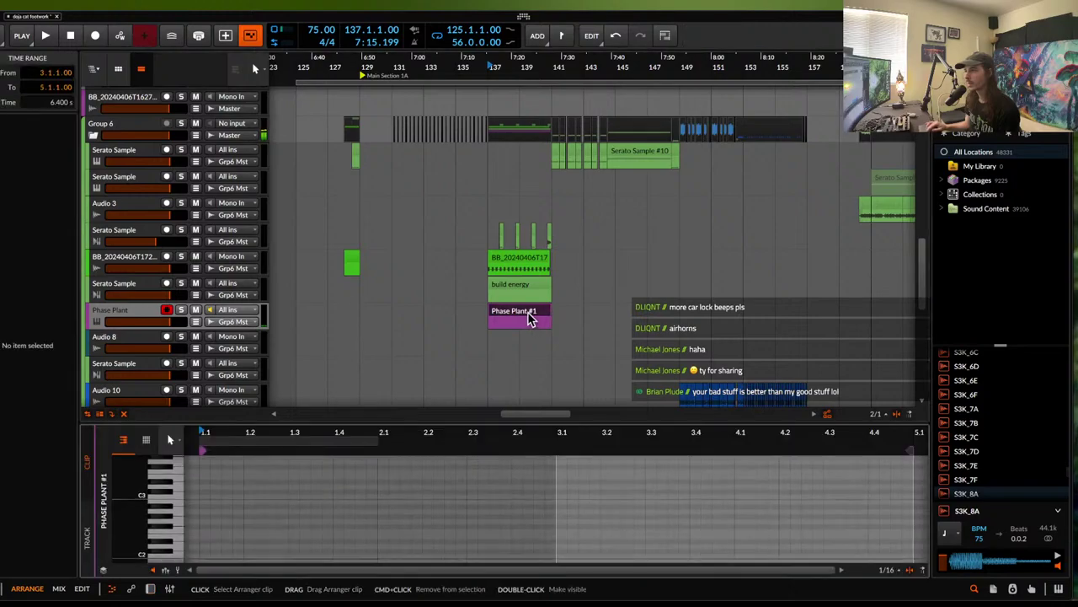
- Draw an F#1 note at the start of the new clip and extend it to 4.3
scroll(198, 546, down, 2)
scroll(212, 512, down, 1)
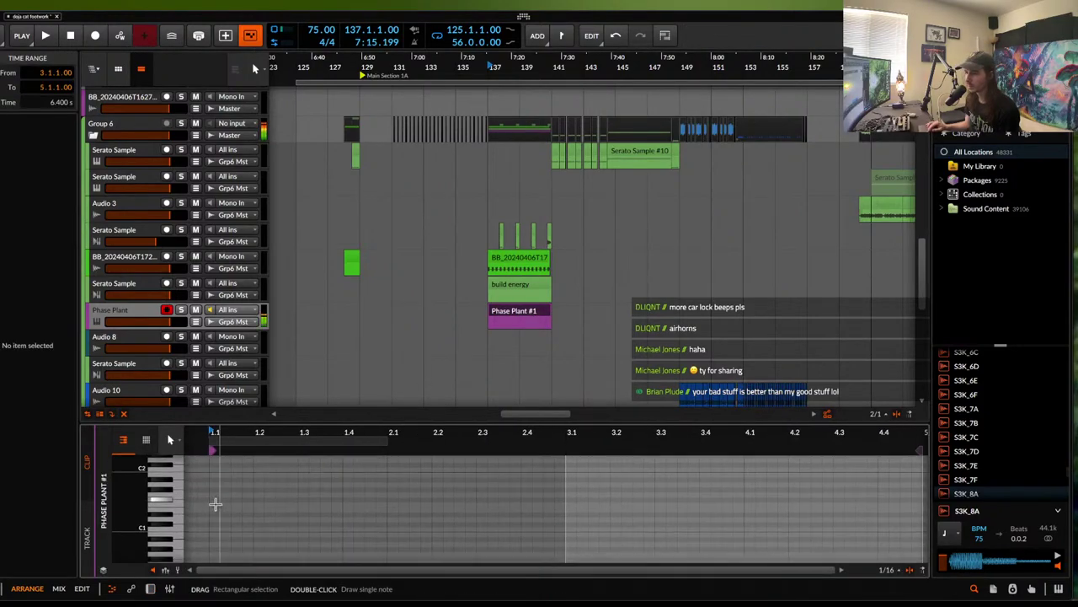
double_click(216, 503)
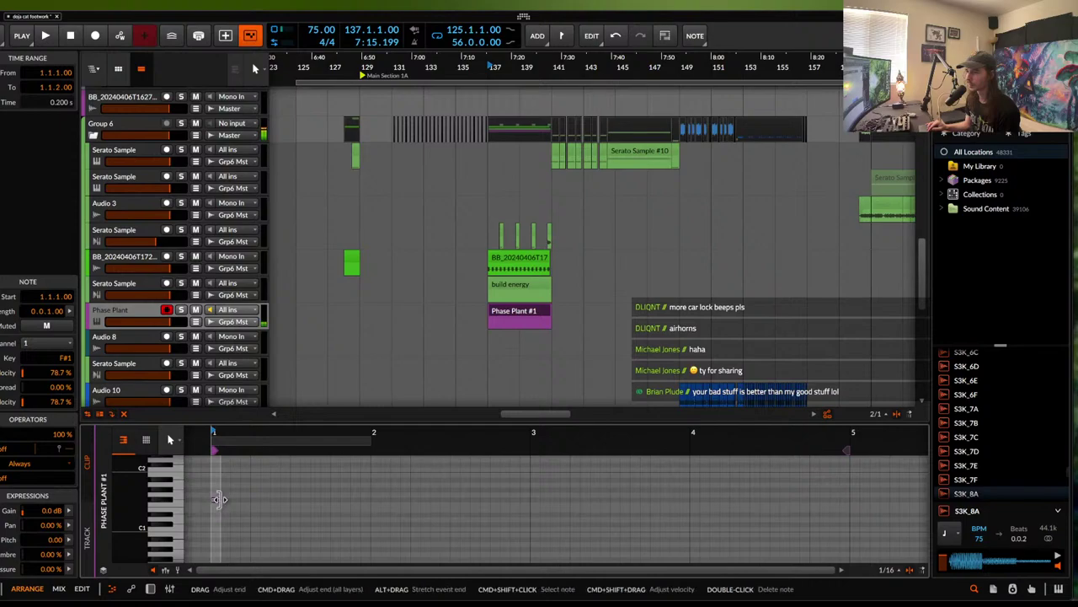
drag(218, 499, 601, 560)
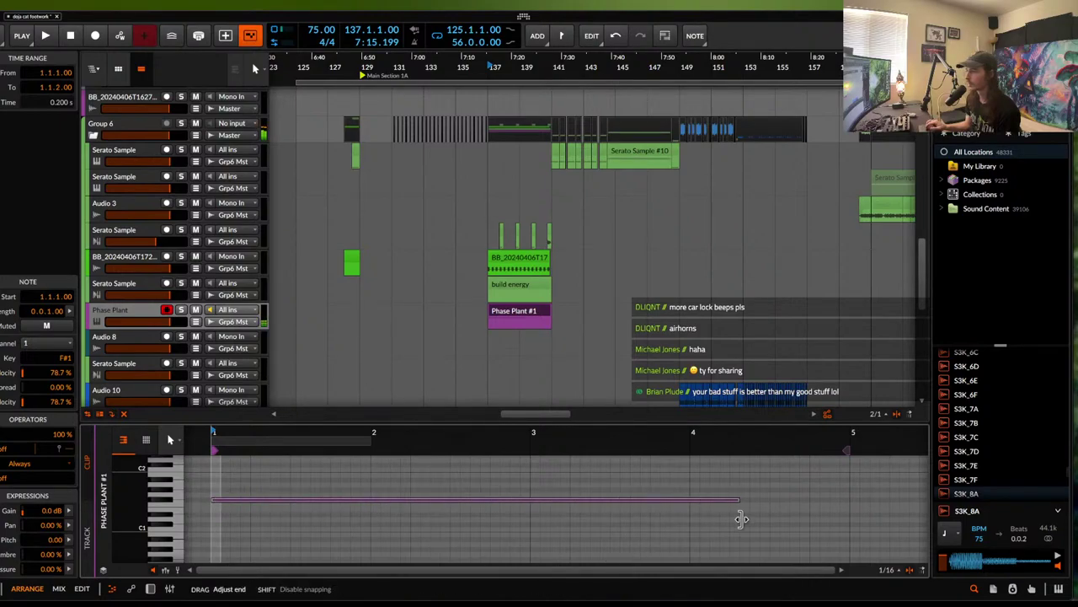
drag(769, 514, 770, 514)
- Lengthen the modulation envelope's attack to 10.00 s in the purple track's Phase Plant synth
double_click(140, 315)
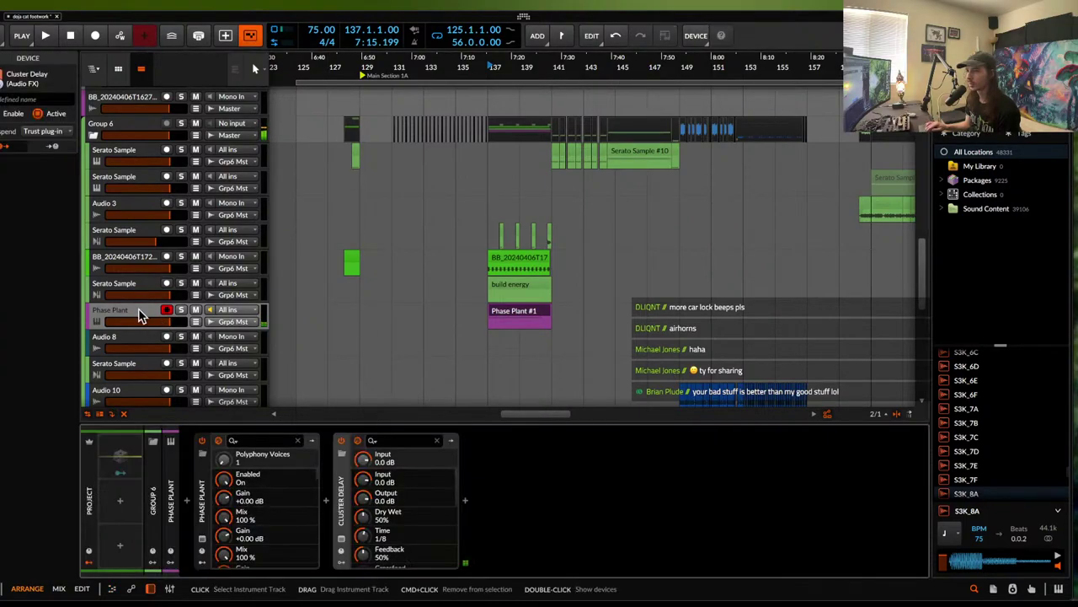
click(202, 538)
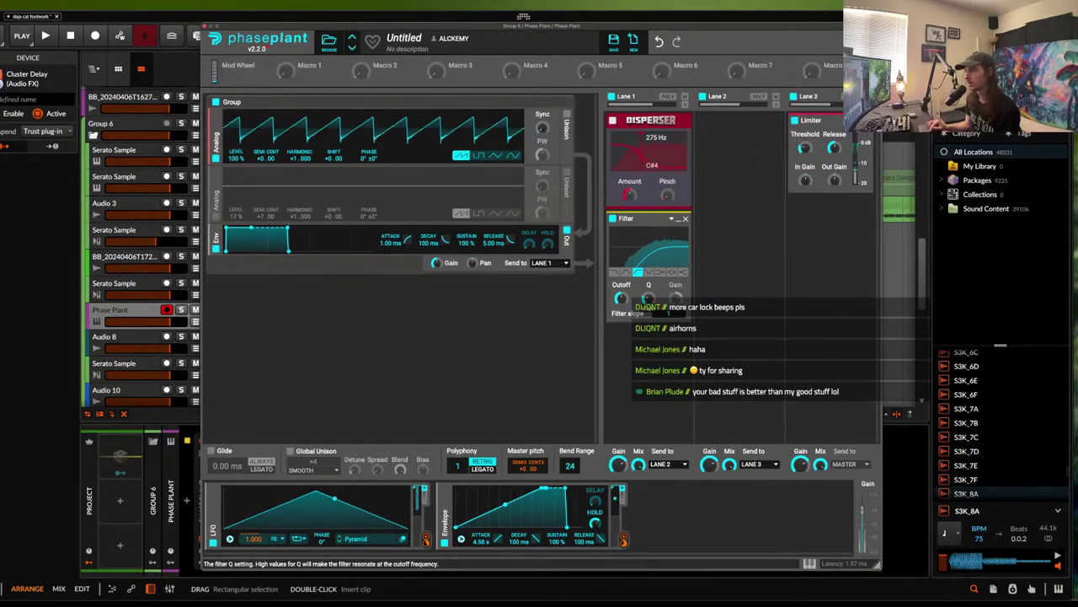
click(205, 27)
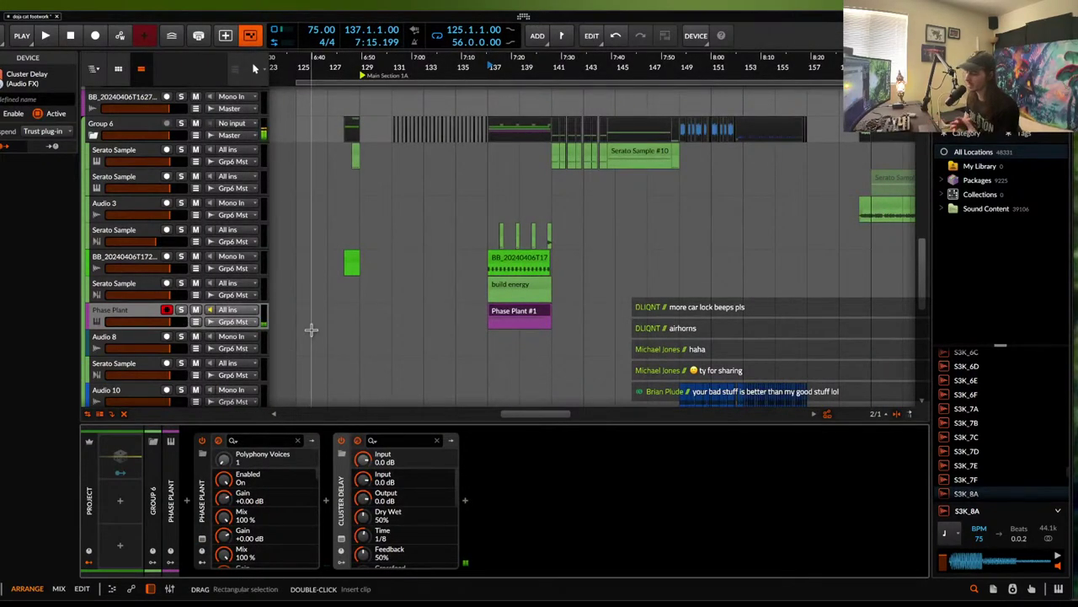
- Raise the Cluster Delay's highpass to 216 Hz and recheck the Phase Plant patch
click(341, 537)
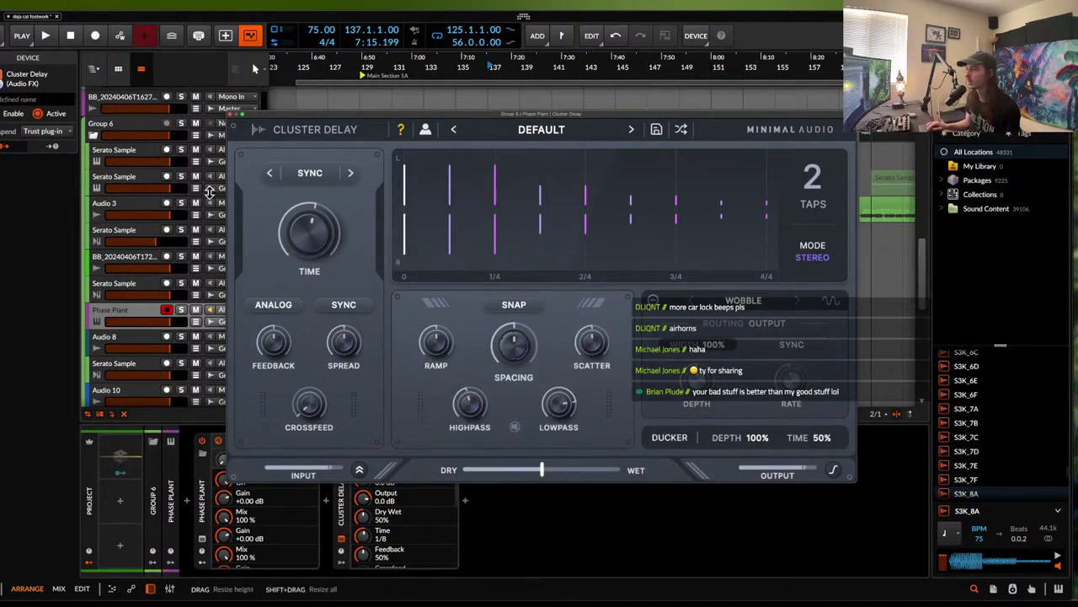
click(234, 118)
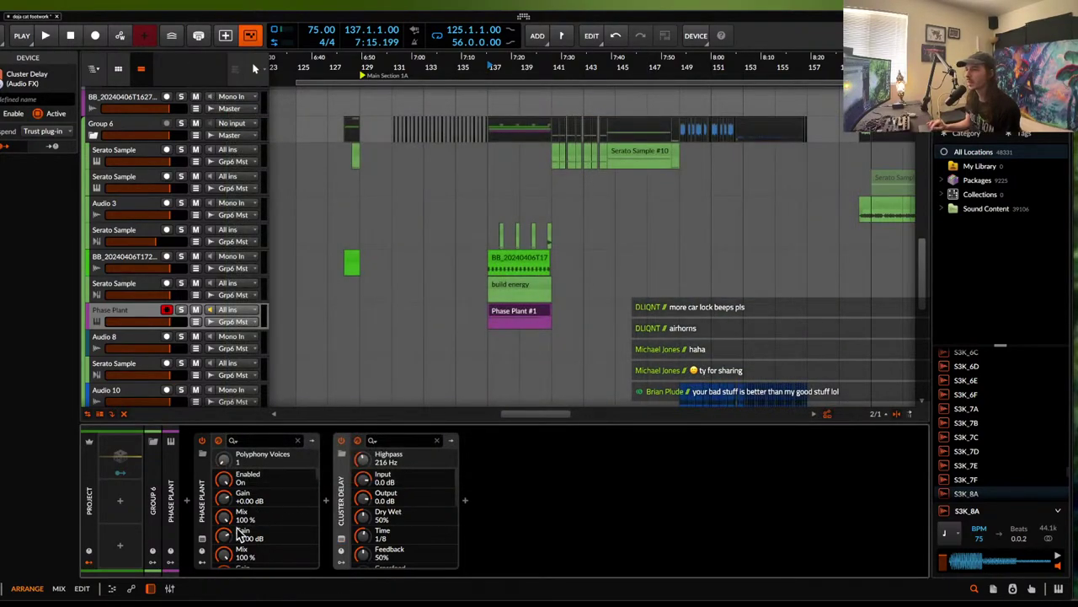
click(203, 540)
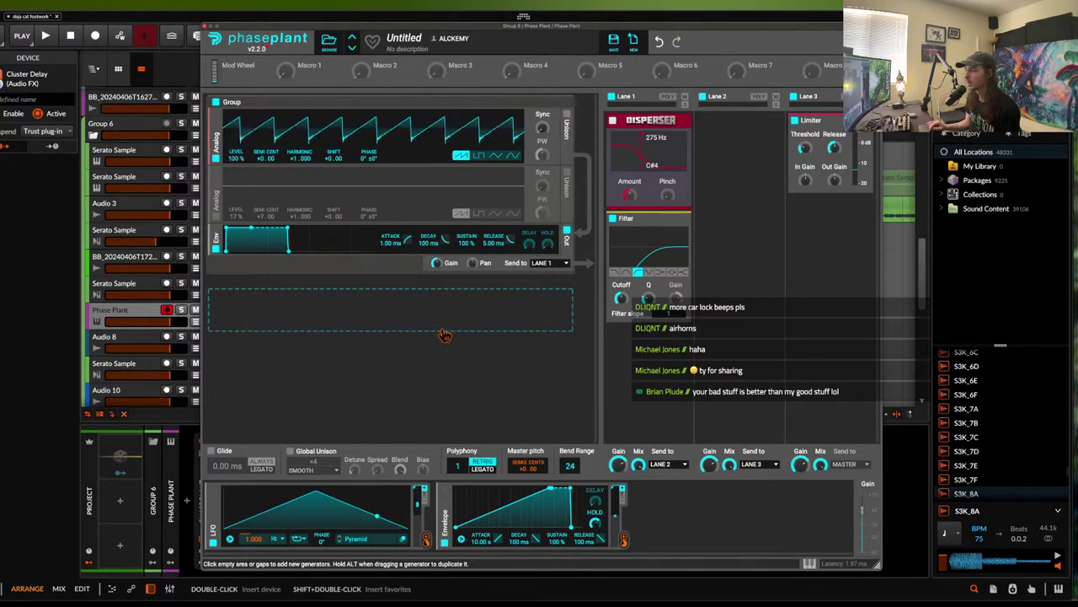
click(205, 26)
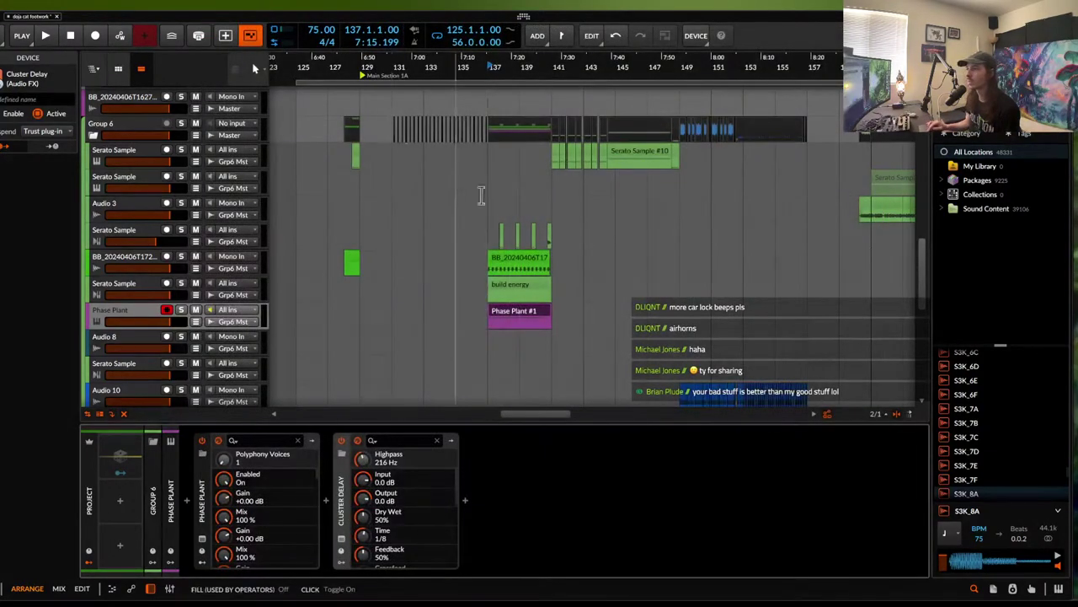
- Play the new Phase Plant clip from bar 137 and lower its track volume to about -3.0 dB
click(508, 321)
key(space)
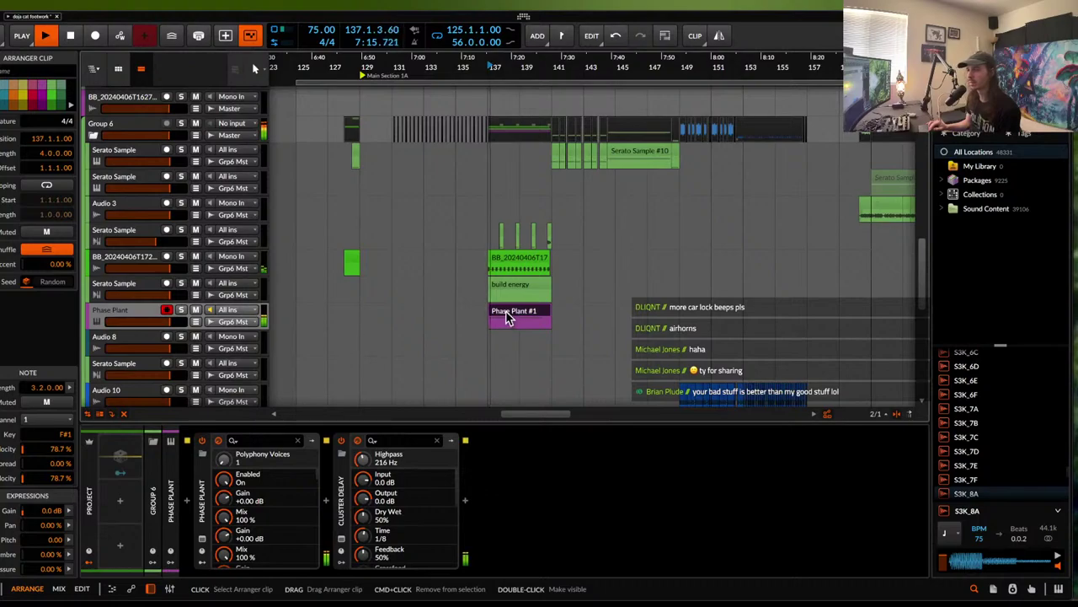
drag(170, 321, 156, 321)
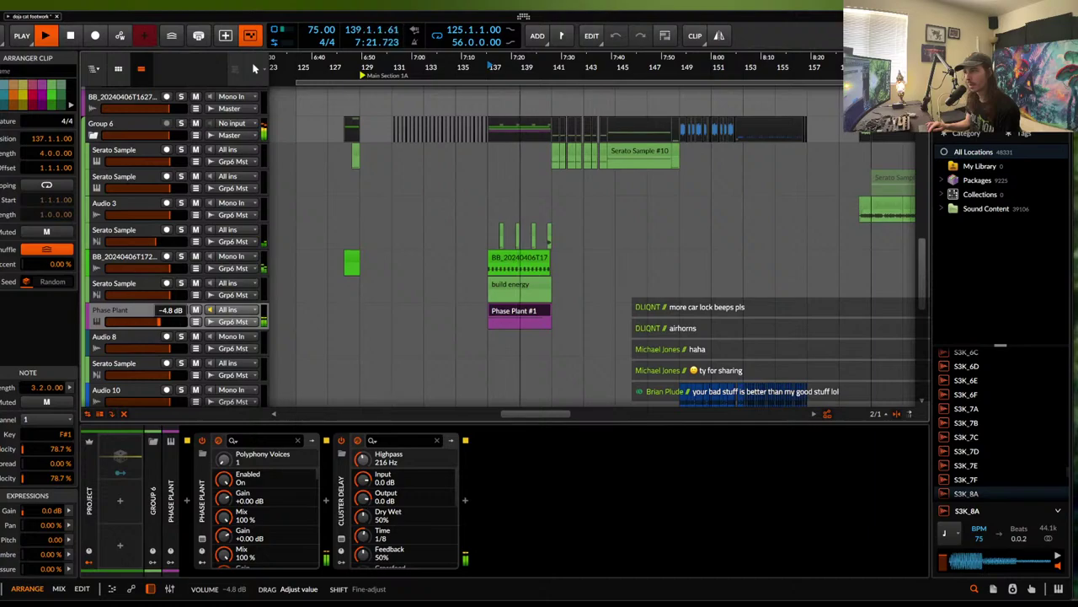
drag(158, 322, 162, 335)
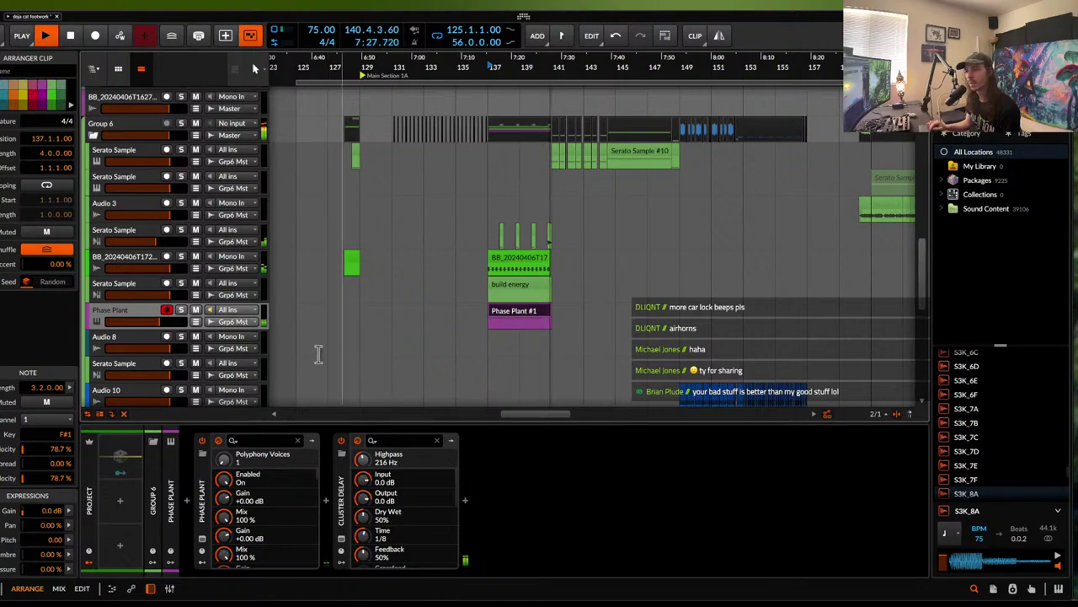
drag(160, 322, 161, 322)
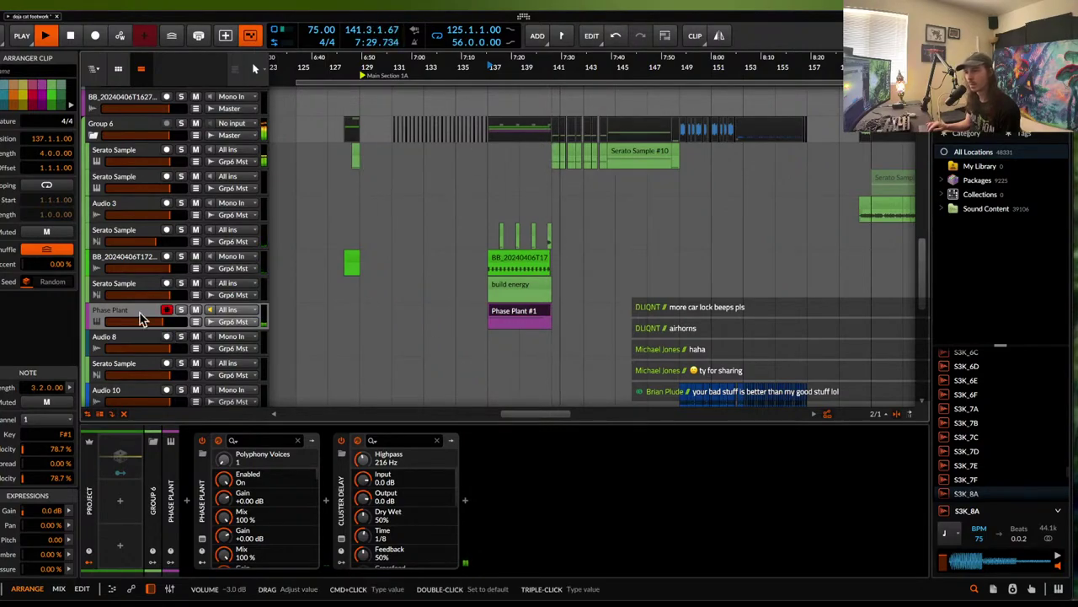
- Add a micro-pitch rise of 12 semitones along the clip's F#1 note and bend it into a late-rising curve
click(205, 539)
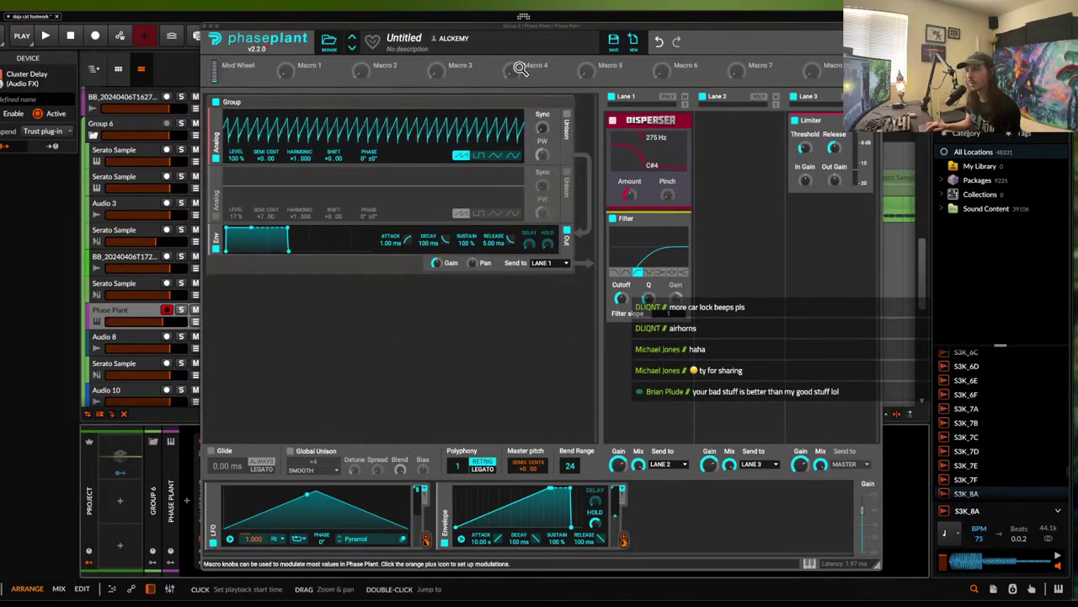
click(205, 27)
double_click(512, 310)
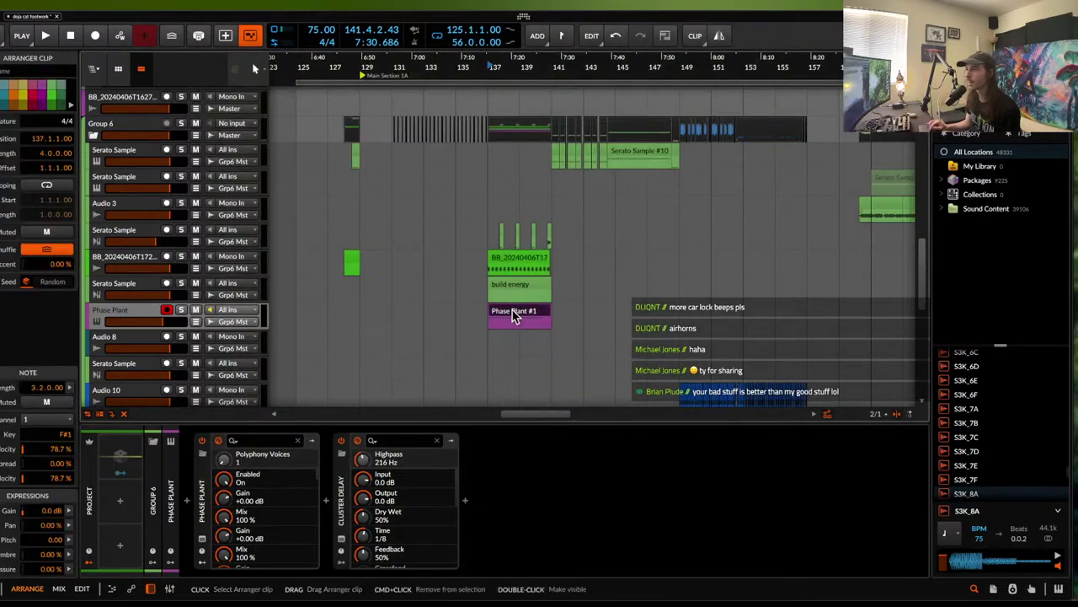
click(178, 570)
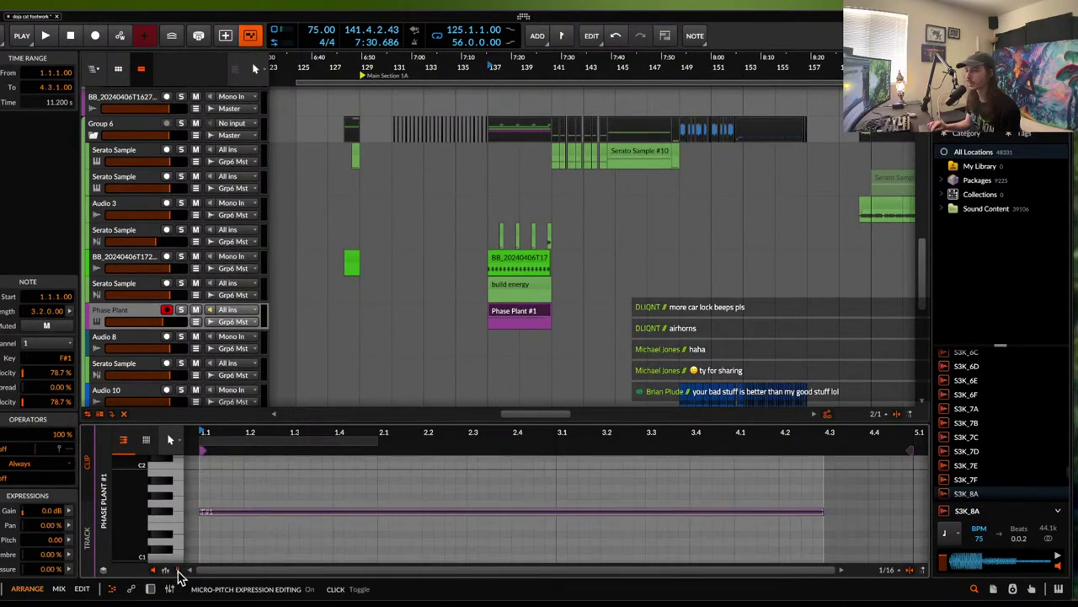
click(203, 512)
scroll(203, 513, down, 5)
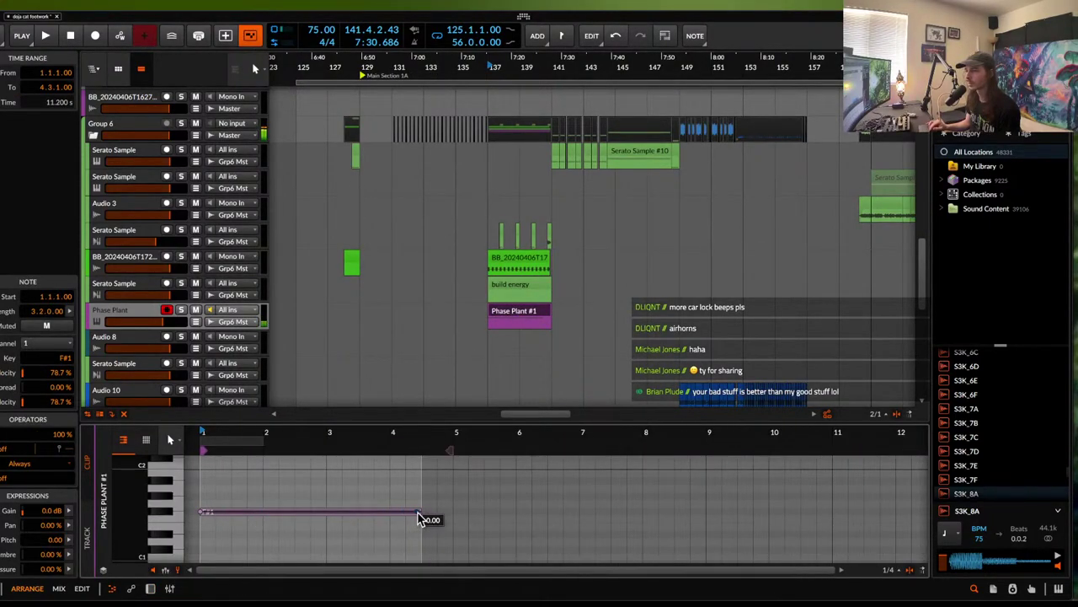
drag(418, 516, 415, 405)
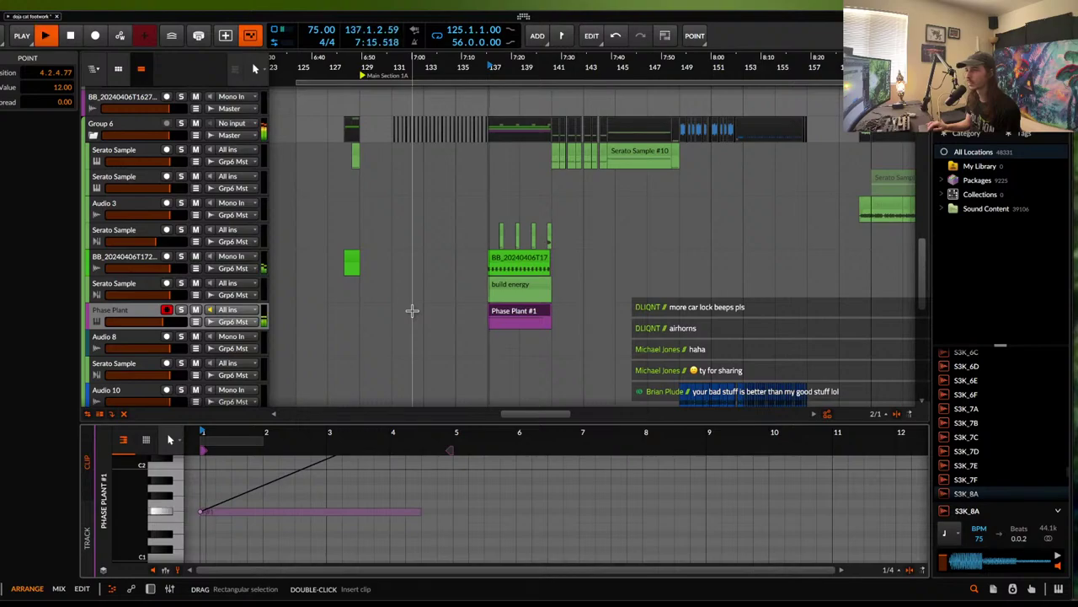
drag(294, 475, 297, 548)
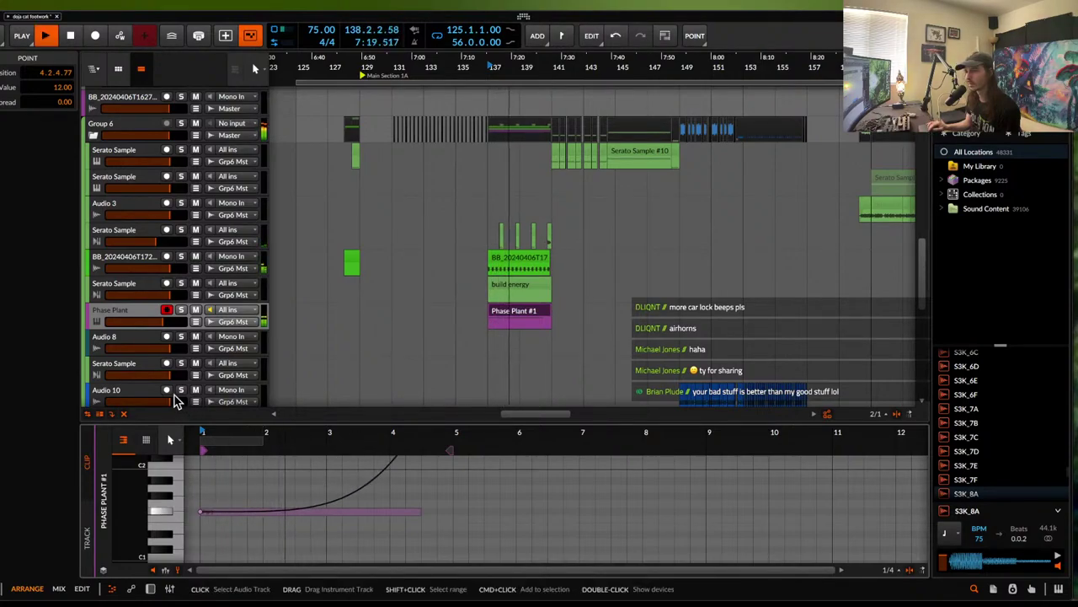
- Set the playback start to bar 141 and add an audio track below Phase Plant in Group 6
double_click(135, 320)
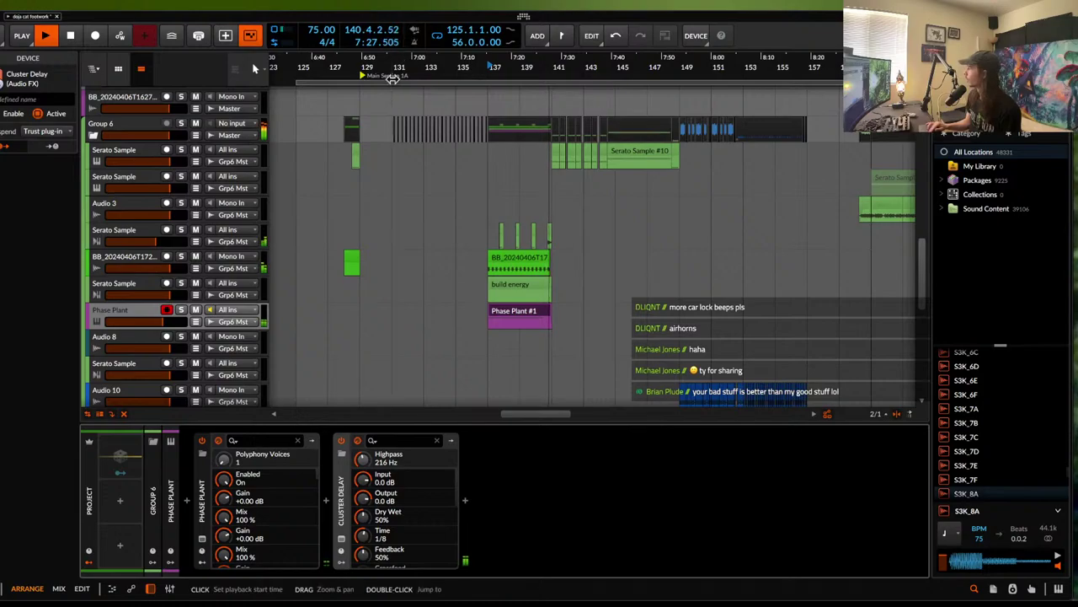
scroll(528, 173, up, 2)
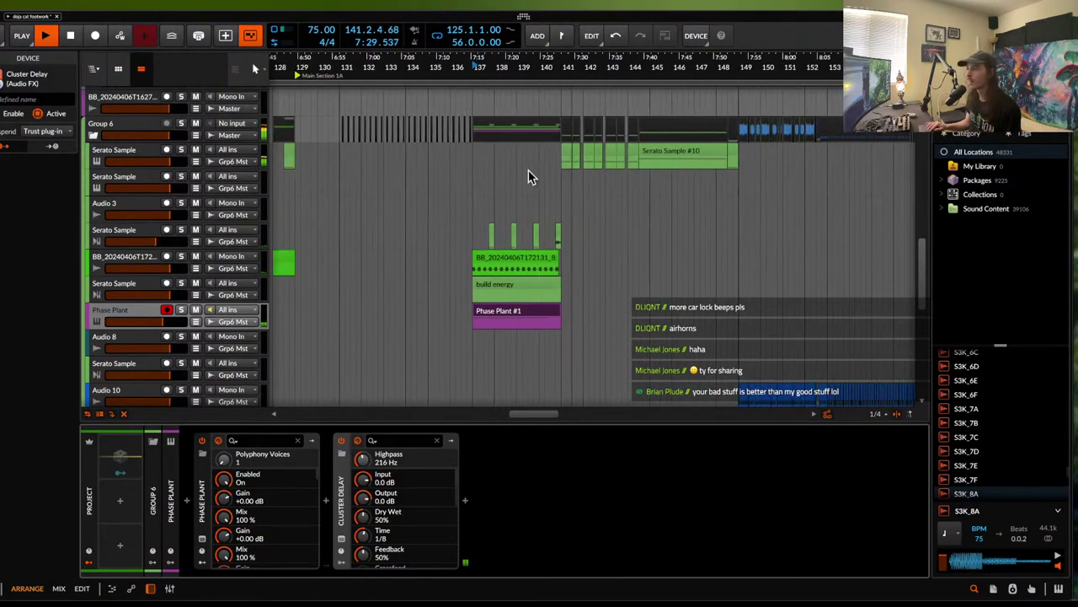
click(561, 162)
scroll(560, 160, up, 2)
scroll(561, 162, down, 2)
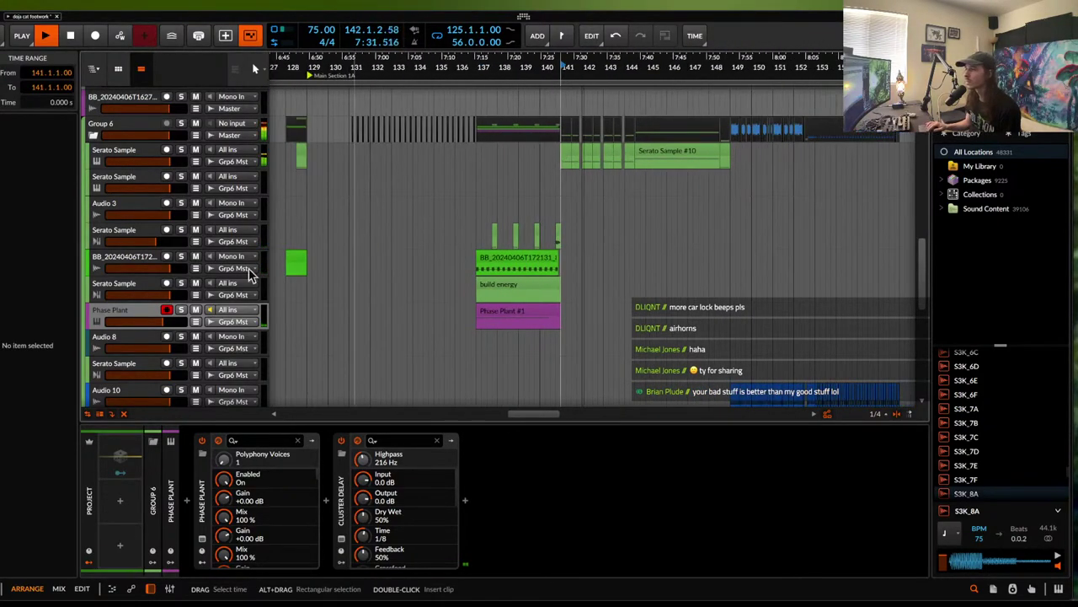
click(131, 337)
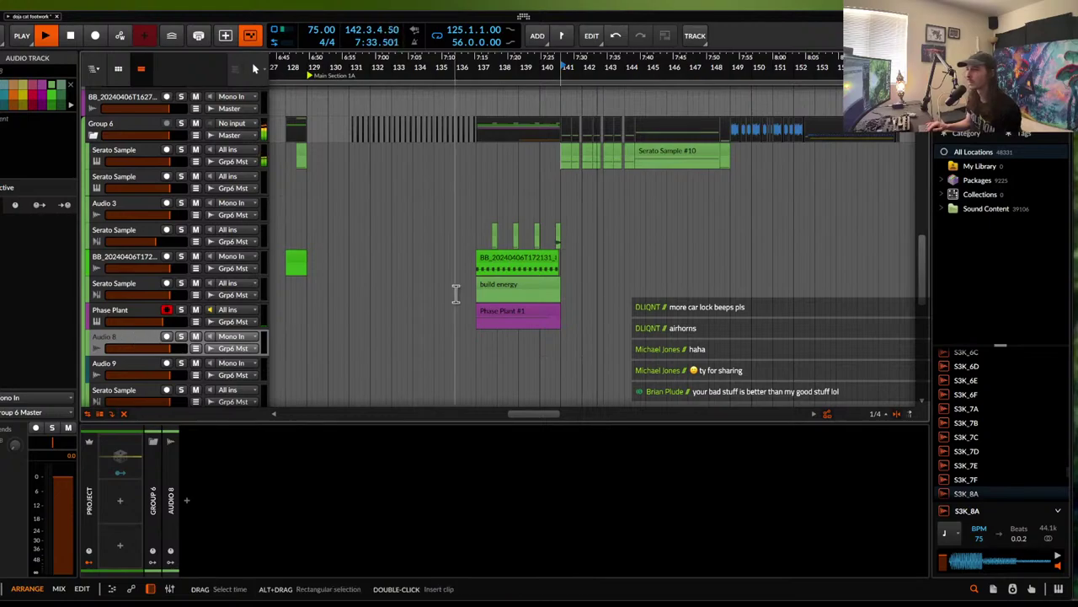
- Look over the lower Group 6 tracks around bars 131 to 141 and search the sound library for "white"
scroll(455, 294, down, 2)
scroll(455, 294, down, 5)
scroll(456, 294, down, 1)
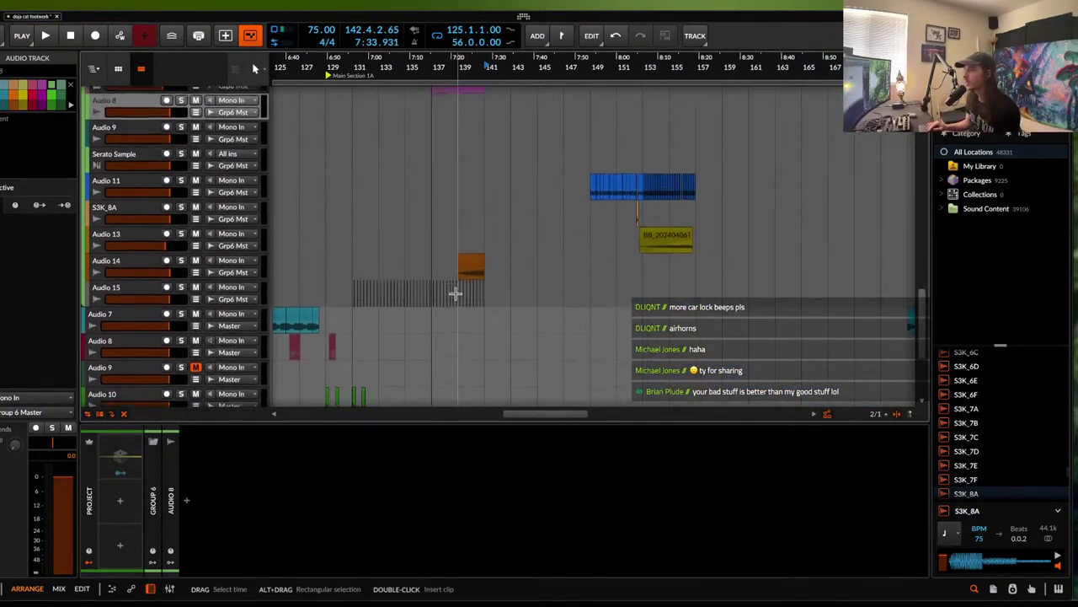
scroll(458, 294, up, 1)
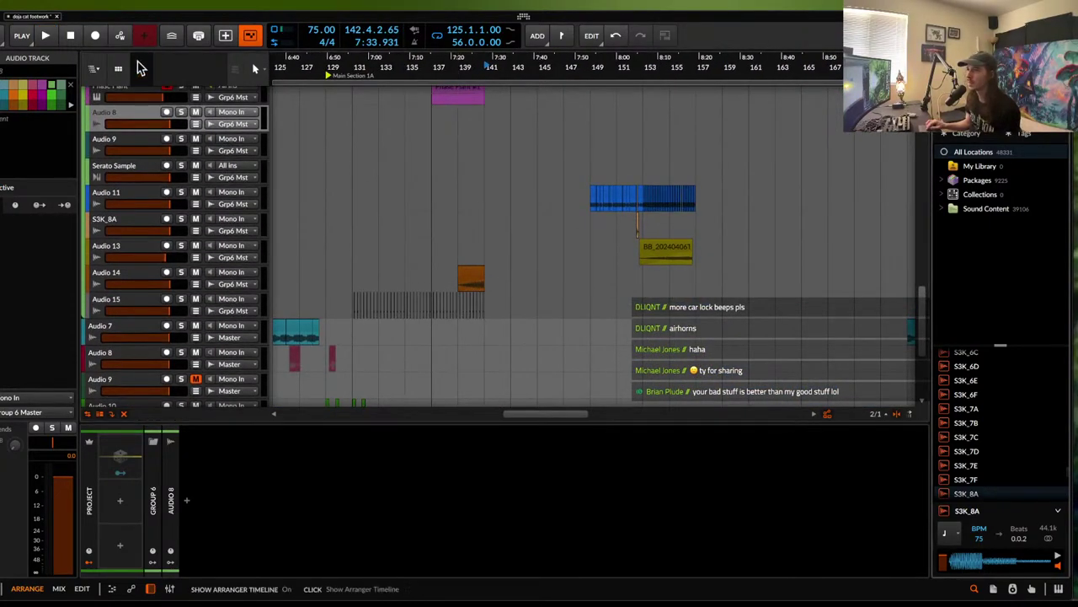
text(white)
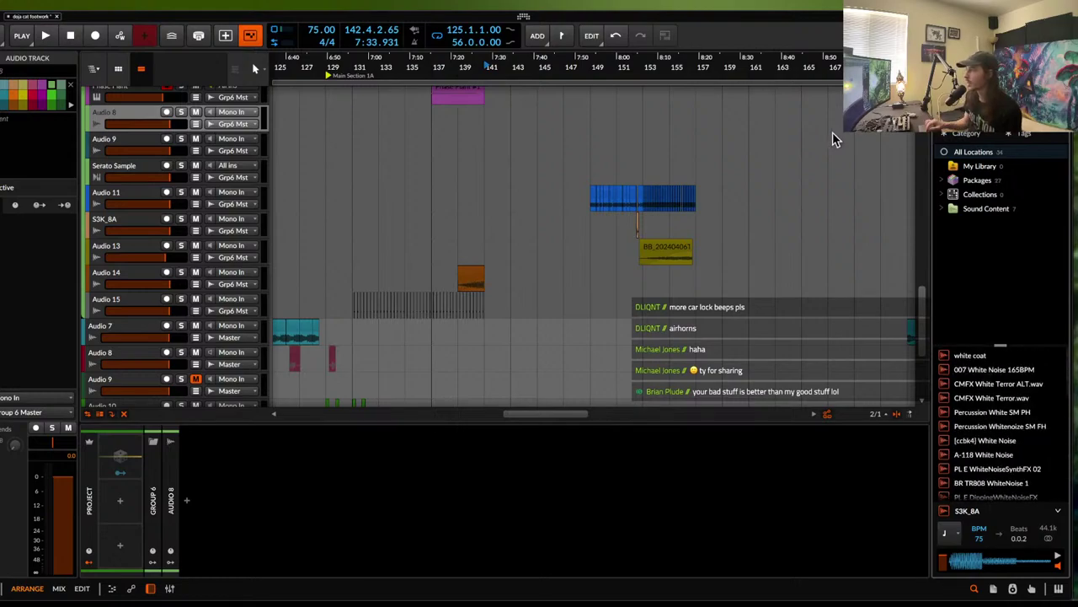
- Preview the "white coat" and "007 White Noise 165BPM" samples and place the latter on the empty Audio 8 track at bar 141
click(970, 360)
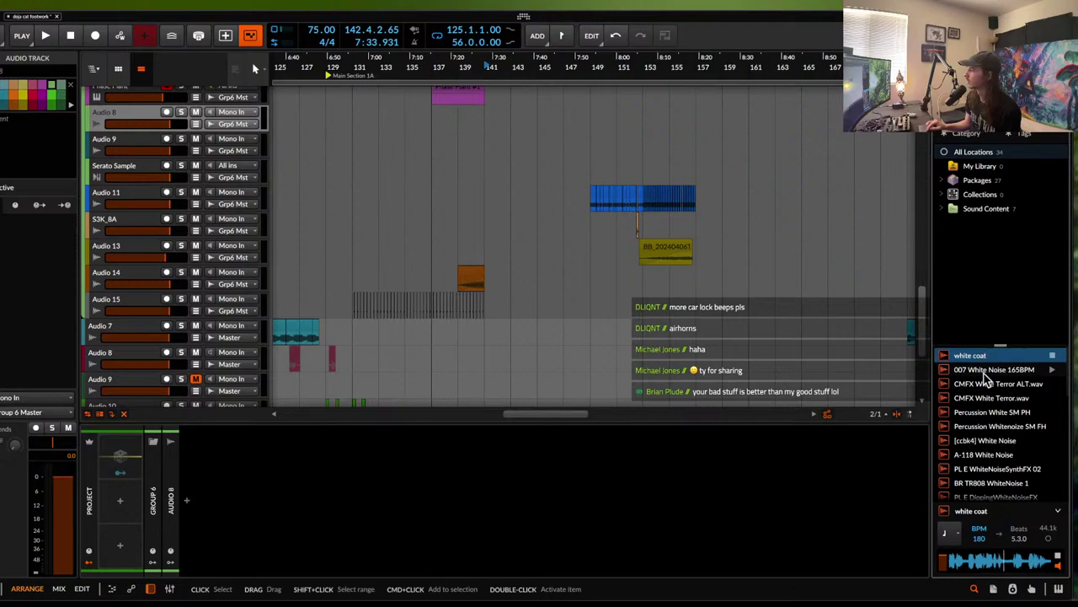
click(987, 371)
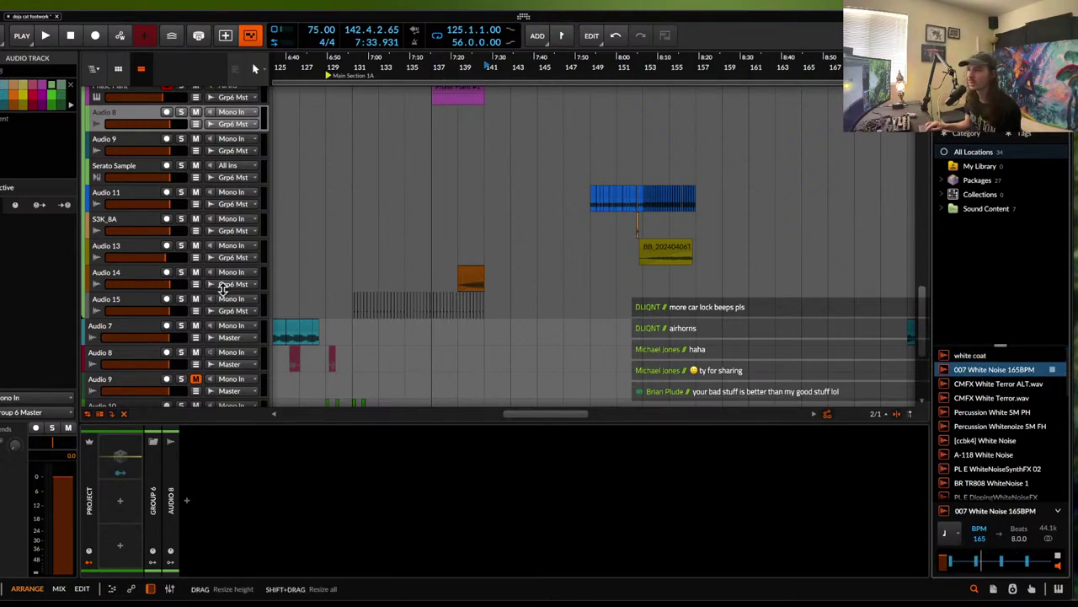
scroll(274, 213, up, 2)
scroll(274, 213, up, 2)
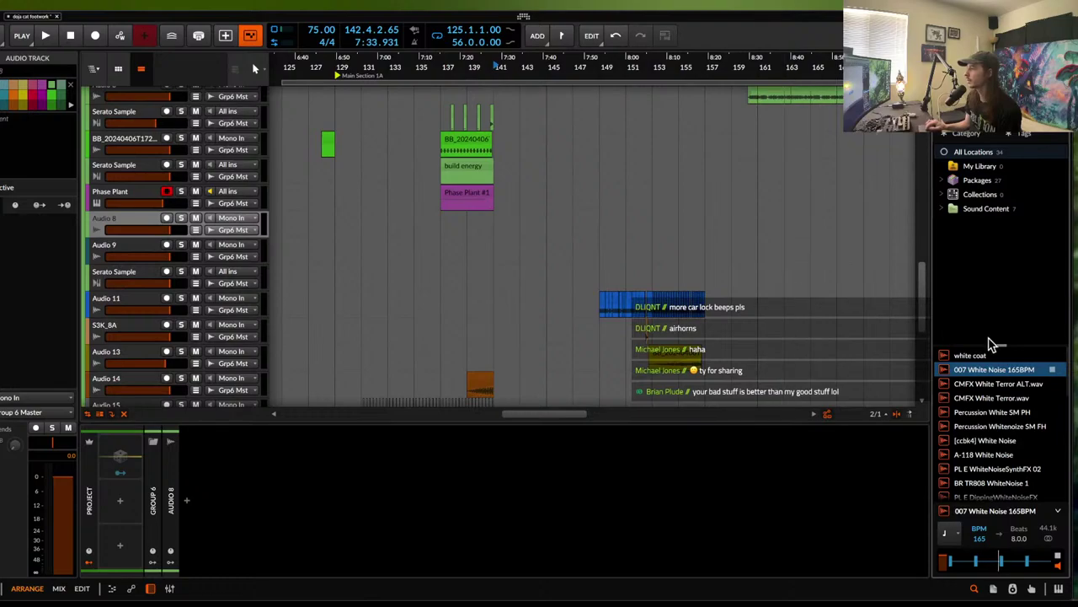
drag(980, 375, 510, 227)
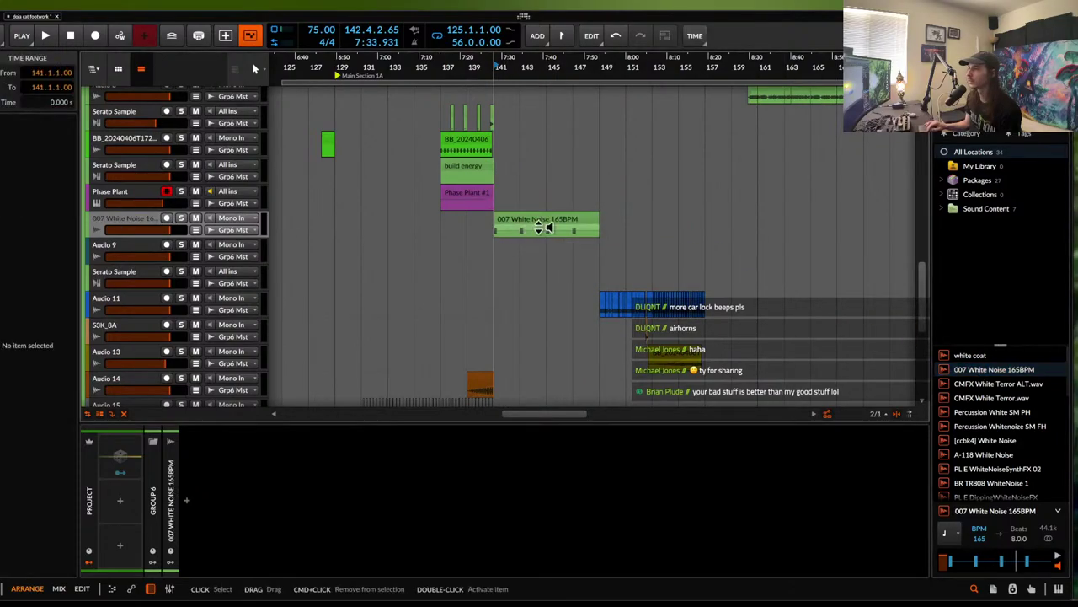
- Trim the white noise clip to a length of 0.2.1.00, fade it out across its whole length and audition it soloed
drag(597, 218, 495, 224)
scroll(507, 222, up, 5)
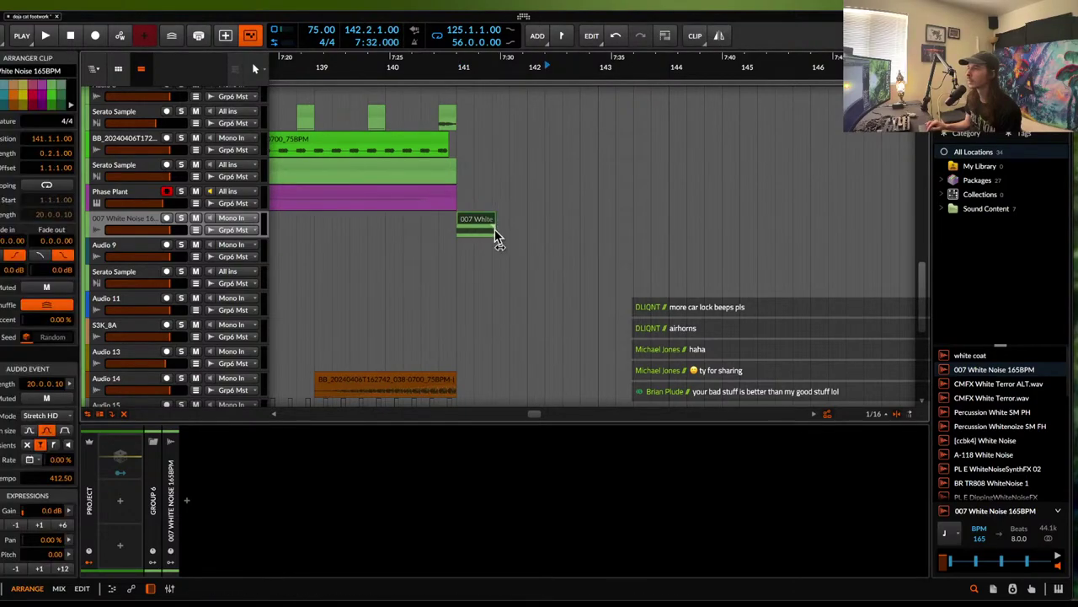
click(180, 218)
key(space)
key(space)
click(472, 224)
key(space)
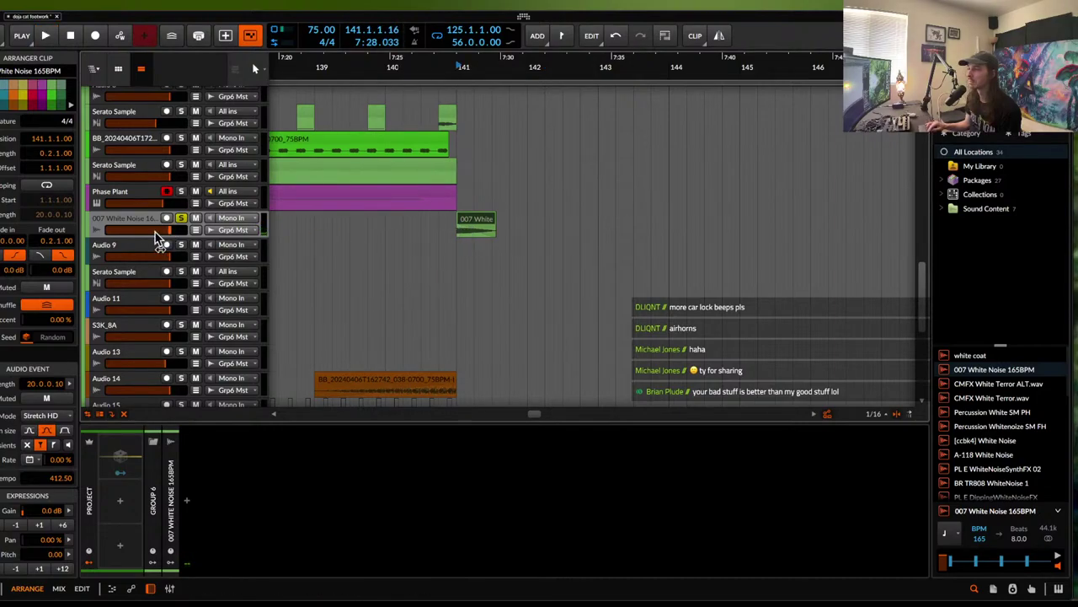
- Add Pro-Q 3 to the white noise track and create a low-cut band at about 1160 Hz
click(189, 503)
text(PRO)
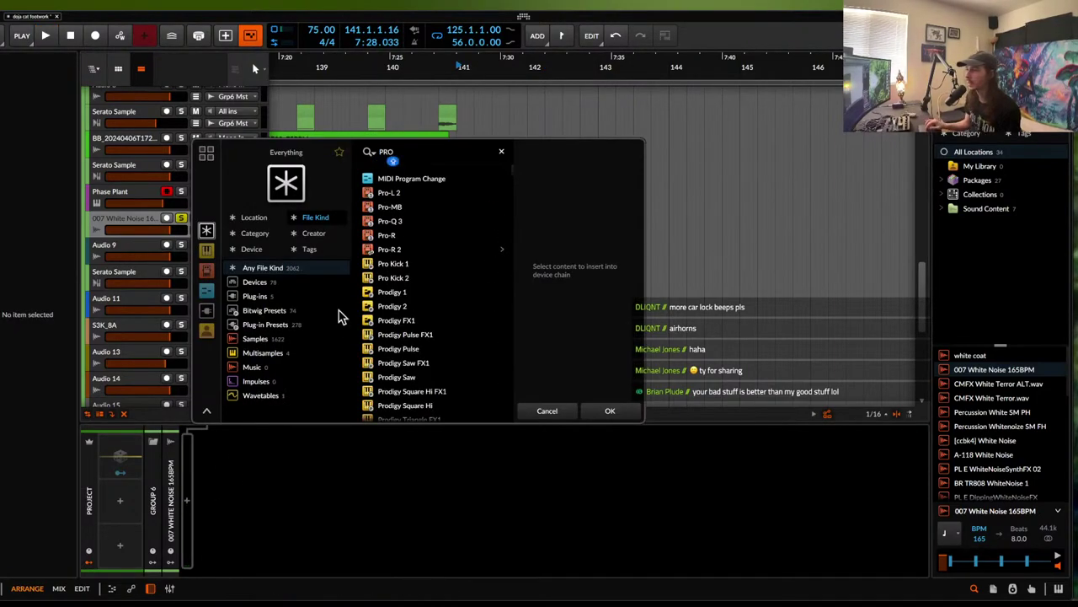
click(386, 223)
click(590, 407)
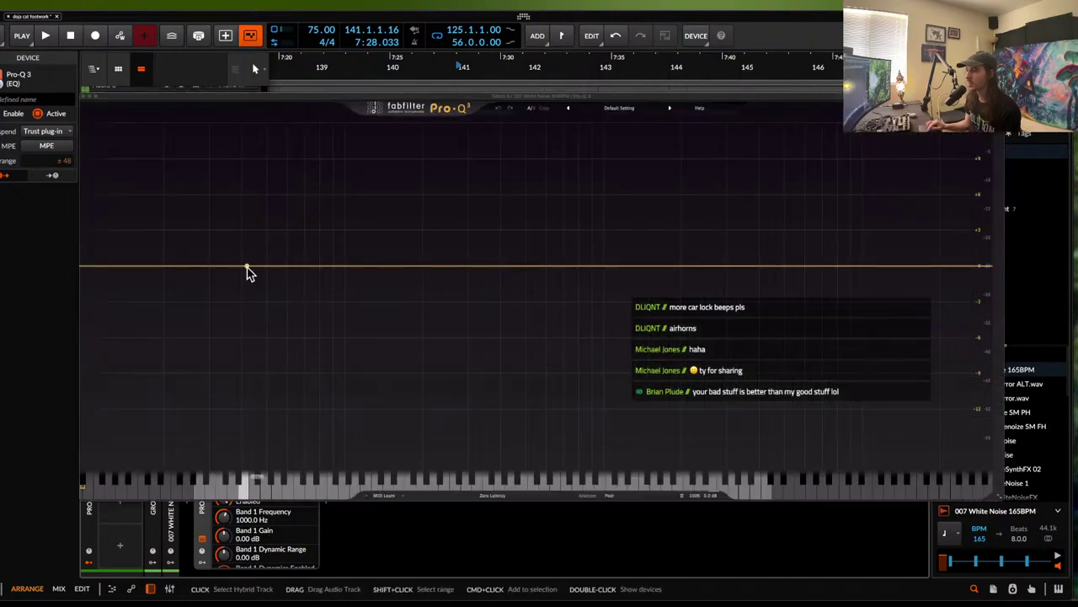
click(127, 267)
drag(126, 267, 522, 289)
key(space)
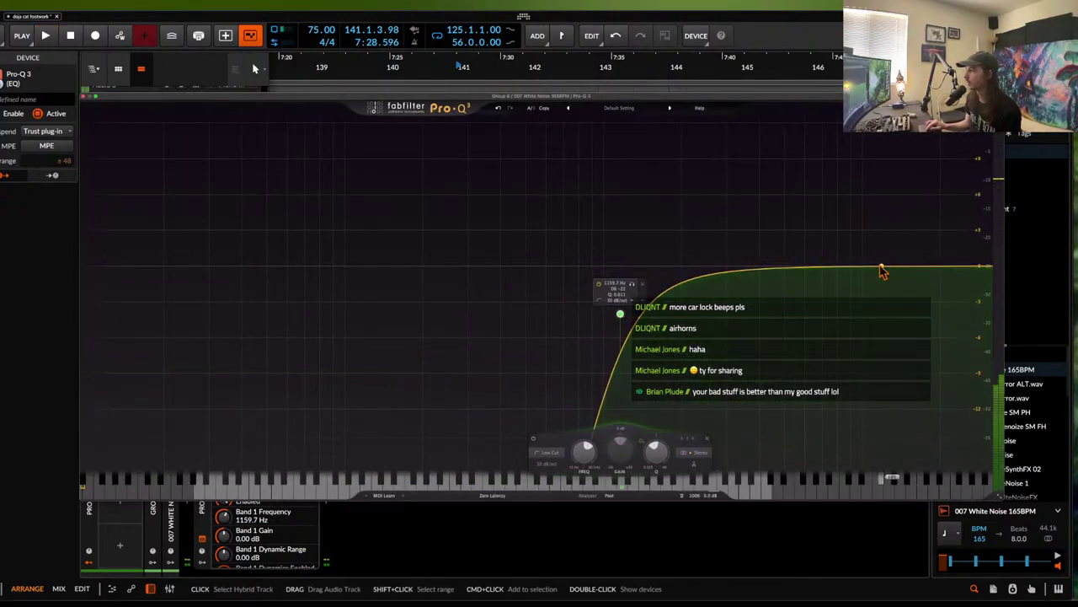
- Add a 12 dB/oct high-cut band near the upper end of the Pro-Q 3 spectrum, checking it by playback, and close the plug-in window
double_click(971, 270)
key(space)
drag(972, 269, 940, 318)
key(space)
key(space)
key(space)
key(space)
key(space)
key(space)
key(space)
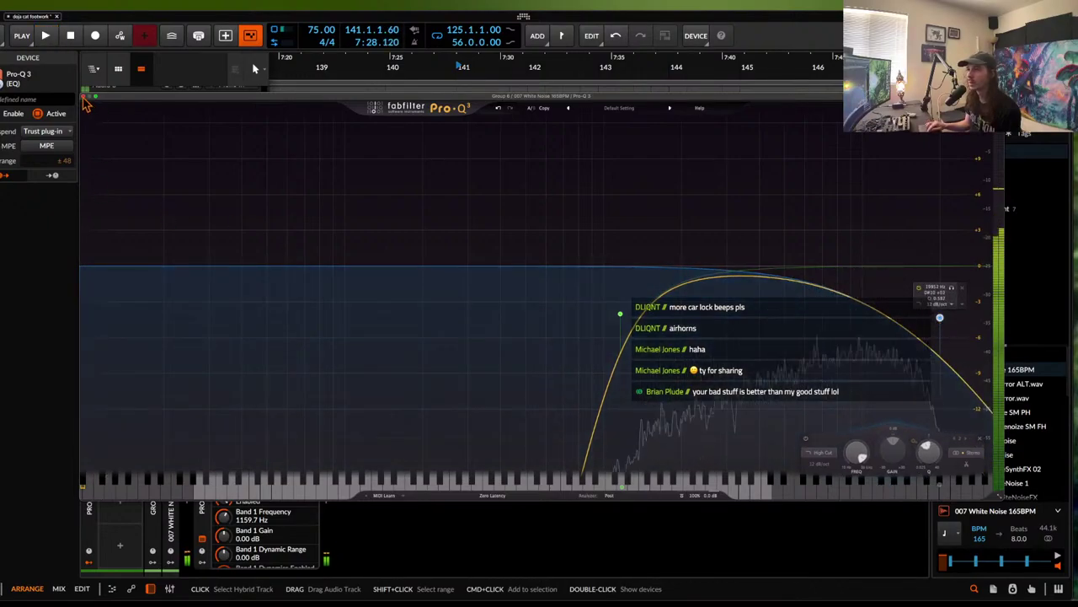
click(84, 96)
- Try the Repitch stretch mode on the white noise clip and play it from bar 141
click(475, 219)
click(61, 416)
click(51, 400)
key(space)
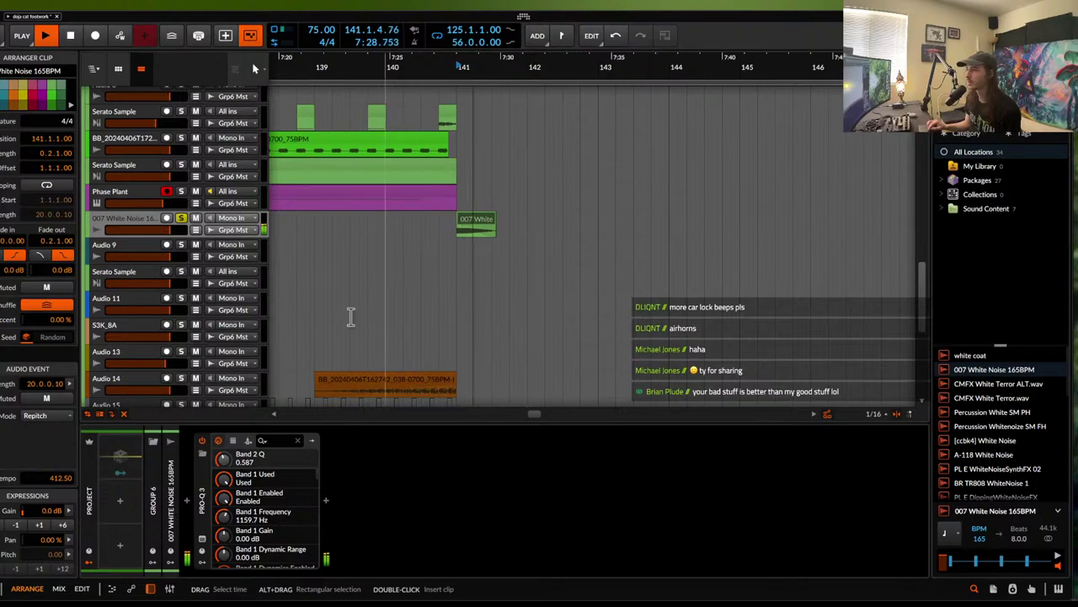
- Switch the white noise clip to the Elastique Pro stretch mode, play it and reopen the stretch mode choices
click(50, 415)
click(34, 359)
key(space)
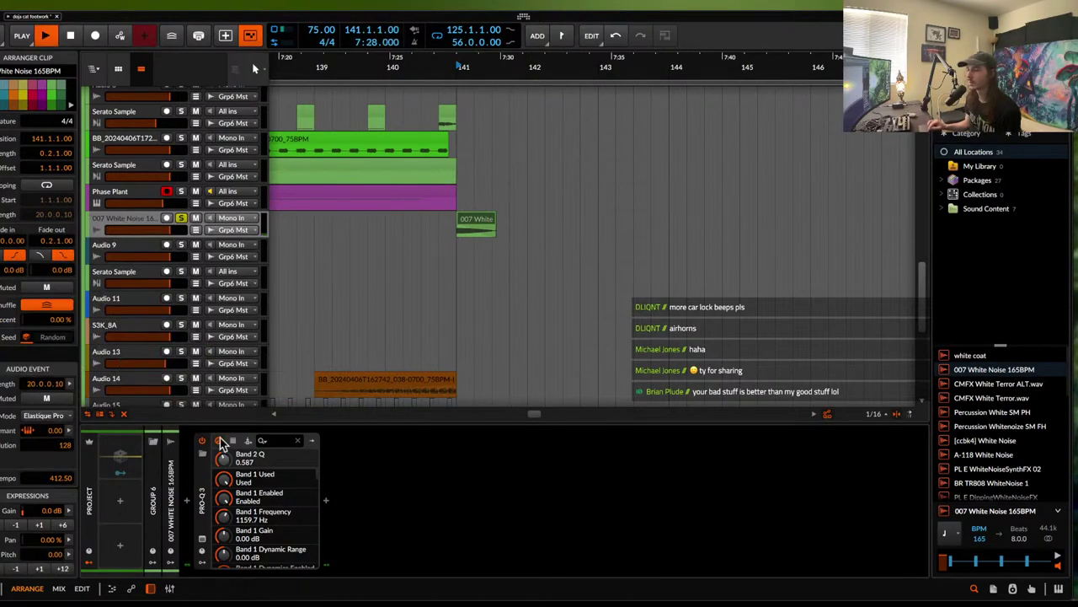
click(48, 415)
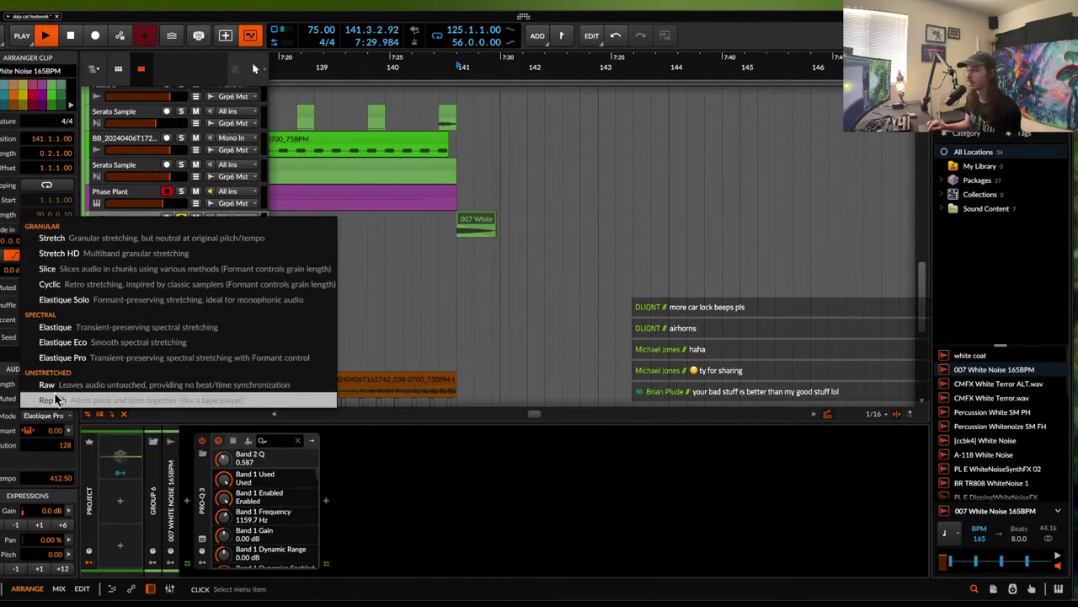
- Set the white noise clip's stretch mode to Repitch, trying Elastique first, and play the clip to compare
click(38, 320)
key(space)
key(space)
key(space)
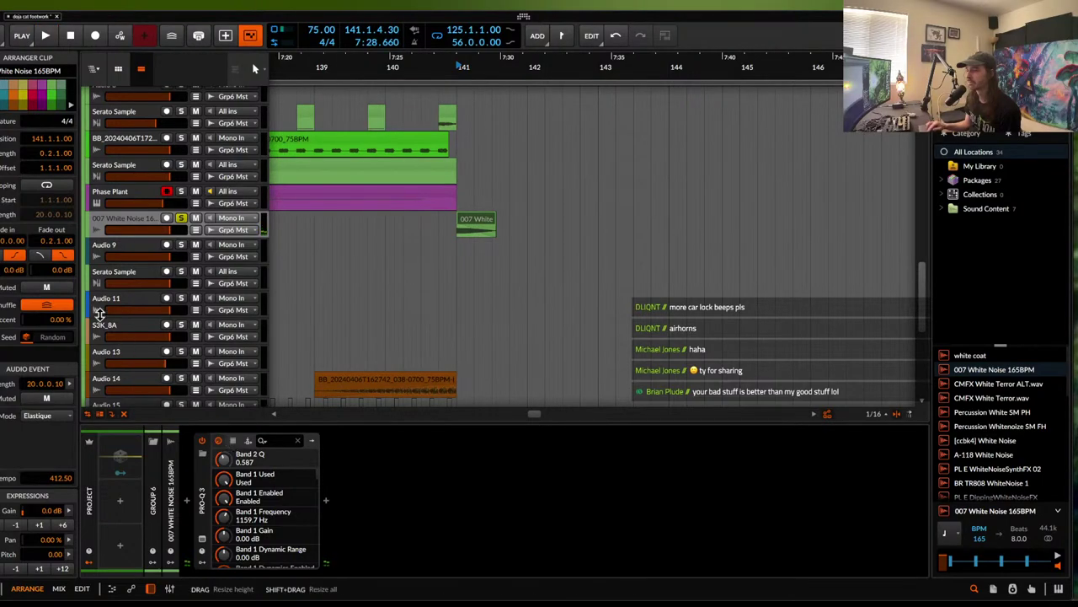
click(48, 427)
click(34, 401)
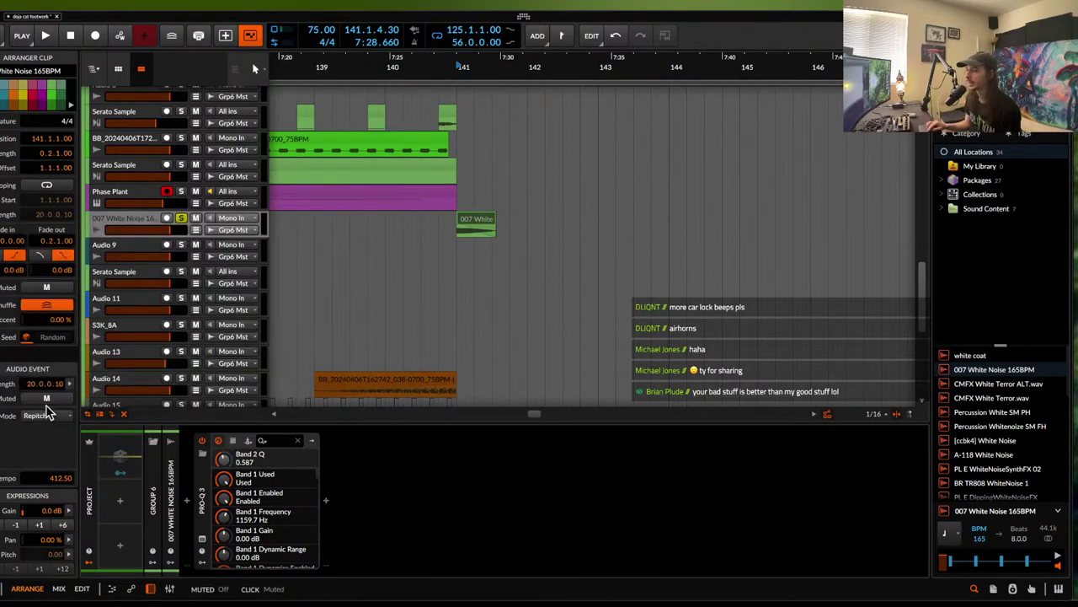
key(space)
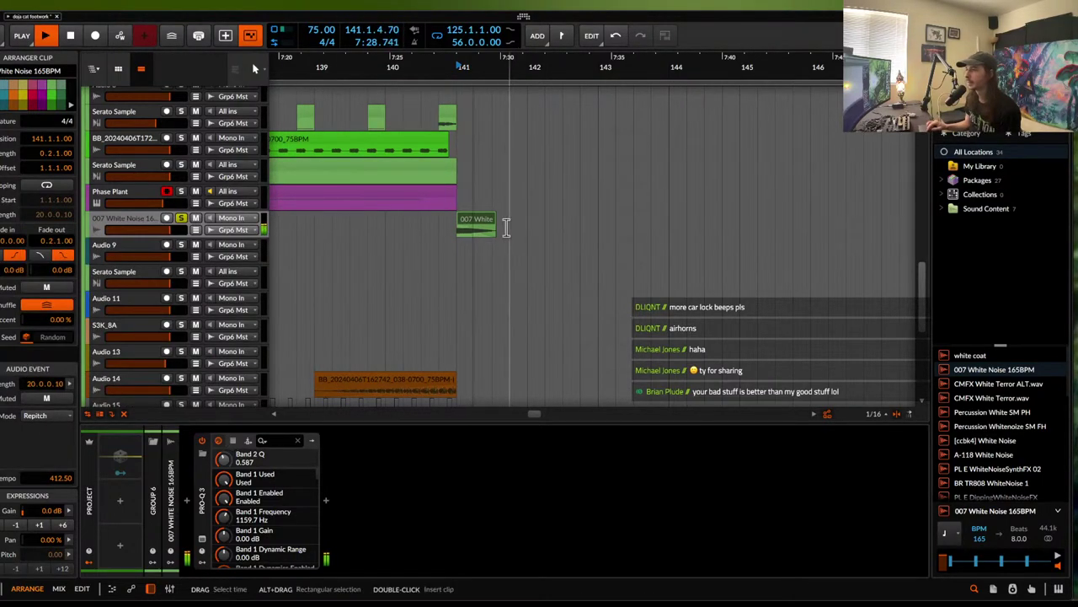
- Raise the low-cut band in the white noise track's Pro-Q 3 to 2205.7 Hz
click(203, 539)
drag(625, 313, 692, 360)
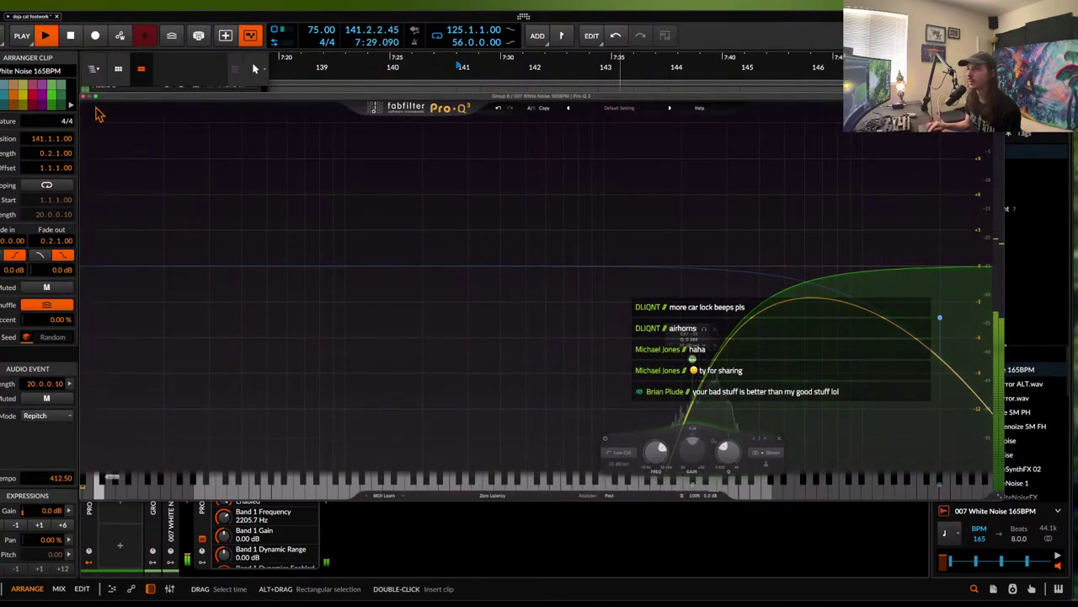
click(83, 96)
- Time-stretch the white noise clip down to a length of 0.1.1.00 and listen to it
key(space)
drag(495, 213, 479, 218)
key(space)
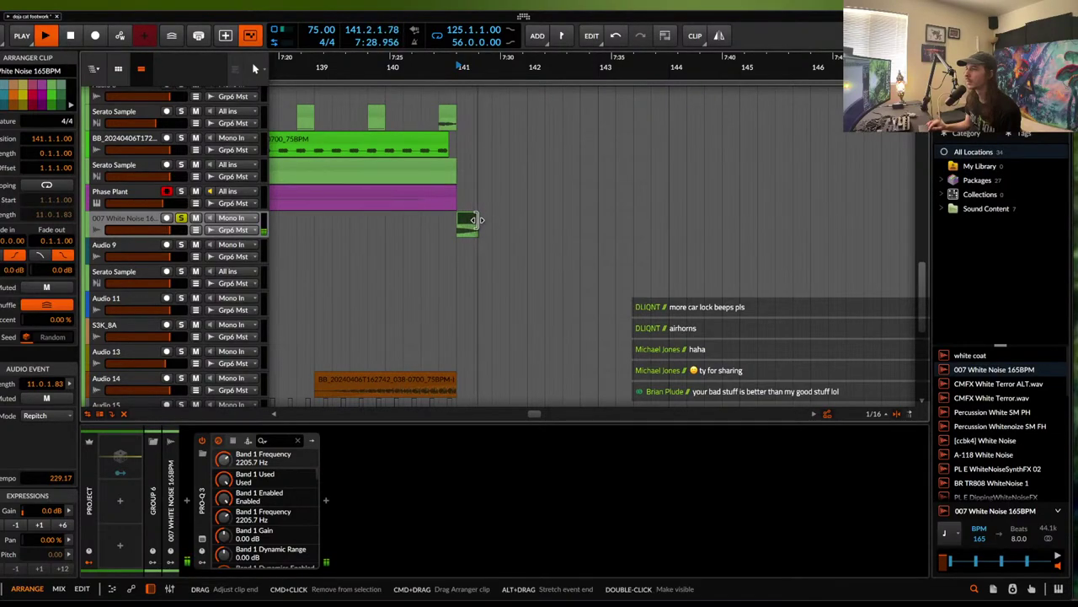
key(space)
- Add the native Raum reverb after Pro-Q 3 on the white noise track and audition it
click(328, 504)
text(RAUM)
click(515, 192)
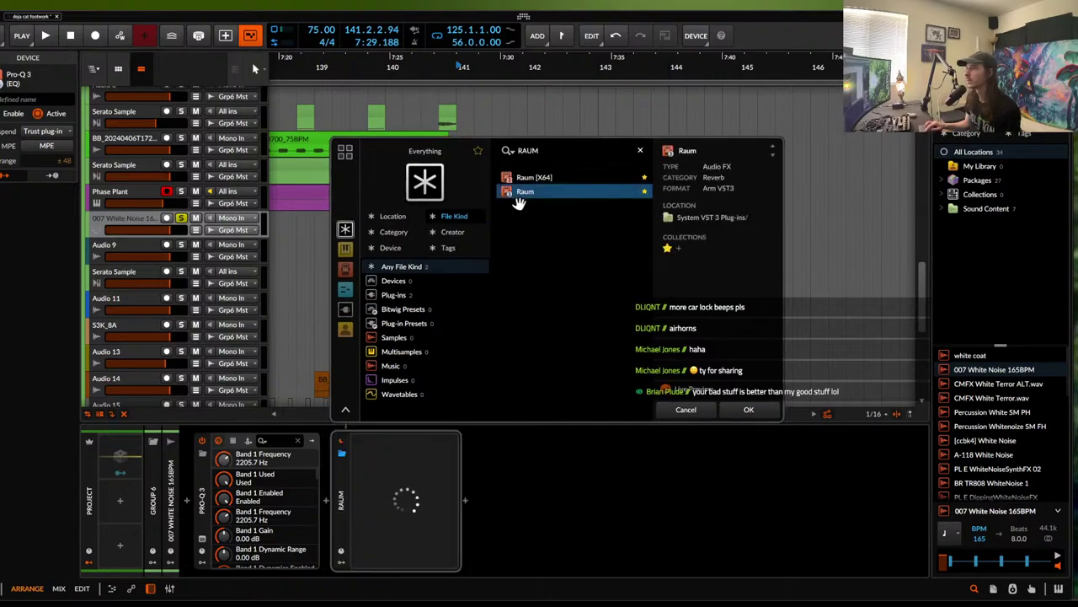
click(749, 411)
key(space)
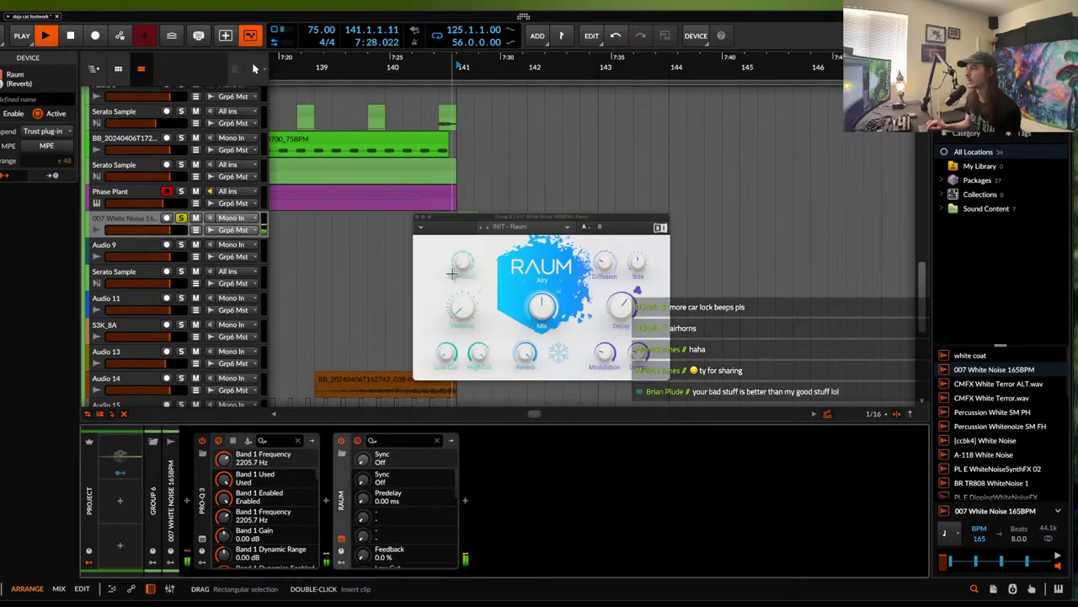
click(417, 217)
key(space)
- Set Raum's decay to 1.2 s and unsolo the white noise track during playback from bar 138.4
click(297, 223)
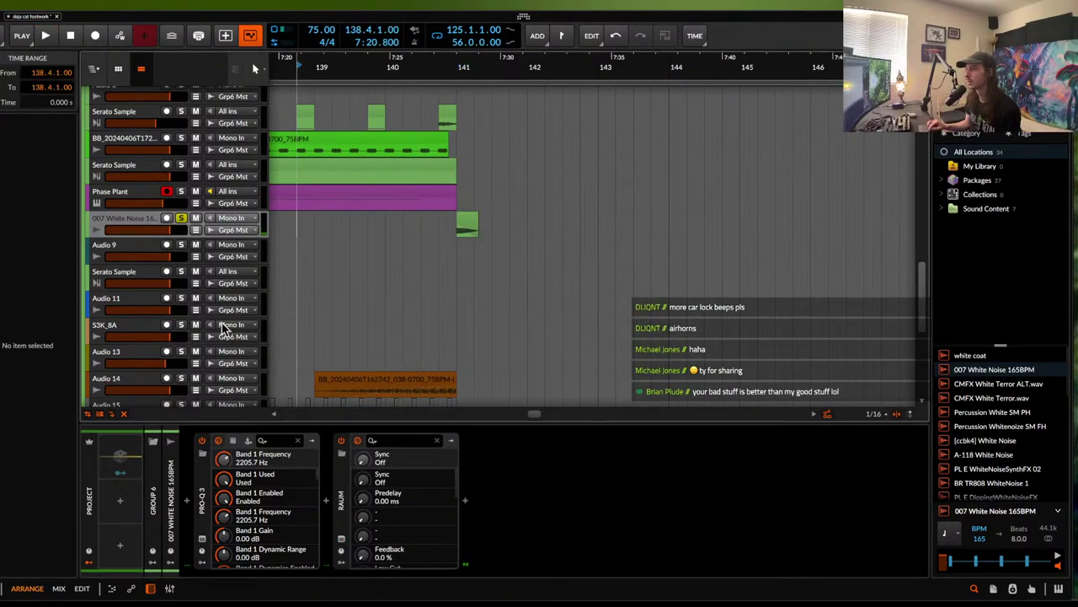
click(341, 538)
drag(616, 309, 613, 350)
click(417, 216)
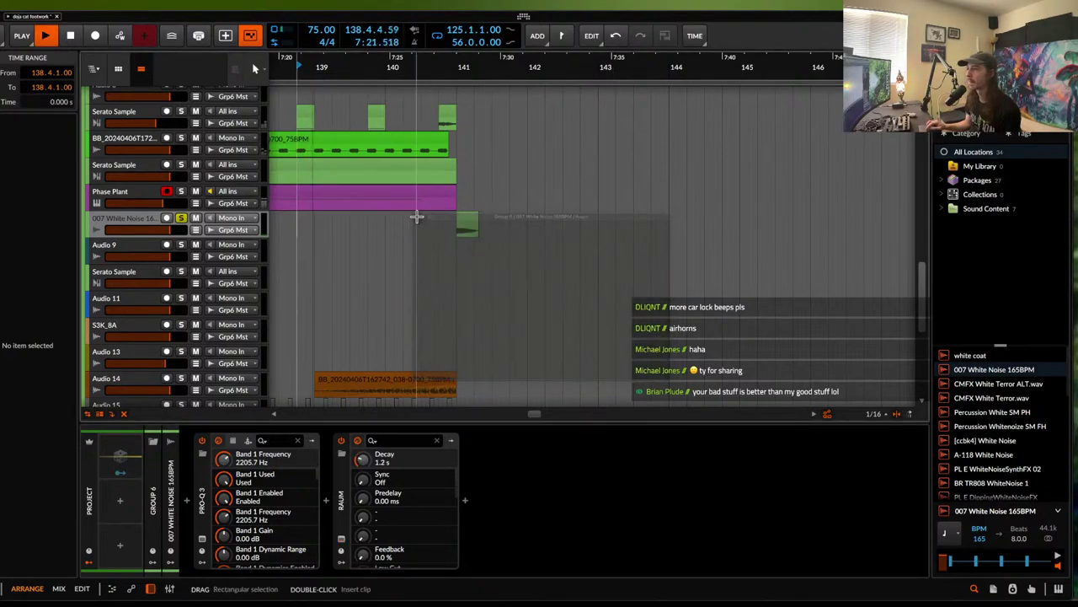
click(180, 218)
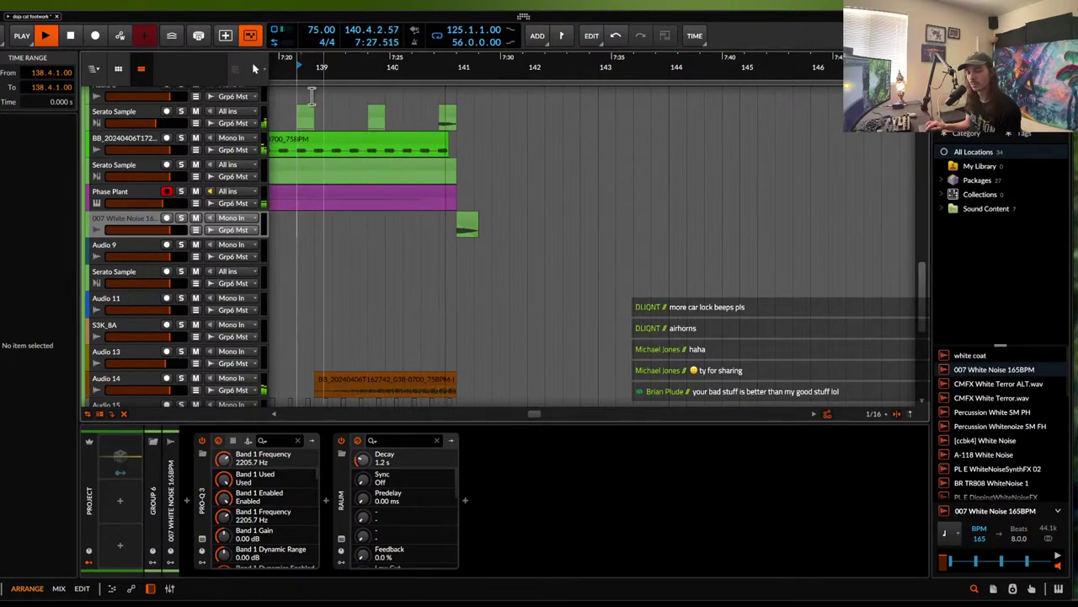
- Raise the Pro-Q 3 low cut on the white noise track to 3122.6 Hz
click(466, 223)
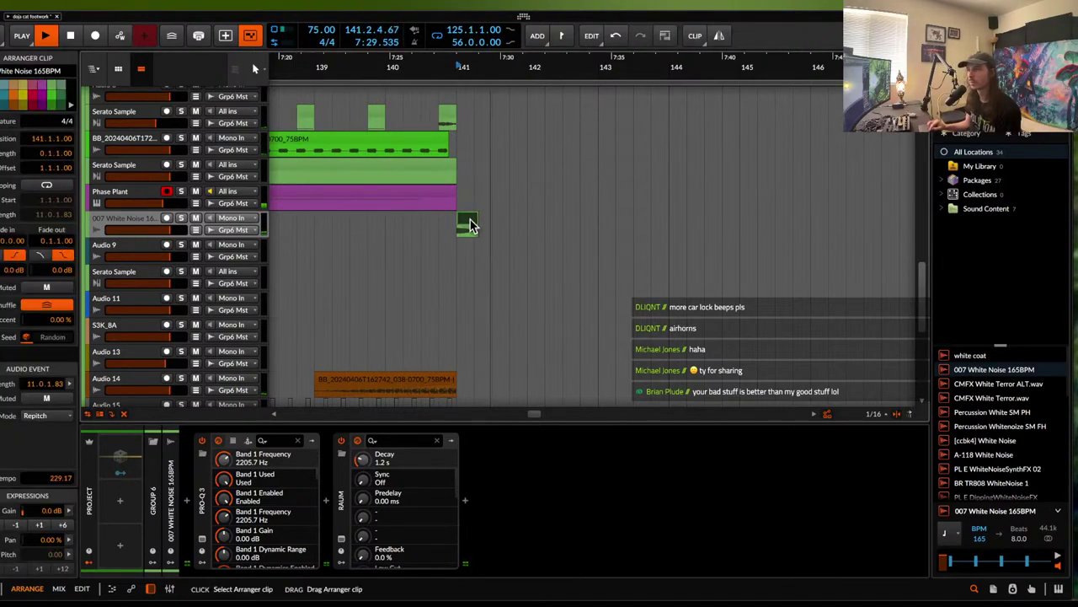
click(203, 540)
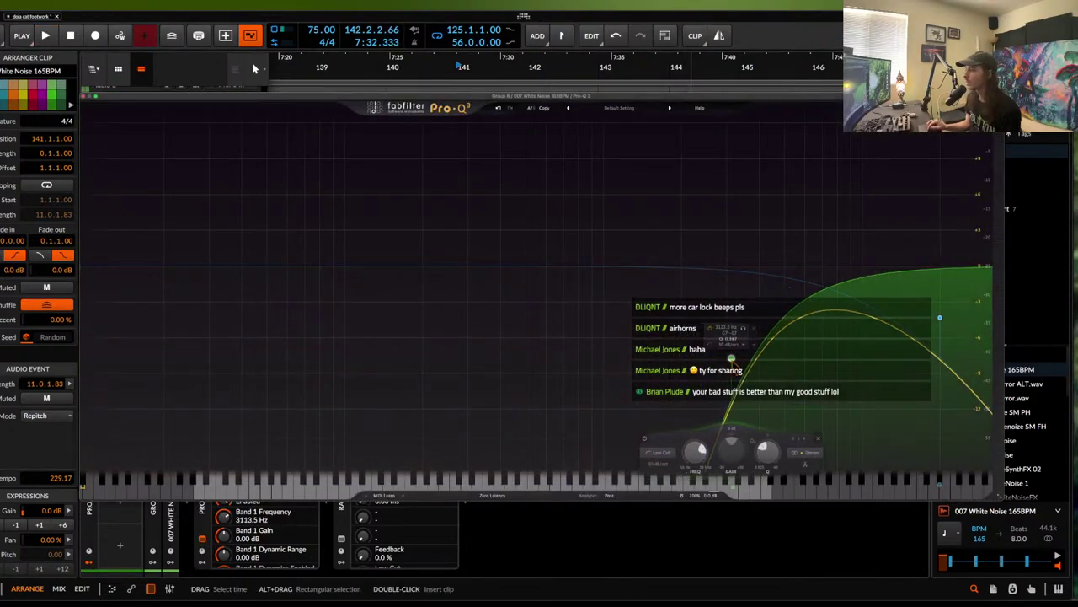
click(85, 95)
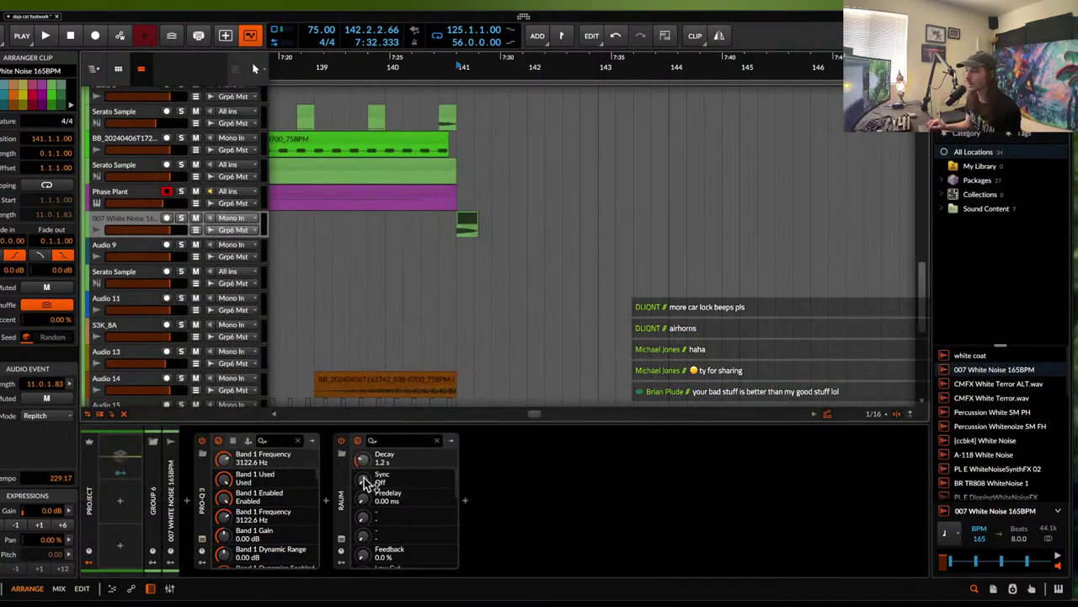
- Set Raum's decay to 2.2 s and play the transition into the white noise hit from bar 139.2
click(334, 235)
key(space)
scroll(333, 235, down, 1)
scroll(334, 234, up, 2)
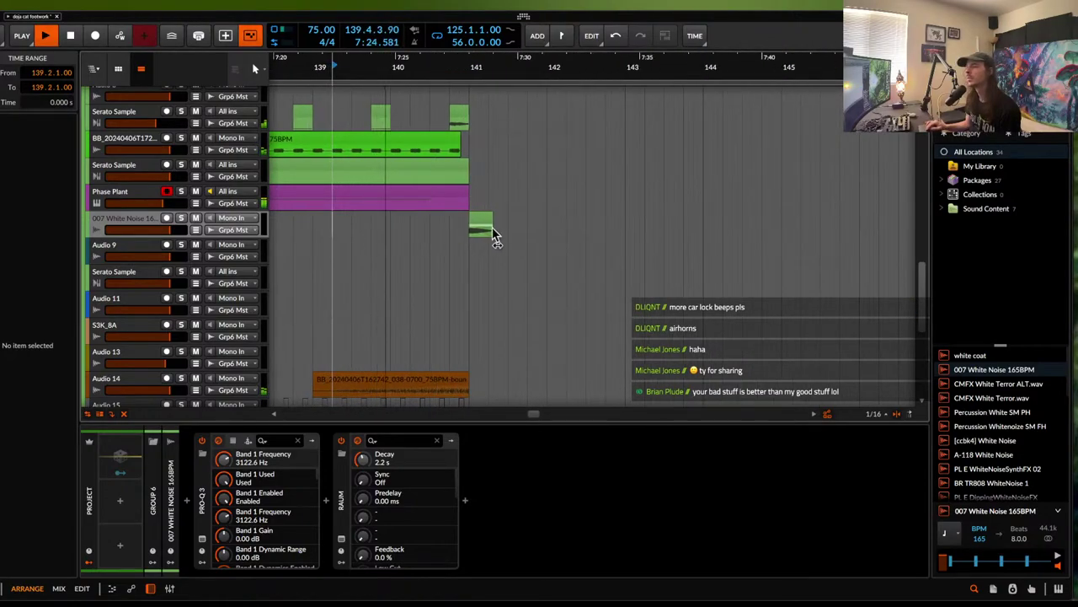
click(487, 229)
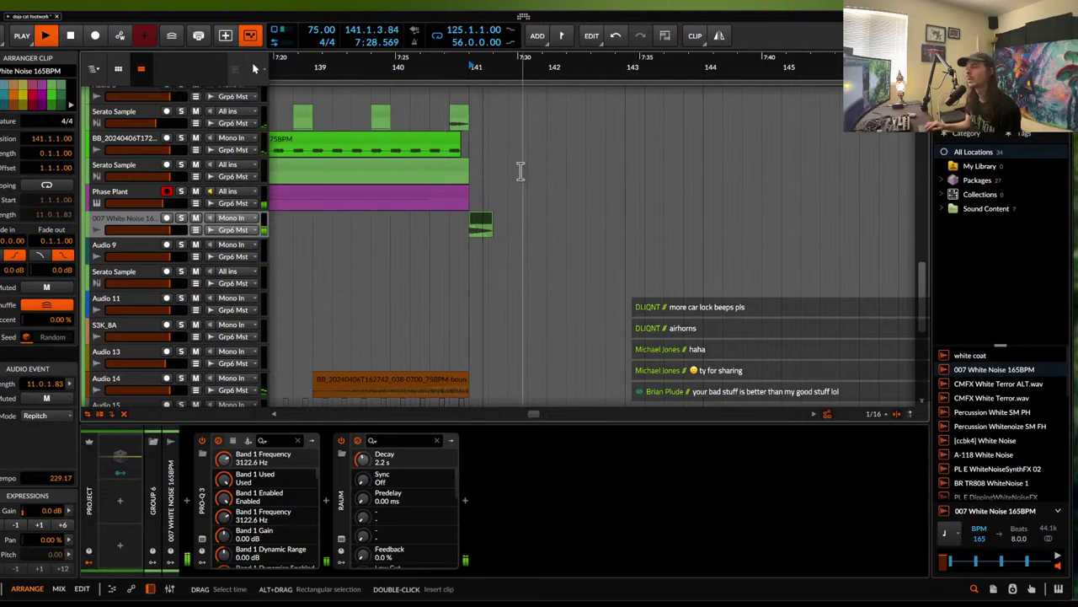
- Raise the frequency of the Pro-Q 3 high-cut band on the white noise track and set its Q to 1.157
scroll(518, 170, up, 2)
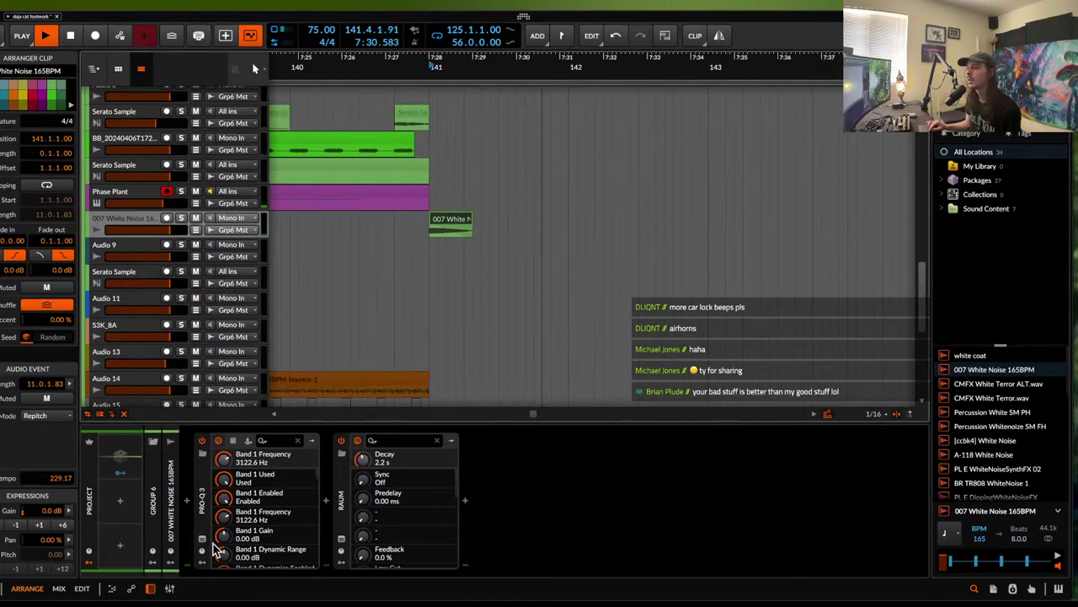
click(203, 537)
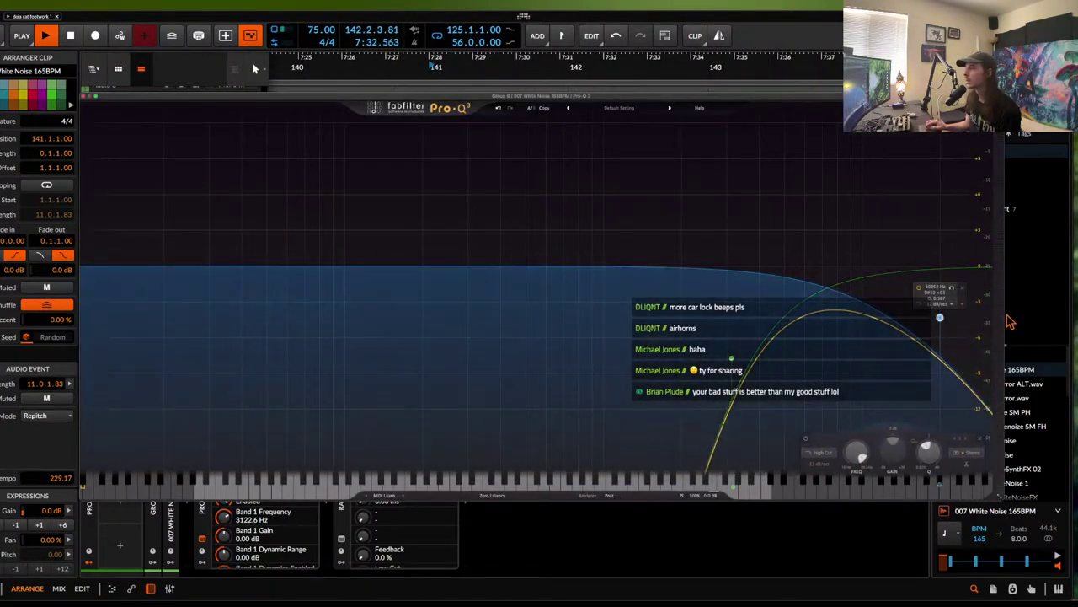
drag(942, 323, 982, 253)
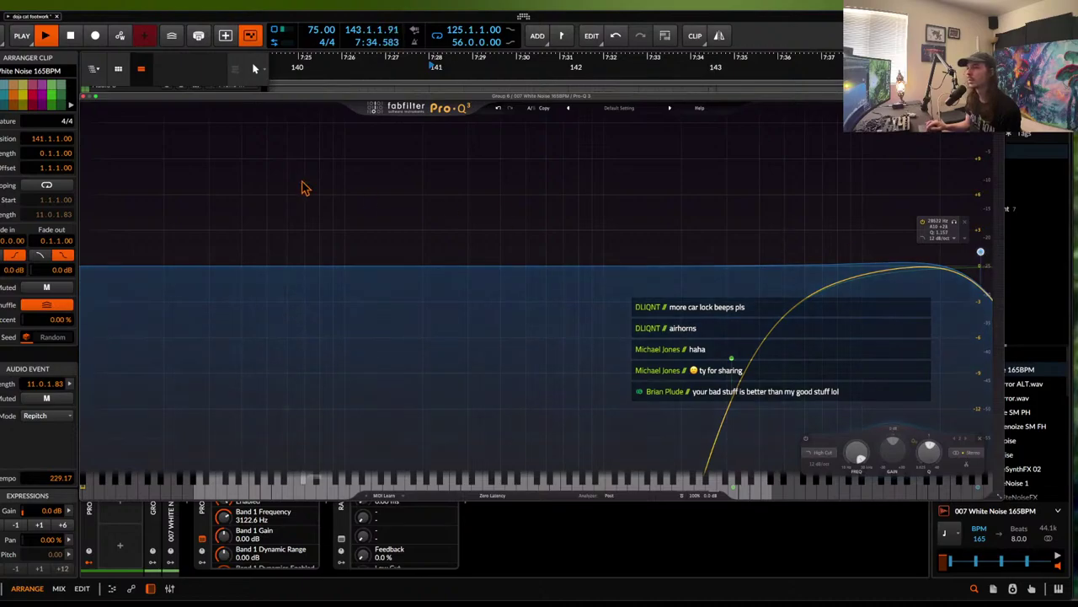
click(84, 100)
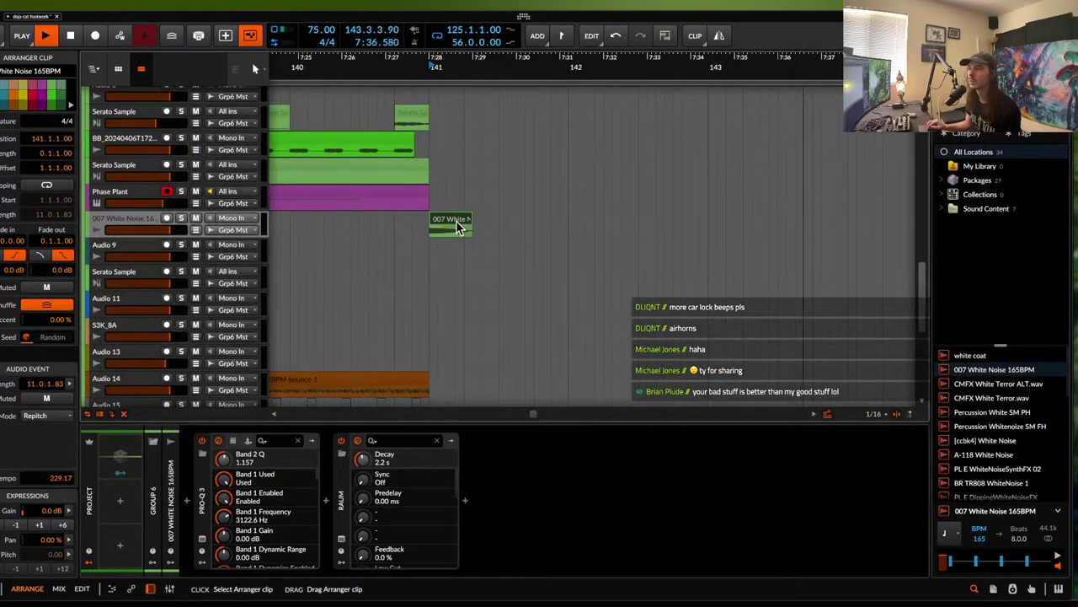
- Play the arrangement from bar 145 and examine the drum and Serato Sample clips up to bar 149
scroll(457, 226, down, 2)
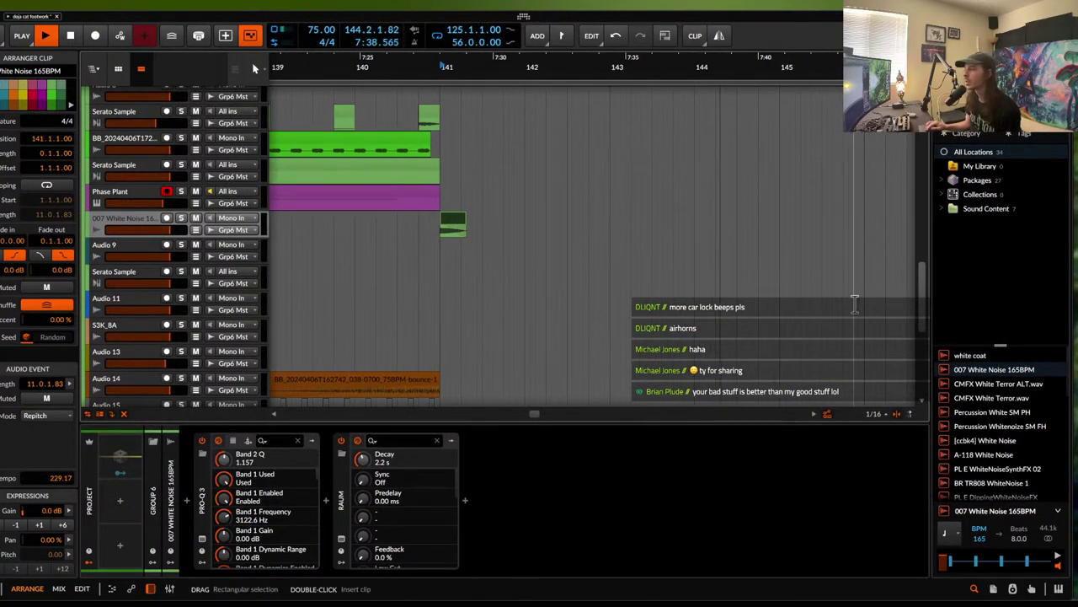
scroll(440, 244, down, 2)
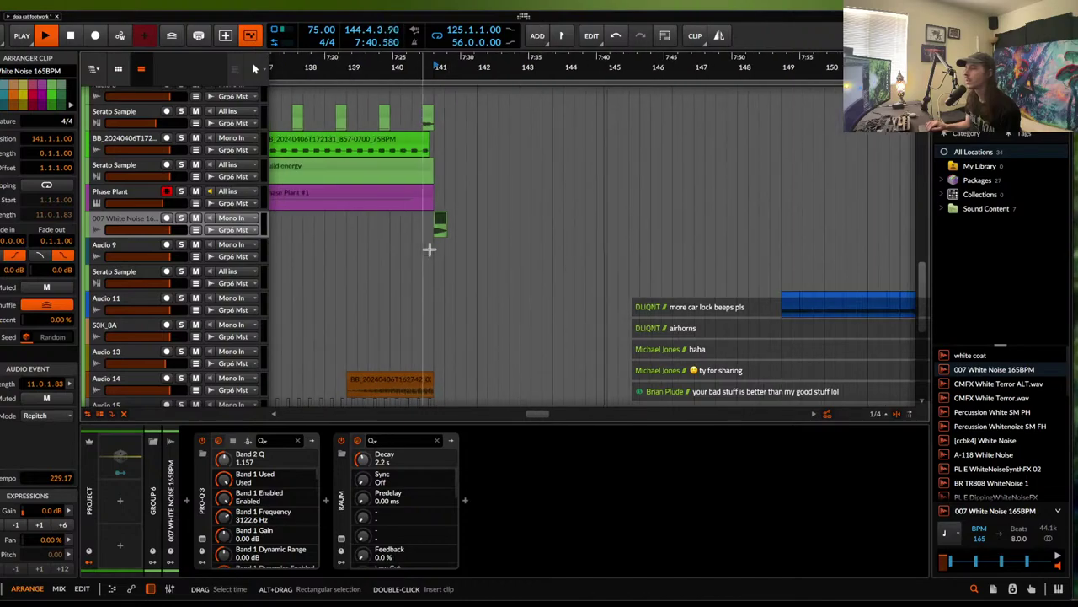
click(434, 231)
scroll(434, 232, down, 3)
click(523, 233)
scroll(524, 233, up, 1)
scroll(524, 233, down, 1)
scroll(524, 233, up, 5)
scroll(524, 233, down, 1)
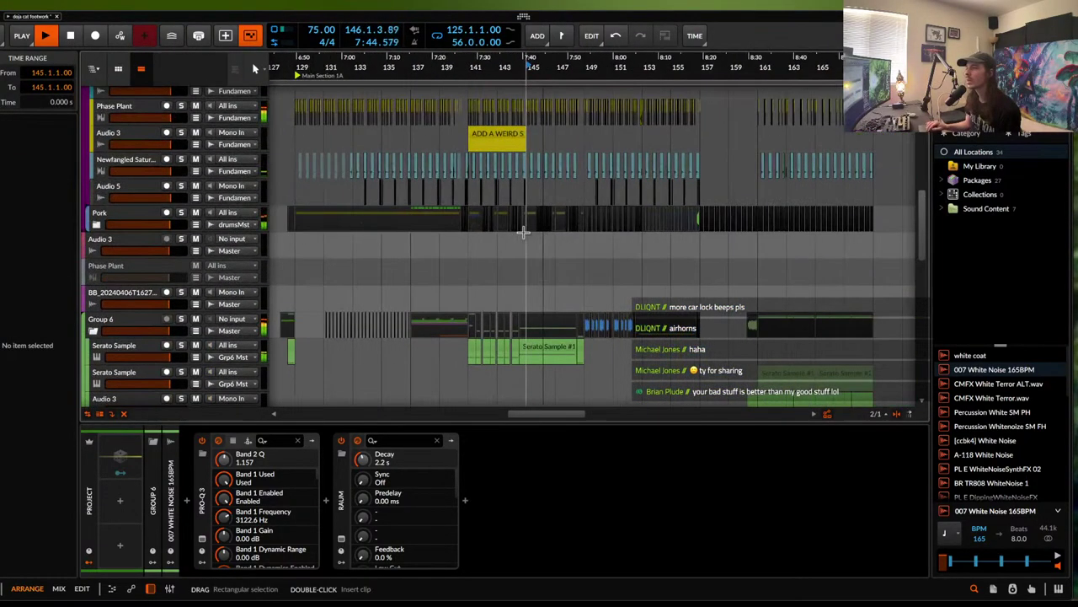
scroll(526, 246, up, 2)
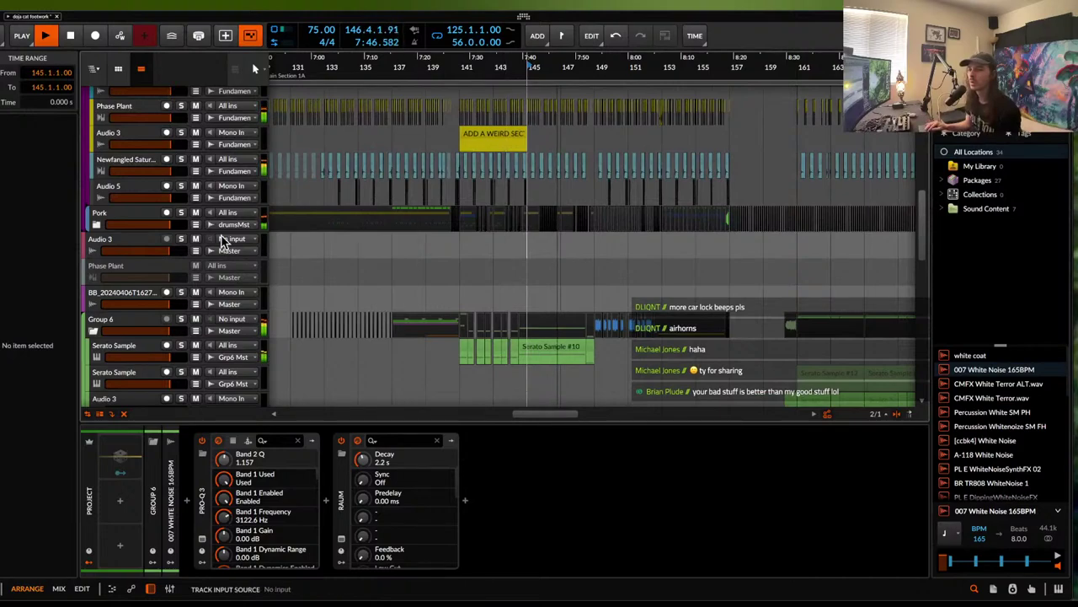
scroll(394, 242, up, 3)
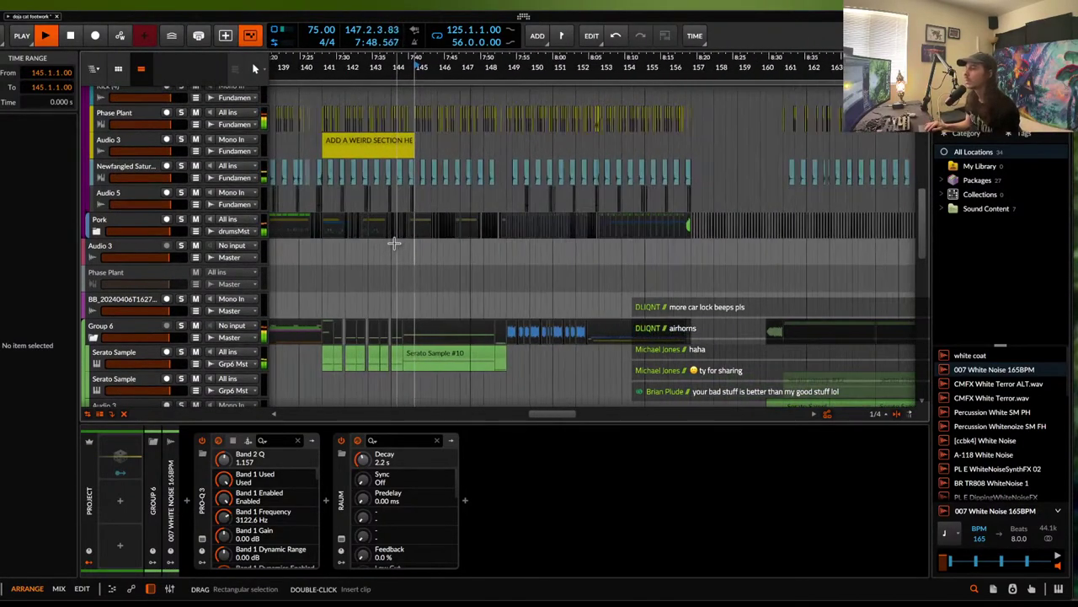
scroll(438, 240, up, 2)
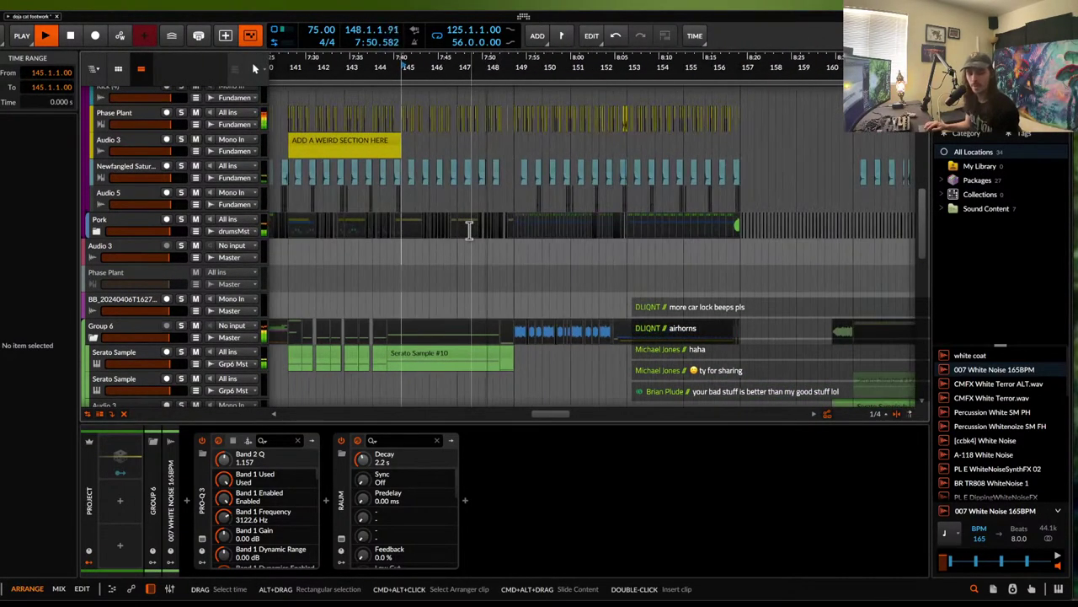
scroll(470, 230, down, 2)
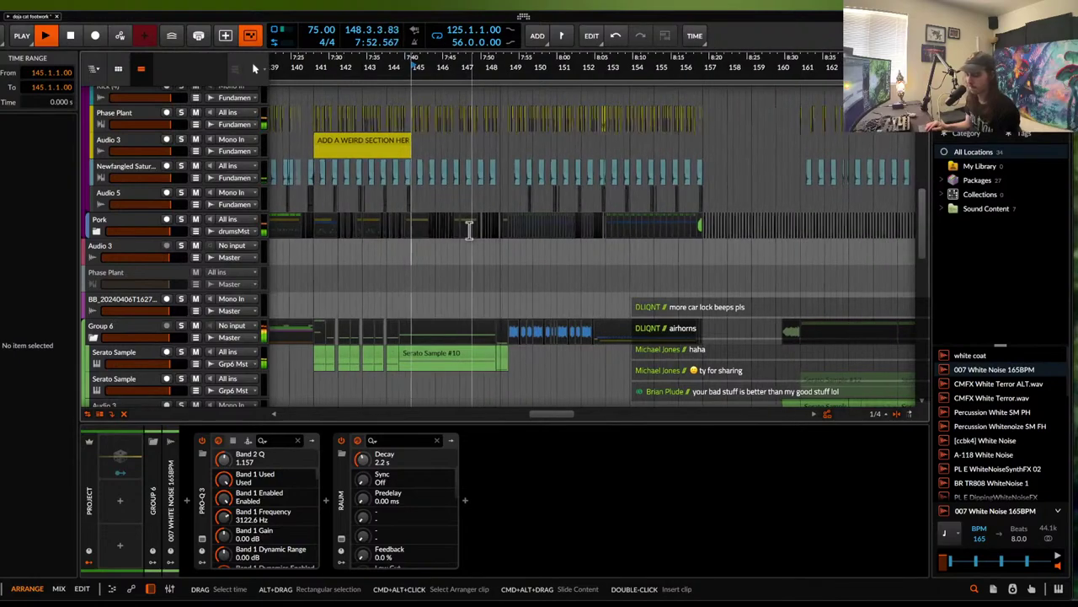
scroll(469, 229, up, 2)
scroll(469, 230, down, 4)
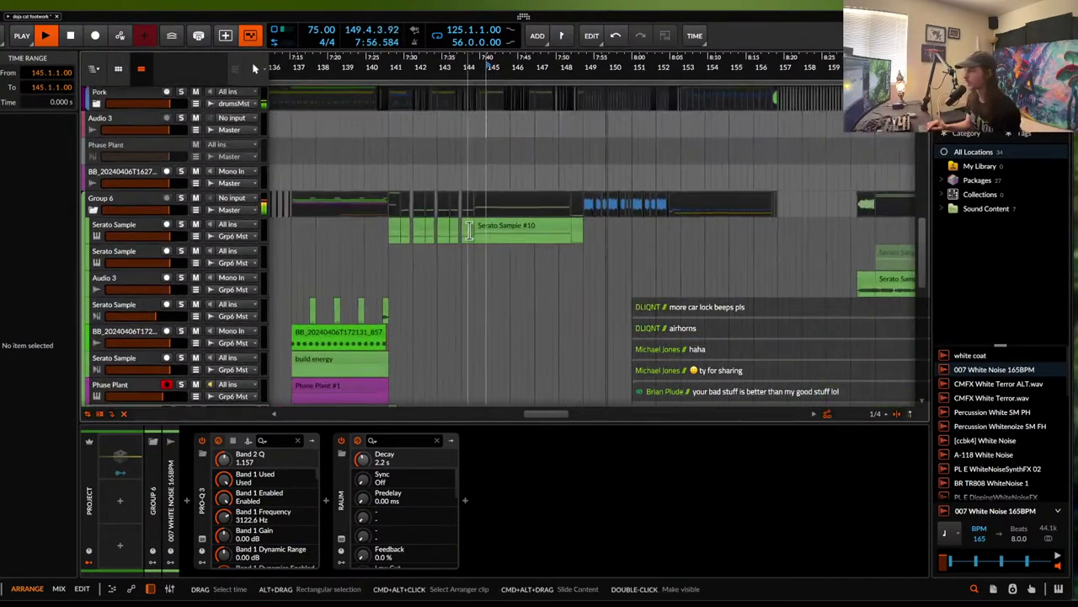
scroll(600, 229, up, 5)
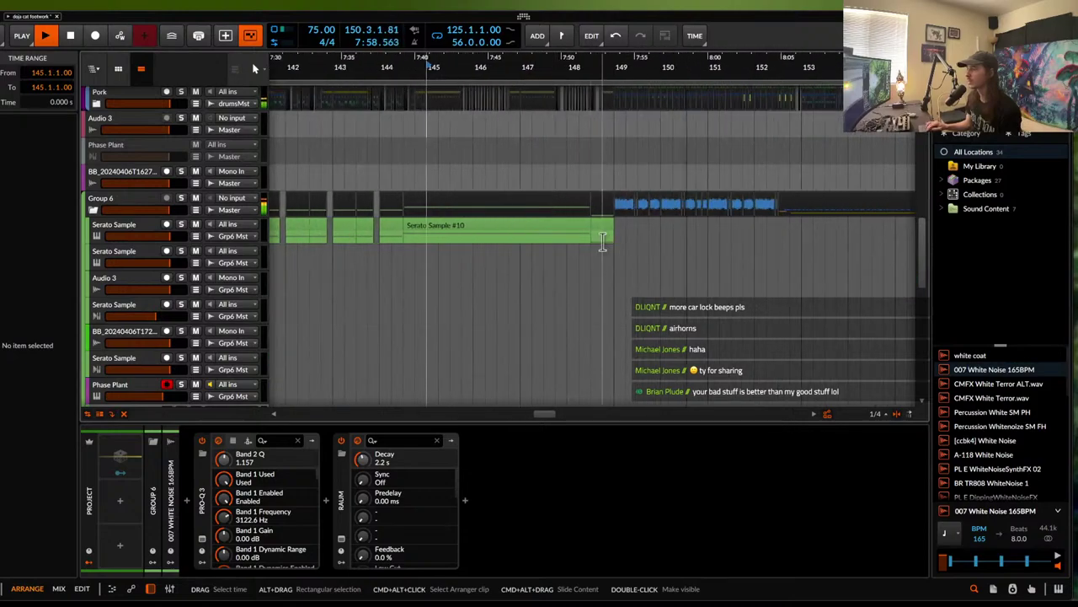
- Bounce the Serato Sample #11 clip at bar 148.3 to audio on a new track directly below it
click(601, 227)
scroll(601, 230, down, 1)
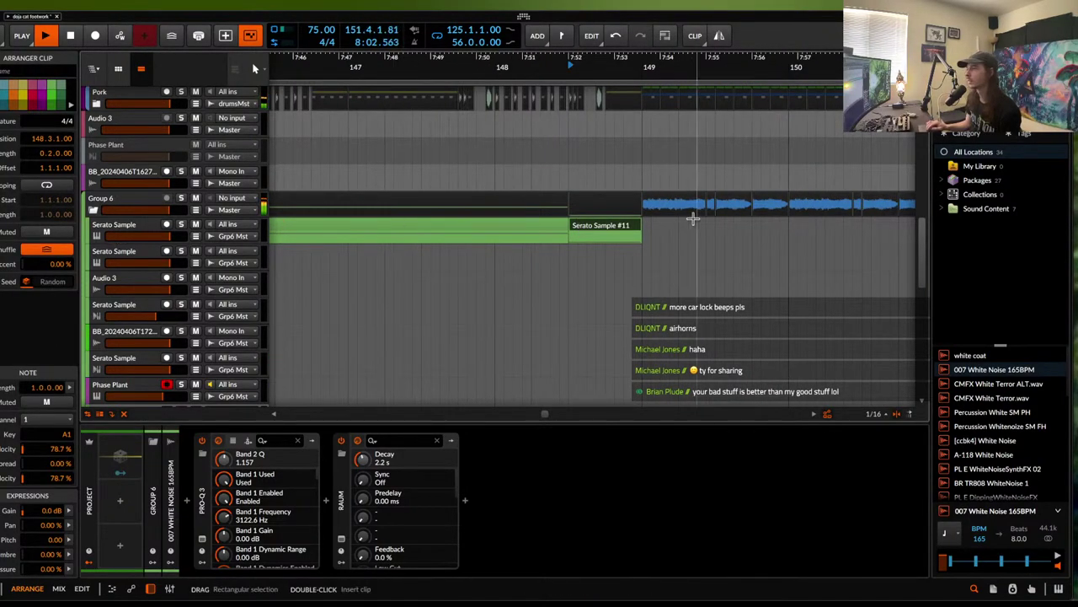
scroll(692, 219, up, 1)
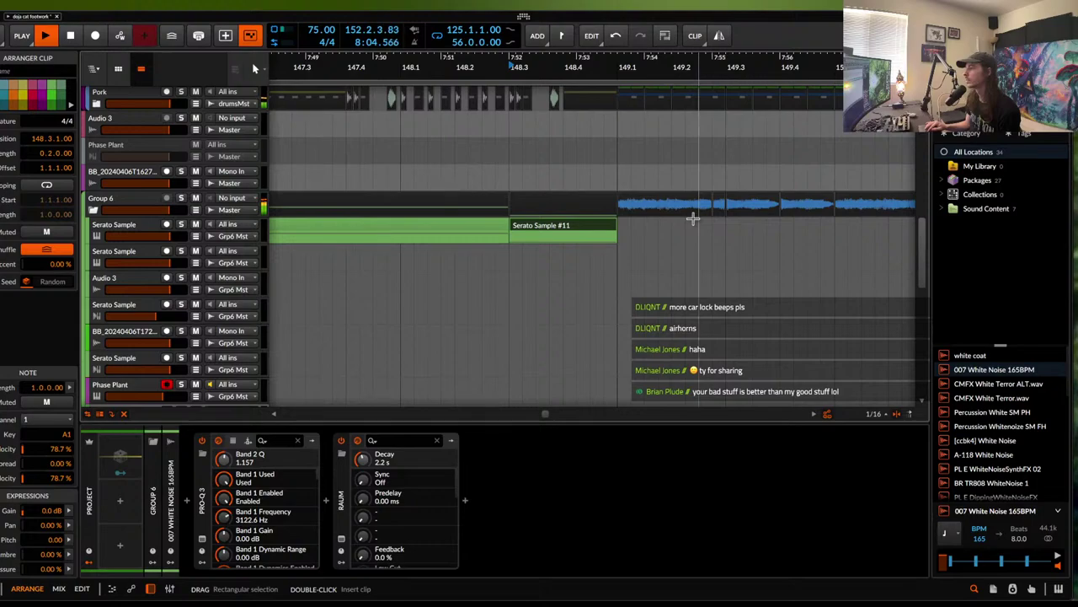
scroll(590, 226, down, 4)
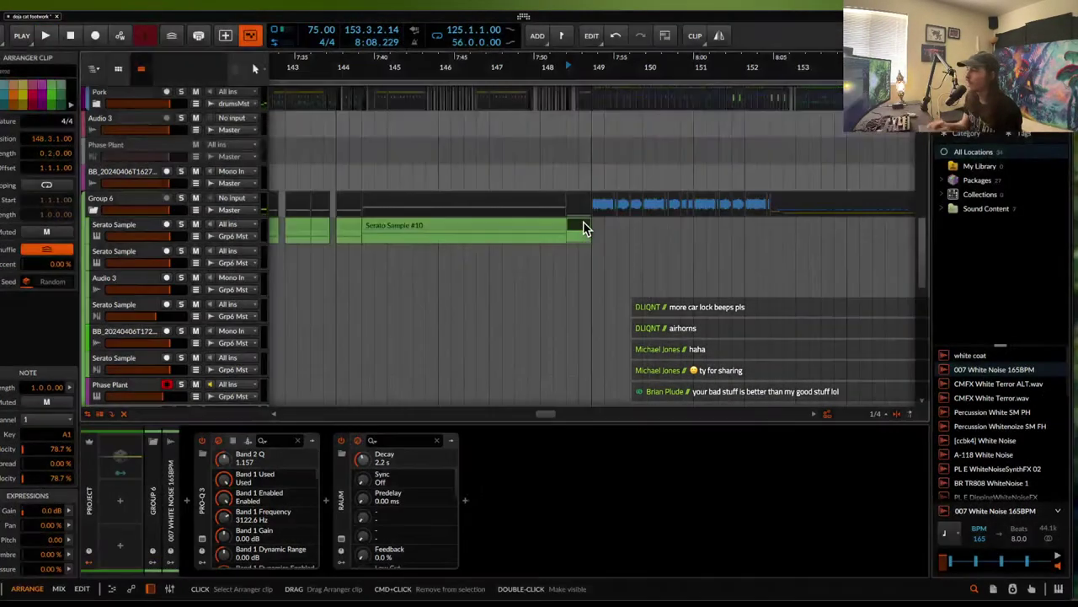
key(space)
drag(585, 227, 584, 257)
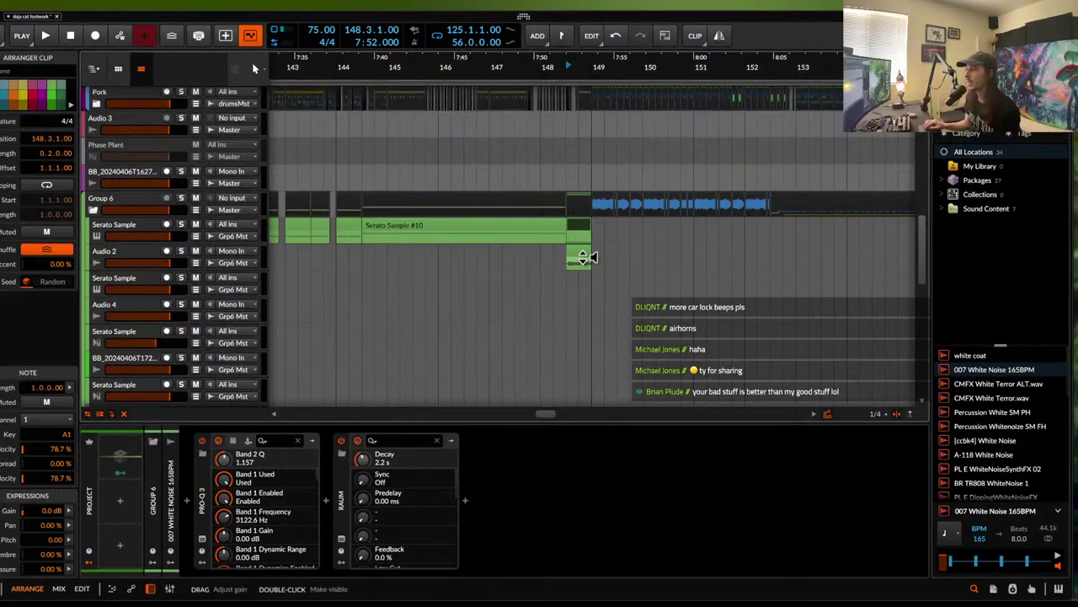
- Solo the track holding the bounced Serato Sample audio and open the bounced clip for detailed editing
scroll(580, 257, up, 3)
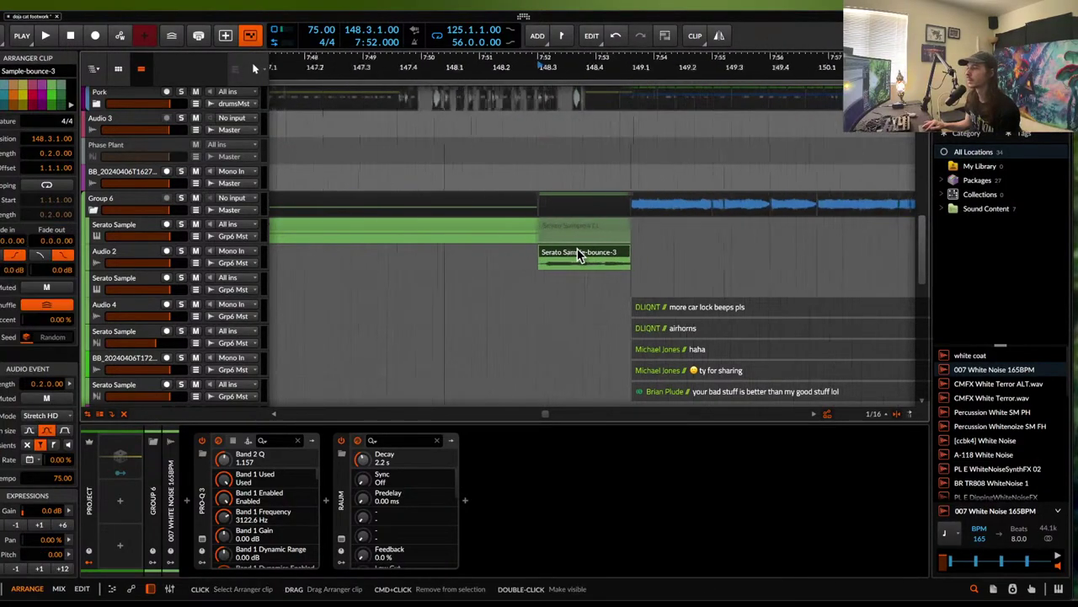
click(181, 250)
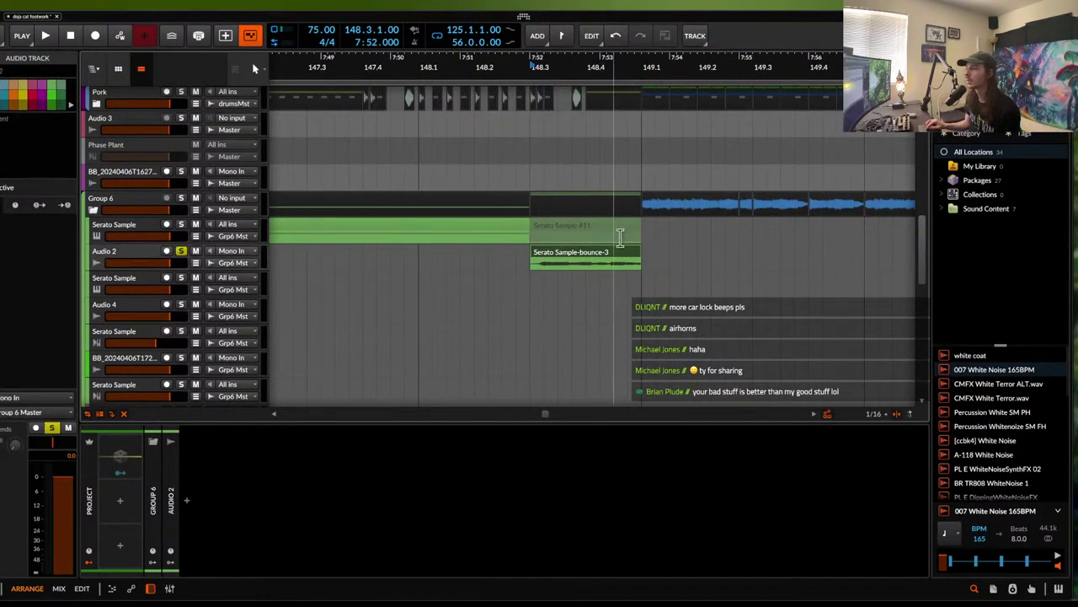
double_click(602, 257)
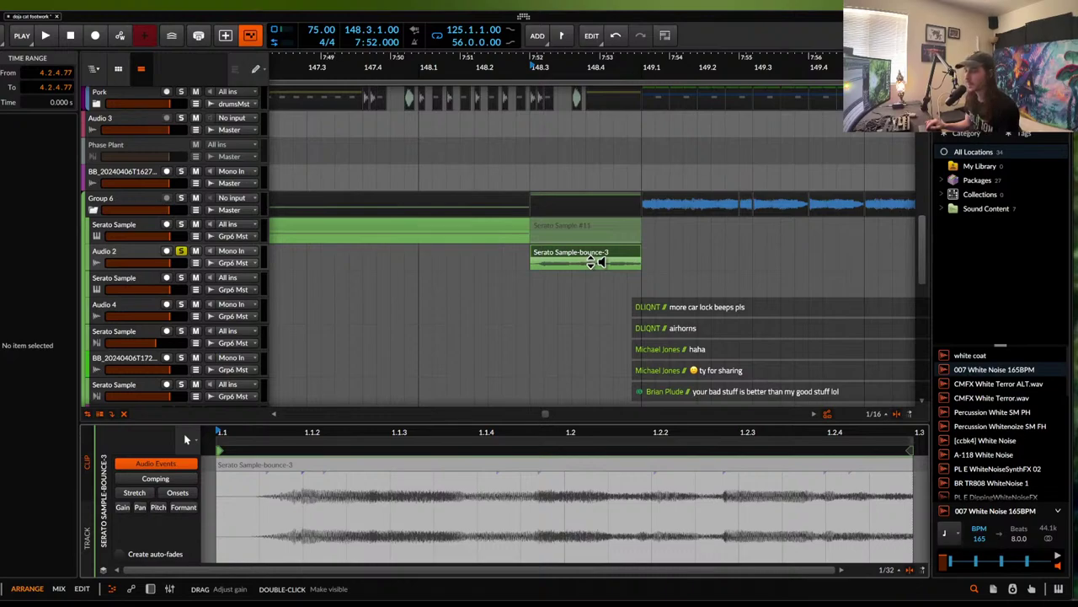
- Show the bounced clip's pitch expression, draw grid steps alternating above and below zero, and play the result
click(157, 506)
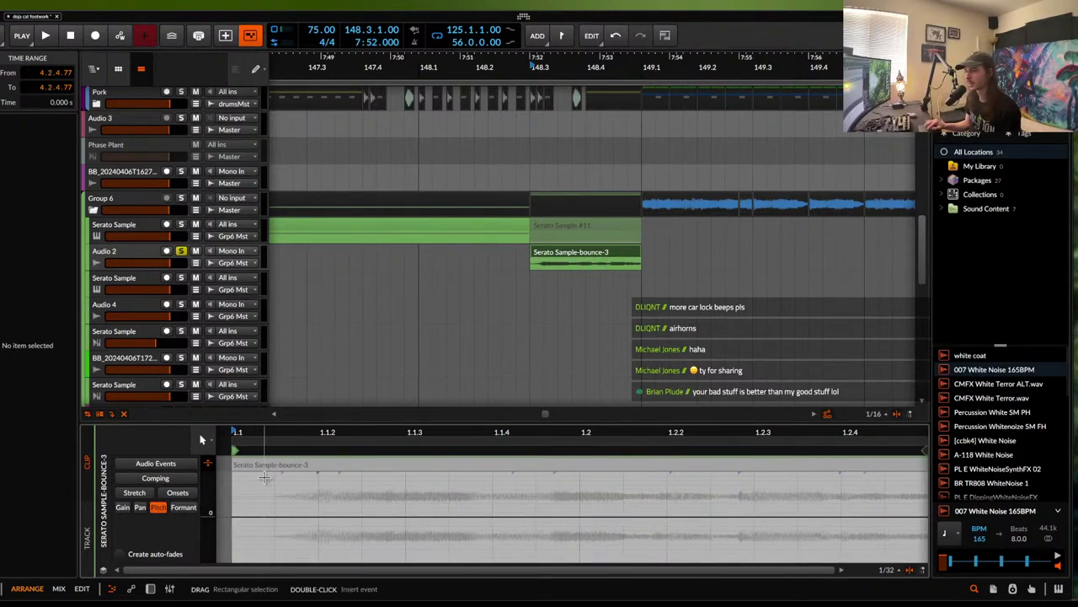
scroll(265, 477, down, 3)
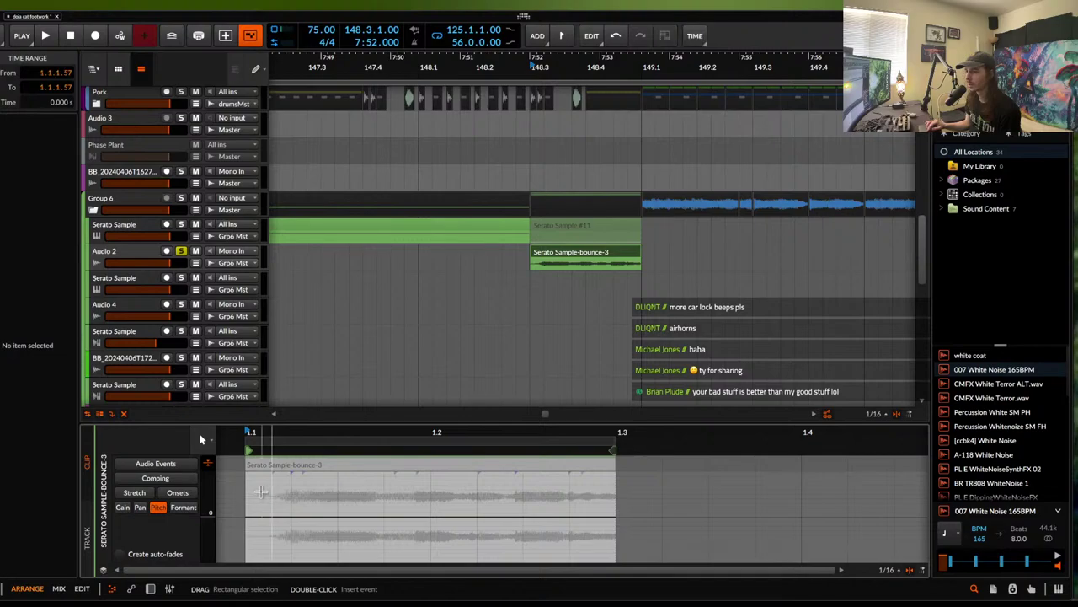
click(277, 499)
click(367, 487)
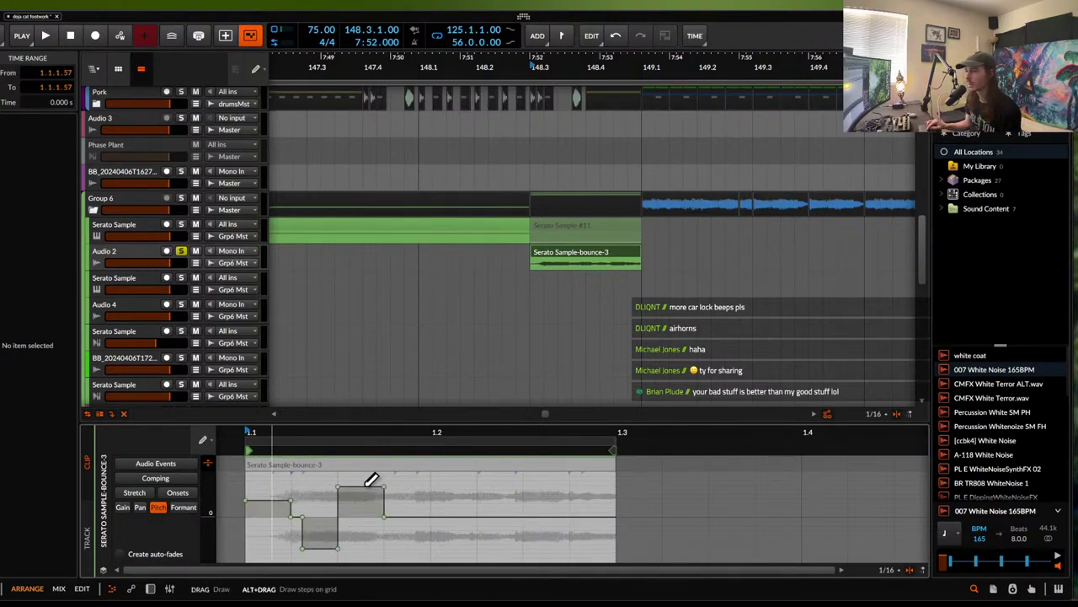
click(453, 482)
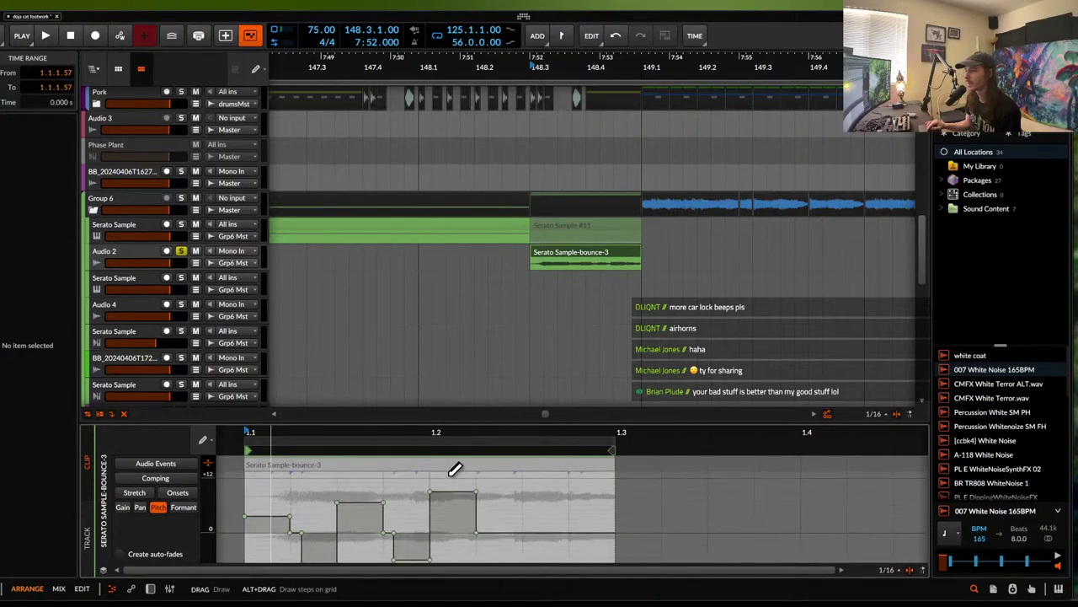
drag(492, 531, 495, 550)
click(546, 480)
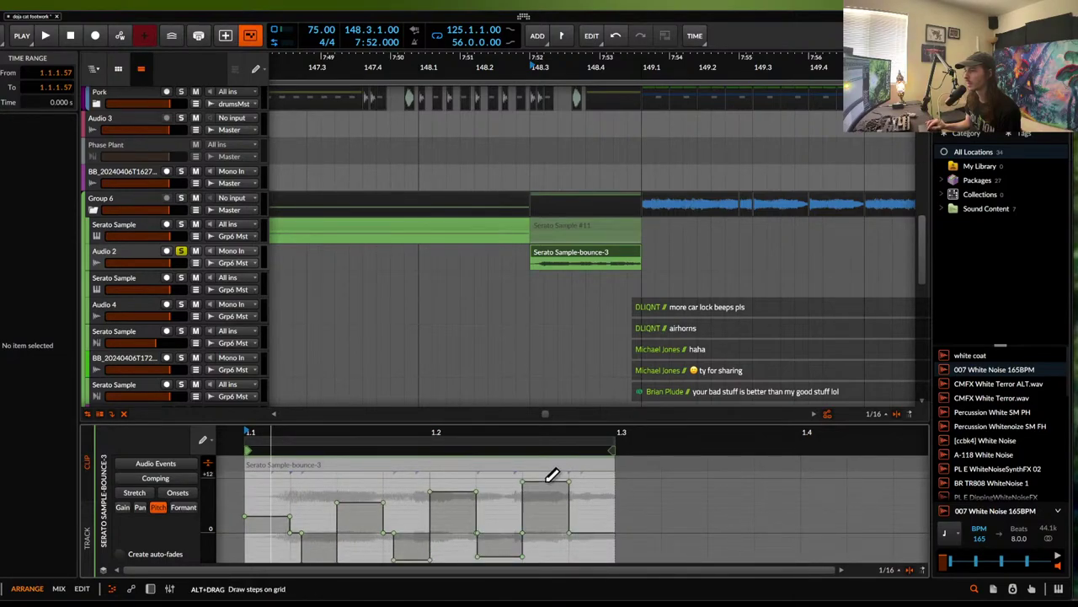
key(space)
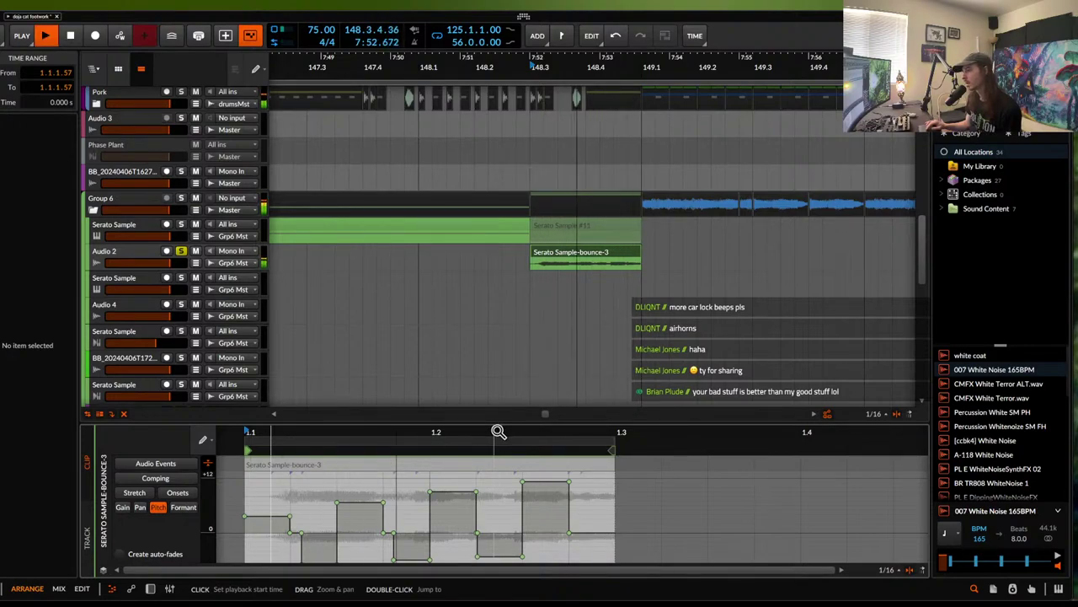
key(space)
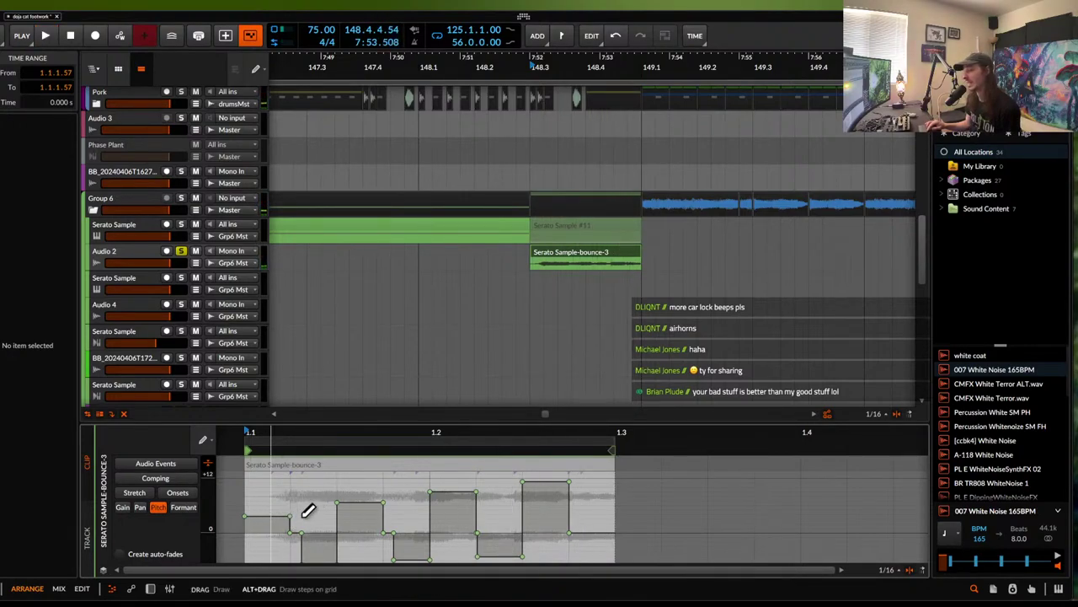
- Redraw the clip's pitch steps as a rising staircase that ends slightly above +12 and extends to the clip's end
click(311, 512)
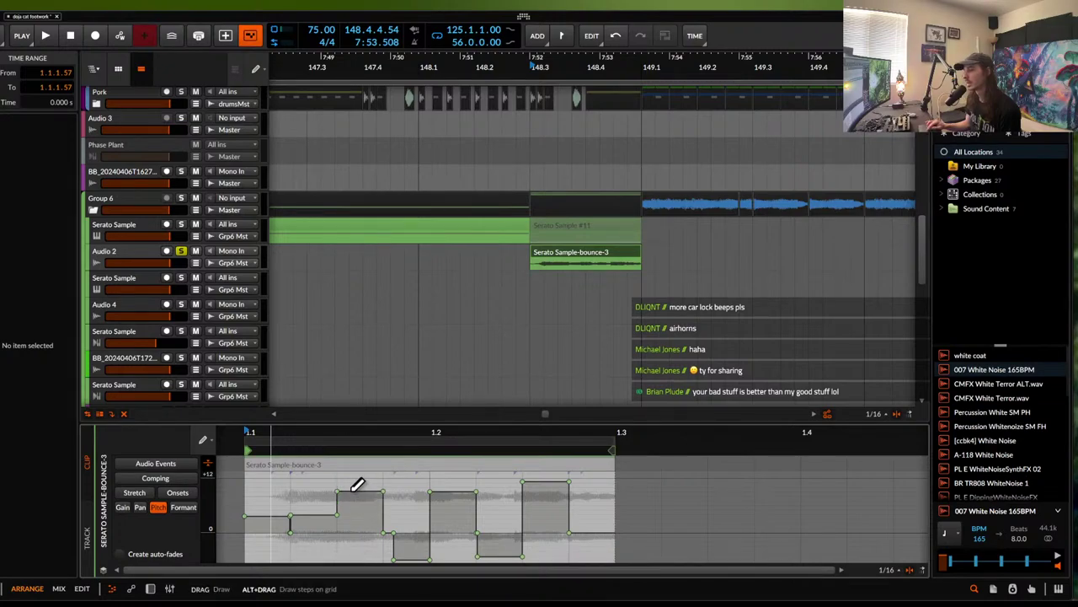
drag(411, 486, 405, 486)
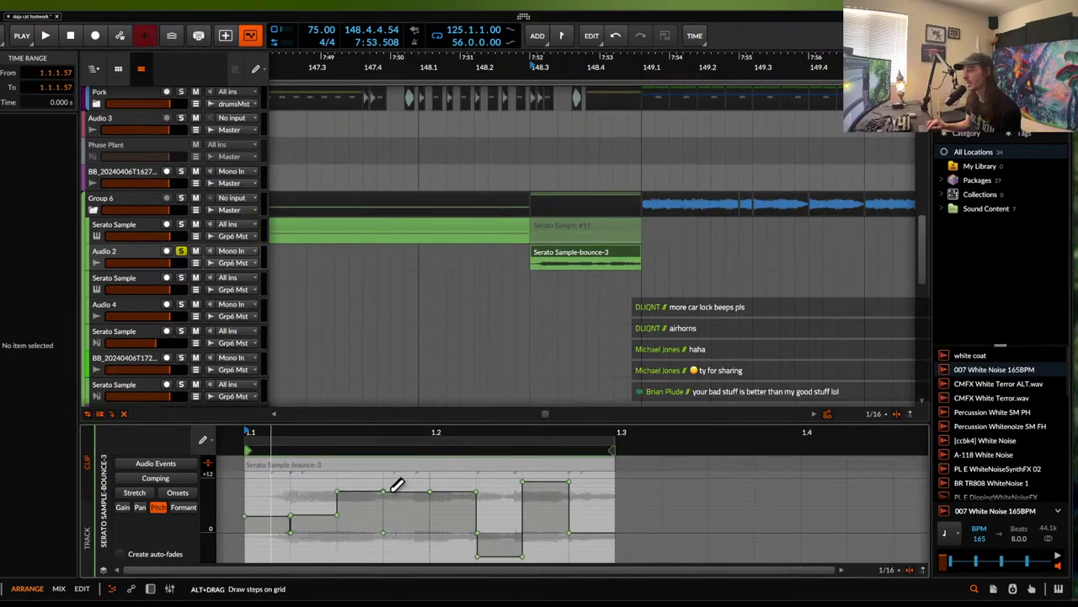
scroll(437, 499, up, 1)
alt+click(432, 499)
alt+click(493, 487)
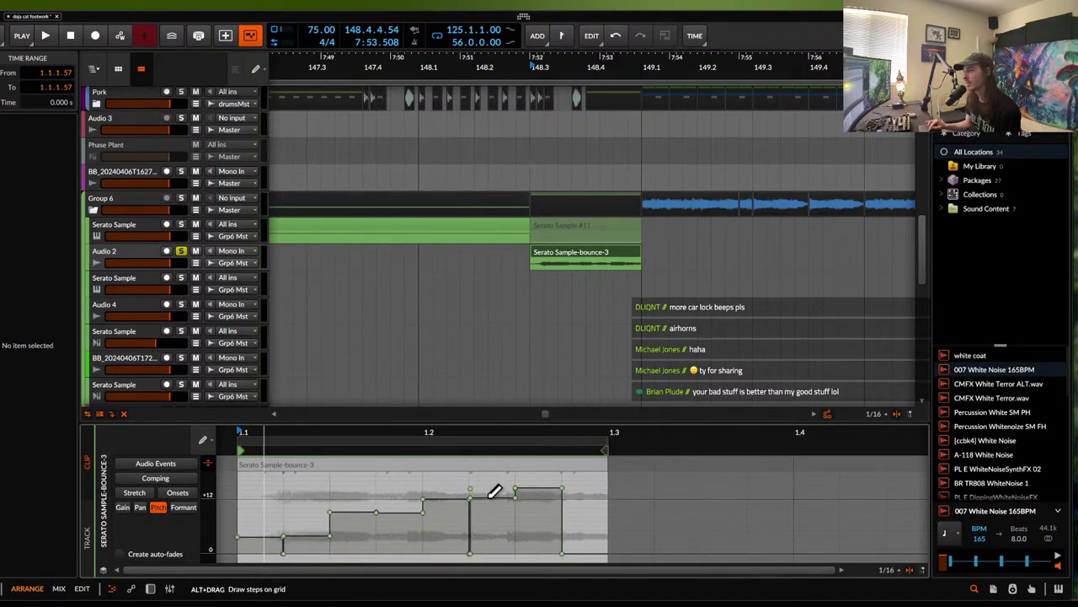
alt+click(580, 490)
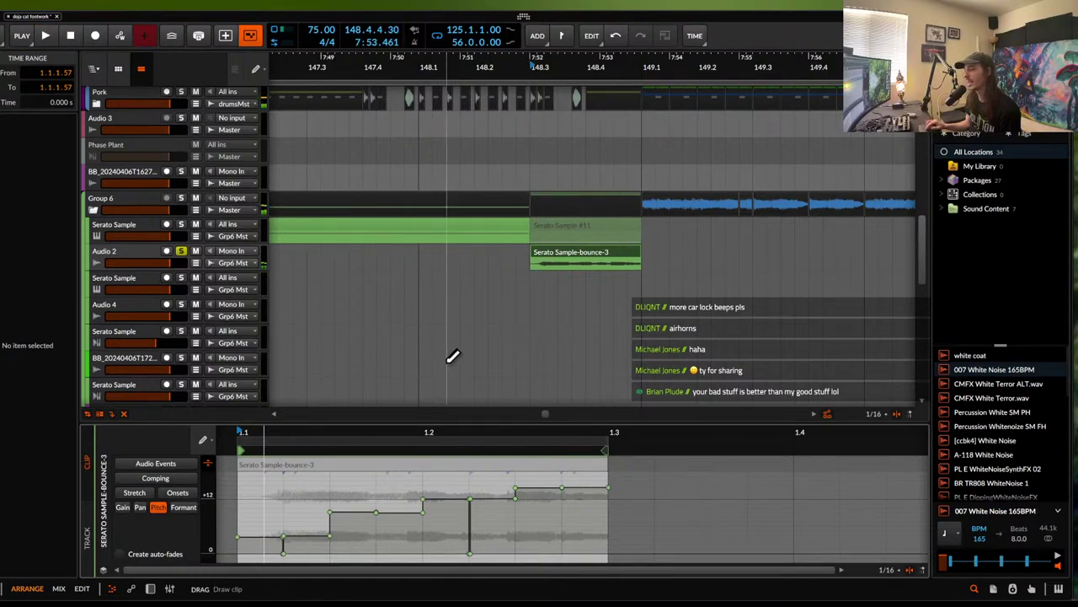
- Lower the pitch of the Serato Sample-bounce-3 clip by one octave and start playback
click(561, 257)
click(3, 570)
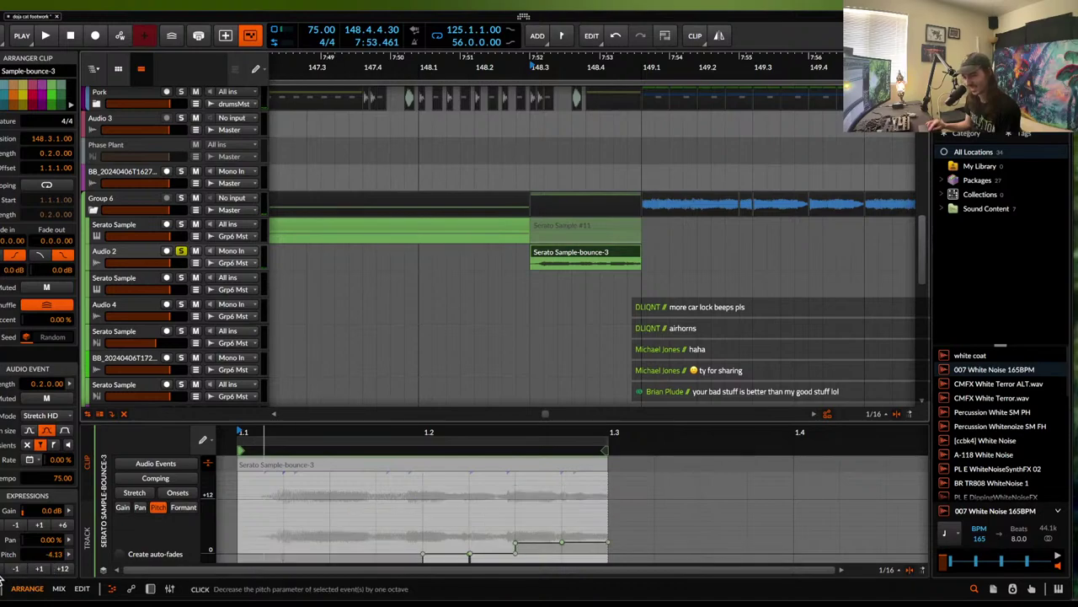
key(space)
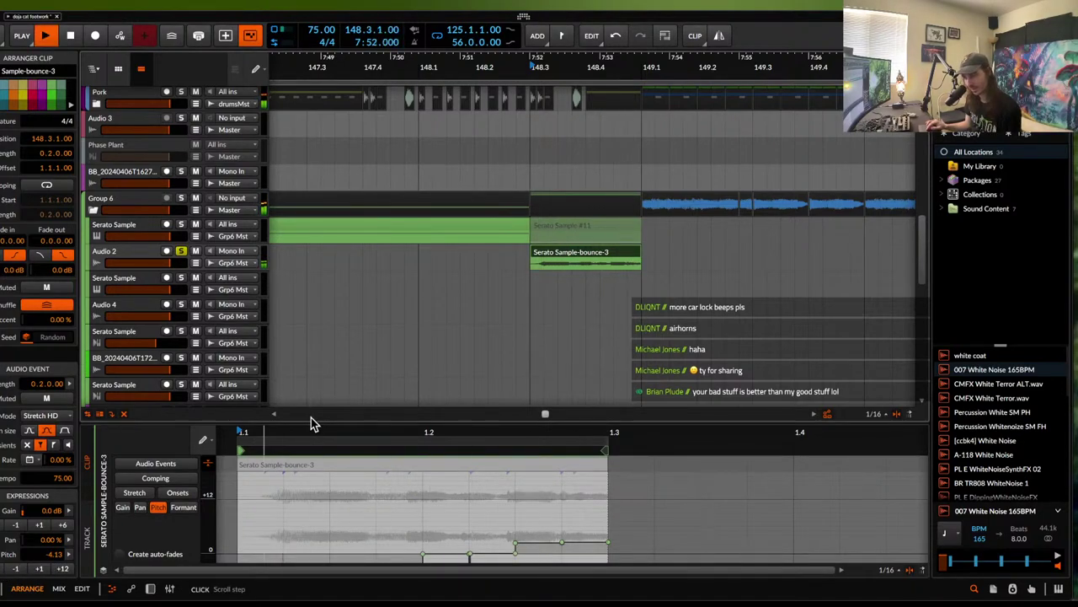
- Unsolo the Audio 2 track, play the passage from 148.3 with the full mix, and select the bounced clip
click(181, 262)
key(space)
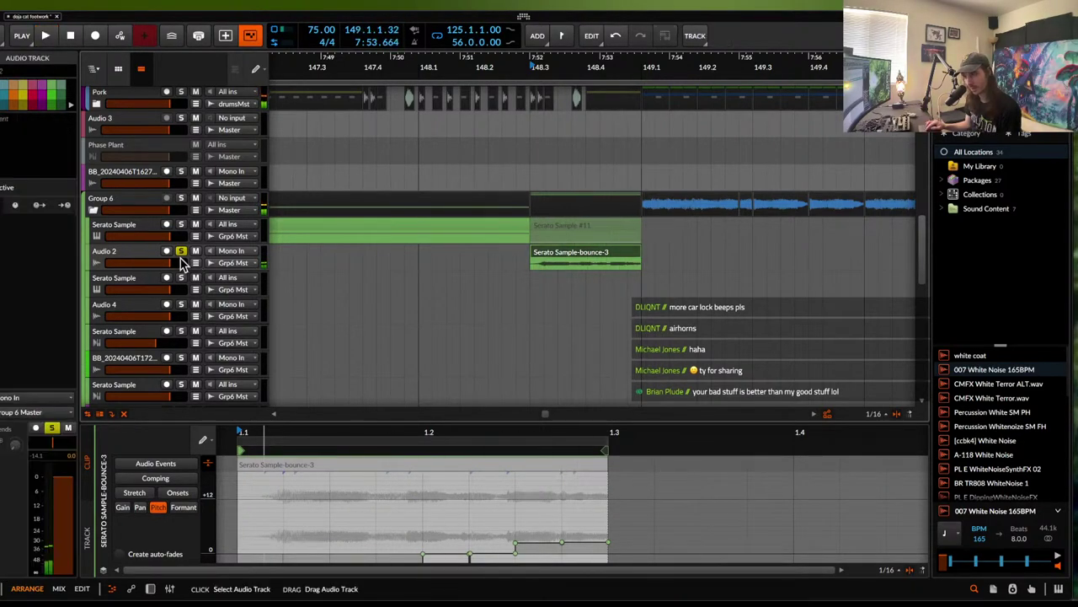
click(181, 253)
click(337, 177)
key(space)
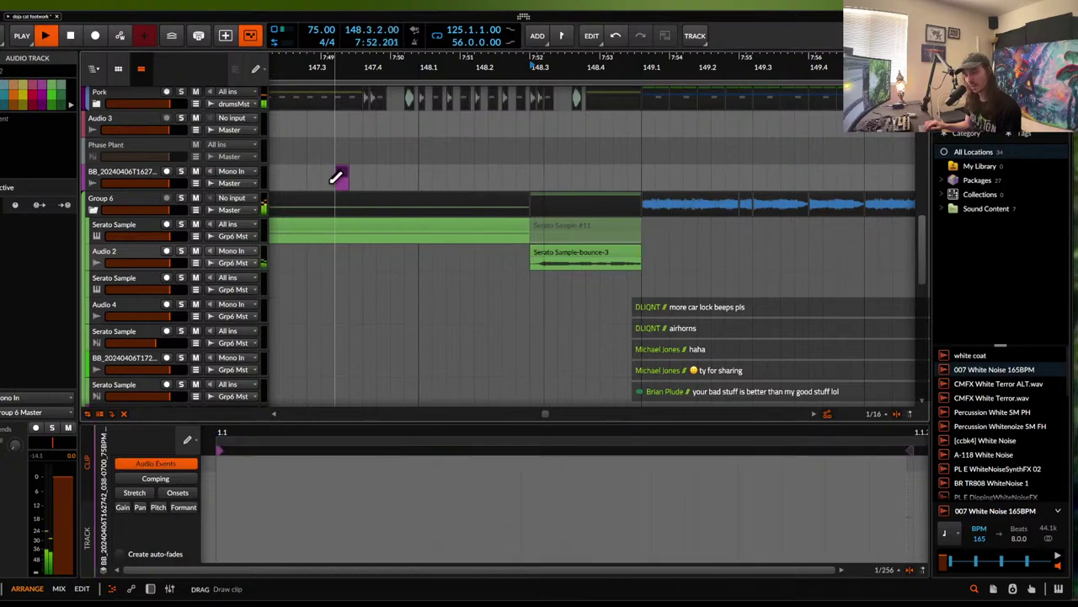
key(1)
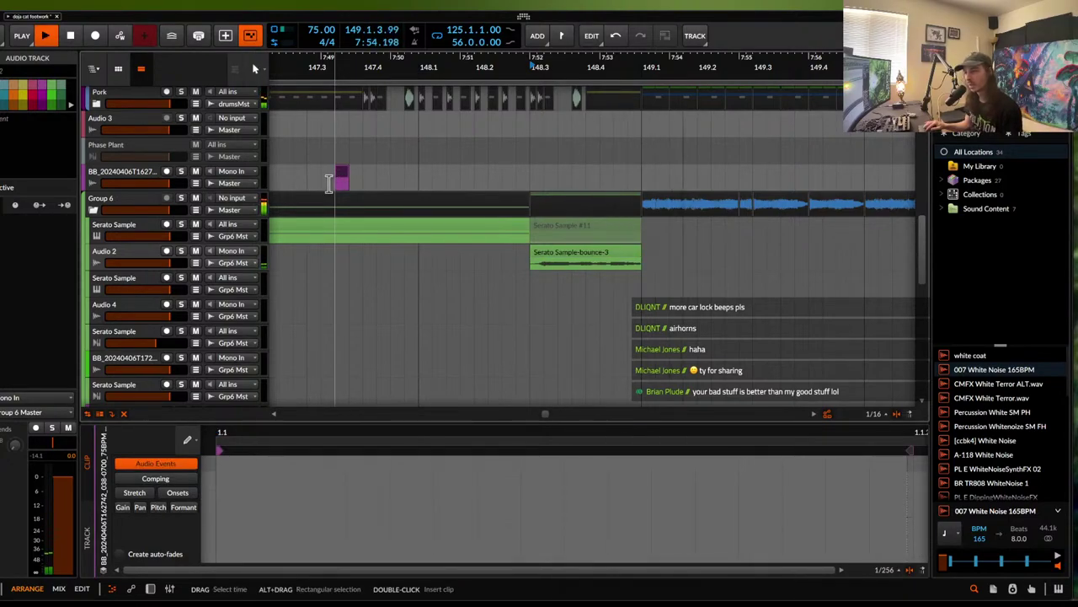
click(558, 256)
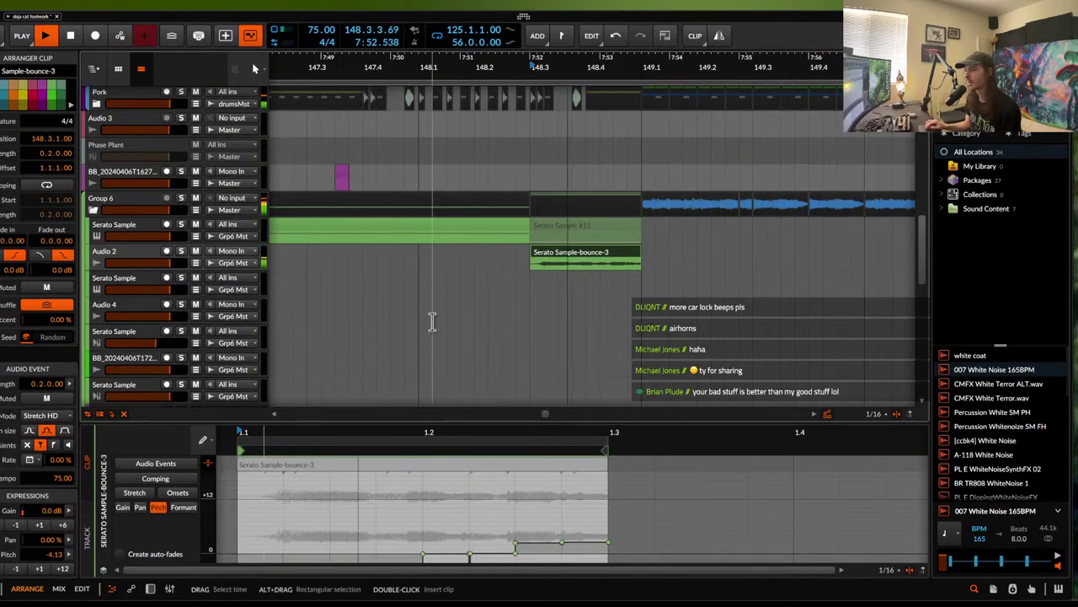
key(space)
- Delete the pitch point at 1.2.4 and lower the pitch curve's end point to -15 to form a falling ramp
scroll(533, 492, down, 3)
scroll(534, 492, up, 2)
scroll(534, 492, down, 3)
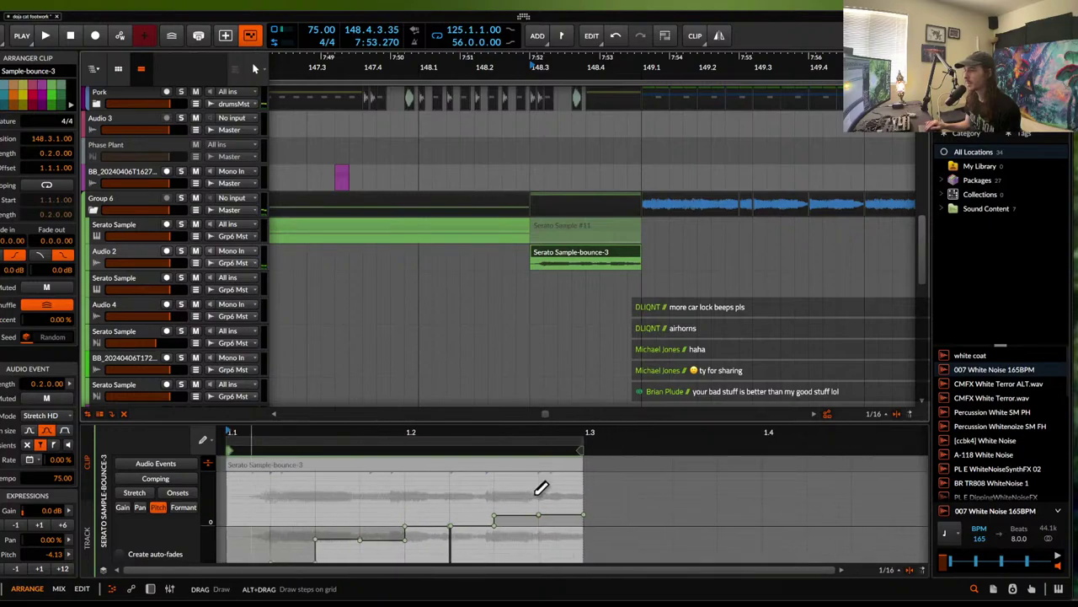
double_click(582, 516)
double_click(539, 515)
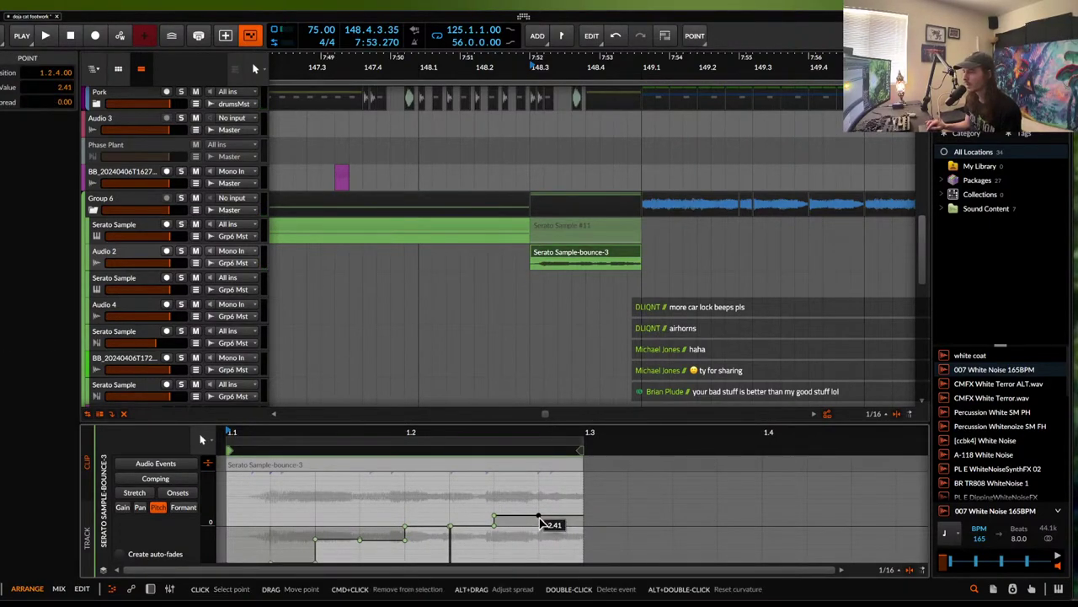
drag(588, 522, 582, 593)
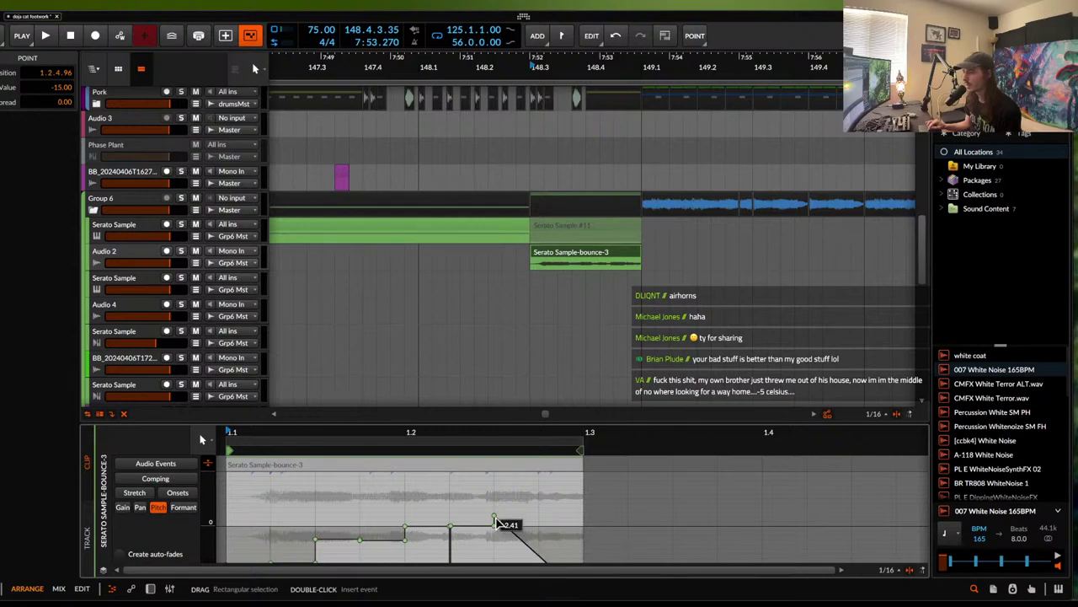
- Raise the ramp's starting pitch point at 1.2.3 to 12
drag(500, 523, 496, 516)
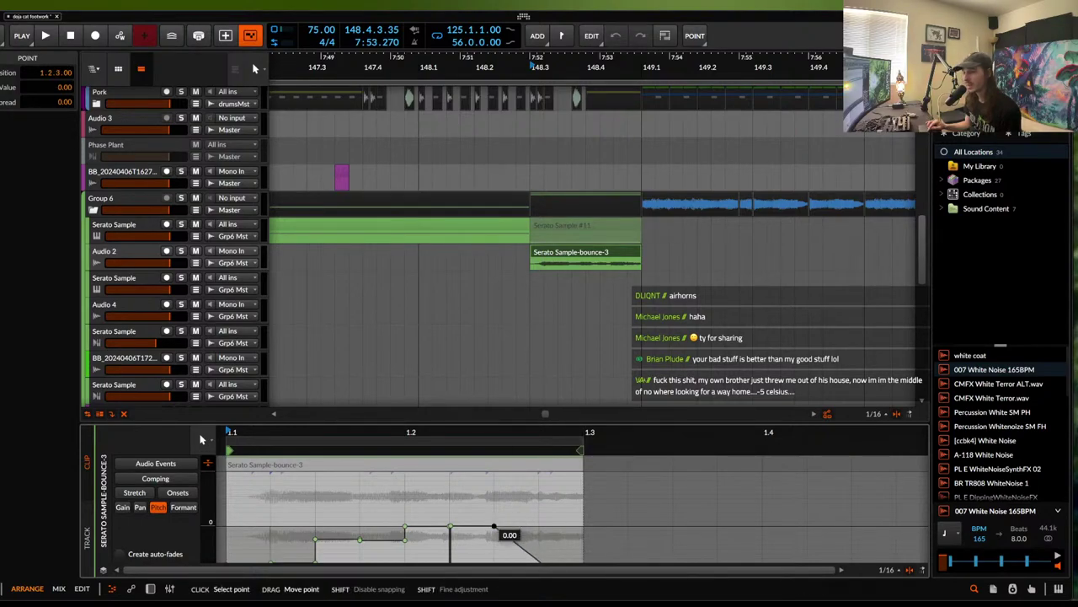
drag(494, 527, 494, 526)
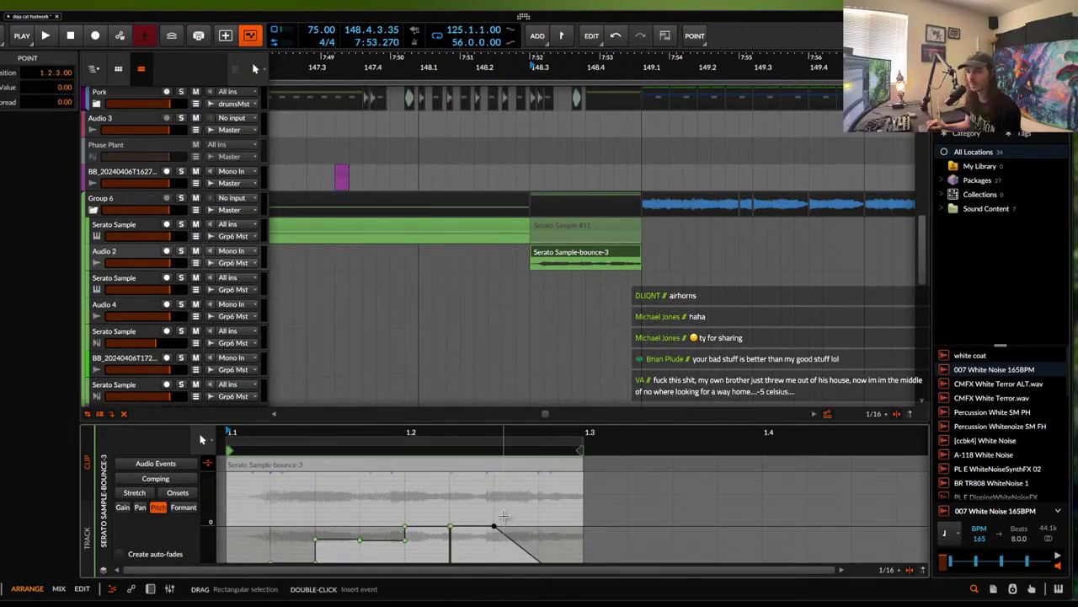
drag(495, 531, 494, 523)
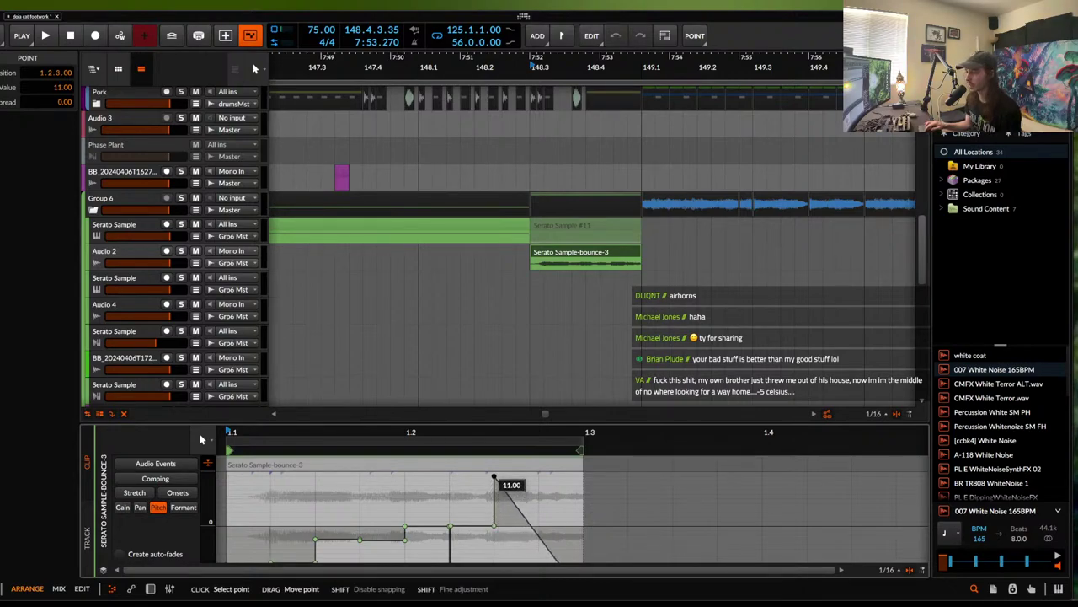
- Play the arrangement from 148.3 to examine the pitch-ramped clip leading into bar 149
click(548, 255)
scroll(548, 256, up, 5)
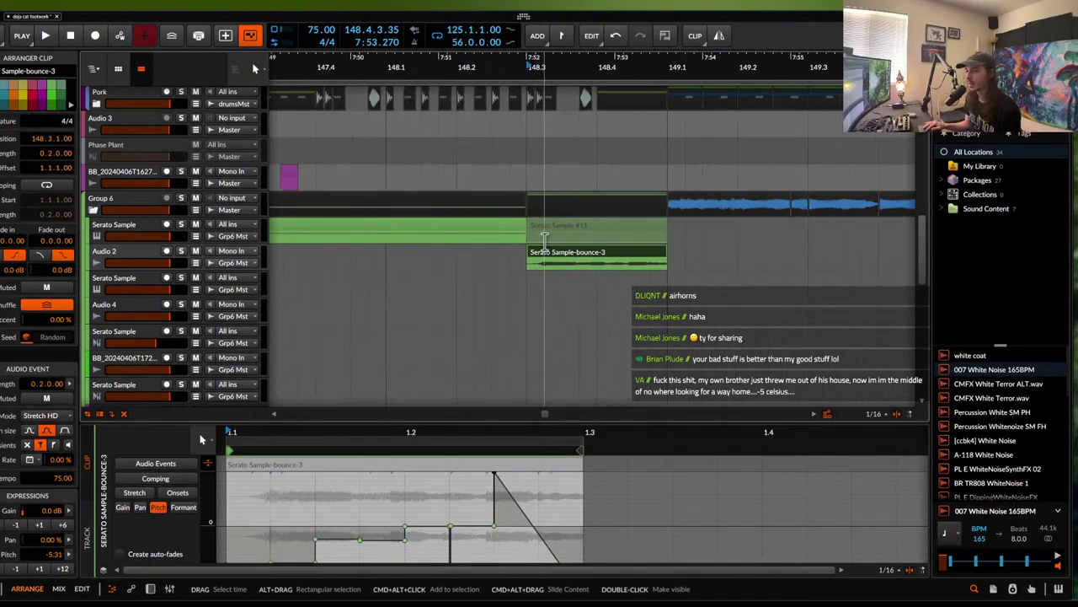
scroll(543, 240, down, 3)
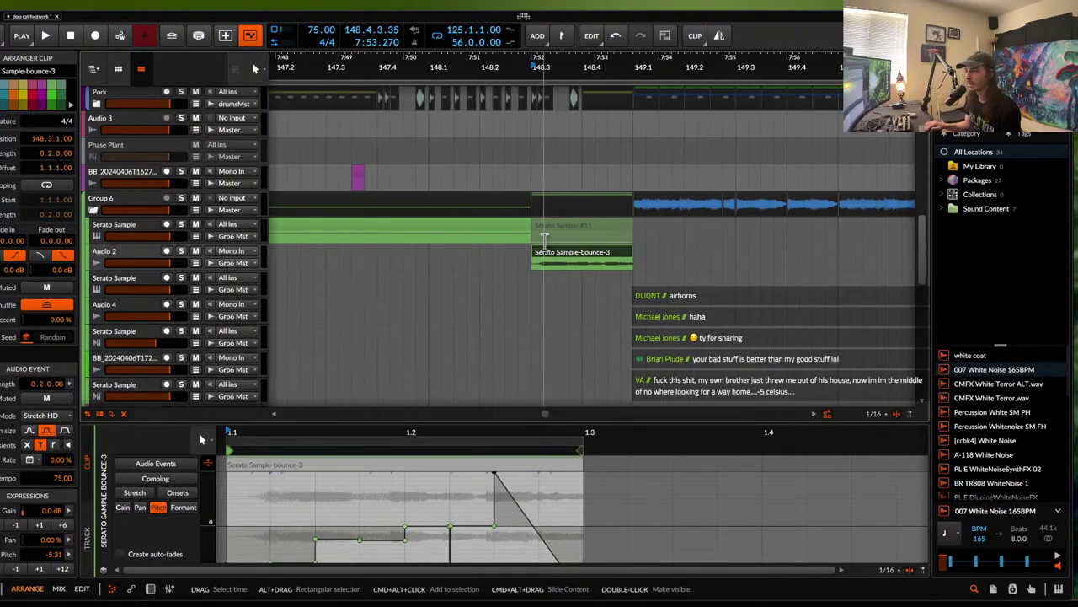
scroll(554, 260, down, 3)
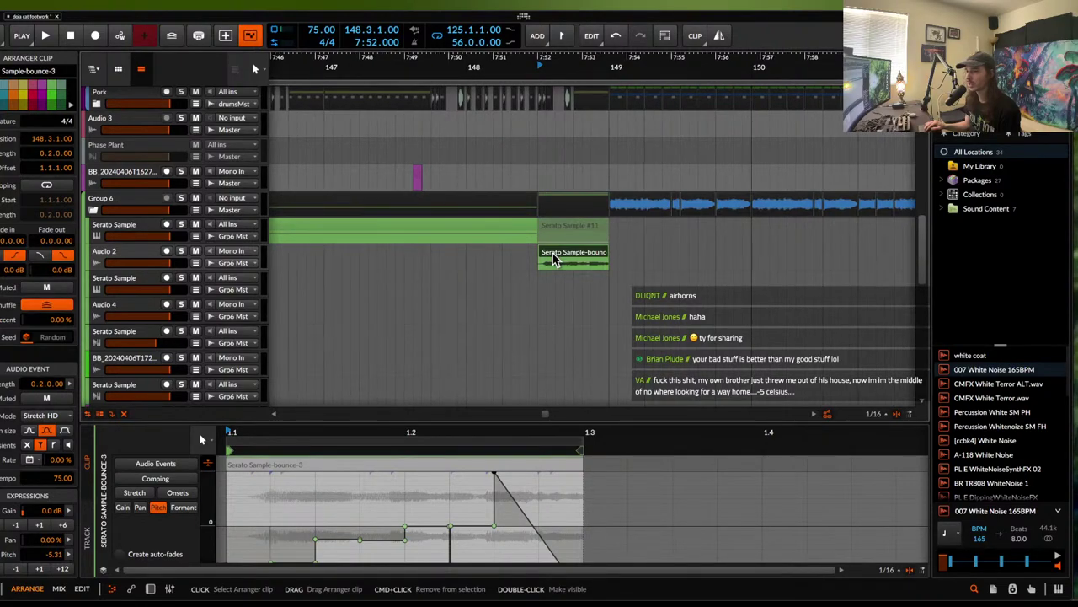
scroll(553, 259, up, 3)
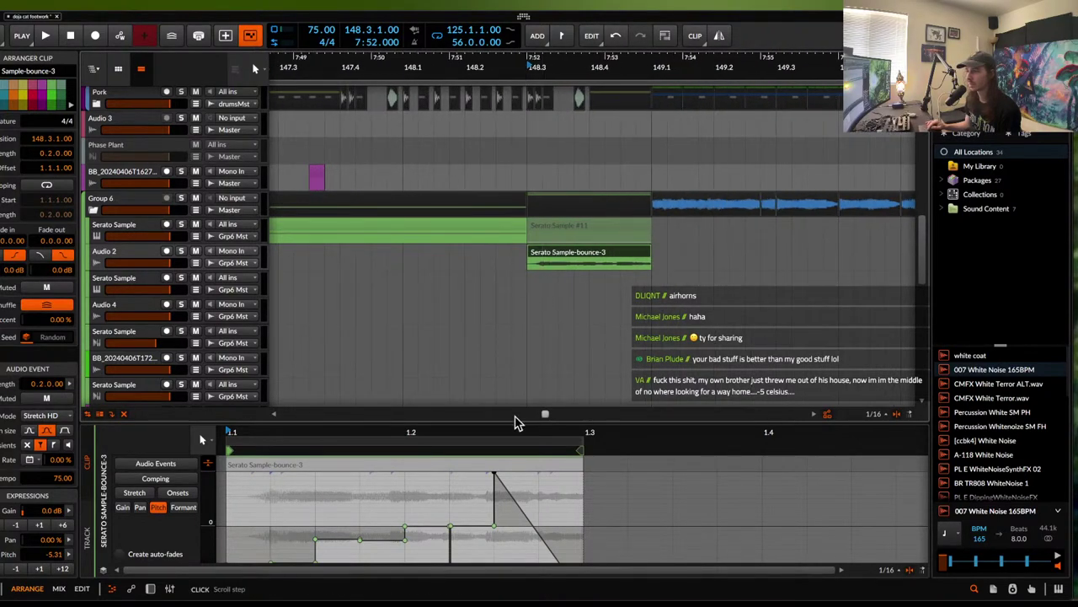
scroll(512, 482, down, 3)
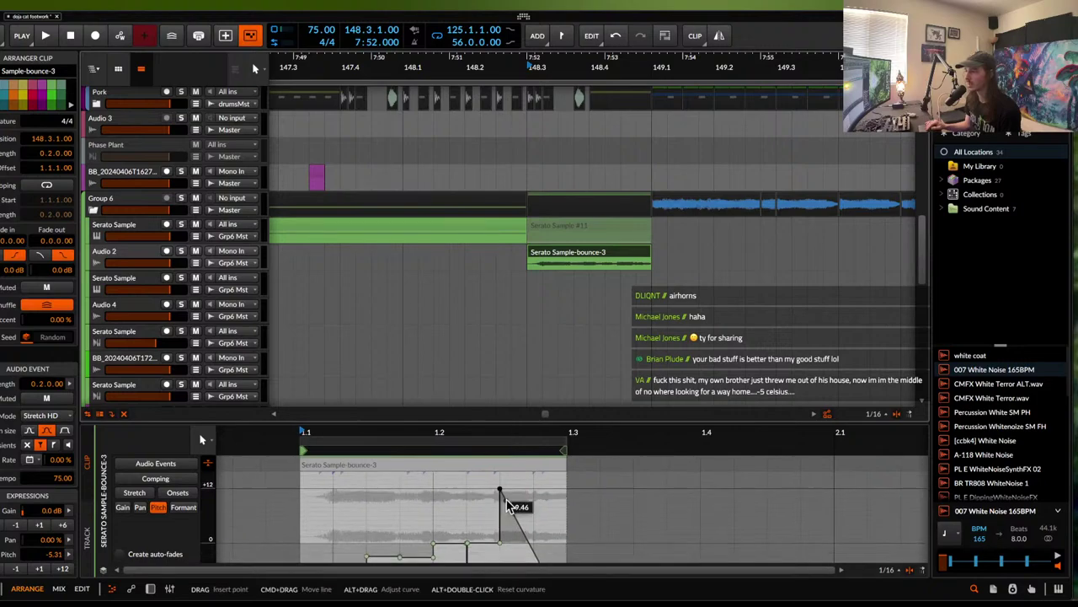
scroll(544, 254, up, 3)
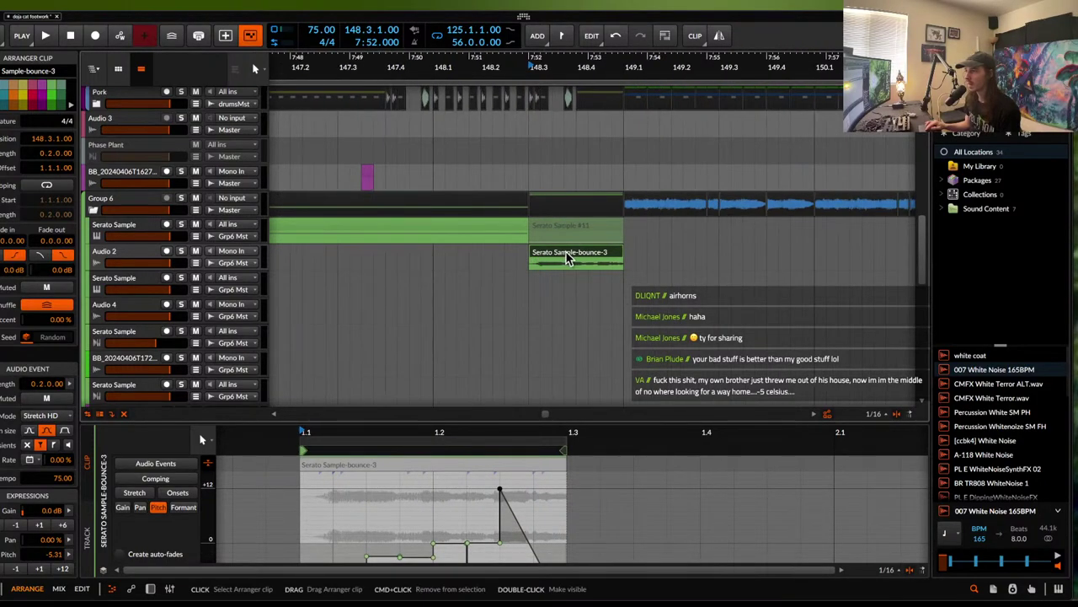
scroll(566, 259, up, 1)
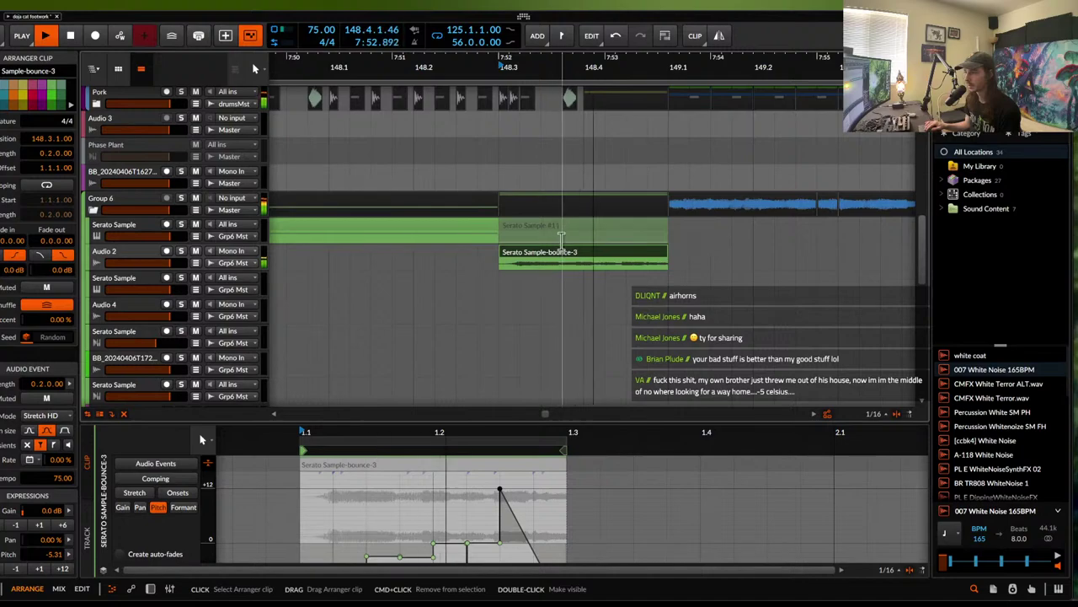
key(space)
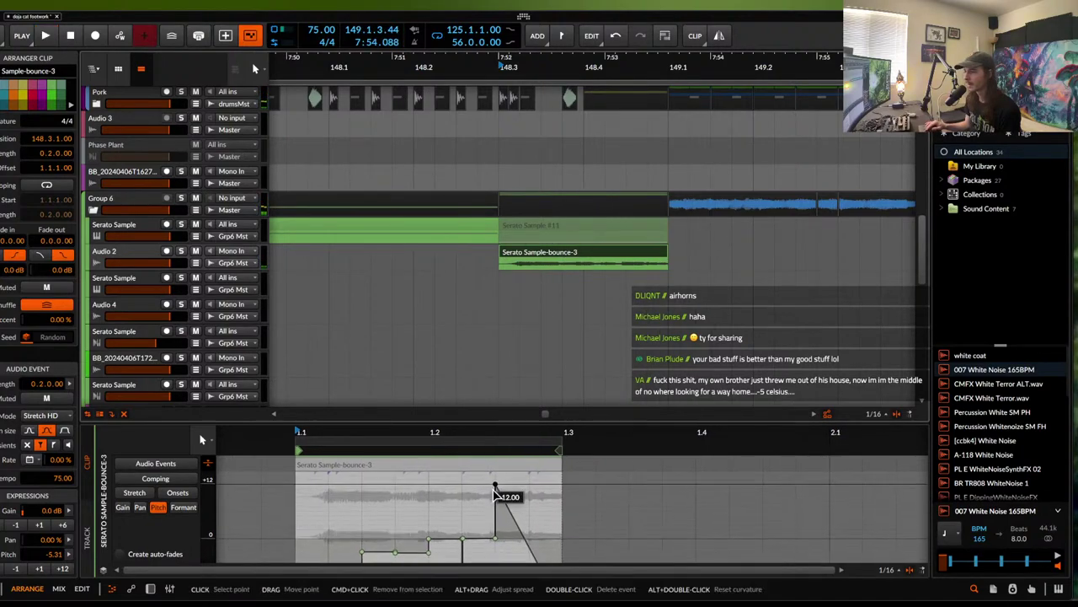
- Delete the low pitch points at 1.2.2 and 1.2.3 and place the 1.2.2 pitch point at 12
scroll(466, 538, down, 3)
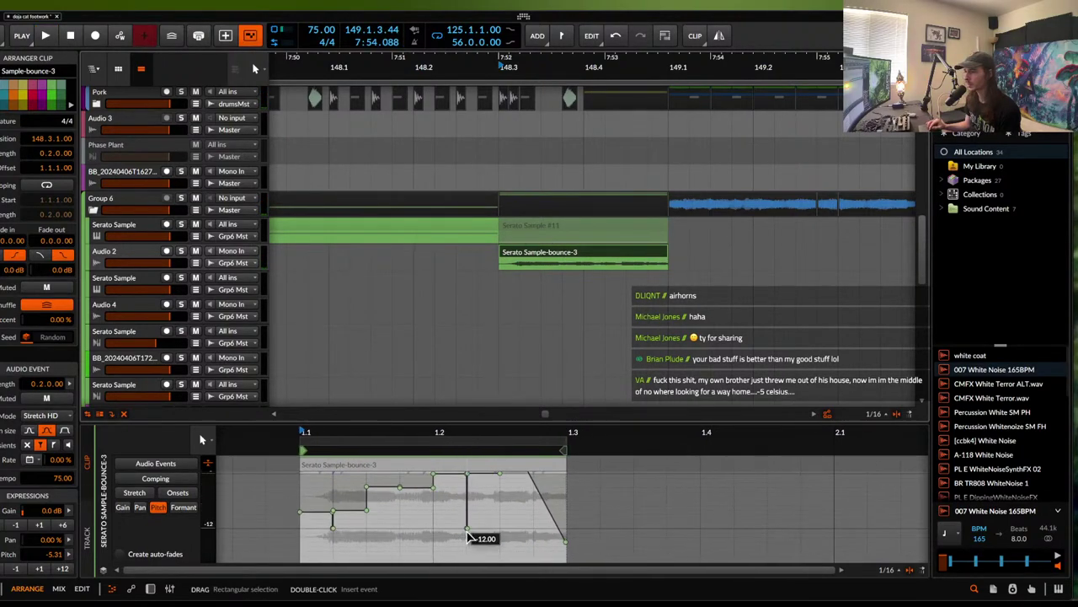
click(467, 531)
double_click(467, 529)
scroll(467, 533, up, 3)
scroll(466, 534, down, 1)
double_click(493, 536)
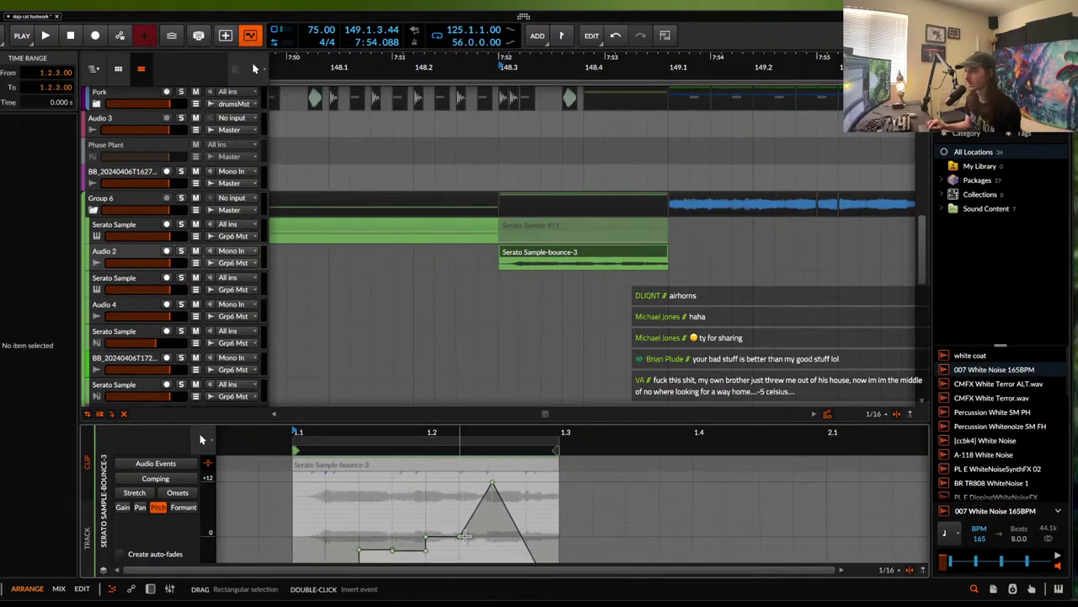
double_click(461, 538)
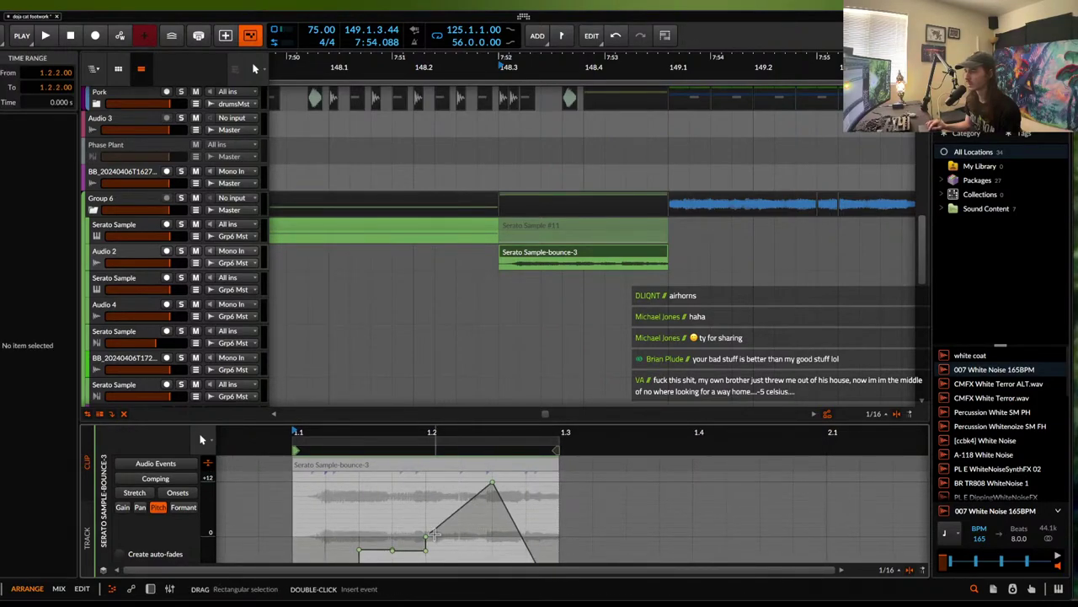
drag(442, 527, 460, 524)
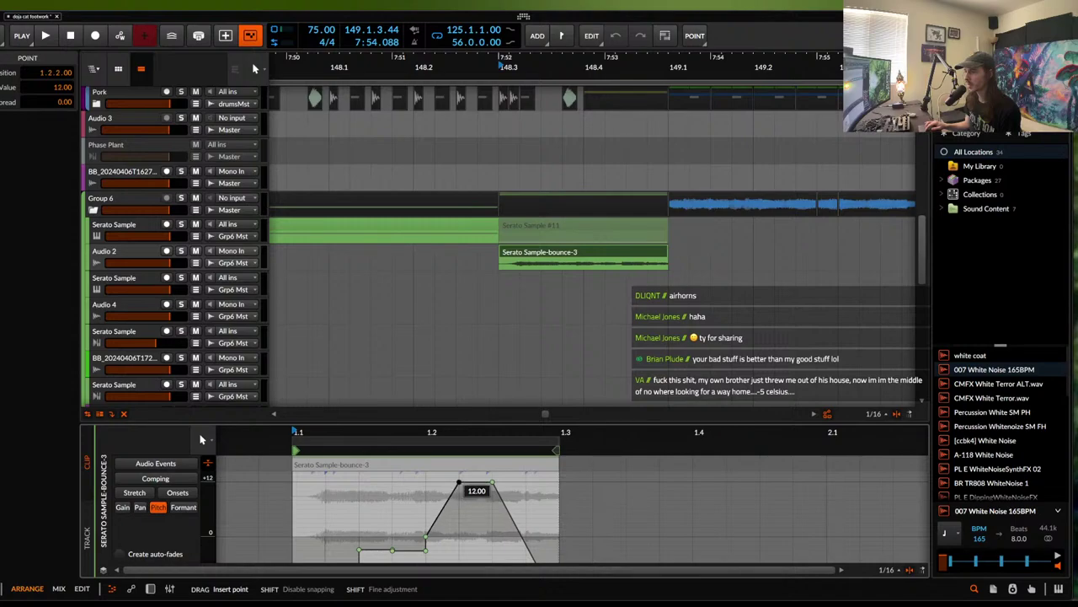
- Shift the 12-value pitch point at 1.2.3 back to 1.2.2 so the falling ramp starts there
drag(493, 482, 460, 483)
scroll(459, 482, down, 3)
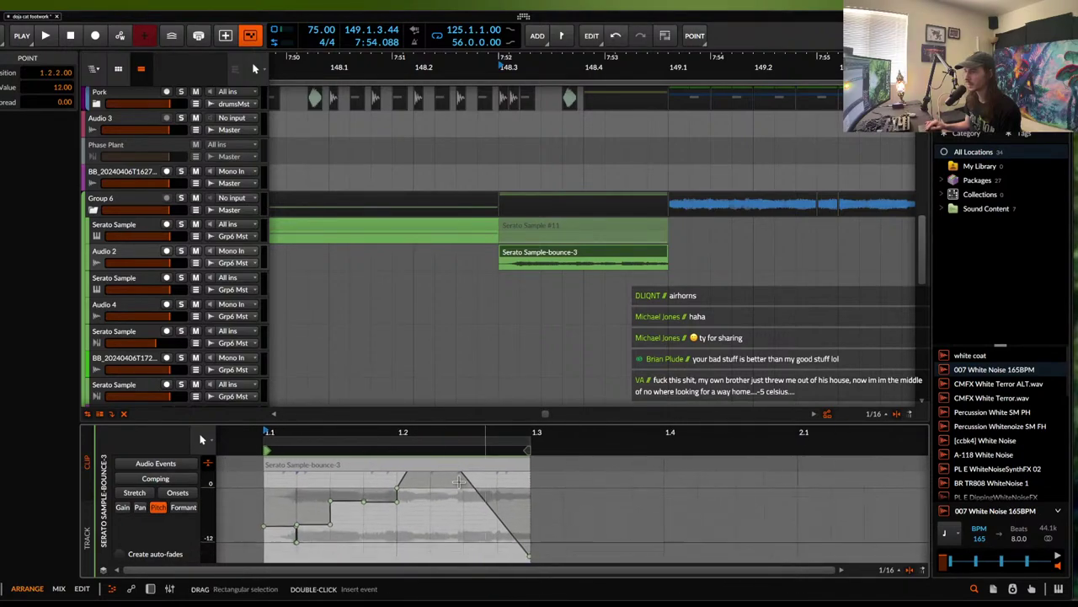
scroll(459, 482, down, 2)
drag(471, 491, 471, 509)
scroll(413, 524, down, 4)
scroll(410, 525, up, 3)
scroll(410, 524, down, 2)
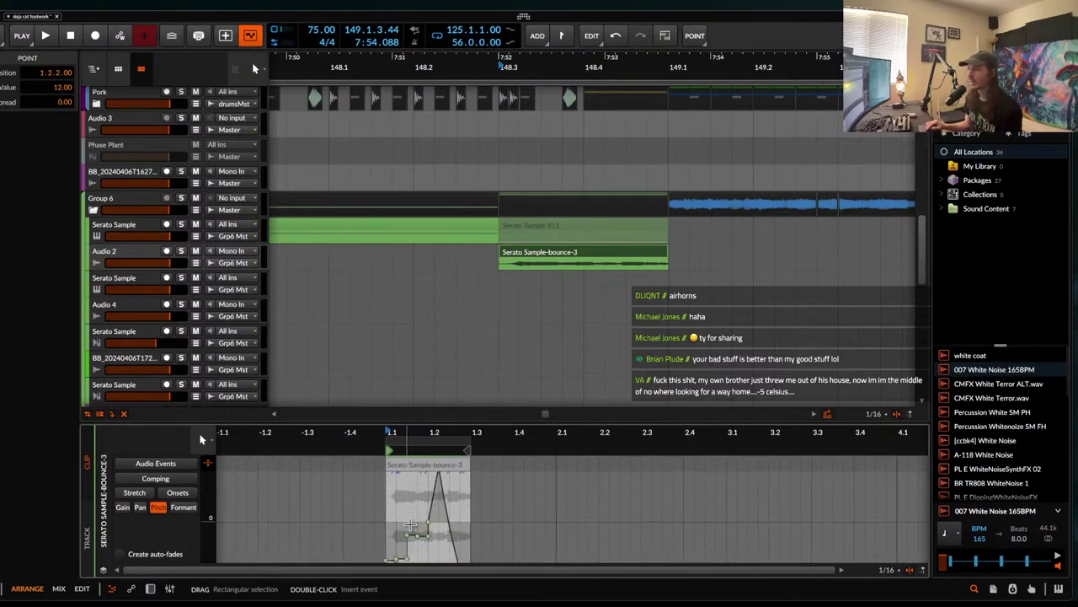
scroll(416, 520, up, 2)
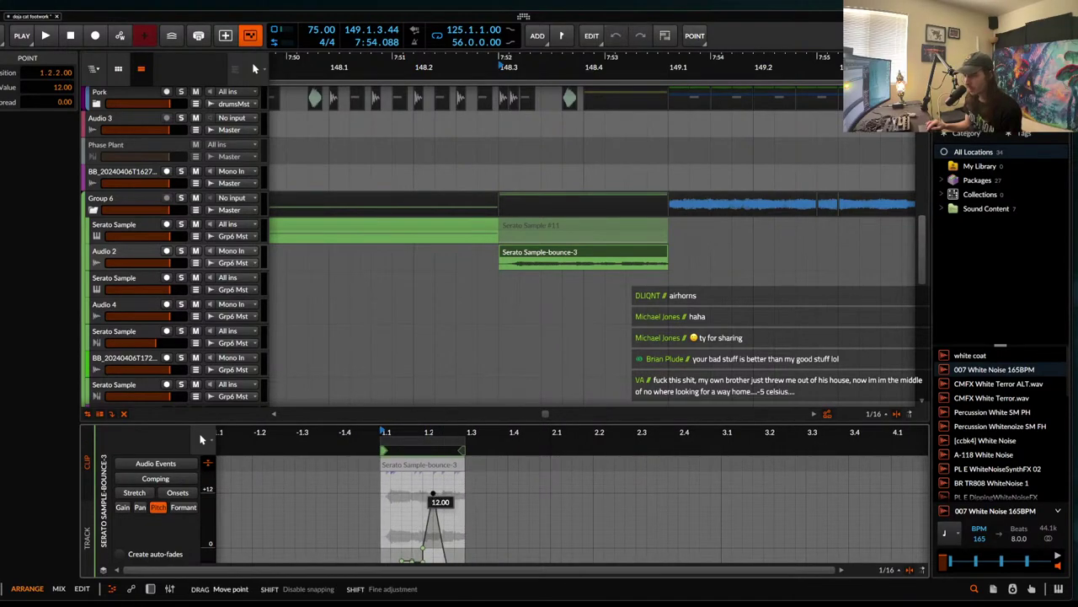
- Hold the pitch at 12 from 1.2.1 to 1.2.2.02 and play the clip into bar 149
mouse_move(433, 493)
mouse_down()
mouse_move(406, 494)
mouse_move(436, 503)
mouse_move(437, 493)
mouse_up()
scroll(432, 497, up, 5)
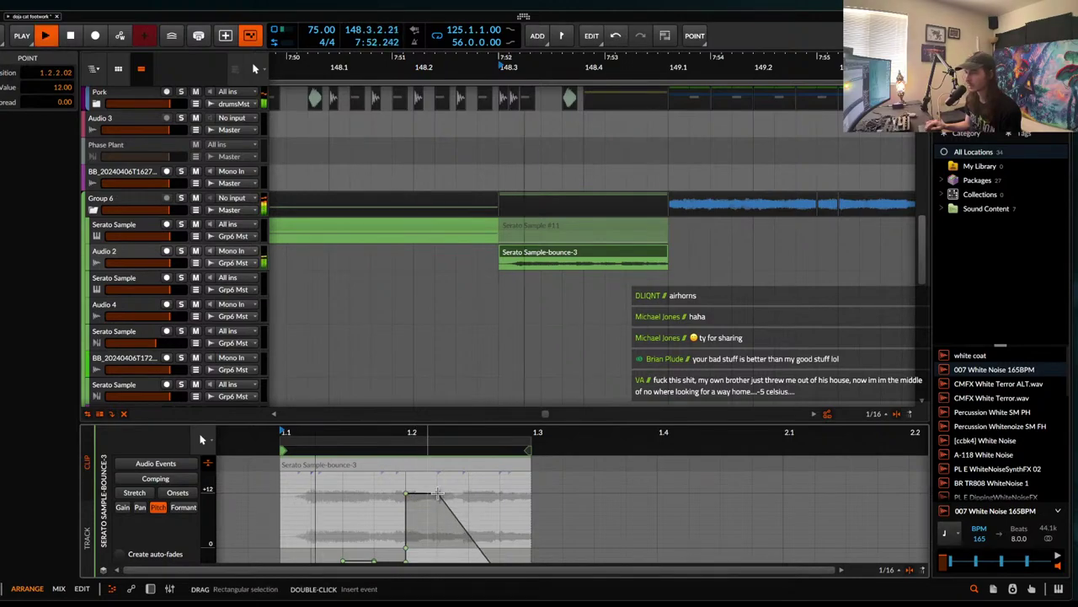
scroll(436, 497, down, 4)
key(space)
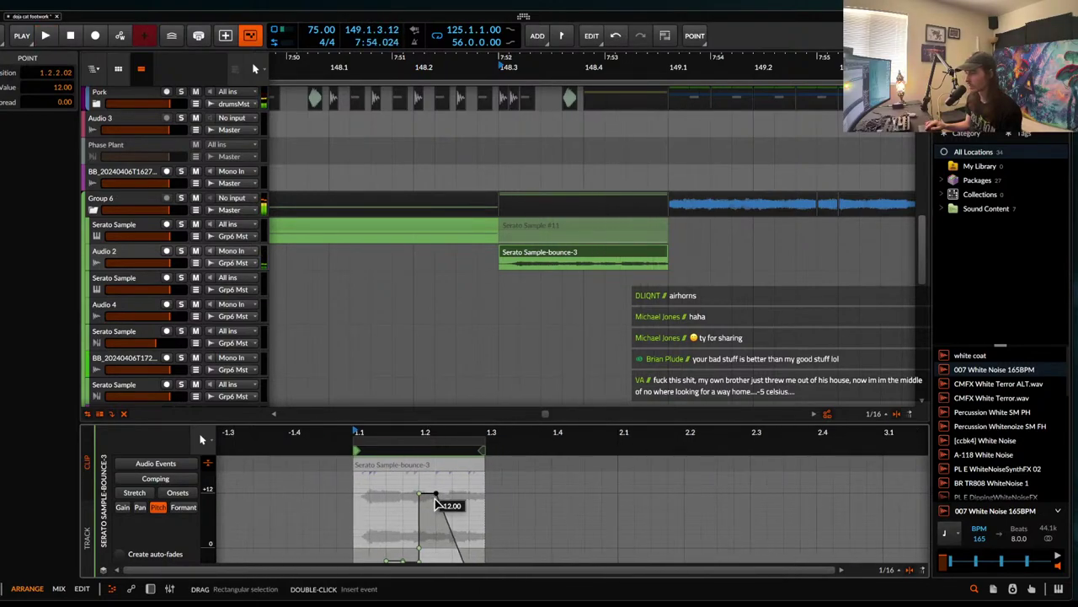
- Delete the pitch points at value 12 on 1.2.2.02 and 1.2.1, and play the transition from 148.3
double_click(436, 495)
scroll(428, 495, down, 3)
scroll(428, 495, up, 2)
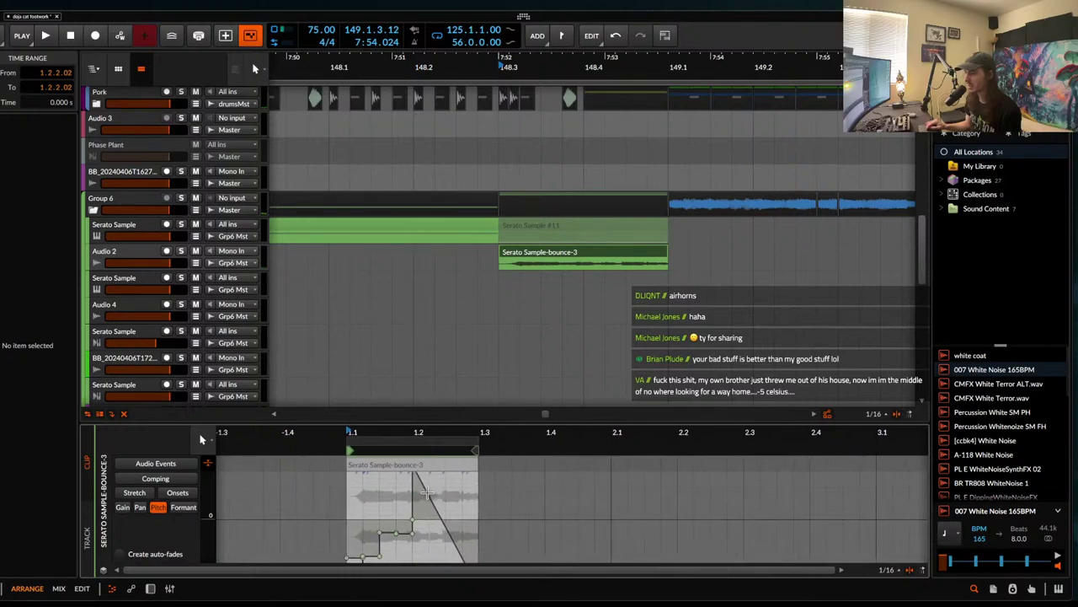
scroll(431, 496, up, 3)
double_click(423, 489)
key(space)
scroll(444, 529, down, 3)
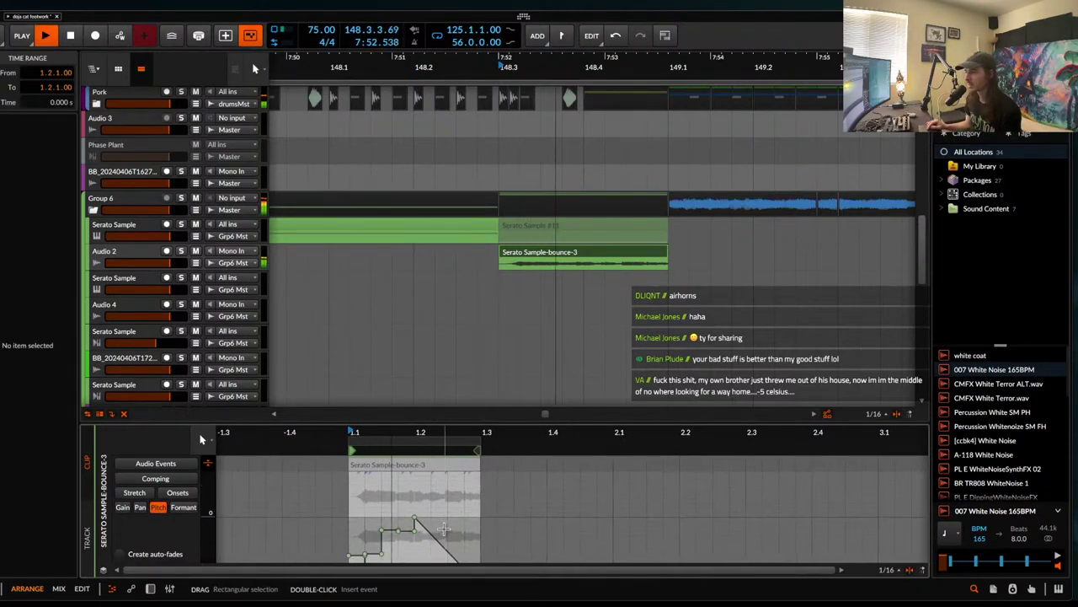
scroll(444, 529, down, 2)
scroll(444, 526, down, 4)
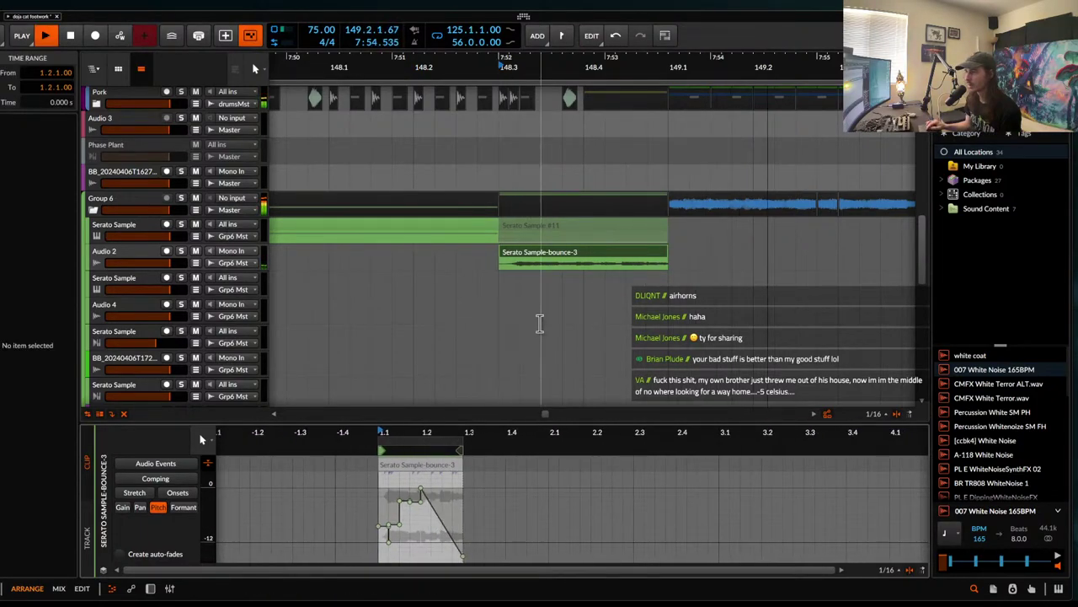
key(space)
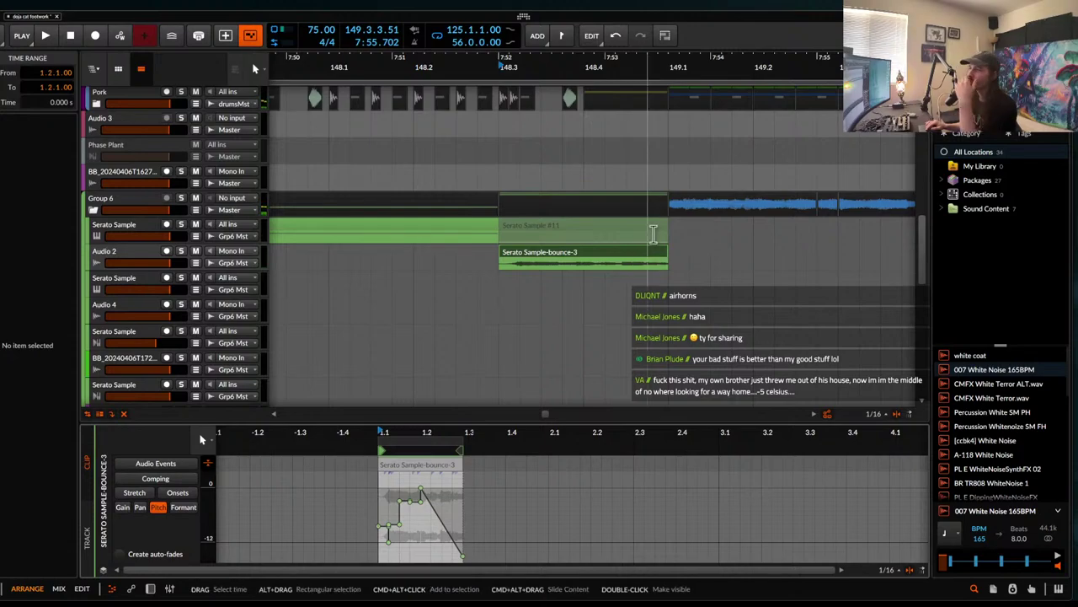
- Examine the audio clips starting at bar 149 on the Audio 12 track
click(562, 249)
scroll(562, 248, down, 3)
scroll(562, 247, down, 7)
click(615, 229)
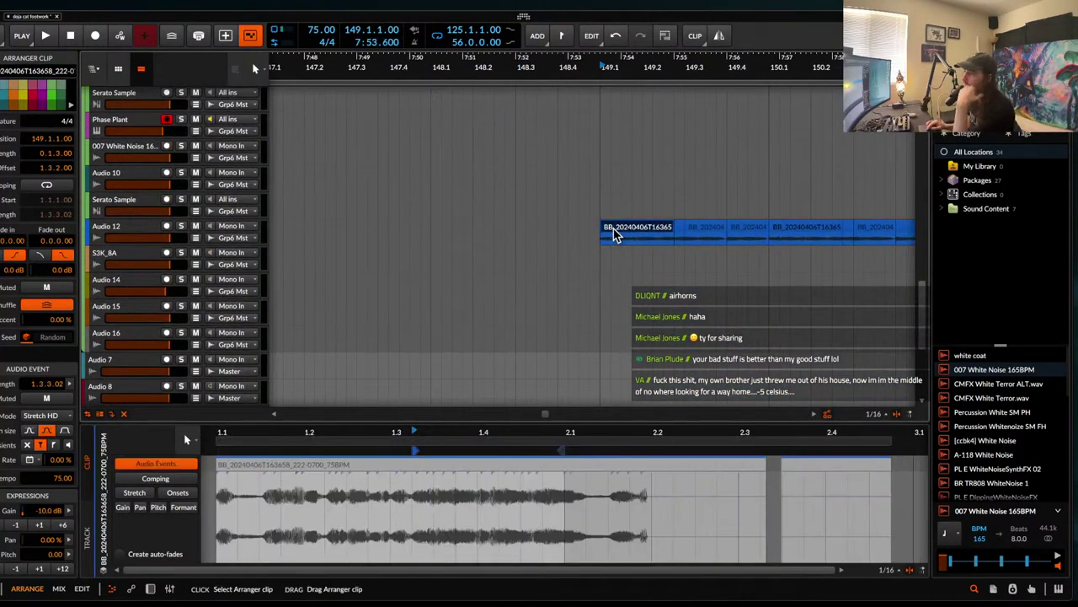
scroll(614, 232, right, 3)
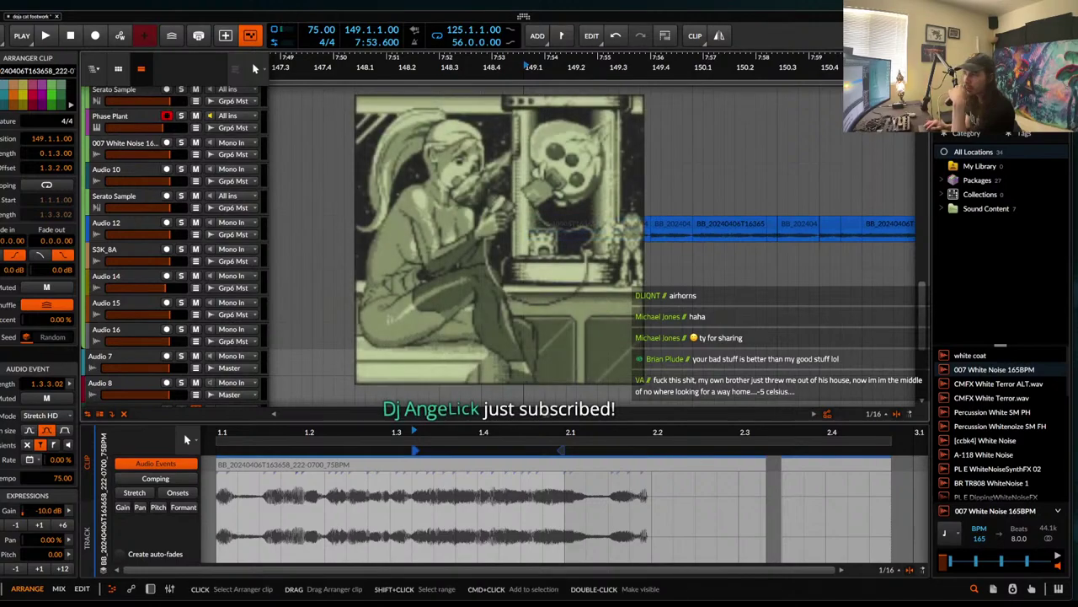
scroll(684, 229, down, 2)
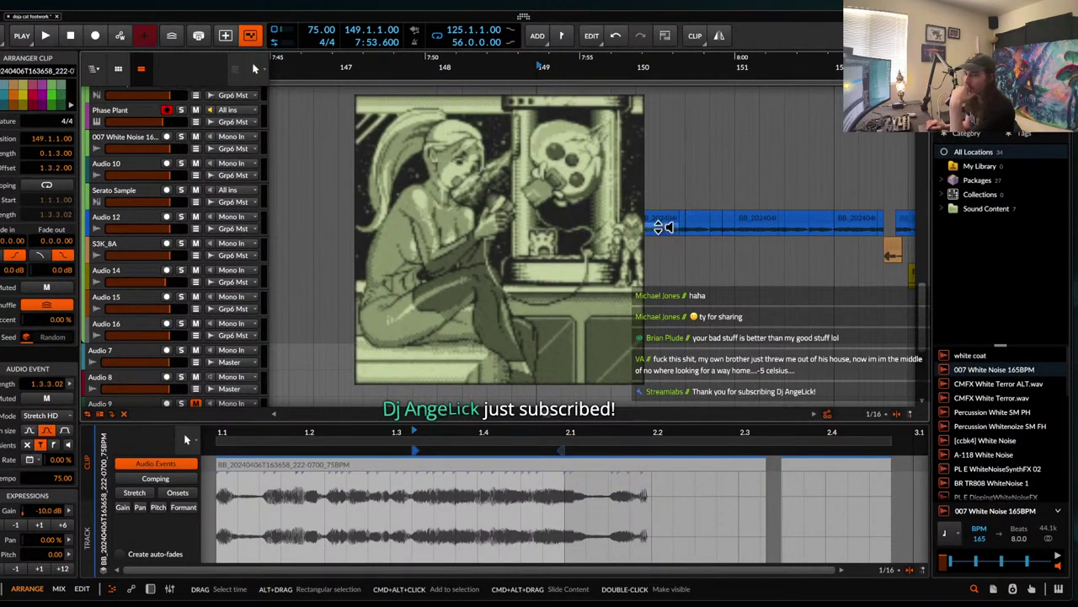
scroll(647, 227, down, 1)
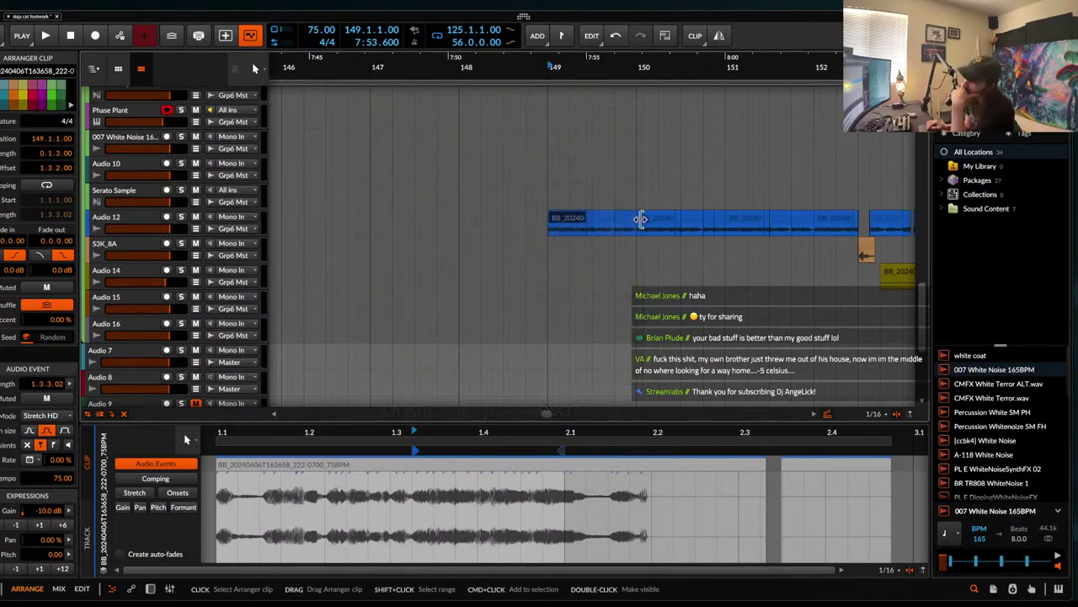
scroll(557, 221, down, 3)
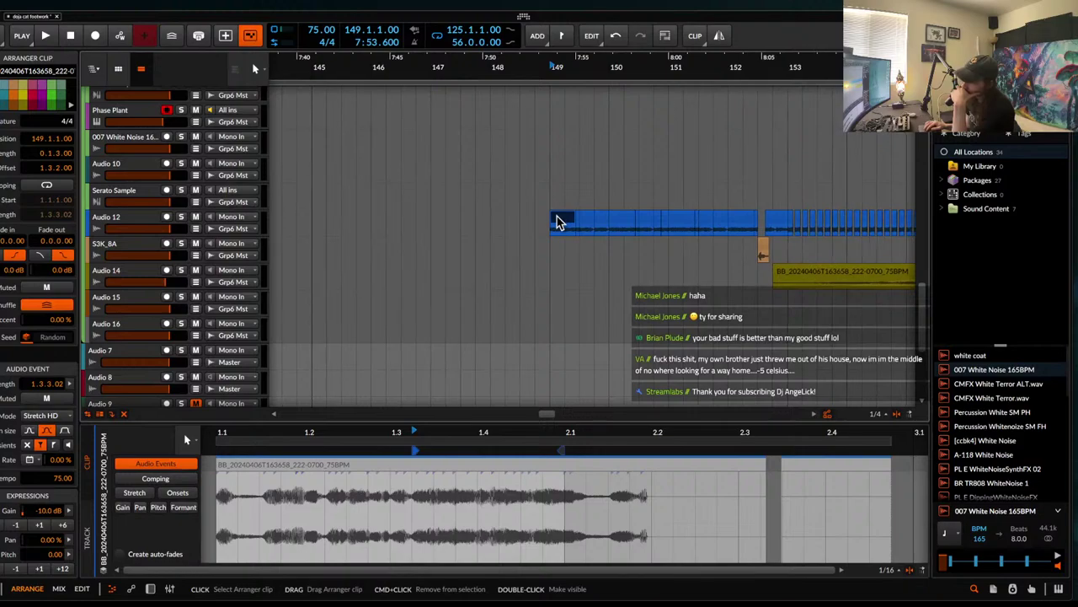
scroll(557, 221, up, 6)
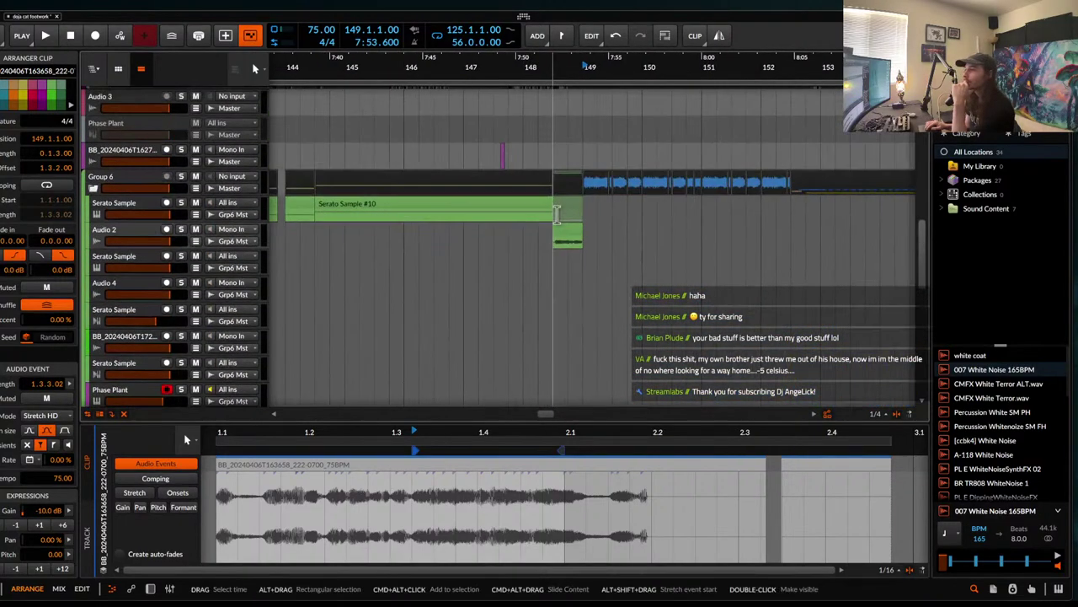
- Lower the pitch of the Serato Sample-bounce-3 clip by one octave and play it into bar 149
click(565, 235)
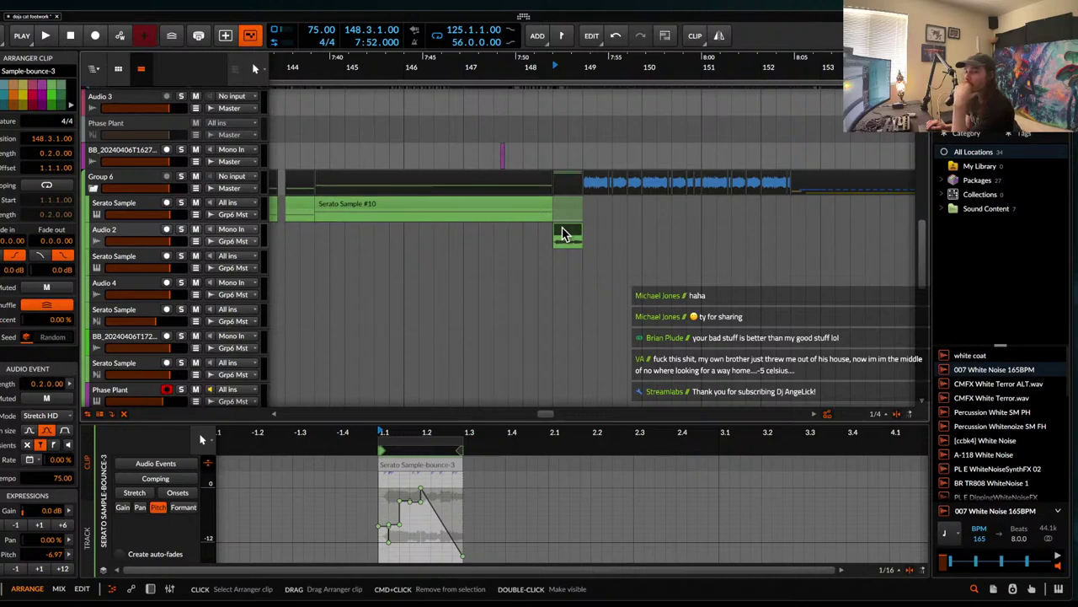
scroll(566, 236, left, 2)
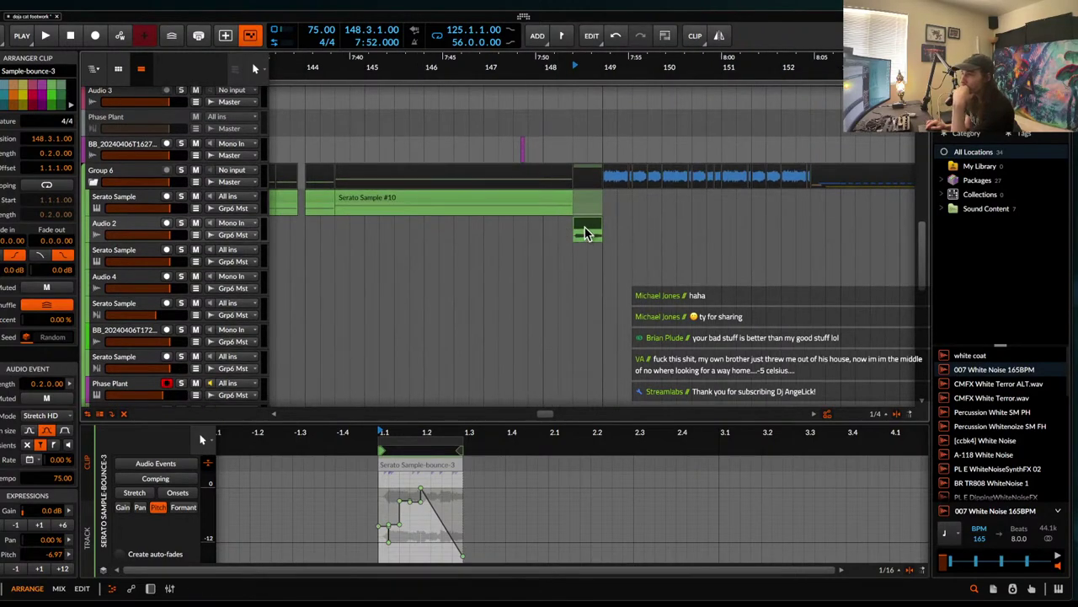
click(3, 569)
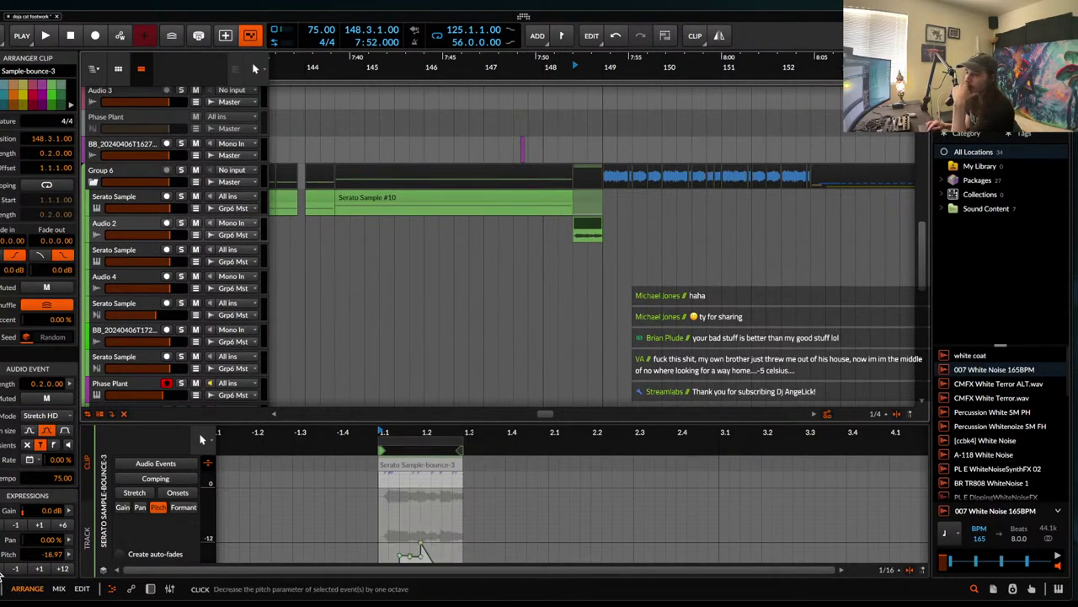
scroll(372, 502, down, 3)
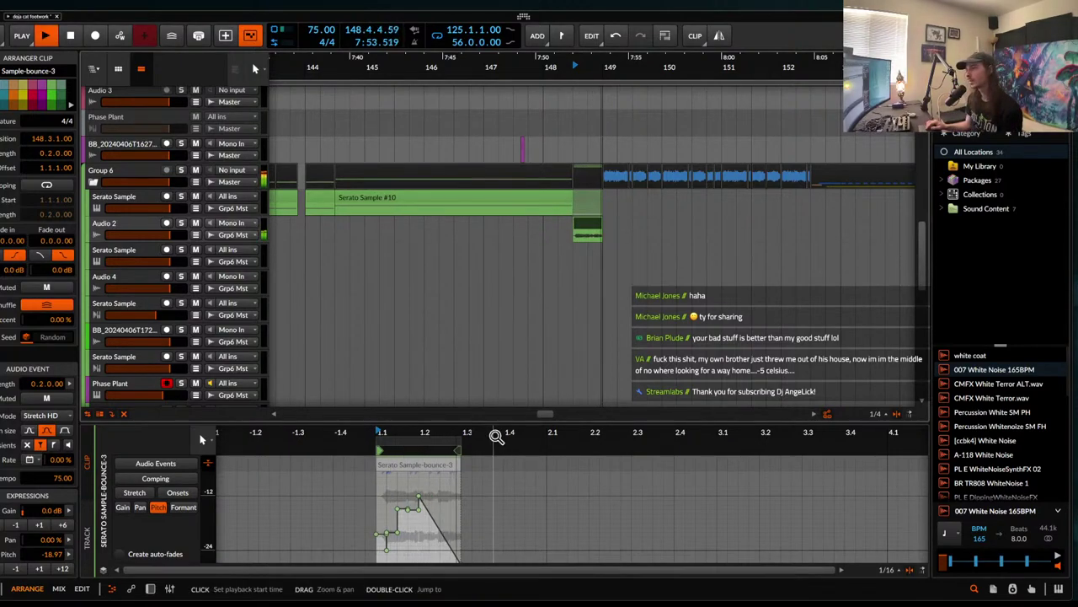
key(space)
- Delete the Serato Sample-bounce-3 clip from Audio 2 and play the arrangement from 146.2 and 144.3 without it
key(Delete)
click(442, 115)
key(space)
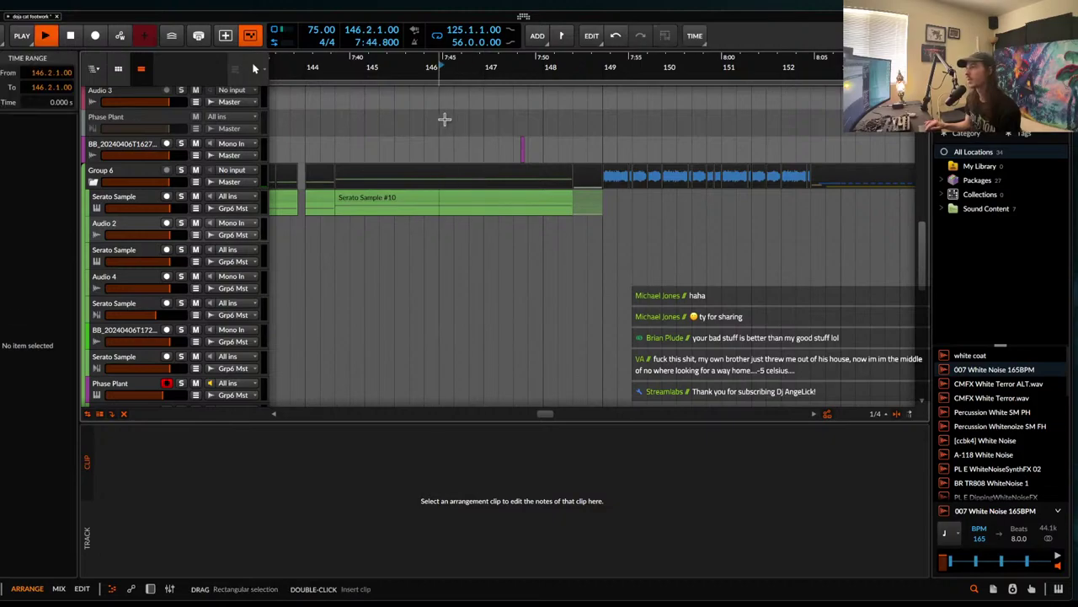
scroll(478, 138, up, 2)
scroll(501, 135, down, 4)
scroll(503, 136, up, 4)
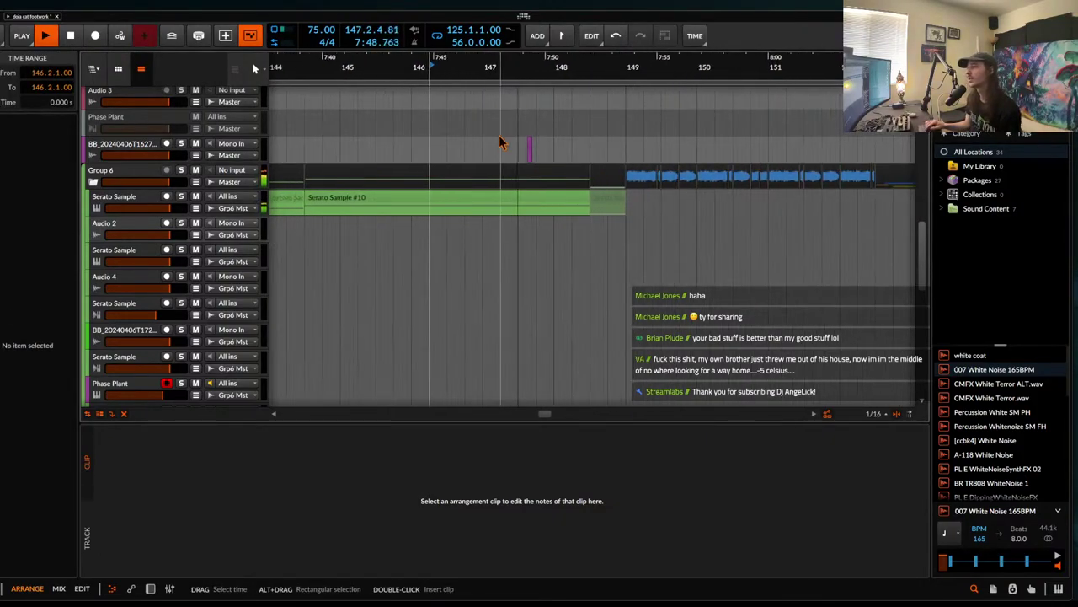
key(space)
click(438, 201)
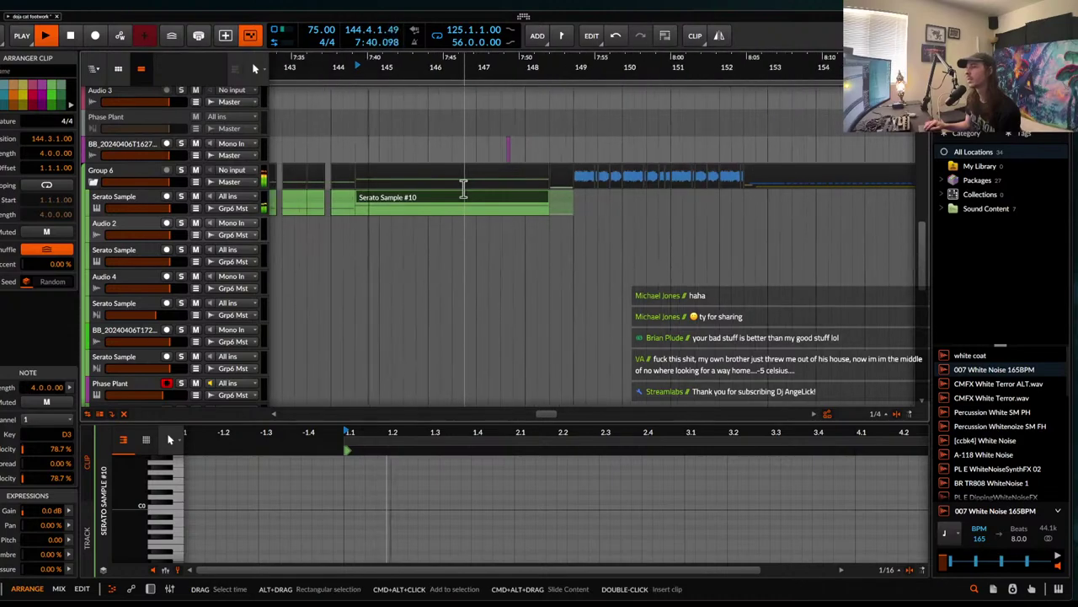
- Collapse Group 6 and make the 808 clip in the Fundamentals group span 148.3 to 149.1, with a length of 0.2.0
click(93, 182)
scroll(400, 198, up, 5)
scroll(513, 174, up, 4)
drag(429, 211, 603, 214)
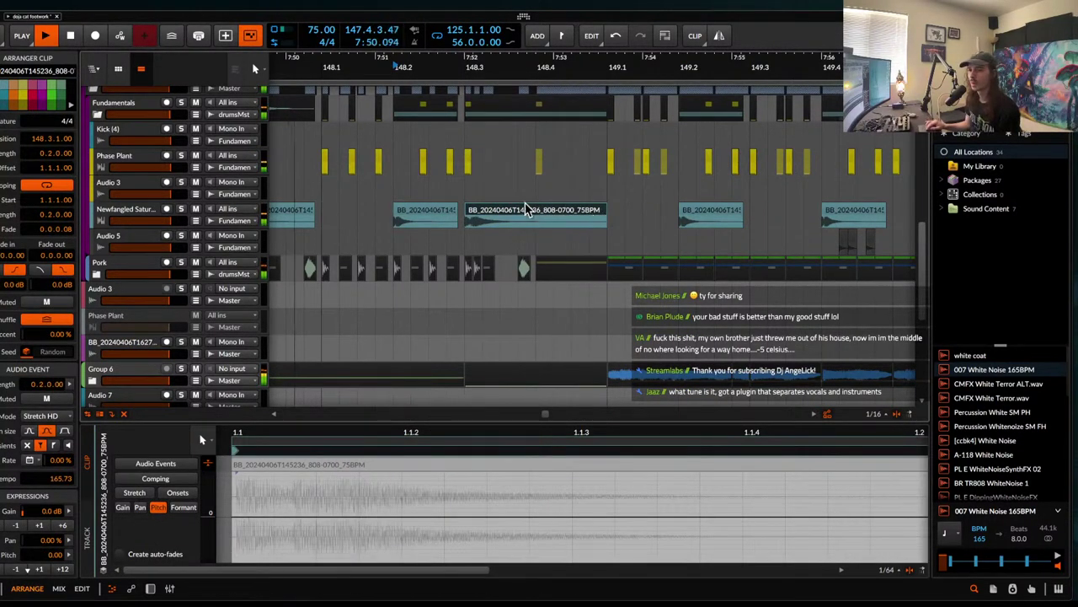
- Reverse the 808 clip at 148.3 and slide its content slightly later within the clip
scroll(525, 204, down, 2)
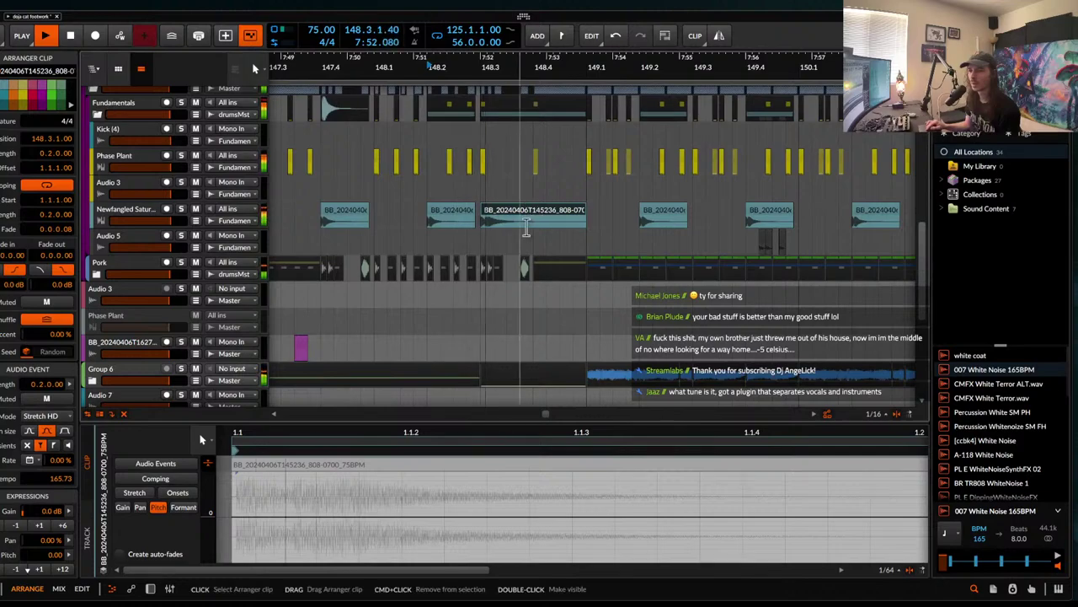
key(space)
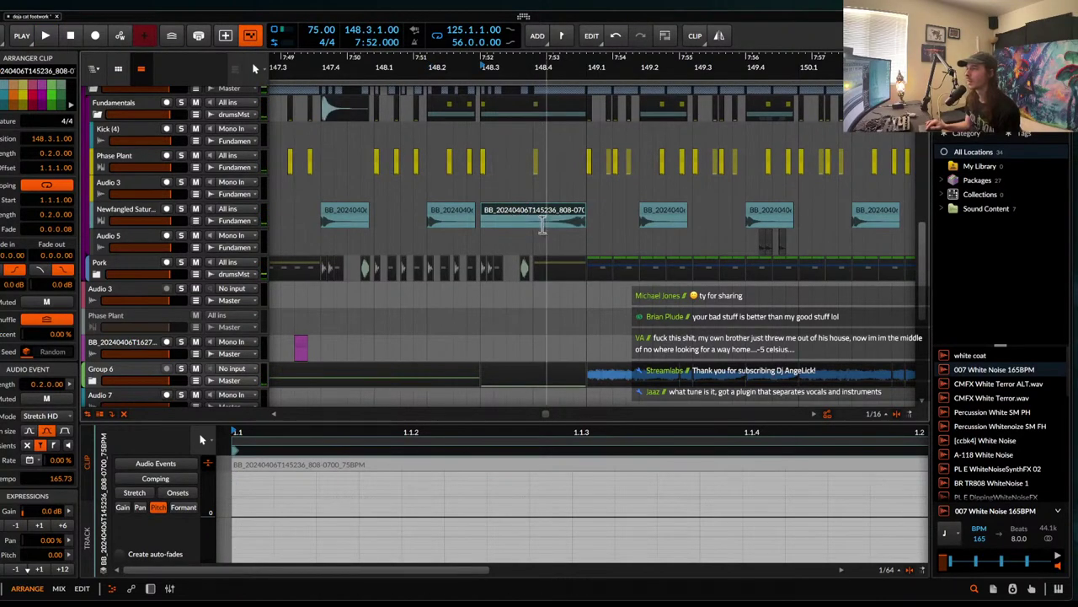
drag(540, 224, 545, 224)
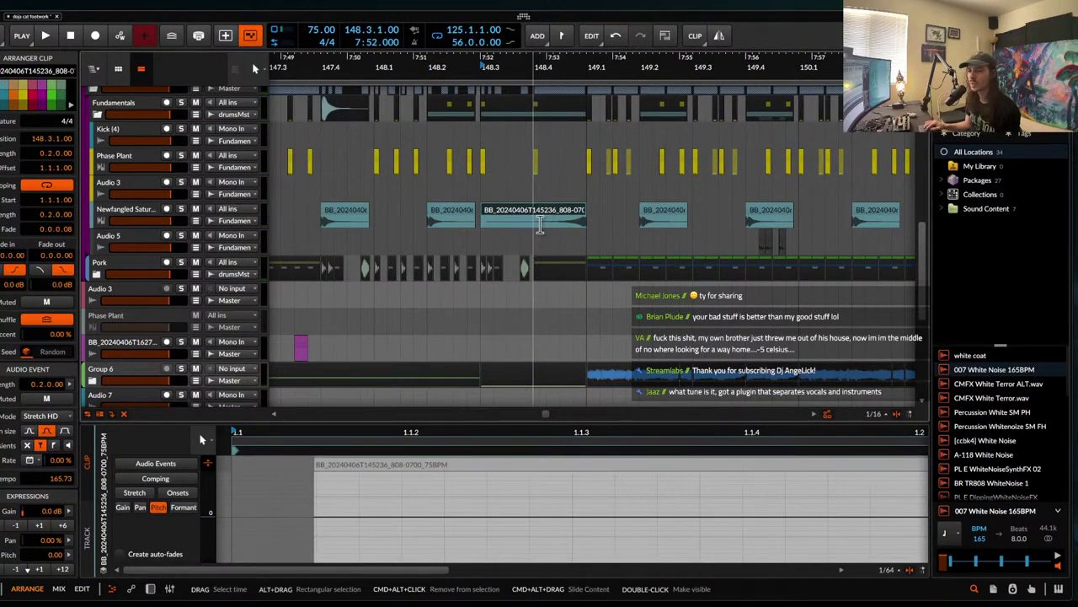
scroll(540, 224, down, 3)
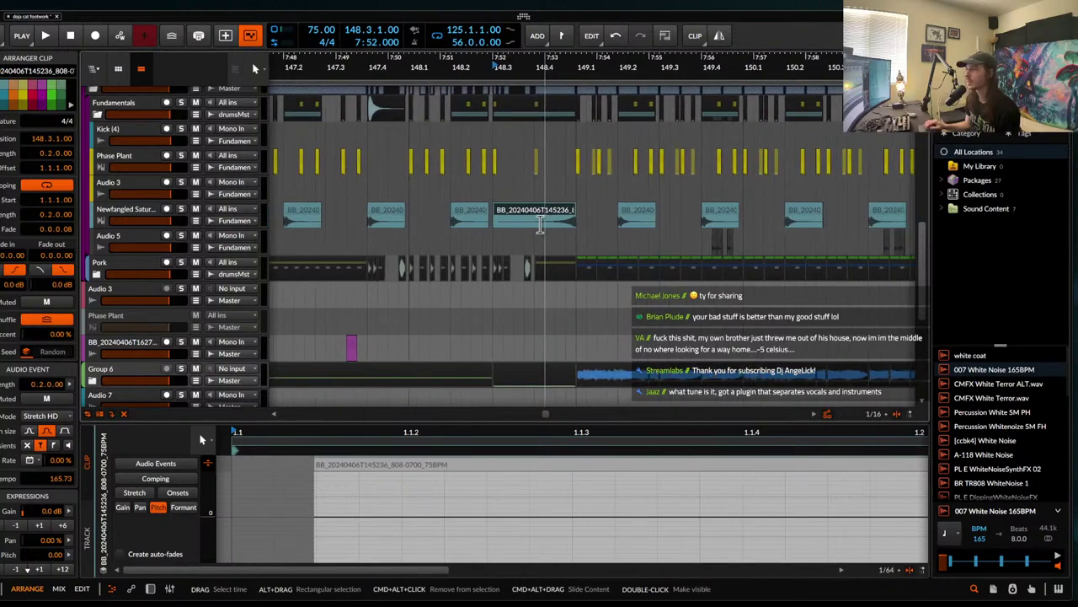
- Play the arrangement from 148.3 to check the reversed 808 leading into bar 149
click(496, 165)
scroll(495, 164, up, 3)
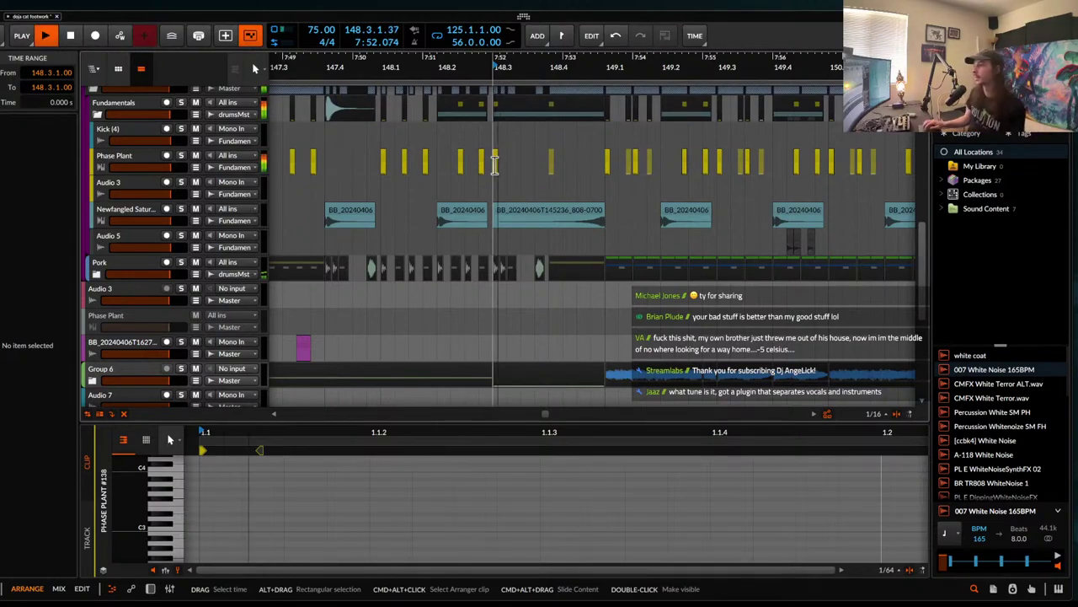
scroll(508, 128, down, 2)
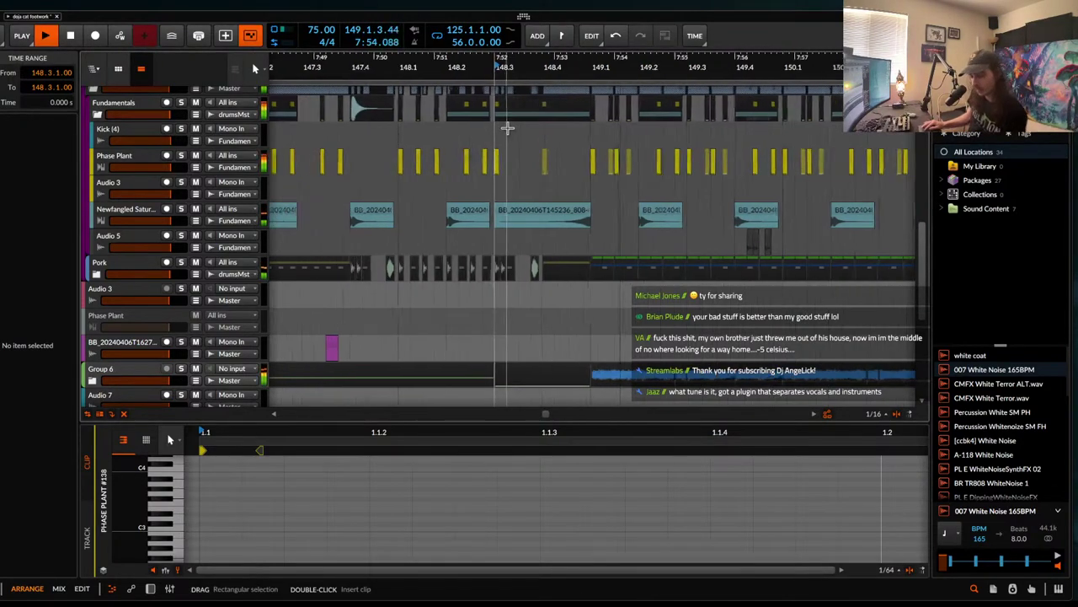
scroll(531, 168, down, 1)
- Look over the 808 clip, Group 6 and the drum tracks around the 148.3 transition during playback
click(539, 179)
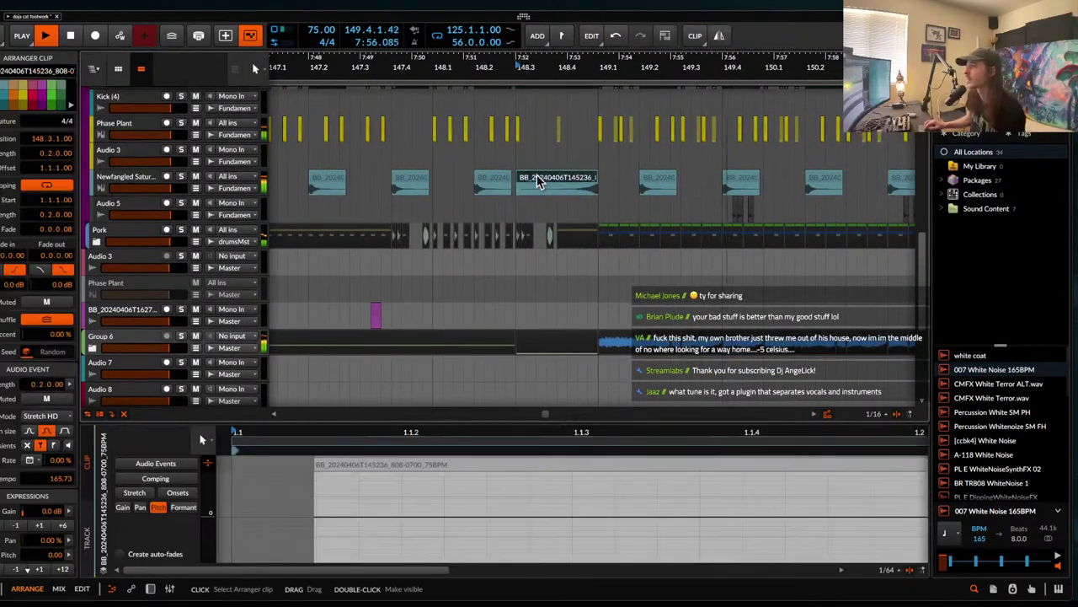
scroll(534, 174, down, 5)
scroll(534, 174, down, 2)
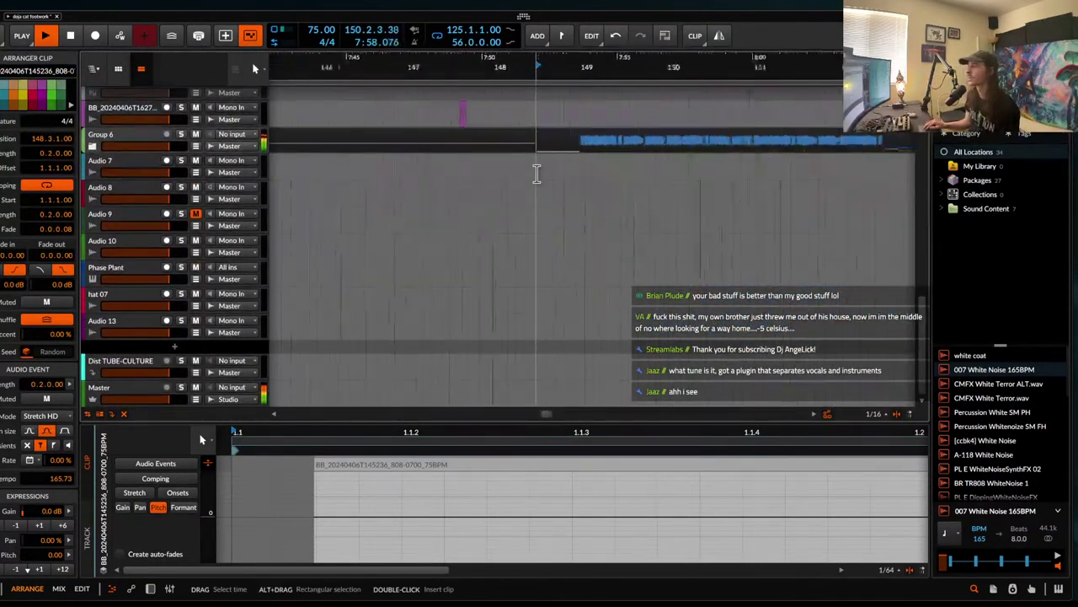
scroll(567, 158, down, 1)
click(93, 147)
click(93, 147)
scroll(496, 198, up, 5)
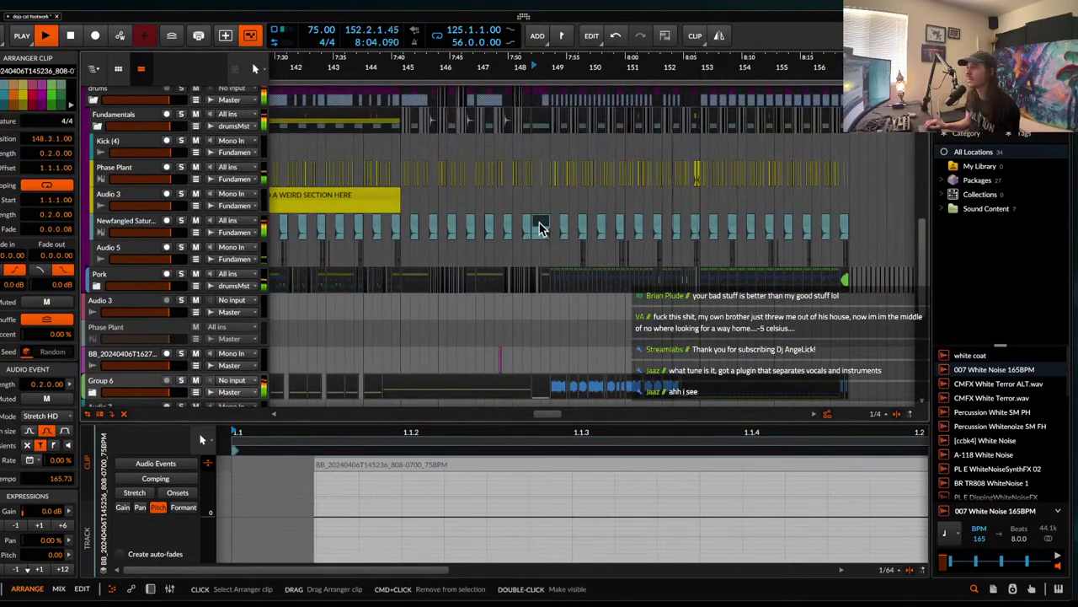
scroll(548, 234, up, 1)
scroll(539, 227, up, 2)
scroll(539, 228, down, 1)
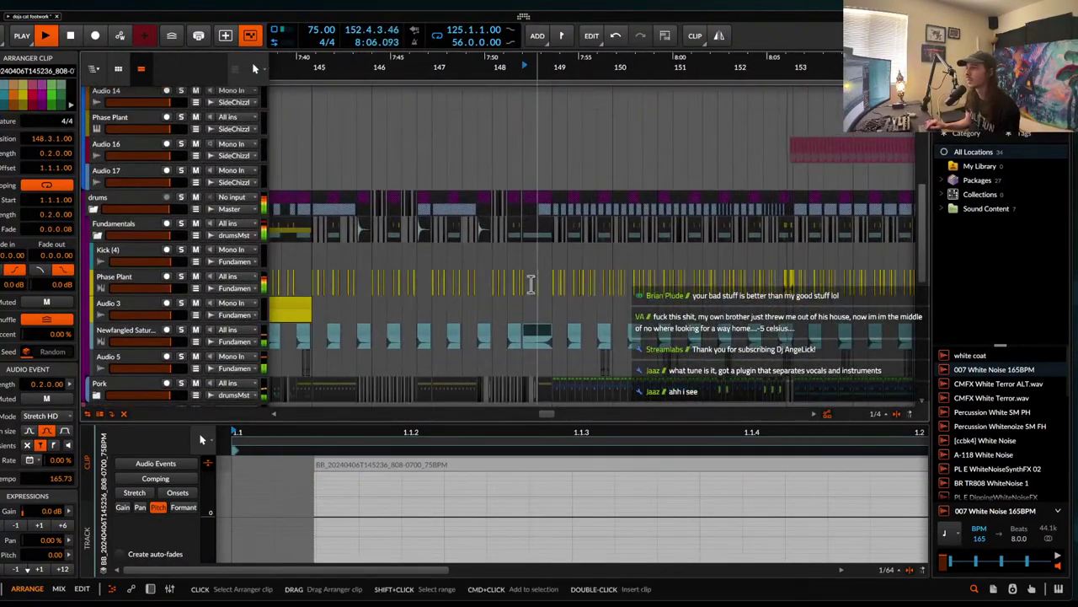
click(523, 313)
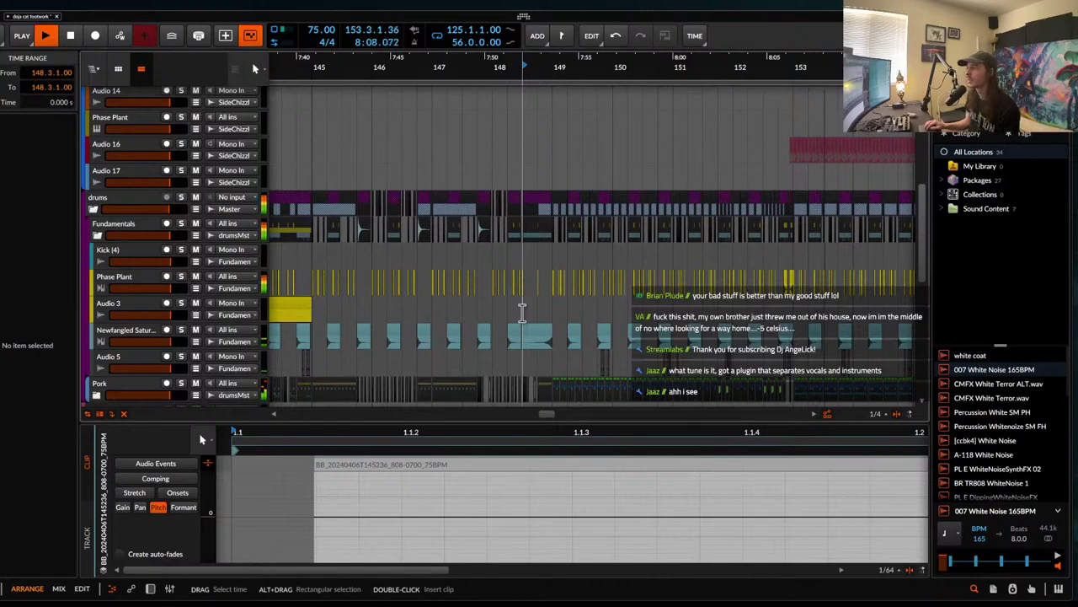
scroll(523, 313, down, 3)
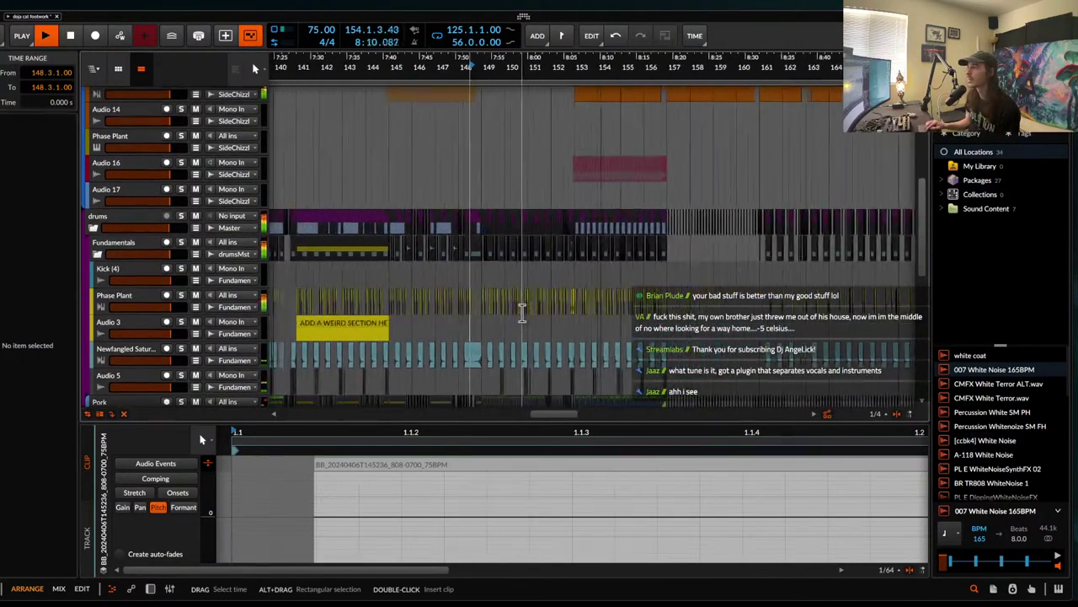
- Shorten the last 808 clip at 156.4 to one sixteenth and duplicate it three times to fill up to 157.1
scroll(522, 313, up, 1)
scroll(522, 313, up, 1)
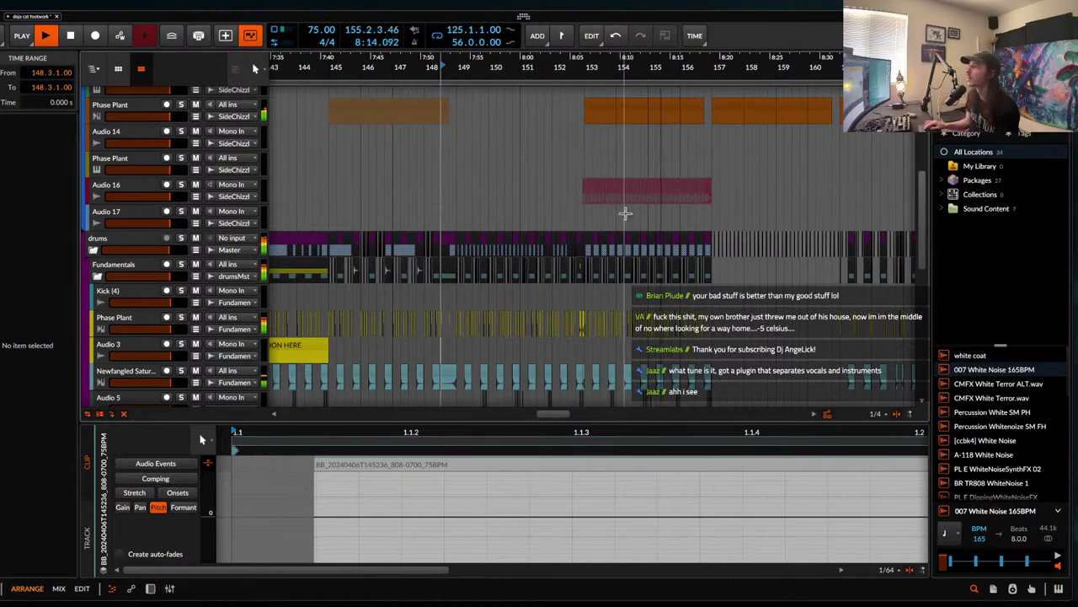
scroll(626, 211, down, 2)
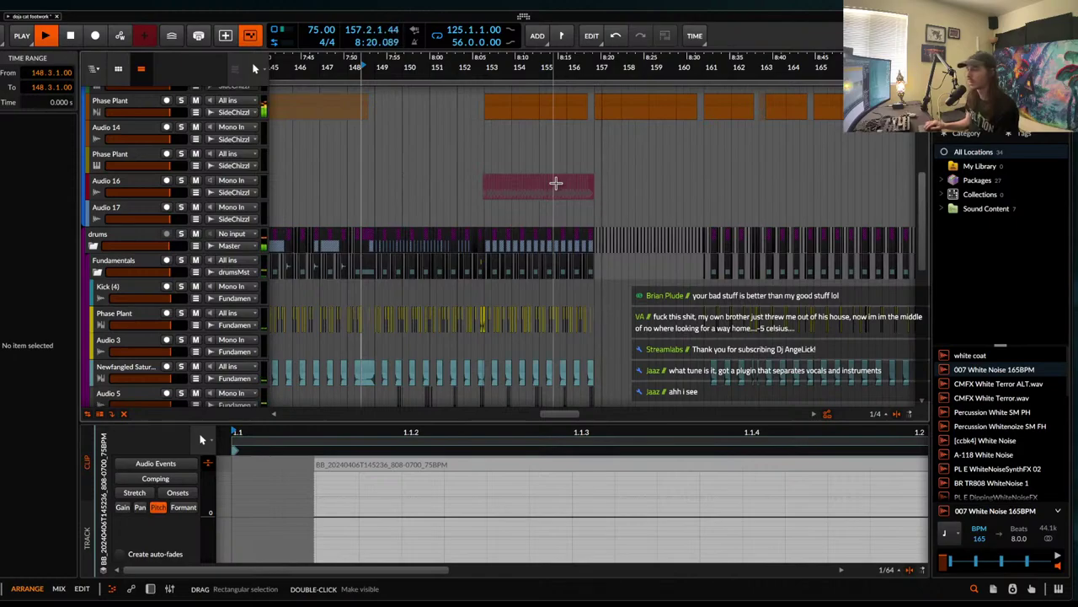
scroll(556, 183, down, 5)
scroll(590, 169, up, 3)
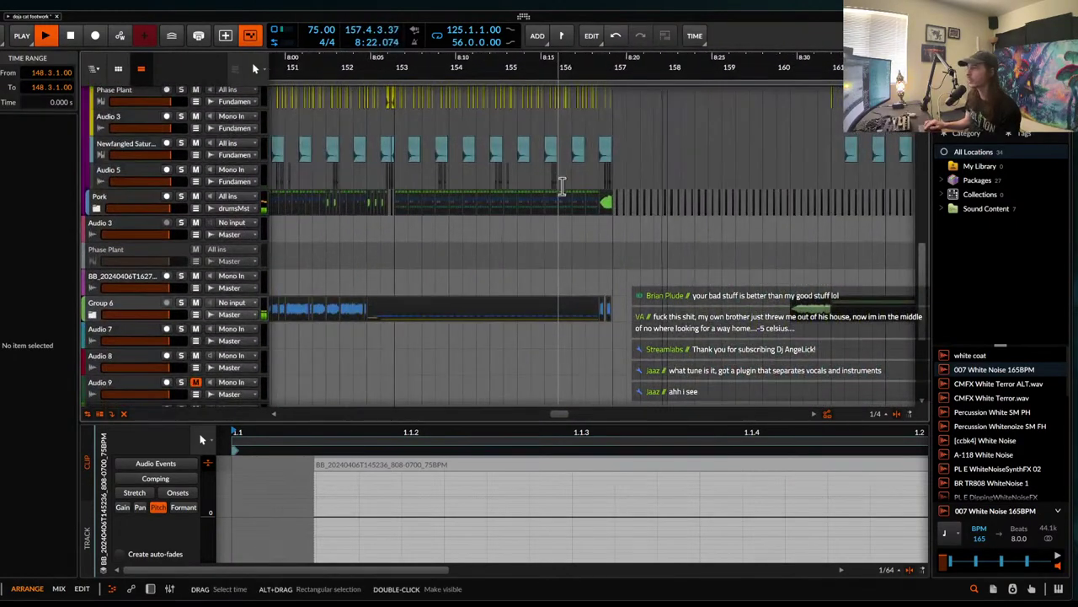
click(615, 149)
scroll(646, 150, up, 3)
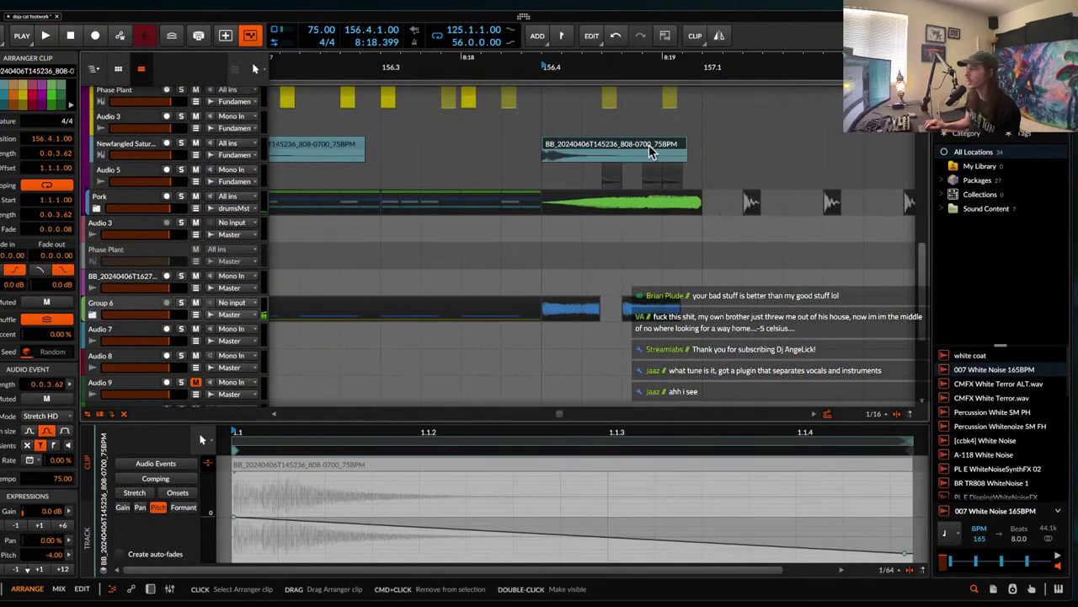
drag(684, 151, 566, 145)
key(super+d)
key(super+d)
key(super+d)
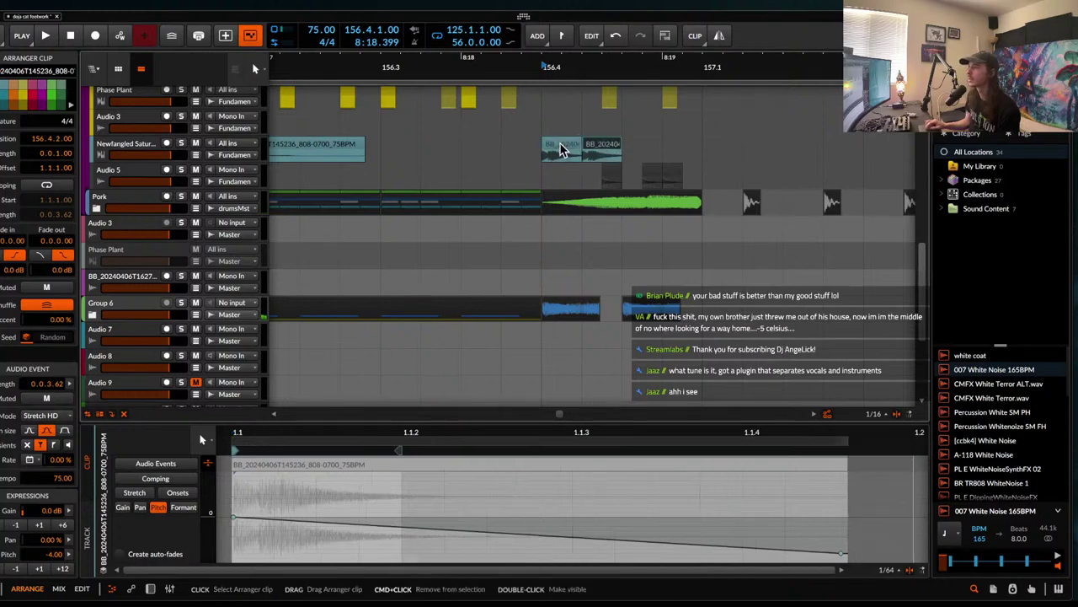
key(space)
key(space)
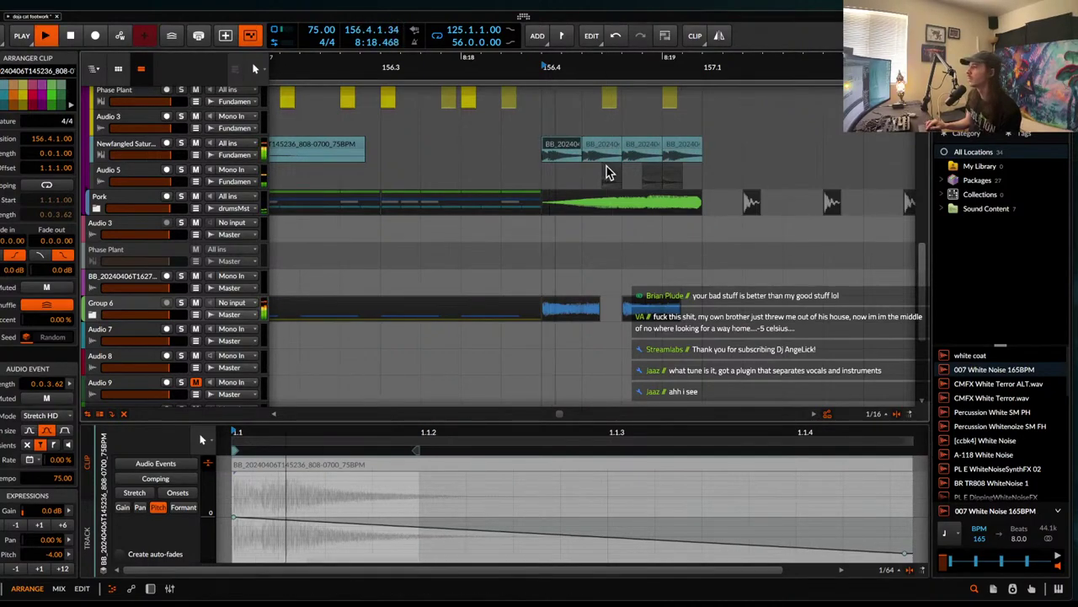
- Shift the three Snare Legend 808 clips on Audio 5 later so the first one starts at 156.4.3
click(607, 169)
shift+click(672, 174)
key(space)
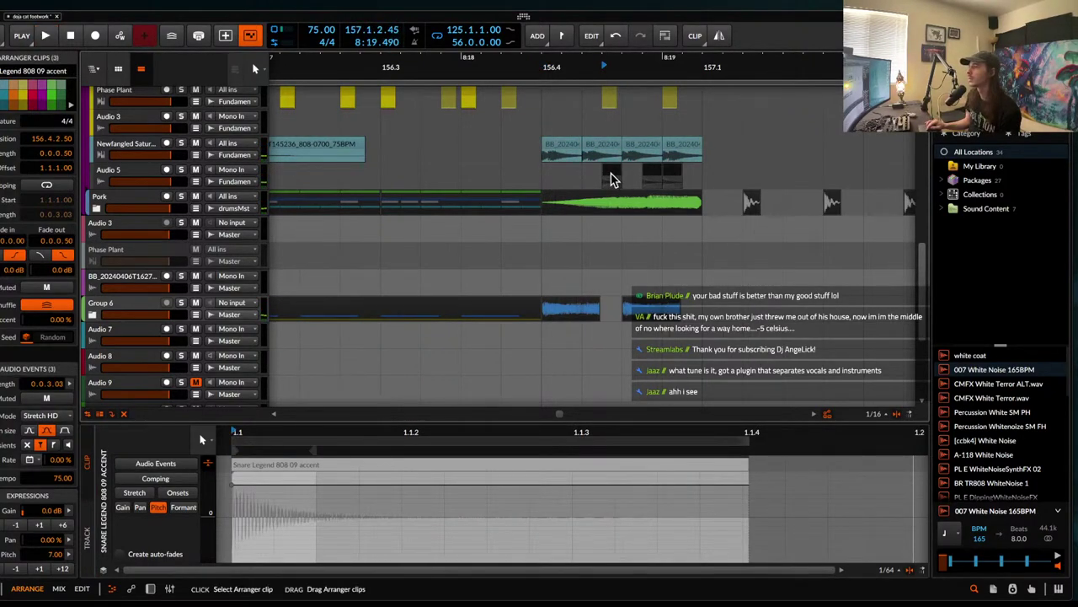
drag(612, 173, 631, 172)
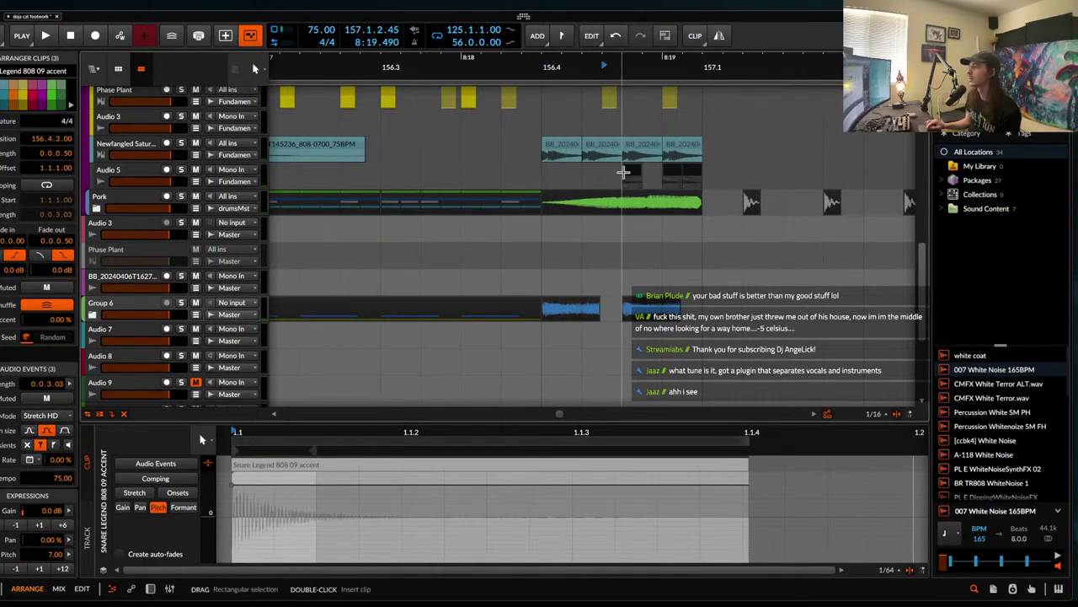
- Set the gain of the four short 808 clips at 156.4 to -4.0 dB and play from 156.2.3 to check them
click(681, 149)
click(579, 148)
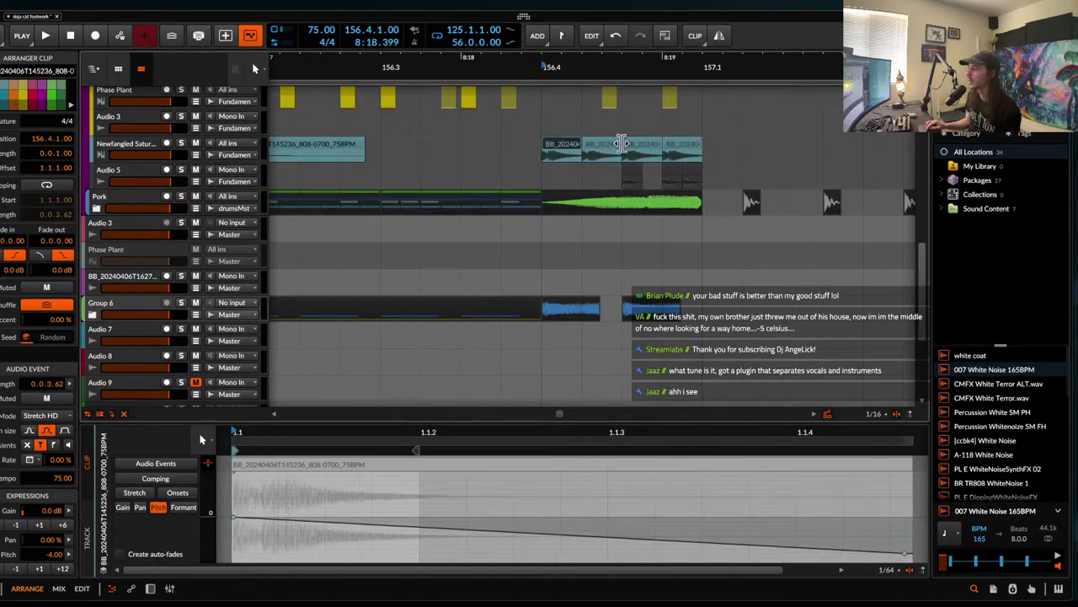
shift+click(680, 145)
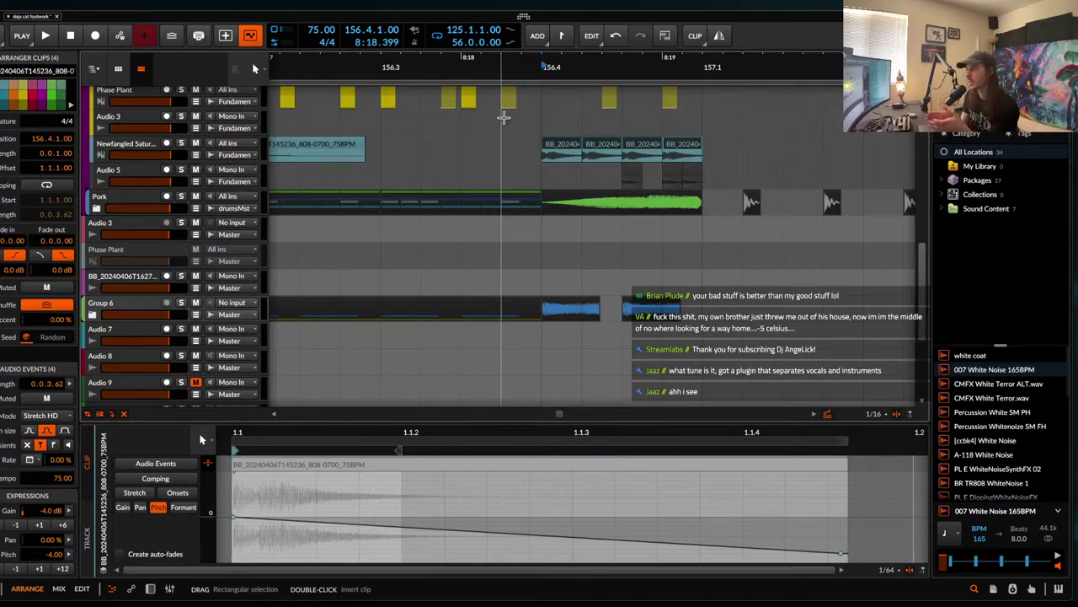
scroll(503, 118, up, 3)
scroll(503, 160, down, 2)
click(355, 160)
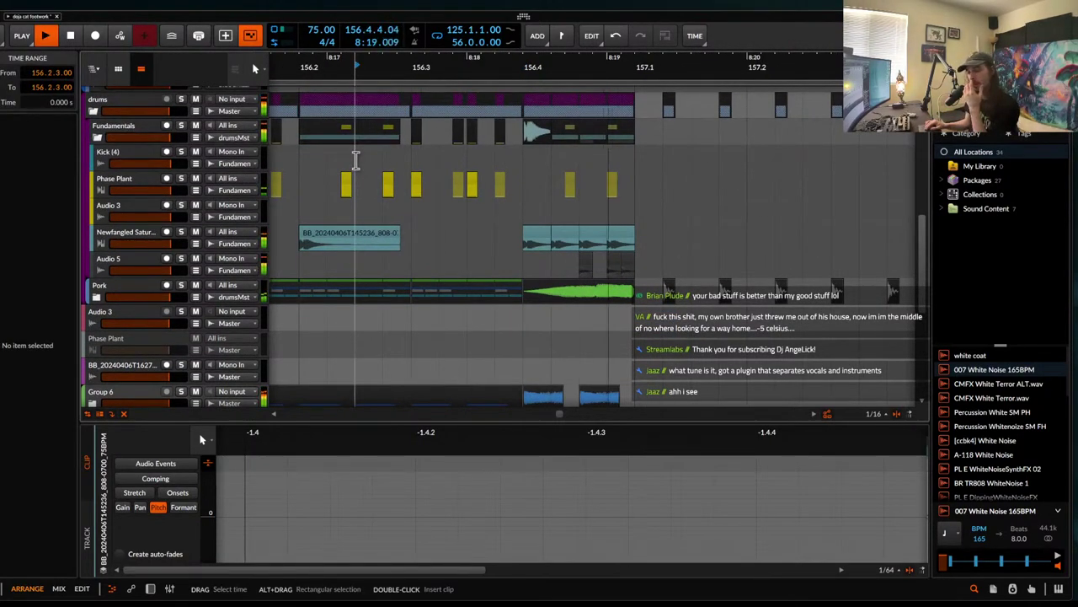
- Look over the drum and Group 6 arrangement before and after bar 157
scroll(356, 160, down, 4)
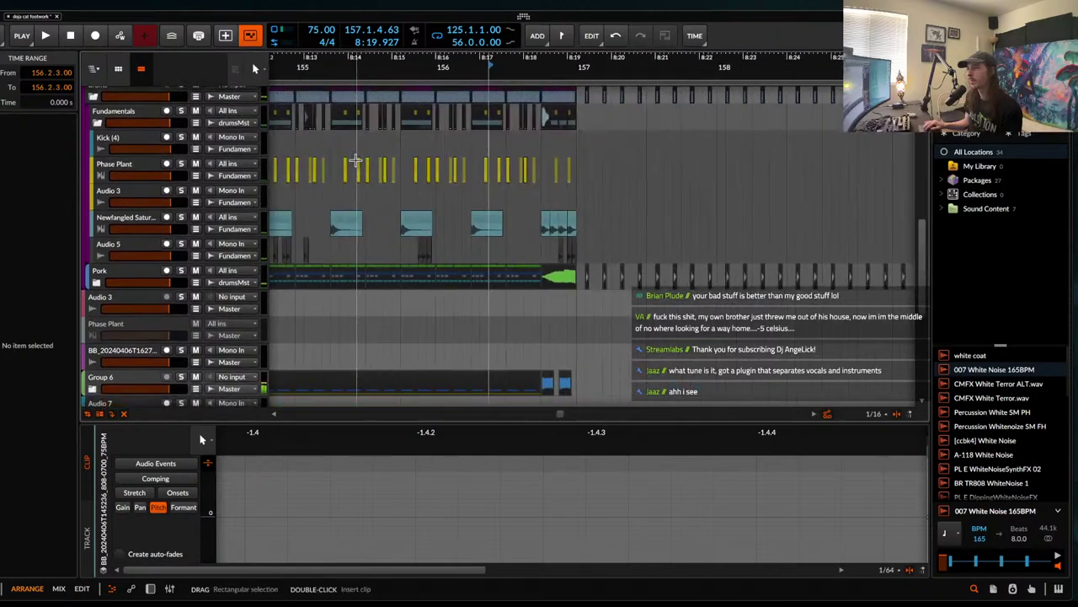
scroll(356, 160, down, 3)
scroll(356, 160, down, 8)
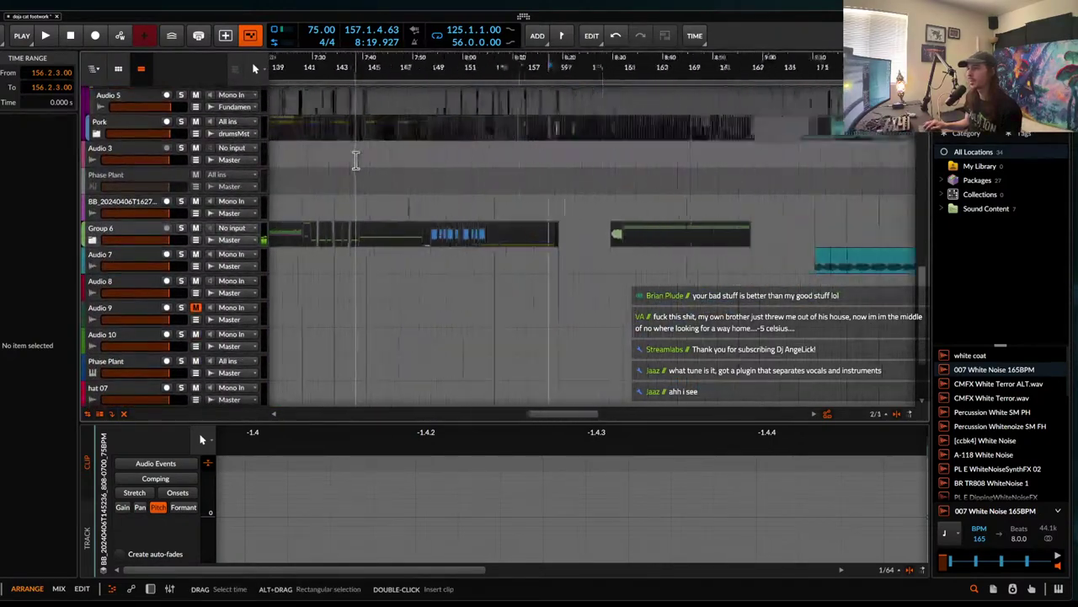
scroll(356, 161, left, 3)
scroll(355, 160, down, 2)
scroll(356, 160, up, 5)
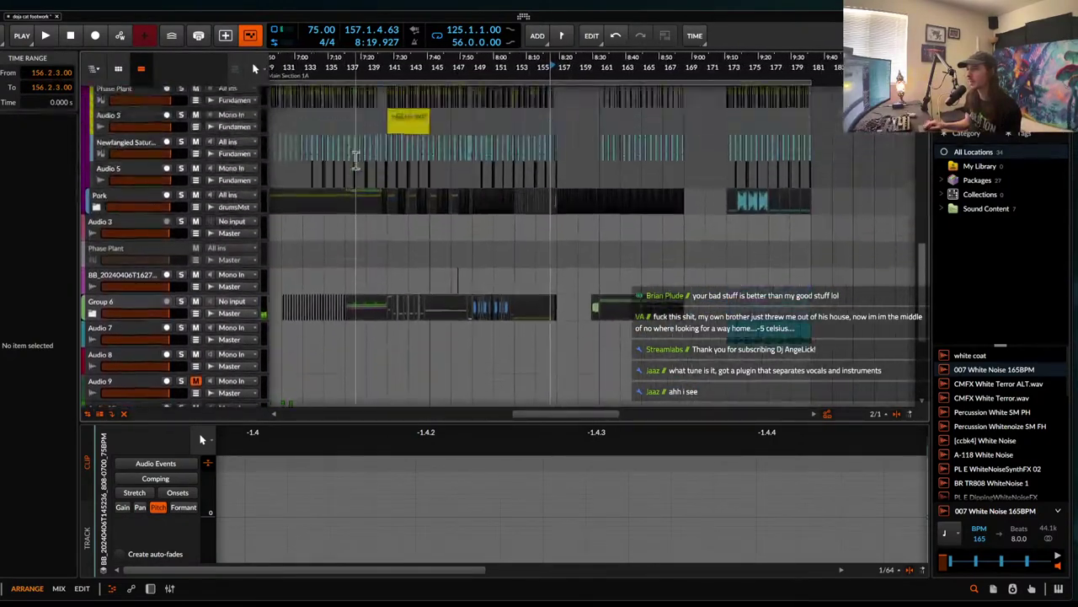
scroll(356, 160, right, 2)
scroll(356, 160, up, 3)
scroll(357, 165, left, 1)
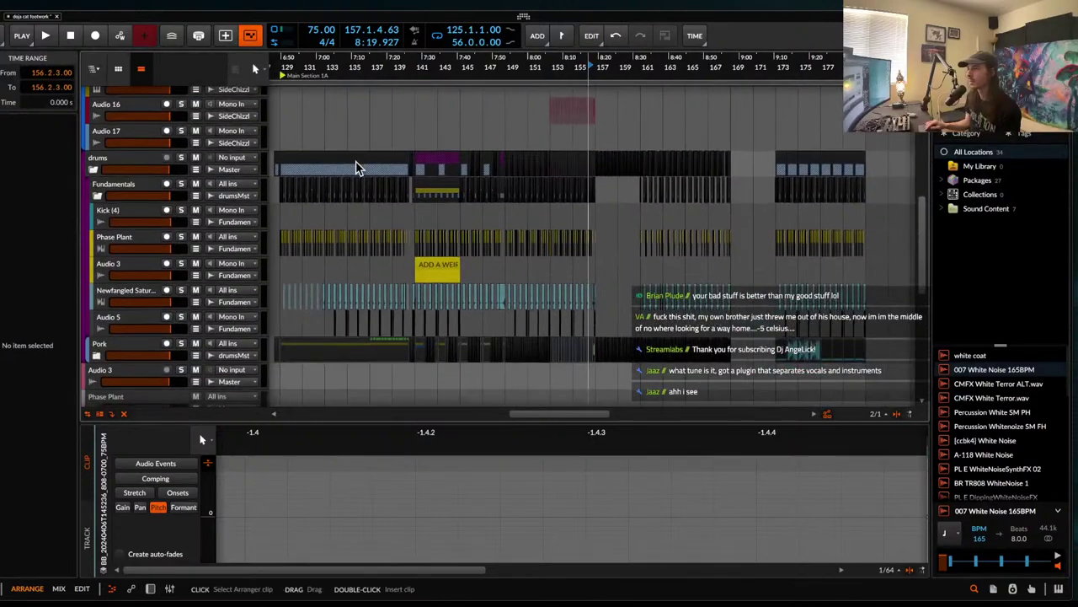
scroll(649, 210, up, 15)
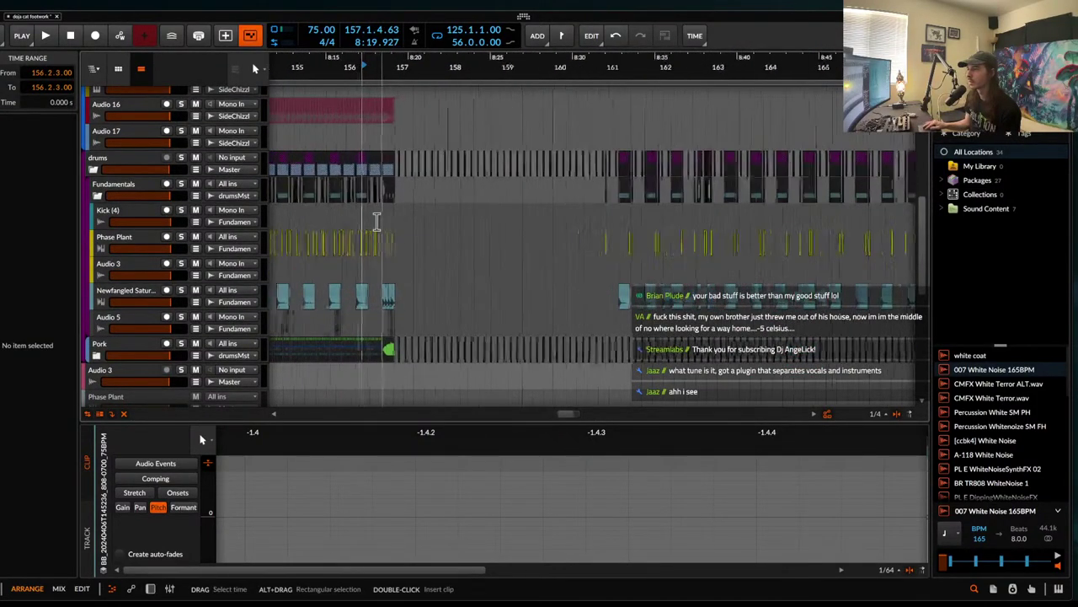
- Copy a Phase Plant clip from the end of bar 156 to 157.1 and play the transition
click(367, 242)
scroll(365, 243, down, 4)
drag(363, 242, 520, 243)
key(space)
click(394, 220)
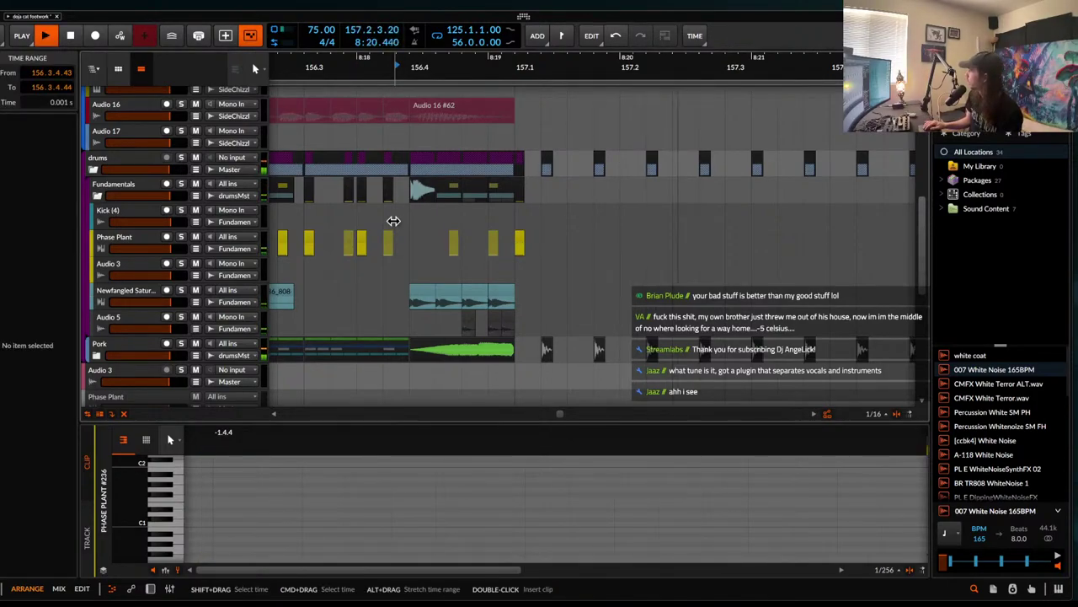
key(space)
- Insert the BEAM plug-in on the Master track between kHs Tape Stop and Pro-Q 3
scroll(394, 221, down, 2)
scroll(394, 221, down, 4)
scroll(395, 220, down, 3)
scroll(394, 220, left, 8)
scroll(394, 219, down, 4)
scroll(133, 257, down, 4)
click(113, 391)
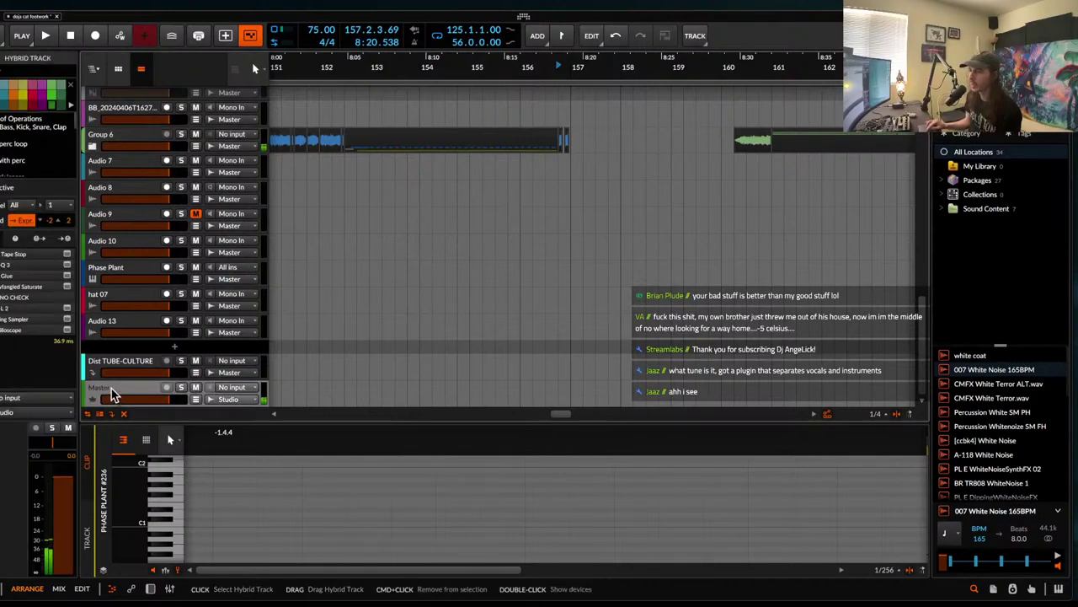
double_click(127, 391)
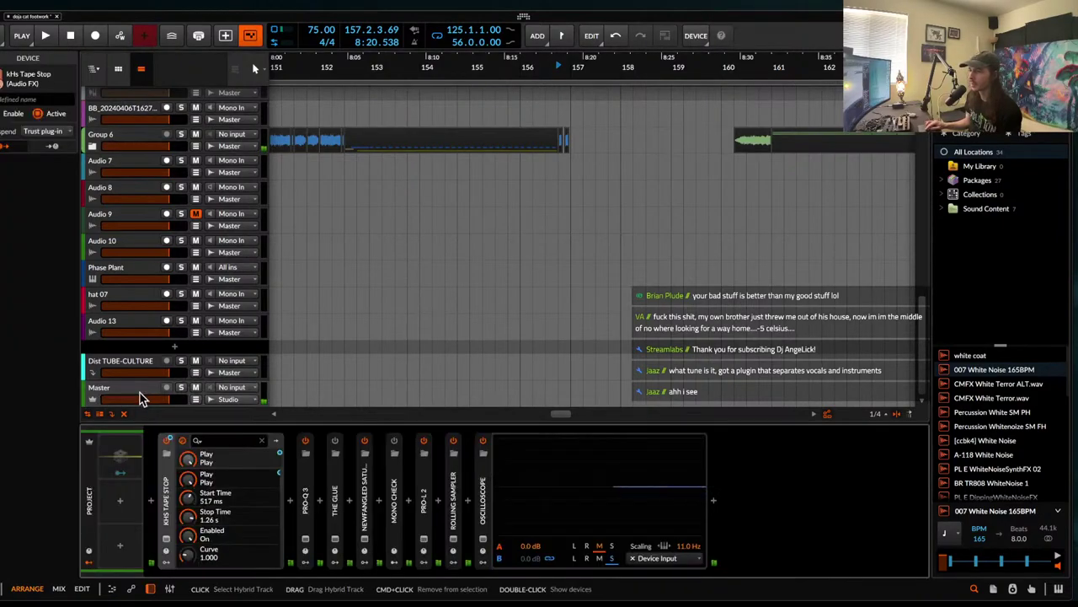
click(286, 502)
text(beam)
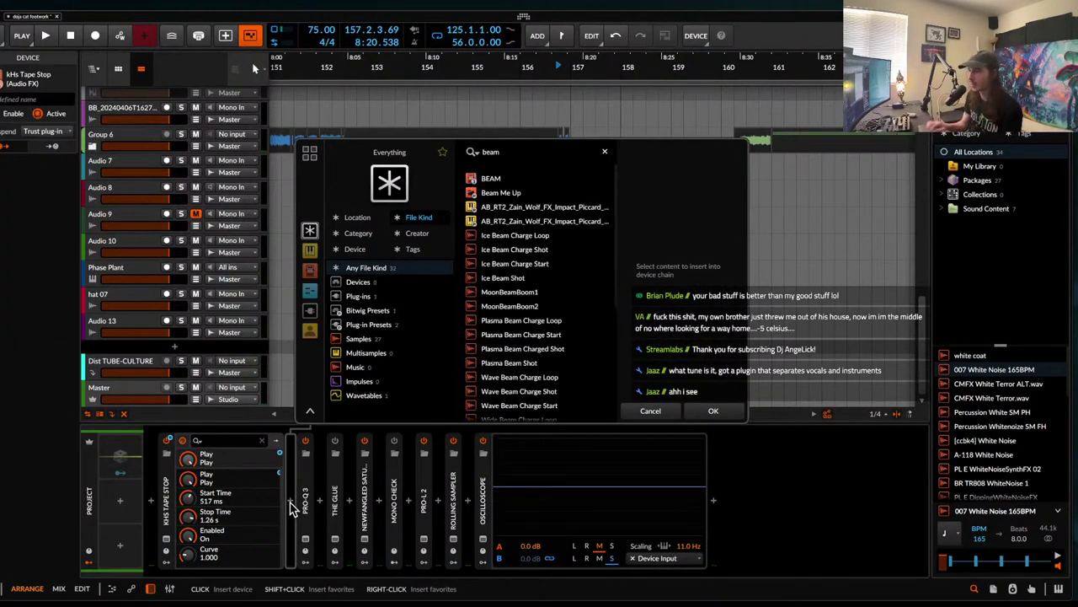
click(493, 181)
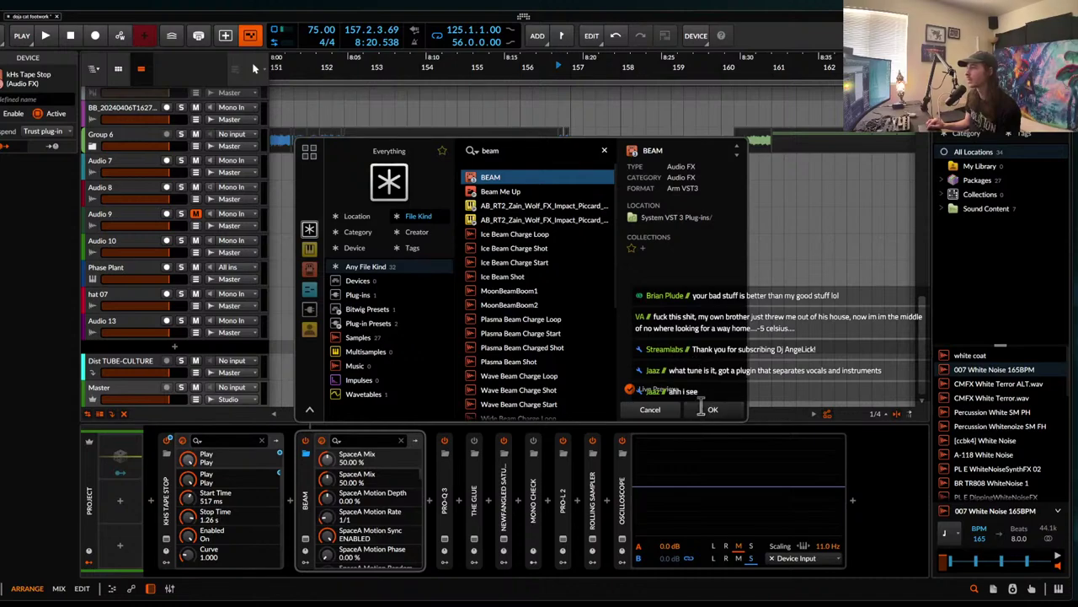
click(712, 410)
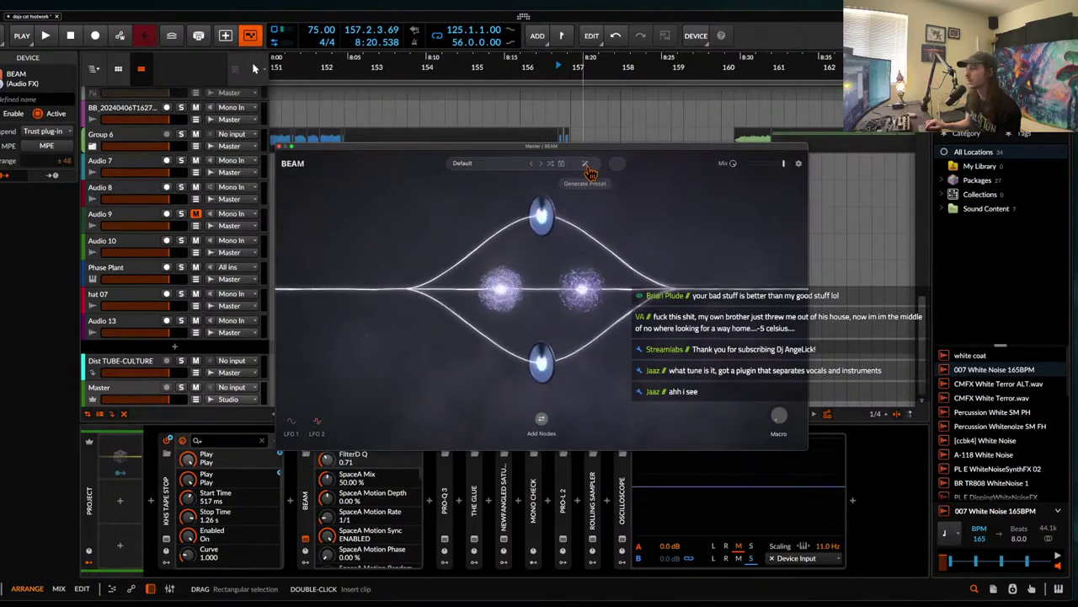
- Play the passage into bar 157 through a newly generated BEAM preset, and bypass BEAM after stopping playback
key(space)
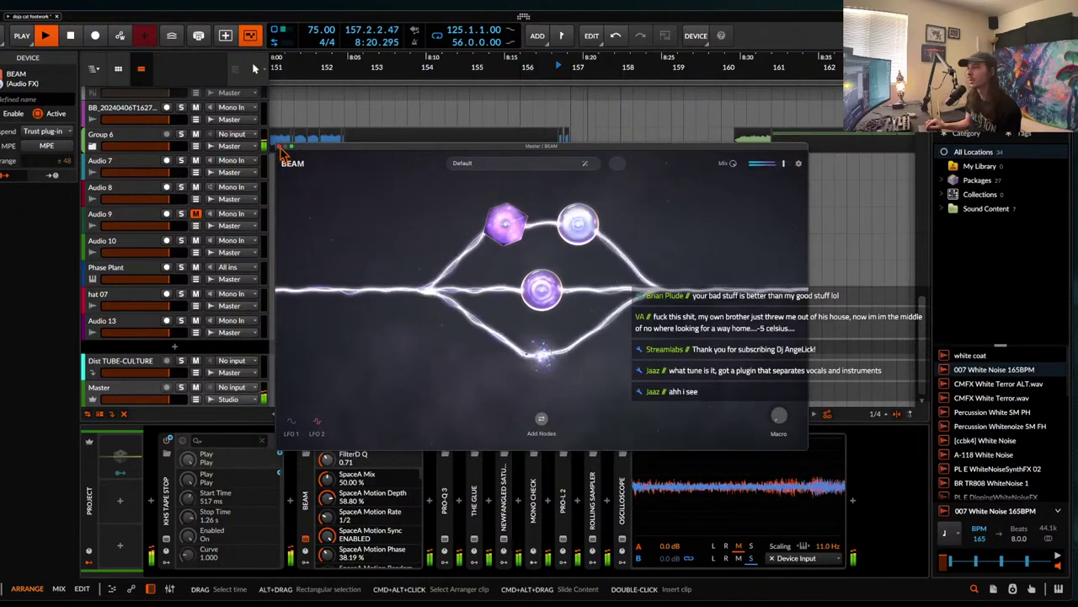
click(281, 147)
scroll(463, 174, up, 10)
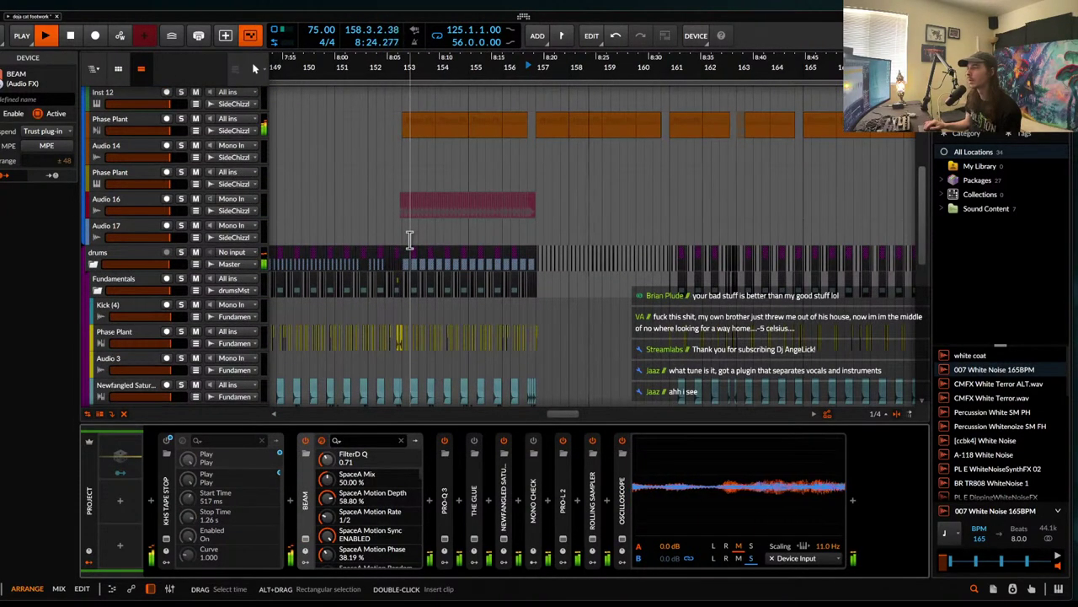
scroll(409, 240, down, 10)
key(space)
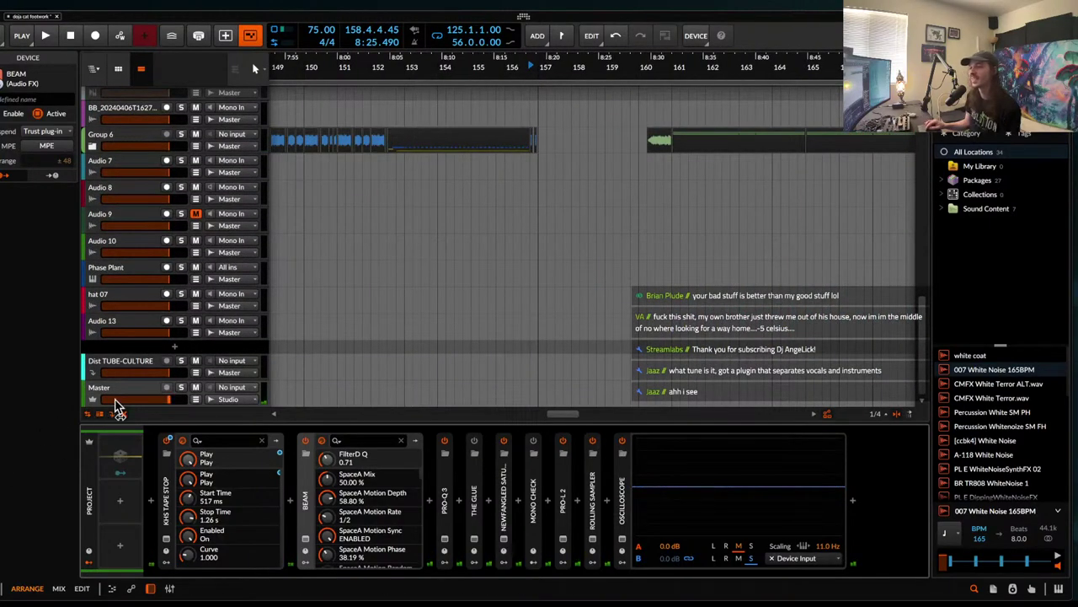
click(306, 441)
- Place the BEAM-processed section captured in Rolling Sampler on a new audio track below Audio 5, starting at 157.1
click(592, 541)
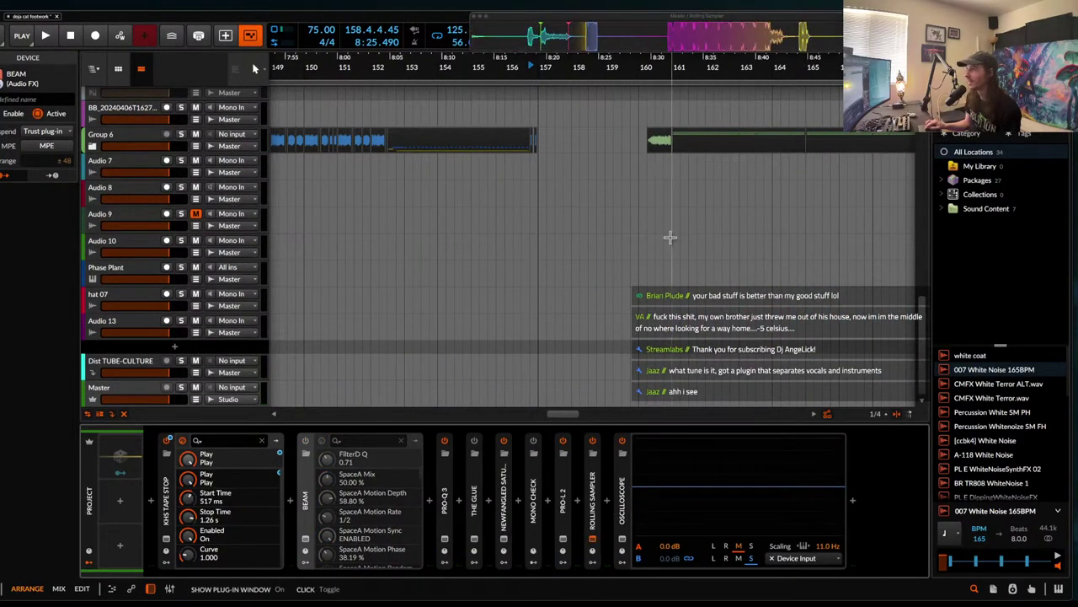
drag(592, 45, 537, 44)
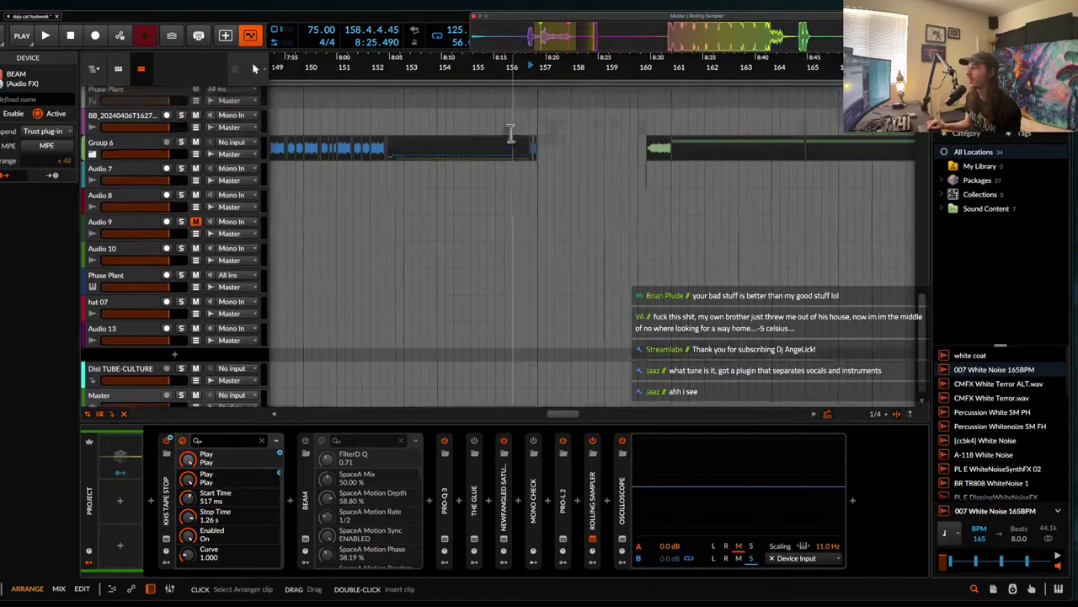
scroll(511, 135, up, 10)
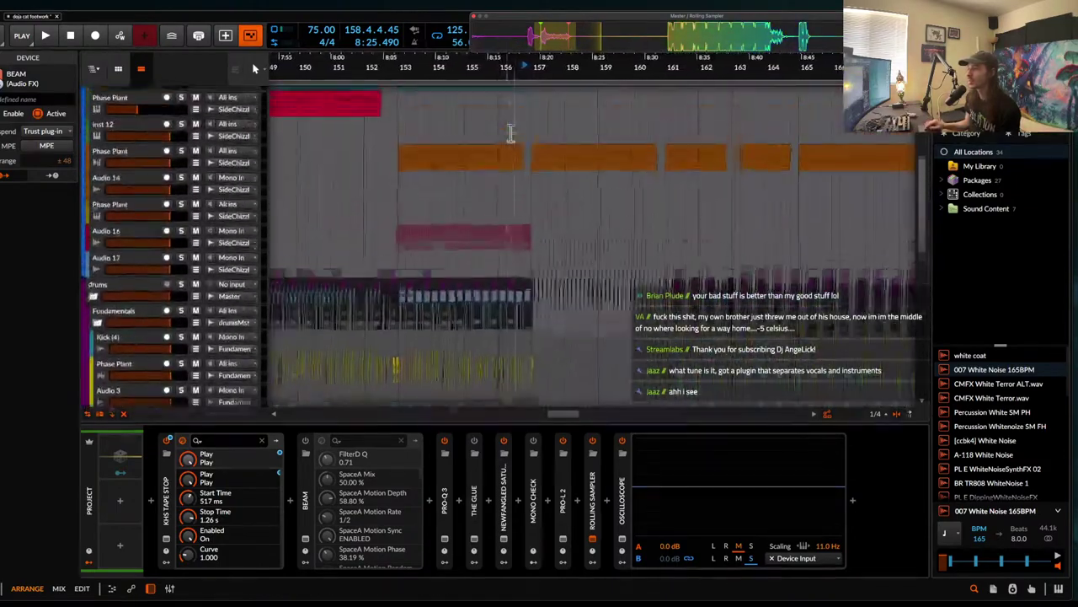
scroll(510, 135, down, 5)
click(118, 271)
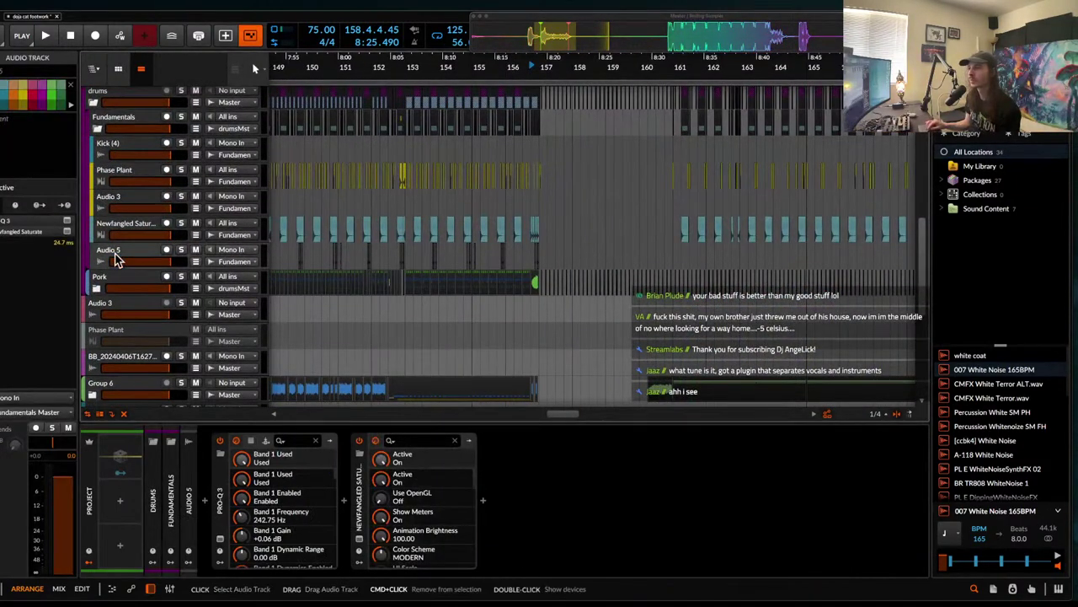
key(ctrl+t)
drag(544, 40, 541, 280)
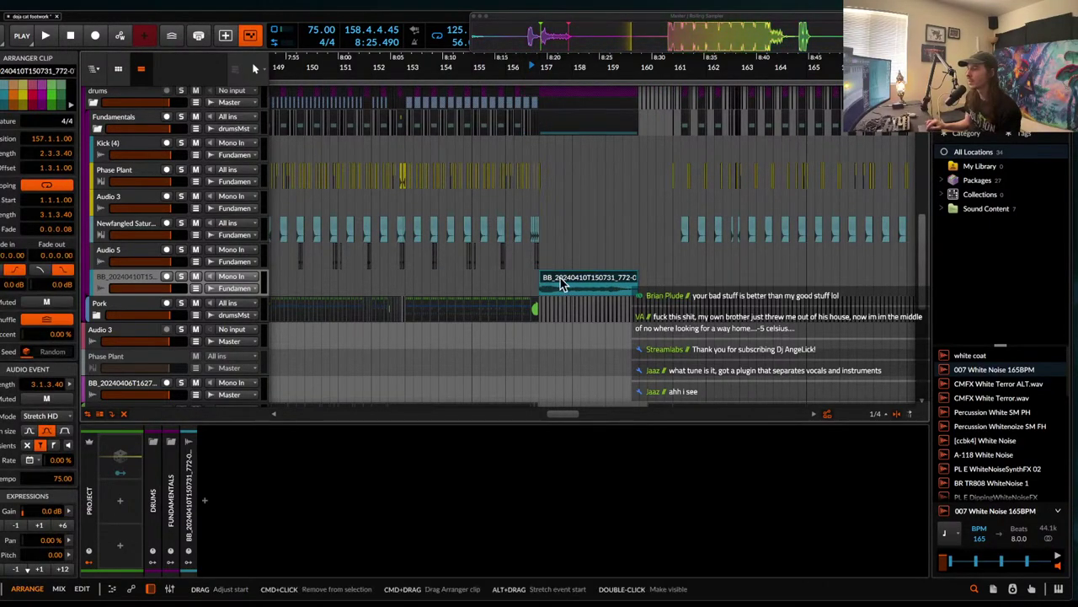
- Open the resampled clip at 157.1, solo its track and listen to it
double_click(567, 281)
click(180, 278)
key(space)
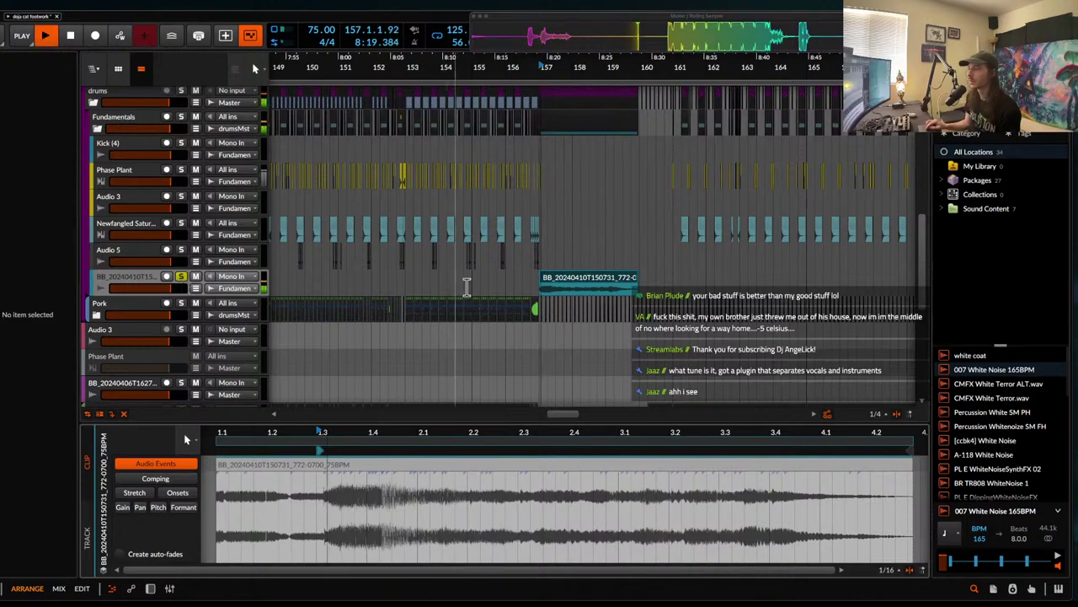
key(space)
- Move the soloed resample track into the Pork group and expand the group to show it
drag(129, 276, 127, 319)
scroll(126, 339, down, 1)
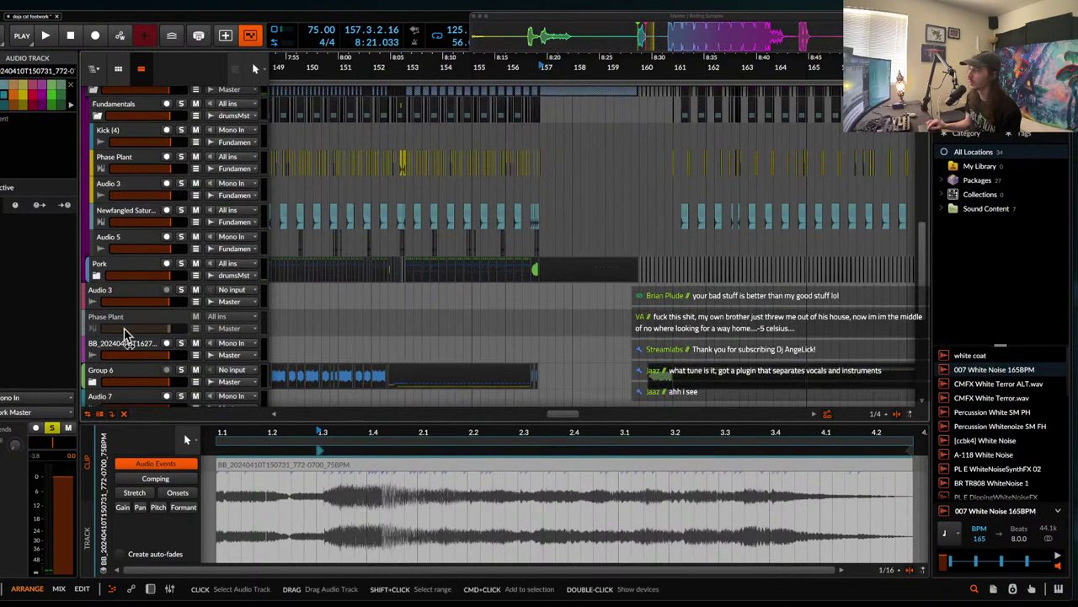
click(96, 278)
scroll(473, 314, down, 10)
scroll(474, 314, right, 1)
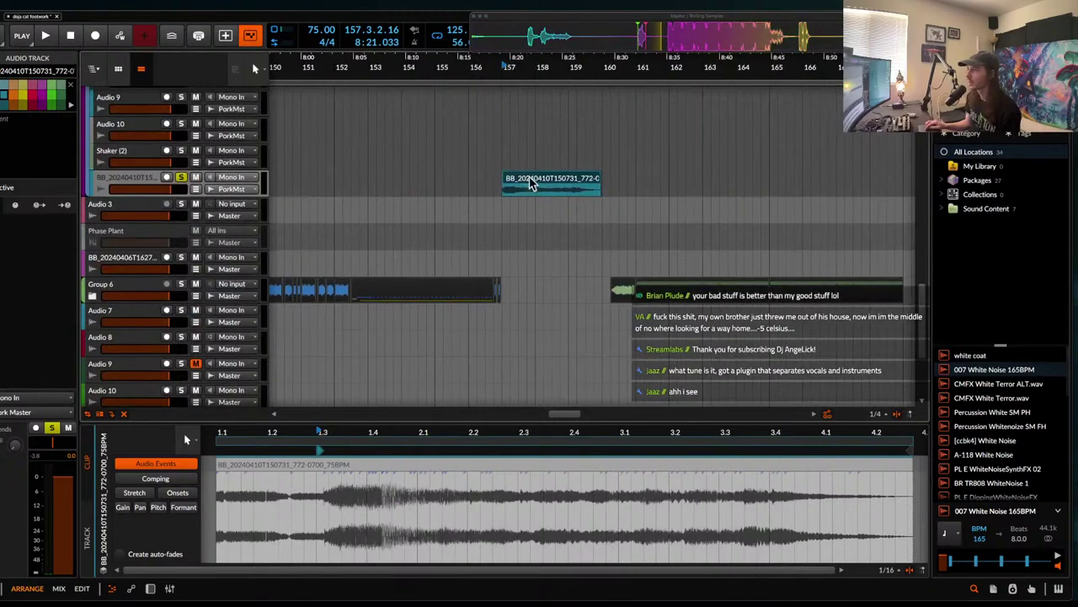
- Play the resampled clip at 157.1 inside the Pork group and inspect it up close
click(556, 180)
key(space)
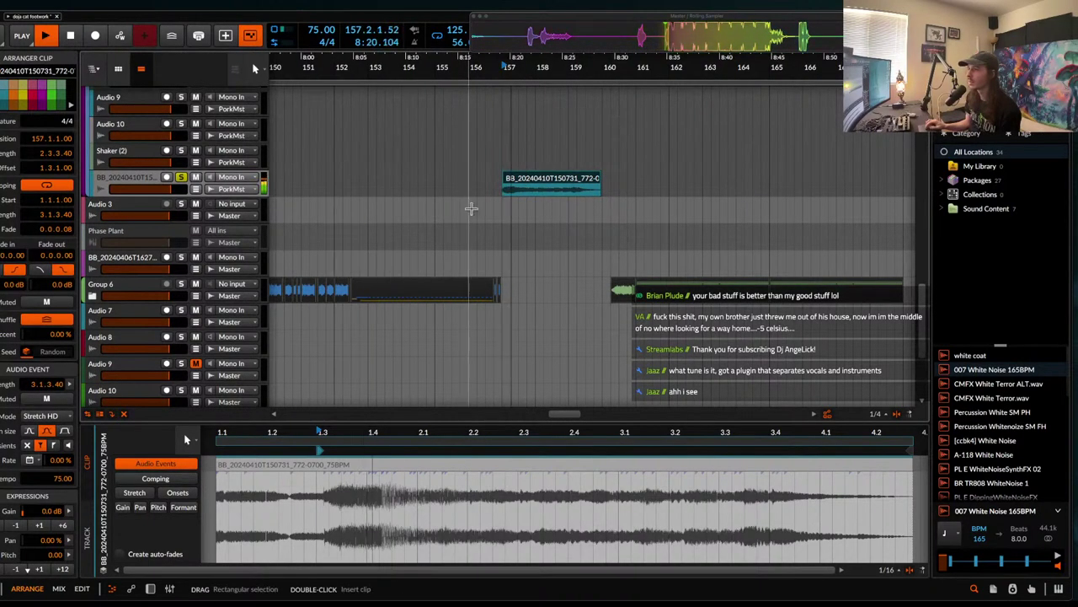
key(space)
scroll(523, 185, up, 5)
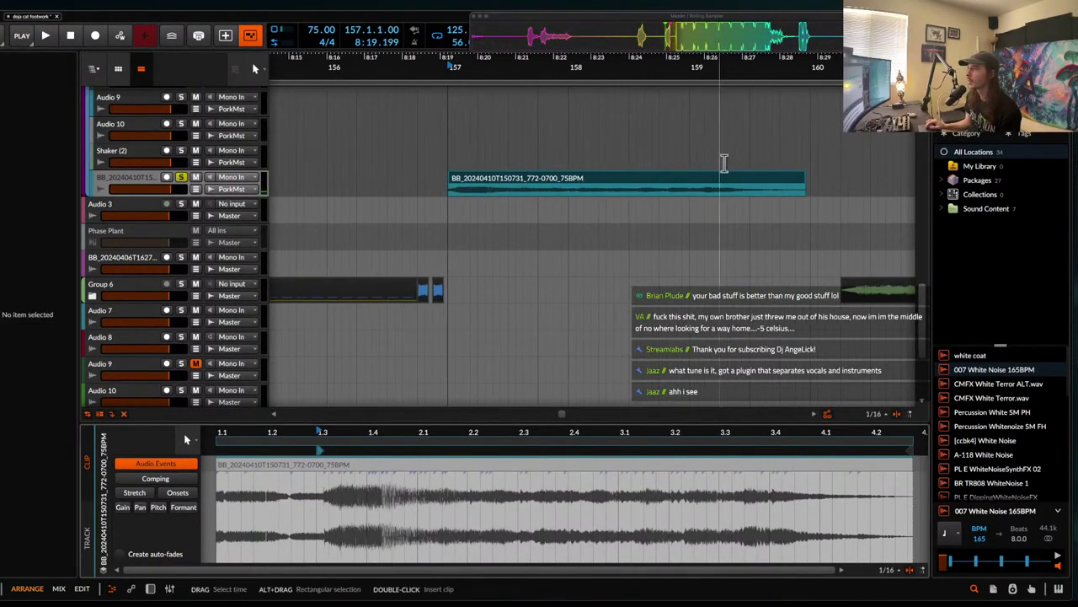
- Shorten the resampled clip at 157.1 to one bar and slide its audio content slightly earlier
drag(803, 182, 565, 179)
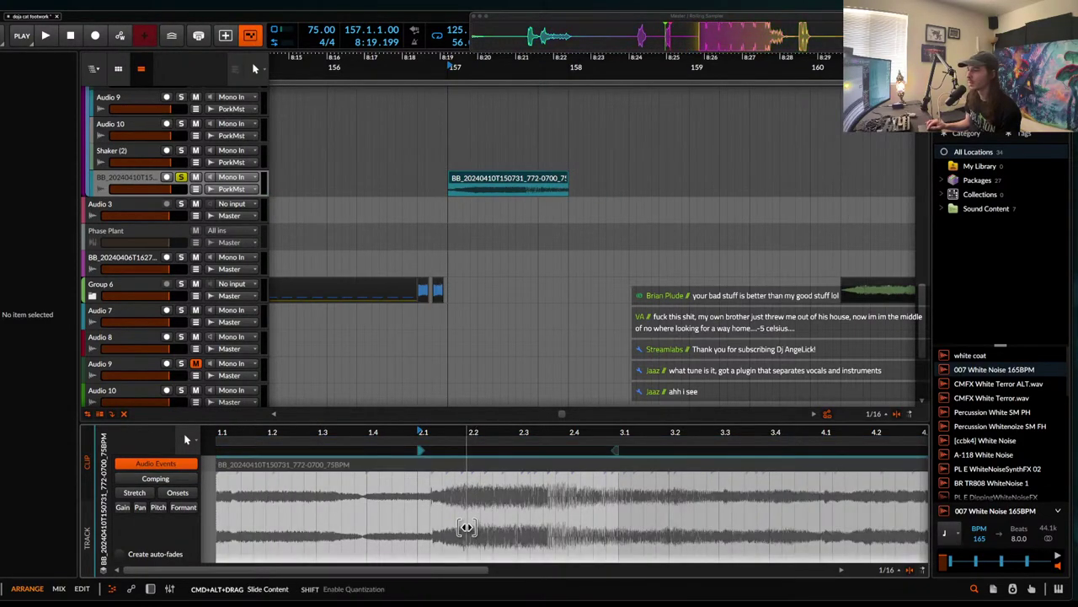
click(508, 192)
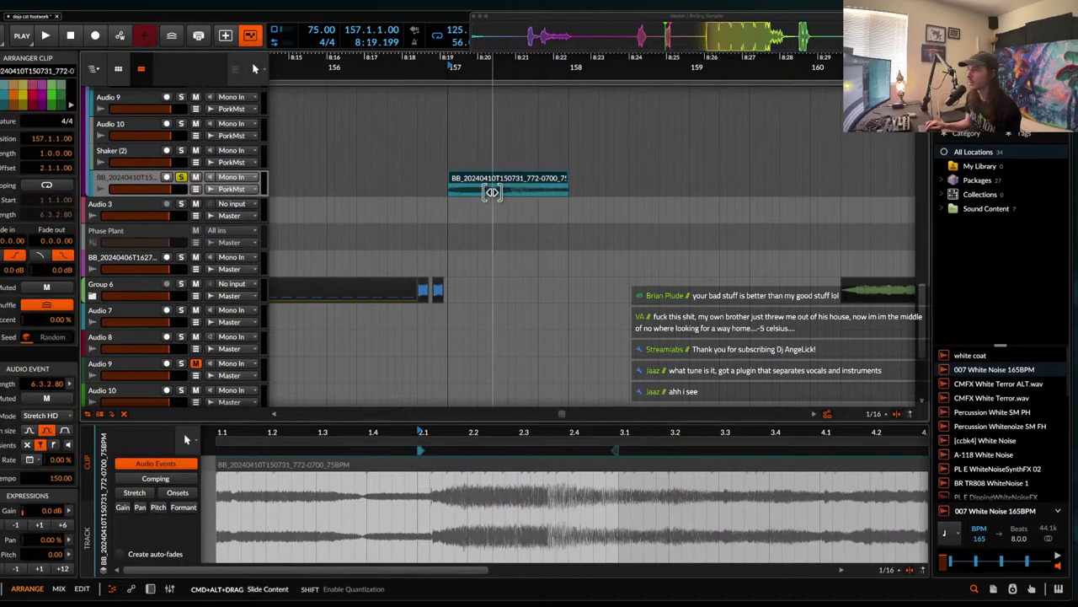
drag(479, 192, 473, 191)
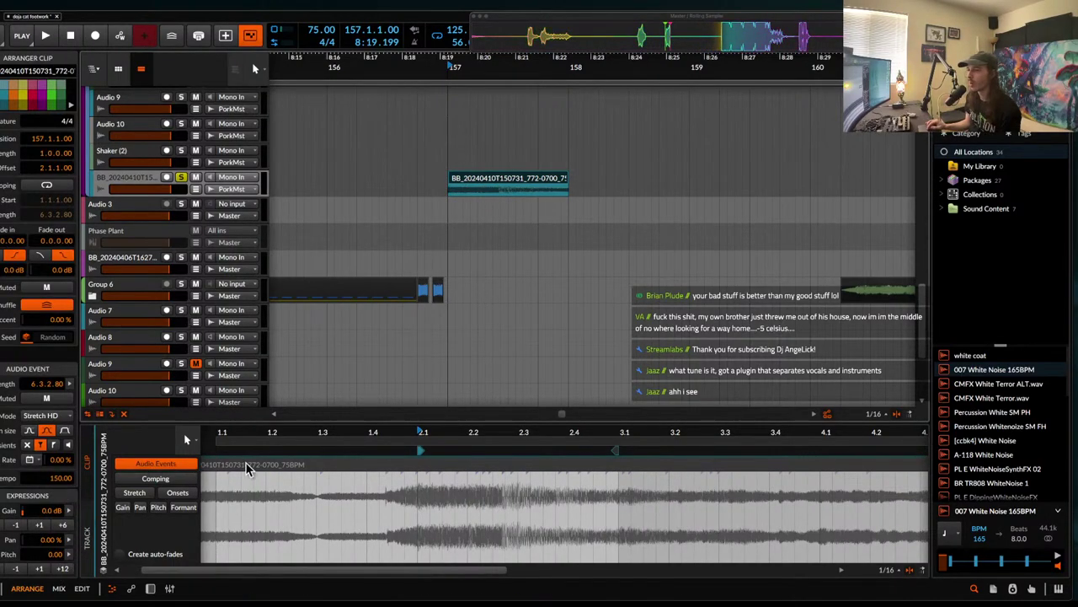
- Draw a pitch envelope on the resampled clip falling from 0 at bar 2 to about -12 semitones at bar 3
click(158, 507)
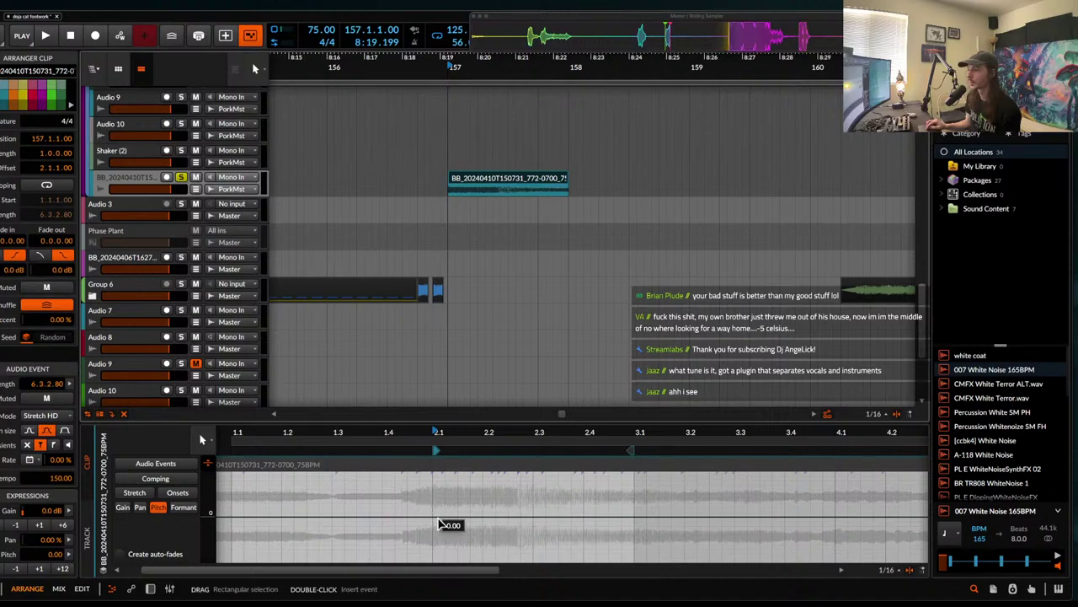
scroll(433, 521, down, 5)
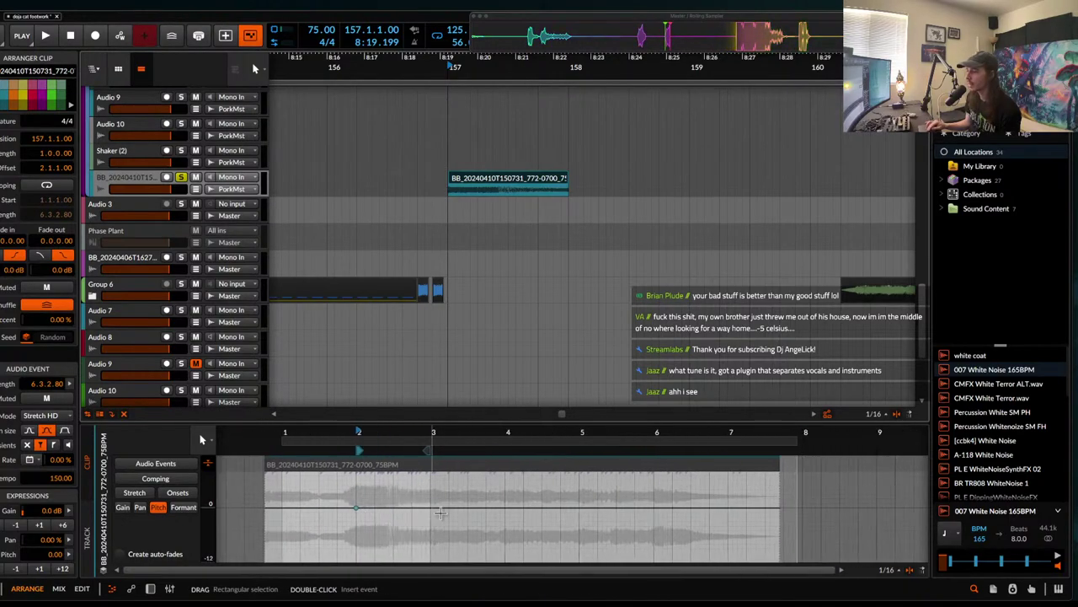
drag(433, 516, 431, 563)
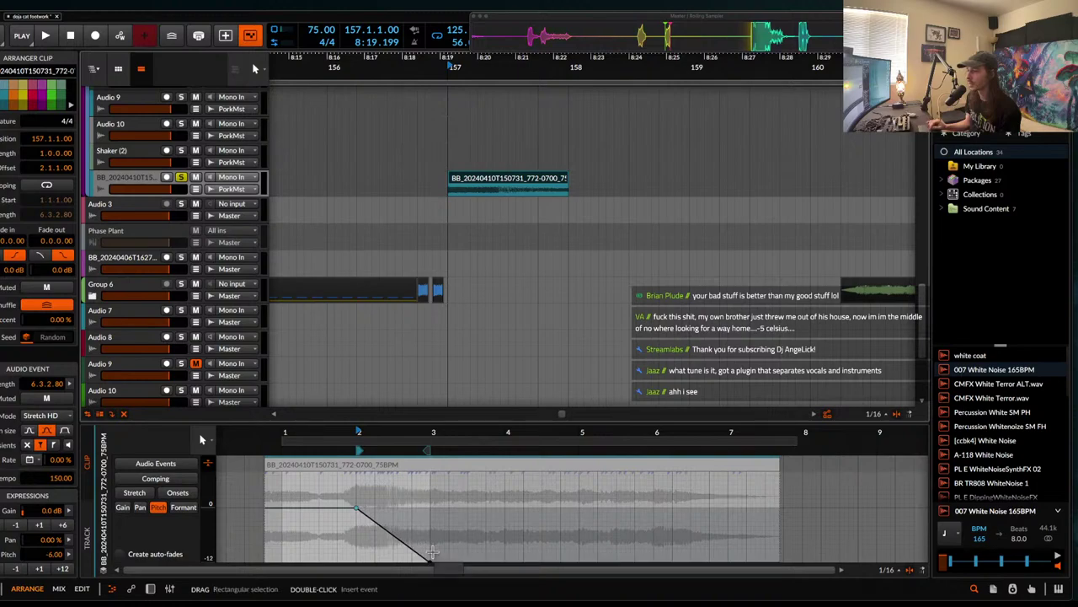
- Play the arrangement from 156.1.2 and unsolo the resample track to hear the pitch drop in context
scroll(476, 183, down, 2)
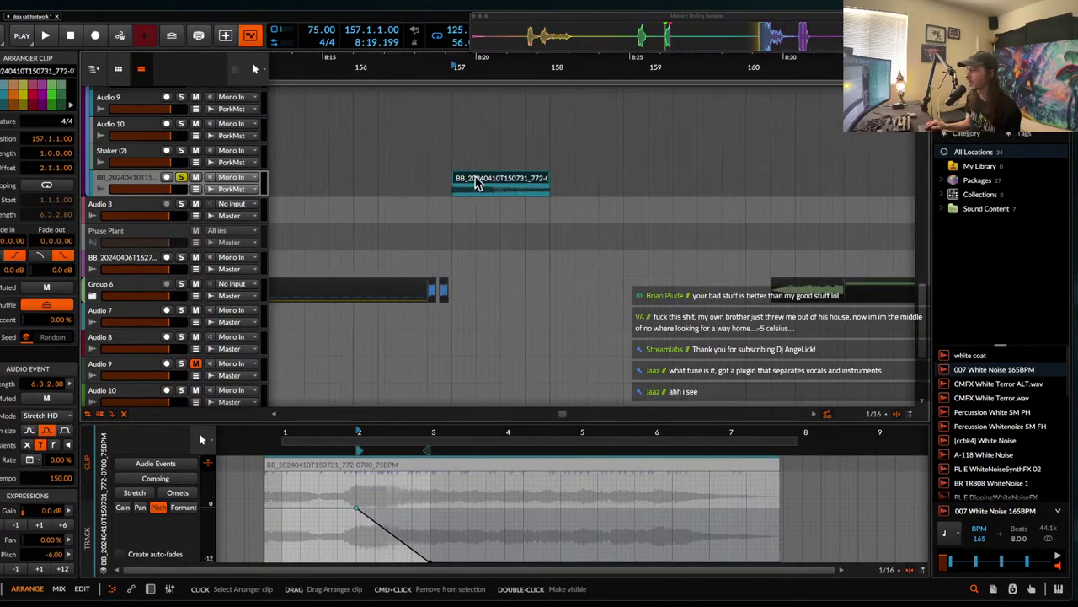
click(359, 171)
key(space)
click(181, 177)
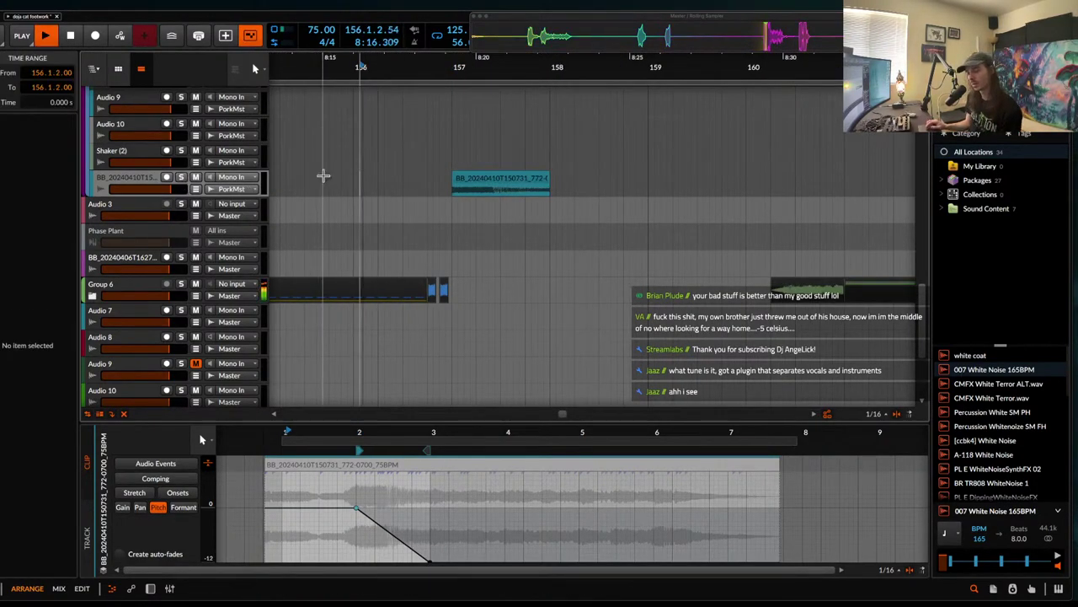
scroll(307, 253, down, 3)
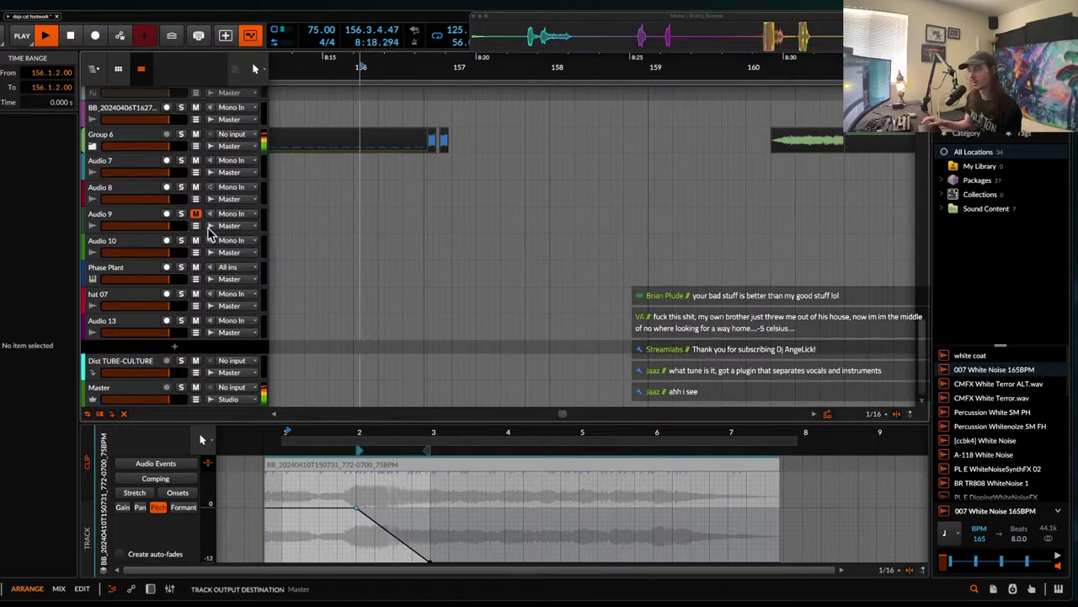
scroll(397, 198, up, 4)
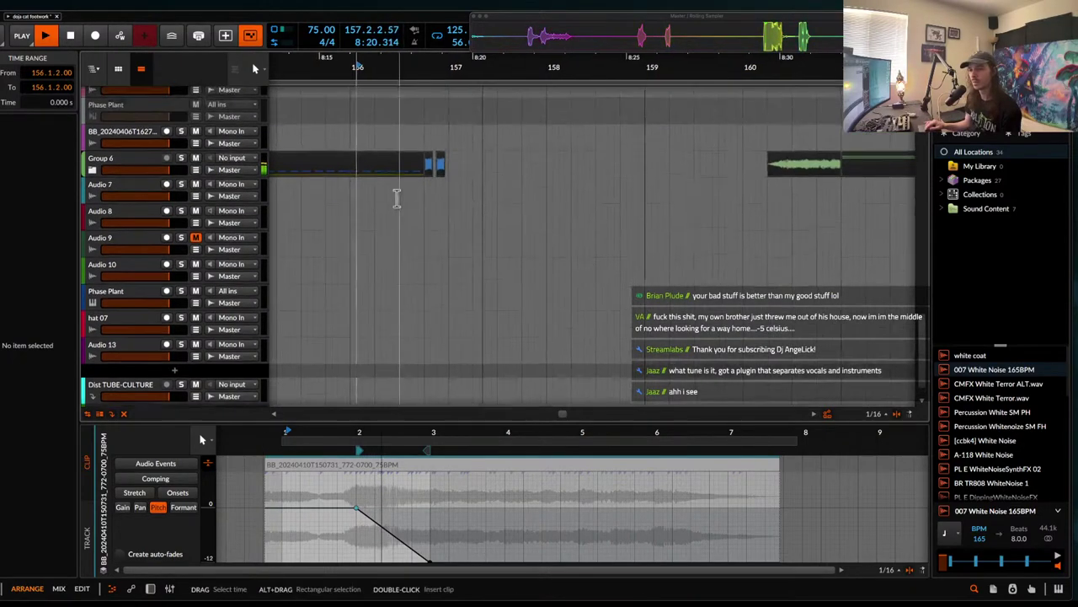
scroll(404, 203, up, 1)
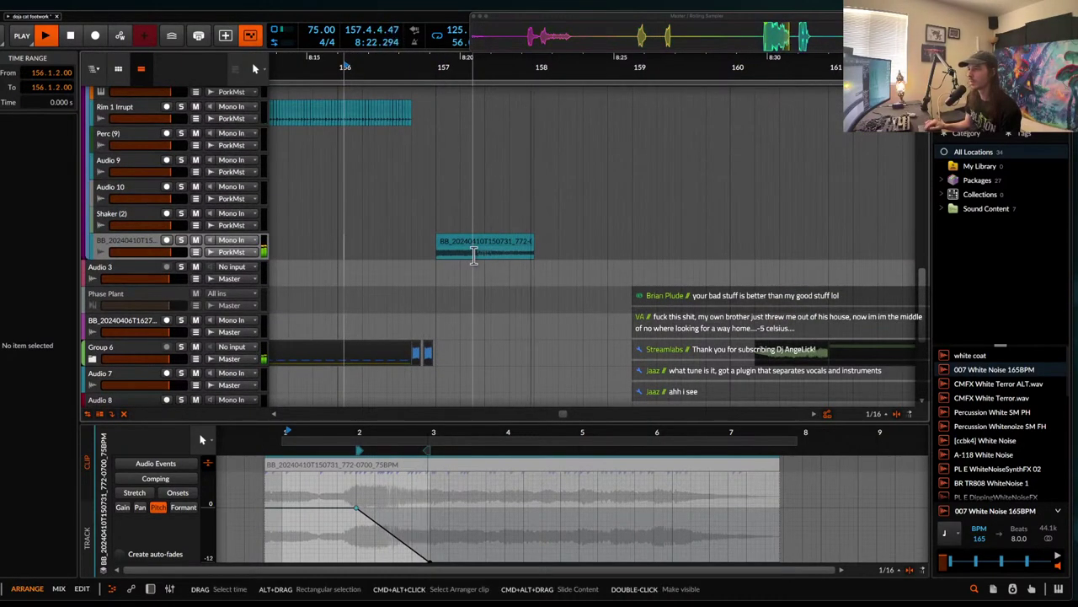
- Extend the resampled clip to two bars with a 1.3.0.66 fade-out and restart playback from before bar 157
key(space)
drag(533, 249, 631, 245)
key(space)
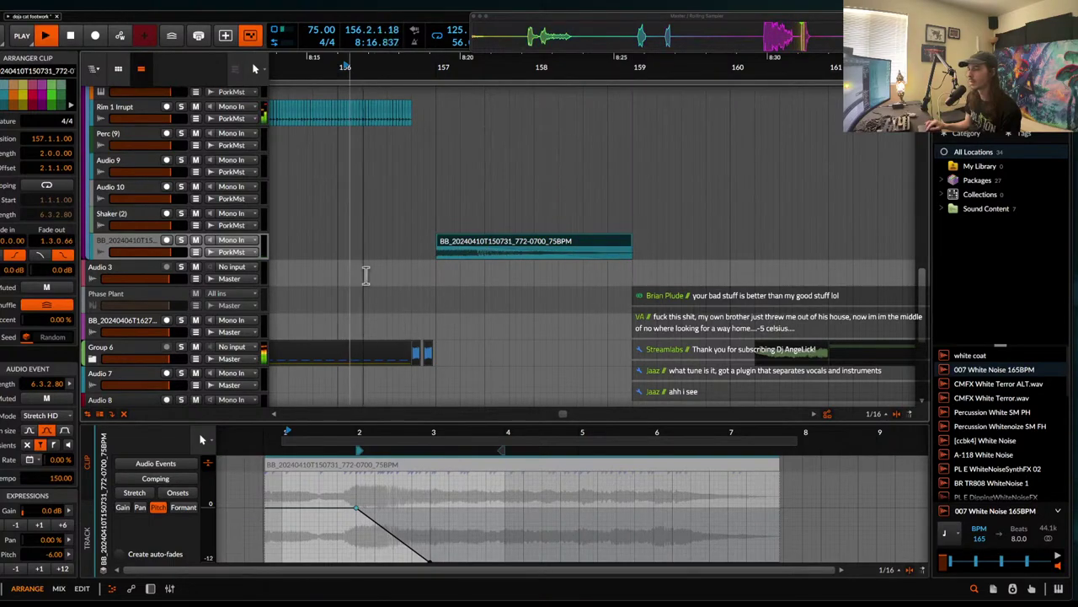
- Add FabFilter Pro-Q 3 to the resample track's device chain
key(d)
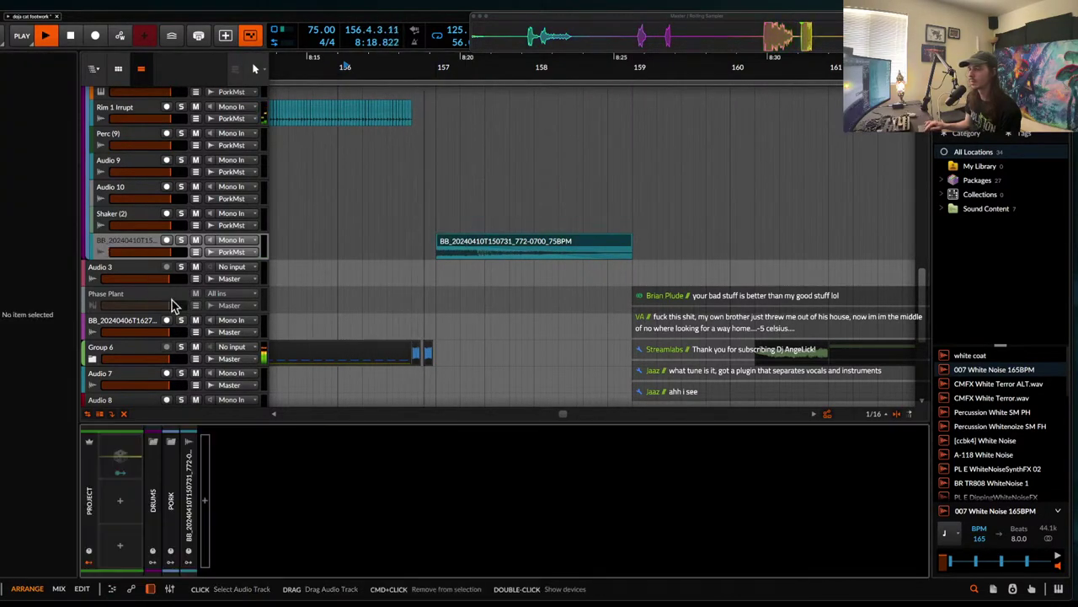
click(205, 500)
text(pro)
click(423, 221)
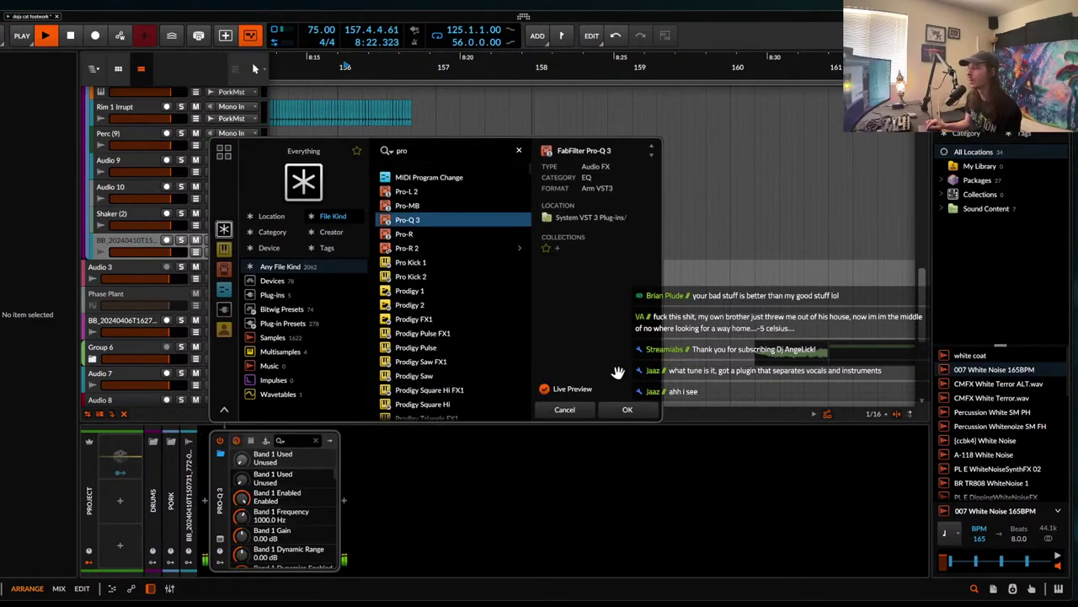
click(633, 416)
- Apply a 24 dB/oct low cut at about 898 Hz in Pro-Q 3 and close its window
click(125, 268)
drag(126, 276, 590, 307)
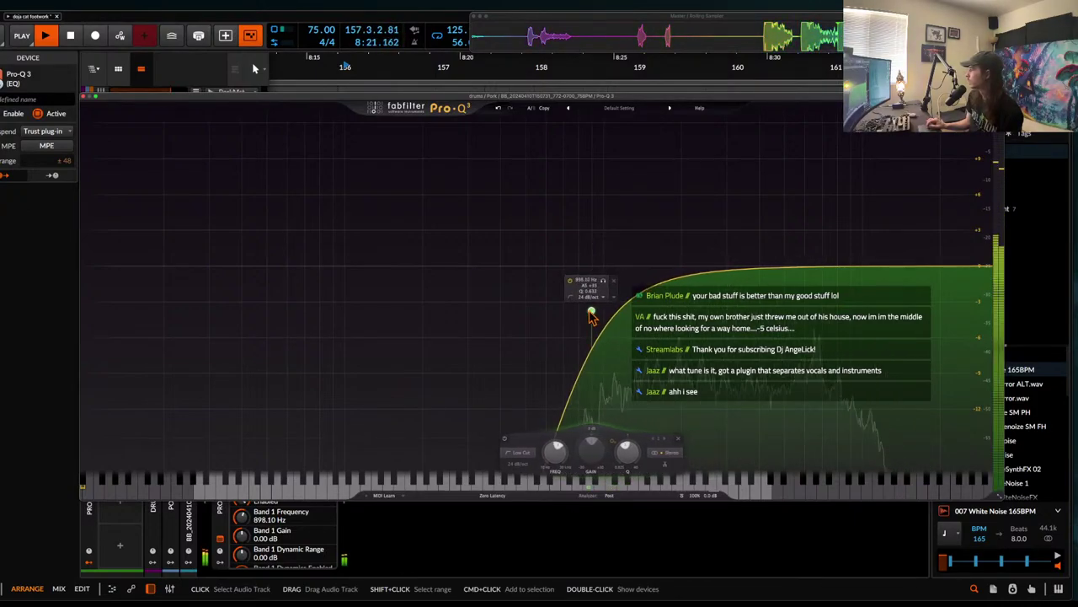
click(85, 96)
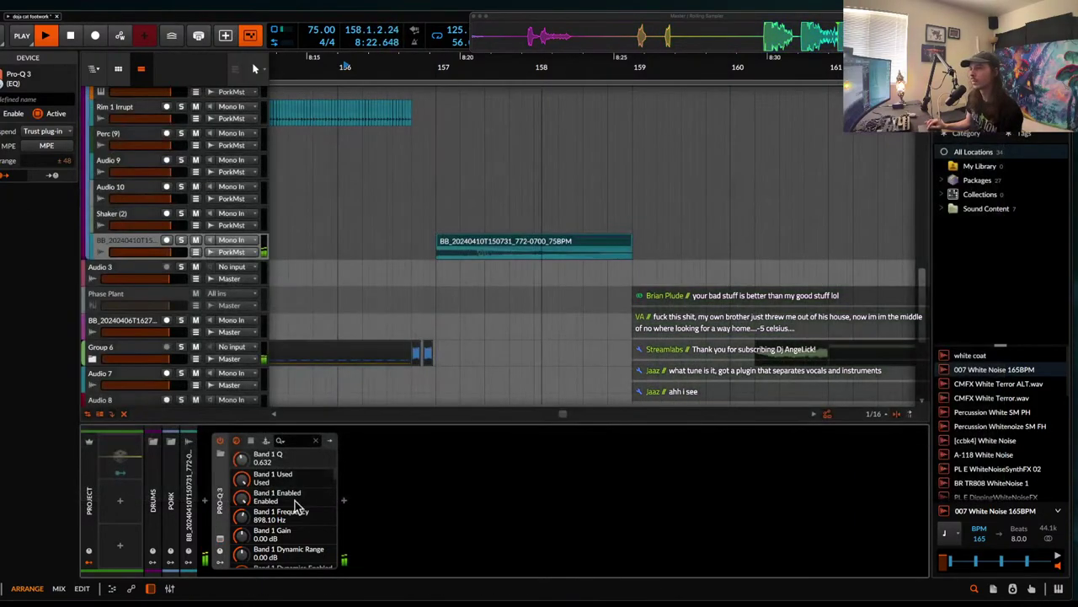
- Add the Raum reverb after Pro-Q 3 on the resample track and close its window
click(344, 503)
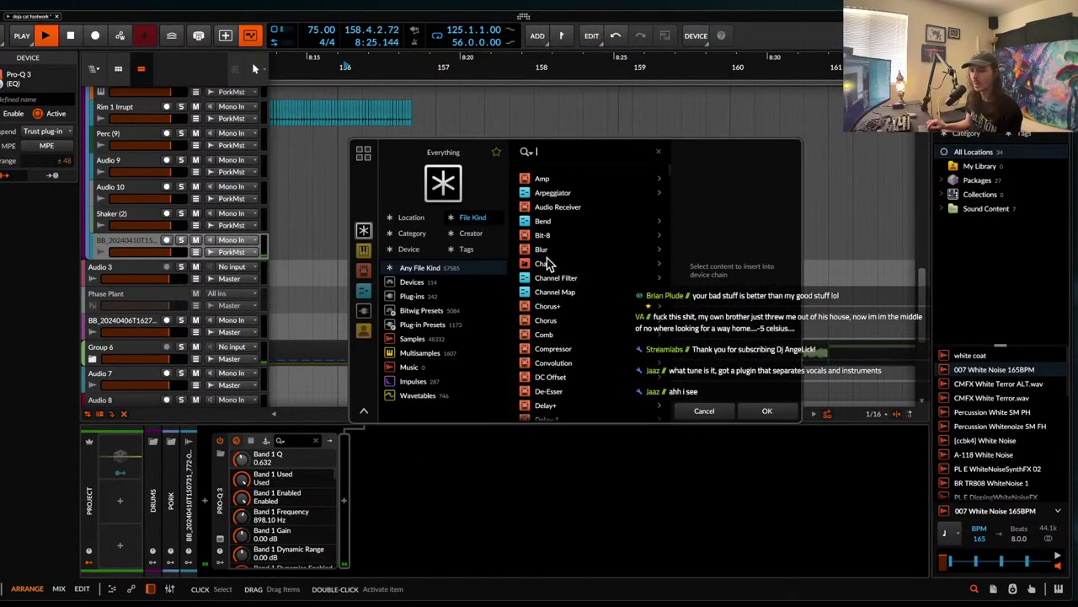
text(ra)
click(556, 204)
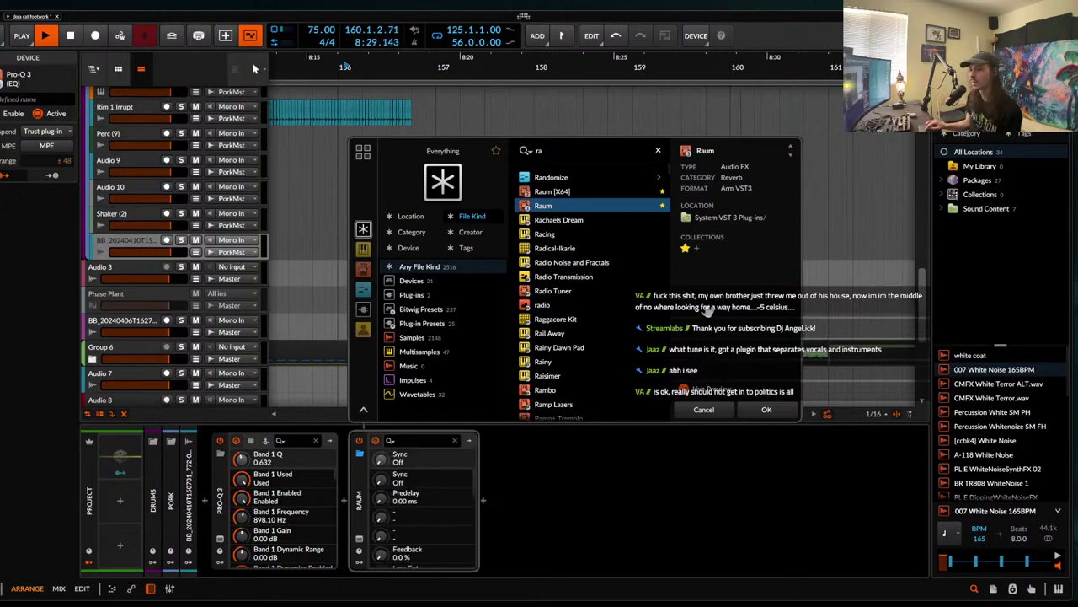
click(769, 412)
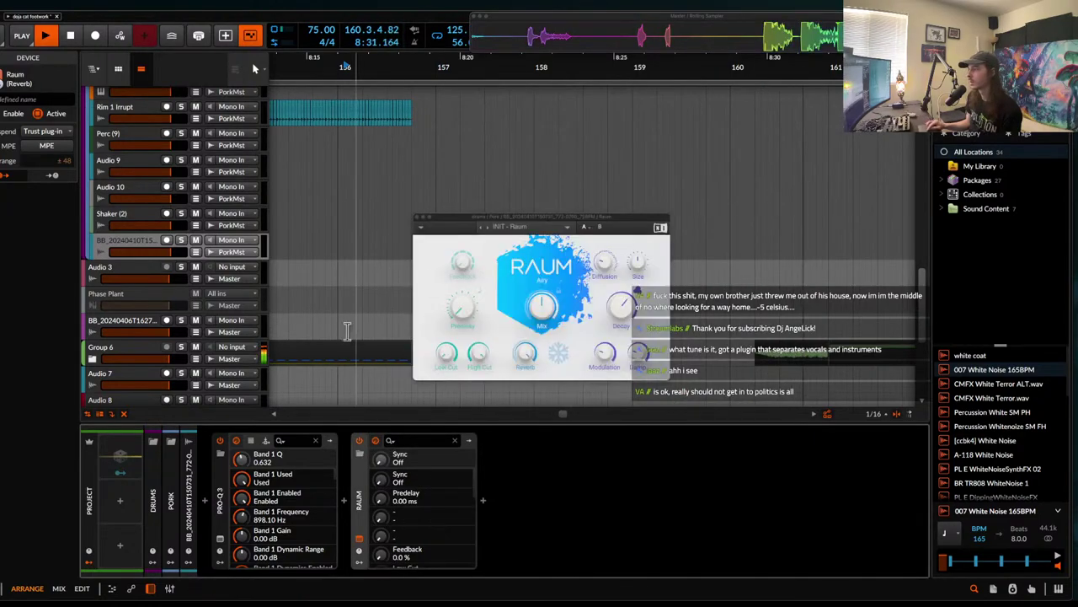
click(417, 217)
- Expand Group 6 and show the device chain of its Audio 4 track
scroll(621, 224, down, 4)
scroll(620, 216, down, 2)
scroll(619, 214, down, 2)
click(590, 204)
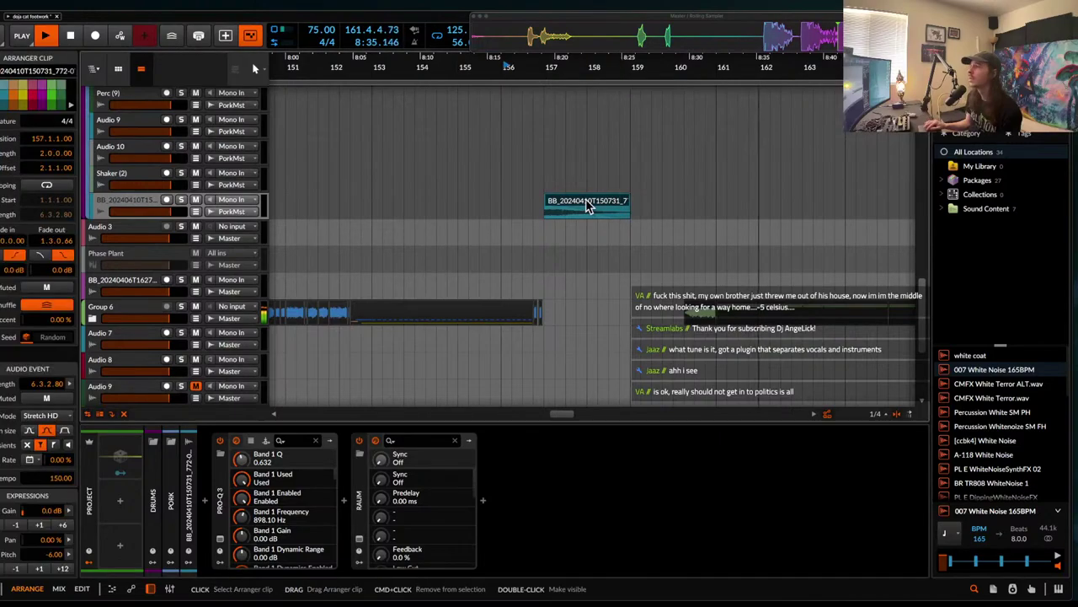
scroll(588, 206, down, 2)
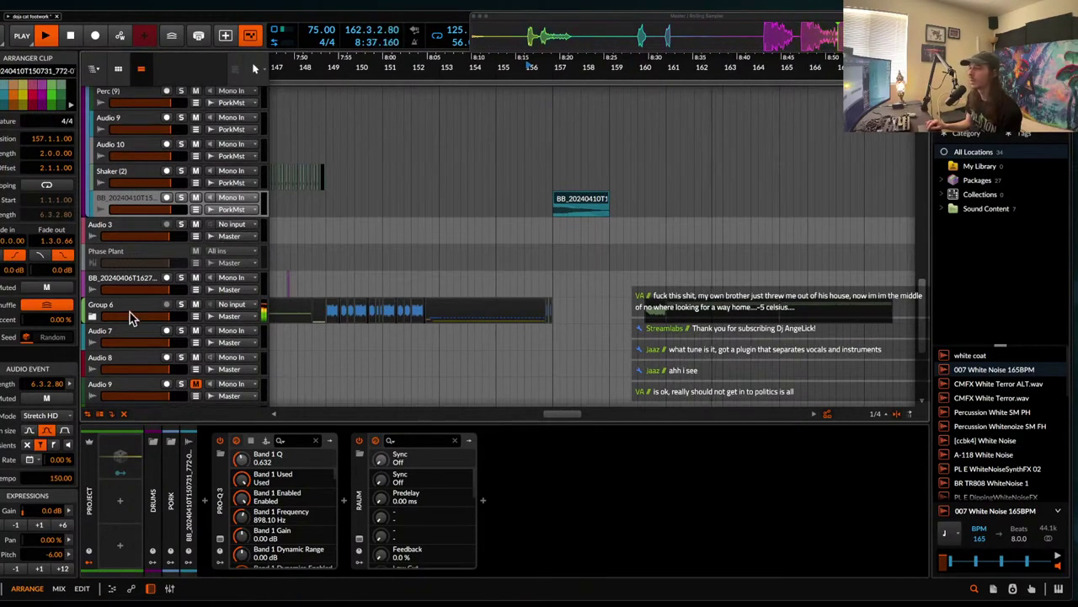
click(93, 318)
scroll(478, 304, down, 3)
scroll(478, 304, right, 3)
scroll(478, 304, down, 2)
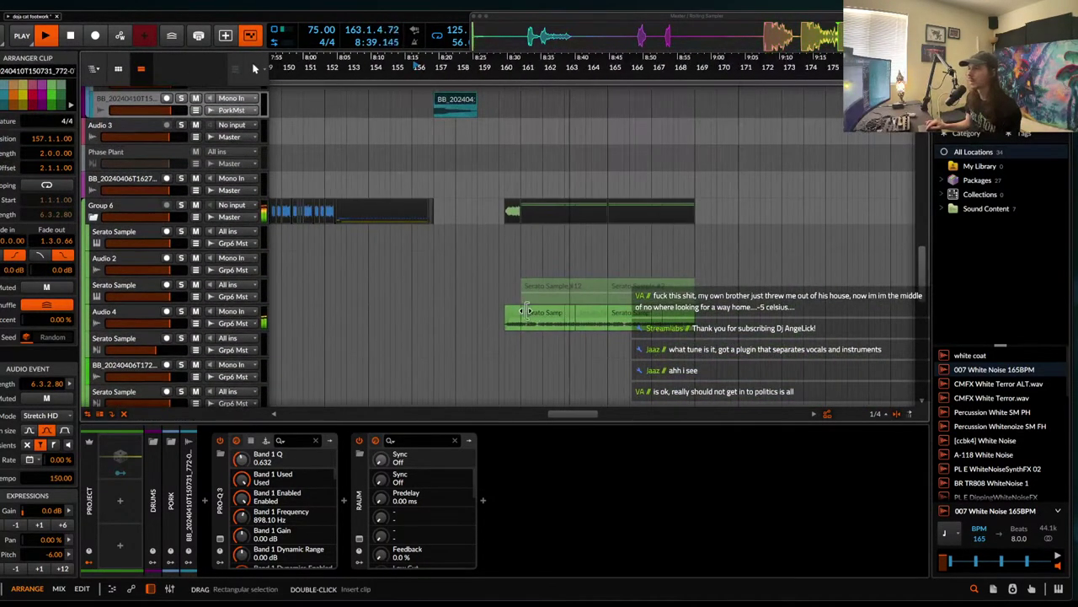
click(545, 313)
scroll(505, 323, up, 3)
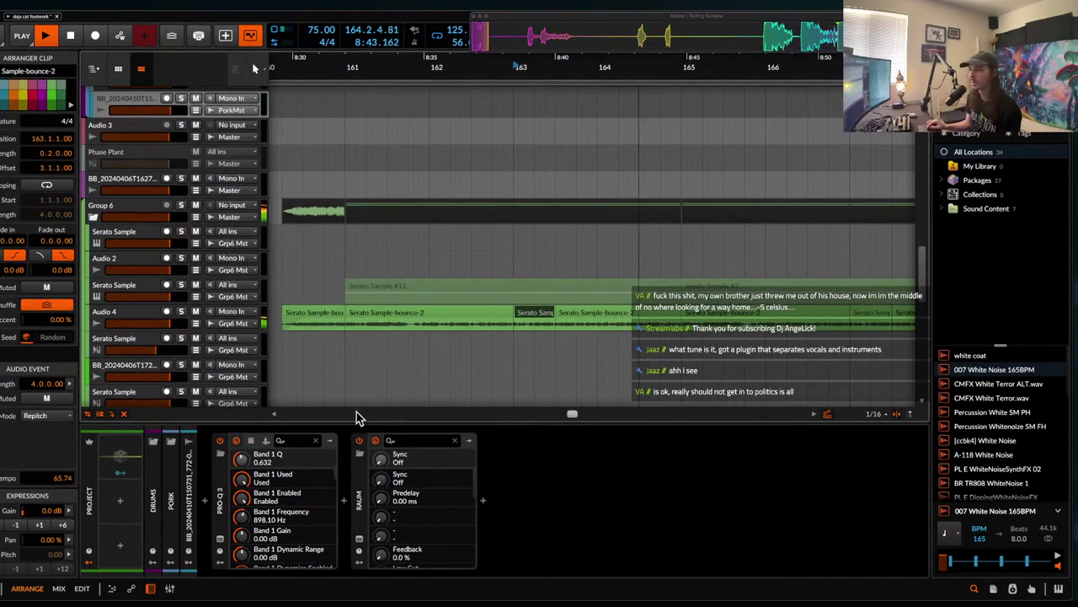
click(115, 315)
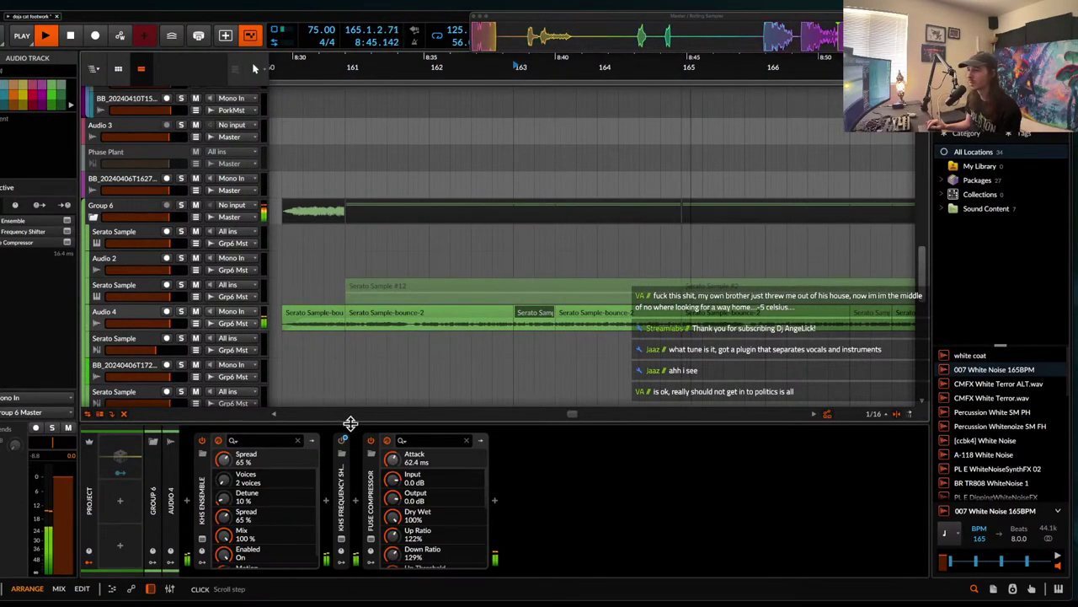
- Examine the Serato Sample bounce clips on Audio 4 between bars 163 and 167 during playback
scroll(594, 324, down, 3)
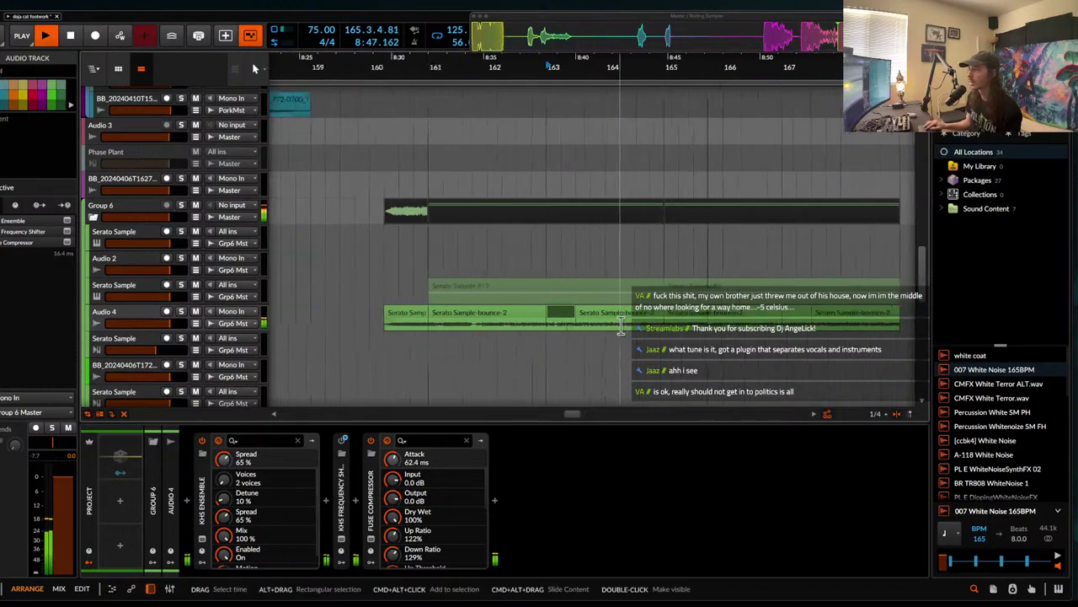
click(593, 317)
scroll(602, 319, down, 3)
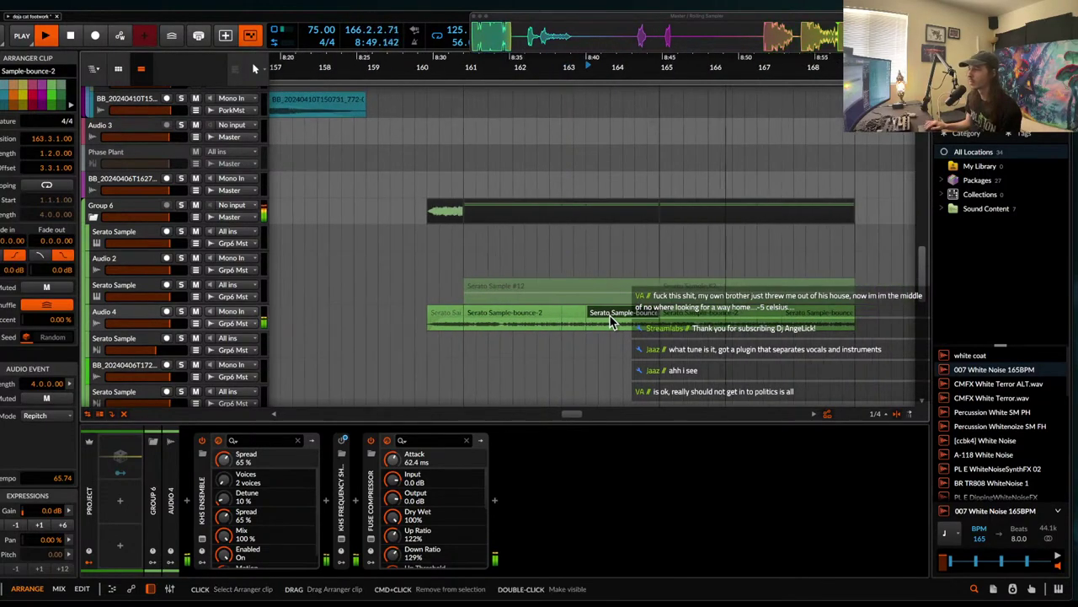
scroll(658, 321, up, 3)
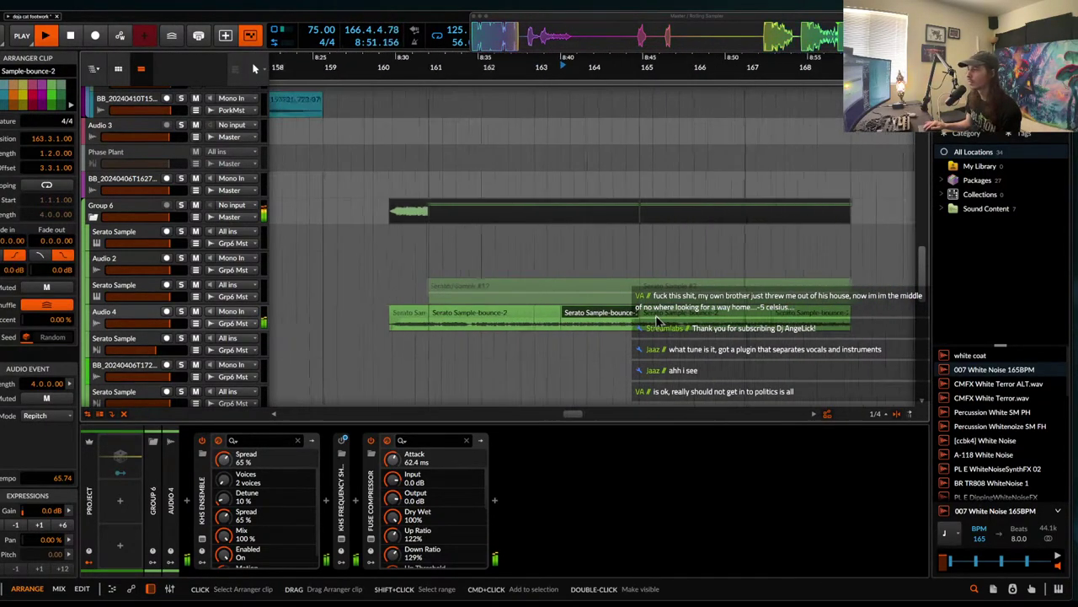
scroll(662, 320, down, 1)
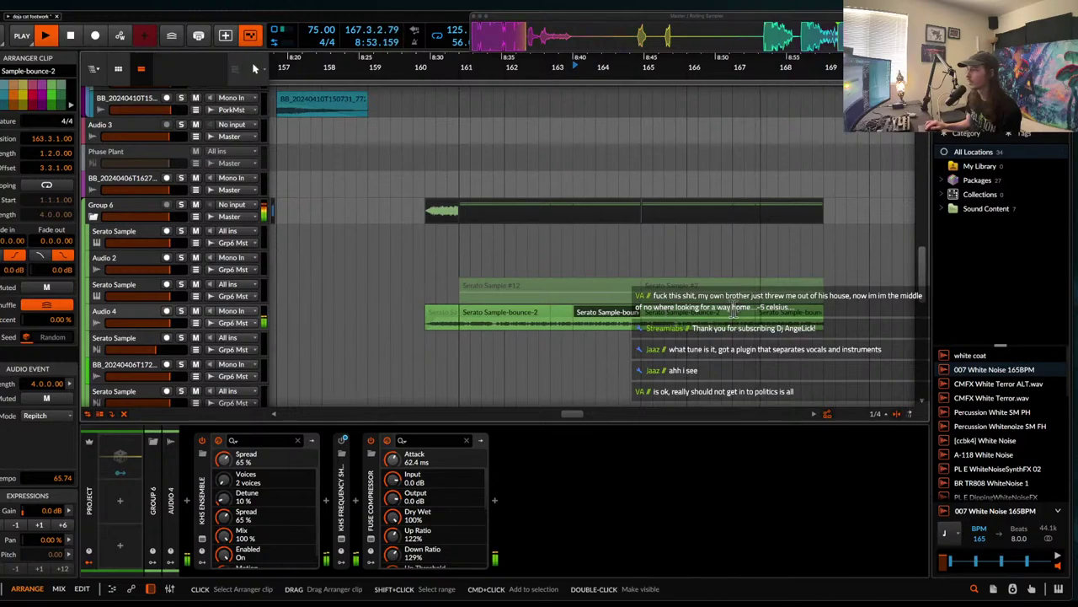
scroll(733, 311, up, 3)
click(755, 313)
scroll(755, 312, down, 4)
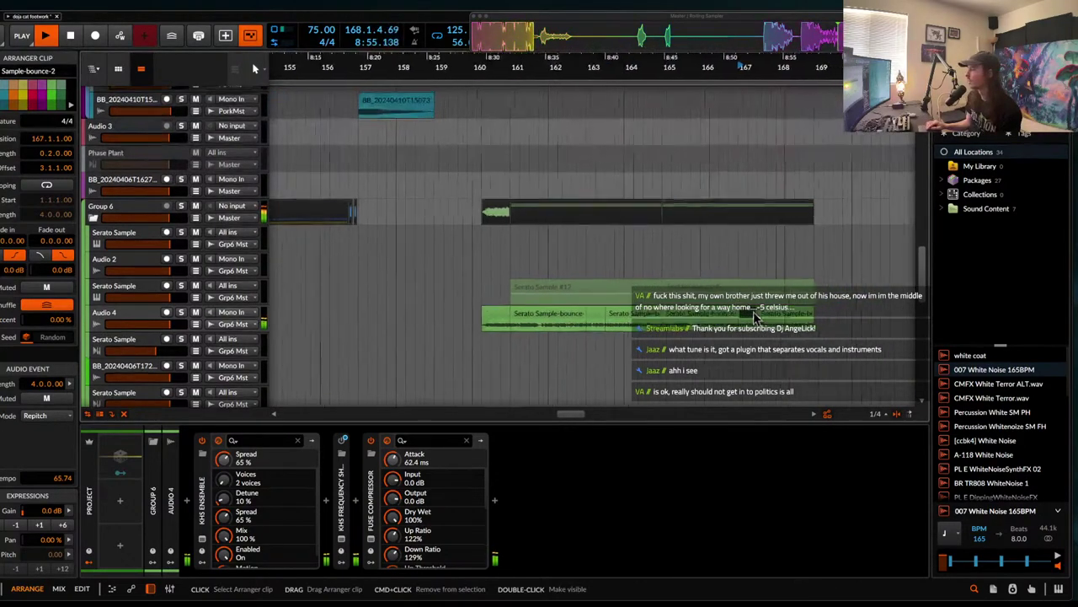
- Stop playback and examine the Phase Plant and drum clips from bar 157 to bar 173
scroll(755, 313, up, 10)
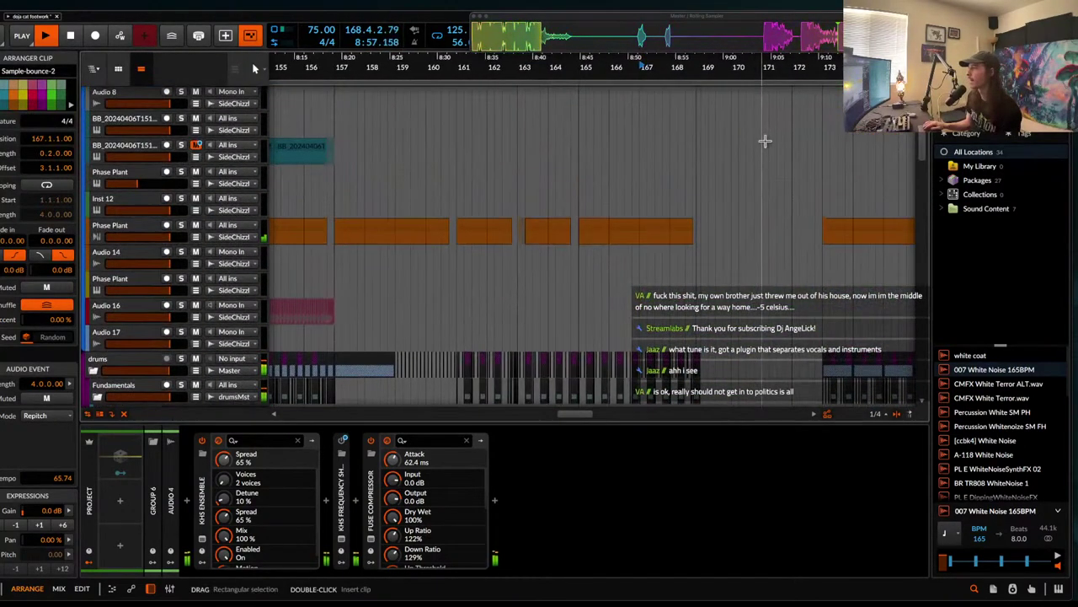
drag(594, 230, 699, 233)
click(699, 232)
scroll(499, 243, left, 3)
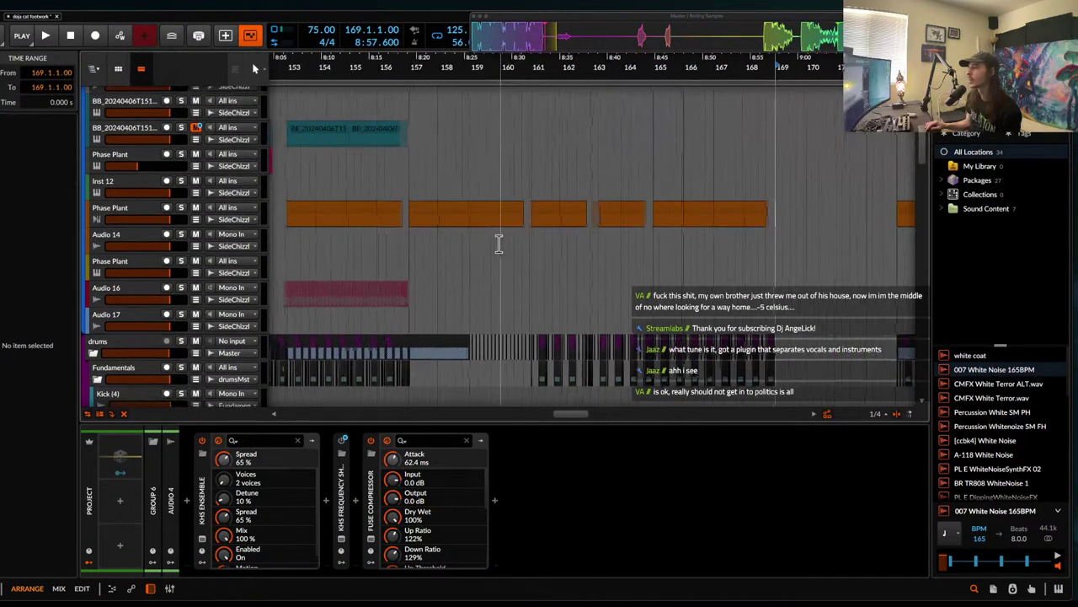
click(411, 245)
scroll(410, 244, down, 5)
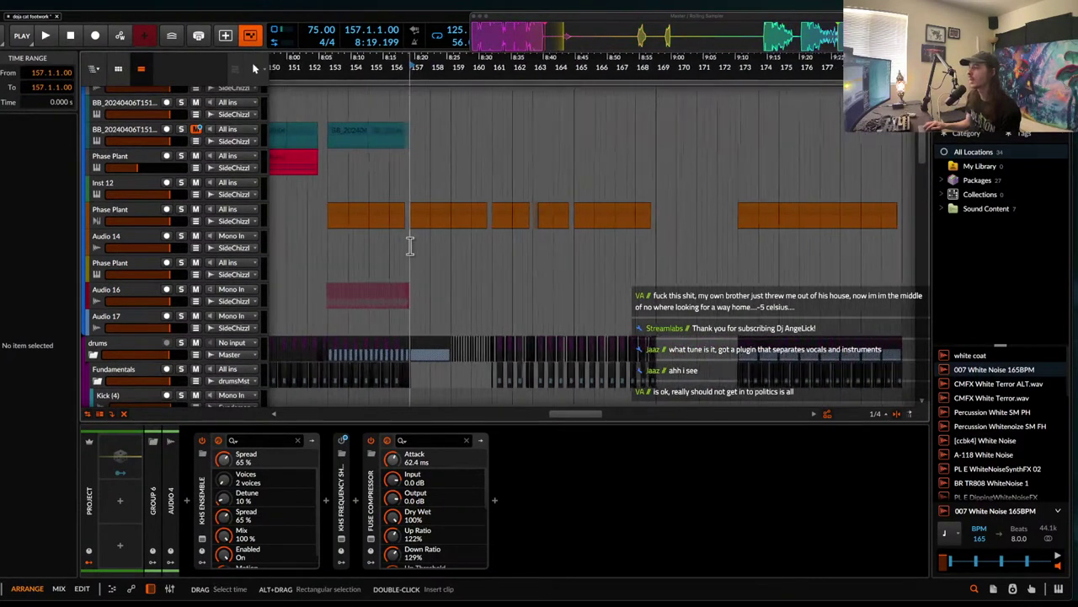
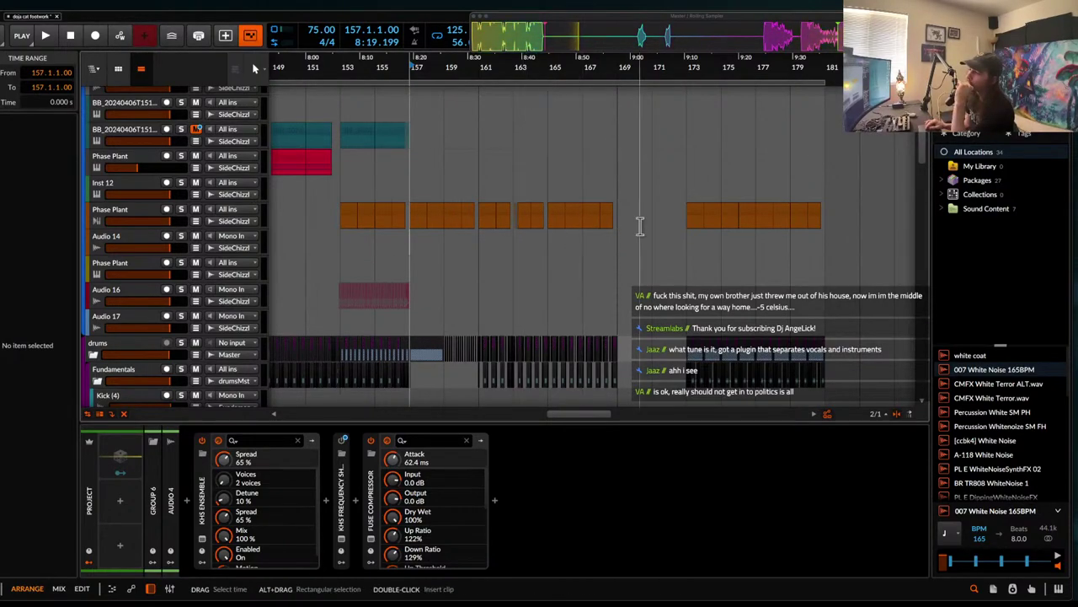
scroll(641, 226, up, 3)
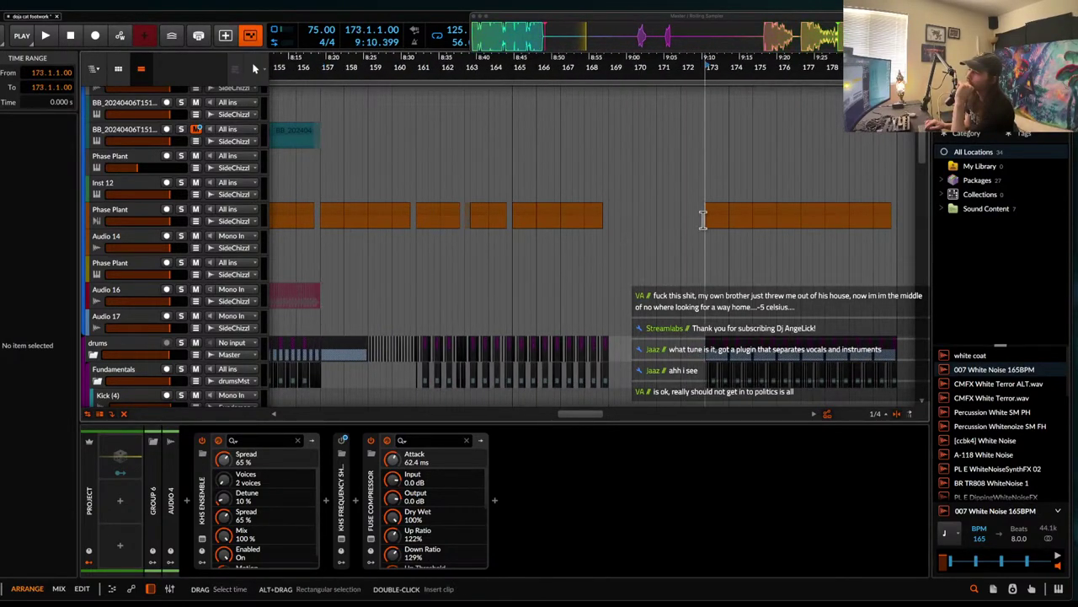
scroll(702, 219, down, 3)
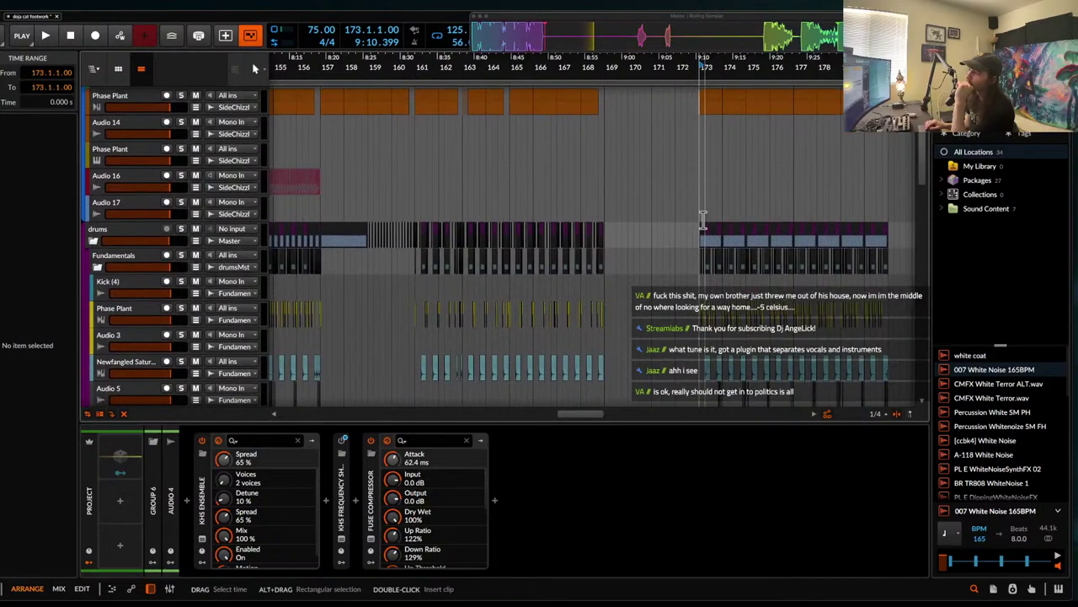
- Examine the Phase Plant and drum clips from bar 157 through bar 181, around the gap before bar 173
scroll(701, 220, up, 1)
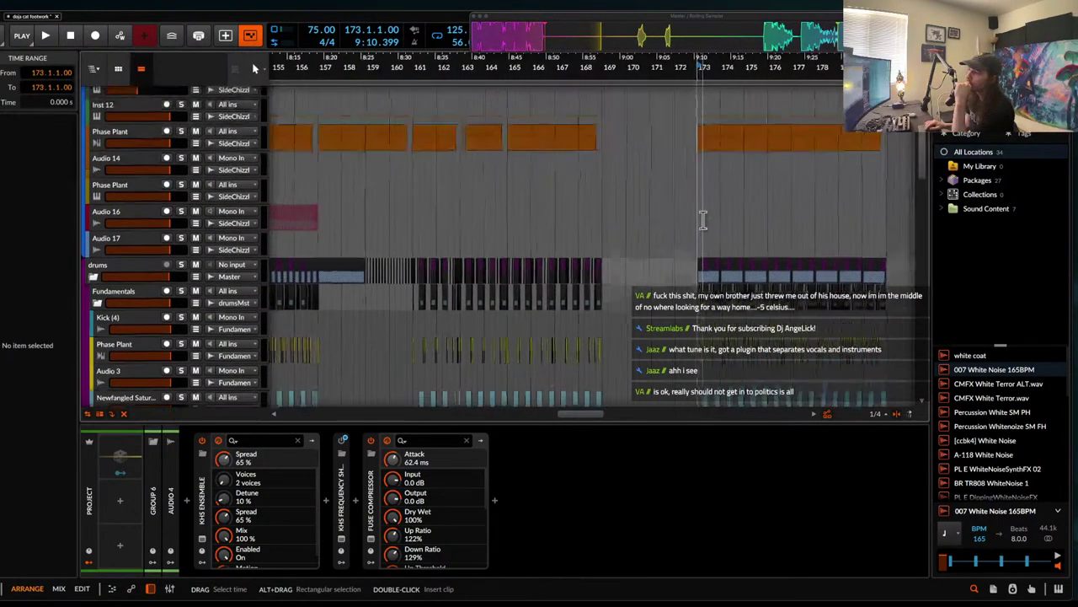
scroll(646, 219, down, 3)
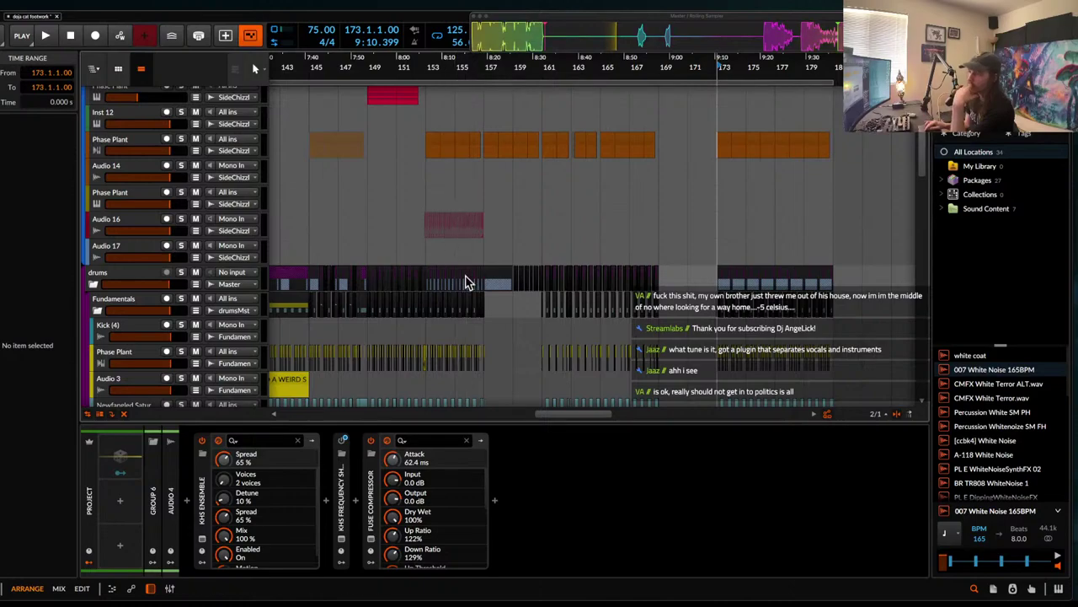
scroll(542, 172, up, 4)
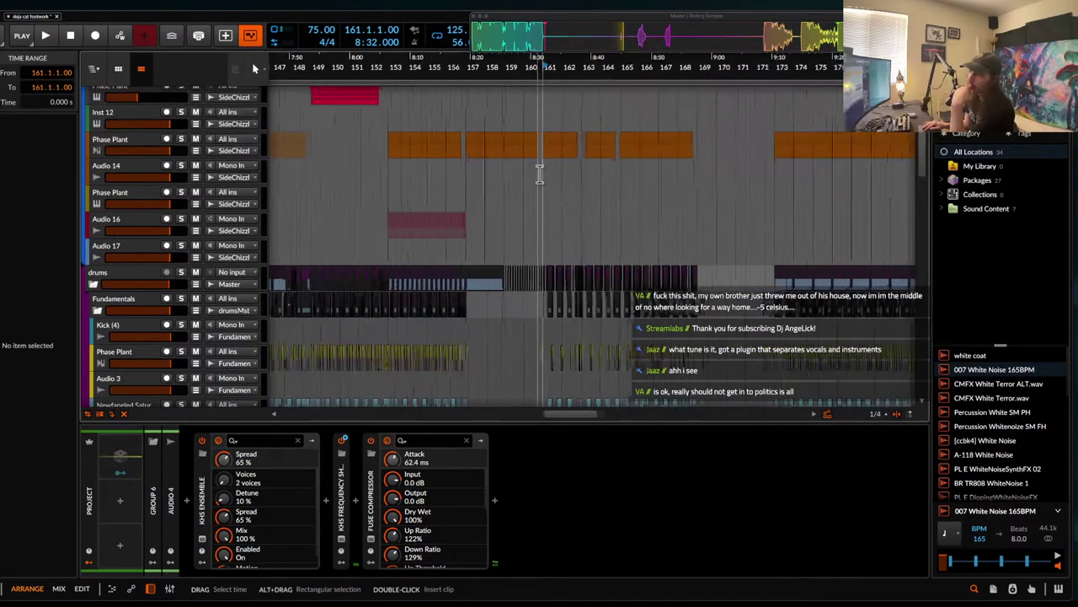
scroll(546, 172, up, 3)
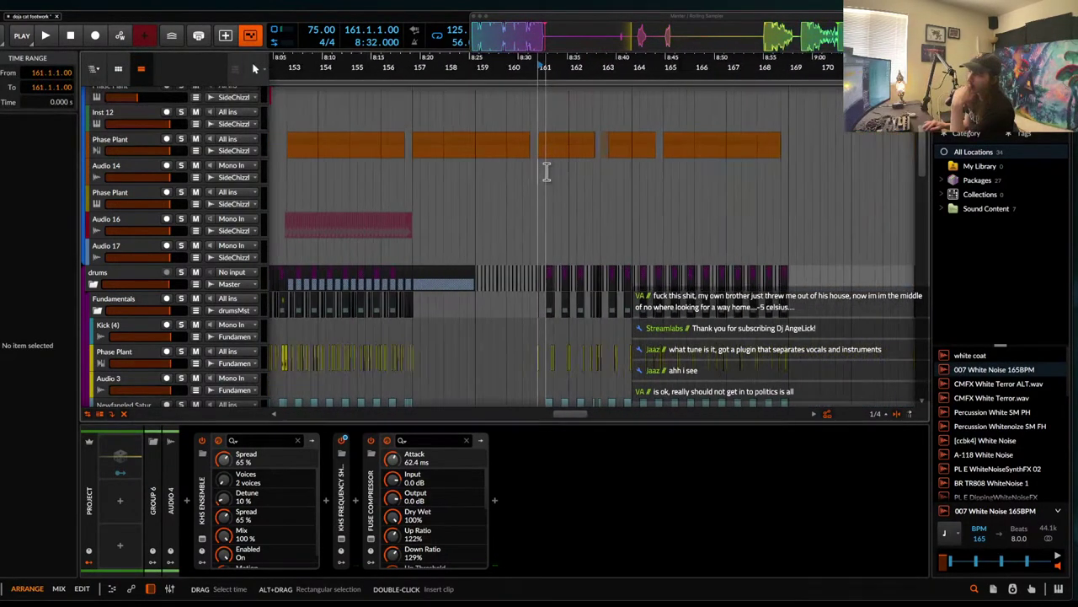
scroll(539, 172, down, 2)
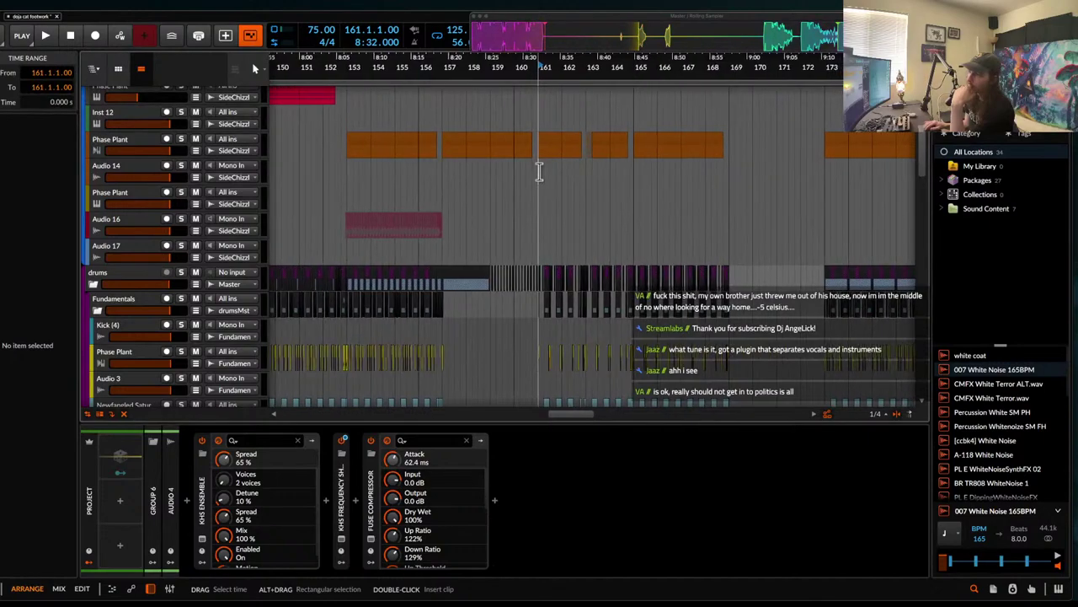
scroll(539, 172, right, 4)
scroll(539, 172, down, 1)
scroll(540, 172, up, 3)
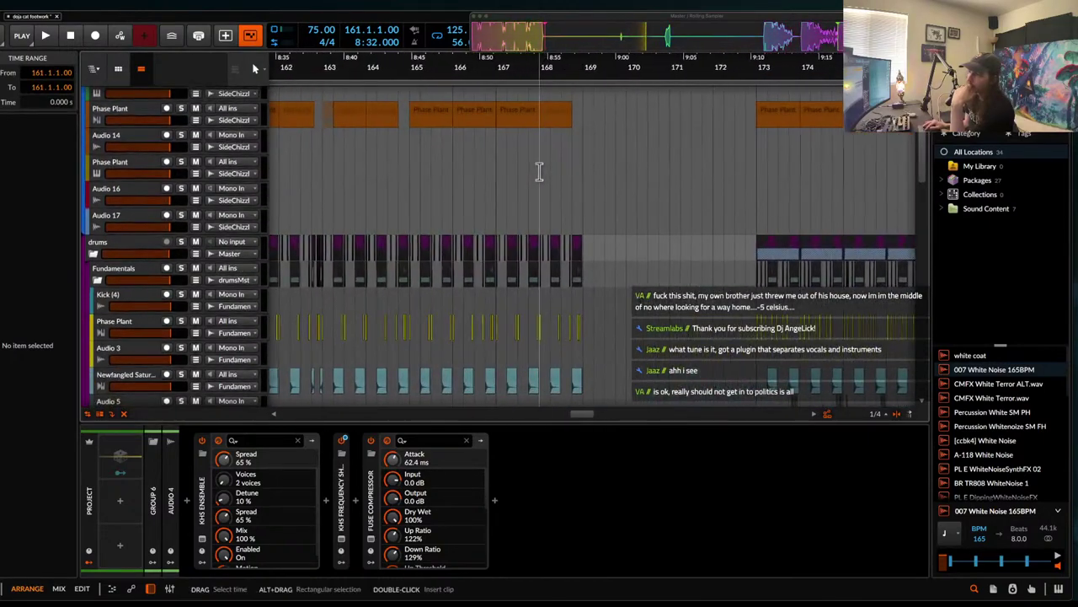
scroll(539, 172, down, 1)
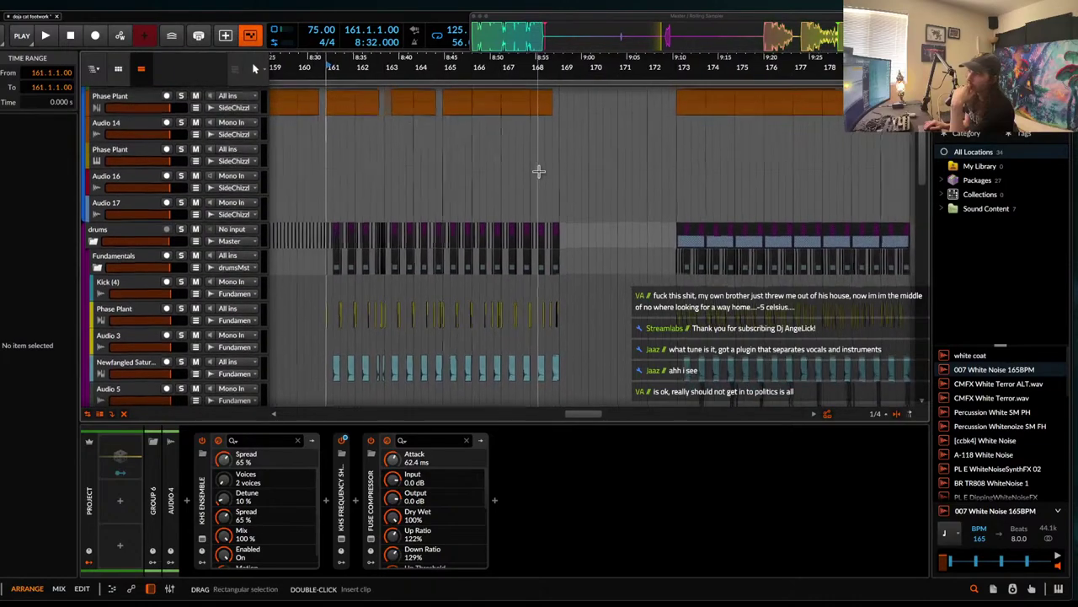
scroll(539, 172, down, 2)
scroll(540, 172, right, 1)
scroll(539, 172, up, 2)
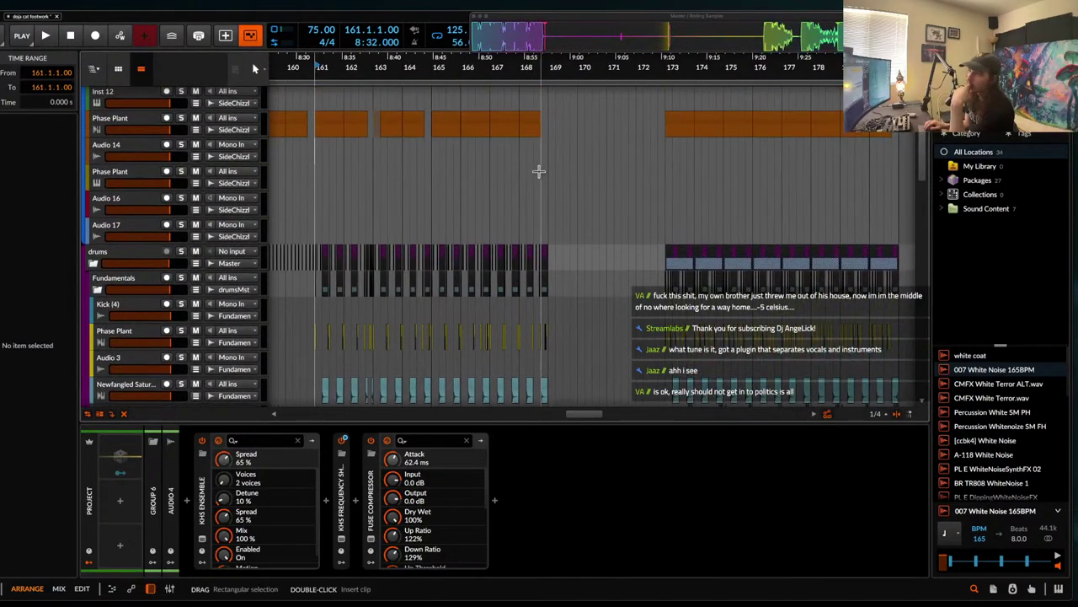
scroll(539, 172, down, 1)
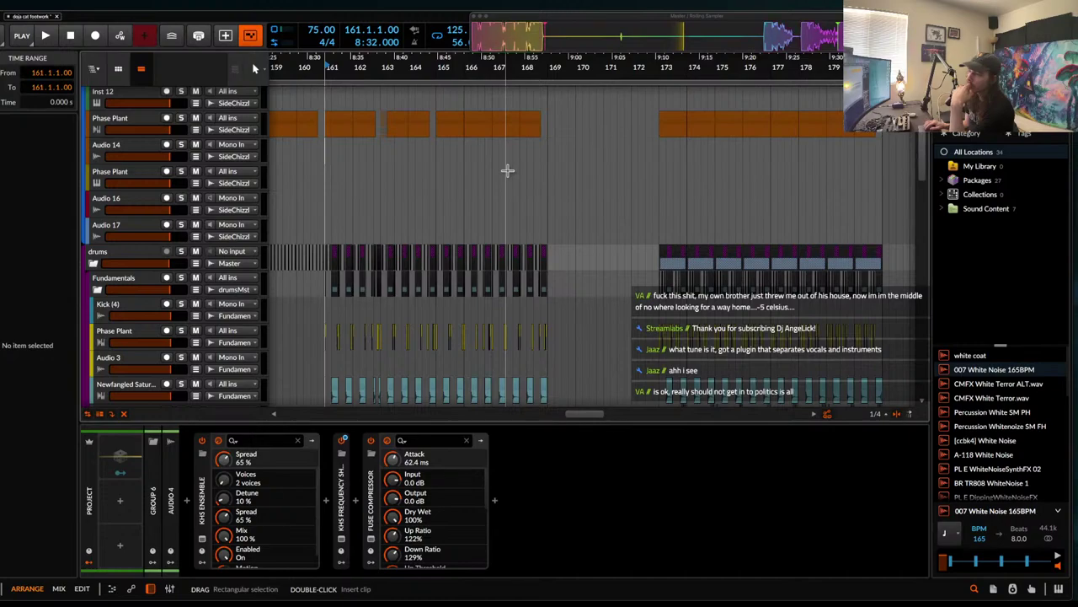
scroll(508, 171, down, 1)
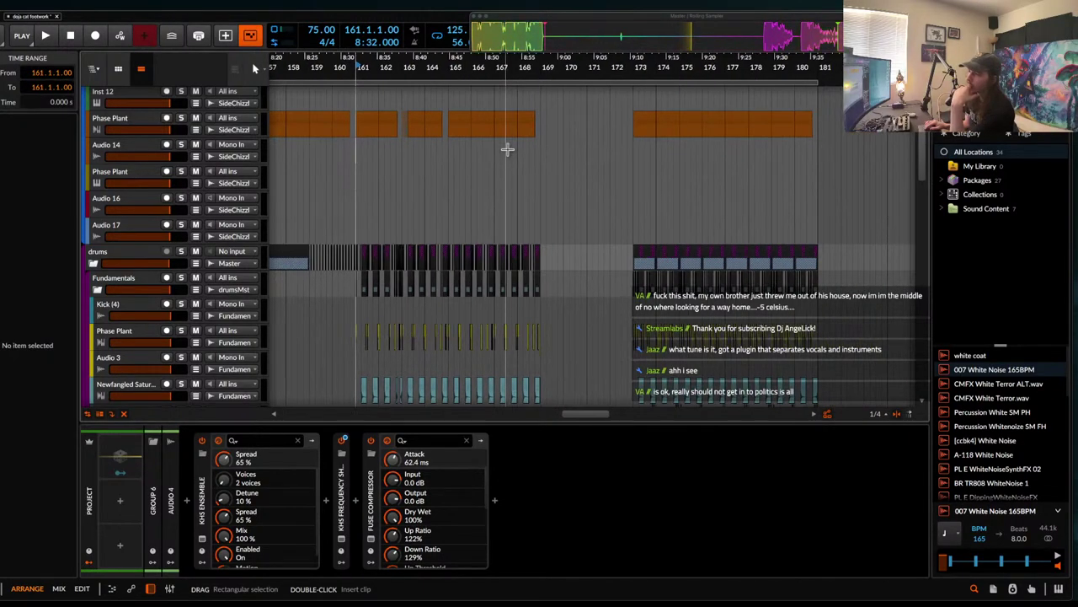
- Copy the first Audio 9 clip at bar 173 to bar 165 on the same track
scroll(628, 127, down, 4)
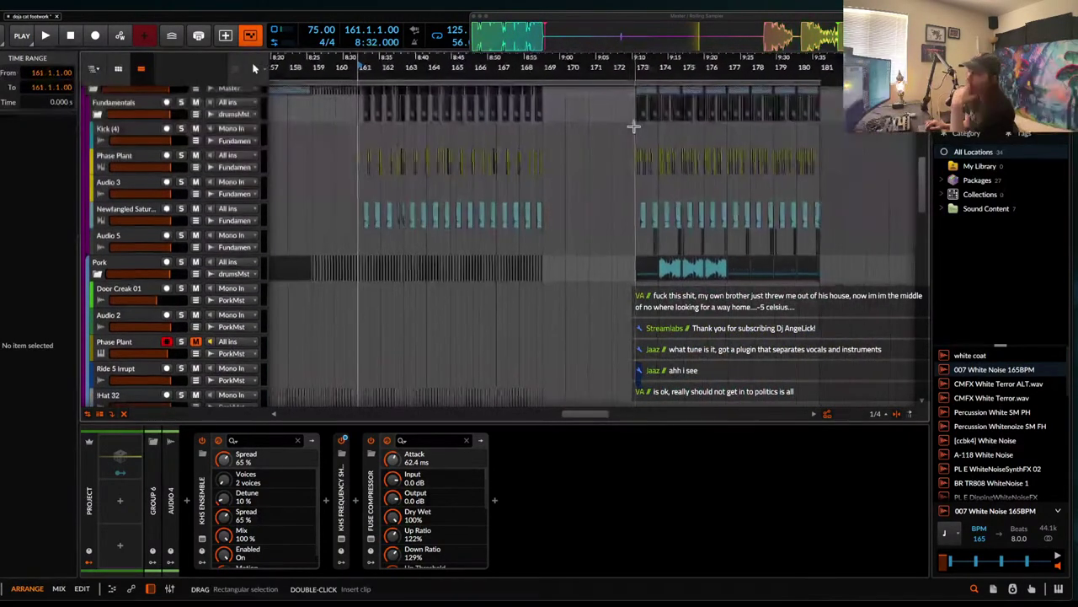
scroll(633, 126, up, 4)
scroll(634, 126, right, 1)
drag(610, 187, 755, 415)
scroll(676, 181, up, 3)
click(638, 183)
click(633, 181)
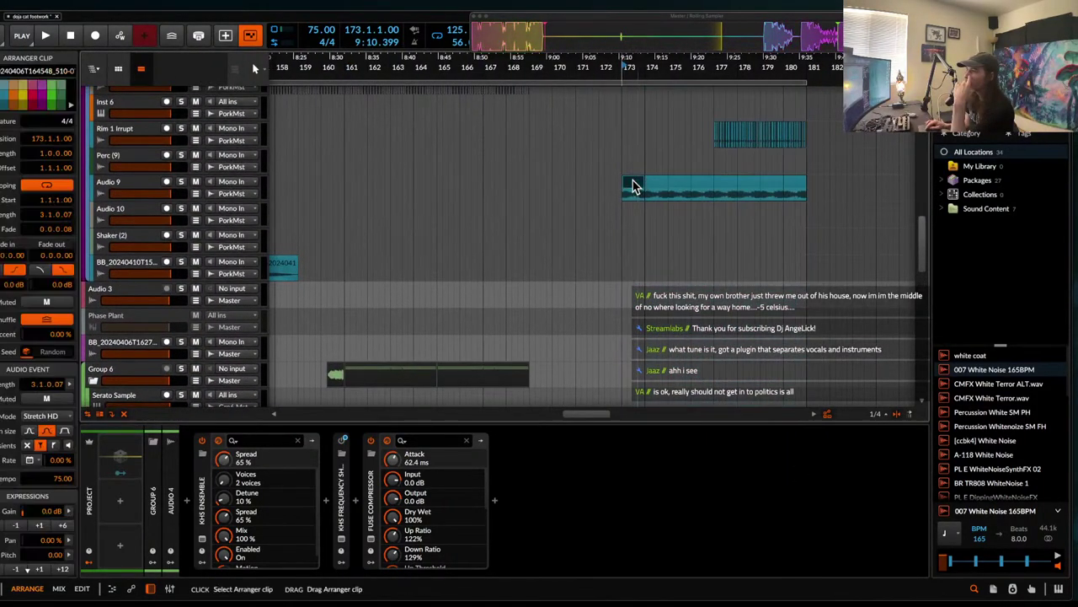
scroll(633, 180, left, 1)
scroll(633, 180, up, 4)
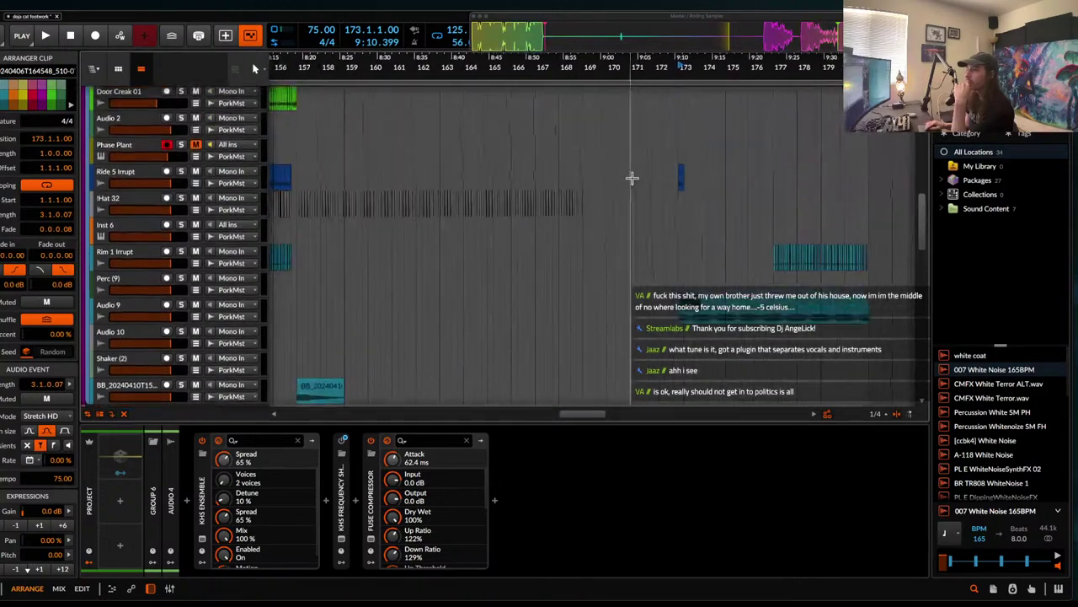
drag(696, 315, 506, 315)
scroll(505, 318, up, 2)
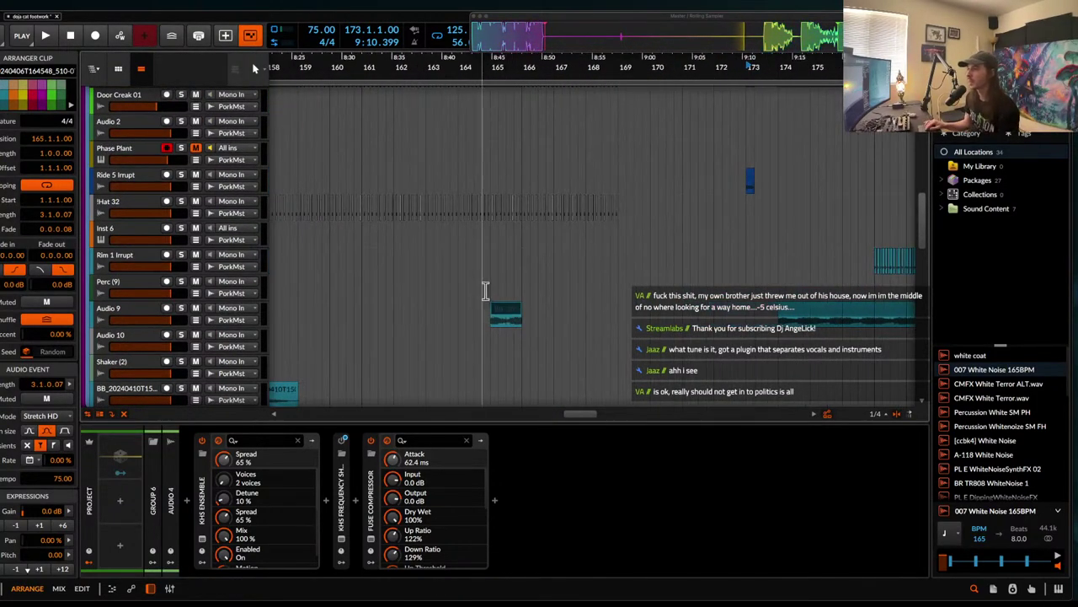
- Audition the copied Audio 9 clip at bar 165, first with the other tracks from bar 163.4.4 and also soloed
scroll(502, 313, up, 2)
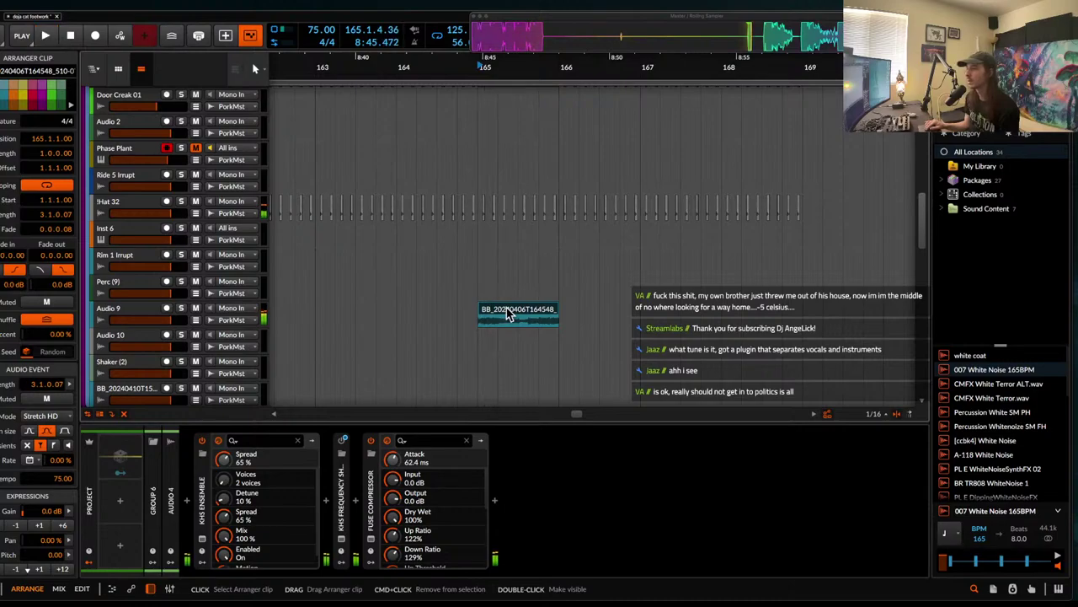
click(390, 294)
scroll(444, 286, up, 1)
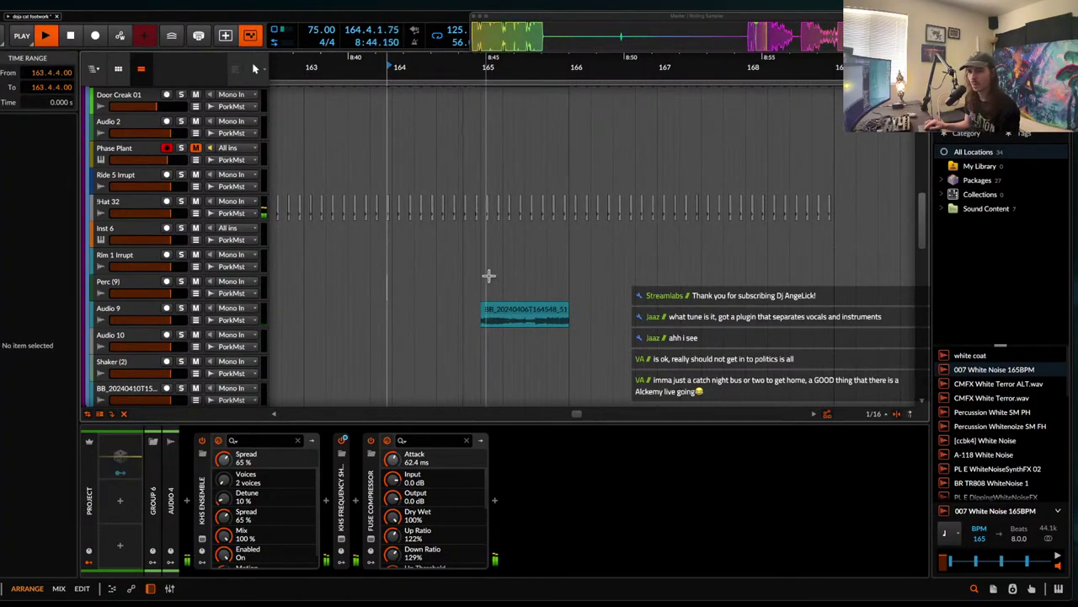
scroll(530, 330, down, 1)
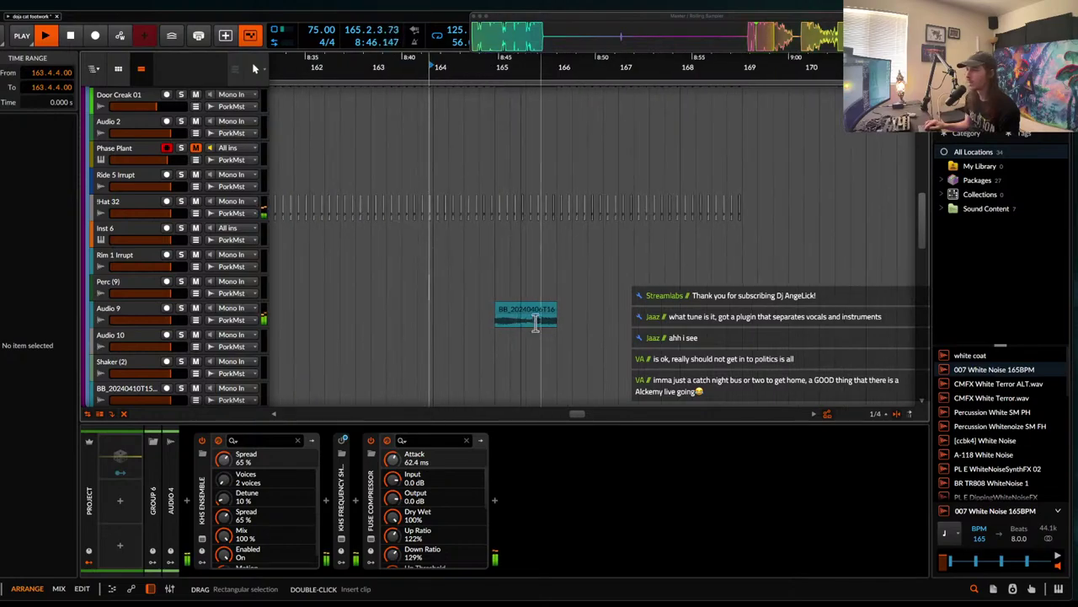
click(529, 318)
key(space)
click(182, 308)
key(space)
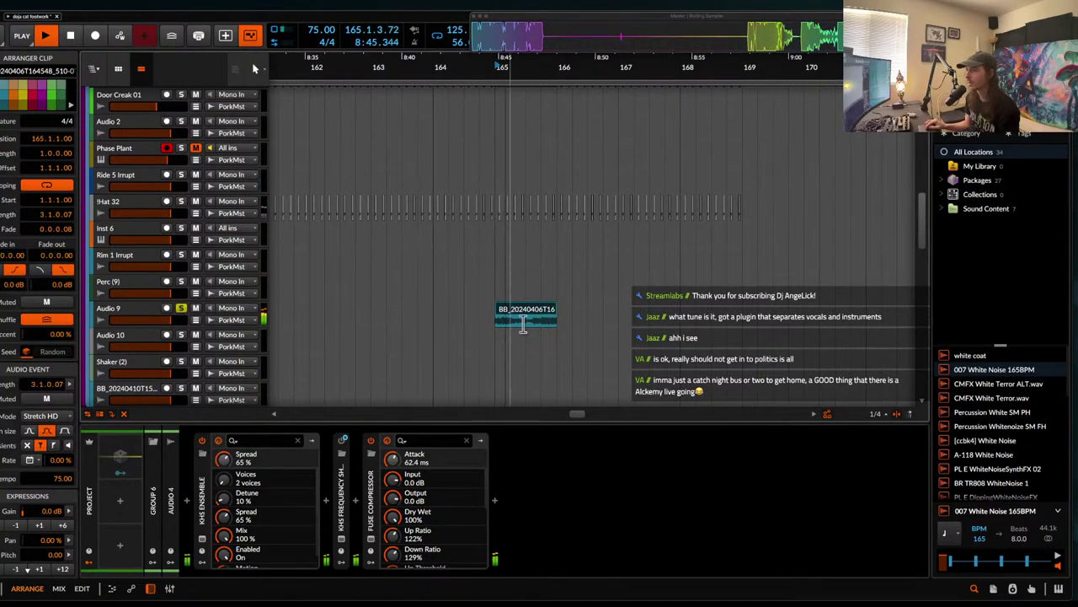
key(space)
- Shorten the Audio 9 clip at bar 165 to two beats and duplicate it repeatedly up to bar 169
scroll(529, 313, up, 2)
scroll(528, 313, up, 1)
drag(590, 308, 524, 307)
key(ctrl+d)
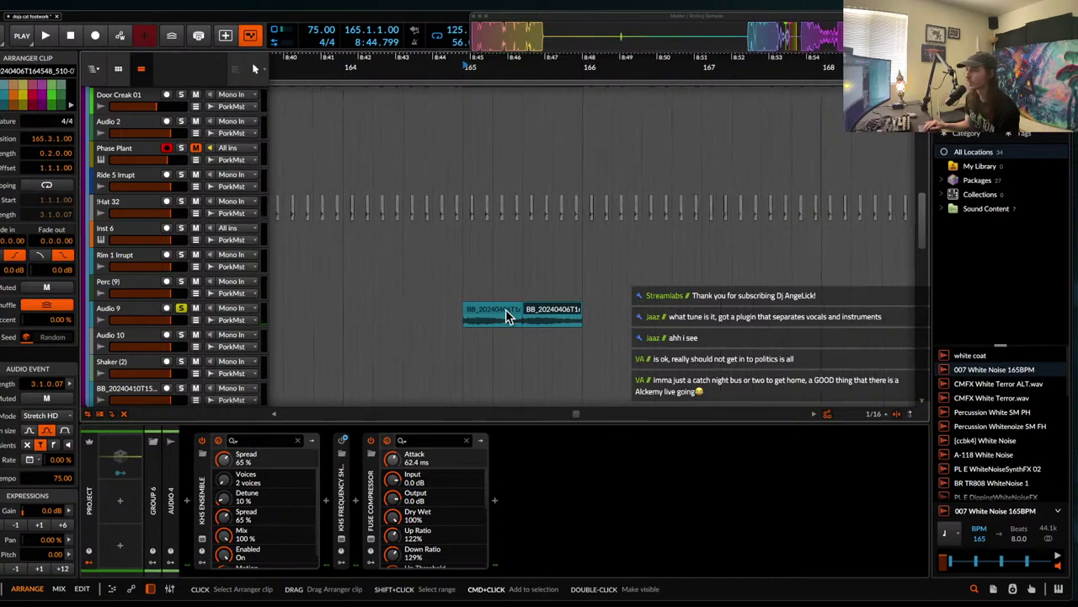
key(ctrl+d)
key(ctrl+d)
key(ctrl+d)
key(ctrl+d)
scroll(505, 309, down, 2)
key(ctrl+d)
key(ctrl+d)
key(ctrl+d)
key(ctrl+d)
key(ctrl+d)
key(ctrl+d)
key(ctrl+d)
key(ctrl+d)
key(ctrl+d)
key(ctrl+d)
key(ctrl+d)
key(ctrl+d)
key(ctrl+d)
key(ctrl+d)
- Raise the pitch of all the repeated Audio 9 clips between bars 165 and 169 to 12 semitones during playback
click(495, 314)
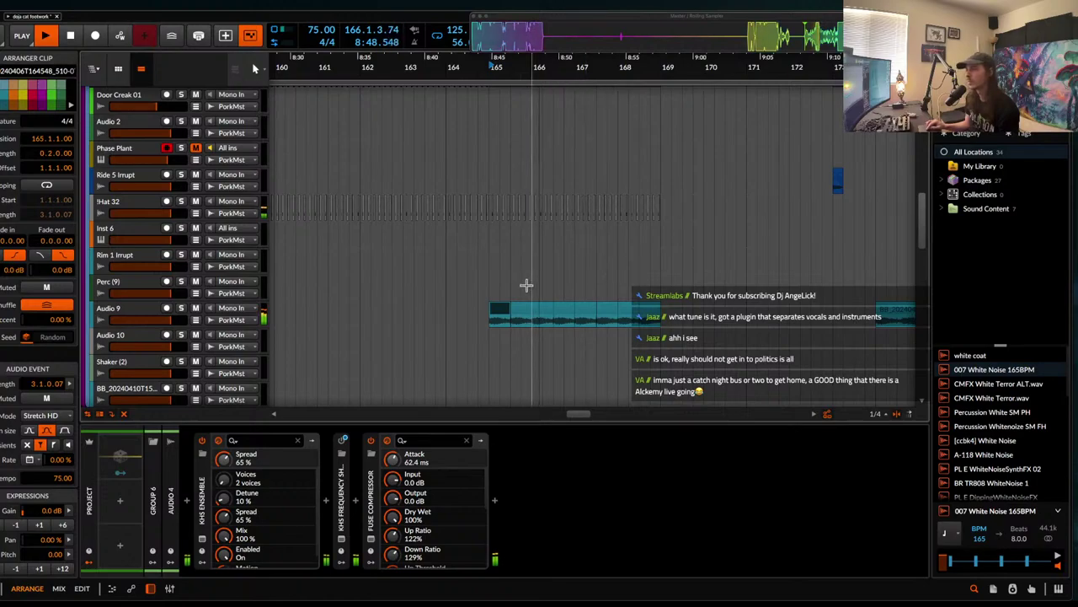
shift+click(645, 312)
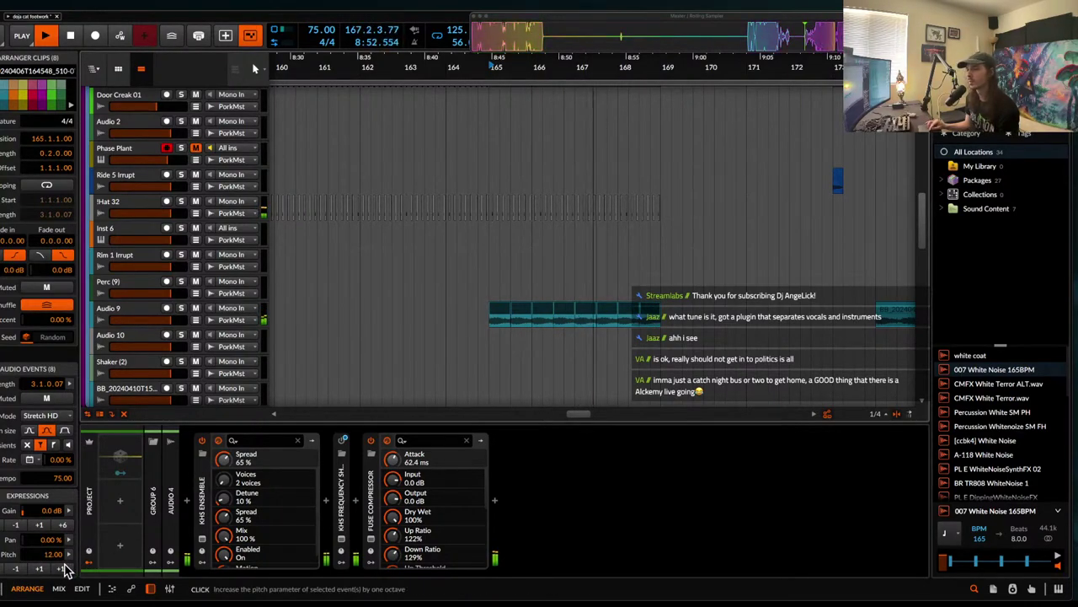
key(space)
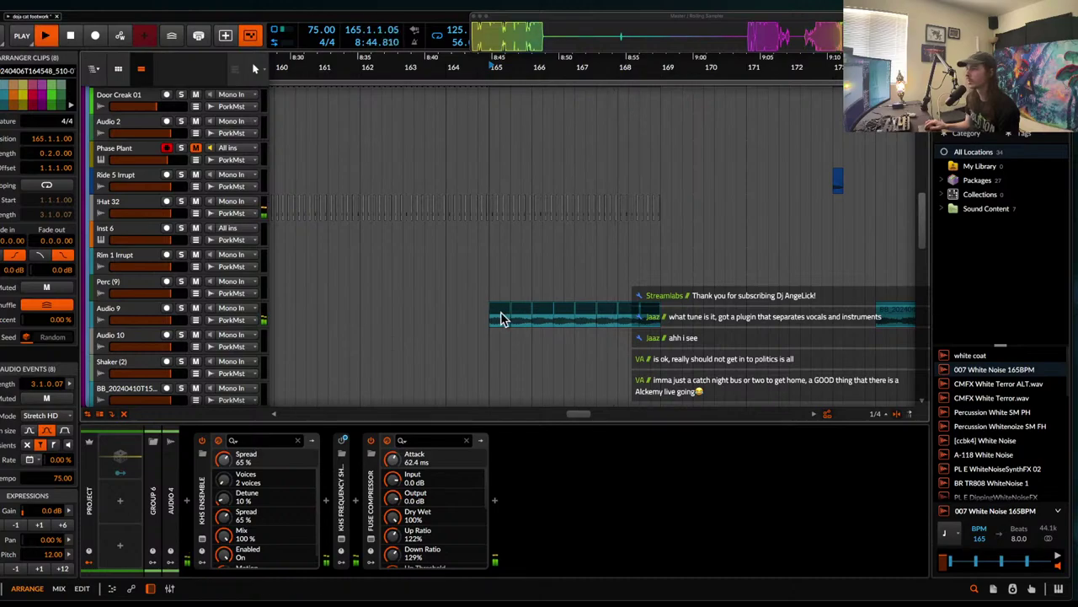
- Shorten the first Audio 9 clip at bar 165 to one beat and duplicate it repeatedly to fill up to bar 169
click(499, 315)
scroll(500, 315, up, 3)
key(space)
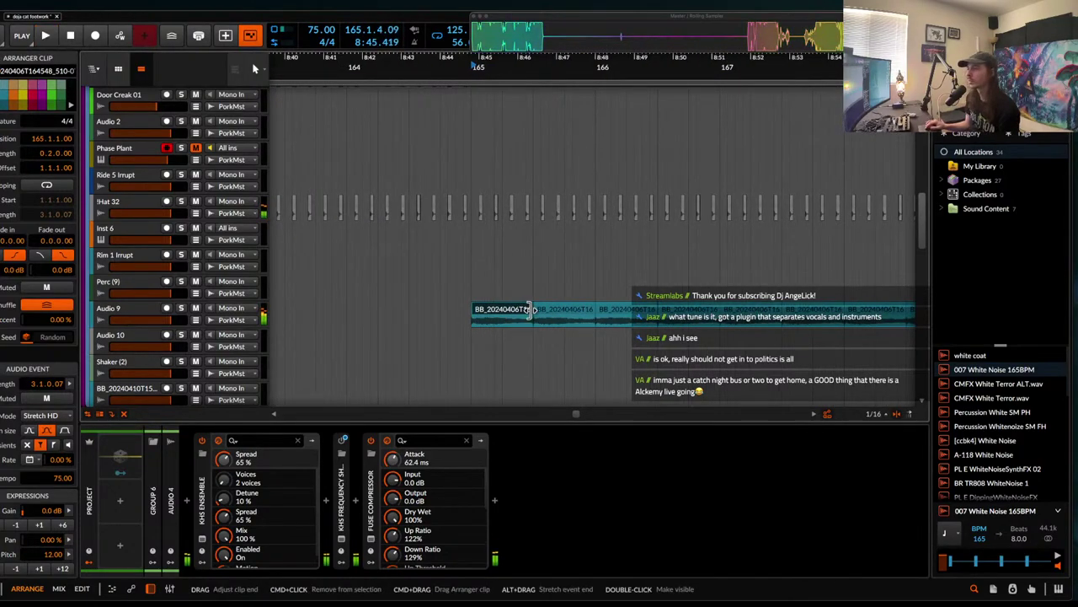
key(super+d)
key(super+d)
key(super+d)
key(super+d)
key(super+d)
key(super+d)
key(super+d)
key(super+d)
key(super+d)
key(super+d)
scroll(495, 316, down, 3)
- Audition all the one-beat Audio 9 clips from bar 165 to 169 and set their gain to -6 dB
click(489, 313)
shift+click(774, 315)
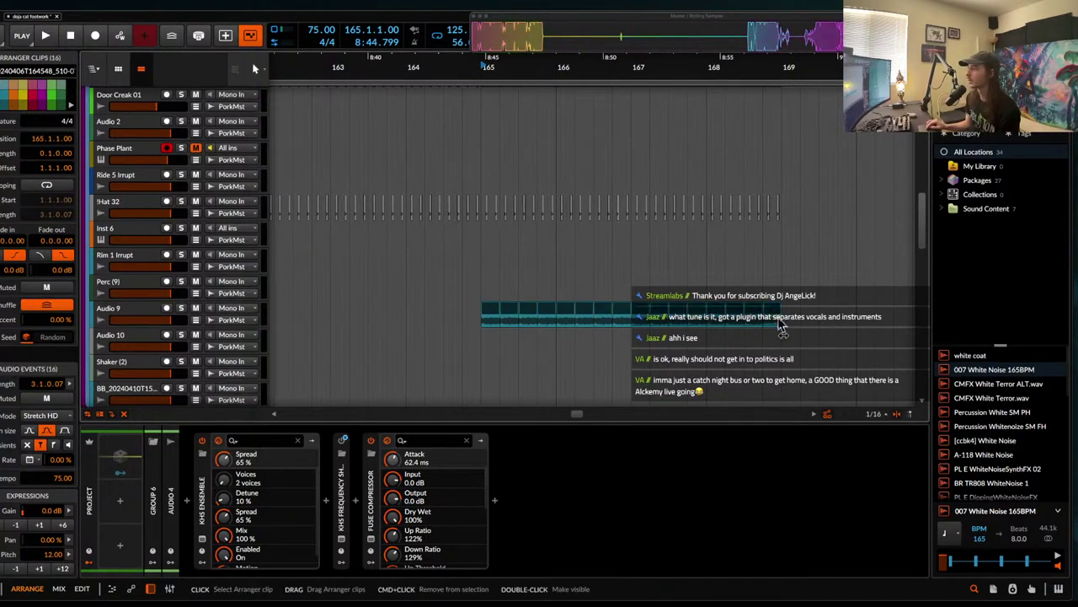
key(space)
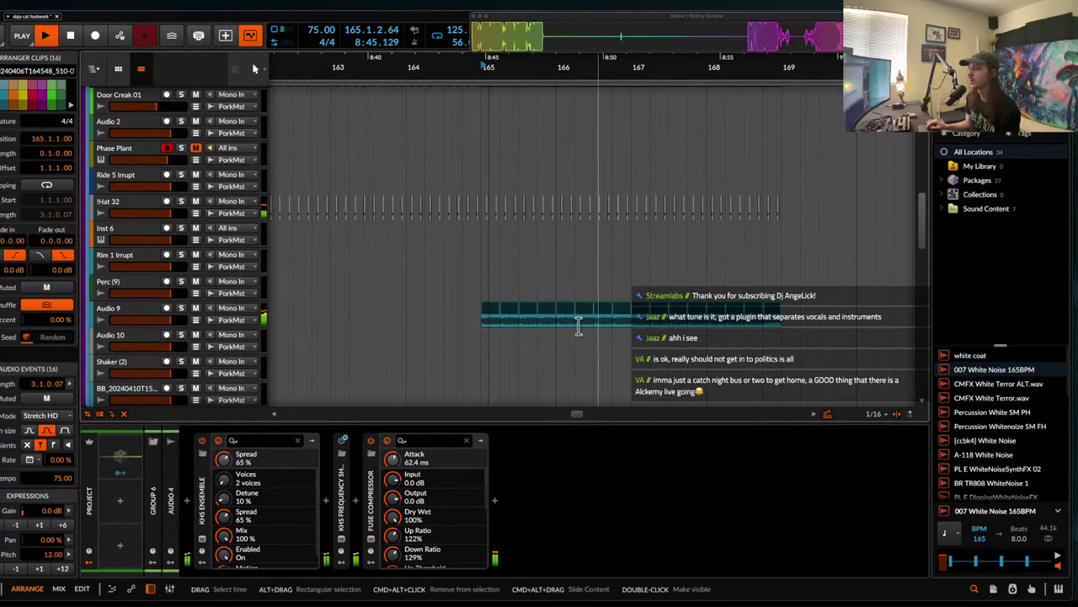
click(145, 312)
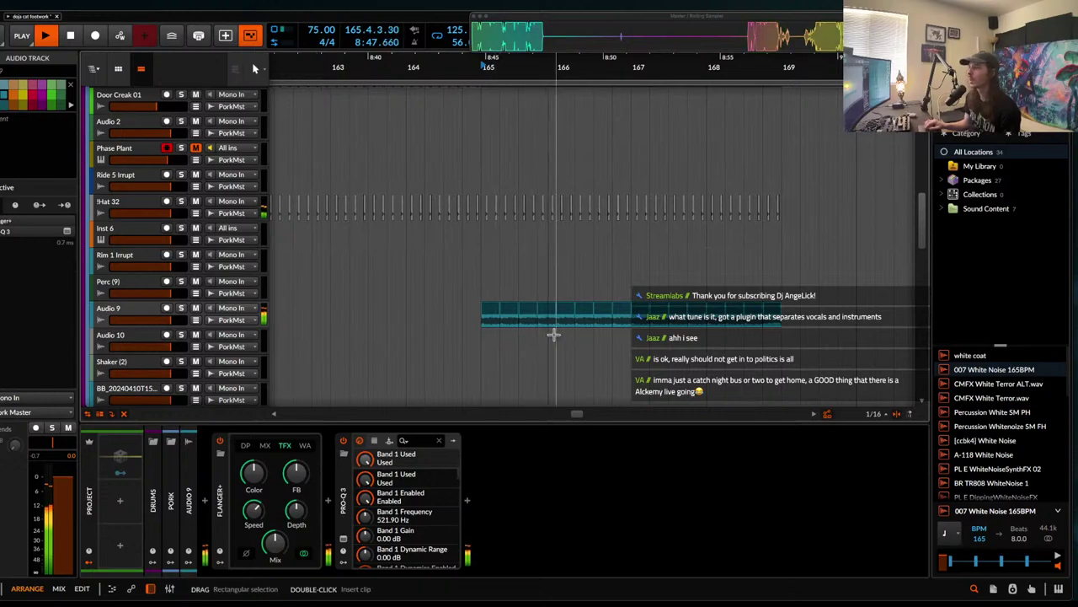
scroll(573, 334, down, 2)
click(624, 314)
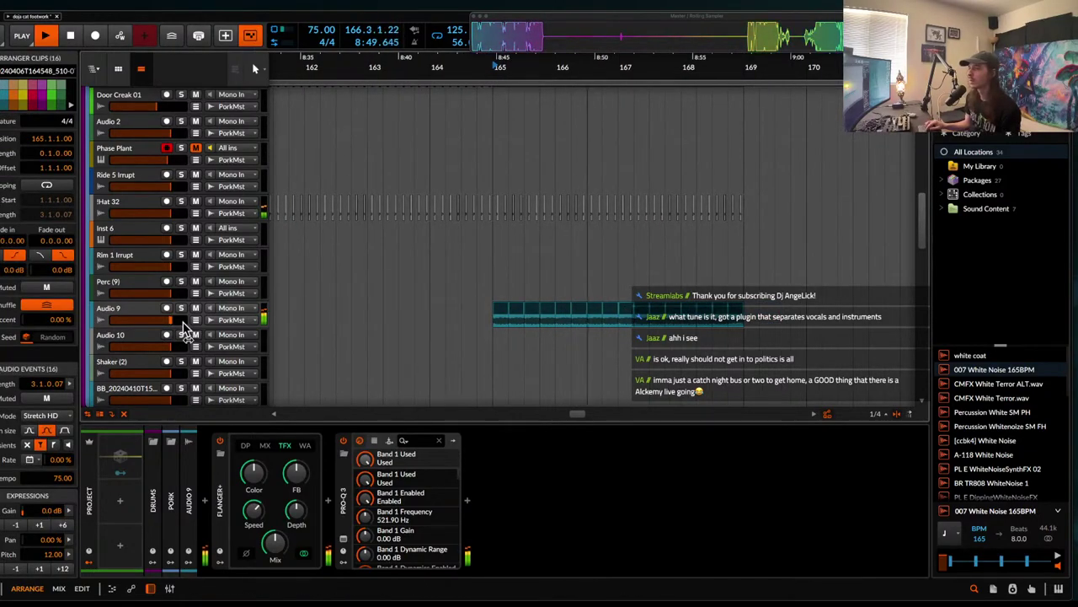
key(space)
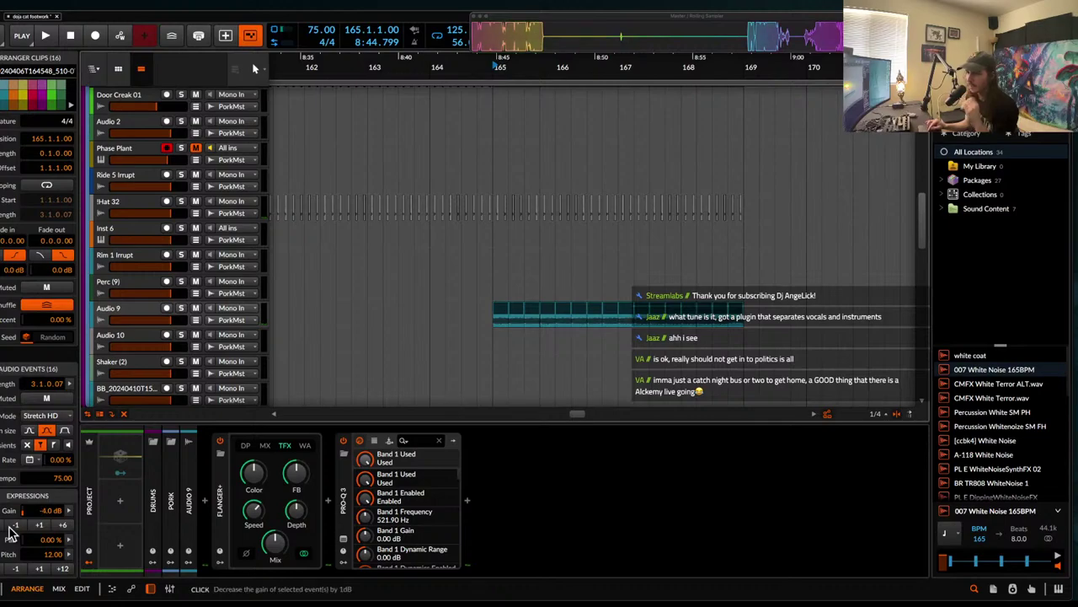
- Consolidate the Audio 9 clips from bar 167 to bar 169 into a single clip
click(501, 309)
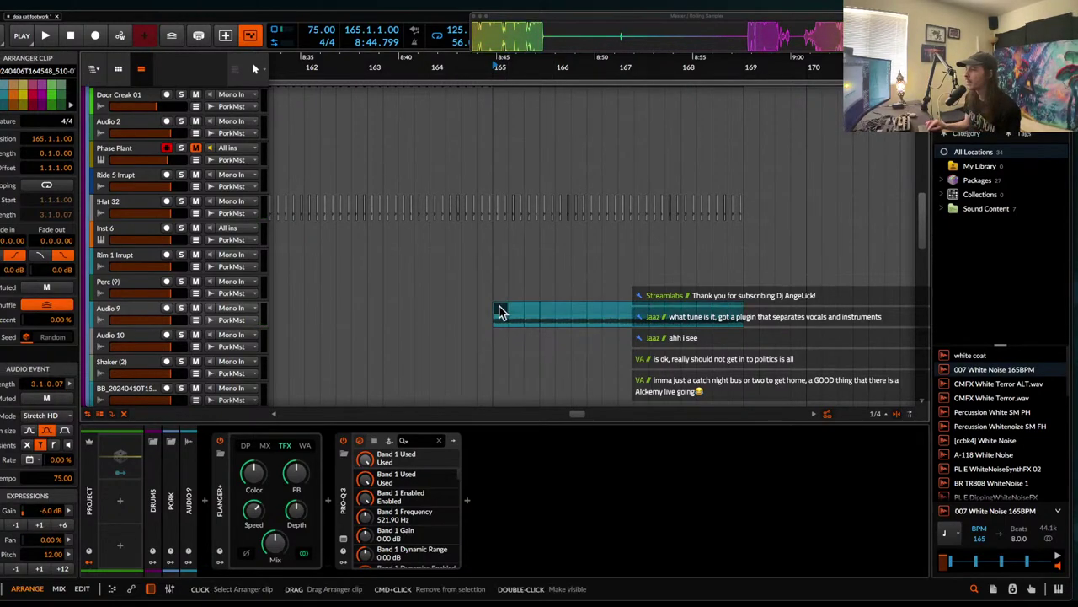
click(626, 310)
shift+click(736, 312)
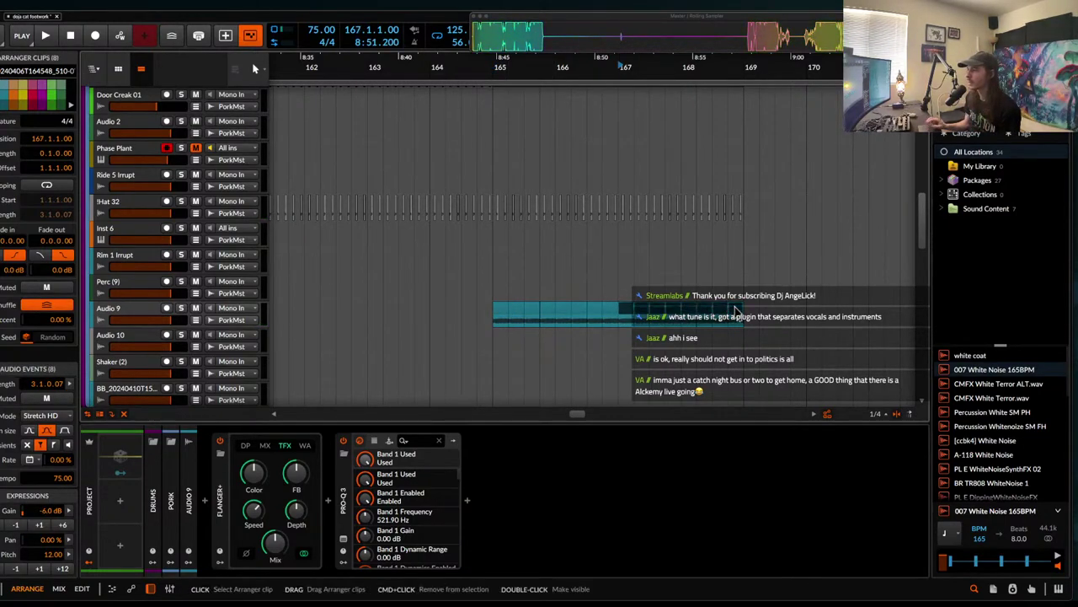
key(super+j)
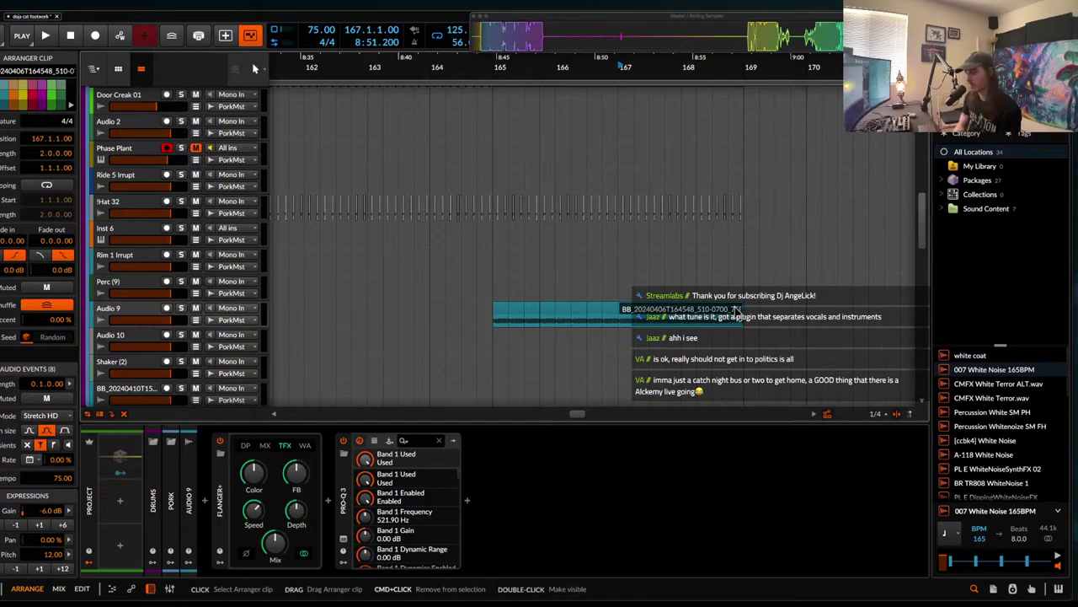
- Draw a pitch ramp on the consolidated Audio 9 clip, rising from 0 to about 11 semitones near its end
double_click(736, 312)
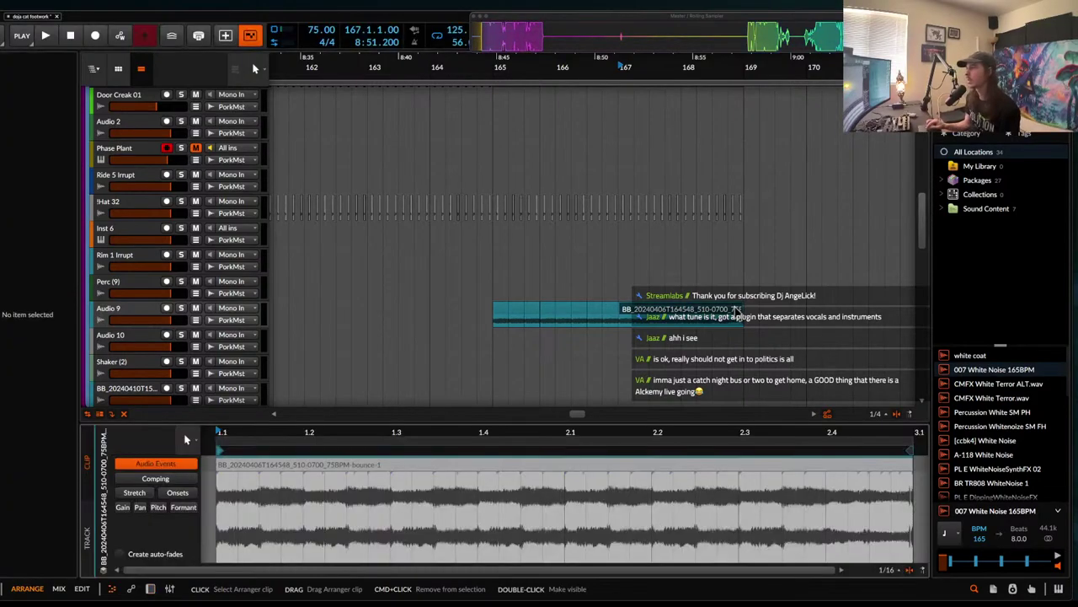
click(155, 508)
scroll(242, 522, down, 3)
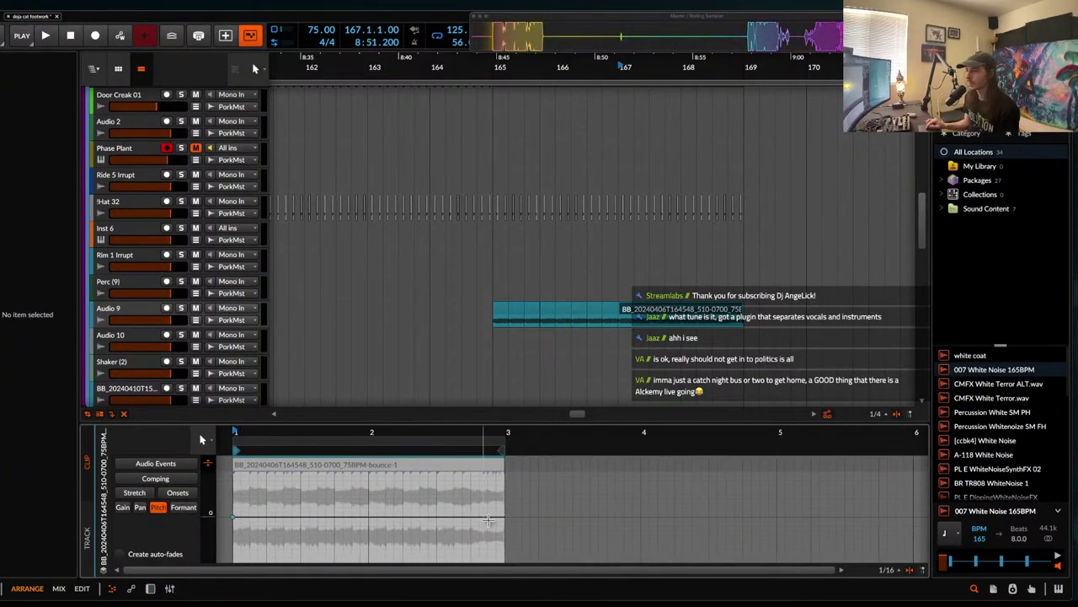
drag(484, 517, 484, 472)
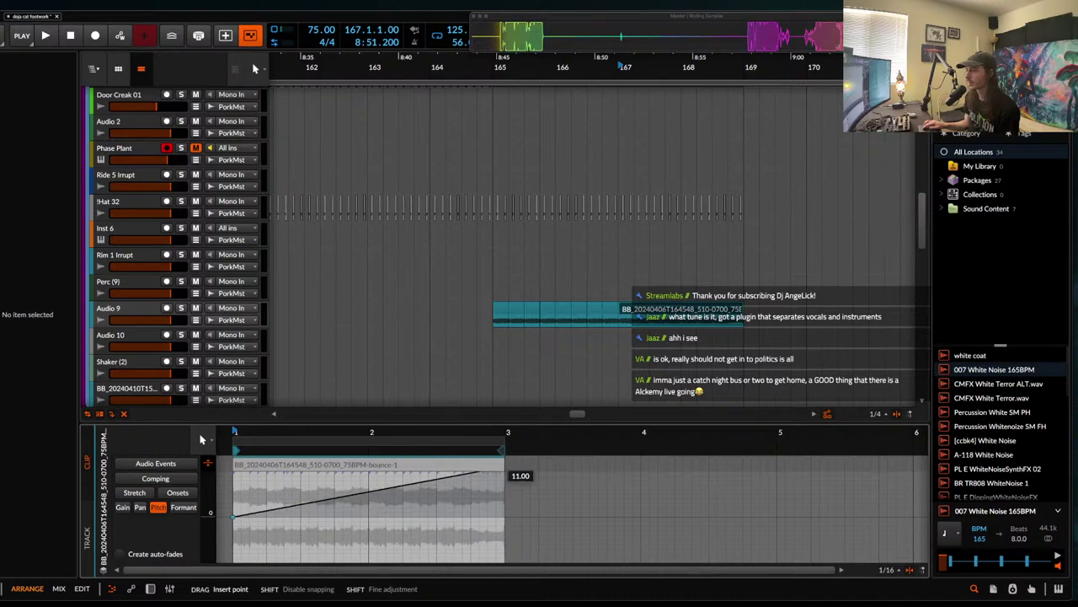
click(501, 312)
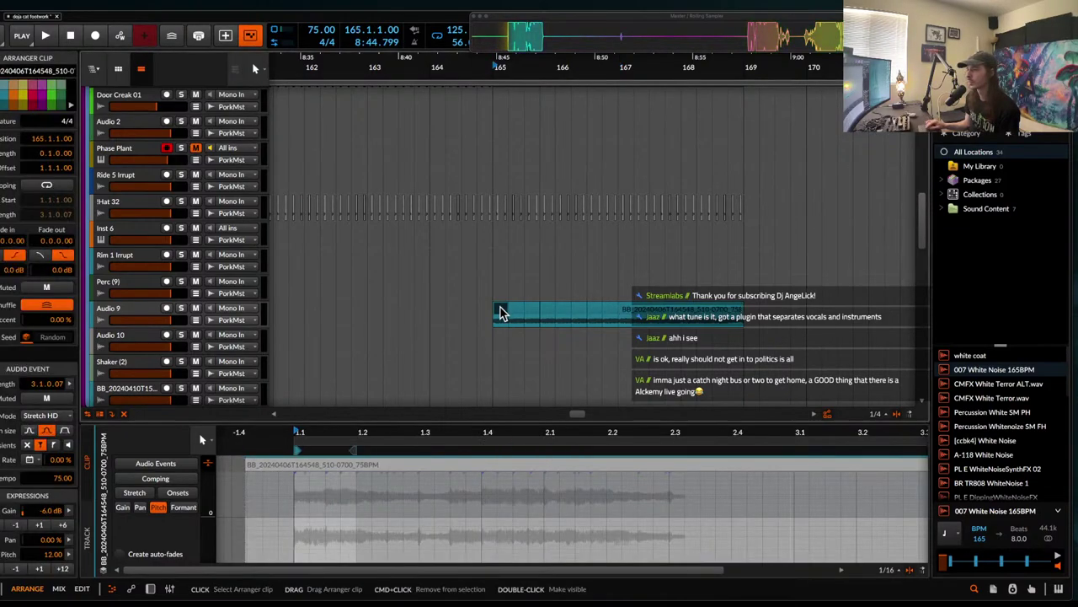
- Insert the Raum reverb before Flanger+ on the Audio 9 track and set its Mix to 100%
key(d)
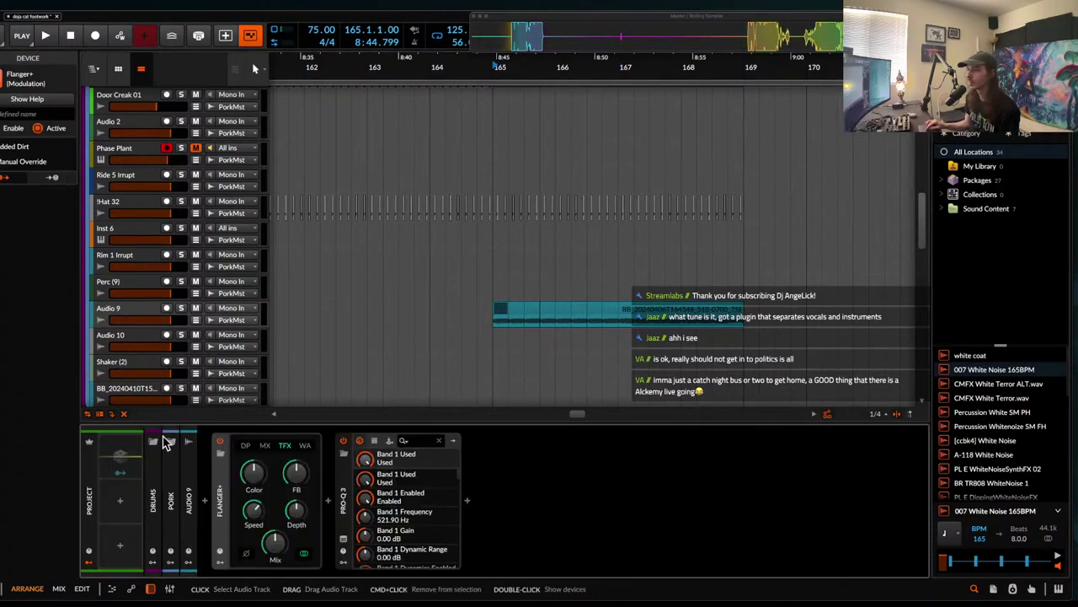
click(203, 502)
text(raum)
click(405, 193)
click(623, 410)
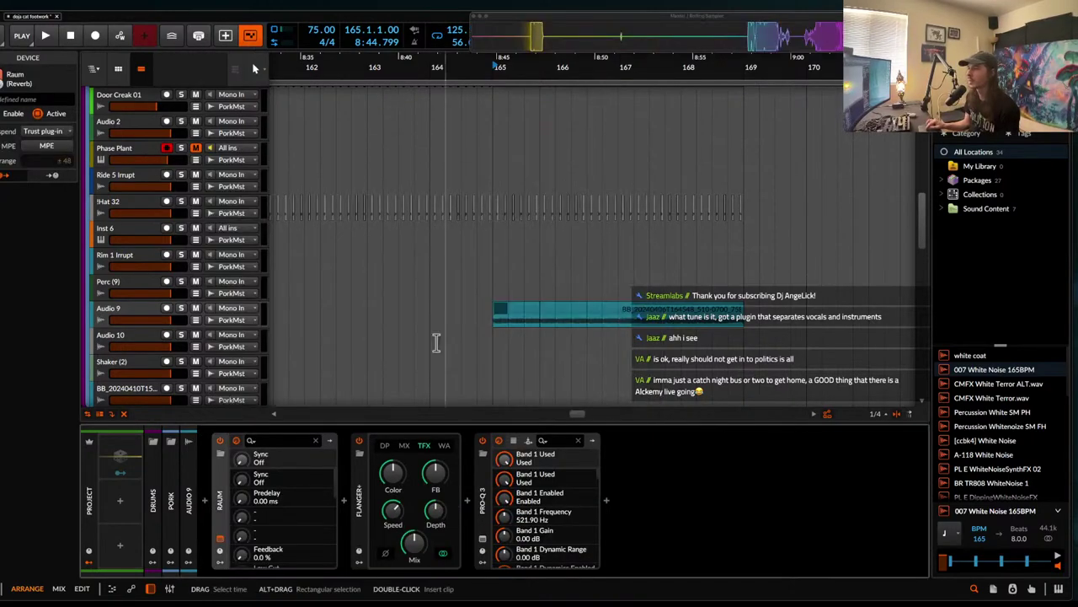
drag(550, 326, 488, 231)
click(416, 221)
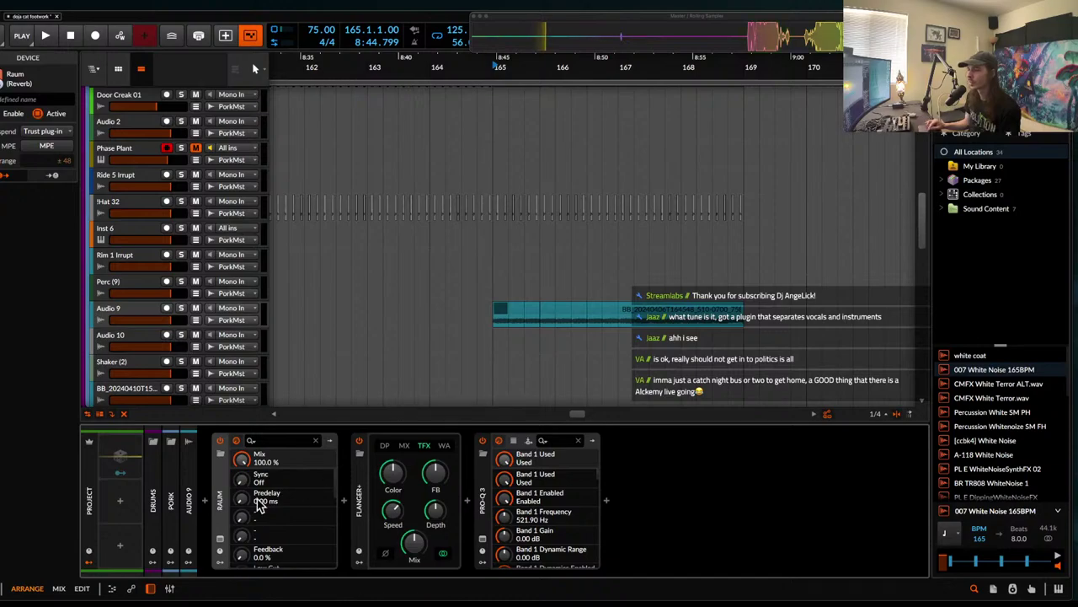
- Insert a Filter device into the FX chain of Raum on Audio 9
click(345, 501)
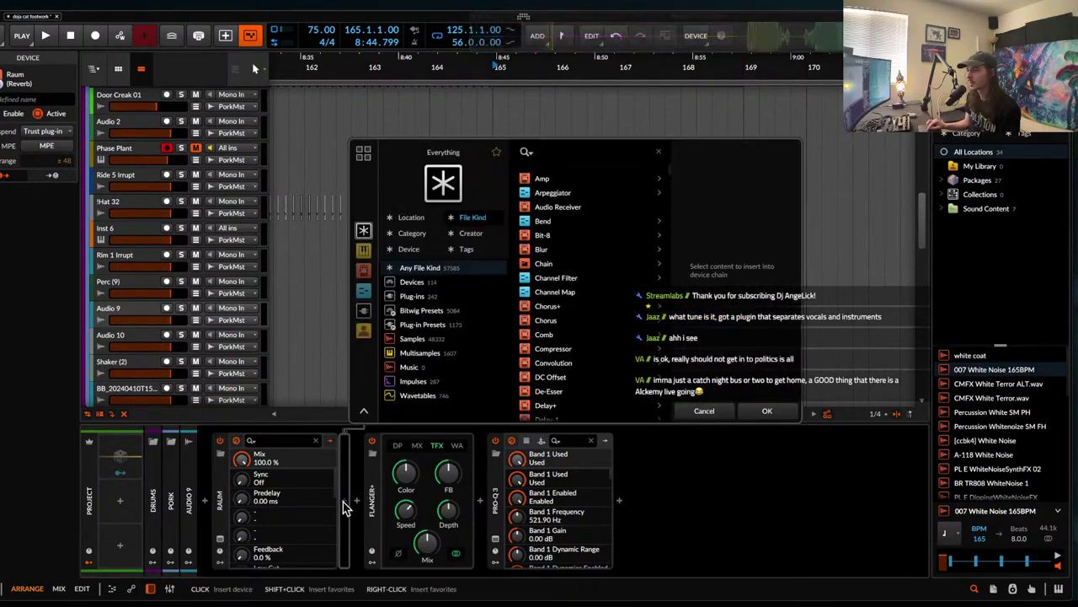
text(filter)
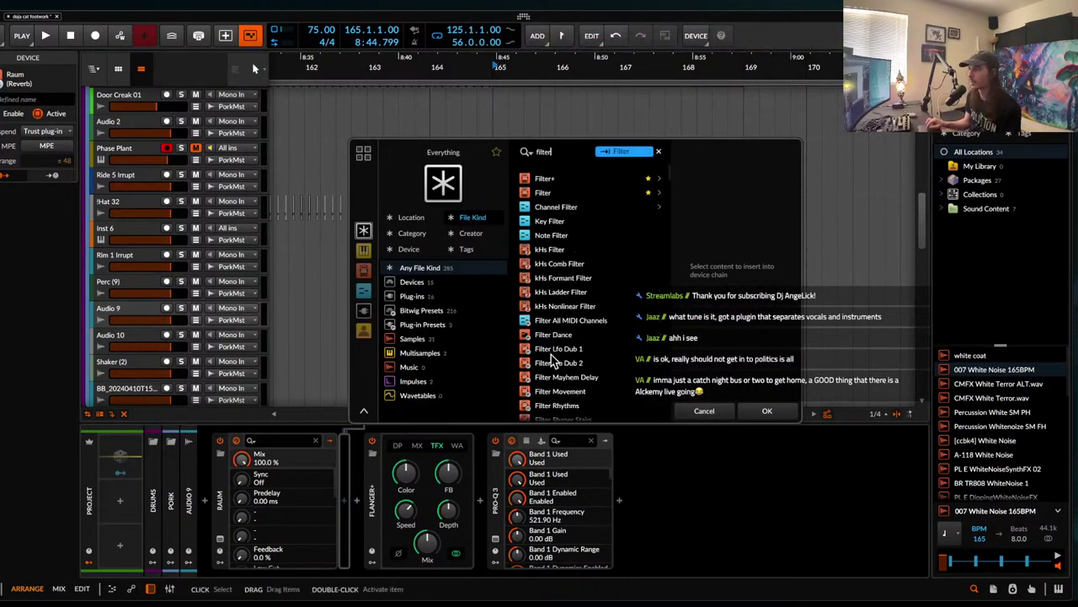
click(545, 180)
double_click(540, 192)
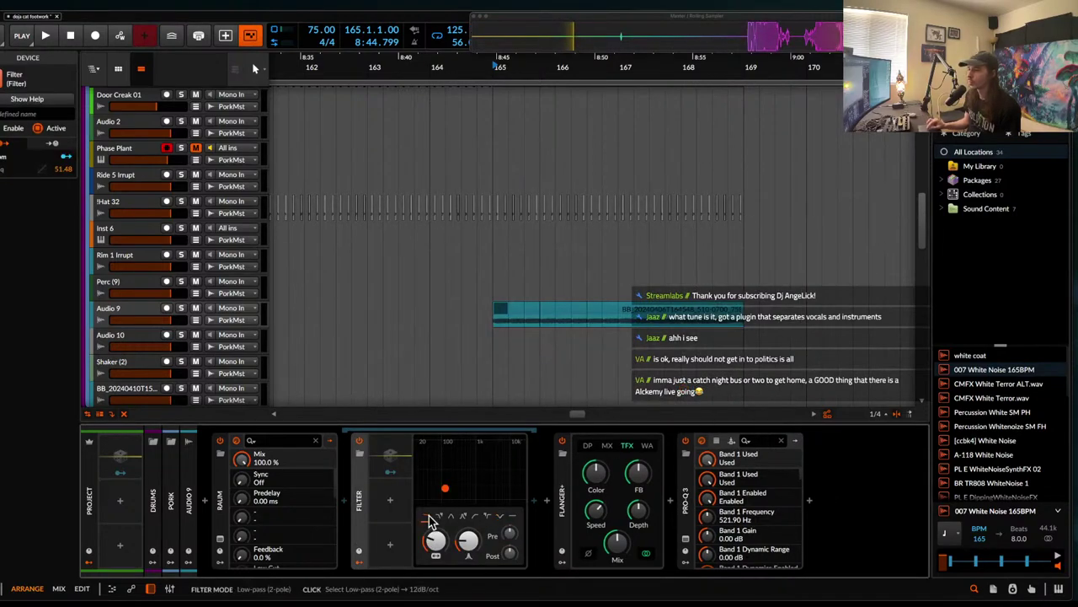
- Add a Macro modulator to the Raum device
click(222, 562)
click(239, 456)
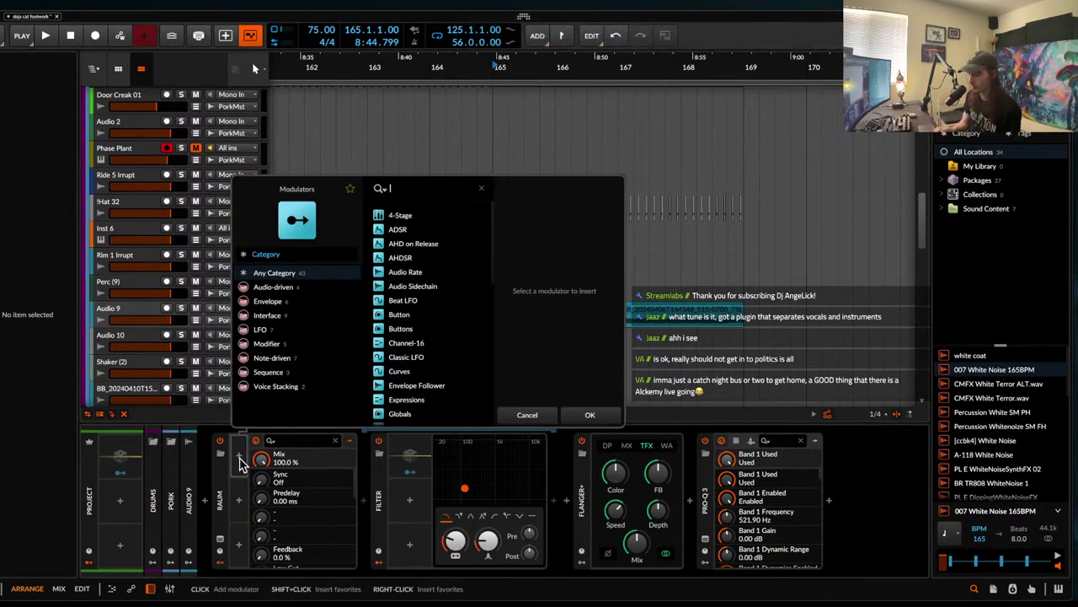
text(ma)
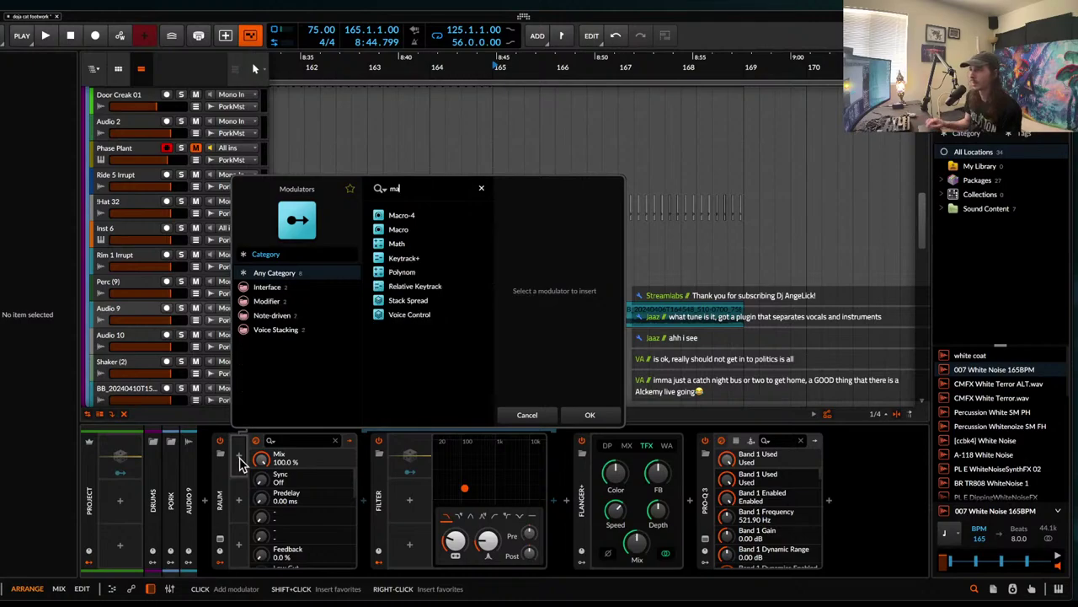
click(409, 232)
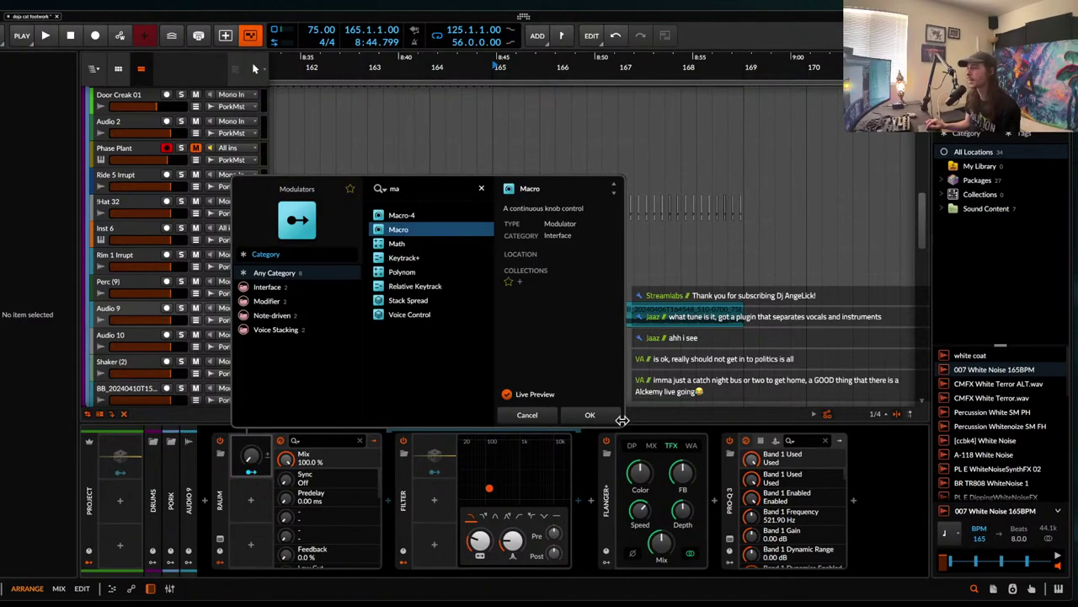
click(606, 414)
- Map the Macro to Raum's Mix at -1.00 and to the Filter's frequency at 117.0
click(252, 473)
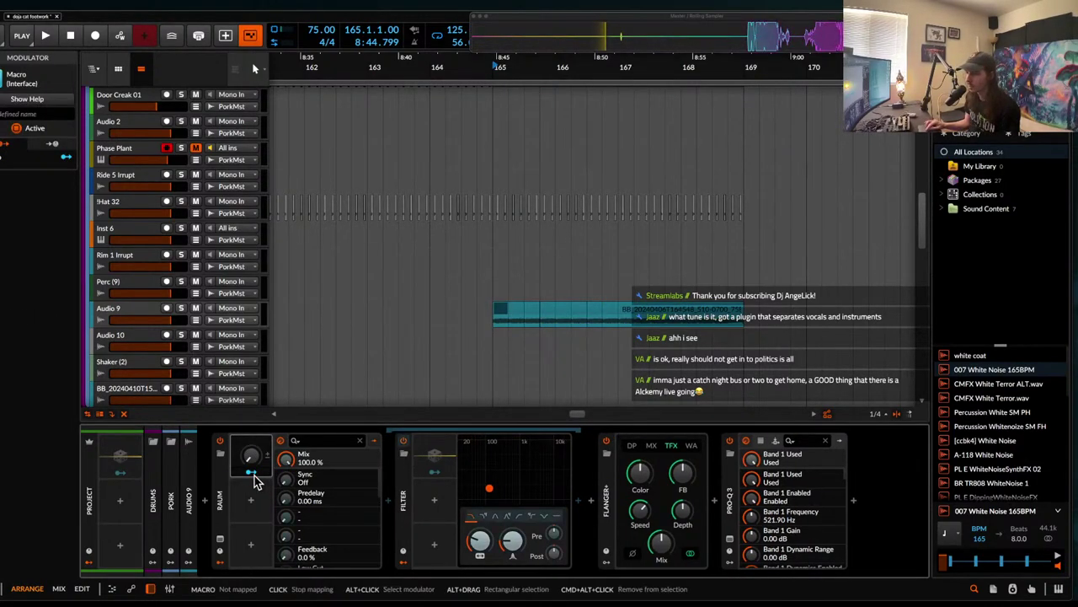
drag(287, 462, 287, 547)
click(251, 474)
click(260, 474)
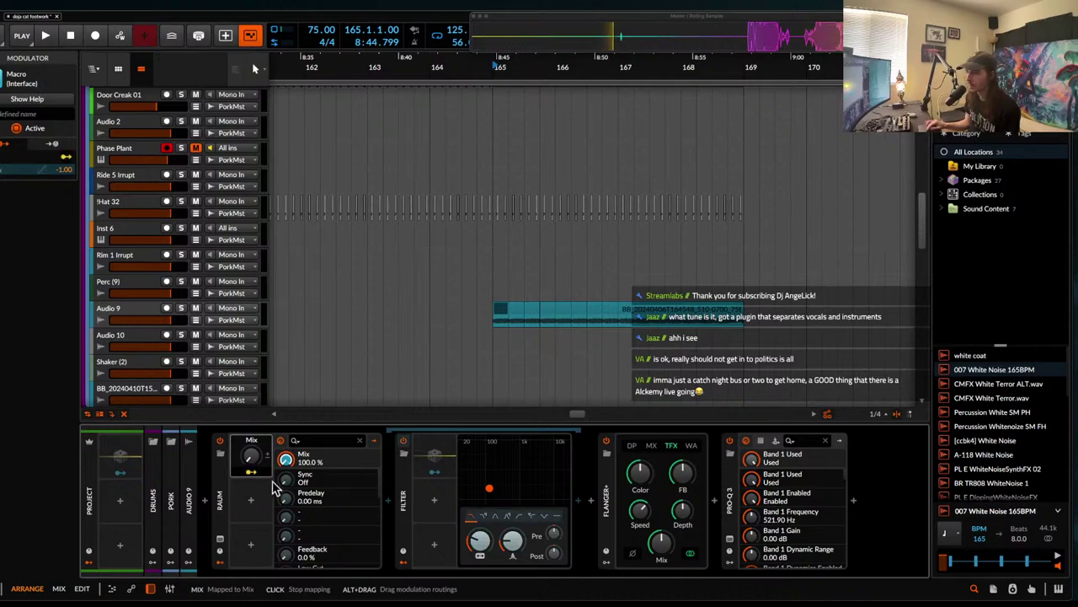
drag(481, 545, 481, 497)
click(253, 473)
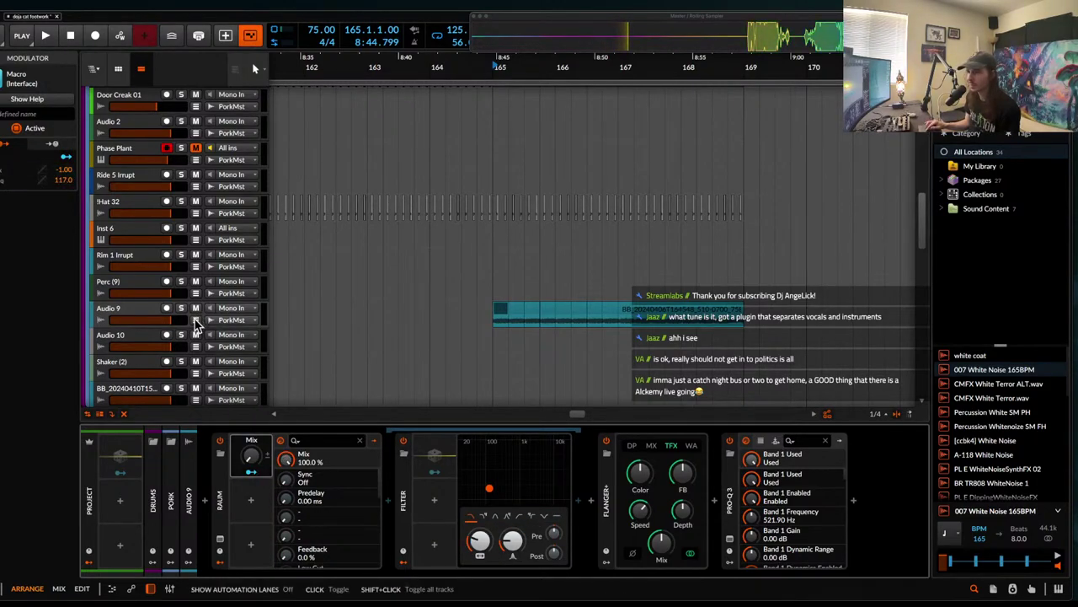
- Try a rising automation curve for the Filter's frequency on Audio 9 from bar 165 to 169 and audition it
click(196, 319)
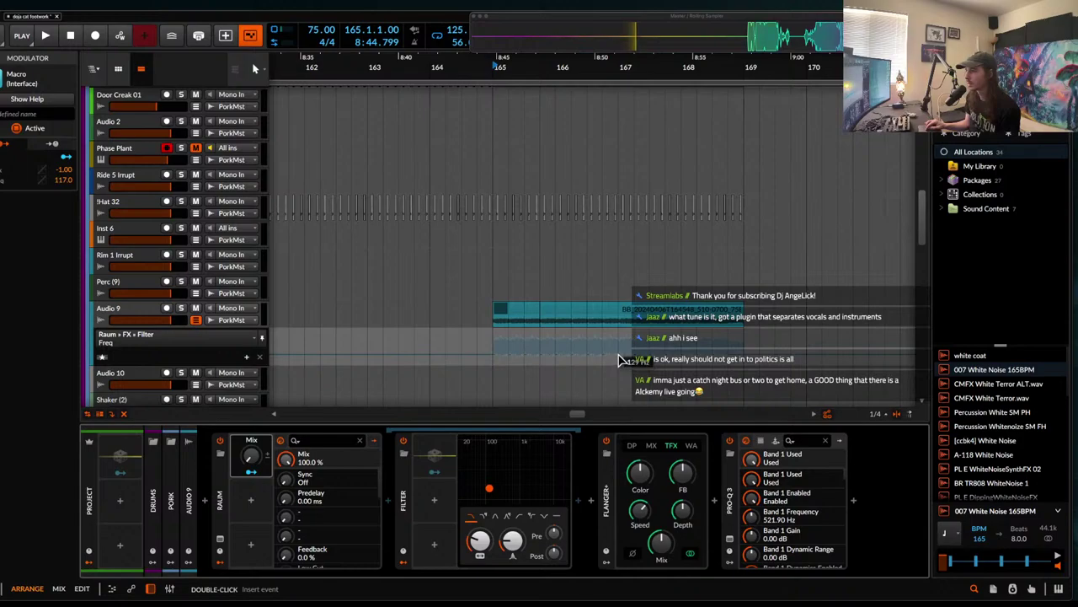
click(498, 361)
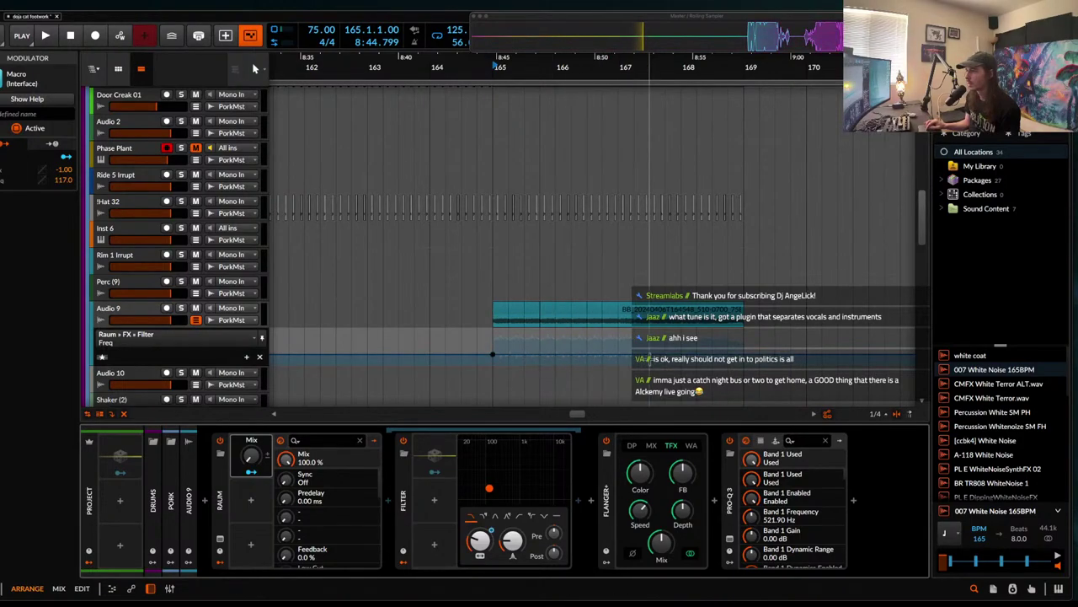
drag(743, 363, 742, 330)
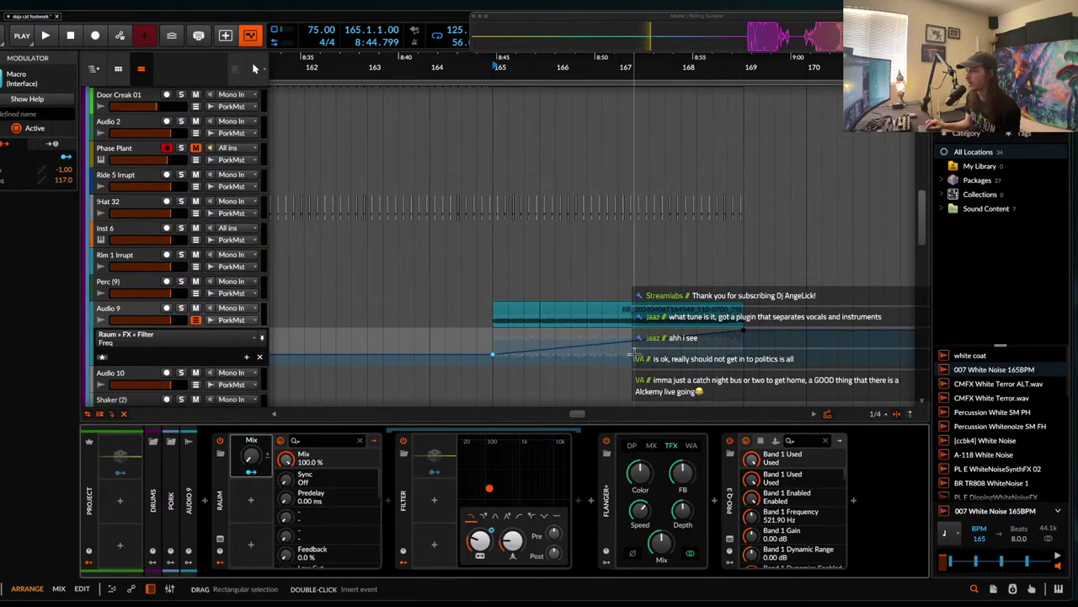
click(501, 312)
click(424, 310)
key(space)
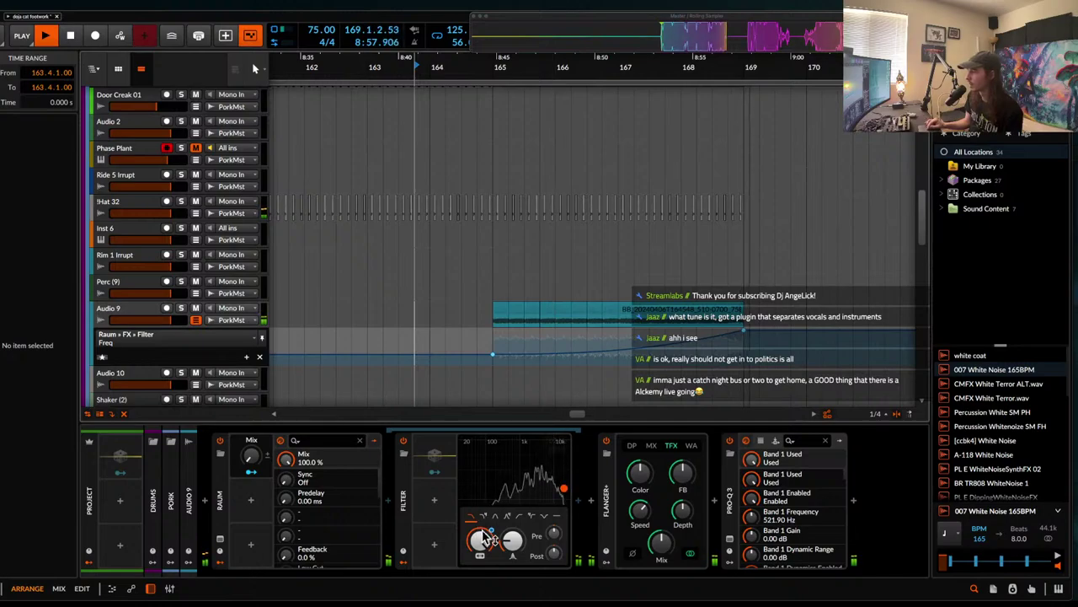
key(space)
- Replace the filter frequency automation with a Mix macro ramp from 0.33% at bar 165 to 100% near bar 169, and audition Audio 9 soloed
right_click(482, 537)
click(535, 509)
click(251, 455)
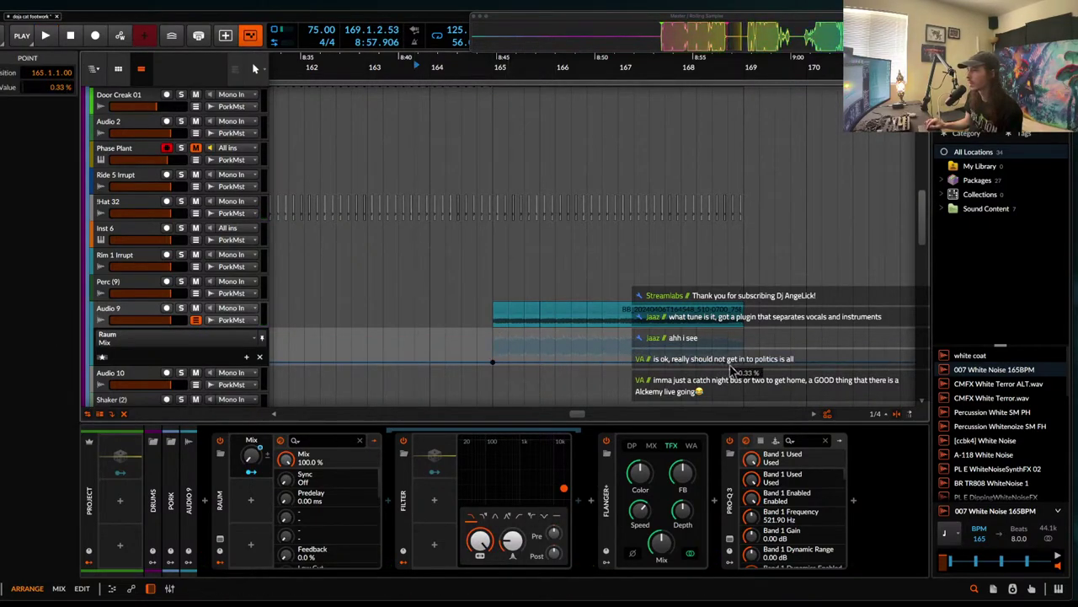
drag(743, 362, 743, 330)
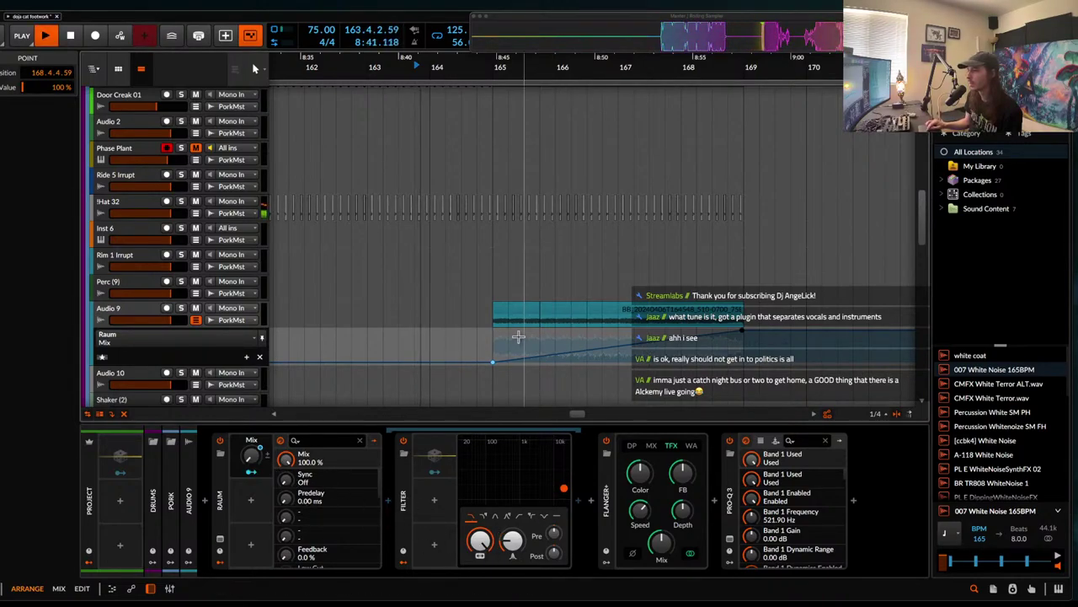
click(495, 311)
click(180, 309)
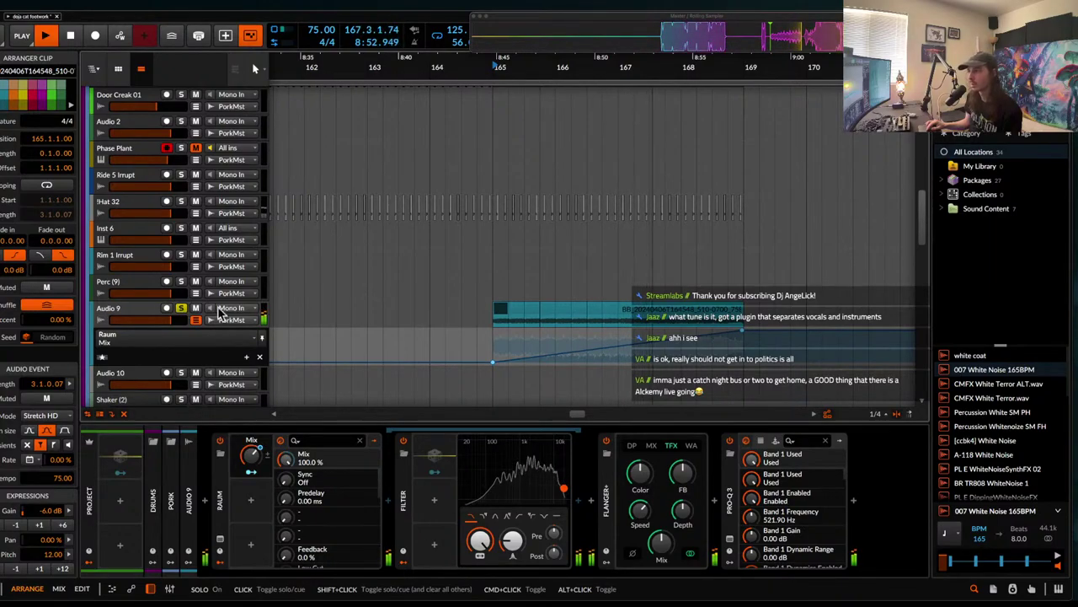
- Move the arrangement section from bars 173 to 181 four bars earlier, so that it starts at bar 169
scroll(500, 292, down, 5)
scroll(500, 291, right, 3)
scroll(500, 291, up, 2)
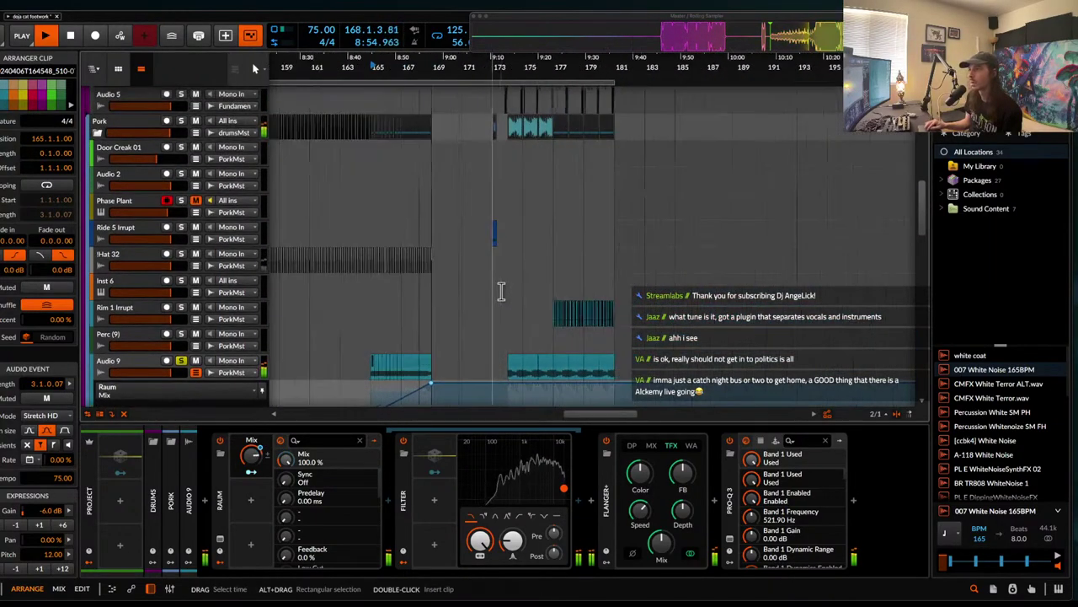
scroll(501, 291, up, 10)
scroll(501, 292, left, 1)
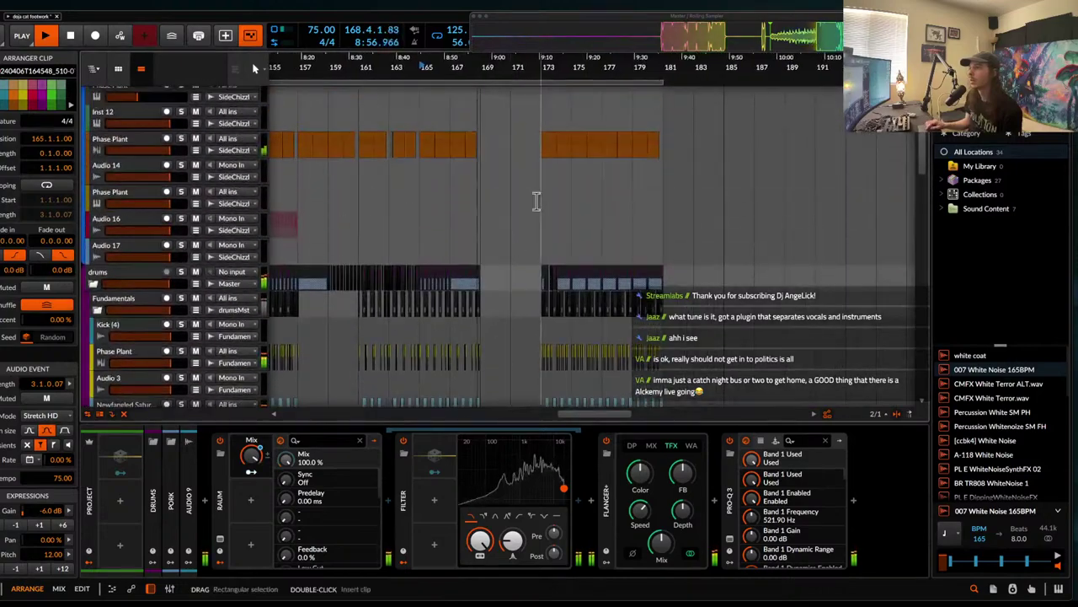
scroll(537, 199, down, 4)
click(541, 153)
drag(541, 153, 601, 348)
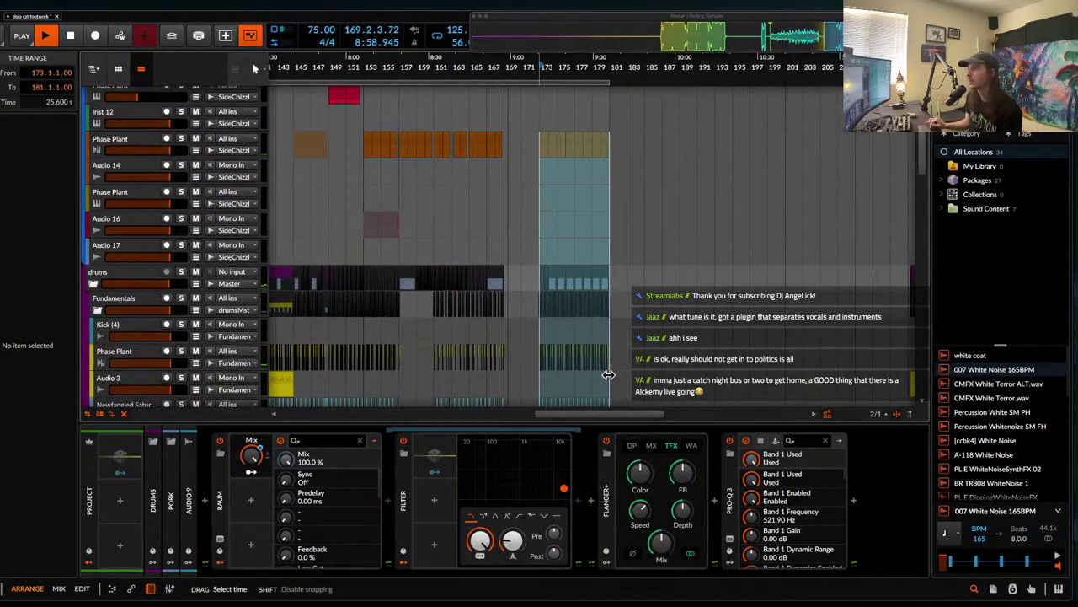
drag(554, 158, 527, 149)
- Check the Audio 7 clip in the moved section by soloing its track briefly
scroll(518, 212, down, 4)
scroll(517, 212, down, 12)
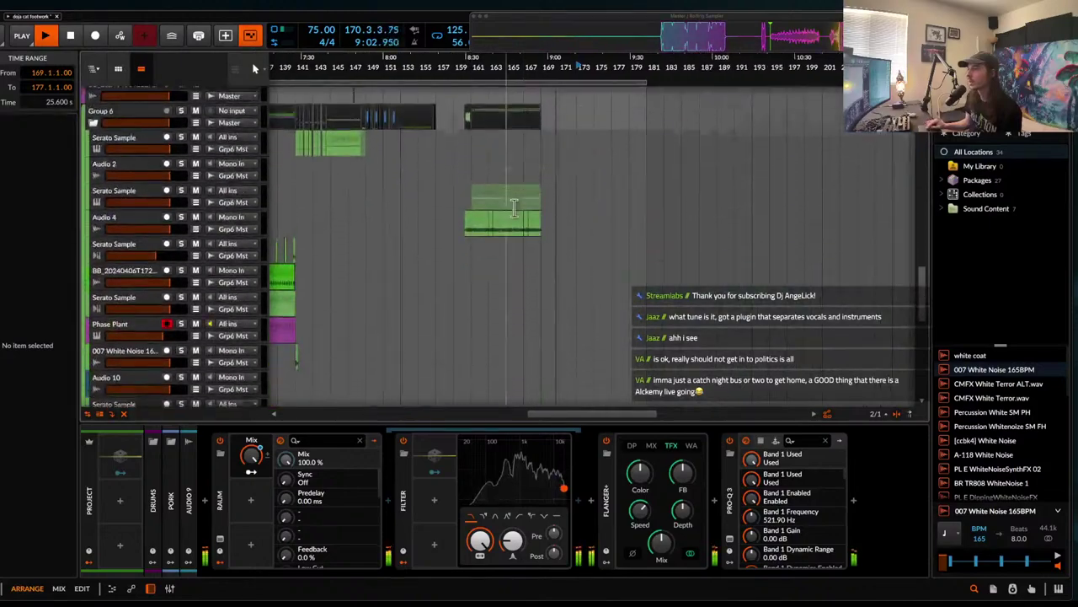
scroll(514, 207, down, 6)
mouse_move(567, 183)
mouse_down()
mouse_move(632, 184)
mouse_move(570, 179)
mouse_up()
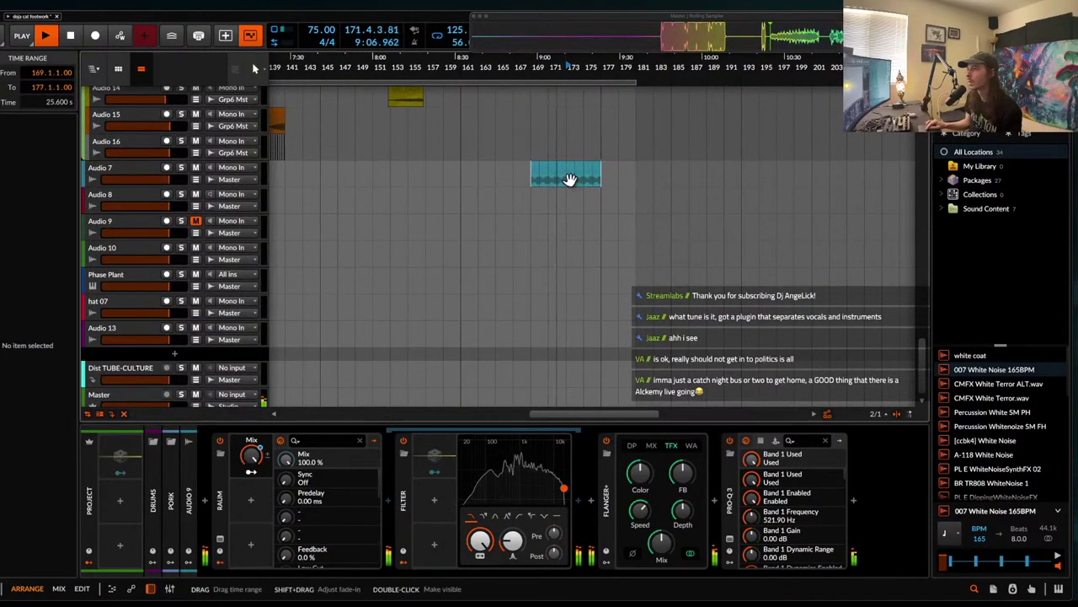
click(145, 173)
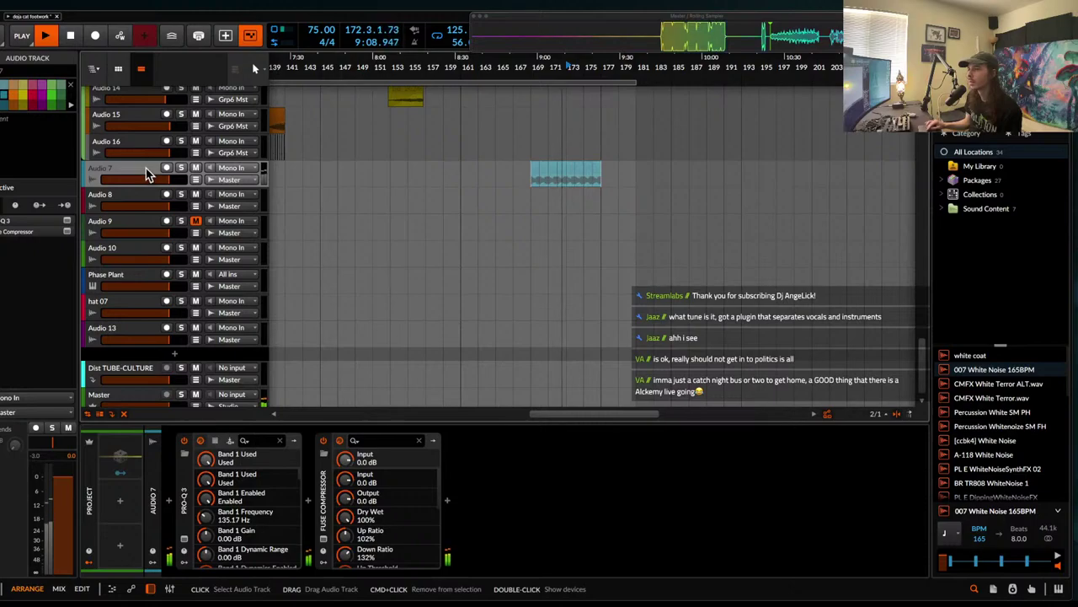
click(182, 170)
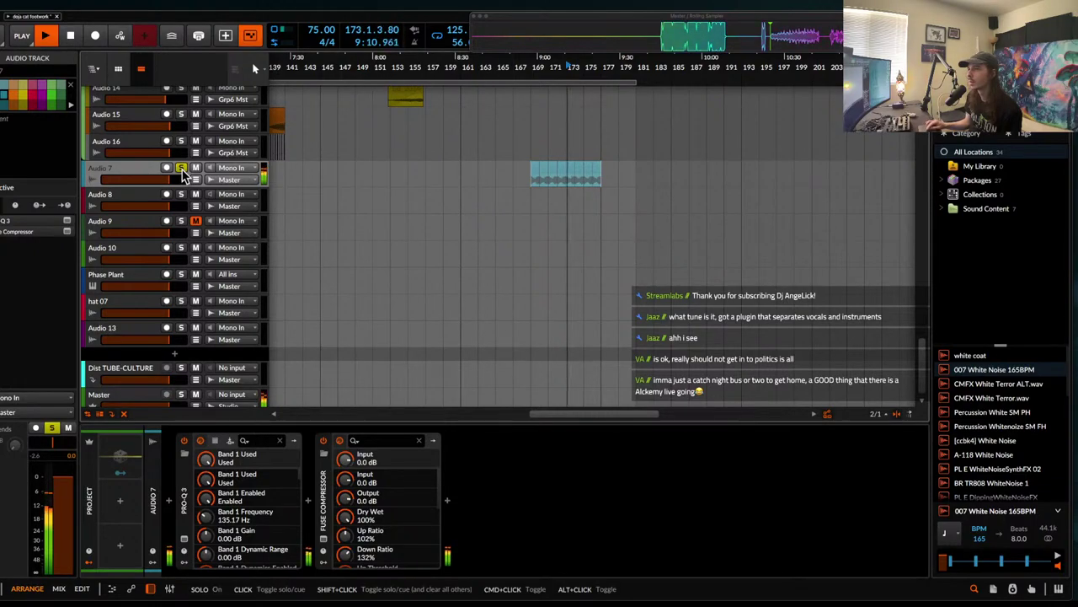
click(183, 172)
- Select the Audio 9 clips from bar 170 to 177, unsolo the track and play the full arrangement from bar 153
scroll(446, 196, up, 15)
scroll(454, 196, down, 1)
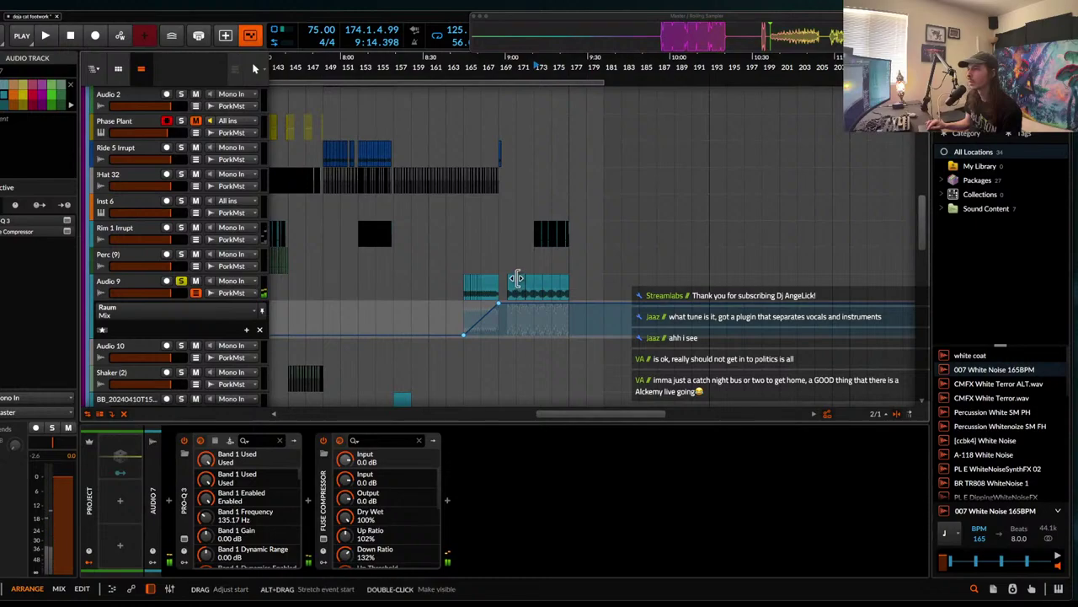
click(516, 278)
scroll(539, 287, down, 2)
shift+click(549, 288)
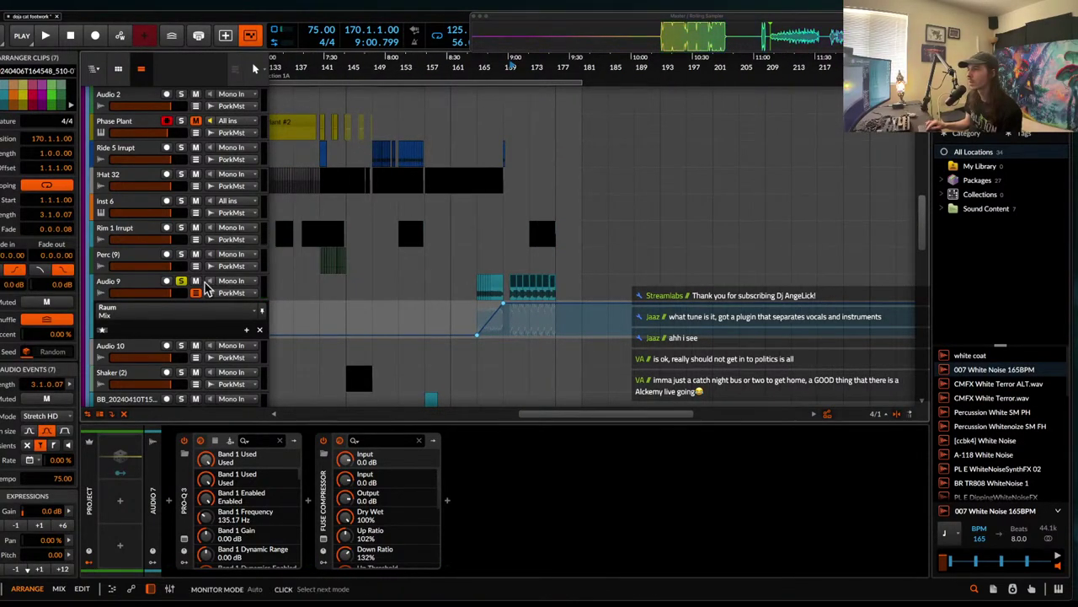
click(414, 205)
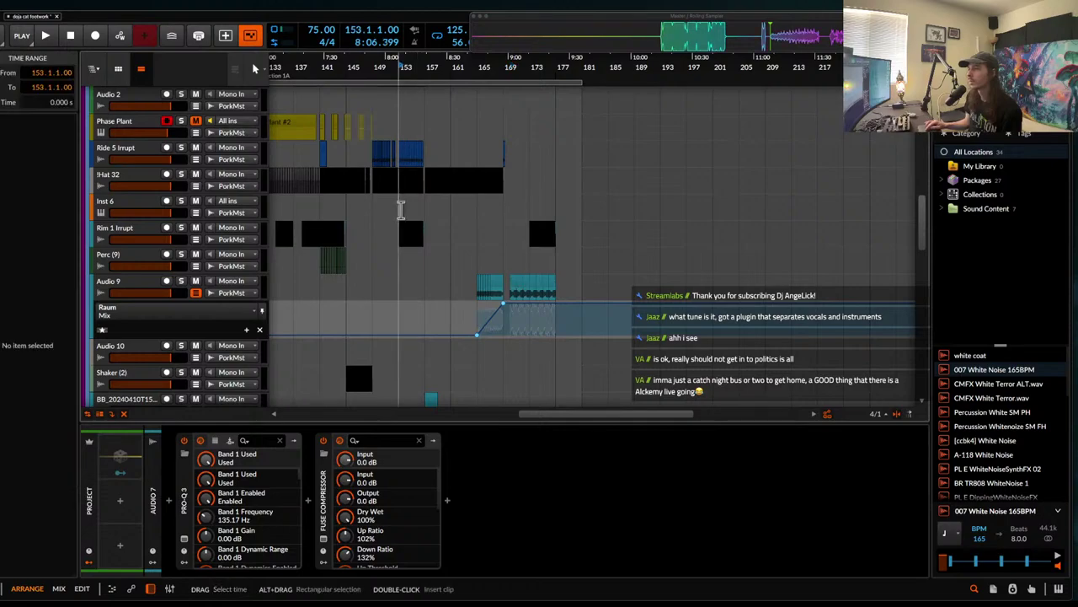
key(space)
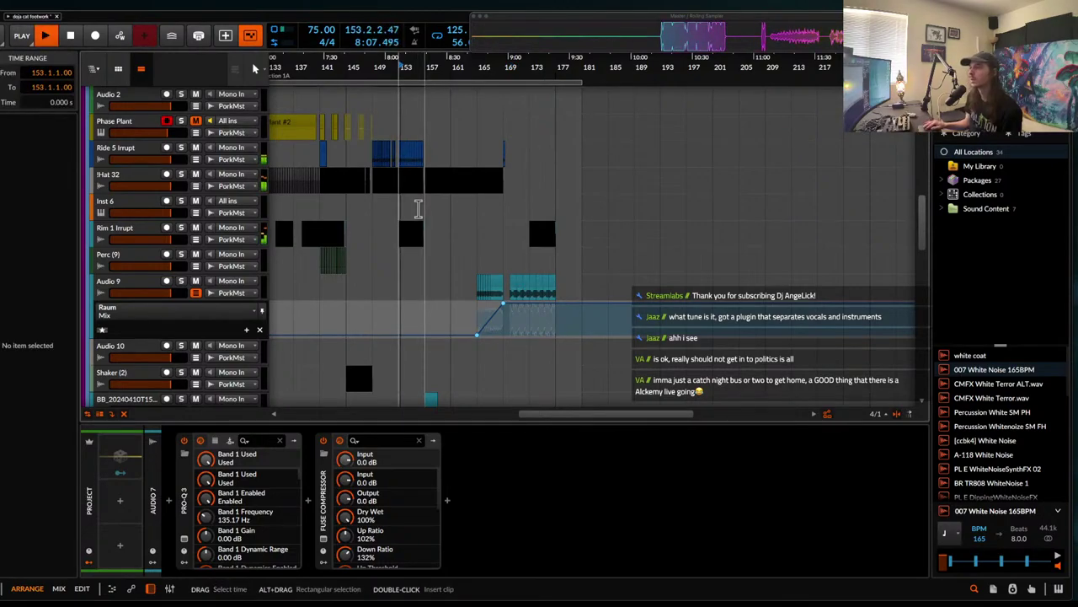
- Collect and save the project, including files outside the project folder
scroll(414, 168, up, 3)
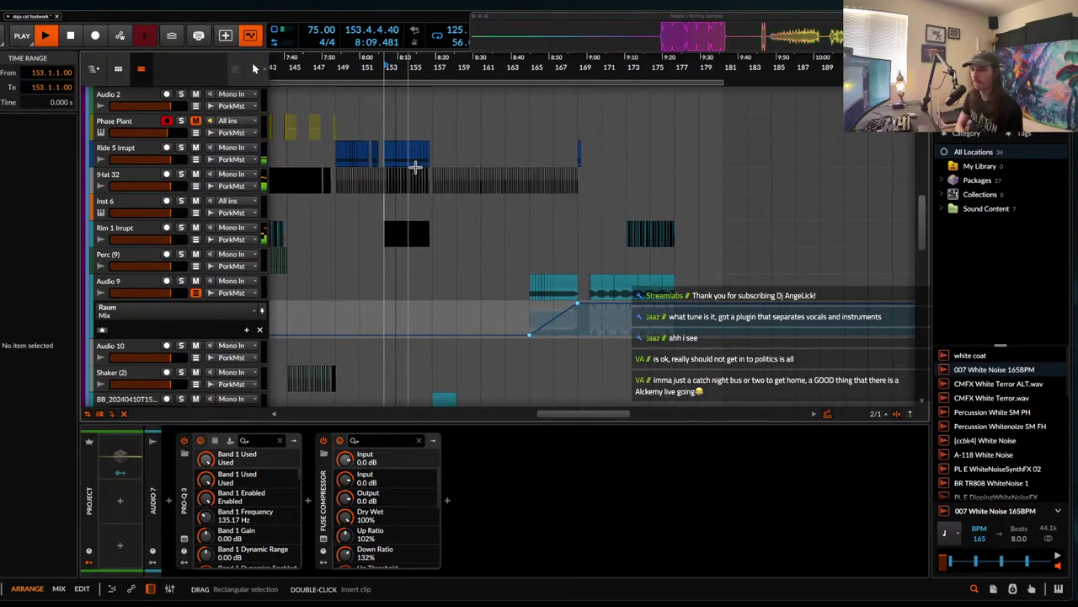
key(super+s)
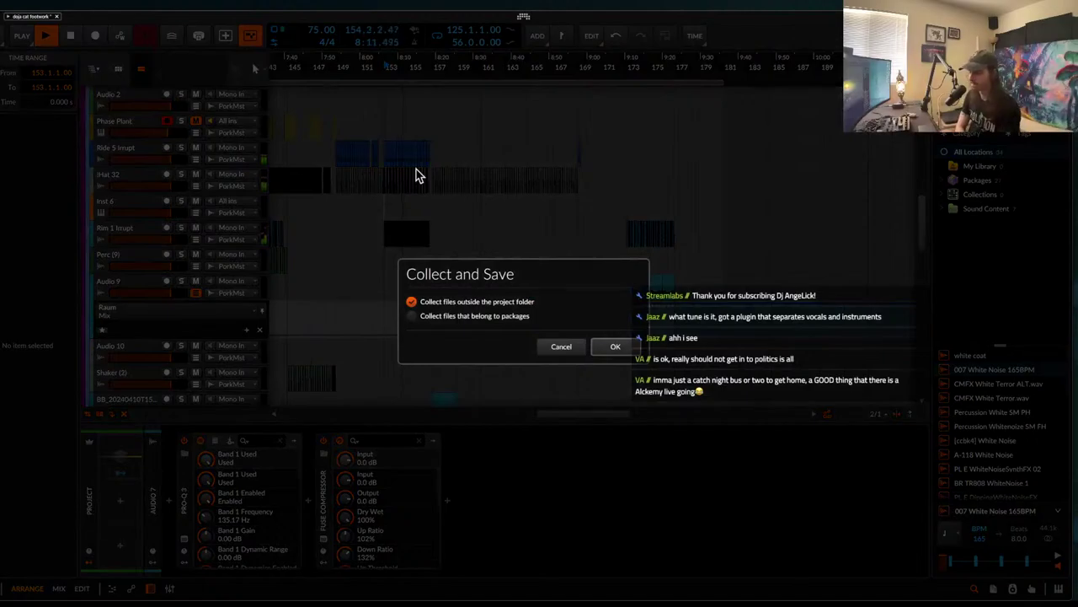
key(Return)
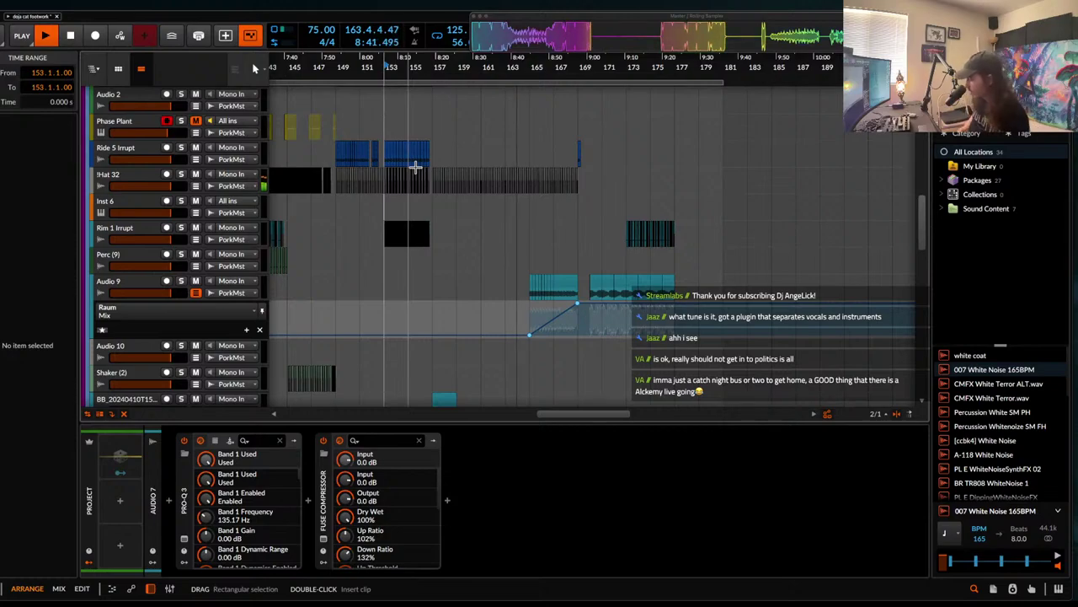
- Find the Serato Sample-bounce-2 clips on Audio 4 in Group 6 and play the clip starting at 163.3
scroll(415, 167, up, 6)
scroll(522, 193, down, 5)
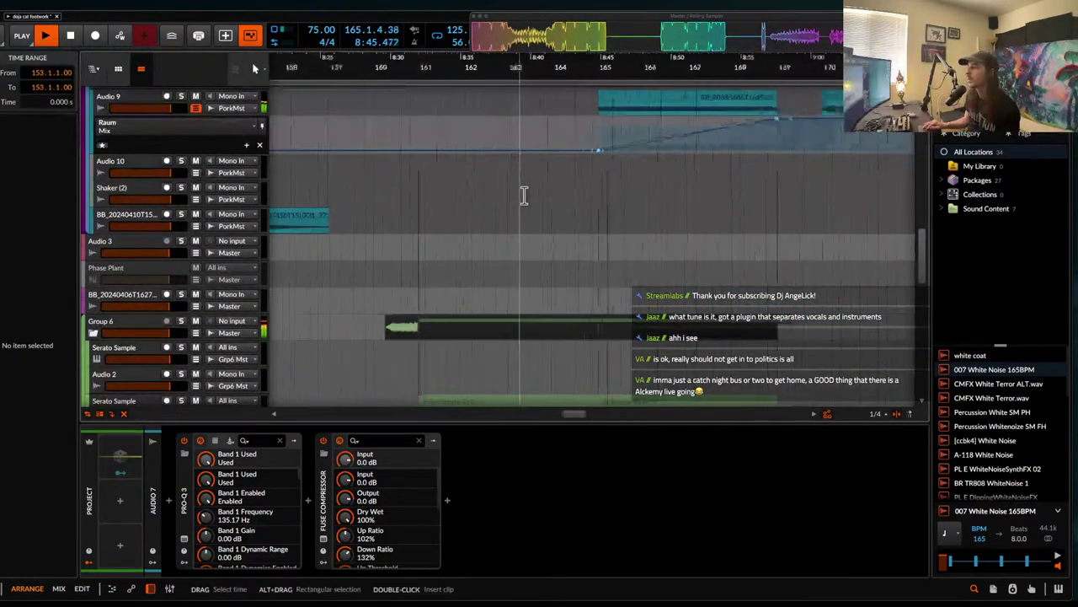
key(space)
scroll(524, 195, down, 8)
scroll(524, 196, up, 5)
scroll(524, 196, down, 8)
scroll(524, 196, up, 6)
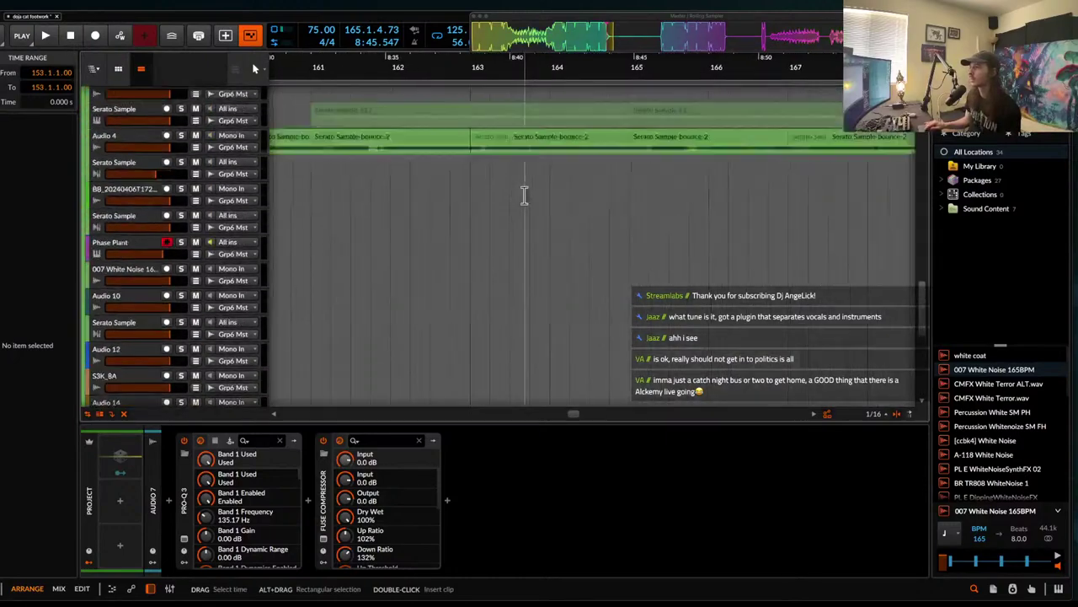
scroll(524, 196, up, 5)
click(572, 158)
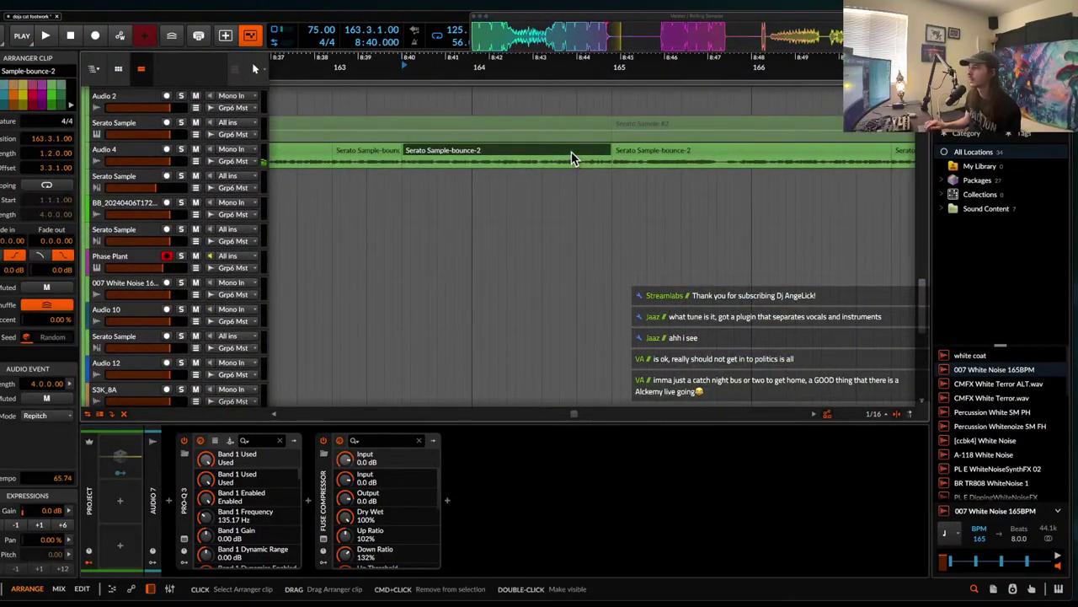
key(space)
scroll(573, 158, up, 2)
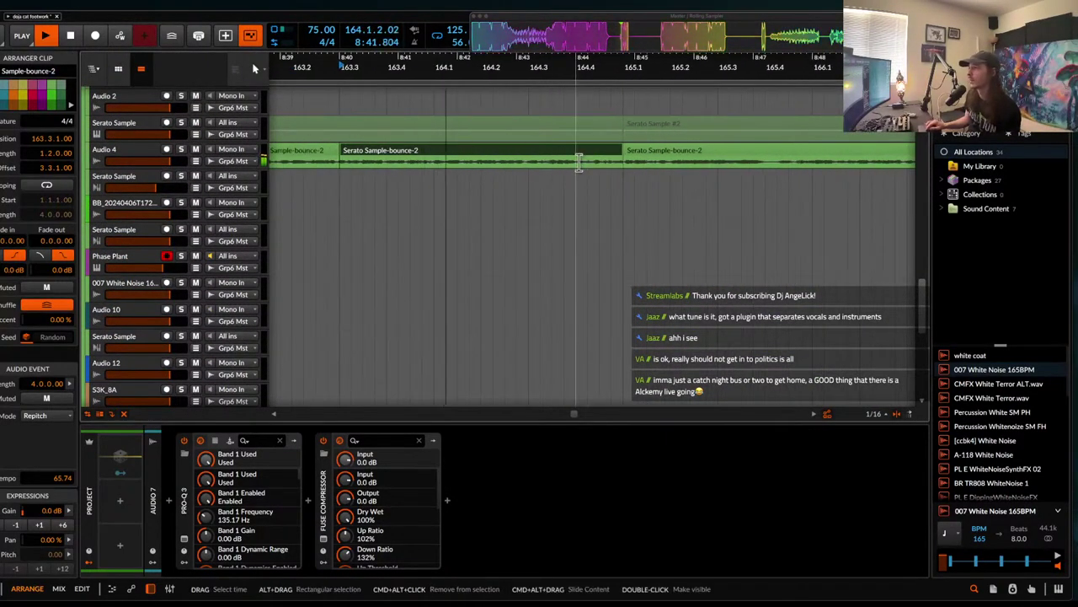
- Split the Audio 4 clip at 164.4 and cut out the sixteenth-note slice from 164.4.2 to 164.4.3
click(580, 161)
scroll(580, 162, up, 2)
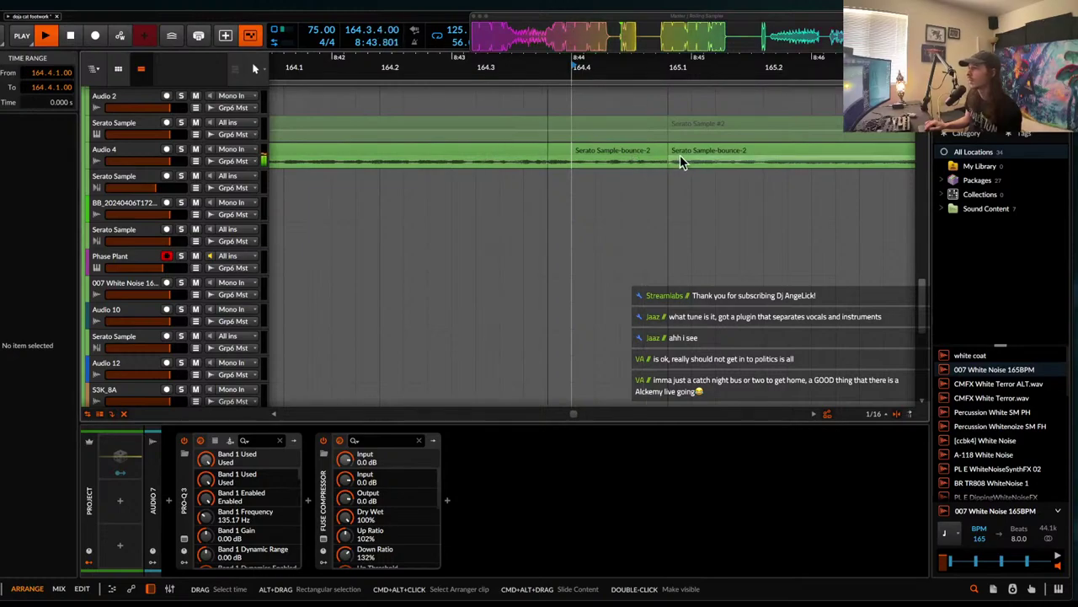
key(space)
click(621, 164)
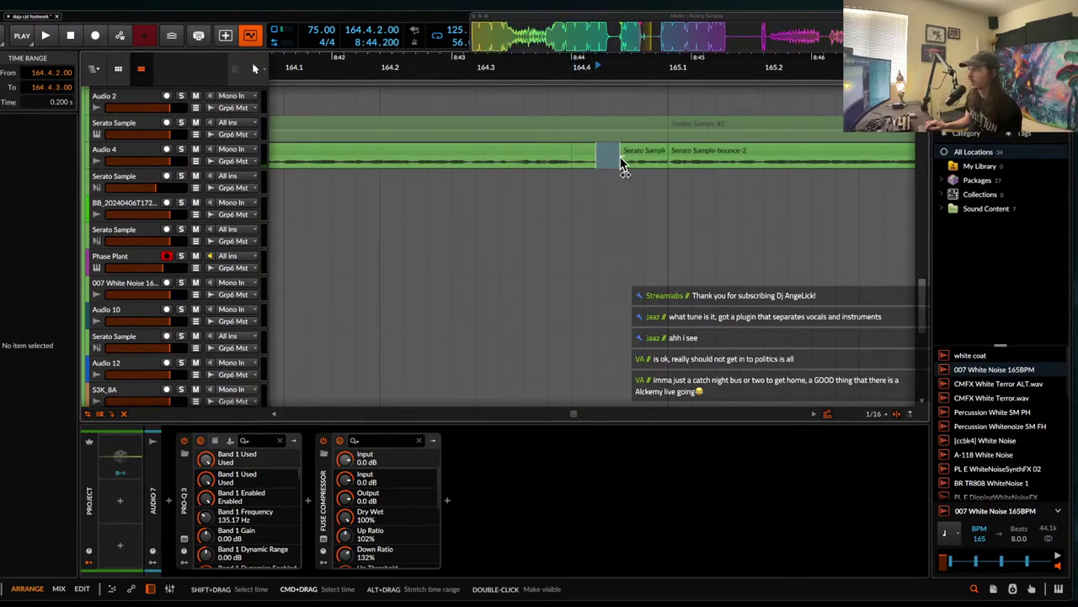
click(581, 154)
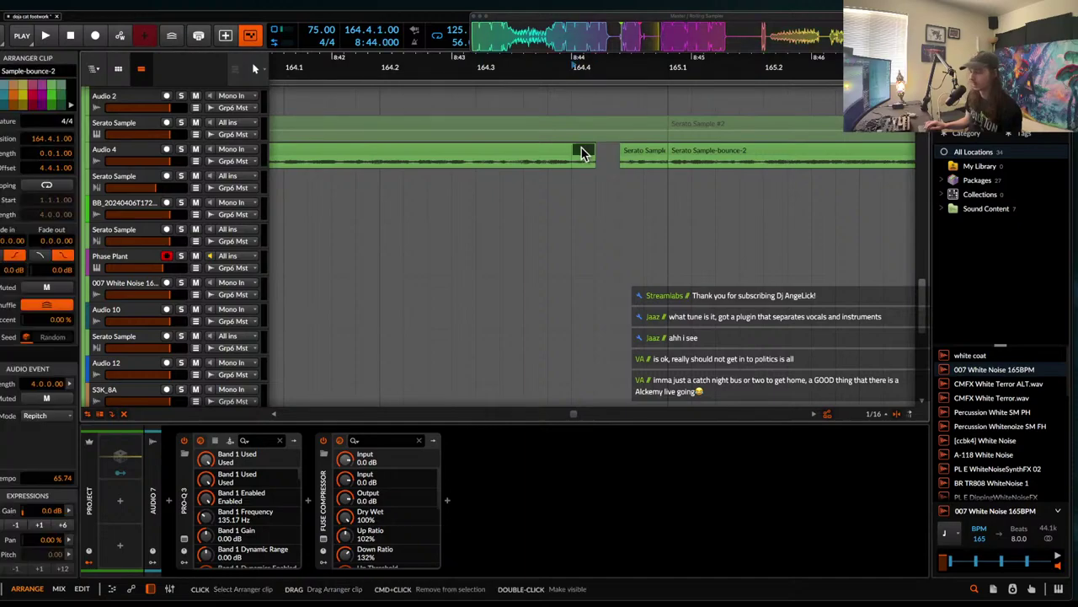
- Paste the cut slice at 164.4.1, duplicate it three times to fill up to bar 165, and play the repeat
key(super+v)
key(super+d)
key(super+d)
key(super+d)
click(581, 153)
key(space)
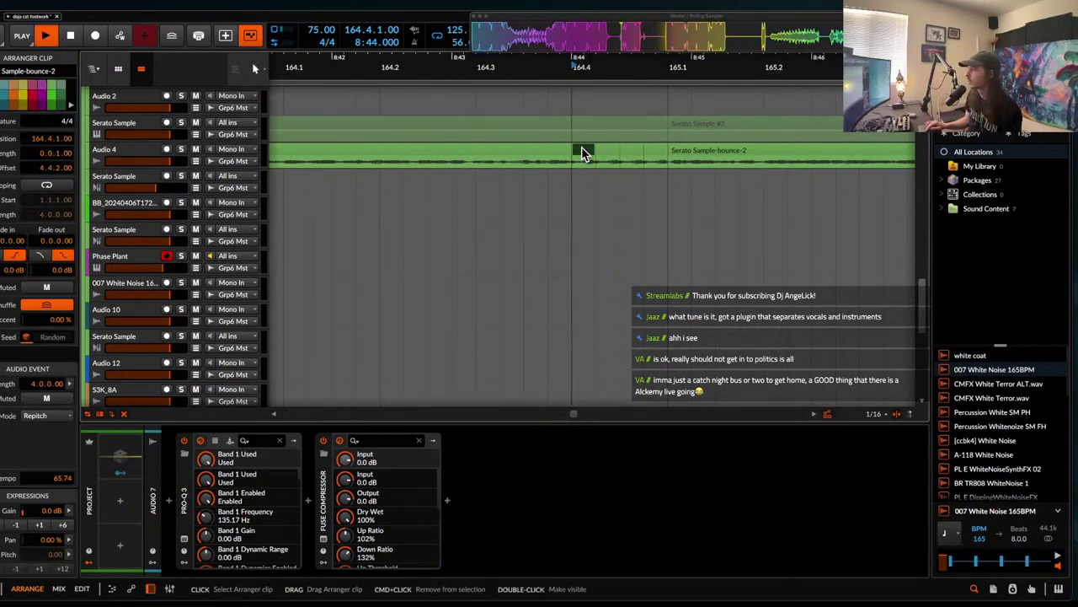
key(space)
- Scale the four Audio 4 slices to half their length and duplicate them to fill the beat up to bar 165
shift+click(659, 154)
scroll(659, 154, up, 2)
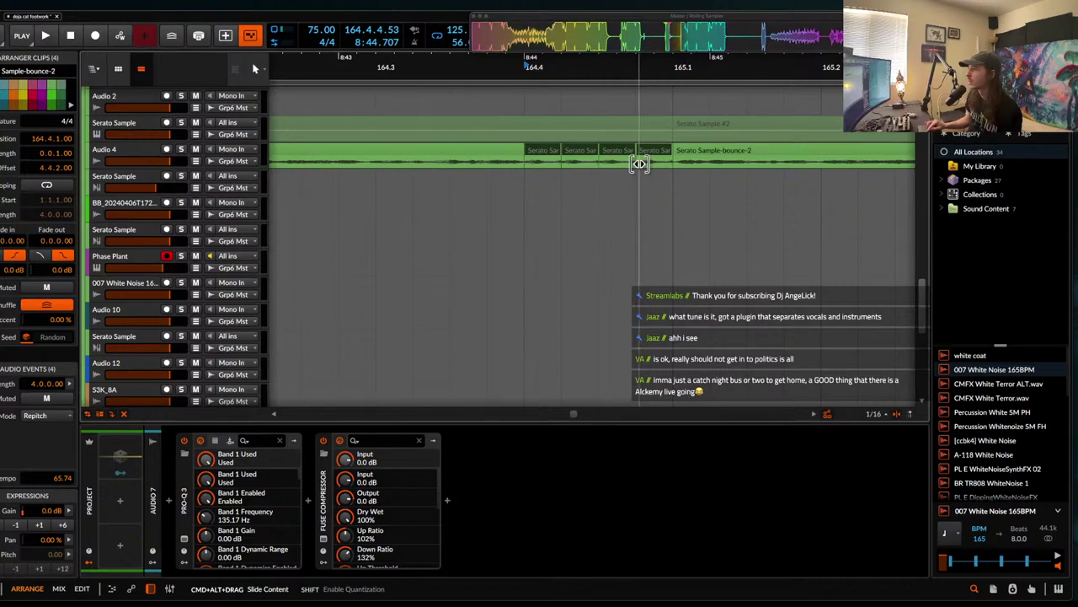
click(546, 158)
key(space)
key(space)
shift+click(662, 154)
key(/)
key(super+d)
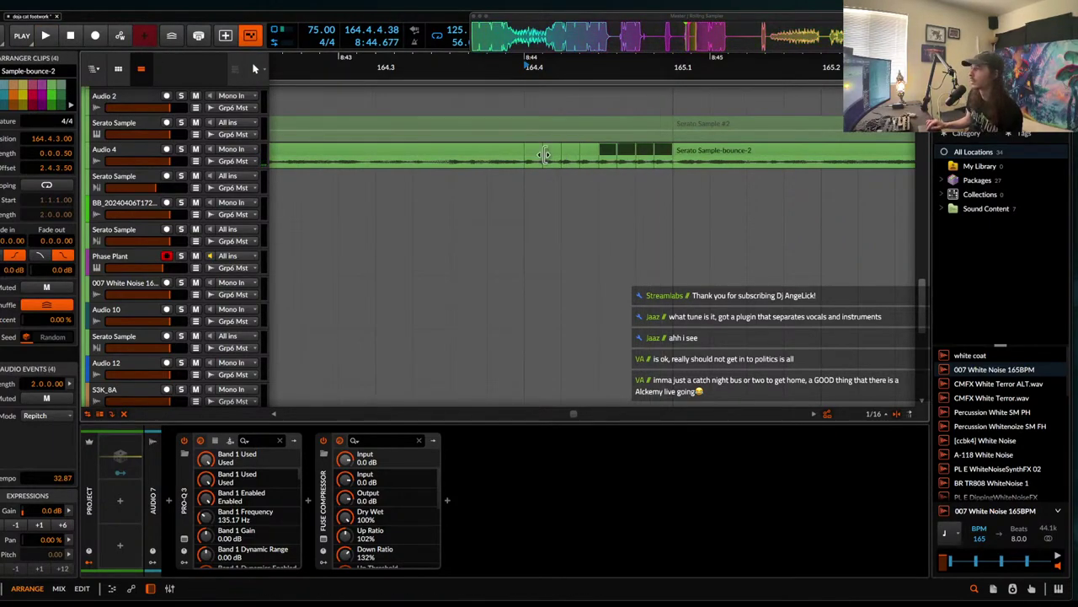
- Select the eight short Audio 4 slices and play them from 164.4 into bar 165
click(533, 154)
shift+click(664, 150)
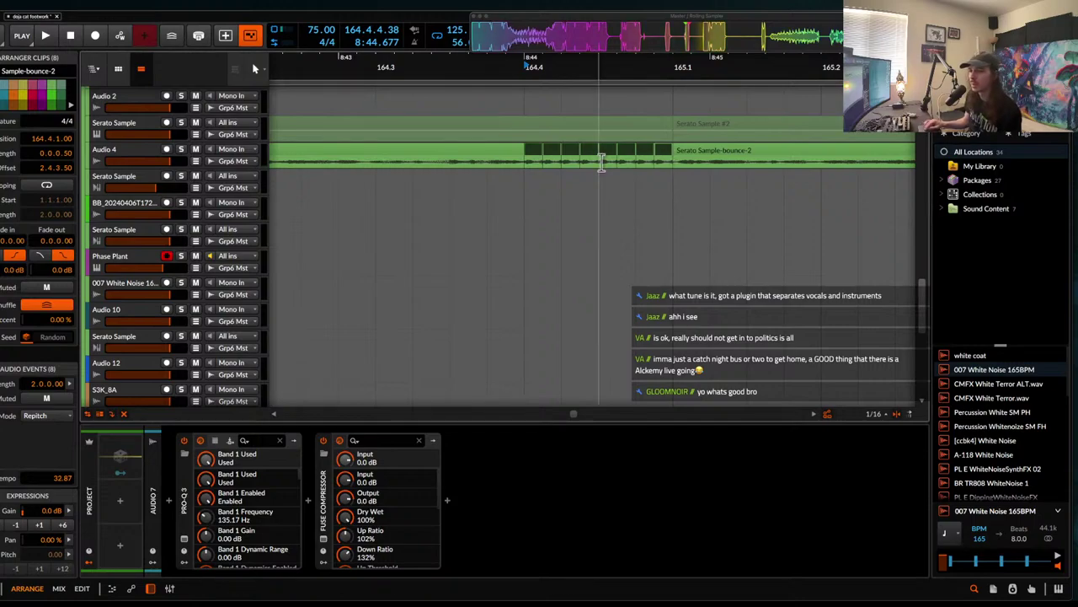
scroll(602, 164, up, 4)
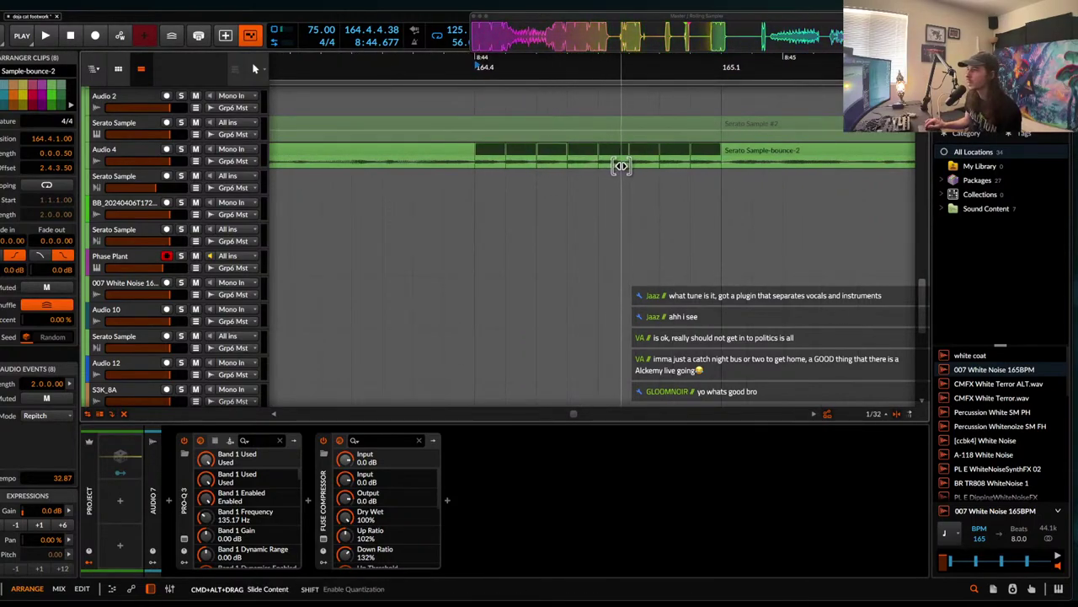
key(space)
scroll(632, 168, down, 5)
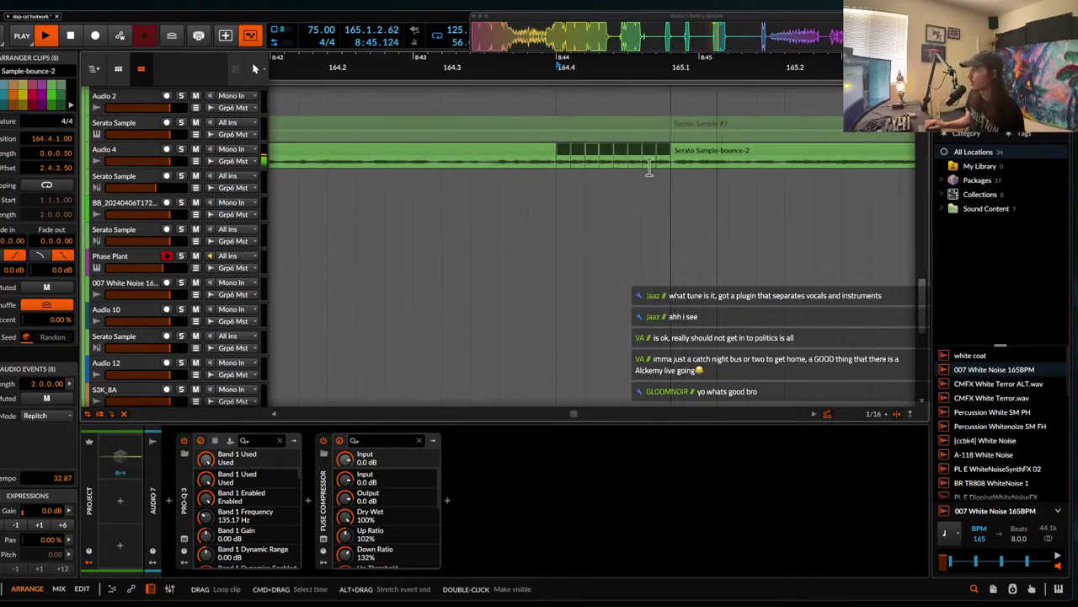
key(space)
- Set the Audio 4 clip at bar 165 to Stretch HD mode, lower its pitch to -3.00 and play it
click(702, 154)
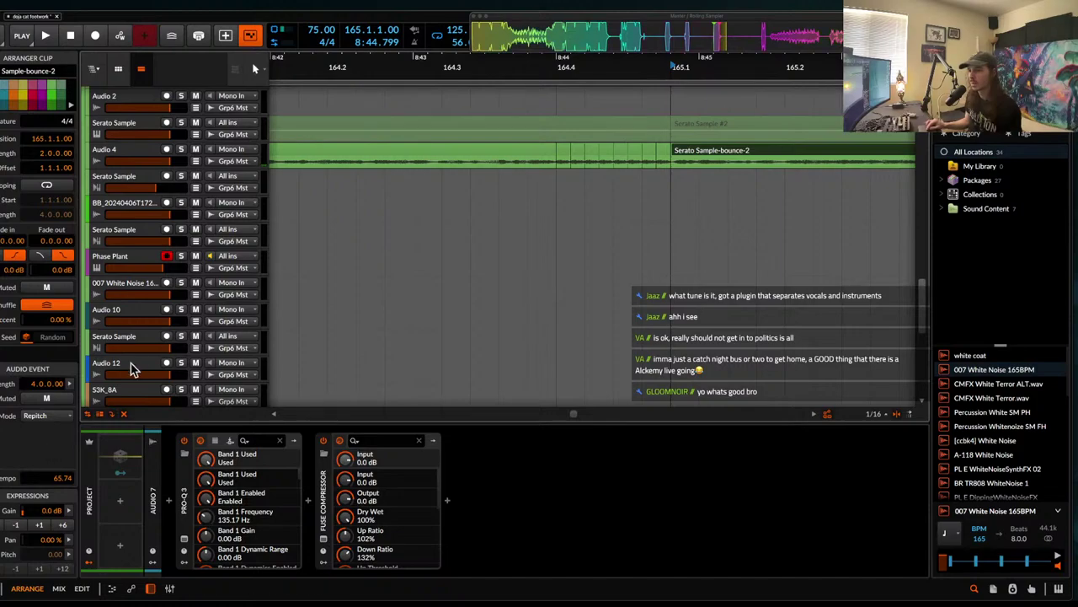
click(56, 416)
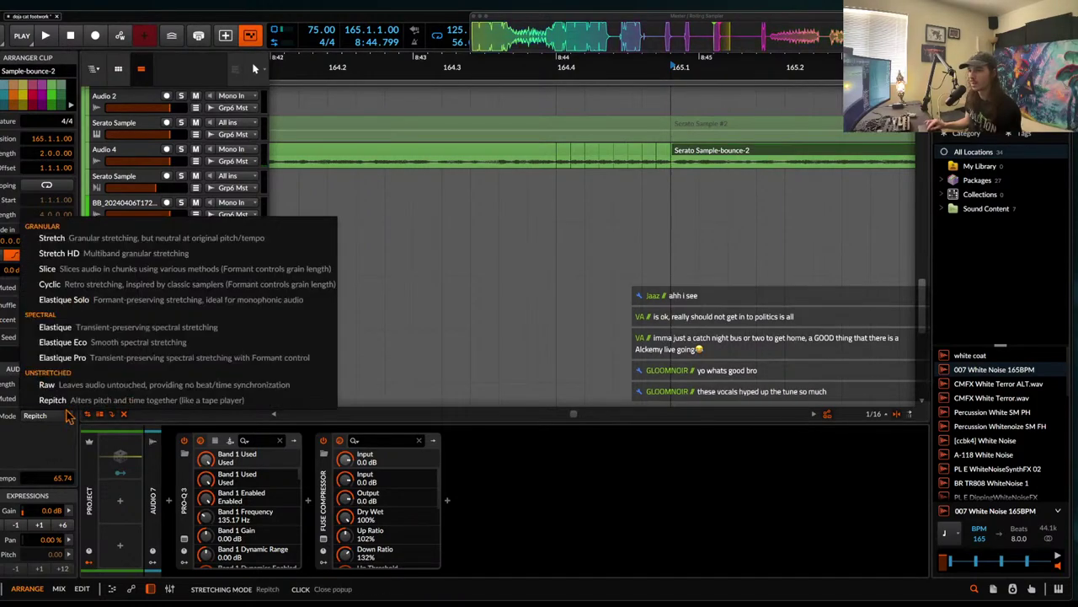
click(76, 251)
scroll(497, 245, down, 4)
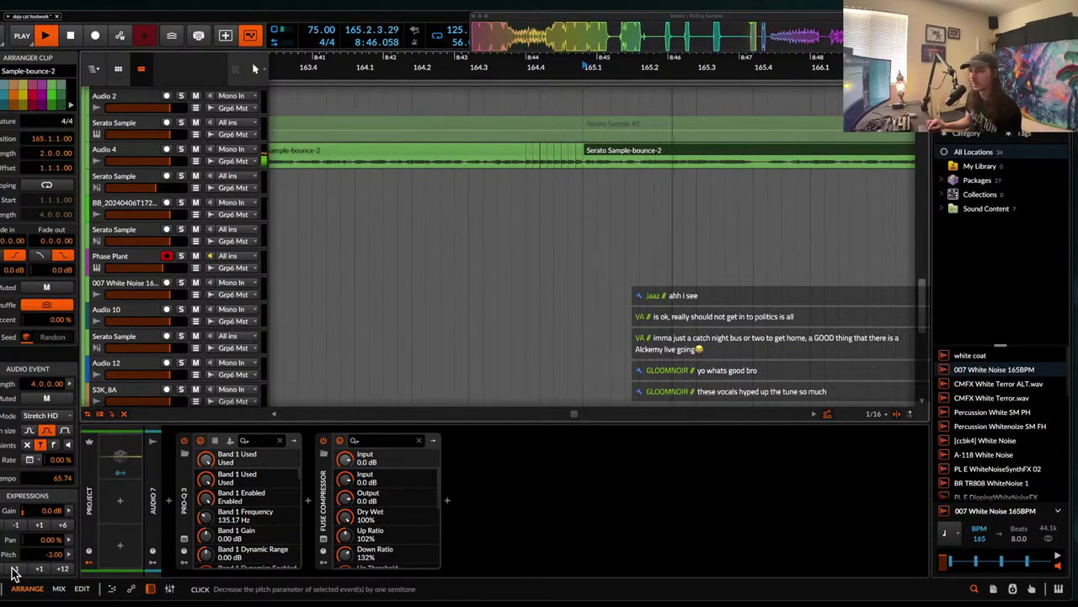
scroll(457, 258, down, 5)
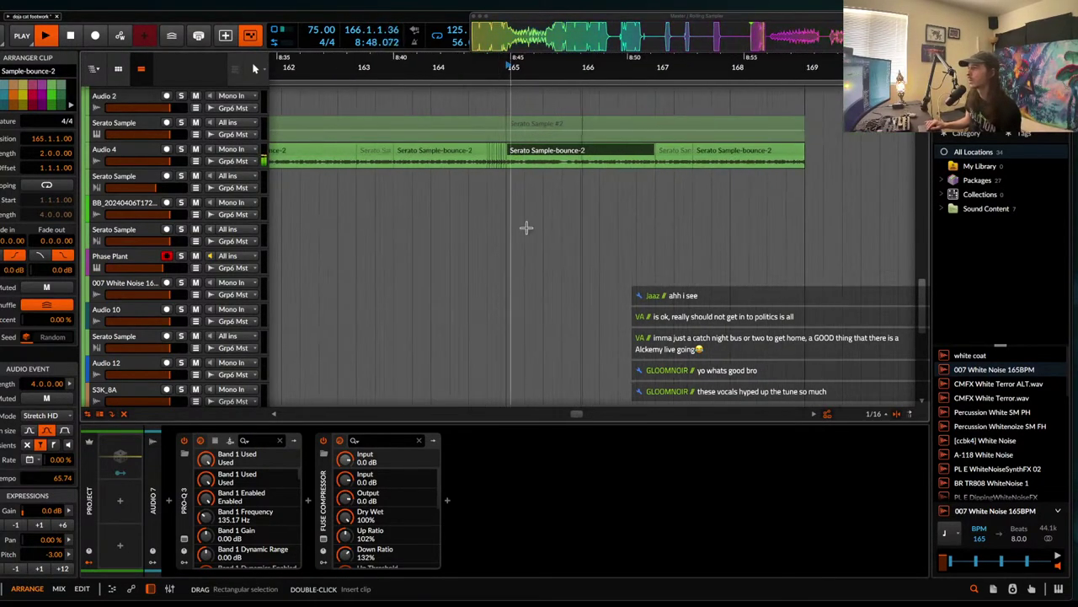
scroll(638, 151, up, 3)
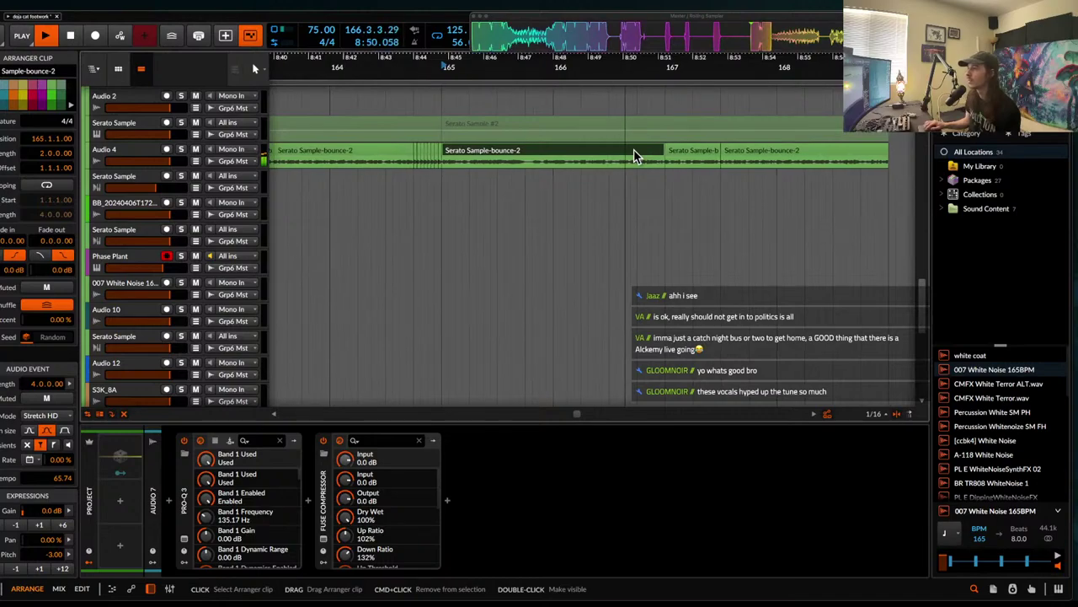
- Set the two Audio 4 clips from bar 167 to 169 to Stretch HD with pitch -3.00 and play them
click(693, 156)
shift+click(739, 155)
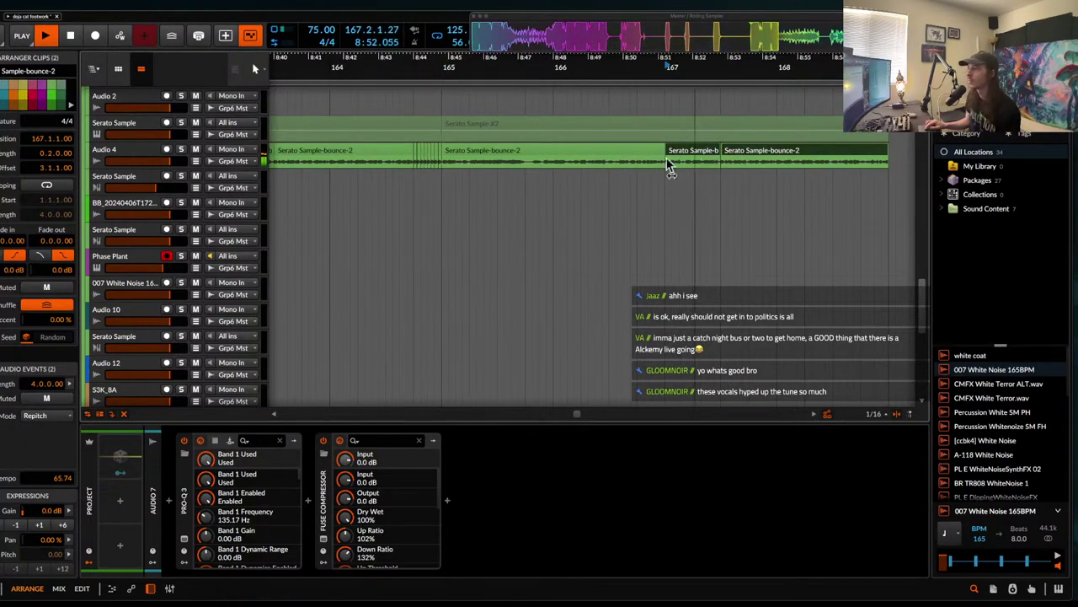
key(space)
click(61, 417)
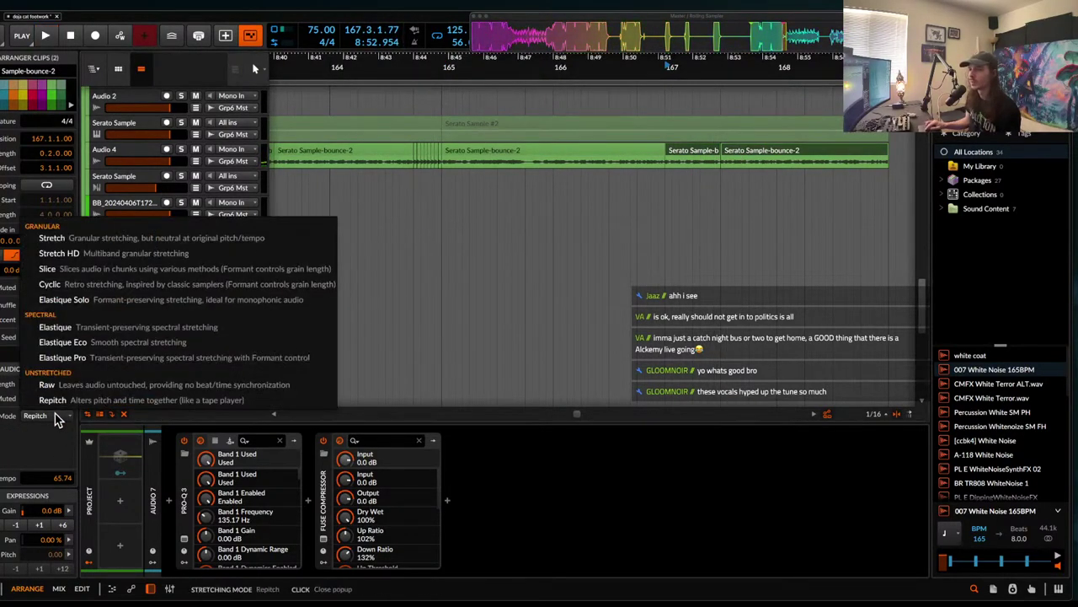
click(74, 255)
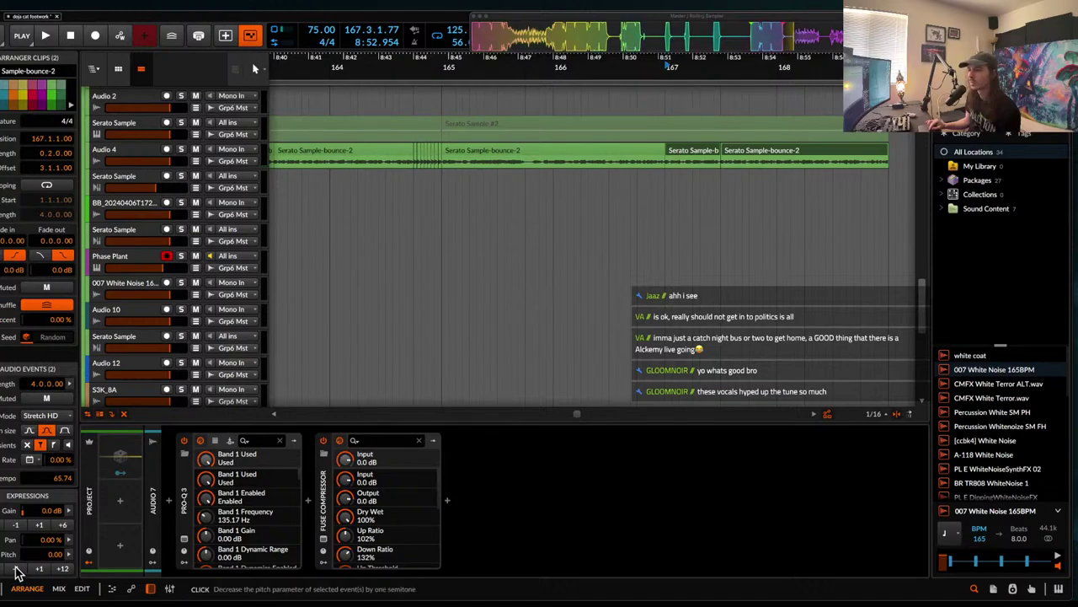
key(space)
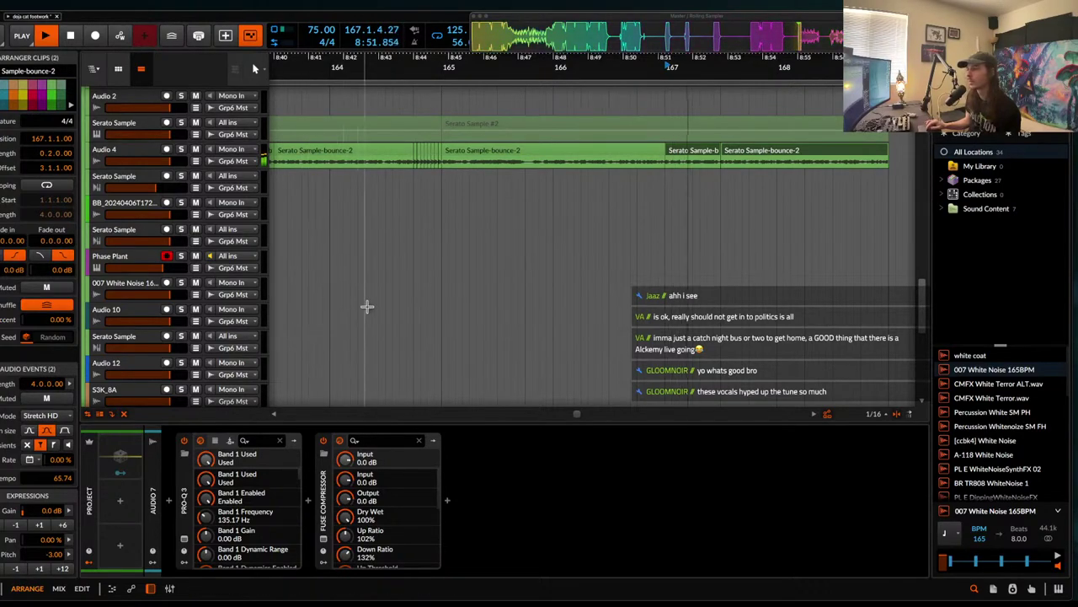
scroll(508, 226, down, 1)
scroll(508, 225, down, 1)
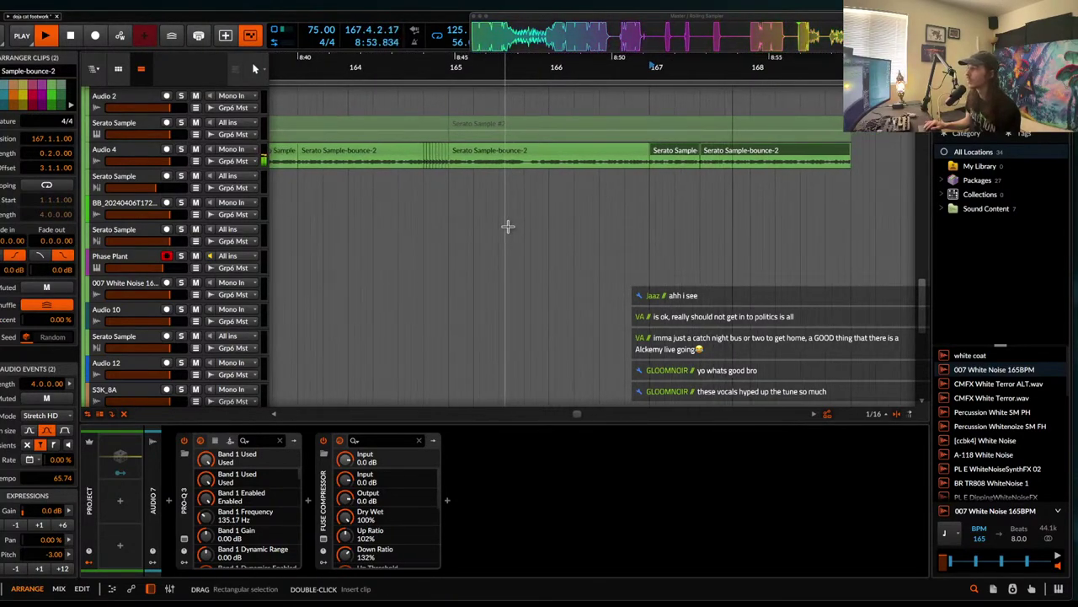
scroll(604, 171, down, 2)
scroll(703, 168, up, 2)
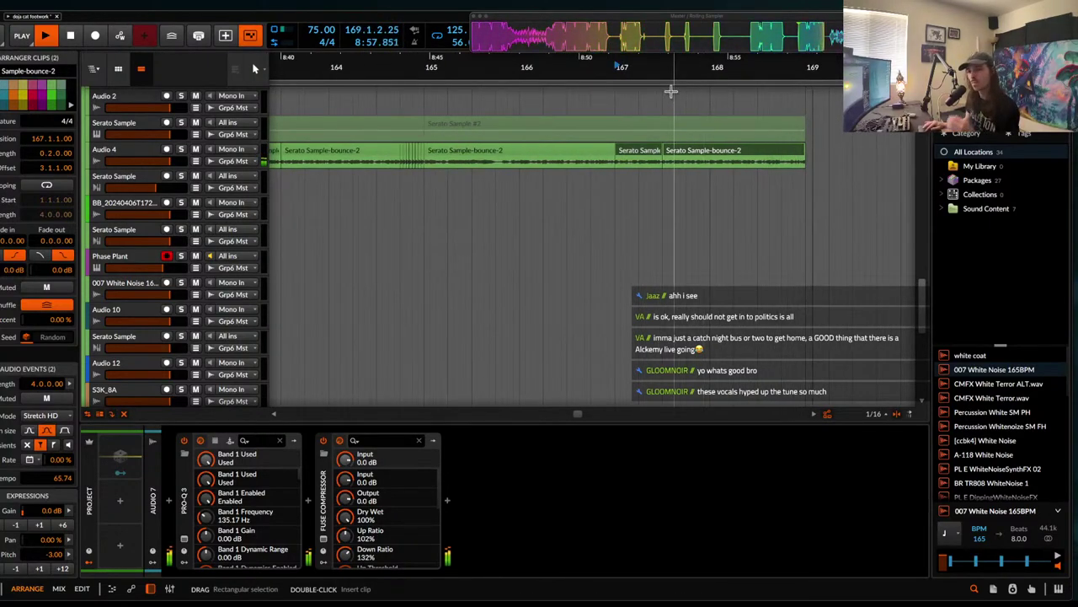
scroll(671, 91, down, 3)
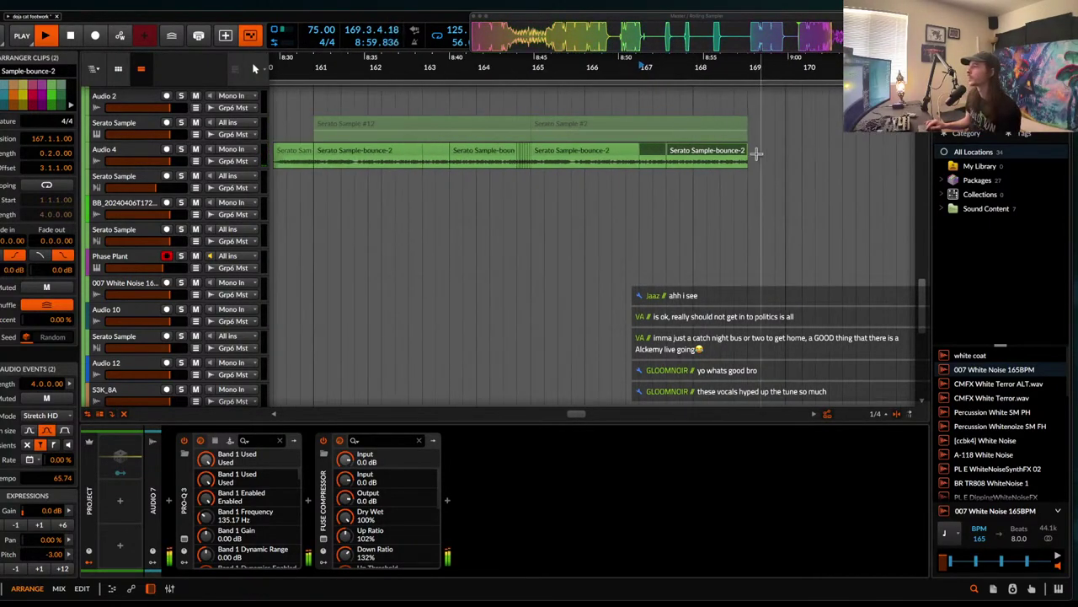
- Check the last Audio 4 clip at 167.3, and play the whole phrase from its first clip at 160.2
click(723, 151)
scroll(723, 152, up, 3)
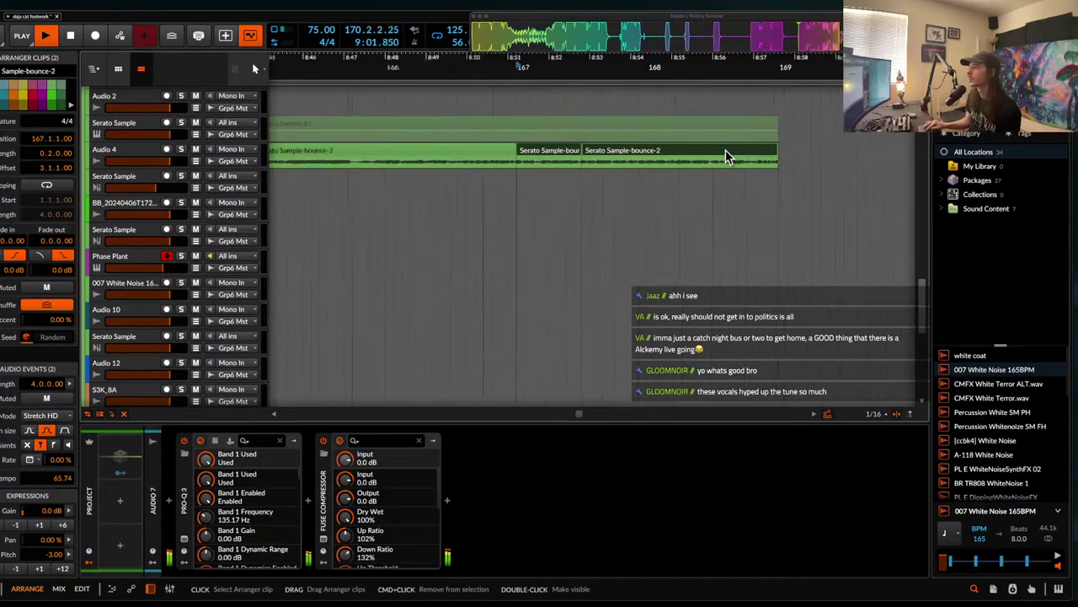
scroll(708, 152, down, 5)
key(space)
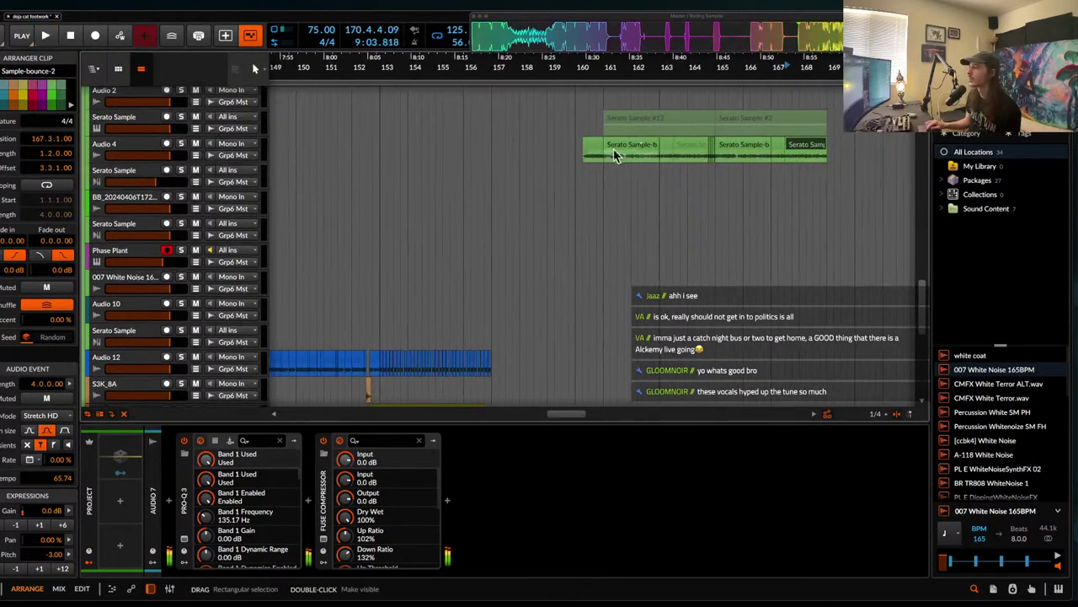
click(586, 146)
key(space)
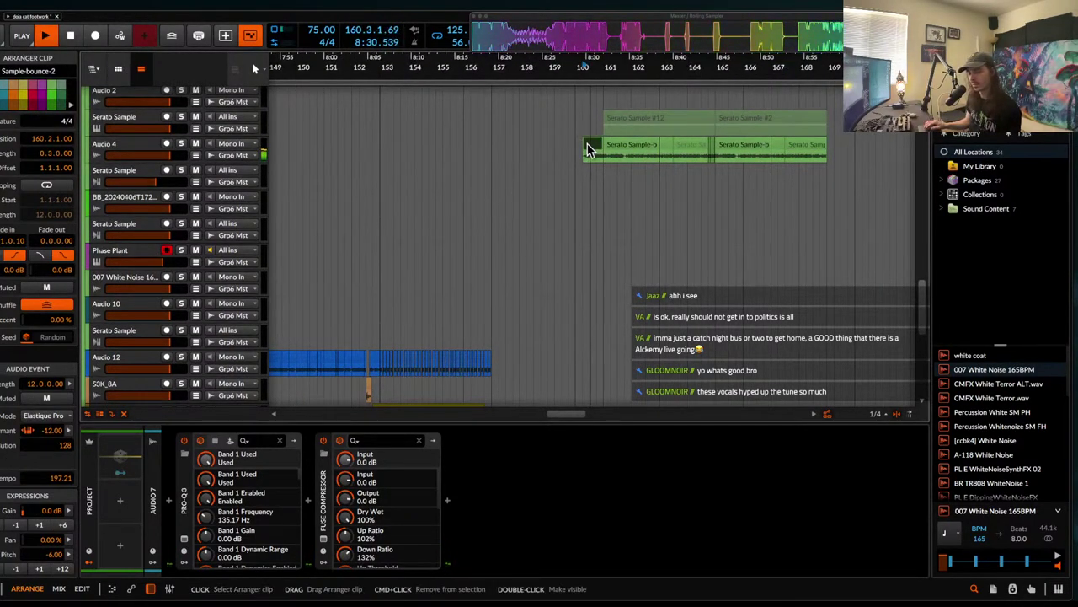
- Collect and save the project, including files outside the project folder
key(super+s)
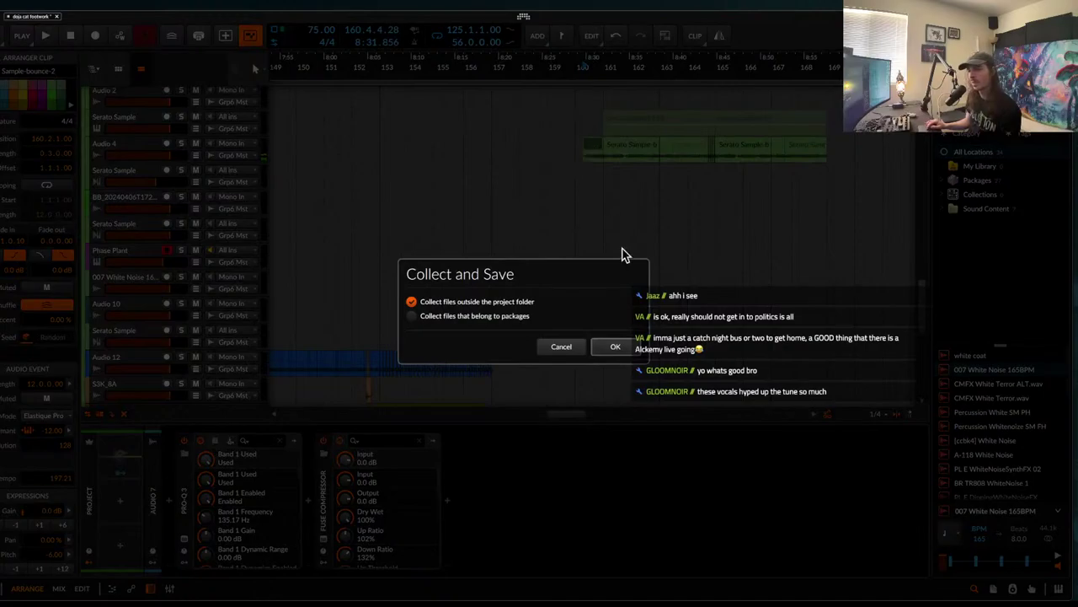
click(620, 350)
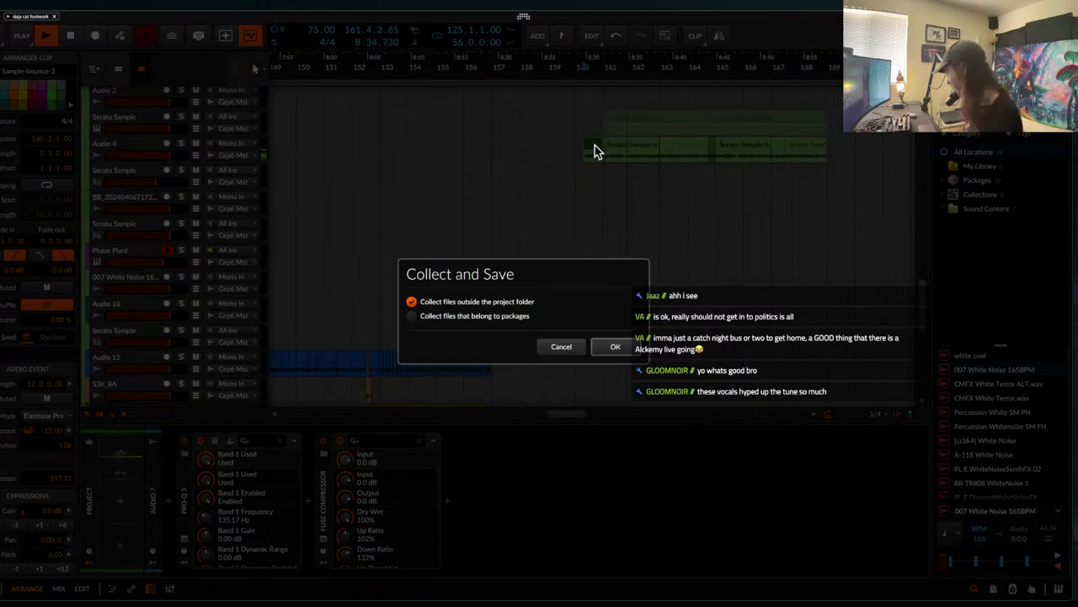
click(615, 346)
- Adjust the gain of the Audio 4 clip starting at 160.2 during playback
scroll(604, 196, up, 5)
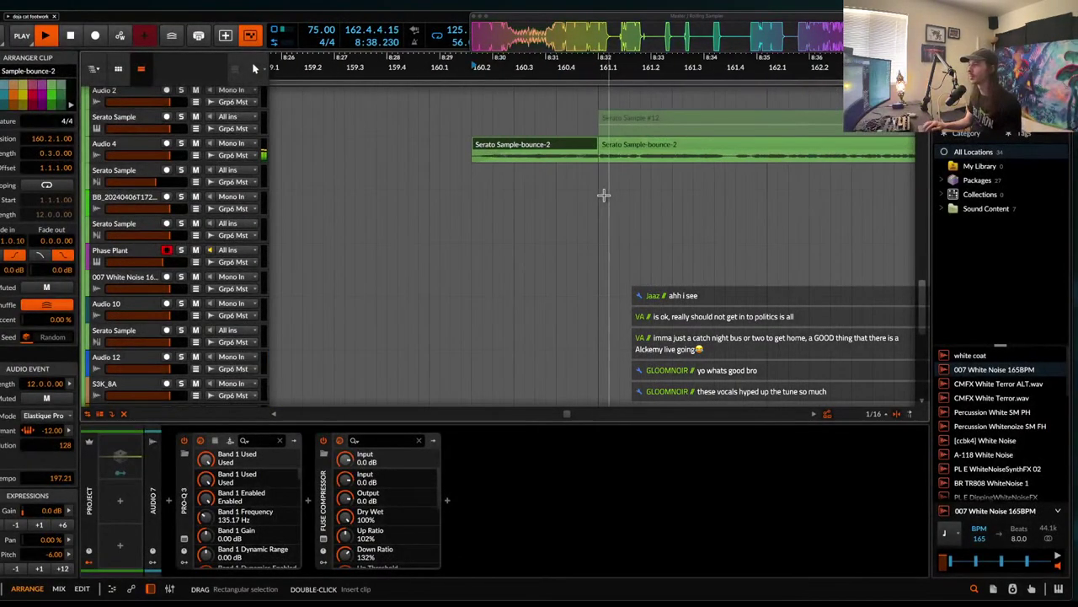
alt+super+click(562, 158)
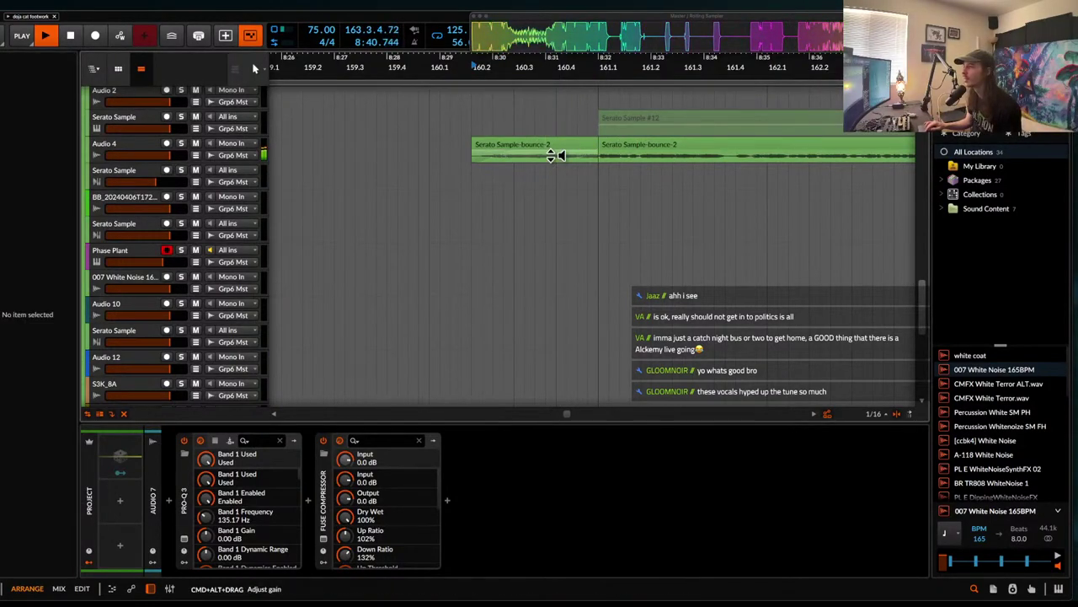
click(557, 156)
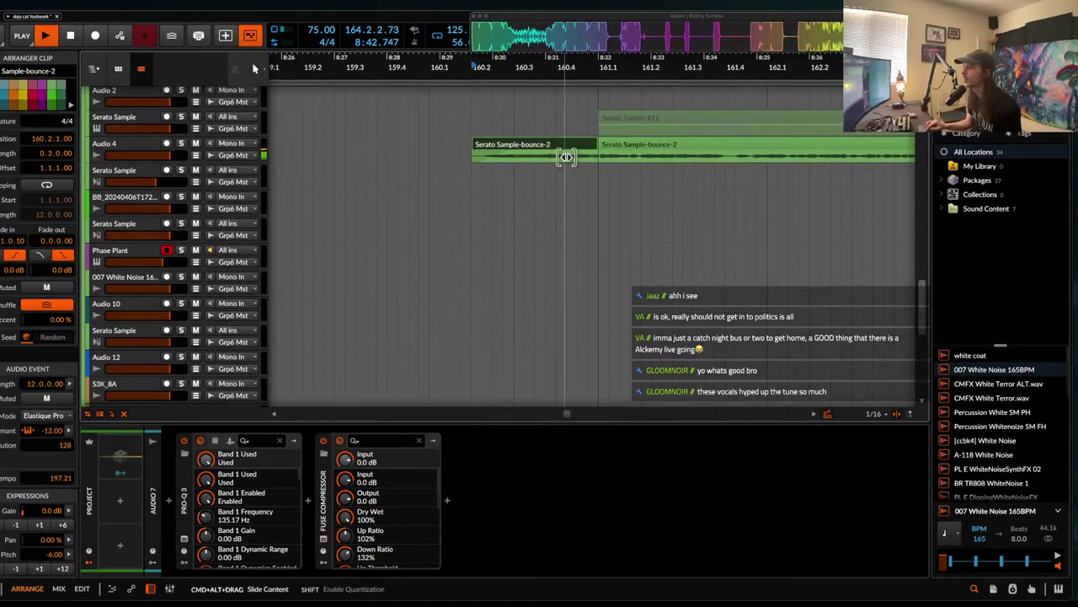
- Mute the !Hat 32 hit at 164.4.2 and the pair of yellow Phase Plant clips just before bar 165
scroll(571, 157, down, 5)
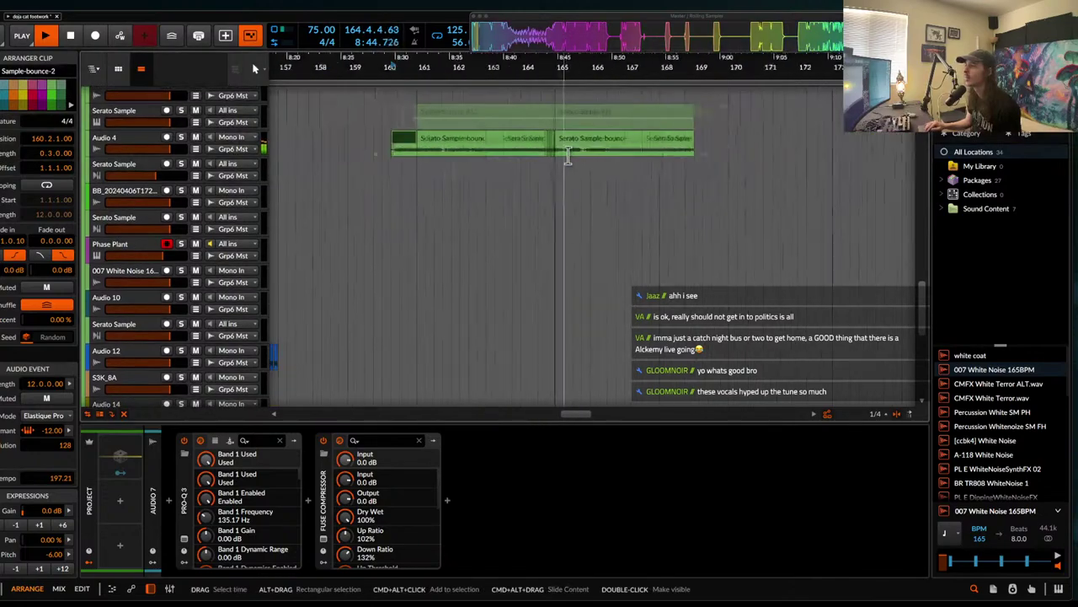
click(564, 139)
scroll(564, 140, up, 15)
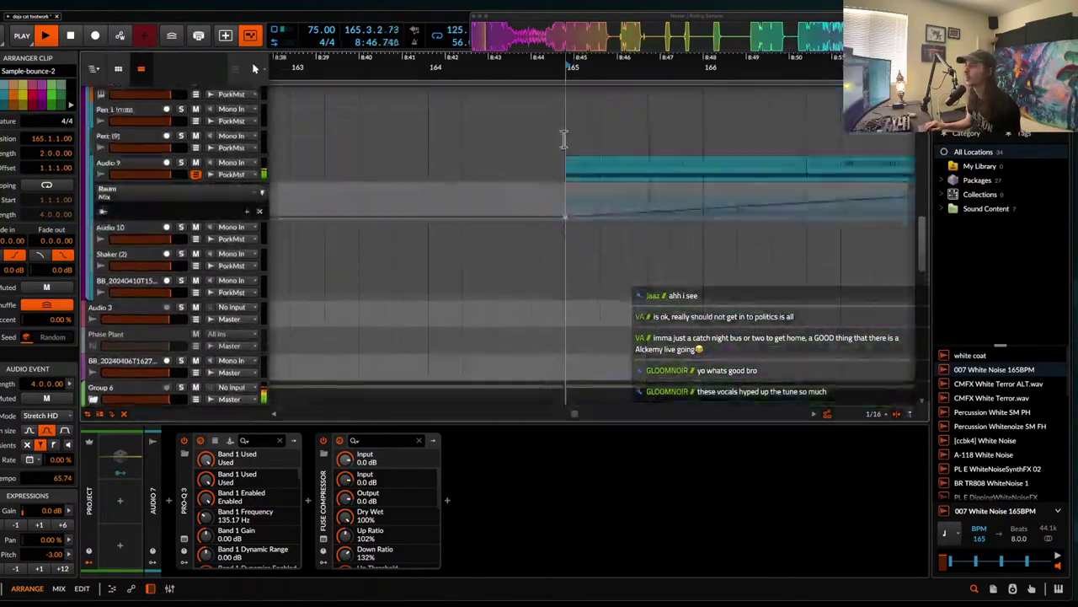
scroll(563, 139, up, 5)
click(518, 226)
scroll(533, 184, up, 6)
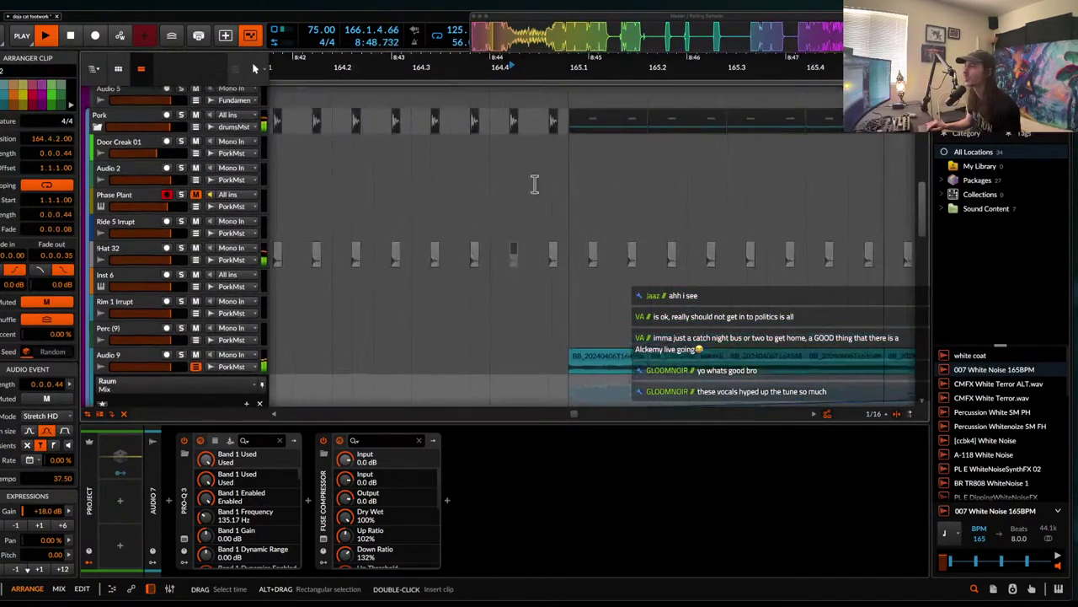
scroll(527, 190, up, 4)
click(563, 145)
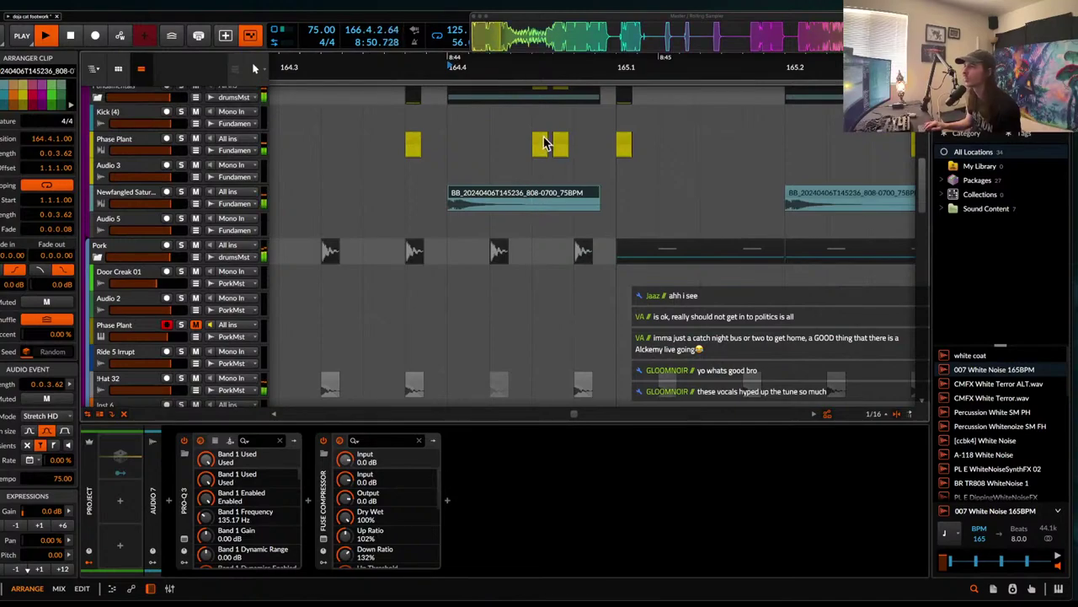
- Examine the drum tracks from bar 165 into bar 169 during playback, including the Ride 5 Irrupt clip at 169.1
scroll(457, 168, down, 3)
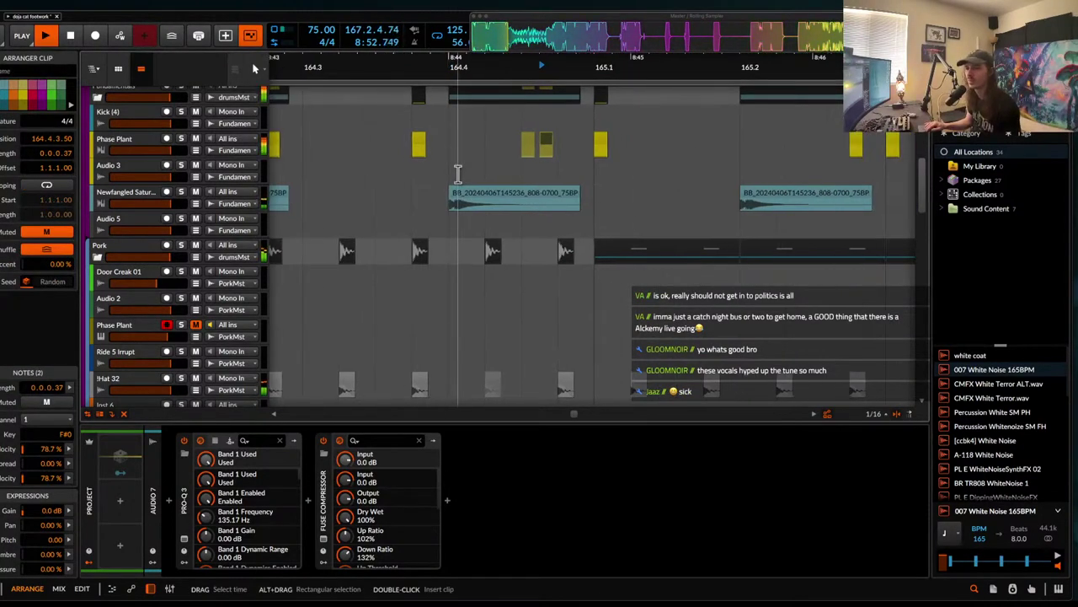
scroll(458, 175, down, 3)
scroll(458, 174, down, 4)
scroll(458, 173, down, 2)
scroll(457, 173, down, 4)
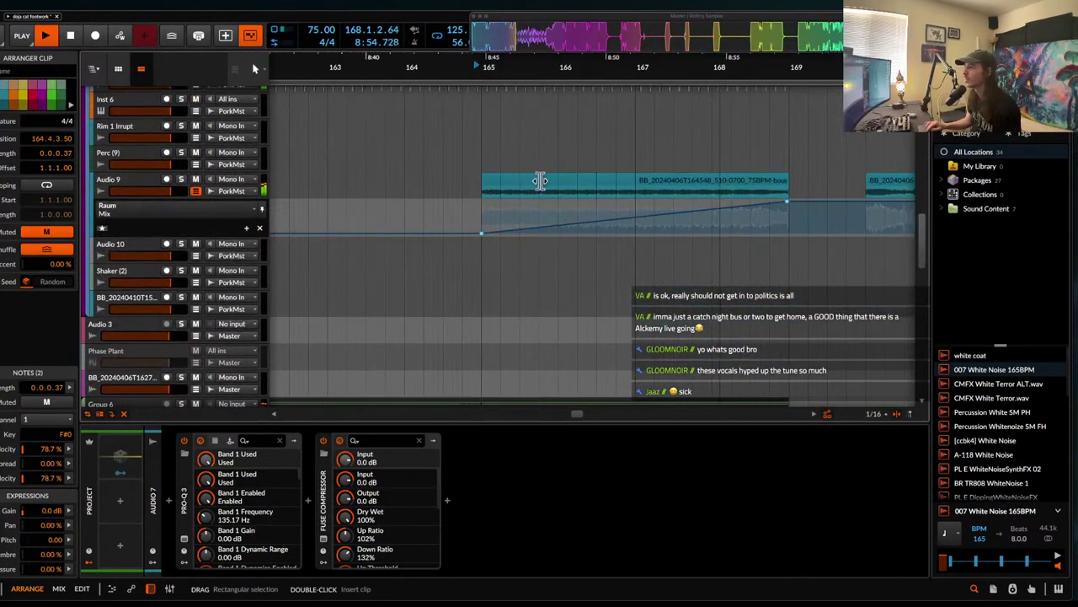
scroll(646, 163, up, 5)
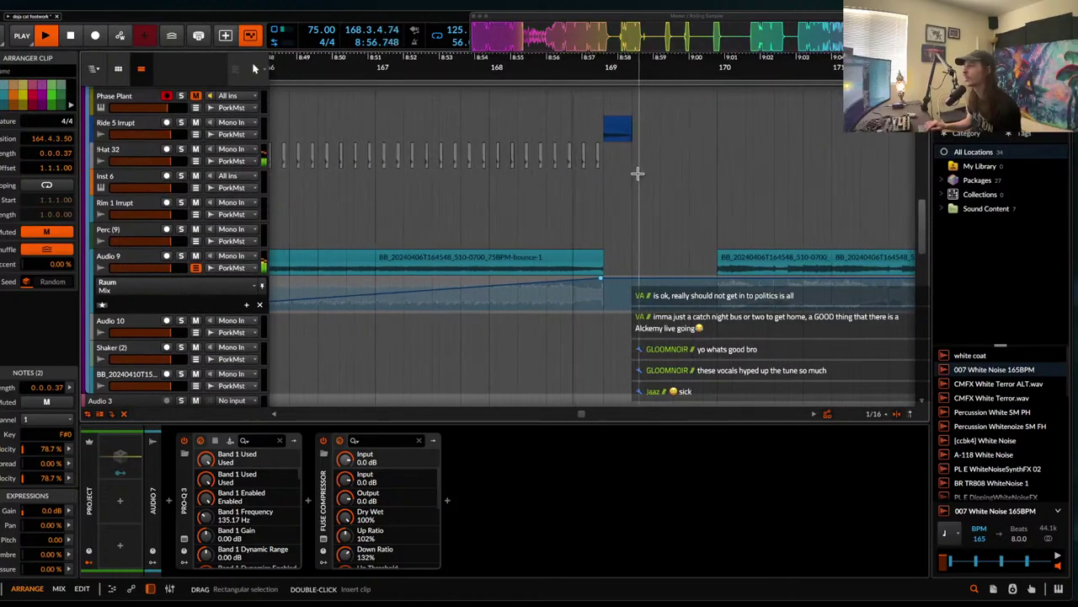
scroll(584, 173, up, 3)
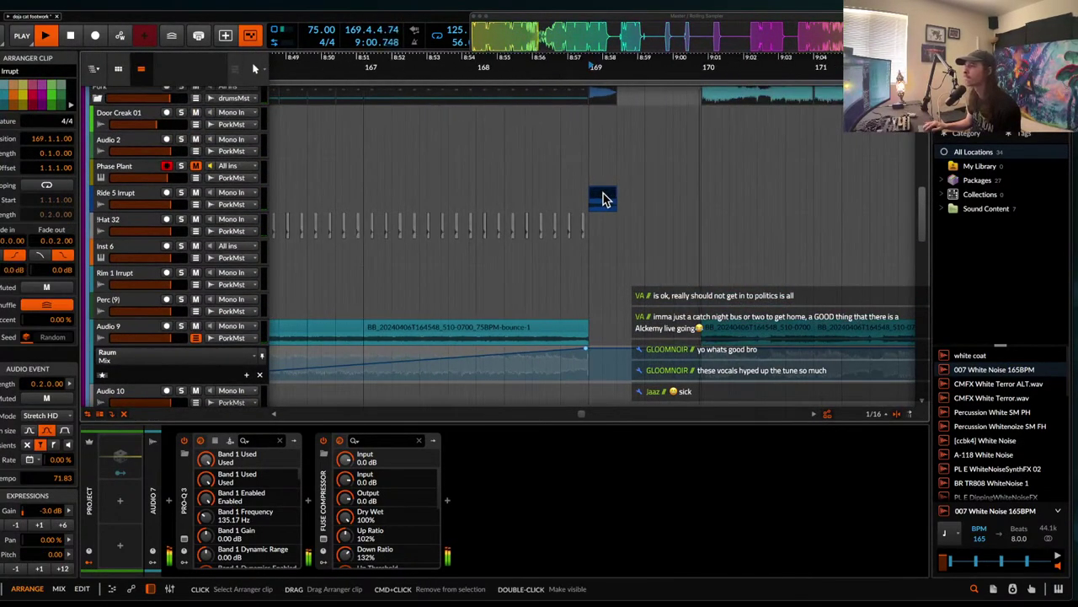
- Place the four-bar purple clip on Group 6's Phase Plant track at bar 165
scroll(602, 193, down, 5)
scroll(603, 193, down, 10)
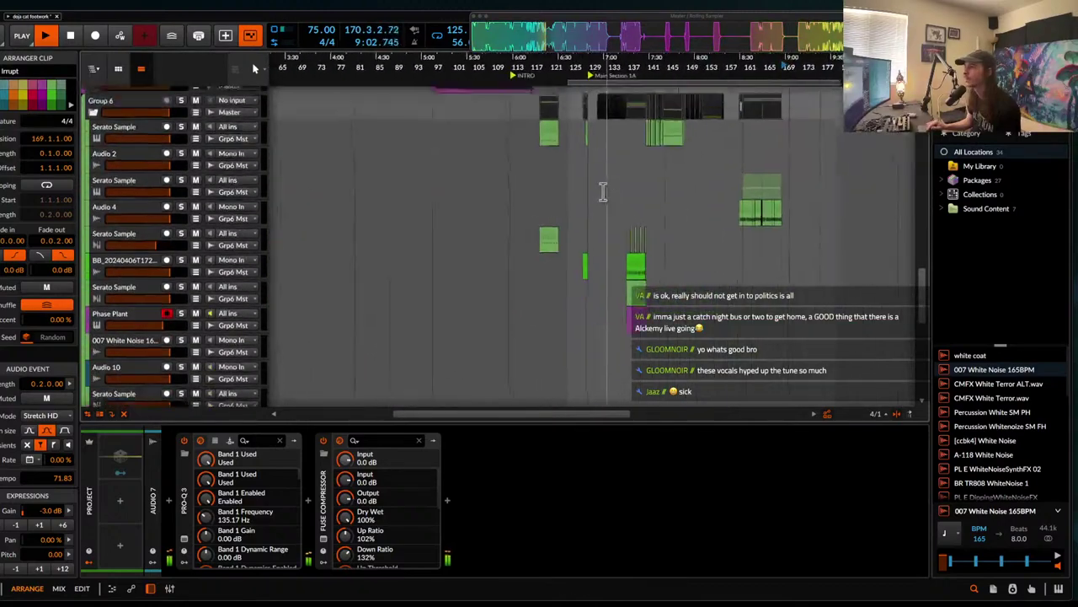
drag(636, 257, 816, 251)
scroll(758, 258, up, 5)
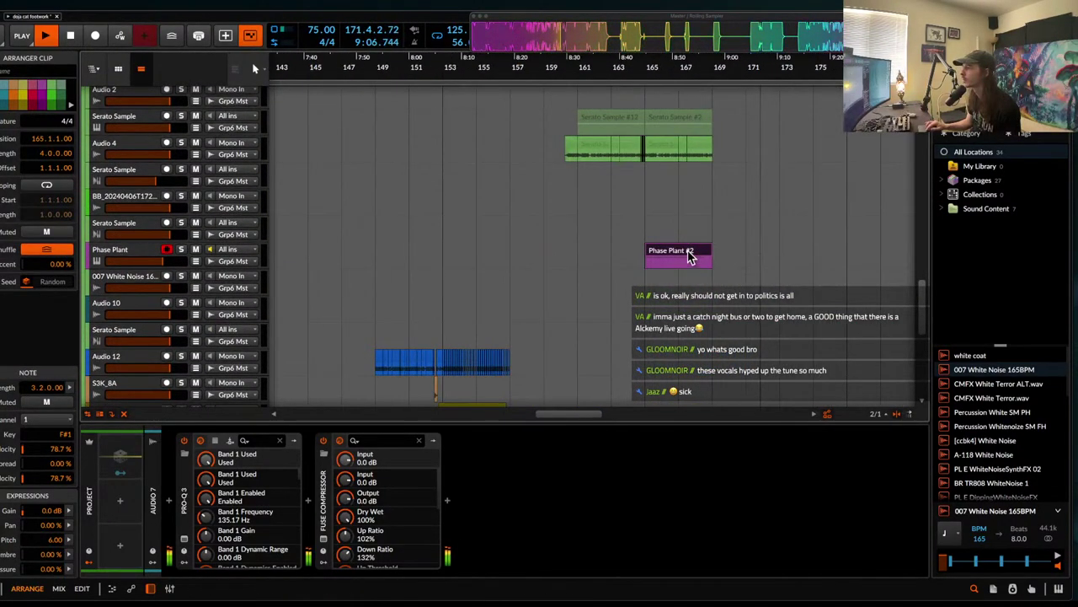
- Play the passage from bar 165 and check the Phase Plant track's level against the Audio 4 clips
key(space)
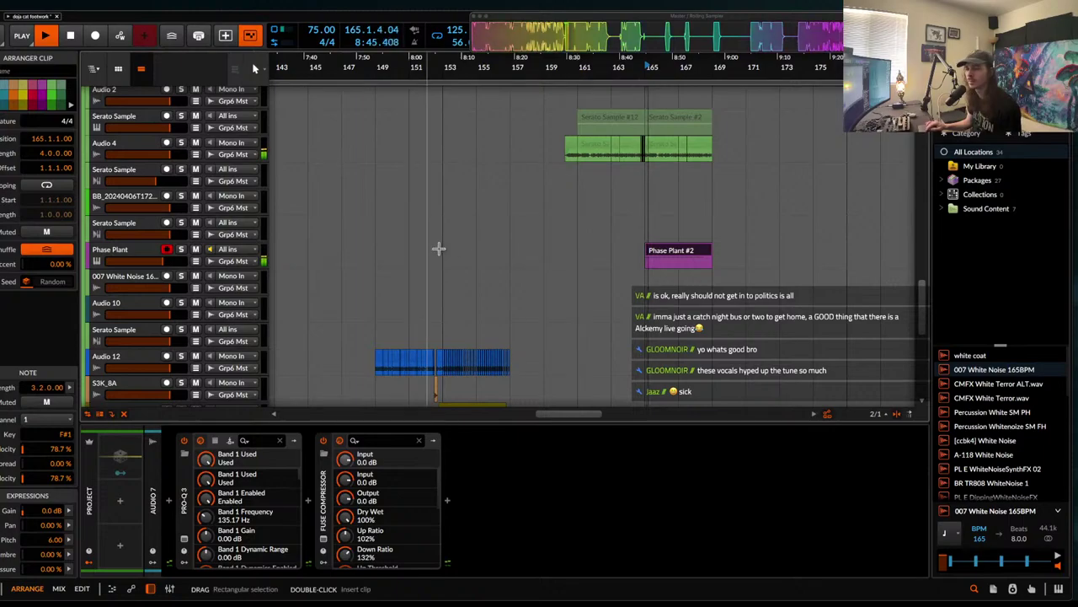
click(133, 258)
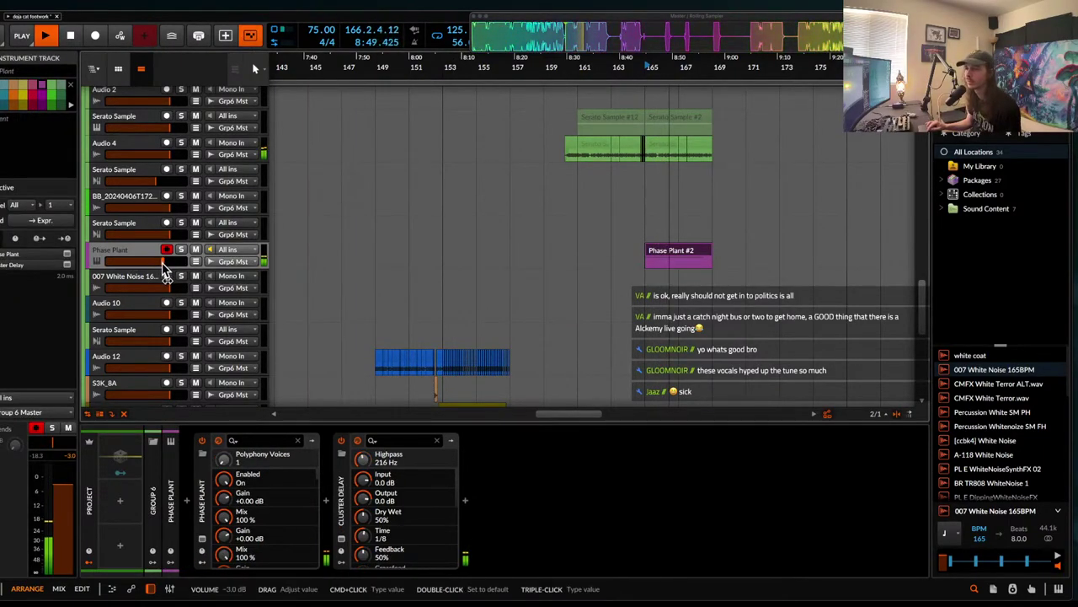
scroll(585, 253, up, 2)
scroll(586, 253, right, 1)
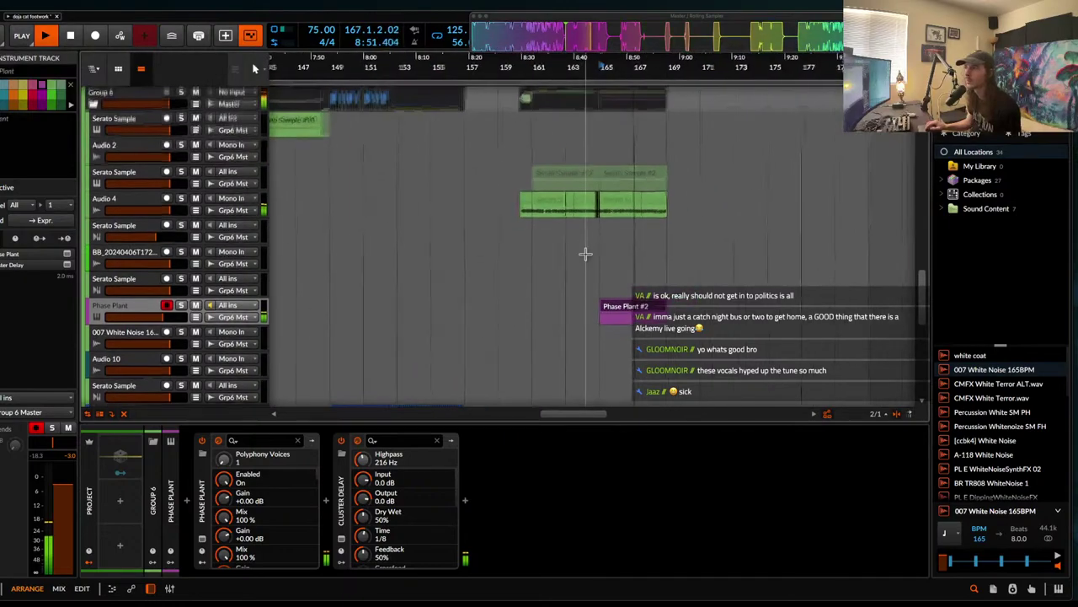
scroll(586, 253, up, 3)
scroll(586, 254, right, 2)
scroll(586, 254, down, 2)
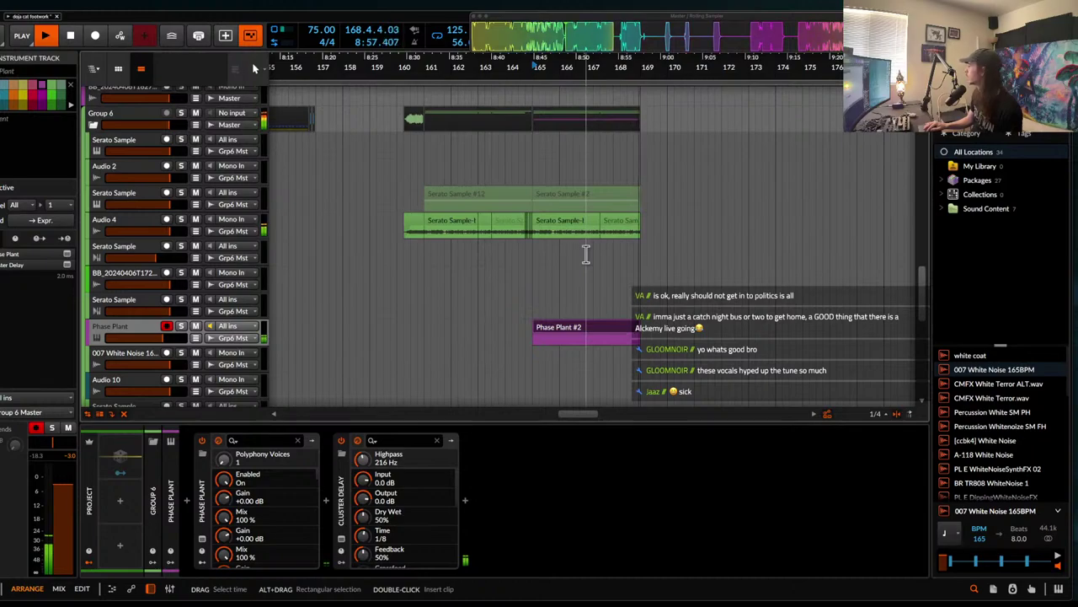
- Fold the drums group and insert a Filter device before its Pro-Q 3, set to high-pass at 23.1 Hz
scroll(586, 254, down, 10)
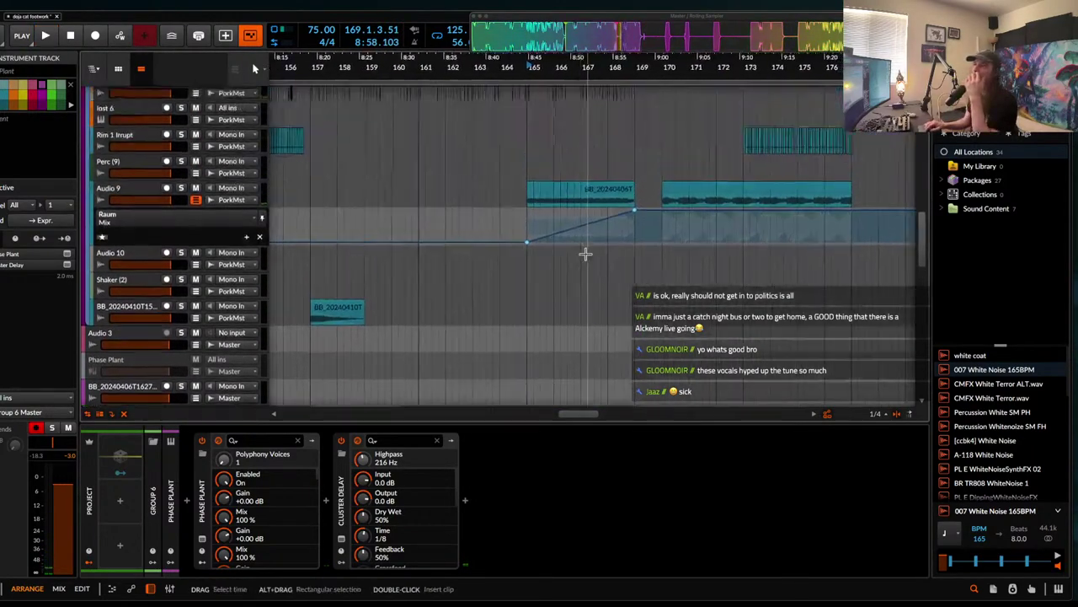
scroll(585, 253, up, 10)
scroll(390, 219, down, 10)
scroll(391, 219, up, 10)
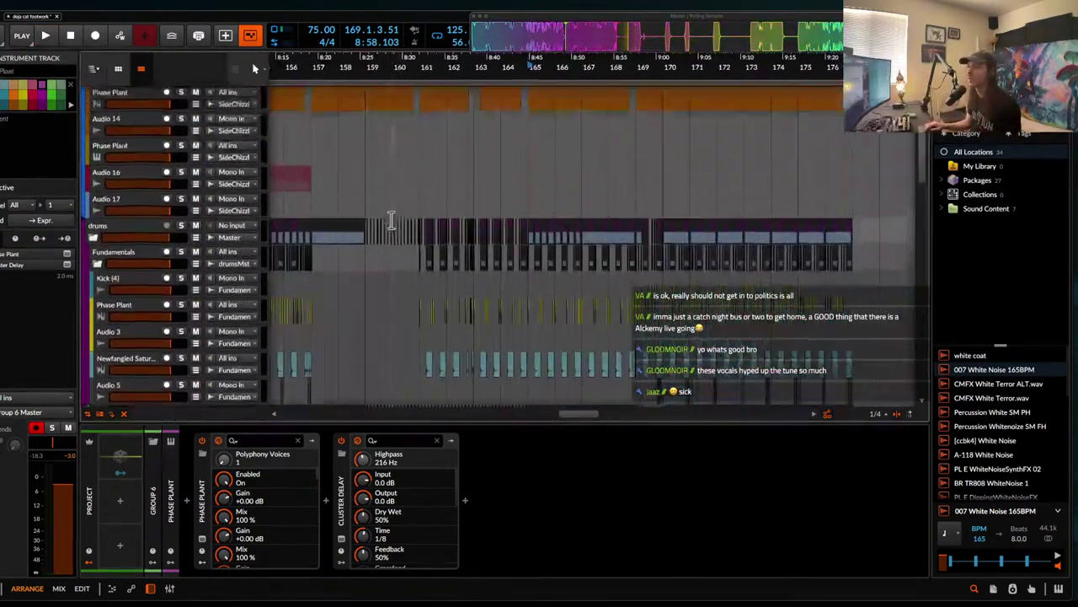
click(93, 256)
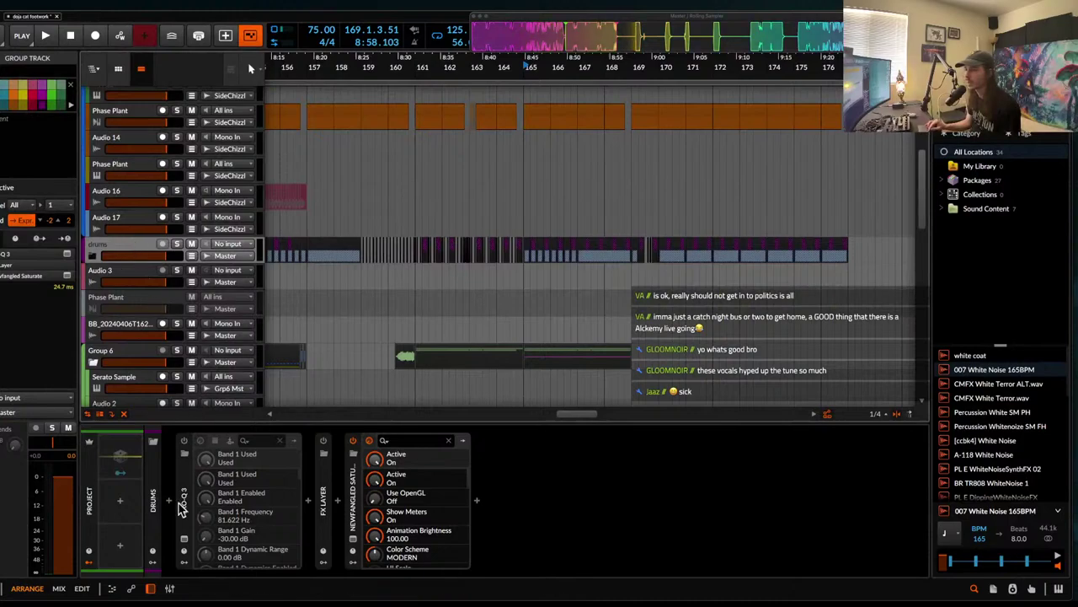
click(236, 414)
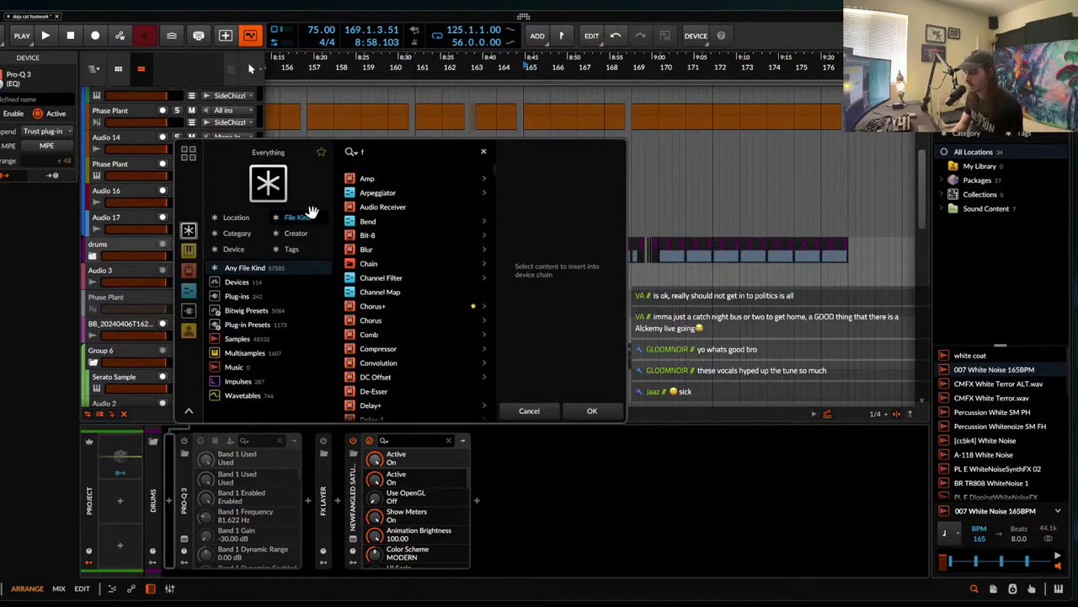
text(filter)
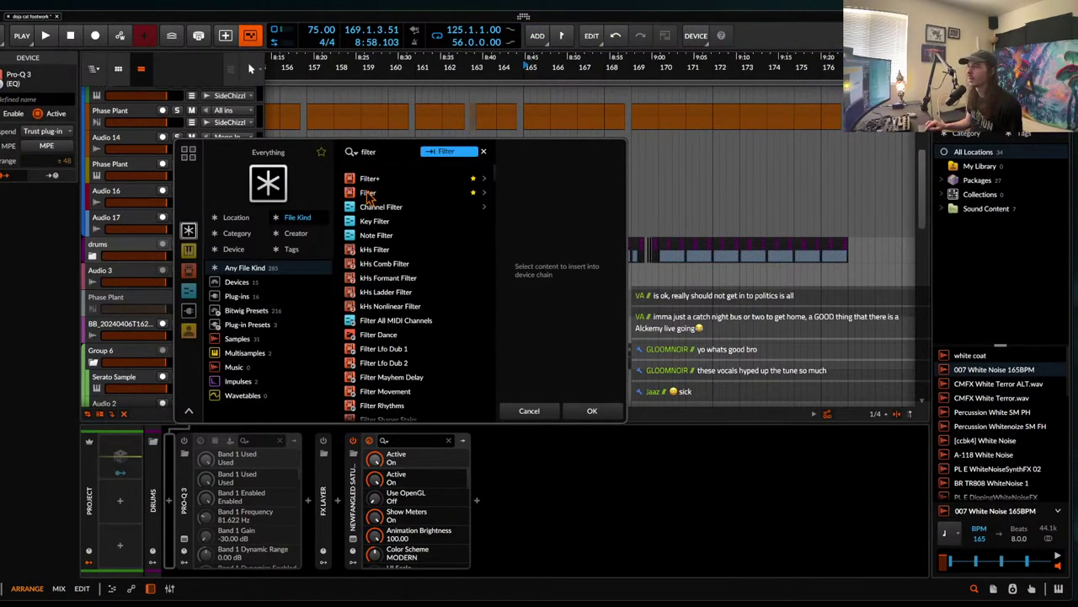
click(368, 193)
click(590, 411)
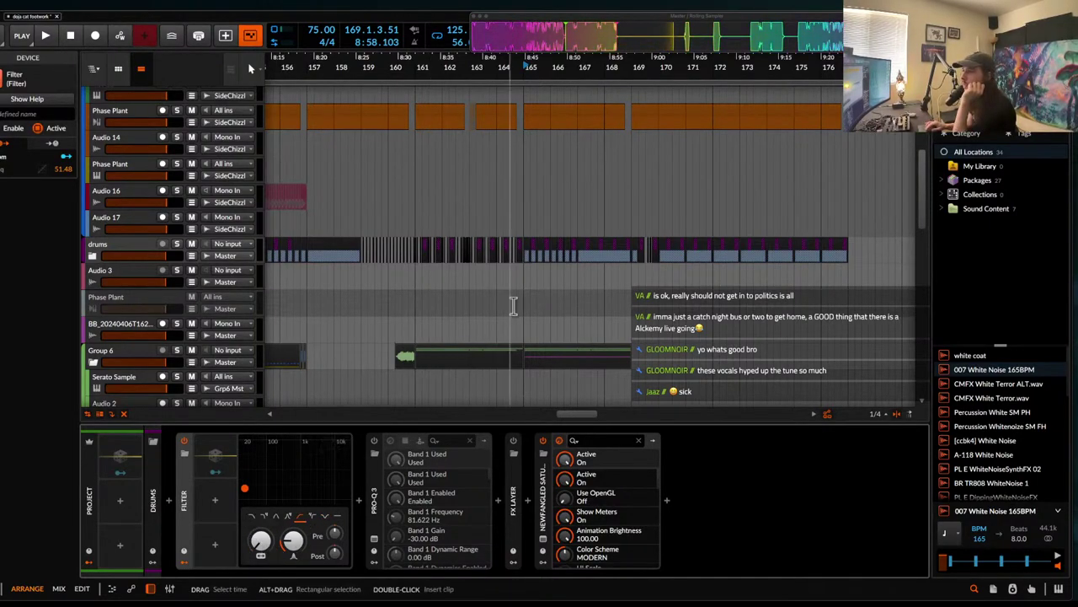
- Review the Group 6 phrase starting at bar 161, marking the time range up to 168.4
scroll(512, 293, down, 3)
scroll(513, 292, down, 2)
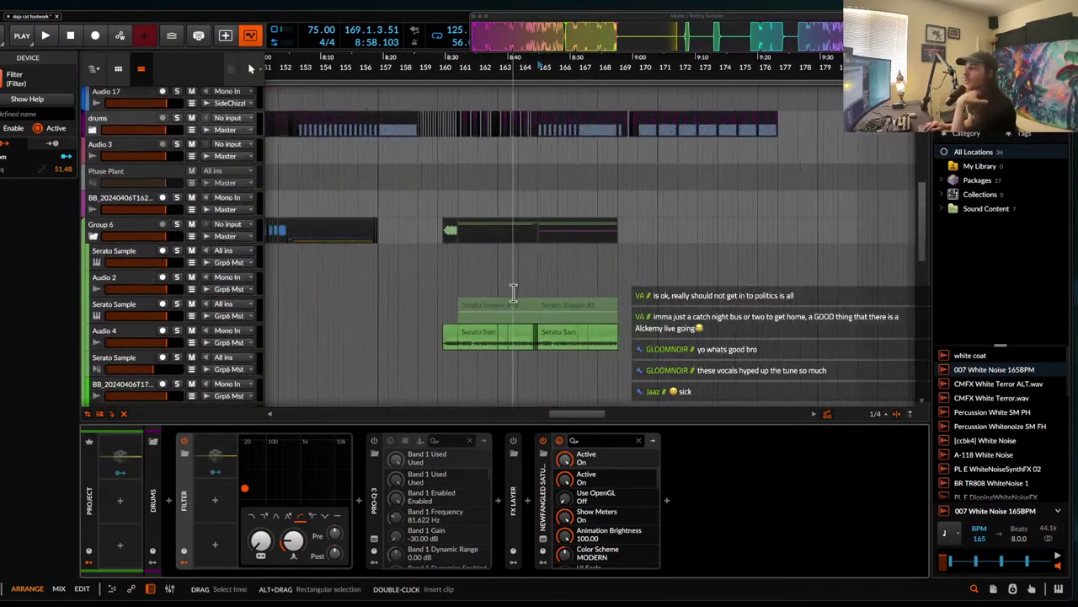
click(459, 262)
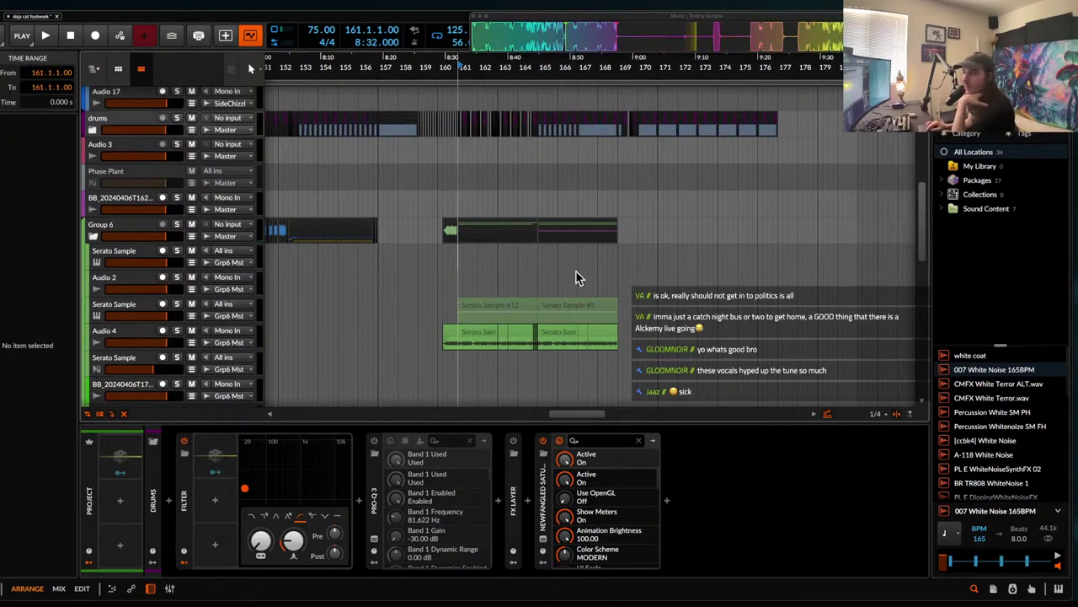
click(539, 261)
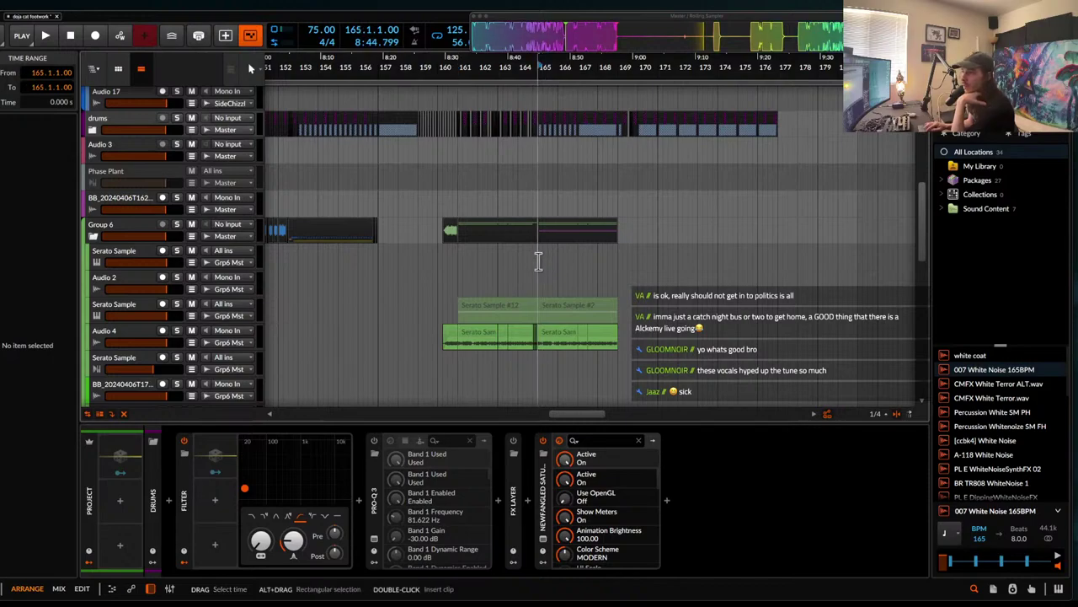
scroll(538, 261, up, 2)
drag(432, 258, 492, 263)
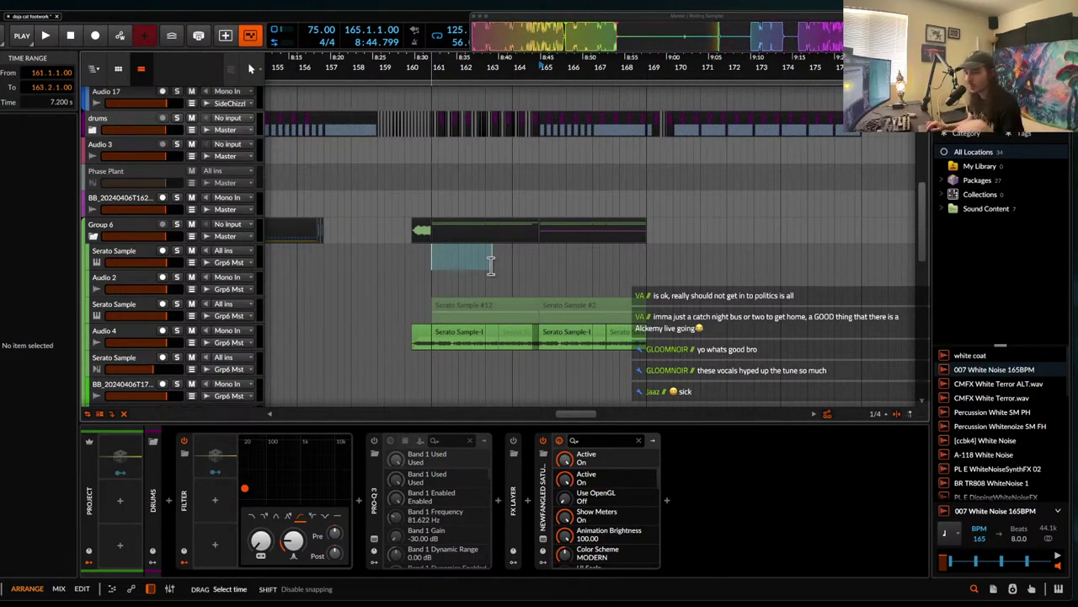
drag(497, 264, 639, 266)
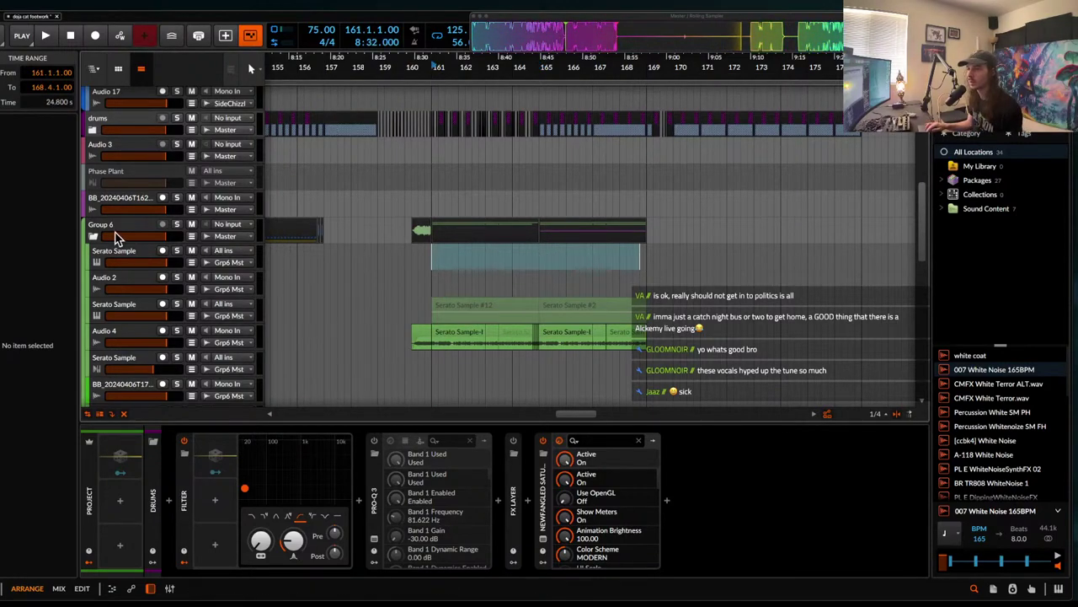
- Fold Group 6 and select the range from bar 169 to 177 across Audio 17 and the drums group
click(118, 238)
click(94, 236)
scroll(120, 238, up, 4)
click(128, 187)
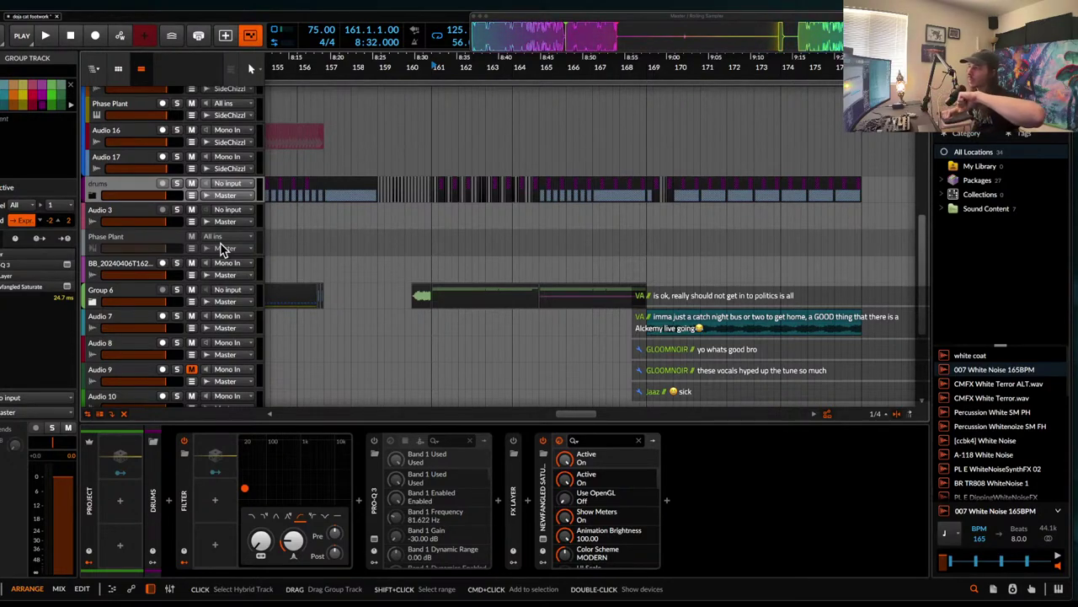
drag(650, 164, 865, 200)
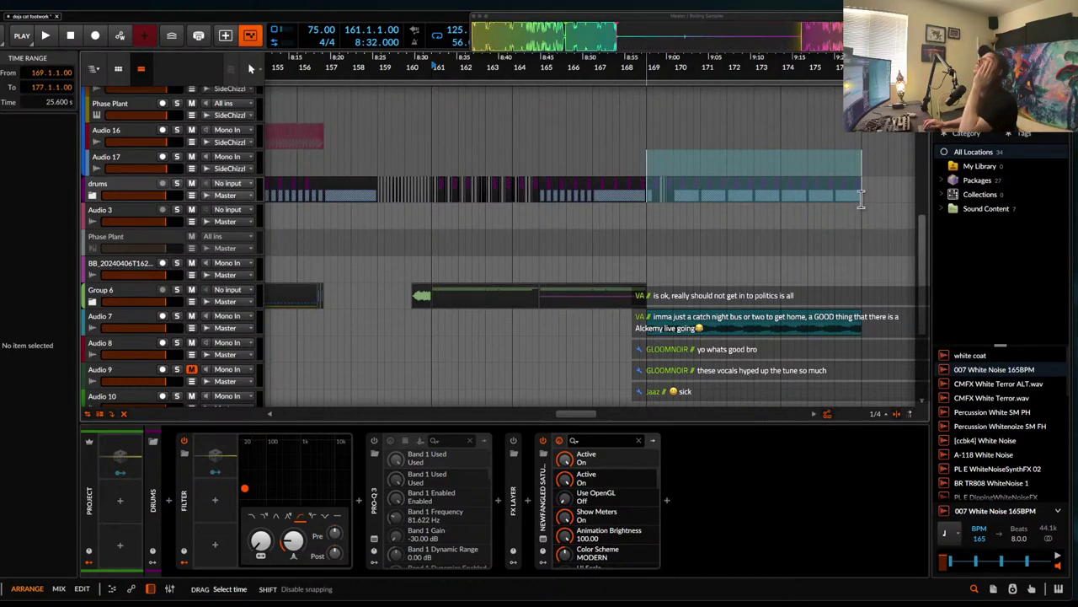
drag(860, 200, 860, 199)
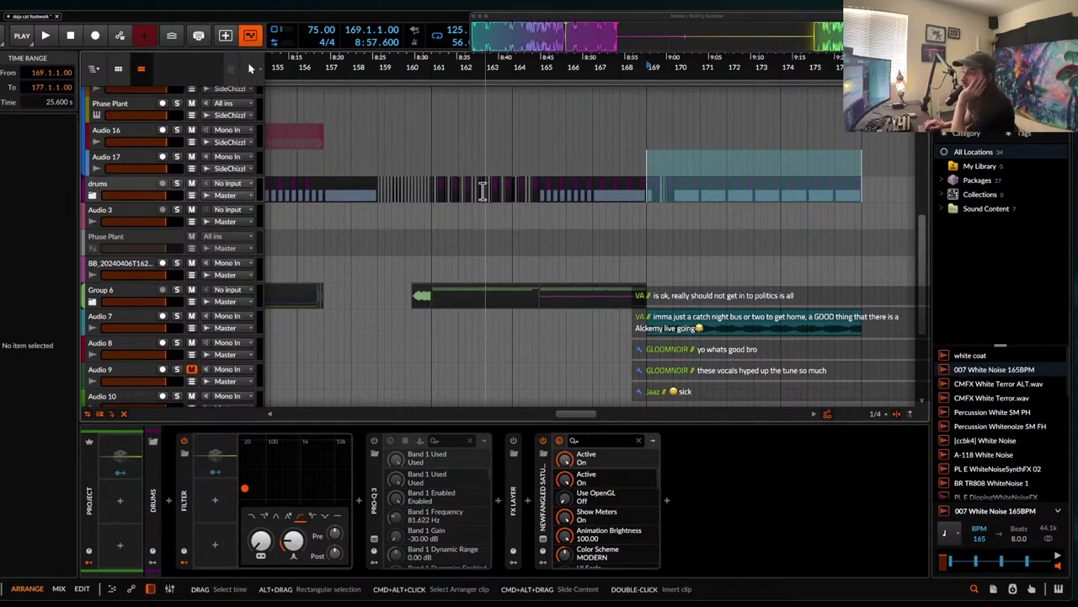
- Automate the drums Filter frequency to ramp up from bar 167 to 169, dropping back to 23.1 Hz at bar 169
click(164, 189)
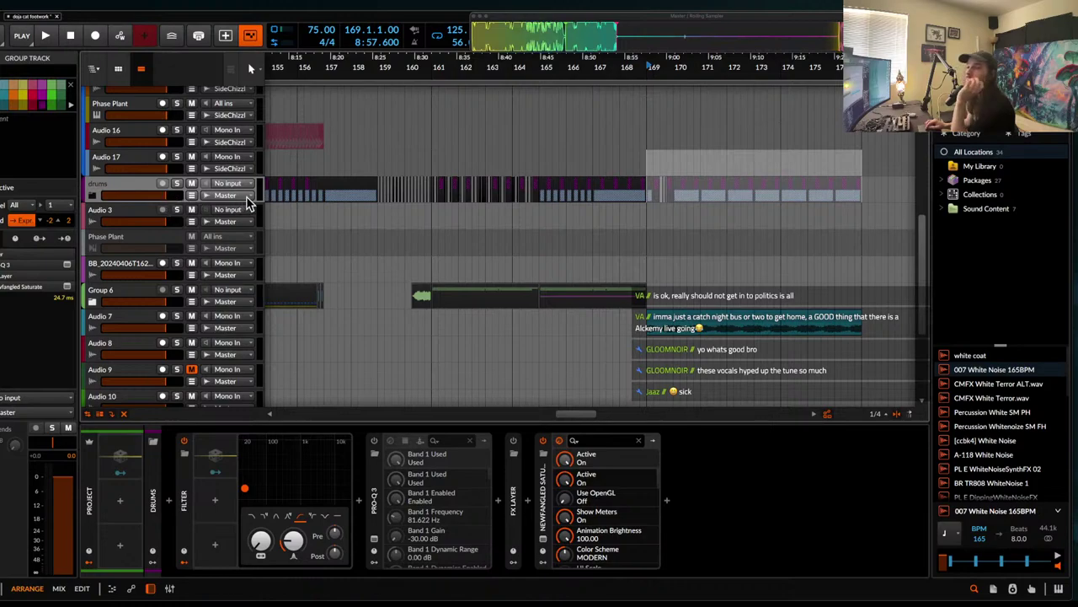
click(193, 194)
click(677, 230)
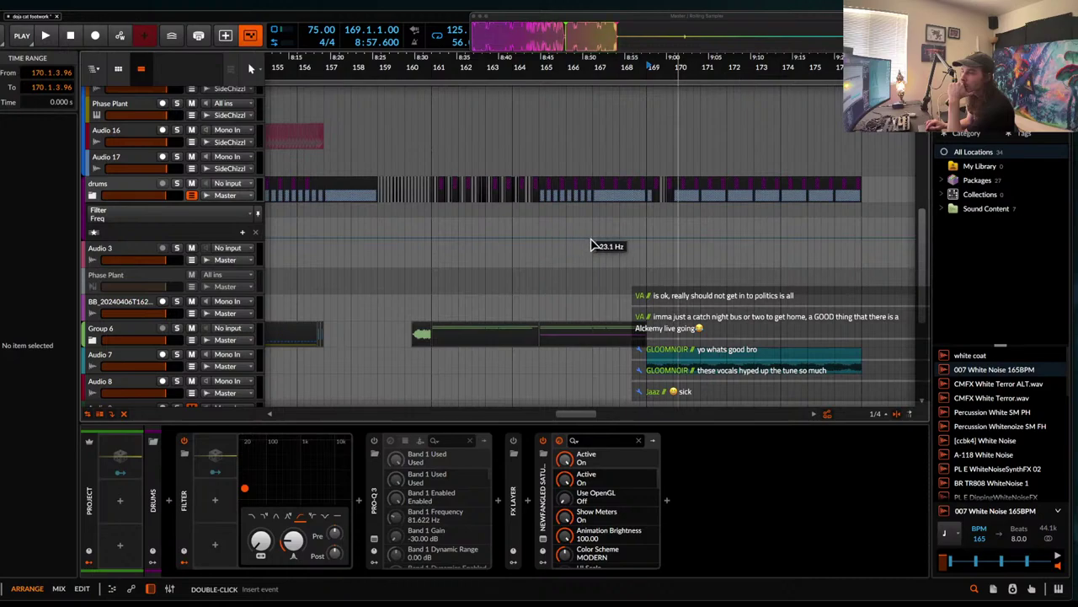
click(593, 239)
mouse_move(647, 239)
mouse_down()
mouse_move(648, 226)
mouse_move(654, 238)
mouse_up()
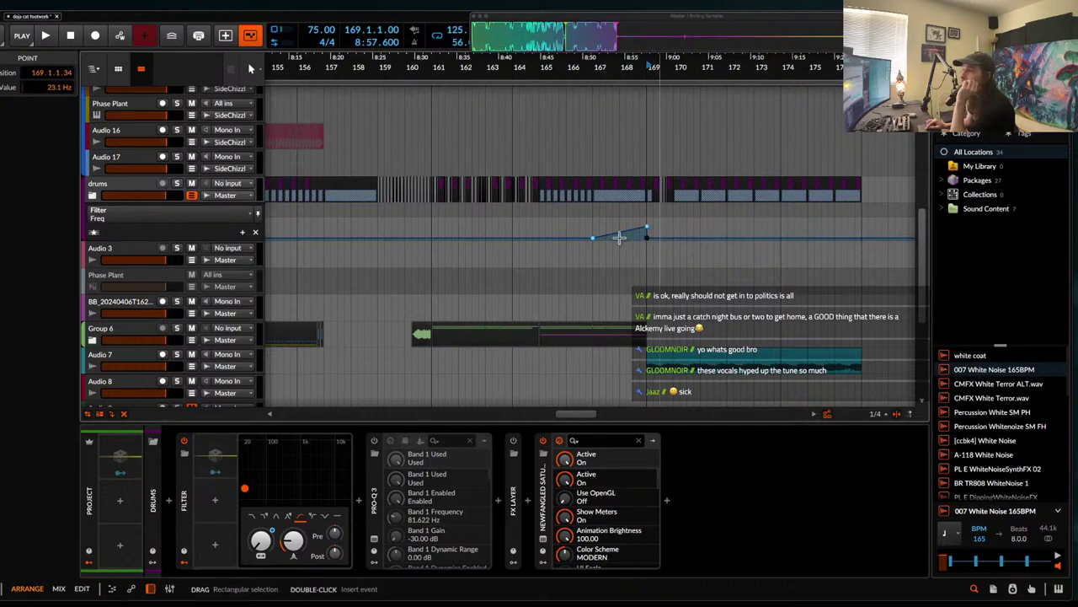
- Turn the drums Filter off and automate it to switch on only from bar 167 to 169, and hide the automation lane
click(183, 443)
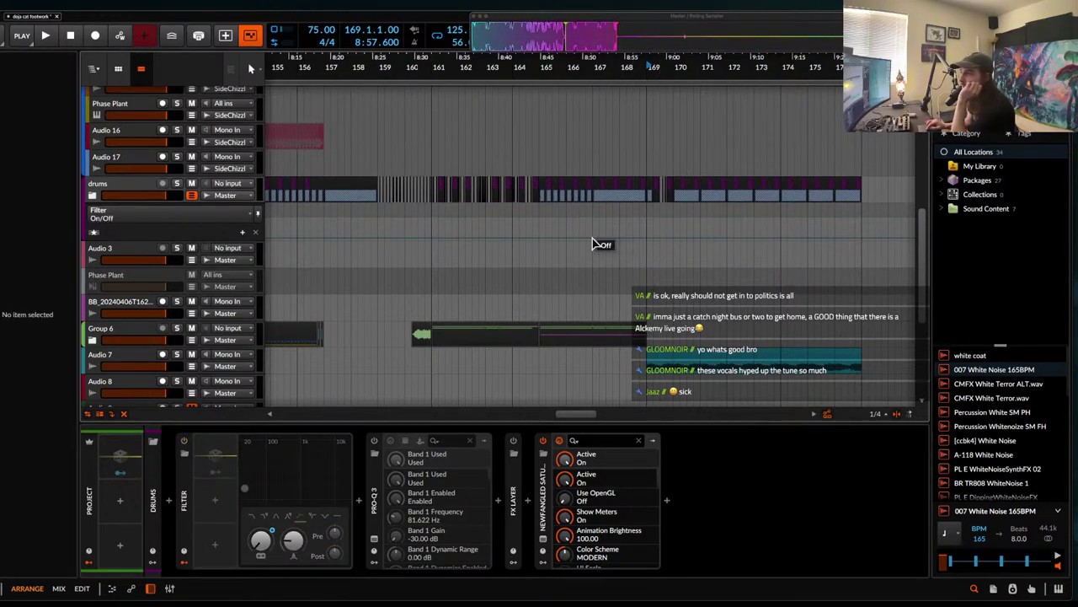
drag(603, 240, 590, 224)
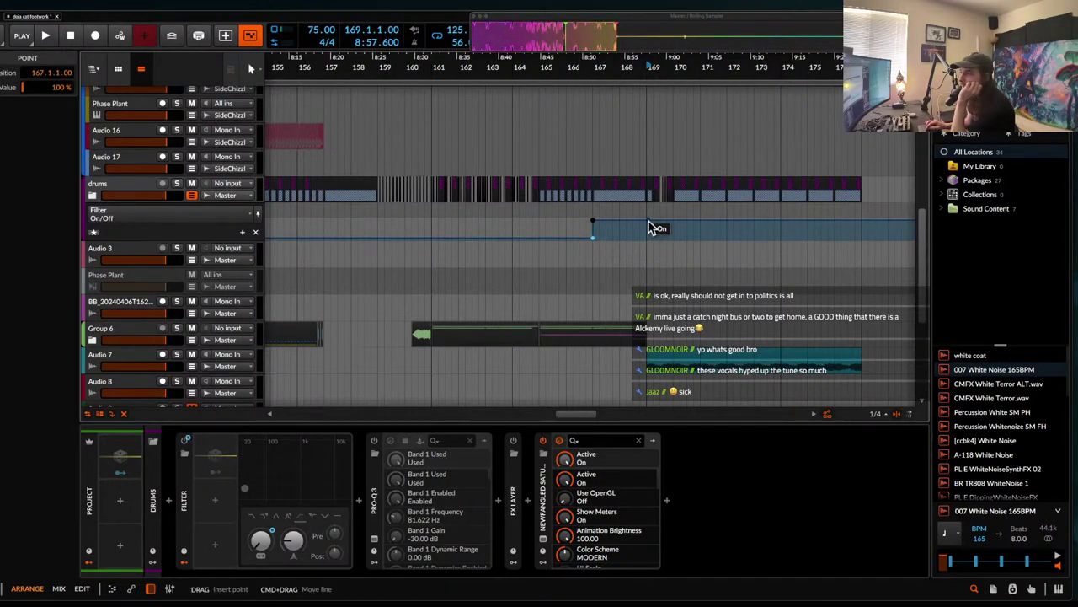
drag(655, 227, 655, 239)
scroll(646, 233, up, 8)
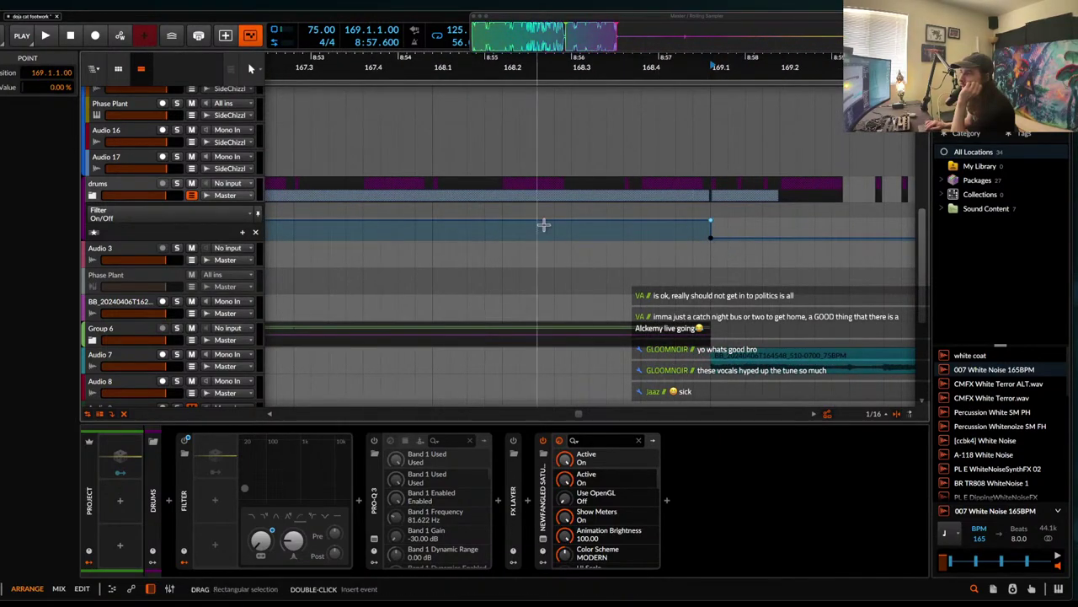
scroll(544, 225, down, 5)
click(192, 195)
click(334, 150)
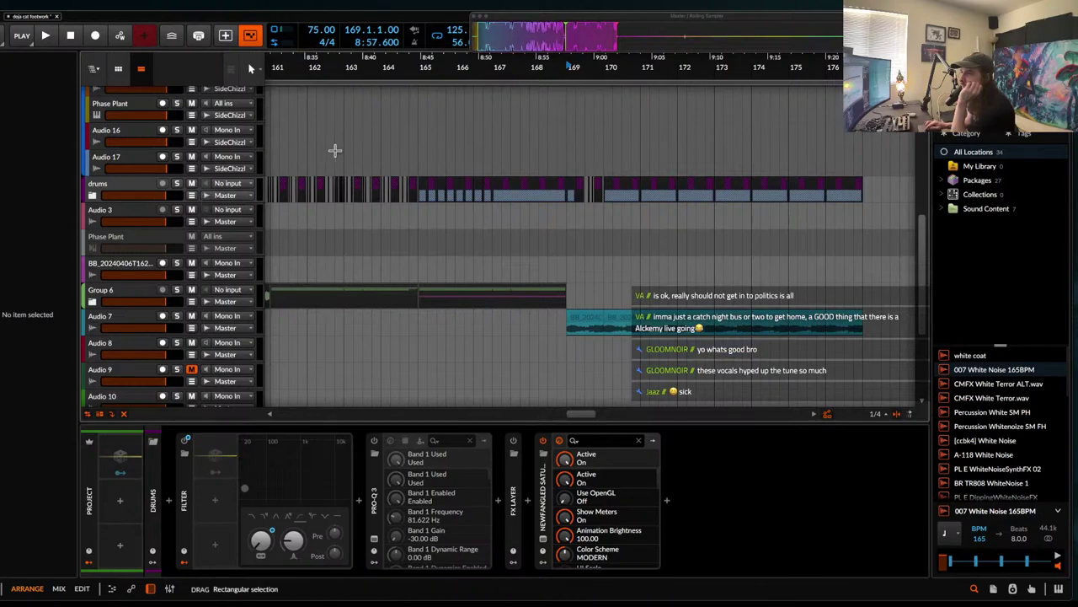
- Play the arrangement from 162.4 to audition the drums filter sweep and the transition into bar 169
key(space)
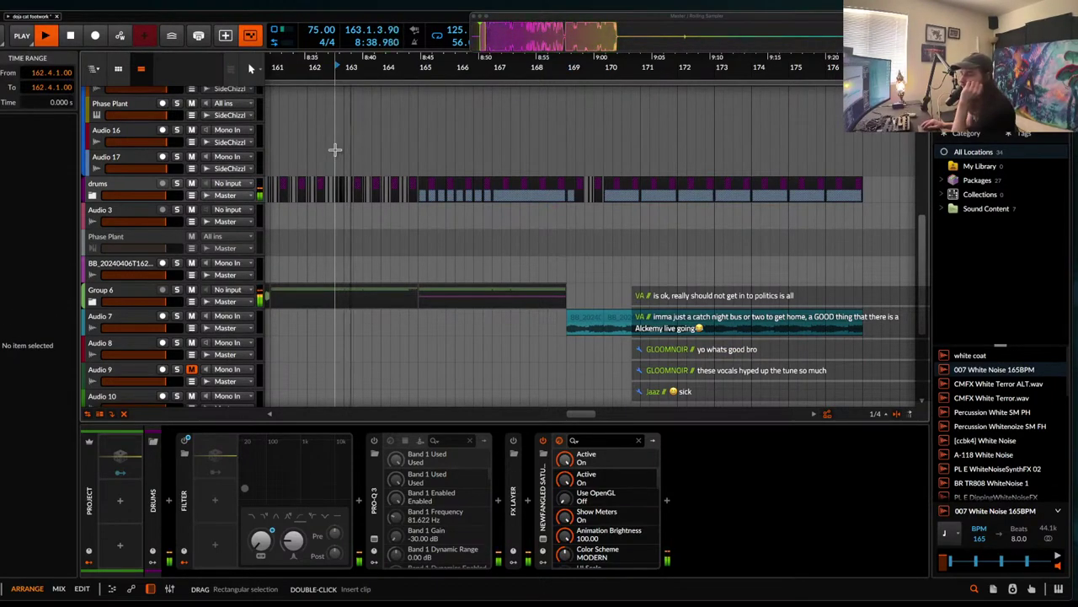
scroll(334, 150, up, 3)
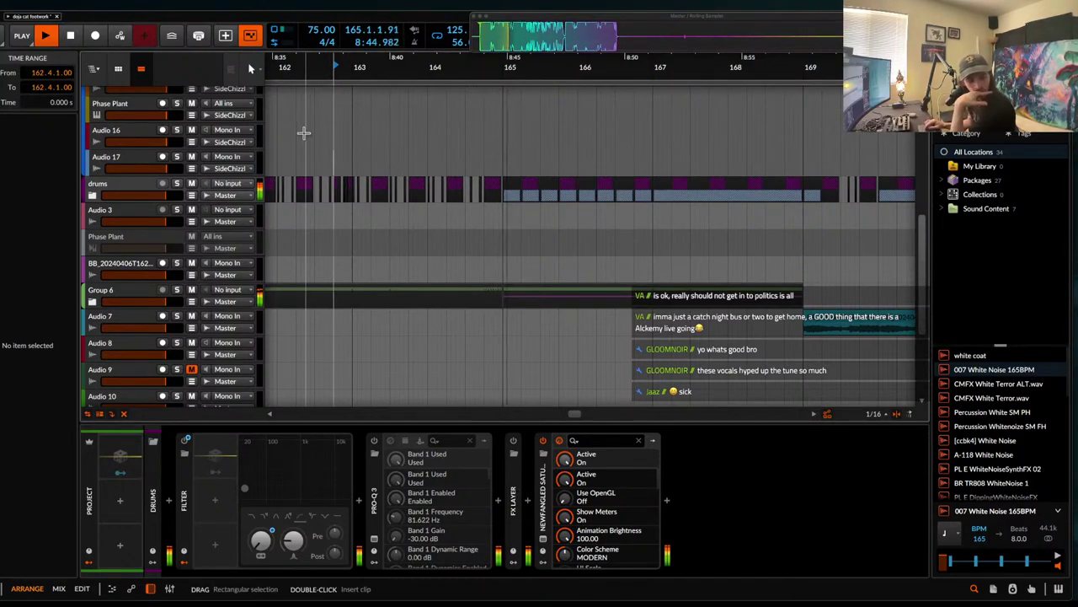
scroll(312, 143, down, 2)
scroll(326, 153, down, 1)
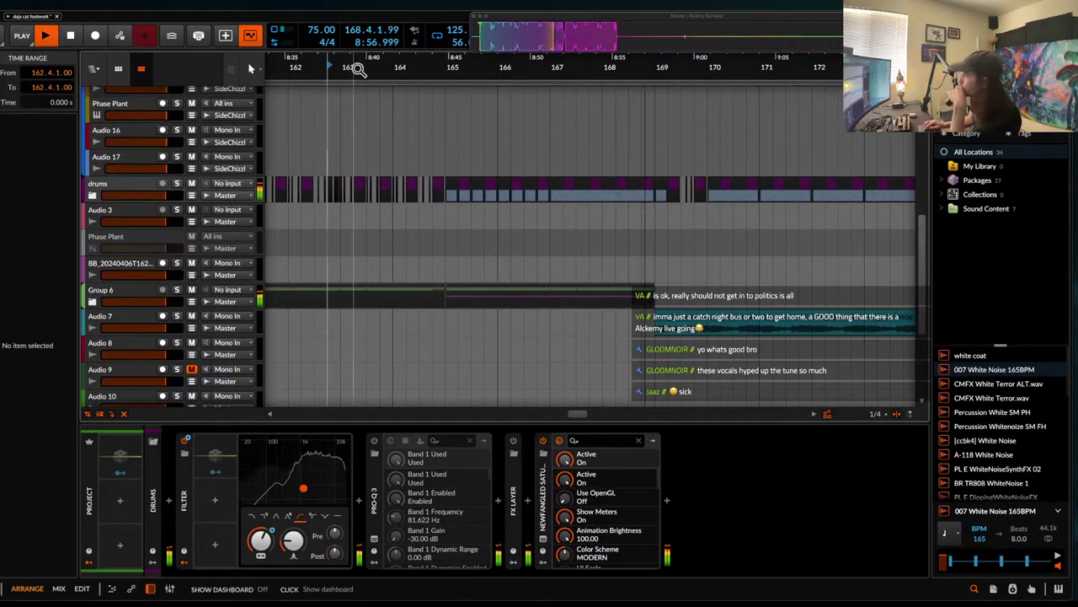
scroll(667, 105, down, 3)
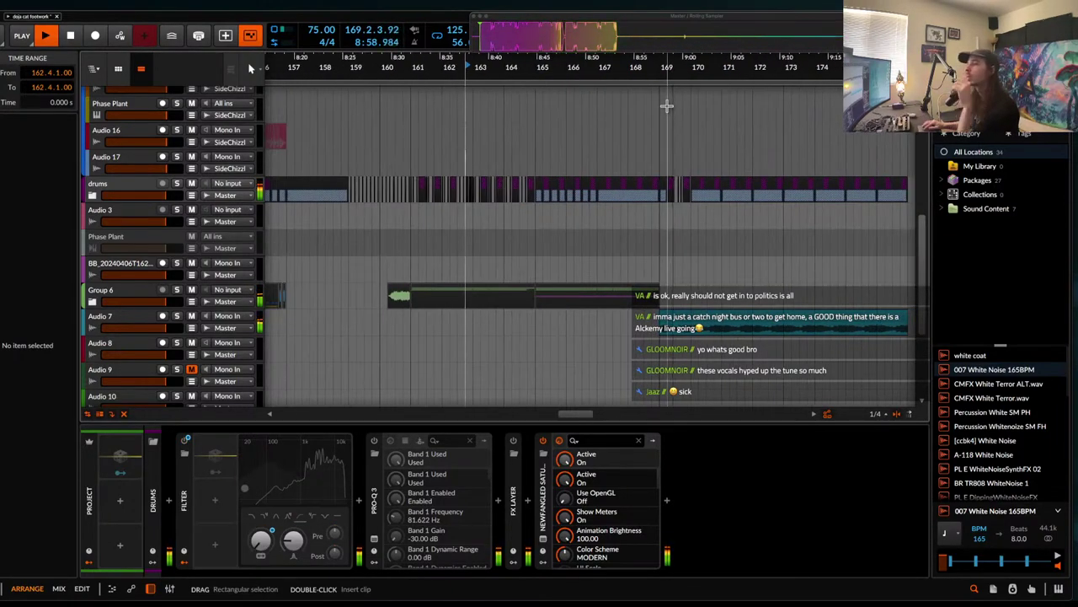
- Solo Audio 16 and audition its muted hit at 152.4.4
scroll(667, 104, down, 3)
scroll(495, 162, left, 2)
scroll(494, 161, down, 3)
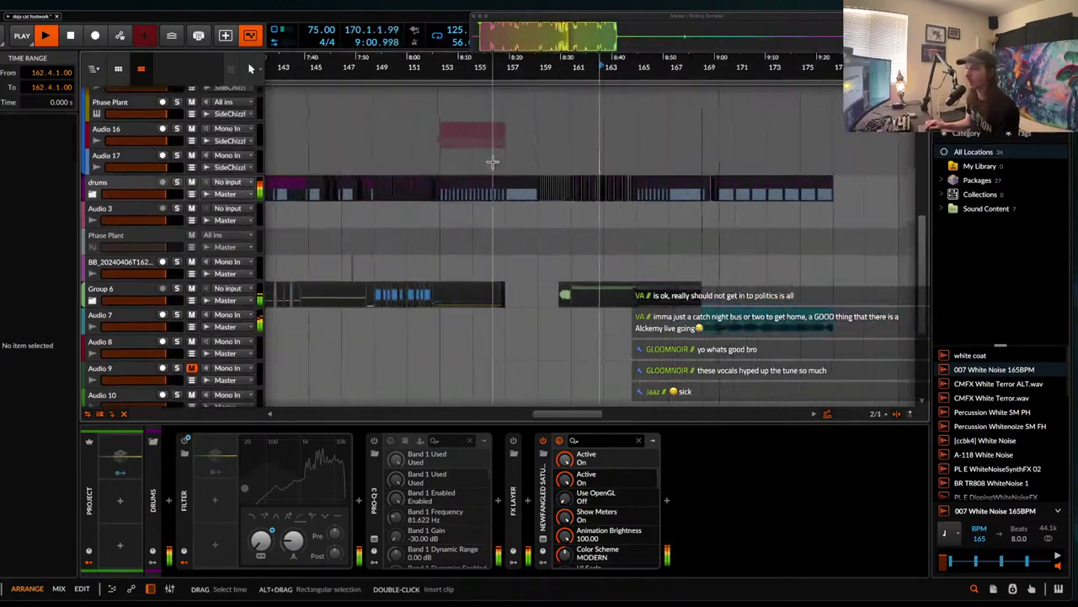
scroll(494, 163, up, 5)
click(383, 177)
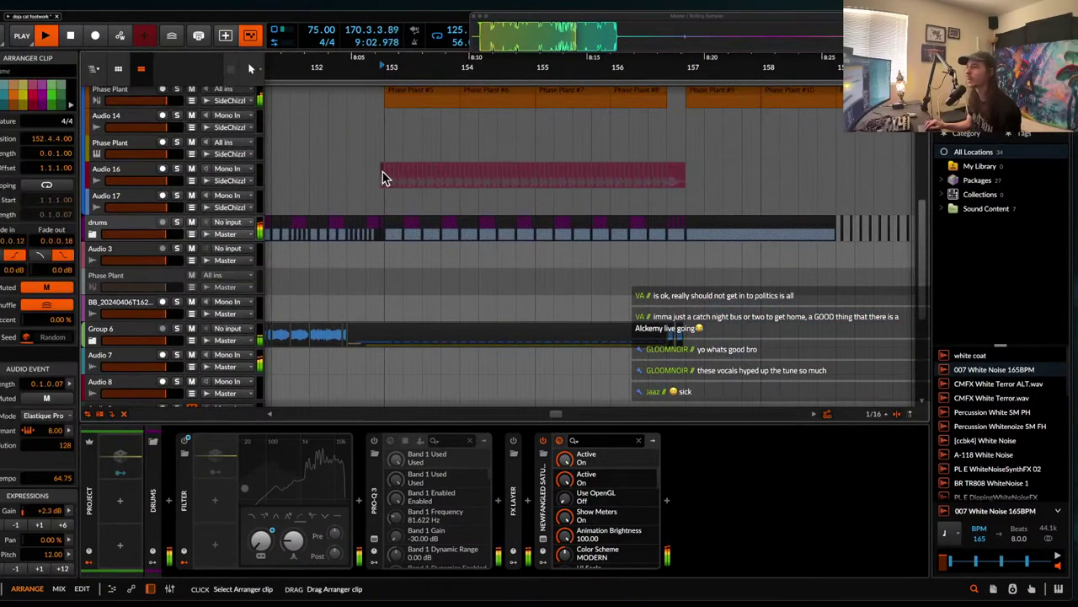
key(space)
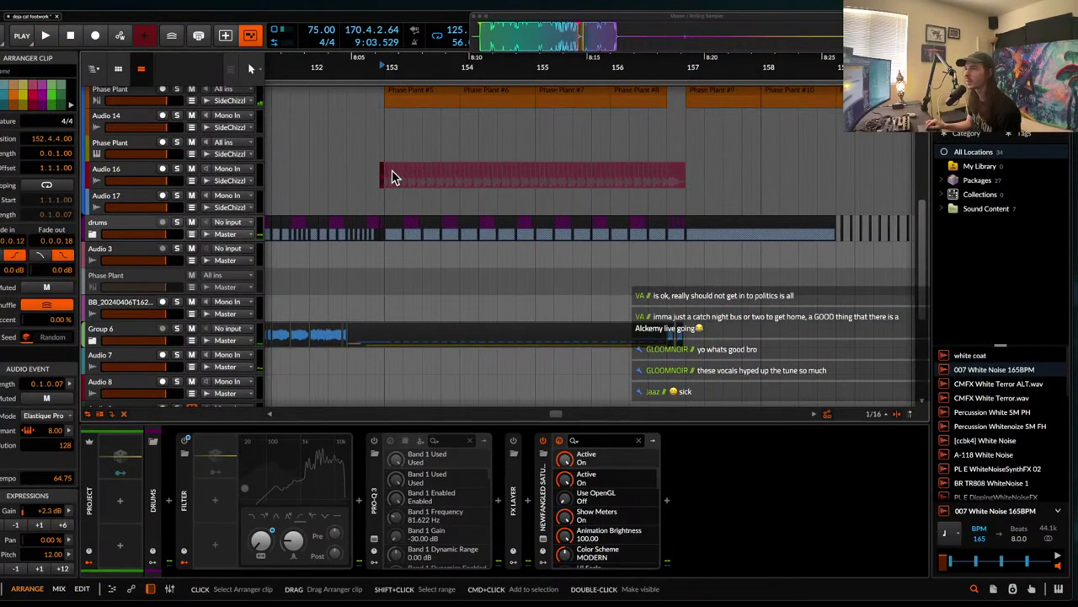
key(s)
key(space)
key(space)
- Audition the first five muted Audio 16 hits starting at 152.4.4 by unmuting them temporarily
scroll(387, 171, up, 3)
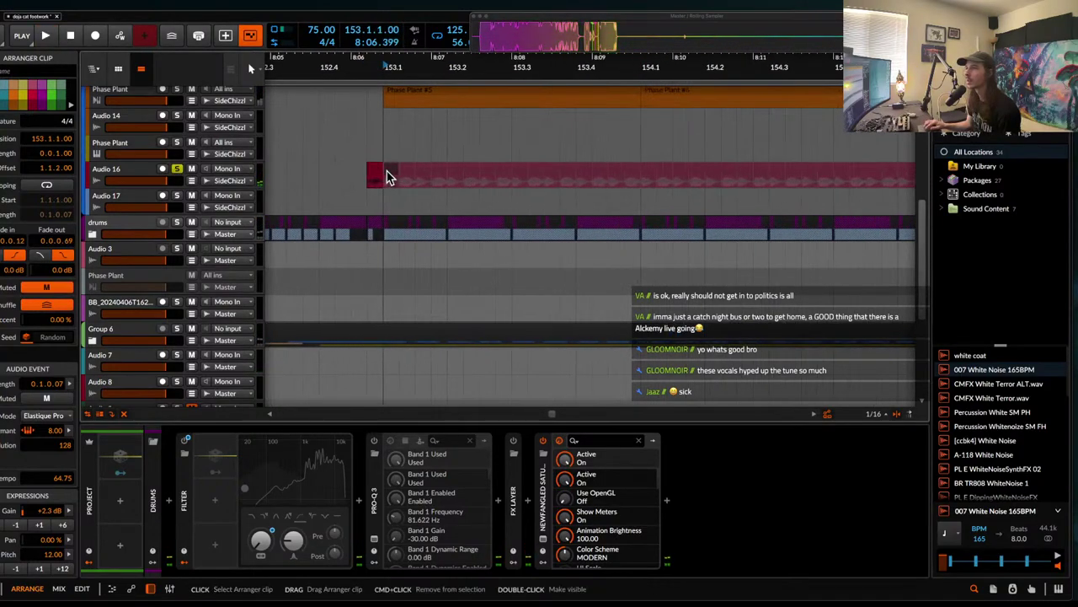
click(405, 177)
drag(434, 177, 377, 175)
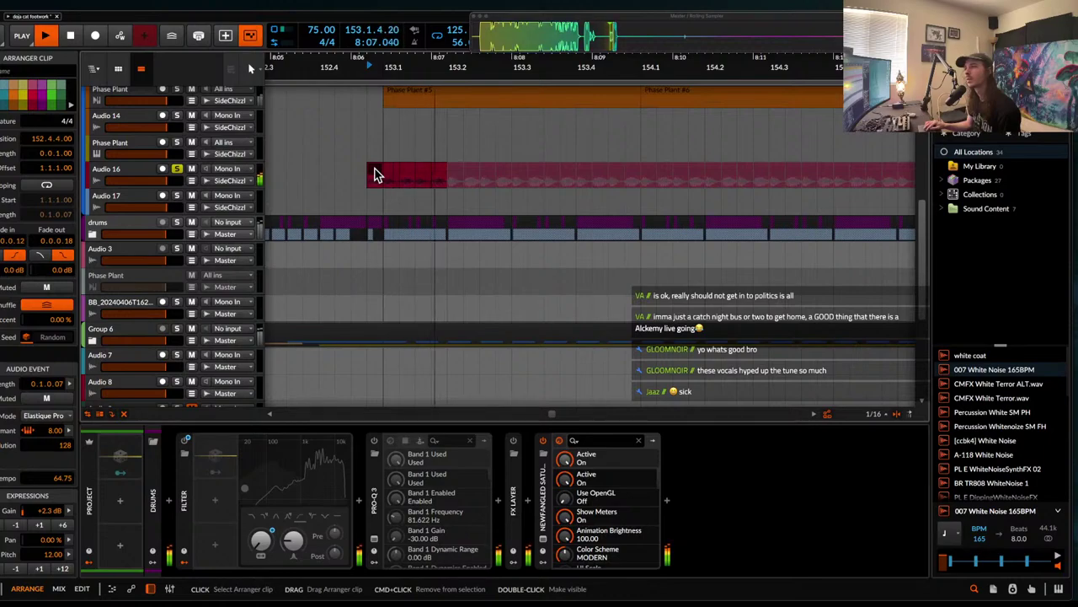
key(space)
shift+click(439, 171)
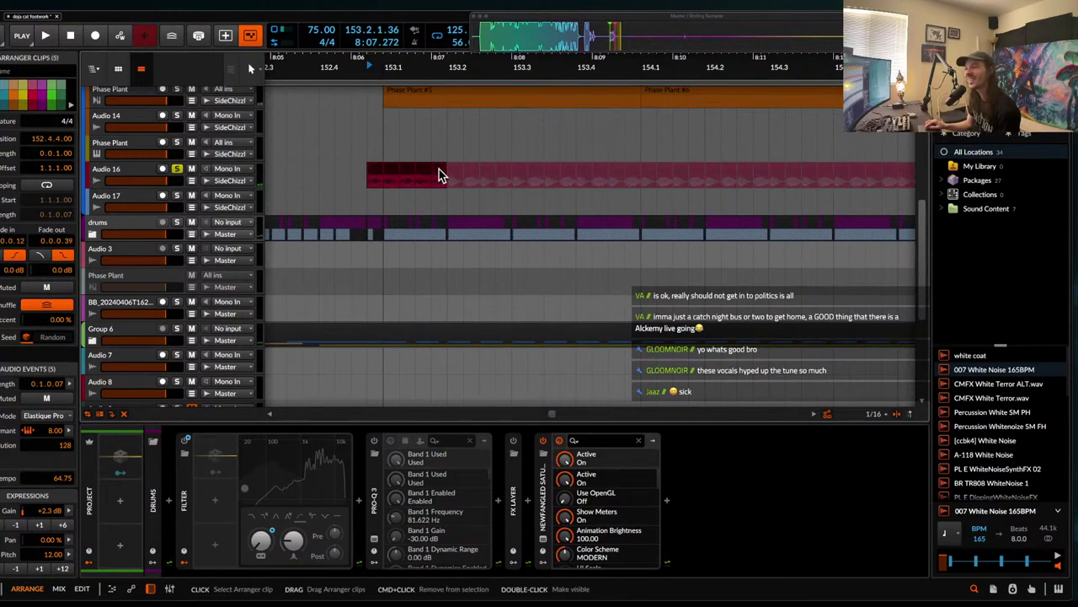
scroll(439, 174, up, 5)
key(space)
scroll(439, 175, down, 4)
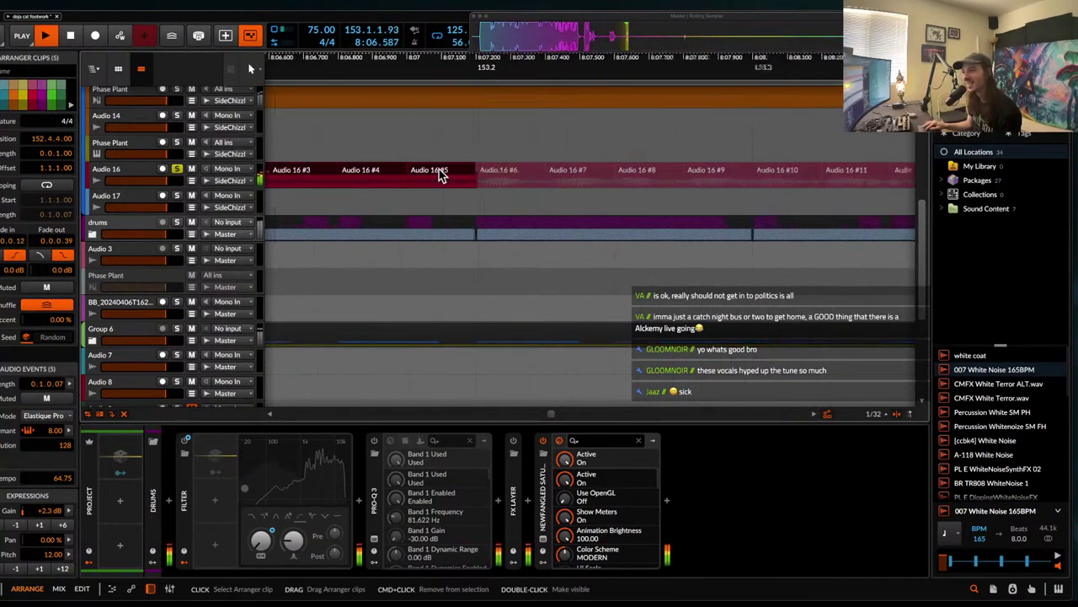
scroll(439, 175, down, 3)
scroll(439, 175, down, 3)
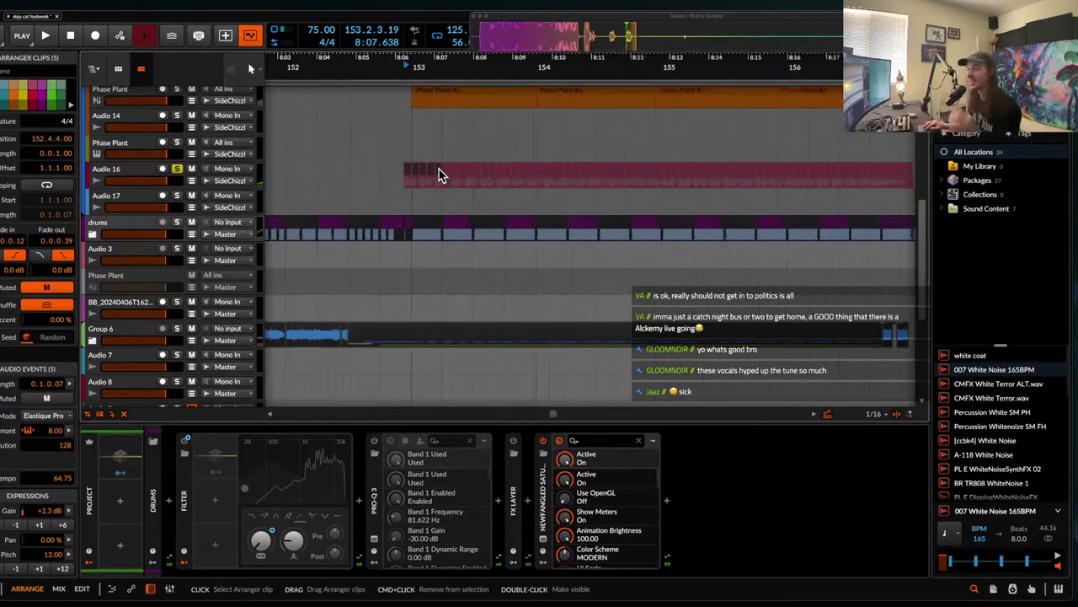
- Solo the Phase Plant track above Audio 14, starting from its clip at bar 157, and show the synth's plug-in window
scroll(439, 175, up, 2)
scroll(439, 169, down, 2)
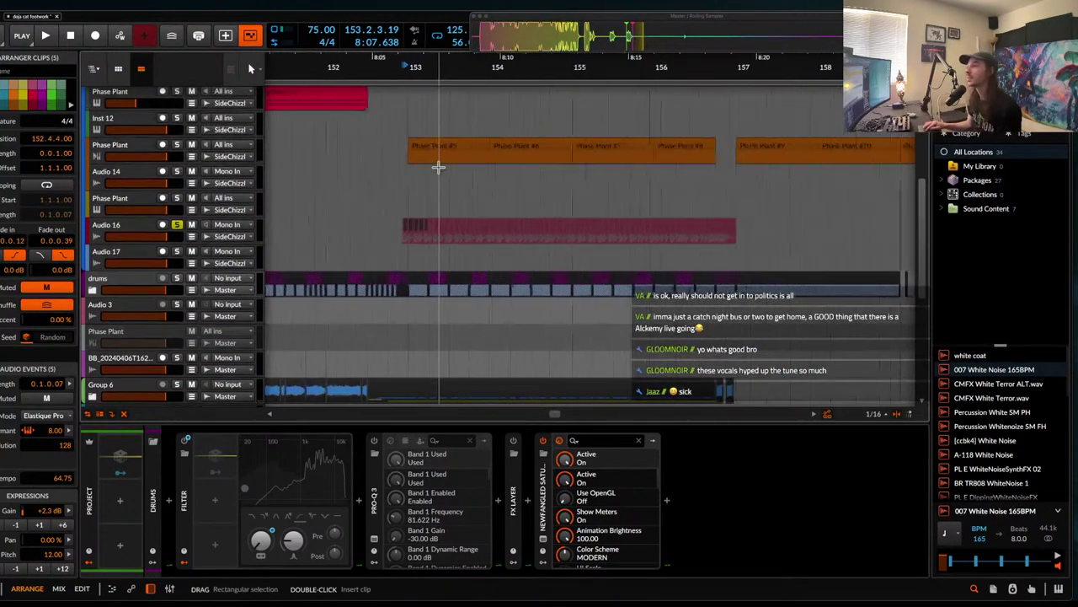
click(722, 154)
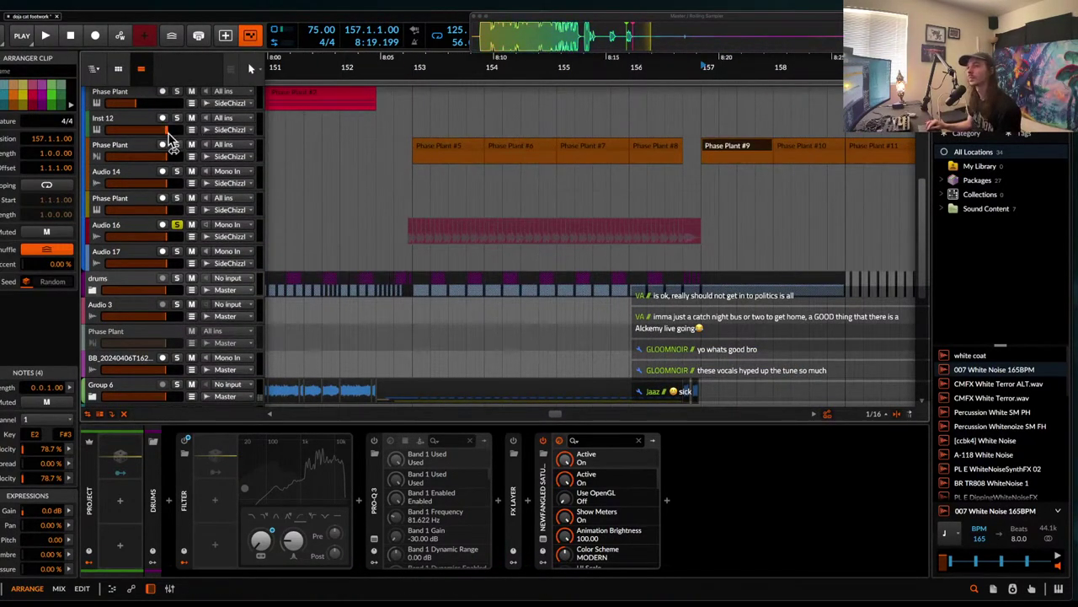
click(127, 152)
click(176, 145)
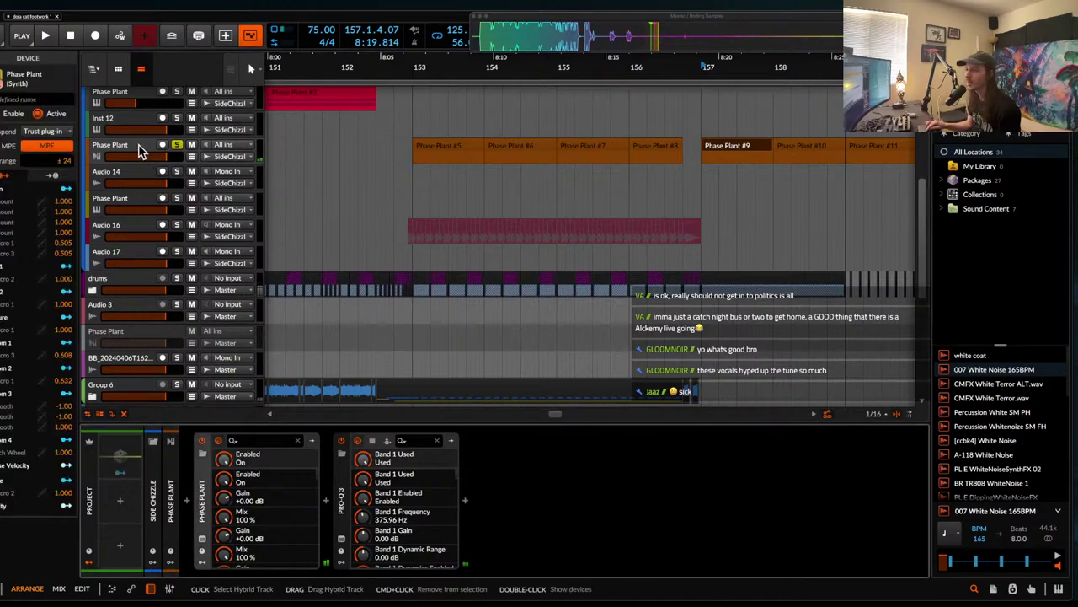
click(202, 542)
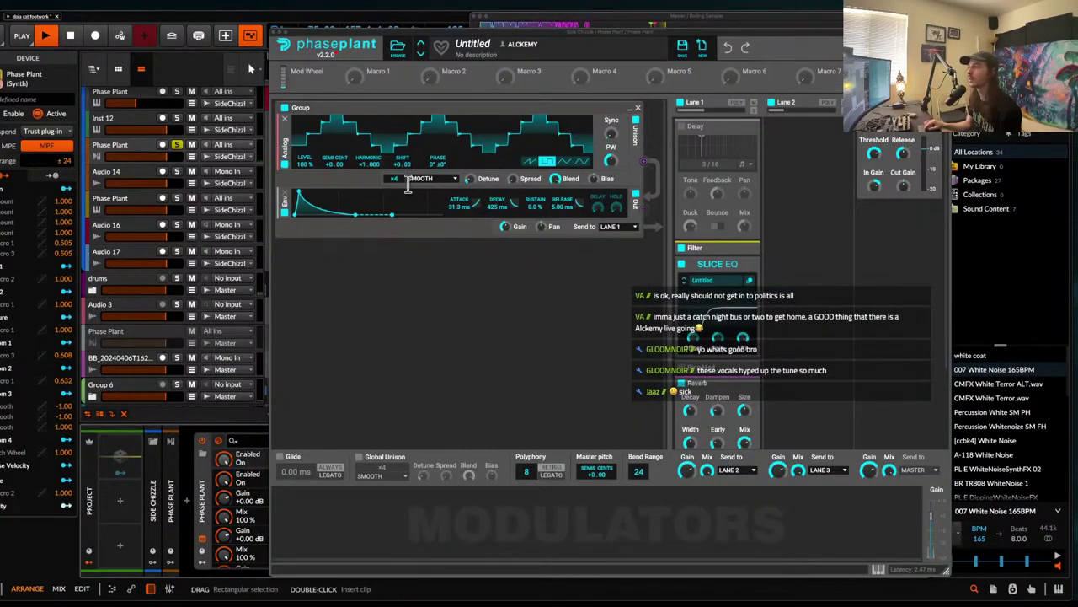
- Add a new Analog oscillator group below the existing one and set its waveform to sine
click(307, 264)
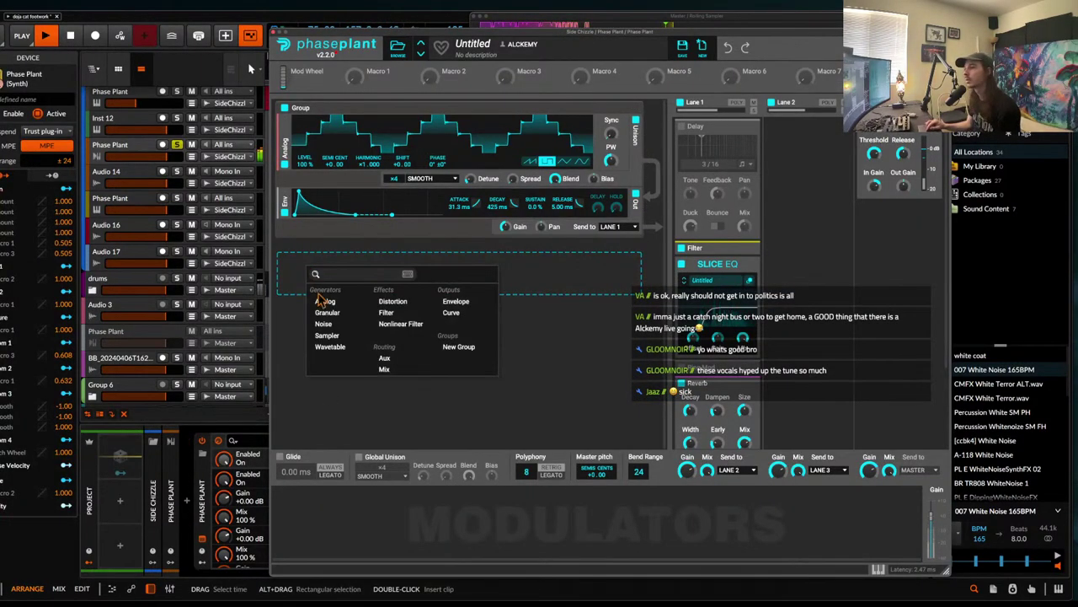
click(326, 302)
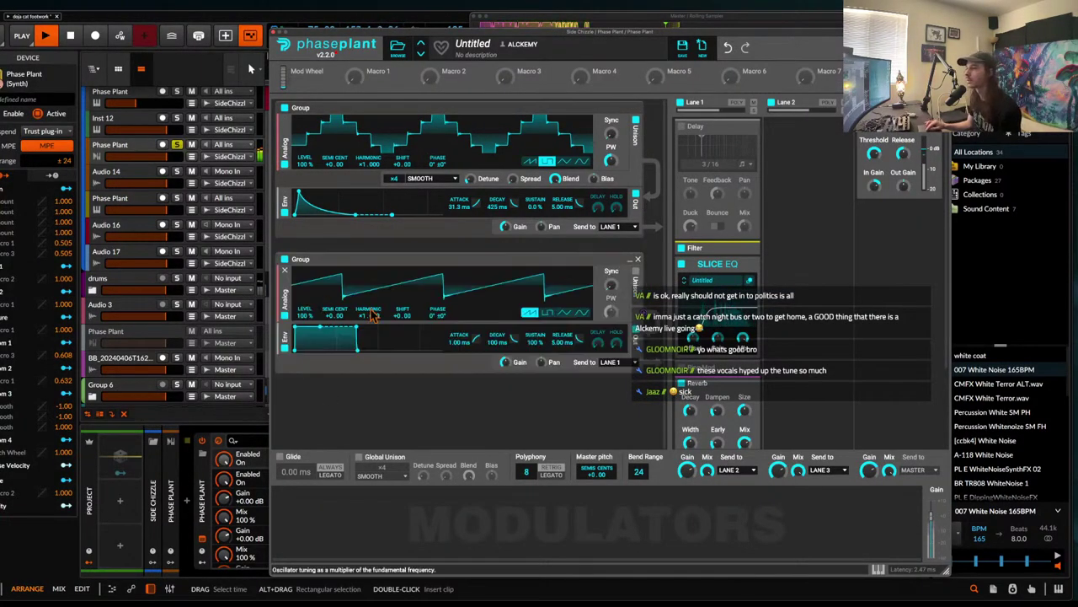
click(583, 315)
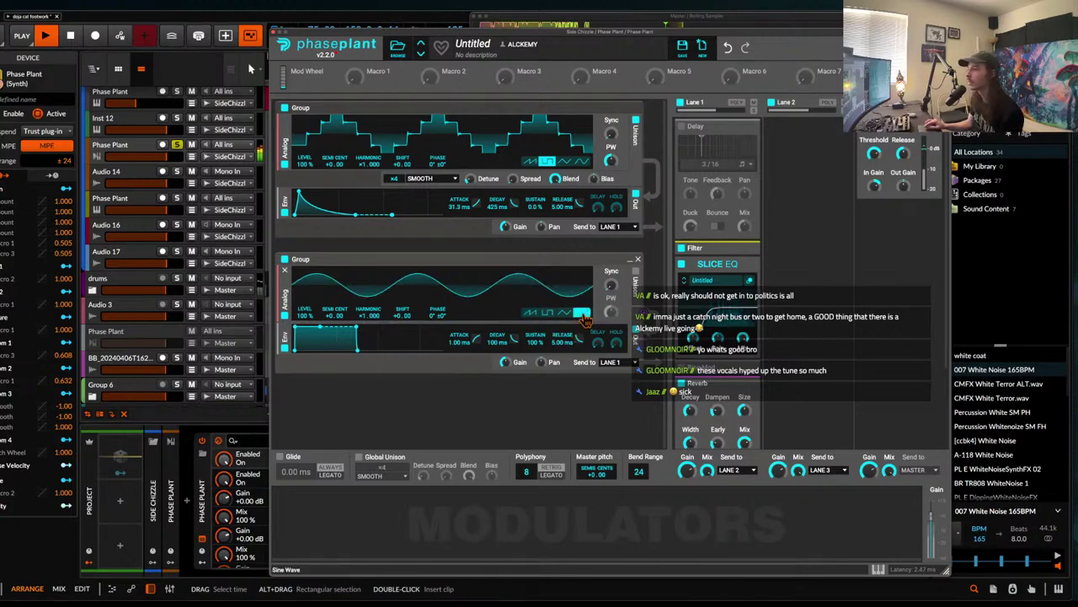
- Add a second sine oscillator at harmonic 2.372 modulating the first's phase, and give the group's envelope 171 ms decay and 0.3% sustain
click(309, 378)
click(325, 412)
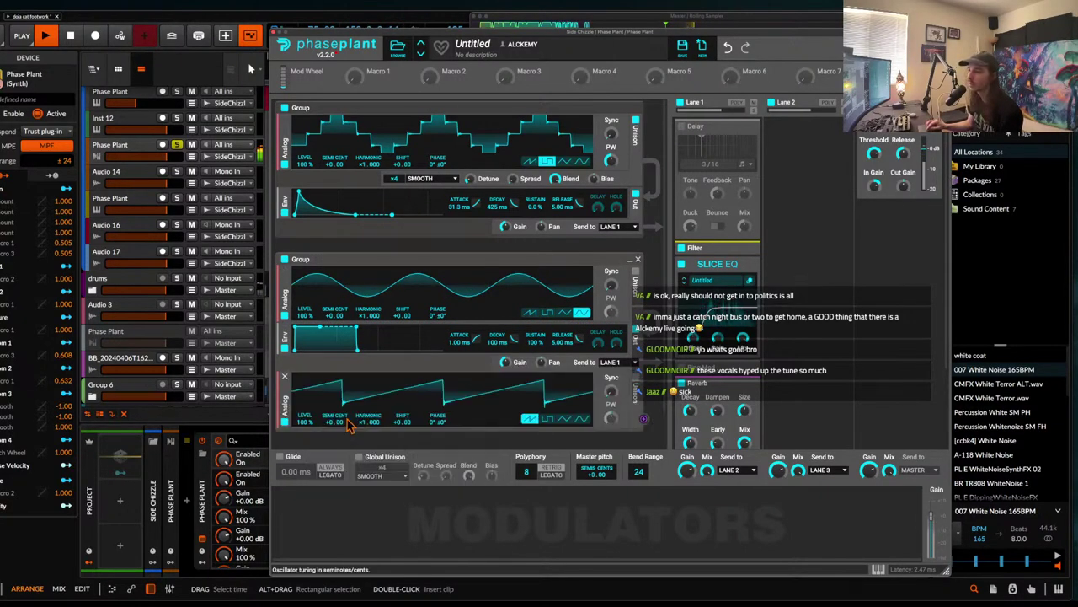
click(581, 418)
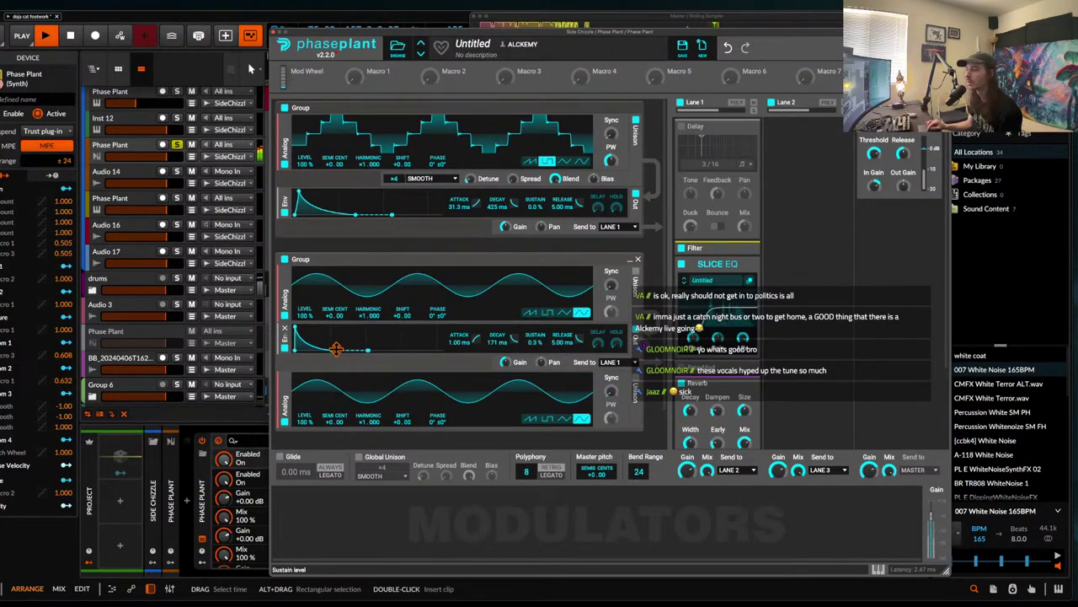
drag(644, 421, 438, 320)
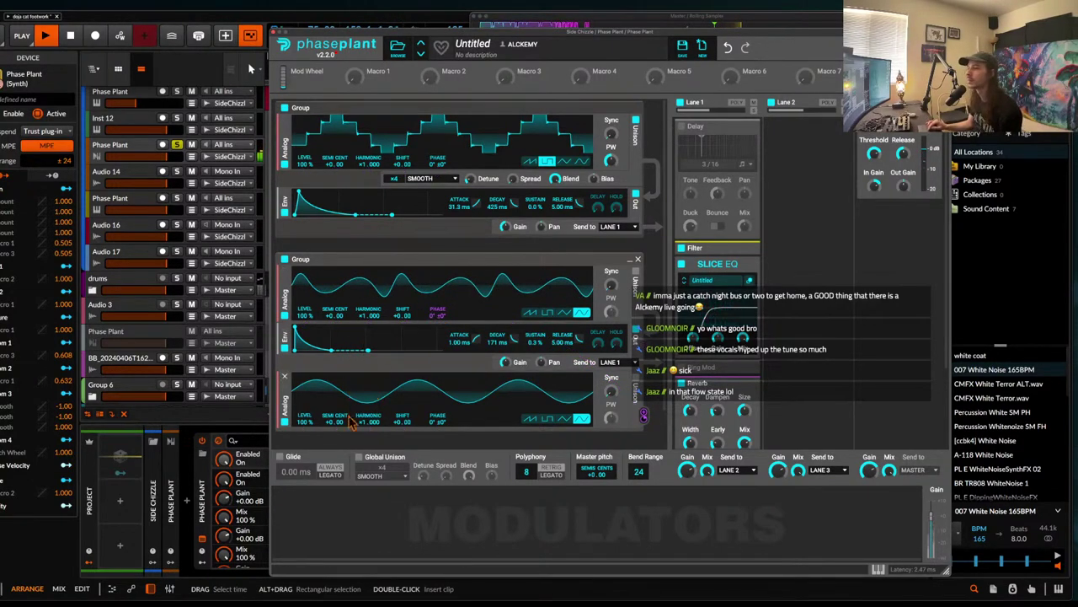
drag(362, 422, 362, 406)
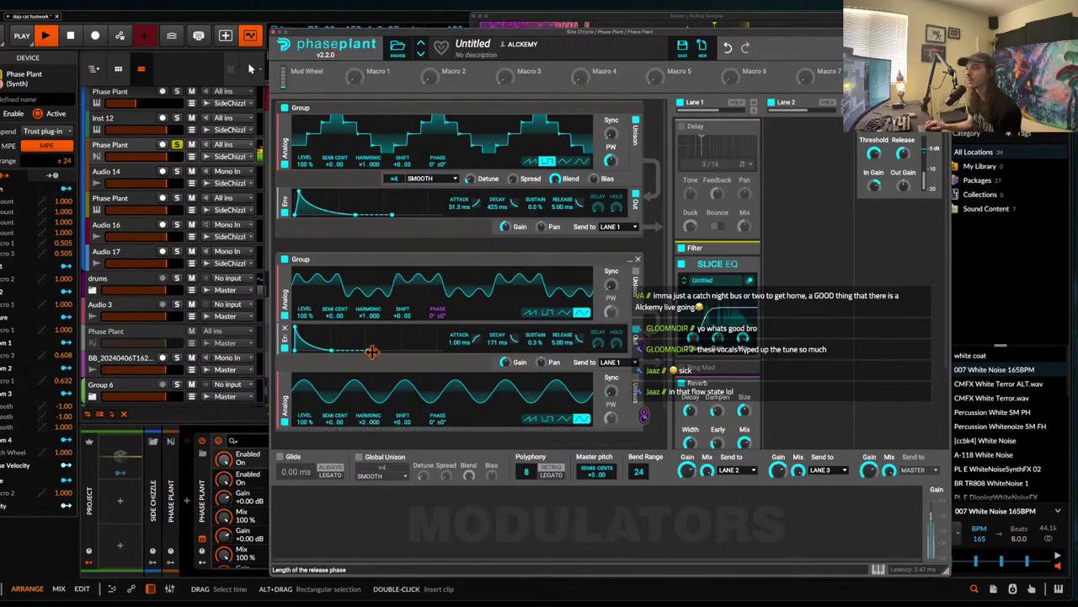
drag(369, 422, 369, 415)
- Add an Envelope with 0 ms attack and 92.6 ms decay controlling the phase modulation, and set the carrier's harmonic to 2.000 and attack to 0 ms
click(315, 516)
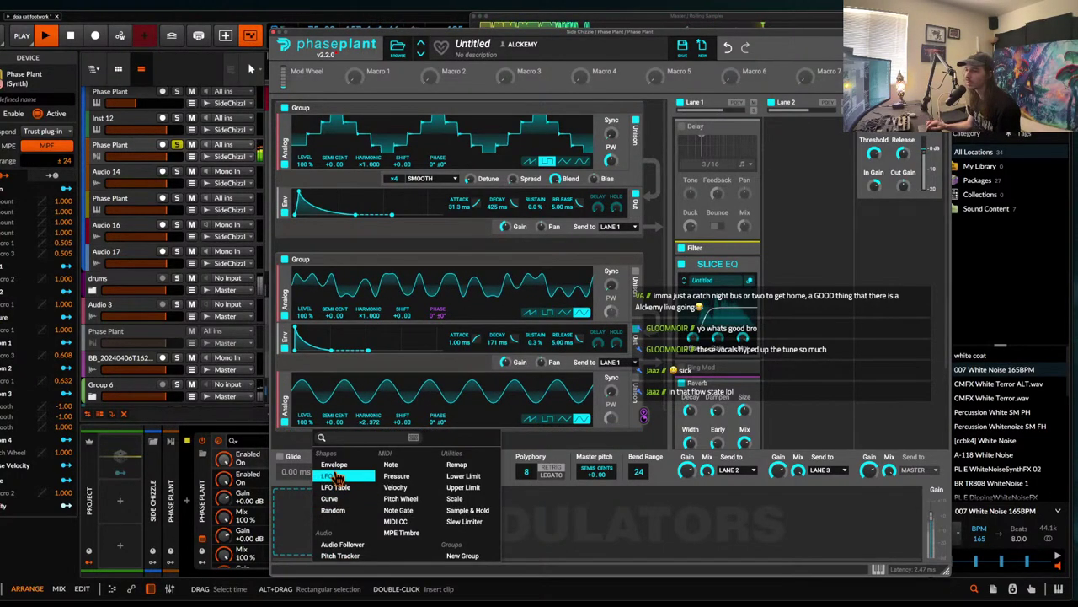
click(335, 472)
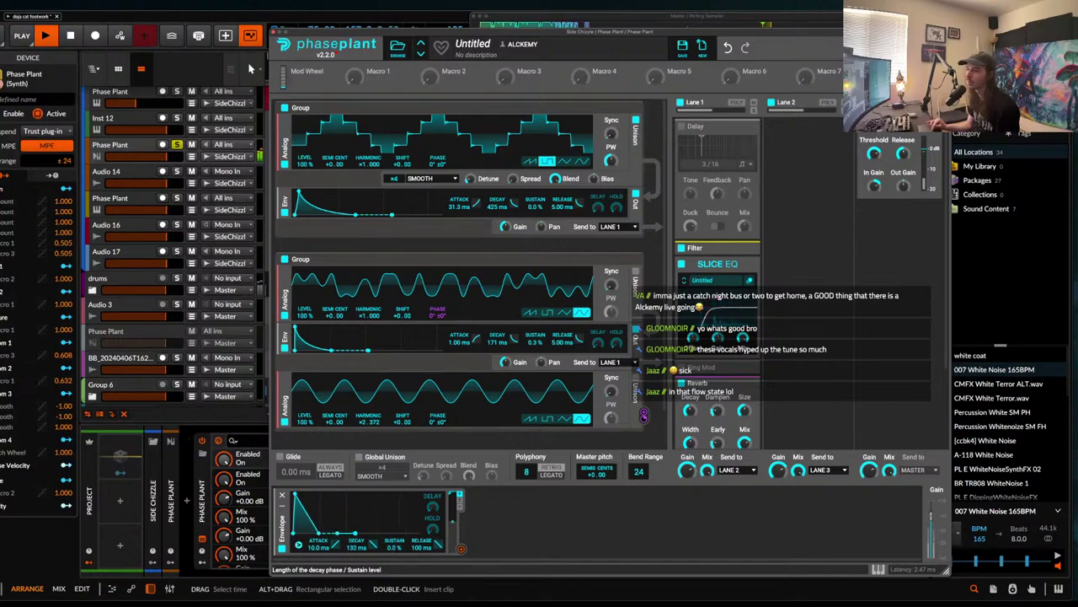
drag(461, 548, 437, 324)
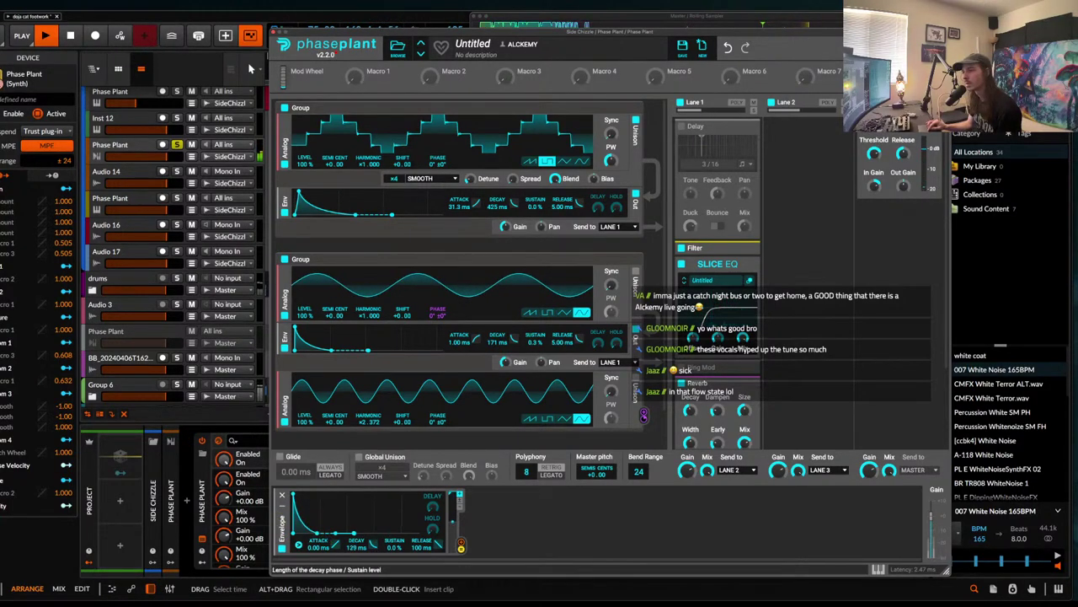
key(space)
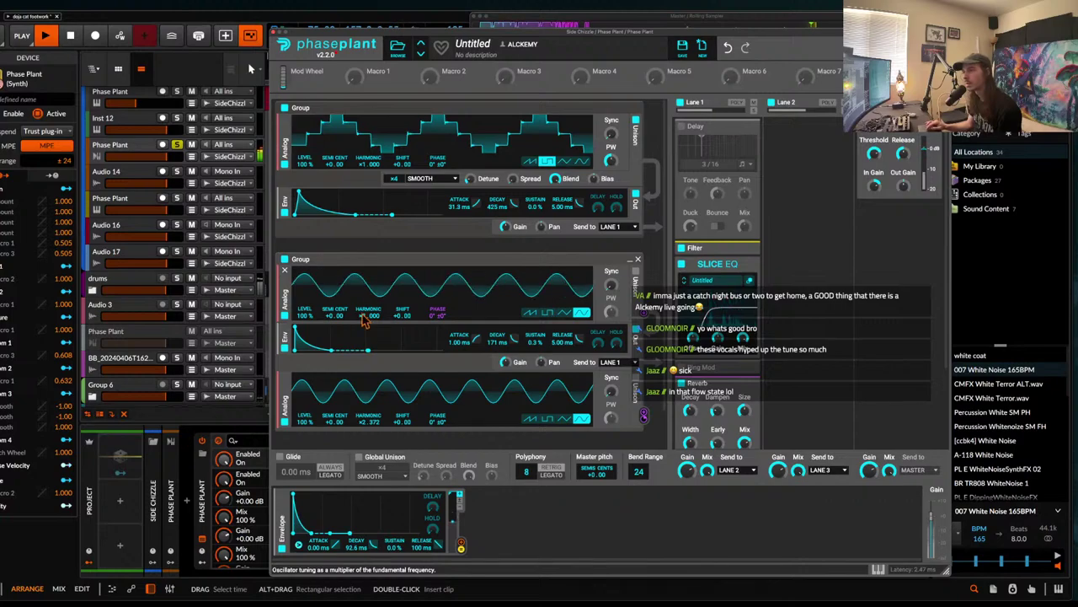
drag(295, 328, 291, 328)
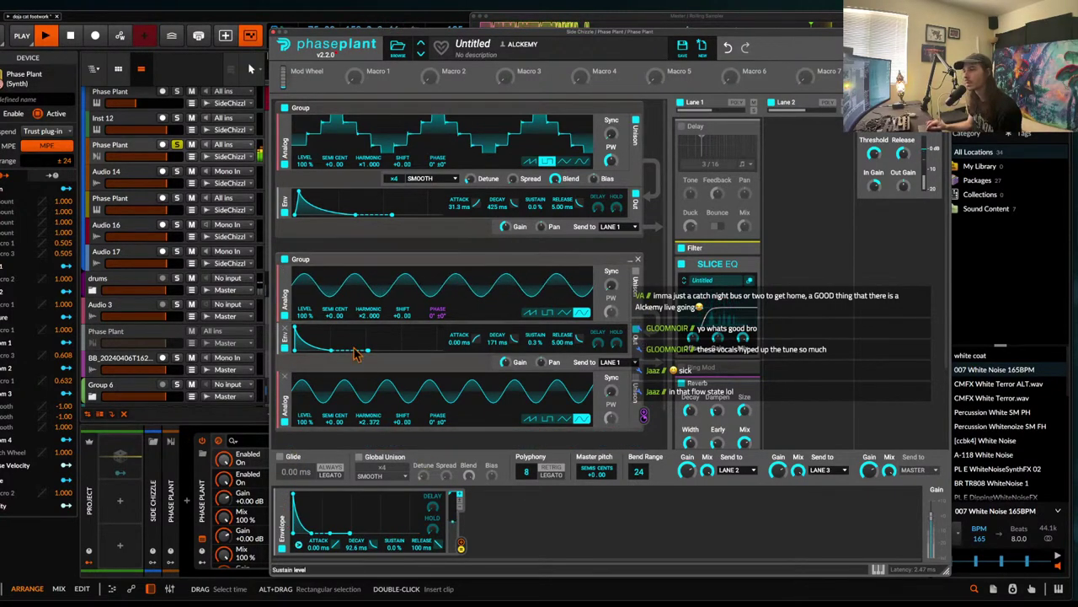
- Duplicate the Envelope modulator and the modulating sine oscillator, route the oscillator copy to the carrier's level, and set its harmonic to 1.372
double_click(282, 523)
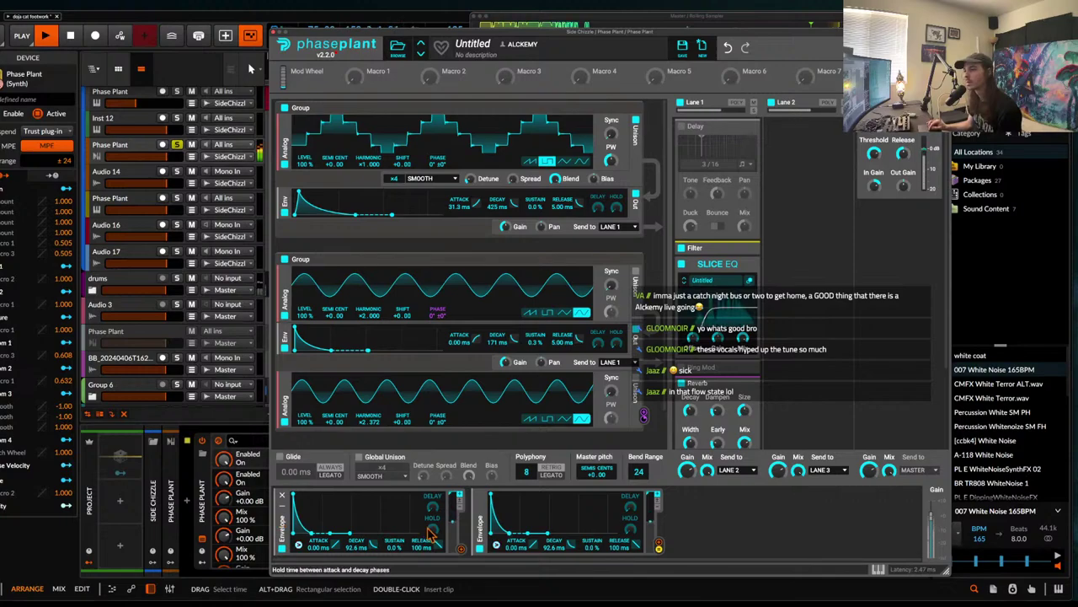
drag(284, 402, 308, 413)
scroll(402, 405, down, 3)
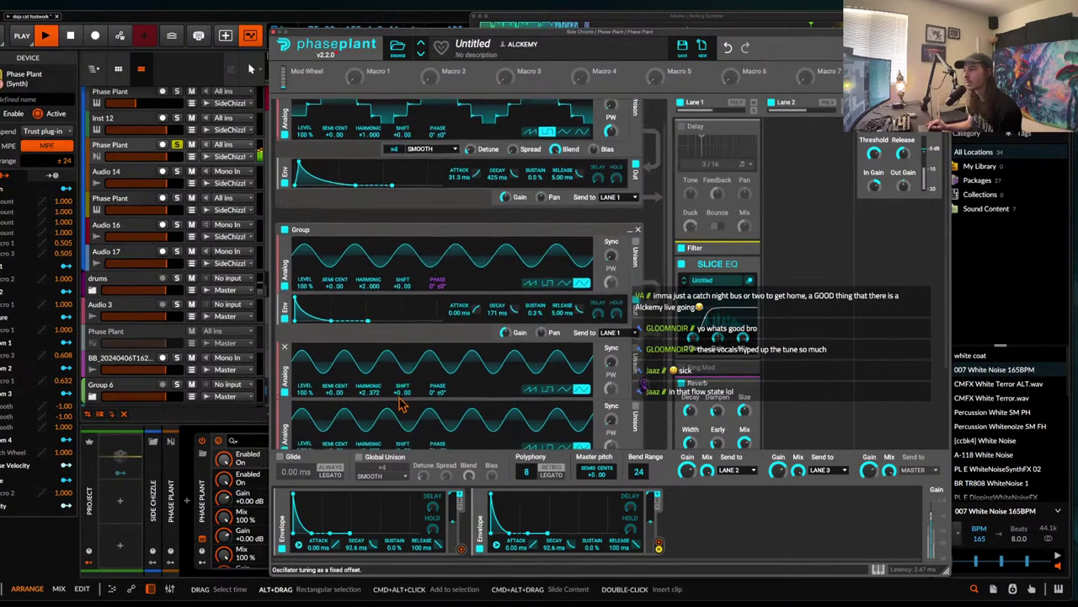
click(644, 415)
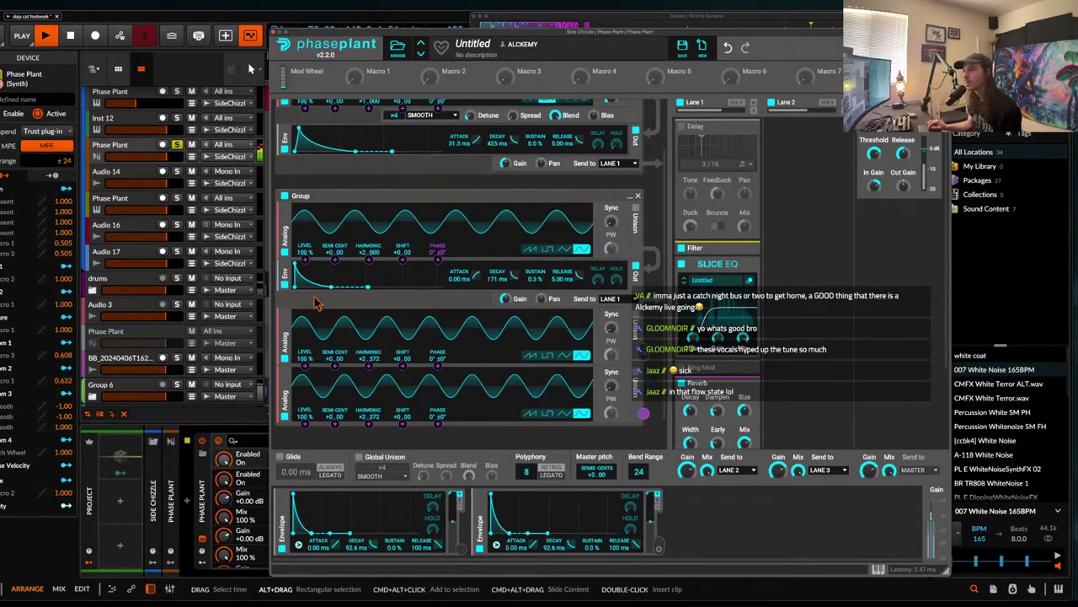
click(367, 423)
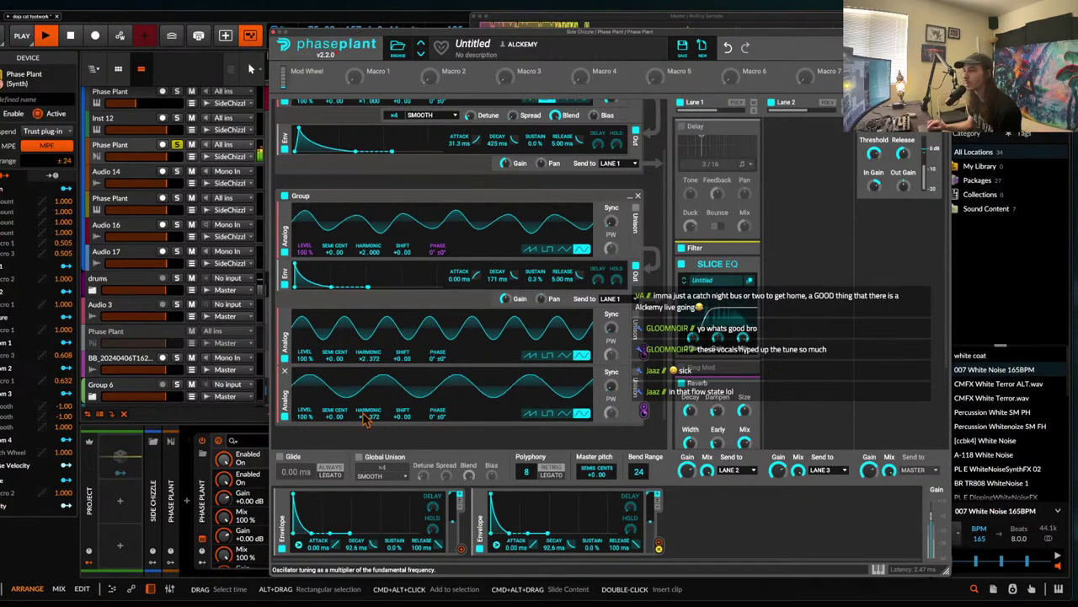
- Assign the first Envelope to the carrier's level modulation depth and set the carrier's harmonic to 2.001
click(461, 548)
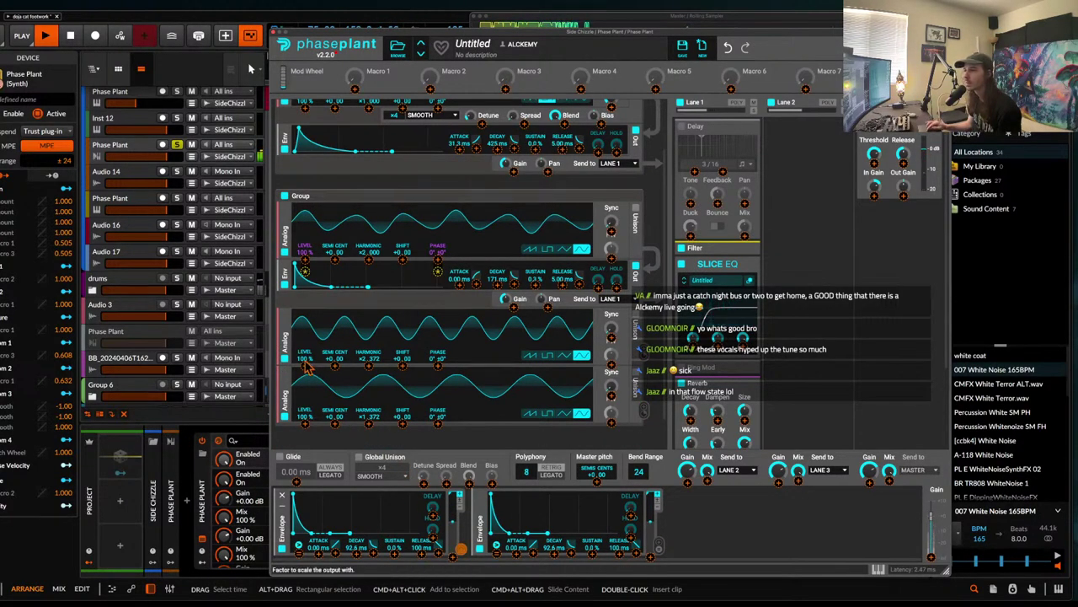
click(355, 334)
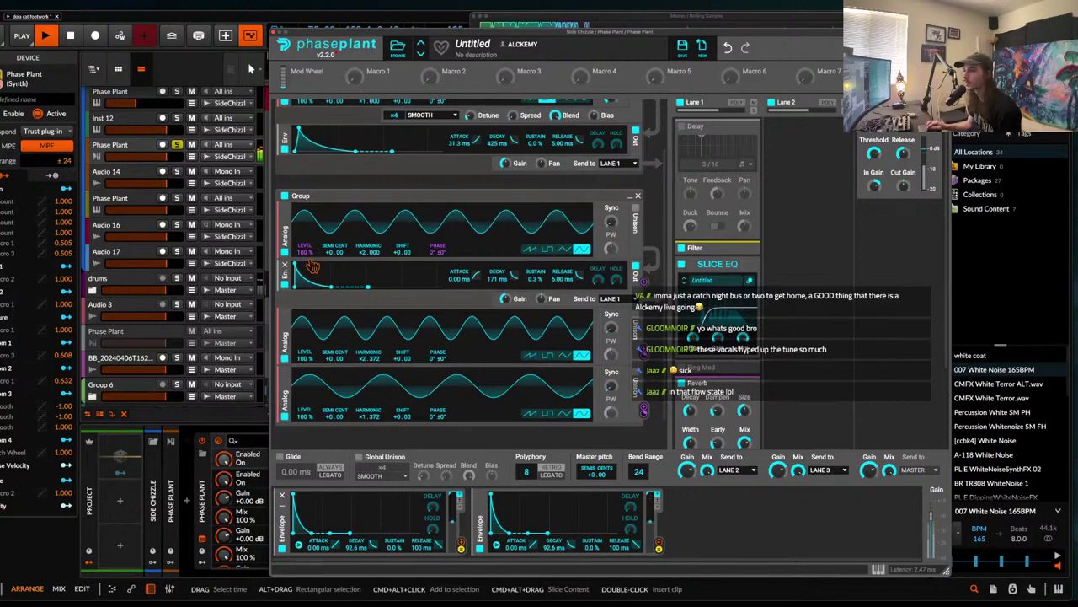
scroll(371, 251, up, 1)
mouse_move(440, 260)
drag(440, 259, 440, 253)
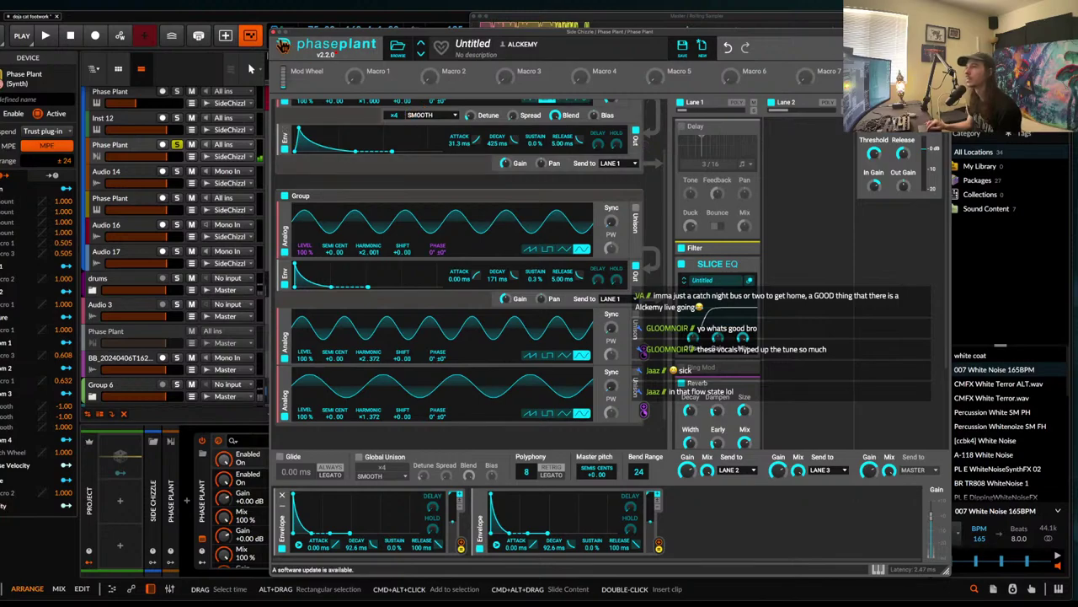
- Close the Phase Plant editor, unsolo its track, and play the full arrangement from bar 151.1.4
click(274, 33)
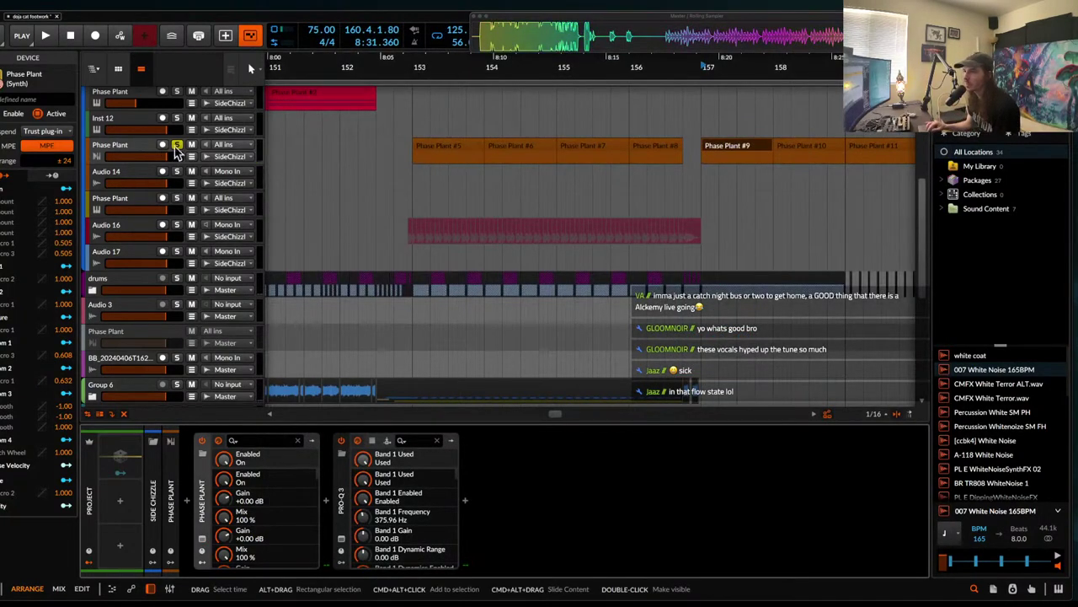
click(281, 151)
key(space)
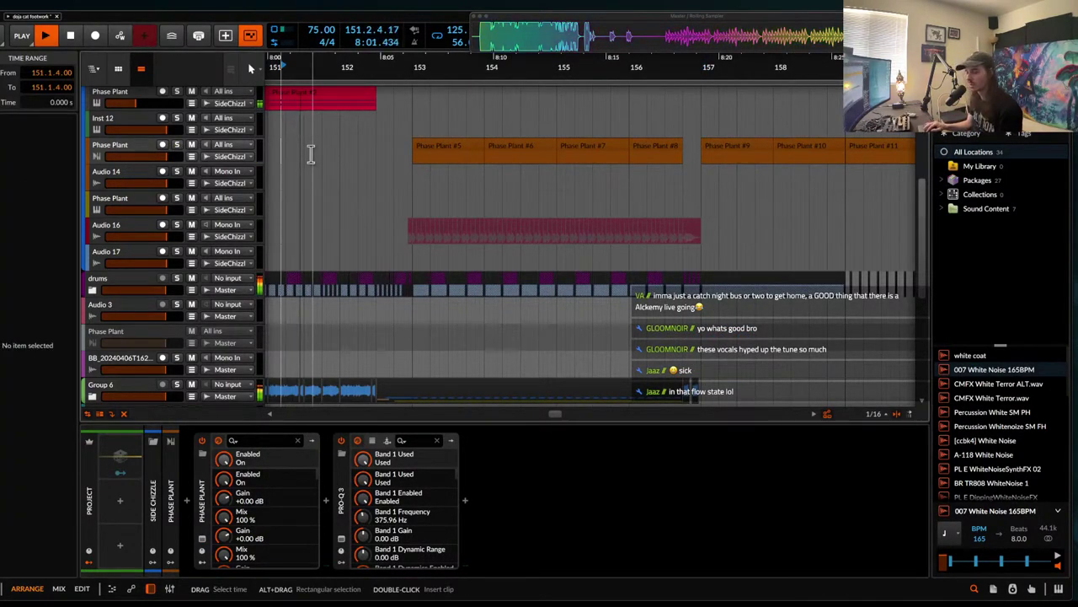
scroll(311, 153, down, 2)
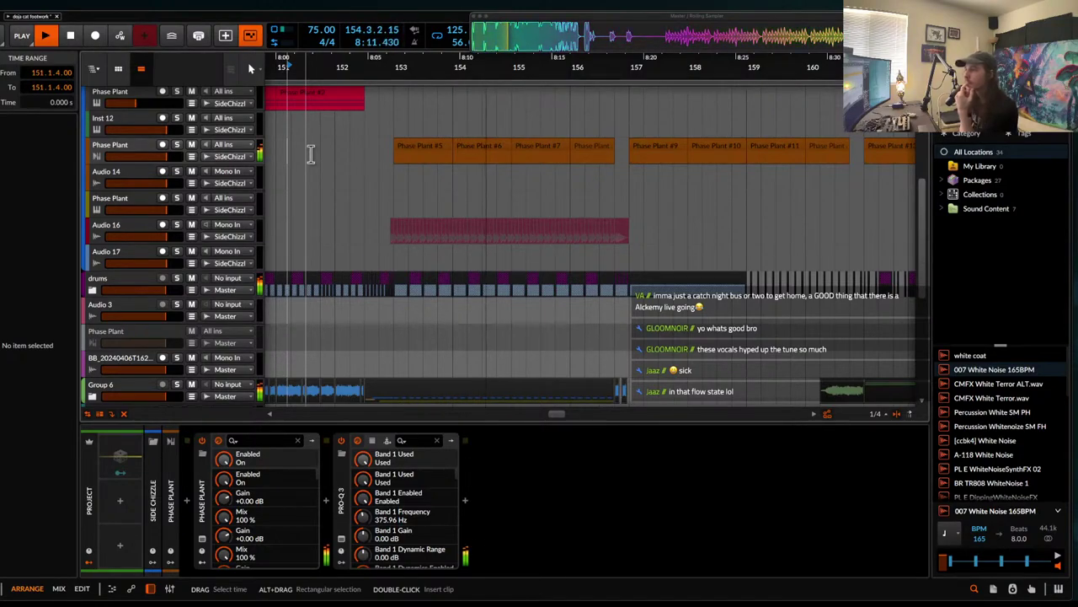
scroll(311, 153, down, 10)
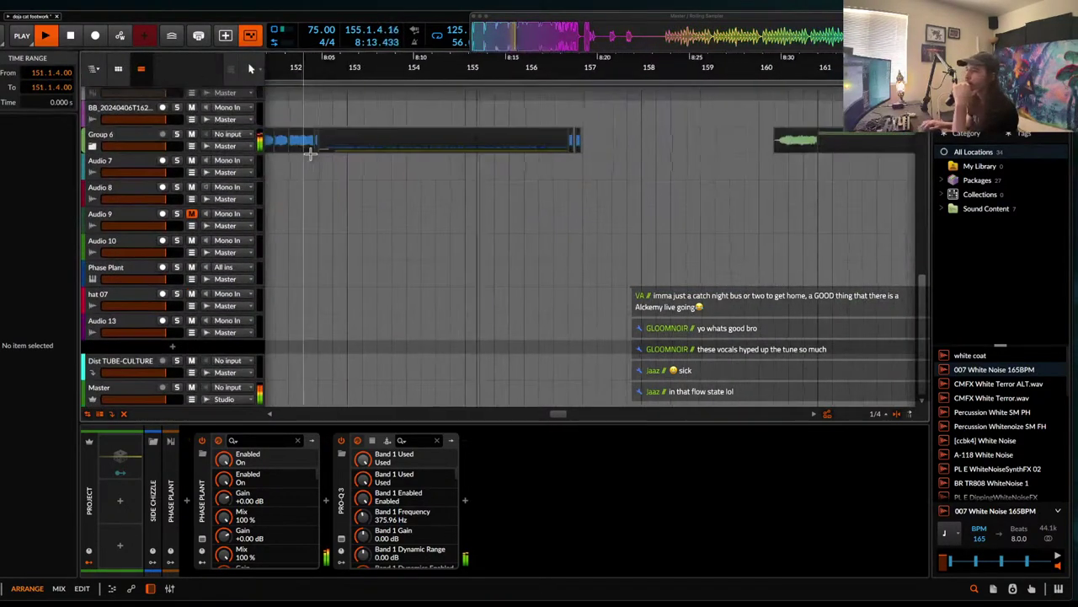
- Expand Group 6 and examine Audio 14 and the neighbouring tracks around bars 151 to 165 during playback
click(91, 147)
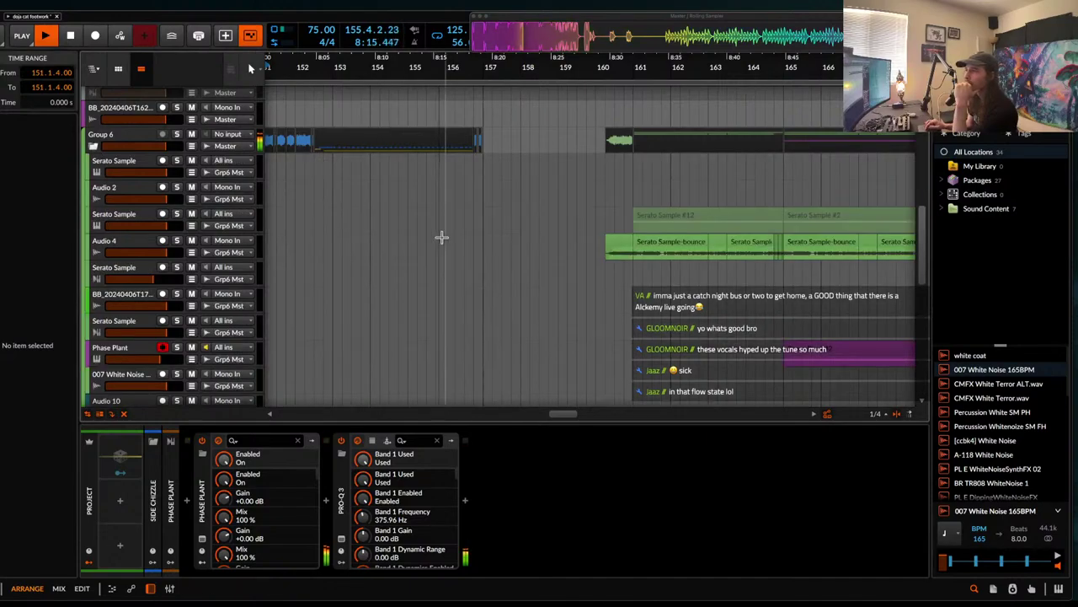
scroll(442, 238, down, 8)
click(122, 206)
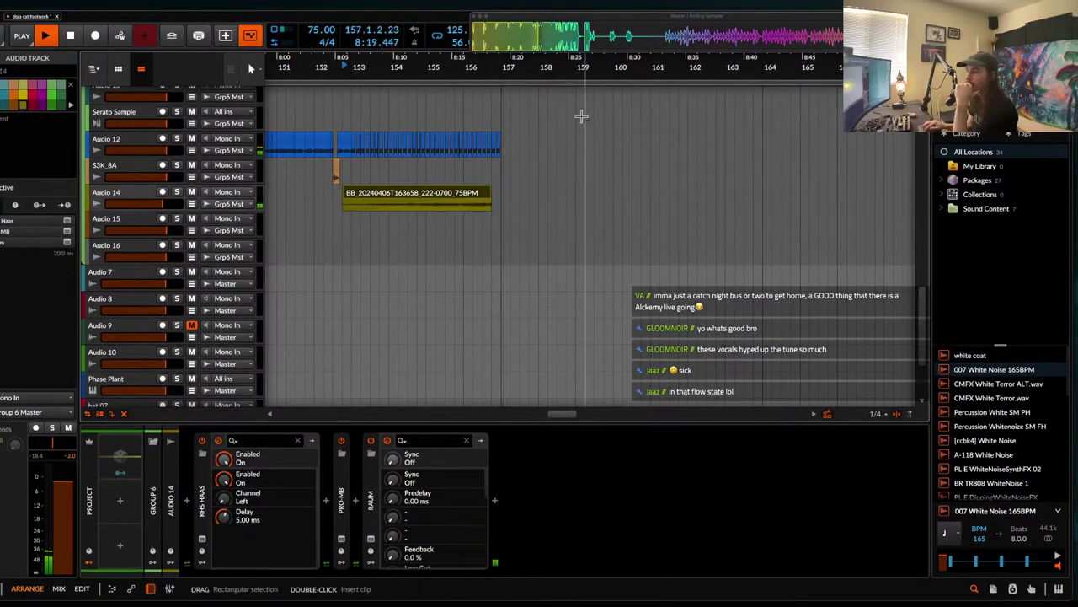
scroll(498, 149, up, 2)
scroll(498, 148, up, 9)
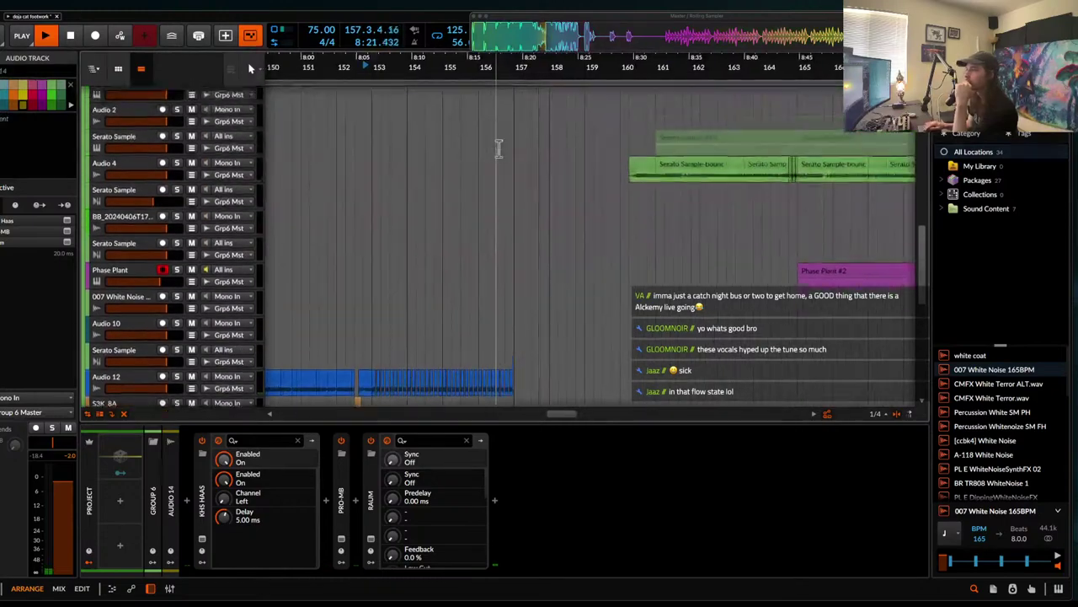
scroll(498, 149, down, 9)
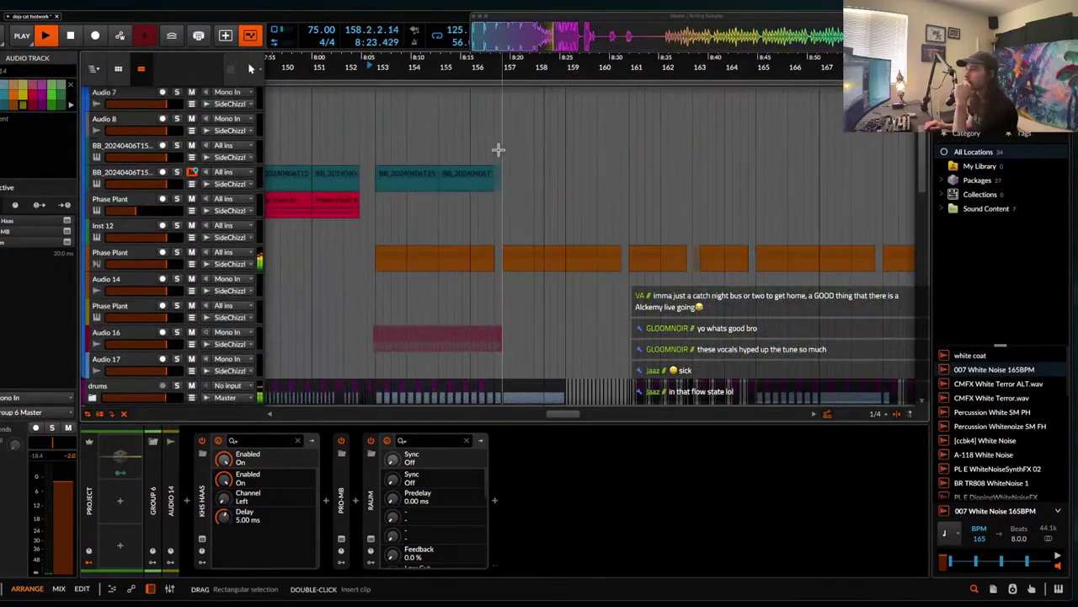
- Set the attack of the sine group's envelope to 32.6 ms in the orange track's Phase Plant and close its editor
click(135, 240)
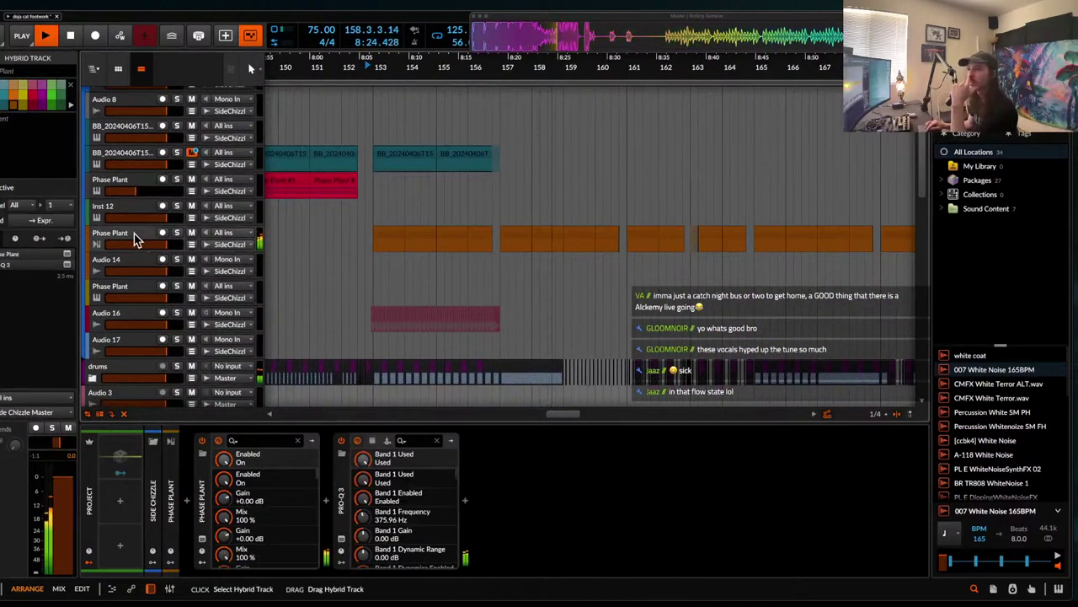
click(202, 539)
drag(460, 278, 459, 264)
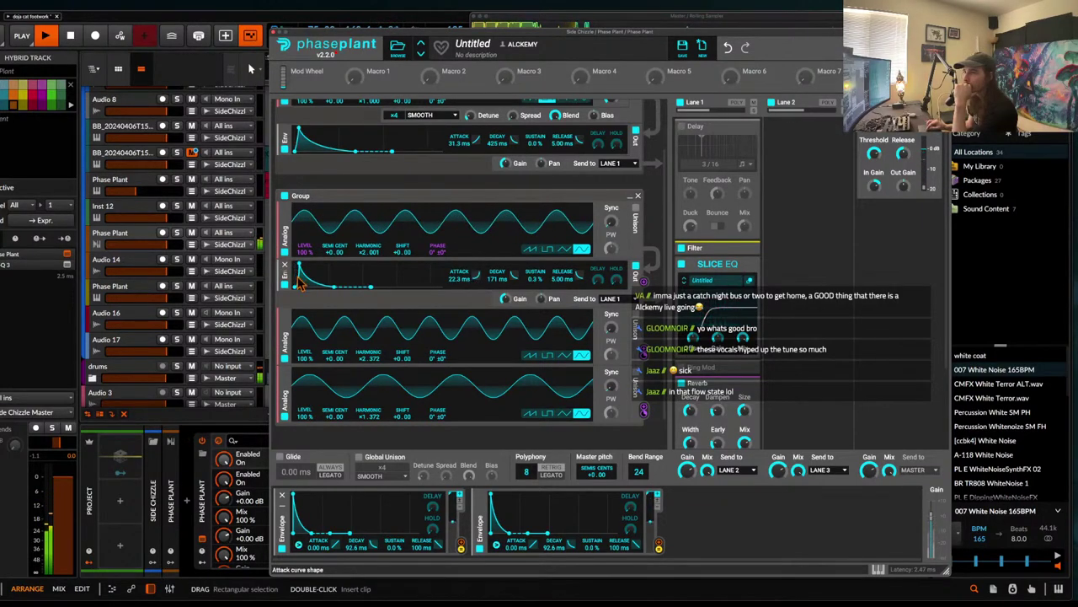
drag(299, 265, 301, 266)
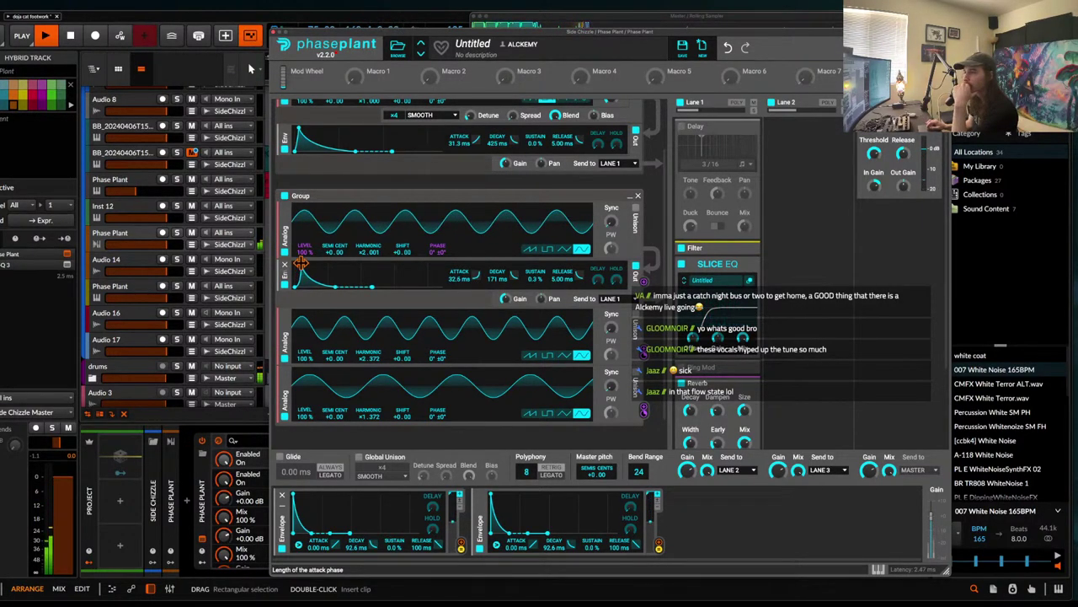
click(274, 37)
- Mark bar 161 as the play position and extend the start of the Phase Plant #15 clip back to bar 163
scroll(587, 163, down, 3)
click(627, 209)
scroll(628, 211, right, 2)
scroll(627, 211, down, 1)
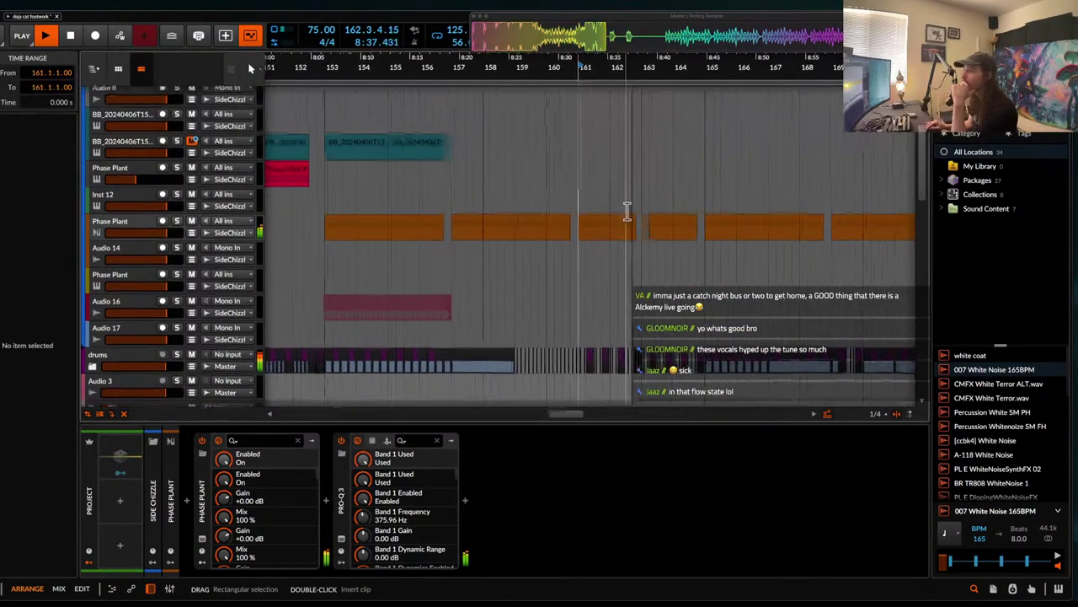
scroll(627, 211, down, 2)
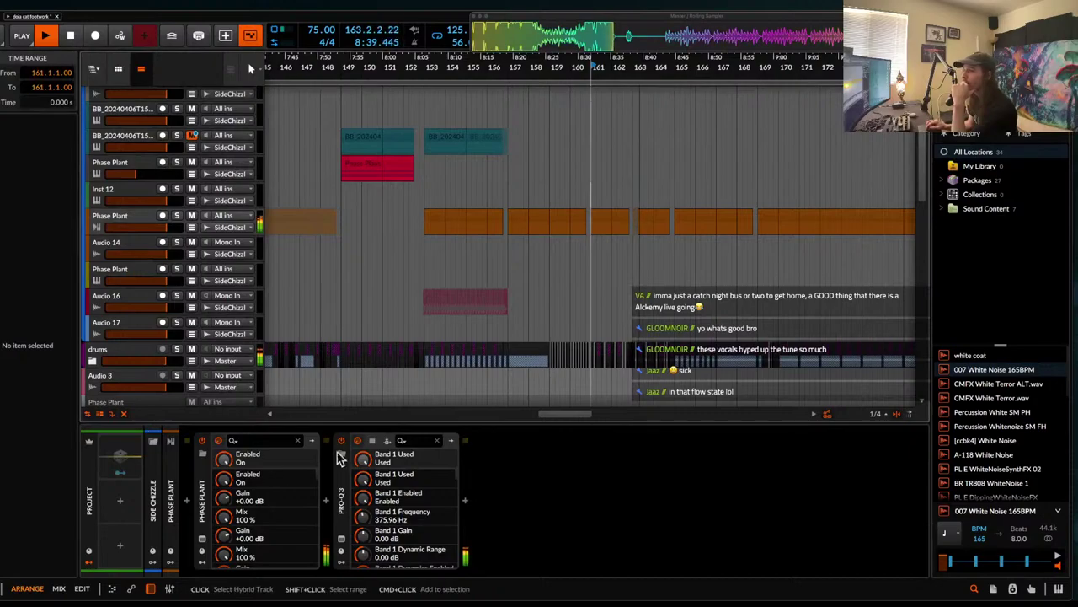
scroll(645, 270, up, 5)
drag(621, 216, 600, 217)
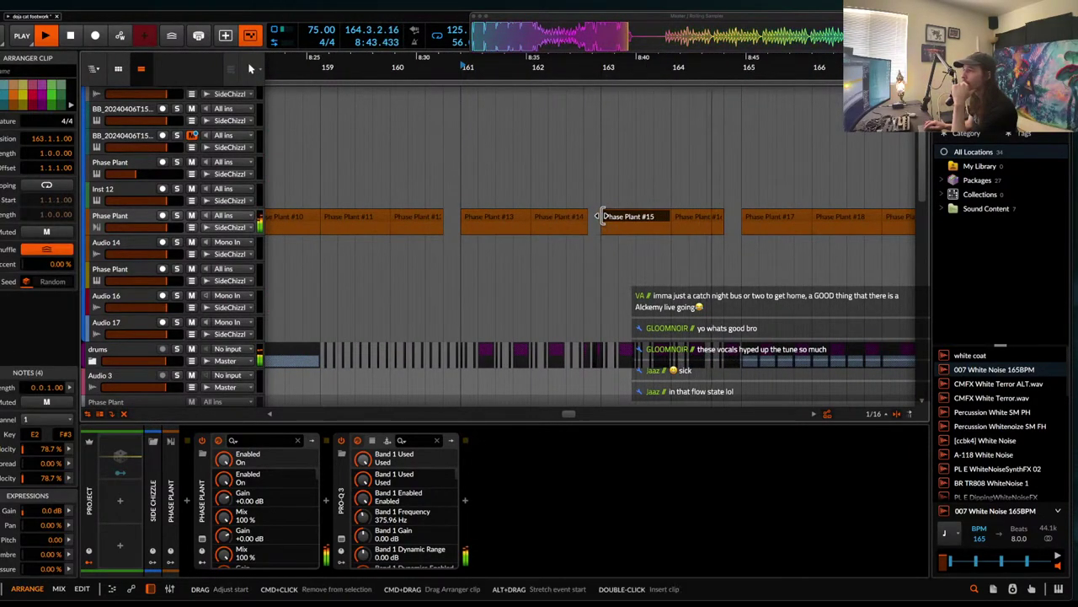
- Bounce the Phase Plant #2 clip at bar 165 in Group 6 to audio in place
scroll(632, 218, down, 2)
scroll(632, 217, right, 2)
scroll(632, 219, down, 6)
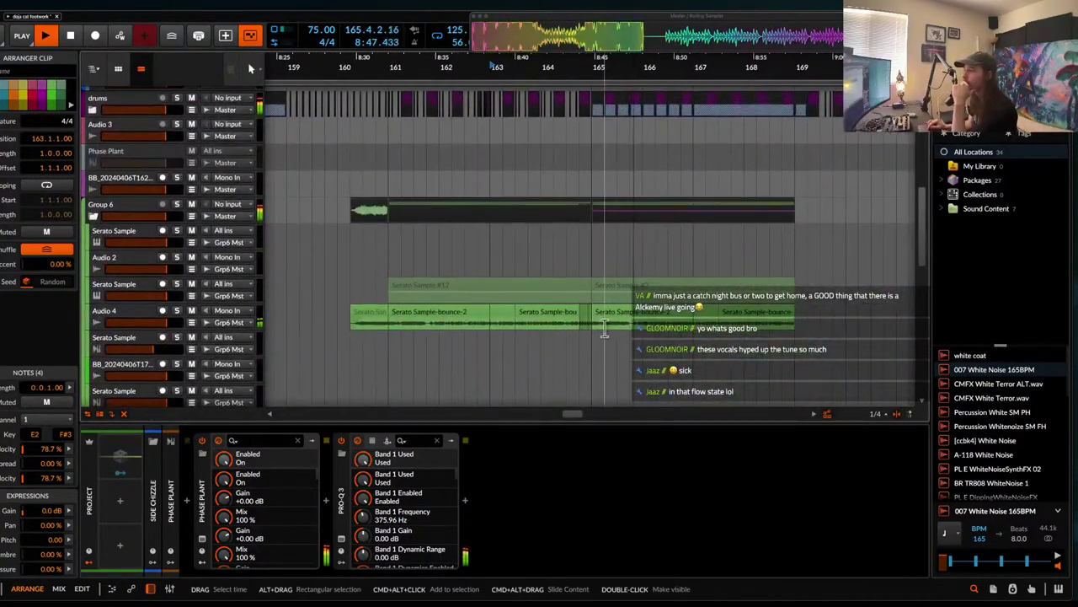
scroll(609, 311, down, 3)
click(608, 325)
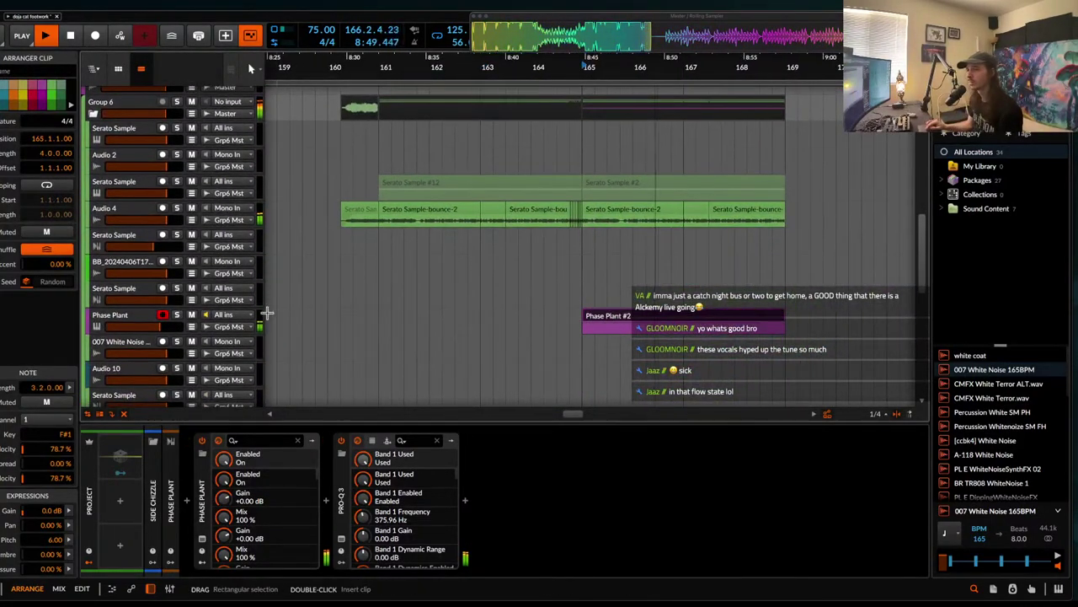
click(123, 324)
click(728, 318)
key(space)
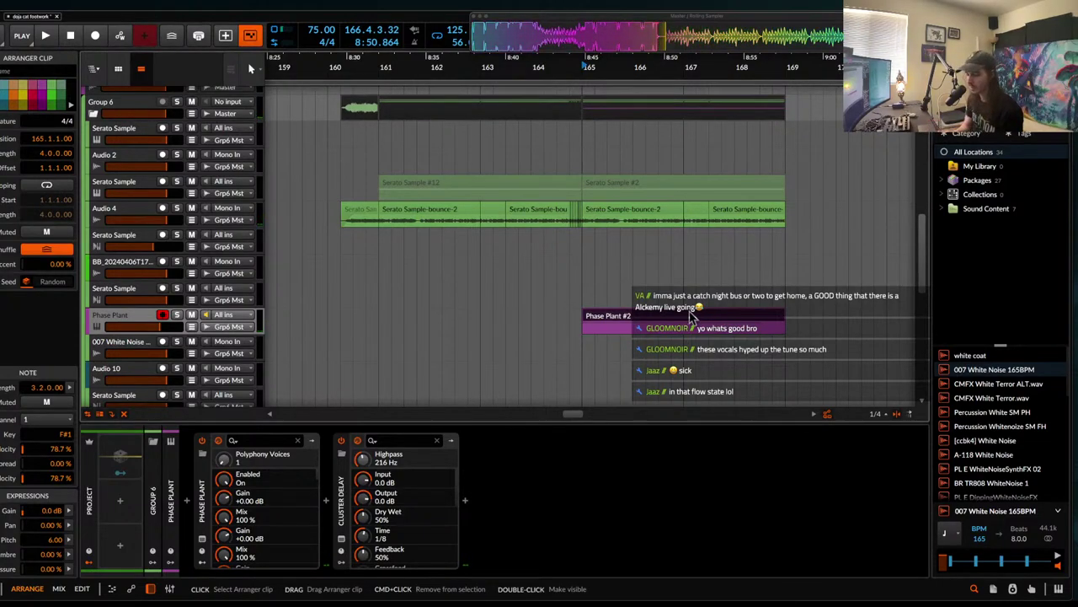
key(super+b)
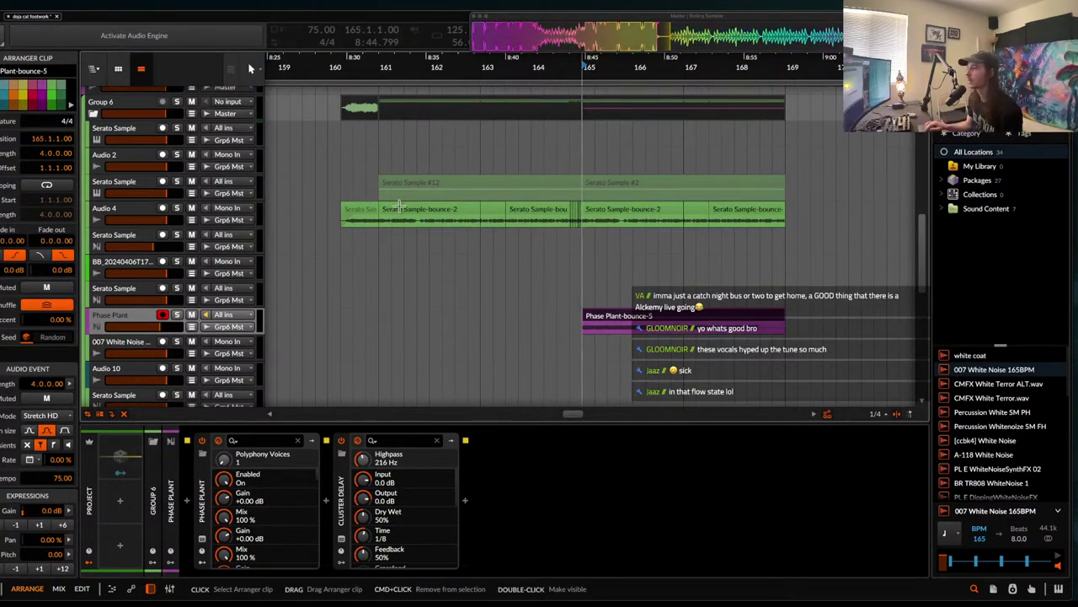
- Search the sample browser for crash sounds, preview crash 1, and expand the drums group to select Audio 2 inside Pork
click(622, 111)
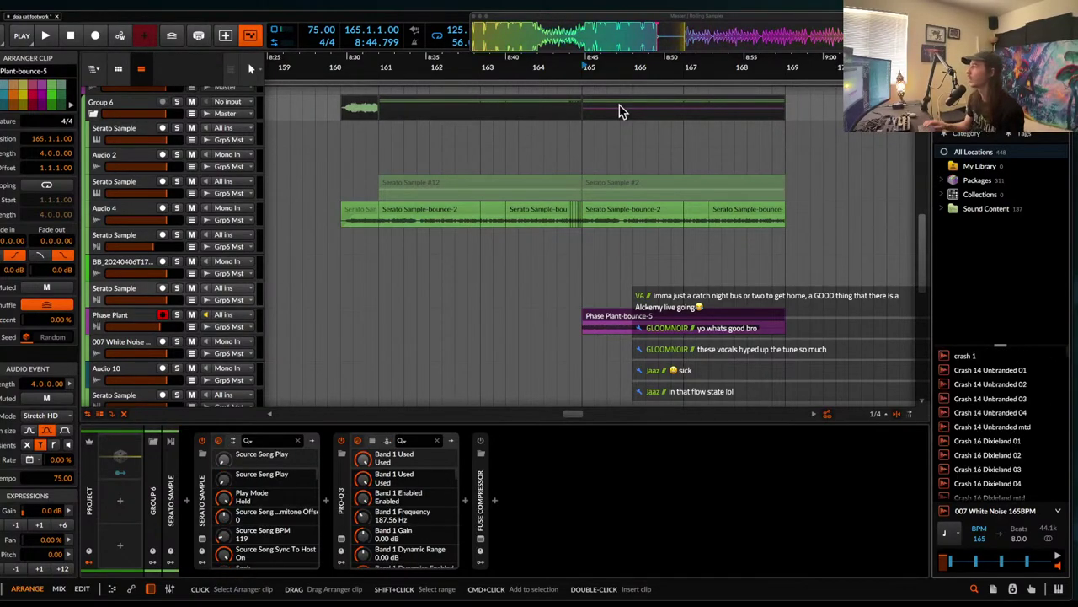
click(973, 357)
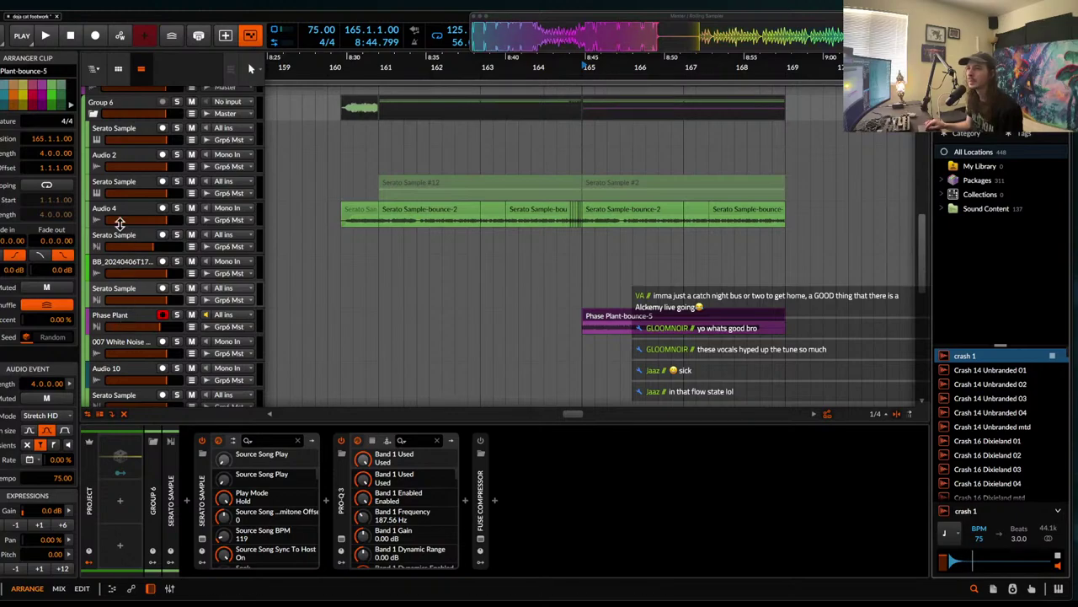
scroll(105, 219, up, 5)
click(94, 149)
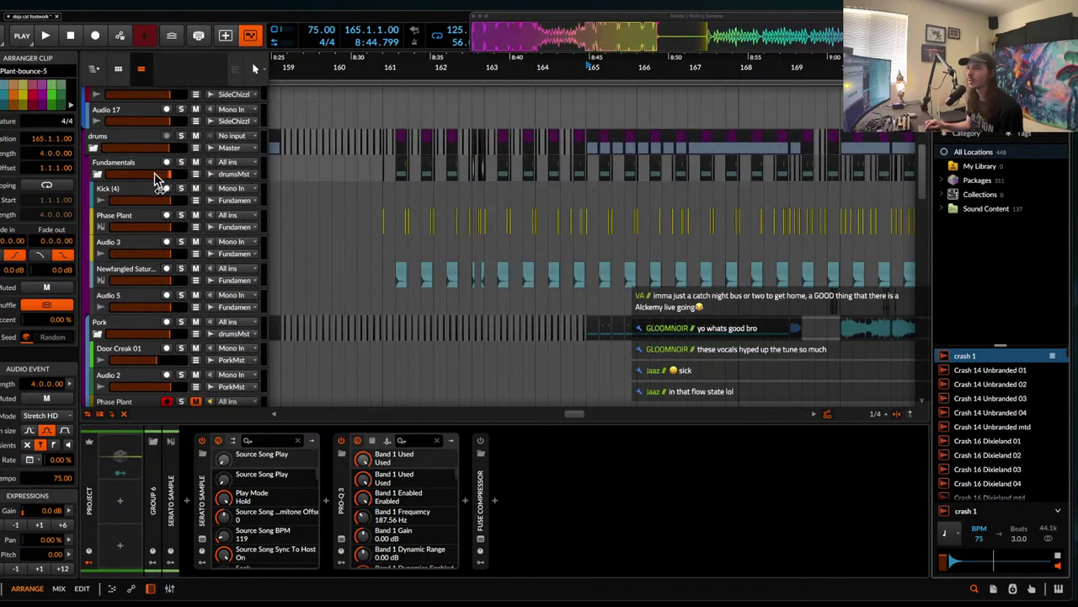
click(128, 354)
click(130, 375)
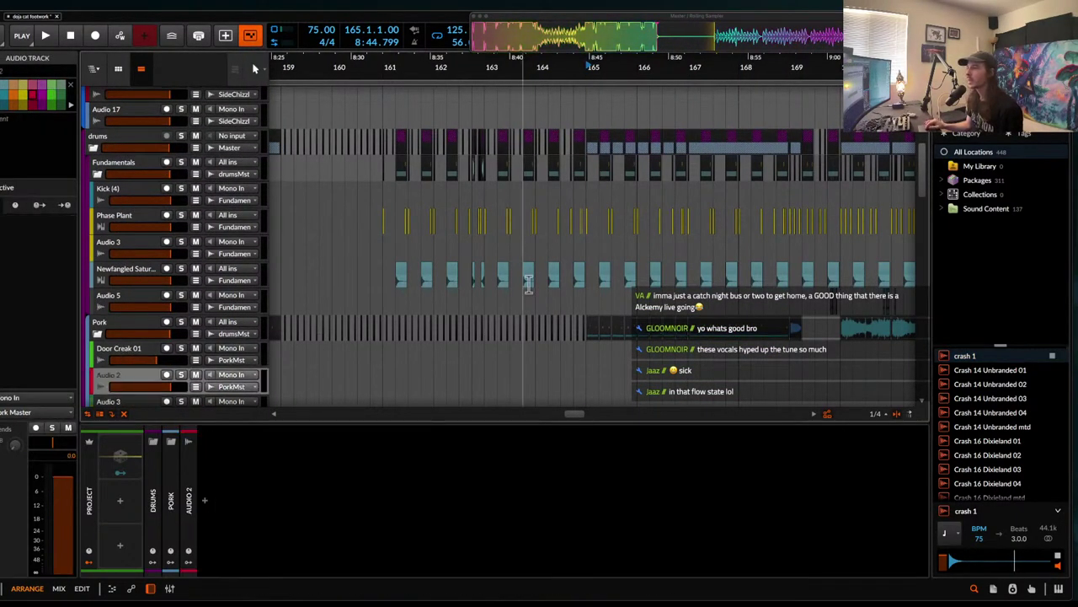
- Examine the Pork and Group 6 tracks around bars 161 to 169 for a spot for the crash, marking bar 165
scroll(529, 284, right, 2)
scroll(529, 284, down, 1)
scroll(529, 285, down, 4)
scroll(539, 291, down, 2)
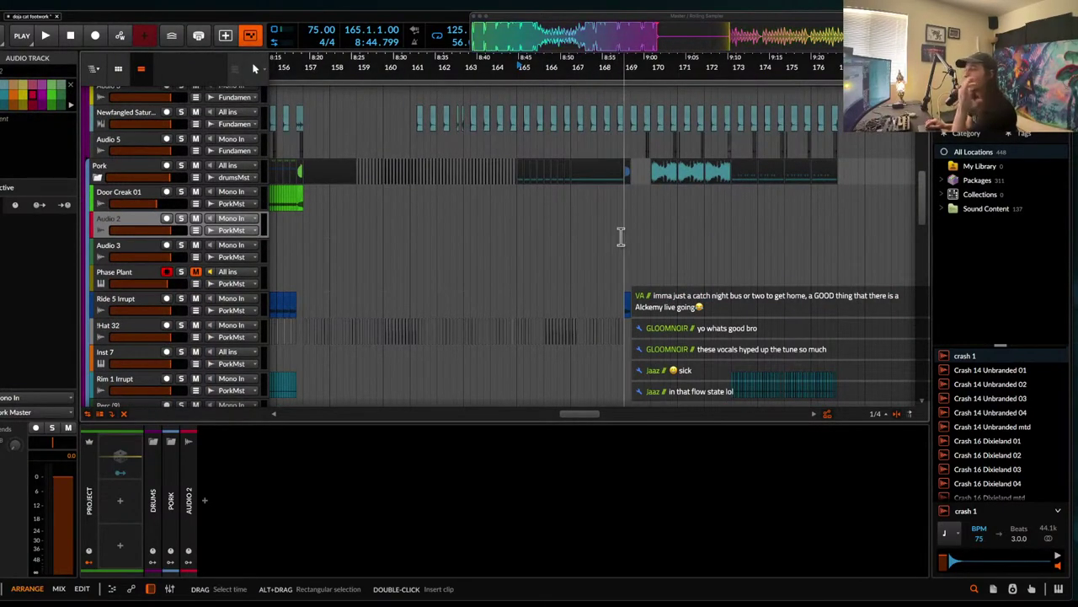
scroll(621, 237, up, 4)
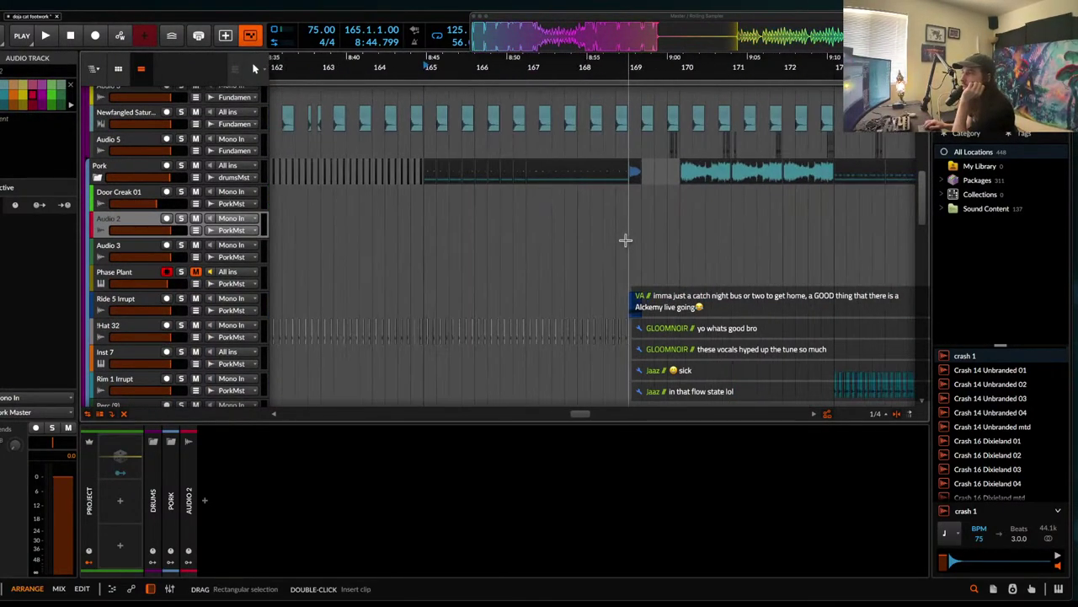
scroll(552, 246, up, 10)
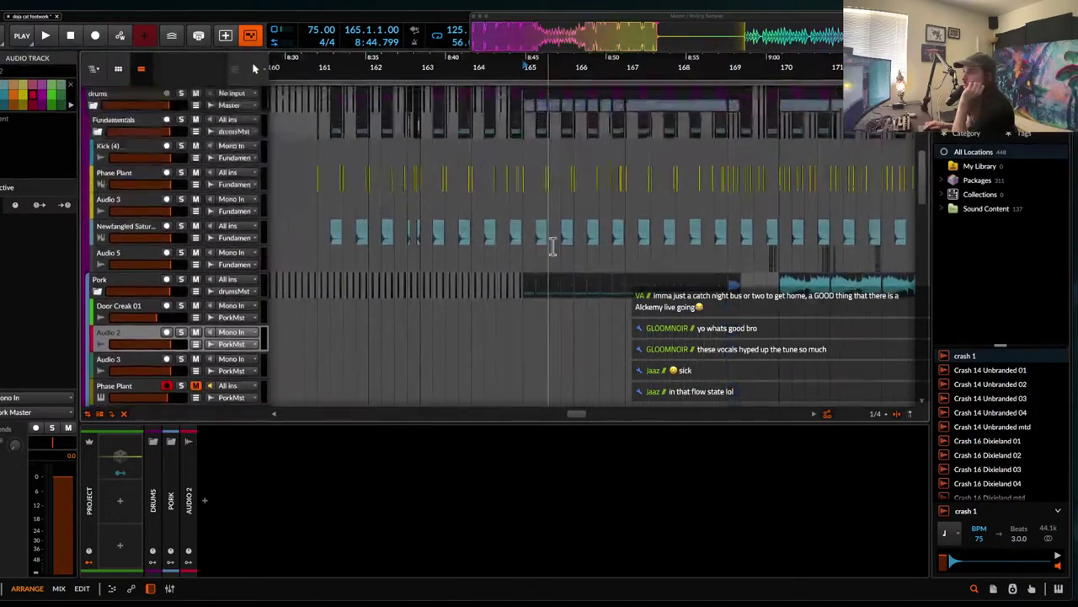
scroll(553, 246, down, 10)
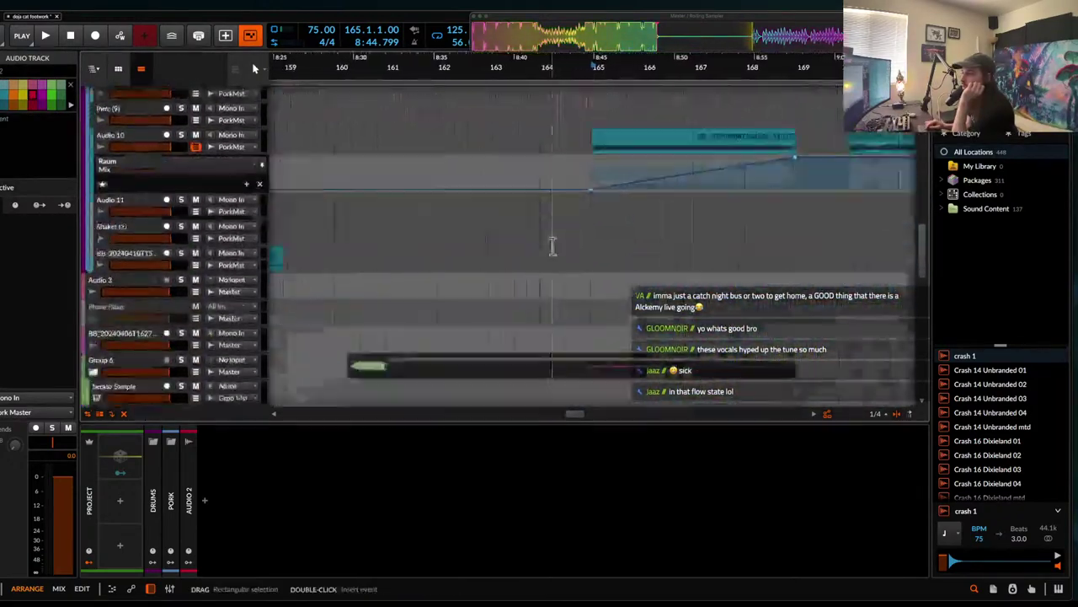
scroll(553, 246, down, 1)
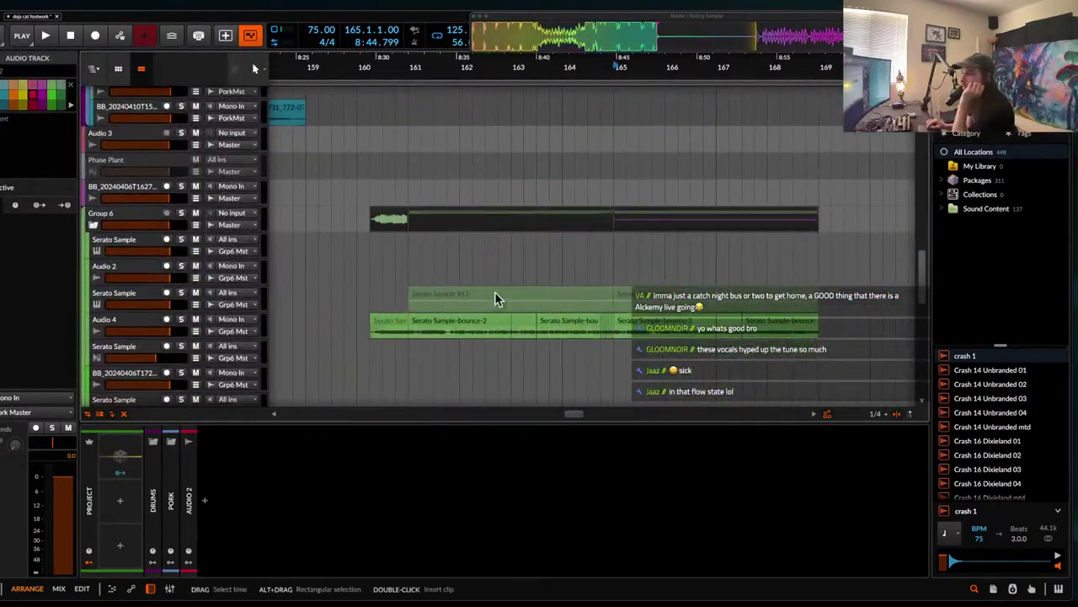
click(615, 279)
scroll(616, 280, up, 7)
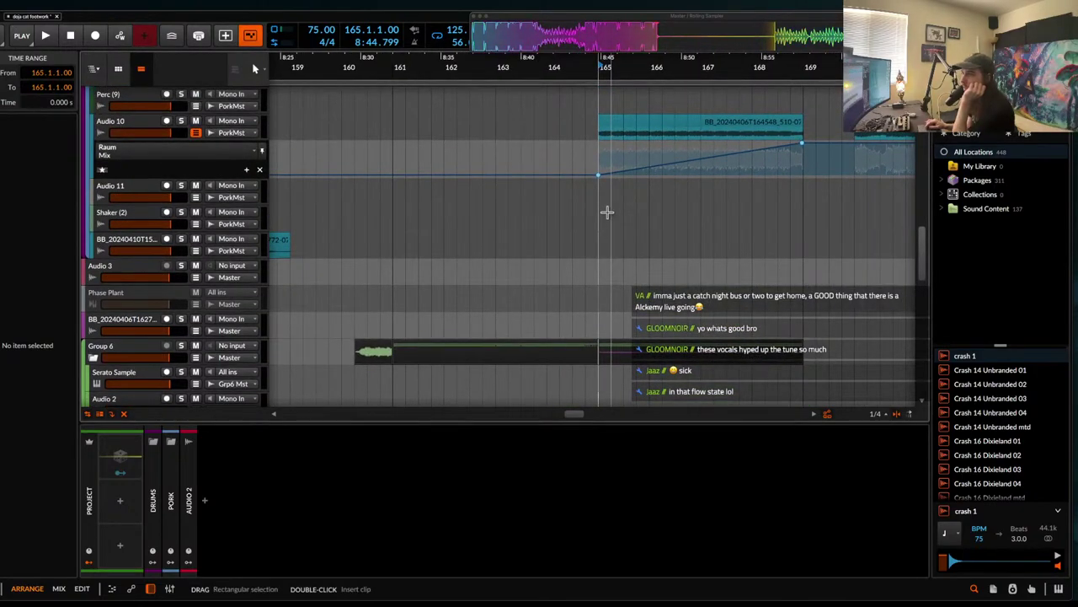
scroll(606, 211, down, 10)
scroll(601, 191, down, 2)
- Add the crash 1 sample to Audio 11 in the Pork group and position it at bar 165
drag(960, 359, 585, 189)
scroll(592, 202, up, 10)
scroll(592, 202, down, 6)
click(572, 139)
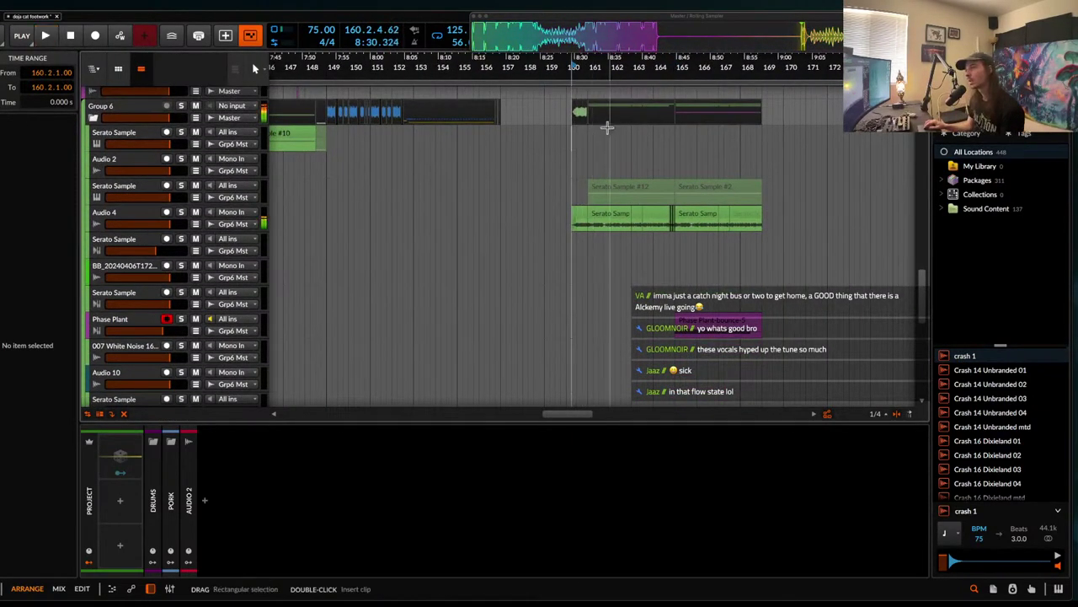
scroll(607, 126, down, 10)
scroll(606, 233, down, 2)
click(603, 257)
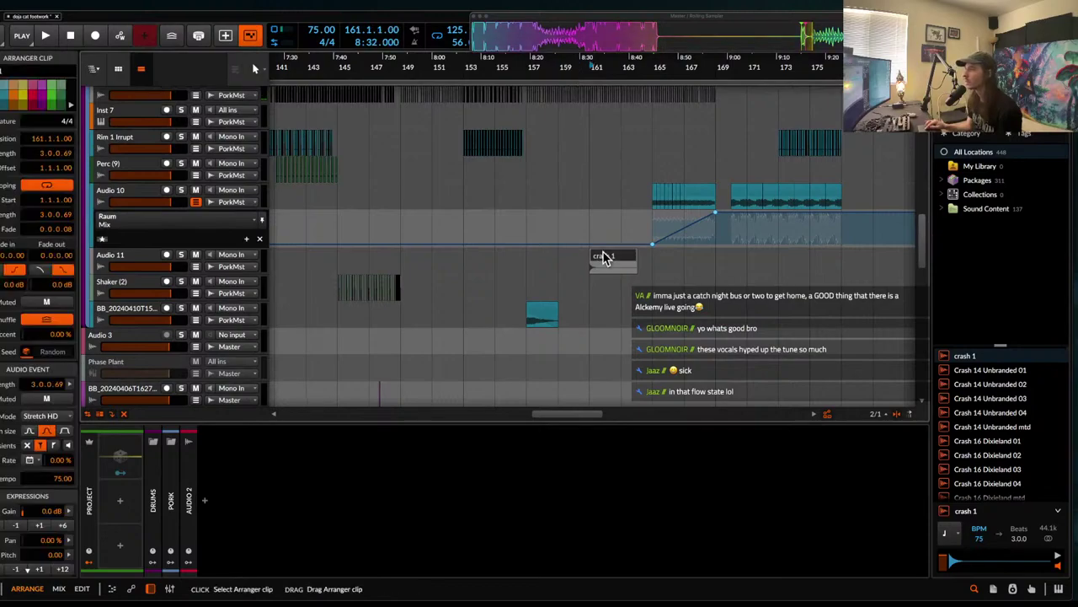
- Play the arrangement from bar 163 and check how the crash, drum and Group 6 tracks line up at bar 165
click(628, 265)
key(space)
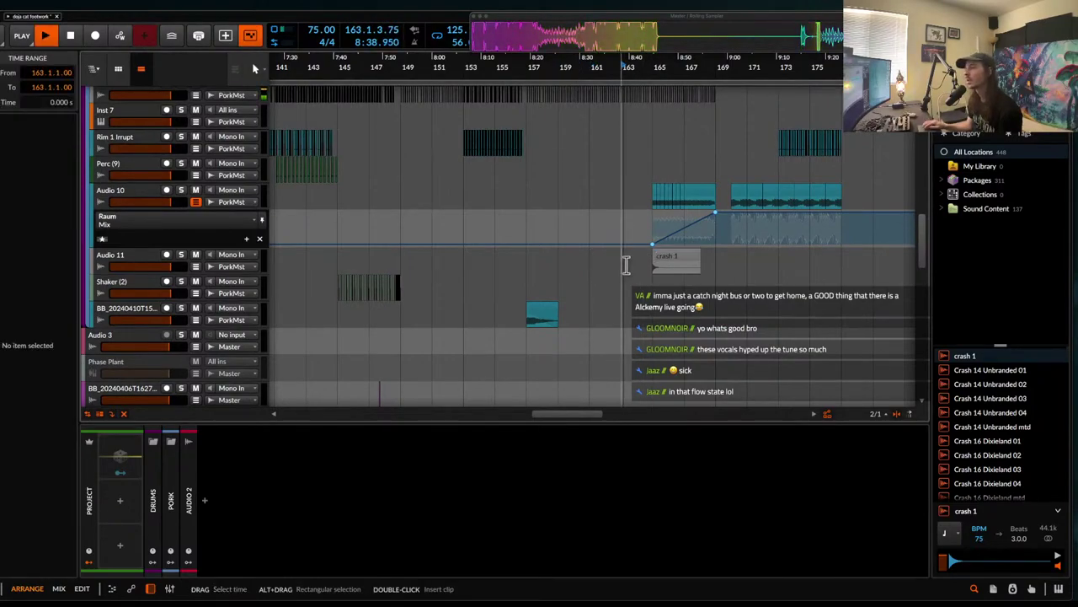
scroll(627, 266, down, 6)
scroll(627, 266, up, 5)
scroll(627, 265, down, 3)
scroll(627, 265, down, 1)
scroll(627, 266, up, 8)
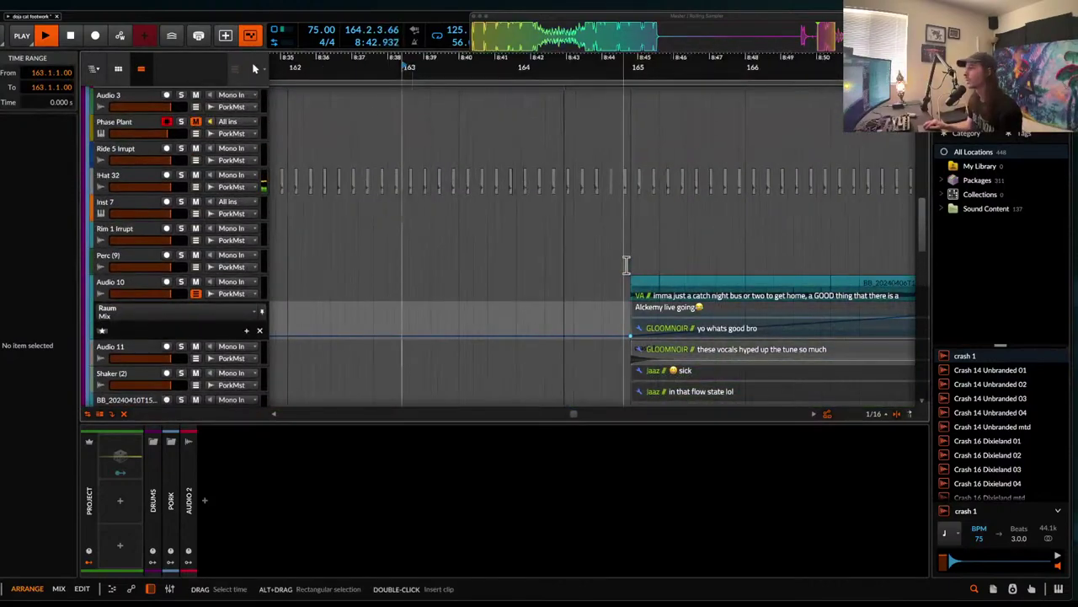
scroll(627, 265, up, 1)
scroll(627, 265, up, 8)
scroll(626, 265, down, 8)
scroll(627, 266, down, 3)
- Select the Phase Plant-bounce-5 clip, replay the transition from 164.3.1, and select the crash 1 clip on Audio 11
click(596, 287)
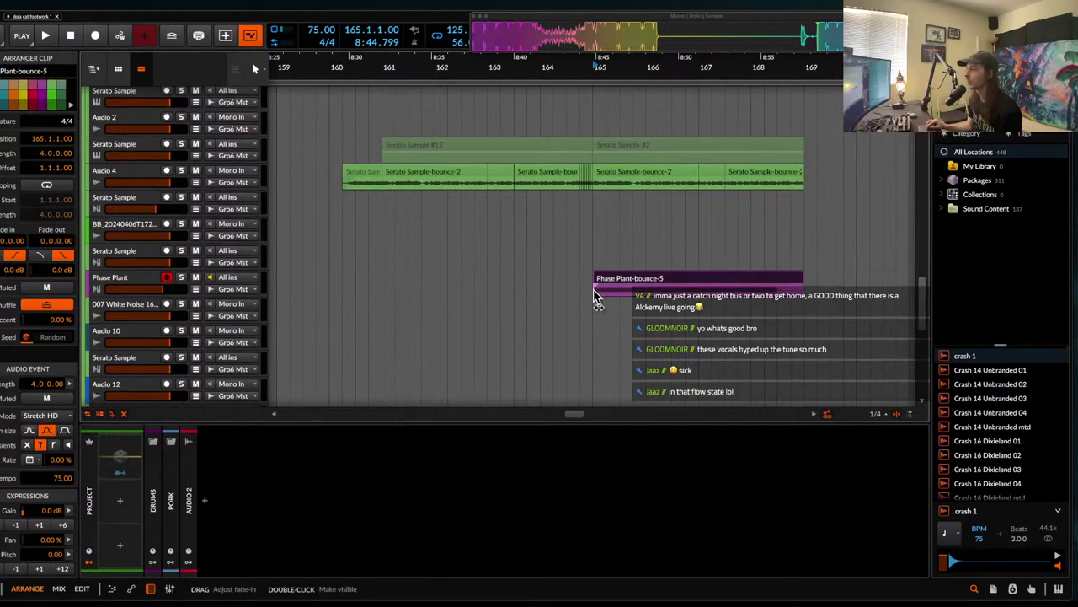
click(567, 250)
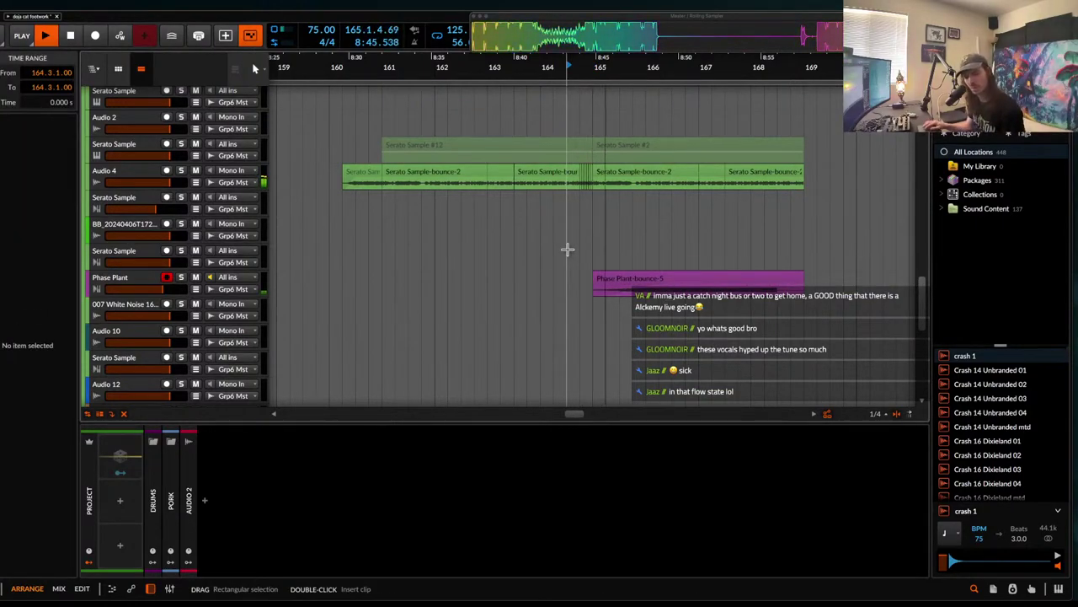
scroll(574, 249, up, 8)
key(space)
click(595, 220)
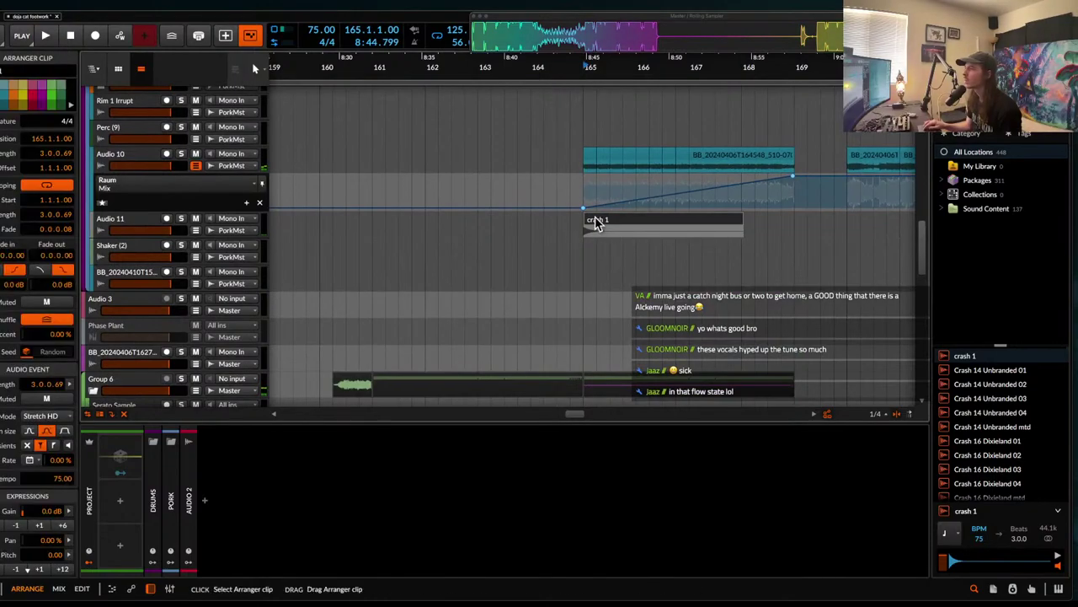
- Solo Audio 11 to listen to the crash 1 clip, and remove the clip from bar 165
key(space)
click(433, 235)
click(181, 219)
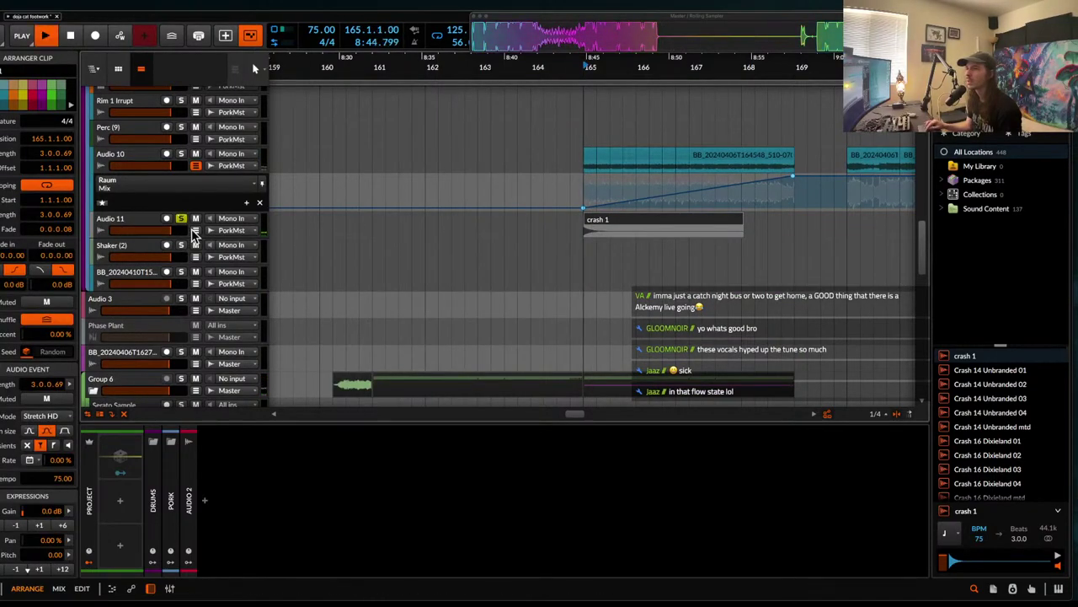
key(space)
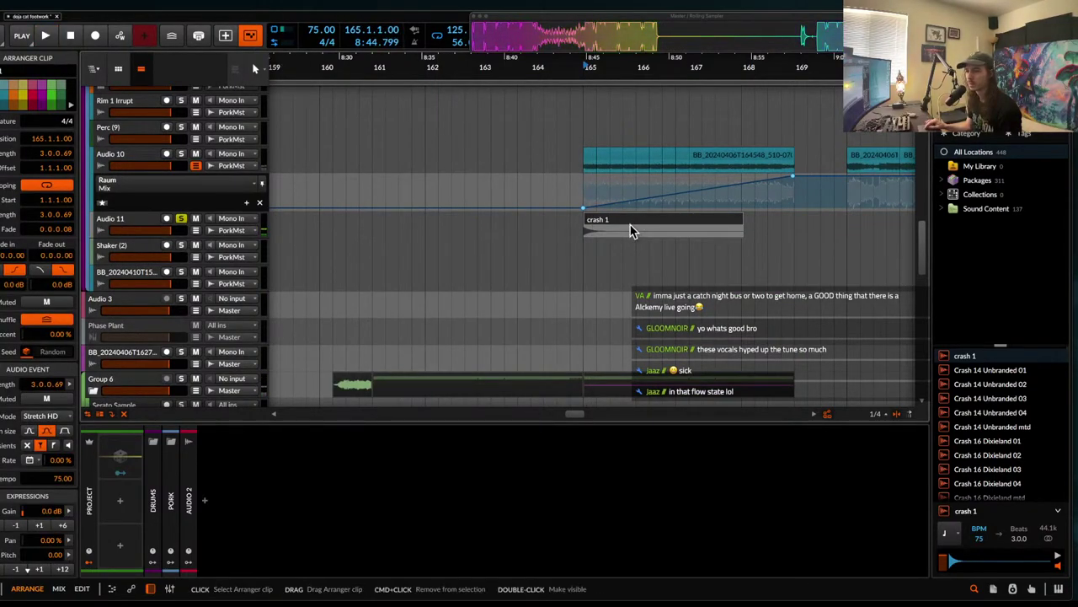
key(Delete)
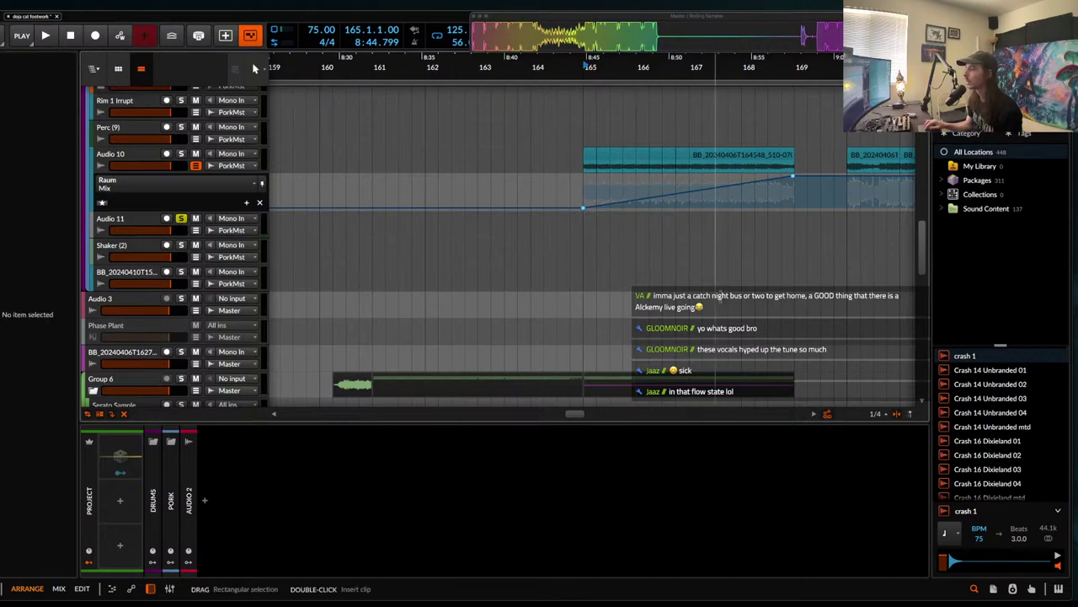
- Audition other crash samples and place Crash K Custom 16 03 on Audio 11 at bar 165
click(987, 371)
click(979, 430)
scroll(979, 429, down, 3)
click(979, 429)
scroll(979, 431, down, 5)
click(980, 429)
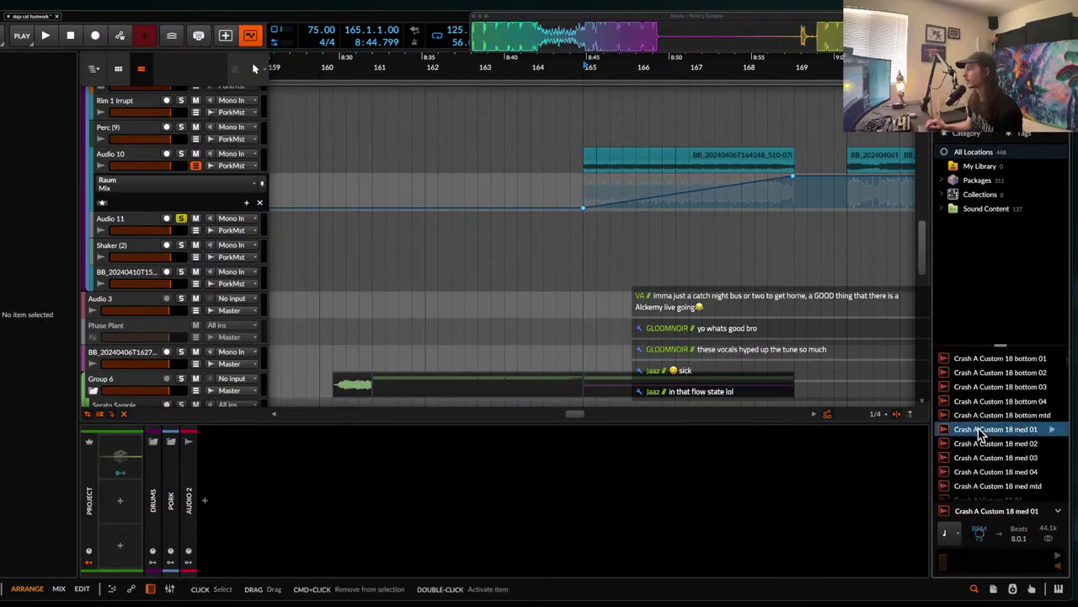
scroll(979, 432, down, 5)
click(980, 431)
drag(980, 431, 611, 222)
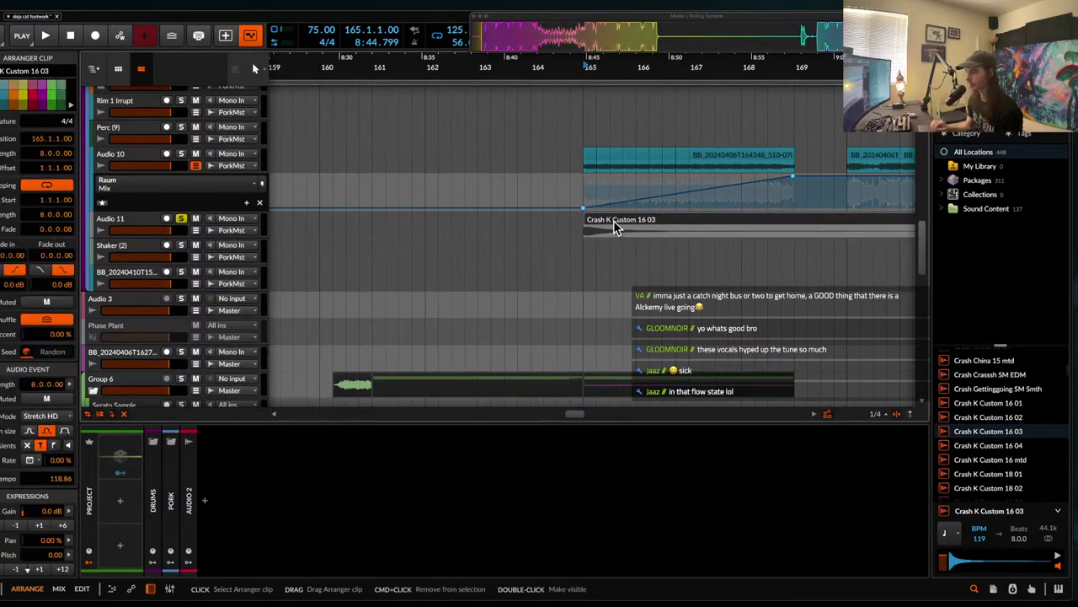
- Halve the Crash K Custom 16 03 clip's length to four bars and move it to a new audio track below Audio 11
key(space)
key(space)
click(141, 226)
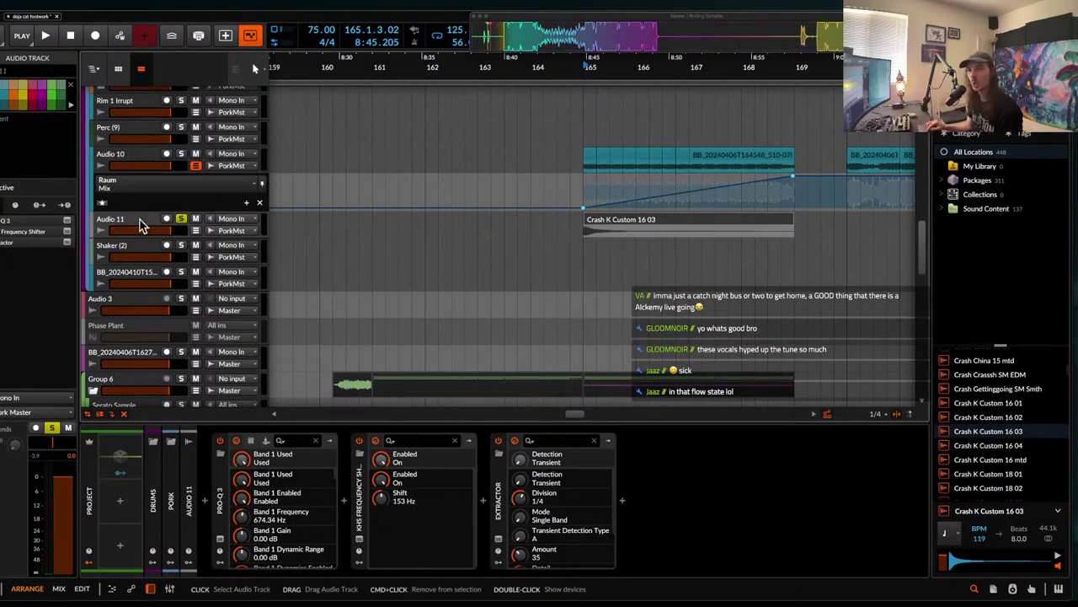
key(ctrl+t)
drag(622, 222, 616, 246)
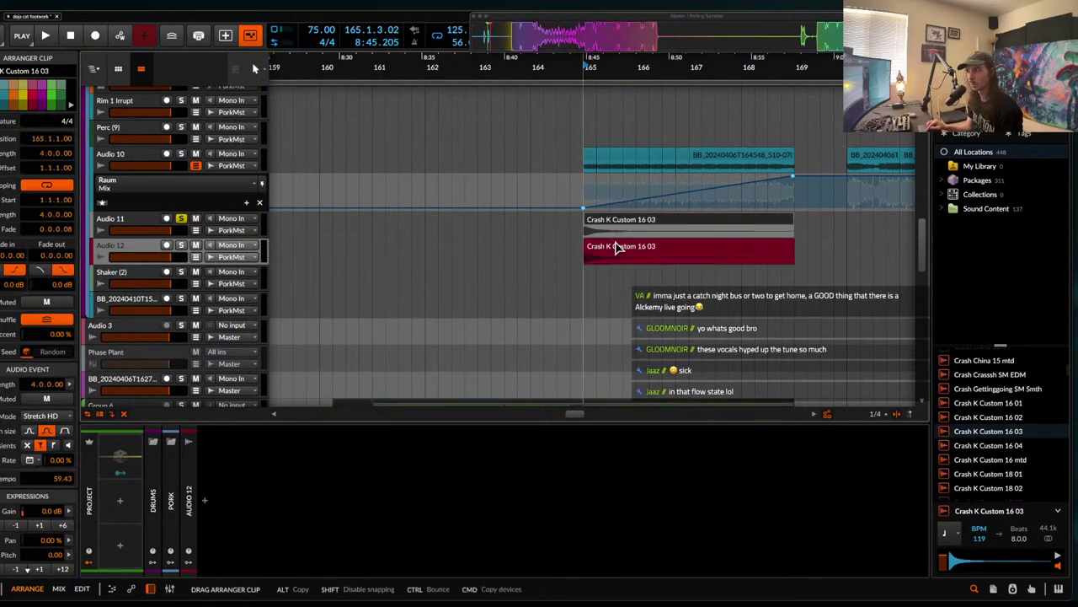
- Solo Audio 12 instead of Audio 11 and lower the crash clip's gain to -10.3 dB during playback
key(space)
click(181, 245)
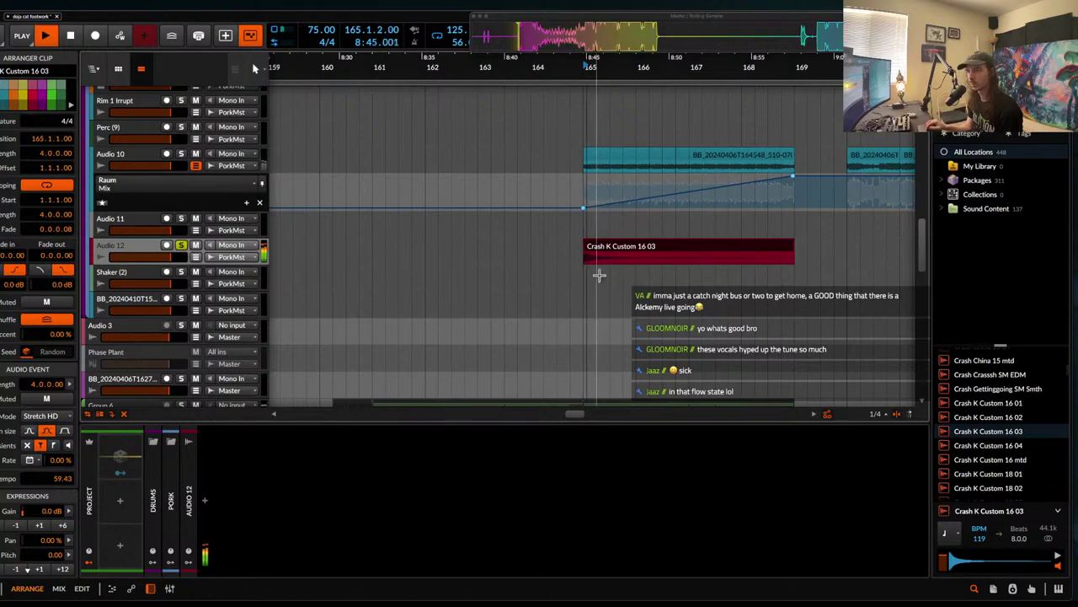
key(space)
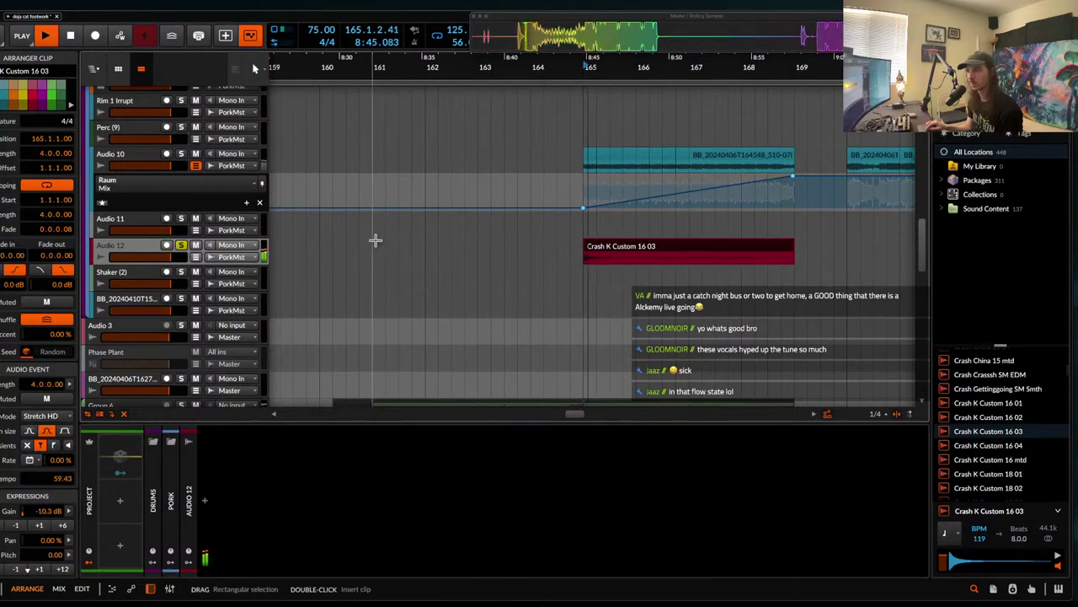
key(space)
- Add the Pro-Q 3 equalizer to the Audio 12 track
click(207, 505)
text(pro)
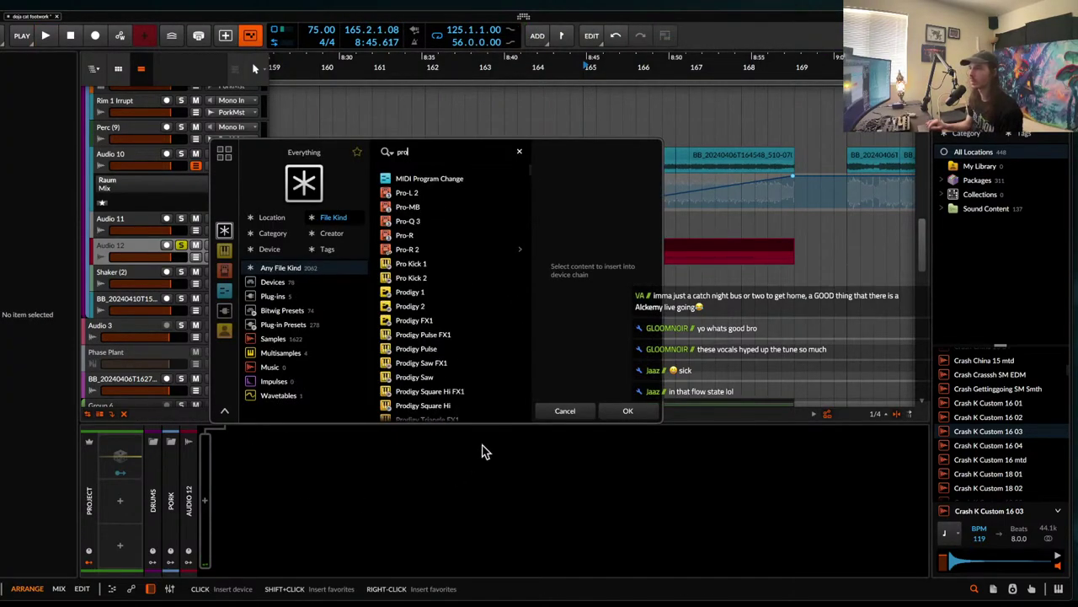
click(408, 221)
click(628, 410)
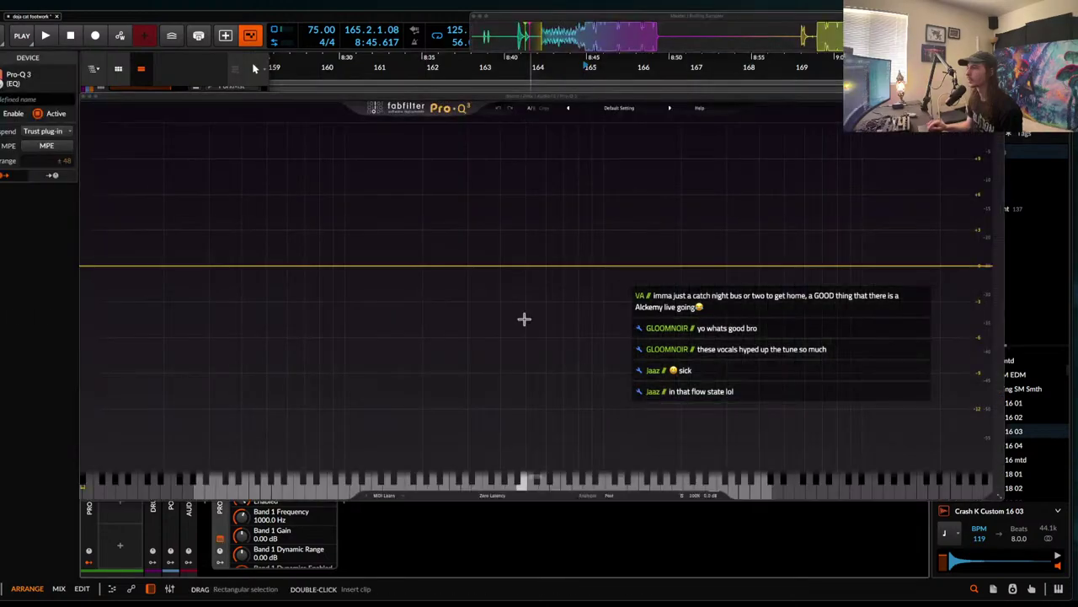
- Filter the crash's low end in Pro-Q 3 with an 18 dB/oct low cut at about 2.8 kHz, checking it in playback
drag(224, 275, 730, 281)
key(space)
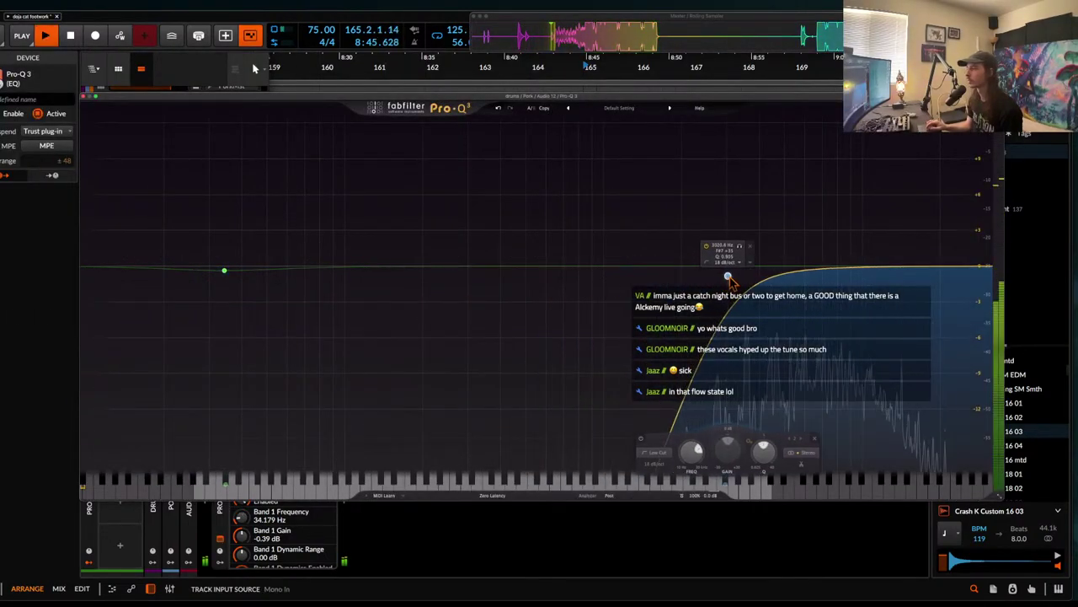
click(89, 97)
key(space)
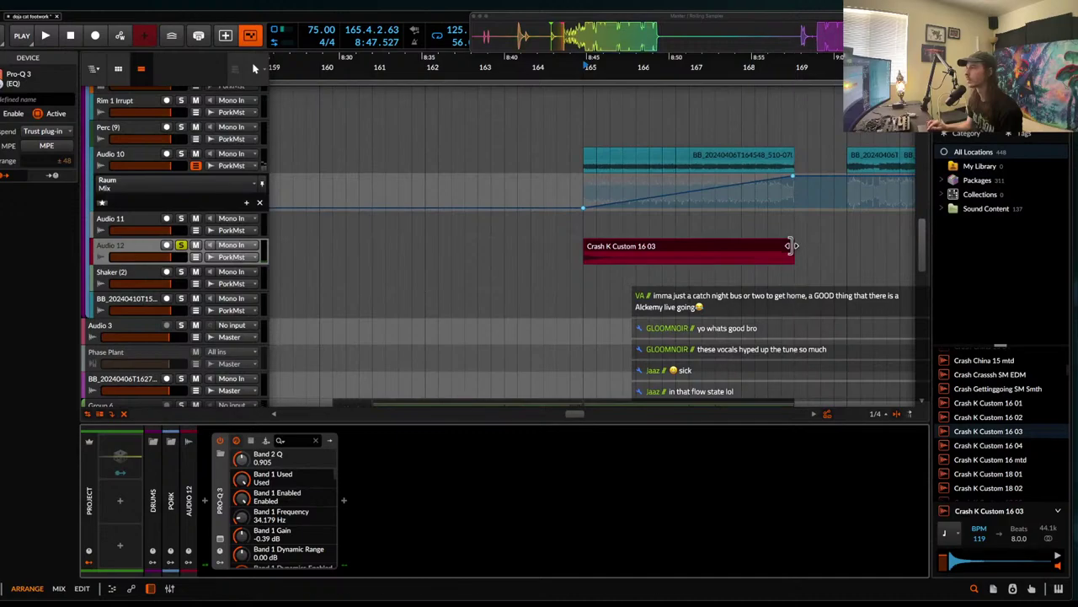
- Shorten the crash clip on Audio 12 to about three beats, and replay the transition from bar 164 with the track unsoloed
drag(792, 246, 641, 247)
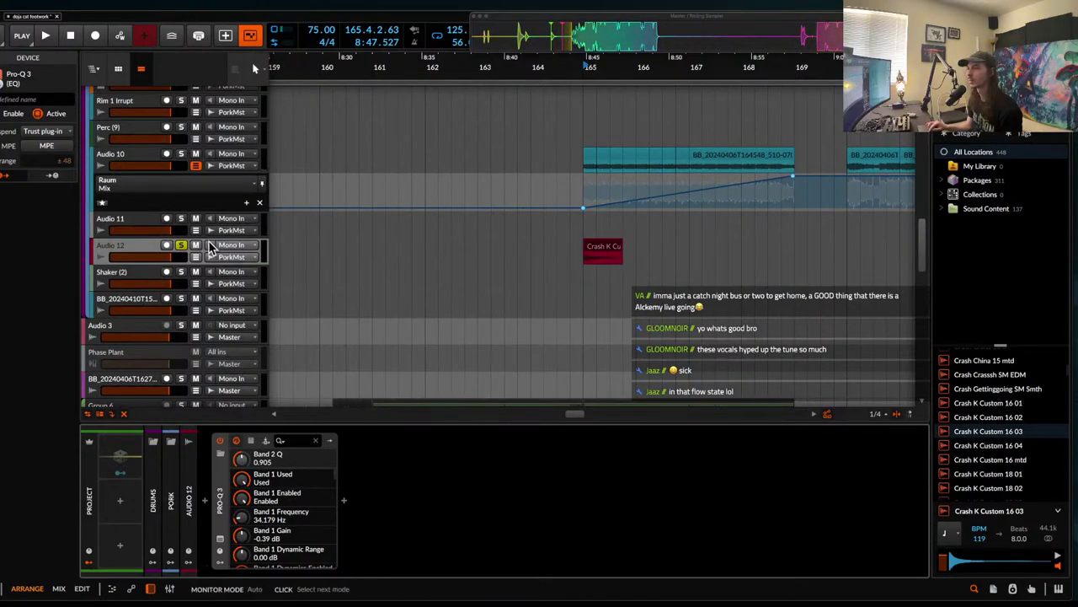
click(533, 174)
key(space)
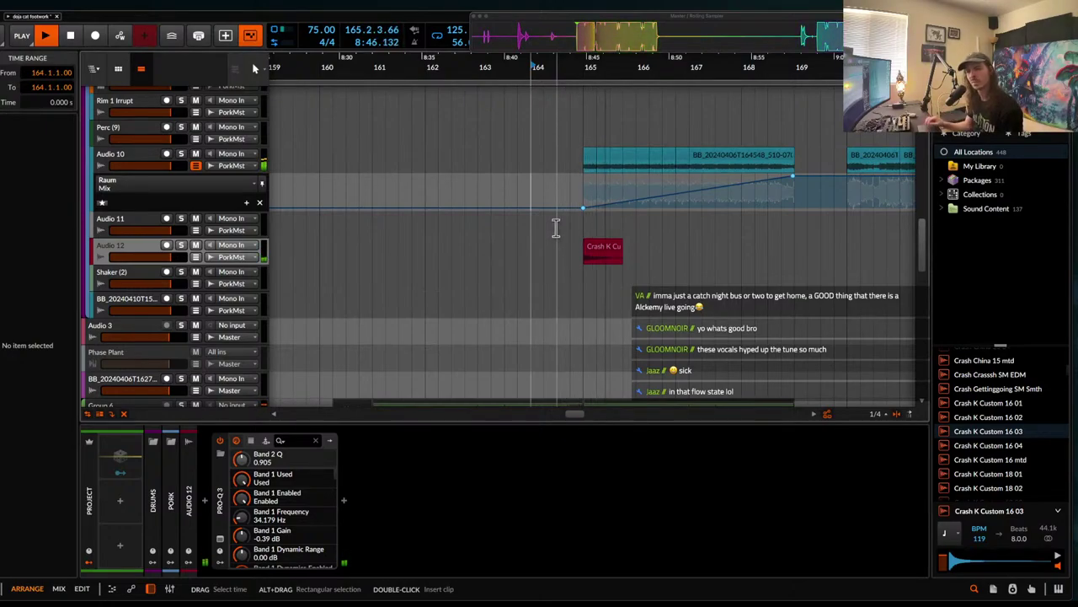
scroll(555, 228, down, 1)
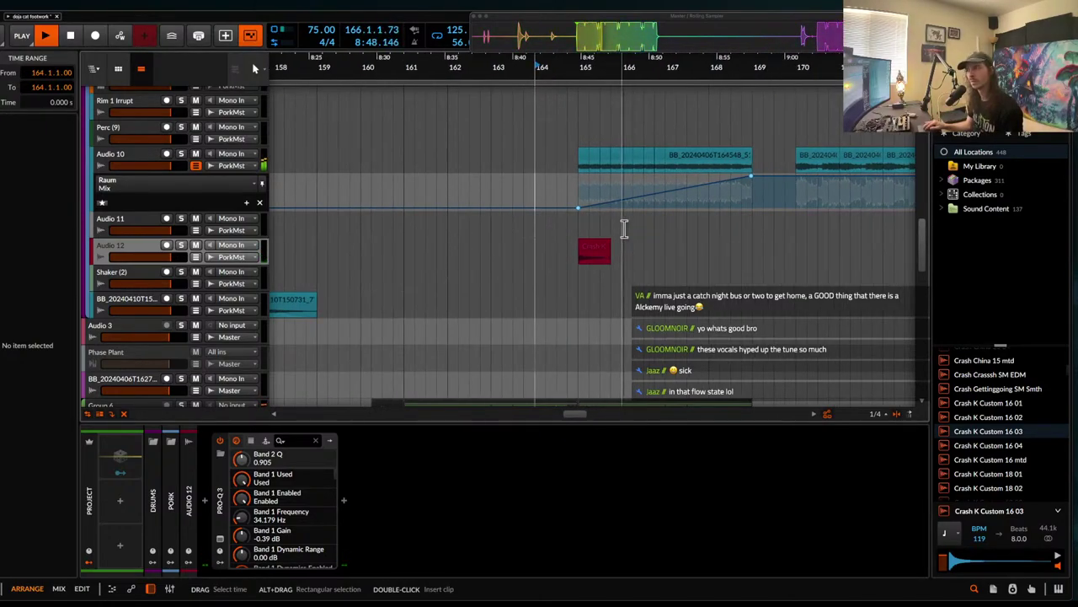
scroll(624, 229, up, 2)
scroll(625, 230, up, 3)
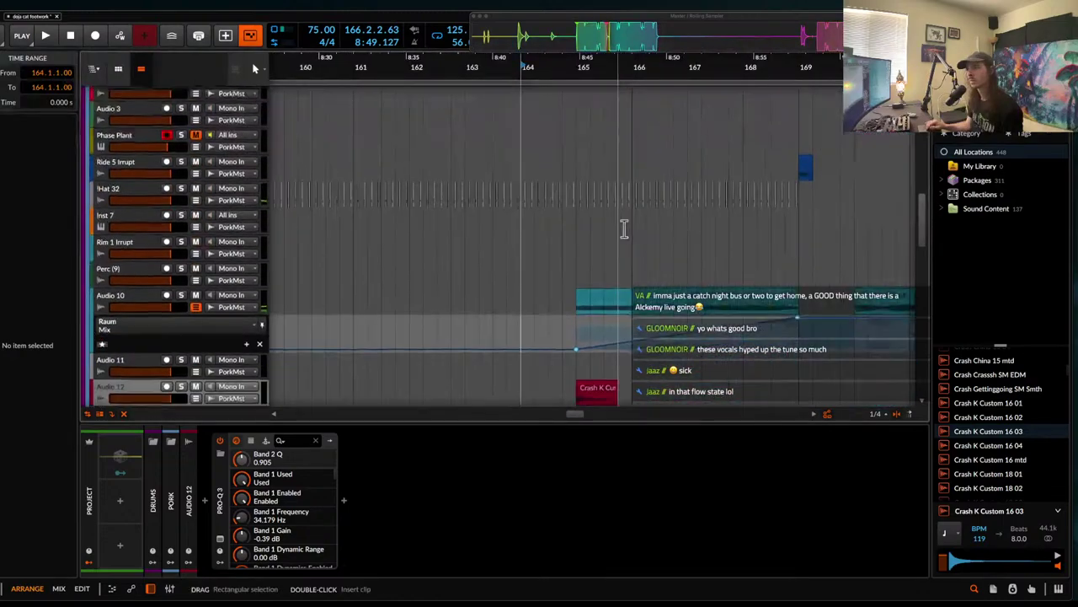
- Solo Audio 10, consolidate its short slices from bar 165 up to bar 167 into one clip, and play from 163.4.1
scroll(625, 229, down, 2)
click(585, 255)
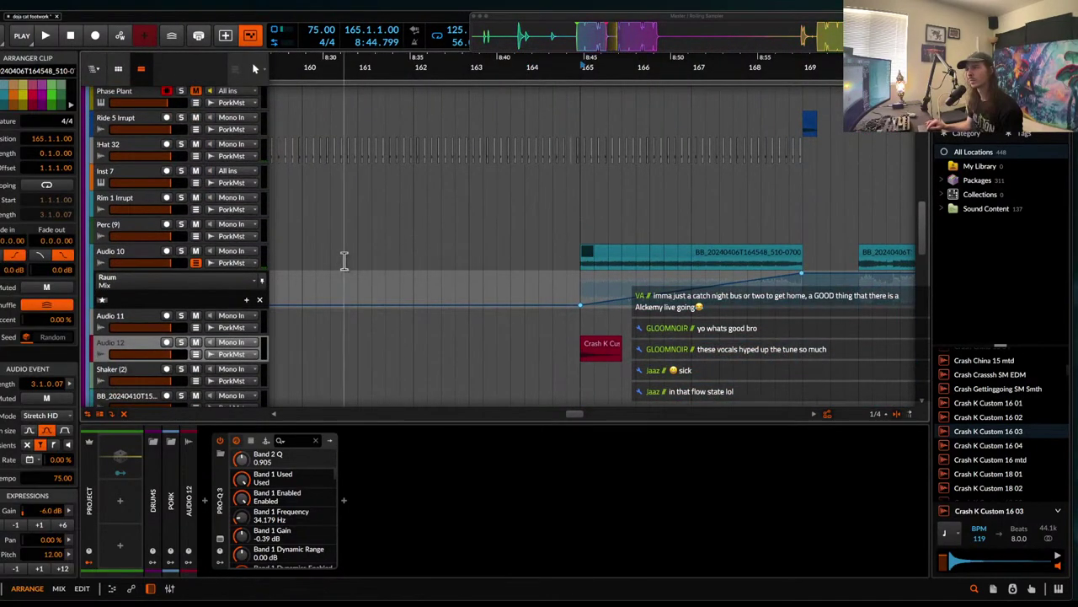
click(181, 251)
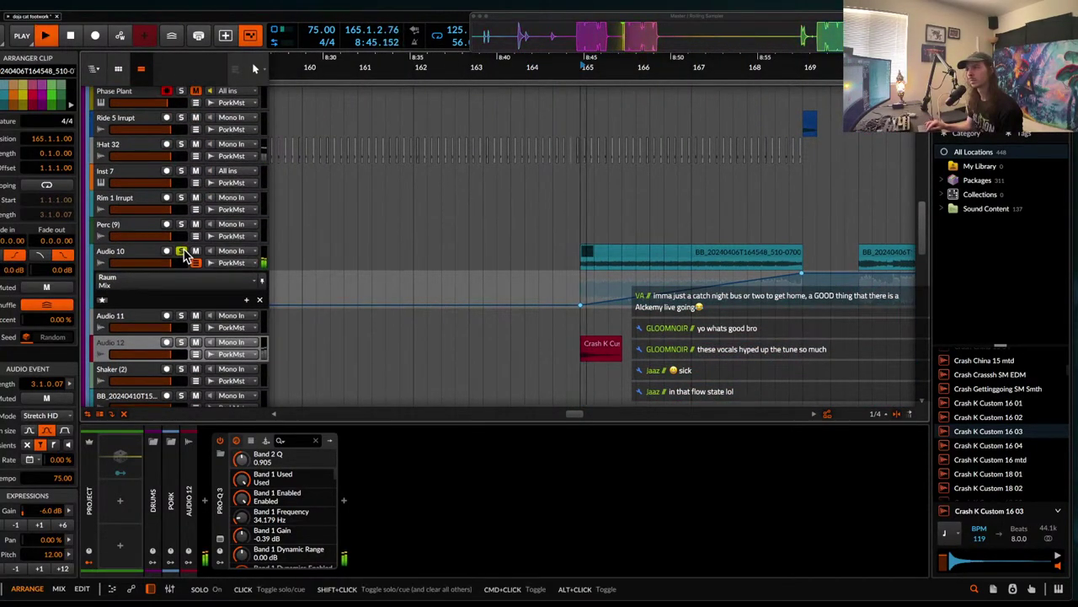
shift+click(685, 256)
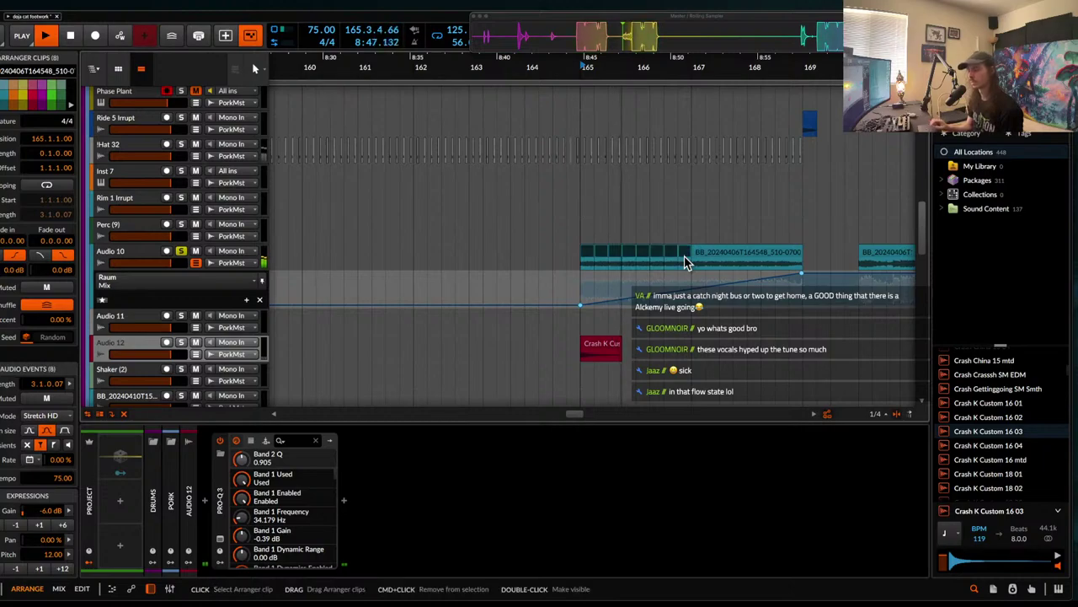
key(super+j)
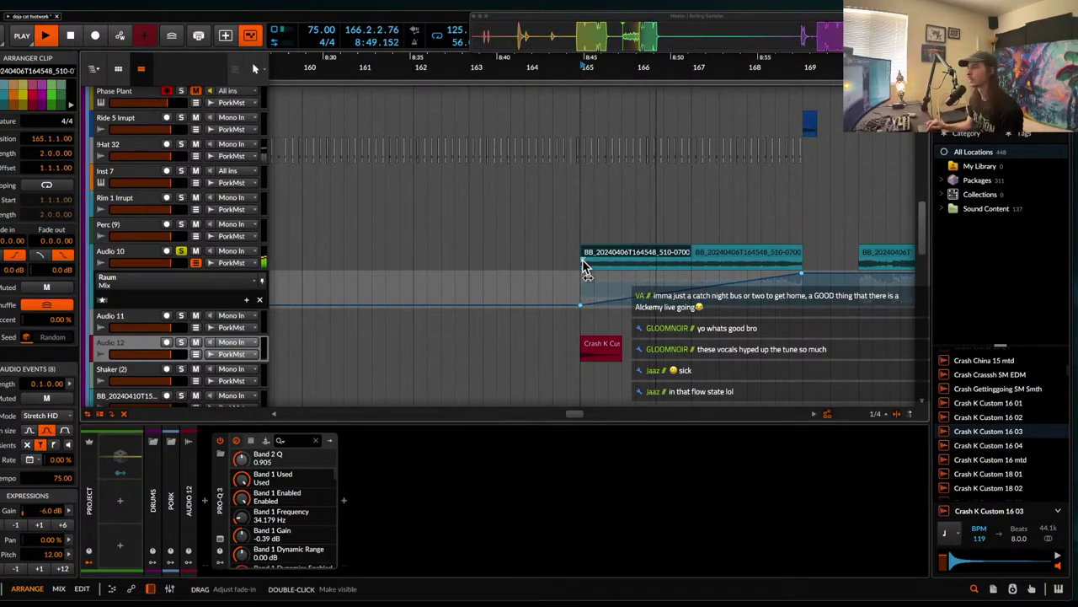
click(512, 219)
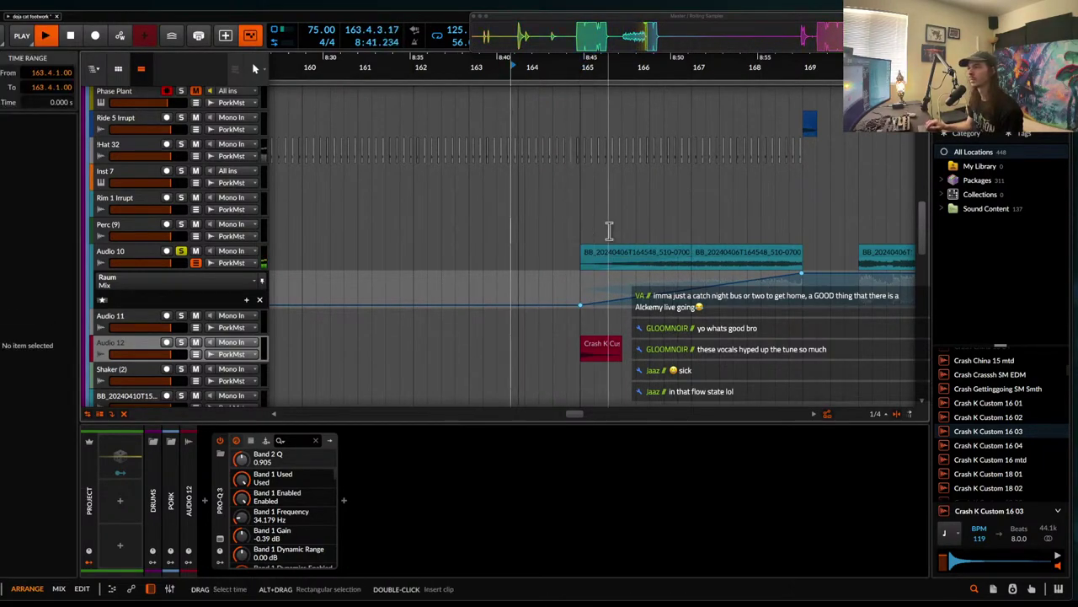
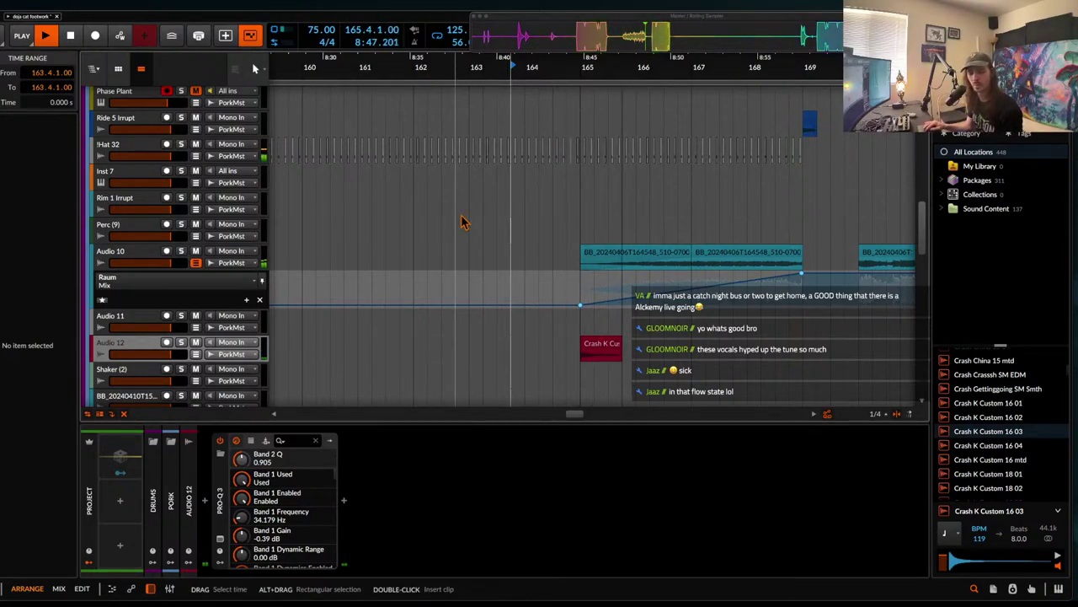
- Consolidate the four Phase Plant clips starting with #17 at bar 165 into one clip and open it for note editing
scroll(461, 214, up, 13)
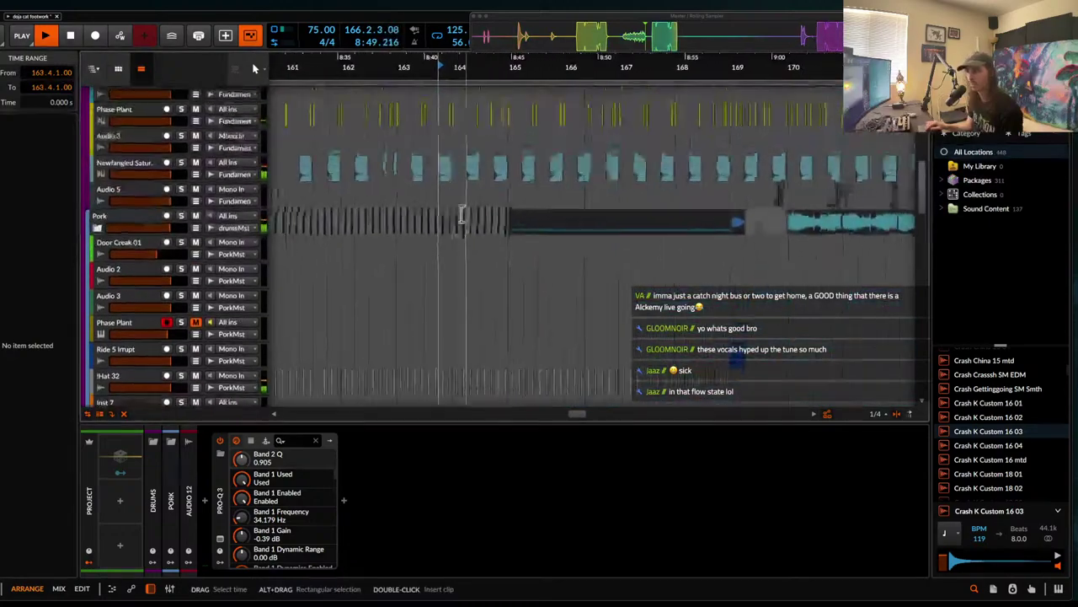
click(506, 269)
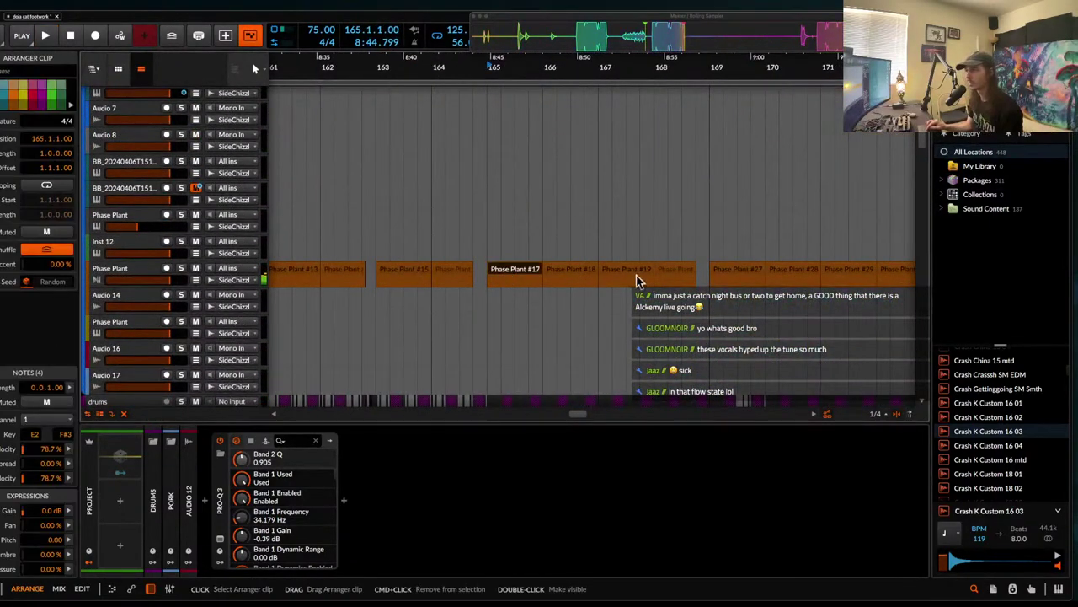
shift+click(672, 274)
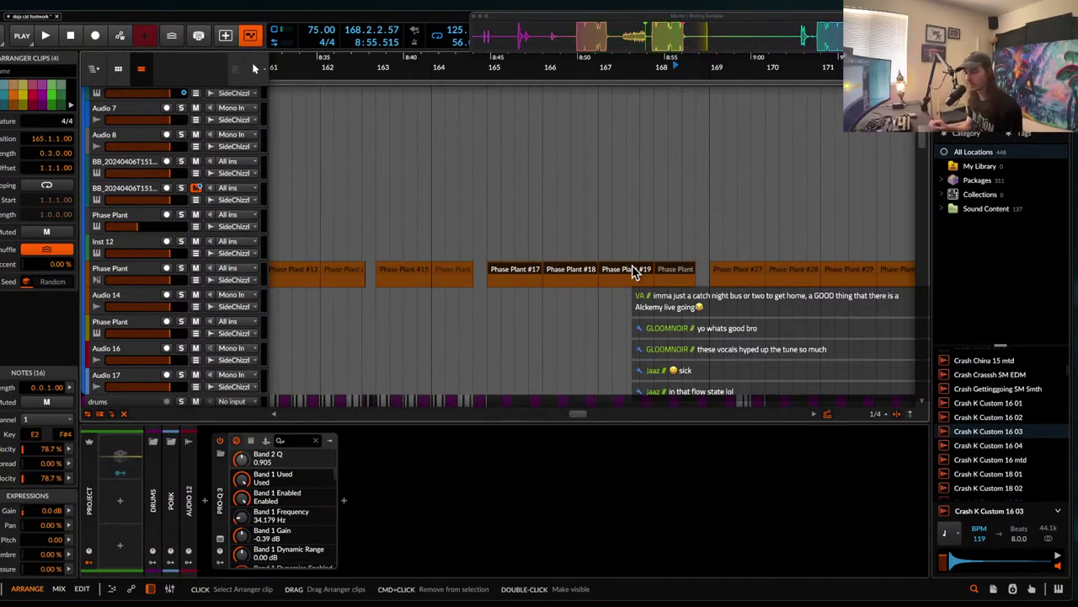
double_click(634, 273)
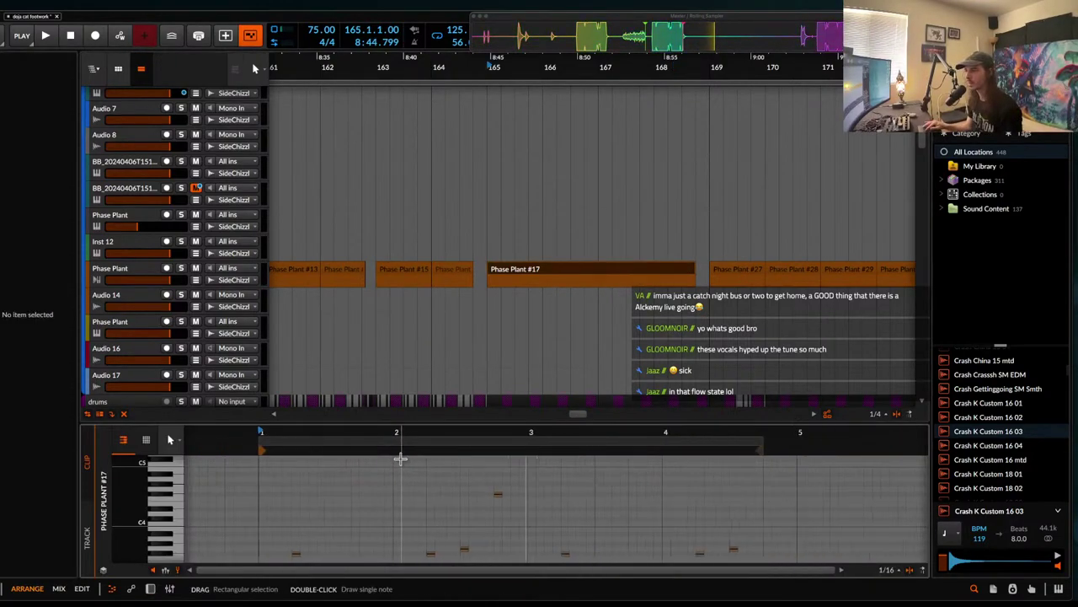
- Transpose all the notes in the Phase Plant #17 clip up one octave
scroll(377, 450, down, 3)
scroll(378, 452, left, 1)
scroll(362, 477, down, 3)
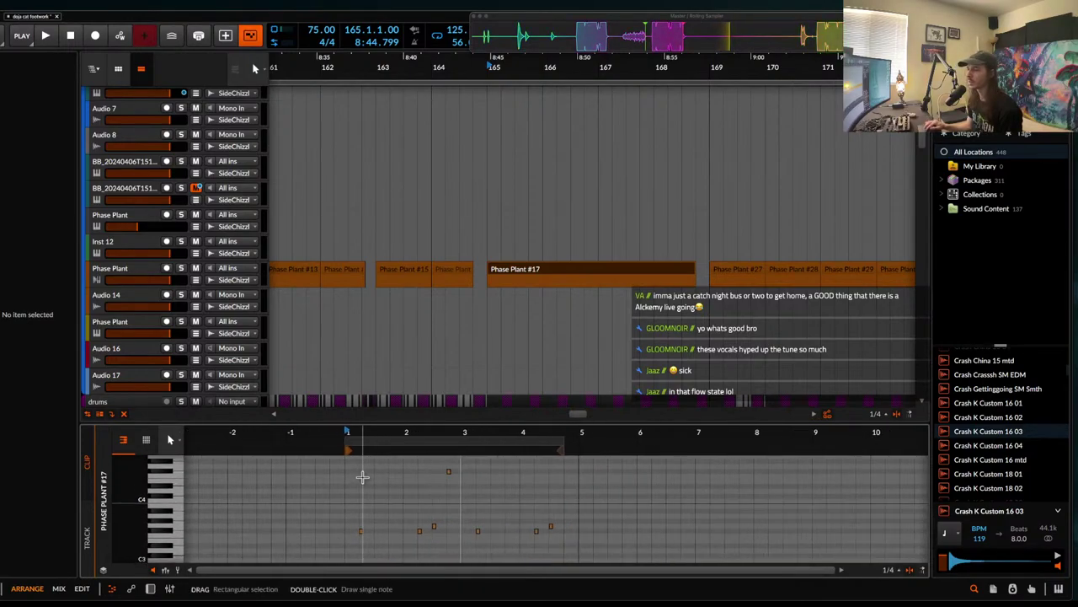
drag(348, 461, 576, 596)
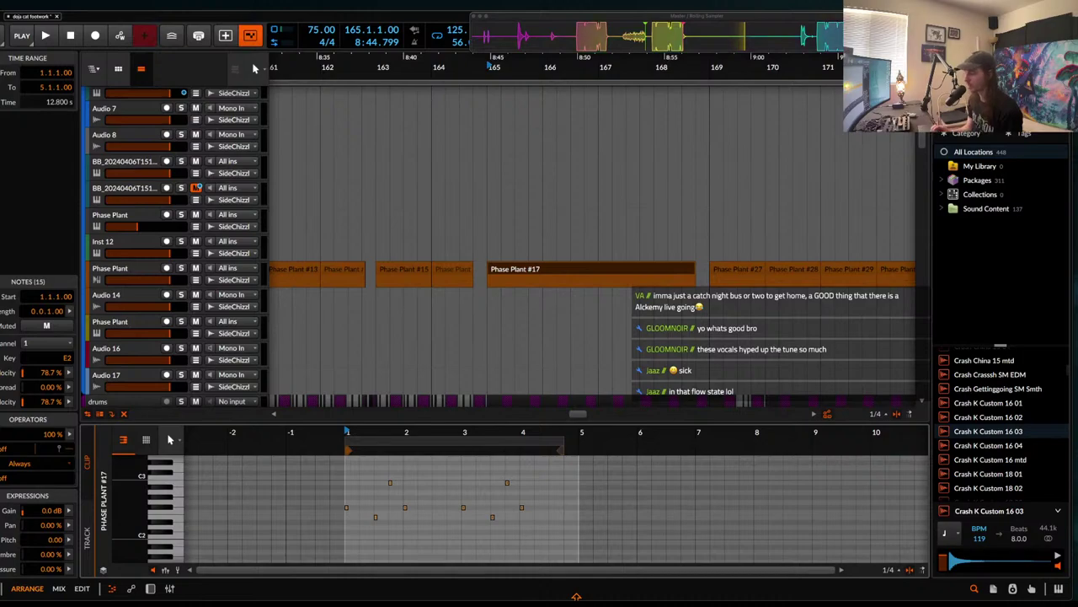
key(shift+Up)
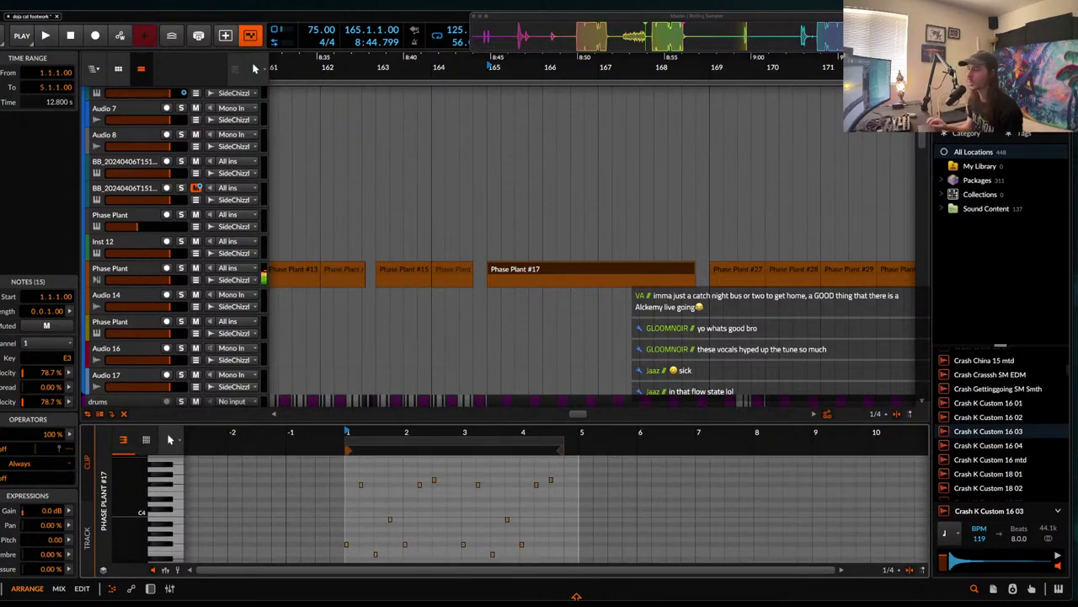
- Play the arrangement from bars 159 and 161, then check the drums leading into bar 165 from 164.4.1
scroll(438, 268, down, 3)
scroll(438, 266, left, 4)
click(399, 242)
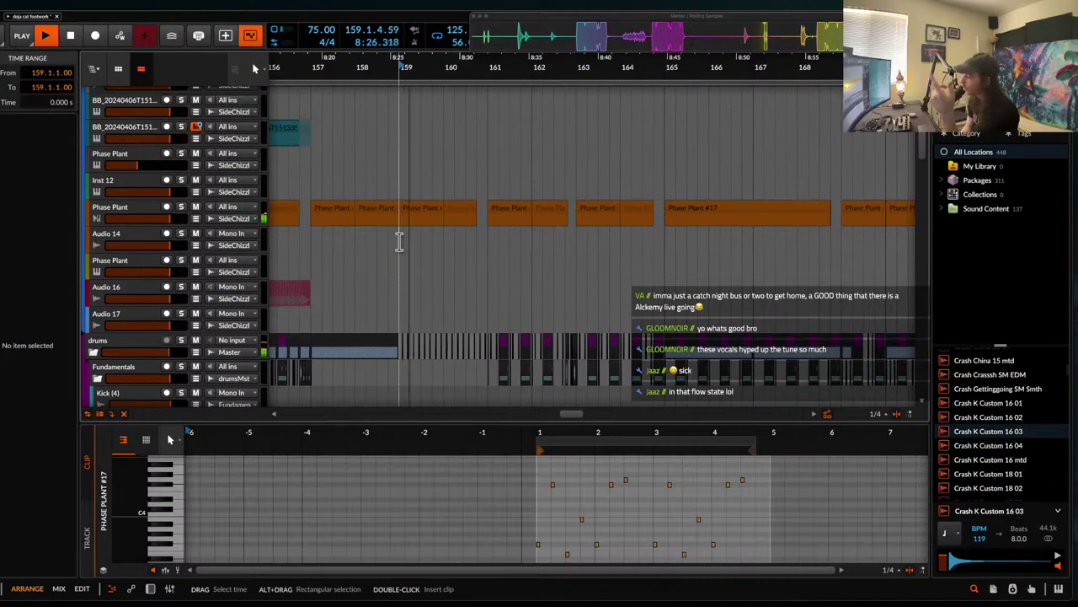
click(489, 248)
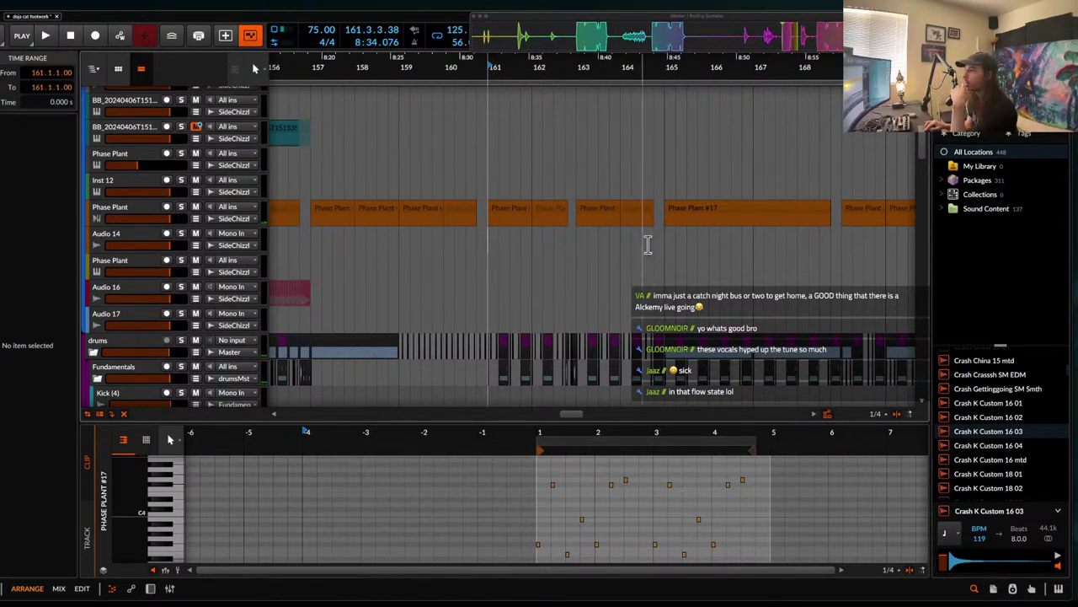
scroll(645, 241, up, 4)
click(582, 244)
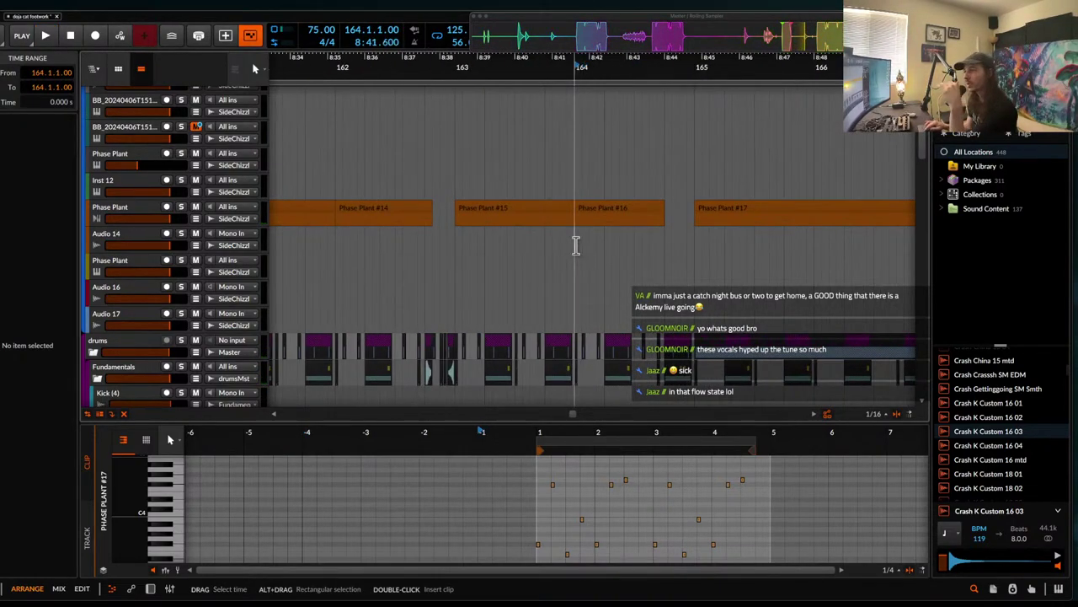
scroll(576, 245, right, 2)
scroll(575, 245, down, 4)
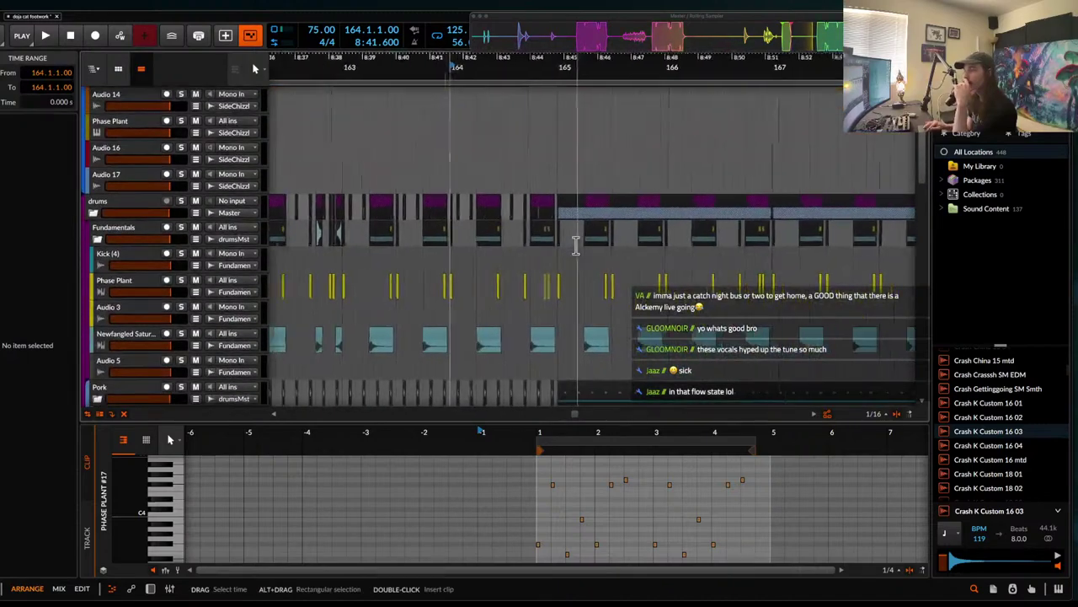
scroll(577, 245, down, 4)
scroll(576, 245, up, 4)
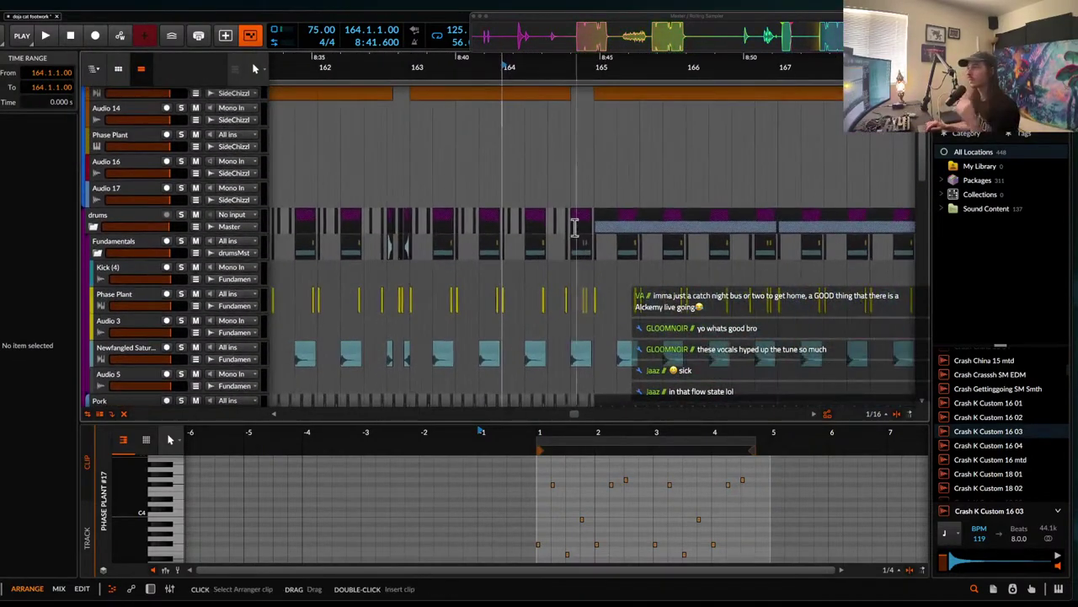
scroll(571, 118, up, 3)
key(space)
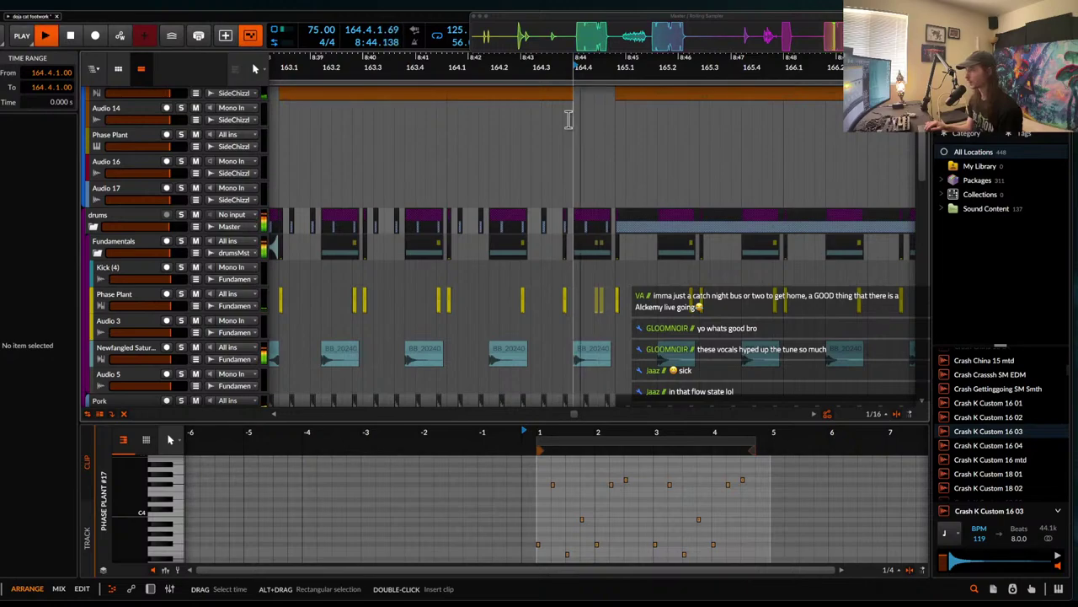
- Shorten the 808 clip at 164.4.1 to 0.0.2.00, place a reversed copy starting at 164.4.3.23, and play the result
scroll(569, 118, up, 4)
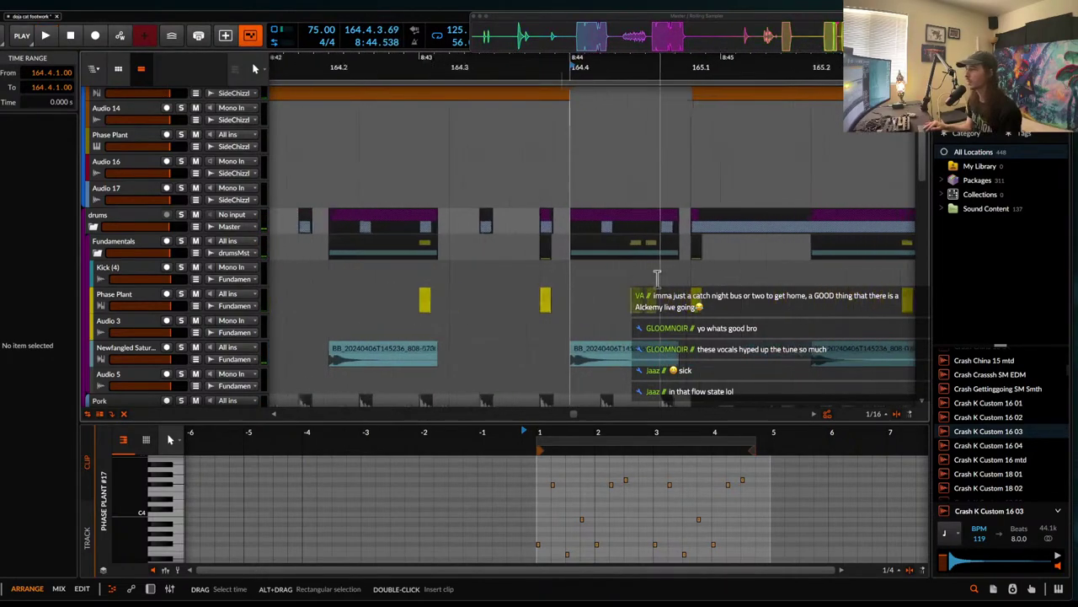
click(628, 355)
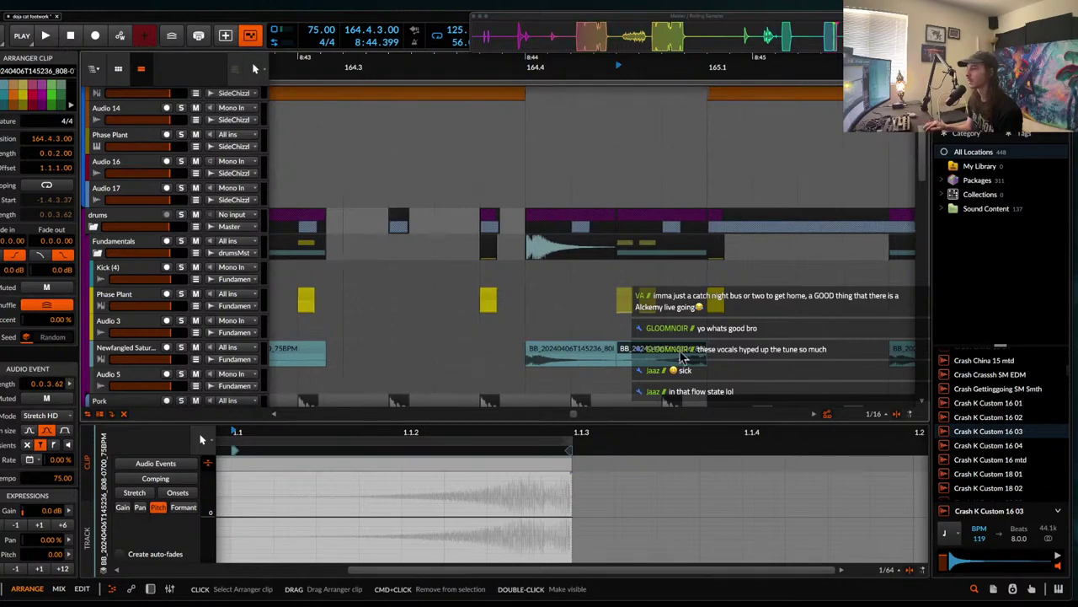
scroll(682, 358, up, 2)
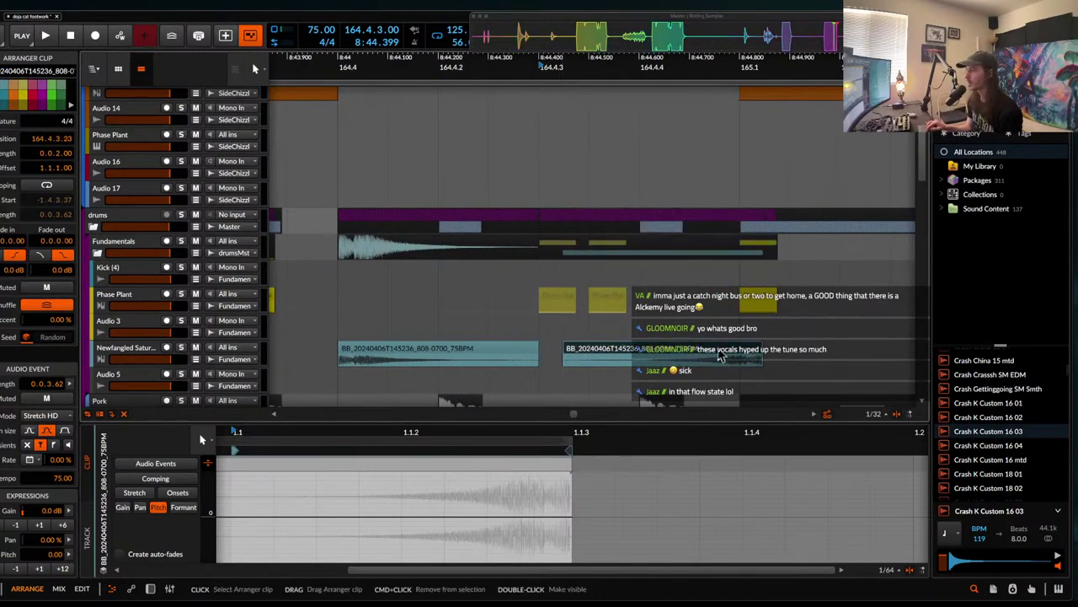
click(502, 348)
key(space)
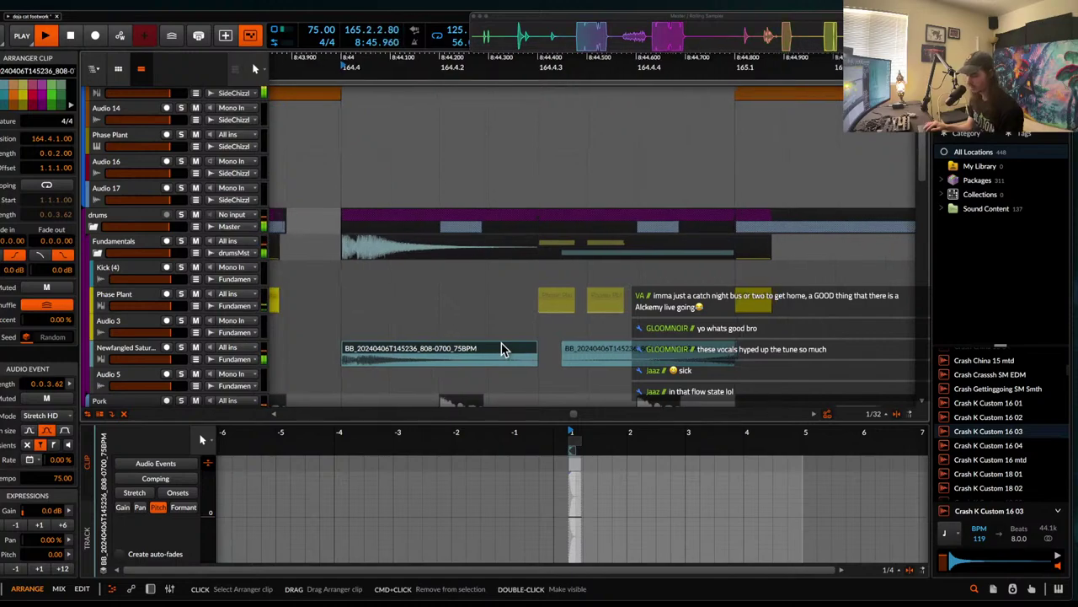
- Play from bar 165 and review the Phase Plant #17 clip and its notes against the surrounding tracks
scroll(502, 348, down, 3)
click(645, 321)
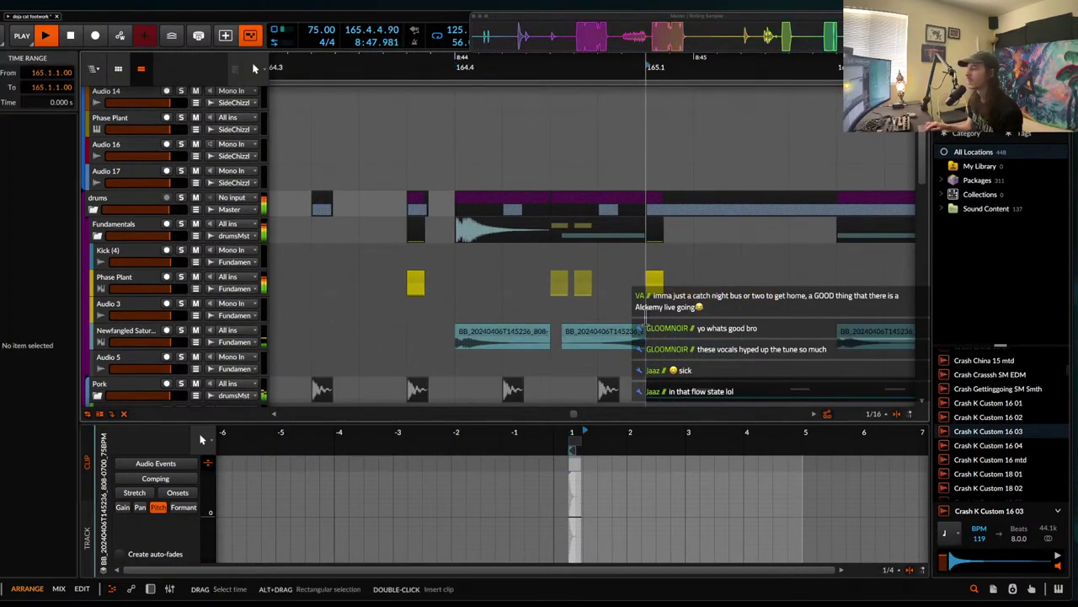
scroll(646, 320, down, 5)
scroll(645, 319, up, 10)
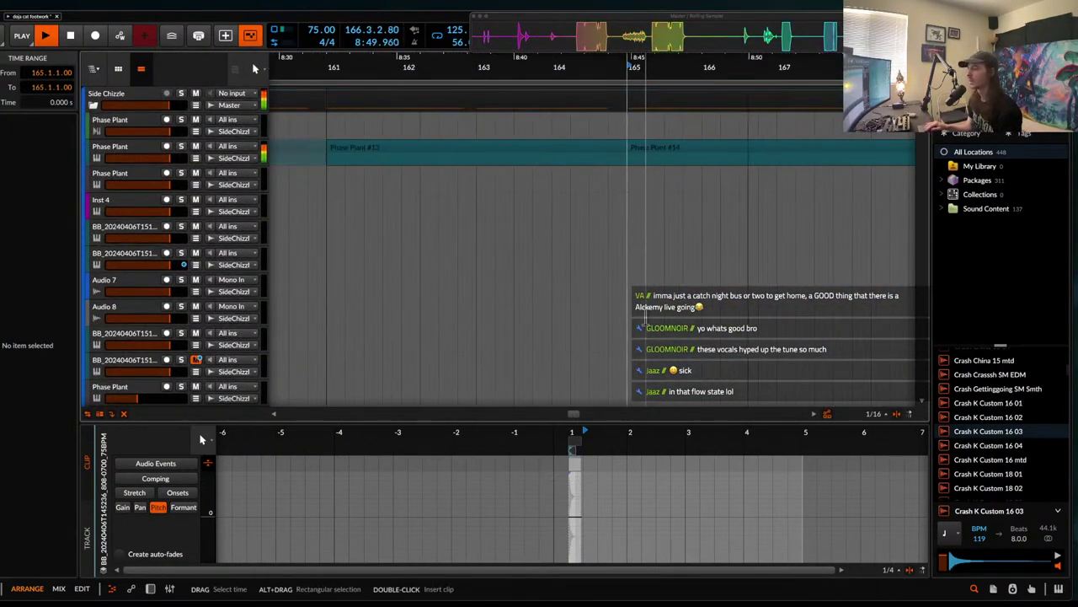
scroll(611, 251, down, 6)
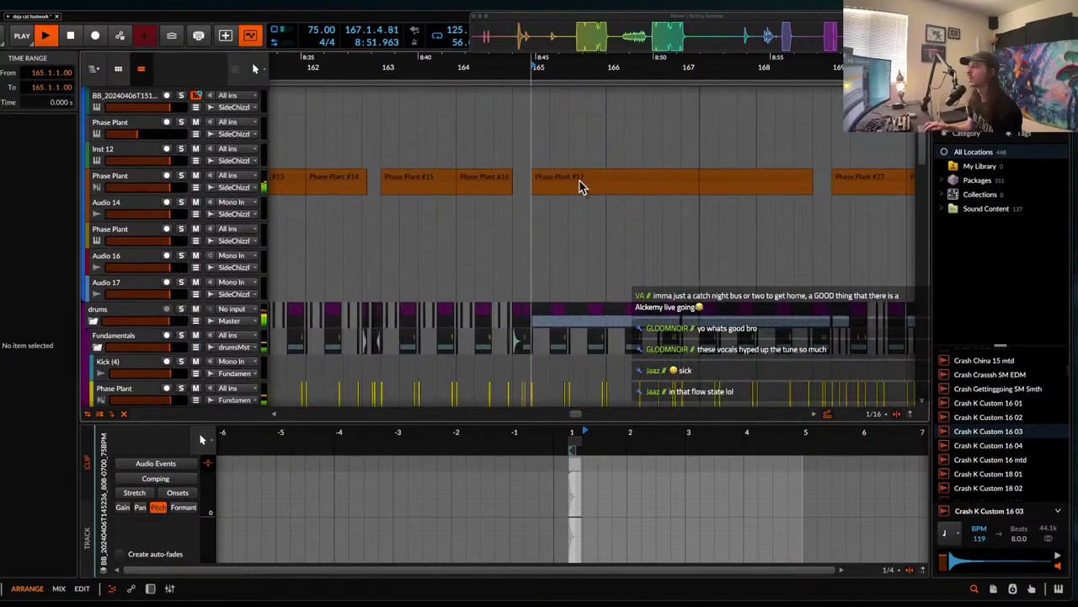
click(604, 174)
scroll(644, 179, down, 2)
scroll(711, 181, up, 1)
scroll(711, 182, down, 5)
double_click(686, 183)
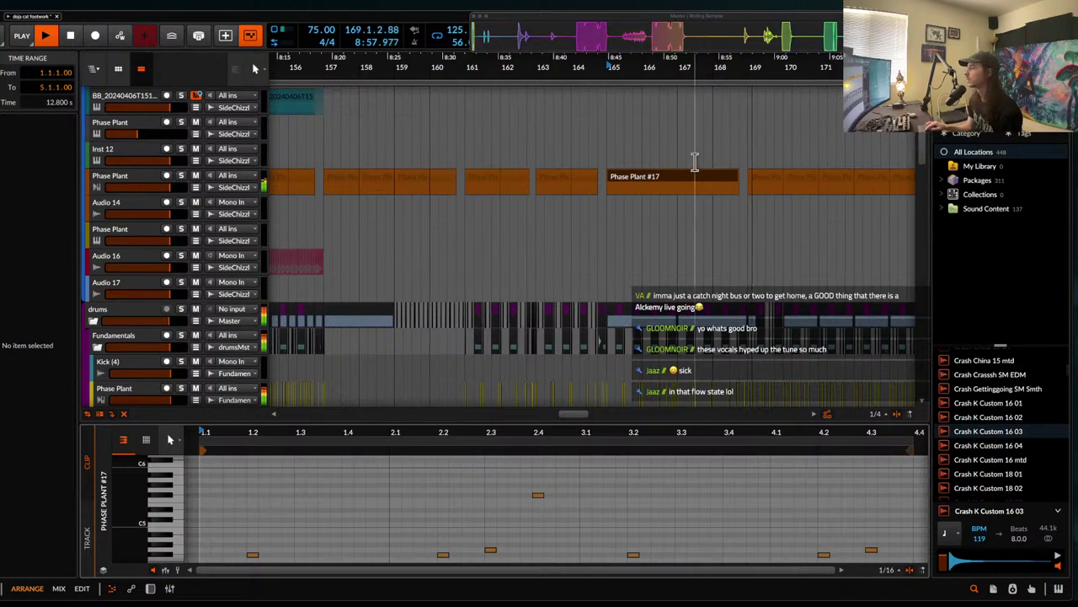
scroll(696, 164, down, 4)
scroll(696, 163, right, 1)
scroll(696, 164, up, 2)
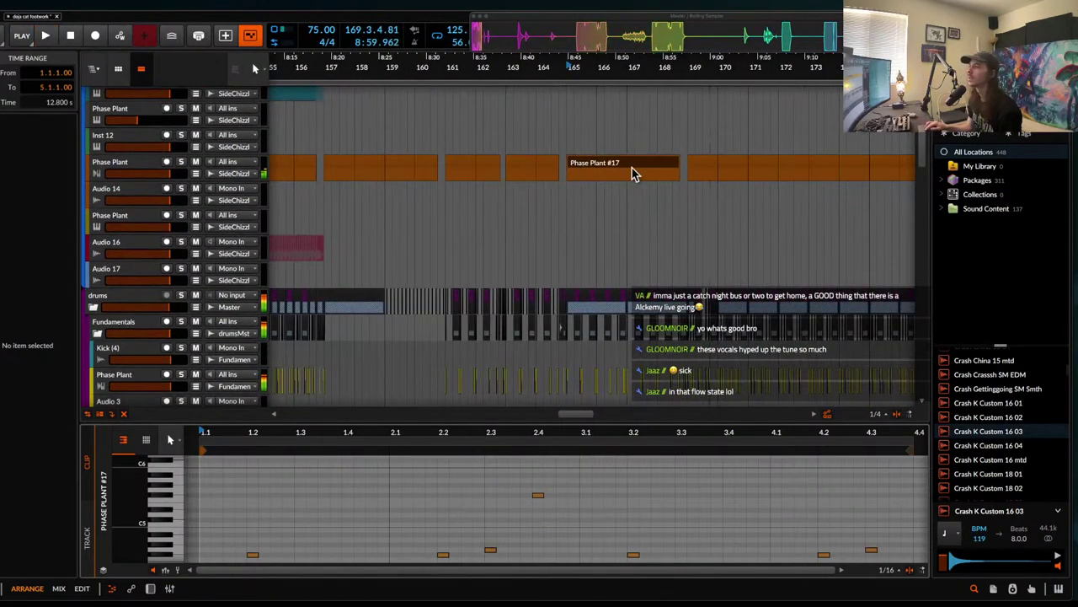
key(space)
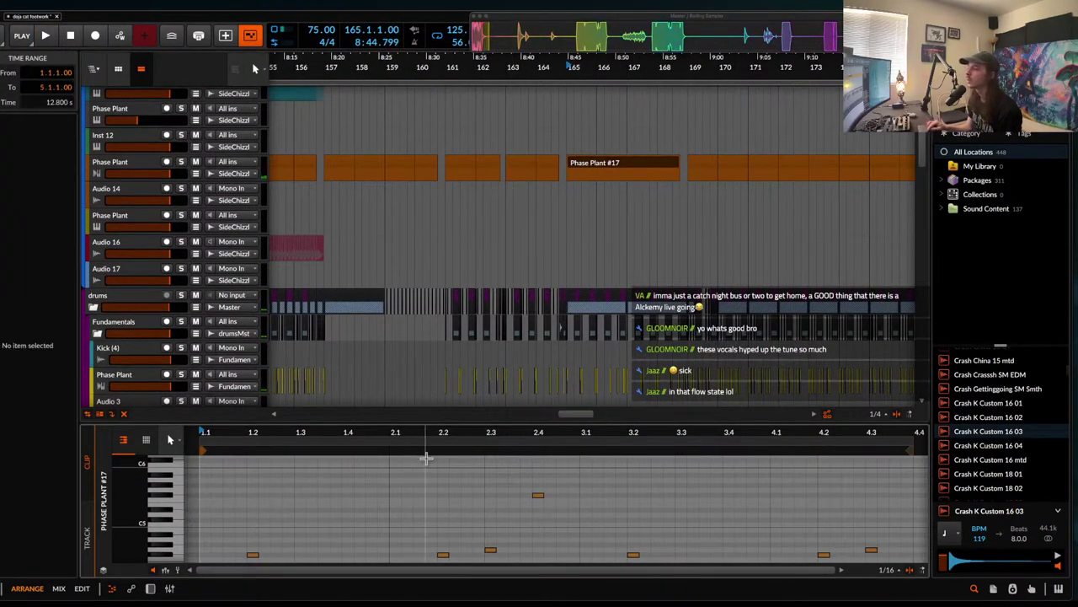
- Move the Phase Plant #17 clip out of the section to bar 181 and play the transition from 164.4.1
scroll(569, 175, down, 3)
drag(570, 174, 751, 164)
click(150, 177)
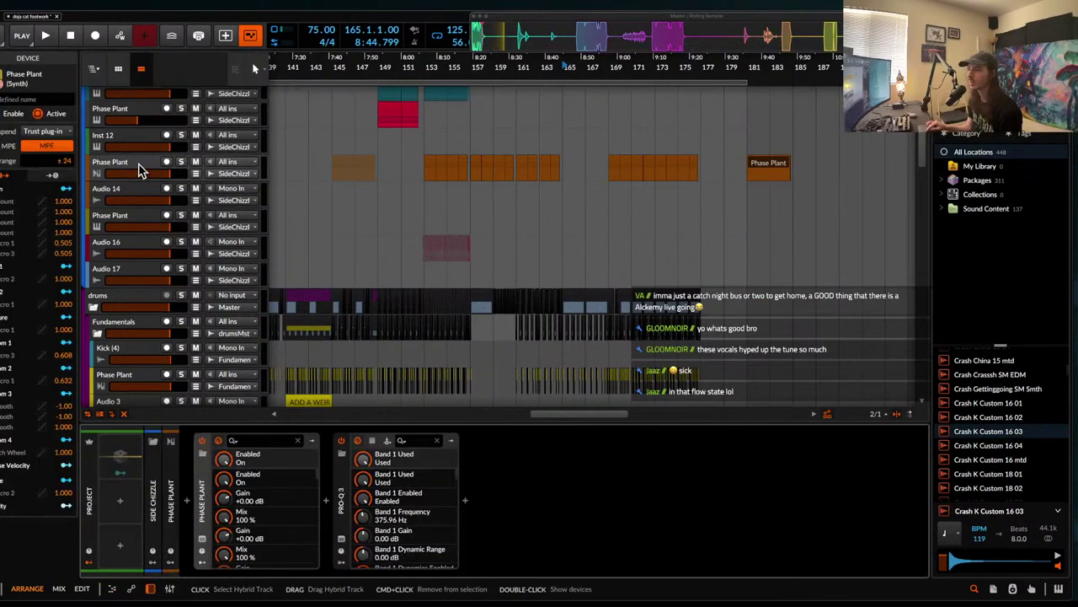
scroll(548, 222, up, 3)
click(587, 195)
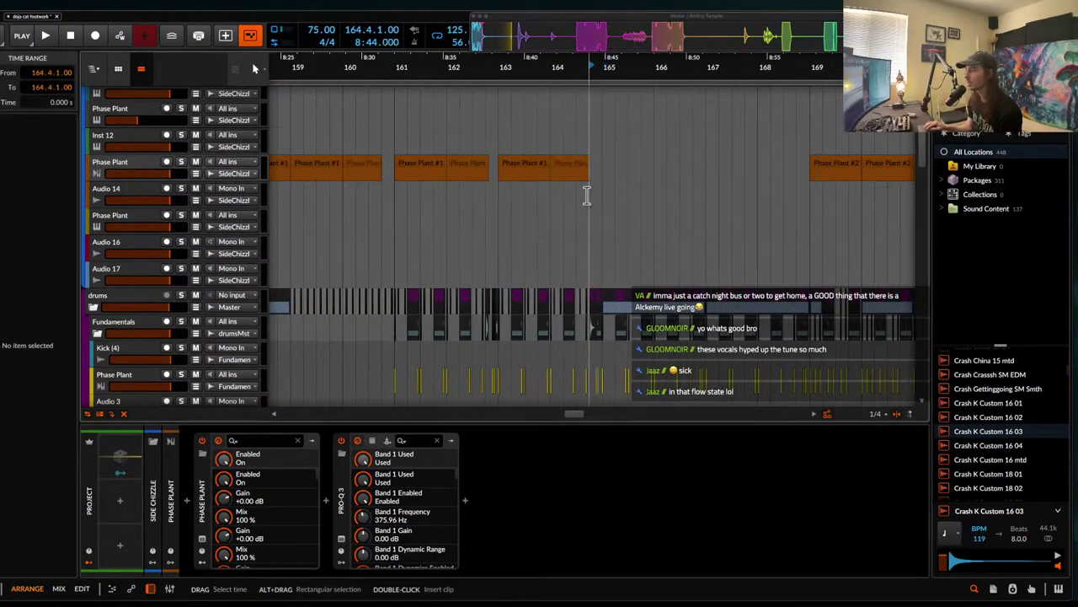
scroll(587, 195, down, 3)
key(space)
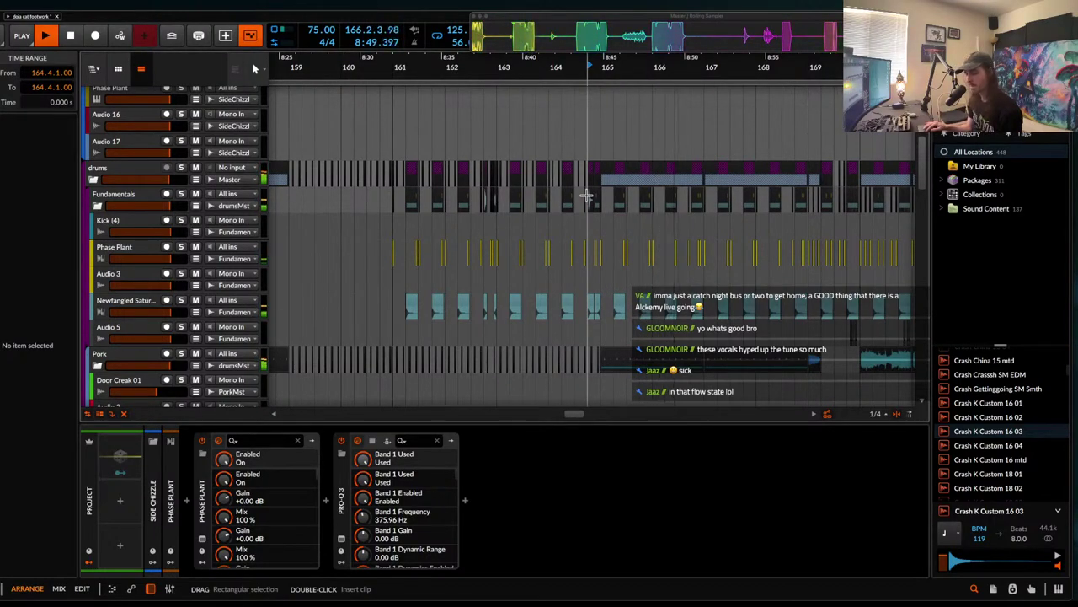
- Move the Phase Plant-bounce-5 audio clip to start at 165.3.1 on its Phase Plant track
scroll(621, 231, down, 5)
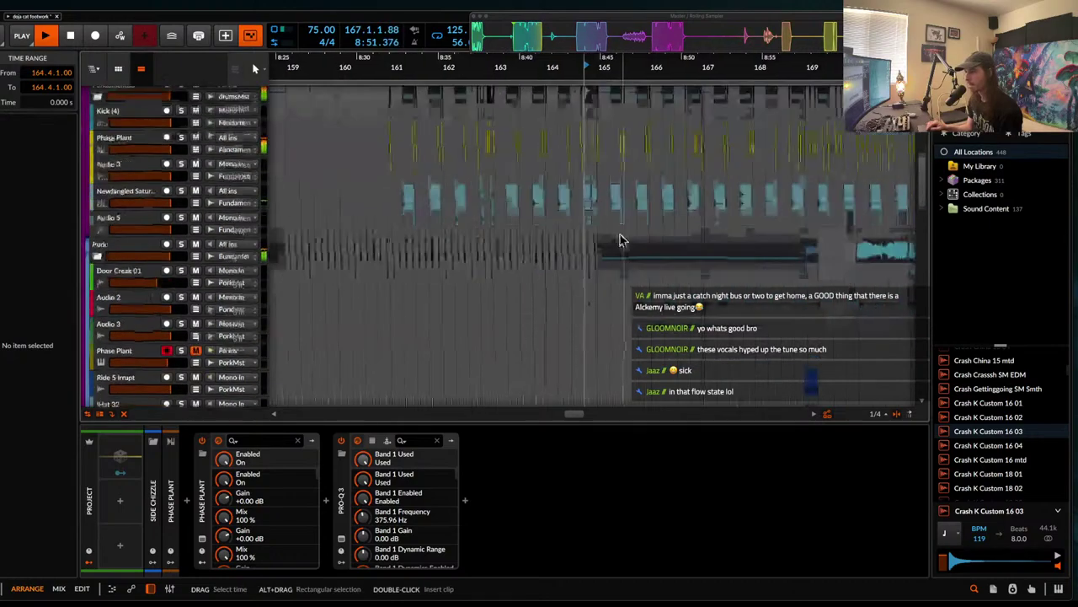
scroll(619, 231, up, 10)
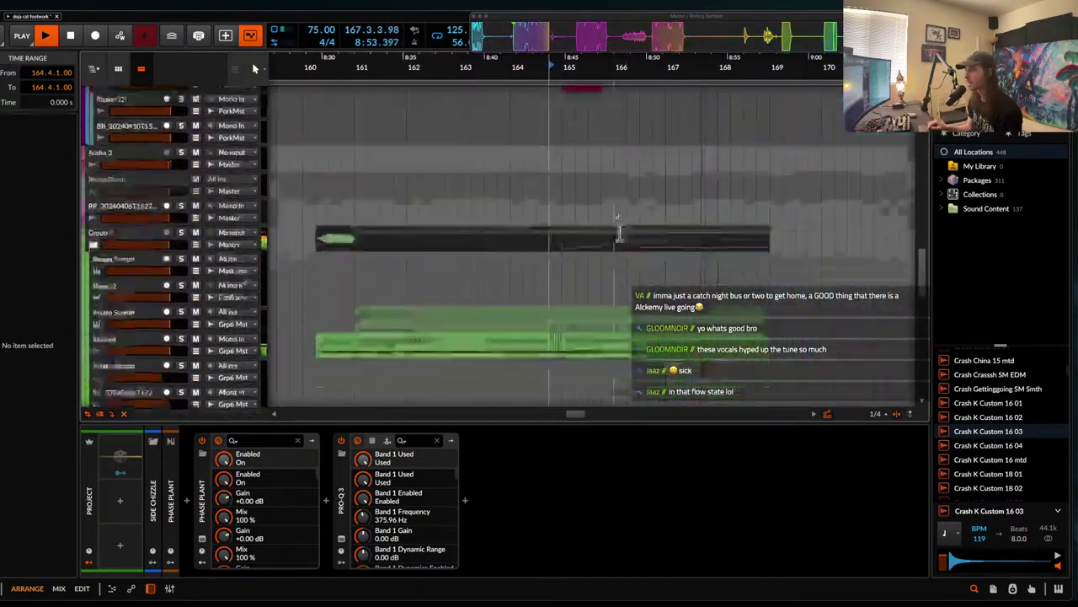
drag(613, 280, 642, 279)
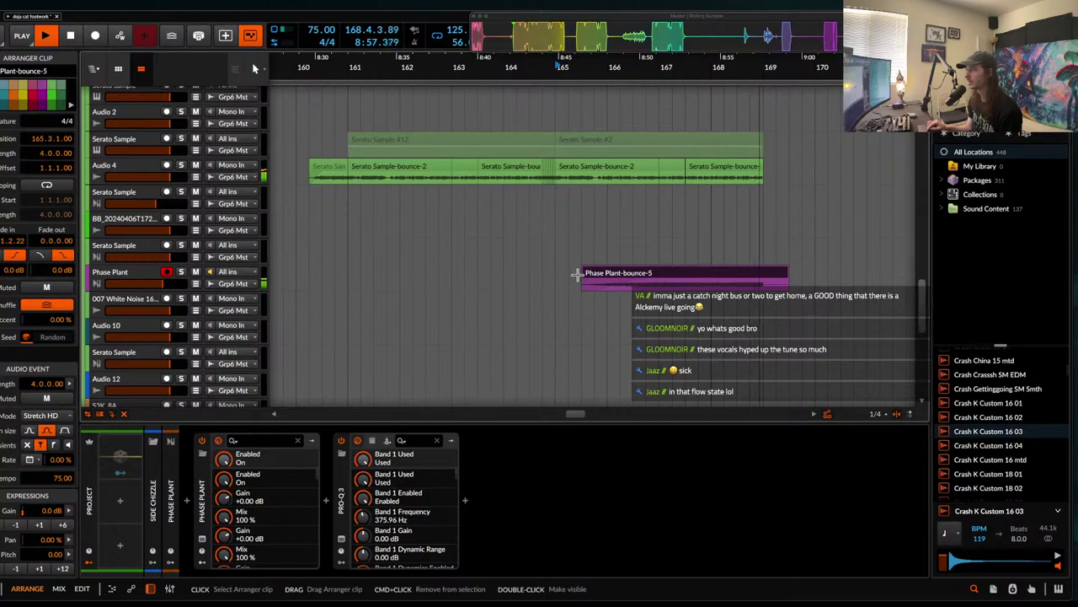
- Play from 165.1.1 and again from the Phase Plant #16 clip at 164.1.1, reviewing the surrounding synth and drum tracks
click(557, 278)
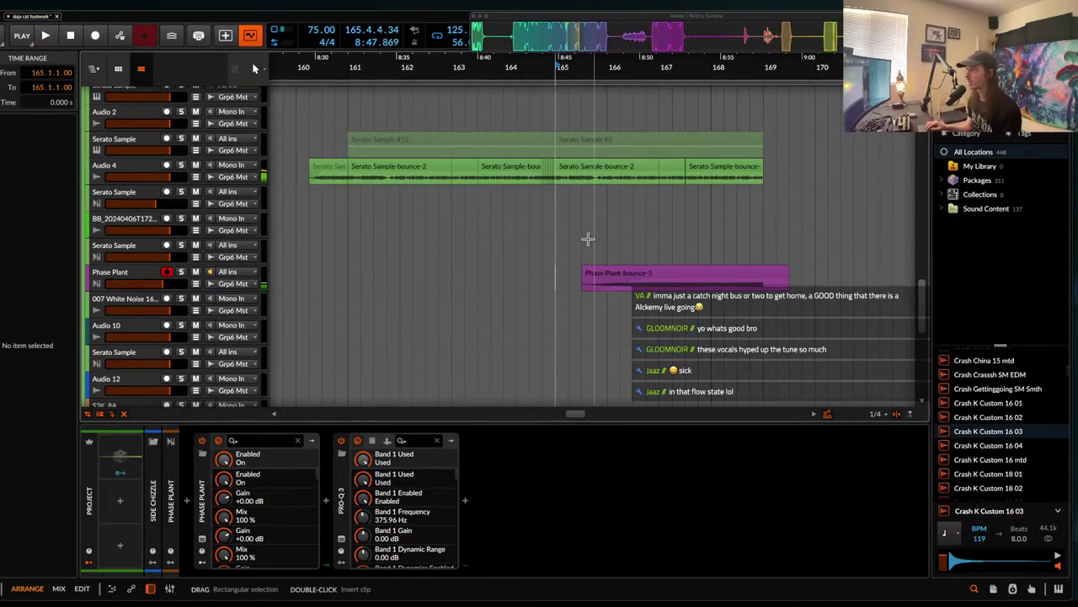
scroll(587, 238, up, 5)
scroll(588, 239, left, 1)
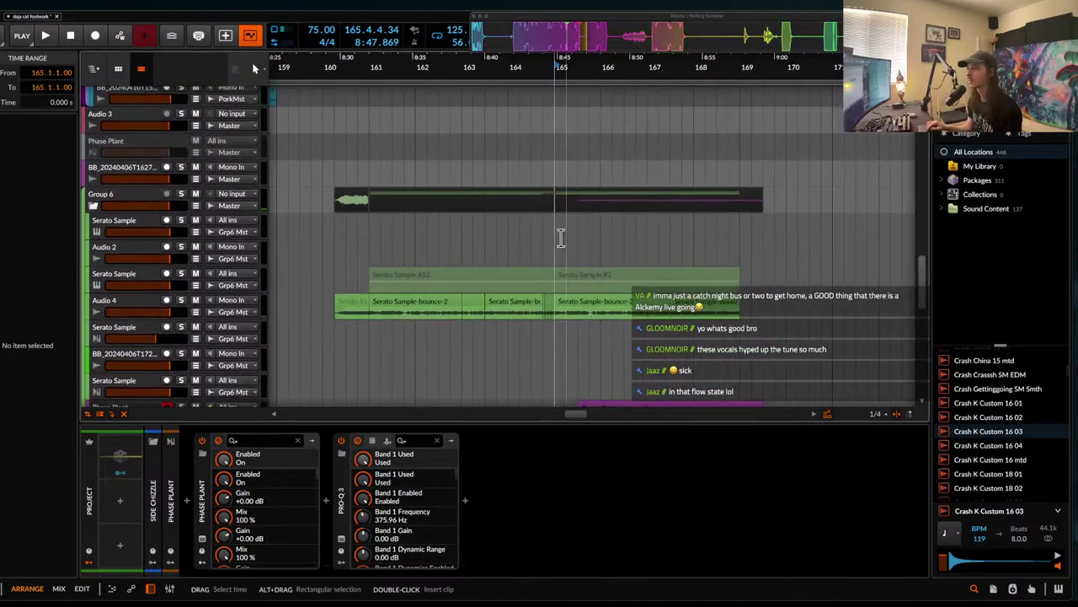
scroll(556, 232, down, 10)
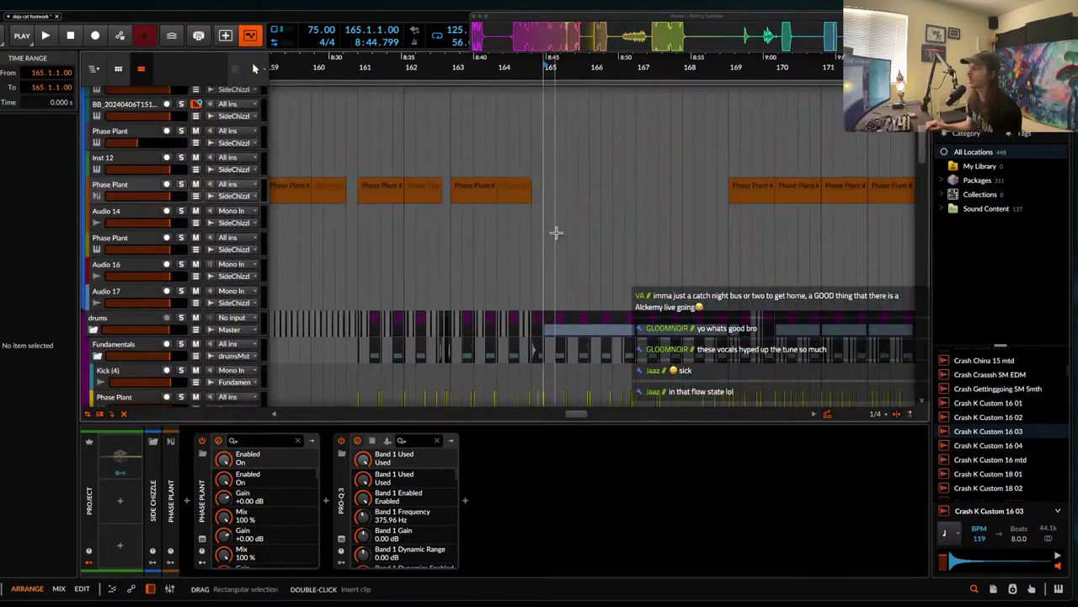
click(517, 192)
scroll(516, 192, up, 3)
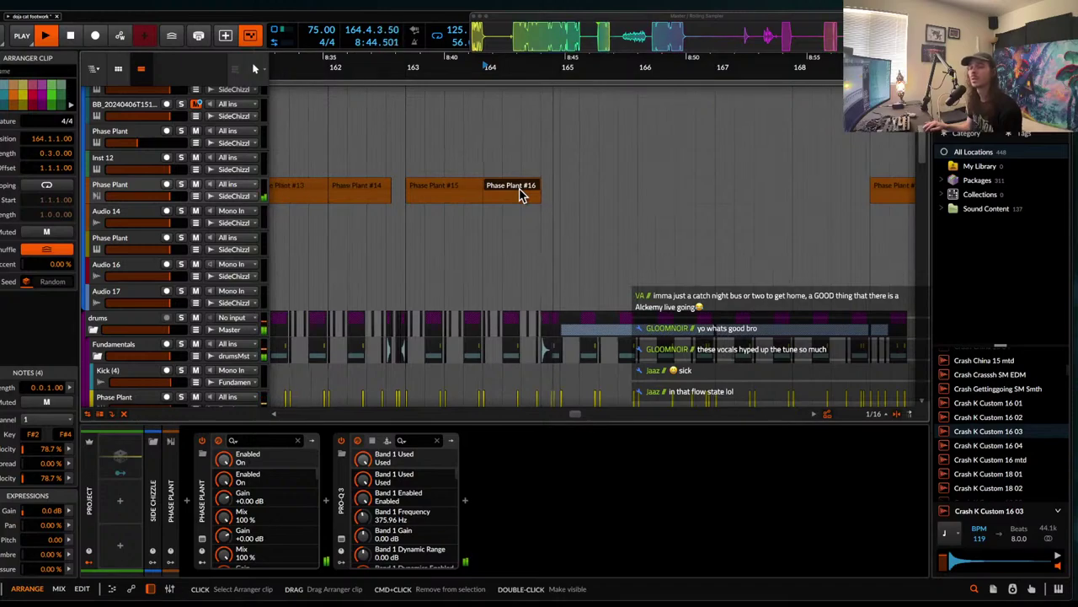
scroll(519, 192, down, 3)
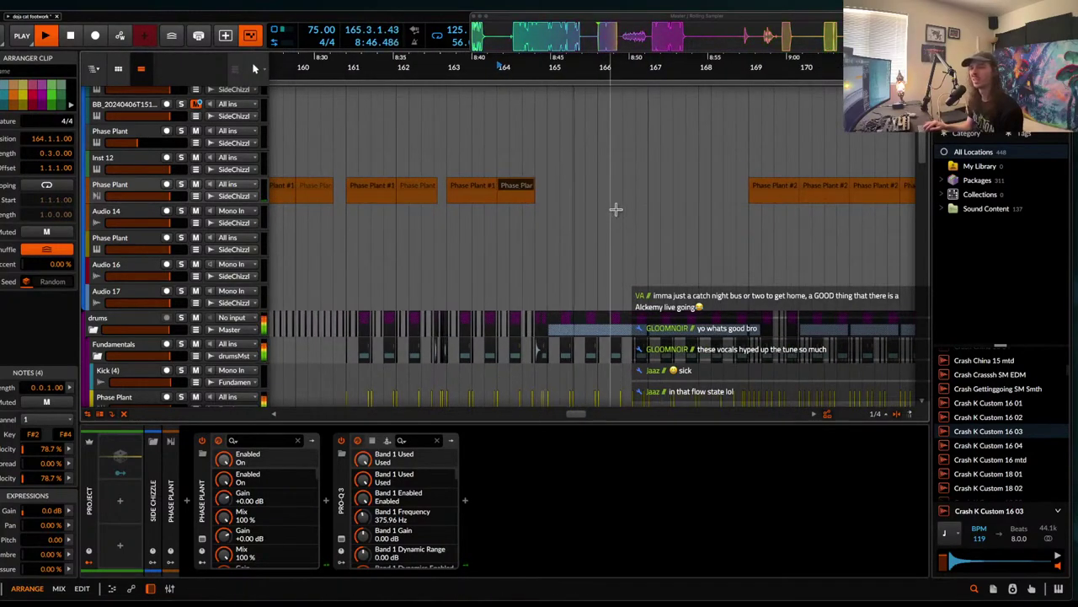
scroll(616, 209, down, 3)
scroll(616, 209, down, 1)
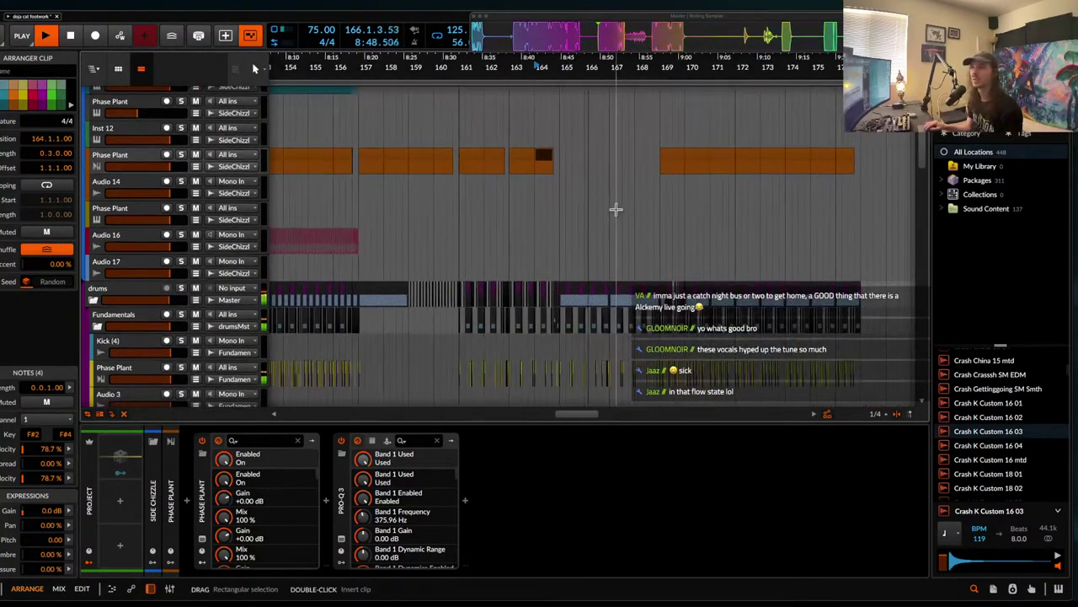
- Shorten the Phase Plant-bounce-5 clip to 3.2.0.00 so it ends with the Serato Sample clips at bar 169
scroll(616, 209, down, 15)
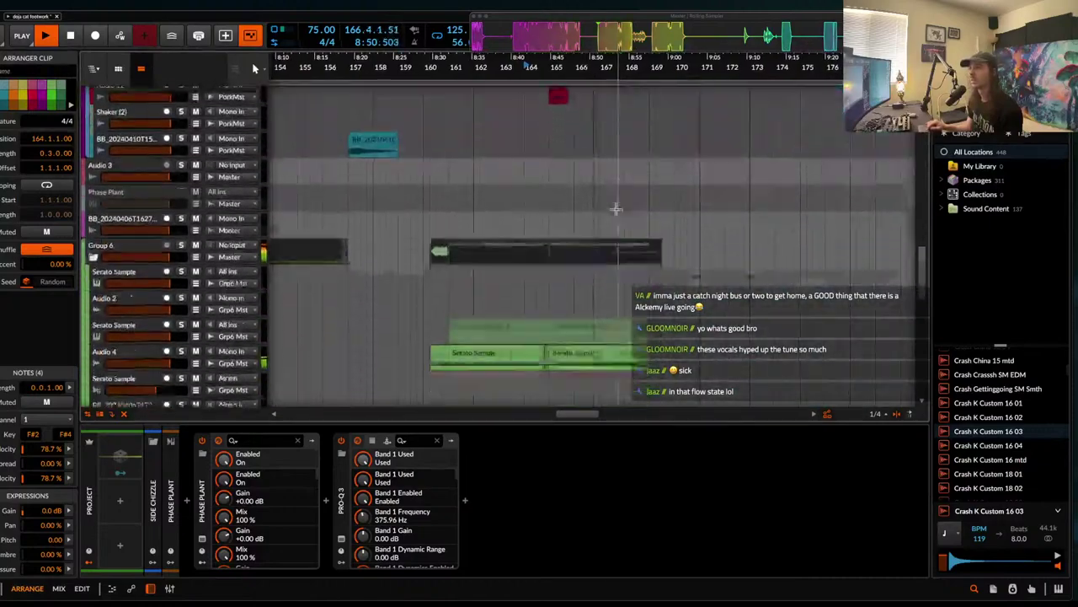
scroll(616, 210, down, 5)
scroll(623, 252, up, 3)
scroll(630, 286, up, 5)
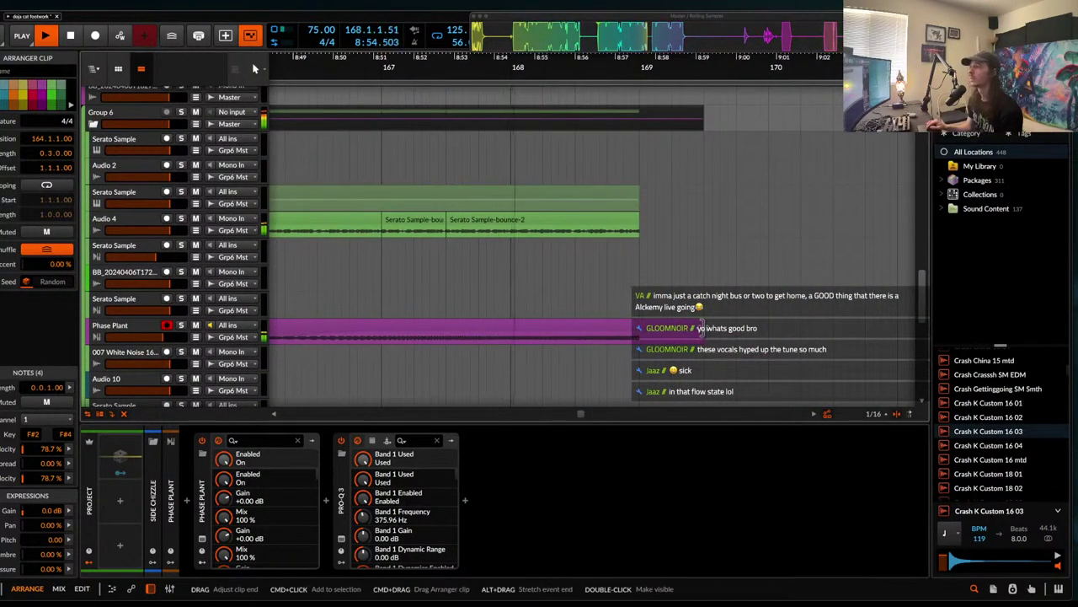
click(675, 324)
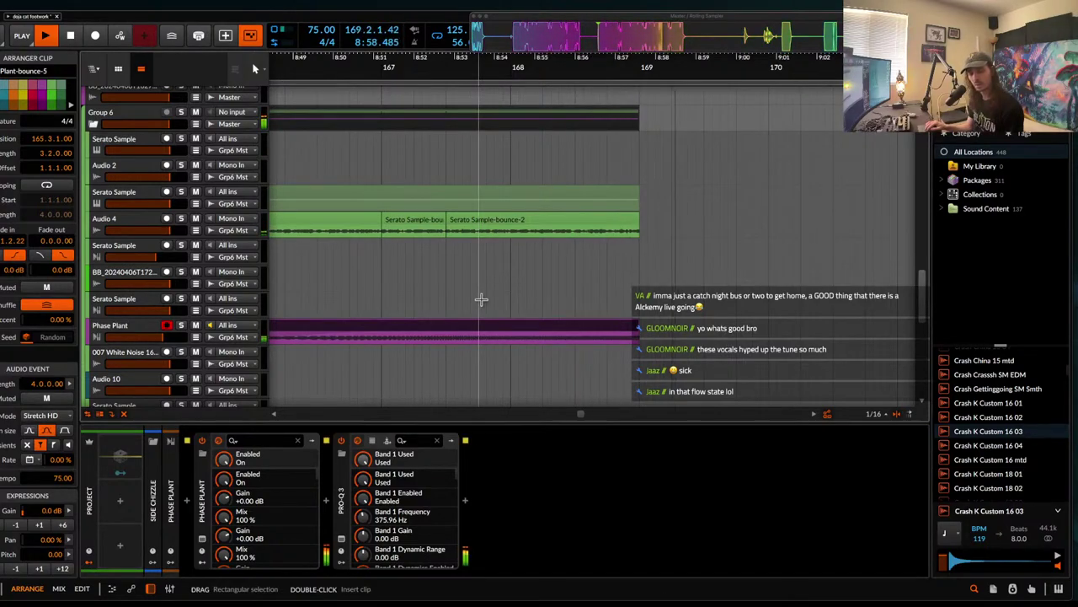
- Play from 165.1.1 and inspect the BB_20240406T164548 percussion clip on Audio 10
scroll(481, 299, down, 5)
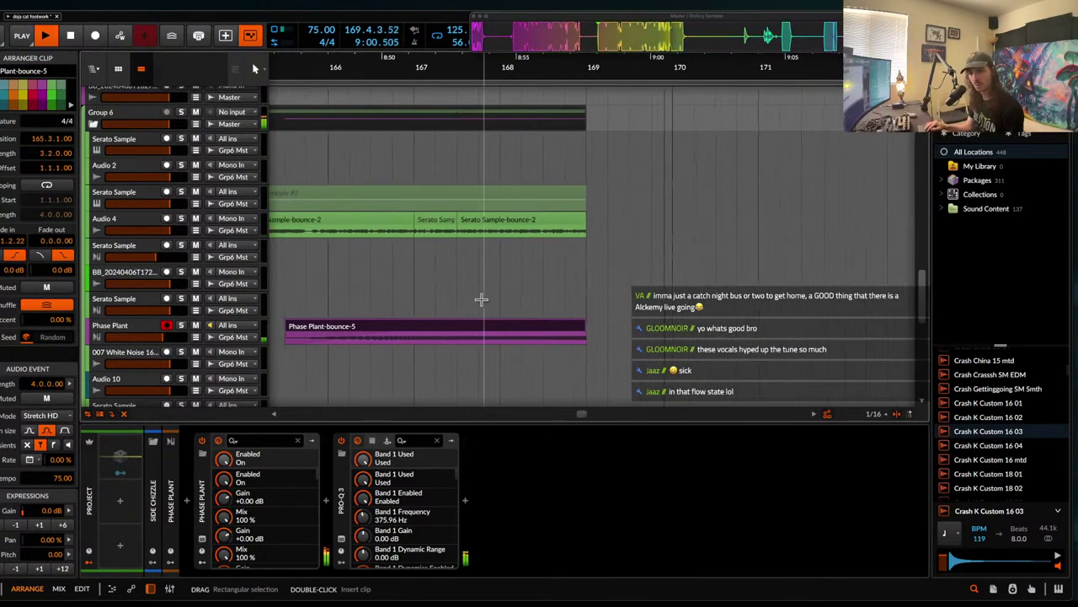
scroll(481, 299, down, 2)
scroll(481, 299, left, 2)
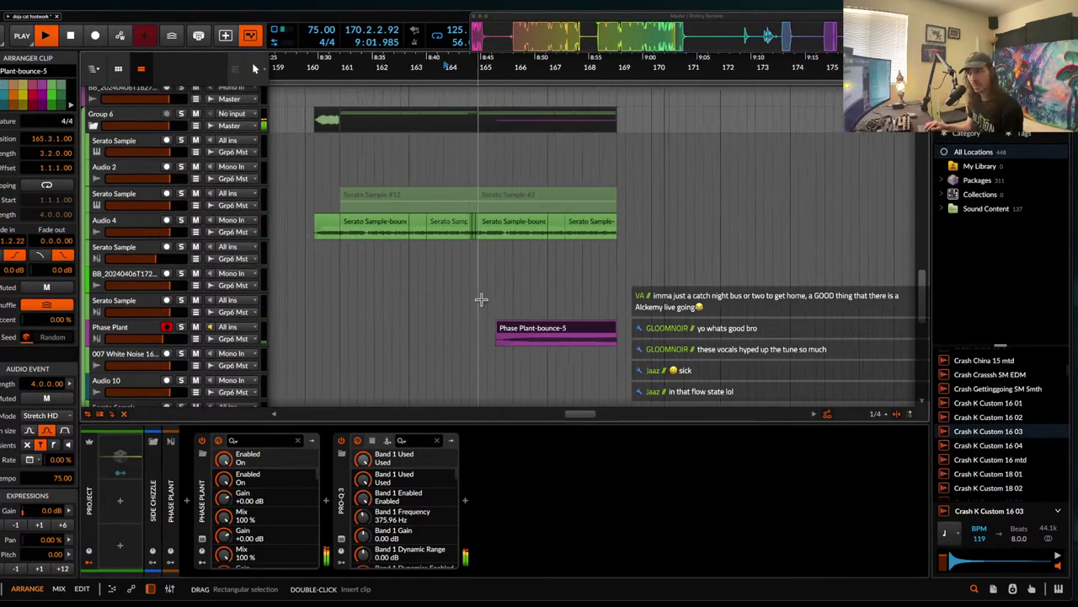
click(480, 256)
scroll(480, 257, up, 3)
scroll(481, 256, up, 10)
scroll(481, 255, up, 4)
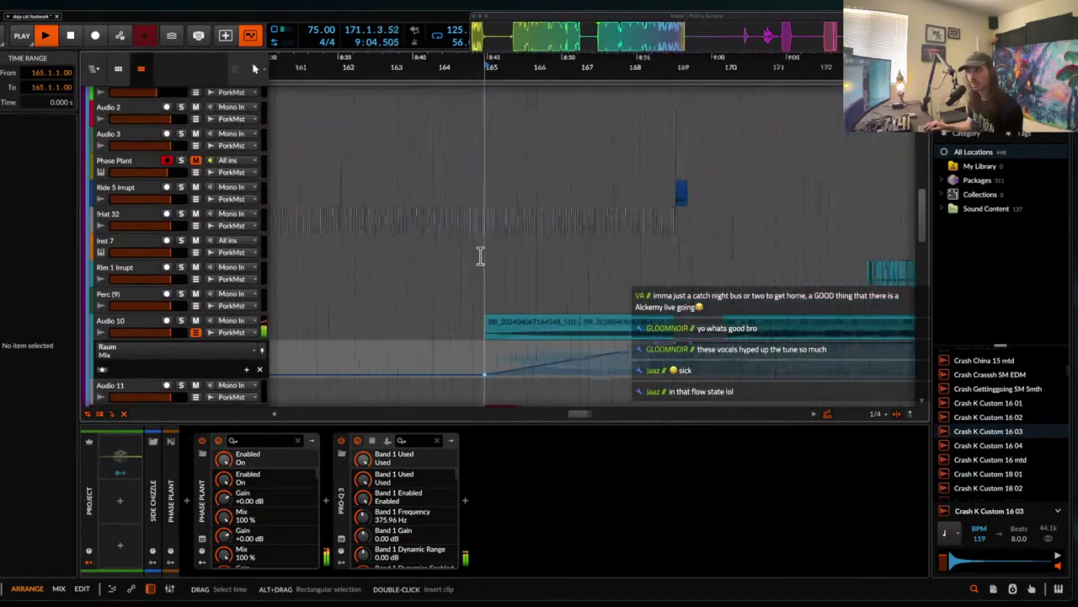
click(527, 324)
key(space)
scroll(526, 321, up, 2)
scroll(514, 287, up, 2)
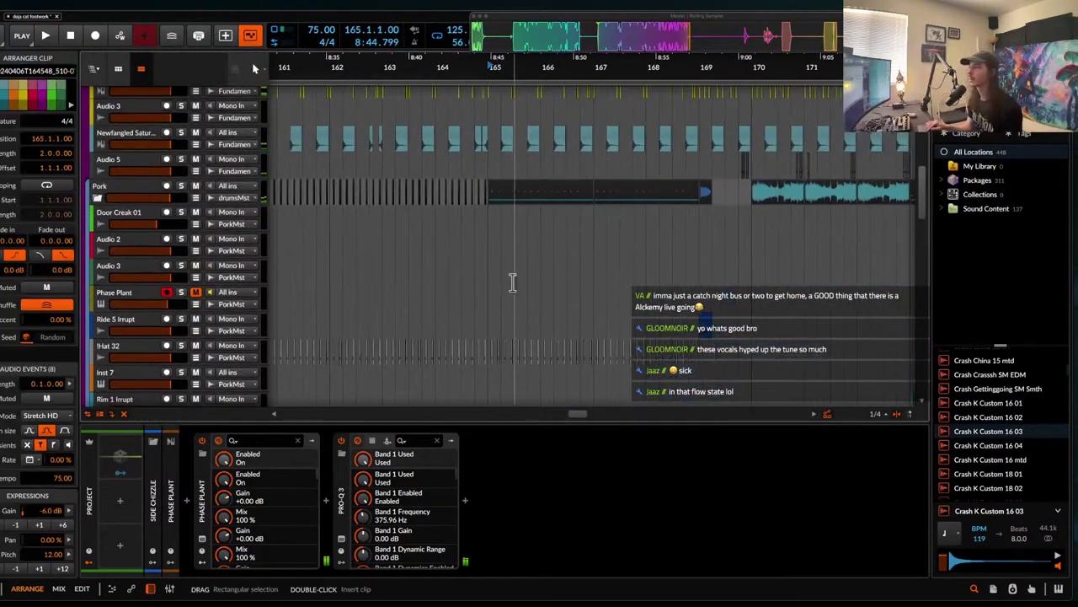
- Replay the section from 165.1.1 and check the bass, drums and Pork group tracks for what sounds there
click(485, 169)
scroll(486, 171, up, 5)
scroll(487, 173, up, 3)
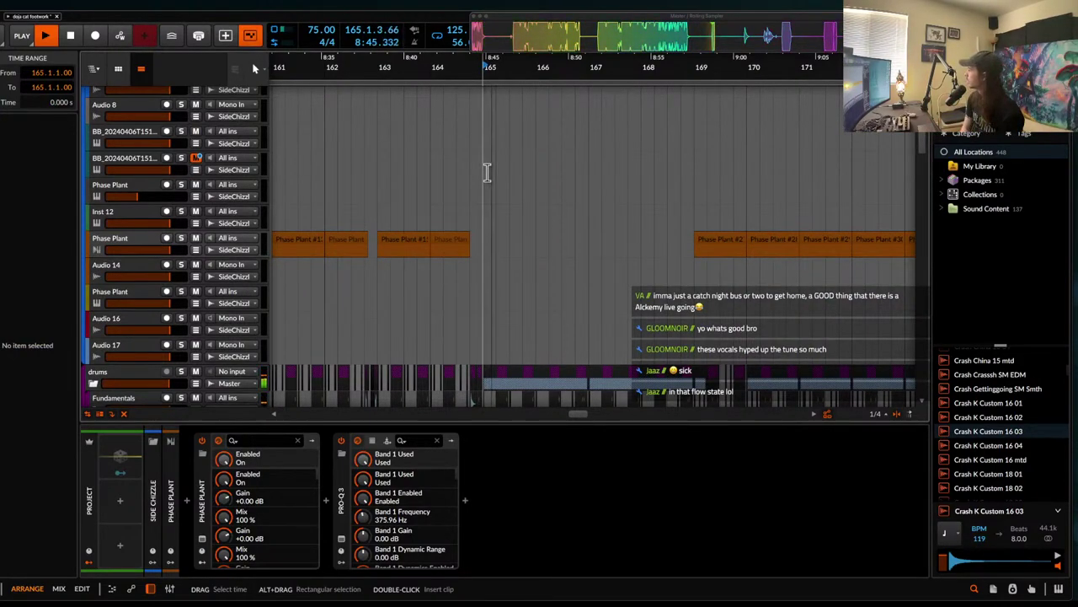
scroll(487, 172, down, 20)
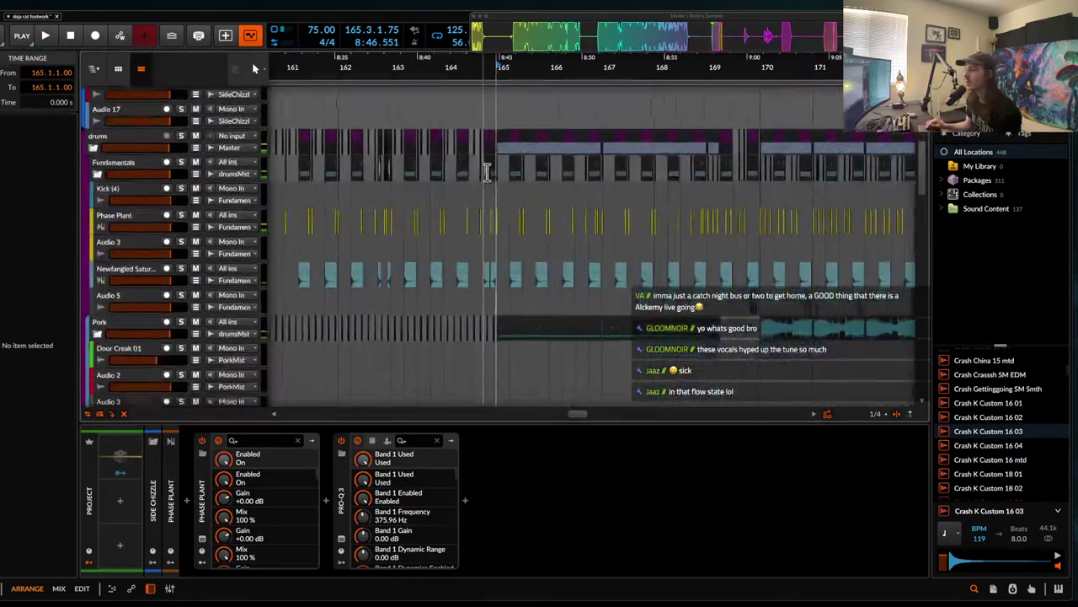
scroll(346, 222, up, 10)
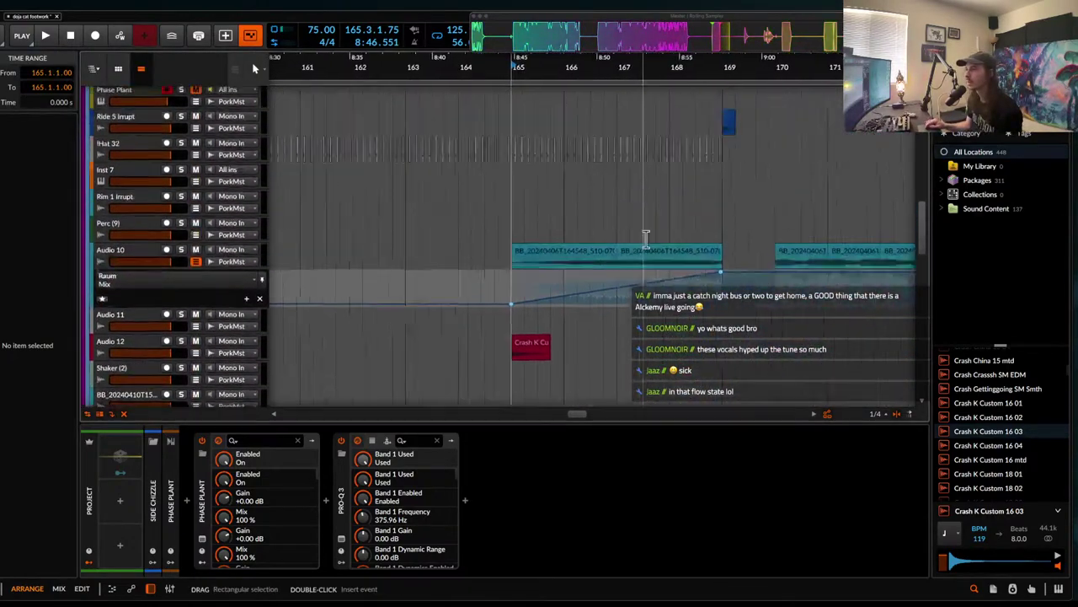
scroll(645, 240, down, 5)
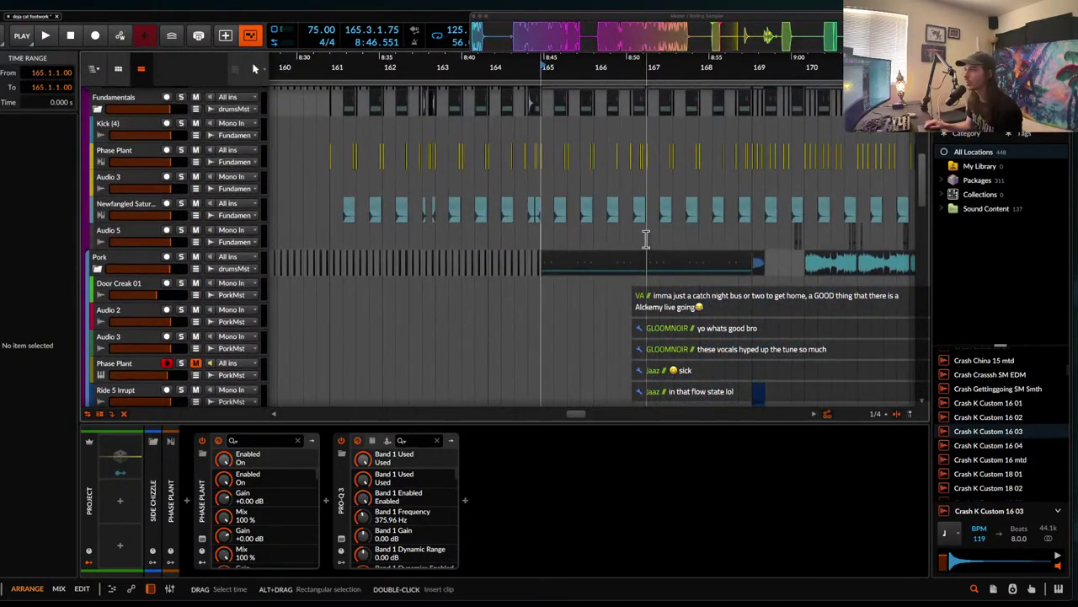
- Solo Audio 10 in the Pork group, listen from 165.1.1, and turn its solo off
key(space)
click(181, 302)
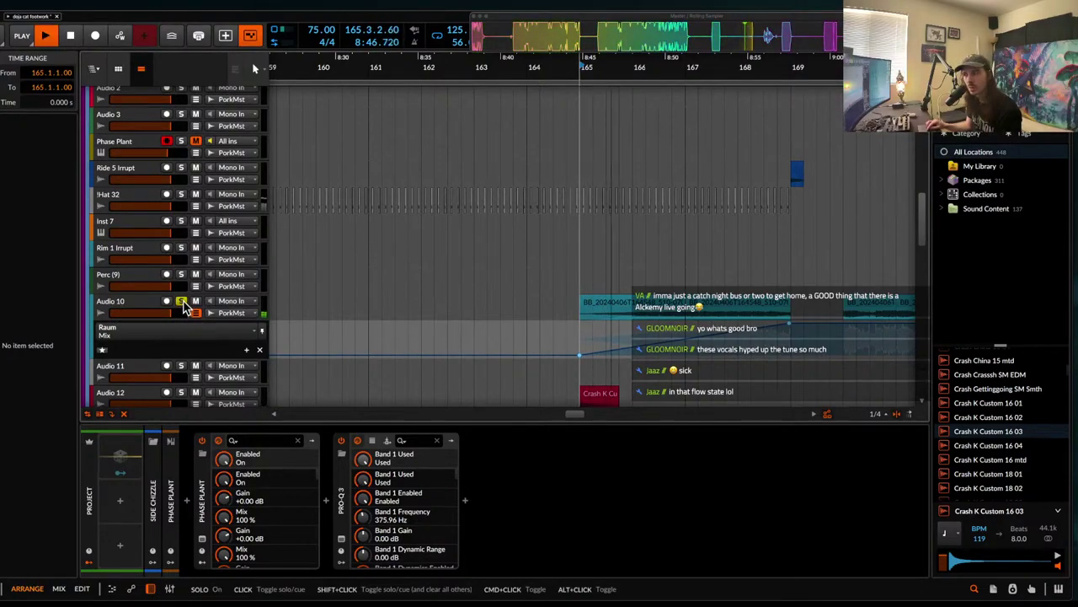
scroll(183, 306, down, 15)
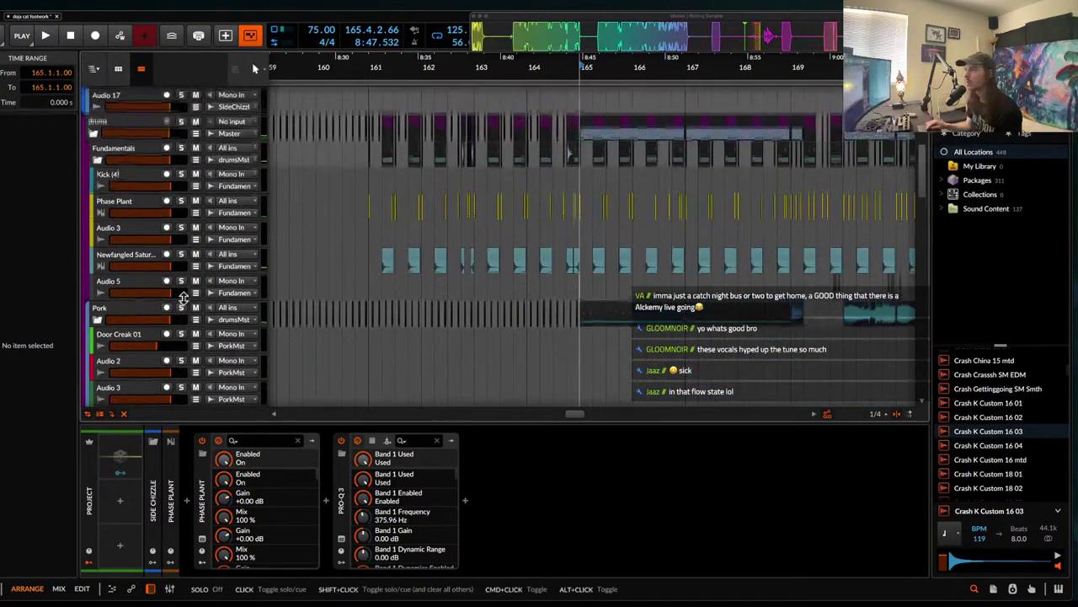
- Solo Audio 4 in Group 6 and play the Serato Sample-bounce-2 clip that starts at 165.1.1
scroll(184, 306, down, 10)
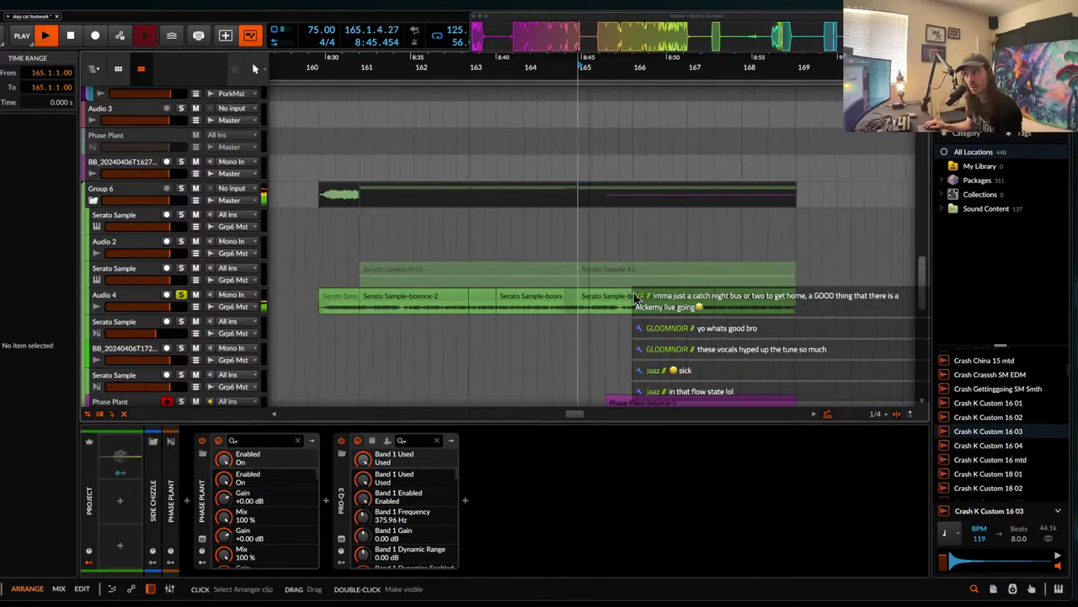
key(space)
scroll(588, 302, up, 3)
click(590, 301)
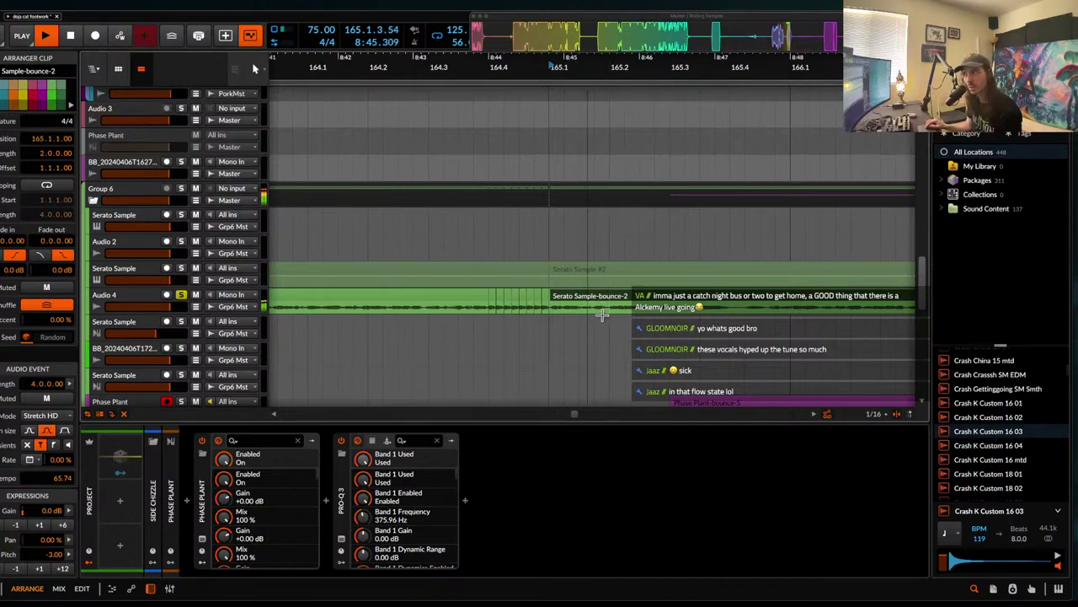
scroll(581, 300, up, 4)
key(space)
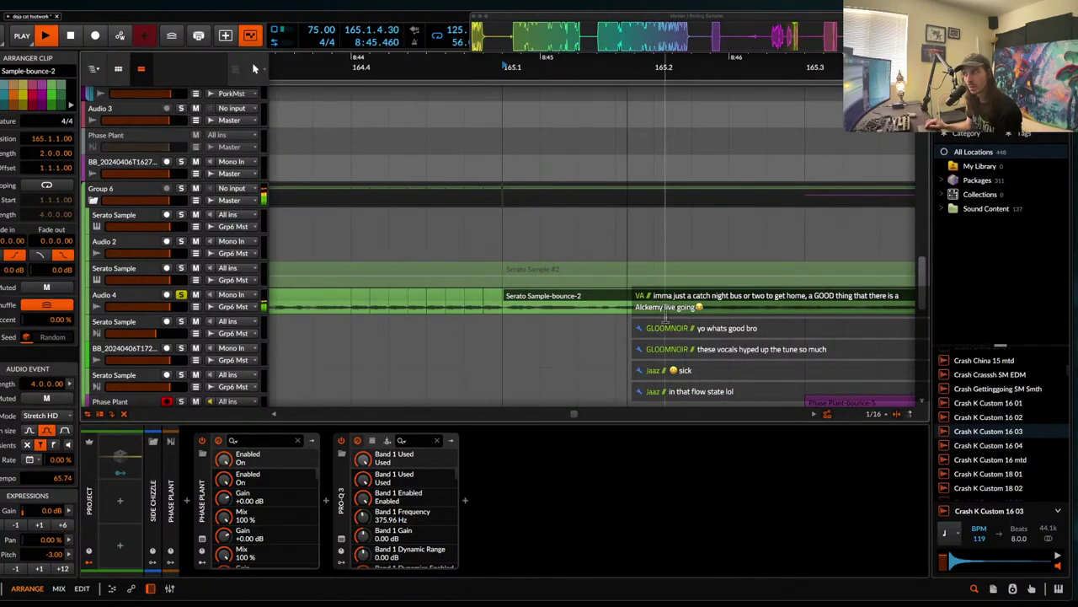
- Show the device chain of Audio 4 and play the soloed vocal from 165.1.1 through its effects
key(space)
click(140, 307)
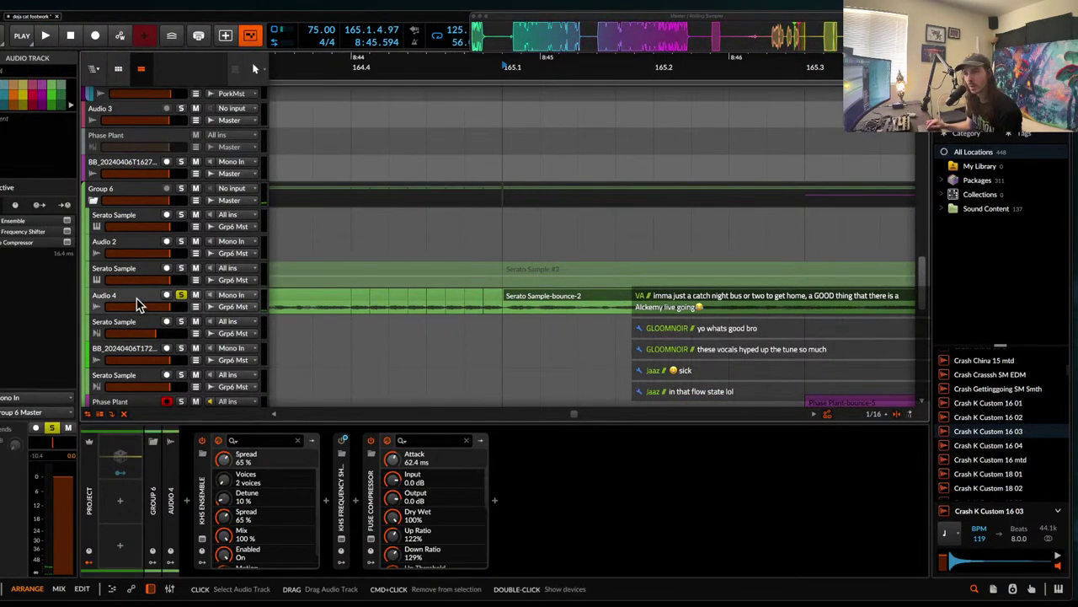
key(space)
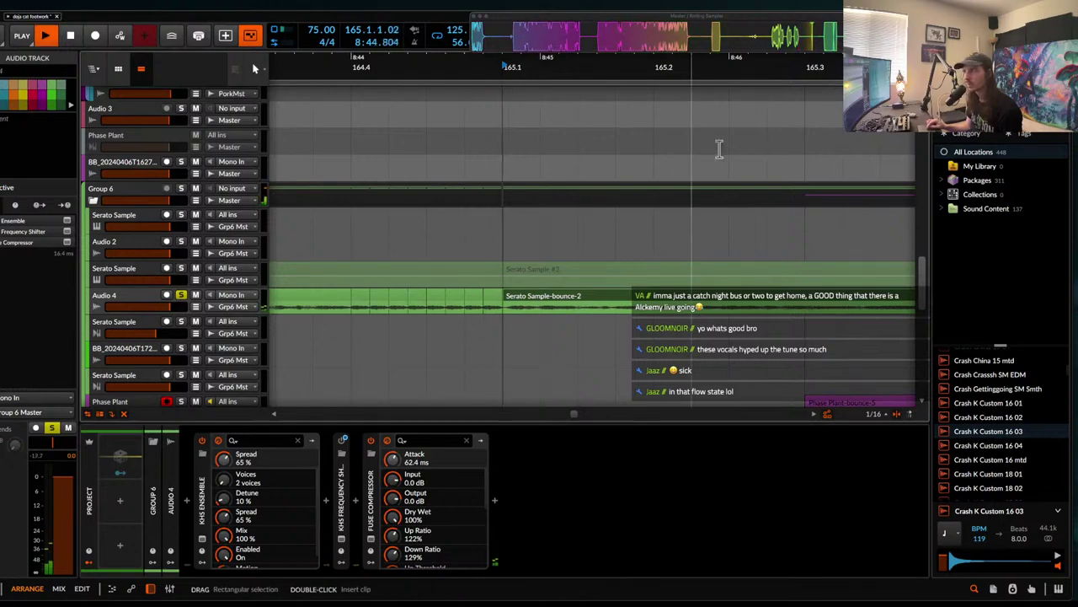
key(space)
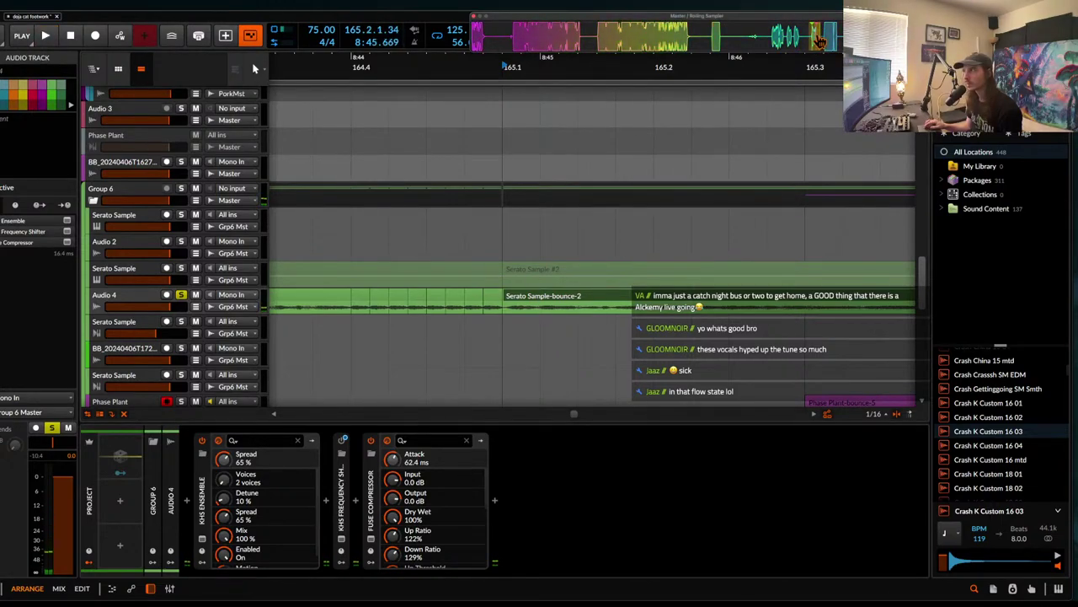
- Place the audio captured in Rolling Sampler on a new audio track below Serato Sample near bar 165, and solo that track for playback
drag(815, 74, 535, 352)
click(135, 333)
key(super+t)
click(536, 327)
click(181, 347)
click(149, 359)
key(space)
- Add Pro-Q 3 to the Audio 6 track and play the captured vocal through it
click(187, 506)
text(pro)
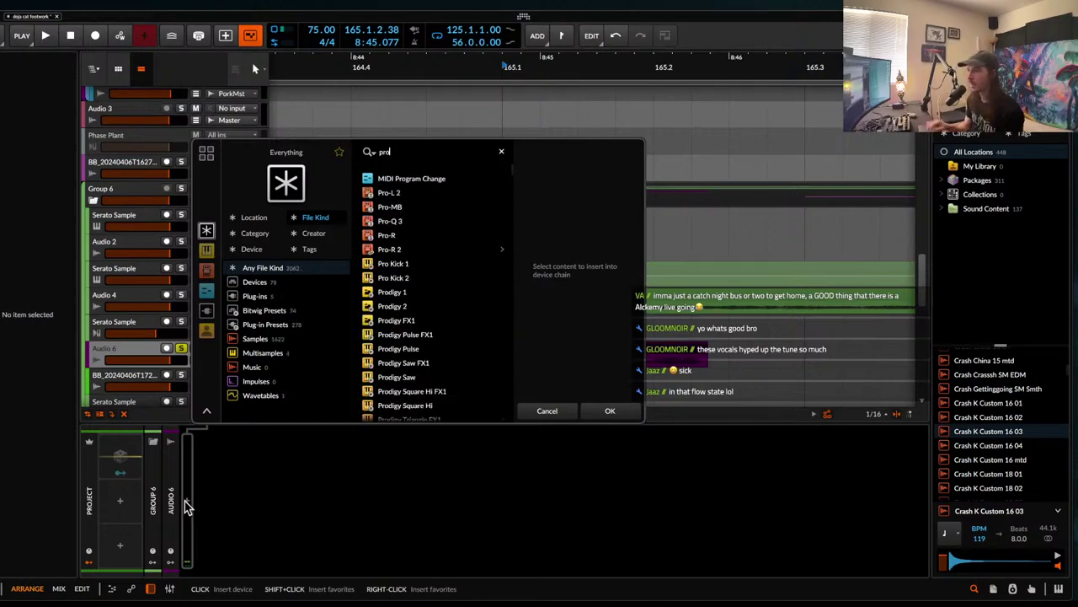
click(387, 220)
click(609, 410)
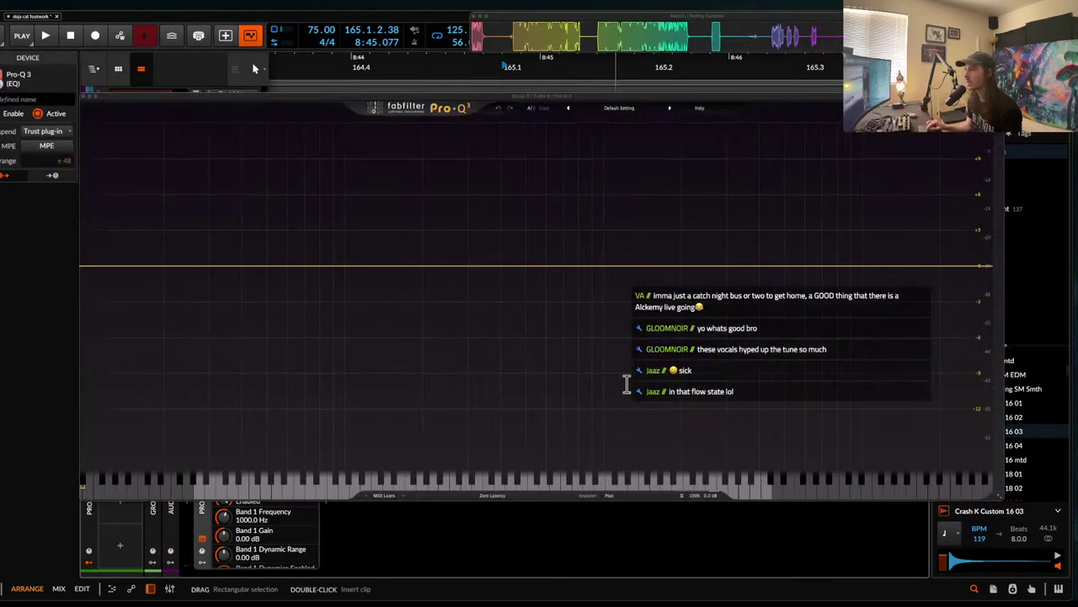
key(space)
key(space)
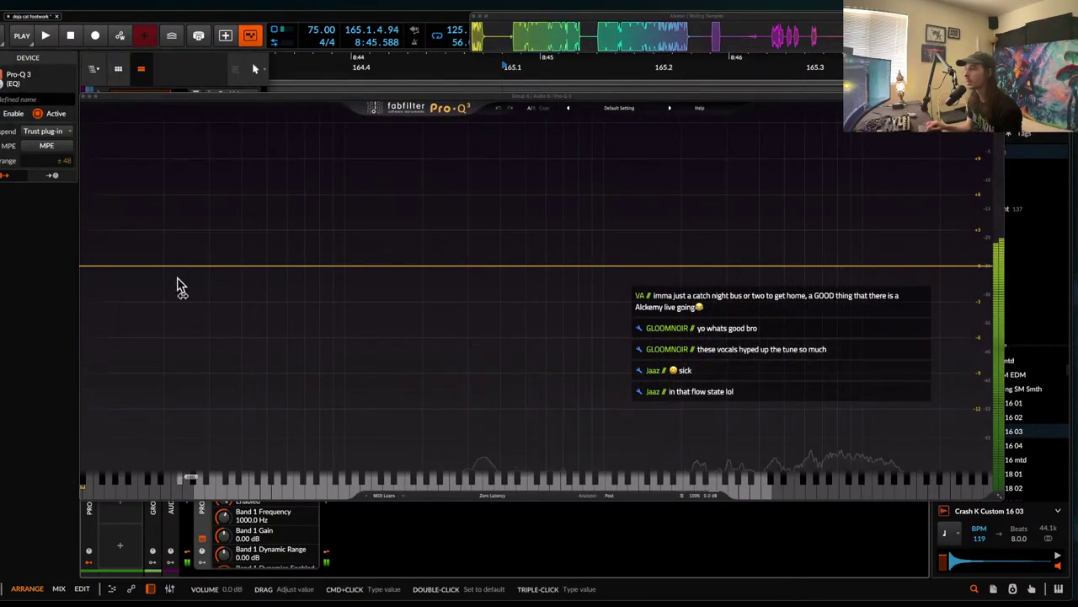
- Band-limit the captured vocal with a low cut at about 286 Hz, a high cut, and a bell boost of about 3.2 dB near 464 Hz
click(121, 268)
drag(120, 268, 463, 273)
drag(971, 267, 582, 272)
key(space)
key(space)
key(space)
drag(515, 248, 518, 230)
key(space)
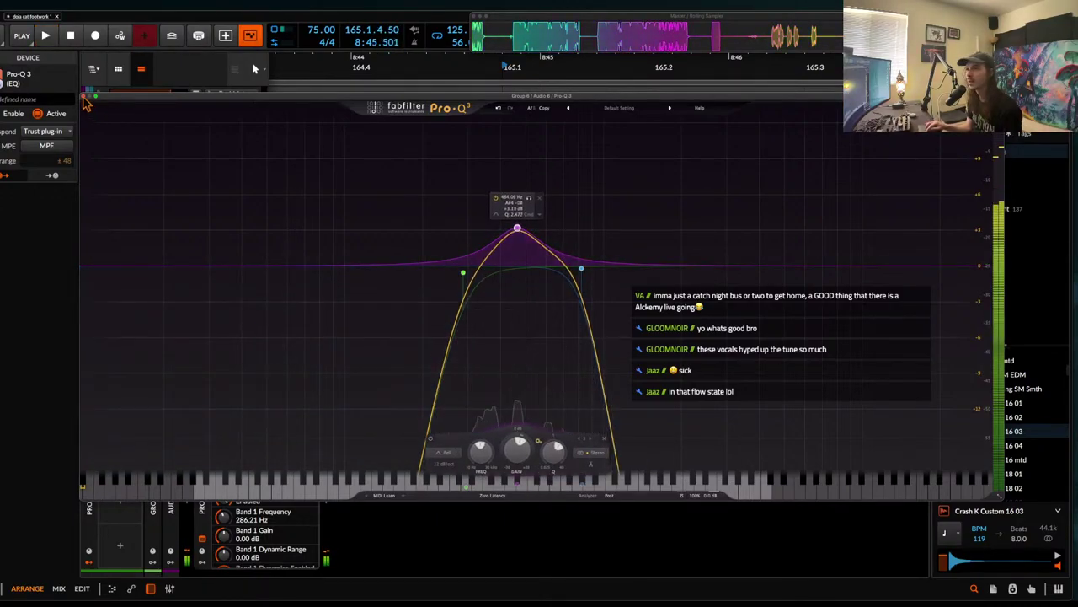
- Close the equalizer window and add the Extractor plug-in after Pro-Q 3 on Audio 6
click(84, 96)
click(325, 501)
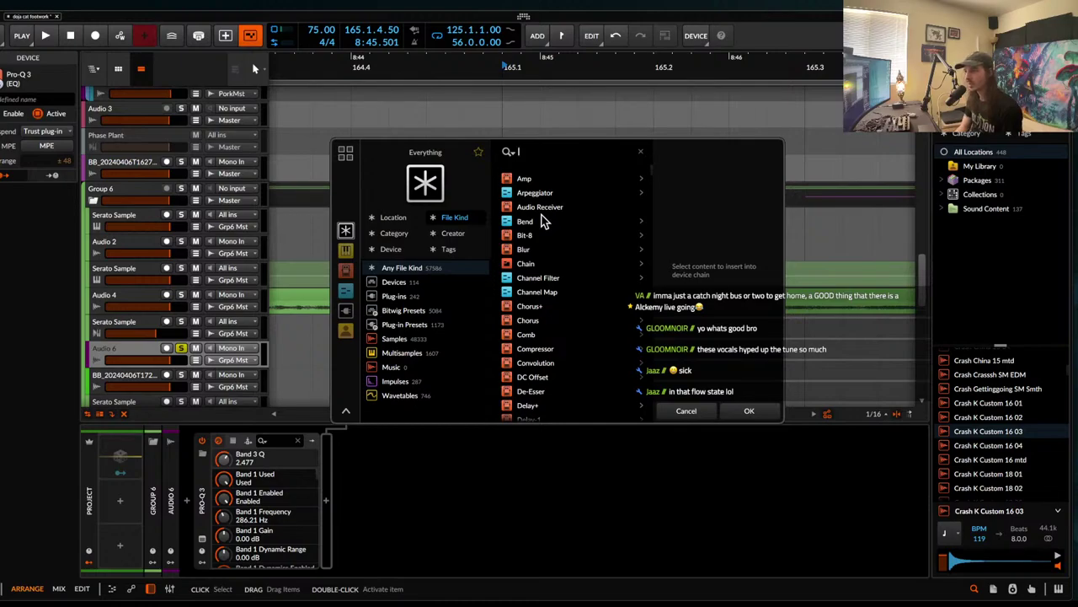
text(extr)
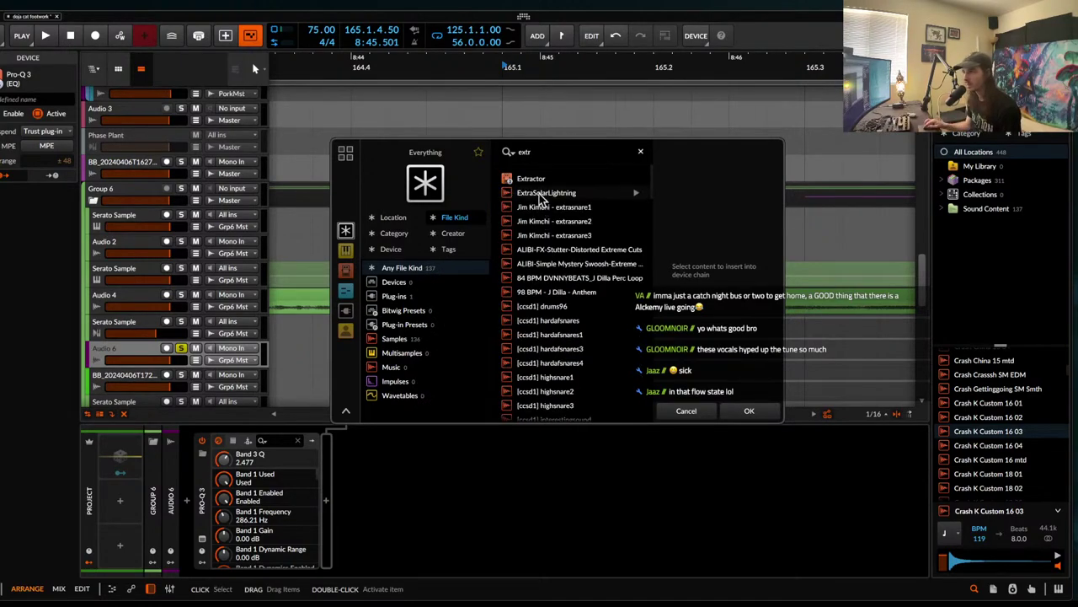
double_click(532, 181)
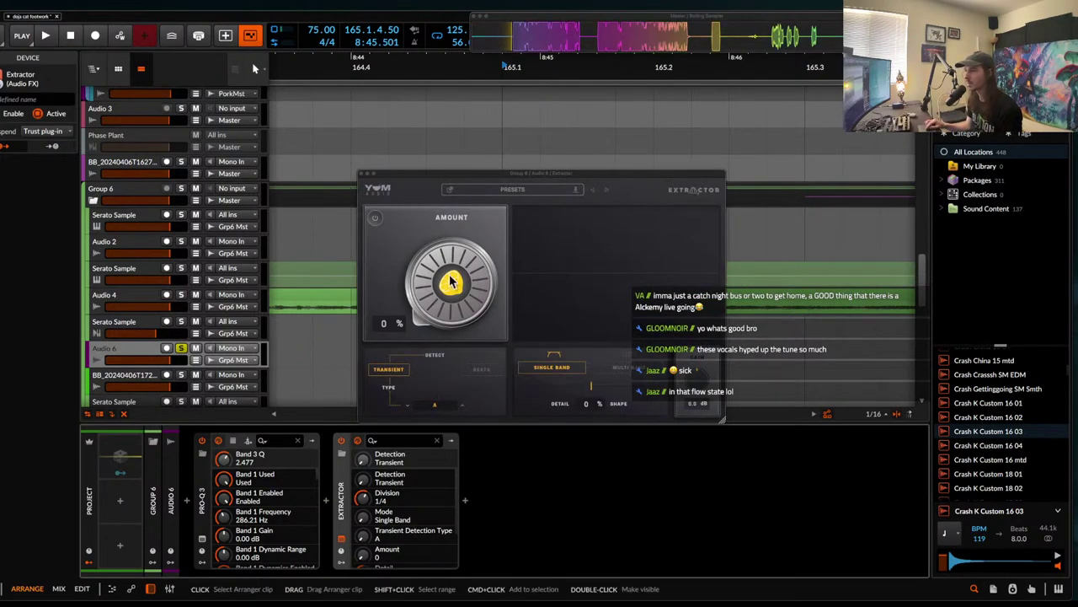
- Set Extractor's amount to 35 % and switch it to multi-band mode while playing the captured vocal
drag(442, 234, 425, 324)
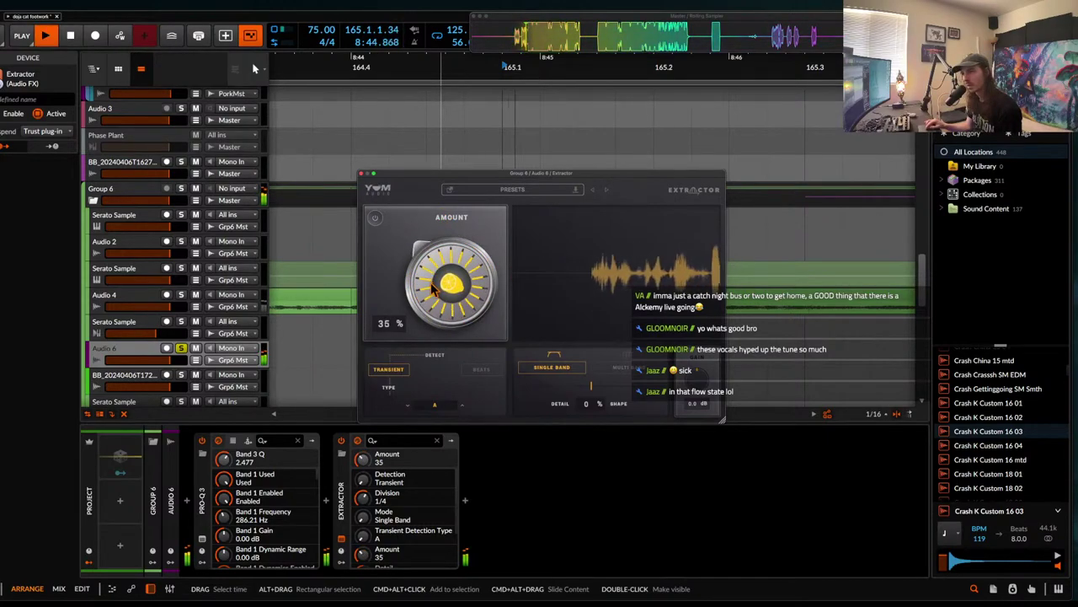
key(space)
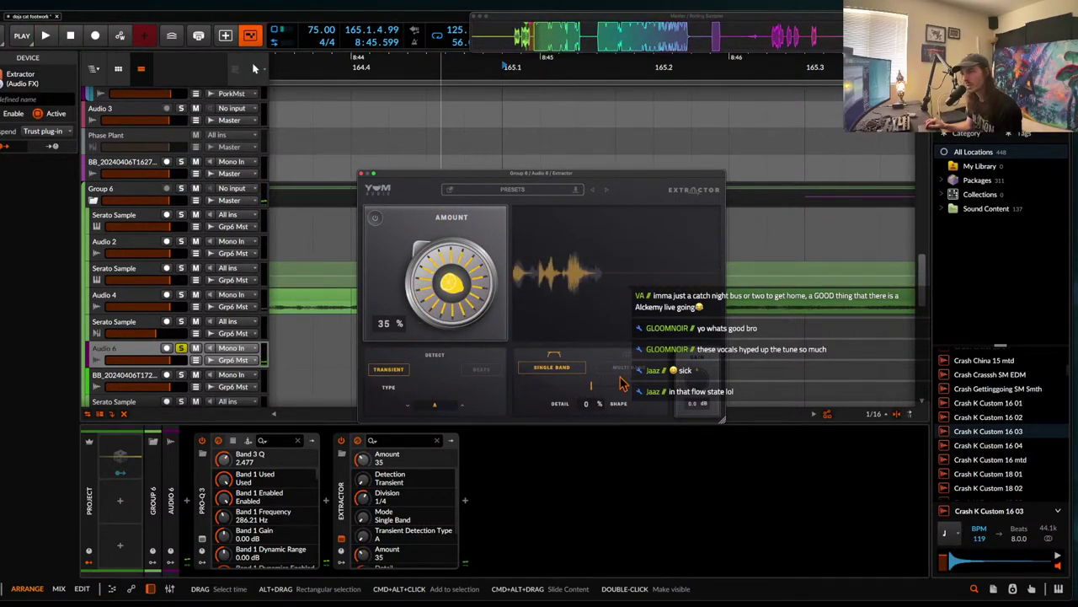
click(614, 376)
key(space)
drag(598, 401, 619, 396)
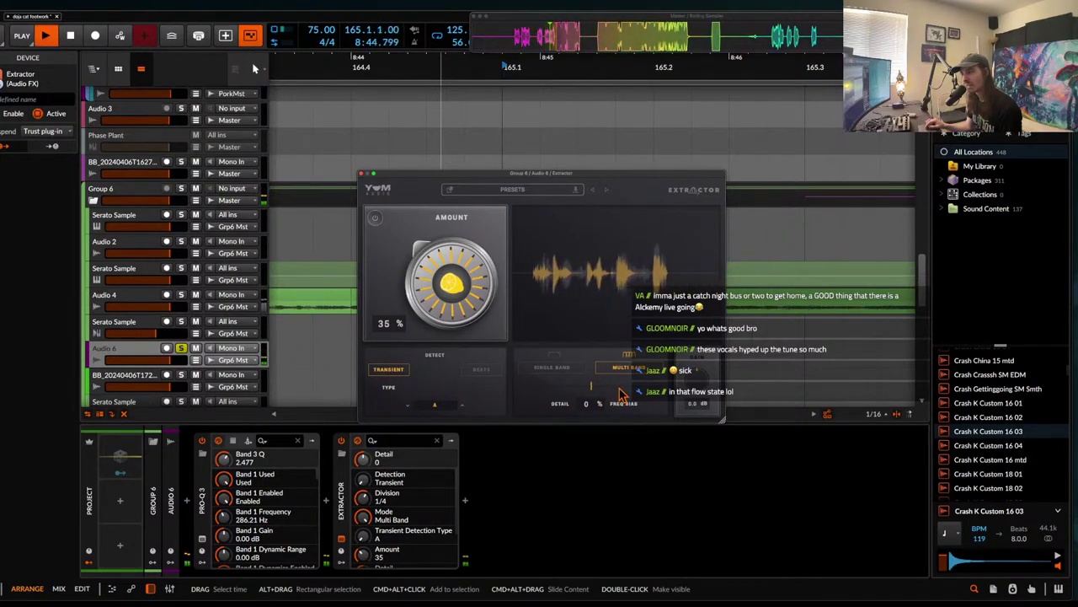
- Close the Extractor window, bypass Extractor on Audio 6 and play the captured vocal clip without it
key(space)
click(362, 173)
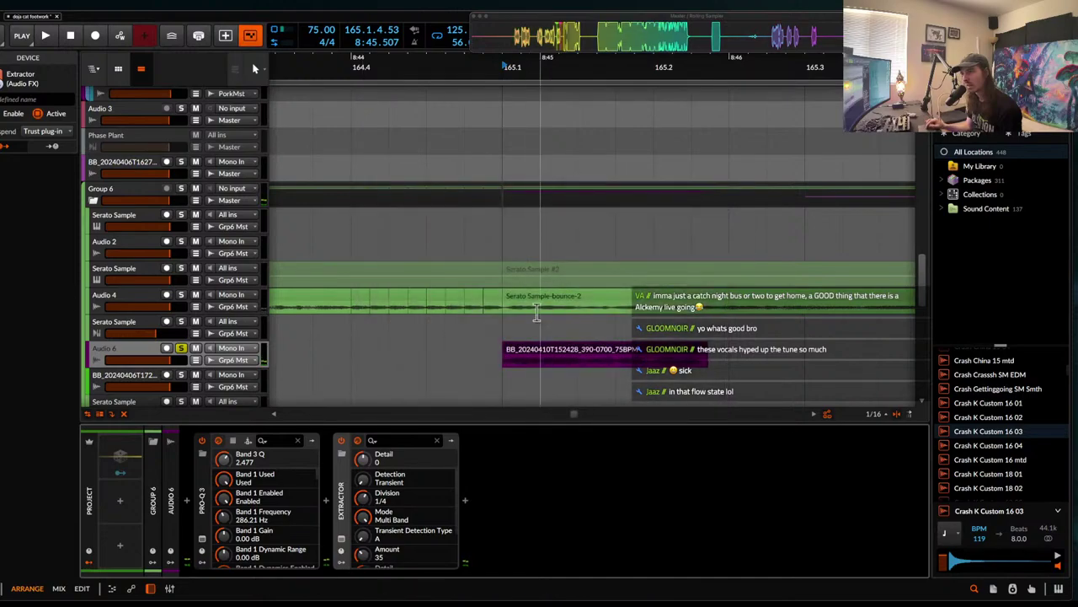
click(535, 354)
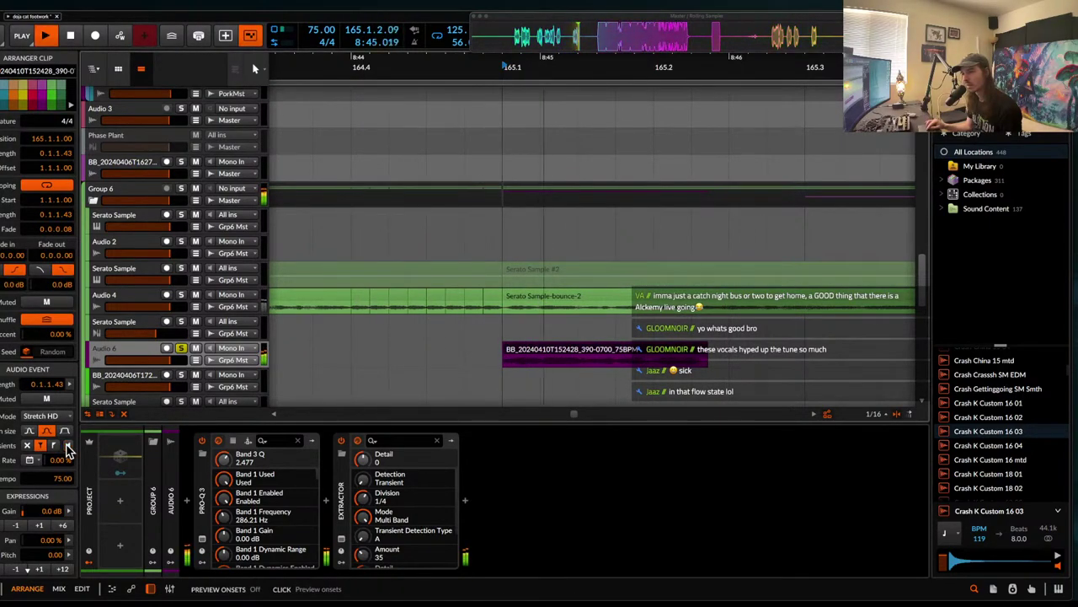
key(space)
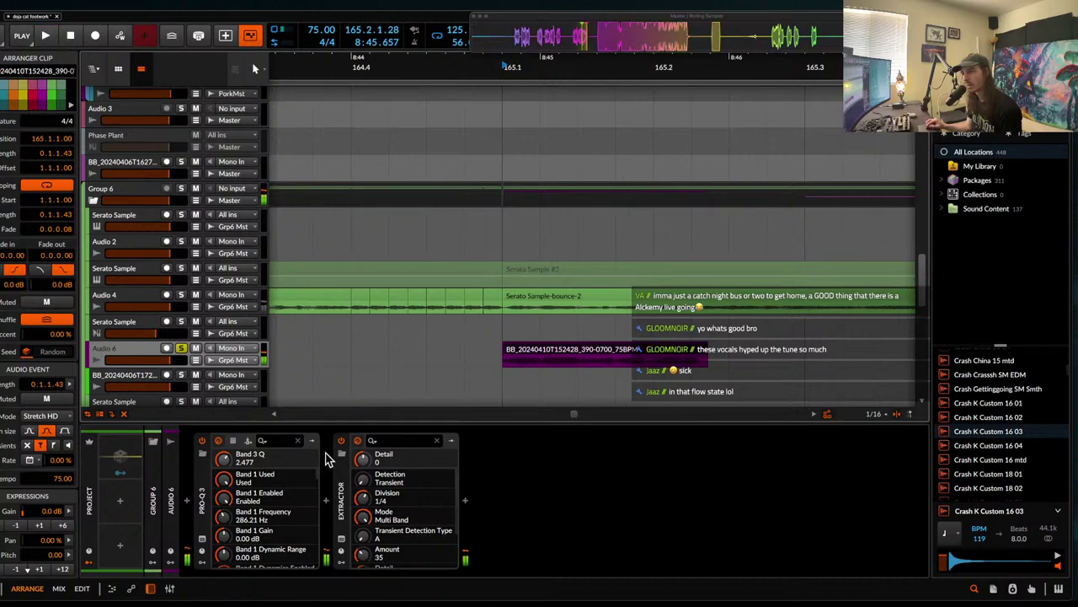
click(342, 442)
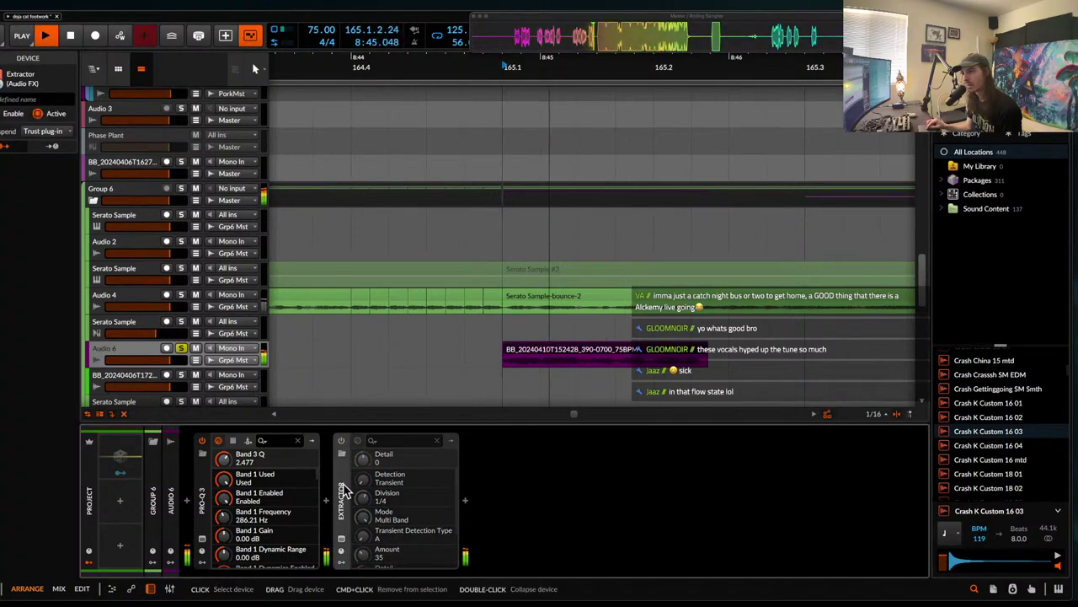
scroll(517, 357, up, 2)
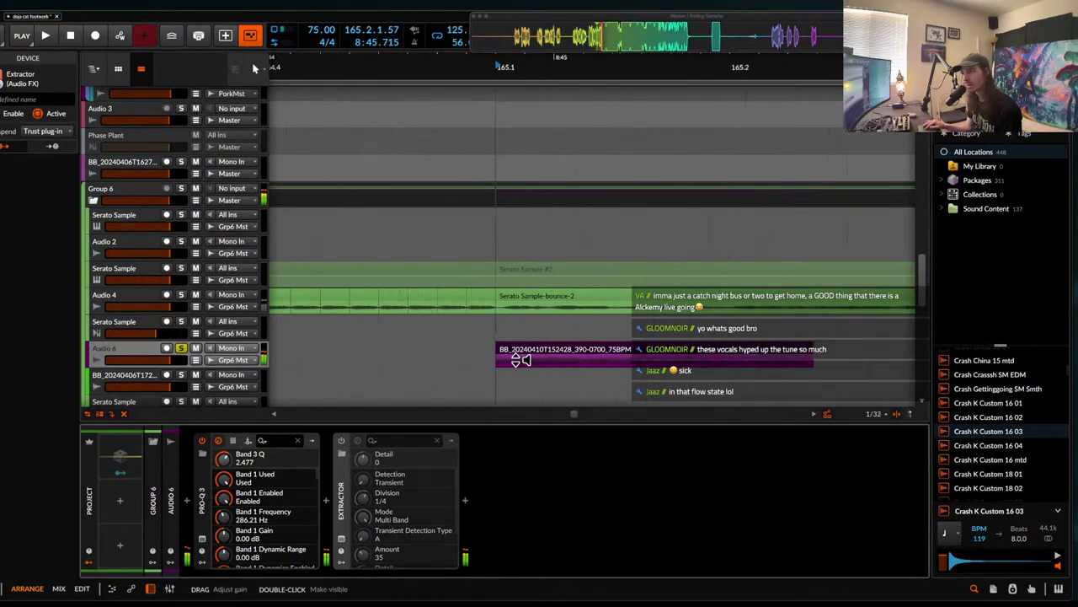
key(space)
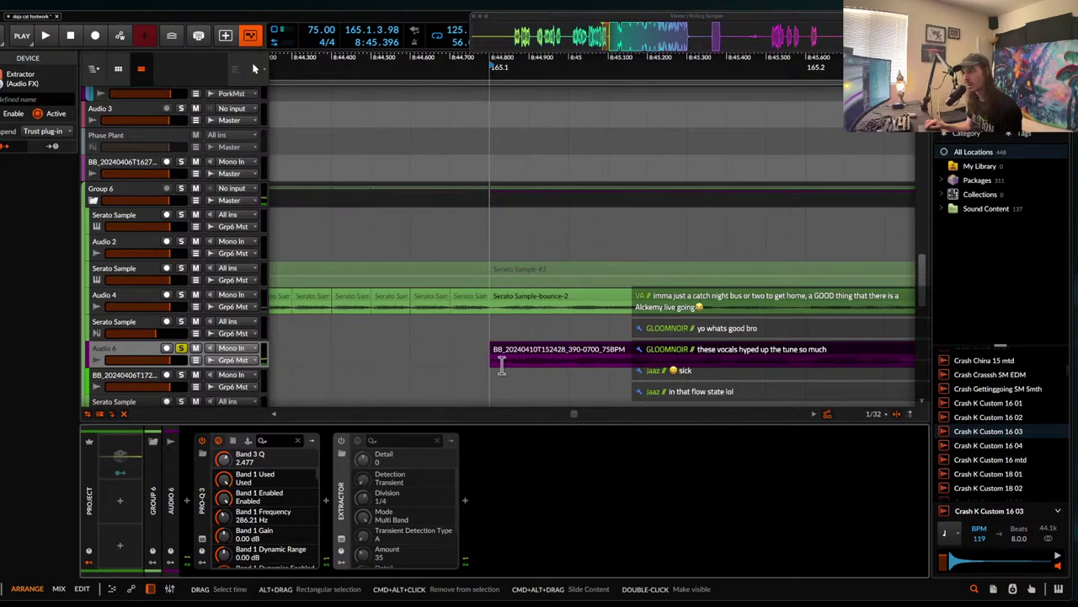
- Select the captured vocal clip on Audio 6 and listen to its opening from 165.1
scroll(511, 362, up, 3)
drag(511, 362, 508, 363)
scroll(508, 364, down, 1)
key(space)
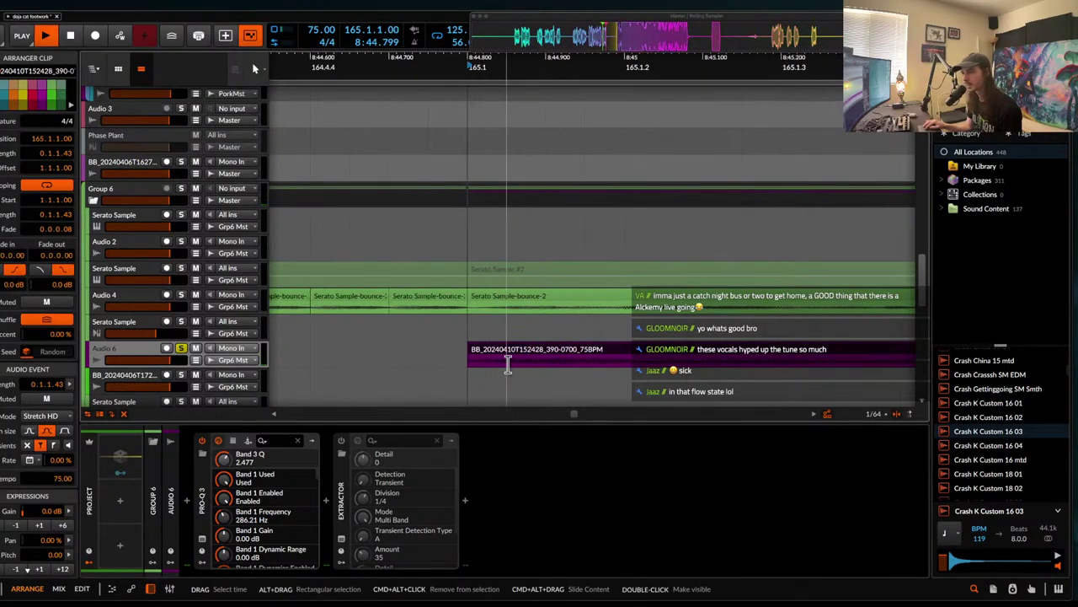
key(space)
scroll(509, 364, down, 1)
- Split the captured vocal clip on Audio 6 at 165.1.2, 165.1.3, 165.1.4 and 165.2
click(587, 368)
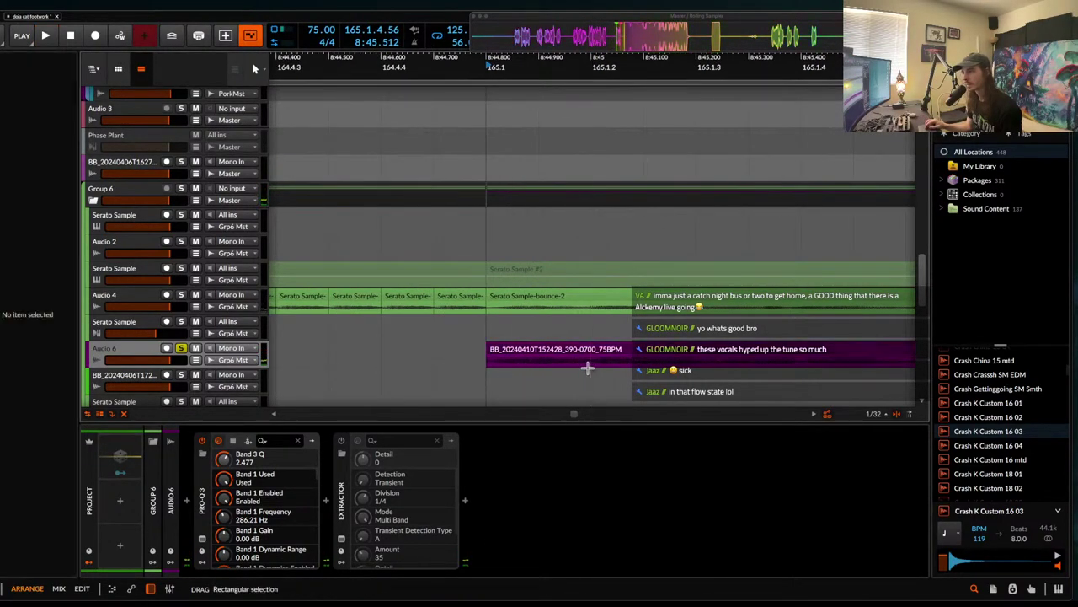
click(698, 363)
key(super+e)
click(801, 362)
key(super+e)
scroll(800, 362, right, 1)
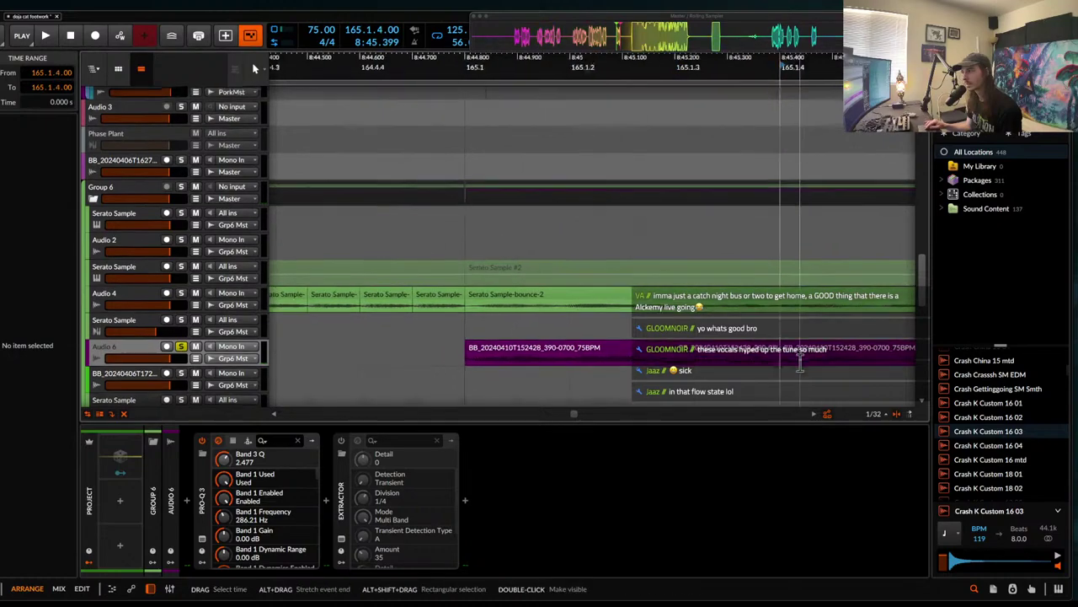
scroll(800, 363, right, 1)
scroll(855, 358, down, 1)
click(614, 344)
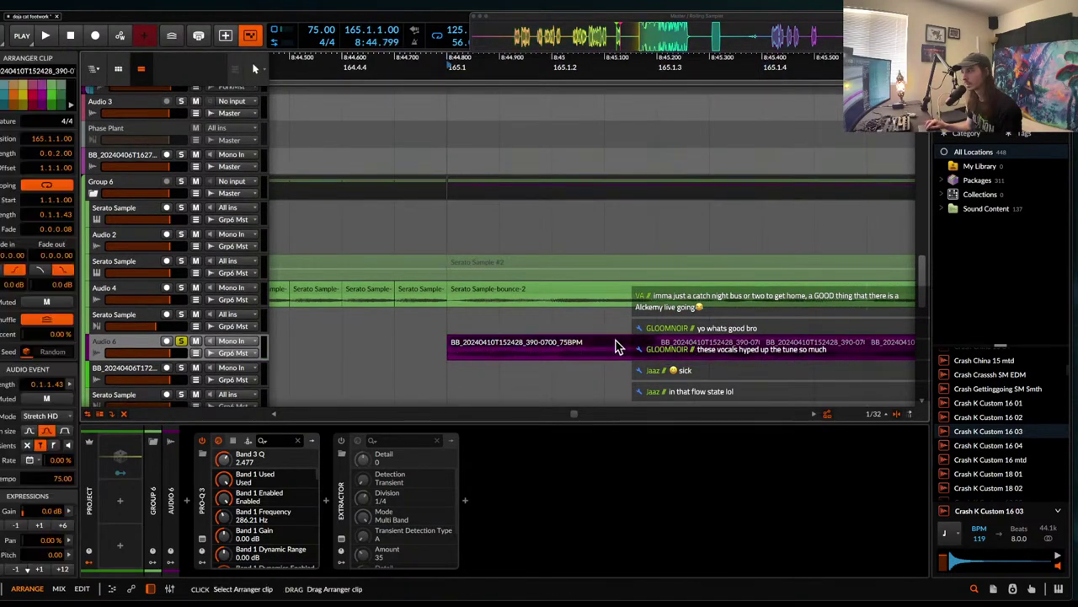
scroll(614, 344, right, 3)
scroll(614, 344, down, 1)
click(472, 344)
key(super+e)
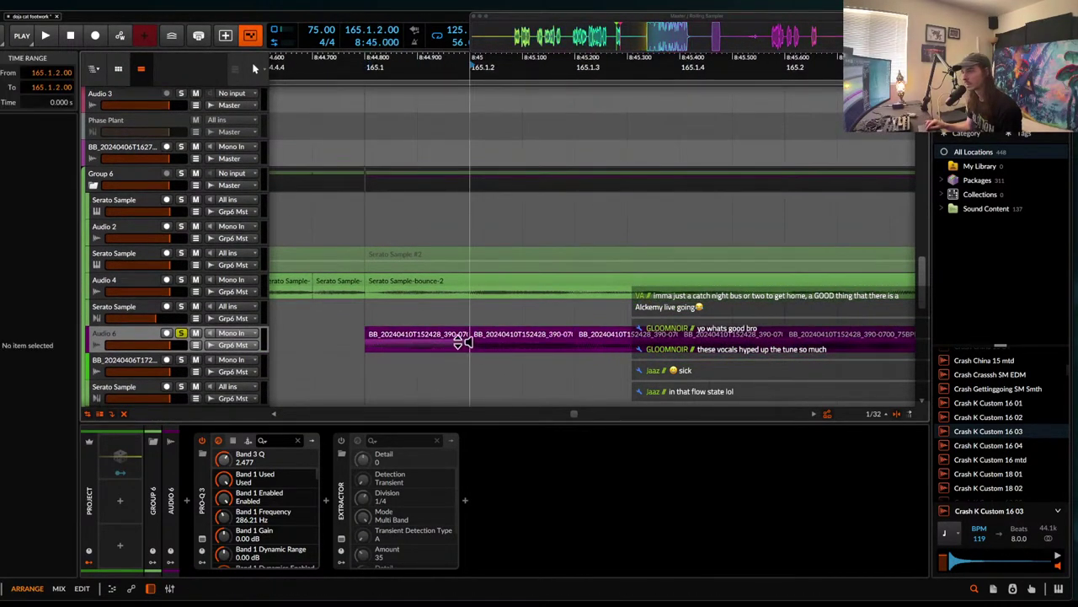
- Give the first four vocal slices a fade-out of 0.0.0.79 and duplicate them to fill Audio 6 up to 165.3
shift+click(747, 342)
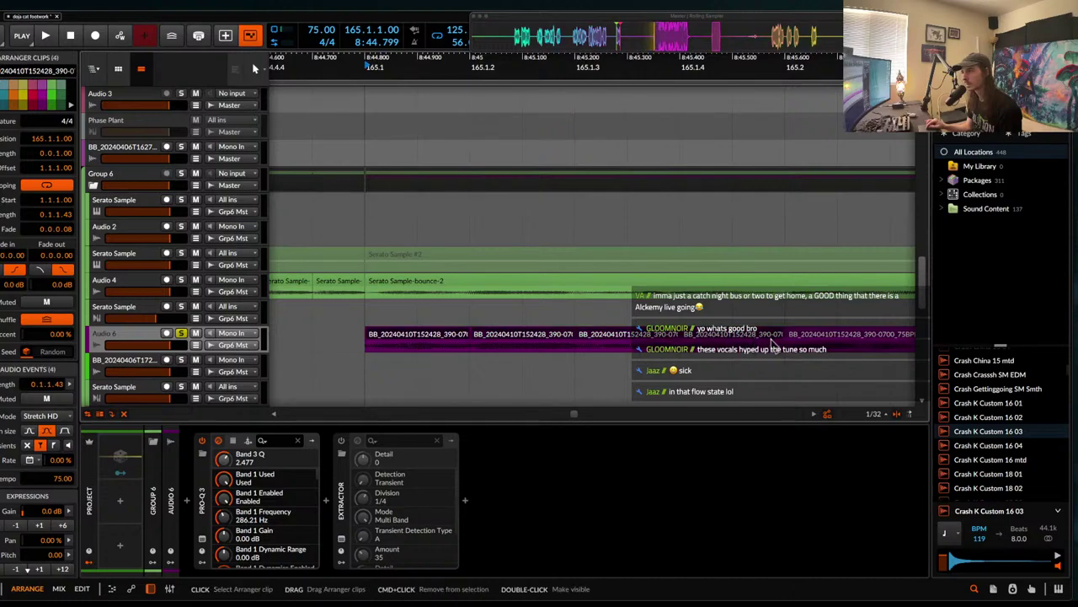
drag(783, 348, 699, 348)
key(space)
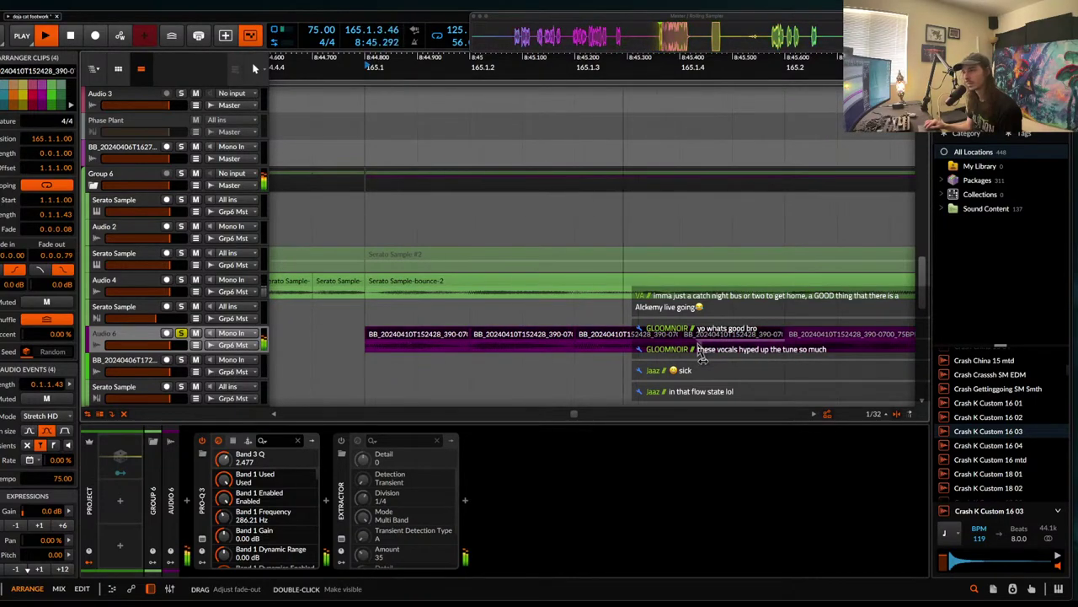
scroll(704, 350, down, 5)
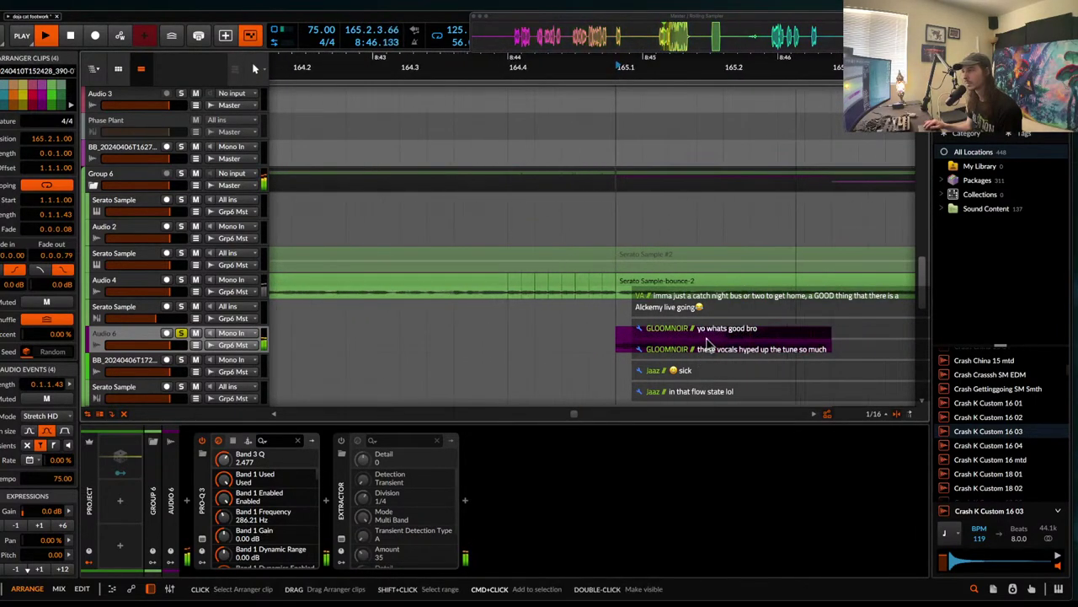
- Play the slices from 165.1 and set the high cut in Audio 6's Pro-Q 3 to about 705 Hz
click(632, 337)
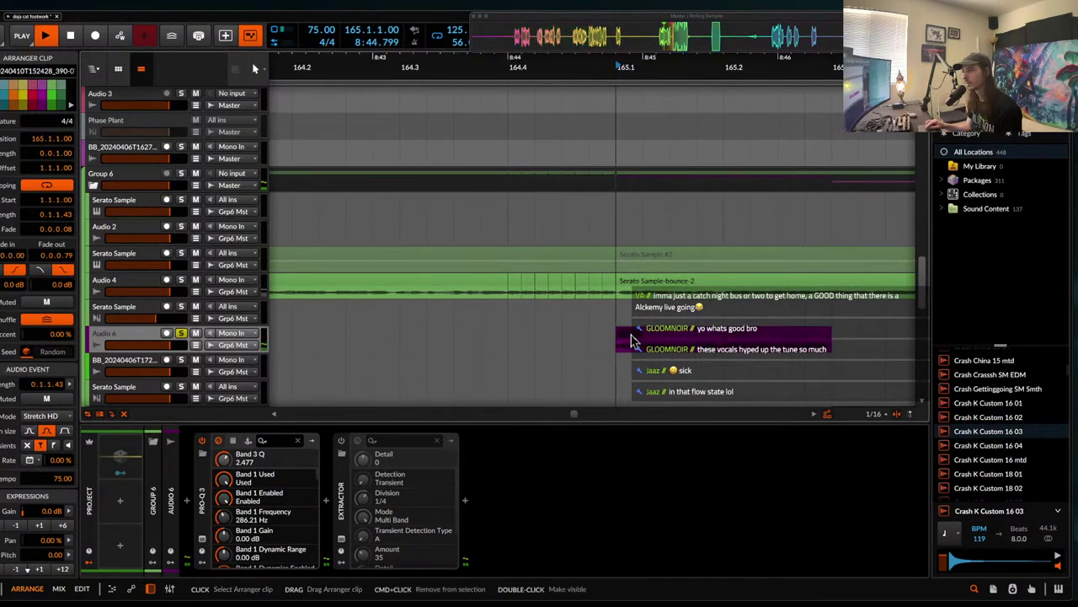
click(202, 540)
click(565, 269)
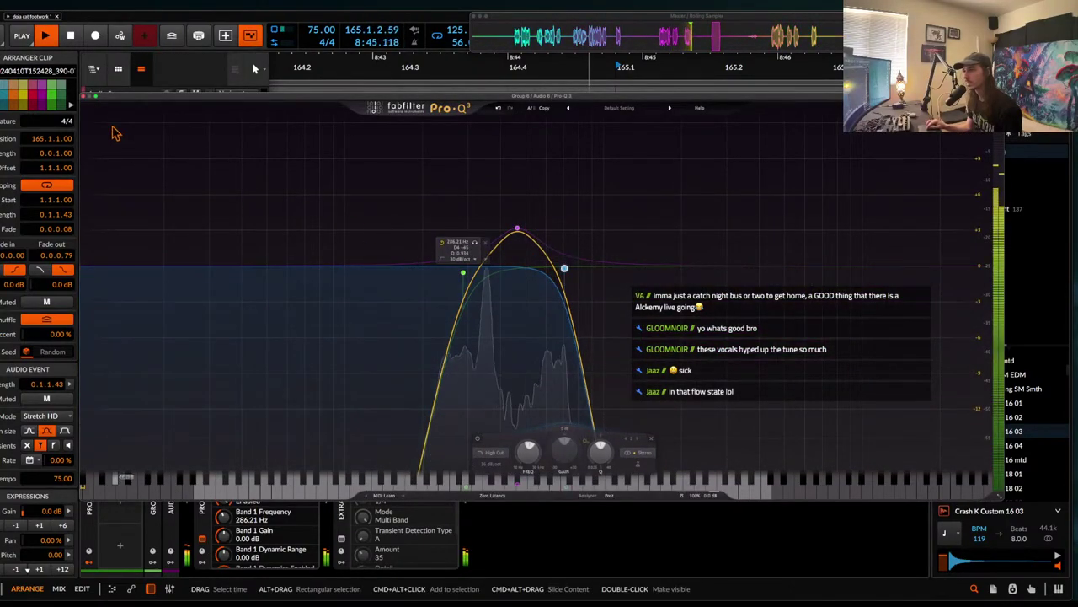
click(87, 101)
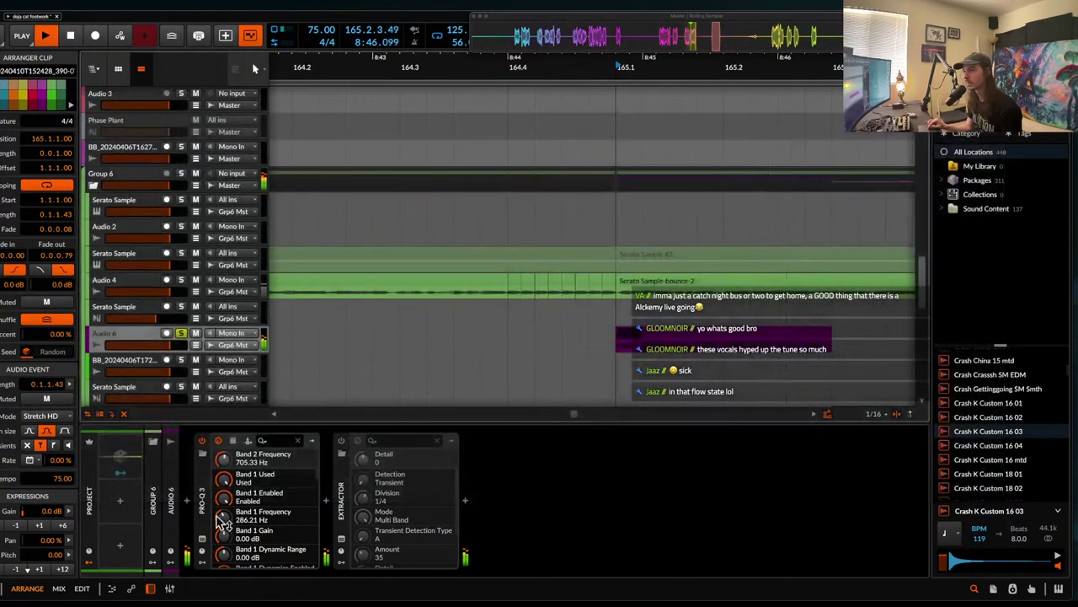
- Loop the vocal slices on Audio 6 from 165.1 to 165.3 and play the loop
click(615, 347)
drag(615, 347, 808, 343)
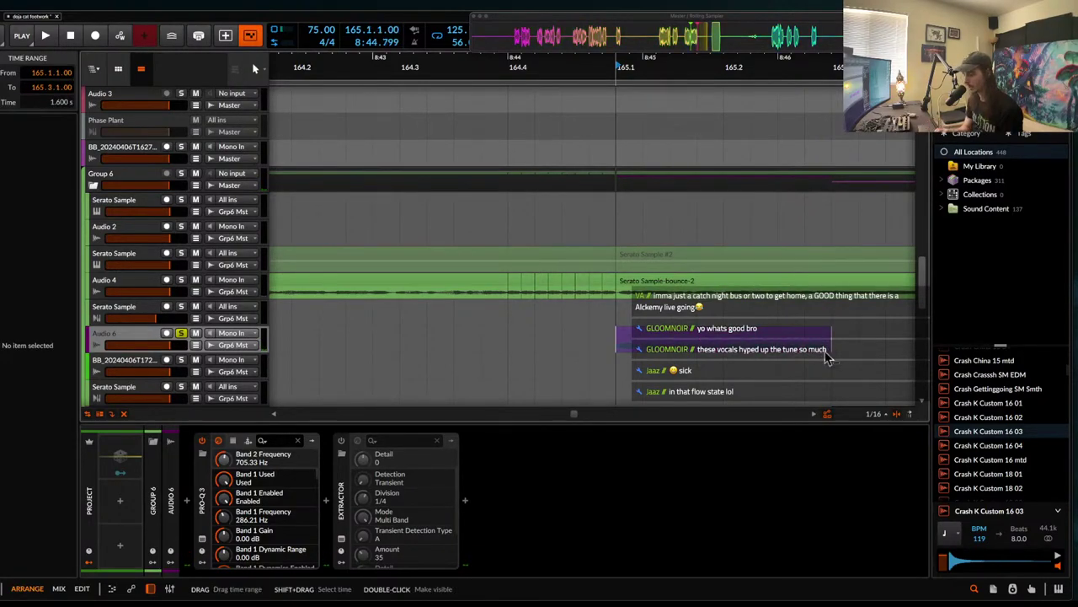
key(space)
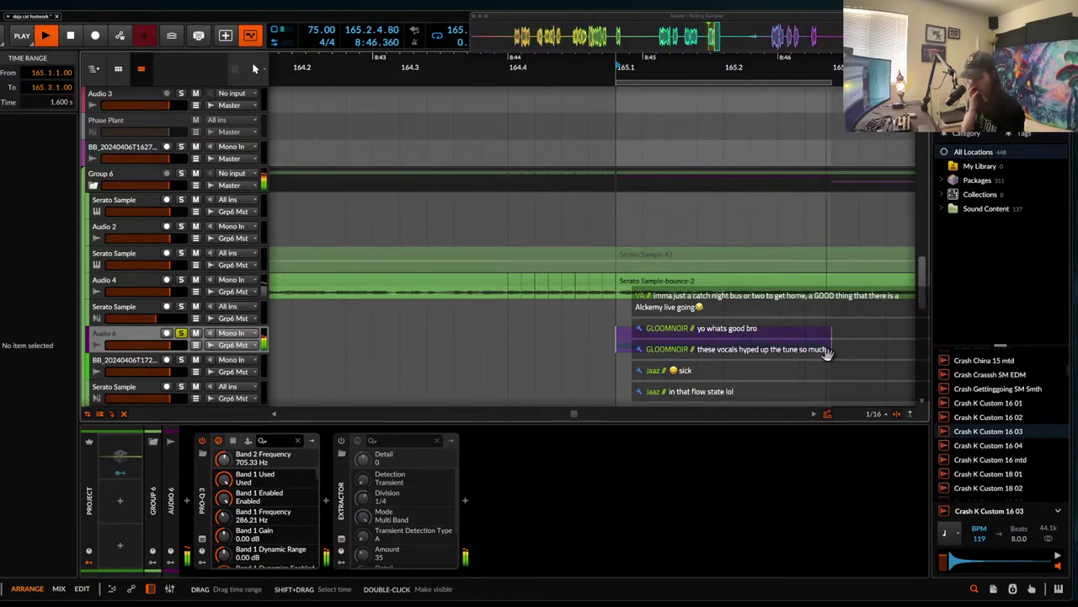
- Insert kHs Frequency Shifter between Pro-Q 3 and Extractor on Audio 6 and set its shift to 331 Hz
click(327, 501)
text(fre)
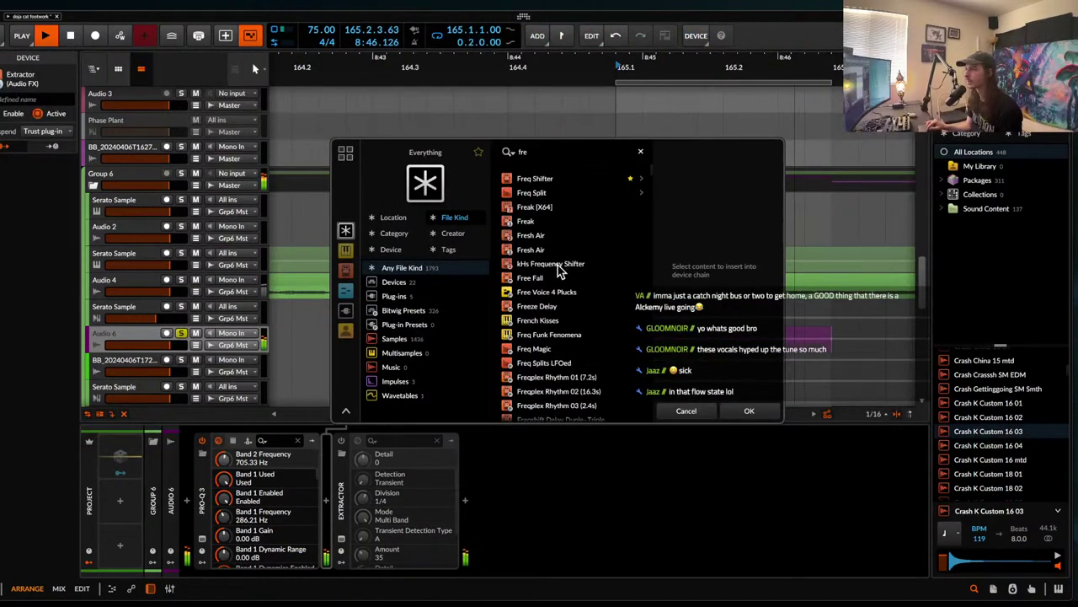
click(558, 264)
click(753, 412)
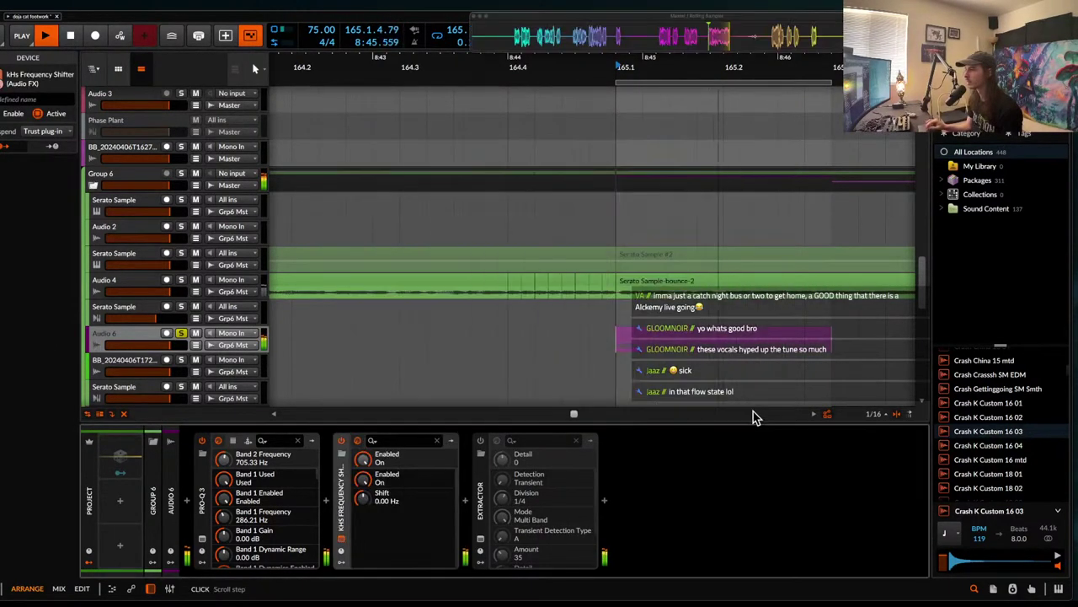
drag(531, 308, 531, 282)
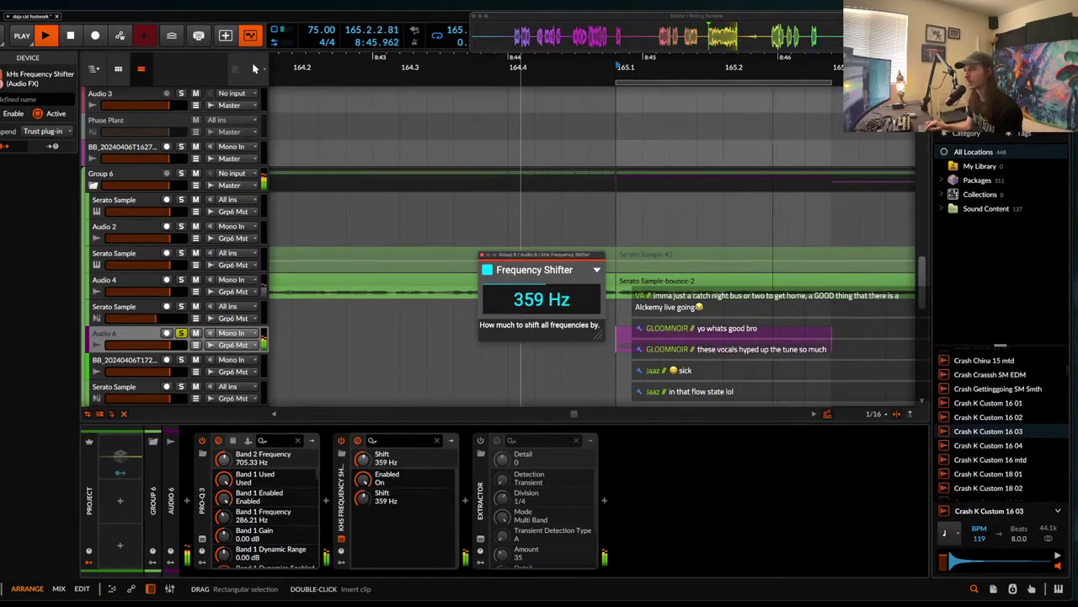
drag(541, 299, 542, 301)
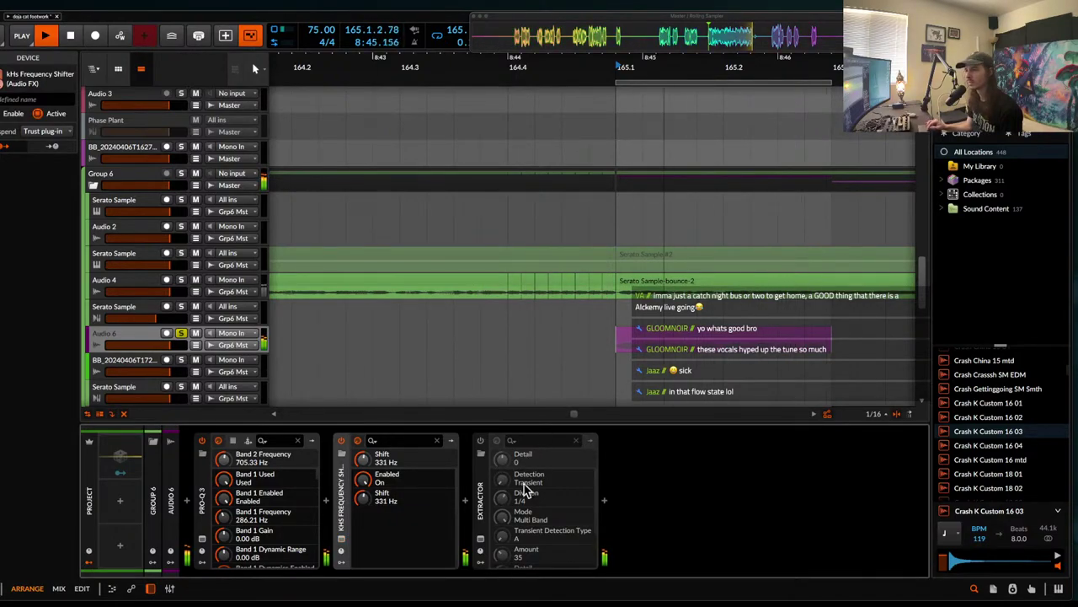
- Add Delay+ to Audio 6 with a delay time of 69.1 ms and move it to the front of the chain, before Pro-Q 3
click(464, 499)
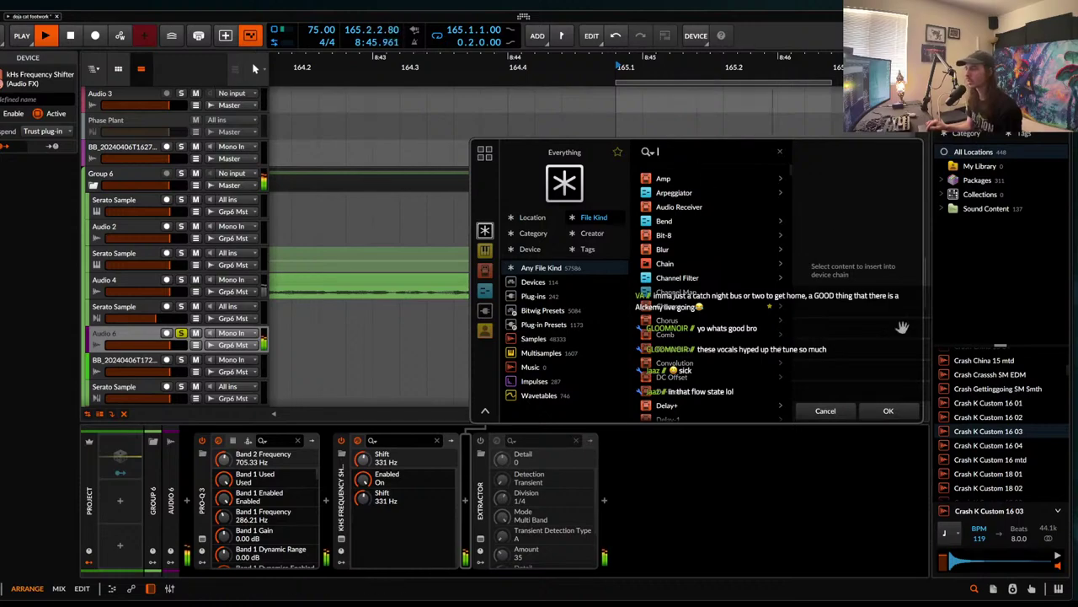
text(delay)
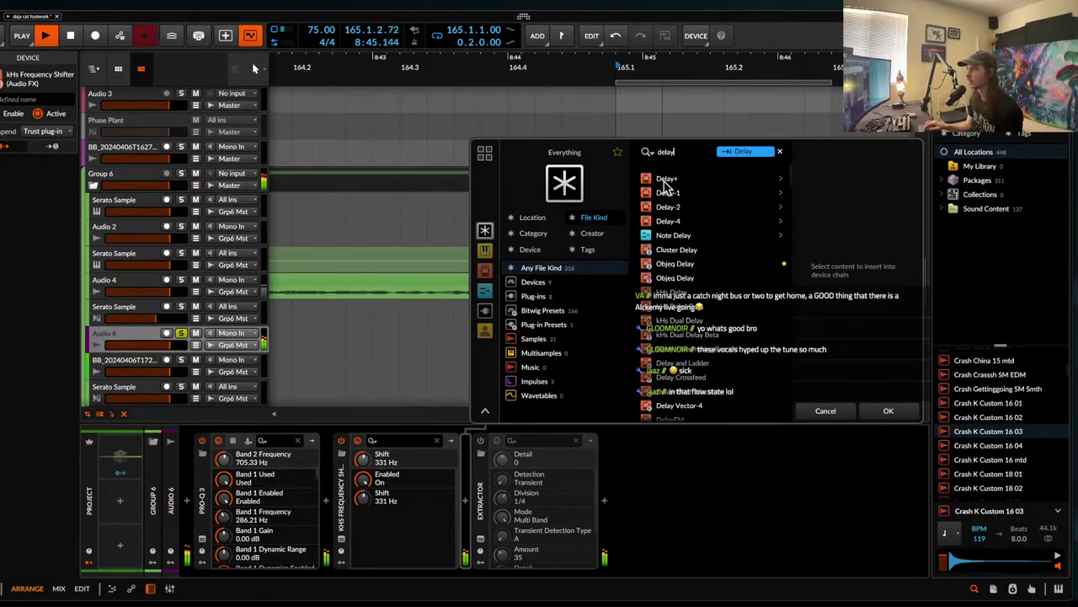
click(665, 181)
click(888, 411)
drag(656, 541, 655, 563)
mouse_move(555, 480)
mouse_down()
mouse_move(556, 464)
mouse_move(570, 484)
mouse_move(552, 479)
mouse_up()
drag(613, 501, 554, 467)
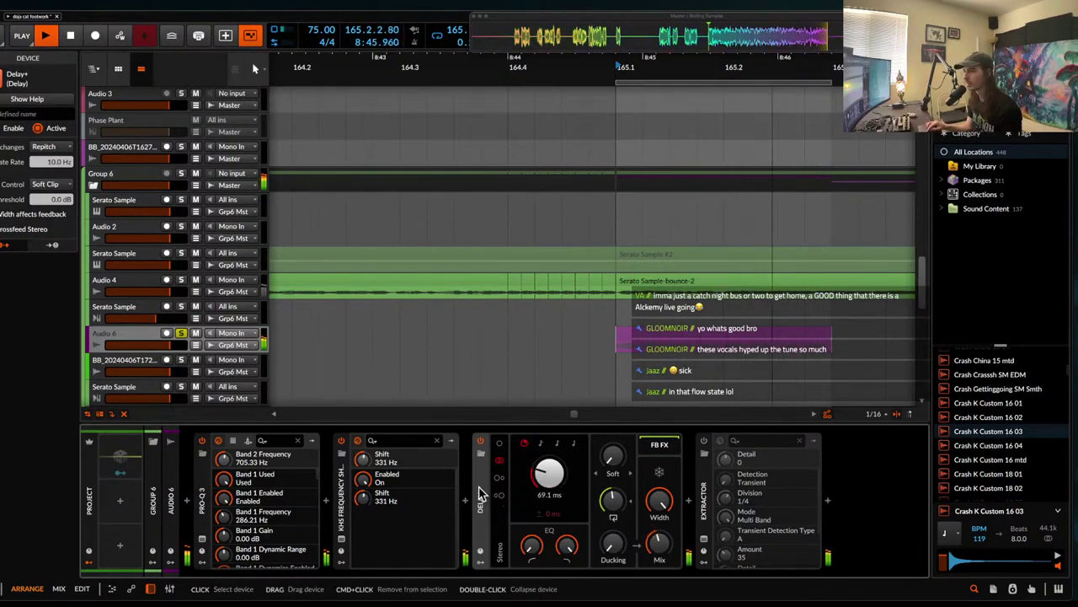
drag(484, 497, 194, 497)
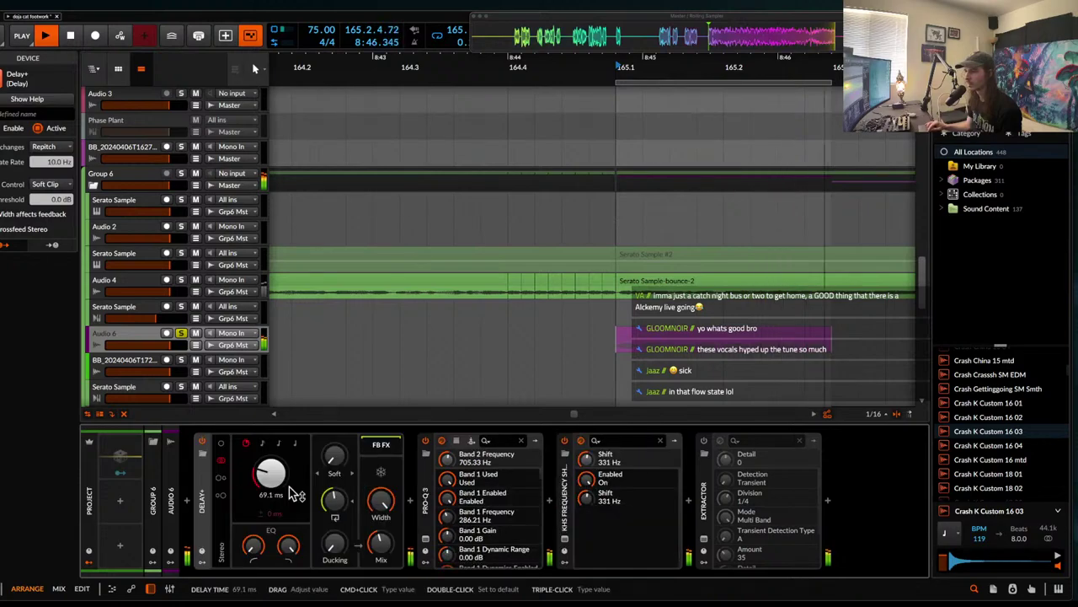
- Re-enable Extractor with Beats detection at a 1/16 division, detail at 100 % and amount at 9 %, and close its window
click(703, 441)
click(704, 539)
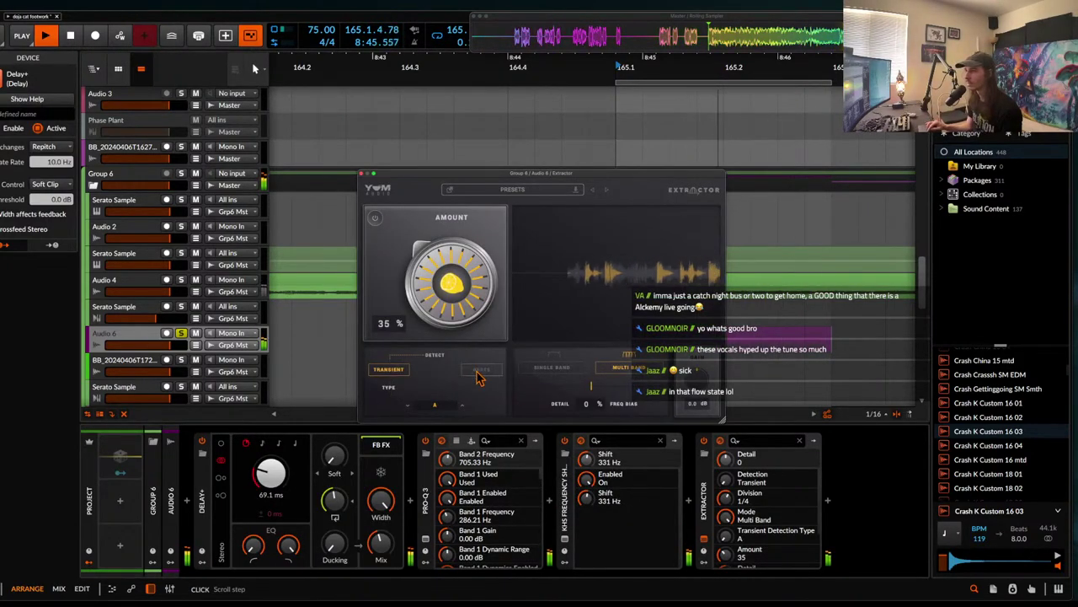
click(453, 406)
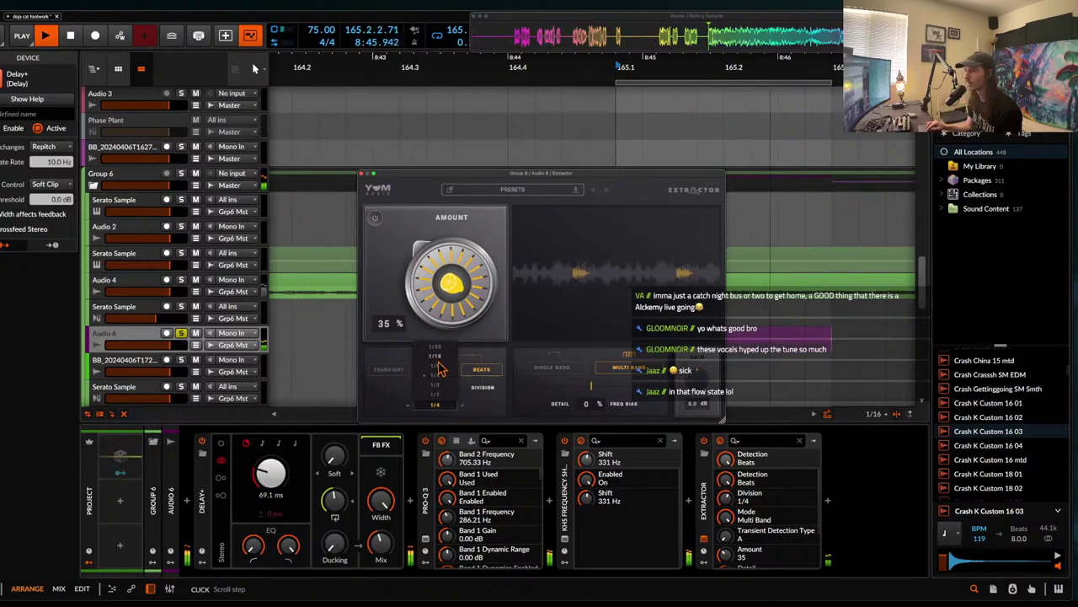
click(439, 368)
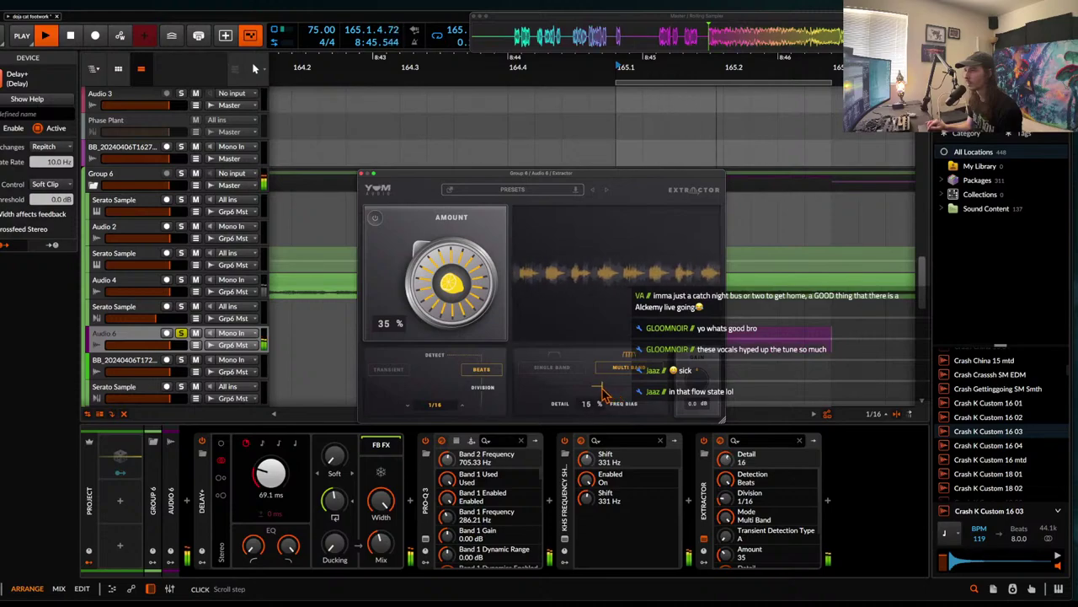
drag(452, 293, 441, 370)
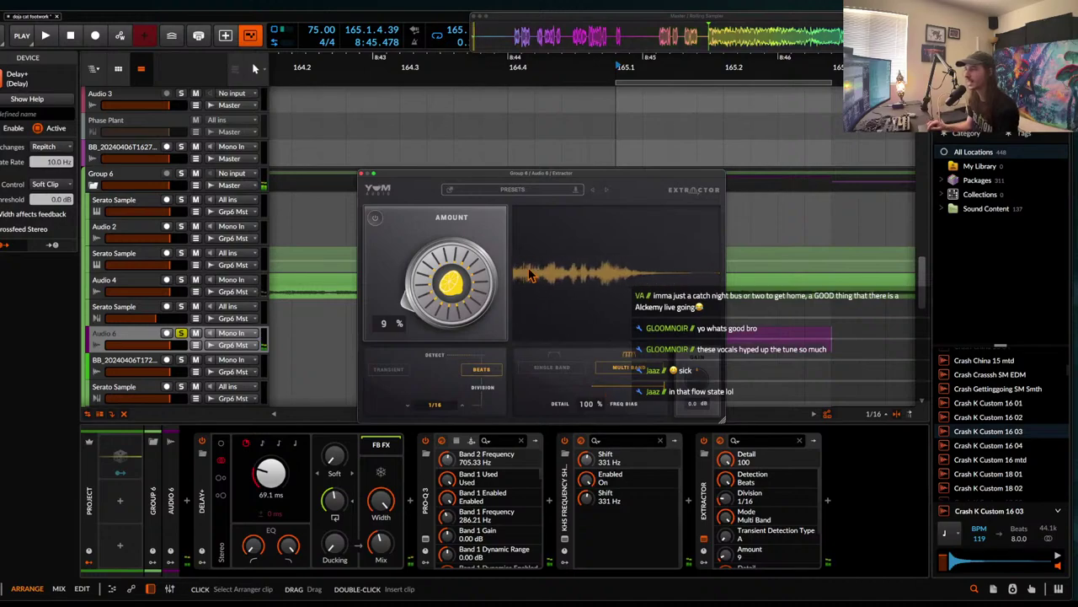
click(362, 175)
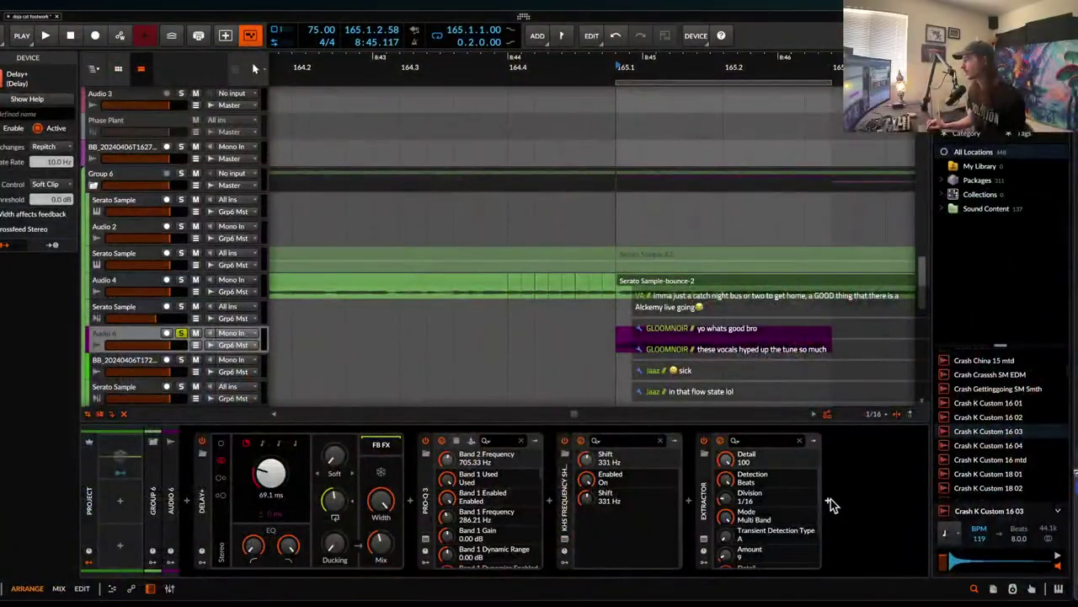
- Add the Transient Control device after Extractor on Audio 6
click(830, 499)
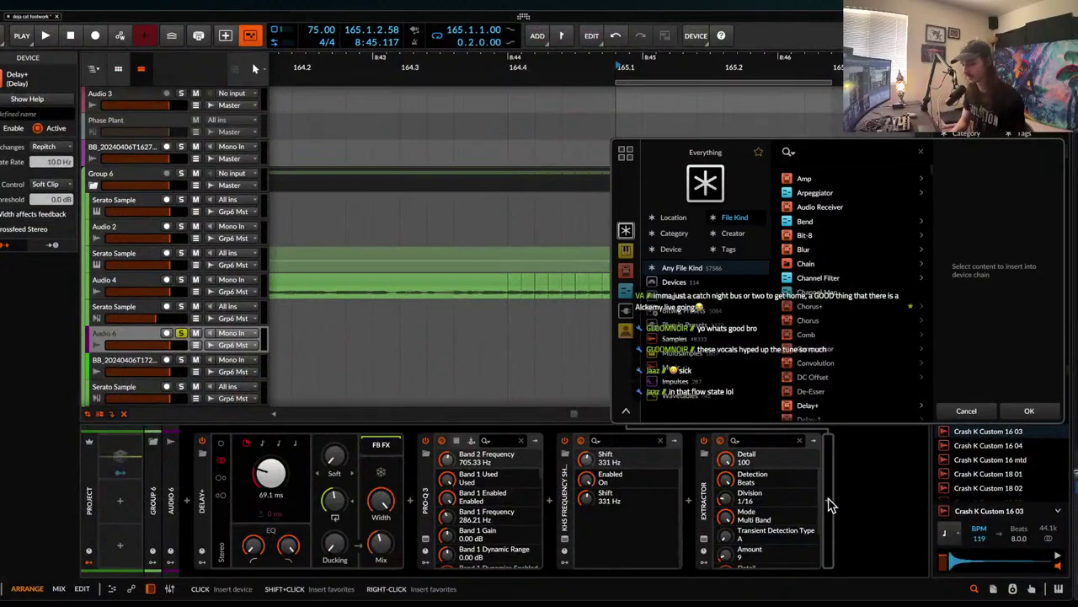
text(trans)
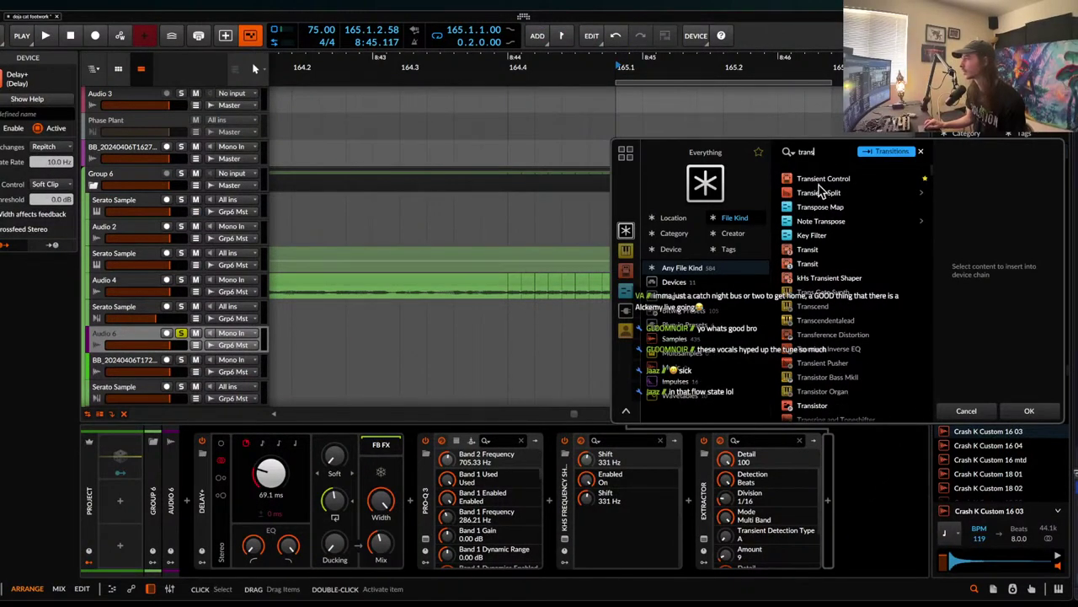
click(822, 180)
click(1029, 411)
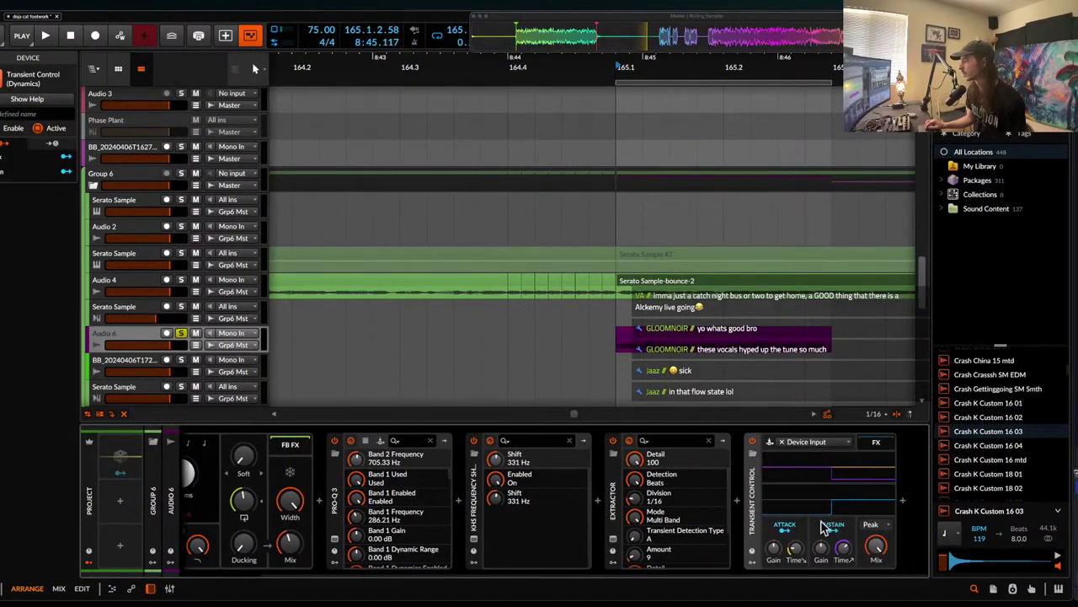
- Lower the attack gain and sustain time of Transient Control on Audio 6 while the loop plays
click(821, 548)
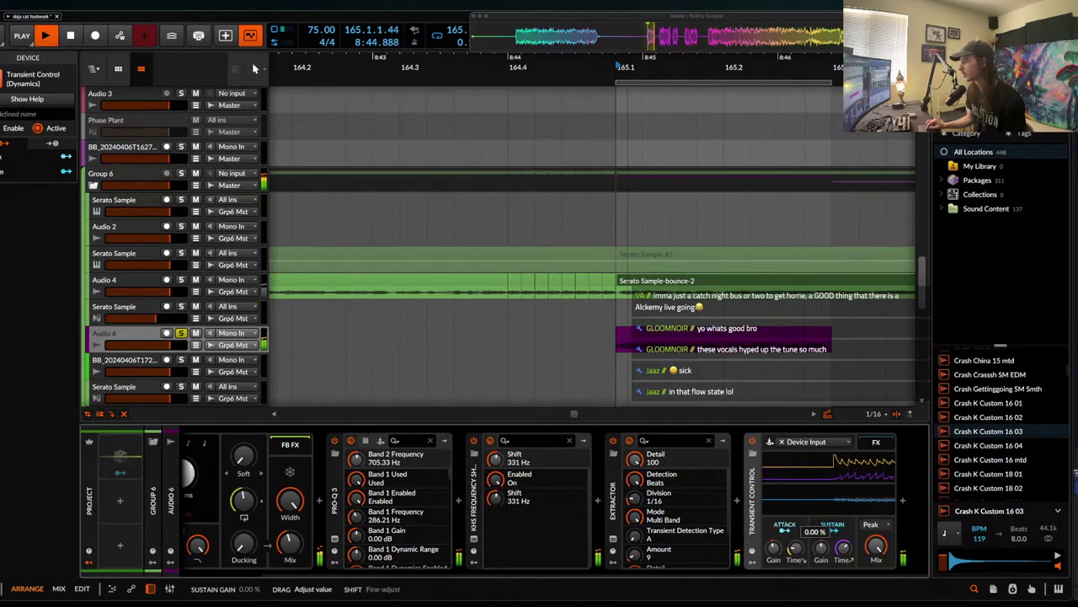
drag(773, 548, 774, 589)
drag(844, 549, 843, 582)
click(390, 383)
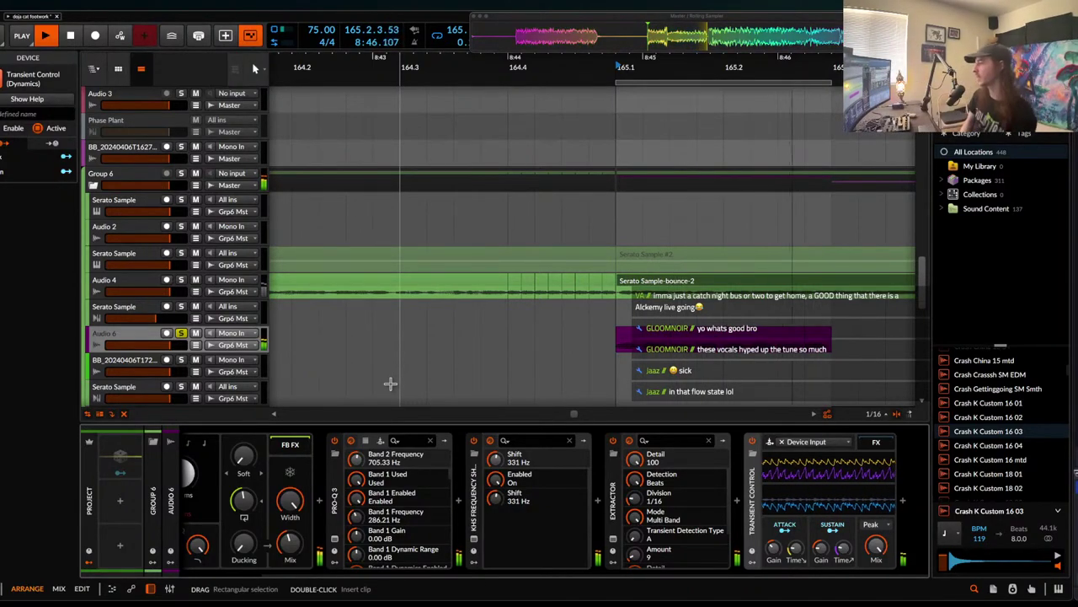
- Move Extractor between Delay+ and Pro-Q 3 in the device chain of Audio 6
scroll(519, 495, left, 2)
drag(706, 504, 199, 515)
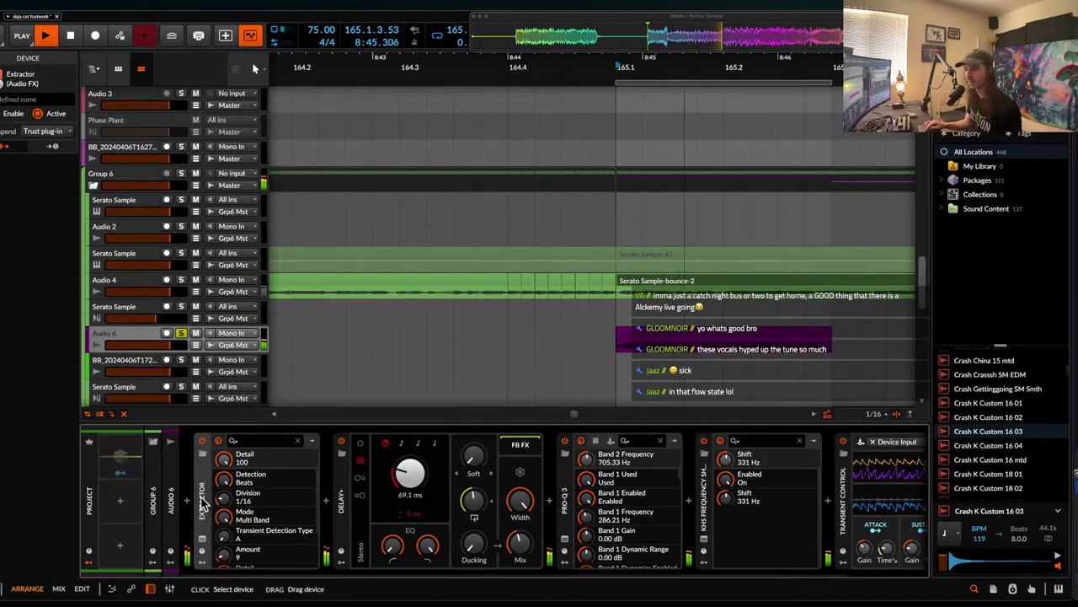
key(ctrl+z)
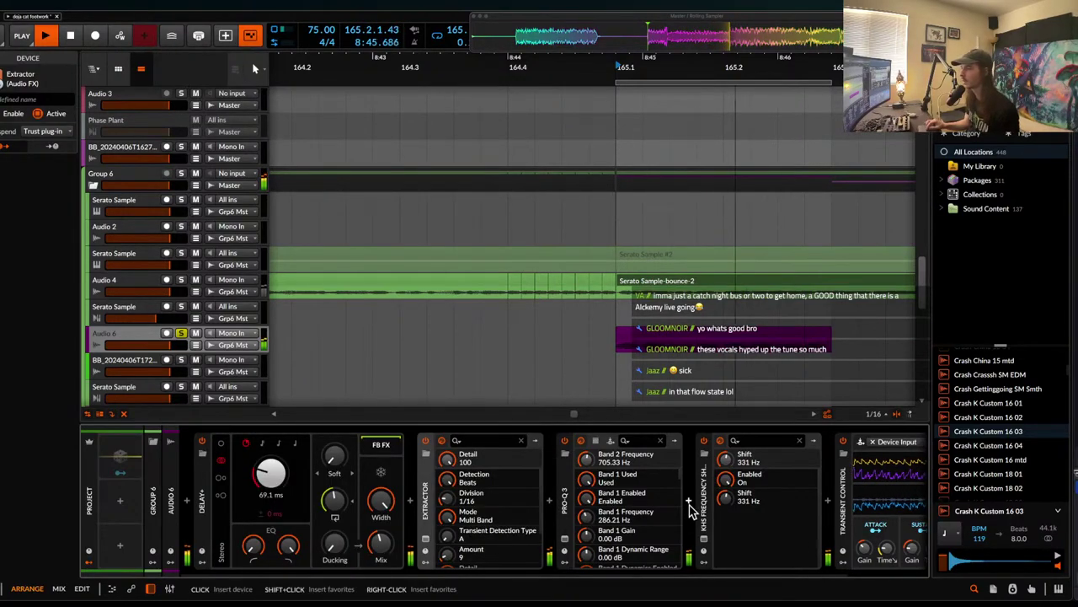
- Set the kHs Frequency Shifter's shift to 0.00 Hz and close its window
click(703, 539)
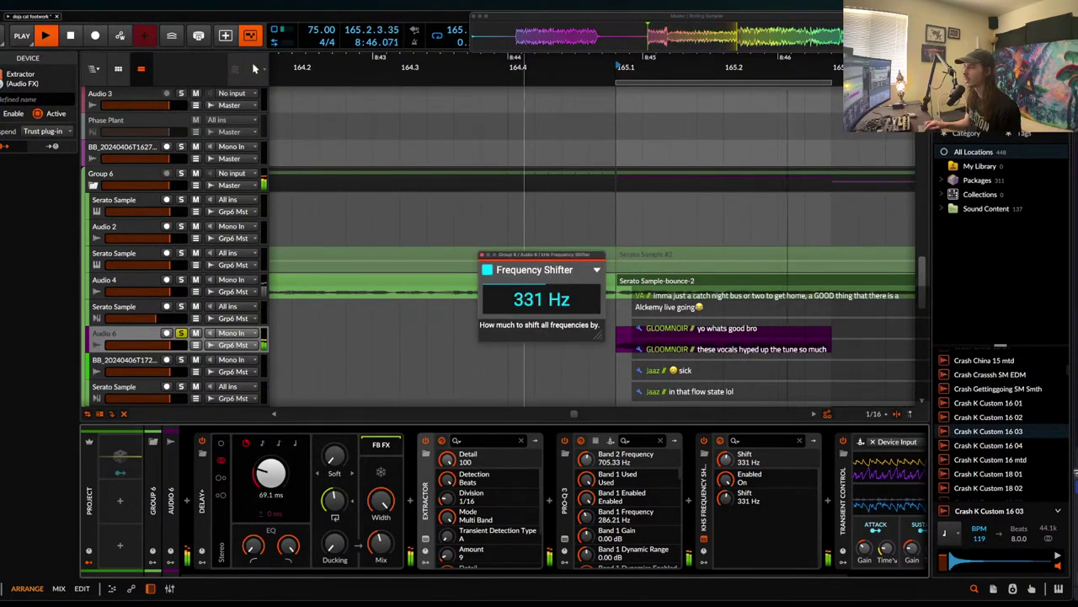
drag(526, 303, 524, 323)
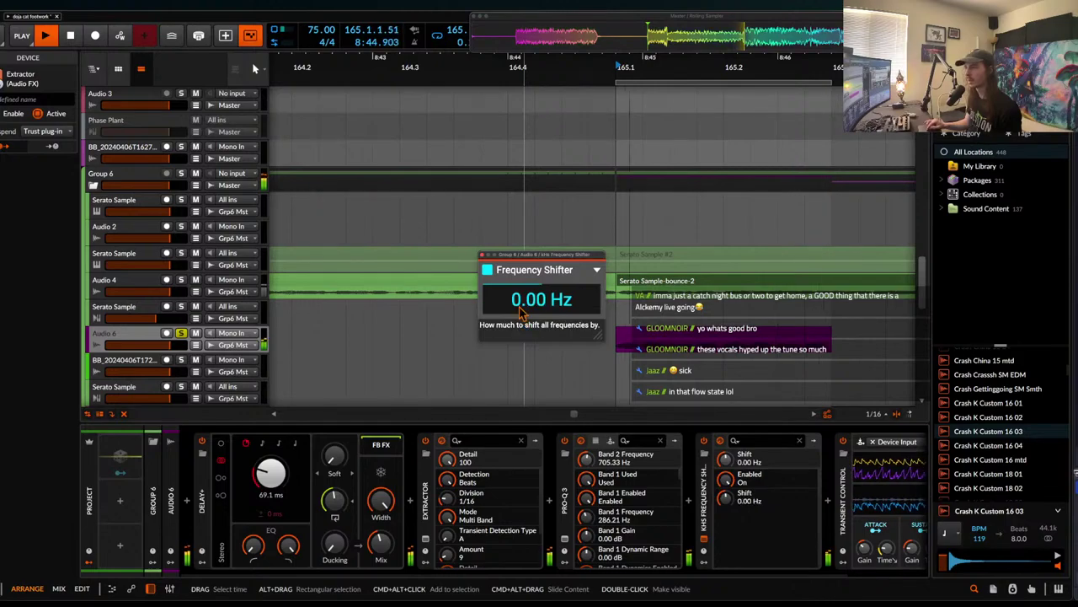
click(483, 256)
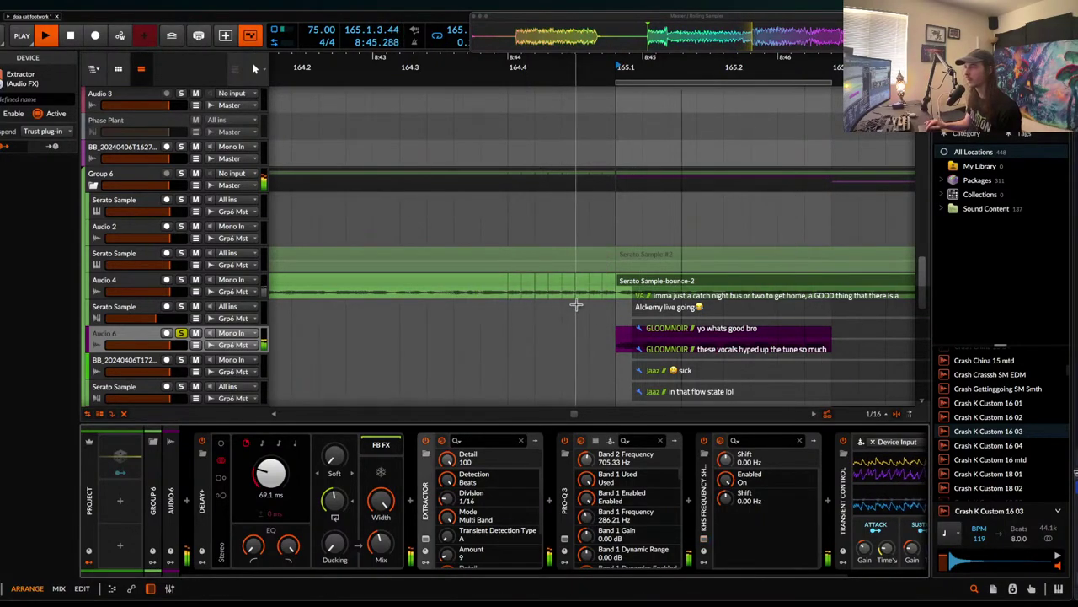
- Select all stutter clips on Audio 6 at bar 165 and shorten each to a length of 0.0.0.60
click(634, 341)
shift+click(814, 343)
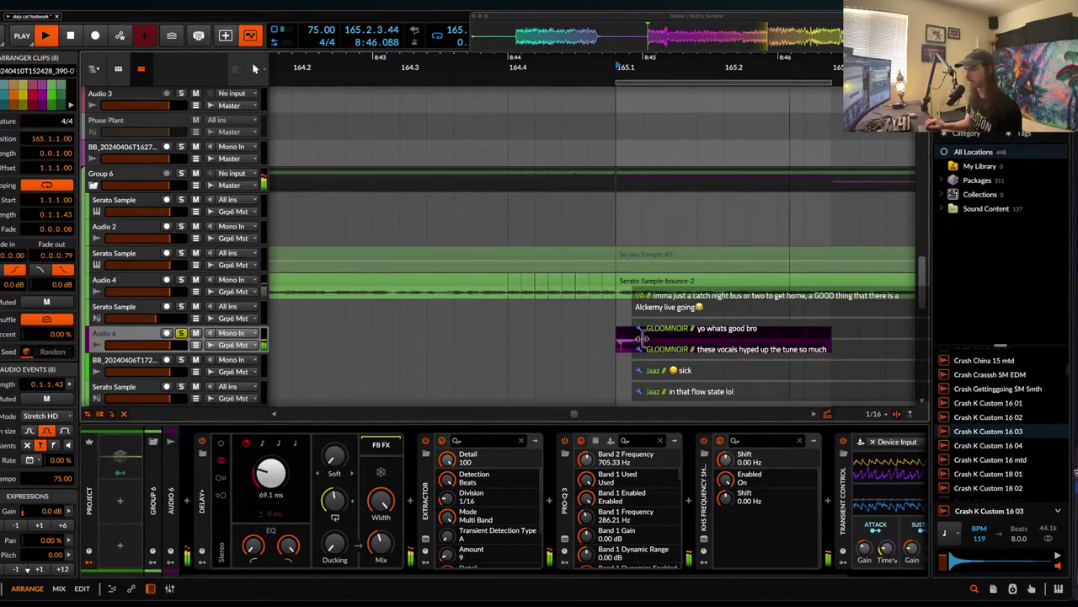
drag(830, 337, 820, 336)
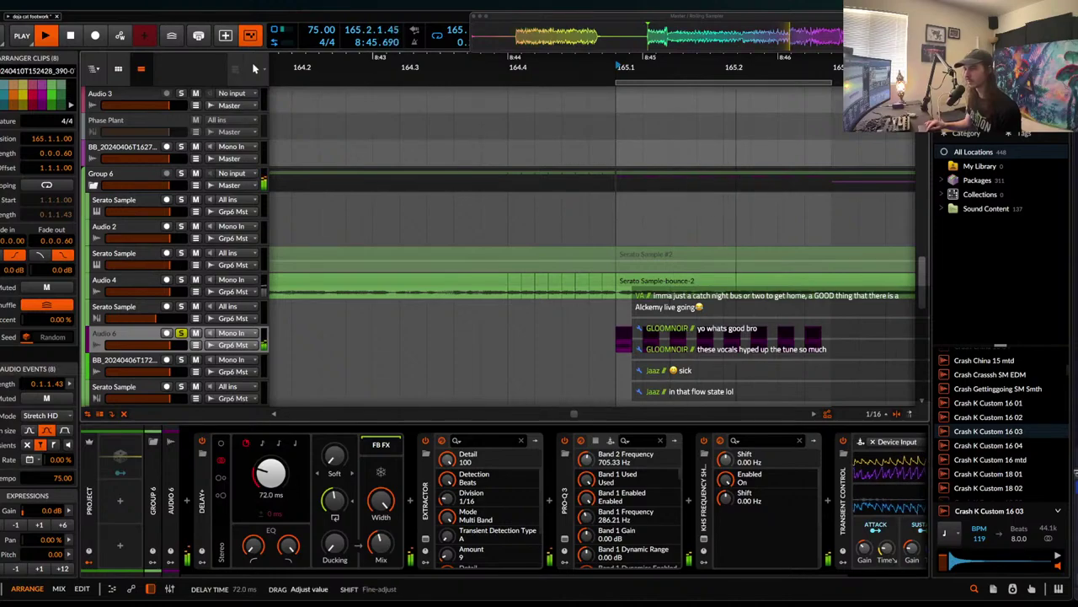
- Add Newfangled Saturate after Transient Control on Audio 6, with the ceiling's hard limit on, and close its window
scroll(824, 505, right, 3)
click(904, 502)
text(sat)
click(829, 264)
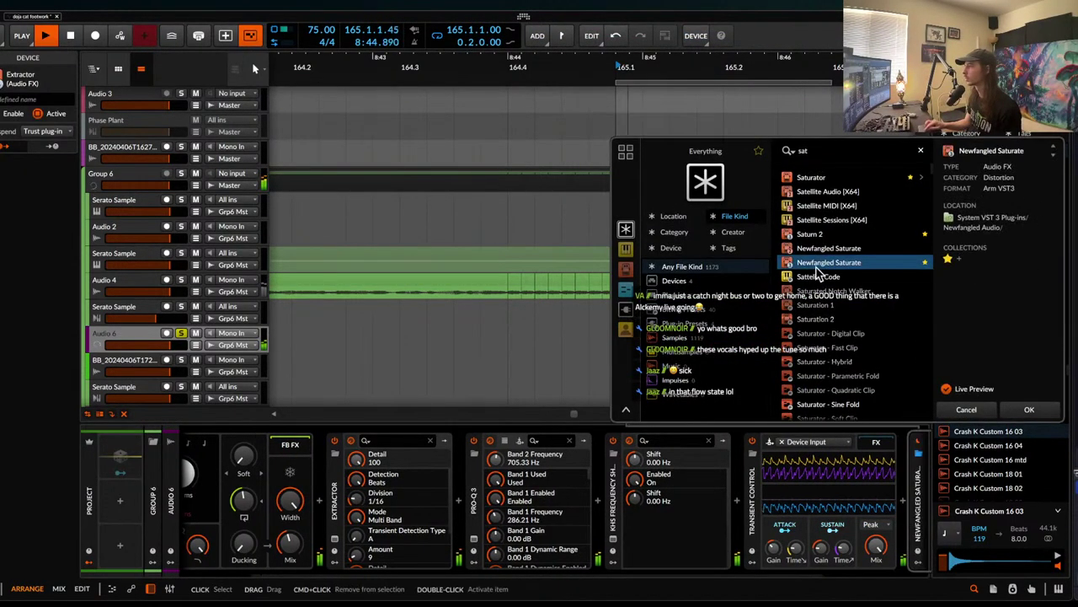
double_click(829, 264)
click(508, 261)
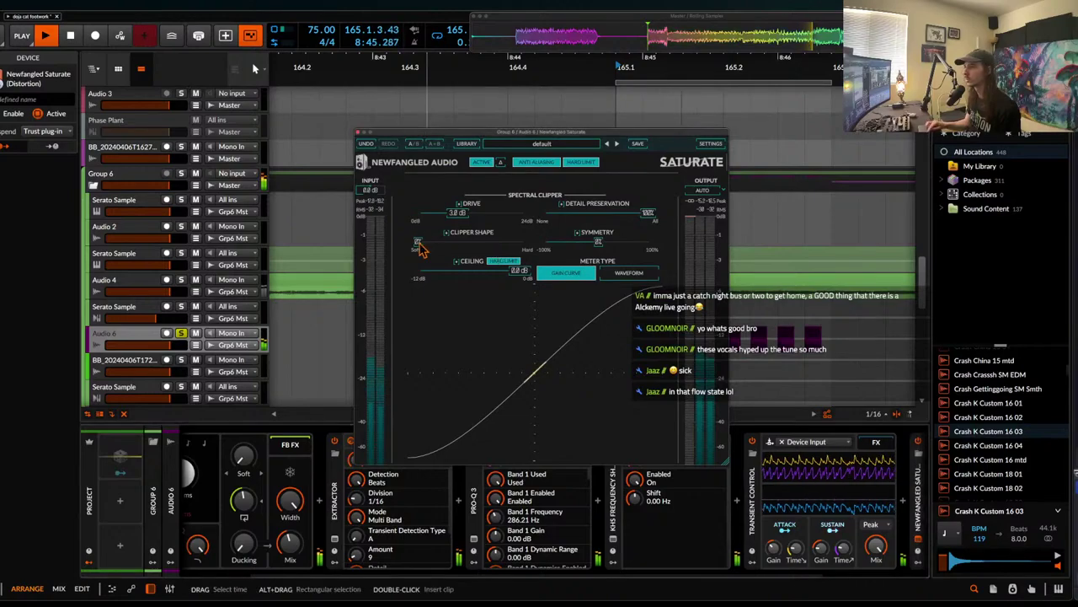
click(358, 136)
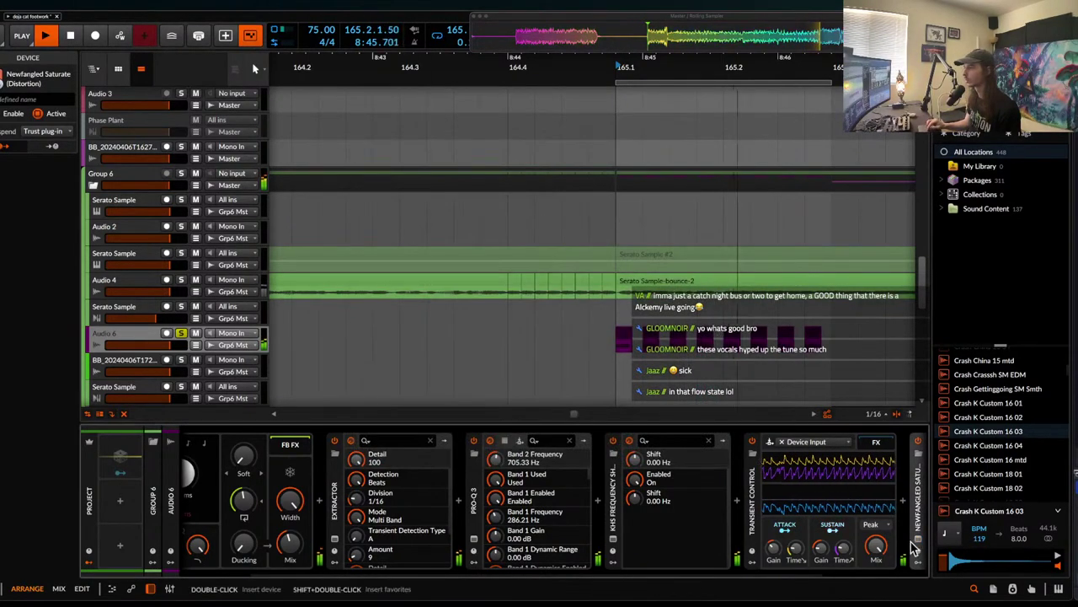
- Insert Fuse Compressor between Transient Control and Newfangled Saturate and set it to 6 bands
click(906, 498)
text(fuse)
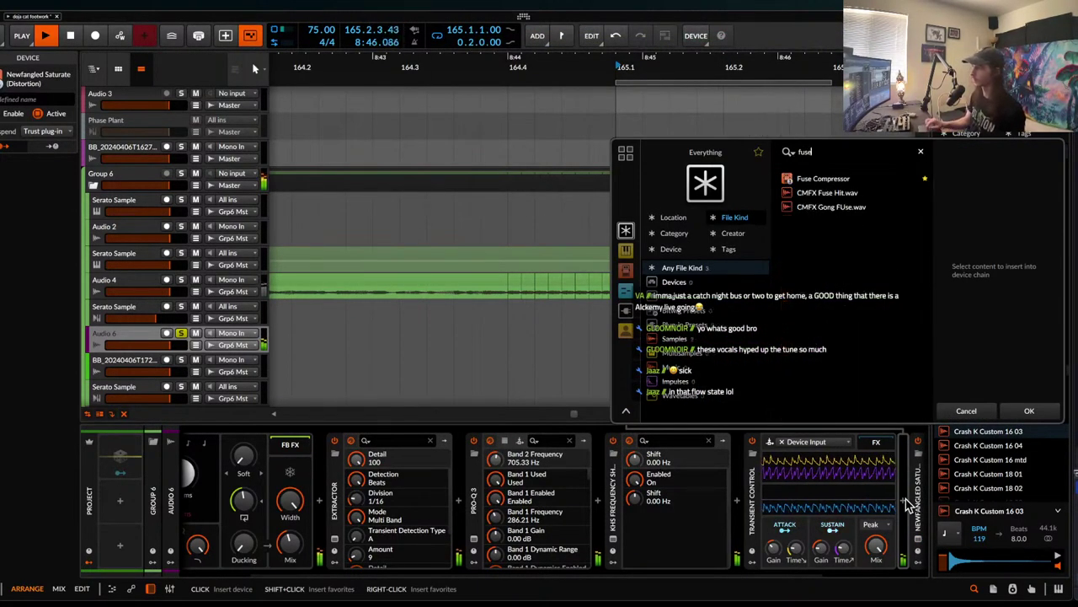
click(1029, 410)
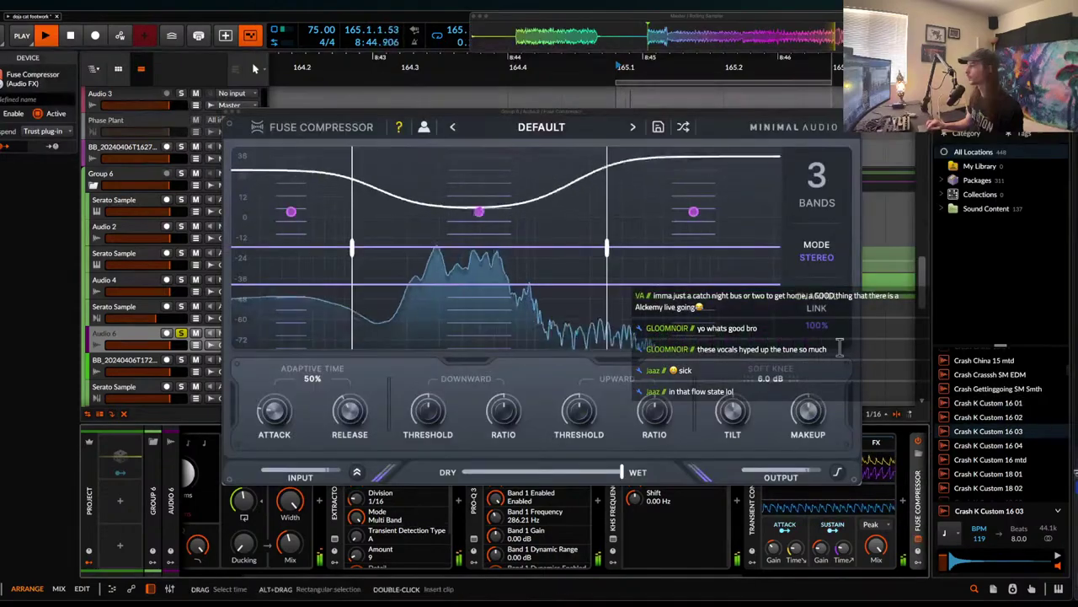
click(816, 177)
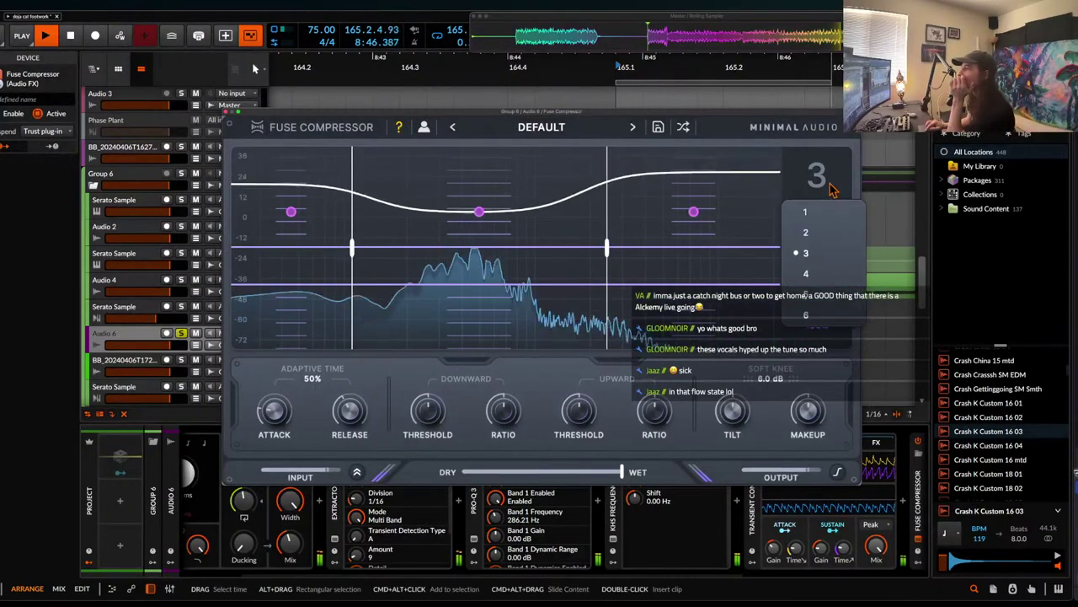
click(812, 291)
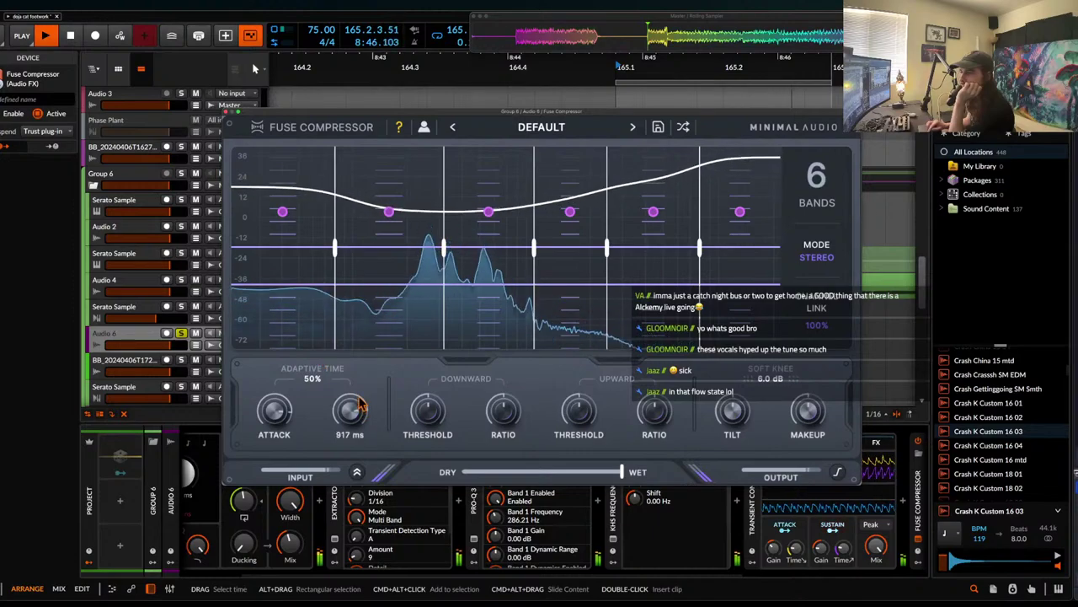
- Raise Fuse Compressor's downward threshold, upward threshold and upward ratio, enable its output clipper and close its window
drag(428, 414, 425, 382)
drag(579, 411, 587, 390)
drag(655, 411, 658, 389)
click(837, 472)
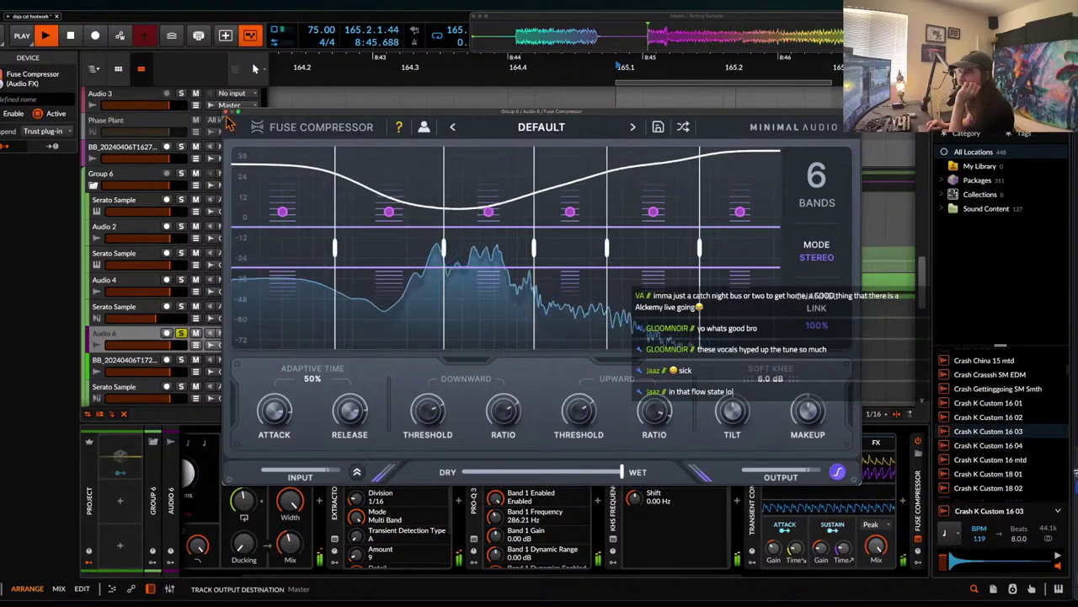
click(226, 111)
- Unsolo Audio 6 and play the full arrangement from 164.2.1
click(179, 338)
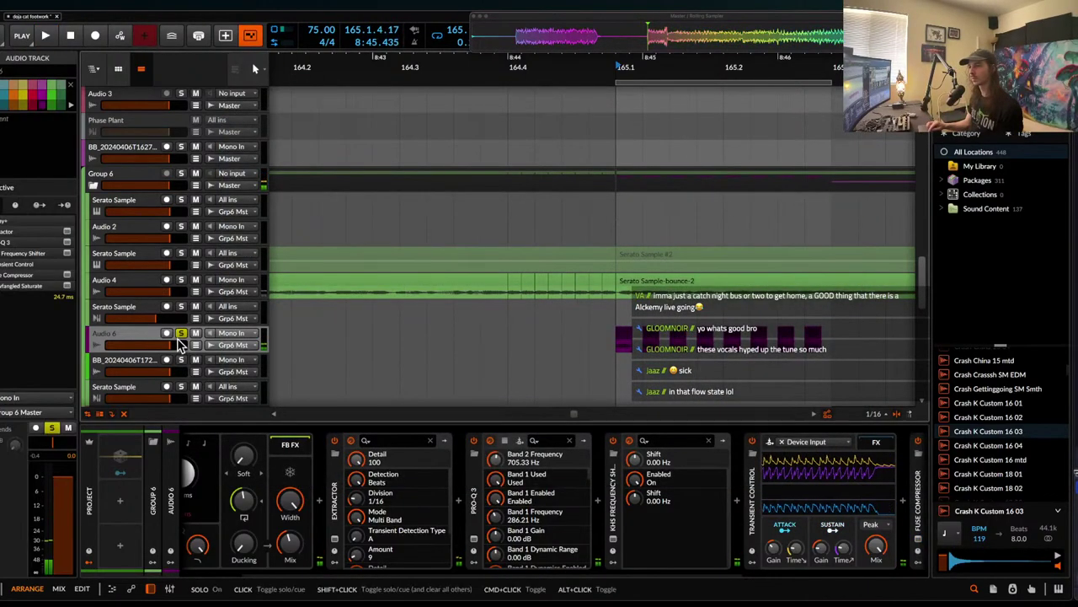
click(292, 225)
key(space)
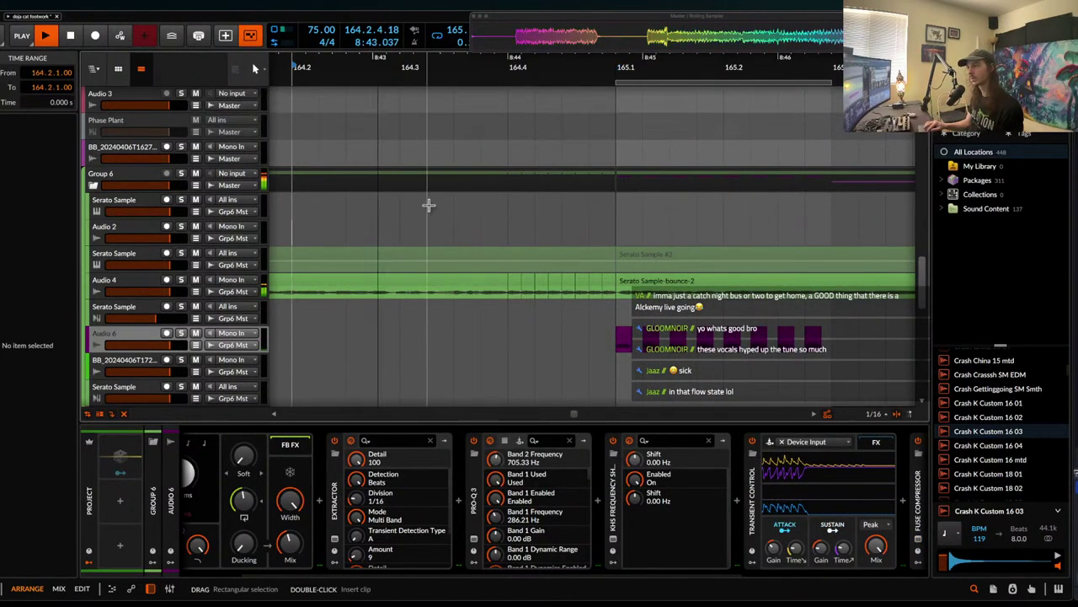
- Select the eight stutter clips on Audio 6 at bar 165, set their pitch to 1.00 semitone and stop playback
scroll(428, 205, down, 3)
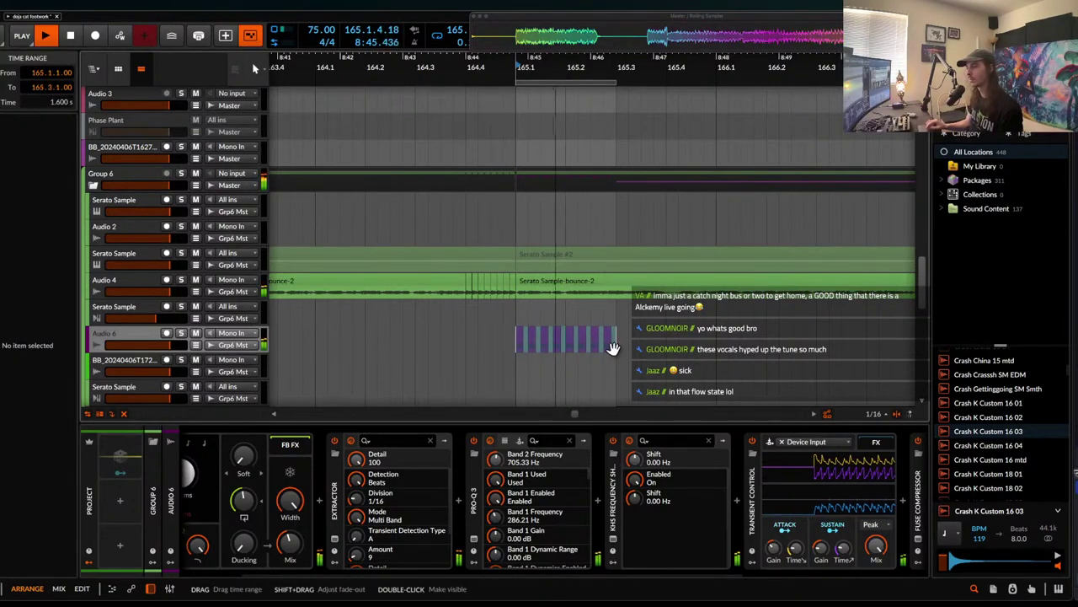
scroll(566, 348, up, 3)
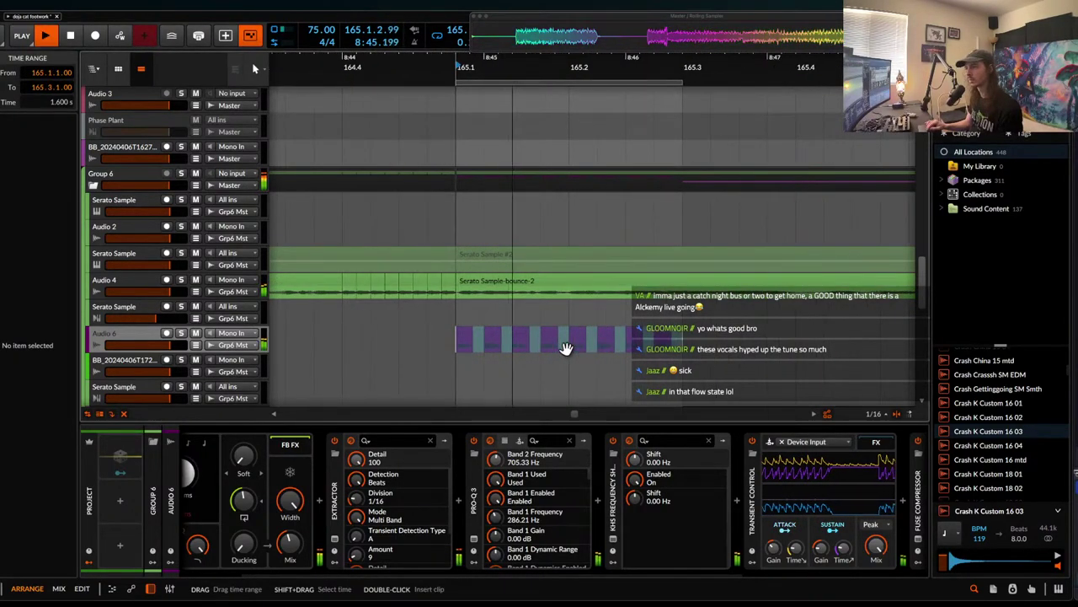
click(495, 338)
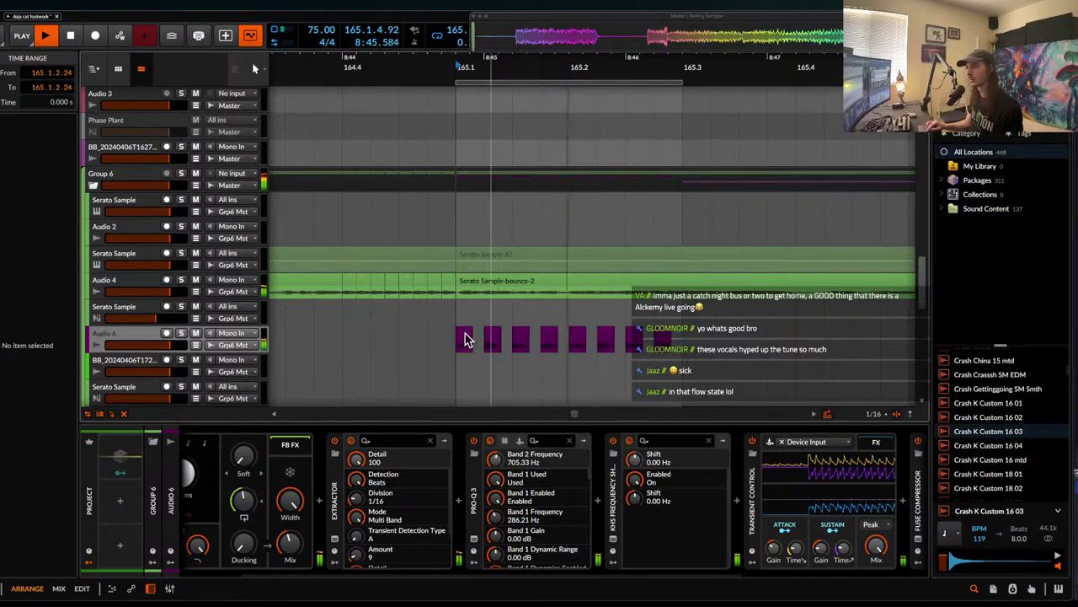
click(468, 339)
shift+click(660, 340)
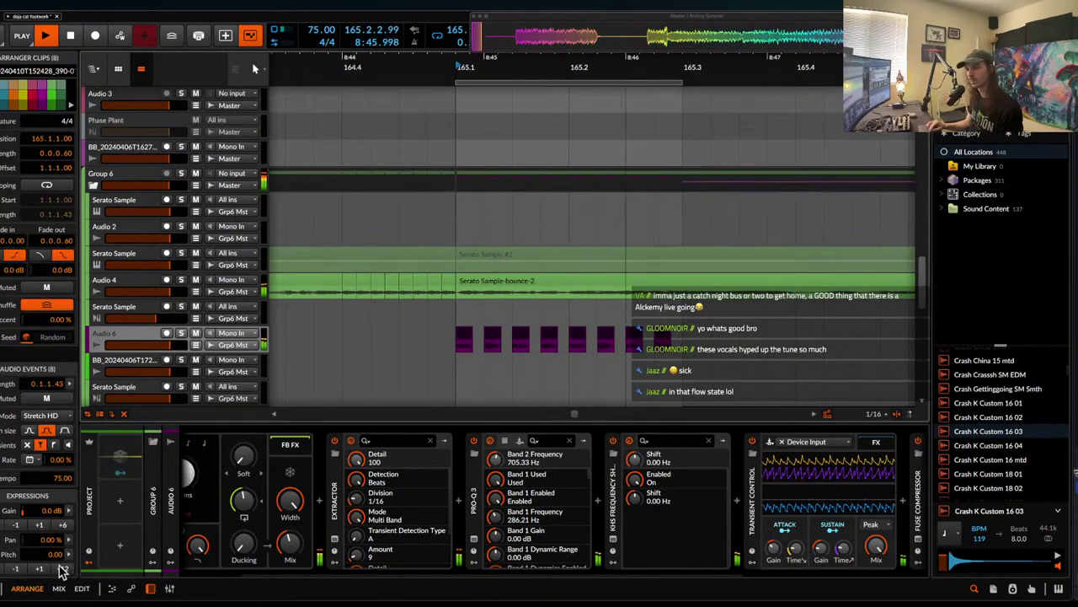
key(space)
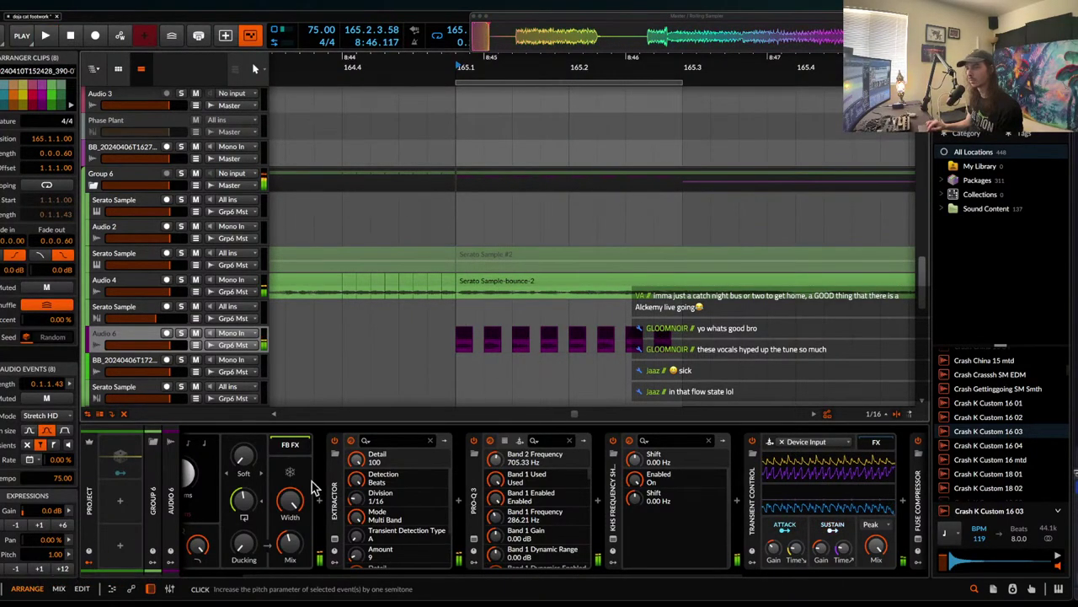
- Duplicate the Audio 6 stutter section from 165.1.1 to 165.3.1 three times, filling the track up to 167.1.1
click(455, 345)
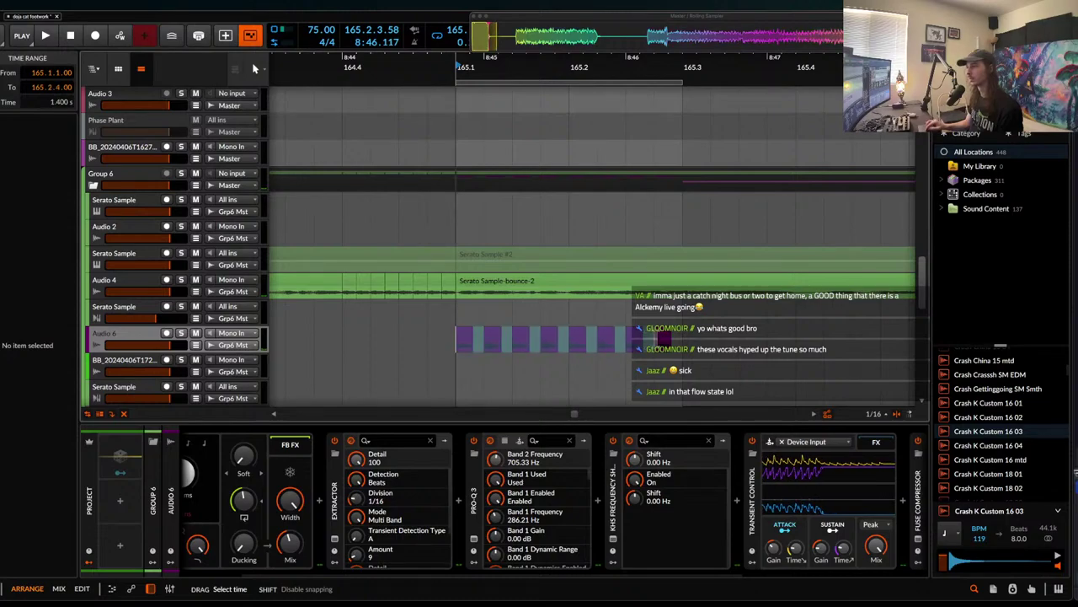
key(super+d)
scroll(689, 337, down, 3)
scroll(689, 339, right, 4)
key(super+d)
key(super+d)
scroll(493, 343, down, 5)
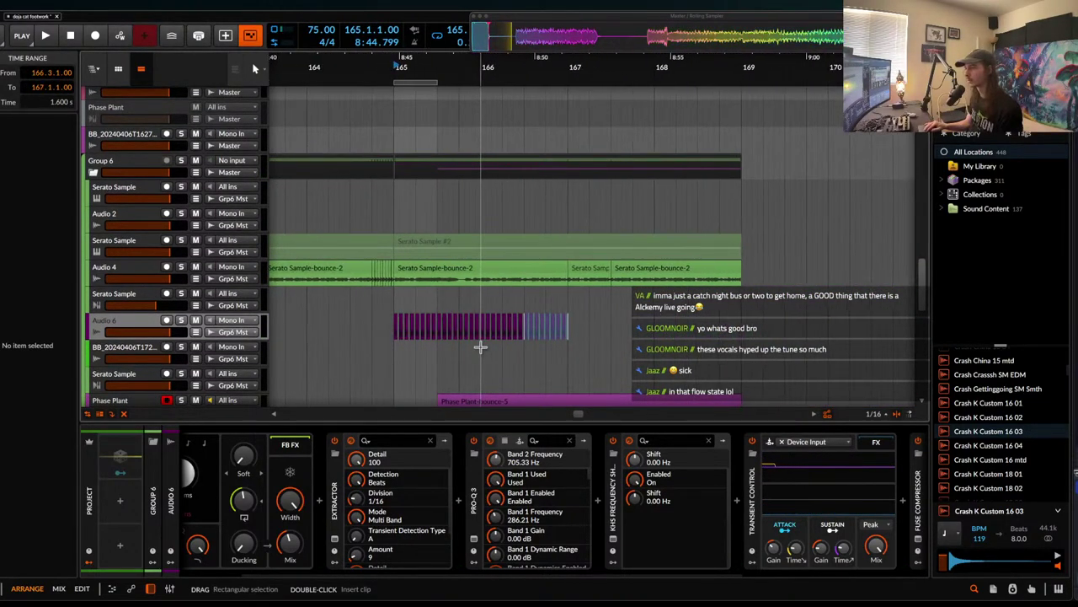
- Select the whole stutter pattern from bar 165 on Audio 6 and move it to start at 167.1.1
scroll(480, 346, up, 1)
drag(390, 332, 534, 331)
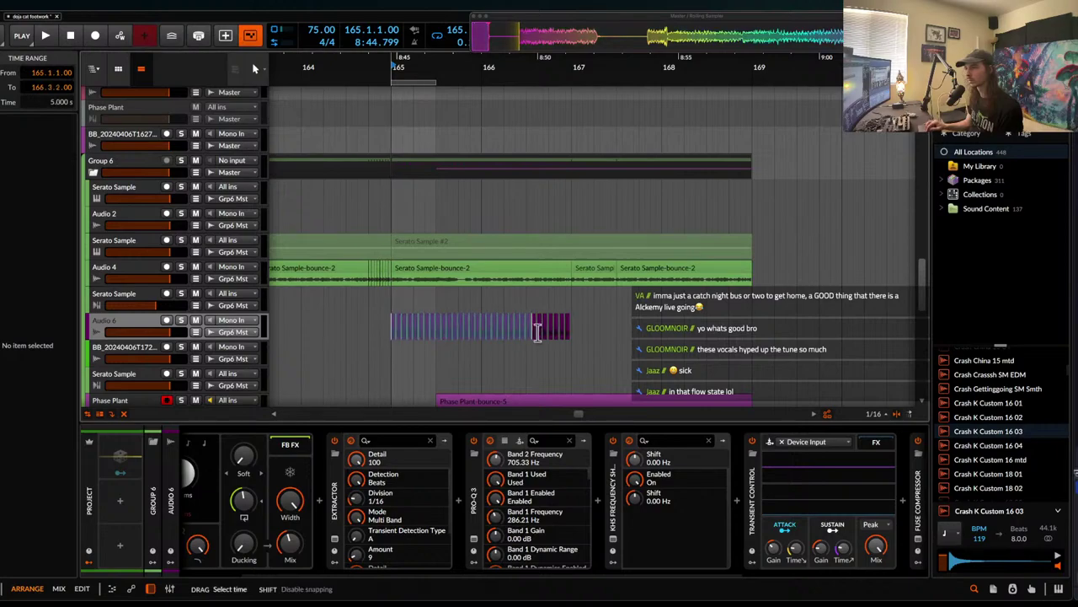
drag(403, 332, 559, 327)
scroll(557, 332, up, 2)
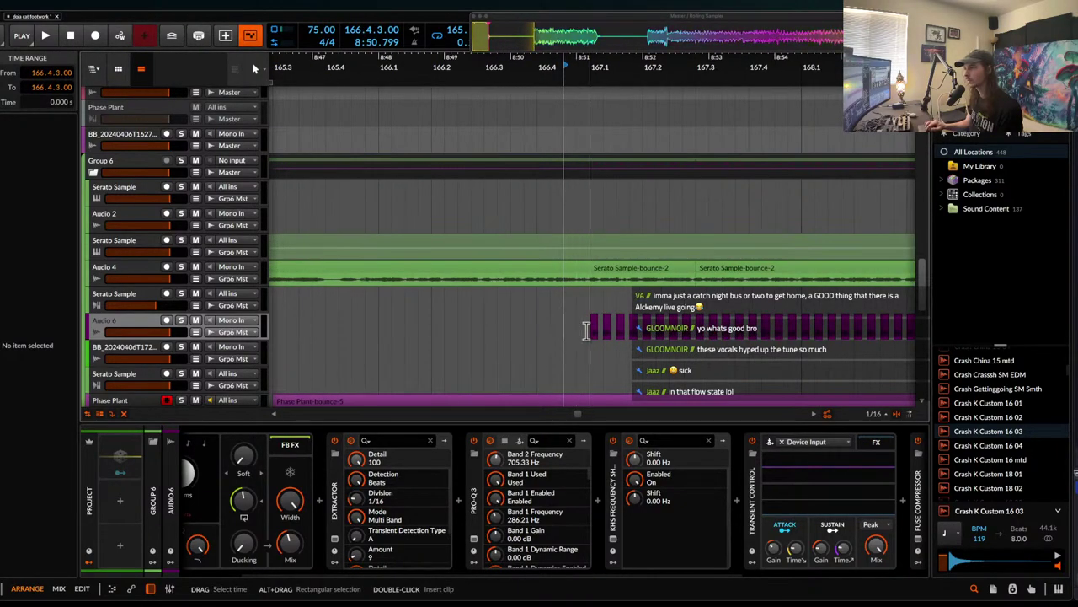
- Play the arrangement from 167.1.1 to listen to the moved stutter pattern
click(587, 331)
key(space)
scroll(586, 331, right, 3)
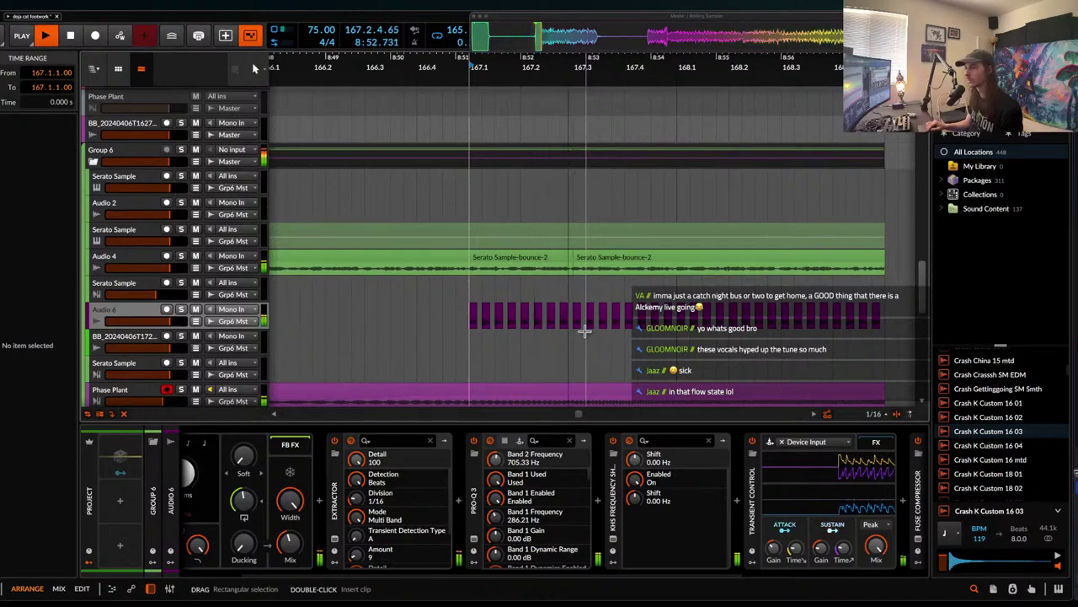
- Stop playback, select the last eight stutter clips from 168.3.1 on Audio 6 and set their pitch to 2.00 semitones
drag(573, 322, 781, 323)
key(space)
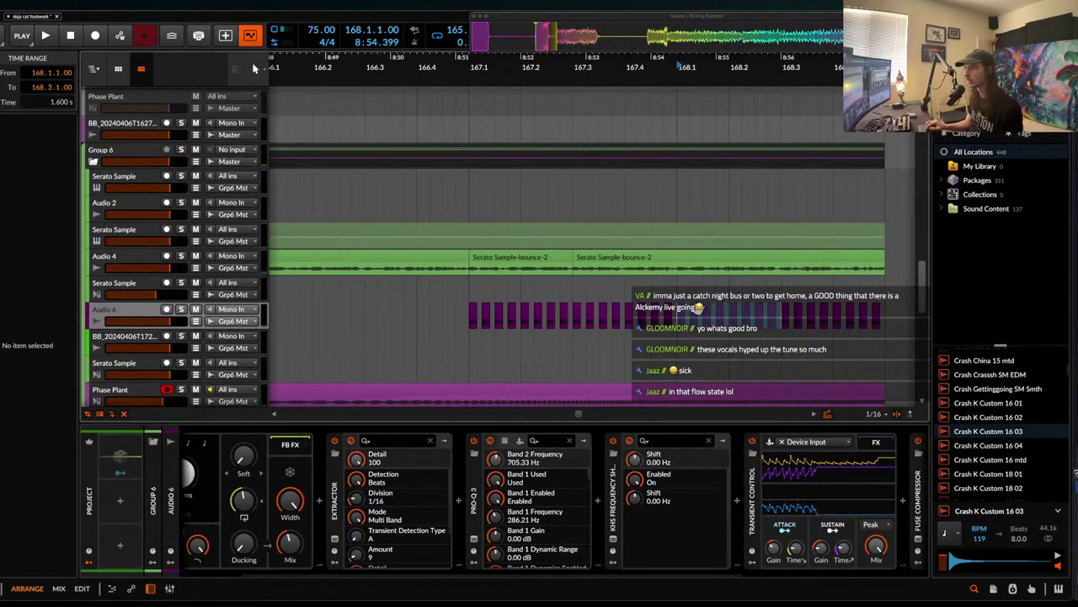
click(684, 316)
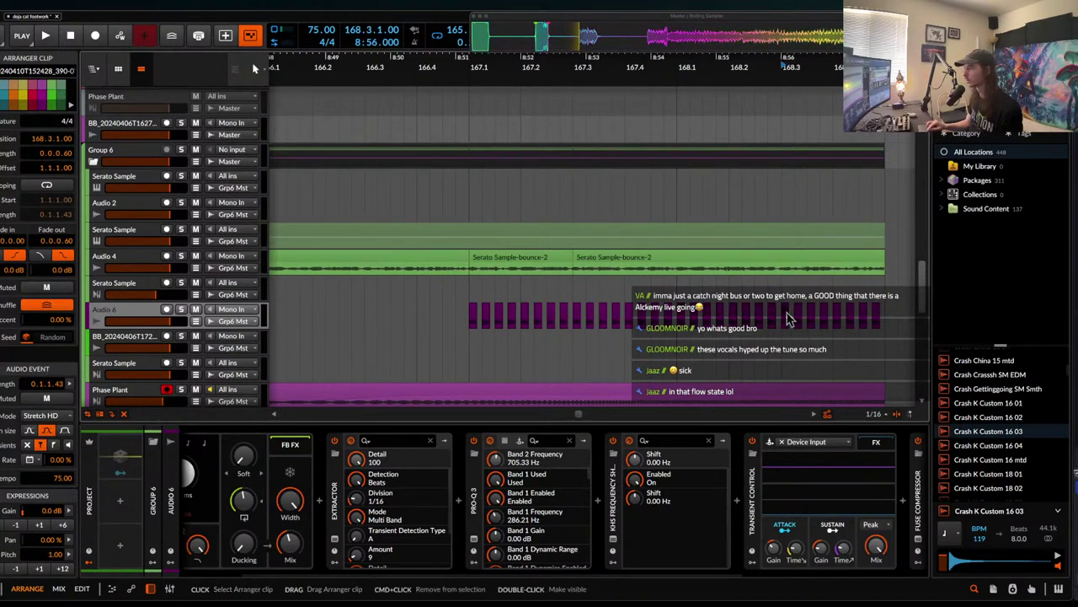
click(880, 310)
shift+click(879, 312)
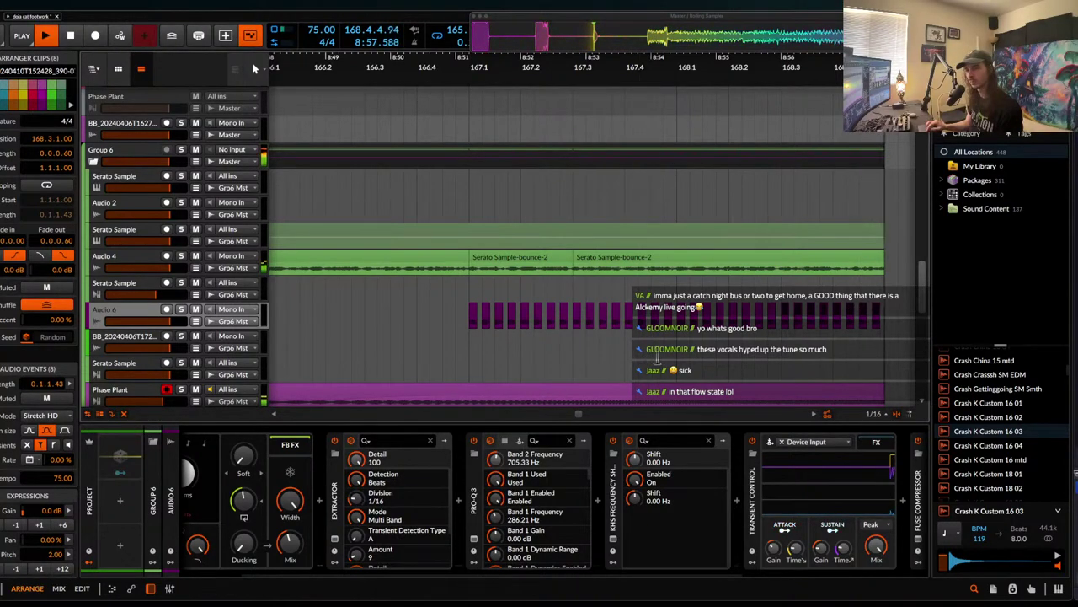
- Play from 166.3.4 and adjust the pan of Audio 6 to about 29 %
click(413, 324)
key(space)
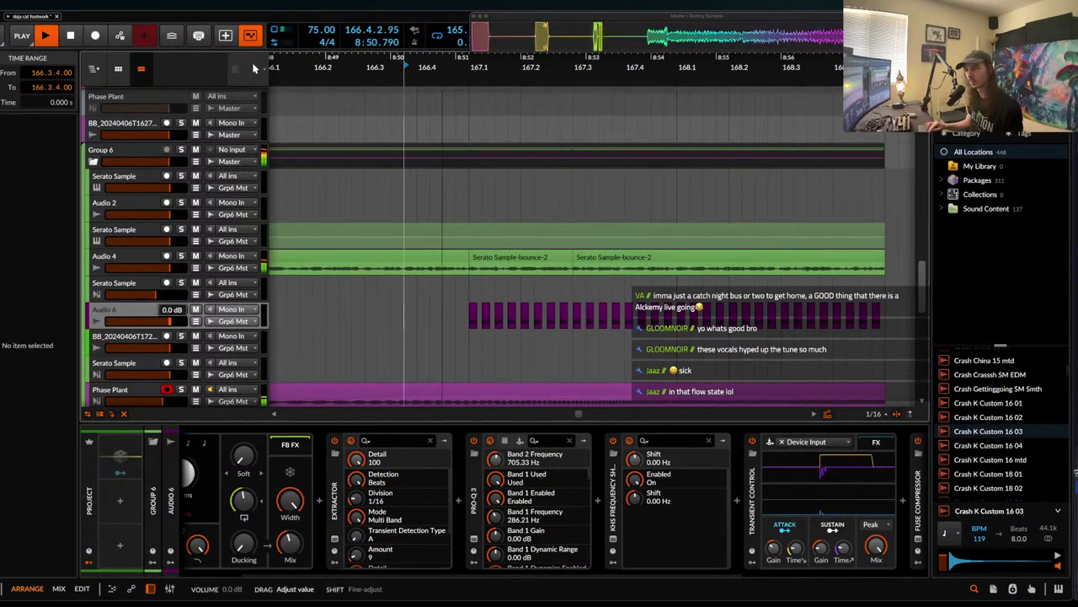
click(129, 310)
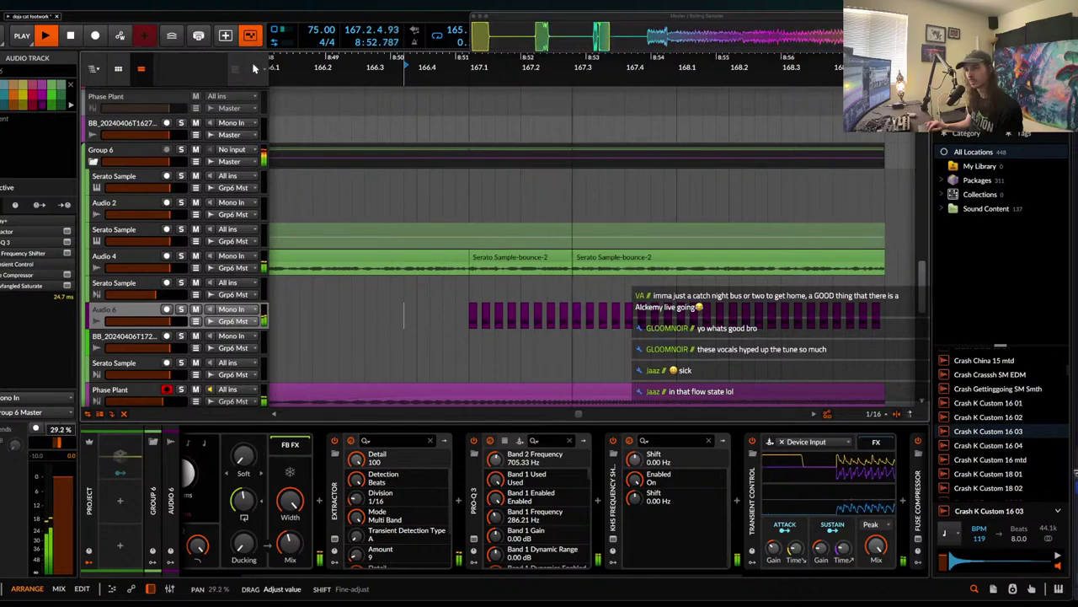
drag(63, 444, 66, 444)
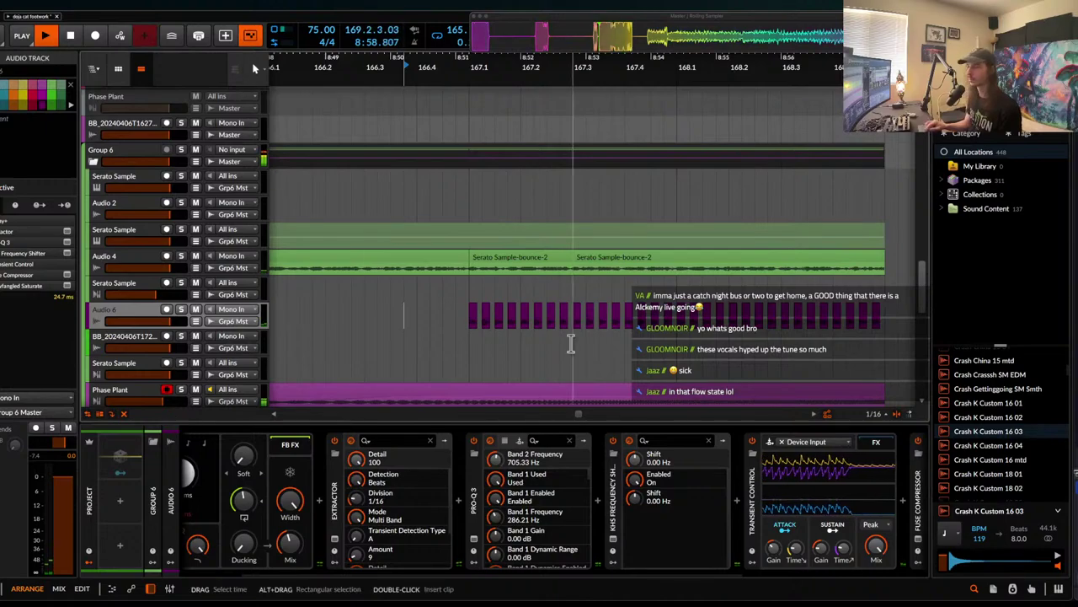
- Extend the loop region so it starts at 129.1.1 and spans 48 bars
scroll(834, 312, down, 1)
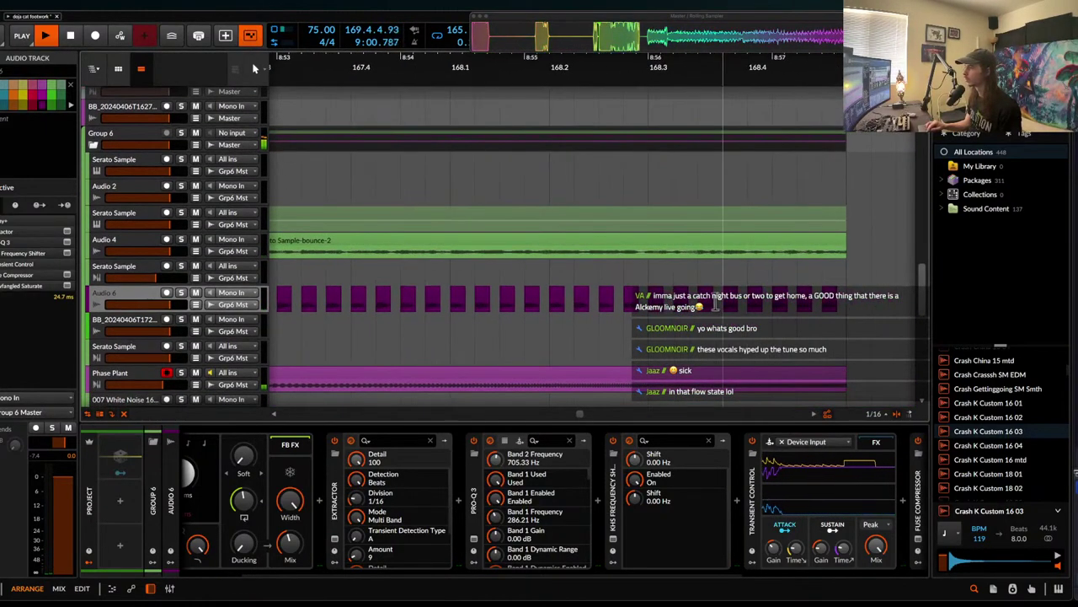
scroll(713, 306, down, 3)
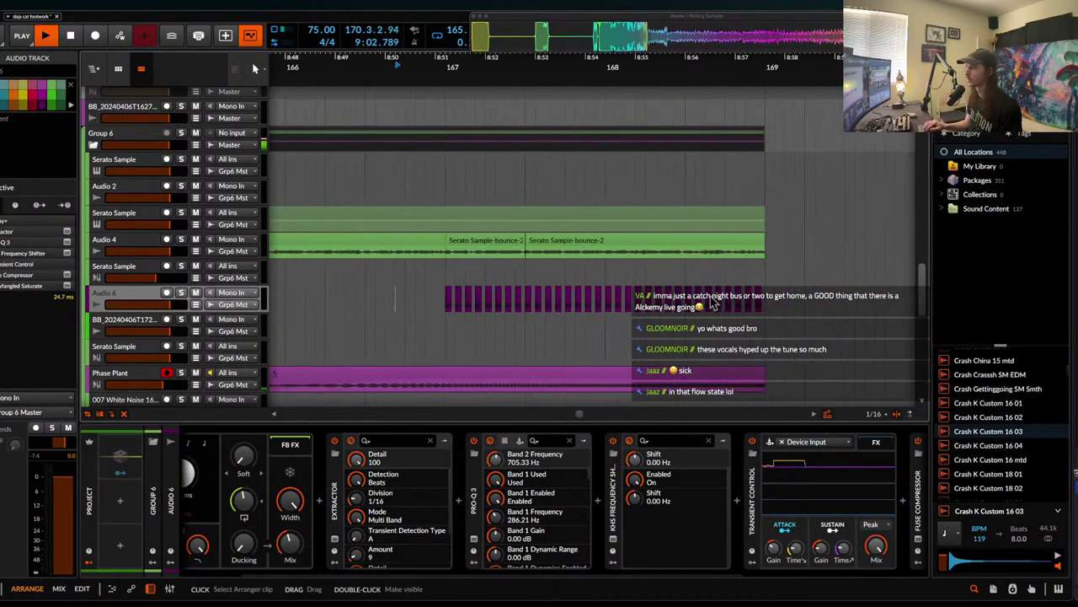
scroll(691, 179, down, 5)
scroll(692, 179, down, 3)
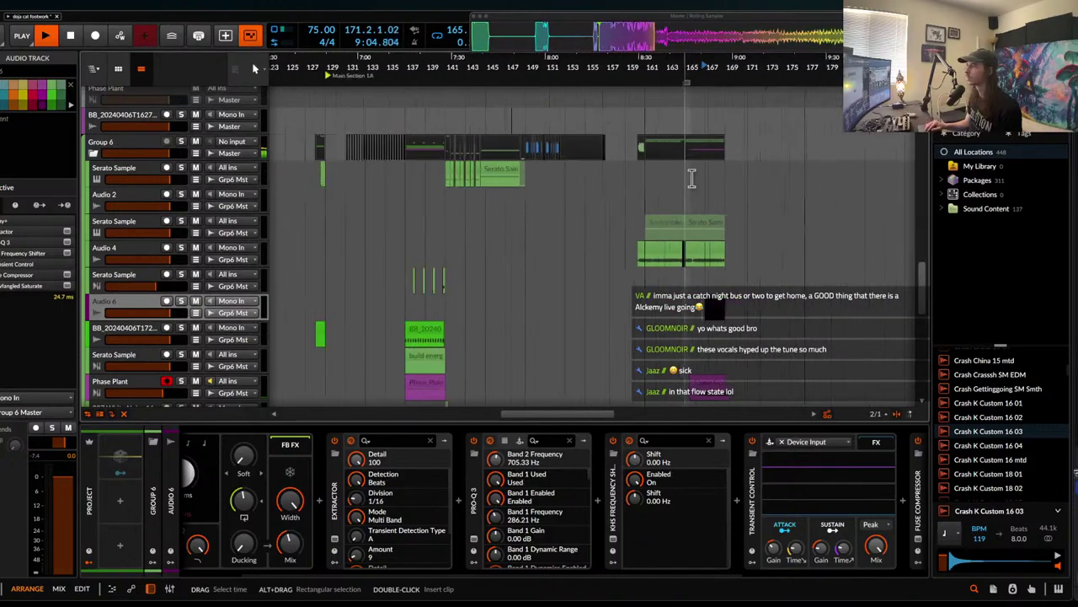
scroll(692, 177, up, 10)
scroll(691, 176, down, 3)
scroll(712, 111, up, 4)
drag(674, 83, 800, 105)
scroll(729, 77, left, 3)
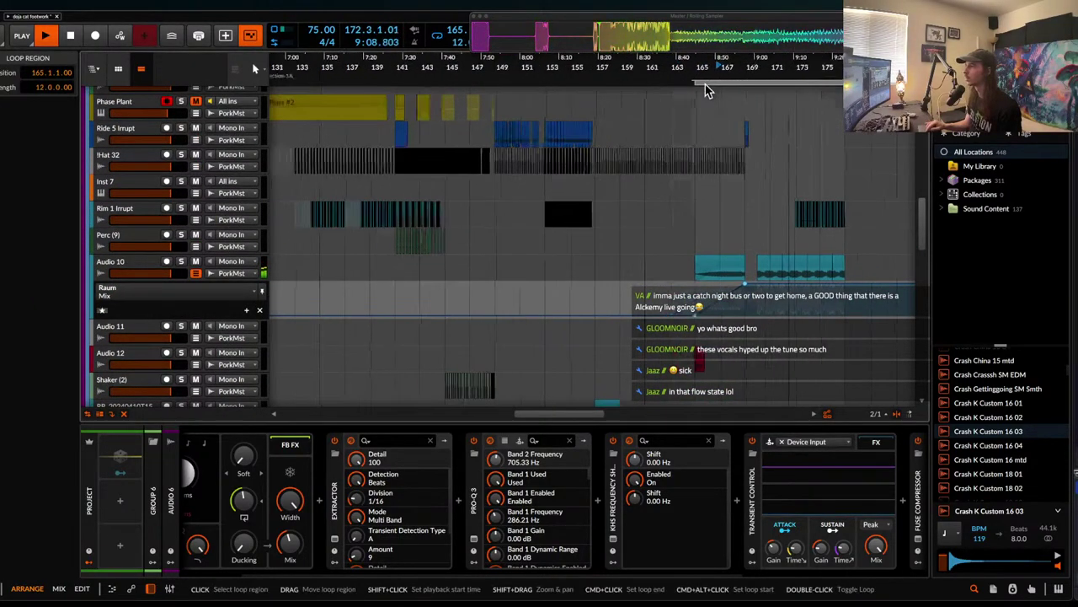
drag(742, 82, 324, 102)
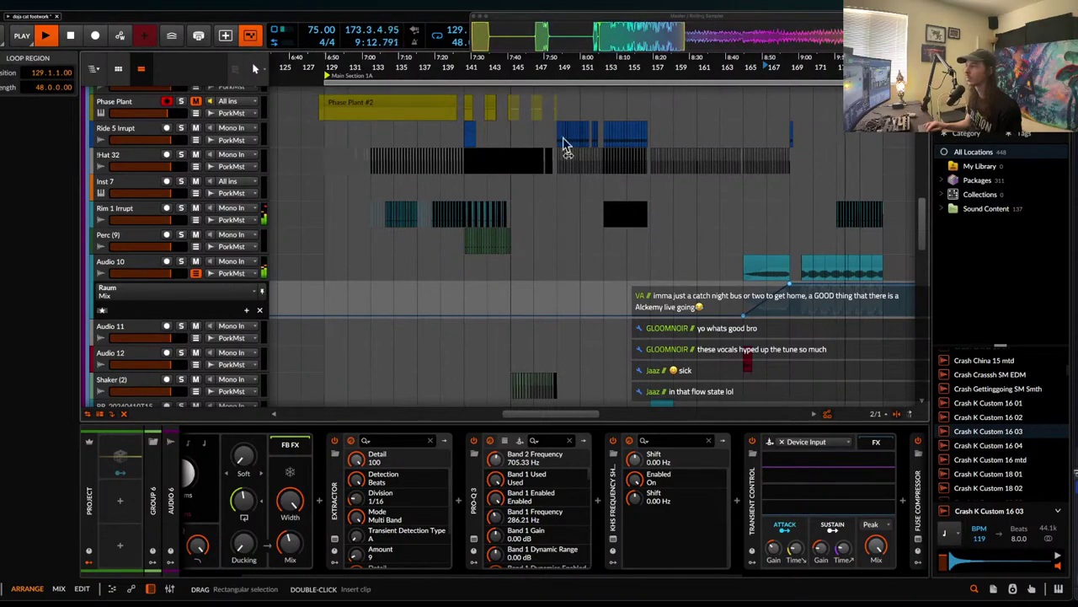
- Move the Side Chizzle clips that begin at bar 173 to start at bar 169, and play from 168.2.1
scroll(837, 192, up, 15)
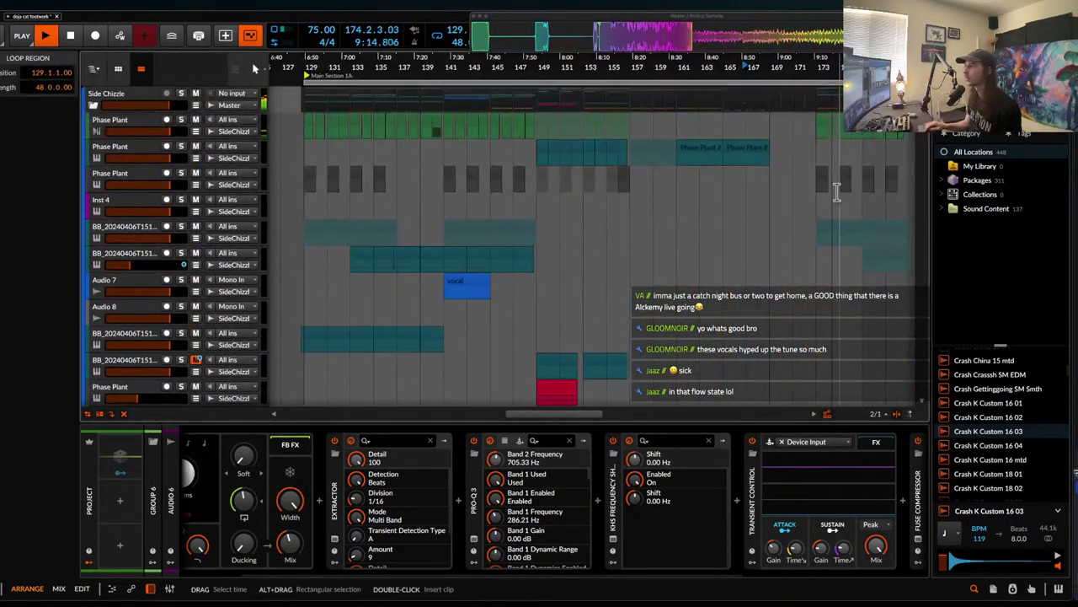
scroll(834, 181, up, 5)
click(668, 124)
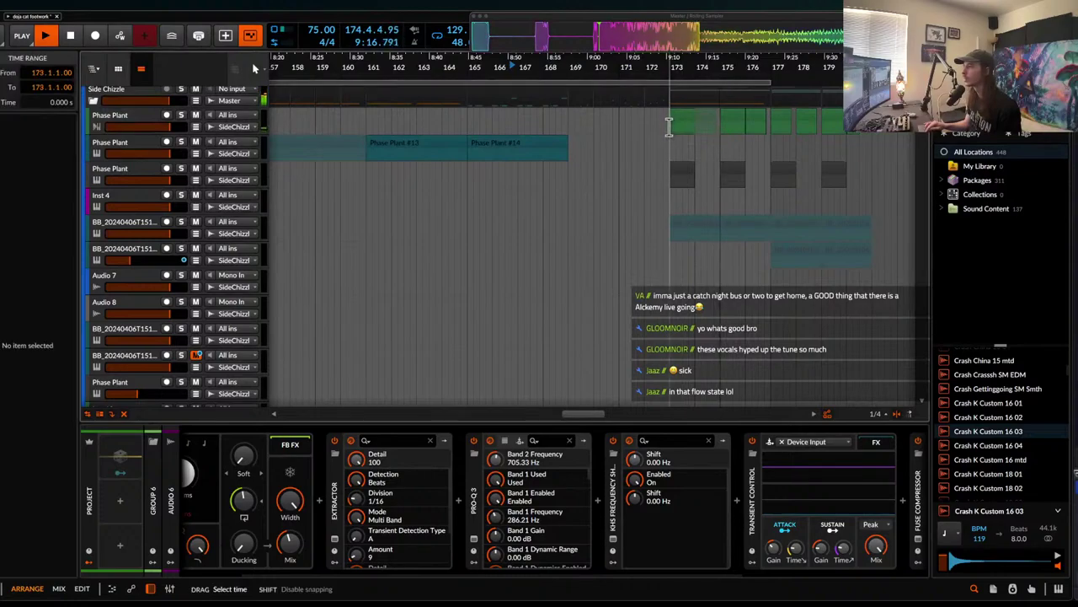
drag(669, 125, 773, 229)
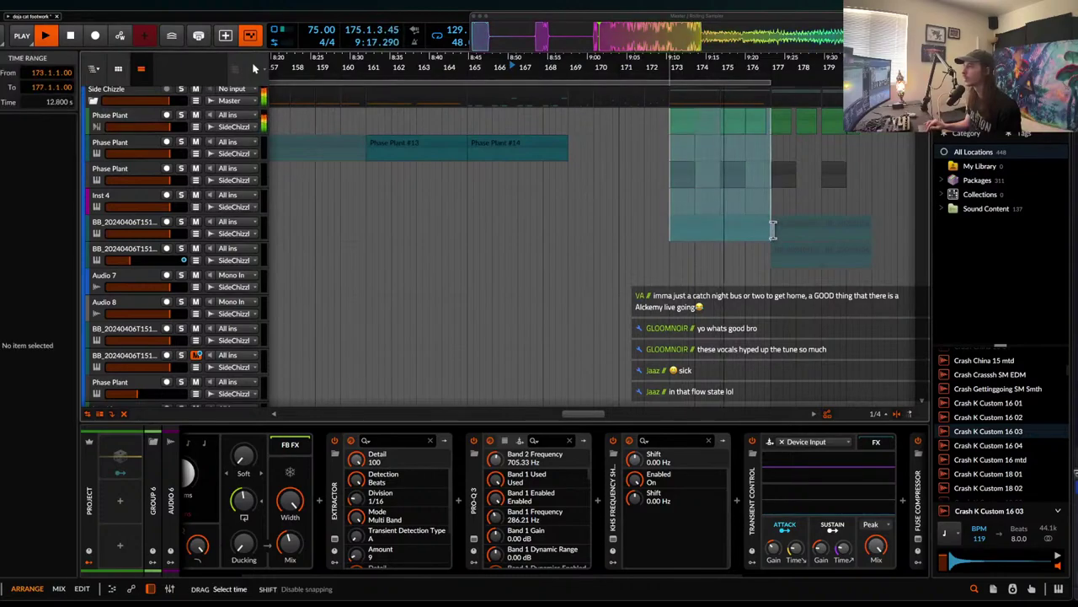
click(681, 121)
drag(667, 123, 766, 270)
click(689, 148)
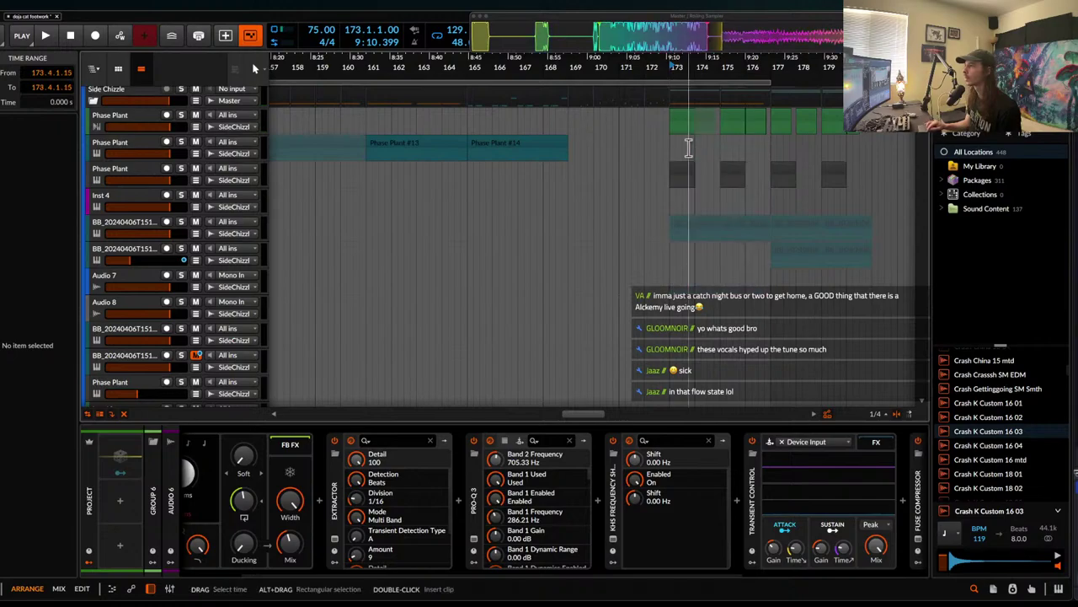
drag(670, 131, 903, 266)
drag(683, 120, 577, 116)
click(547, 120)
key(space)
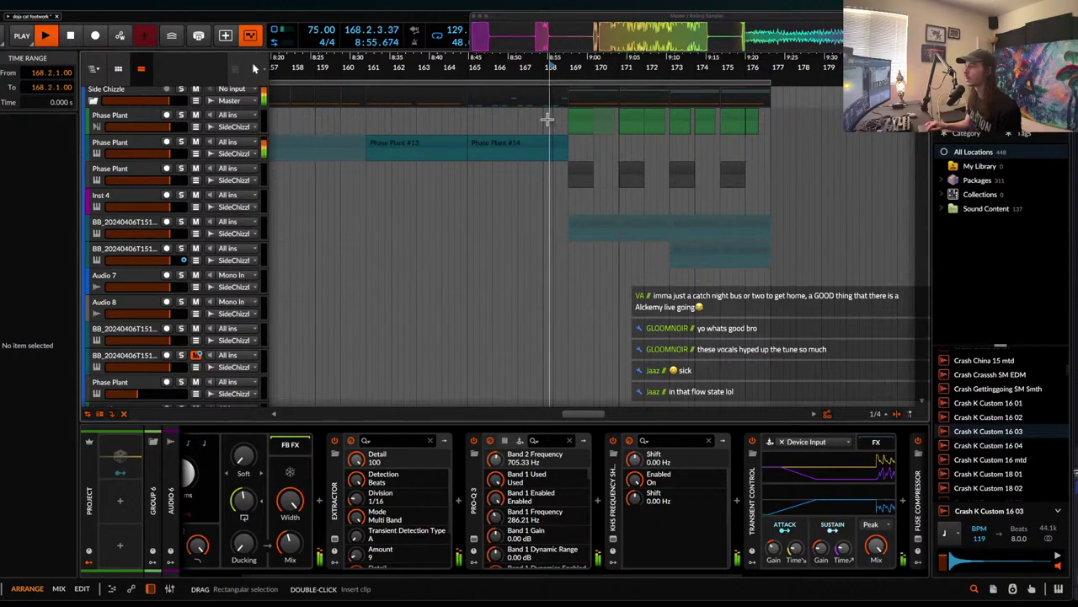
- Shorten the Phase Plant #14 clip to a length of 3.2.0 and stop playback
scroll(552, 124, up, 3)
click(564, 141)
drag(565, 141, 561, 140)
key(space)
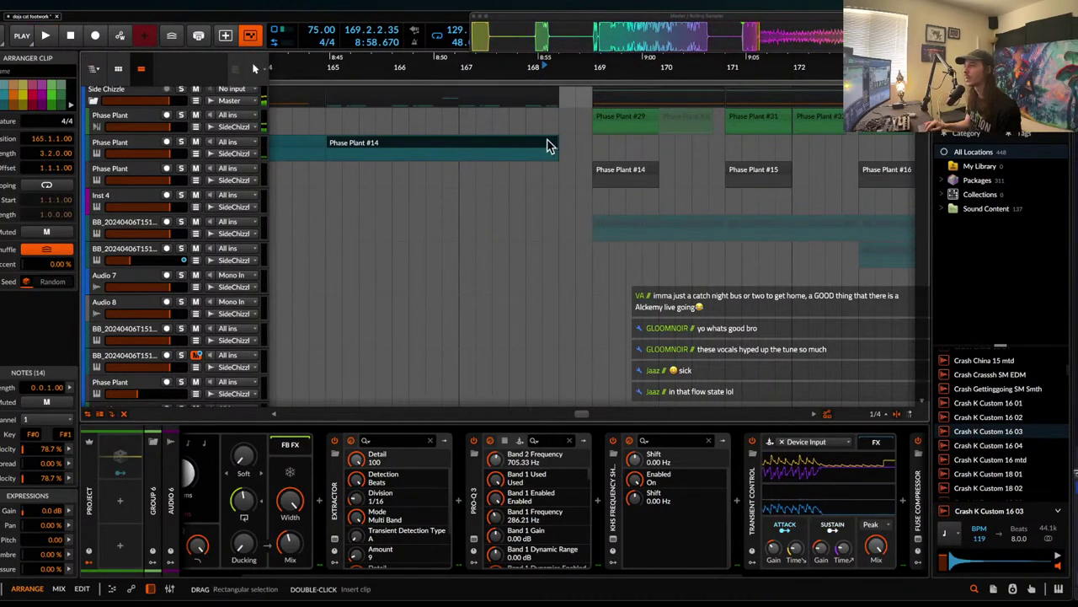
- Play the transition from 168.1.1 and look through the drum, Pork and Group 6 tracks around bars 165 to 169
click(517, 120)
scroll(518, 121, down, 10)
key(space)
scroll(518, 120, down, 2)
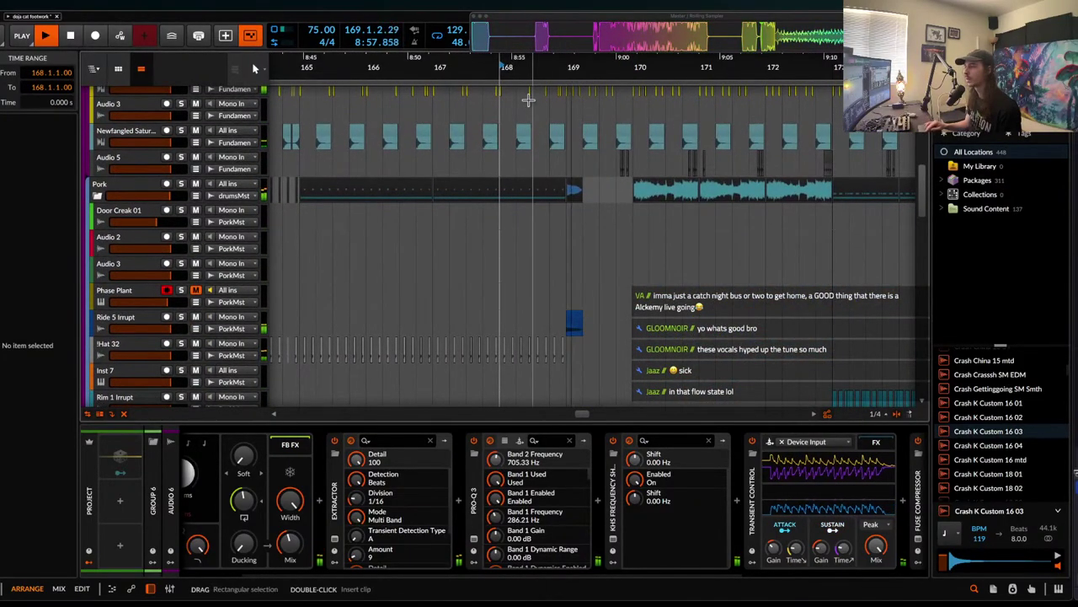
scroll(531, 100, down, 8)
scroll(535, 100, up, 10)
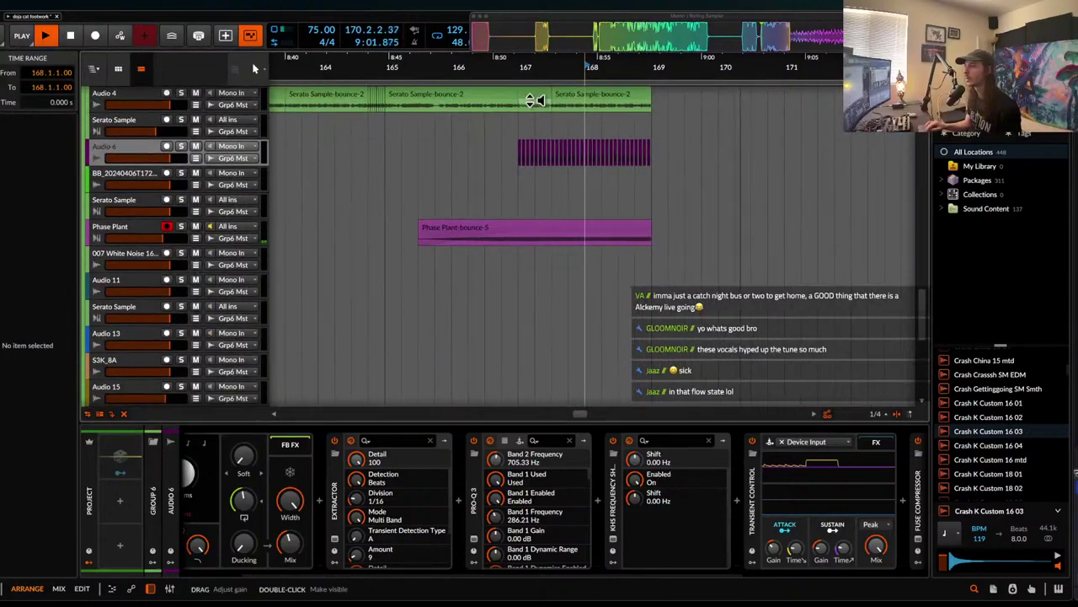
click(561, 231)
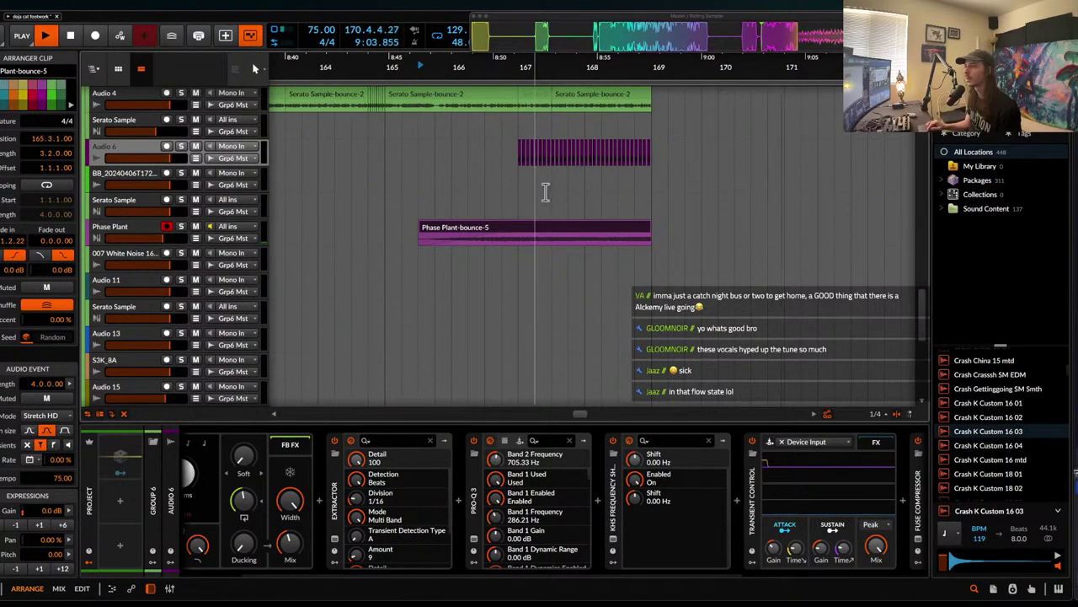
scroll(540, 192, up, 5)
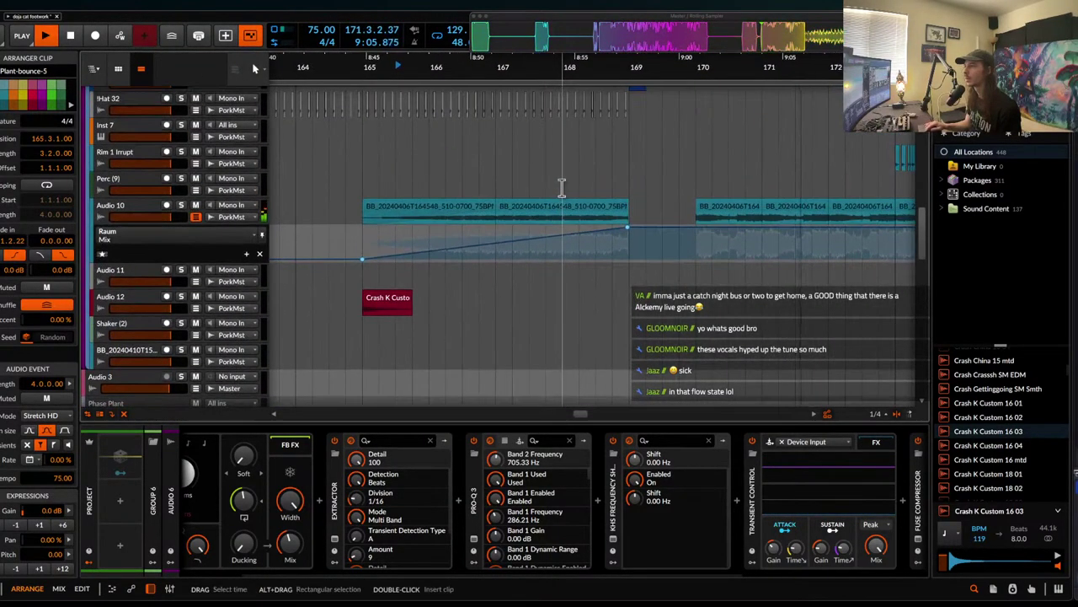
scroll(562, 190, up, 5)
scroll(561, 186, down, 10)
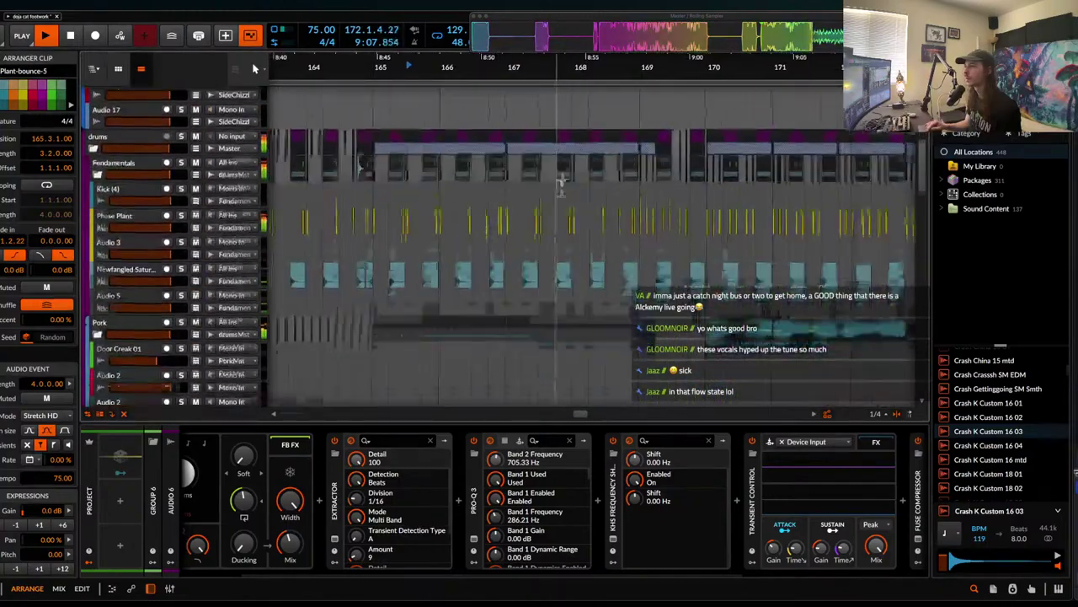
- Solo Audio 10, play its clip from 167.1.1 and show the track's devices
click(551, 165)
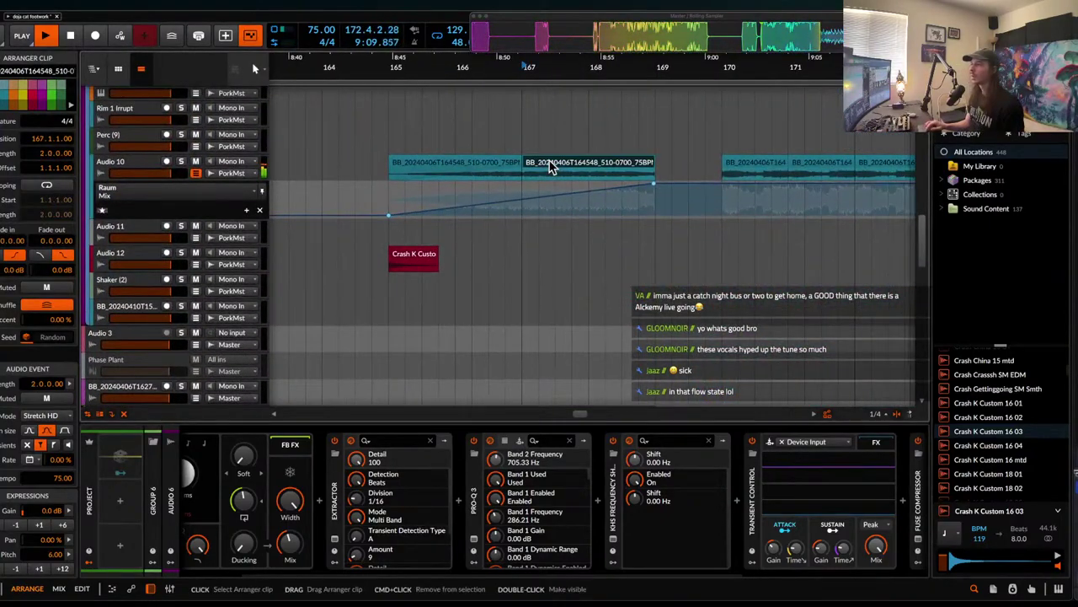
key(space)
click(181, 162)
key(space)
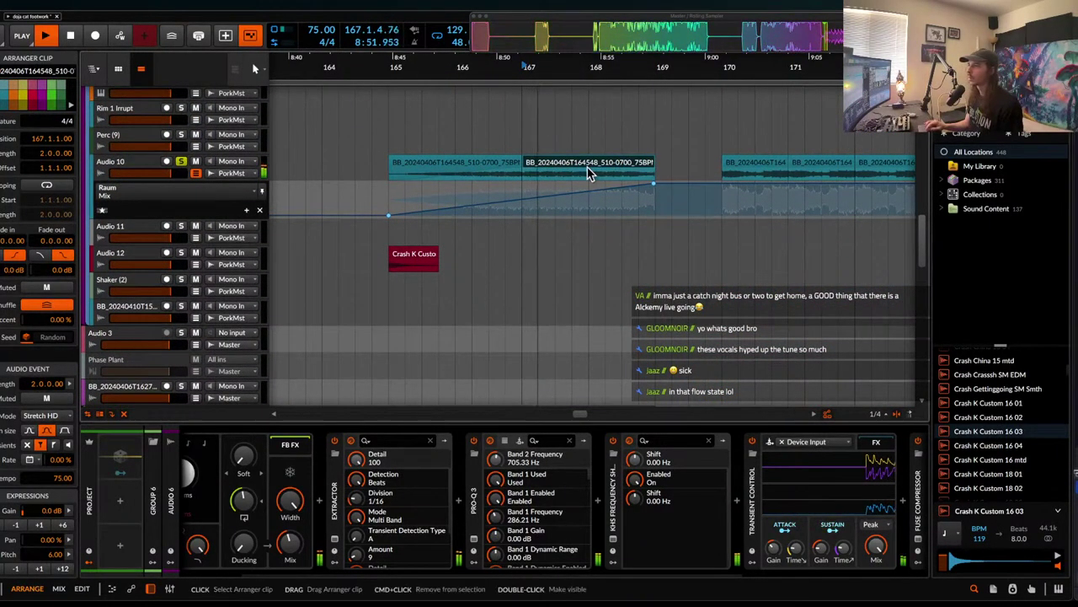
double_click(137, 170)
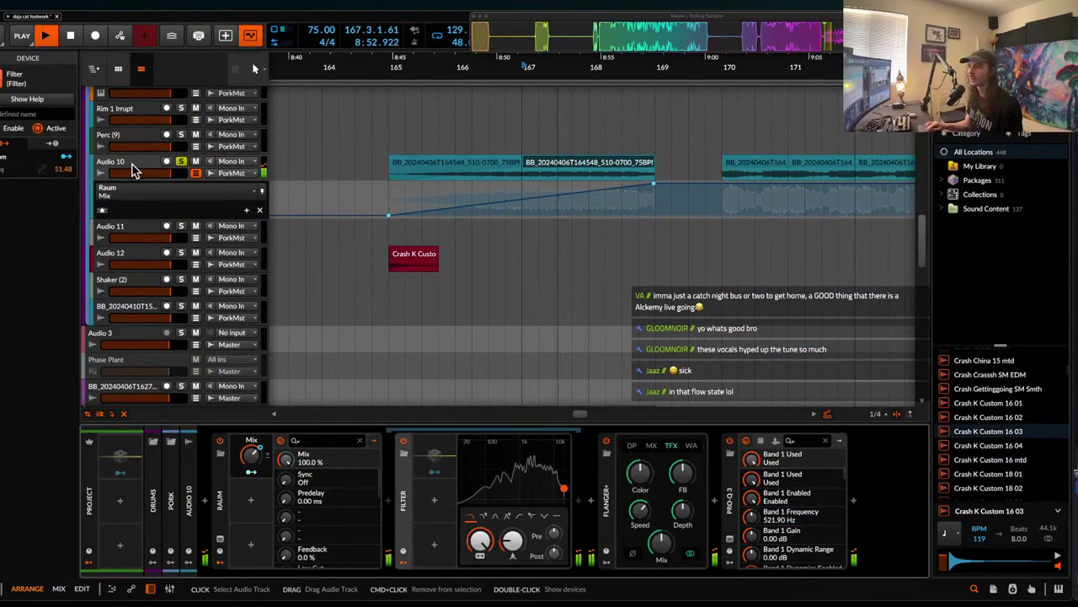
- Delete the Filter device from Audio 10, then unsolo the track and stop playback
double_click(405, 503)
key(Delete)
double_click(221, 499)
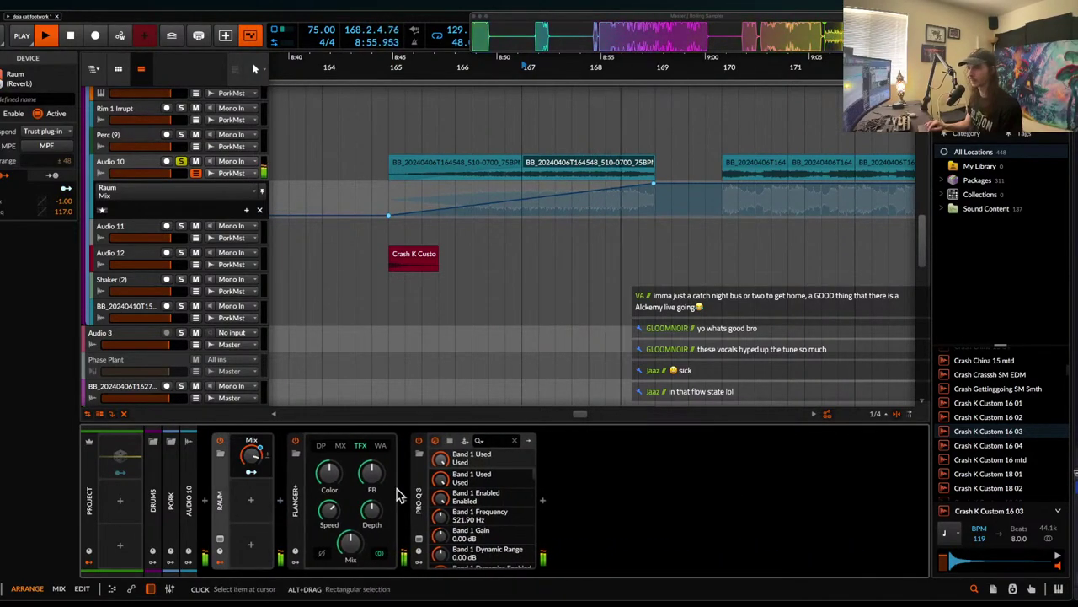
scroll(448, 160, down, 3)
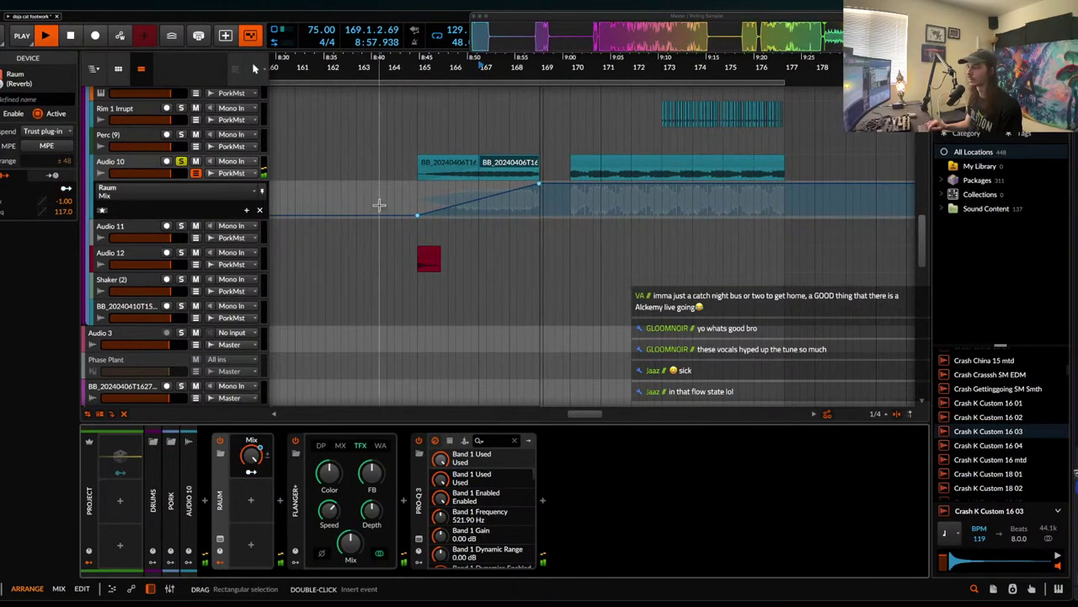
click(182, 161)
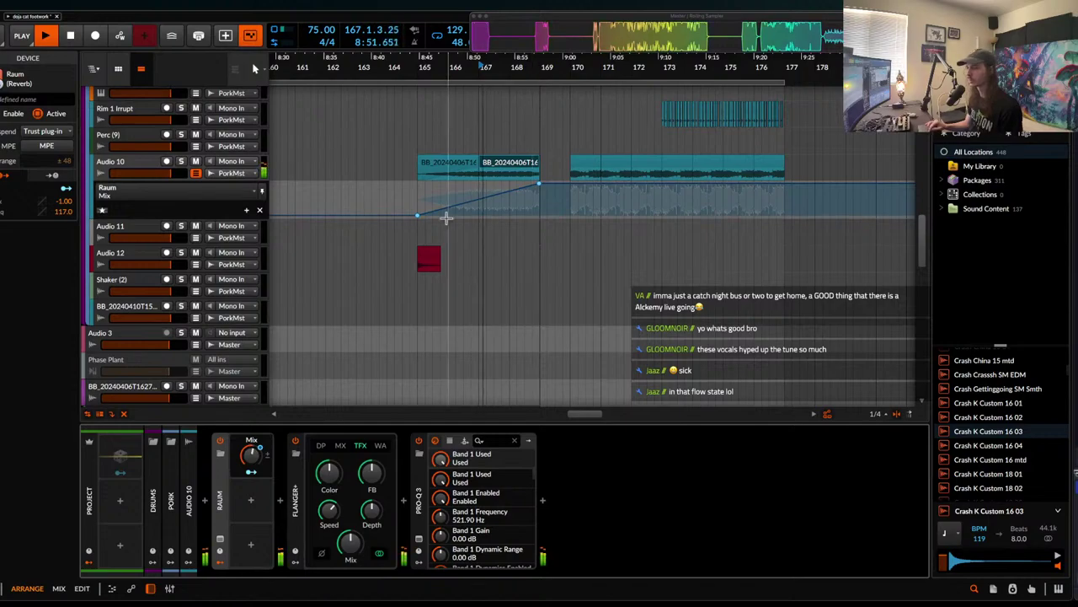
key(space)
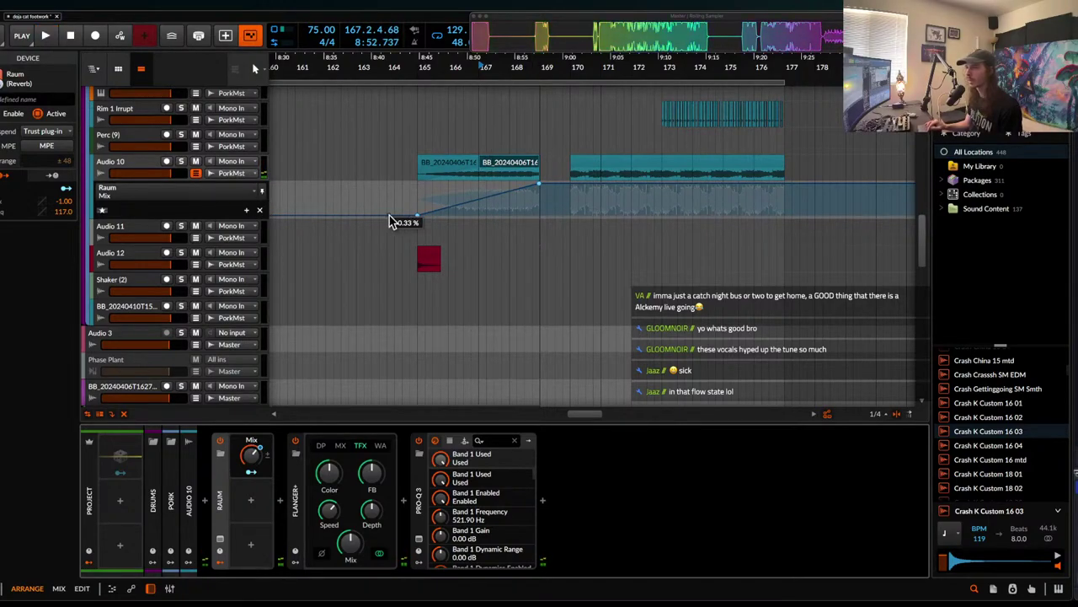
- Automate the Flanger+ on Audio 10 to be off from bar 165 to bar 170 and on elsewhere
click(297, 441)
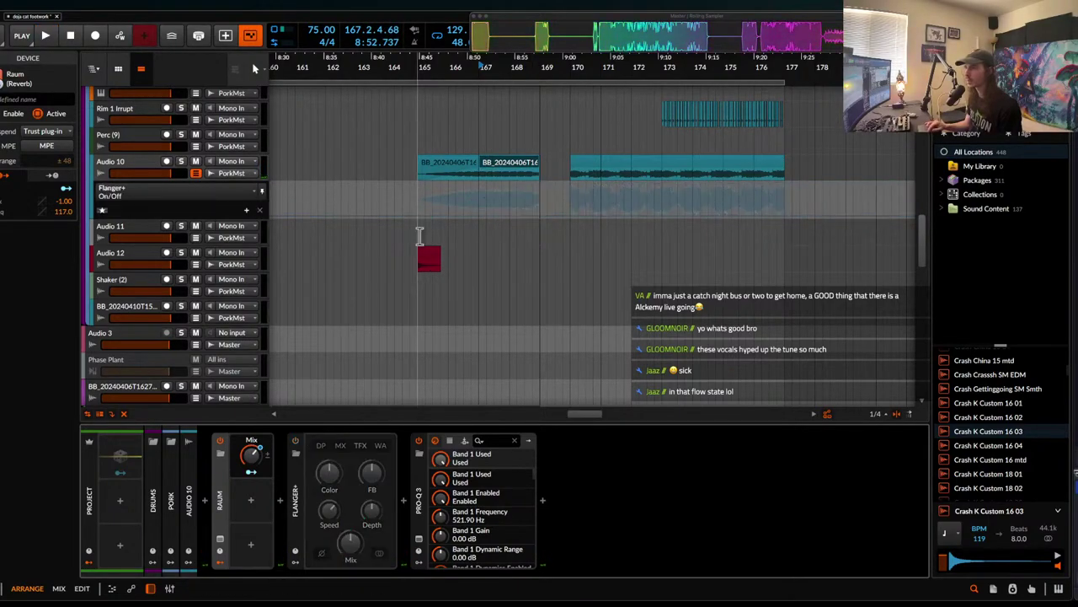
click(421, 193)
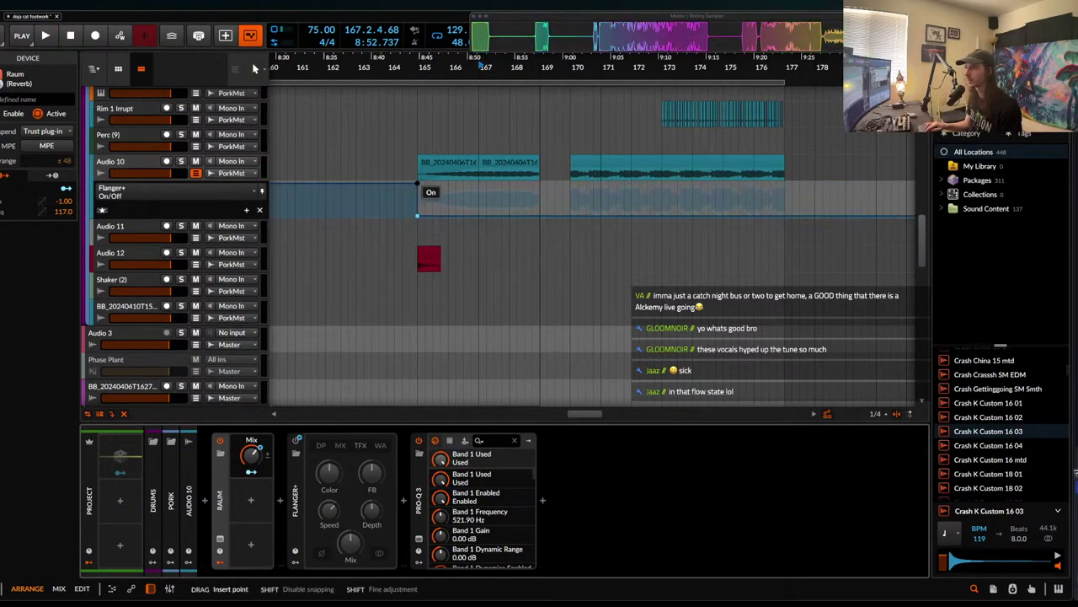
click(573, 218)
- Play the arrangement from 165.1.1 and review the tracks leading through the stutter pattern on Audio 6
click(468, 165)
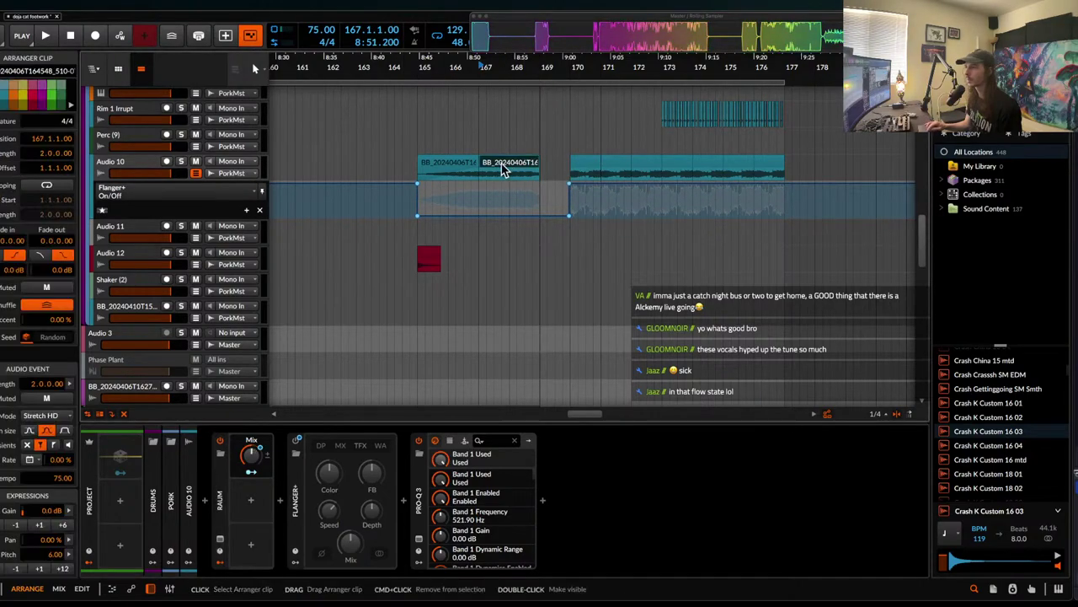
key(space)
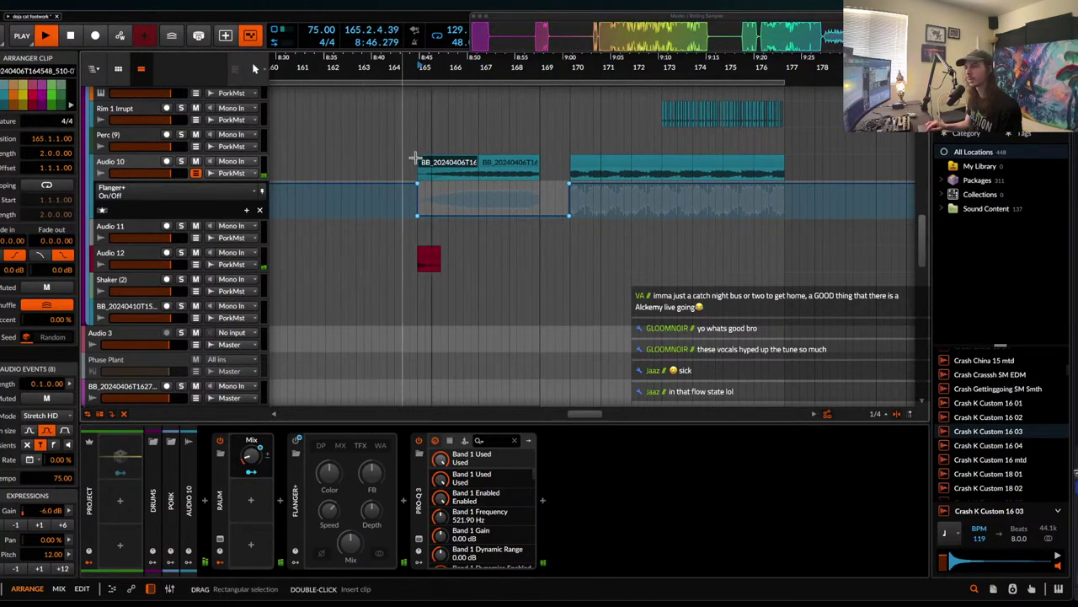
scroll(476, 193, up, 10)
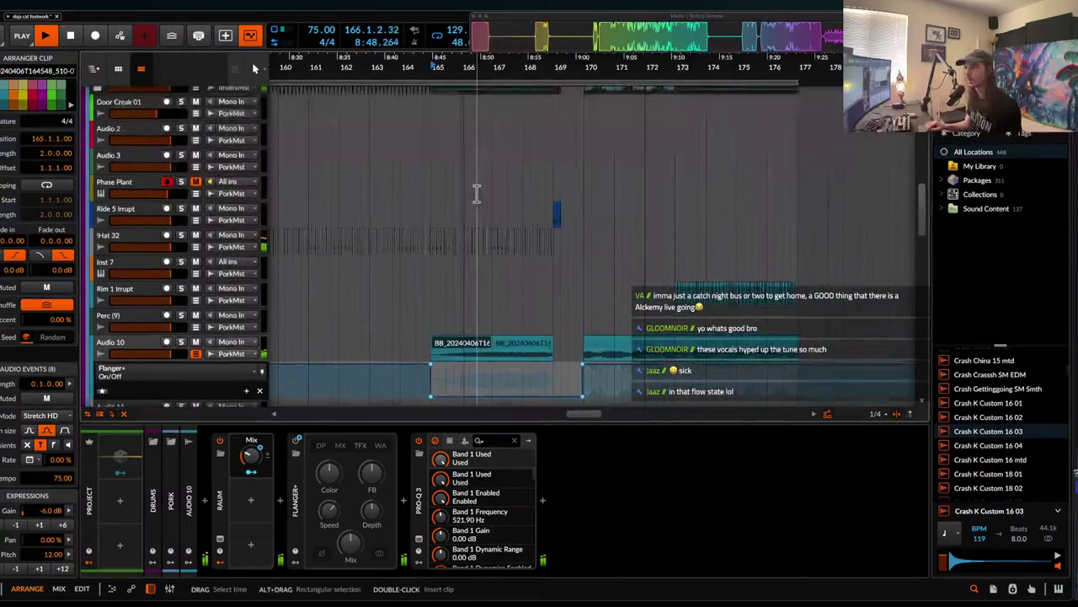
scroll(476, 194, up, 3)
scroll(476, 195, down, 15)
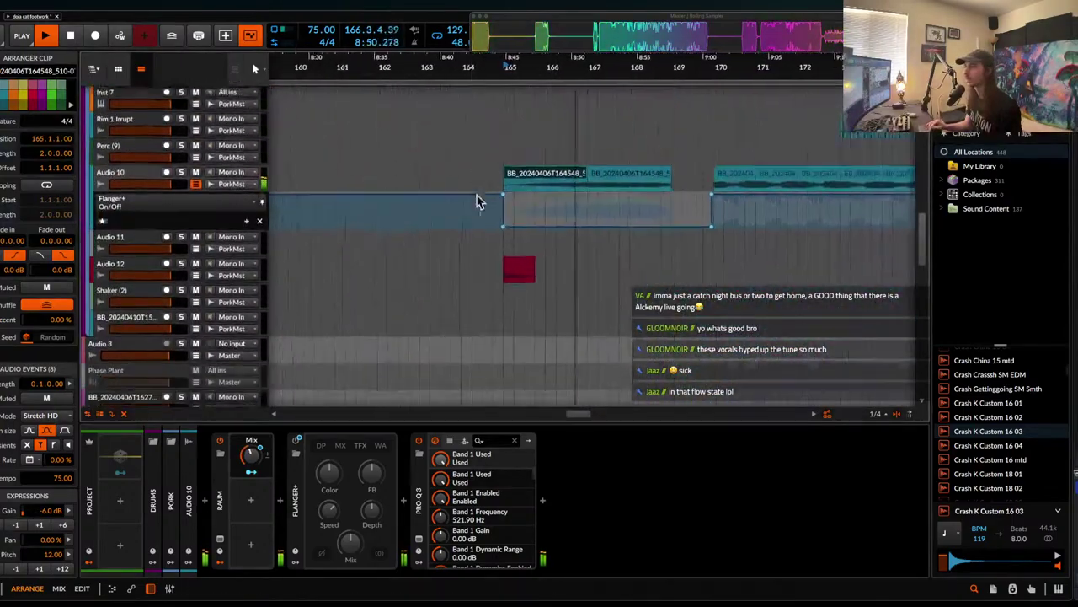
scroll(476, 200, down, 7)
scroll(476, 194, up, 3)
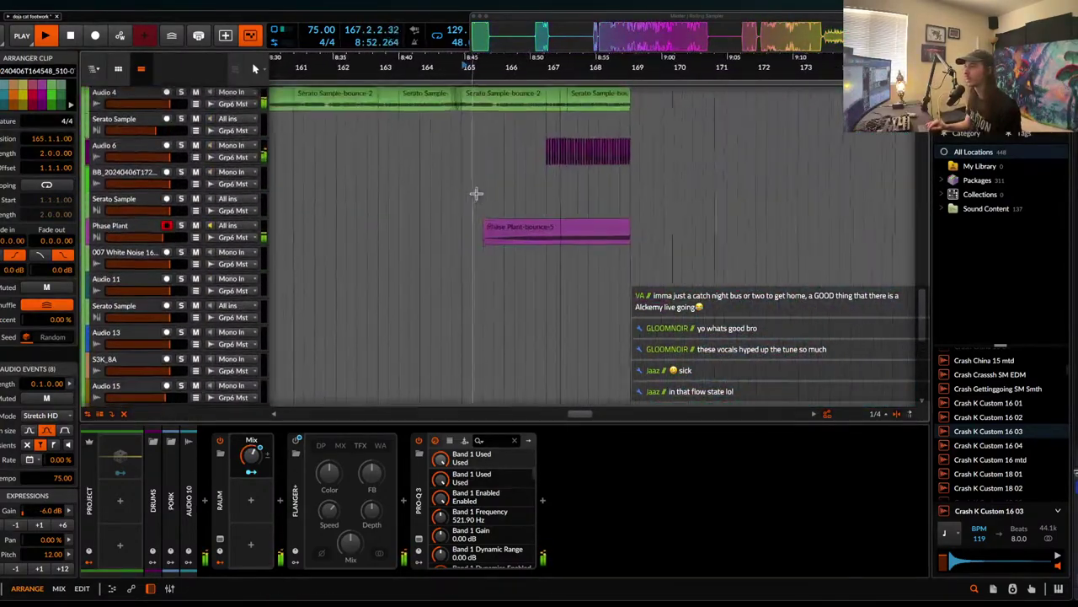
scroll(477, 193, up, 5)
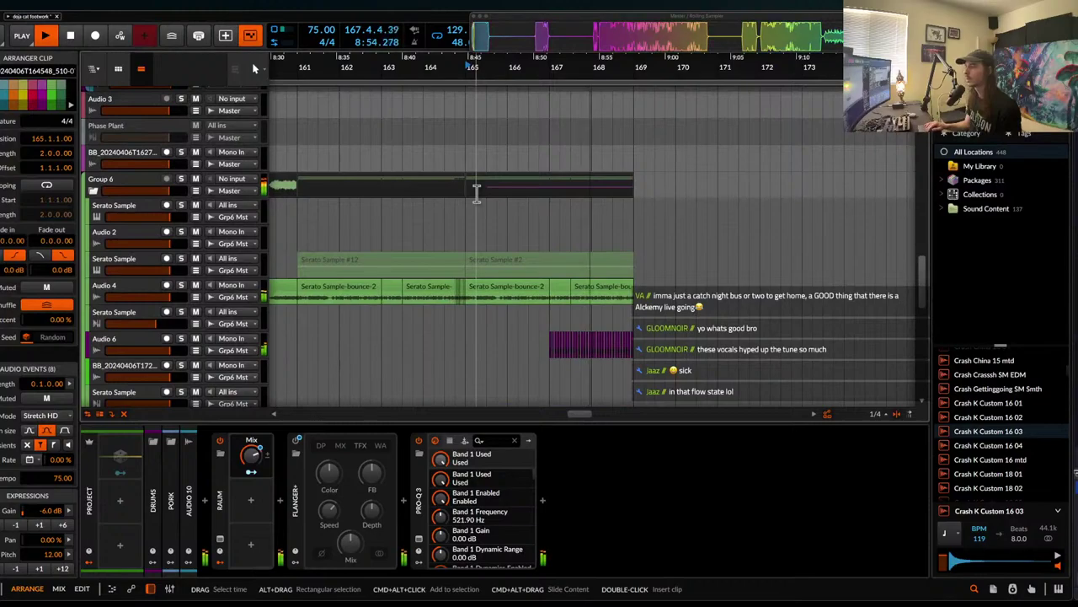
scroll(556, 252, up, 5)
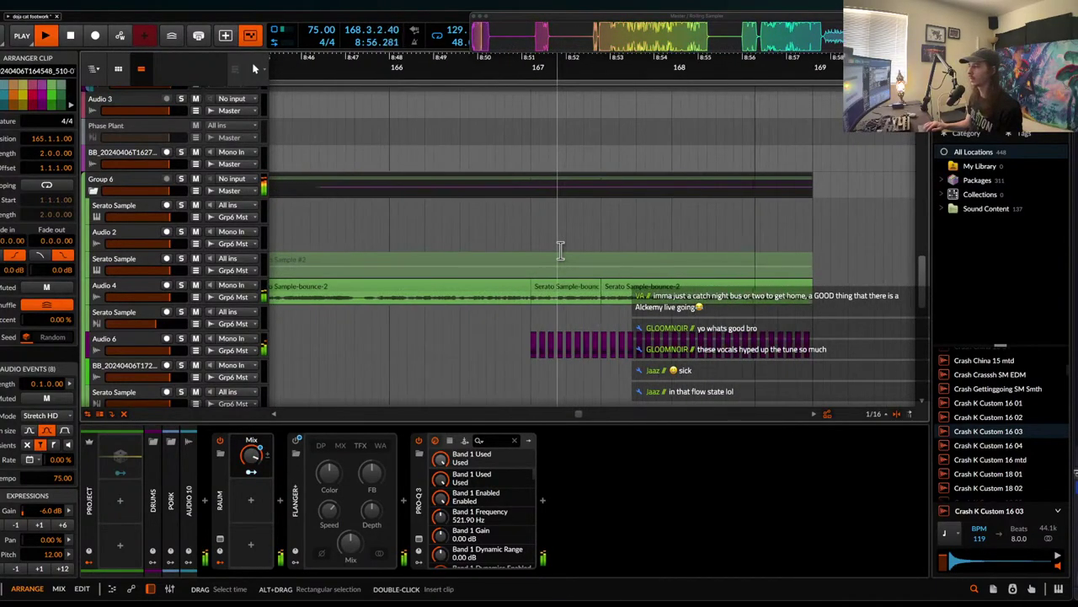
- Set the playback start to 167.1.1 and lower the volume of Audio 6 to about -5.6 dB
click(533, 338)
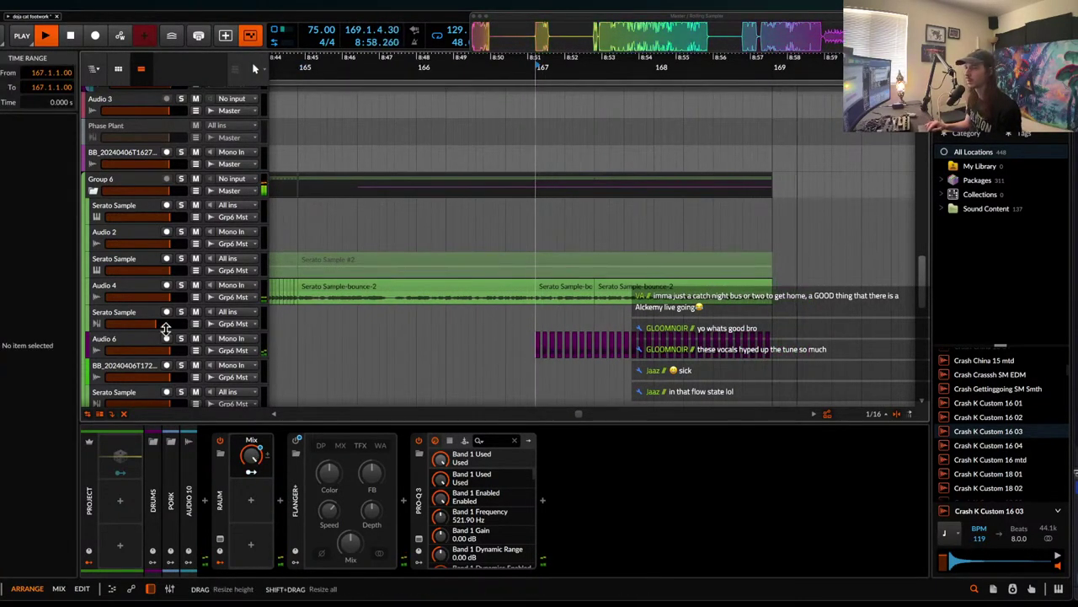
click(139, 344)
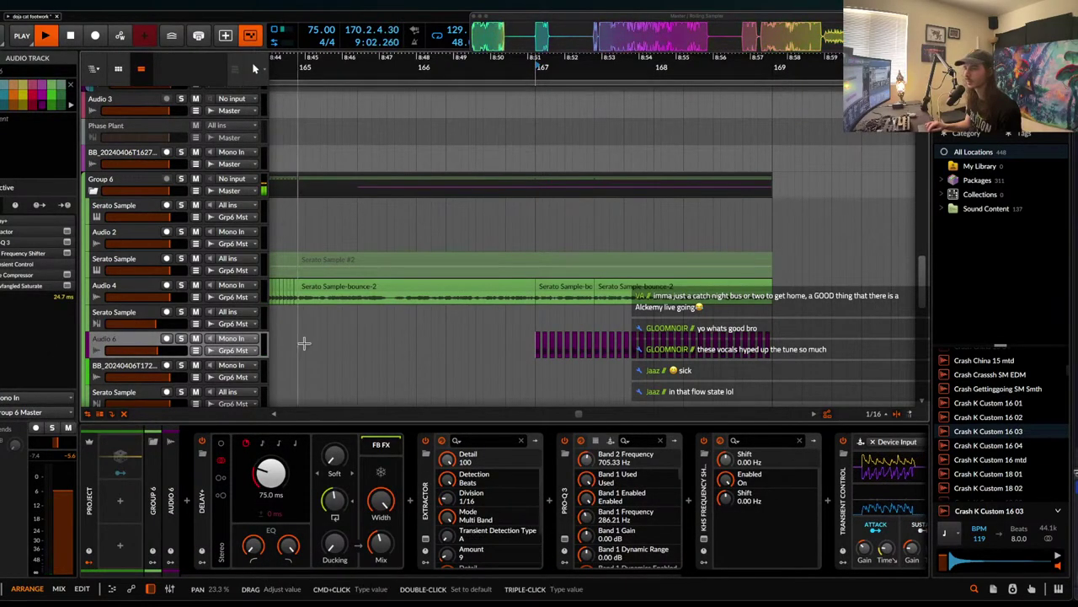
scroll(350, 330, down, 3)
scroll(349, 330, down, 3)
scroll(476, 325, up, 5)
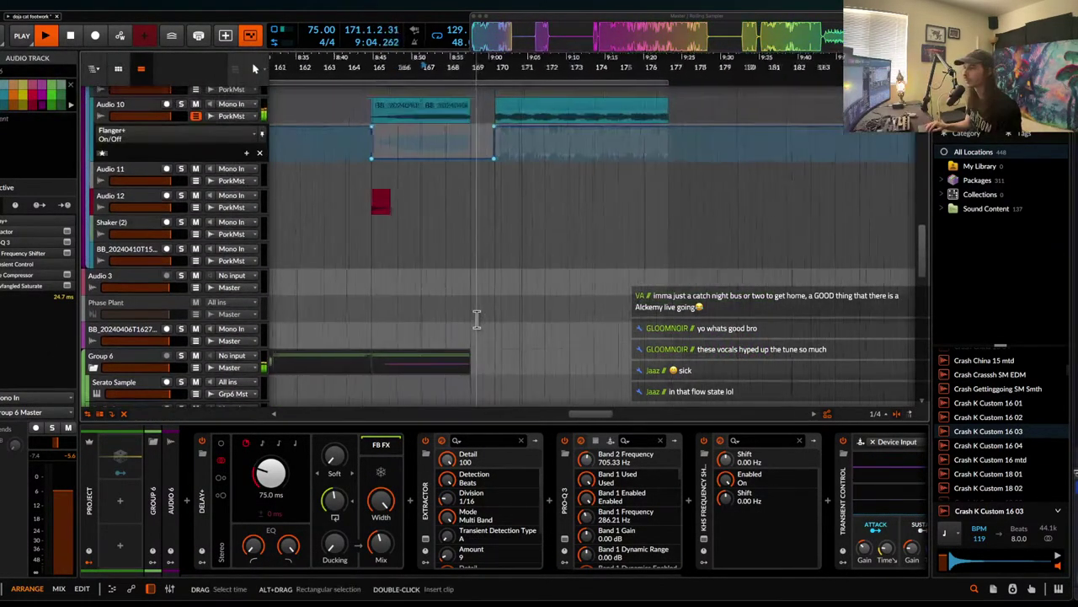
- Save the project and review the Side Chizzle and Audio 10 clips around bars 168 to 177 during playback
key(super+s)
click(595, 344)
scroll(553, 272, up, 10)
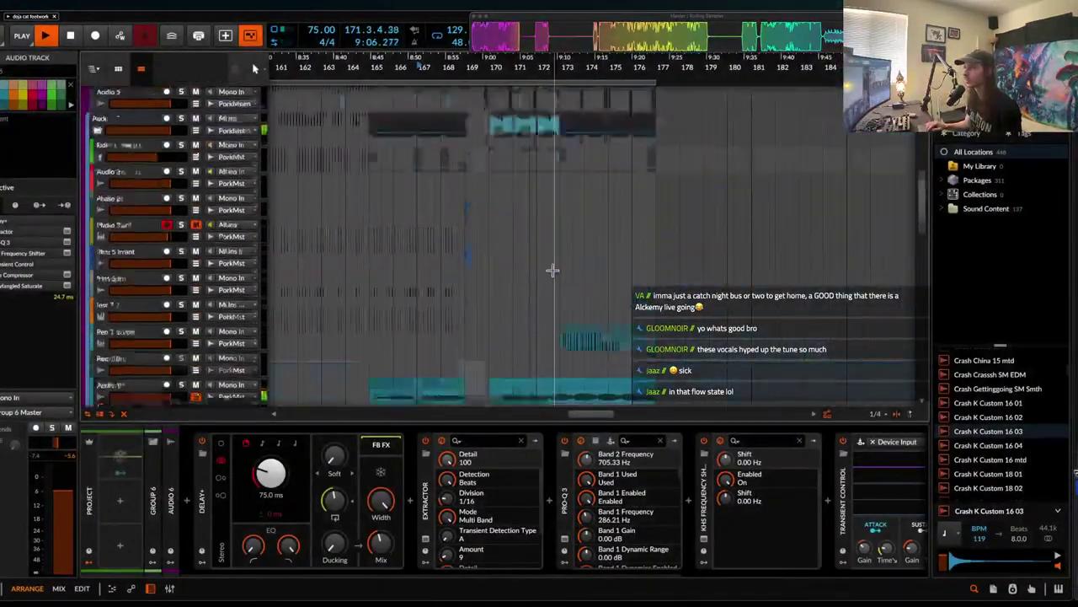
scroll(554, 278, up, 3)
scroll(553, 268, up, 5)
scroll(581, 270, up, 2)
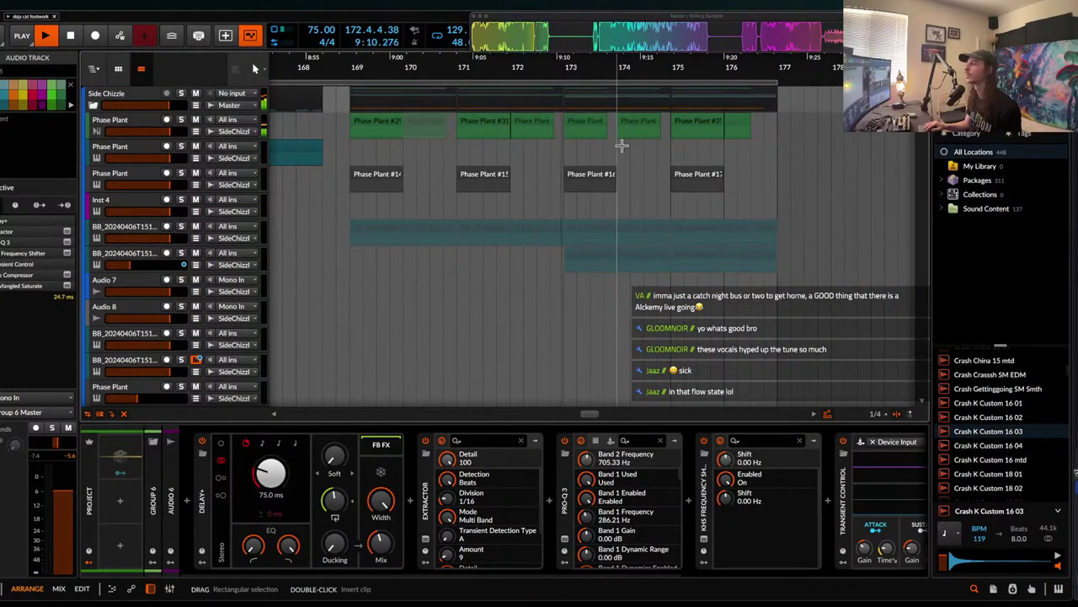
scroll(622, 145, down, 1)
scroll(622, 145, down, 10)
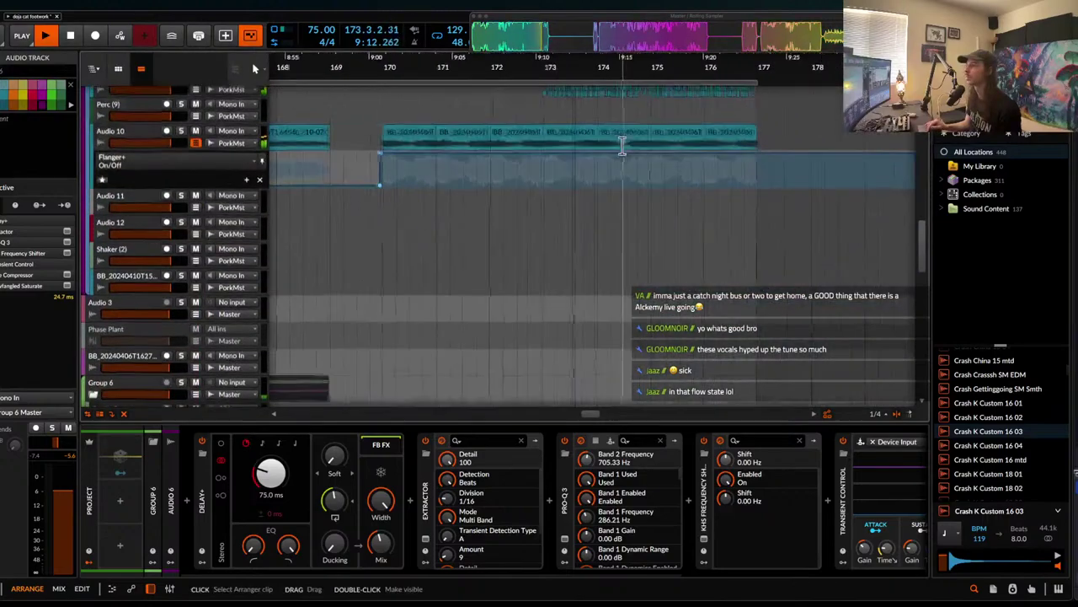
scroll(632, 157, down, 5)
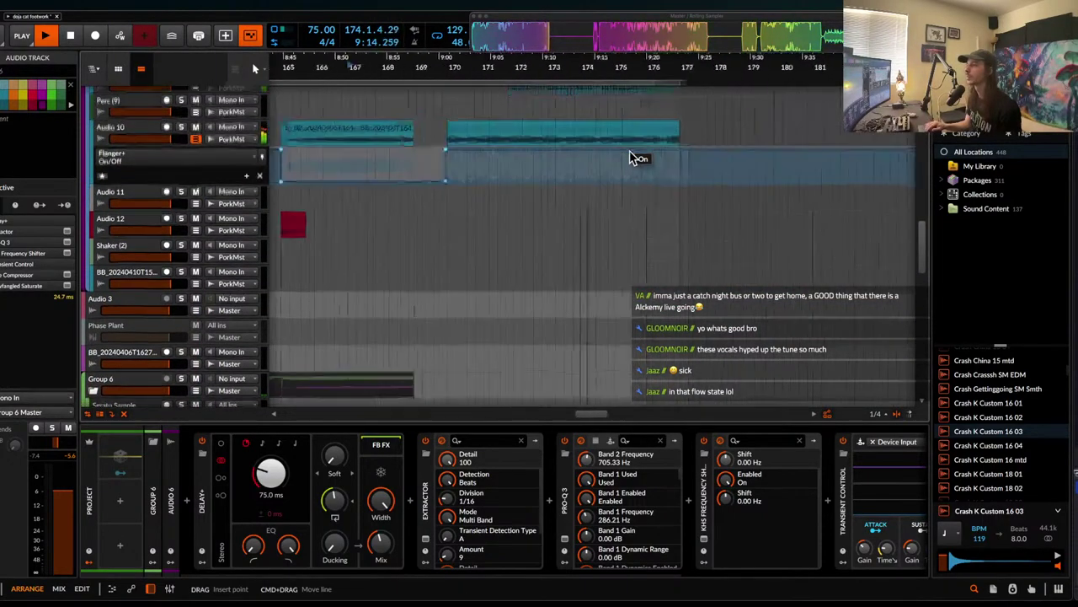
- Extend the loop region's start back to bar 125, set the playback start to 125.1.1 and save the project
scroll(632, 157, left, 3)
scroll(631, 150, down, 8)
scroll(631, 150, down, 8)
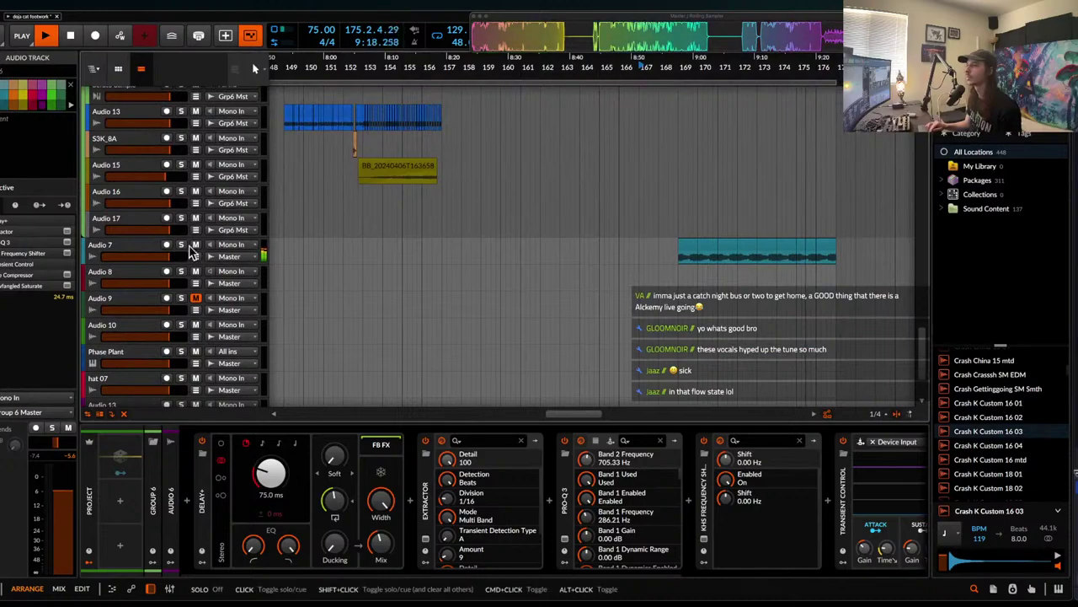
scroll(489, 216, up, 1)
scroll(489, 216, down, 5)
scroll(490, 217, left, 5)
scroll(528, 241, up, 6)
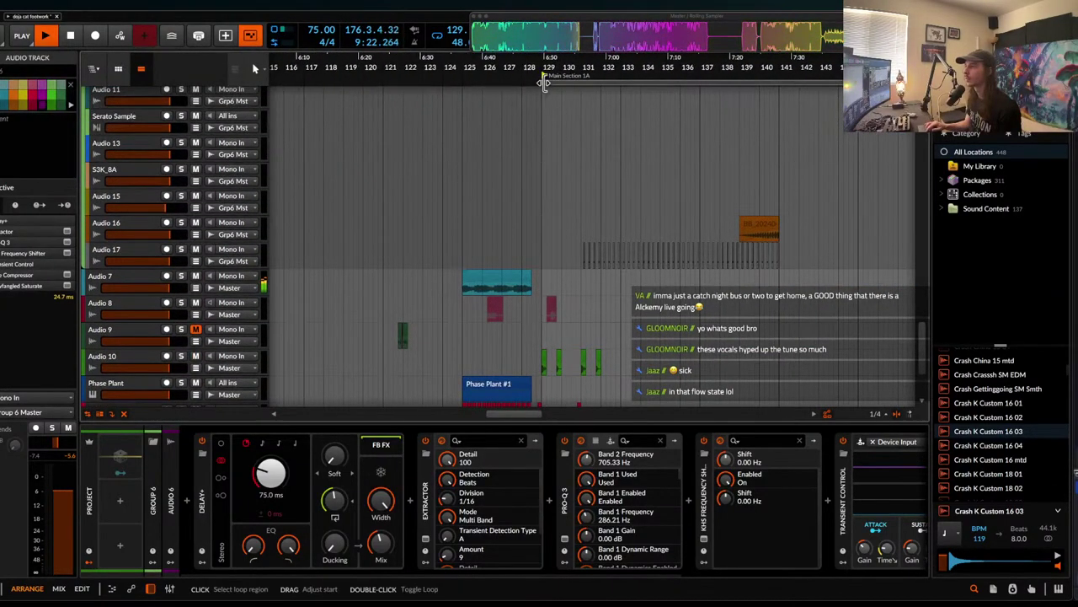
drag(544, 78, 467, 101)
click(464, 138)
key(super+s)
key(Return)
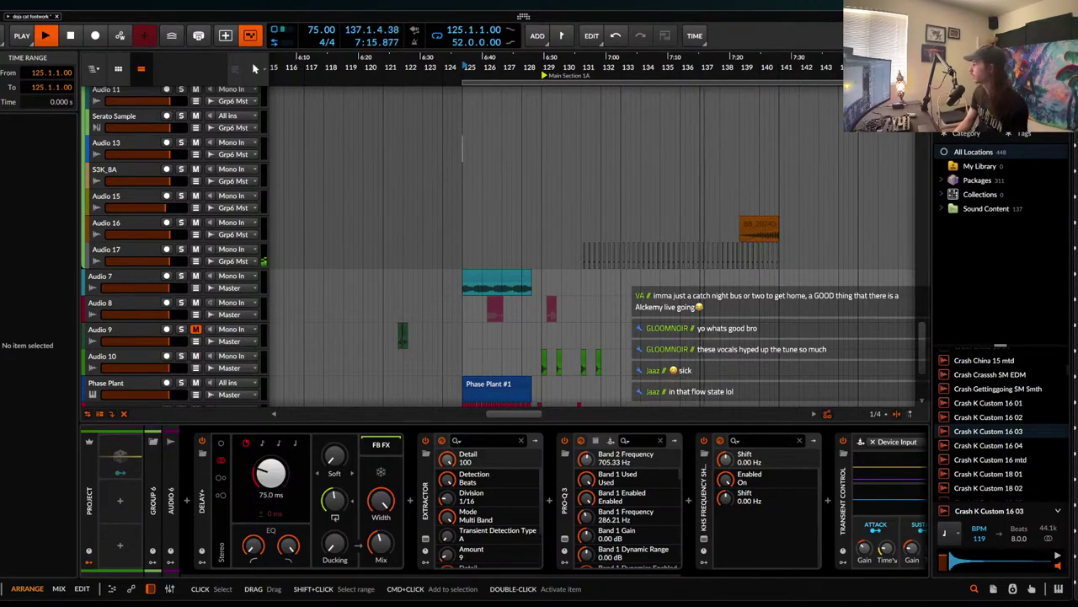
- Listen through the build after bar 137, play from the Serato Sample clip at 148.3.1 and stop playback
scroll(792, 253, up, 10)
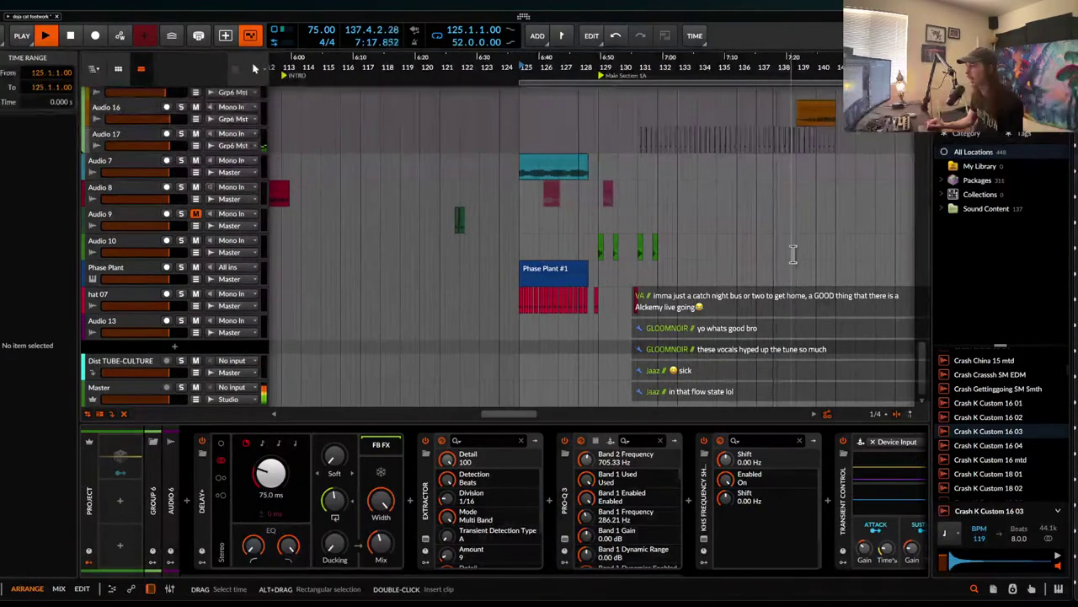
click(793, 254)
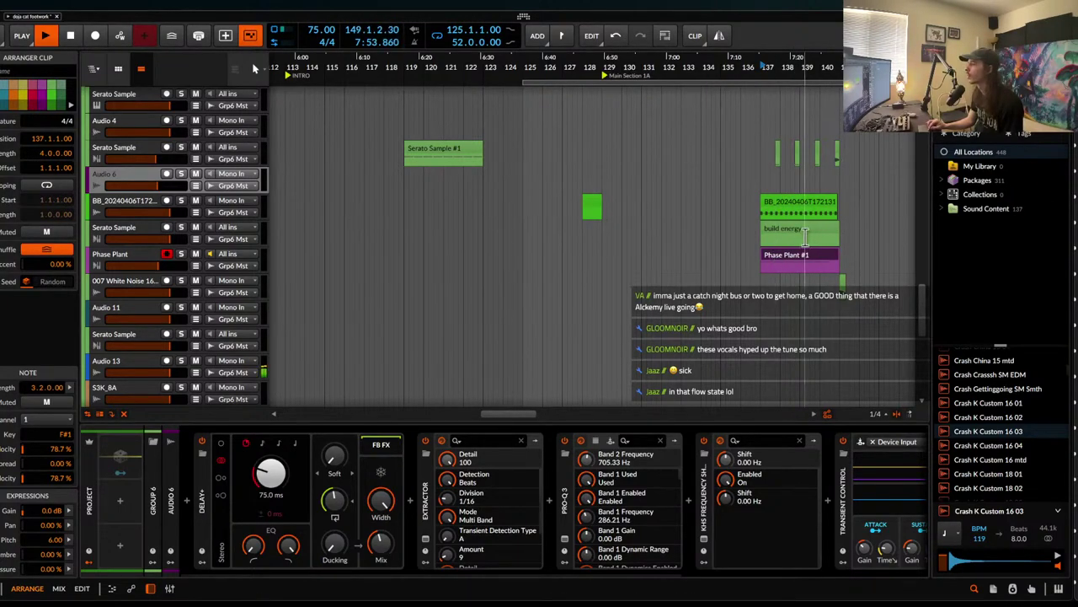
scroll(805, 236, up, 10)
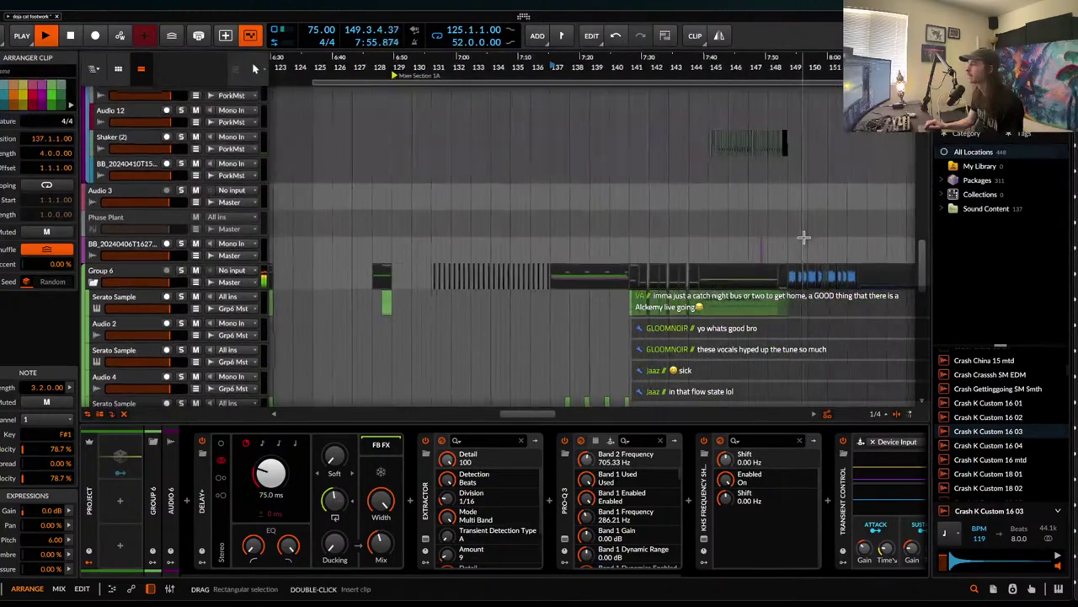
click(786, 305)
scroll(786, 305, up, 6)
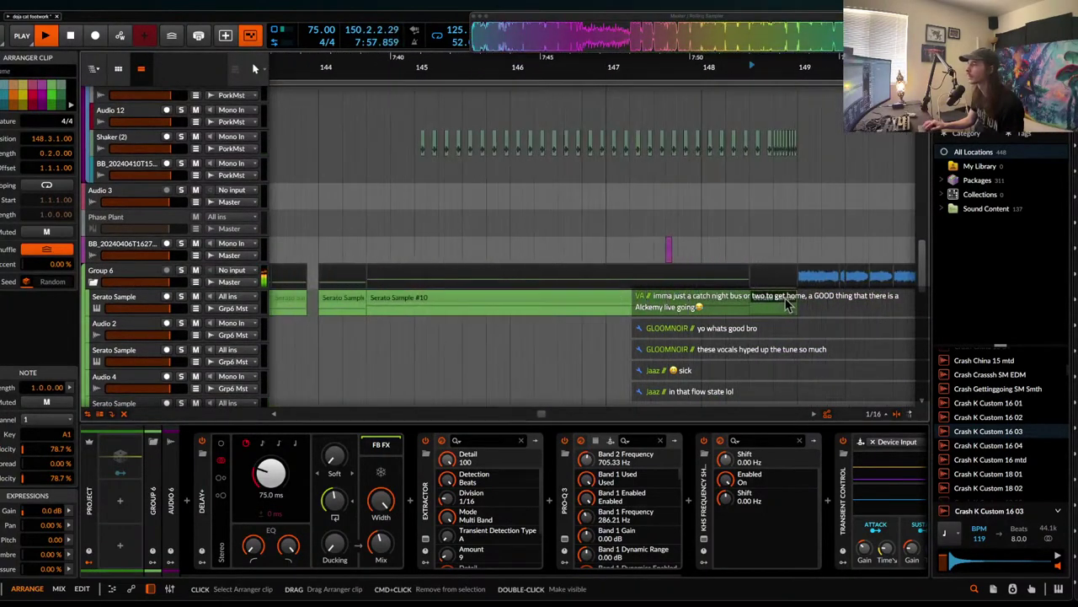
scroll(786, 305, down, 1)
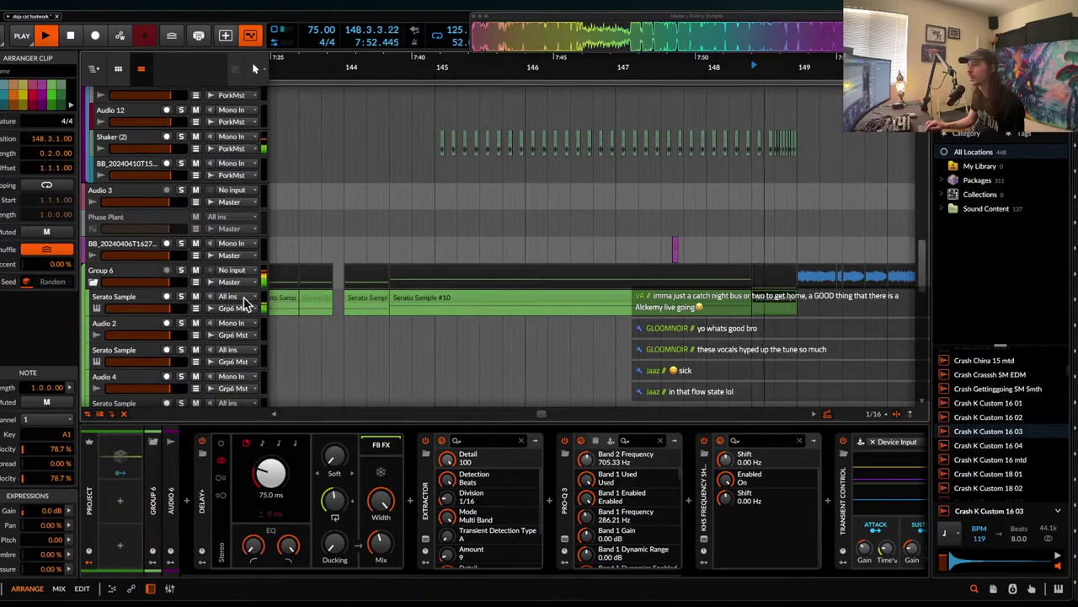
key(space)
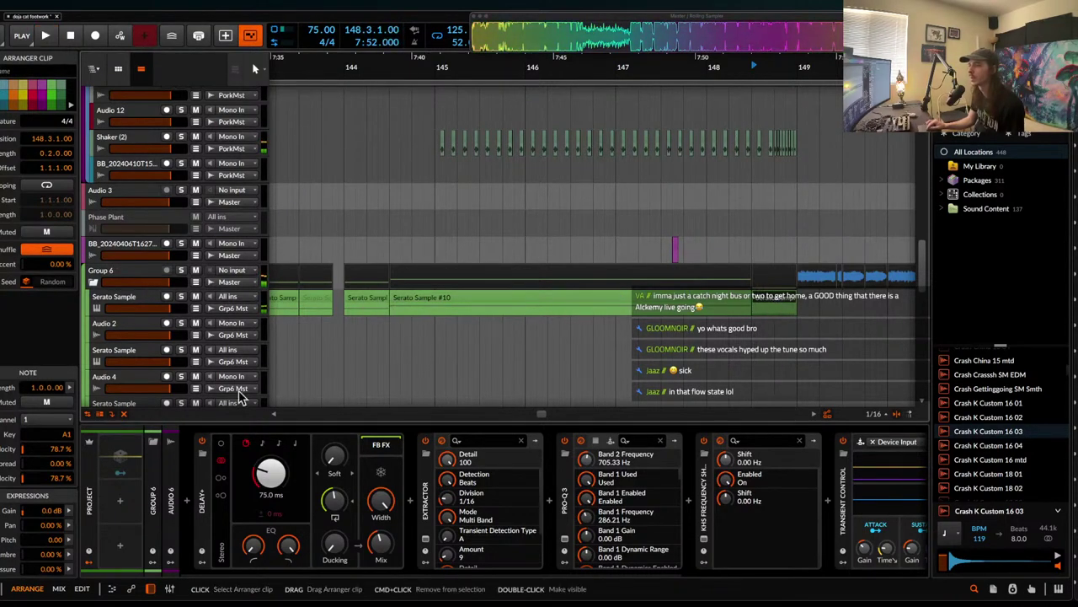
- Open the Serato Sample plugin on Group 6's first track, audition its chop at 148.3.1 and close the plugin window
click(122, 310)
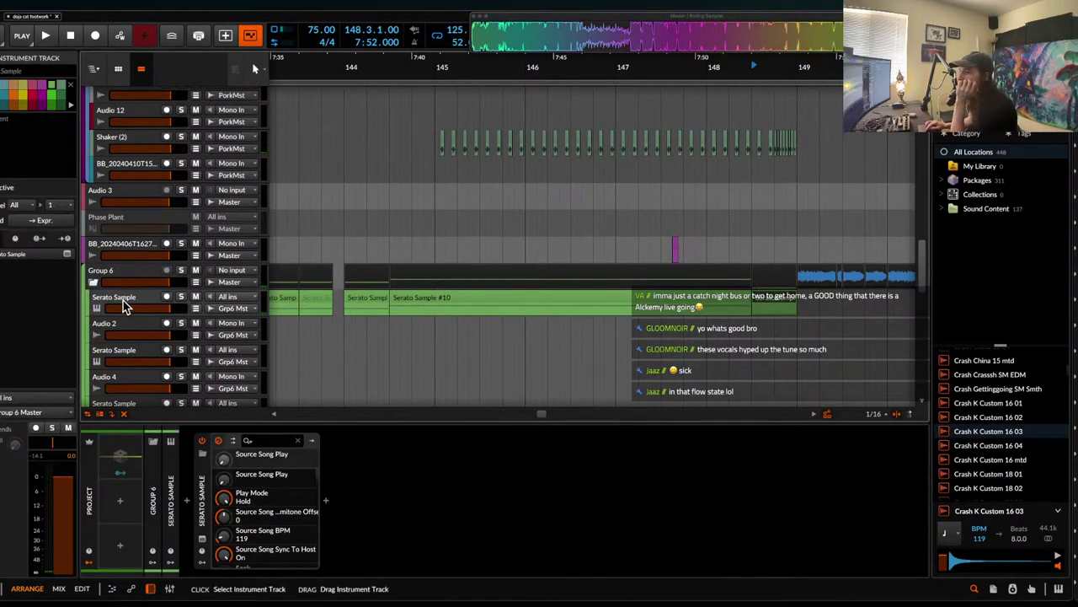
click(201, 540)
key(space)
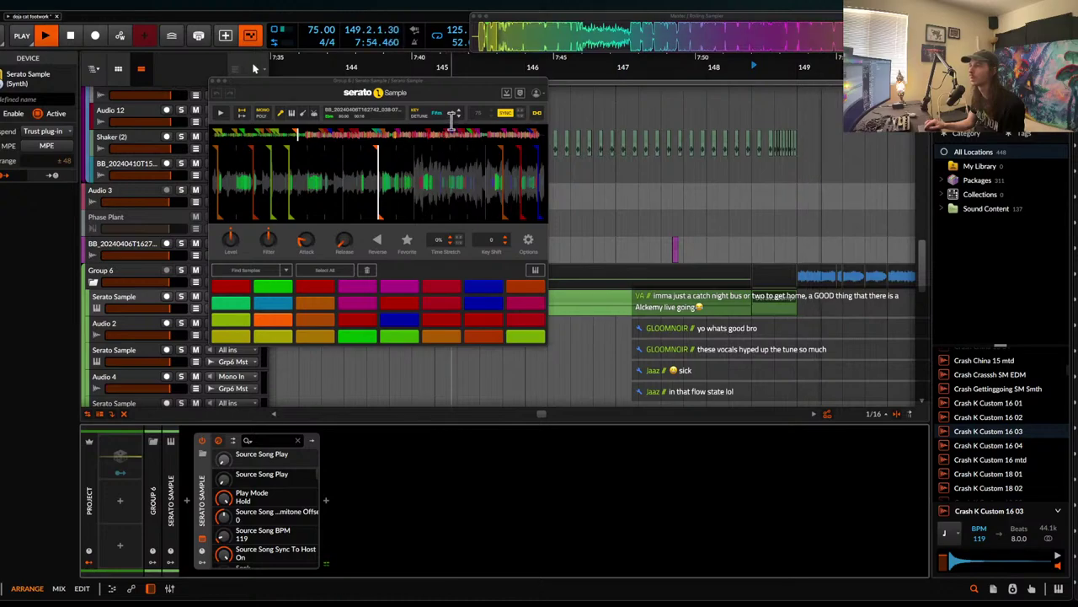
key(space)
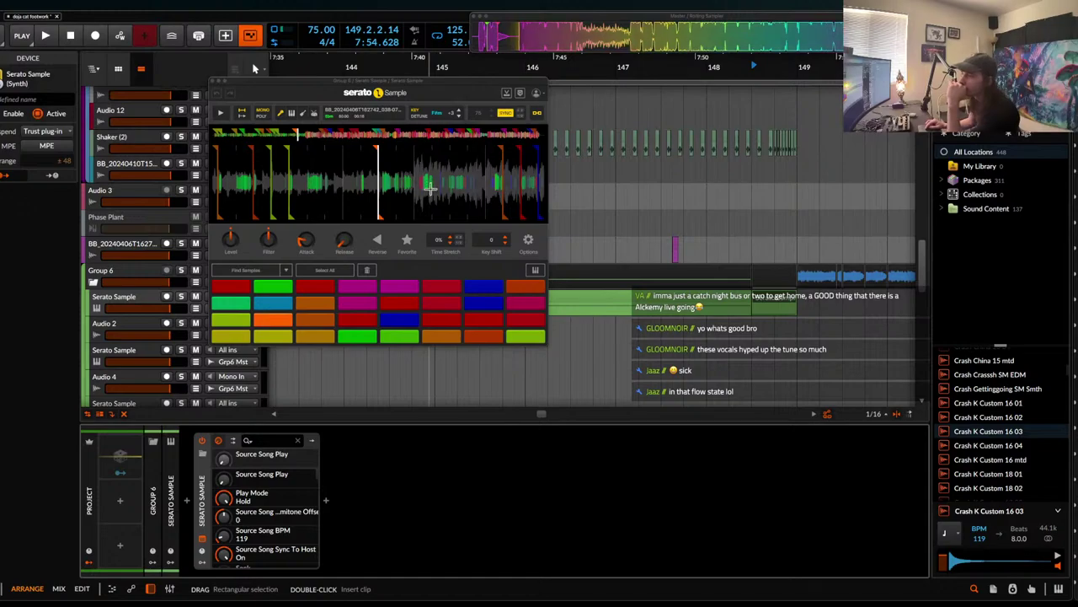
click(212, 83)
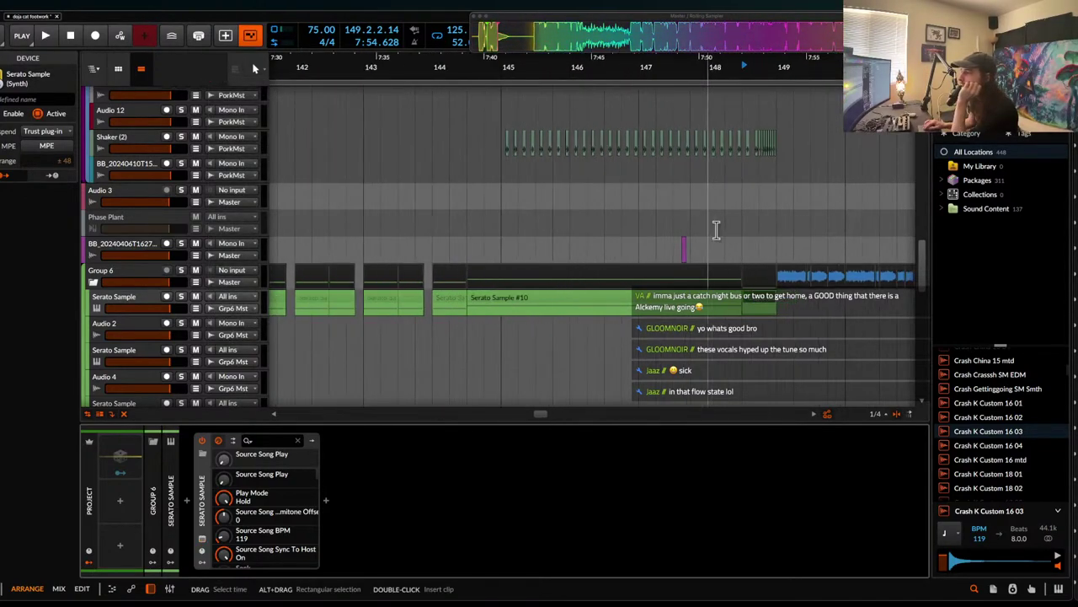
- Compare the Serato Sample clip at 148.3.1 with the Audio 13 clip at 149.1.1
click(589, 297)
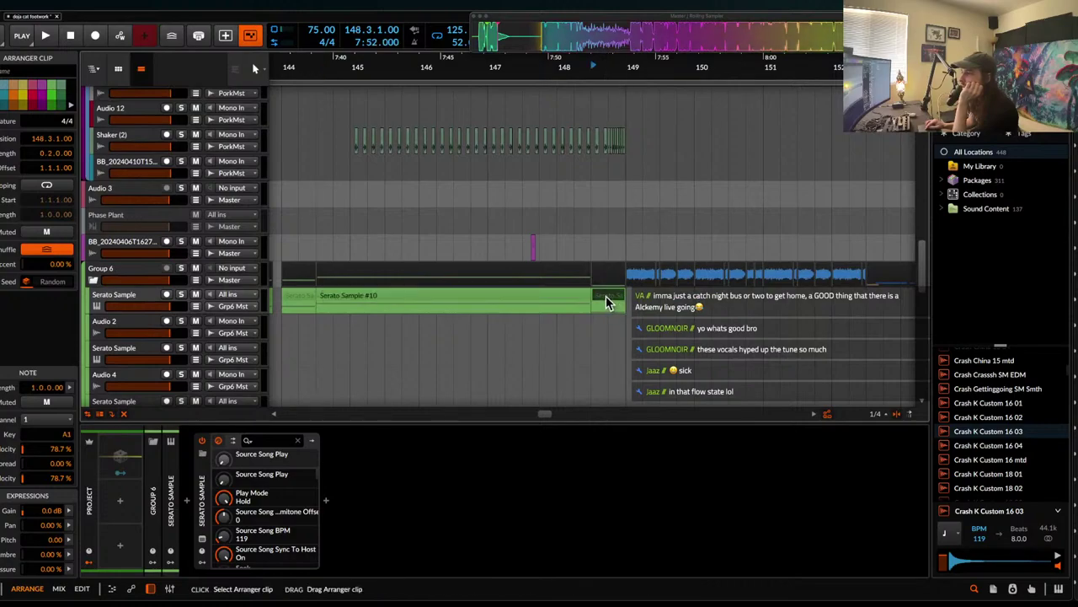
scroll(606, 301, down, 10)
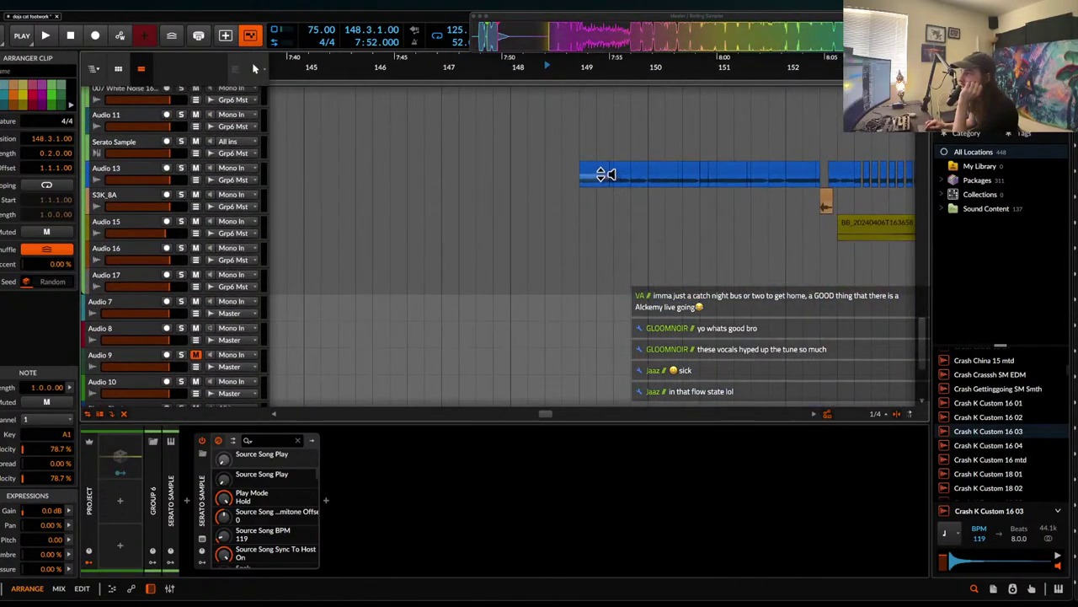
click(595, 173)
scroll(595, 173, up, 10)
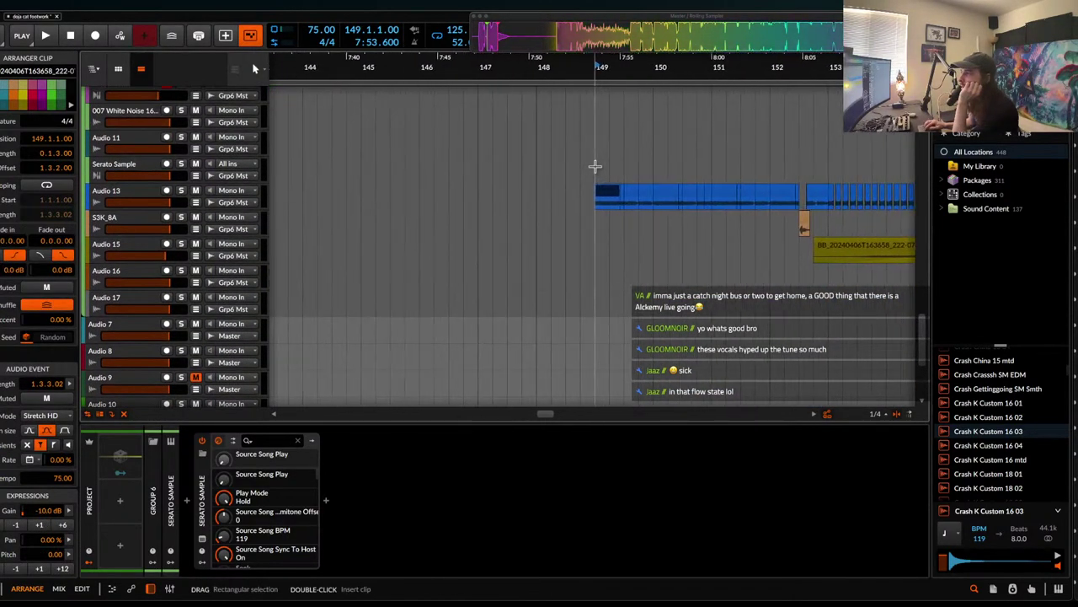
scroll(594, 172, up, 3)
- Try deleting the Serato Sample #11 clip at 148.3.1
click(595, 172)
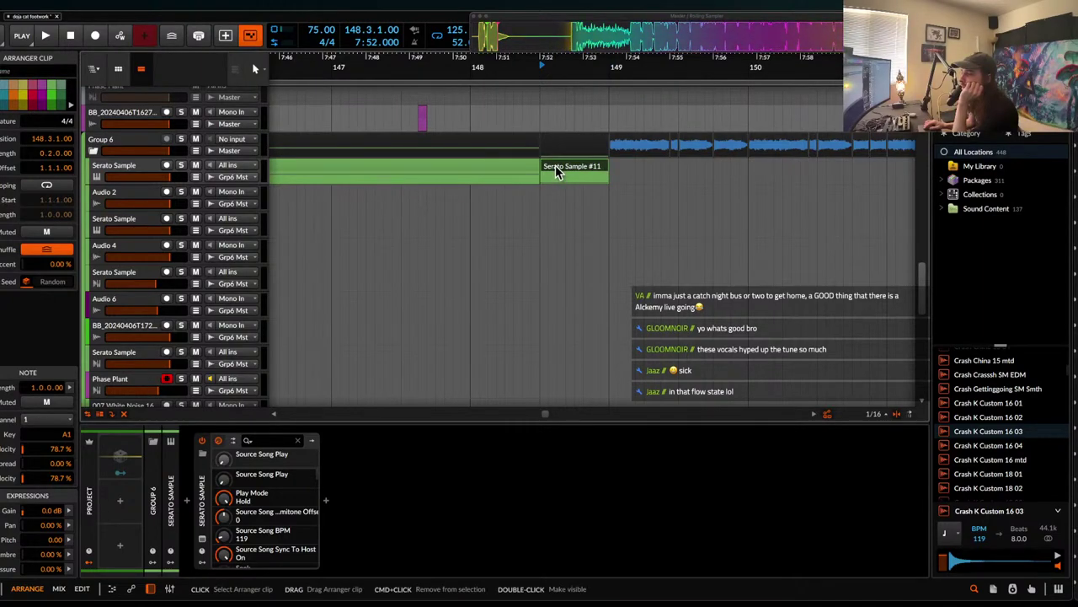
scroll(555, 166, up, 2)
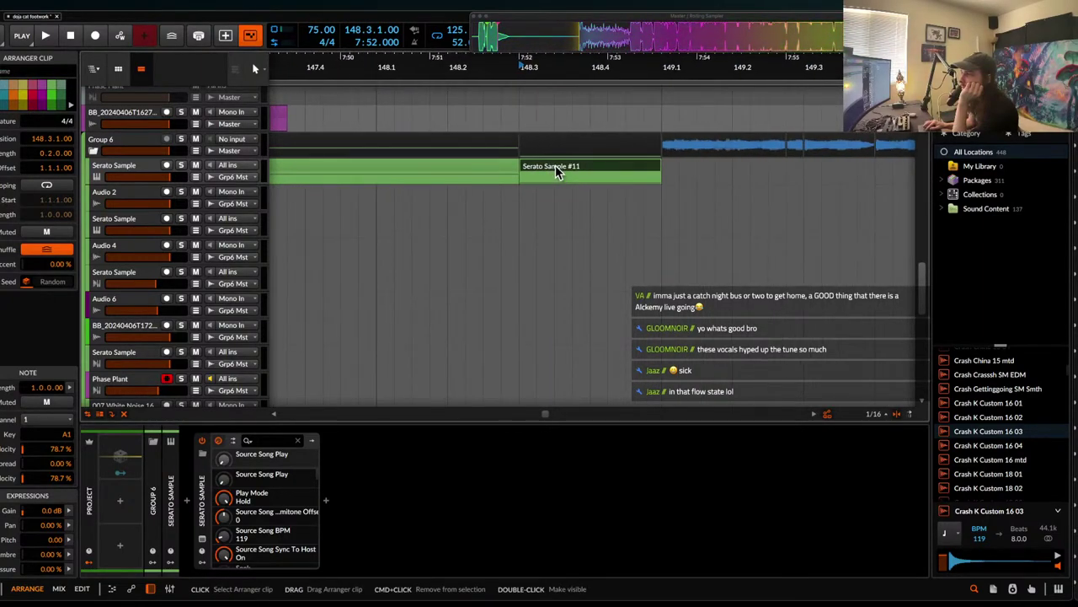
scroll(555, 166, down, 1)
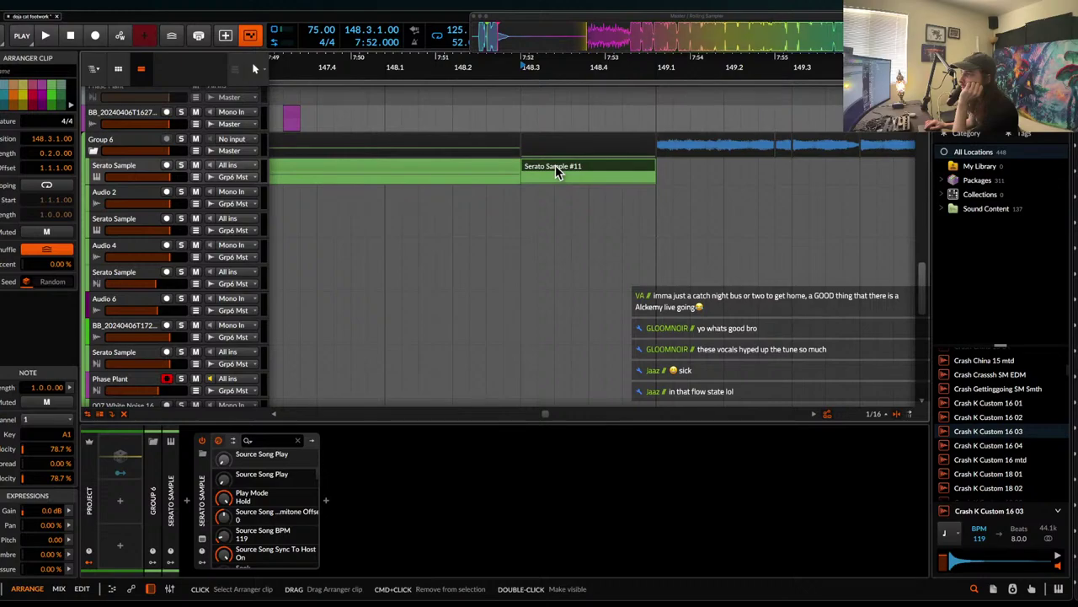
key(Delete)
scroll(554, 164, down, 2)
scroll(555, 163, down, 3)
click(446, 167)
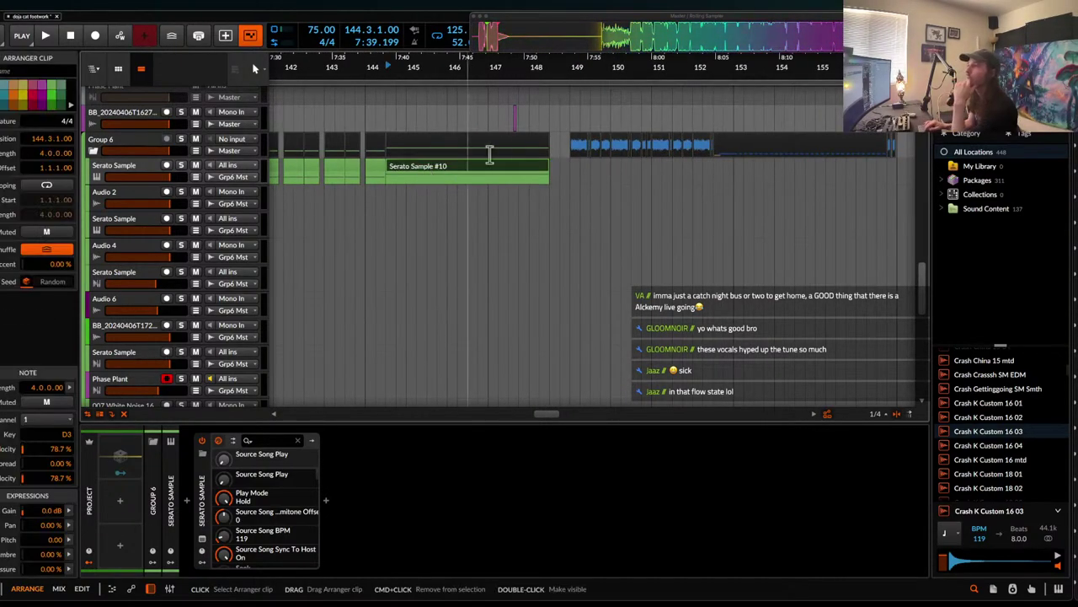
- Recolor the Serato Sample clip at 148.3.1 yellow
scroll(557, 167, up, 2)
right_click(559, 169)
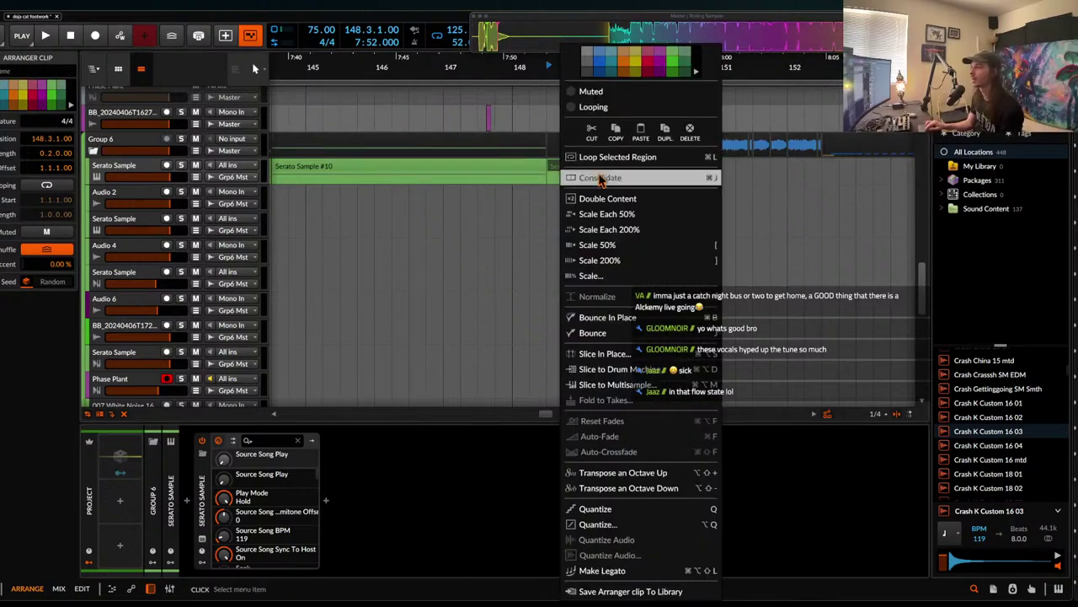
click(641, 70)
click(535, 132)
- Play the arrangement from 146.3.1 through bar 148 and review the shaker and Group 6 clips
scroll(447, 116, up, 10)
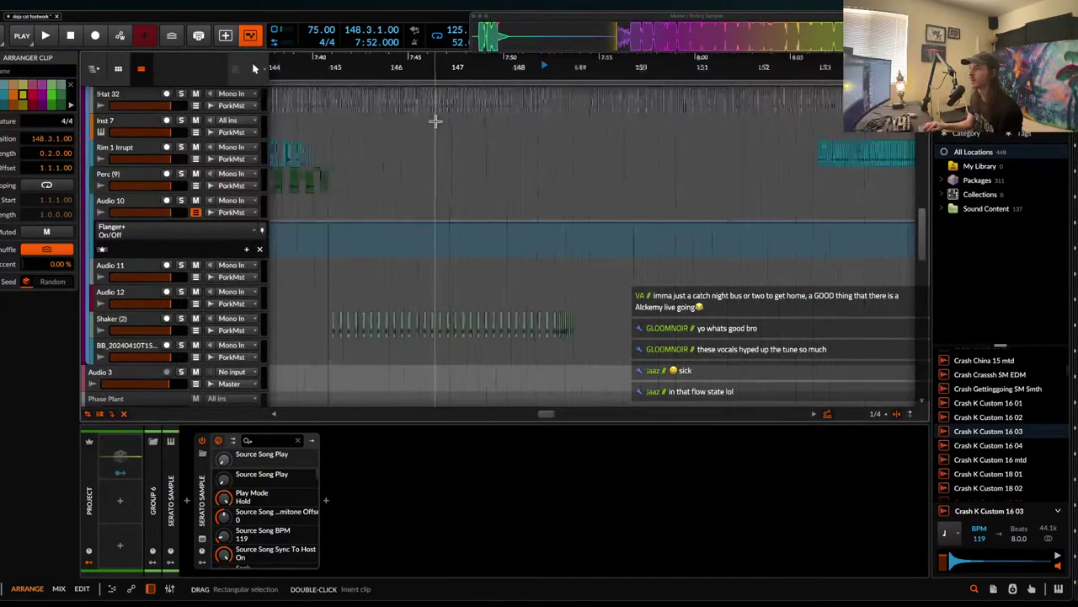
click(436, 121)
scroll(436, 121, down, 2)
key(space)
scroll(364, 154, down, 2)
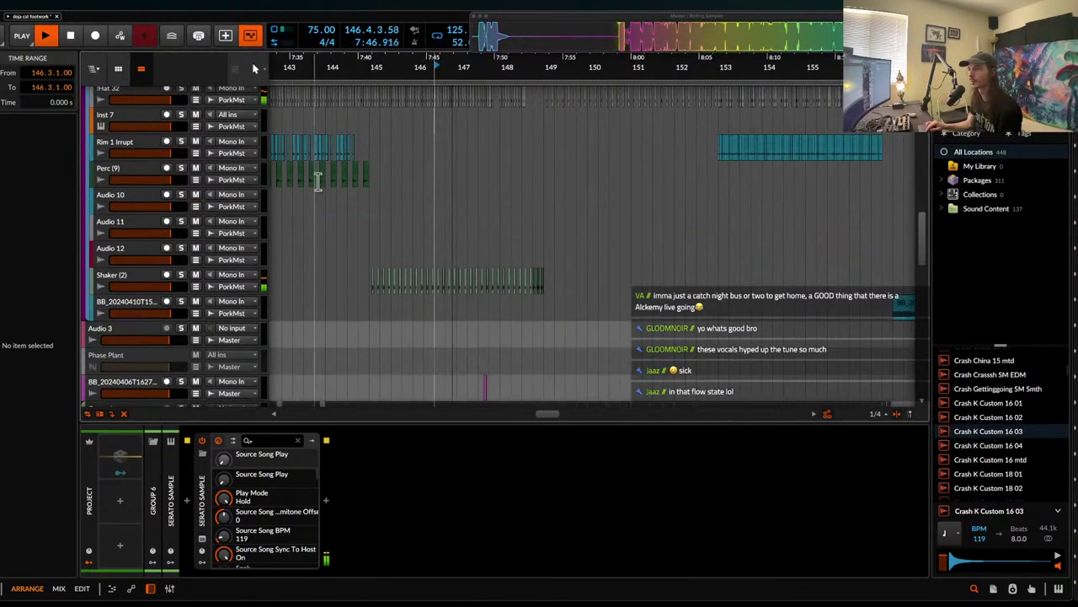
scroll(364, 154, down, 3)
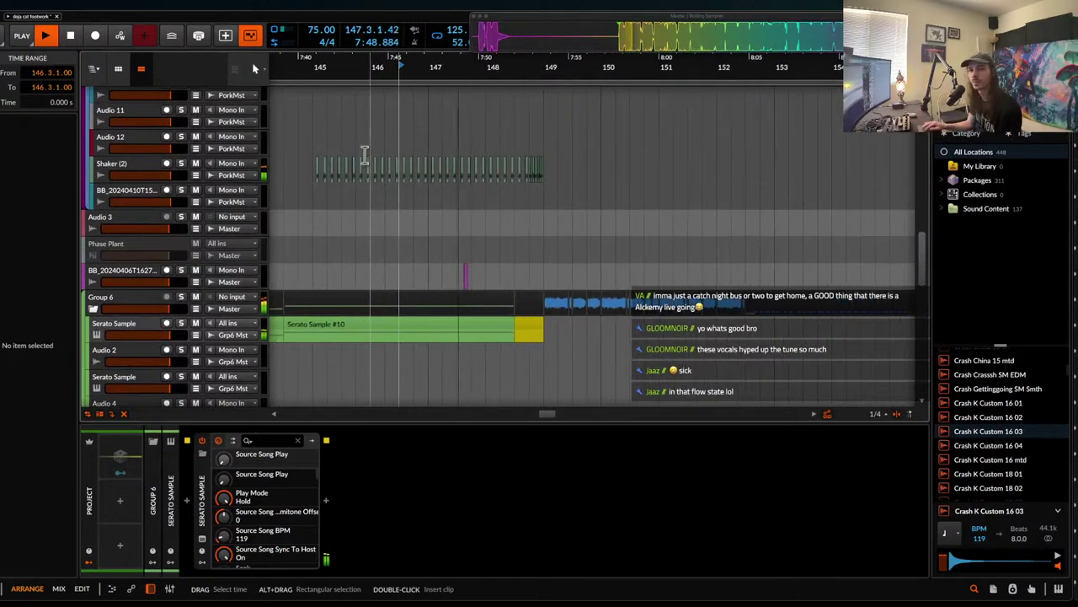
scroll(363, 157, up, 3)
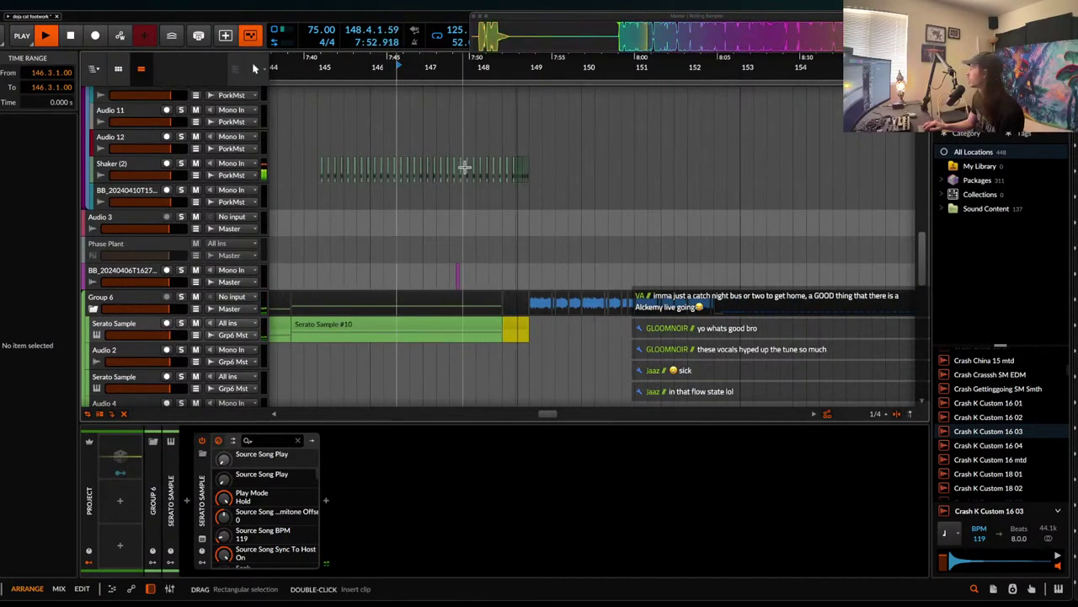
key(space)
- Unmute the Phase Plant clip at 148.4.1 above the Audio 3 track and audition it
scroll(468, 177, up, 3)
scroll(467, 171, up, 5)
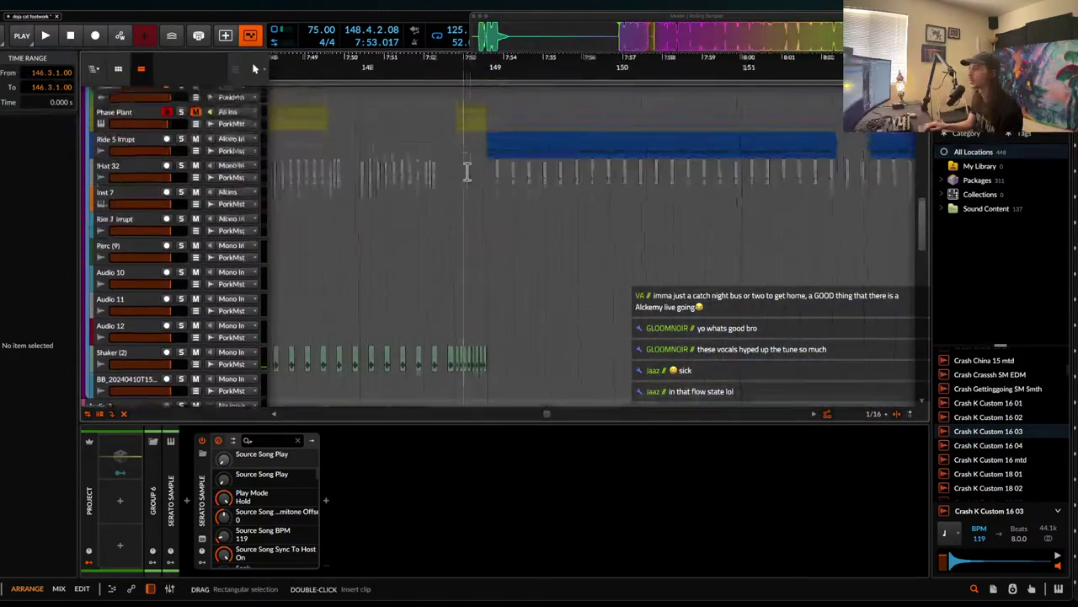
scroll(462, 173, up, 10)
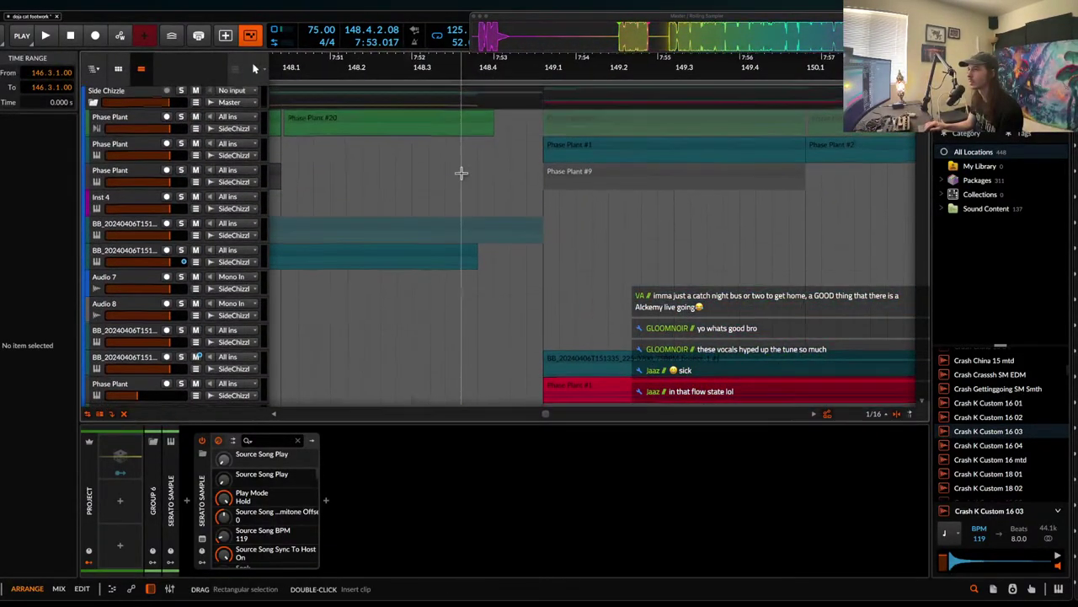
scroll(461, 172, down, 10)
scroll(461, 172, up, 2)
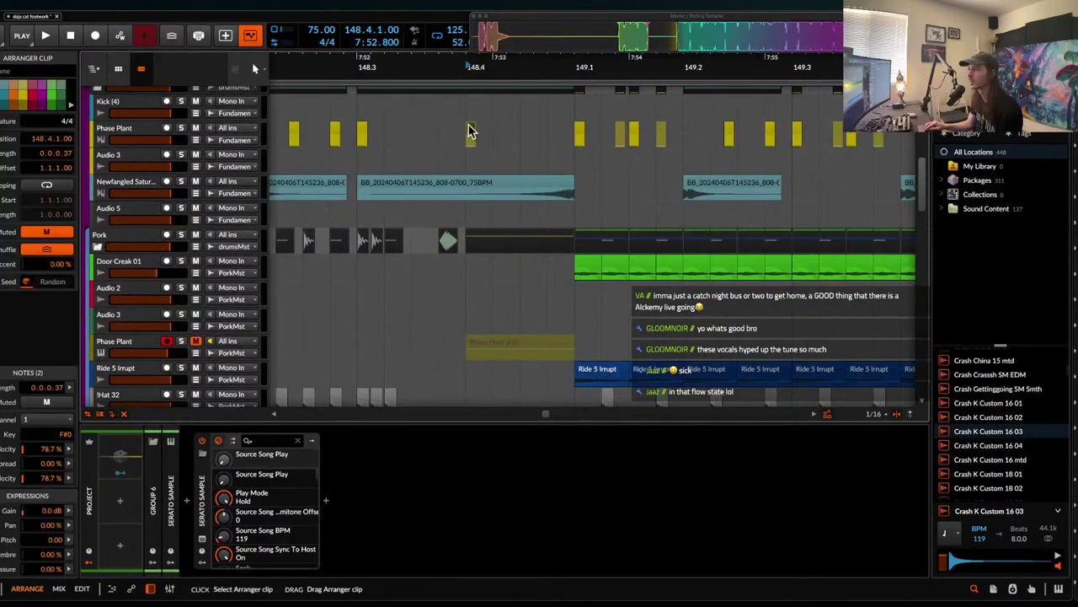
key(space)
key(space)
key(space)
- Copy the 808 clip at 148.2.1 on the Newfangled Saturate track to 148.4.3 and play from 148.4.1
scroll(415, 194, left, 2)
click(368, 195)
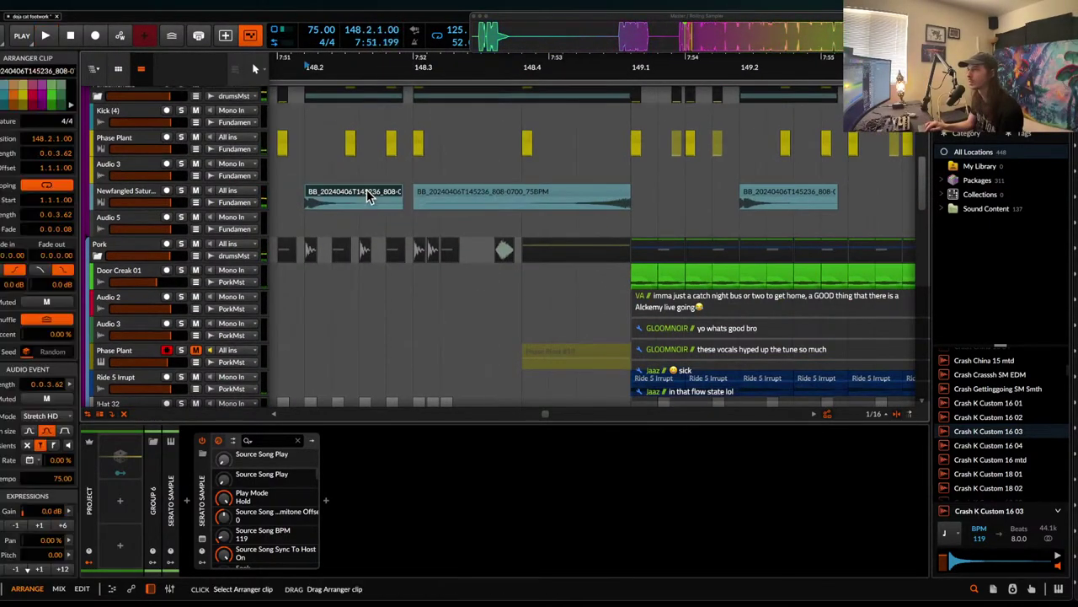
click(527, 142)
key(space)
key(space)
click(578, 202)
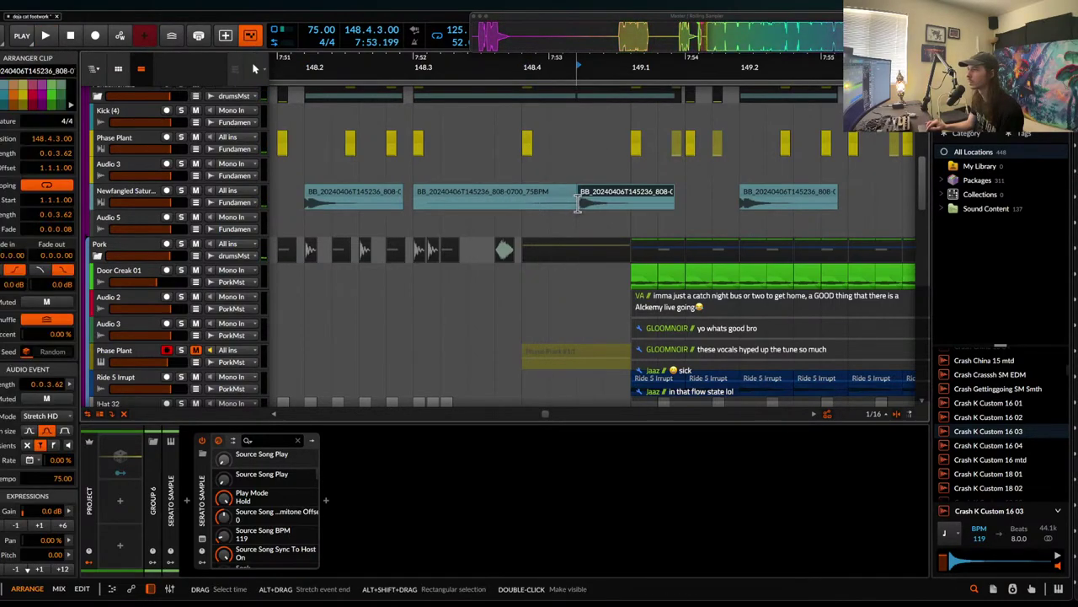
click(527, 140)
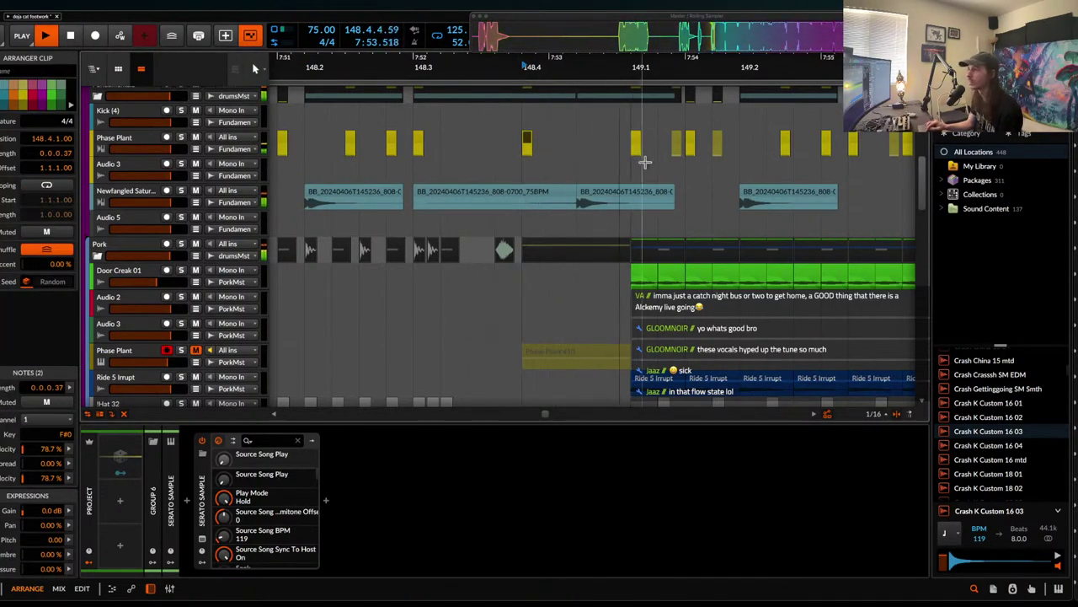
- Undo the copy of the 808 clip at 148.4.3 on the Newfangled Saturate track
drag(672, 194, 628, 197)
key(super+z)
key(super+z)
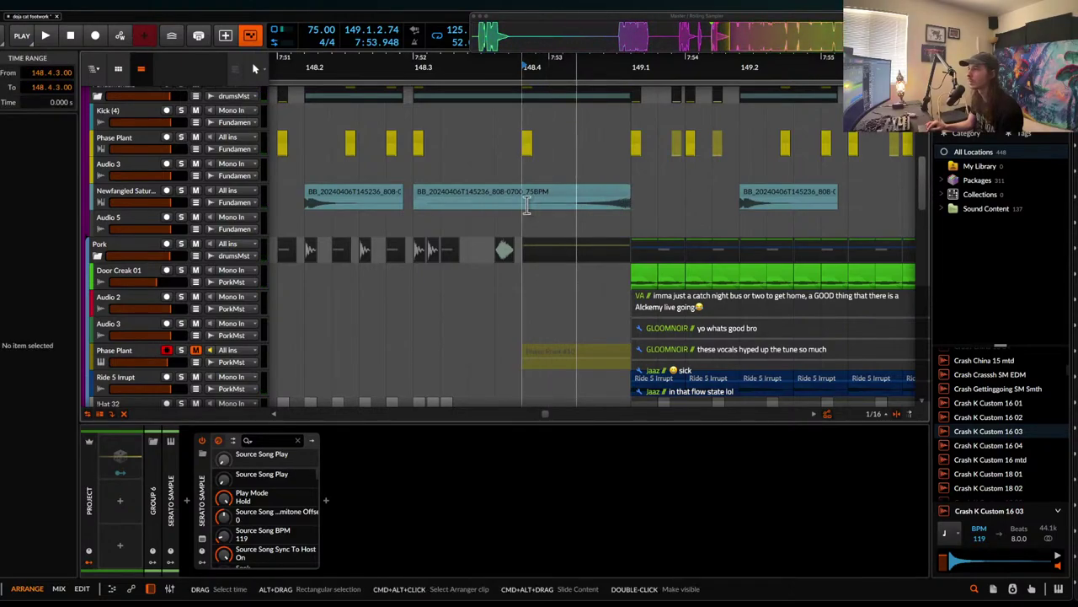
- Move the upper Phase Plant clip from 148.4.1 to 148.3.4 and split the 808 clip at 148.4.1
drag(528, 148, 504, 147)
click(525, 207)
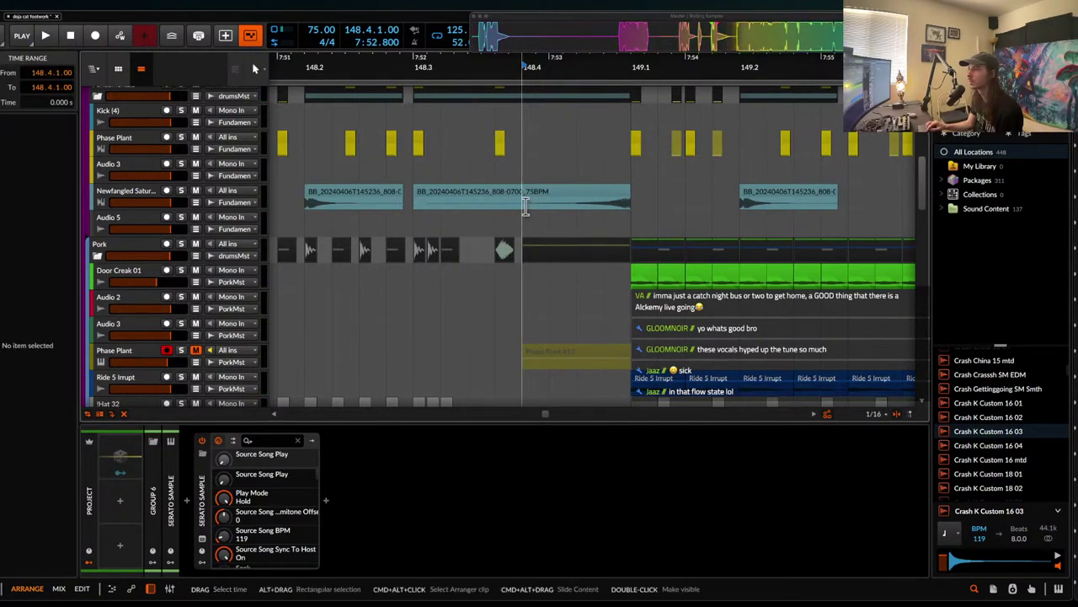
key(super+e)
- Audition the fill from 148.3.1 and move the Phase Plant clip at 148.3.4 to 148.3.3
click(419, 143)
key(space)
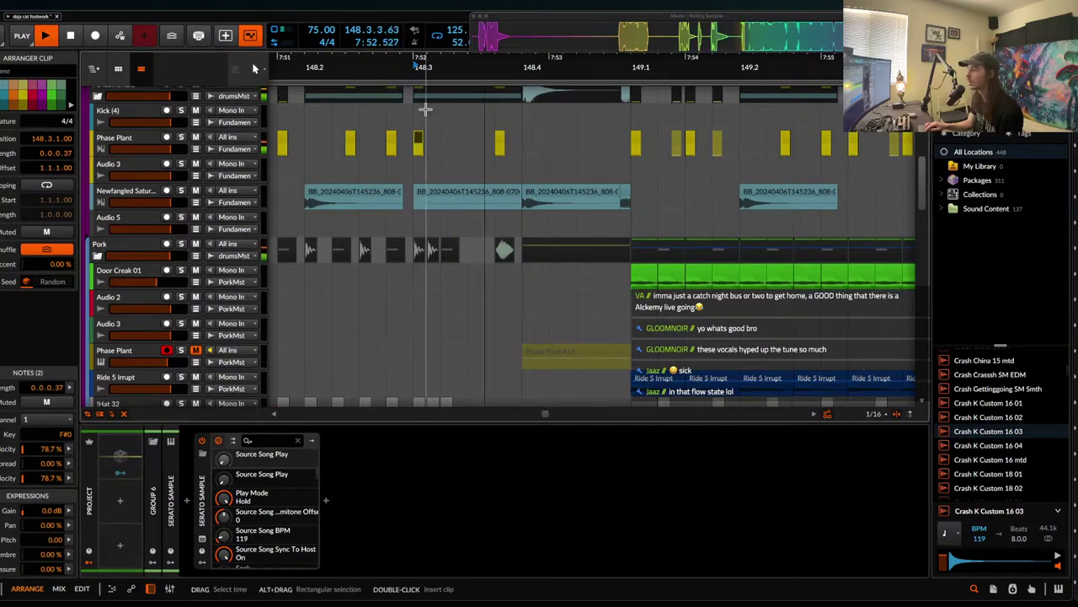
scroll(563, 138, down, 2)
key(space)
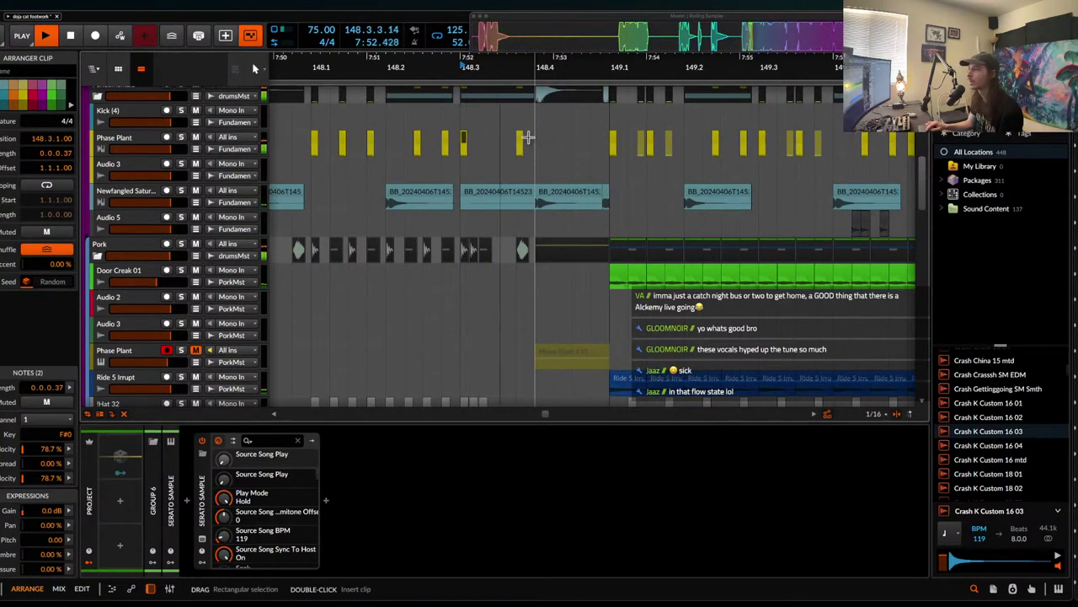
scroll(527, 137, up, 2)
scroll(327, 197, left, 4)
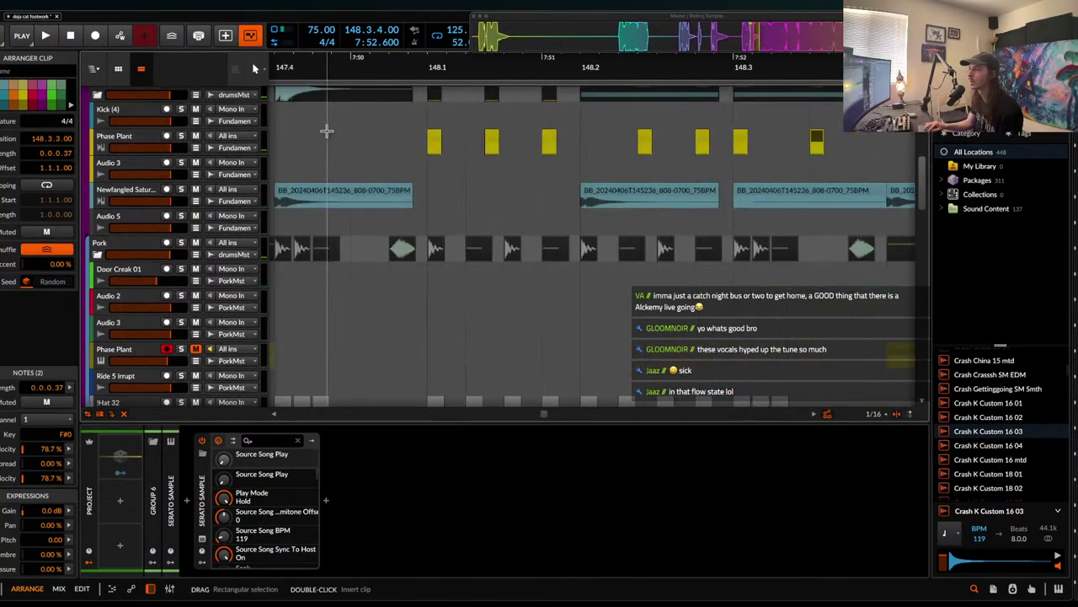
- Play the arrangement from 147.4.3 up to 148.4 and review the Pork group's tracks around the 808 clip at 148.4.1
click(371, 123)
key(space)
scroll(447, 117, down, 1)
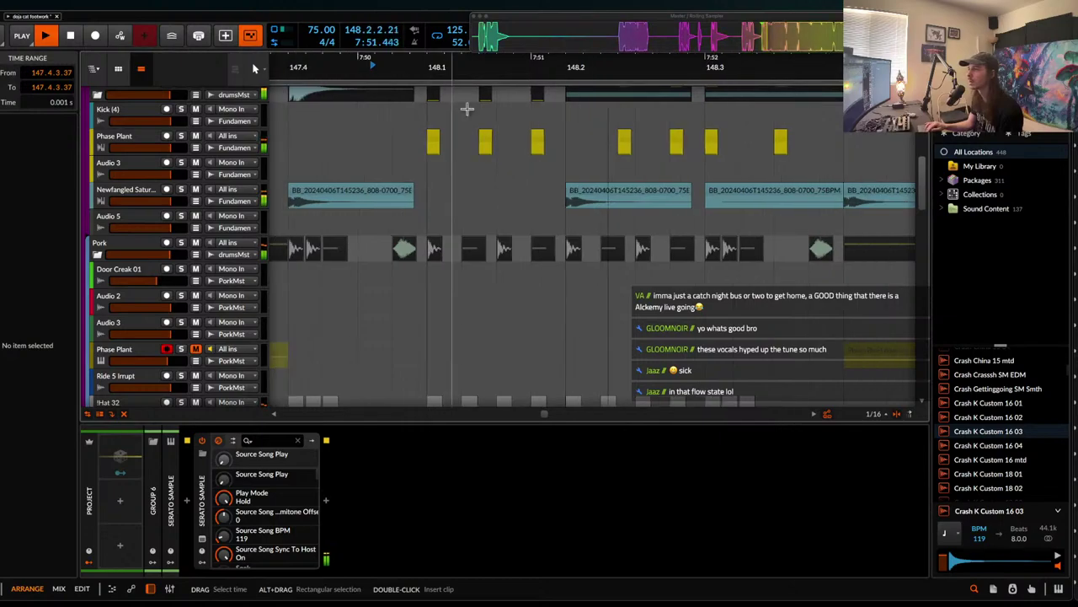
scroll(566, 112, down, 3)
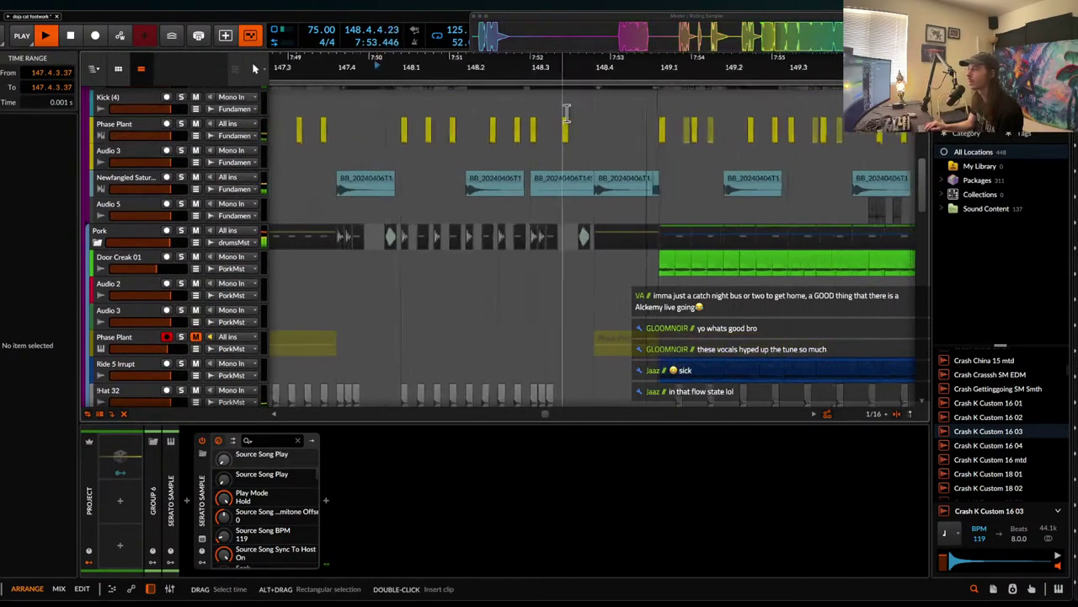
key(space)
click(614, 181)
scroll(613, 177, down, 5)
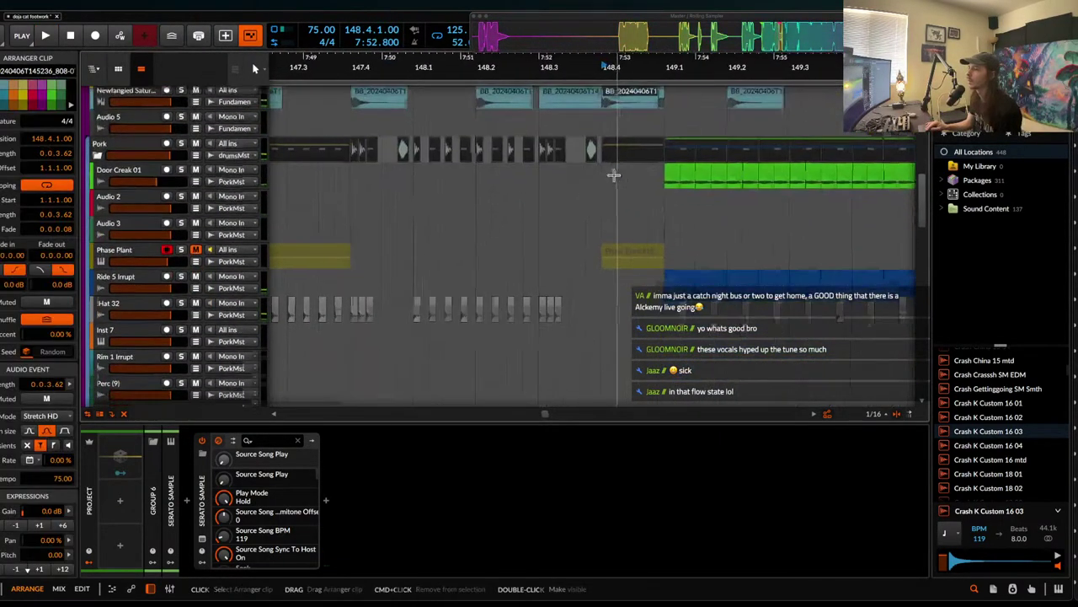
scroll(613, 176, up, 2)
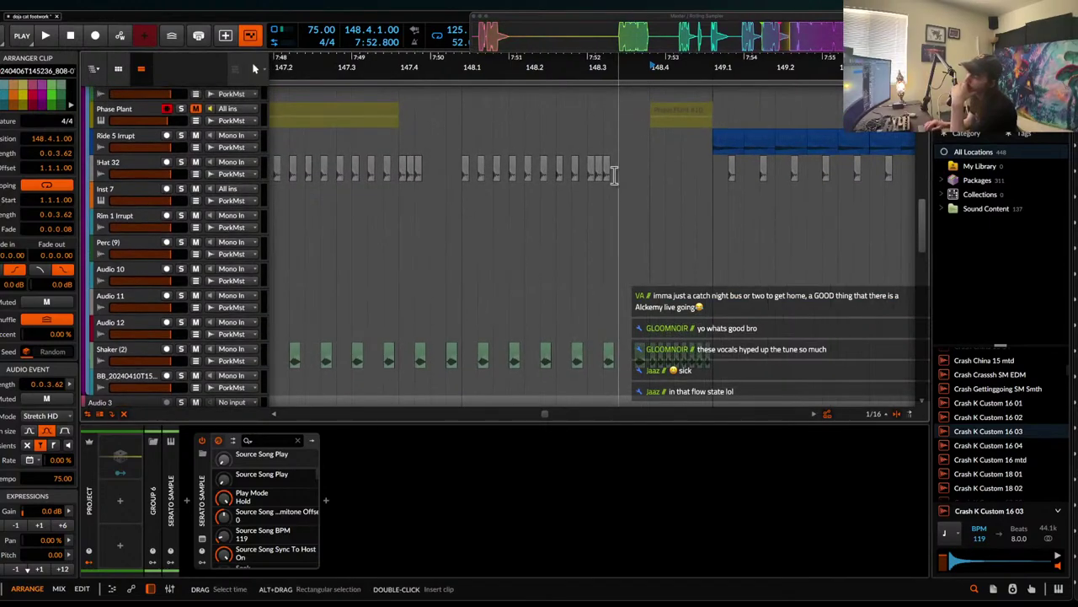
scroll(614, 175, up, 3)
scroll(614, 175, down, 2)
scroll(614, 175, up, 5)
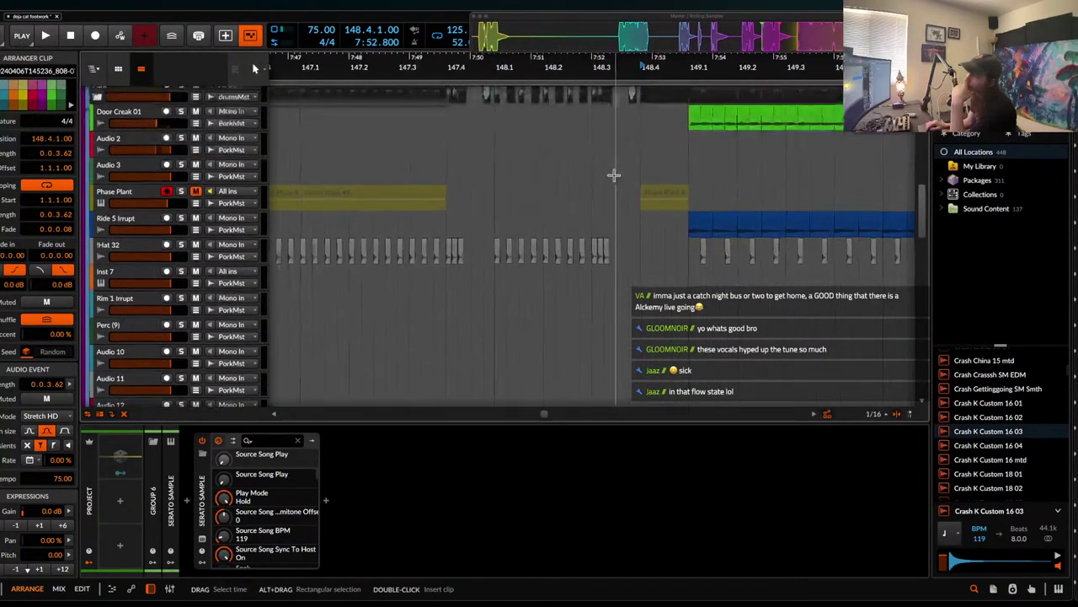
scroll(700, 169, up, 5)
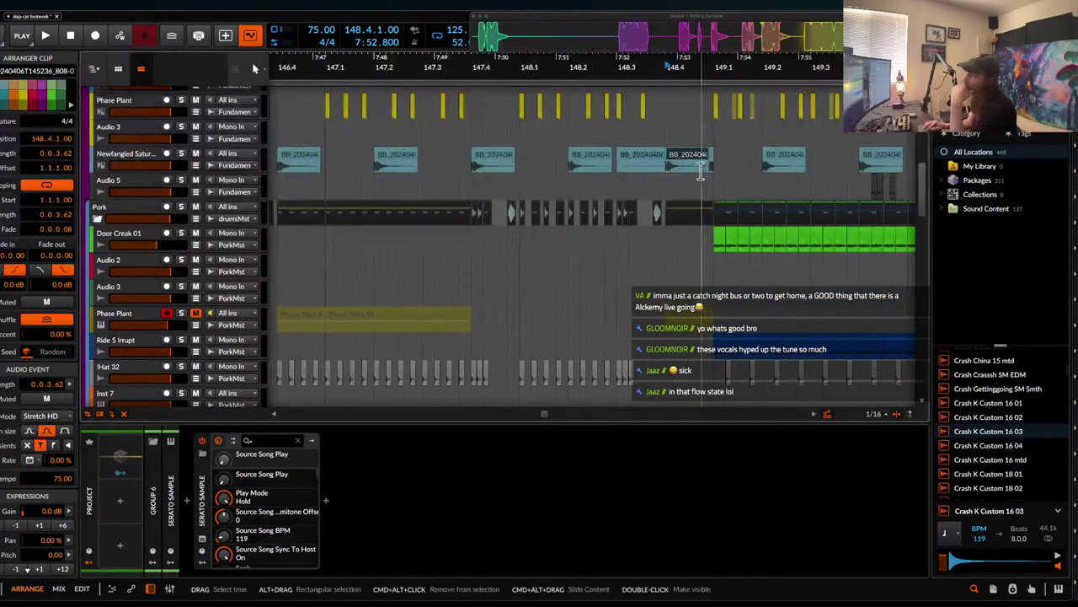
- Add an instrument track below the Newfangled Saturate track and load the Phase Plant synth on it
click(115, 162)
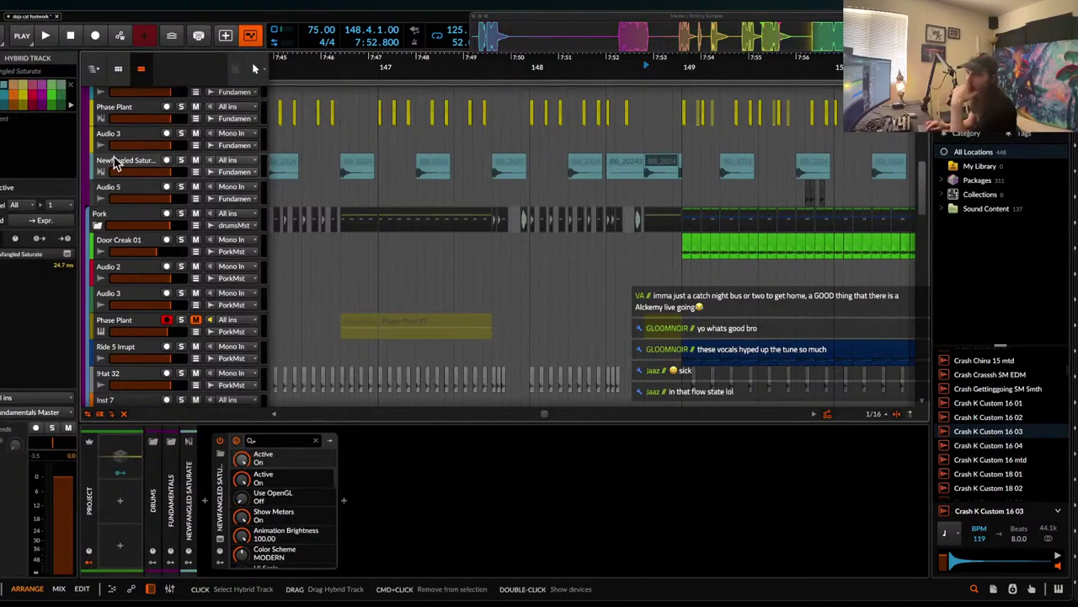
key(ctrl+t)
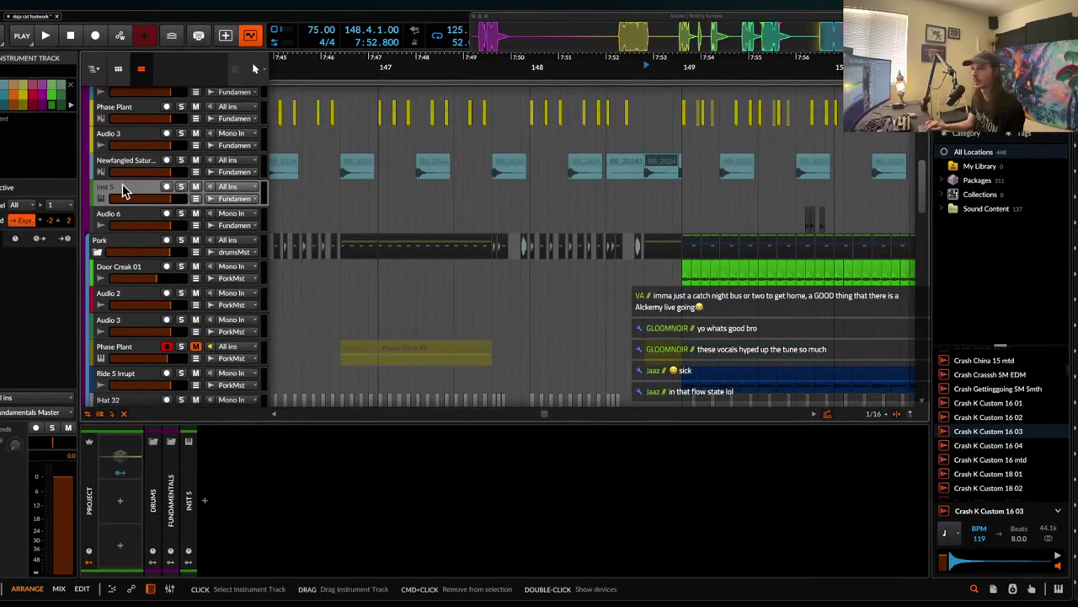
click(205, 499)
text(phase)
click(413, 219)
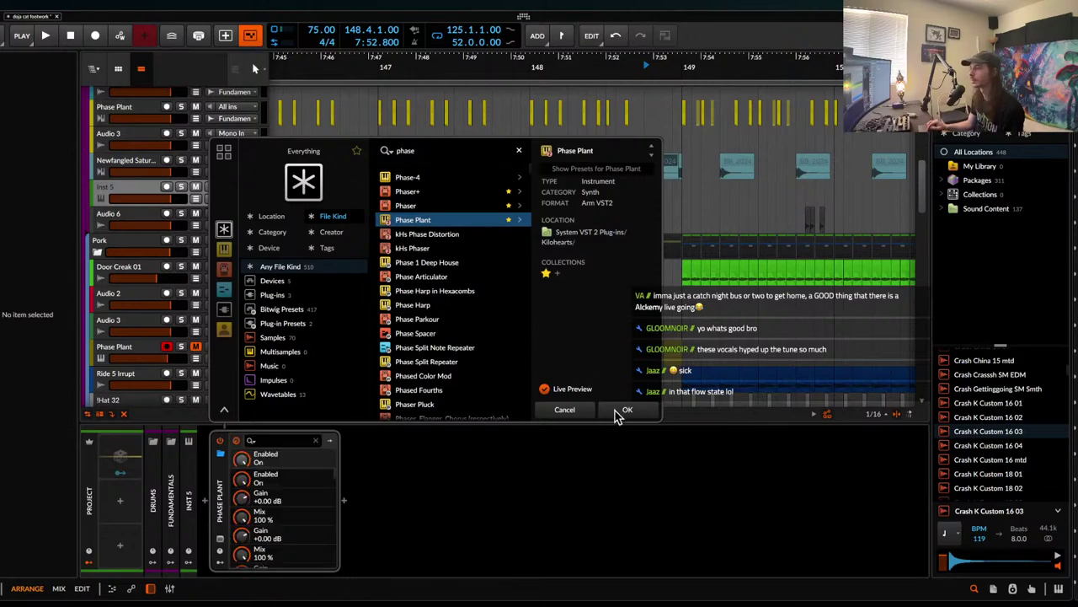
click(623, 410)
- Add an Envelope modulator with a 158 ms attack and 269 ms decay and route it positively to the master pitch
click(281, 513)
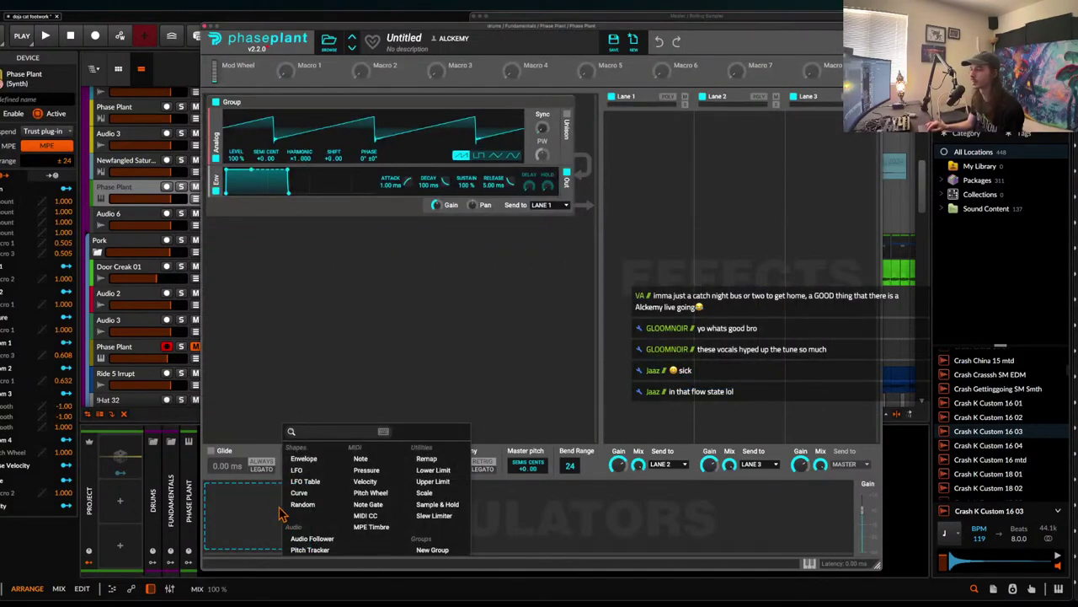
click(307, 460)
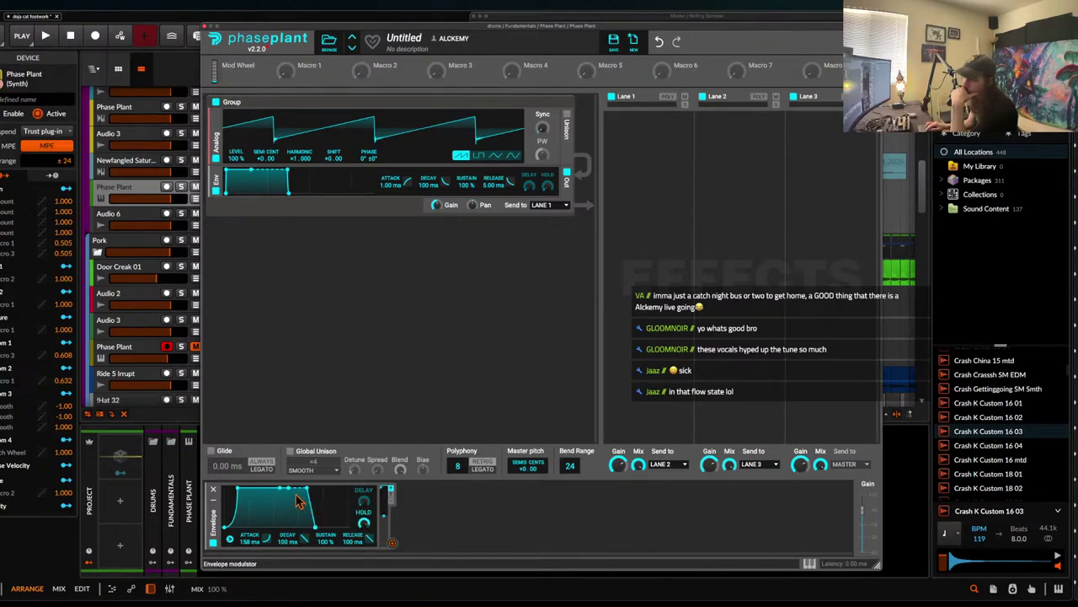
drag(390, 548, 531, 481)
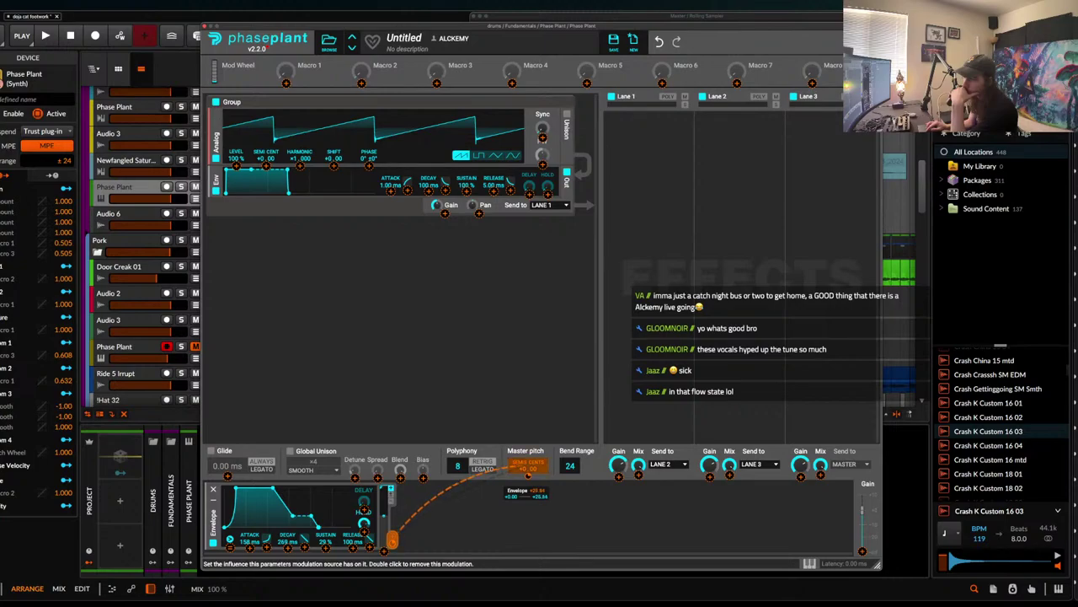
- Record-arm the new Phase Plant track and set the envelope's decay to 570 ms and sustain to 20%
click(166, 187)
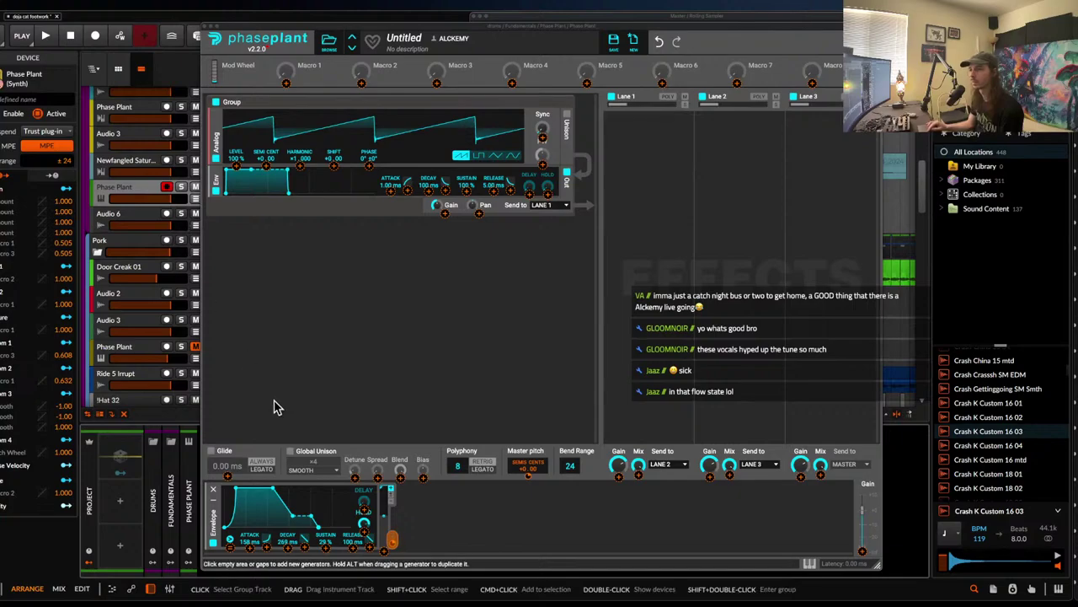
click(273, 490)
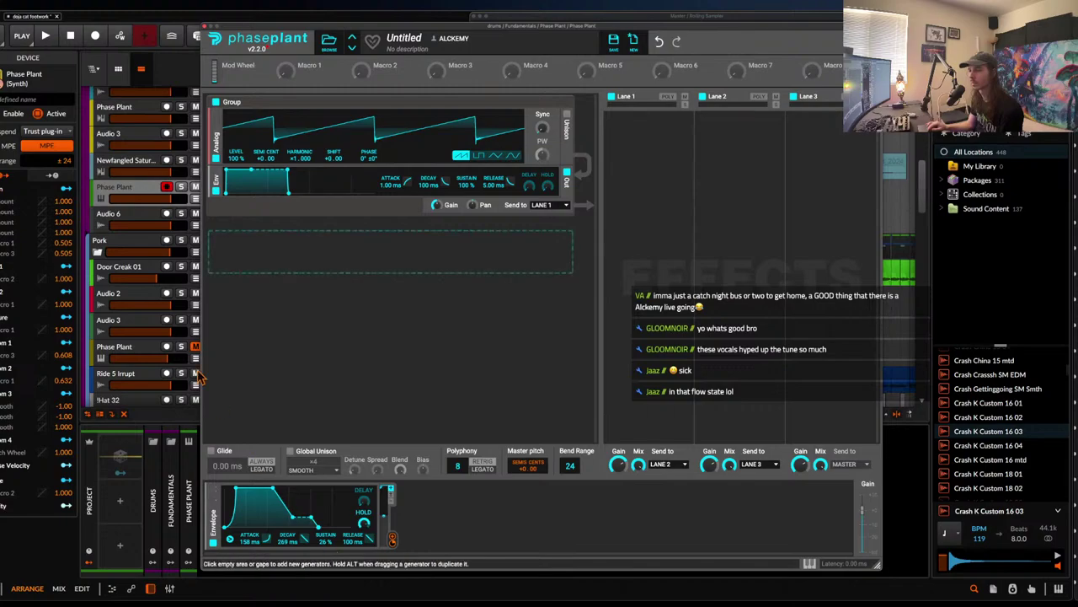
scroll(145, 285, down, 10)
scroll(147, 290, up, 1)
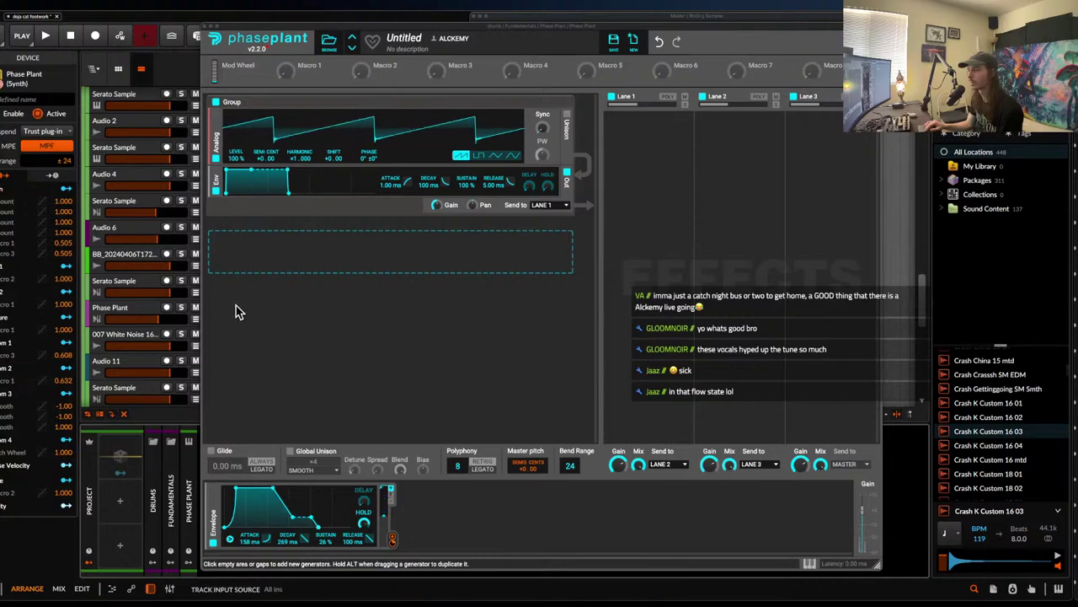
drag(367, 516, 366, 518)
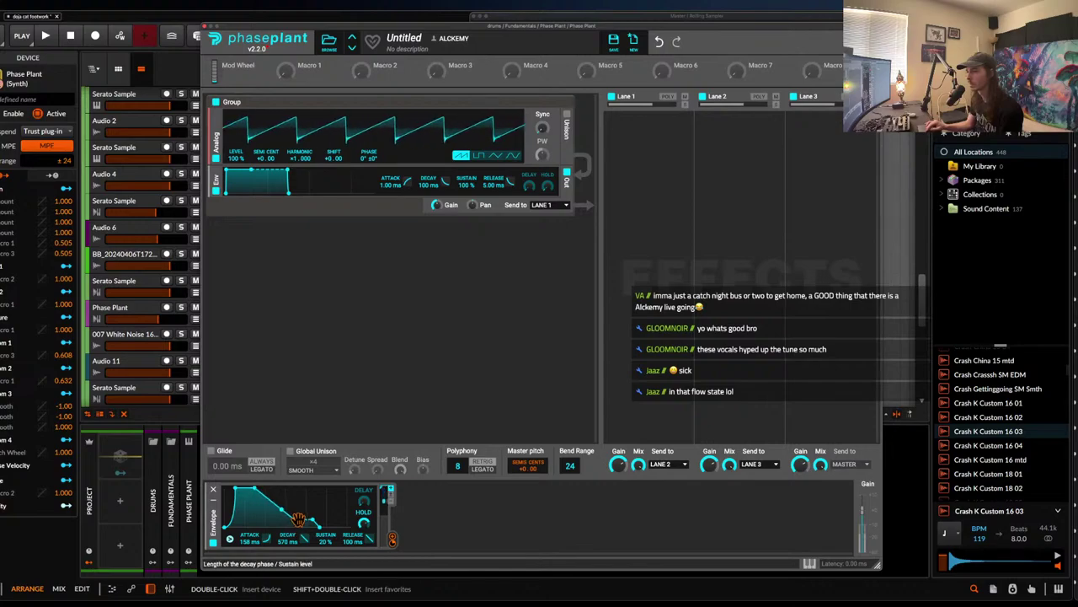
- Enable two-voice Smooth unison with adjusted detune on the Analog oscillator and insert a Slice EQ in Lane 1
click(567, 113)
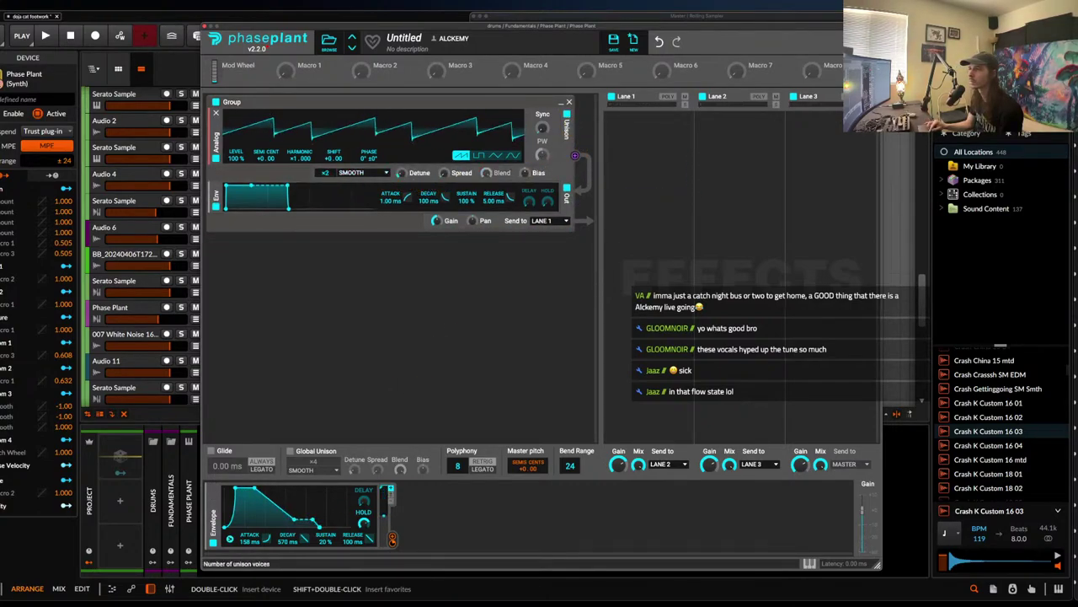
drag(402, 174, 402, 159)
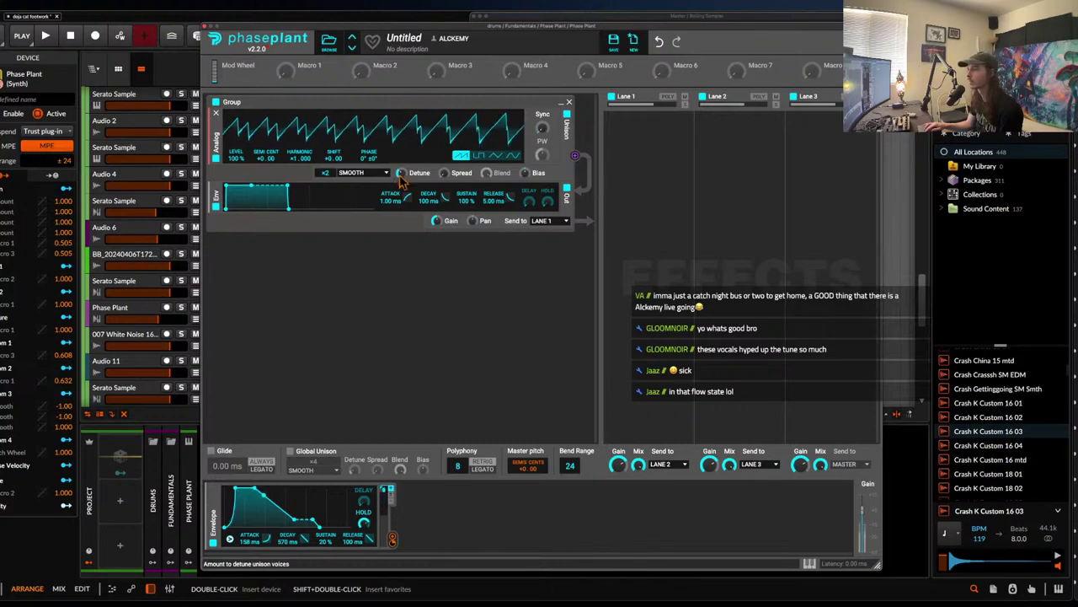
click(647, 125)
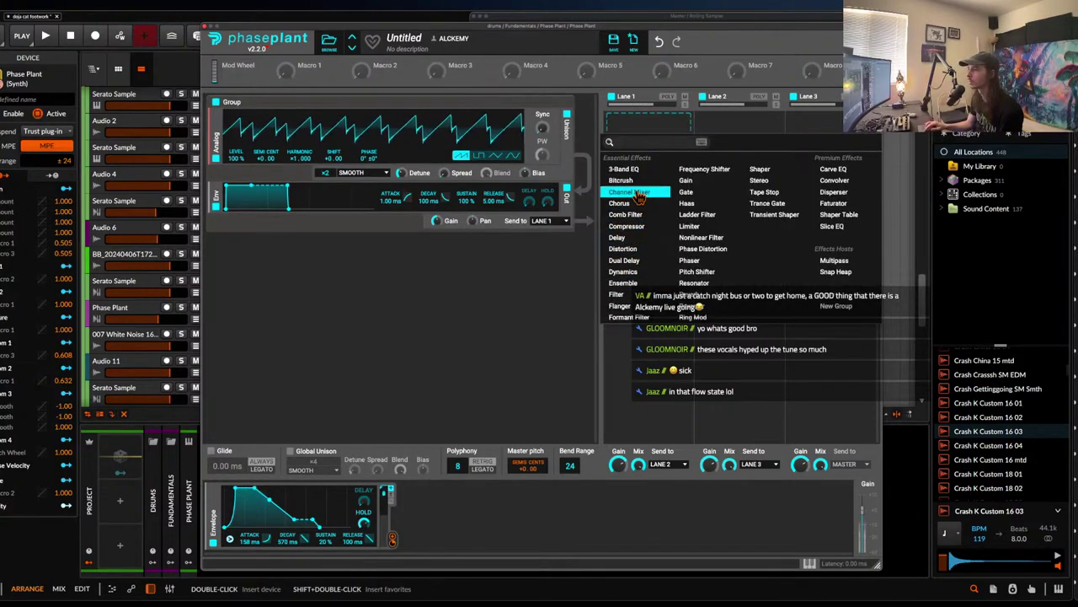
click(616, 294)
click(685, 120)
click(668, 126)
click(832, 221)
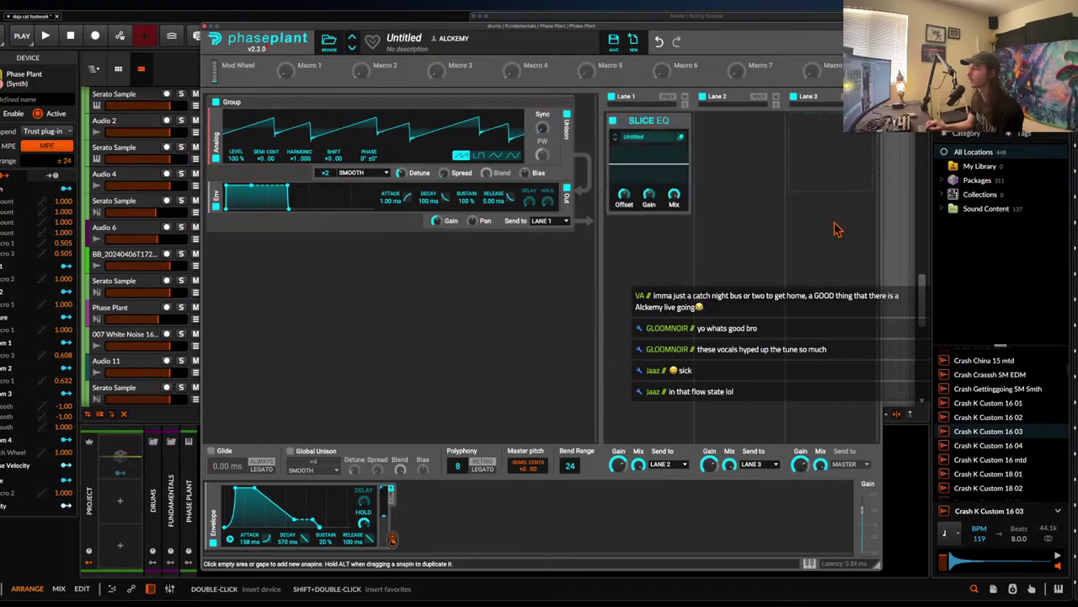
- Shape the Slice EQ curve with seven peak bands, four boosts and three deep cuts from the lows into the mids
click(679, 138)
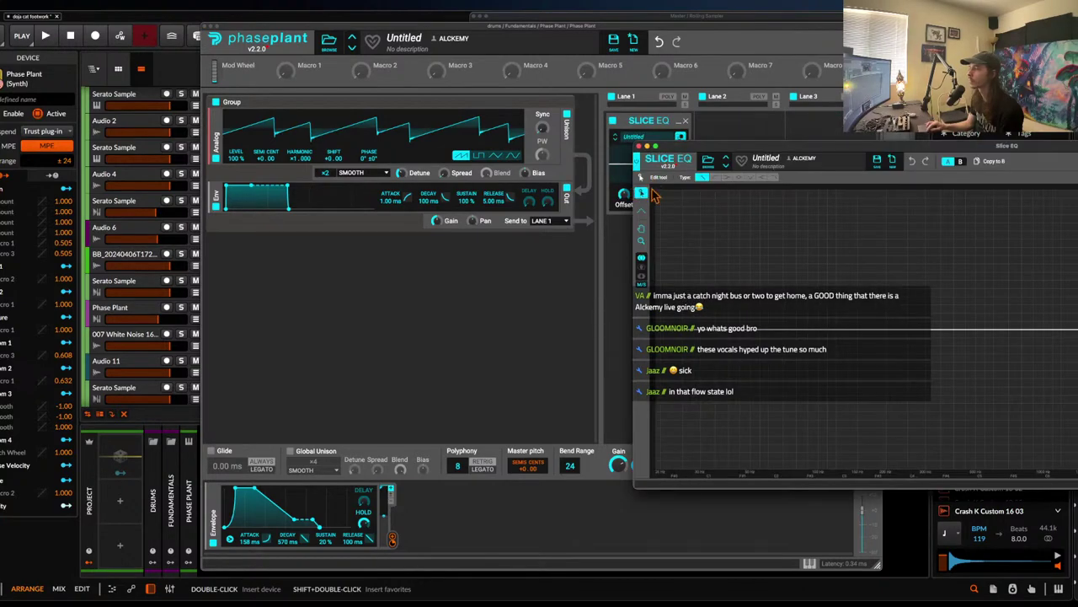
drag(855, 146, 324, 91)
drag(409, 274, 244, 138)
drag(447, 282, 326, 412)
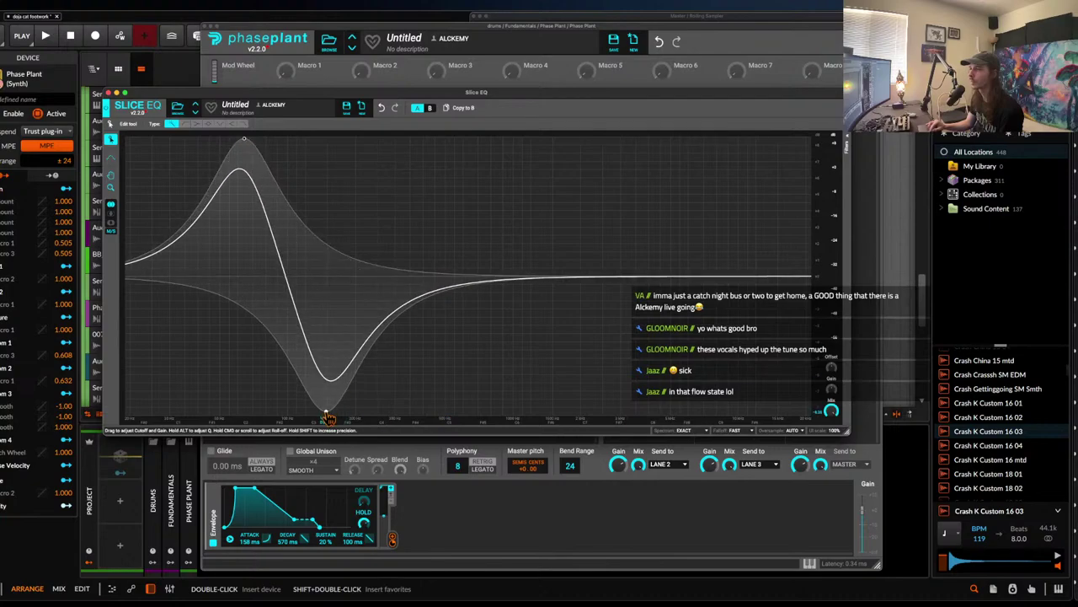
drag(425, 285, 379, 208)
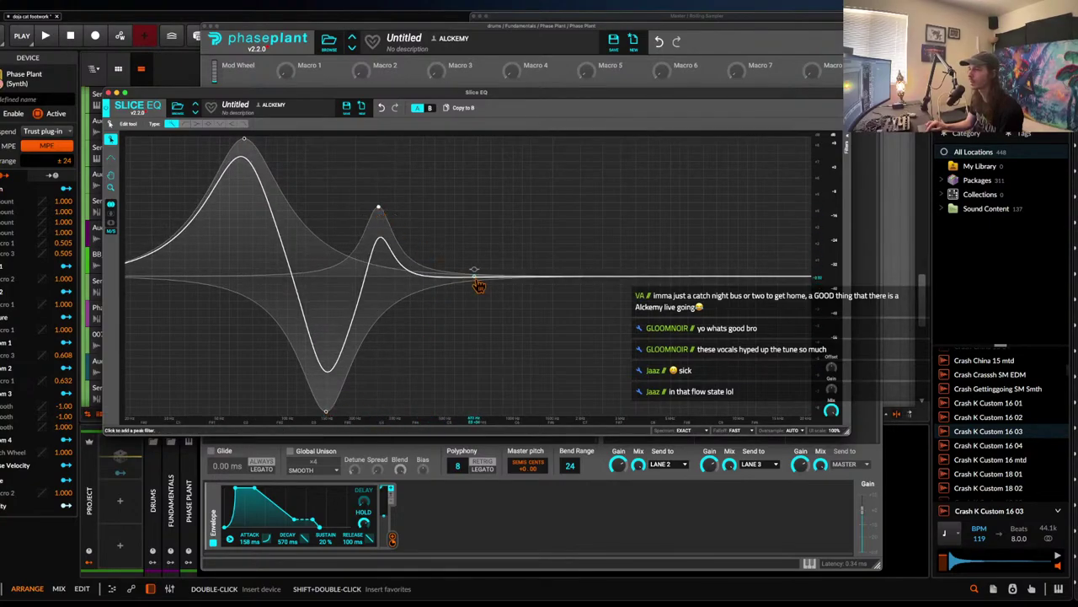
drag(481, 281, 447, 241)
drag(506, 281, 477, 362)
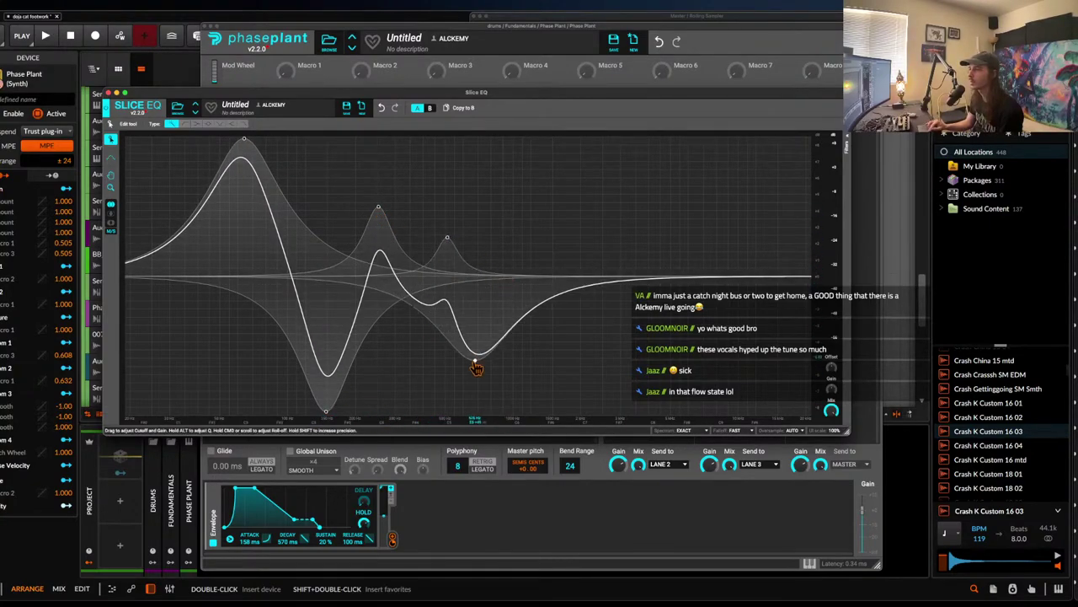
drag(532, 280, 519, 241)
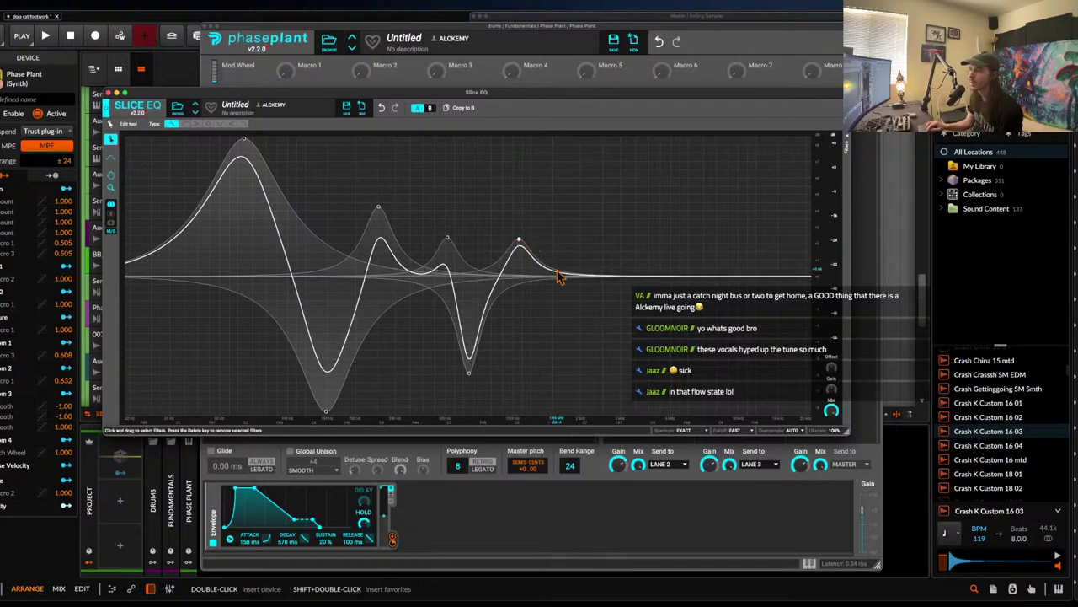
drag(574, 285, 566, 367)
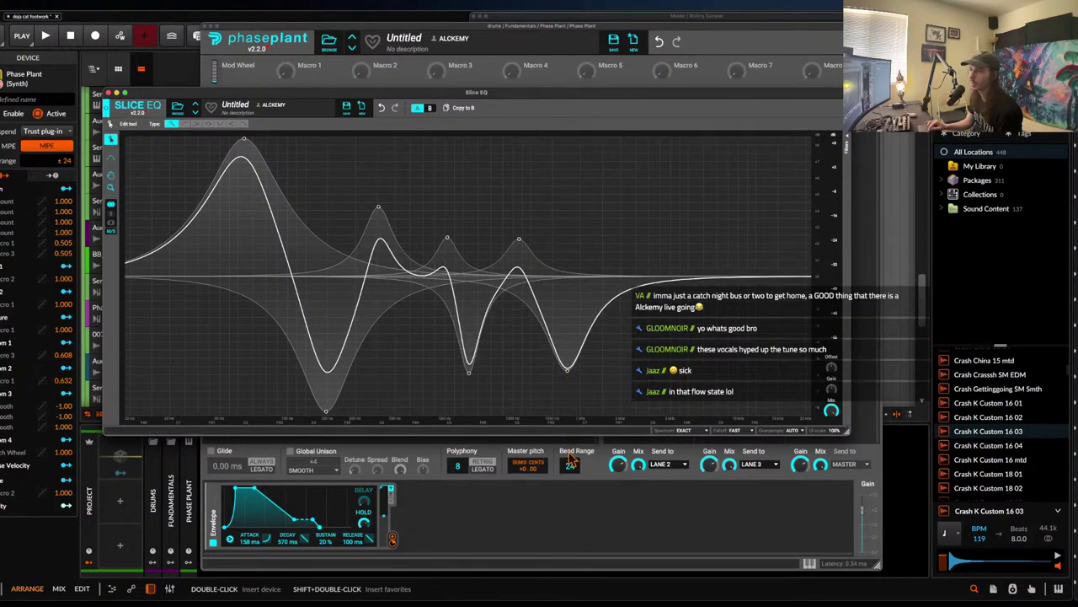
drag(244, 143, 244, 105)
click(107, 93)
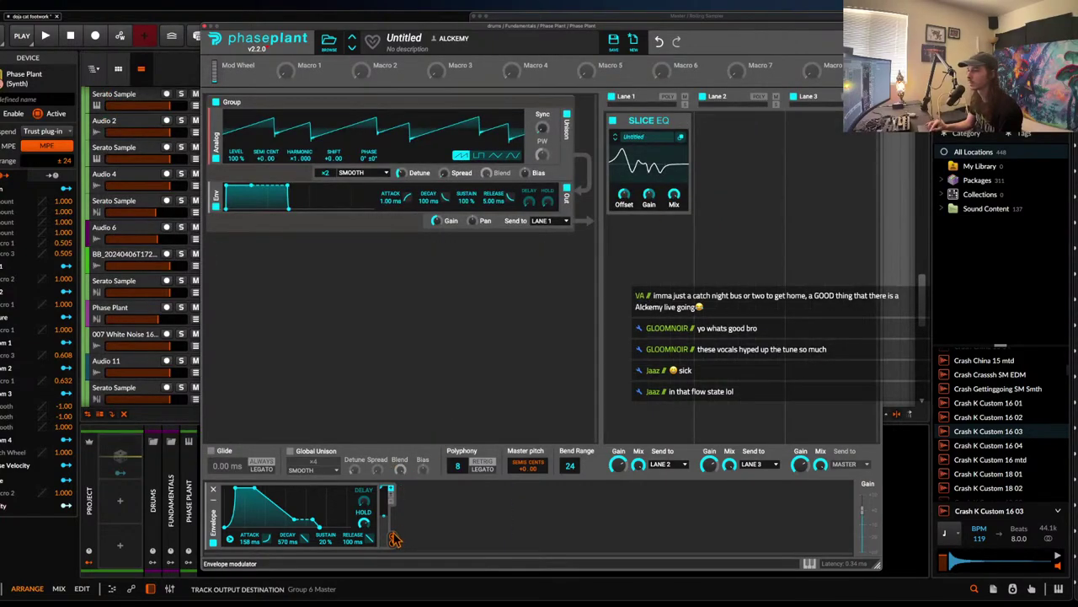
- Modulate the Slice EQ's Offset with the envelope and lengthen the envelope's attack to 261 ms
drag(390, 533, 393, 540)
drag(619, 257, 625, 207)
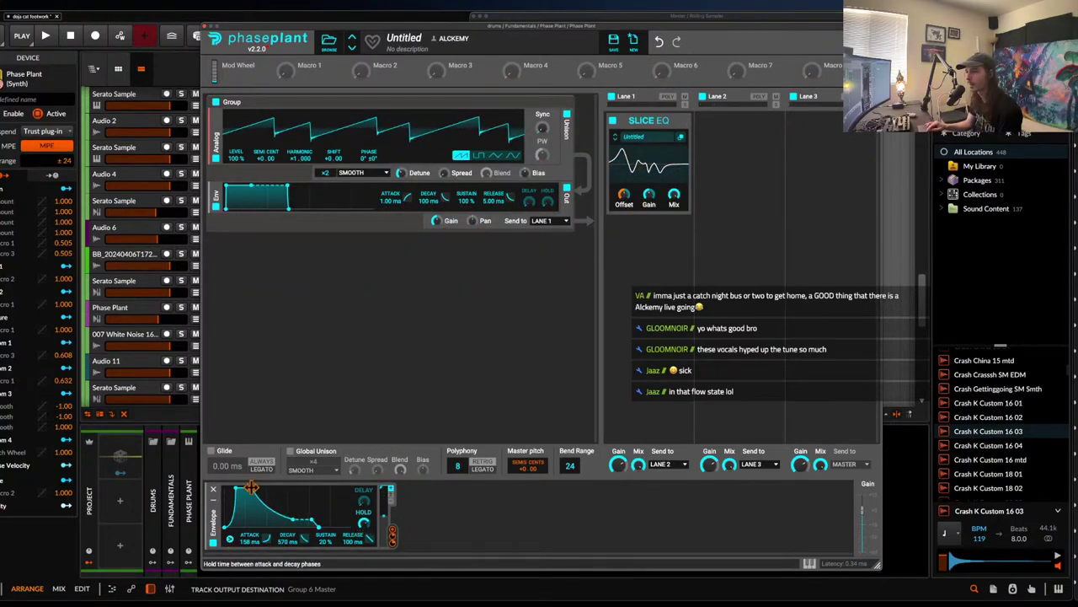
drag(252, 487, 255, 488)
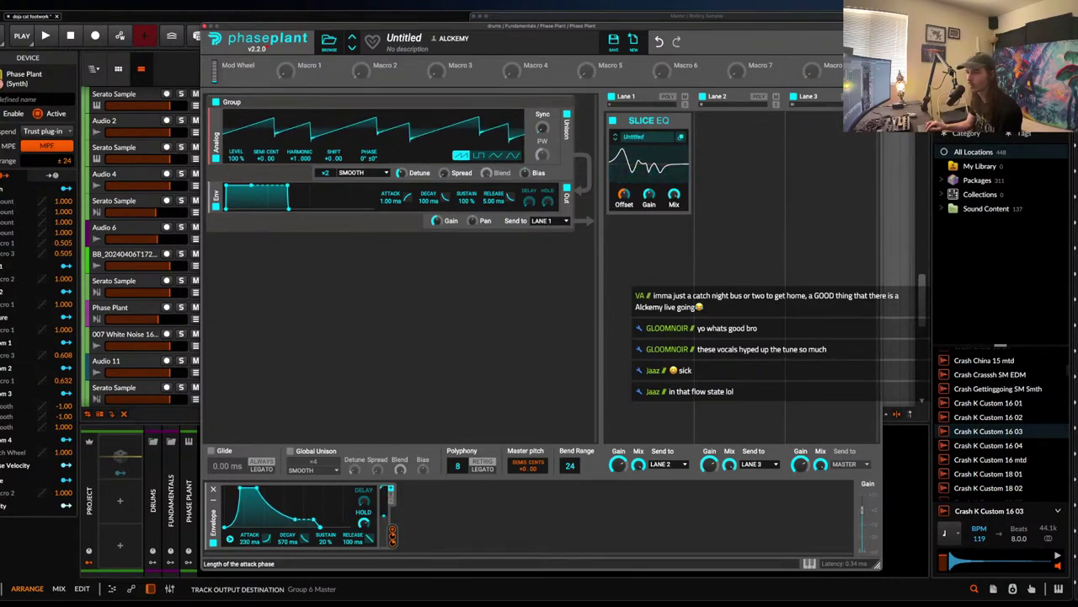
drag(250, 540, 249, 537)
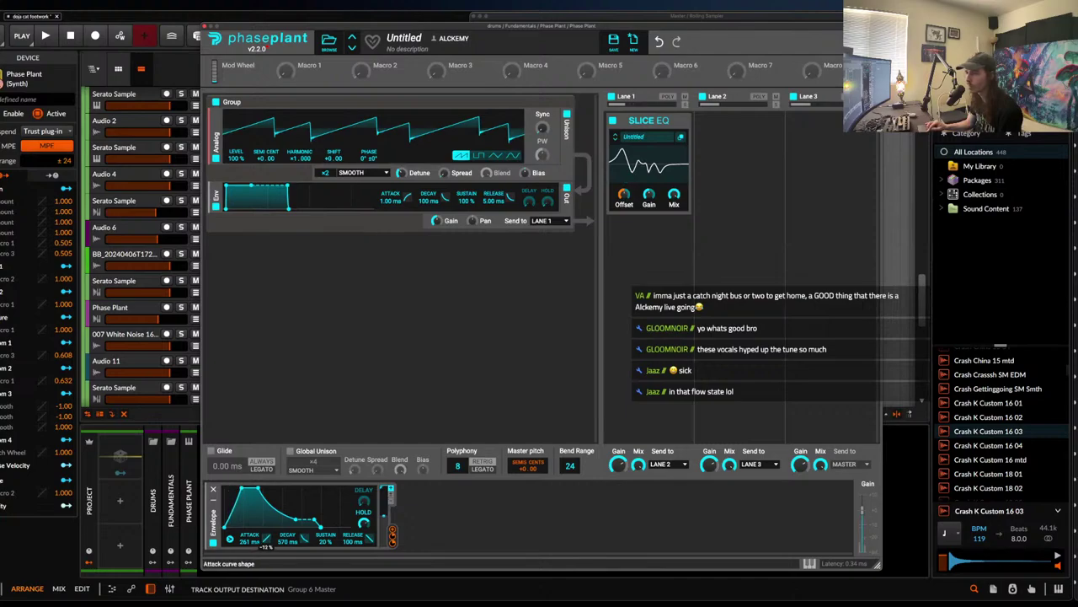
- Set the modulation envelope's attack to 230 ms and add a collapsed Overdrive Distortion below the Slice EQ in Lane 1
drag(246, 487, 239, 487)
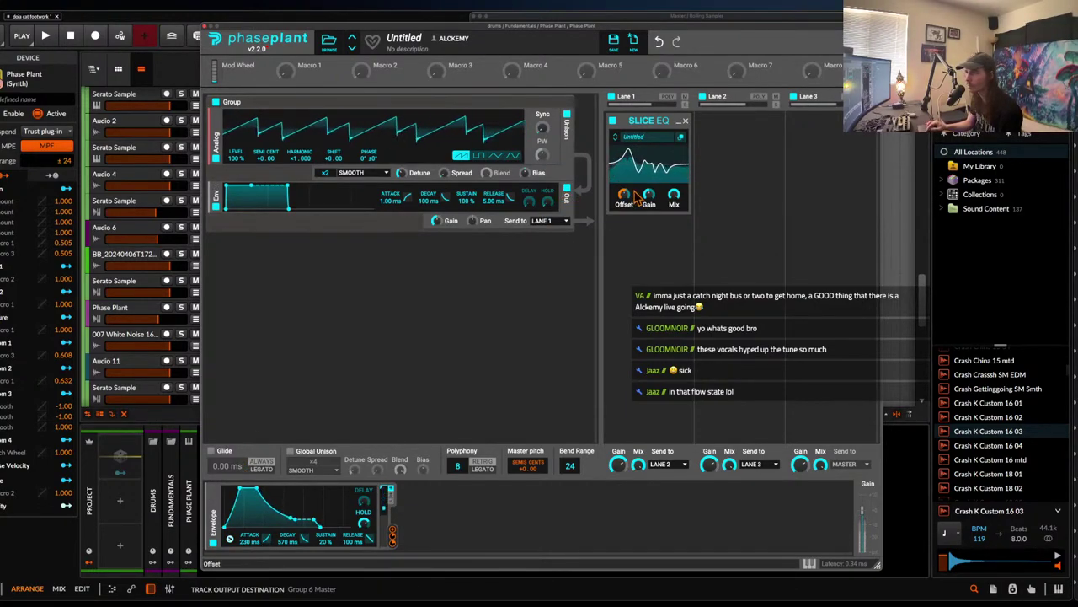
click(647, 224)
click(627, 348)
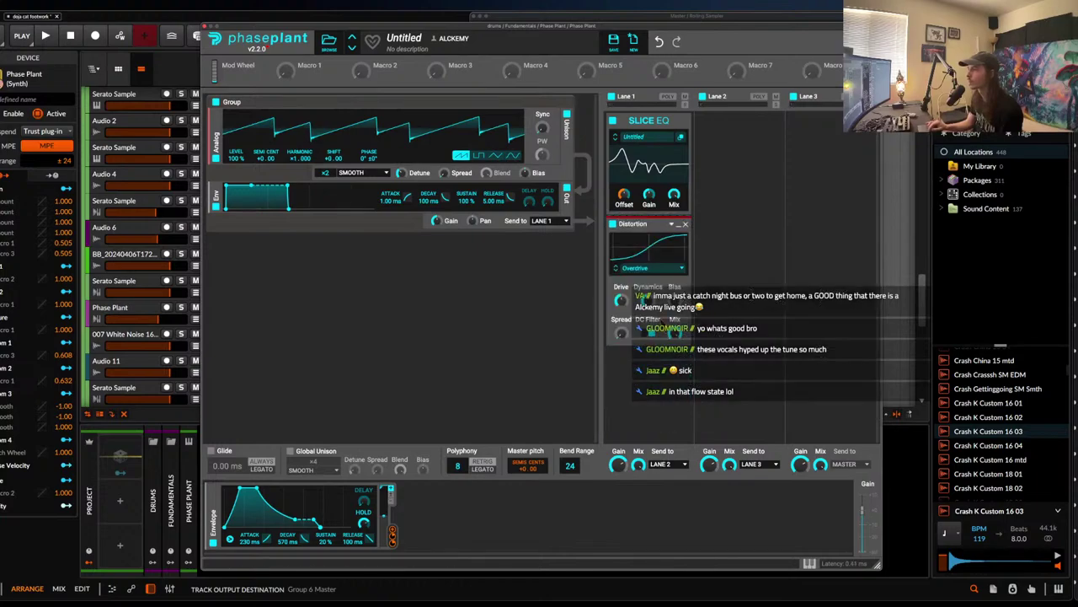
click(678, 225)
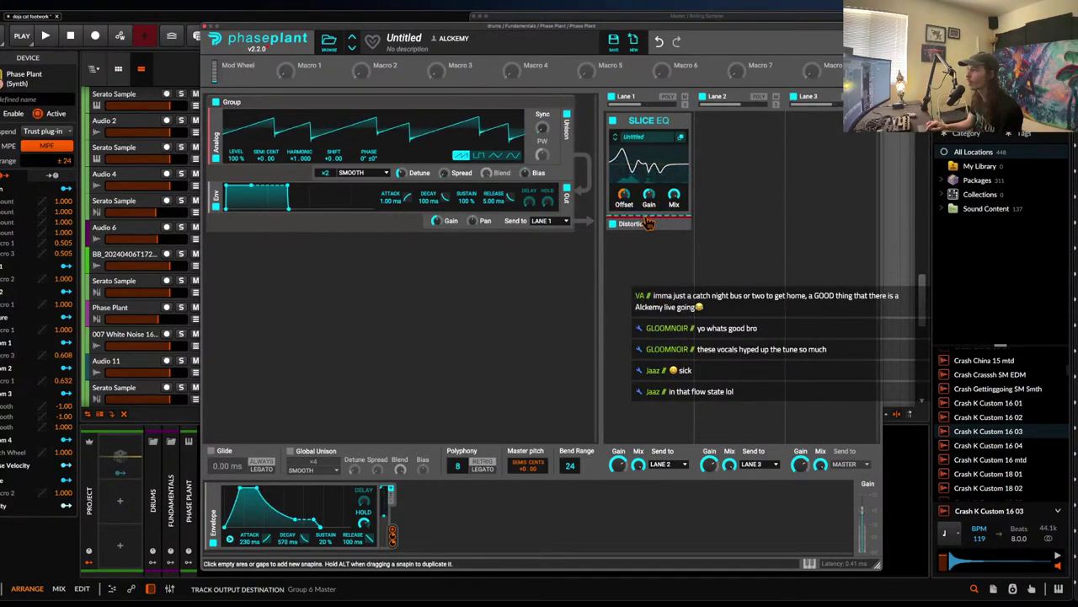
- Insert a notch Filter with slope 2 between the Slice EQ and Distortion, with its cutoff modulated by the envelope
click(665, 241)
click(644, 376)
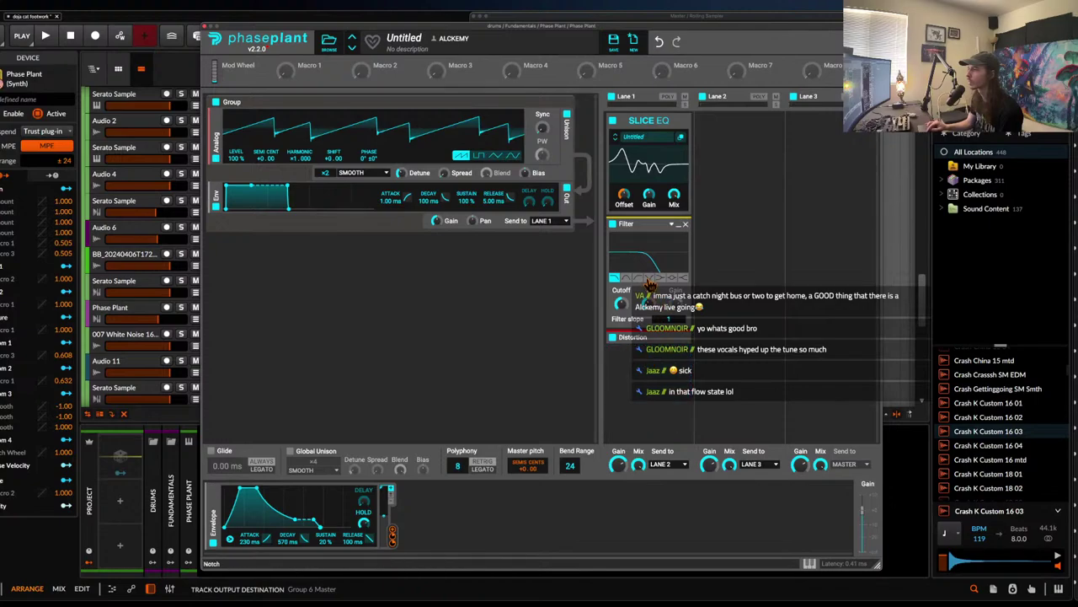
click(392, 537)
drag(622, 314, 622, 307)
click(626, 305)
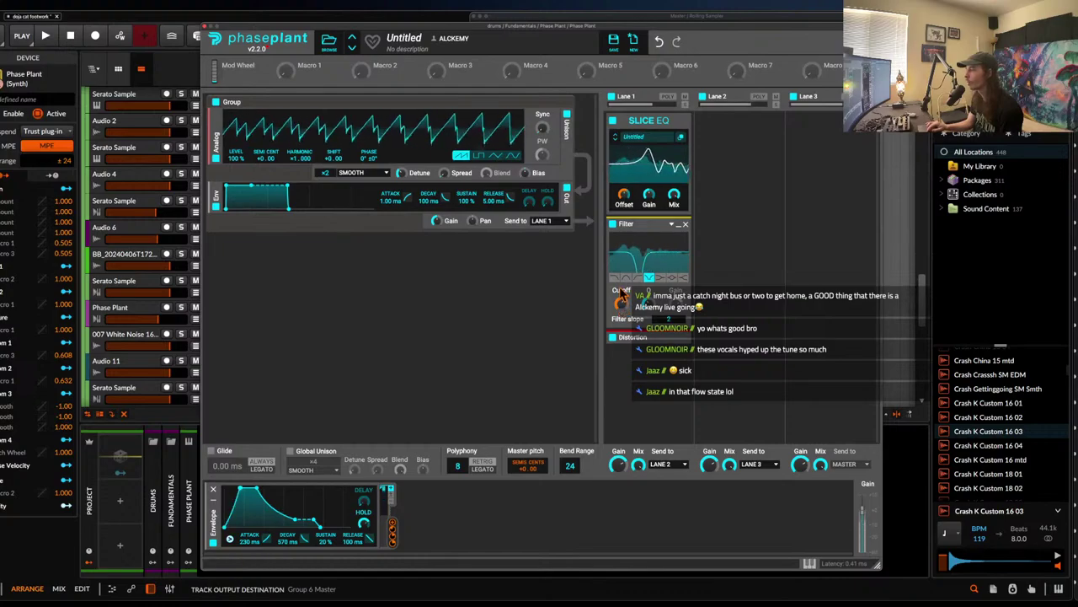
- Add a collapsed low-pass Filter after the Distortion, modulate its cutoff with the envelope and lower its Q
click(641, 358)
click(637, 523)
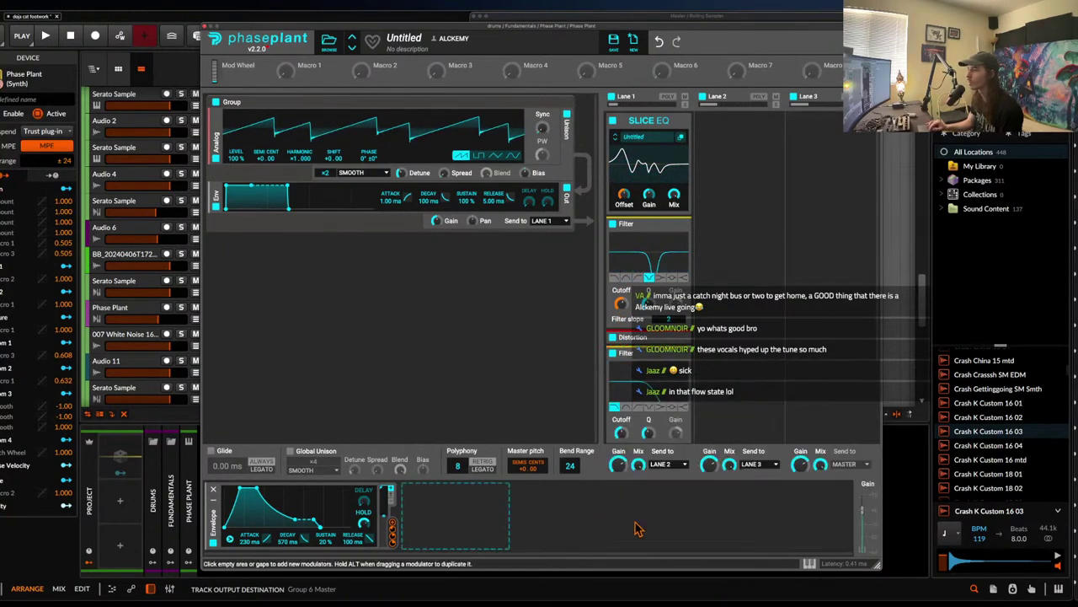
click(392, 529)
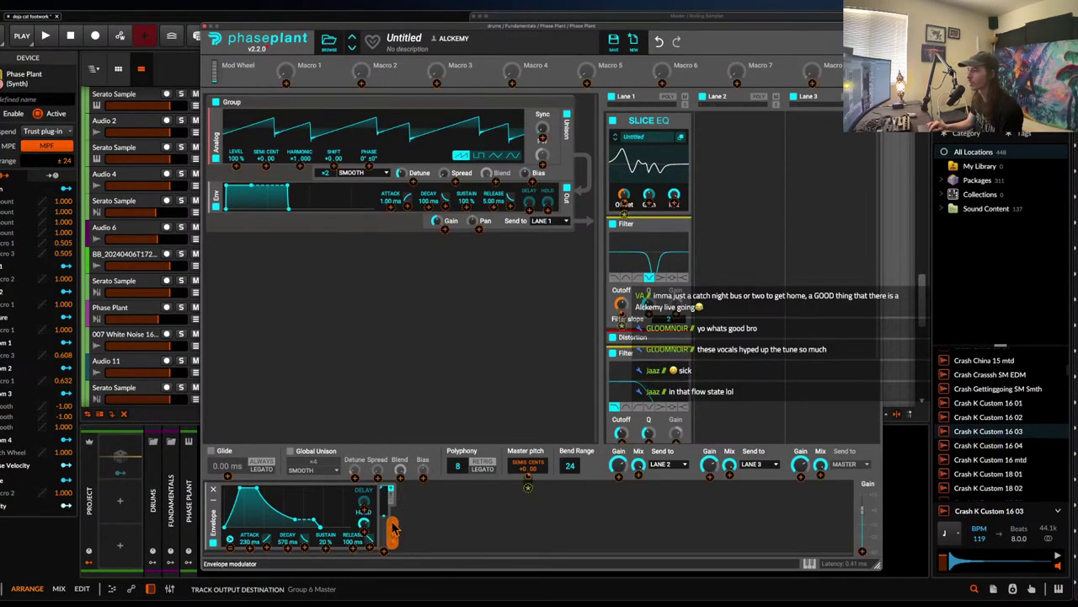
click(621, 434)
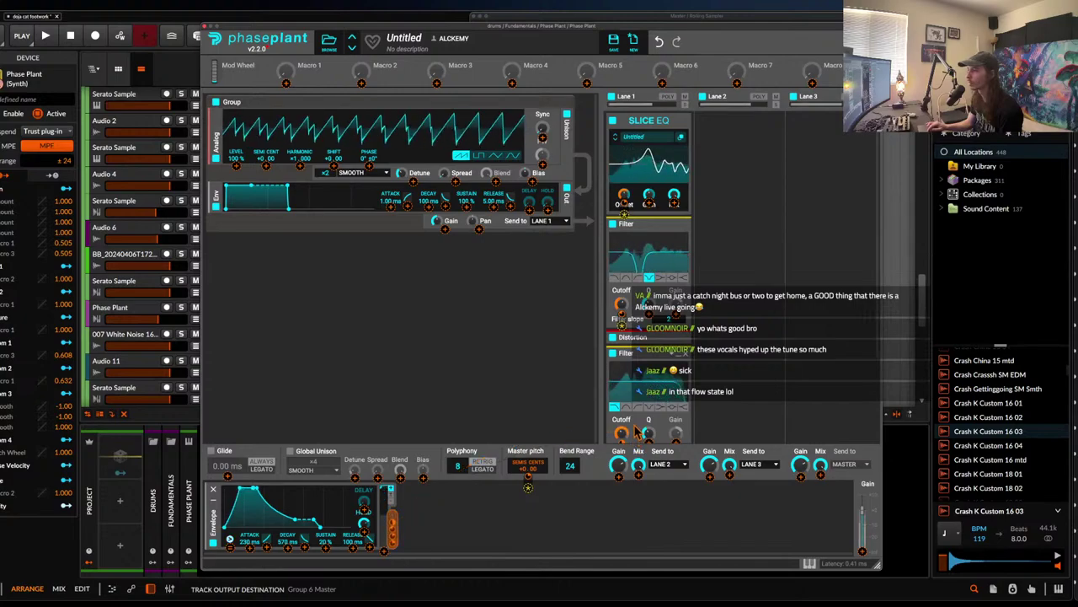
scroll(672, 378, down, 1)
scroll(672, 377, down, 3)
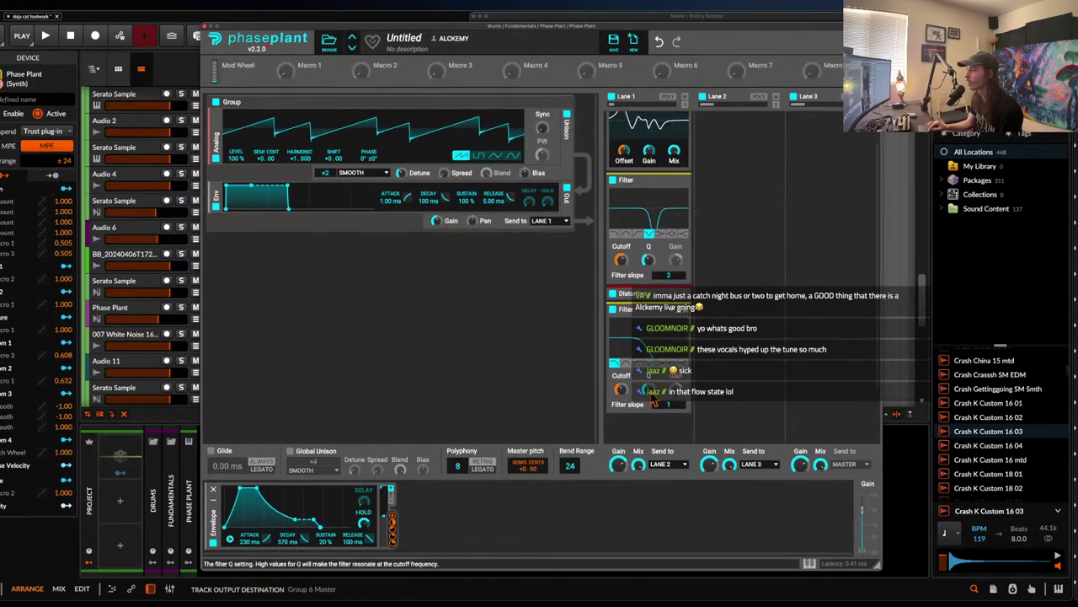
drag(649, 396, 649, 418)
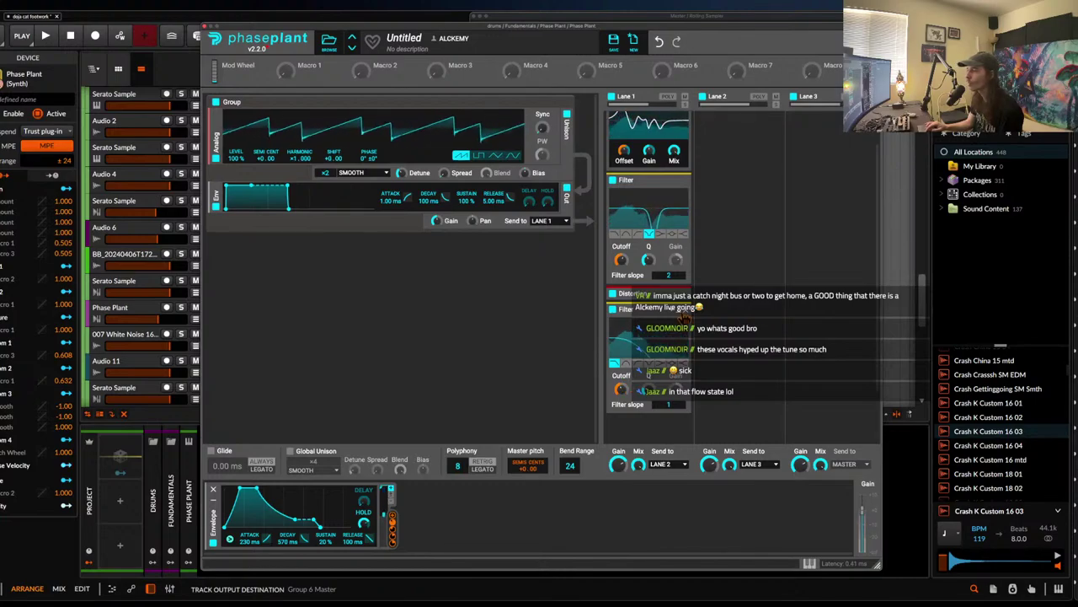
scroll(685, 317, up, 4)
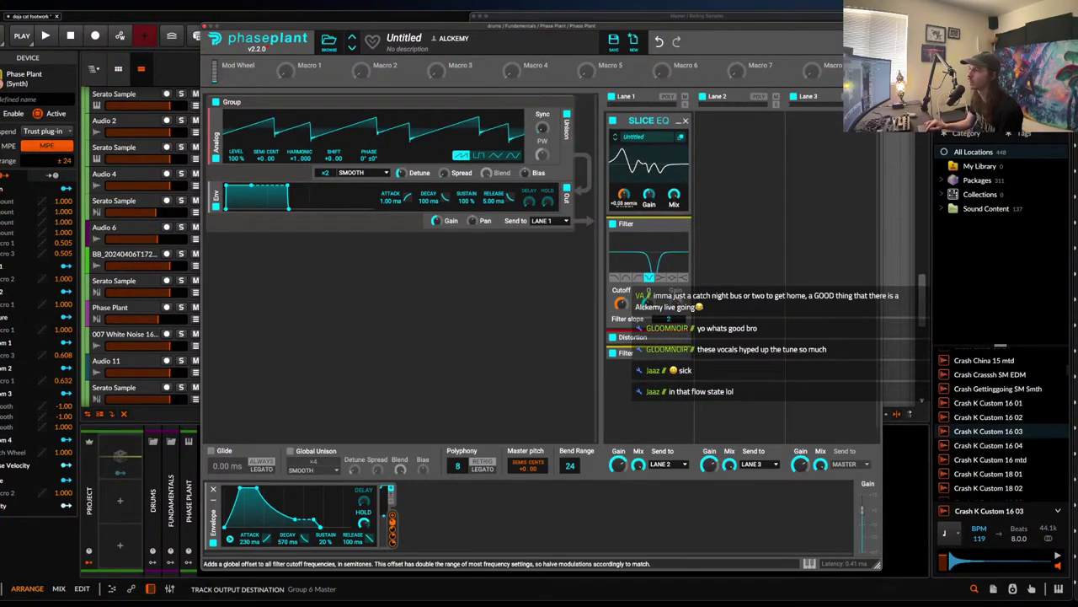
- Fine-tune the Slice EQ's Offset and collapse the Slice EQ
drag(623, 194, 624, 205)
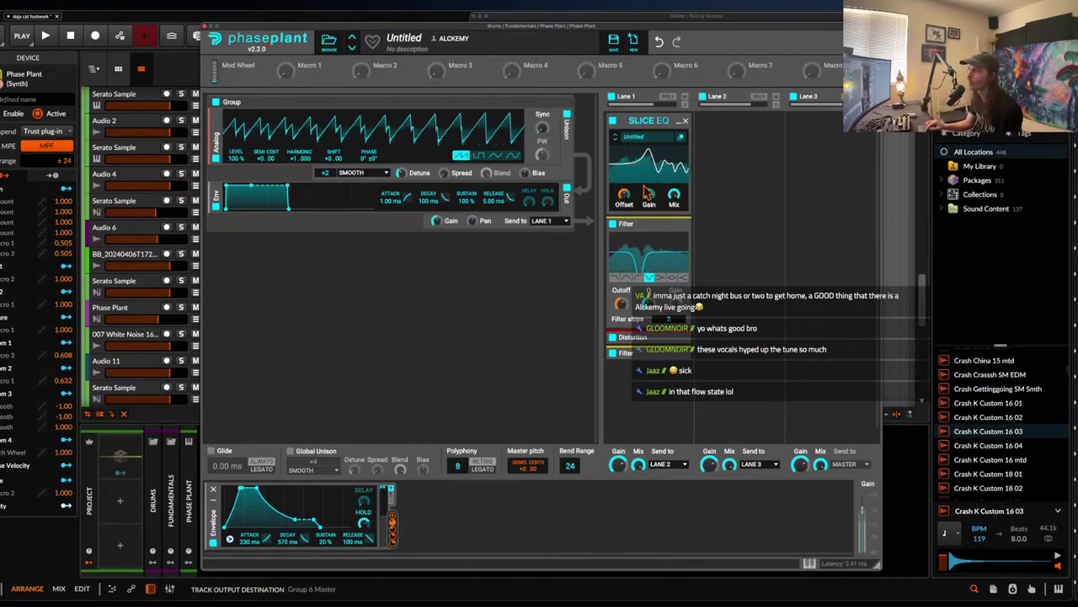
mouse_move(625, 207)
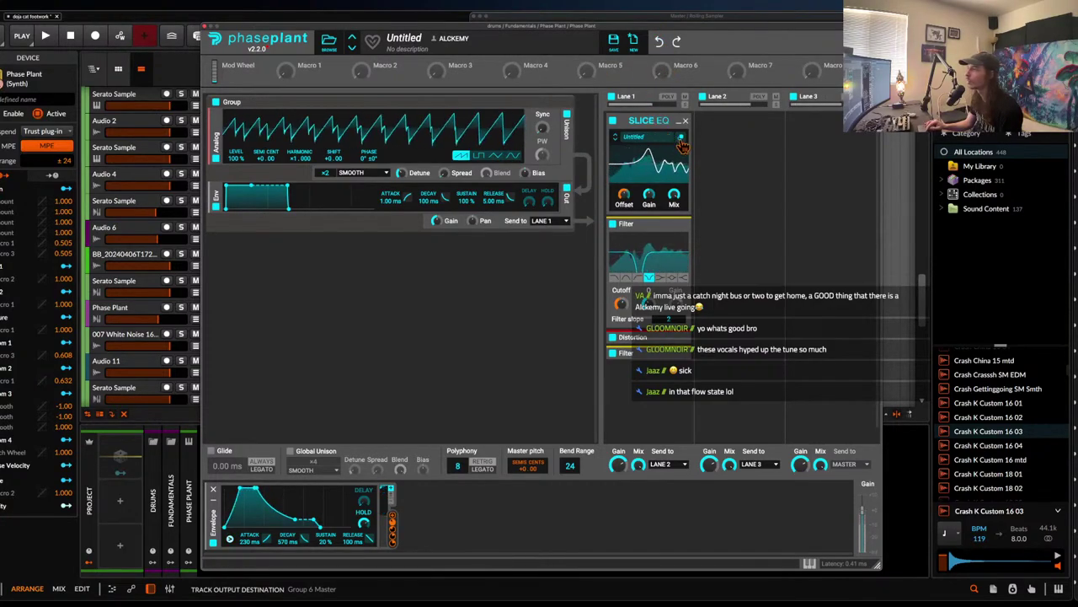
double_click(625, 122)
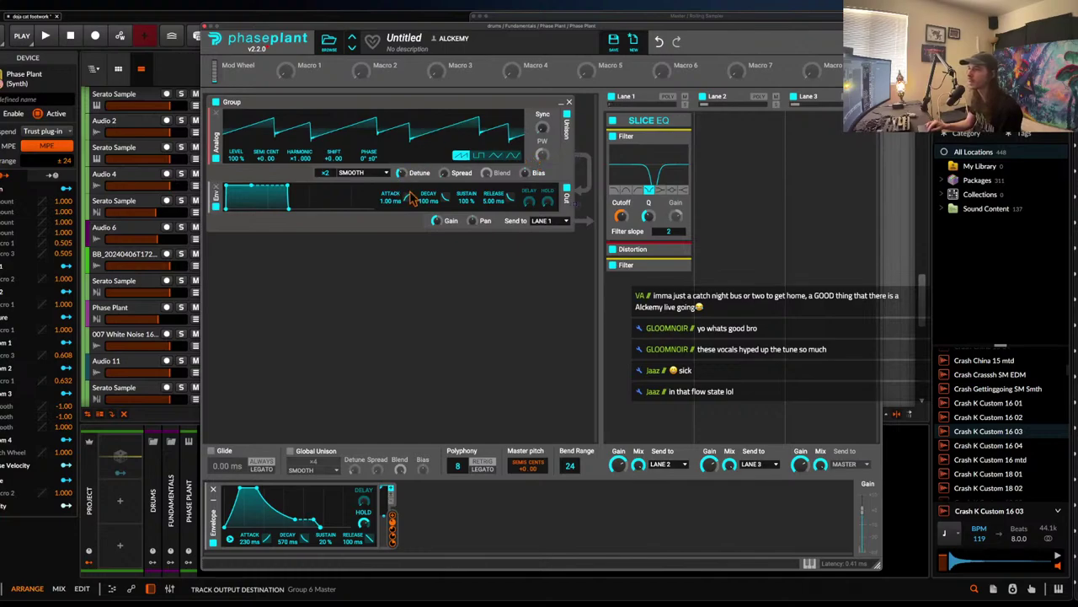
- Insert a Distortion between the Analog oscillator and the output envelope and set its mode to Saturate
click(432, 183)
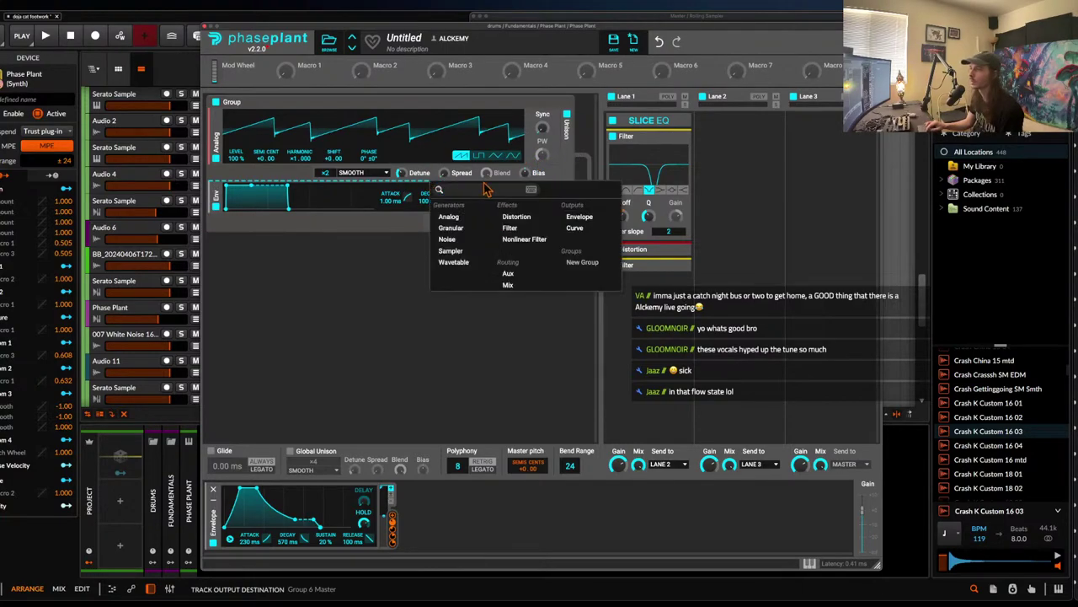
click(508, 217)
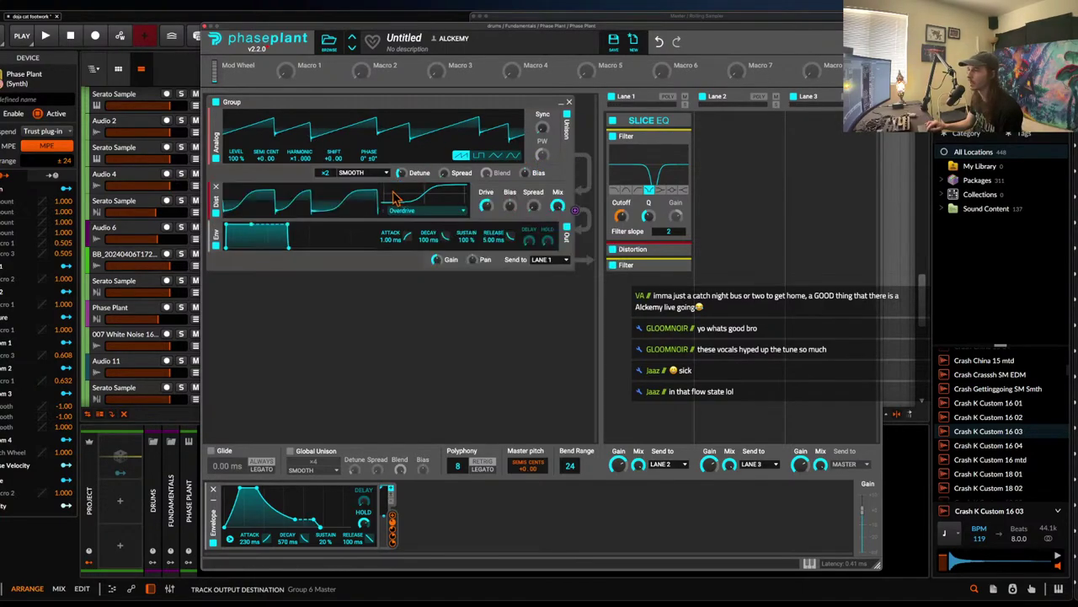
click(405, 211)
click(419, 226)
click(422, 210)
click(419, 238)
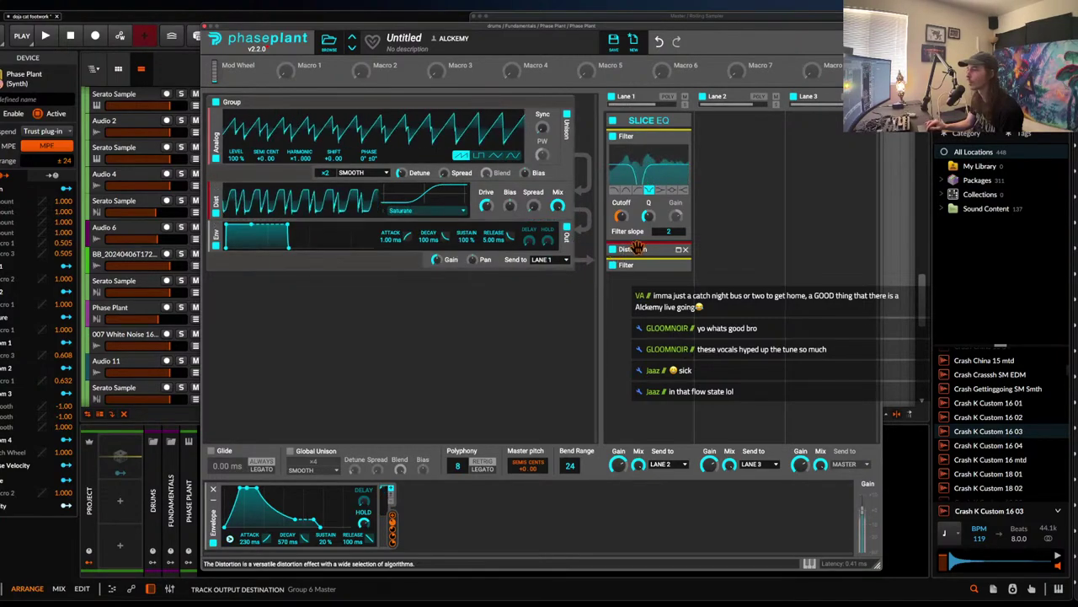
- Add a Snap Heap at the end of Lane 1 and open its editor
click(641, 293)
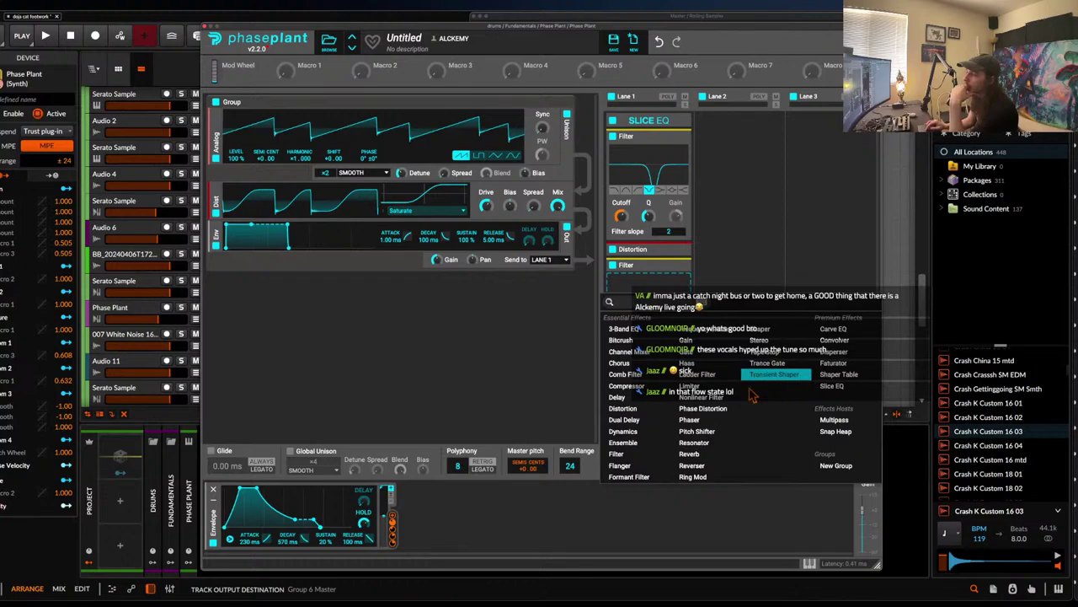
click(627, 285)
click(628, 299)
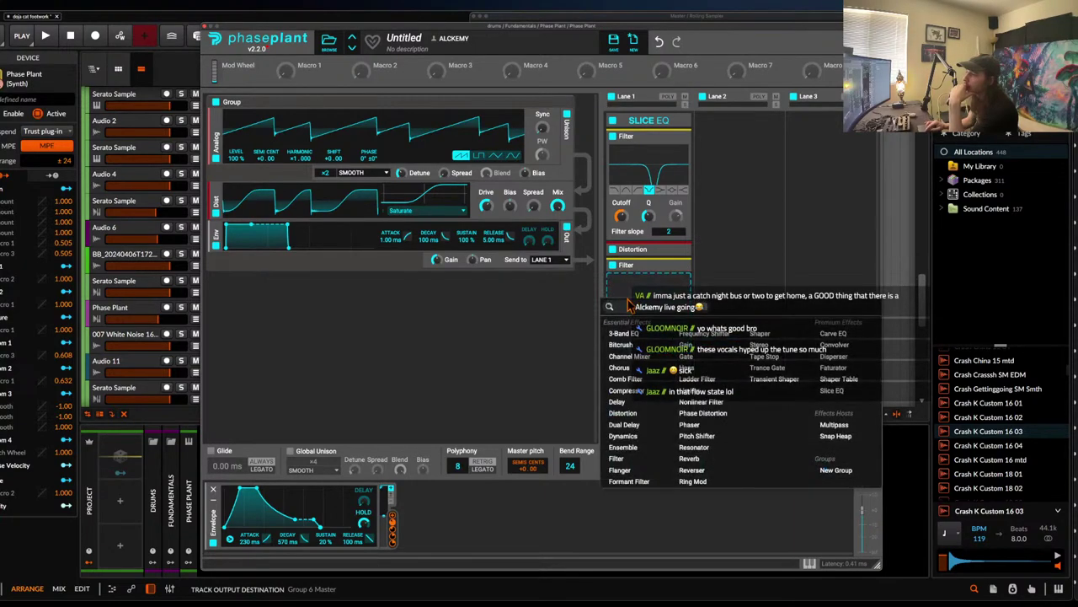
click(842, 437)
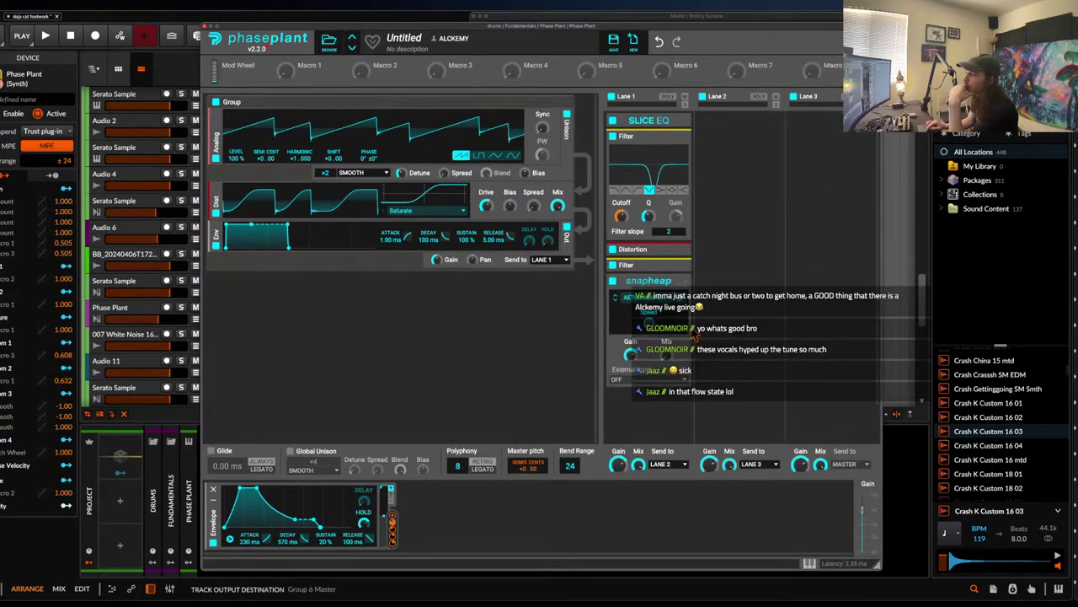
click(684, 302)
drag(691, 309, 326, 16)
- Insert a low-pass Filter in Snap Heap's first lane and move the Limiter to the third lane, enabled as a parallel bus
click(309, 133)
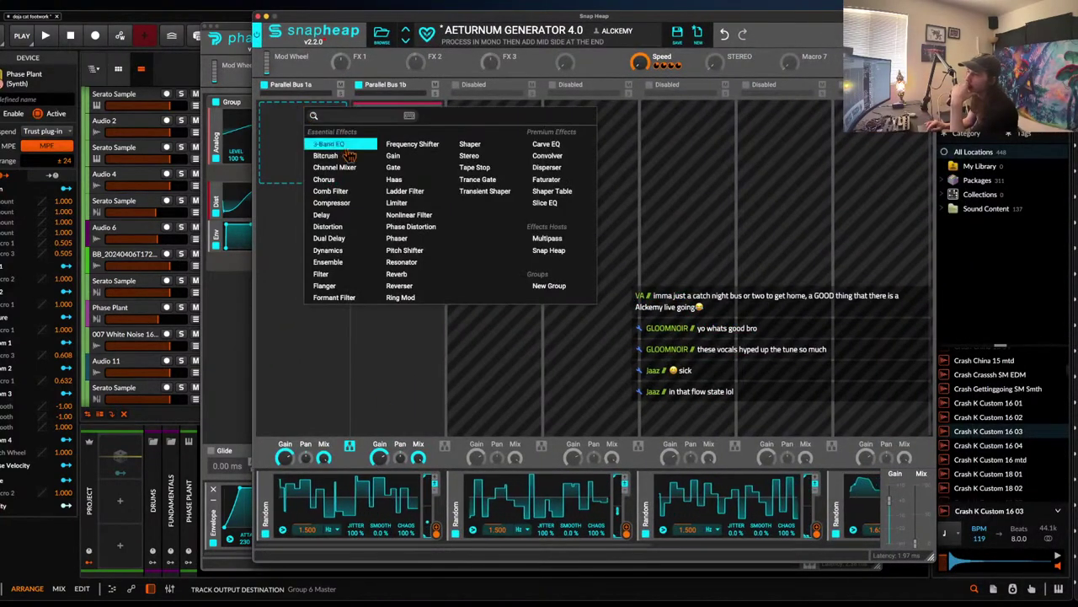
click(327, 279)
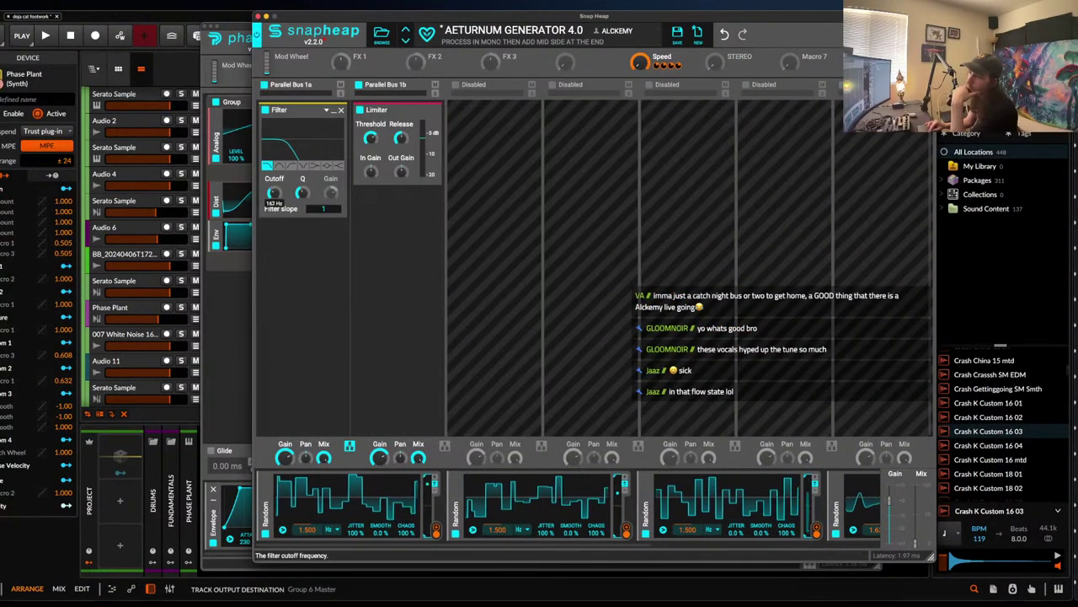
drag(416, 110, 507, 124)
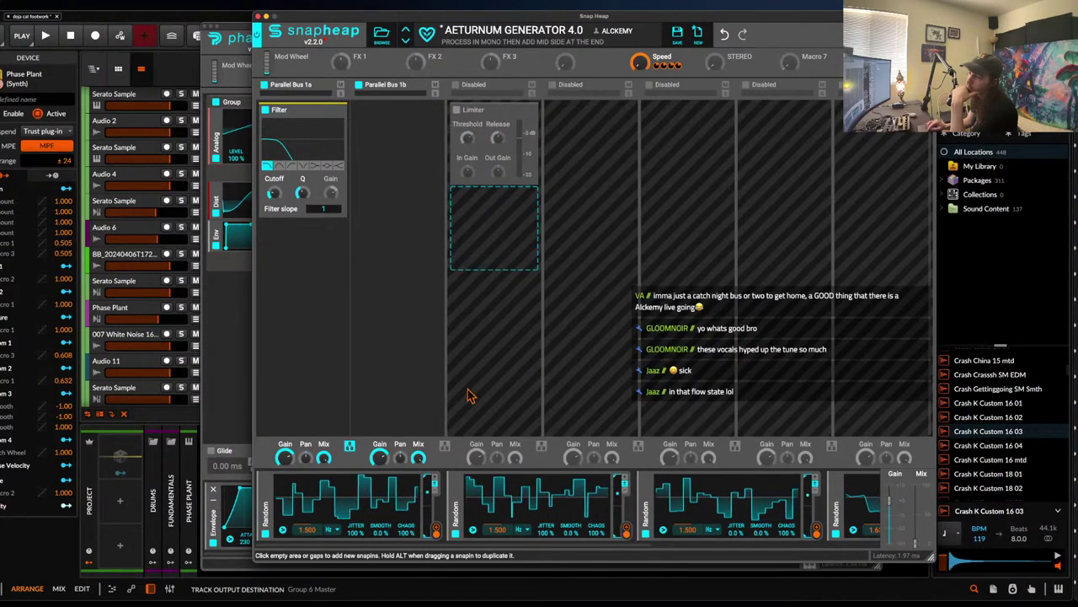
click(446, 446)
click(455, 88)
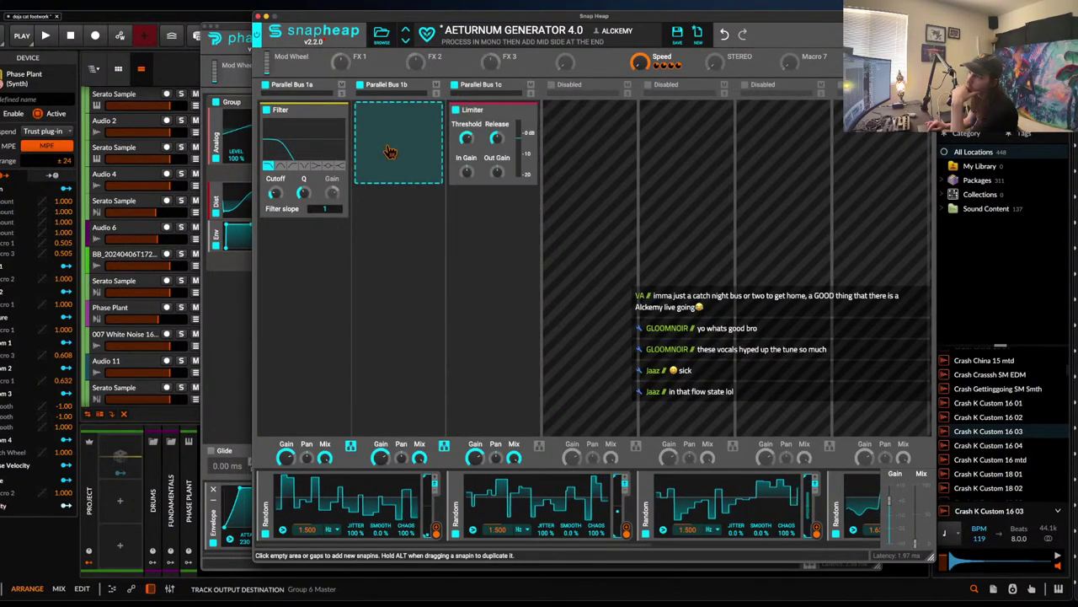
- Add a band-pass Filter to Snap Heap's second lane and modulate its cutoff with the FX 1 macro
click(394, 148)
click(416, 314)
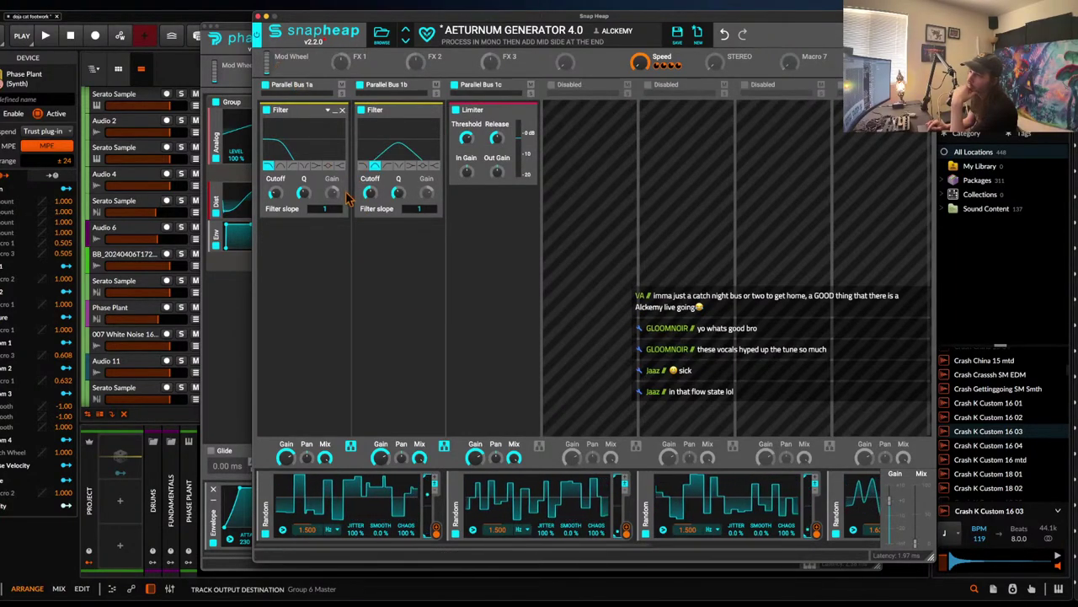
double_click(342, 77)
click(357, 67)
click(370, 200)
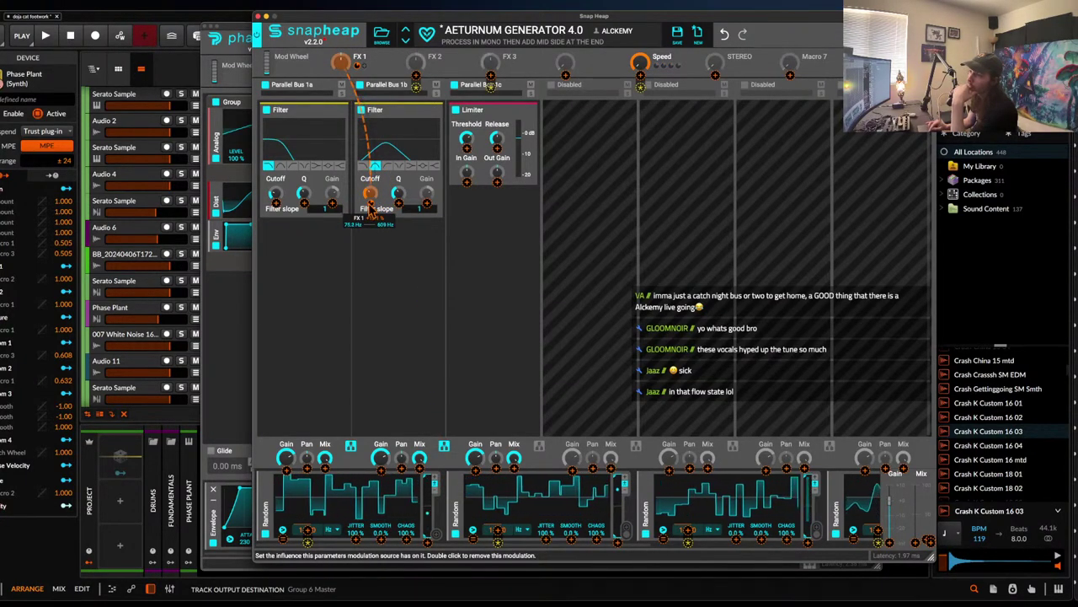
click(381, 186)
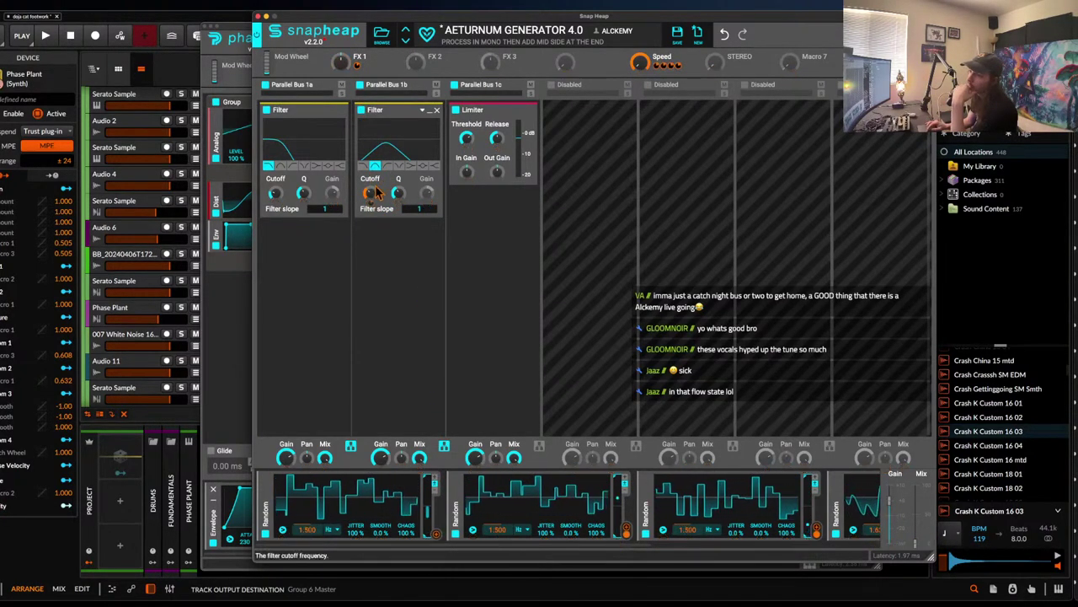
- Turn the FX 1 macro down, close Snap Heap's editor and modulate FX 1 with Phase Plant's envelope
right_click(341, 68)
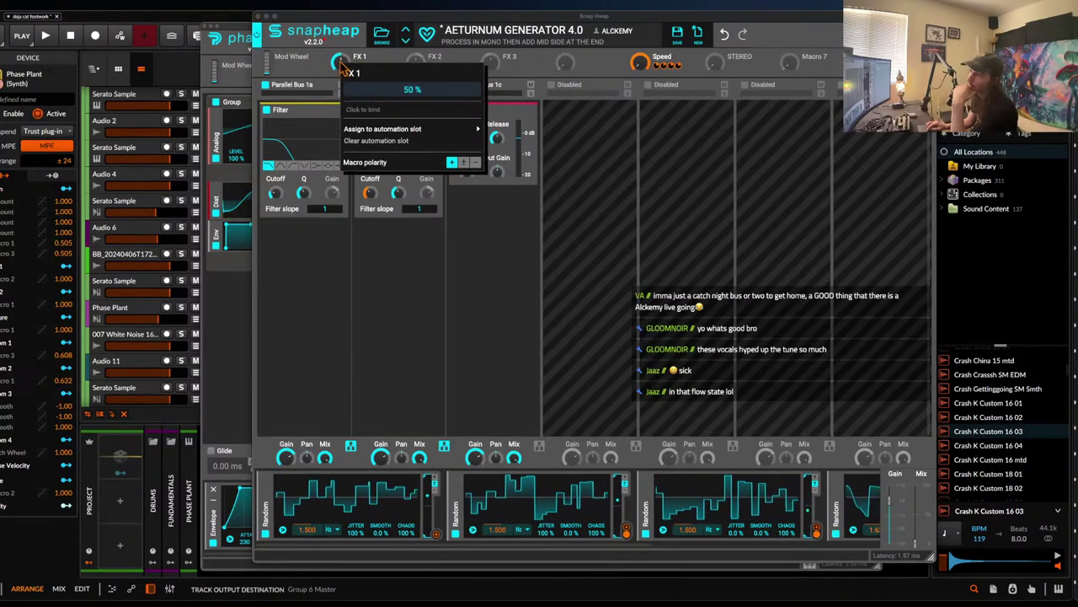
click(323, 65)
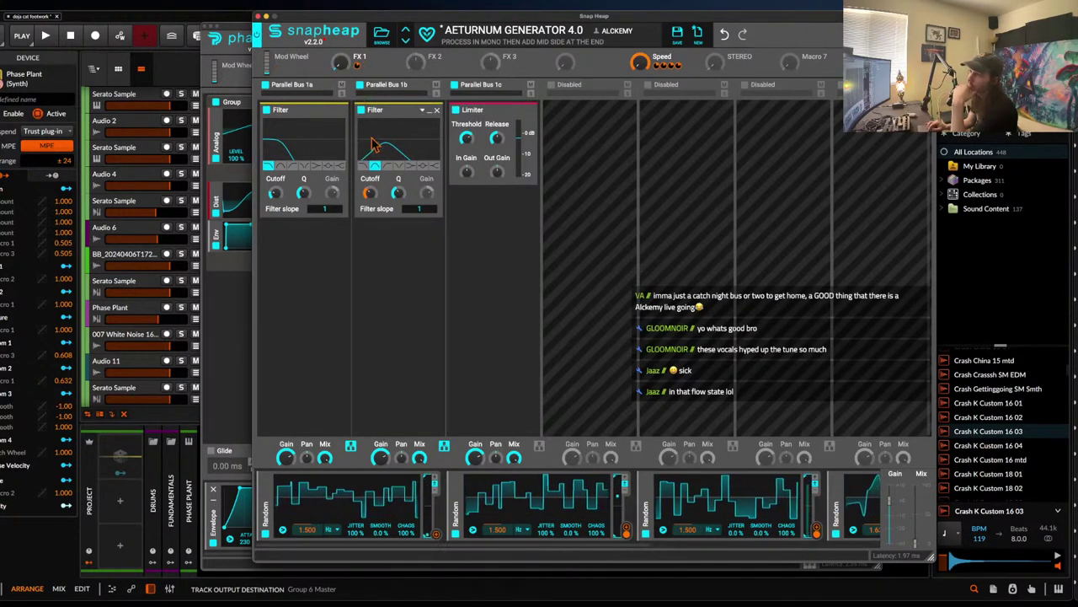
click(260, 17)
drag(391, 522, 630, 322)
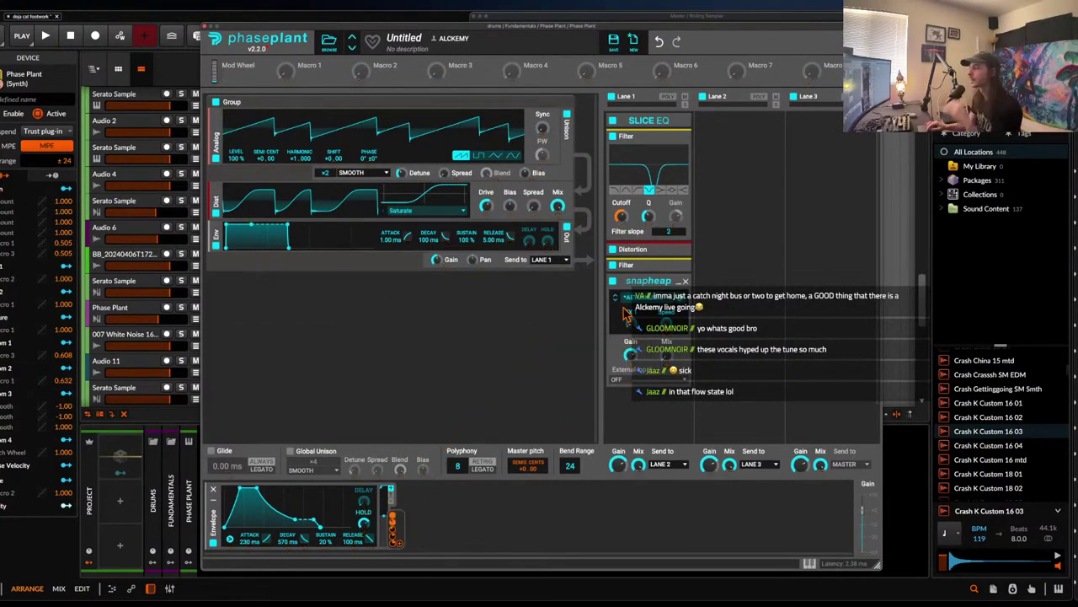
key(space)
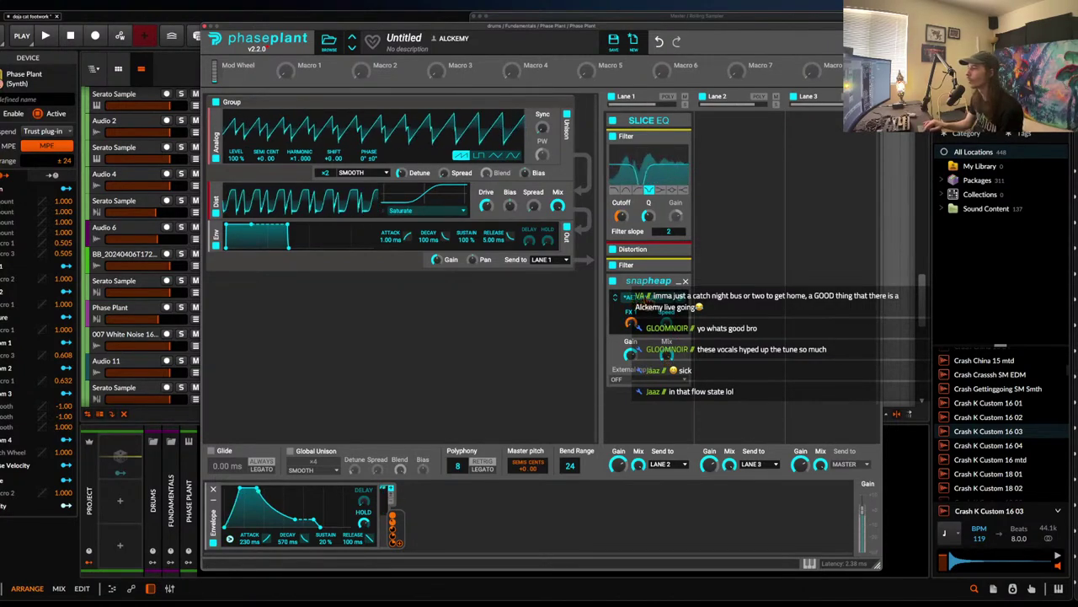
- Audition Snap Heap's band-pass lane without the low-pass lane, switch the Limiter lane to a serial bus and re-enable the low-pass lane
click(681, 299)
drag(726, 318, 508, 166)
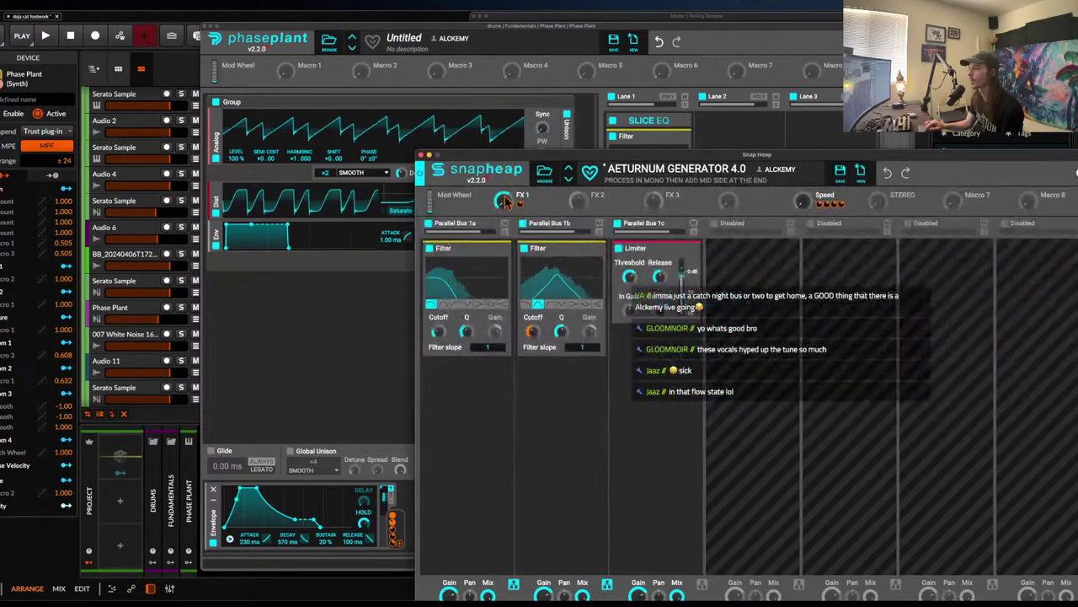
click(429, 223)
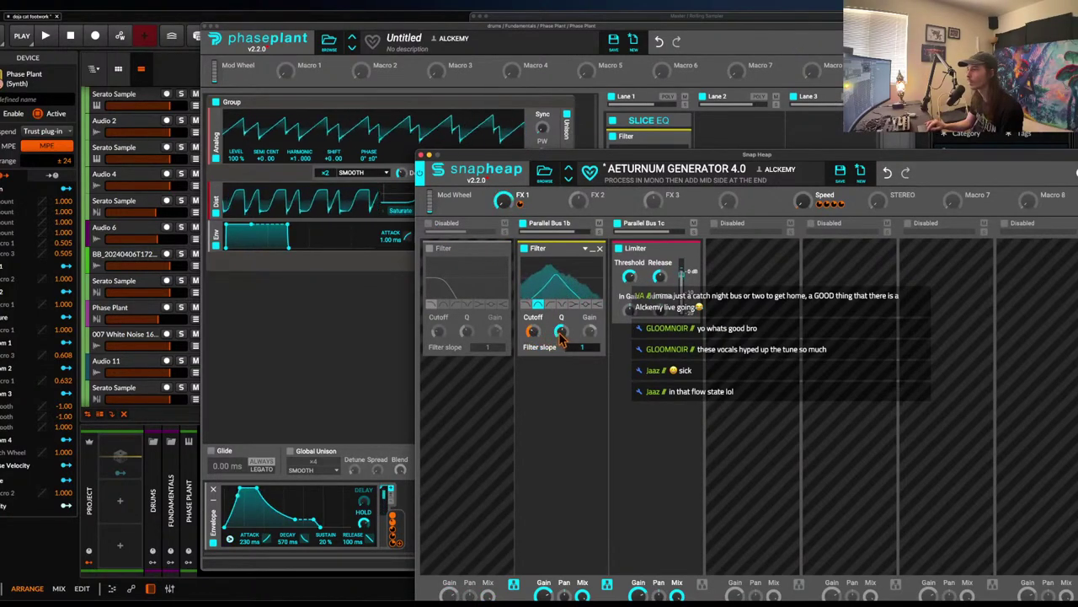
click(607, 584)
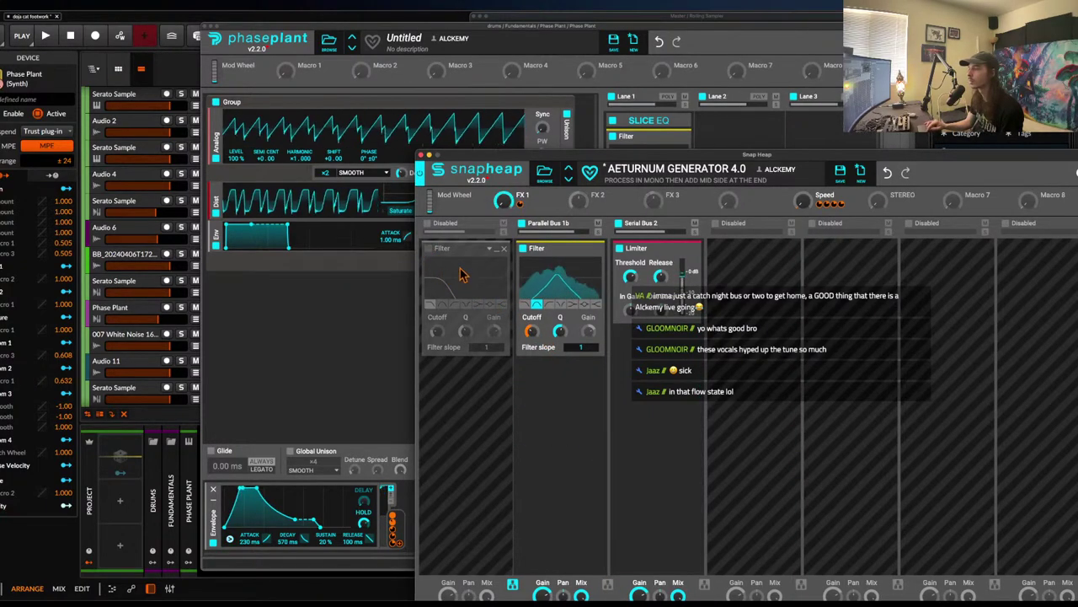
click(430, 250)
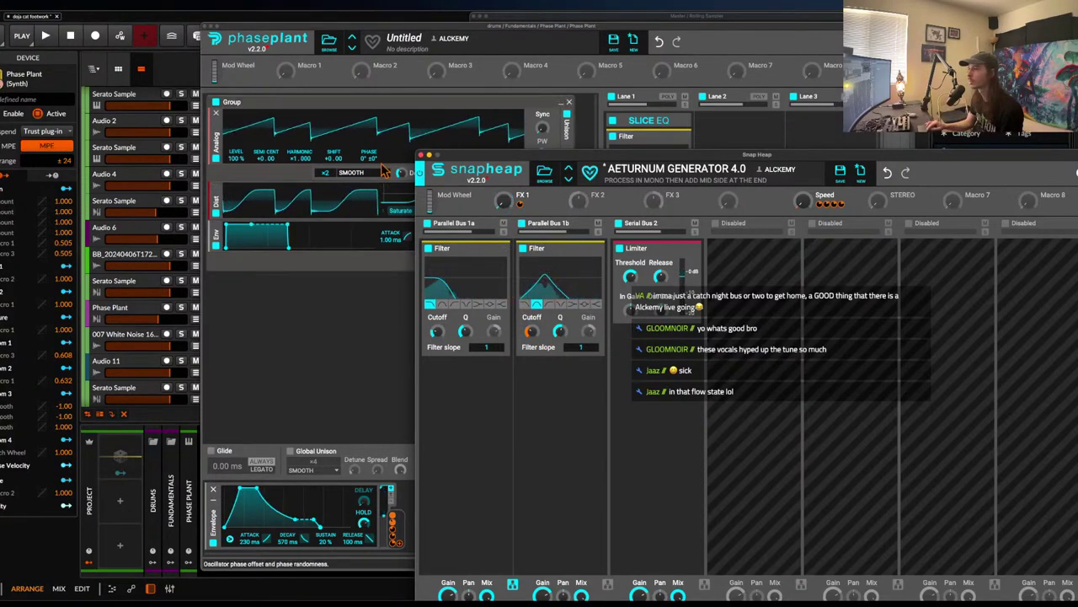
- Close Snap Heap's editor, add Multipass to Phase Plant's second lane and load the N.O.T.T. preset from the favorites
click(421, 155)
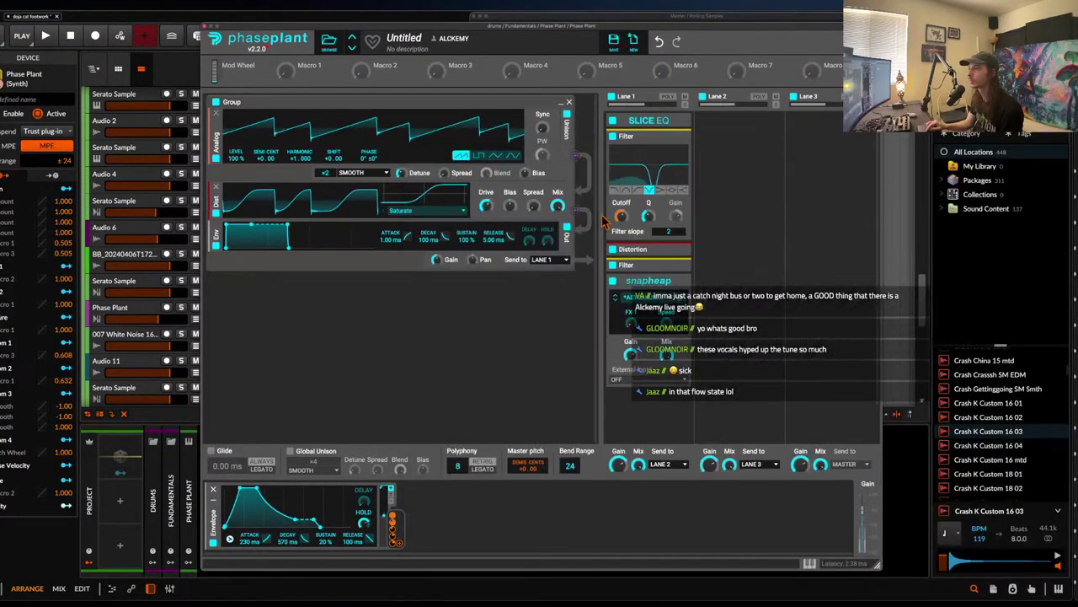
click(800, 145)
click(692, 235)
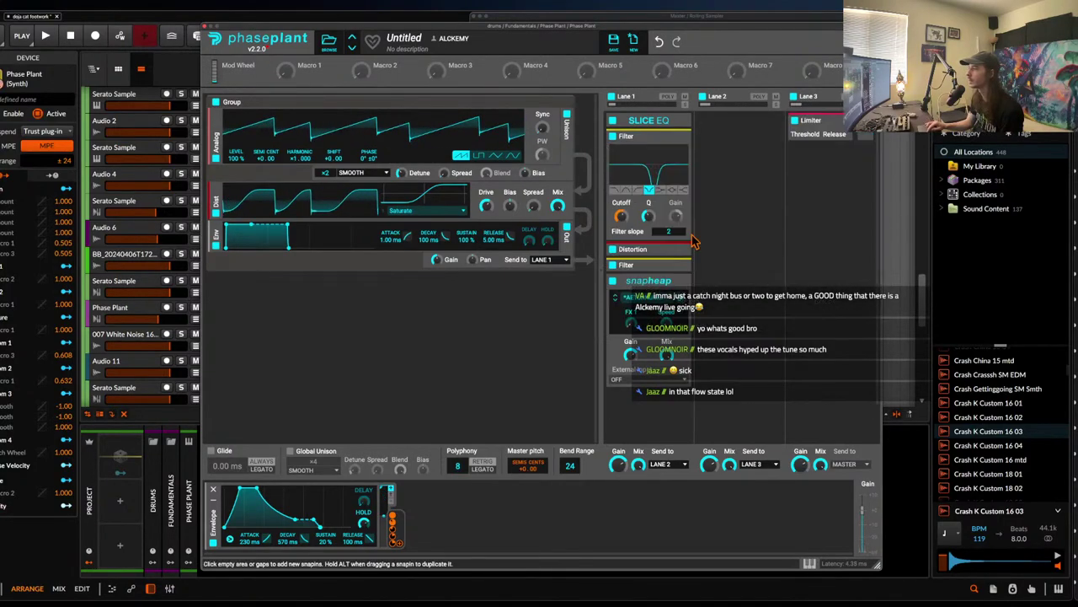
click(740, 149)
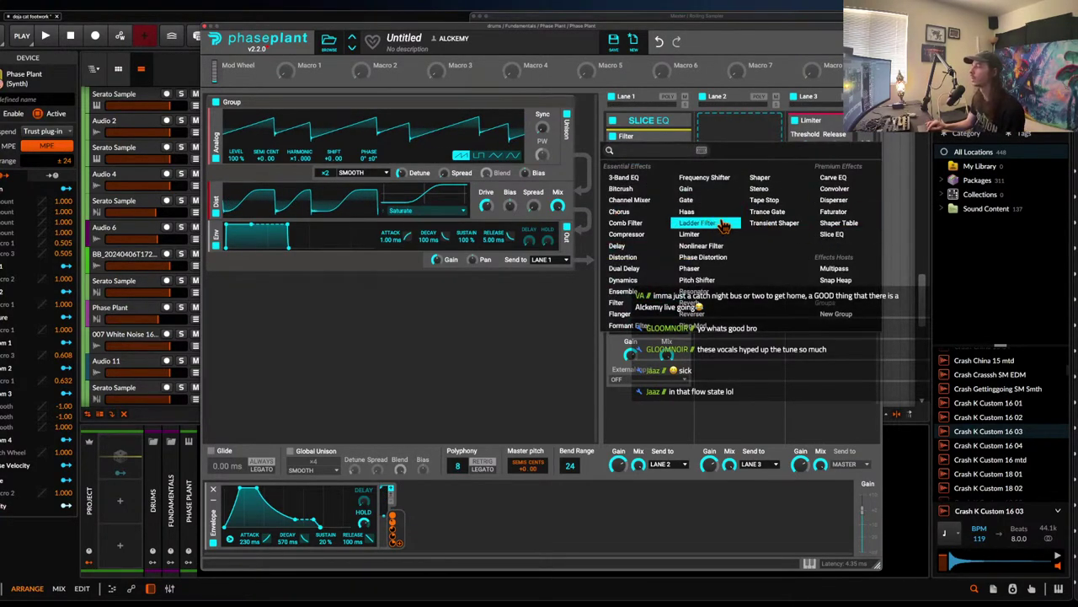
click(834, 268)
click(740, 141)
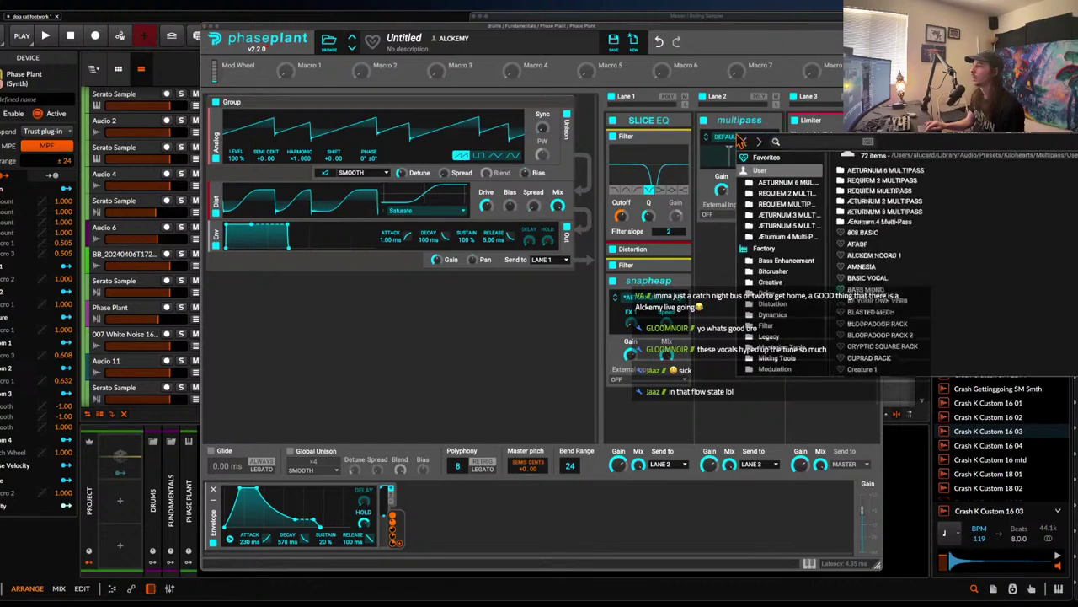
click(780, 159)
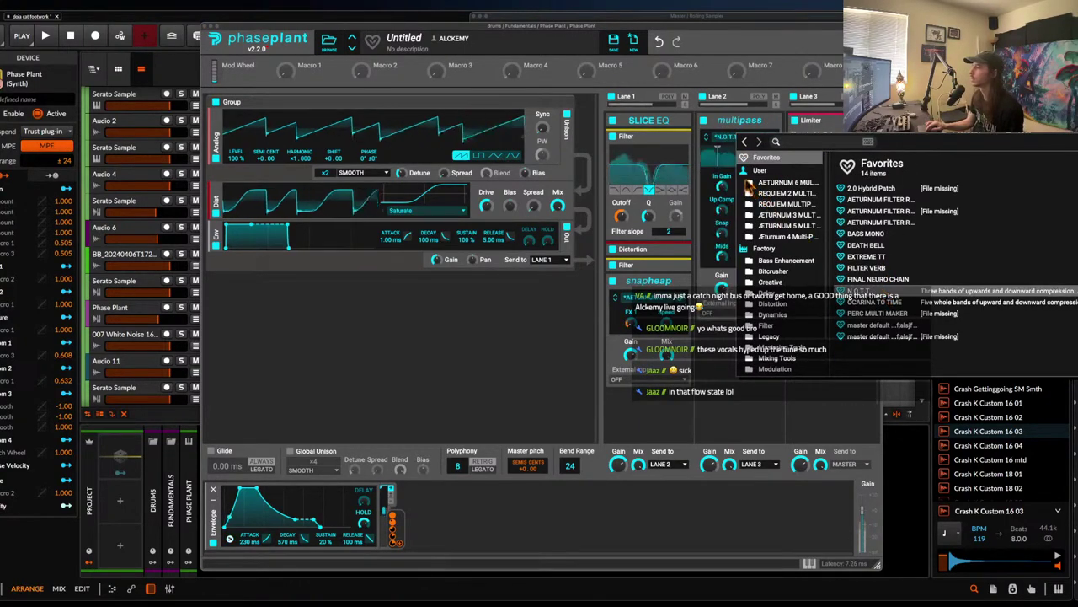
click(721, 150)
- Raise the lane 3 Limiter's In Gain, set the lane 1 Filter's cutoff to 681 Hz and close Phase Plant
drag(805, 180, 806, 164)
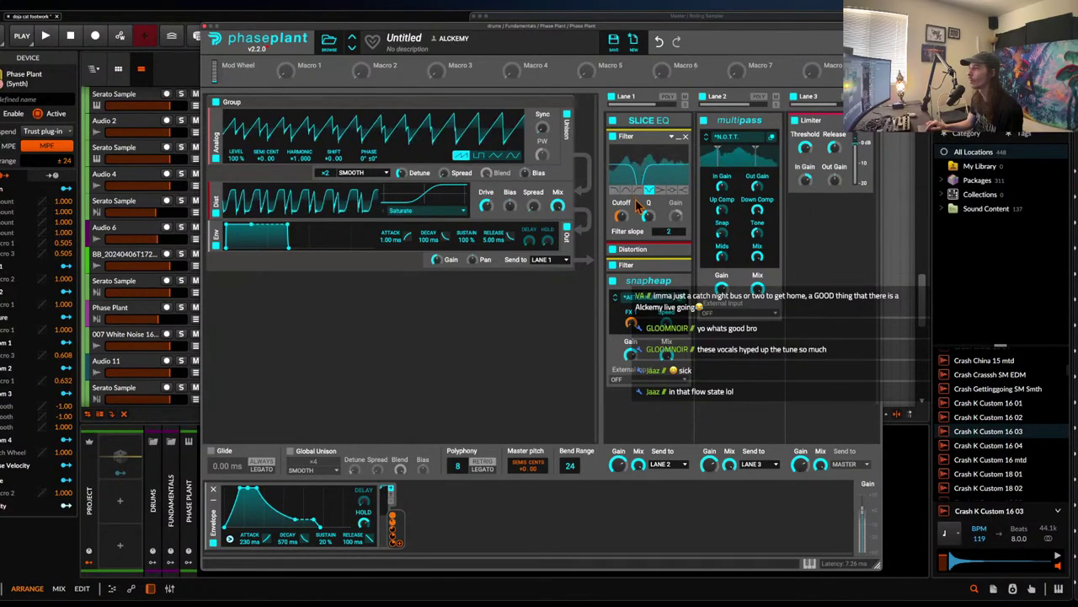
drag(621, 216, 621, 221)
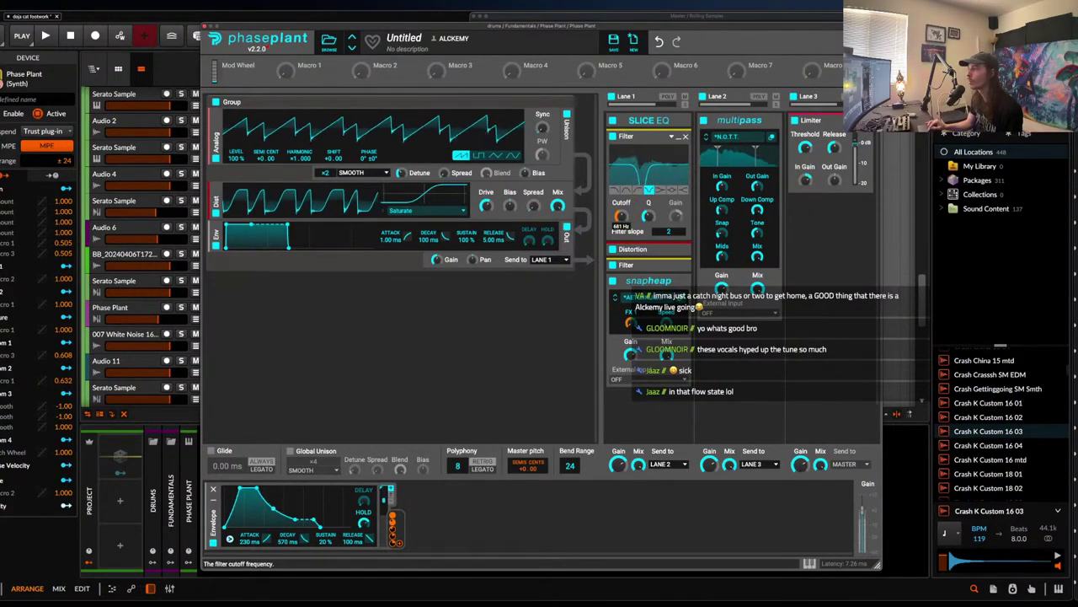
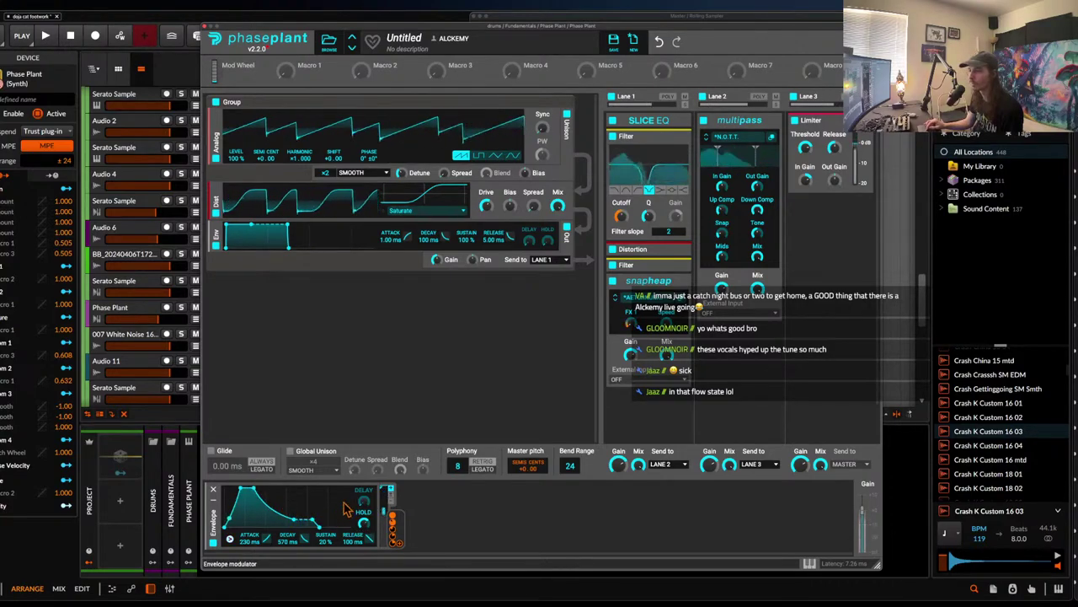
click(205, 26)
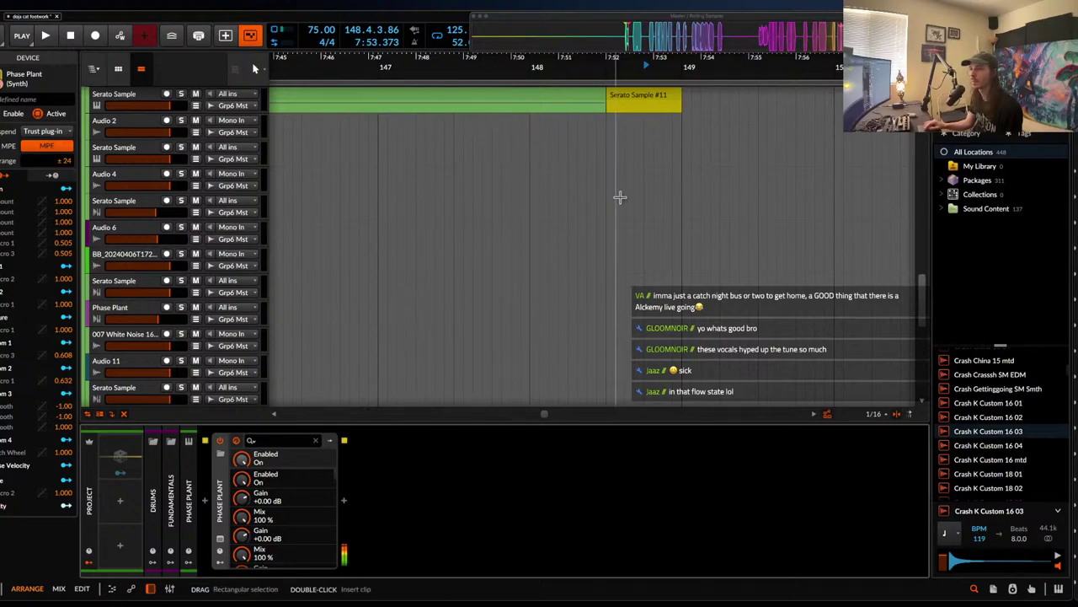
- Insert a clip on the record-armed Phase Plant track, move it to 148.4 and shorten it to one beat
scroll(620, 196, up, 6)
scroll(620, 197, up, 10)
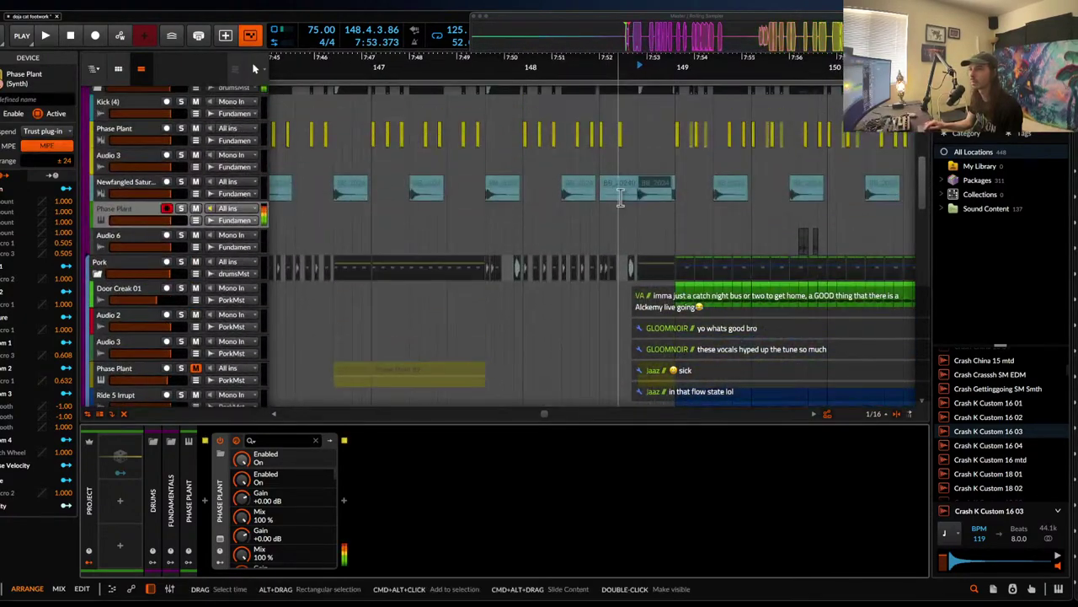
scroll(615, 213, up, 2)
double_click(651, 227)
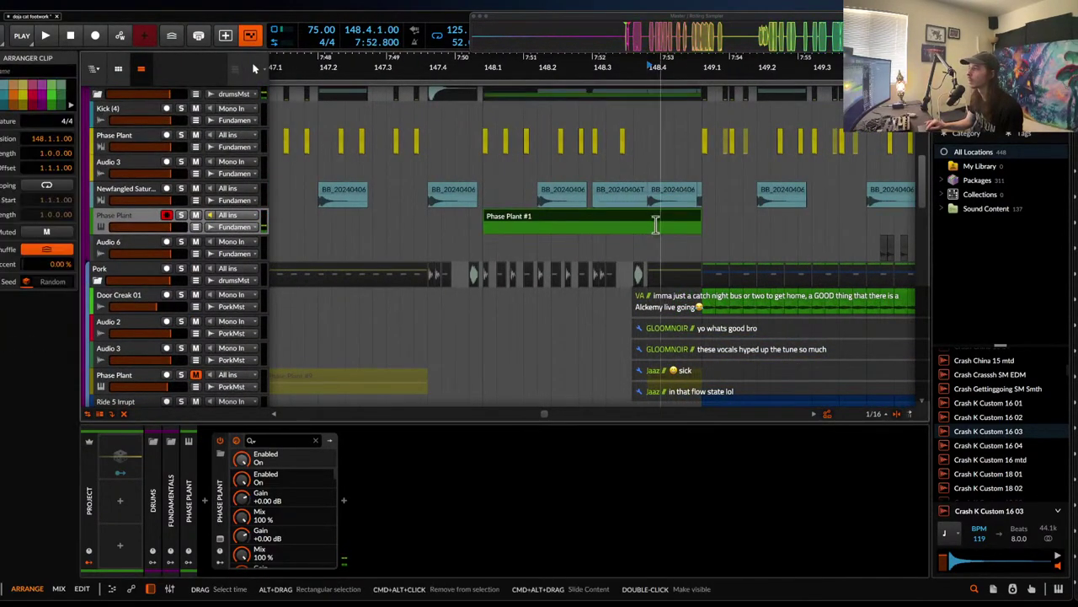
drag(626, 220, 771, 223)
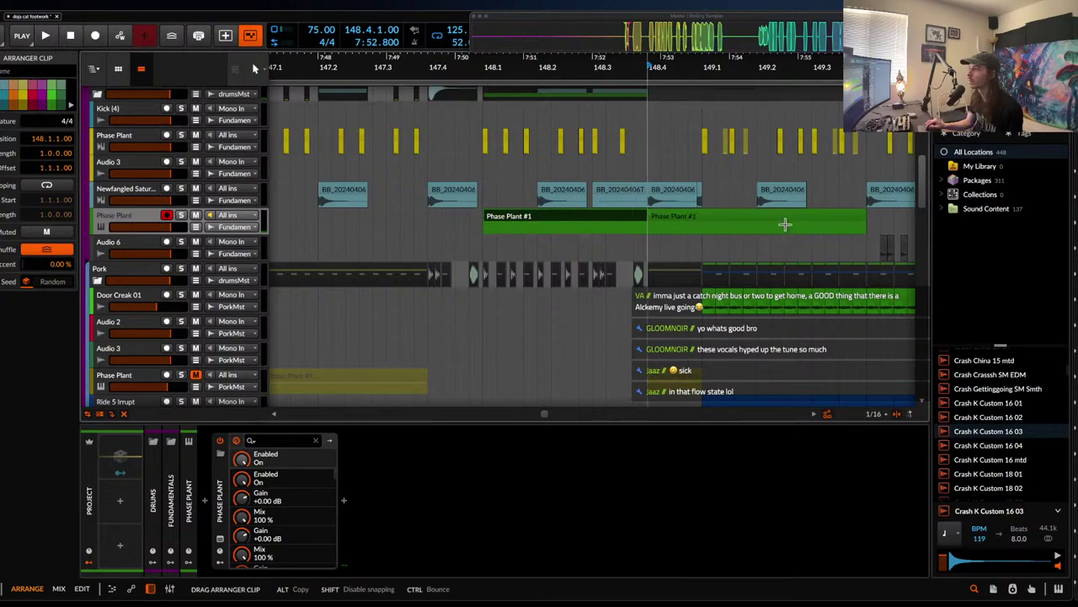
drag(852, 225, 740, 216)
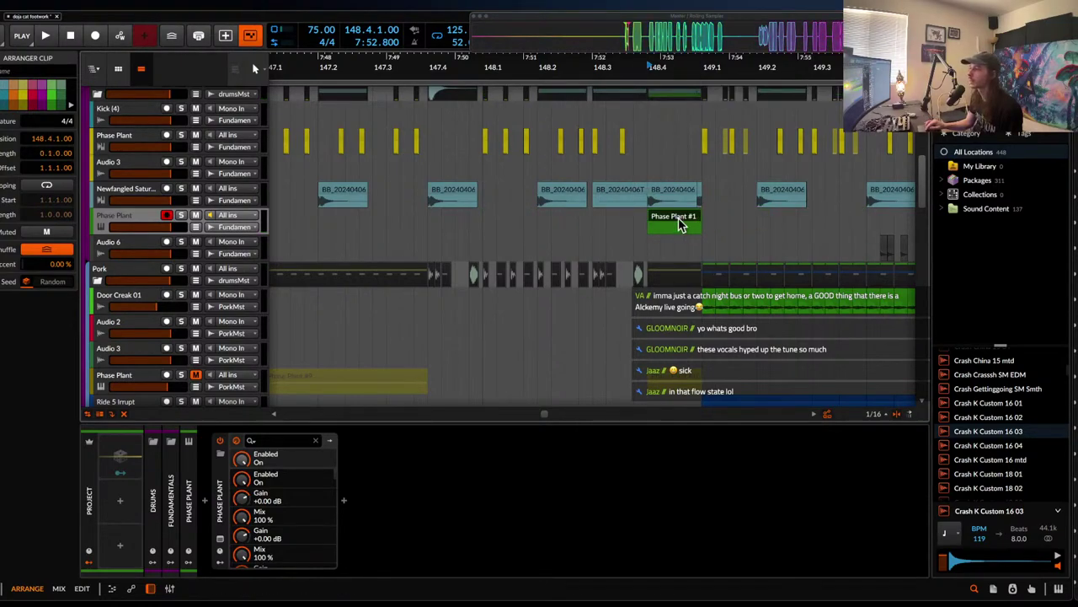
- Draw an F-1 note filling the whole one-beat Phase Plant clip and play it back
double_click(674, 218)
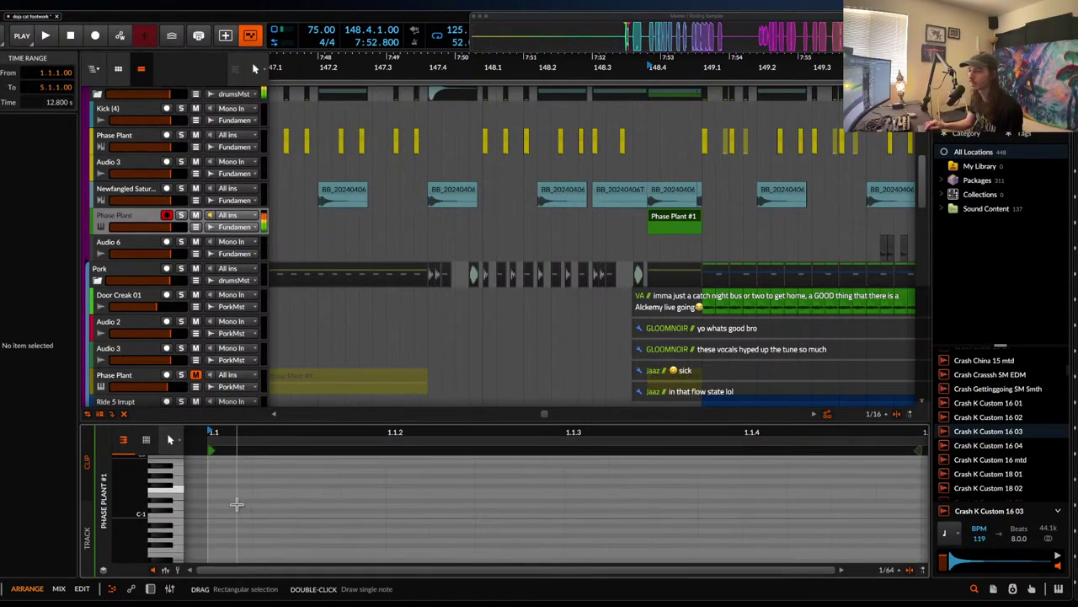
double_click(221, 494)
drag(226, 494, 558, 495)
key(space)
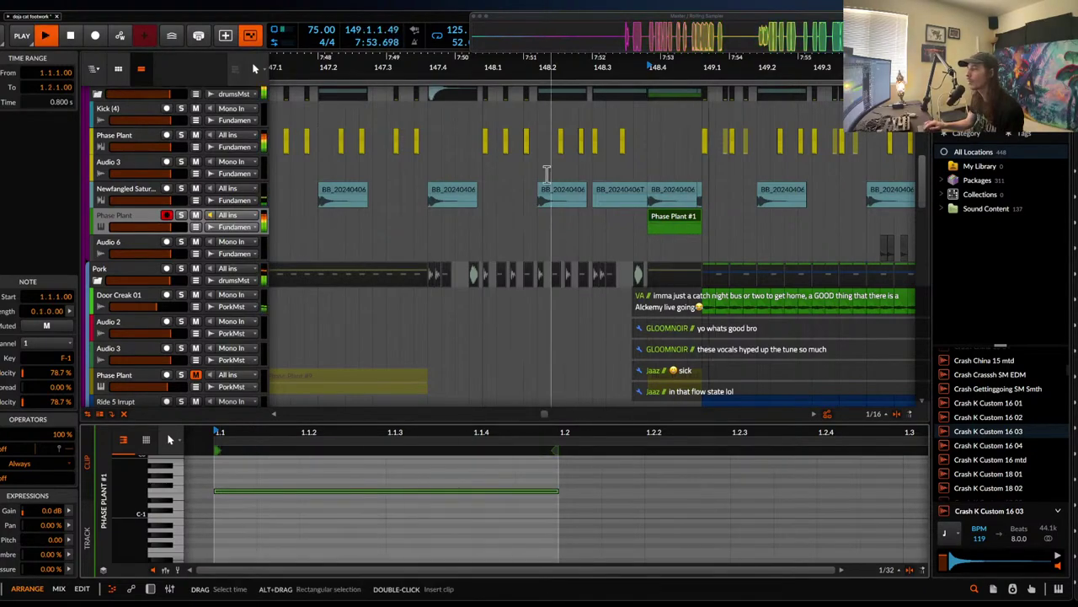
key(space)
- Insert Fuse Compressor after Phase Plant in the device chain and set it to 6 bands
key(d)
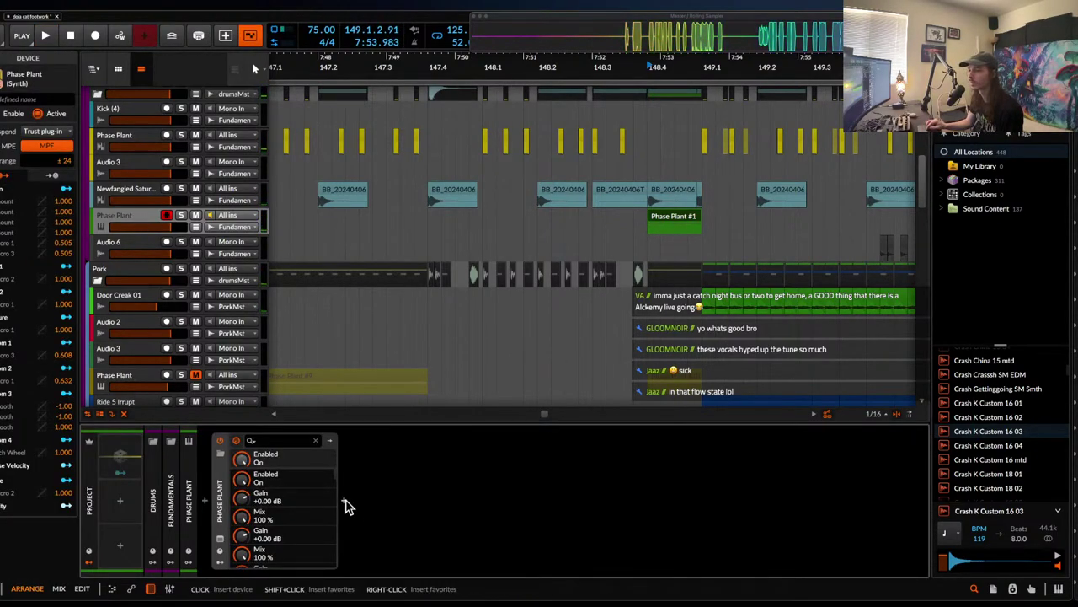
click(344, 504)
text(FUSE)
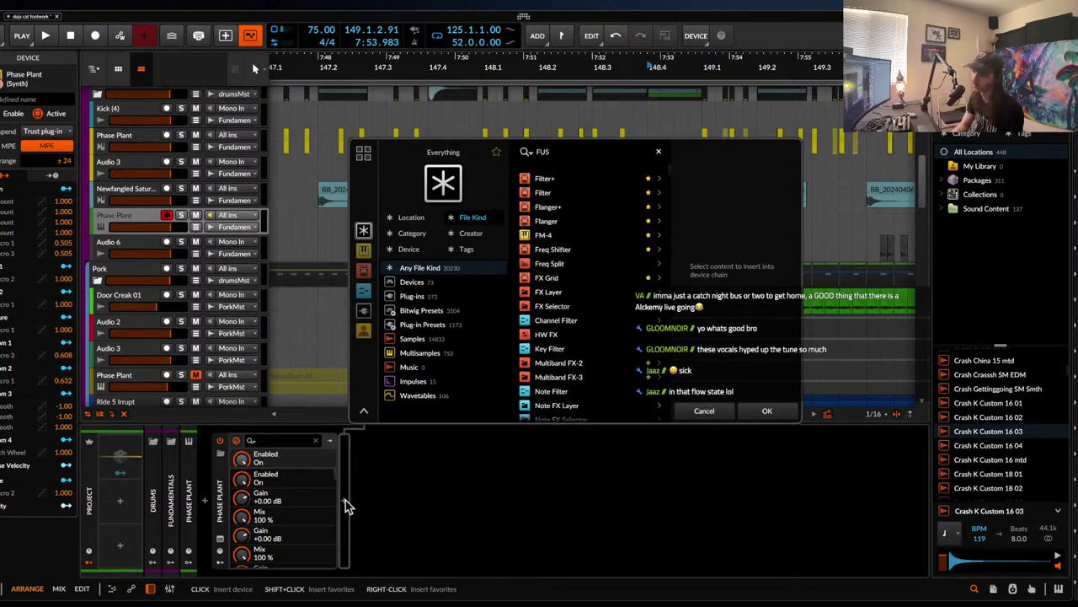
double_click(572, 178)
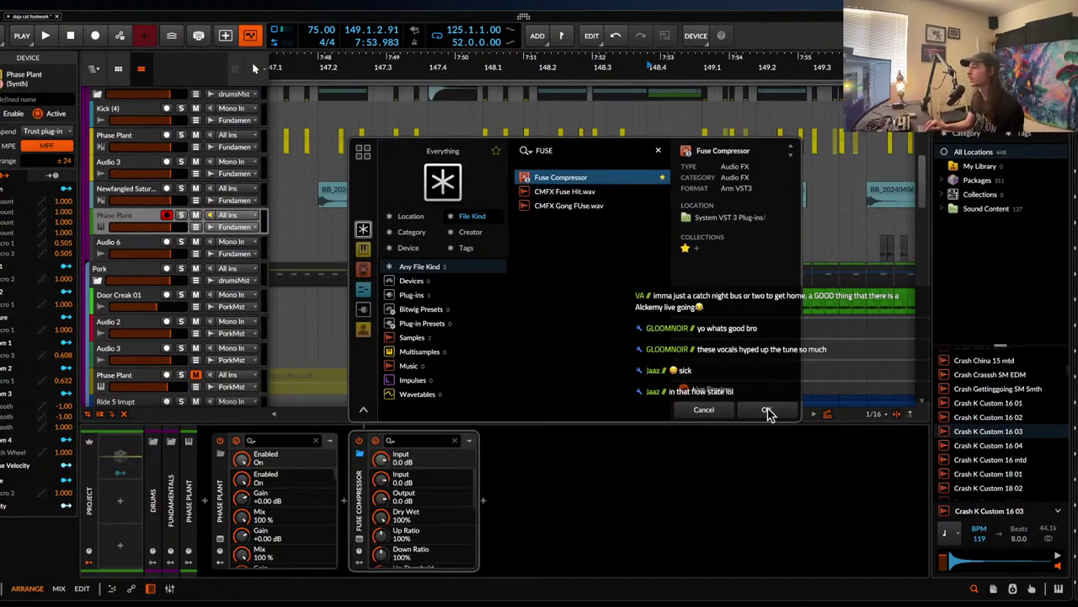
click(767, 409)
click(815, 182)
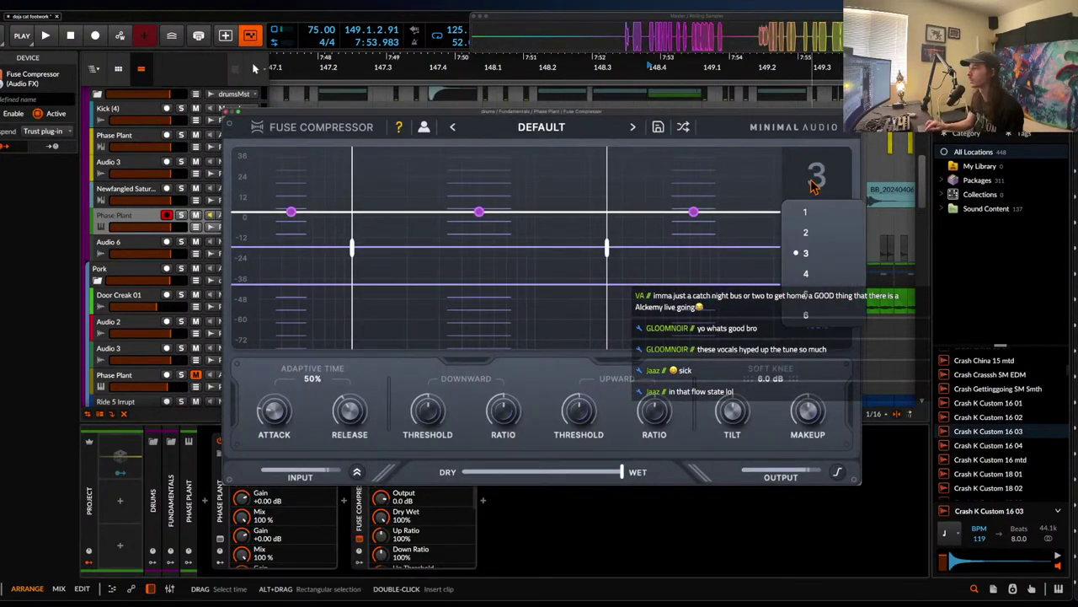
click(822, 319)
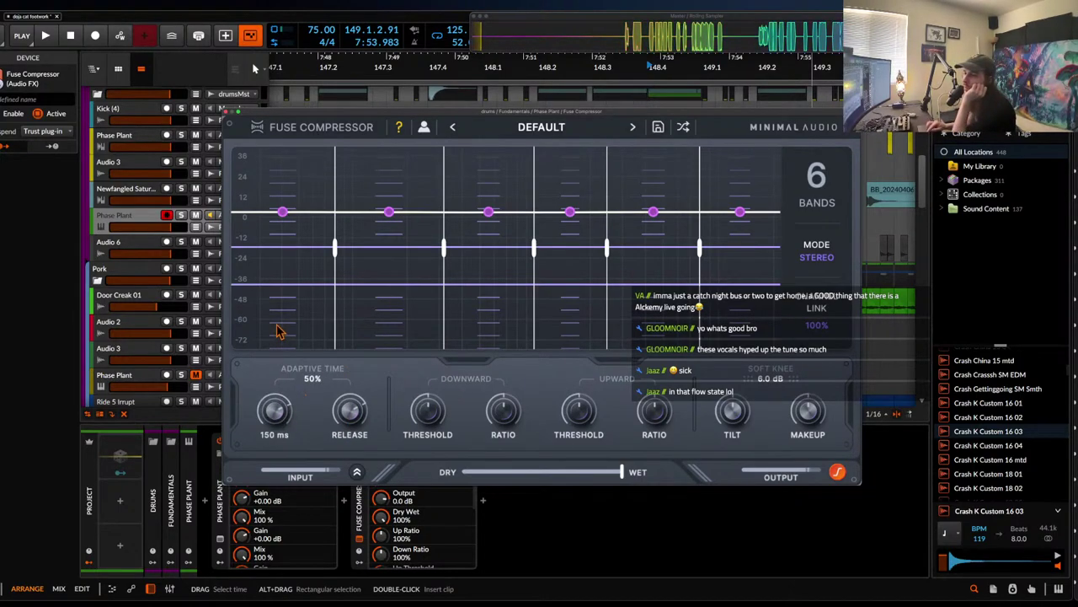
- Raise Fuse Compressor's downward and upward thresholds, setting the downward ratio to about 146% and the upward ratio to 169%
drag(427, 413, 428, 399)
drag(503, 413, 507, 381)
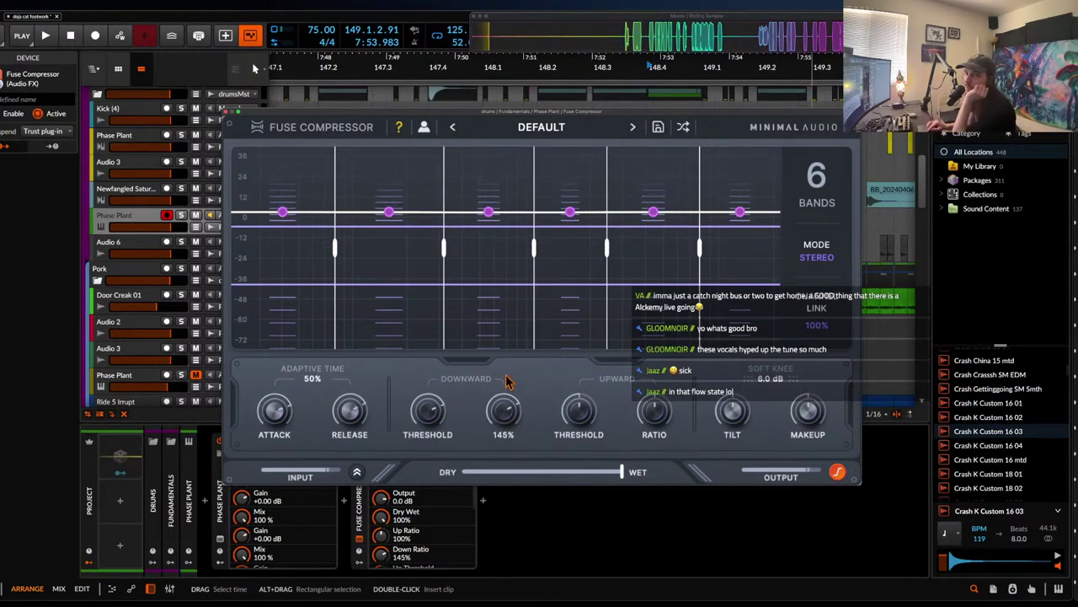
drag(587, 413, 588, 399)
drag(653, 414, 655, 387)
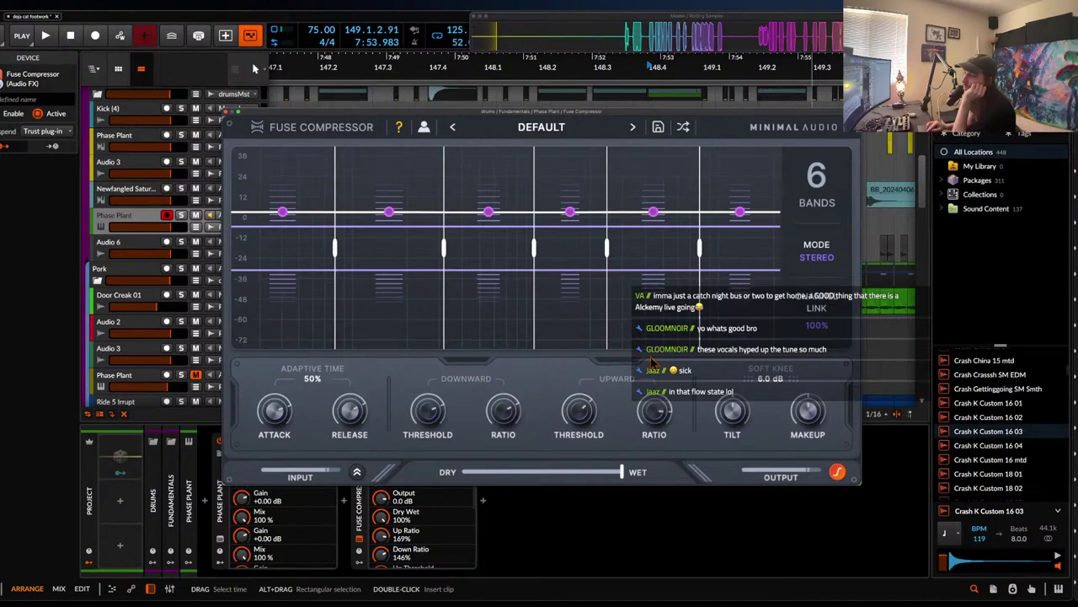
- Audition the compressed Phase Plant sound, close the compressor window and check Phase Plant's devices during playback
key(space)
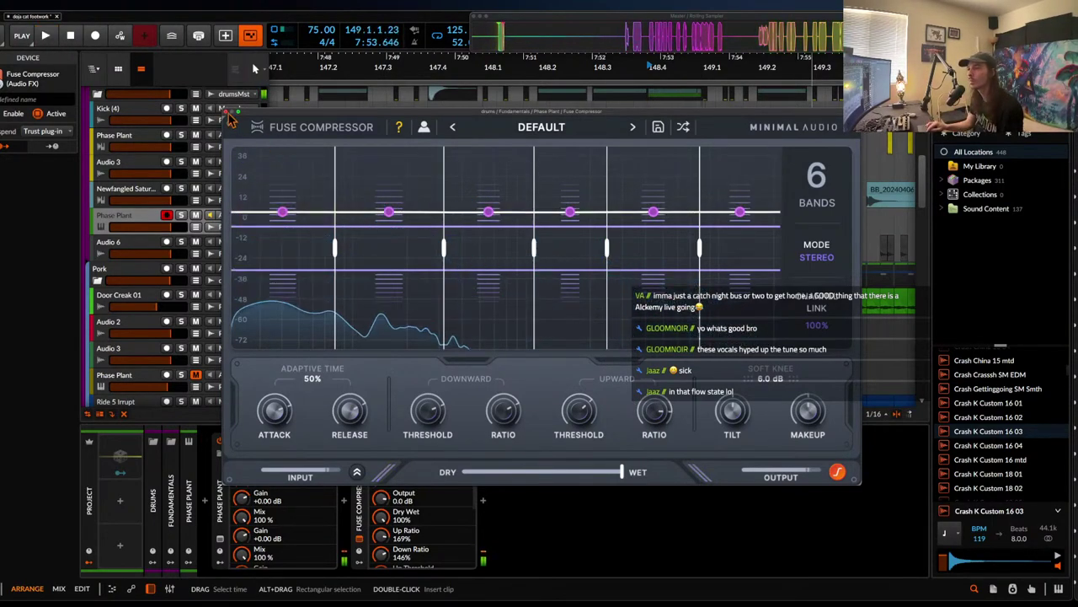
click(231, 122)
click(223, 527)
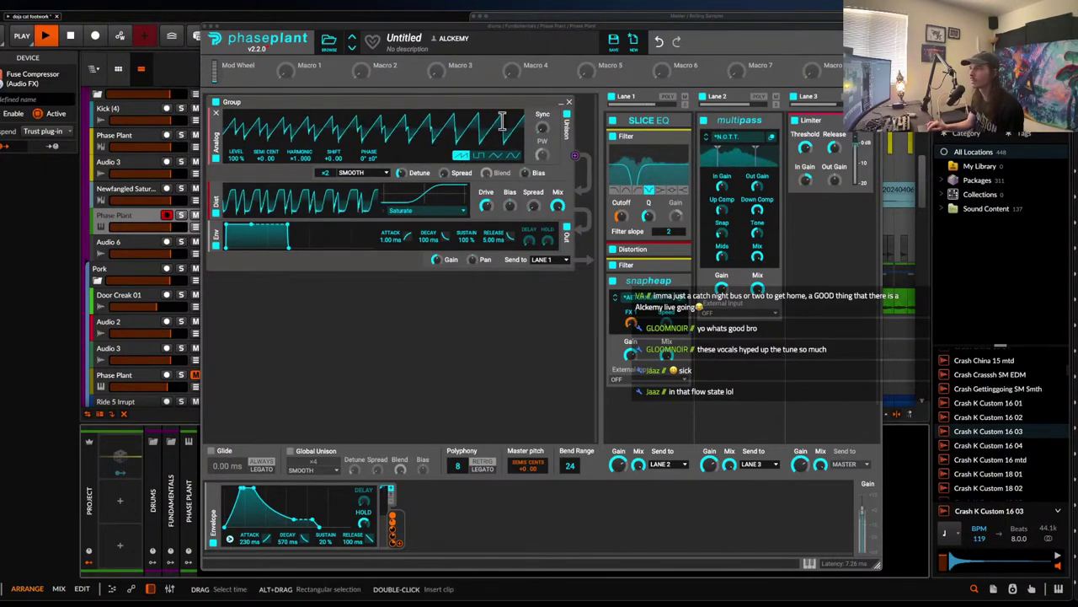
click(206, 33)
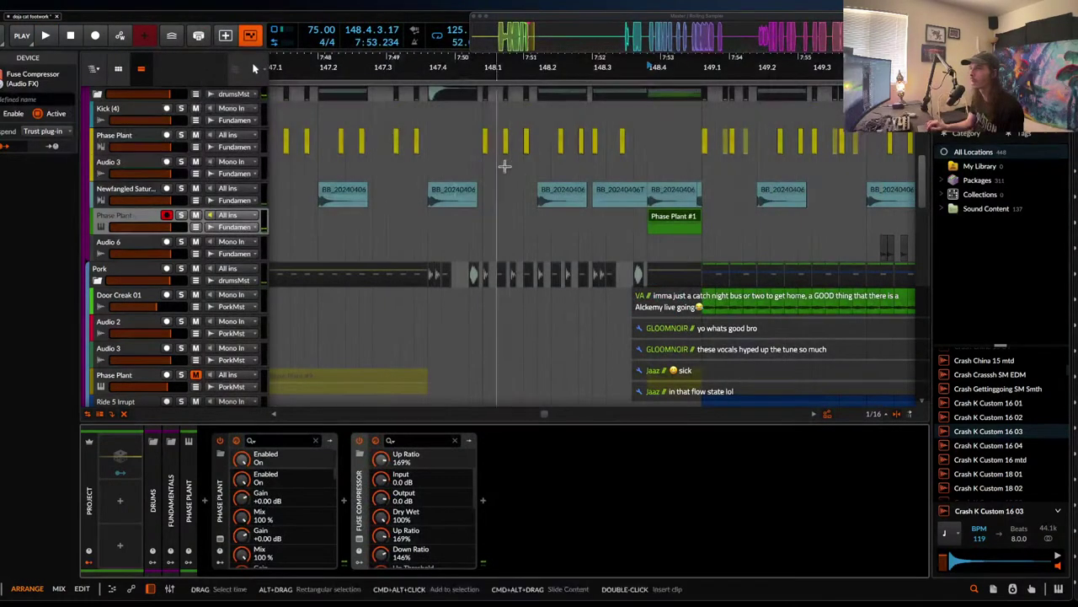
- Mute the first four of the eight short Shaker (2) clips from 148.4 and play the transition from 148.3.3
scroll(513, 166, down, 20)
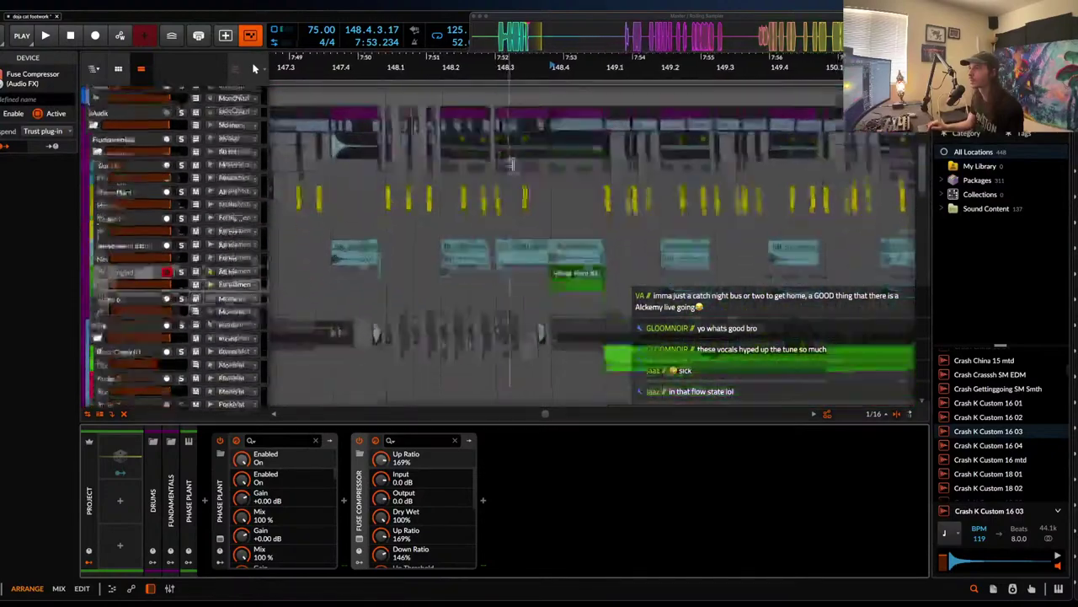
scroll(512, 166, up, 4)
scroll(512, 166, up, 4)
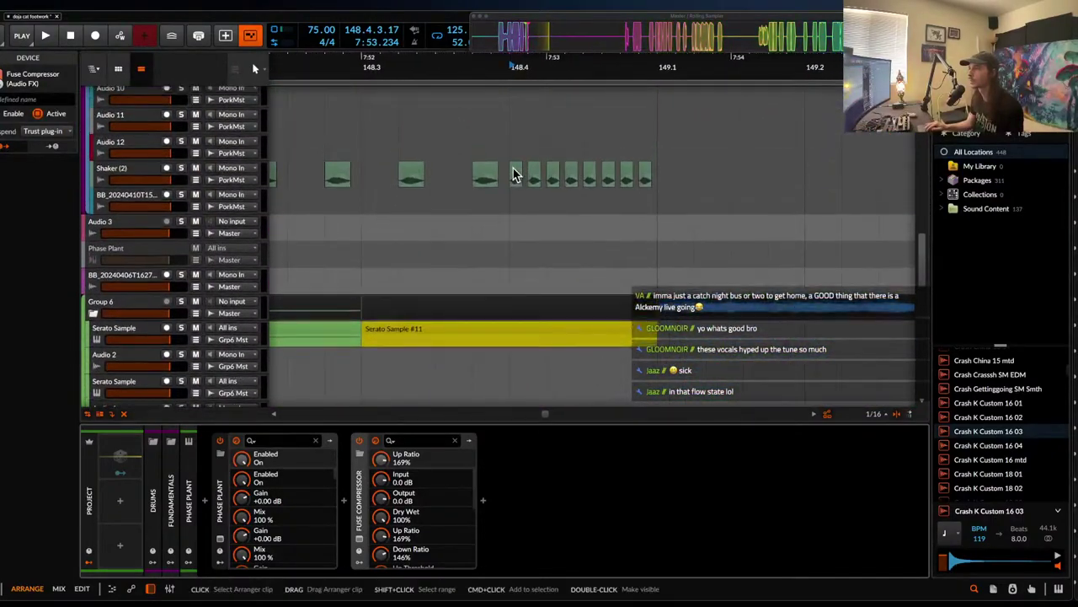
scroll(515, 173, up, 3)
click(515, 175)
shift+click(598, 175)
key(alt+m)
click(402, 139)
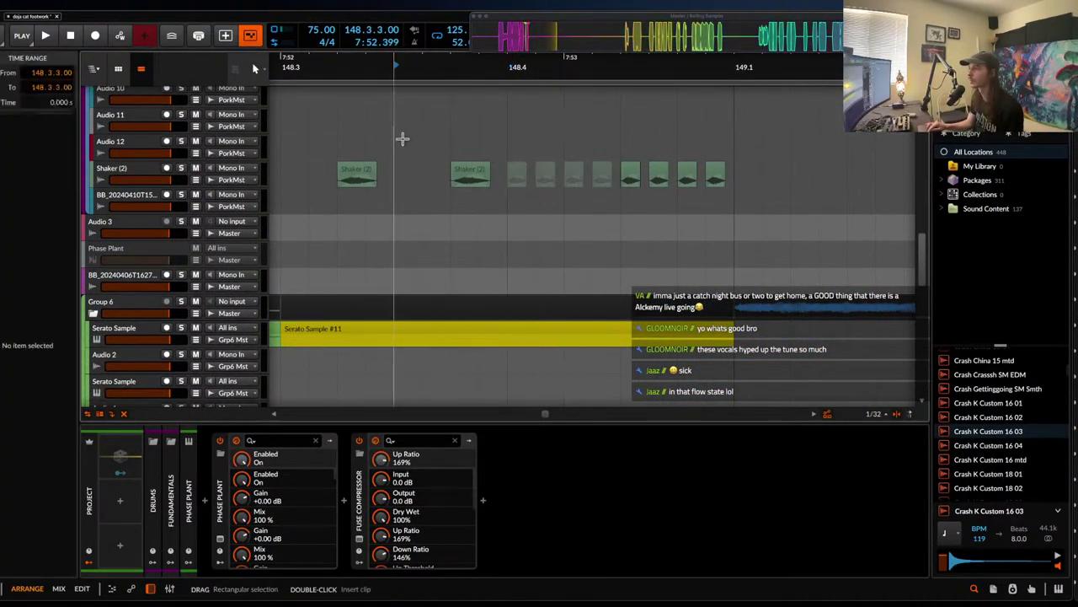
key(space)
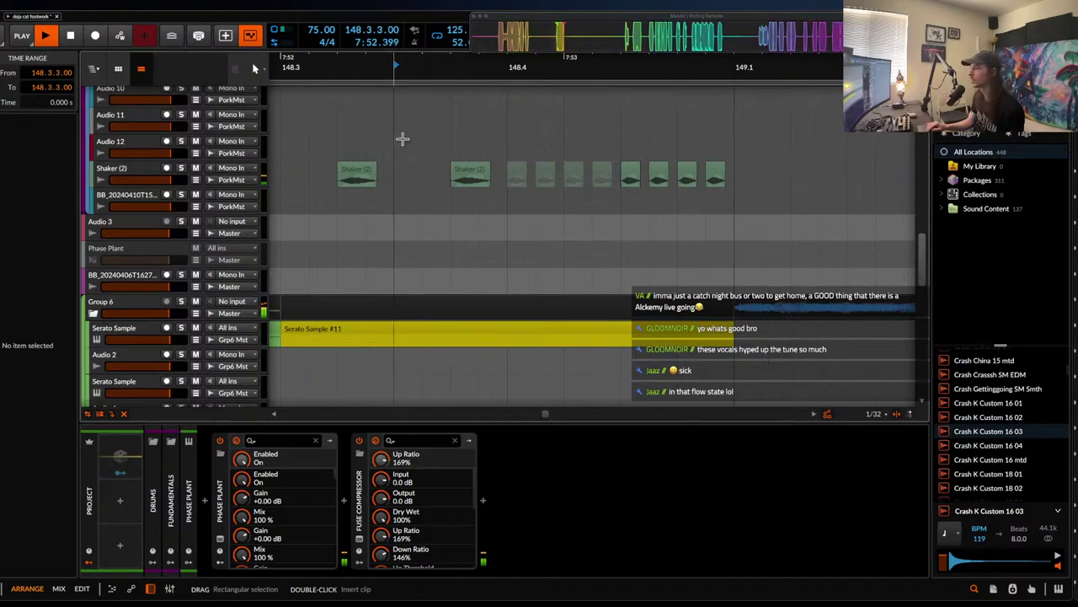
- Play the transition from 148.4 and return to the Phase Plant track in the Fundamentals group
scroll(402, 138, up, 10)
scroll(403, 141, up, 3)
scroll(403, 139, down, 3)
scroll(404, 146, left, 3)
scroll(438, 133, down, 4)
click(505, 151)
key(space)
scroll(253, 165, down, 10)
scroll(238, 172, down, 8)
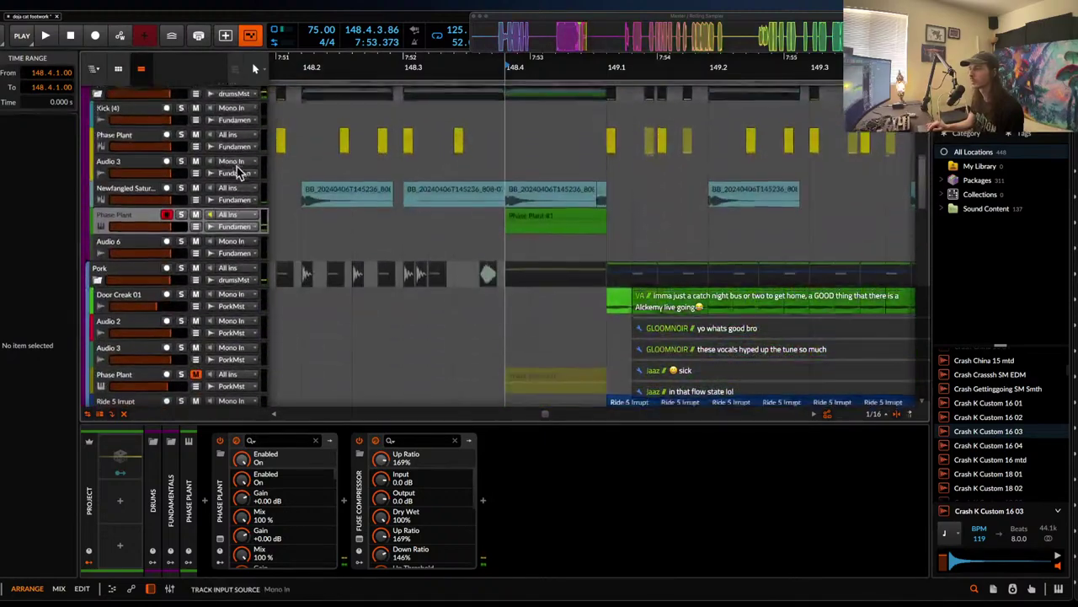
- Reopen Phase Plant from its track and inspect Snap Heap's filter and limiter lanes
double_click(144, 186)
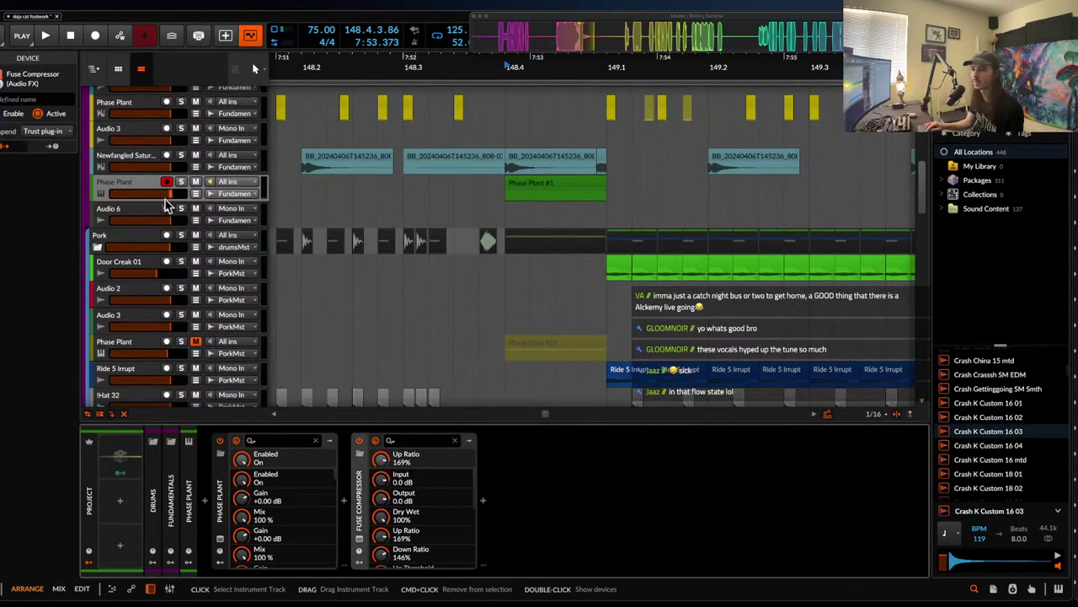
click(221, 539)
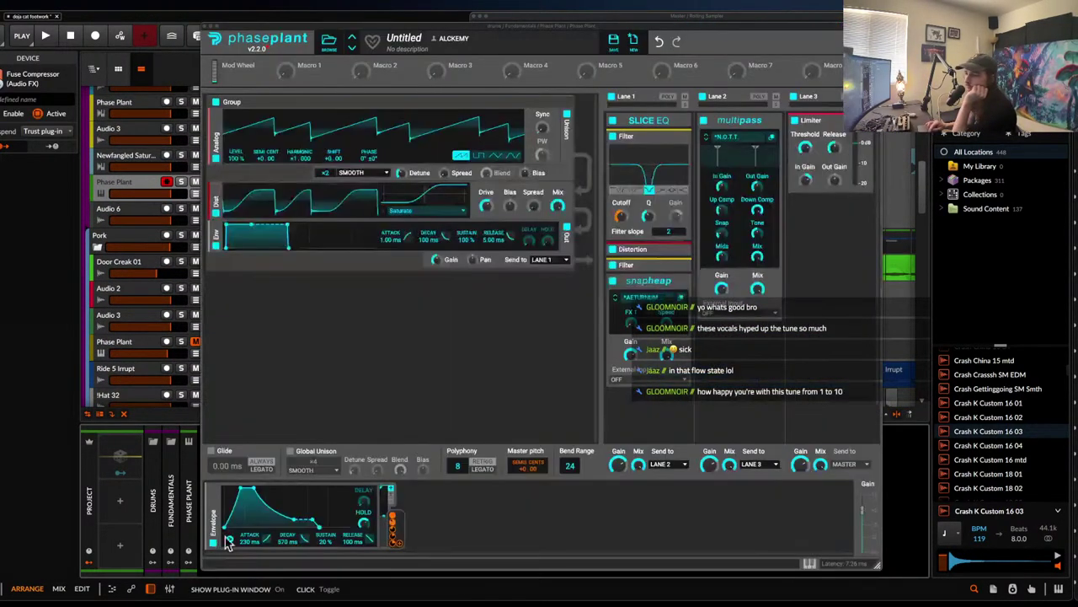
click(681, 294)
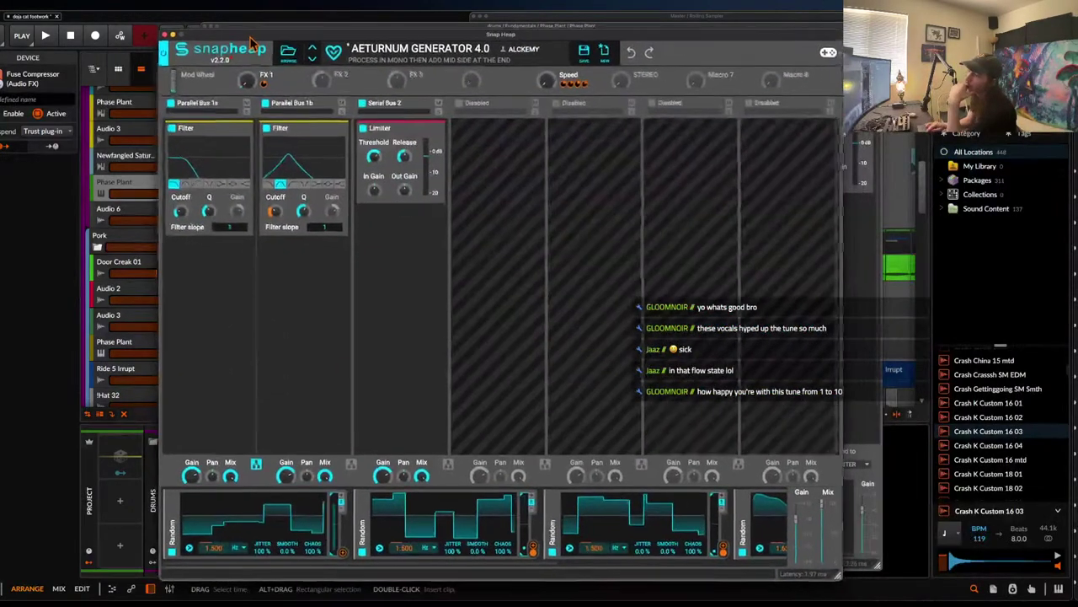
click(310, 268)
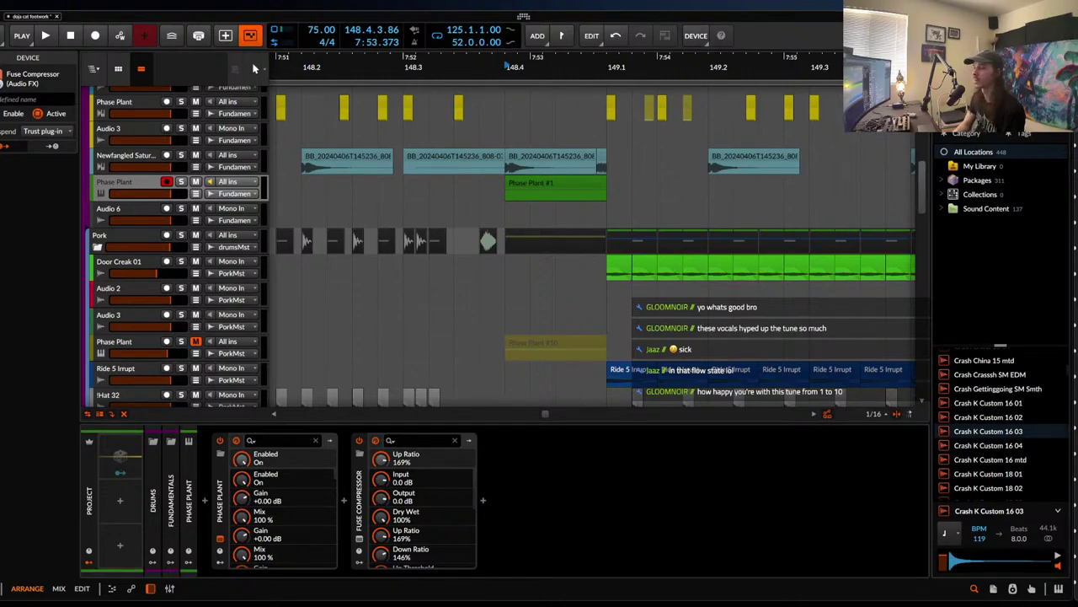
click(124, 185)
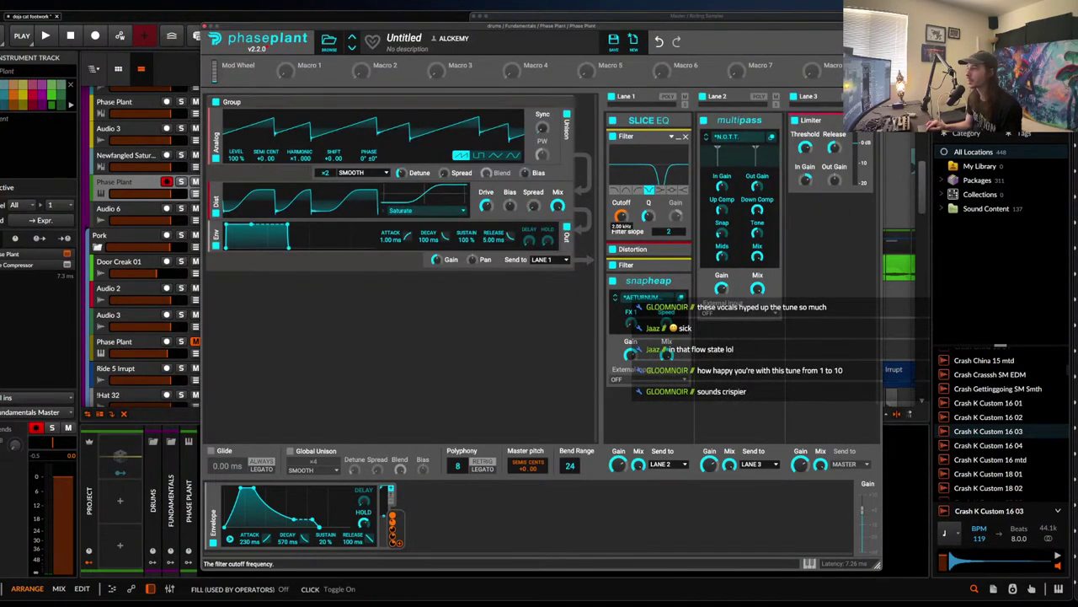
- Adjust the cutoff of the notch filter in Lane 1 and audition the Phase Plant sound
click(621, 218)
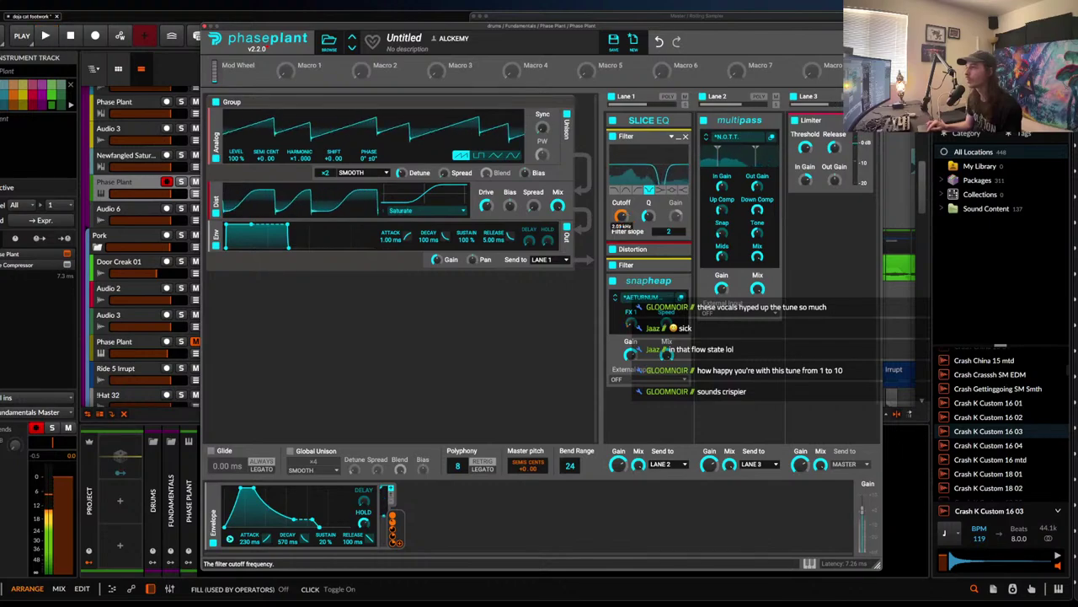
key(space)
key(space)
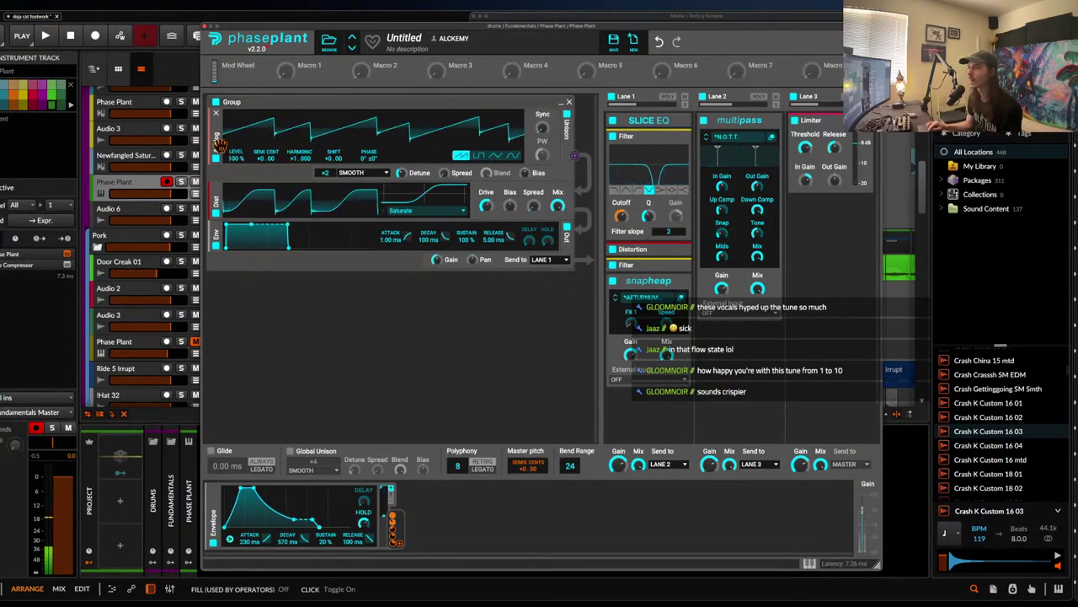
- Duplicate the Analog oscillator and give the copy a harmonic of 2, seven unison voices and a level of 51%
key(super+d)
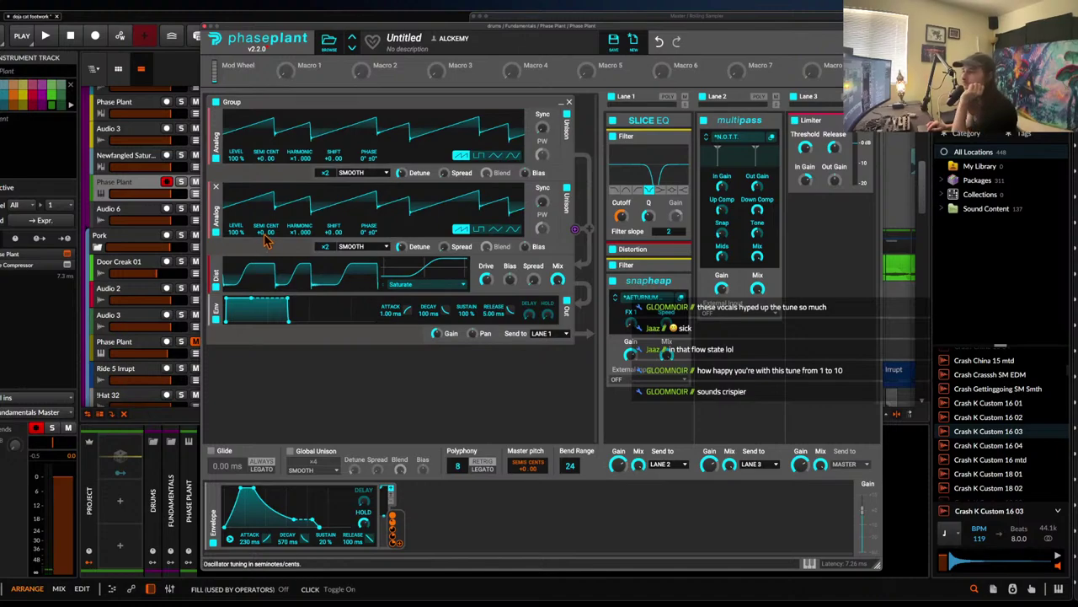
drag(294, 240, 324, 217)
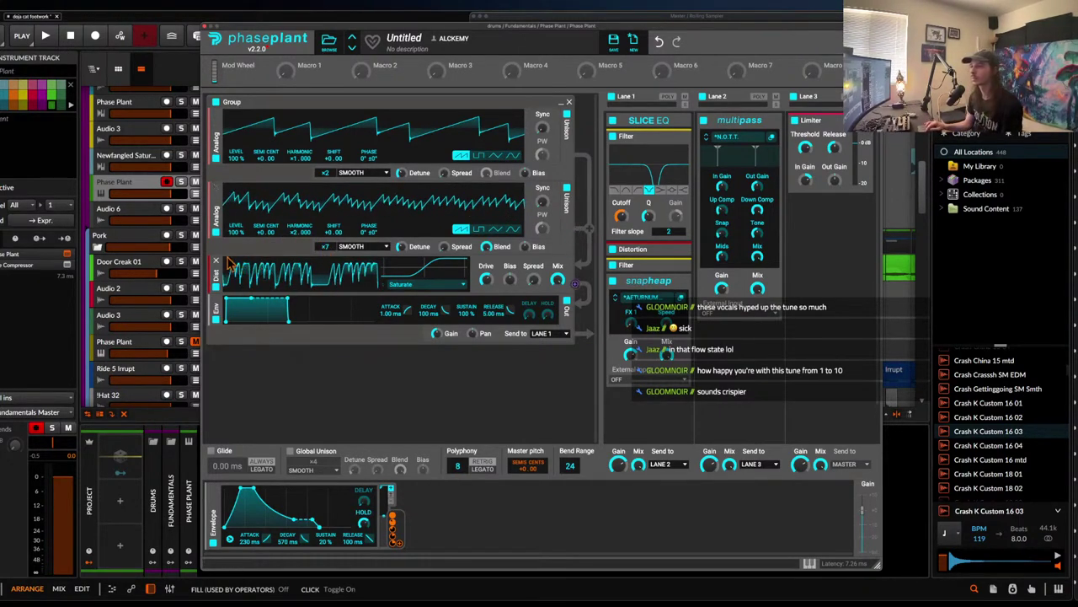
drag(236, 231, 236, 236)
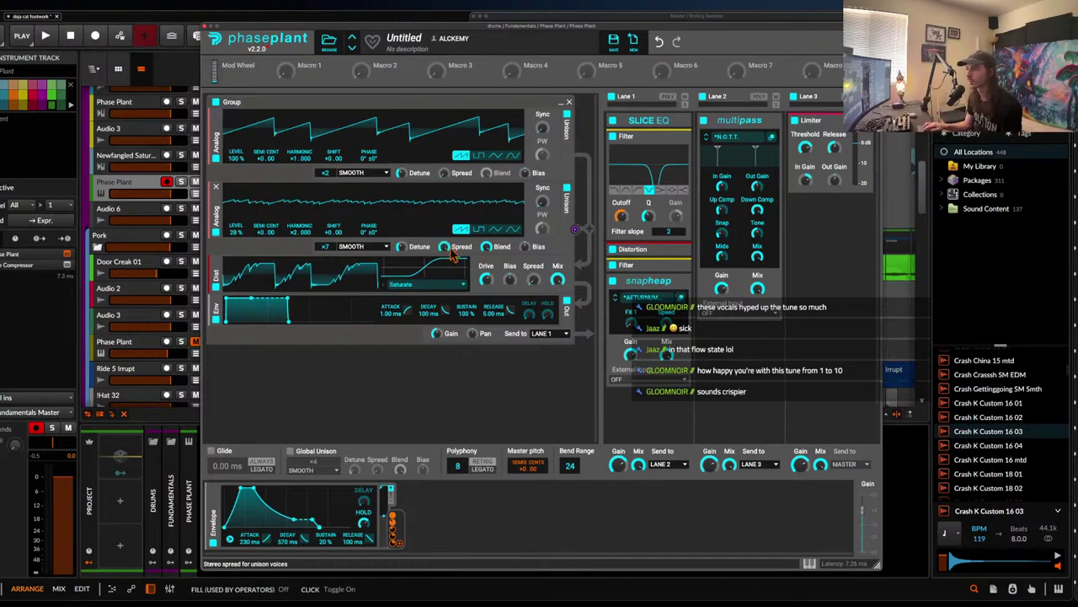
key(space)
drag(237, 232, 237, 224)
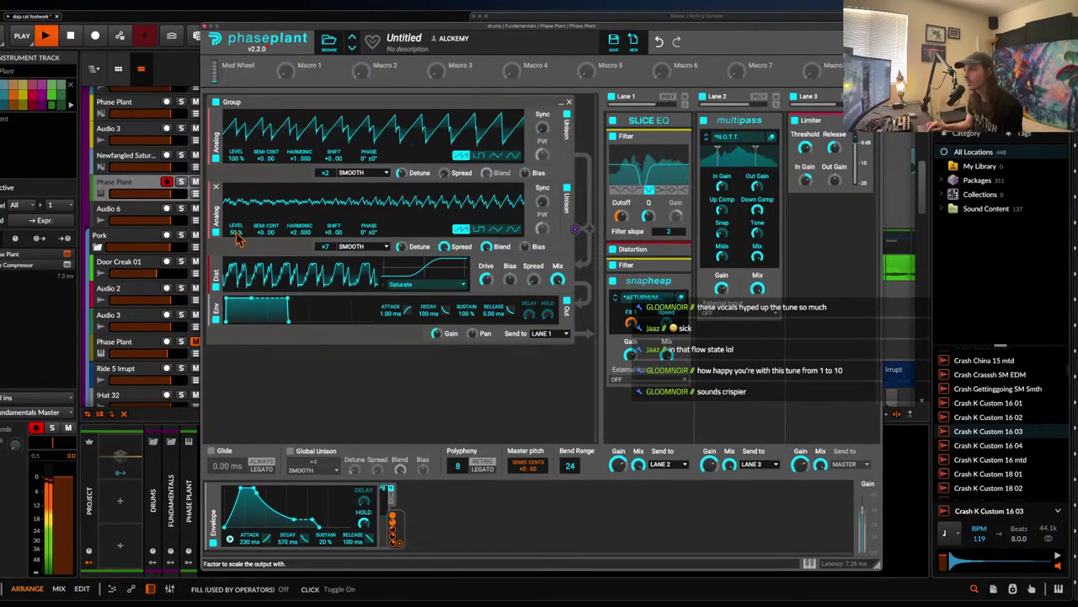
key(space)
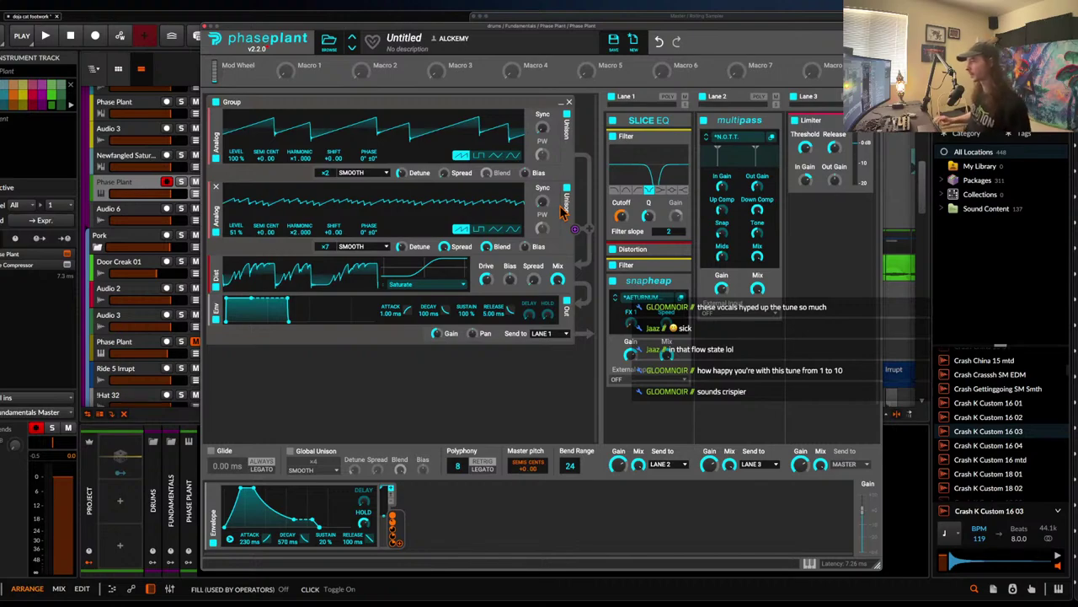
- Move the Lane 1 filter that follows Distortion to below Snap Heap while the transition plays
click(683, 270)
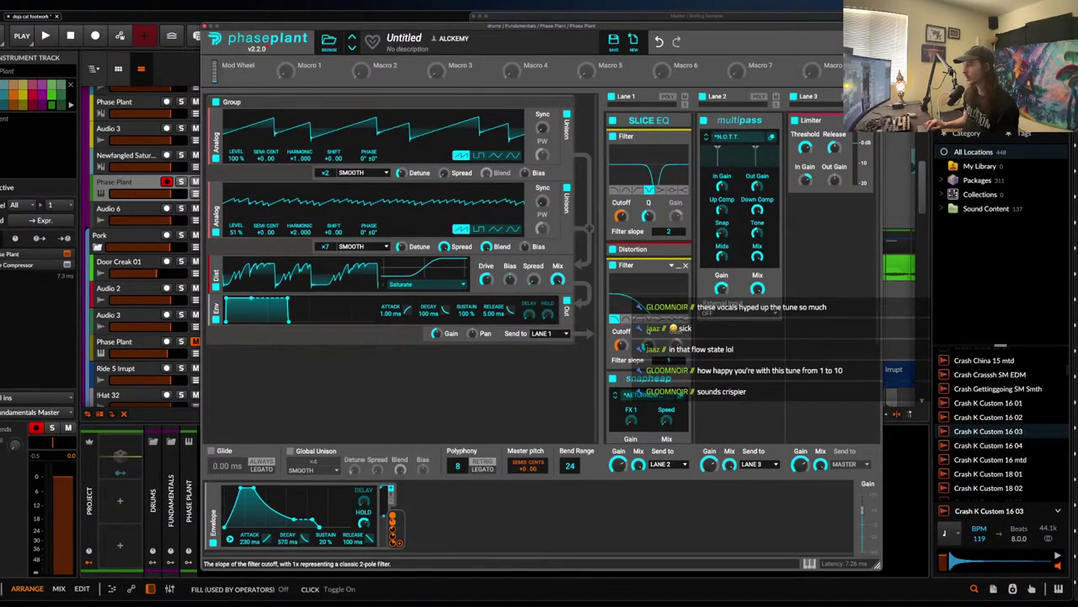
key(space)
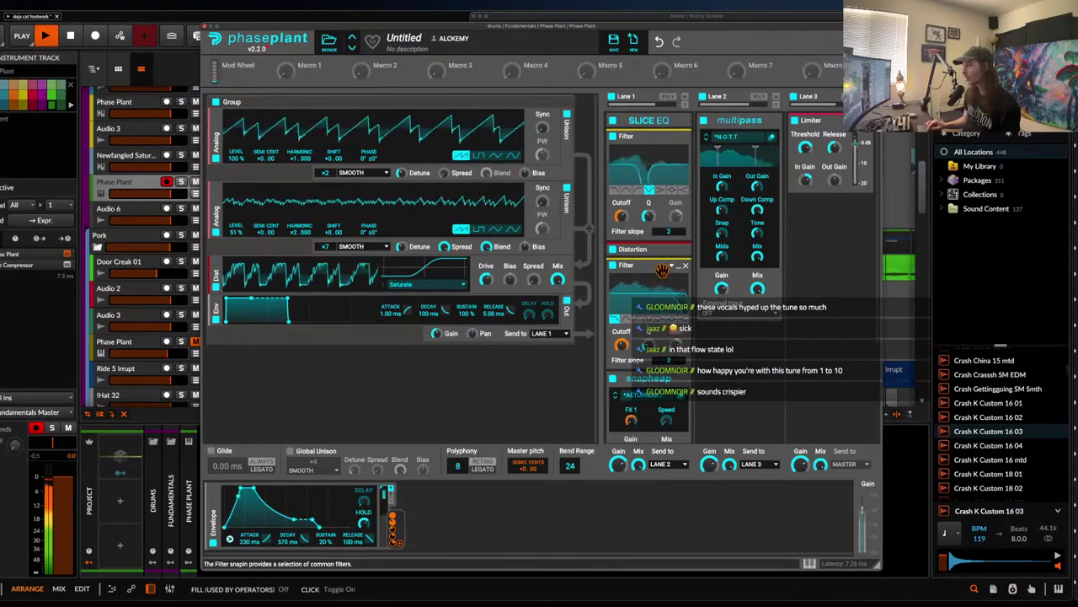
scroll(663, 269, down, 1)
drag(663, 333, 665, 236)
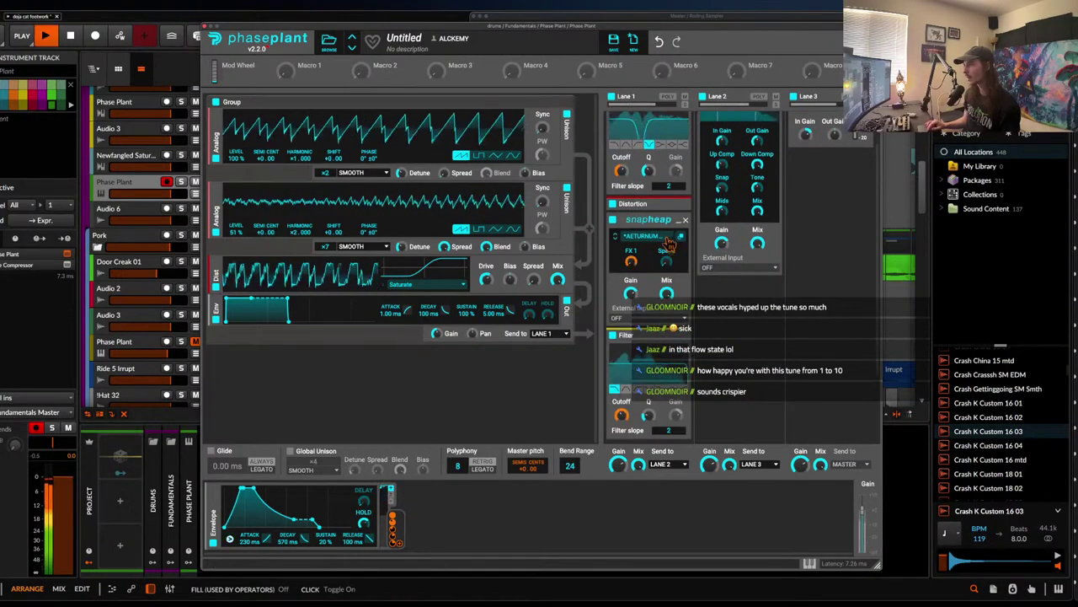
- Open the Snap Heap editor and set the Parallel Bus 1b filter's slope to 2
click(681, 236)
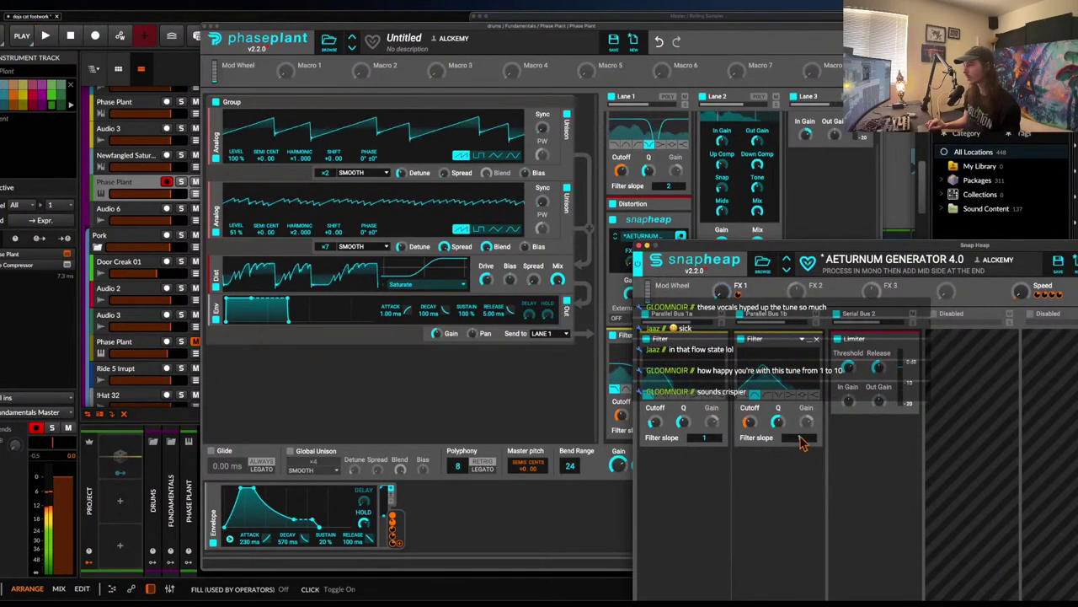
key(space)
key(space)
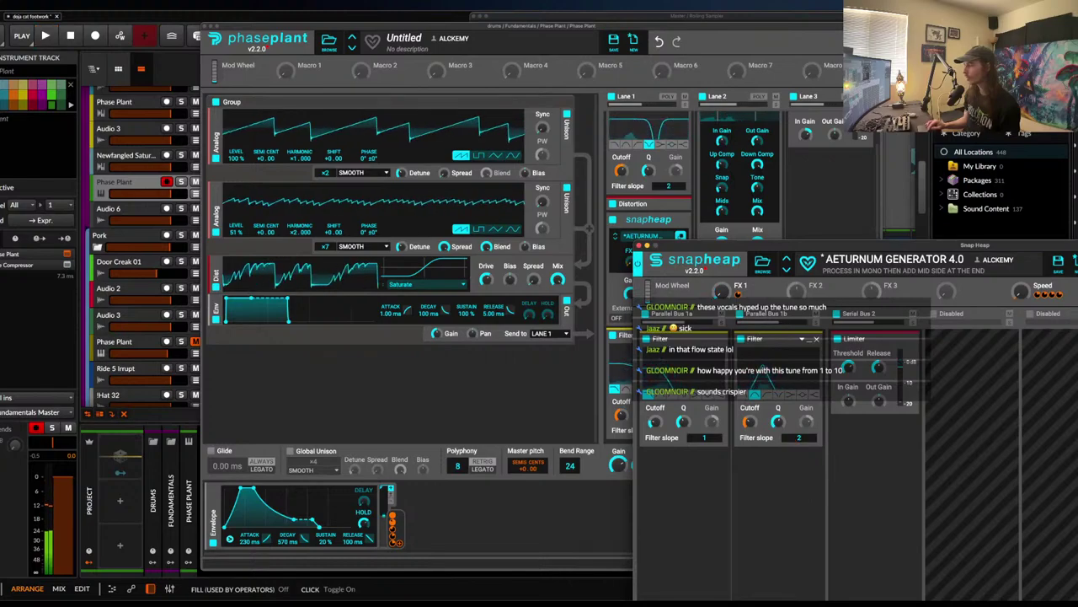
key(space)
key(space)
- Add a three-tap Chorus below the filter in Snap Heap's Parallel Bus 1b and play the transition
click(810, 339)
click(791, 363)
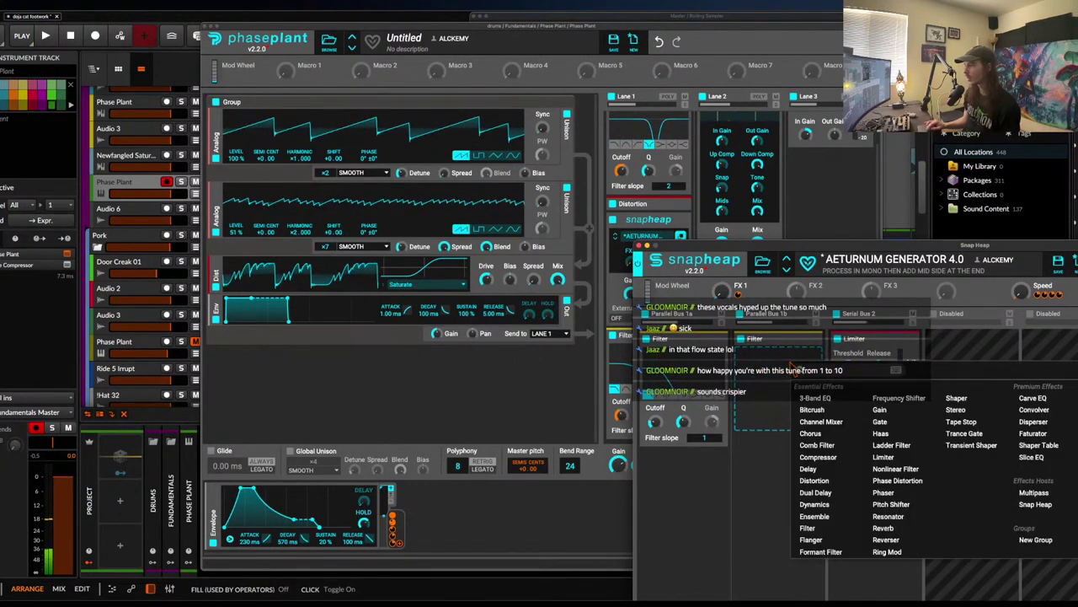
click(820, 444)
click(816, 358)
click(806, 452)
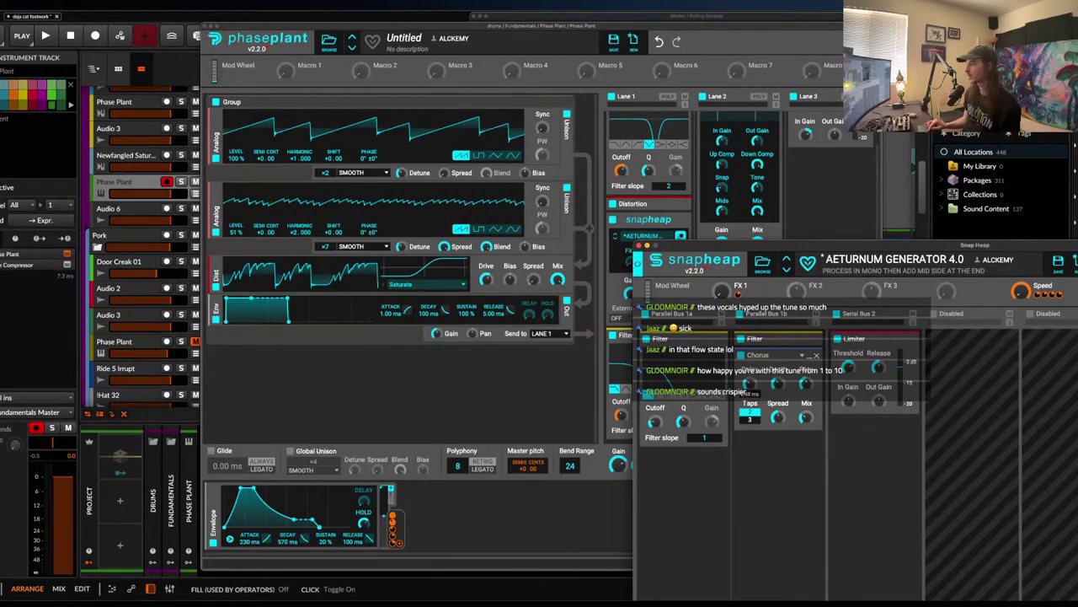
key(space)
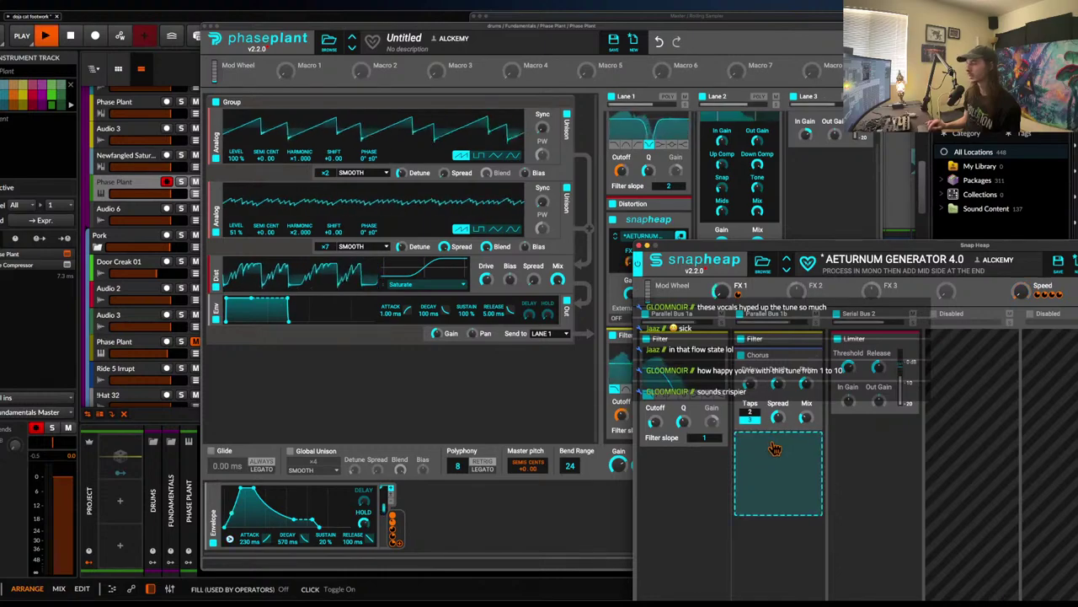
key(space)
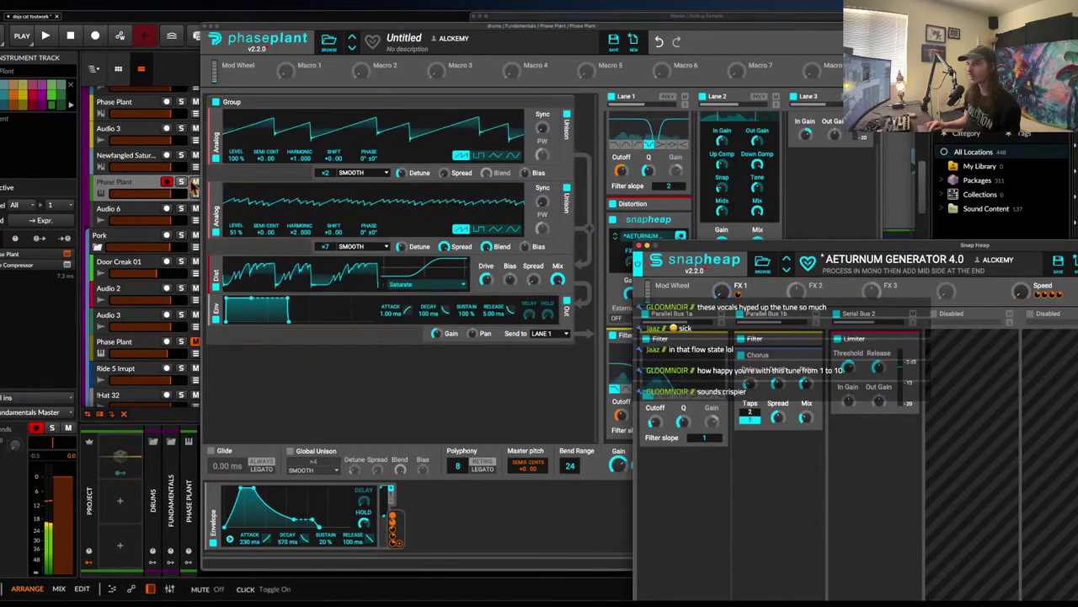
- Solo the Phase Plant track, audition it by itself and close the Snap Heap editor
click(182, 183)
key(space)
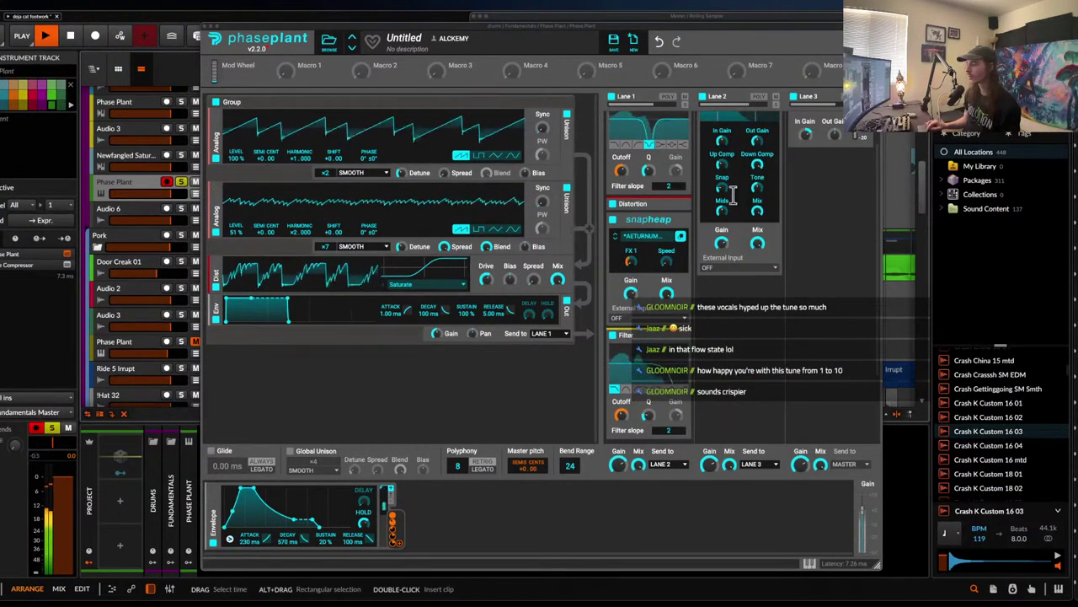
key(space)
click(671, 442)
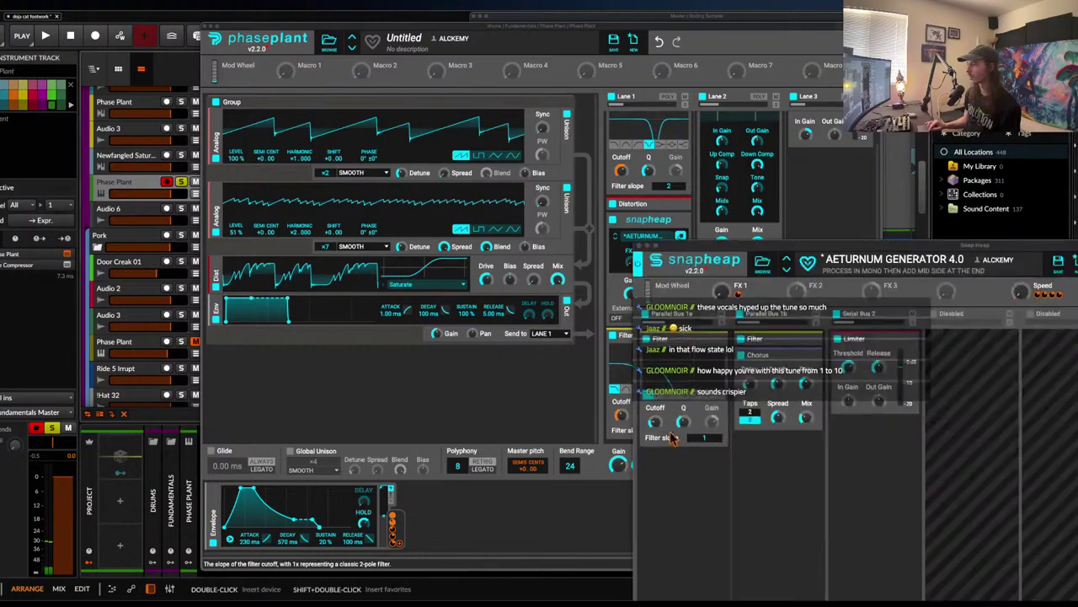
key(space)
click(639, 245)
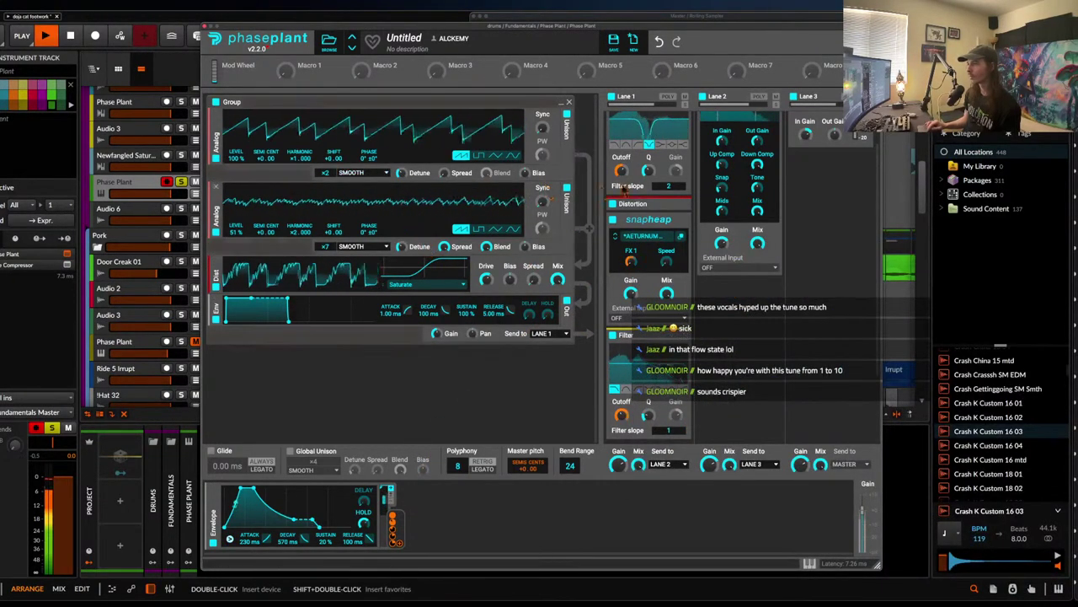
- Duplicate Lane 1's Distortion between Snap Heap and the last filter, and audition the result
scroll(663, 171, up, 2)
drag(643, 250, 654, 135)
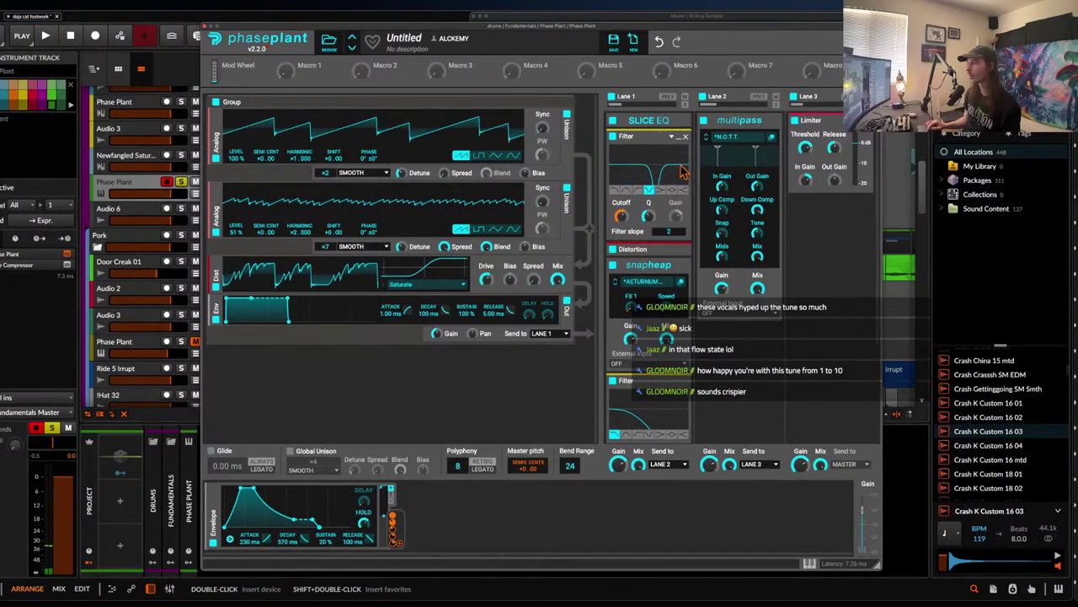
key(space)
key(space)
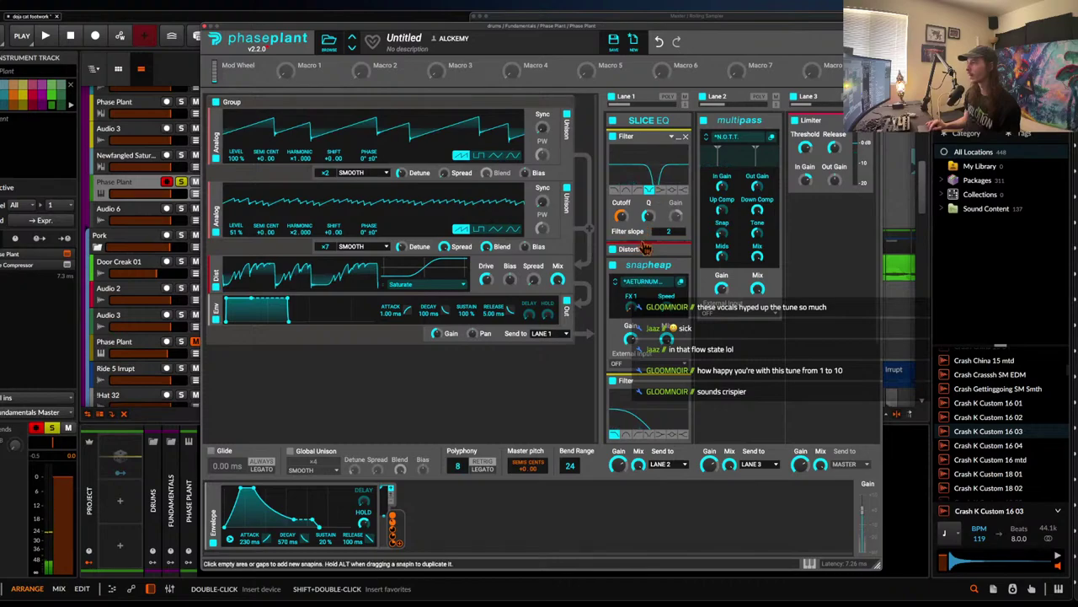
drag(639, 248, 654, 379)
key(space)
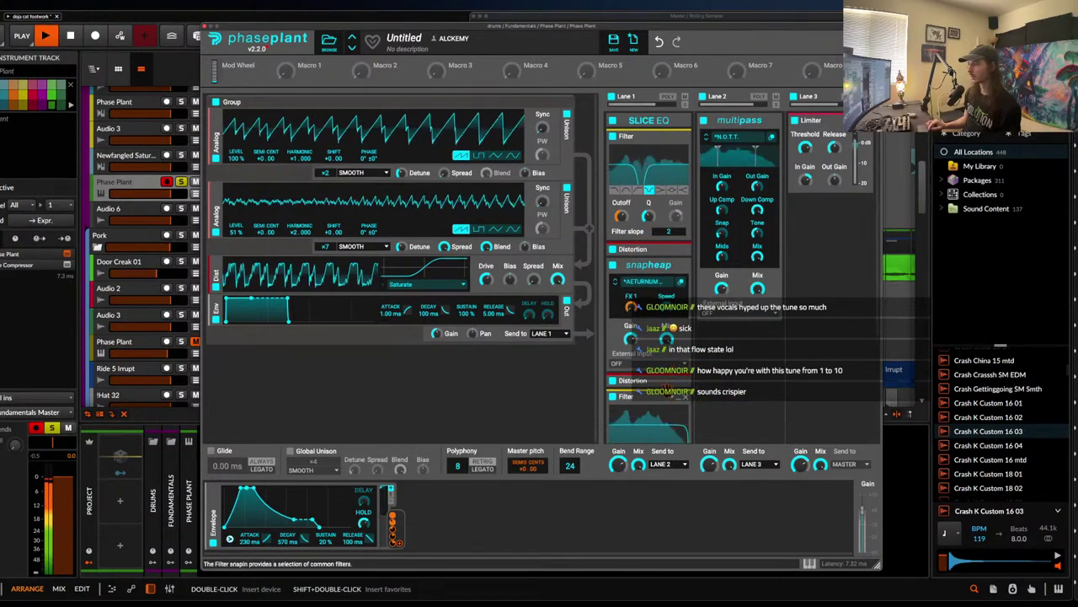
key(space)
- Check the duplicated Distortion's settings and move it to the start of Lane 1, before Slice EQ
double_click(673, 381)
scroll(672, 381, down, 1)
key(space)
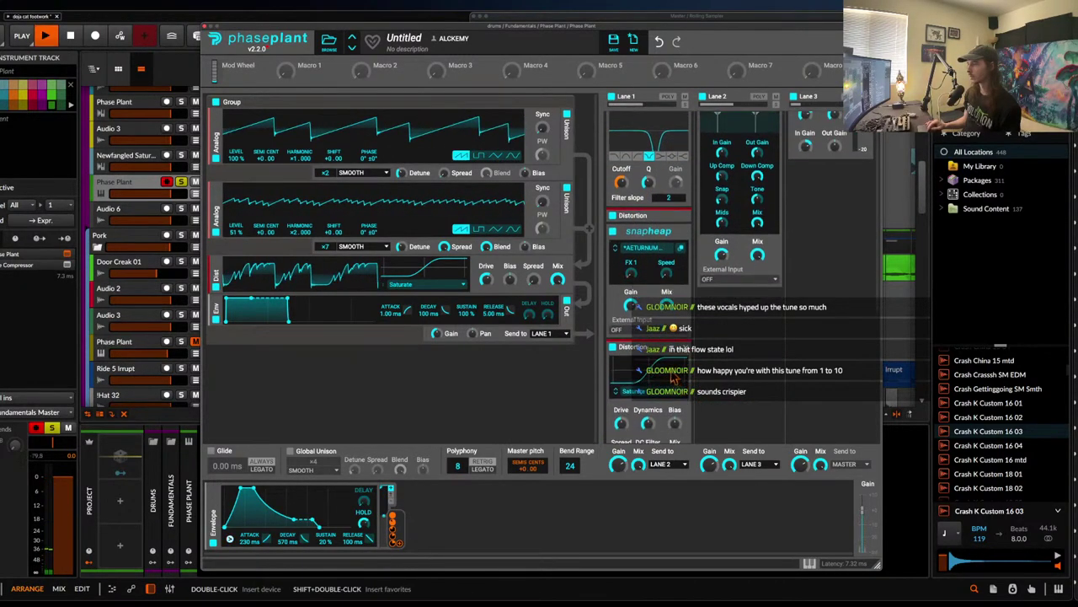
key(space)
double_click(677, 350)
drag(662, 347, 670, 120)
key(space)
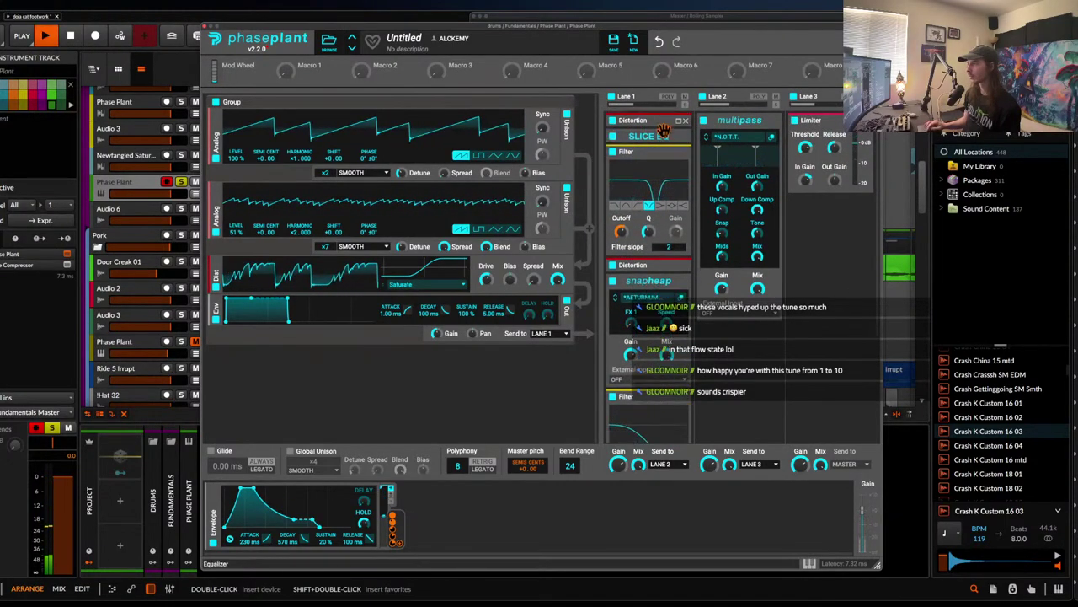
- Set the generator group's distortion type to Overdrive and bypass the first Distortion in Lane 1
click(430, 285)
click(426, 278)
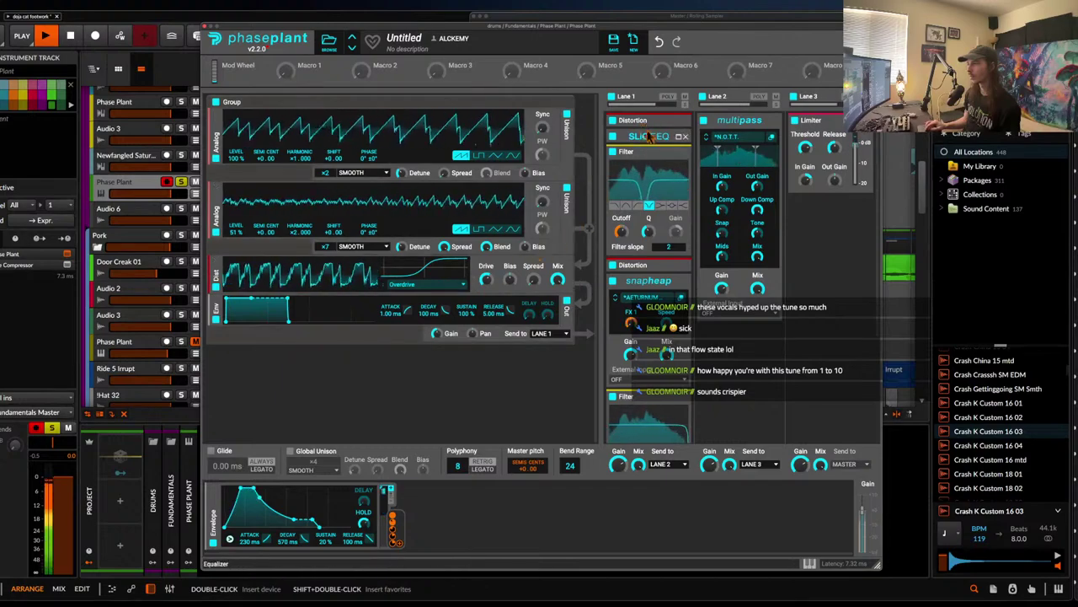
key(space)
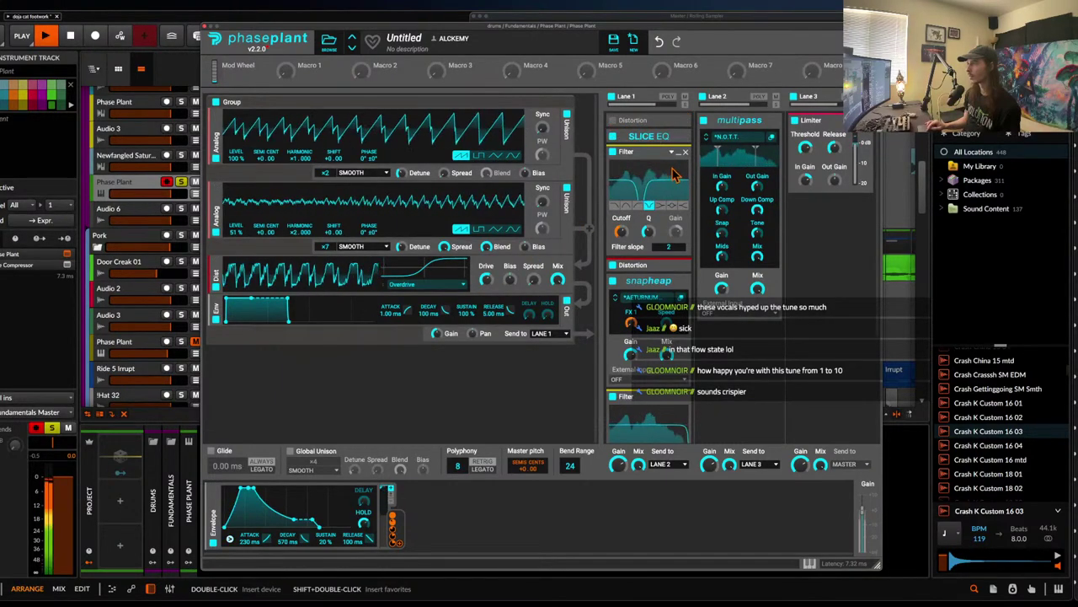
- Check the last filter in Lane 1 during playback and close the Phase Plant window
scroll(665, 194, down, 3)
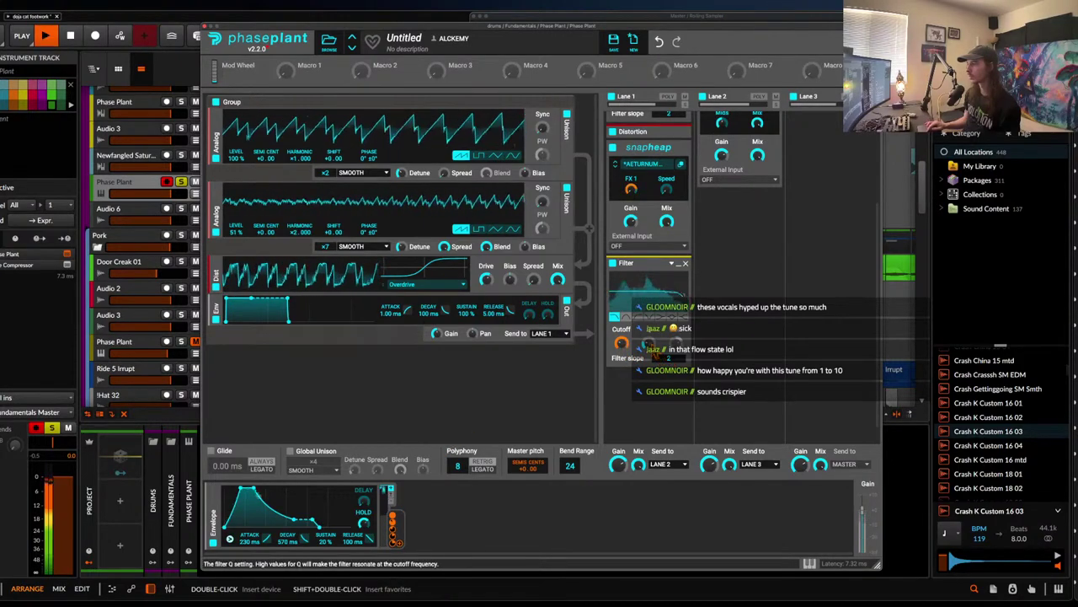
key(space)
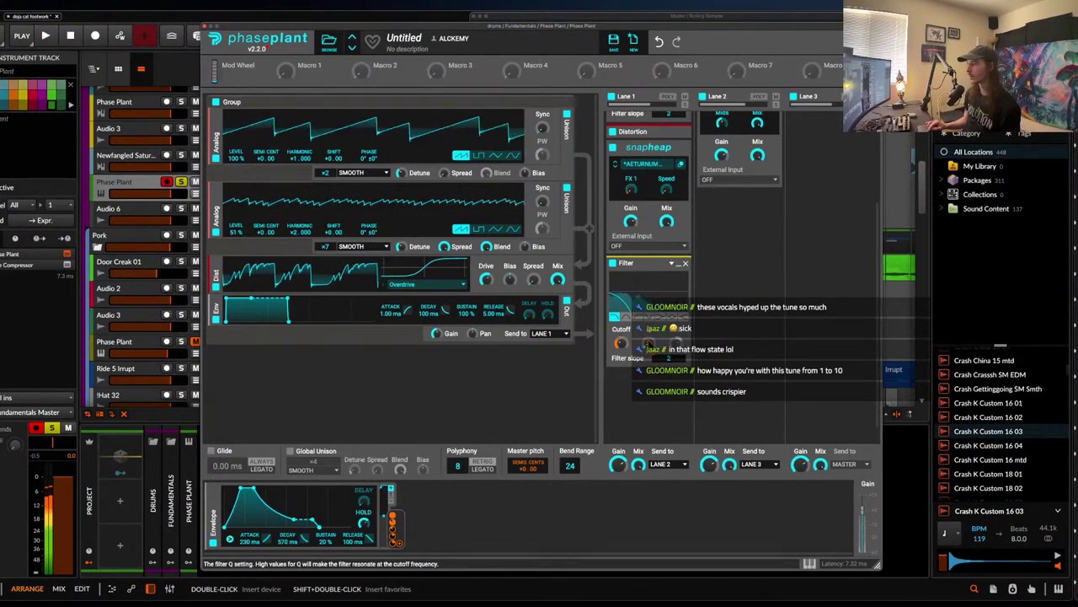
key(space)
scroll(657, 253, up, 2)
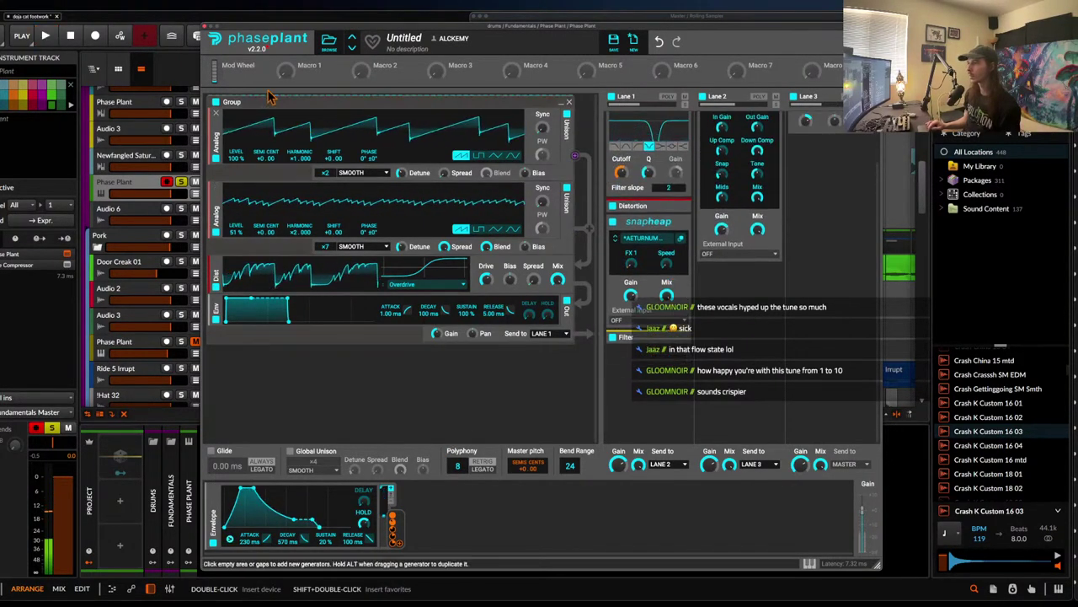
click(206, 29)
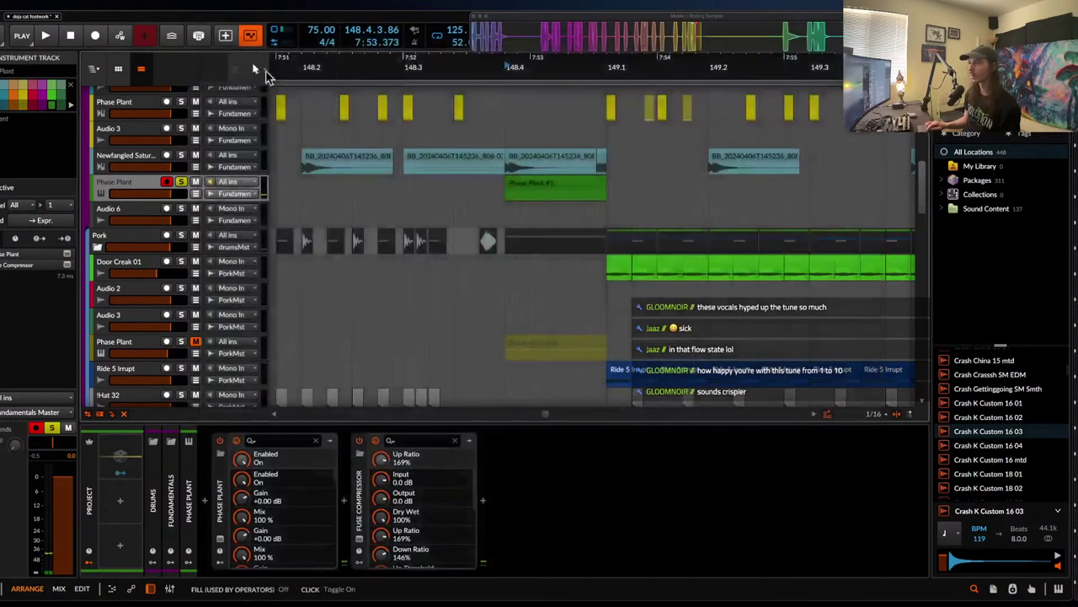
- In Fuse Compressor, raise the highest band's downward threshold and set its upward threshold to -21.2 dB, auditioning the sound
click(360, 543)
key(space)
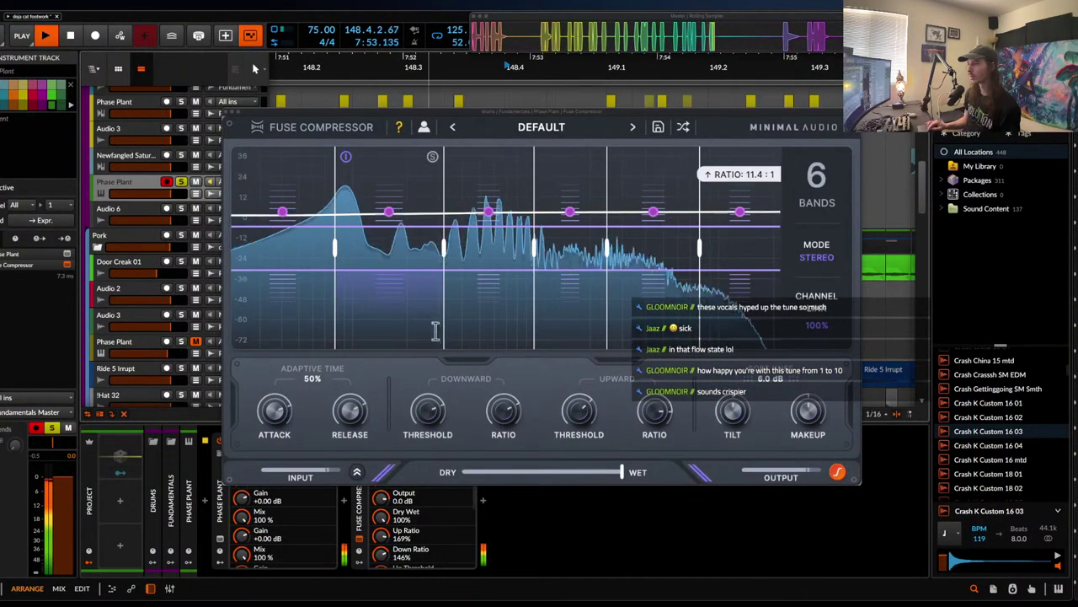
key(space)
mouse_move(716, 234)
mouse_down()
mouse_move(717, 201)
mouse_move(735, 235)
mouse_up()
key(space)
key(space)
key(space)
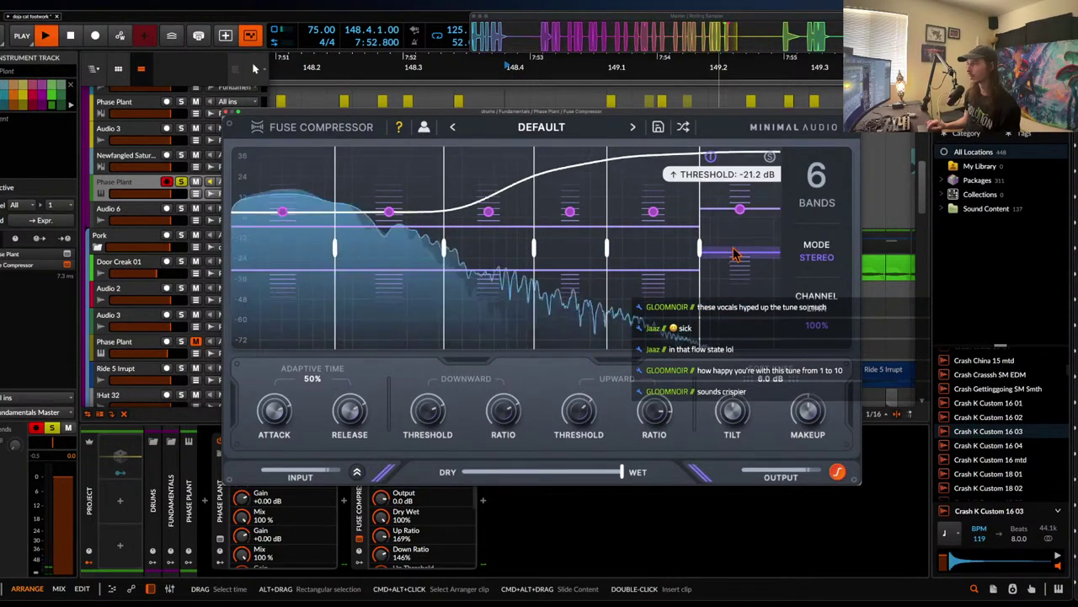
key(space)
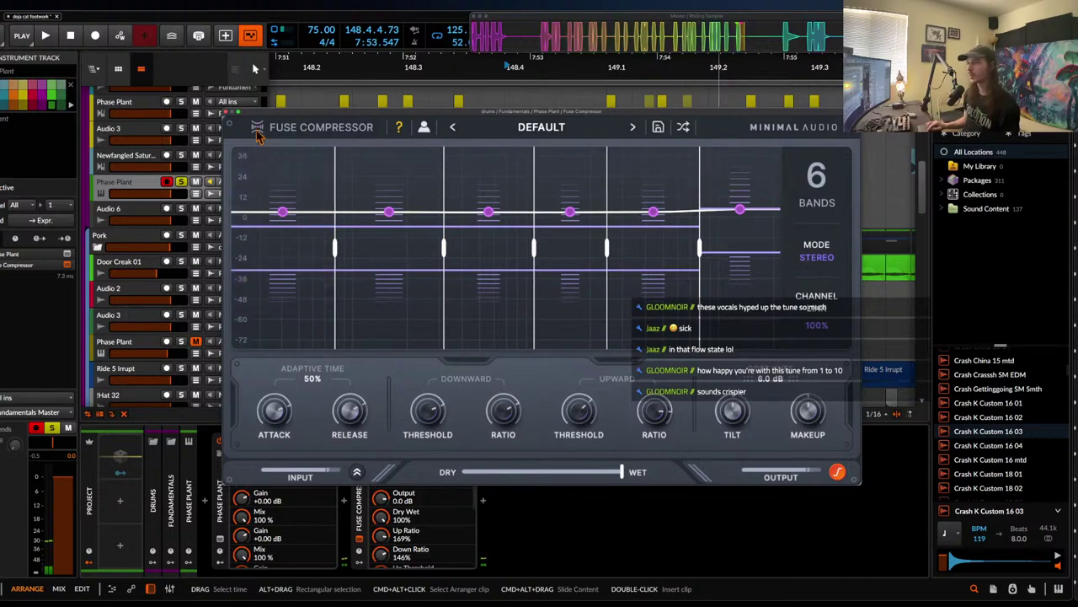
click(225, 112)
- Duplicate Fuse Compressor on the Phase Plant track and add Newfangled Saturate after the copy
click(363, 497)
key(super+d)
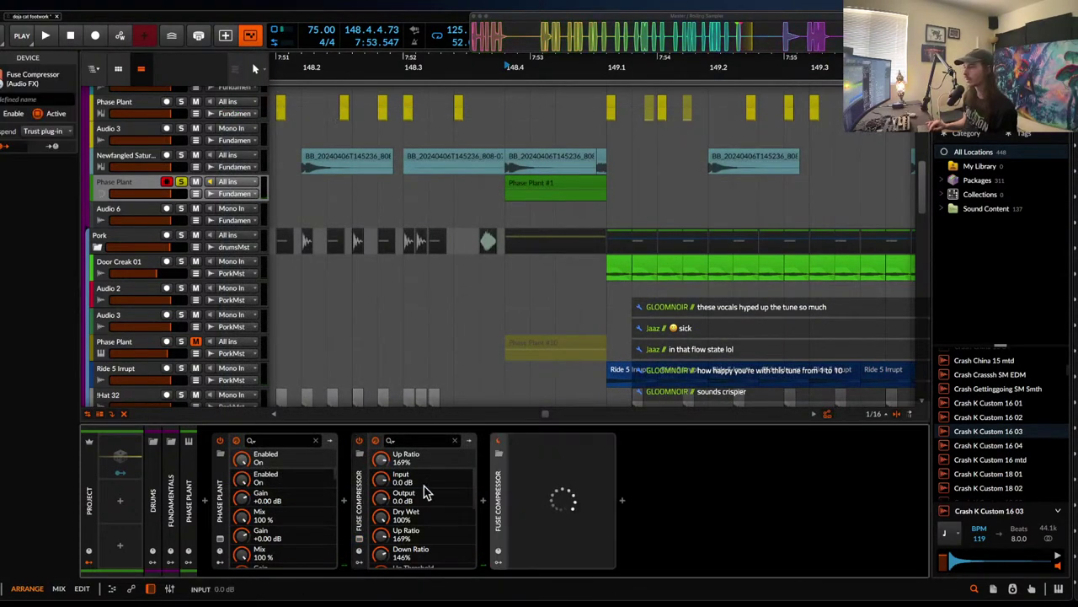
click(622, 500)
text(sat)
click(827, 264)
click(1025, 410)
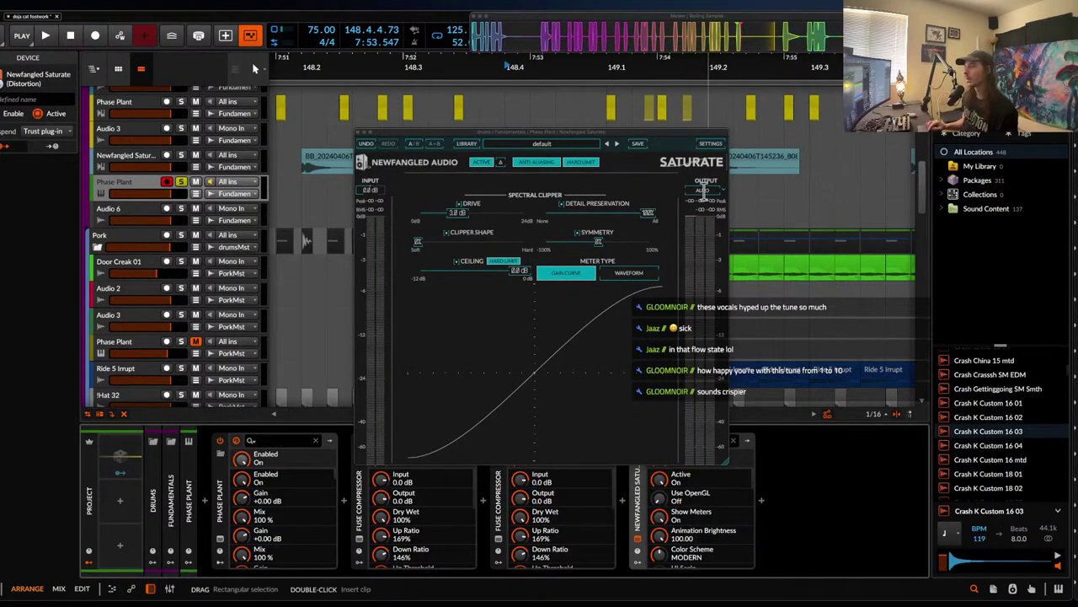
- Lower Saturate's drive to 1.9 dB, enable output level compensation and close its window
click(449, 220)
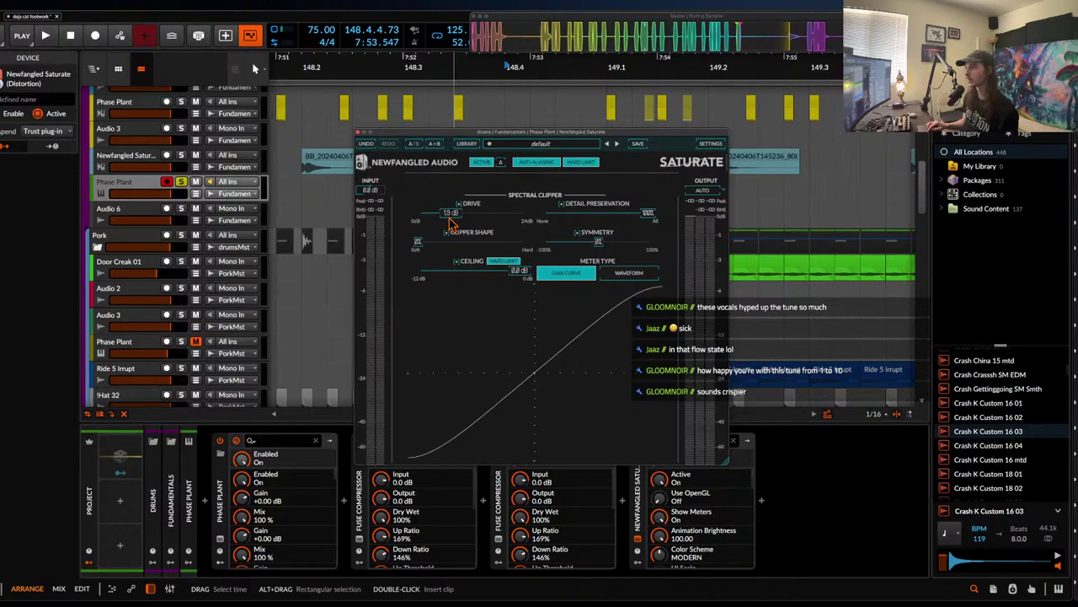
click(701, 191)
click(358, 134)
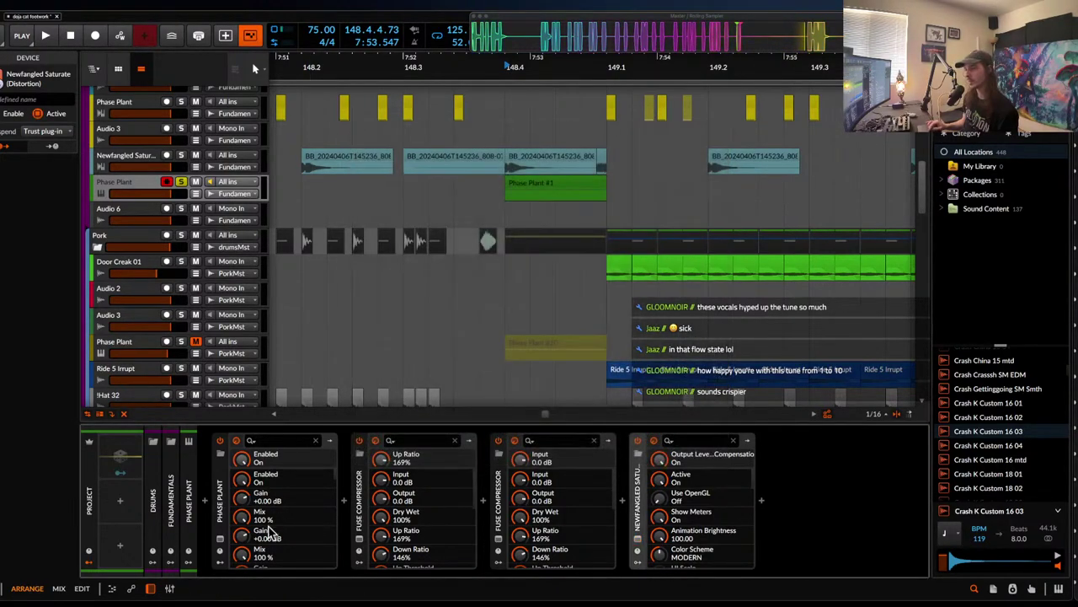
- Reopen Phase Plant and adjust the cutoff of Lane 1's second filter while auditioning the sound
click(217, 542)
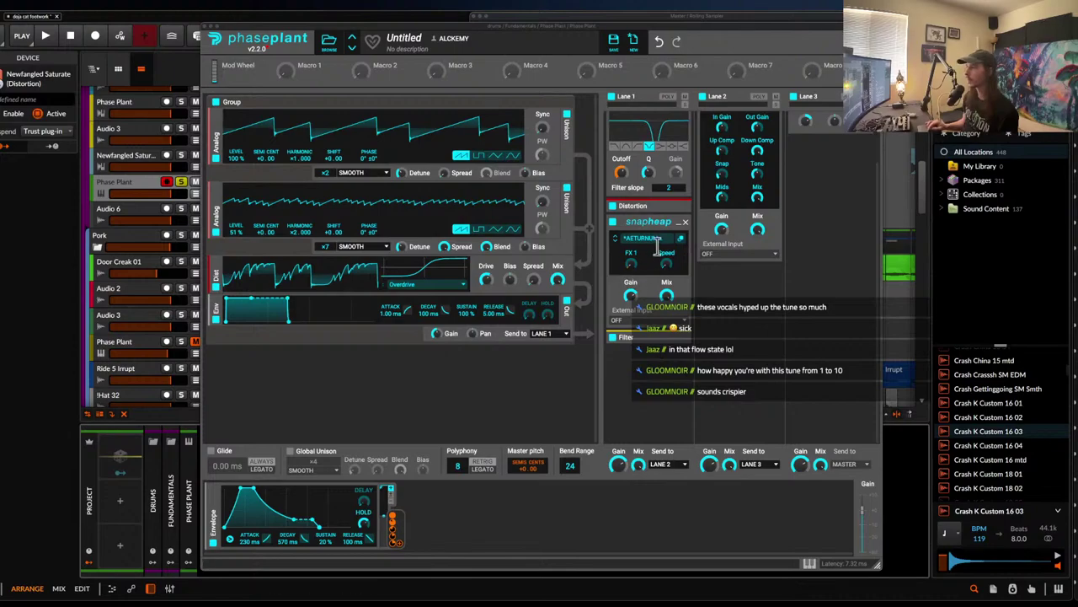
scroll(649, 147, up, 5)
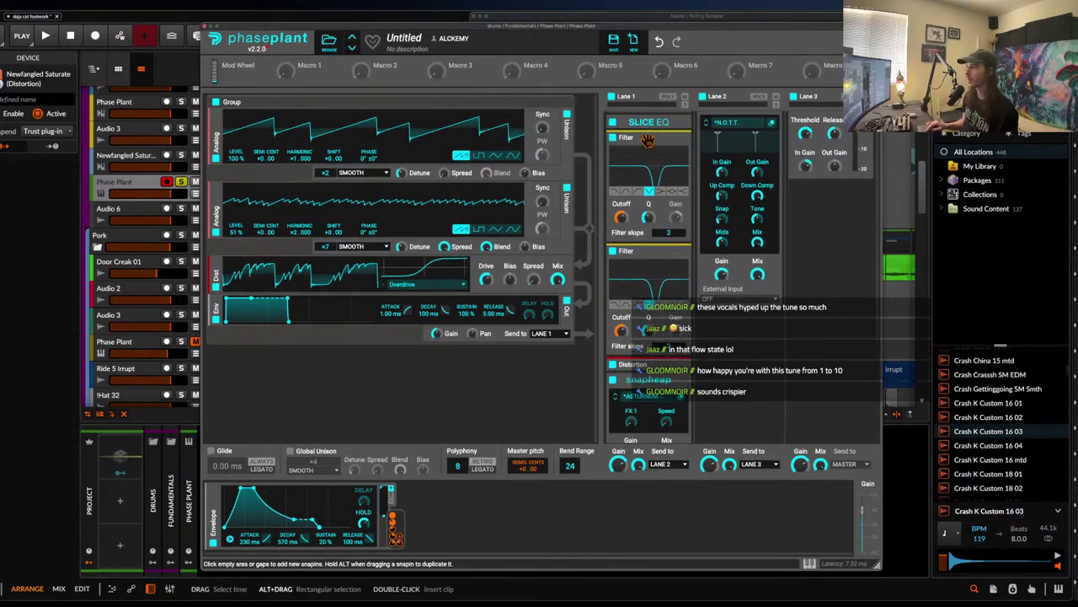
drag(624, 341, 621, 336)
key(space)
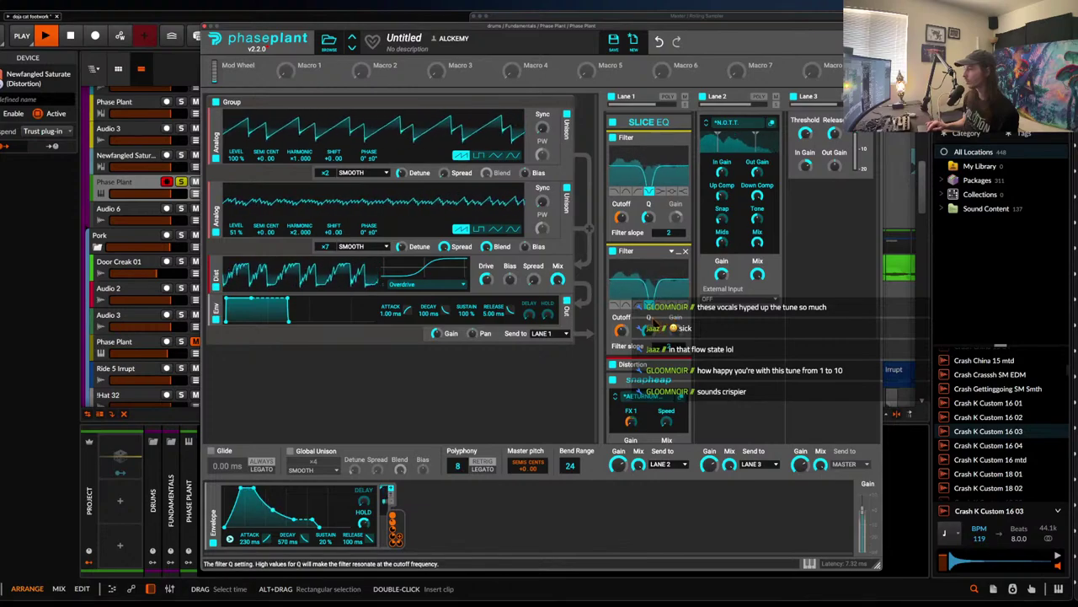
drag(621, 330, 621, 334)
key(space)
key(space)
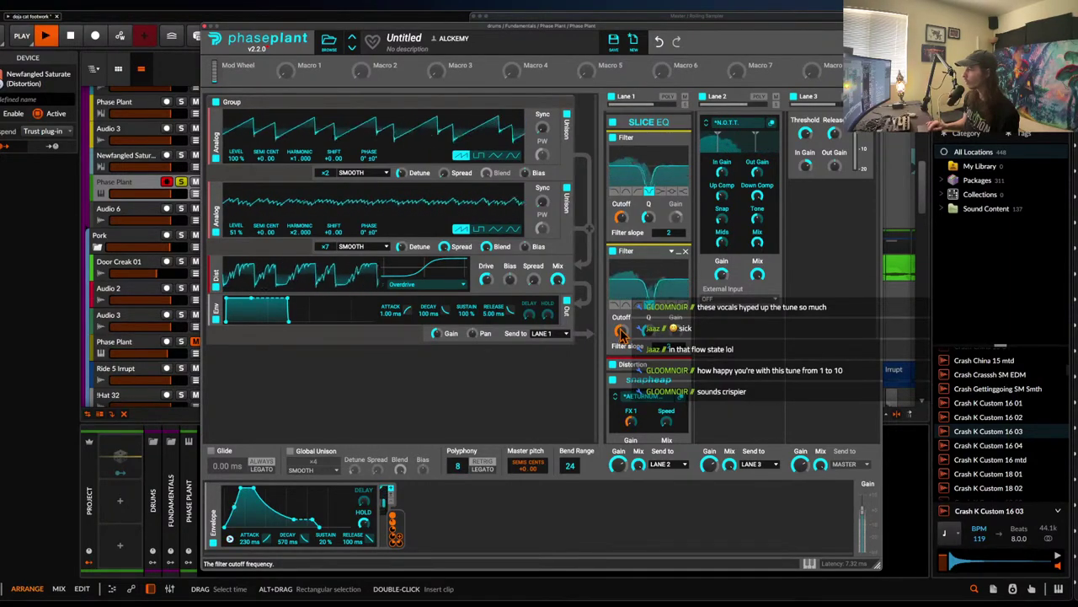
key(space)
drag(621, 333, 620, 333)
- Audition the adjusted filter, collapse it in Lane 1 and close the Phase Plant window
key(space)
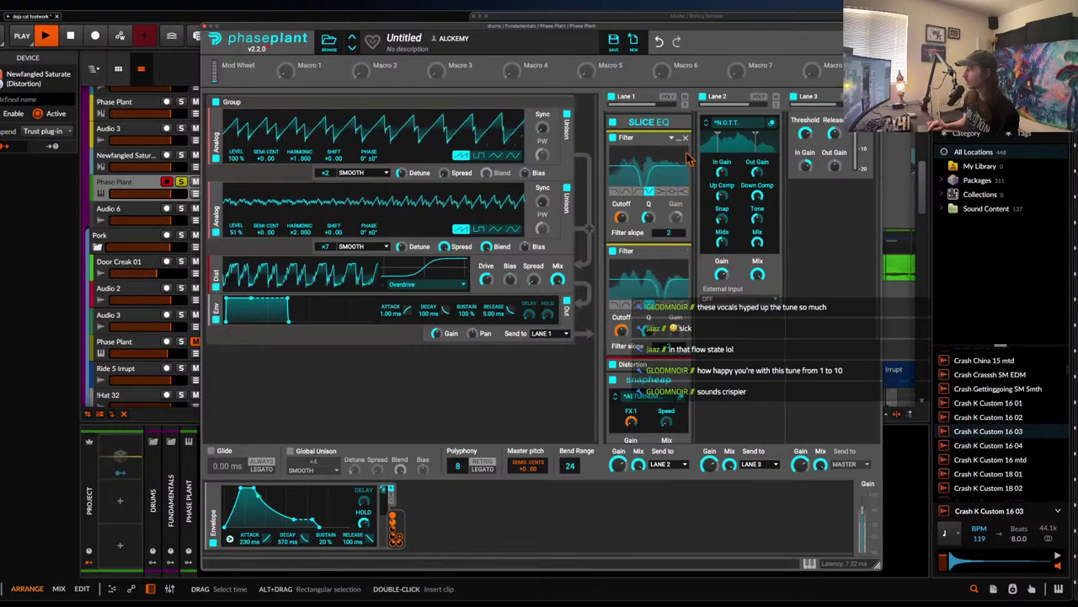
key(space)
key(space)
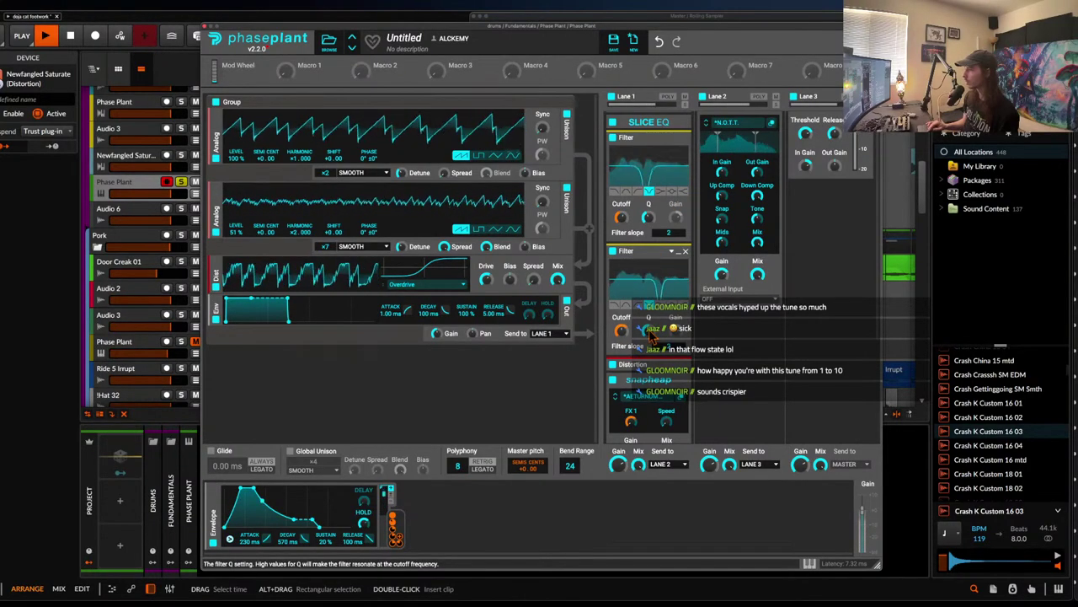
click(675, 254)
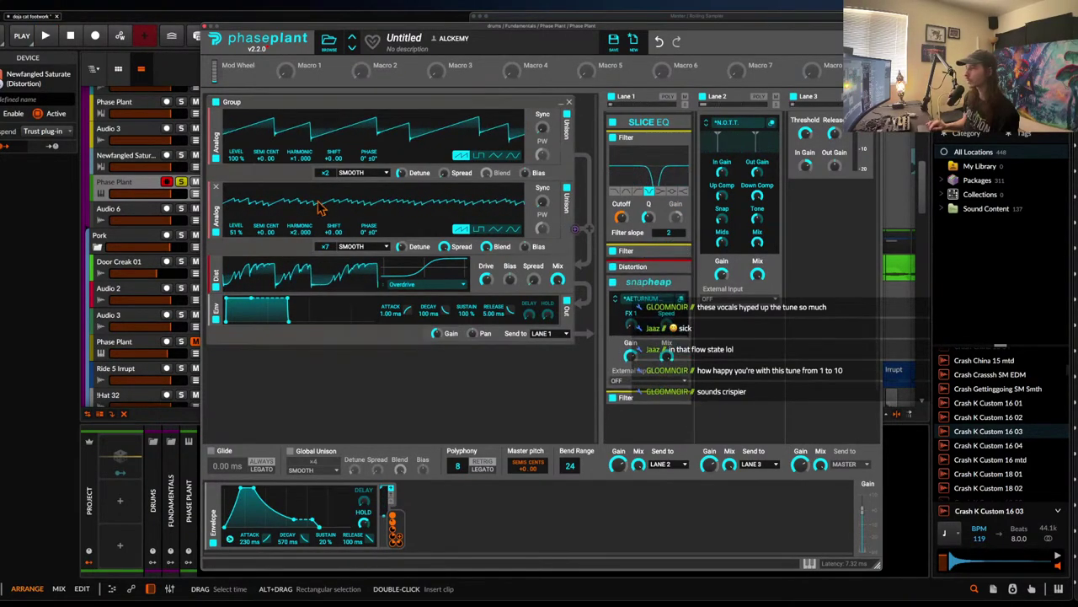
click(206, 31)
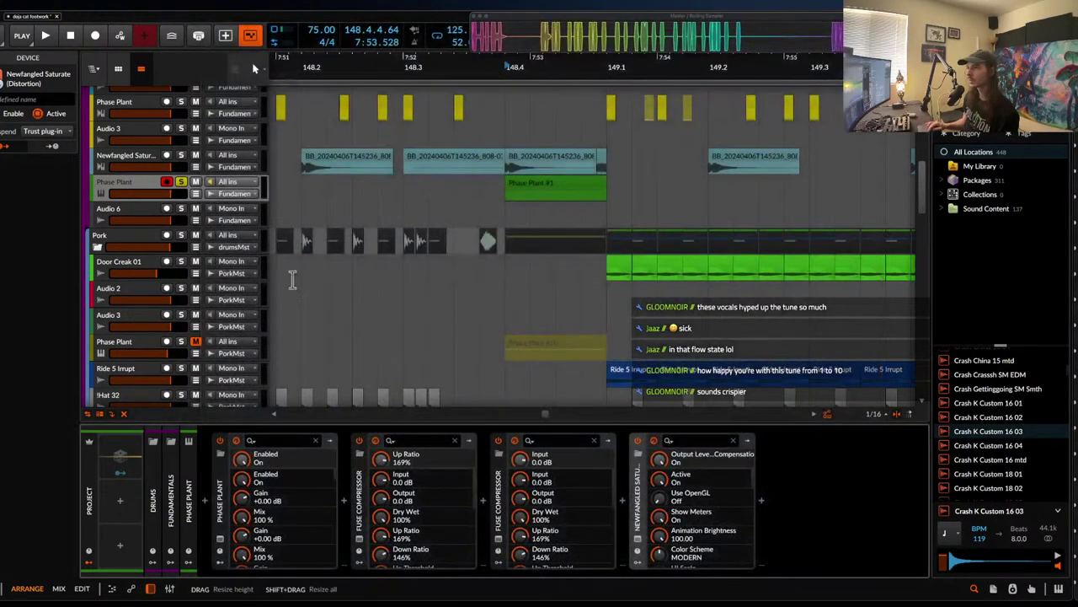
- Collapse both Fuse Compressors and insert a Mid-Side Split between Phase Plant and the first compressor
double_click(358, 506)
double_click(388, 508)
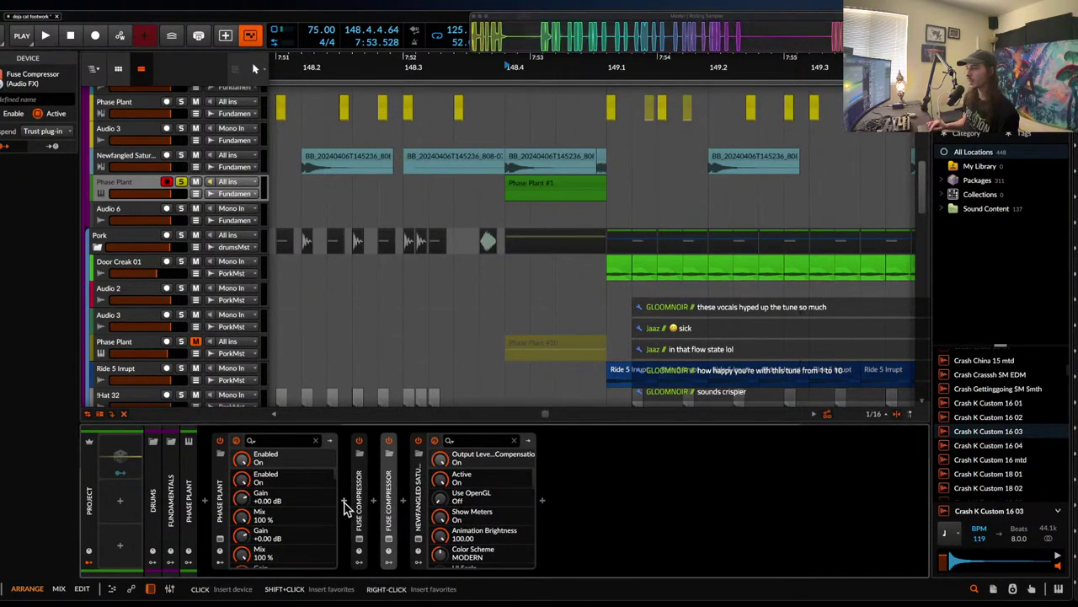
click(344, 501)
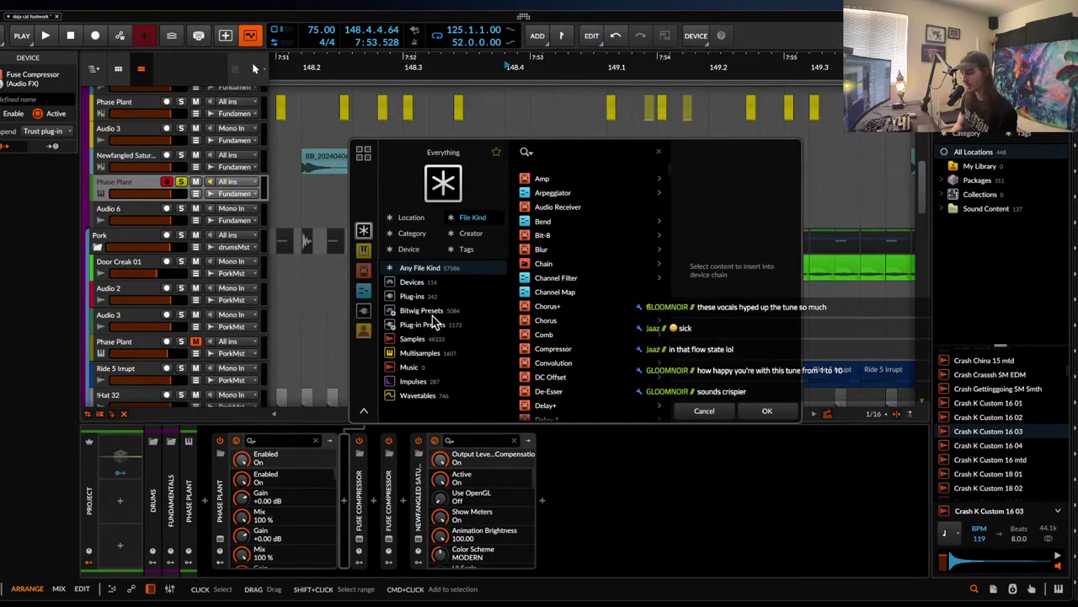
text(mid)
click(552, 236)
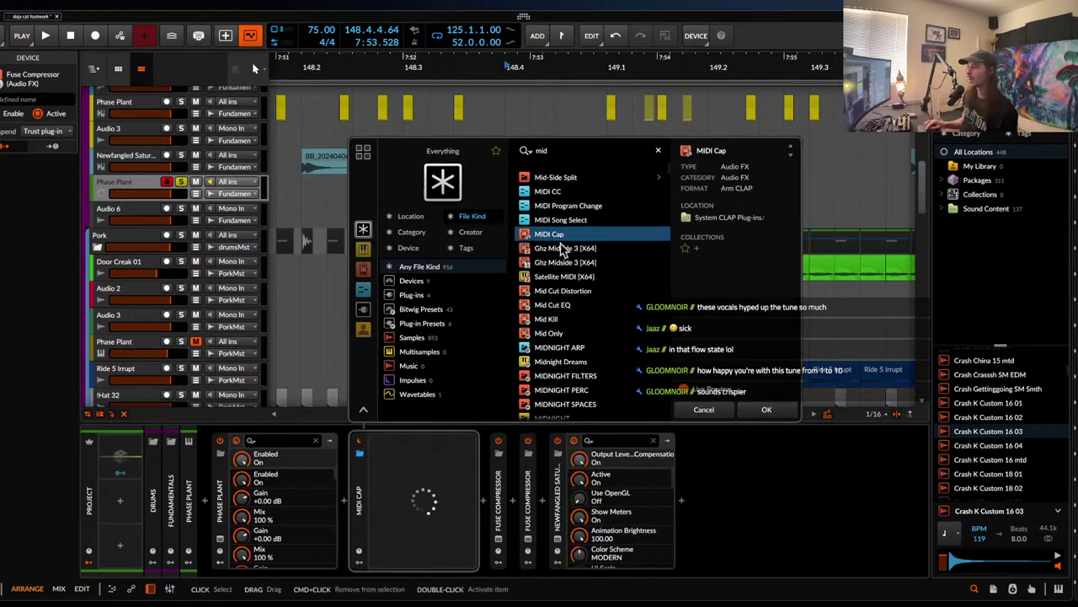
click(545, 179)
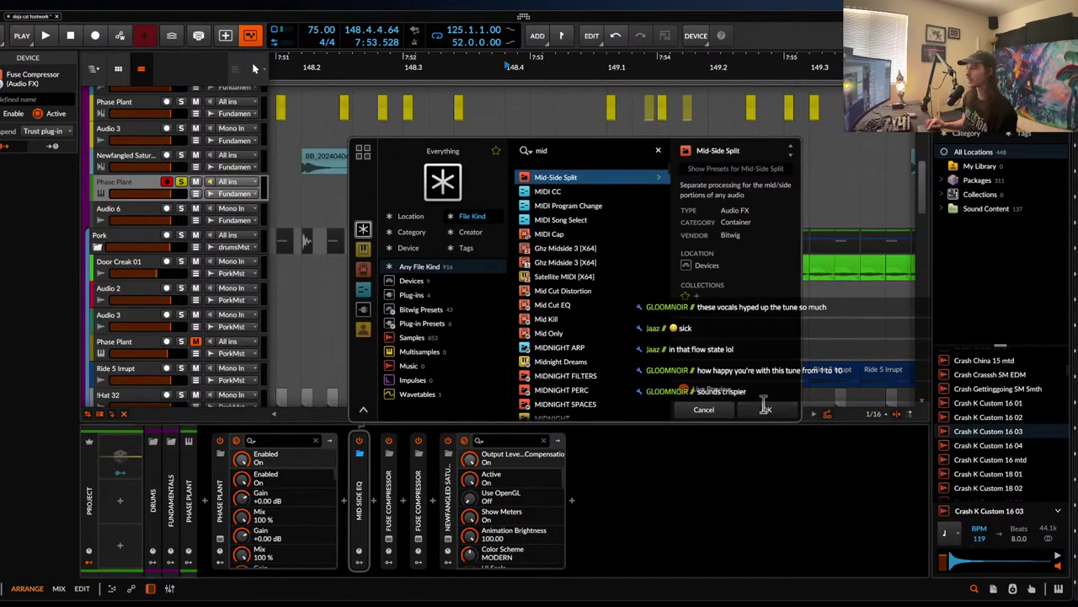
click(766, 411)
click(360, 493)
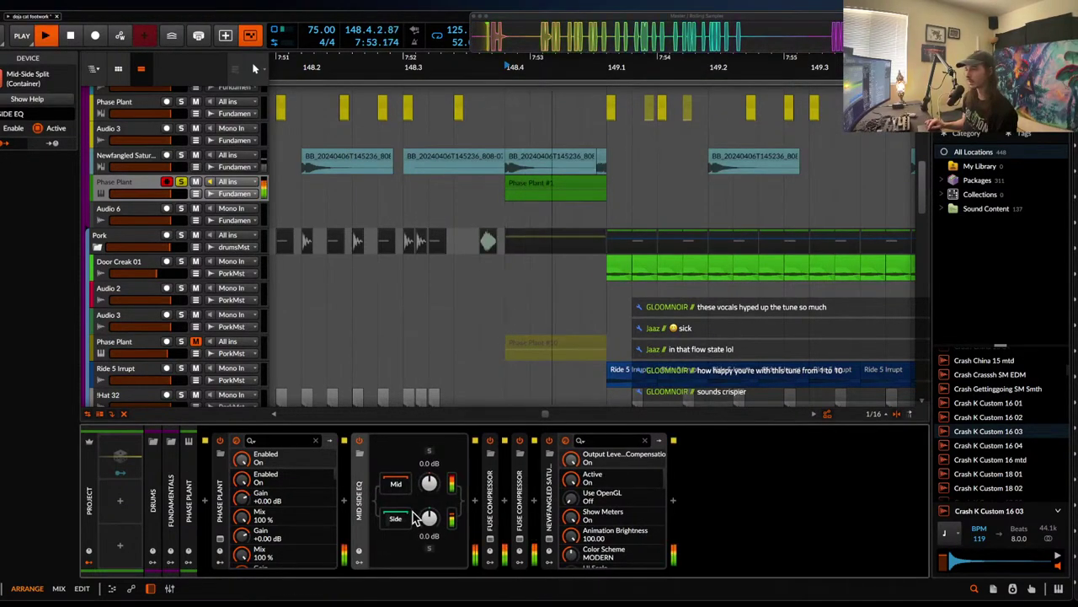
- Solo the Side signal in the Mid-Side Split, audition it and open its device chain
click(429, 549)
key(space)
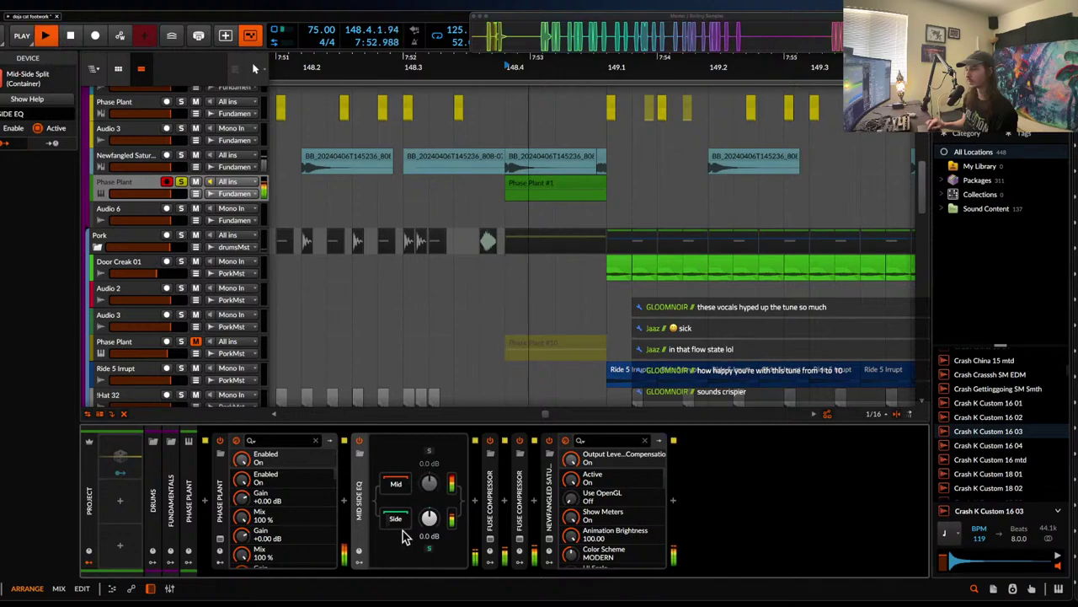
click(396, 519)
key(space)
- Insert kHs Convolver ahead of EQ+ in the Side chain and play it back
click(478, 506)
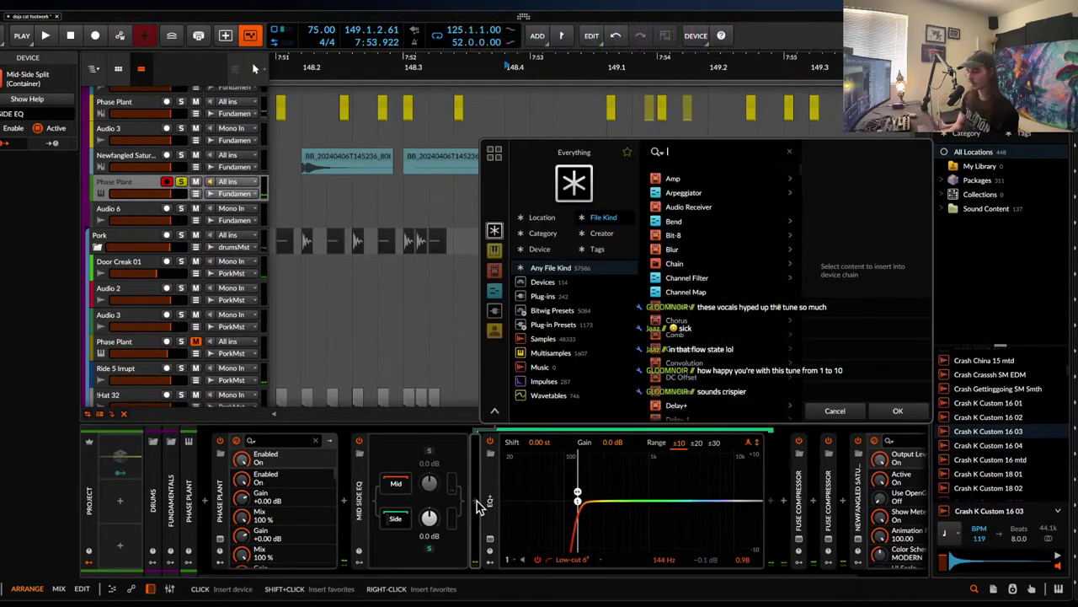
text(conv)
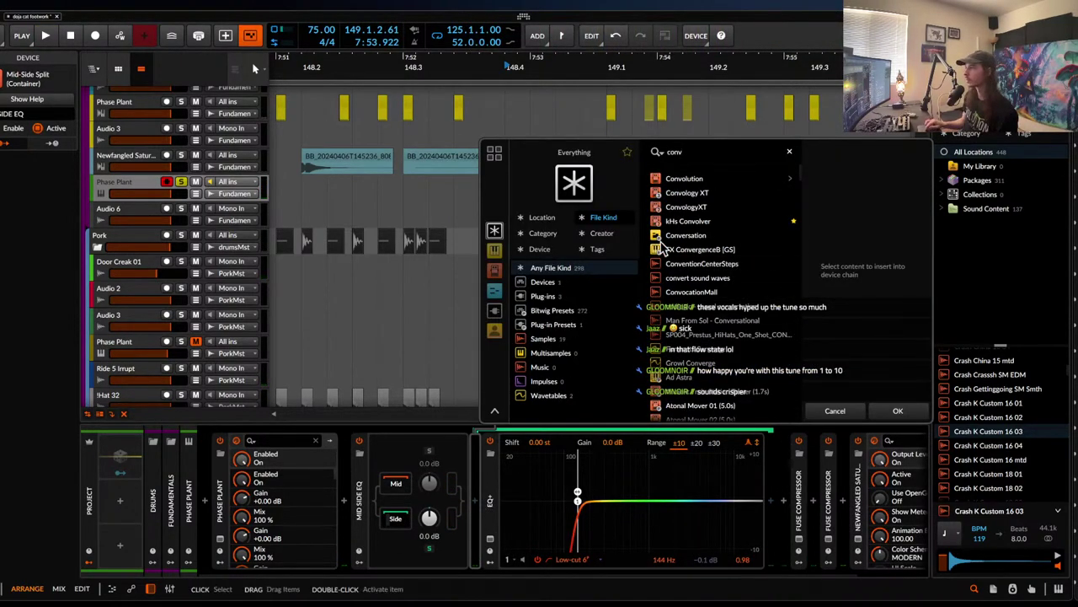
click(676, 225)
click(899, 411)
key(space)
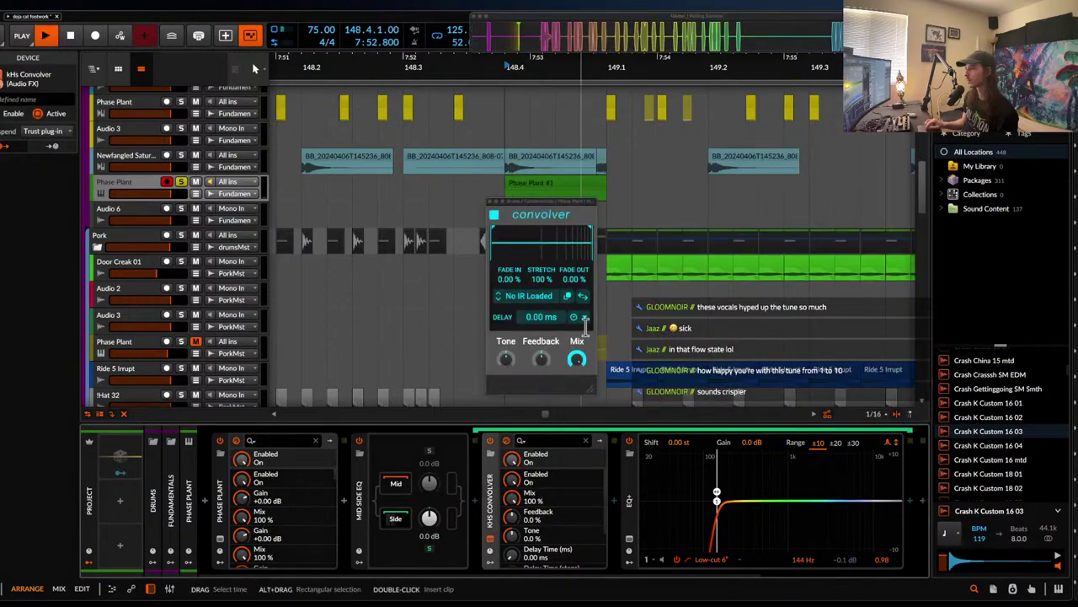
- Load the Modern Church impulse response from Spaces Real into Convolver and set its fade out to 100%
click(530, 297)
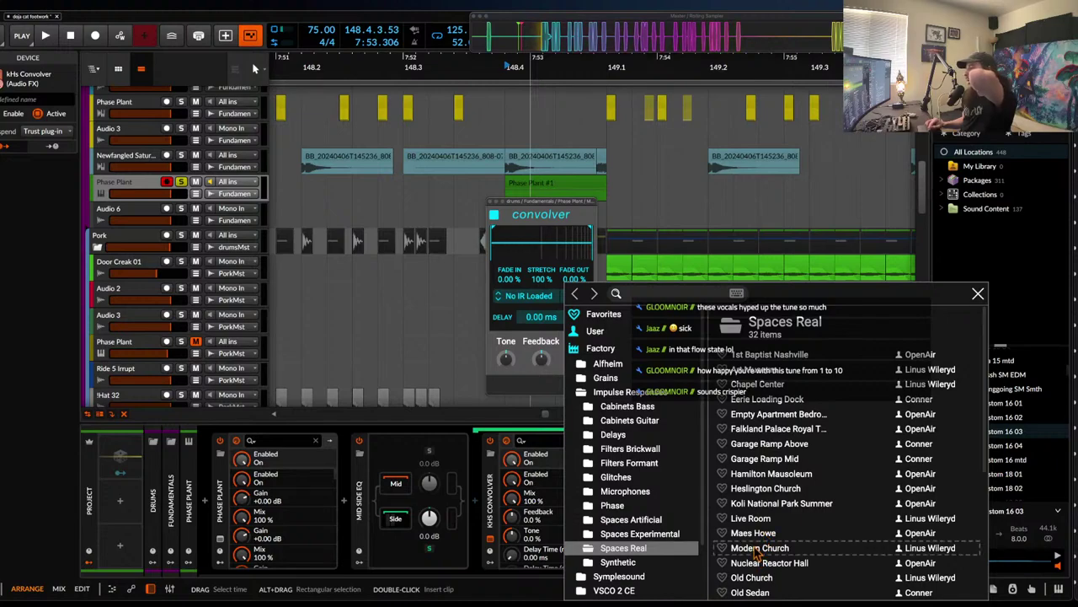
click(758, 550)
click(536, 278)
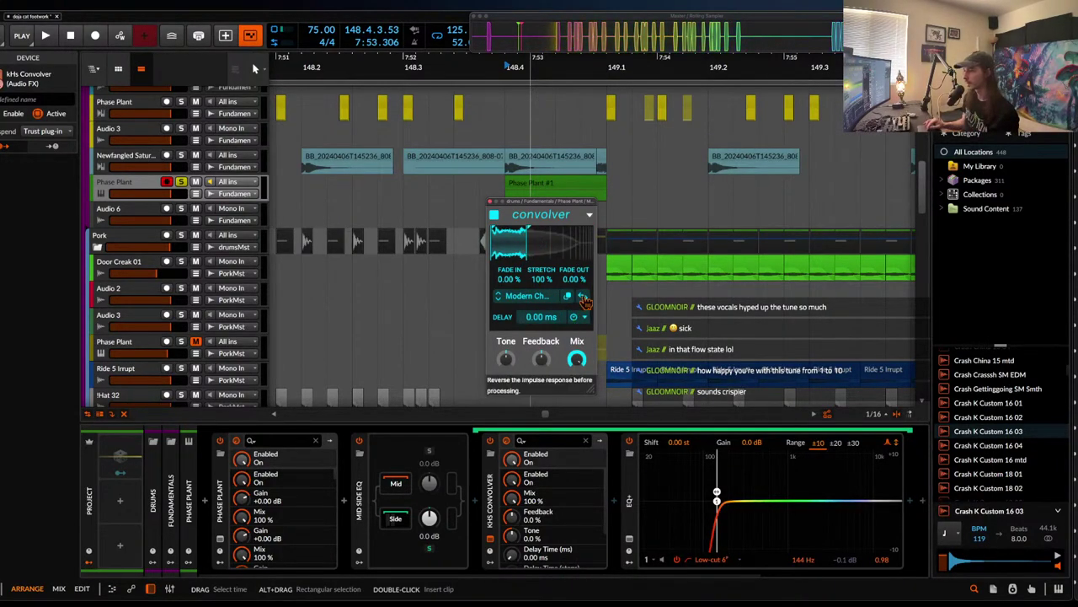
key(space)
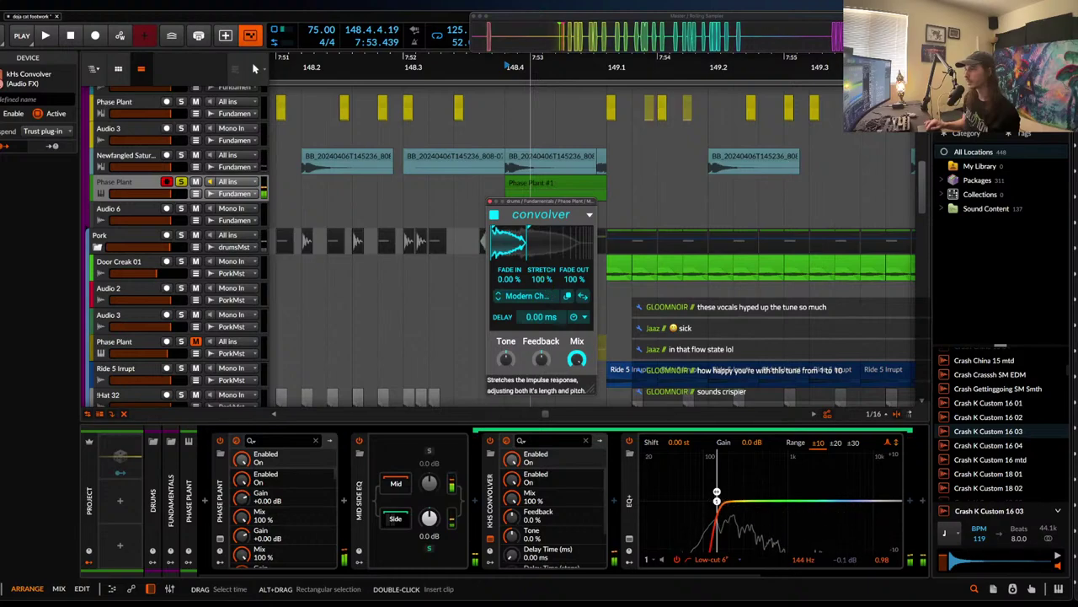
key(space)
key(space)
- Set Convolver's stretch to 68% and its mix to 30% while auditioning the Side signal
mouse_move(541, 281)
mouse_down()
mouse_move(541, 264)
mouse_move(541, 283)
mouse_up()
key(space)
key(space)
key(space)
key(space)
drag(578, 359, 577, 419)
key(space)
key(space)
key(space)
key(space)
- Insert Bitwig's Distortion device between Convolver and EQ+ in the Side chain
click(615, 503)
text(dist)
click(805, 180)
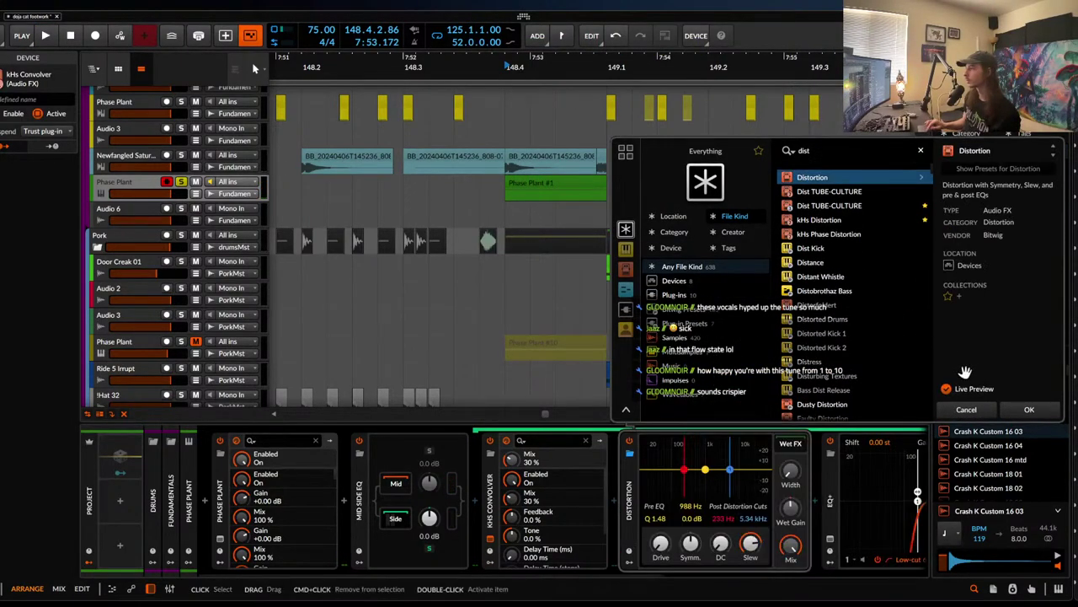
click(1029, 409)
- Raise Distortion's drive and width, set its post cuts to 1.04 kHz and 21.1 kHz, and collapse the device
key(space)
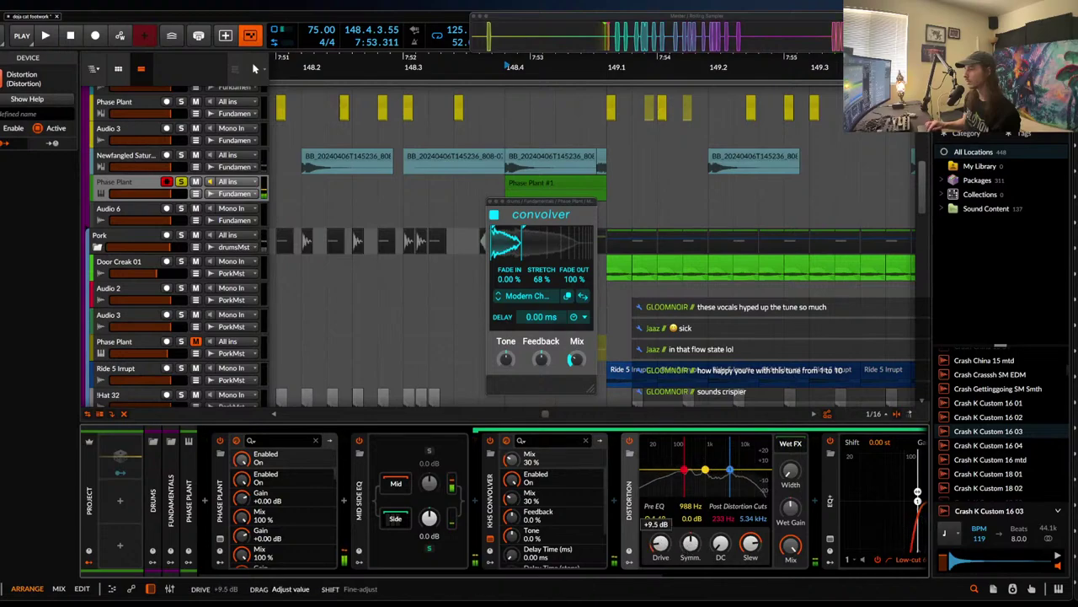
drag(730, 470, 794, 481)
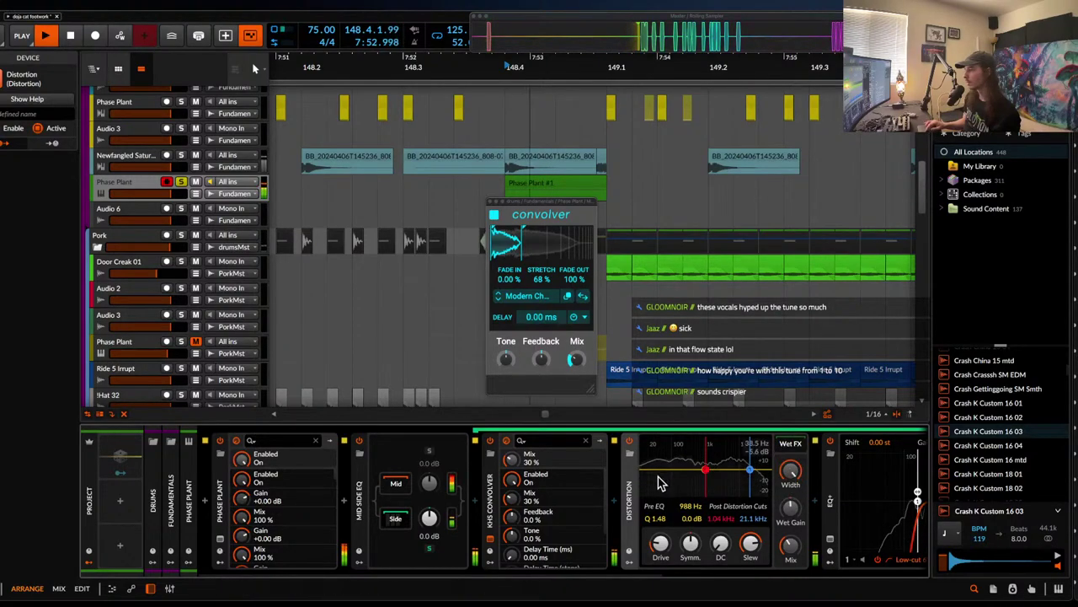
double_click(632, 482)
- Collapse Convolver, unsolo Side and raise its level to +5.9 dB, and collapse the Mid-Side Split
double_click(490, 505)
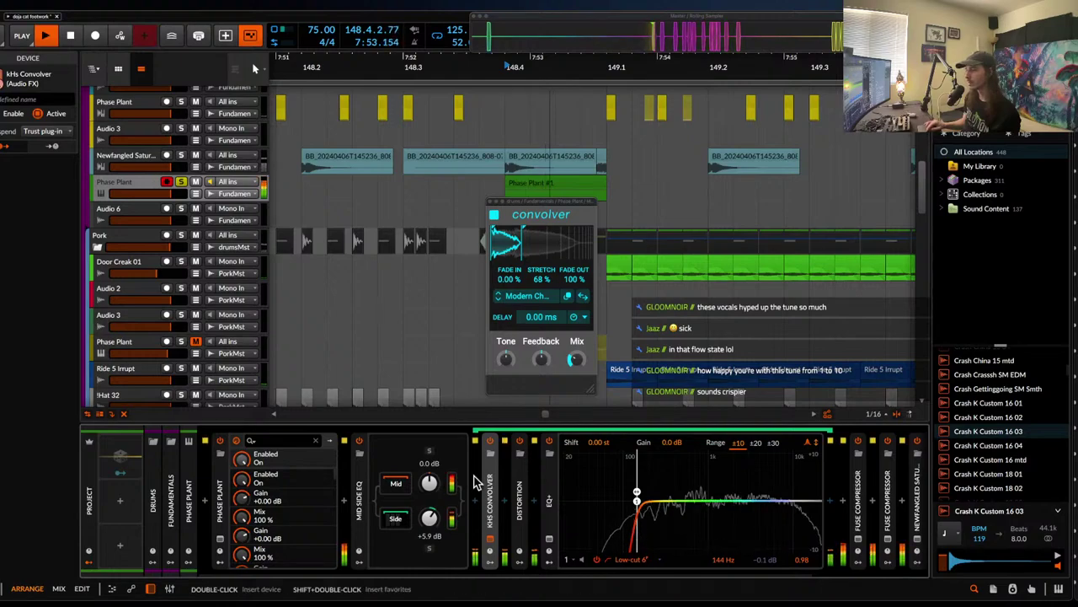
click(363, 493)
double_click(364, 492)
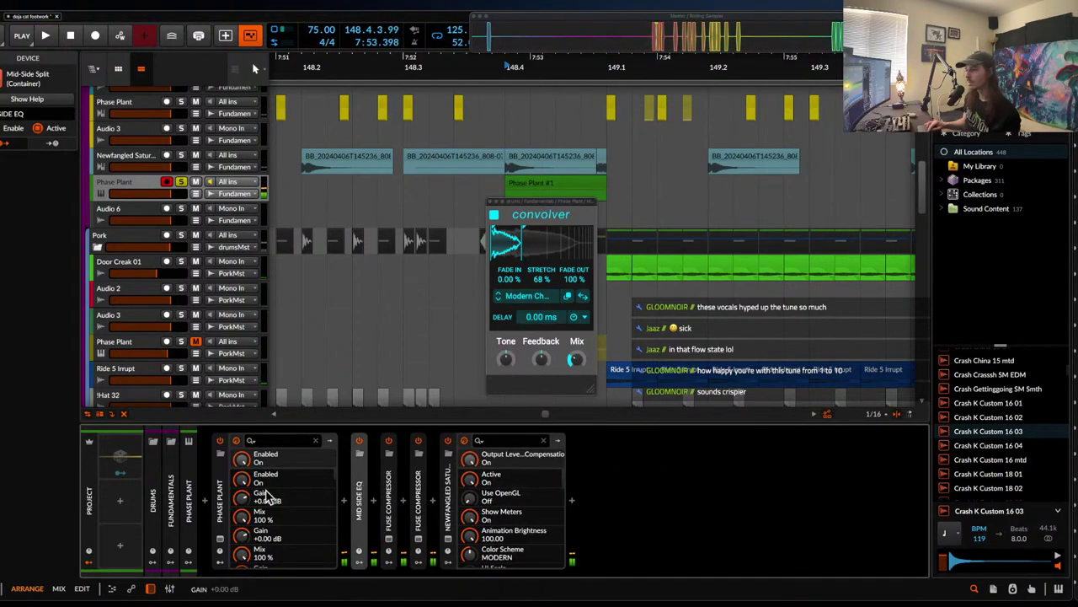
- Open the Snap Heap in Phase Plant's Lane 1 and add a Frequency Shifter after Chorus in Parallel Bus 1b
click(228, 544)
click(682, 299)
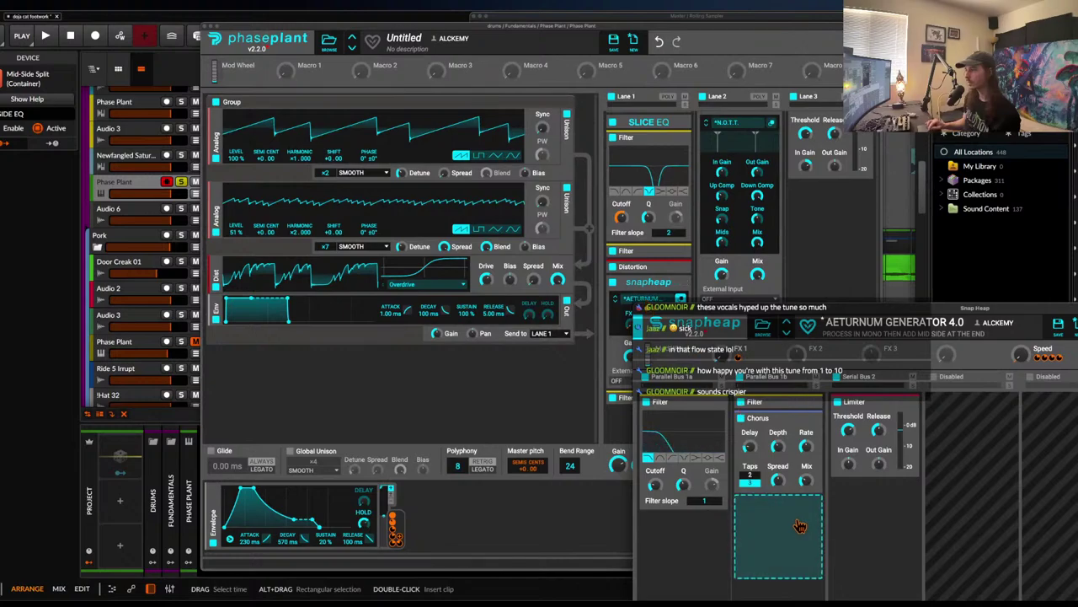
click(798, 520)
click(905, 556)
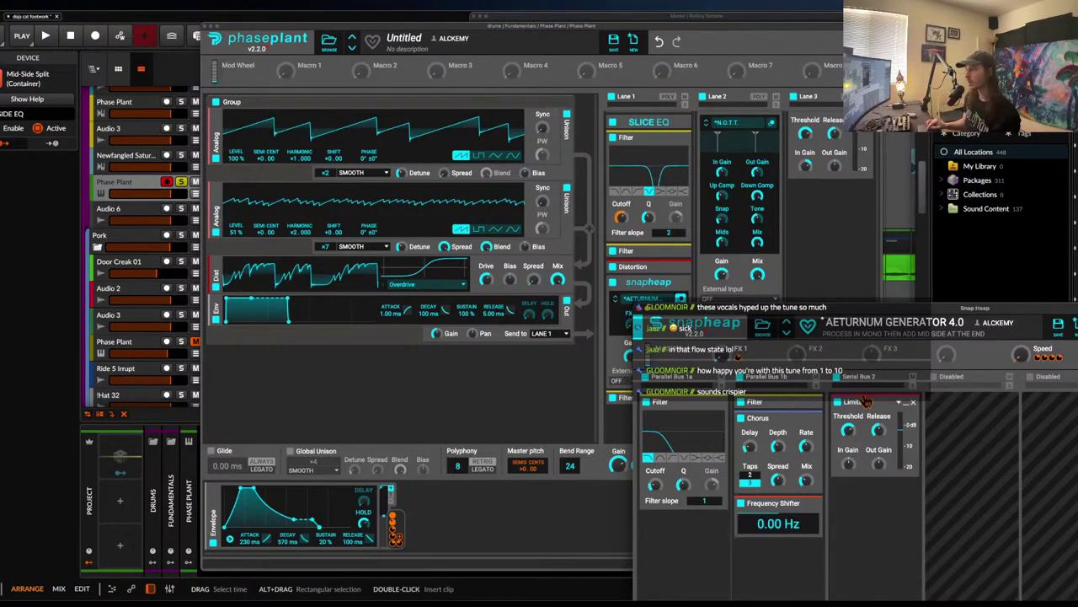
drag(841, 317, 398, 69)
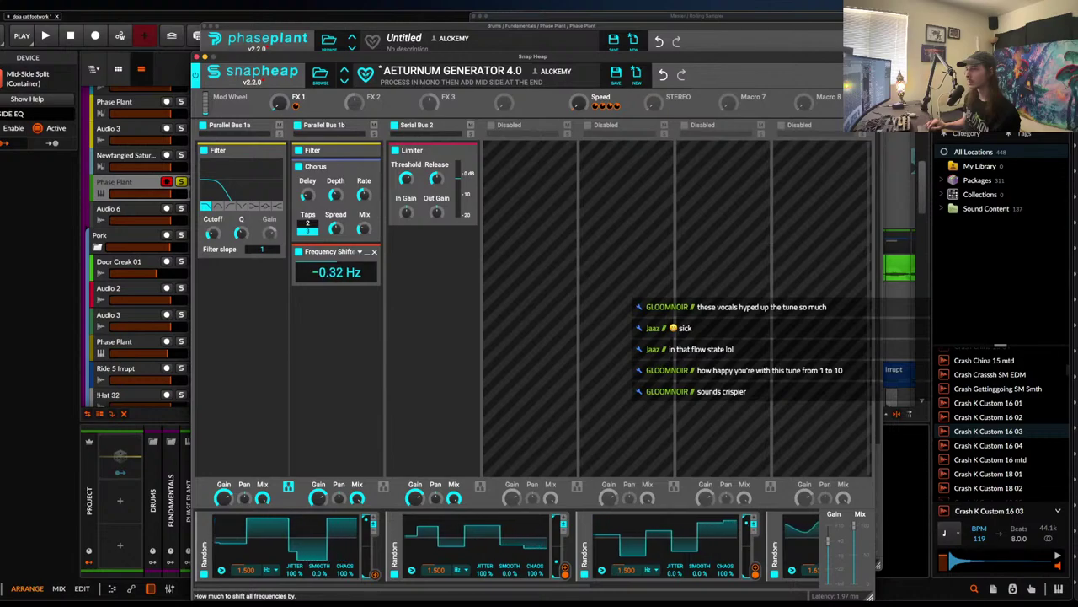
- Set the Frequency Shifter's shift to -3.63 Hz while auditioning the sound
key(space)
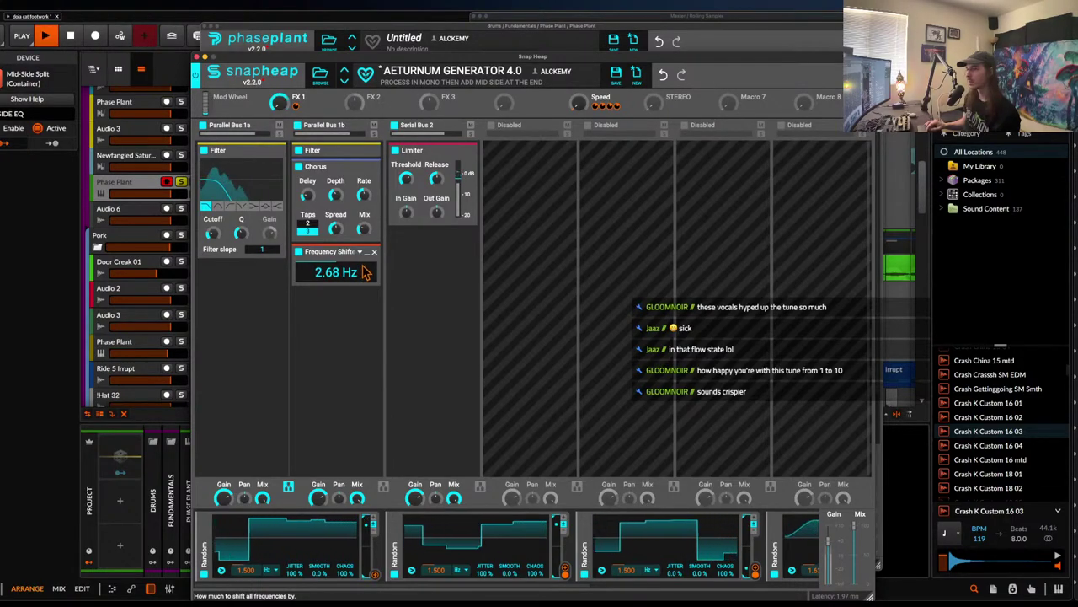
drag(364, 274, 336, 278)
key(space)
key(space)
key(space)
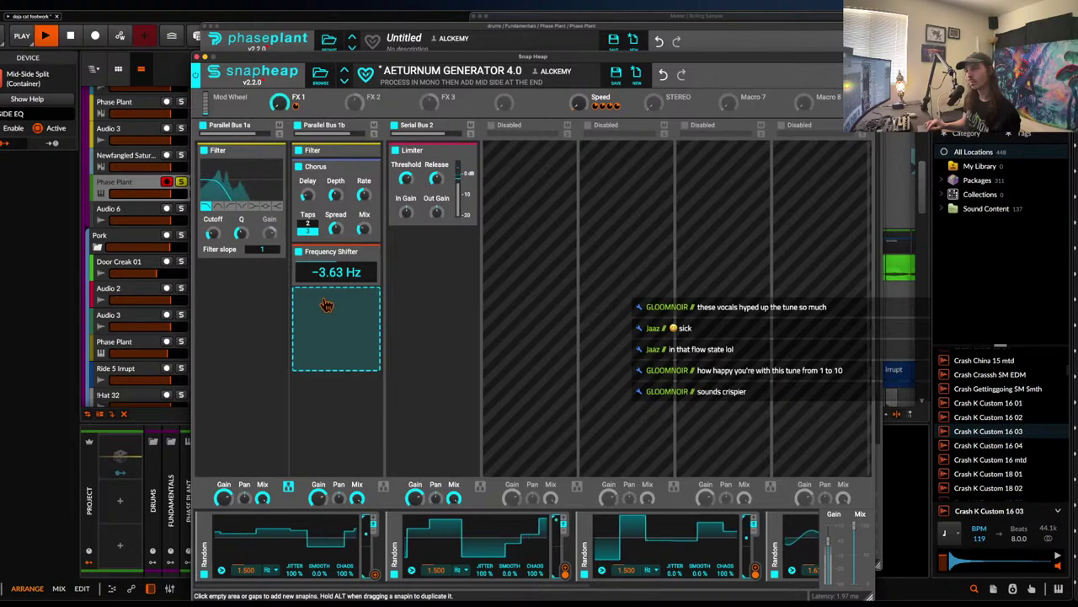
key(space)
- Add a Flanger below the Frequency Shifter in Parallel Bus 1b and lower its mix while auditioning
click(327, 305)
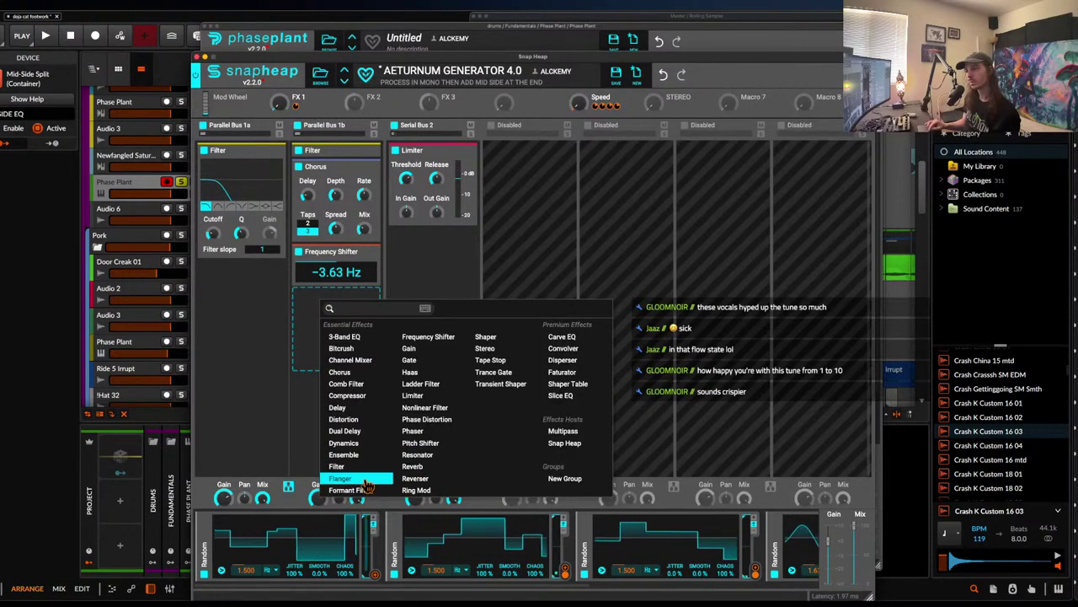
click(367, 483)
key(space)
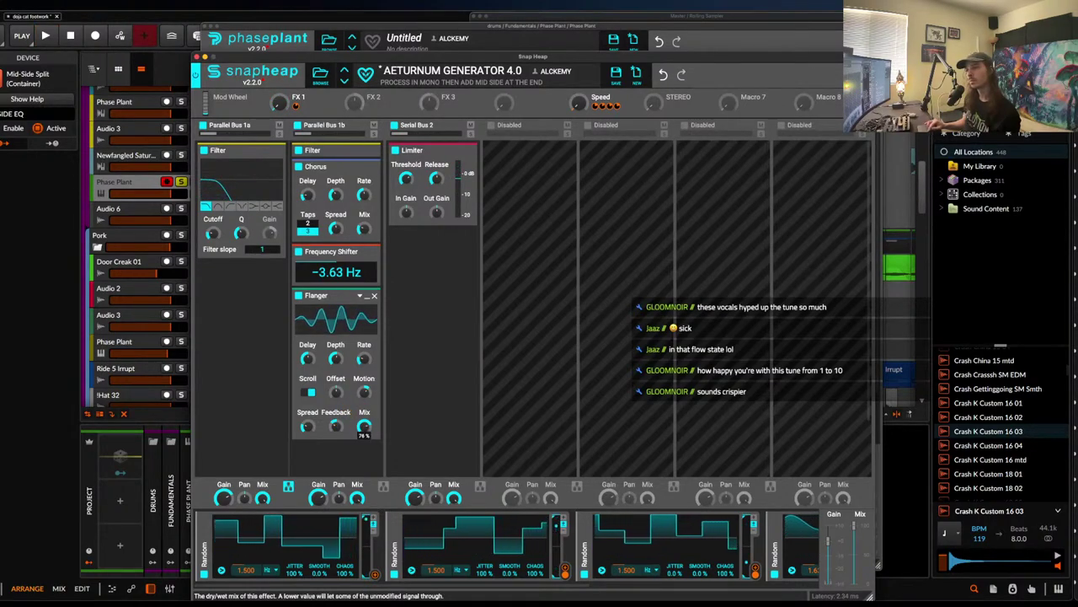
key(space)
key(space)
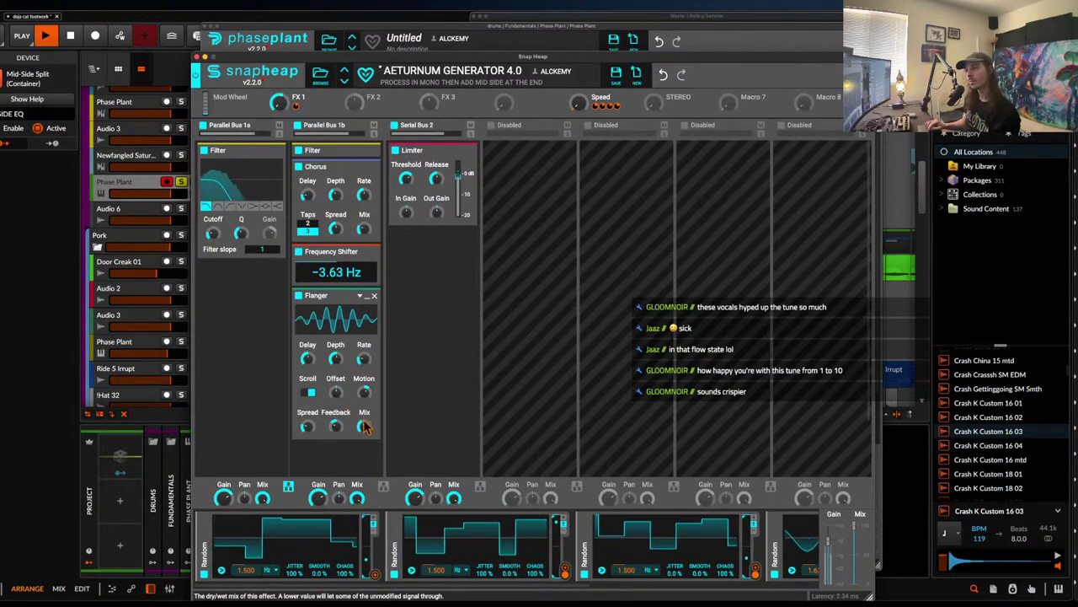
- Audition the sound and collapse the Flanger, Chorus and Frequency Shifter in Parallel Bus 1b
key(space)
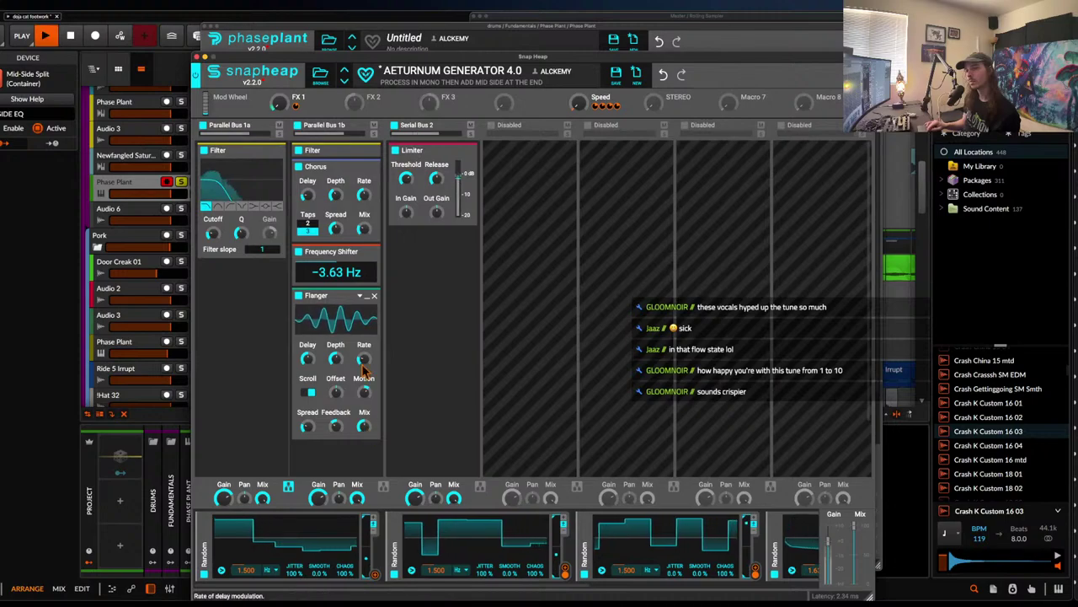
key(space)
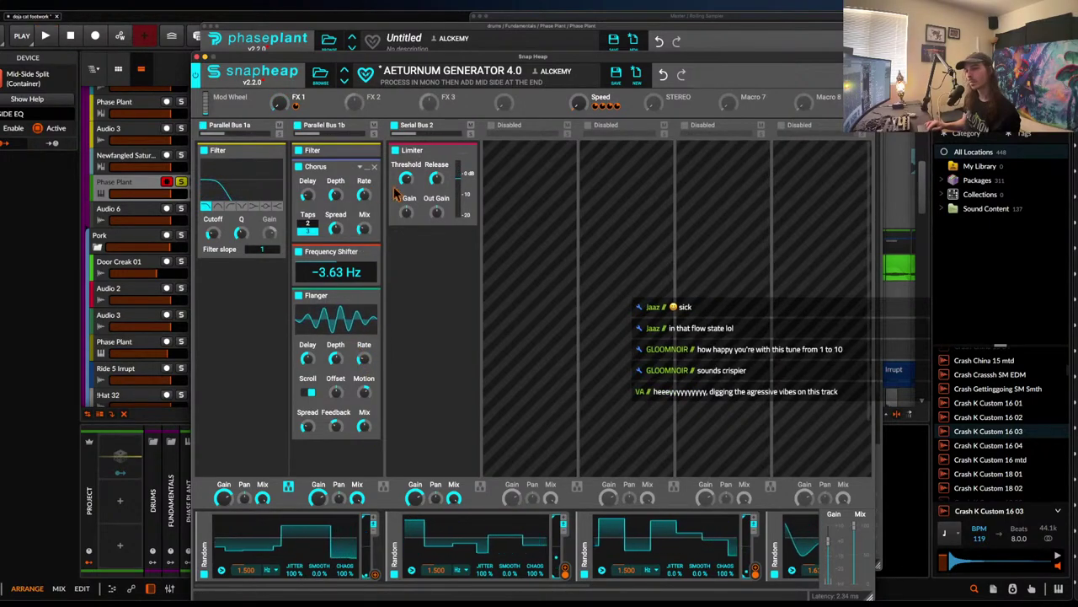
click(367, 295)
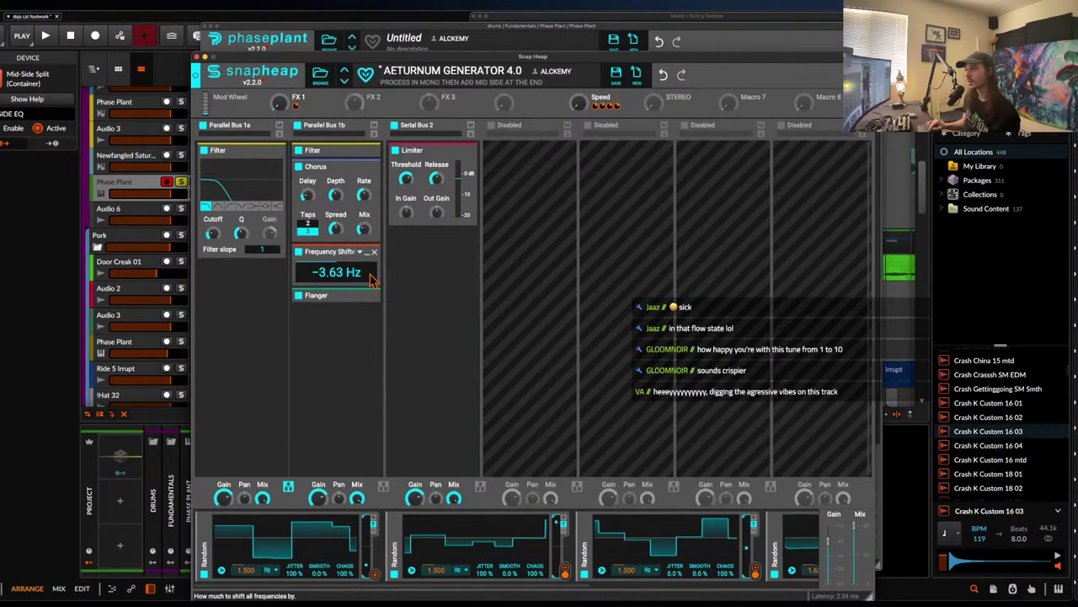
click(367, 169)
click(367, 183)
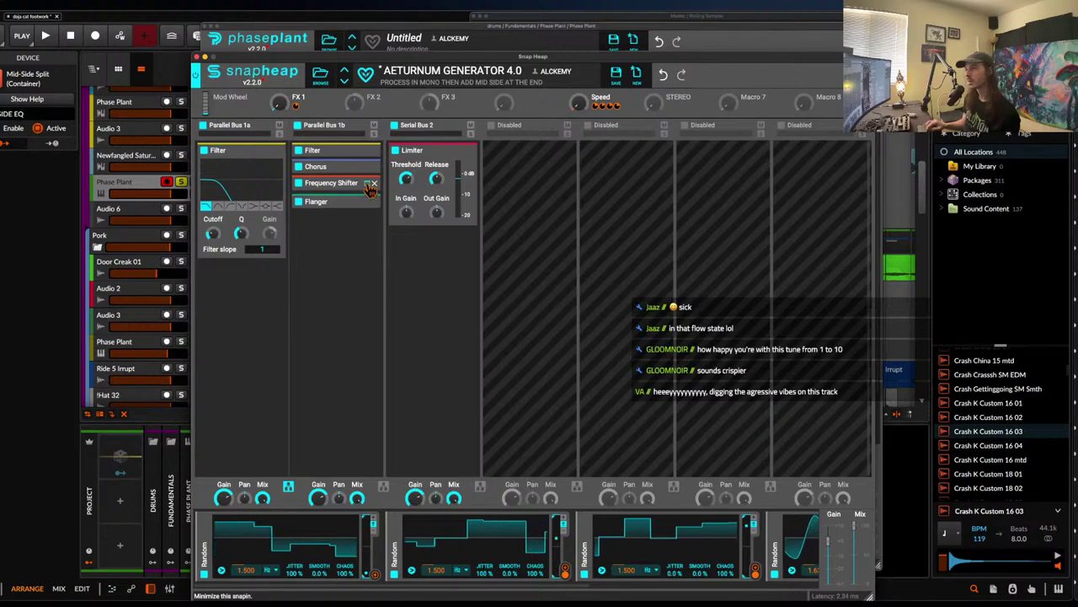
- Set the Parallel Bus 1a Filter's slope to 2 and fine-tune its cutoff while auditioning the sound
key(space)
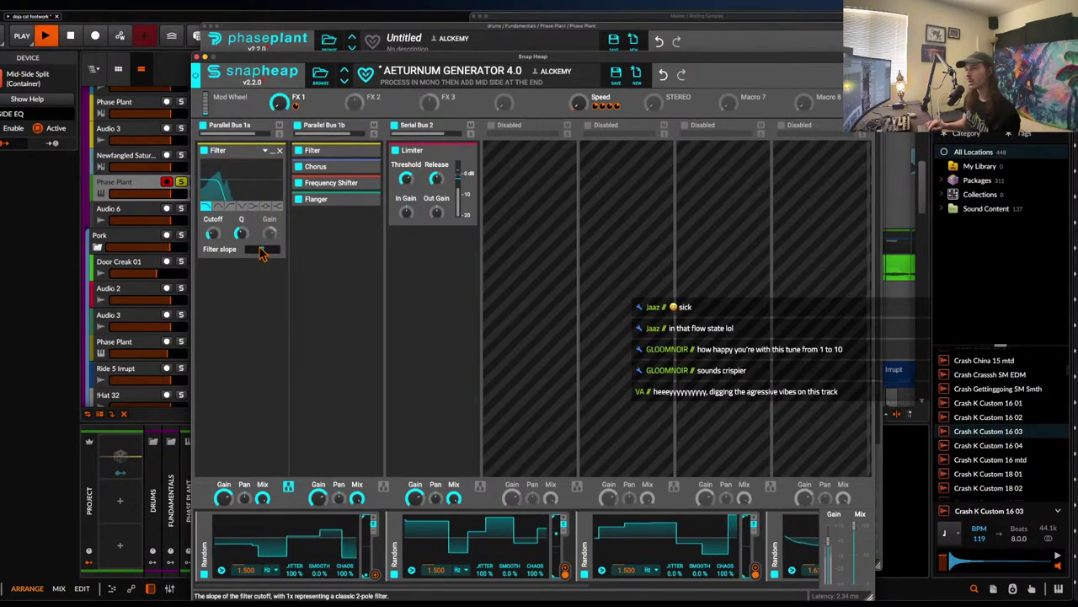
key(space)
drag(213, 233, 214, 235)
key(space)
key(space)
key(space)
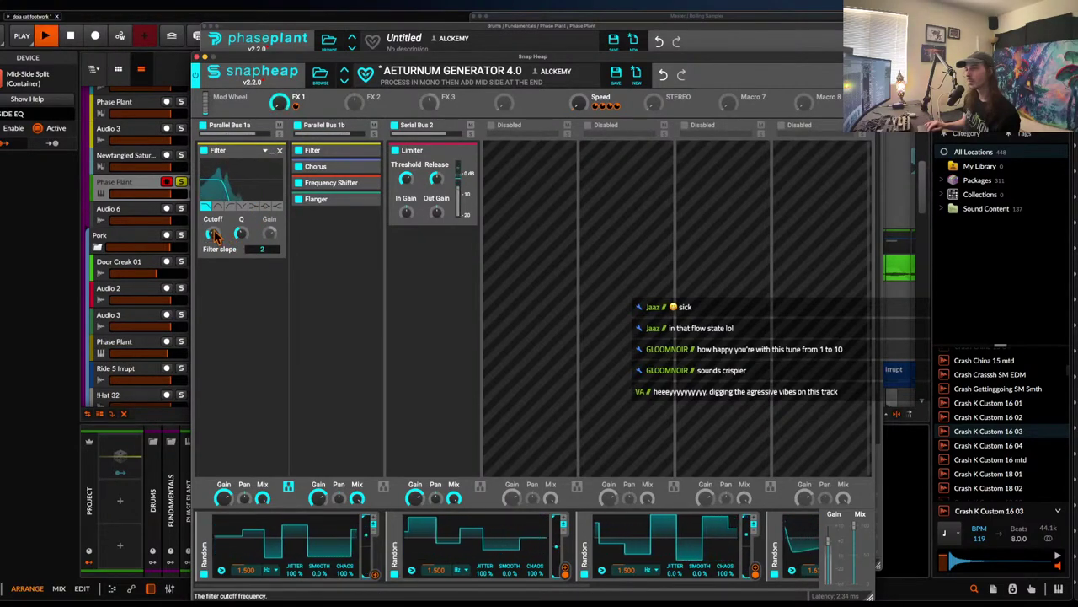
- Close the Snap Heap and Phase Plant editors, auditioning the result
click(197, 56)
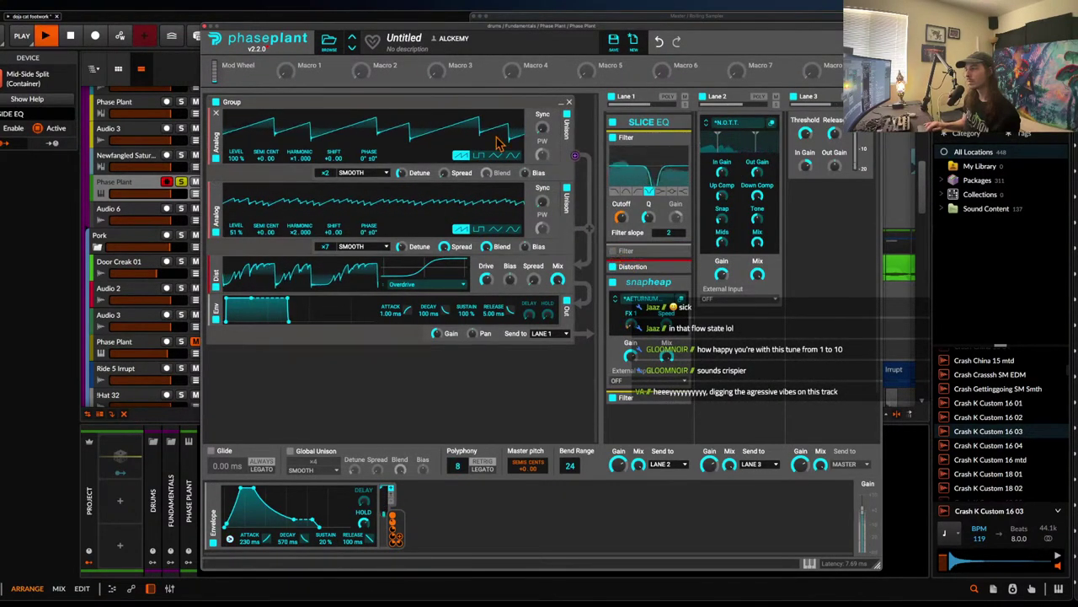
key(space)
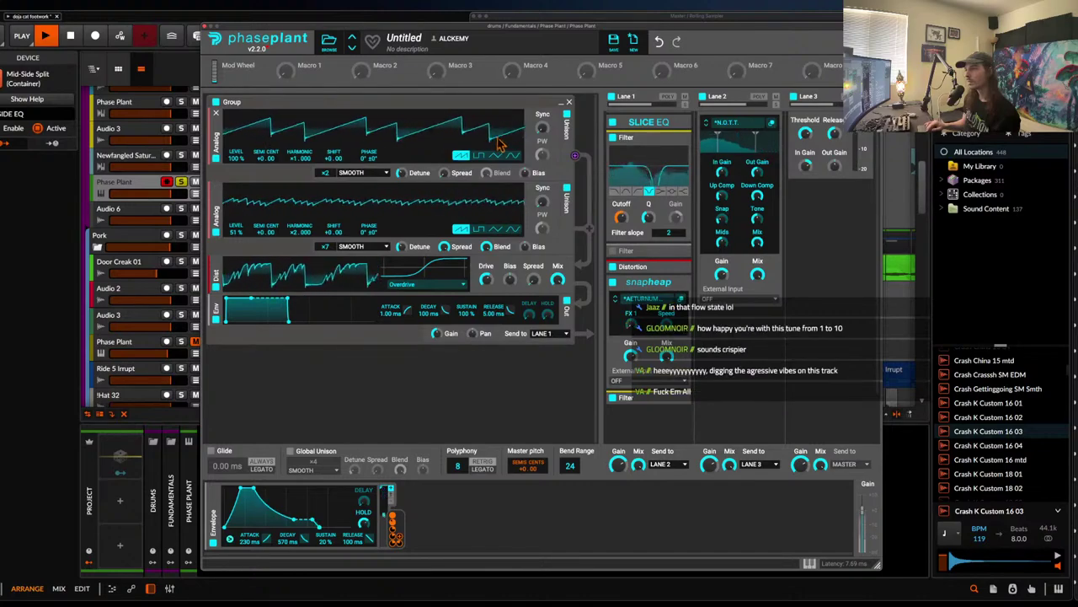
click(205, 30)
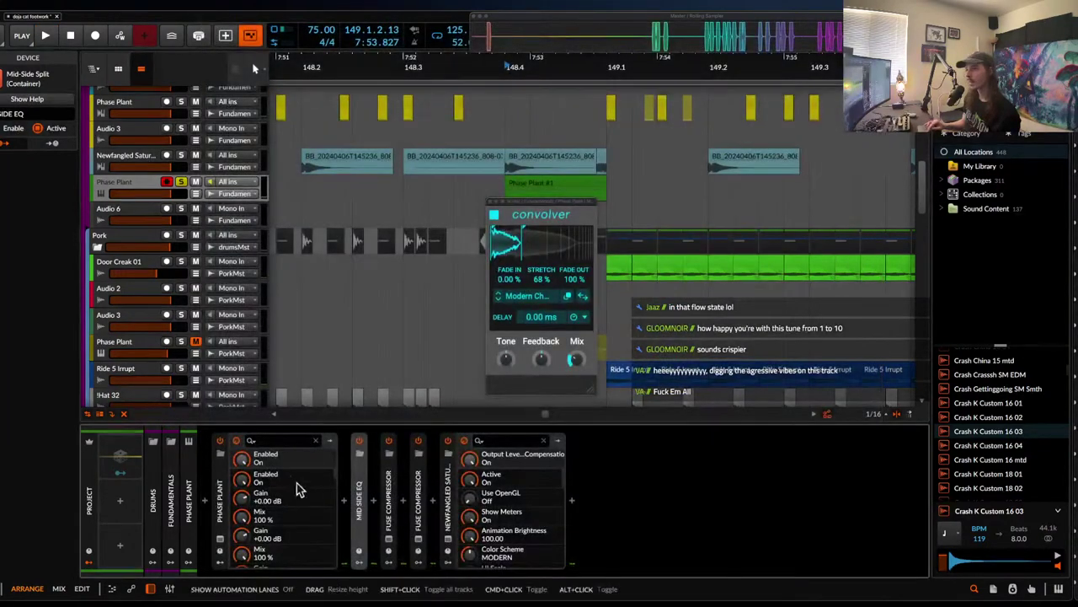
- Insert the Pro-R 2 reverb between the Mid Side EQ and the first Fuse Compressor
click(379, 504)
text(pro)
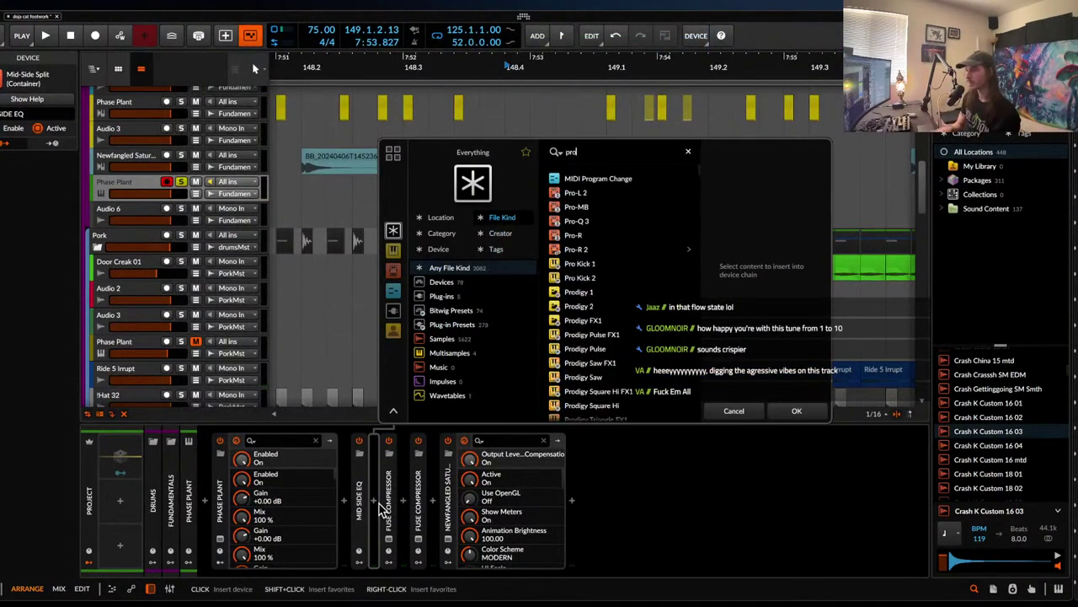
click(568, 251)
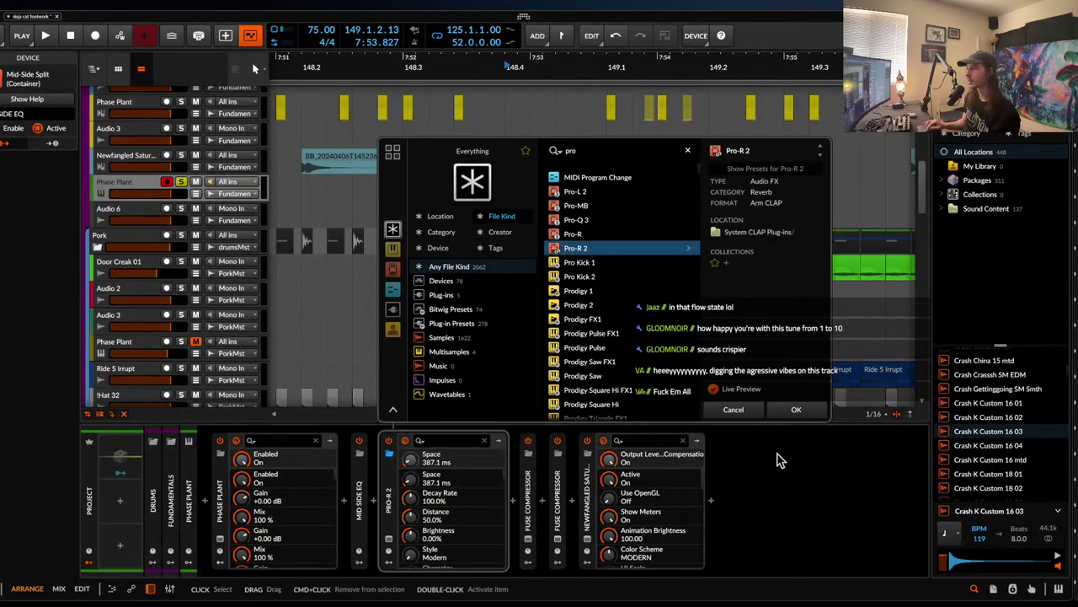
click(796, 411)
- Shape Pro-R 2's Post EQ by flattening the middle band, raising the low cut into the low mids and moving the high cut to the top
drag(547, 367, 543, 335)
drag(164, 335, 495, 335)
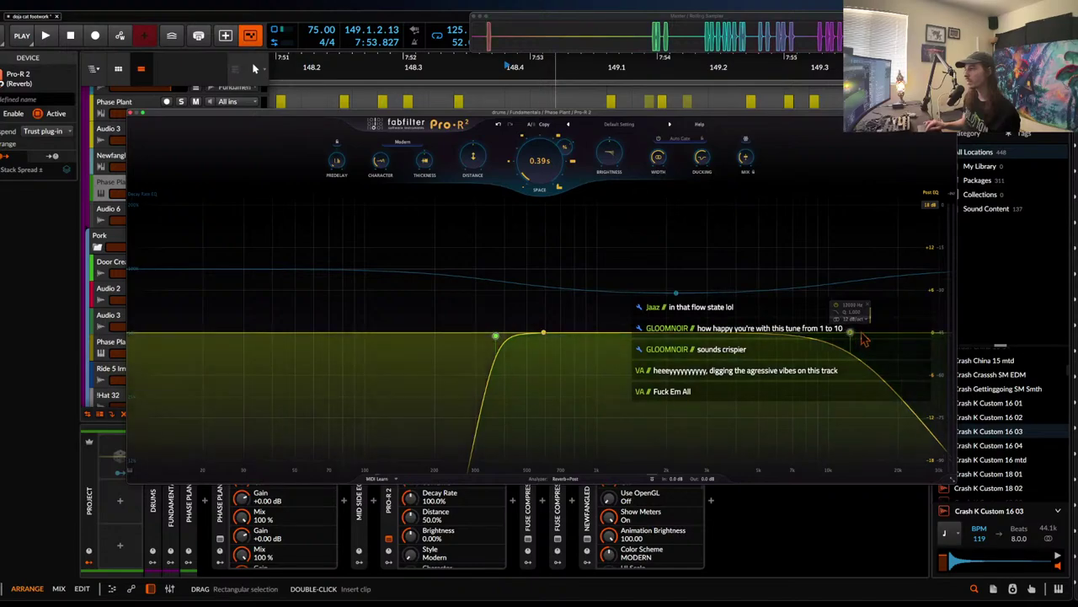
drag(848, 335, 939, 336)
- Wrap the Pro-R 2 reverb in an FX Layer
click(394, 517)
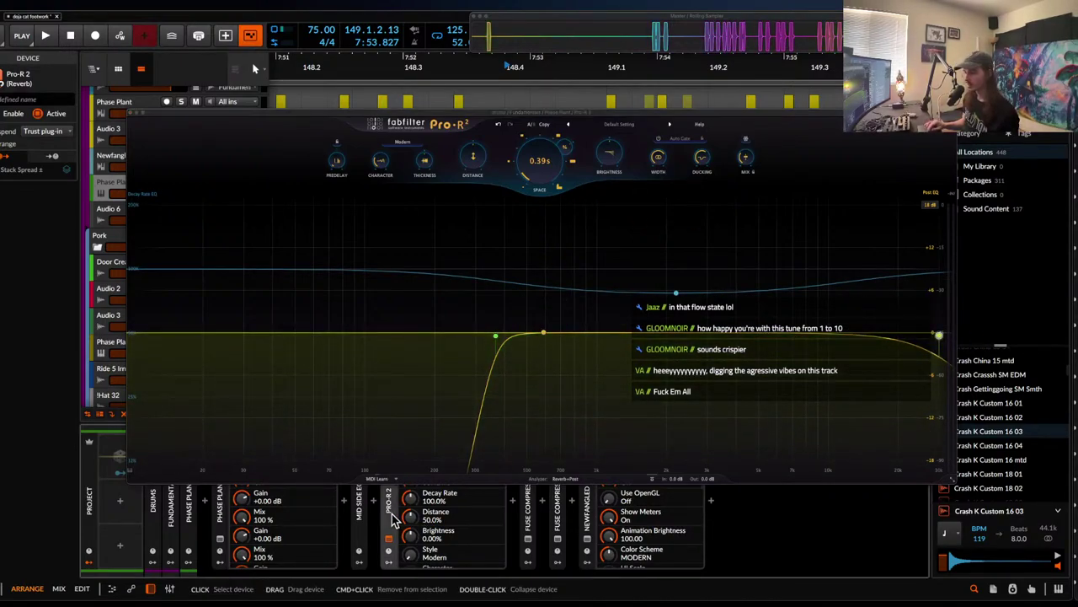
key(super+g)
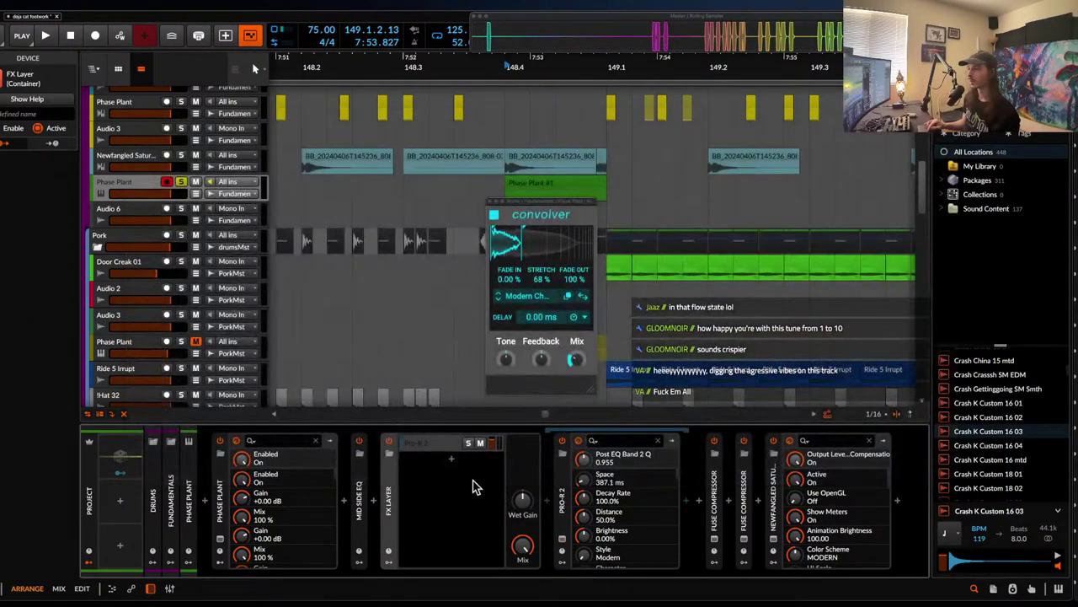
- Add a second, empty layer to the FX Layer container and select the Pro-R 2 layer
click(451, 472)
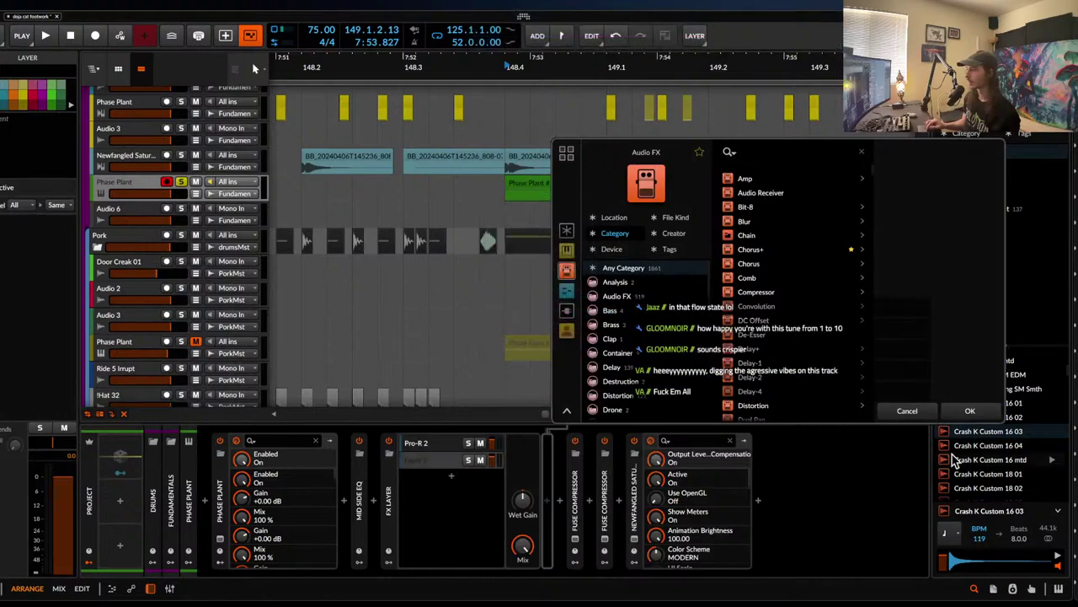
click(973, 413)
click(435, 447)
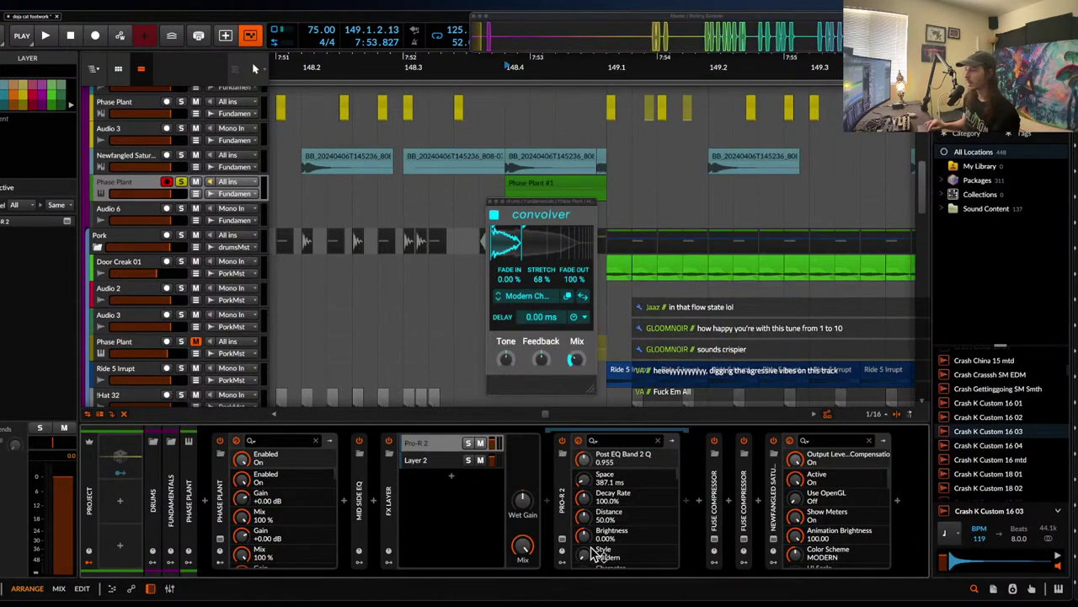
- Set the Pro-R 2 reverb's distance to 100% and space to about 507 ms by ear, and close the reverb and Convolver windows
click(563, 540)
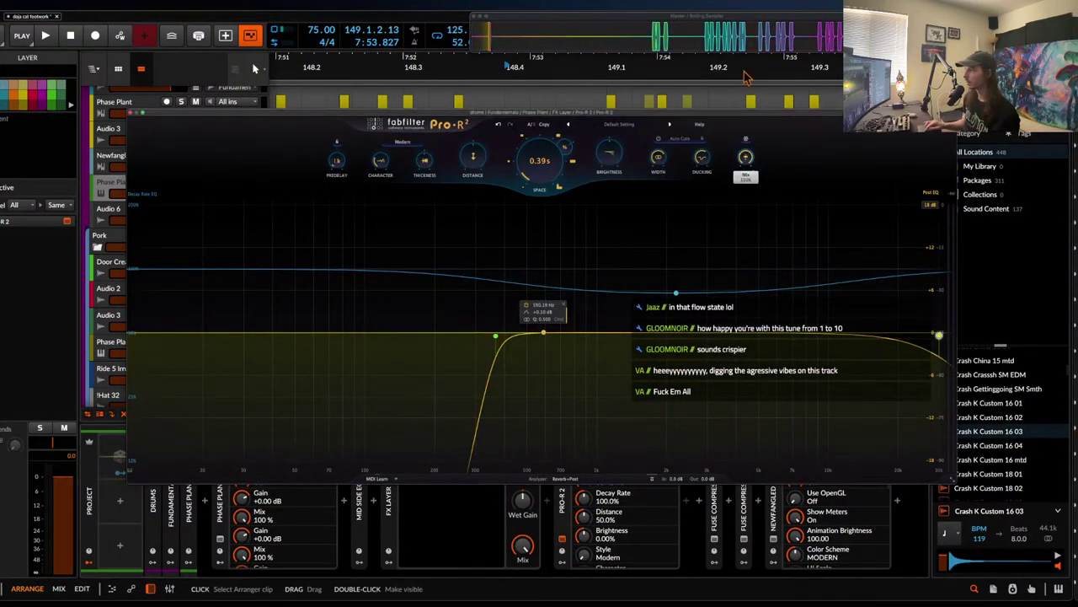
key(space)
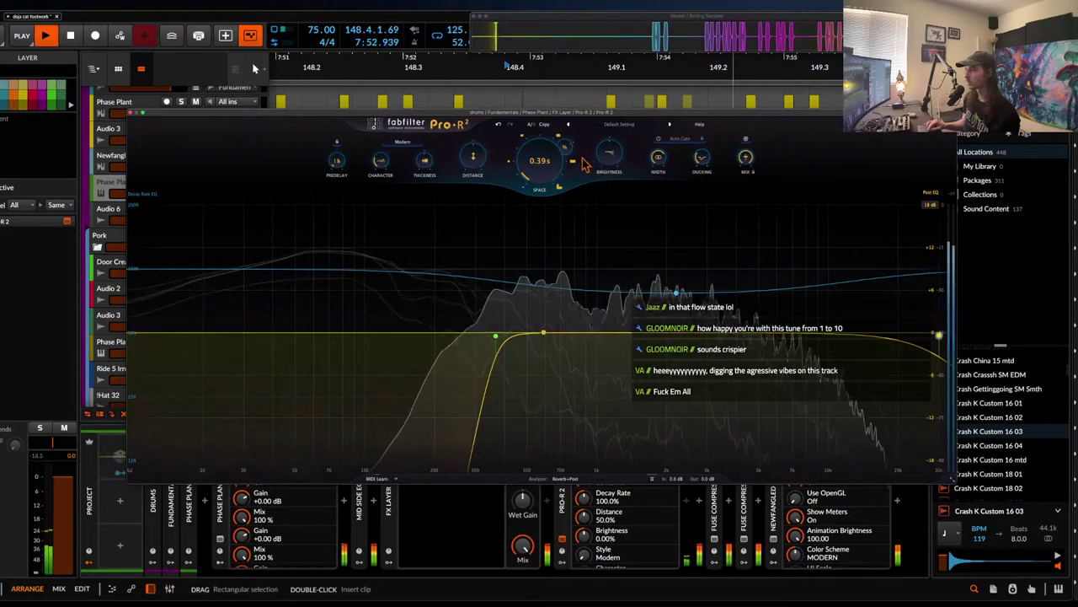
drag(540, 162, 538, 150)
key(space)
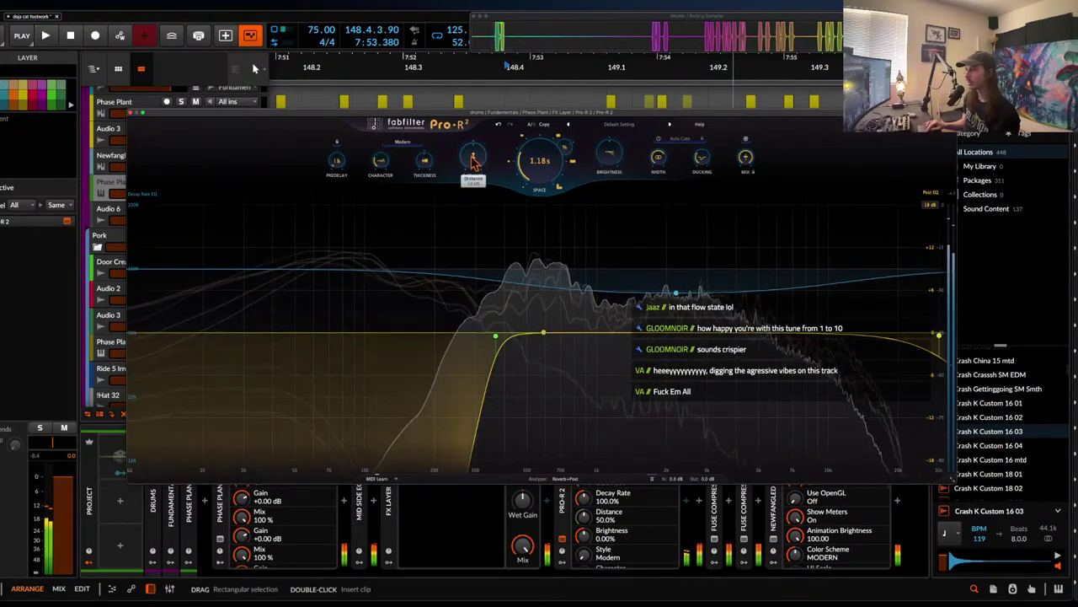
drag(474, 159, 435, 105)
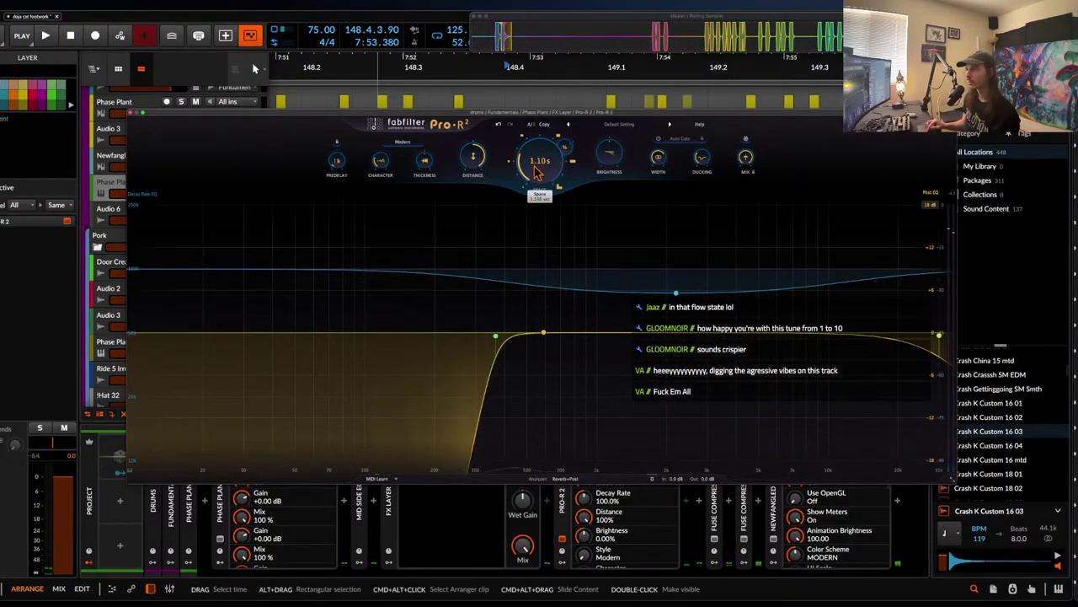
click(130, 115)
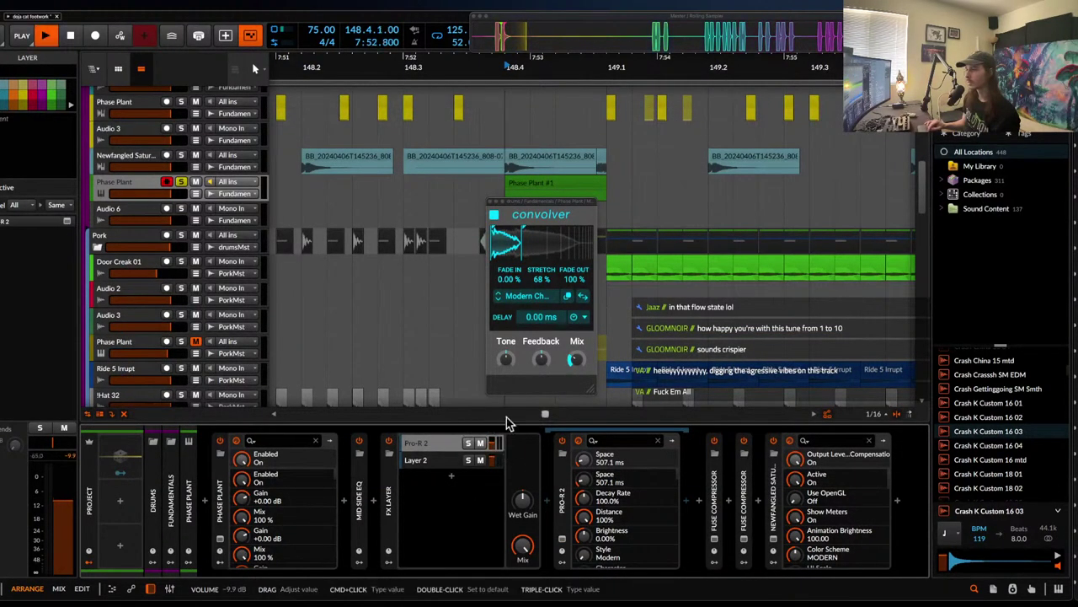
key(space)
click(490, 202)
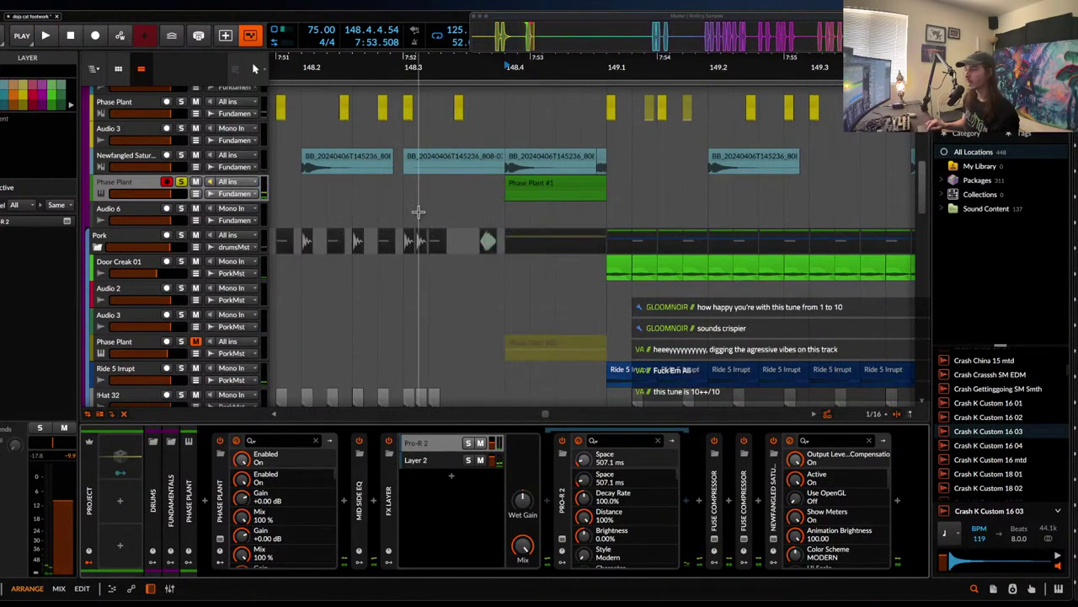
- Play the arrangement from bar 140, just before the "ADD A WEIRD SECTION HERE" clip
scroll(419, 211, down, 5)
scroll(418, 212, left, 2)
scroll(472, 209, down, 4)
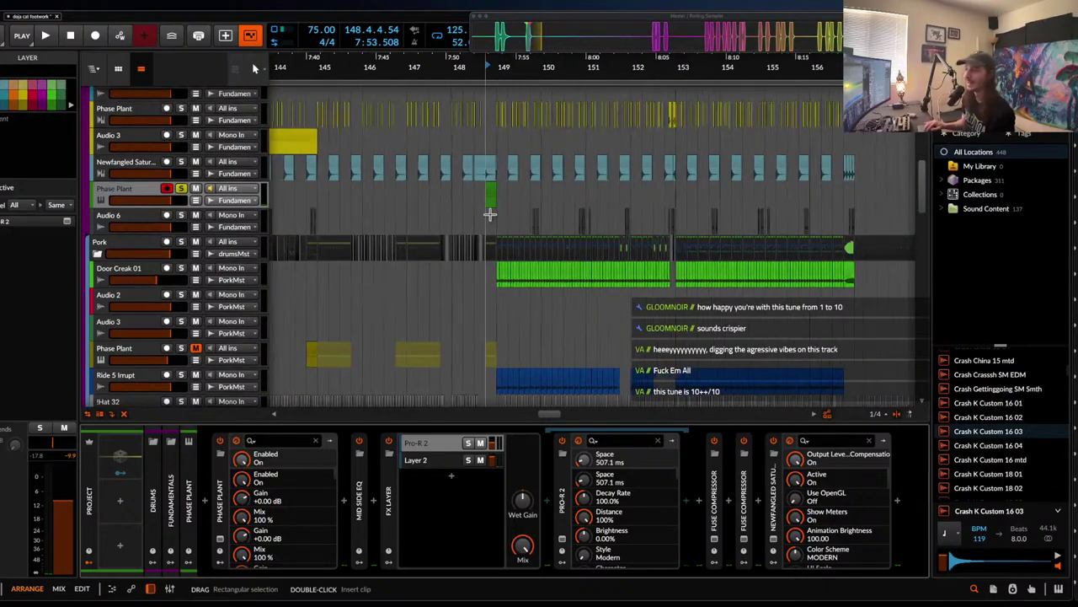
scroll(426, 191, left, 1)
scroll(423, 189, down, 2)
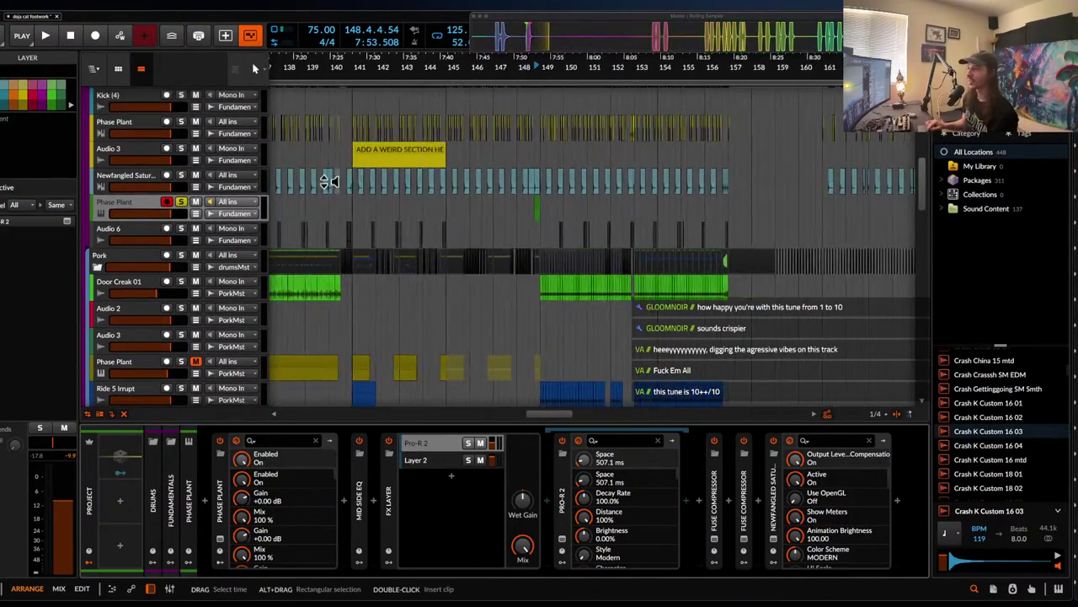
scroll(410, 226, up, 2)
scroll(409, 226, left, 3)
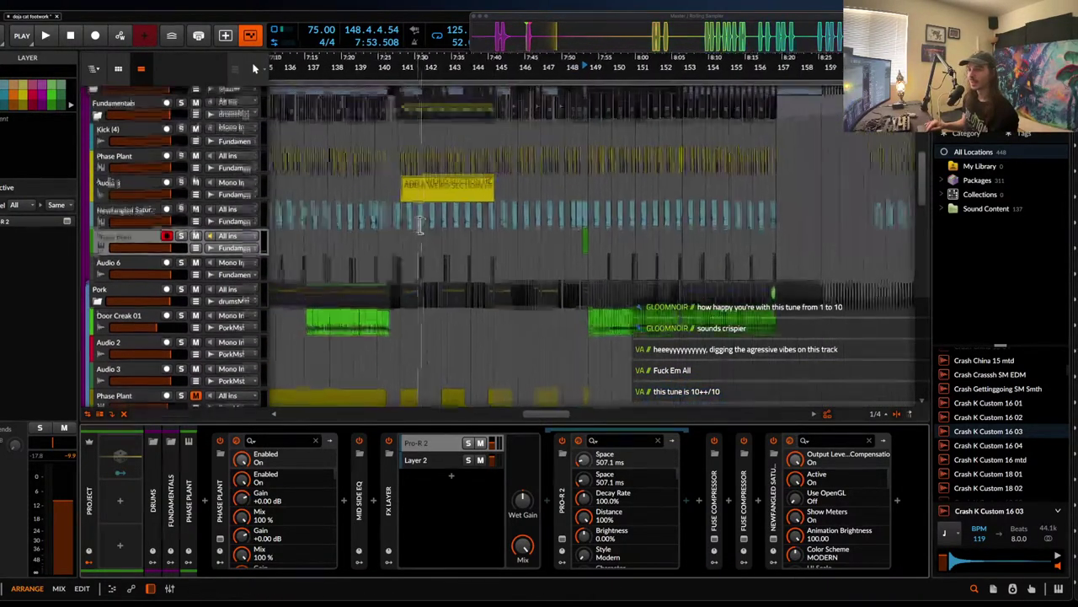
scroll(432, 189, up, 3)
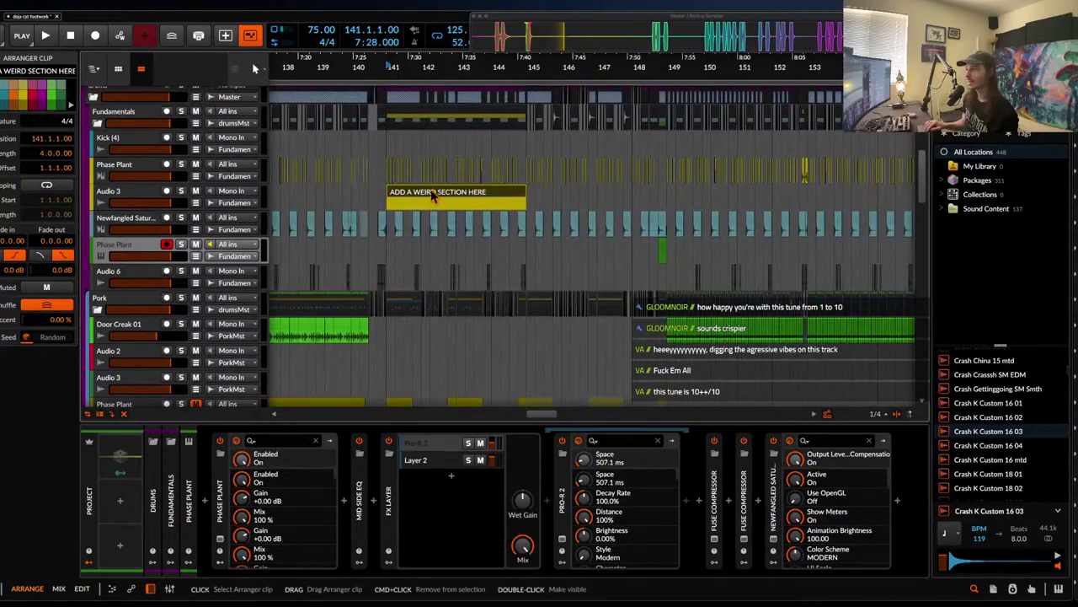
click(353, 138)
key(space)
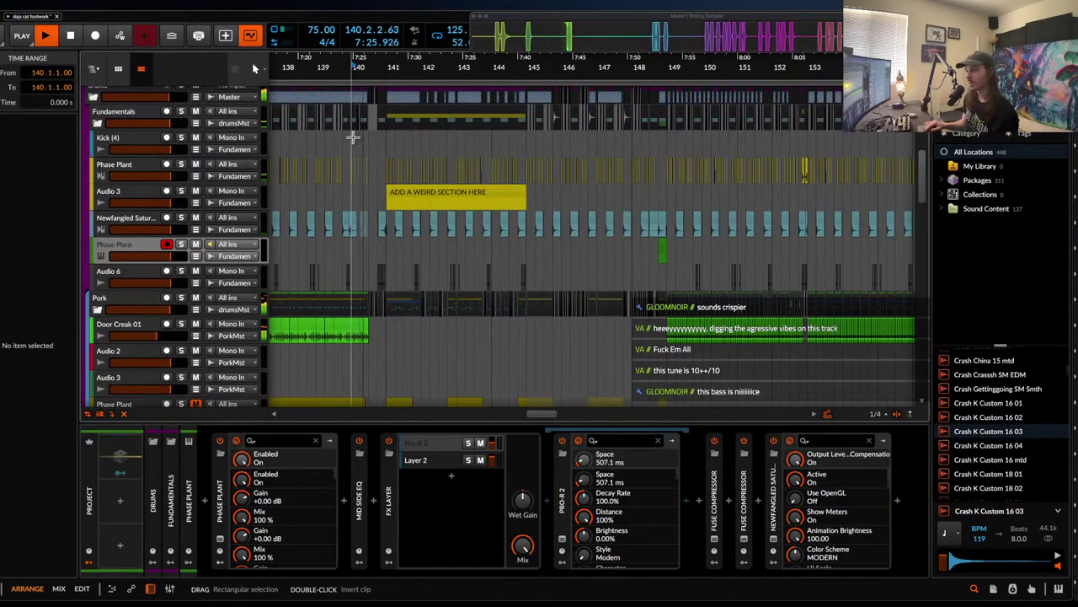
- Lower the volume of the Phase Plant track in Group 6 to -5.8 dB during playback
scroll(353, 137, down, 15)
scroll(353, 138, left, 2)
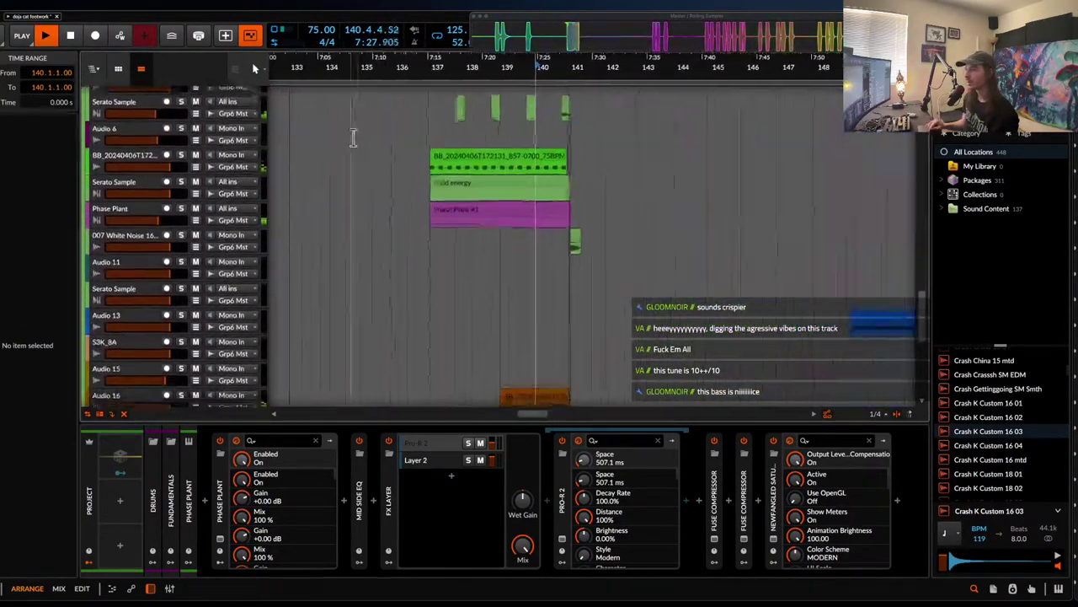
scroll(503, 169, down, 2)
click(500, 166)
scroll(500, 166, up, 2)
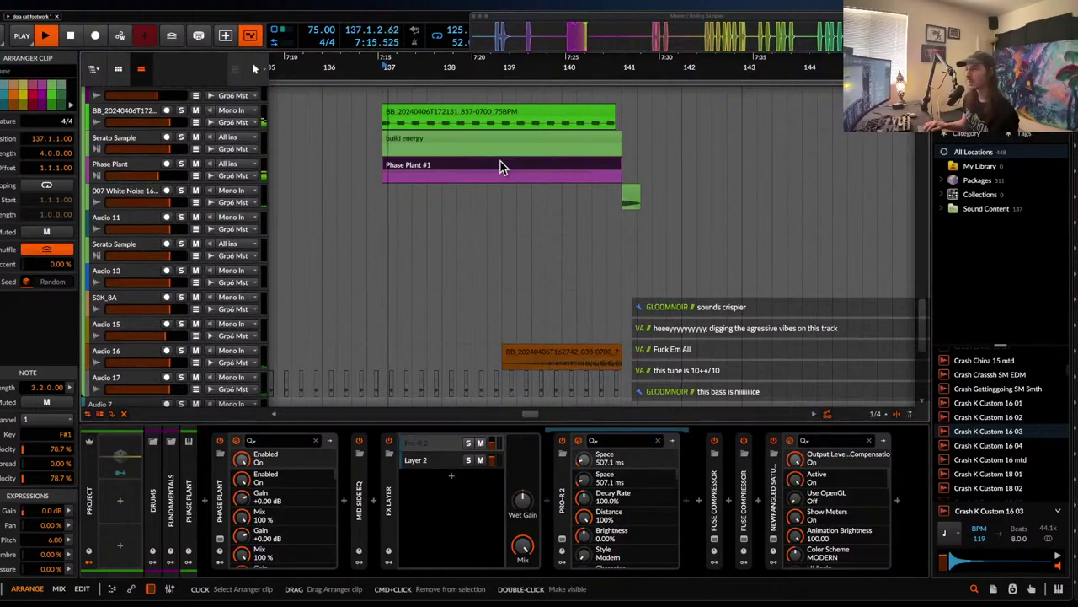
drag(162, 177, 159, 177)
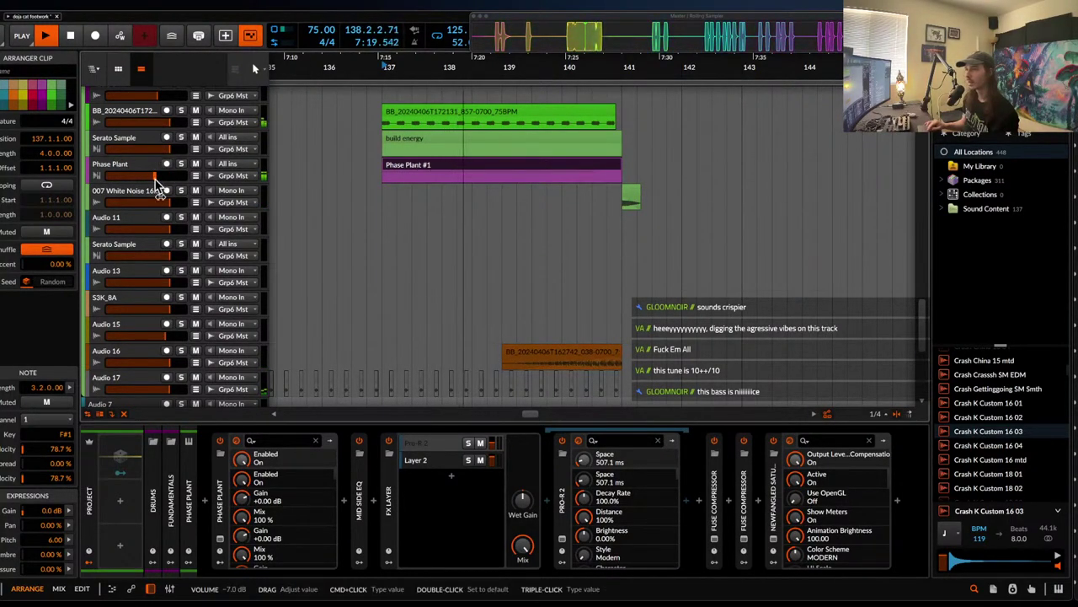
click(145, 173)
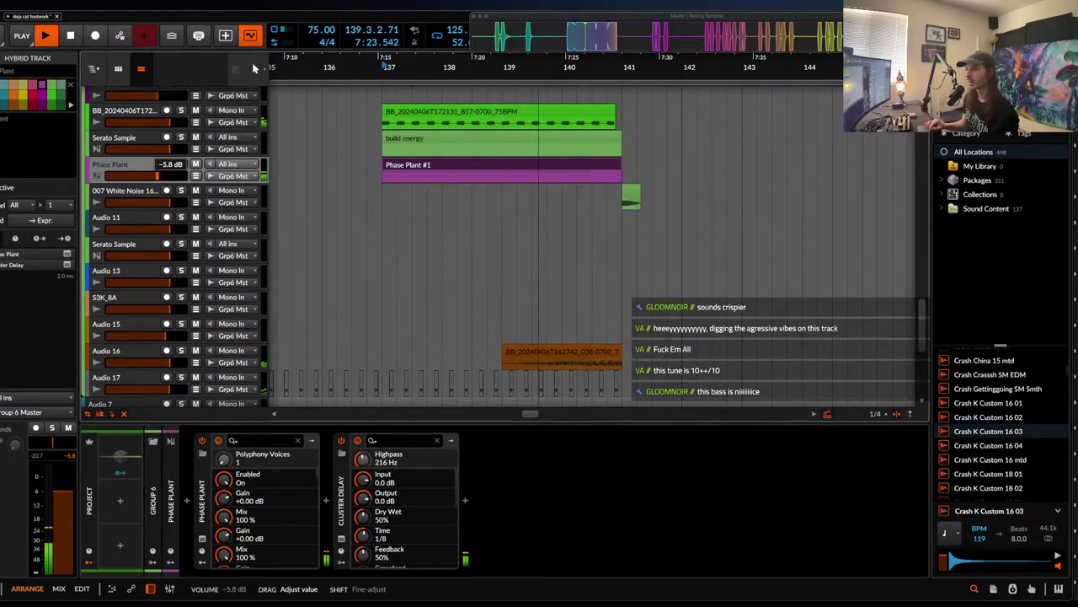
- Listen through the section from bar 141 to 149, replay it from 148.2, and examine the tracks around the transition
click(468, 164)
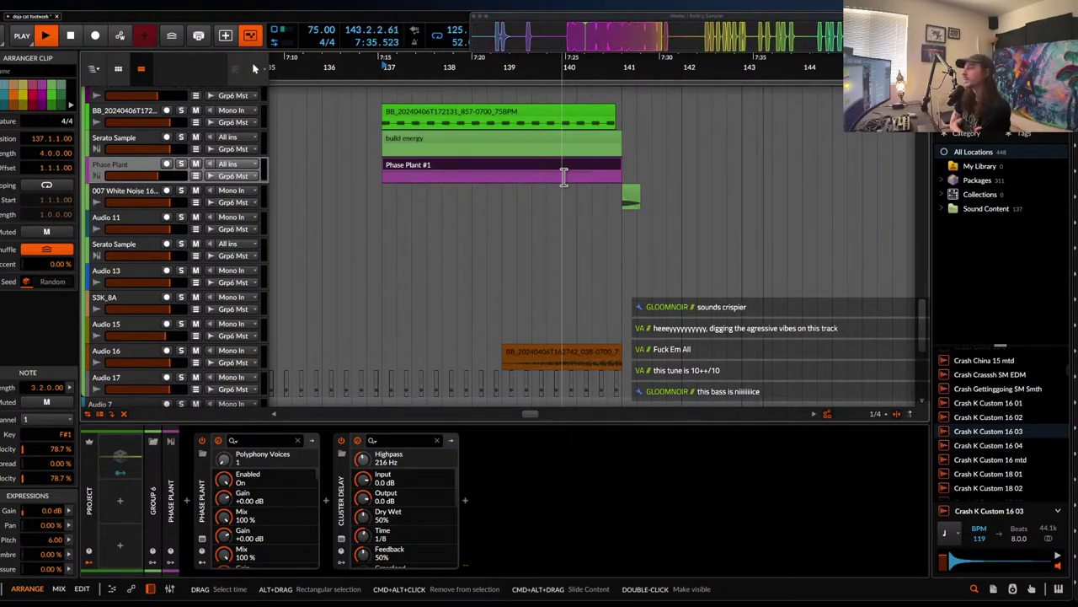
scroll(564, 177, up, 10)
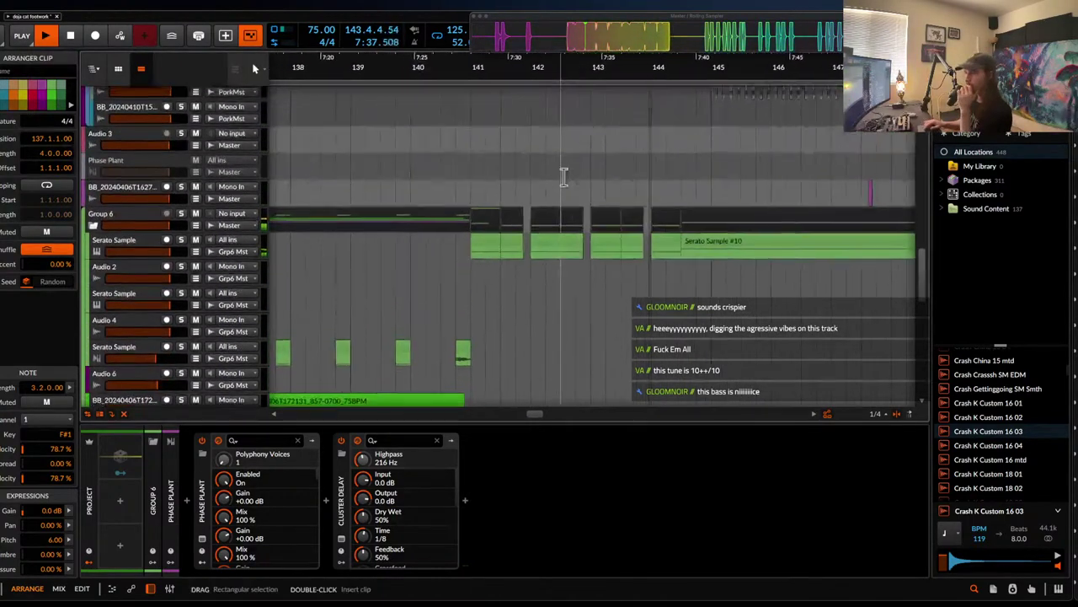
scroll(564, 177, up, 10)
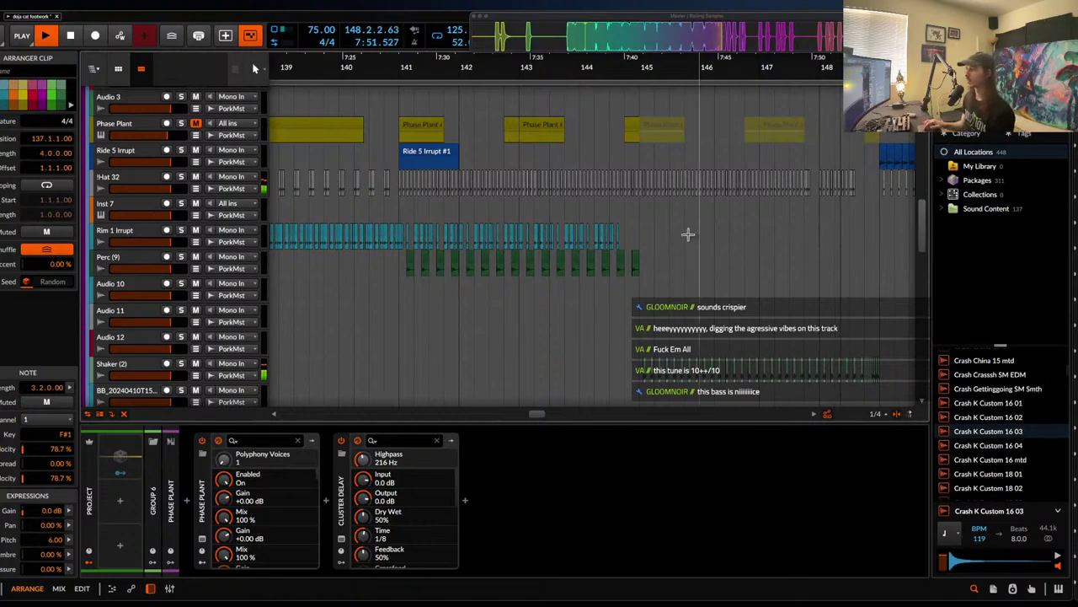
scroll(175, 272, down, 5)
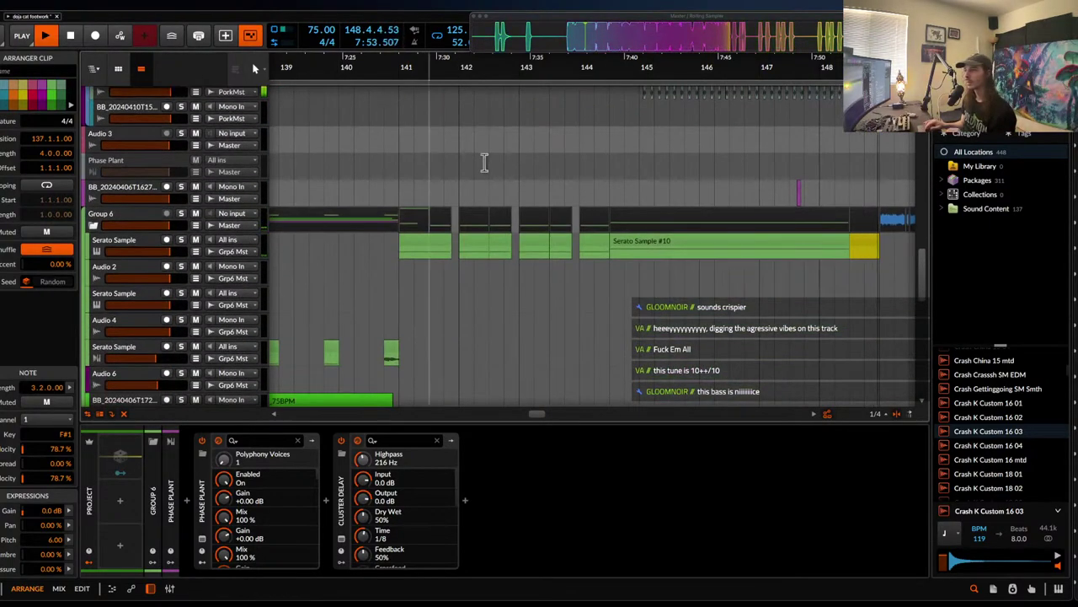
scroll(484, 162, up, 10)
scroll(484, 162, up, 3)
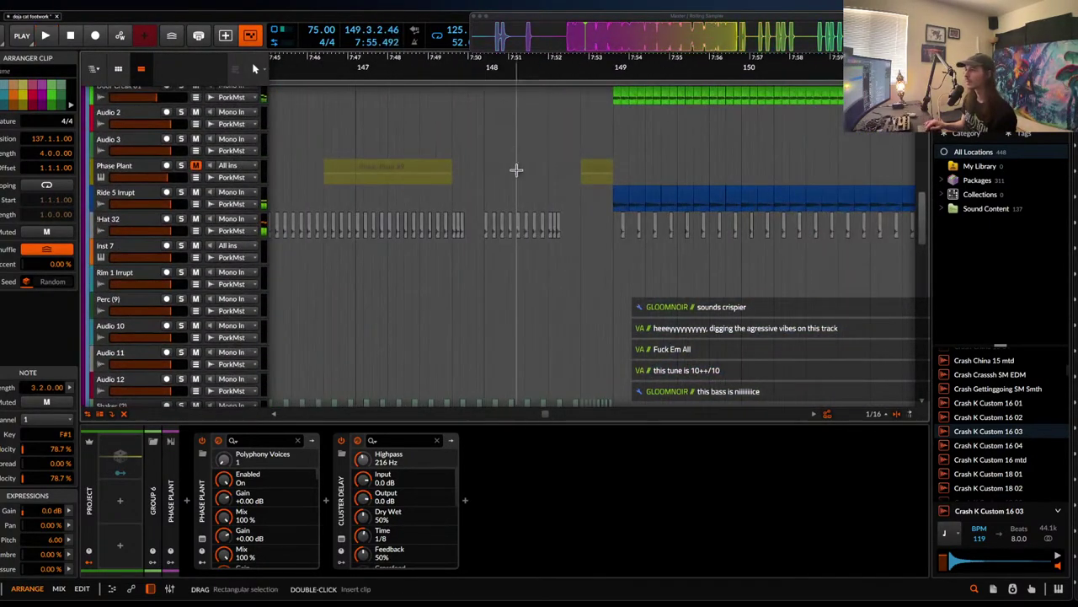
click(516, 171)
key(space)
key(space)
scroll(516, 171, up, 3)
scroll(517, 171, up, 5)
scroll(516, 171, down, 8)
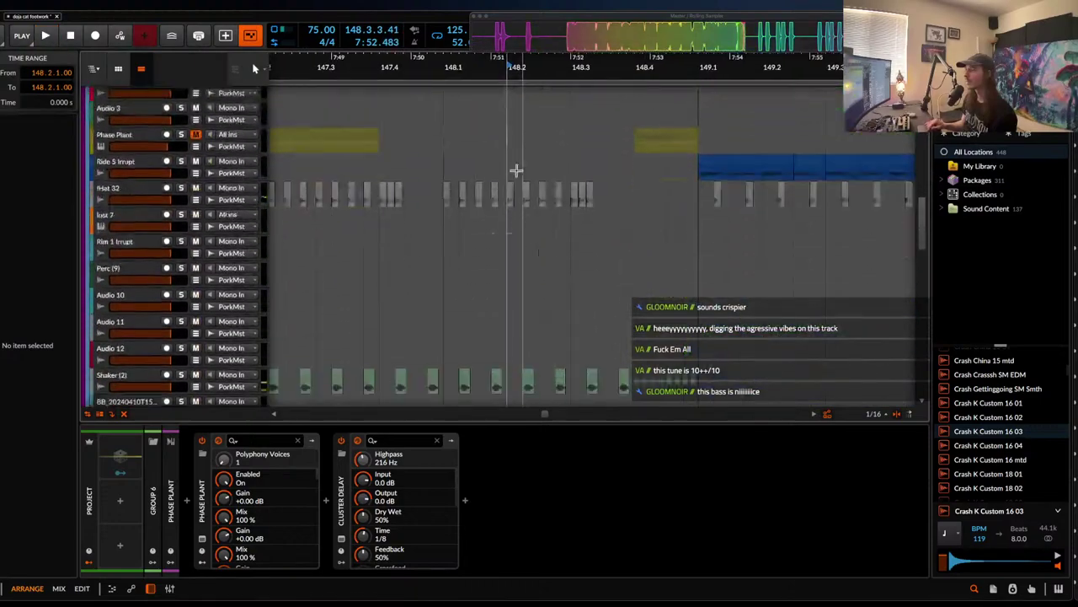
key(space)
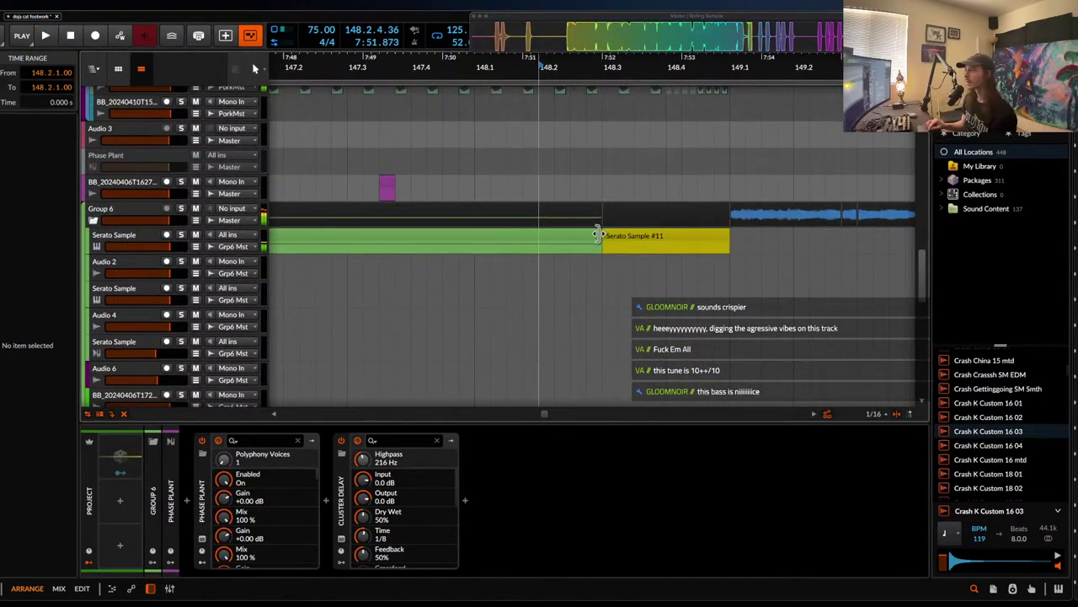
- Extend the Serato Sample #10 clip in Group 6 to 148.4 and lengthen its D3 note to the new clip end
drag(607, 232, 655, 233)
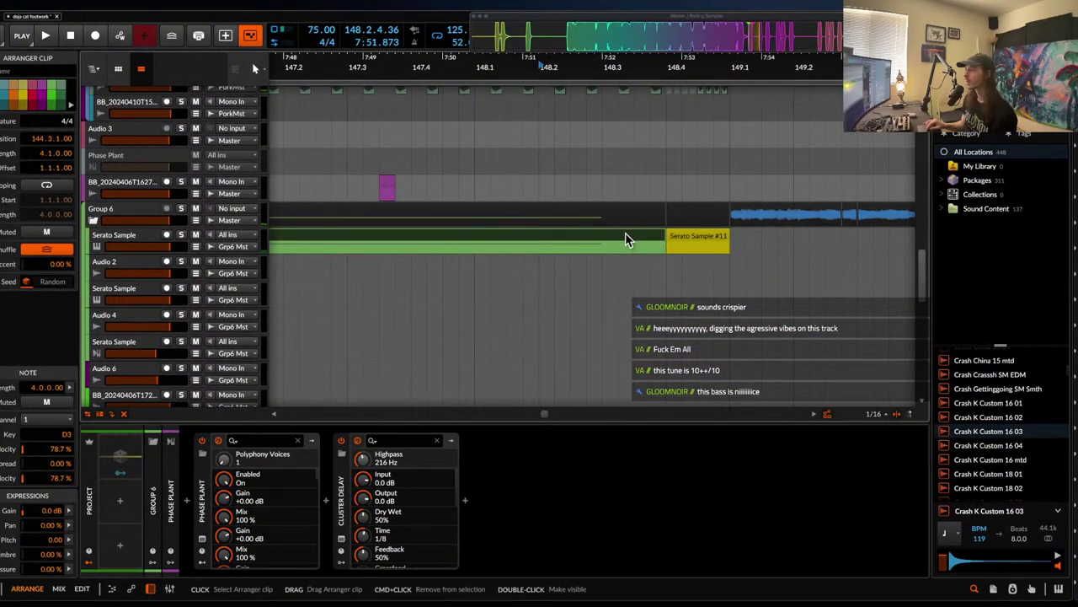
double_click(627, 238)
key(space)
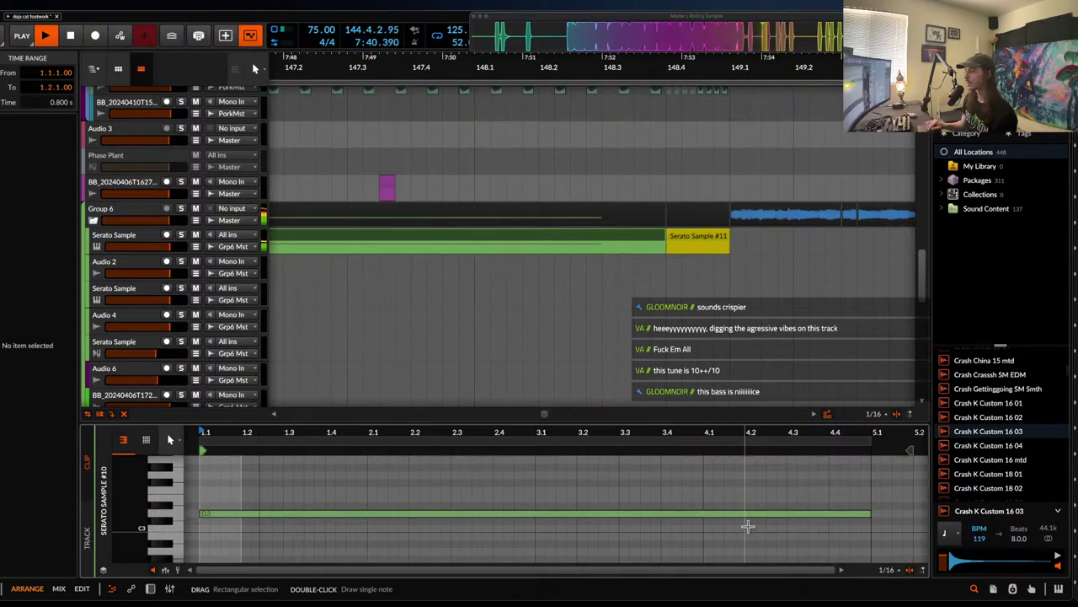
scroll(801, 514, right, 2)
drag(790, 506, 828, 507)
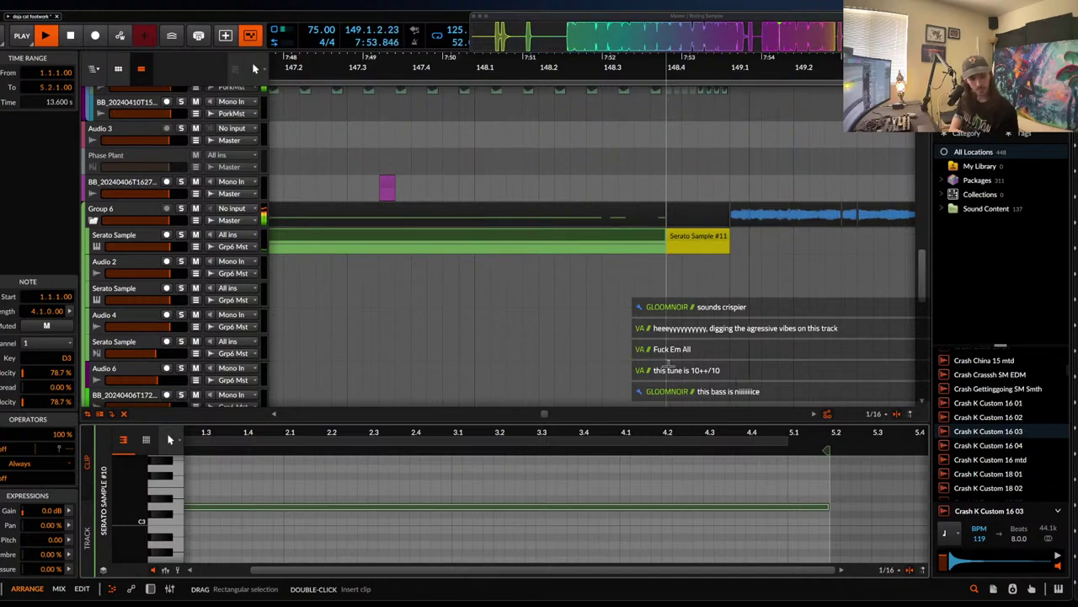
- Set the modulation envelope's hold time to about 292 ms in the Phase Plant synth on the Fundamentals track, and audition the change
scroll(661, 363, up, 10)
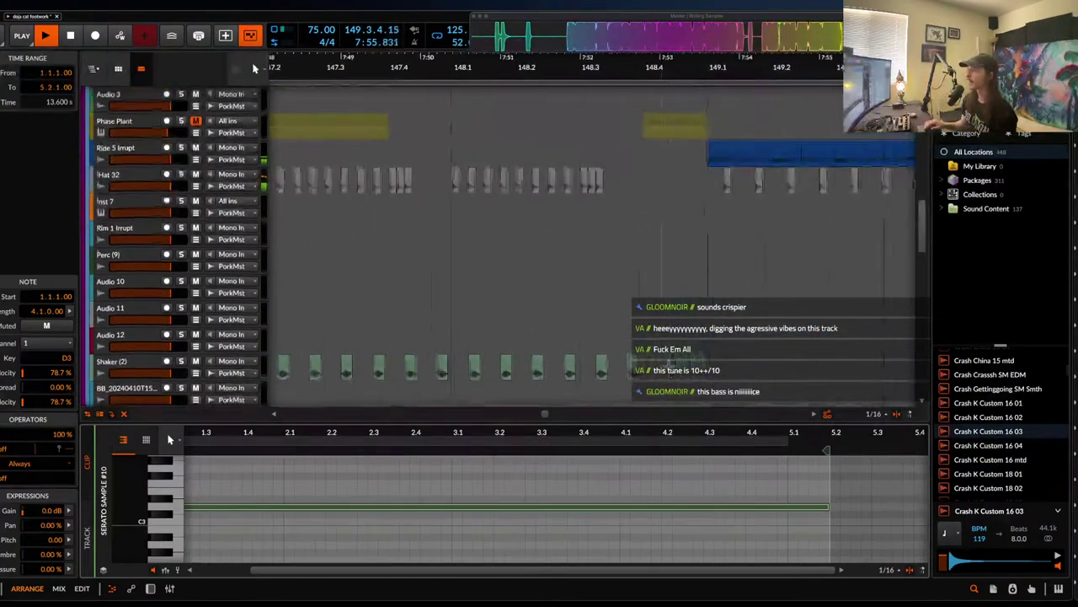
click(662, 242)
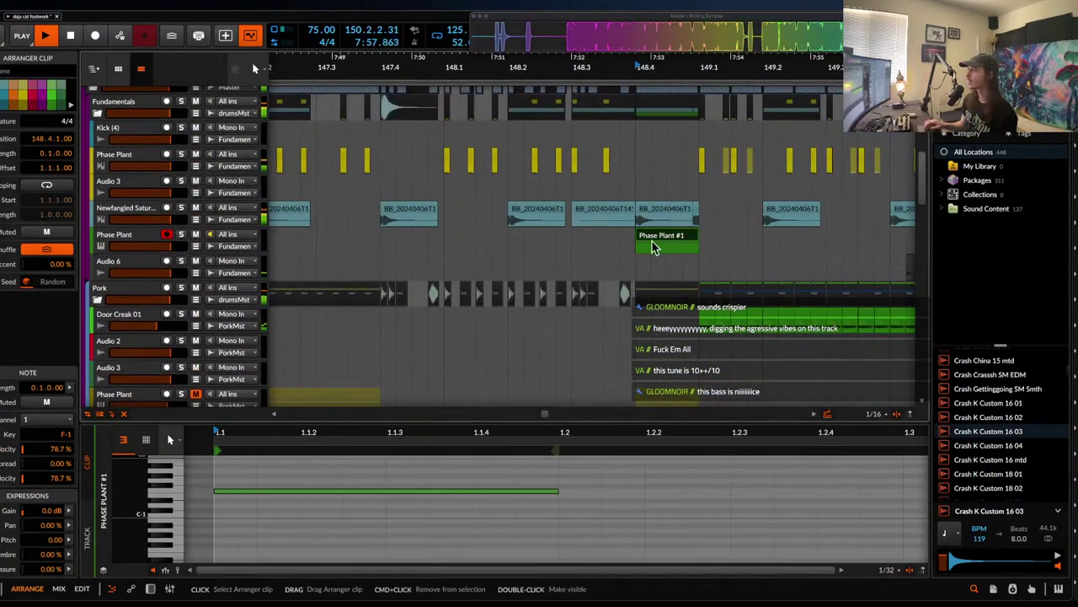
key(space)
click(139, 240)
click(221, 540)
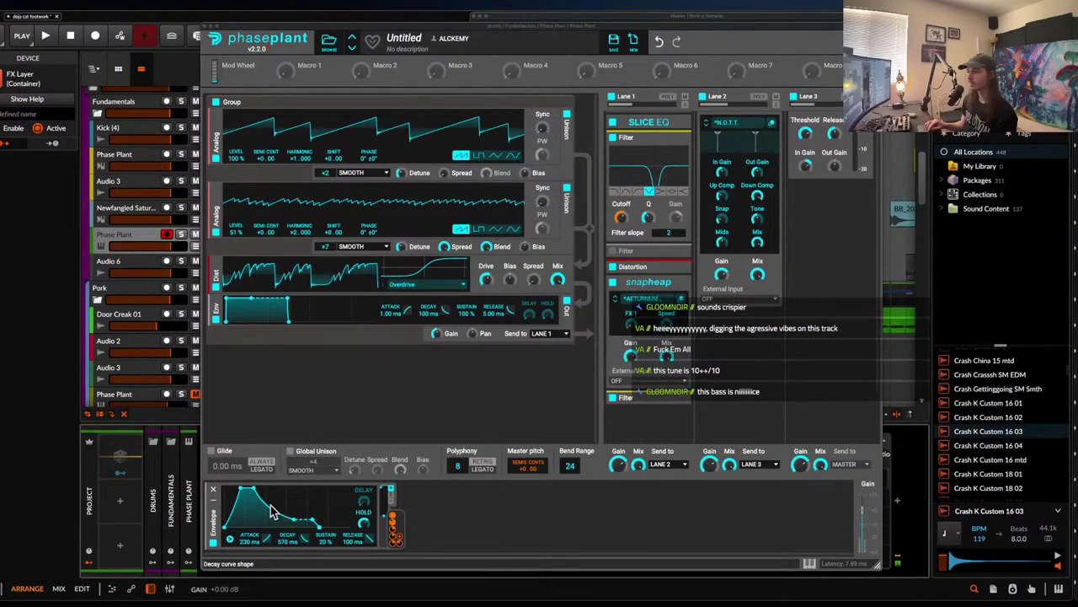
drag(257, 495, 266, 495)
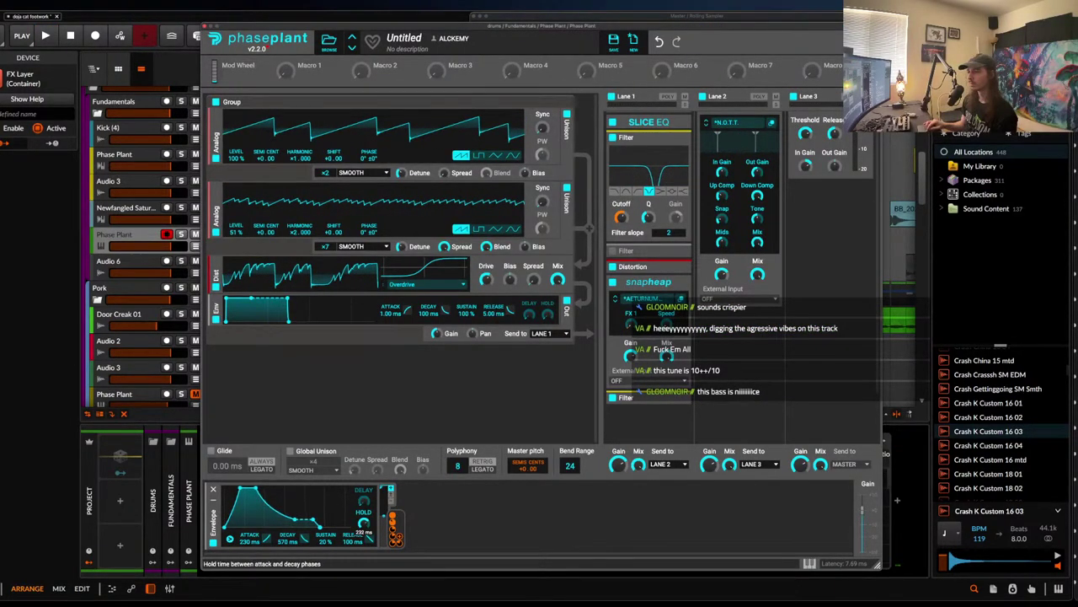
key(space)
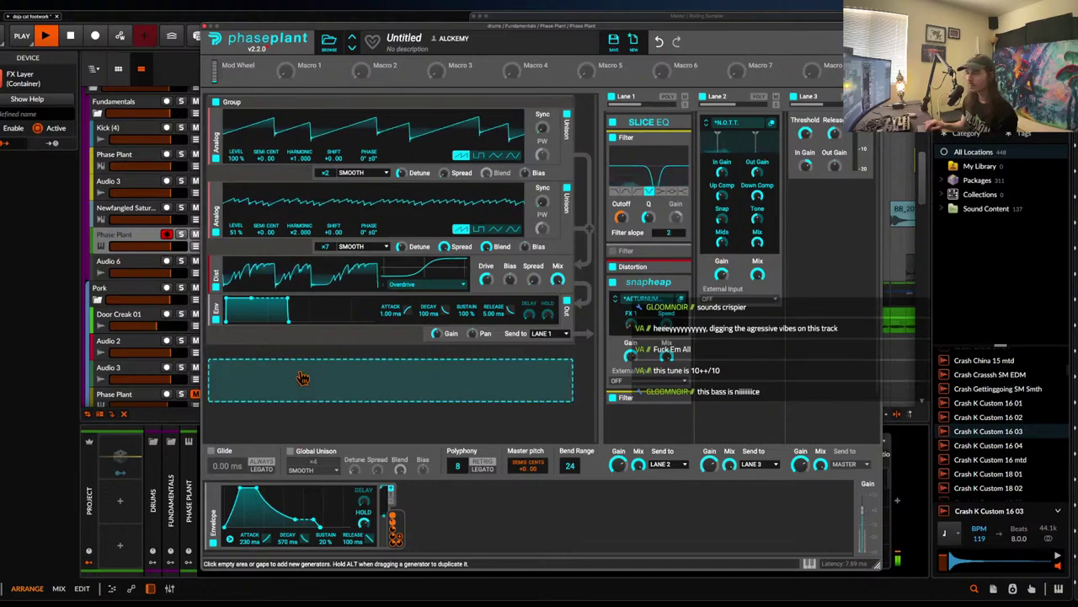
click(207, 29)
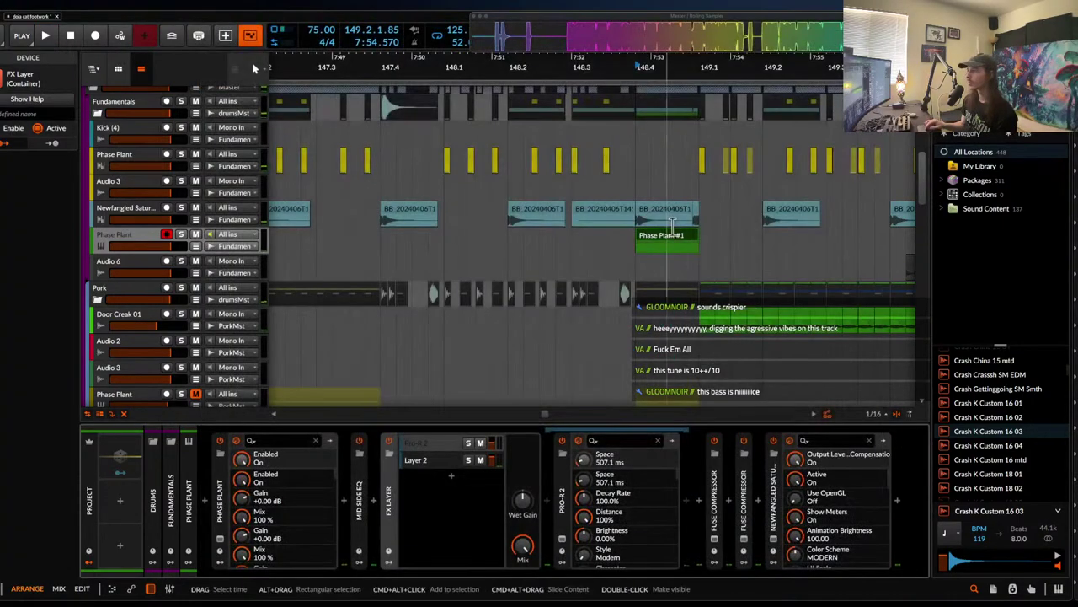
- Extend the start of the short 808 audio clip before bar 149 on the Newfangled Saturate track back to 148.4.3.50
click(667, 242)
click(726, 212)
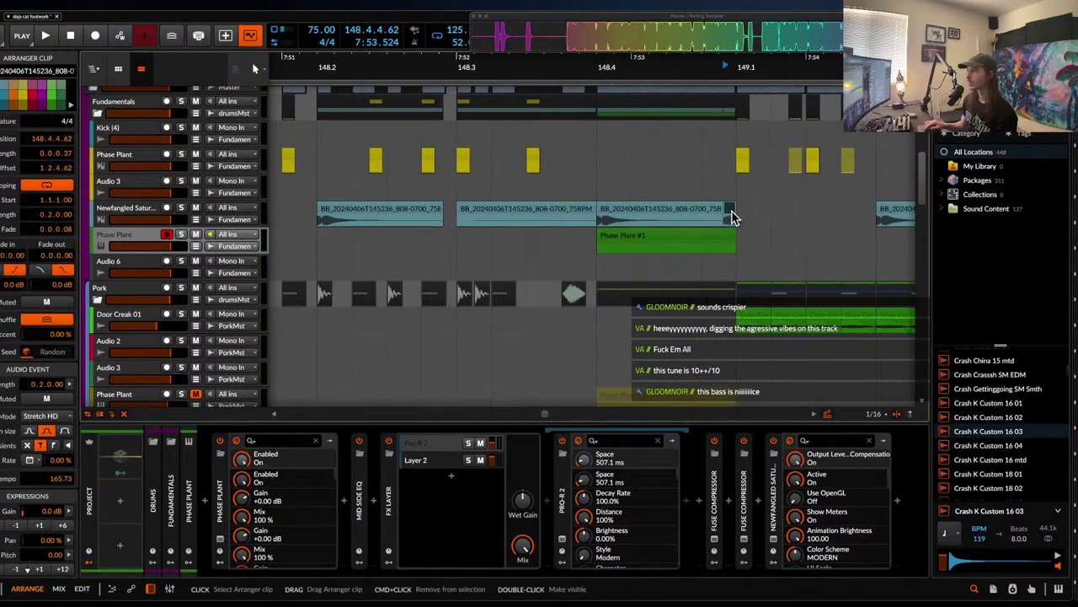
scroll(722, 212, up, 3)
drag(722, 212, 650, 211)
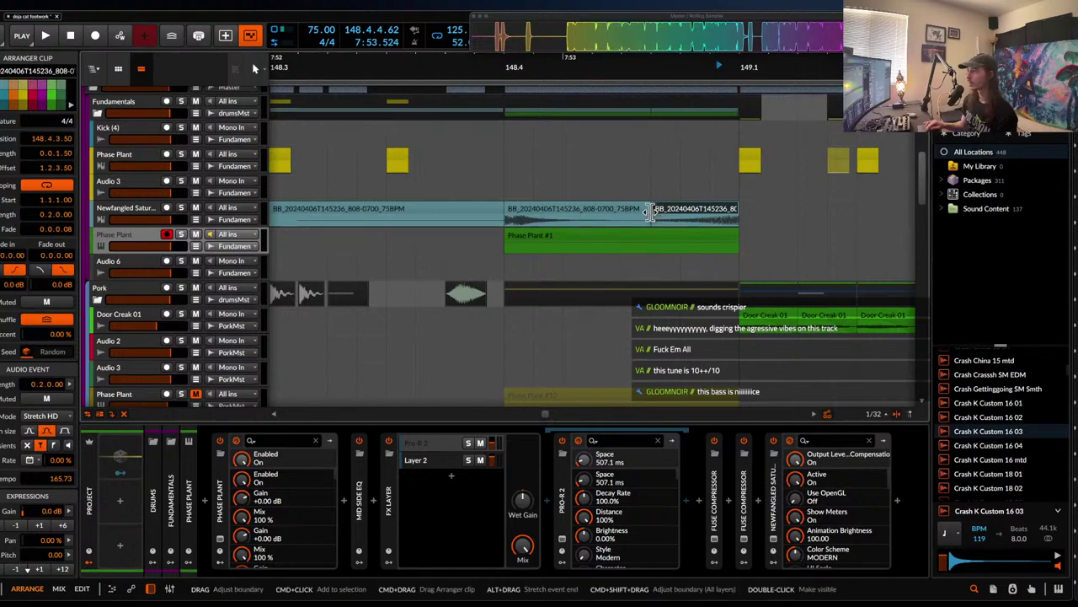
- Replay the transition from 148.4 and from 148.3, and look over the shaker and Serato Sample clips before bar 149
click(597, 217)
scroll(633, 204, down, 3)
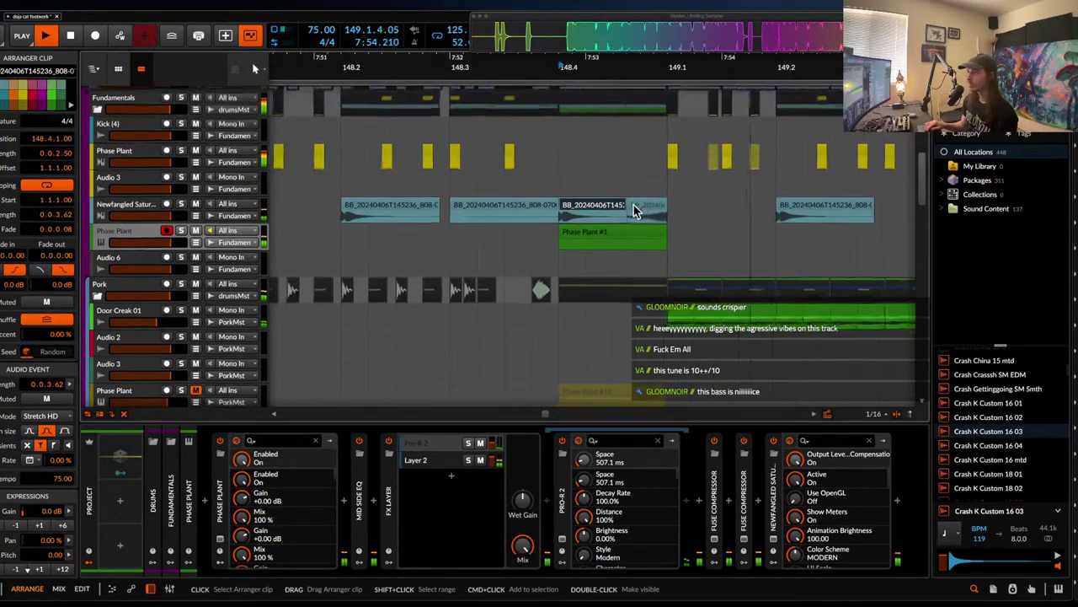
key(space)
scroll(607, 224, down, 10)
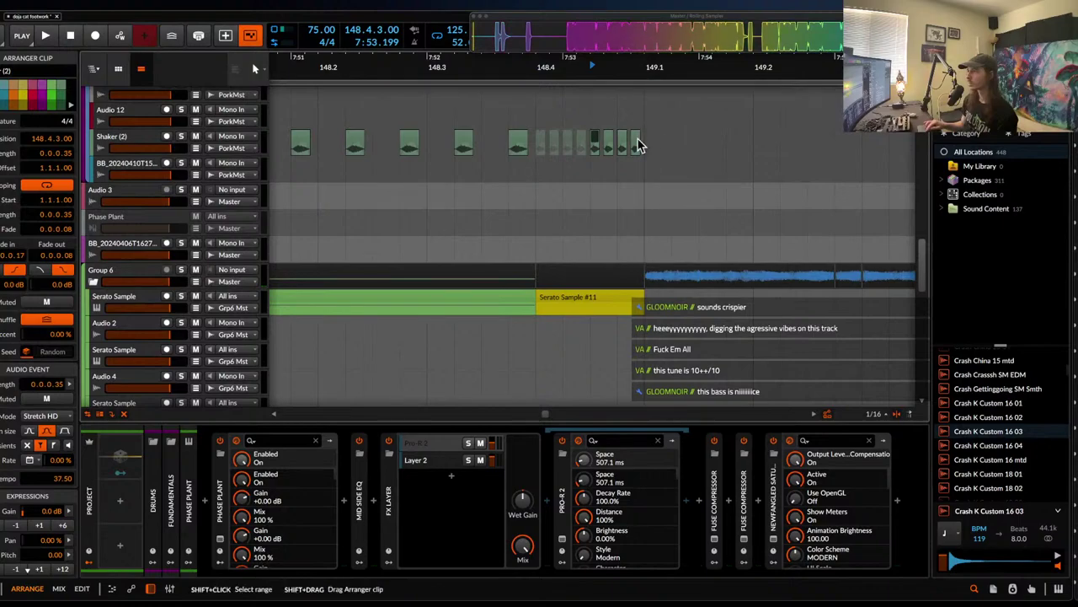
click(445, 118)
key(space)
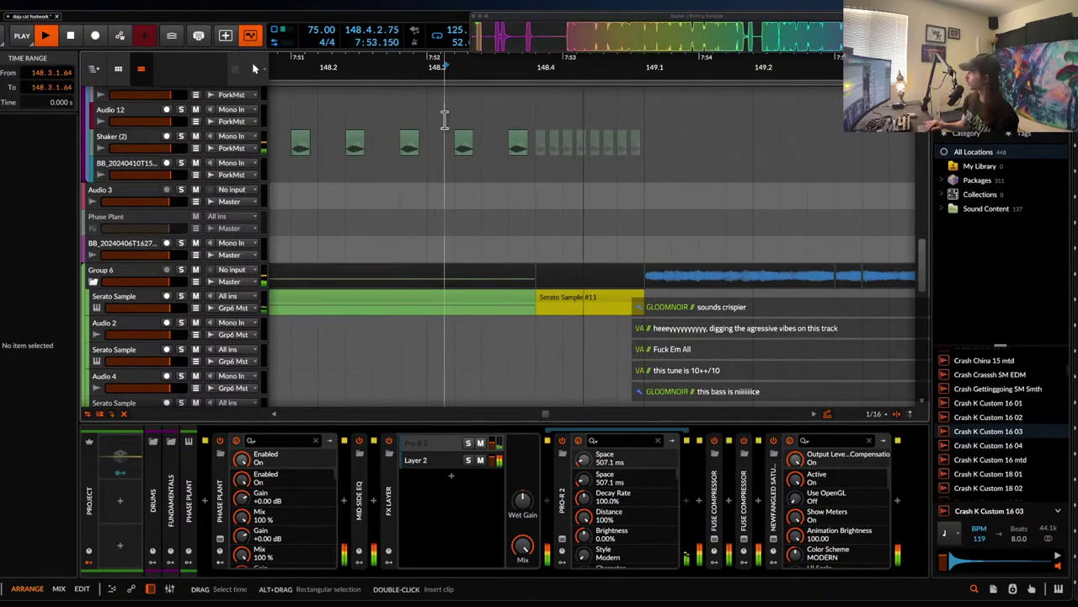
scroll(445, 118, up, 5)
scroll(472, 122, up, 5)
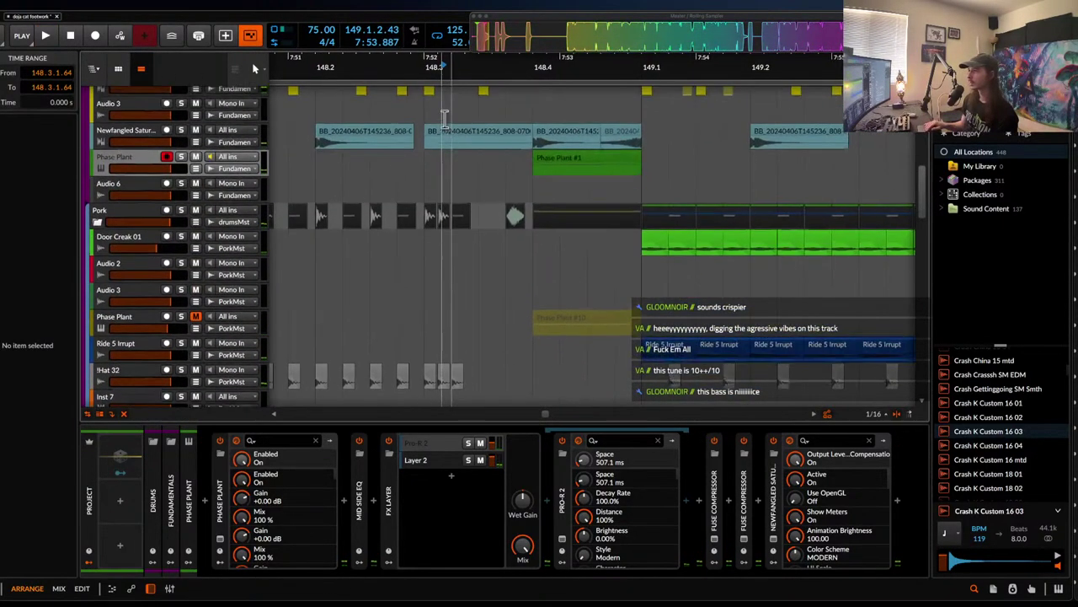
- Rework the 808 audio around 148.4 on the Newfangled Saturate track into a reversed swell that ends at 148.4
drag(581, 155, 548, 162)
click(528, 166)
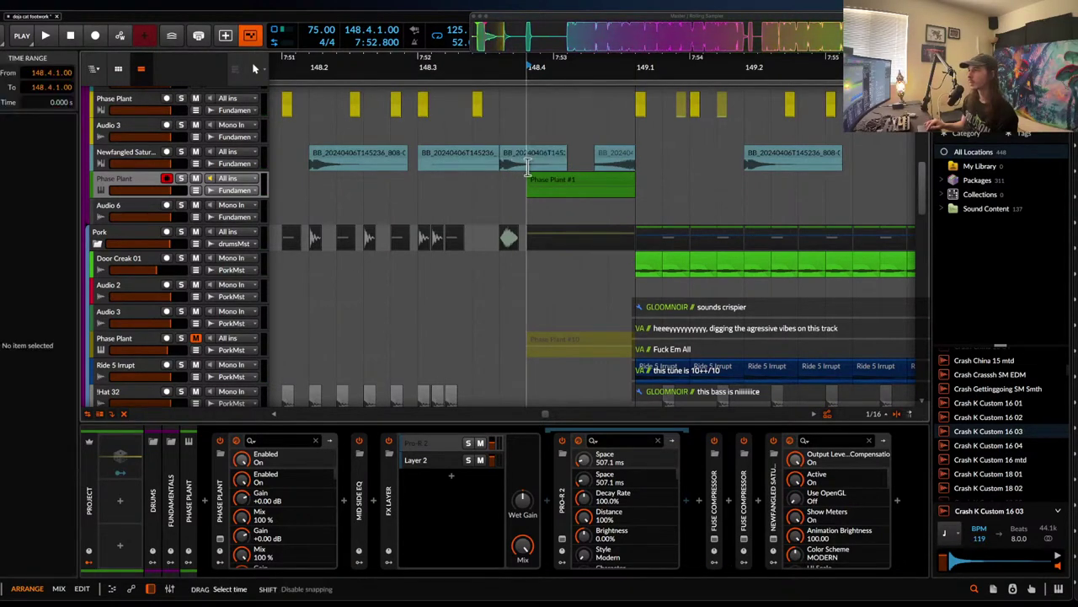
click(509, 159)
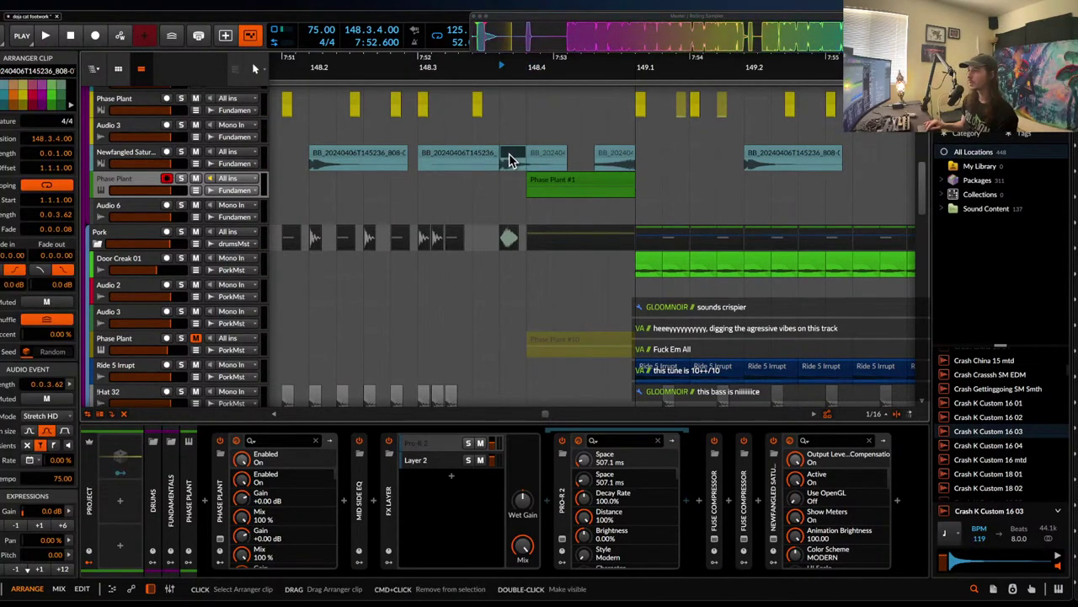
mouse_move(544, 158)
mouse_down()
mouse_move(526, 159)
mouse_move(536, 162)
mouse_up()
scroll(524, 156, up, 5)
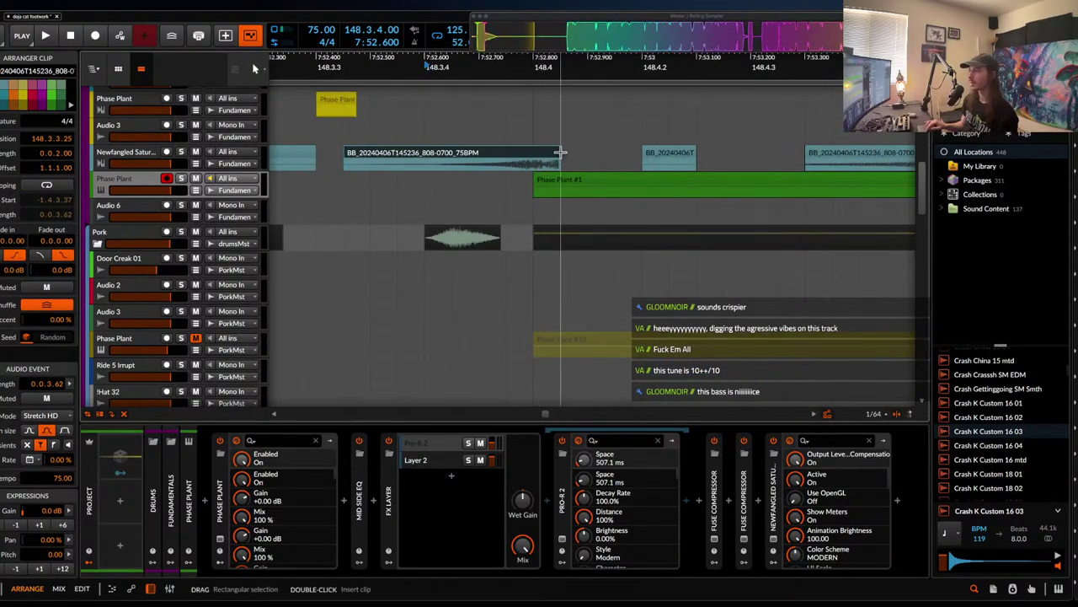
scroll(540, 153, down, 5)
- Audition the transition from 148.3.3, 148.2 and 148.4, and look through the Pork and Group 6 tracks
click(466, 105)
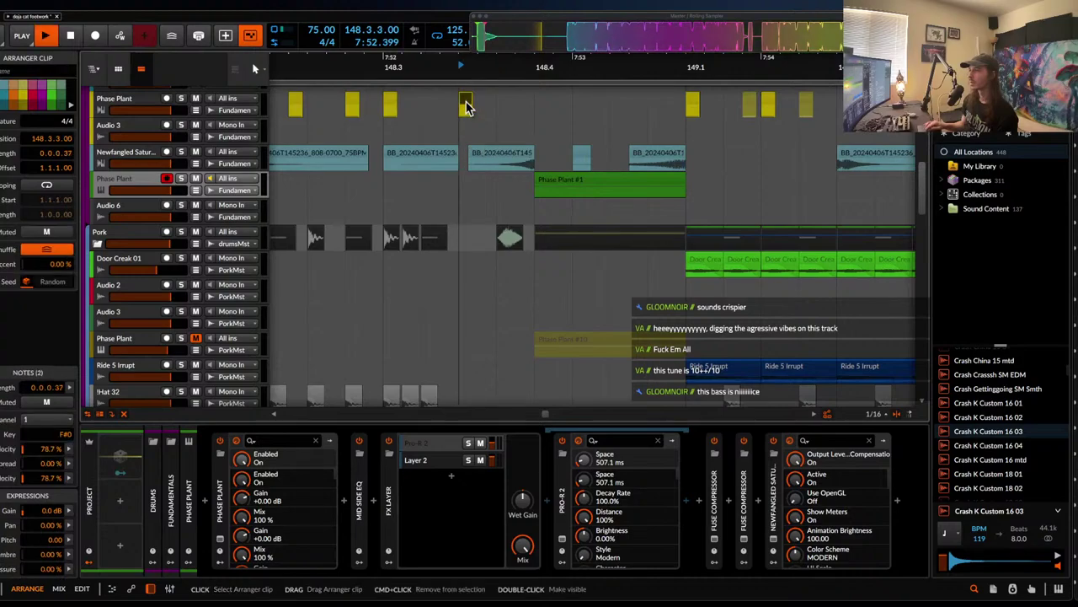
scroll(466, 105, down, 3)
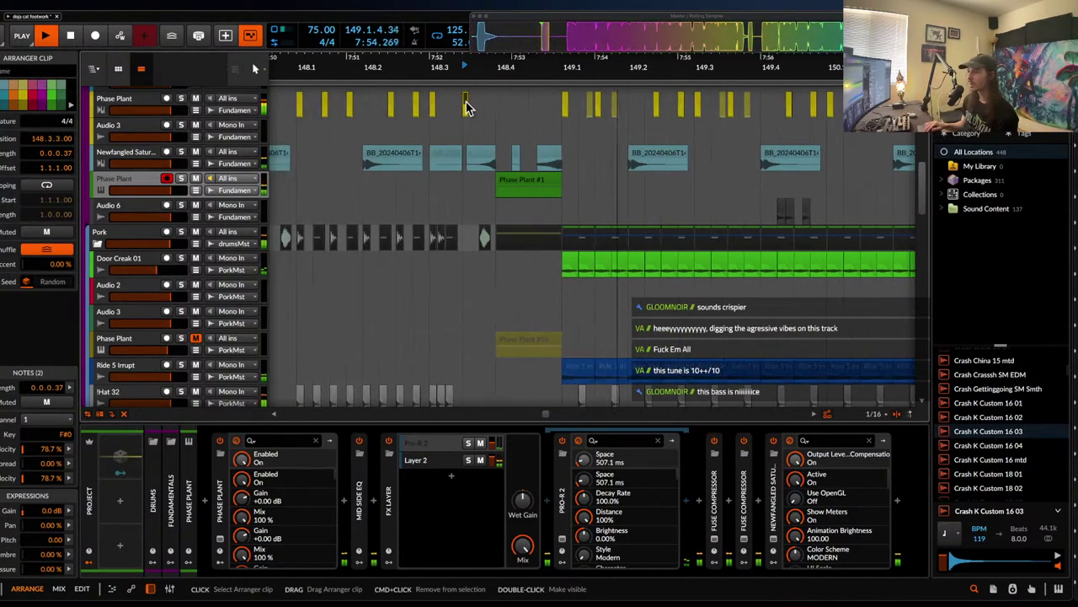
click(390, 159)
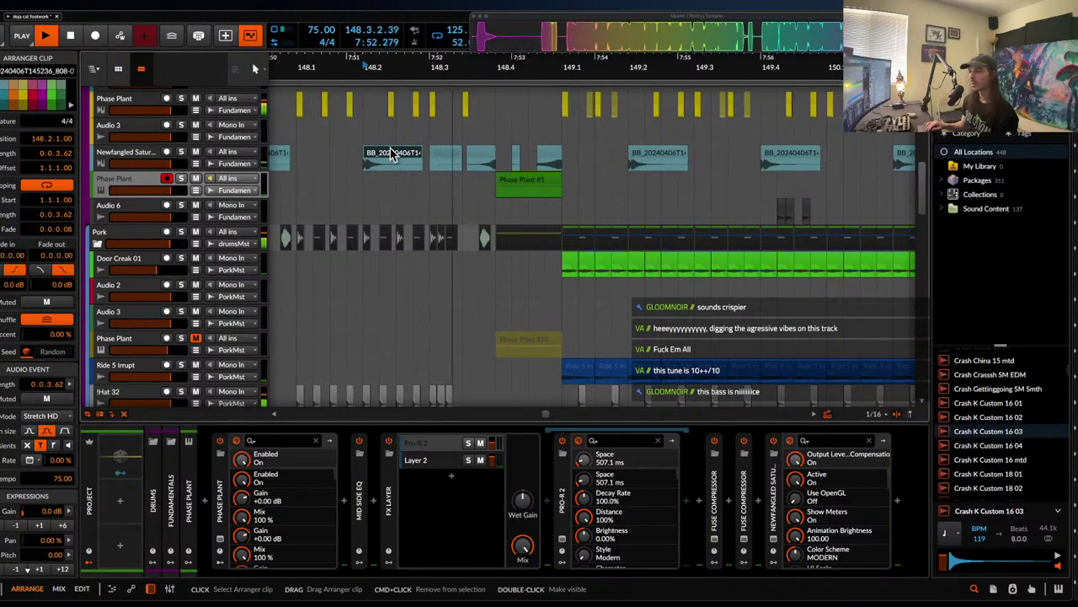
scroll(401, 162, down, 3)
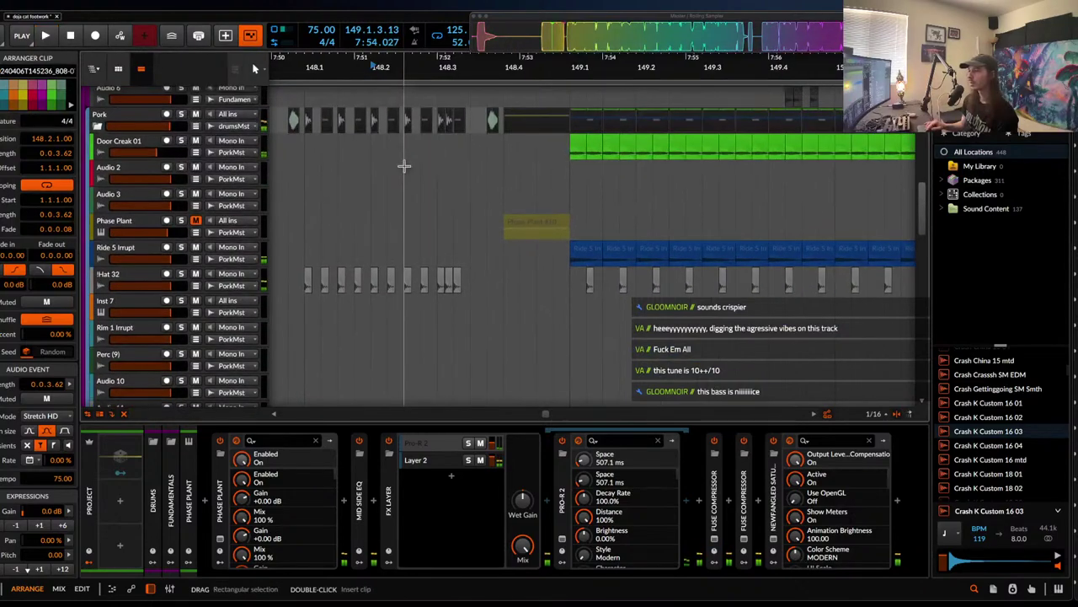
scroll(404, 164, down, 1)
scroll(404, 165, up, 3)
click(539, 117)
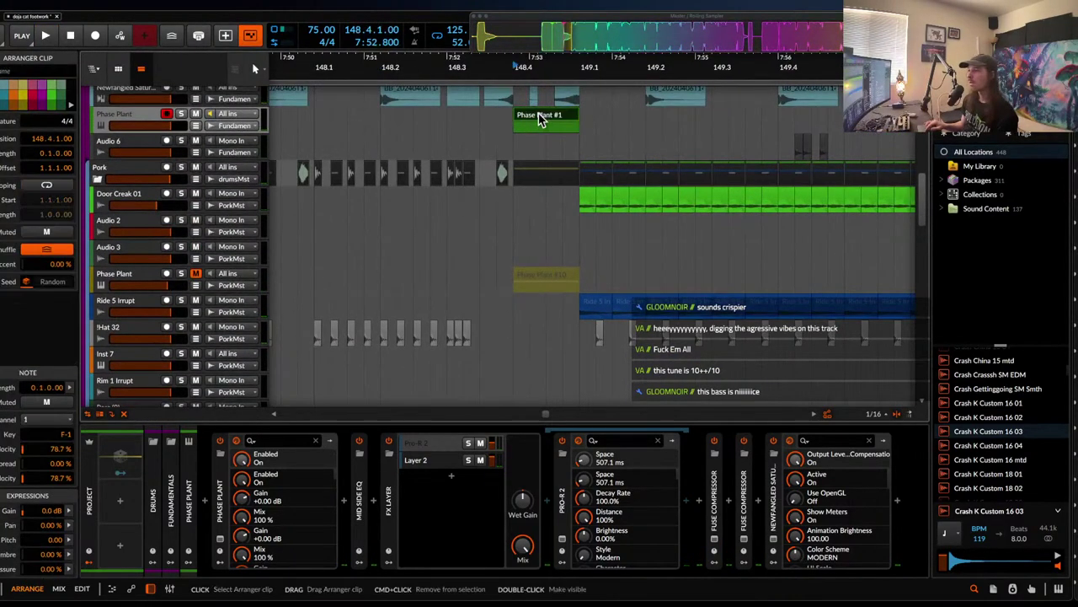
click(205, 120)
scroll(407, 225, down, 8)
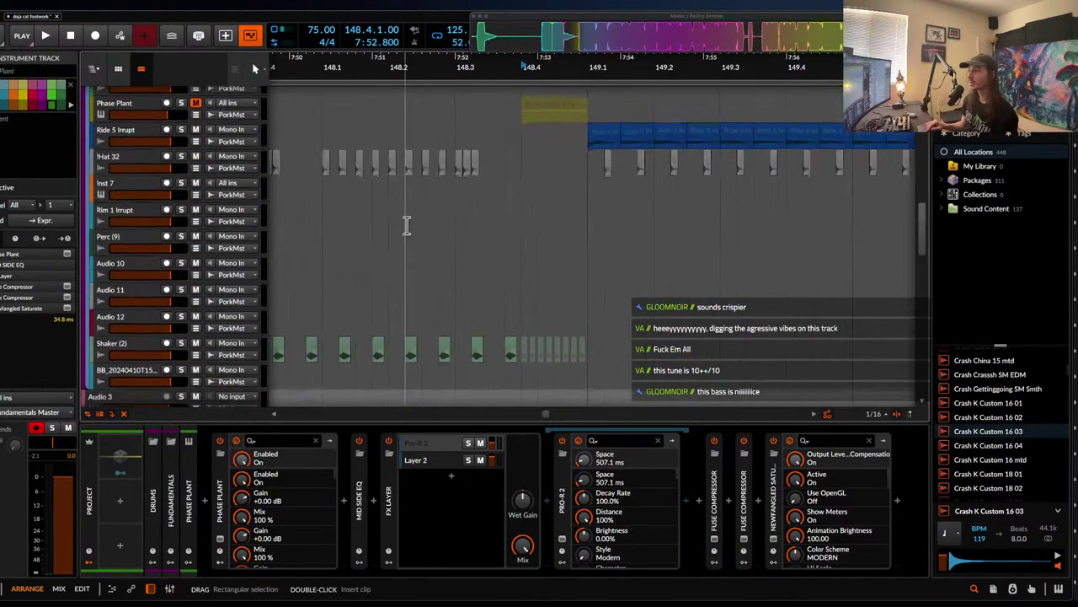
scroll(406, 225, down, 12)
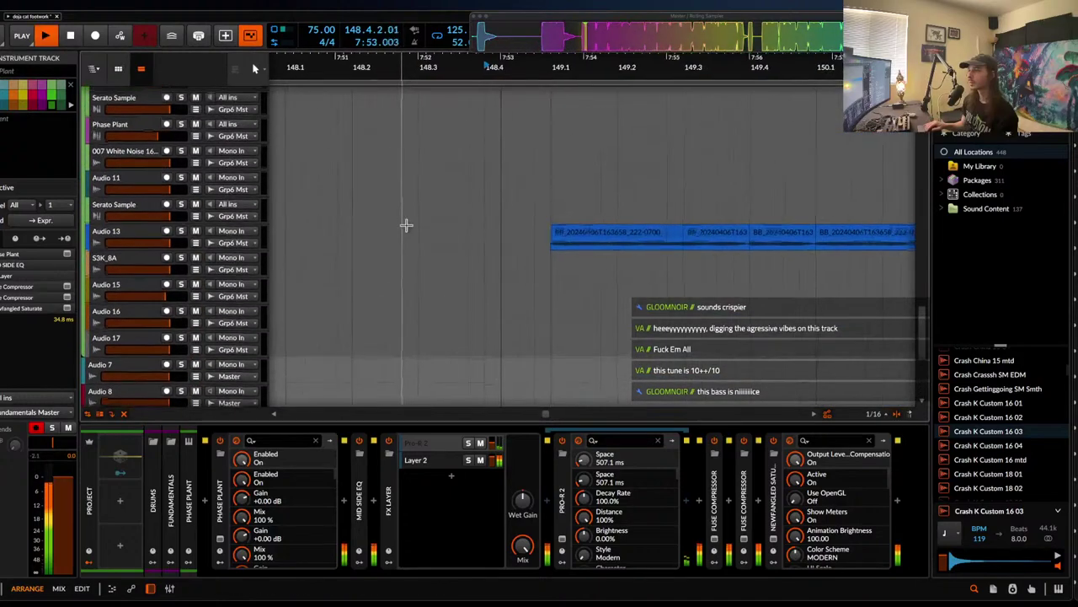
scroll(406, 225, up, 6)
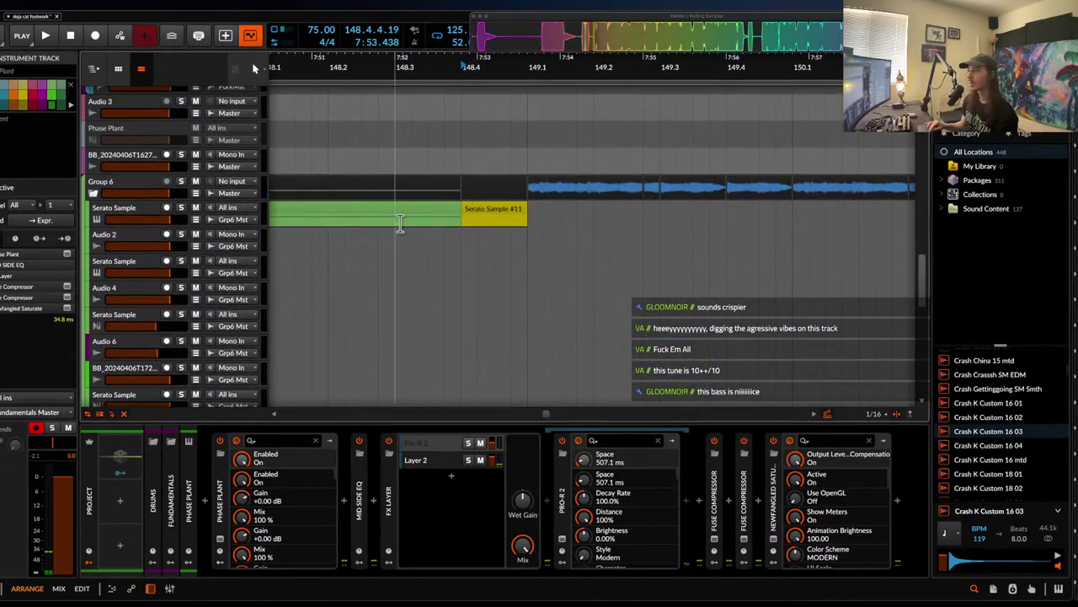
- Copy the first audio clip of bar 149 on Audio 13 to 148.3.1.00 and extend its end to bar 149
scroll(394, 224, down, 5)
scroll(395, 225, down, 8)
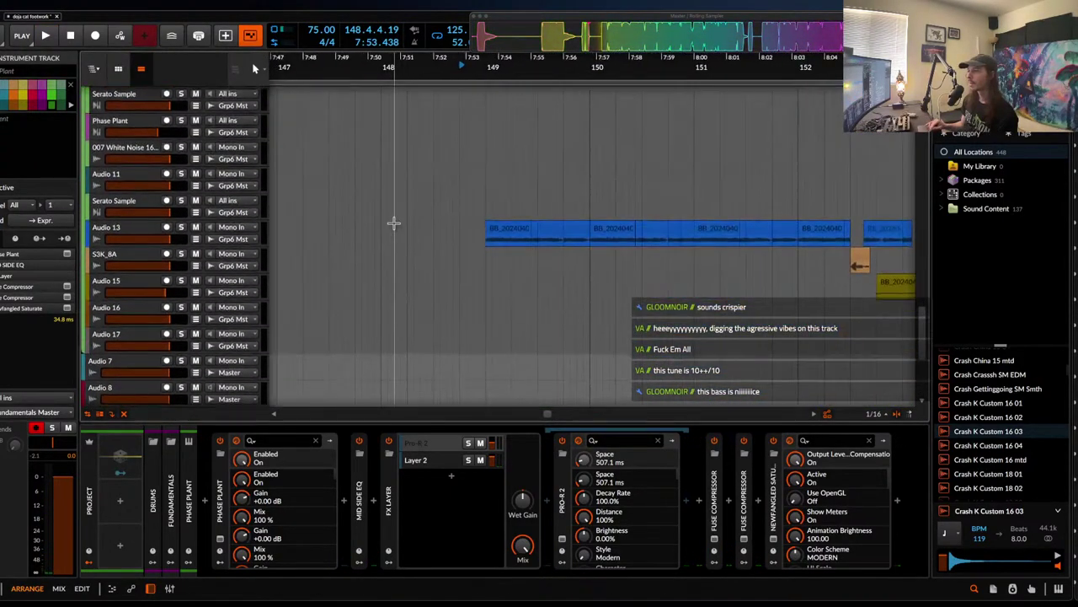
click(503, 231)
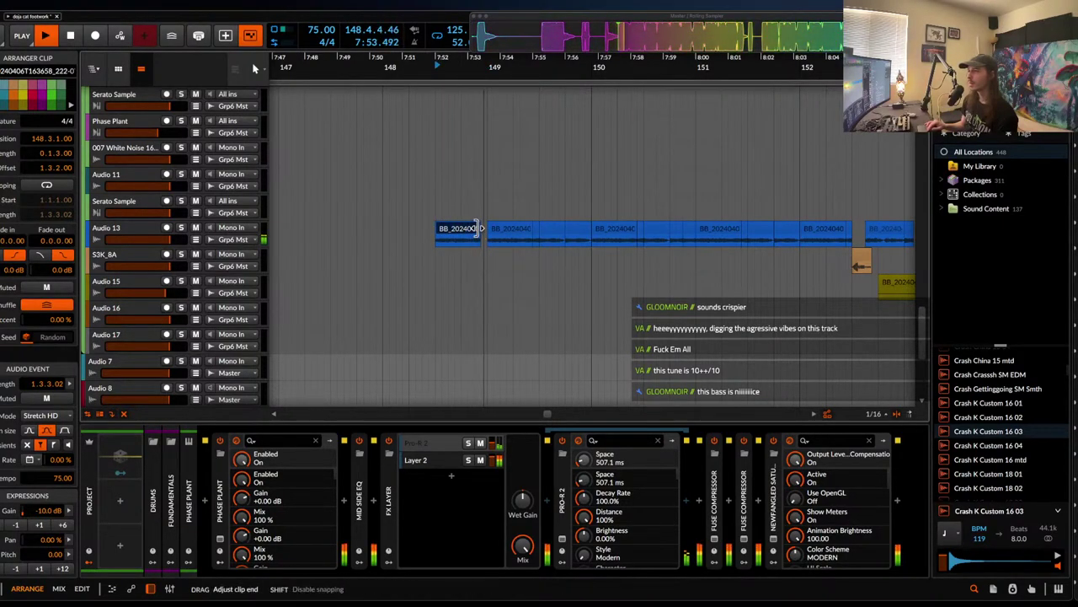
key(space)
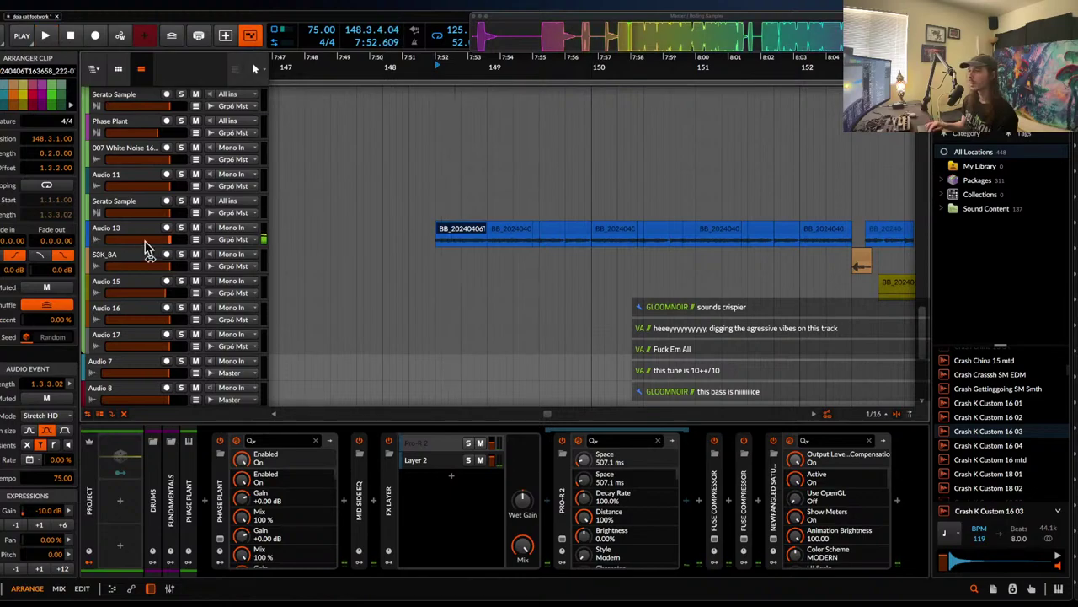
- Solo Audio 13, insert a Vocoder before kHs Ensemble in its device chain, and open the Vocoder's Carrier chain
click(143, 235)
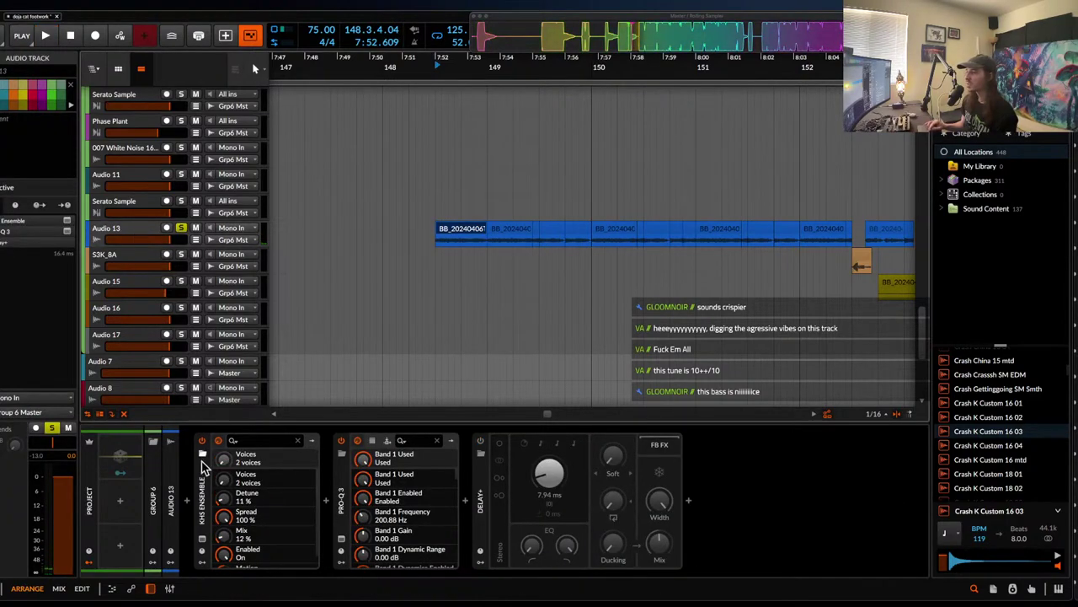
click(188, 499)
text(vocoder)
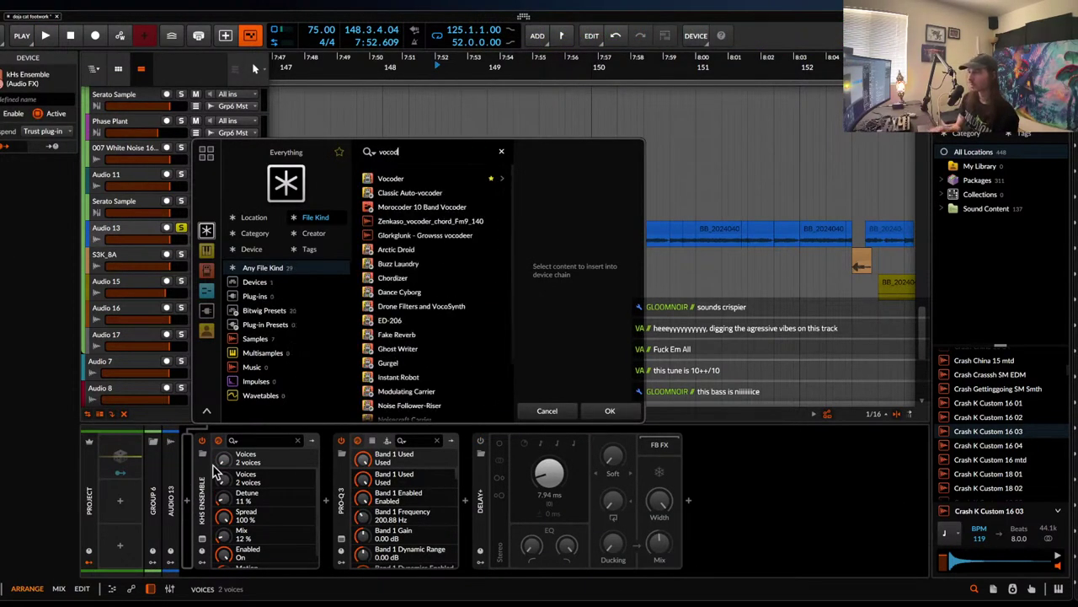
click(391, 179)
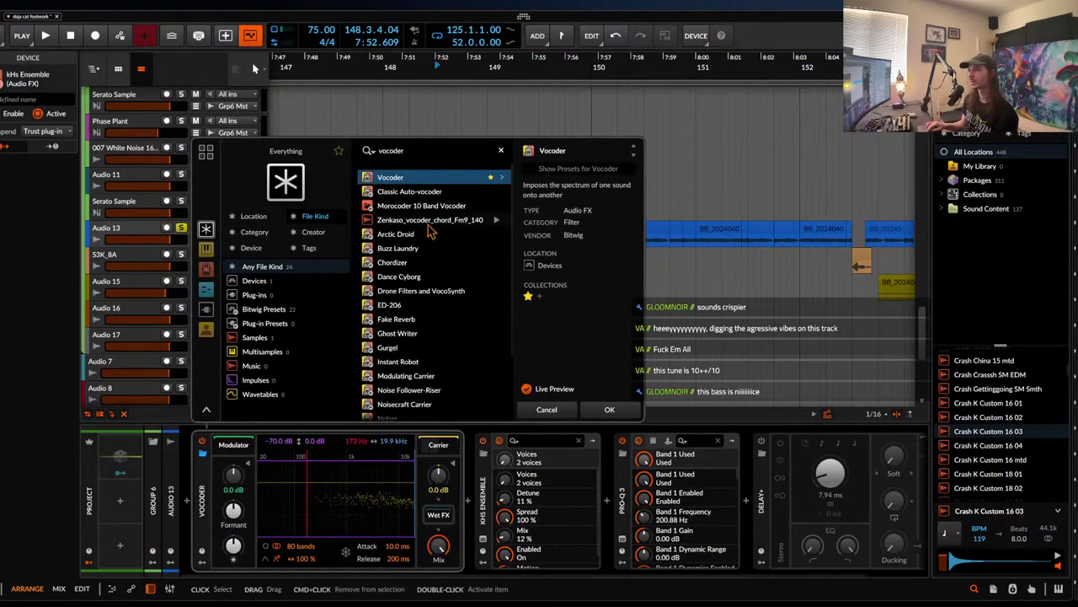
click(608, 410)
click(439, 444)
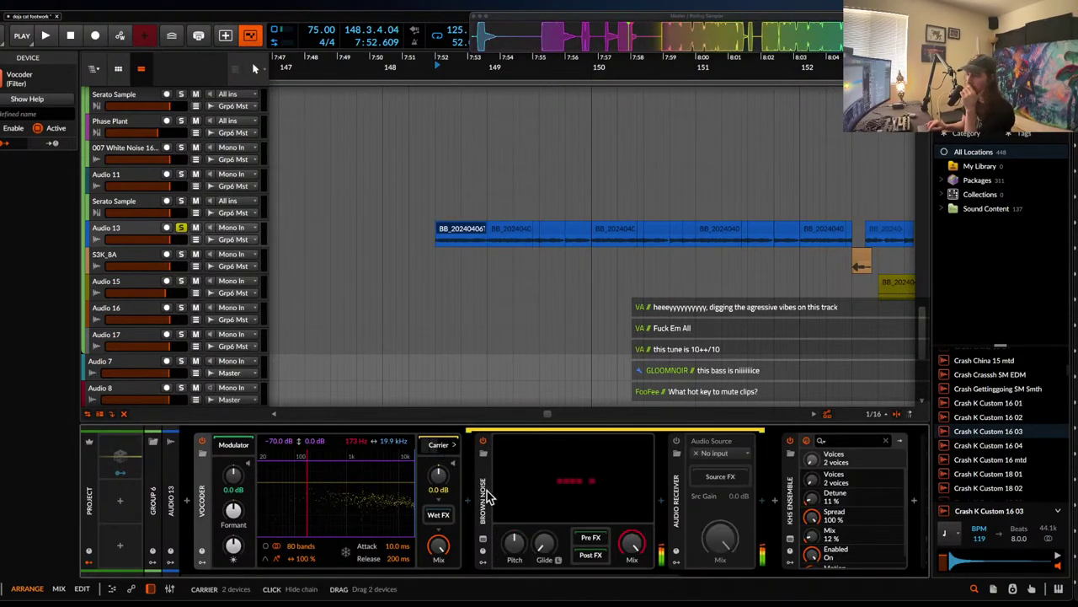
- Move the Phase Plant bass track from the Fundamentals group to the end of the Side Chizzle group
scroll(294, 293, up, 10)
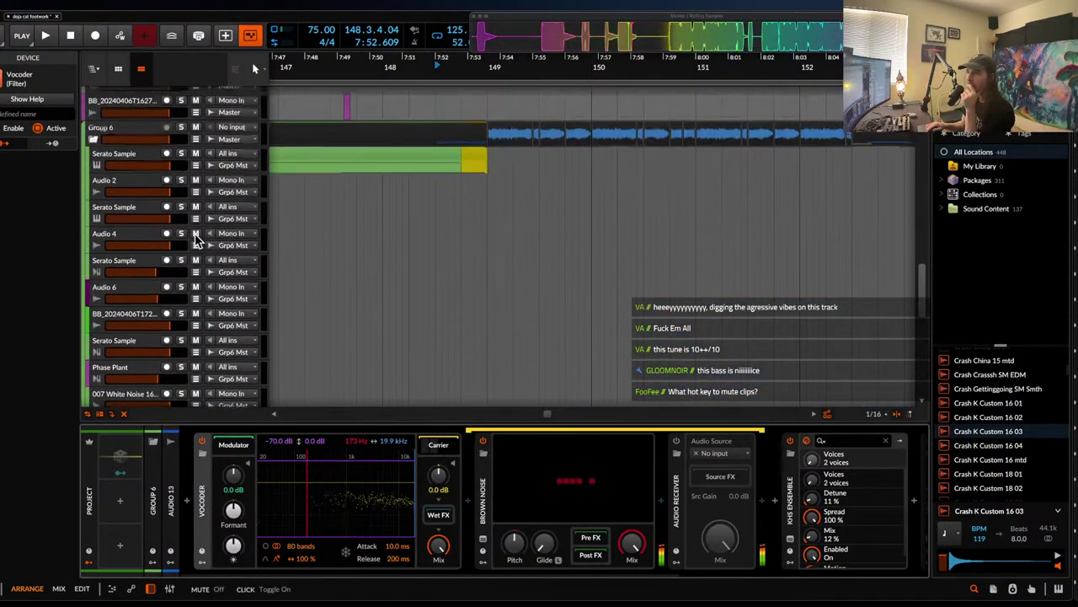
scroll(194, 240, down, 10)
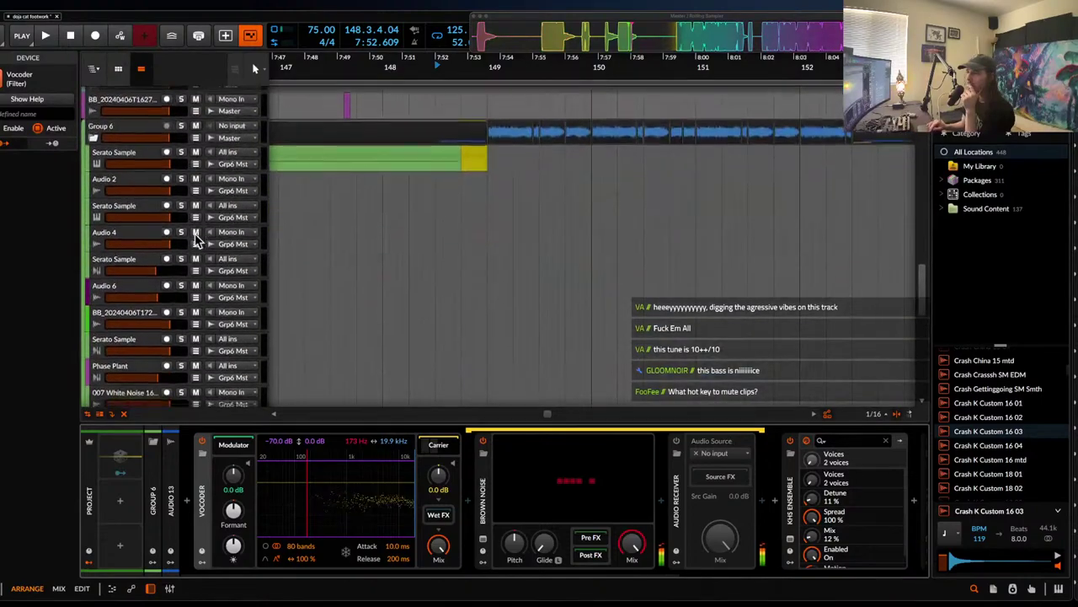
scroll(194, 240, up, 10)
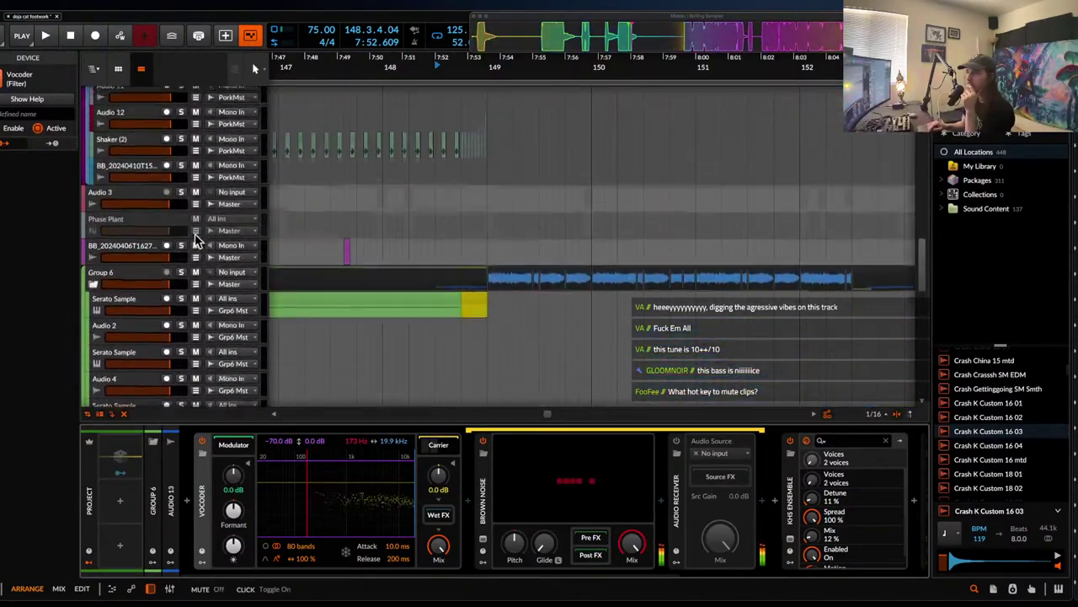
scroll(194, 240, down, 10)
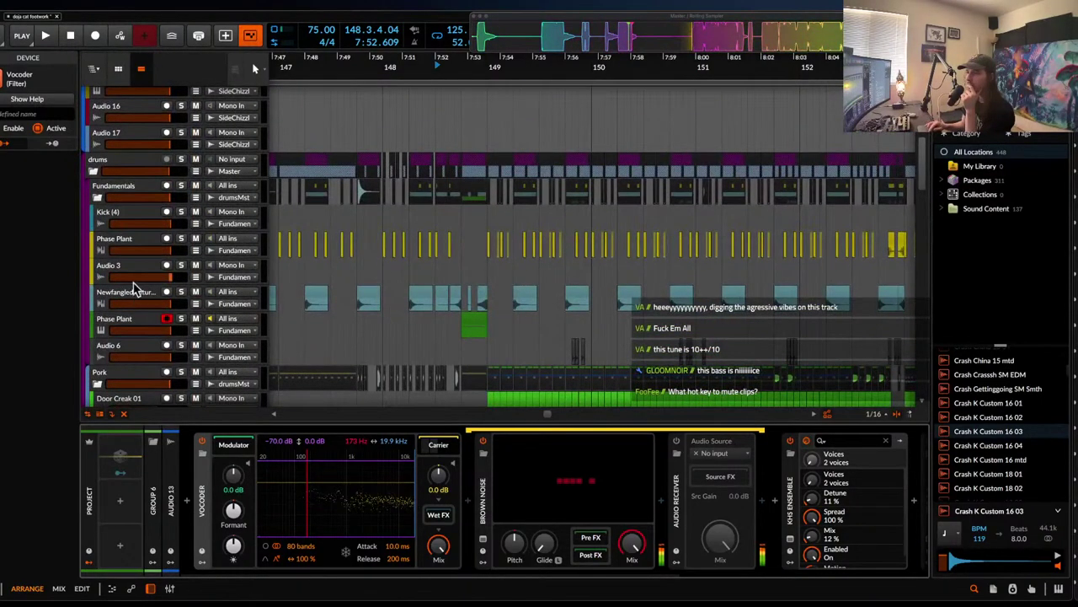
click(134, 323)
drag(145, 236, 148, 154)
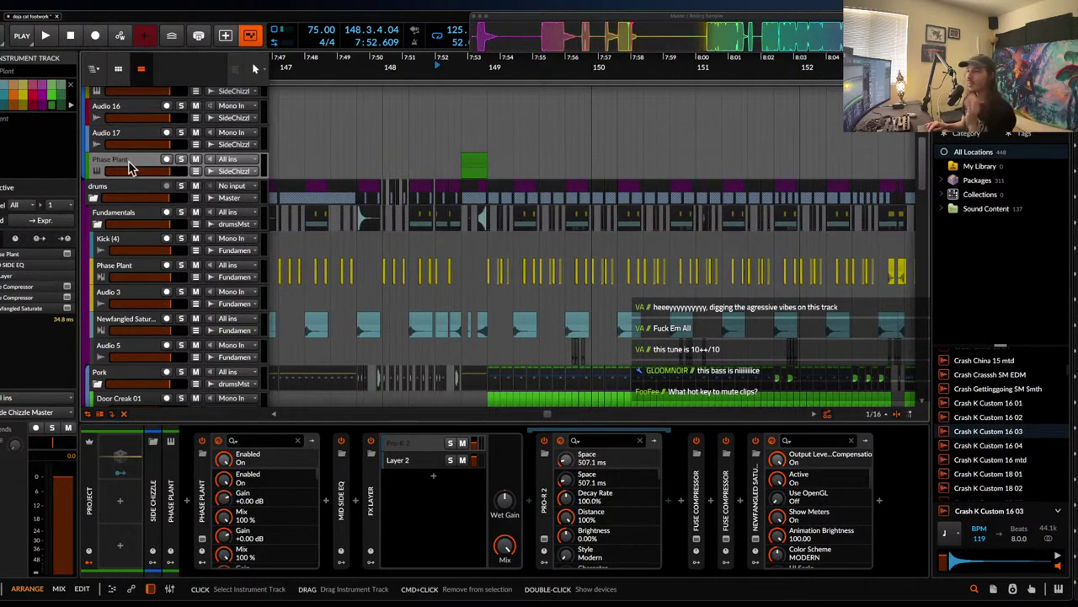
- Rename the moved Phase Plant track as fill bass
scroll(131, 166, up, 5)
click(133, 315)
key(Return)
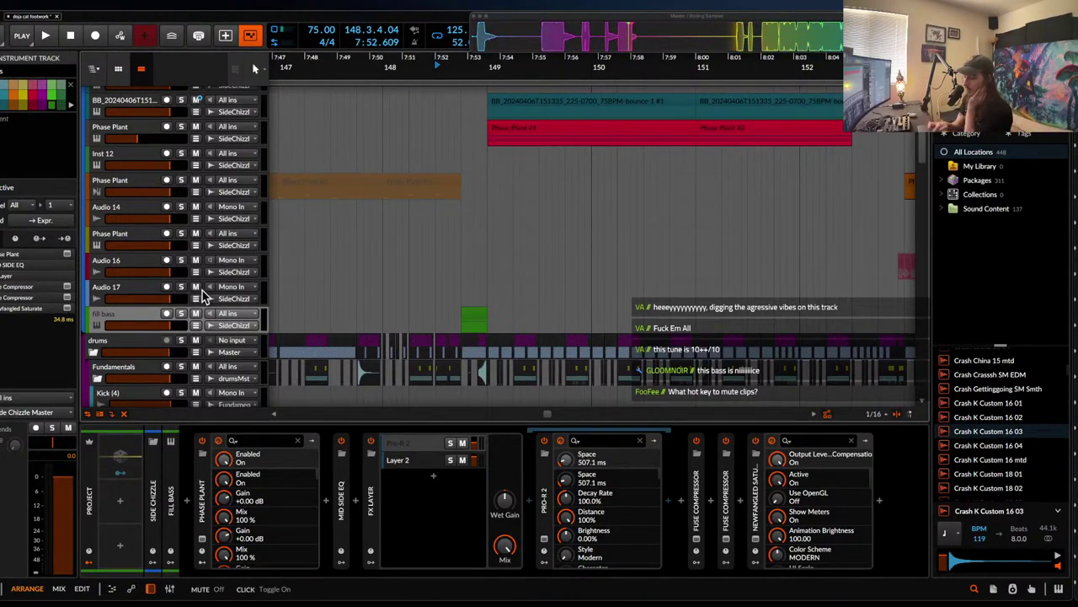
- In the Audio 13 Vocoder's Carrier chain, disable Brown Noise and set the Audio Receiver's source to the Side Chizzle group's fill bass track
scroll(133, 325, down, 10)
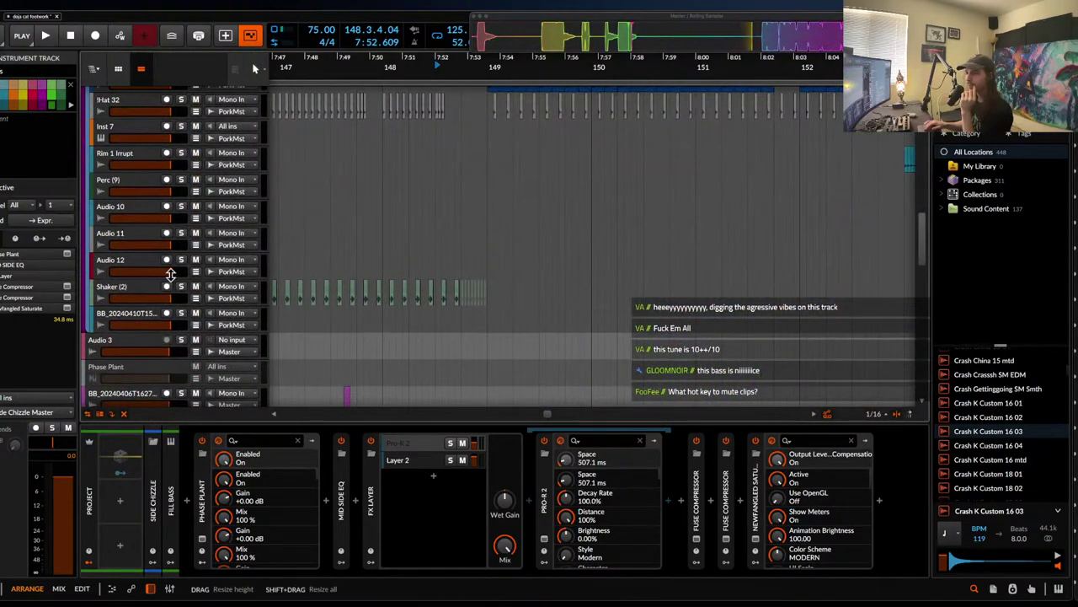
scroll(160, 273, down, 10)
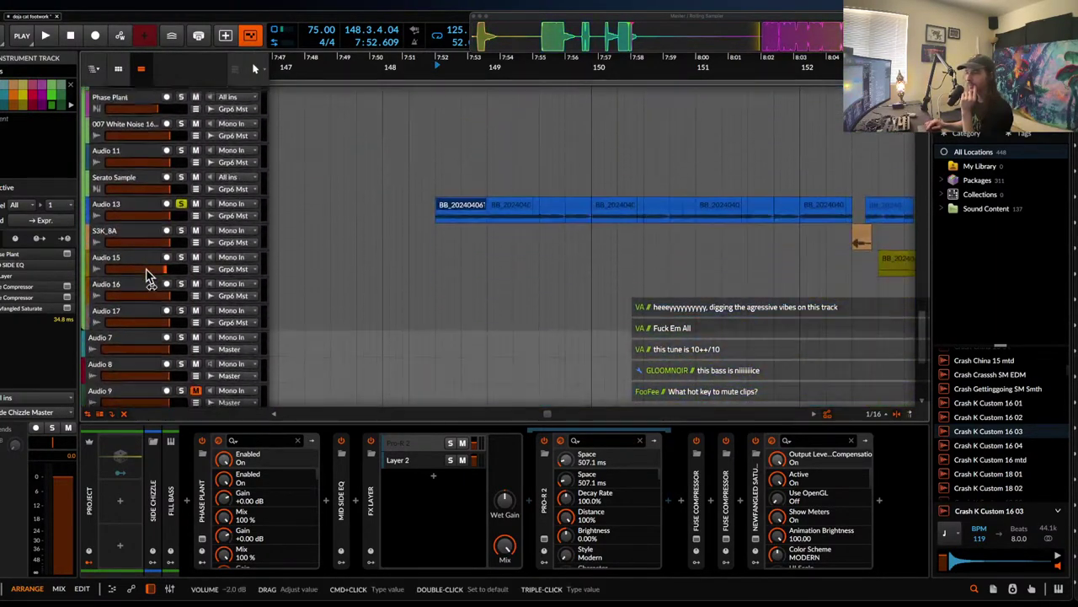
click(137, 211)
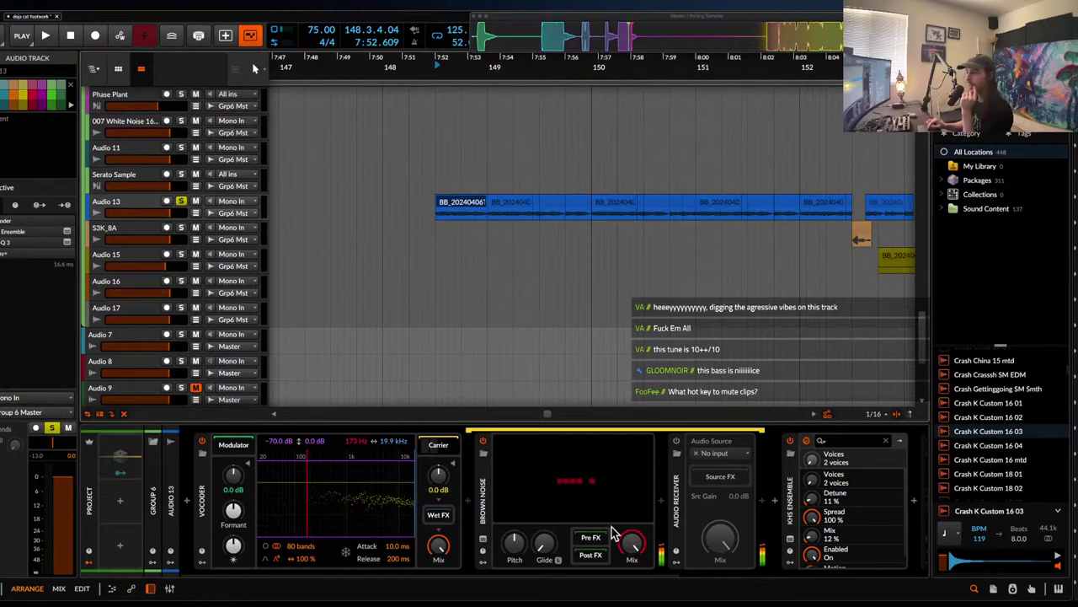
click(483, 442)
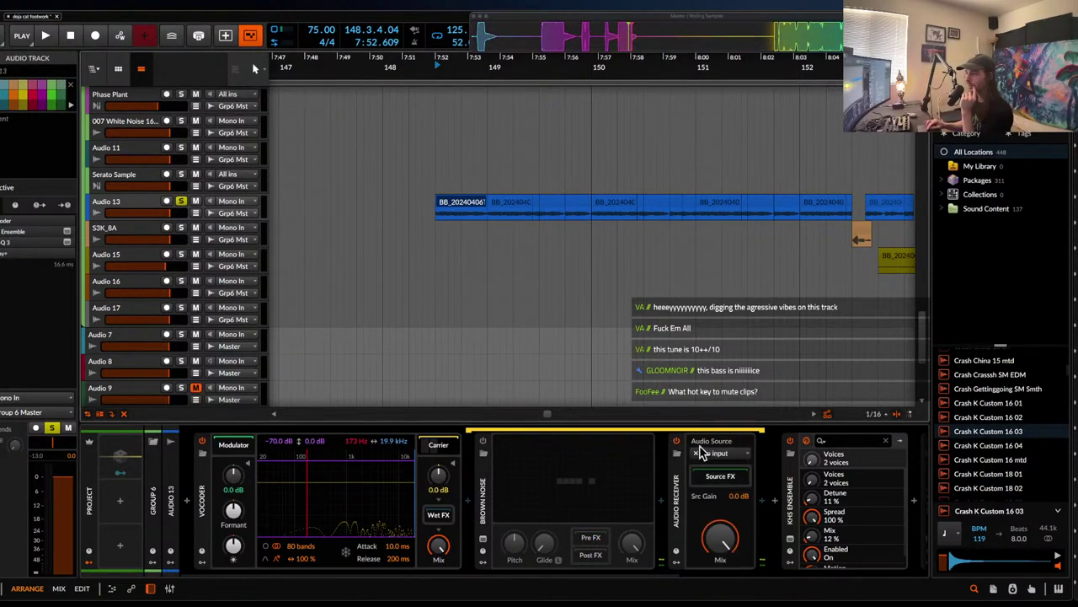
click(701, 454)
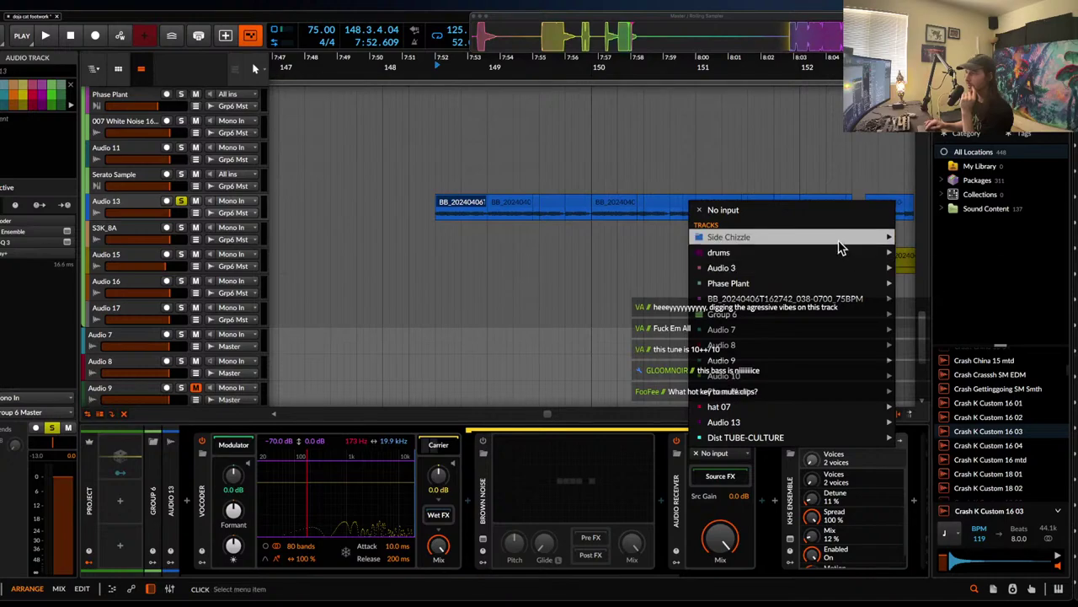
mouse_move(843, 242)
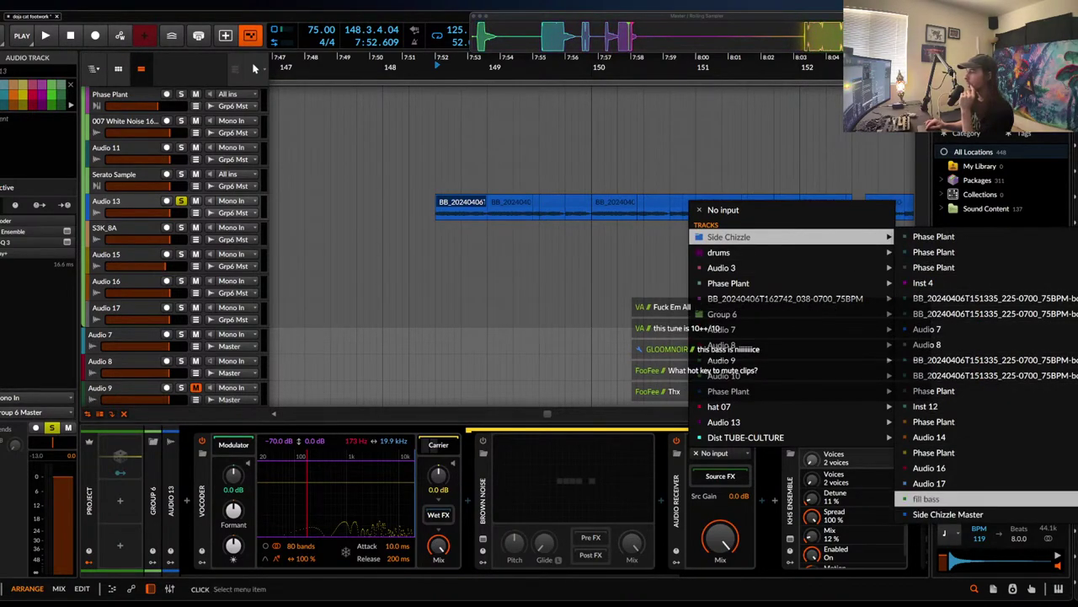
click(926, 498)
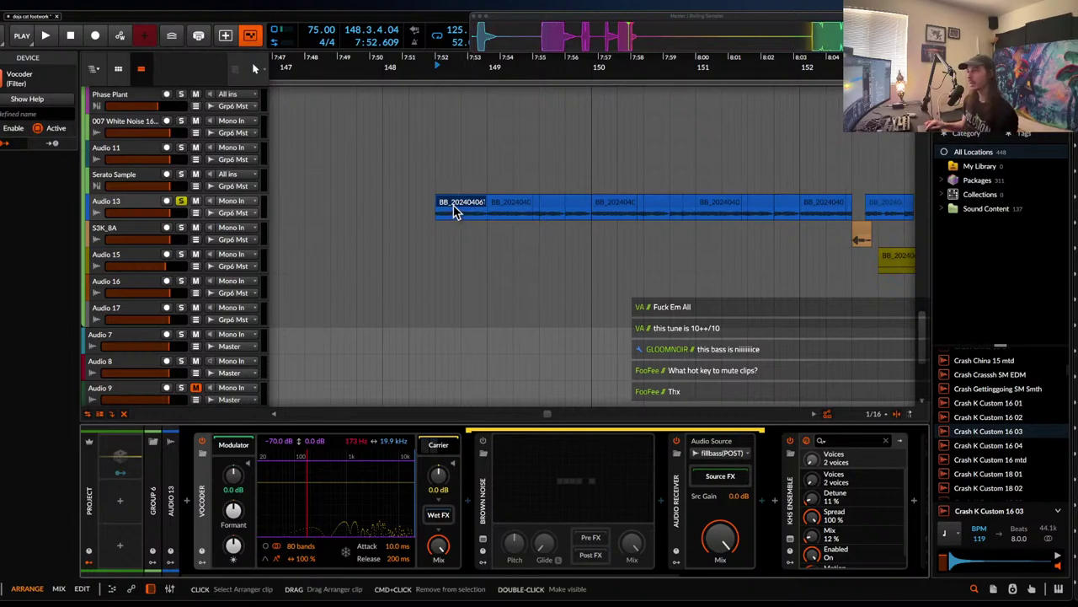
- Audition the first Audio 13 clip with the Vocoder set to 8 bands, 19.2 % bandwidth and 10.0 ms release
click(453, 211)
key(space)
key(space)
key(space)
key(space)
key(space)
drag(300, 548, 304, 596)
key(space)
key(space)
drag(369, 559, 369, 594)
key(space)
key(space)
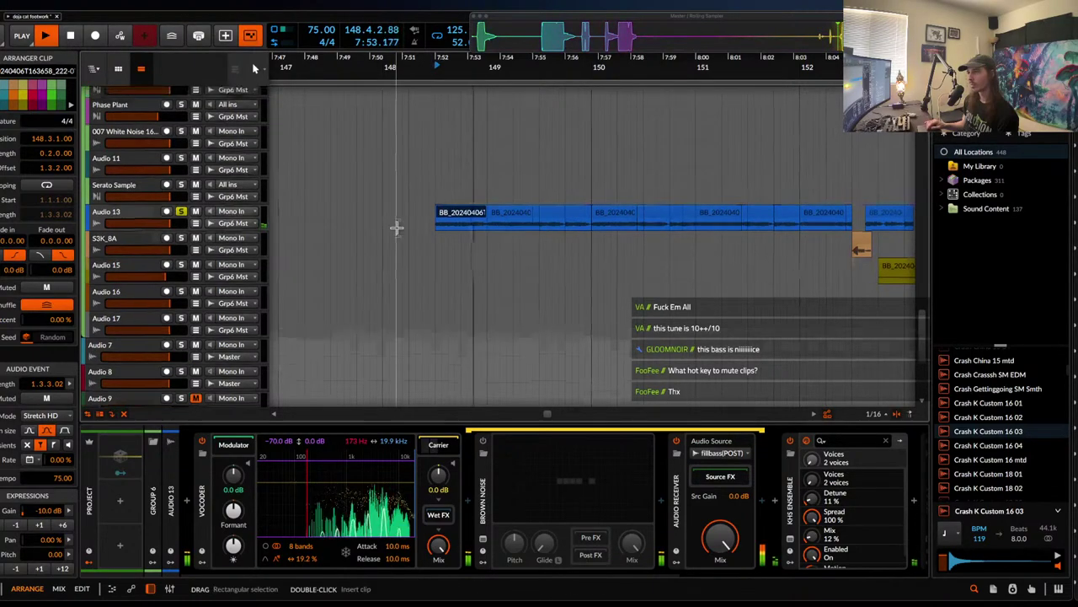
- Play from the fill bass clip at 148.4.1 to hear the Vocoder with its carrier signal
scroll(398, 229, up, 5)
key(space)
scroll(398, 231, up, 10)
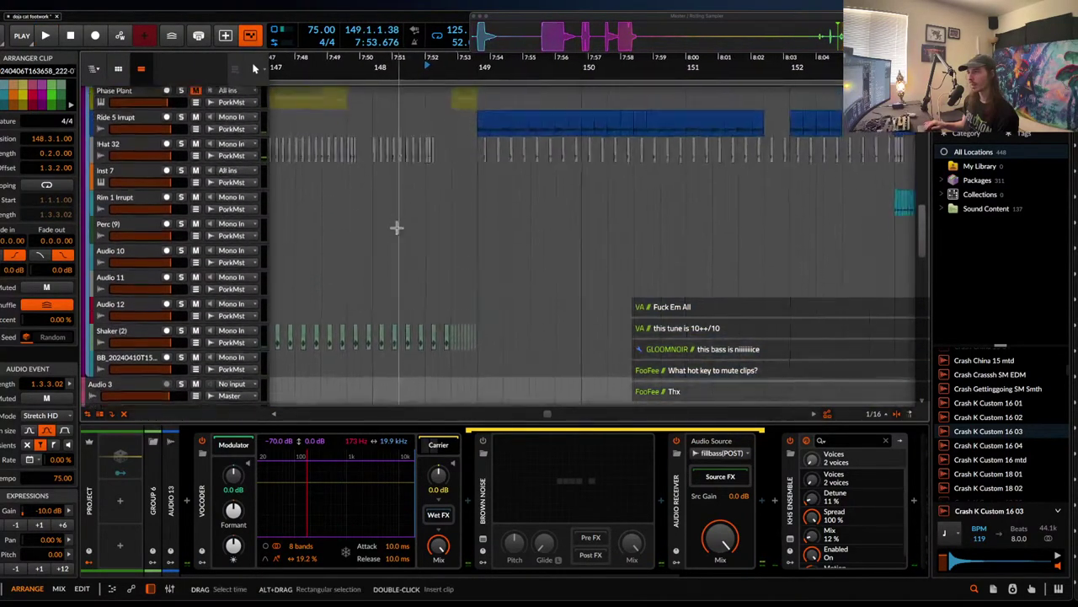
scroll(397, 229, up, 8)
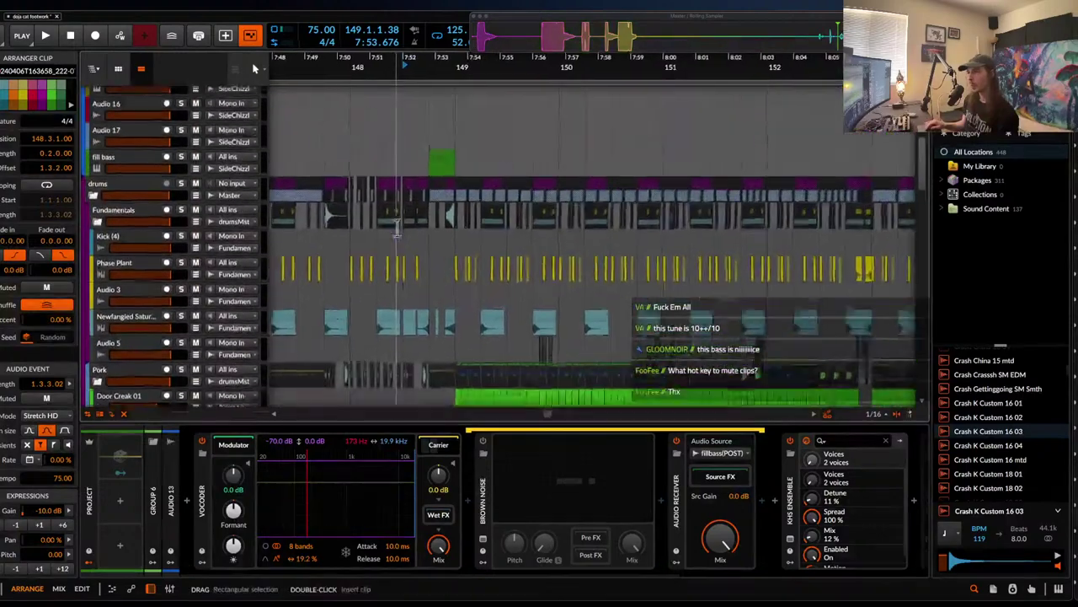
click(438, 203)
key(space)
scroll(437, 203, down, 2)
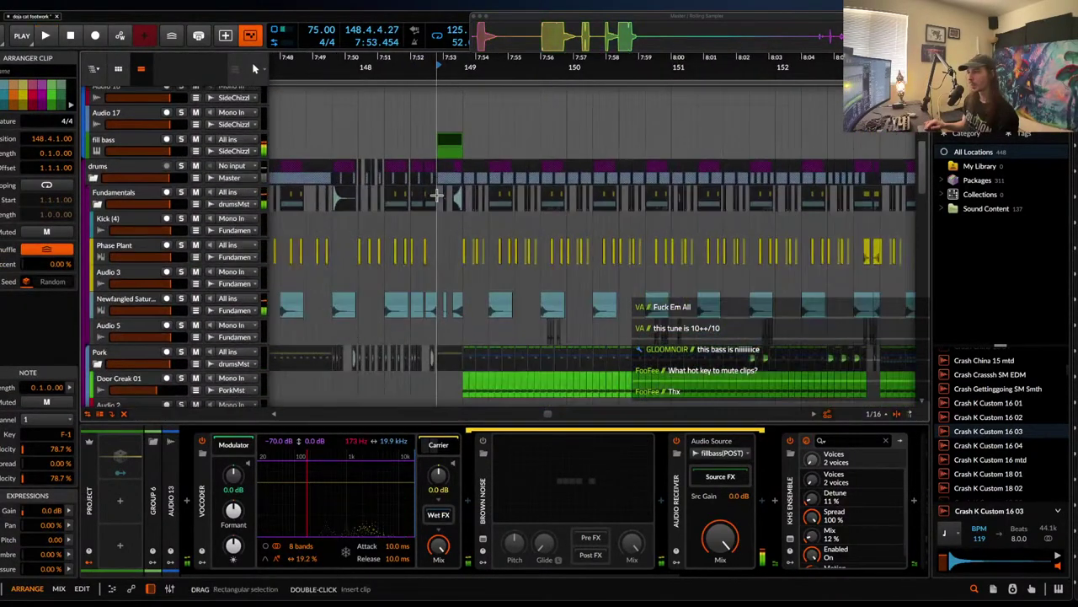
key(space)
- Set the Audio 13 Vocoder to 80 bands, 400 % bandwidth and a 58.9 ms release while auditioning the fill bass
drag(296, 547, 297, 522)
key(space)
key(space)
key(space)
key(space)
key(space)
key(space)
drag(395, 561, 395, 539)
key(space)
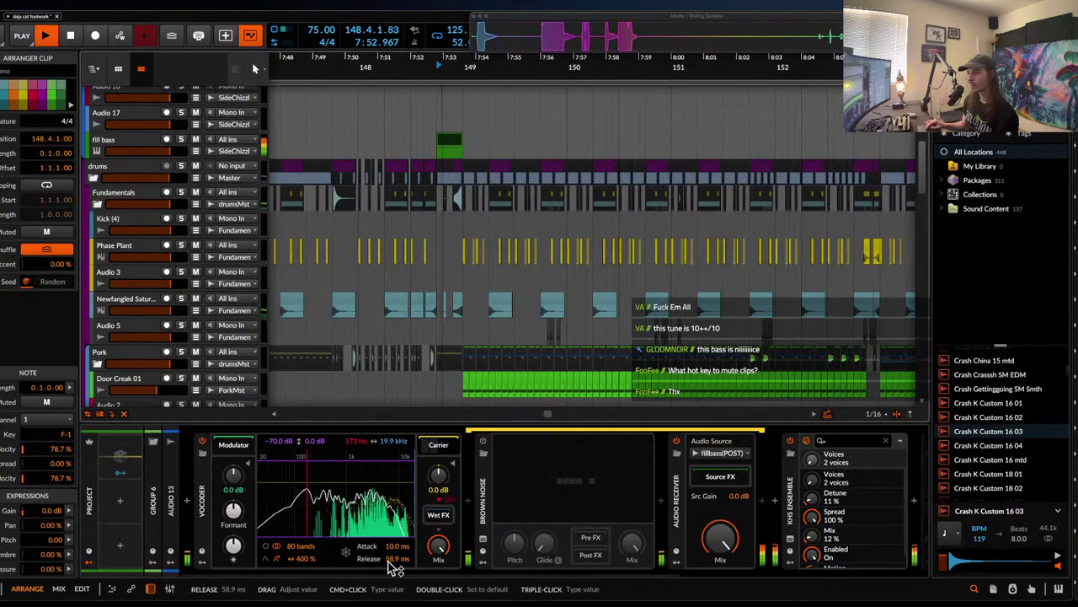
- Replay the first Audio 13 clip from 148.3.1 and set the Vocoder's Mix to 37.3 %
scroll(382, 364, down, 5)
scroll(382, 364, down, 10)
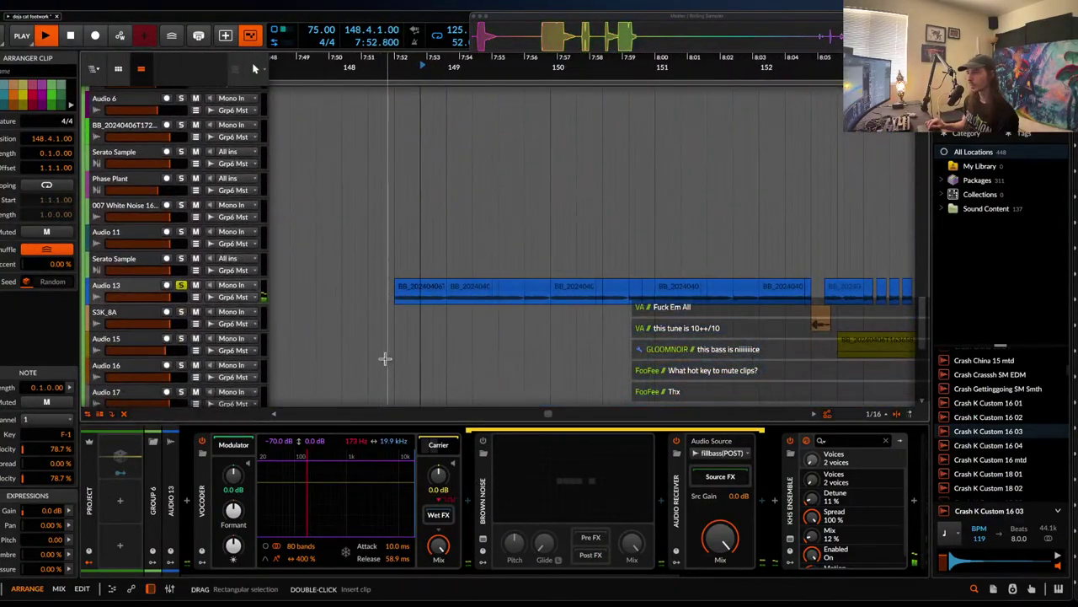
key(space)
click(410, 292)
key(space)
key(space)
key(space)
key(space)
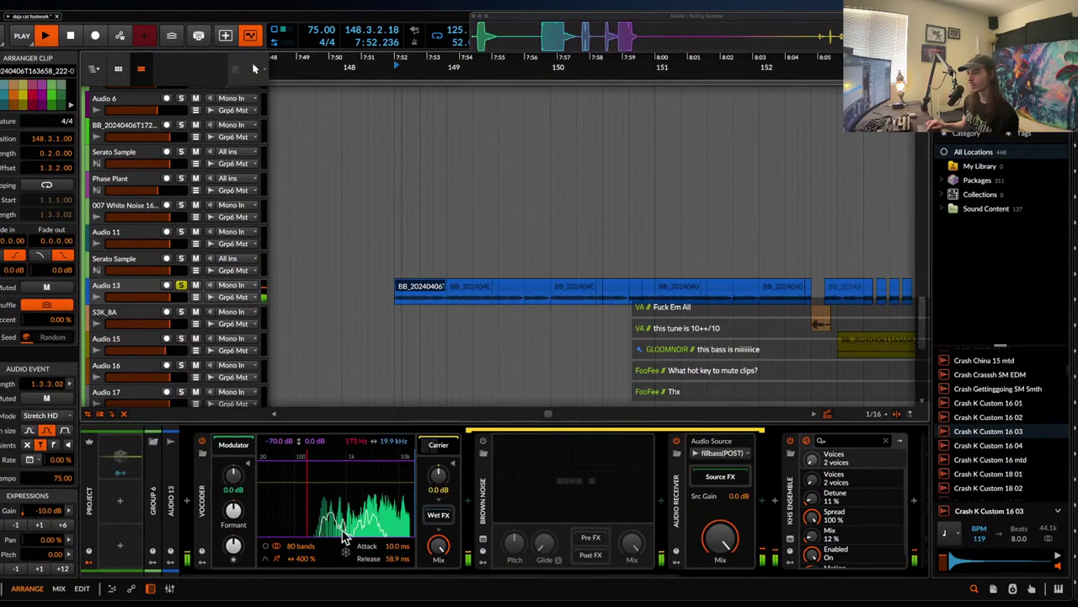
key(space)
key(space)
drag(436, 548, 435, 594)
key(space)
key(space)
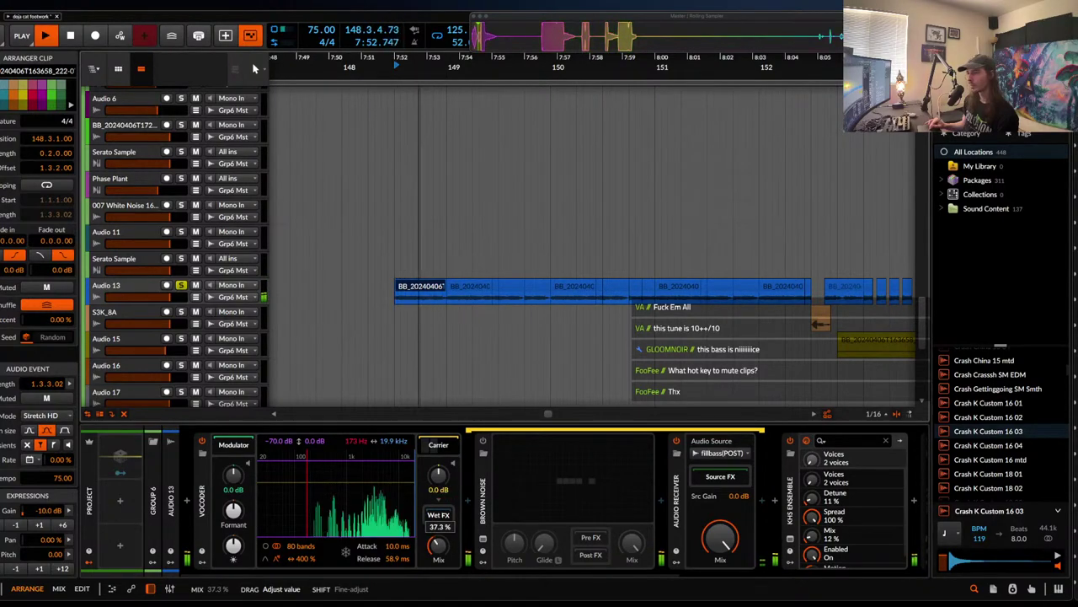
key(space)
- Mute the first Audio 13 clip at 148.3.1 and deactivate the track's Vocoder
click(414, 274)
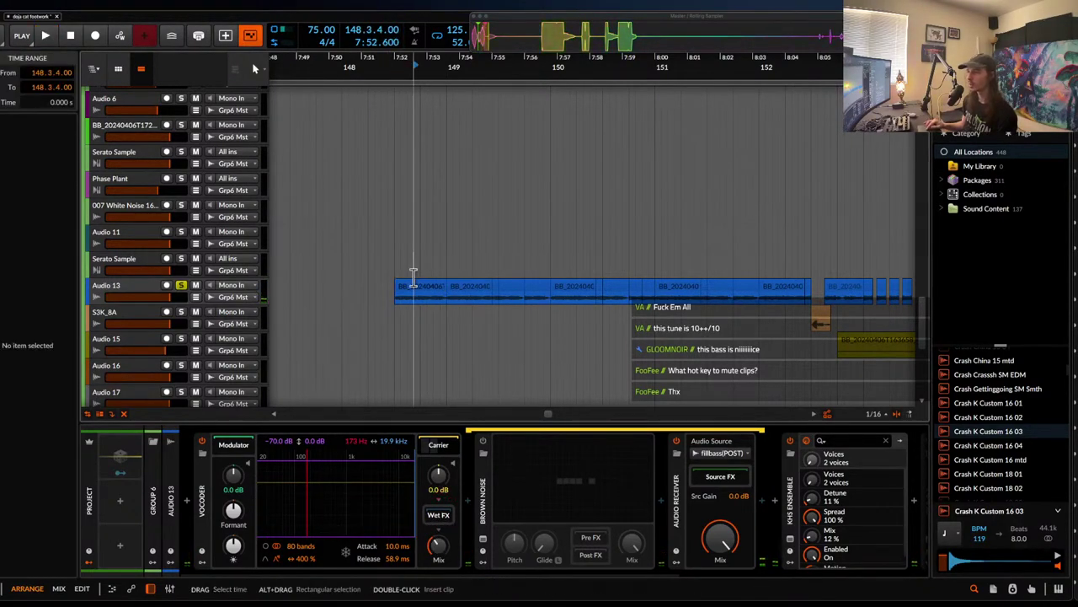
click(414, 290)
click(206, 487)
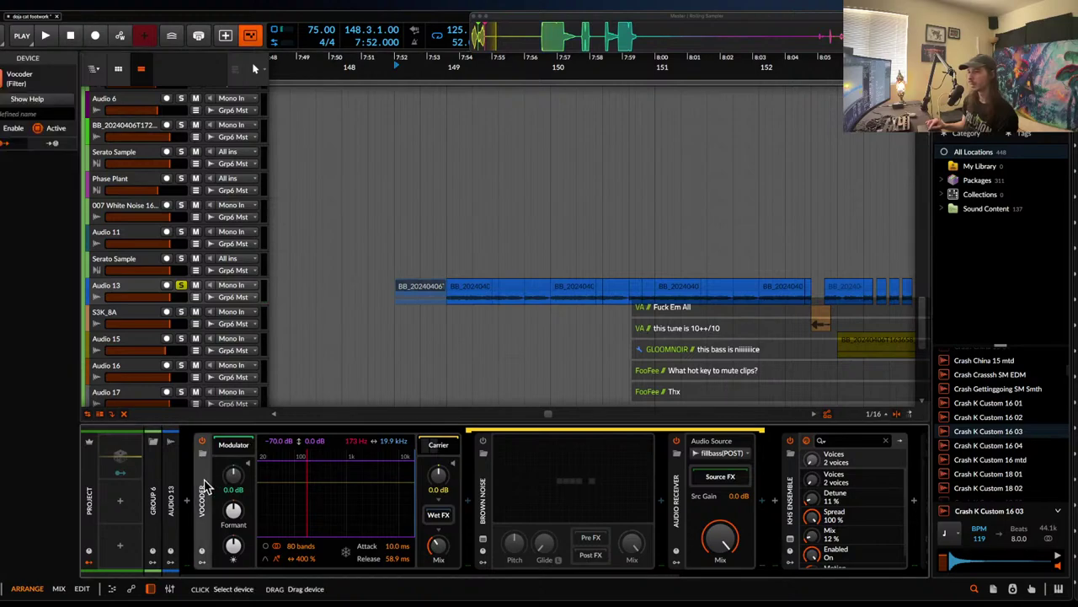
- Play the arrangement from bar 147 to check the transition into bar 149
scroll(329, 298, up, 10)
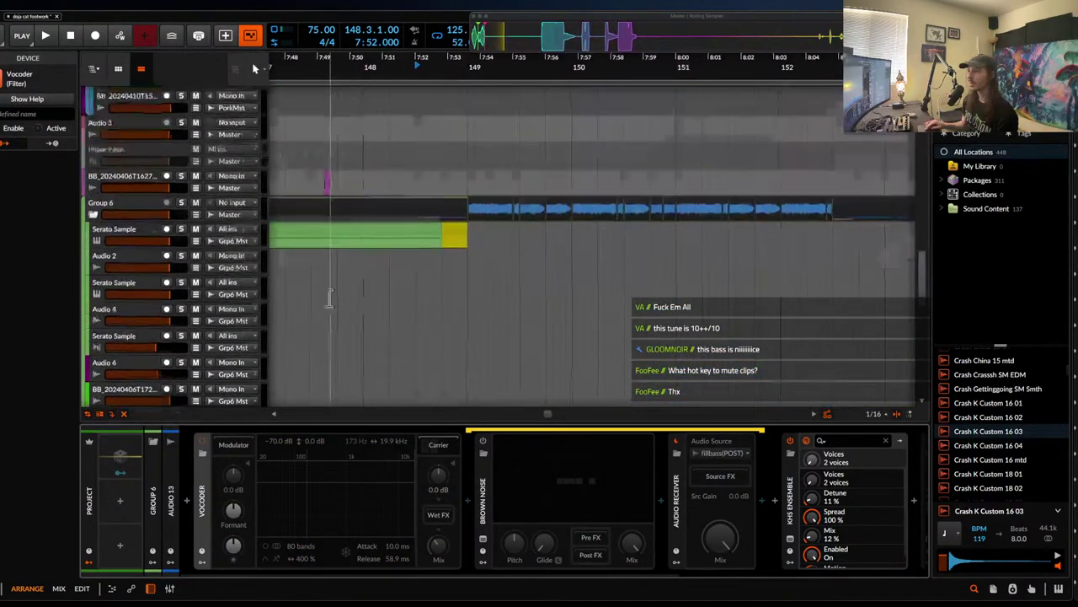
scroll(224, 245, up, 5)
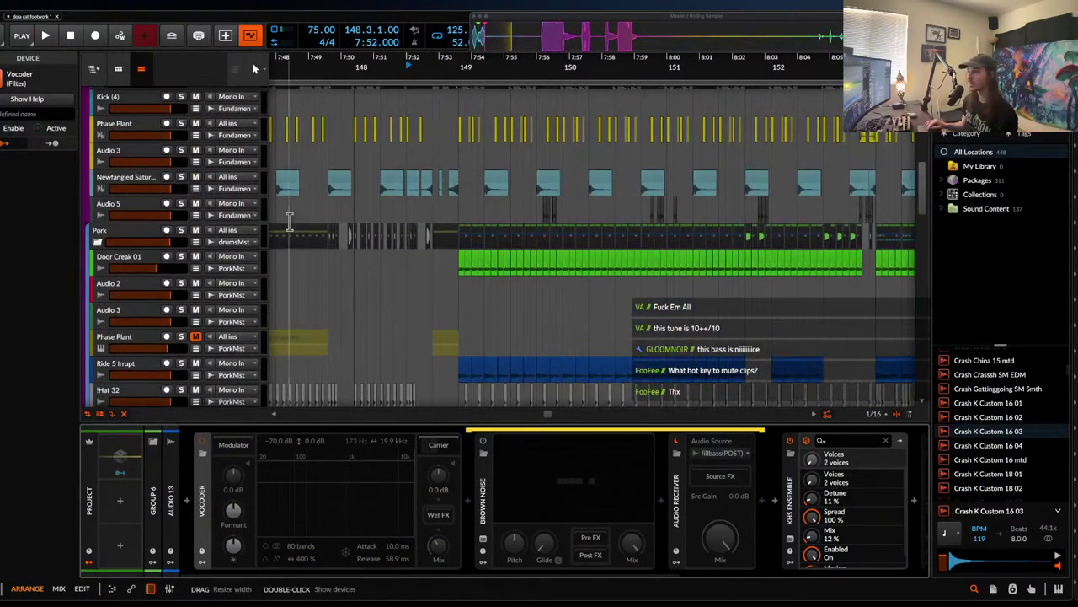
scroll(311, 216, down, 2)
click(154, 116)
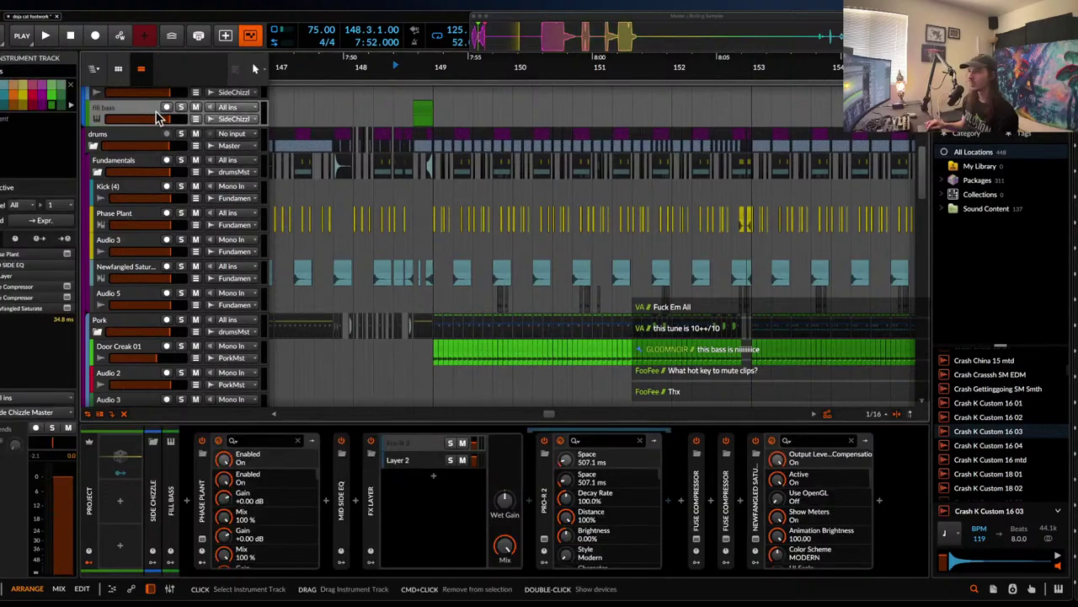
scroll(345, 96, up, 2)
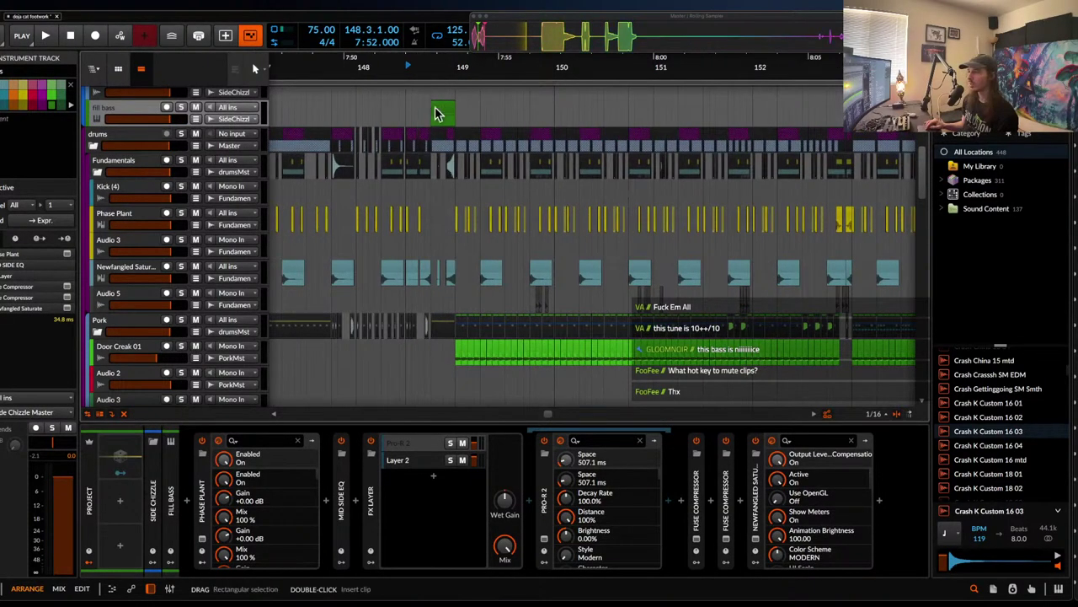
scroll(433, 104, down, 2)
click(361, 127)
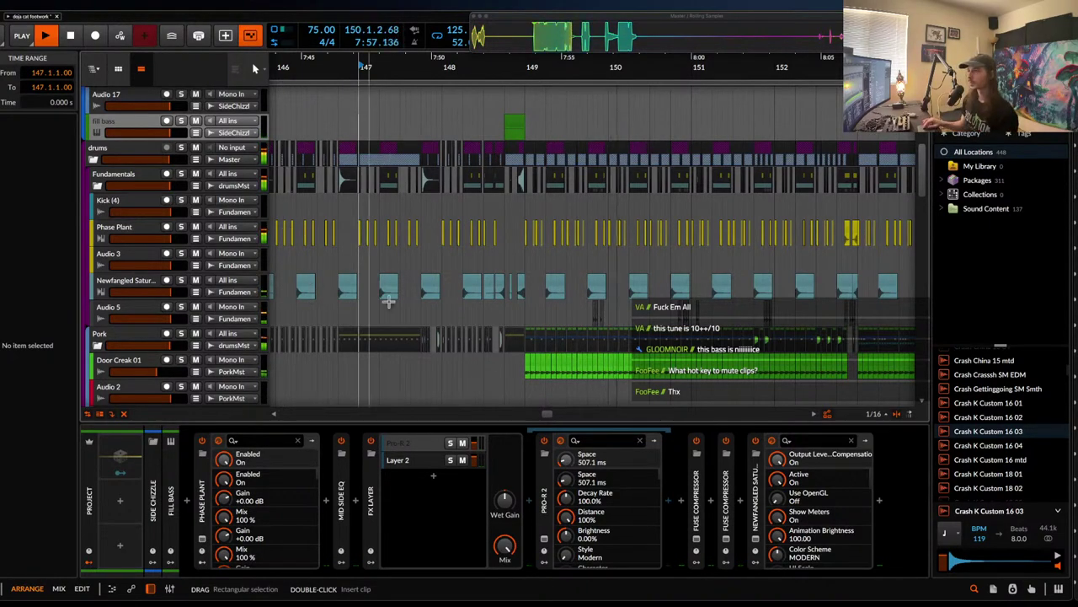
scroll(493, 161, up, 10)
key(space)
- Delete the tail of the Phase Plant #20 clip after 148.4.1 on the first track of the Side Chizzle group
scroll(494, 161, up, 4)
scroll(494, 162, up, 2)
scroll(495, 162, down, 1)
scroll(537, 135, up, 2)
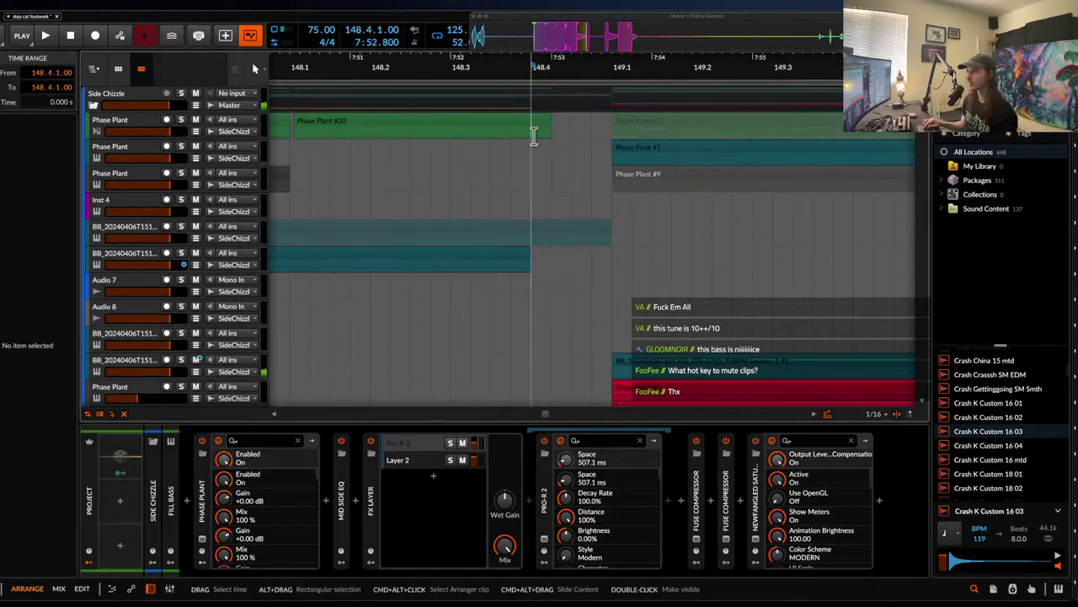
key(space)
key(space)
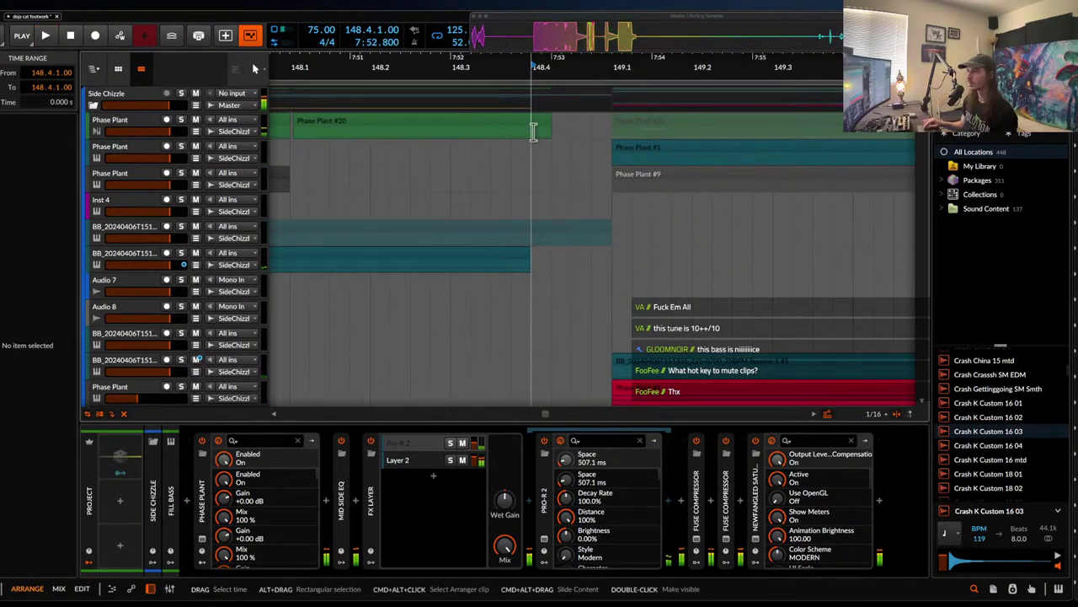
click(546, 123)
key(Delete)
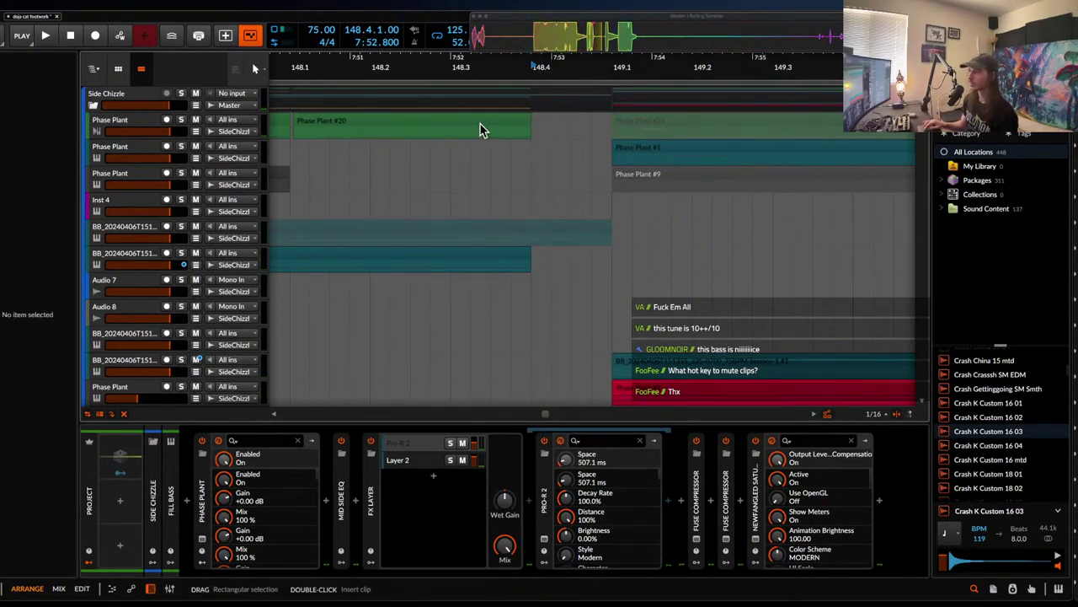
- Play from the start of the Phase Plant #20 clip and examine the bass, drum and sample tracks around bar 149
click(481, 126)
key(space)
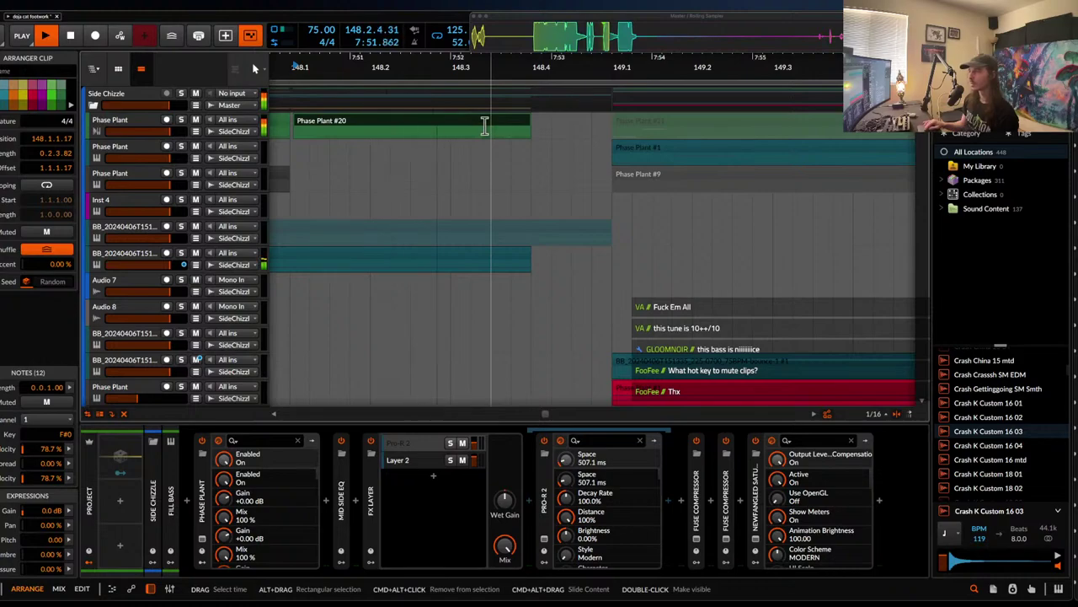
scroll(447, 109, down, 2)
scroll(447, 109, down, 5)
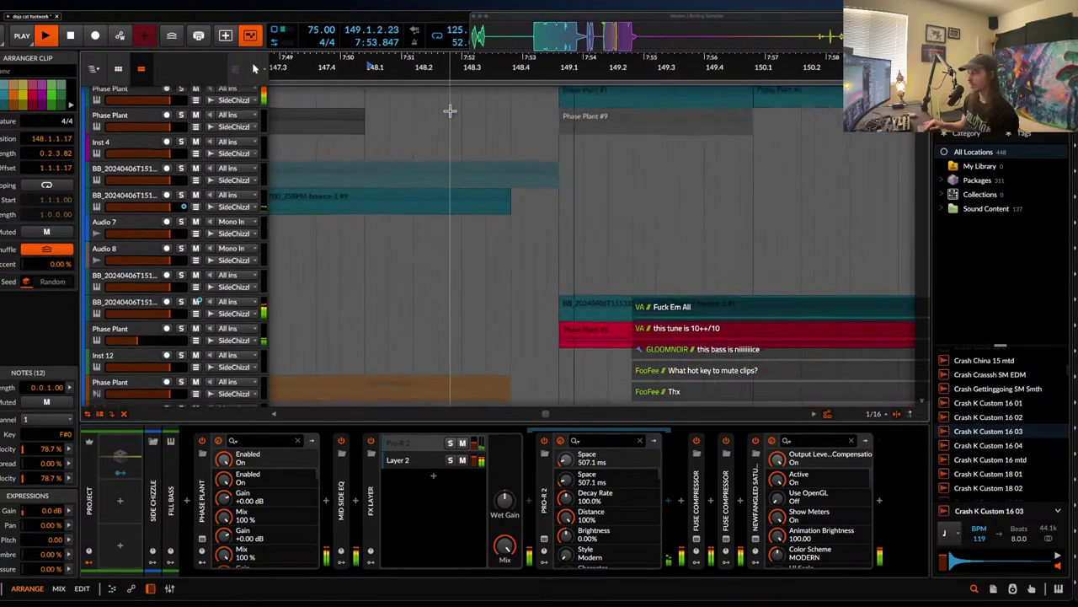
scroll(450, 114, down, 10)
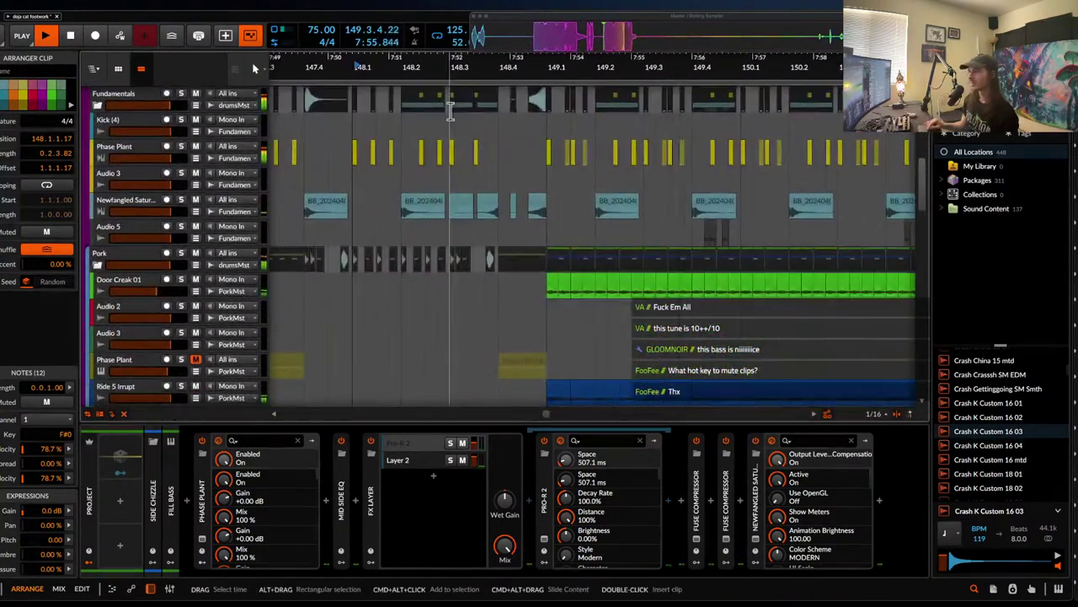
scroll(450, 113, down, 5)
scroll(455, 156, up, 3)
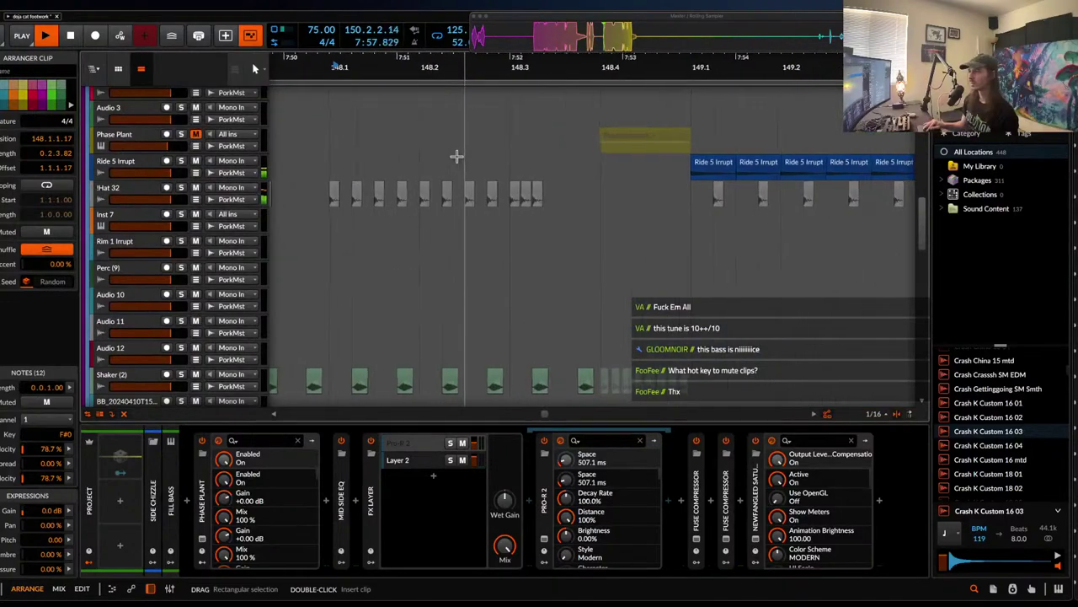
scroll(455, 156, down, 6)
scroll(457, 157, down, 3)
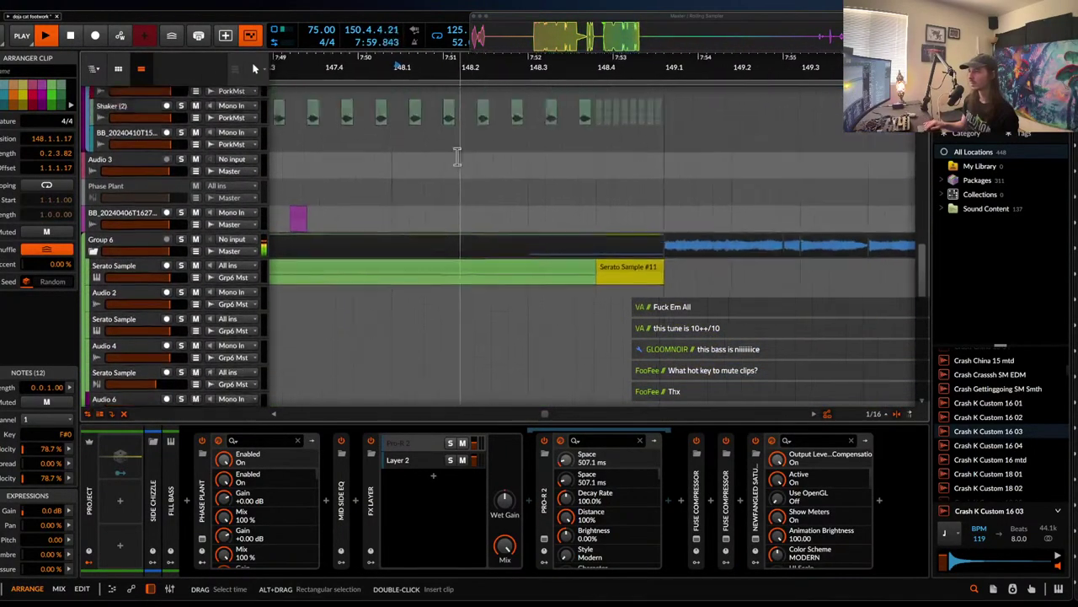
scroll(455, 156, up, 8)
scroll(456, 156, down, 2)
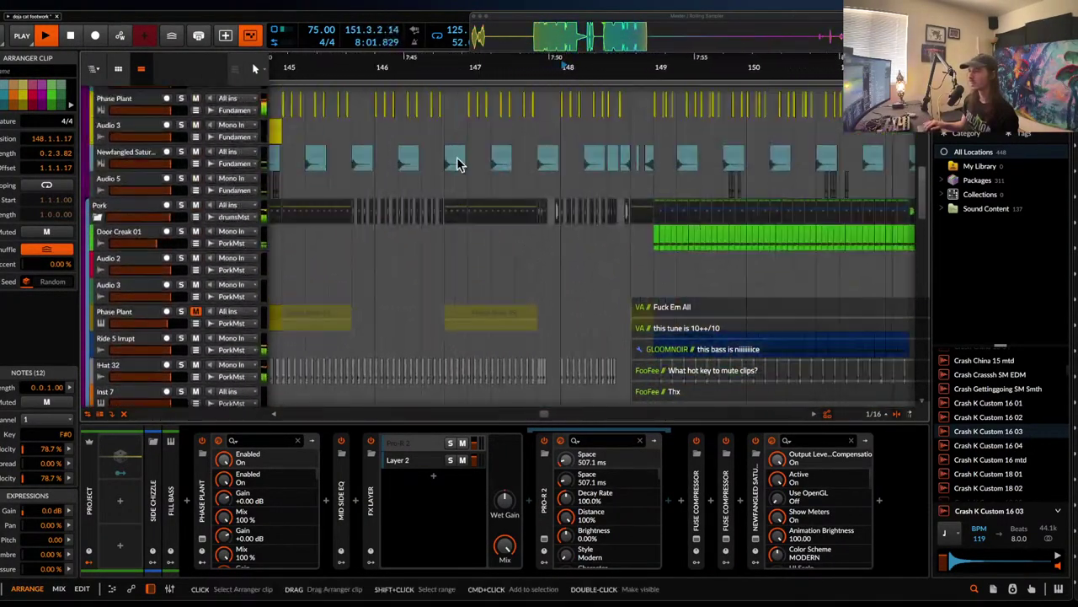
scroll(456, 156, up, 3)
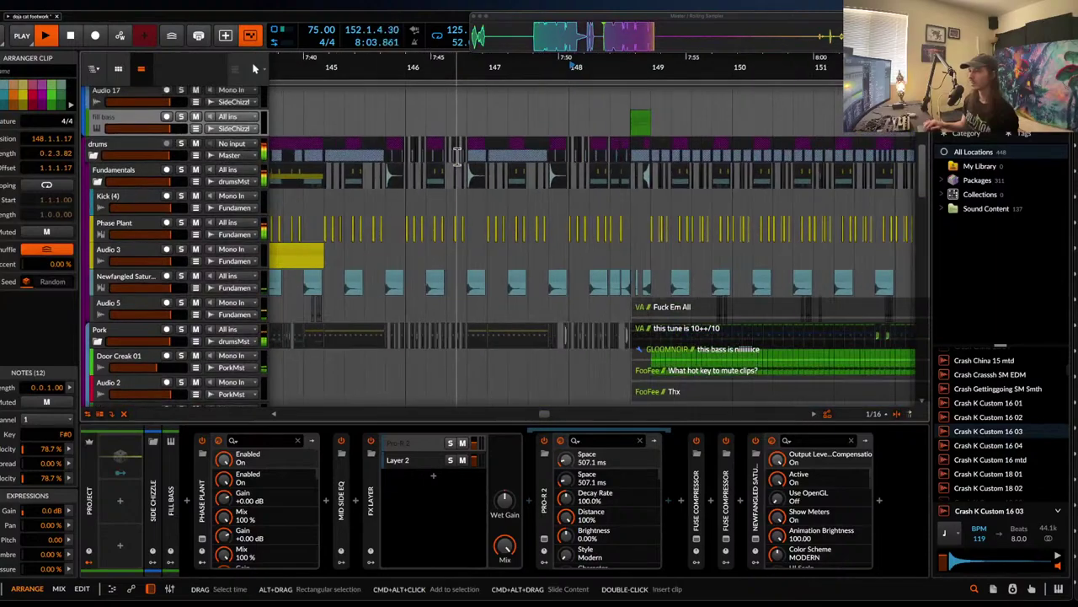
- Solo the drums group and play it from bar 148
click(97, 151)
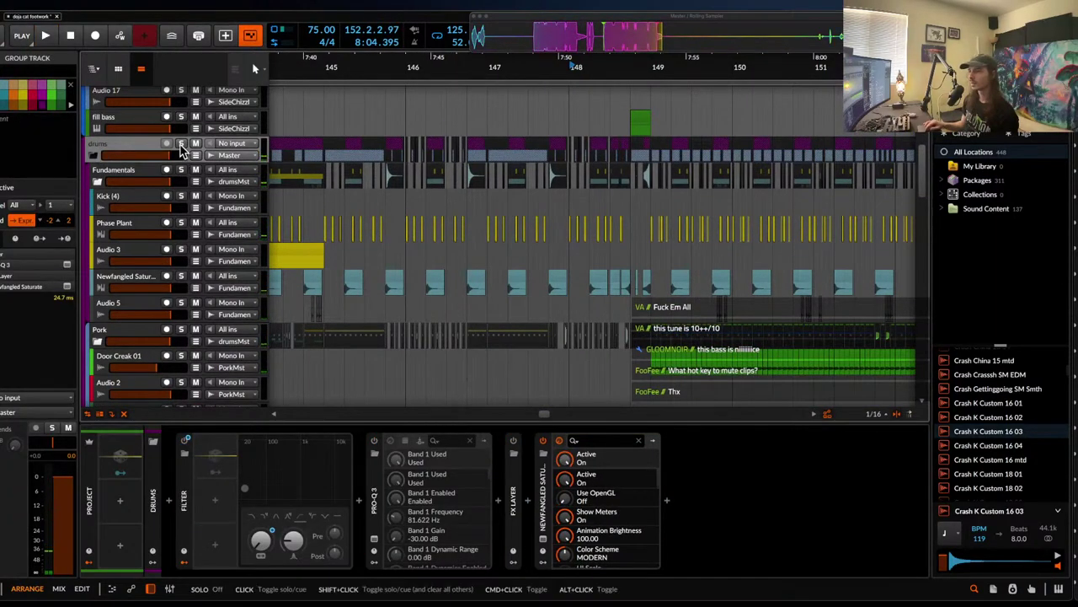
click(181, 145)
key(space)
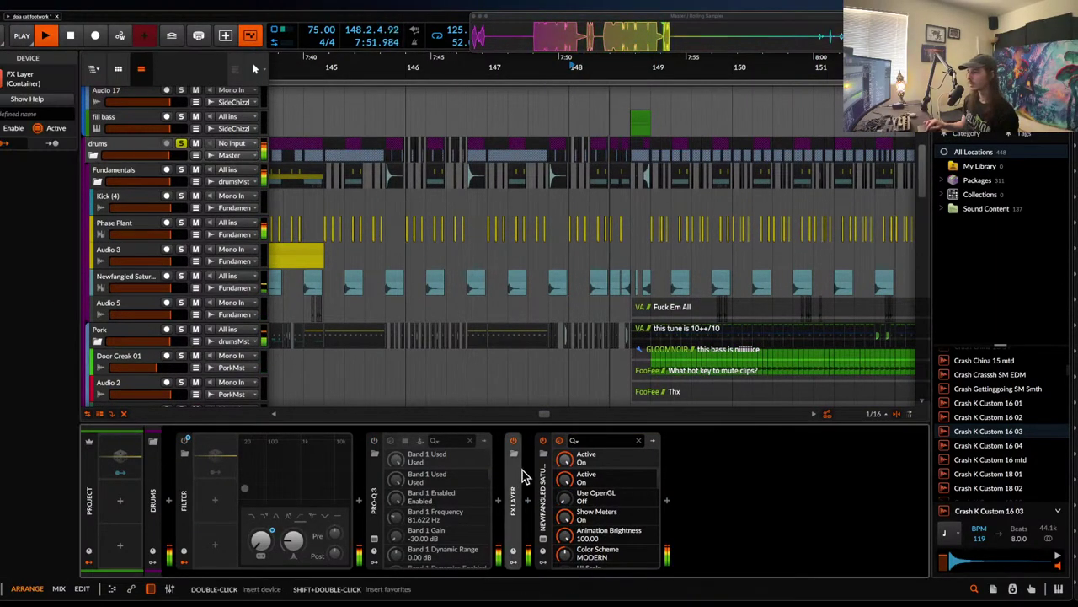
- Open ValhallaRoom in the drums group's FX Layer and set its decay to 0.21 s
click(513, 472)
click(571, 444)
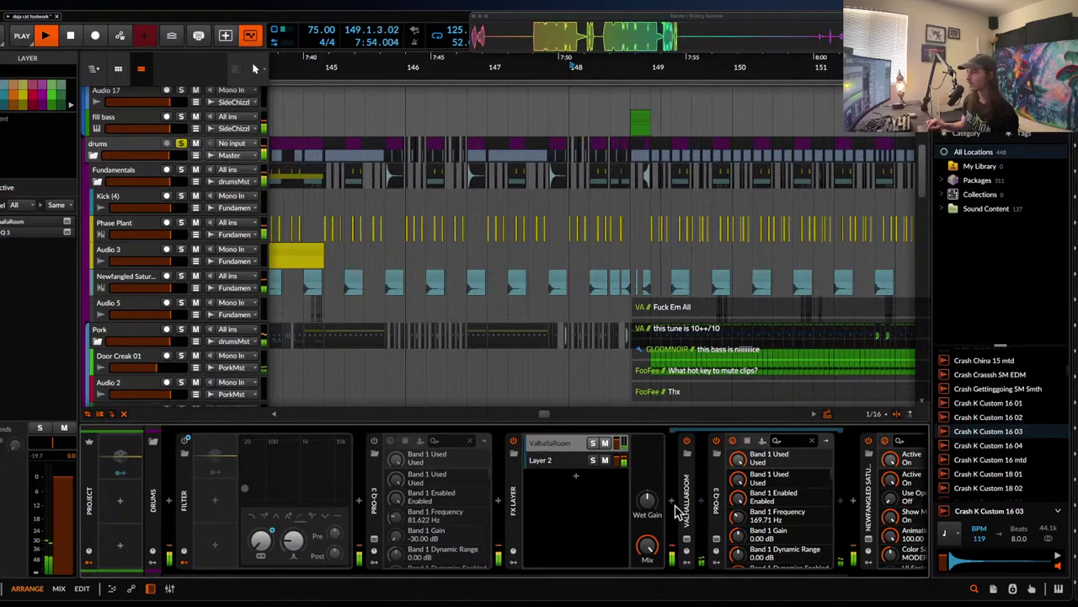
click(686, 540)
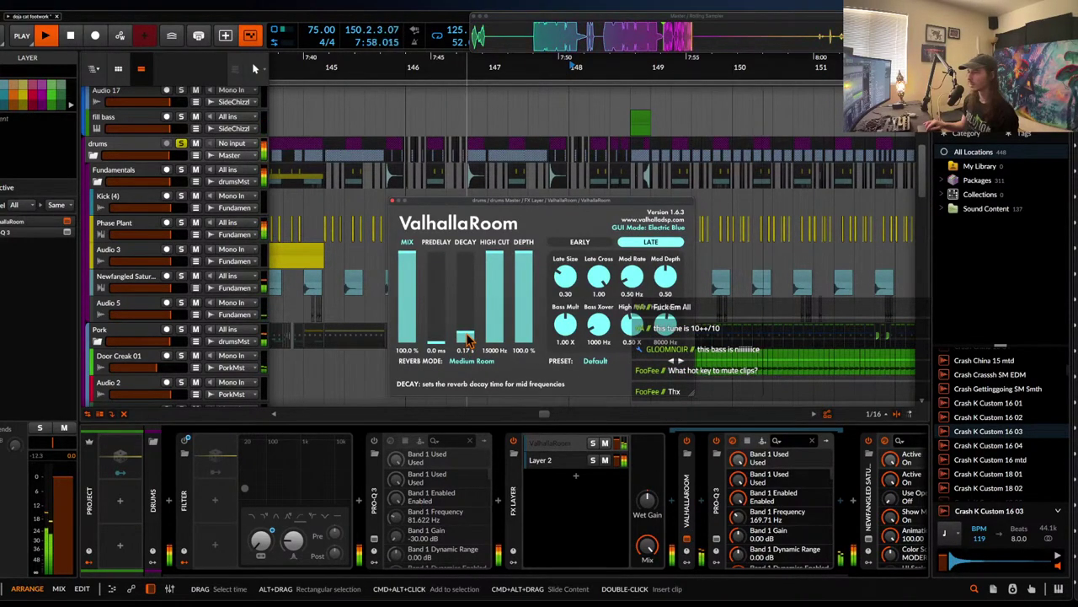
- Solo the ValhallaRoom layer and set Band 1 of its Pro-Q 3 to 384.97 Hz with a Q of 0.729
click(593, 443)
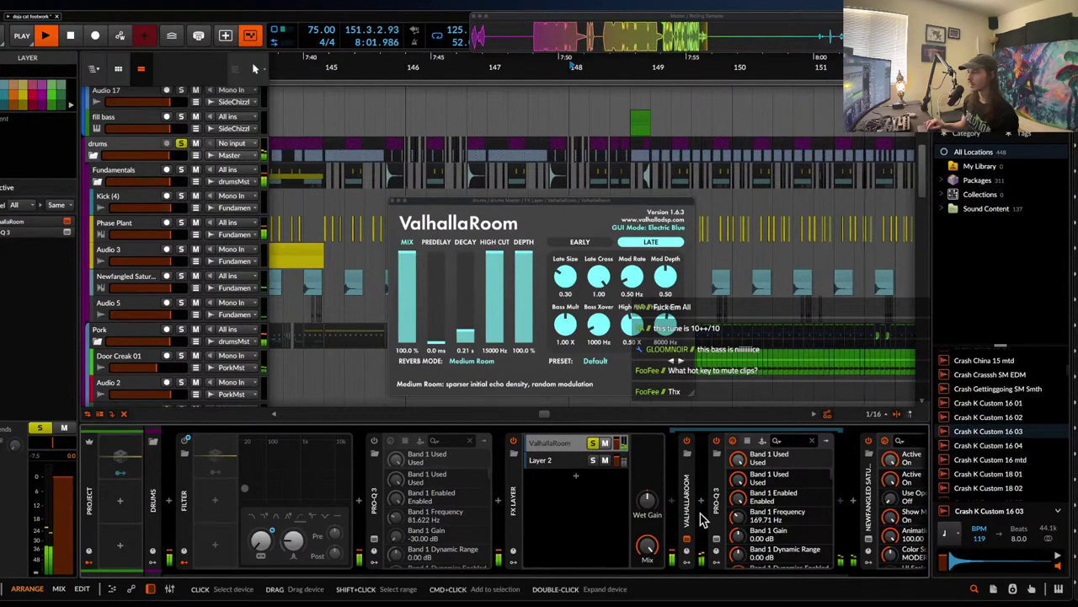
click(714, 544)
drag(404, 299, 497, 300)
click(83, 96)
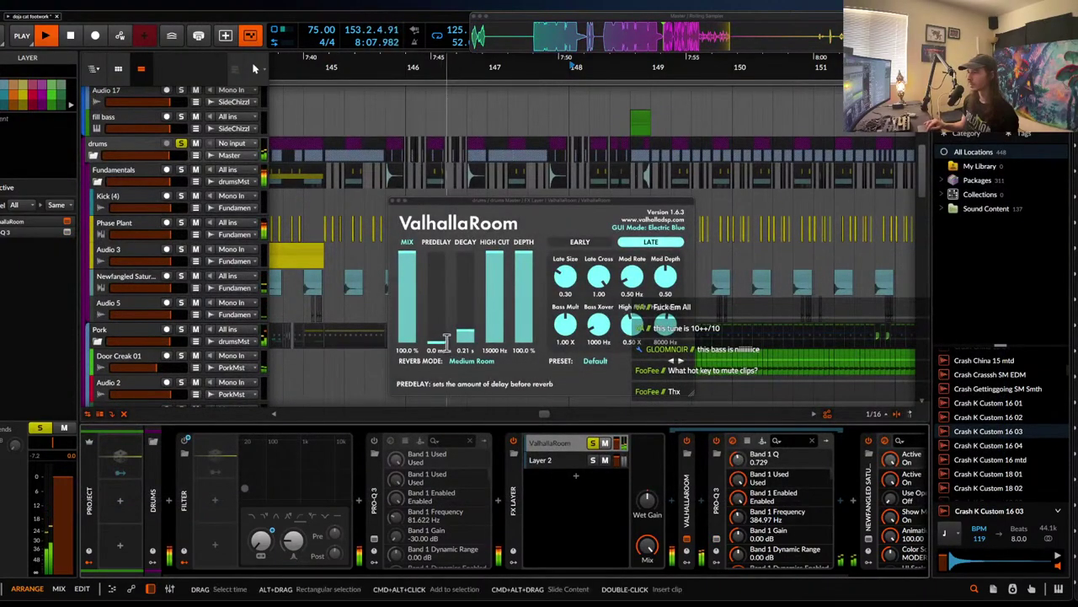
- Set ValhallaRoom's decay to 0.24 s, close its window and unsolo the ValhallaRoom layer
click(464, 337)
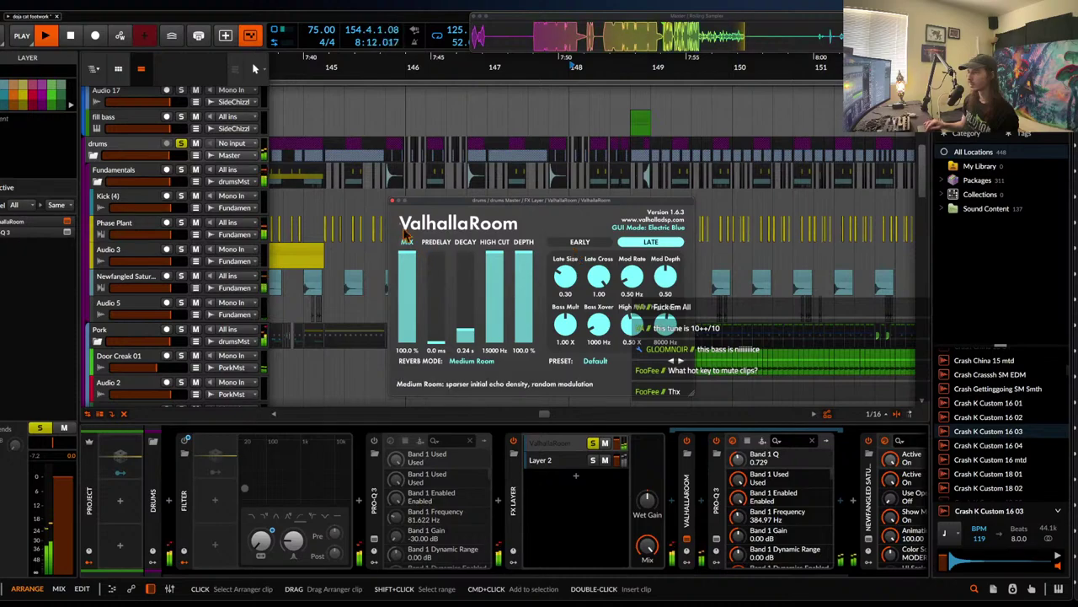
click(394, 203)
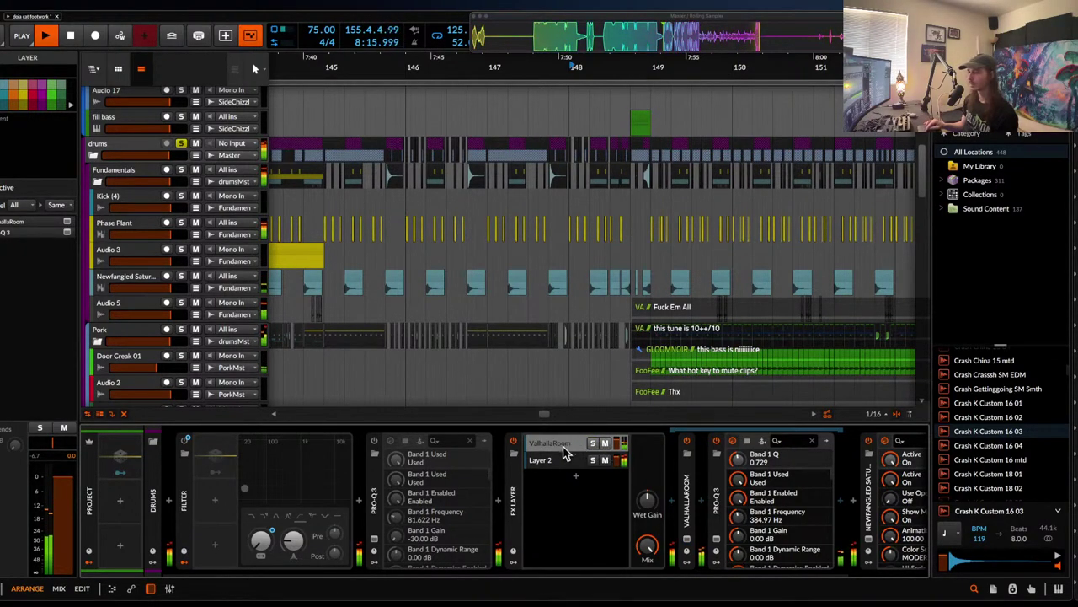
click(518, 477)
scroll(494, 319, down, 6)
scroll(495, 319, up, 3)
scroll(494, 319, right, 5)
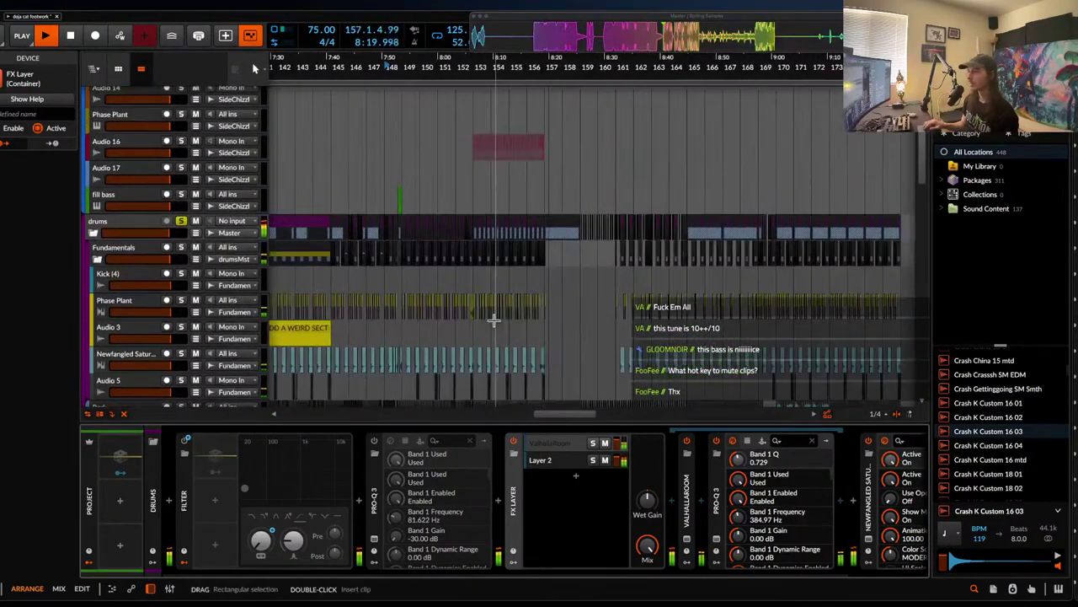
scroll(495, 318, down, 1)
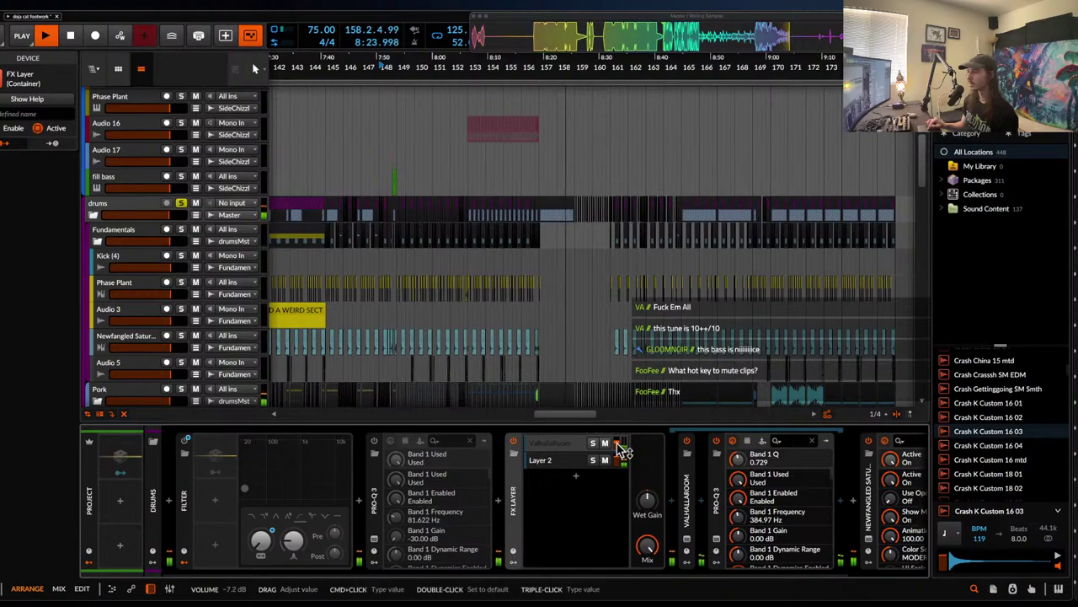
- Collapse the drums group's FX Layer and stop playback with the kick track's gap after bar 157 in view
double_click(514, 478)
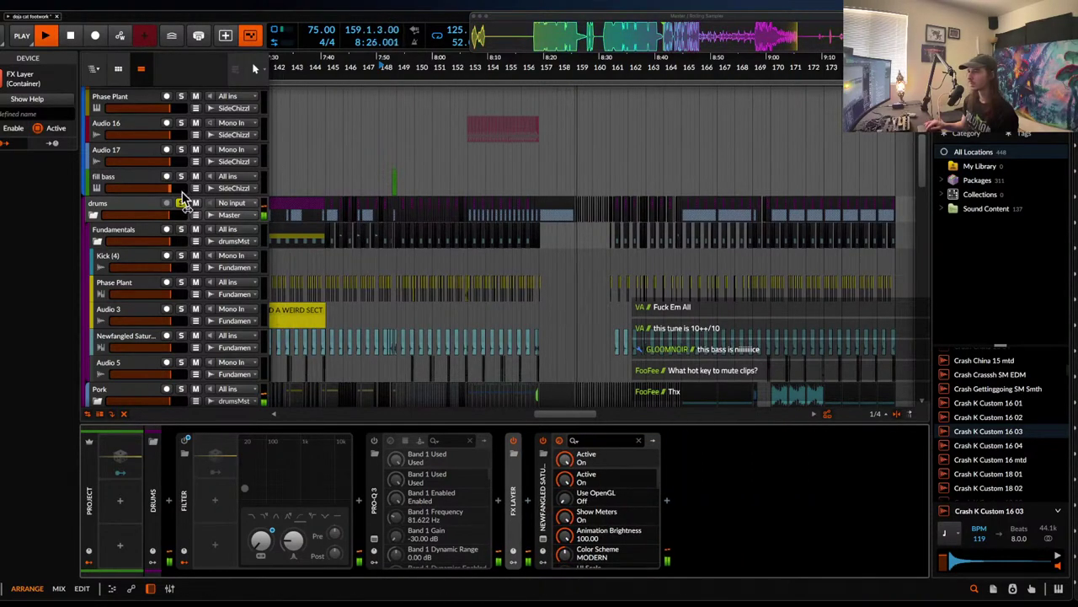
scroll(561, 187, down, 10)
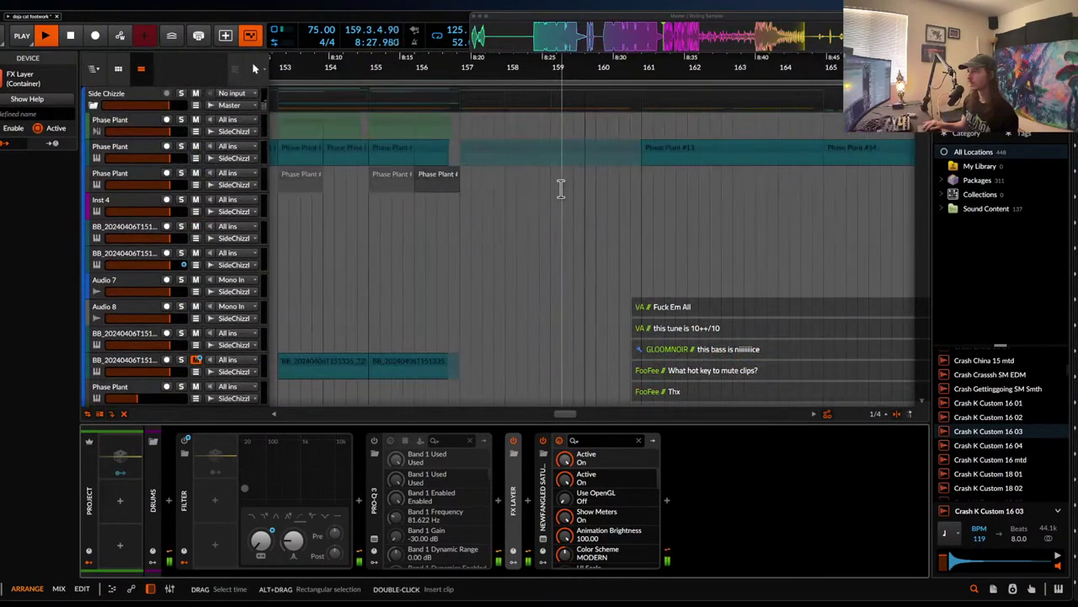
scroll(561, 188, up, 3)
scroll(561, 188, down, 5)
scroll(560, 188, up, 3)
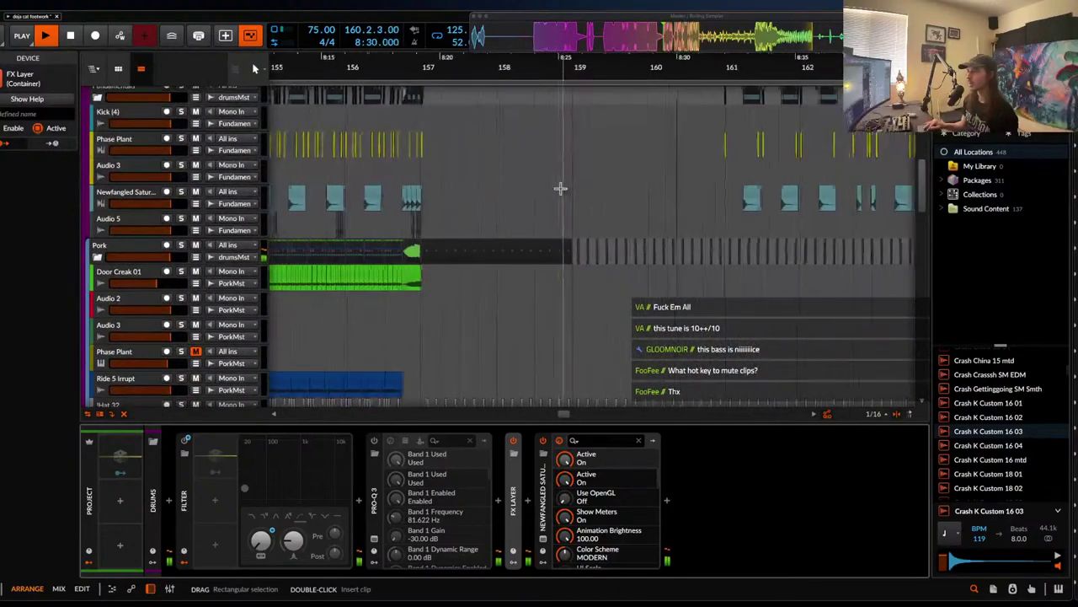
scroll(379, 149, up, 2)
key(space)
- Copy the Fundamentals group's Phase Plant clips from 156.2.2–156.3.2 into the empty stretch at 158.4.3, playing from bar 157 for placement
click(350, 150)
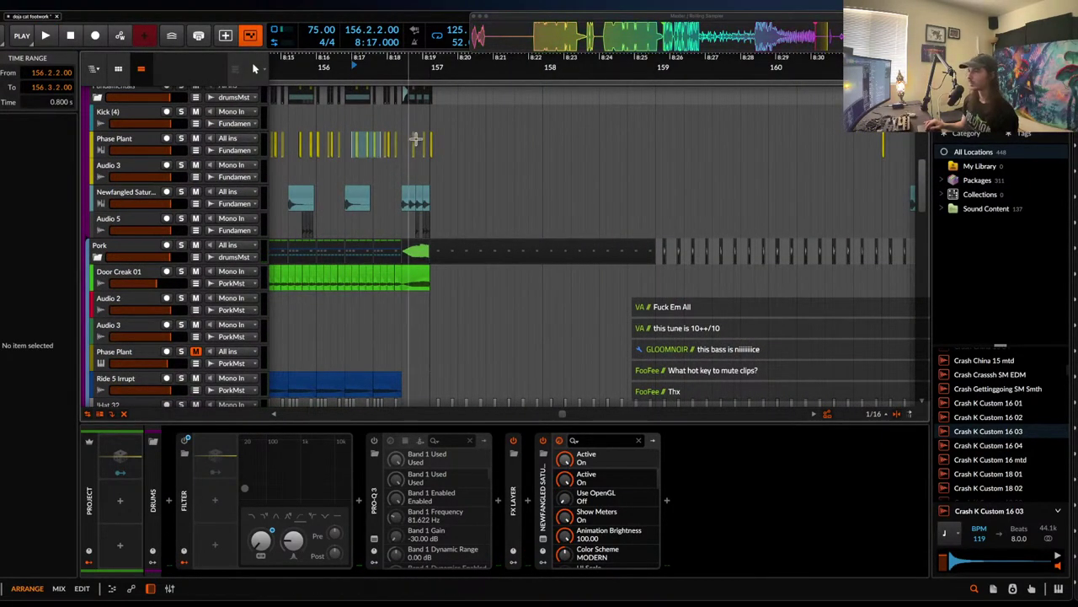
click(428, 123)
key(space)
scroll(468, 120, up, 2)
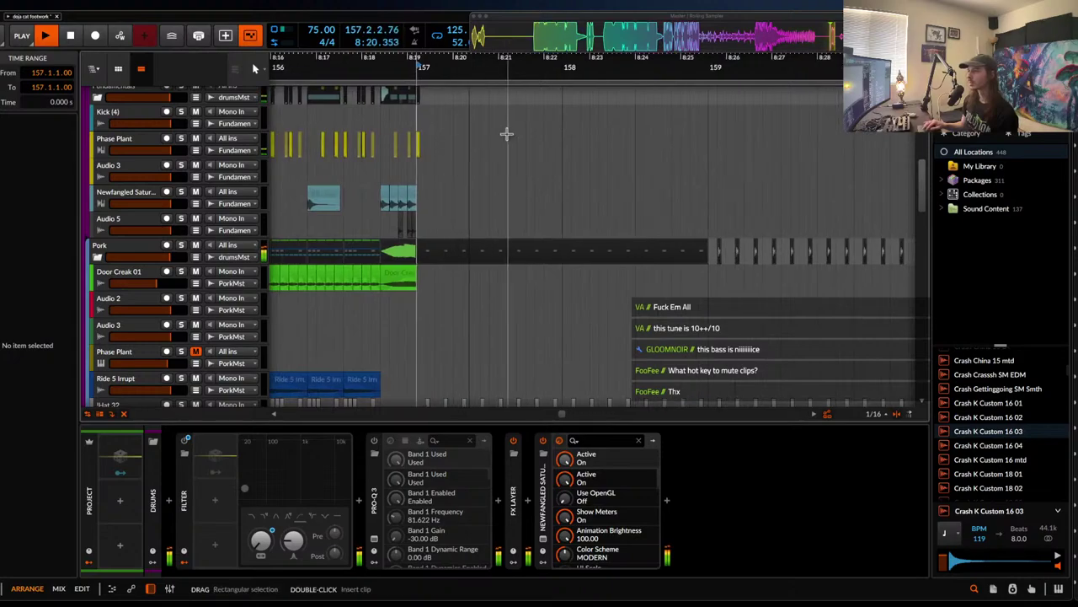
scroll(544, 144, right, 3)
scroll(544, 144, up, 2)
scroll(543, 144, up, 1)
drag(575, 142, 637, 145)
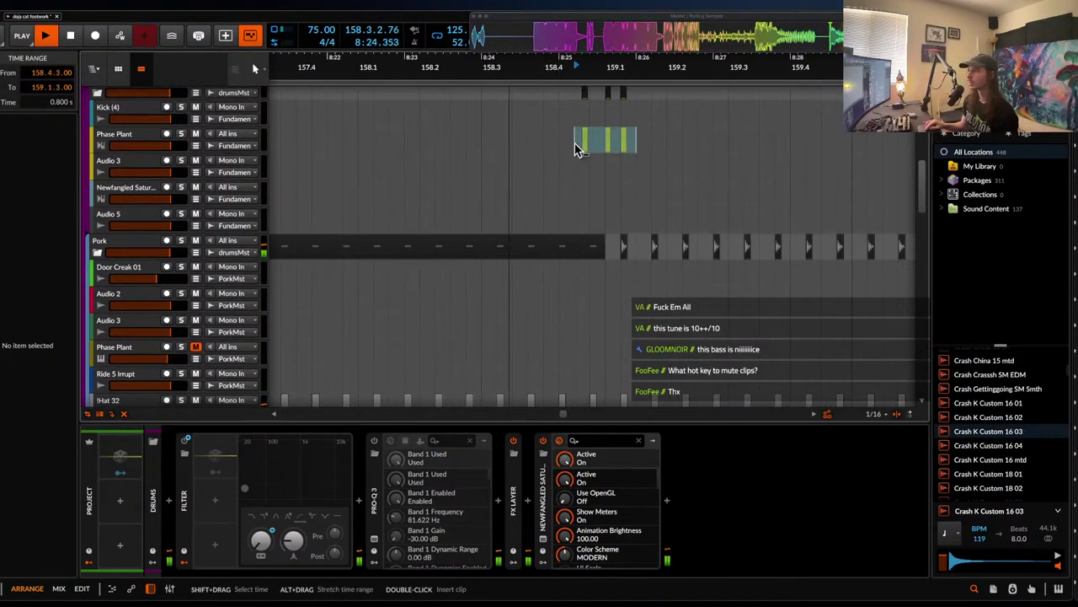
- Move the first of the three copied Phase Plant clips to 158.4.4 and the last one to 159.1.2.50
key(space)
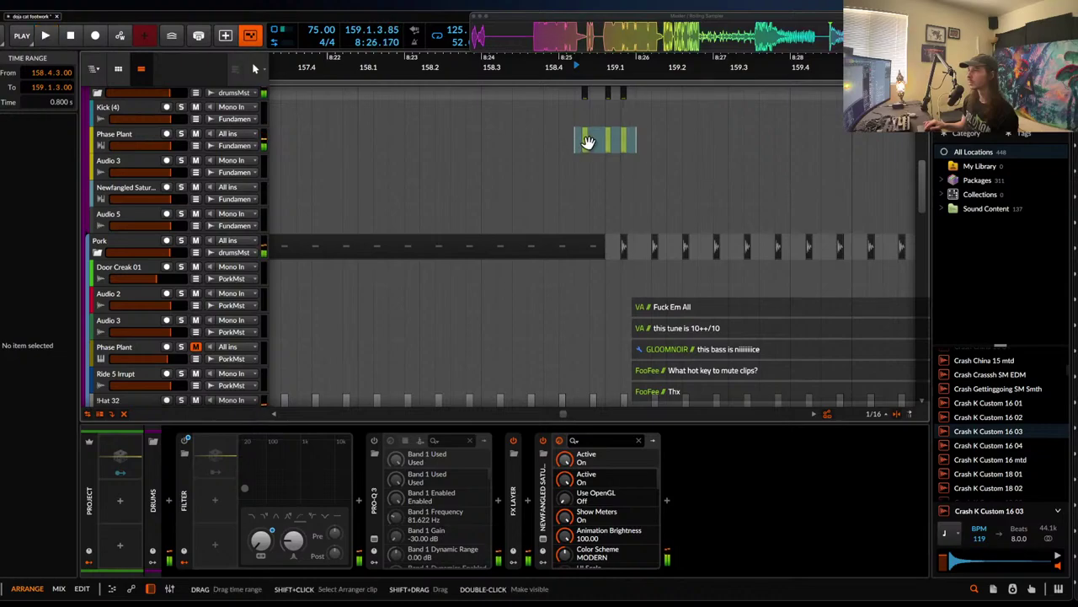
click(590, 137)
click(587, 140)
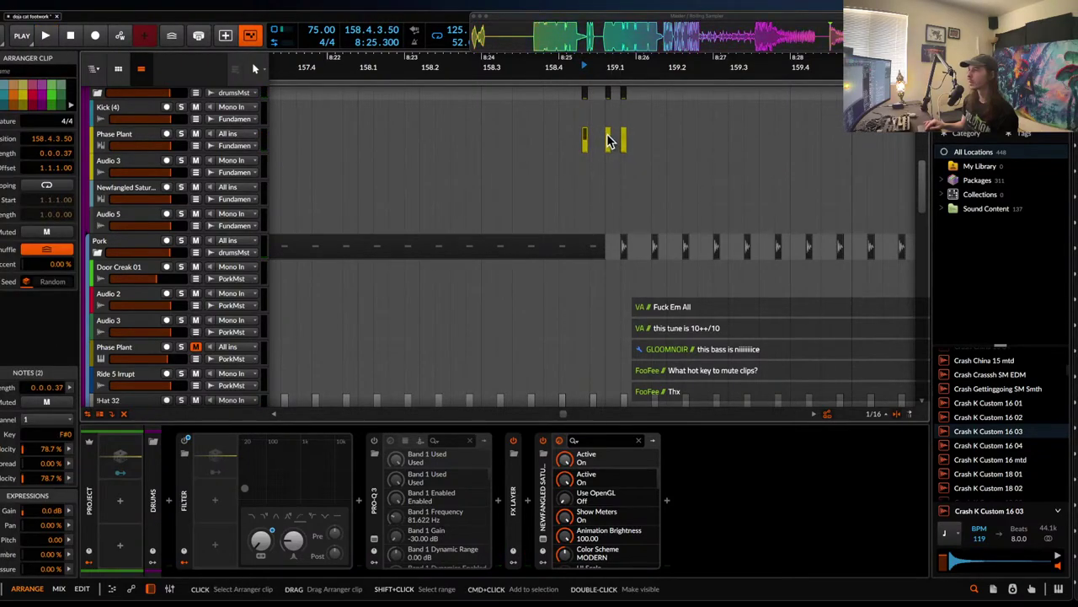
scroll(609, 140, up, 5)
click(575, 130)
click(564, 142)
drag(565, 141, 669, 141)
key(space)
click(577, 141)
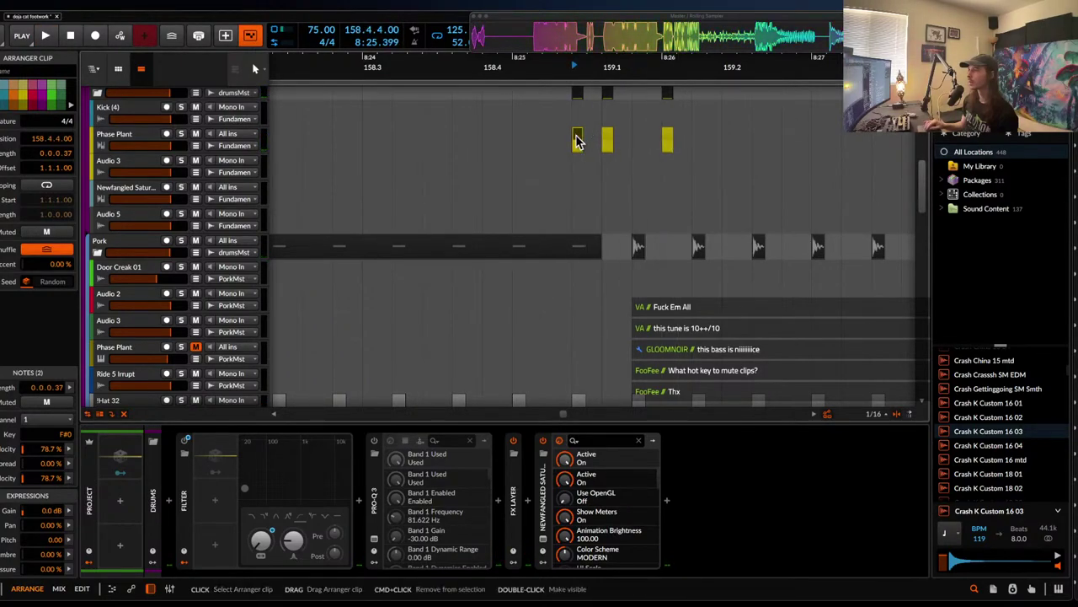
key(space)
scroll(655, 128, up, 3)
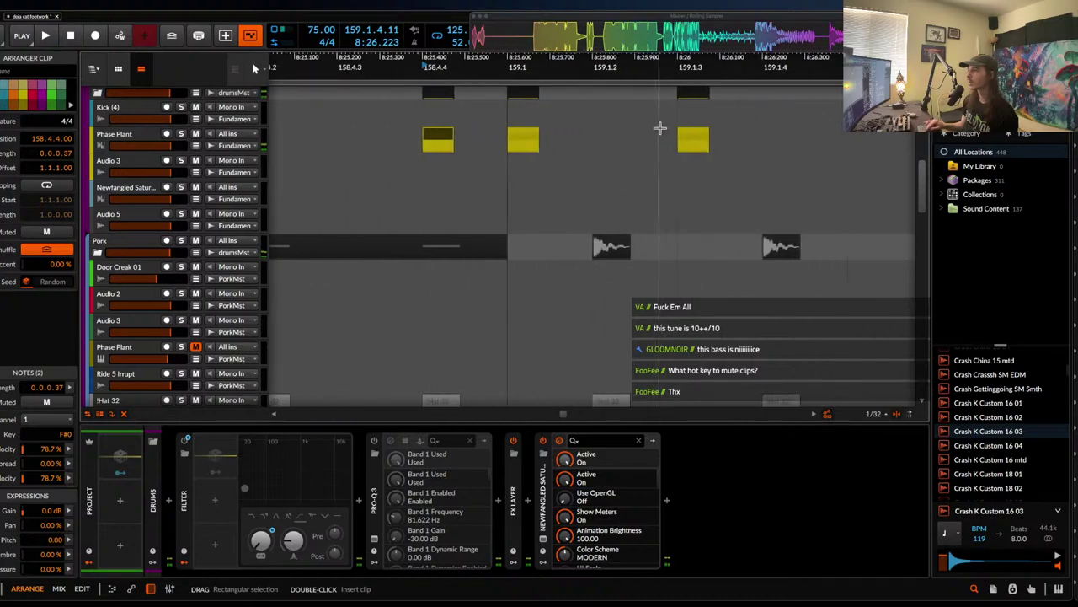
drag(687, 141, 645, 140)
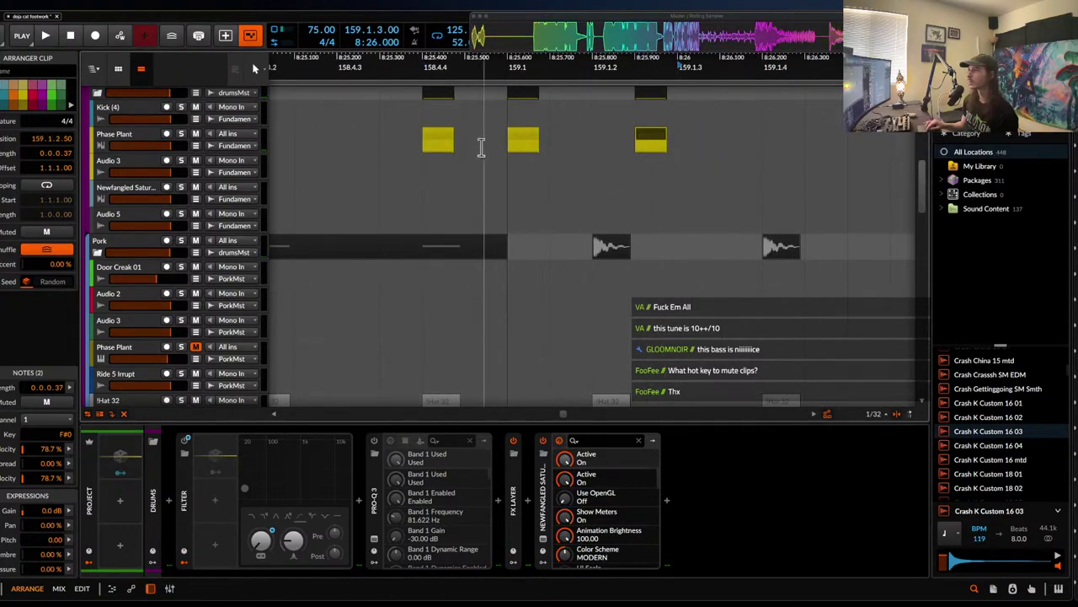
- Play from the copied clip at 158.4.4, listen through the following bars and place the playback start marker at 155.2
click(439, 141)
key(space)
scroll(438, 139, down, 5)
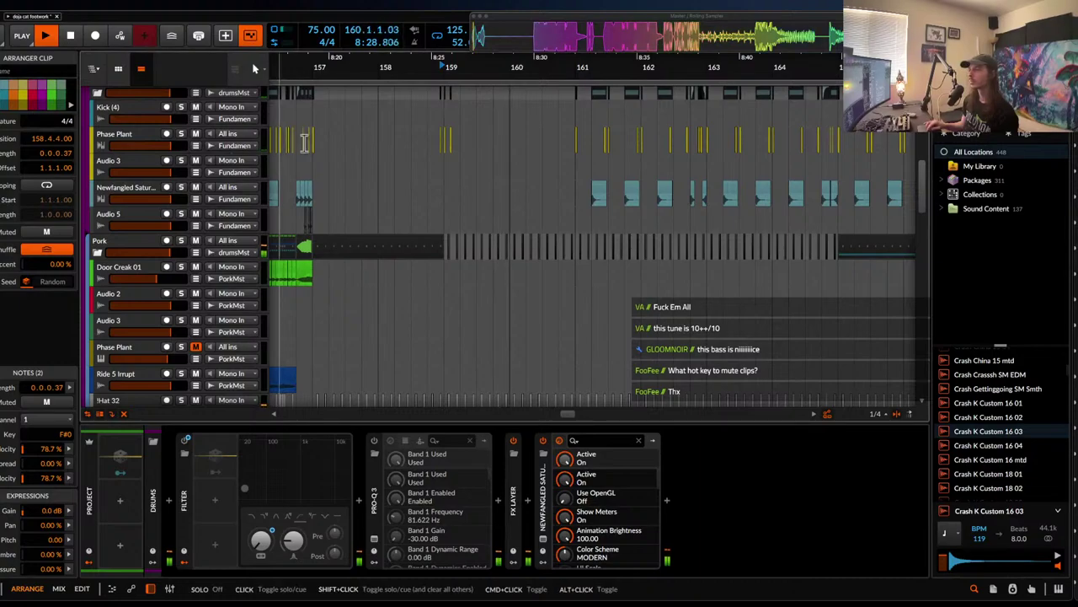
scroll(377, 145, left, 4)
scroll(377, 145, up, 1)
scroll(377, 145, down, 1)
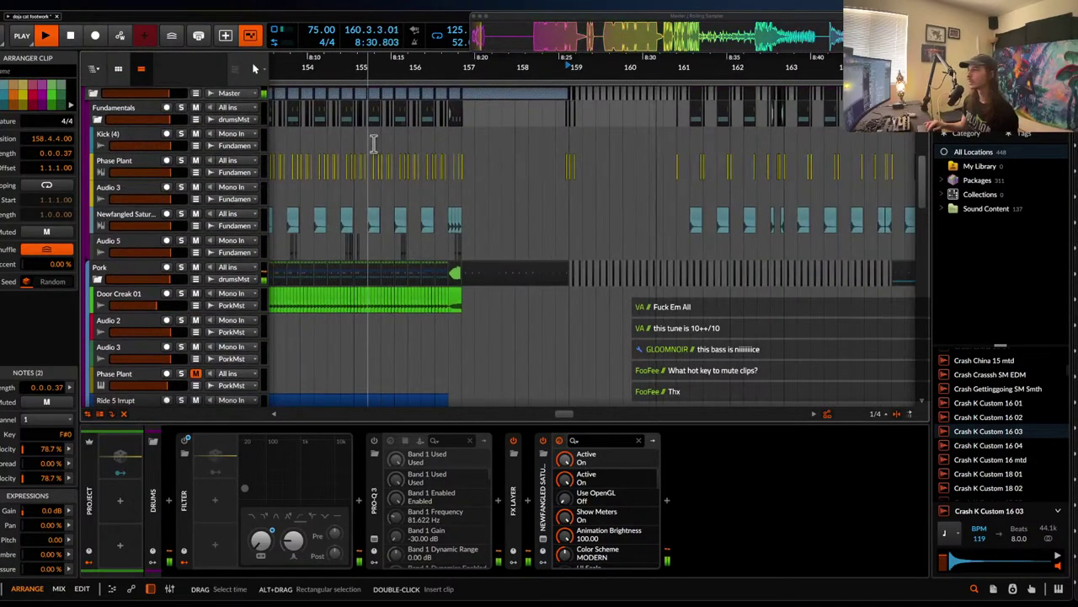
click(374, 141)
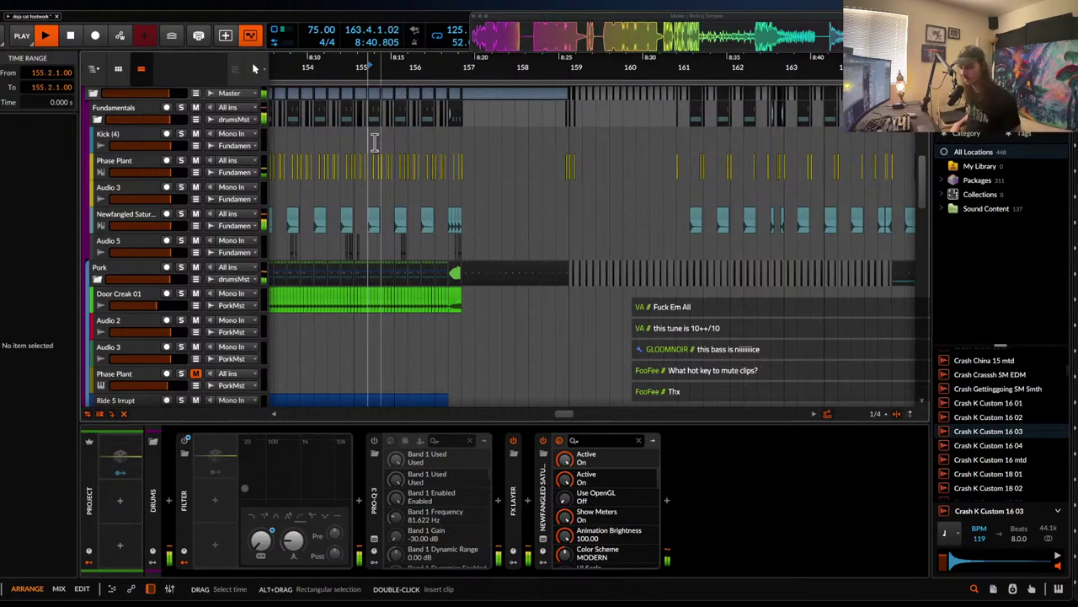
- Duplicate the orange Phase Plant bass clips from bars 161–164 and place the copies at bar 165
scroll(587, 178, down, 6)
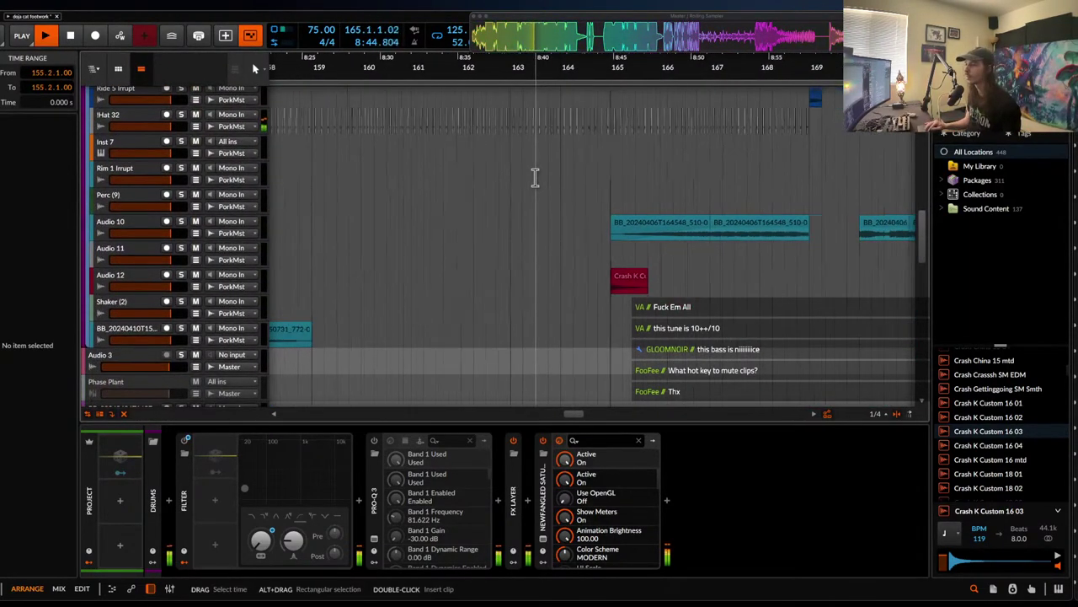
scroll(534, 176, up, 6)
scroll(534, 176, down, 10)
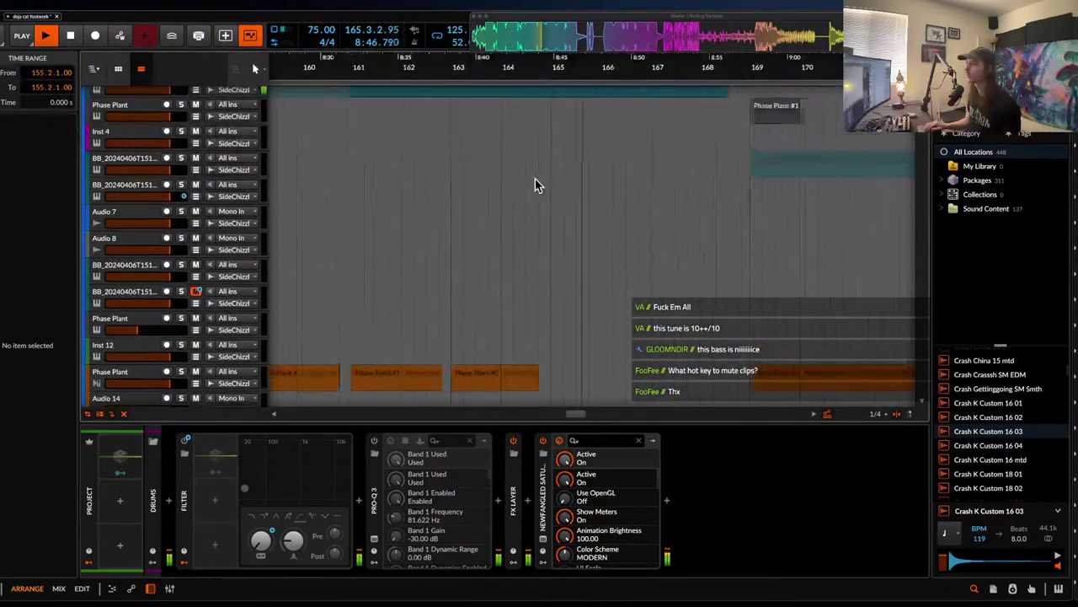
scroll(535, 178, down, 1)
click(414, 245)
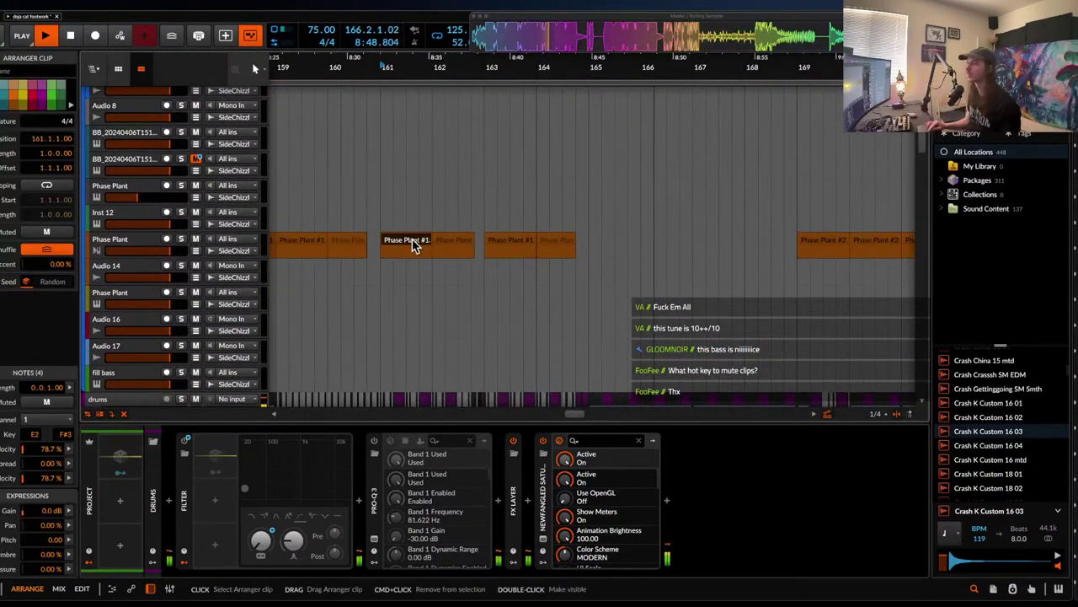
shift+click(546, 245)
key(super+d)
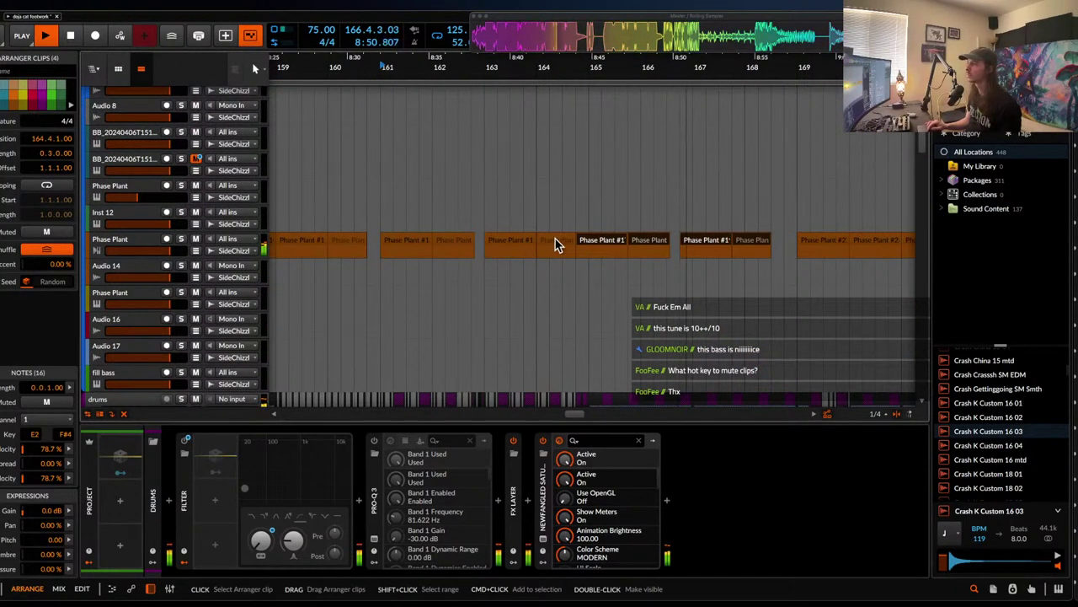
drag(595, 244, 615, 244)
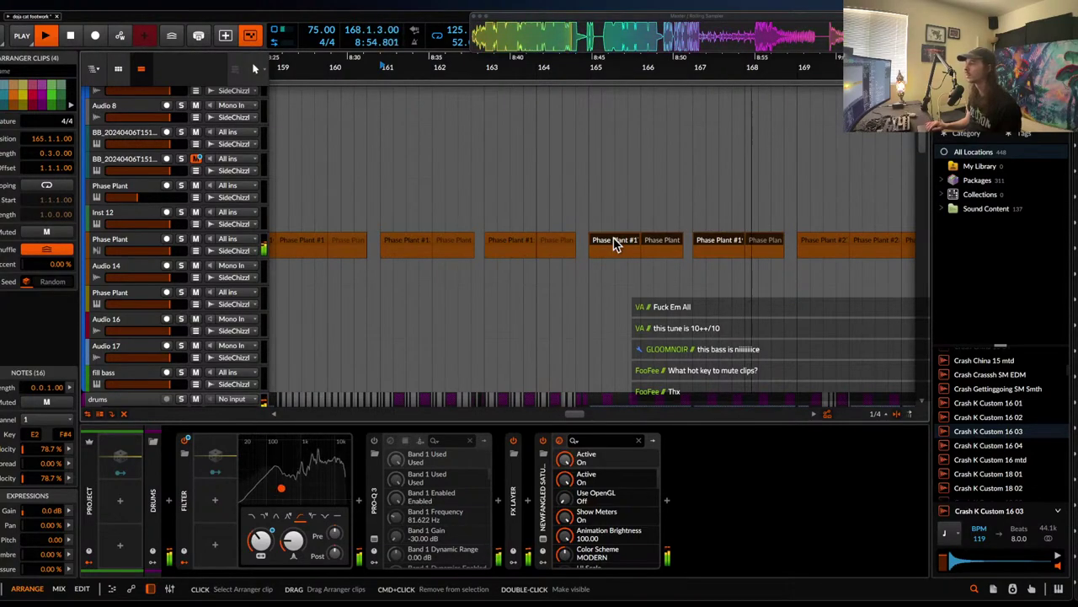
- Consolidate the orange Phase Plant clips starting at bar 169 into one clip and select its notes in the editor
scroll(701, 240, down, 3)
click(780, 245)
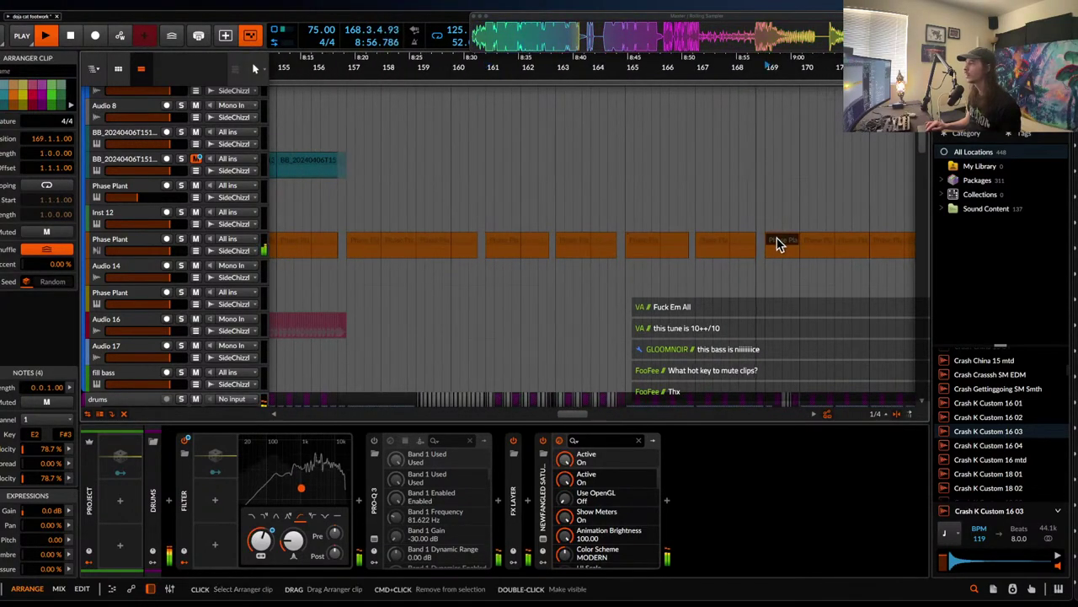
scroll(777, 238, right, 5)
shift+click(743, 256)
key(ctrl+j)
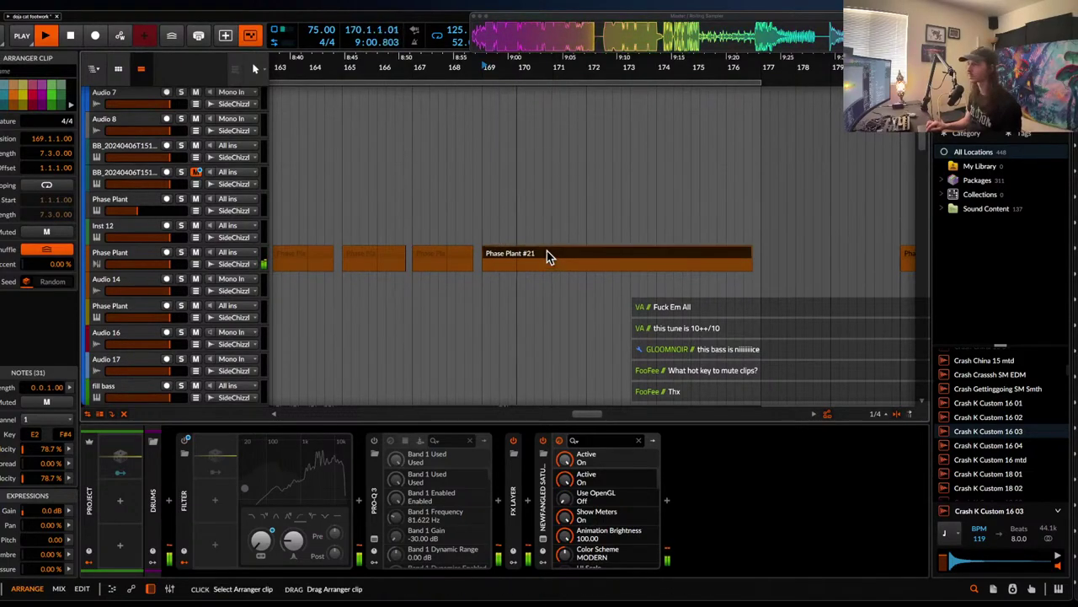
double_click(547, 250)
drag(270, 464, 639, 596)
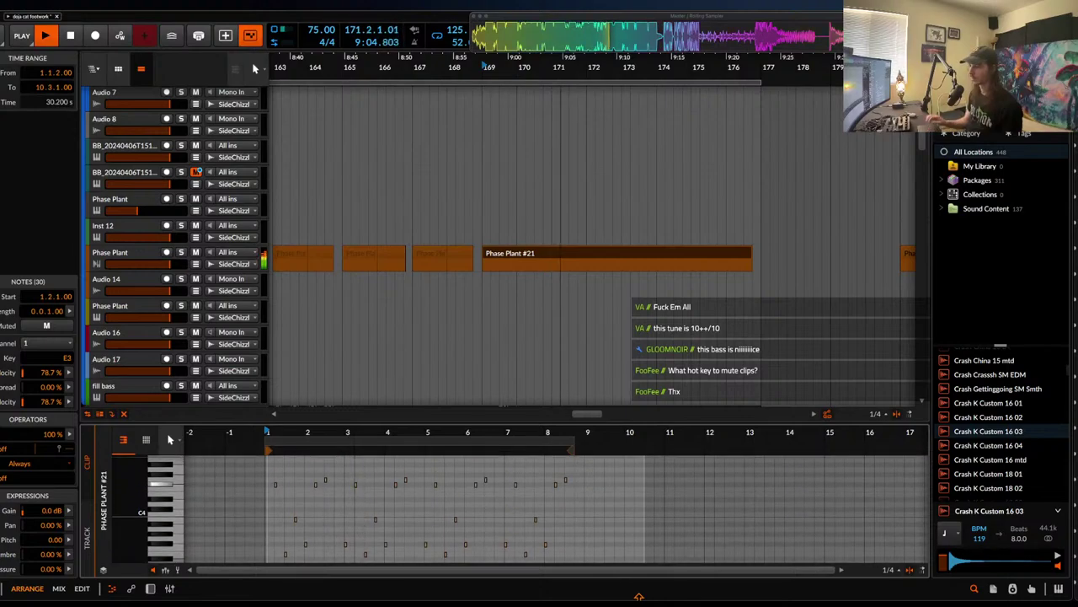
- Inspect the Pro-Q 3 curve on the orange Phase Plant track during playback, stop playback and close its window
double_click(143, 259)
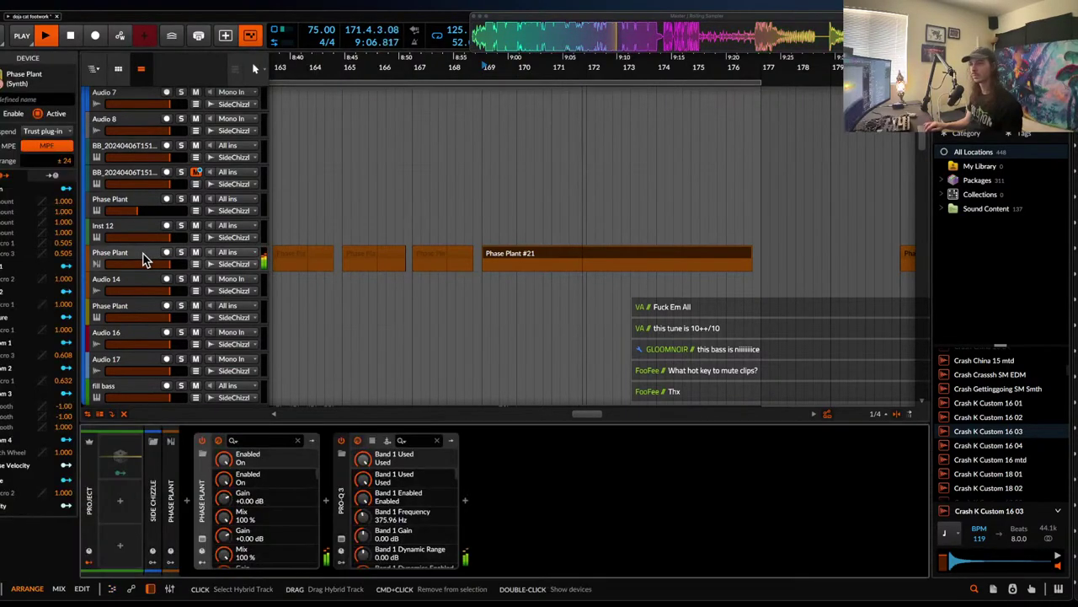
click(341, 543)
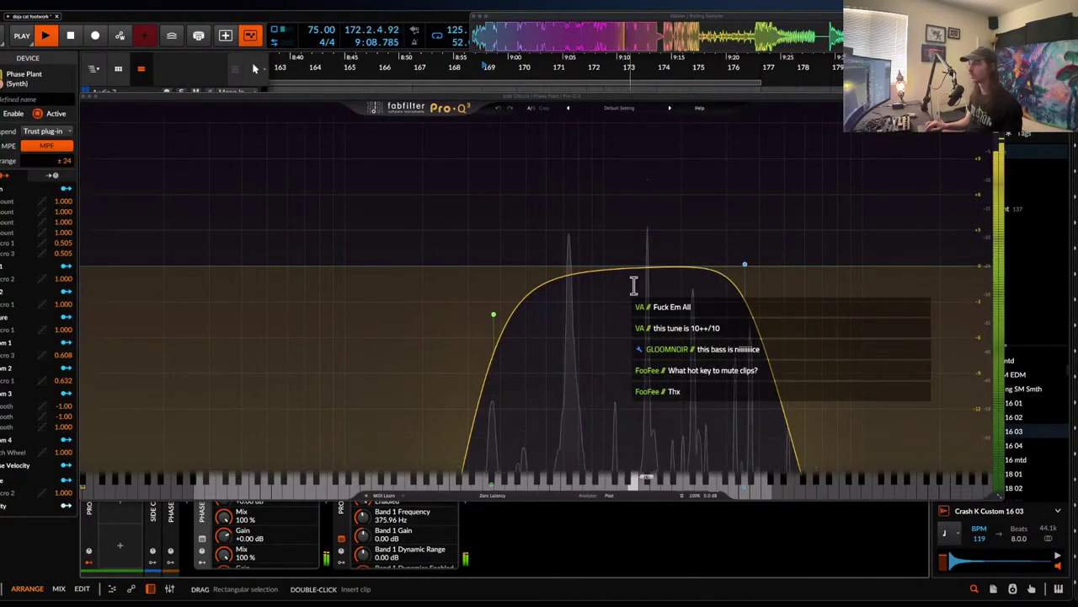
key(space)
click(84, 97)
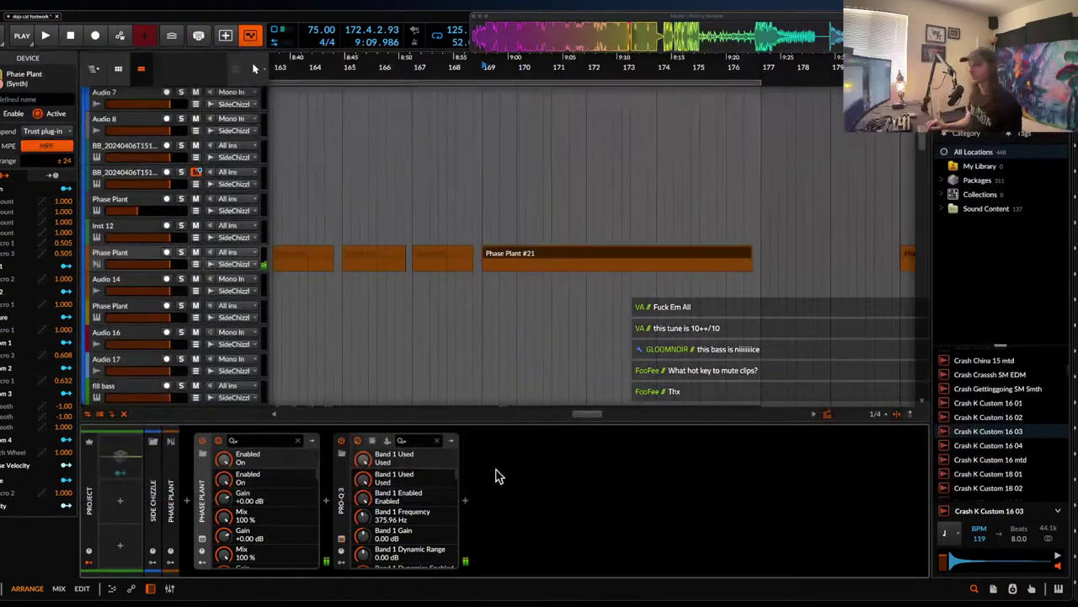
- Add Fuse Compressor after Pro-Q 3 on the Phase Plant track and start playback from bar 169
click(464, 501)
text(fuse)
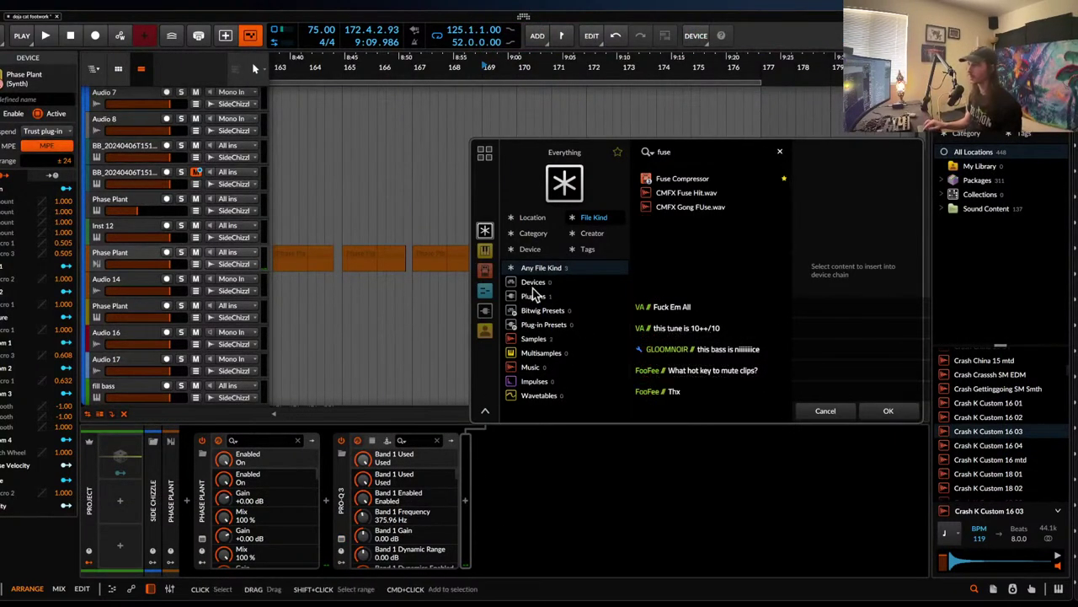
click(683, 180)
click(888, 410)
key(space)
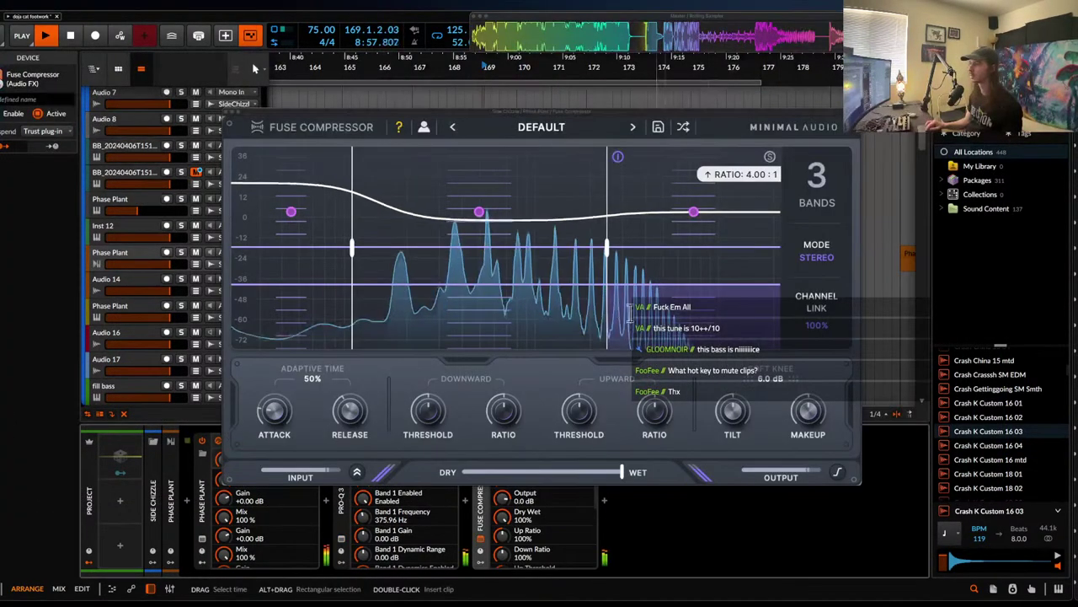
- Set Fuse Compressor to 6 bands, move its third crossover down in frequency and close its window
click(816, 175)
click(809, 294)
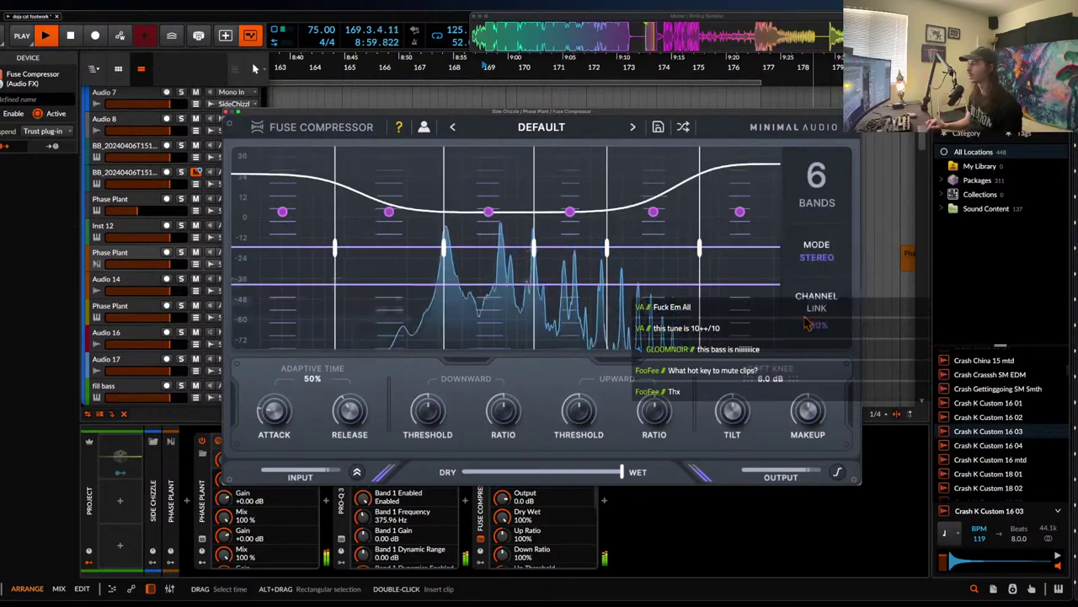
drag(533, 261, 437, 246)
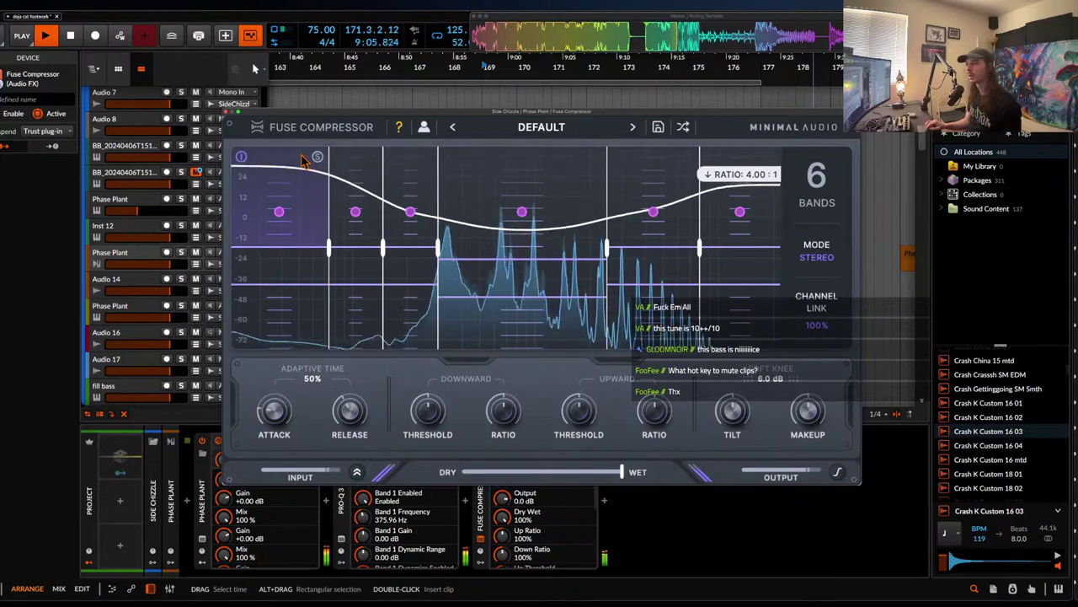
click(226, 111)
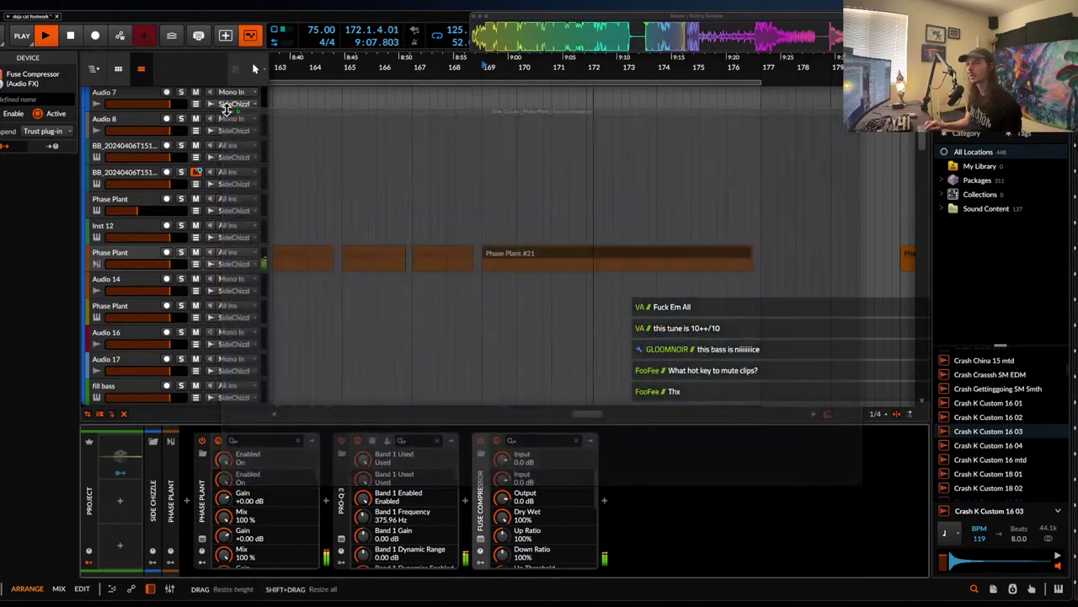
- Open the track's Phase Plant synth, minimize the Slice EQ snapin in Lane 1 and close the synth window
click(158, 250)
scroll(474, 217, down, 3)
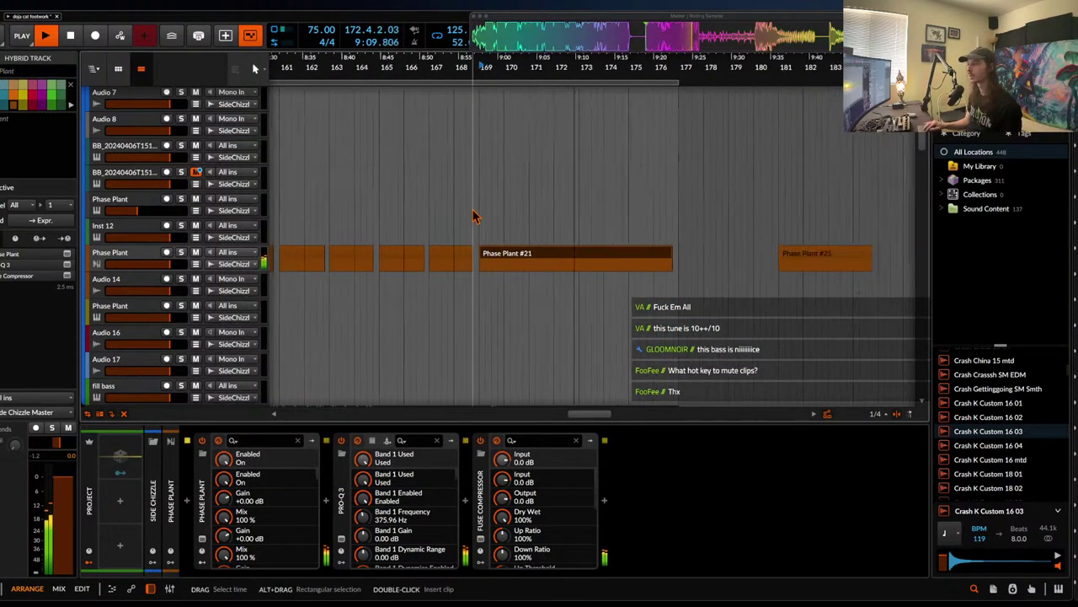
click(202, 538)
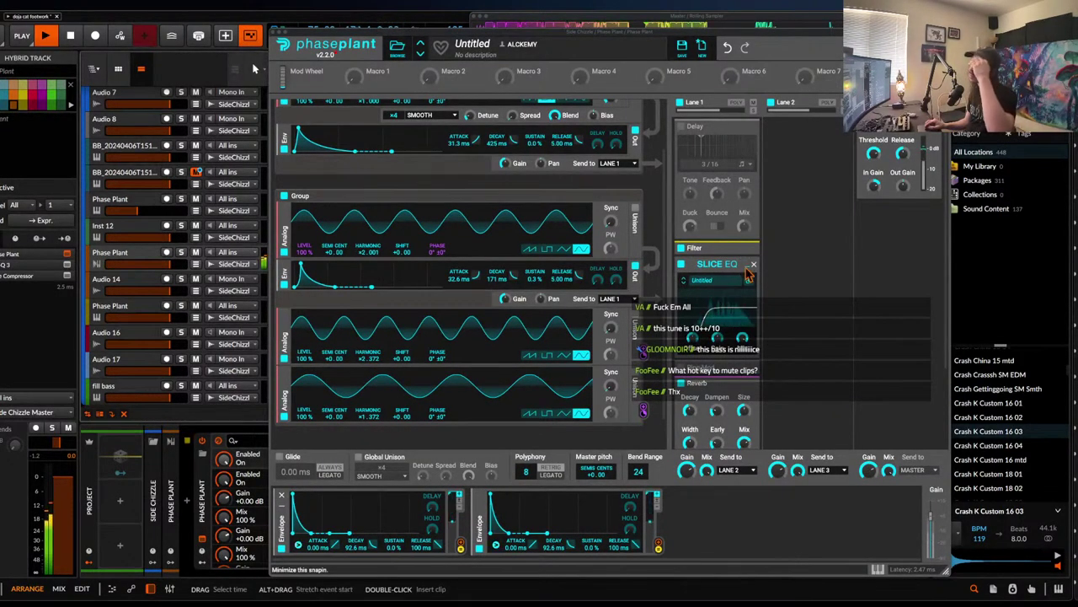
click(746, 267)
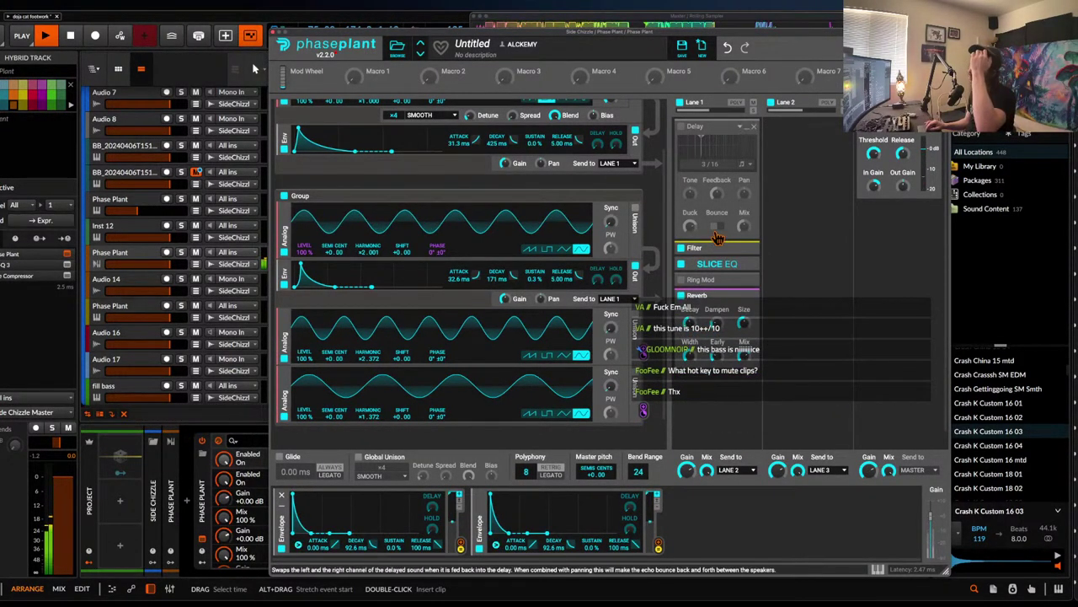
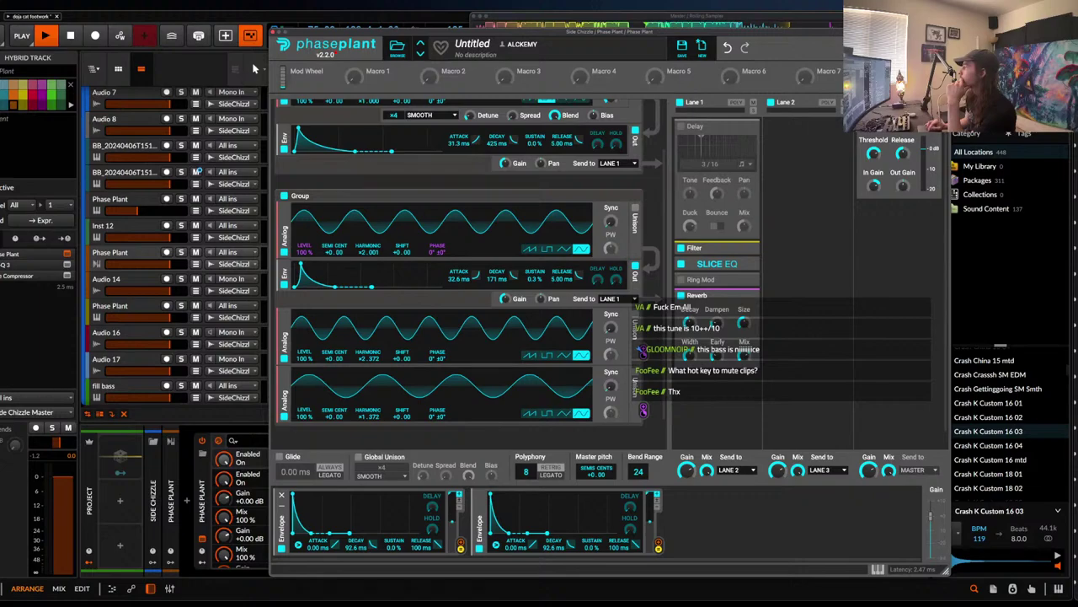
key(Escape)
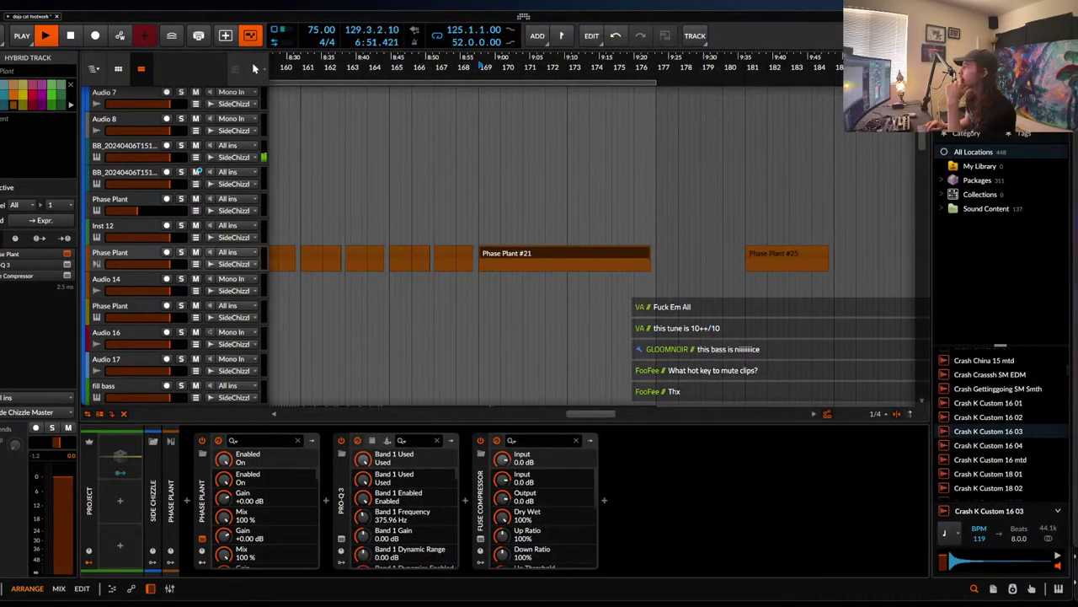
- Set the play start at bar 149, close the Phase Plant synth window and stop playback
scroll(488, 166, left, 10)
scroll(488, 166, down, 3)
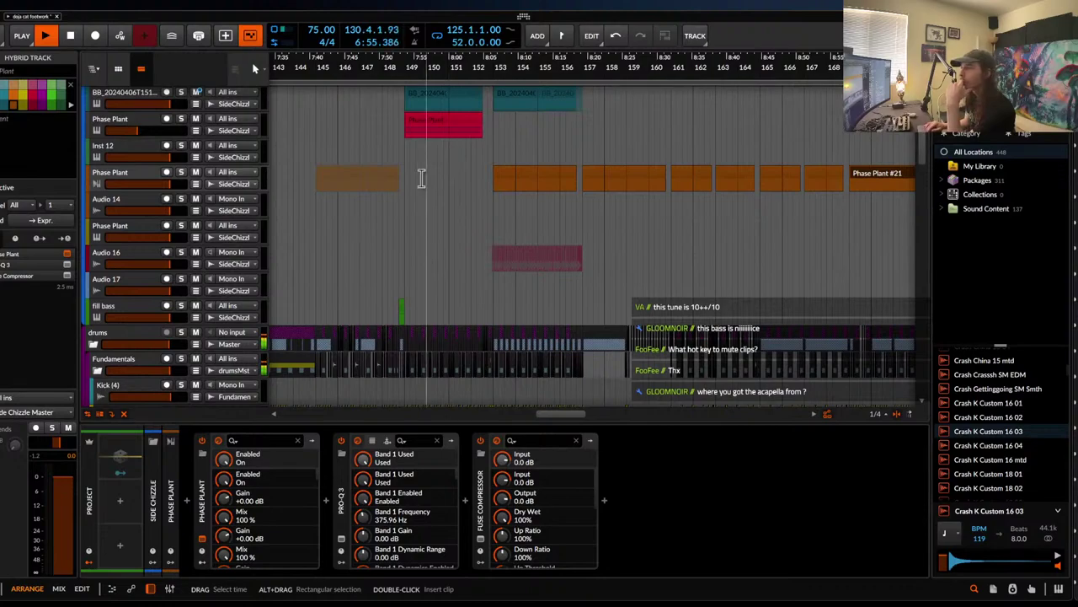
click(406, 166)
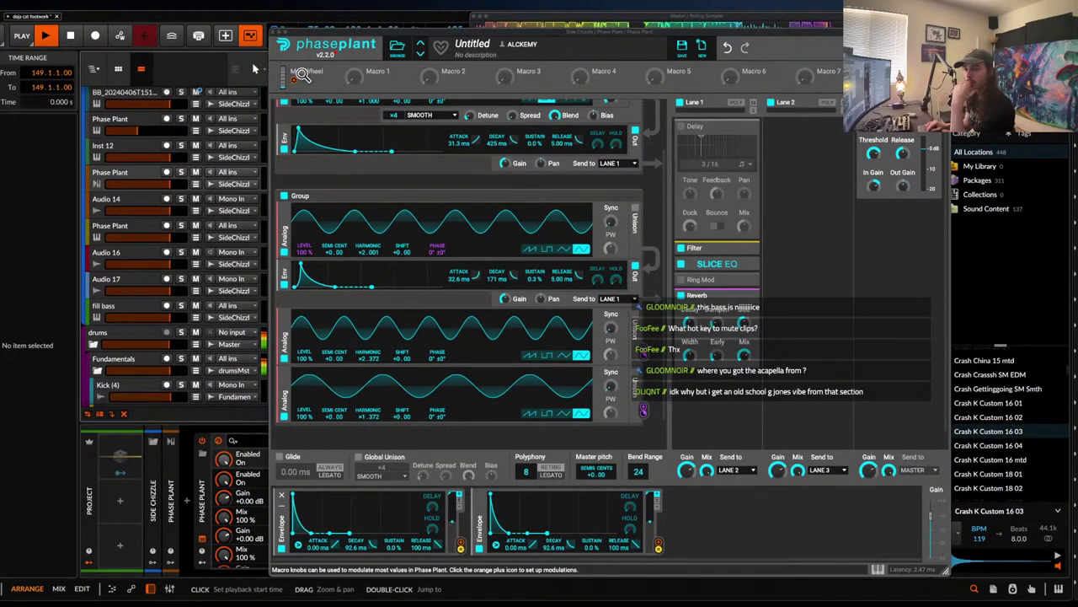
click(275, 39)
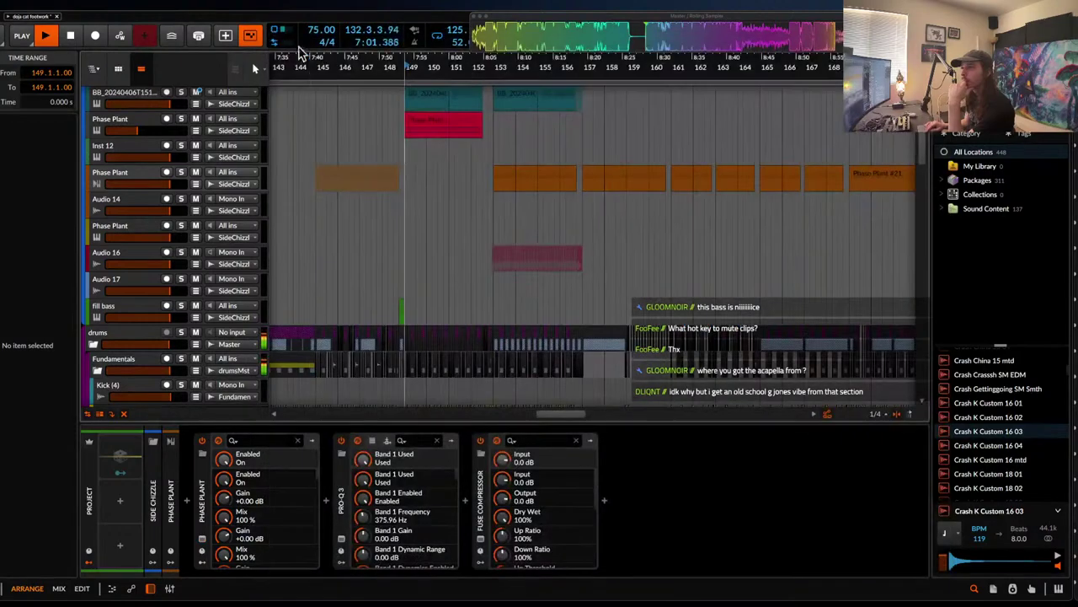
scroll(402, 126, left, 5)
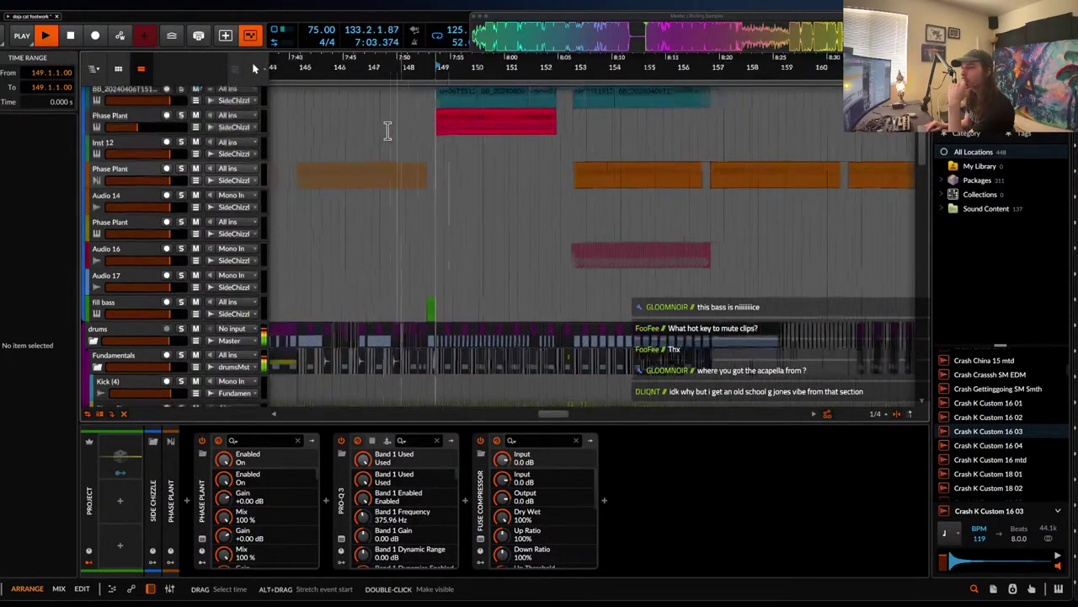
scroll(388, 131, left, 1)
scroll(387, 131, down, 3)
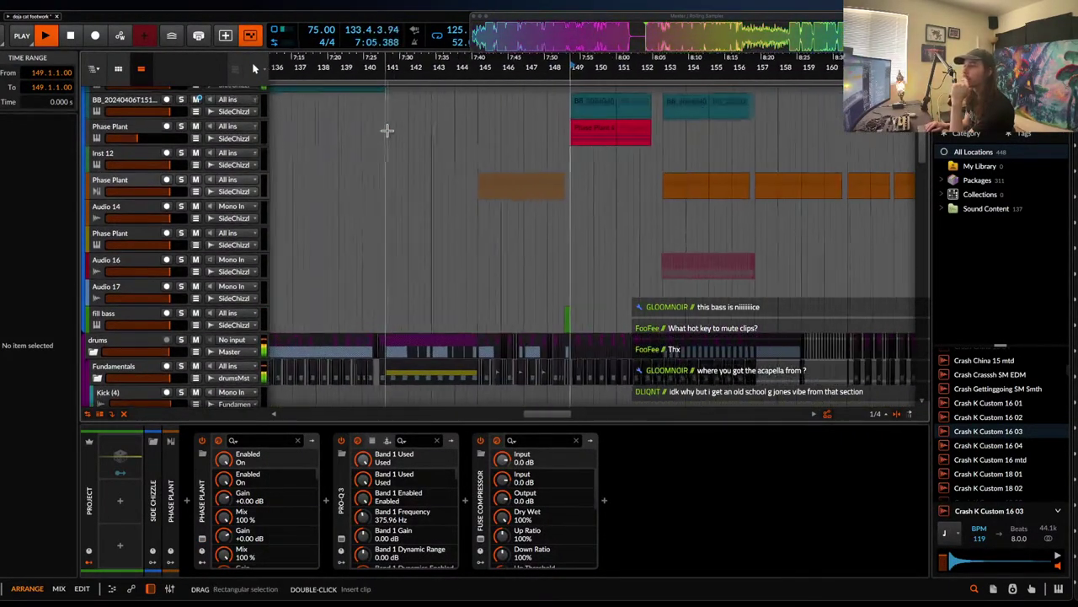
scroll(386, 130, left, 1)
key(space)
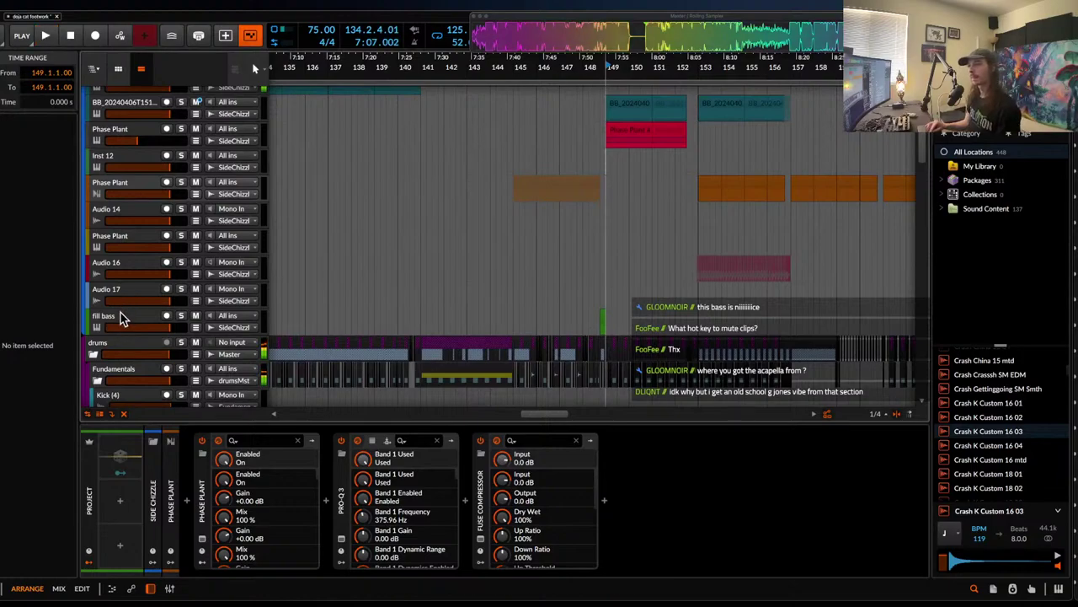
- Add a new instrument track below the fill bass track and load Phase Plant on it
click(131, 317)
key(super+t)
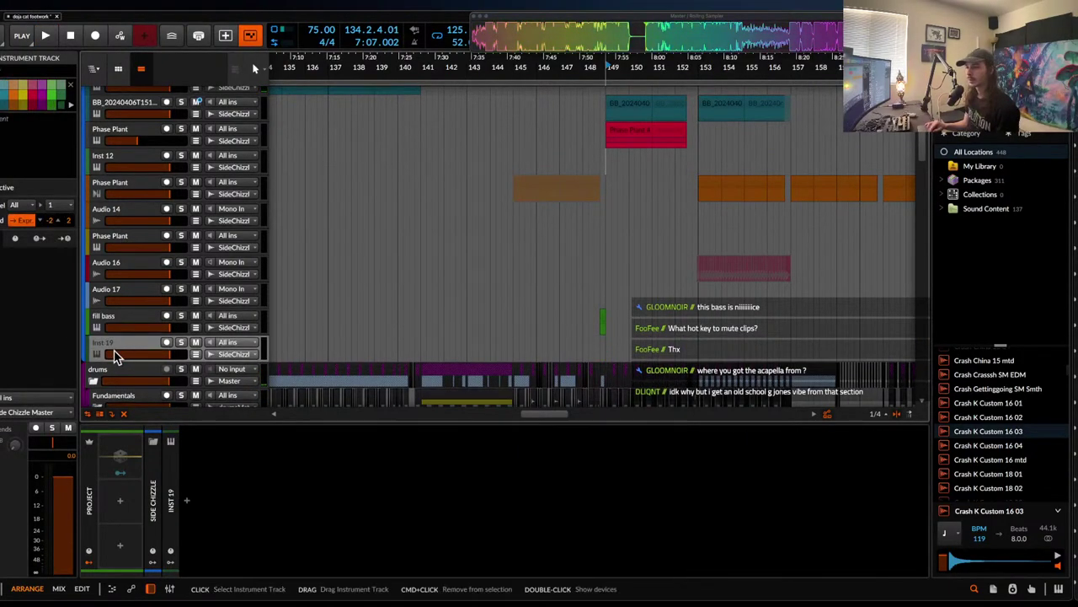
click(188, 499)
text(phase)
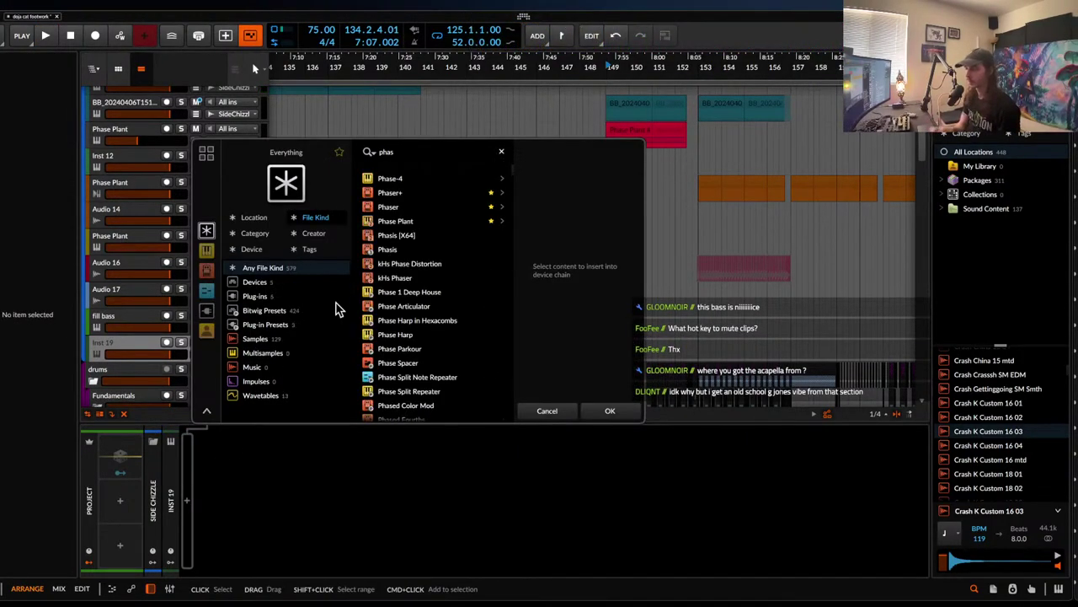
click(395, 221)
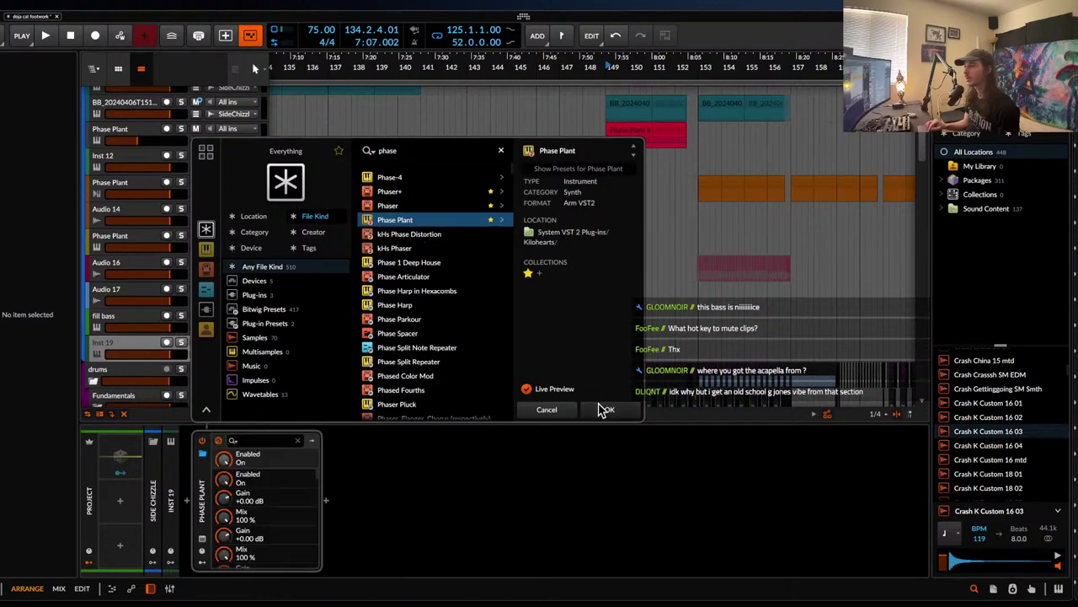
click(604, 410)
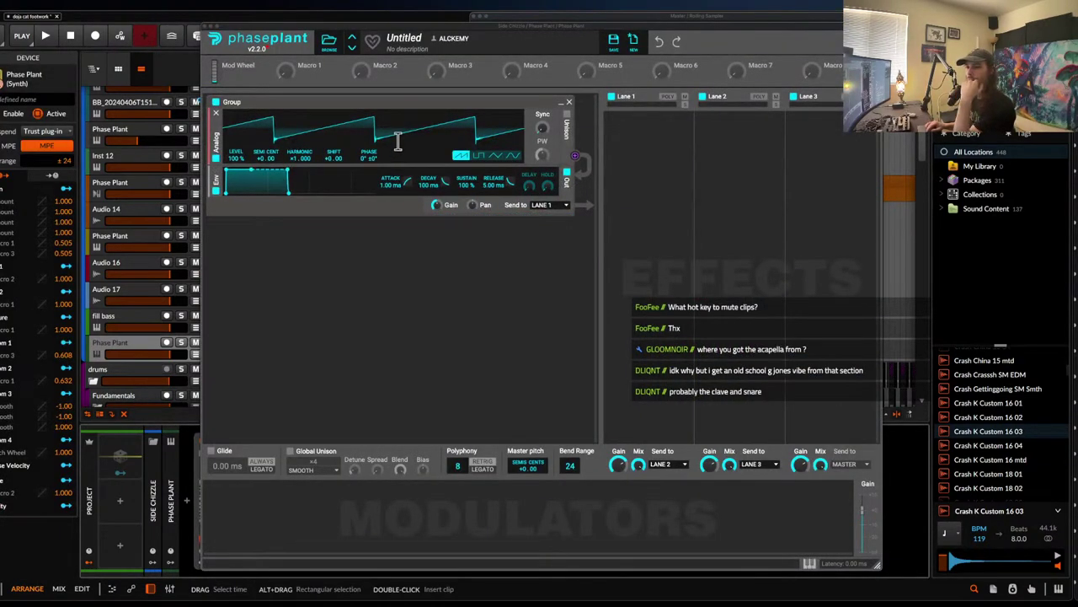
- Add a Limiter to Lane 3 of the new Phase Plant and switch its Analog oscillator to a triangle wave
click(811, 152)
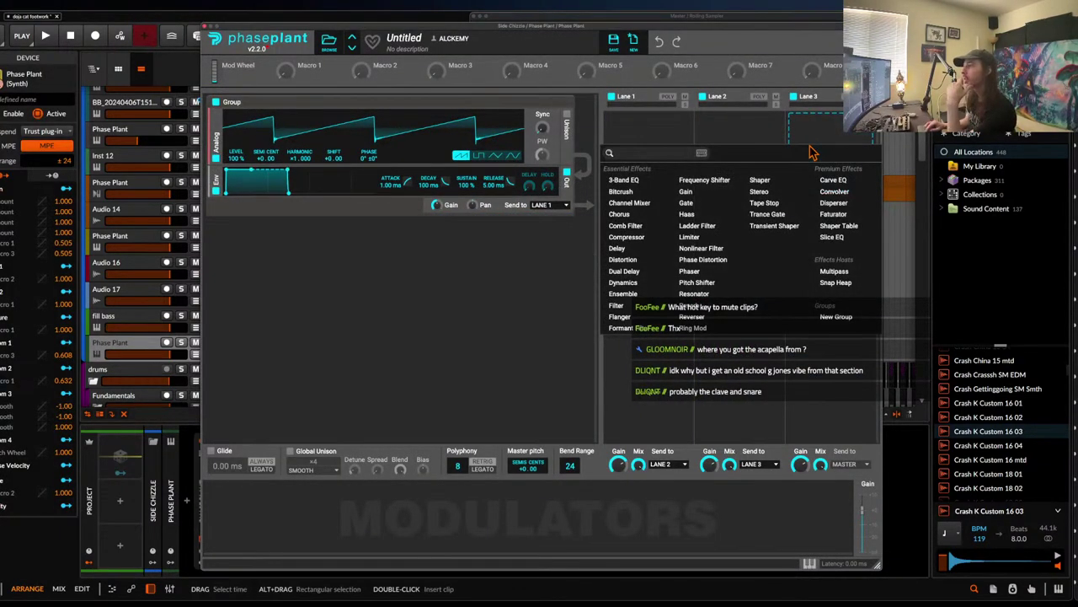
click(691, 236)
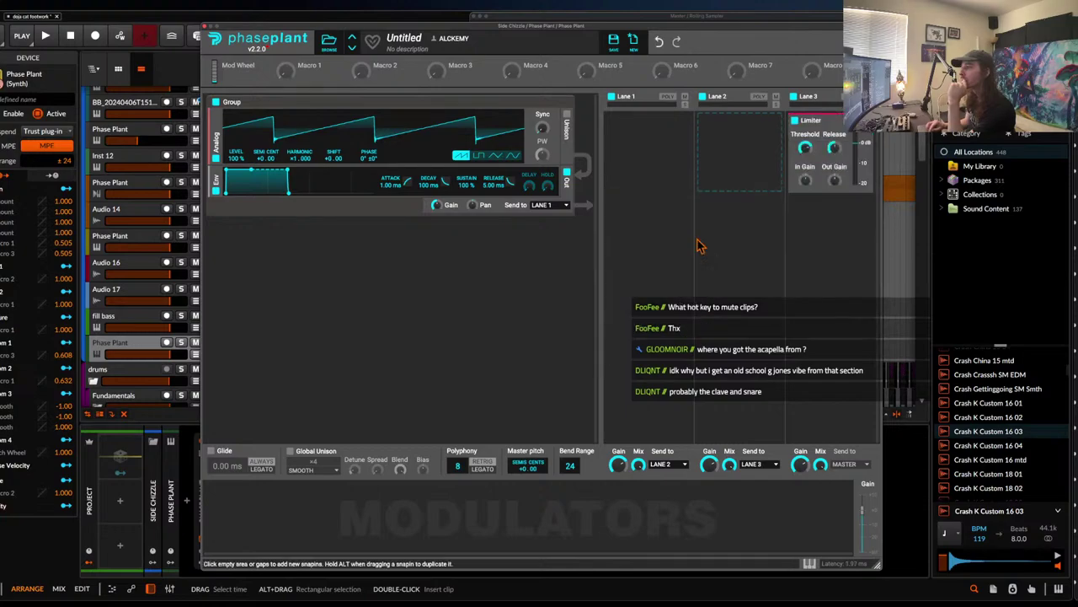
click(495, 158)
- Add an LFO modulator with the Classic Square shape and assign it to the master pitch
click(231, 539)
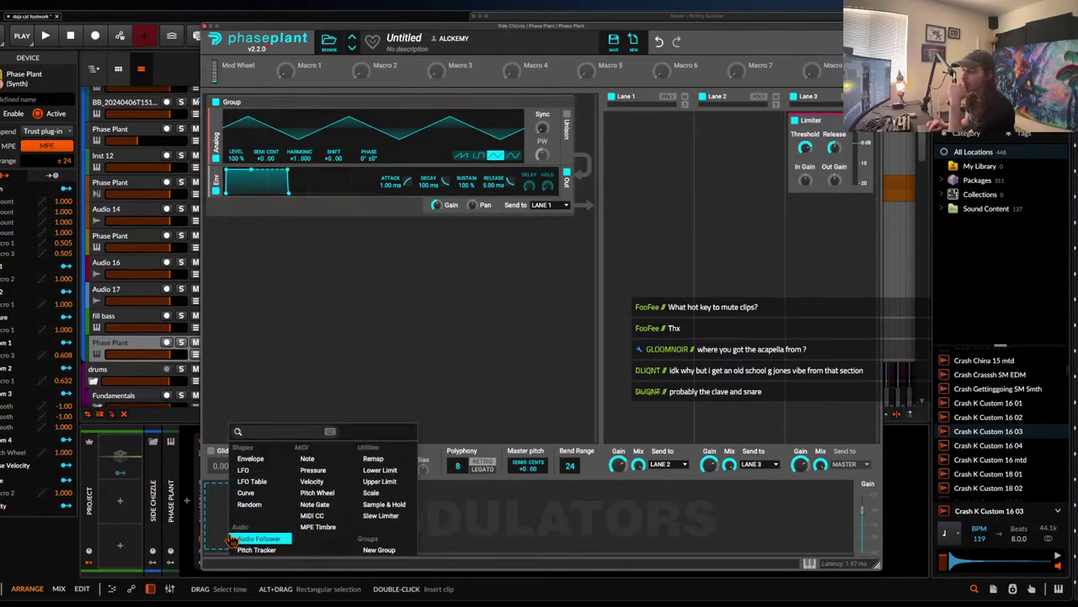
click(224, 368)
click(219, 504)
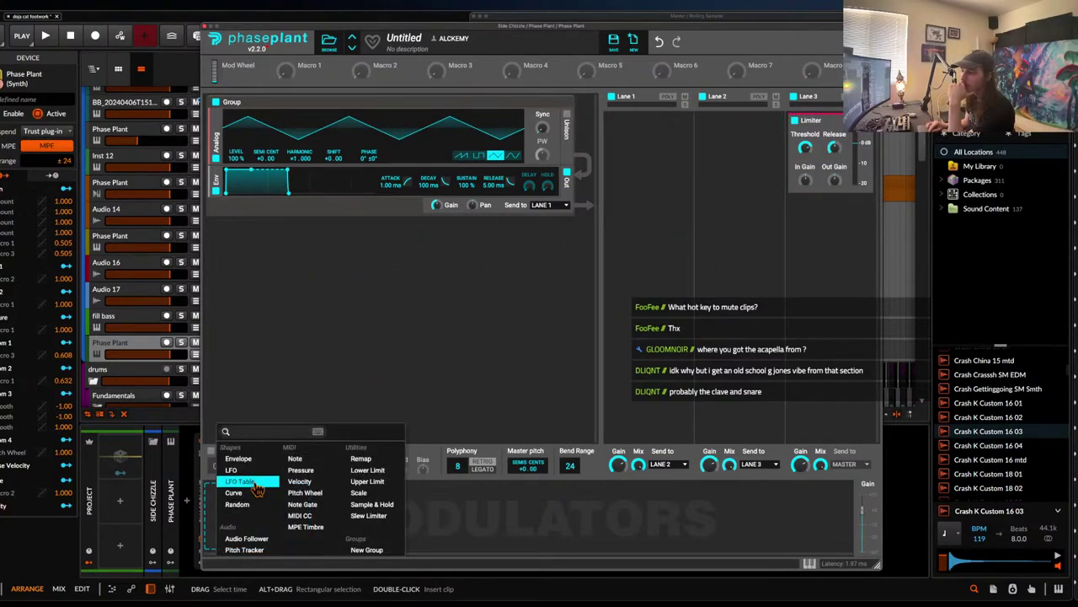
click(244, 473)
click(357, 539)
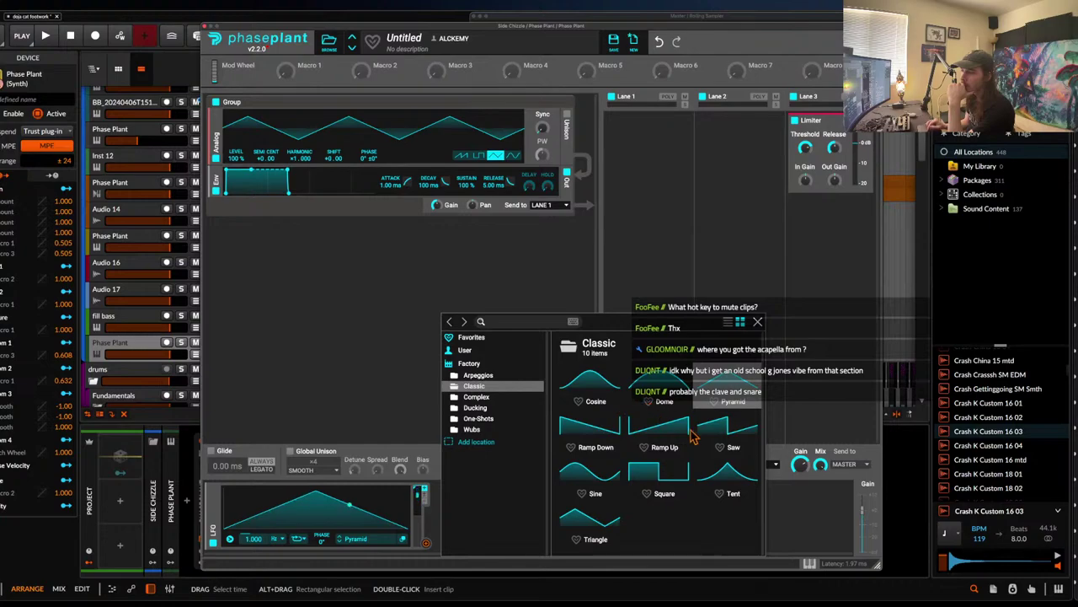
double_click(666, 474)
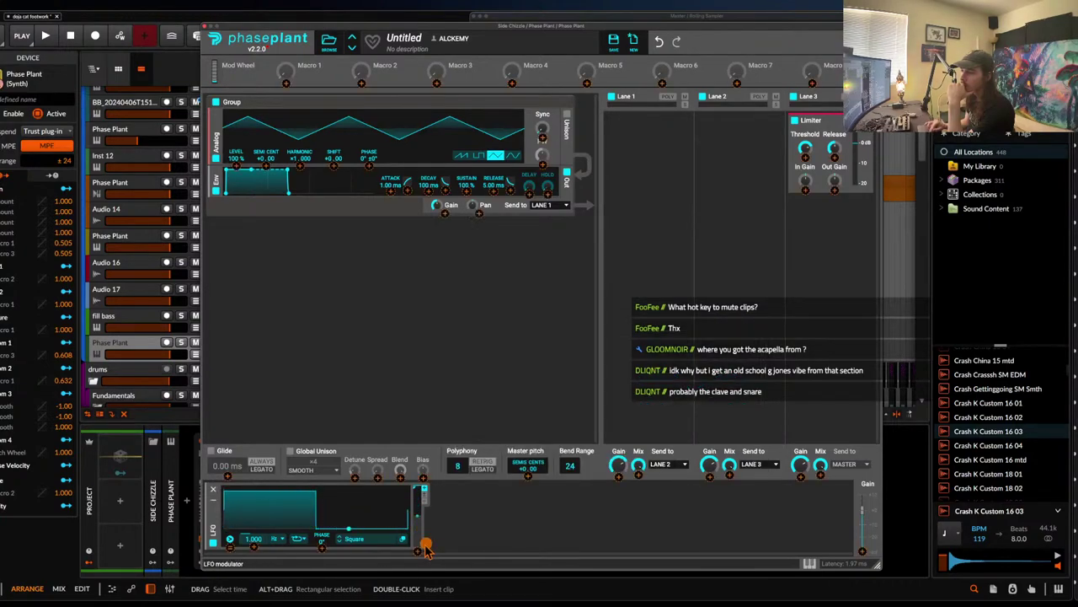
drag(531, 491, 529, 483)
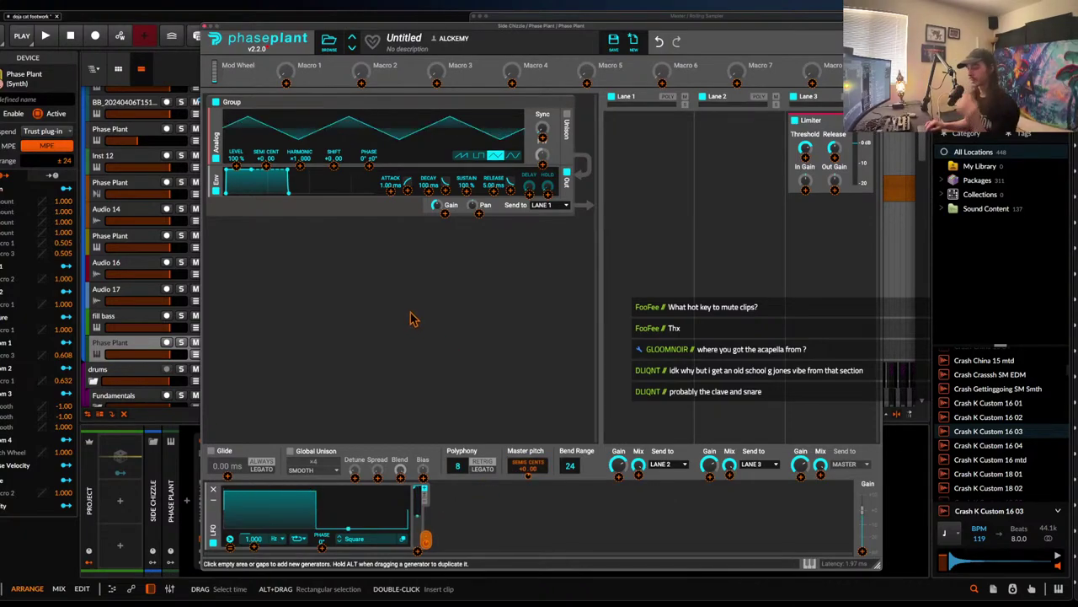
- Arm the new Phase Plant track and set the LFO to a tempo-synced rate of 1/16t
click(167, 344)
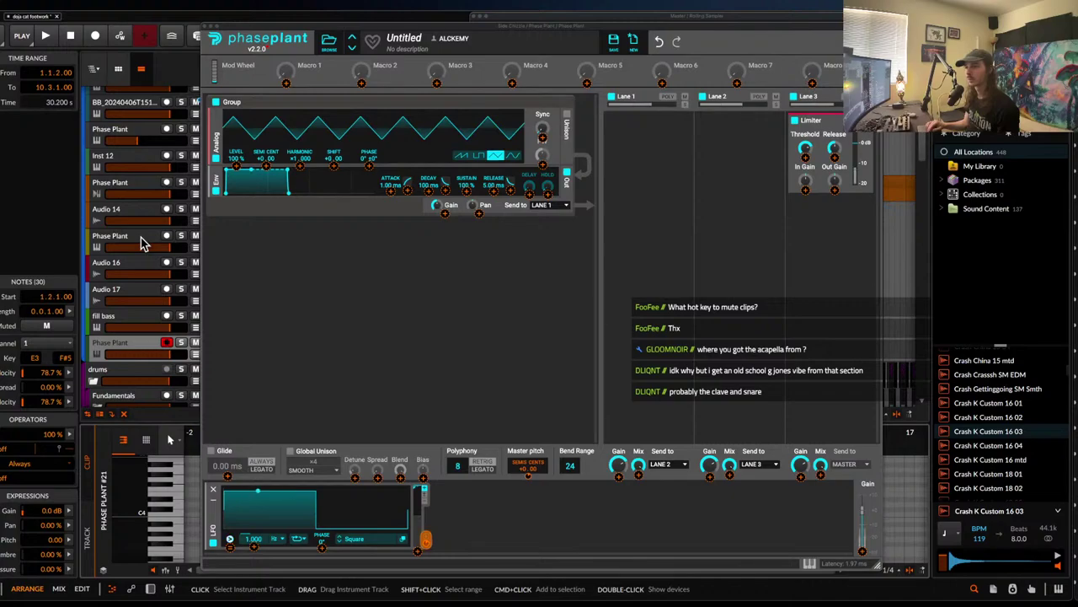
click(281, 547)
click(283, 540)
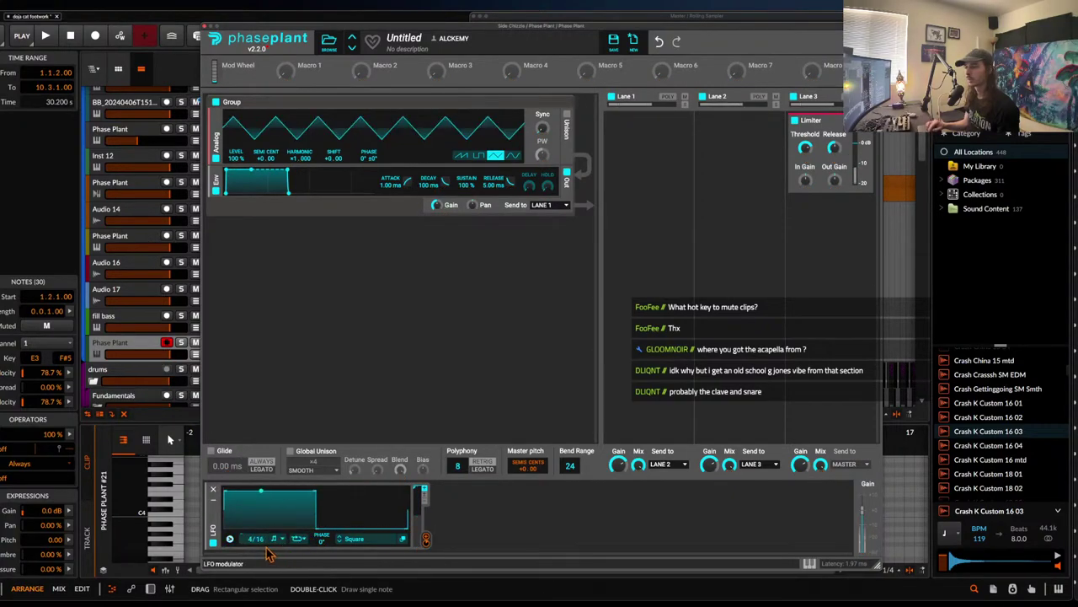
drag(250, 541, 251, 553)
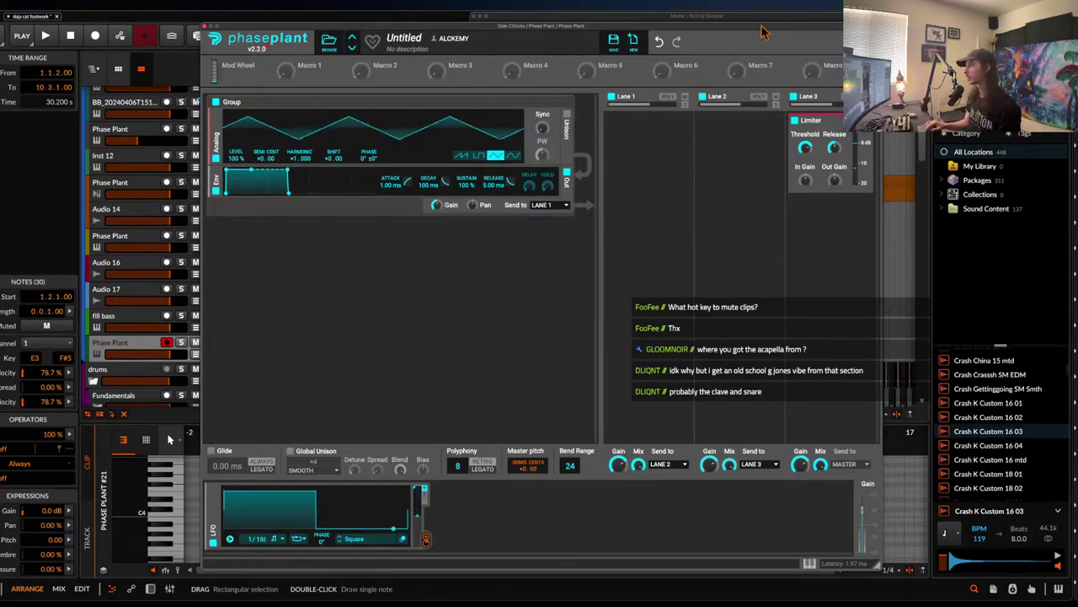
- Add a Dual Delay to Lane 1 of the new Phase Plant and close the synth window
click(644, 133)
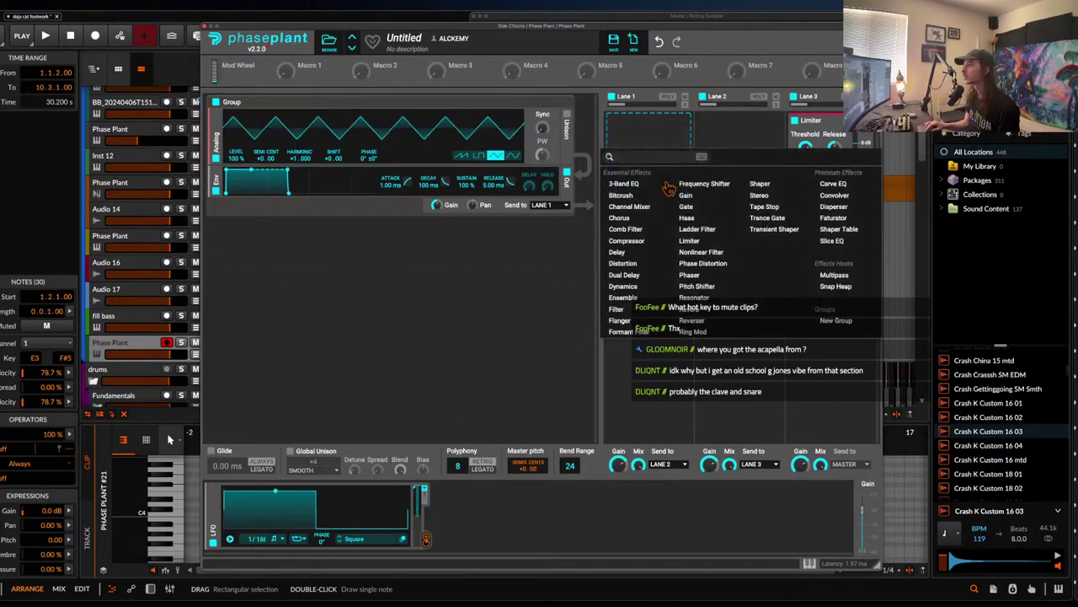
click(629, 278)
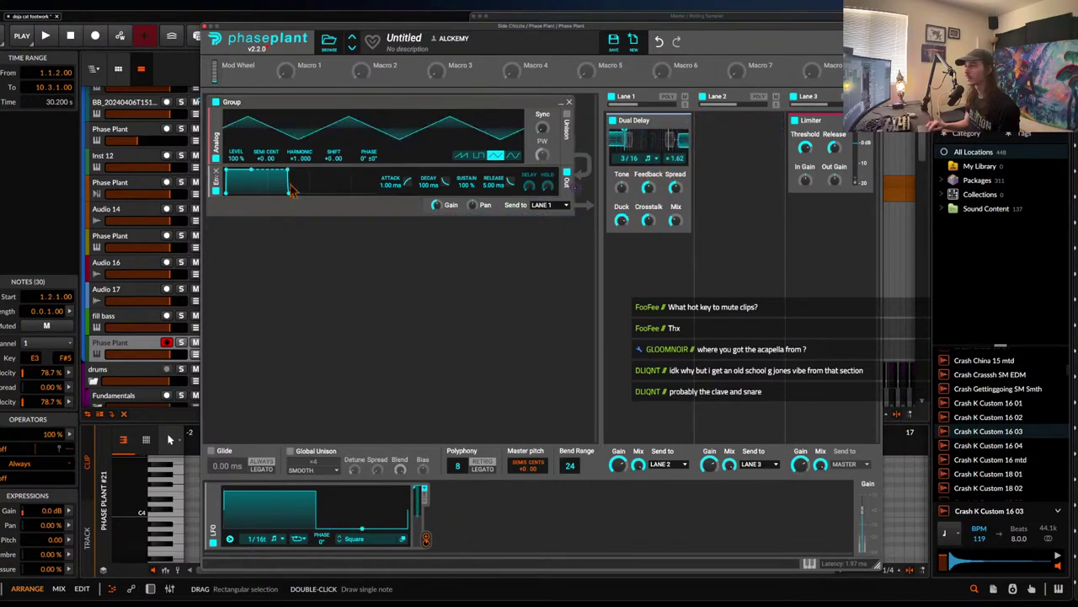
click(209, 30)
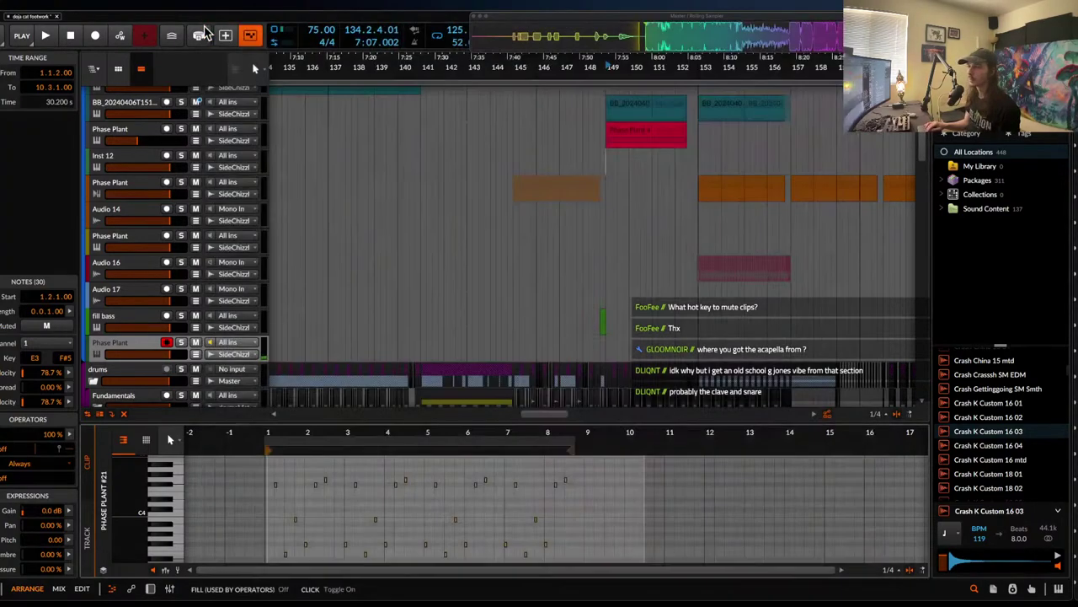
- Play the arrangement from bars 142, 137 and 129 with the new Phase Plant track armed
key(space)
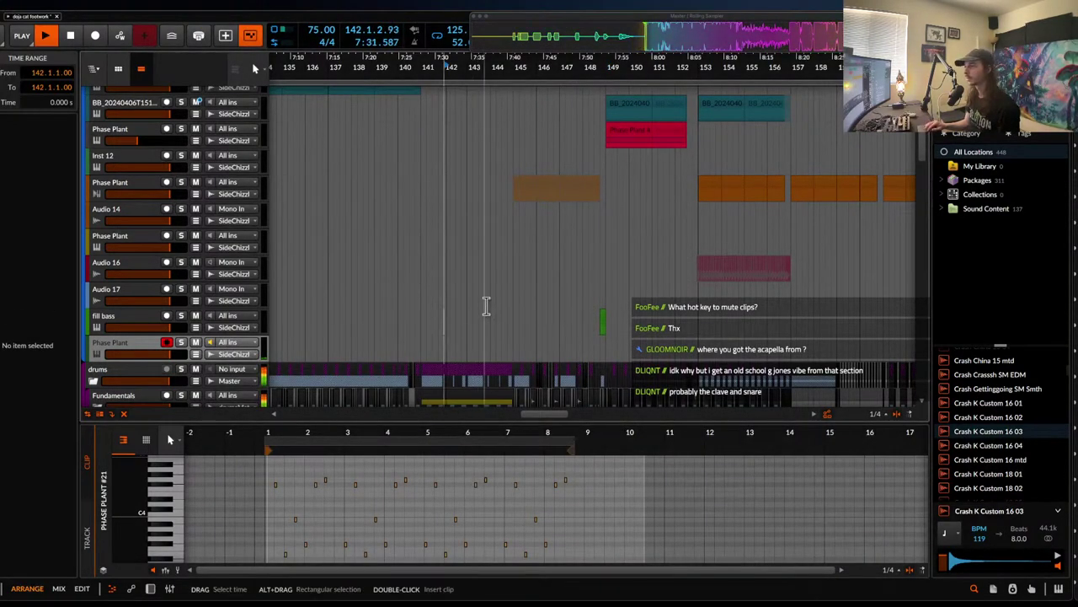
scroll(486, 307, up, 3)
scroll(486, 307, down, 2)
key(space)
key(space)
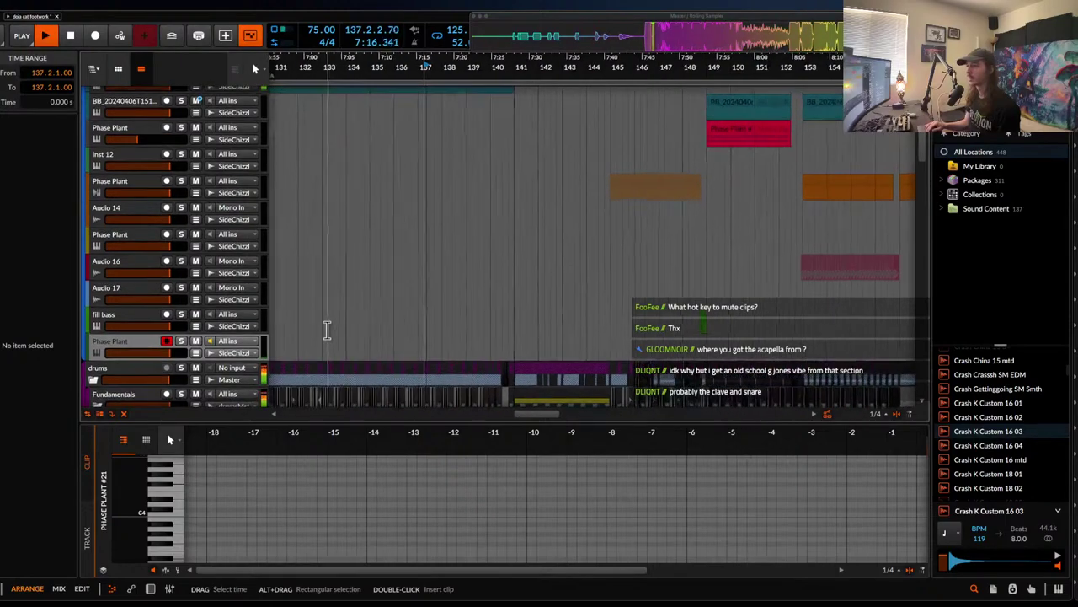
scroll(327, 329, left, 5)
scroll(422, 322, down, 1)
key(space)
click(331, 313)
key(space)
scroll(365, 309, up, 3)
key(space)
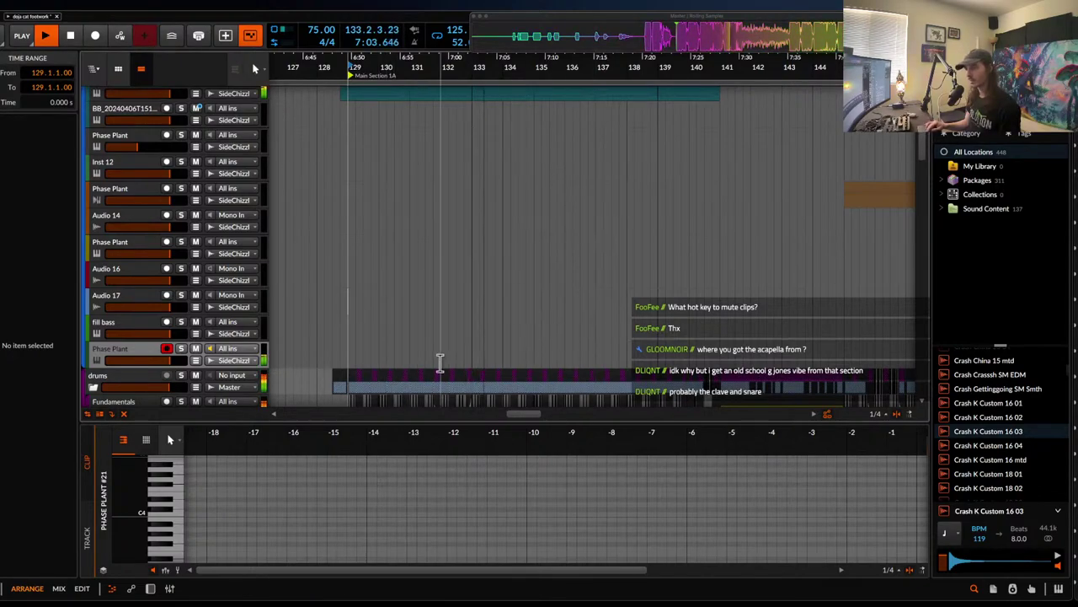
- Create a one-bar clip at bar 133 on the new Phase Plant track with a G#3 note from 1.1.2 to the clip's end
scroll(441, 362, up, 3)
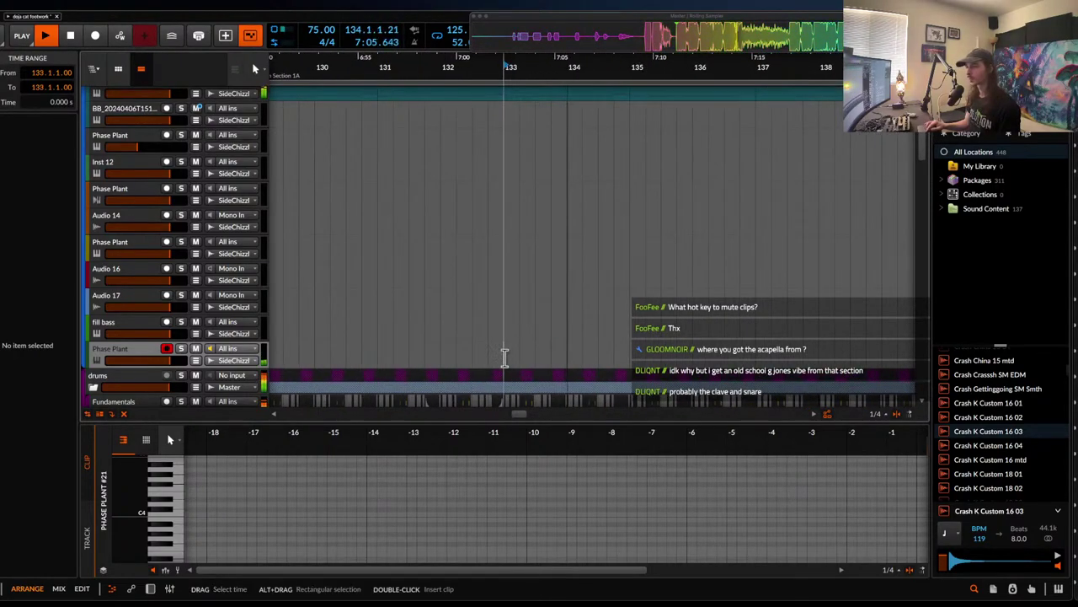
double_click(503, 355)
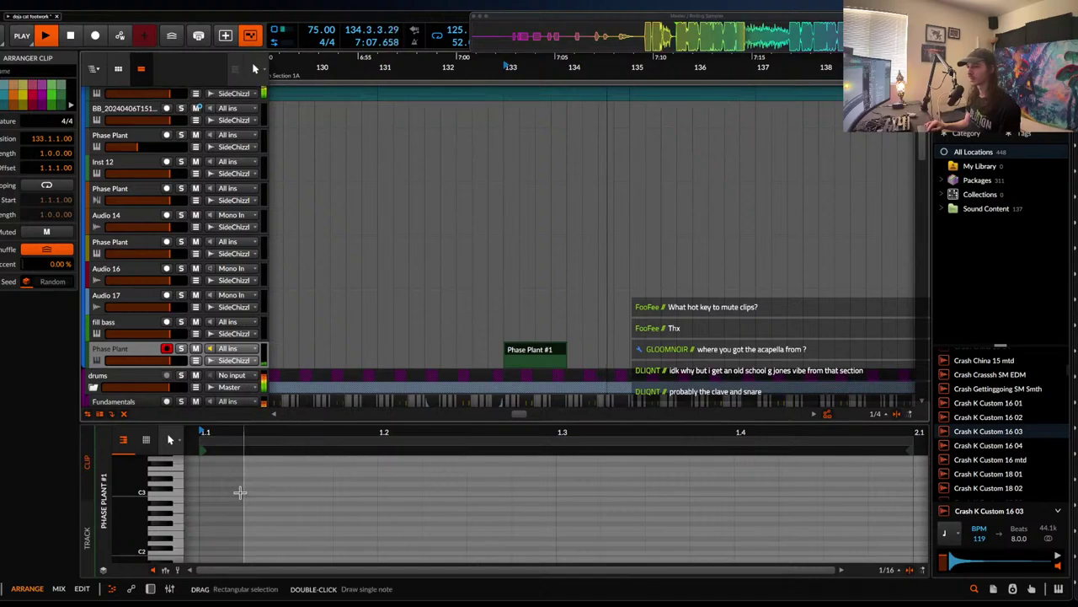
scroll(219, 502, down, 5)
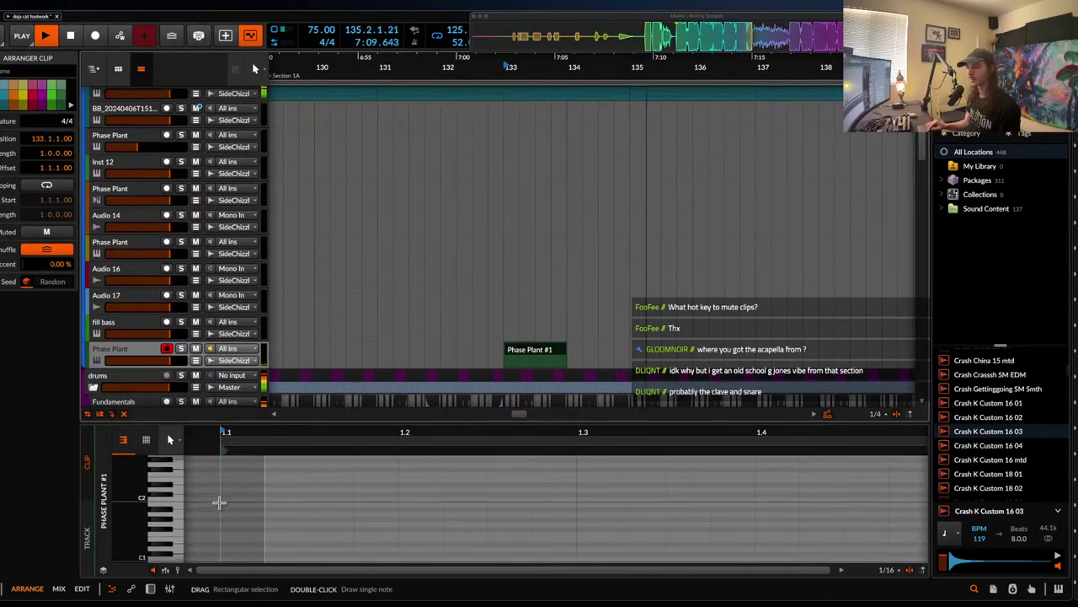
scroll(219, 503, down, 5)
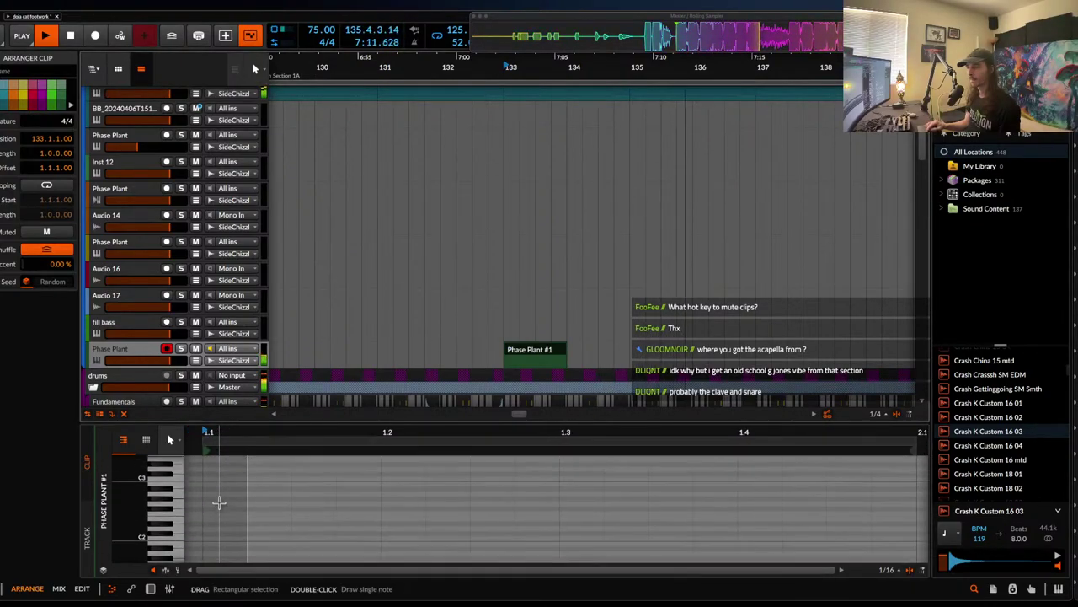
scroll(219, 502, up, 10)
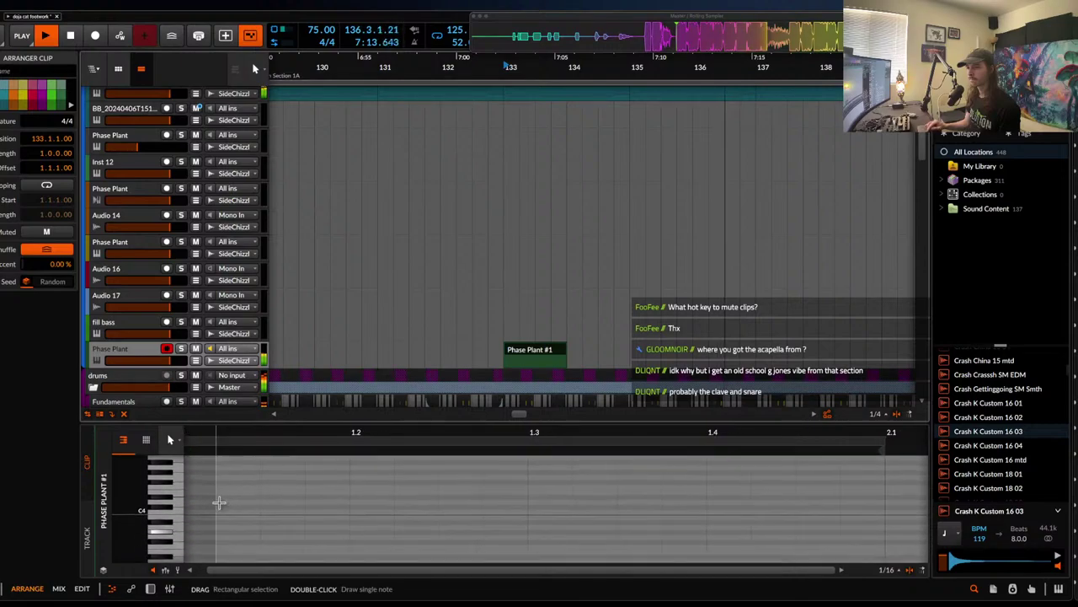
double_click(211, 520)
drag(232, 519, 652, 506)
- Select the purple Phase Plant clip at bar 137 in Group 6 and lower its track's volume slightly
scroll(665, 251, up, 10)
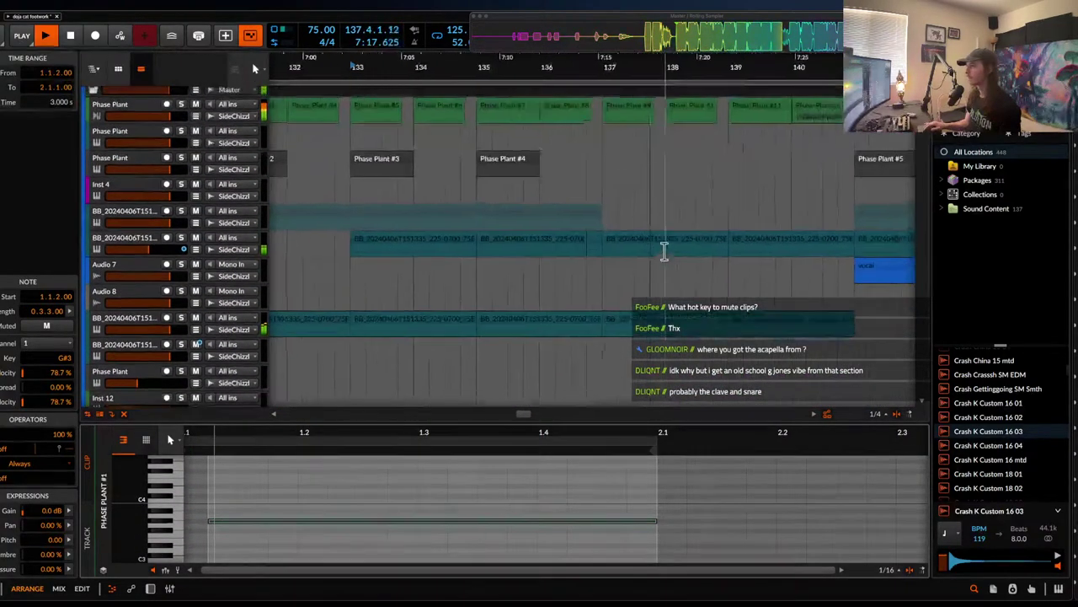
scroll(664, 250, down, 15)
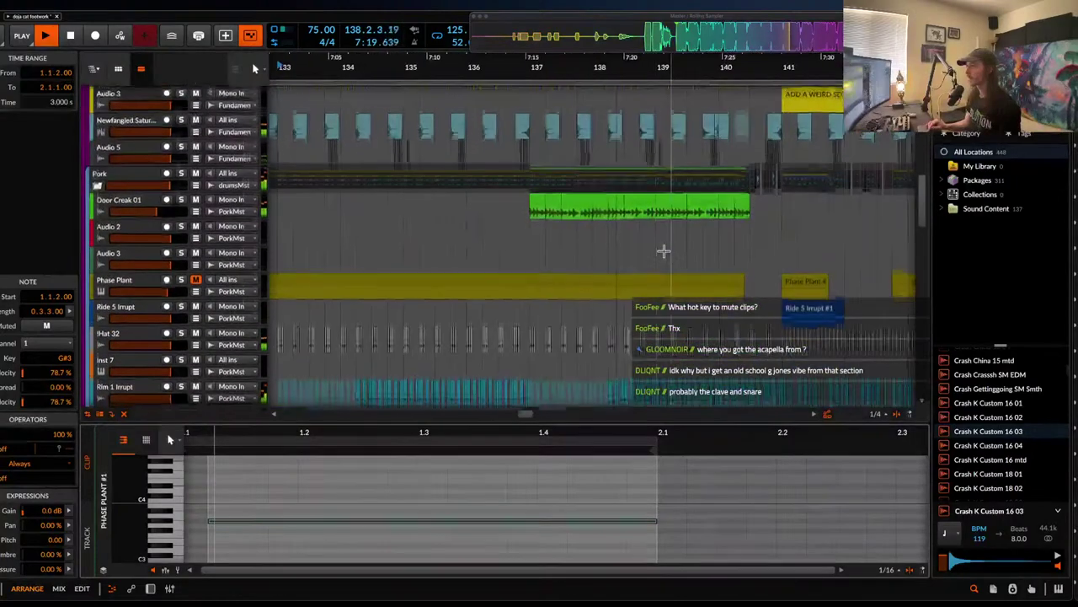
scroll(665, 250, up, 6)
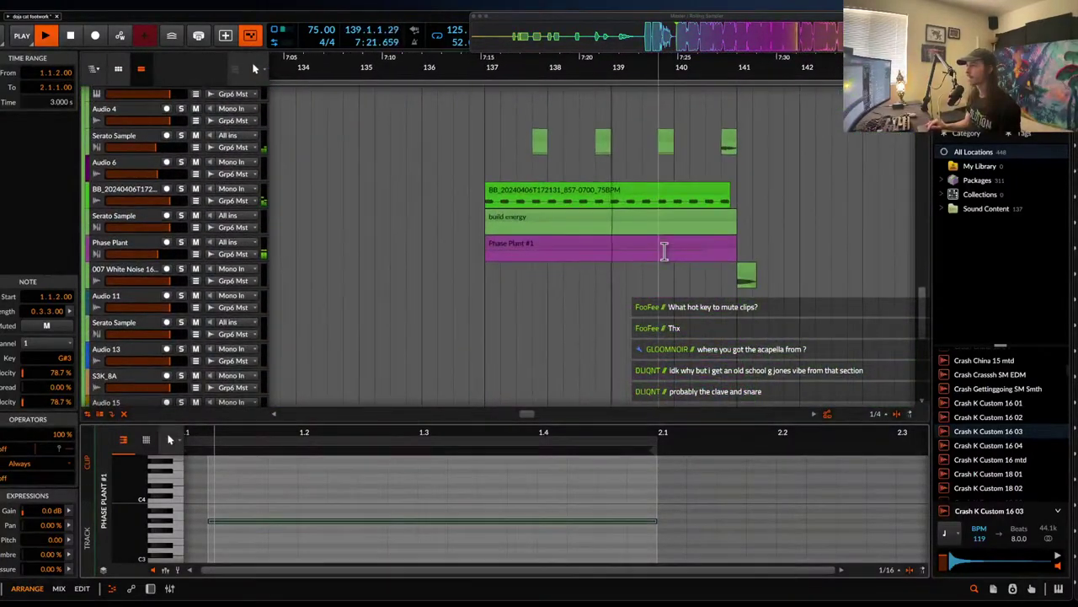
click(649, 248)
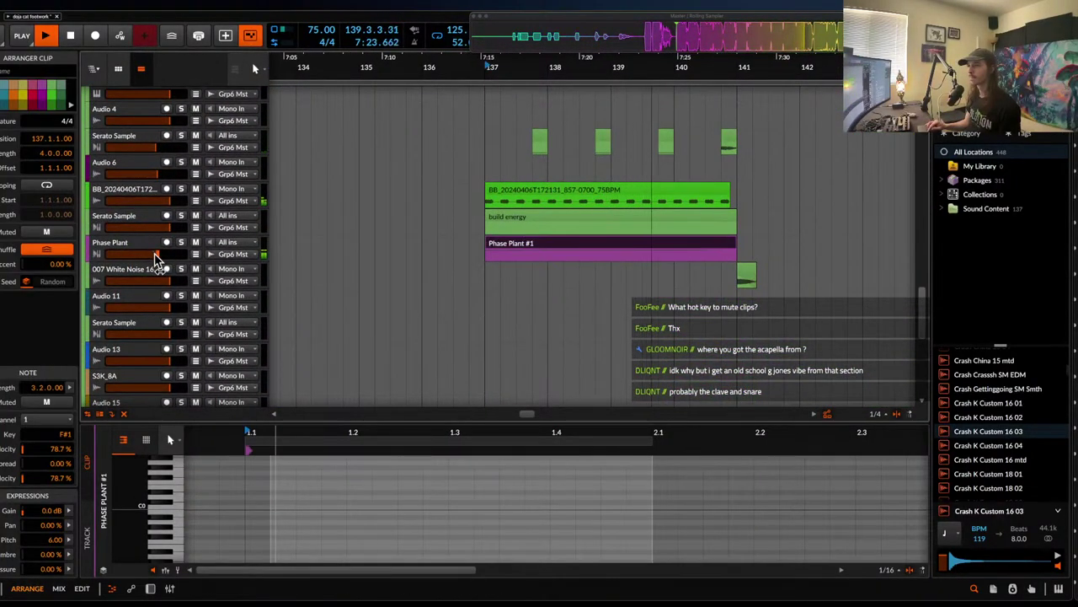
drag(156, 254, 155, 260)
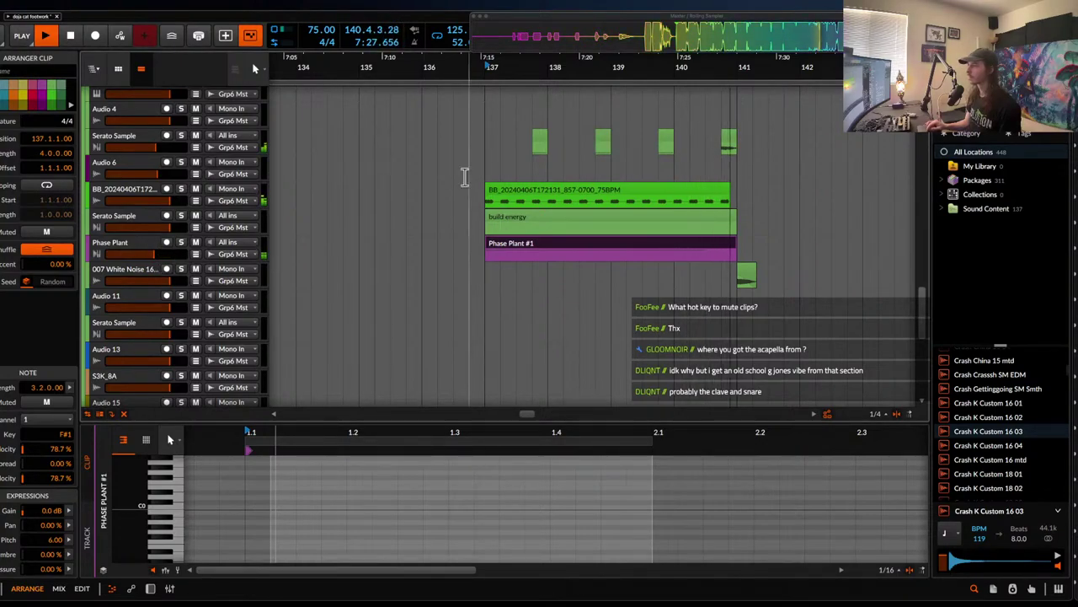
- Solo the 007 White Noise track and replace its clip at bar 141 with the Crash K Custom 16 02 sample
click(747, 278)
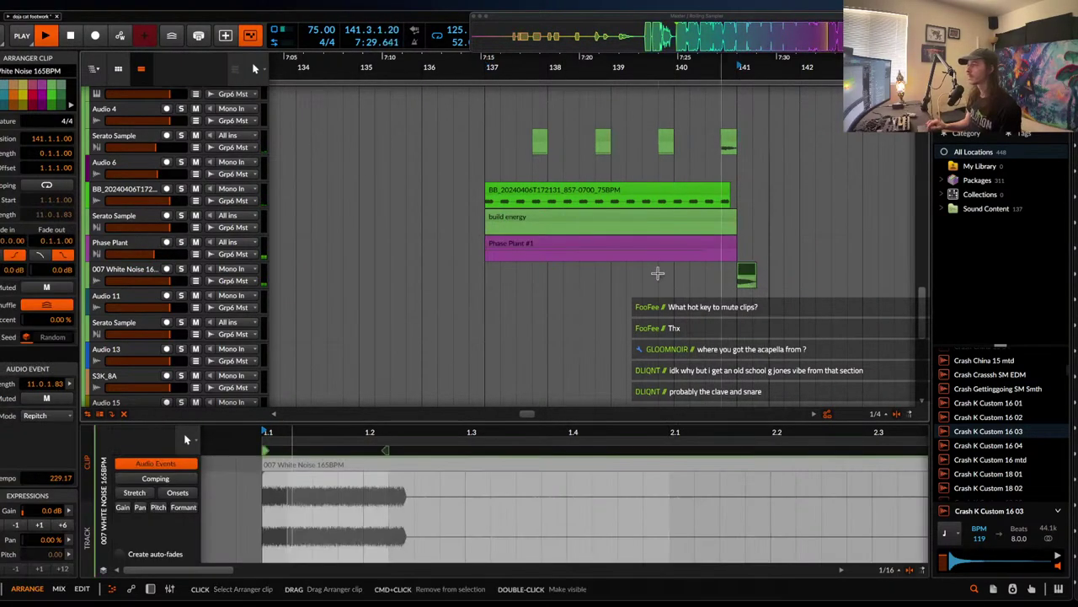
click(132, 278)
click(181, 270)
key(space)
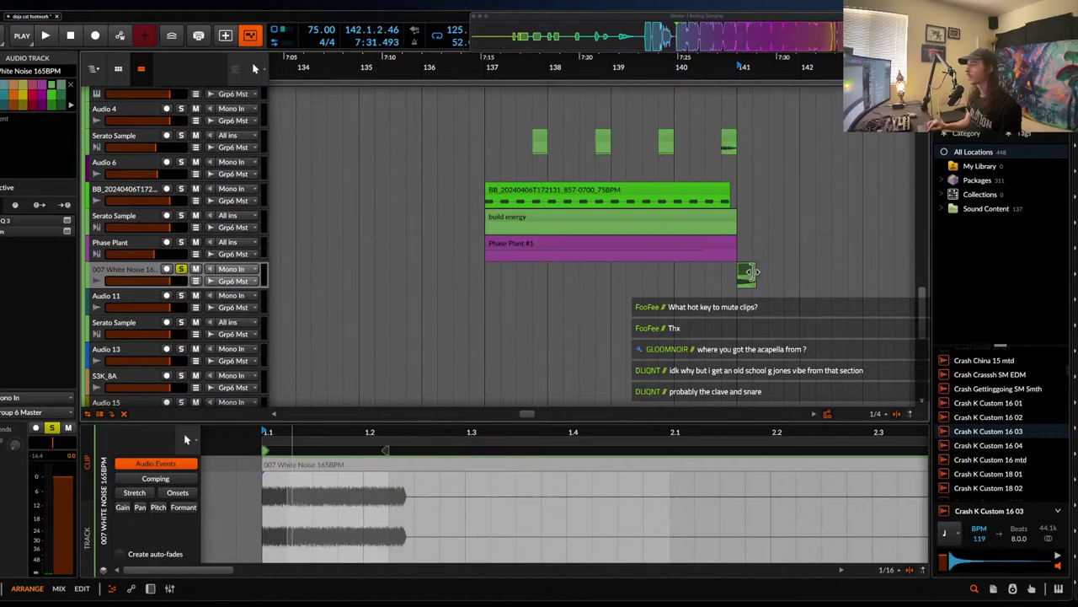
click(746, 271)
click(988, 418)
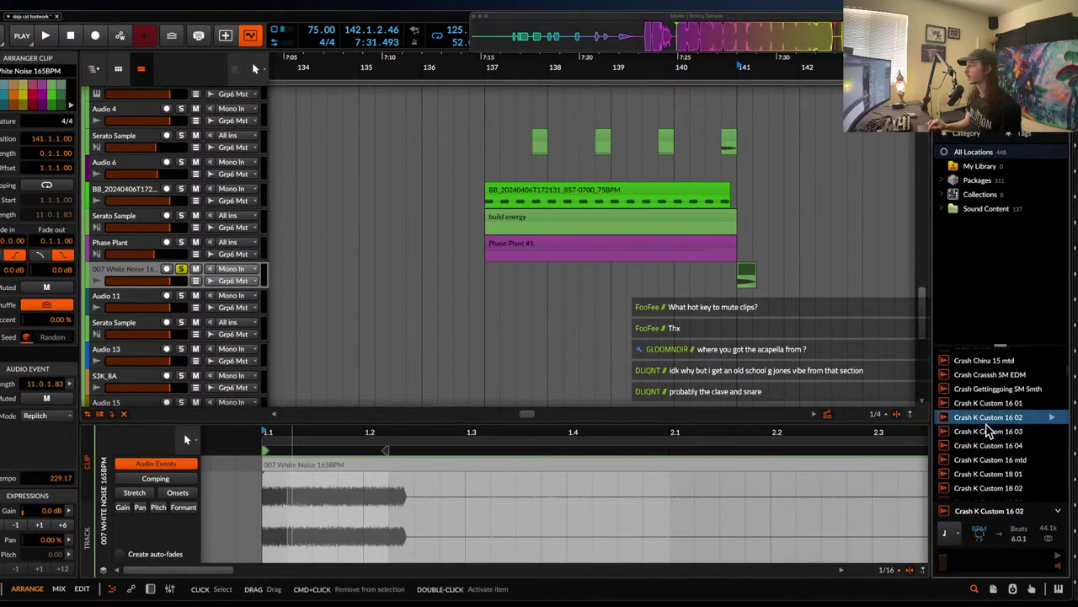
drag(883, 379, 746, 279)
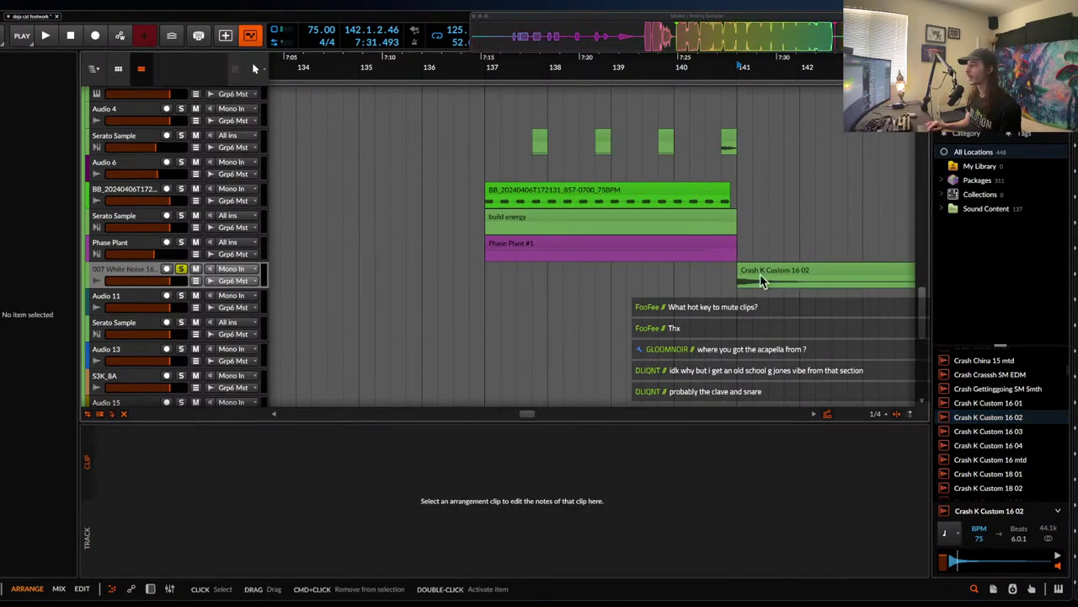
- Audition the crash clip from bar 141 and lower the volume of its track
click(763, 272)
key(space)
scroll(765, 270, down, 1)
drag(171, 283, 156, 282)
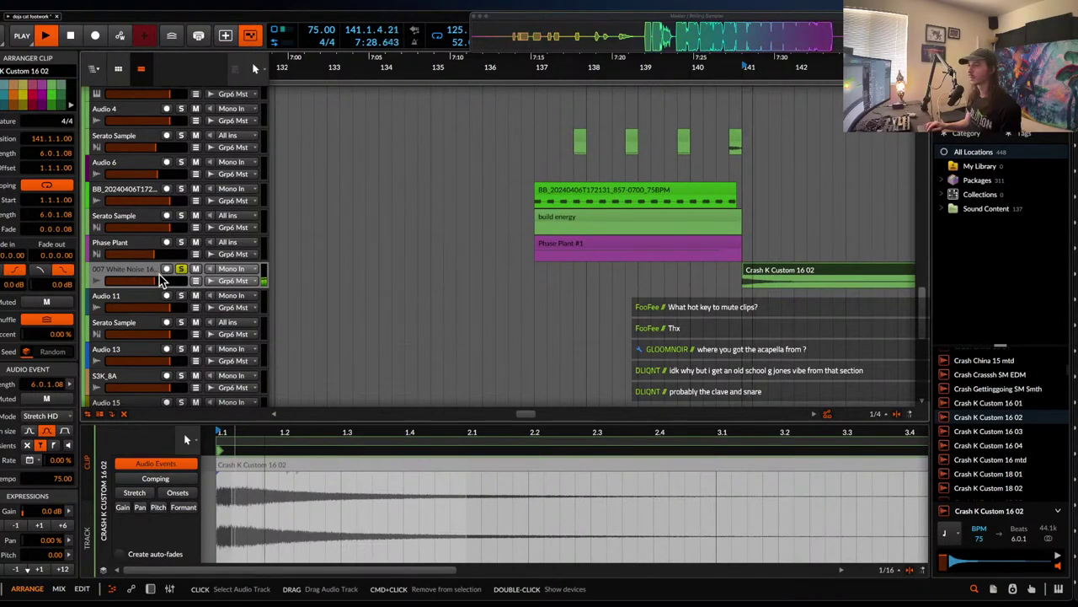
- Inspect the Pro-Q 3 curve on the crash's track, close the plug-in window and reselect the crash clip
double_click(147, 278)
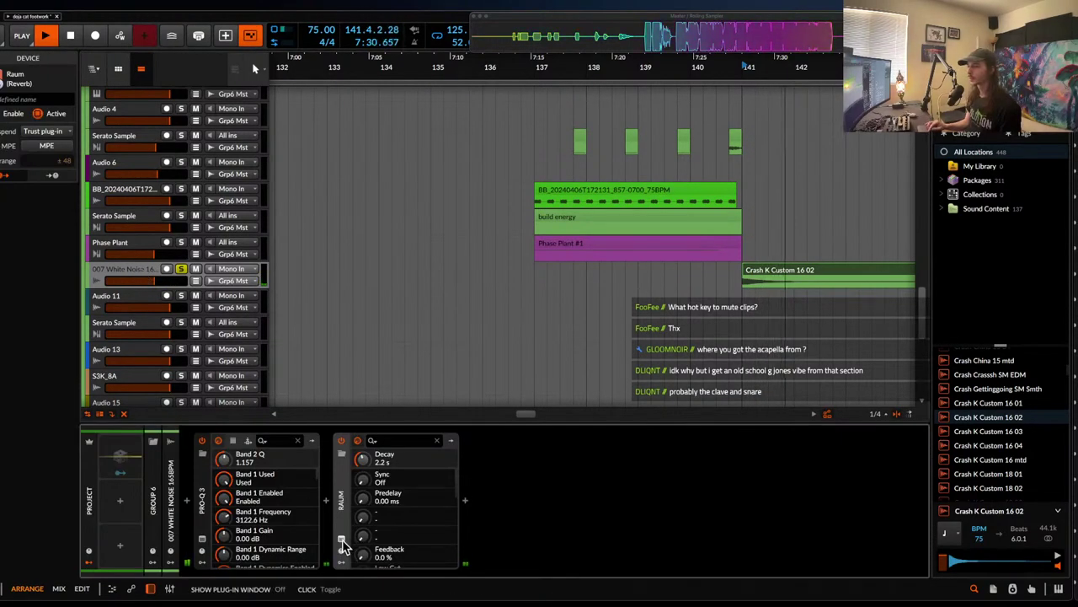
click(202, 537)
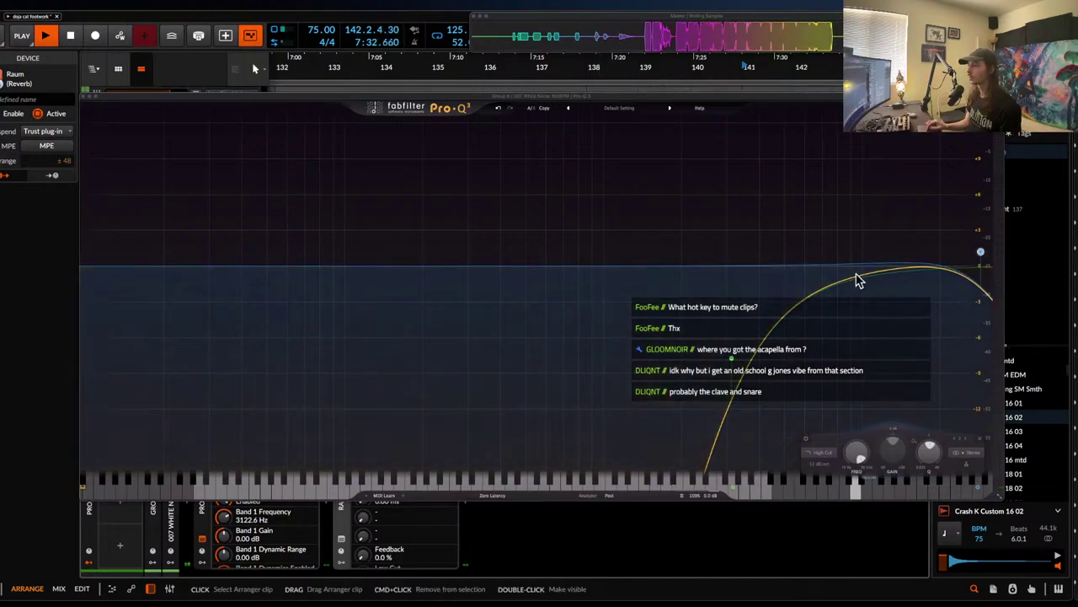
click(85, 97)
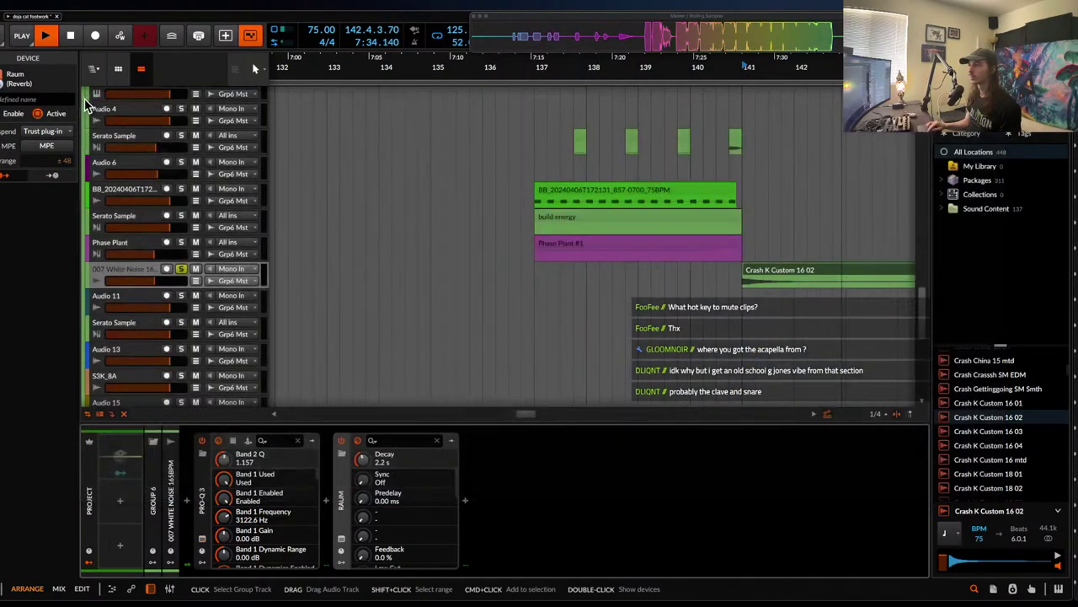
click(795, 271)
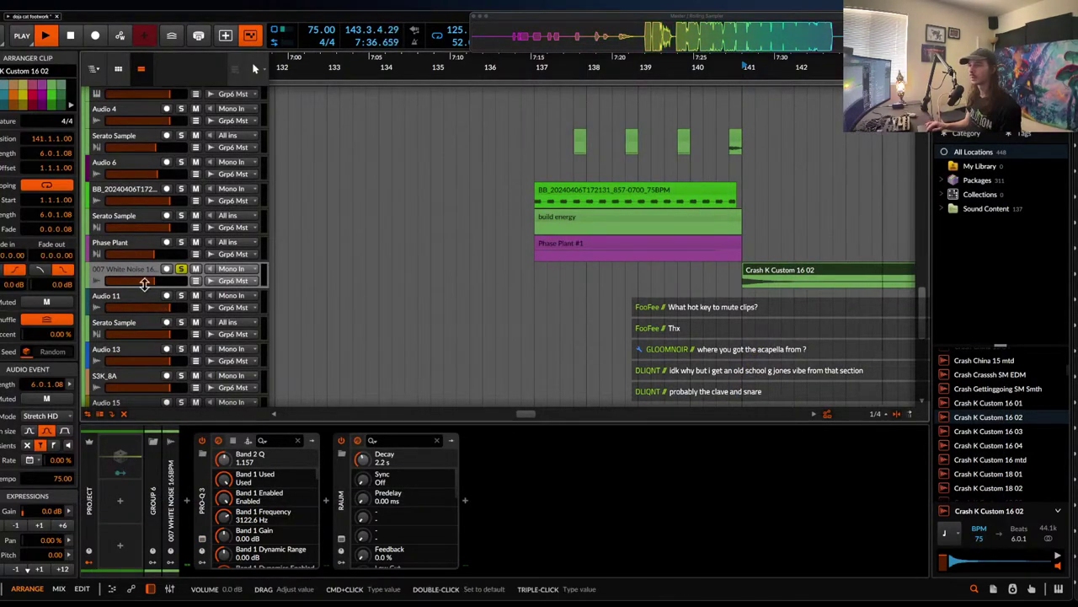
scroll(140, 286, down, 4)
scroll(137, 281, up, 1)
drag(119, 176, 609, 195)
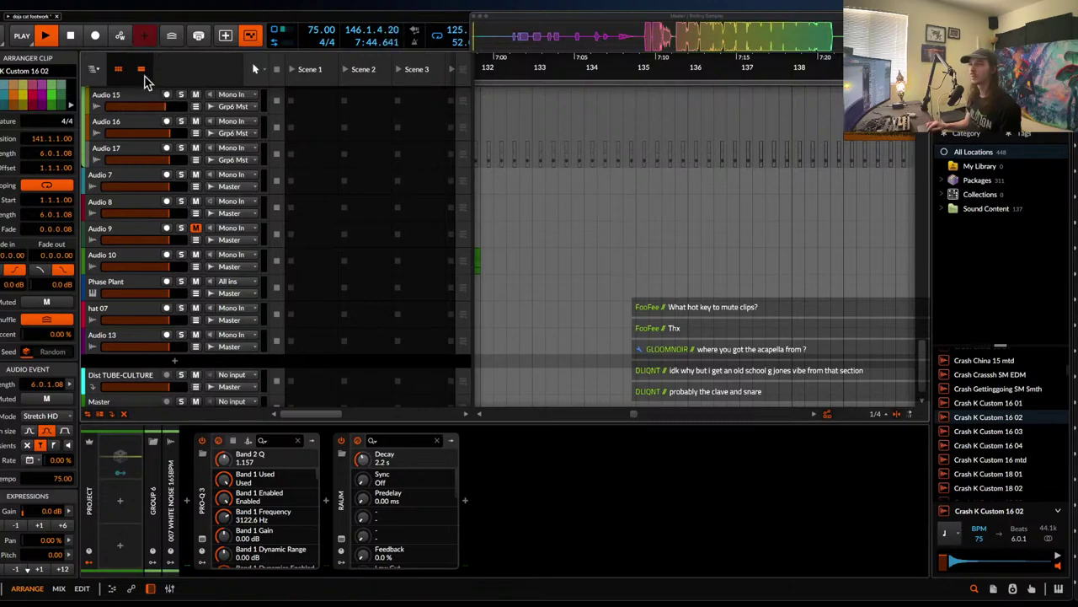
click(118, 72)
- Move the 007 White Noise track holding the crash out of Group 6 into the Pork group under drums
scroll(562, 156, up, 8)
scroll(563, 157, down, 3)
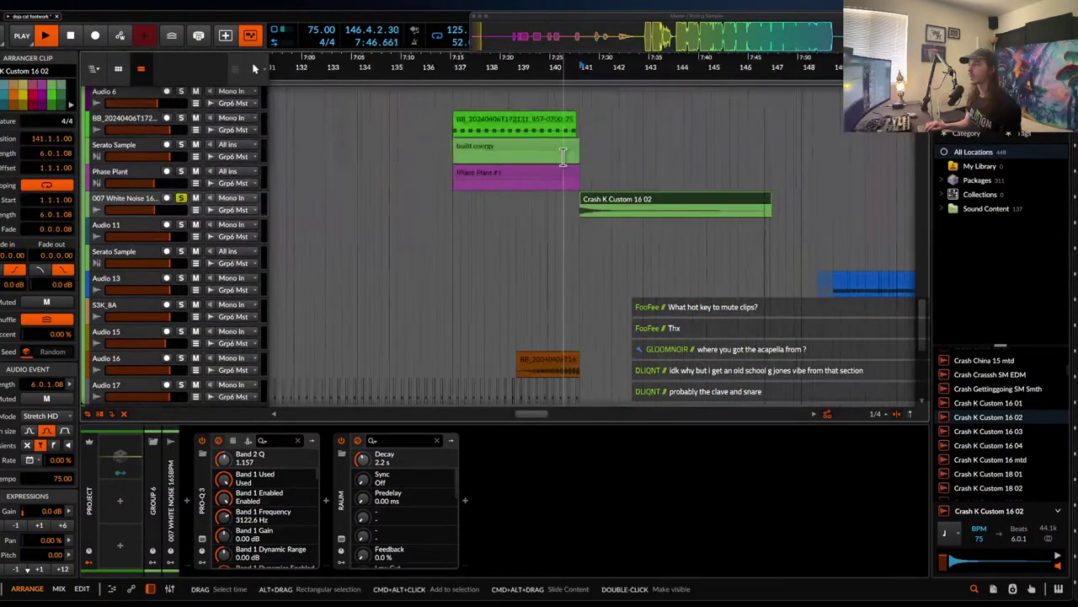
scroll(562, 157, down, 5)
scroll(520, 169, up, 3)
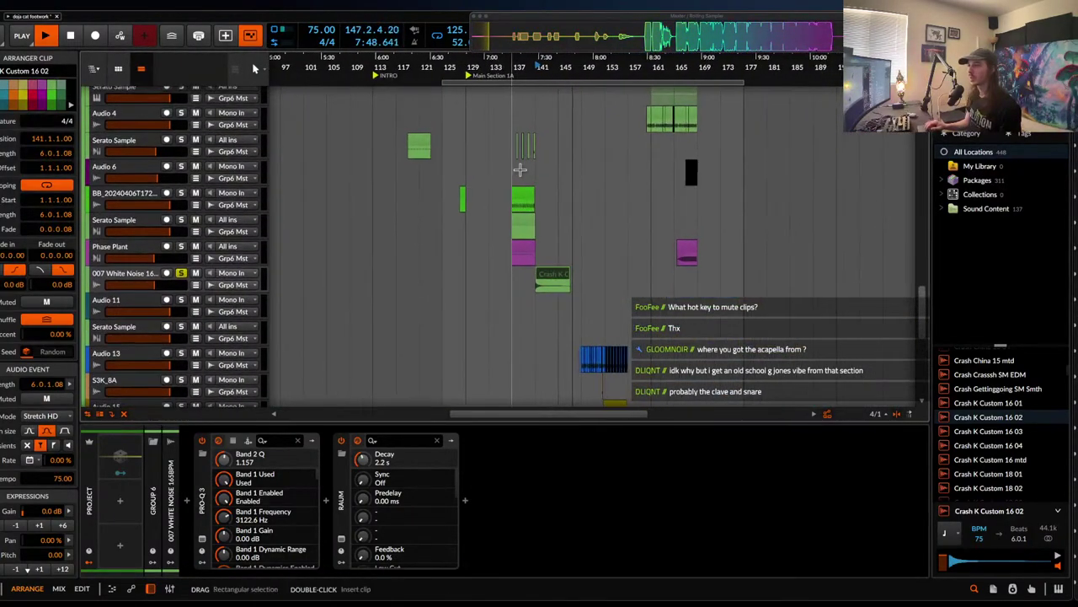
click(144, 281)
drag(143, 200, 144, 133)
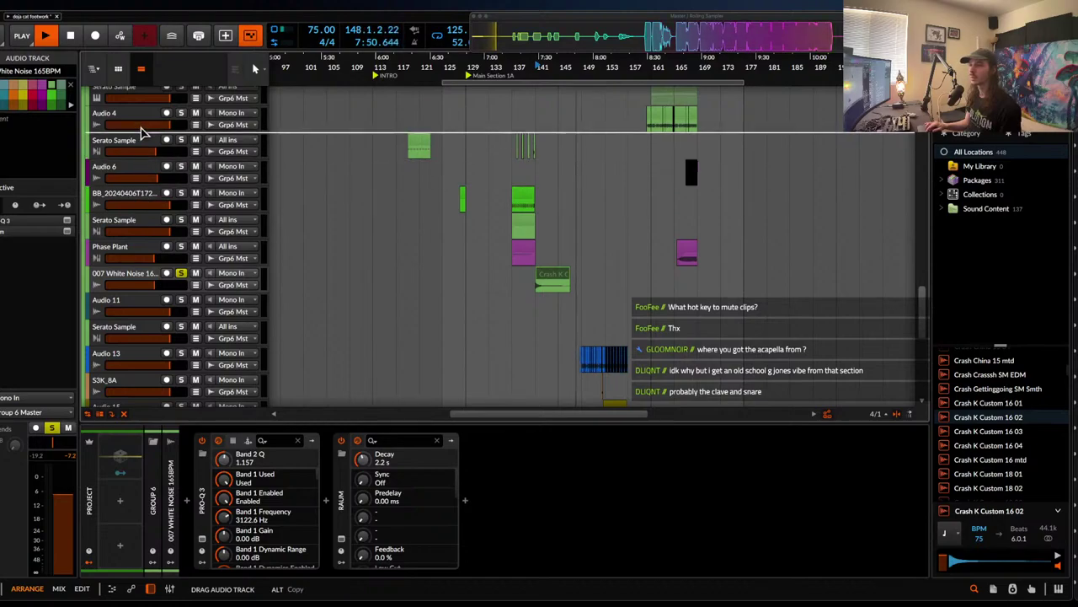
drag(139, 281, 145, 233)
scroll(145, 234, down, 15)
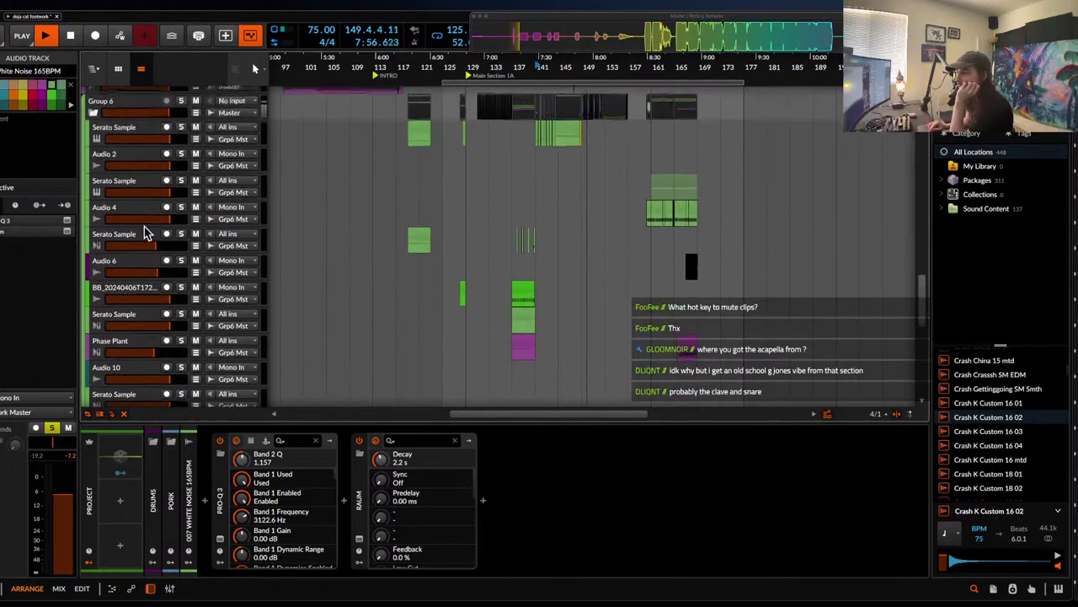
- Move the purple Phase Plant track from Group 6 into the Side Chizzle group, directly above fill bass
drag(127, 184, 137, 161)
drag(140, 115, 156, 200)
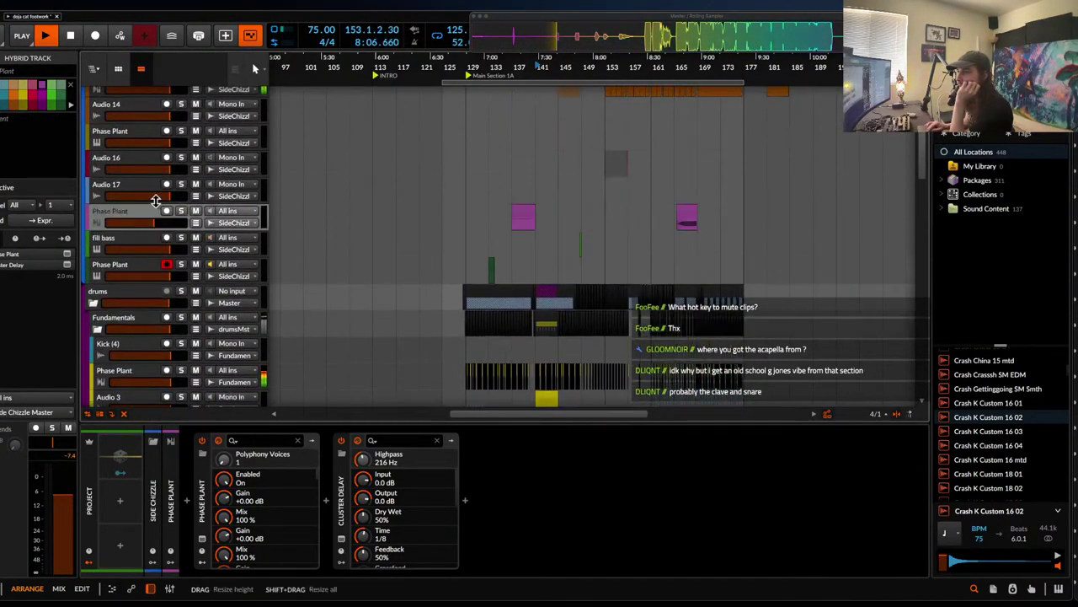
- Audition the moved Phase Plant track in solo from bar 137, reset its volume to default and unsolo it
click(523, 214)
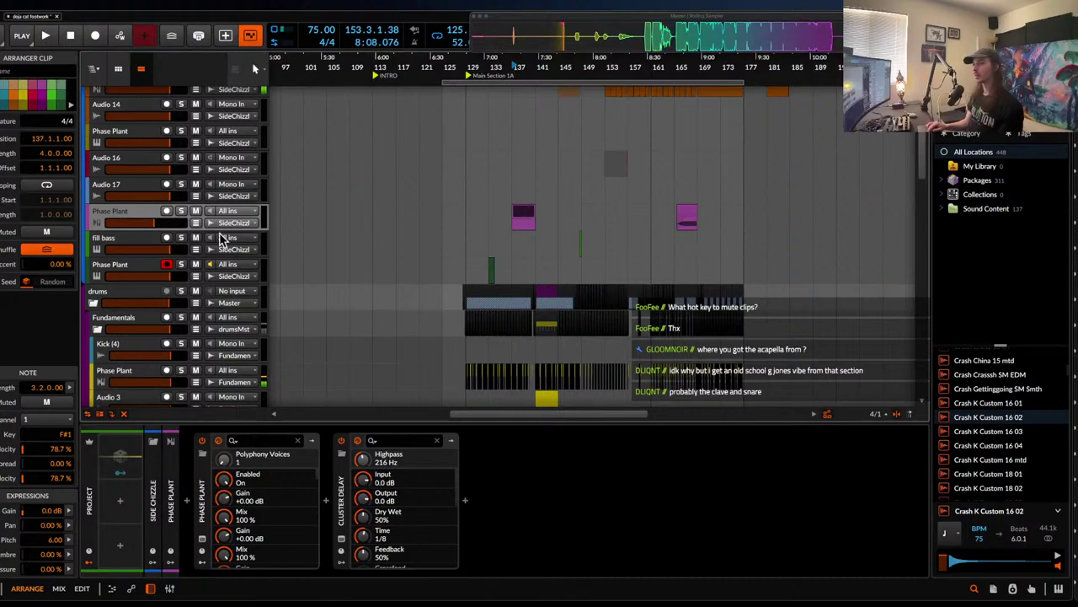
click(182, 212)
double_click(115, 214)
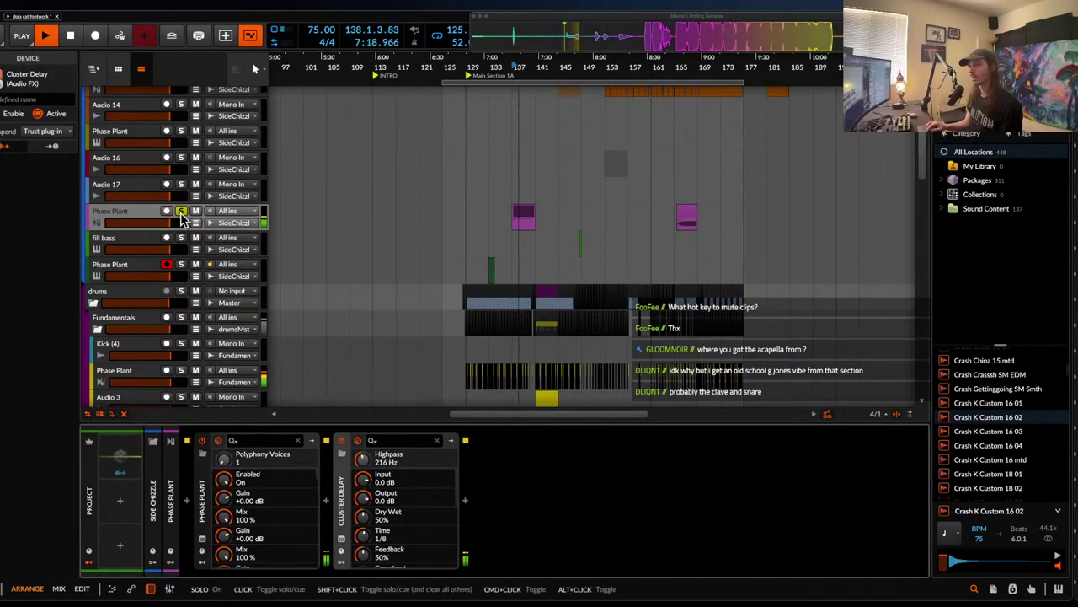
click(144, 220)
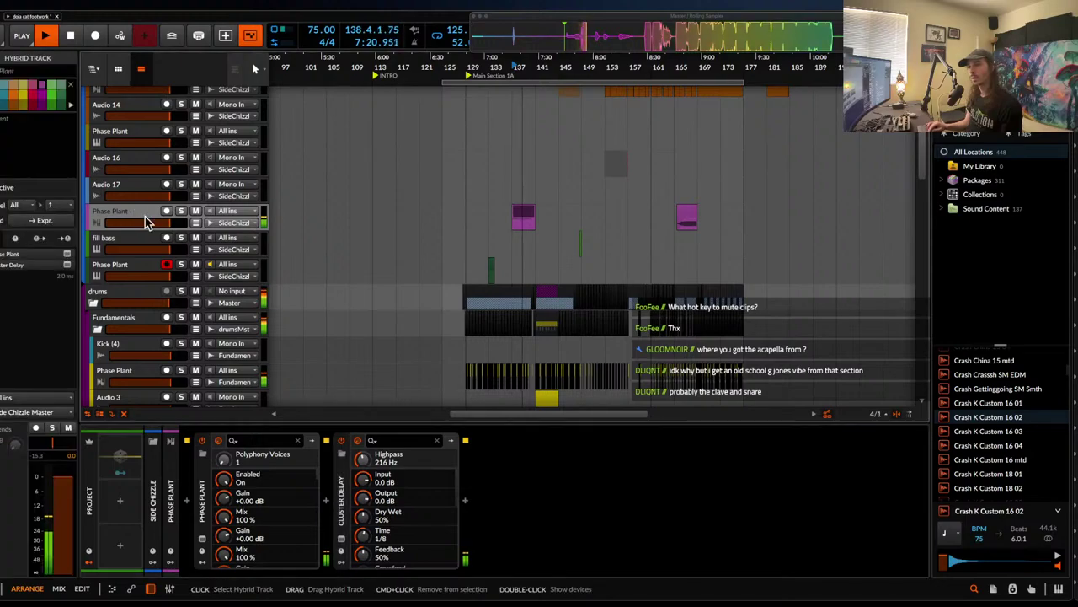
- Open the moved track's Phase Plant synth and adjust the In Gain of the Limiter in Lane 3
double_click(149, 218)
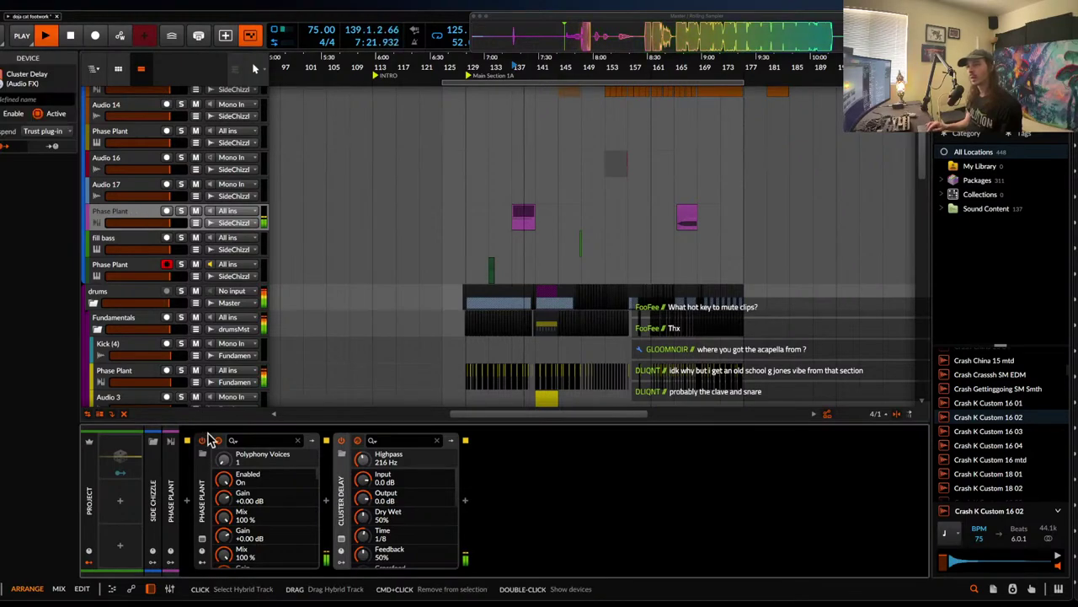
click(202, 540)
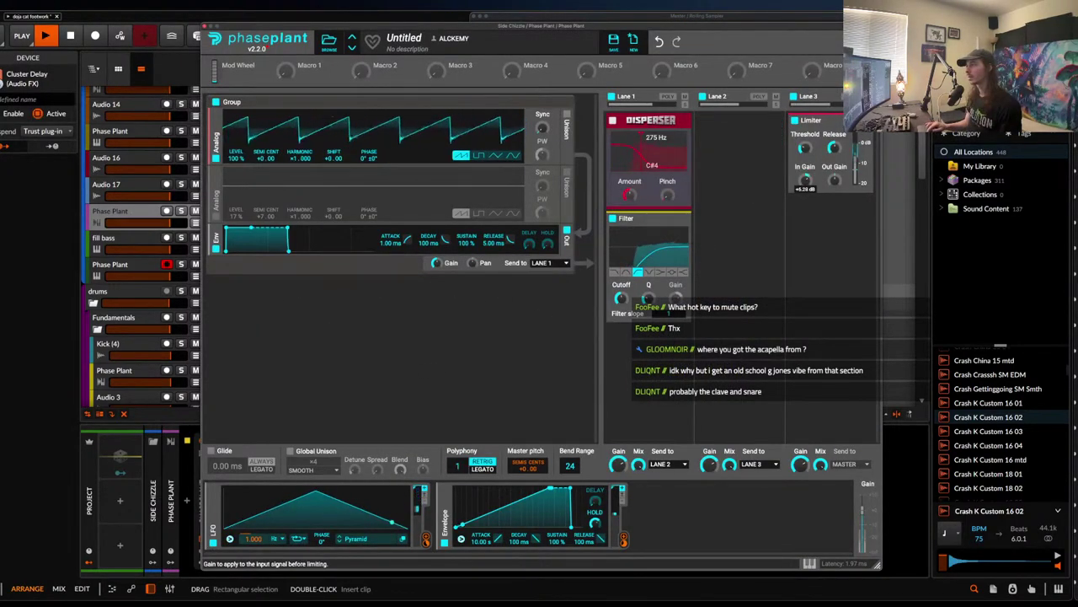
drag(805, 148, 805, 173)
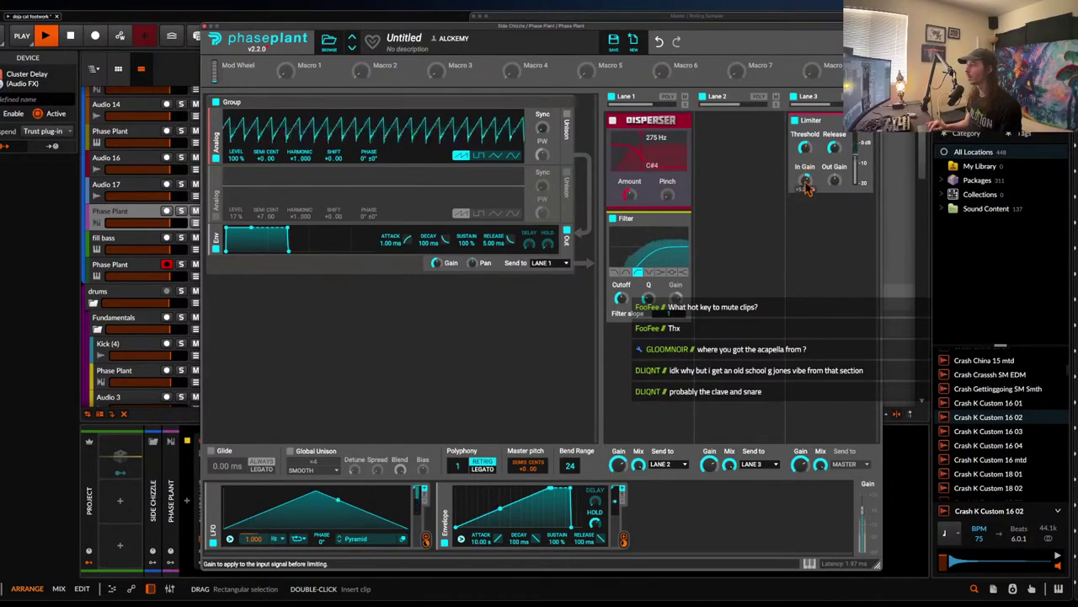
- Add a Reverb below the Filter in Lane 1 of the Phase Plant and close the synth window
click(649, 327)
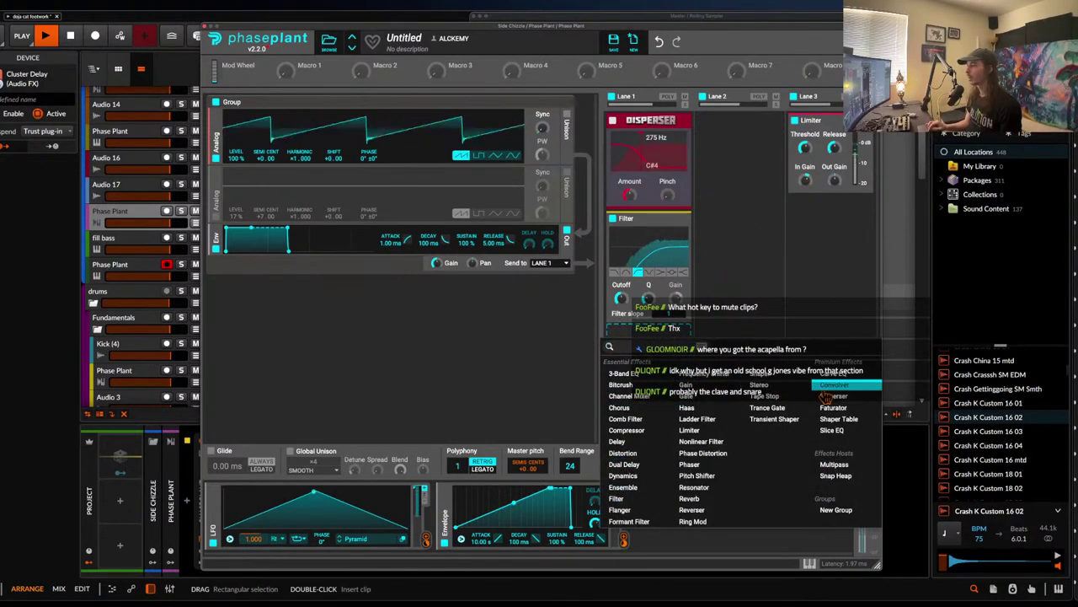
click(690, 498)
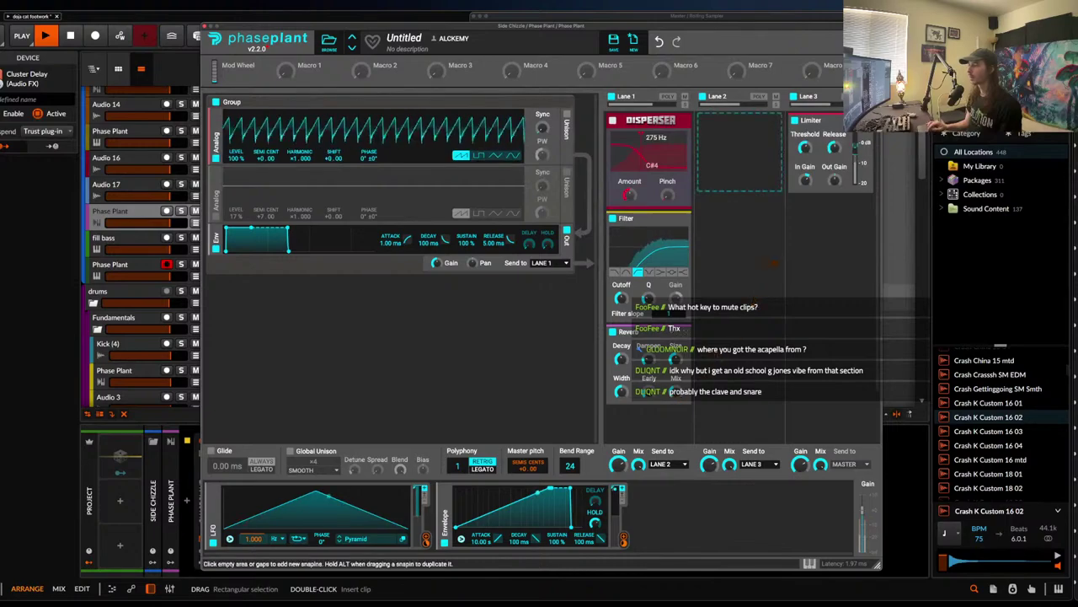
click(205, 26)
- Save the project
scroll(436, 203, down, 3)
scroll(459, 210, up, 2)
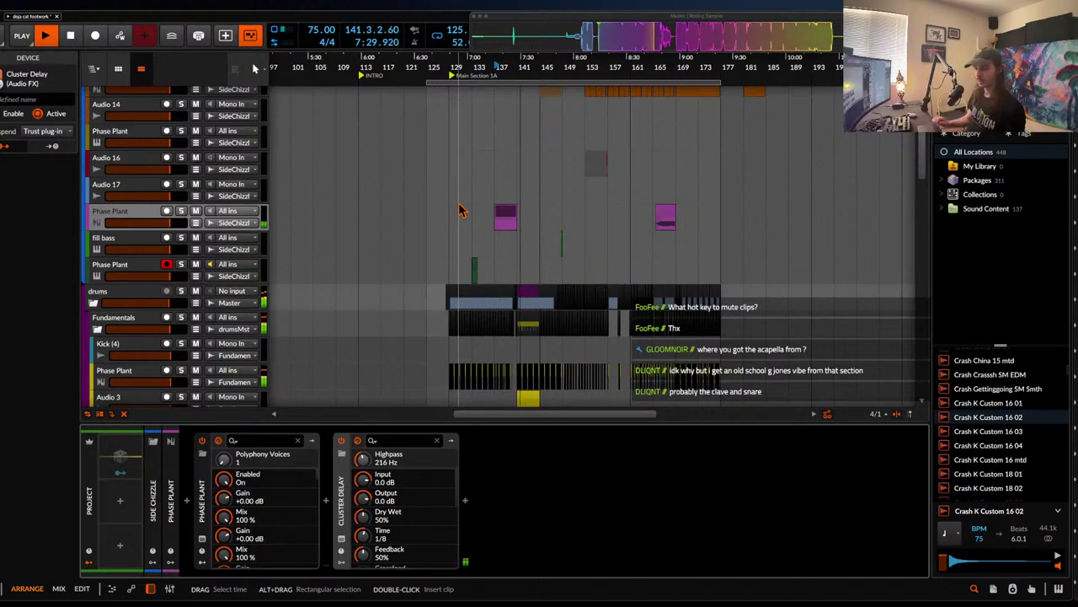
key(super+s)
key(Return)
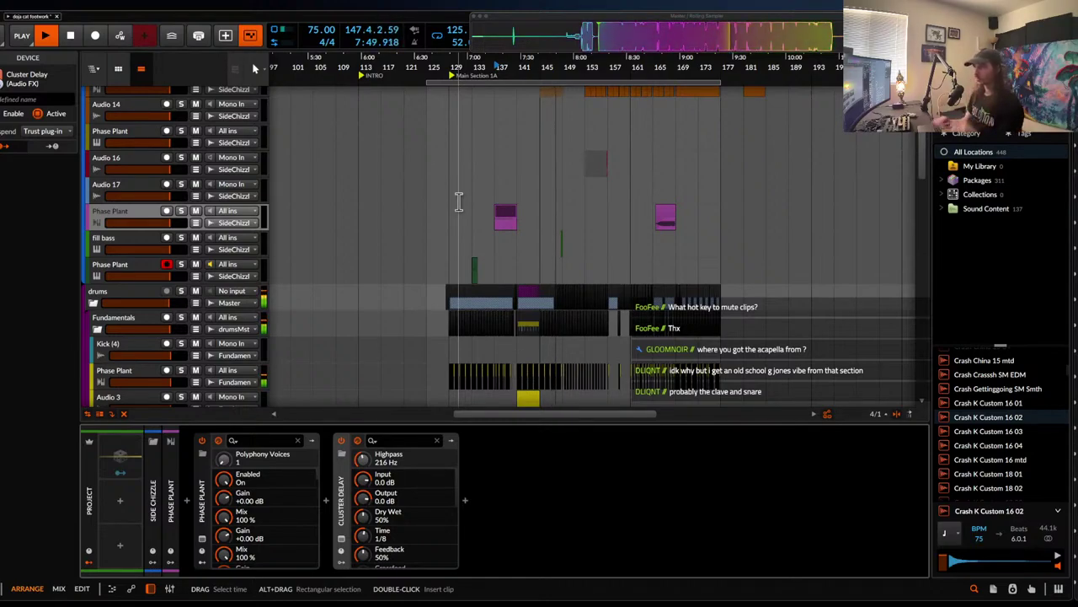
- Look through the Pork, Group 6 and ungrouped audio tracks around Main Section 1A during playback
scroll(459, 203, down, 12)
scroll(459, 202, up, 3)
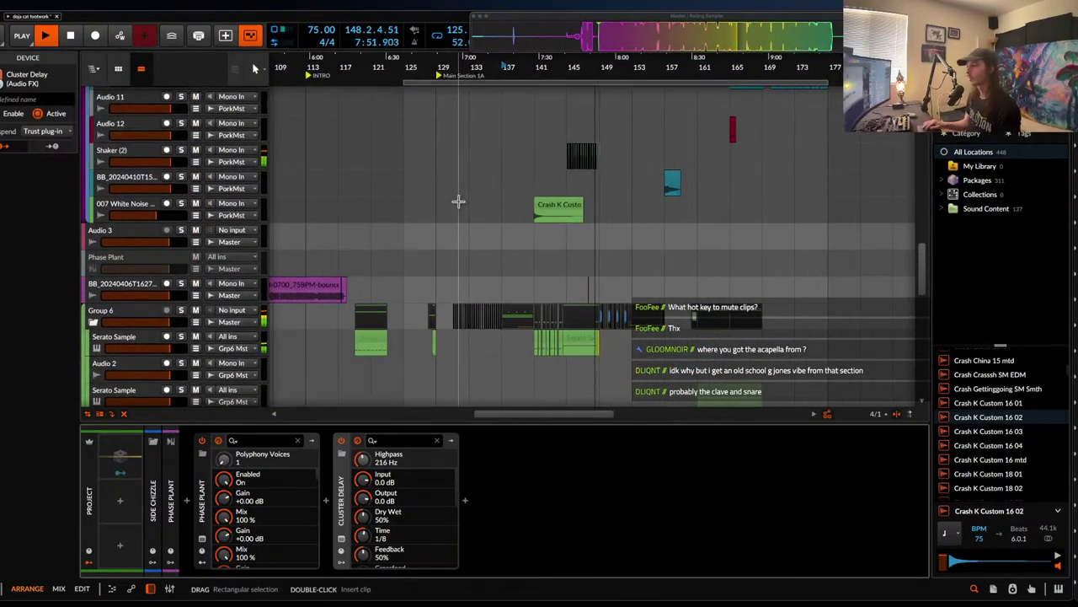
scroll(459, 201, down, 5)
scroll(459, 201, up, 3)
scroll(458, 202, down, 7)
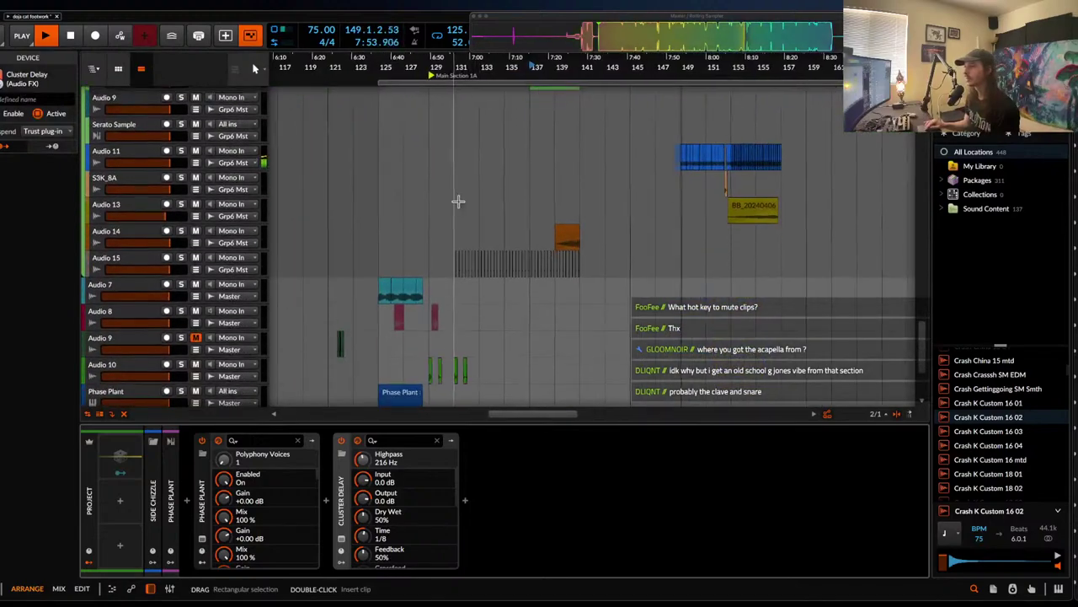
scroll(458, 201, down, 5)
scroll(458, 201, down, 1)
scroll(458, 201, up, 3)
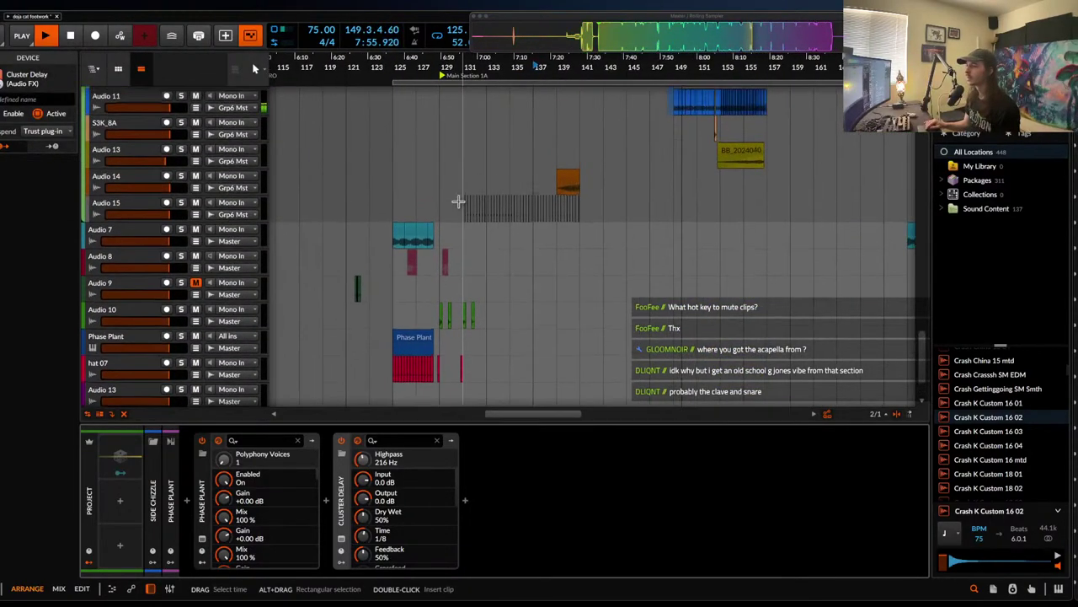
scroll(458, 201, down, 2)
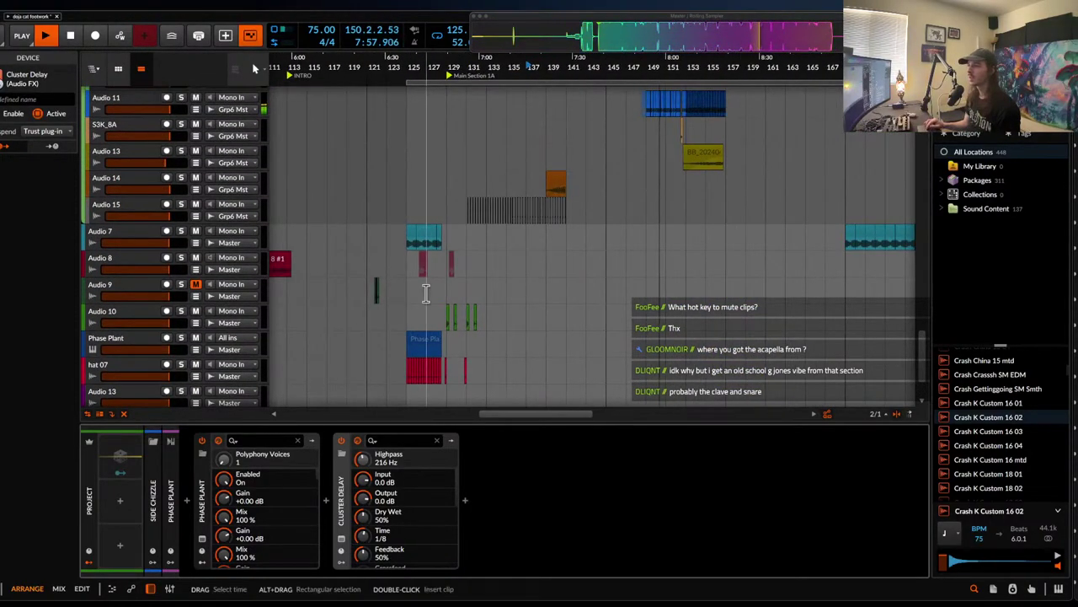
scroll(427, 293, up, 12)
scroll(427, 293, up, 8)
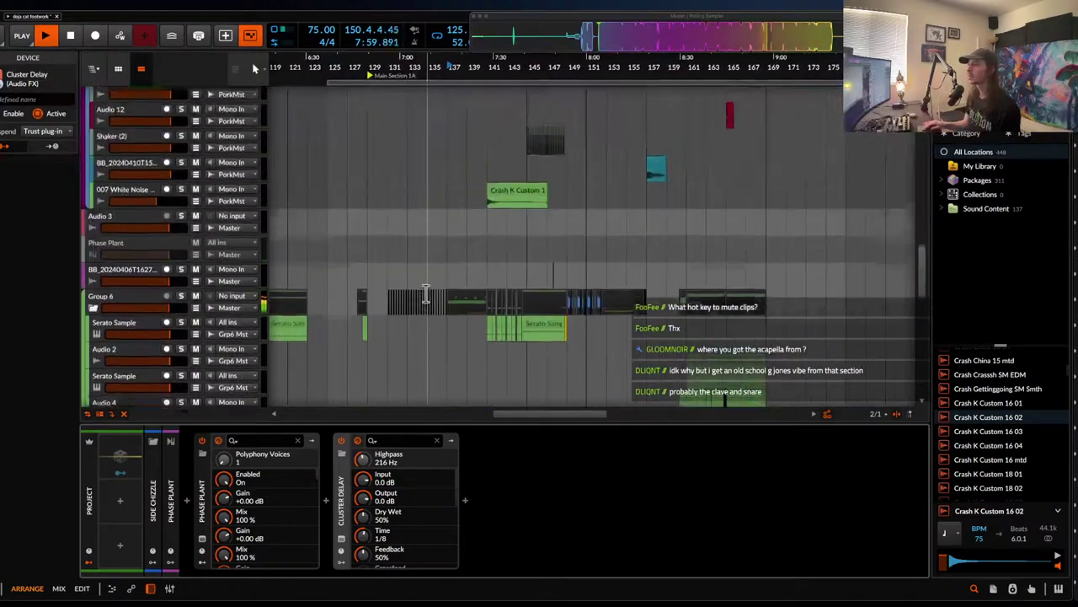
- Copy the fill bass clip from 148.4 to 157.4.1 on the same track and mute the copy
scroll(426, 293, down, 1)
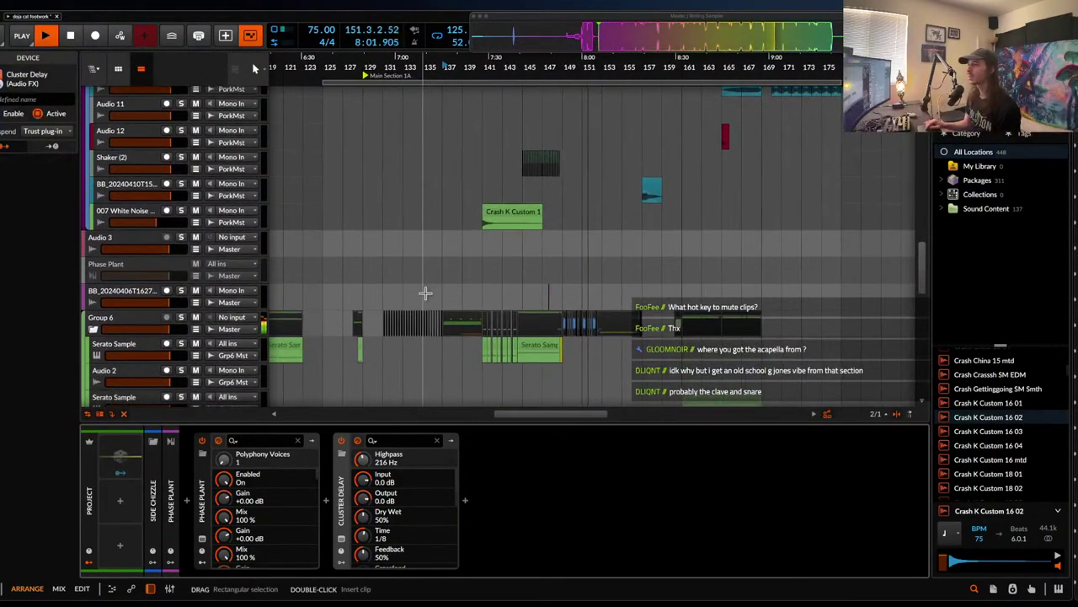
scroll(426, 293, down, 10)
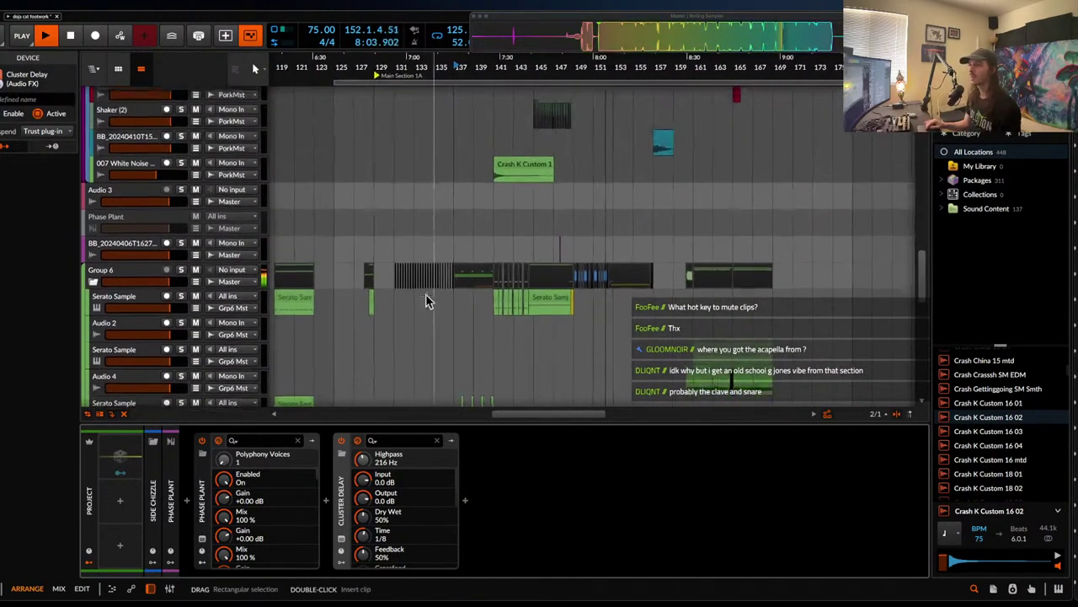
scroll(425, 293, up, 12)
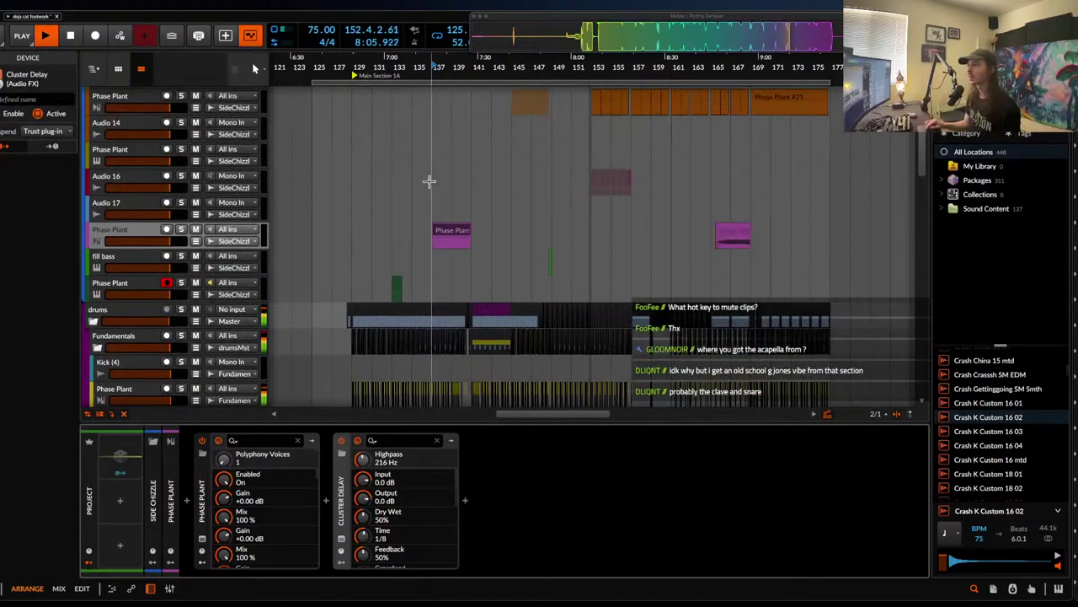
scroll(555, 239, up, 5)
scroll(555, 239, down, 3)
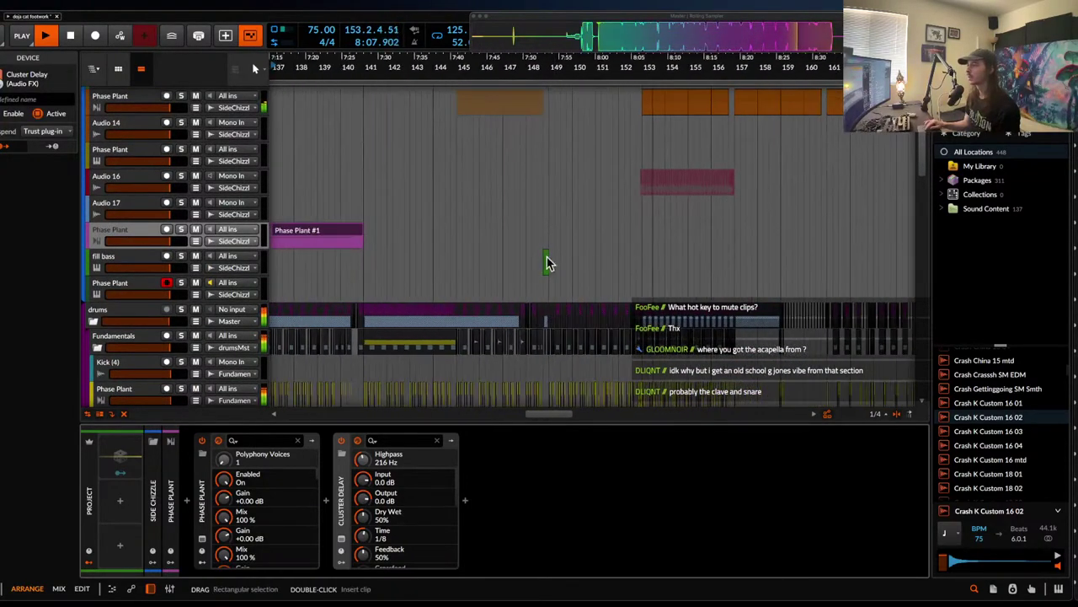
click(545, 261)
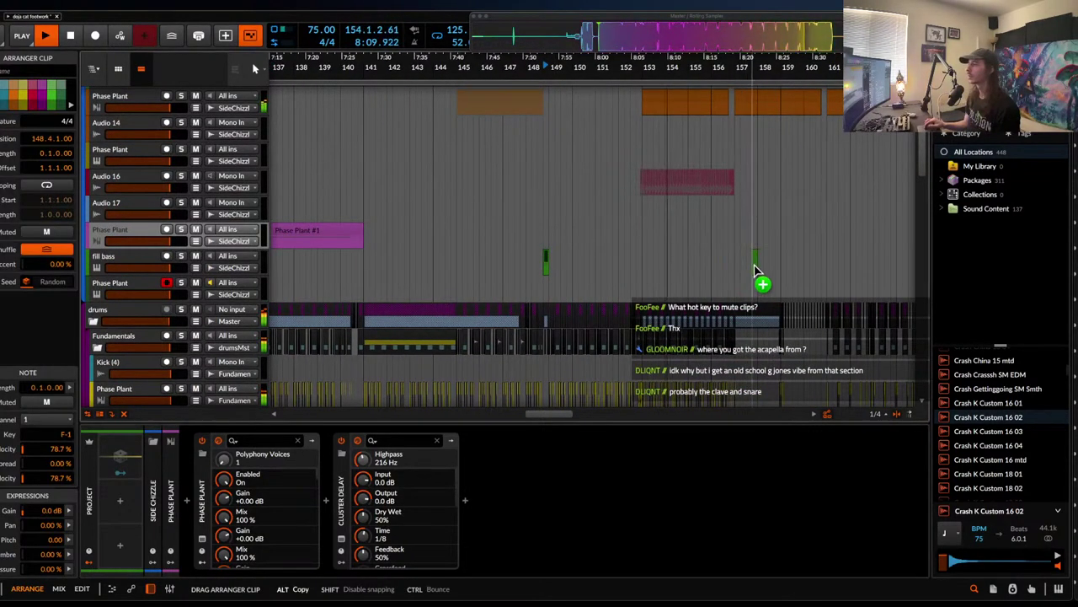
scroll(626, 281, up, 4)
scroll(626, 281, right, 6)
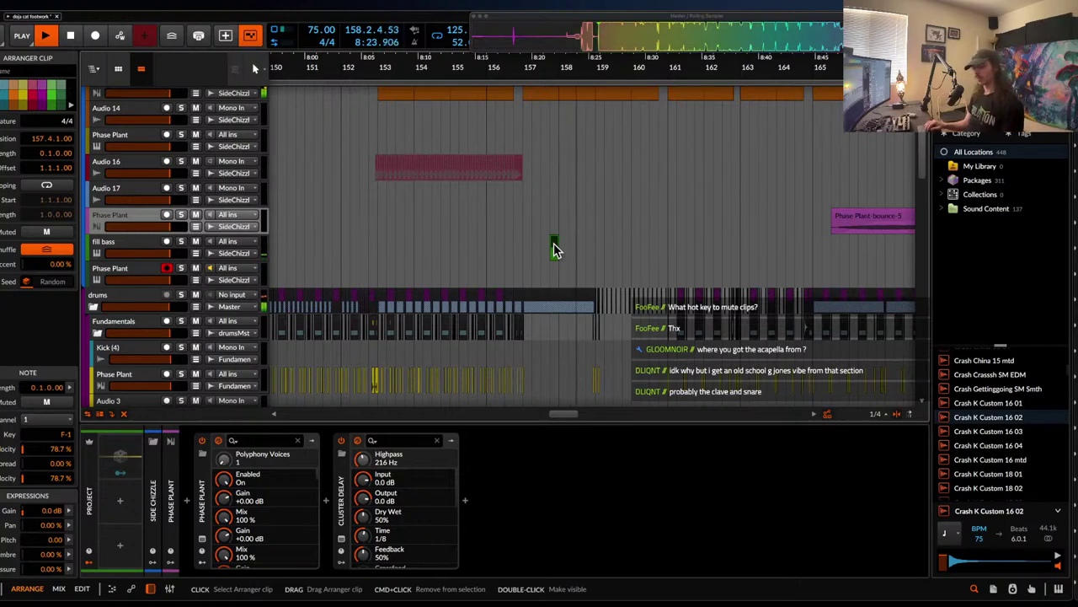
scroll(554, 246, down, 4)
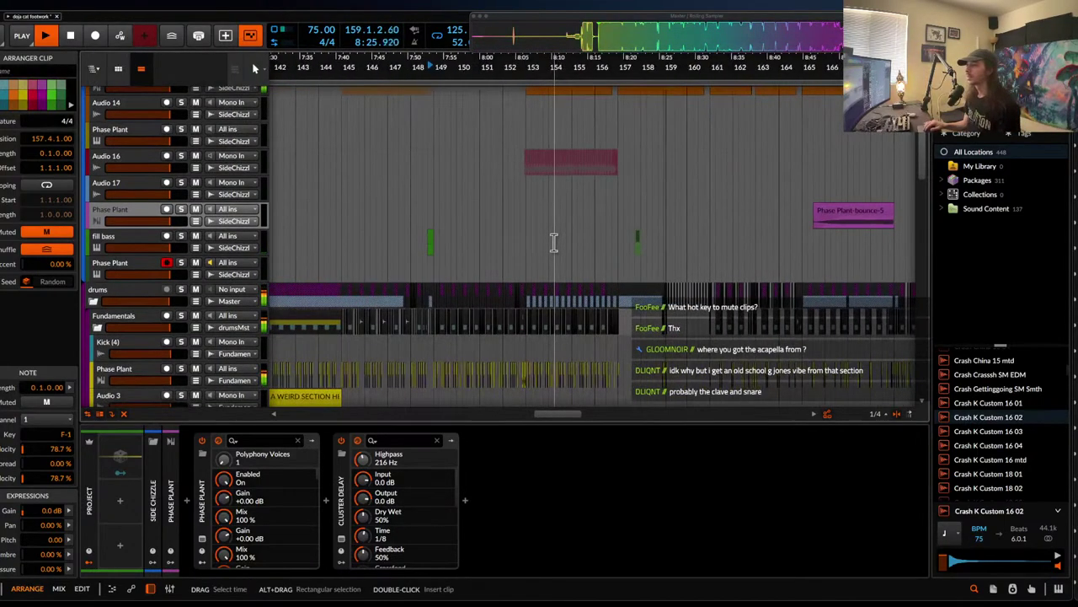
- Place the lowest Phase Plant track's clip from bar 133 at 157.4.1, directly under the muted fill bass clip
scroll(553, 243, left, 5)
scroll(553, 243, down, 2)
key(space)
scroll(554, 250, up, 1)
scroll(554, 244, up, 2)
scroll(554, 244, left, 4)
click(480, 263)
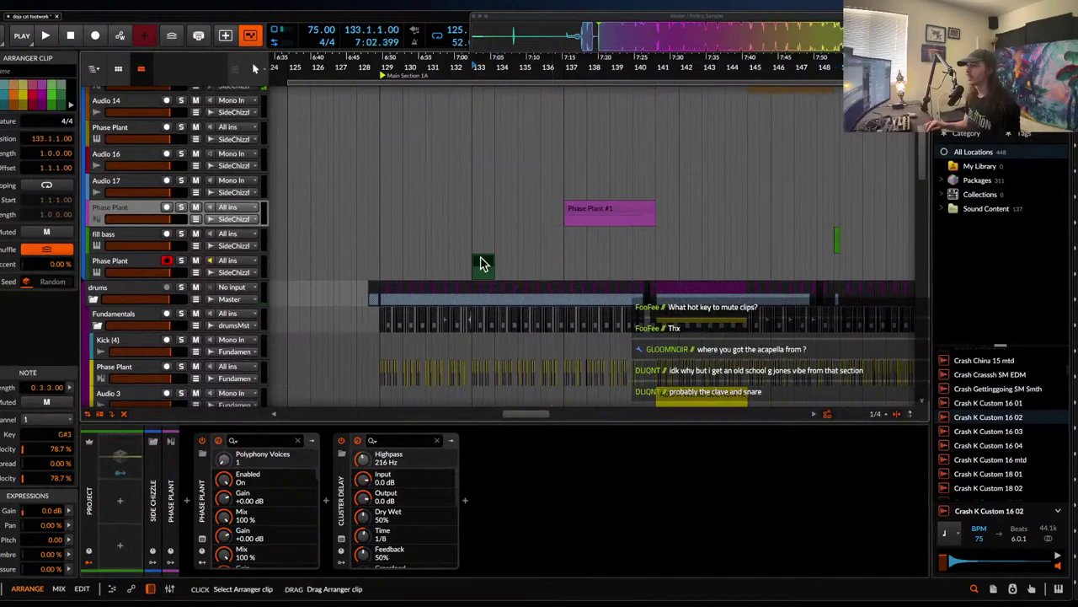
scroll(484, 263, down, 6)
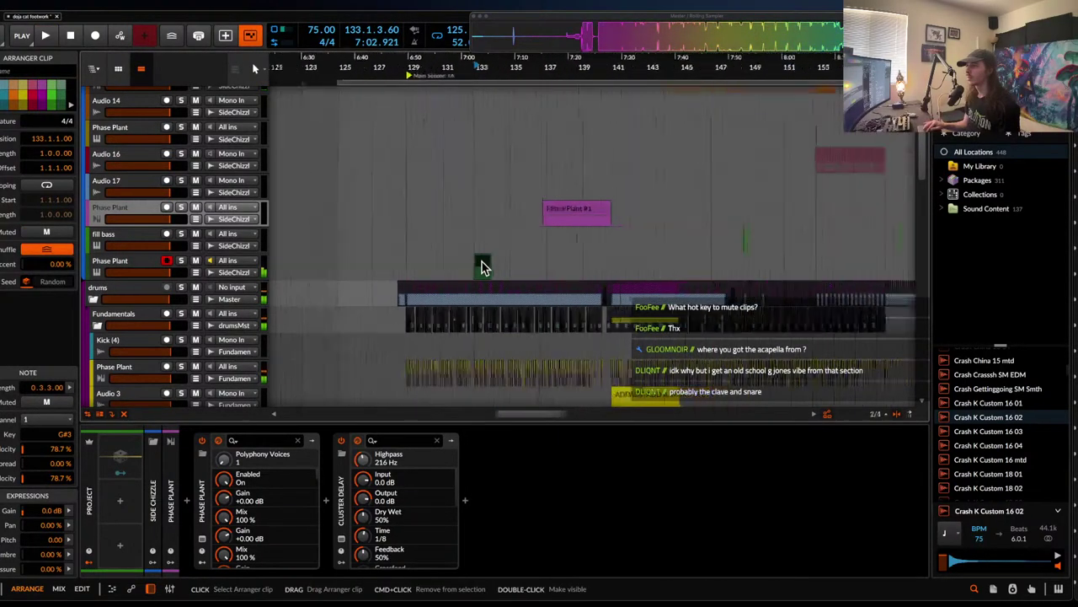
drag(484, 263, 685, 268)
scroll(723, 261, up, 8)
key(space)
- Inspect that track's Phase Plant synth, close its window and audition the clip at 157.4
click(134, 266)
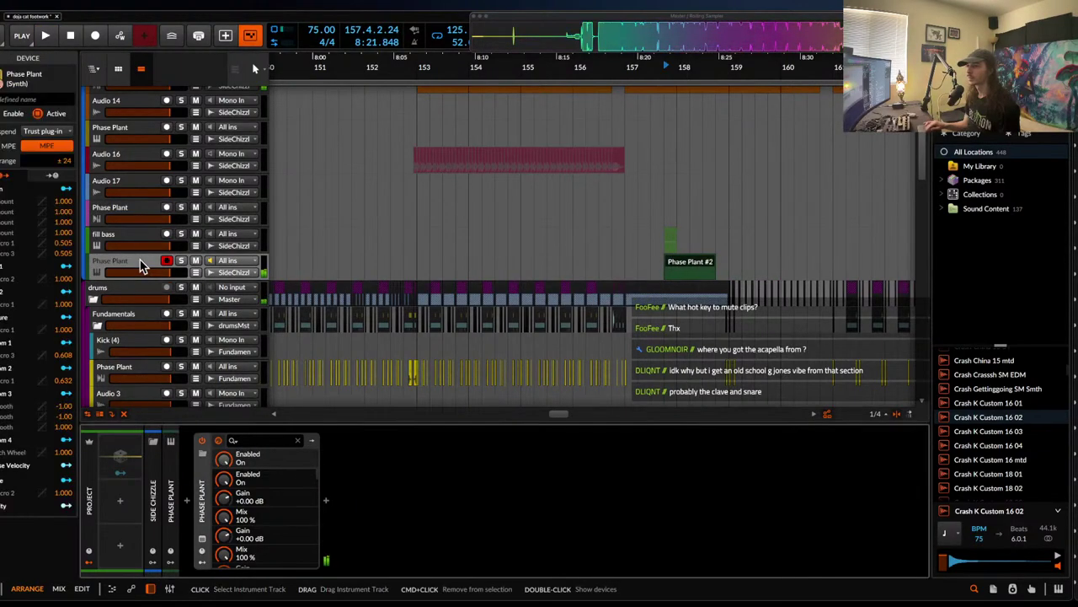
click(203, 544)
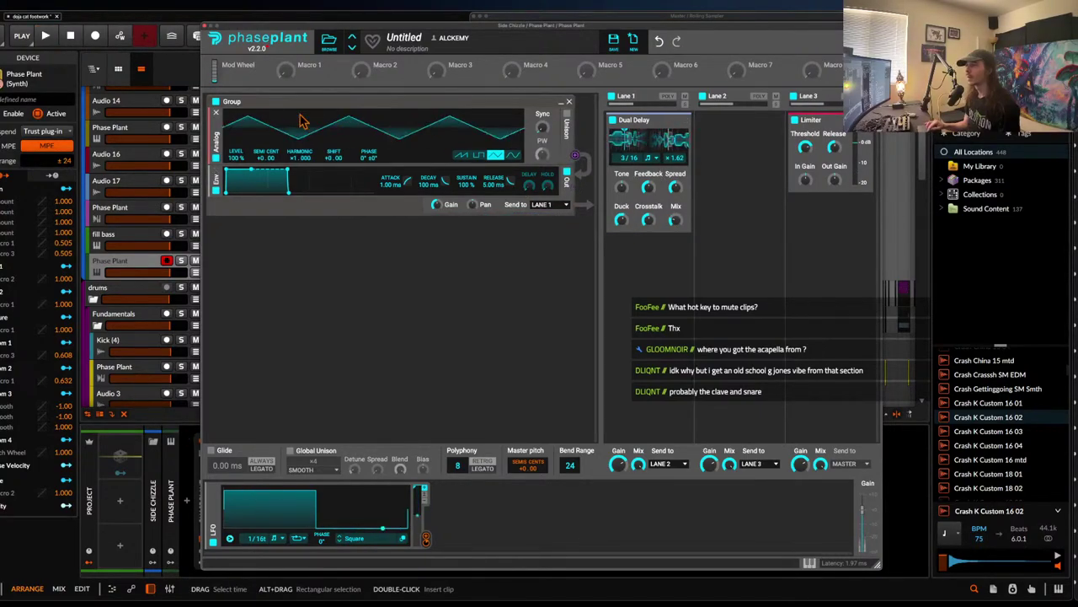
click(204, 24)
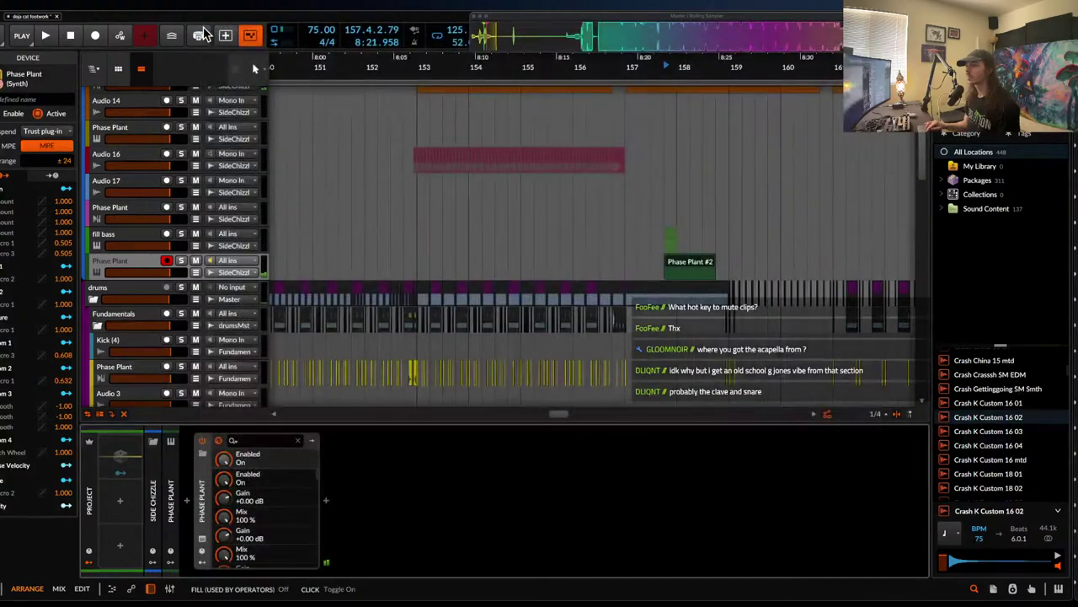
key(space)
key(space)
key(space)
- Move the G#3 note in the Phase Plant #2 clip to the clip start at 1.1.1 and unsolo the track
scroll(696, 271, up, 5)
double_click(695, 271)
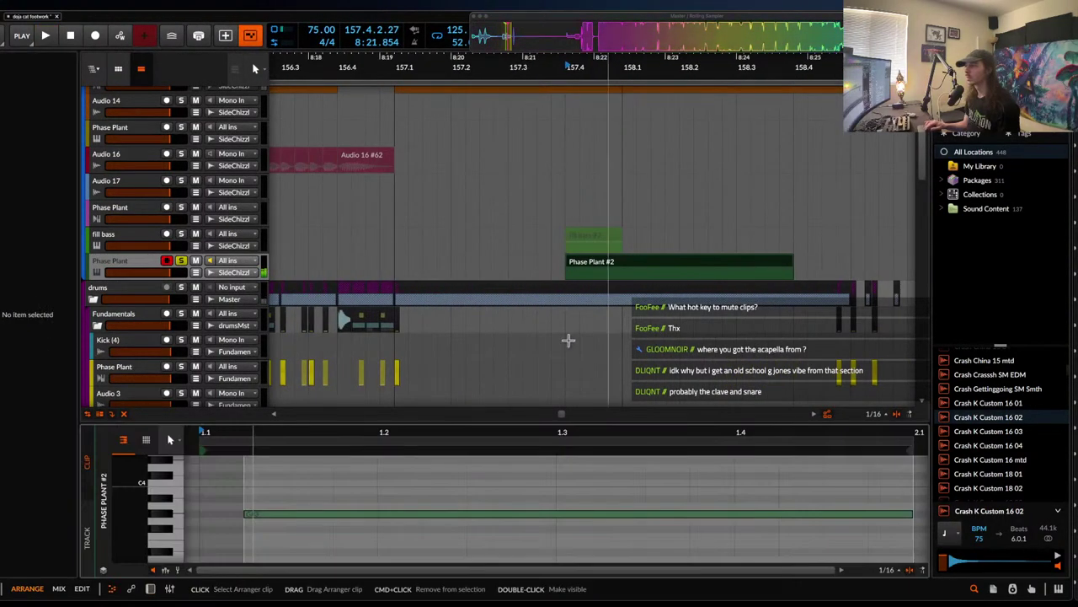
drag(300, 513, 256, 513)
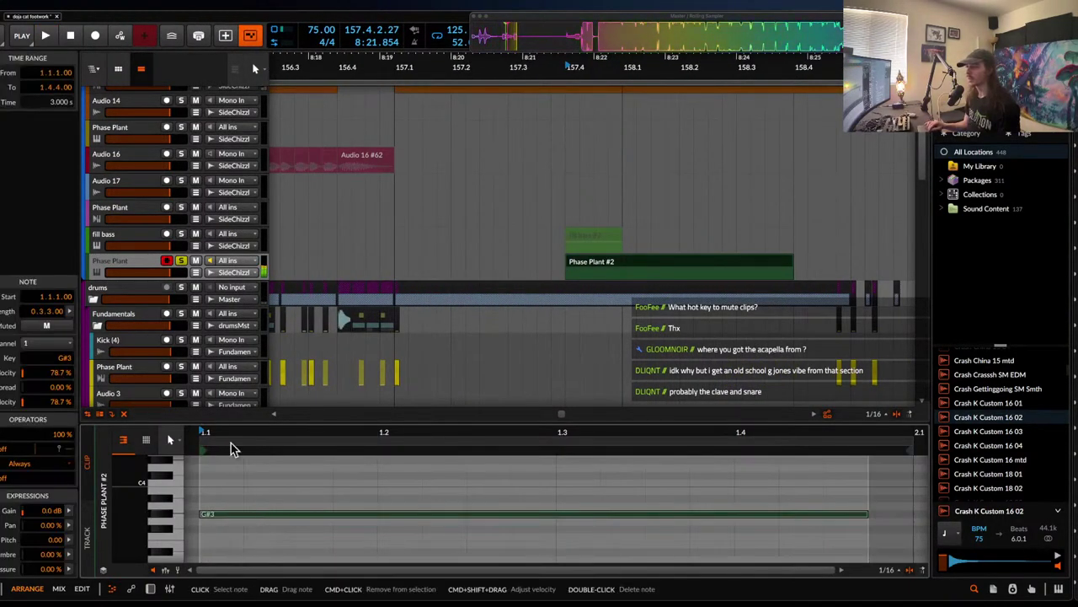
click(182, 263)
- Shorten the Phase Plant clip at 157.4.1 to a length of 0.0.0.46 and audition it with the full mix
click(476, 218)
key(space)
scroll(477, 217, left, 5)
scroll(476, 212, down, 3)
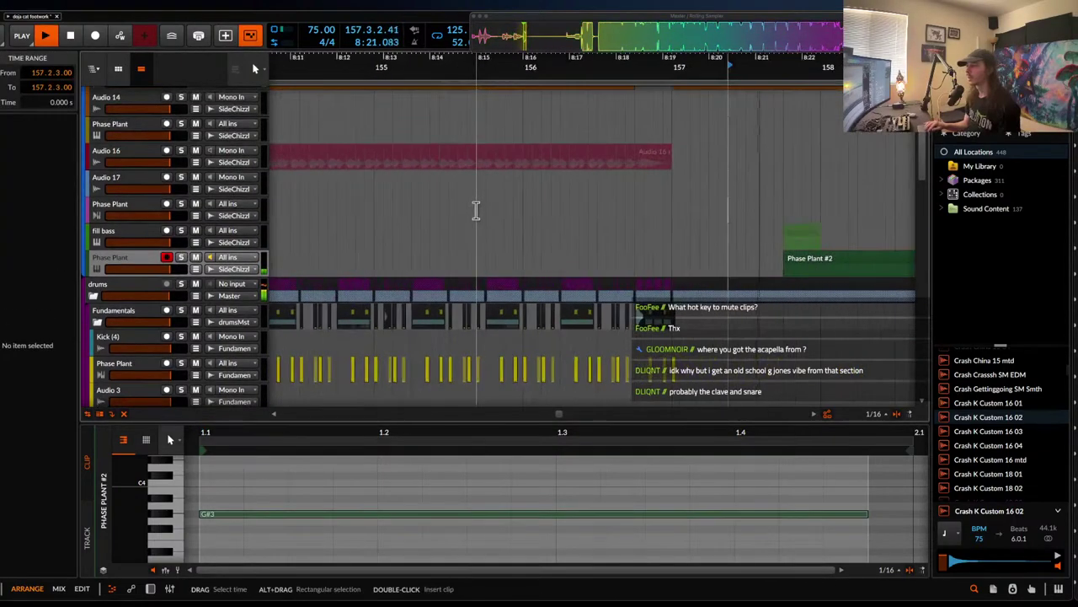
scroll(476, 212, down, 2)
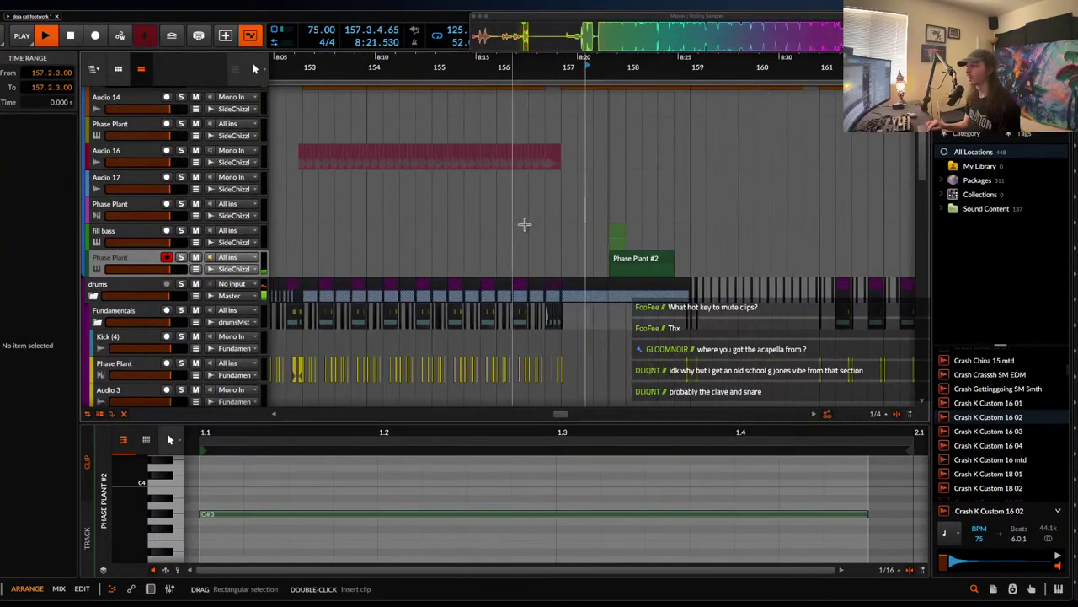
click(672, 258)
scroll(679, 261, up, 4)
drag(725, 262, 565, 259)
key(space)
key(space)
key(space)
scroll(560, 265, down, 1)
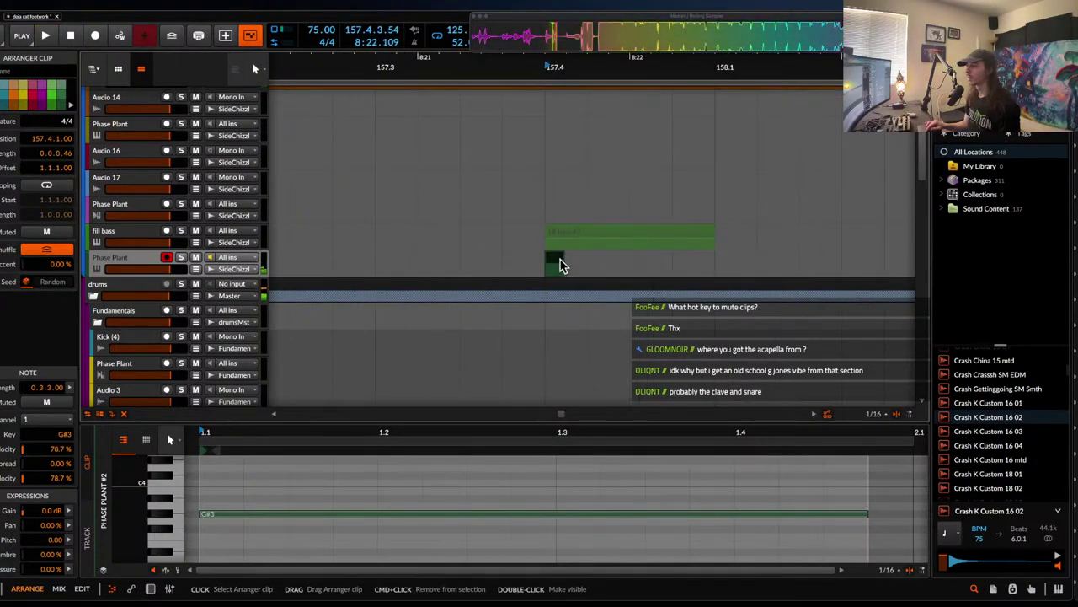
scroll(558, 263, down, 2)
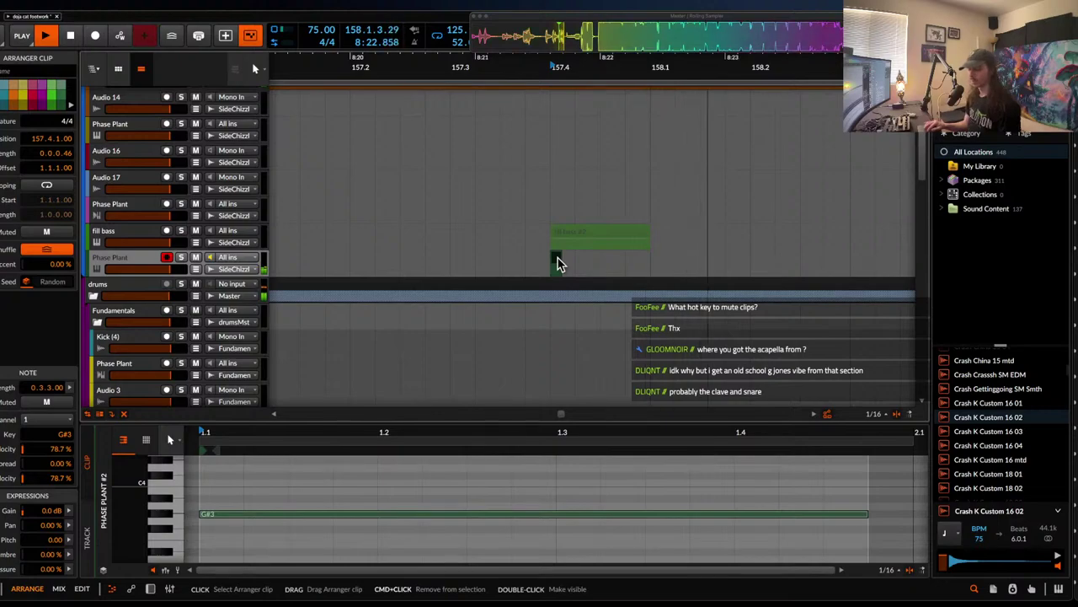
scroll(558, 261, down, 4)
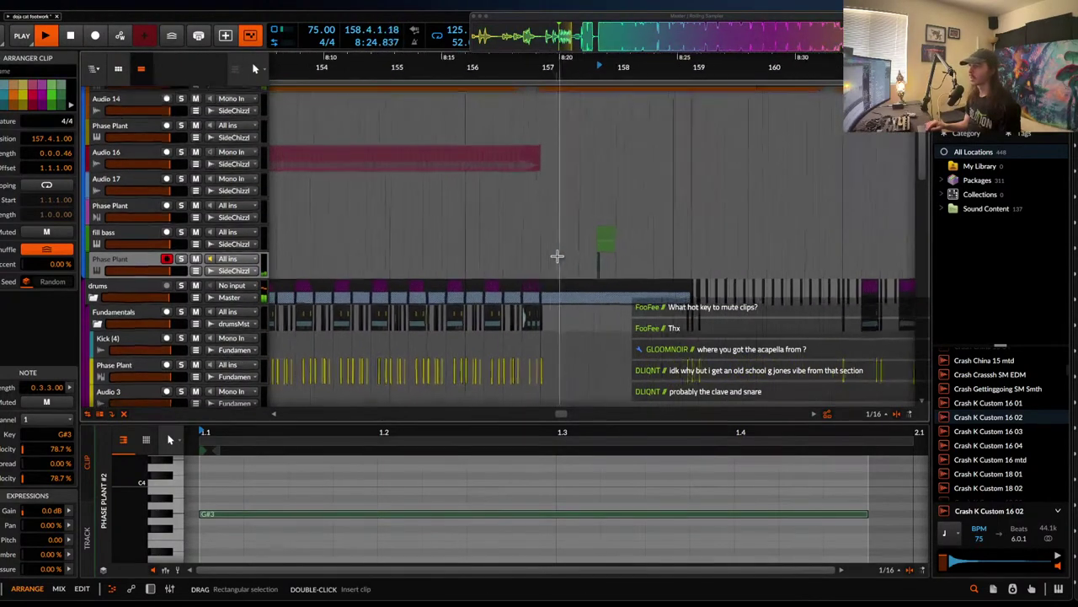
scroll(558, 256, down, 1)
scroll(557, 256, down, 1)
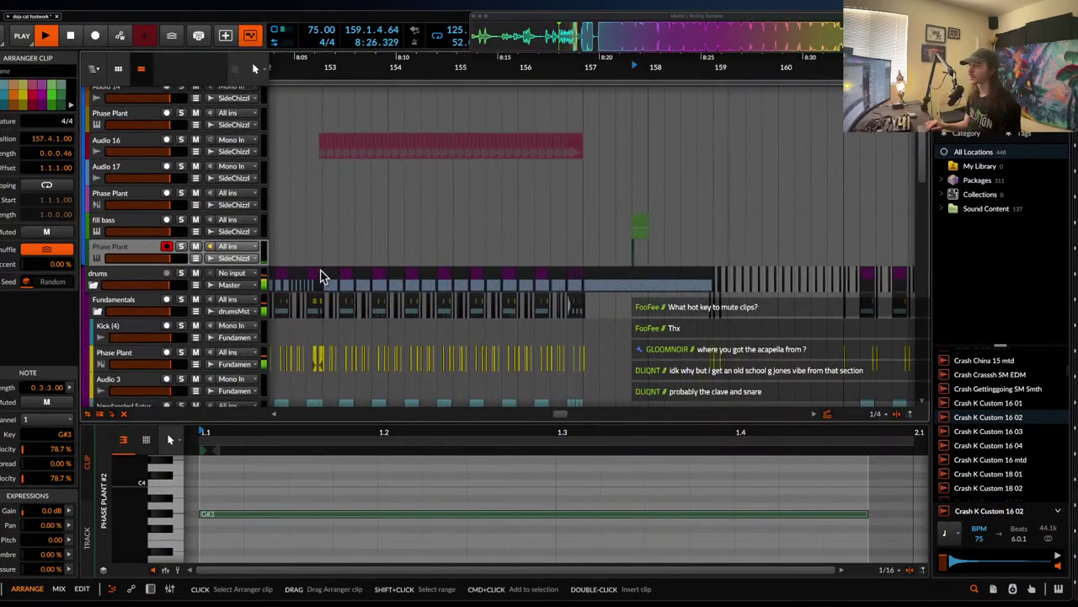
- Search the sample browser for "laser"
click(140, 248)
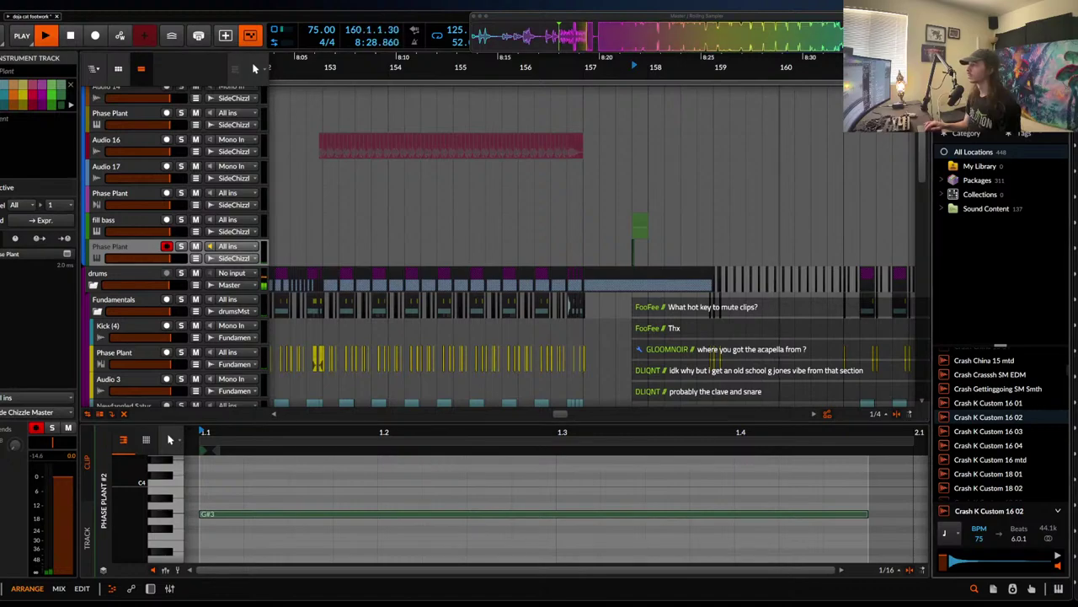
click(995, 93)
text(laser)
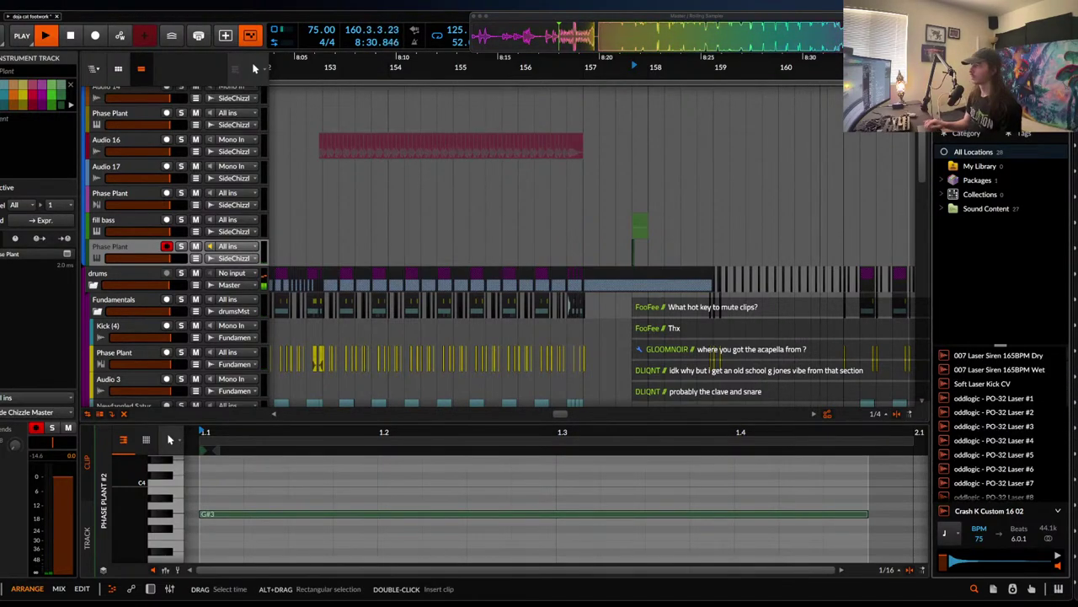
- Audition the laser samples from Soft Laser Kick CV through oddlogic - PO-32 Laser #15
click(993, 384)
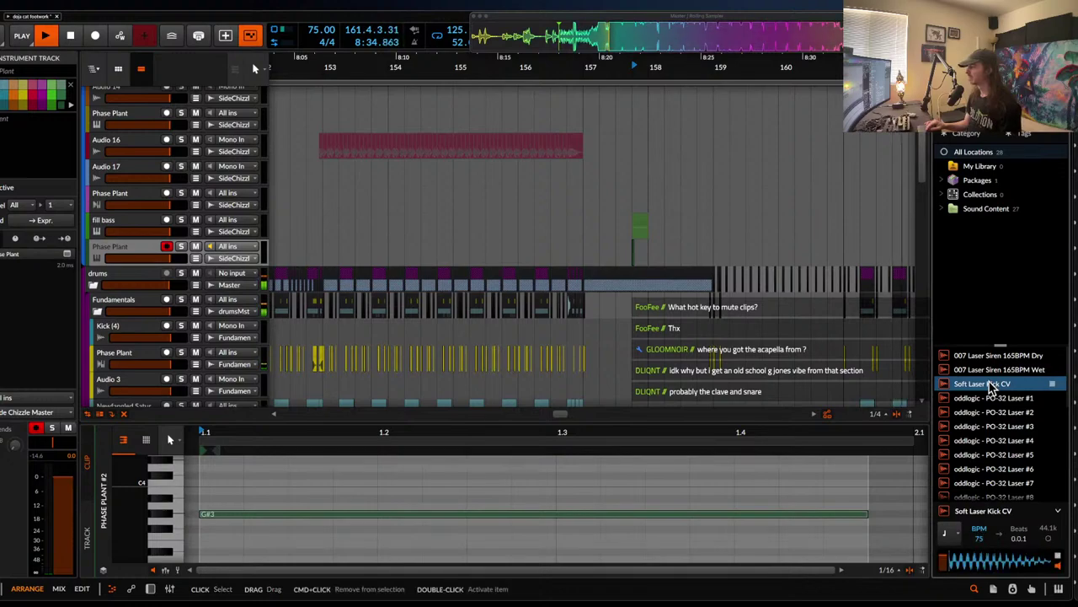
key(Down)
key(Down)
key(Down)
key(Down)
key(Down)
key(Down)
key(Down)
key(Down)
key(Down)
key(Down)
key(Down)
key(Down)
key(Down)
key(Down)
key(Down)
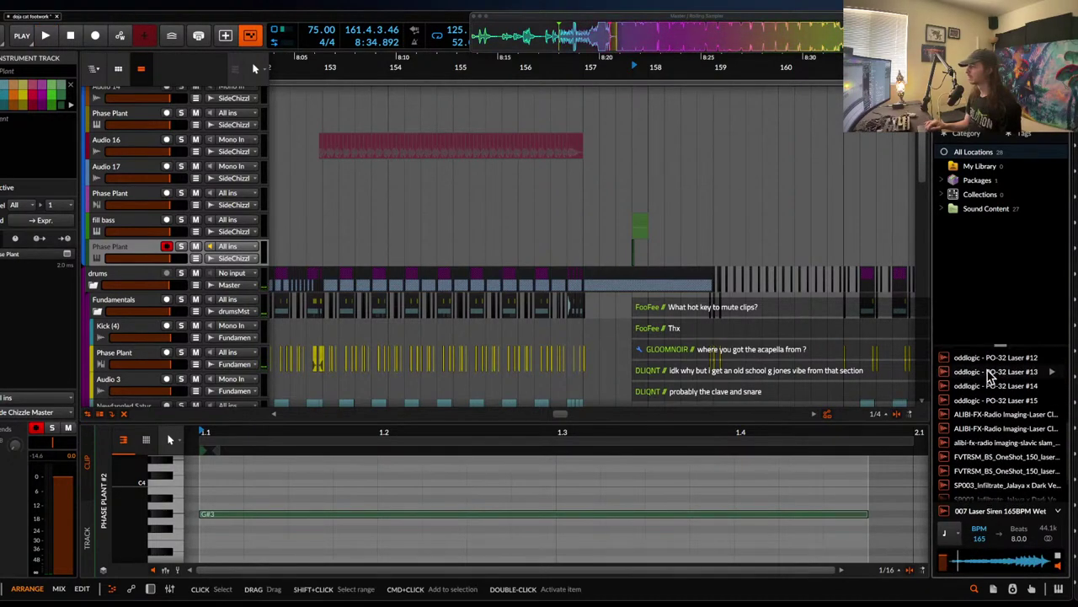
scroll(989, 407, down, 3)
scroll(989, 407, up, 2)
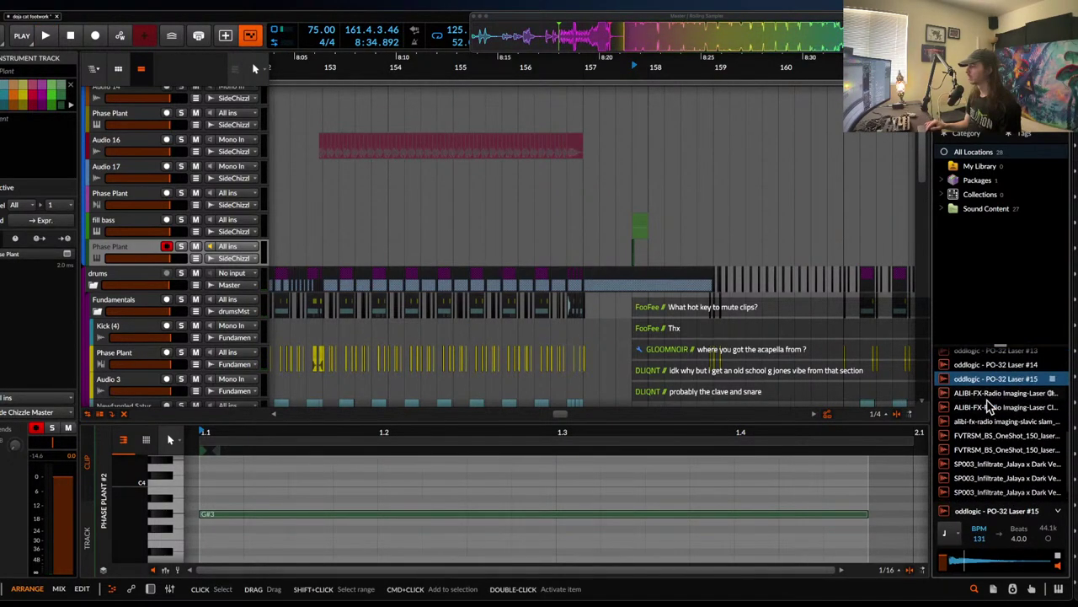
- Audition the ALIBI-FX laser sample and several SP003_Infiltrate laser one-shots at the end of the list
click(986, 412)
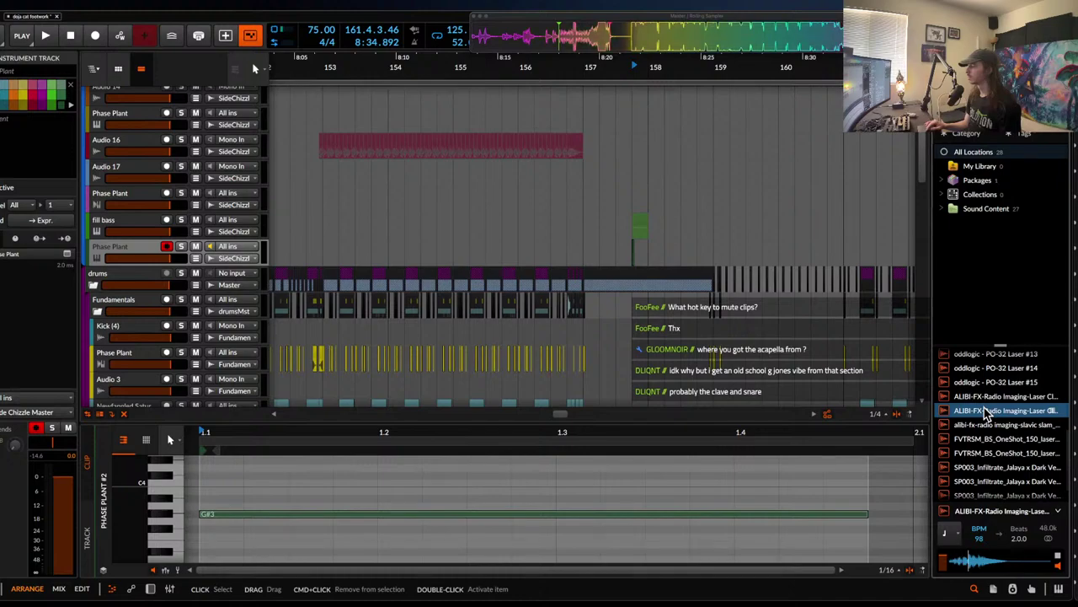
scroll(986, 443, down, 2)
click(986, 440)
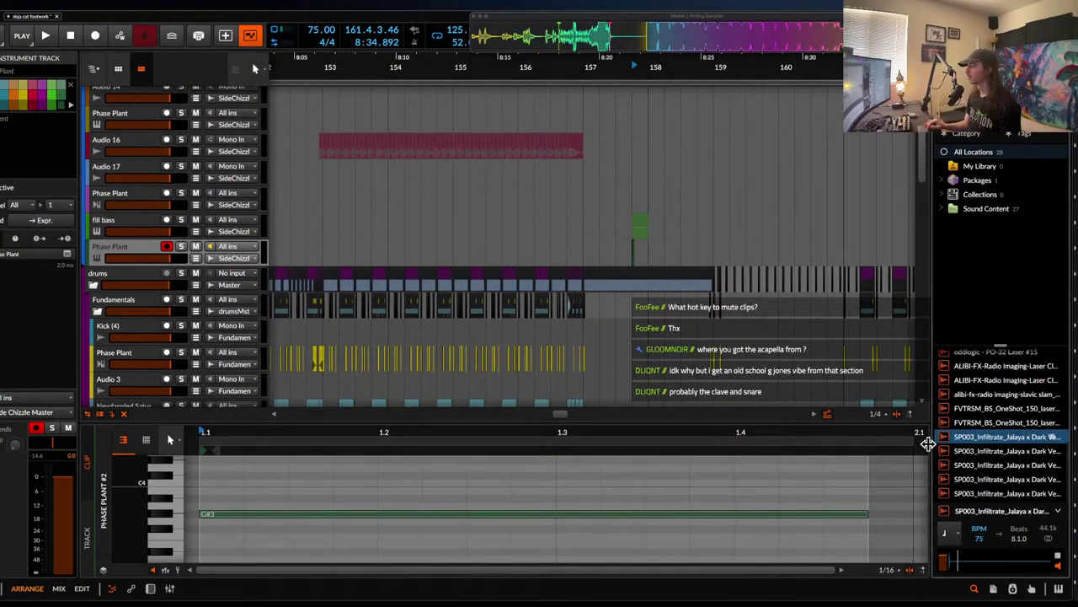
click(969, 480)
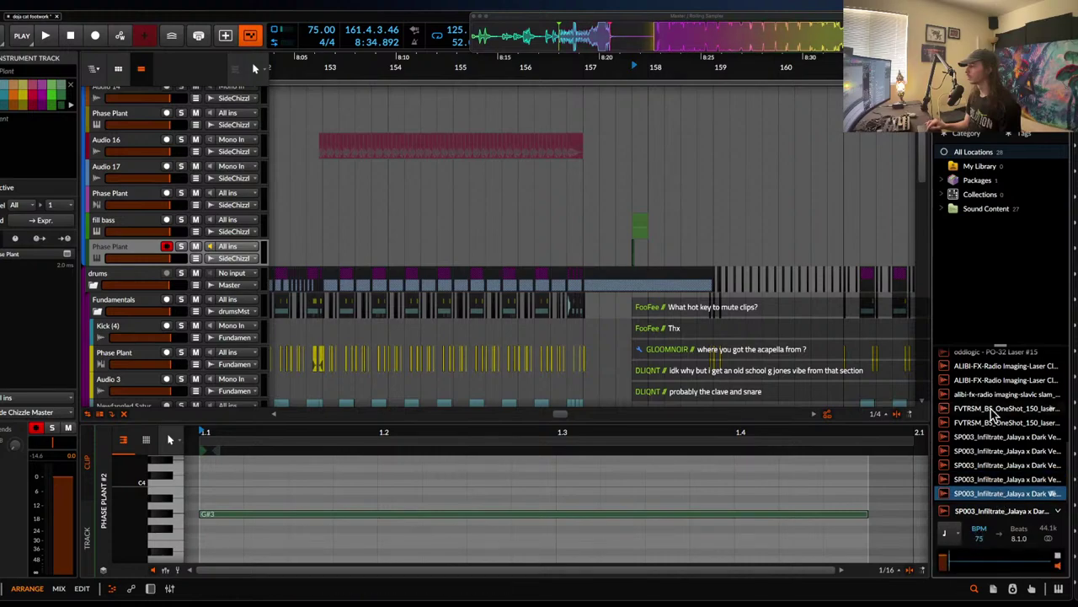
click(991, 437)
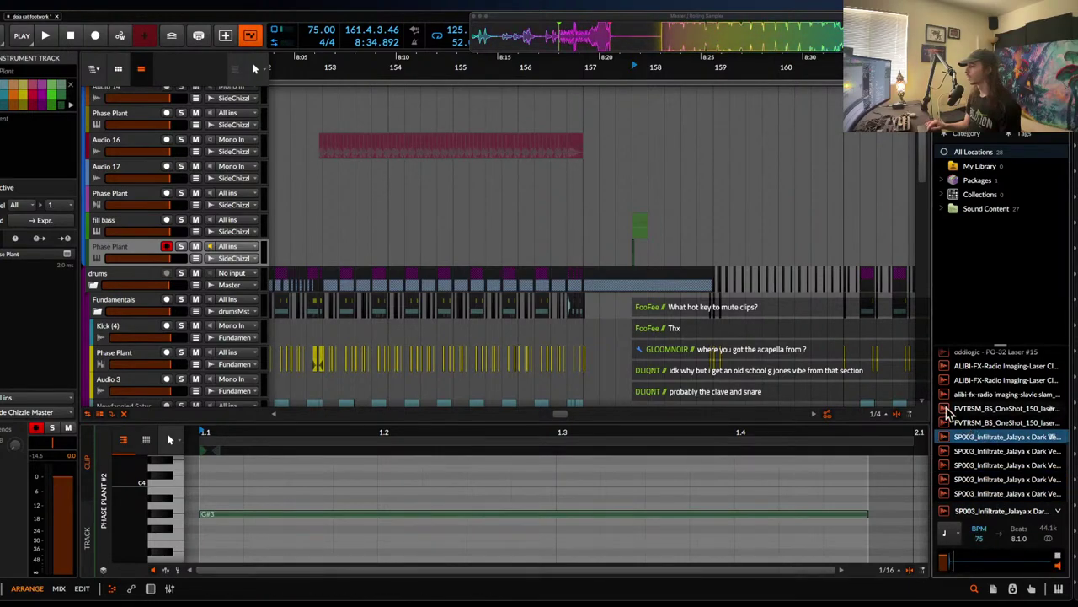
- Add an audio track below the lowest Phase Plant track and play the arrangement from 157.4.1
scroll(631, 249, right, 3)
scroll(630, 249, down, 2)
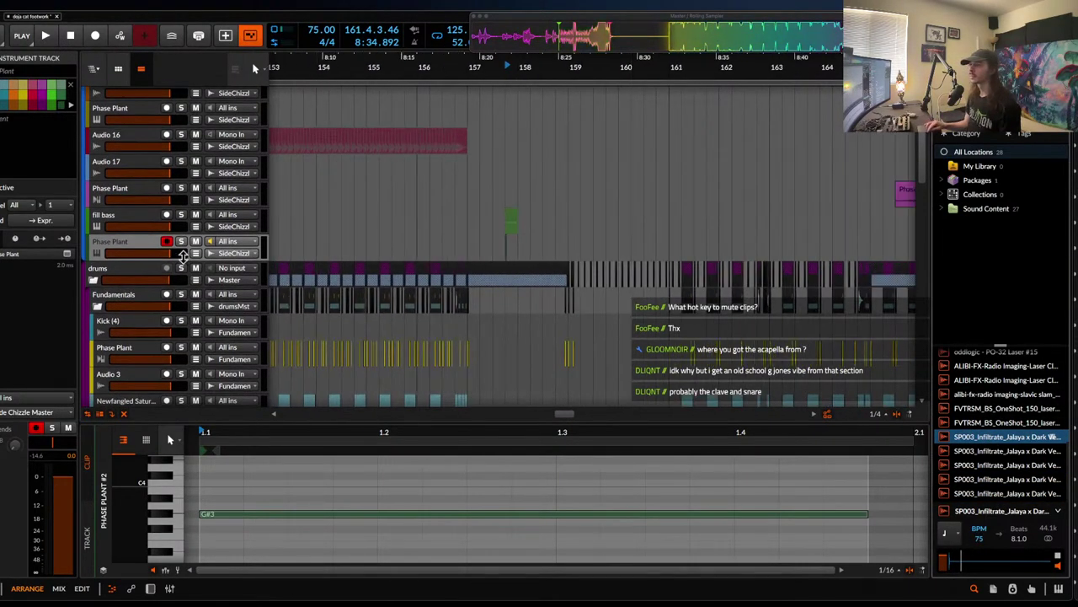
key(ctrl+t)
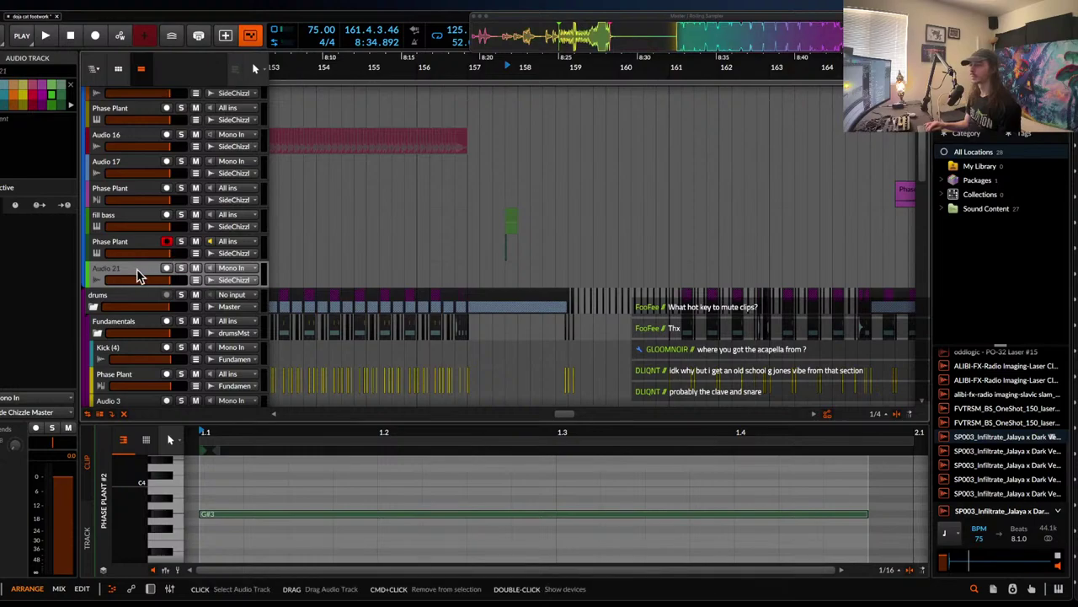
double_click(139, 276)
click(519, 278)
key(space)
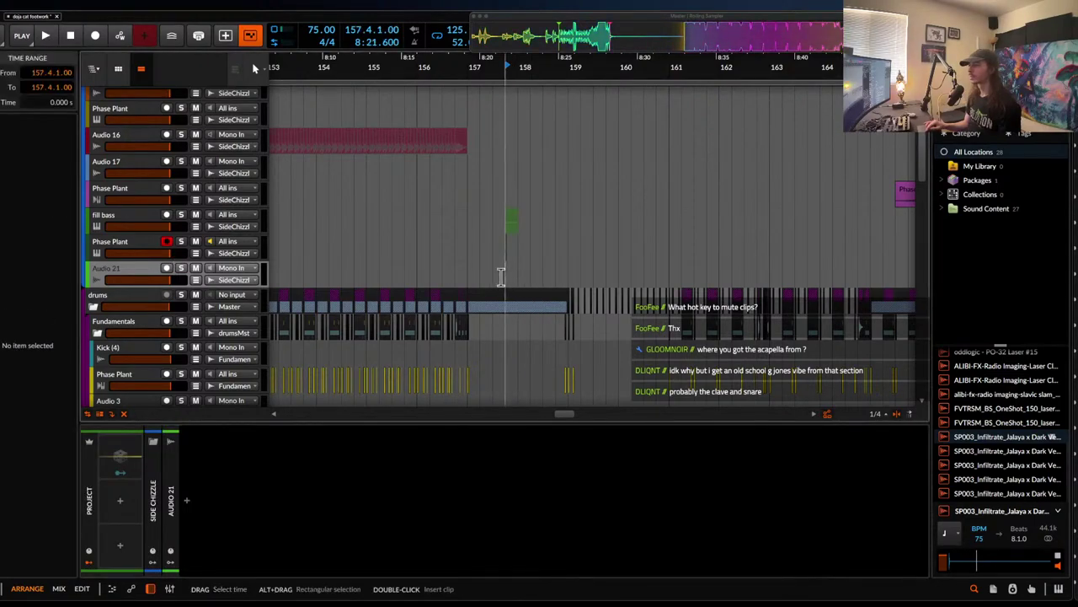
scroll(527, 278, up, 2)
scroll(532, 278, up, 1)
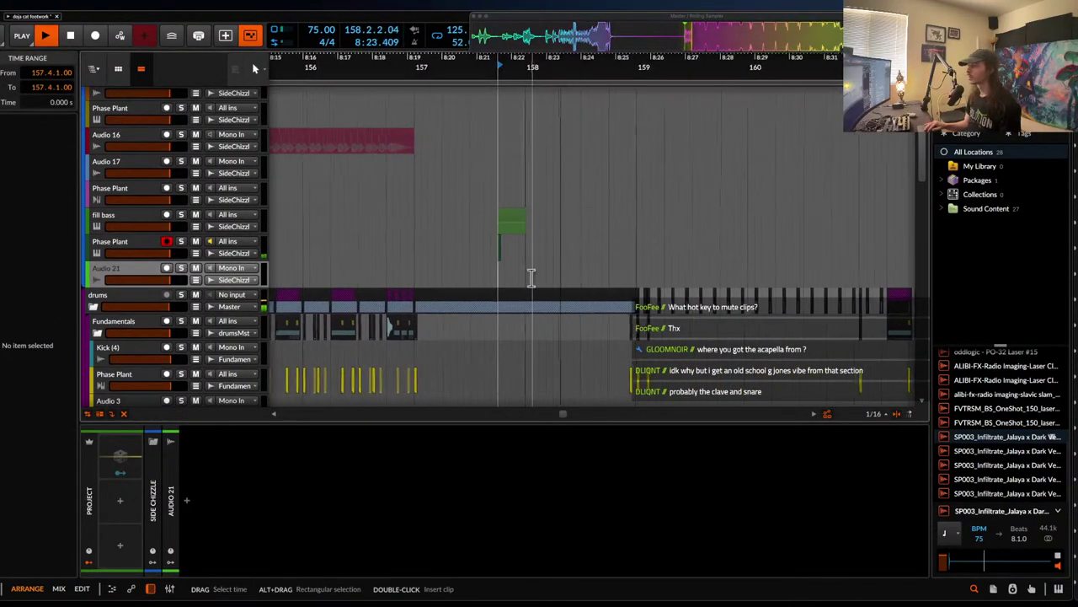
- Place the SP003_Infiltrate Drum FX One Shot_Laser01 sample on the new audio track at about 158.3
click(1008, 440)
drag(628, 299, 585, 279)
scroll(585, 279, down, 3)
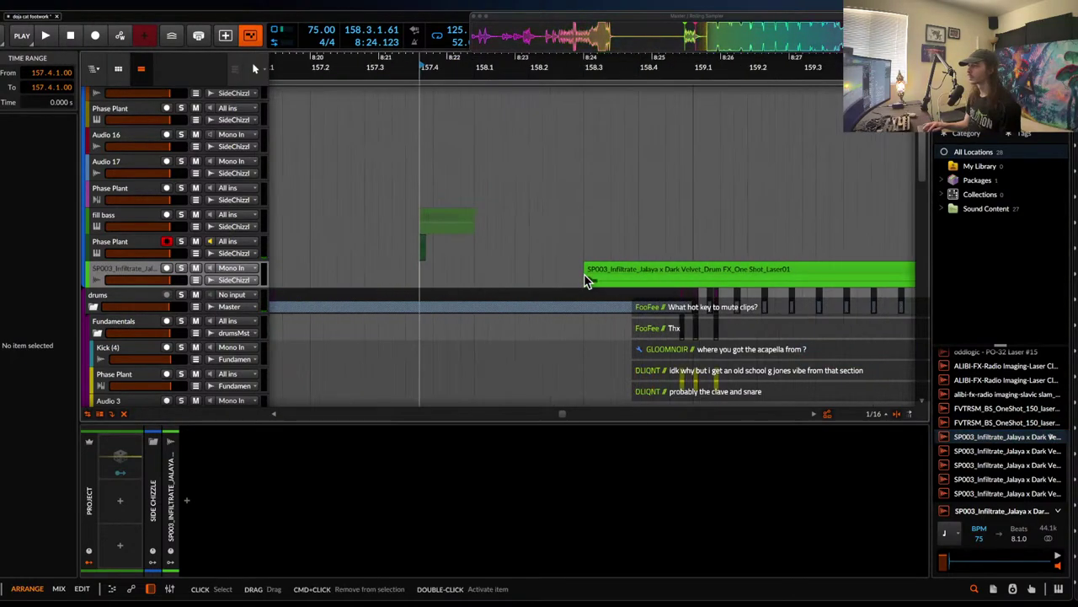
scroll(817, 275, down, 5)
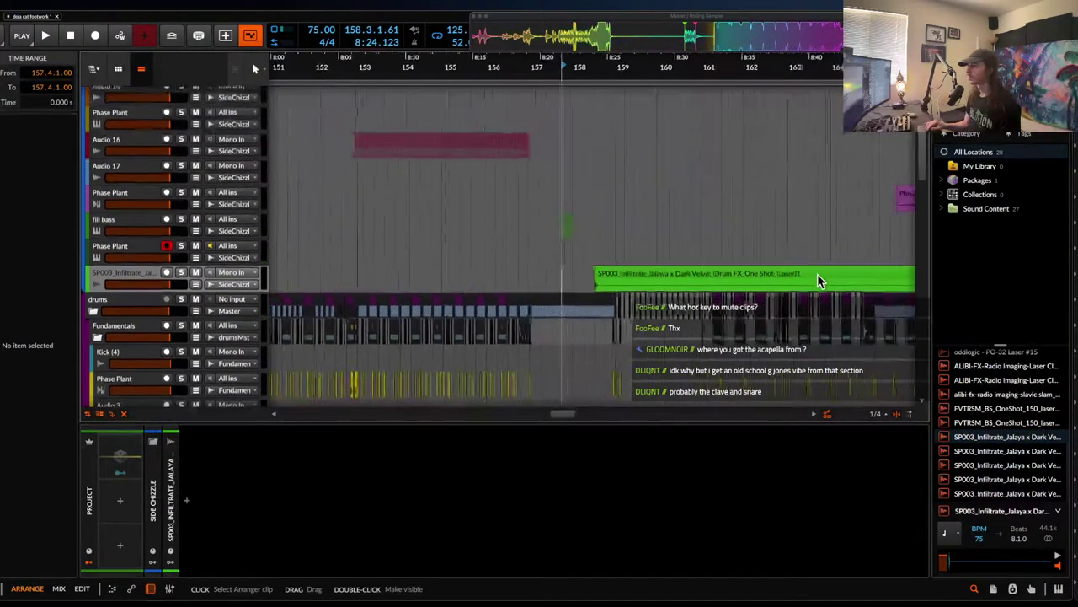
- Trim the laser clip at 158.3 to 0.0.1.50, duplicate it twice in a row and play the result
drag(818, 261, 472, 264)
scroll(469, 268, up, 5)
drag(659, 270, 505, 261)
key(ctrl+d)
key(ctrl+d)
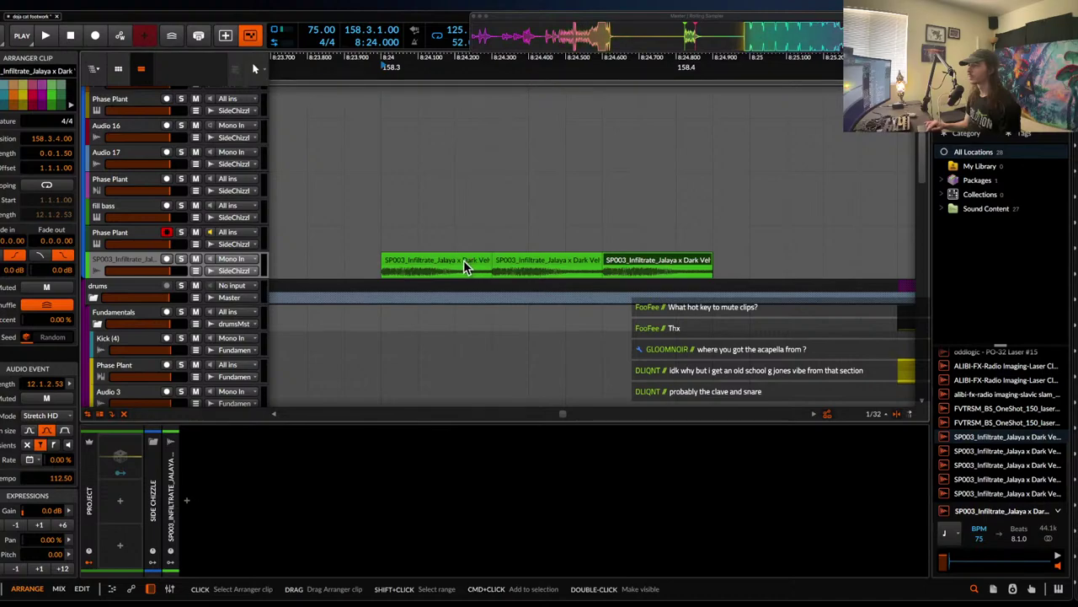
scroll(459, 260, down, 3)
key(space)
key(space)
- Halve the length of all three laser clips to 0.0.0.75 and play them
shift+click(566, 267)
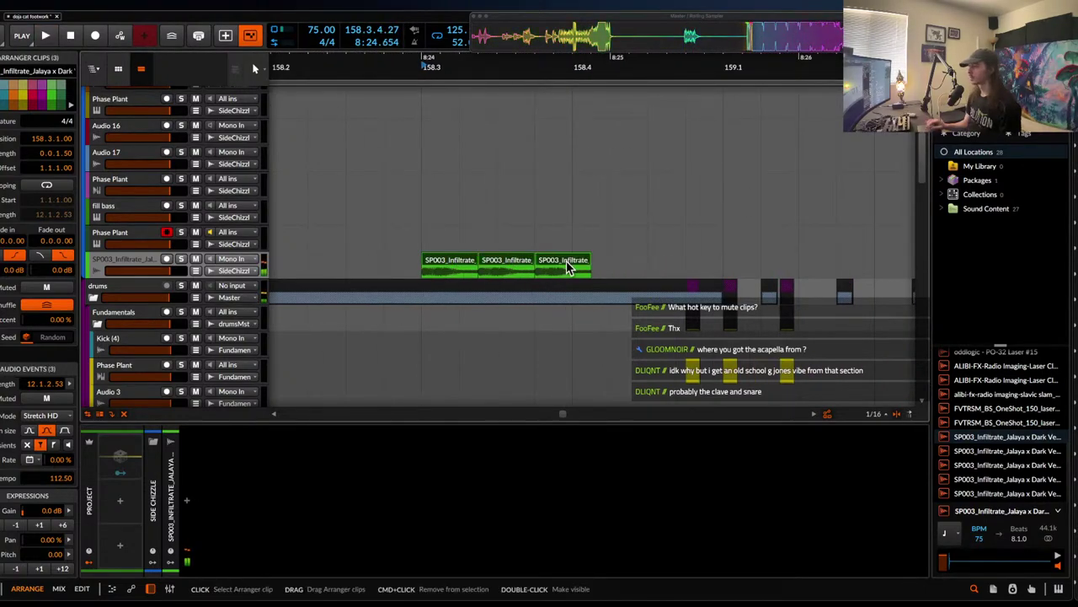
key(ctrl+alt+Left)
key(space)
key(space)
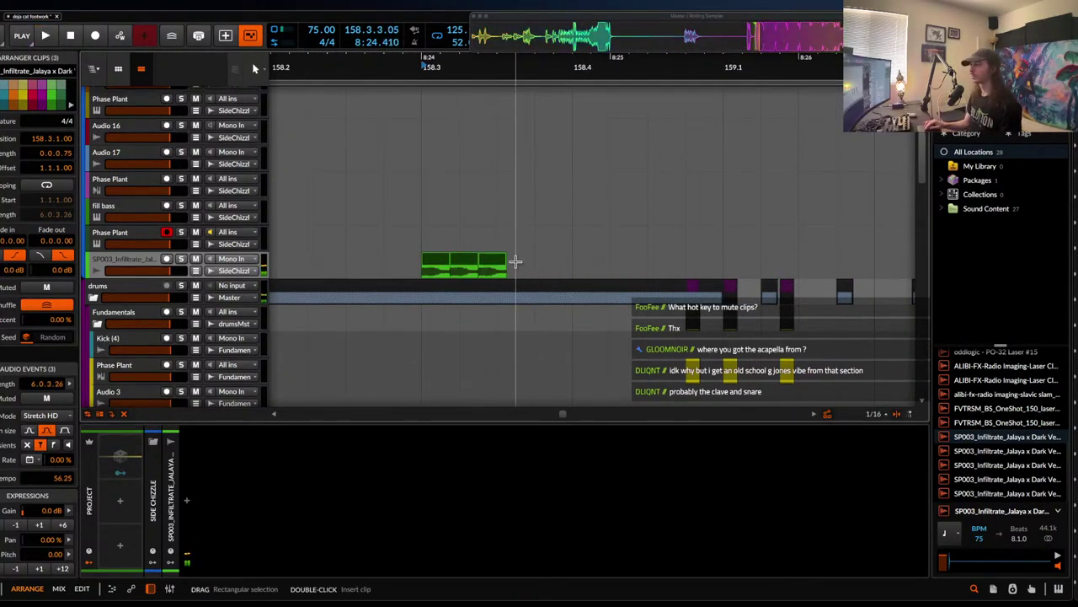
- Duplicate the short laser clips, keep one copy at 158.3.3.25 and stretch it to end at 159.1
key(ctrl+d)
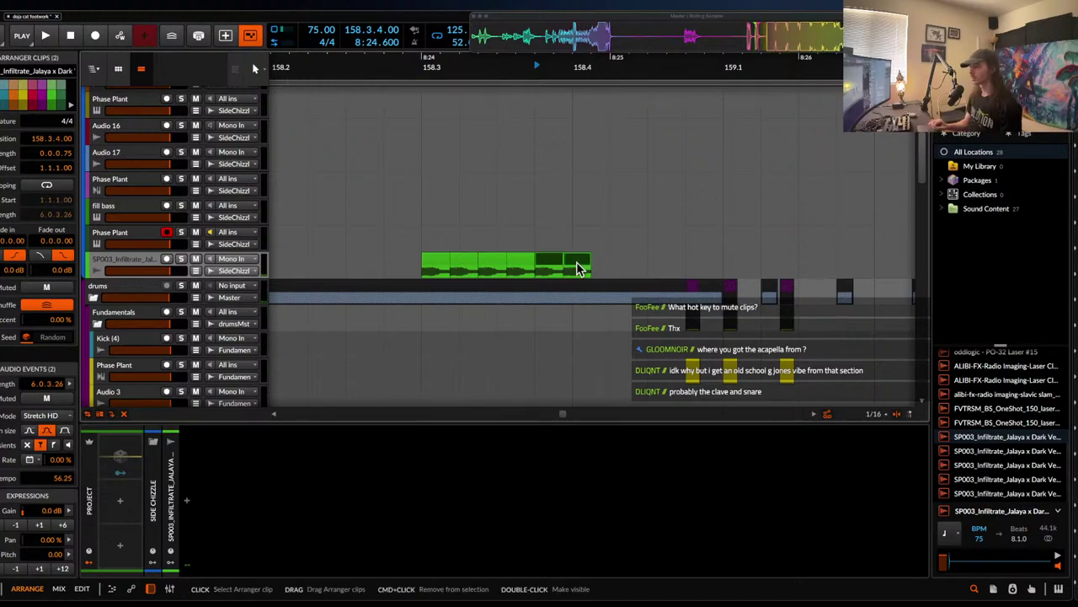
key(Delete)
drag(531, 257, 721, 271)
- Draw a falling pitch curve from 0 on the stretched laser clip and play the fill from 158.3
double_click(590, 267)
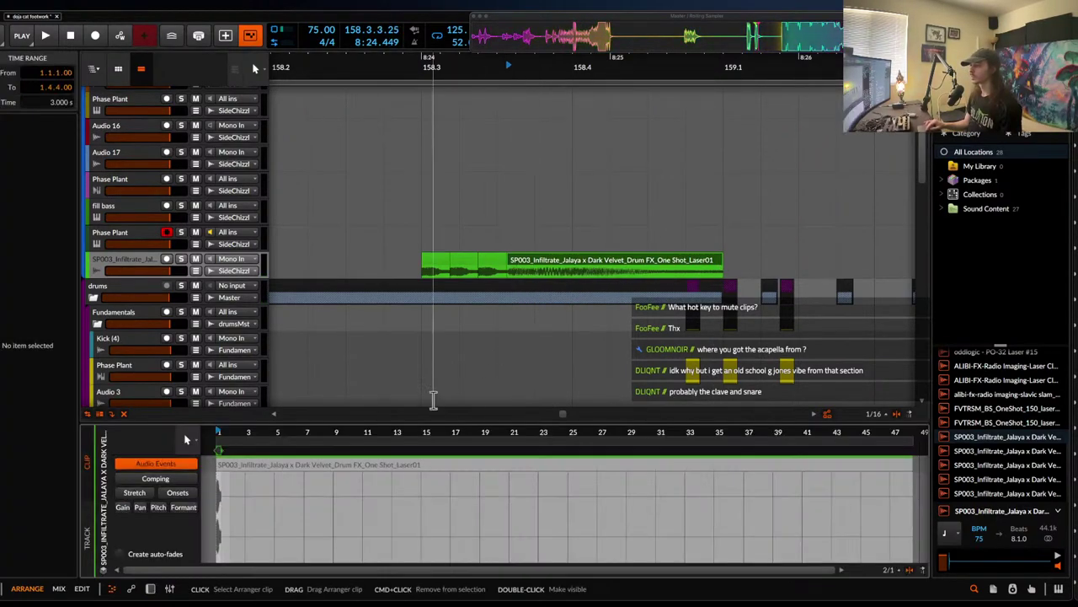
scroll(239, 474, up, 5)
click(662, 263)
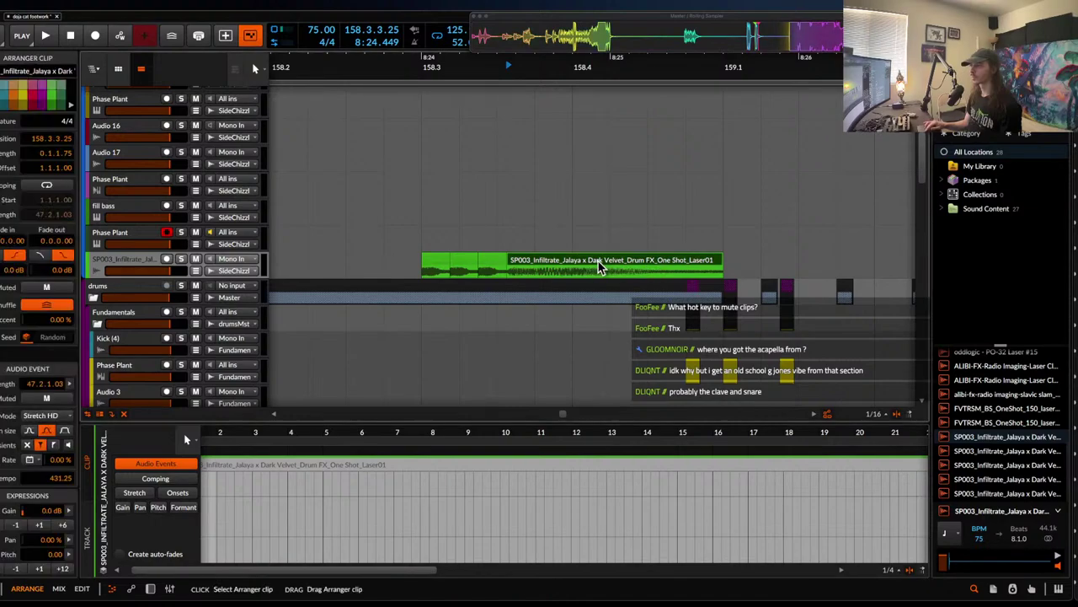
scroll(286, 487, left, 5)
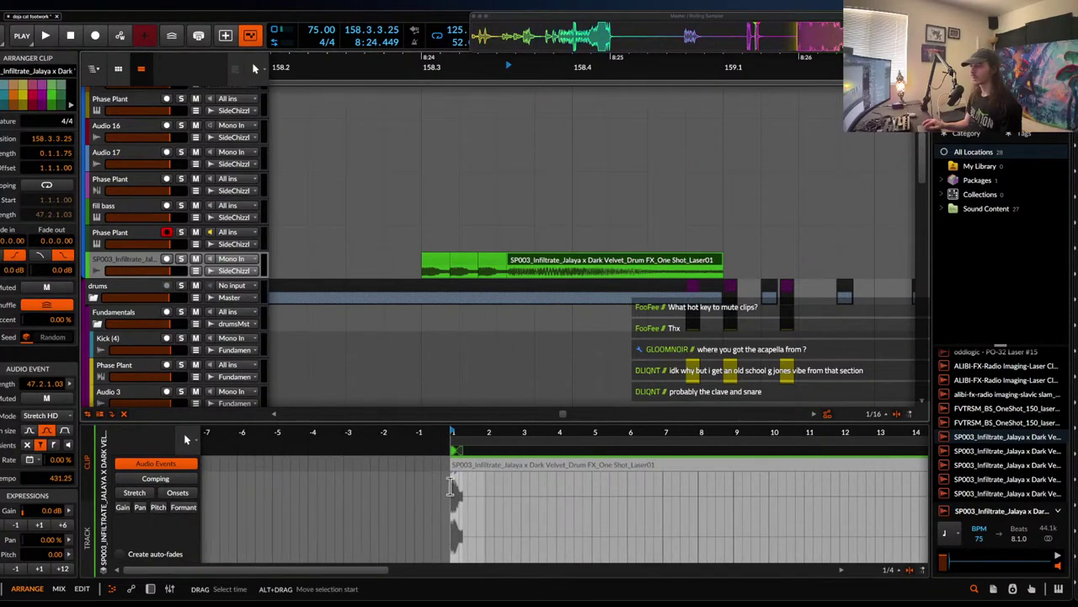
scroll(451, 487, up, 10)
click(159, 508)
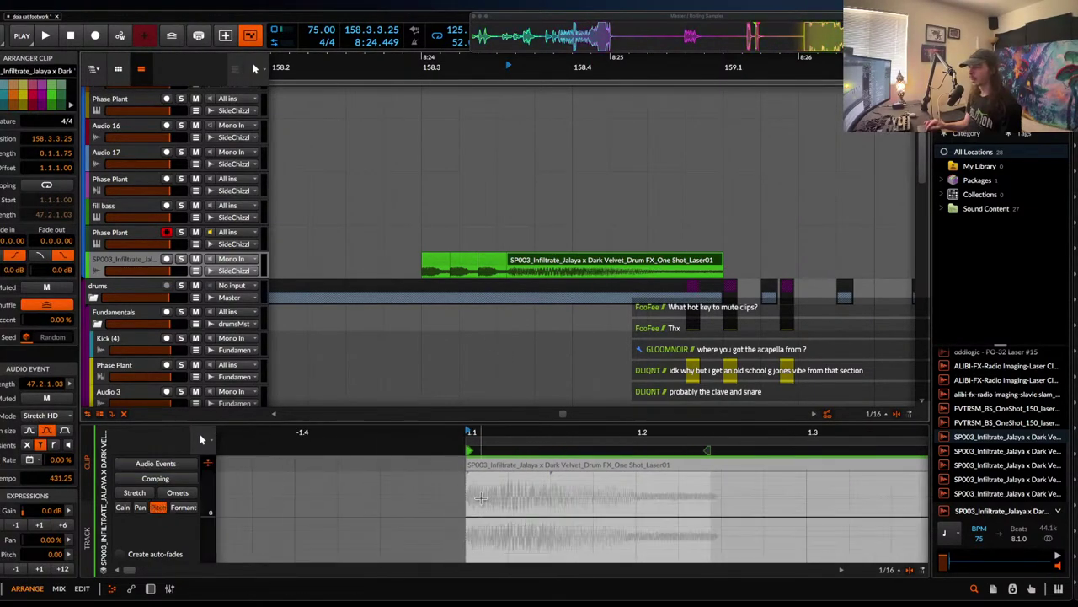
drag(612, 522, 681, 563)
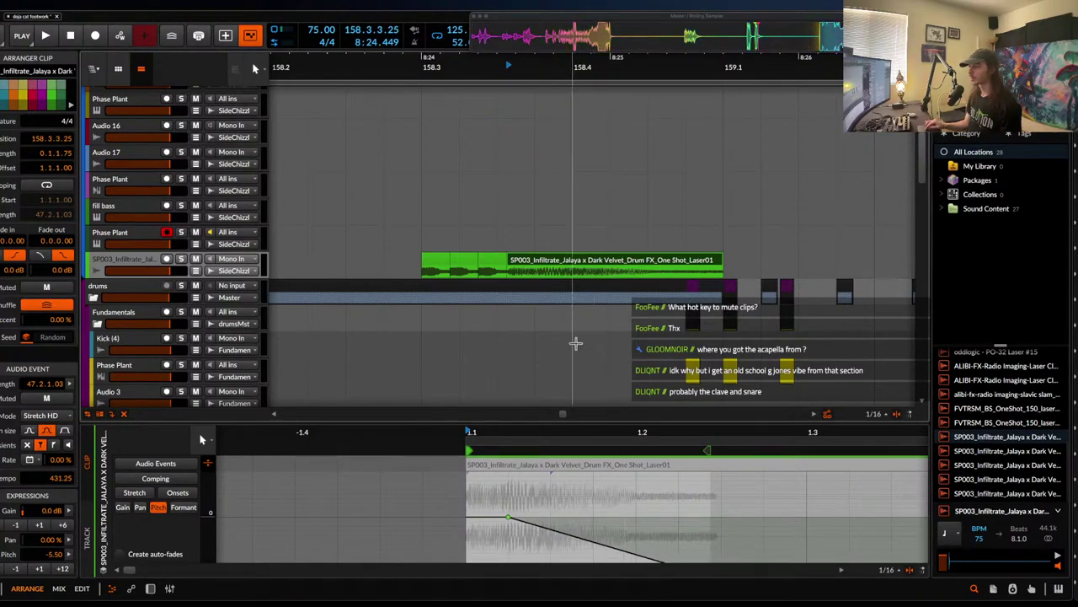
click(431, 261)
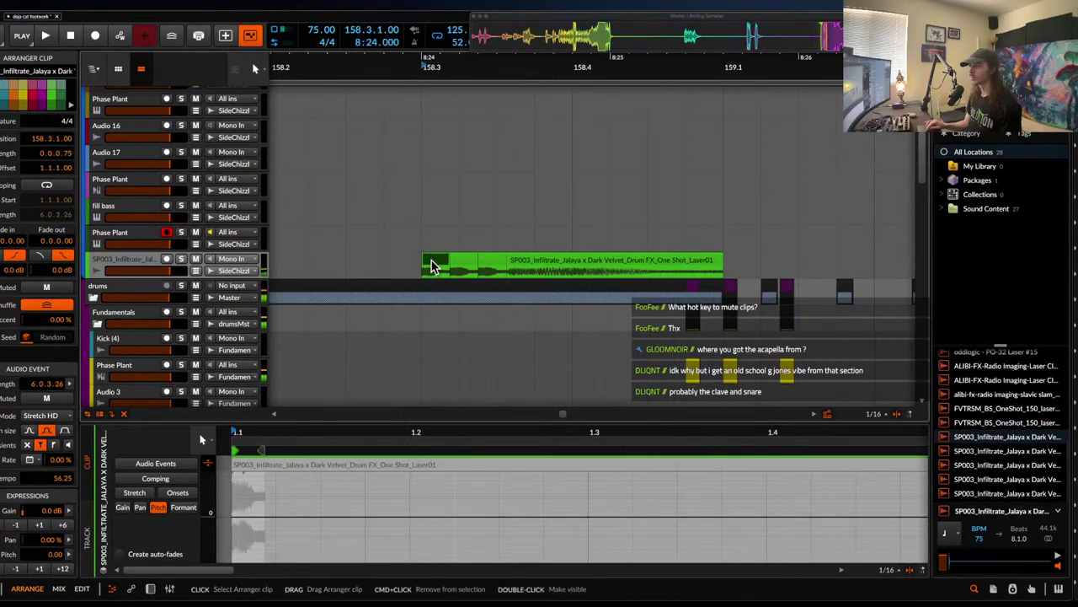
key(space)
key(space)
- Insert FabFilter Pro-Q 3 on the SP003_Infiltrate laser track
click(141, 272)
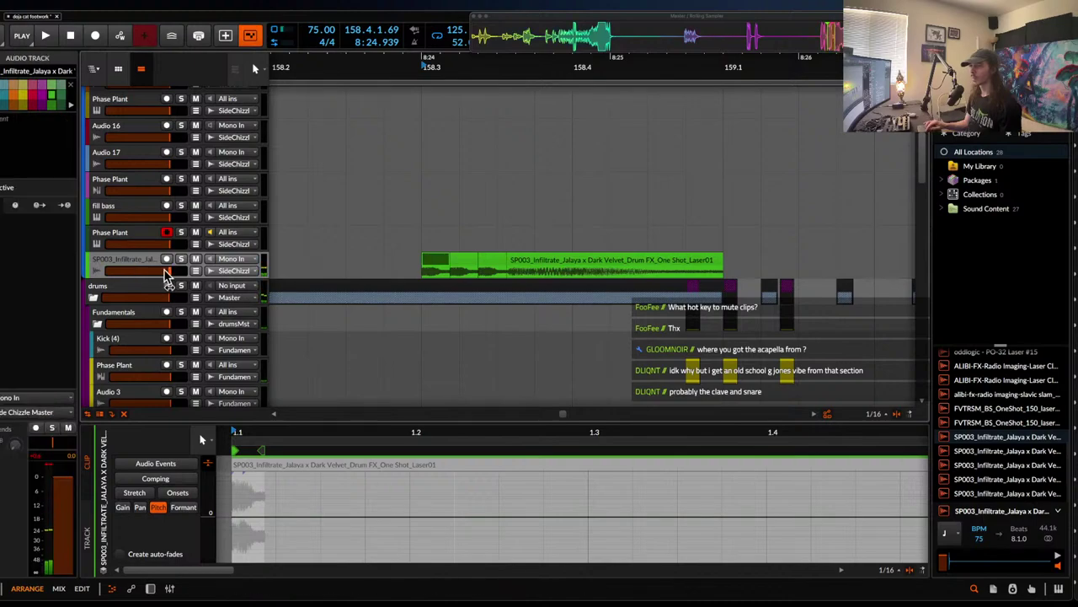
key(d)
click(189, 504)
text(pro)
click(412, 221)
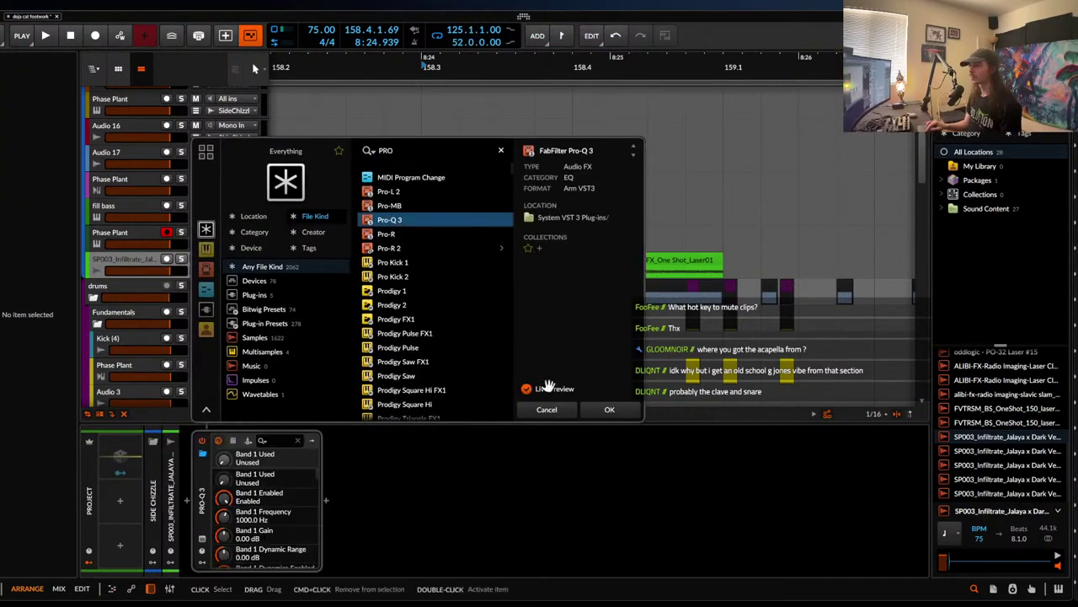
click(609, 410)
- Shape the laser in Pro-Q 3 with a low cut at 336.89 Hz, a narrow deep high-frequency notch and a high cut
click(140, 270)
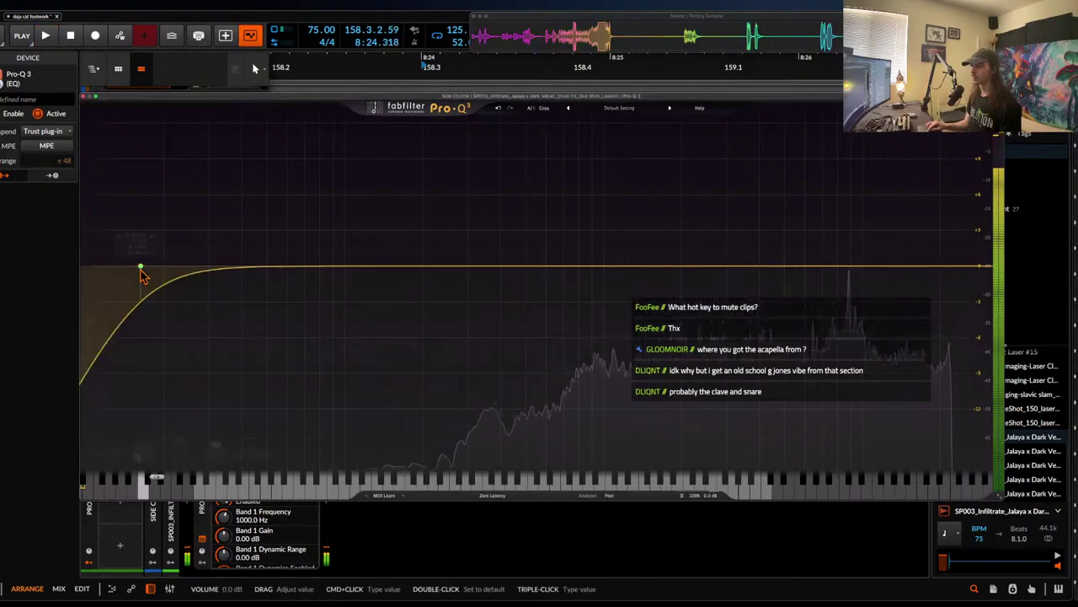
drag(140, 270, 481, 267)
drag(847, 268, 845, 416)
key(space)
key(space)
drag(985, 268, 922, 267)
key(space)
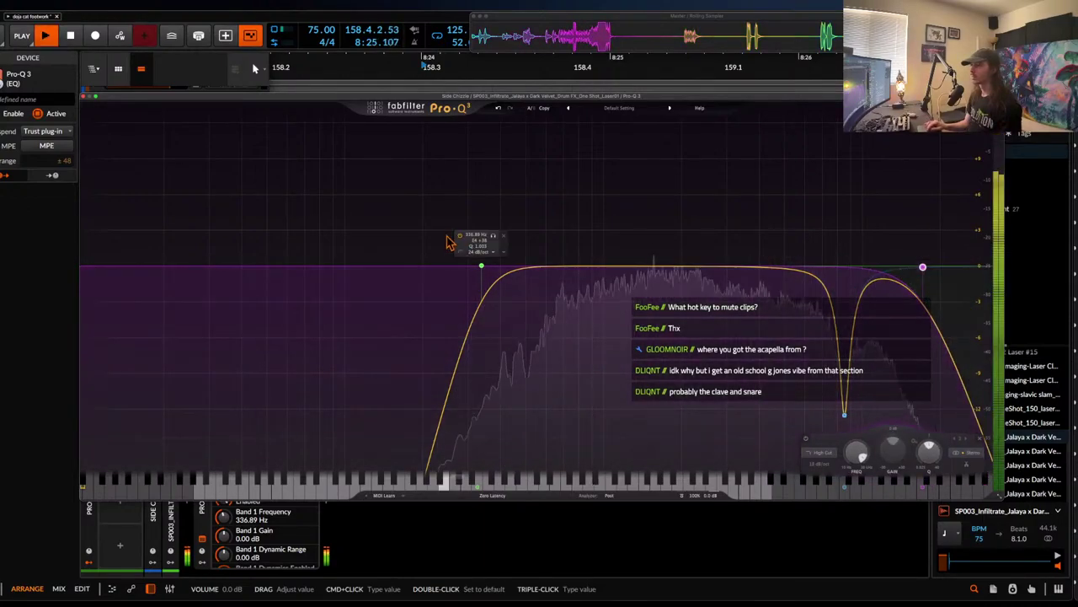
key(space)
click(83, 97)
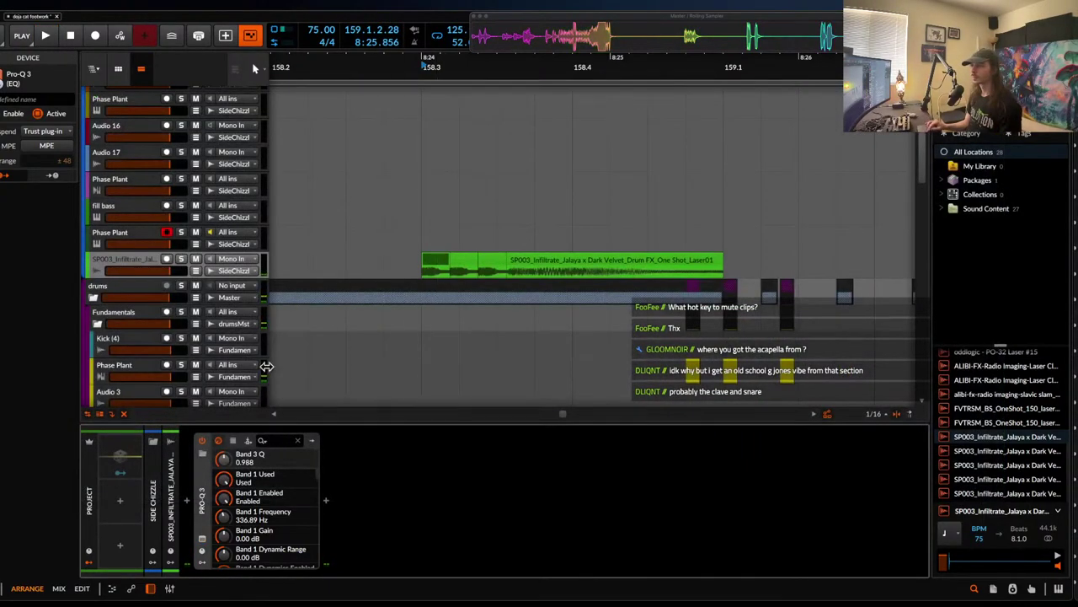
- Lower the laser track's volume to -4.6 dB while playing the fill
click(164, 270)
key(space)
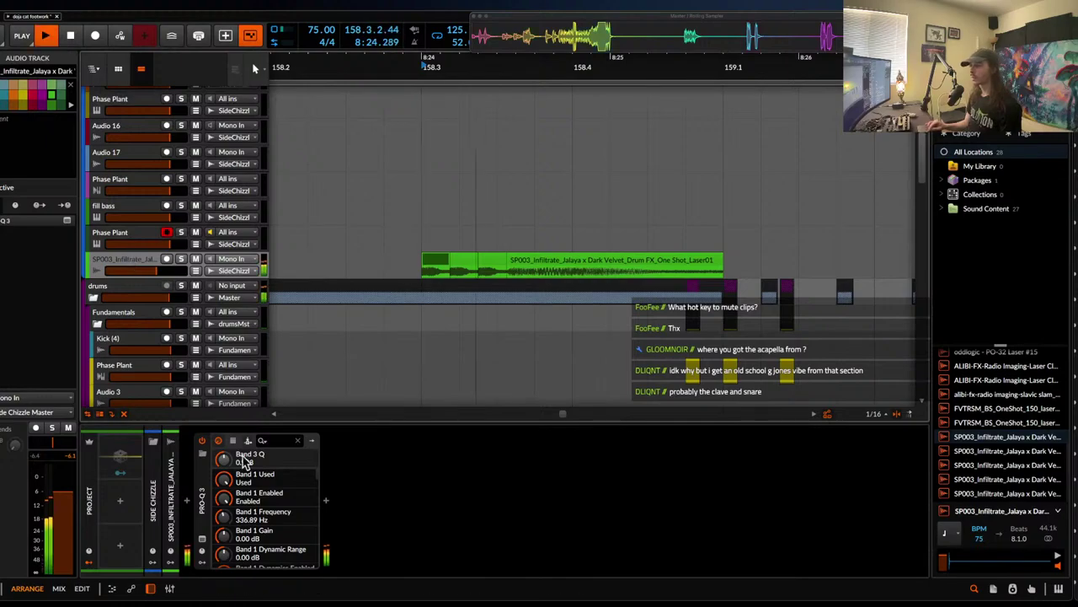
key(space)
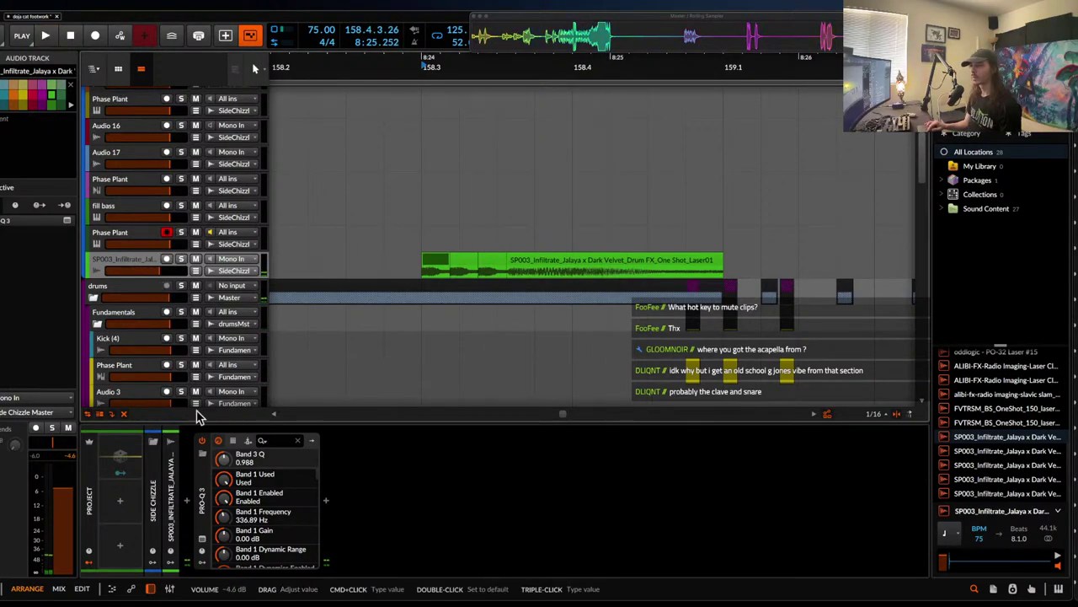
- Insert Cluster Delay after Pro-Q 3 on the laser track
click(325, 504)
text(cluster)
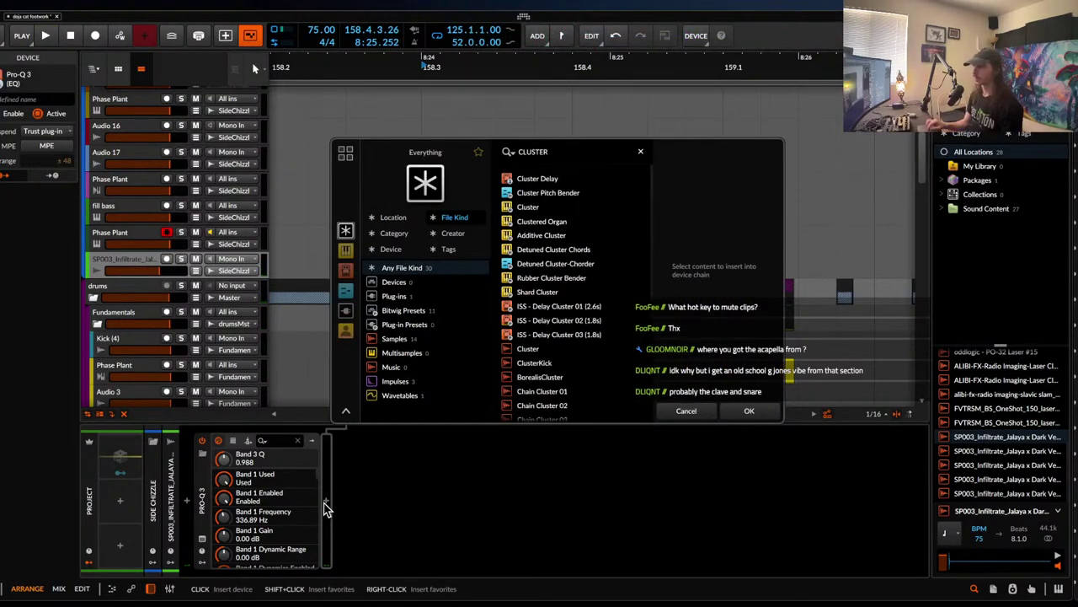
click(538, 178)
click(750, 410)
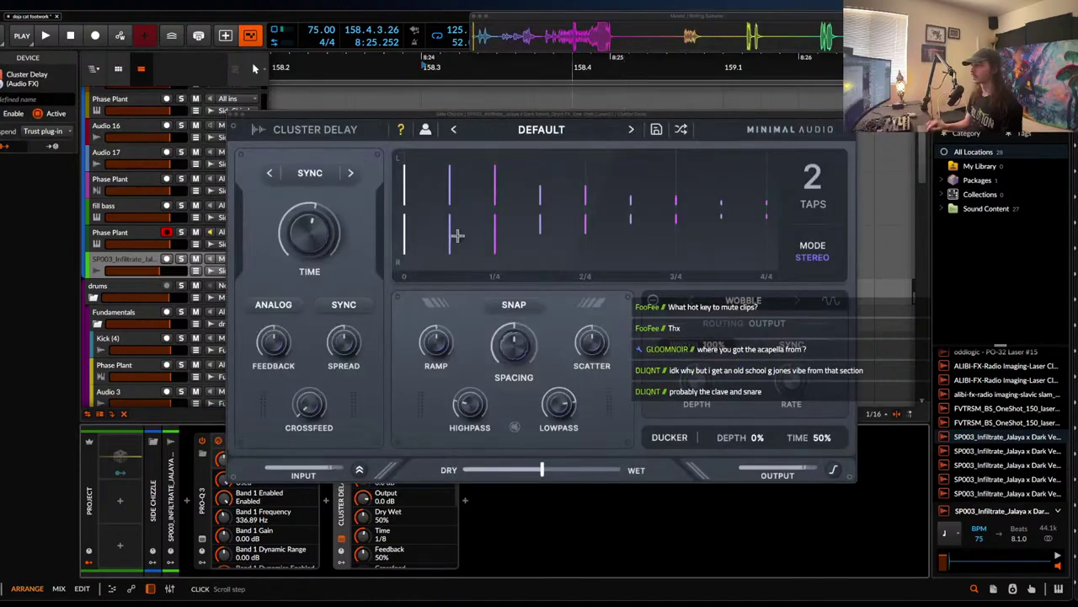
- Play the fill through Cluster Delay, set its ducker depth to 61% and close the plug-in window
key(space)
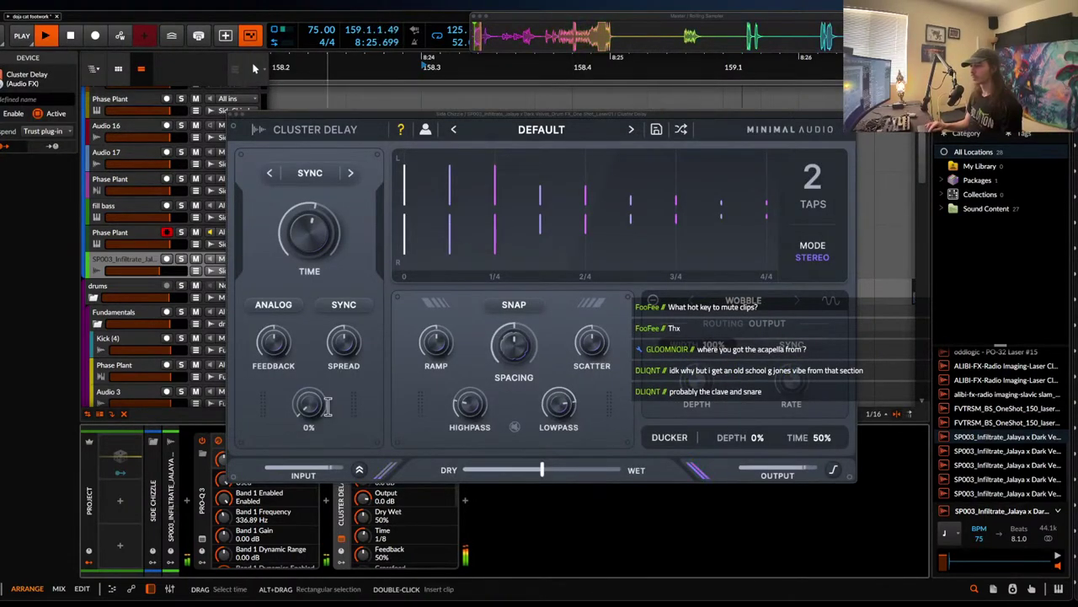
key(space)
drag(737, 442, 745, 316)
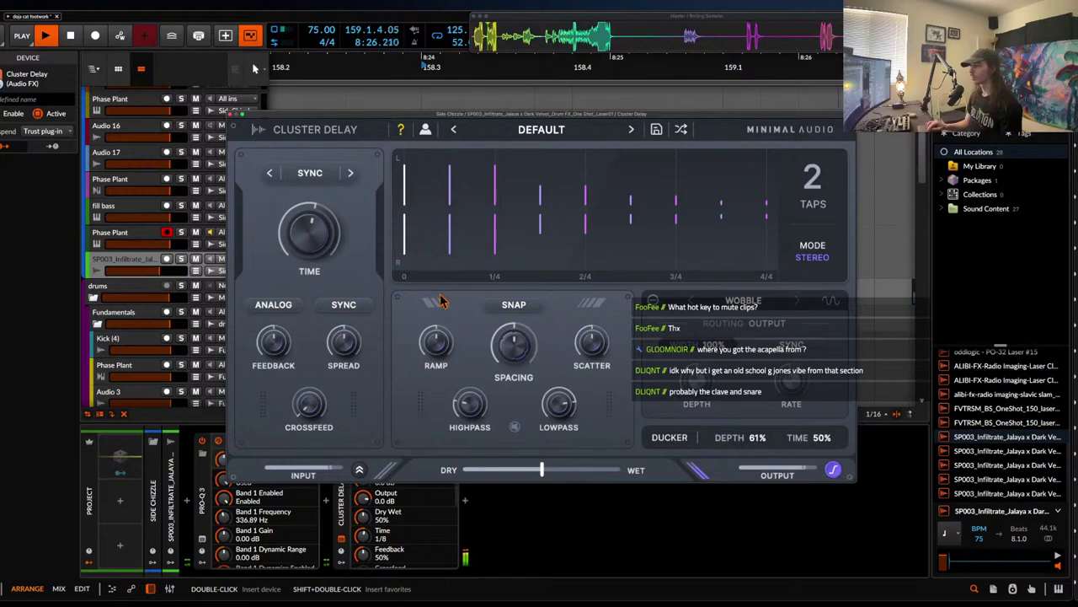
click(237, 123)
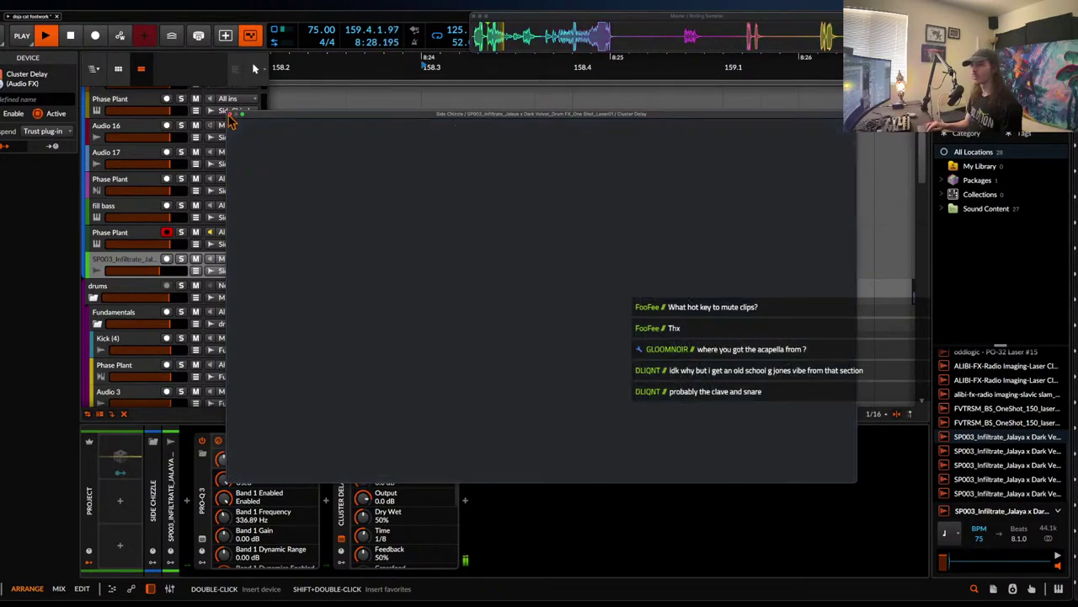
- Select the Serato Sample-bounce-2 clip at 160.2.1.00 on Audio 4 and play from its start
scroll(409, 179, down, 5)
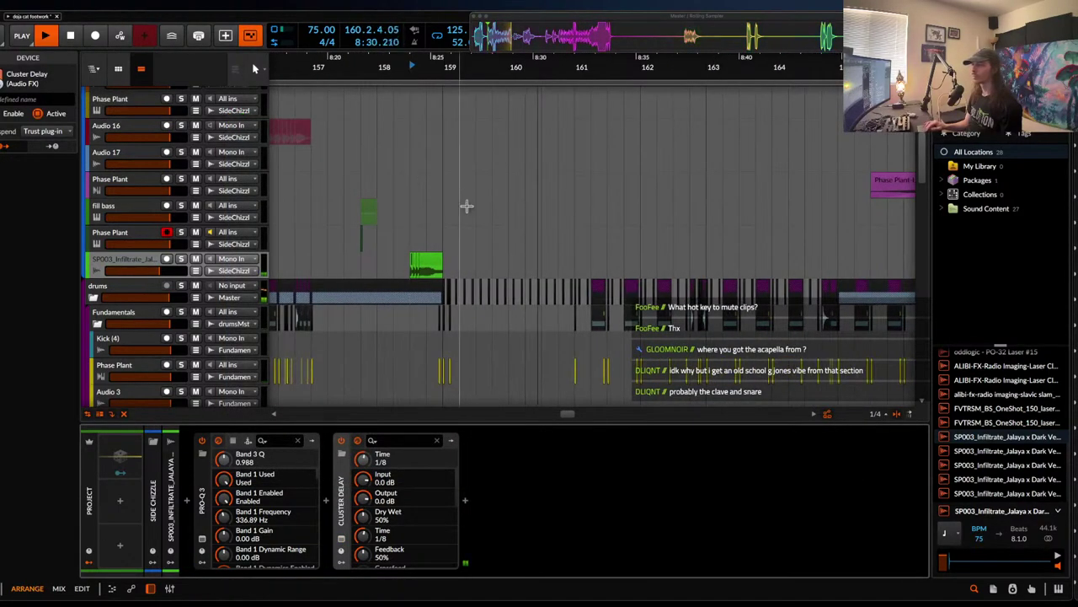
scroll(498, 244, down, 10)
scroll(500, 253, down, 12)
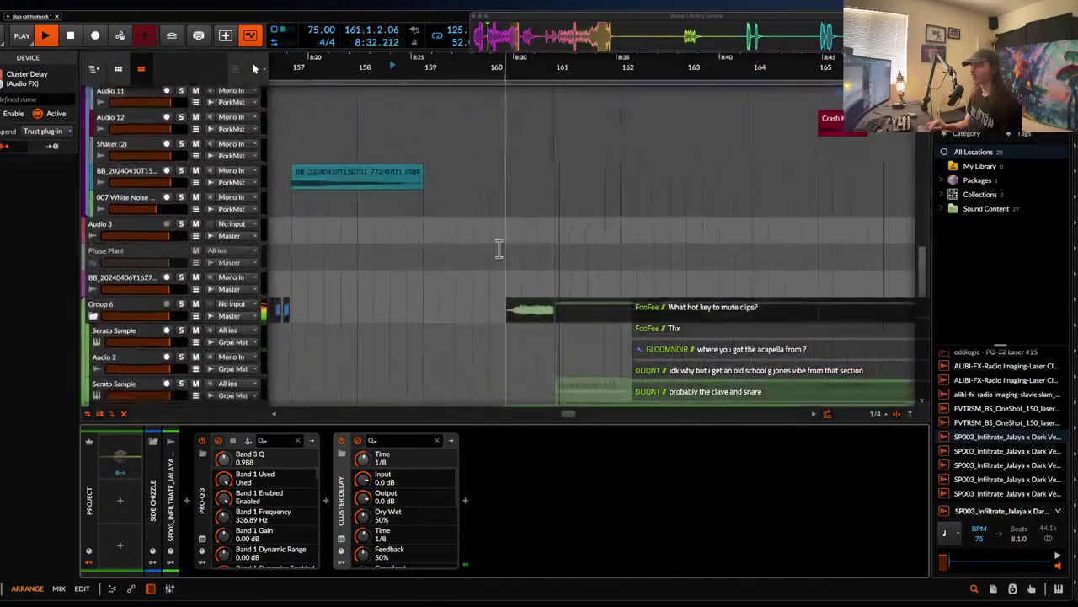
scroll(528, 313, up, 4)
key(space)
click(527, 314)
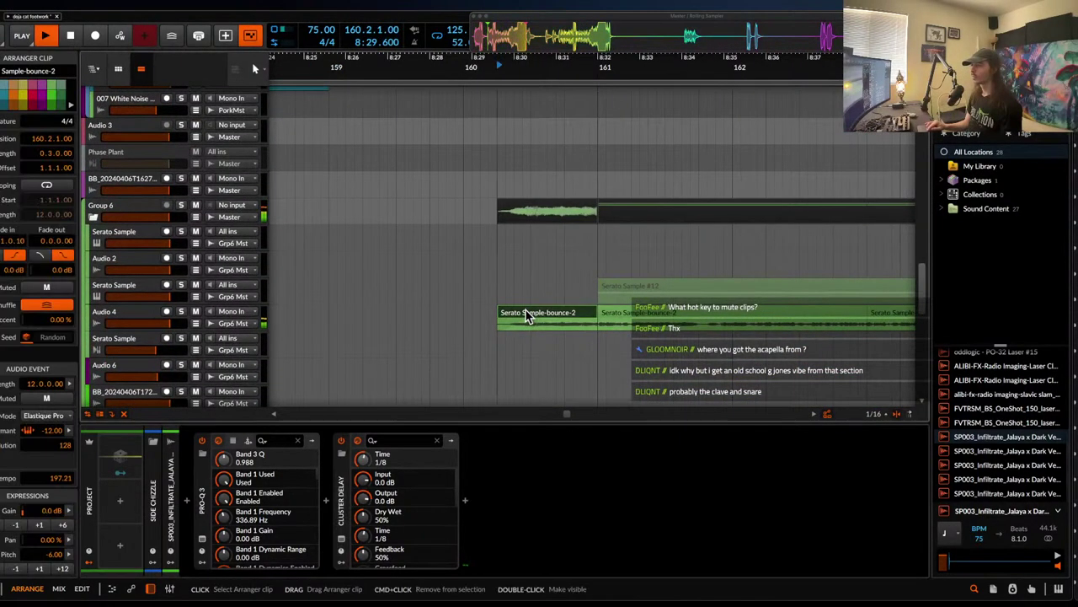
- Solo the Audio 4 track and play the arrangement from 159.4.3.00
scroll(505, 295, down, 3)
click(463, 219)
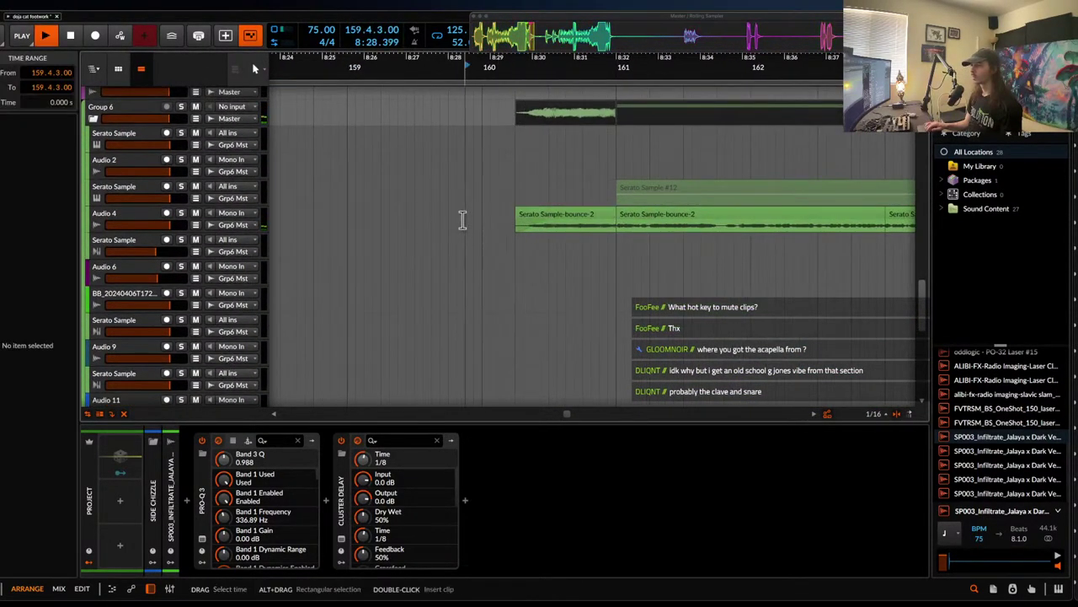
scroll(463, 219, up, 2)
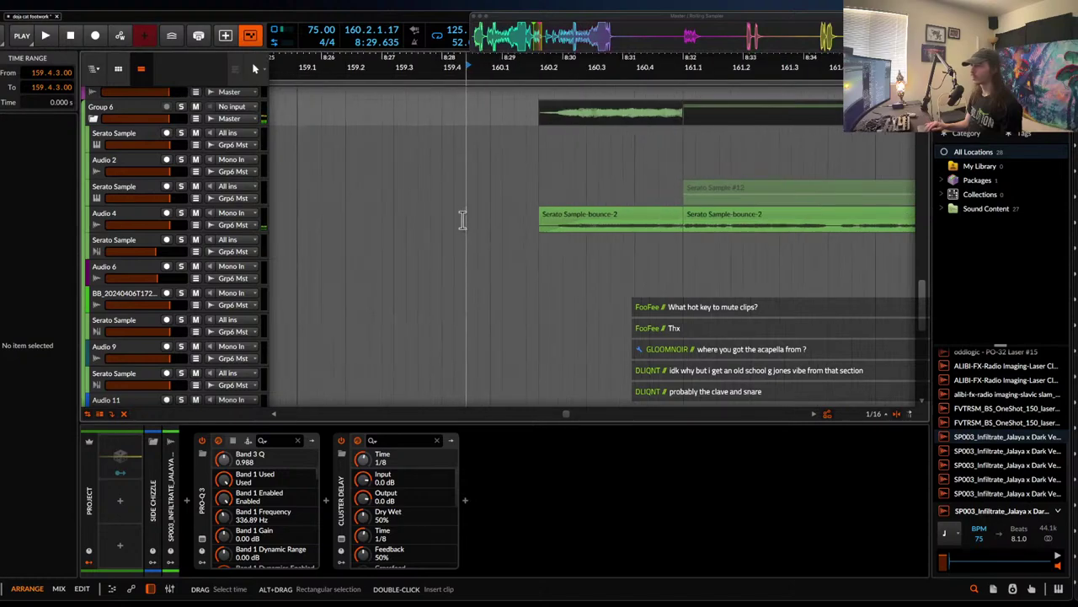
click(180, 213)
key(space)
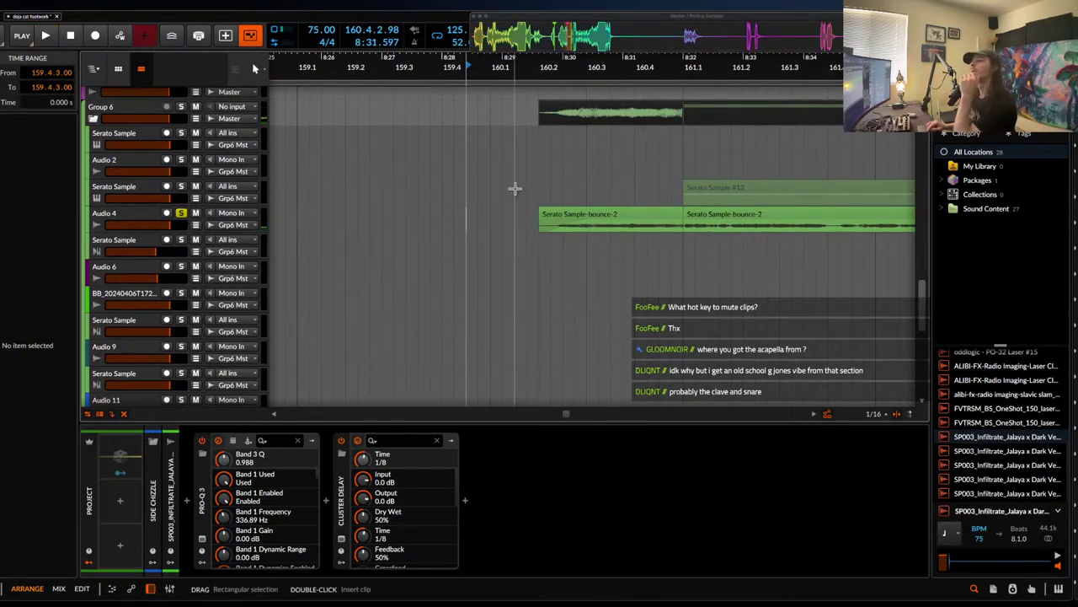
- Extend the Serato Sample-bounce-2 clip's start back to 160.1.1.00 and move its pitch ramp's starting point to 1.2.3.47
drag(542, 214, 496, 215)
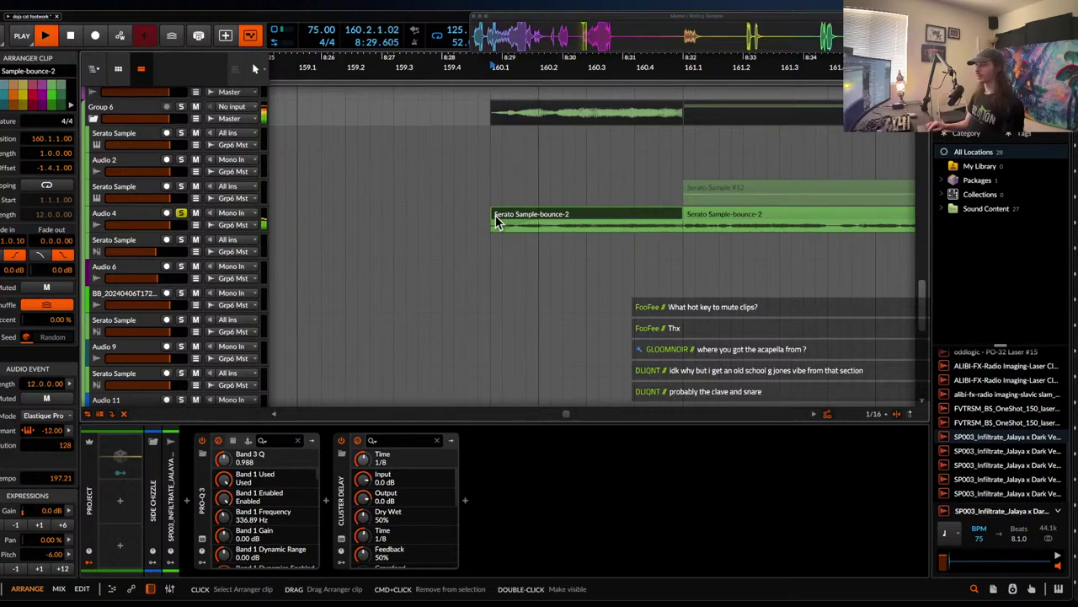
double_click(523, 219)
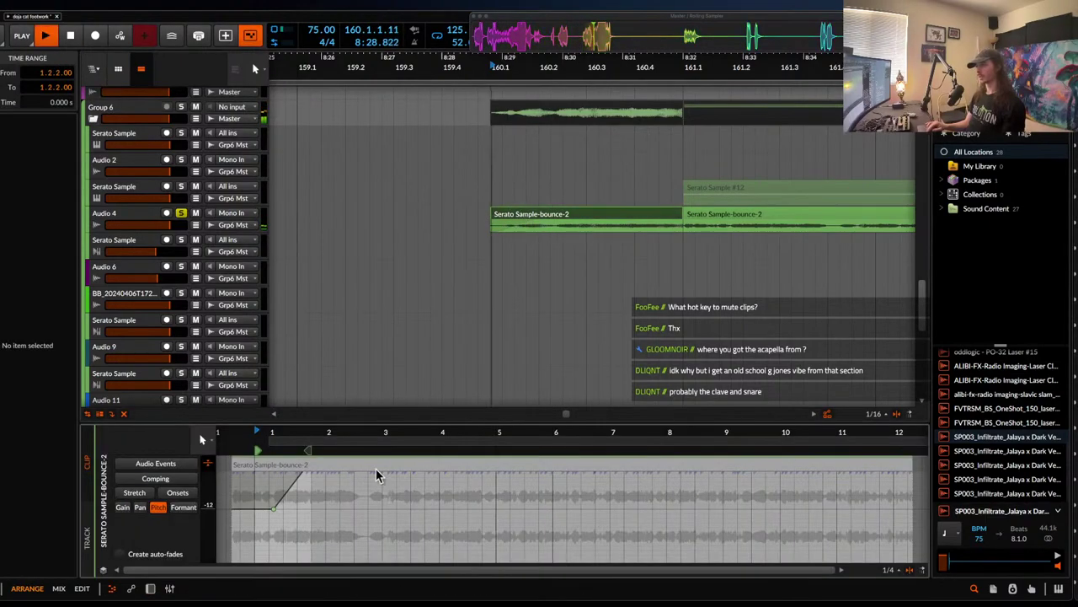
key(space)
drag(300, 523, 305, 523)
key(space)
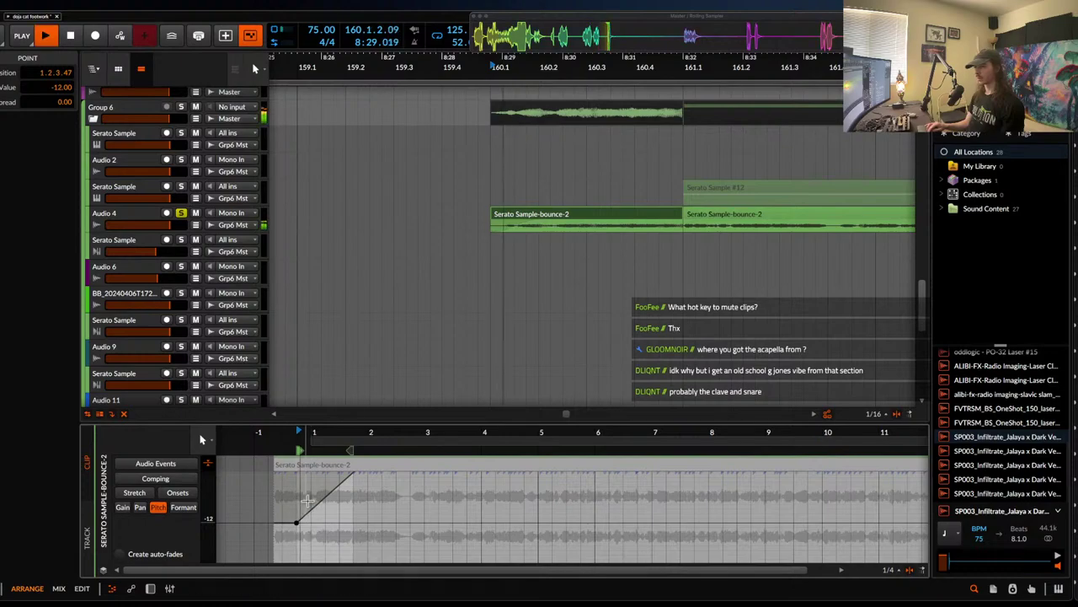
- Split the clip's audio event at -1.4.1.00 and play it from 160.1
click(298, 504)
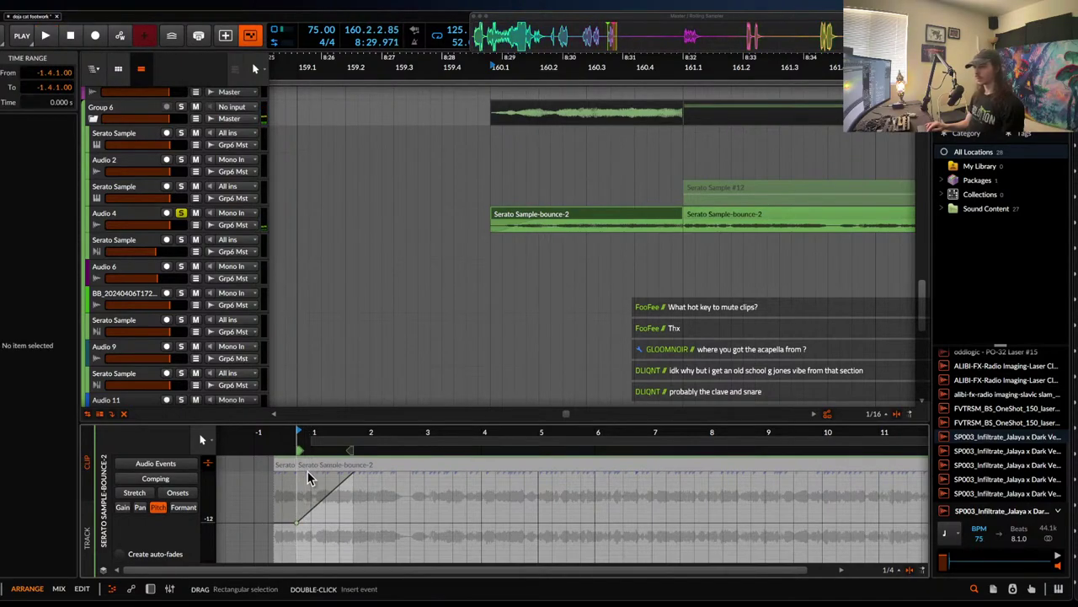
click(156, 464)
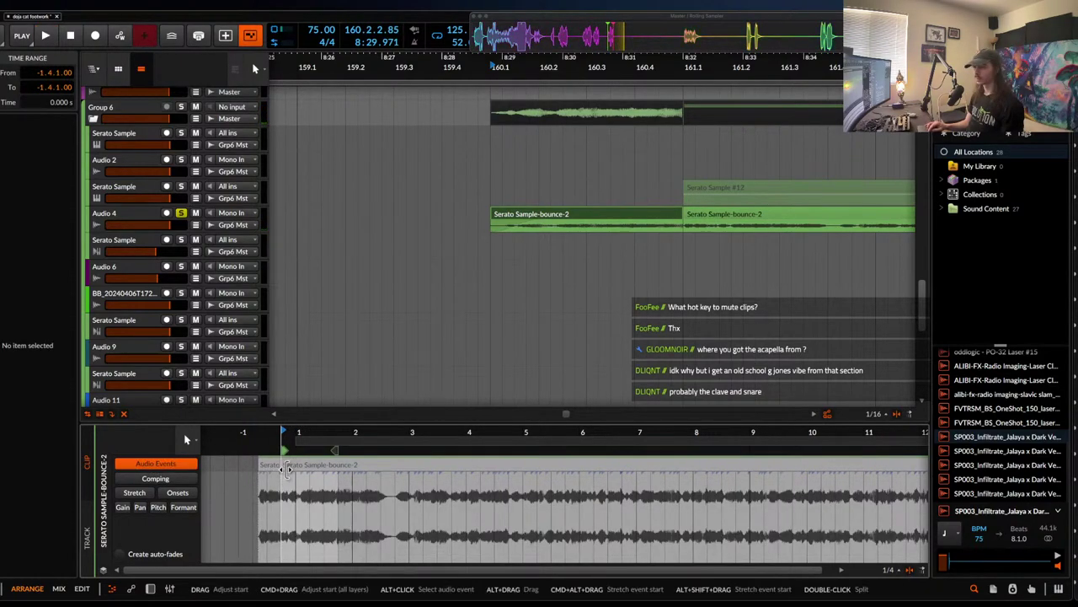
key(space)
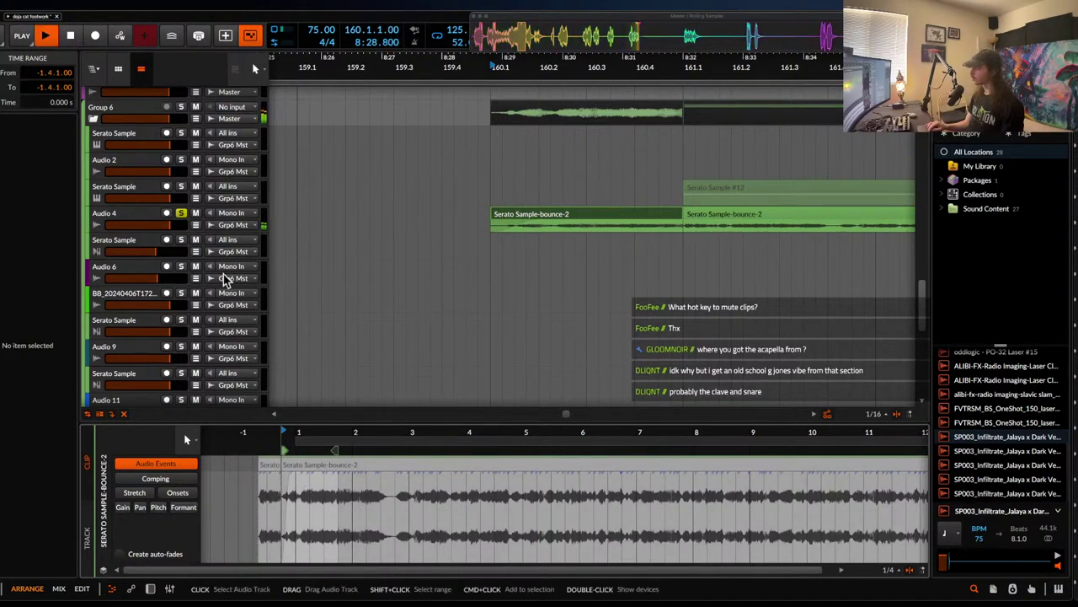
key(space)
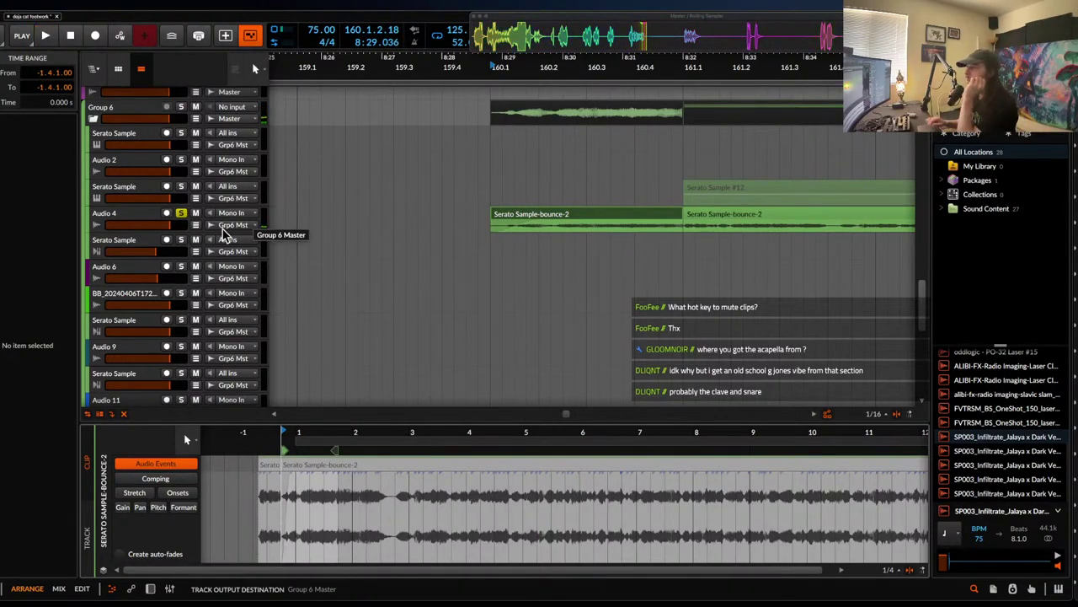
- Play the extended Serato Sample-bounce-2 clip from 160.1.1.00
click(553, 221)
scroll(554, 220, down, 2)
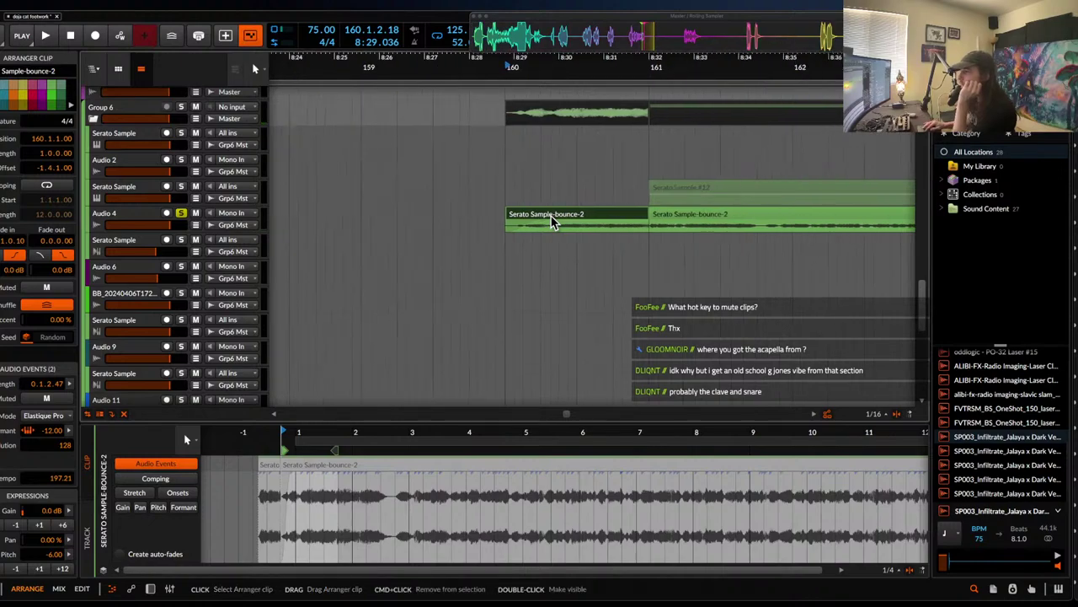
key(space)
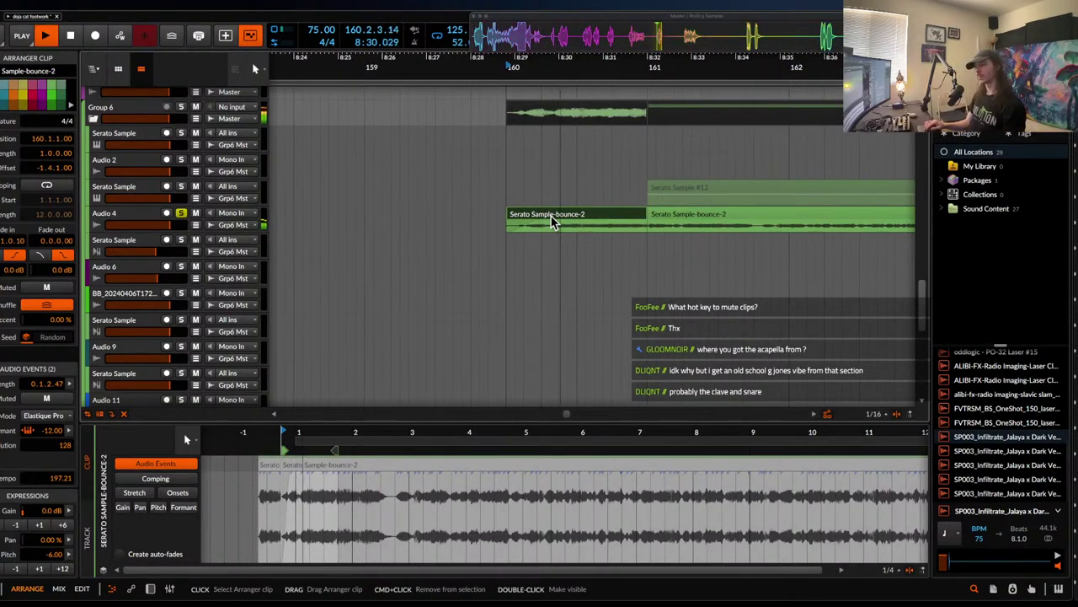
- Undo the audio event split and the extension of the clip's start
key(super+z)
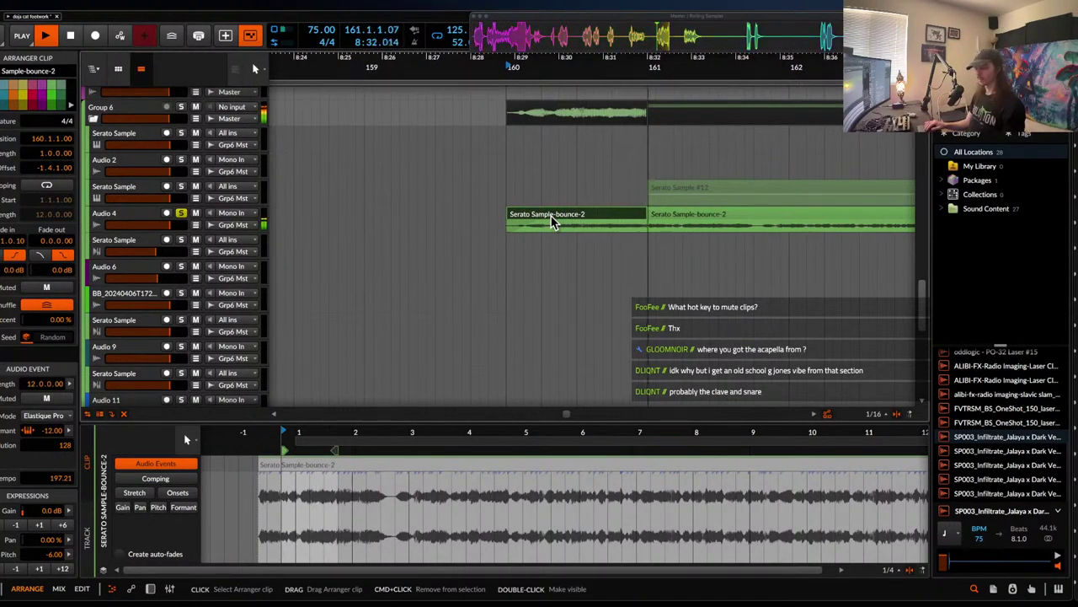
key(super+z)
key(alt+space)
key(space)
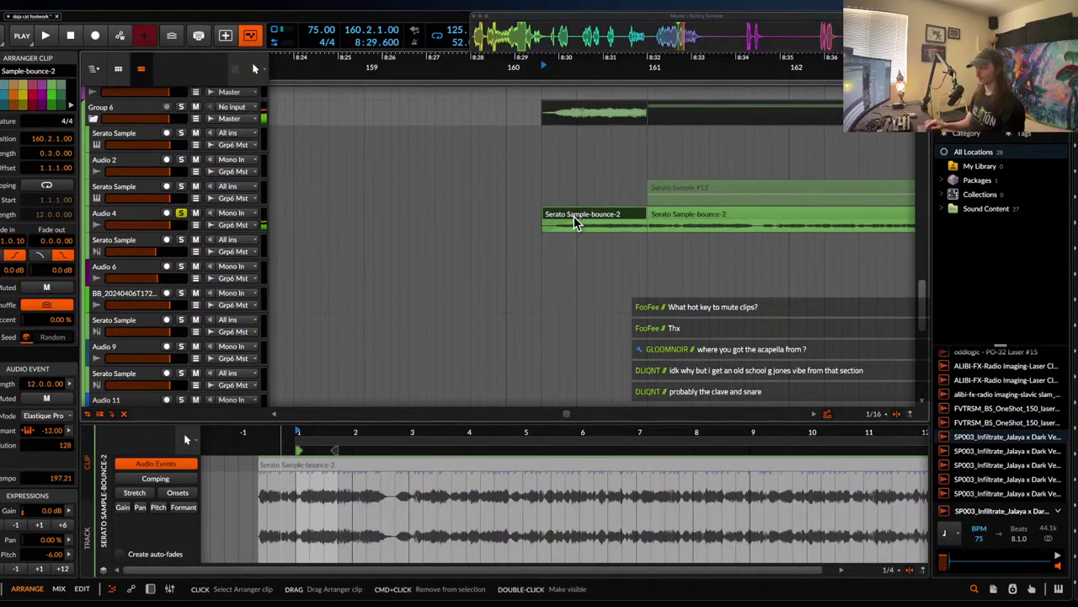
- Bounce the Serato Sample-bounce-2 clip at 160.2.1.00 in place, add a fade-in of about one and a half beats, and play it
key(super+b)
drag(547, 224, 601, 226)
key(space)
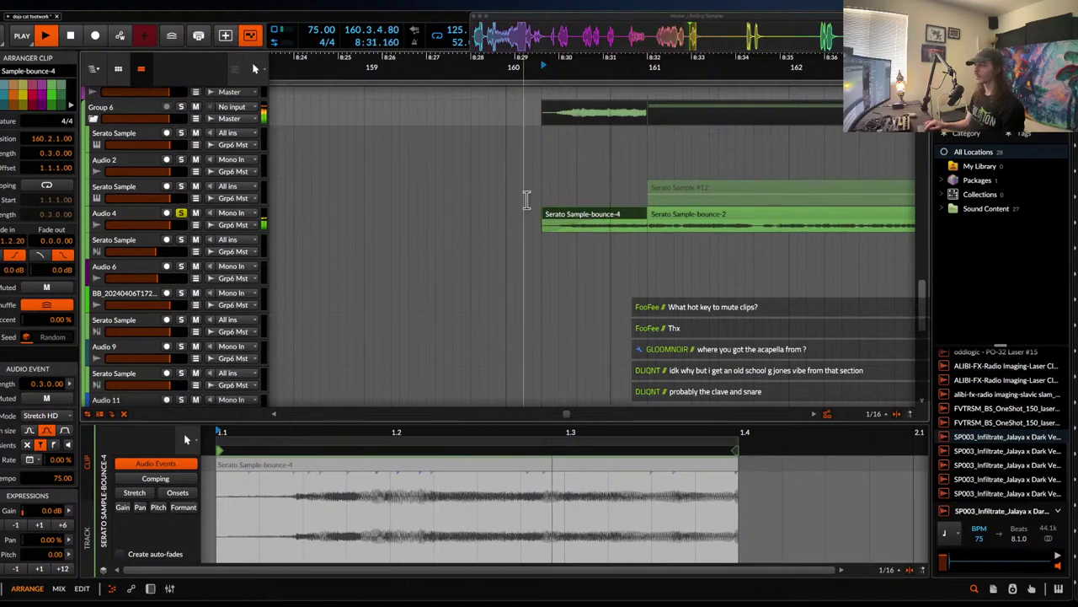
key(space)
- Unsolo the Audio 4 track and play the full arrangement from 158.4.3.00
click(180, 212)
click(344, 210)
key(space)
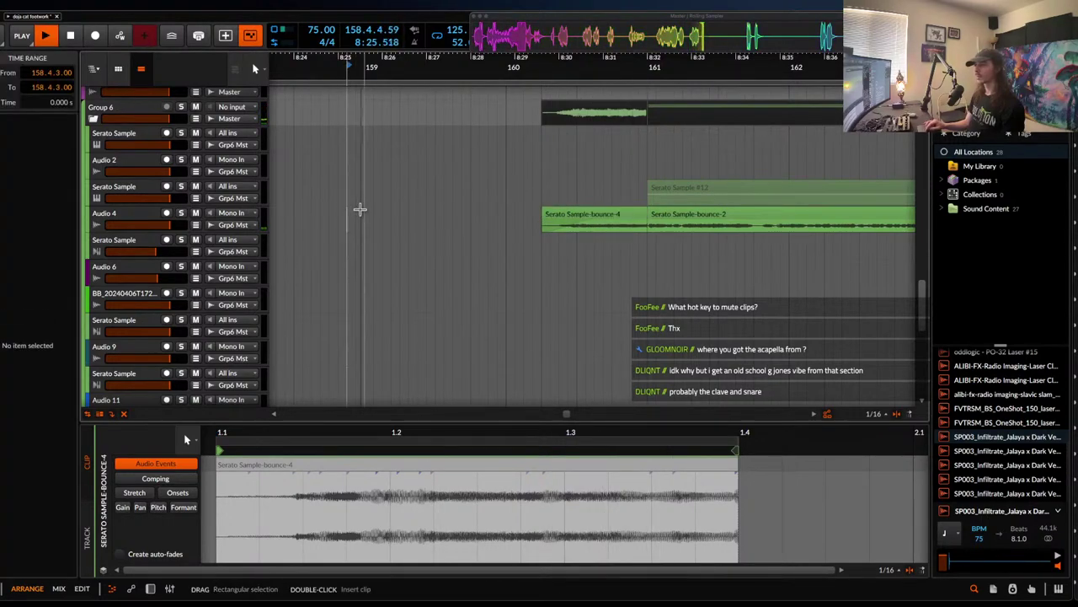
click(118, 218)
scroll(307, 191, down, 5)
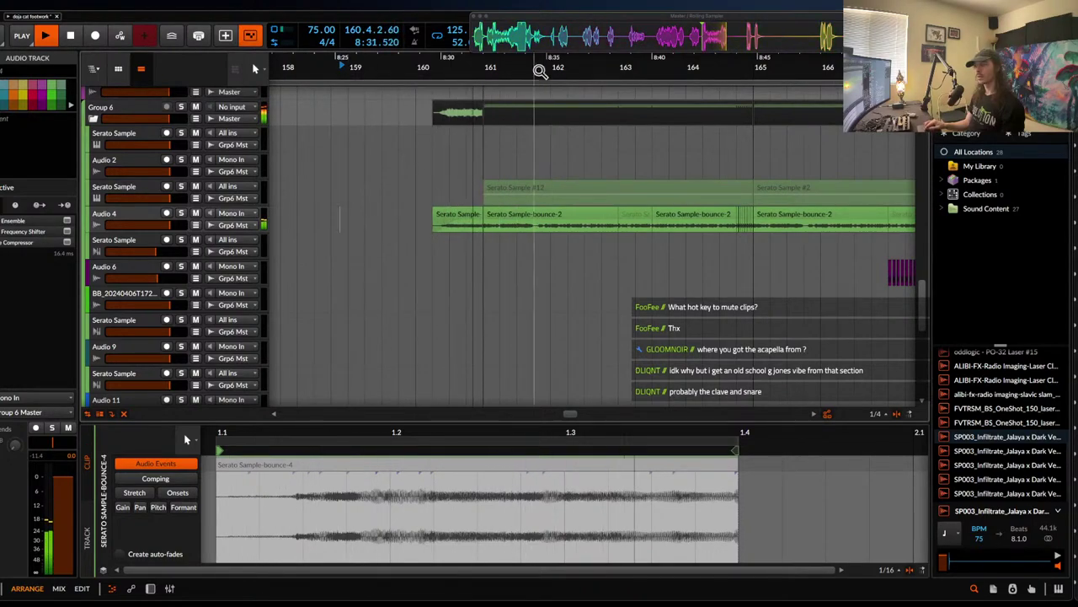
scroll(437, 216, down, 4)
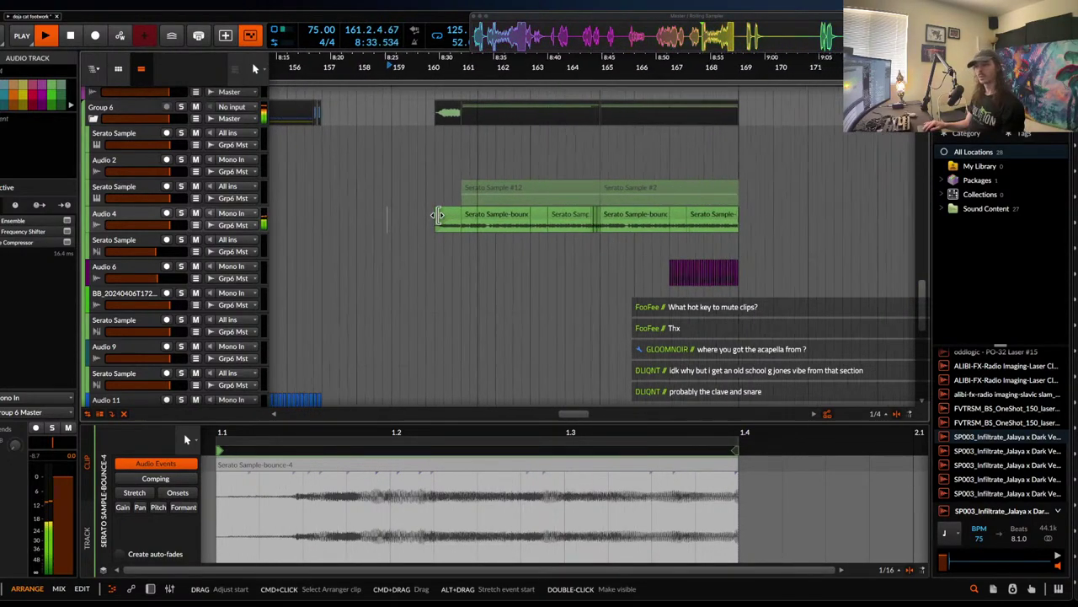
scroll(479, 215, up, 4)
- Play the Serato Sample-bounce-2 clip from 161.1.1.00 and show the Audio 4 track's device chain
click(480, 216)
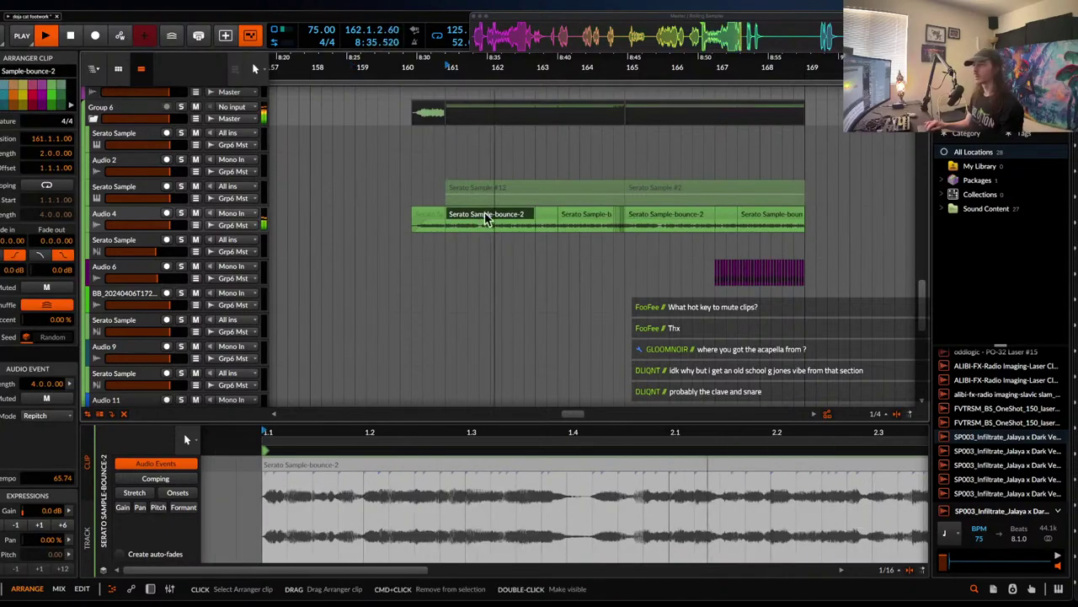
scroll(588, 212, up, 4)
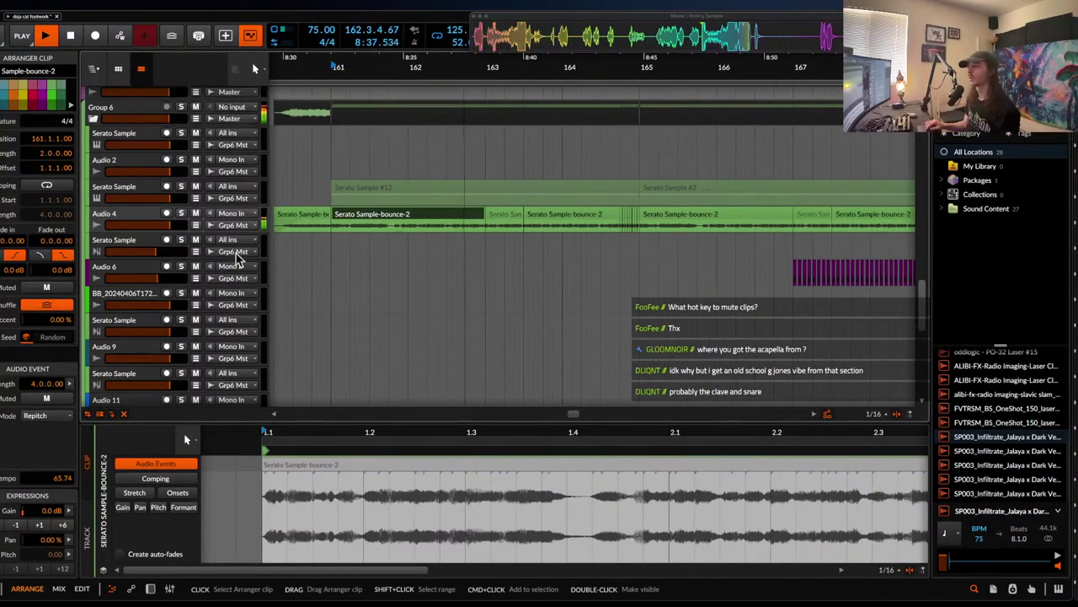
click(147, 223)
key(d)
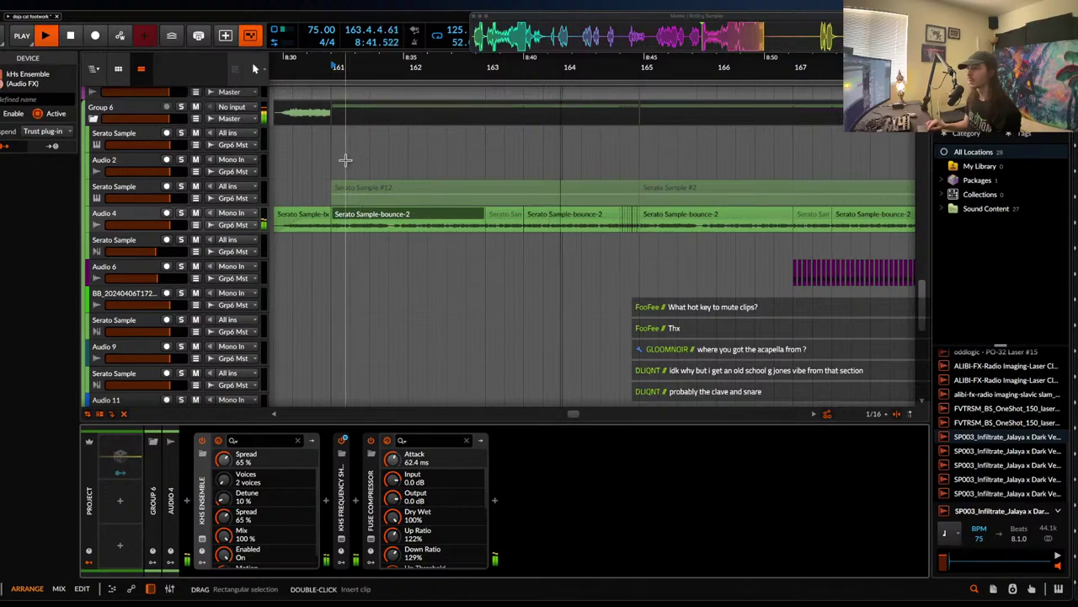
- Audition the Audio 4 vocal sample from 164.1.1.00
key(space)
click(562, 232)
scroll(563, 231, up, 6)
key(space)
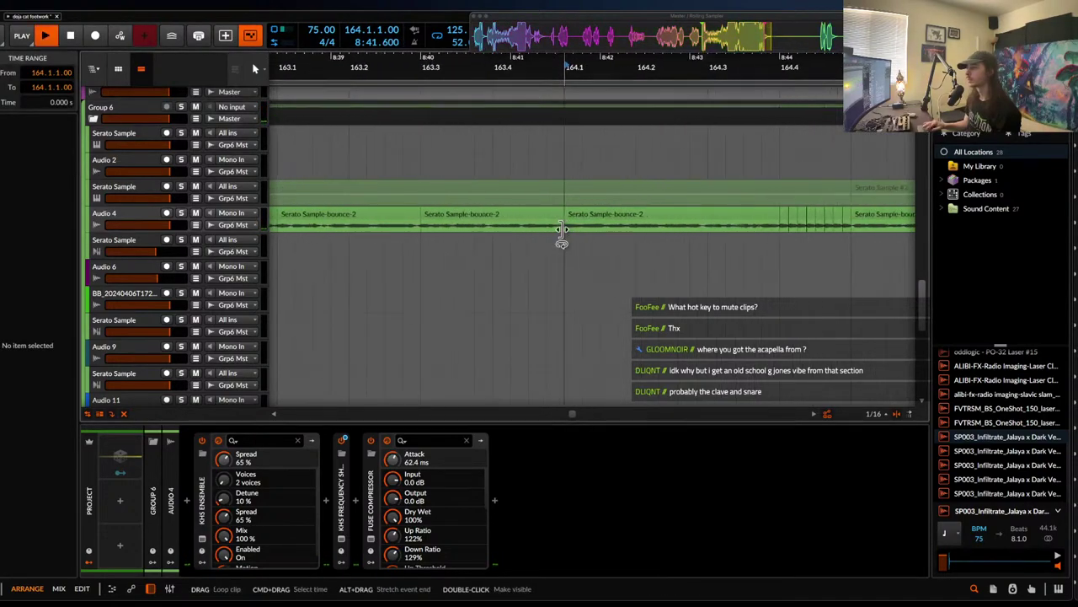
key(space)
key(space)
- Duplicate a 0.0.1.00 slice of the Audio 4 sample at 164.1.1.00 into a stutter and play it
scroll(563, 231, up, 3)
drag(570, 229, 593, 228)
key(super+d)
click(583, 223)
key(space)
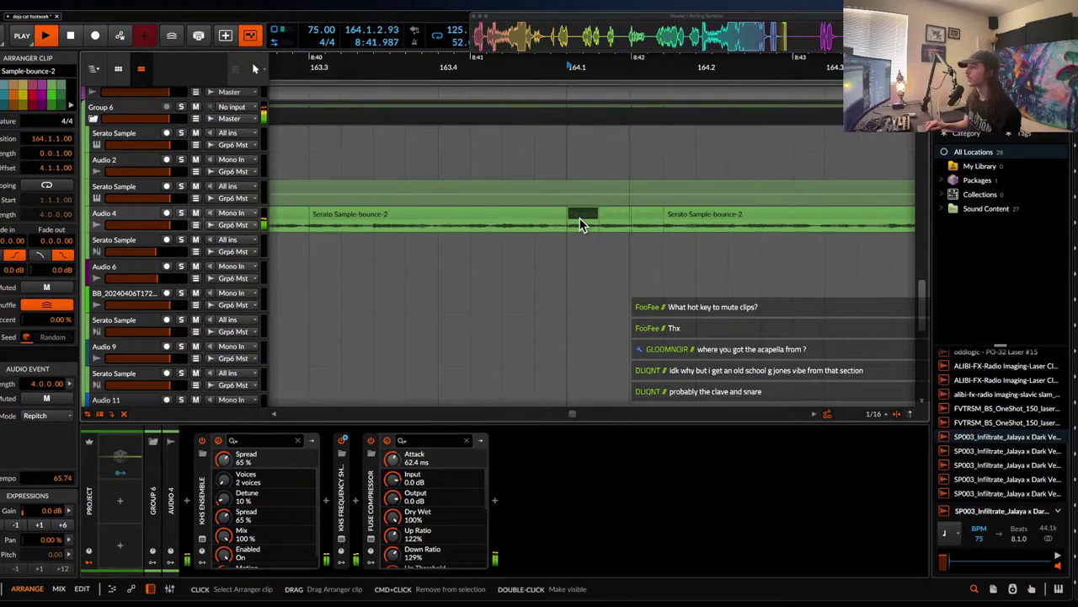
key(space)
scroll(586, 222, down, 2)
scroll(583, 215, right, 3)
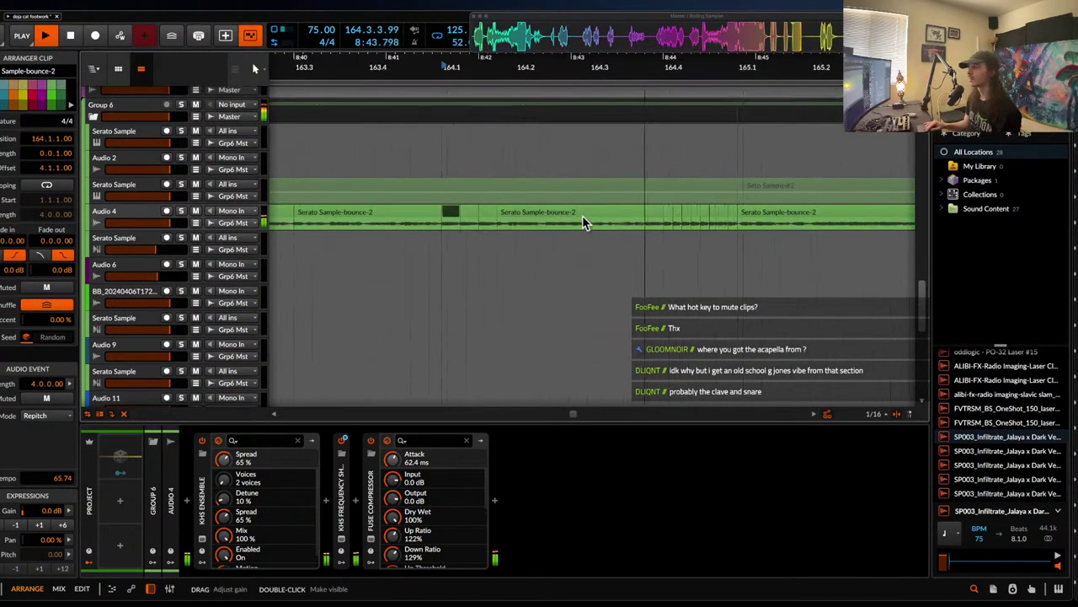
scroll(582, 214, down, 2)
scroll(576, 215, up, 3)
- Select the eight short Serato Sample-bounce-2 slices starting at 164.4.1.00 and audition them
key(space)
click(554, 216)
shift+click(643, 217)
key(space)
key(space)
key(space)
key(space)
- Play the Serato Sample-bounce-2 clip on Audio 4 from 161.1.1.00
scroll(549, 244, left, 3)
scroll(549, 244, left, 5)
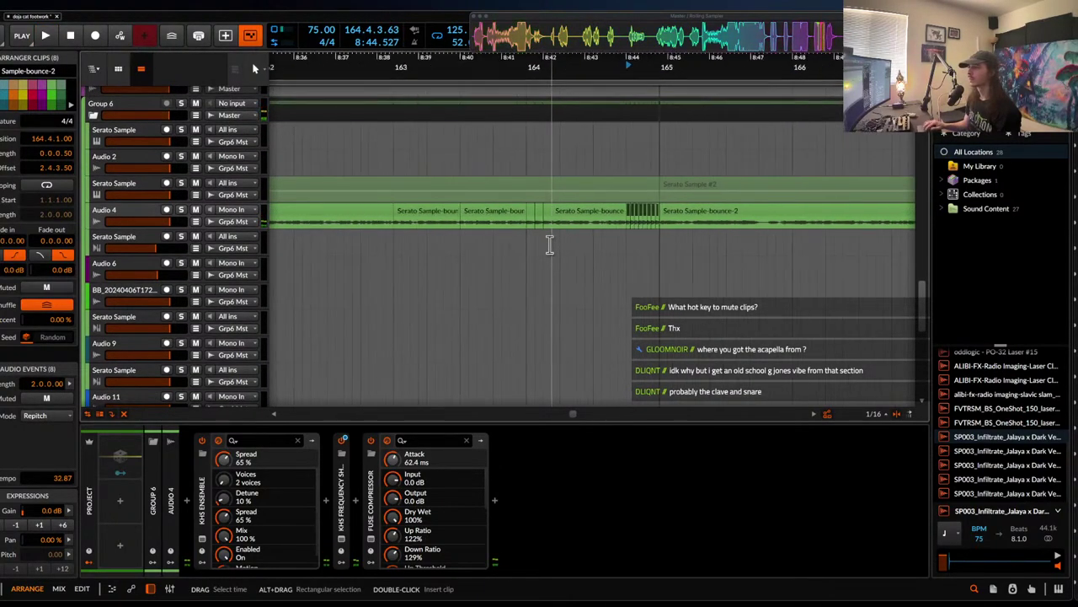
scroll(549, 244, down, 3)
click(518, 229)
key(space)
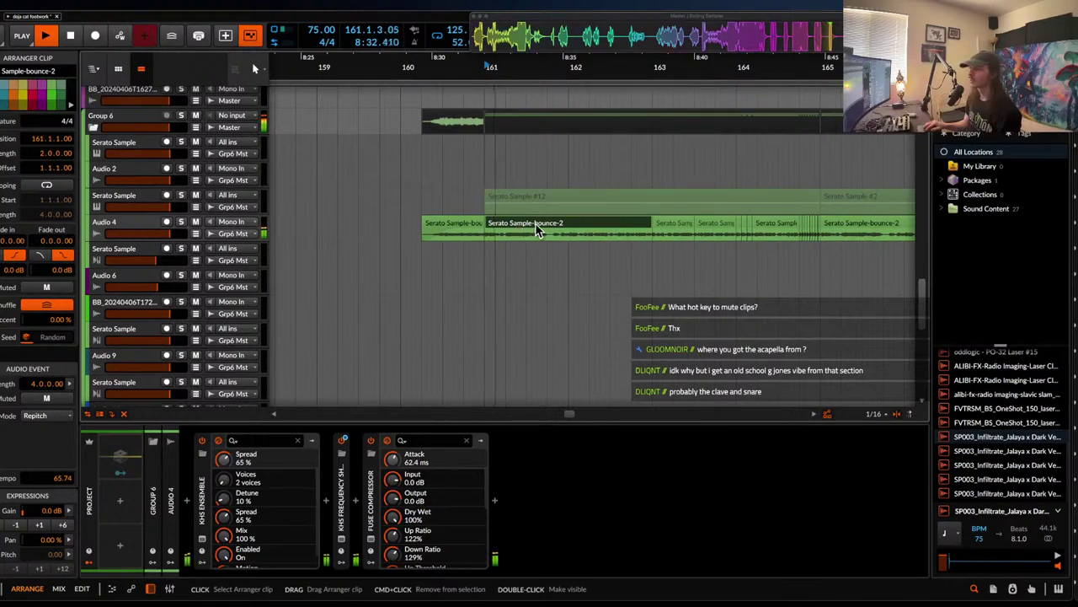
scroll(539, 229, up, 3)
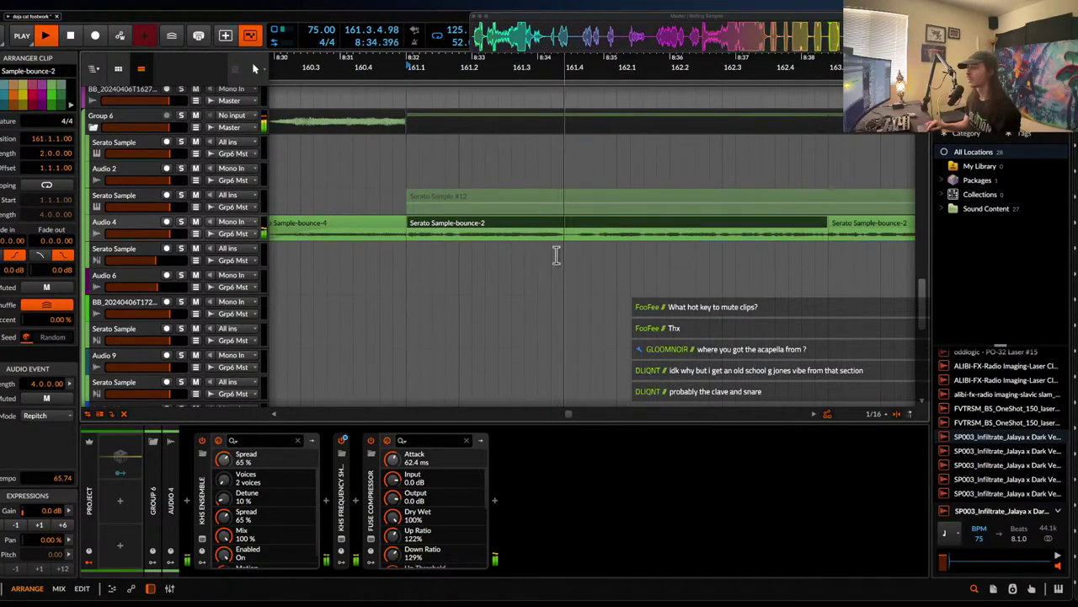
key(space)
- Split the Serato Sample-bounce-2 clip at 161.3.1.00 and 161.4.1.00 to isolate a one-beat slice
key(ctrl+e)
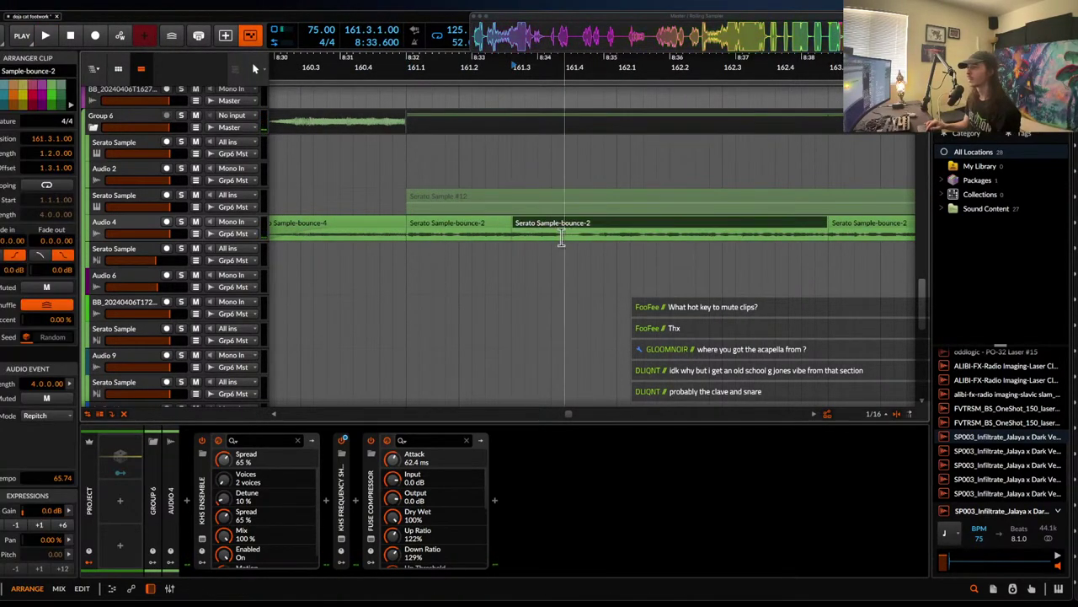
click(562, 238)
key(ctrl+e)
click(545, 226)
- Audition the one-beat slice at 161.3.1.00 several times
key(space)
key(space)
key(space)
key(space)
key(space)
key(space)
key(space)
key(space)
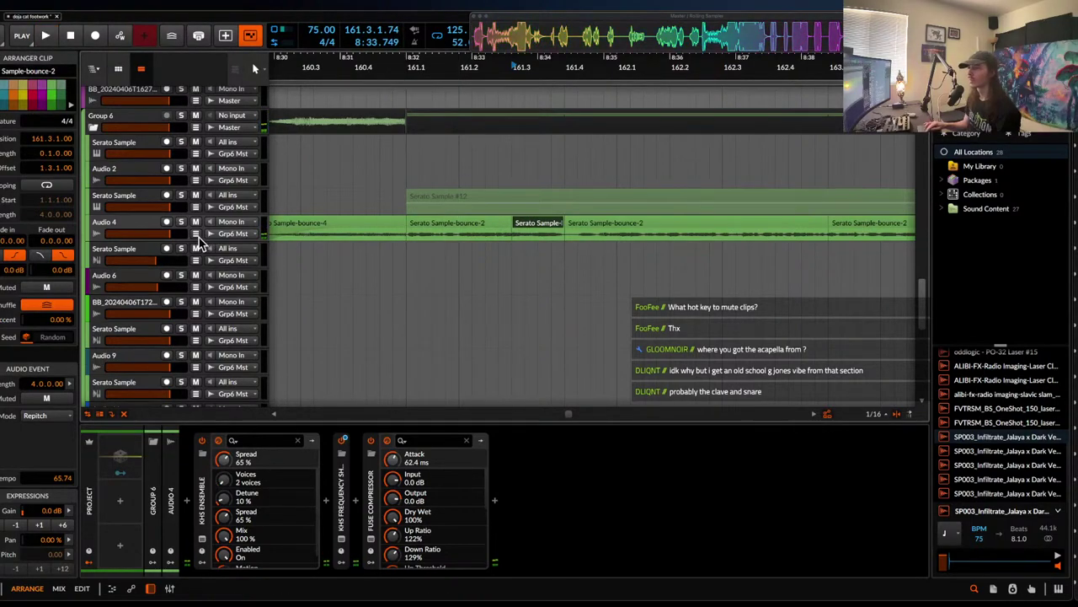
- Automate the kHs Frequency Shifter on Audio 4 off at 161.3.1.00 and on again at about 161.4.1.00, and play it
click(198, 238)
double_click(512, 248)
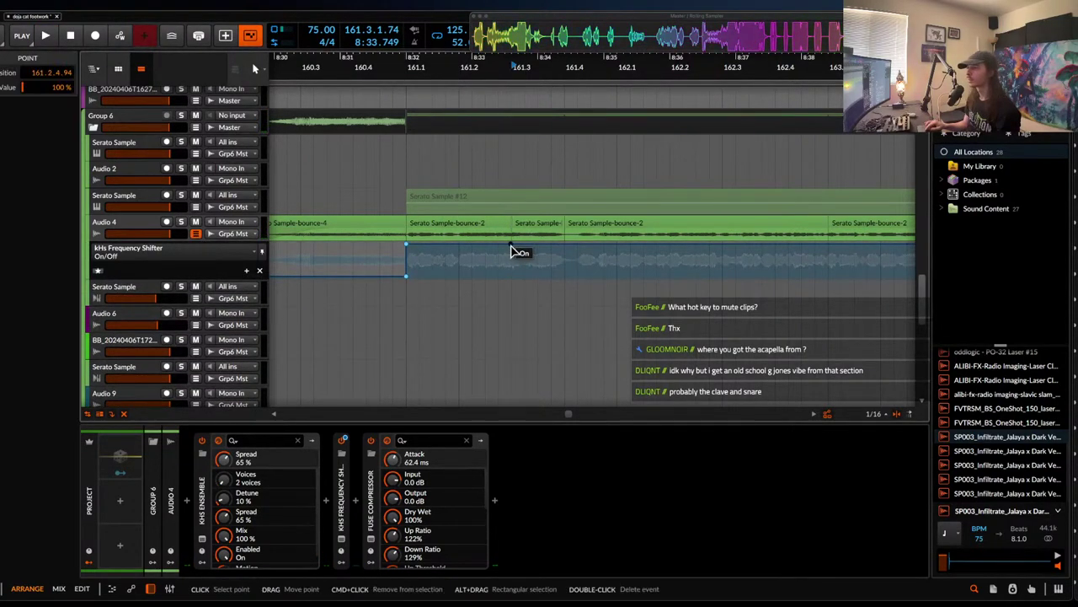
drag(511, 244, 512, 277)
scroll(512, 276, up, 3)
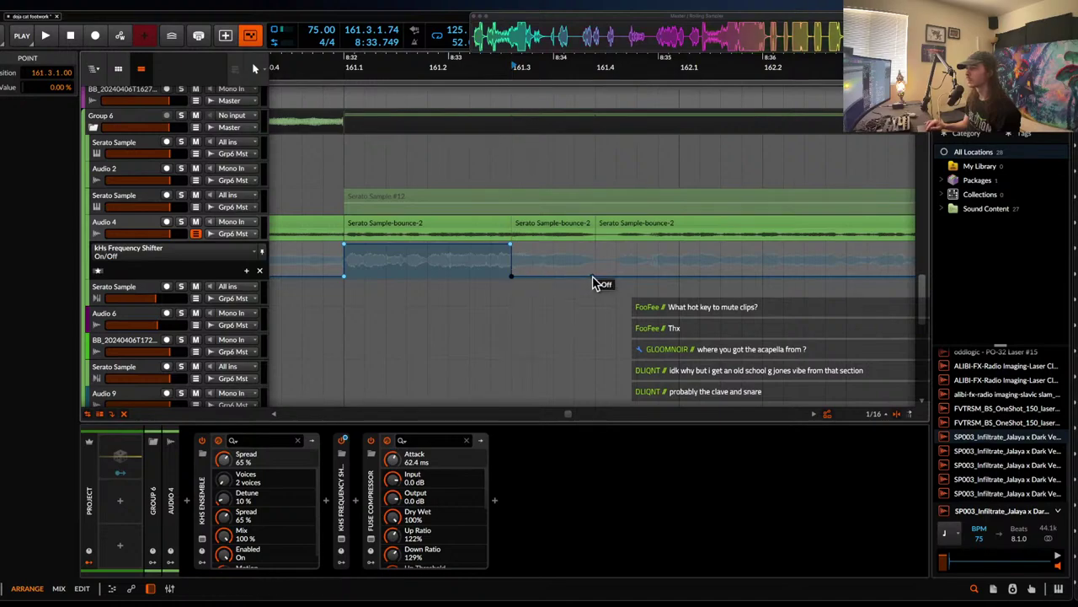
drag(595, 278, 596, 244)
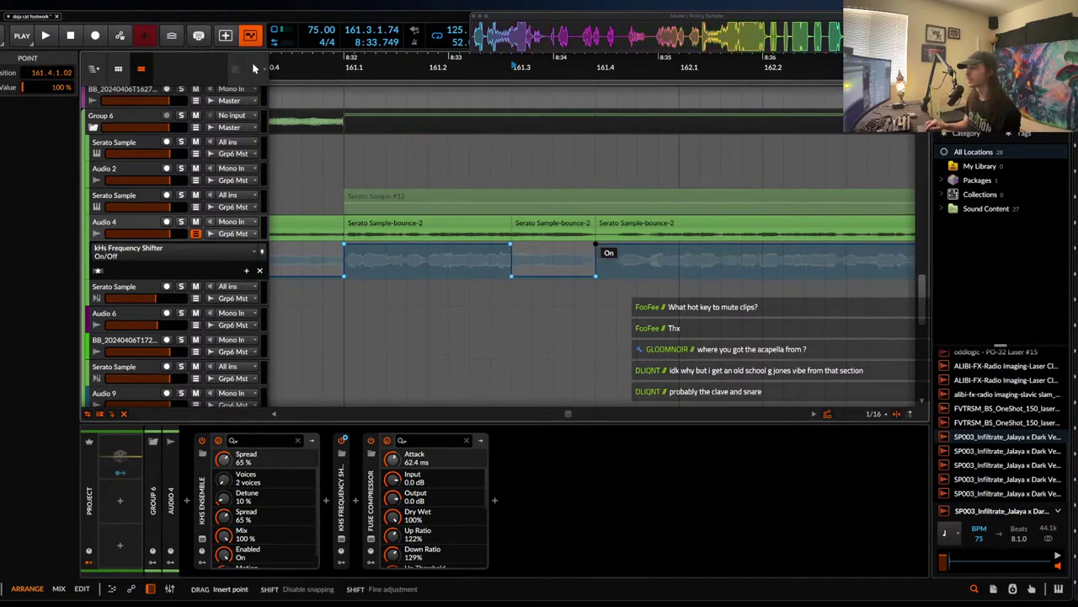
key(space)
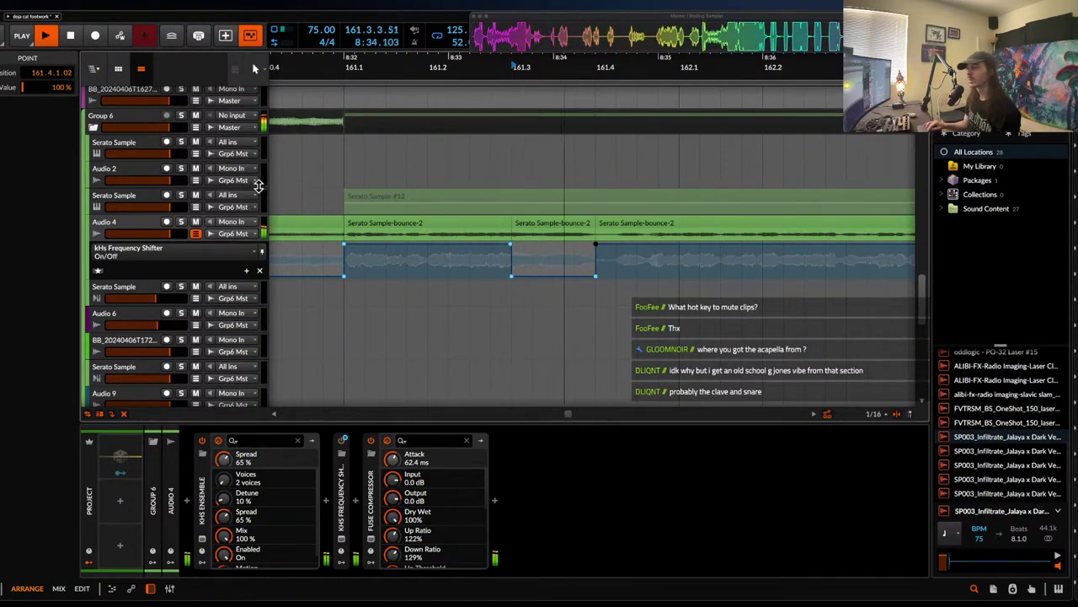
- Switch the one-beat slice at 161.3.1.00 to Stretch HD mode and set its pitch to -3.00
click(431, 221)
click(552, 222)
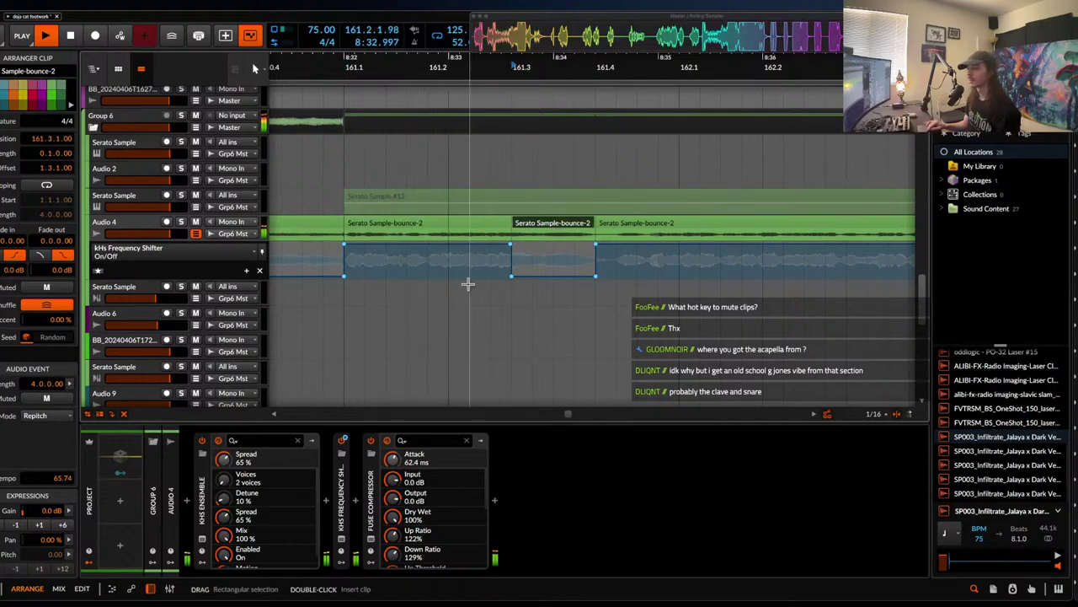
scroll(556, 229, up, 3)
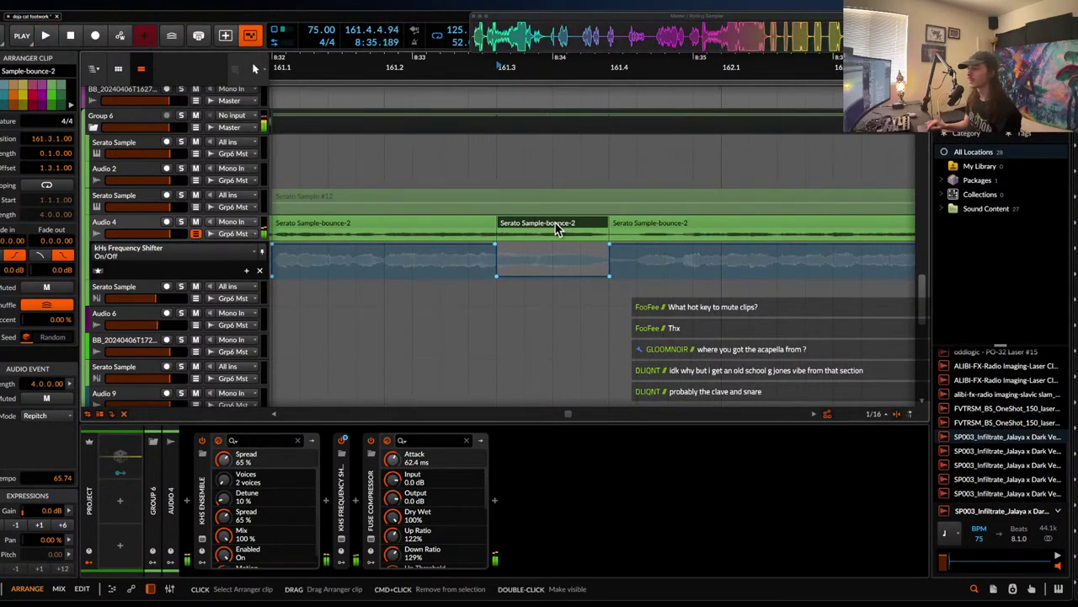
scroll(557, 229, down, 1)
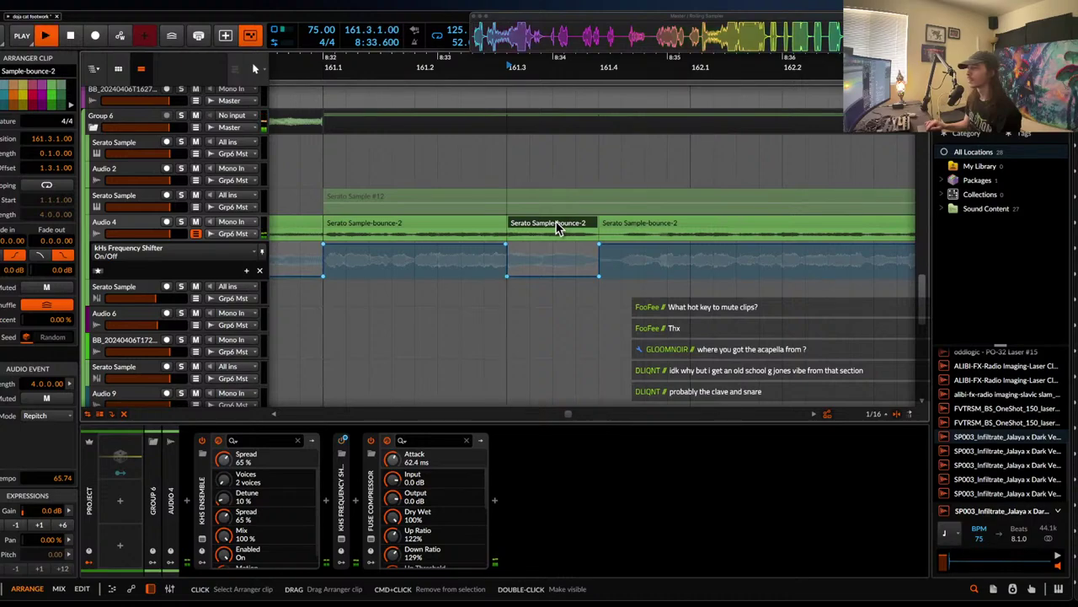
click(51, 416)
click(51, 250)
key(space)
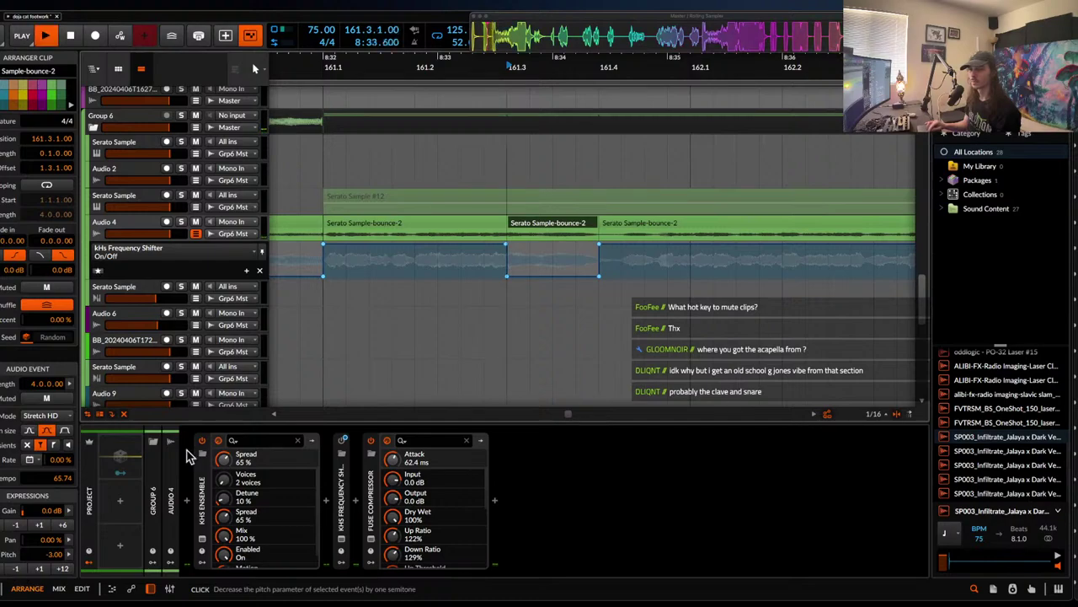
- Play the Audio 4 section from 161.1.1.00 through the pitched slice
scroll(436, 250, down, 2)
click(394, 231)
key(space)
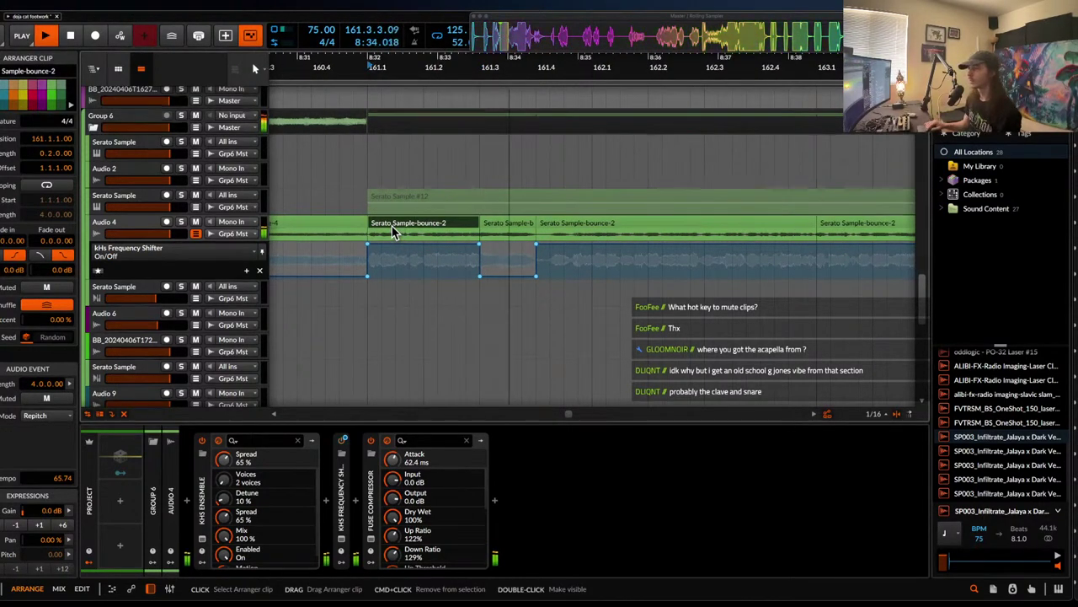
key(space)
- Mute the short clip at 161.3.2.00 and the Phase Plant clip at 161.3.1.00, and play from 161.1.4.00
scroll(392, 230, up, 12)
scroll(492, 243, up, 3)
click(496, 255)
key(alt+m)
scroll(495, 254, up, 5)
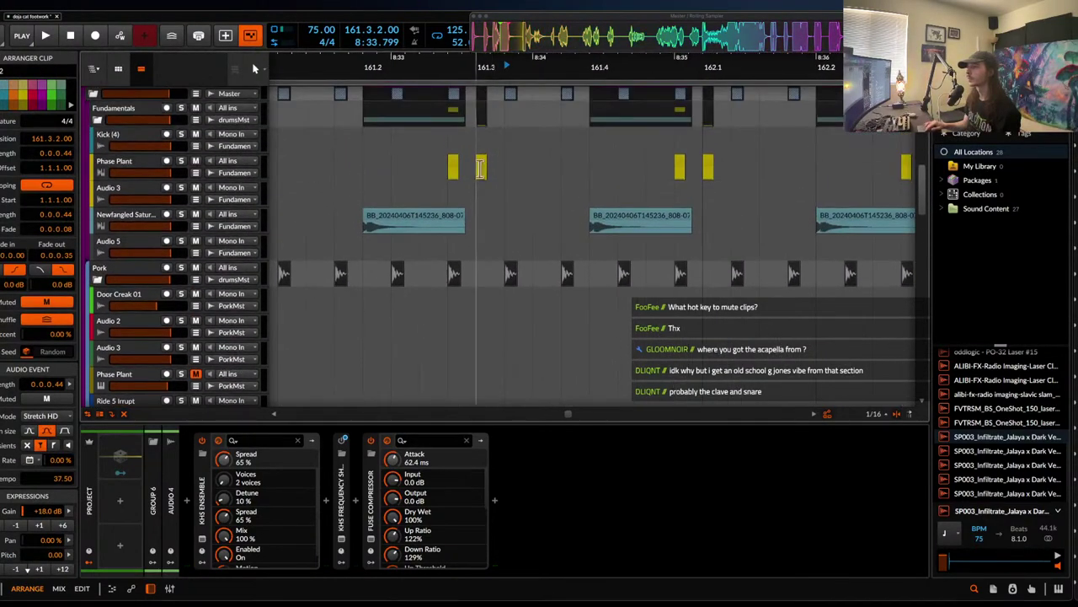
click(341, 190)
key(space)
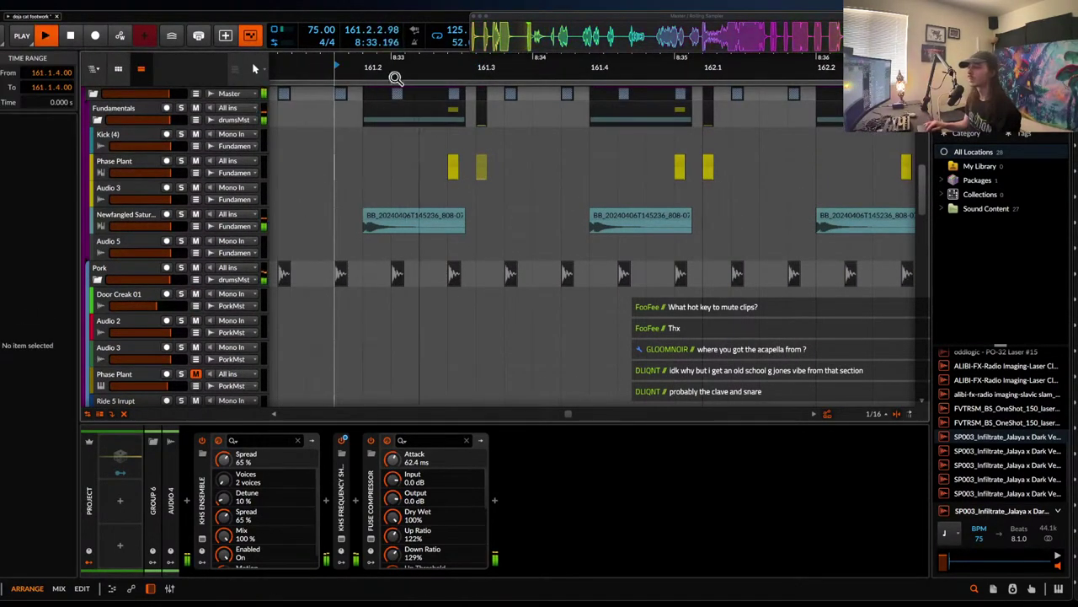
key(space)
- Duplicate the 808 clip at 161.2.1.00 and position the copy at 161.3.1.00
click(425, 222)
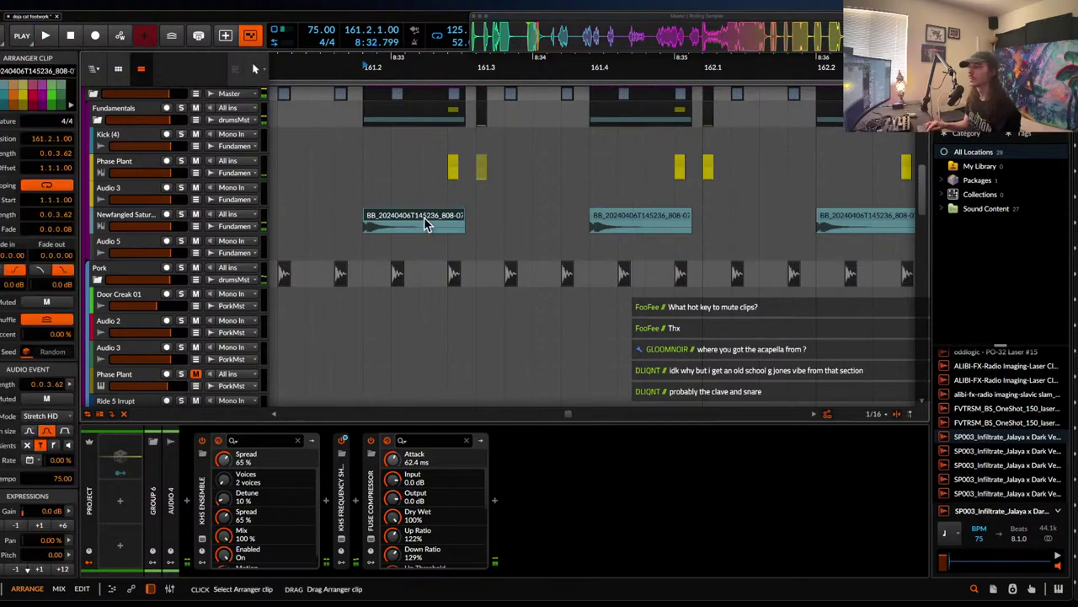
key(ctrl+d)
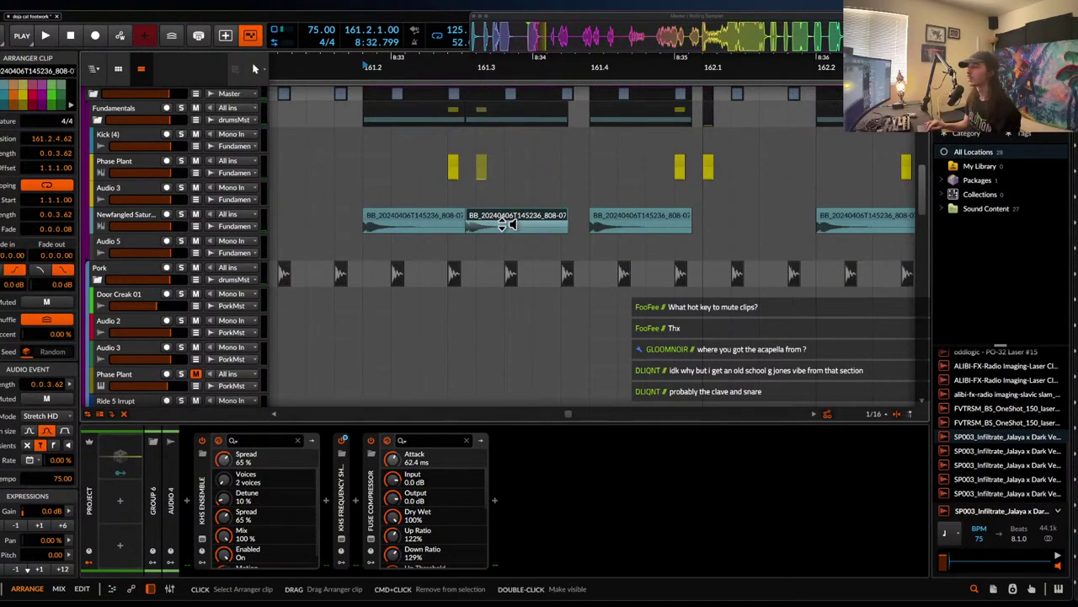
drag(529, 232, 470, 229)
click(509, 230)
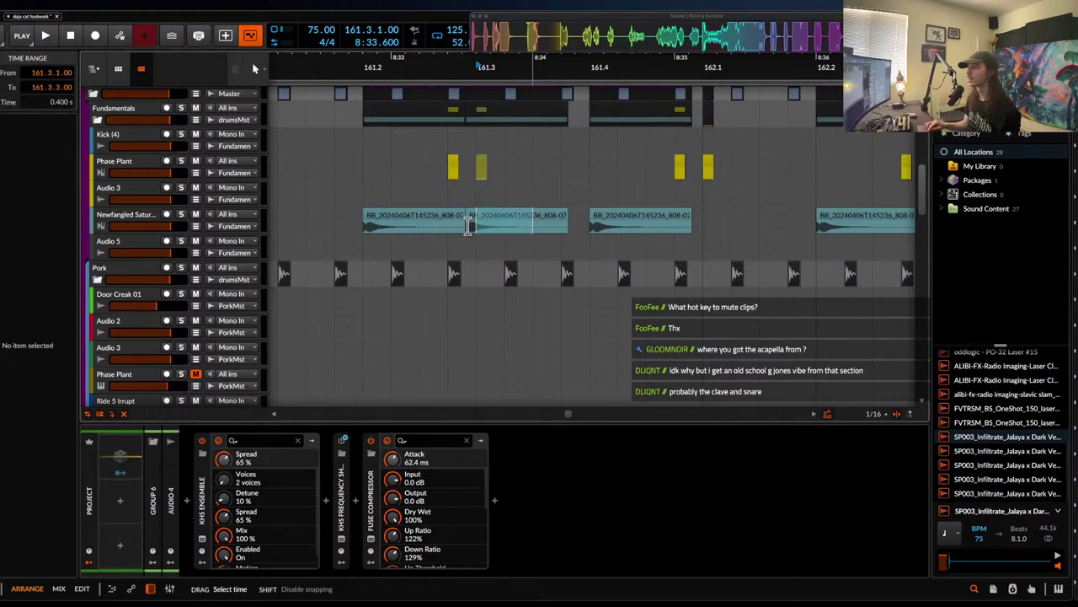
click(515, 221)
drag(515, 221, 487, 232)
- Delete the copied 808 clip's section from 161.3.1.00 to 161.3.3.00
key(Delete)
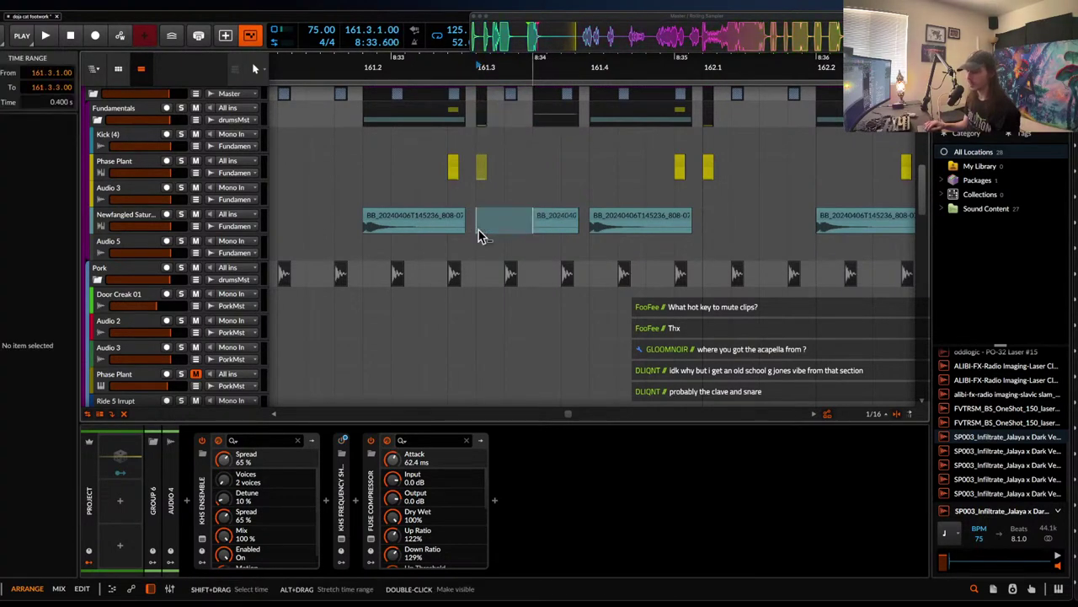
click(548, 222)
click(556, 226)
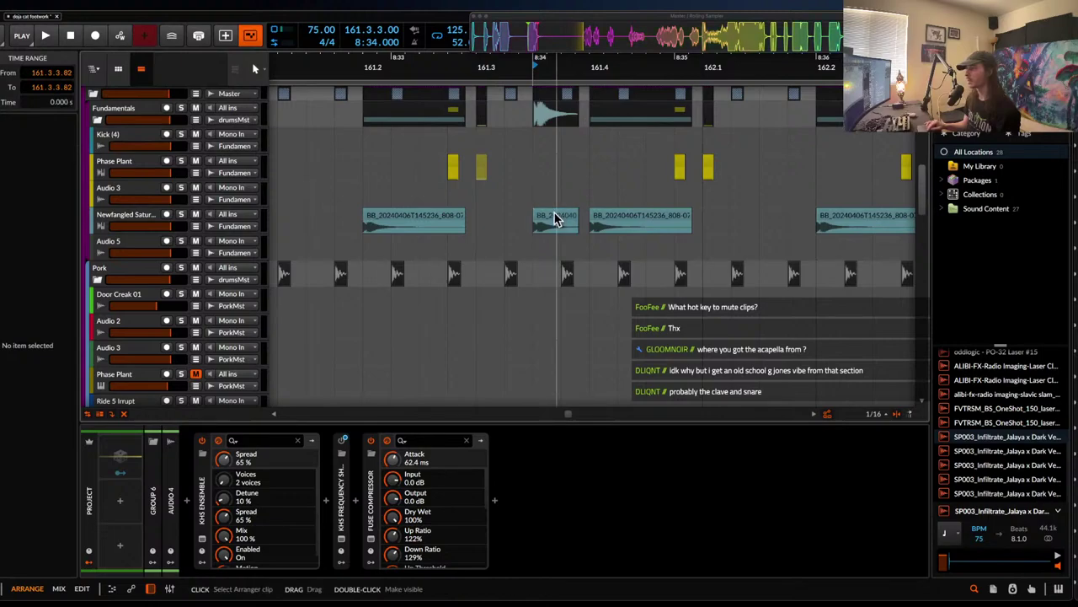
- Reverse the short 808 clip at 161.3.3.00 and delete the 808 clip at 161.4.1.00
click(549, 219)
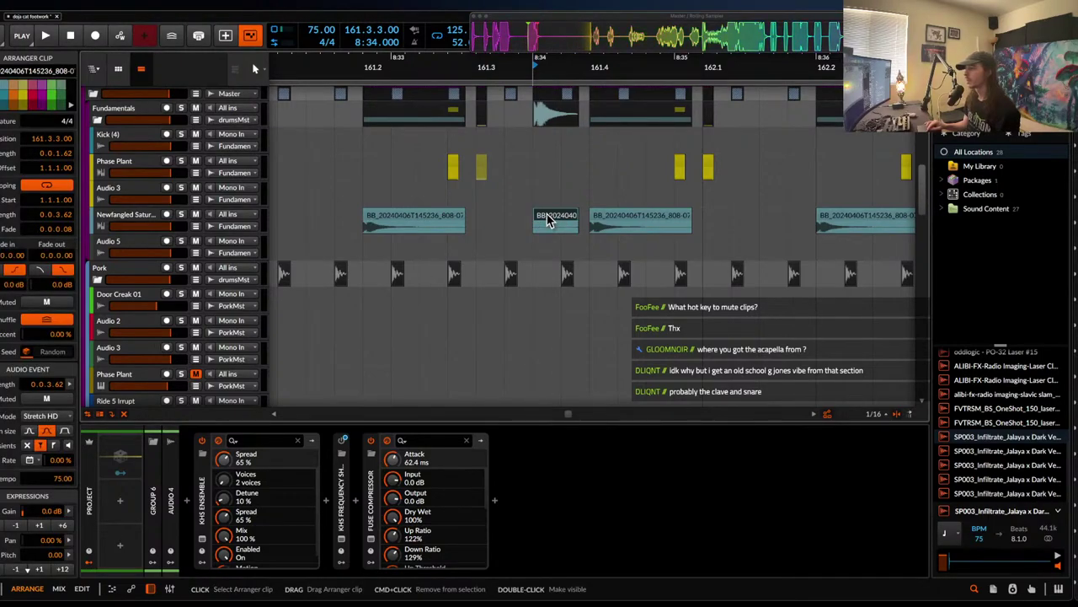
drag(553, 229, 508, 228)
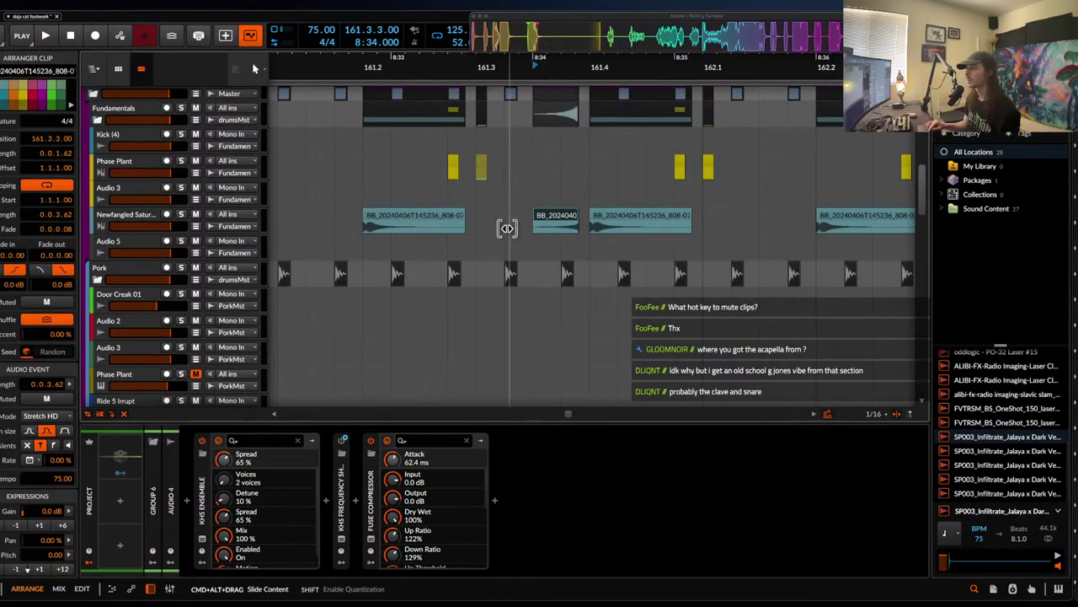
click(611, 221)
key(Delete)
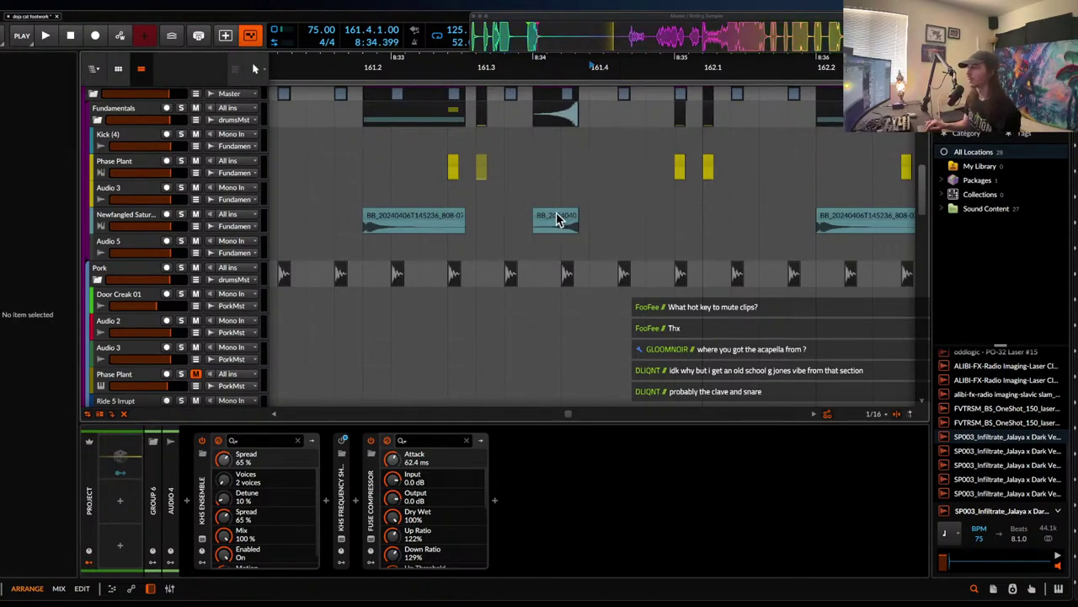
- Nudge the reversed 808 clip to start at 161.3.3.36 and play the pattern from 161.2.1.00
drag(556, 218, 565, 217)
click(365, 173)
key(space)
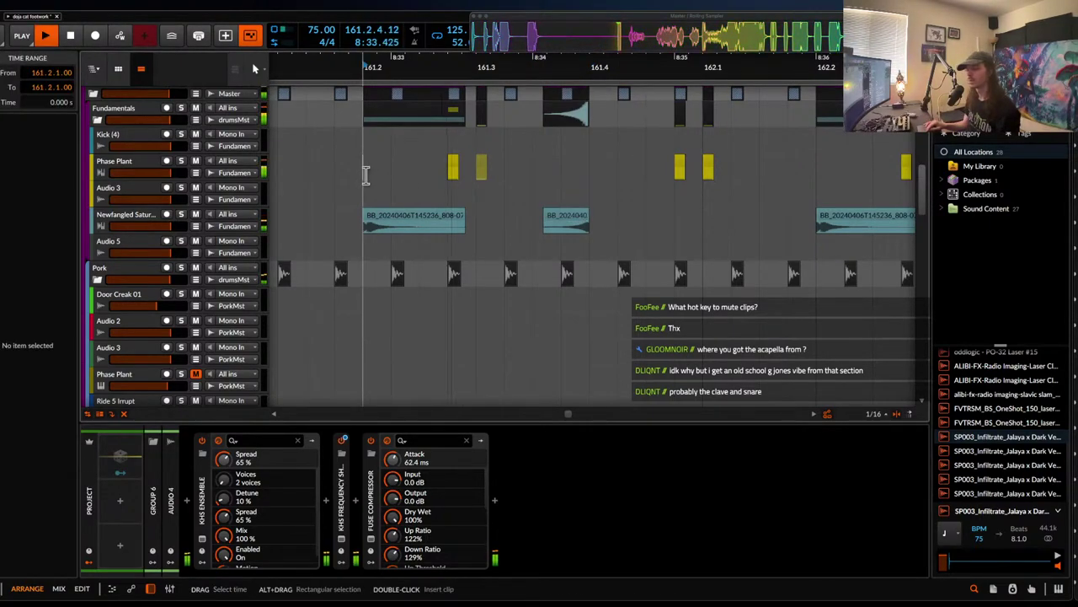
key(space)
key(space)
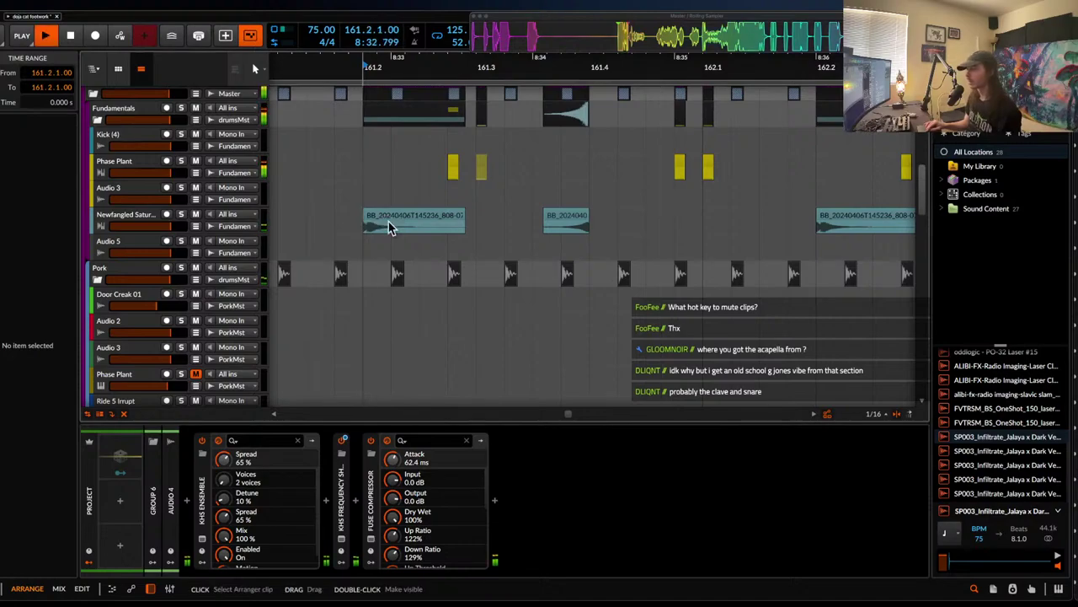
scroll(388, 222, up, 2)
key(space)
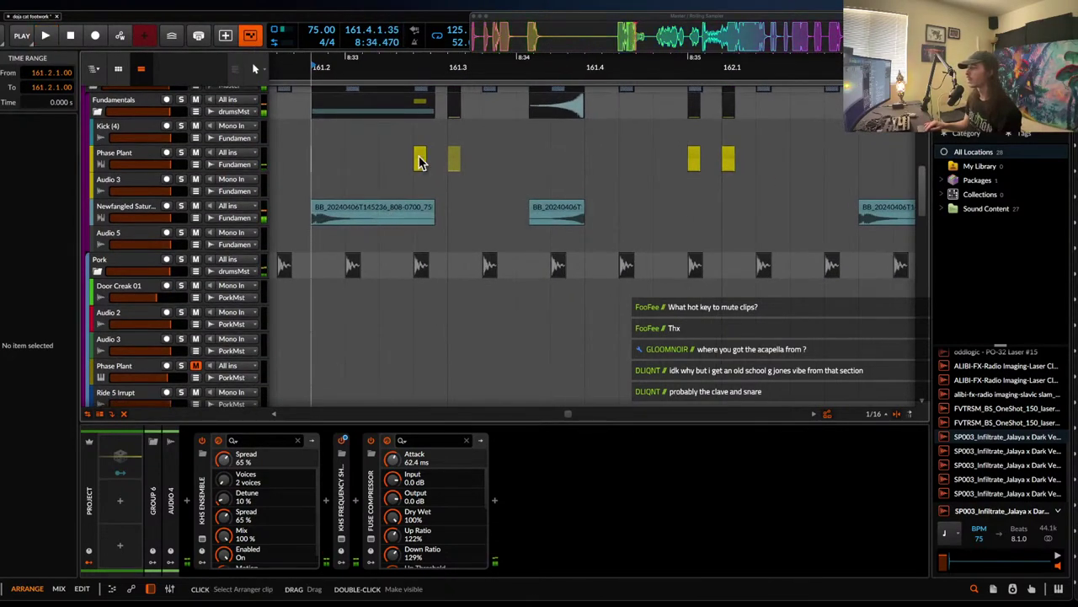
- Split the Phase Plant #14 clip at 161.4.1.00 and bounce the one-beat section up to bar 162 to audio with a fade-in
scroll(421, 160, right, 2)
scroll(418, 157, up, 2)
scroll(505, 162, up, 2)
scroll(505, 160, up, 5)
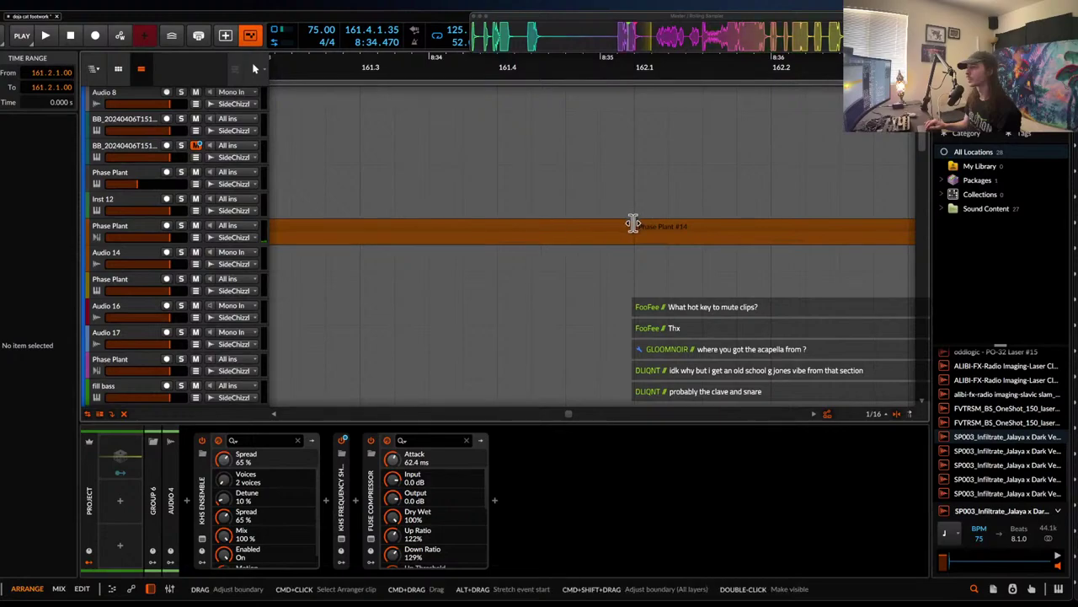
drag(633, 223, 510, 226)
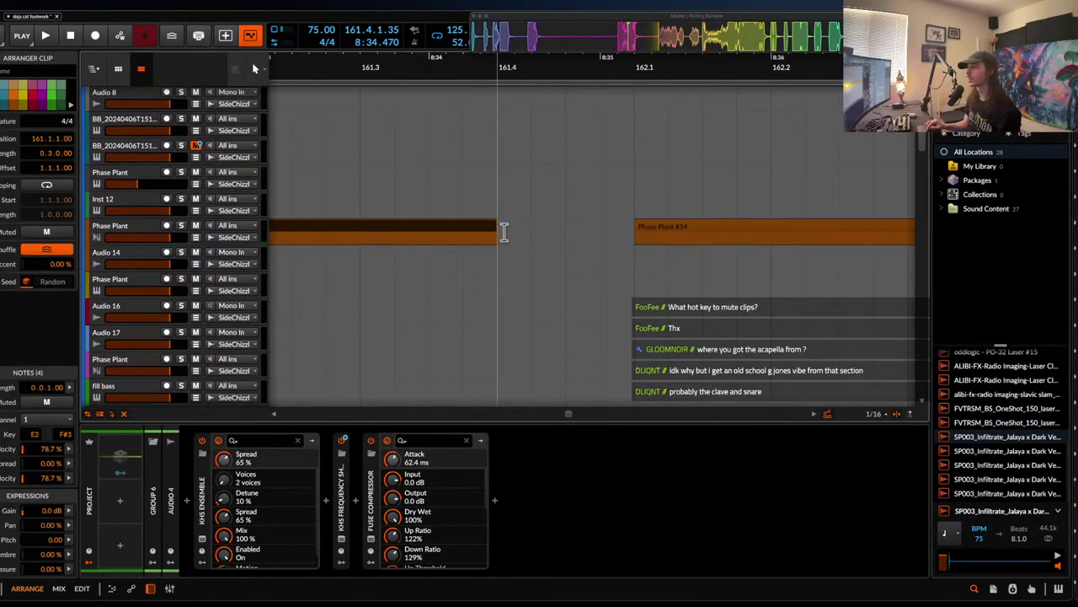
double_click(505, 232)
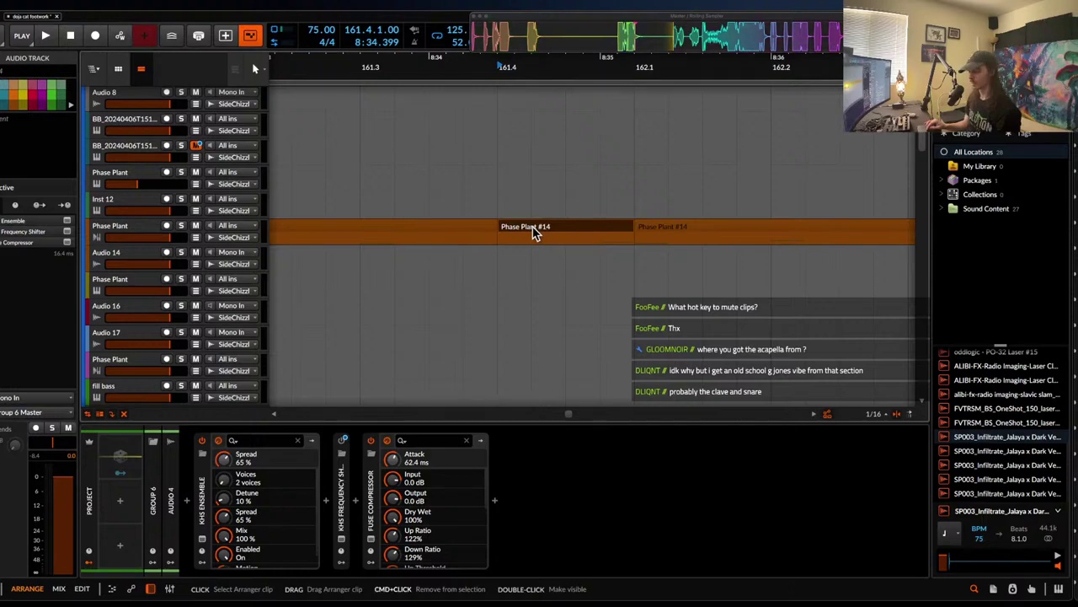
click(541, 232)
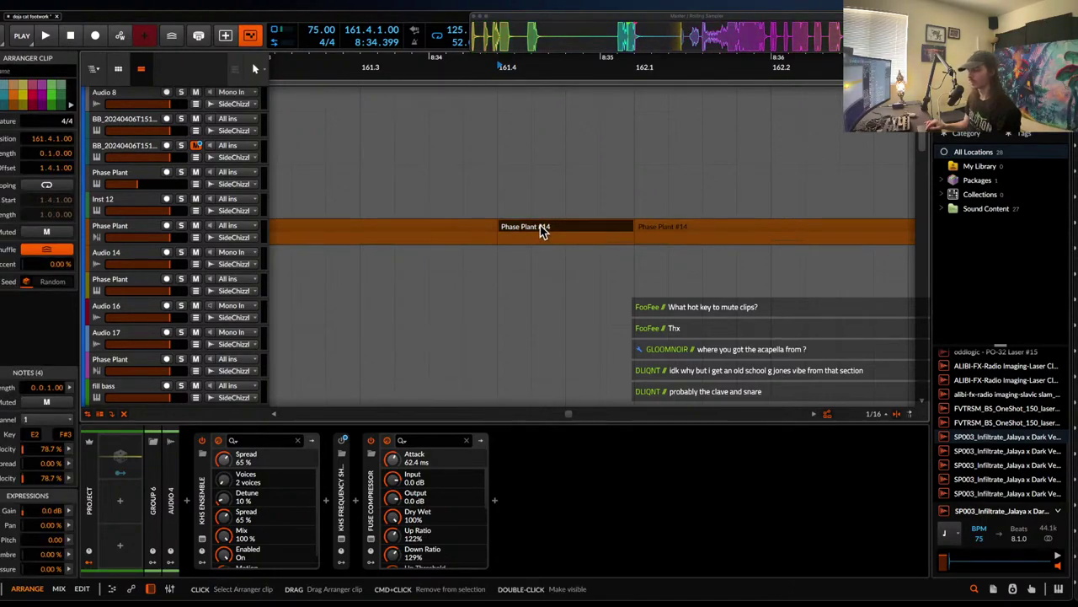
key(super+b)
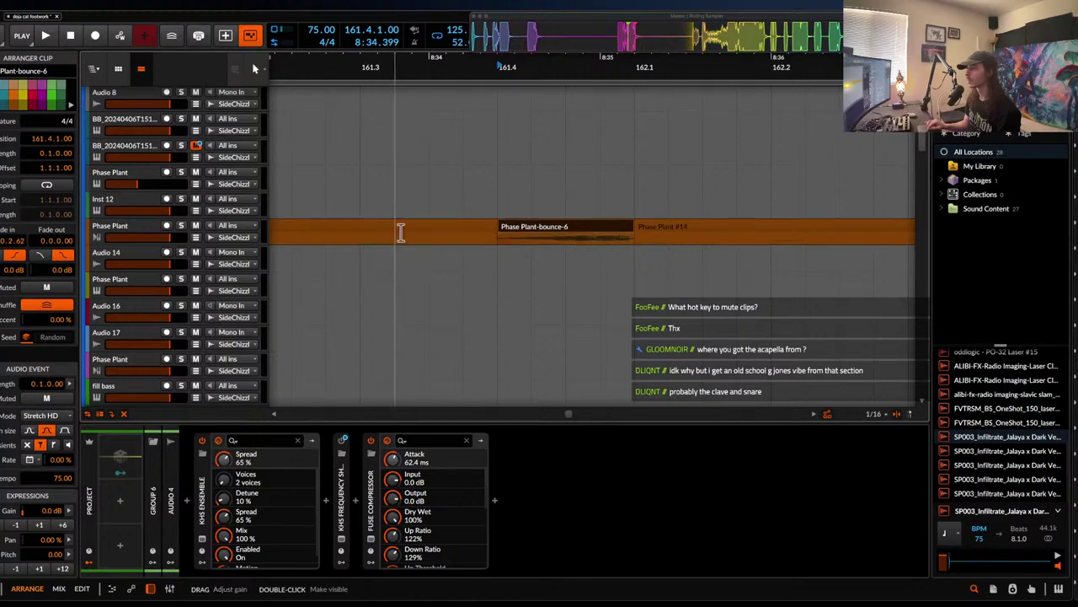
- Play from 161.2.2.53 and review the drum, 808 and Phase Plant clips through bar 165
click(322, 187)
key(space)
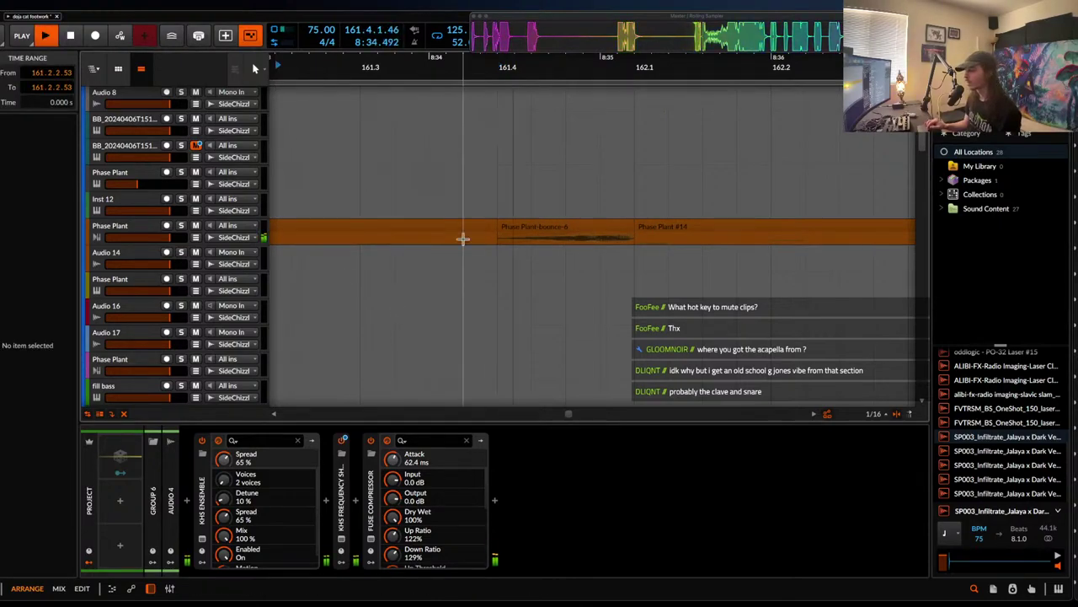
scroll(449, 212, down, 3)
scroll(449, 213, up, 10)
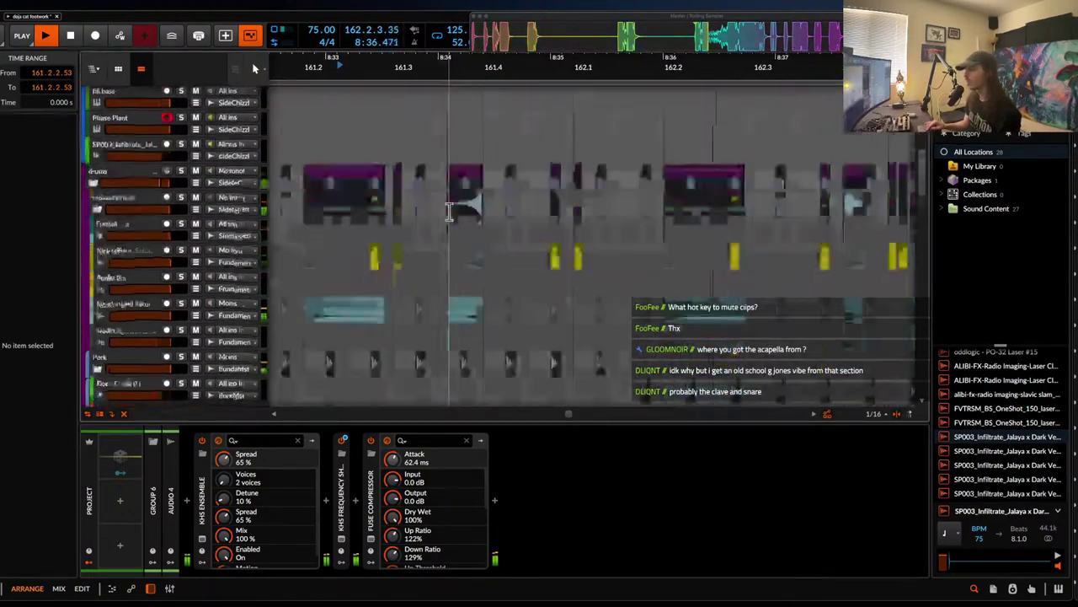
click(449, 215)
scroll(450, 216, down, 5)
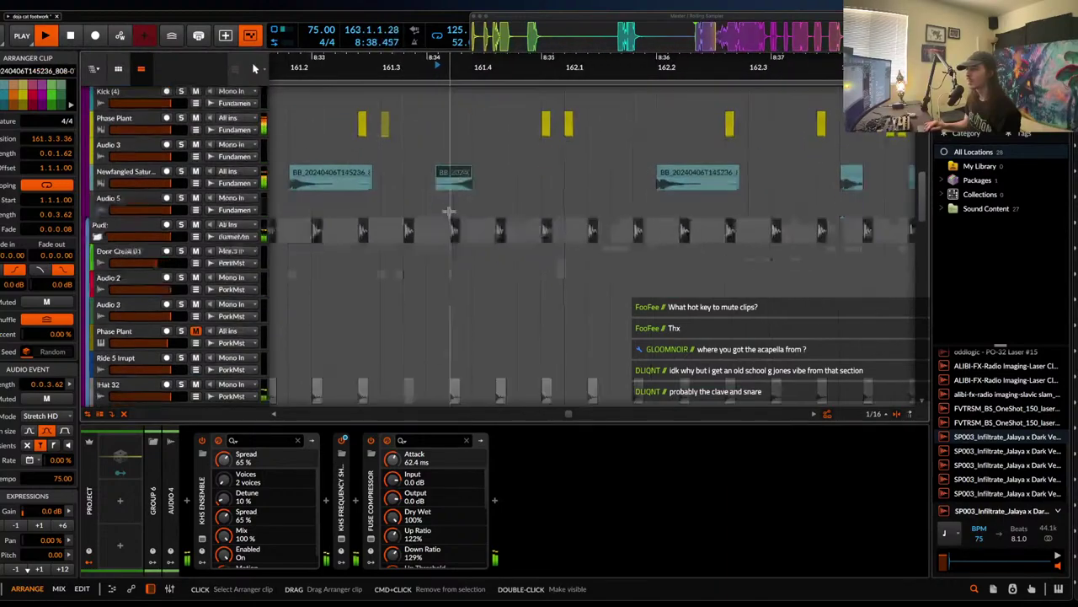
scroll(449, 212, up, 6)
scroll(449, 213, up, 3)
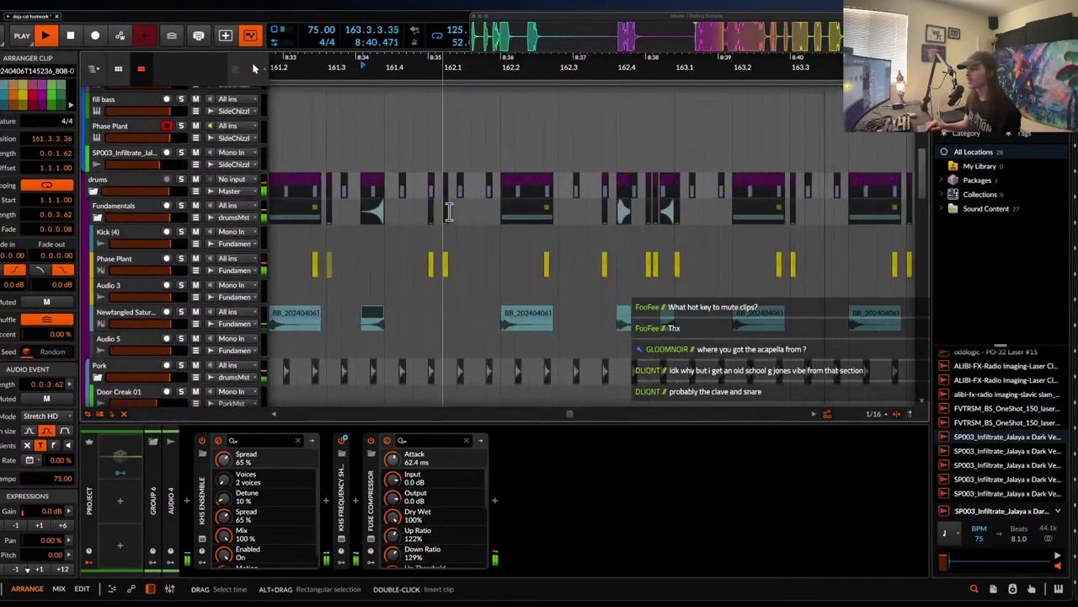
scroll(450, 212, down, 3)
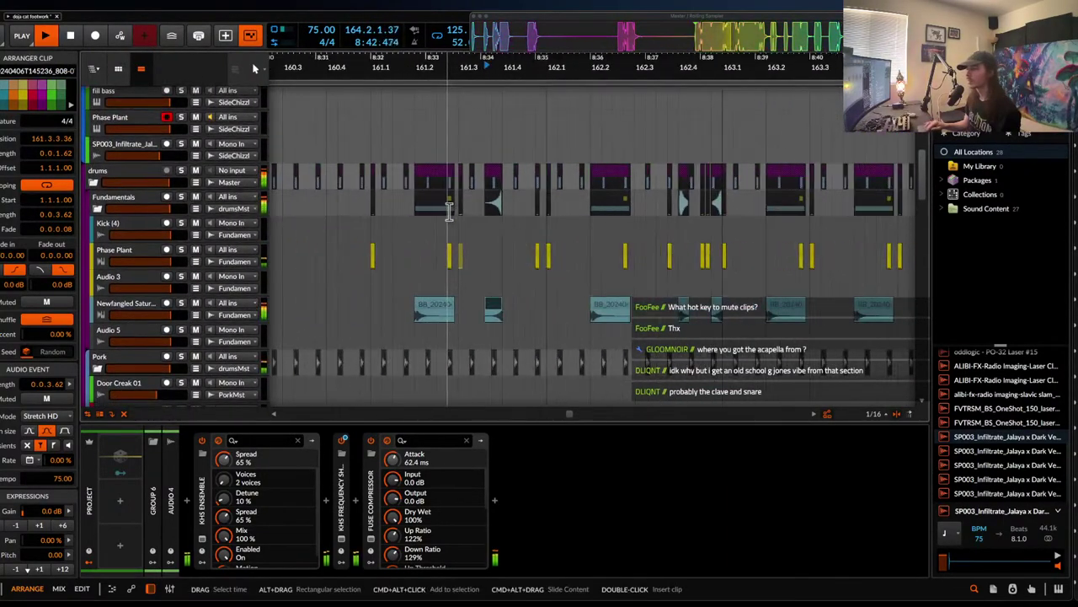
scroll(505, 273, down, 5)
scroll(505, 272, up, 6)
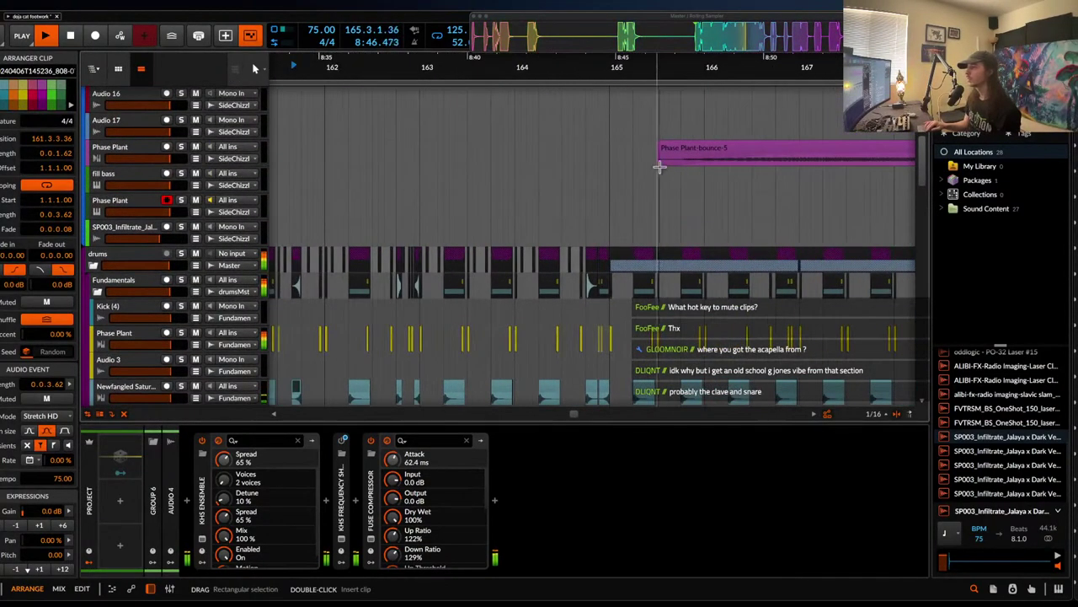
- Select the Phase Plant-bounce-5 clip at 165.3.1.00 and review the surrounding tracks while playing into bar 169
click(679, 152)
scroll(679, 151, down, 3)
scroll(626, 168, down, 6)
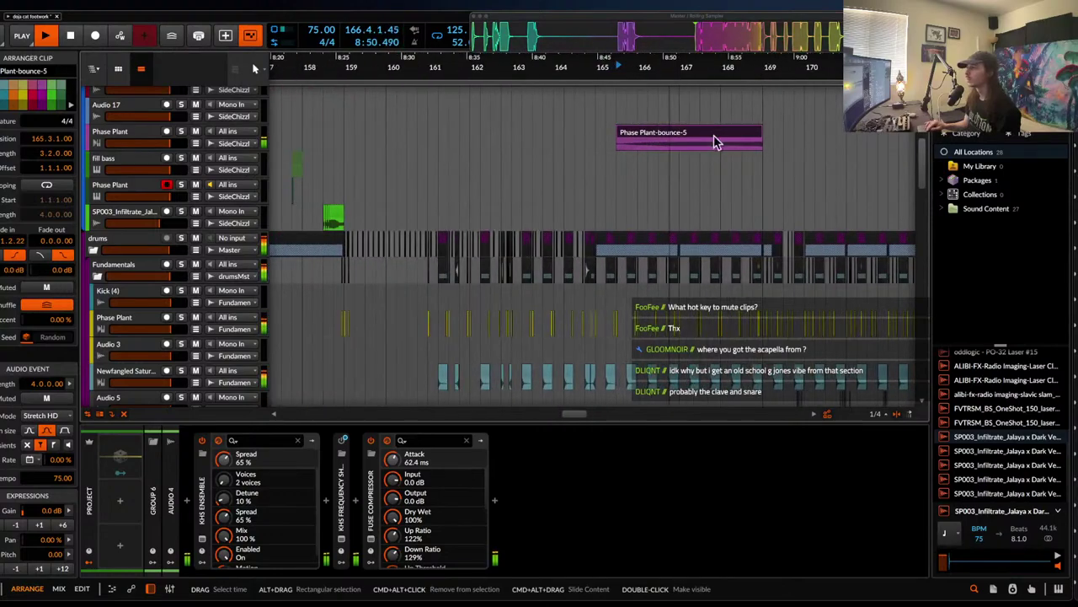
scroll(414, 174, down, 2)
scroll(415, 174, down, 10)
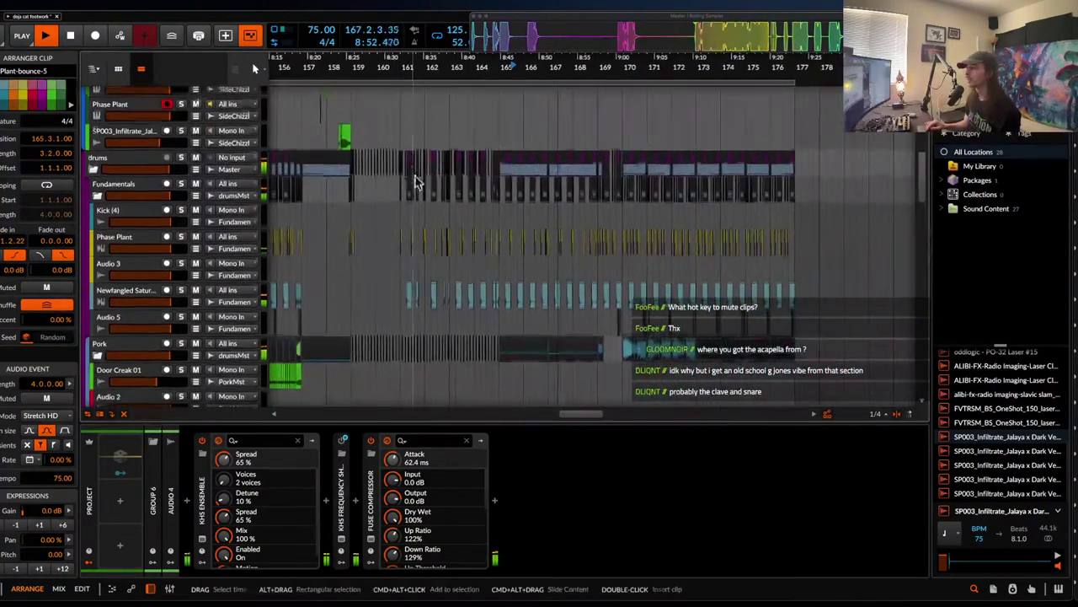
scroll(414, 175, down, 5)
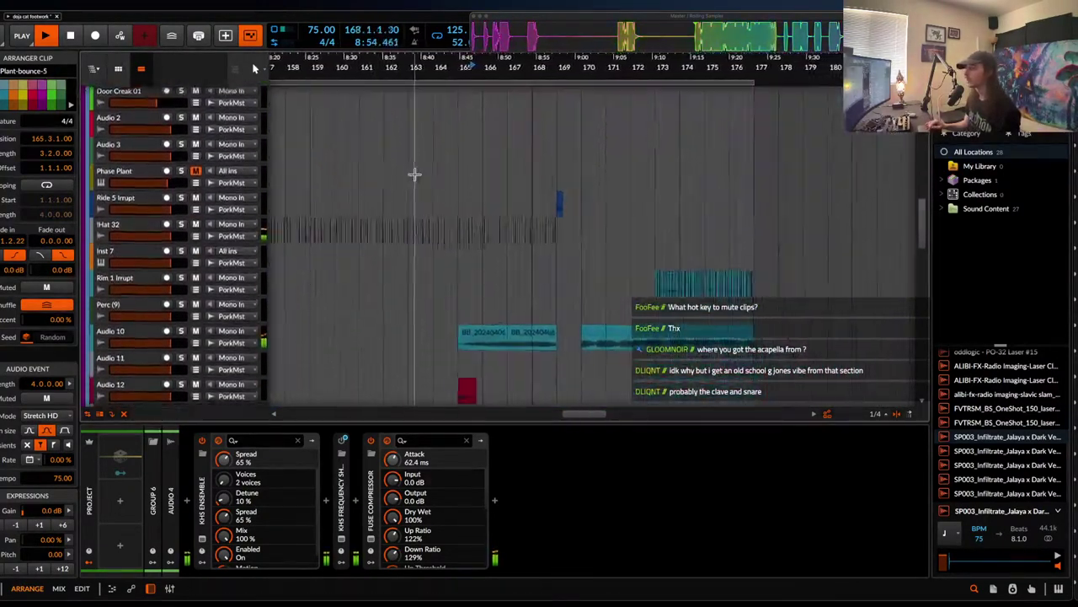
scroll(425, 160, up, 3)
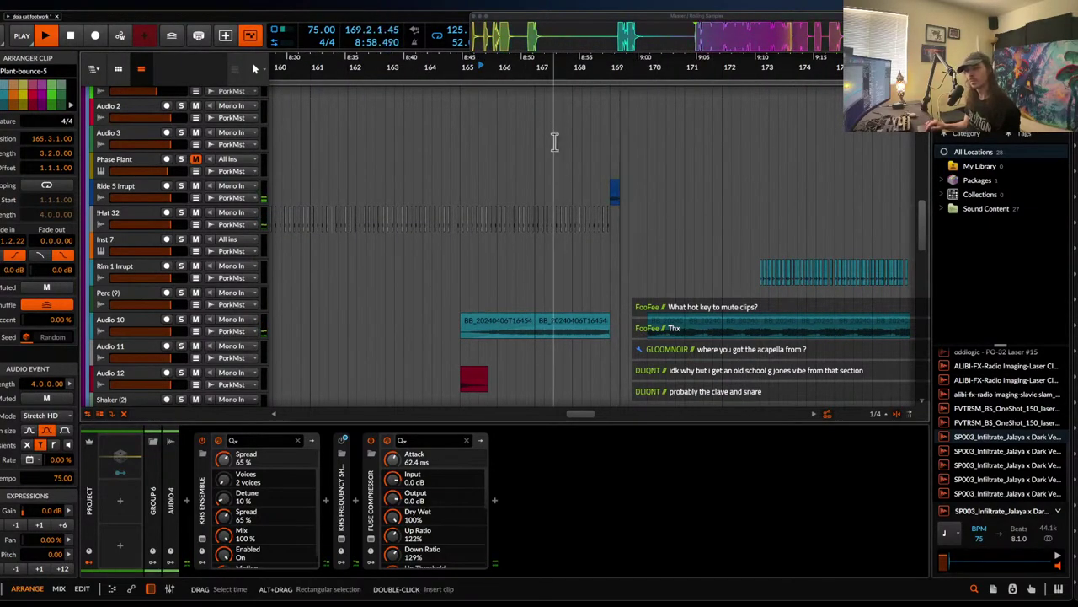
scroll(560, 143, up, 3)
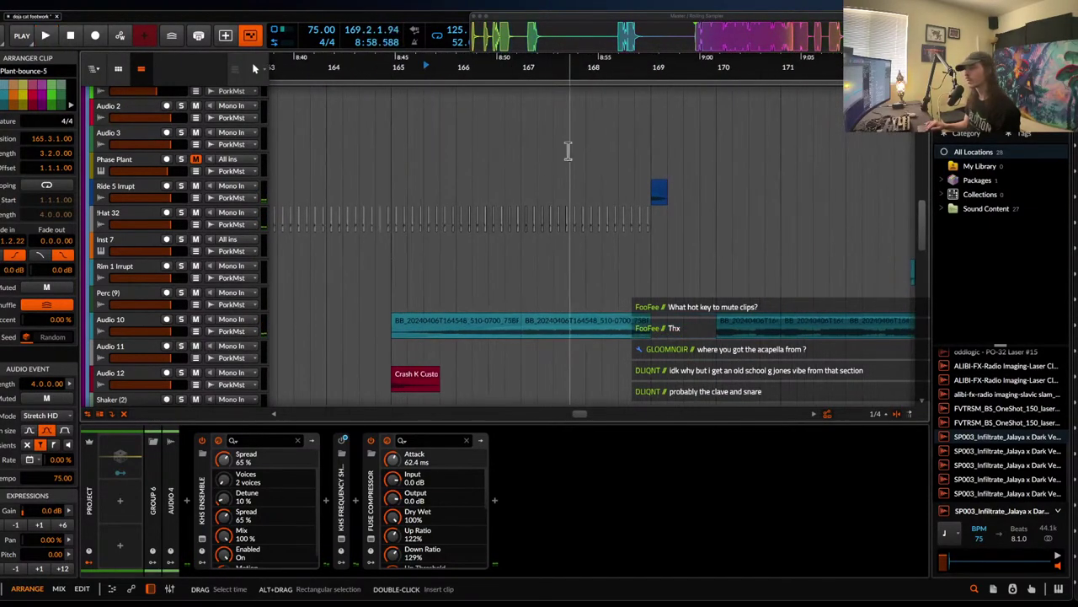
- Play the transition into bar 169 from 168.3.2.00 and 168.2.3.00, checking the Phase Plant-bounce-5 track in solo
scroll(628, 181, up, 2)
click(620, 175)
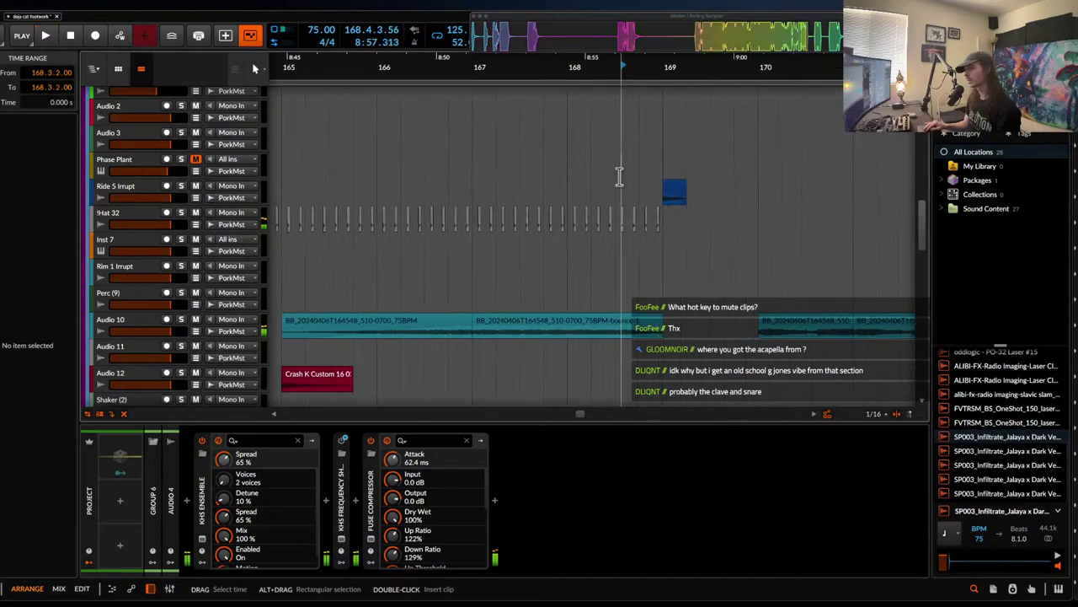
scroll(619, 176, down, 10)
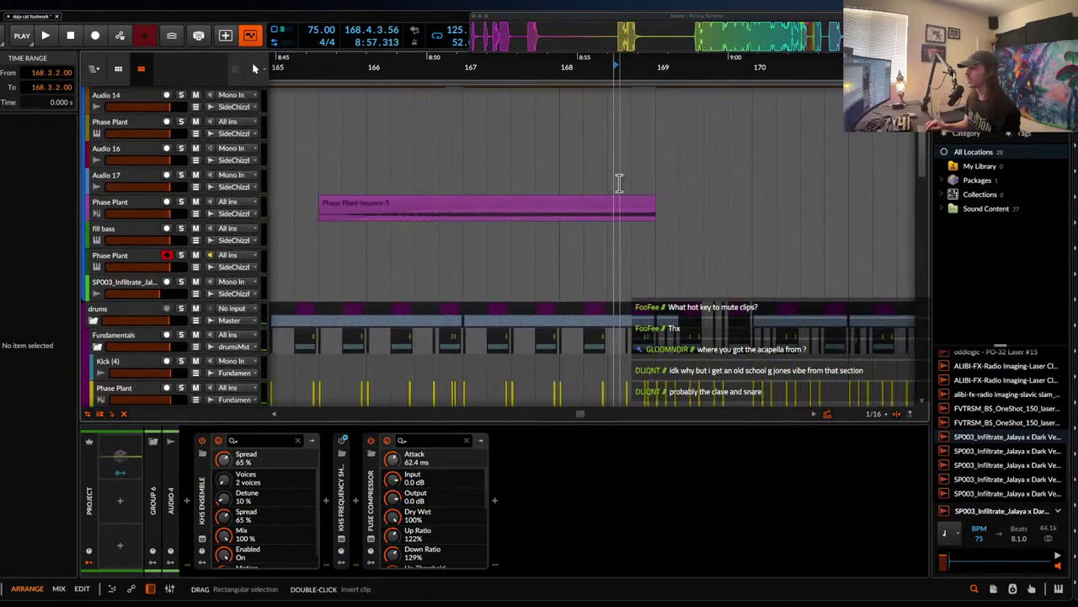
click(620, 208)
key(space)
click(595, 221)
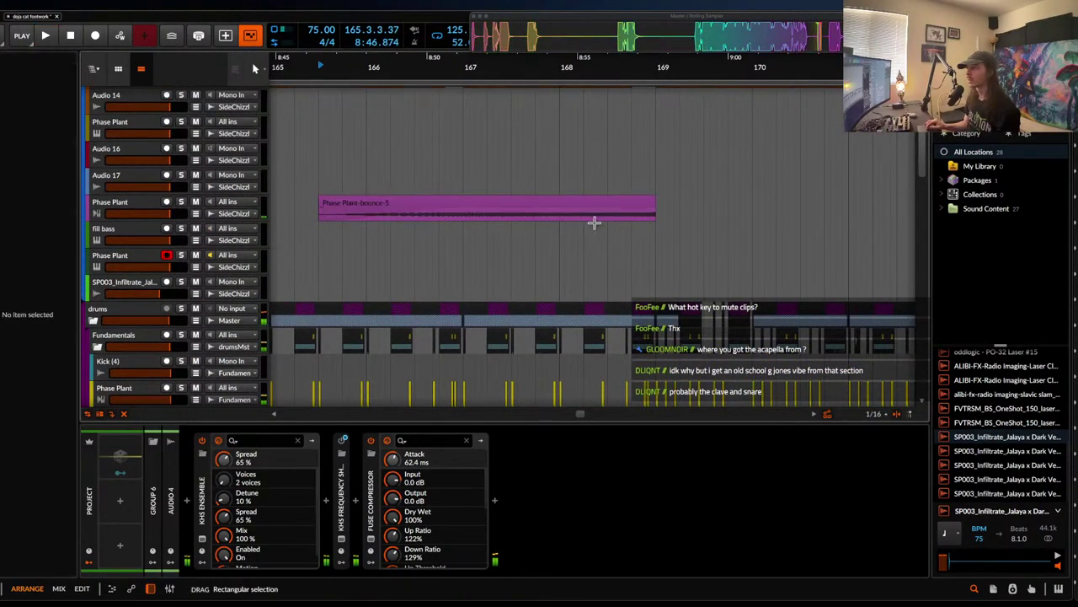
key(space)
click(180, 203)
key(space)
- Add a gentle bell cut in the upper frequencies to the Pro-Q 3 on the Audio 10 track during playback
scroll(181, 206, down, 15)
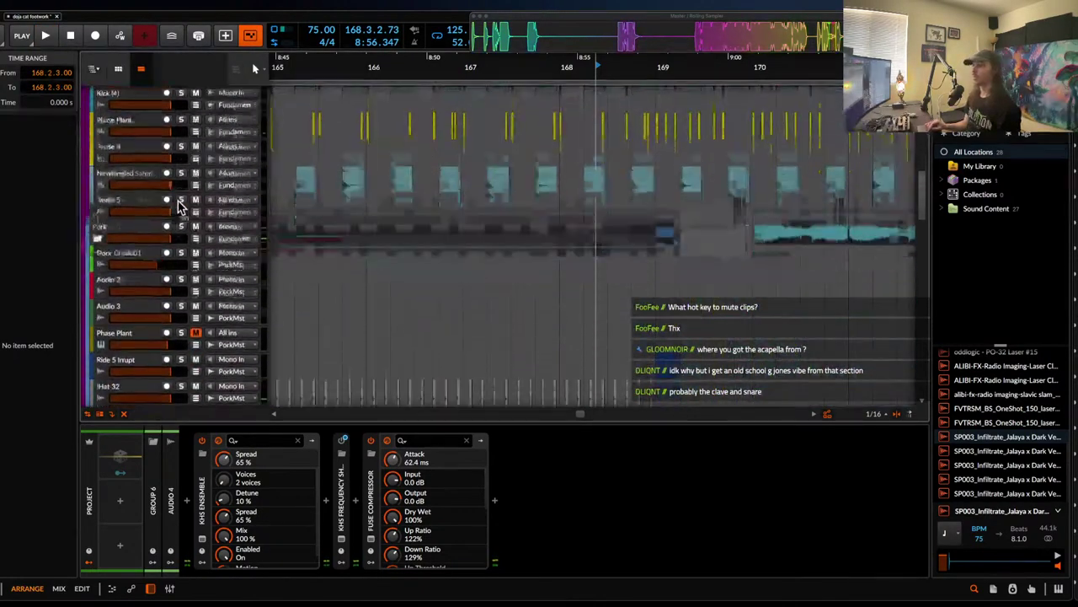
click(157, 188)
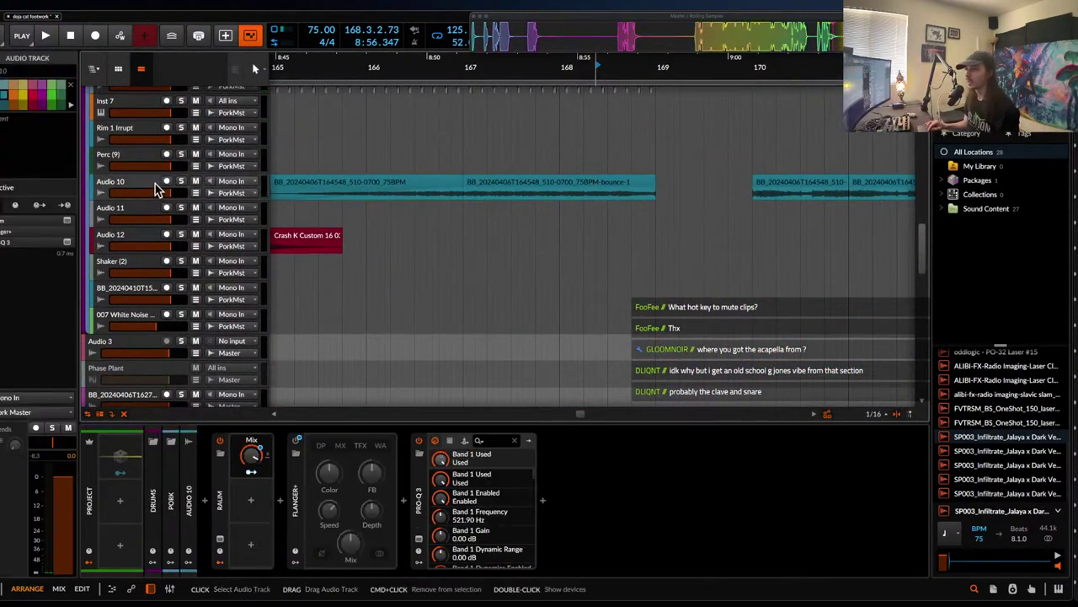
click(418, 542)
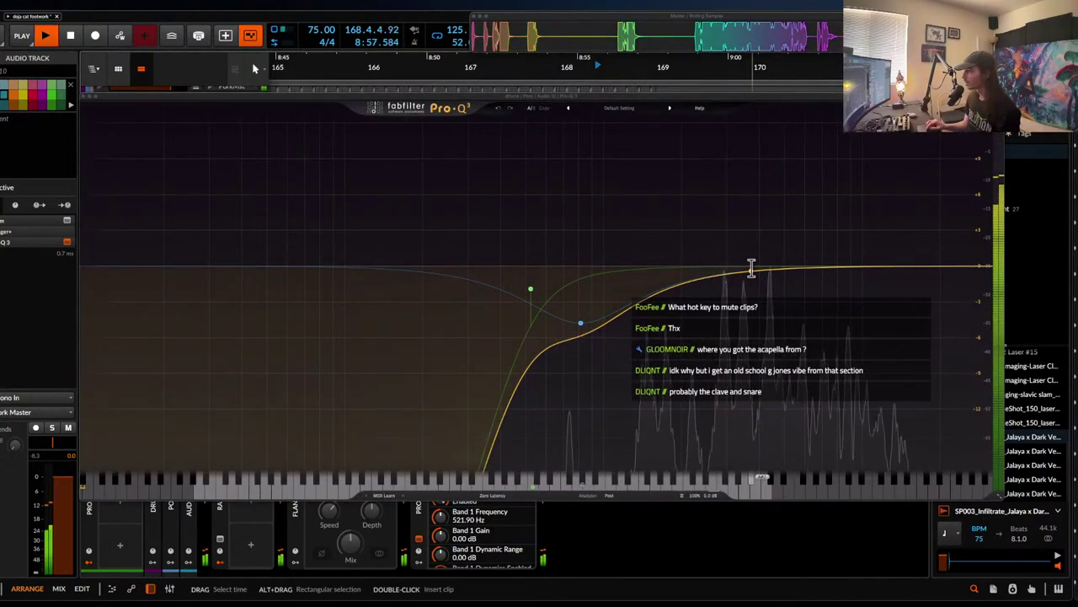
key(space)
drag(764, 270, 742, 281)
key(space)
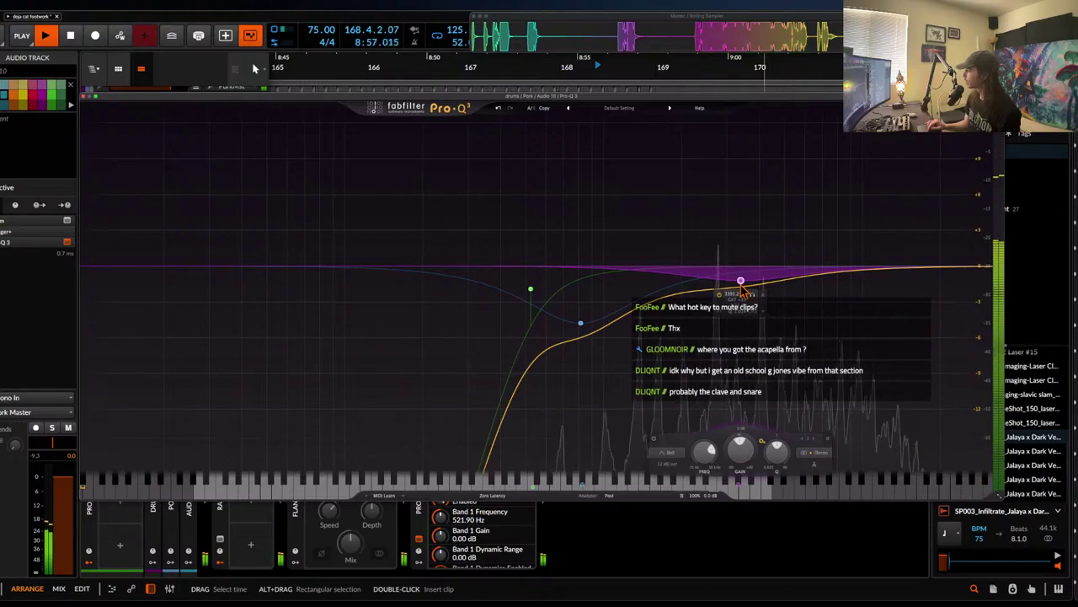
click(82, 96)
- Select the Audio 10 clip at 165.1.1.00 and play the section through the start of bar 169
scroll(399, 149, up, 3)
scroll(410, 199, down, 3)
key(space)
click(424, 272)
key(space)
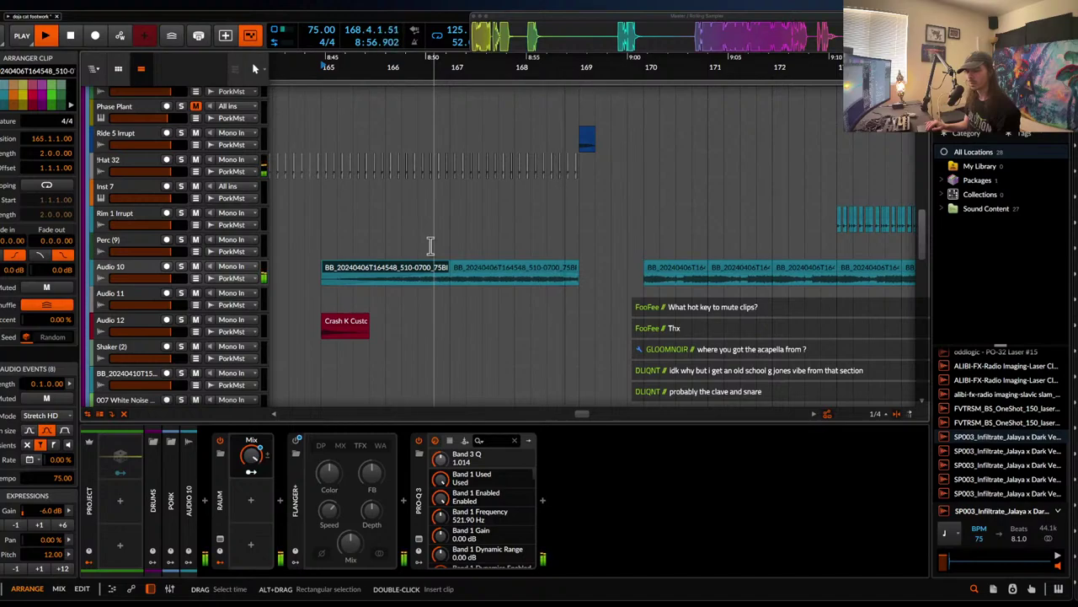
scroll(431, 246, up, 1)
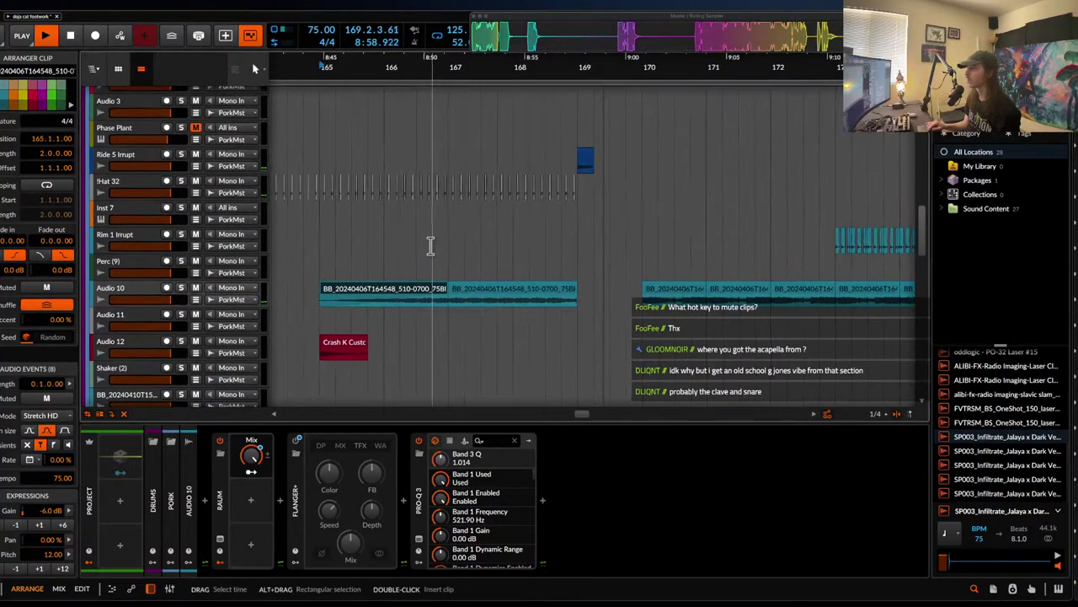
- Extend the Ride 5 Irrupt clip at 169.1.1.00 to two beats and set its gain to +5.0 dB, auditioning the hit
click(583, 160)
scroll(584, 160, up, 4)
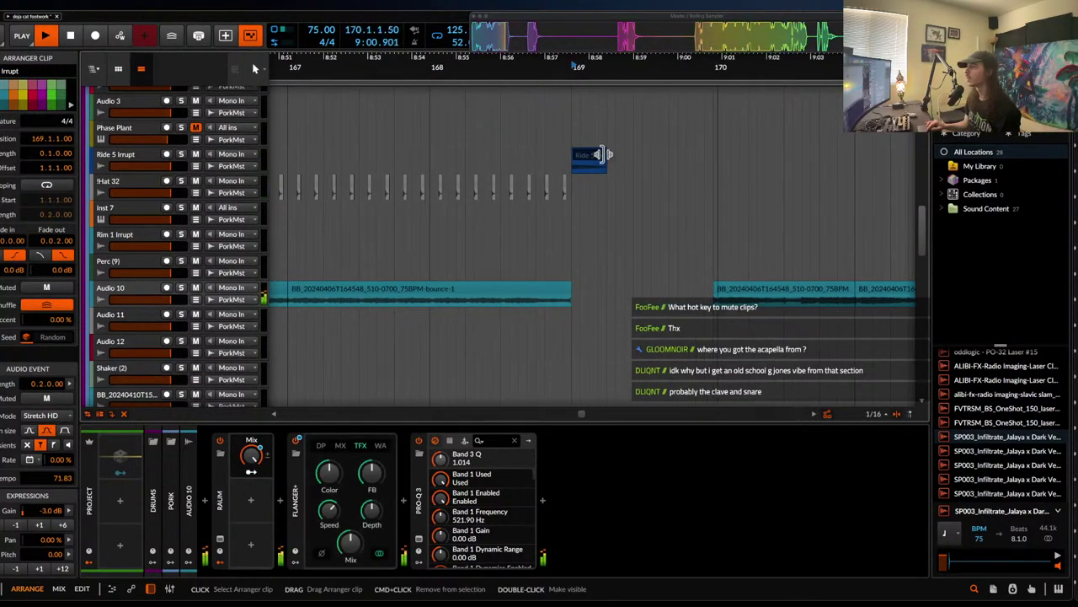
key(space)
mouse_move(603, 155)
mouse_down()
mouse_move(638, 155)
mouse_move(600, 154)
mouse_up()
key(space)
key(space)
key(space)
key(space)
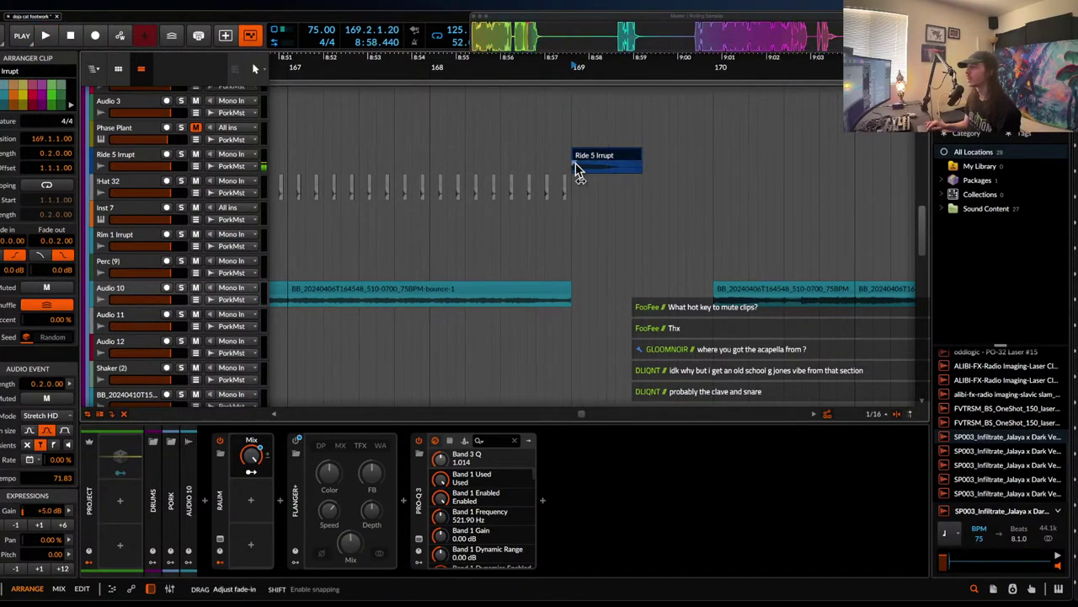
key(space)
key(space)
key(space)
- Insert kHs Chorus ahead of the Pro-Q 3 on the Ride 5 Irrupt track and set its Spread to 47%
click(112, 161)
key(space)
key(space)
key(space)
key(space)
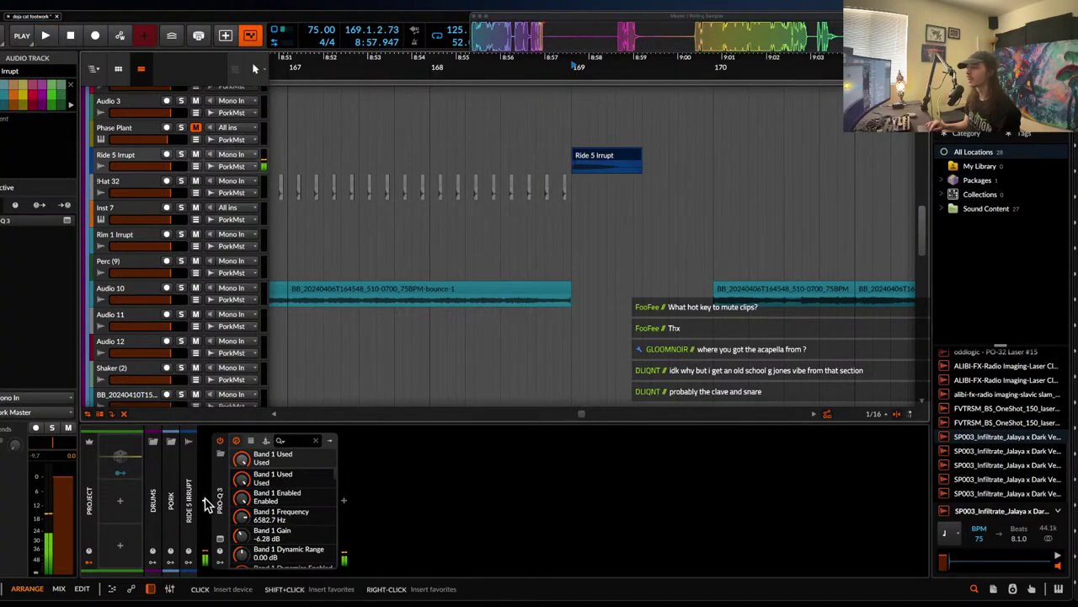
double_click(211, 495)
text(chorus)
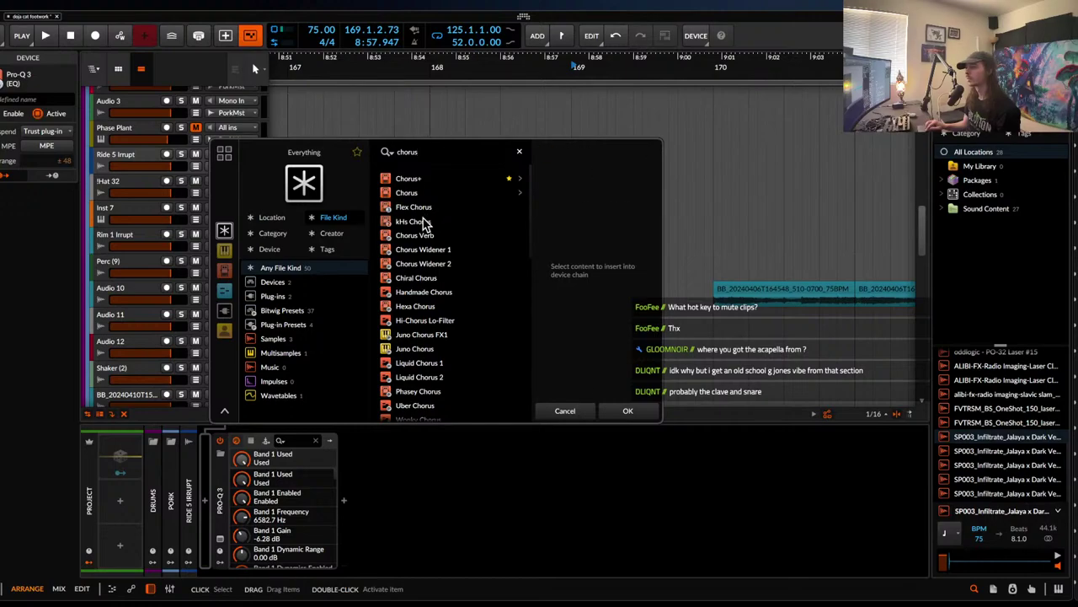
click(421, 222)
click(628, 410)
key(space)
drag(540, 325, 540, 330)
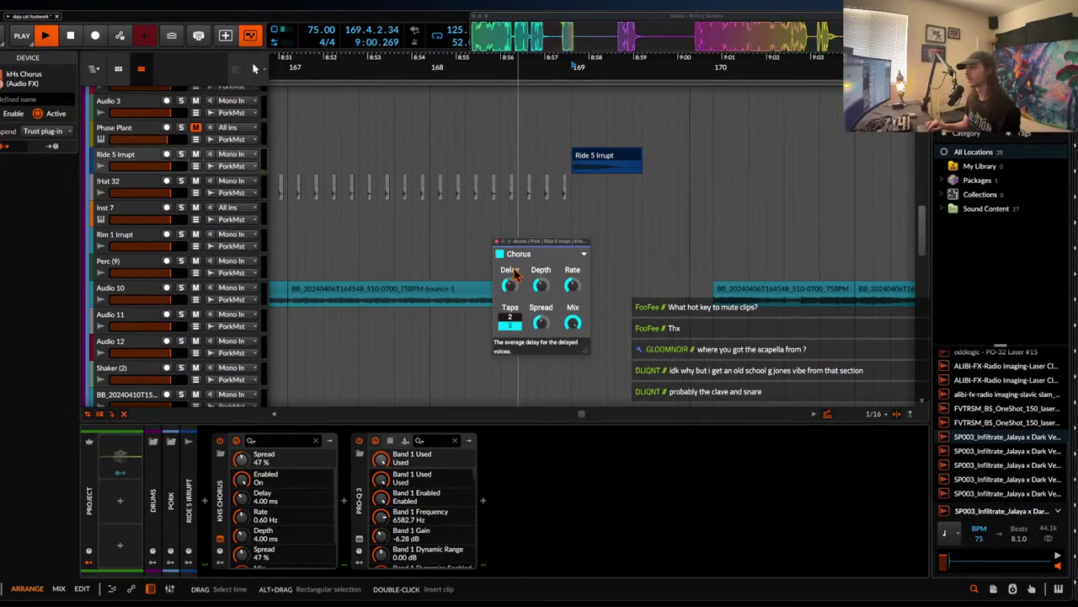
click(496, 242)
- Play the transition into bar 169 from 168.2.3.00
scroll(579, 150, up, 4)
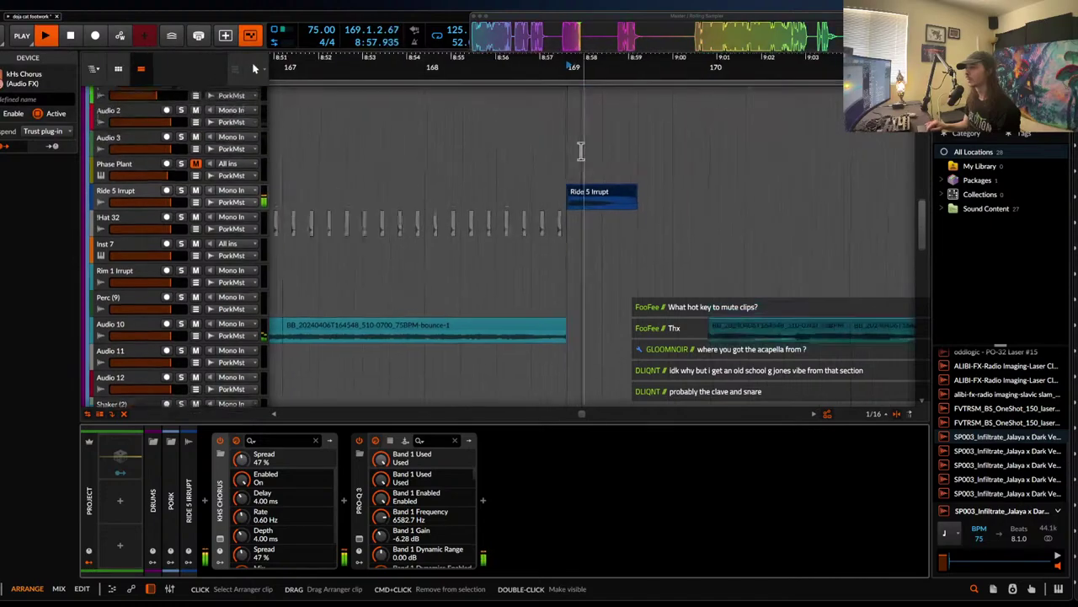
click(480, 202)
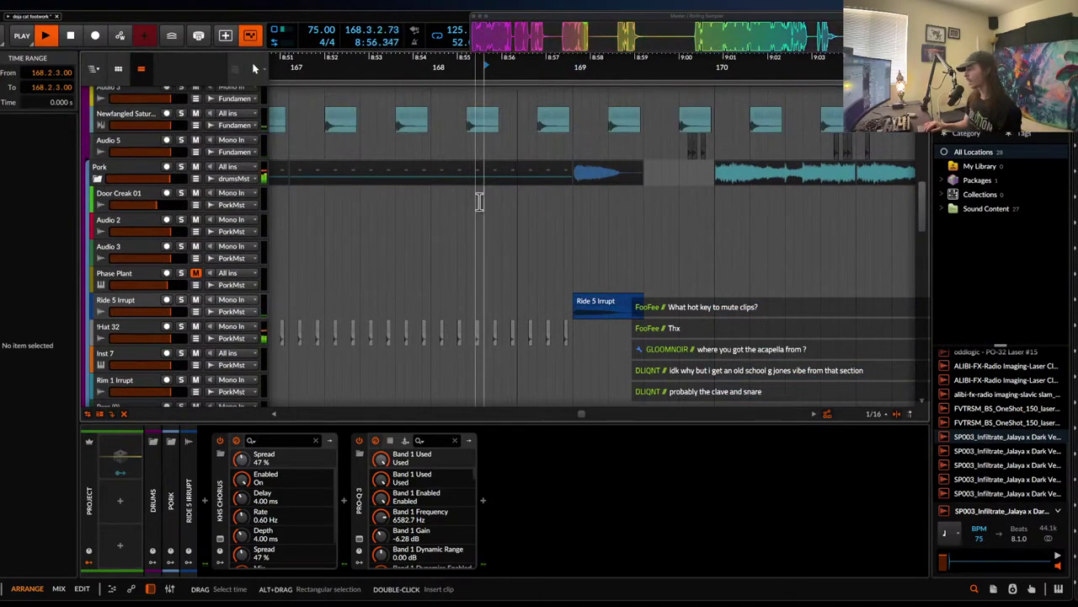
scroll(479, 202, down, 1)
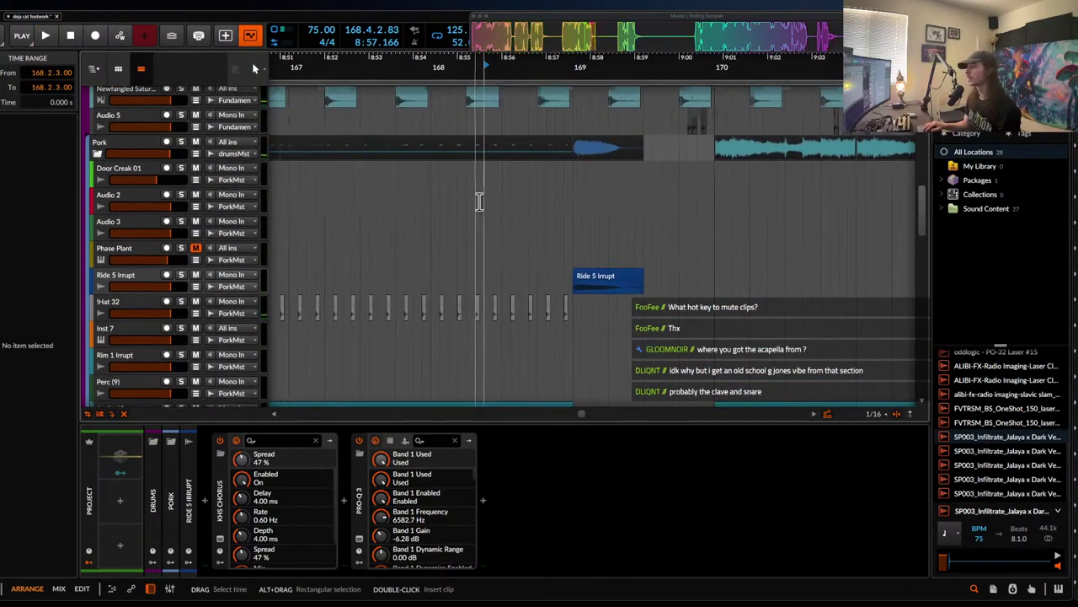
- Mute the 808 clip at 168.4.1.00 on the Newfangled Saturate track and audition the transition without it
scroll(480, 201, up, 3)
scroll(599, 112, up, 1)
click(600, 122)
key(alt+m)
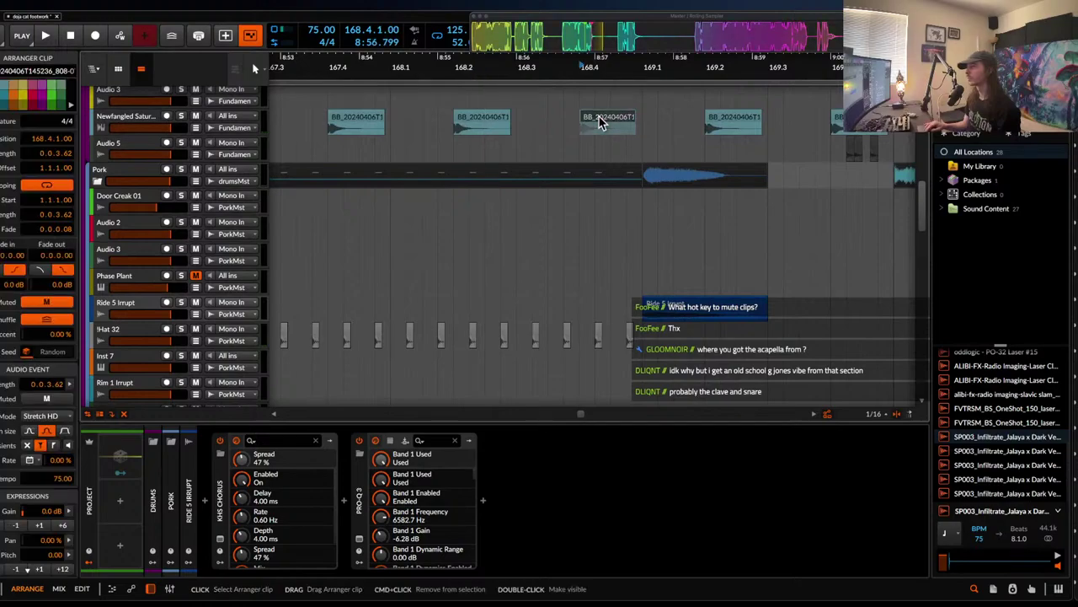
click(494, 121)
key(space)
- Mute the last two !Hat 32 clips before bar 169, starting at 168.4.2.00, and play from 168.1.4.00
scroll(489, 111, down, 1)
click(591, 304)
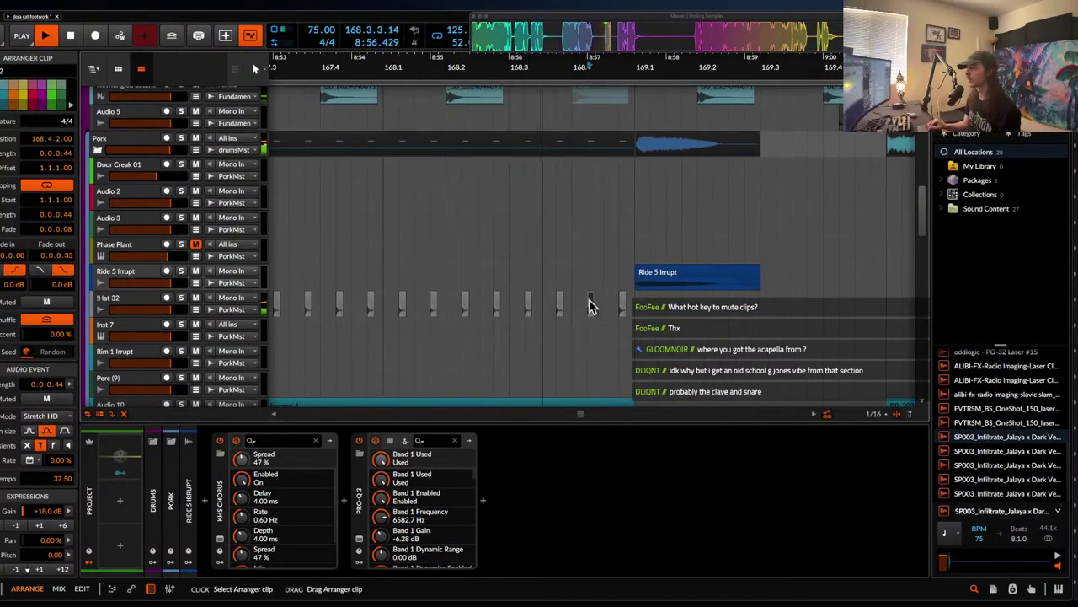
key(space)
shift+click(623, 304)
key(alt+m)
click(424, 233)
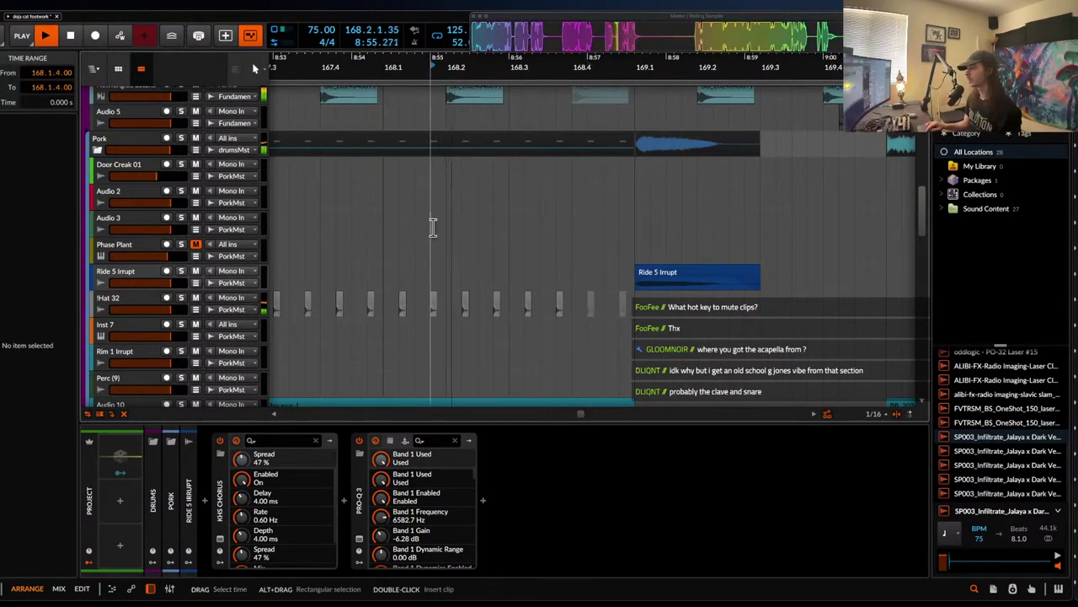
scroll(455, 229, down, 3)
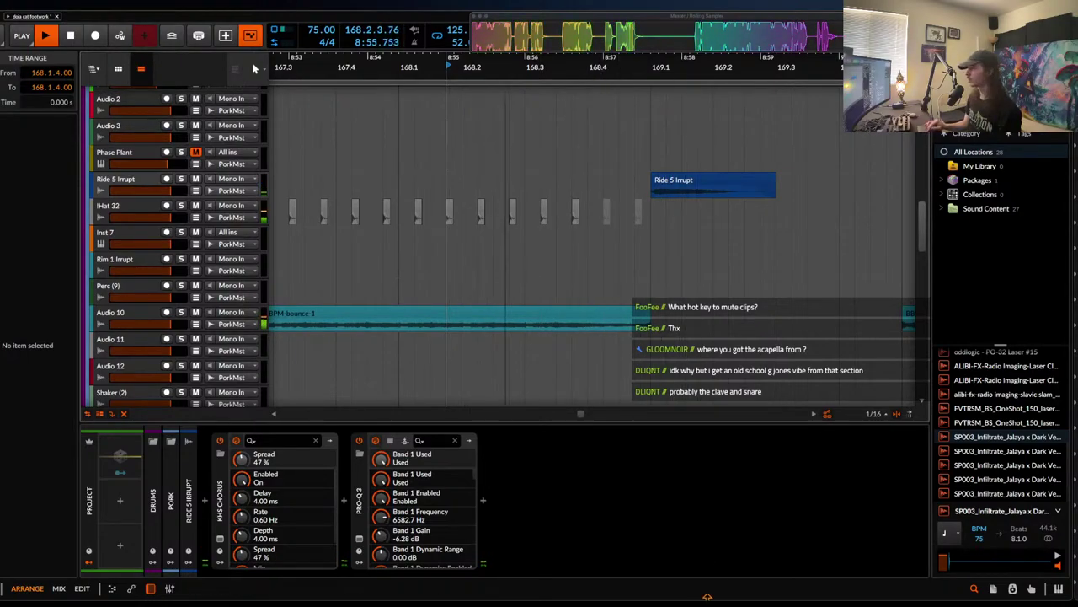
- Unmute and reverse the 808 clip at 168.4.1.00, then shift it to 168.4.1.60 with its end trimmed to bar 169
scroll(634, 330, up, 3)
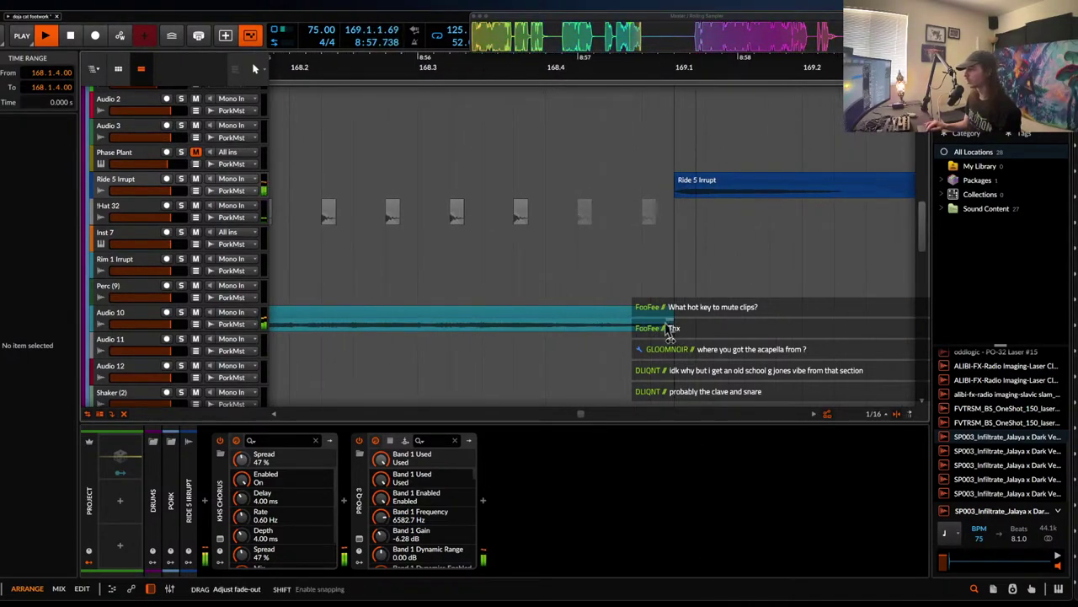
scroll(666, 332, down, 1)
scroll(666, 333, up, 10)
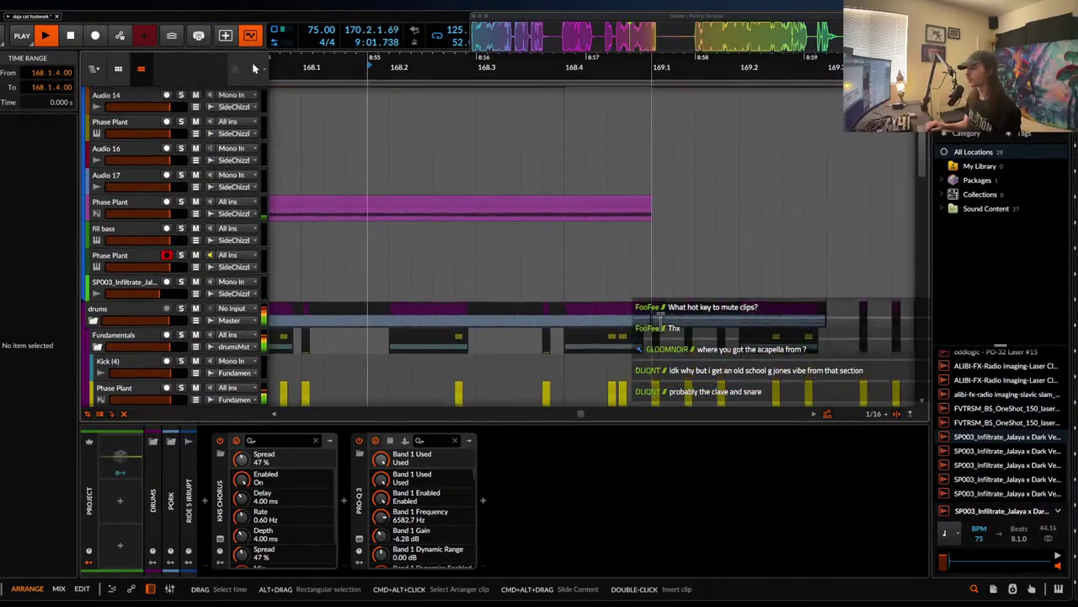
scroll(660, 317, down, 7)
click(649, 219)
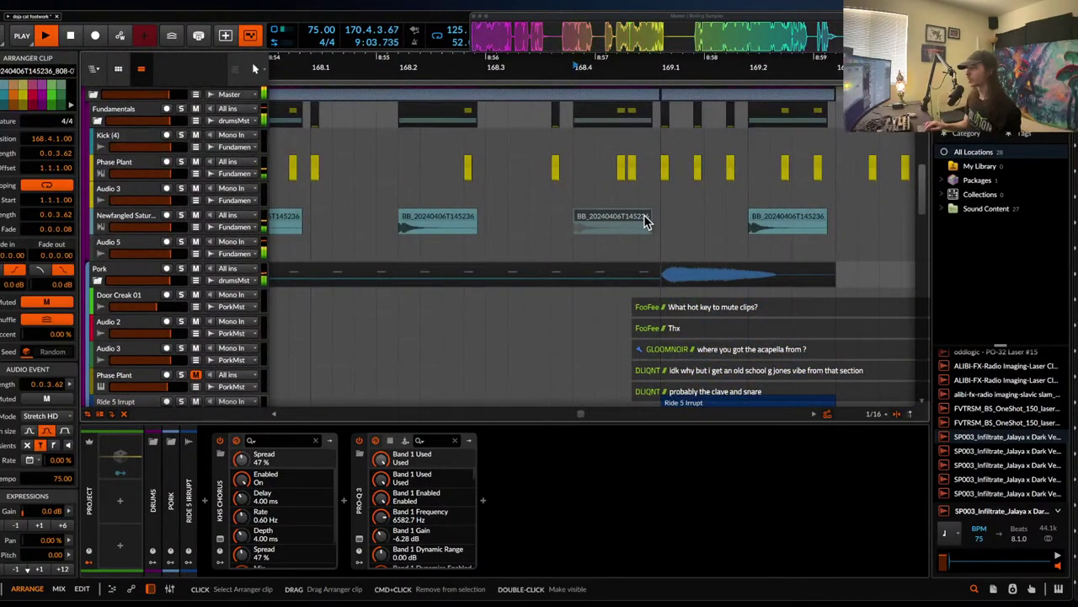
key(alt+m)
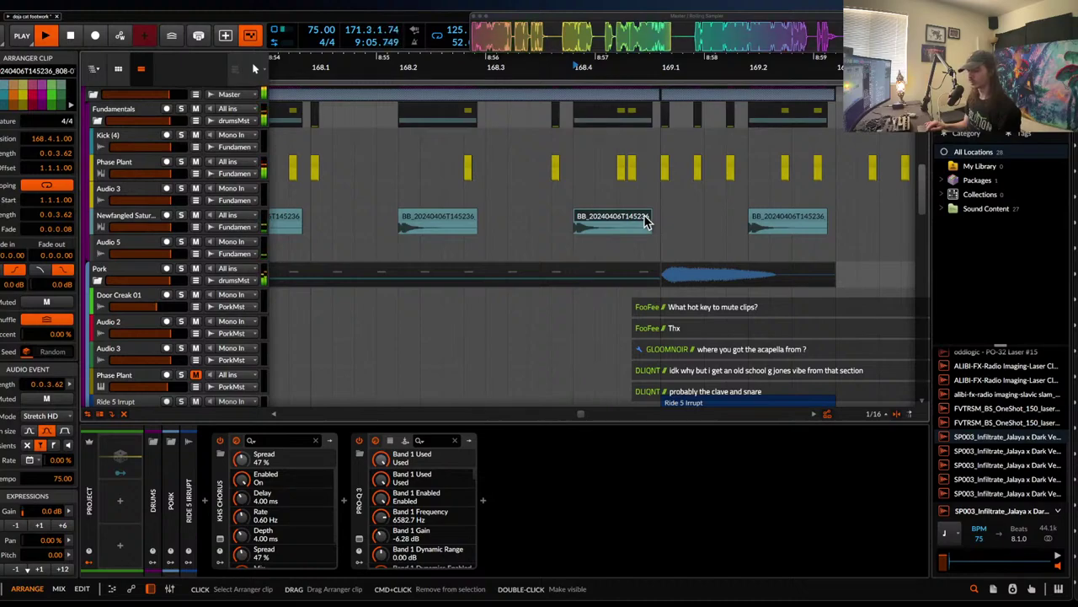
scroll(625, 217, up, 5)
drag(625, 217, 657, 218)
drag(720, 224, 713, 216)
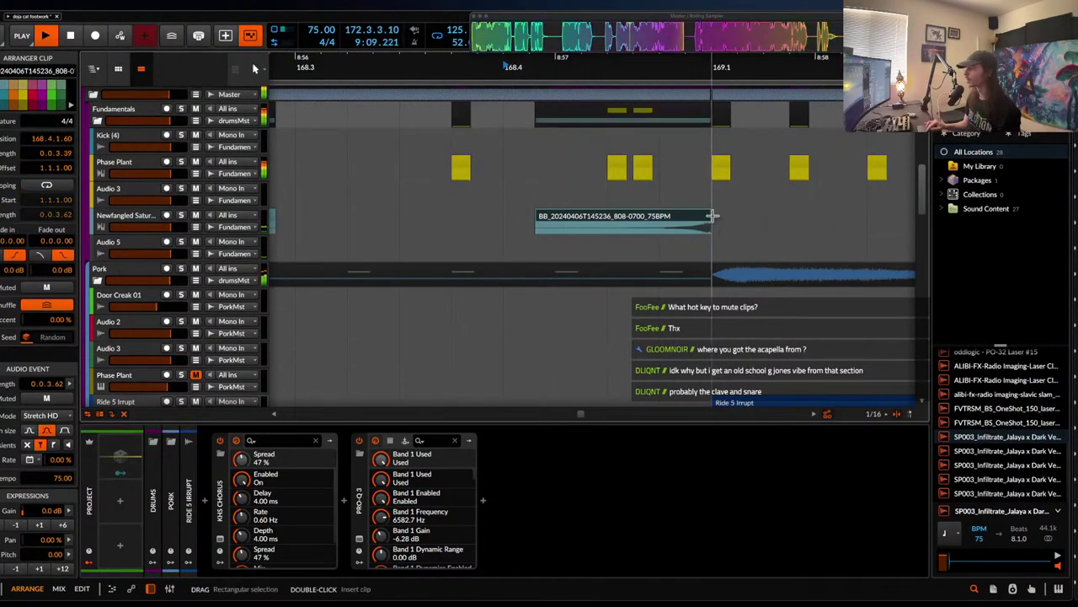
click(412, 191)
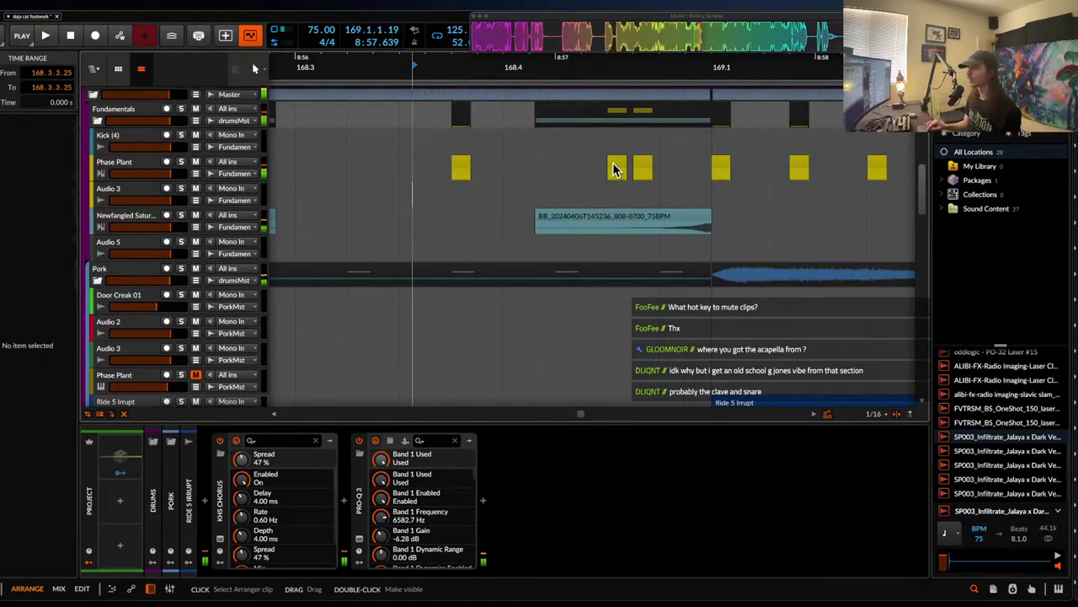
- Mute the two Phase Plant clips just before bar 169 in the Fundamentals group and play from 168.2.4.76
click(613, 169)
shift+click(640, 169)
click(243, 161)
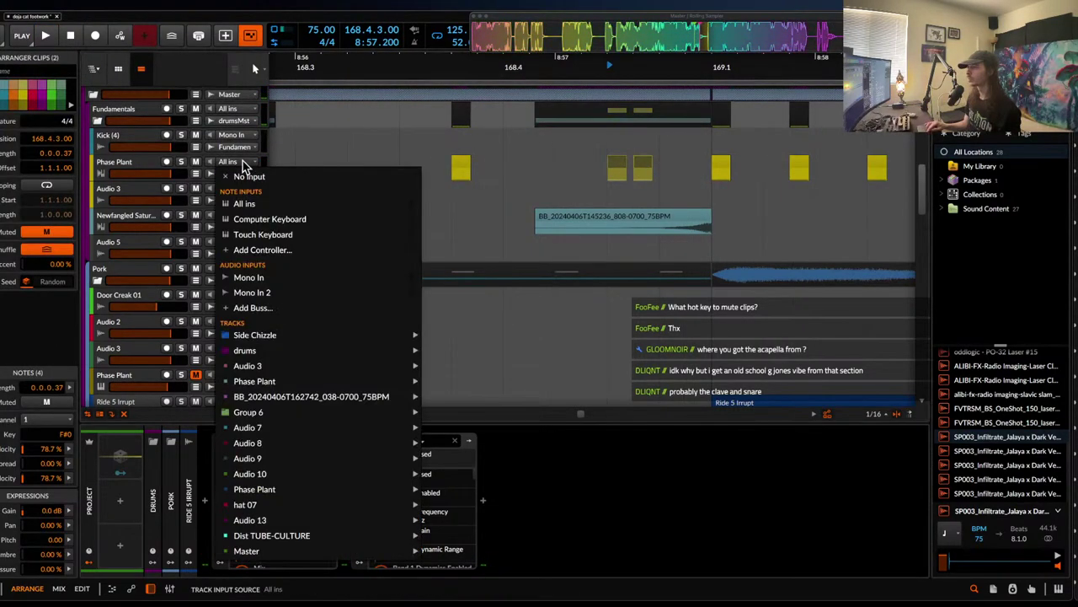
click(284, 145)
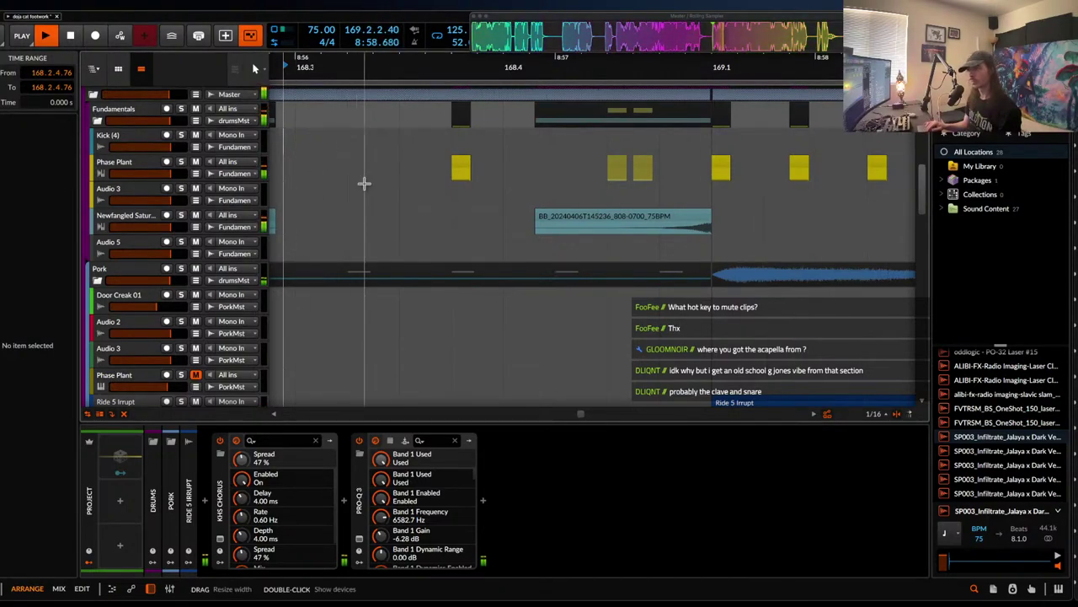
- Examine the drum and Side Chizzle tracks around bars 161–178 during playback past the bar 169 transition
scroll(363, 182, down, 4)
scroll(363, 183, left, 3)
scroll(365, 187, down, 5)
scroll(365, 186, up, 1)
scroll(365, 184, down, 4)
scroll(364, 184, up, 2)
scroll(364, 183, left, 2)
scroll(365, 183, down, 1)
scroll(365, 183, up, 2)
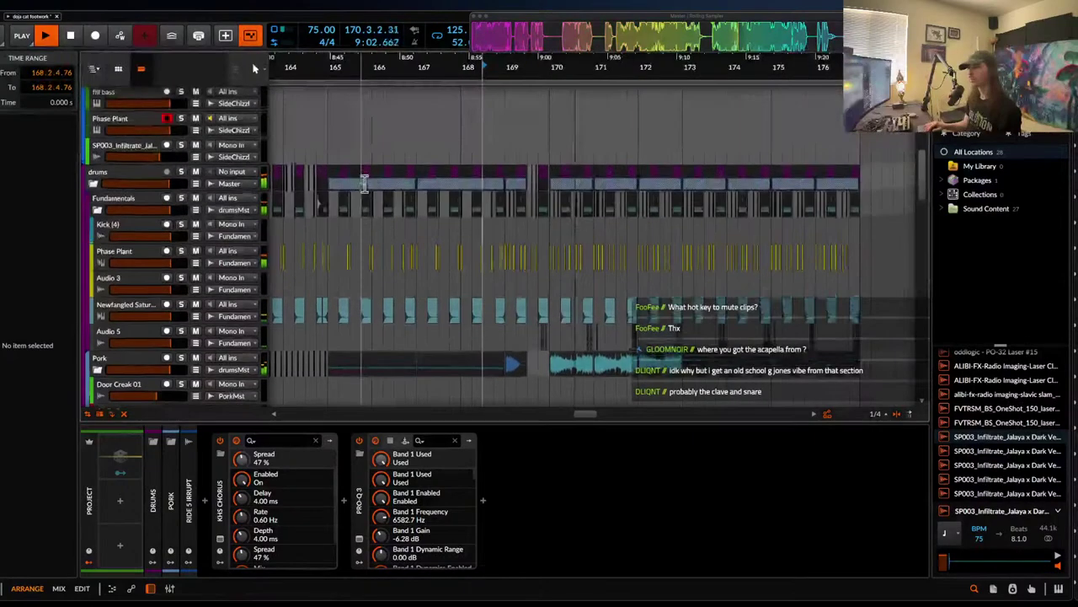
scroll(364, 183, up, 5)
scroll(529, 154, up, 7)
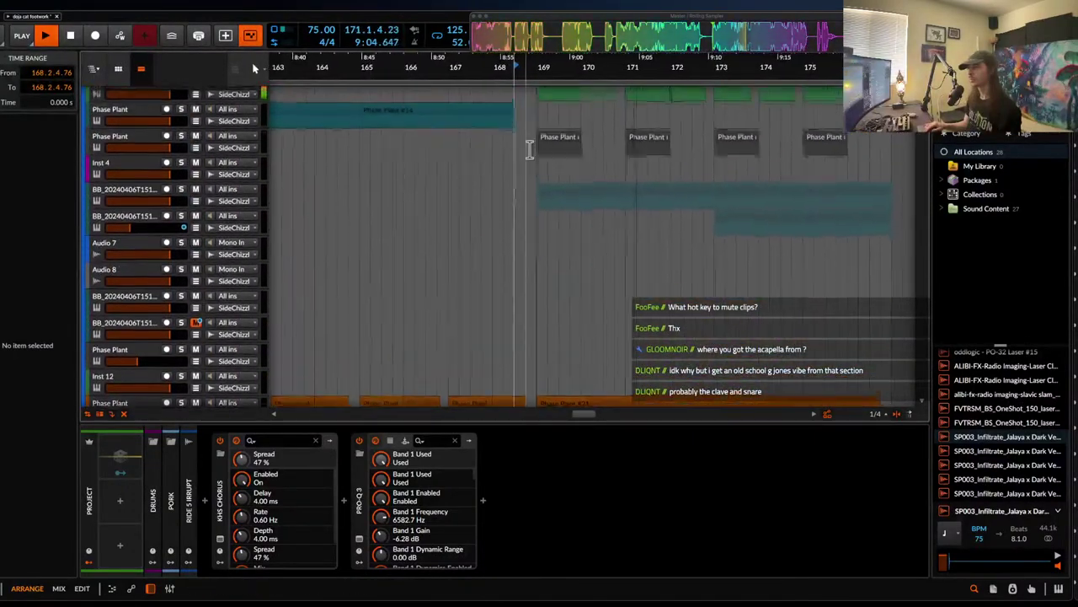
scroll(529, 150, up, 2)
scroll(530, 150, down, 3)
key(space)
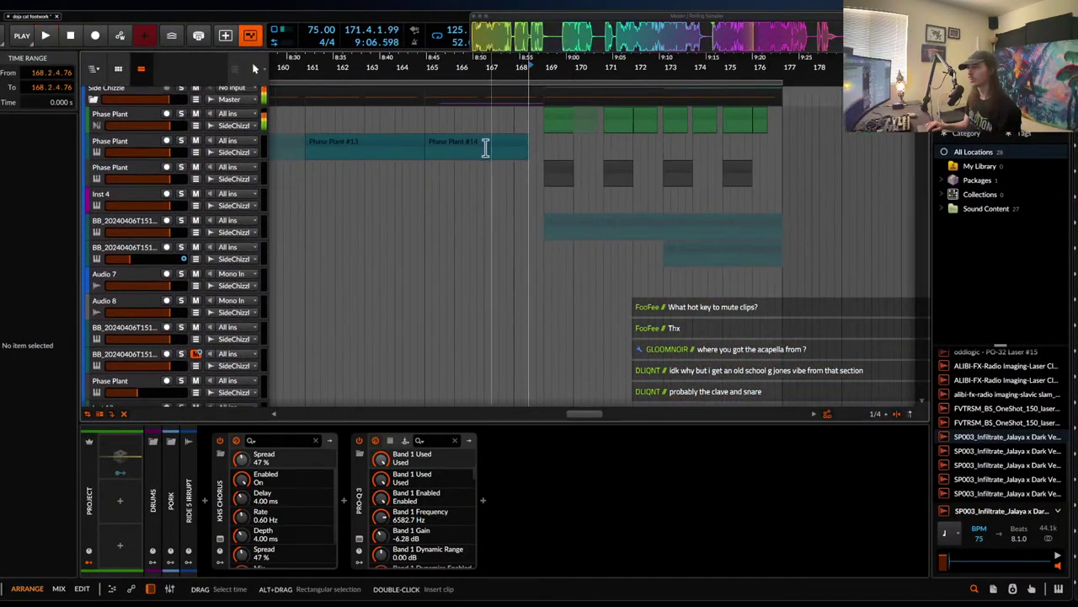
- Collect and save the project, including files outside the project folder
scroll(480, 147, left, 3)
scroll(480, 147, down, 4)
scroll(479, 147, left, 2)
key(ctrl+s)
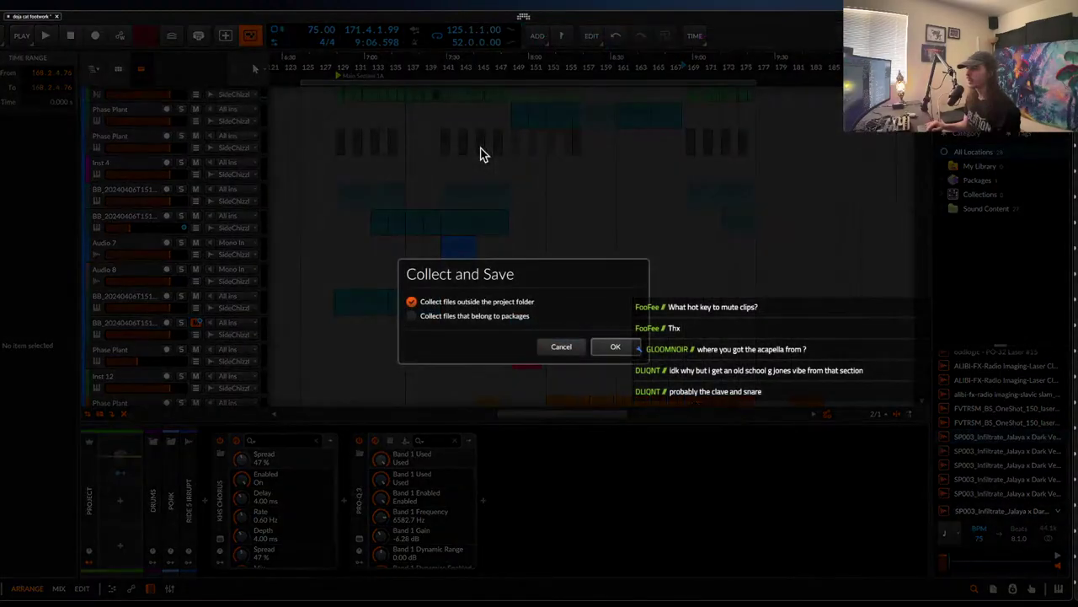
click(621, 345)
- Play the arrangement from 125.1.1.00 into Main Section 1A to review it
scroll(402, 240, up, 5)
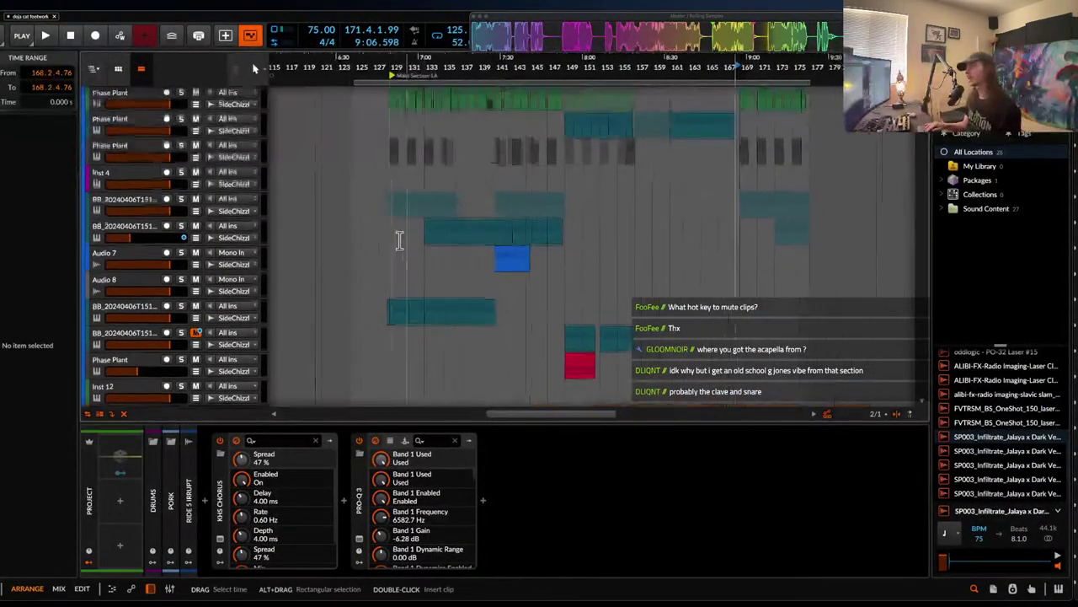
scroll(454, 241, down, 10)
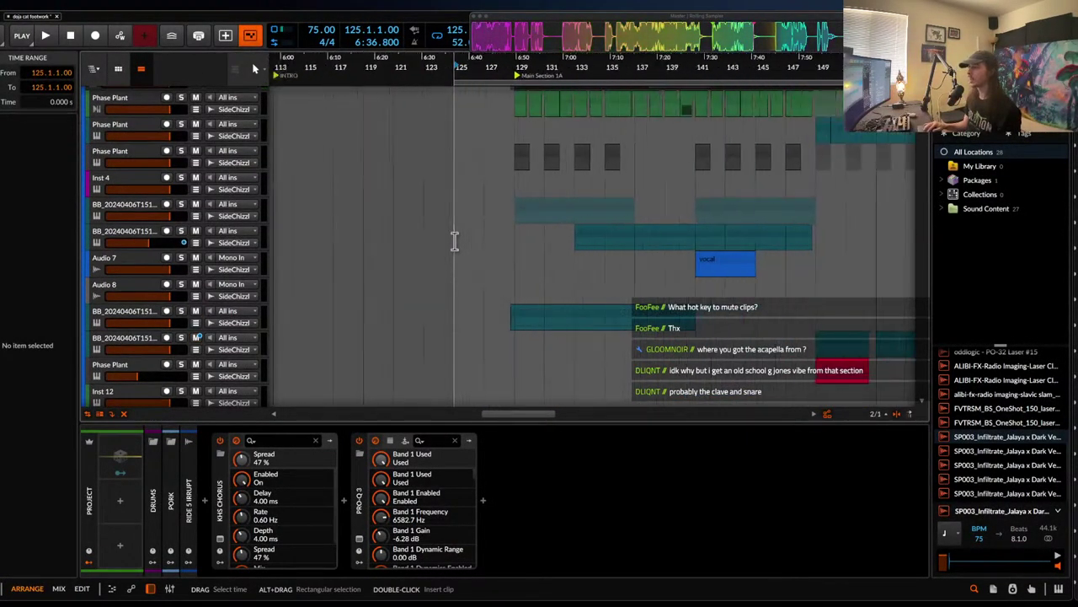
scroll(454, 240, down, 1)
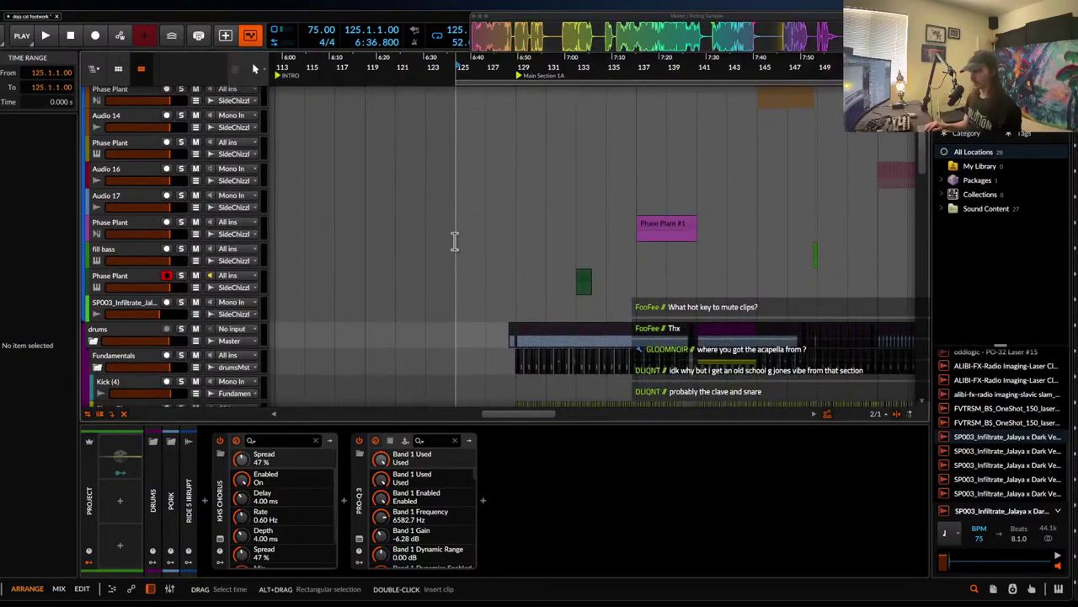
scroll(455, 240, down, 10)
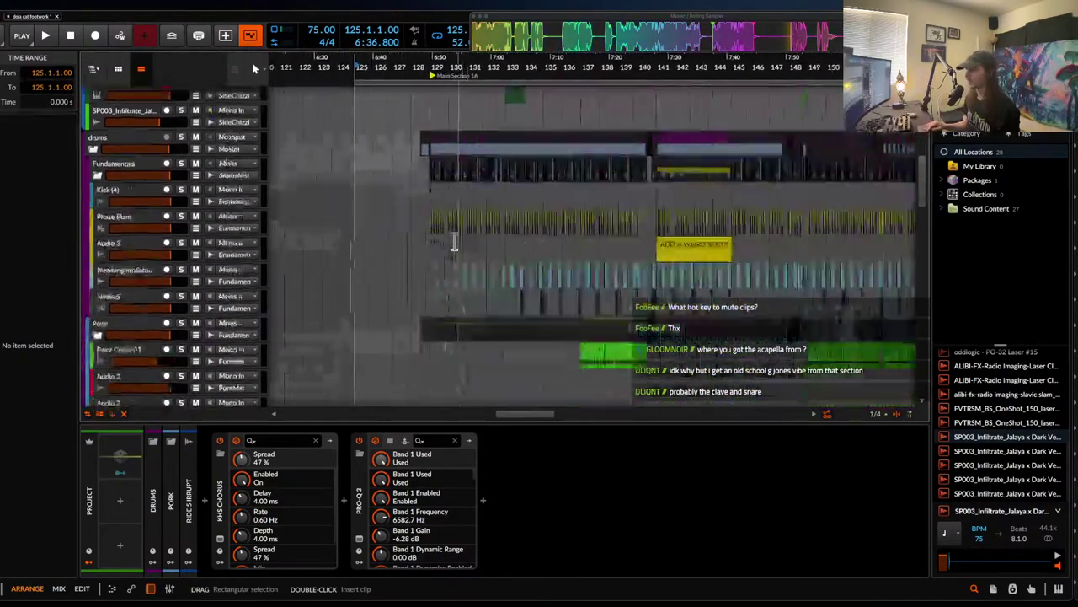
scroll(454, 240, down, 5)
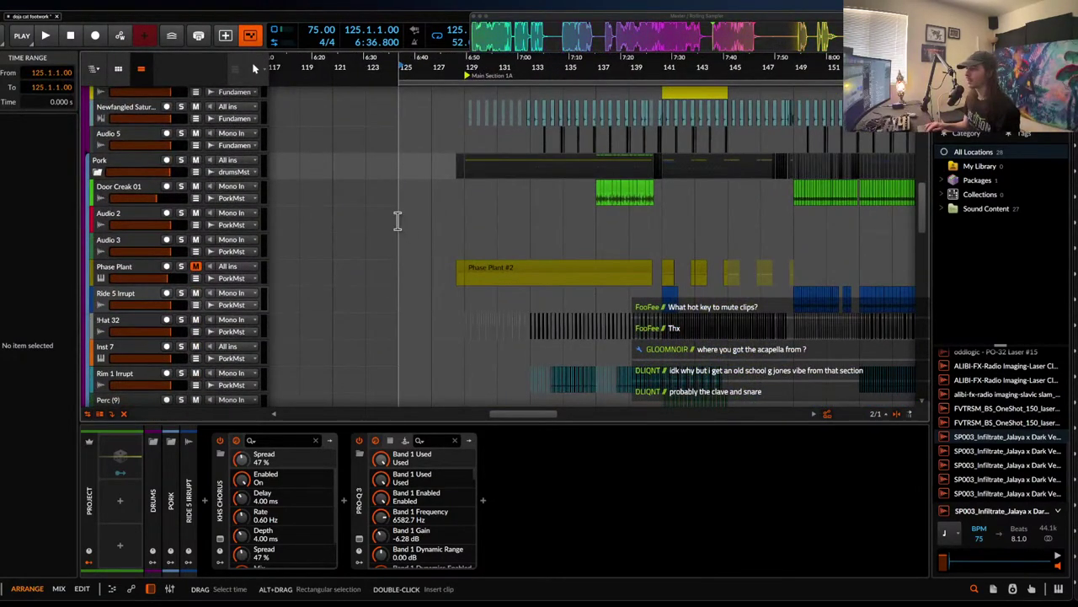
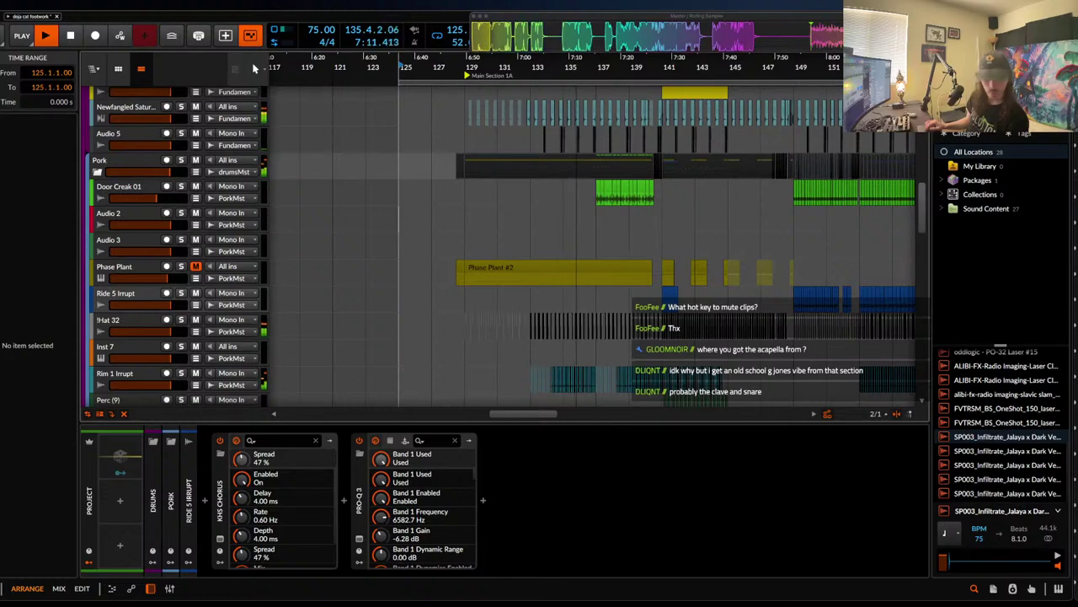
- Shorten the green Phase Plant #1 clip at 133.1.1.00 to a length of 0.0.2.00
scroll(585, 245, down, 15)
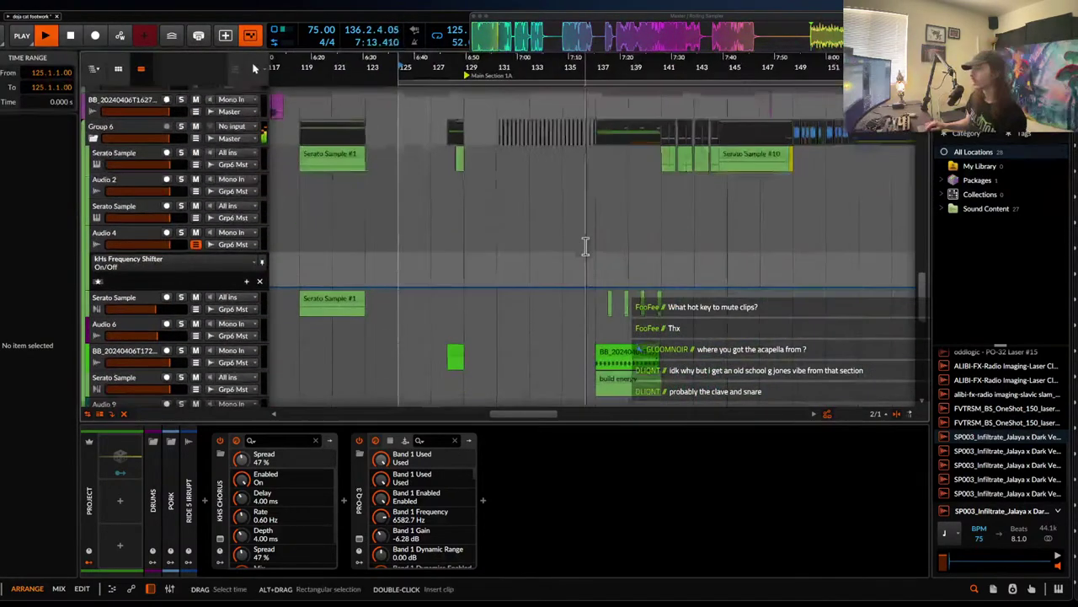
scroll(585, 244, up, 10)
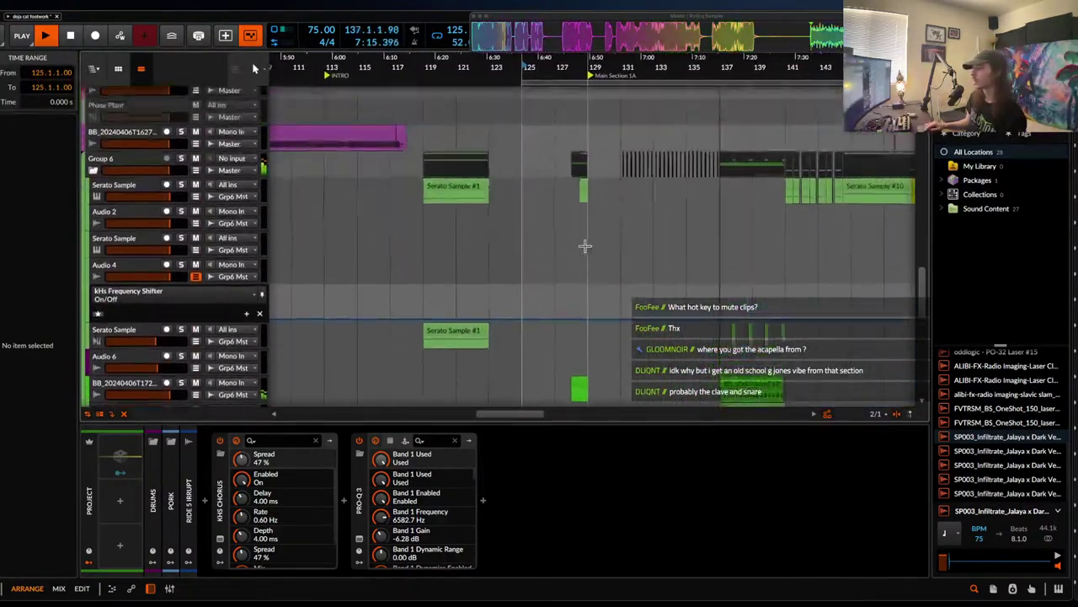
scroll(585, 246, up, 15)
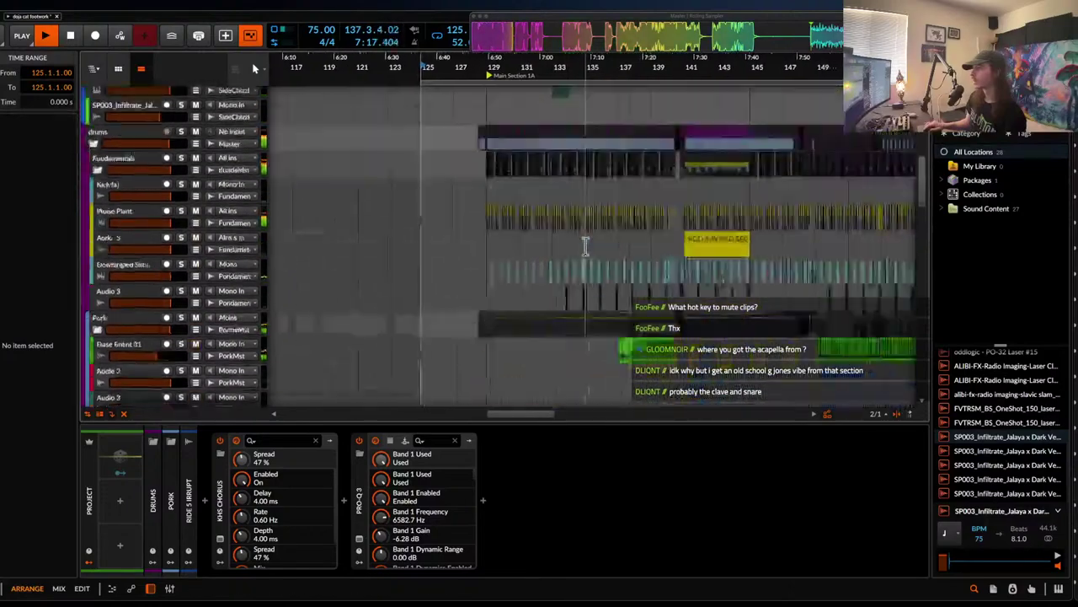
scroll(585, 246, up, 5)
scroll(586, 247, up, 3)
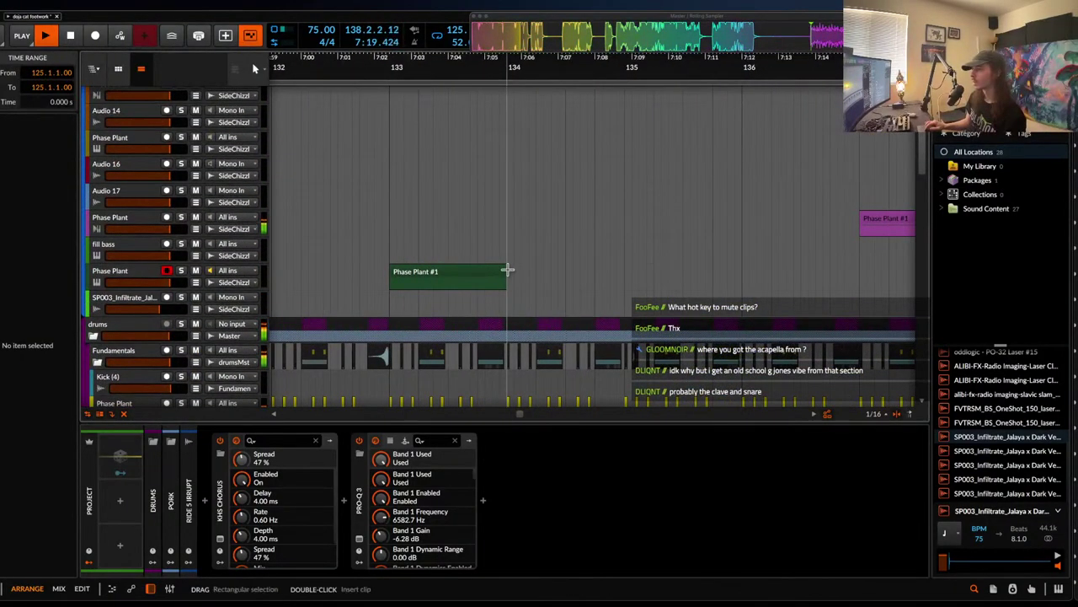
drag(499, 270, 402, 276)
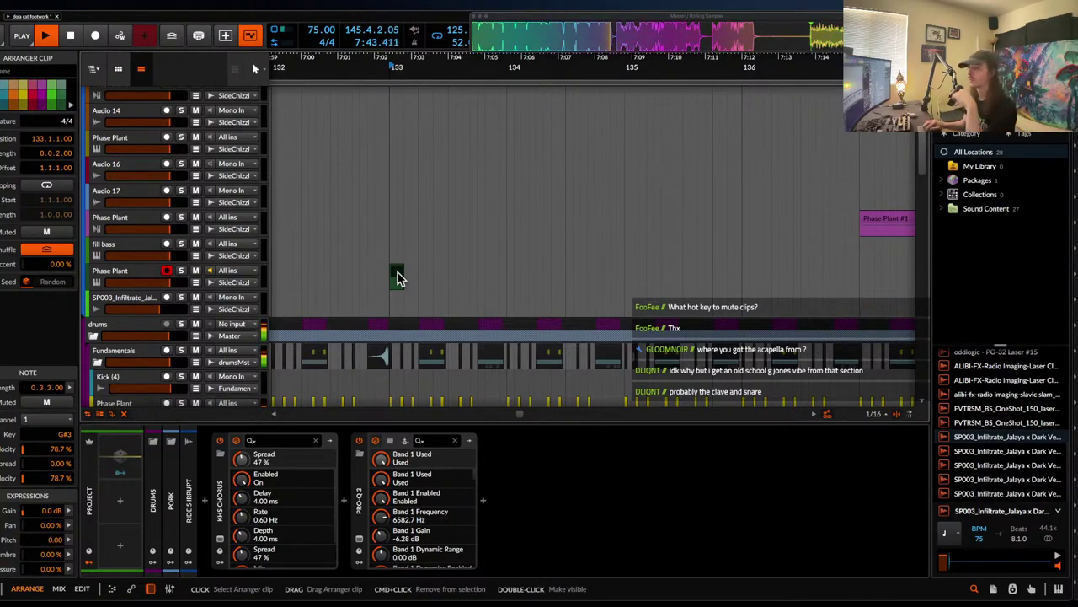
- Examine the bass and drum tracks across bars 142–154 while playback continues
scroll(397, 278, down, 3)
scroll(410, 270, down, 4)
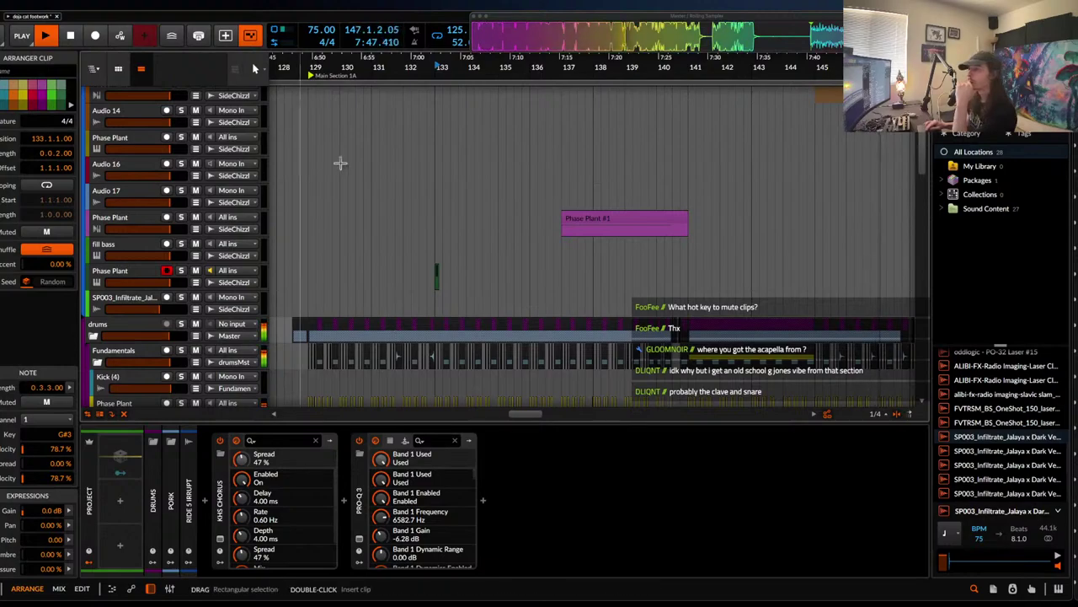
scroll(400, 171, right, 2)
scroll(400, 171, down, 1)
scroll(401, 171, right, 4)
scroll(400, 171, right, 2)
scroll(400, 171, up, 3)
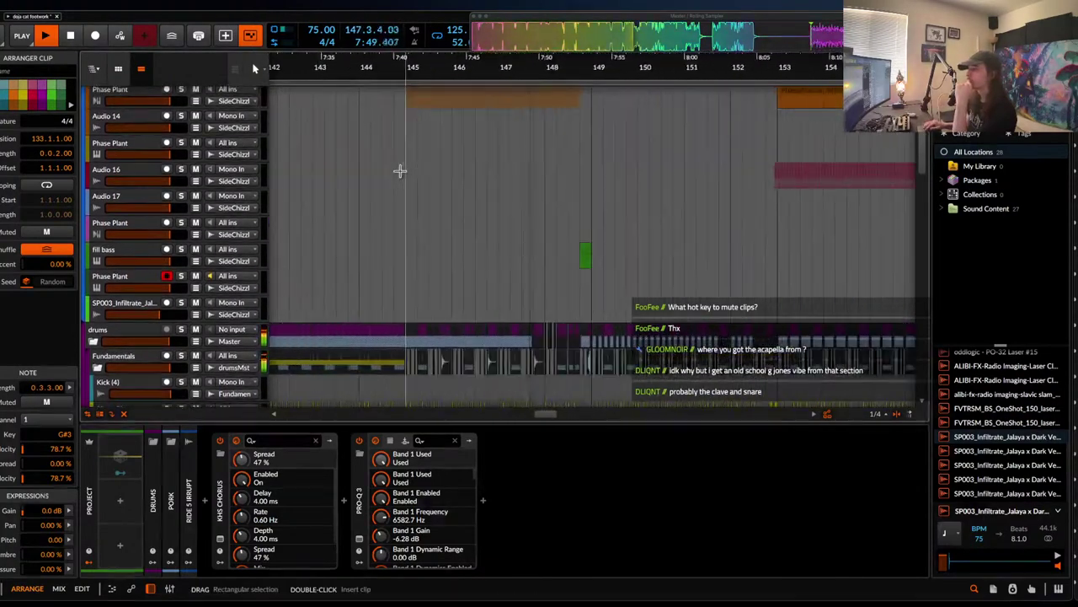
- Examine the bass, drum and Group 6 tracks around bars 148–153 during playback, placing the play start at 149.1.1.00
scroll(460, 166, up, 2)
scroll(460, 166, right, 5)
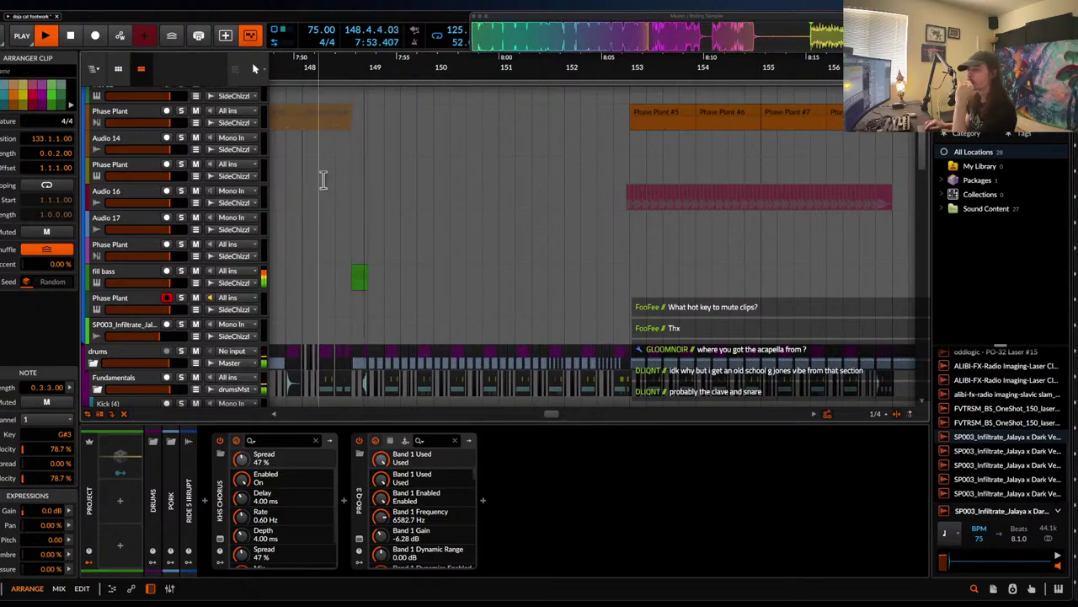
scroll(313, 114, up, 8)
scroll(398, 160, up, 6)
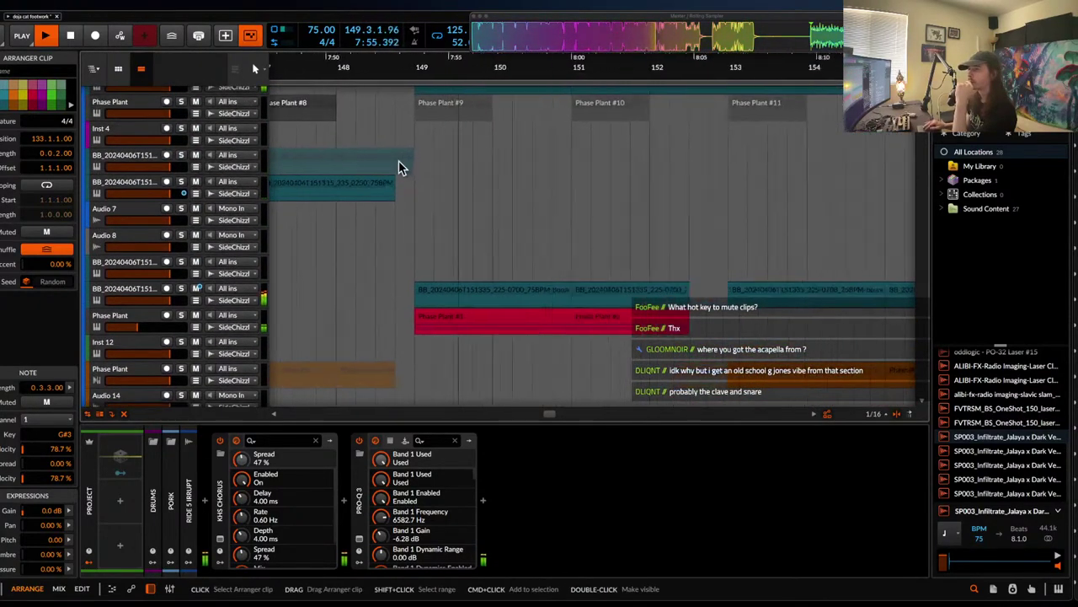
scroll(399, 160, down, 6)
scroll(399, 160, up, 10)
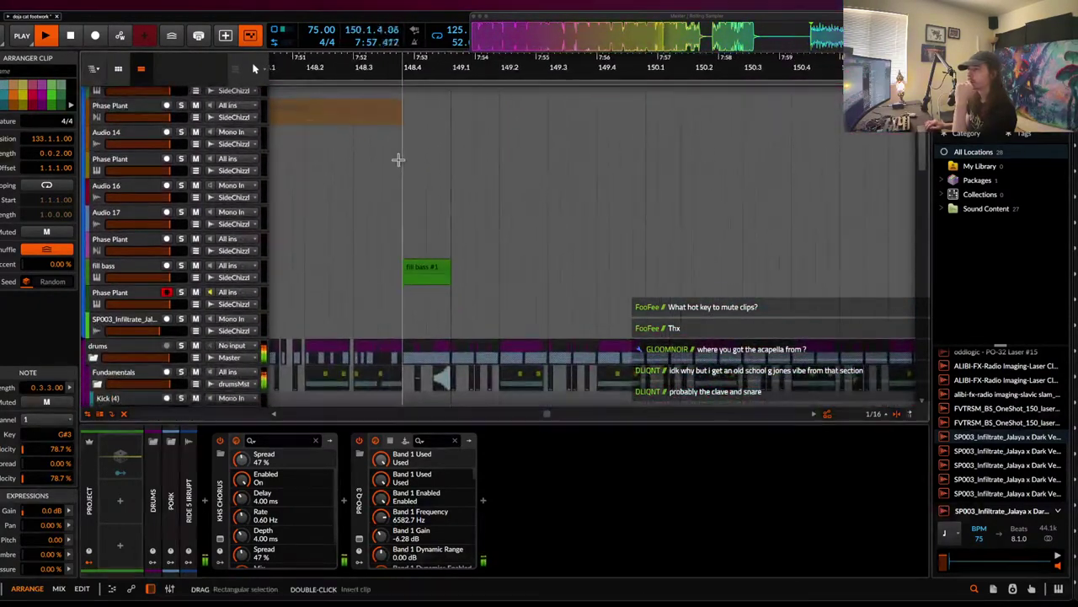
scroll(399, 160, down, 8)
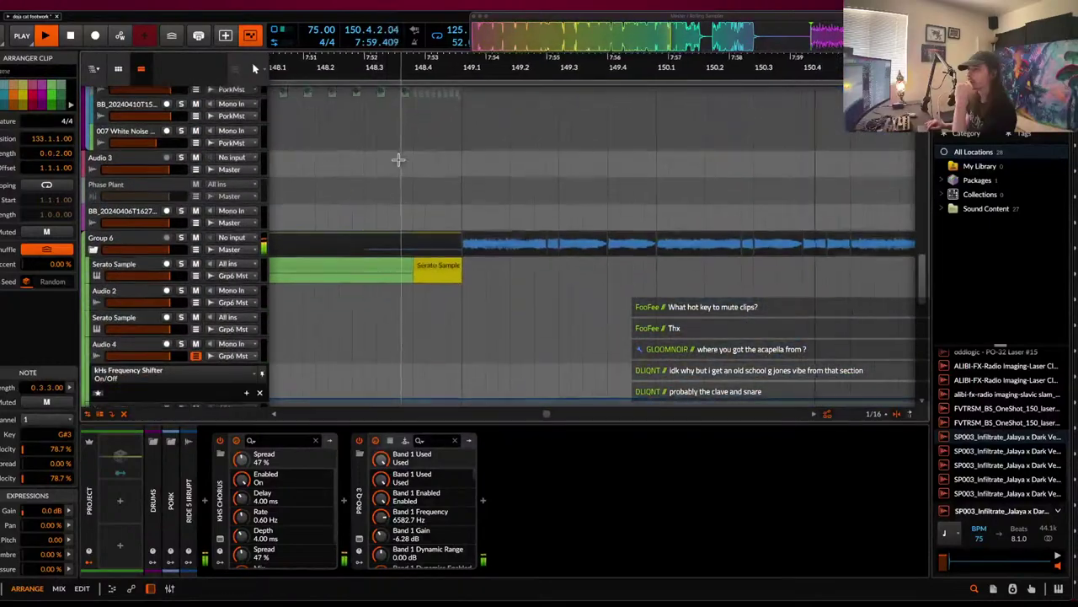
scroll(400, 160, up, 10)
scroll(398, 160, down, 10)
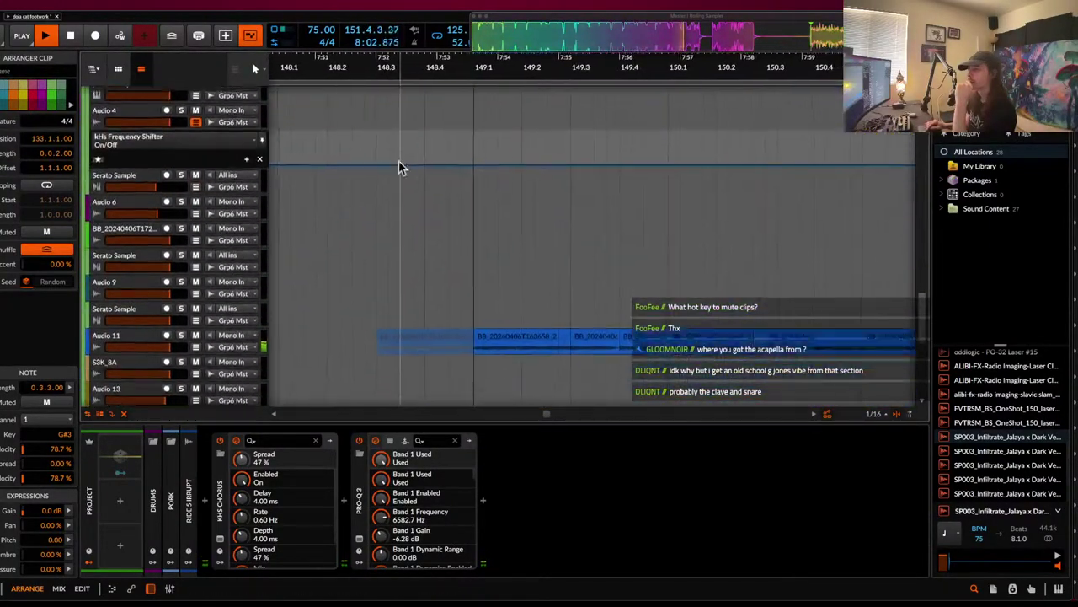
scroll(400, 162, down, 2)
scroll(566, 176, down, 5)
click(545, 174)
scroll(207, 207, down, 5)
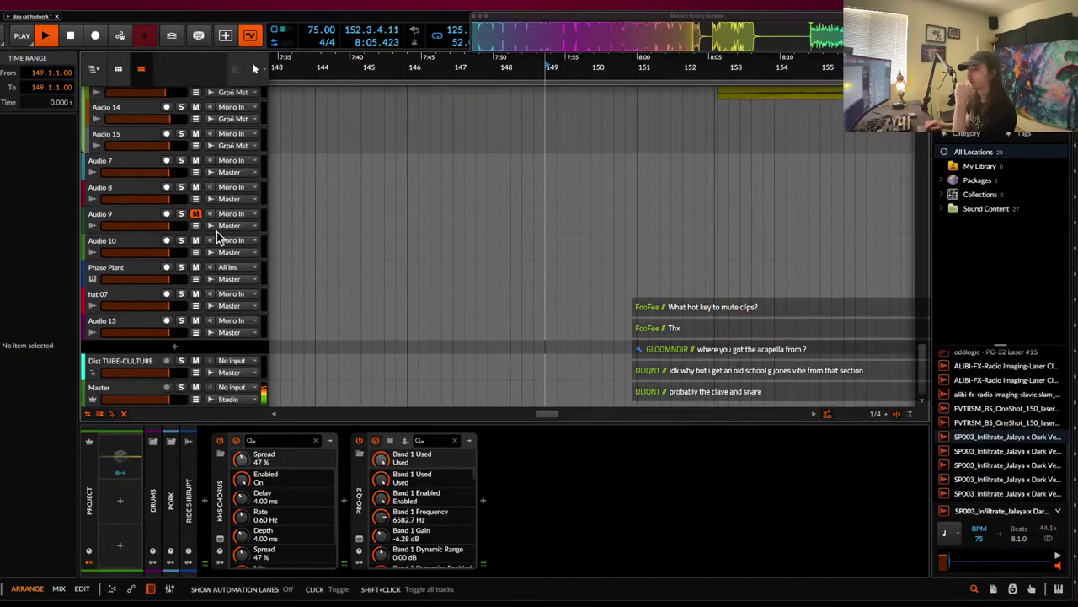
- Add a stereo bell band to the Master track's Pro-Q 3, cutting the upper mids by about 4 dB
click(132, 392)
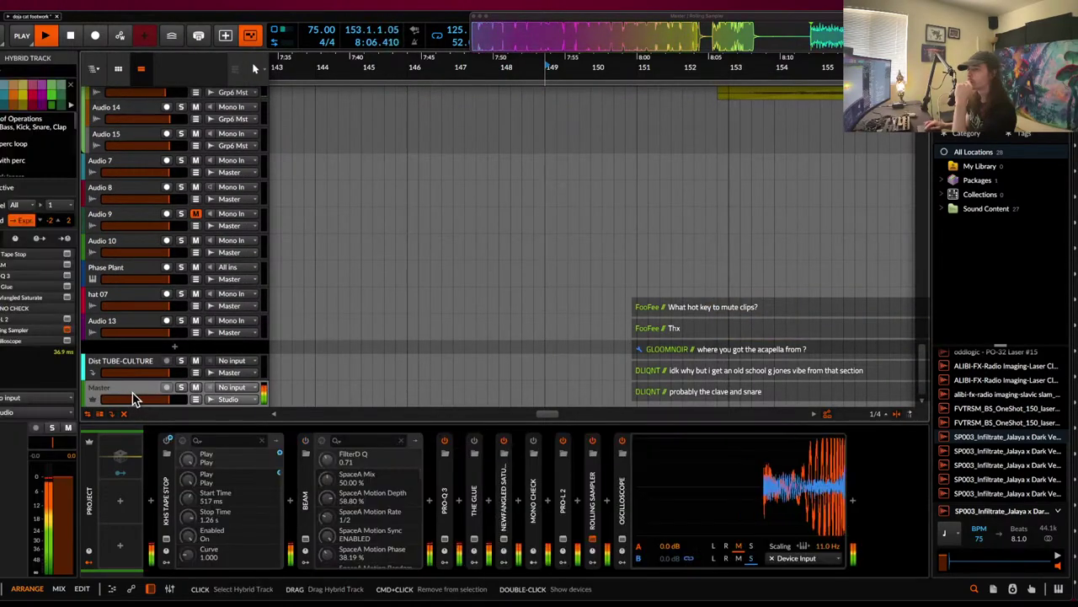
click(445, 540)
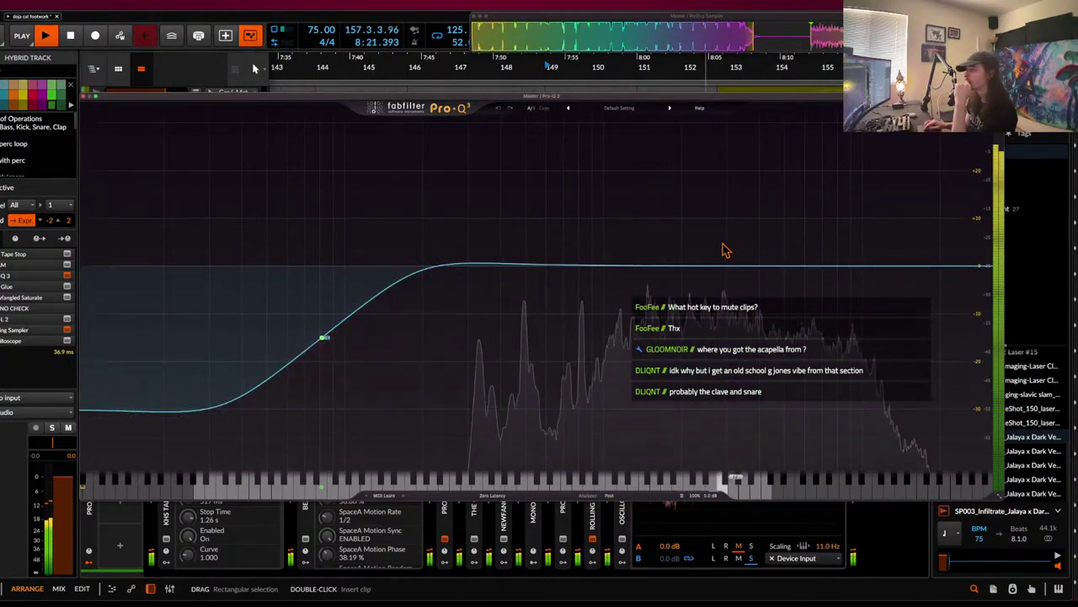
click(655, 267)
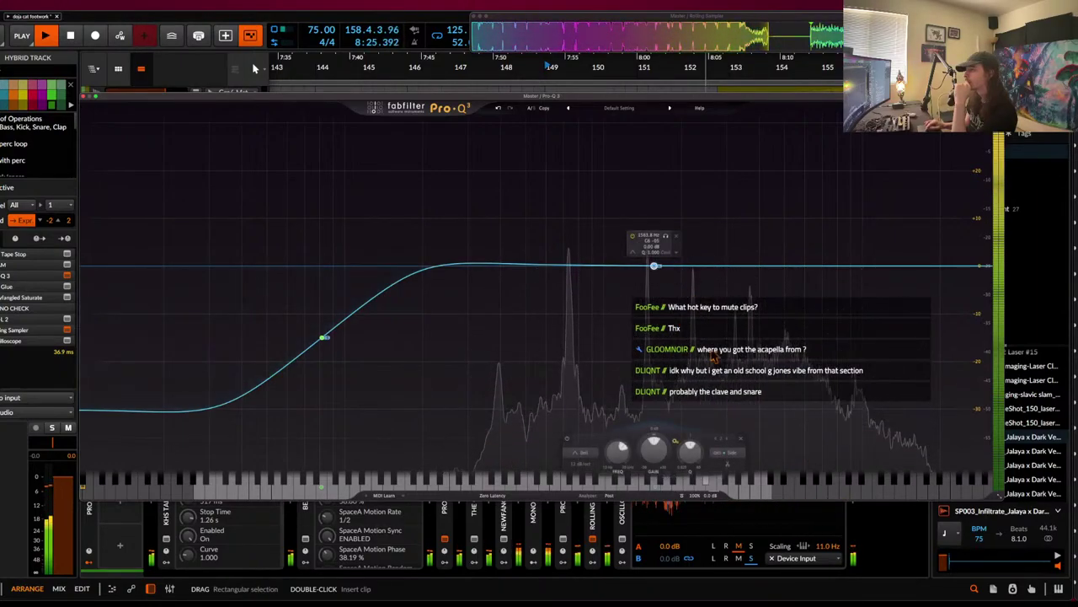
click(732, 454)
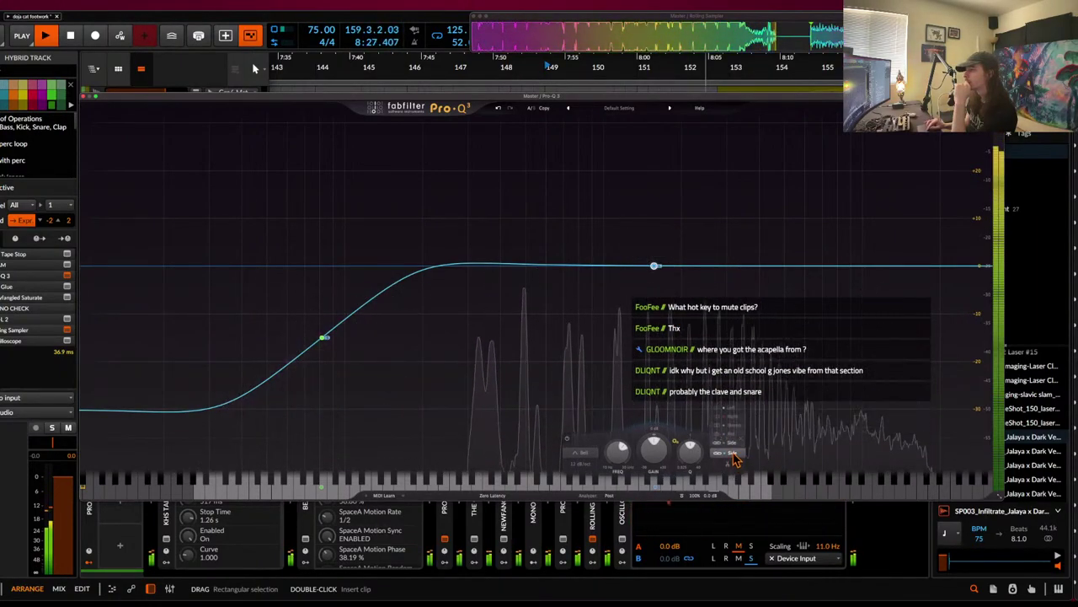
click(735, 428)
drag(655, 266, 691, 286)
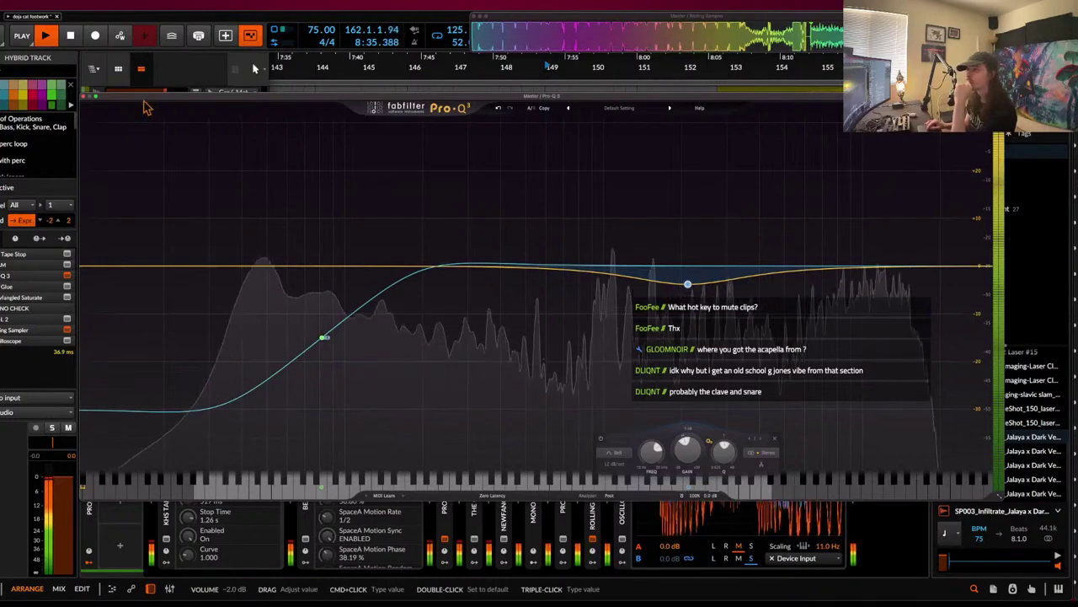
click(85, 97)
- Examine the Group 6 tracks across bars 152–168 while playback continues
scroll(642, 210, down, 3)
scroll(642, 211, up, 5)
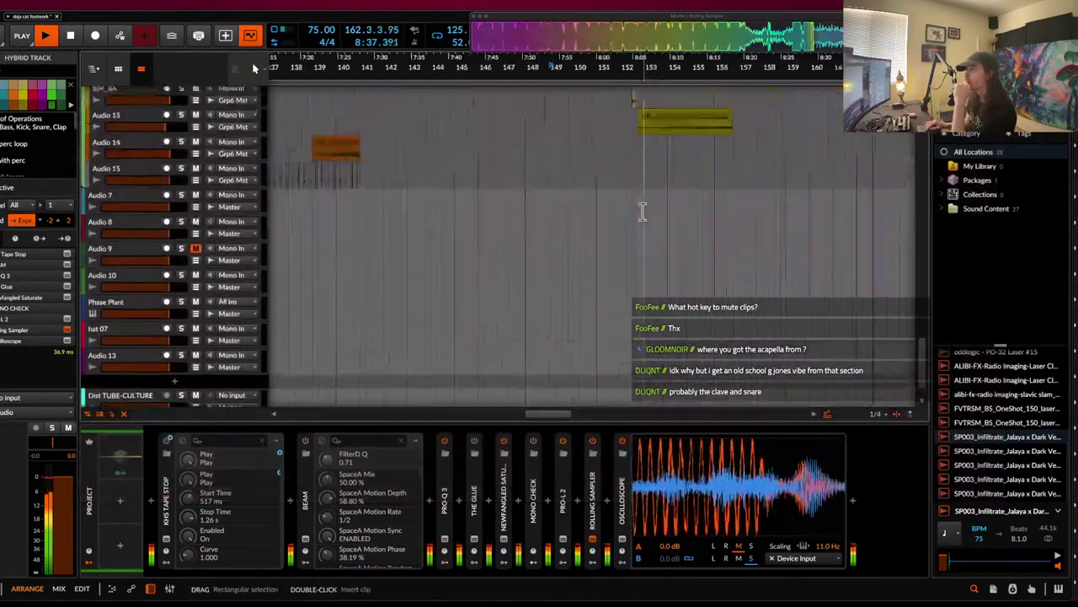
scroll(643, 211, right, 2)
scroll(642, 211, up, 4)
scroll(642, 211, up, 3)
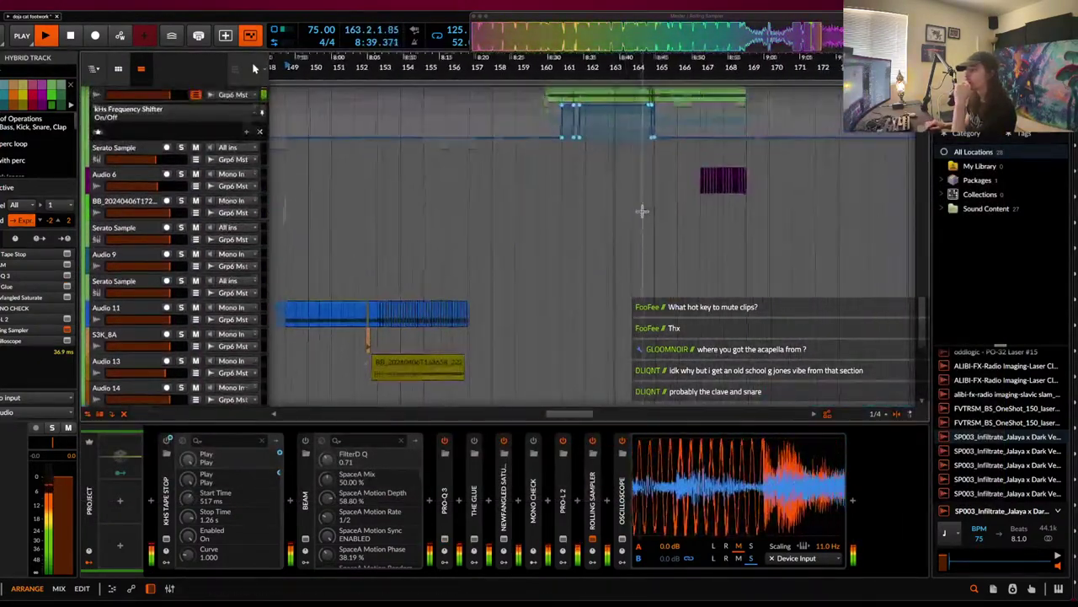
scroll(642, 210, up, 4)
scroll(642, 211, down, 2)
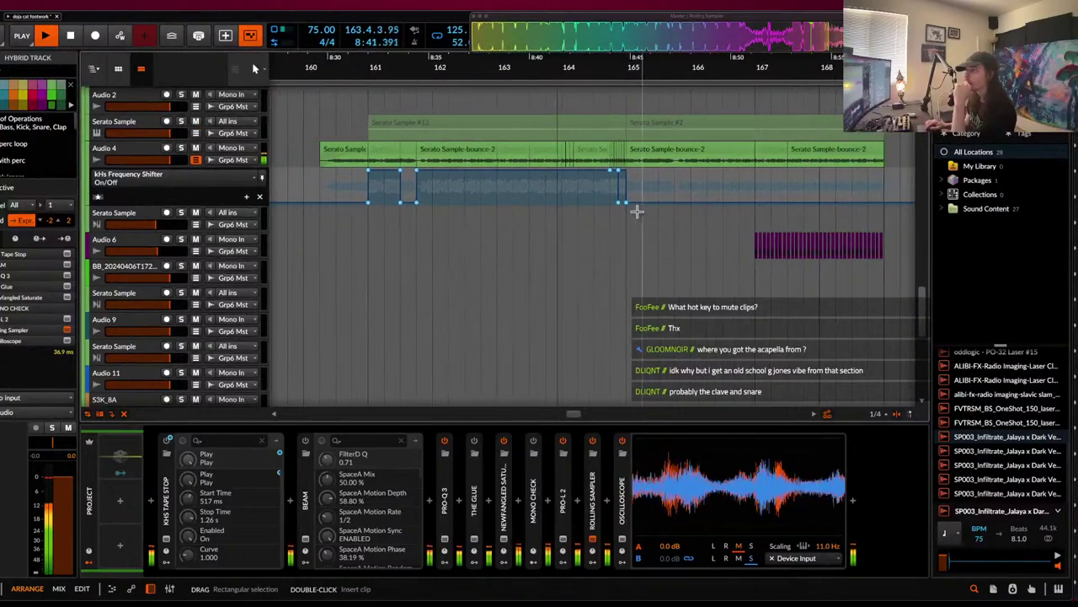
- Inspect the Audio 4 track's devices and its Serato Sample-bounce-2 clips around bars 161–166
click(131, 151)
scroll(560, 176, up, 3)
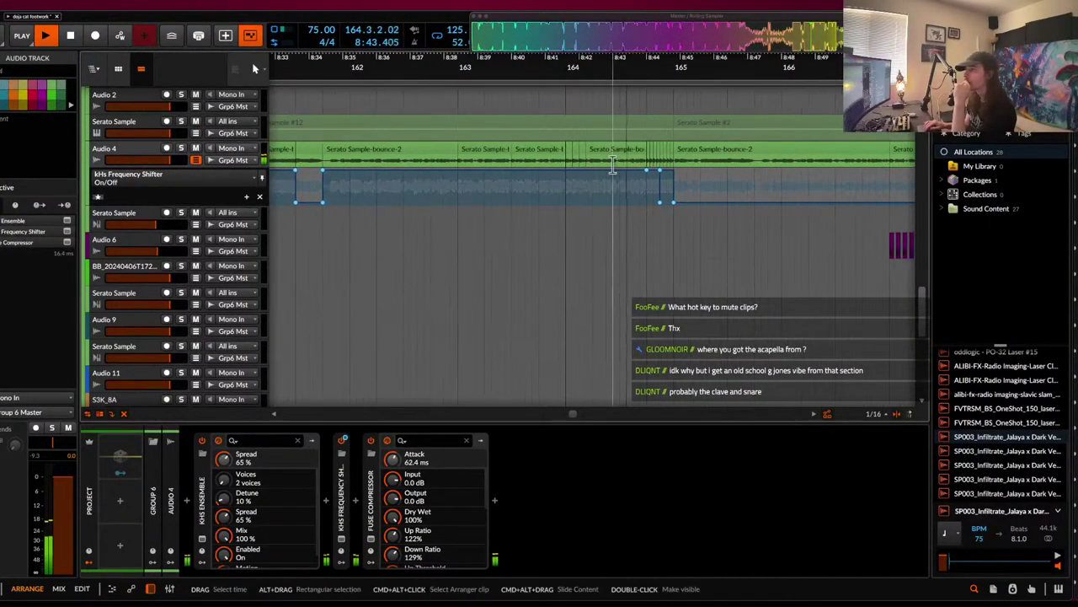
scroll(578, 121, down, 2)
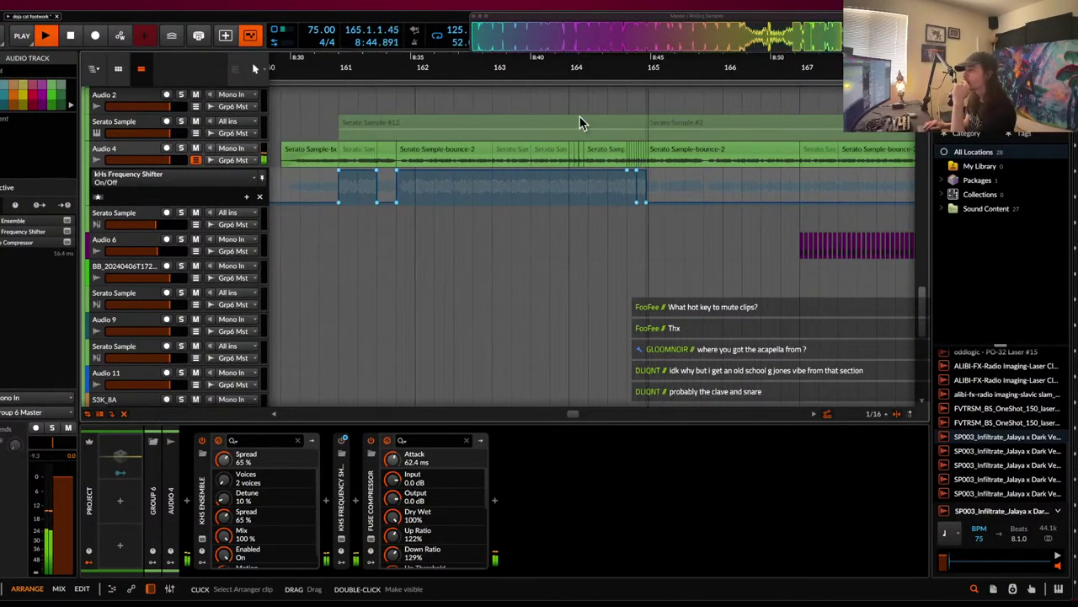
click(472, 148)
click(688, 151)
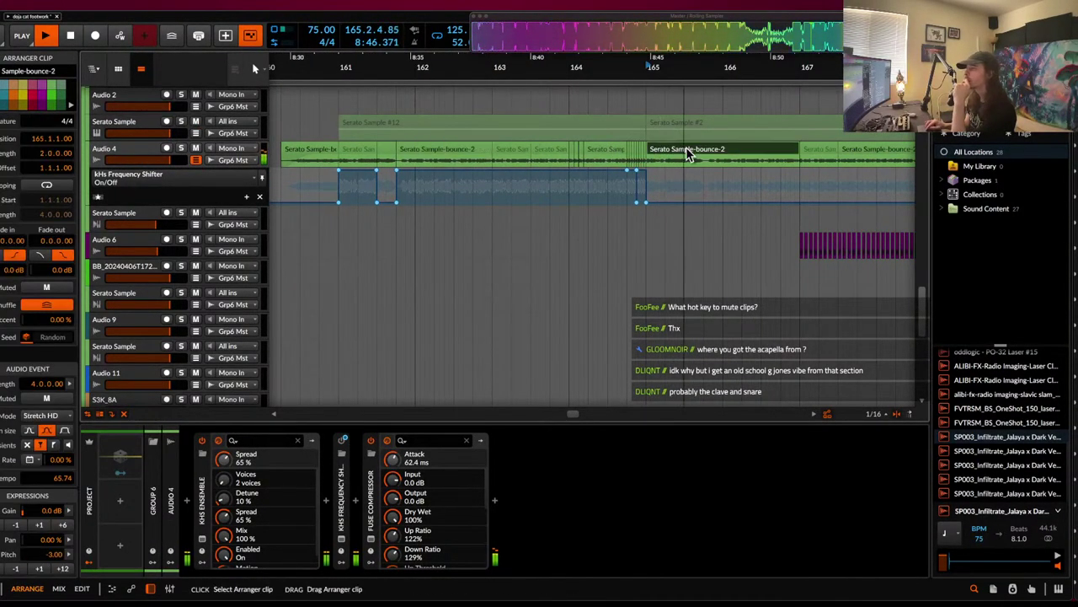
click(414, 149)
scroll(414, 149, up, 3)
scroll(415, 149, down, 6)
scroll(415, 149, up, 3)
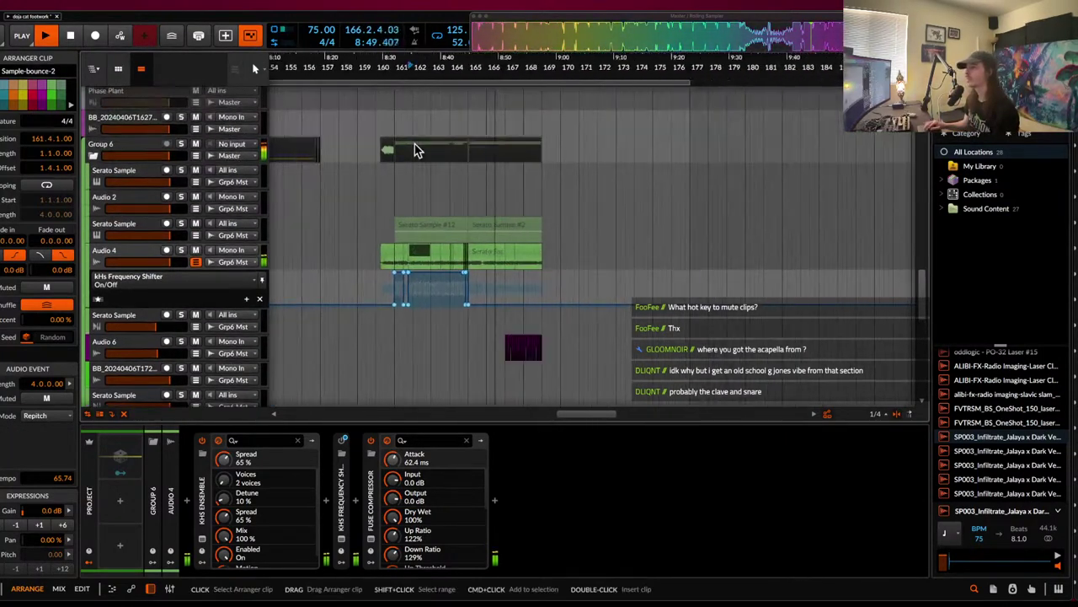
- Place the play start at 160.4.1.00 and save the project with Collect and Save
scroll(415, 149, up, 3)
click(367, 187)
key(super+s)
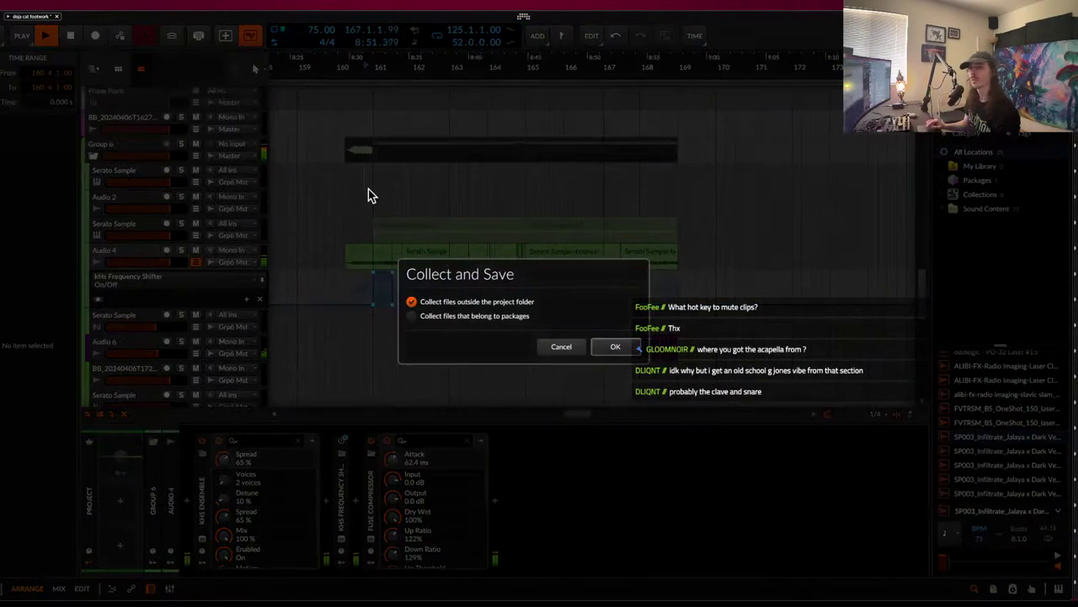
- Collect and save the project, including the files outside the project folder
click(610, 345)
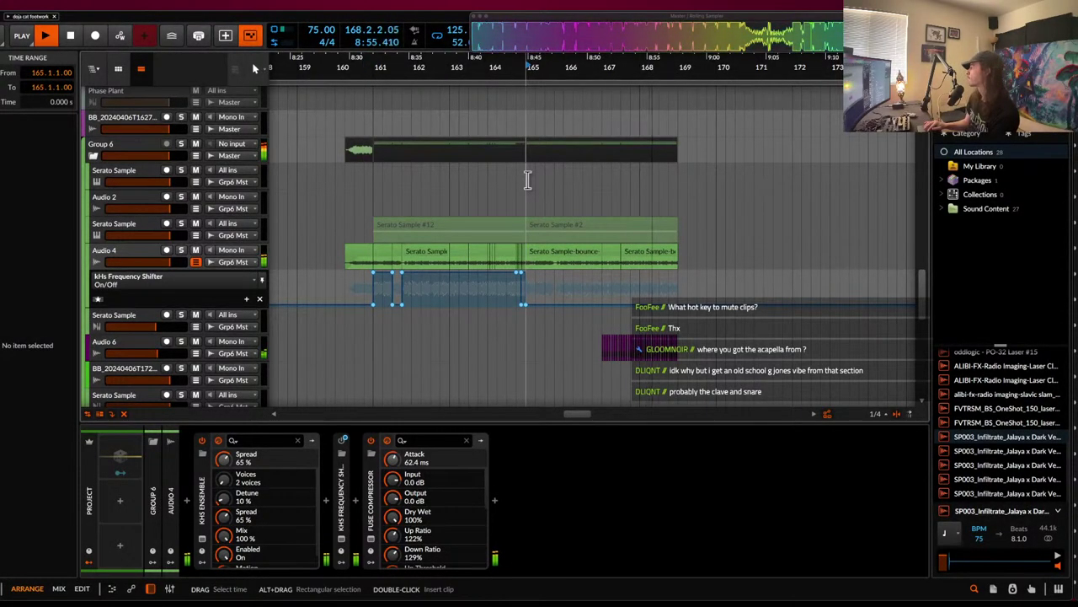
- Play the arrangement from bar 134 and look through the drum, Group 6 and Side Chizzle tracks in Main Section 1A
scroll(527, 179, down, 2)
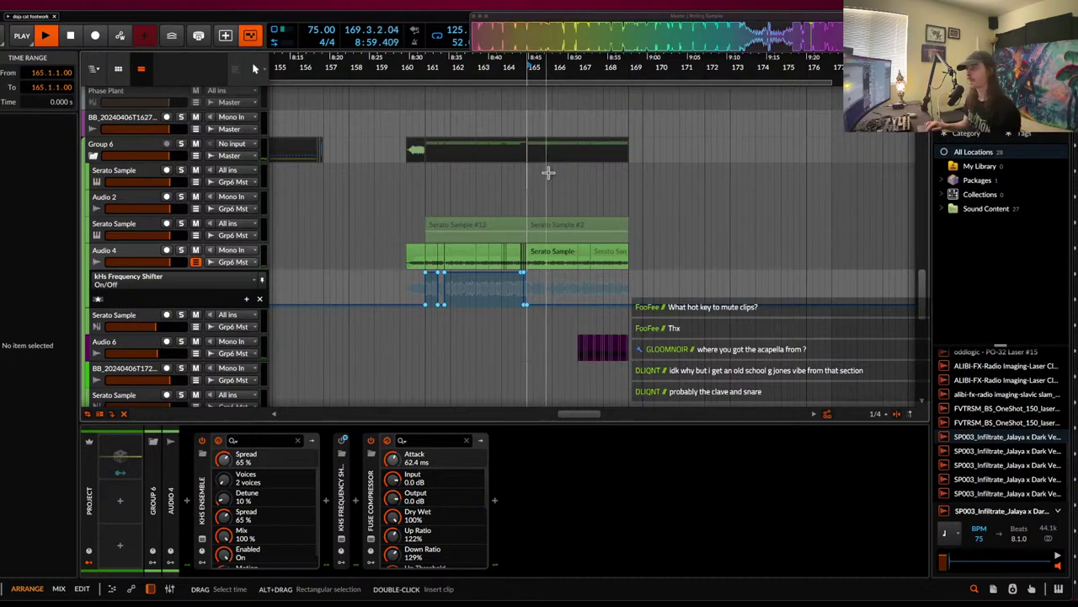
scroll(526, 179, down, 3)
scroll(527, 183, up, 5)
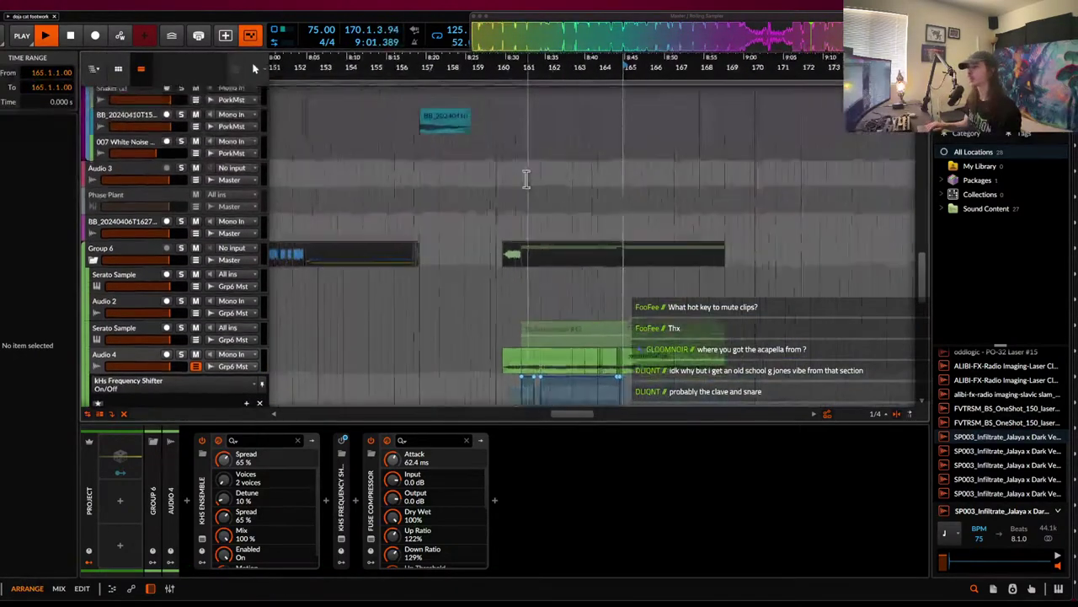
scroll(526, 180, up, 8)
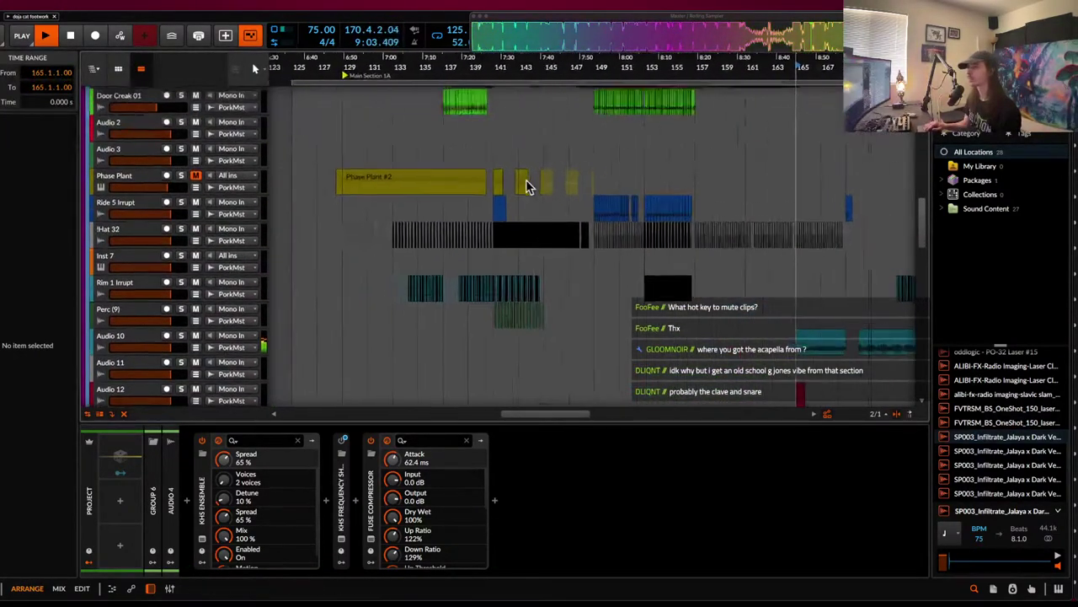
scroll(526, 179, up, 3)
scroll(526, 179, up, 3)
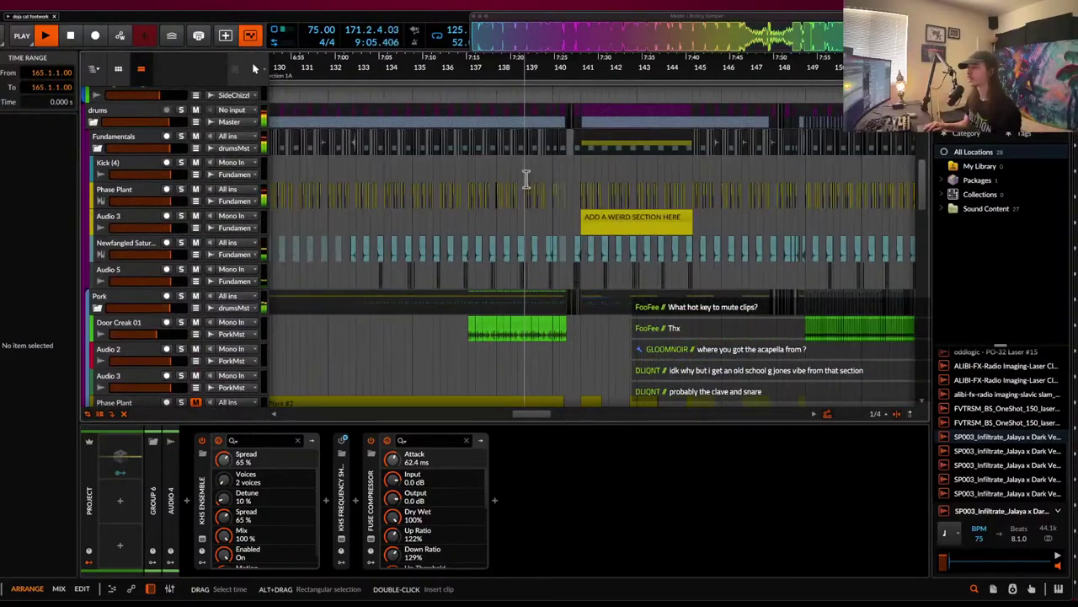
scroll(527, 180, down, 6)
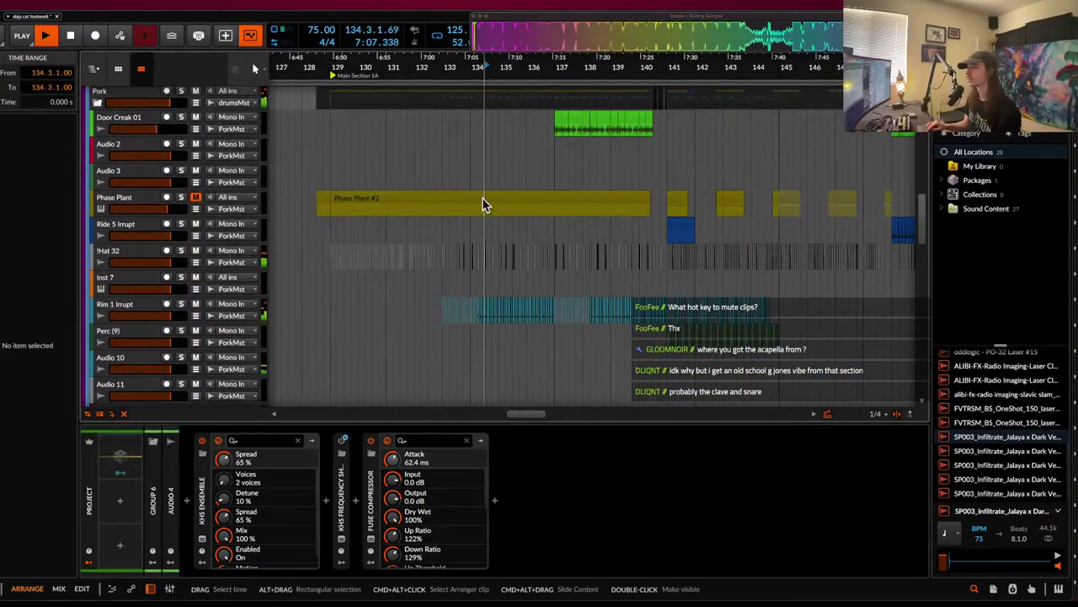
click(483, 202)
scroll(483, 200, down, 10)
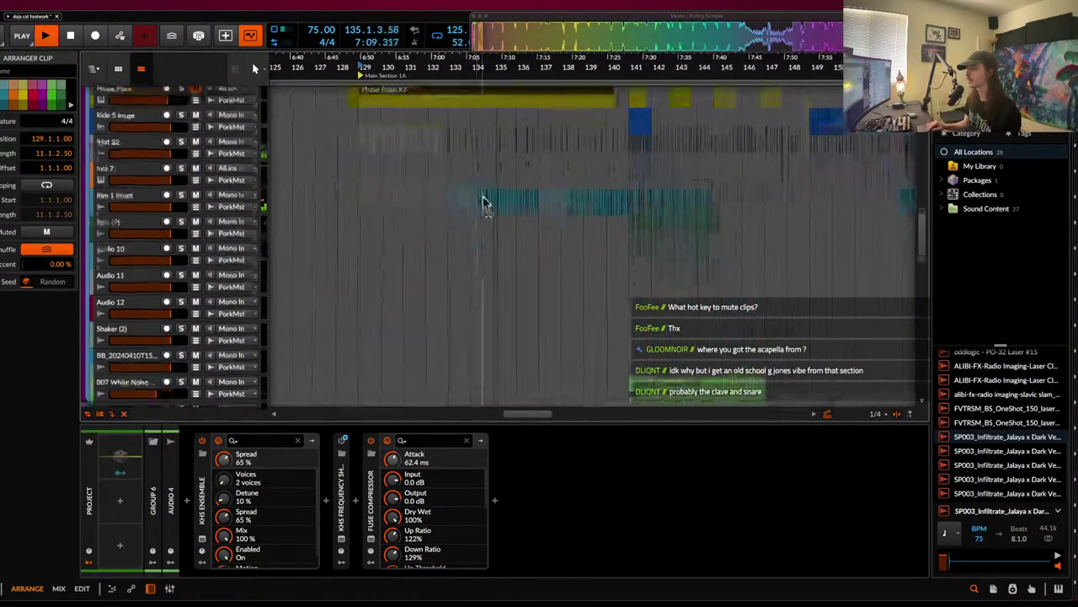
scroll(483, 195, up, 10)
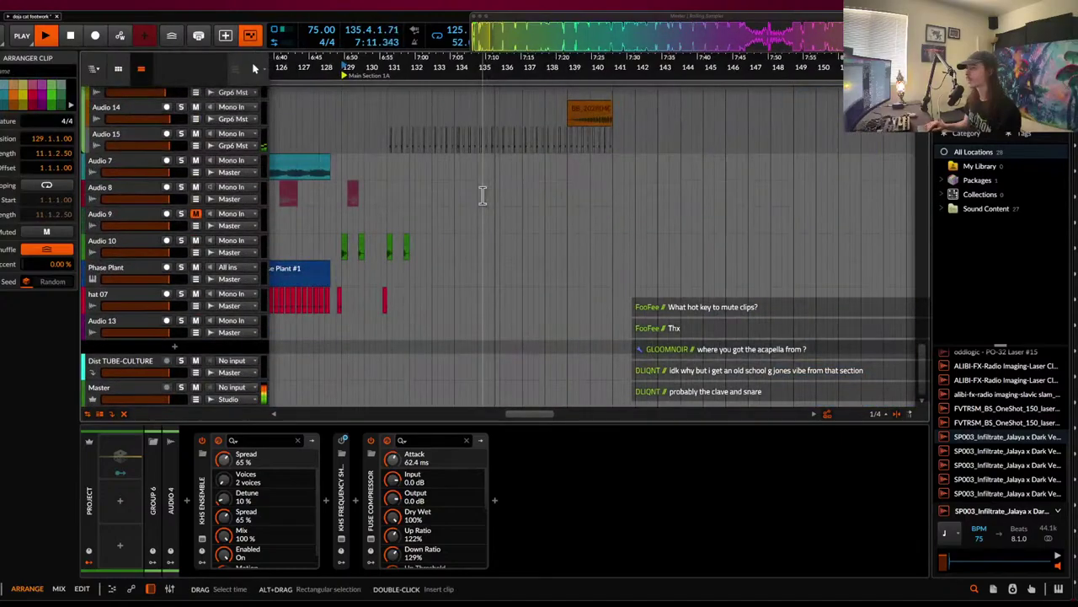
scroll(482, 195, down, 10)
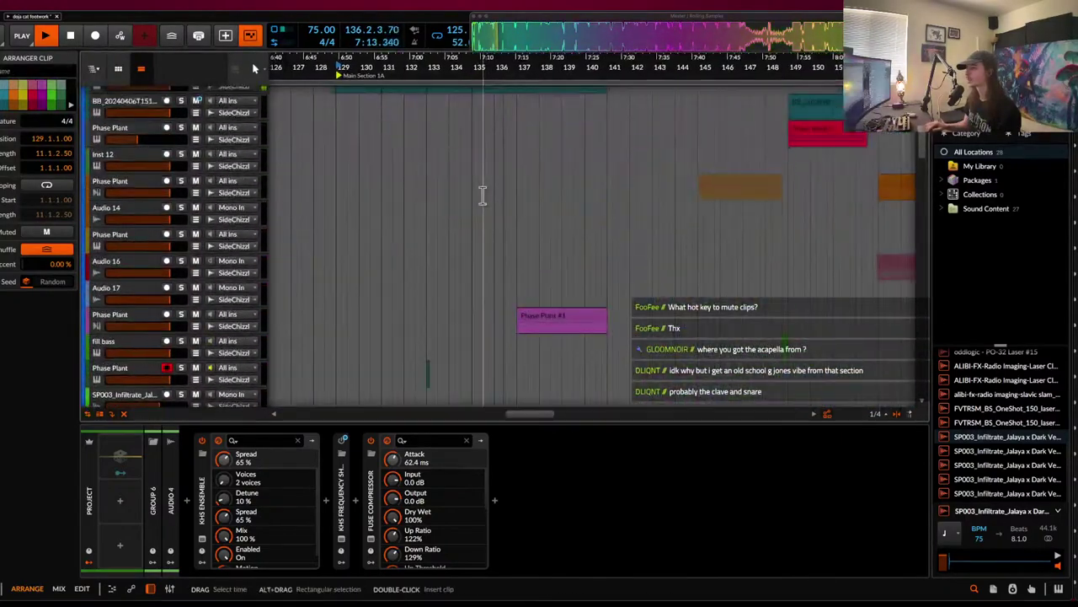
scroll(482, 194, up, 5)
key(space)
- Solo the BB_20240406T151 track below Audio 8, audition its clips at bars 129 and 135, and turn the solo off
click(373, 211)
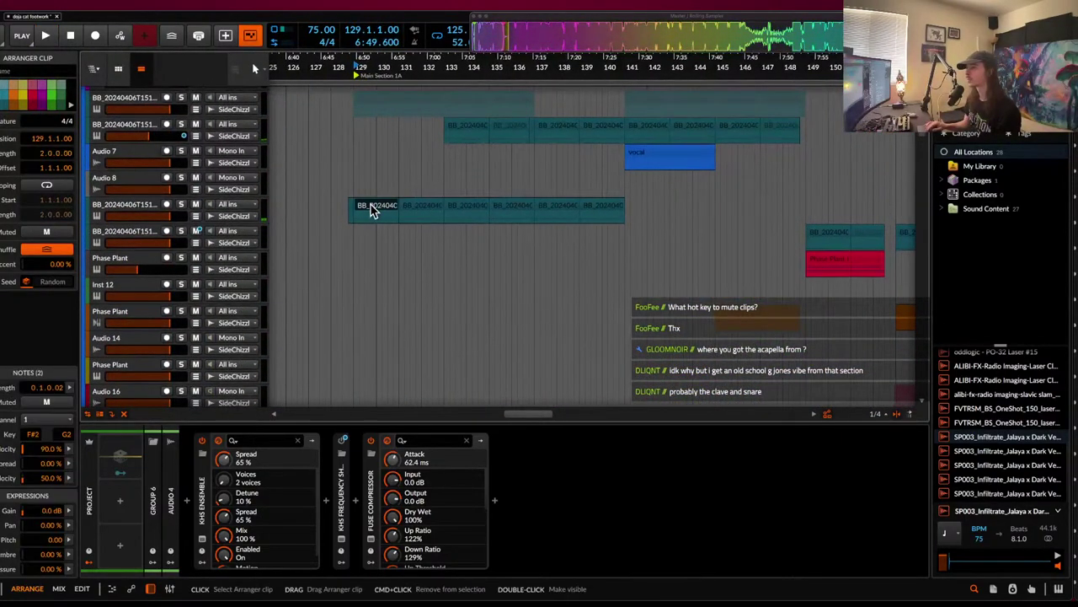
click(180, 204)
key(space)
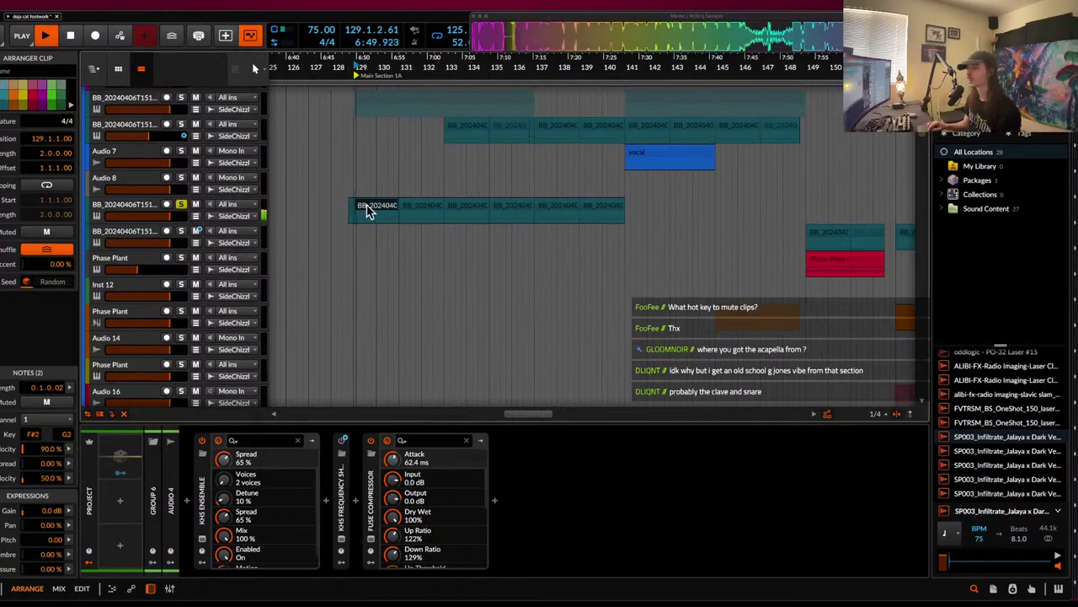
click(512, 209)
click(182, 204)
key(space)
- Solo the BB_20240406T151 track directly above Audio 7 and audition its clips from bars 135 and 141
click(180, 125)
key(space)
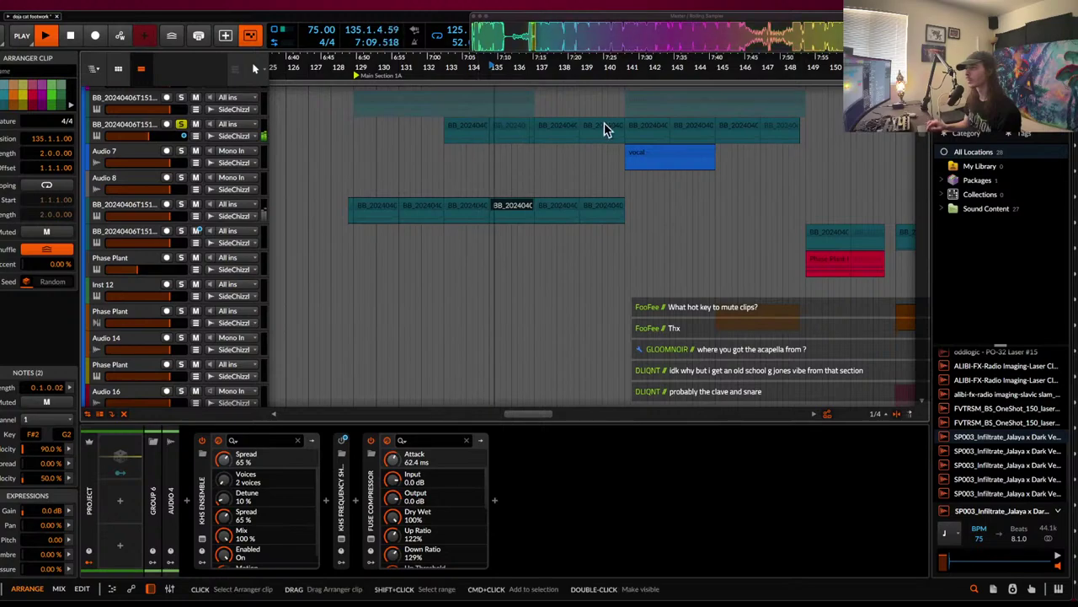
click(646, 127)
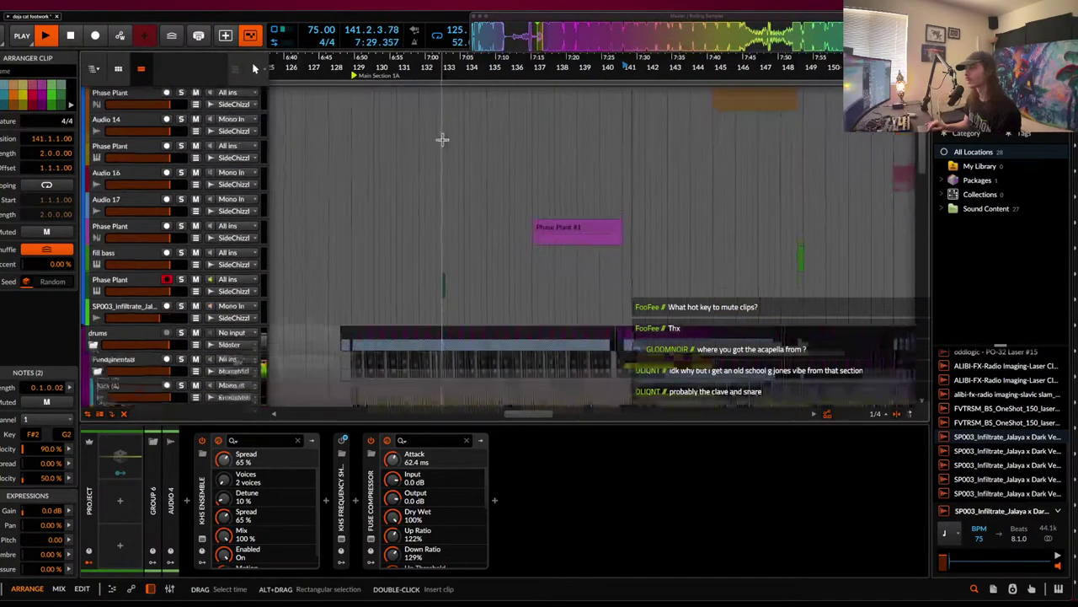
scroll(443, 139, down, 5)
scroll(443, 139, up, 8)
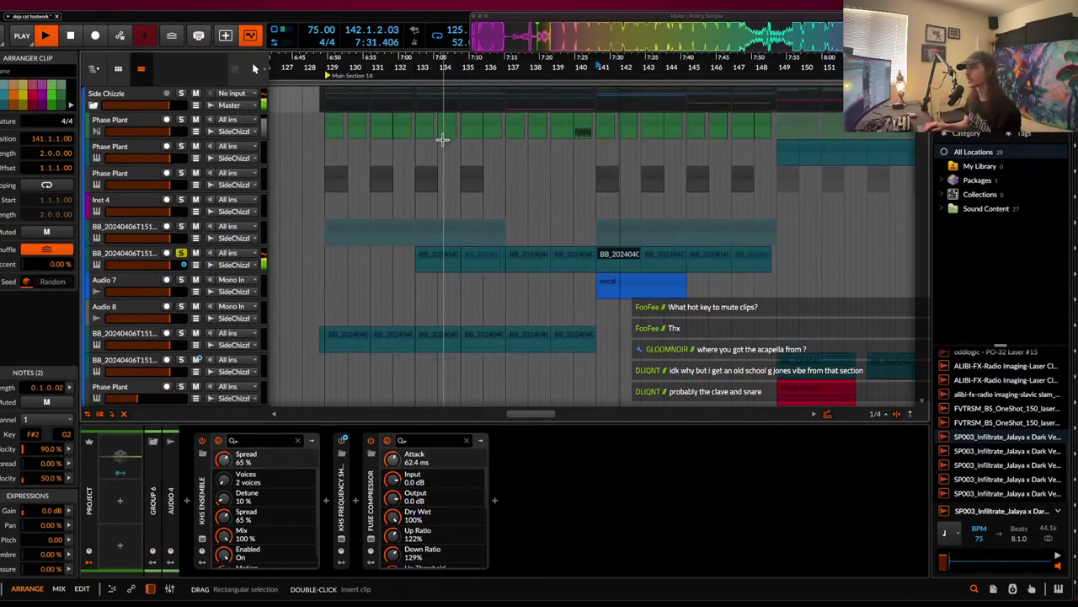
scroll(442, 139, down, 5)
scroll(442, 139, up, 3)
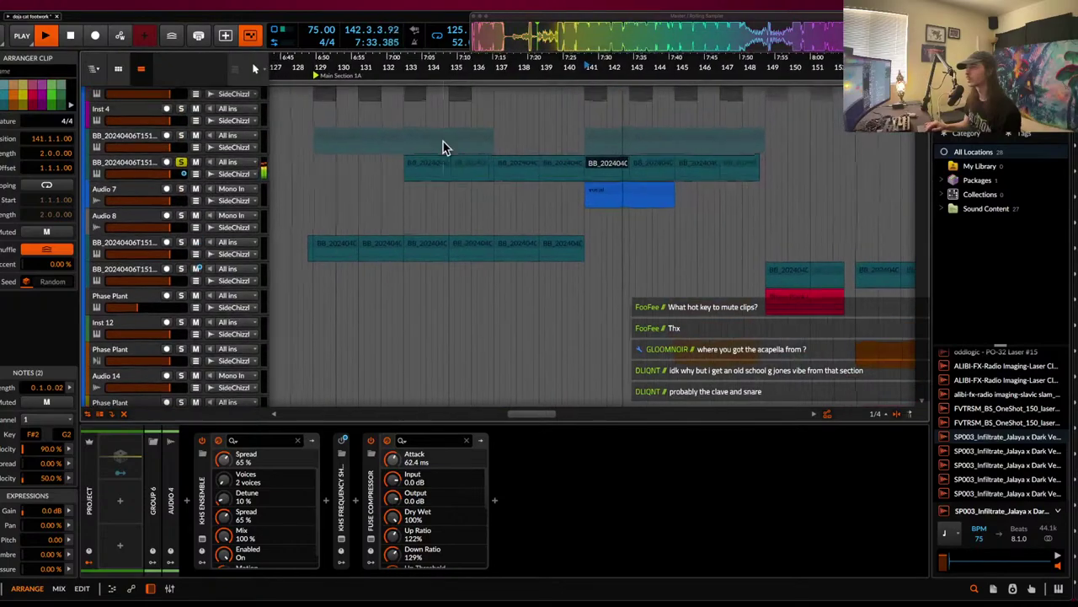
scroll(626, 164, right, 5)
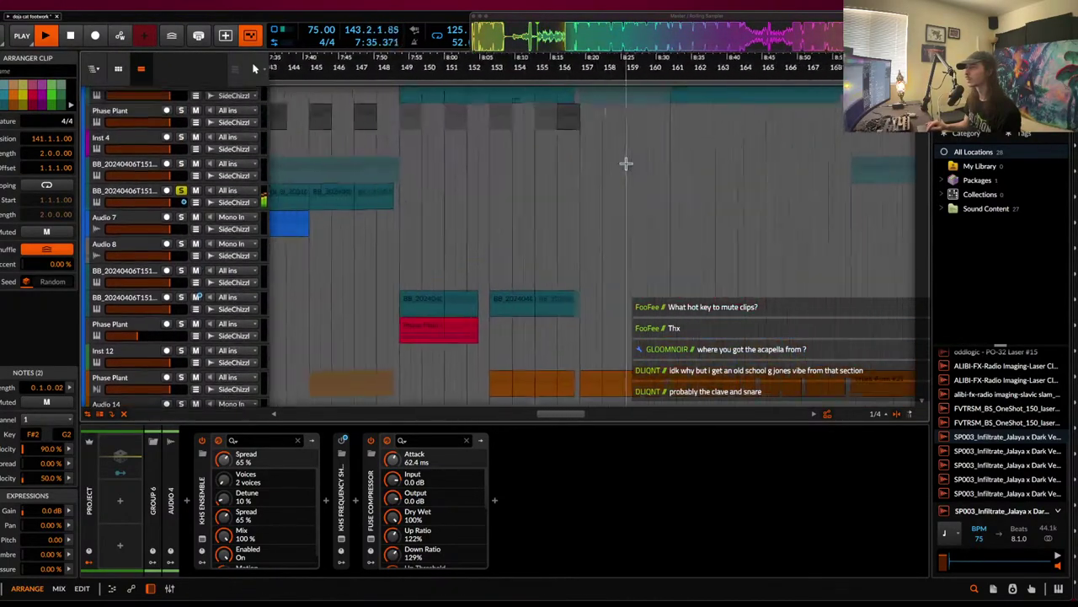
scroll(626, 164, left, 1)
- Unsolo the track above Audio 7 and copy its two consecutive clips starting at bar 141 to bar 165 on that track
shift+click(397, 173)
scroll(498, 167, down, 3)
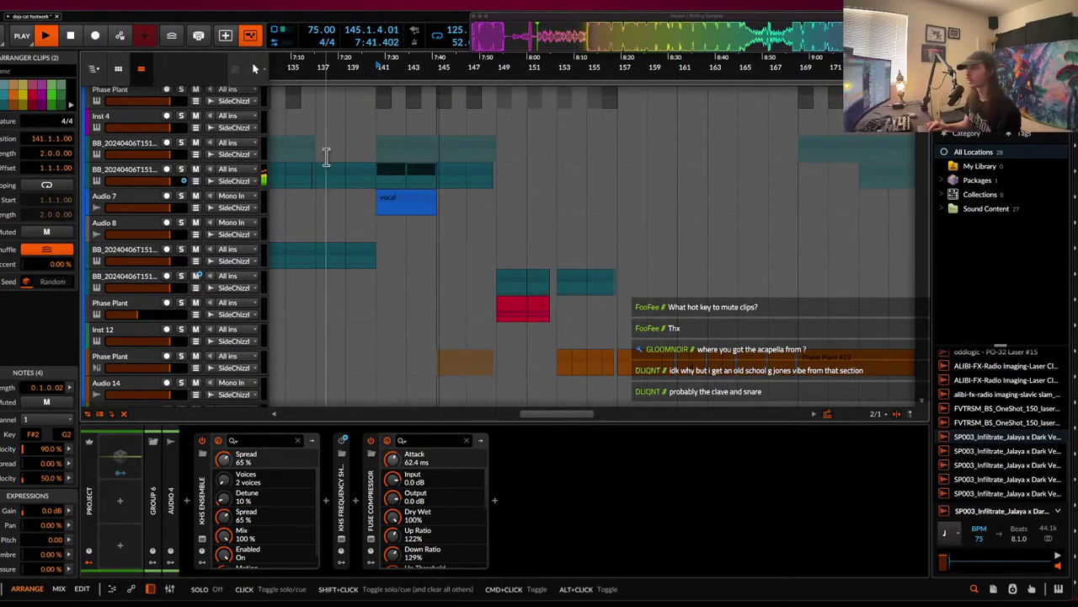
click(498, 170)
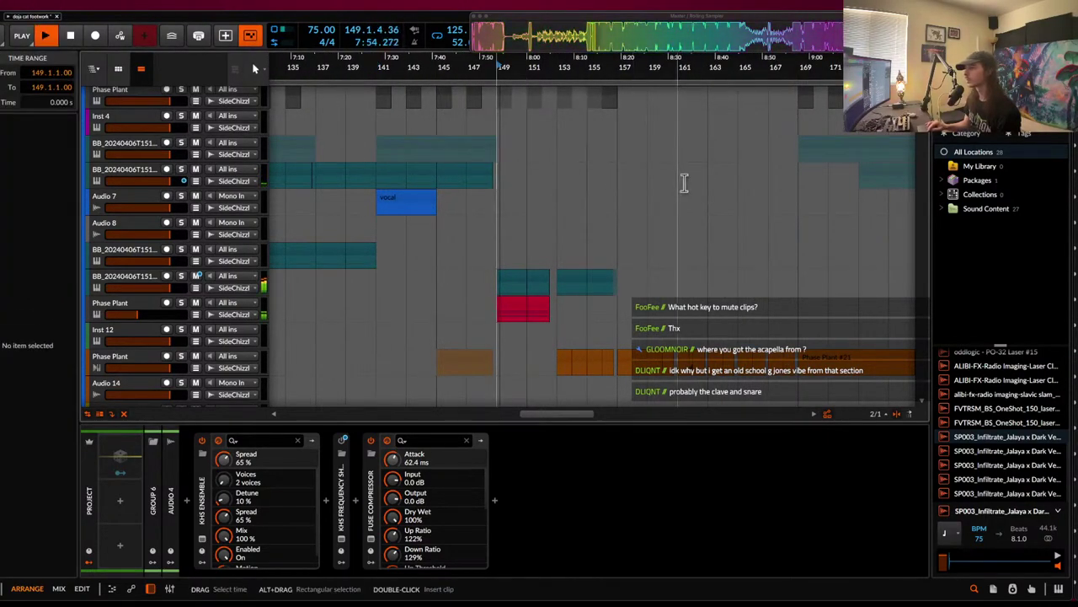
scroll(684, 177, up, 3)
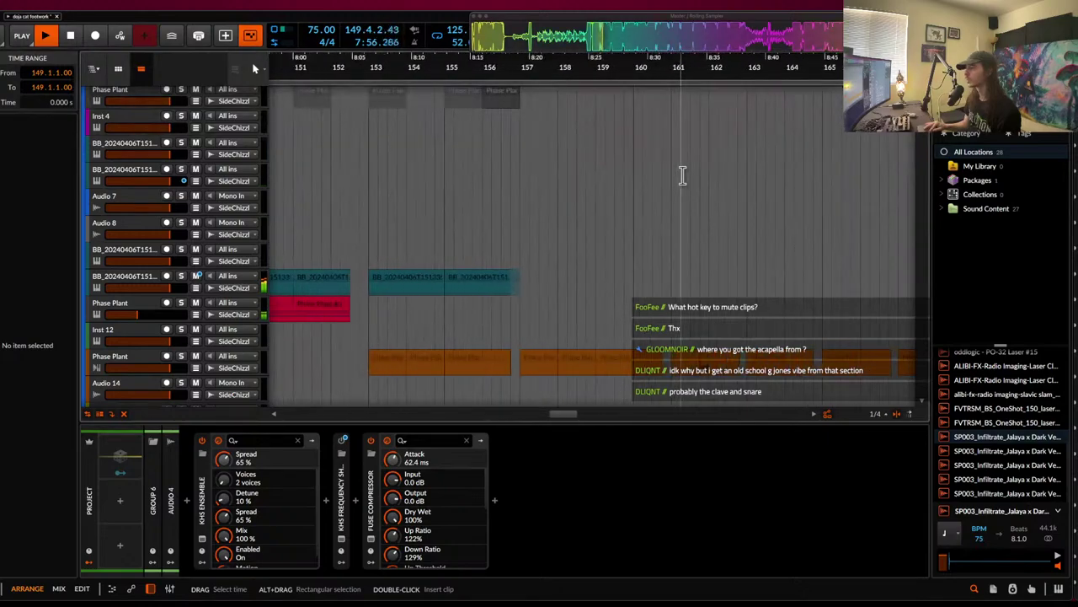
scroll(707, 175, down, 3)
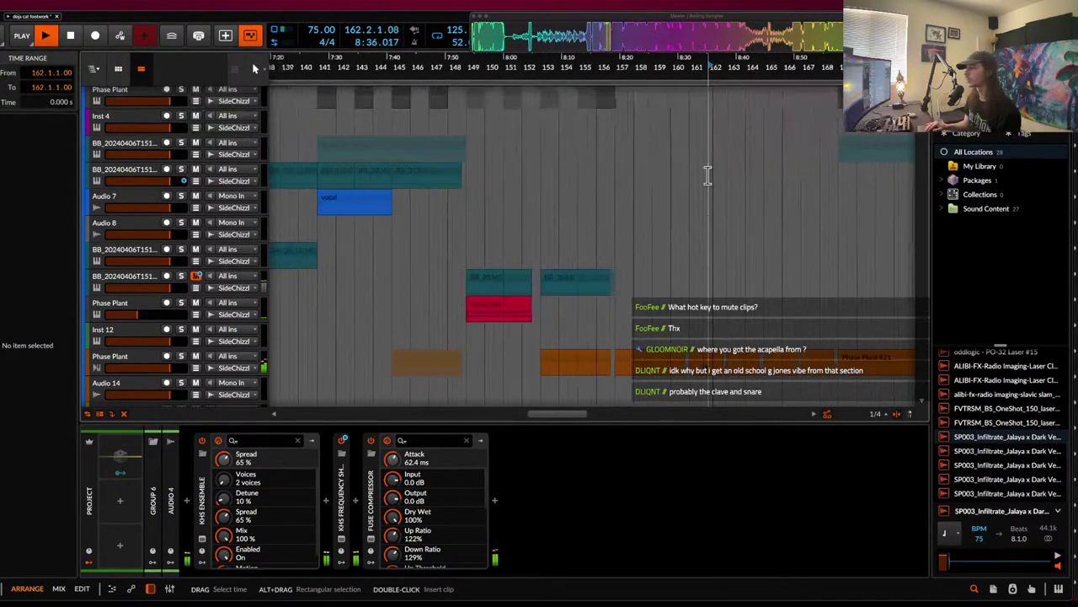
scroll(706, 174, right, 3)
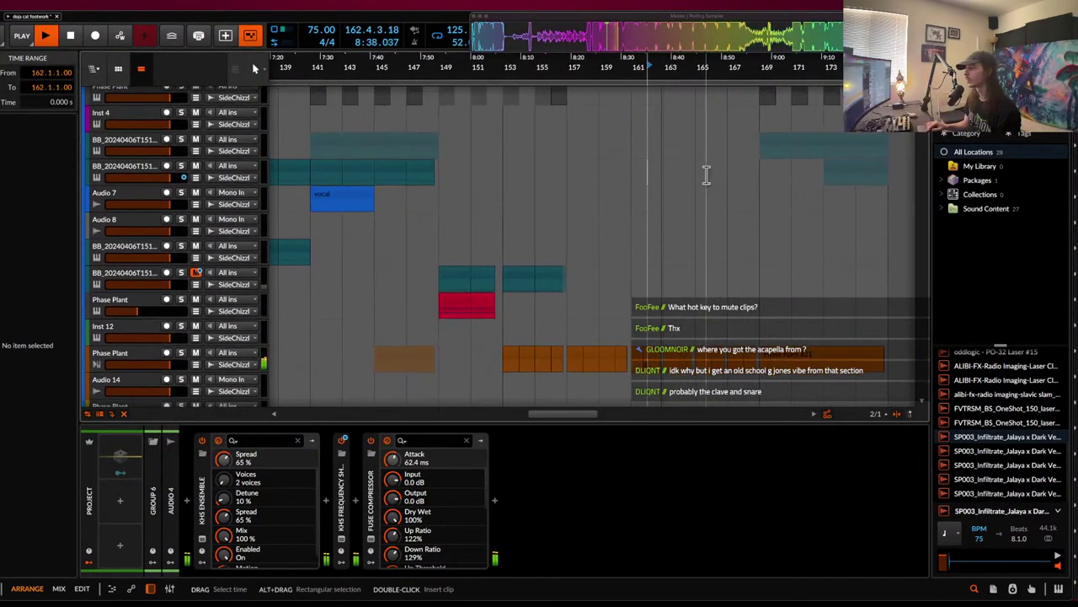
scroll(665, 173, right, 2)
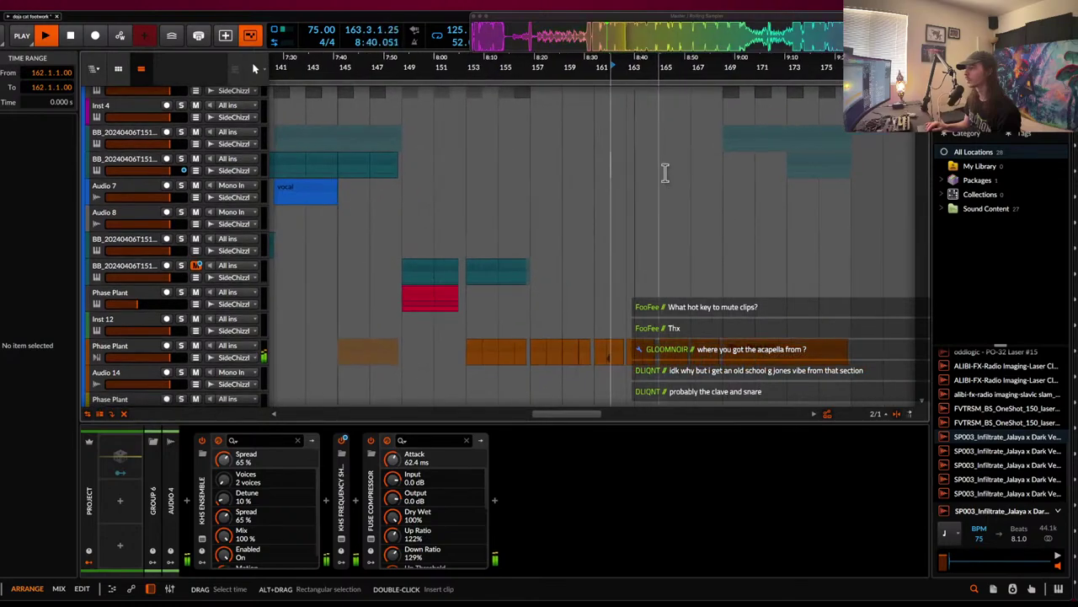
double_click(661, 169)
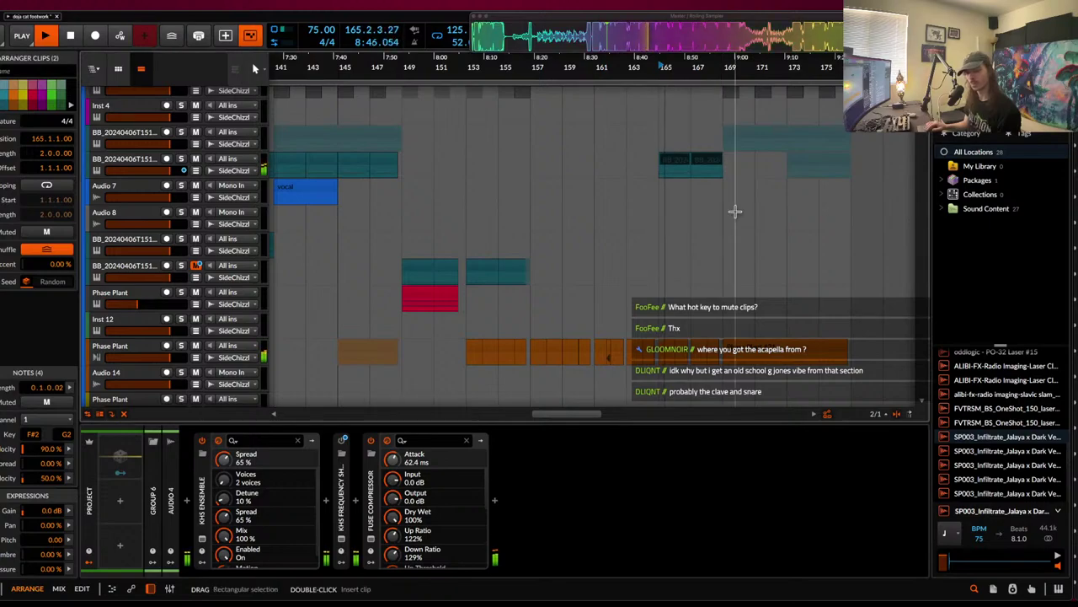
- Mute both copied BB_20240406T151 clips at bar 165
click(690, 160)
scroll(685, 165, up, 3)
shift+click(710, 165)
scroll(710, 166, down, 1)
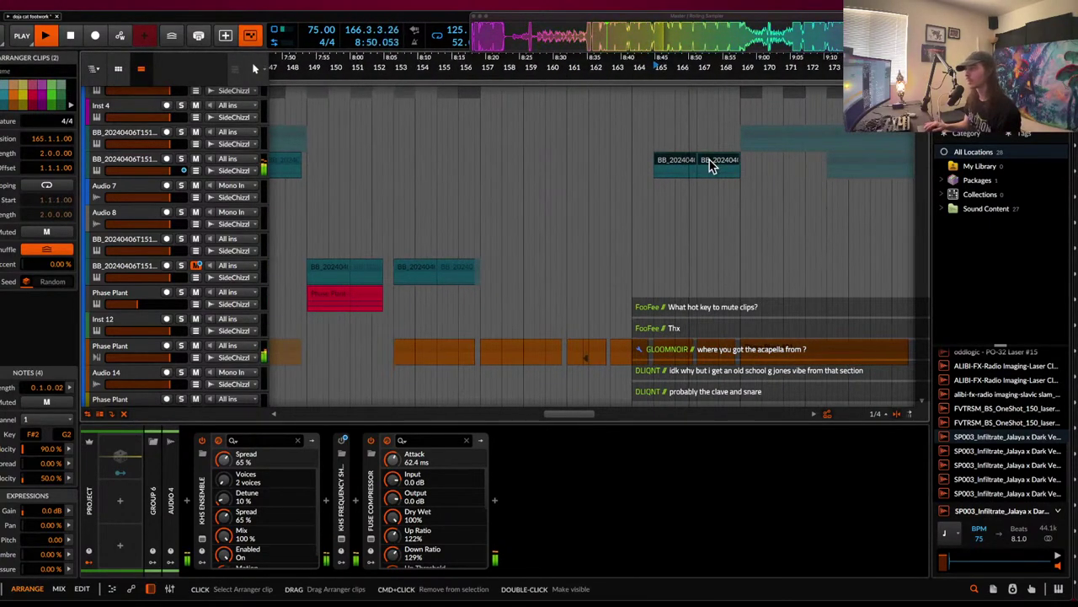
scroll(711, 166, up, 2)
key(alt+m)
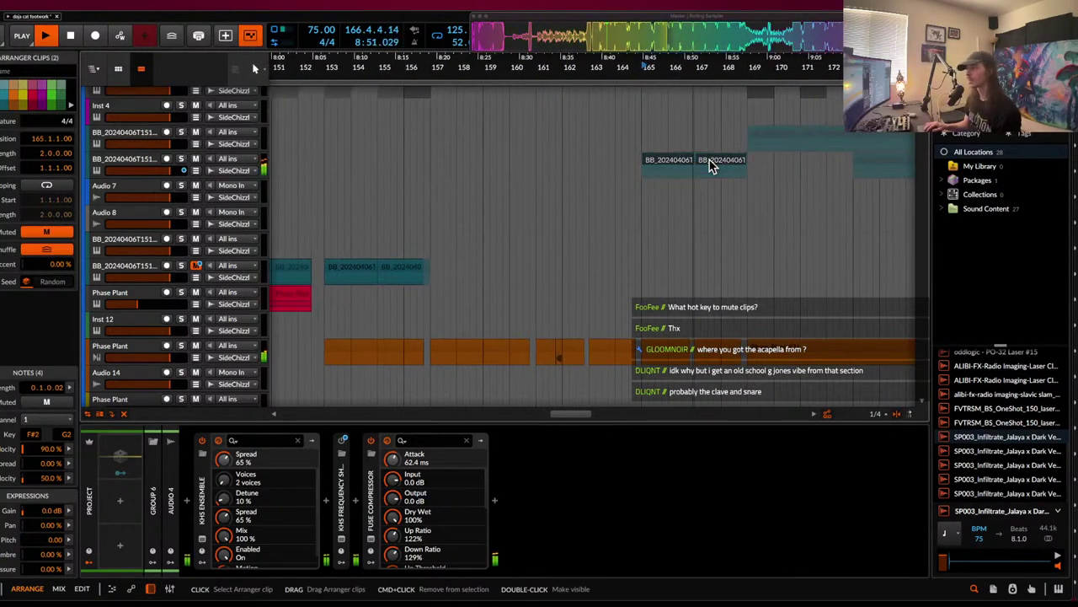
- Play the arrangement from bar 165 with the copied clips muted
click(641, 169)
scroll(641, 169, down, 2)
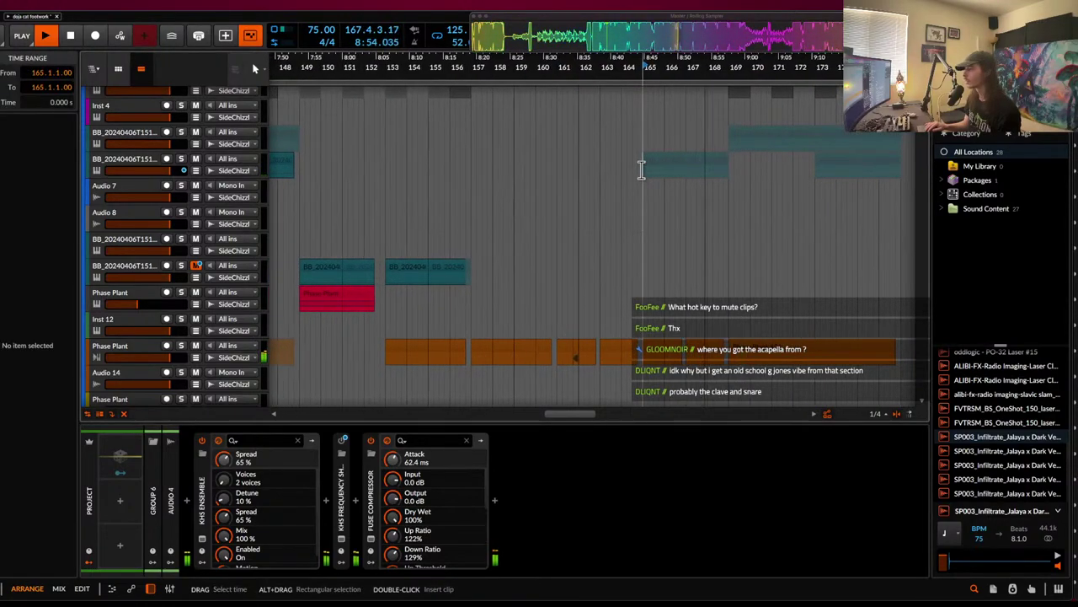
scroll(641, 169, up, 2)
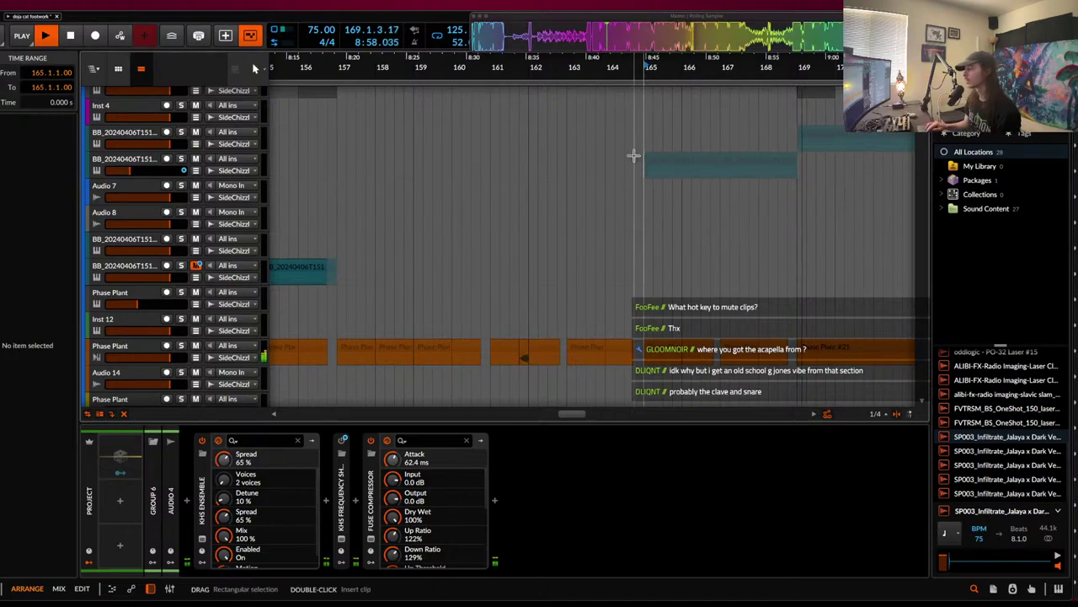
scroll(632, 152, down, 3)
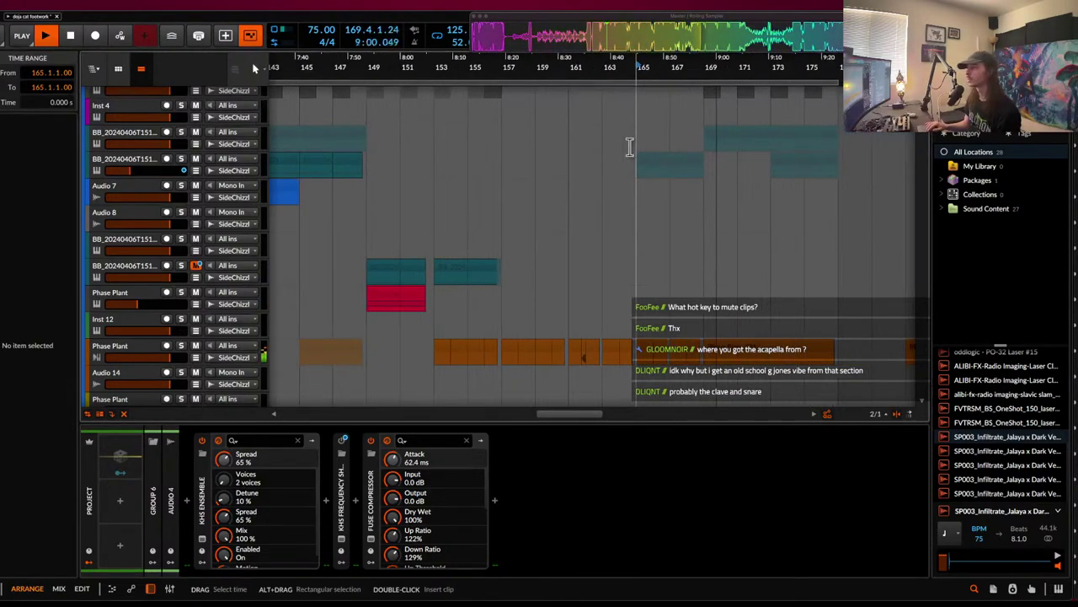
- Select the Phase Plant #13 and Phase Plant #14 clips on the second Phase Plant track in the Side Chizzle group
scroll(629, 148, up, 3)
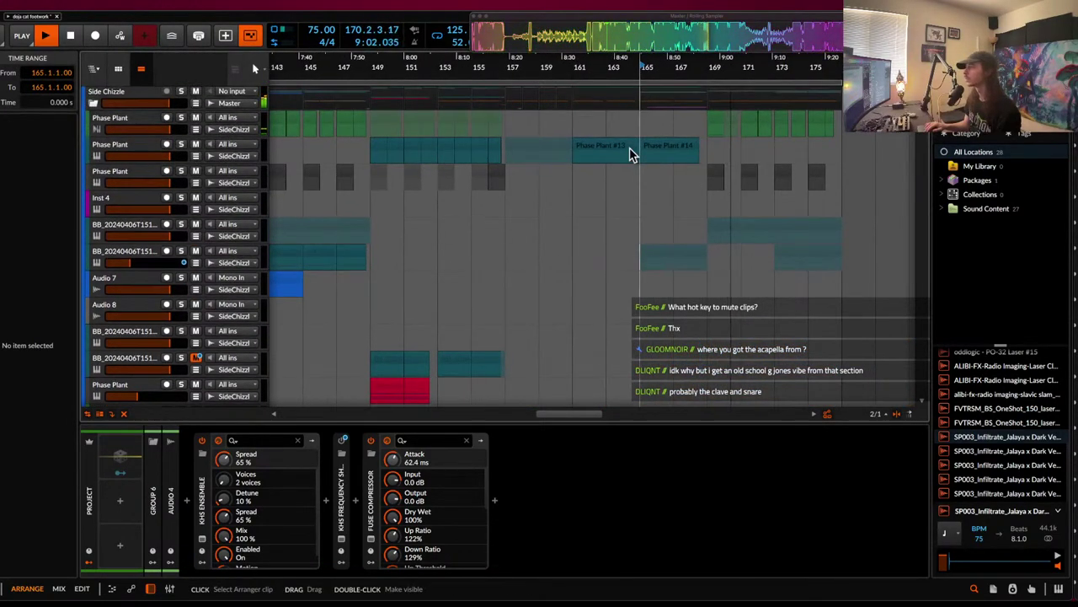
click(629, 147)
shift+click(673, 150)
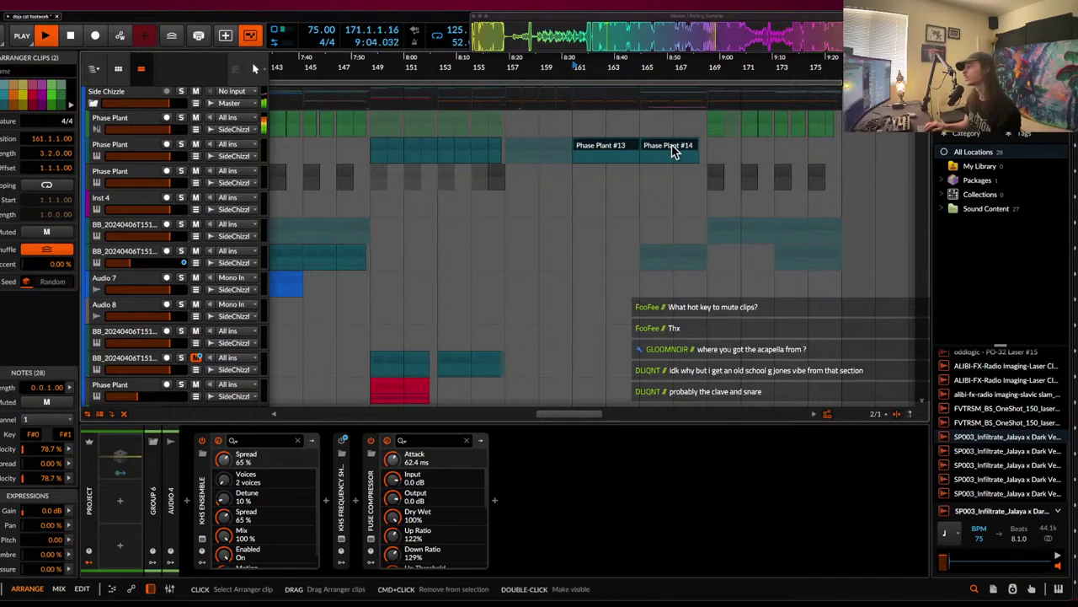
scroll(481, 174, up, 2)
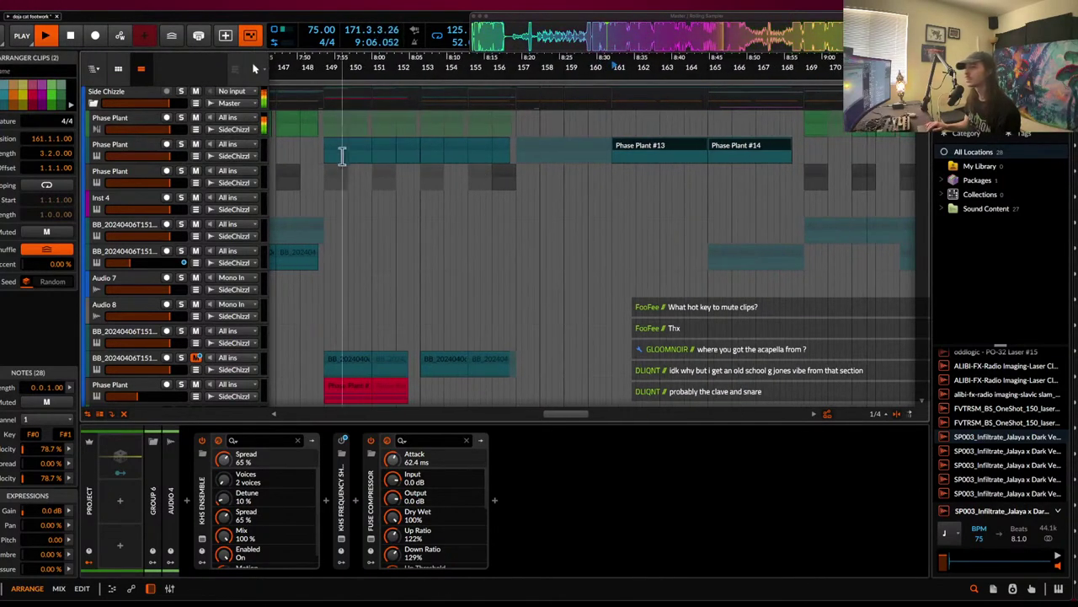
- Audition the second Phase Plant track's section from its bar 149 clip and from Phase Plant #13 at bar 161
click(343, 152)
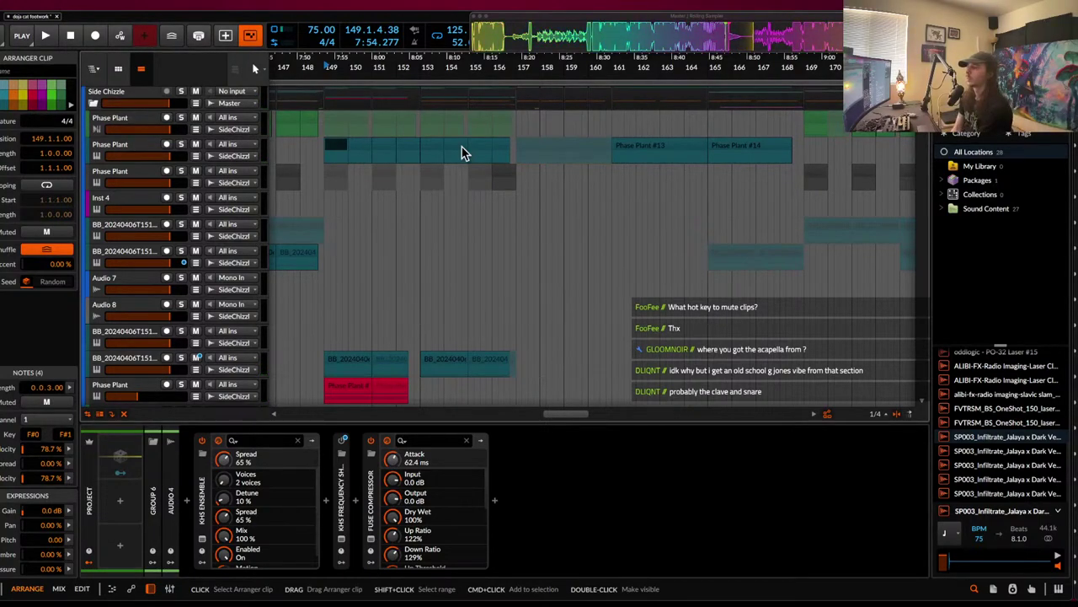
scroll(502, 166, down, 10)
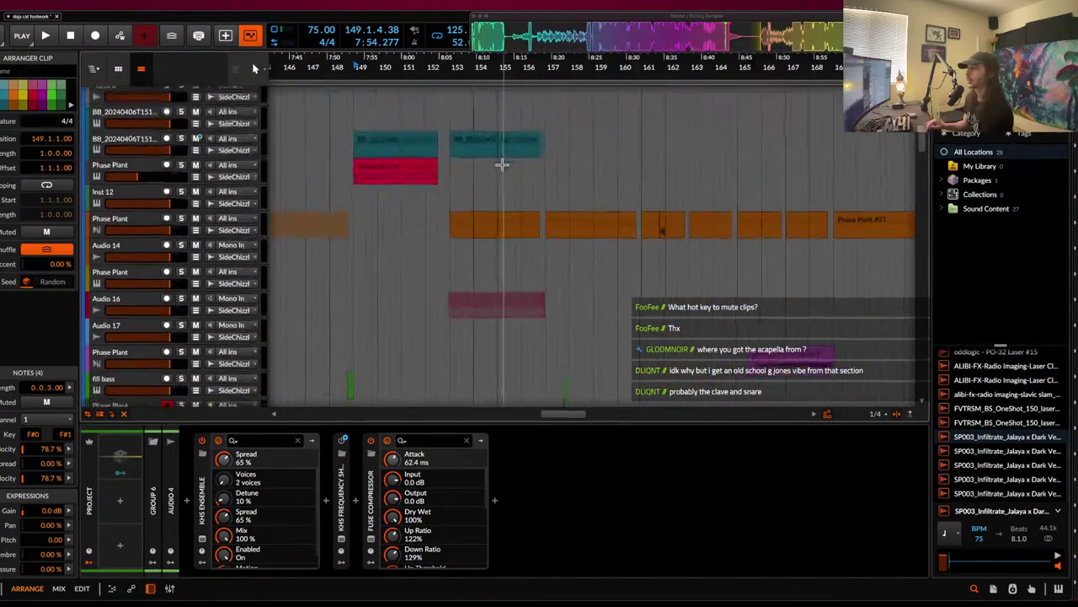
scroll(502, 166, up, 10)
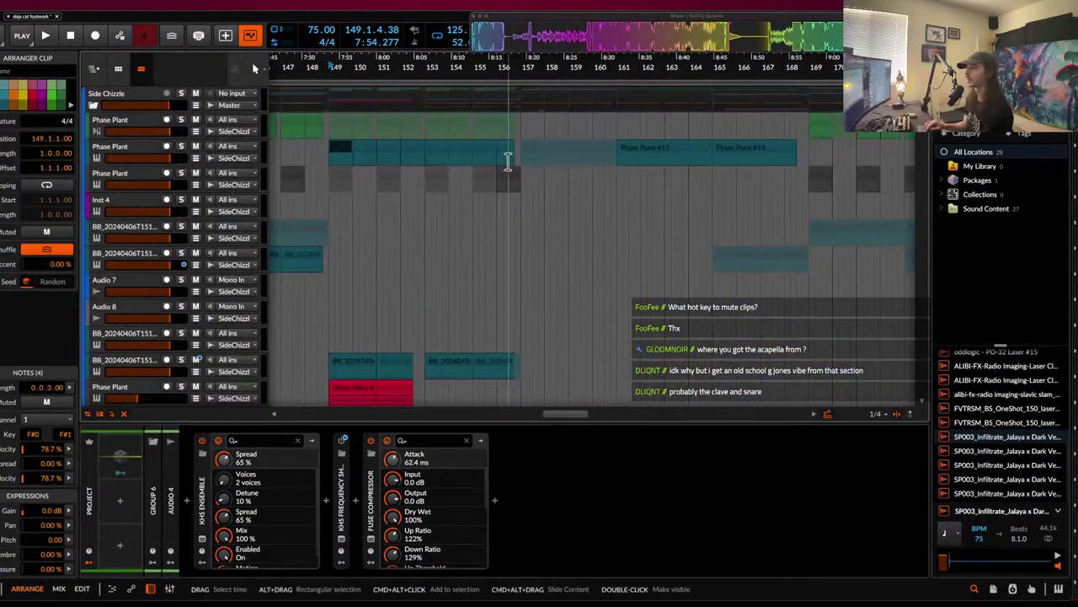
click(627, 151)
key(space)
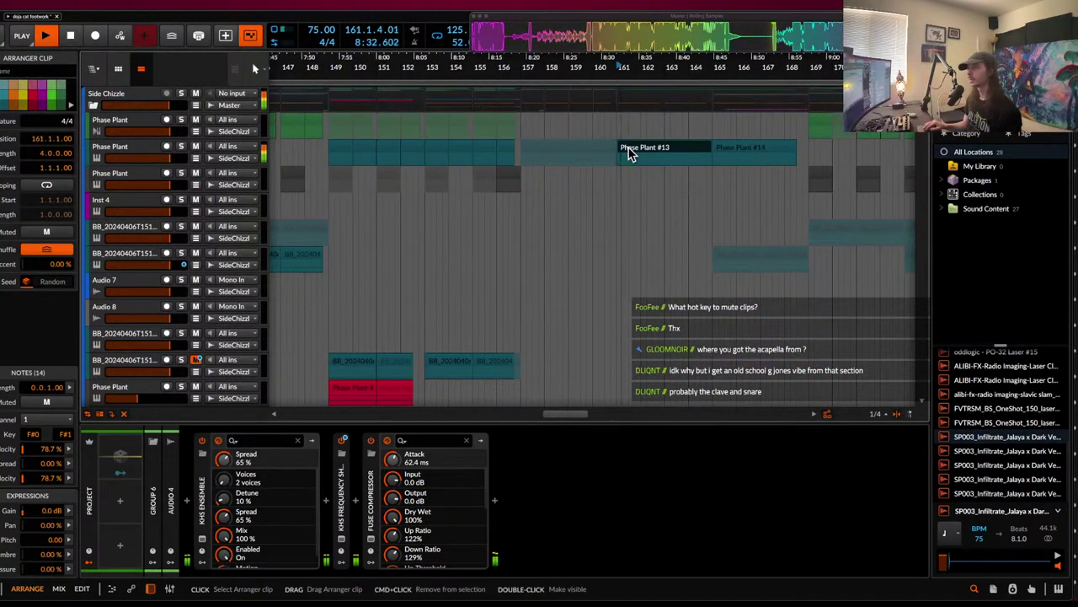
- Collect and save the project, gathering the files outside the project folder
scroll(632, 154, down, 1)
key(super+s)
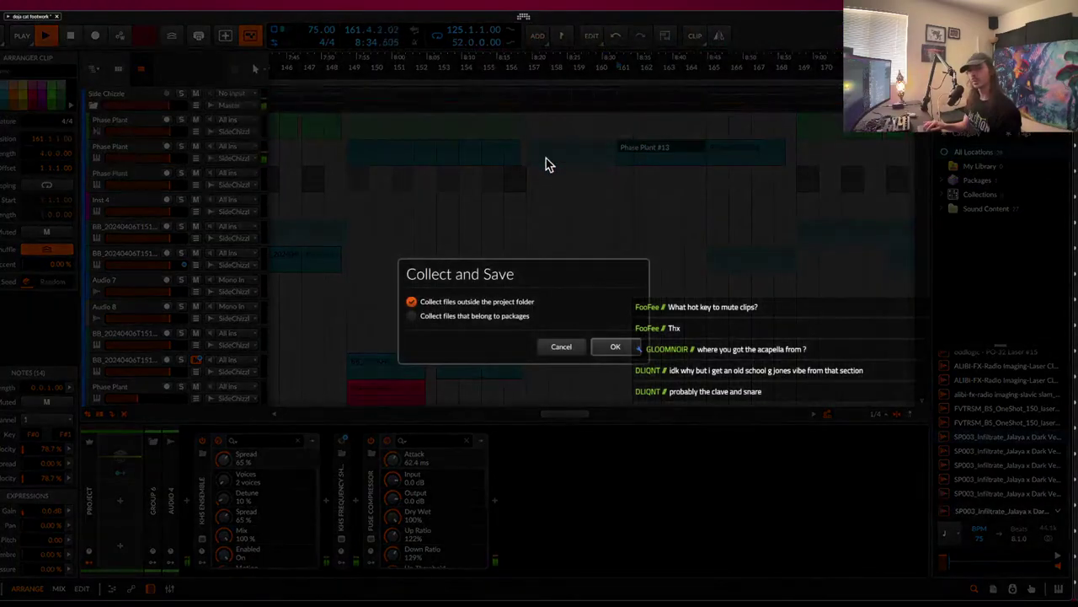
click(615, 346)
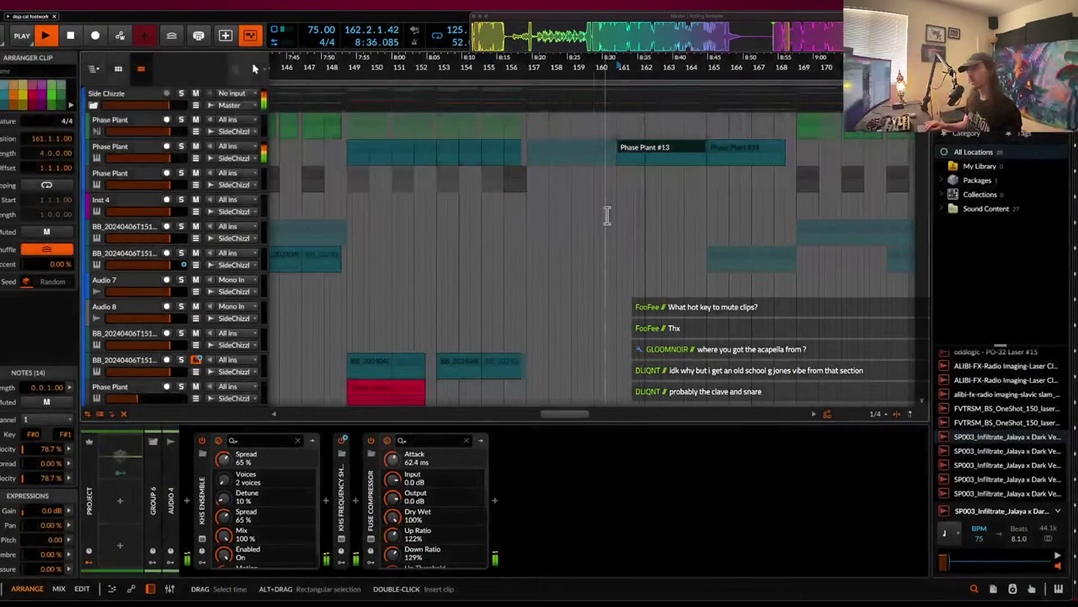
- Look through the arrangement around bars 157 to 169, from the Side Chizzle tracks down to Audio 4 in Group 6
click(528, 126)
scroll(528, 126, up, 2)
scroll(529, 126, down, 1)
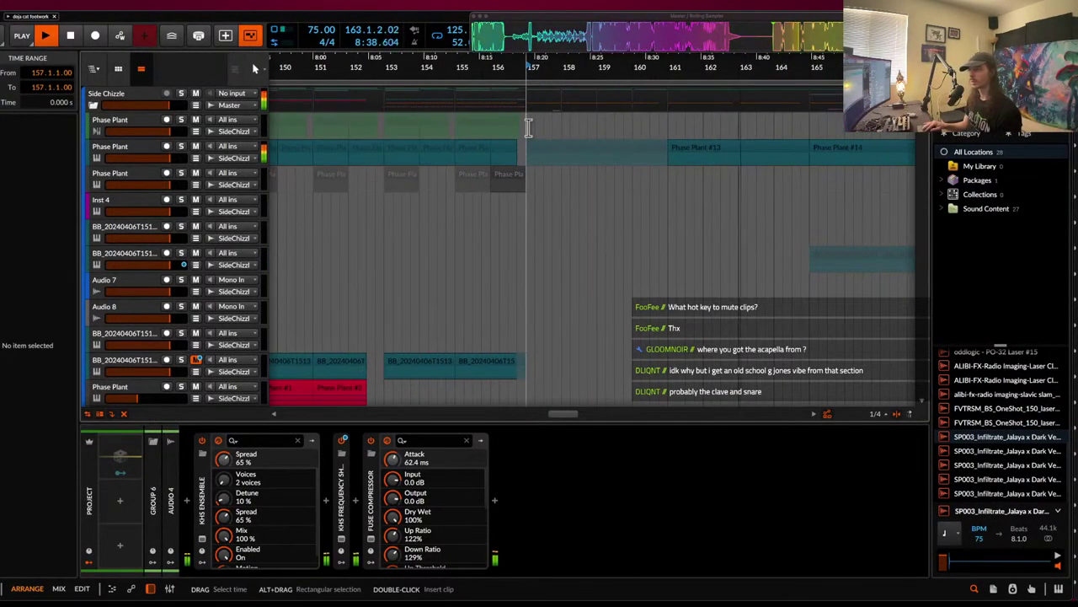
scroll(662, 121, right, 3)
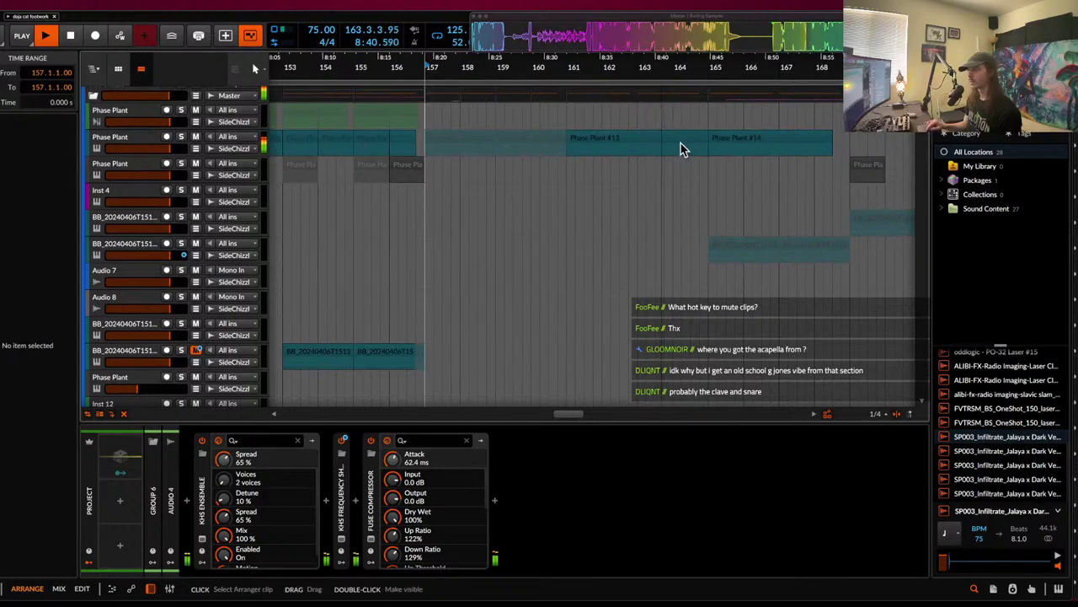
scroll(599, 140, up, 2)
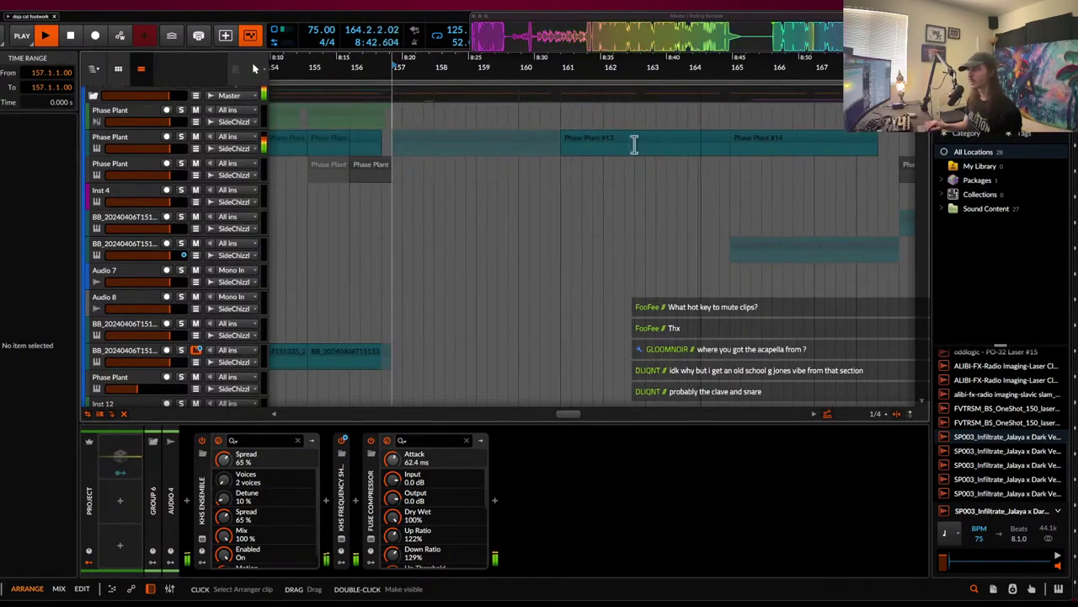
scroll(652, 152, right, 1)
scroll(578, 135, down, 1)
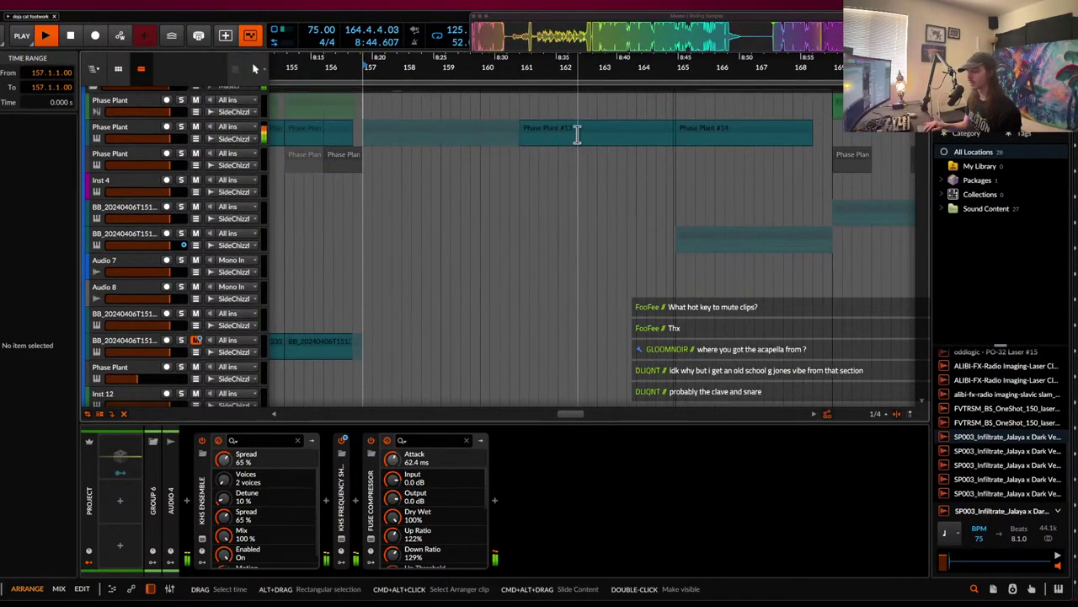
scroll(578, 135, down, 3)
scroll(577, 135, down, 10)
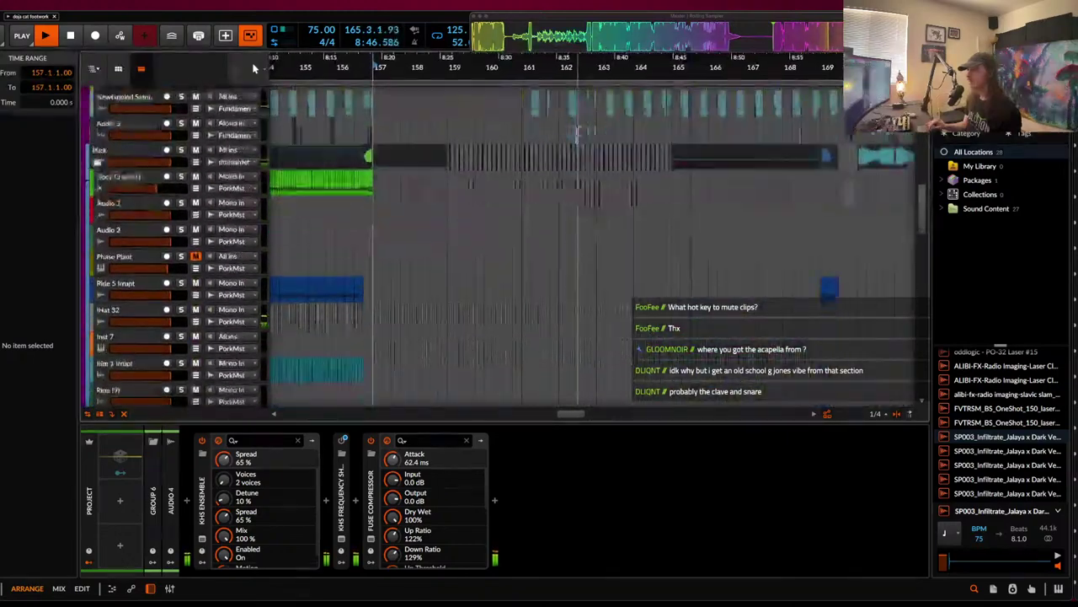
scroll(578, 133, down, 8)
scroll(638, 149, up, 2)
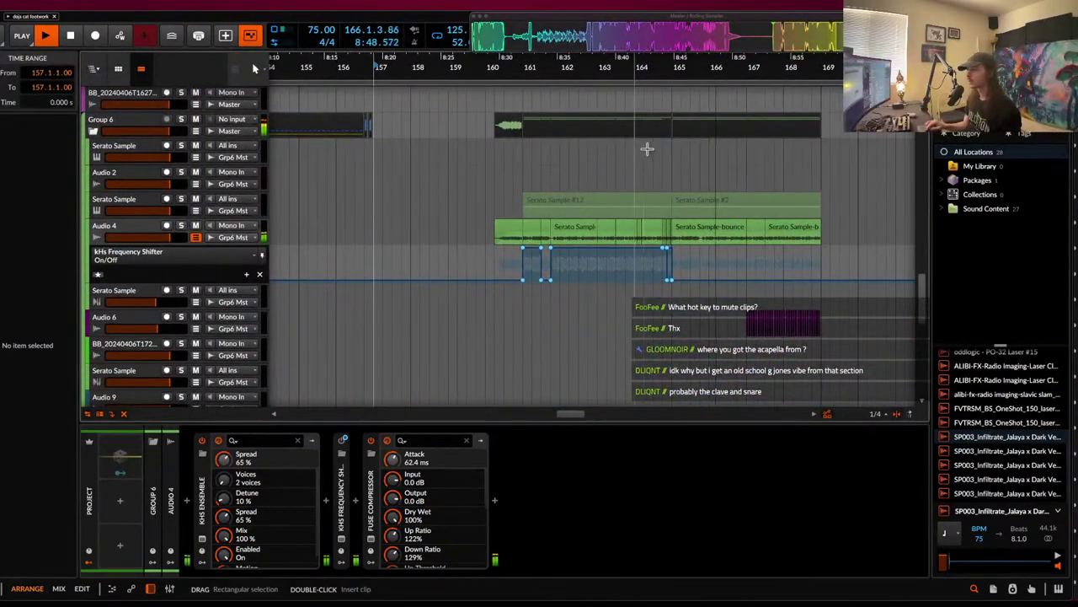
scroll(646, 150, down, 4)
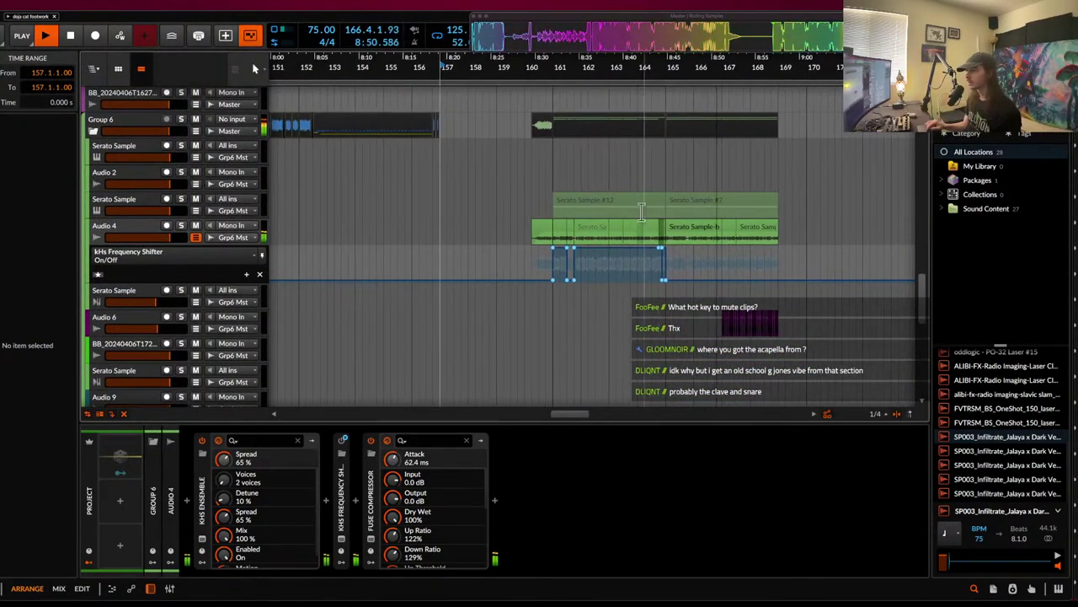
- Solo Audio 4 in Group 6 and play it from the Serato Sample-bounce-2 clip at bar 161
click(548, 225)
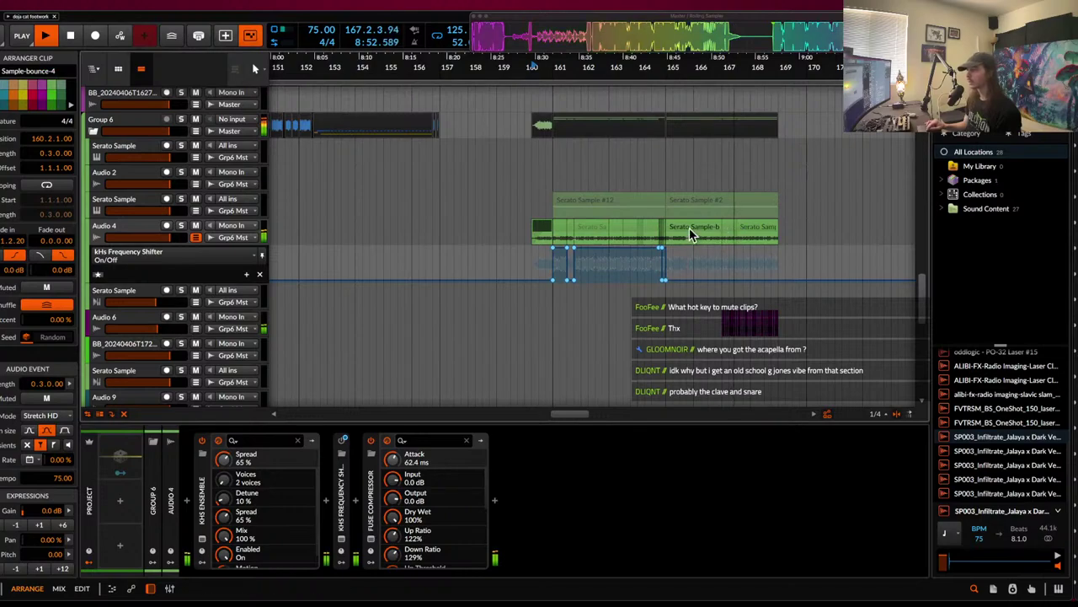
scroll(654, 225, up, 3)
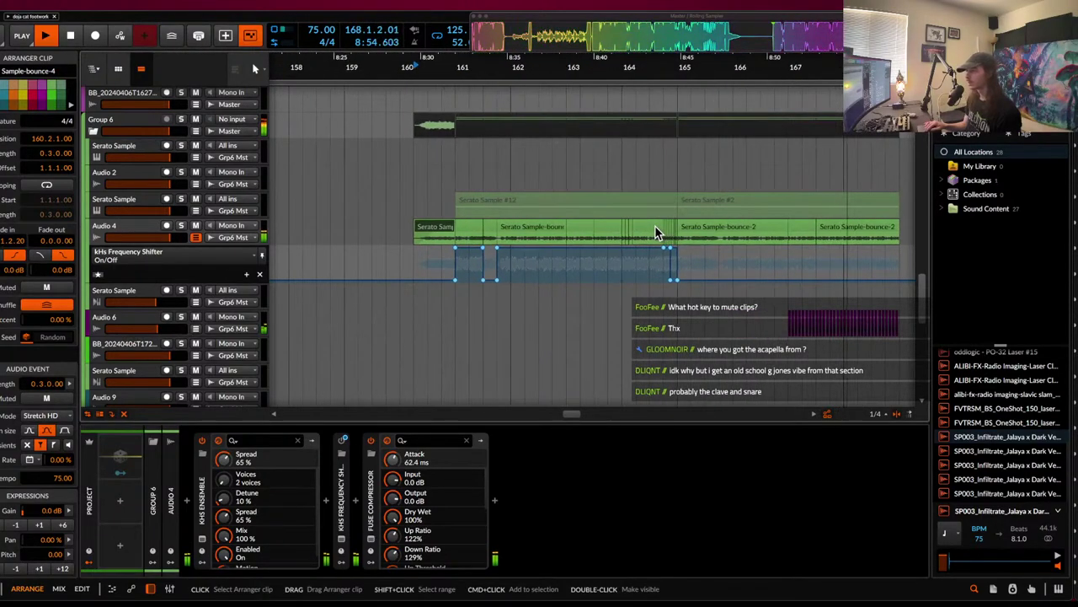
scroll(655, 225, up, 2)
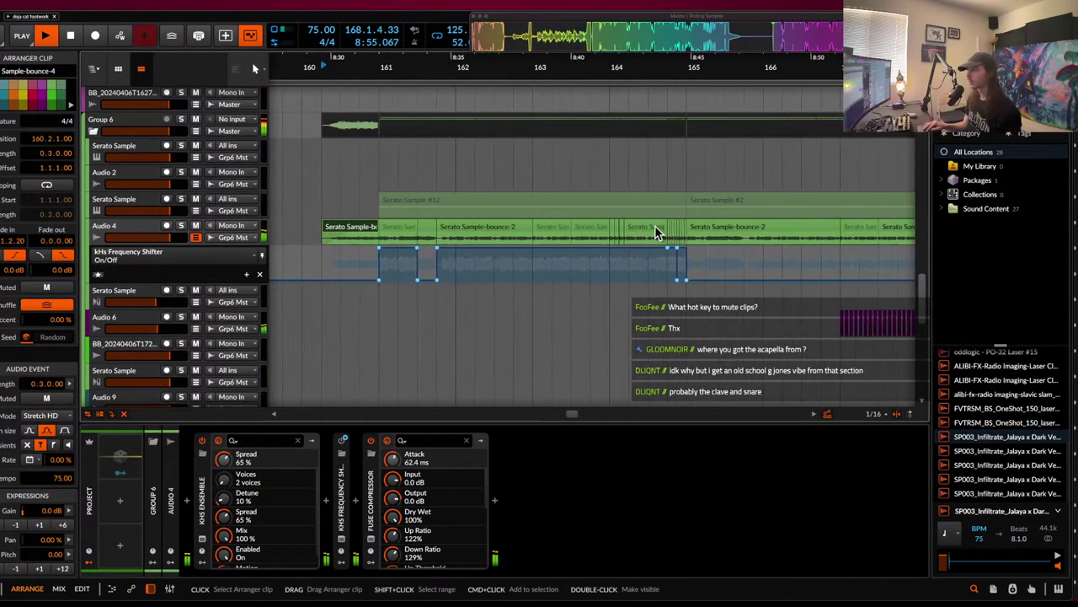
click(401, 228)
click(181, 226)
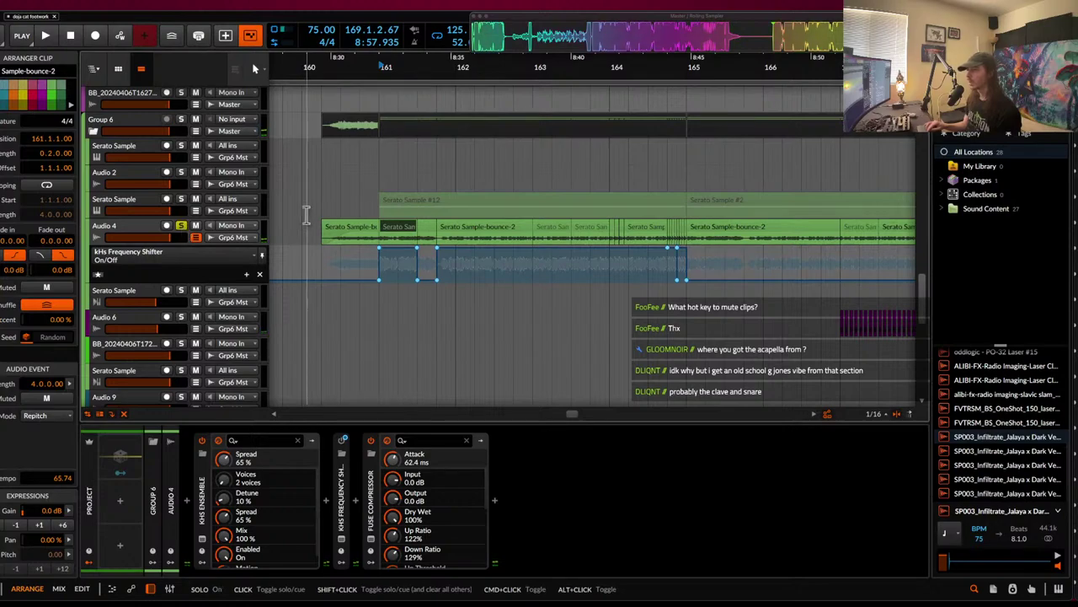
key(space)
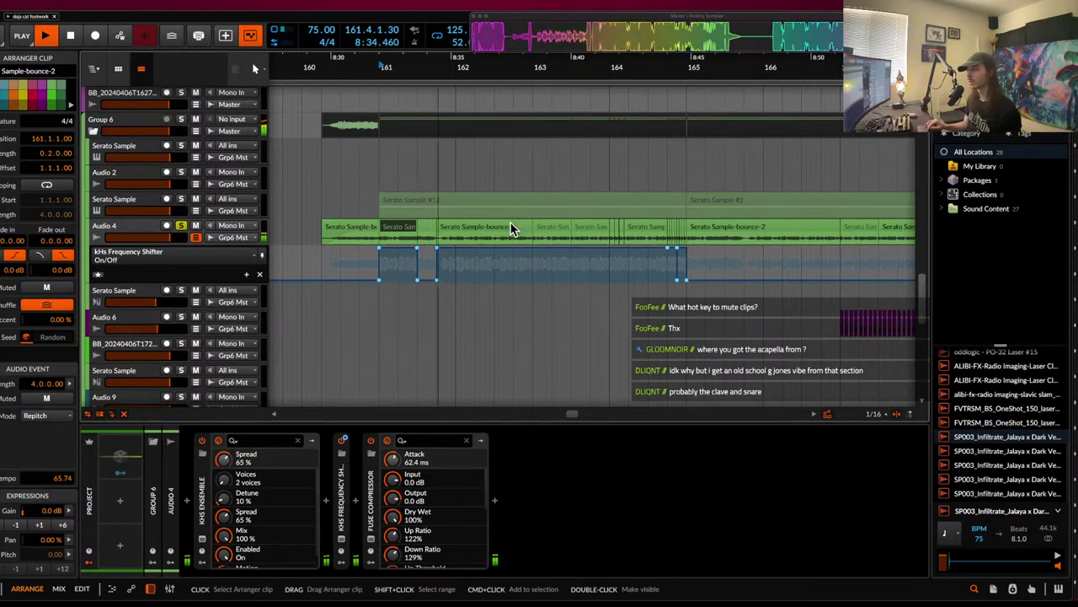
- Audition Audio 4 from the Serato Sample-bounce-2 clip at 161.4 and select the Audio 4 track
scroll(508, 220, up, 2)
click(476, 227)
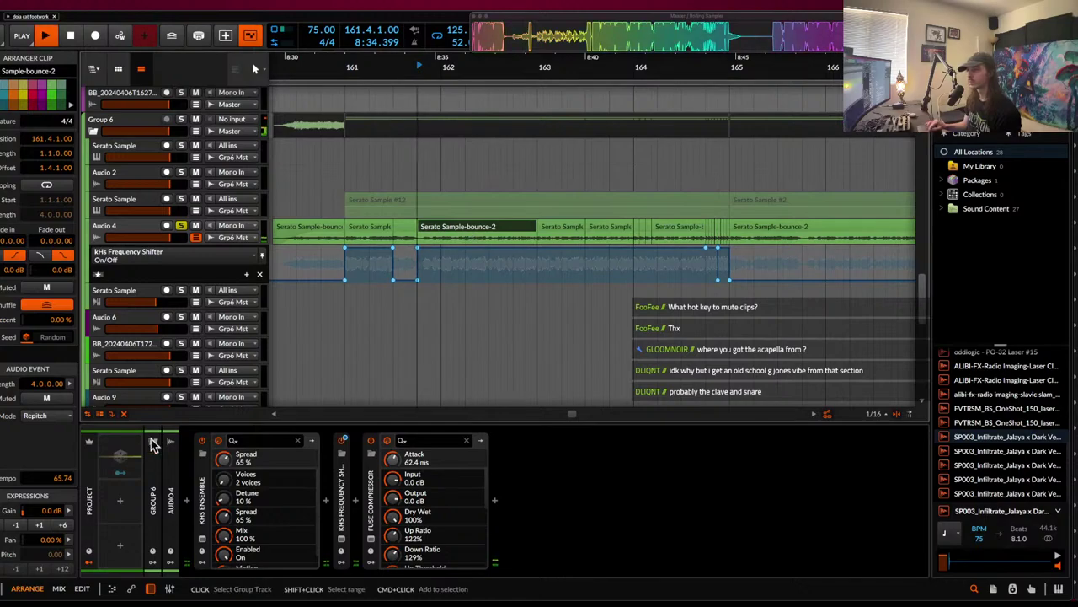
key(space)
click(141, 233)
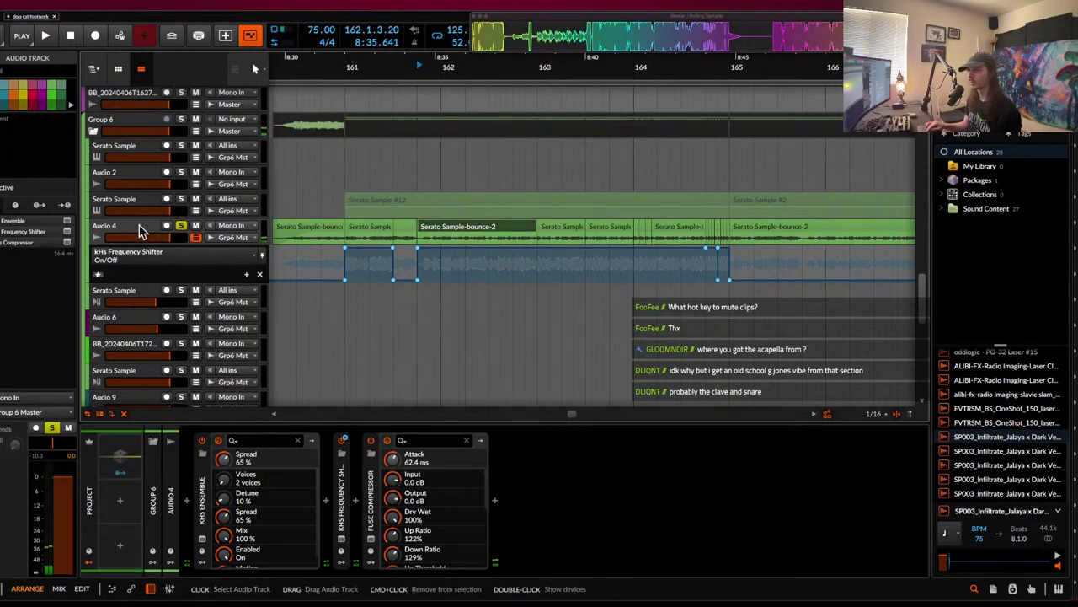
key(space)
key(space)
- Open Audio 4's kHs Frequency Shifter and bring its Shift parameter into the track's automation lane, with the plugin window clear of the lane
click(342, 540)
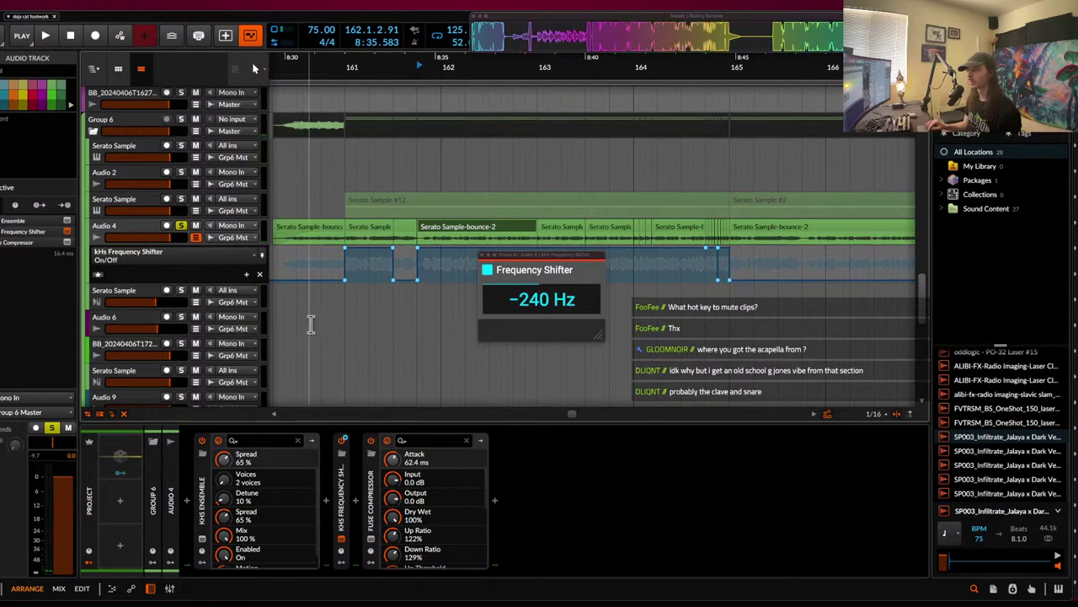
click(539, 300)
drag(523, 263, 381, 333)
scroll(315, 264, left, 2)
scroll(314, 264, up, 1)
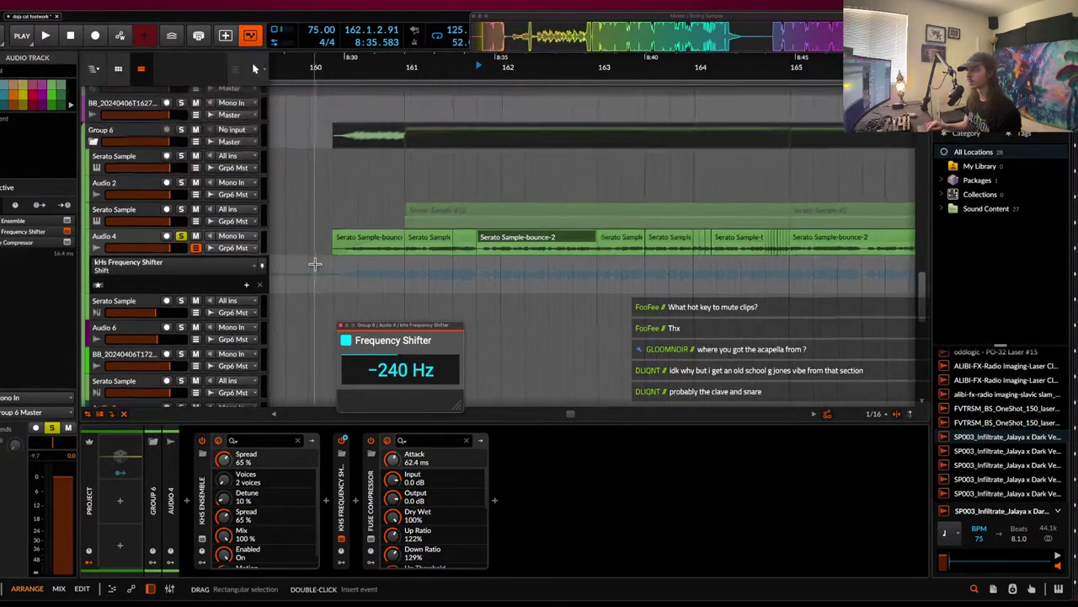
- Draw an alternating stepped Shift automation pattern on Audio 4 between 162.1 and 162.2 while auditioning the clip
click(325, 268)
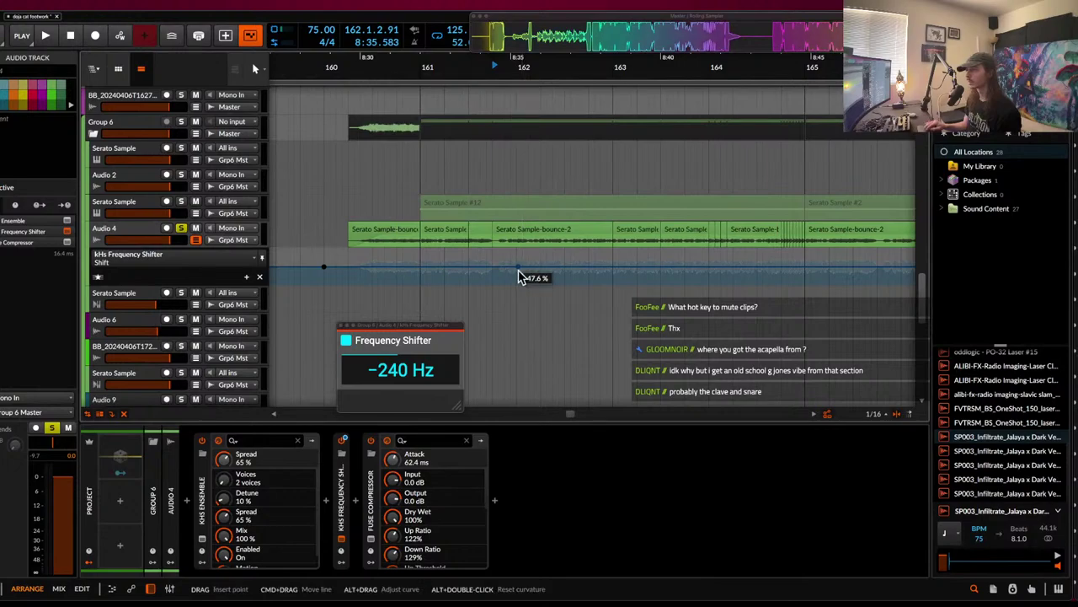
key(space)
scroll(520, 276, up, 3)
key(3)
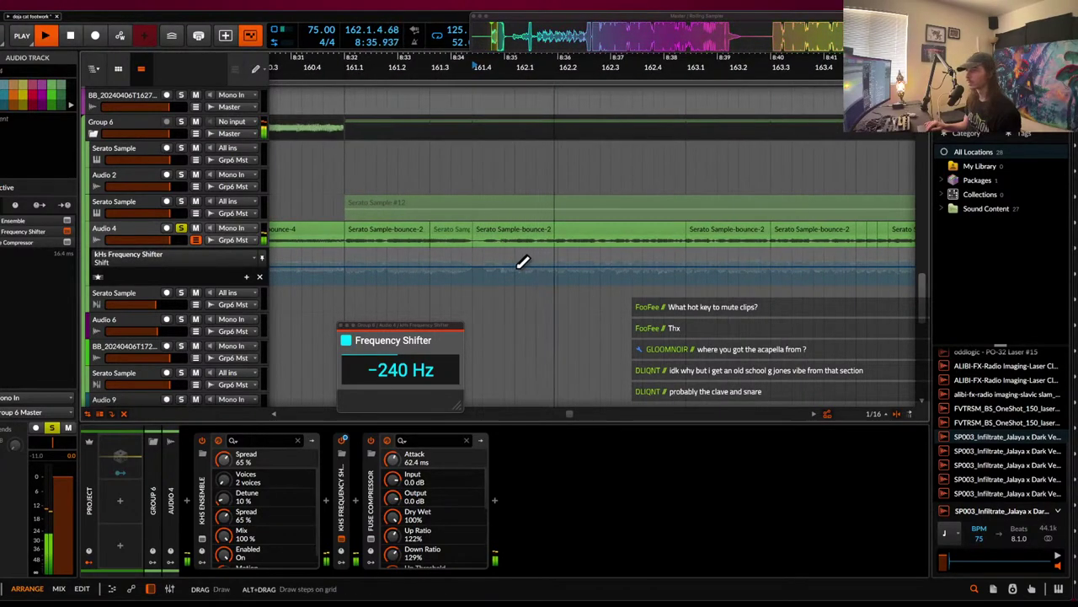
key(space)
scroll(518, 268, up, 2)
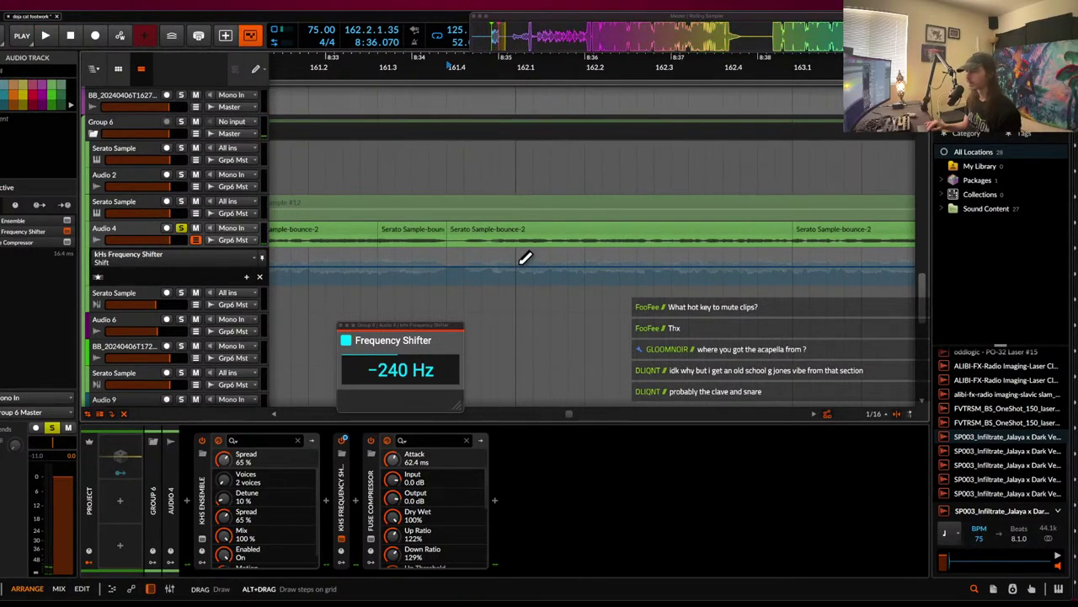
key(space)
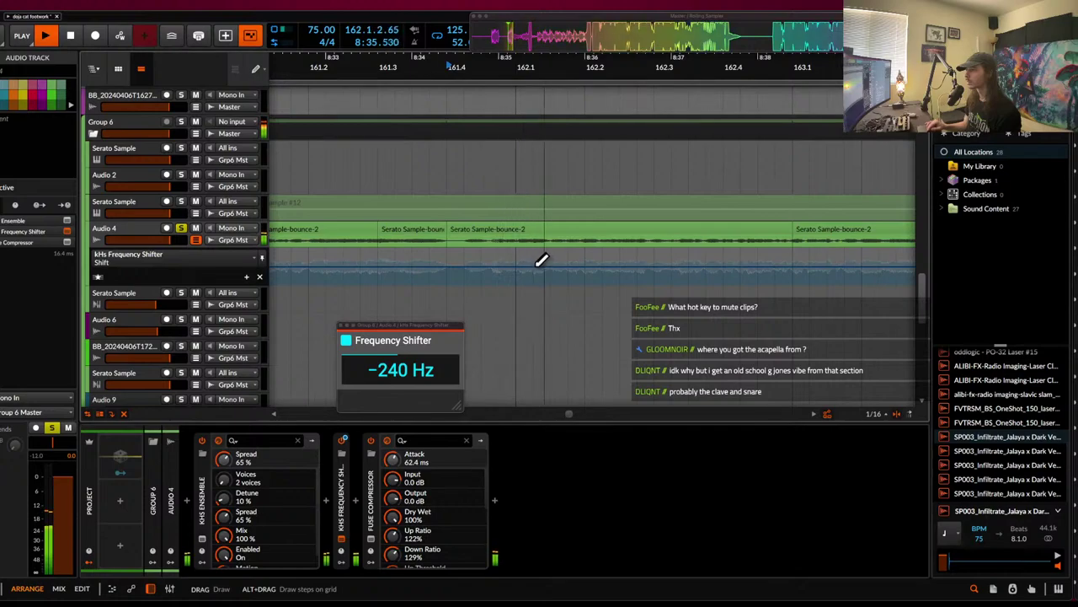
key(space)
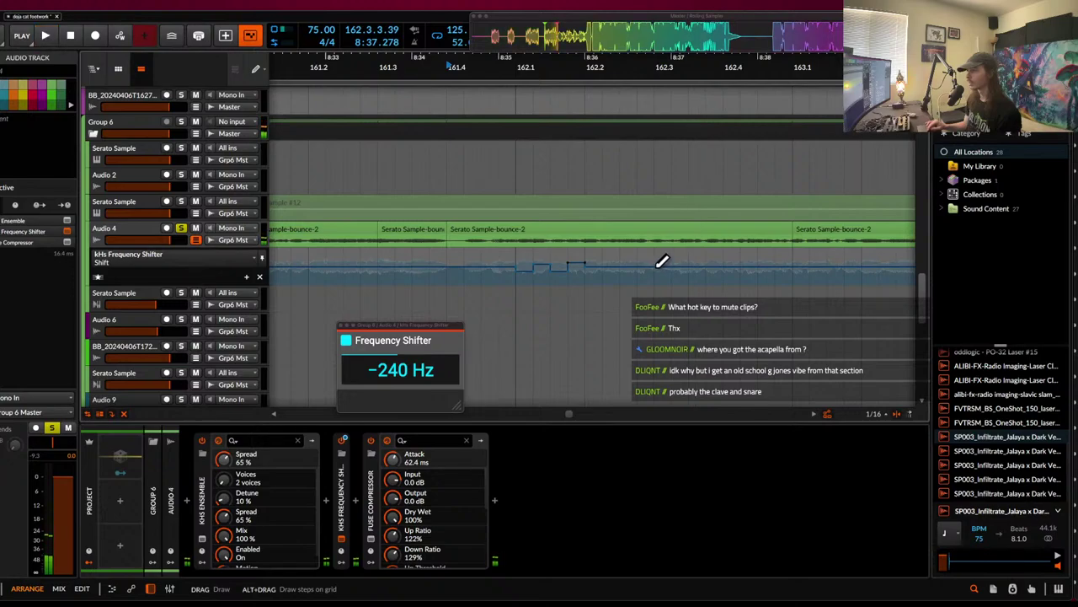
- Add a slight dip in Audio 4's Shift automation between 162.3 and 162.4, and play from 162.3
click(657, 266)
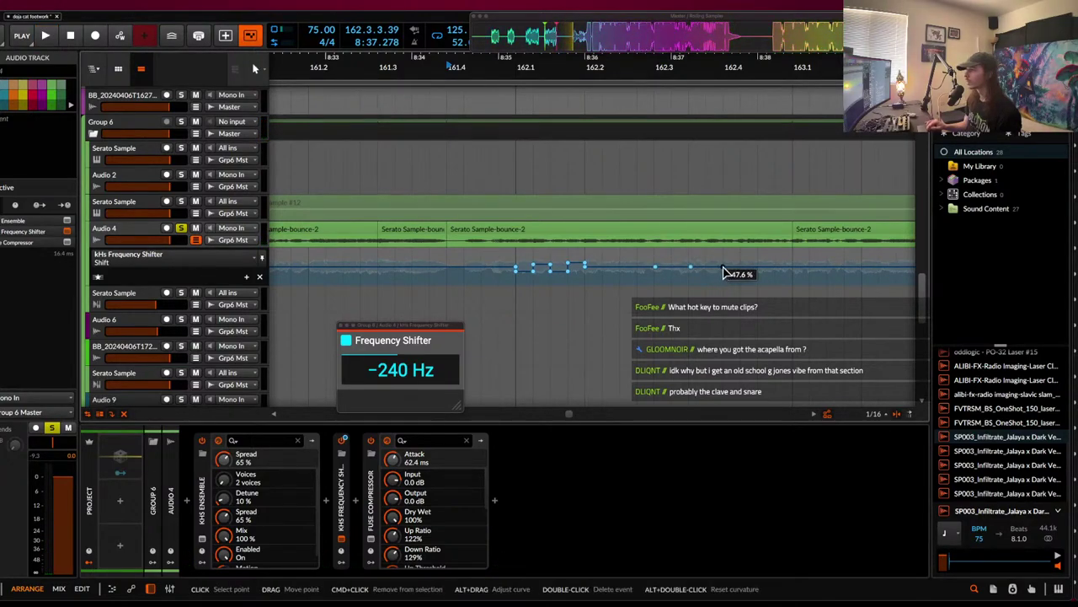
click(688, 271)
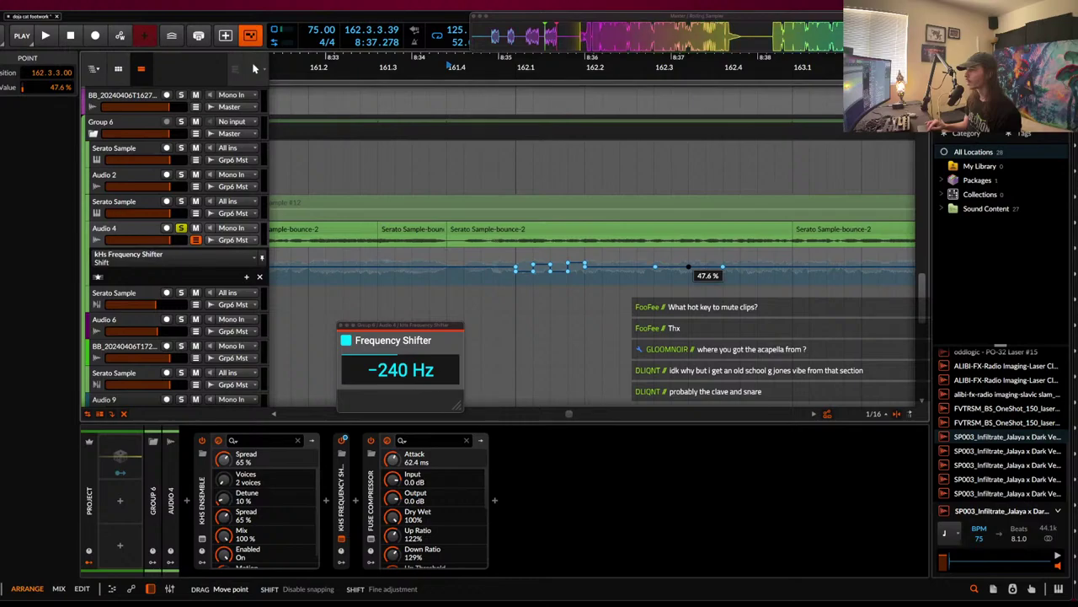
click(654, 257)
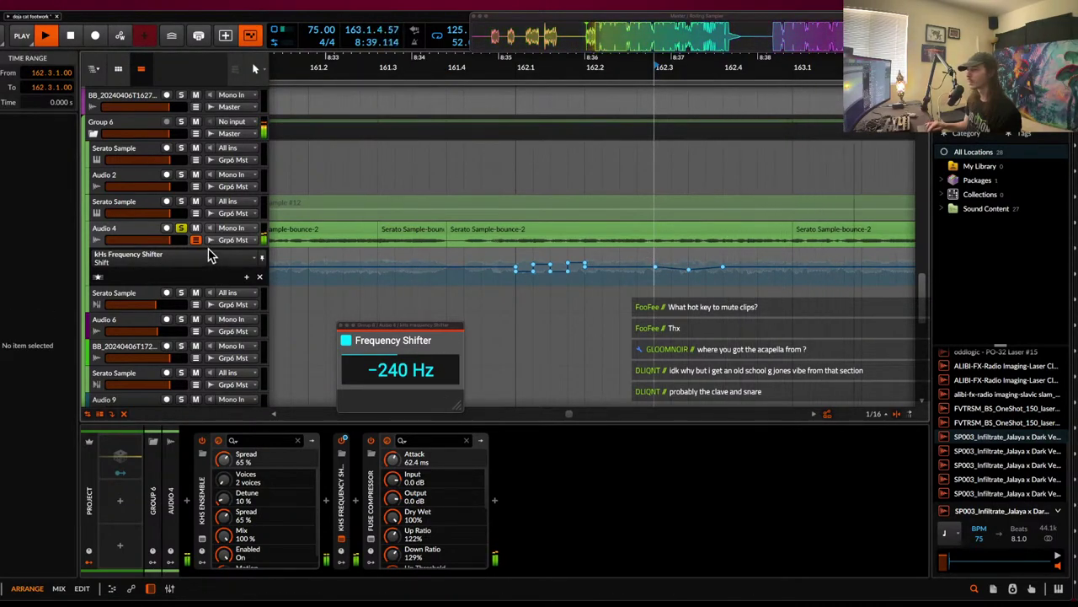
key(space)
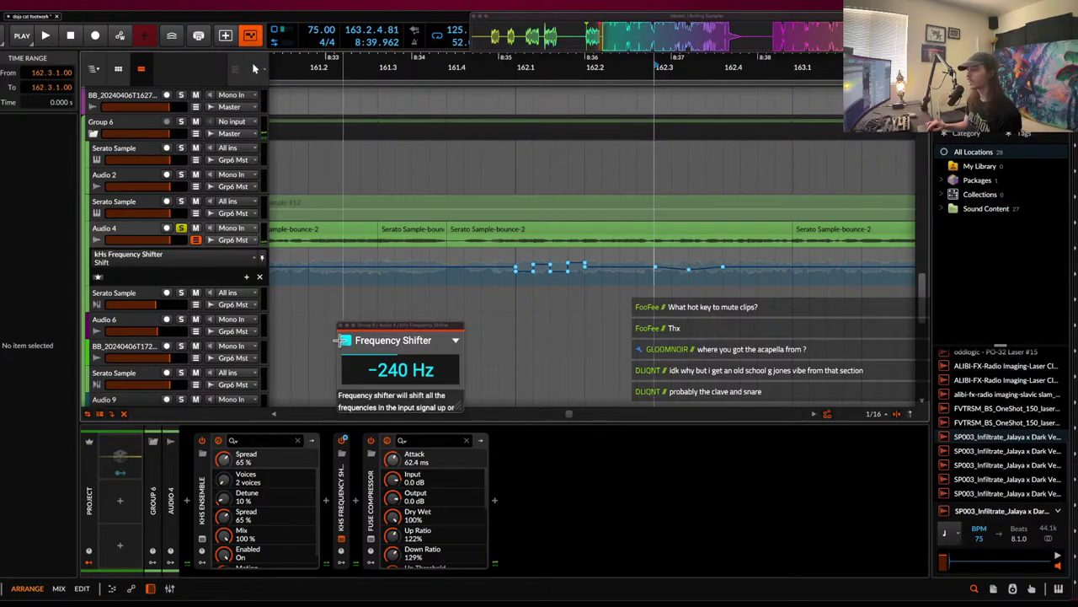
- Turn off Audio 4's solo and play the full arrangement from 161.4.3
click(180, 227)
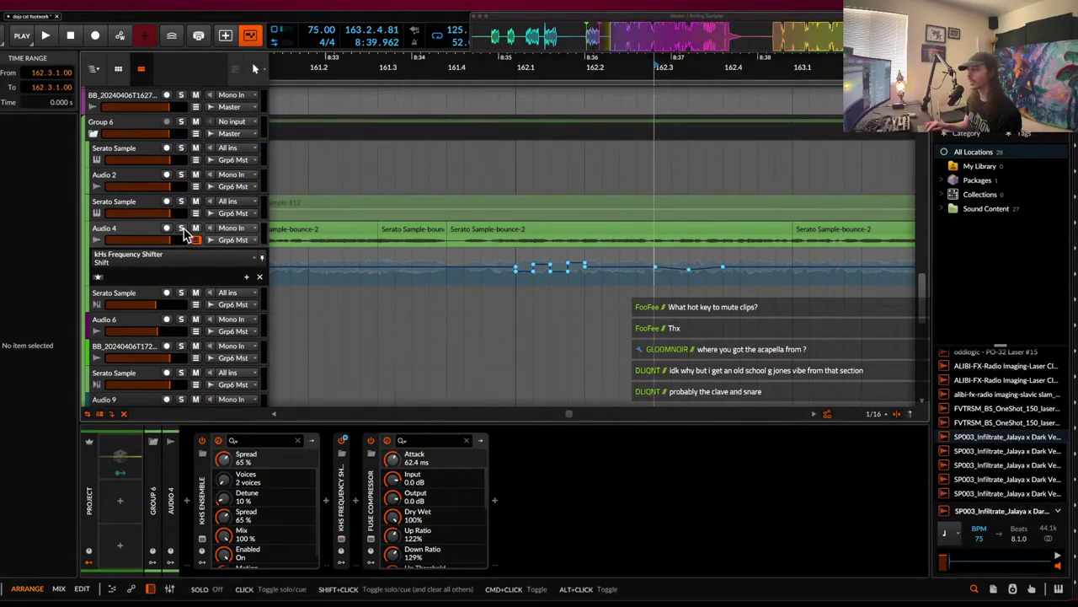
key(space)
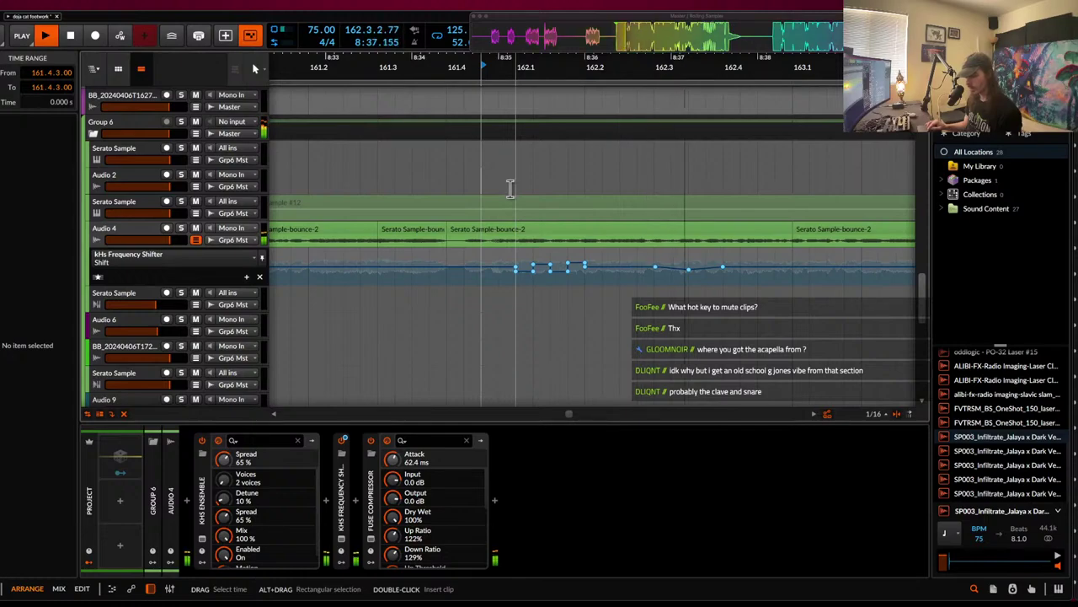
scroll(517, 188, down, 3)
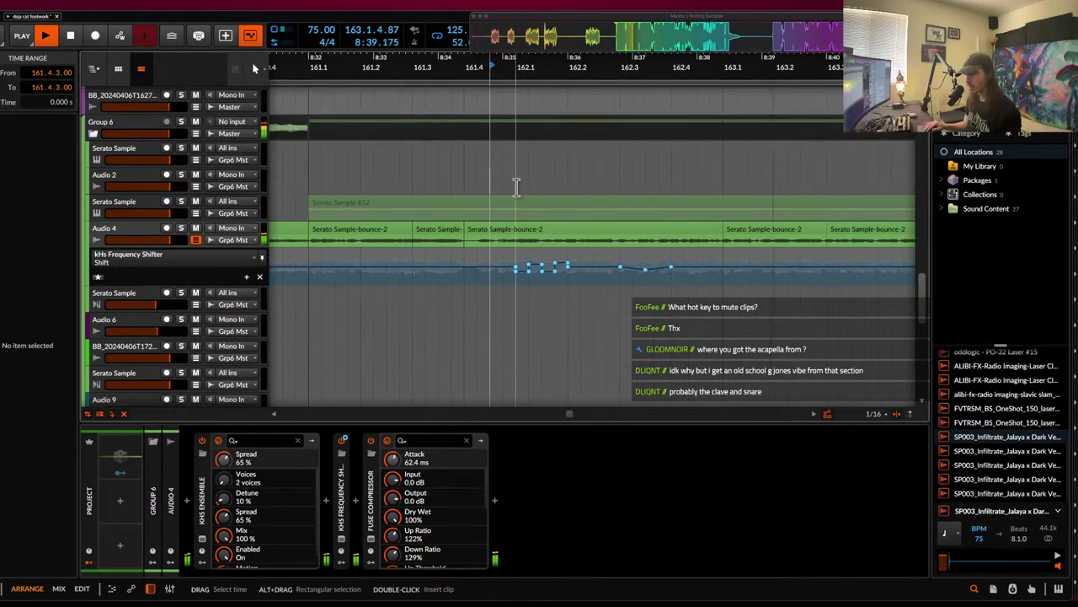
scroll(516, 188, right, 5)
scroll(516, 188, down, 5)
scroll(516, 187, right, 3)
scroll(517, 187, up, 3)
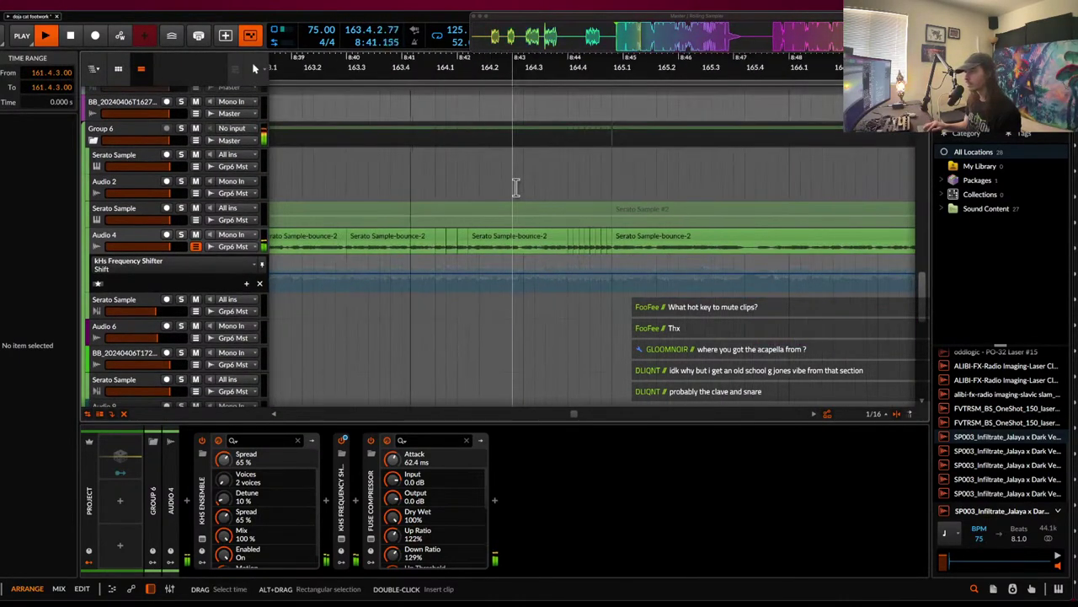
- Slope Audio 4's Shift automation down from 164.4 to 38.9 % at 165.1, and play from the chopped clip at 164.4
scroll(506, 185, up, 2)
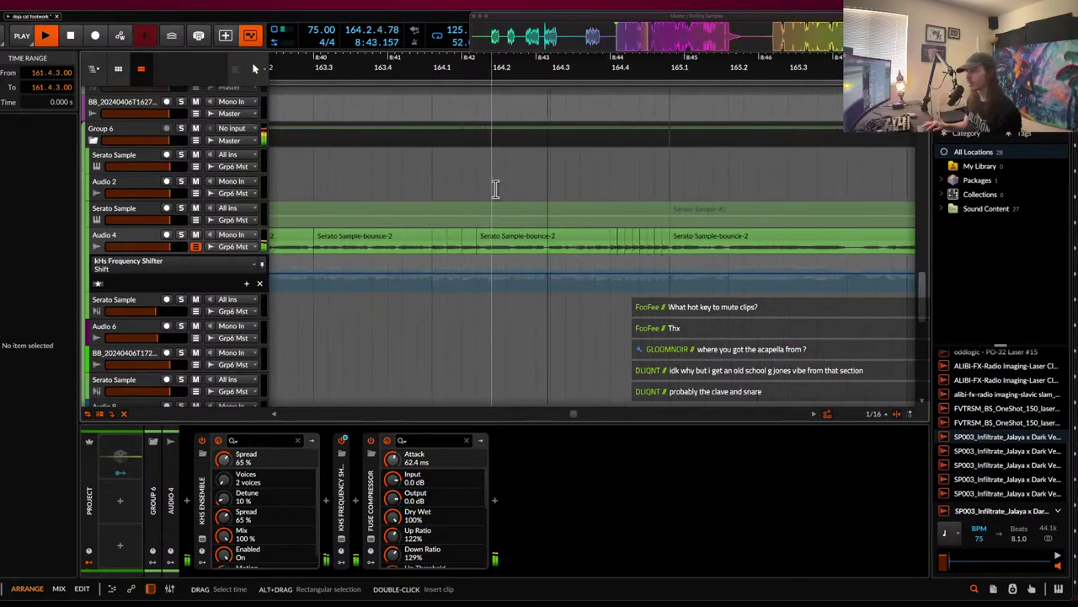
scroll(540, 210, up, 2)
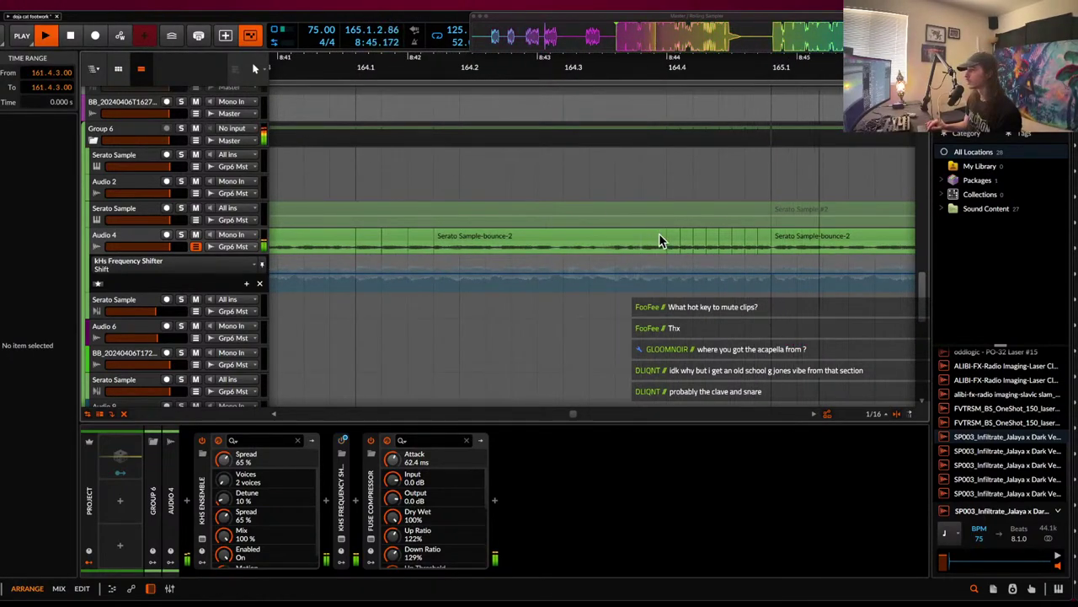
drag(669, 246, 524, 244)
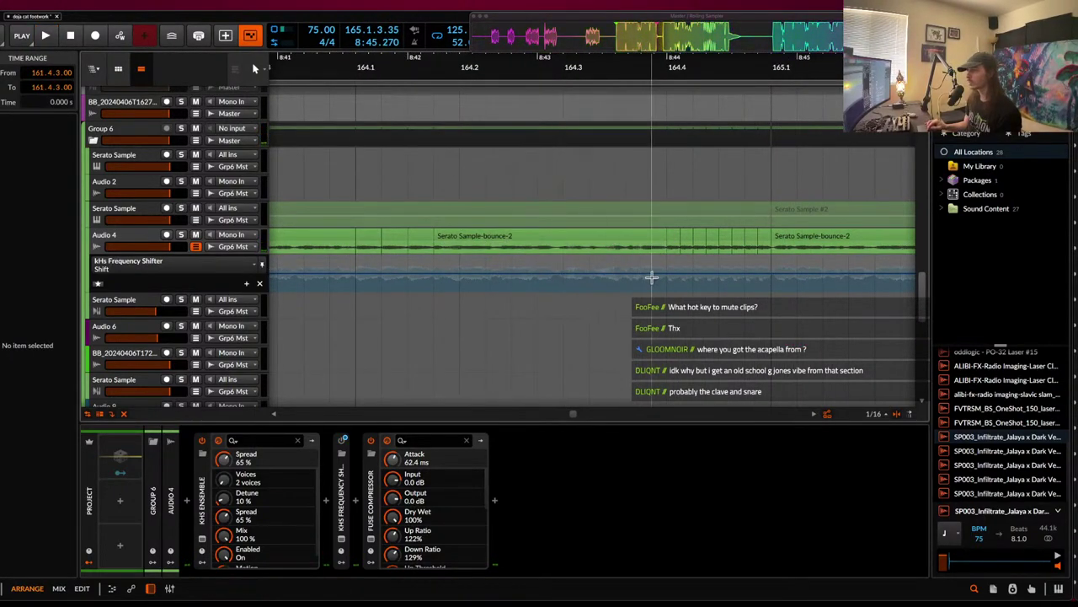
click(772, 282)
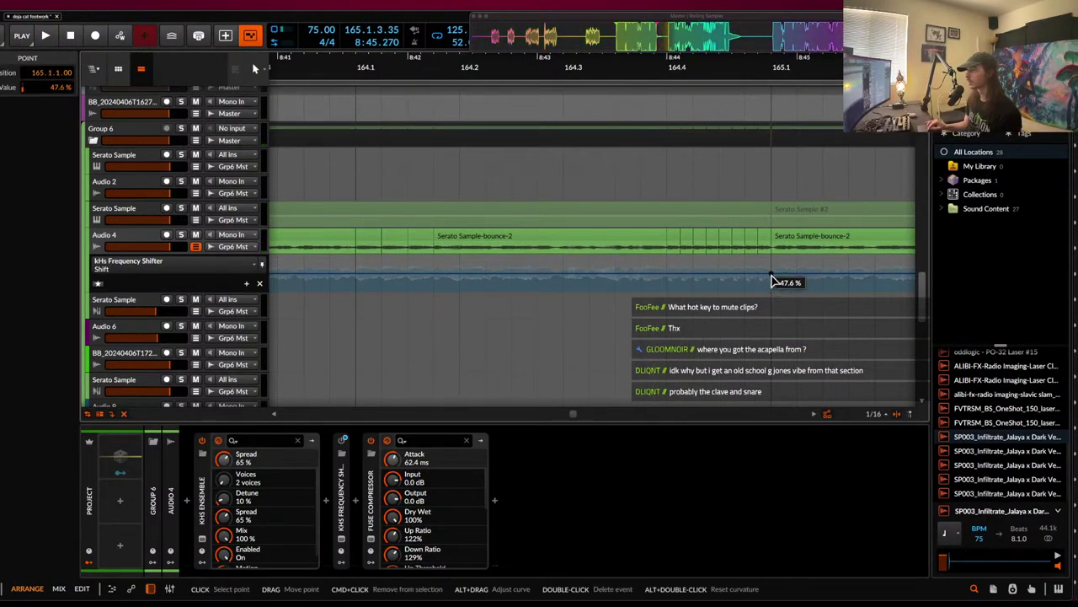
click(669, 276)
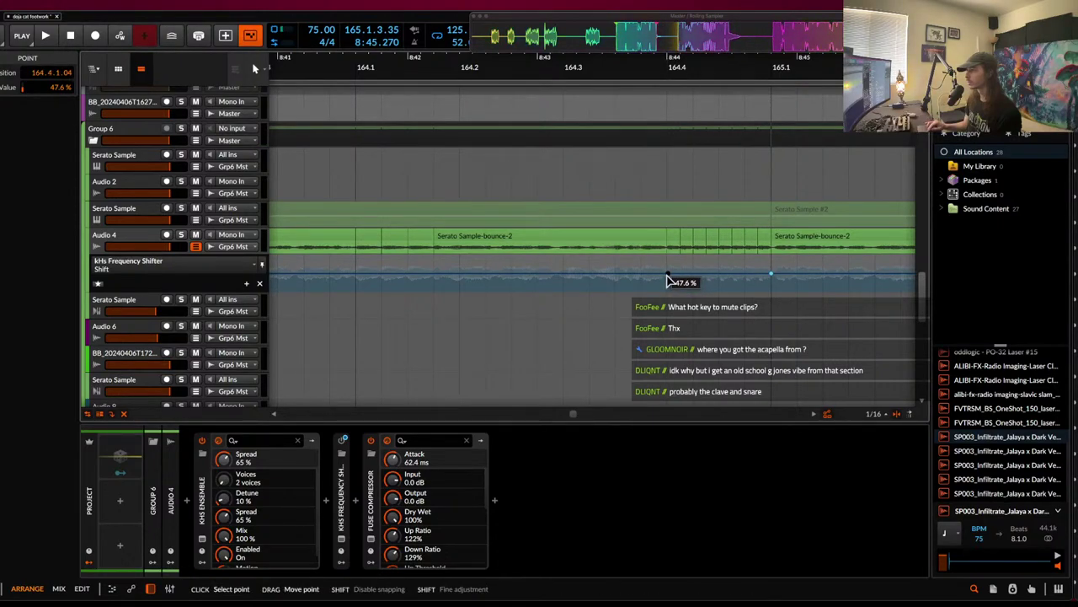
click(770, 278)
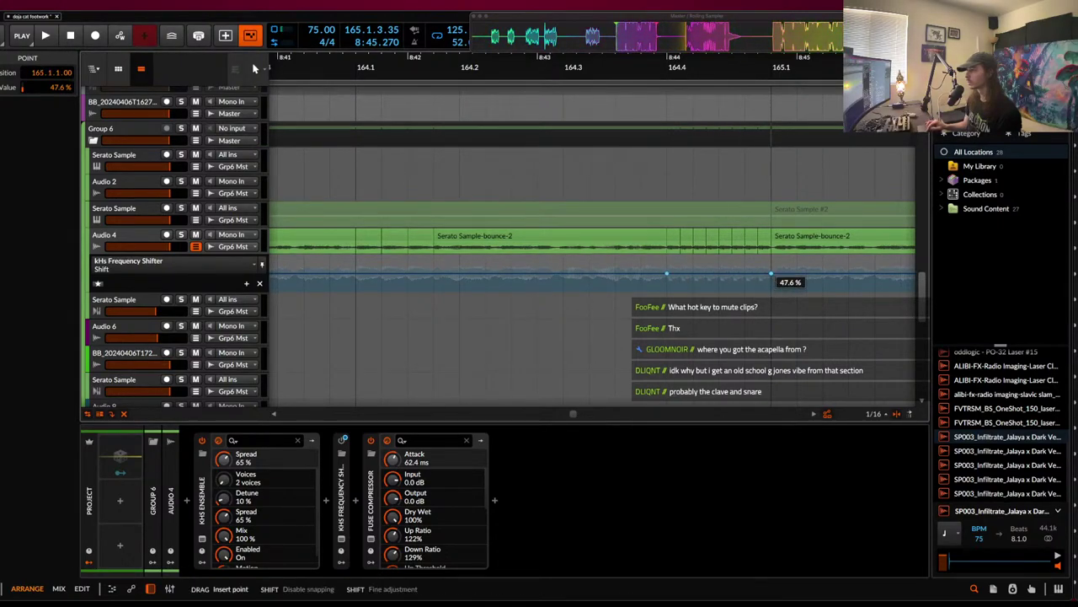
drag(771, 275, 772, 277)
key(space)
key(space)
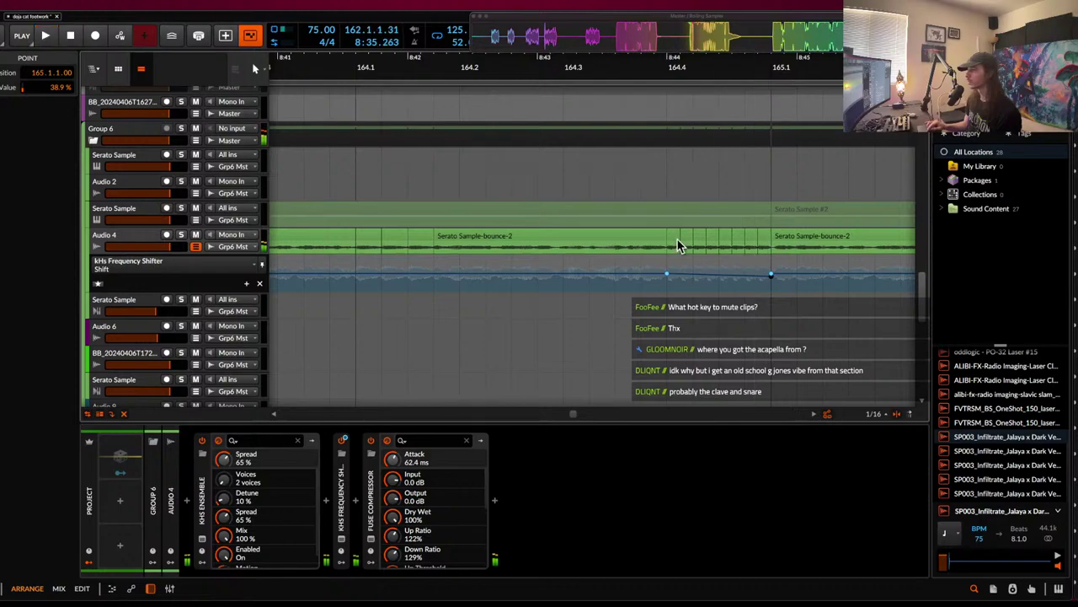
click(673, 239)
key(space)
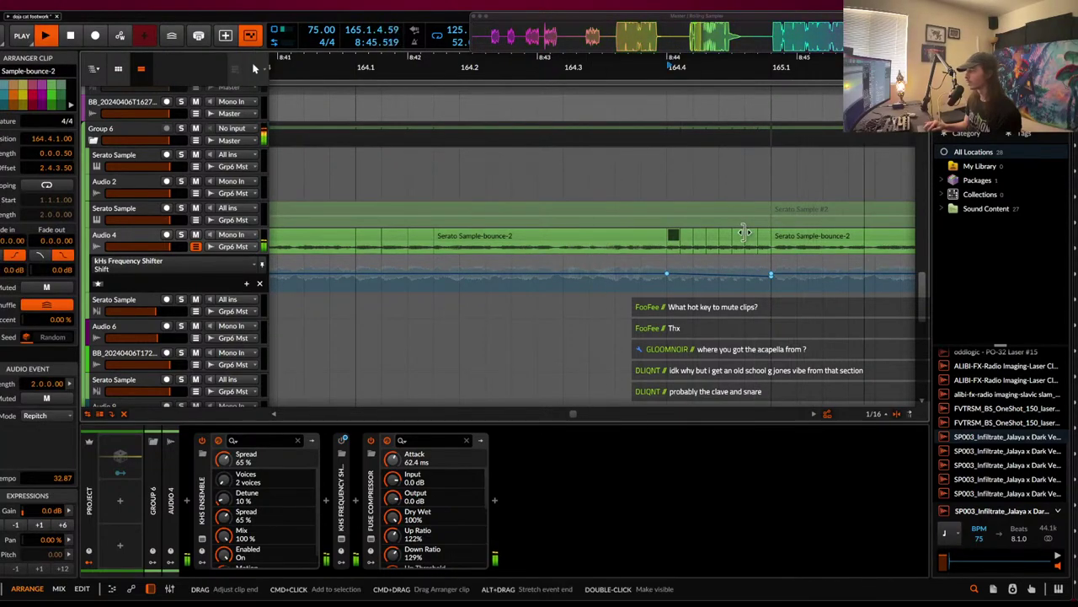
- Select Audio 12's clip at 165.1 and save the project, collecting files outside the project folder
scroll(745, 231, down, 5)
scroll(745, 231, up, 10)
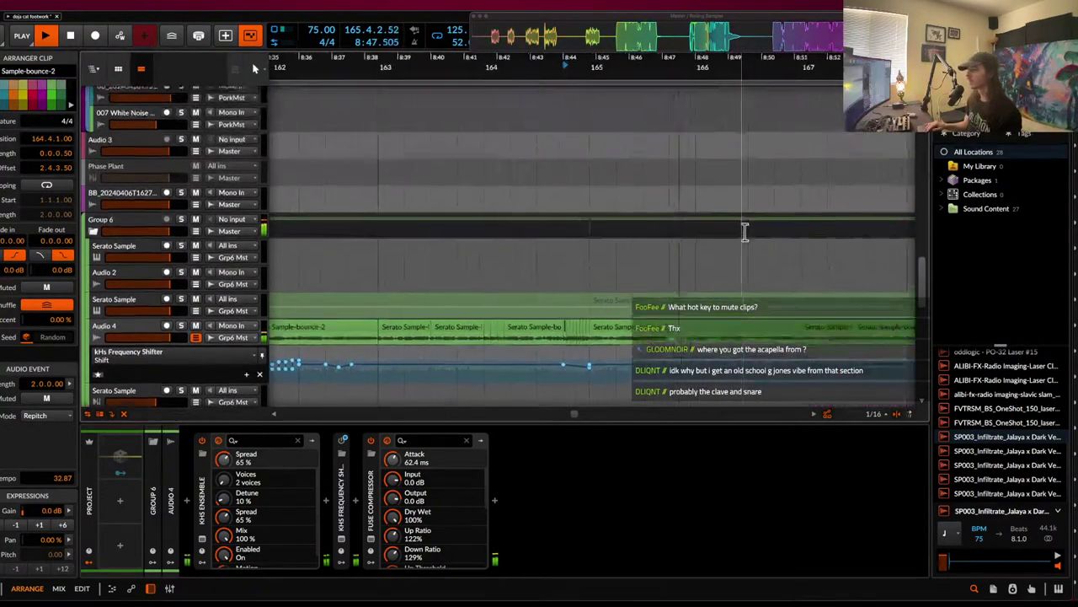
scroll(745, 230, down, 5)
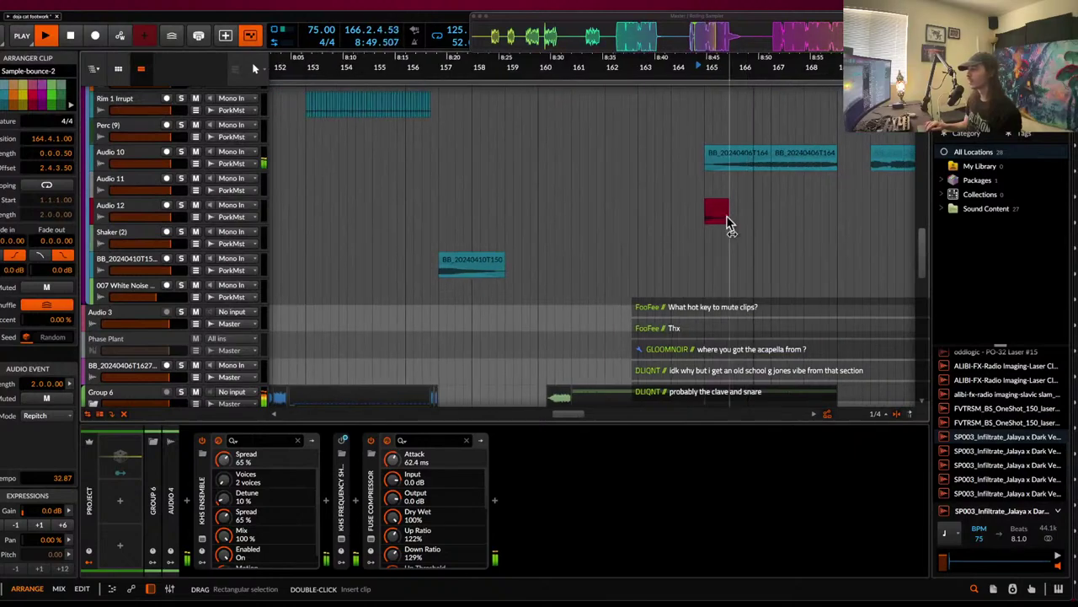
click(714, 208)
key(super+s)
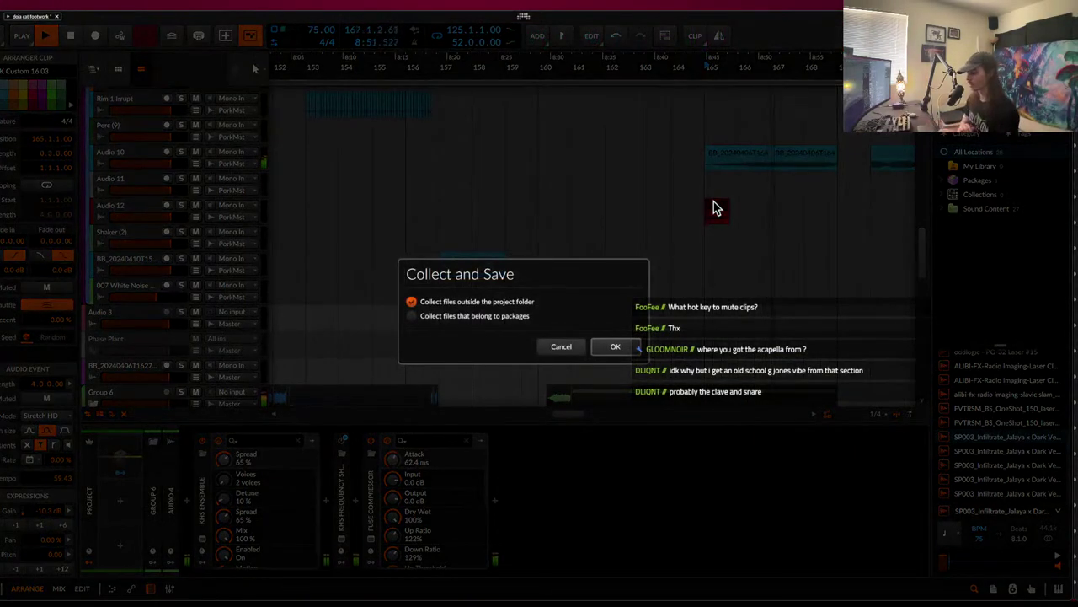
key(Return)
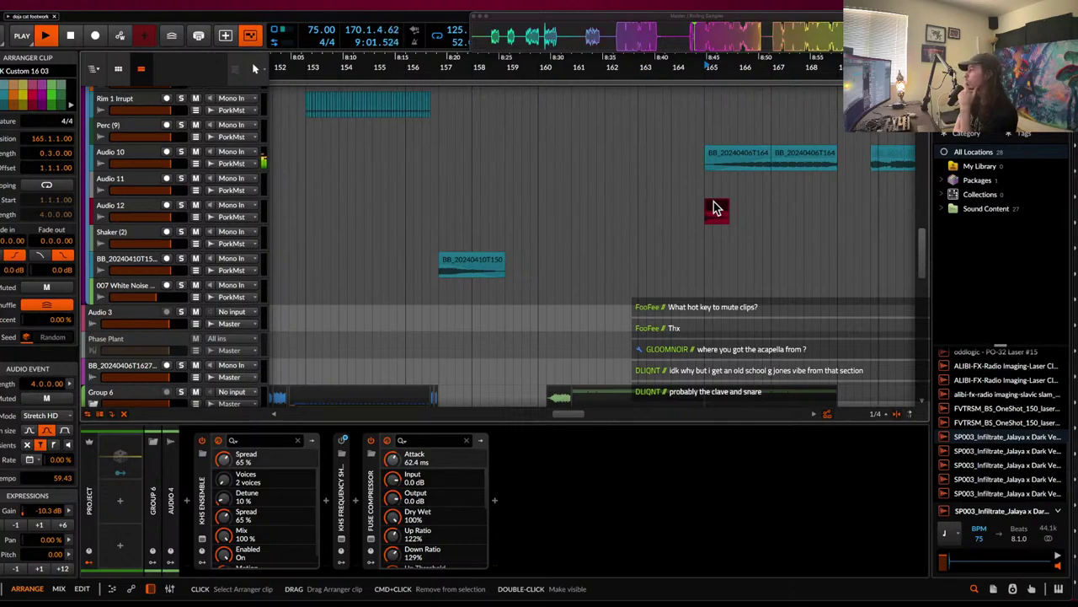
- Move the play start to 125.1.1 ahead of Main Section 1A, and collect and save the project again
scroll(715, 203, down, 10)
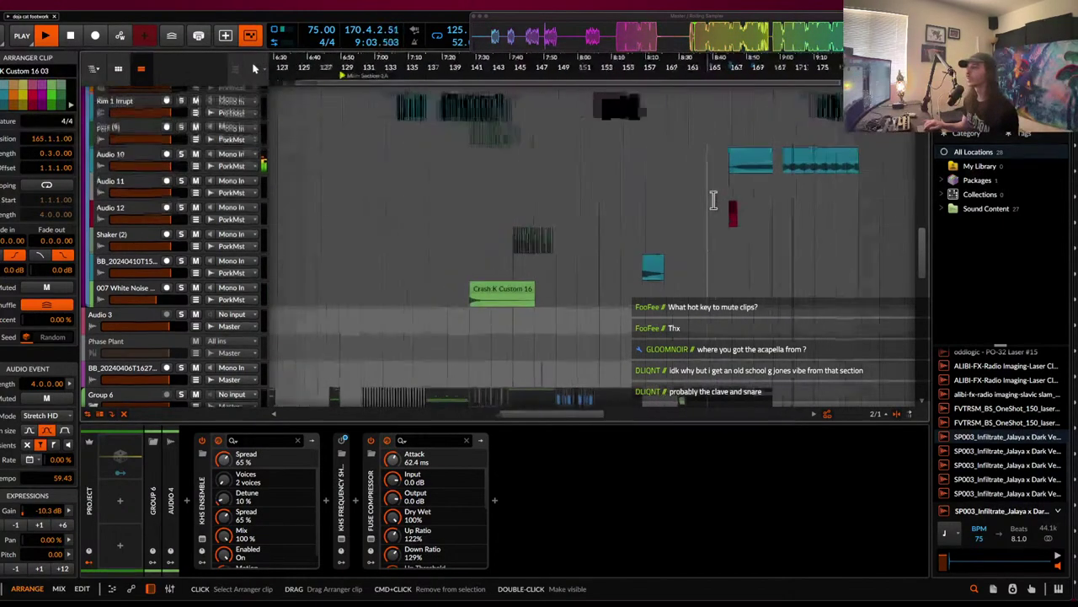
scroll(714, 202, left, 3)
scroll(510, 181, up, 3)
click(505, 179)
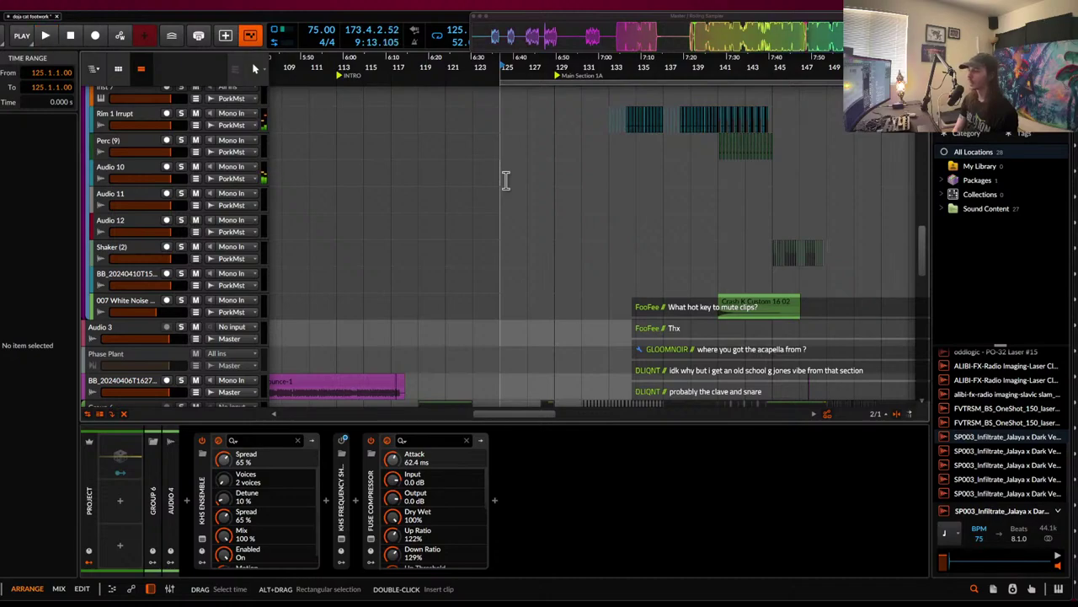
key(ctrl+shift+s)
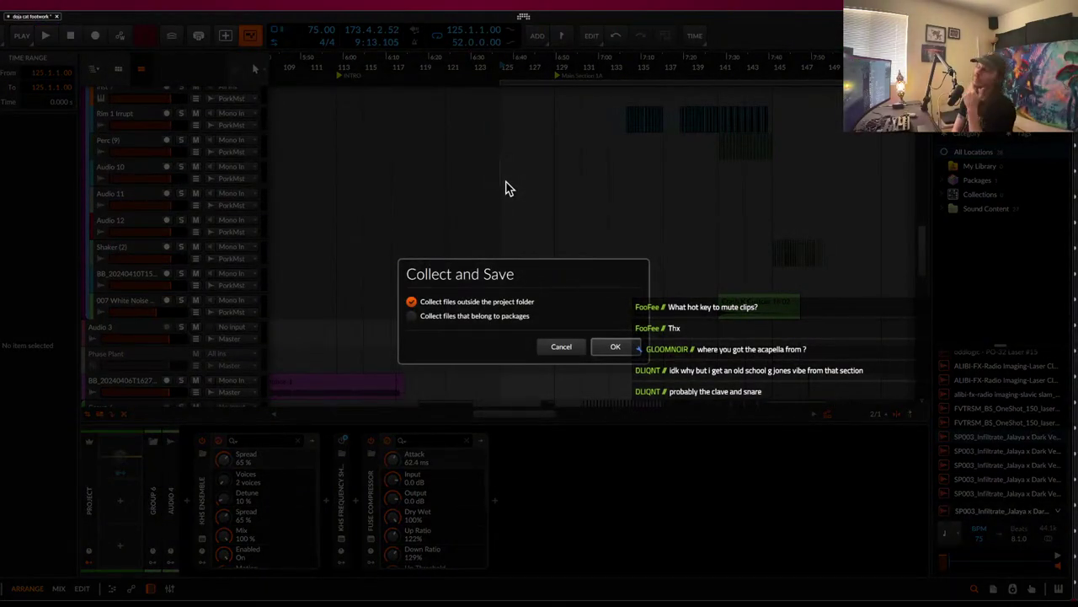
key(Return)
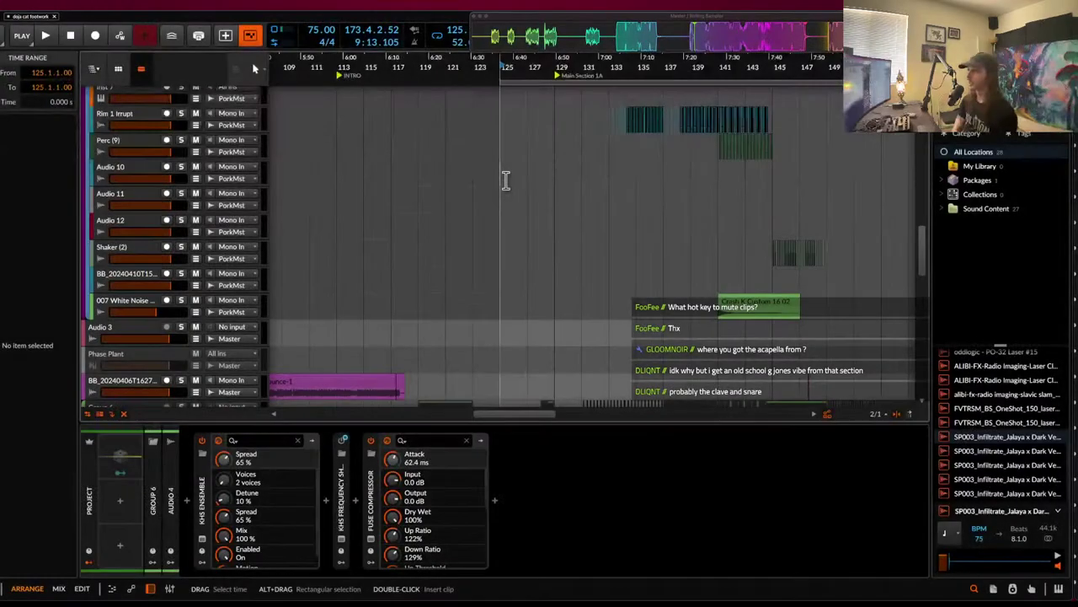
- Delete the long Phase Plant #2 clip between 127.3 and 140.3 on the Pork group's muted Phase Plant track
scroll(506, 181, up, 8)
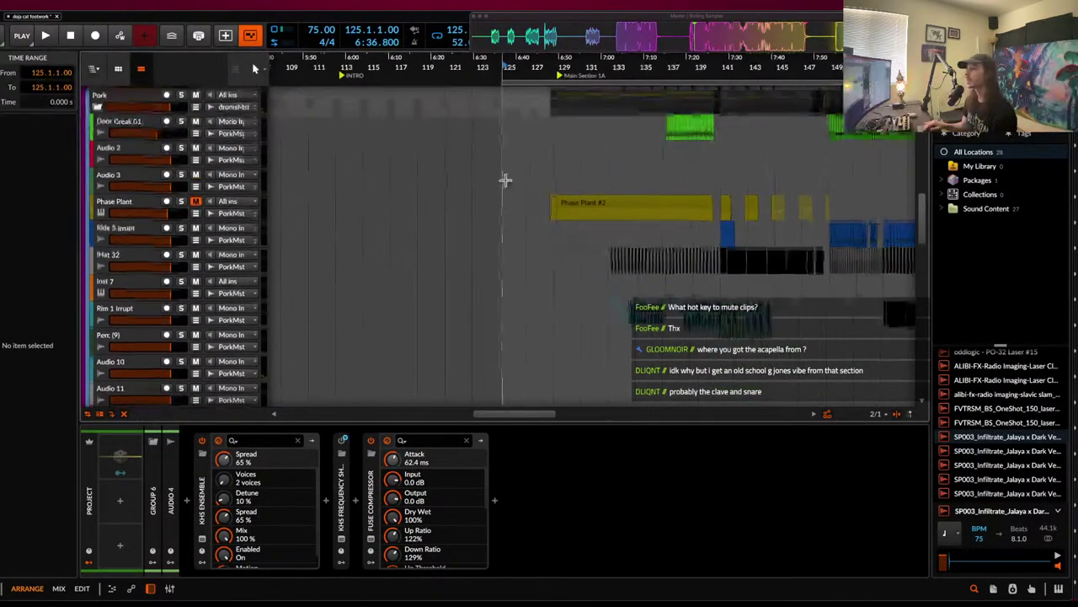
ctrl+scroll(594, 245, up, 2)
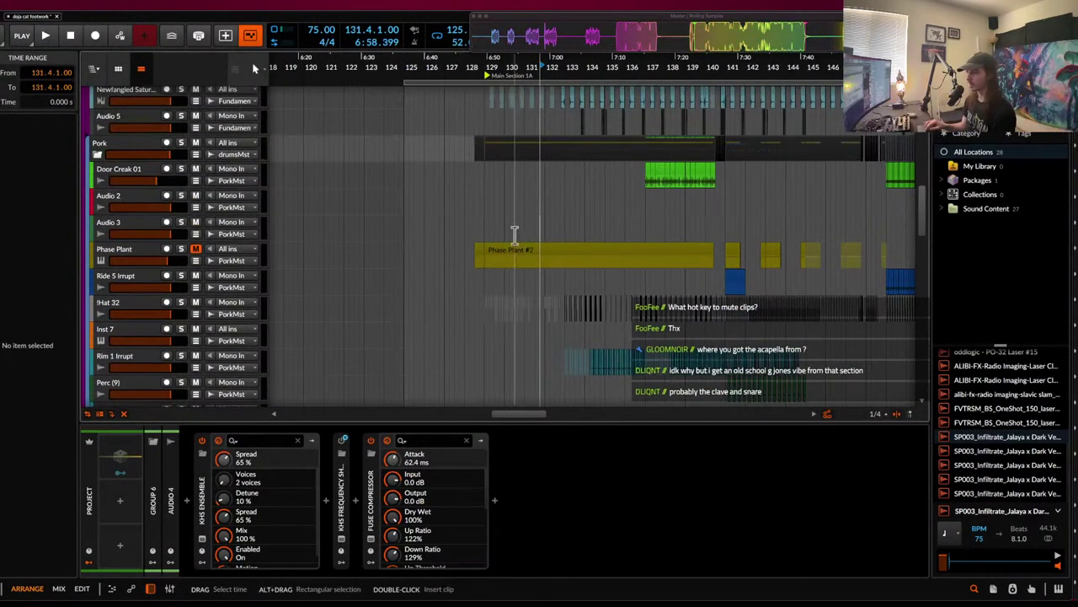
drag(458, 255, 713, 257)
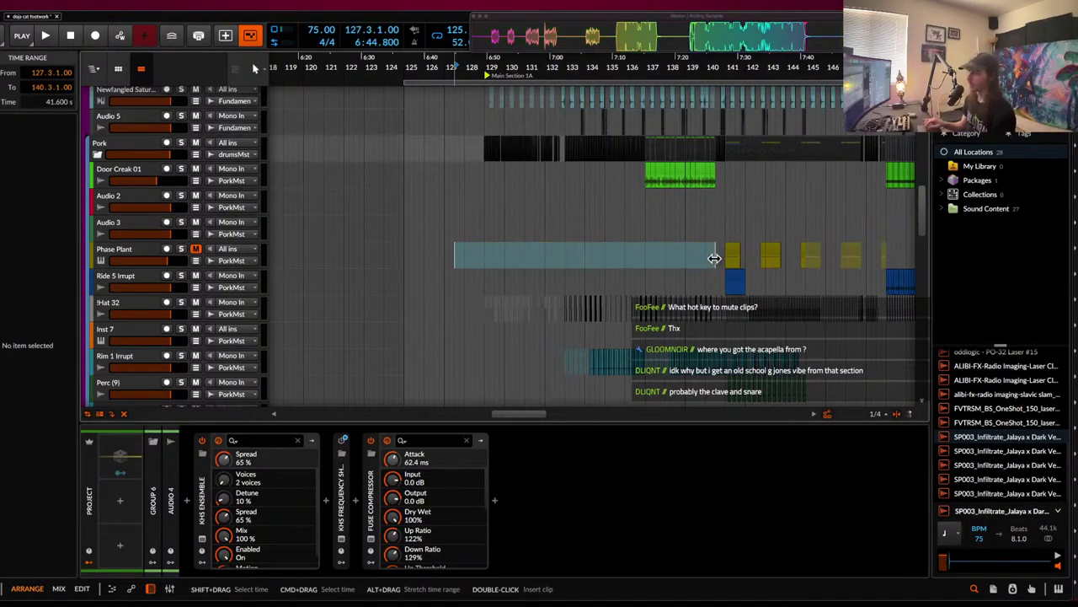
click(405, 258)
- Audition the Pork group's Phase Plant clip from 141.1 with the track briefly unmuted and soloed, restoring its mute
ctrl+scroll(406, 258, up, 2)
ctrl+scroll(530, 224, down, 3)
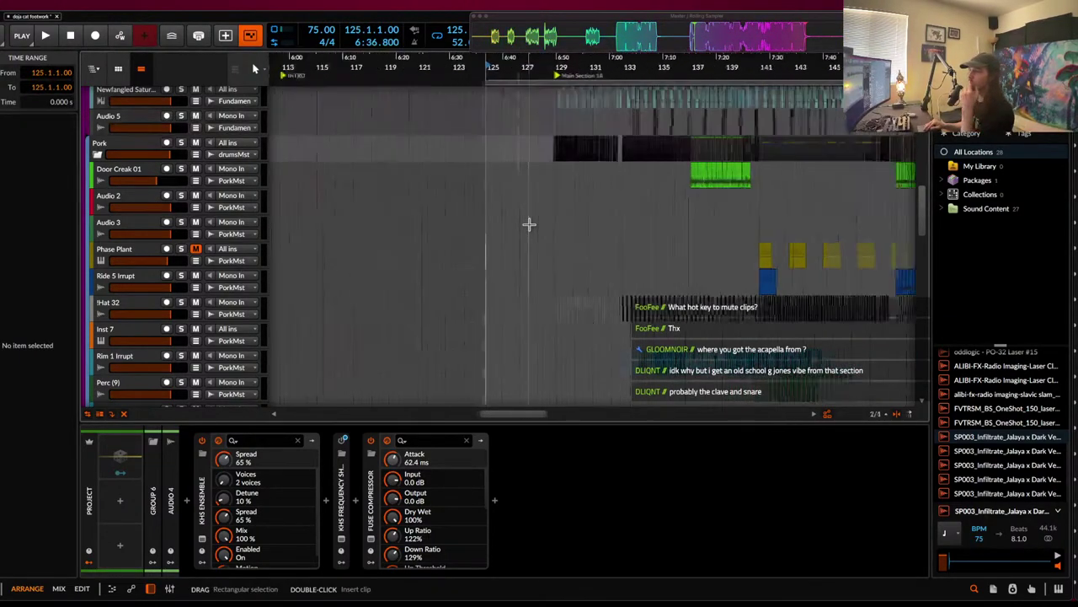
click(756, 256)
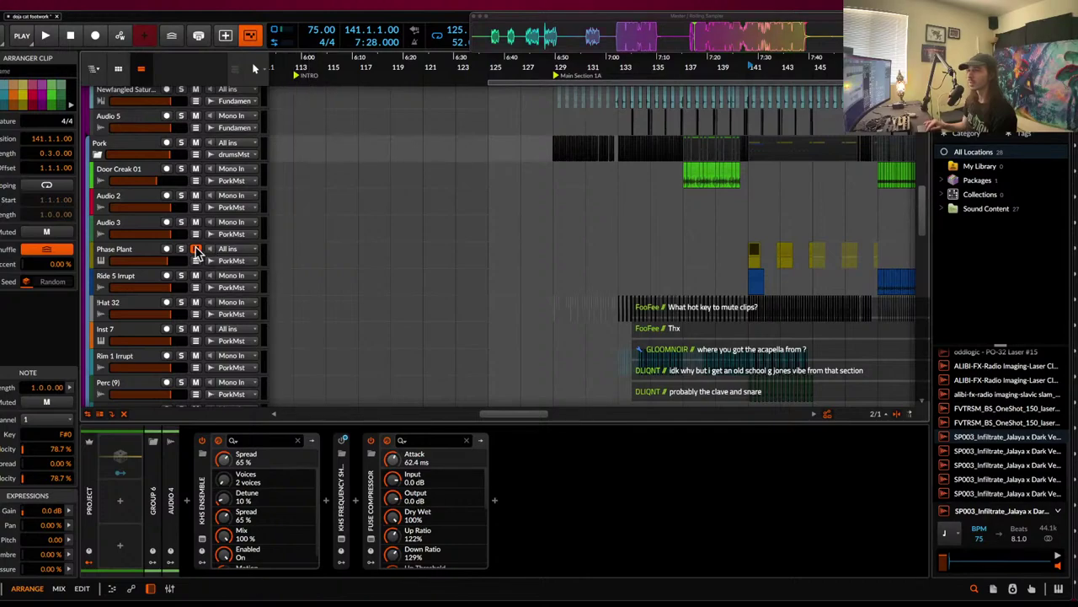
key(space)
click(180, 249)
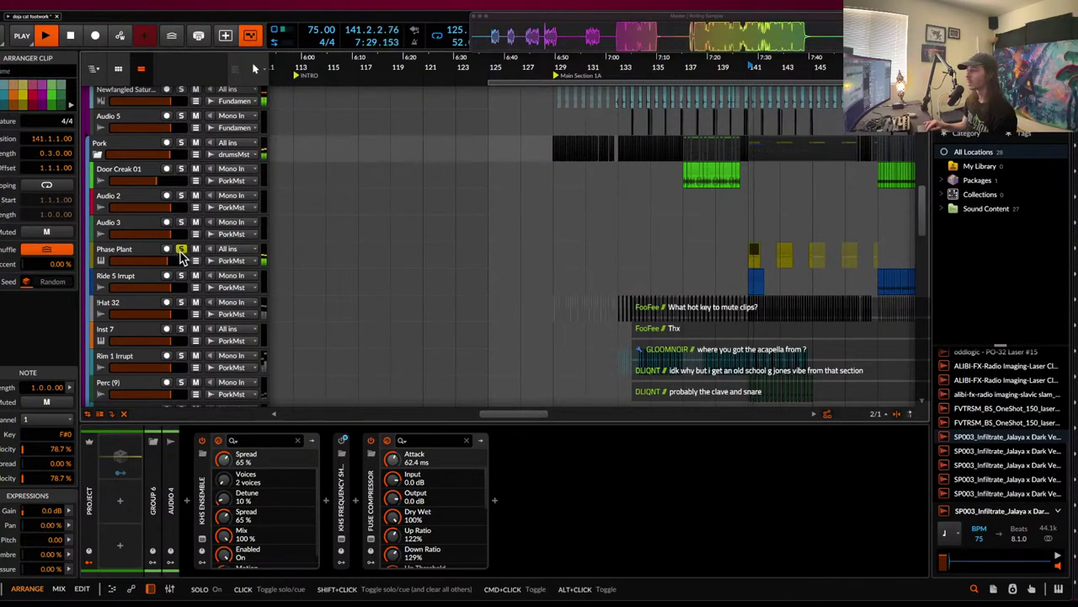
click(196, 250)
click(181, 251)
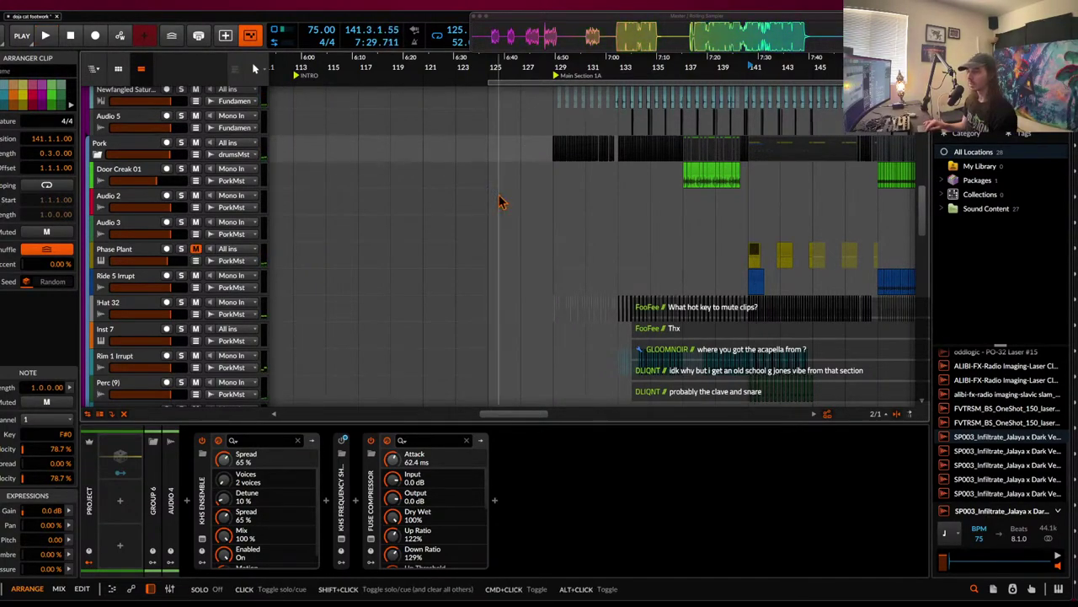
- Play from 125.1.1 and review the clips from Audio 7 down to hat 07 around the start of Main Section 1A
click(493, 260)
scroll(494, 260, down, 2)
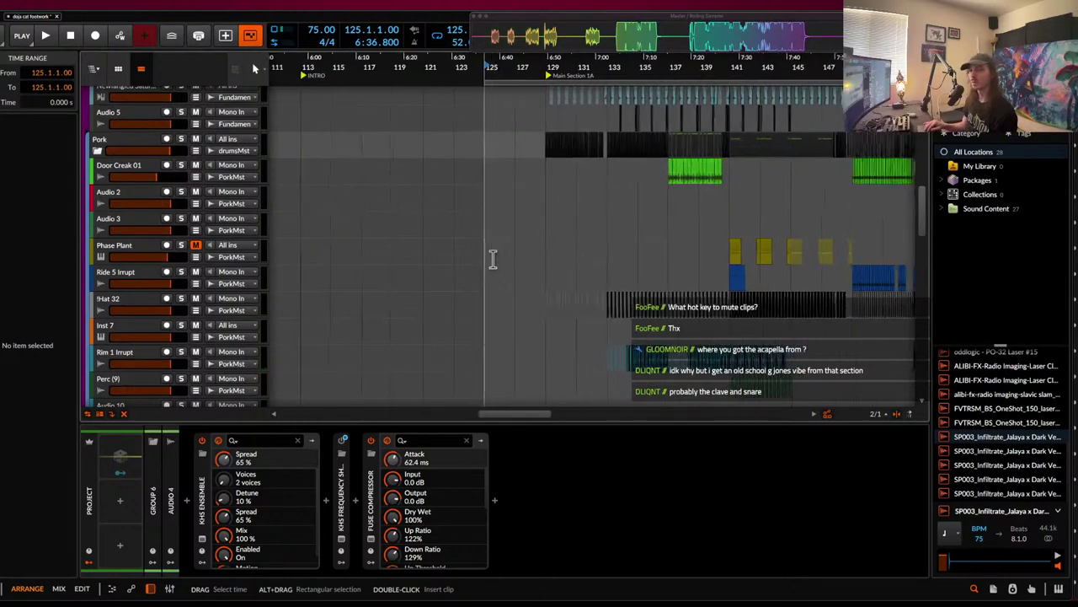
key(space)
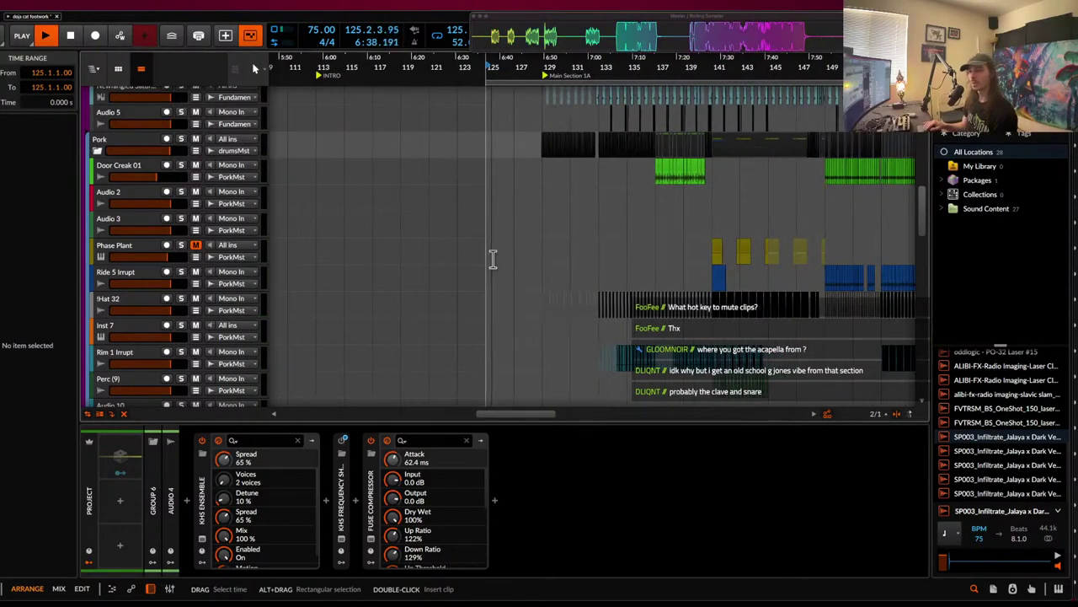
scroll(493, 258, down, 10)
scroll(493, 258, down, 10)
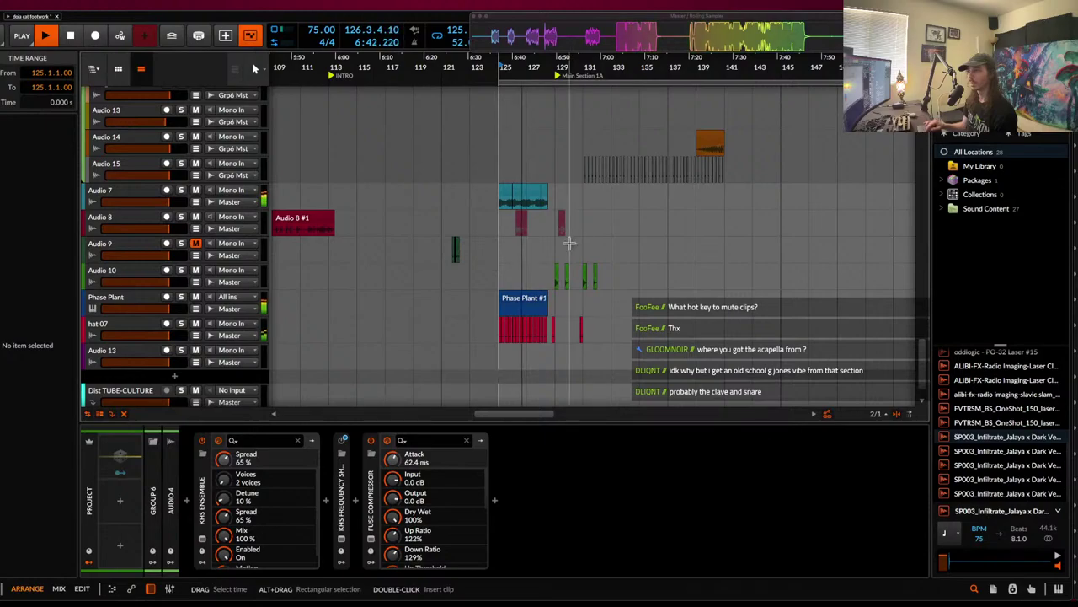
scroll(580, 241, down, 1)
scroll(582, 241, up, 2)
scroll(580, 241, down, 1)
scroll(539, 257, down, 1)
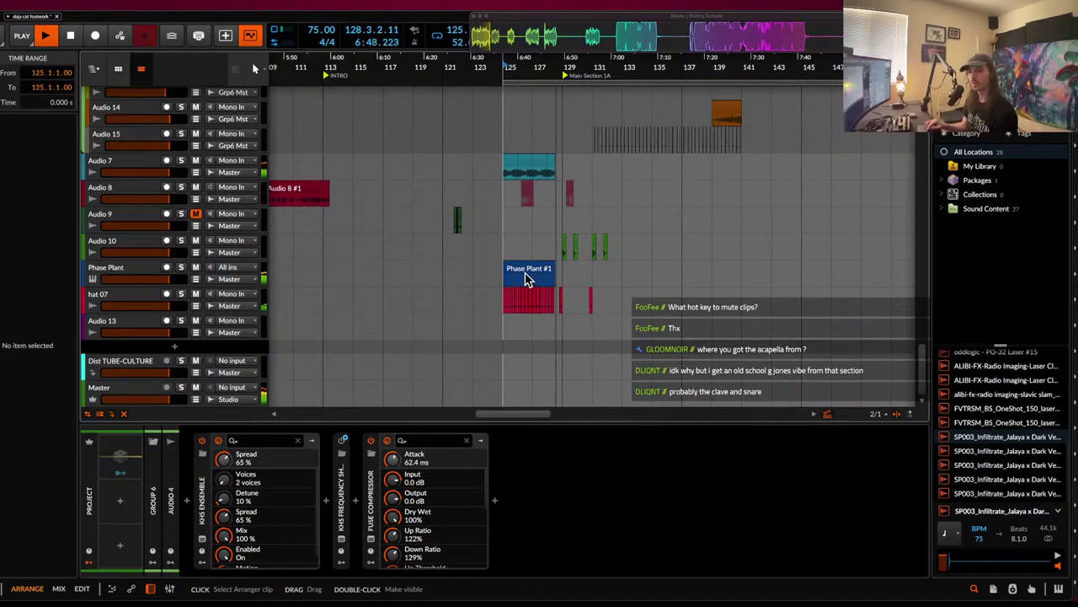
scroll(573, 209, down, 1)
scroll(573, 210, up, 2)
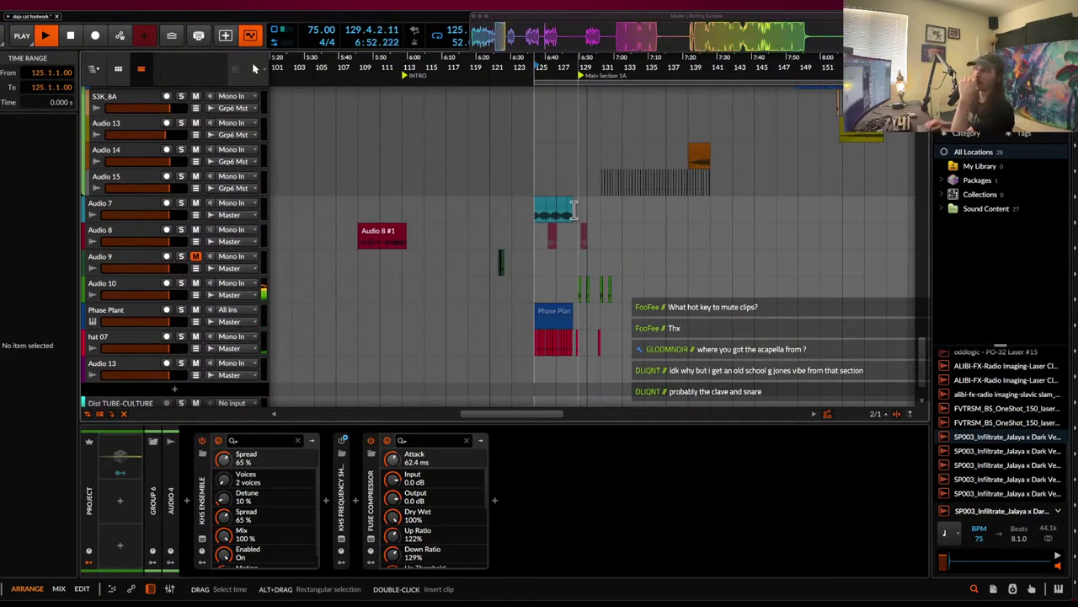
- Inspect the Phase Plant patch behind the Side Chizzle group's clip at bar 137, and close its window
scroll(573, 210, up, 10)
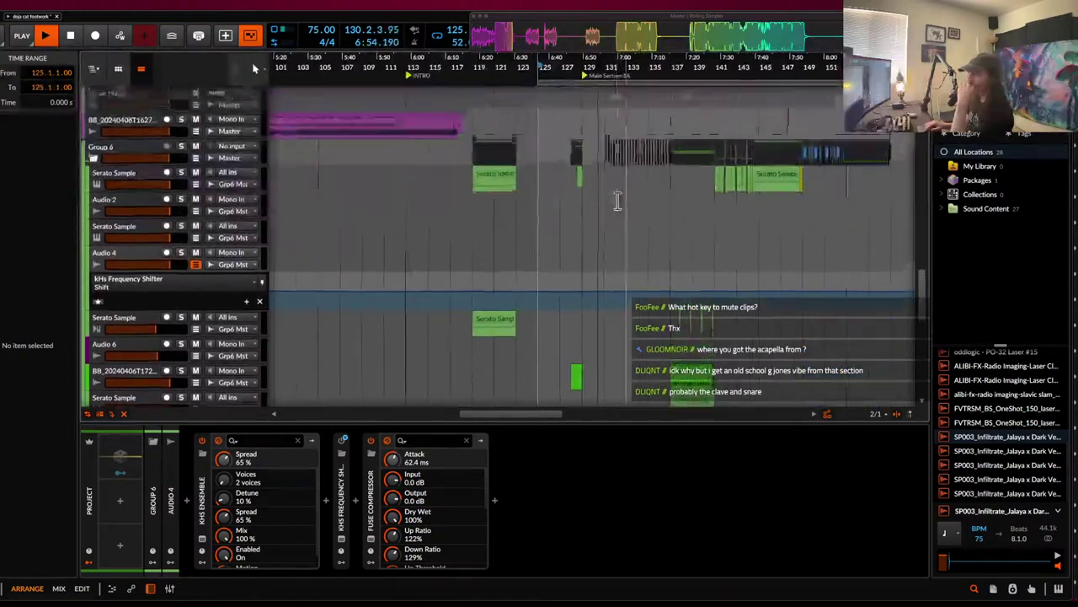
scroll(618, 199, down, 12)
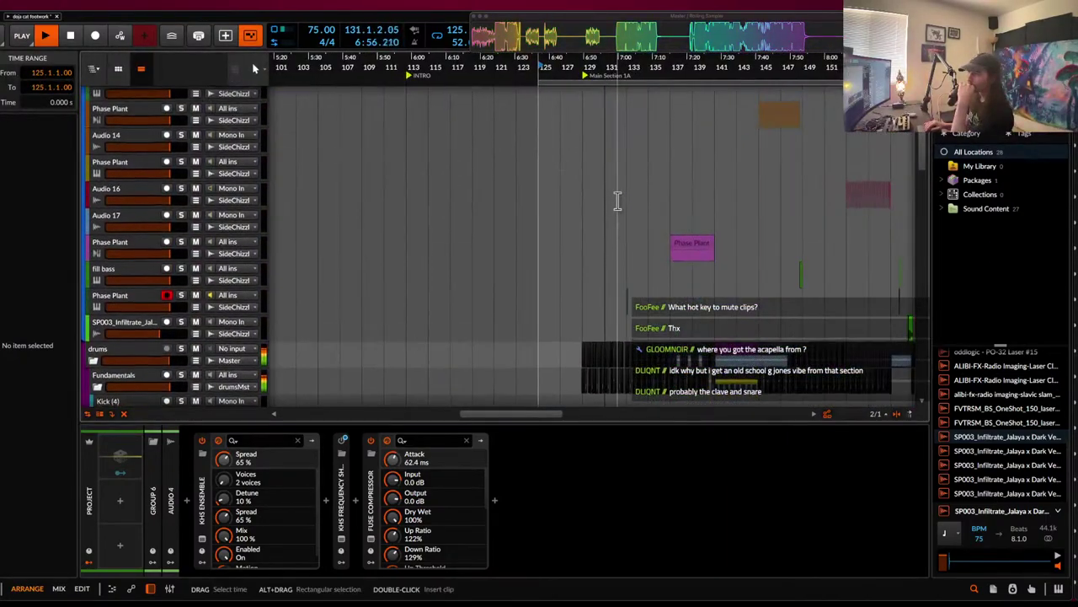
click(694, 242)
click(138, 258)
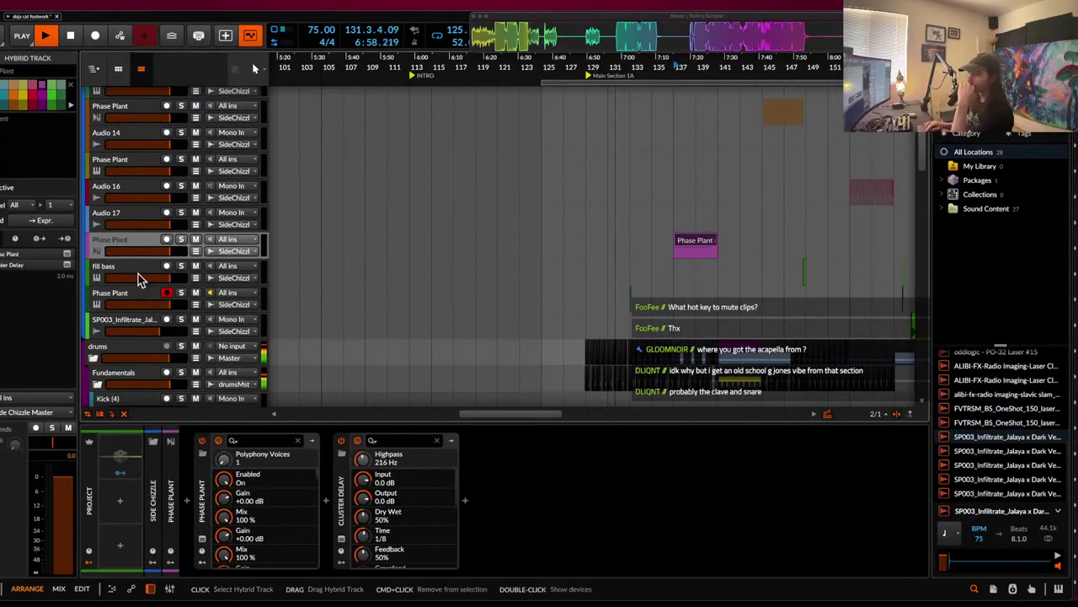
click(203, 550)
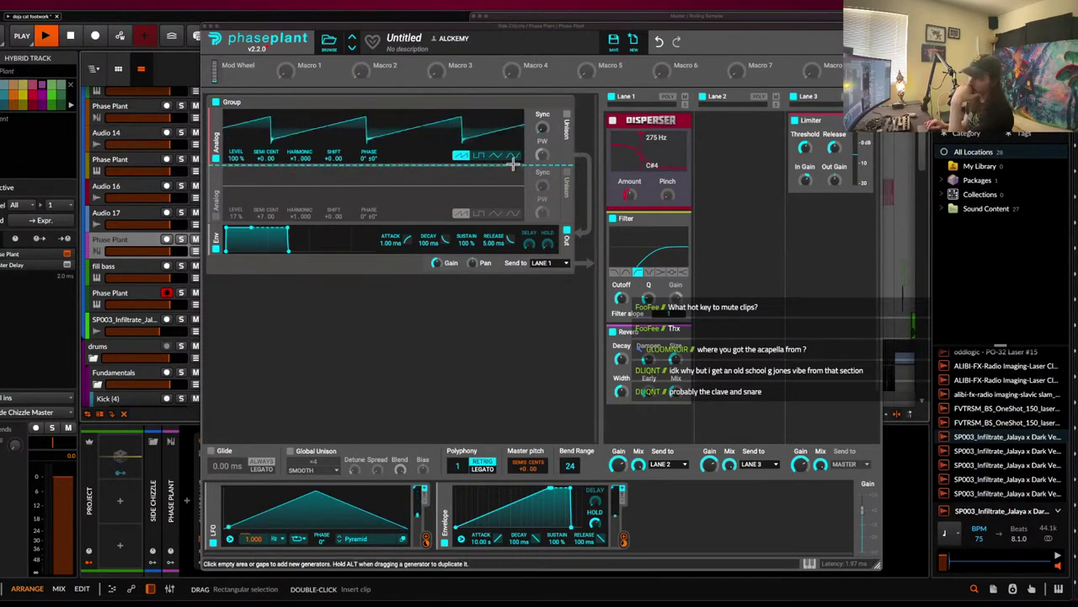
click(203, 38)
- Open the Phase Plant synth on the record-armed track in the Side Chizzle group to examine its patch
scroll(416, 247, down, 5)
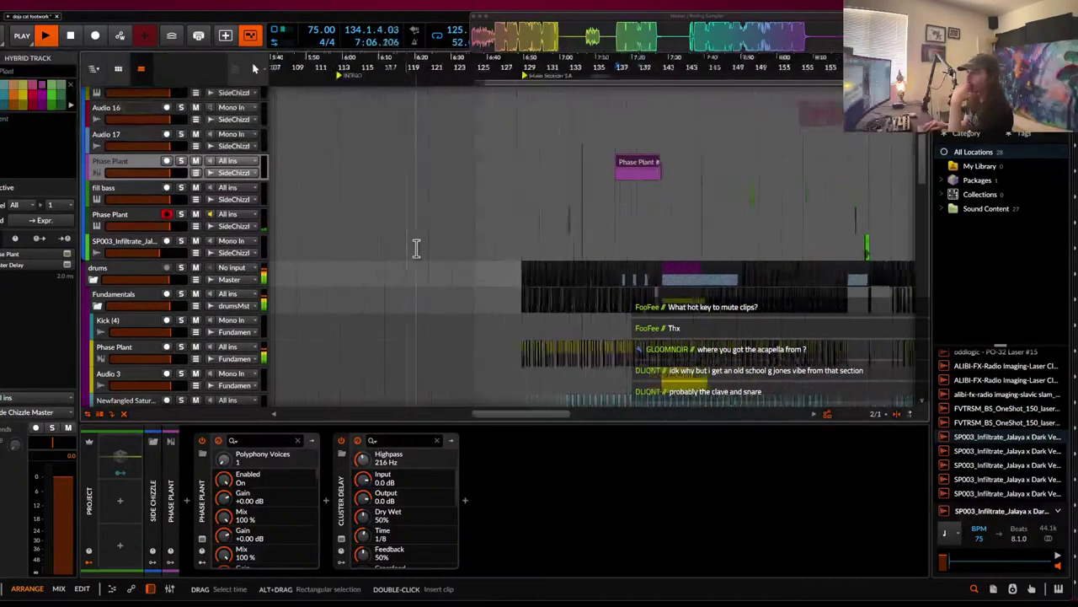
scroll(415, 247, up, 3)
click(102, 214)
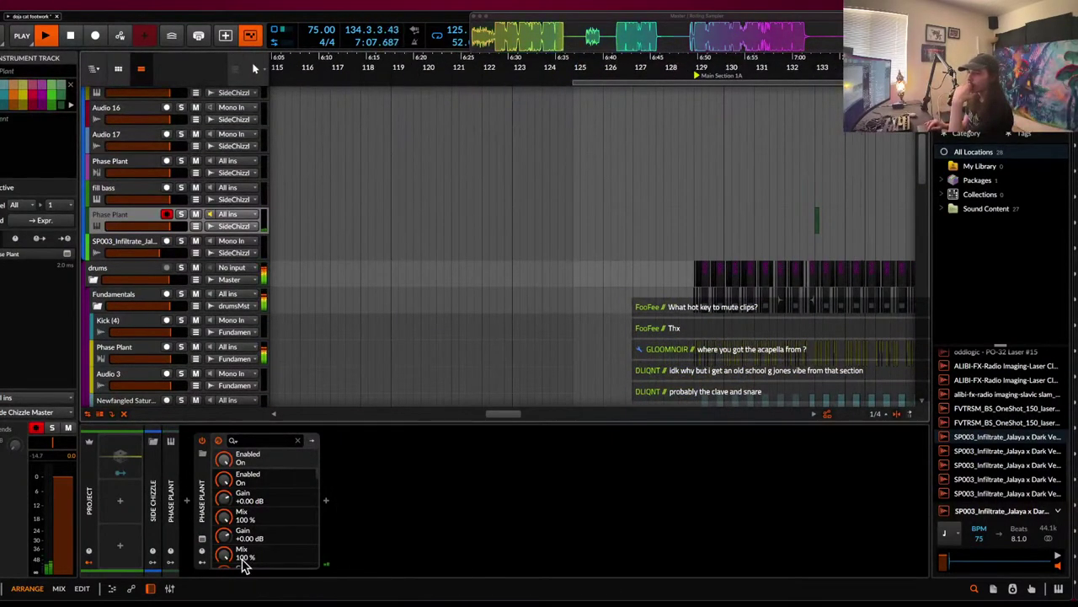
click(202, 540)
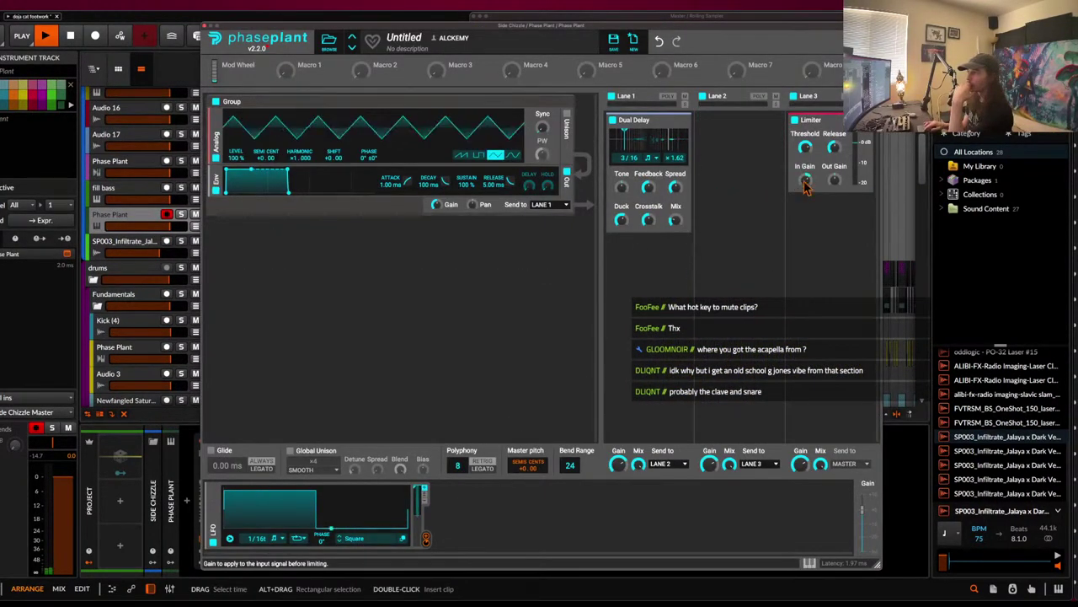
- Close the open synth, then inspect the Side Chizzle group's purple Phase Plant clip at bar 137 and its track's synth patch
click(203, 37)
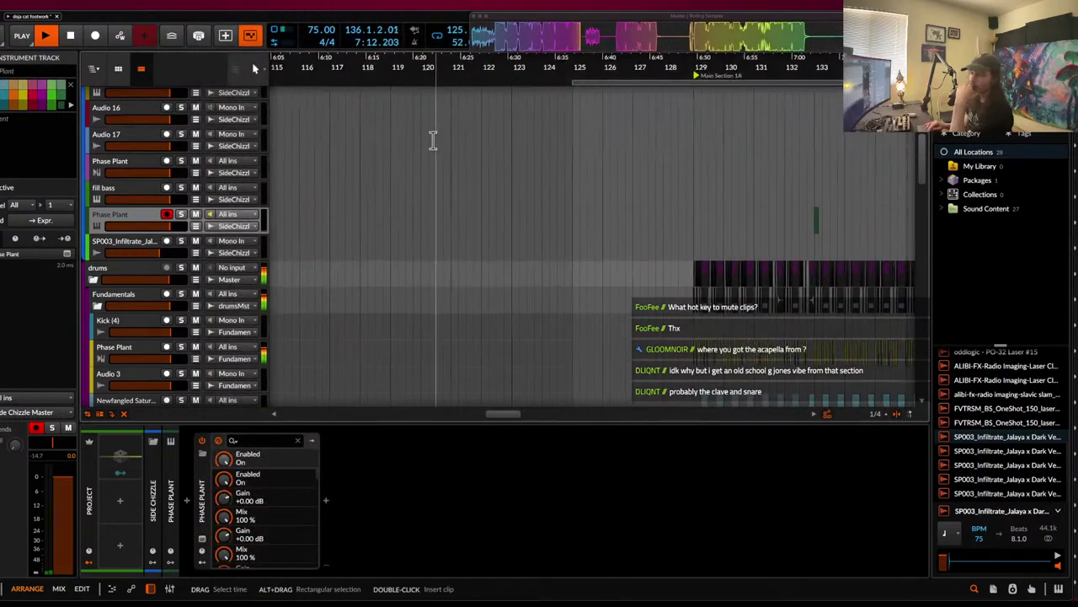
scroll(433, 140, down, 5)
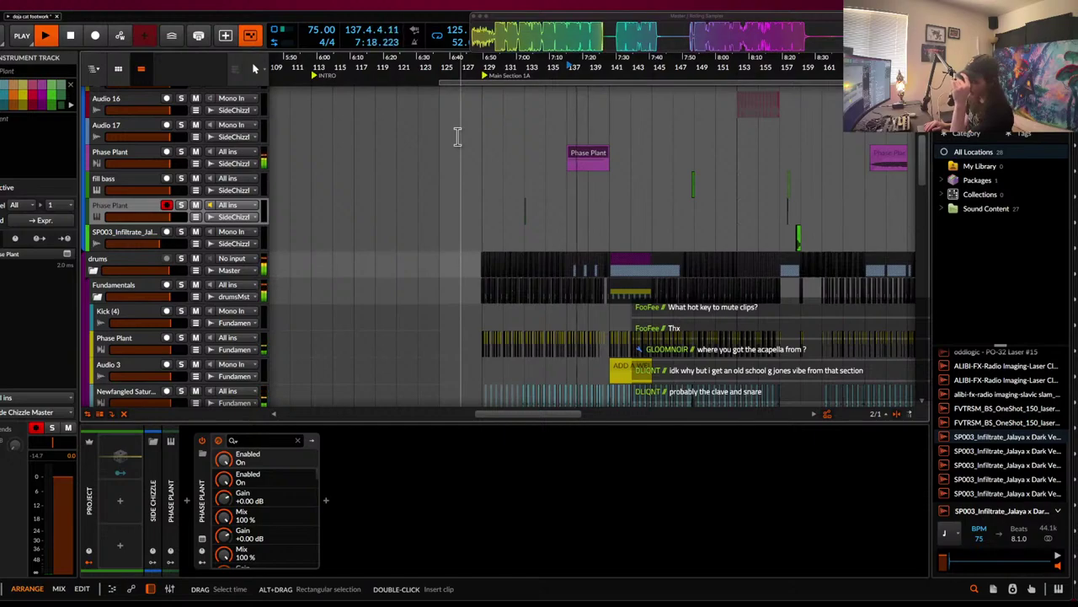
click(581, 159)
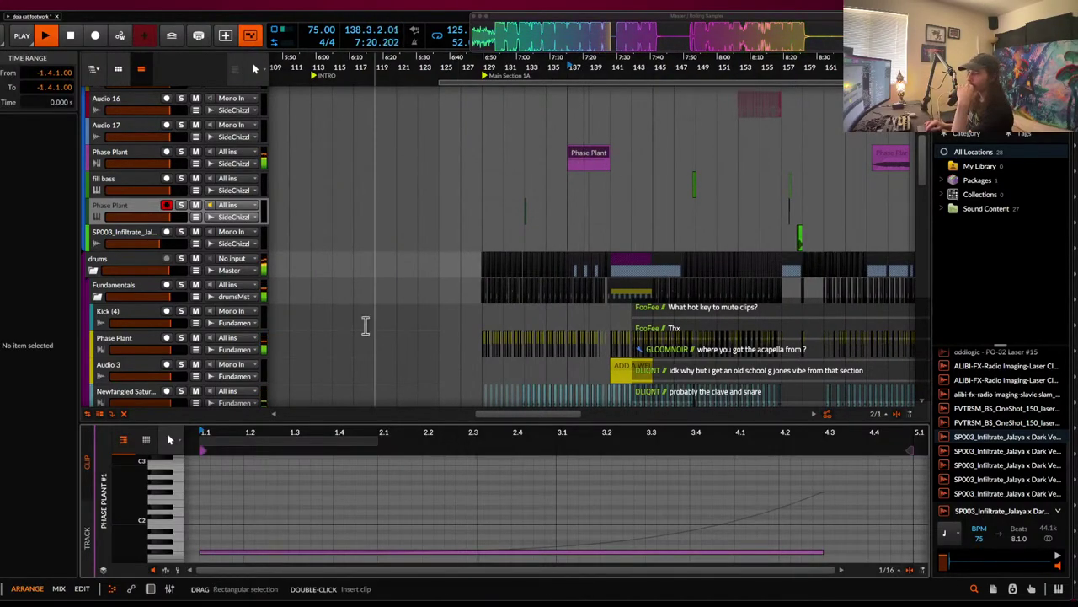
double_click(120, 158)
click(212, 548)
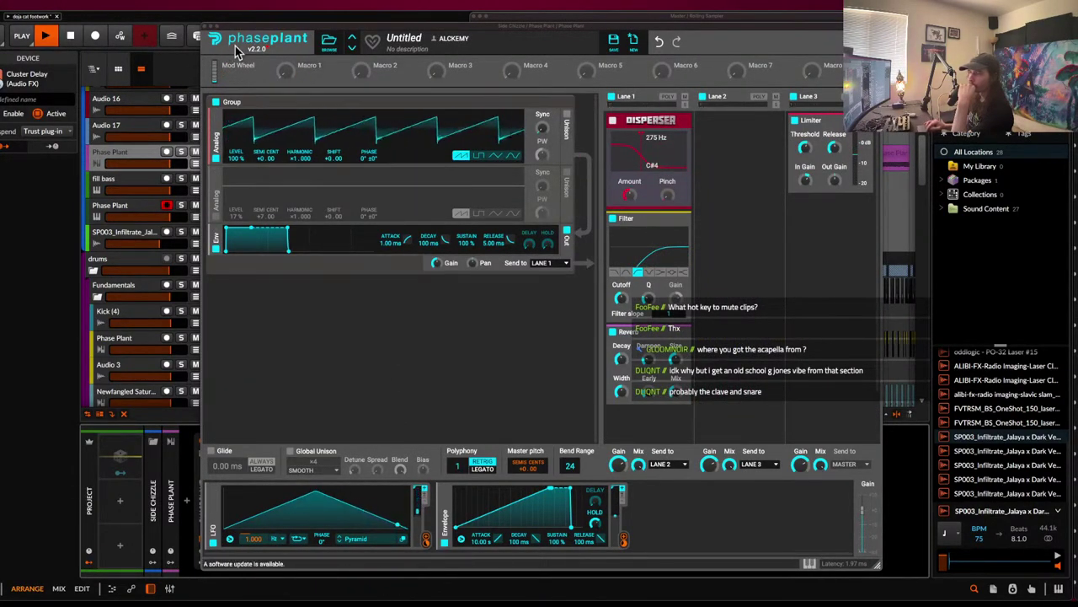
click(199, 35)
- Set the play position to 141.1.1 and save the project, collecting files outside the project folder
scroll(568, 145, right, 3)
scroll(568, 144, up, 2)
click(493, 183)
scroll(493, 183, down, 2)
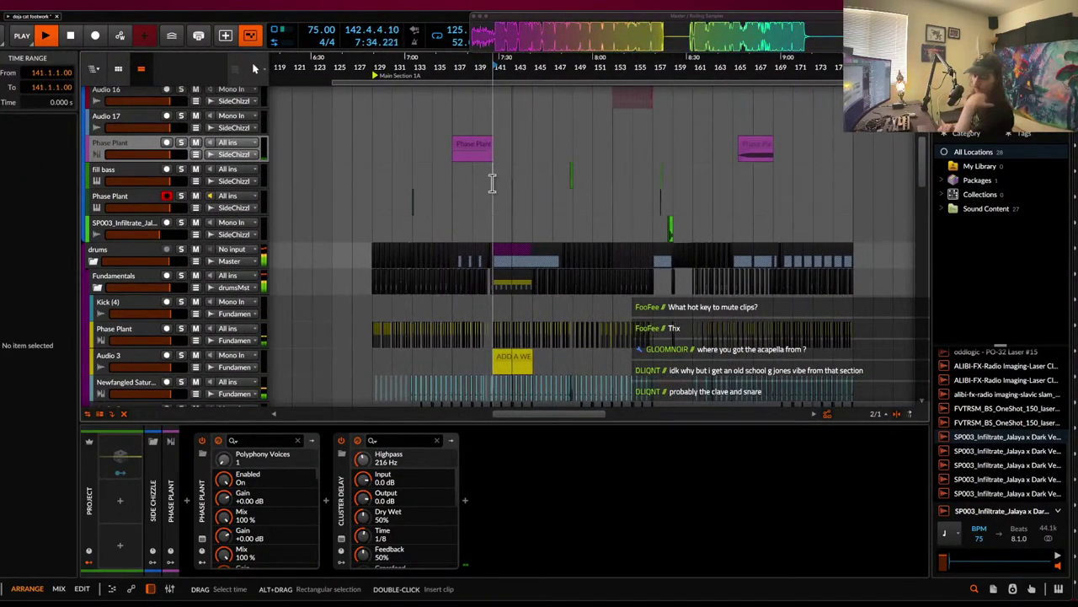
key(super+s)
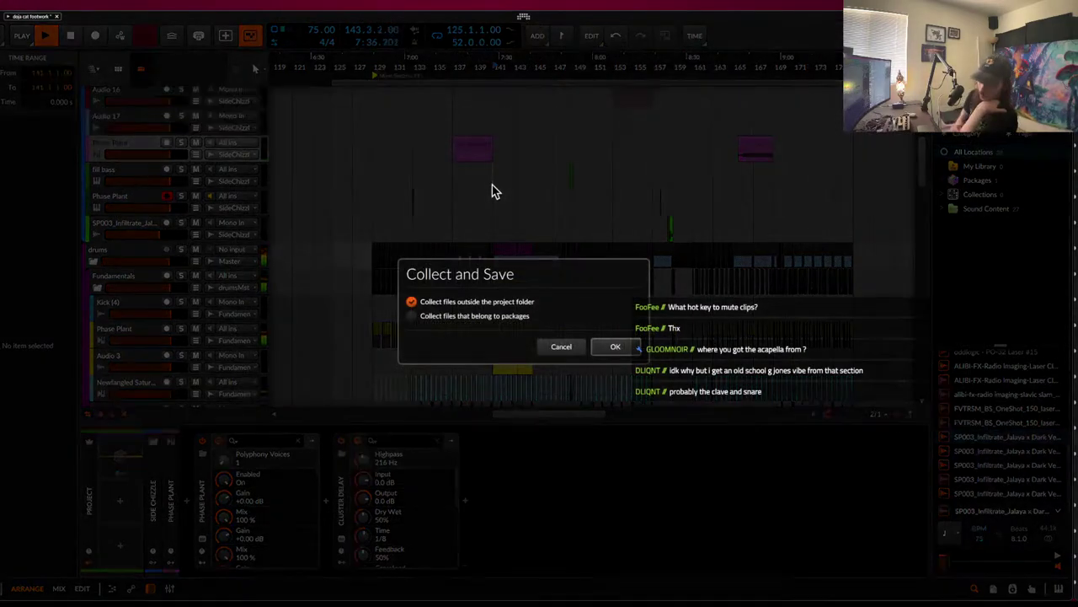
key(Return)
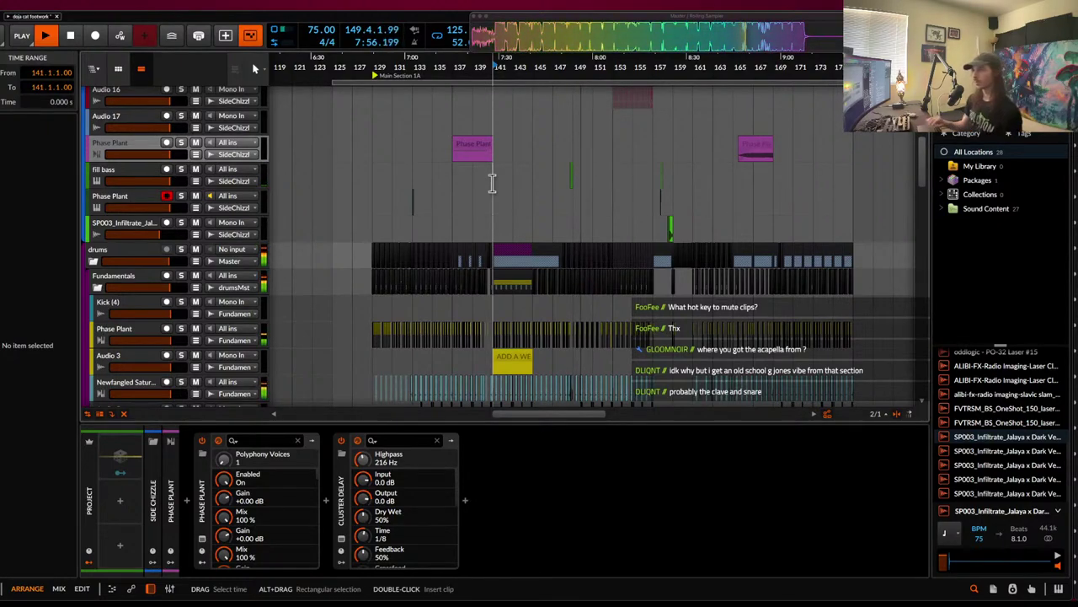
- Play from 147.1.1, move the play position to 148.3.1 and review the tracks from Side Chizzle down to the Pork group
scroll(492, 184, up, 3)
scroll(504, 187, down, 2)
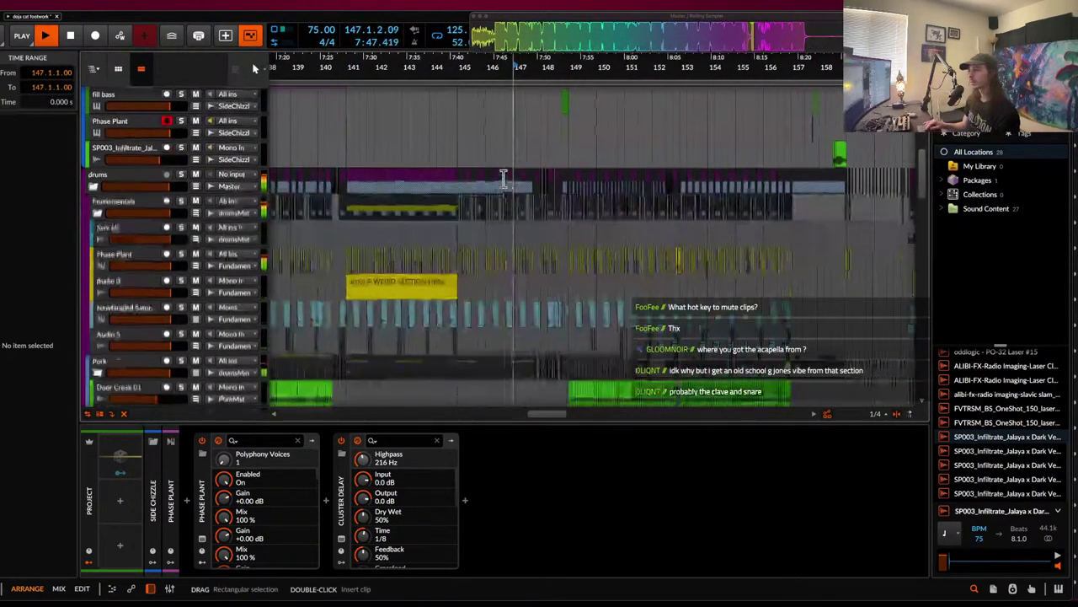
scroll(504, 185, up, 2)
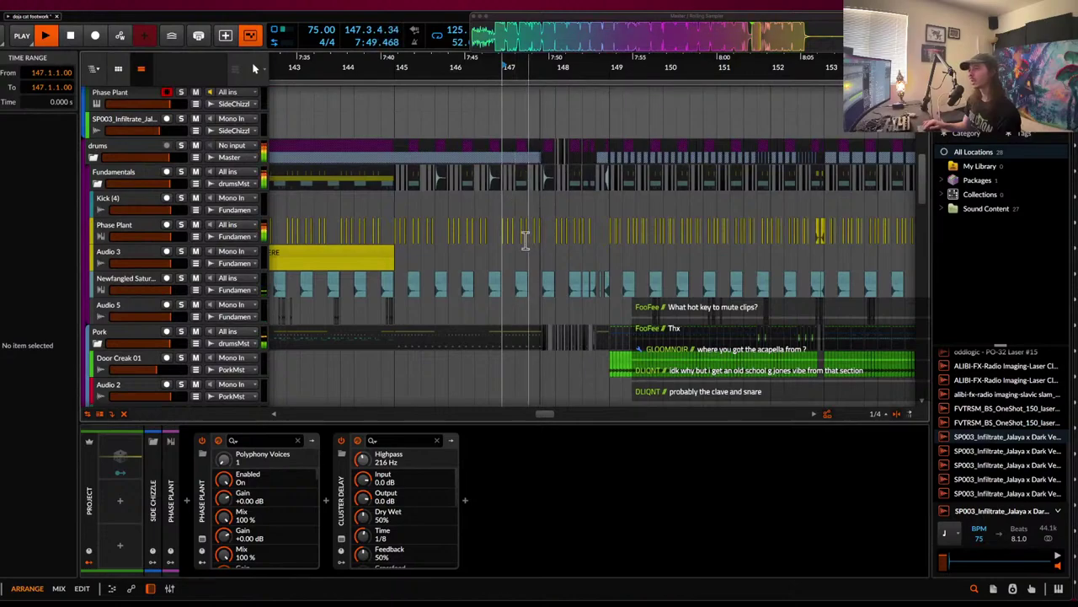
scroll(550, 213, up, 3)
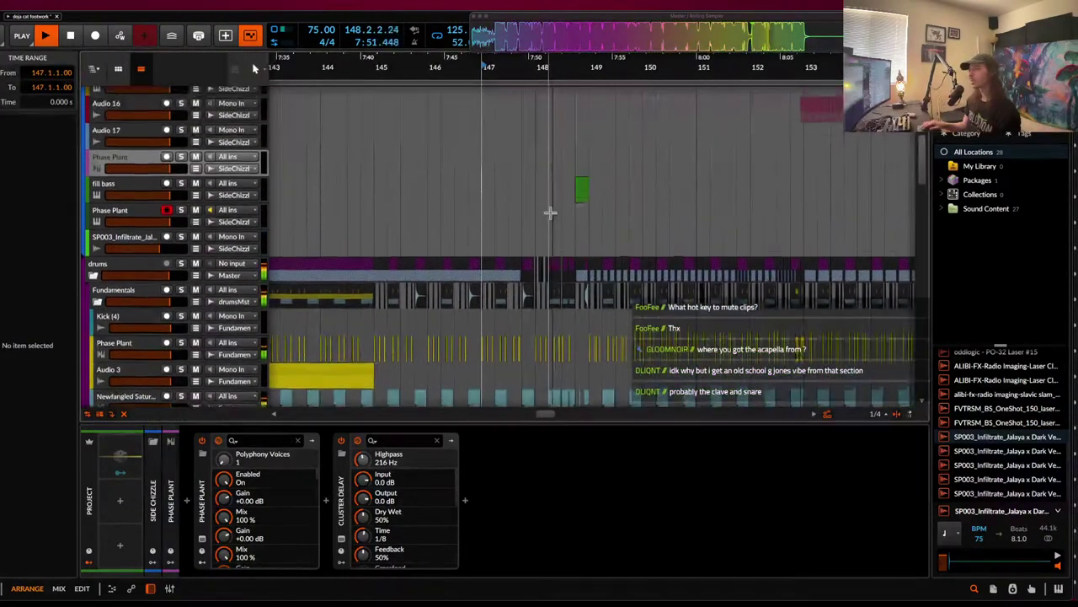
scroll(550, 213, up, 1)
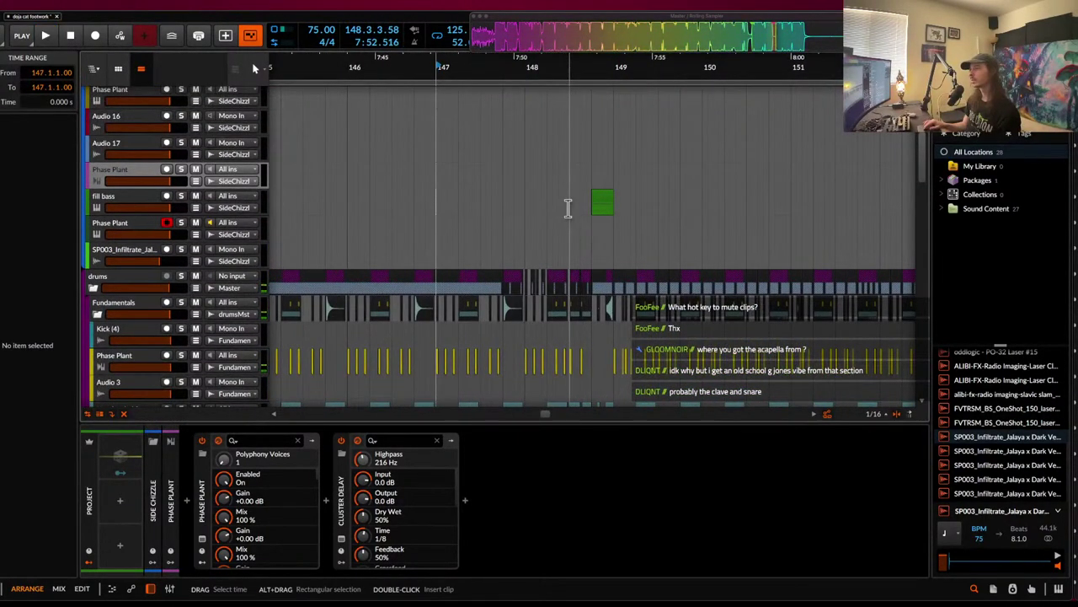
scroll(568, 208, up, 5)
scroll(568, 209, down, 10)
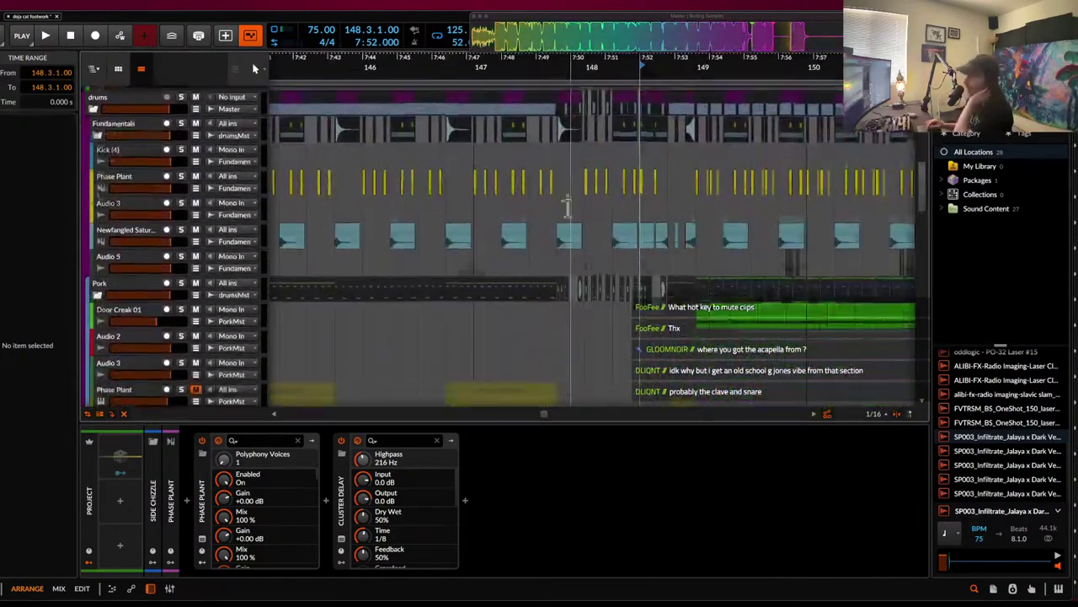
scroll(568, 208, down, 6)
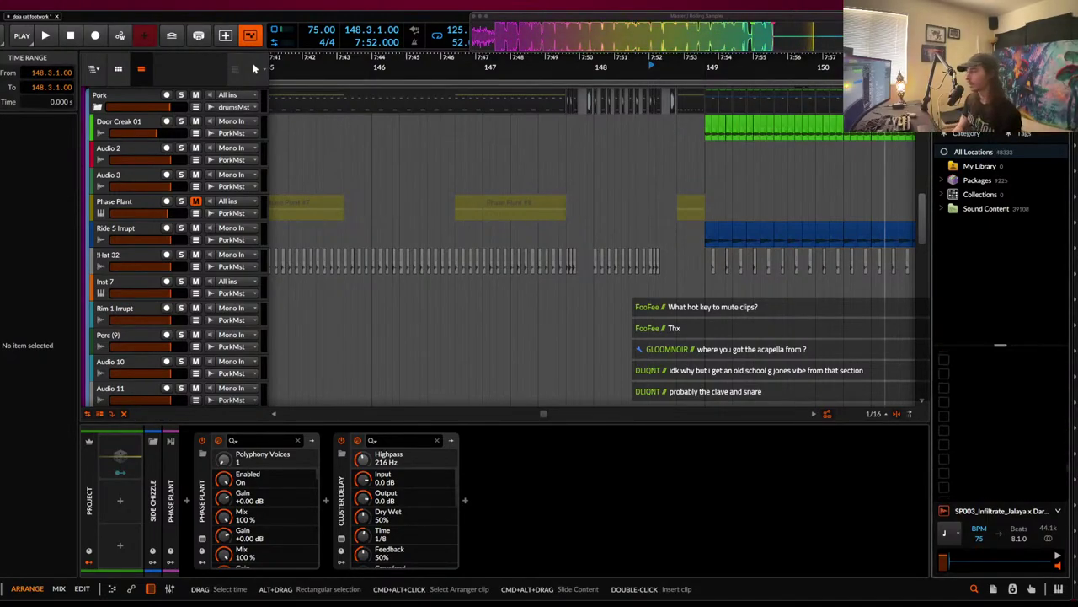
- Audition riser samples in the browser, from Riser_FX_80_06 through to CLAUDE - Riser02
click(973, 428)
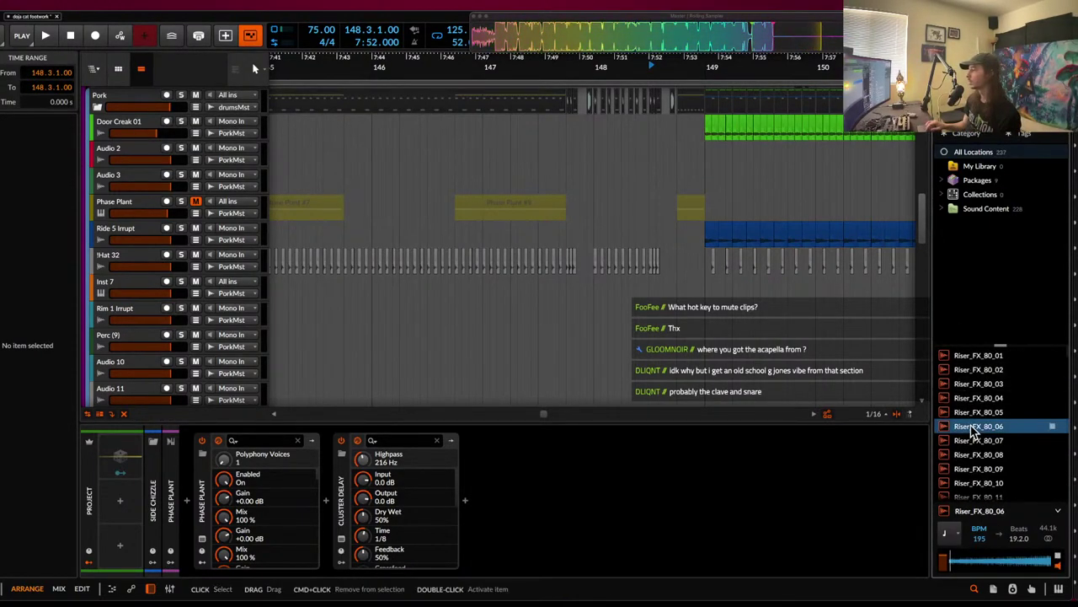
click(971, 458)
scroll(970, 460, down, 10)
click(970, 460)
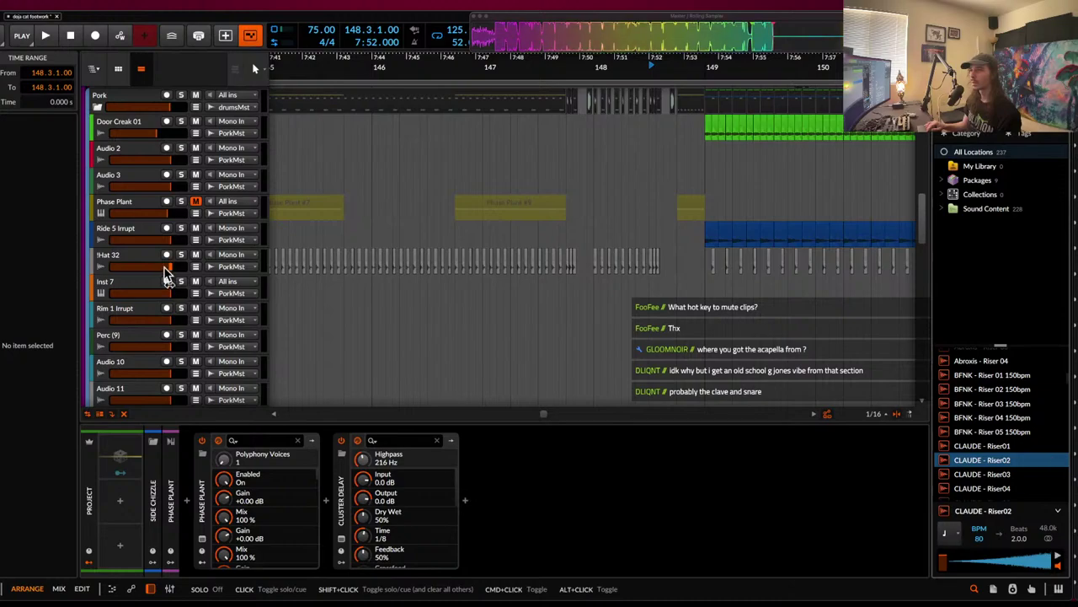
- Add an audio track below !Hat 32, place CLAUDE - Riser02 on it at 146.4.1, and play it soloed
click(148, 254)
key(super+t)
drag(985, 461, 455, 286)
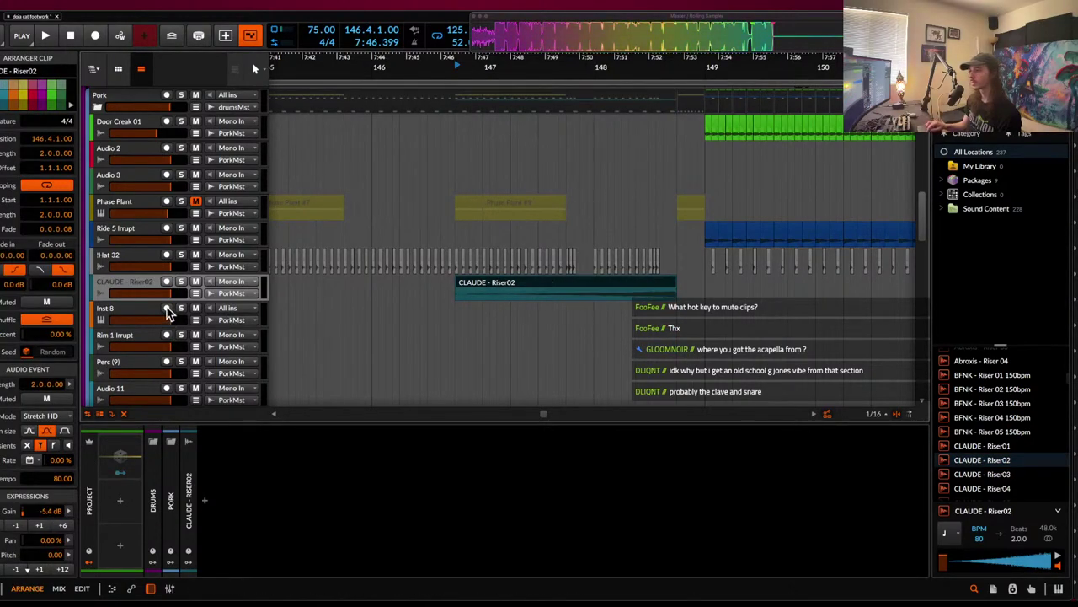
click(181, 282)
key(space)
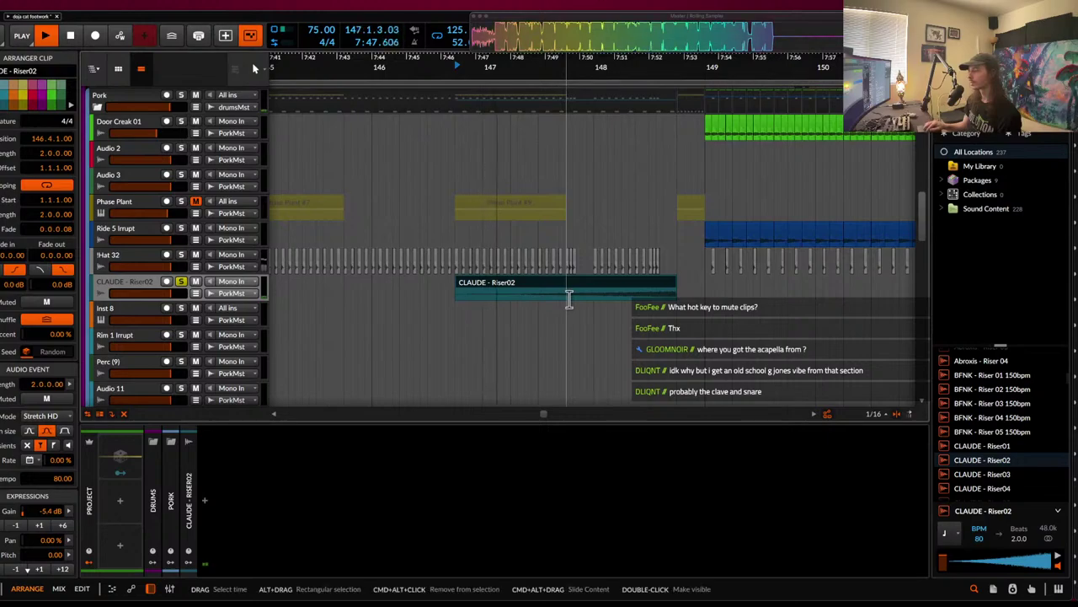
- Insert FabFilter Pro-Q 3 on the CLAUDE - Riser02 track
scroll(568, 295, down, 1)
click(124, 289)
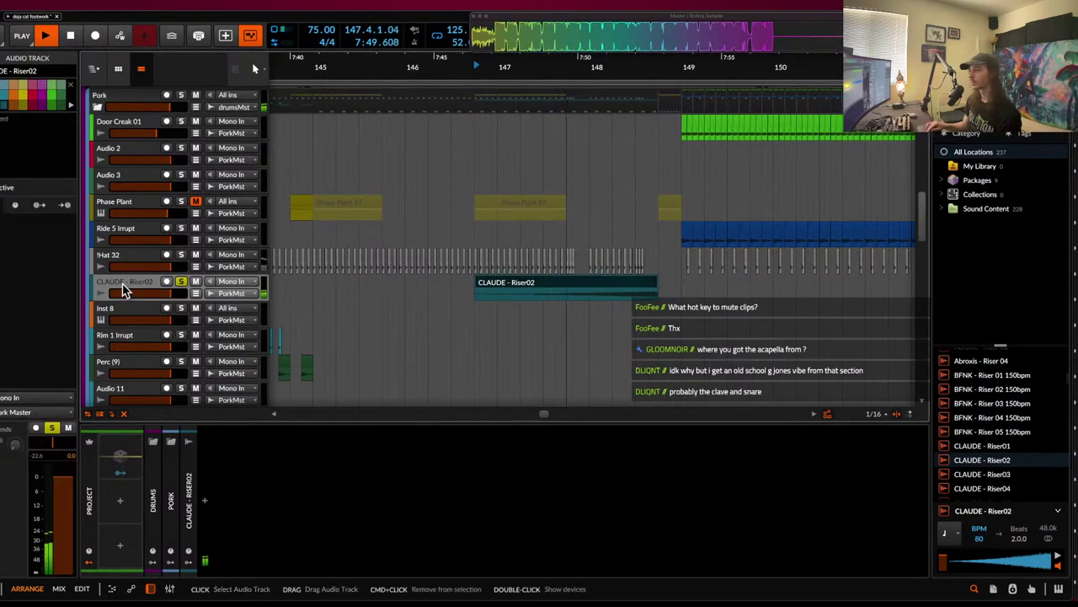
click(205, 502)
text(pro)
click(408, 221)
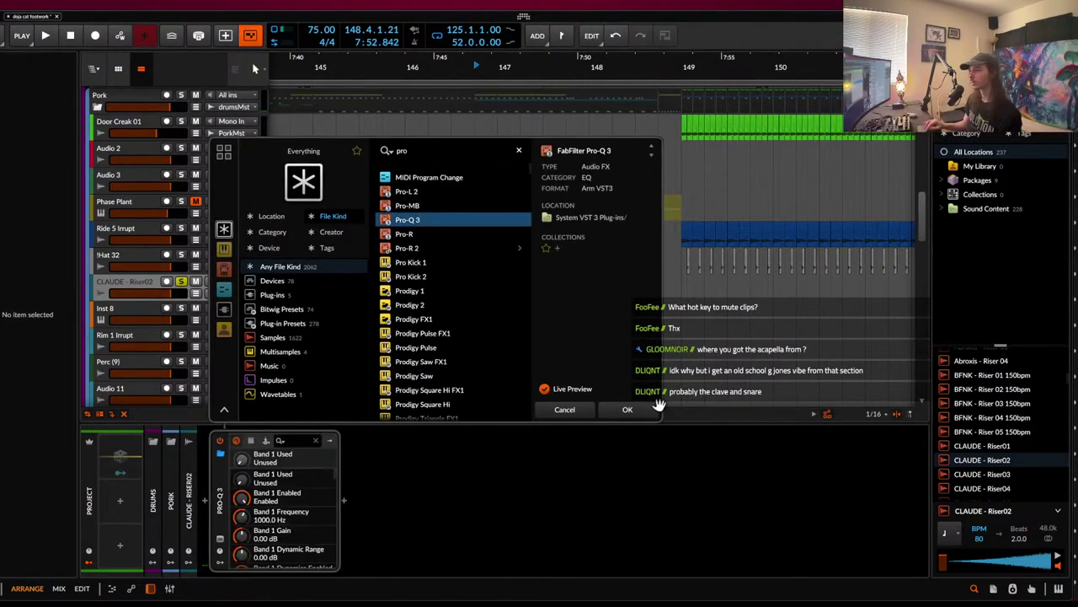
click(630, 410)
- Shape the riser's EQ with a low cut at 1317.5 Hz and a bell cut just above it, and close the plug-in
key(space)
drag(146, 278, 660, 342)
double_click(630, 263)
key(space)
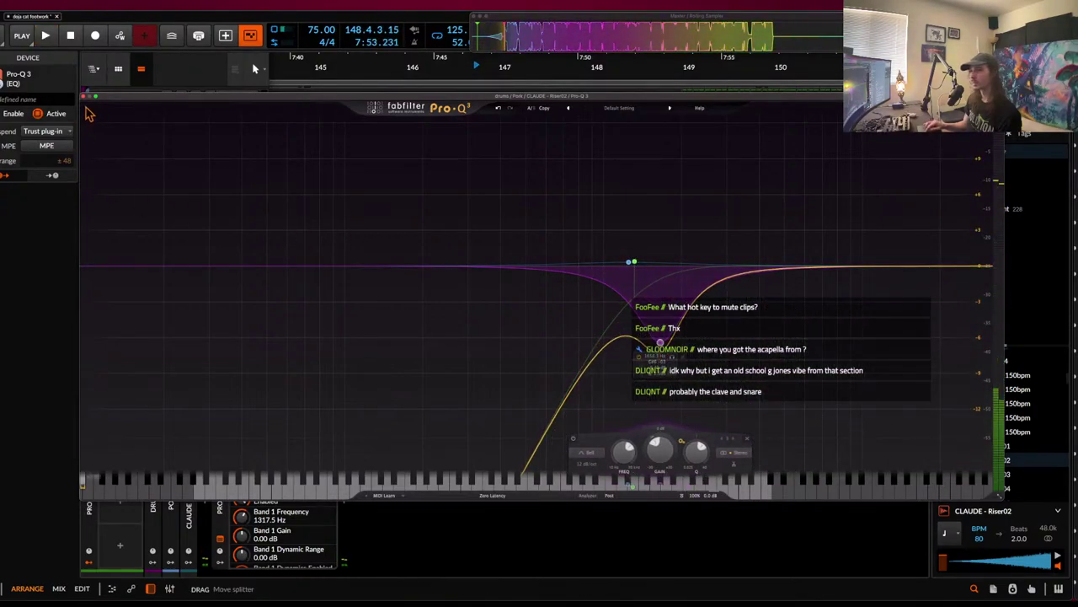
click(86, 97)
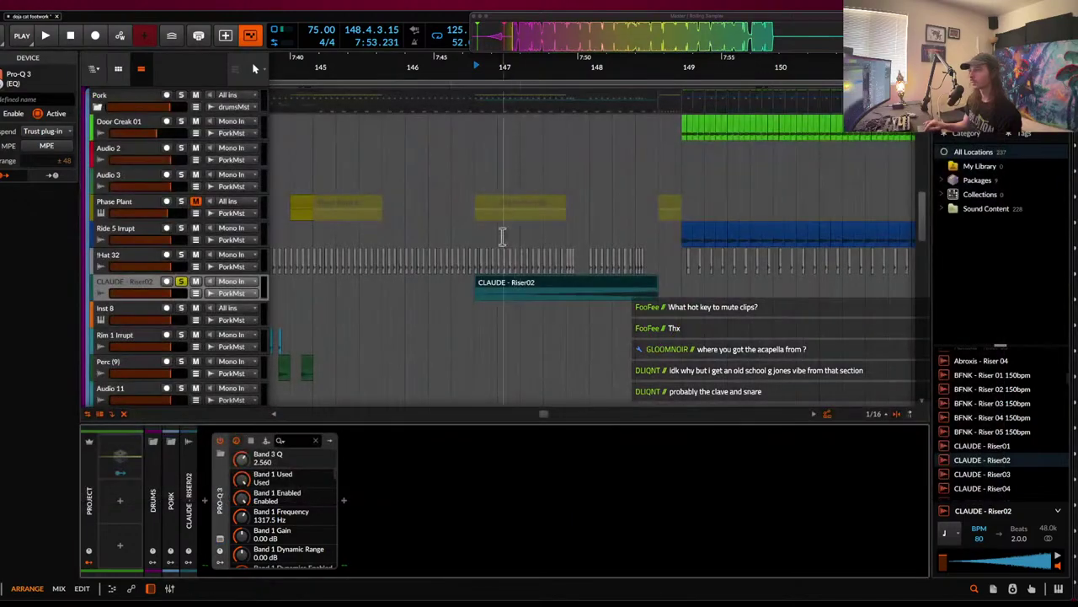
- Draw a slightly curved pitch rise in the CLAUDE - Riser02 clip from 0 to 12 at its end, audition it, and unsolo the track
double_click(533, 286)
click(157, 507)
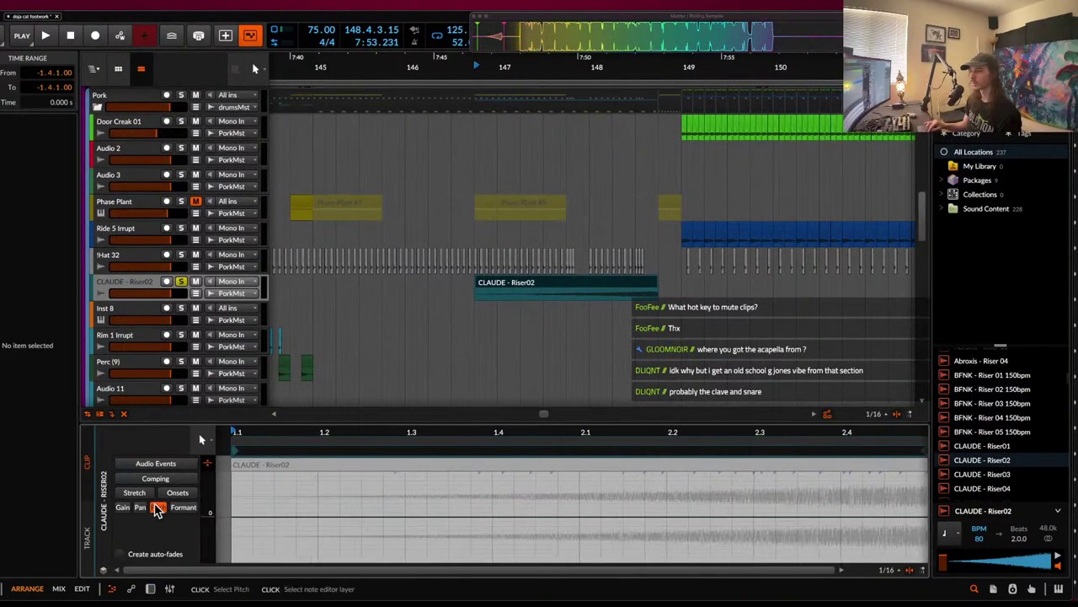
click(233, 518)
scroll(234, 517, down, 5)
click(385, 517)
drag(429, 518, 426, 474)
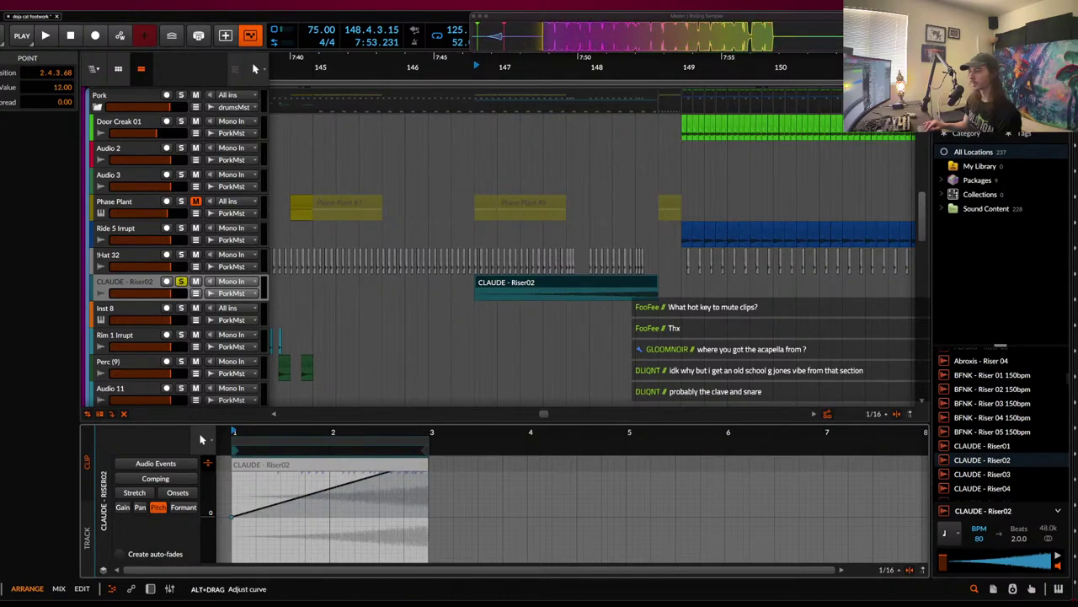
key(space)
click(181, 283)
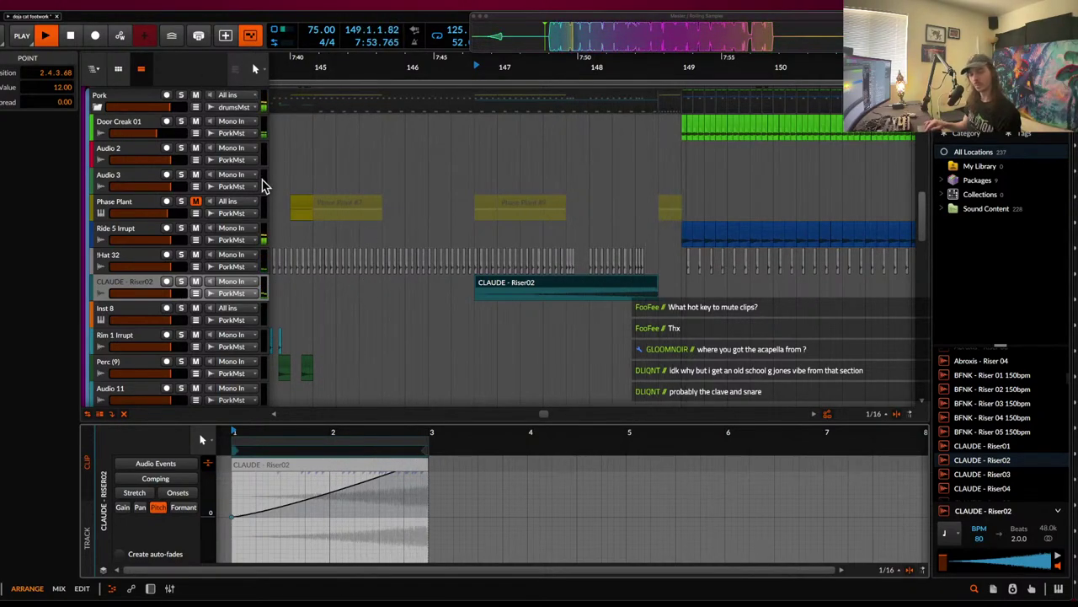
- Set the play position to 149.1.1 and search the sample browser for crash
scroll(614, 218, right, 1)
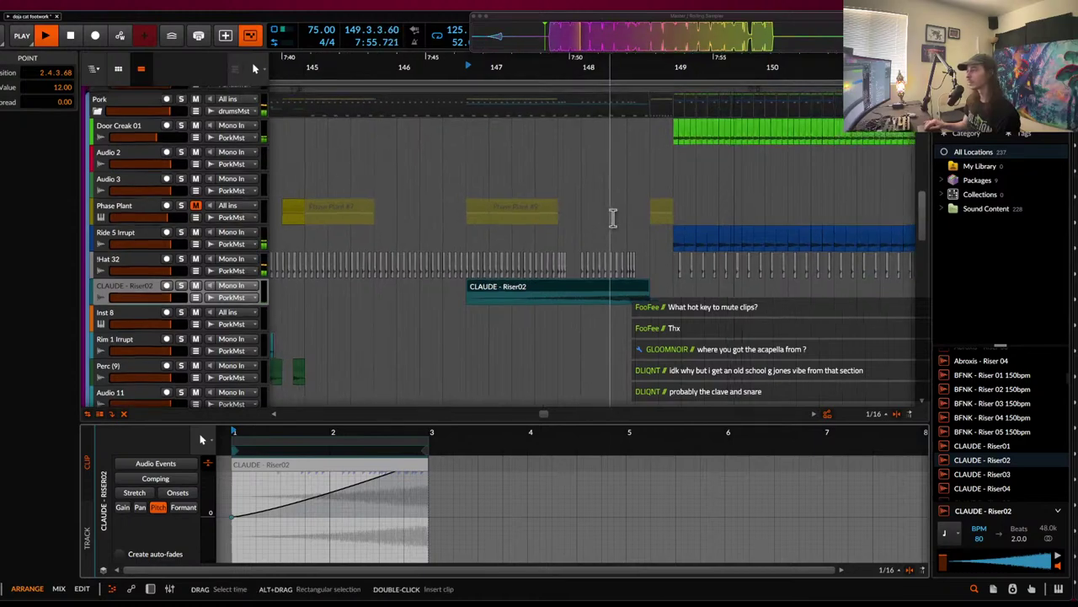
scroll(614, 218, up, 2)
scroll(613, 219, down, 2)
scroll(613, 219, down, 4)
click(598, 212)
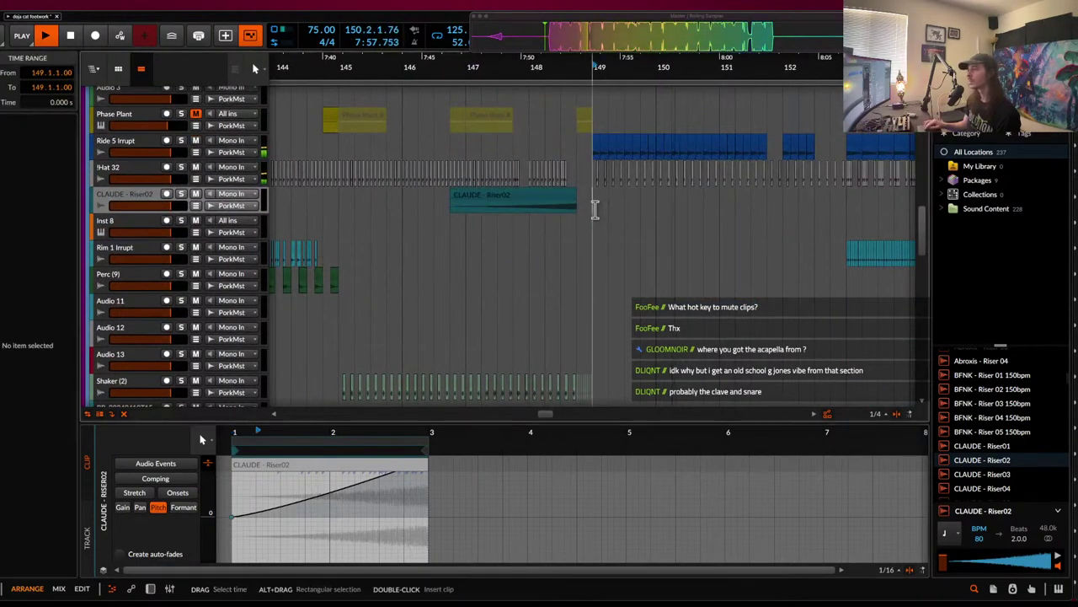
scroll(594, 210, down, 2)
click(974, 94)
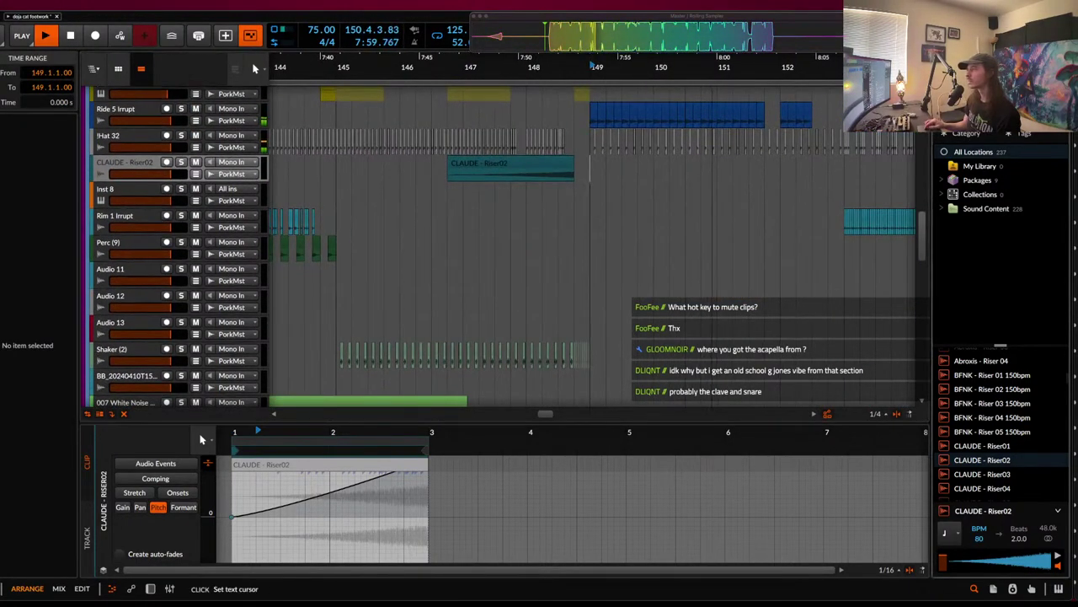
text(crash)
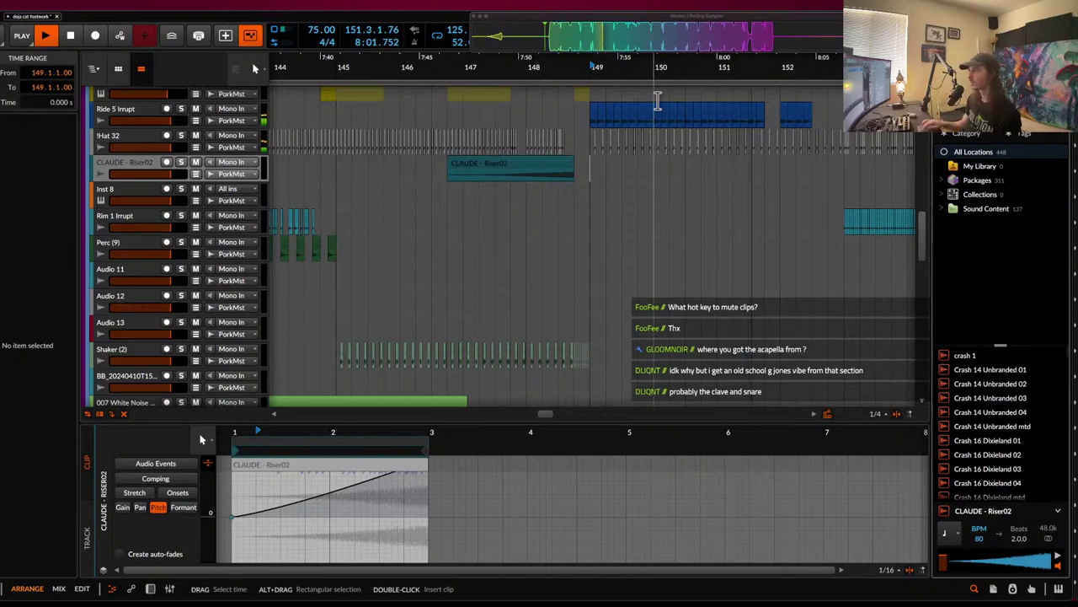
- Select the Ride 5 Irrupt clip at 149.1.1, solo its track and play it
scroll(628, 278, down, 2)
scroll(620, 271, up, 4)
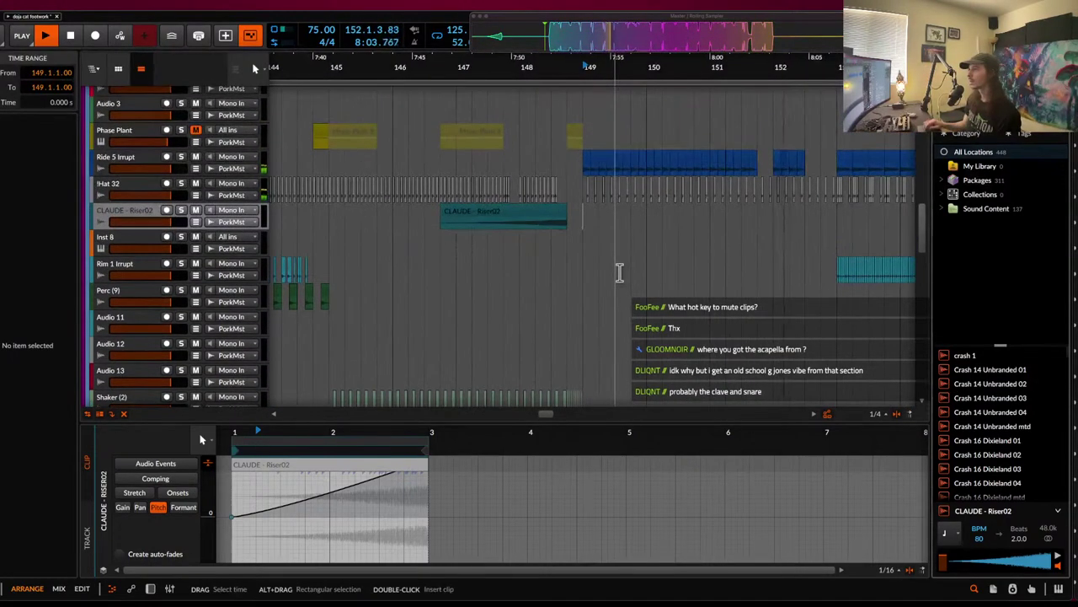
click(584, 163)
click(181, 157)
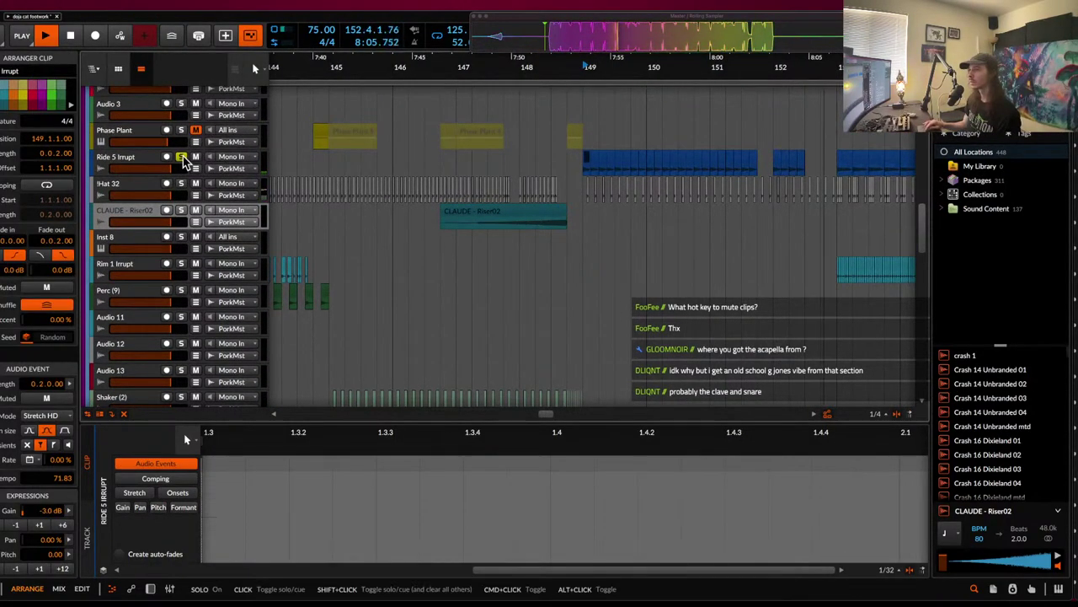
key(space)
key(space)
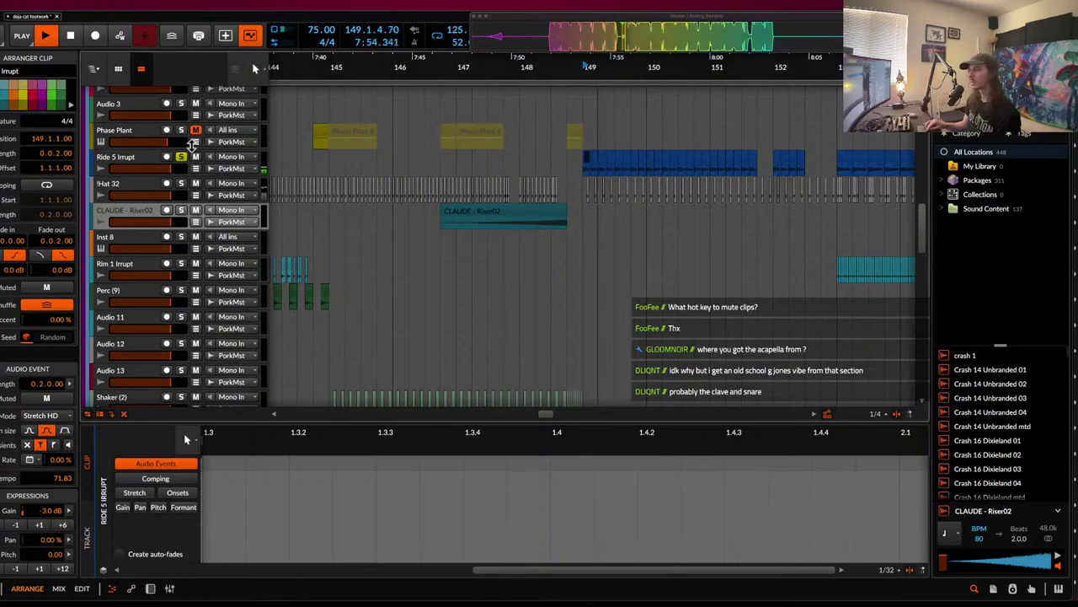
- Add a low cut at about 1.5 kHz in the Ride 5 Irrupt track's Pro-Q 3 and close the plug-in
double_click(141, 161)
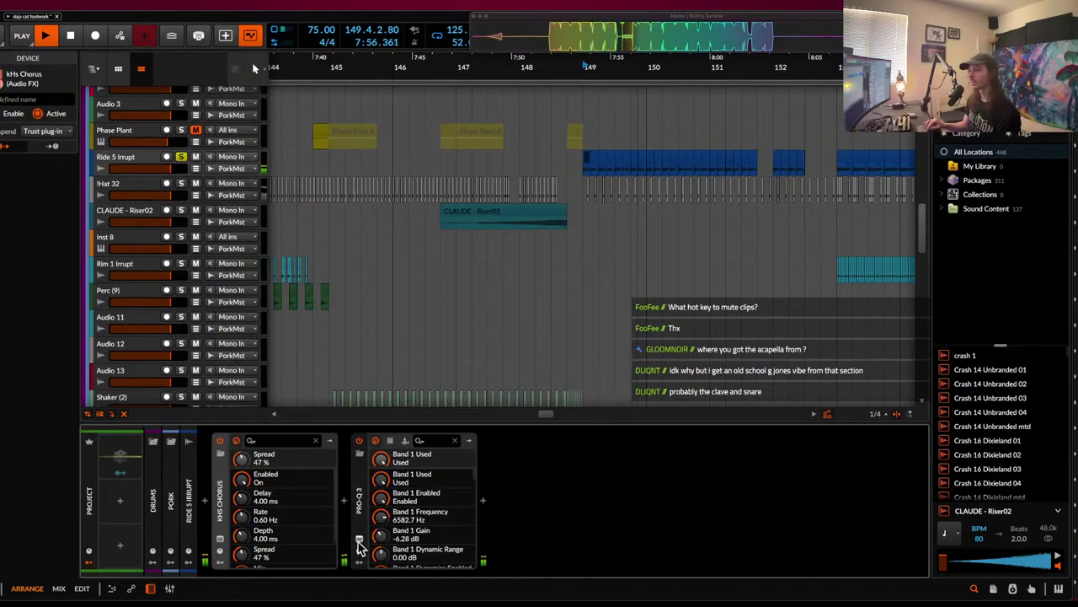
click(359, 541)
click(144, 267)
drag(143, 266, 651, 336)
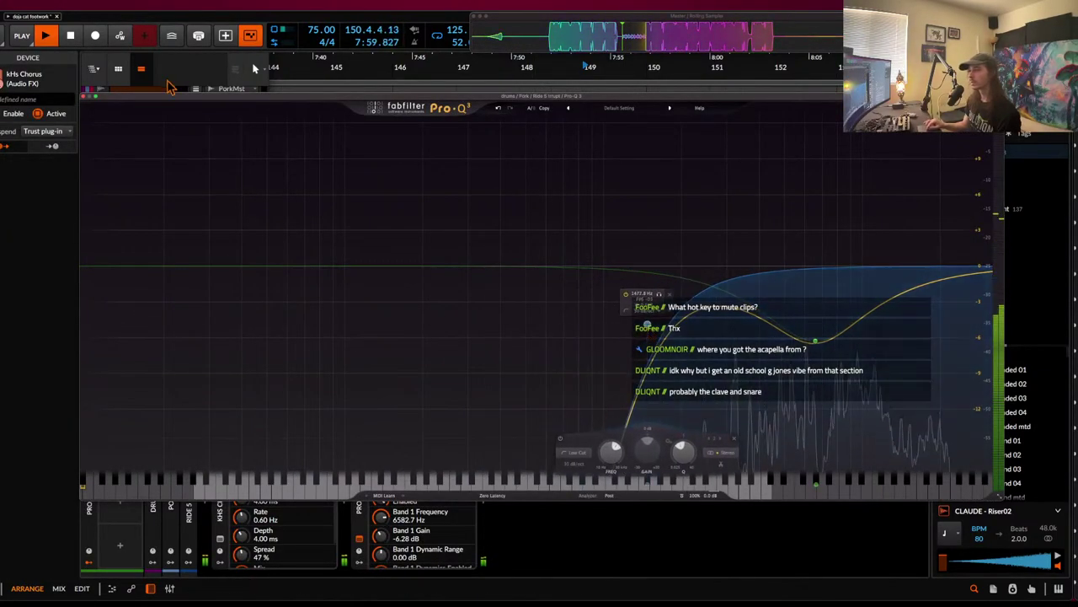
click(83, 96)
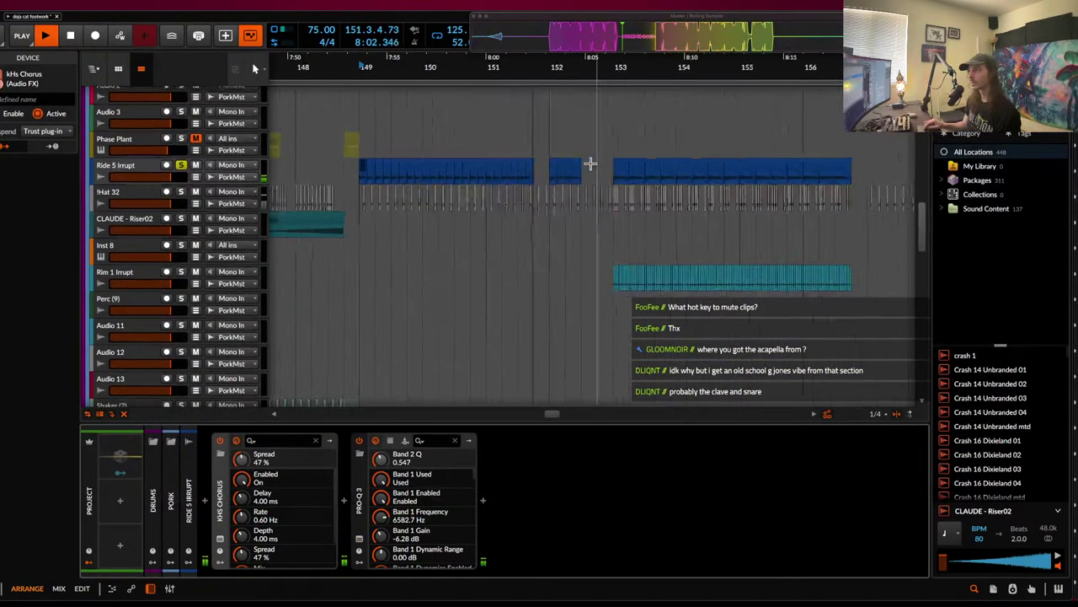
- Raise the gain of the Ride 5 Irrupt clips between bars 149 and 152 to -0.4 dB and play from 148.3.1
click(541, 181)
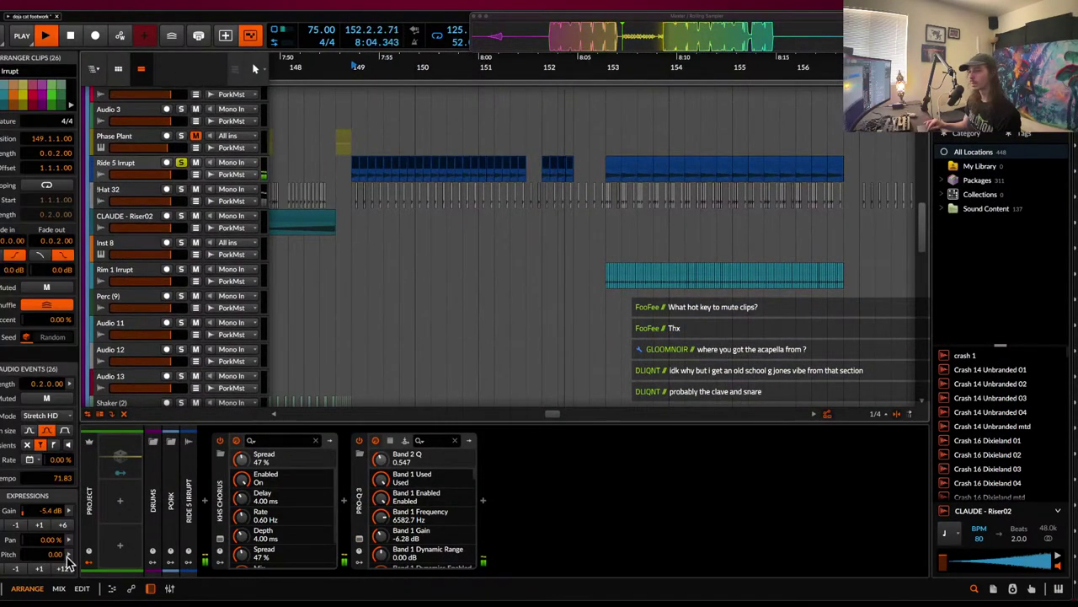
click(40, 524)
click(40, 524)
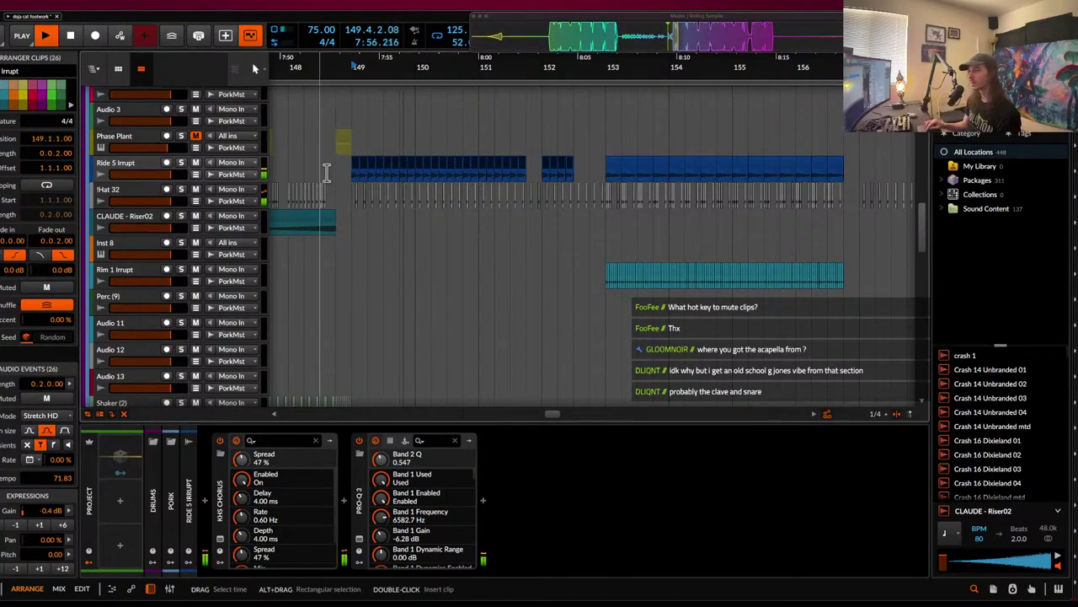
click(324, 174)
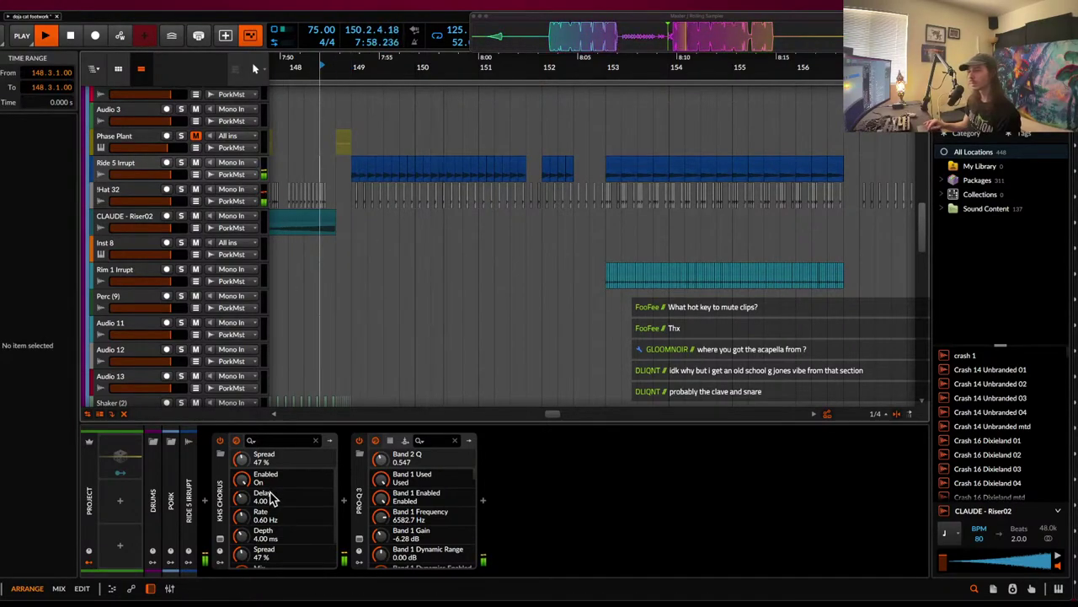
- Insert kHs Haas after kHs Chorus on the Ride 5 Irrupt track, with a 1.08 ms delay on the left channel
click(344, 500)
text(haas)
click(544, 179)
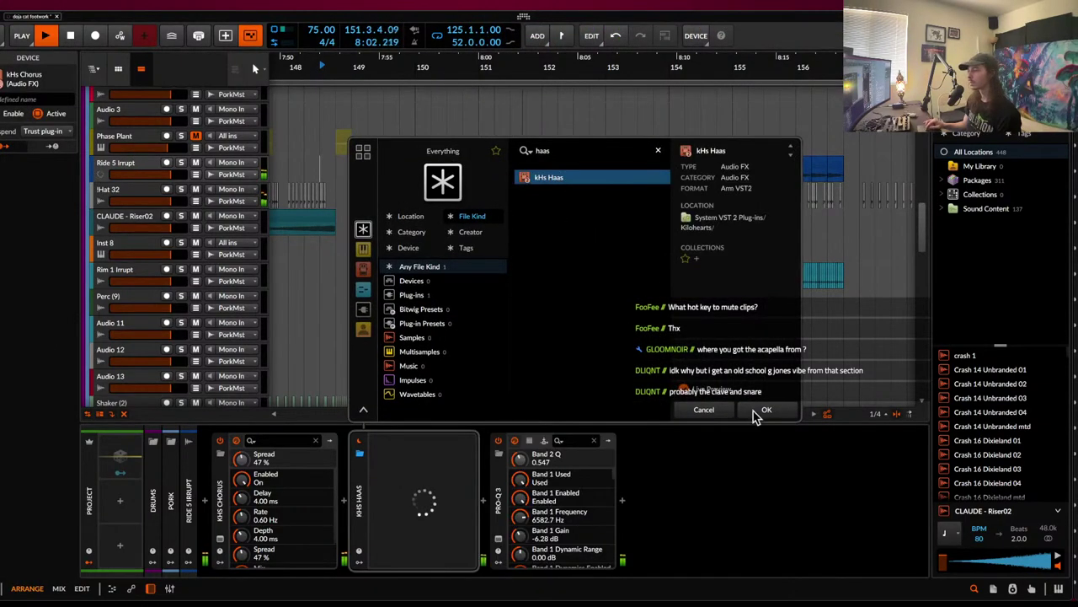
click(766, 411)
key(space)
drag(509, 299, 509, 302)
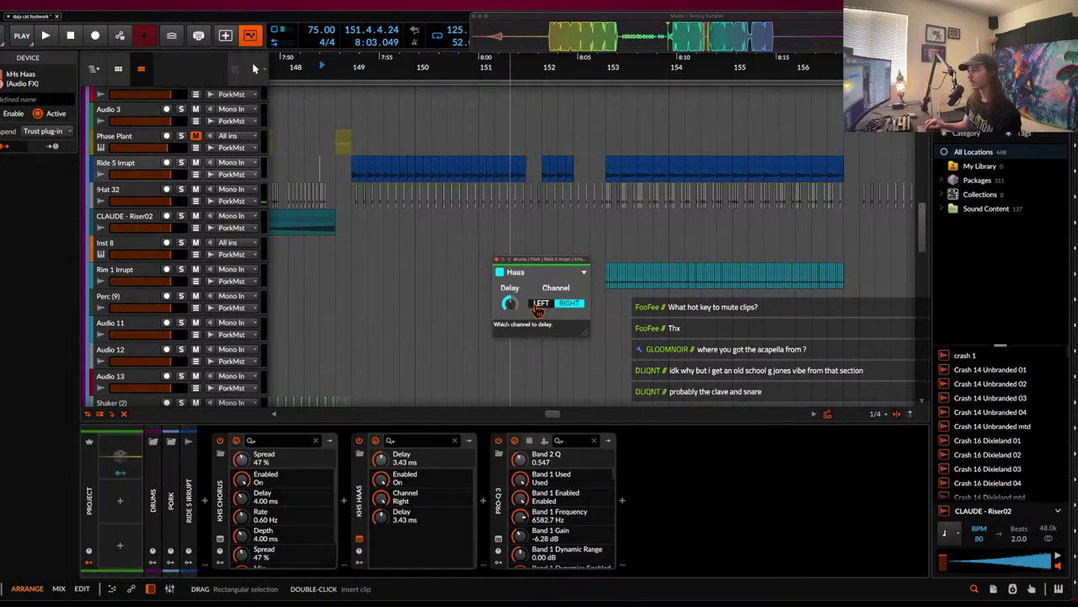
- Add Fuse Compressor after Pro-Q 3 on the Ride 5 Irrupt track and start playback
click(621, 505)
text(fuse)
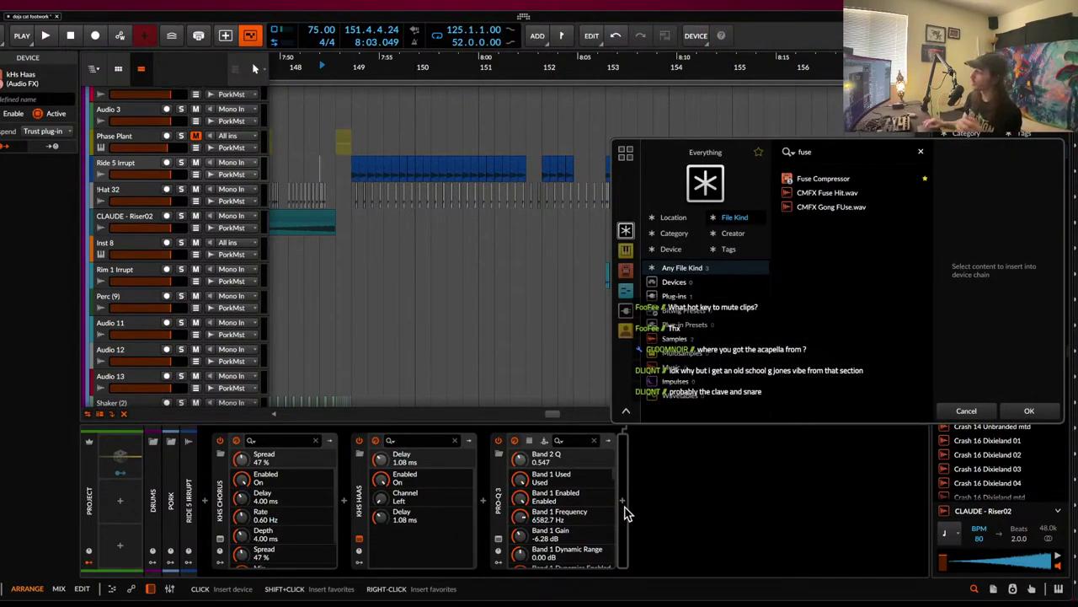
click(813, 178)
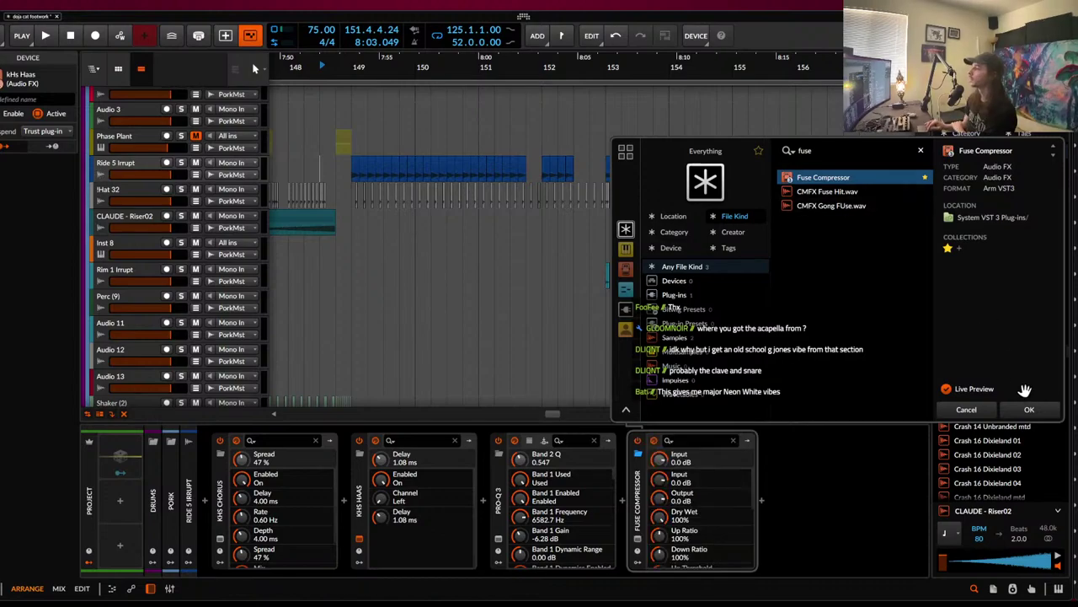
click(1029, 409)
key(space)
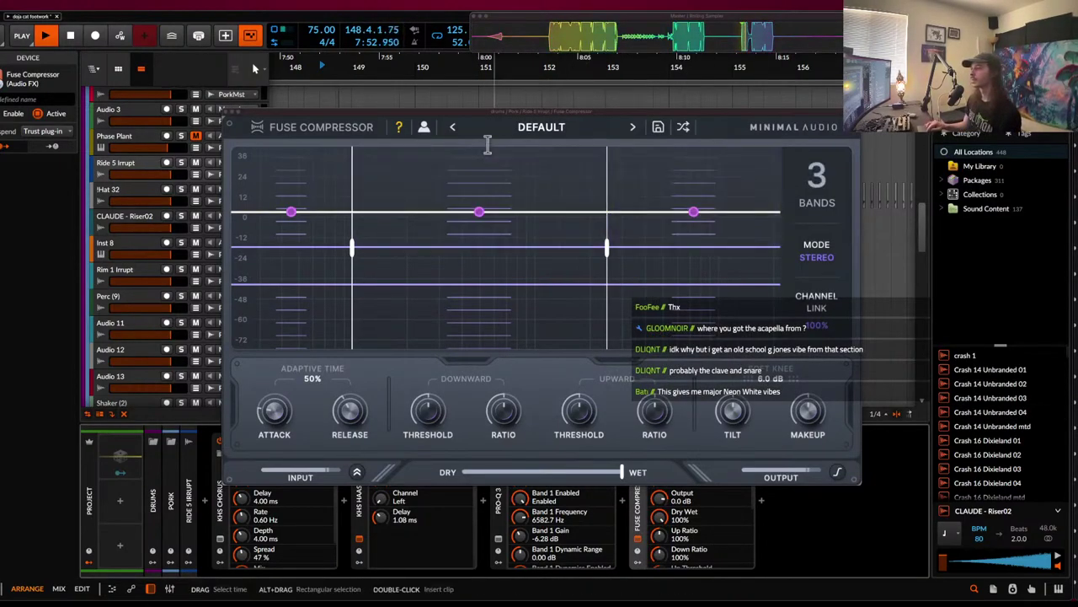
- Switch the Fuse Compressor to 6 bands and enable its output soft clipping
drag(608, 180, 613, 179)
click(817, 181)
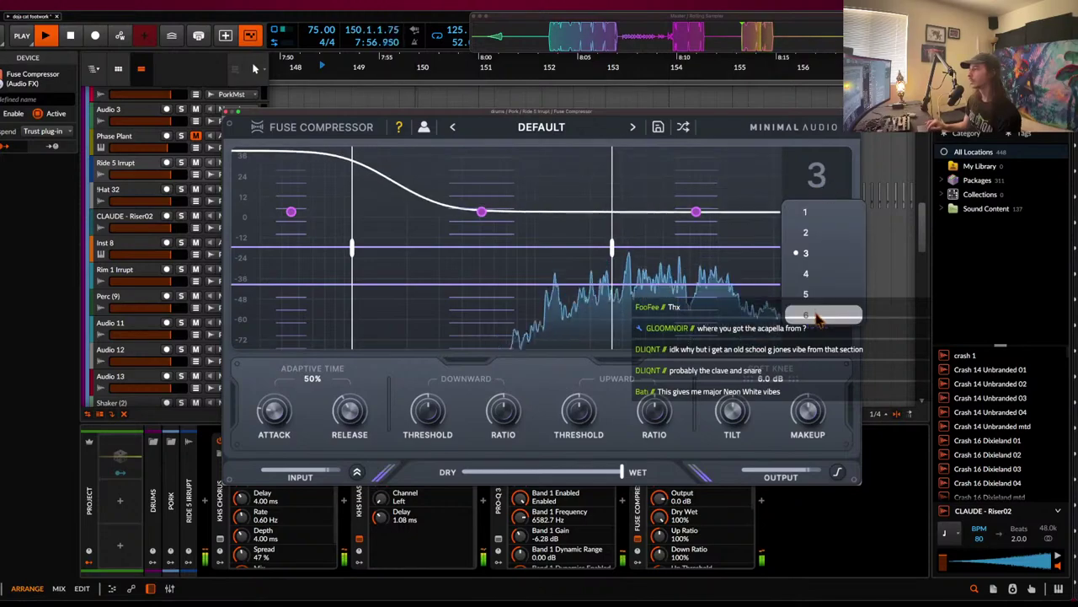
click(816, 316)
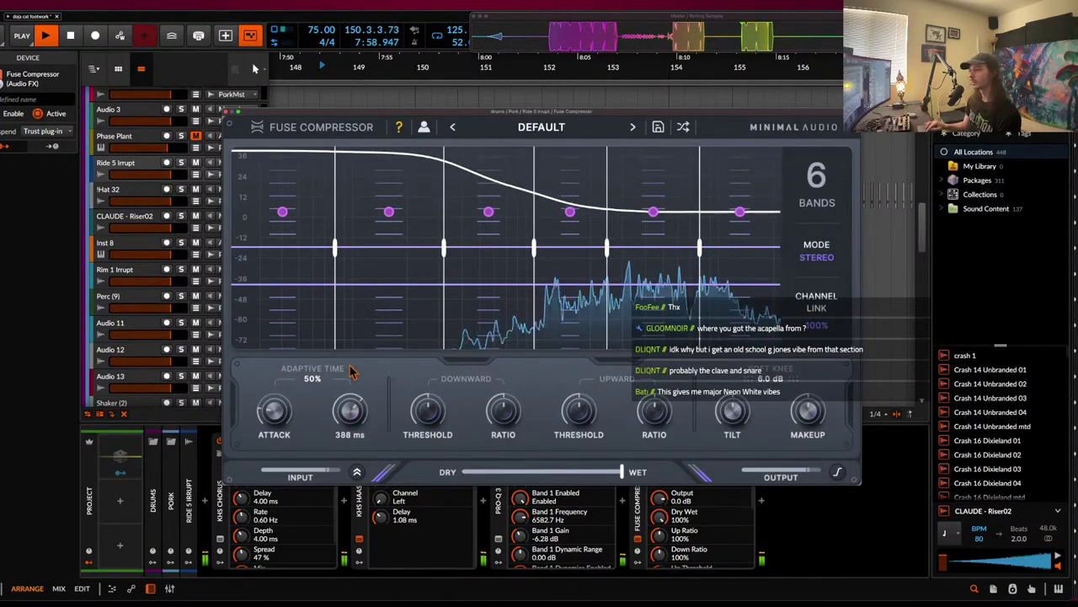
click(838, 474)
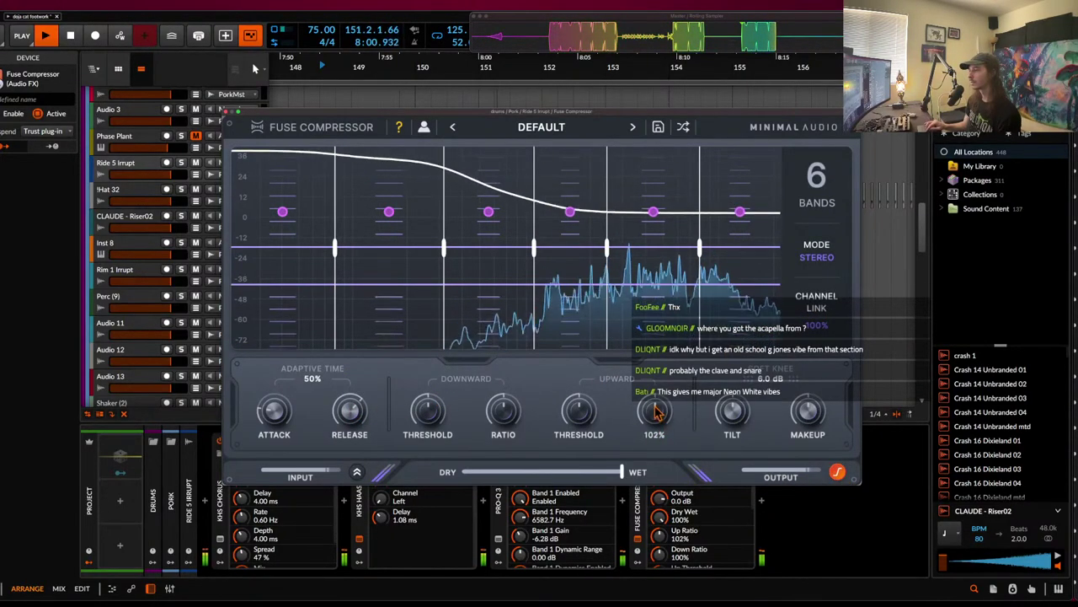
- Set Fuse Compressor's upward ratio to 133%, downward ratio to 147% and attack to 18.7 ms, raise both thresholds, and close both plug-in windows
drag(657, 408, 655, 395)
drag(581, 407, 582, 393)
drag(506, 409, 505, 392)
drag(430, 407, 431, 376)
drag(272, 410, 272, 389)
click(226, 111)
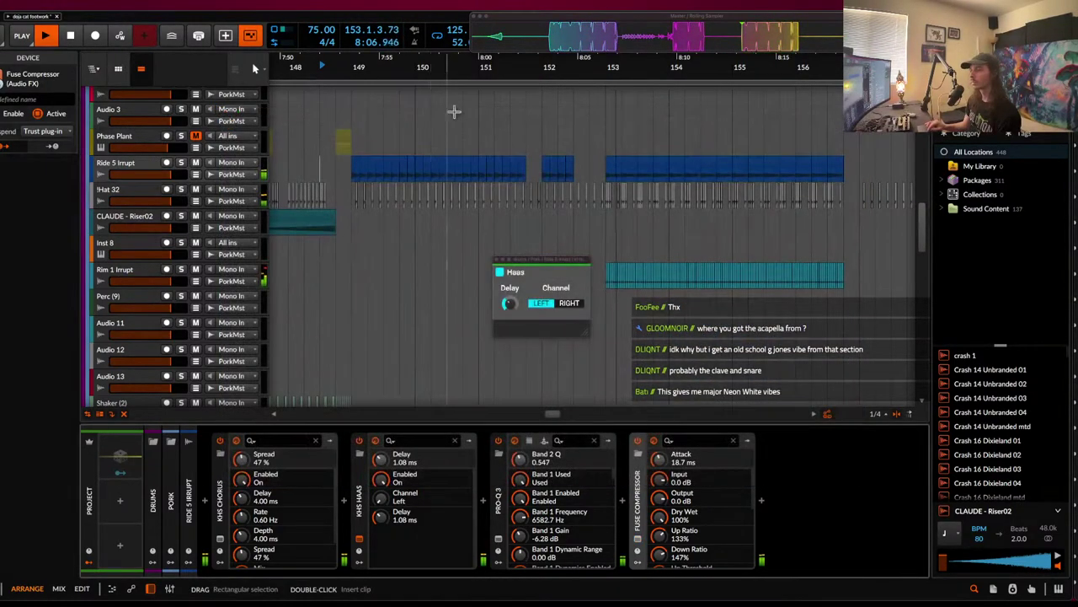
click(497, 259)
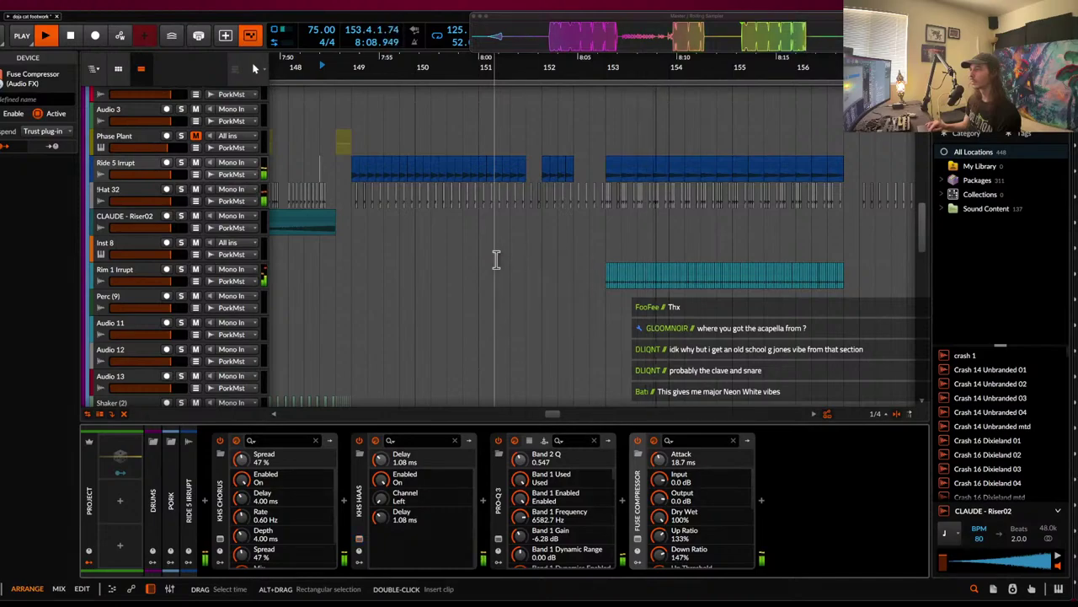
- Play from 153.1.1 and briefly solo the Rim 1 Irrupt track to hear it alone
scroll(570, 238, right, 2)
scroll(571, 238, down, 2)
click(513, 276)
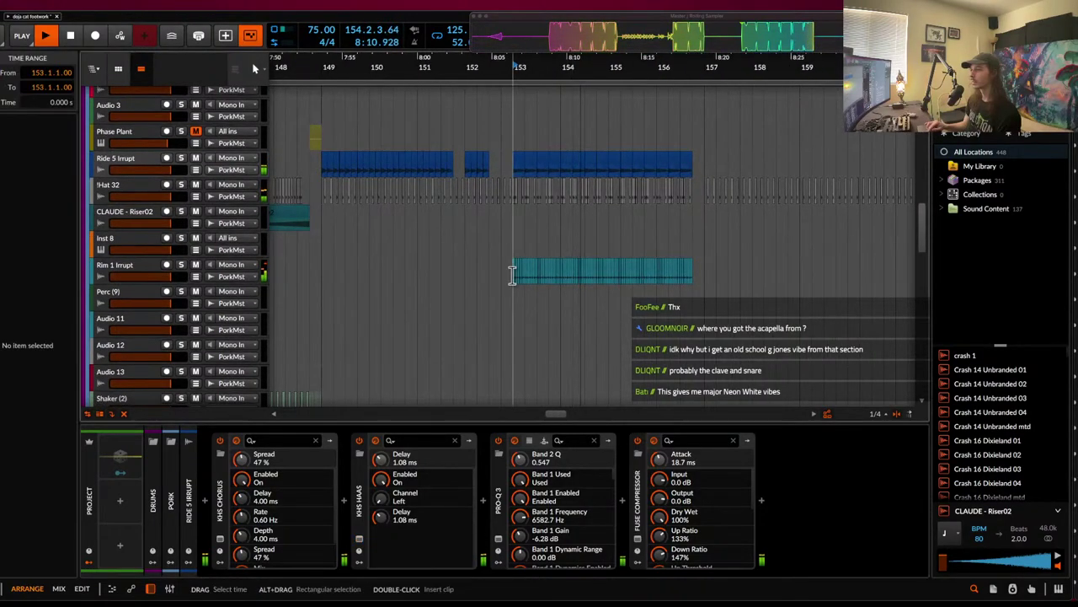
scroll(512, 275, up, 3)
click(180, 265)
click(180, 266)
click(139, 278)
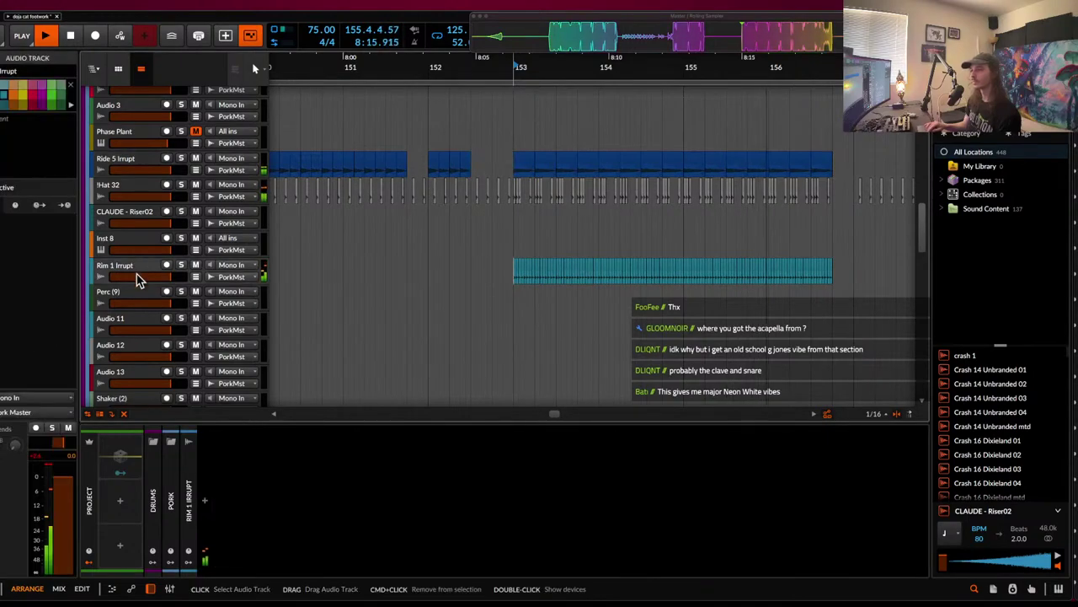
click(205, 506)
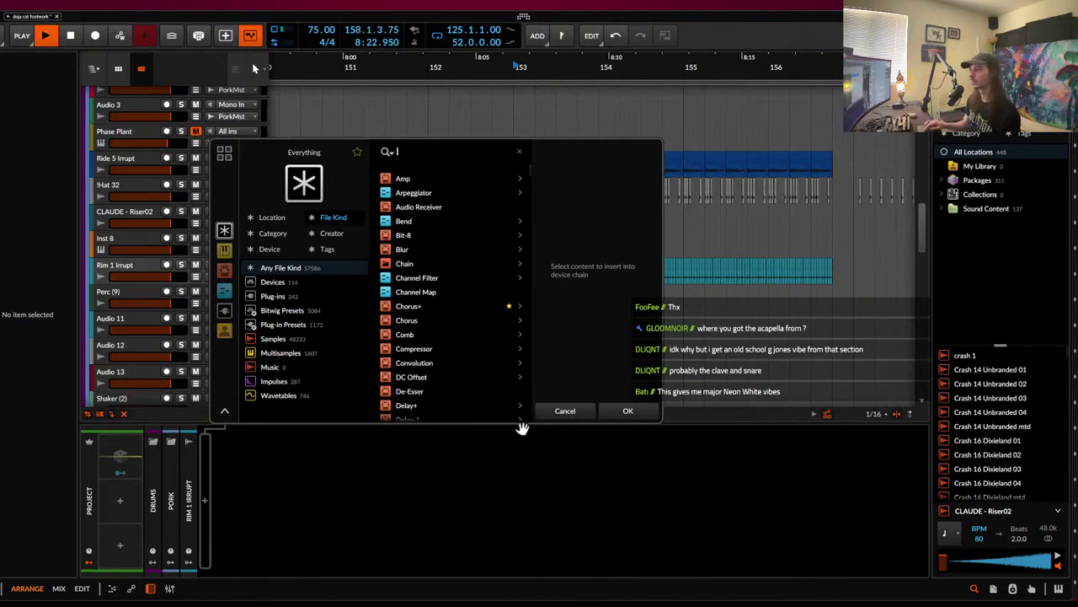
click(566, 412)
- Look through the track groups from bar 153 onward for the fill parts around 157.4
scroll(556, 328, down, 5)
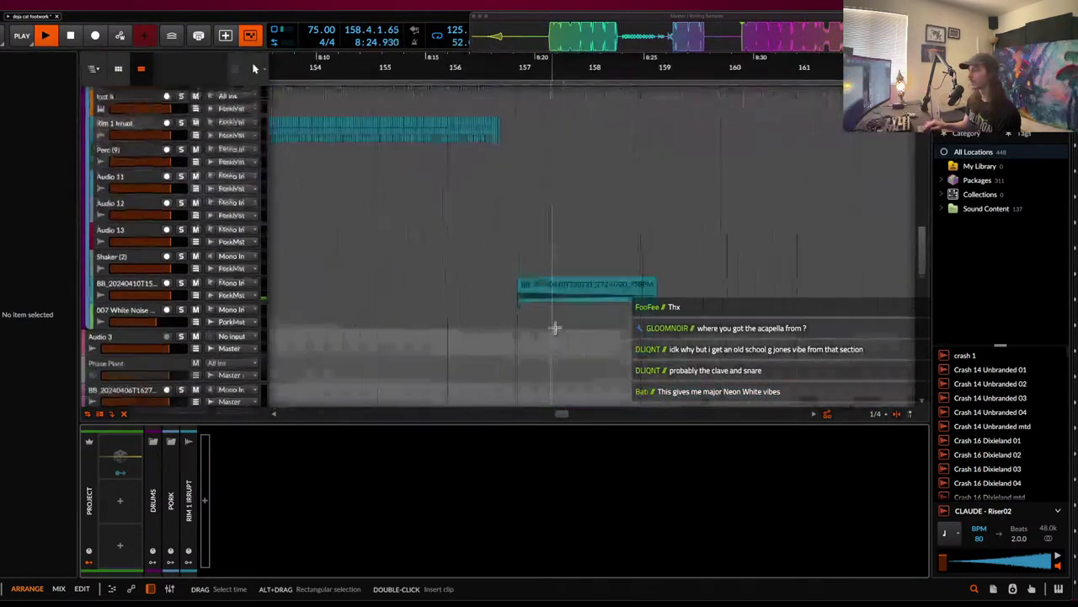
scroll(555, 329, down, 6)
scroll(556, 327, up, 6)
scroll(294, 308, down, 6)
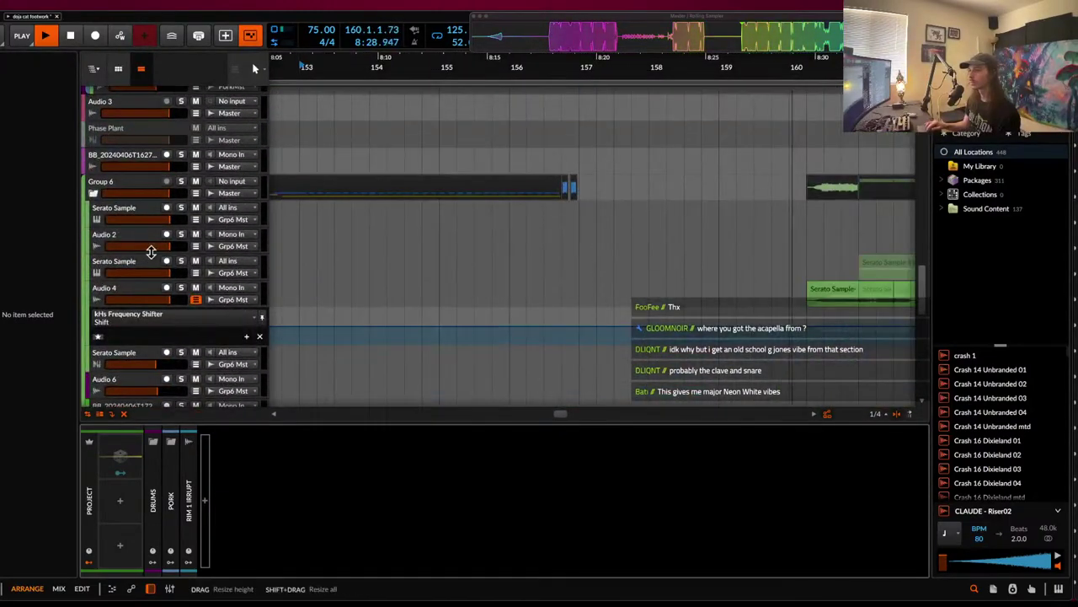
scroll(151, 252, down, 10)
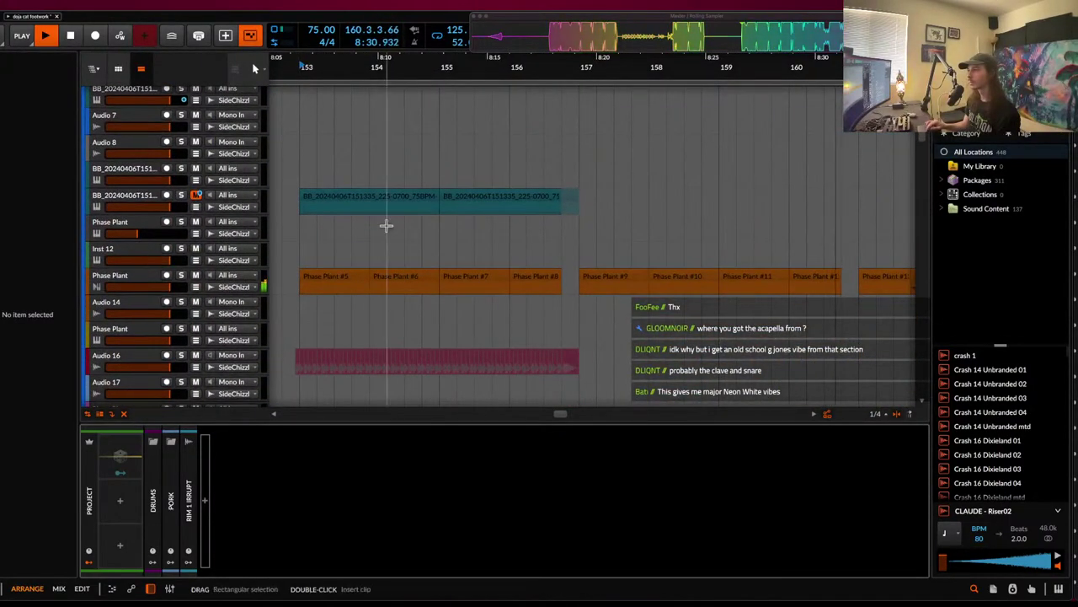
scroll(386, 226, down, 5)
scroll(386, 225, right, 4)
scroll(440, 228, up, 6)
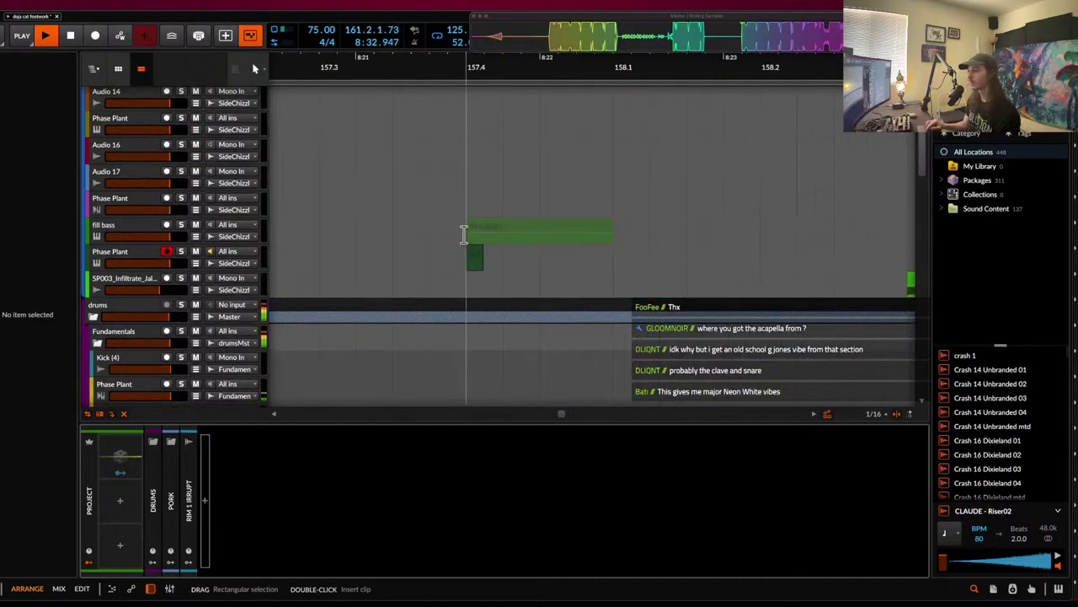
- Inspect the Phase Plant instrument on the track below fill bass, starting from its clip at 157.4
click(473, 255)
click(135, 257)
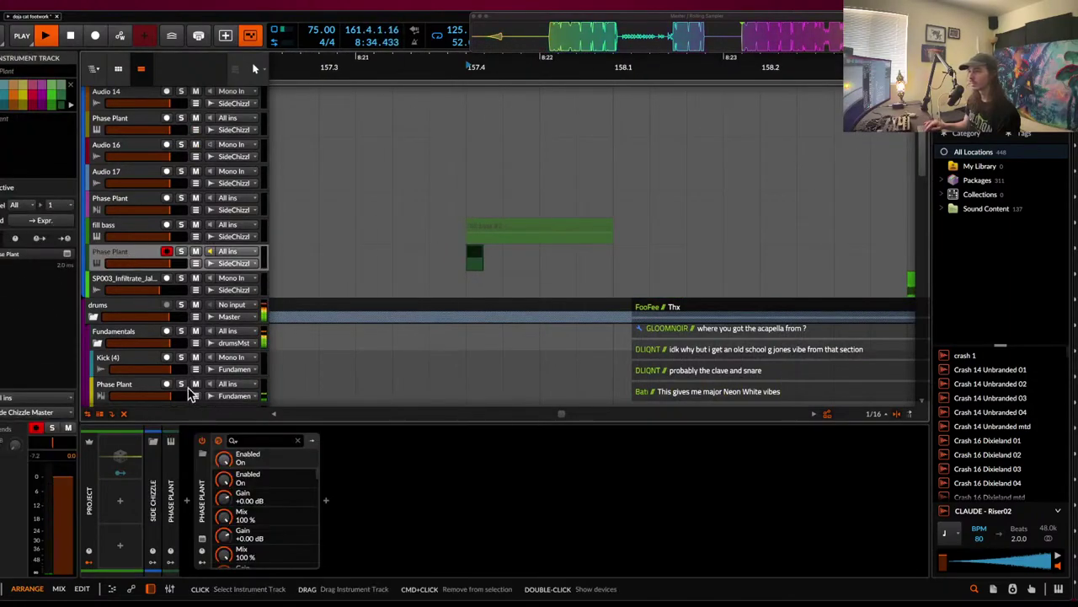
click(202, 539)
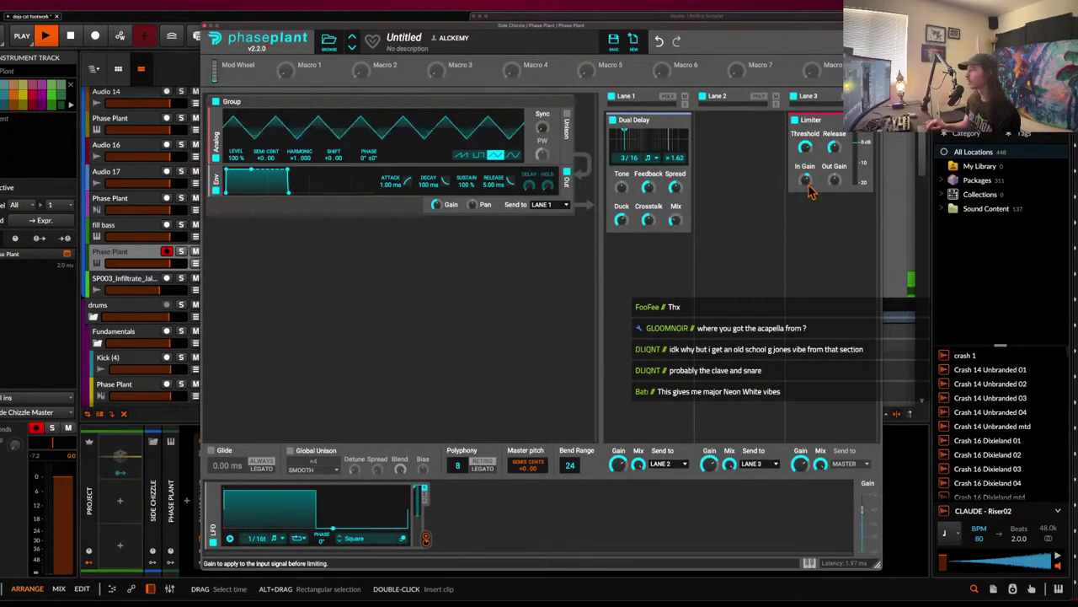
click(209, 27)
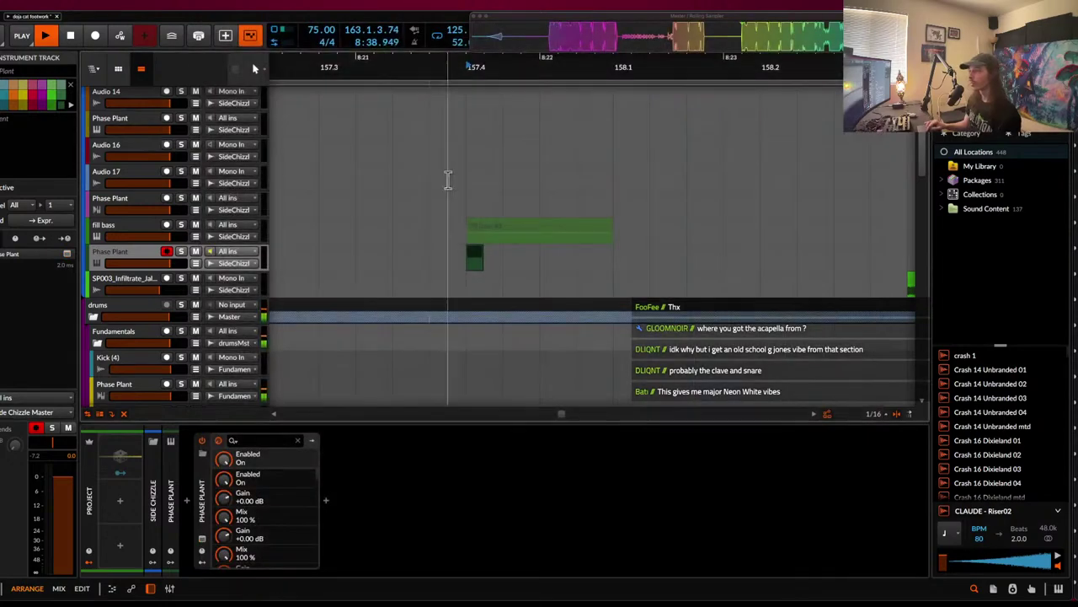
- Select the SP003_Infiltrate clip before bar 159 and set the play position to 159.1.1 where it ends
scroll(477, 190, down, 1)
scroll(587, 198, up, 4)
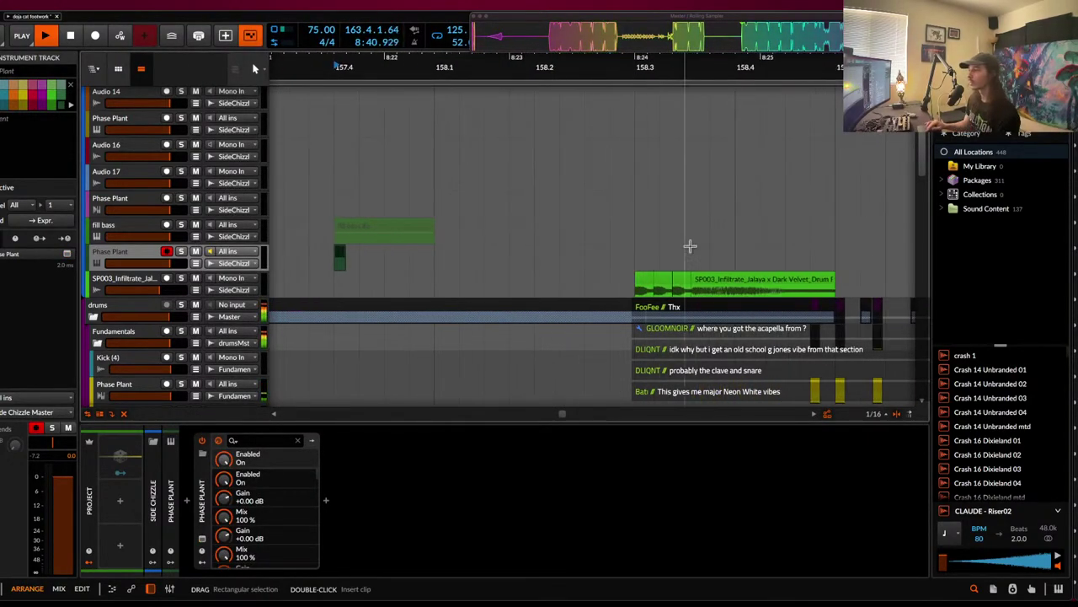
click(734, 281)
scroll(735, 282, down, 4)
scroll(734, 281, right, 3)
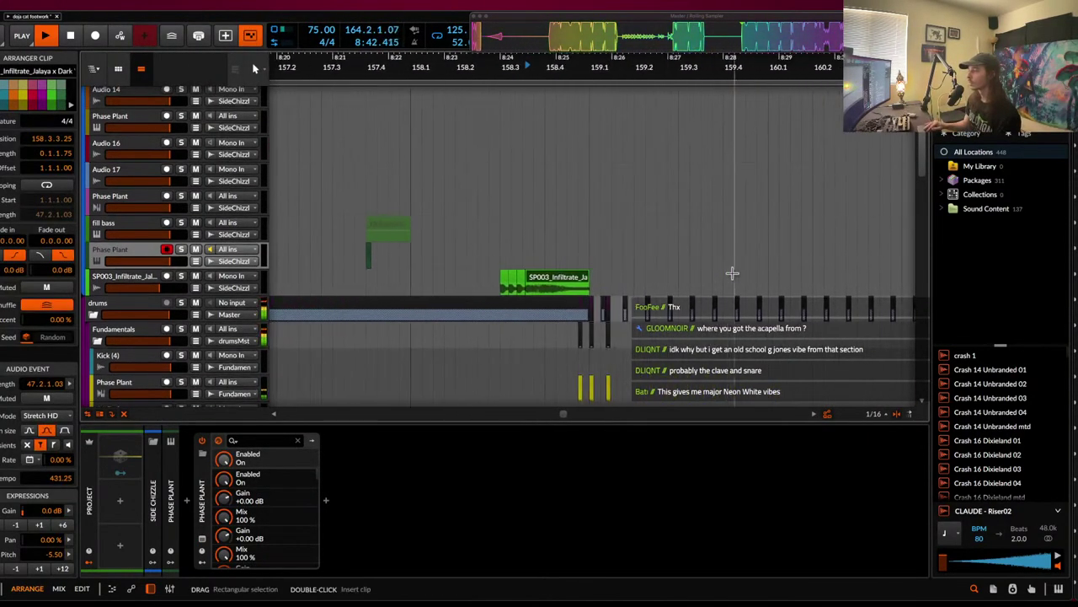
click(588, 257)
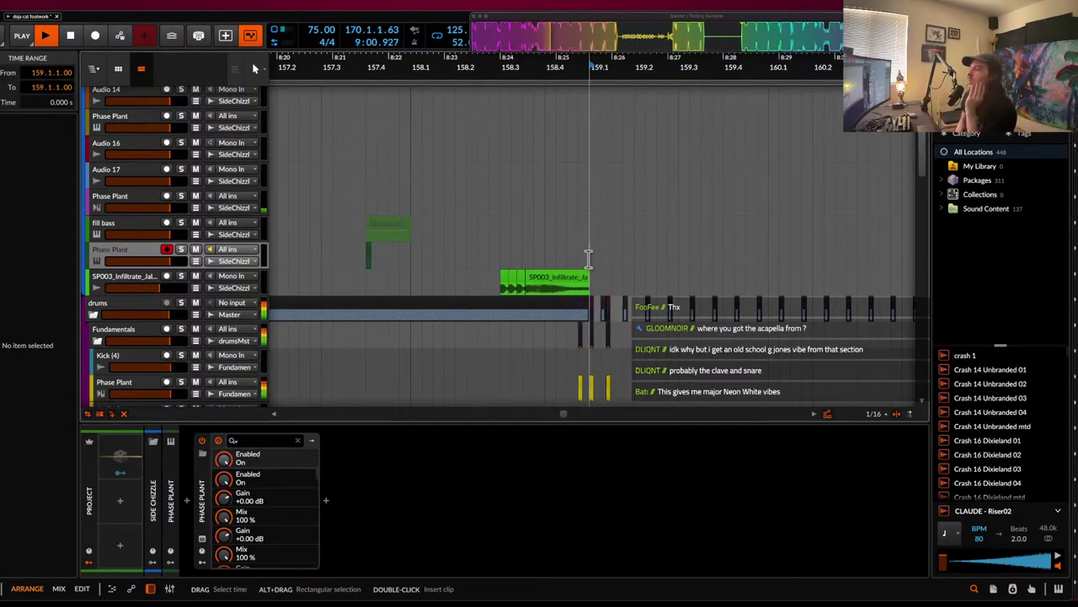
- Select the Phase Plant-bounce-5 clip at 165.3.1, and save the project while collecting files outside the project folder
scroll(589, 259, down, 6)
scroll(589, 258, up, 4)
scroll(588, 260, down, 1)
scroll(588, 260, down, 5)
scroll(590, 258, right, 3)
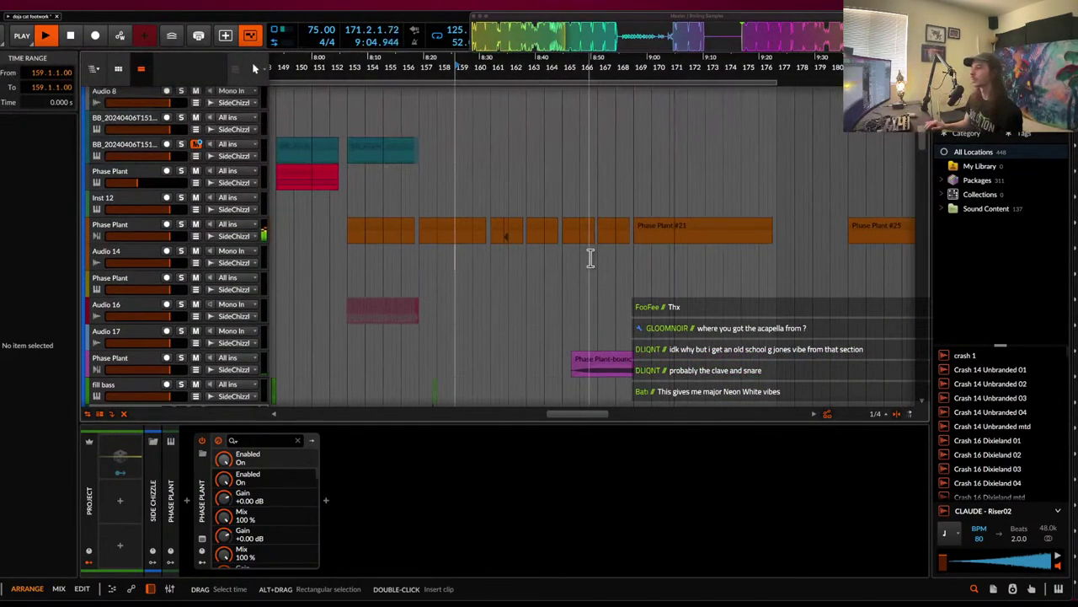
scroll(589, 259, up, 3)
click(588, 357)
scroll(589, 355, down, 3)
key(super+s)
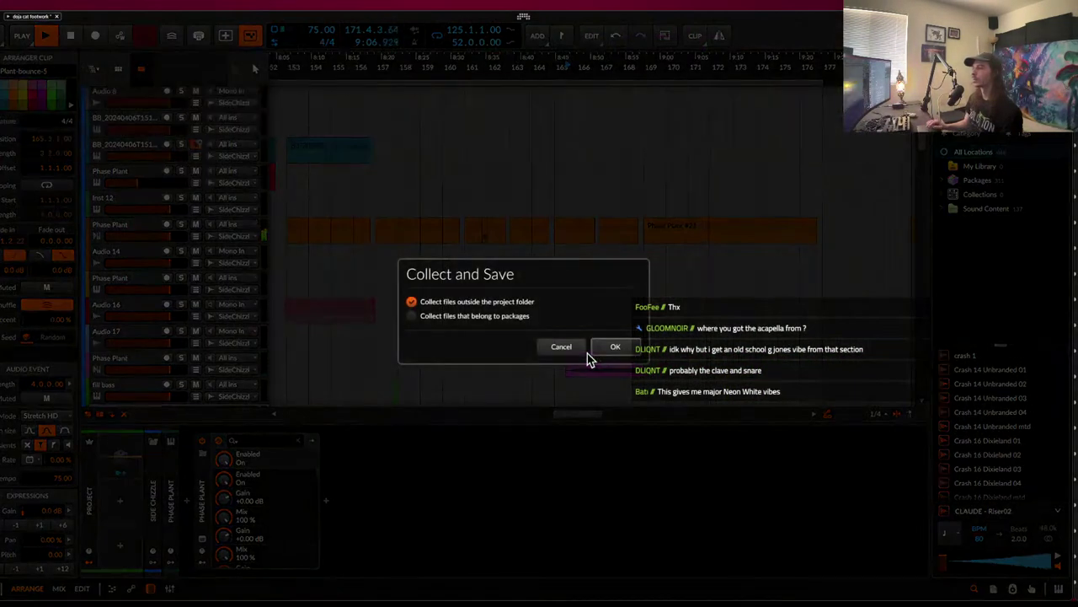
click(616, 347)
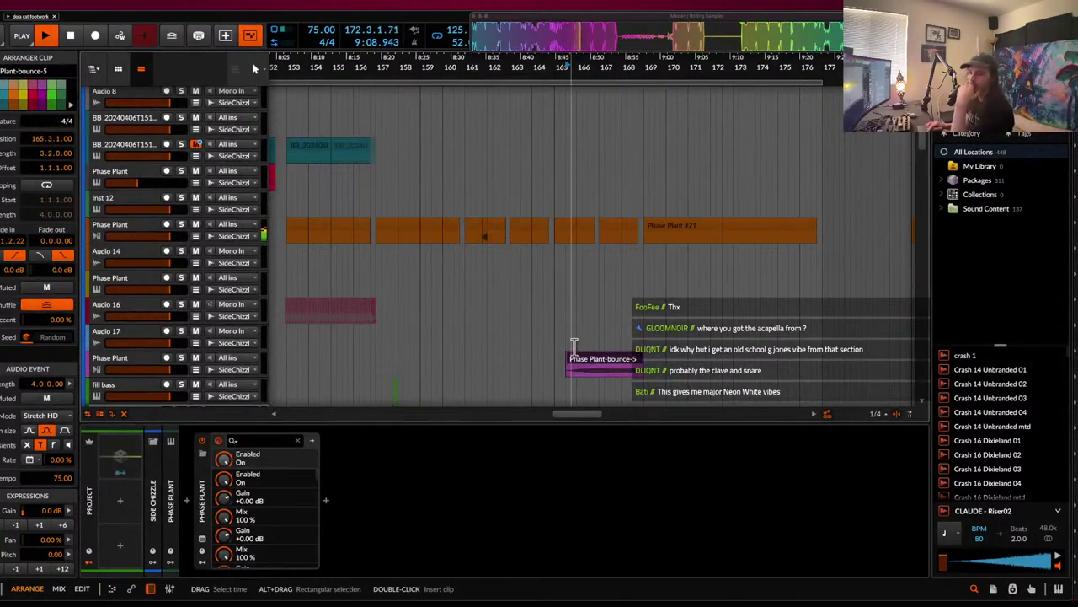
- Set the play position to 125.1.1, four bars ahead of Main Section 1A
scroll(572, 346, down, 5)
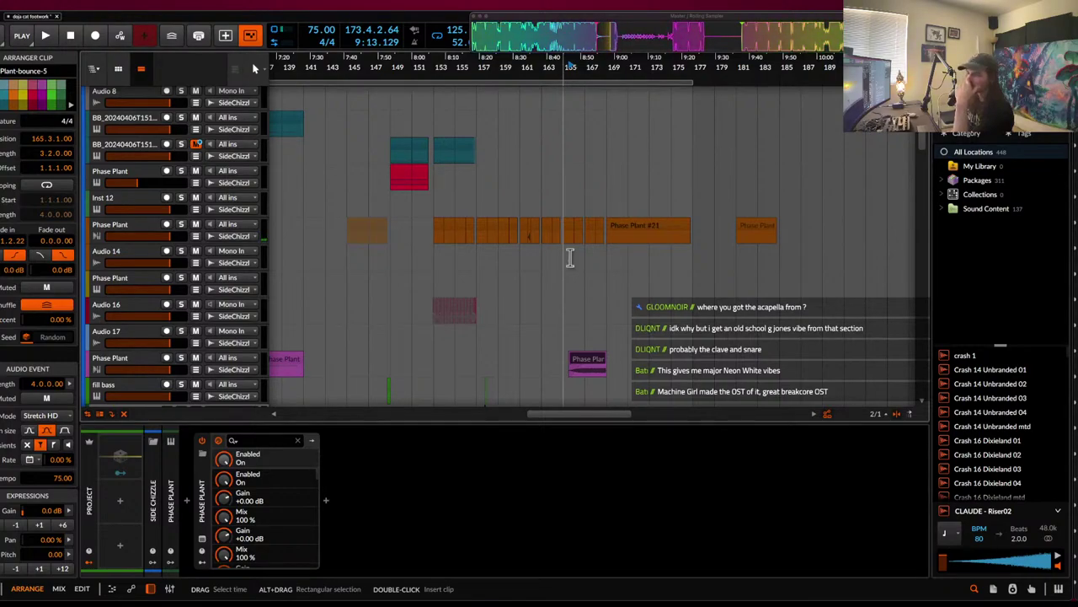
scroll(568, 257, left, 5)
scroll(568, 257, down, 2)
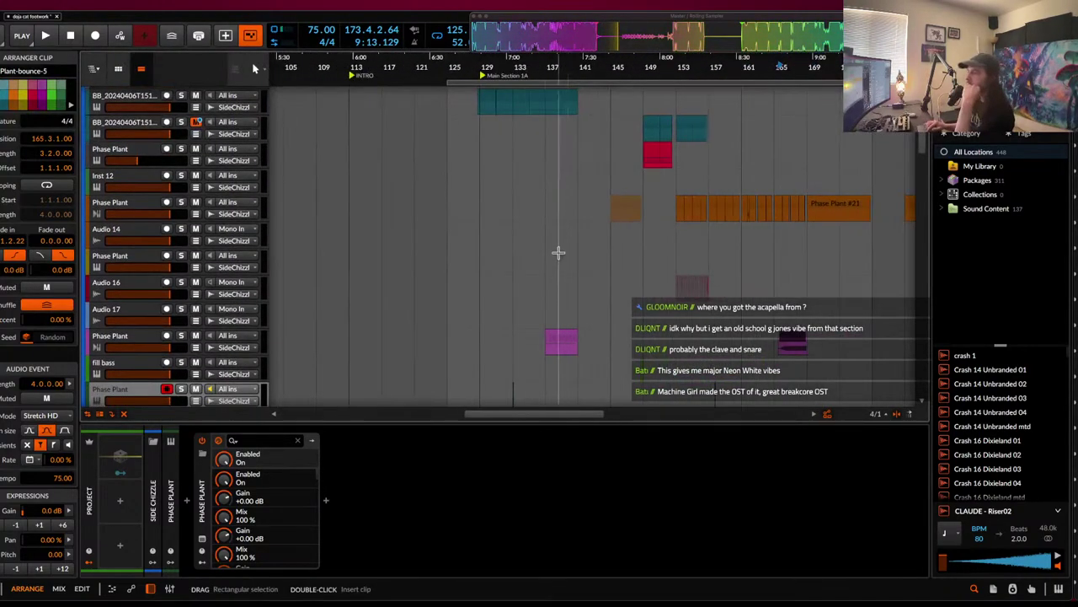
click(447, 164)
- Review the upper Side Chizzle tracks across Main Section 1A and close the Rolling Sampler window
scroll(448, 164, up, 10)
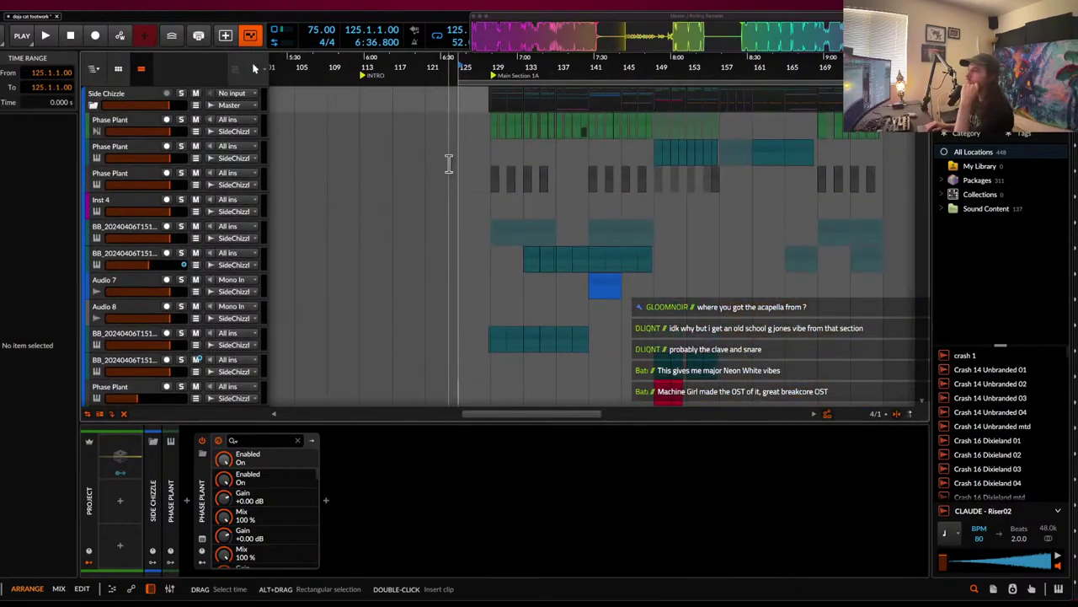
scroll(458, 132, up, 2)
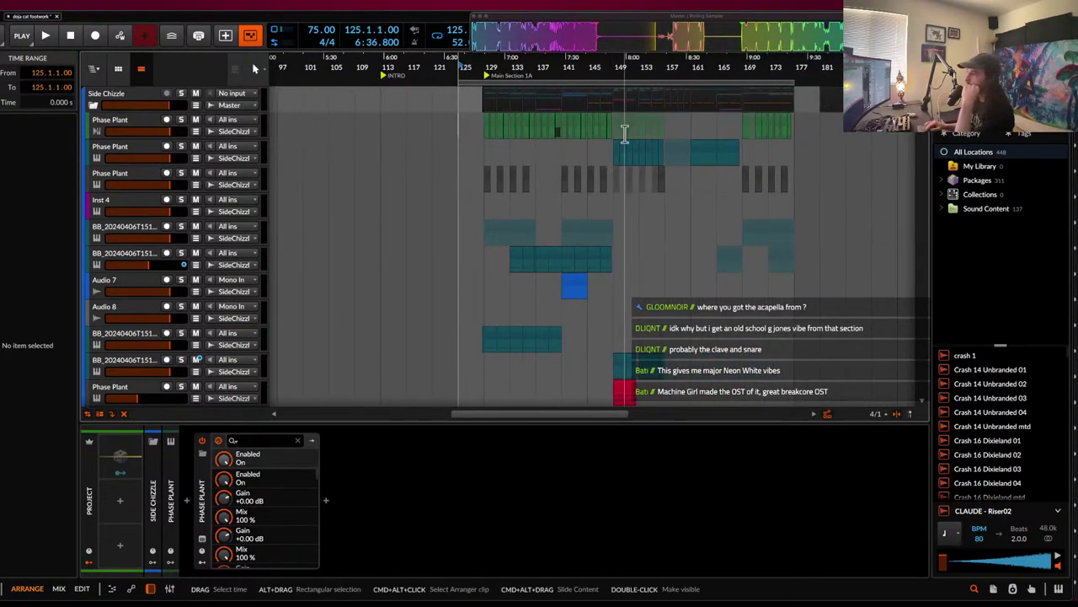
scroll(575, 147, down, 2)
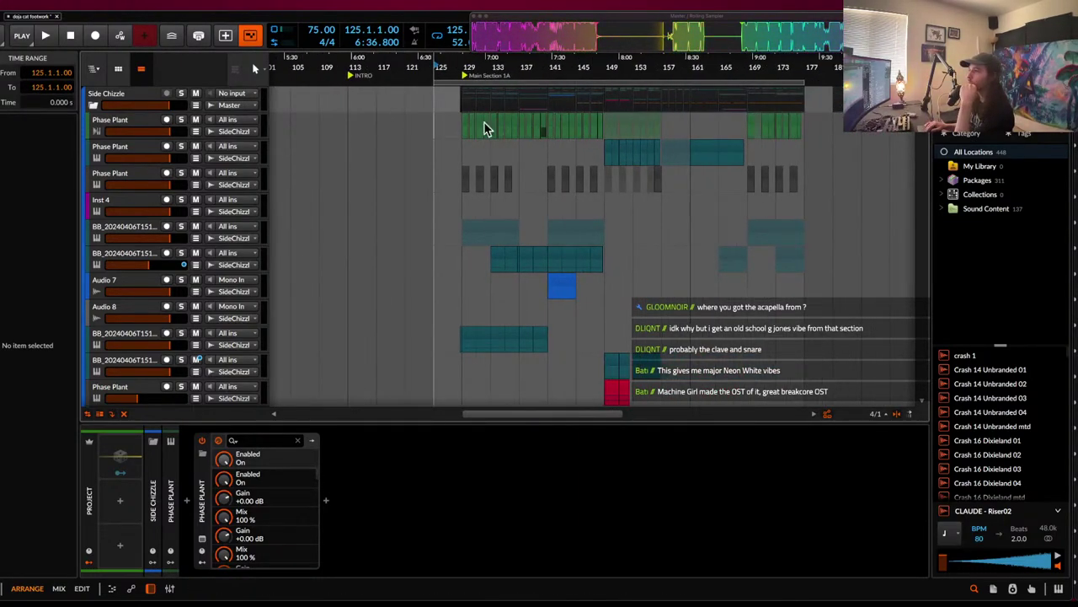
click(474, 16)
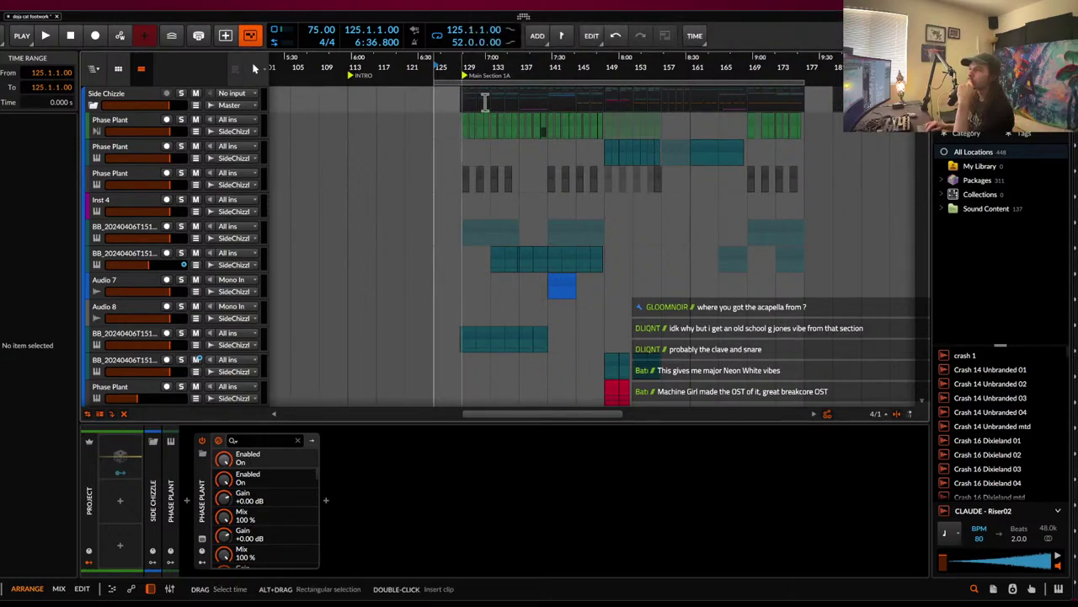
- Look over the Side Chizzle tracks from bar 125 to bar 177 and select the Phase Plant clip at 137.1.1
click(805, 101)
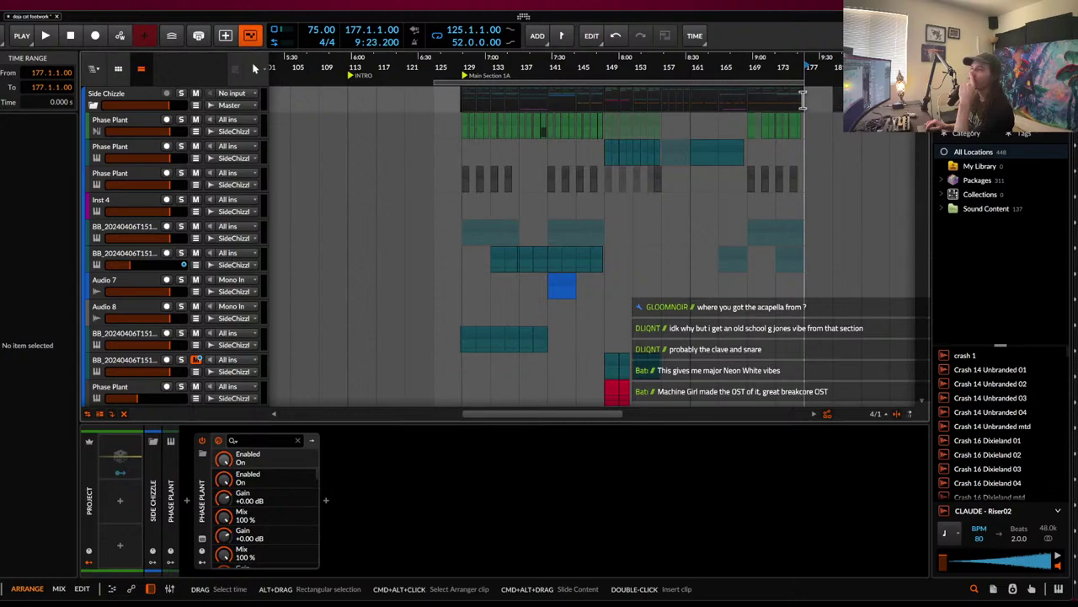
click(433, 112)
click(611, 133)
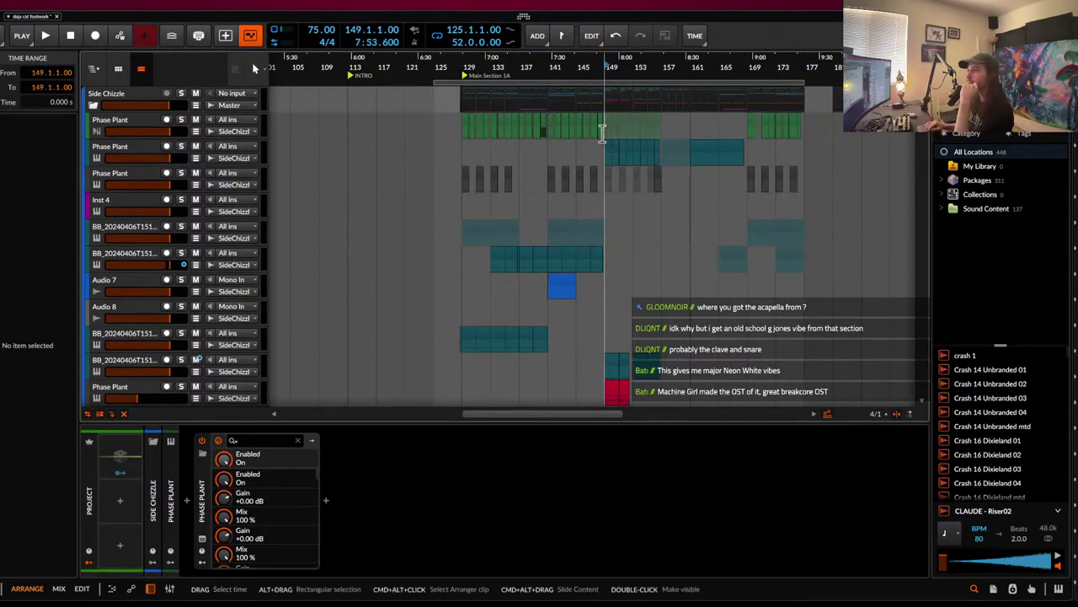
scroll(640, 150, down, 2)
scroll(667, 165, up, 2)
scroll(667, 164, down, 5)
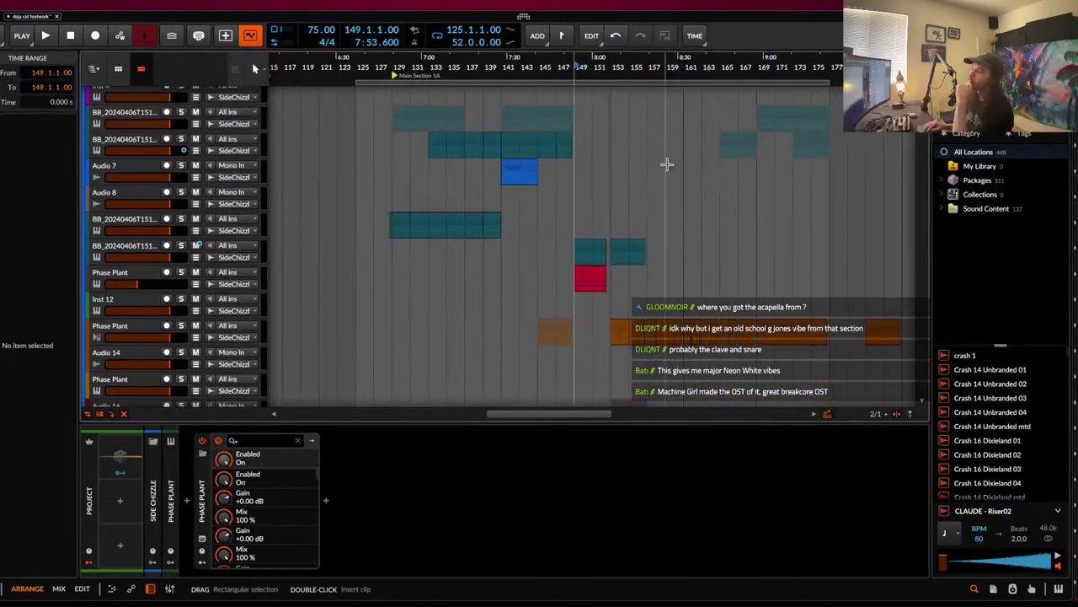
scroll(667, 164, down, 4)
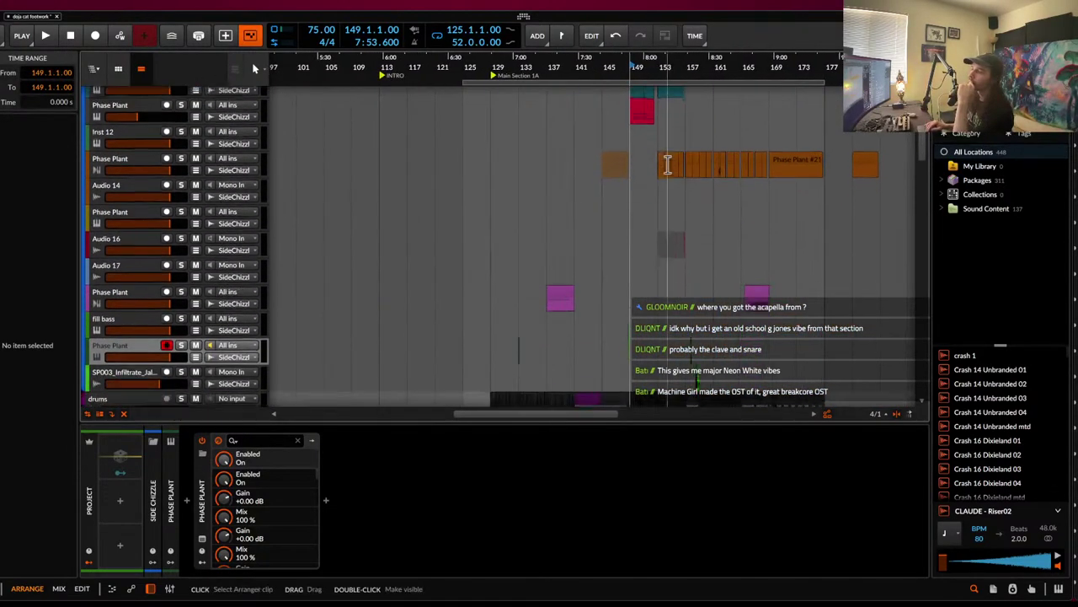
scroll(668, 165, up, 3)
click(433, 210)
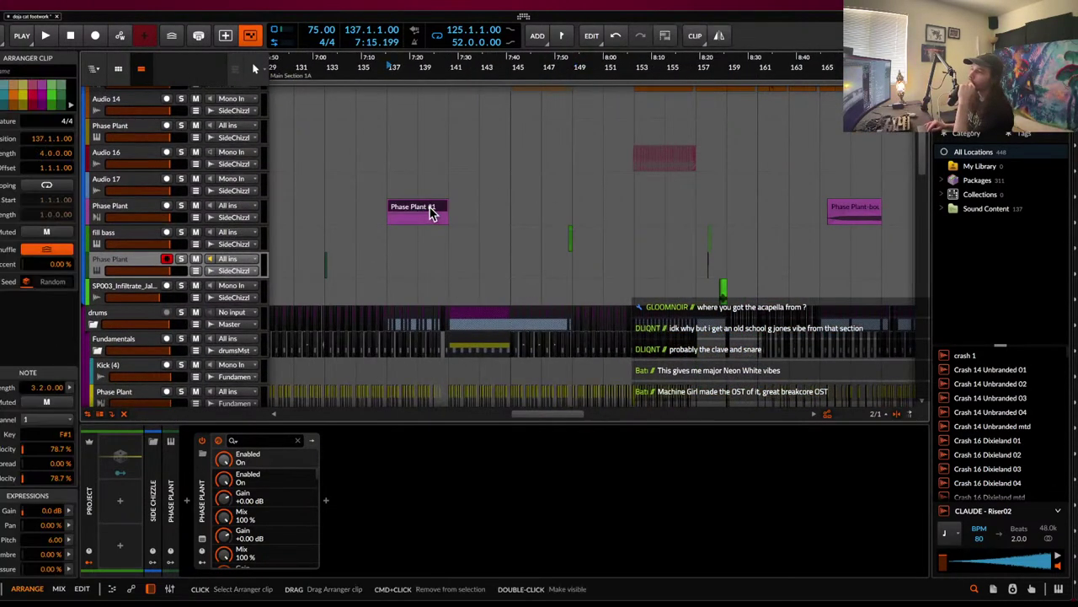
- Delete the yellow "ADD A WEIRD SECTION HERE" clip at 141.1.1 from the Audio 3 track in Fundamentals
scroll(430, 207, up, 6)
scroll(429, 206, left, 2)
scroll(430, 206, up, 3)
scroll(429, 207, left, 1)
click(540, 187)
scroll(540, 187, up, 8)
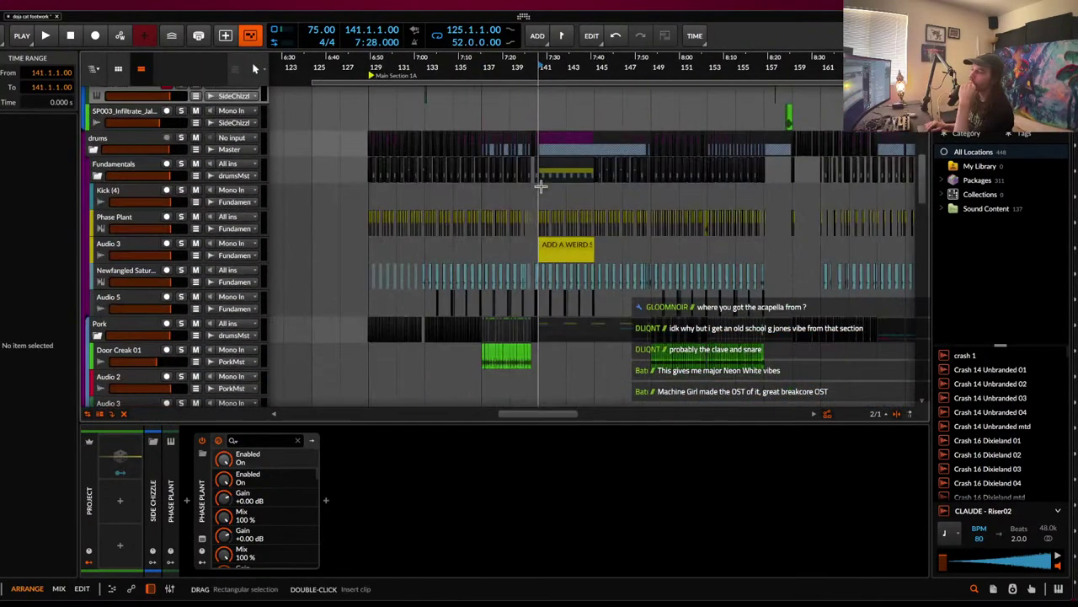
click(545, 186)
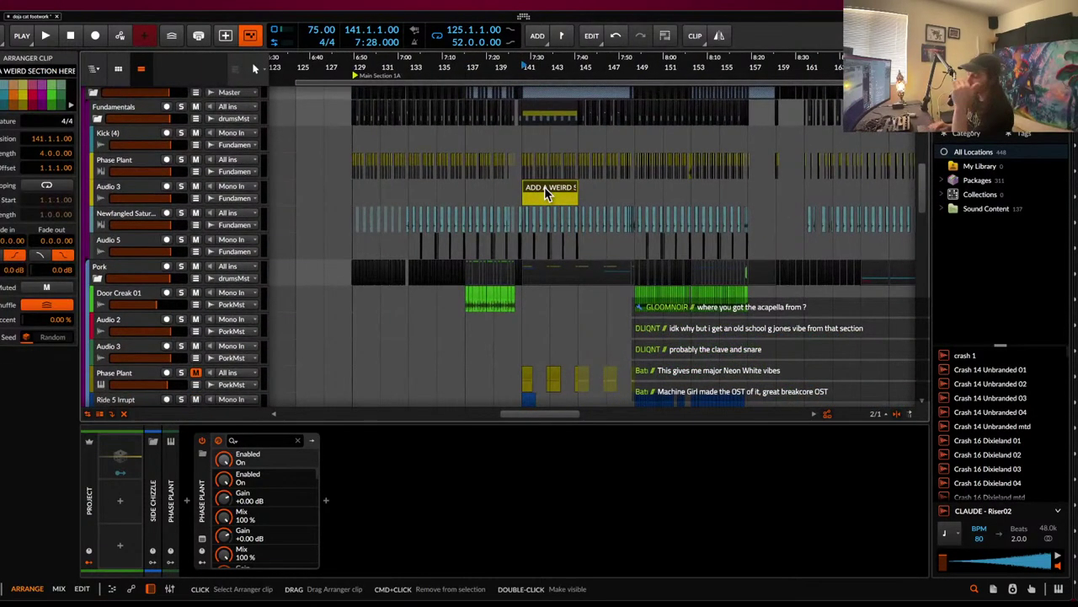
key(Delete)
- Select the range 137.1.1 to 141.1.1 on Audio 3 in Fundamentals and look over the Pork drum tracks
drag(460, 195, 523, 190)
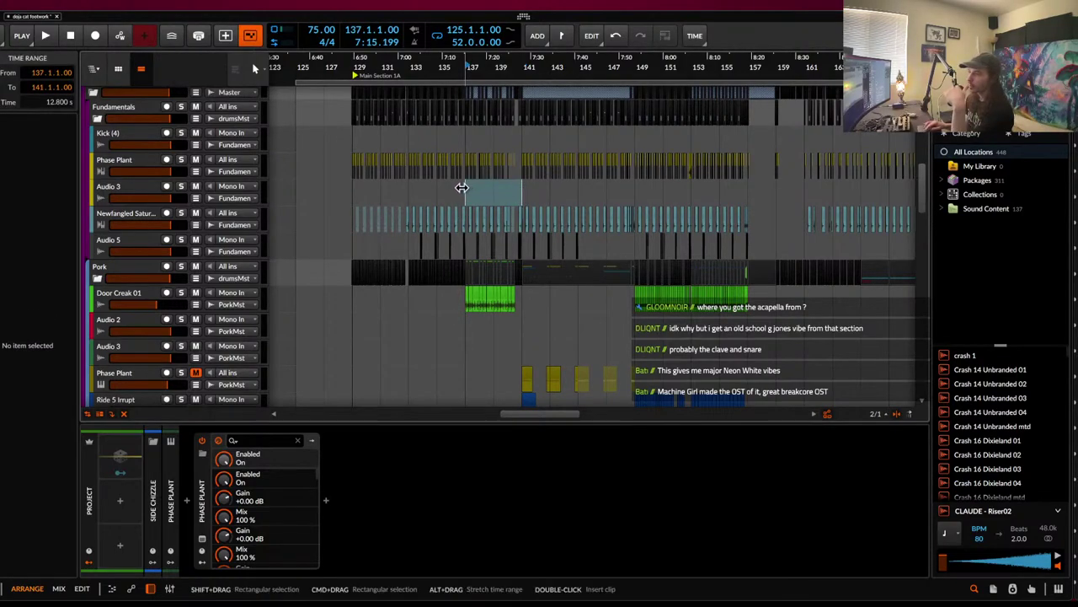
scroll(540, 169, down, 2)
scroll(539, 168, right, 1)
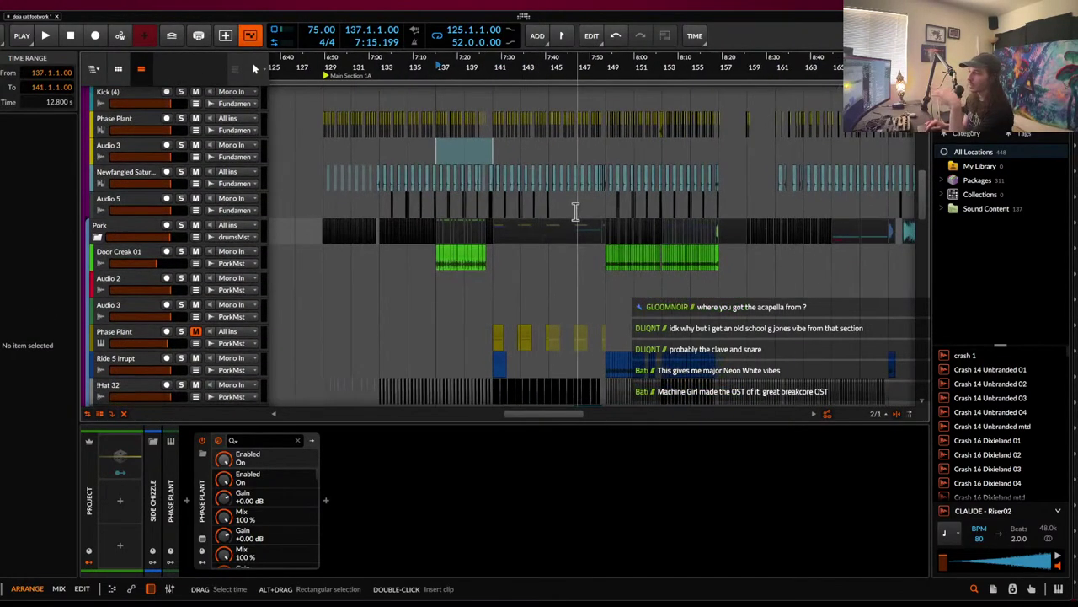
scroll(584, 239, down, 3)
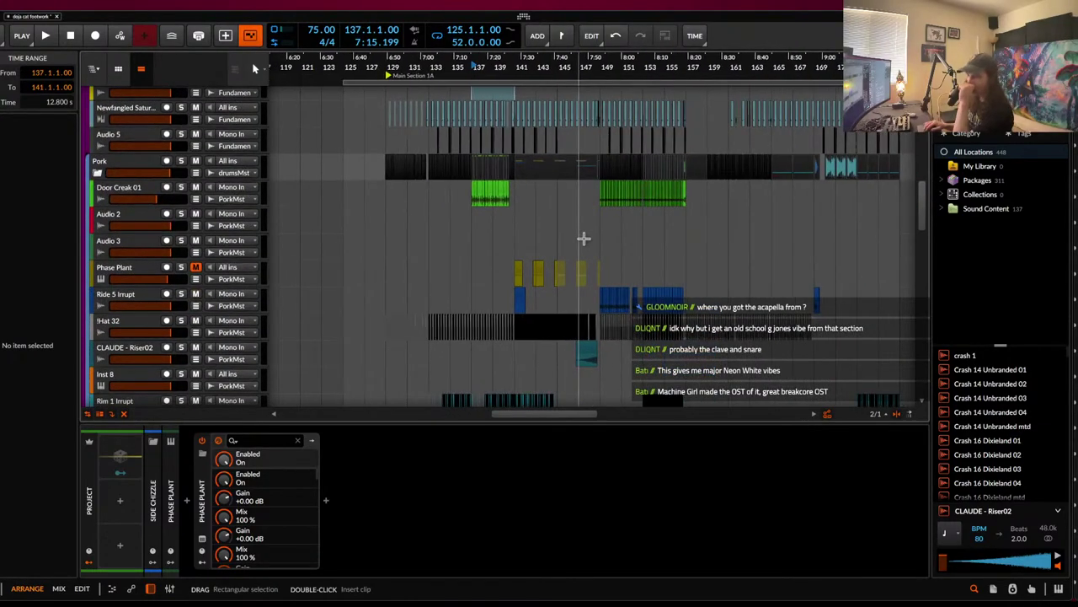
scroll(537, 233, up, 2)
scroll(539, 239, left, 1)
- Set the play position to 125.1.1 and collapse the Fundamentals and drums groups
click(436, 188)
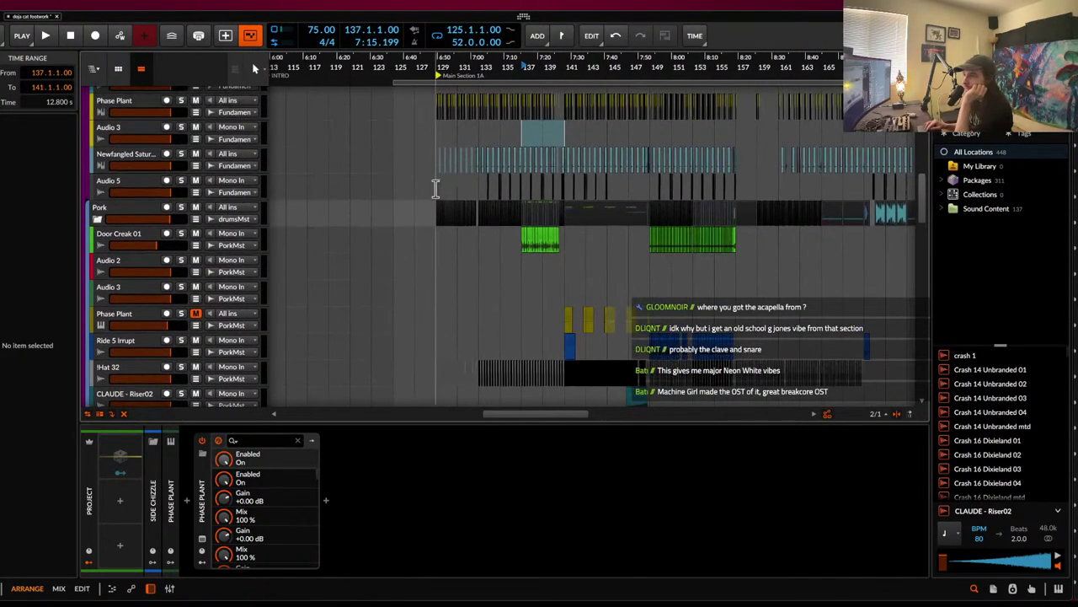
scroll(435, 187, down, 2)
scroll(435, 188, up, 2)
scroll(435, 188, left, 1)
scroll(522, 169, up, 2)
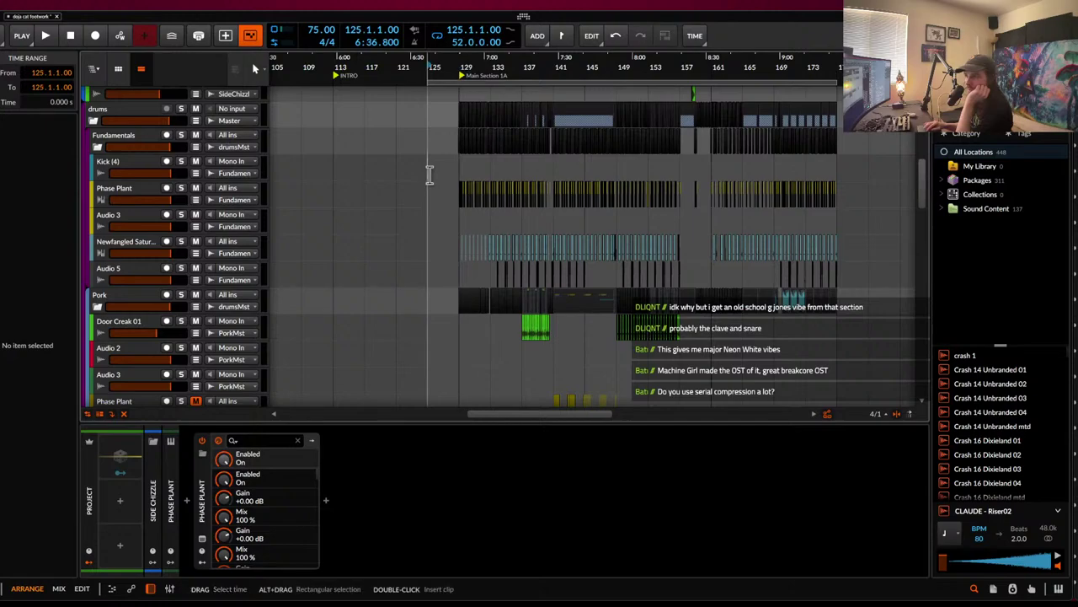
click(97, 147)
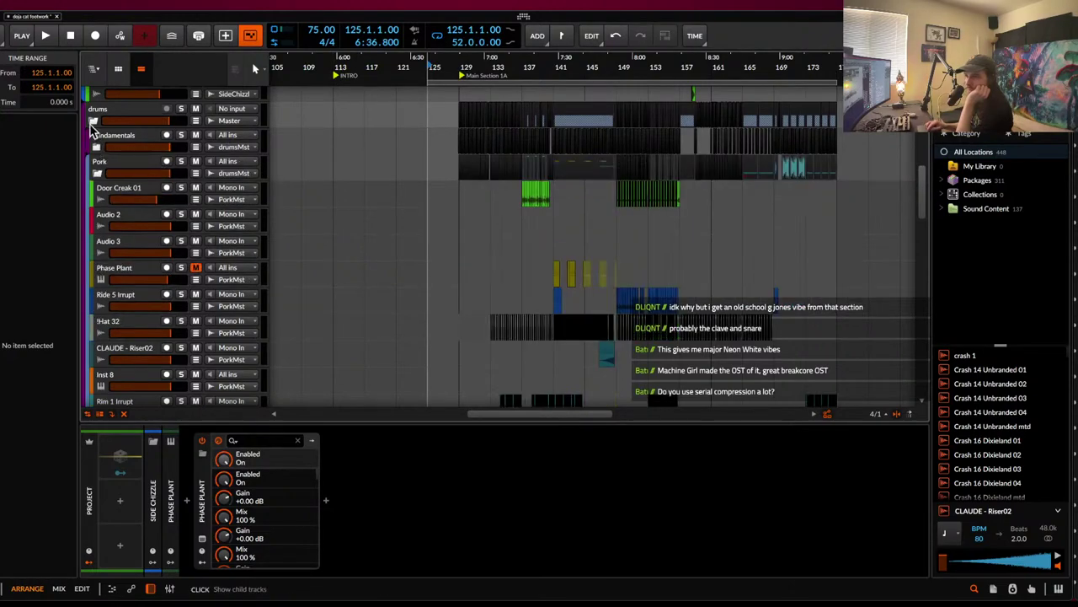
click(92, 122)
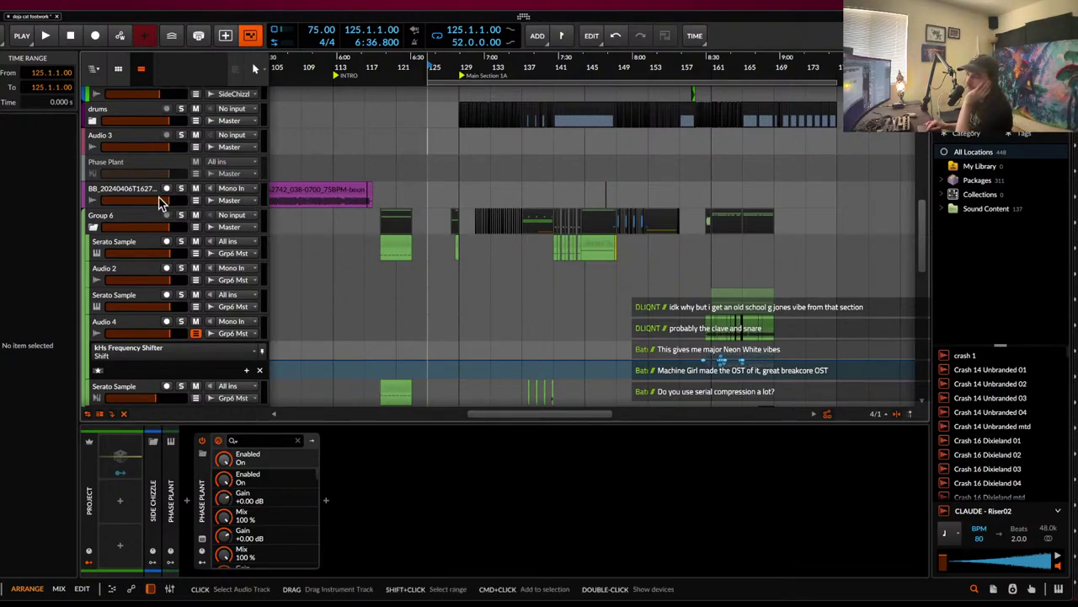
- Inspect The Glue compressor in the Master track's device chain and close its window
scroll(162, 205, down, 10)
click(124, 389)
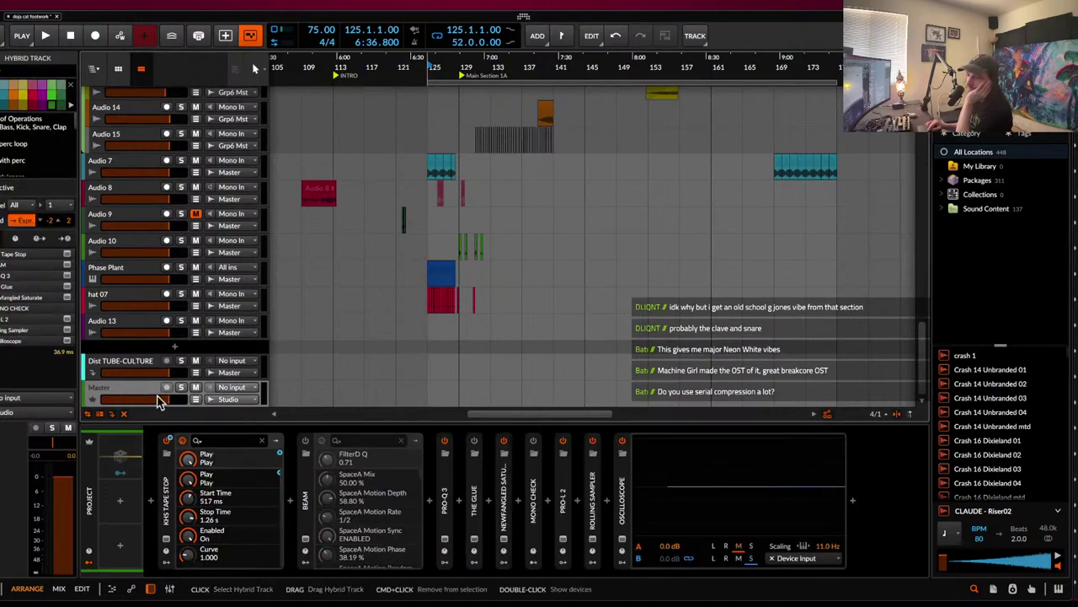
click(476, 543)
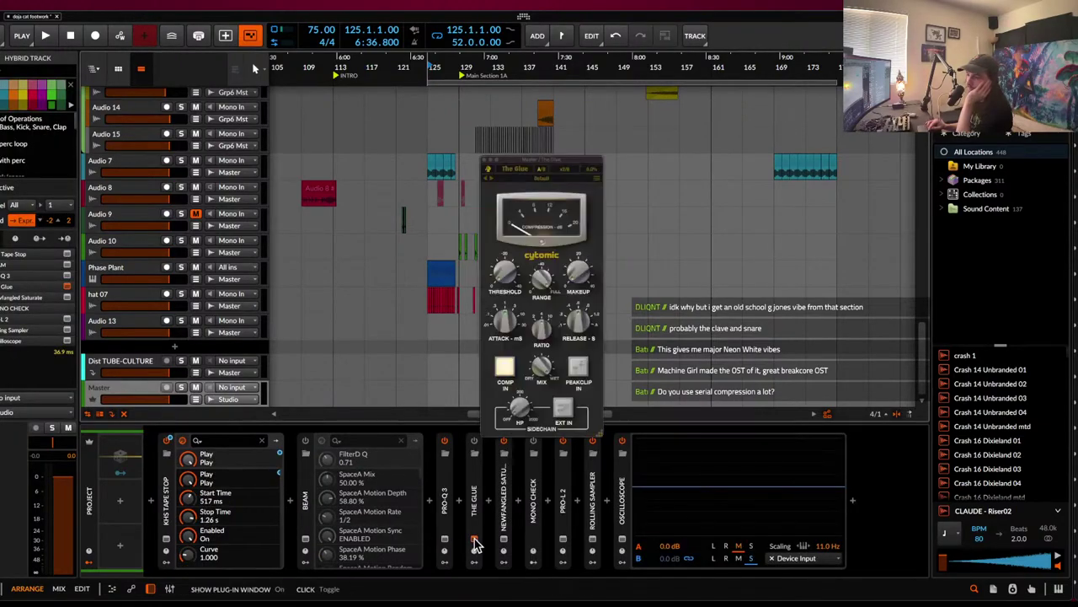
click(478, 539)
- Insert Fuse Compressor between The Glue and Newfangled Saturate on the Master track
click(489, 502)
text(fuse)
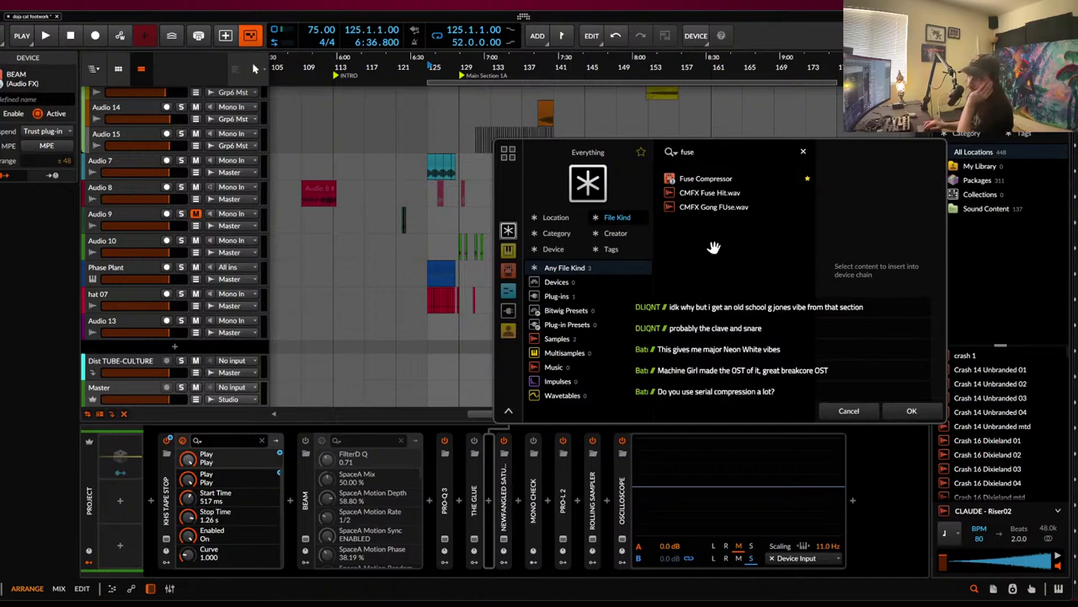
click(699, 179)
click(914, 410)
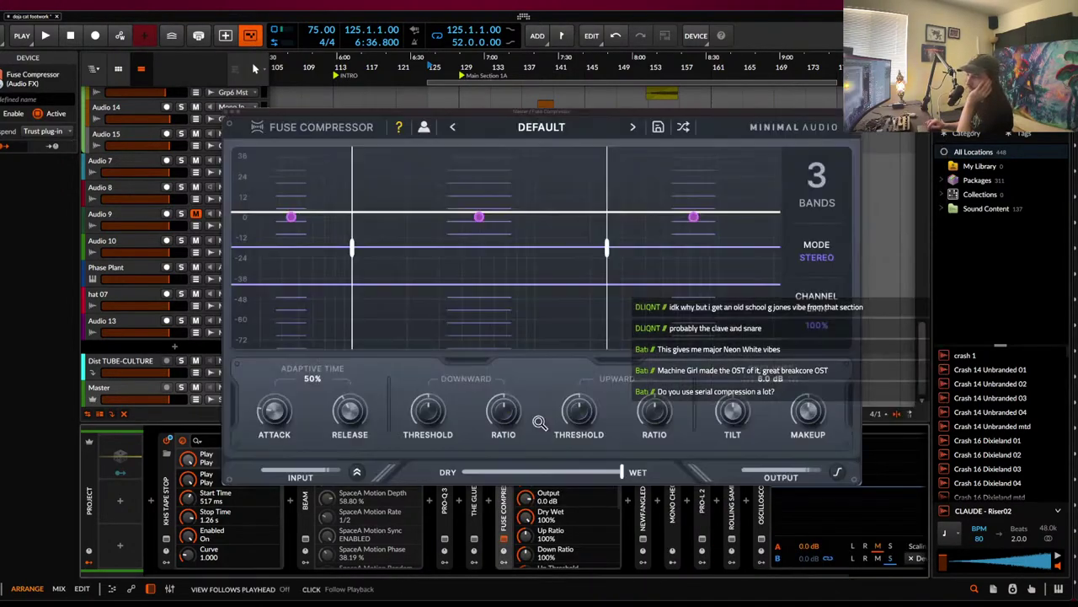
- View the Fuse Compressor's interface once more and delete the device from the Master chain
click(229, 125)
click(504, 541)
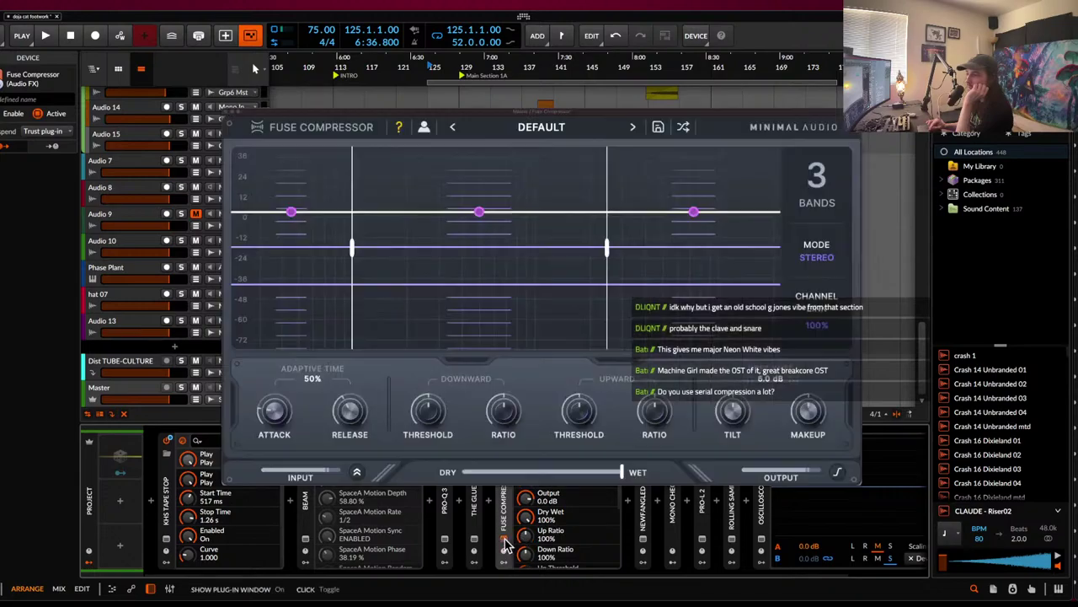
click(504, 542)
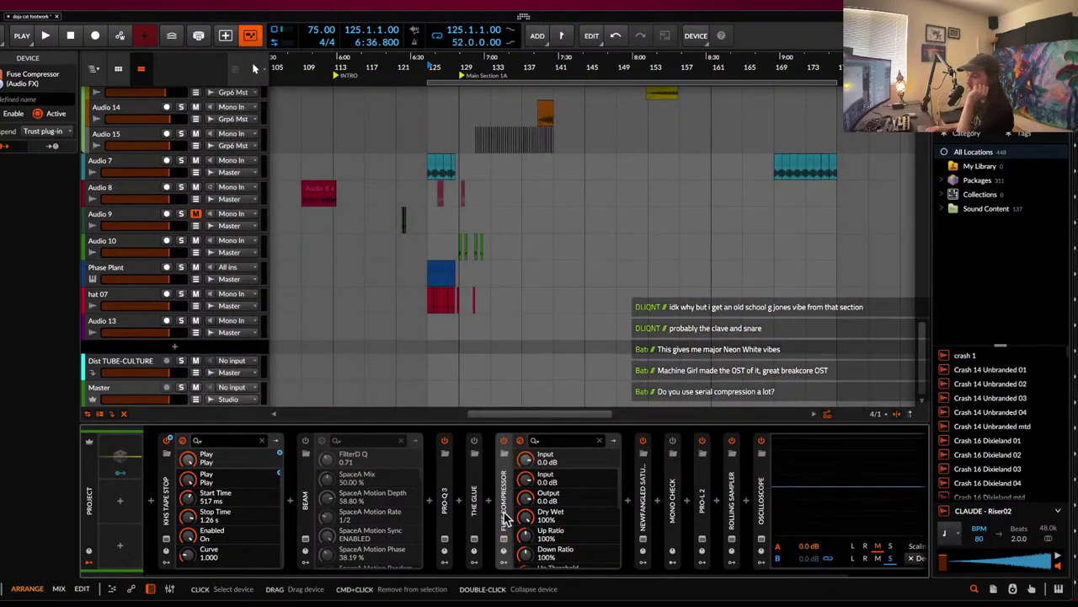
key(Delete)
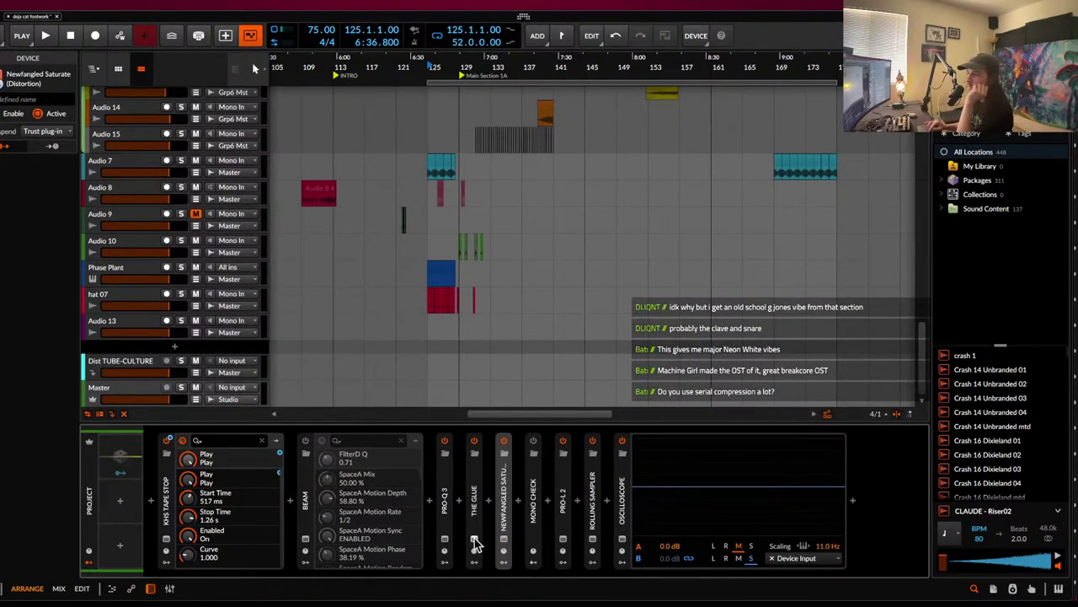
- Recheck The Glue's settings on the Master track, close its window and switch the device off
click(475, 540)
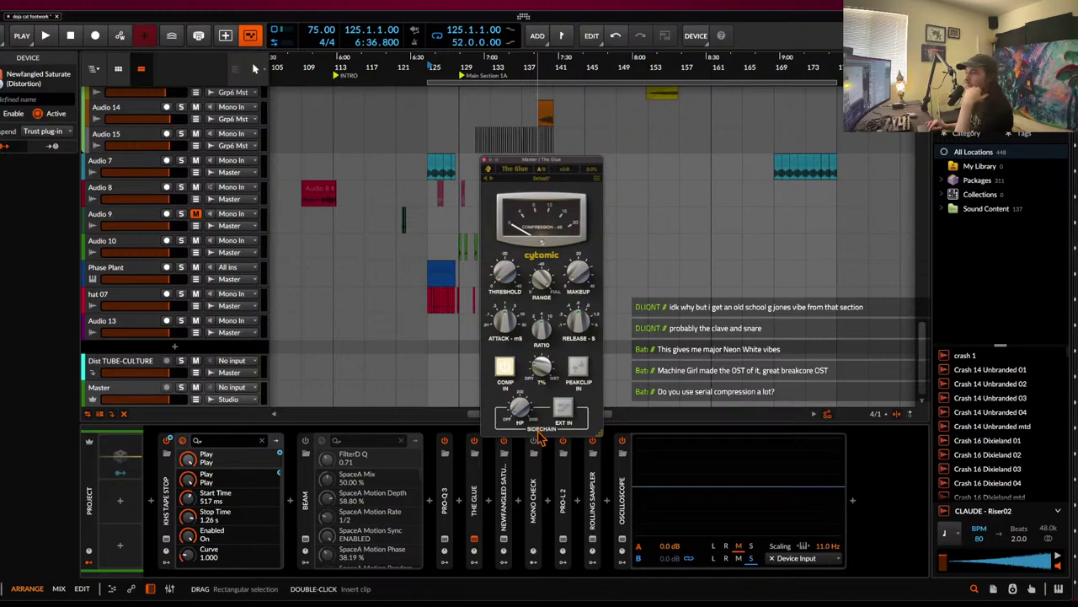
click(484, 161)
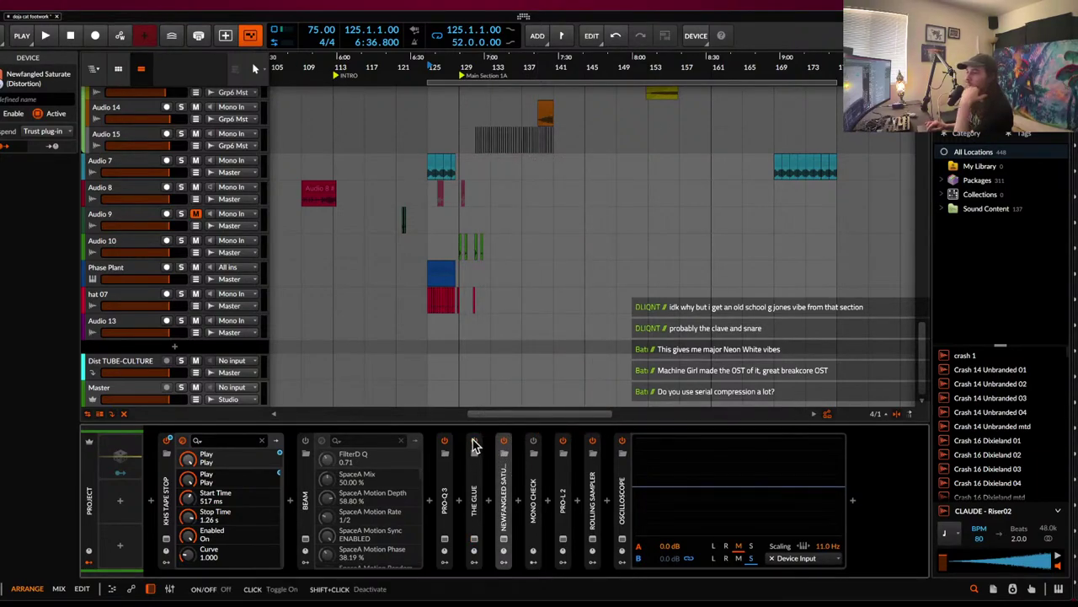
click(474, 161)
- Play Main Section 1A while checking the Master's limiting and loudness in Pro-L 2, and close its window
click(564, 539)
key(space)
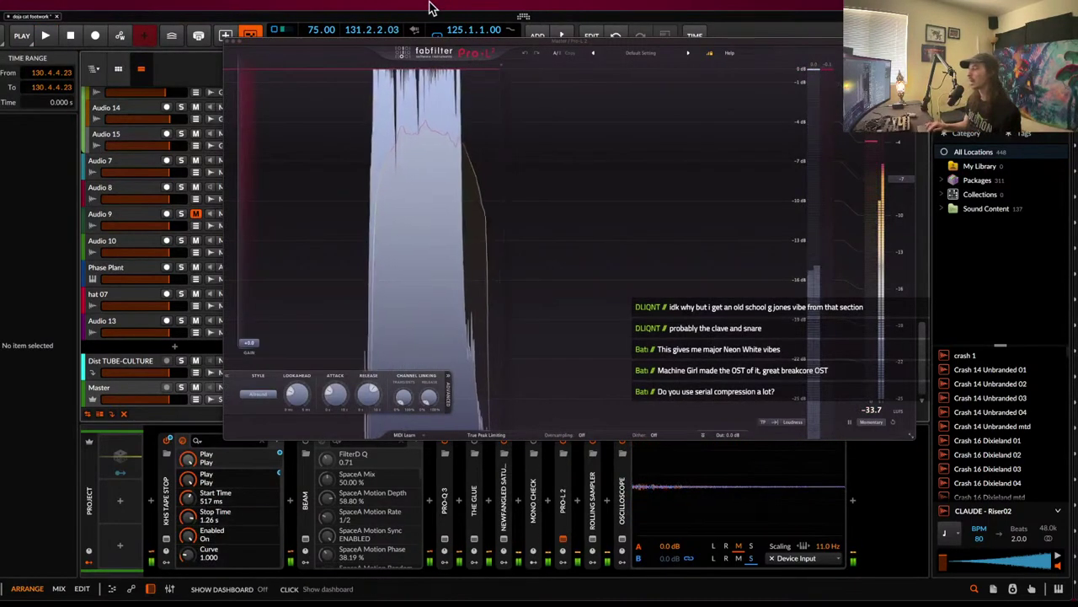
drag(485, 51, 244, 23)
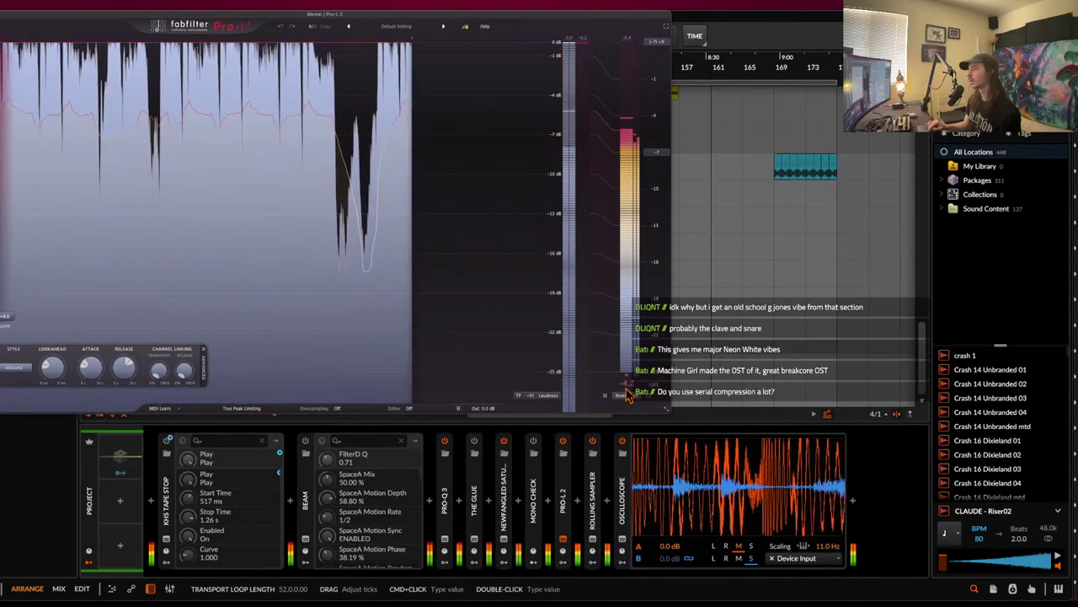
click(1, 15)
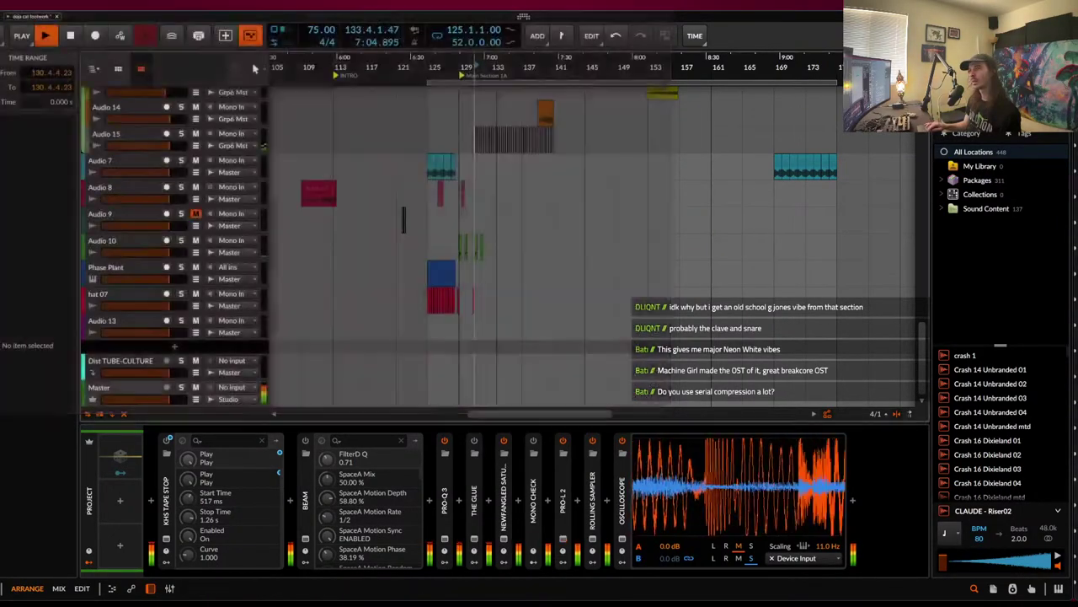
- Solo the Phase Plant track below fill bass and play its short clip at 133.1.1
scroll(371, 188, up, 10)
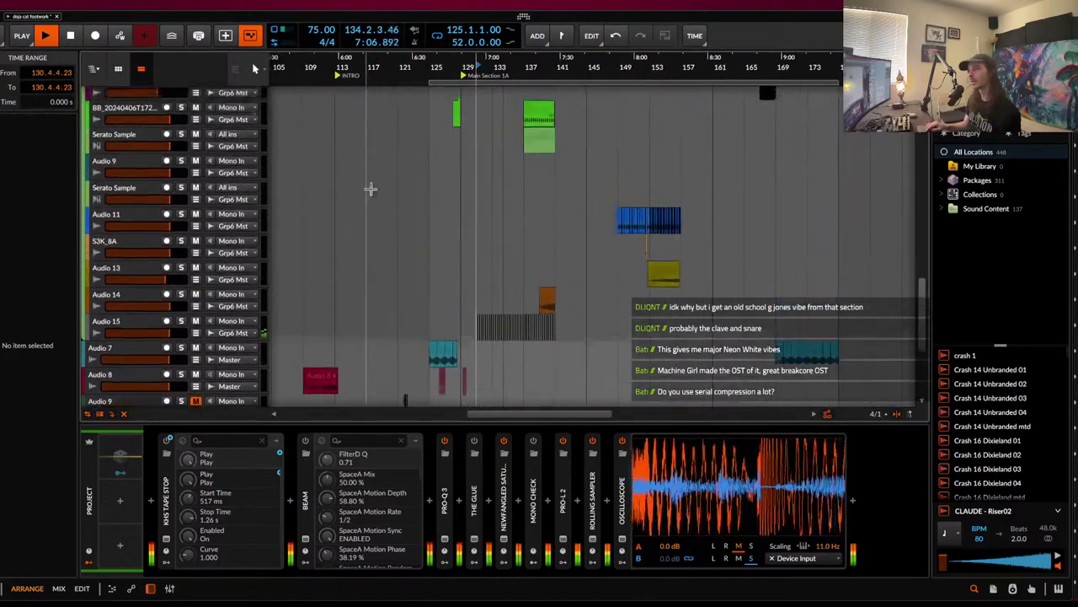
scroll(370, 189, up, 4)
scroll(372, 189, up, 6)
scroll(371, 189, right, 3)
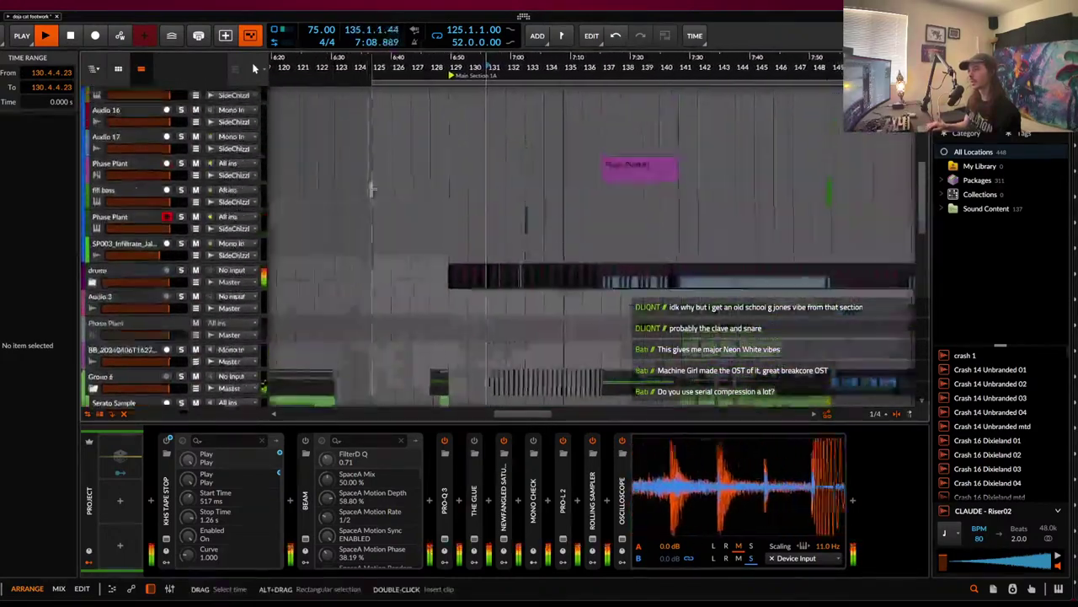
scroll(371, 189, down, 2)
key(space)
scroll(452, 223, up, 8)
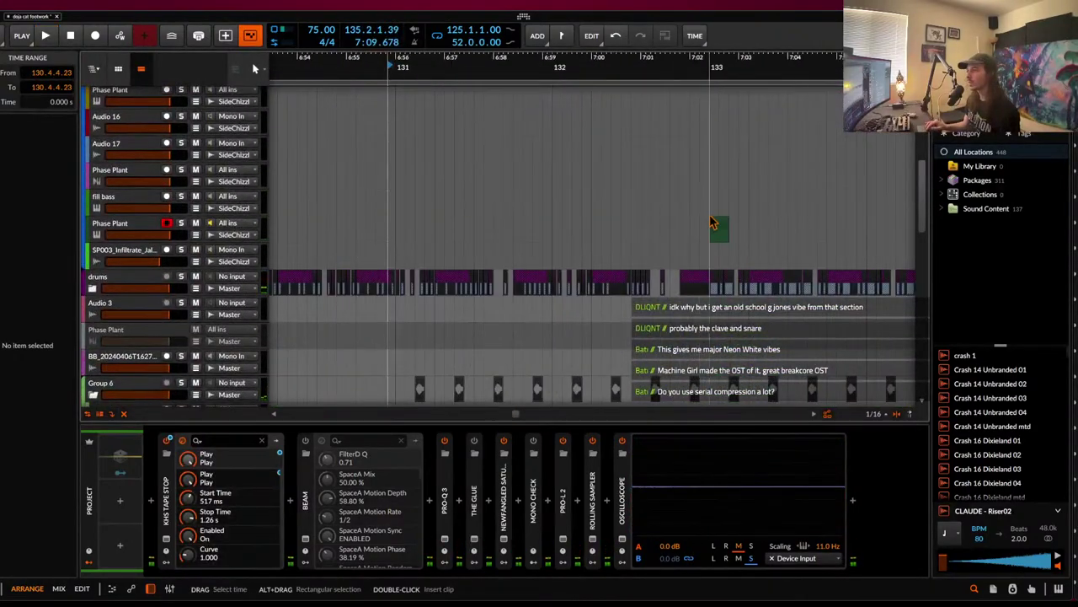
click(719, 228)
click(180, 223)
click(177, 231)
key(space)
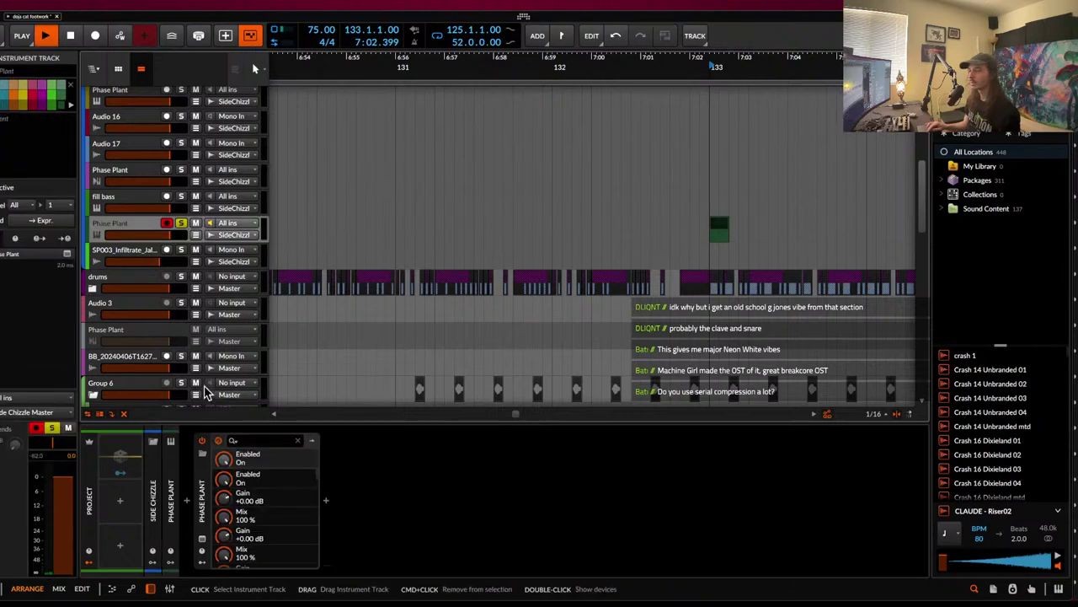
key(space)
- Add a Reverb below the Dual Delay in Lane 1 of the soloed track's Phase Plant and audition it
click(201, 540)
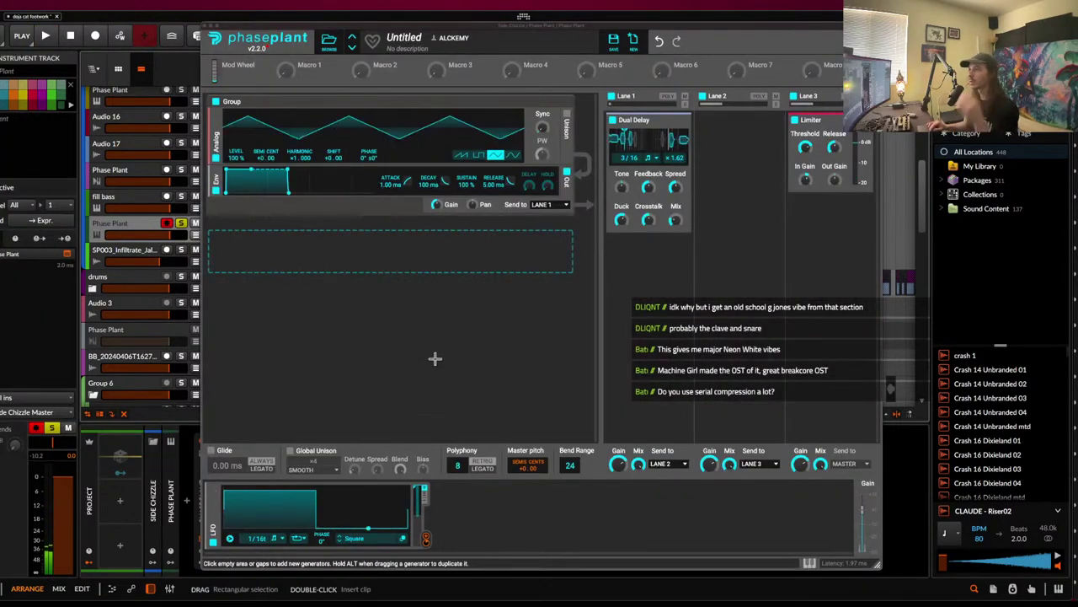
click(649, 270)
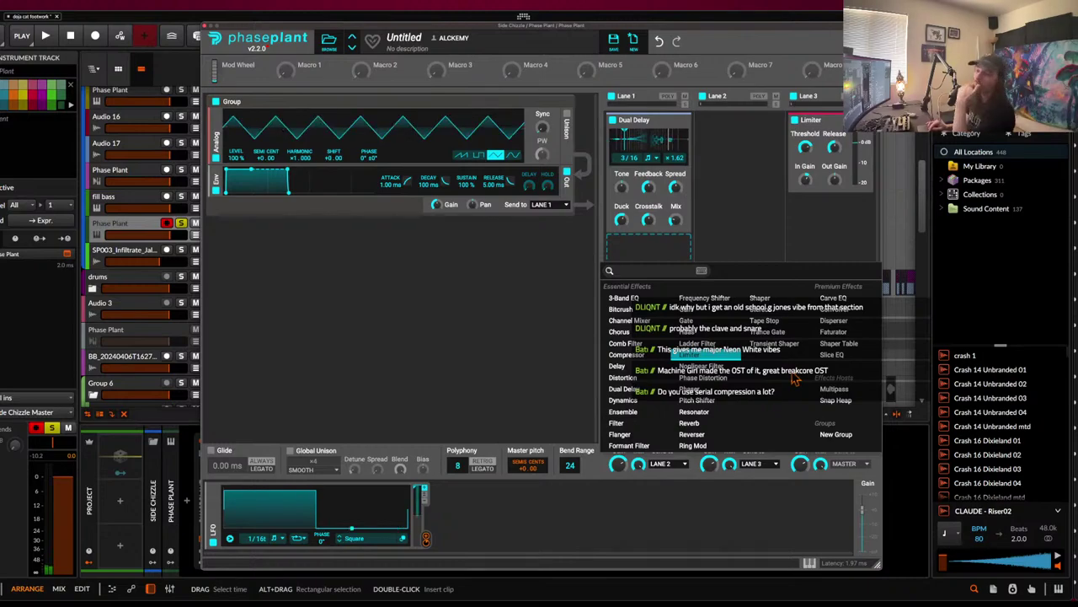
click(689, 422)
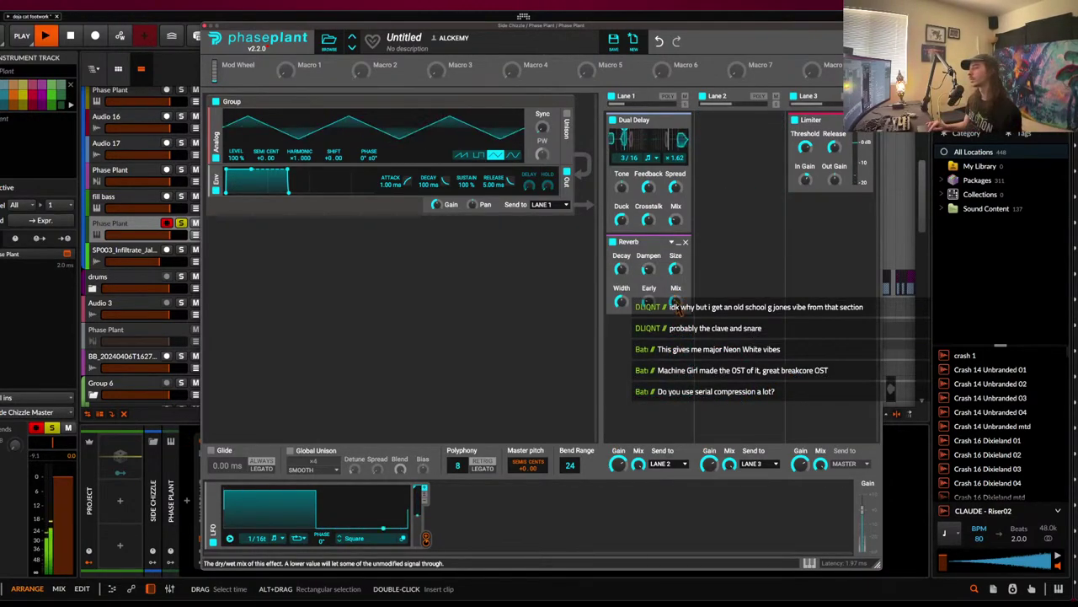
key(space)
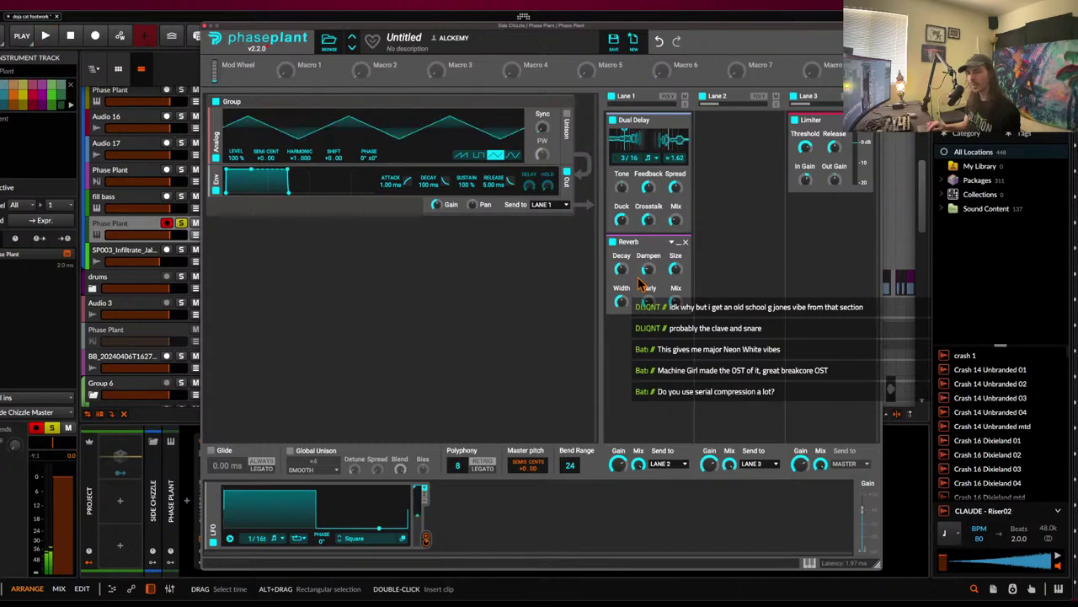
- Add a Chorus below the Reverb in Lane 1 of Phase Plant and audition it
click(647, 314)
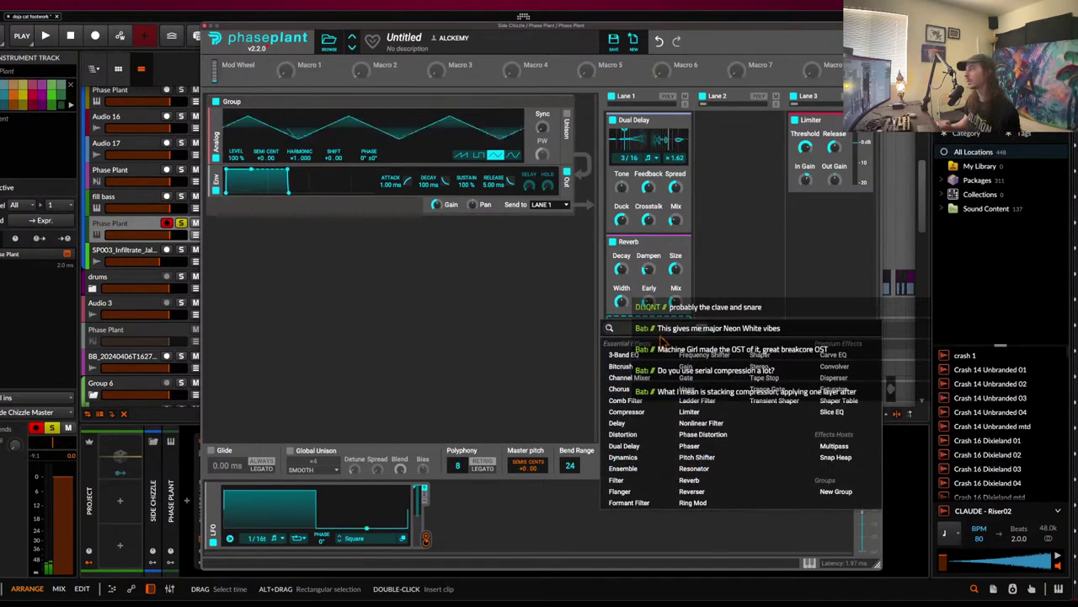
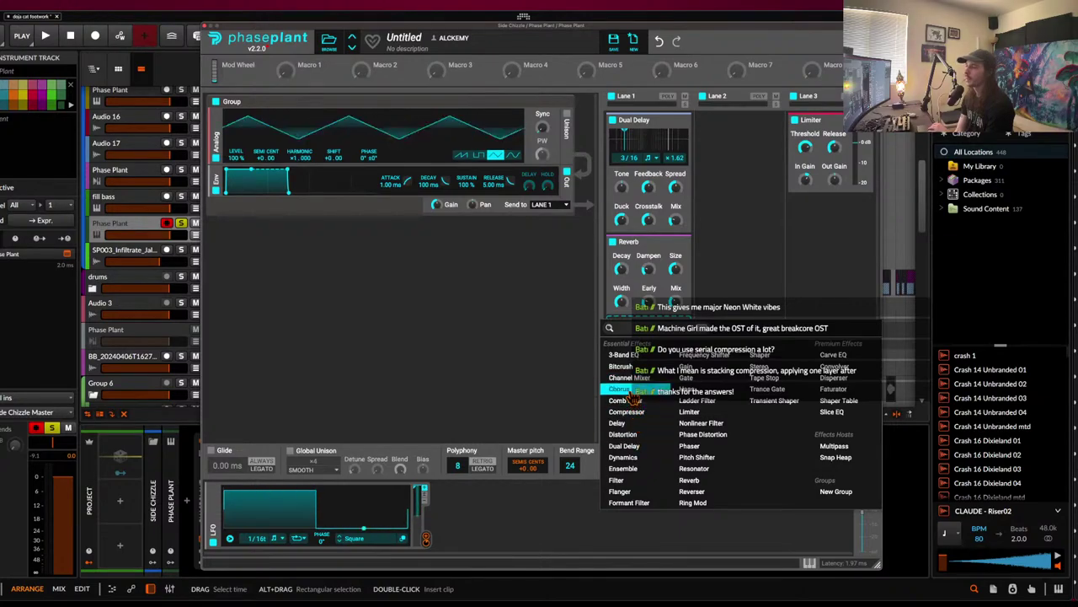
click(625, 389)
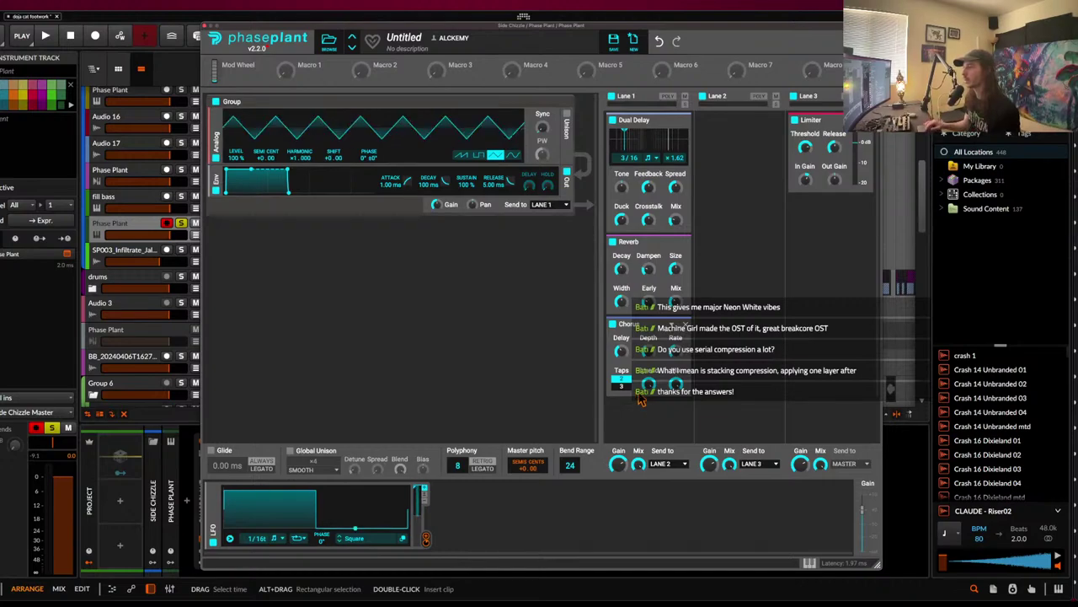
key(space)
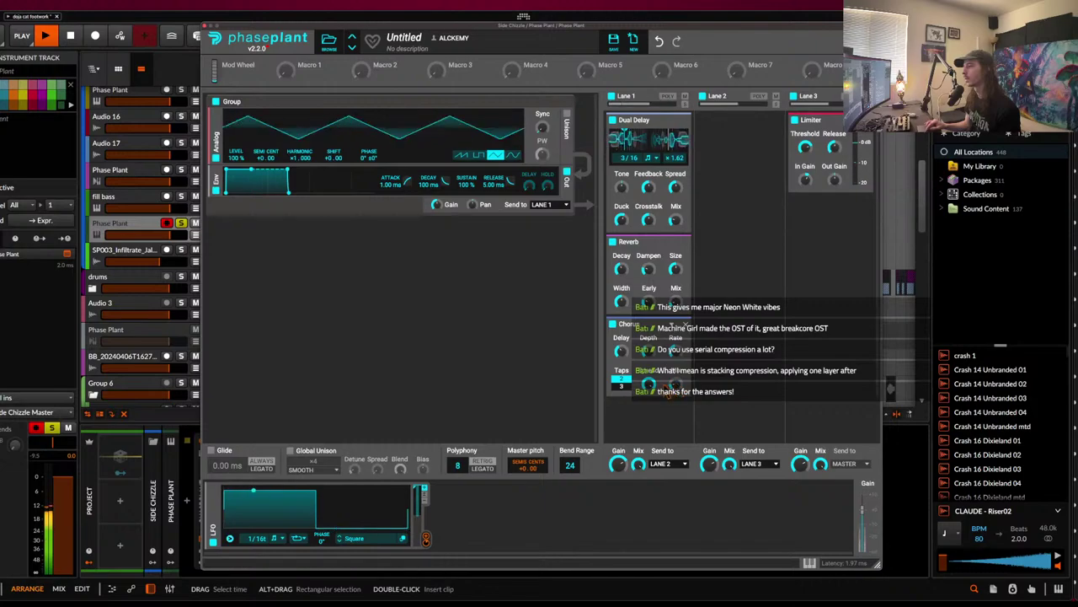
key(space)
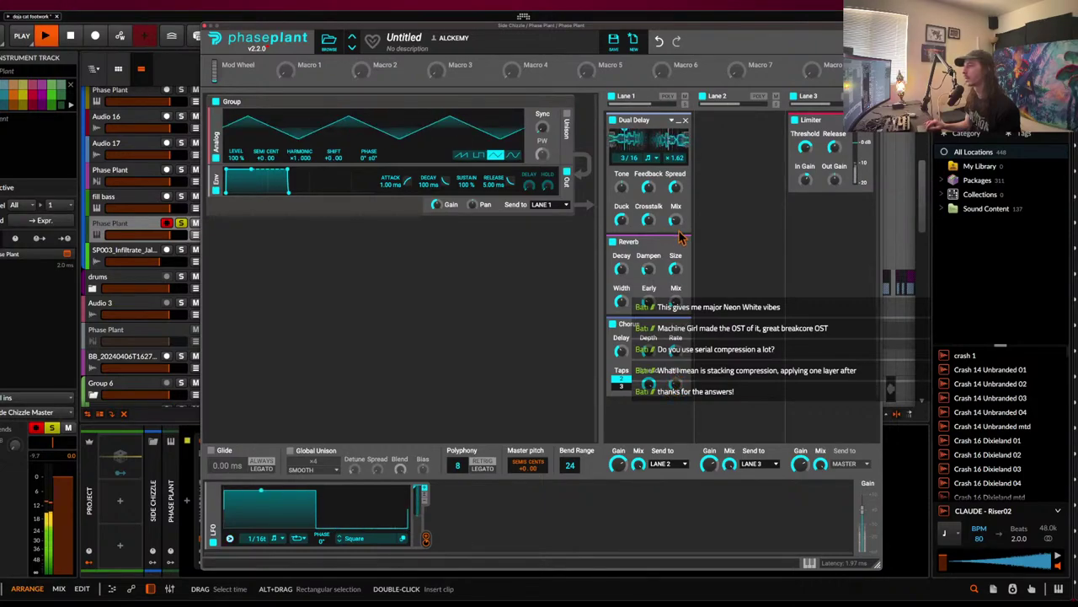
- Insert a Slice EQ between the Dual Delay and the Reverb in Lane 1 and open its editor
click(653, 241)
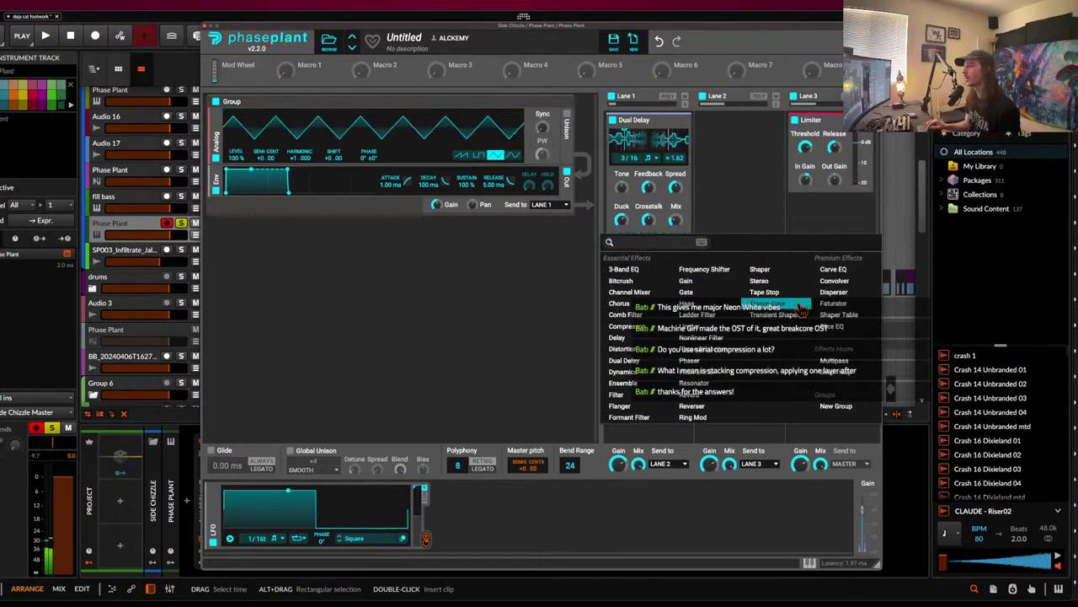
click(834, 328)
key(space)
click(681, 257)
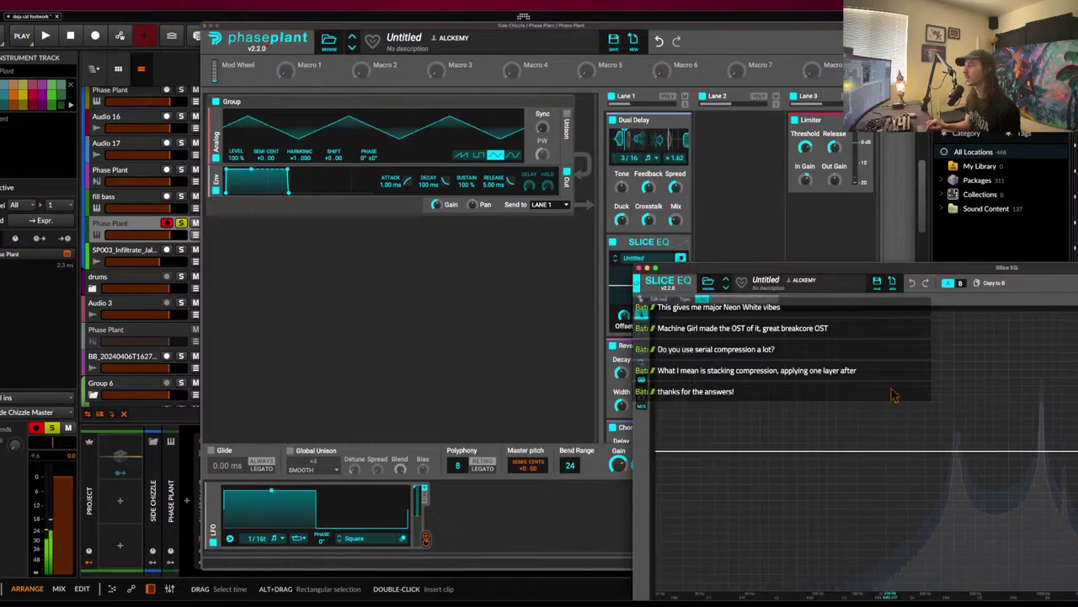
- Shape the Slice EQ with a deep dip near 1000 Hz and a low cut moved up towards it, and close its editor
drag(1043, 453, 1041, 556)
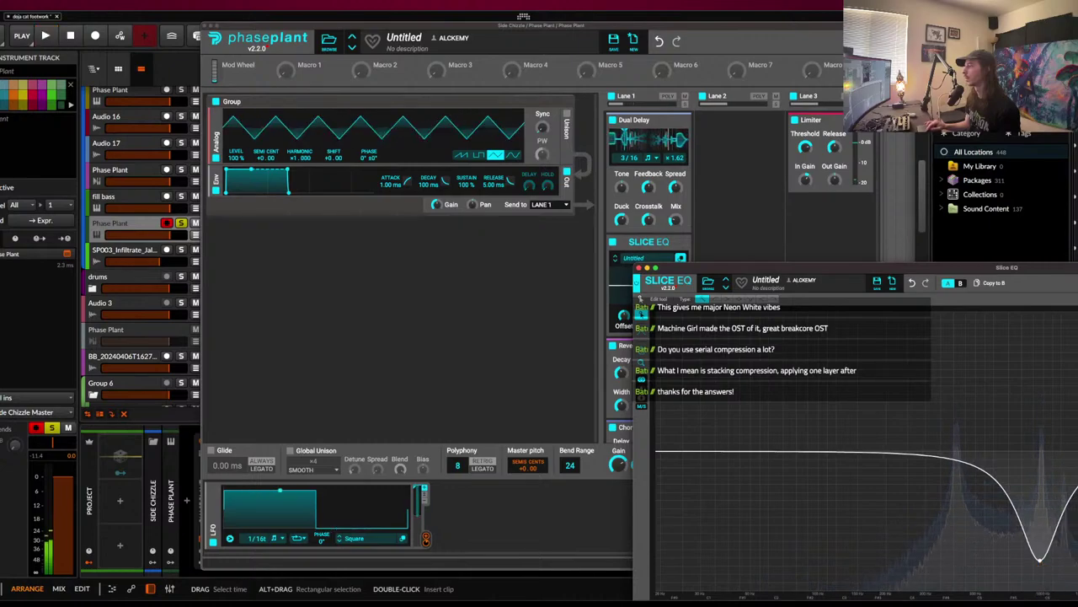
click(682, 464)
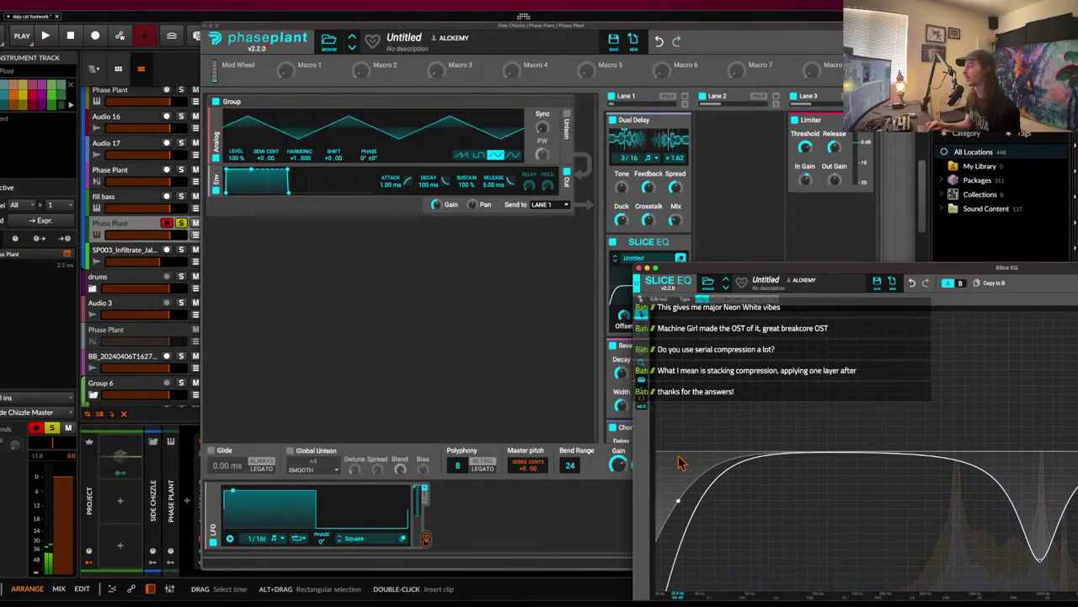
key(space)
drag(682, 503, 959, 487)
key(space)
click(639, 268)
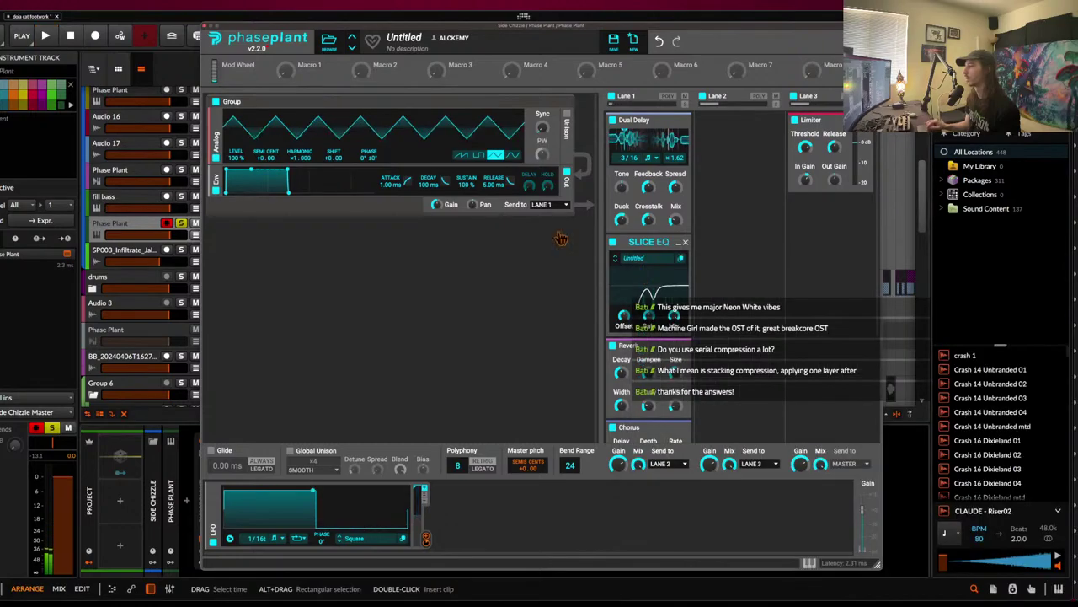
- Close the Phase Plant window, unsolo its track and play the full mix from 132.3.3
key(space)
click(205, 26)
key(space)
click(182, 224)
click(658, 232)
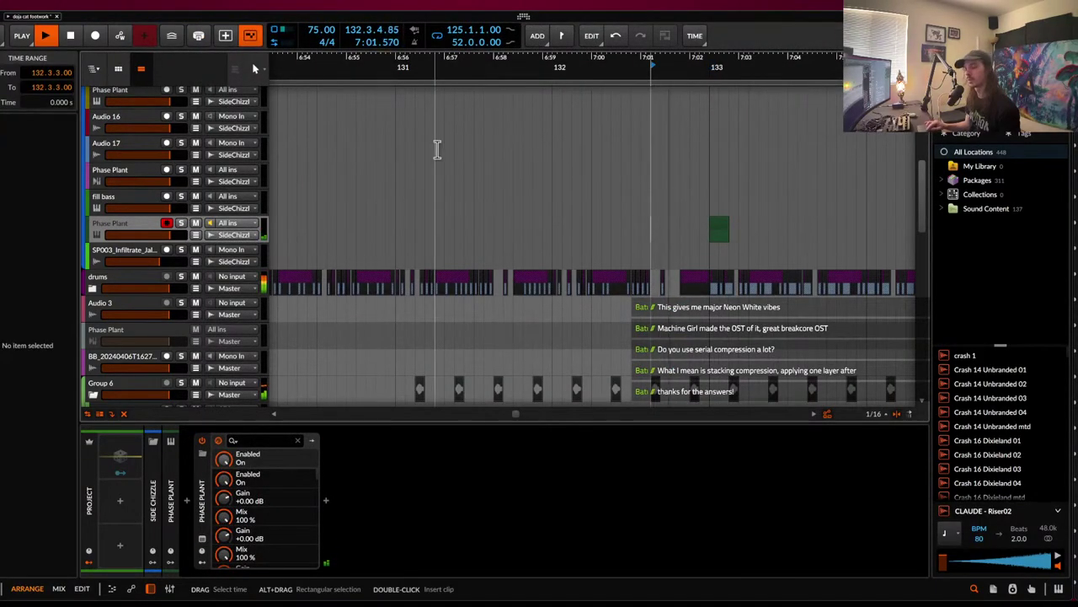
key(space)
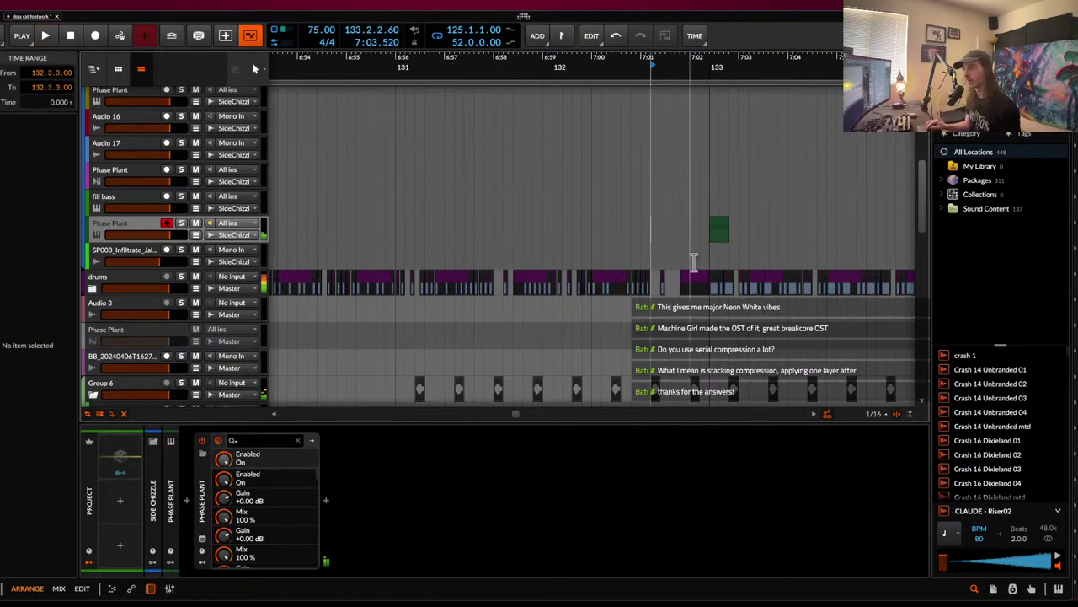
- Replay the passage from before bar 132 to hear the Phase Plant clip at 133.1.1 in the mix
click(719, 231)
drag(362, 518, 317, 523)
click(546, 239)
key(space)
double_click(134, 225)
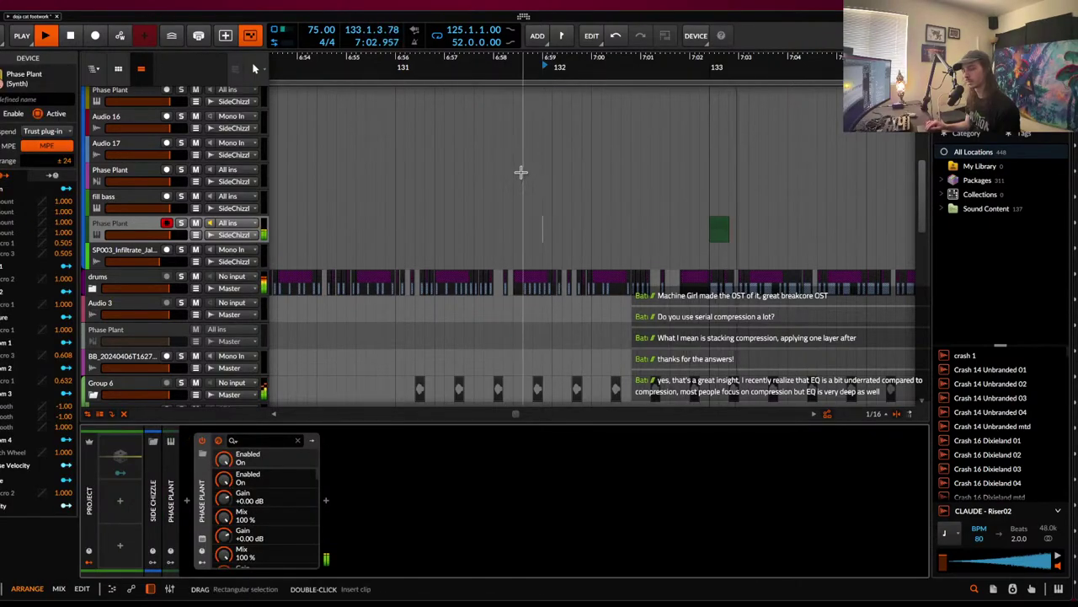
scroll(635, 171, up, 1)
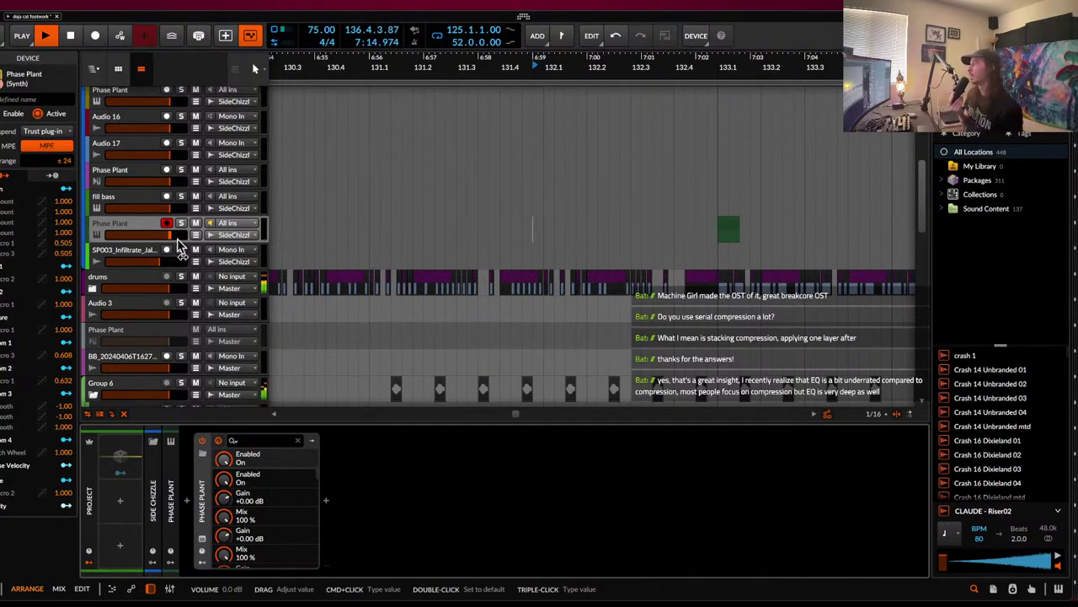
click(729, 228)
key(space)
- Inspect the Phase Plant #1 clip at bar 137 and its surroundings, with the play start placed at 137.1.1
scroll(731, 226, down, 5)
scroll(731, 225, right, 4)
scroll(729, 225, down, 2)
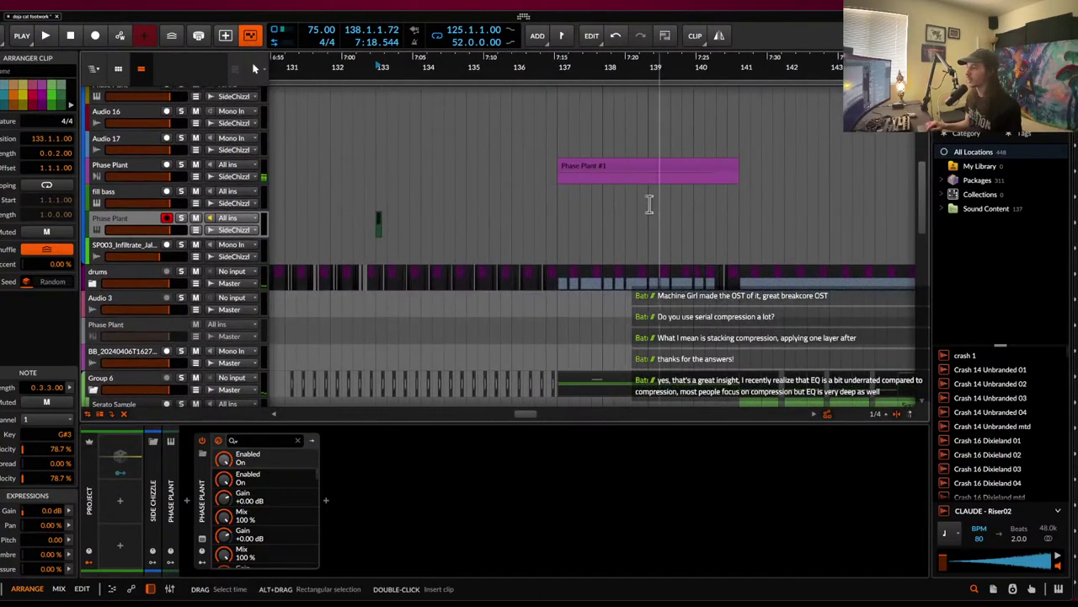
click(610, 168)
scroll(610, 165, up, 3)
click(513, 149)
scroll(512, 148, down, 3)
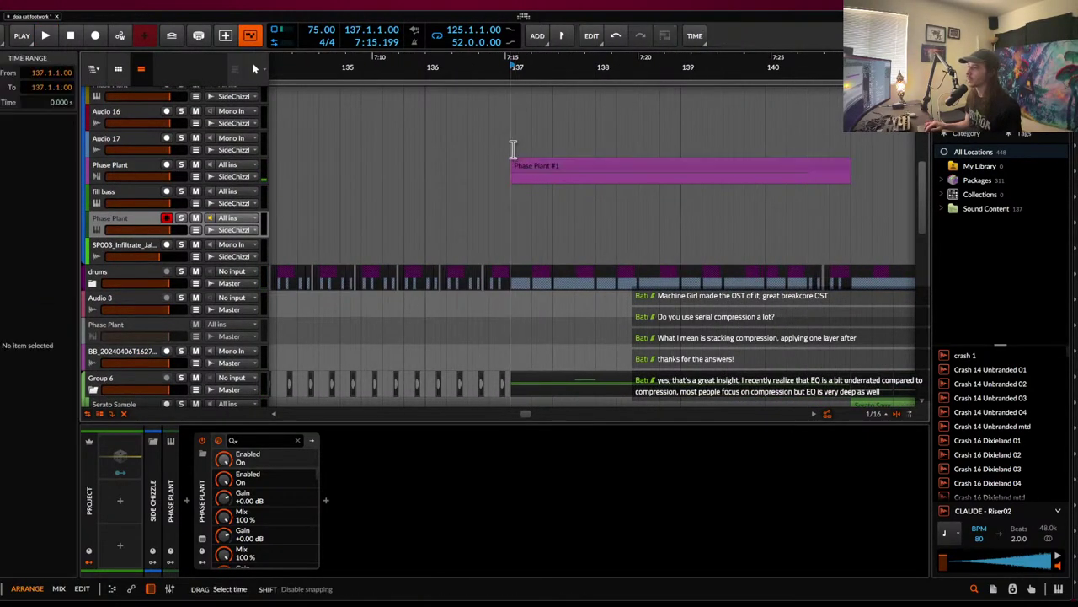
scroll(512, 148, up, 4)
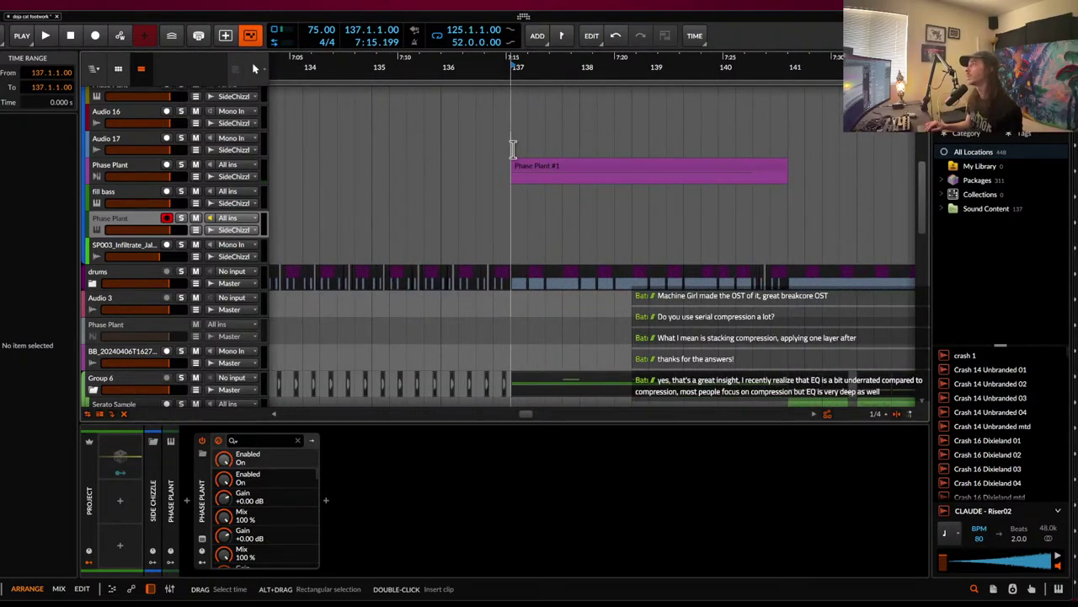
scroll(513, 148, down, 2)
click(536, 170)
scroll(536, 170, down, 1)
scroll(536, 170, up, 2)
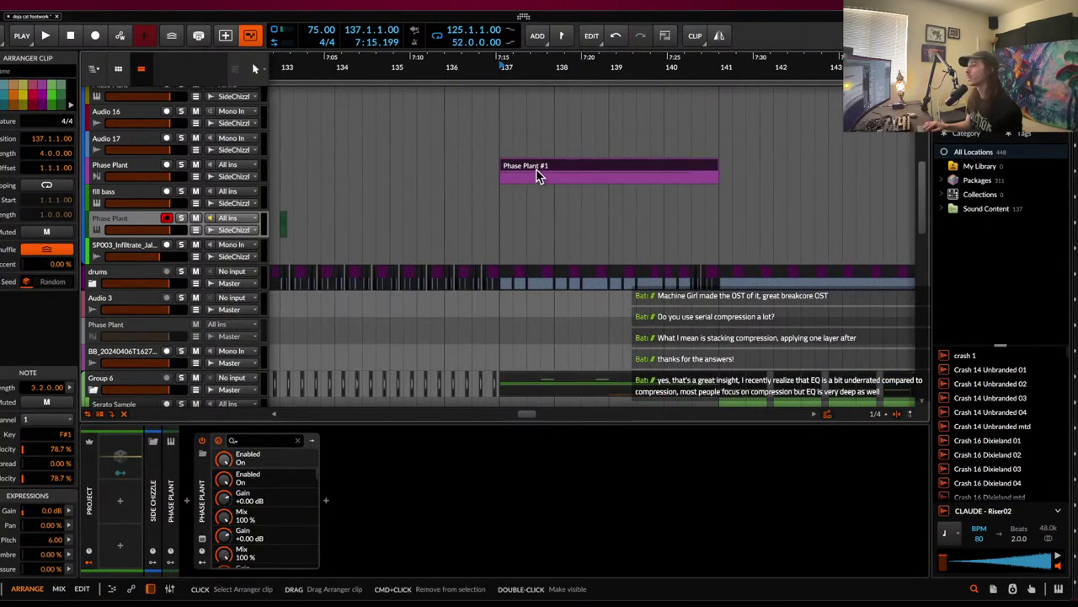
scroll(535, 168, down, 2)
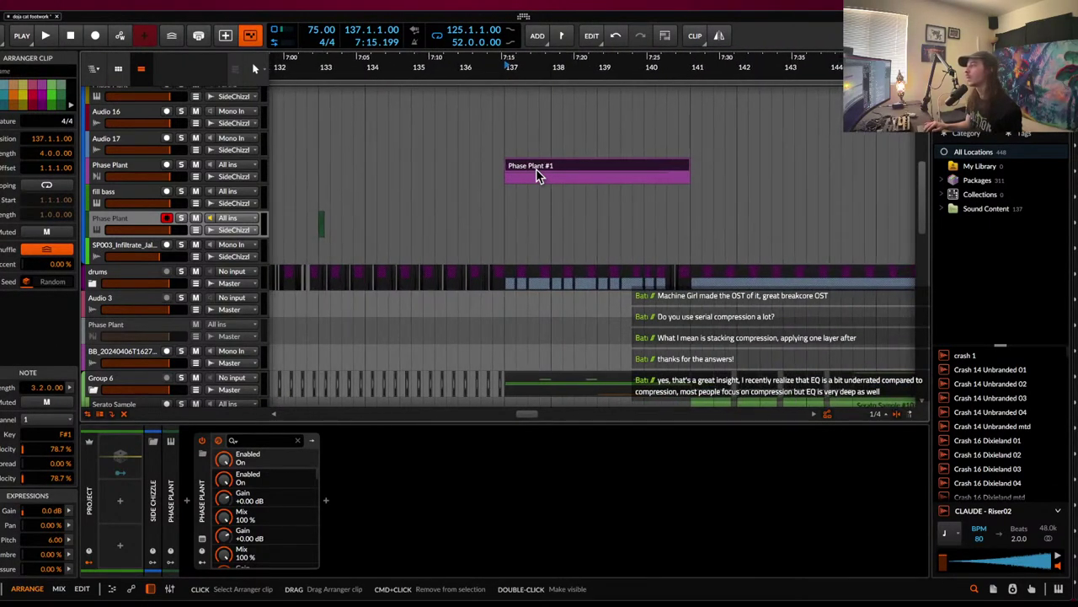
click(505, 144)
scroll(505, 144, up, 2)
scroll(505, 145, up, 2)
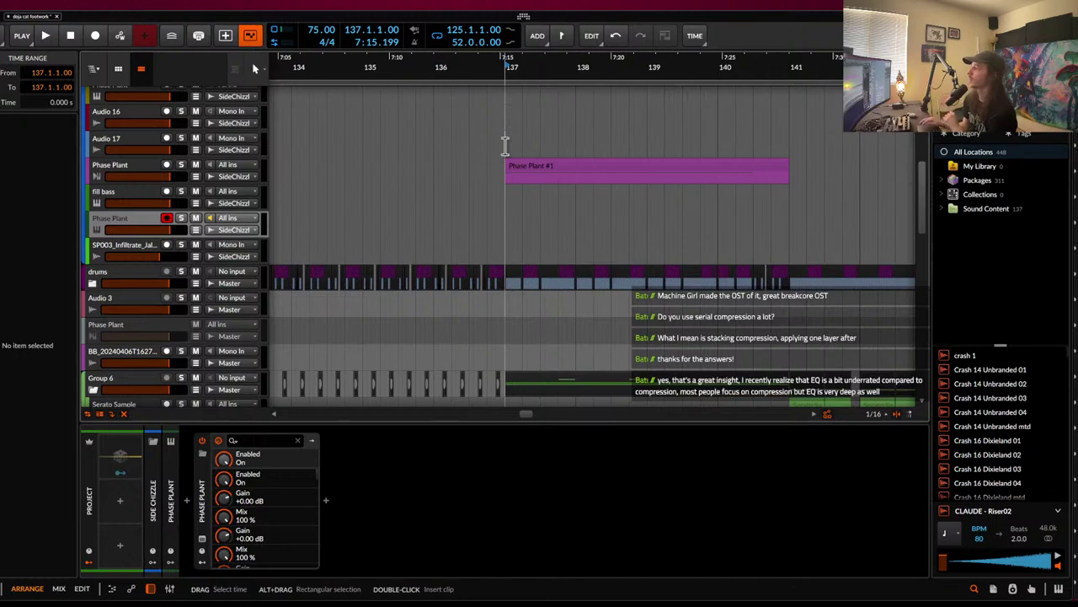
- Look over the upper tracks around Main Section 1A and play the arrangement from 125.1.1
scroll(506, 146, down, 4)
drag(506, 145, 538, 138)
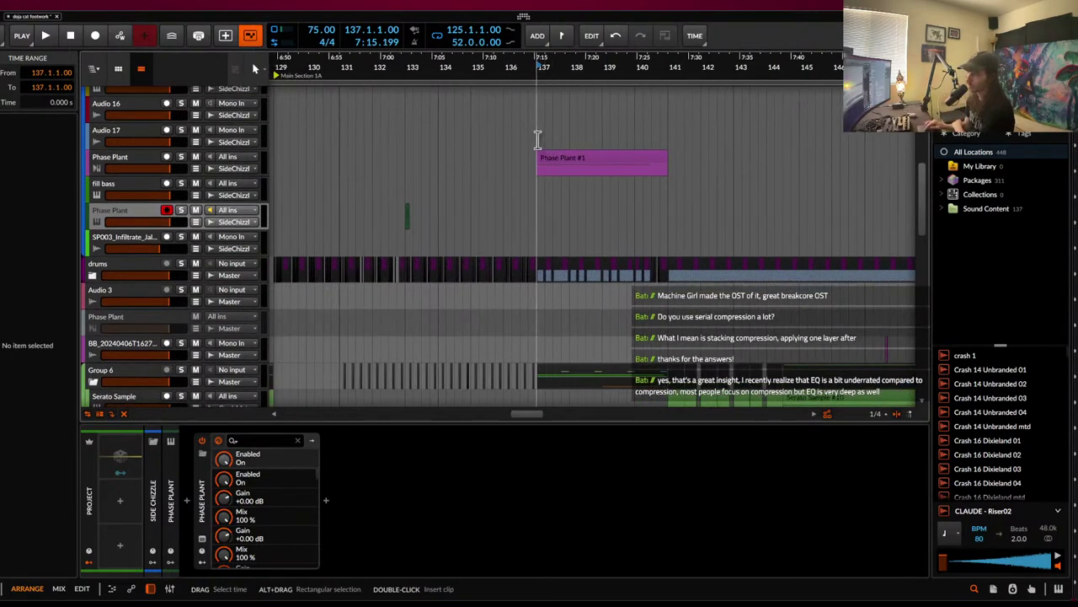
scroll(537, 137, down, 2)
scroll(537, 139, up, 6)
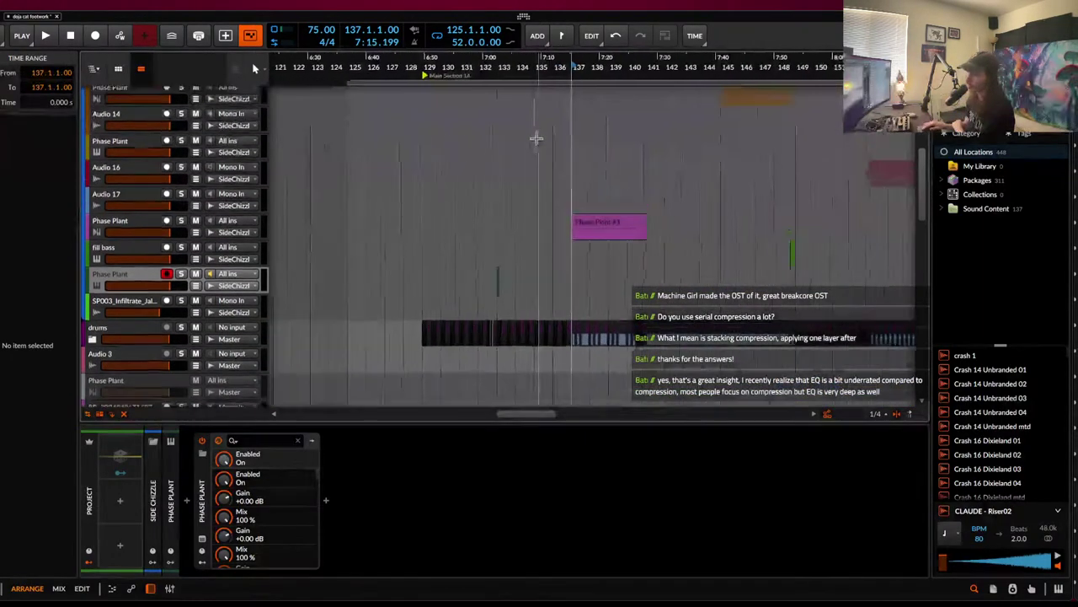
scroll(537, 140, down, 2)
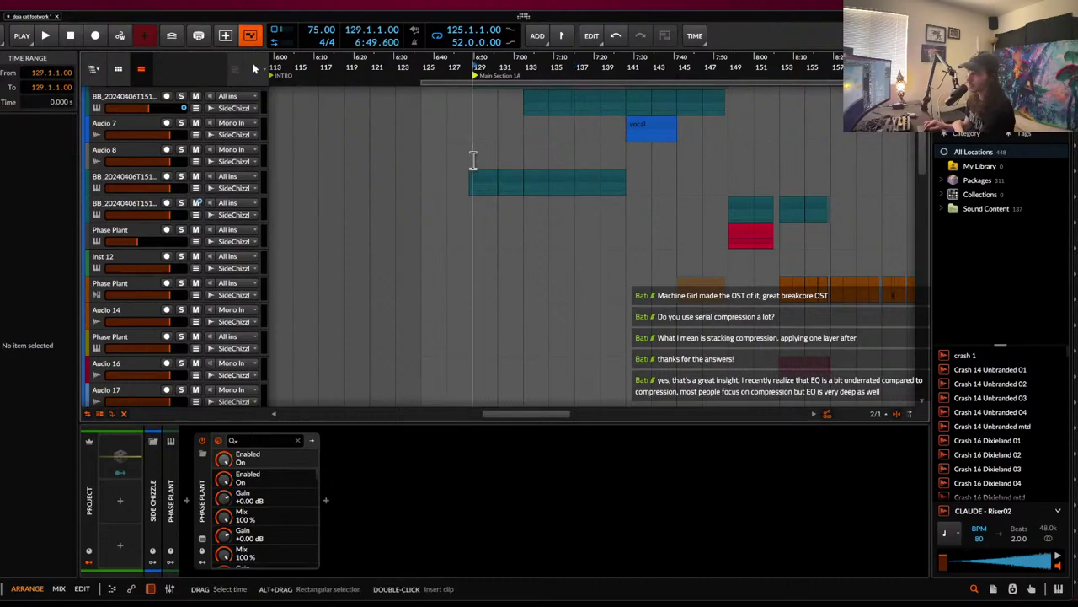
scroll(470, 157, up, 4)
scroll(470, 157, down, 1)
scroll(473, 148, up, 3)
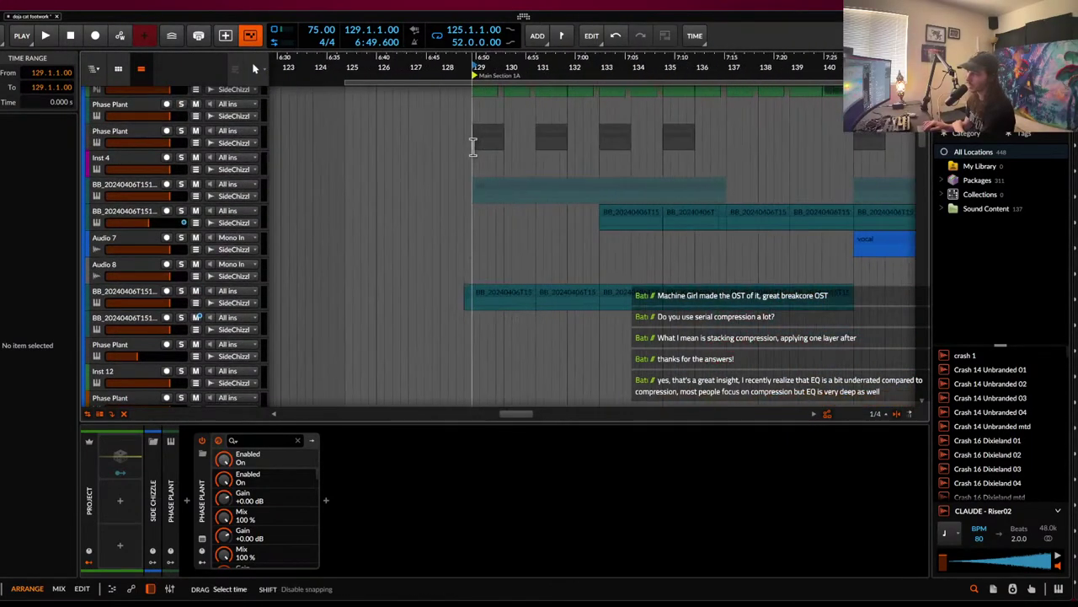
scroll(473, 148, up, 2)
scroll(474, 148, down, 1)
scroll(473, 148, down, 4)
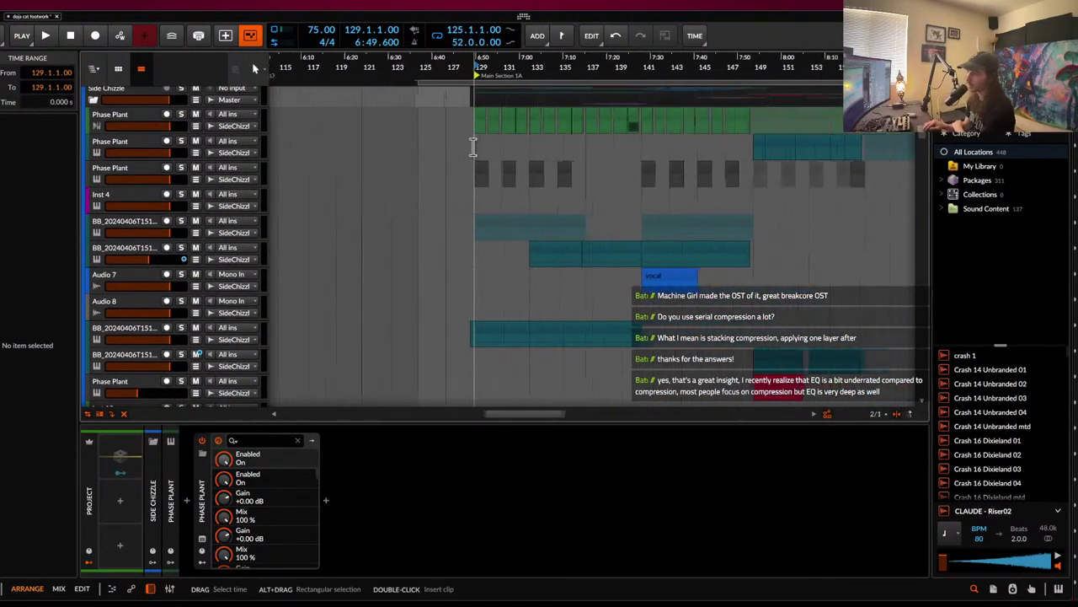
scroll(439, 150, up, 1)
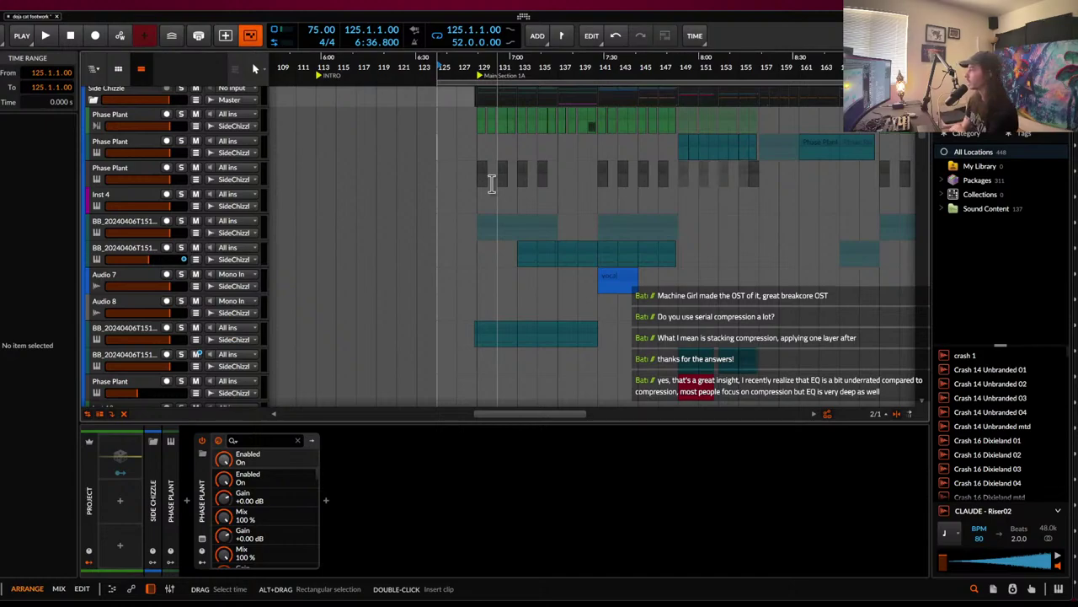
key(space)
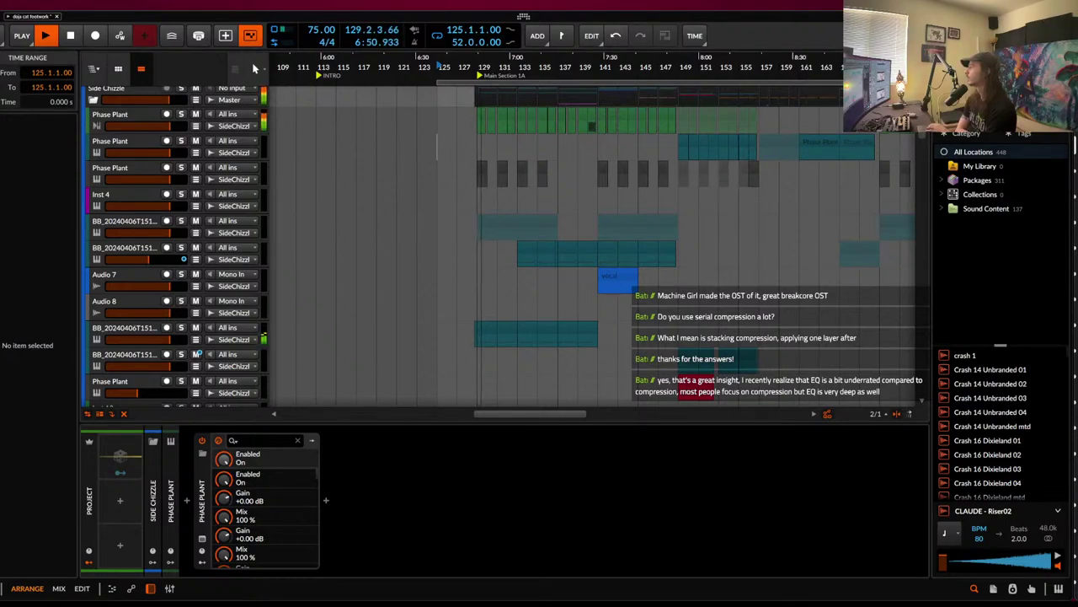
- Raise the low cut in the Pro-Q 3 on Audio 10 to 263.29 Hz and close its window
scroll(534, 183, down, 10)
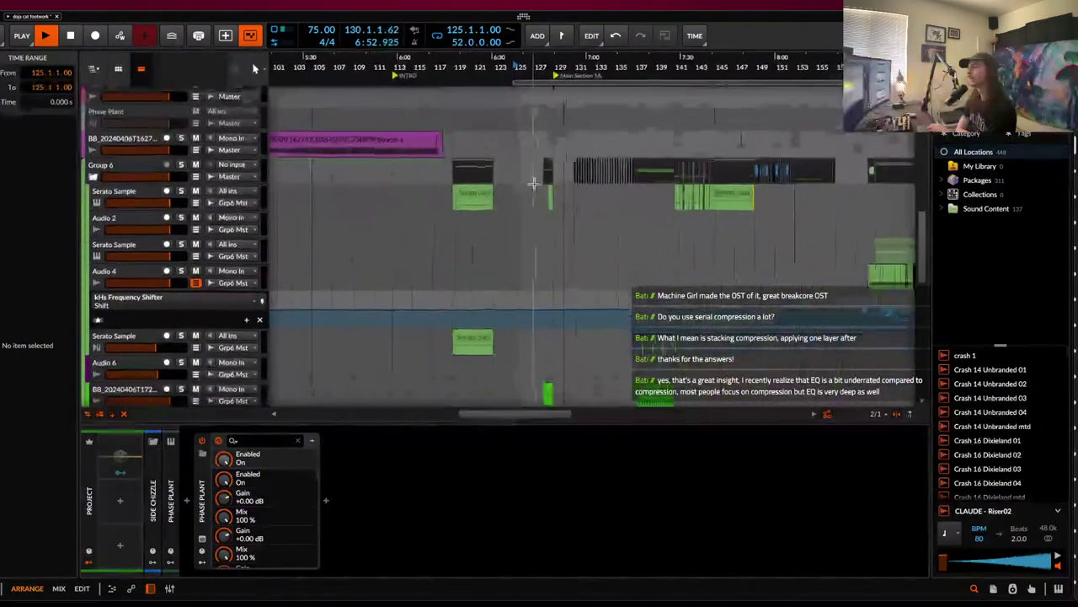
scroll(534, 184, down, 10)
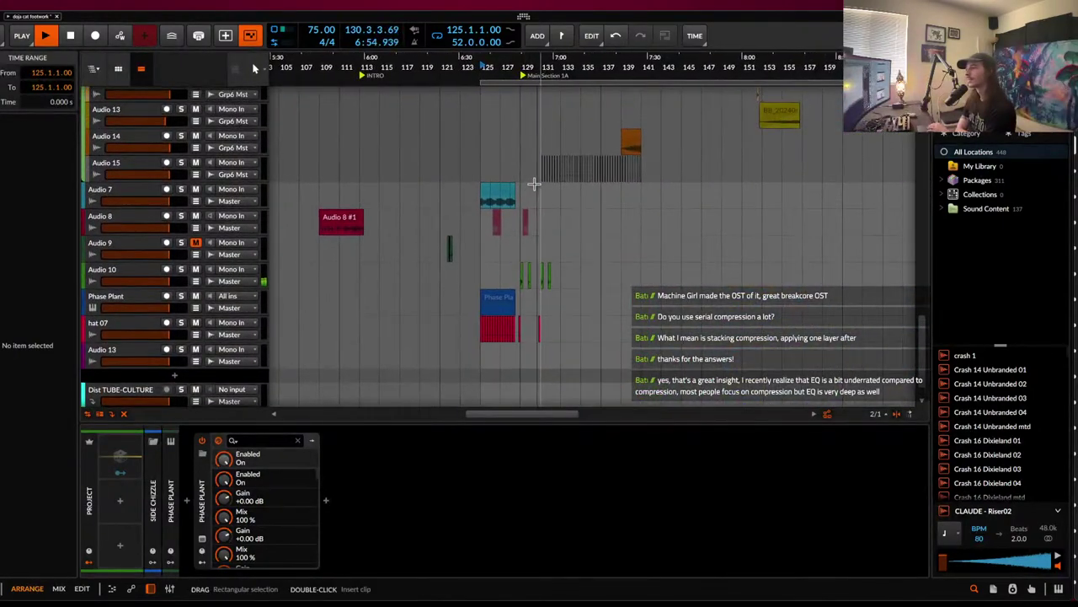
click(117, 280)
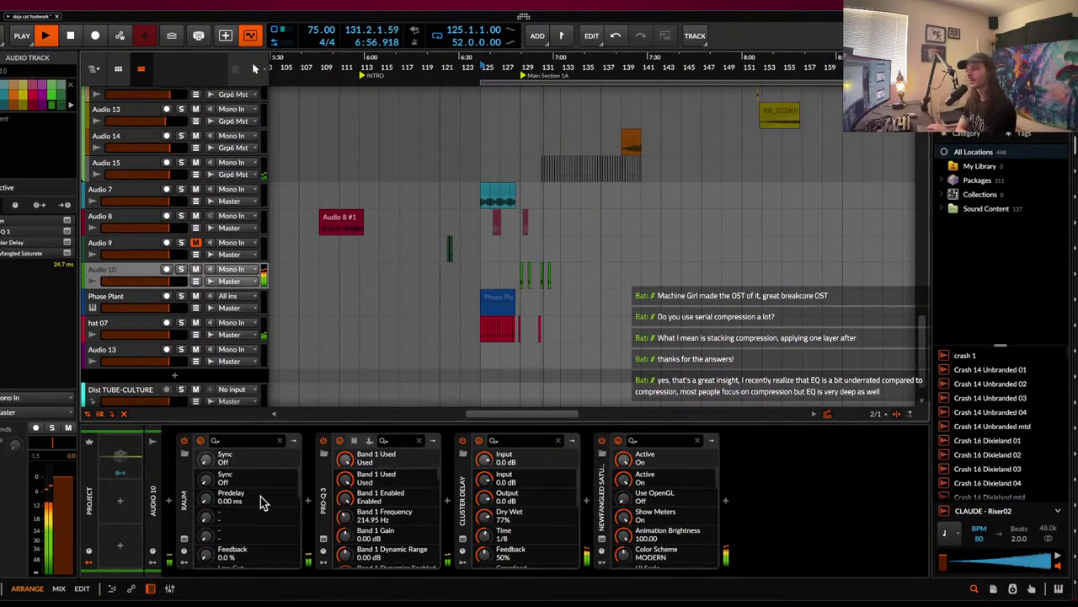
click(324, 539)
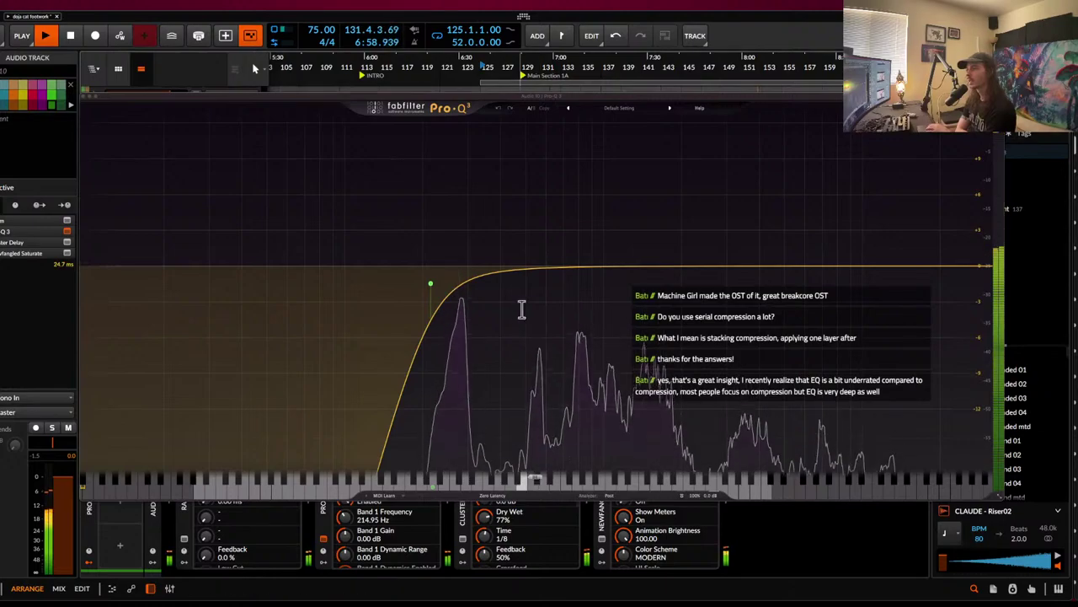
drag(433, 285, 453, 284)
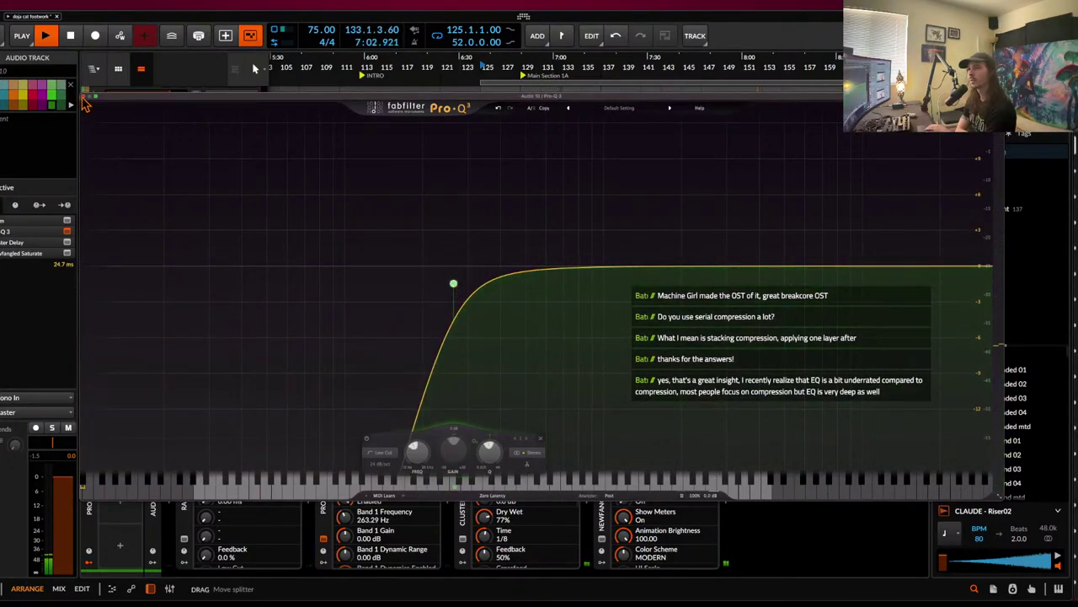
click(83, 99)
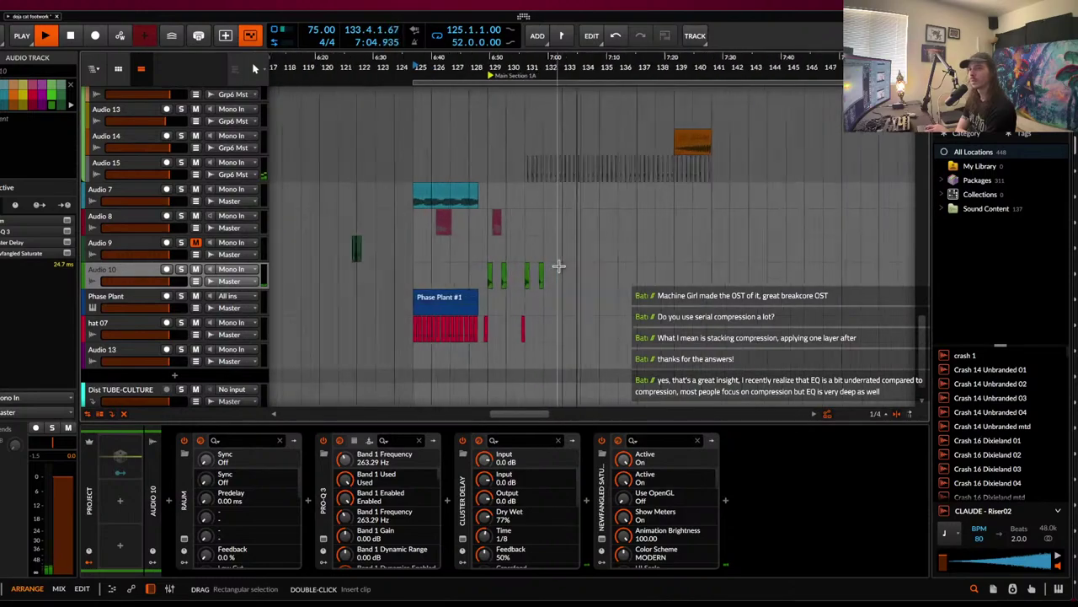
- Go to the drums group and show its child tracks
scroll(558, 266, up, 3)
scroll(562, 270, down, 2)
scroll(563, 270, up, 10)
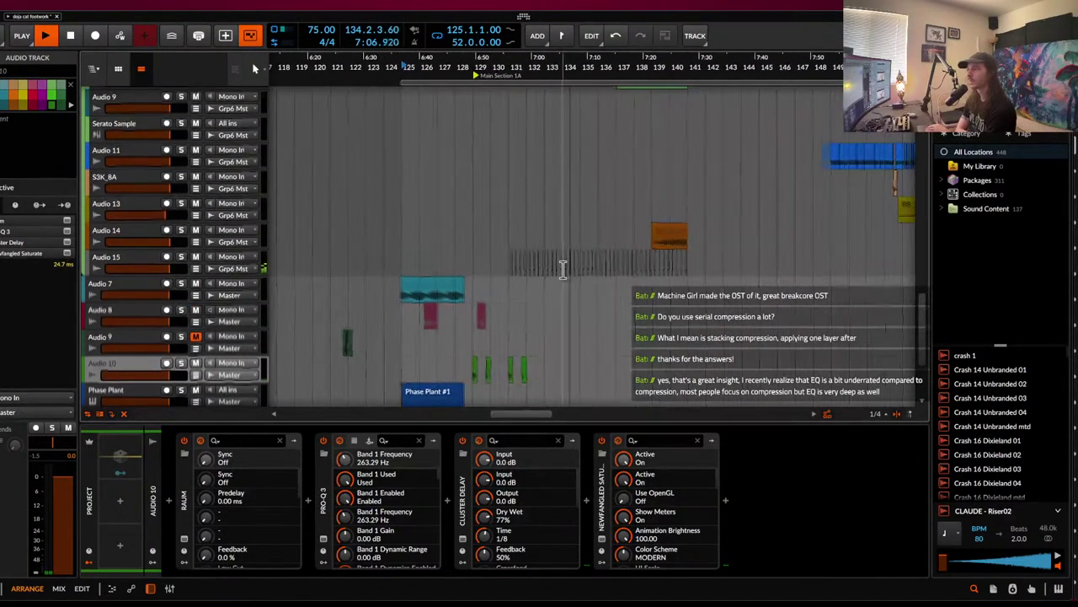
scroll(563, 270, up, 1)
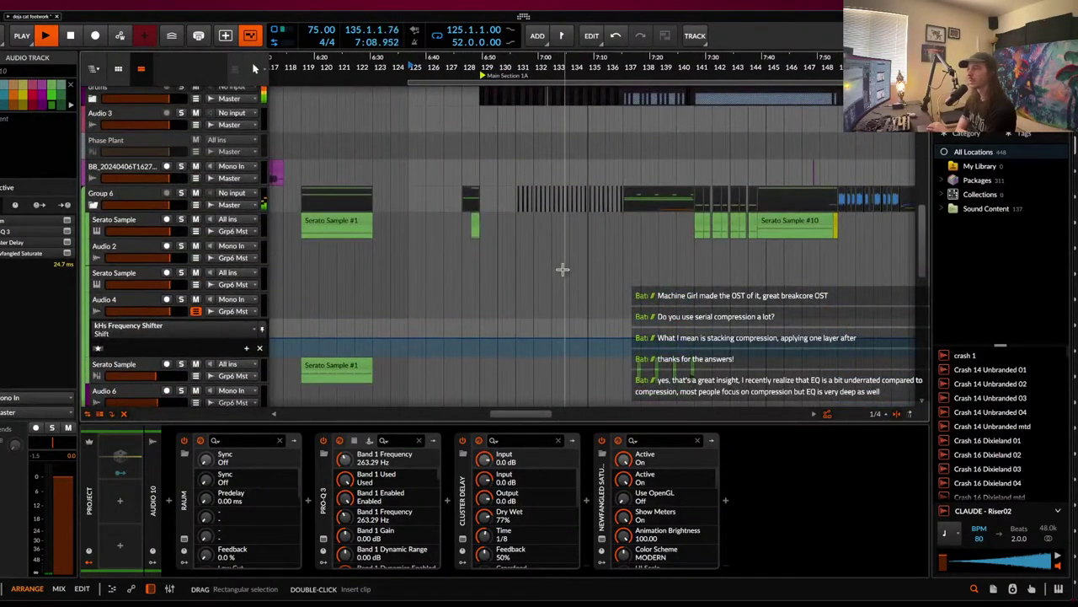
scroll(563, 270, up, 3)
scroll(565, 276, down, 2)
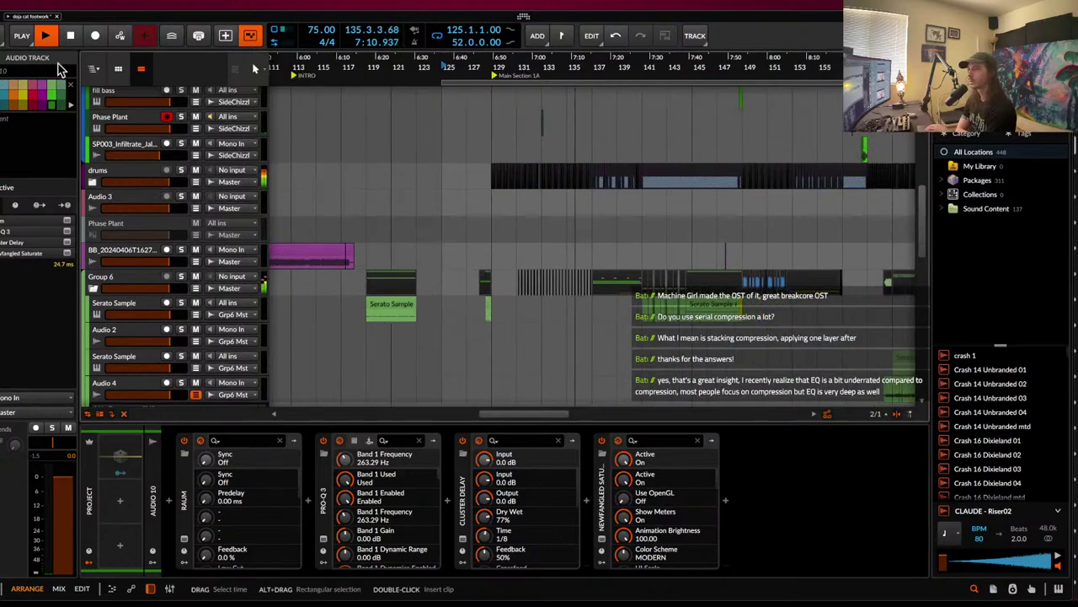
click(91, 169)
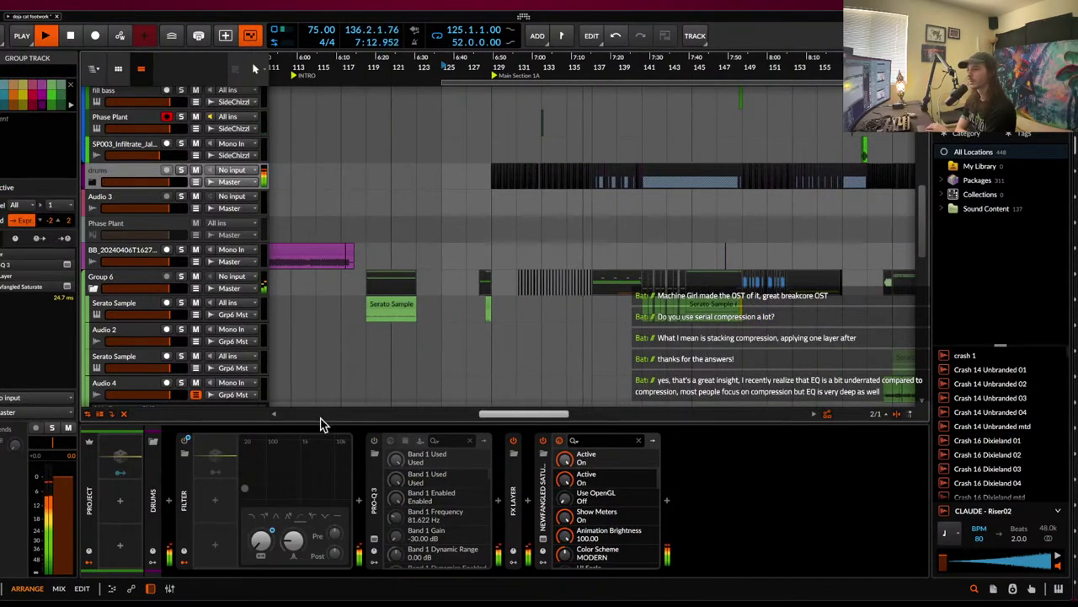
click(93, 182)
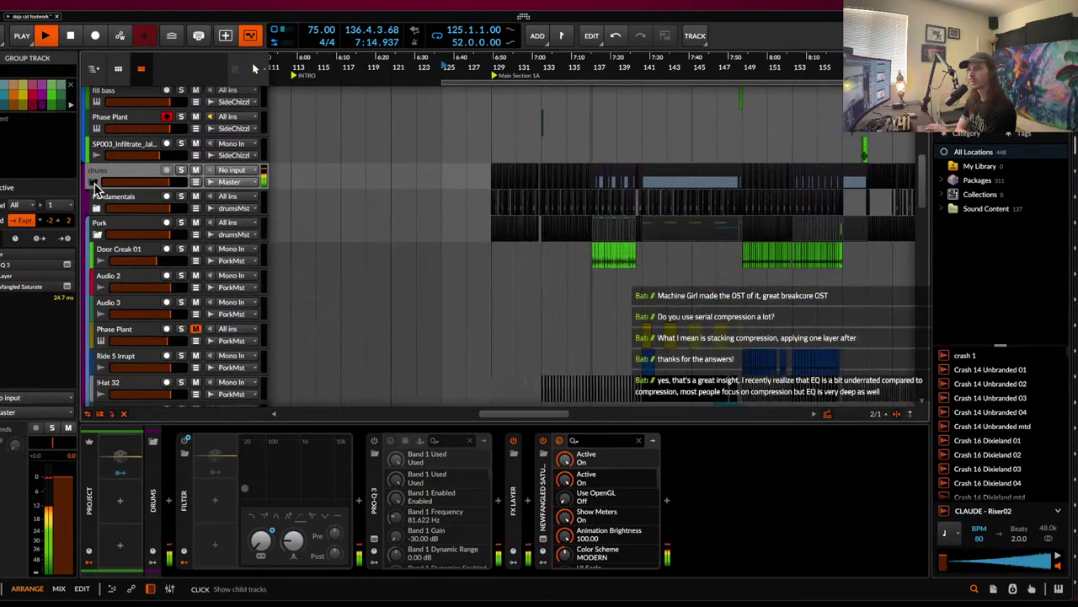
- Lower the volume of the Rim 1 Irrupt track in the Pork group to -1.5 dB
scroll(143, 266, down, 7)
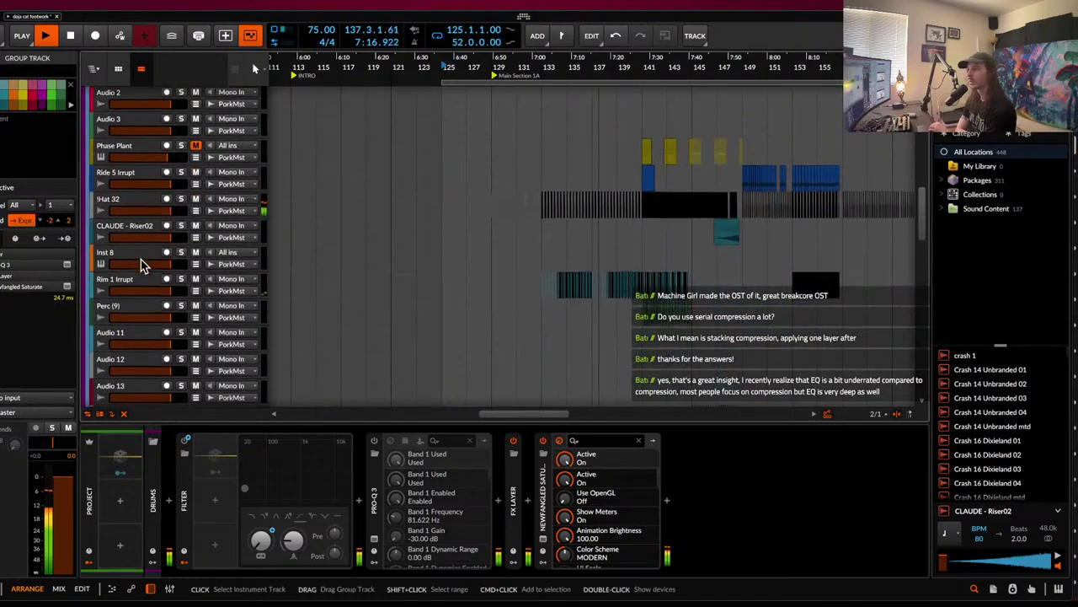
click(140, 281)
drag(167, 289, 166, 289)
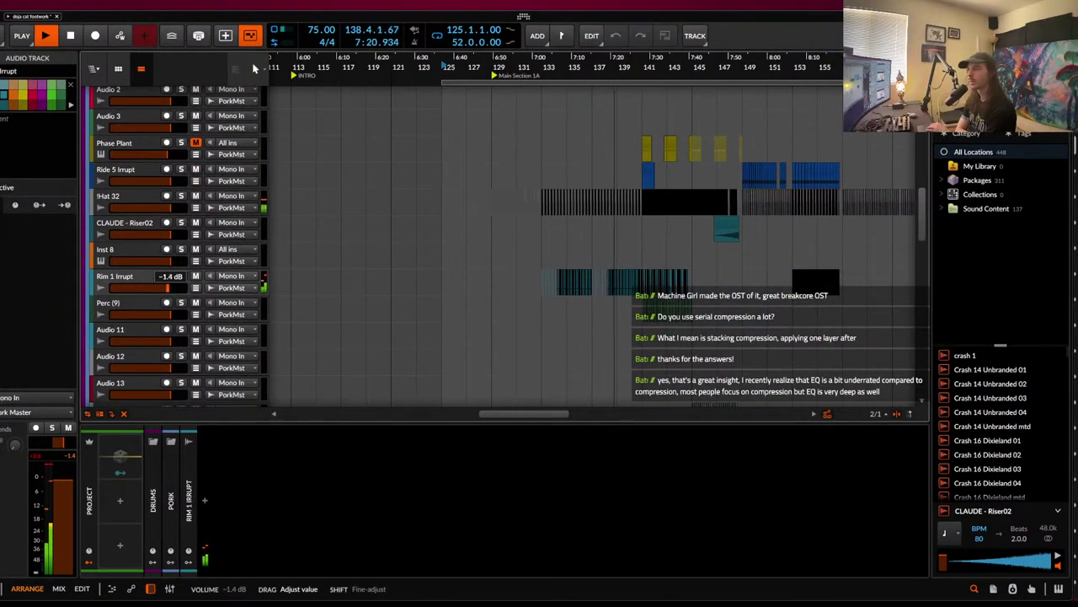
drag(166, 289, 166, 289)
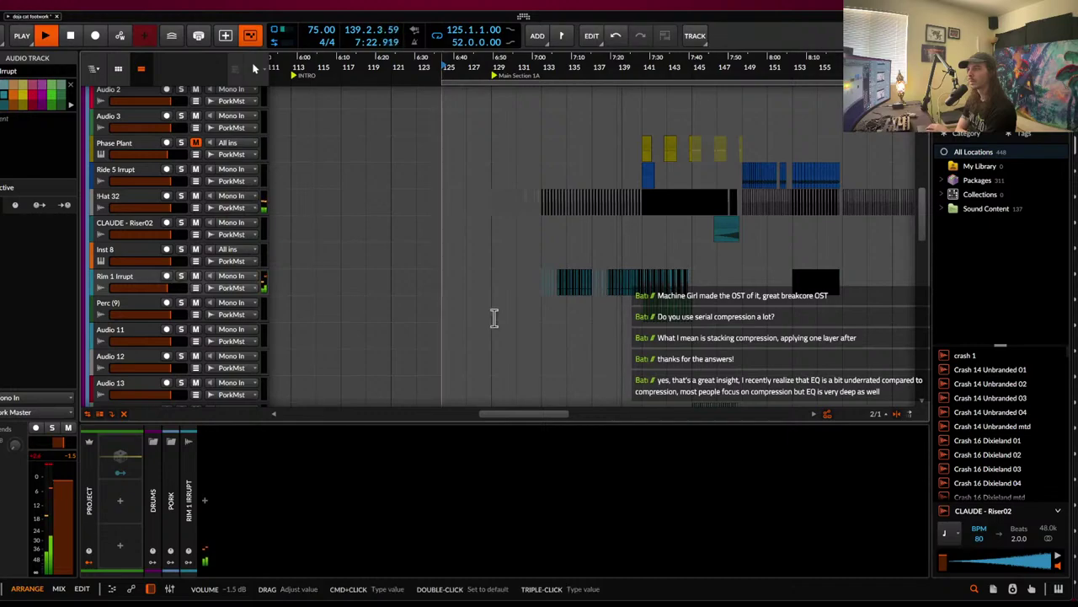
- Unmute the muted run of Rim 1 Irrupt clips from 137.1.1 to just past bar 138
scroll(603, 301, up, 10)
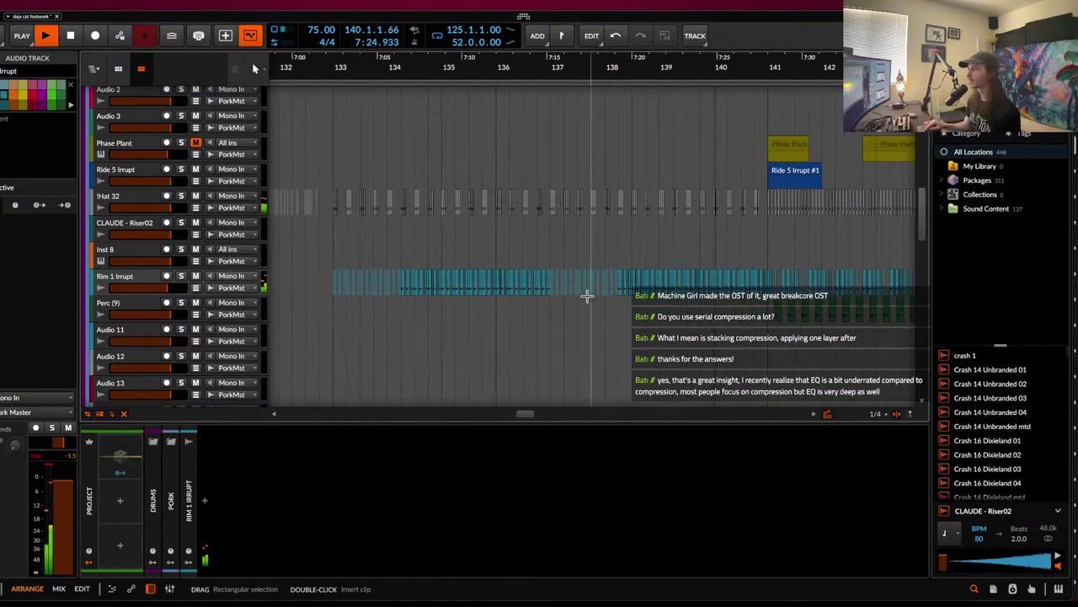
click(540, 288)
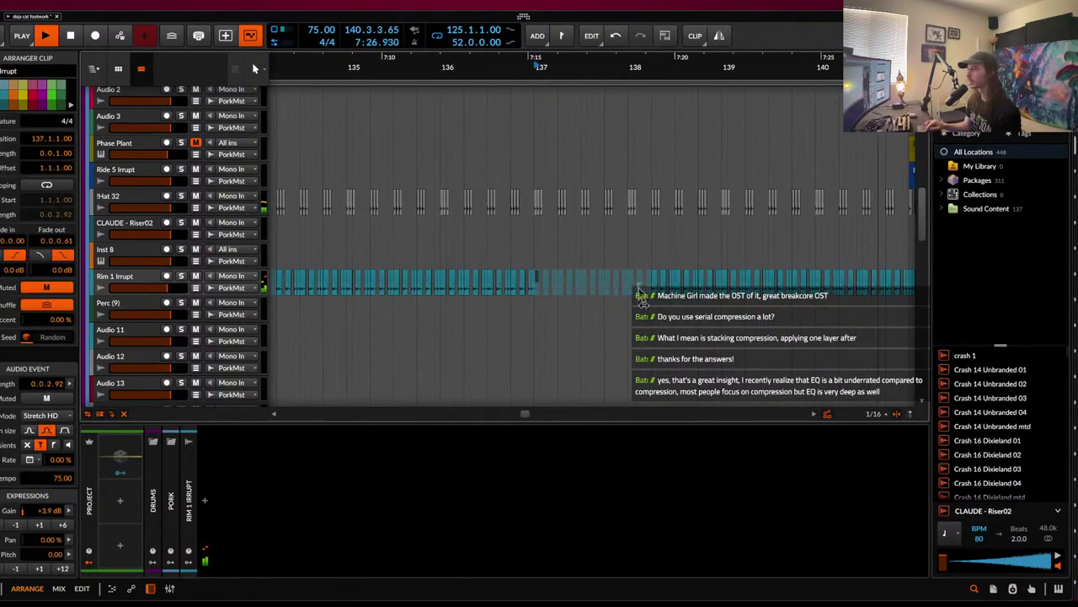
shift+click(649, 285)
key(alt+m)
- Clear the Rim 1 Irrupt clips from 140.2.1 to 141.1.1 and fine-tune the track's volume
scroll(650, 285, right, 5)
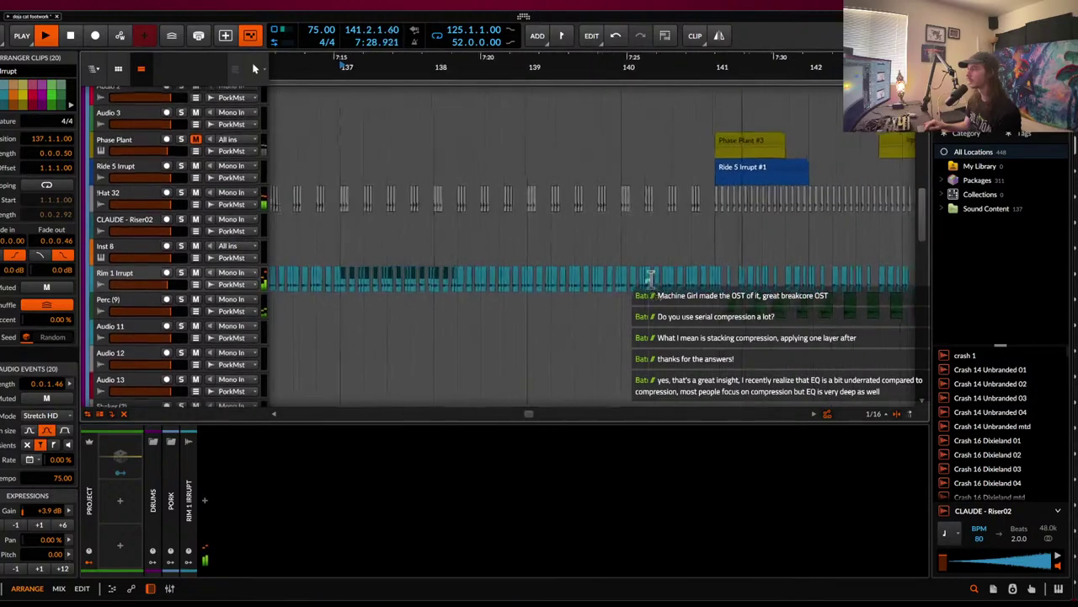
drag(650, 284, 699, 278)
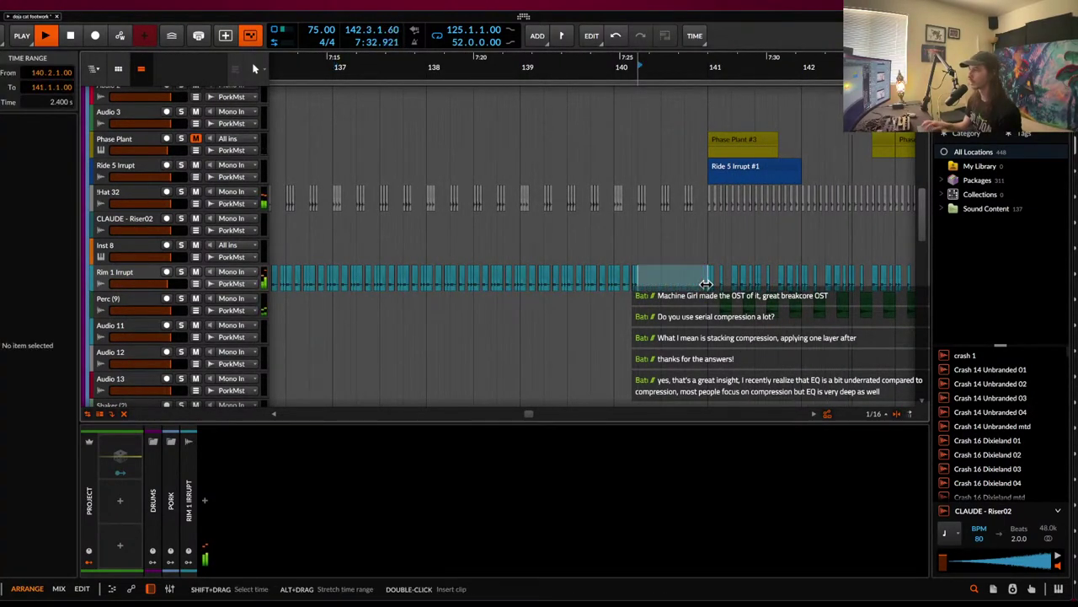
scroll(706, 284, down, 4)
scroll(707, 282, right, 2)
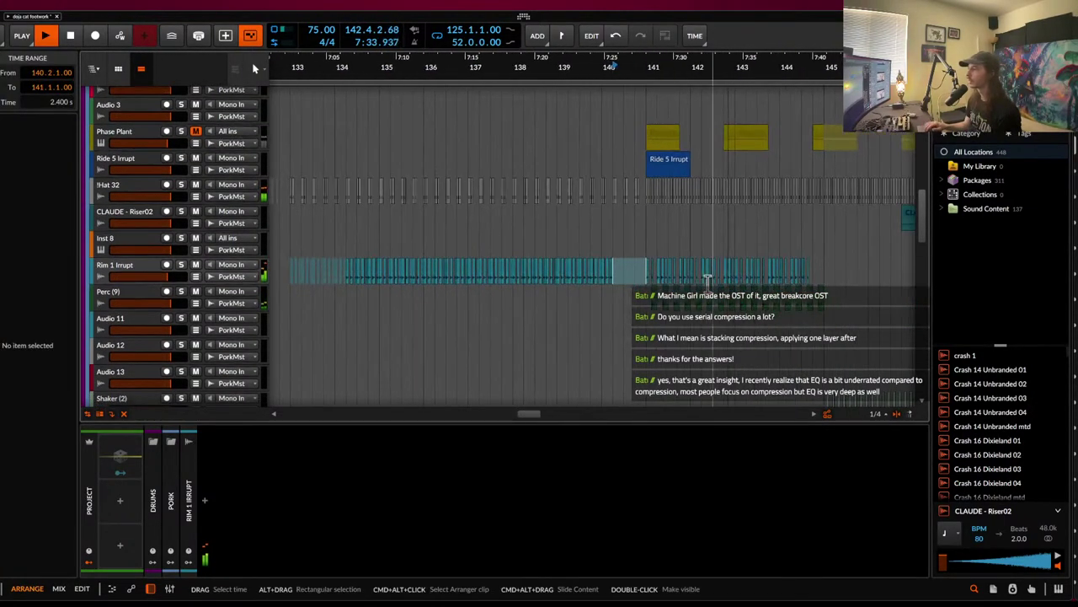
click(154, 273)
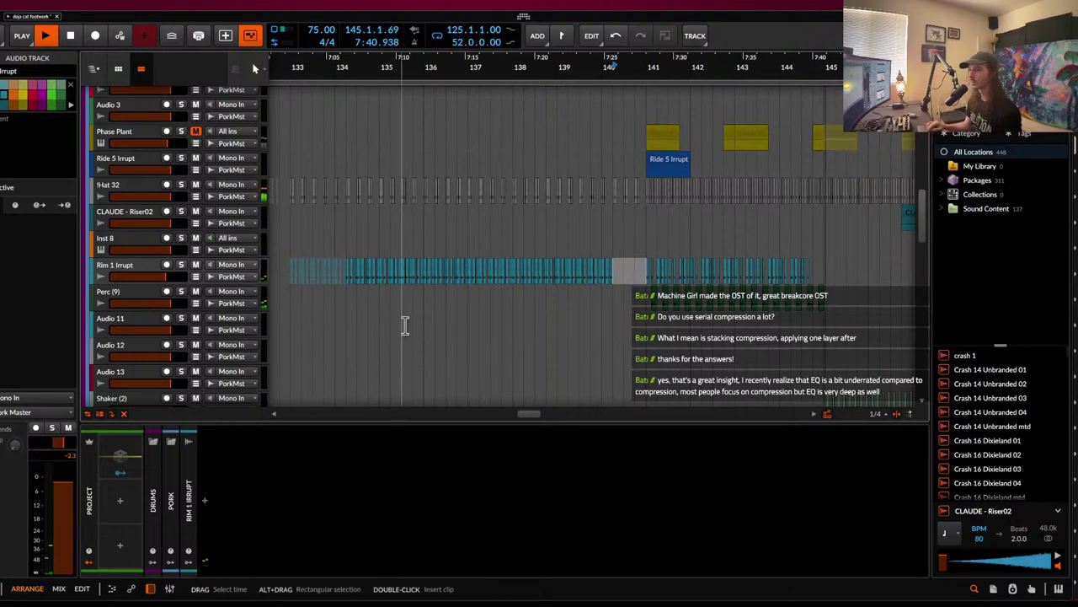
- Copy the red crash clip on Audio 13 from past bar 161 back to 145.1.1
scroll(531, 261, right, 4)
scroll(531, 261, up, 1)
scroll(531, 261, up, 2)
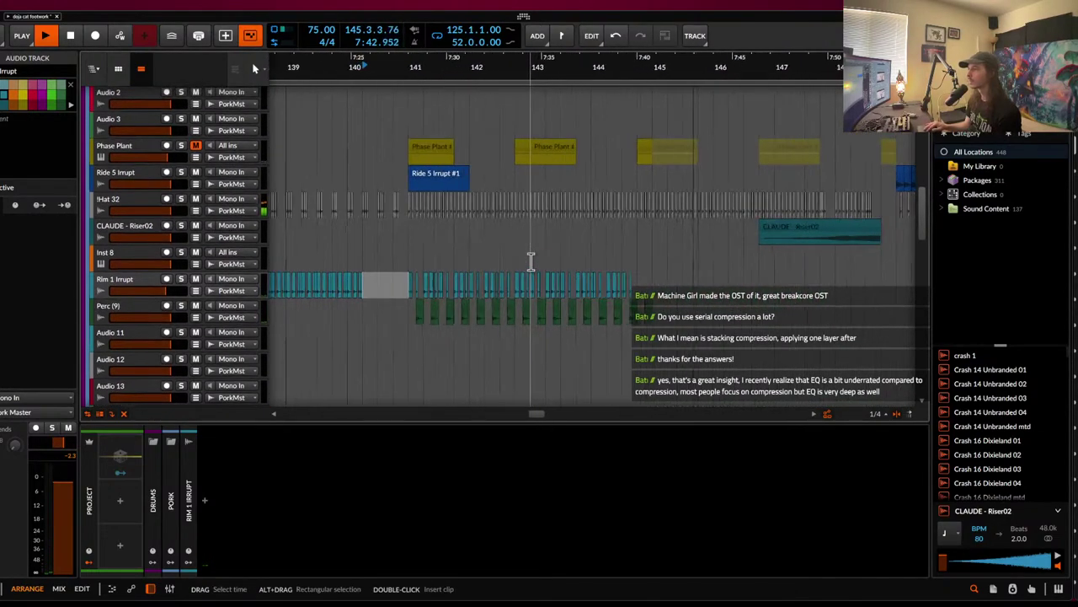
scroll(531, 262, down, 4)
scroll(531, 262, down, 5)
scroll(530, 261, up, 1)
scroll(531, 261, down, 1)
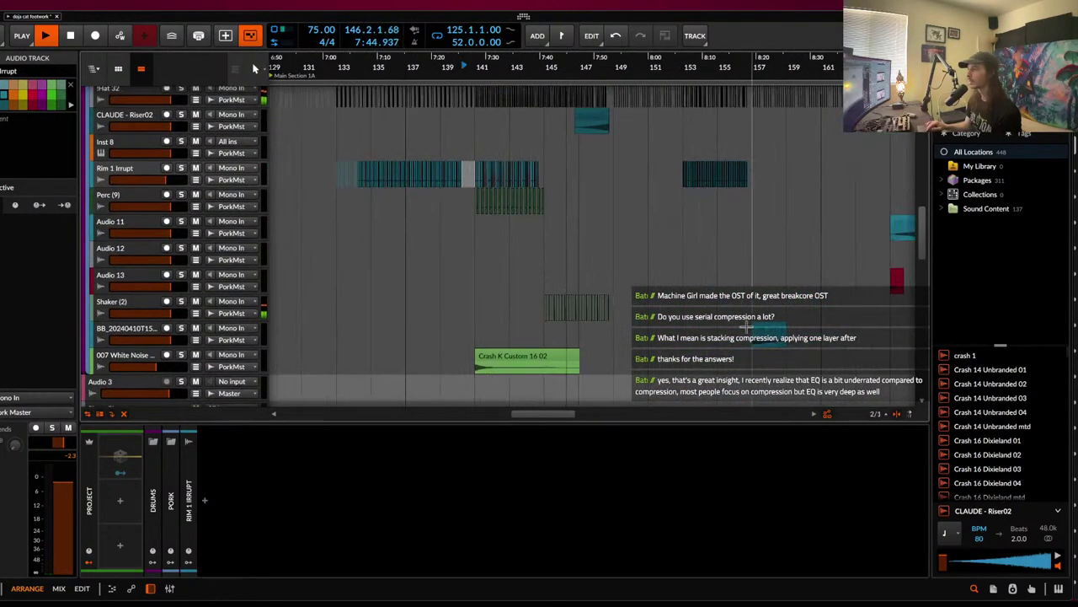
click(762, 335)
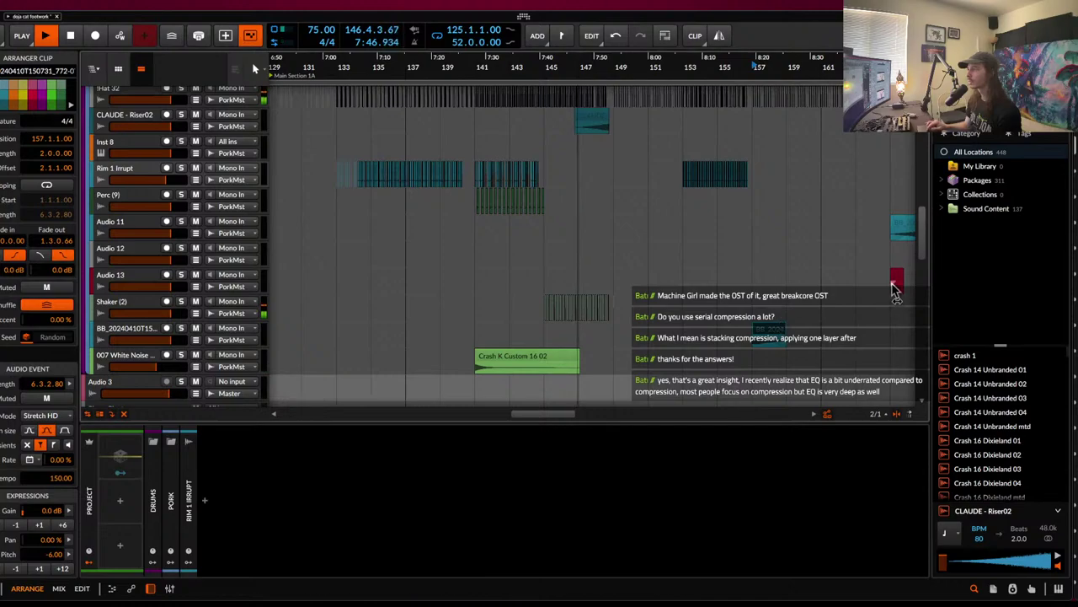
drag(897, 285, 551, 282)
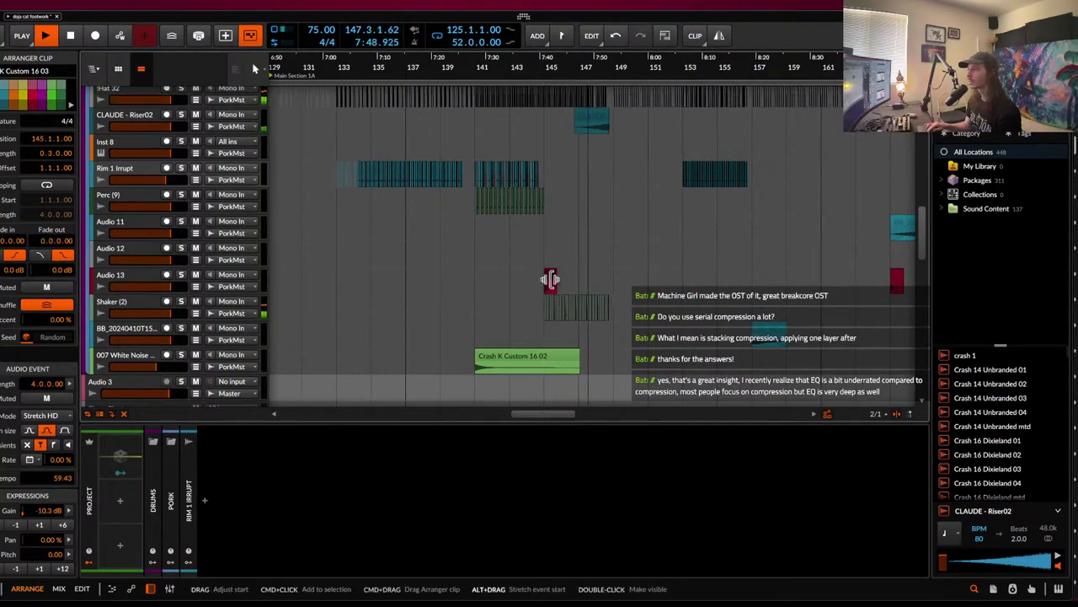
- Play from 144.1.2.58 to hear the copied crash clip in context and examine the clips around bar 145
click(529, 282)
scroll(529, 282, up, 2)
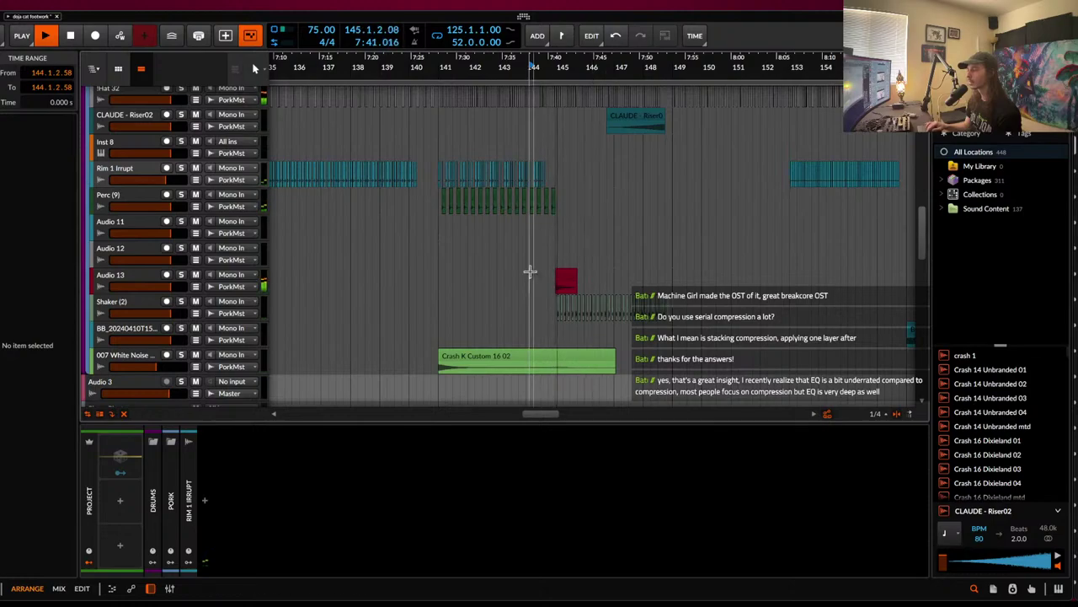
scroll(575, 261, up, 2)
scroll(524, 284, up, 5)
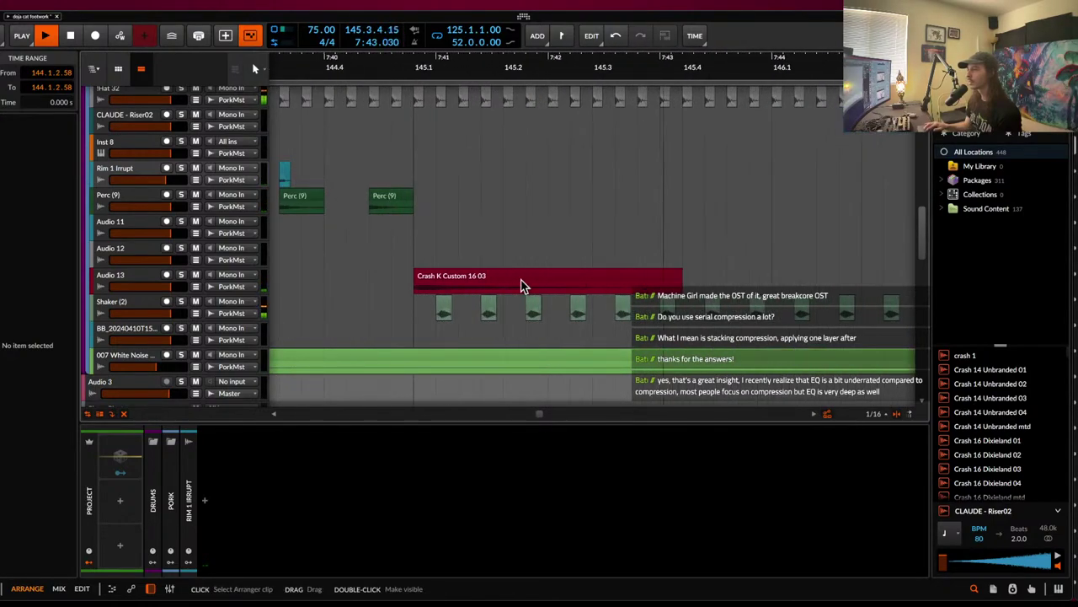
- Reverse the last Perc (9) clip before bar 145 during playback
click(421, 202)
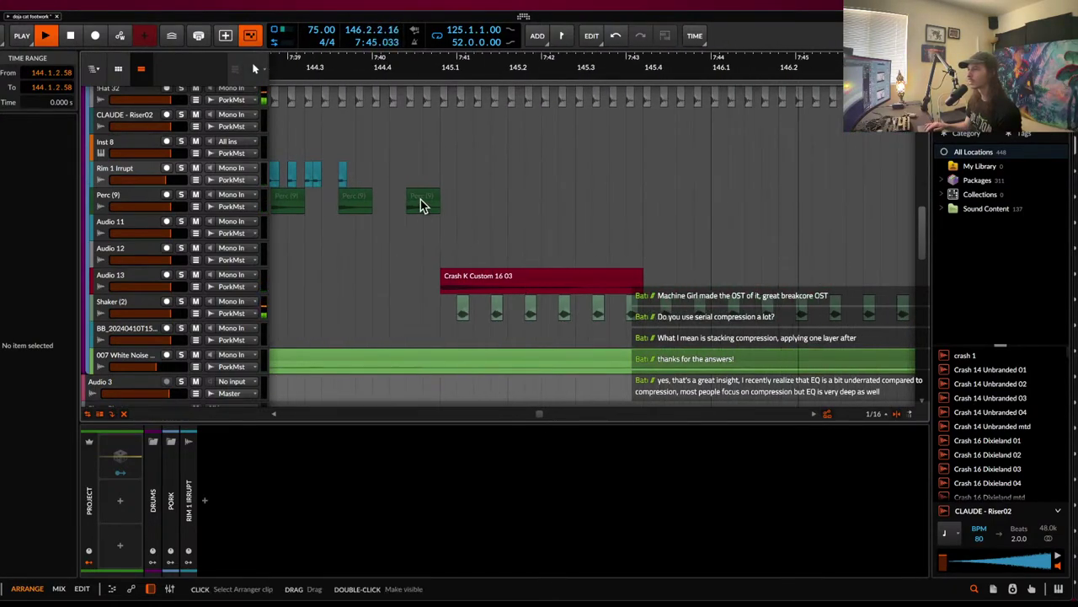
scroll(422, 205, down, 3)
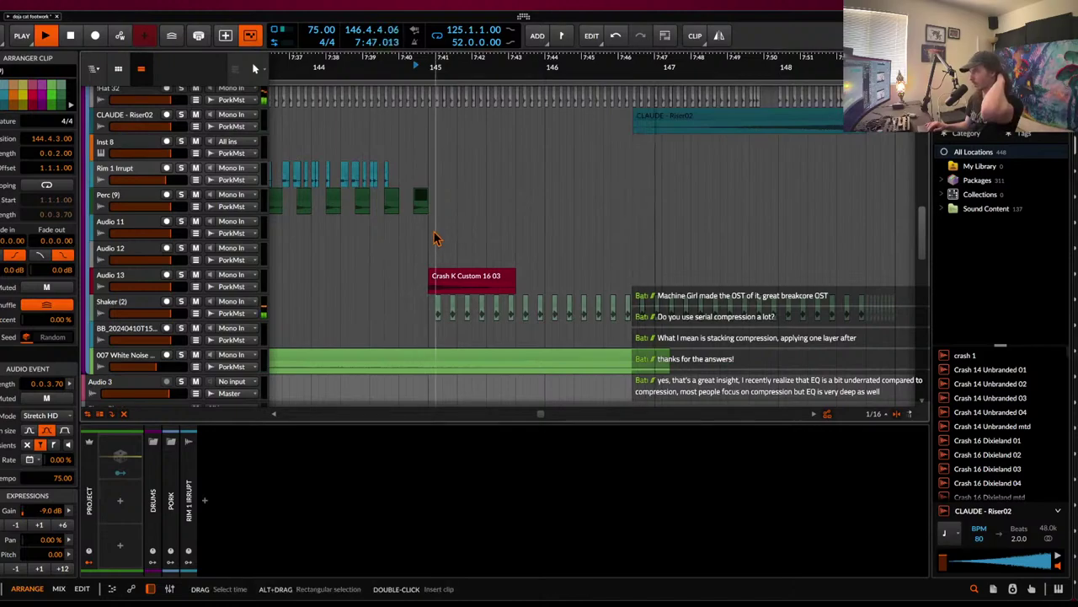
scroll(433, 231, up, 3)
scroll(447, 292, up, 3)
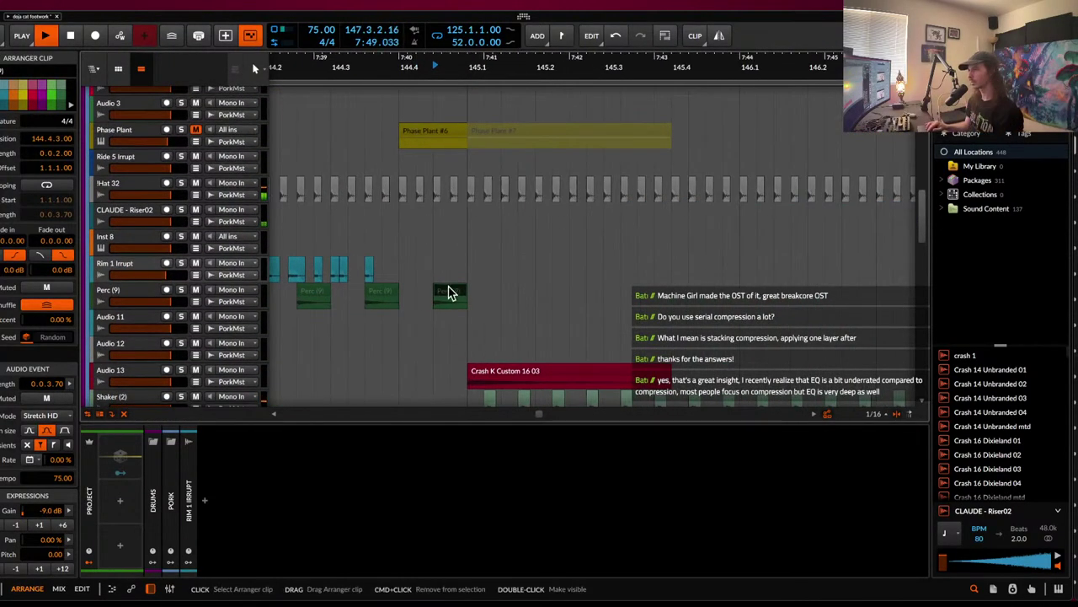
click(413, 279)
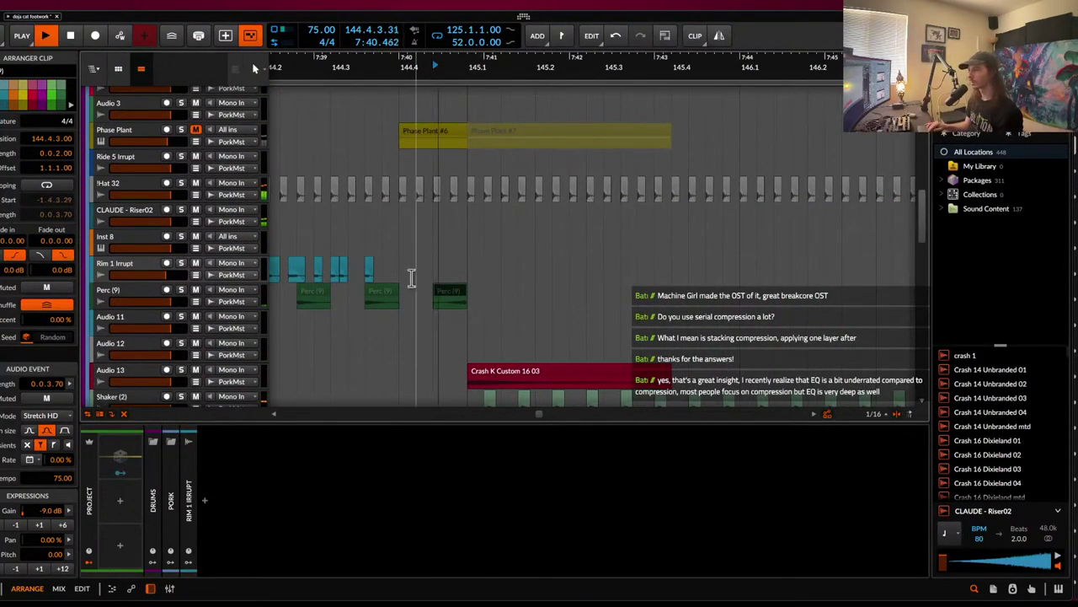
- Stretch the reversed Perc (9) clip to start at 144.4.1 and set its pitch to -12.00
click(408, 283)
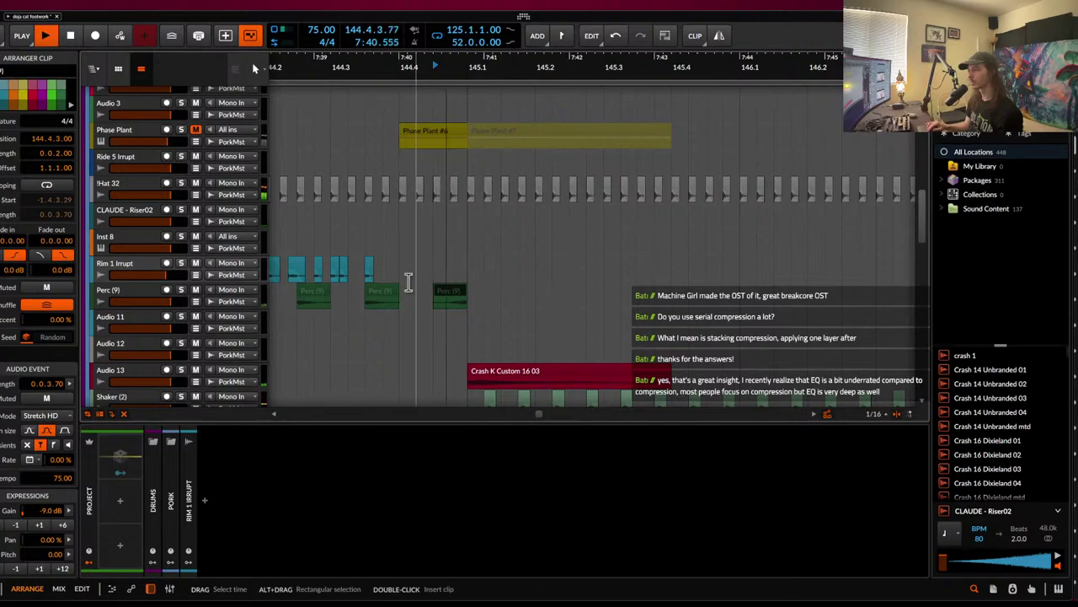
click(414, 284)
drag(398, 290, 400, 292)
key(space)
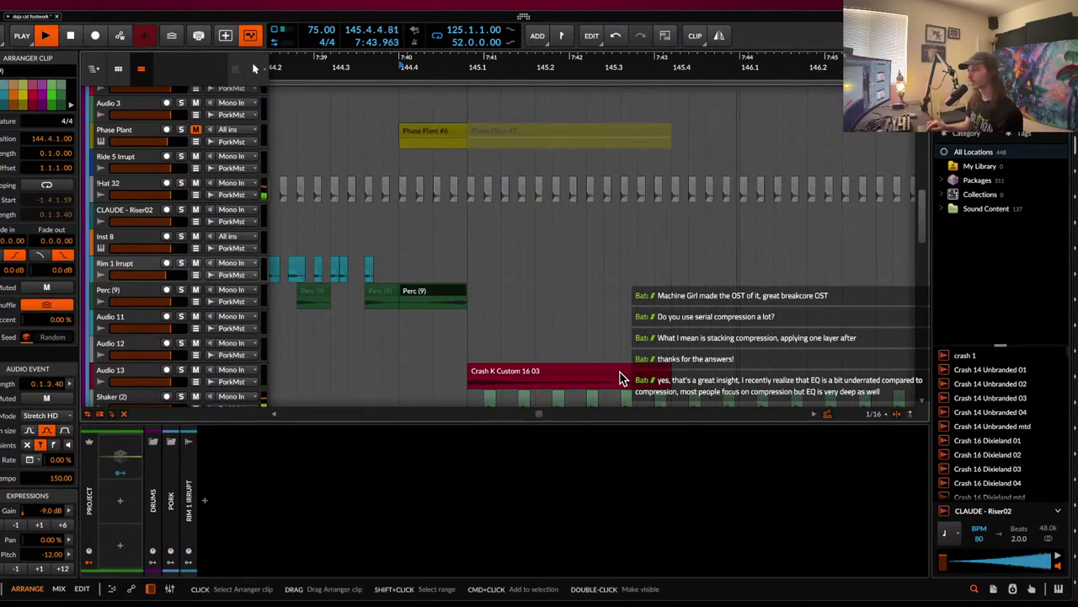
- Reverse the Crash K Custom 16 03 clip and move it to 144.2.1 so it ends at bar 145
drag(666, 381, 455, 378)
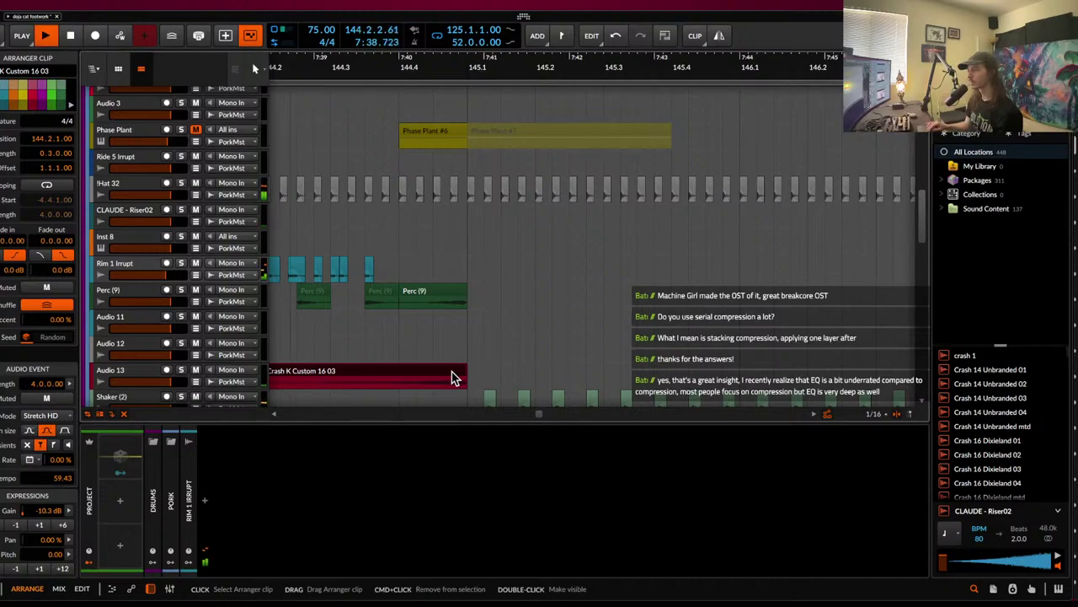
scroll(354, 388, left, 2)
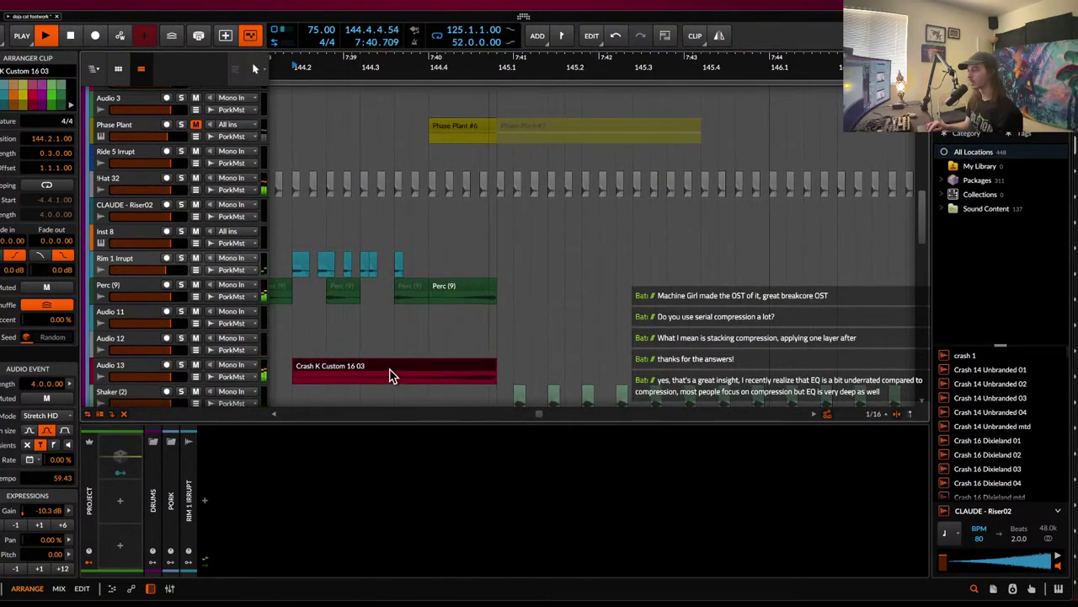
scroll(433, 369, down, 2)
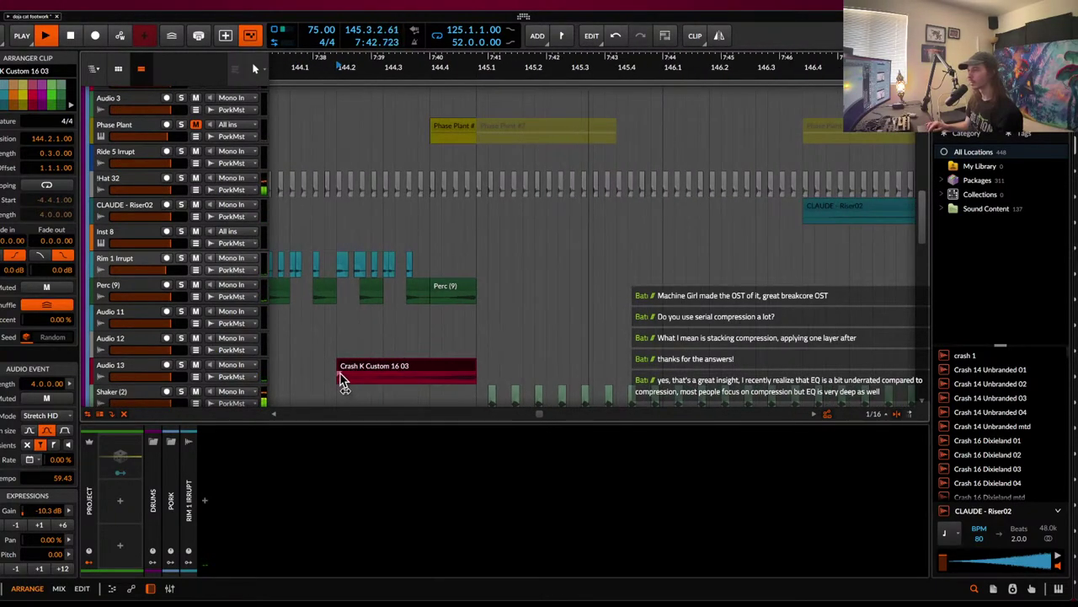
- Trim the start of the reversed crash clip to 144.3.2 and stop playback
drag(337, 368, 419, 368)
scroll(398, 372, down, 2)
key(space)
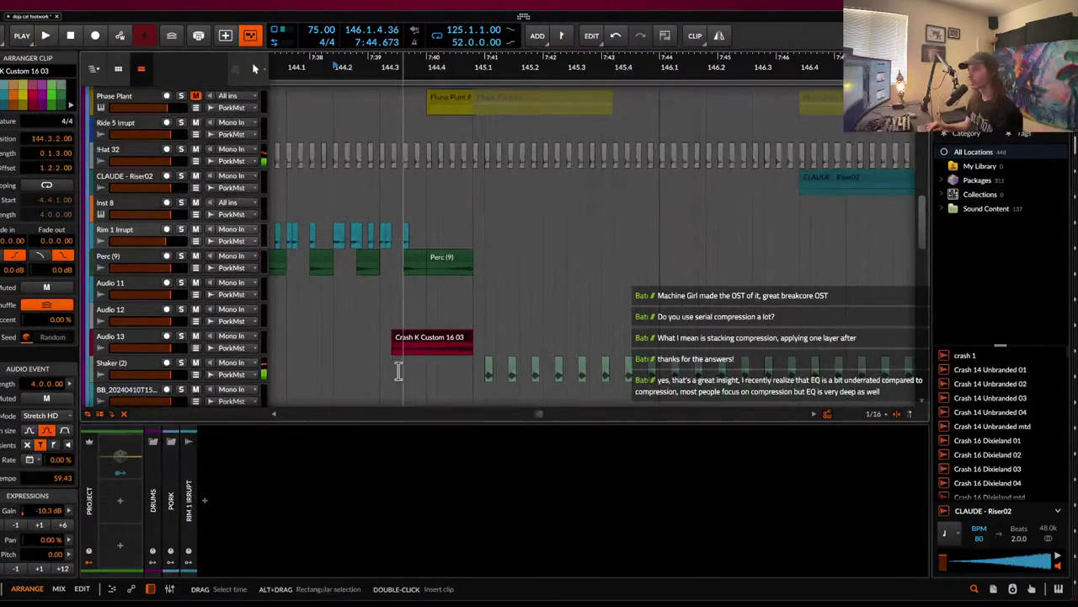
- Play the transition from 144.3.1 and look over the neighbouring tracks for what sounds at bar 145
scroll(396, 369, down, 1)
click(394, 367)
key(space)
scroll(459, 360, down, 3)
scroll(464, 359, down, 10)
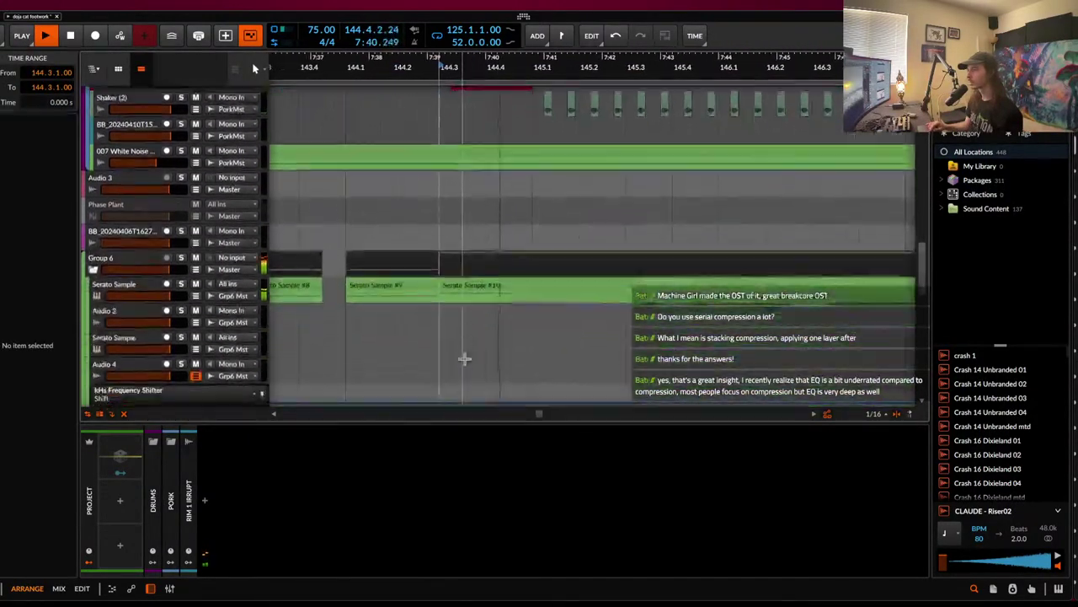
key(space)
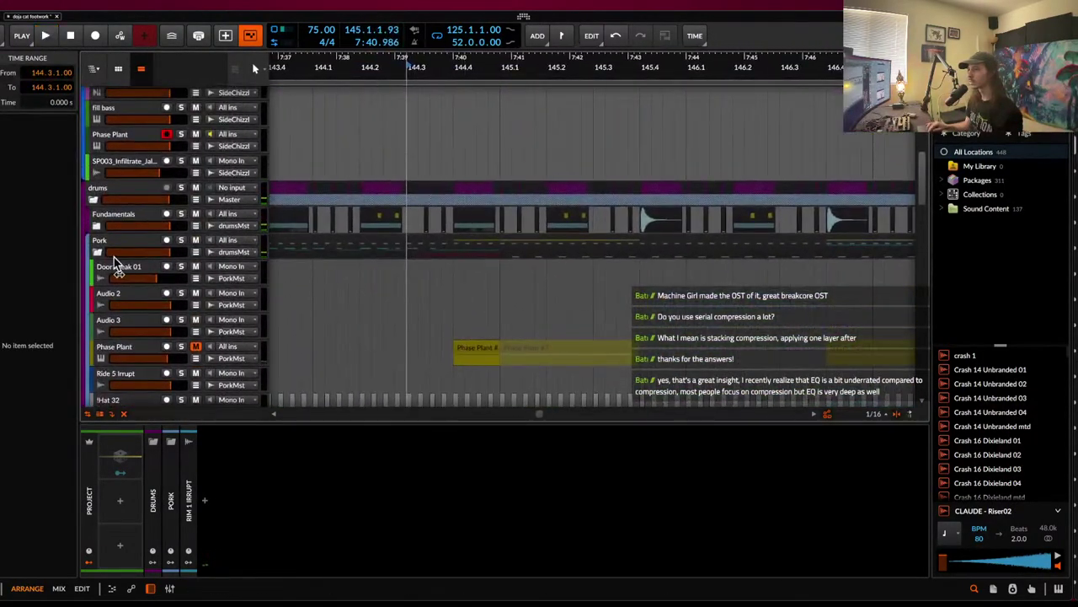
- Delete the first four !Hat 32 clips from 145.1.1 and play the transition from 144.3.3
scroll(423, 282, down, 3)
scroll(429, 282, up, 3)
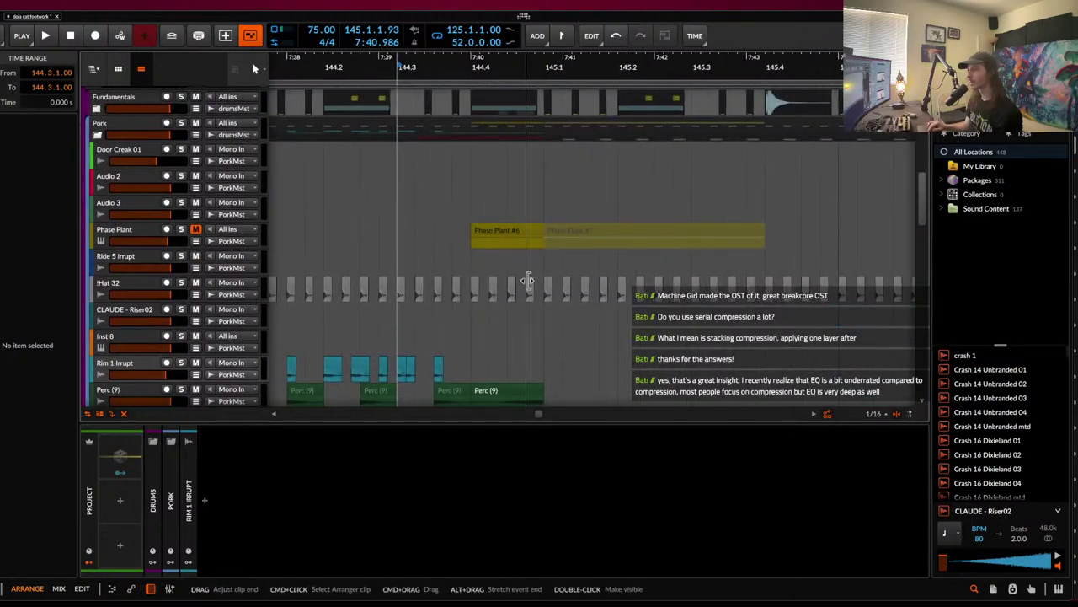
click(549, 289)
shift+click(605, 288)
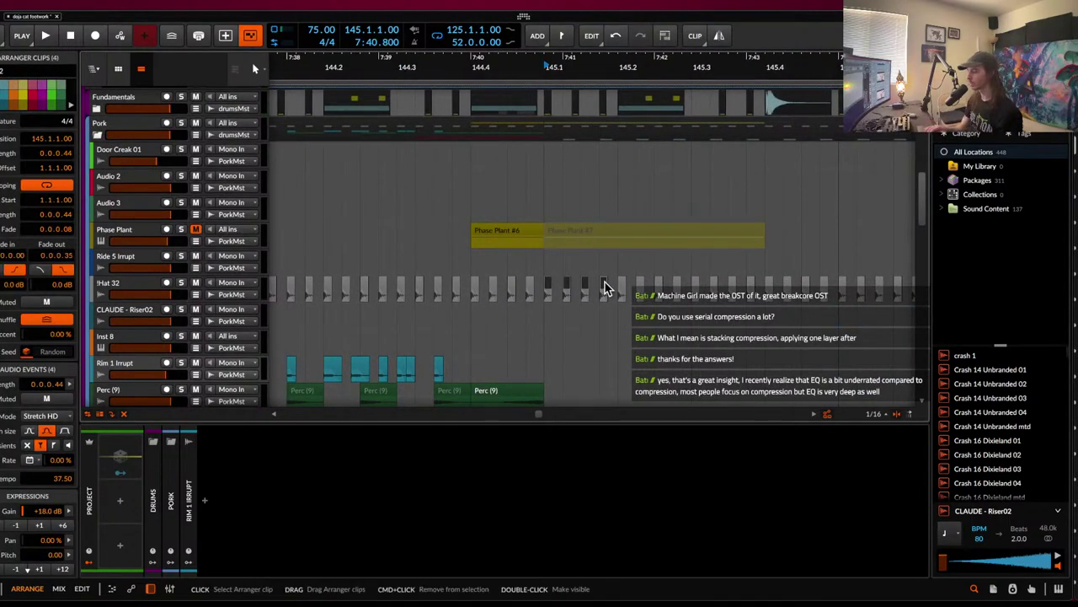
key(Delete)
click(428, 219)
key(space)
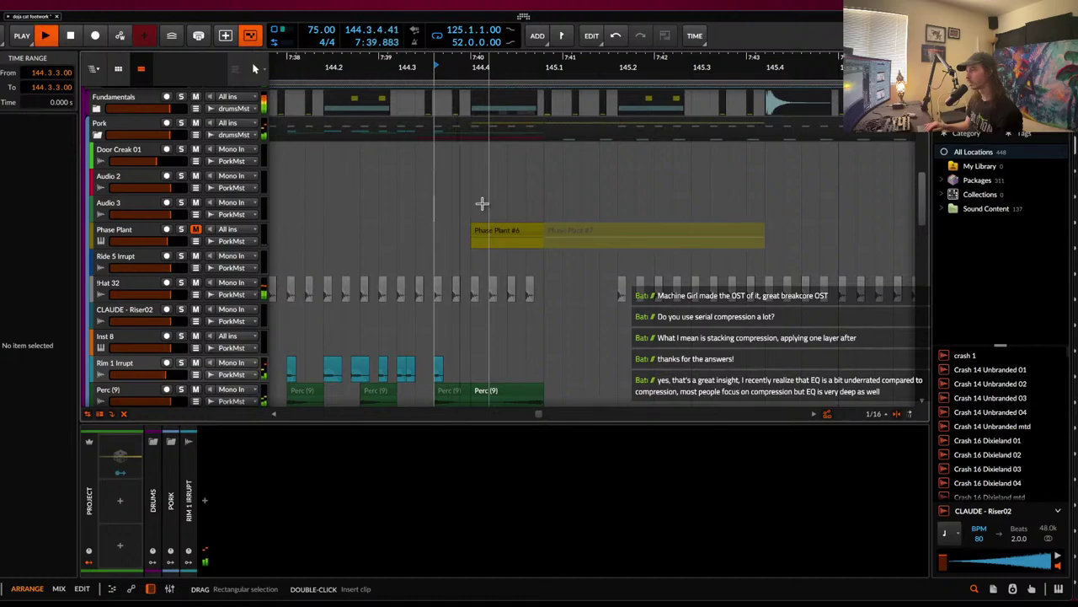
- Look over the Pork tracks around bar 145 during playback and set the play start at 145.1.1
scroll(482, 203, down, 5)
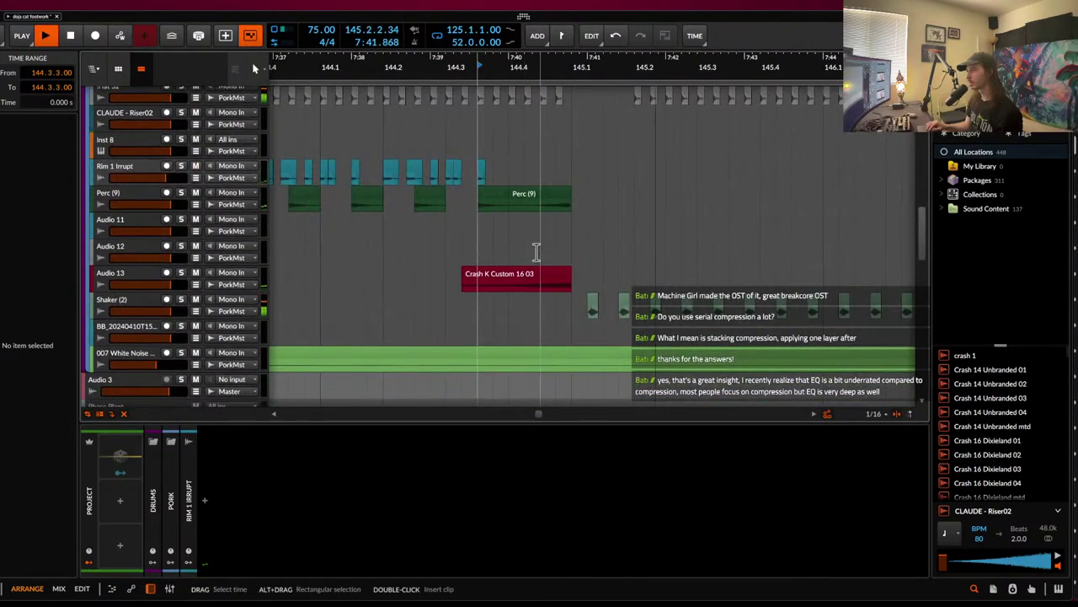
scroll(536, 253, down, 4)
scroll(584, 288, up, 2)
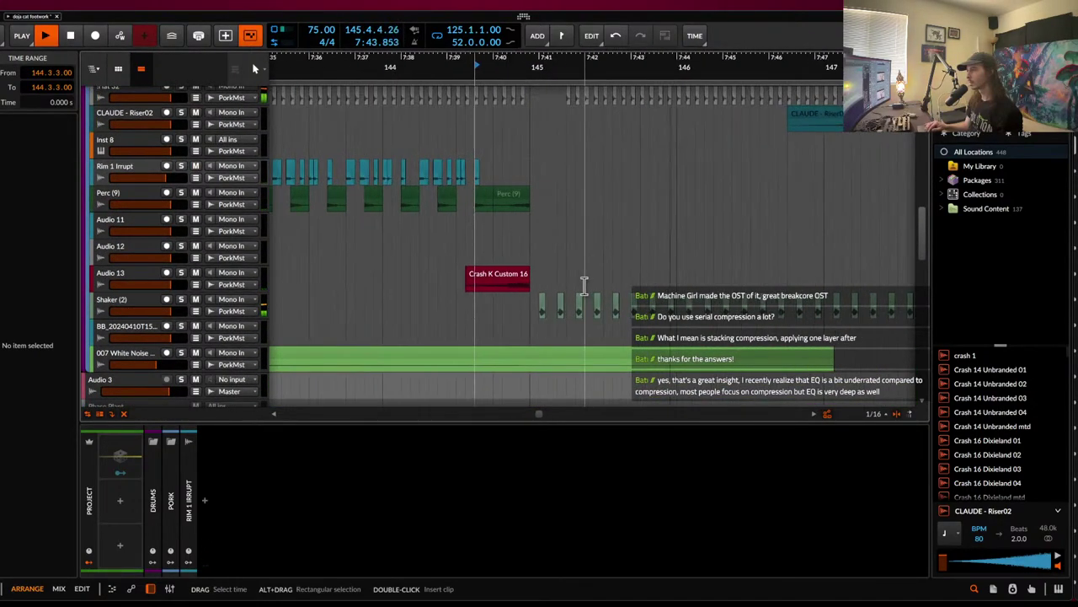
scroll(585, 286, down, 1)
scroll(589, 287, up, 2)
click(520, 284)
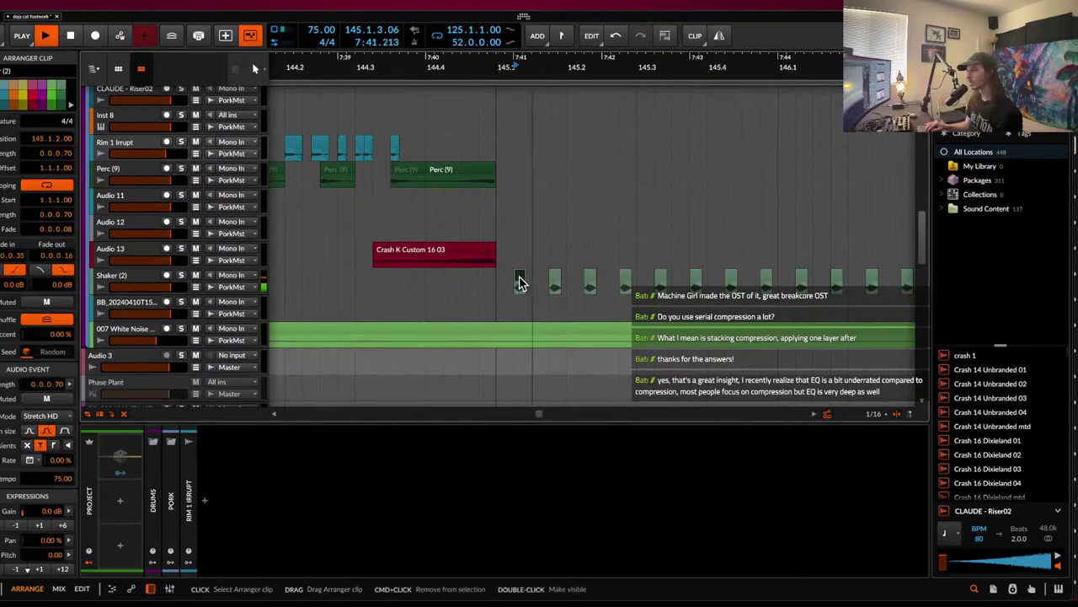
click(495, 284)
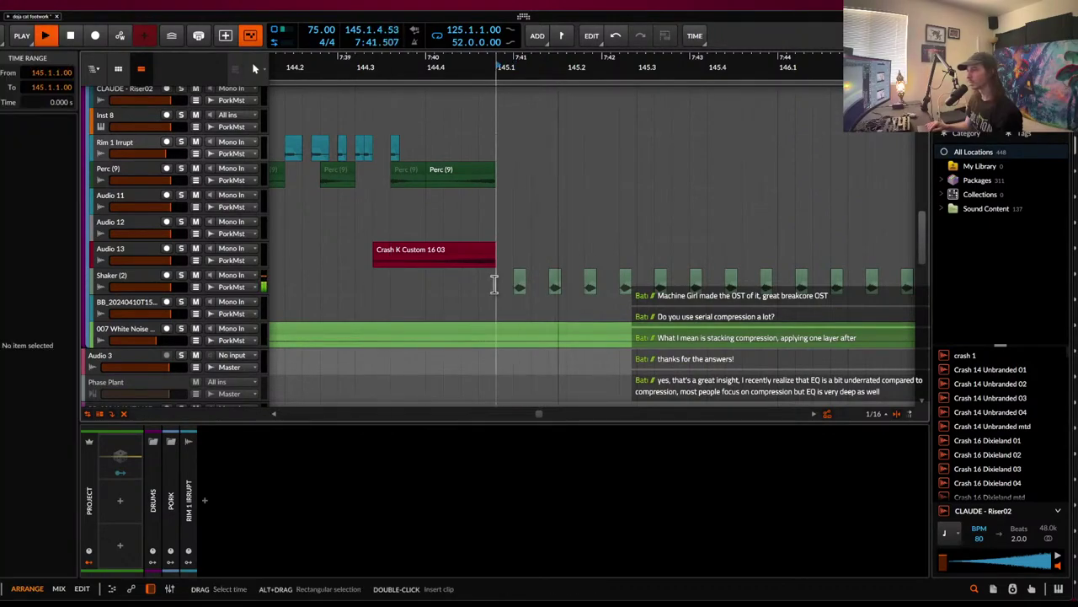
- Mute the twelve !Hat 32 clips from 145.2.1 to the end of bar 145
scroll(495, 284, up, 5)
click(543, 209)
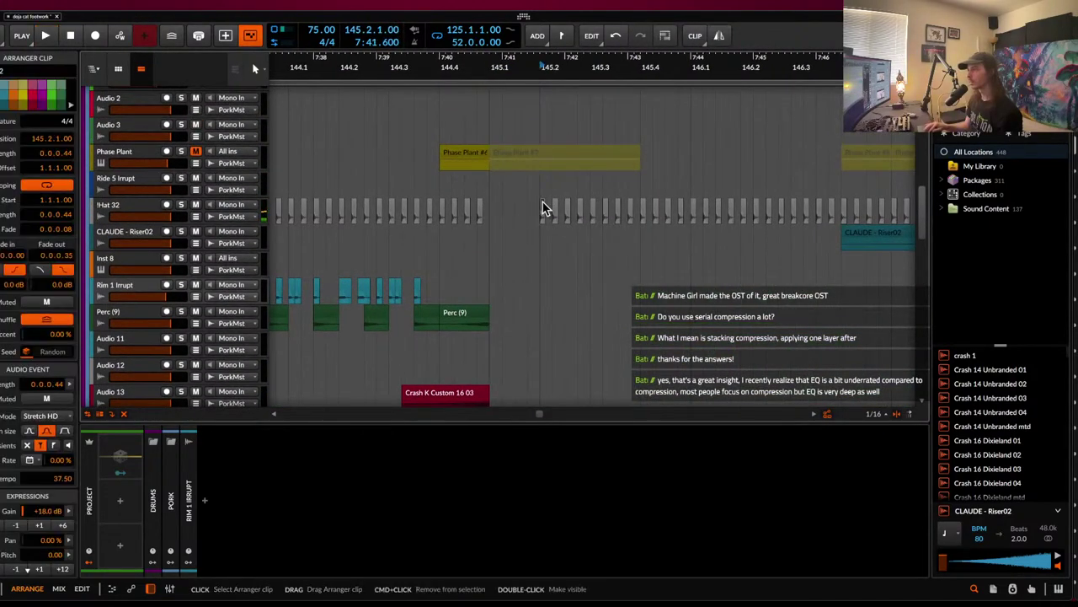
scroll(543, 208, down, 3)
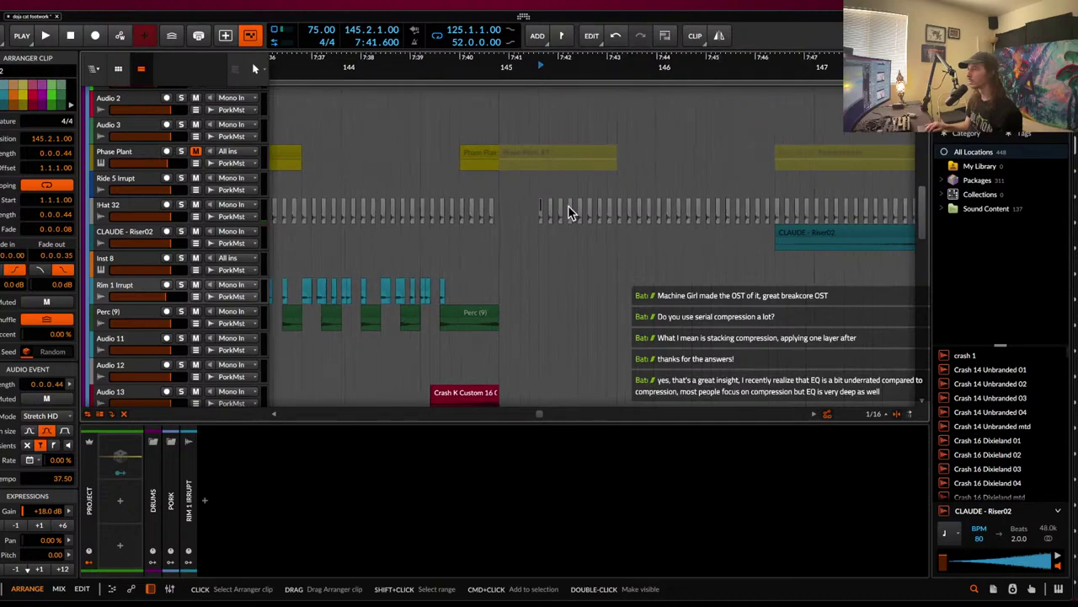
scroll(570, 211, up, 3)
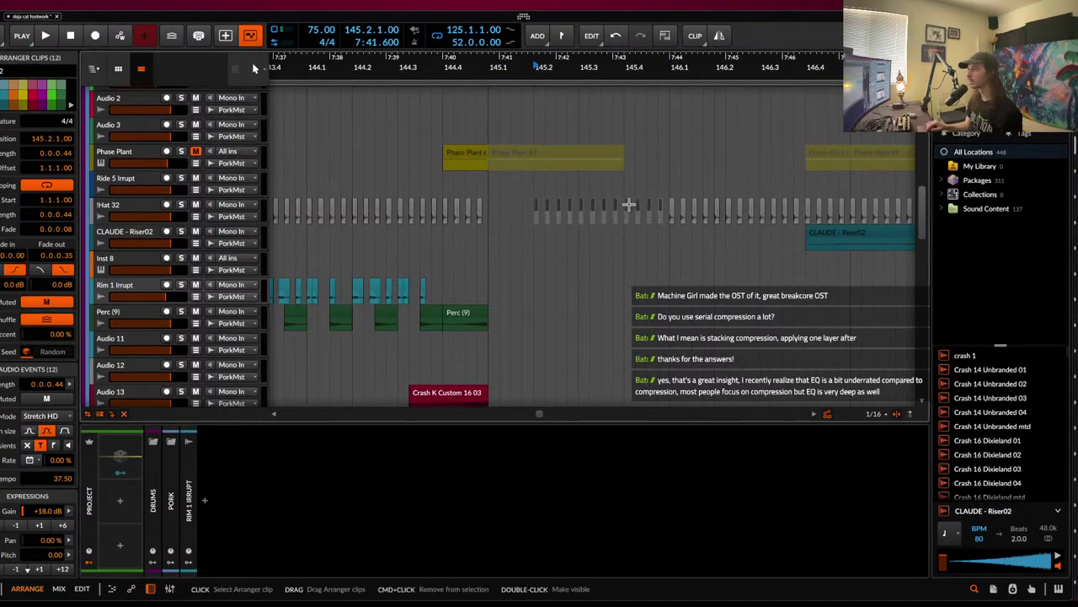
scroll(310, 151, down, 5)
- Play from 143.1.1 through the bar 145 transition and examine the clips on the drum and sample tracks
scroll(310, 152, left, 2)
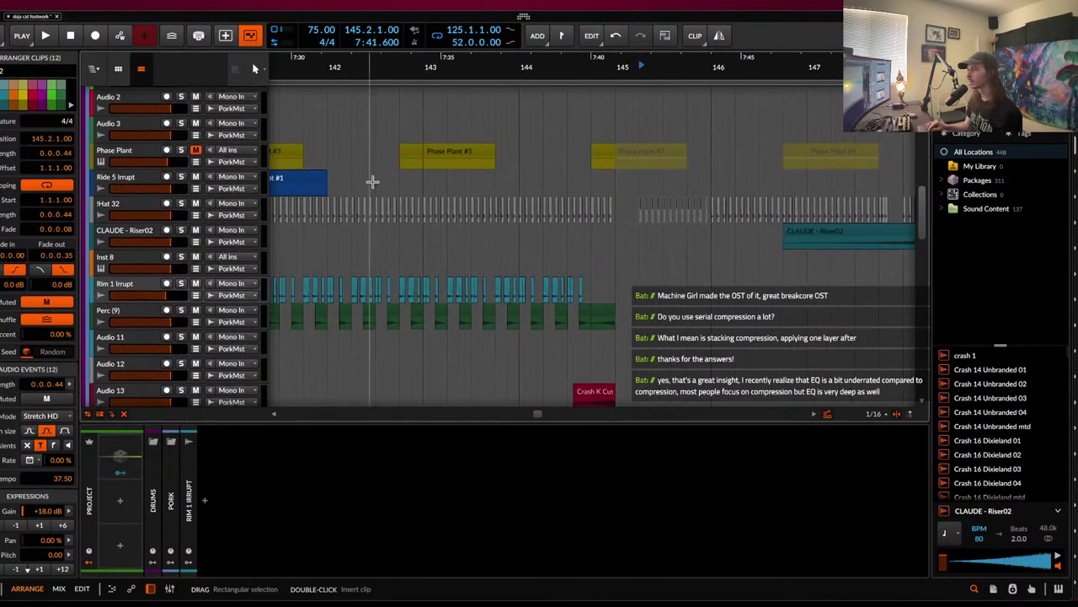
click(421, 186)
key(space)
scroll(422, 186, down, 5)
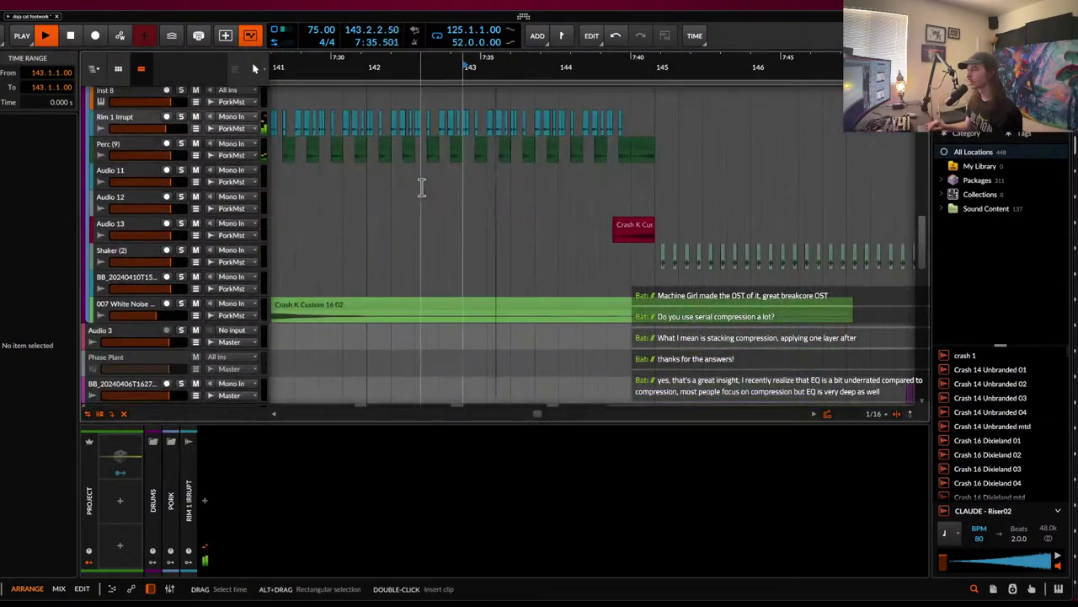
scroll(422, 187, down, 6)
scroll(422, 187, right, 2)
scroll(422, 187, up, 3)
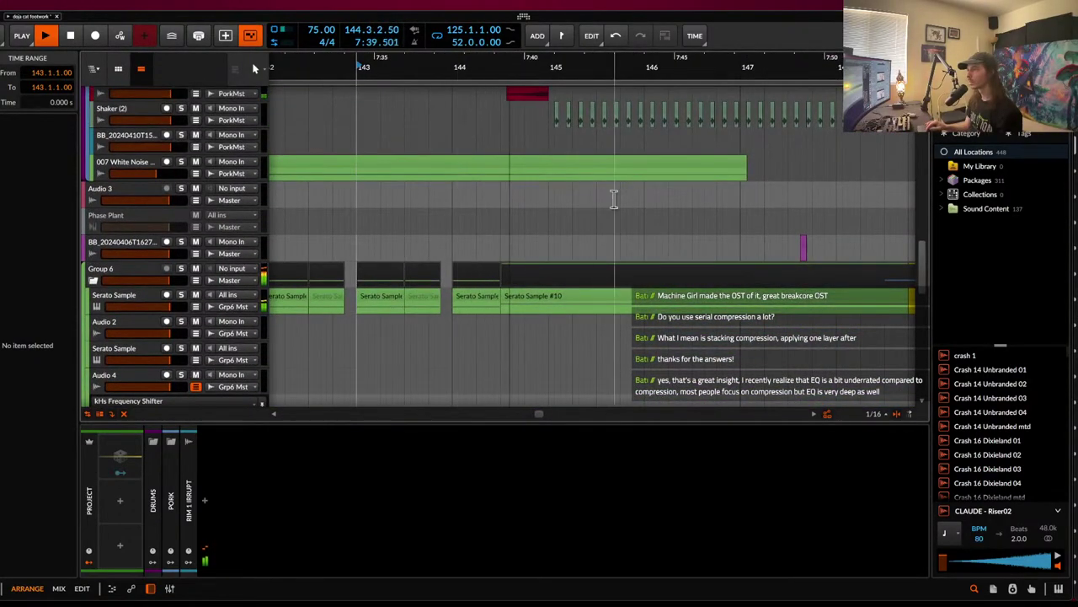
scroll(502, 143, up, 6)
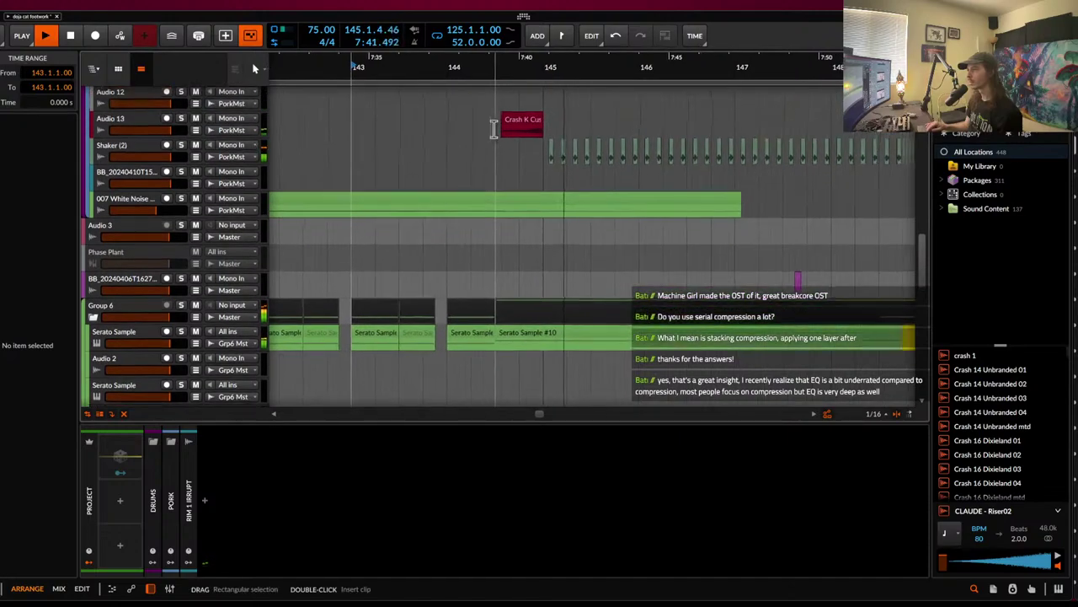
scroll(495, 131, down, 3)
scroll(494, 130, up, 5)
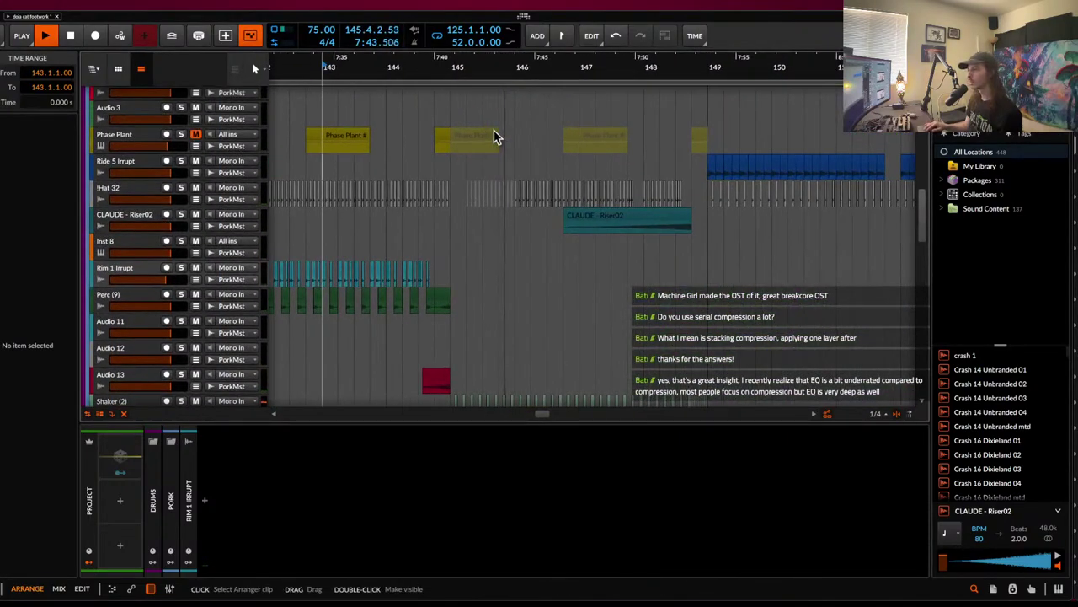
- Mute the sixteen !Hat 32 clips of bar 146, starting at 146.1.1
click(536, 187)
scroll(720, 178, up, 3)
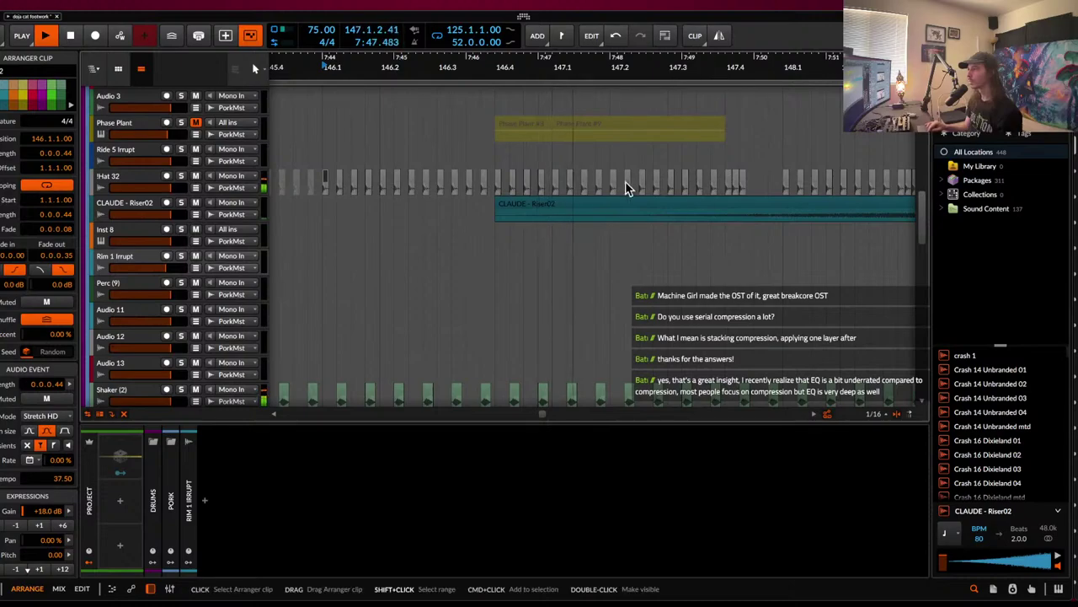
shift+click(544, 182)
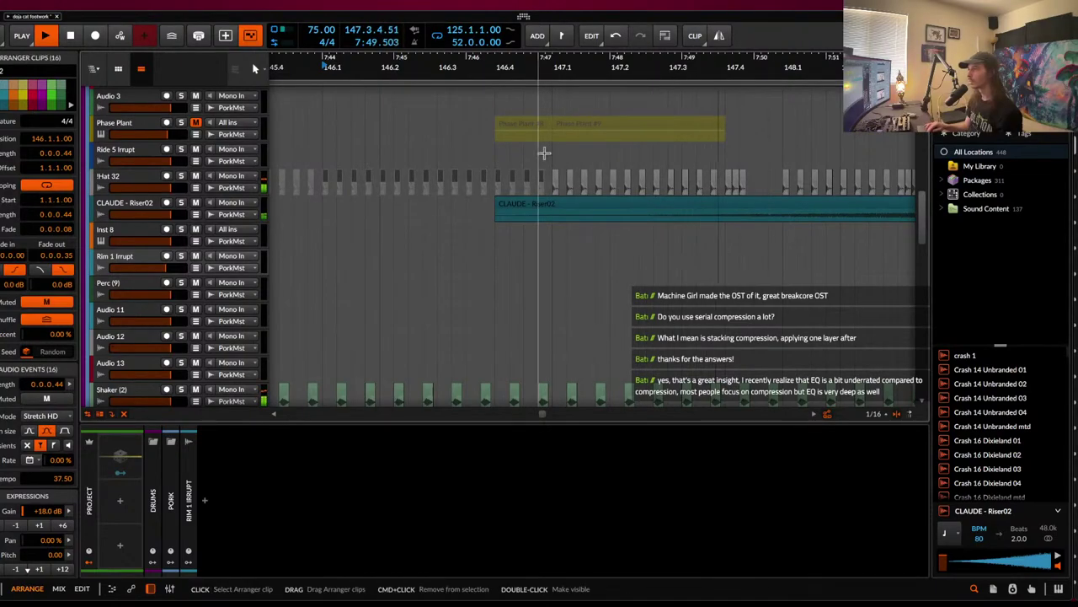
scroll(625, 196, left, 3)
scroll(625, 197, up, 1)
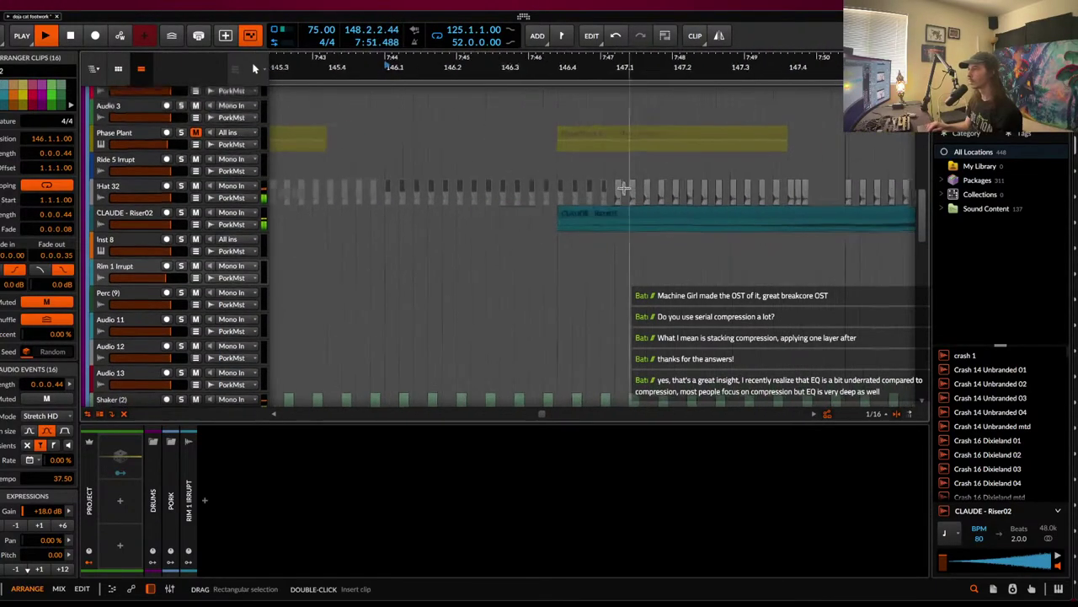
- Unmute the 28 !Hat 32 clips from 145.2.1 to the end of bar 146
scroll(625, 196, down, 6)
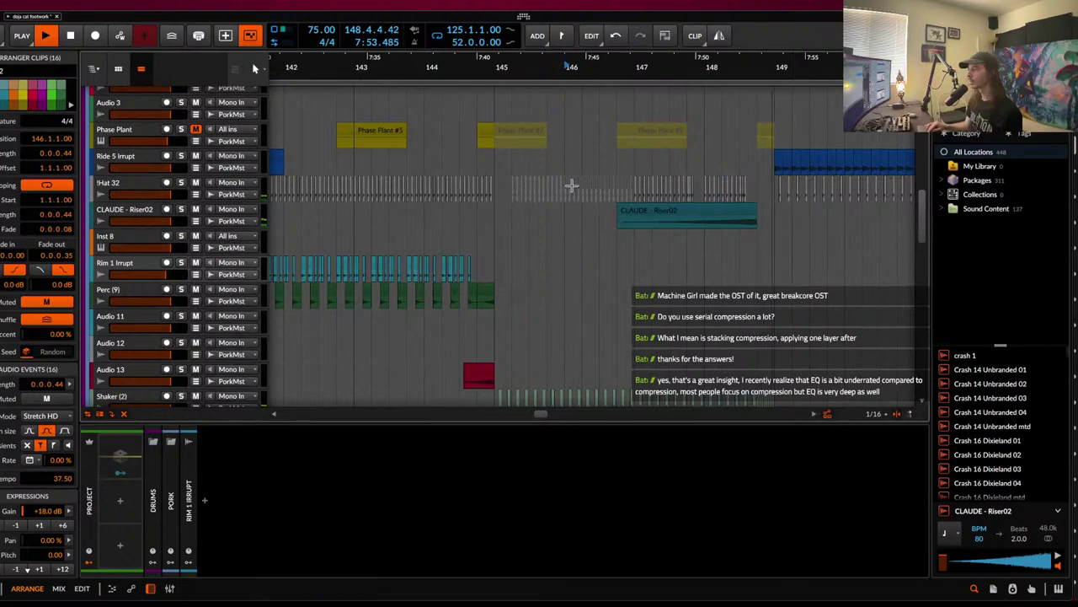
scroll(566, 191, down, 3)
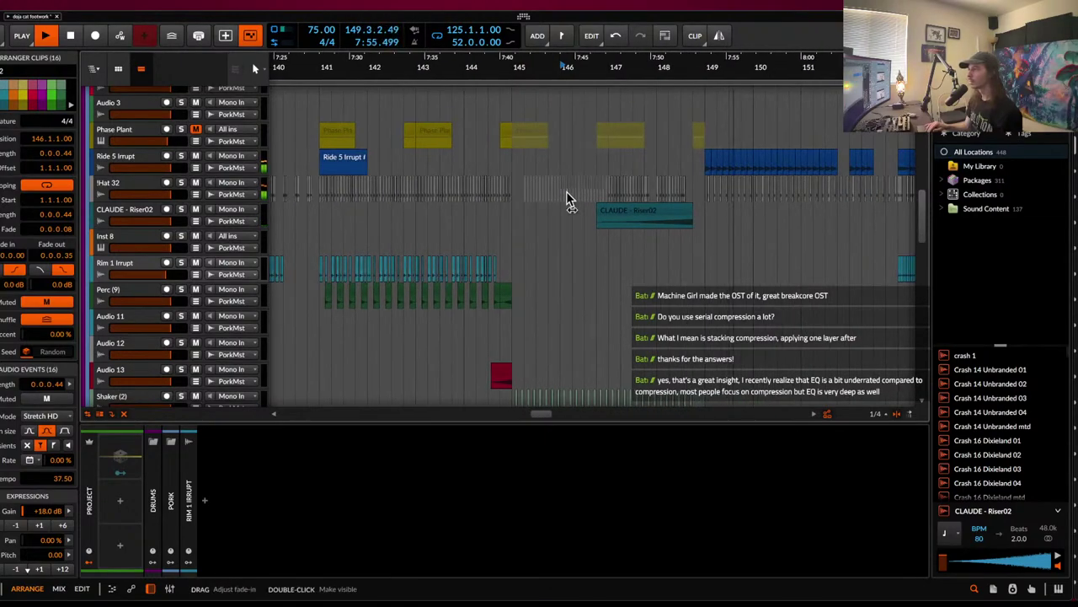
click(506, 191)
scroll(505, 191, up, 3)
scroll(504, 184, up, 2)
scroll(501, 166, down, 4)
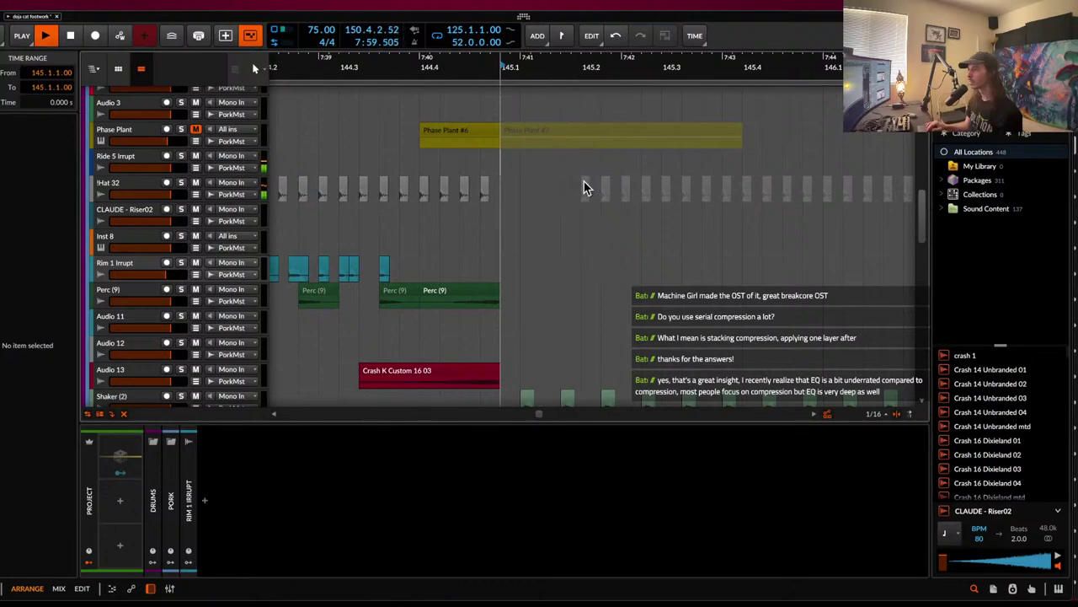
click(583, 180)
shift+click(722, 182)
- Add a copy of the !Hat 32 clip at 145.2.2.50 and play the pattern from 145.2.1
scroll(599, 185, up, 10)
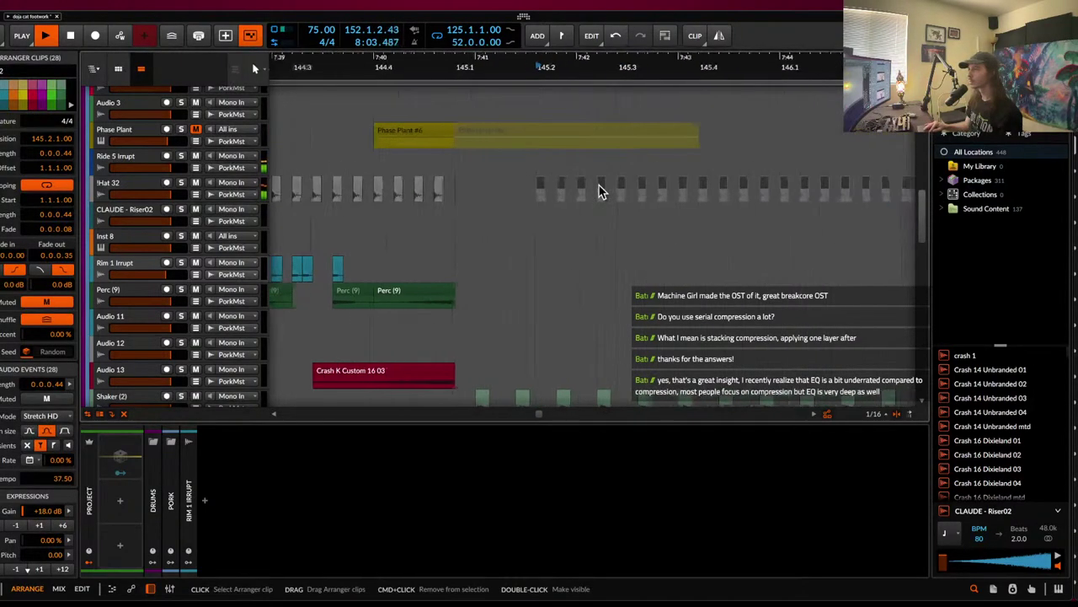
drag(559, 188, 678, 189)
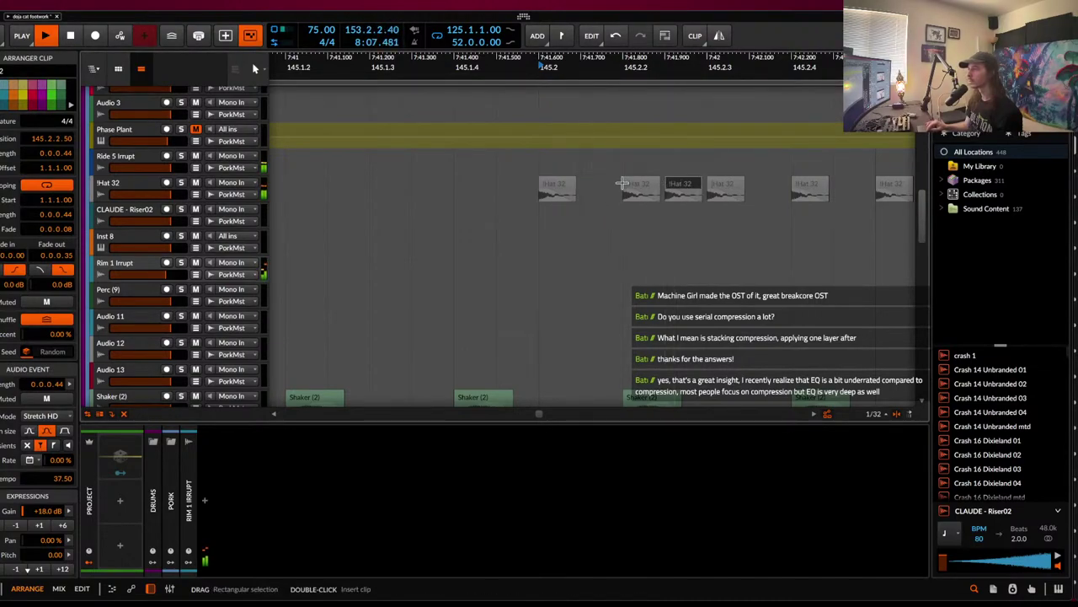
key(space)
scroll(567, 183, right, 1)
scroll(565, 182, down, 1)
key(space)
key(space)
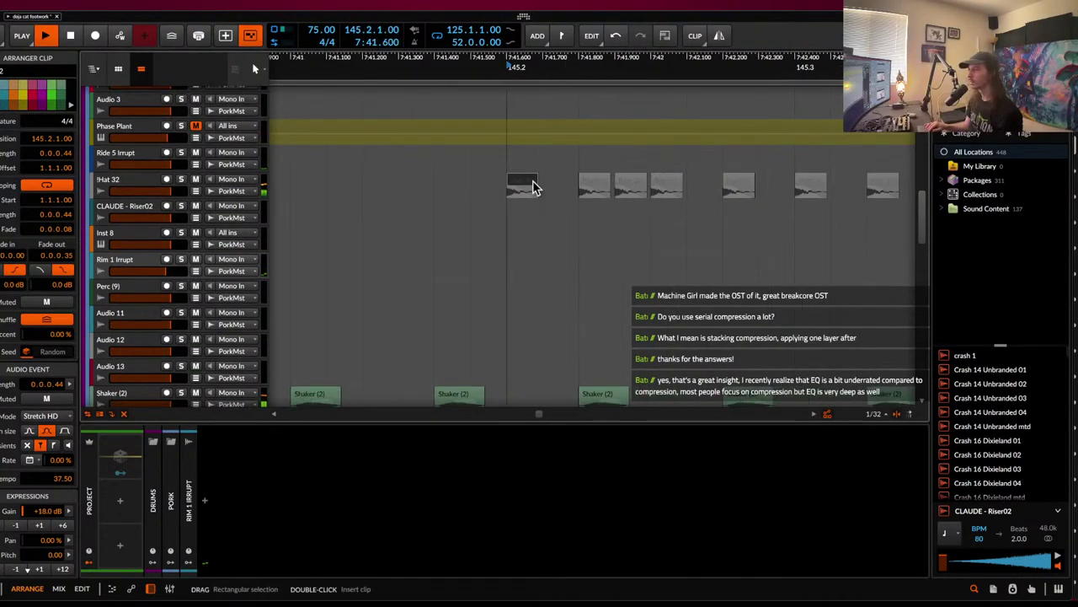
scroll(532, 184, down, 5)
key(space)
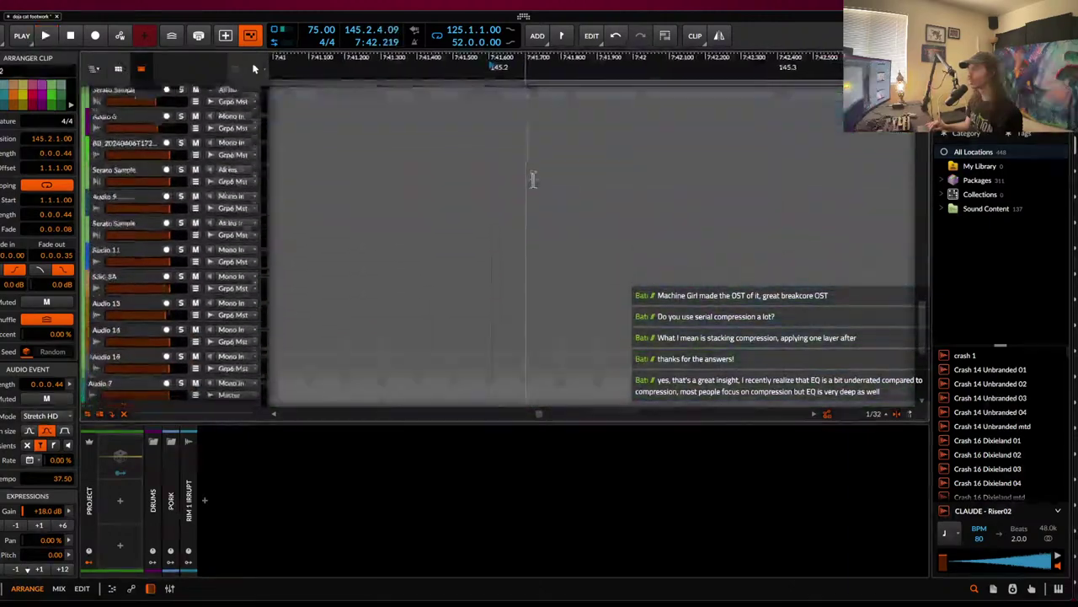
- Check the Fundamentals group and the drum tracks against the hi-hat pattern, playing from 145.2.1
scroll(532, 180, up, 3)
scroll(533, 180, down, 2)
scroll(533, 179, up, 4)
scroll(533, 179, down, 1)
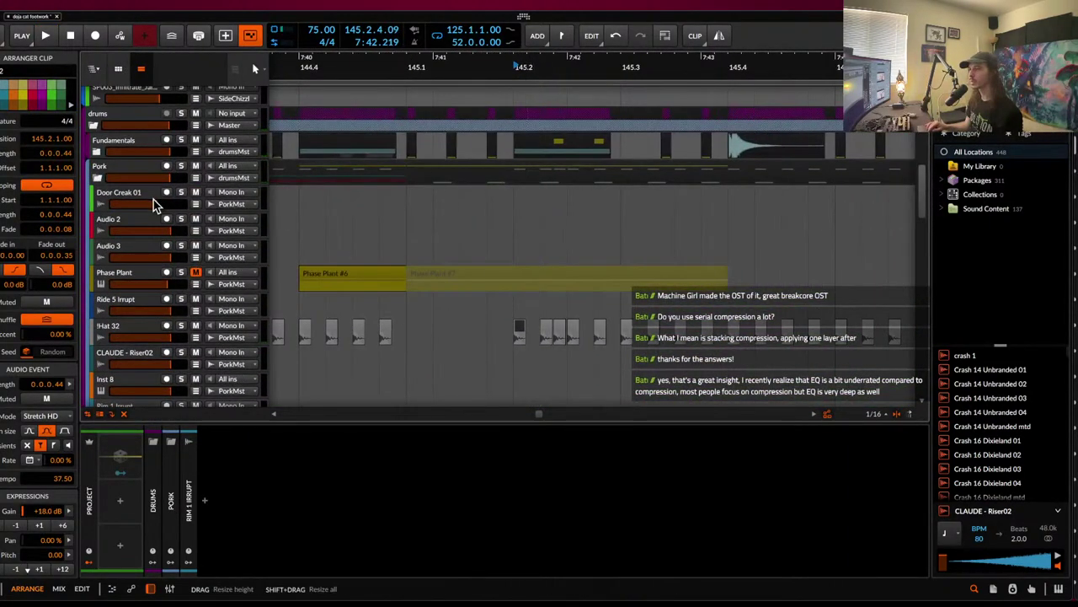
click(98, 153)
click(98, 152)
scroll(364, 229, down, 5)
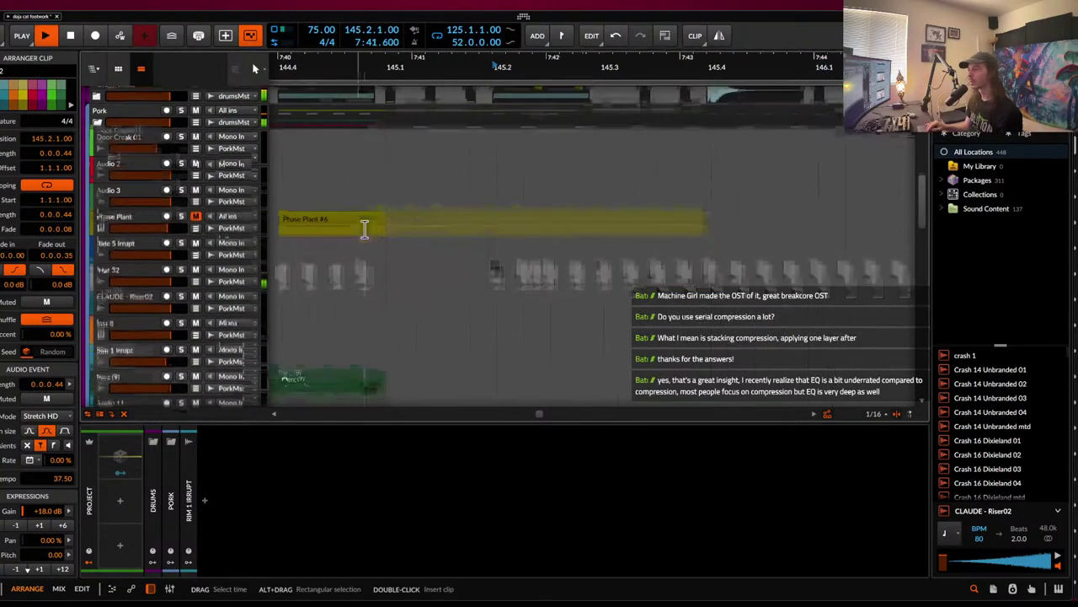
scroll(504, 245, right, 1)
scroll(504, 245, down, 1)
scroll(504, 244, right, 1)
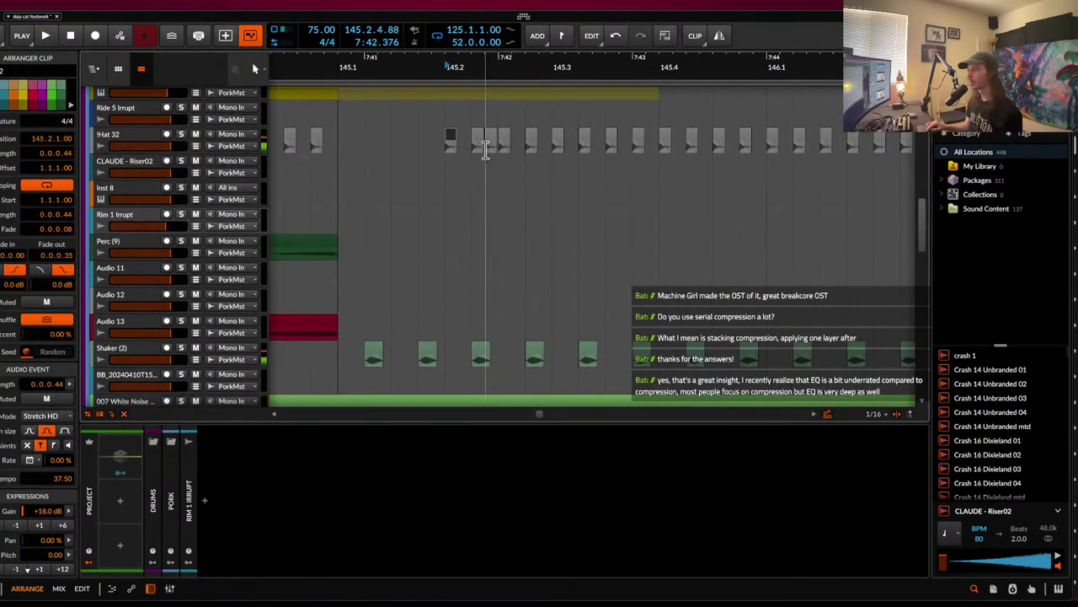
key(space)
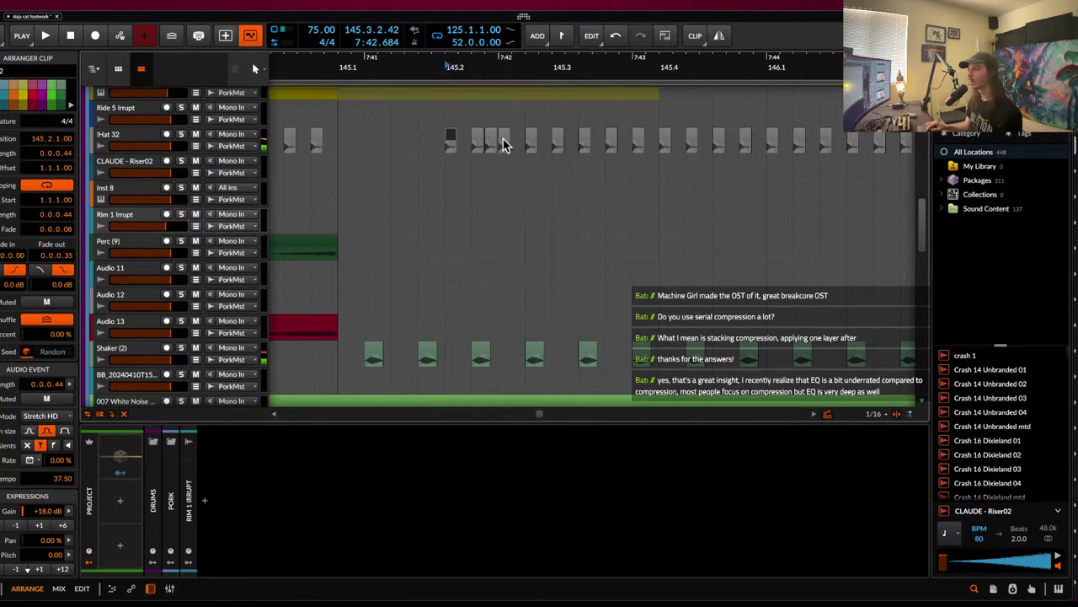
- Add another !Hat 32 copy at 145.2.3.50 and play the hi-hat roll from 145.2.1
scroll(509, 142, up, 3)
click(519, 142)
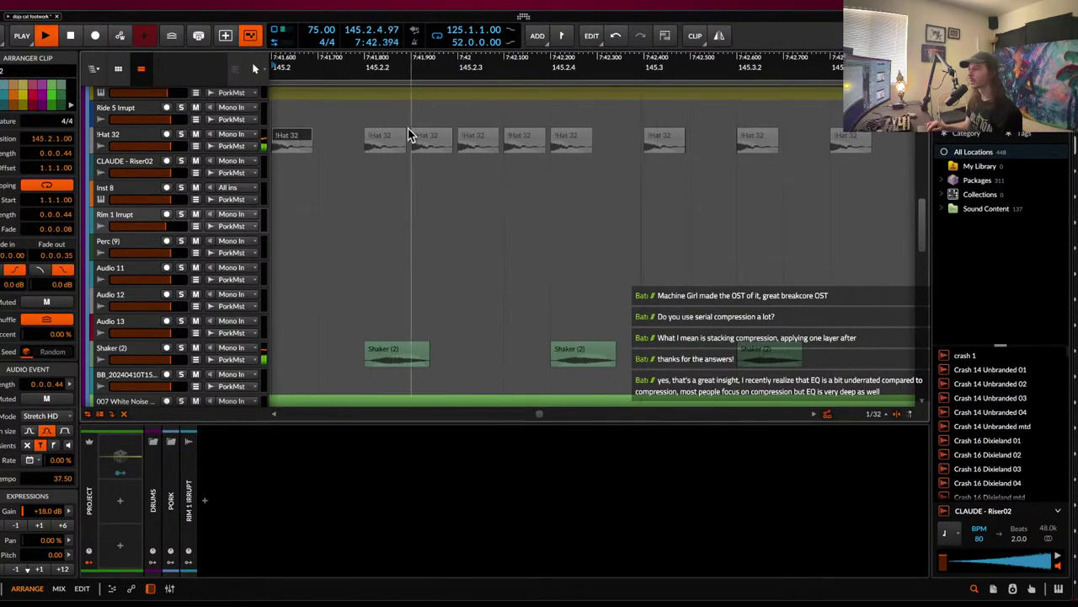
scroll(408, 128, down, 3)
key(space)
scroll(413, 123, up, 3)
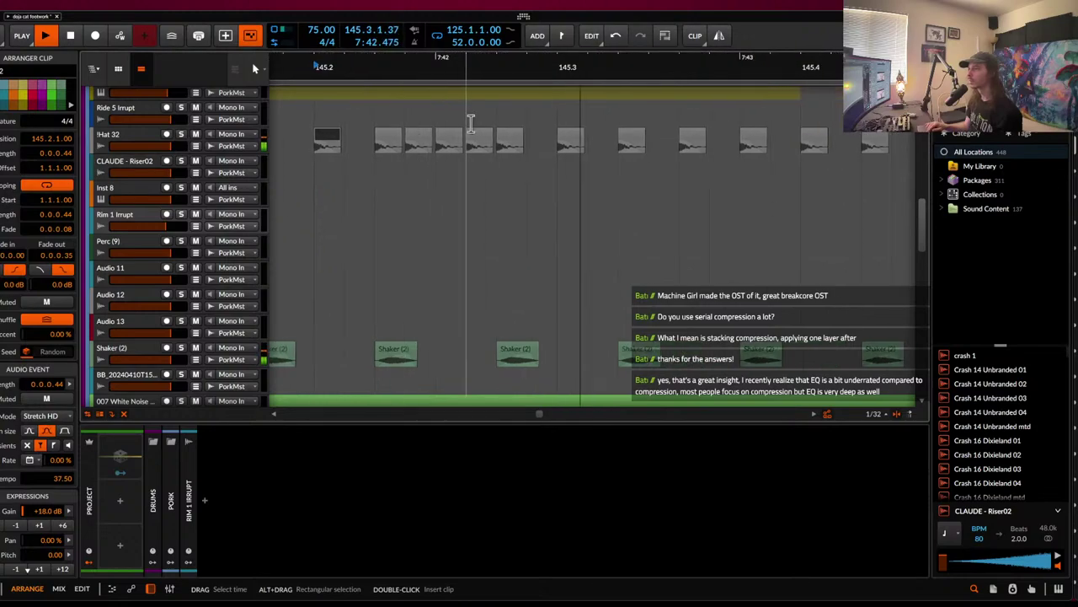
key(space)
key(space)
- Add a !Hat 32 copy at 145.3.1.50, mute the clip at 145.3.2, and play from 145.3.1
click(623, 133)
key(alt+m)
click(565, 134)
key(space)
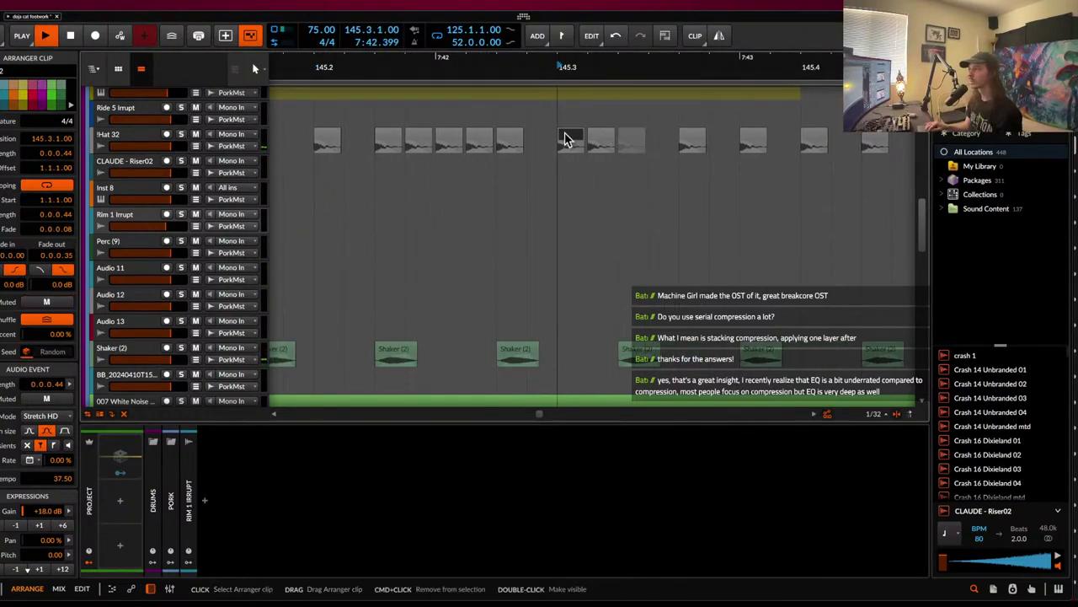
- Add a !Hat 32 copy at 145.3.4.50 and play the edited hi-hat pattern from 145.1.1
scroll(590, 134, right, 2)
key(space)
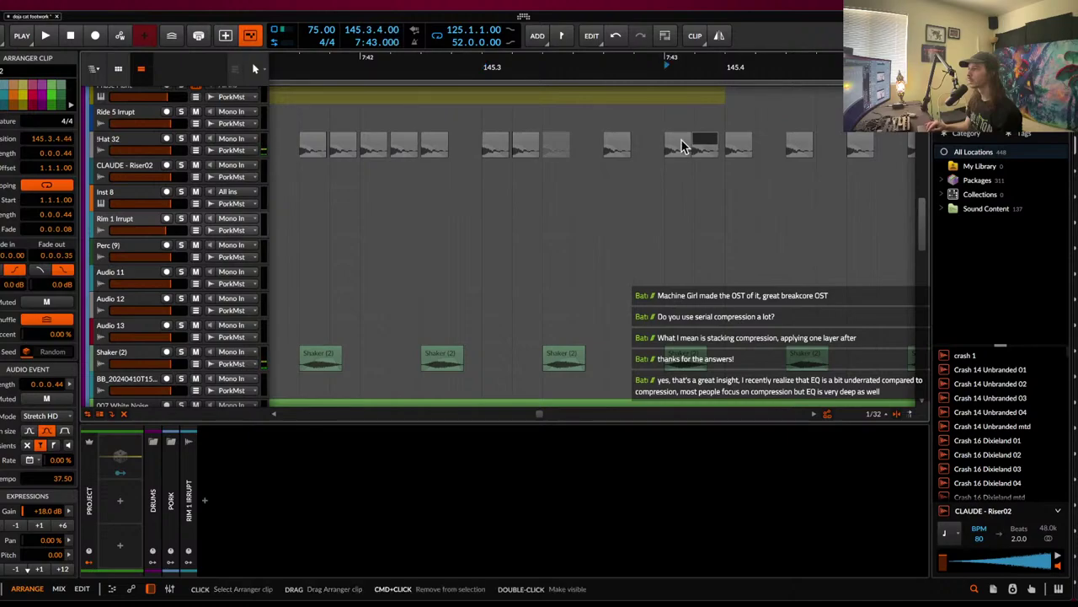
scroll(547, 150, down, 4)
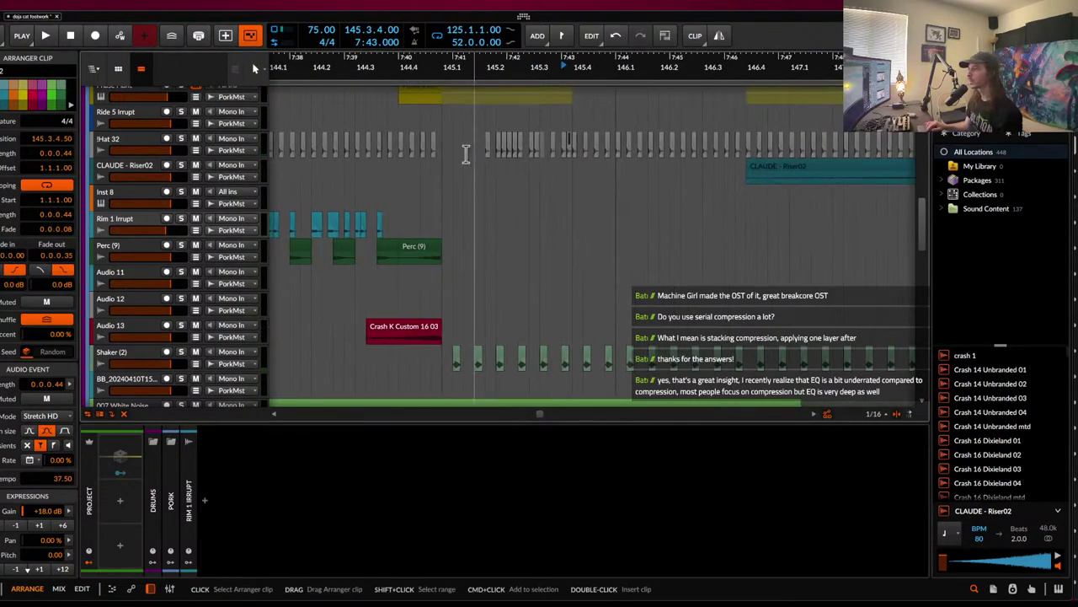
click(441, 150)
key(space)
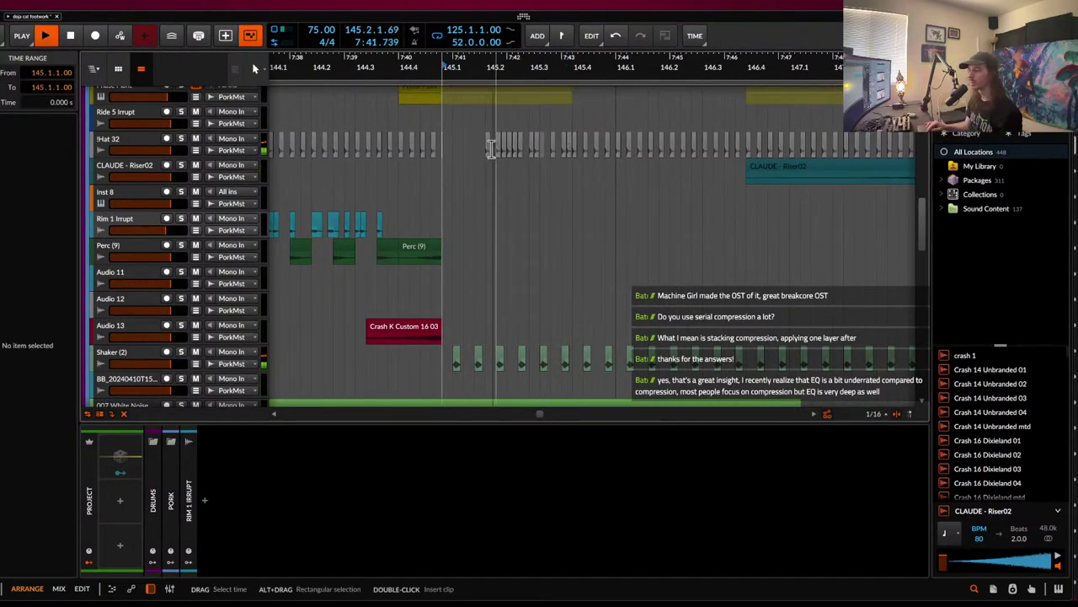
scroll(549, 148, up, 3)
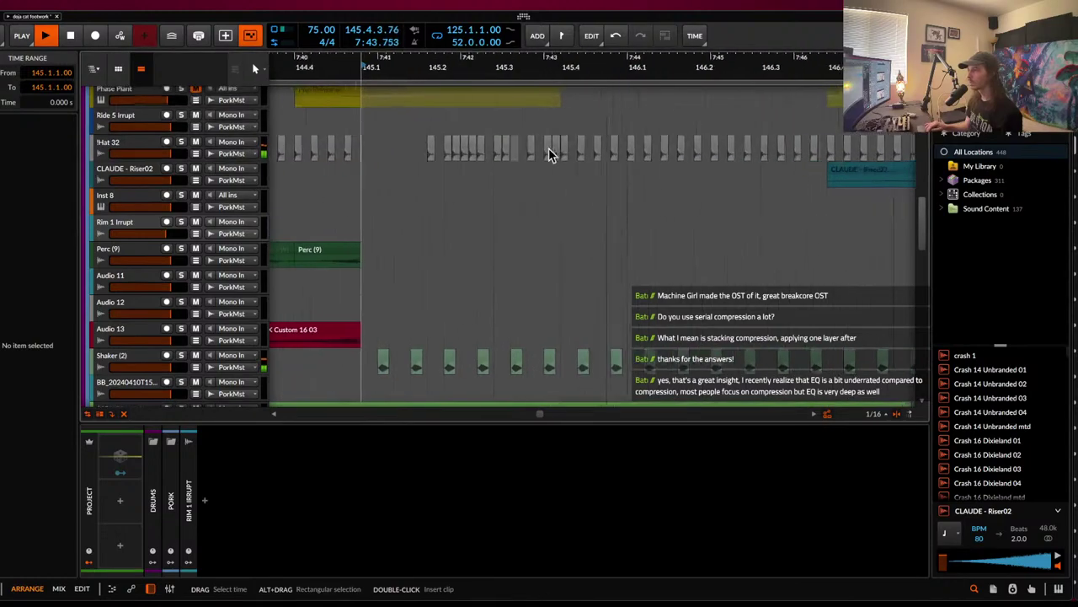
- Add a !Hat 32 copy at 146.1.2.50 and play from 146.1.1
click(604, 147)
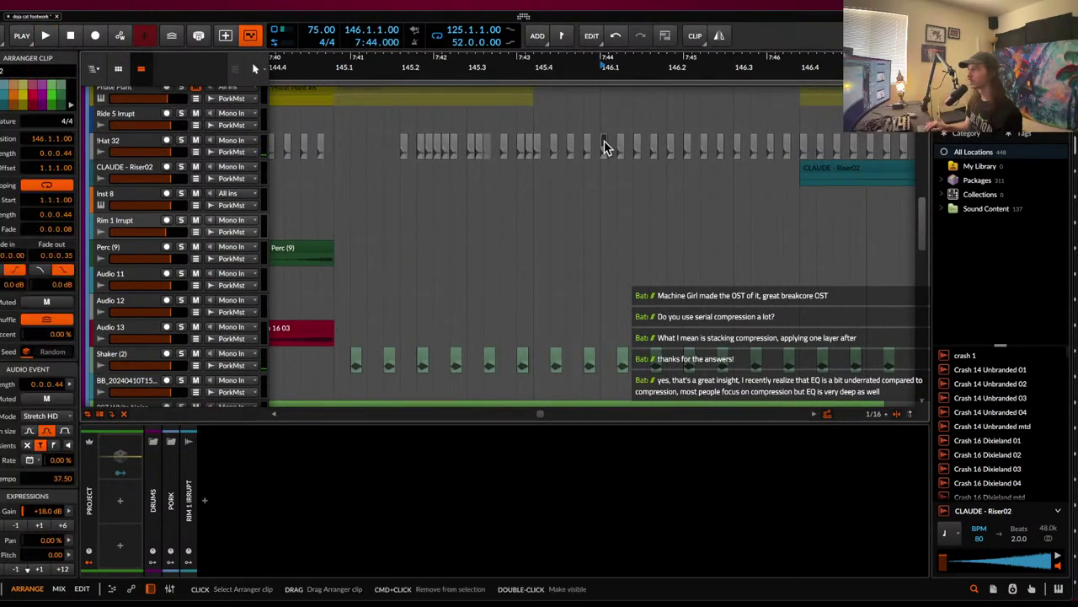
scroll(625, 149, up, 5)
drag(644, 148, 649, 147)
scroll(491, 141, right, 3)
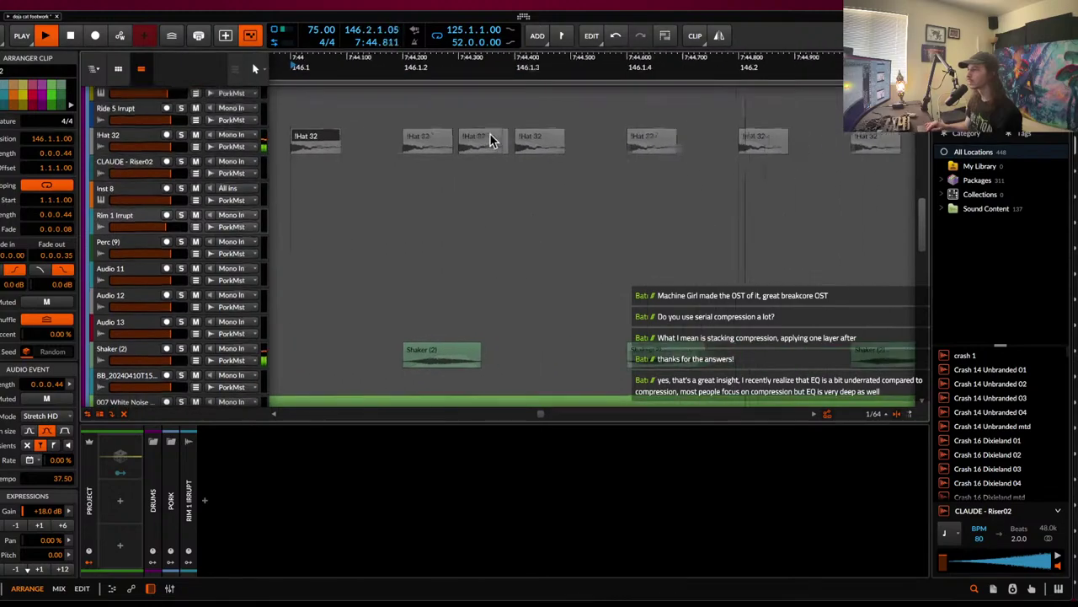
- Duplicate the !Hat 32 clip at 146.1.3 directly after itself and play the roll from 146.1.2
key(space)
click(496, 139)
key(ctrl+d)
drag(523, 139, 546, 142)
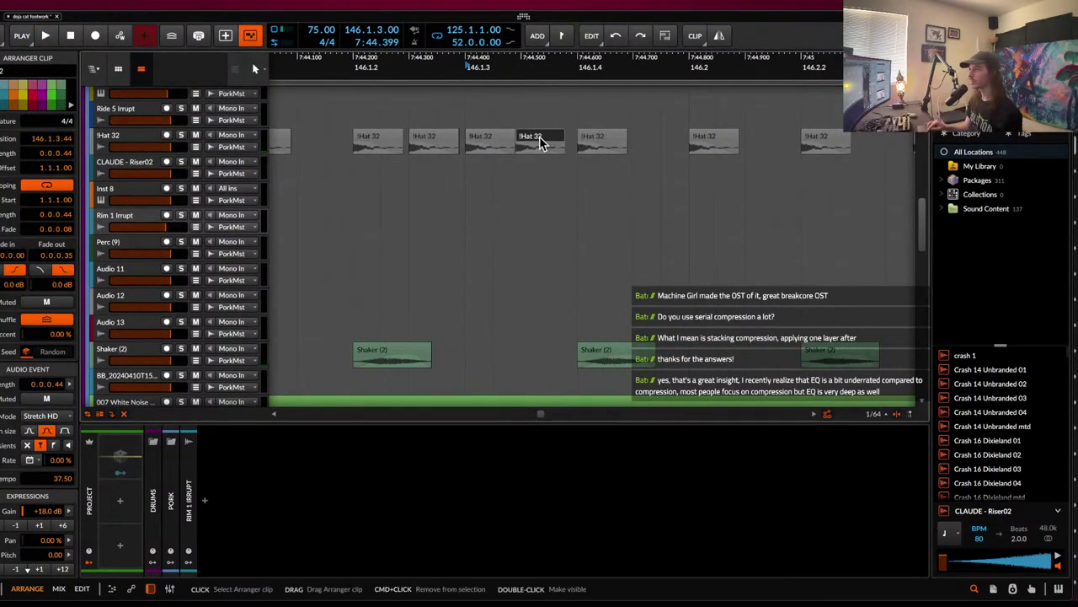
click(380, 138)
key(space)
scroll(379, 140, right, 1)
scroll(380, 140, down, 3)
key(space)
scroll(379, 142, down, 5)
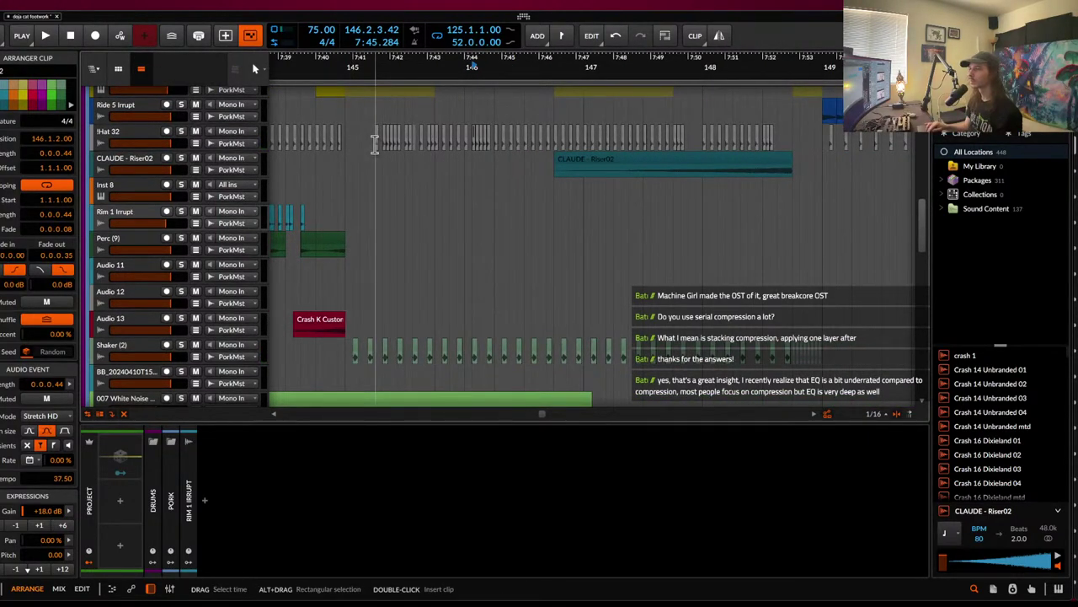
- Copy the !Hat 32 pattern from 145.2.1–146.1.1 to 146.2.1–147.1.1 and play from 144.4.4
drag(403, 140, 460, 142)
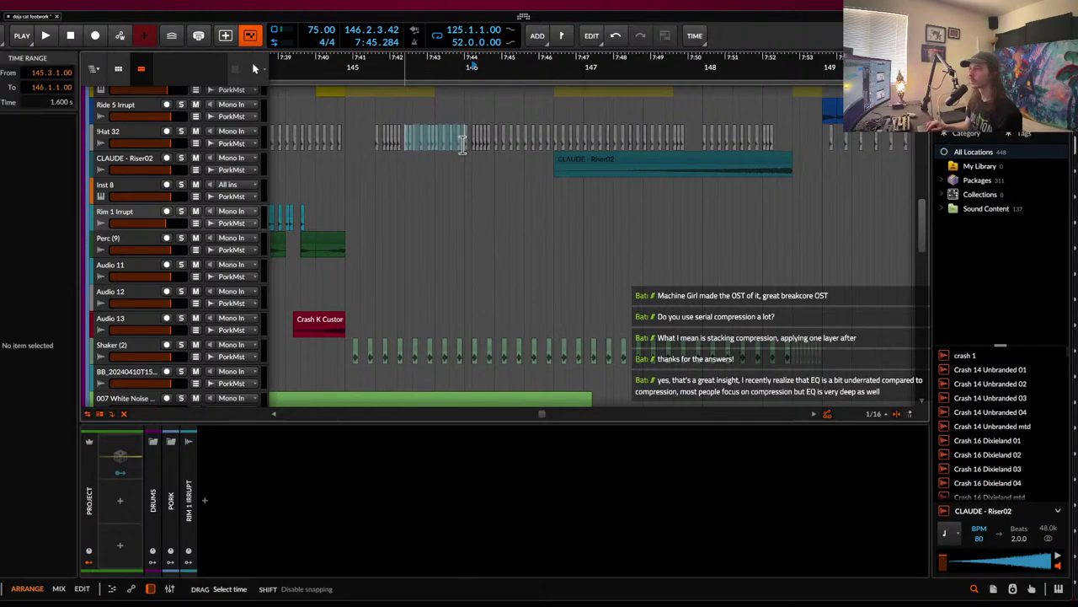
drag(375, 140, 523, 140)
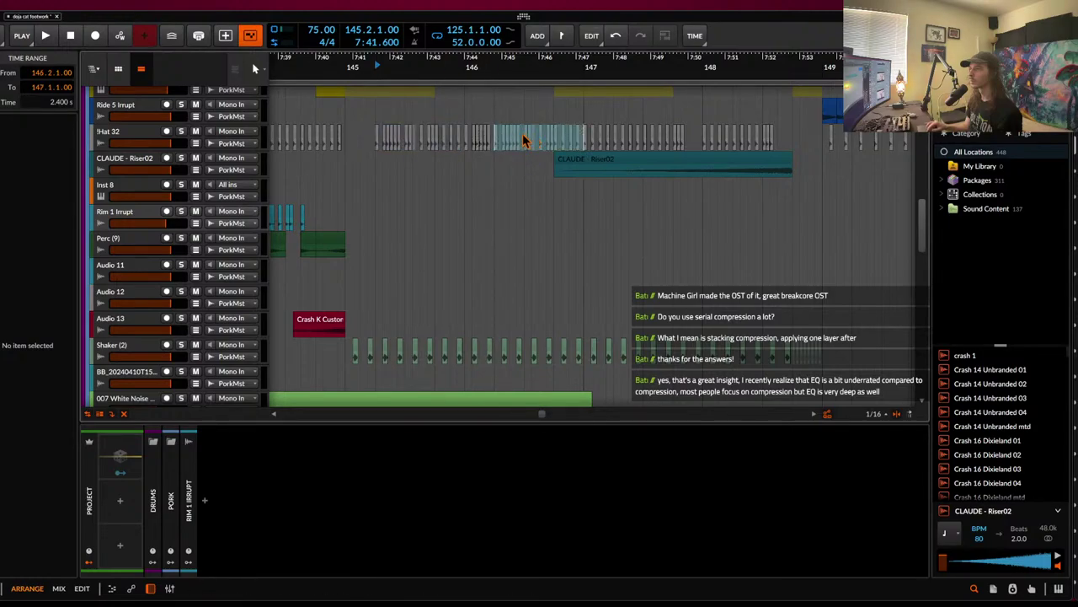
click(358, 137)
key(space)
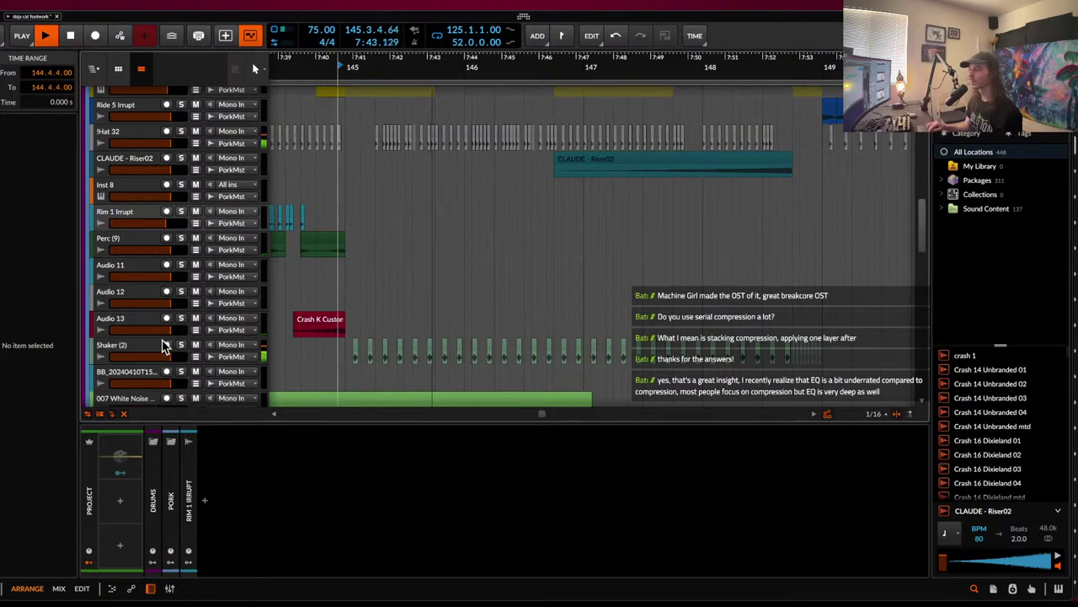
- Show the Shaker (2) track's devices, collapse its Chorus, and stop playback
click(127, 348)
double_click(363, 497)
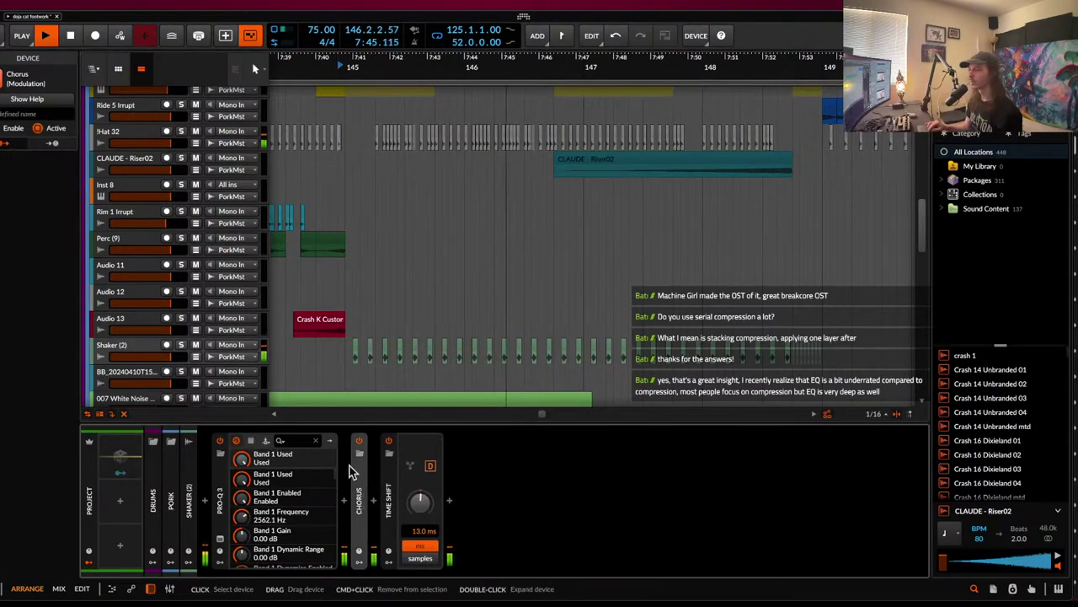
key(space)
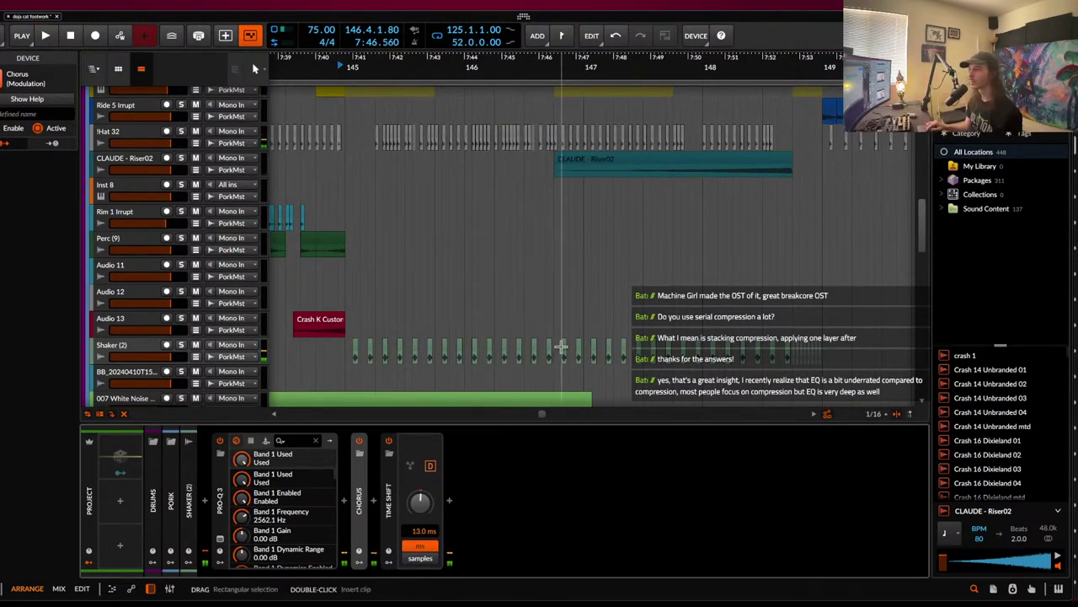
- Mute the two Shaker (2) clips in beat 146.4 while playing the passage
click(564, 352)
click(489, 313)
key(space)
click(579, 353)
key(alt+m)
scroll(512, 285, down, 3)
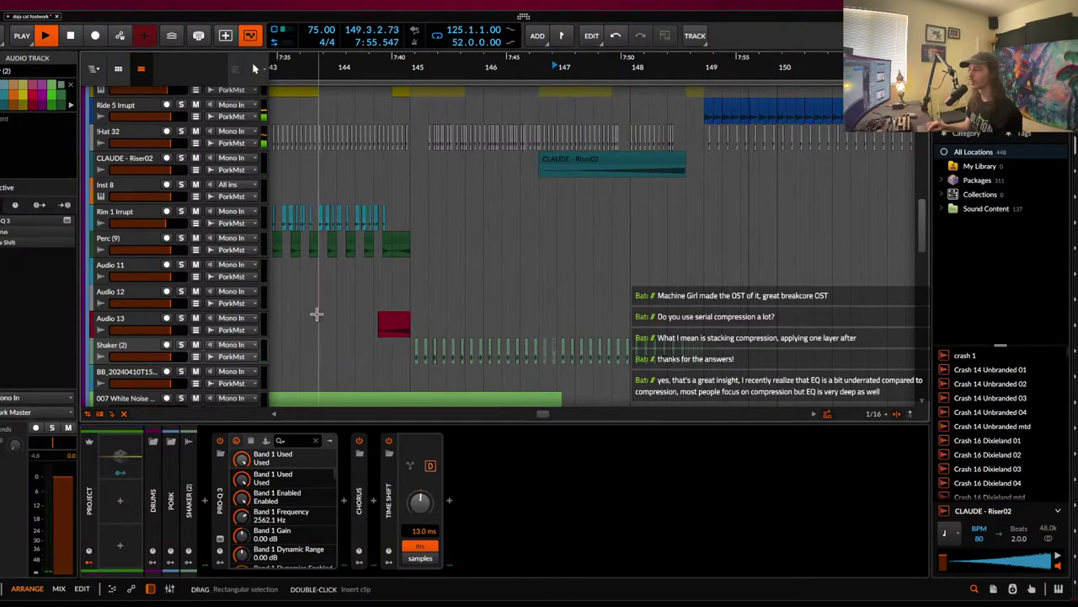
- Set the play start position to 145.1.1, where the Shaker (2) pattern begins
click(407, 354)
scroll(407, 357, up, 3)
click(410, 357)
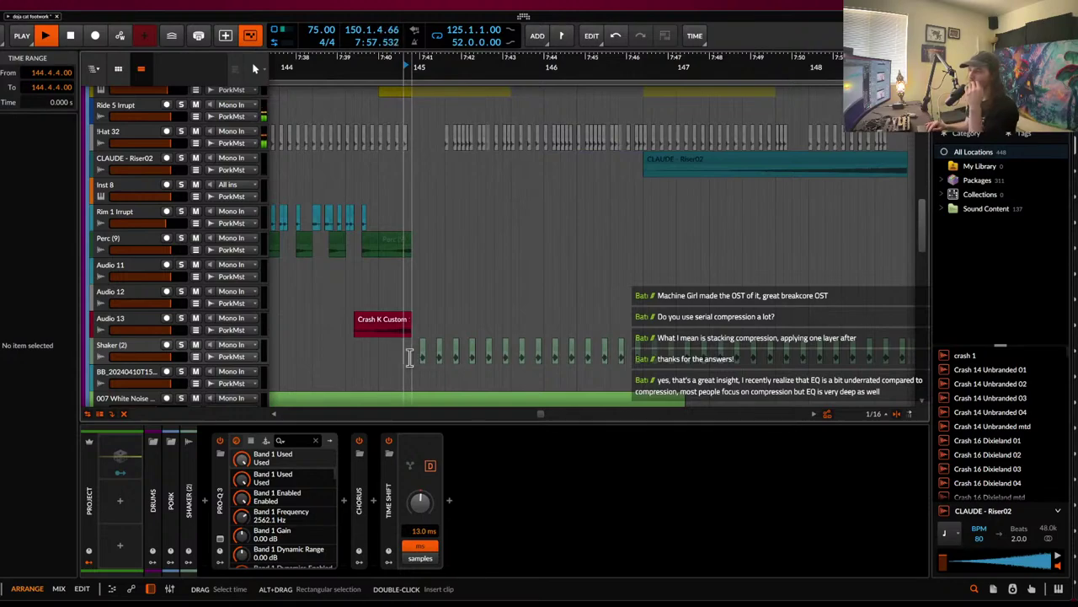
scroll(410, 357, down, 2)
scroll(409, 358, up, 2)
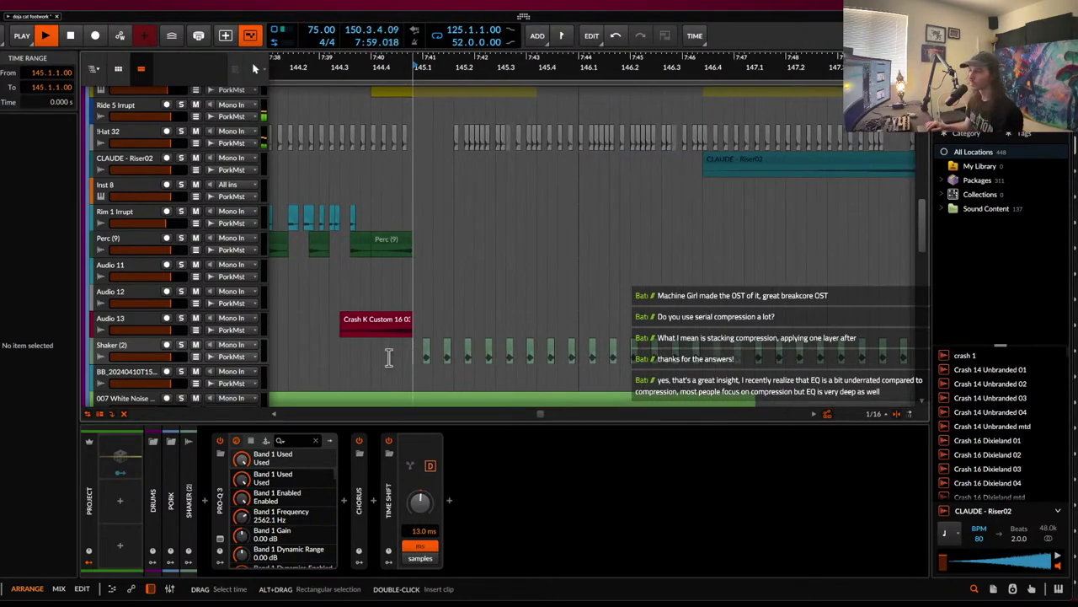
- Show the Shaker (2) track's automation lane and switch it to the mixer's Pan parameter
click(148, 354)
scroll(319, 329, down, 2)
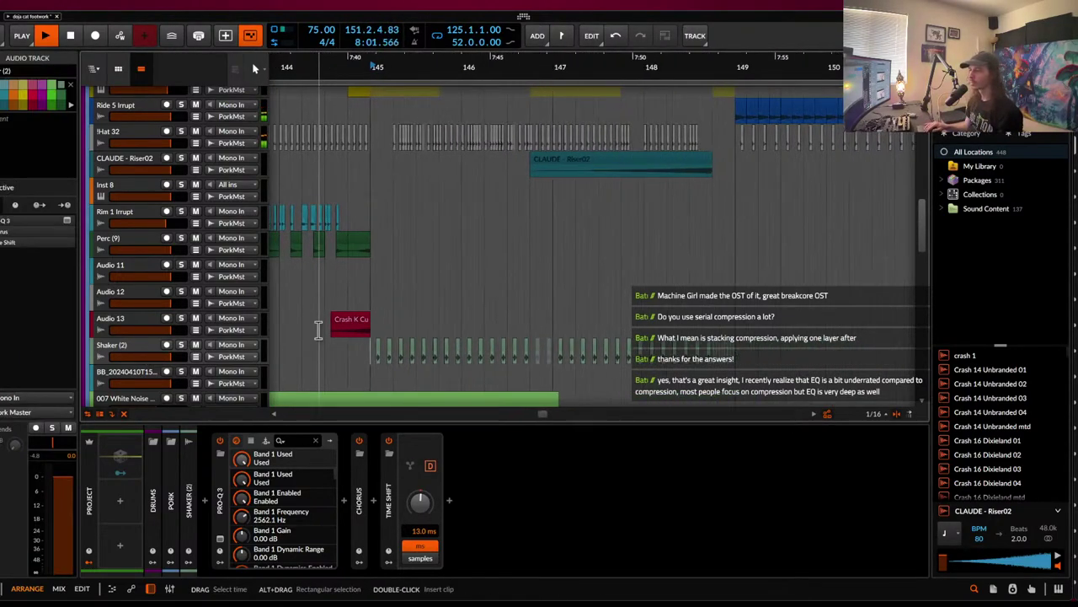
key(space)
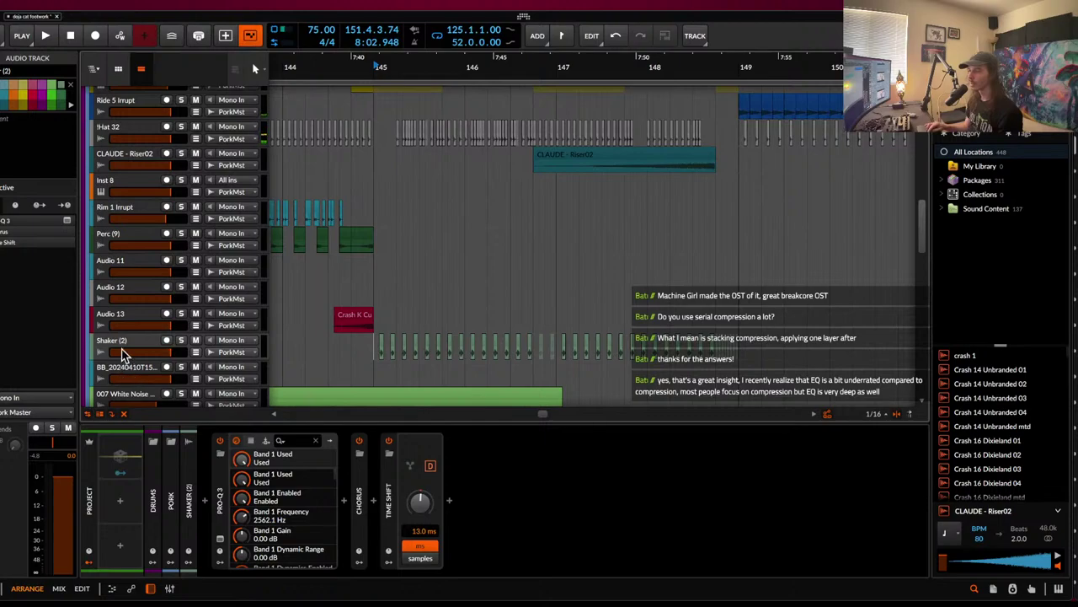
double_click(126, 343)
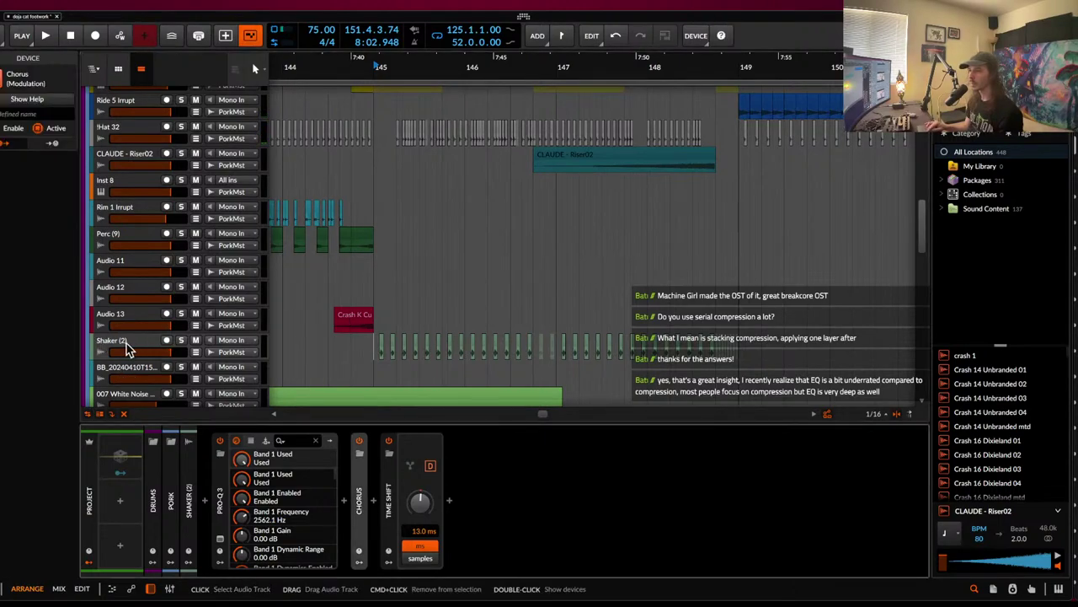
click(194, 353)
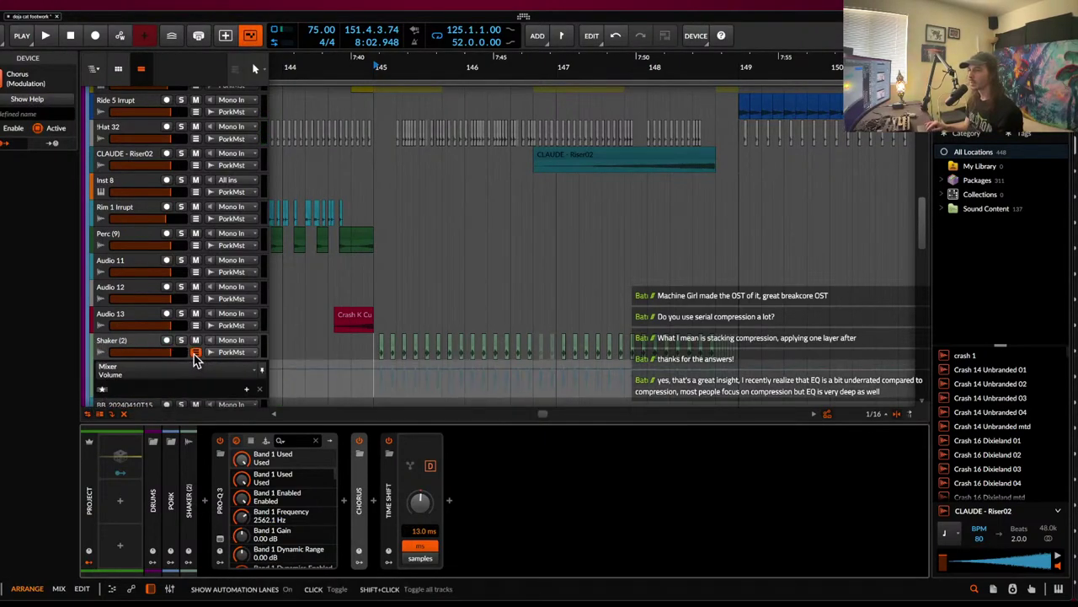
click(213, 378)
mouse_move(185, 446)
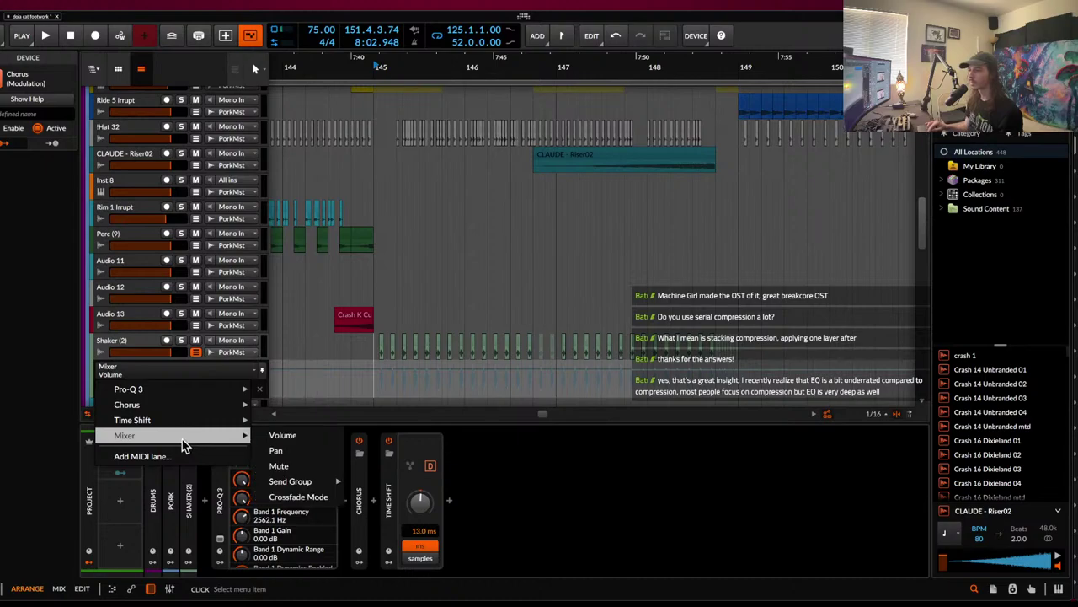
click(276, 450)
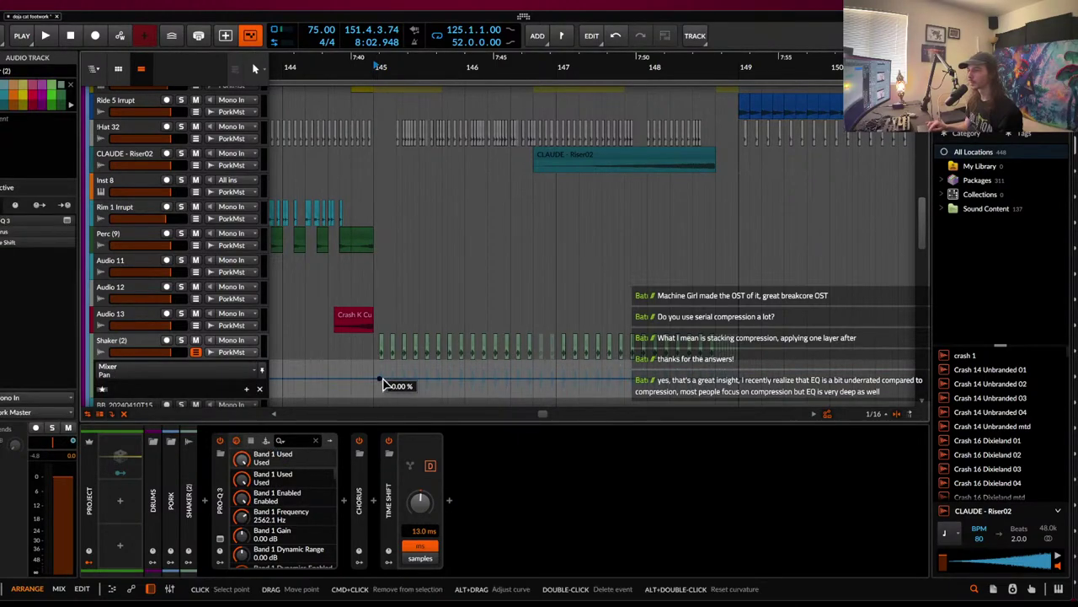
- Draw zigzag pan automation on Shaker (2), alternating sides about once per bar from bar 145 to bar 149
drag(464, 379, 464, 371)
mouse_move(547, 381)
mouse_down()
mouse_move(556, 376)
mouse_move(556, 386)
mouse_up()
drag(649, 385, 649, 374)
drag(739, 374, 739, 385)
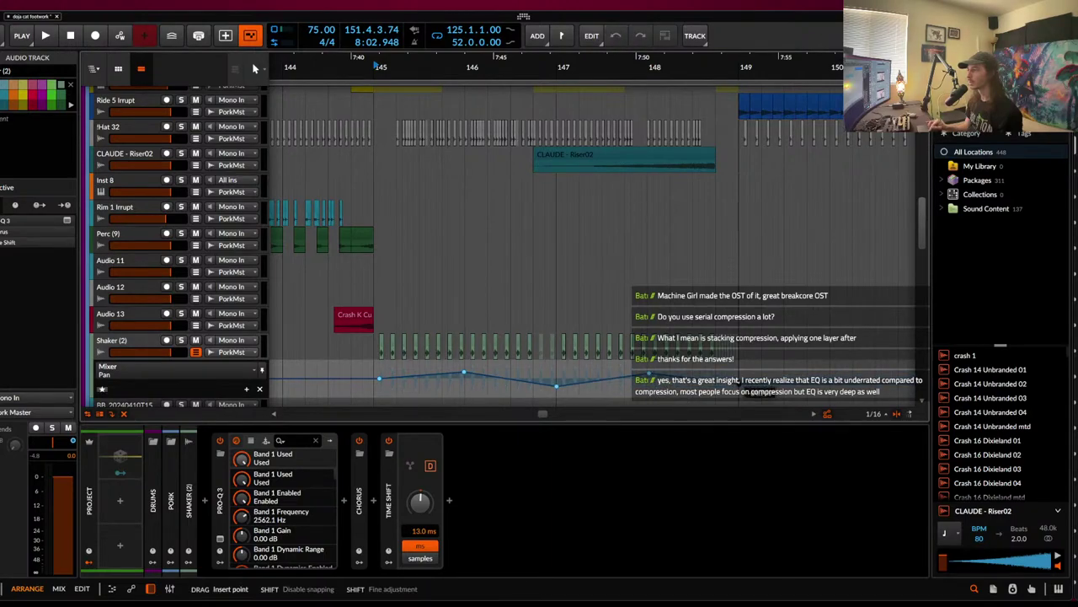
- Hide the Shaker (2) automation lane and play the panned shaker from 145.1.1
scroll(712, 371, down, 8)
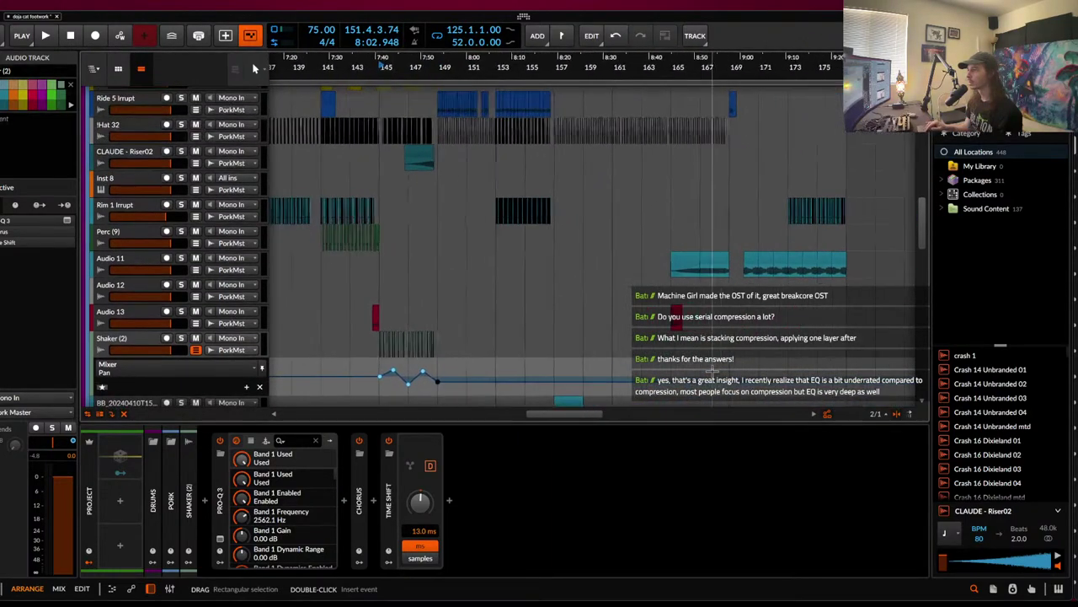
scroll(712, 371, left, 2)
click(429, 293)
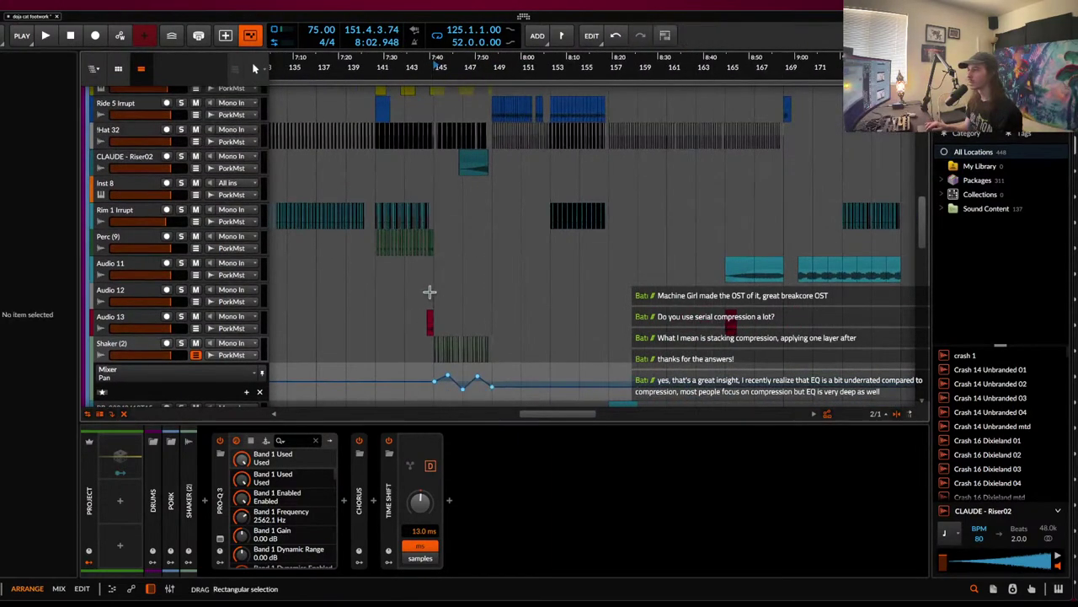
click(199, 354)
key(space)
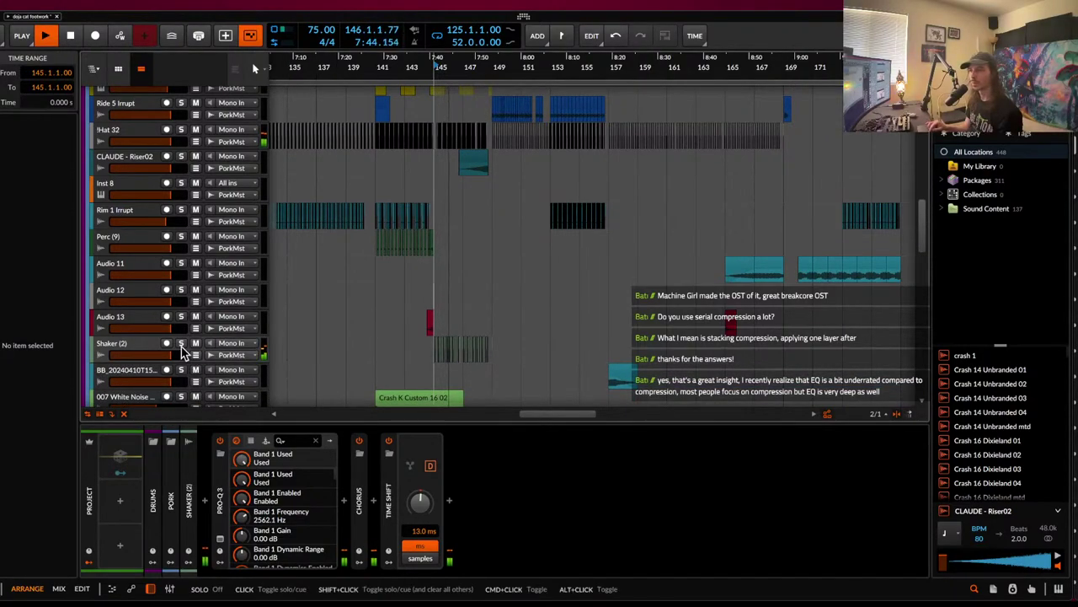
- Stop playback, turn off the drums solo, and collapse the Pork and drums groups
scroll(168, 244, up, 10)
key(space)
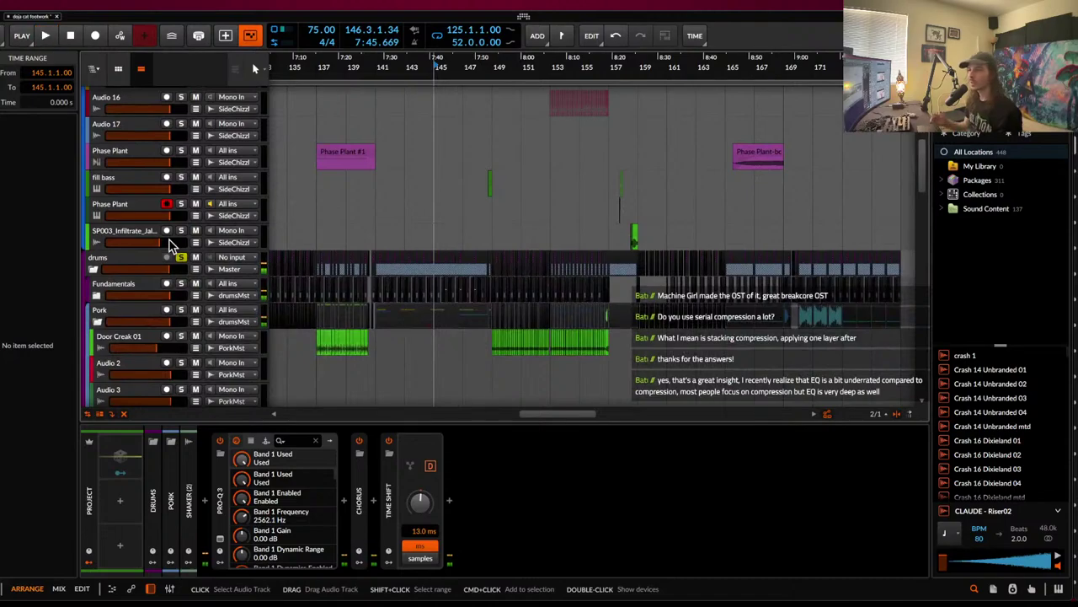
click(96, 323)
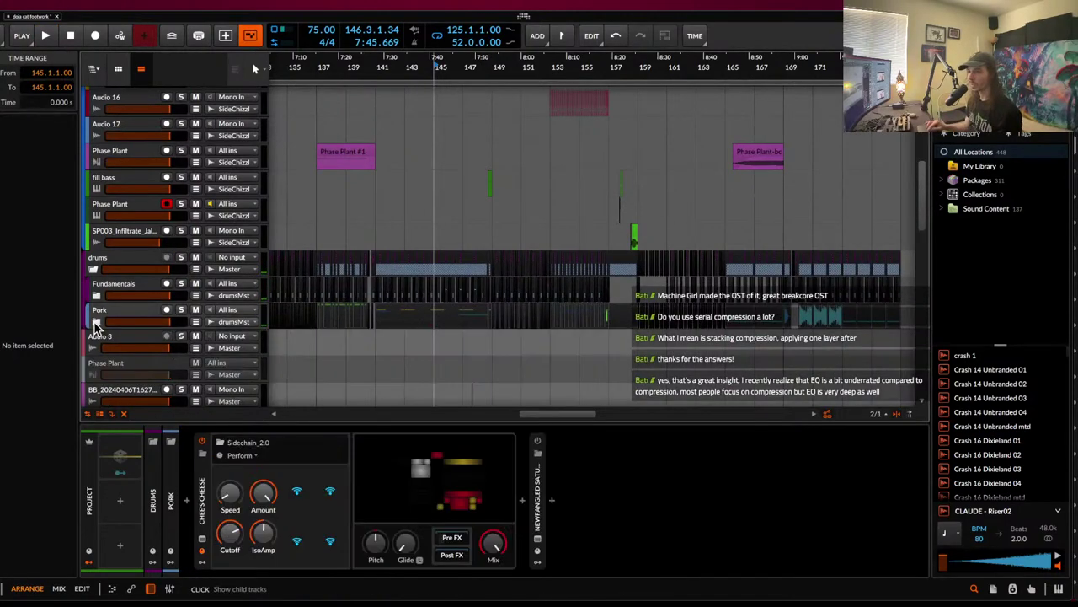
click(93, 269)
- Play the full arrangement from 137.1.1 to review the section
click(317, 187)
scroll(320, 188, down, 1)
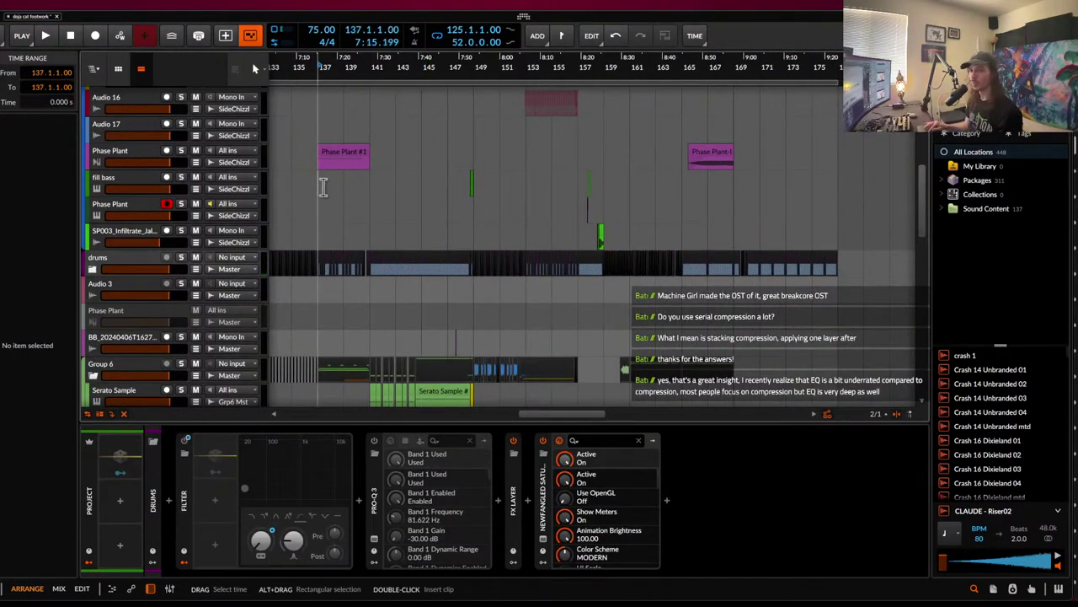
scroll(323, 187, up, 2)
key(space)
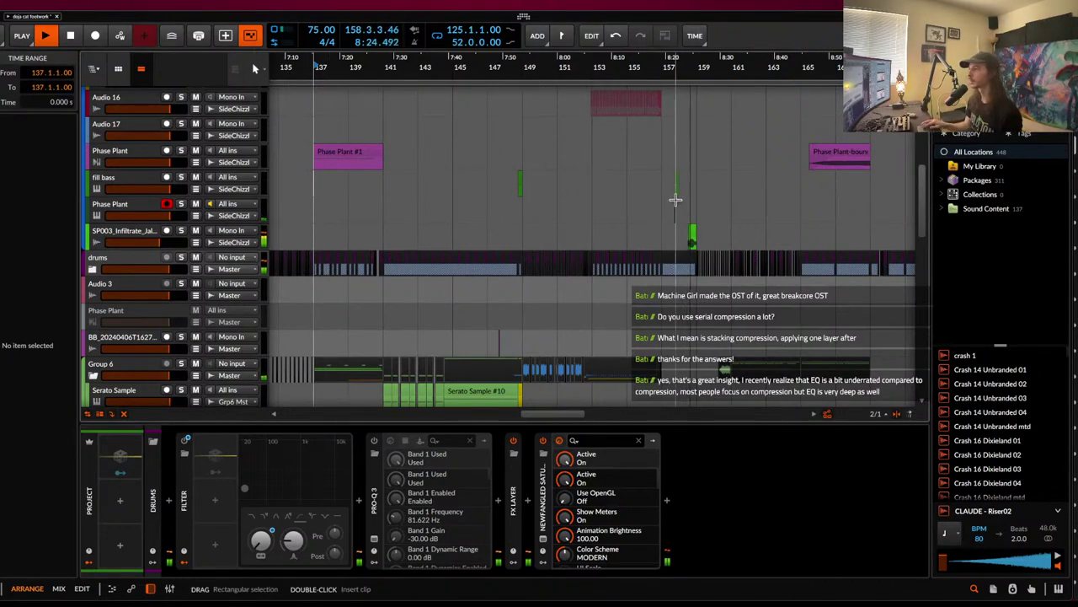
- Move the short Phase Plant clip from 157.4.1 to 159.1.1 and play from 158.3.4
scroll(674, 197, up, 5)
scroll(674, 200, down, 1)
scroll(676, 200, right, 3)
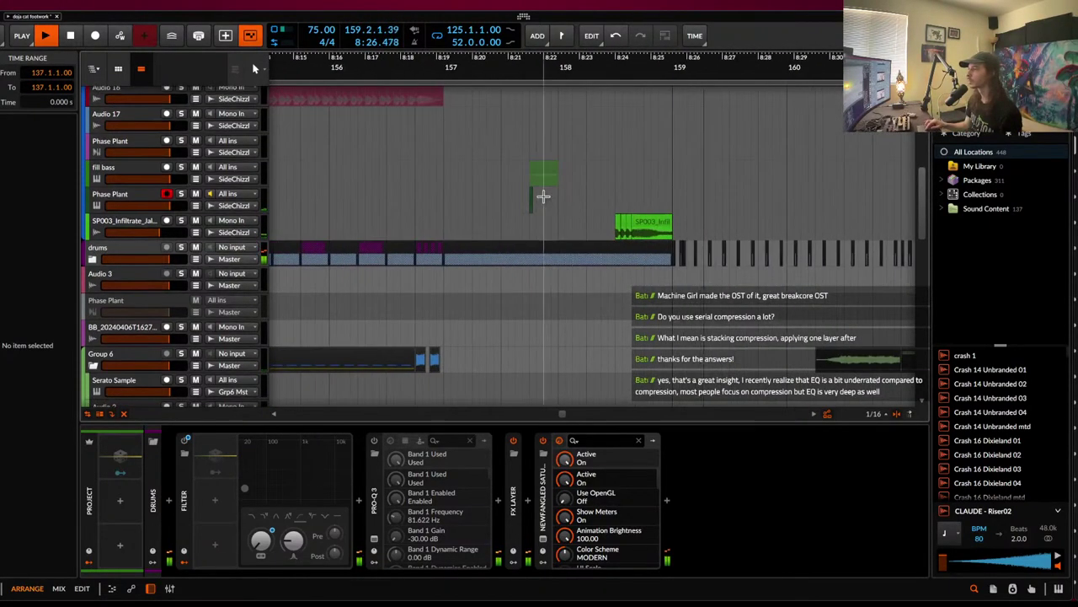
drag(533, 199, 676, 208)
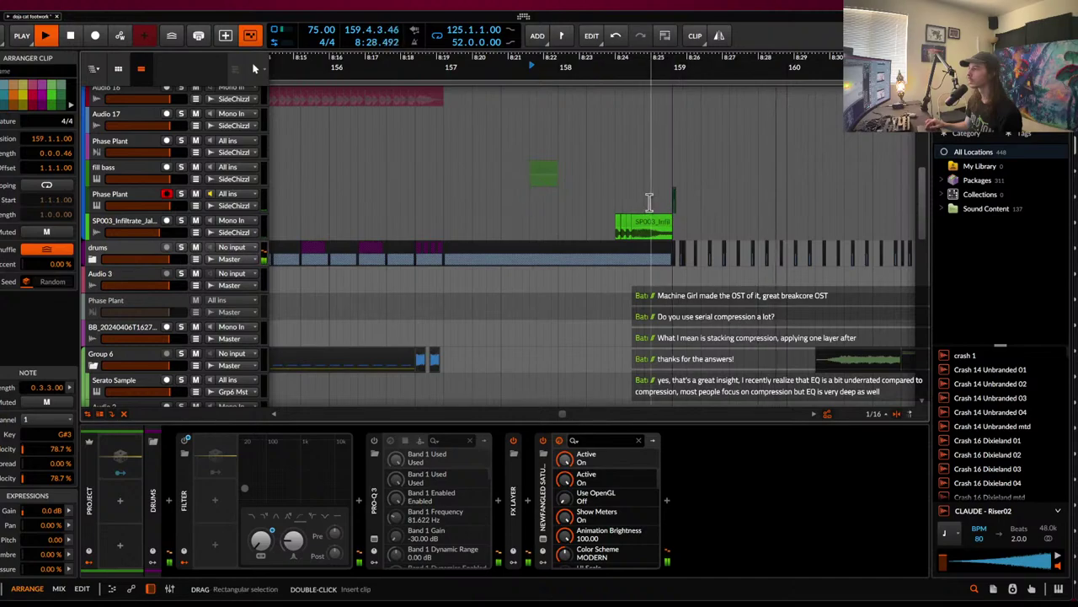
click(636, 200)
key(space)
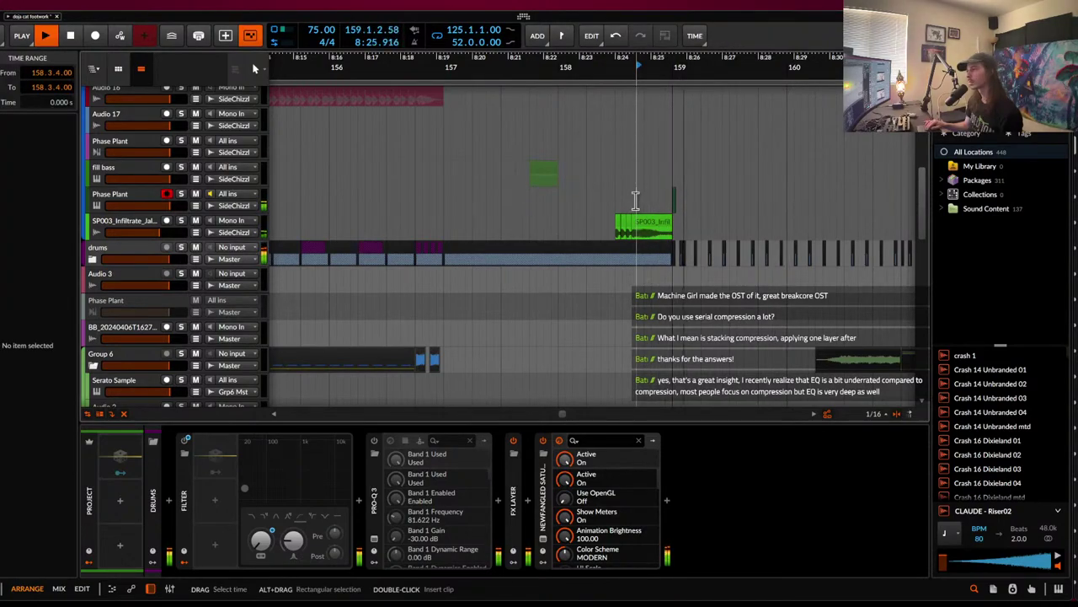
key(space)
scroll(648, 197, up, 3)
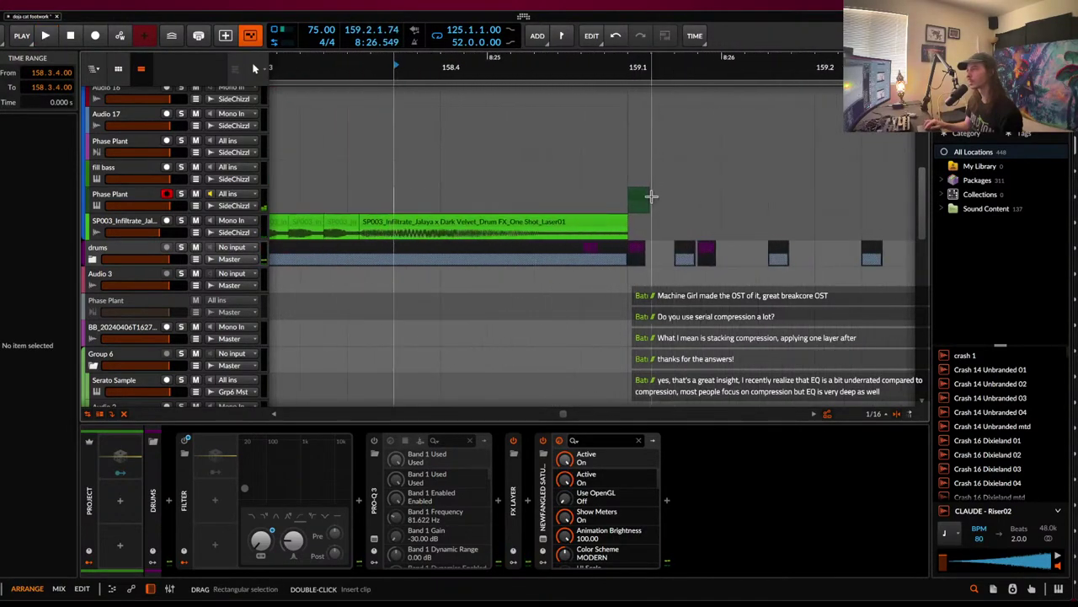
- Play the Phase Plant hit from 159.1.1, inspect the synth's Limiter settings, and close the plugin window
click(644, 201)
key(space)
key(space)
click(121, 196)
key(space)
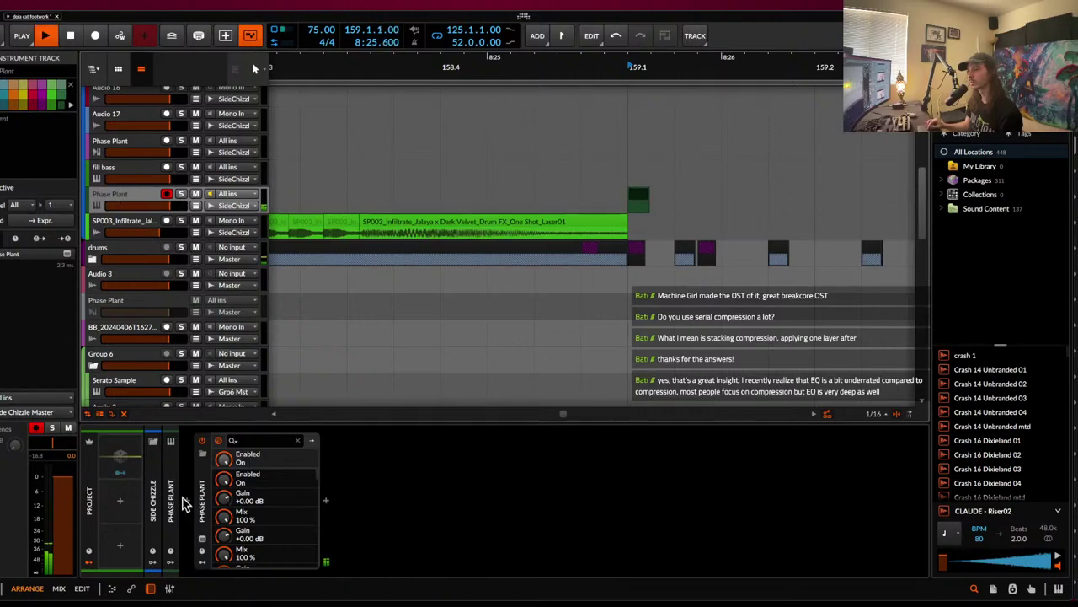
click(180, 497)
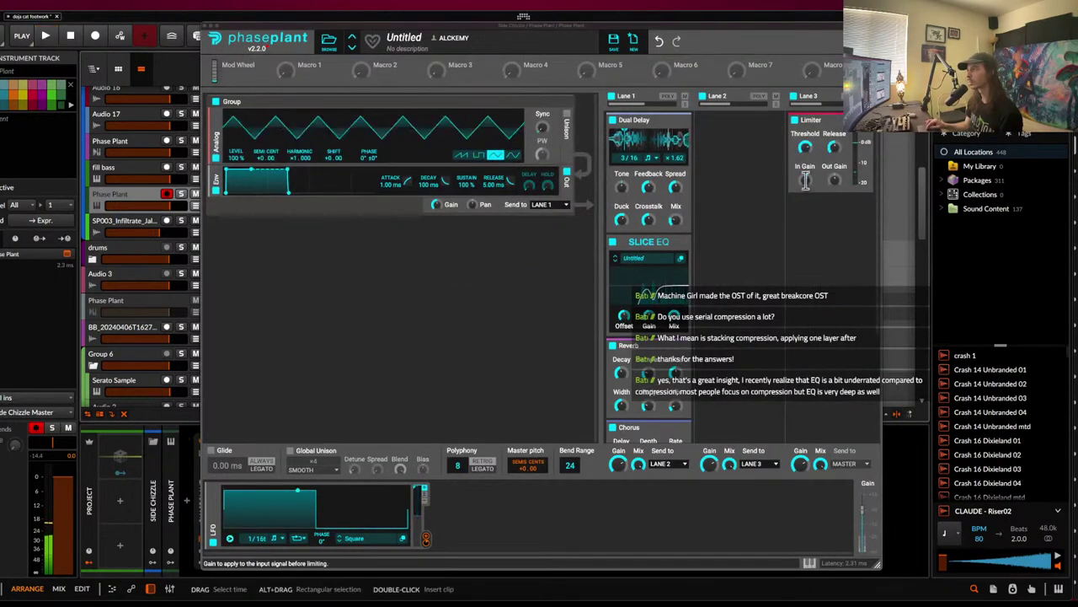
click(203, 29)
- Shorten the Phase Plant clip at 133.1.1 to a length of 0.0.1.00 and play it
scroll(603, 176, up, 5)
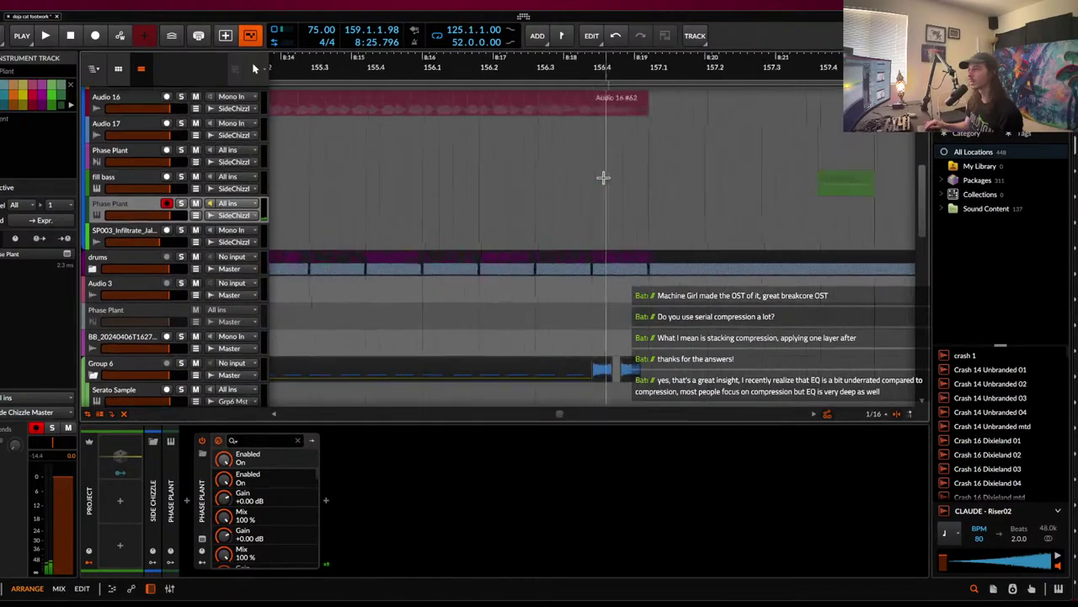
scroll(603, 176, down, 5)
scroll(603, 177, down, 5)
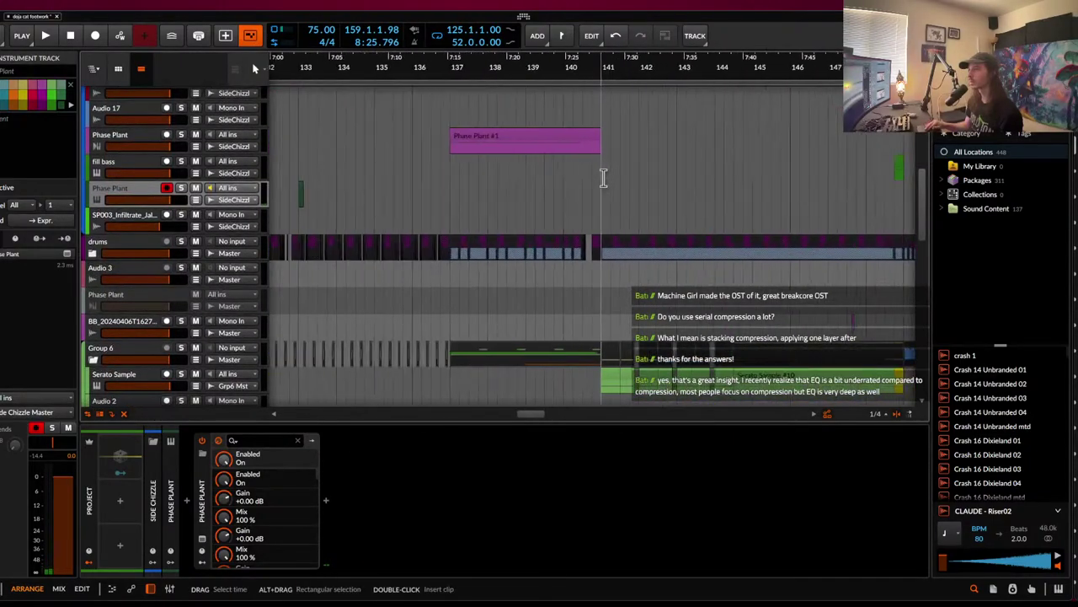
click(459, 195)
scroll(459, 195, up, 8)
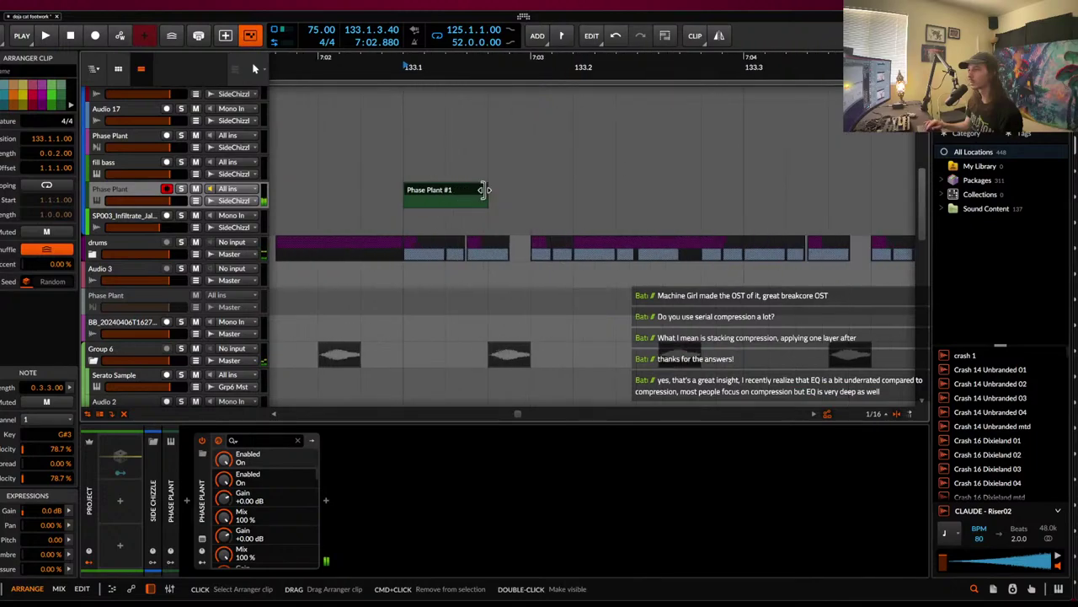
drag(485, 198, 445, 190)
key(space)
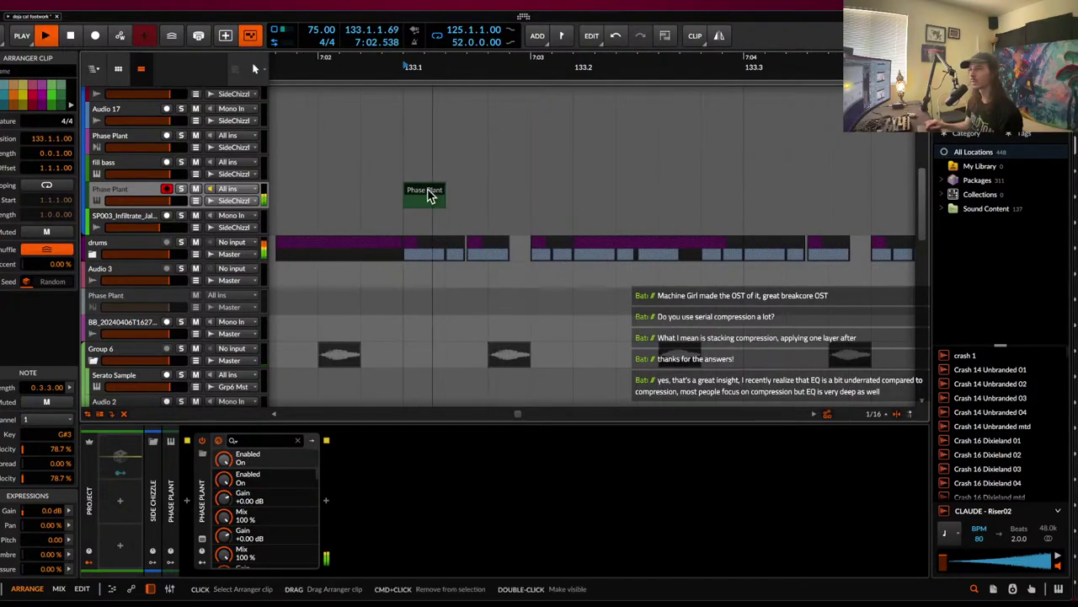
- Open the Phase Plant synth and raise the Lane 3 Limiter's In Gain, playing the hit to compare
click(138, 194)
click(203, 539)
key(space)
key(space)
key(space)
drag(806, 180, 806, 155)
key(space)
key(space)
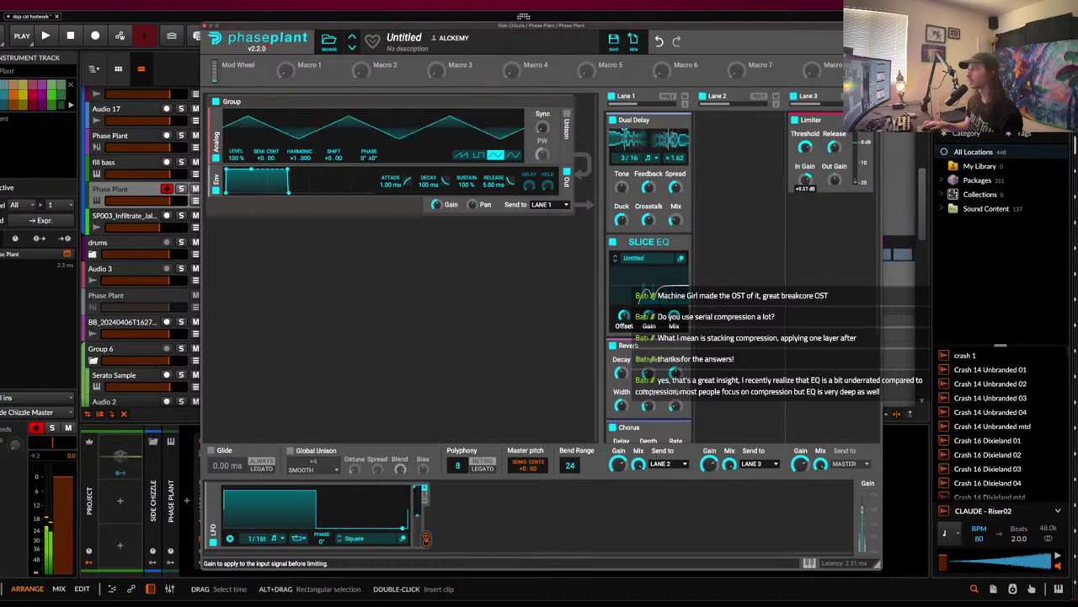
- Play the Phase Plant hit, close the synth's window and place the playback start at 132.4.4
key(space)
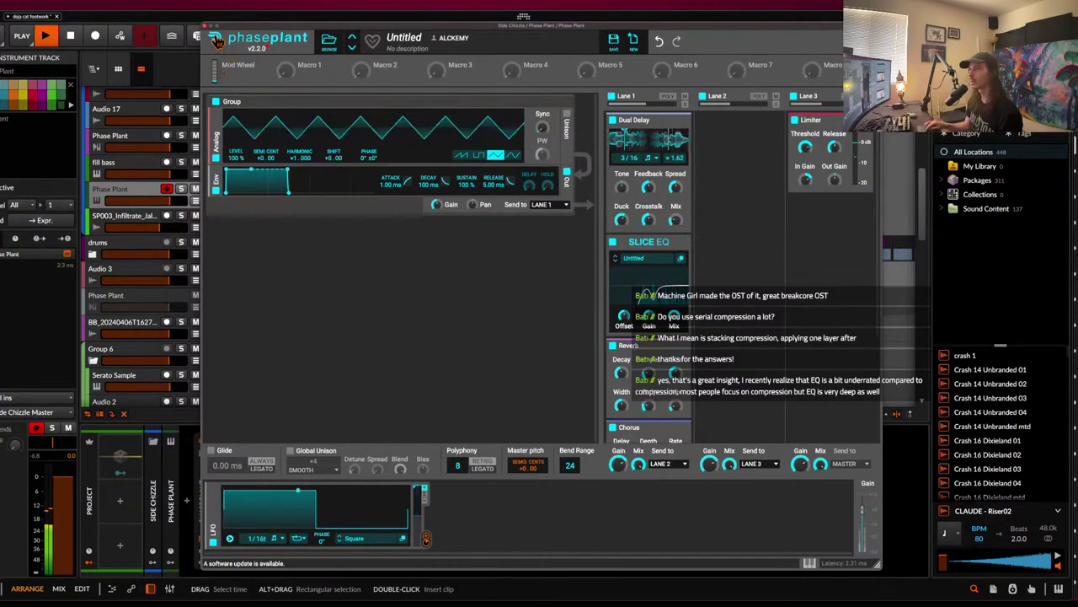
click(207, 31)
click(366, 191)
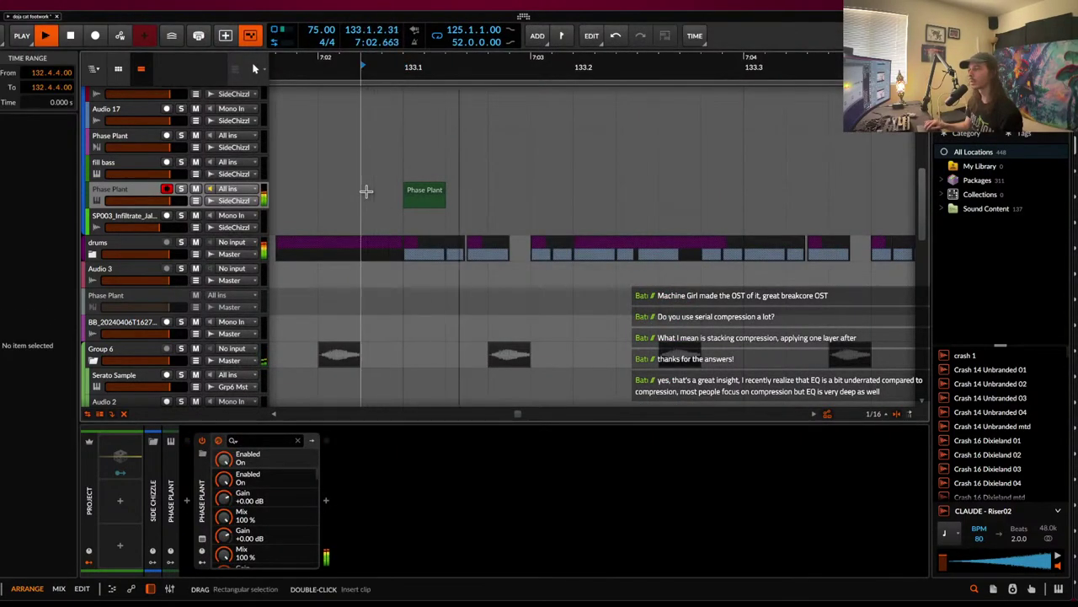
- Lengthen the Phase Plant clip at 159.1.1 to 0.0.1.00 and play it from 158.4.2
click(419, 197)
scroll(420, 197, down, 8)
scroll(417, 187, right, 10)
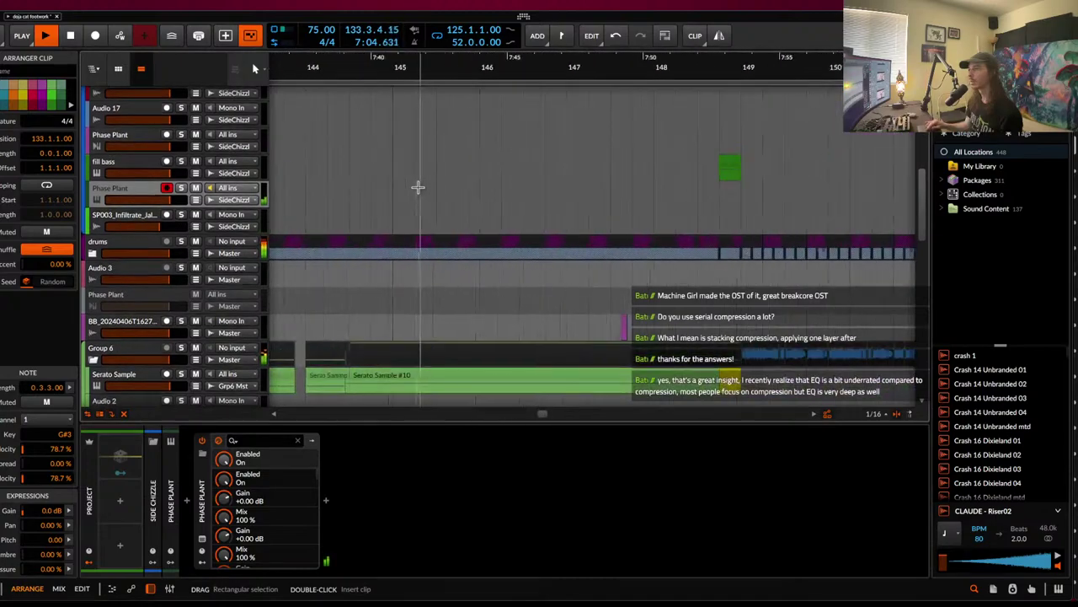
scroll(417, 187, right, 5)
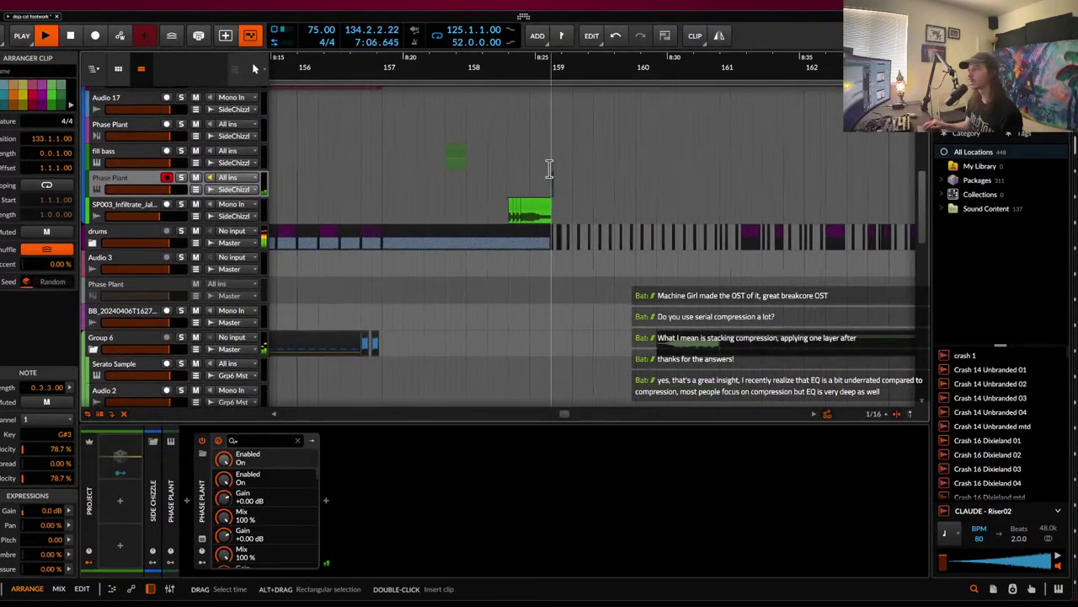
scroll(548, 170, up, 8)
click(441, 175)
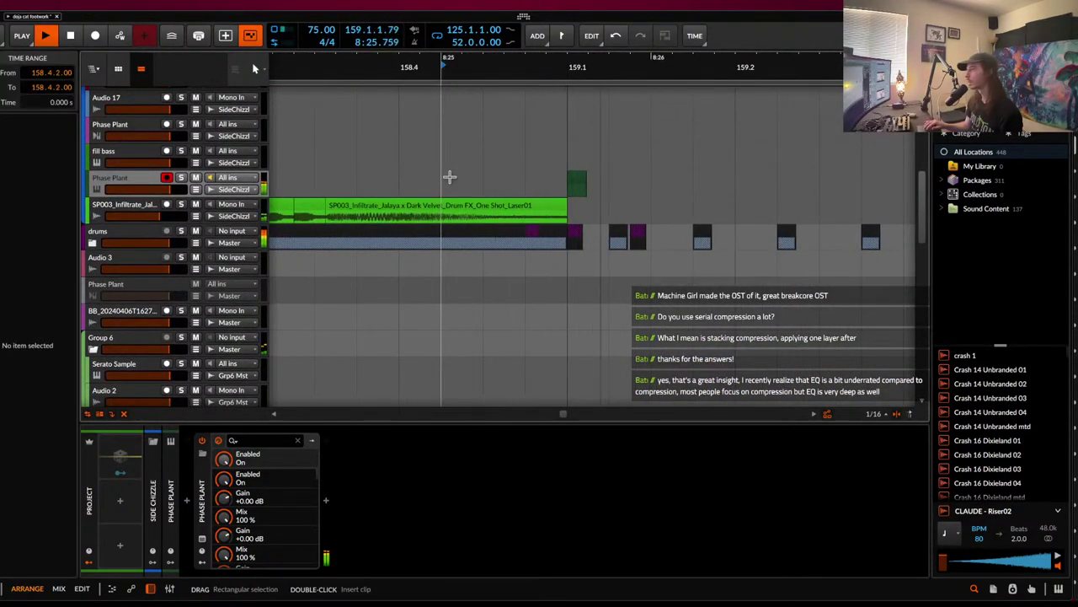
key(space)
click(583, 181)
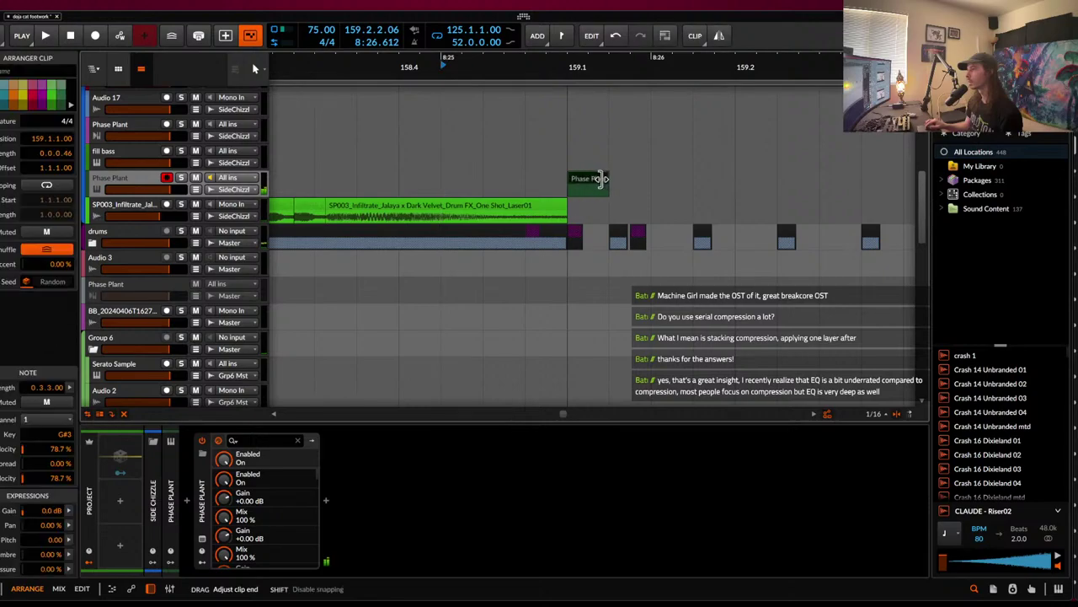
key(space)
- Check the Phase Plant synth on the short bass hit's track and insert Fuse Compressor after it in the device chain
scroll(570, 174, down, 3)
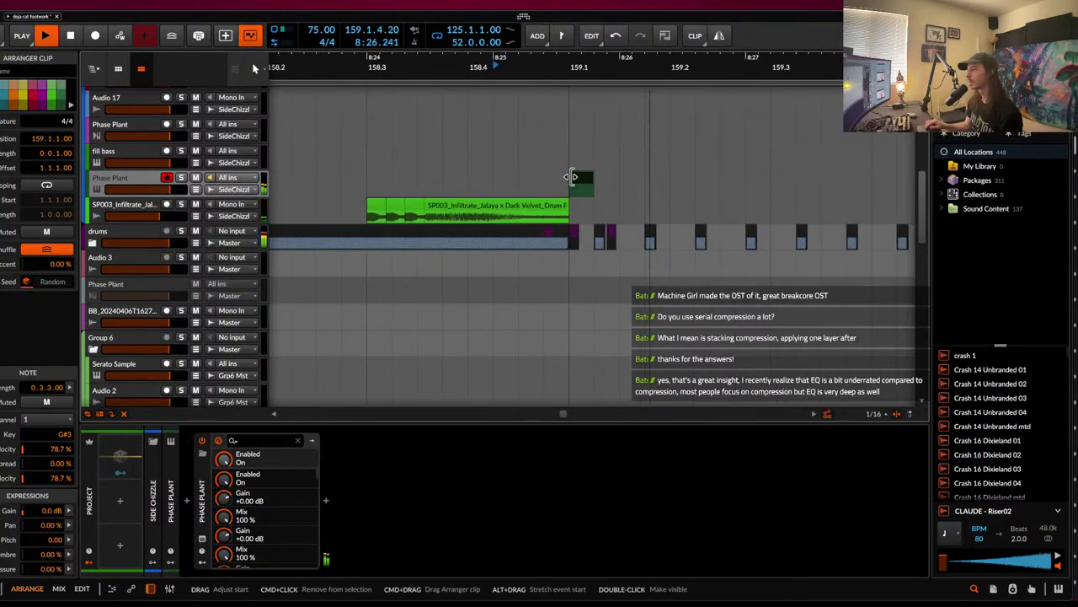
click(176, 181)
click(179, 512)
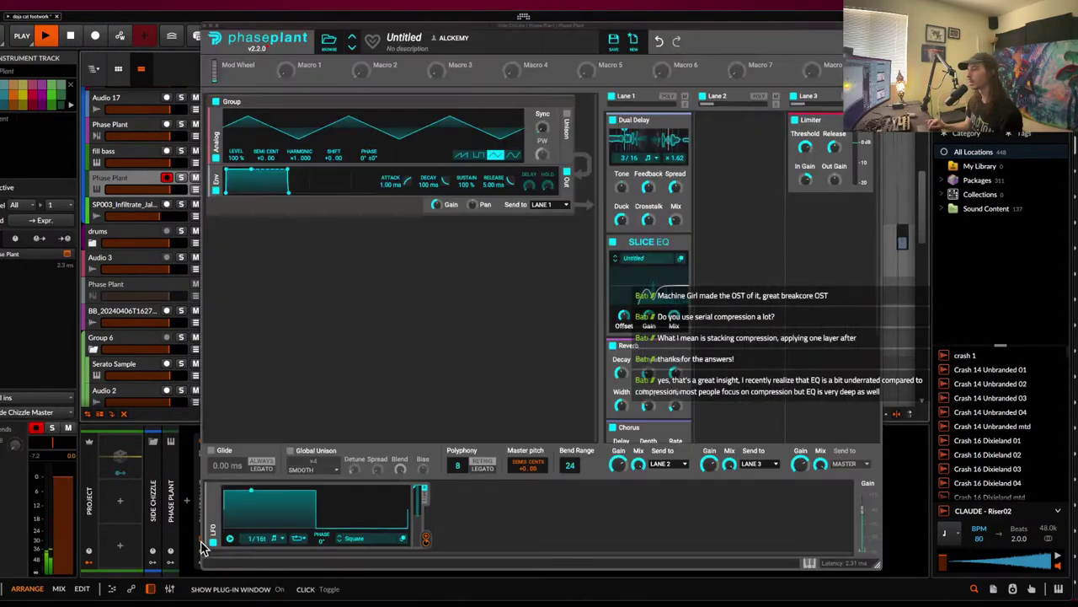
key(space)
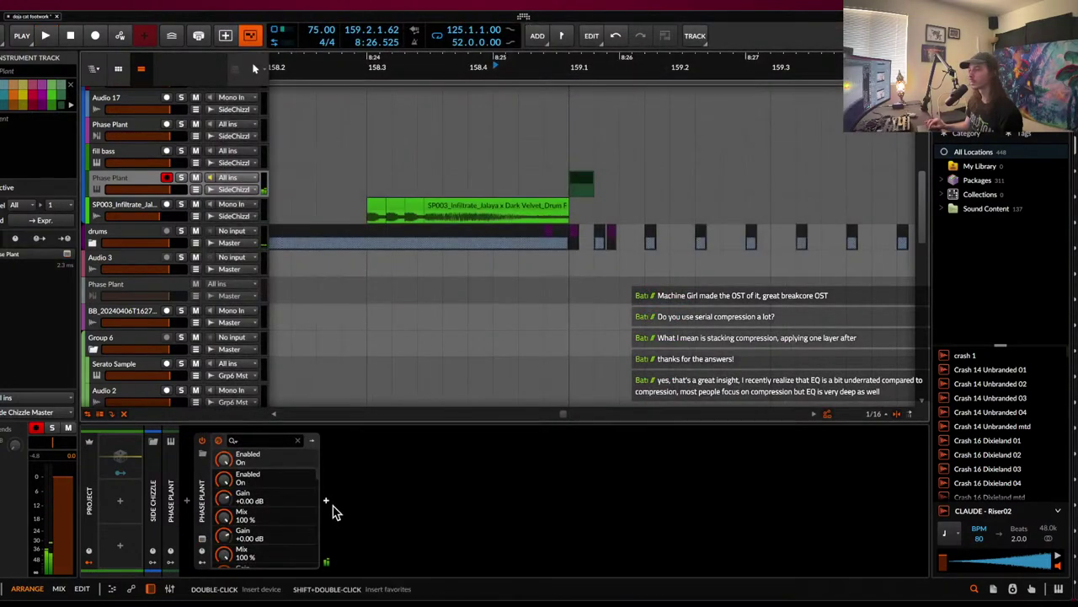
click(327, 502)
text(fuse)
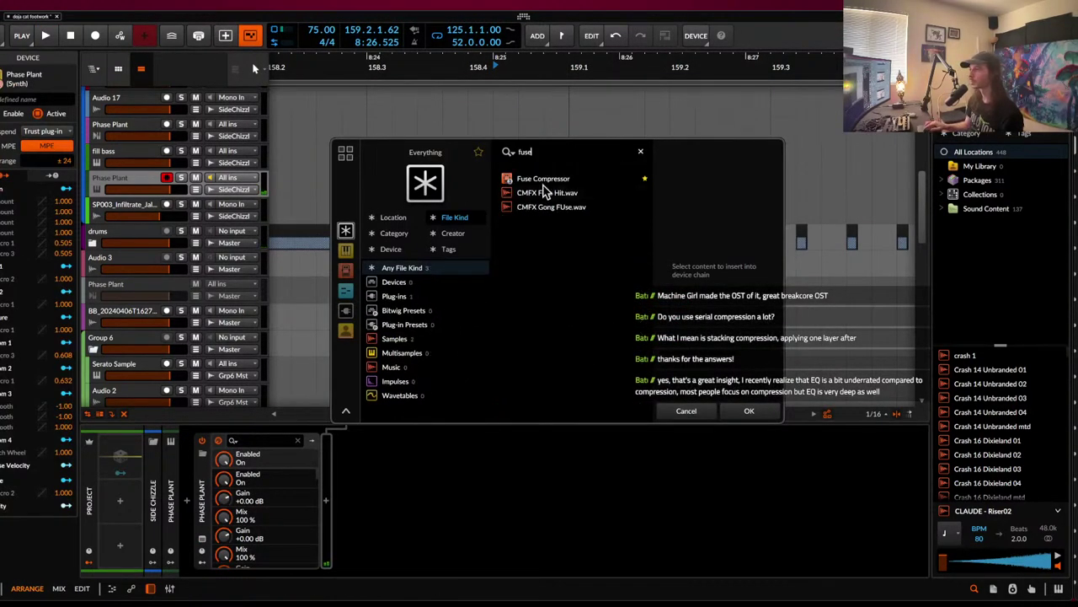
click(543, 182)
click(748, 409)
- Raise Fuse Compressor's upward ratio to 126% and downward ratio to 131%, then split it into 6 bands with a lower third crossover
key(space)
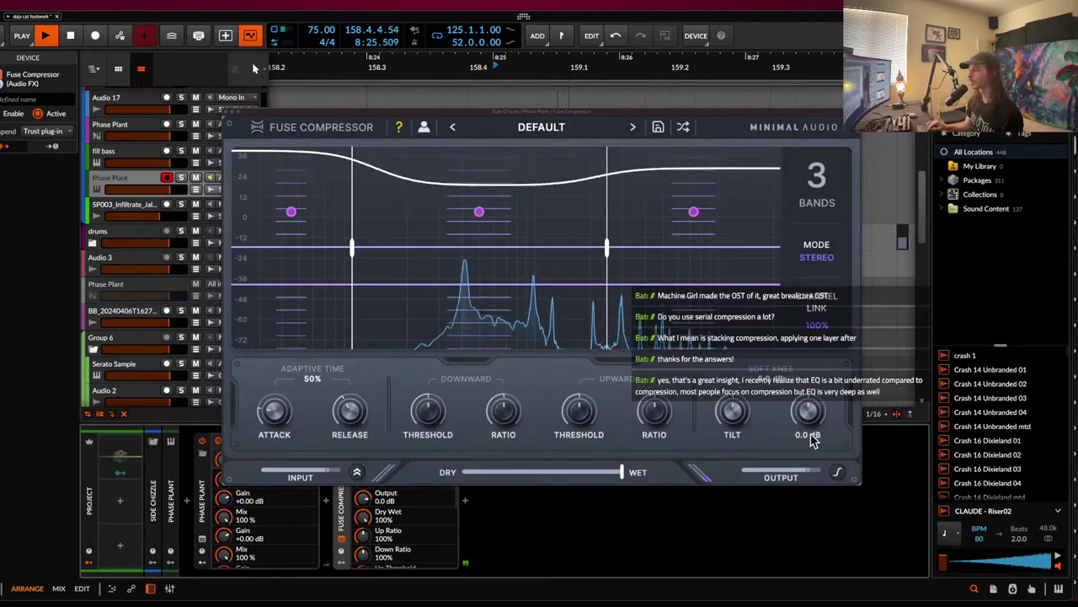
drag(662, 418, 656, 398)
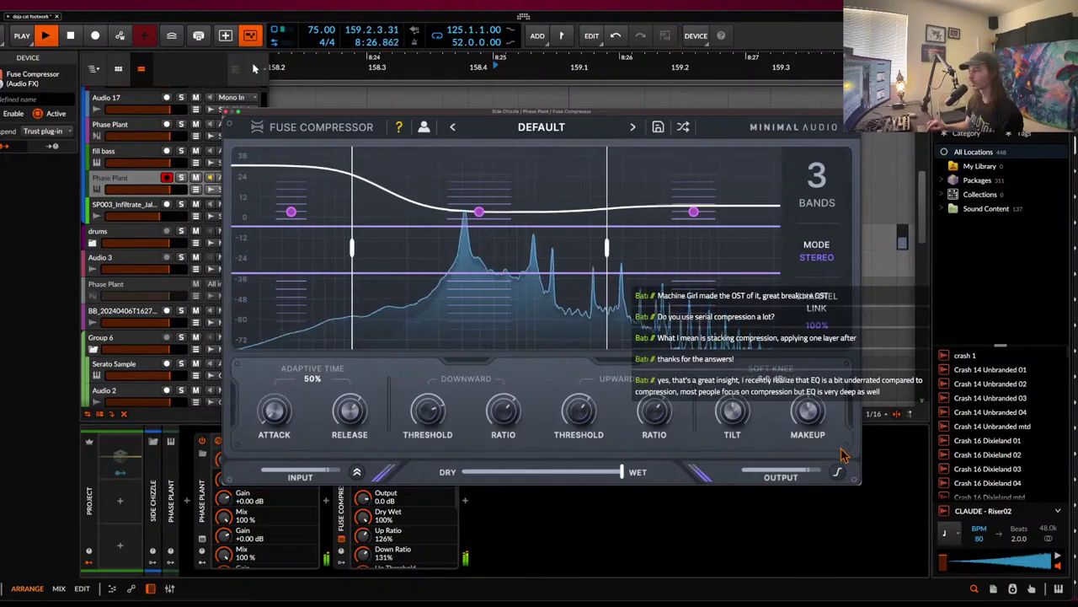
click(817, 181)
click(805, 315)
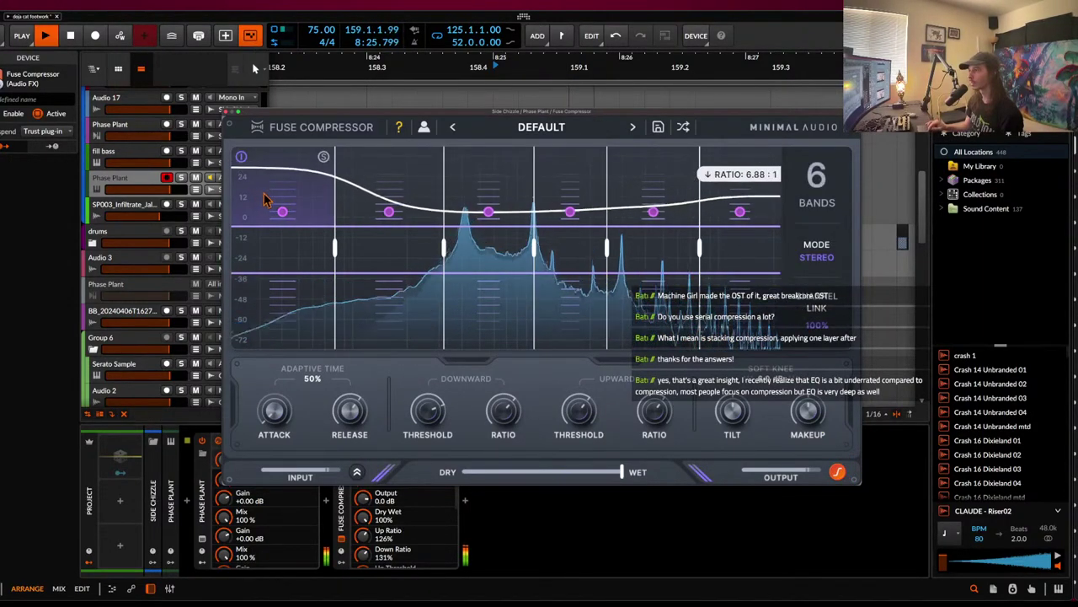
drag(531, 241, 516, 242)
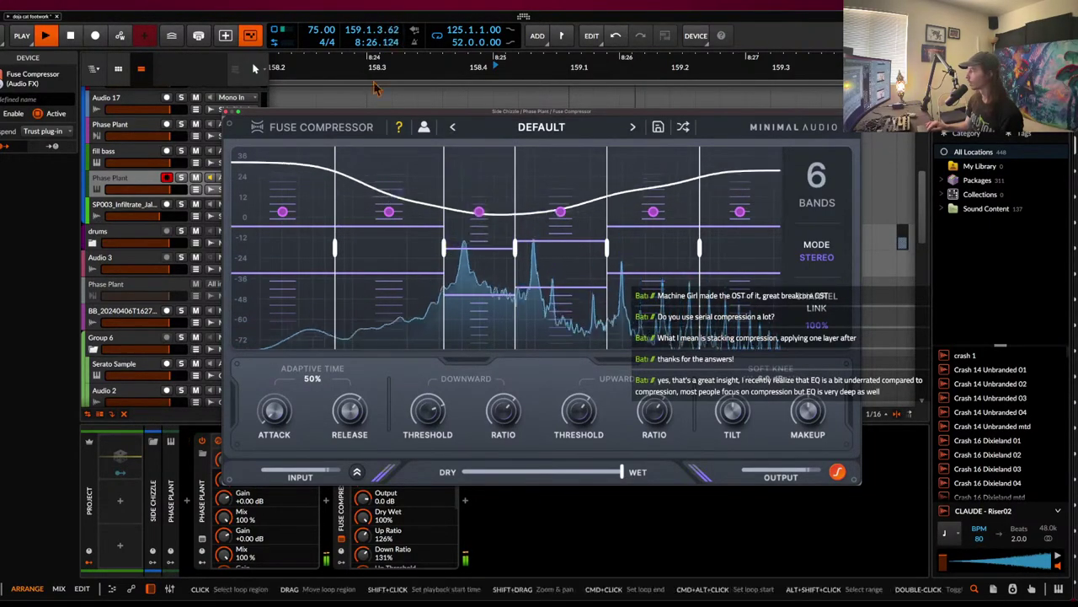
click(226, 111)
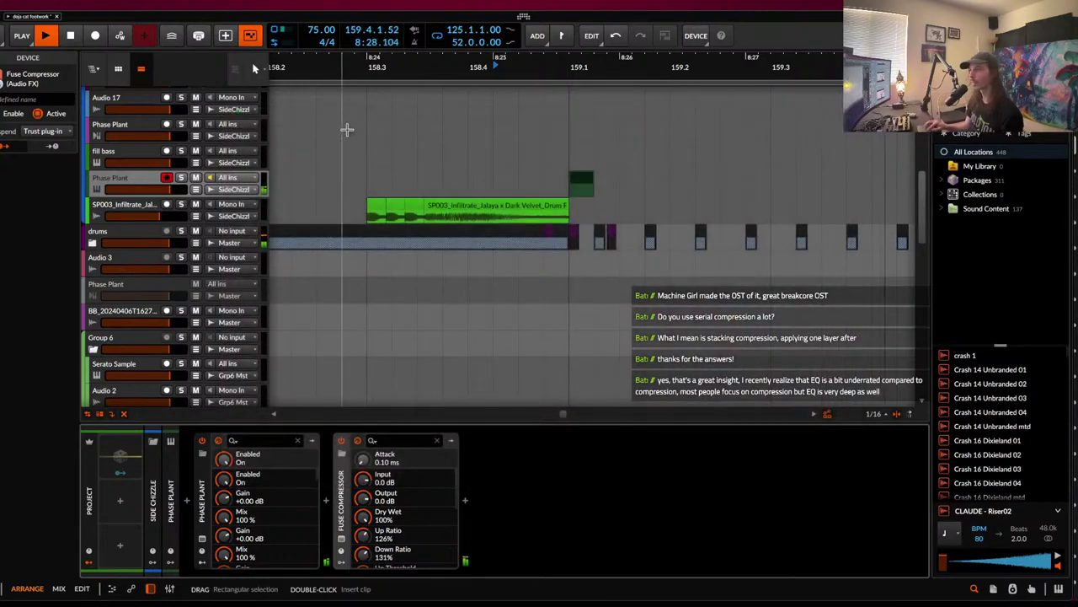
- Listen to the section from bar 159 to 171, placing the playback start at 161.1.1 and examining the bass and drum tracks
scroll(347, 130, down, 5)
scroll(347, 130, down, 2)
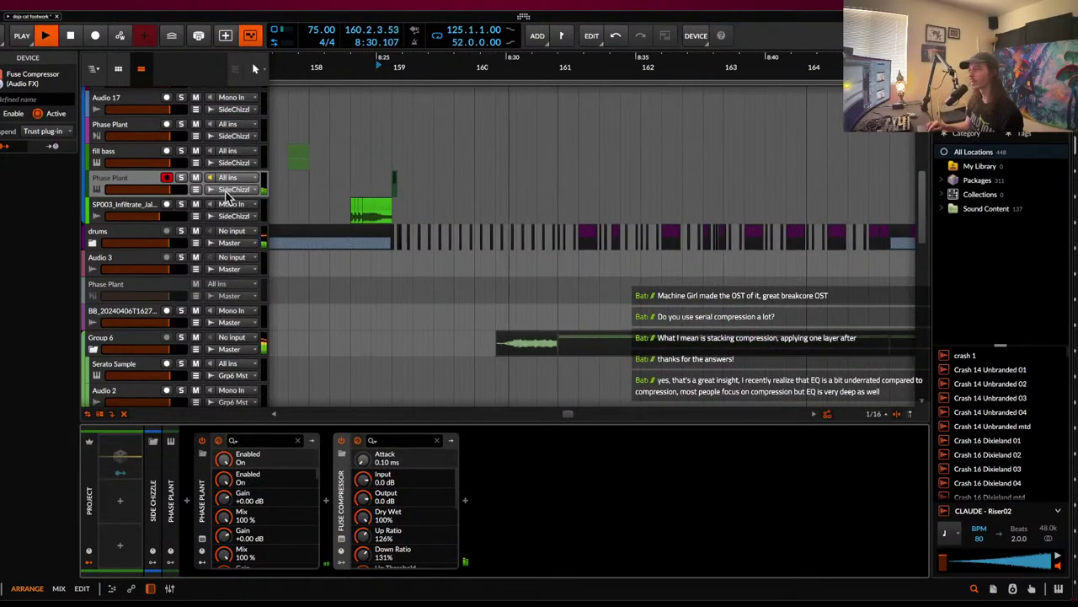
click(148, 182)
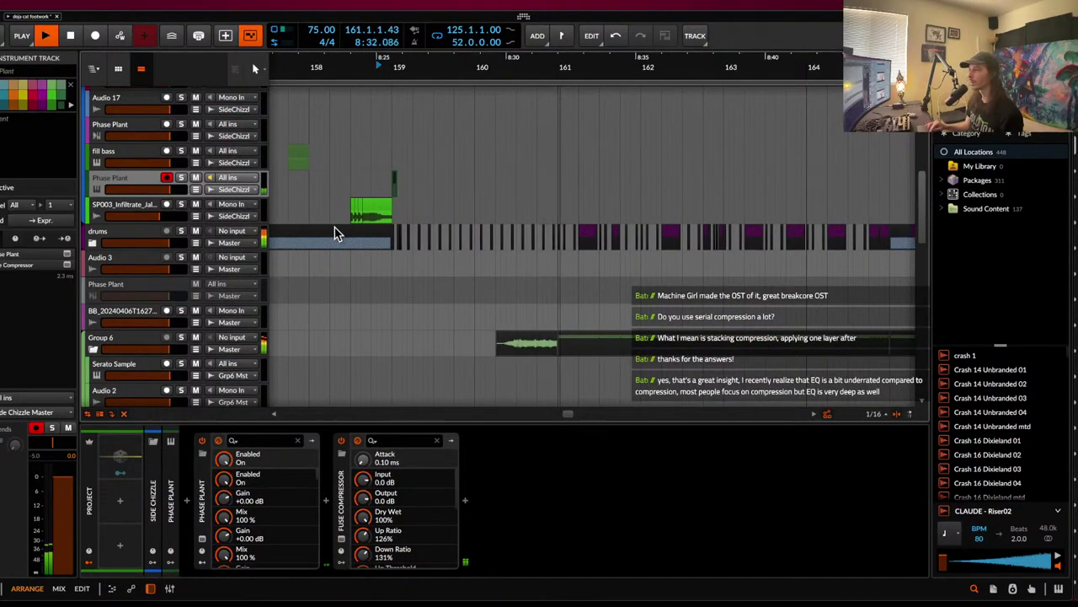
scroll(549, 153, up, 3)
scroll(550, 153, up, 5)
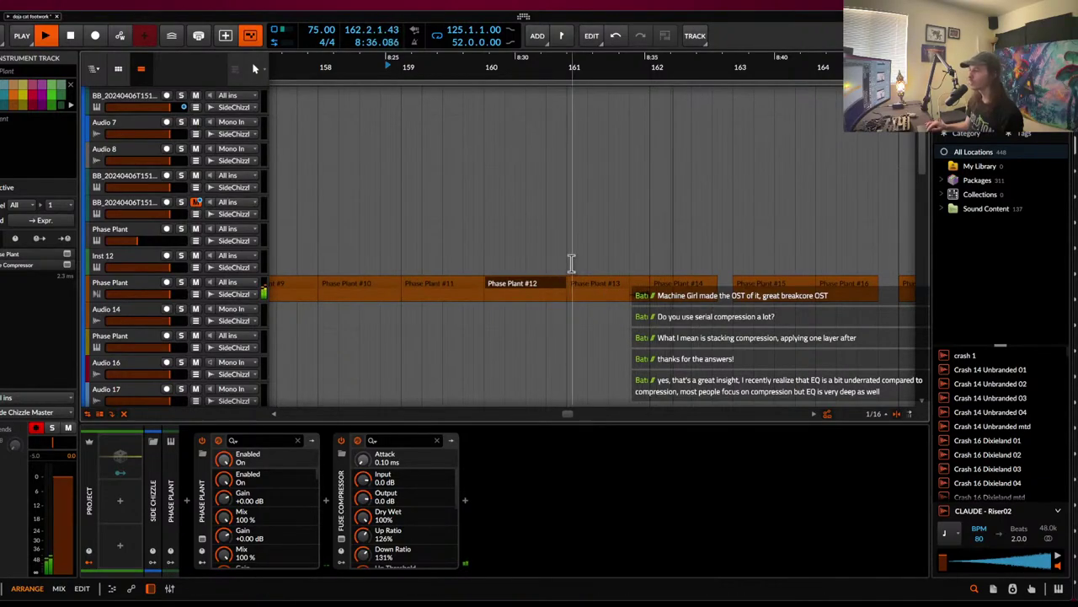
click(567, 261)
scroll(567, 261, down, 2)
scroll(567, 261, down, 2)
scroll(567, 261, down, 4)
scroll(567, 261, up, 3)
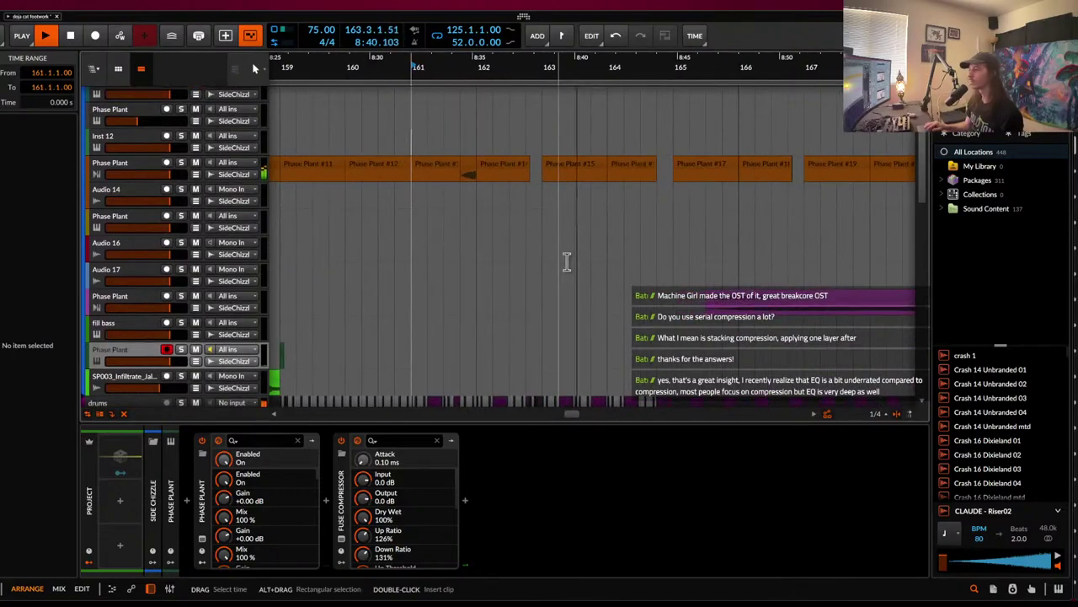
scroll(567, 262, down, 2)
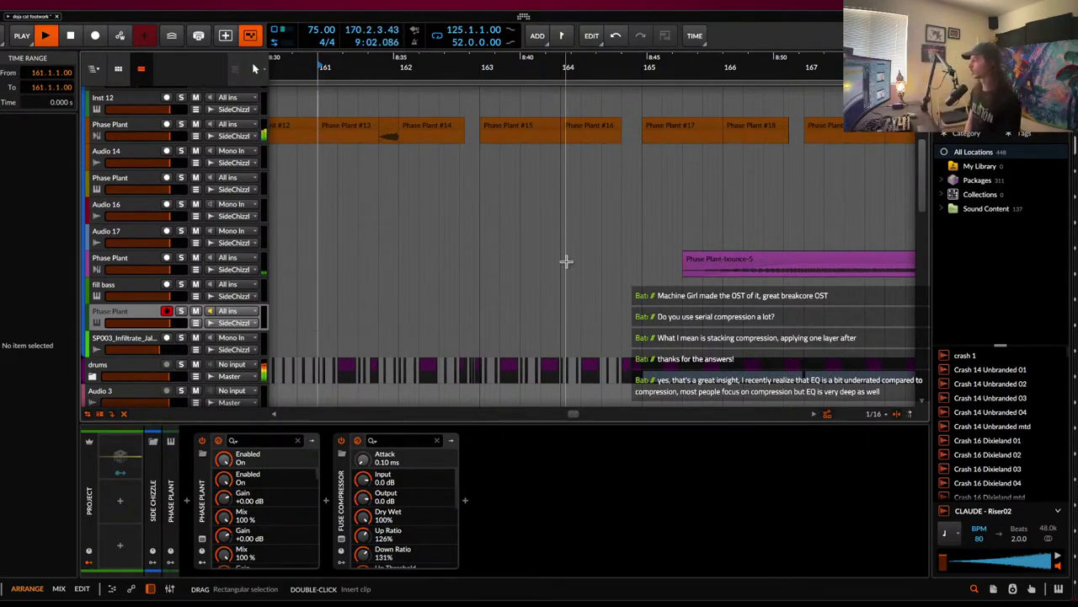
scroll(566, 261, down, 10)
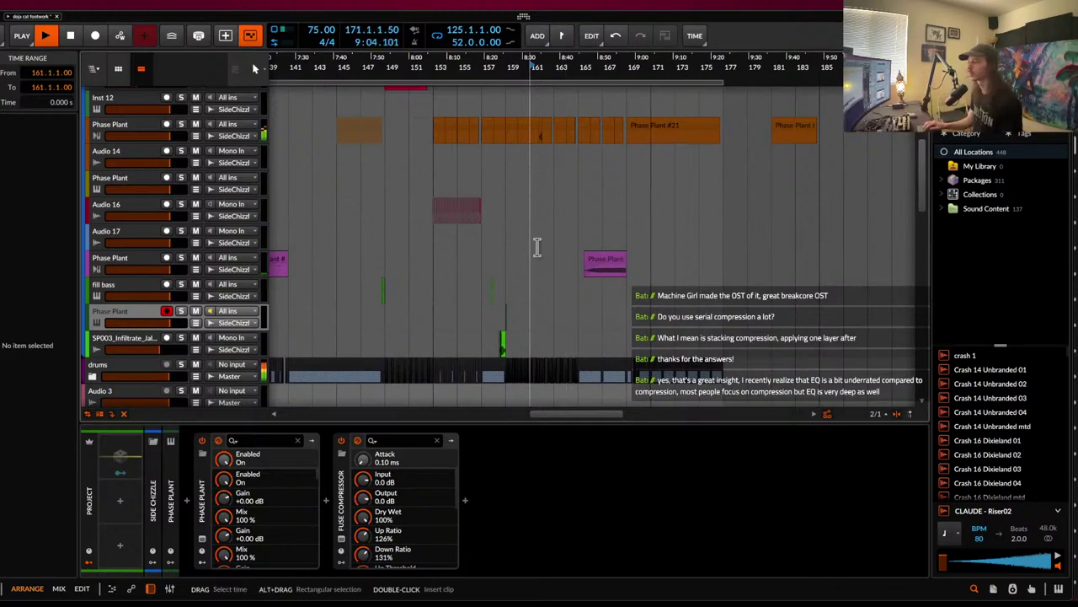
- Set the playback start to 125.1.1, stop playback and save the project, collecting files outside the project folder
click(385, 203)
scroll(384, 201, down, 2)
scroll(383, 201, up, 2)
key(space)
key(ctrl+s)
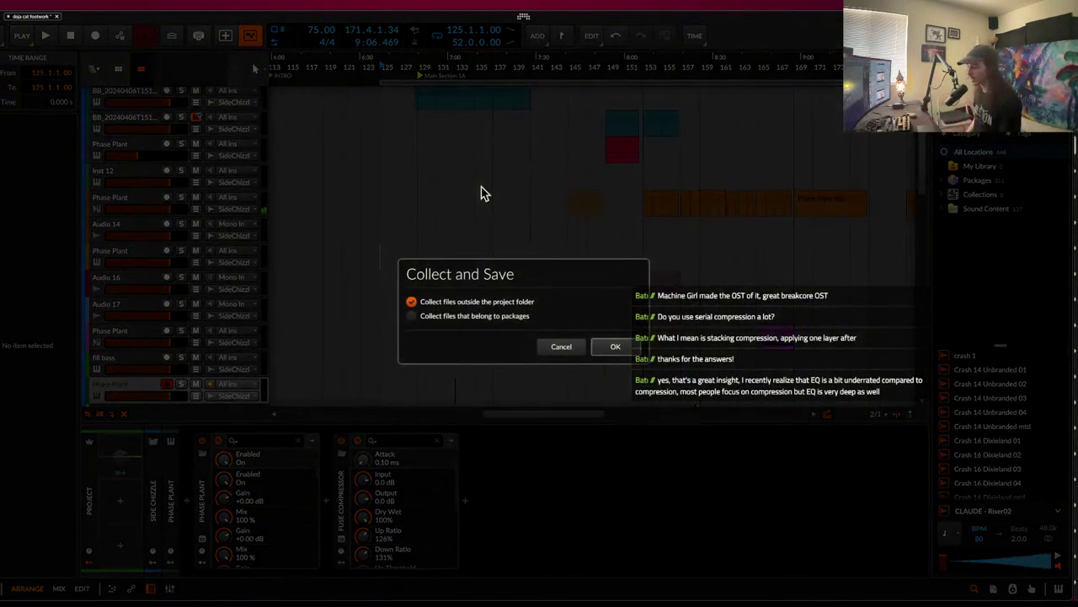
key(Return)
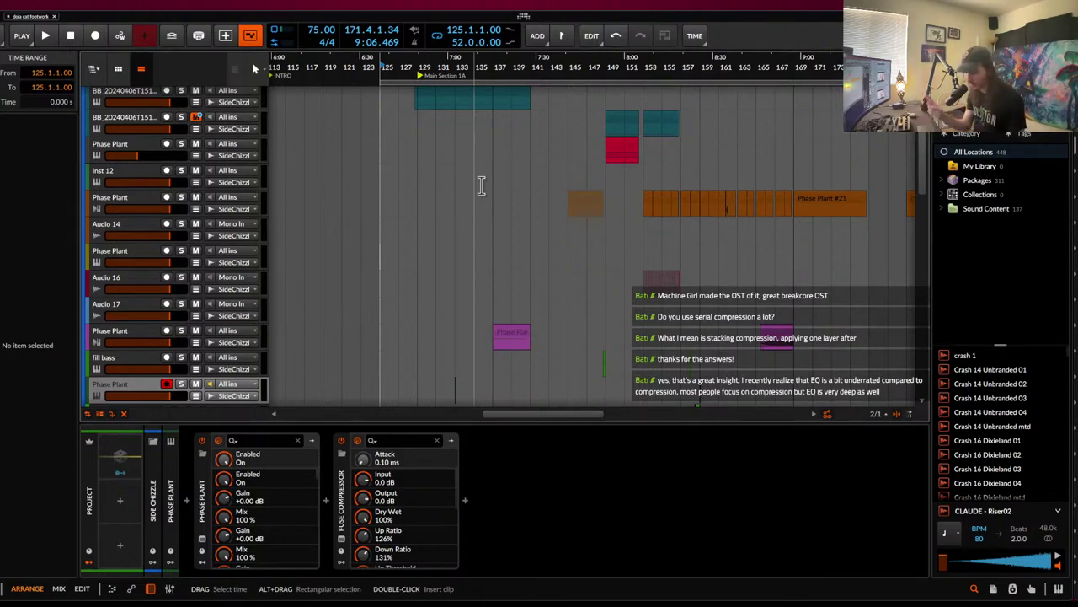
- Resume playback near bar 172, select the Phase Plant #21 clip at 169.1.1 and examine the section's ending
key(space)
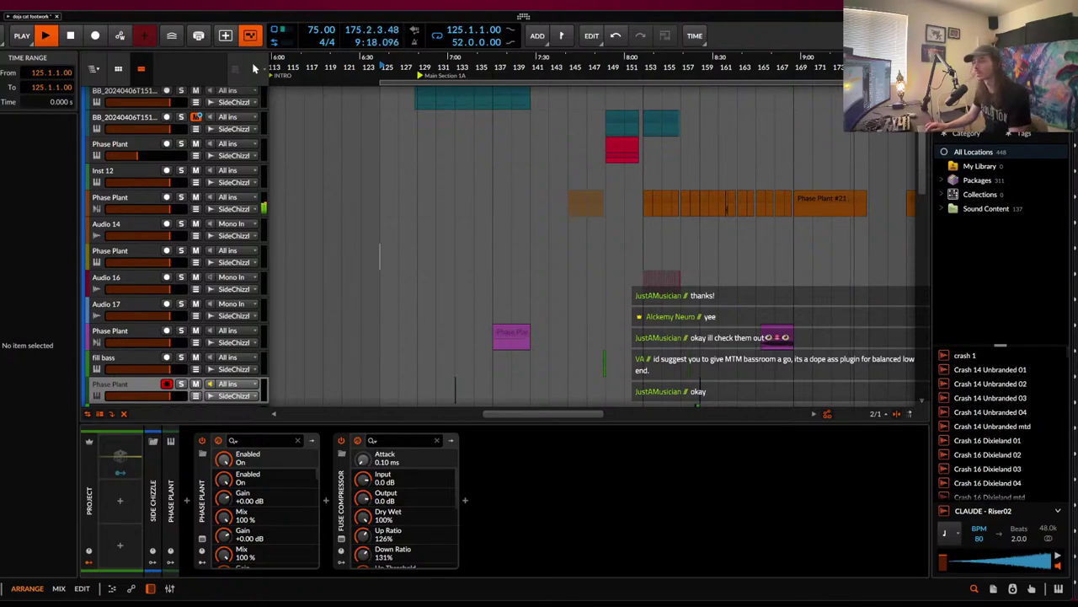
click(829, 199)
scroll(829, 200, up, 3)
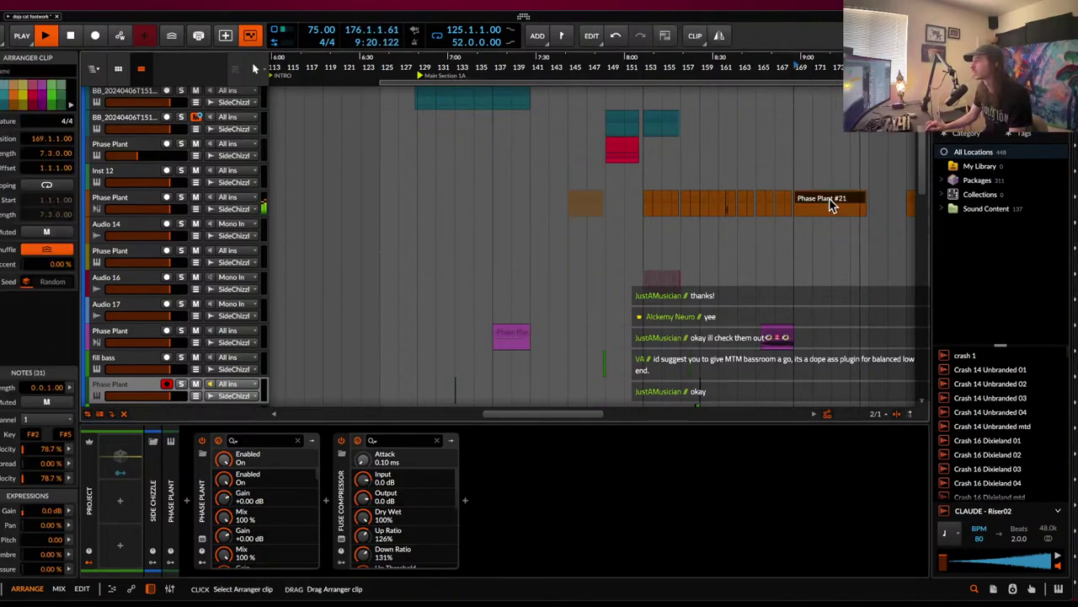
scroll(829, 200, down, 3)
scroll(829, 200, up, 4)
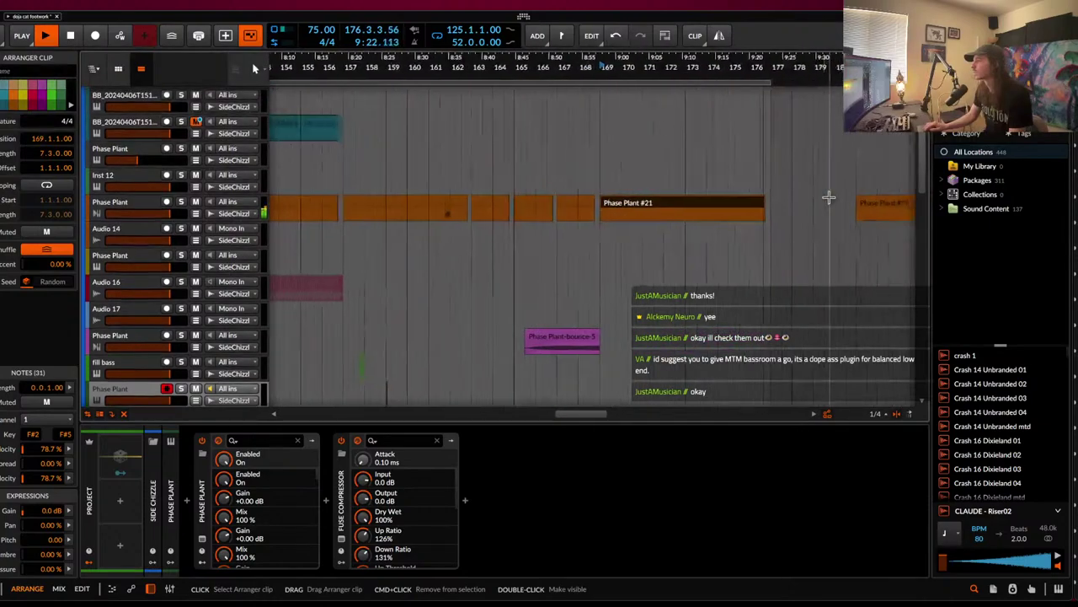
key(space)
scroll(704, 100, down, 2)
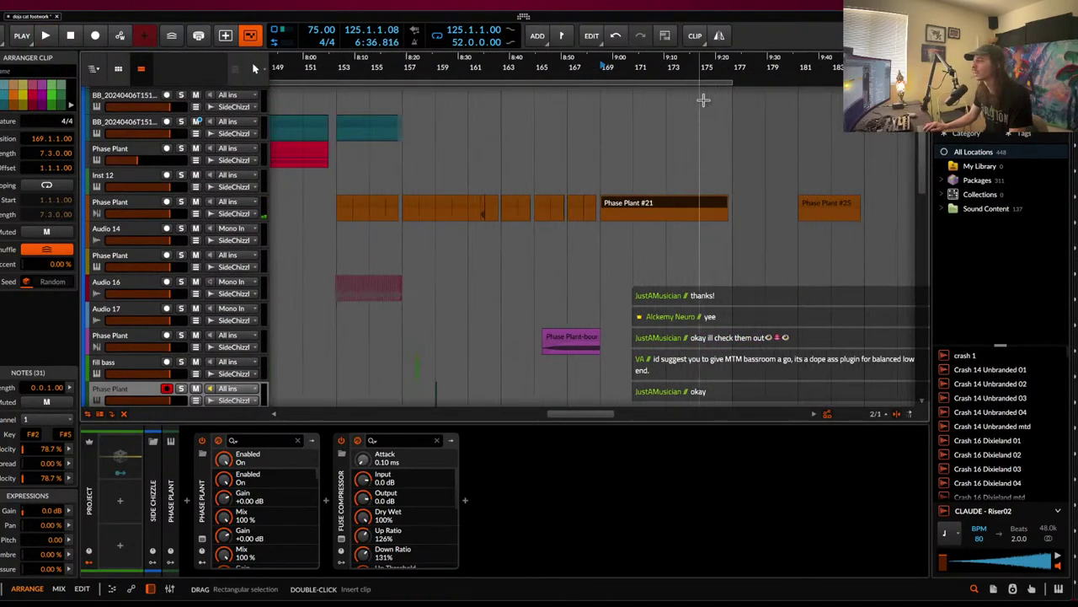
- Try a loop length of 52.2.2.00, play the ending from 176.3.1 and 176.1.3, and return the loop length to 52.0.0.00
scroll(732, 95, up, 5)
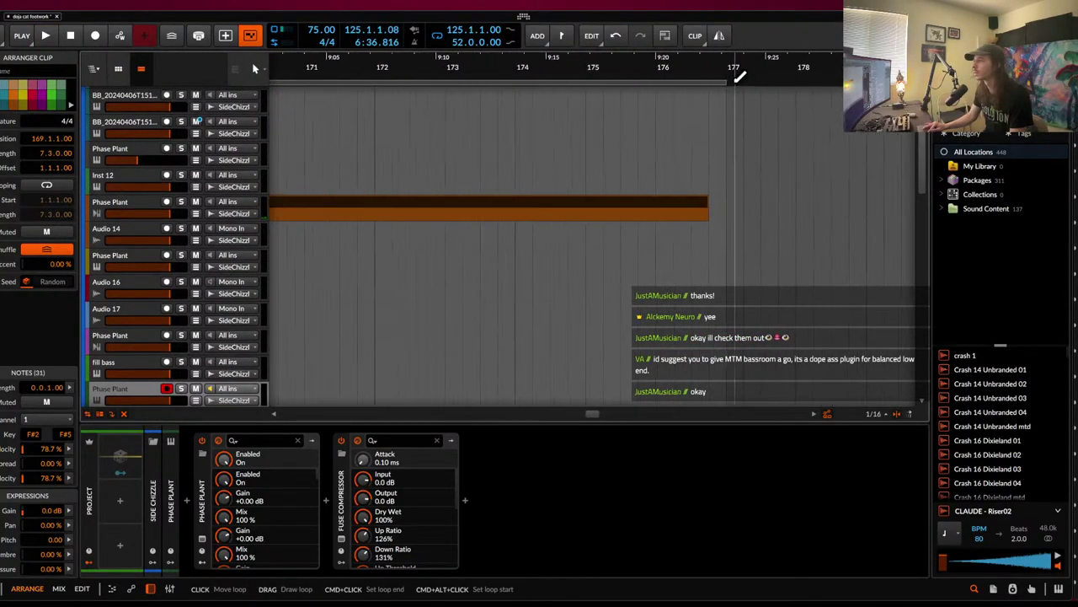
click(690, 121)
key(space)
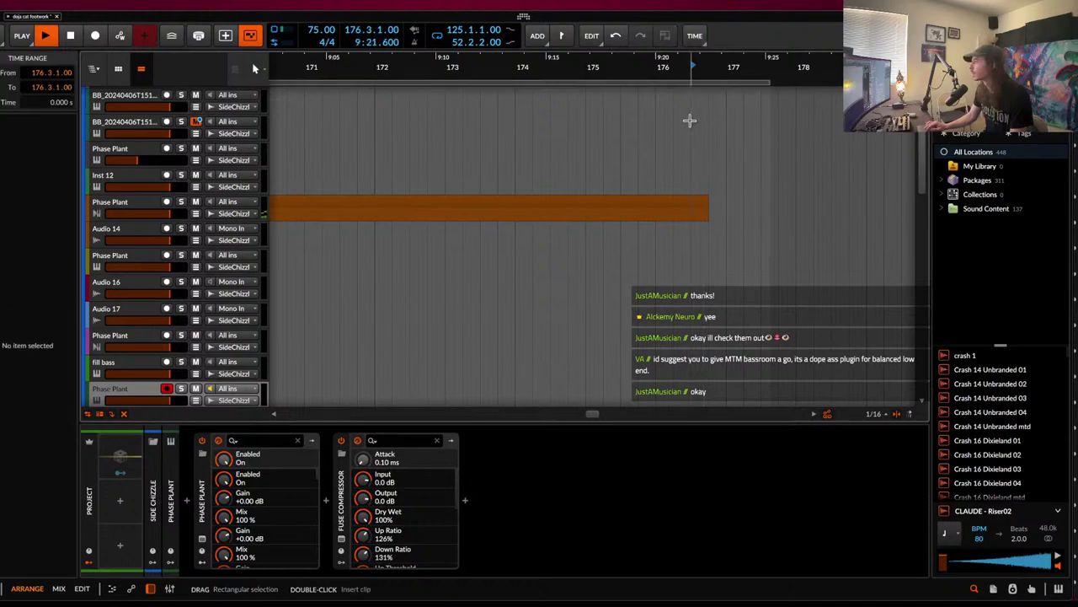
key(space)
click(666, 160)
key(space)
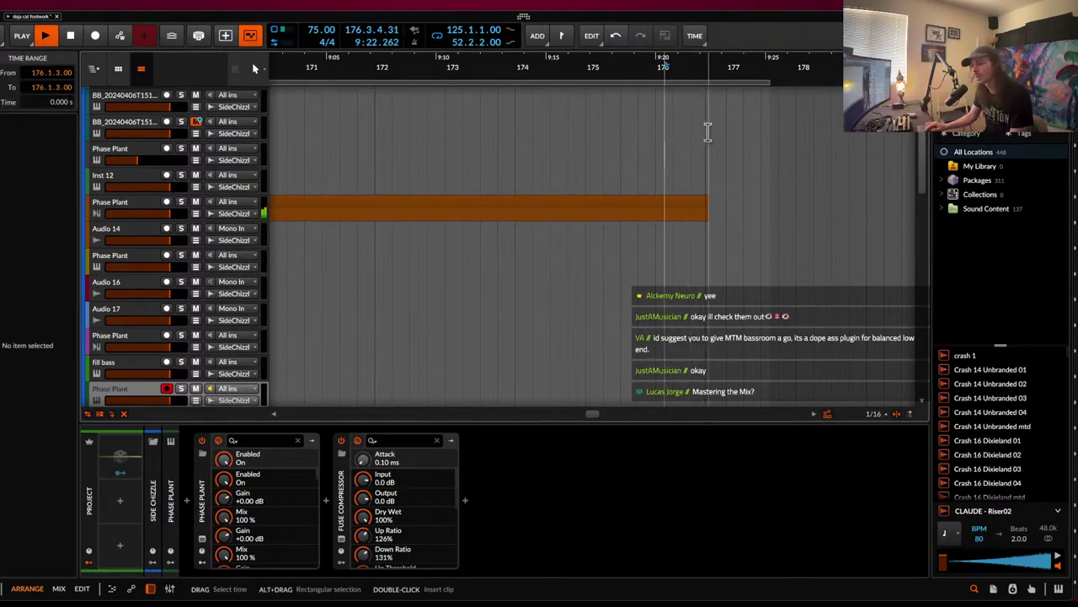
key(space)
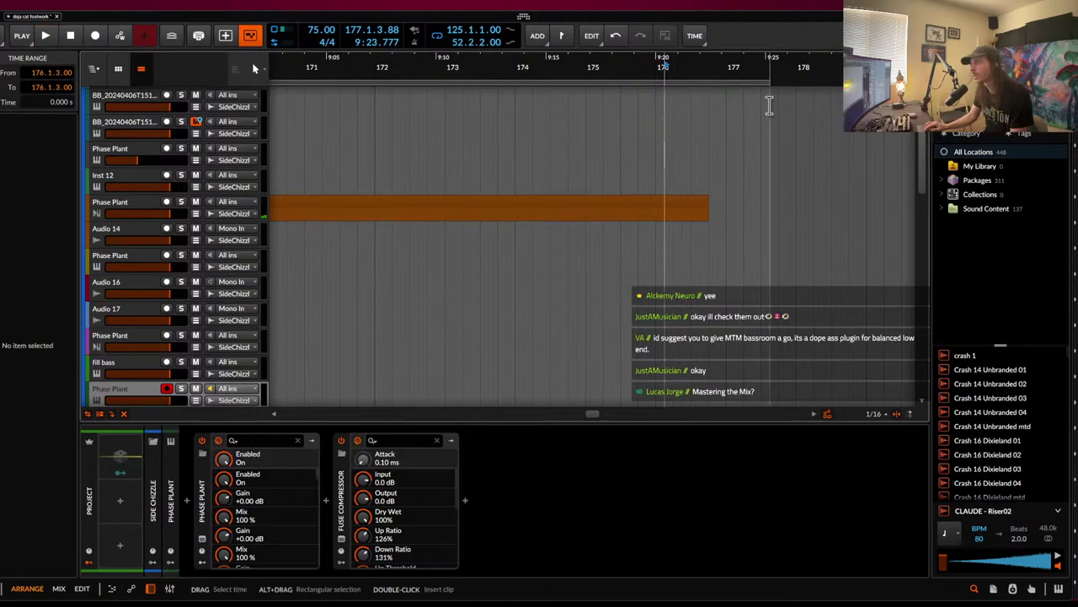
drag(767, 88, 726, 84)
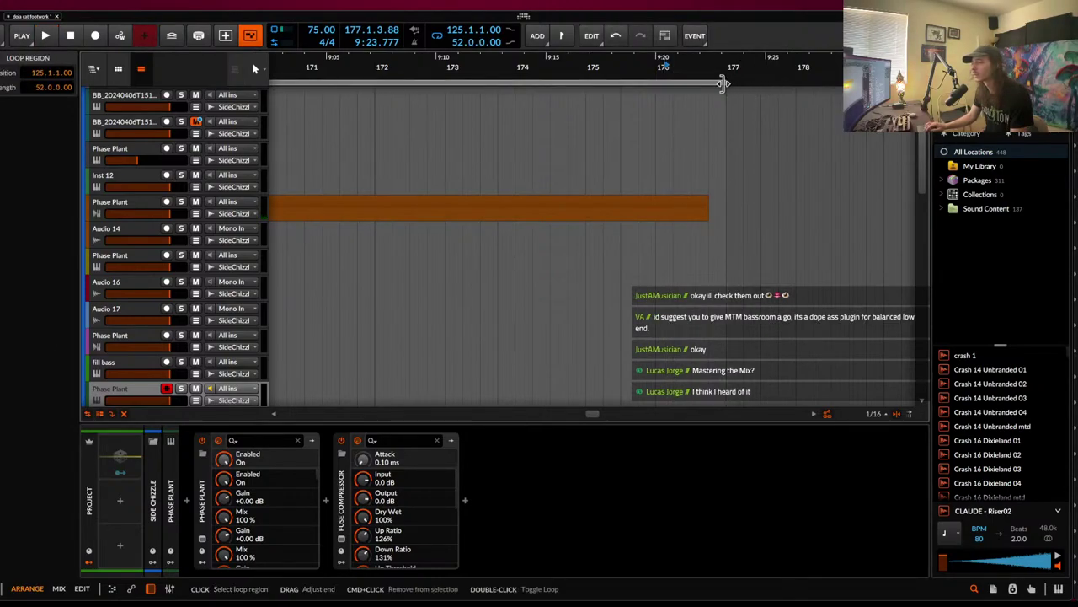
scroll(587, 167, down, 3)
scroll(586, 166, left, 1)
scroll(587, 166, down, 2)
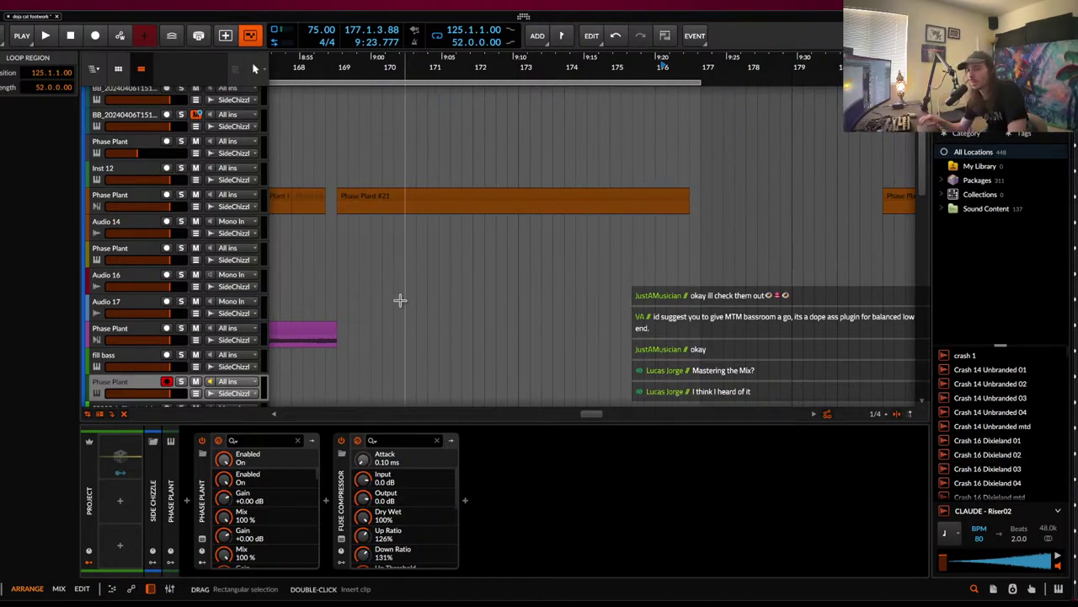
scroll(357, 279, down, 5)
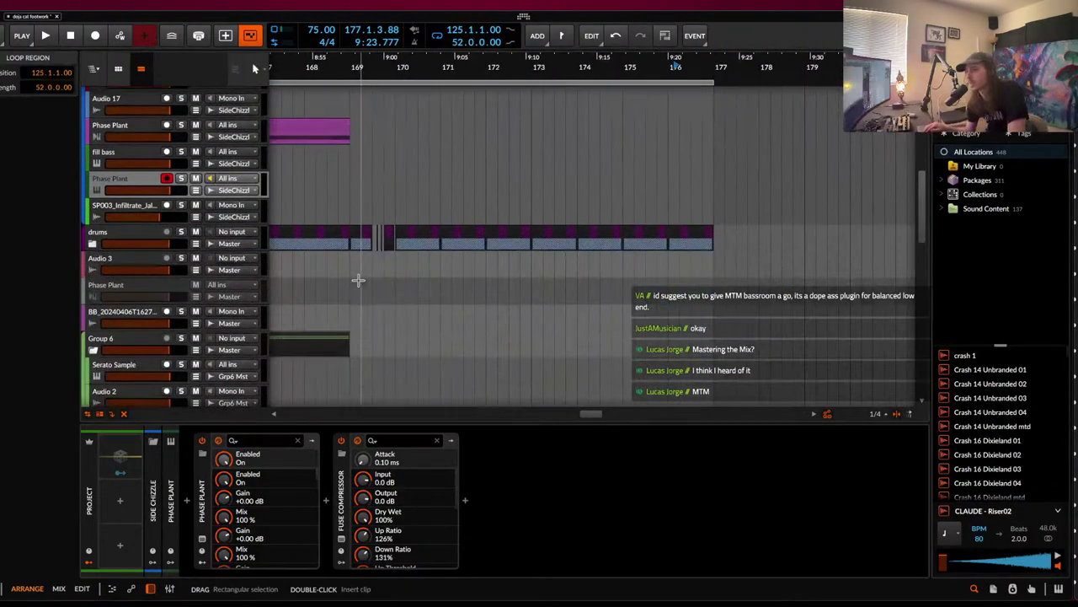
scroll(358, 281, left, 3)
scroll(358, 281, left, 3)
scroll(91, 158, down, 5)
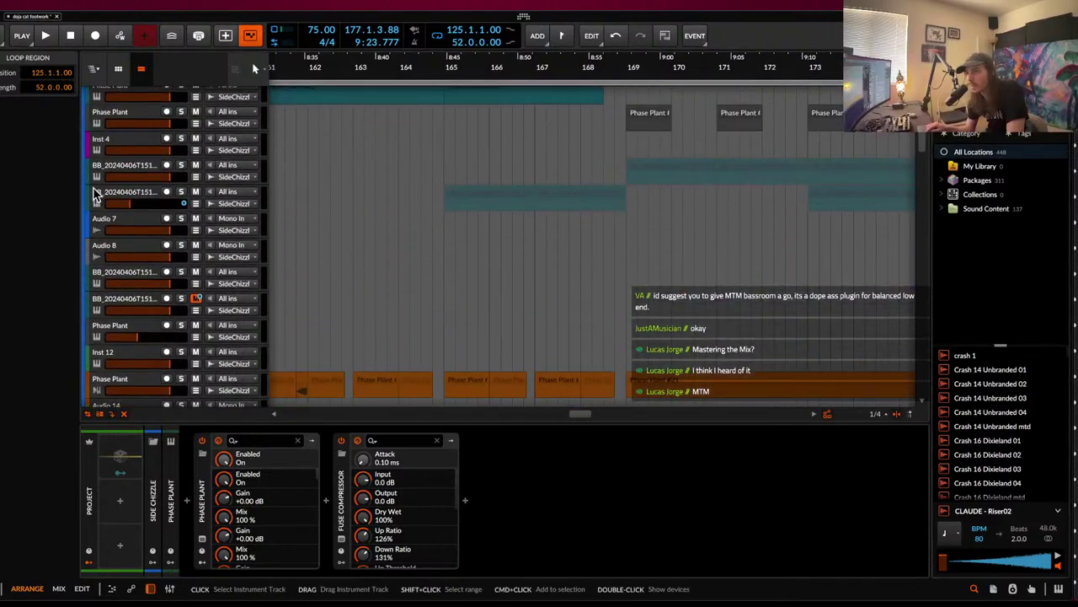
- Collapse the Side Chizzle group and Group 6 in the track list so their child tracks are hidden
scroll(90, 153, up, 1)
click(92, 106)
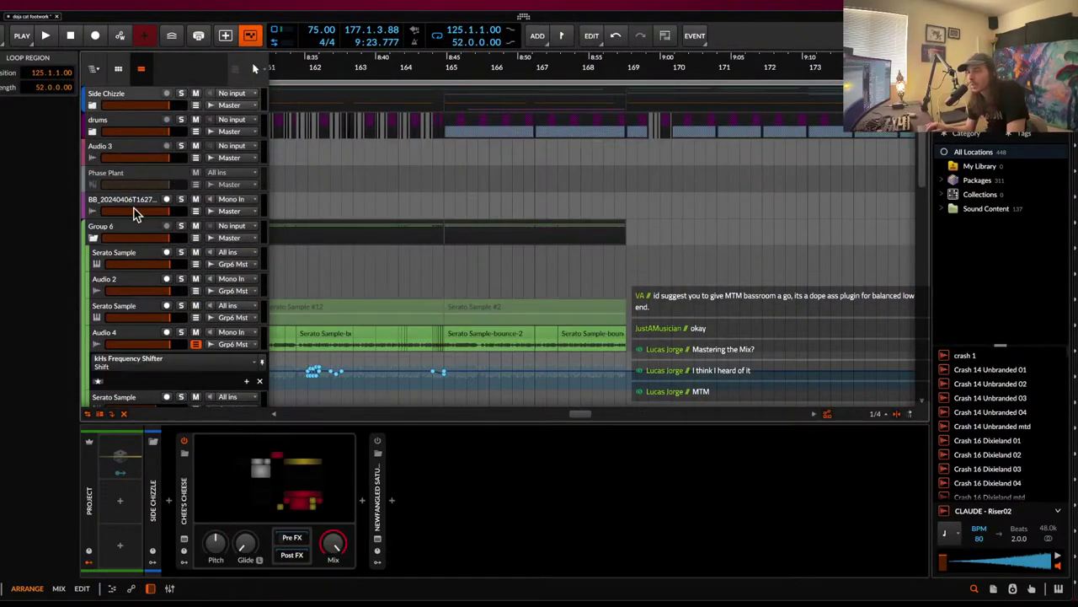
click(94, 237)
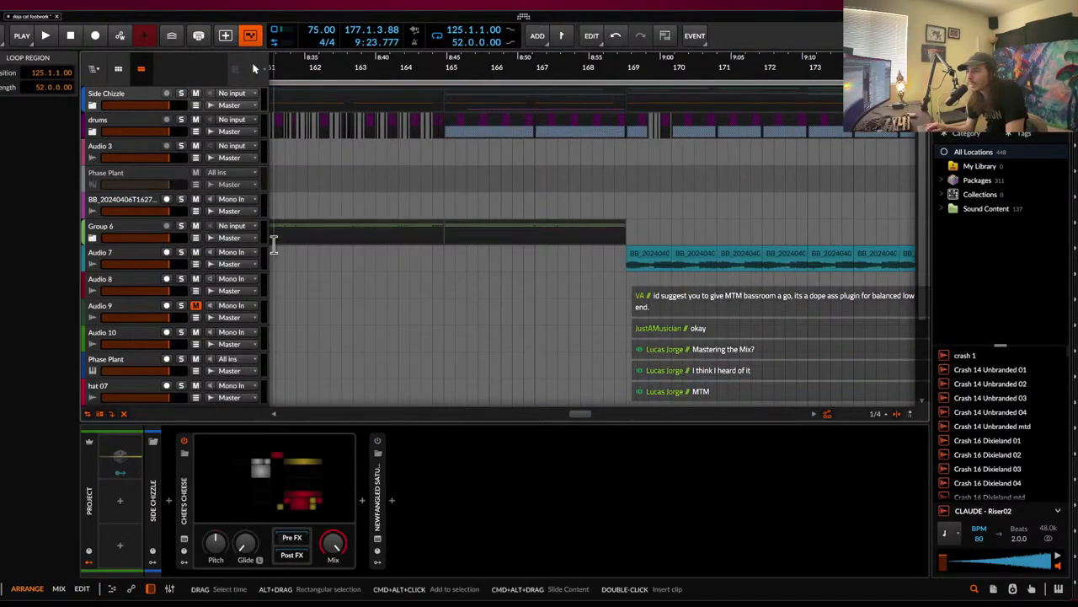
- Move the Audio 7 track with the clips from bar 169 into the Side Chizzle group, leaving the group collapsed
scroll(273, 243, down, 2)
scroll(274, 244, down, 2)
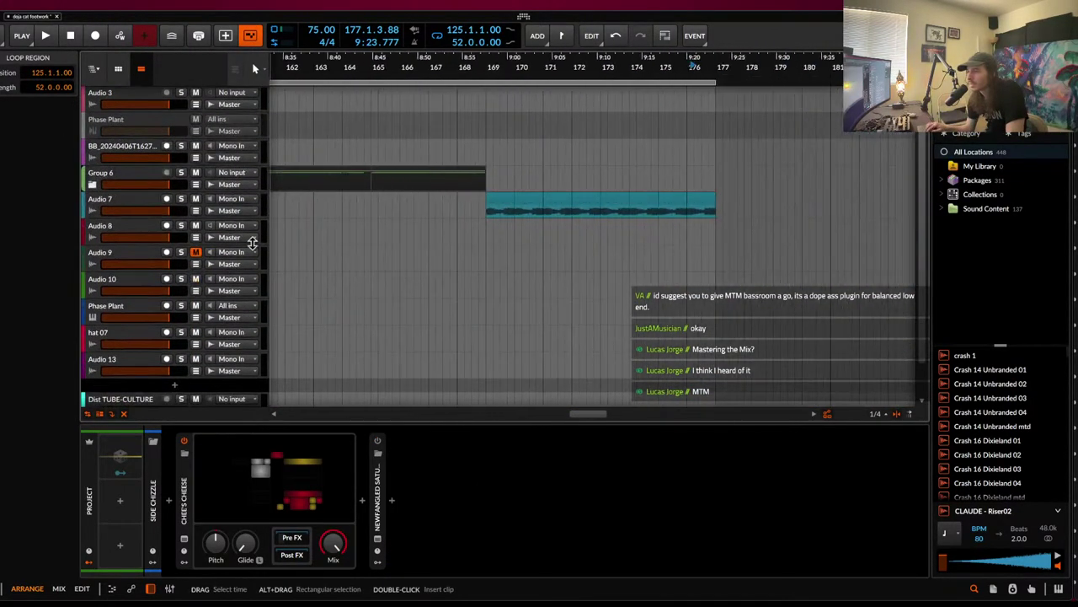
click(133, 210)
scroll(132, 211, up, 2)
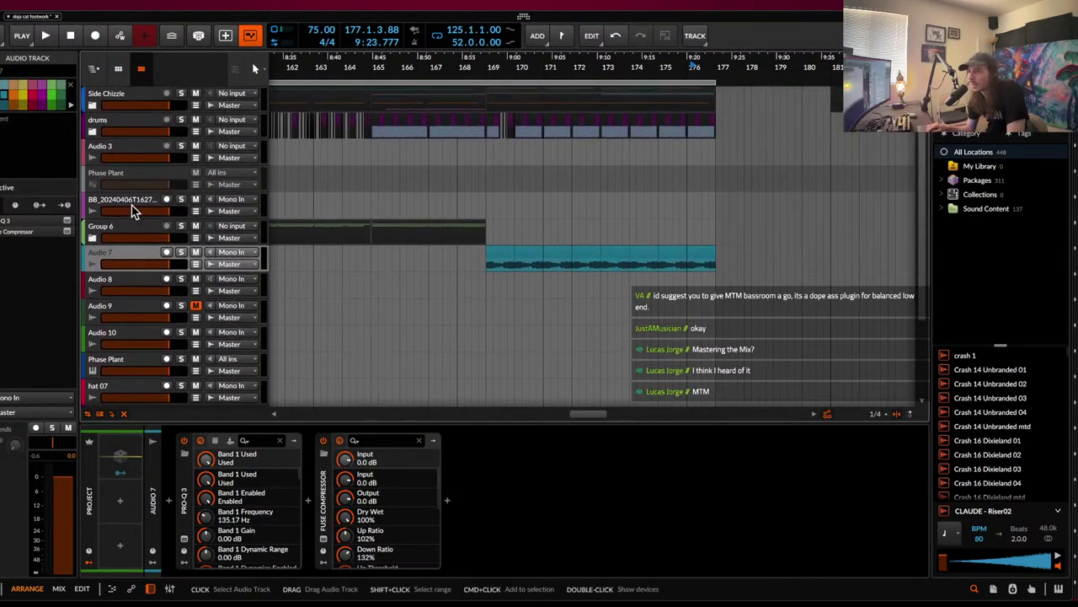
drag(139, 254, 101, 113)
click(94, 107)
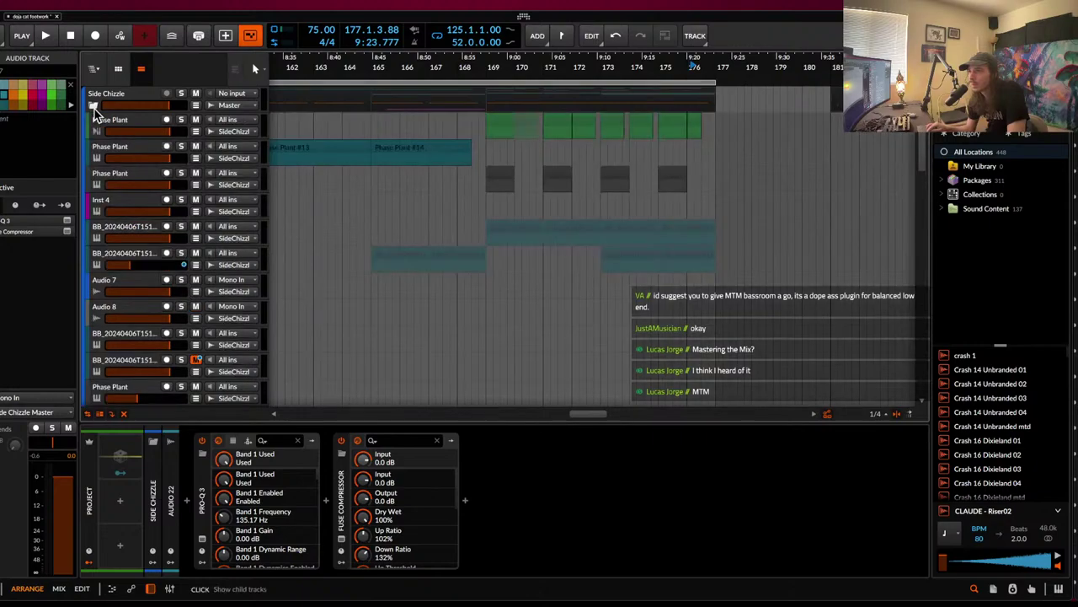
click(94, 107)
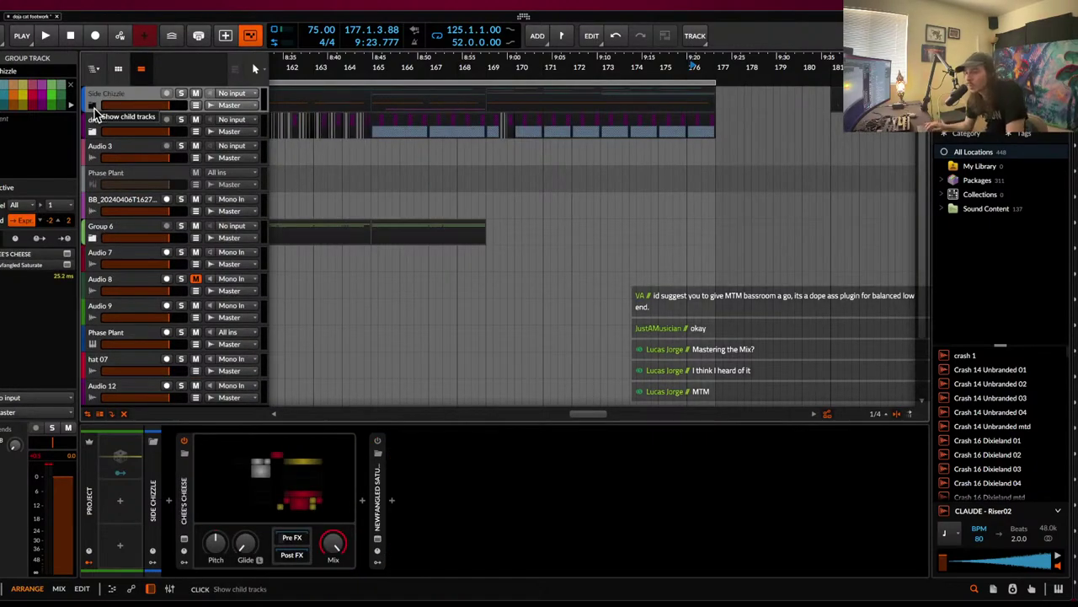
- Select the Group 6 track and place the playback start at 125.1.1 in the arrangement
click(135, 233)
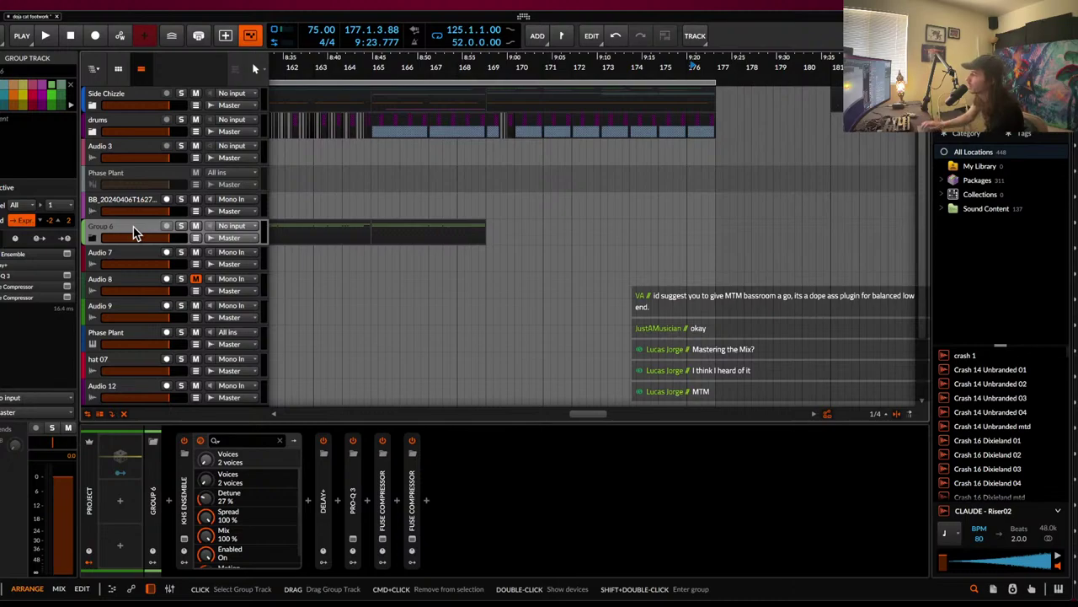
scroll(329, 230, left, 3)
scroll(327, 227, down, 2)
scroll(326, 227, down, 3)
scroll(327, 227, left, 3)
scroll(327, 227, down, 3)
scroll(326, 226, left, 3)
scroll(327, 228, down, 1)
click(301, 225)
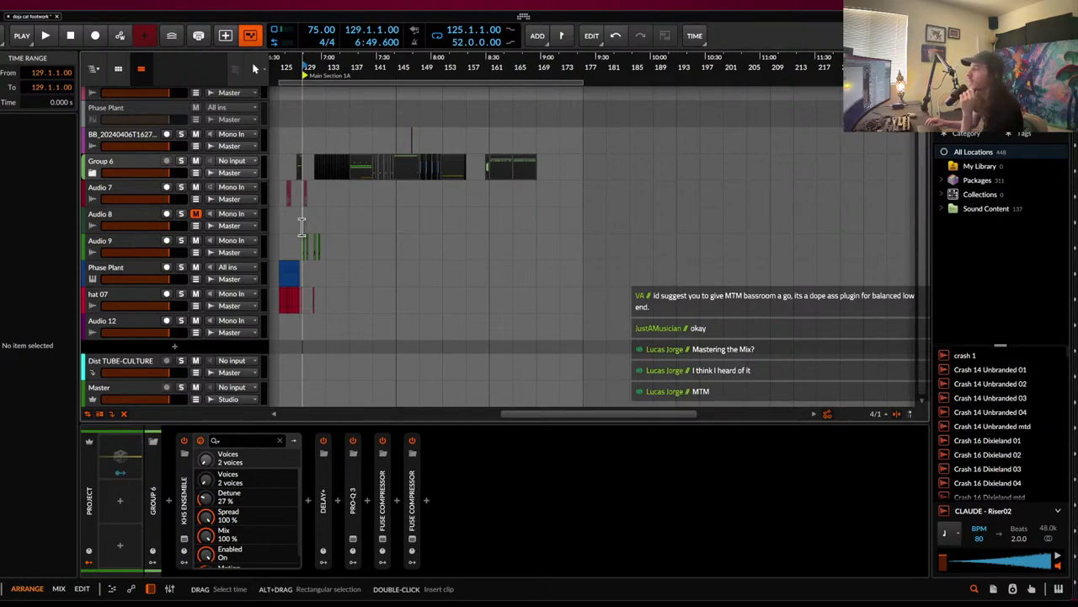
scroll(295, 227, left, 3)
scroll(295, 228, up, 1)
click(324, 233)
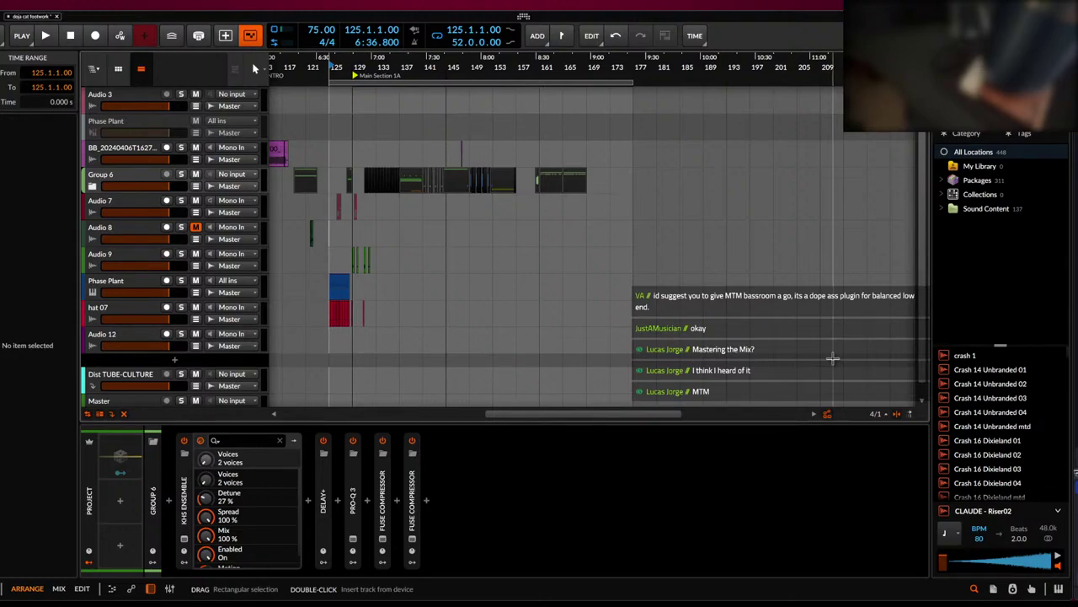
- Listen to the section from 125.1.1 to bar 171, resetting the playback start to 125.1.1, and stop playback
key(space)
click(819, 344)
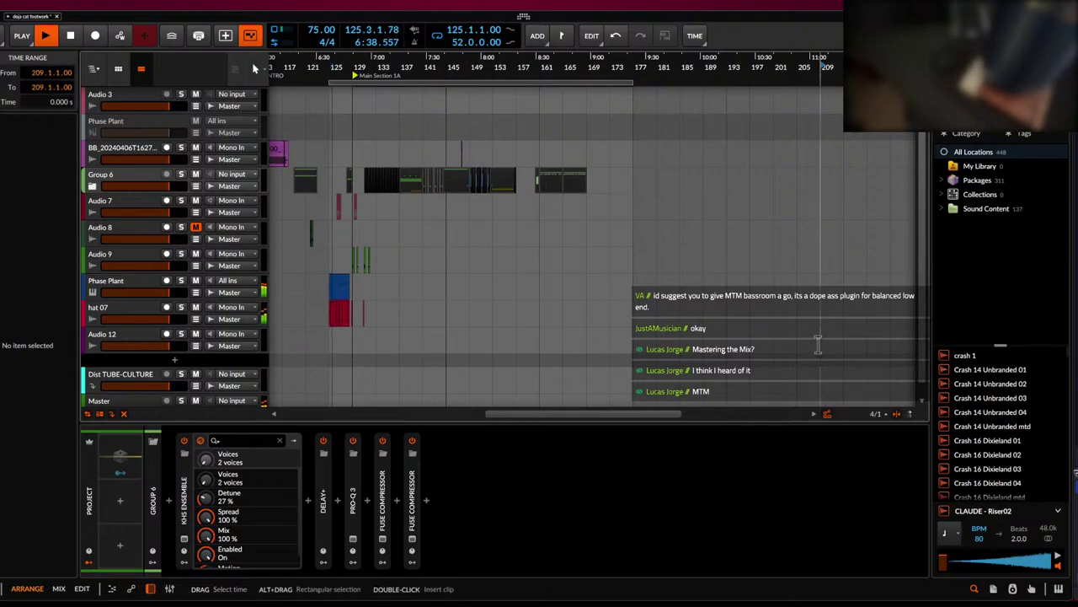
scroll(819, 344, down, 3)
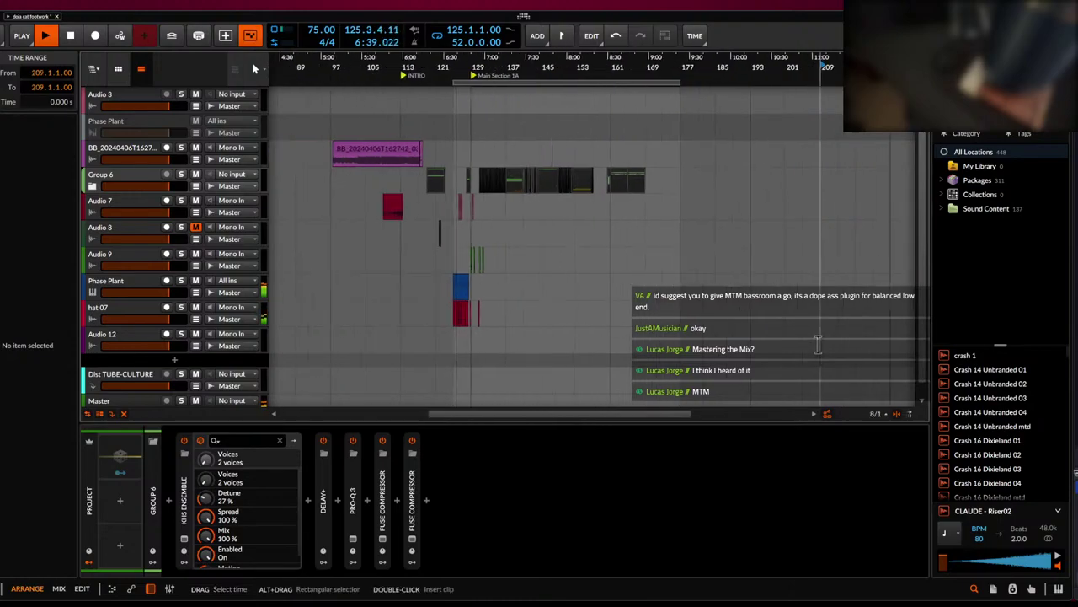
click(459, 238)
scroll(464, 238, up, 4)
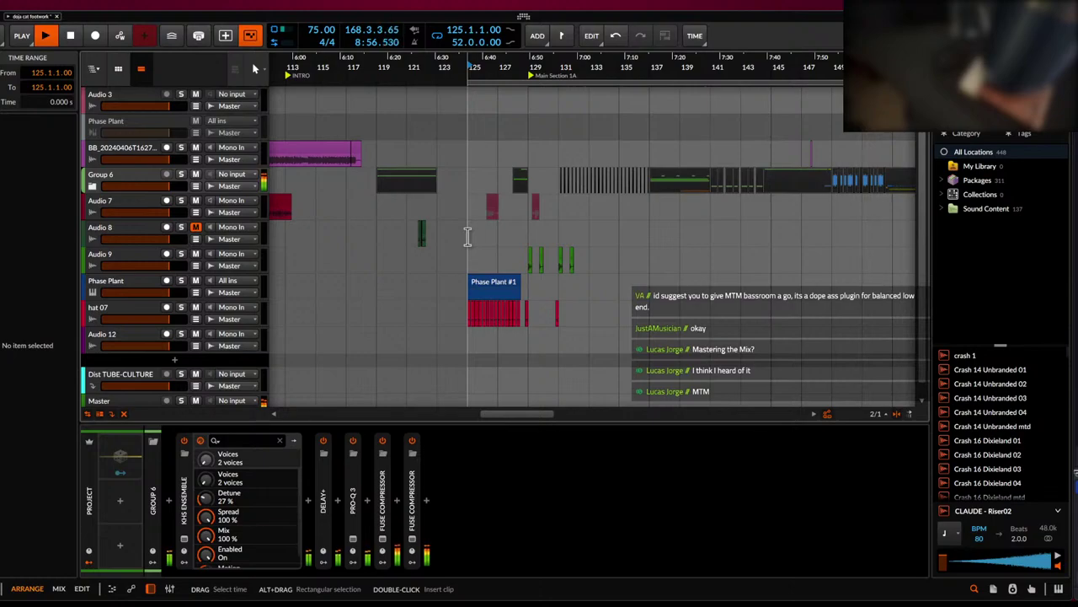
scroll(467, 238, down, 3)
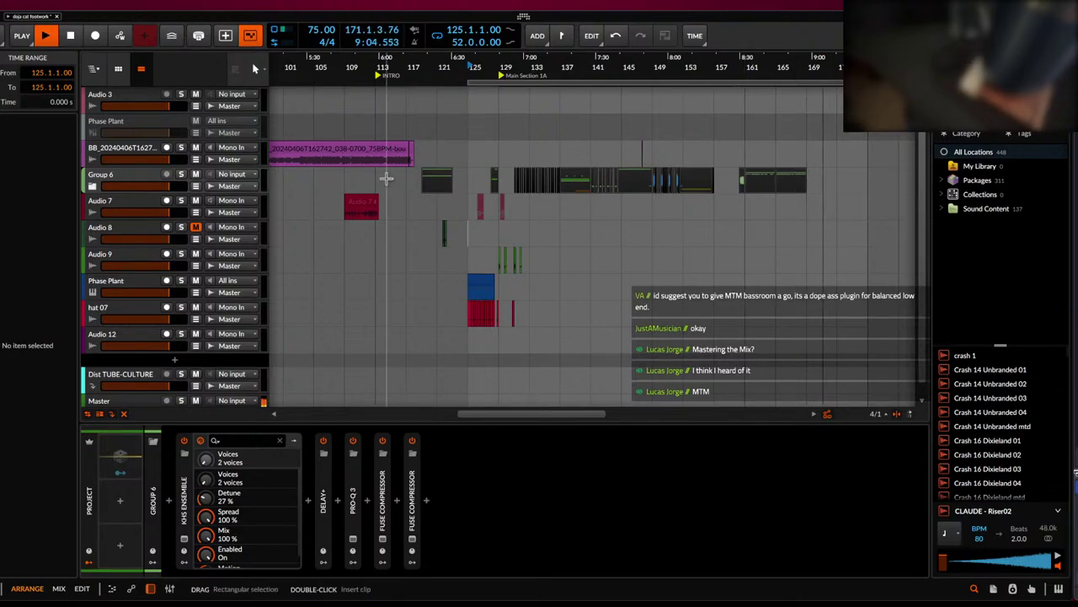
key(space)
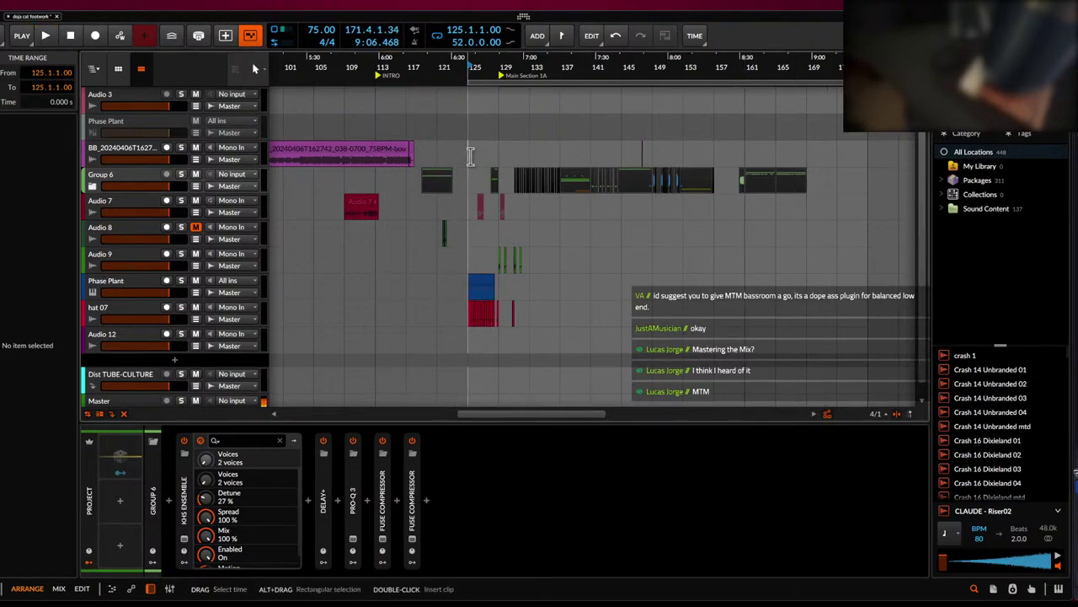
- Export the loop region from 125.1.1.00 to 177.1.1.00 as a 320 kbit/s MP3 at 44100 Hz, saving it to the Desktop
scroll(470, 156, down, 3)
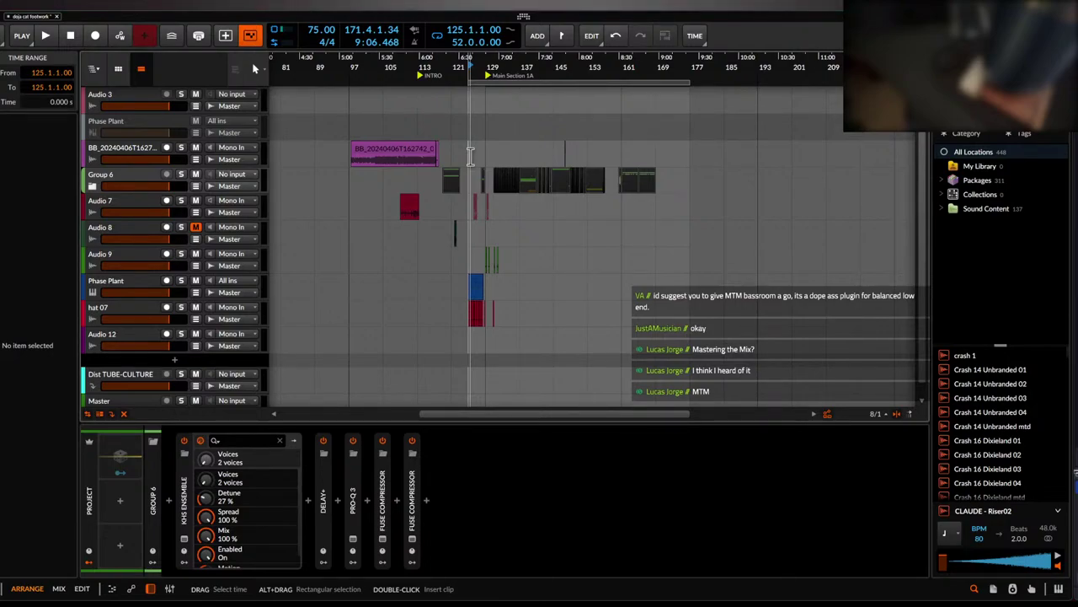
scroll(468, 156, up, 3)
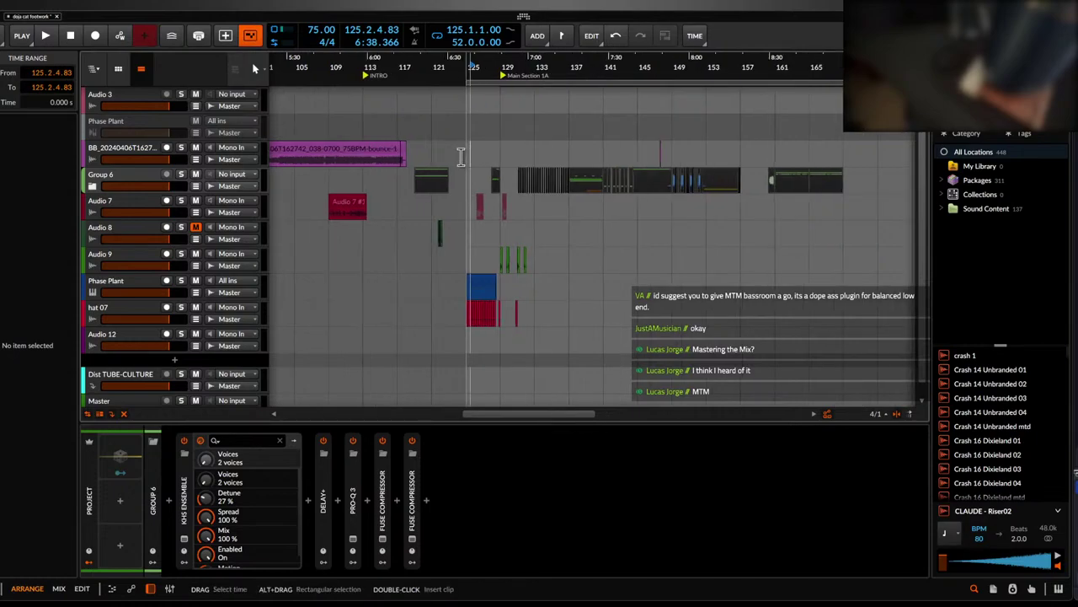
scroll(465, 156, up, 2)
scroll(464, 157, down, 1)
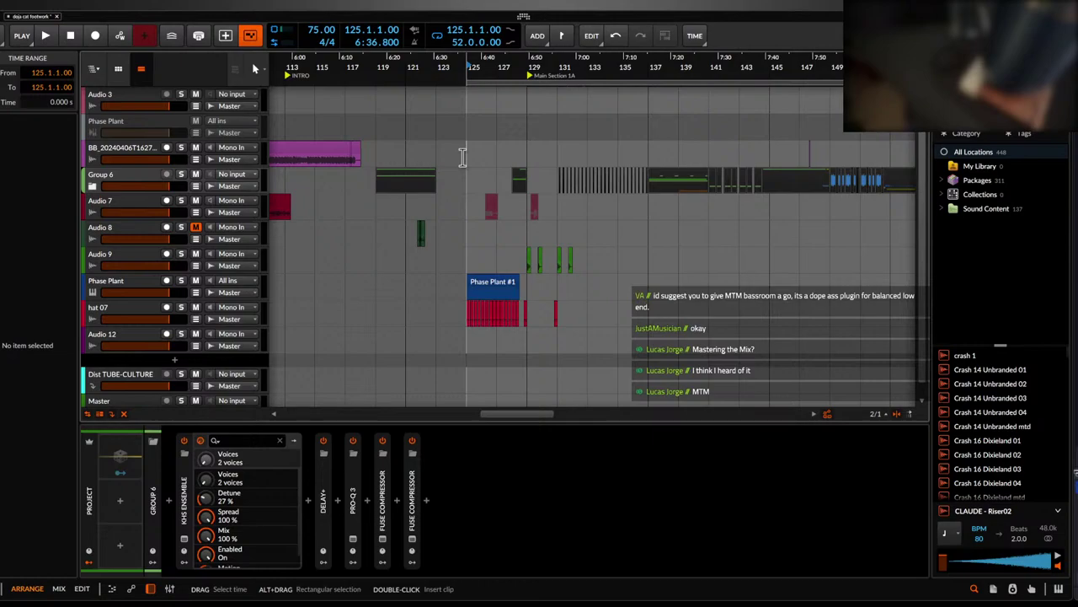
click(8, 35)
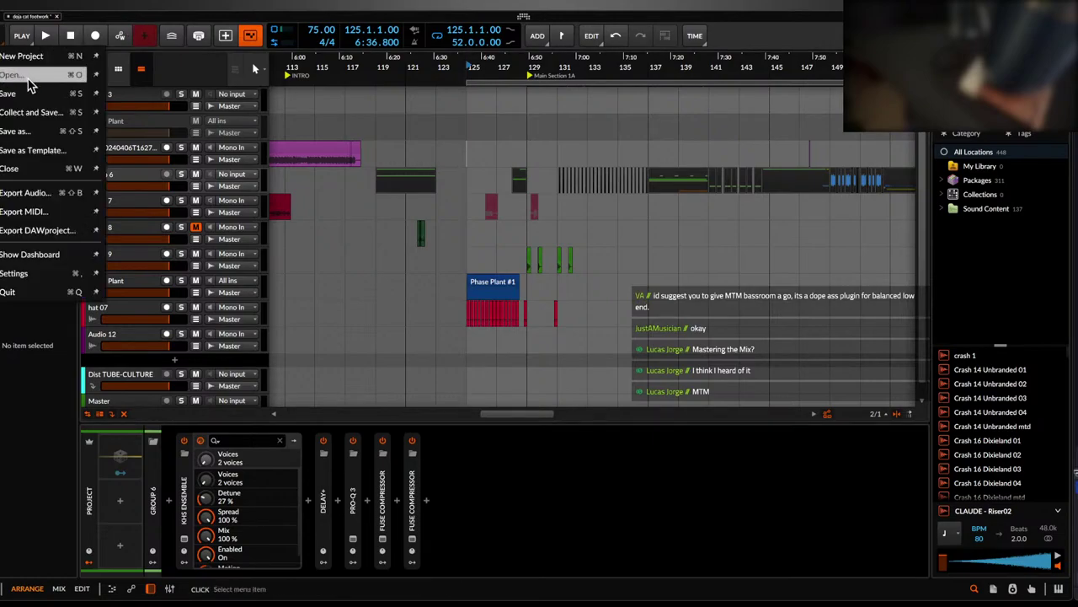
click(37, 193)
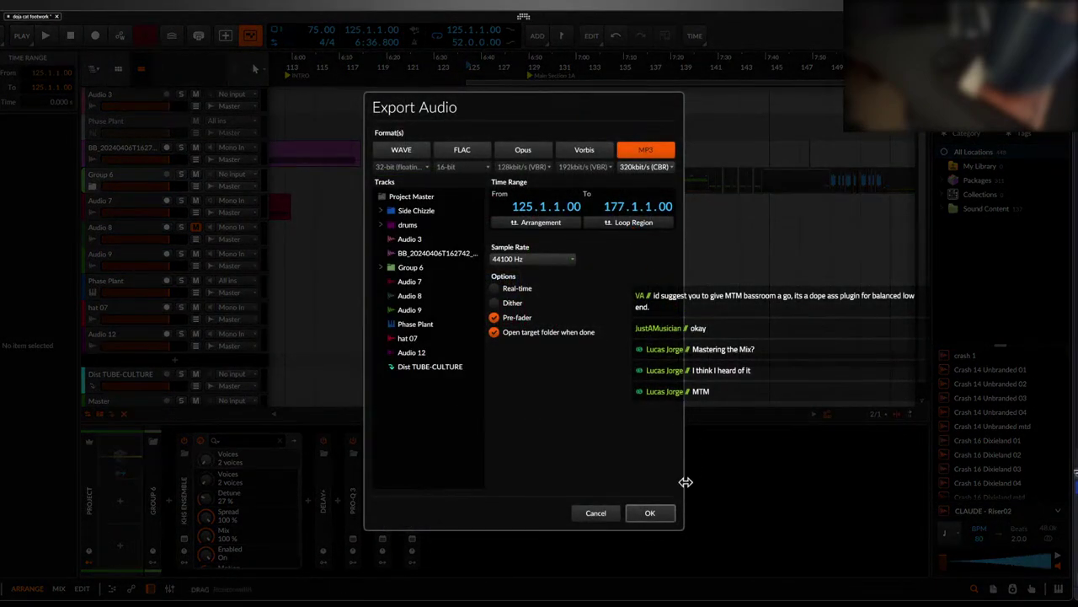
click(664, 517)
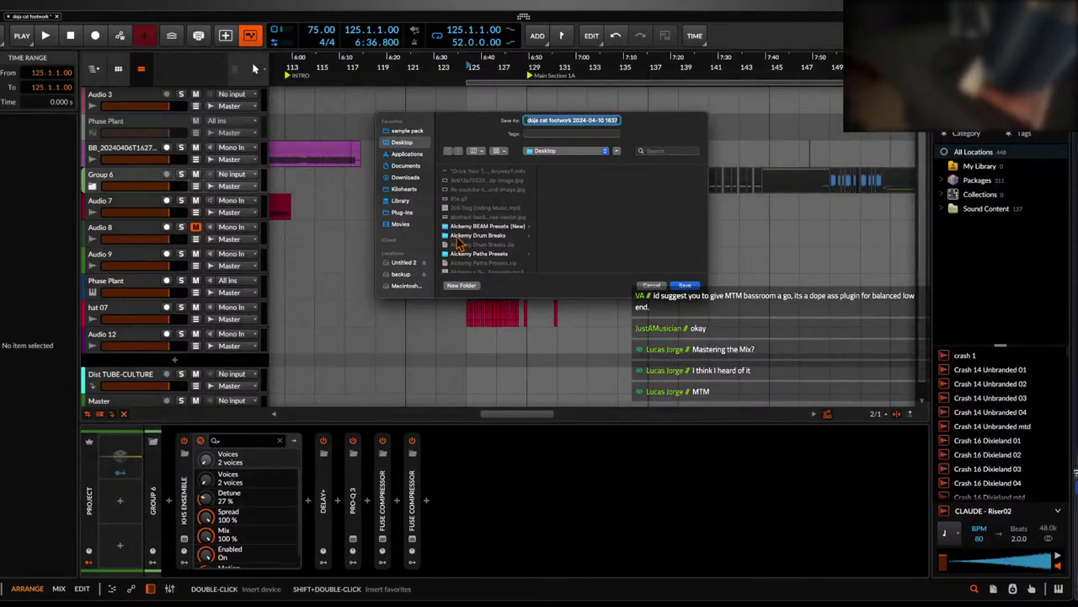
click(685, 285)
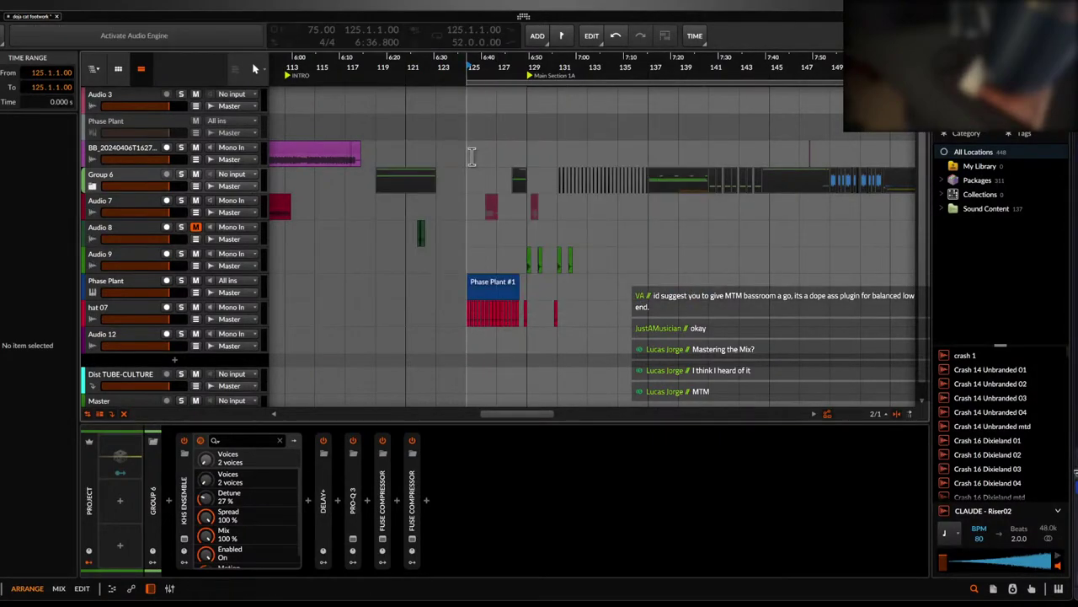